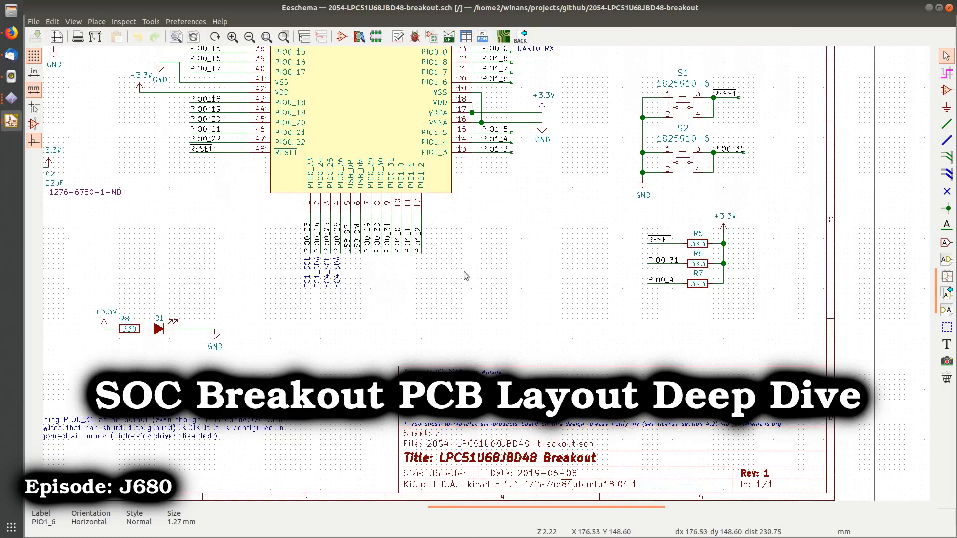
Step: Examine the LPC51U68JBD48 microcontroller U1 in the schematic and the S1 and S2 switches on the RESET and PIO0_31 nets
middle_click_drag(464, 271, 542, 334)
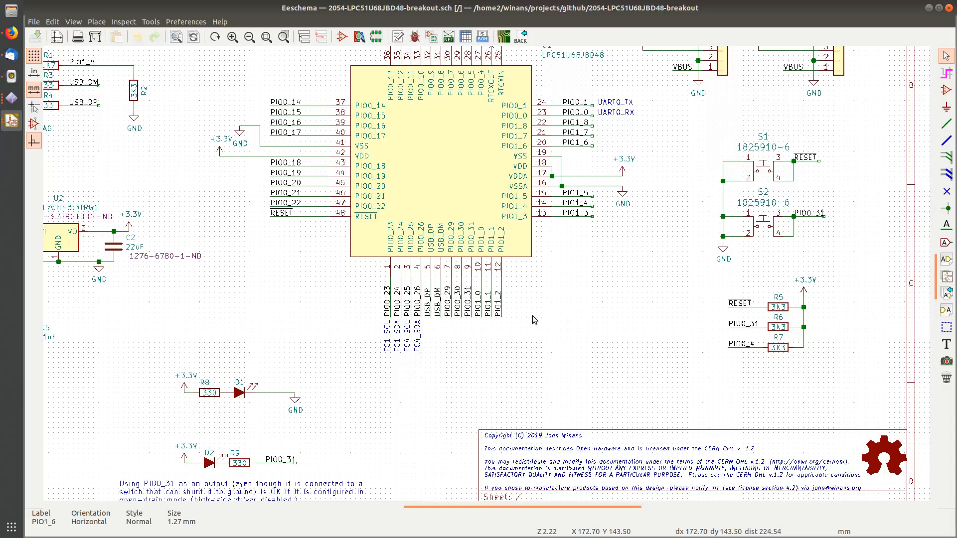
middle_click_drag(538, 318, 552, 329)
scroll(553, 329, "down", 2)
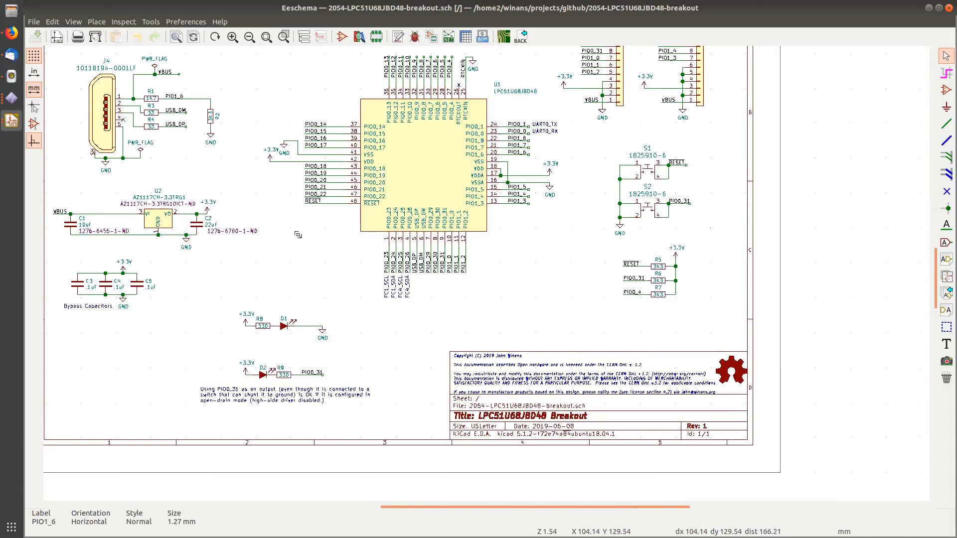
middle_click_drag(304, 236, 441, 276)
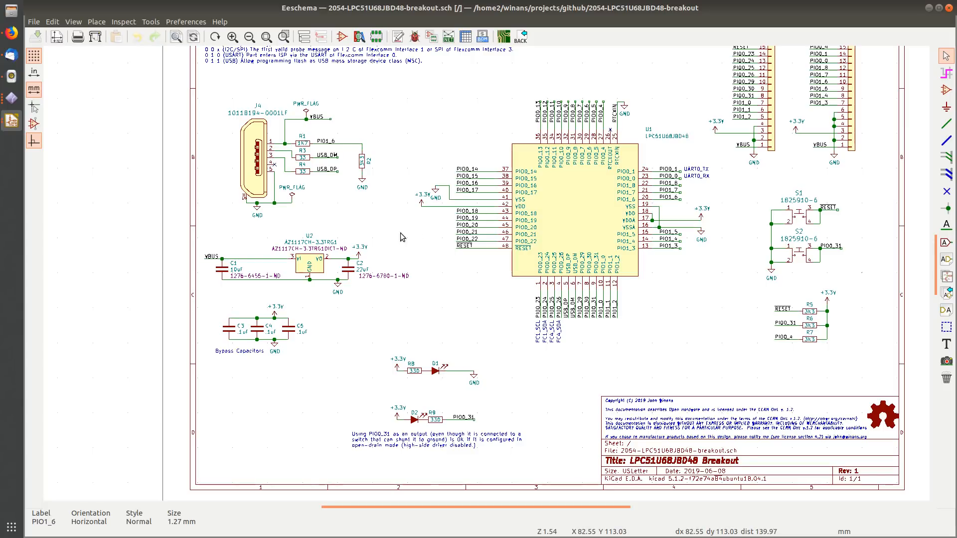
scroll(400, 232, "up", 3)
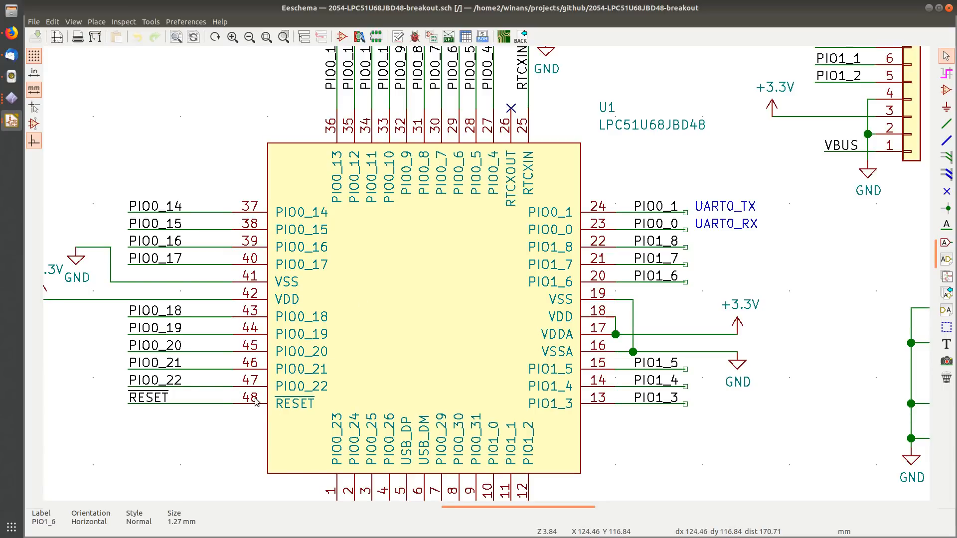
scroll(391, 367, "down", 2)
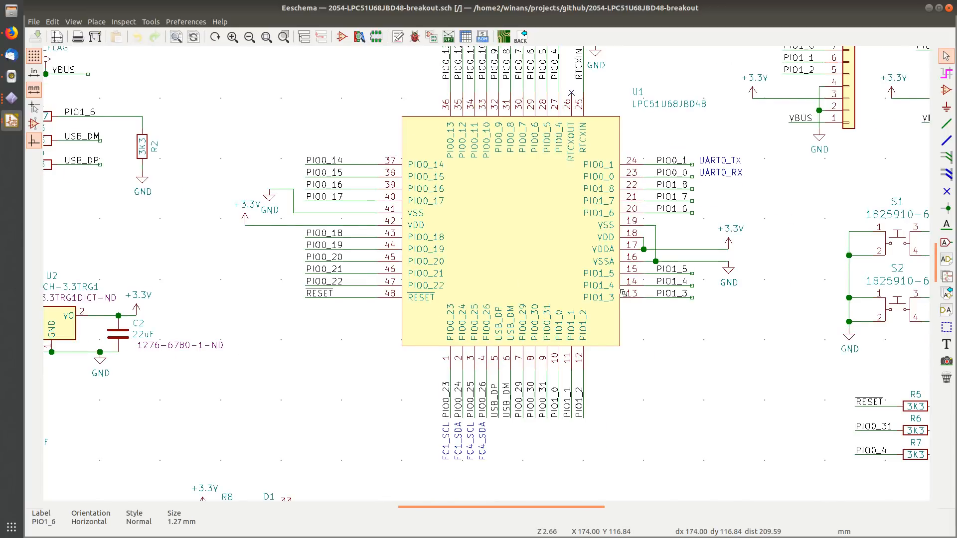
middle_click_drag(623, 293, 281, 281)
scroll(567, 292, "up", 4)
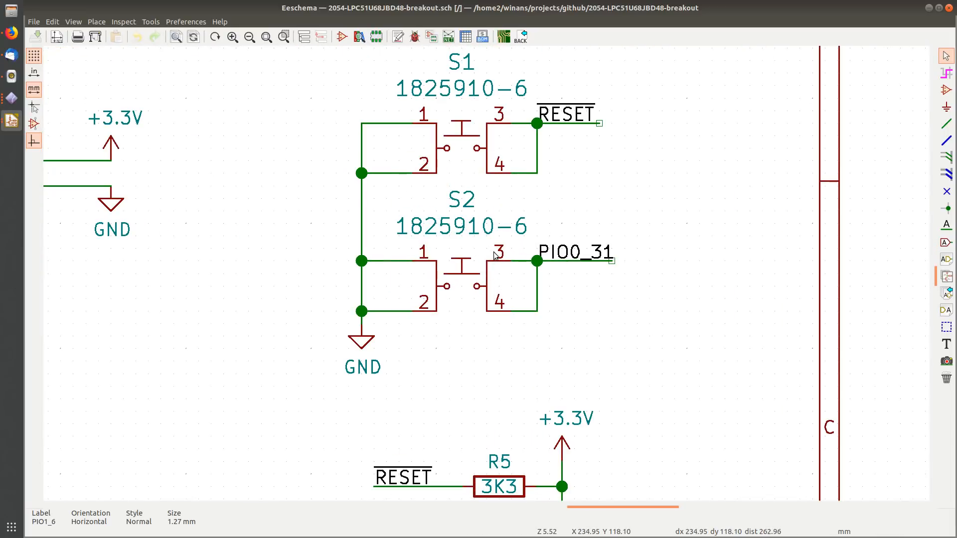
middle_click_drag(494, 255, 483, 276)
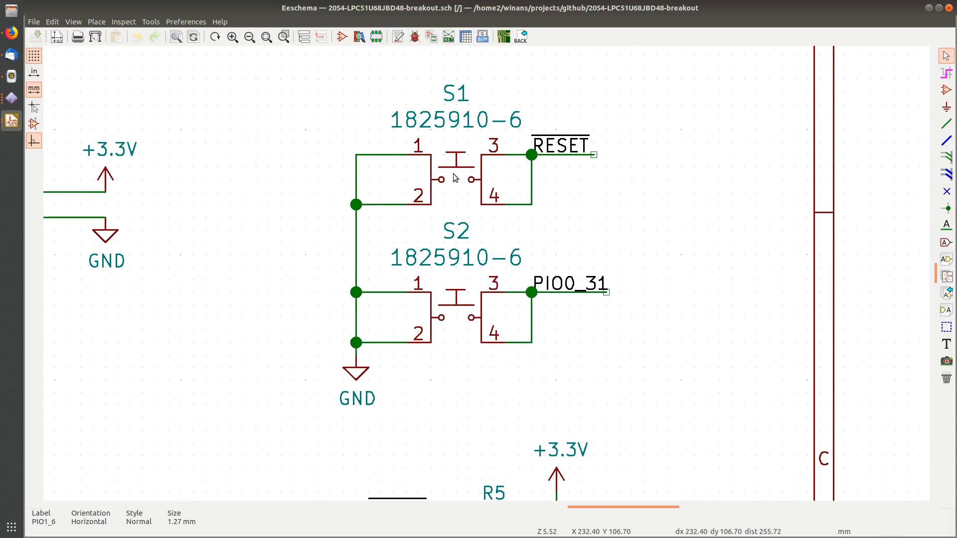
scroll(438, 258, "down", 1)
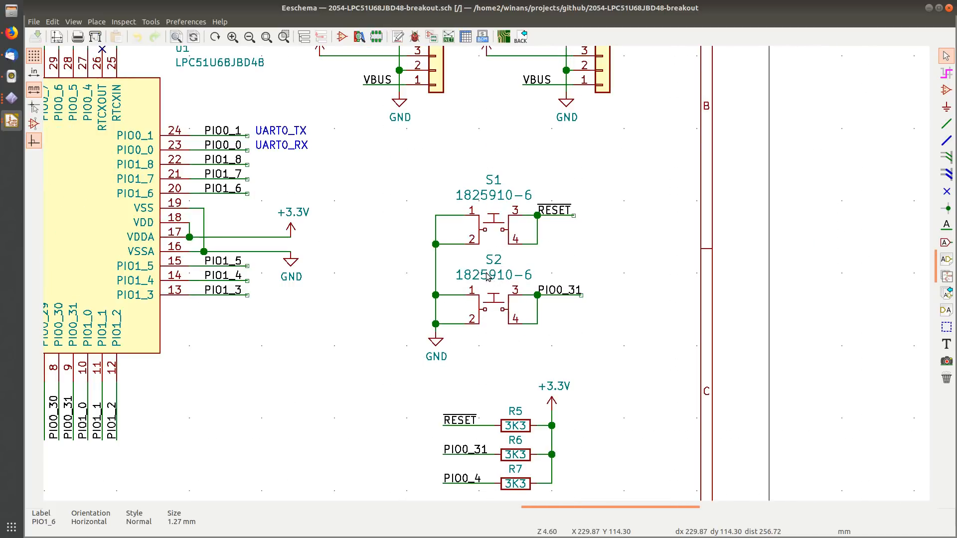
middle_click_drag(260, 300, 604, 299)
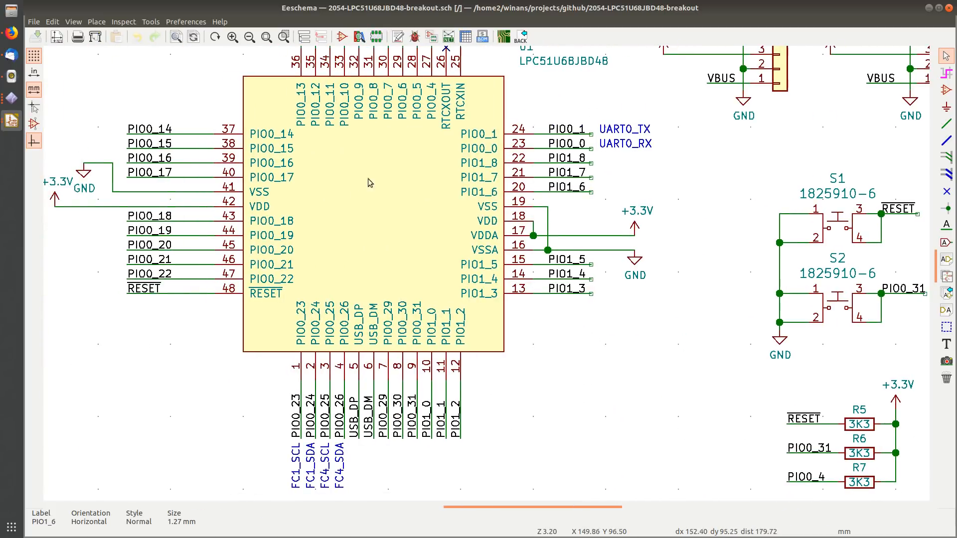
scroll(389, 199, "down", 1)
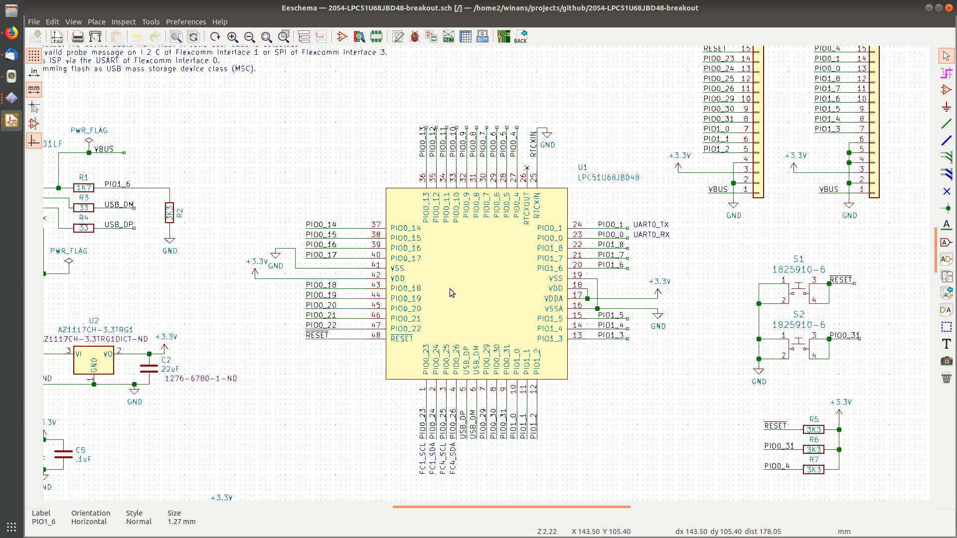
Step: Examine the USB connector J4 circuit with resistors R1 to R4, together with the U2 voltage regulator circuit
middle_click_drag(450, 288, 686, 211)
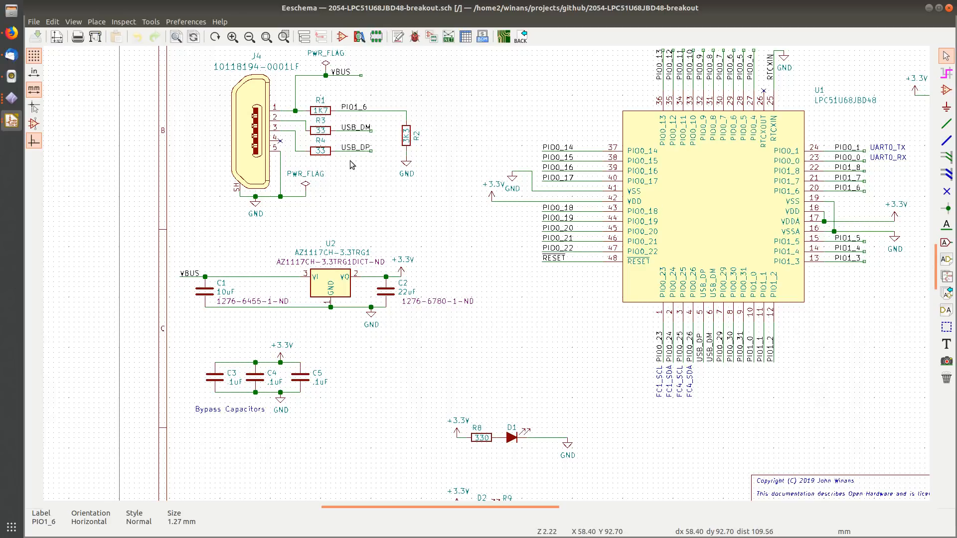
scroll(281, 154, "up", 1)
scroll(486, 273, "up", 1)
middle_click_drag(556, 309, 373, 244)
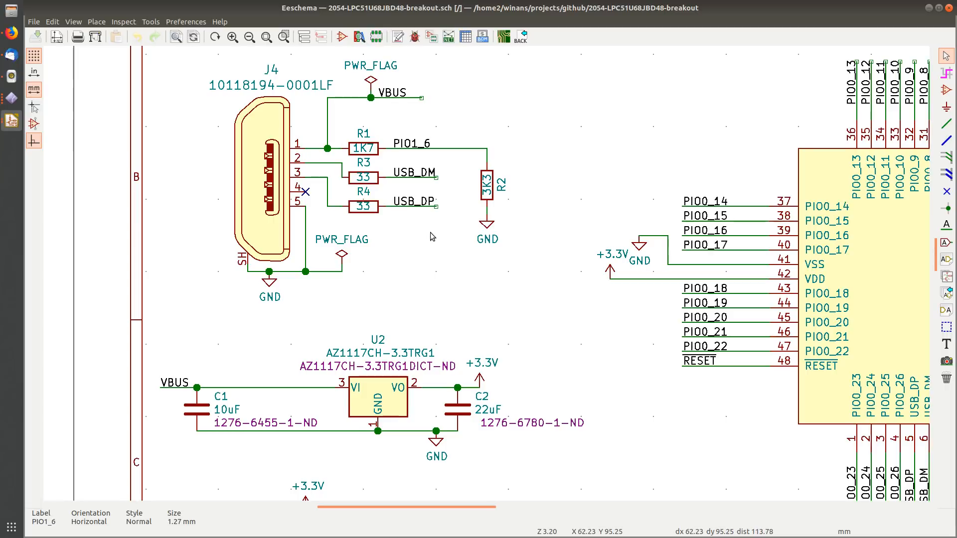
middle_click_drag(429, 232, 320, 255)
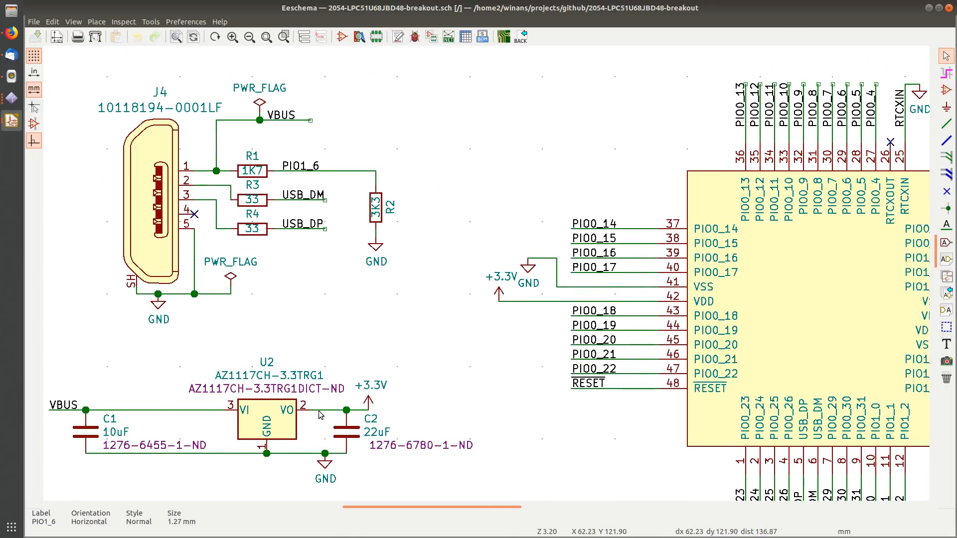
middle_click_drag(320, 411, 449, 409)
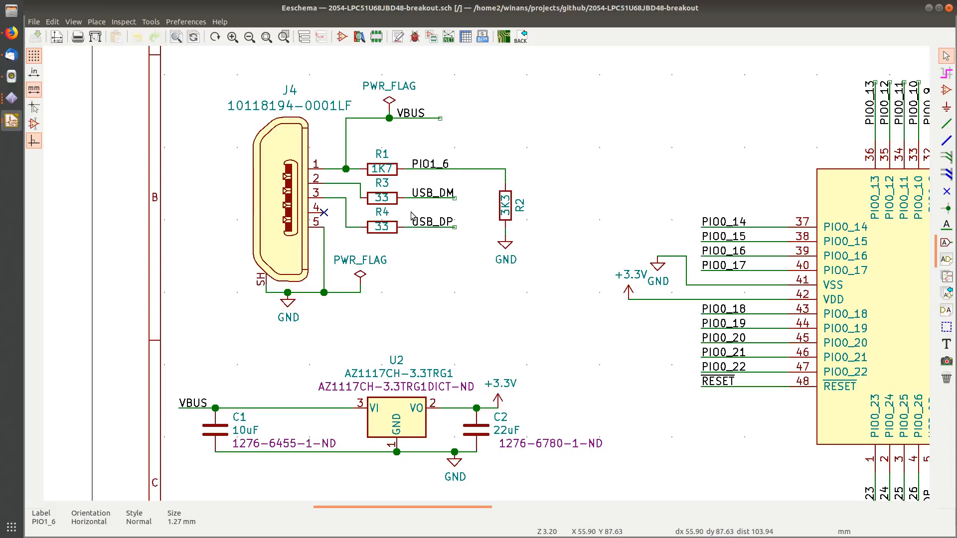
scroll(408, 203, "up", 3)
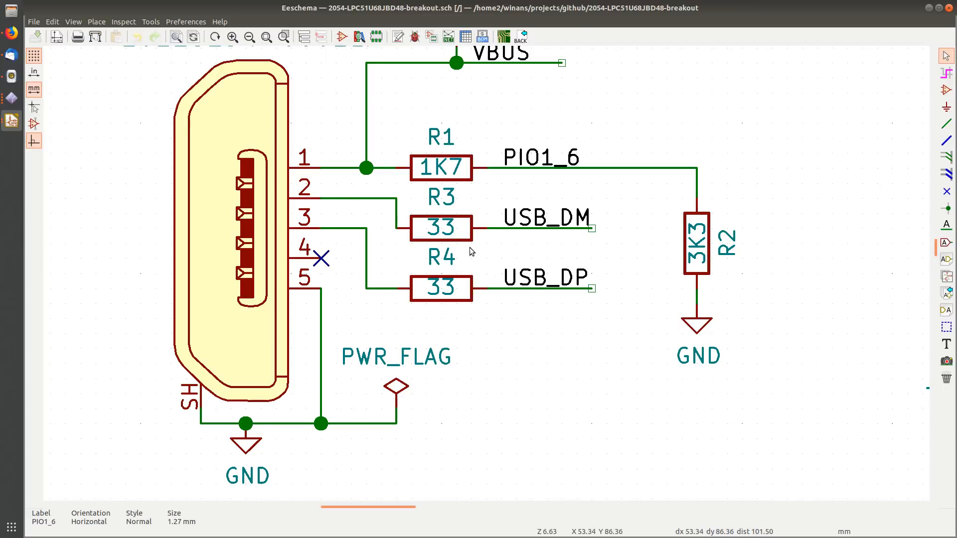
scroll(502, 296, "down", 3)
Step: Examine the USB_DP and USB_DM pins on U1 and the D1 and D2 LED circuits
middle_click_drag(642, 319, 184, 131)
middle_click_drag(475, 314, 377, 257)
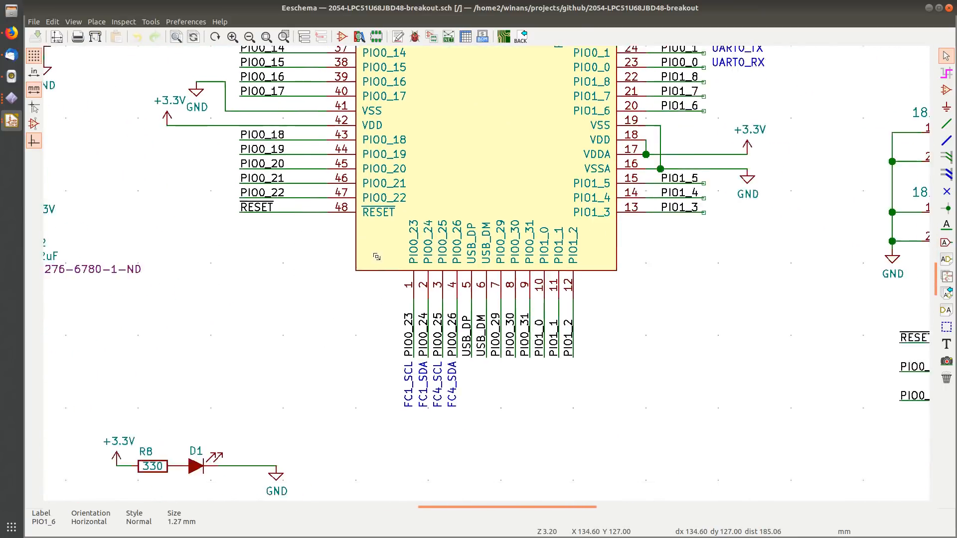
scroll(469, 418, "up", 3)
middle_click_drag(514, 148, 474, 262)
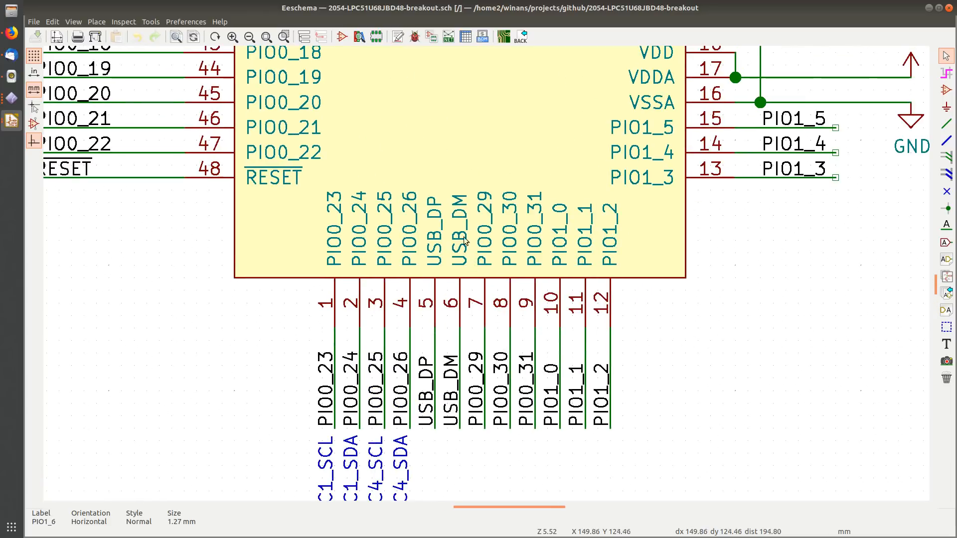
scroll(498, 242, "down", 2)
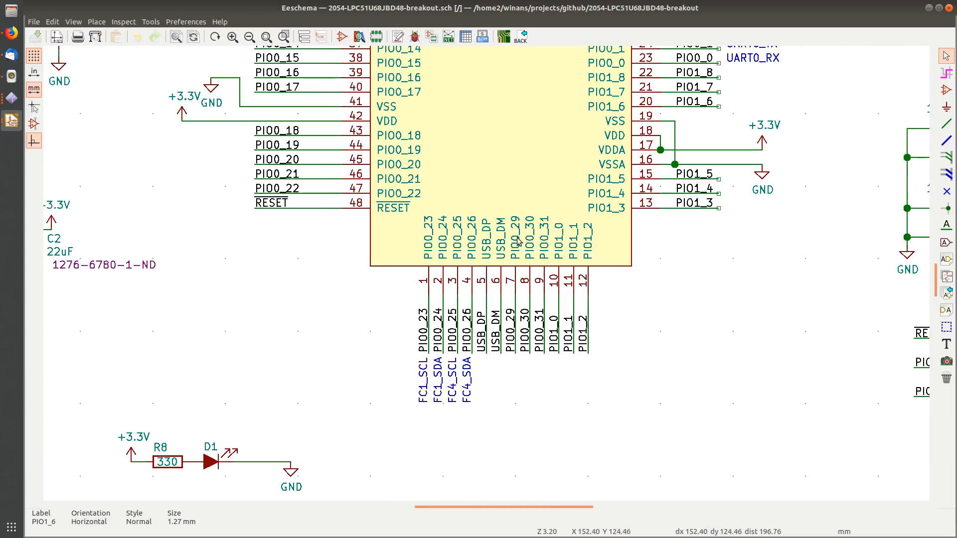
middle_click_drag(519, 241, 644, 300)
middle_click_drag(218, 328, 449, 173)
middle_click_drag(488, 356, 455, 187)
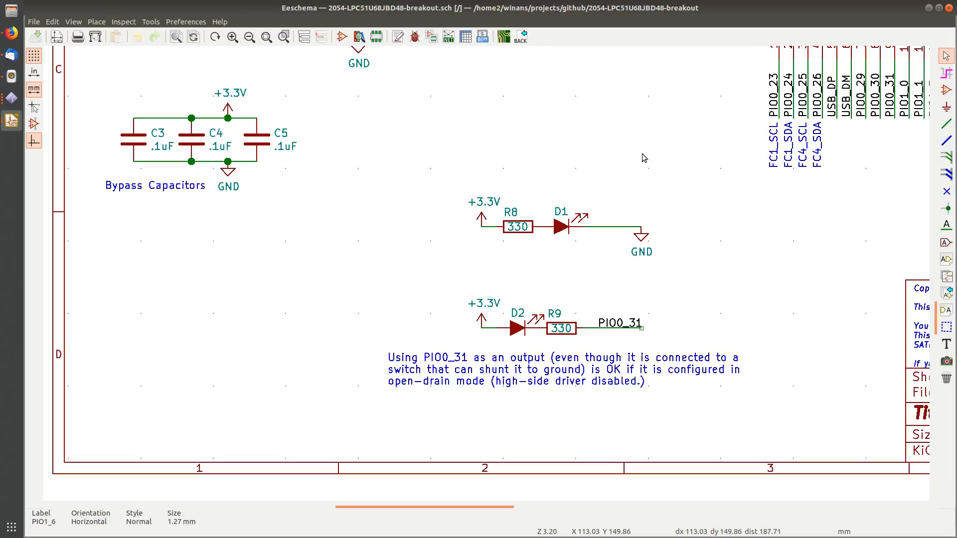
Step: Examine the pull-up resistors R5 to R7 and the connections on headers J1 and J2
middle_click_drag(642, 153, 145, 374)
middle_click_drag(279, 170, 263, 367)
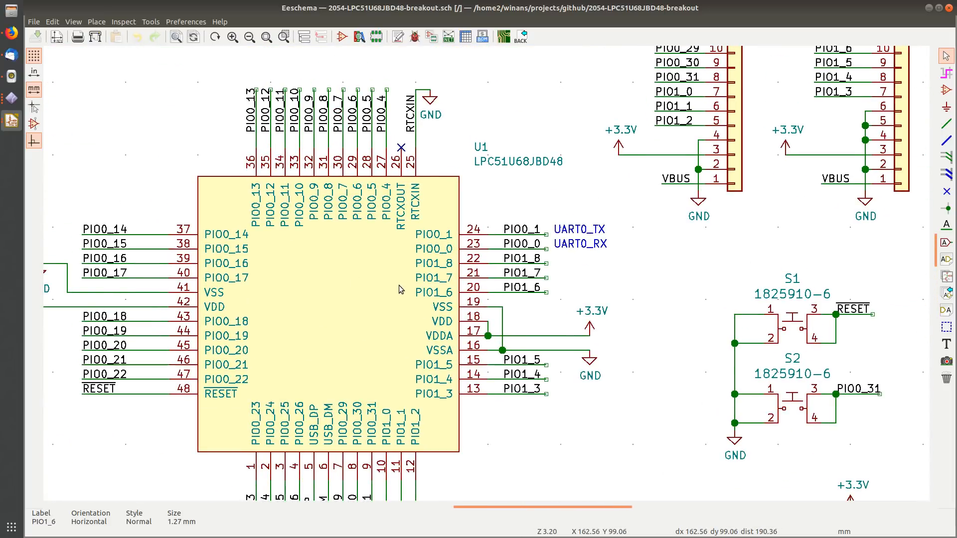
middle_click_drag(678, 345, 427, 134)
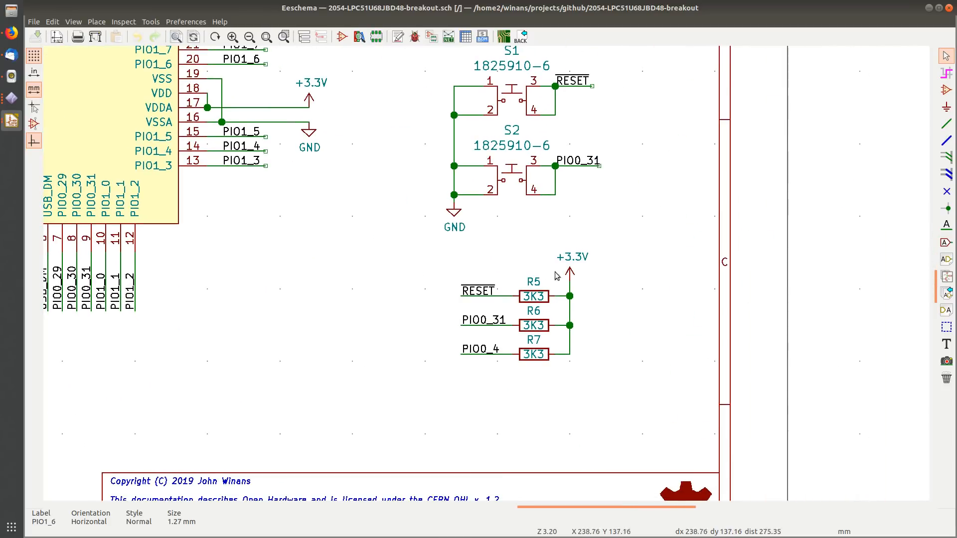
scroll(509, 271, "up", 4)
middle_click_drag(467, 213, 583, 449)
scroll(611, 304, "down", 2)
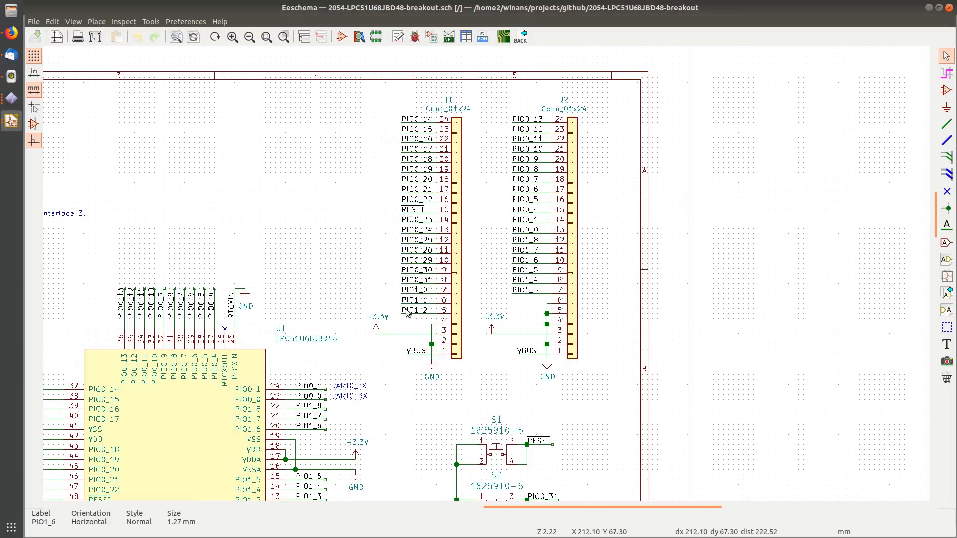
scroll(321, 338, "down", 1)
middle_click_drag(486, 273, 548, 186)
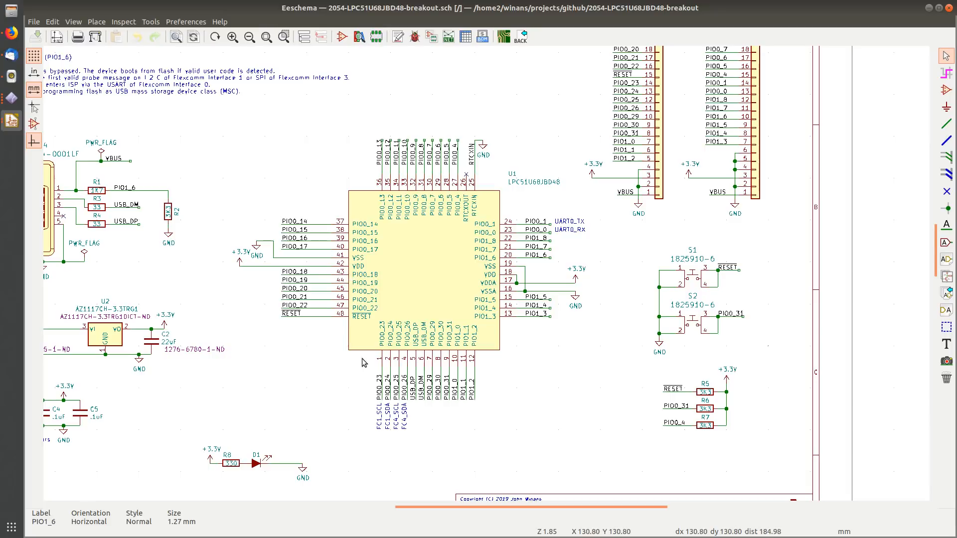
Step: Compare the net labels on headers J1 and J2 with the pins around U1
middle_click_drag(690, 96, 638, 201)
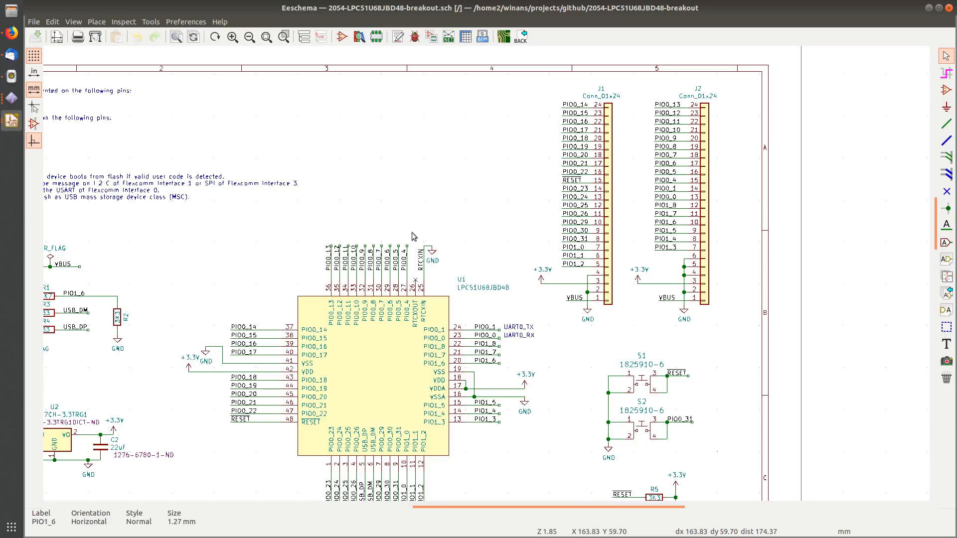
scroll(650, 143, "up", 1)
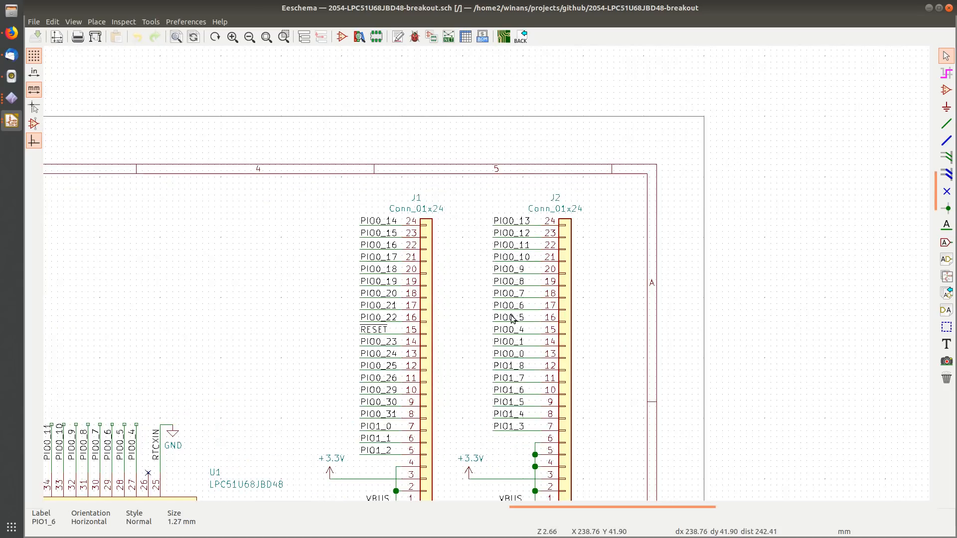
scroll(511, 318, "down", 1)
middle_click_drag(293, 341, 446, 202)
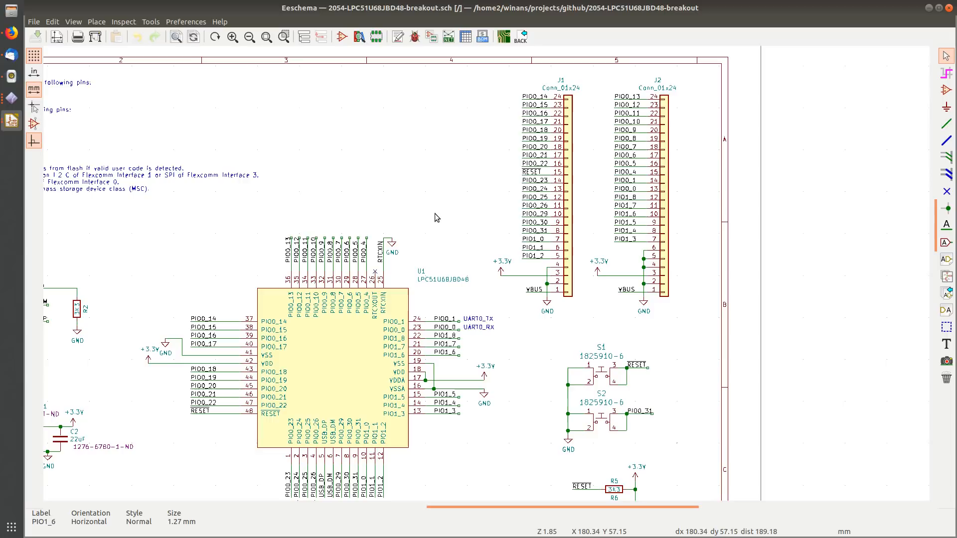
middle_click_drag(445, 246, 453, 239)
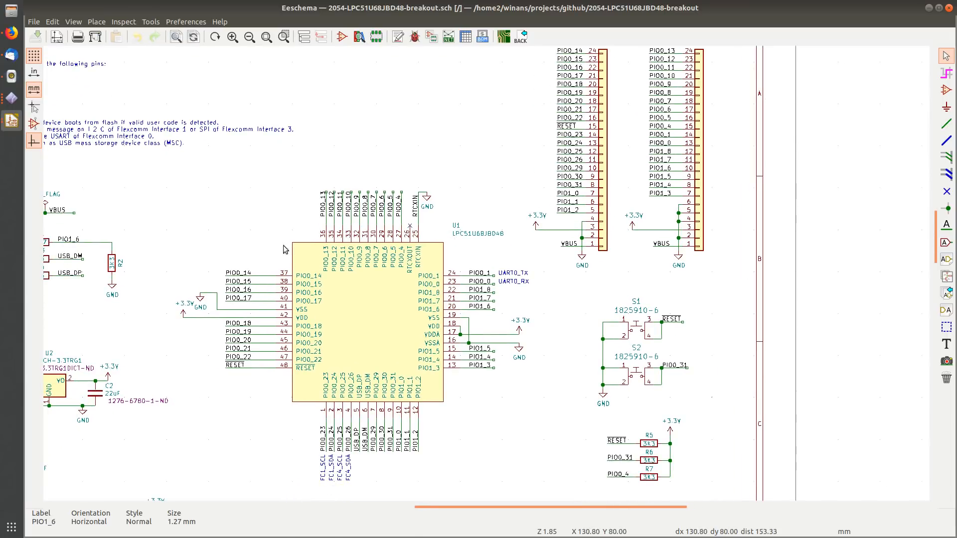
middle_click_drag(161, 299, 191, 300)
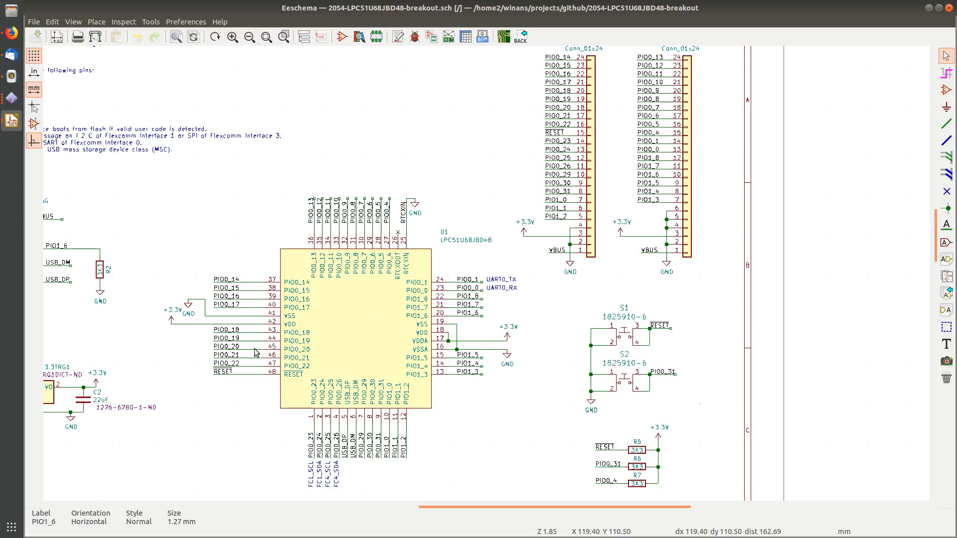
middle_click_drag(350, 348, 377, 238)
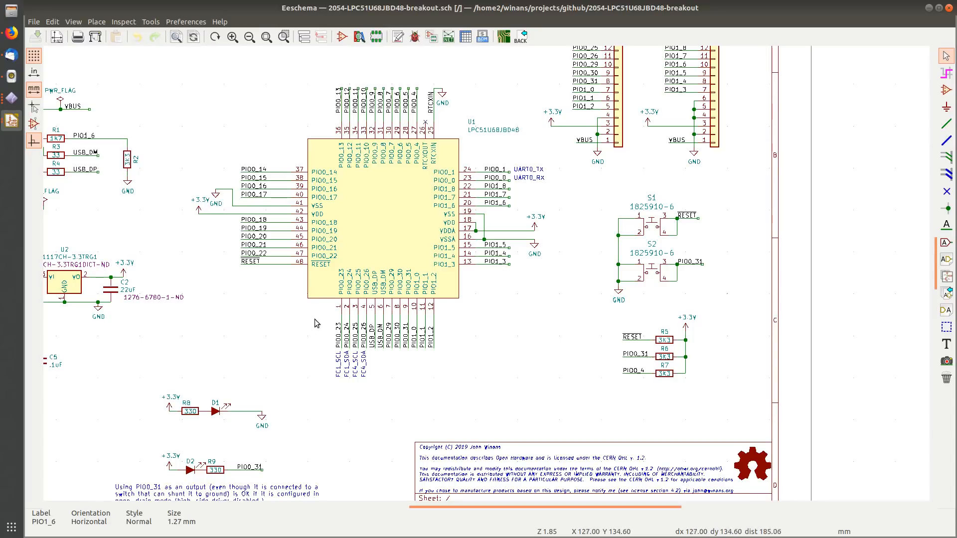
Step: Trace U1's USB, power and I/O pins against the pin order of header J1
scroll(421, 335, "up", 1)
middle_click_drag(422, 190, 437, 340)
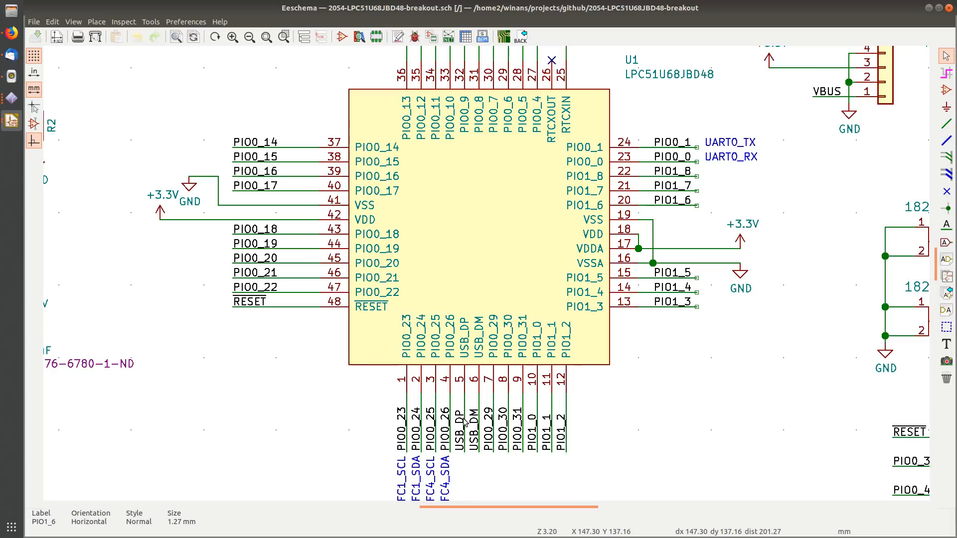
scroll(466, 423, "down", 3)
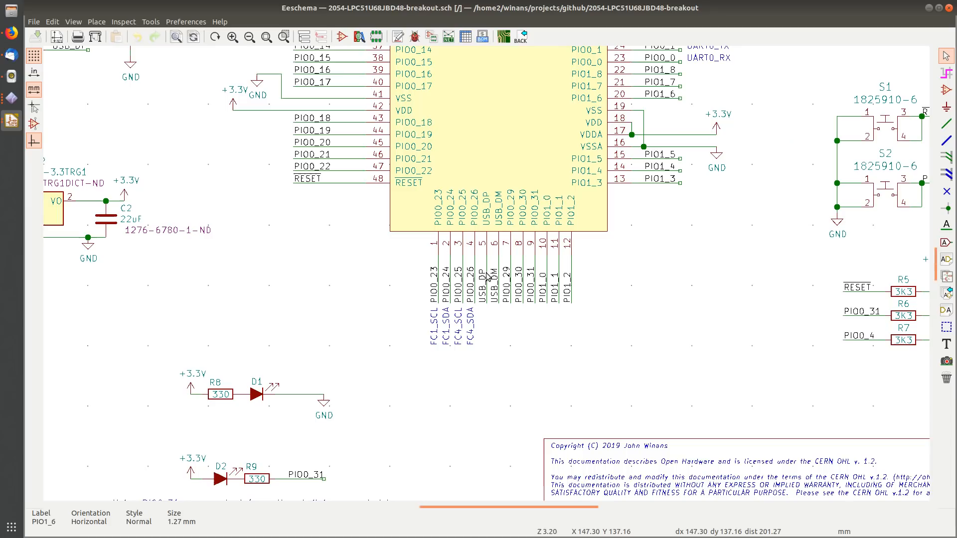
scroll(359, 353, "up", 2)
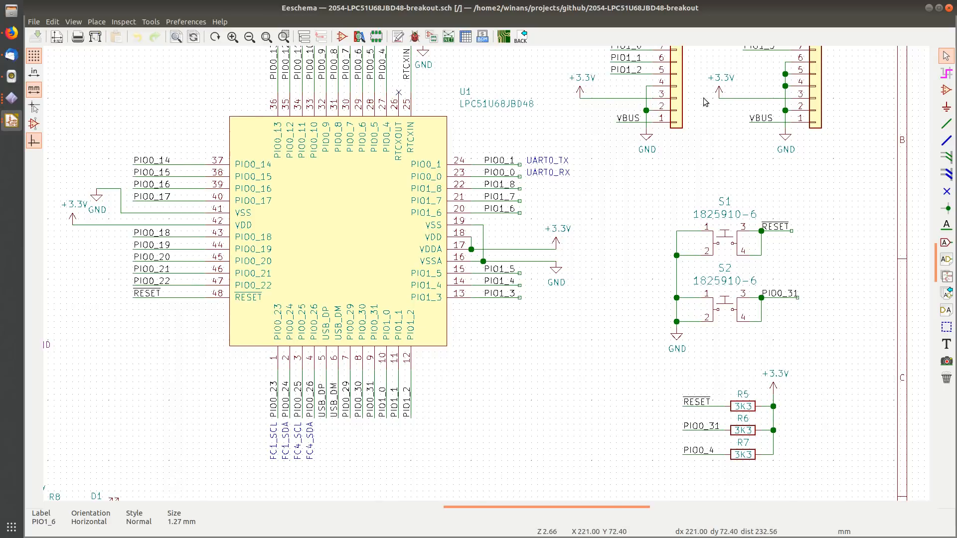
scroll(743, 102, "up", 5, "shift")
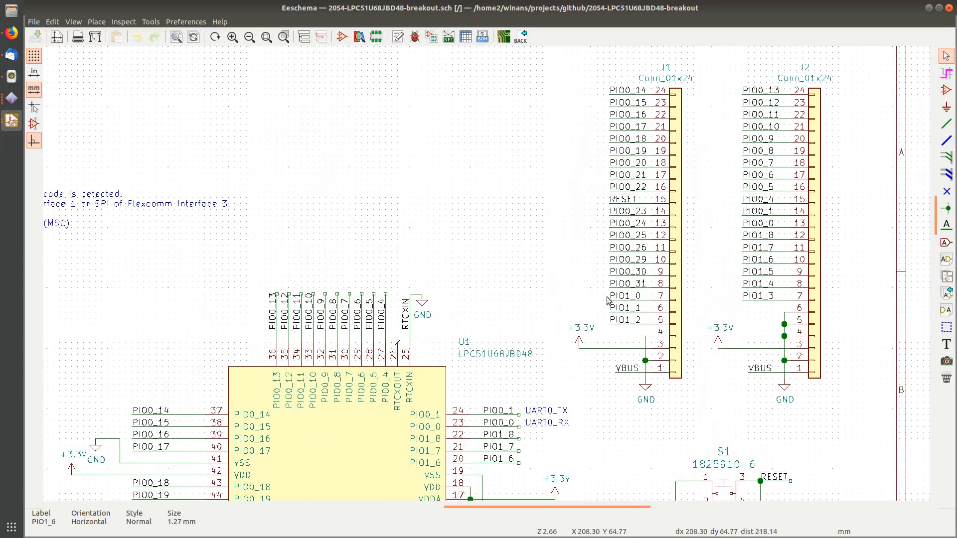
middle_click_drag(311, 379, 408, 170)
scroll(408, 170, "up", 3)
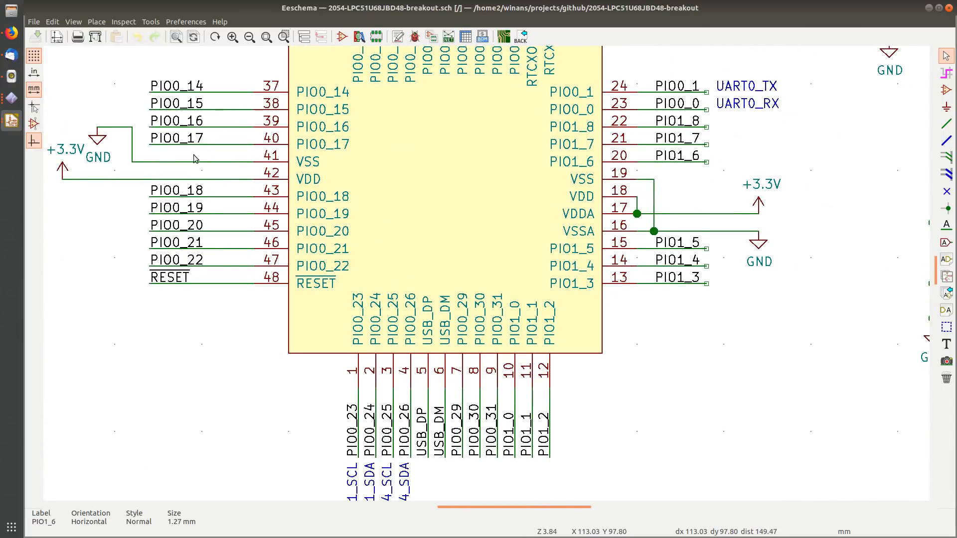
middle_click_drag(494, 135, 244, 328)
scroll(491, 149, "down", 1)
middle_click_drag(539, 184, 466, 395)
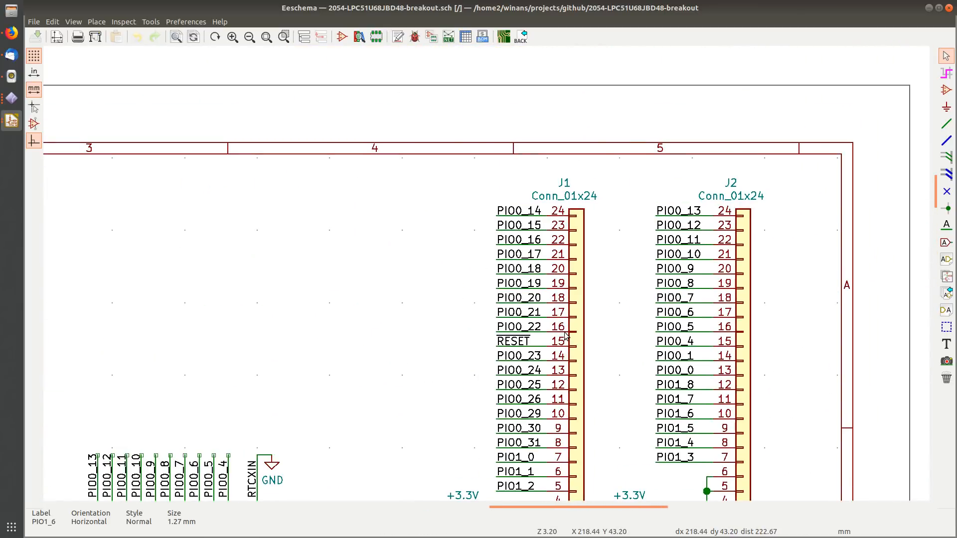
Step: Compare header J1's labels from RESET down to PIO1_2 with the pin order along U1's lower edge
scroll(560, 333, "up", 2)
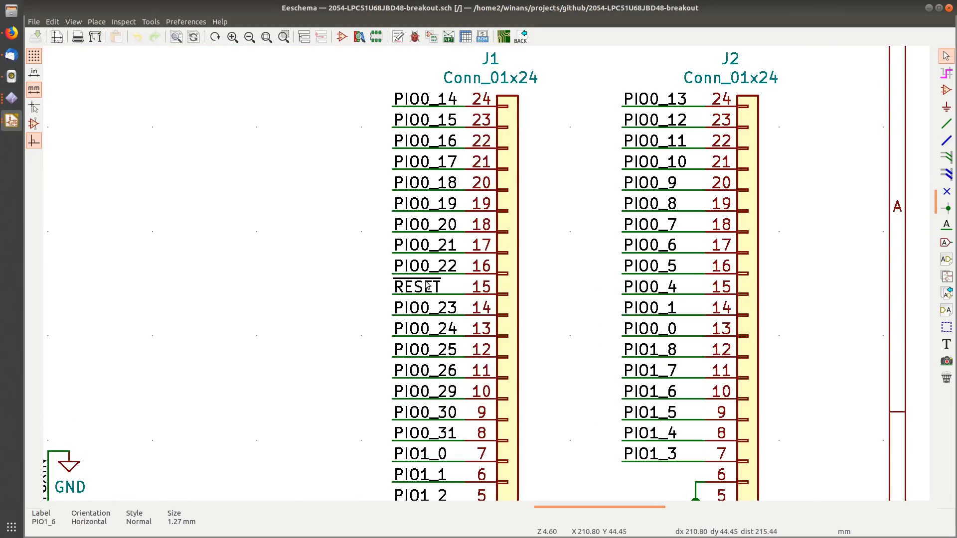
middle_click_drag(427, 287, 474, 153)
scroll(501, 73, "down", 1)
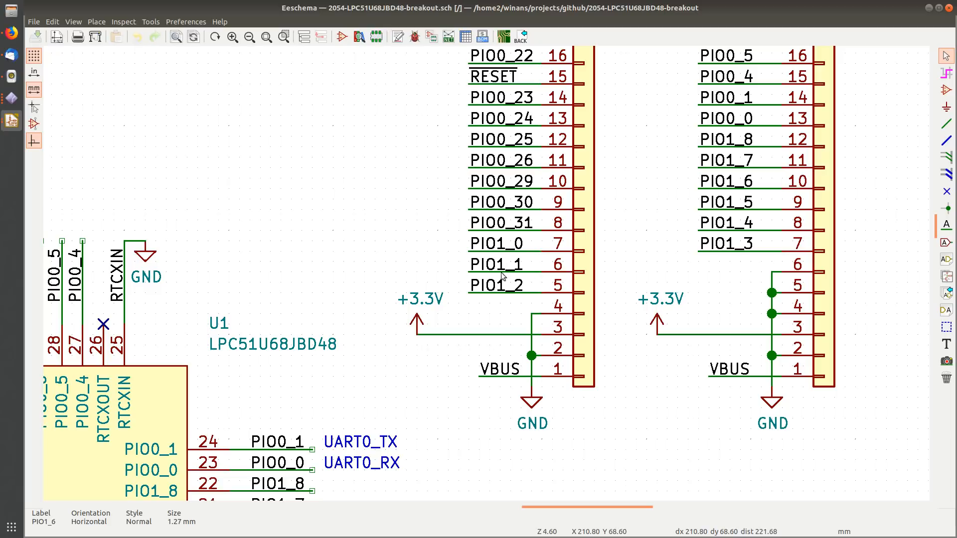
middle_click_drag(495, 289, 603, 1)
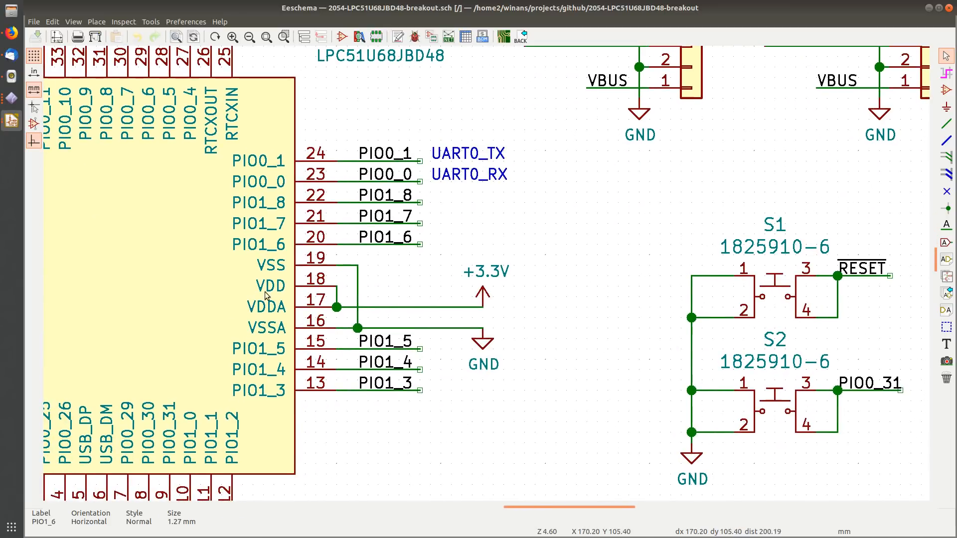
middle_click_drag(179, 359, 549, 127)
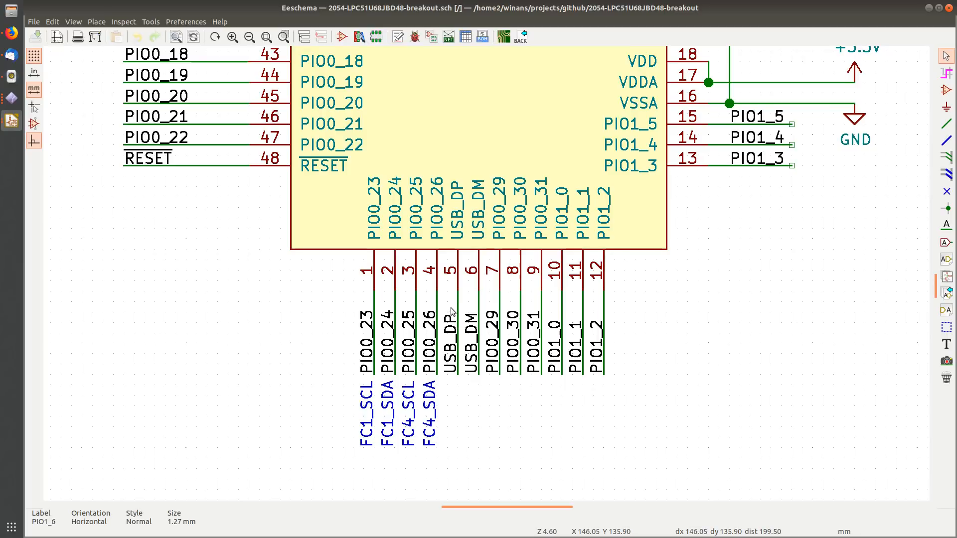
scroll(453, 312, "up", 2)
scroll(561, 161, "down", 4)
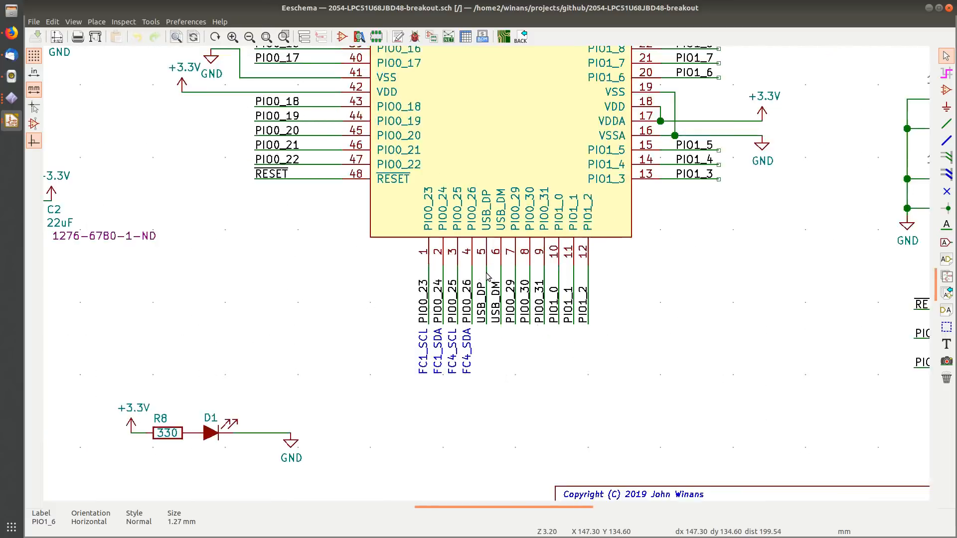
Step: Compare header J2's labels from PIO0_13 to PIO1_3 with the pin order along U1's upper and right edges
middle_click_drag(549, 158, 217, 392)
middle_click_drag(435, 166, 286, 277)
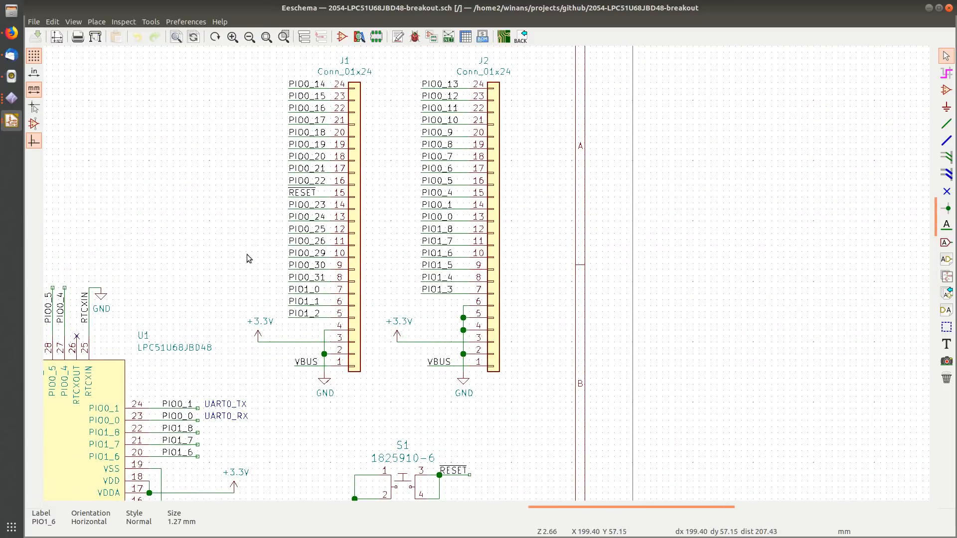
middle_click_drag(205, 275, 342, 187)
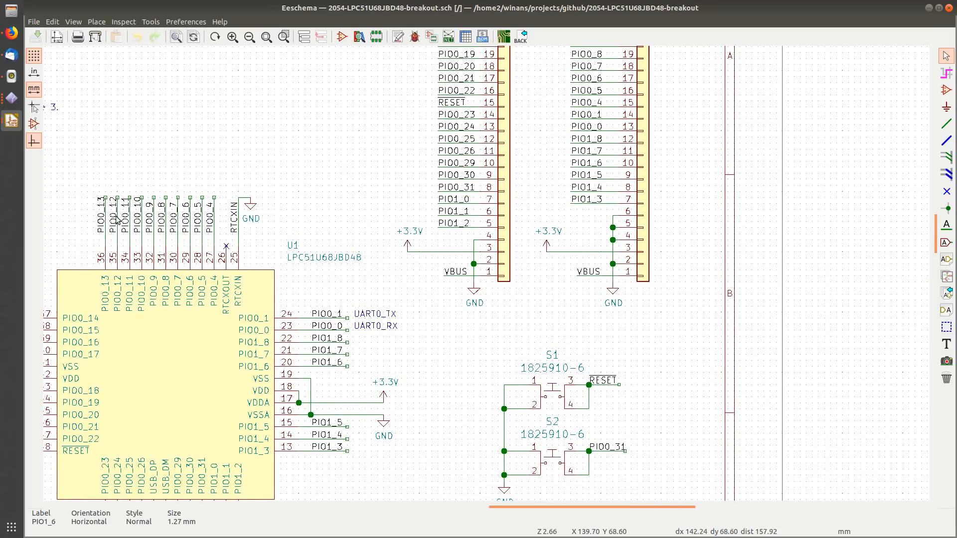
middle_click_drag(566, 154, 516, 267)
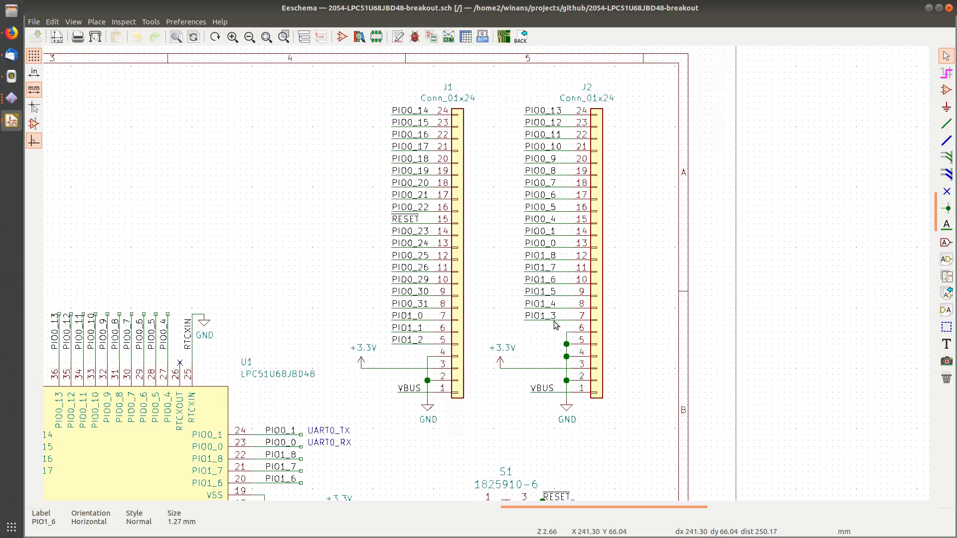
middle_click_drag(372, 318, 439, 127)
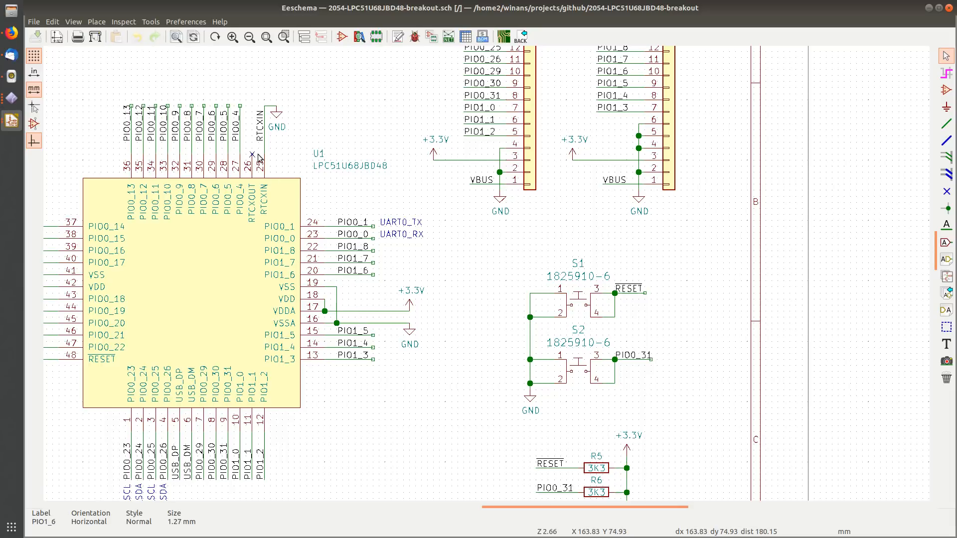
Step: Examine the RTCXIN and RTCXOUT connections on U1 and the surrounding circuits of the schematic
scroll(258, 158, "up", 3)
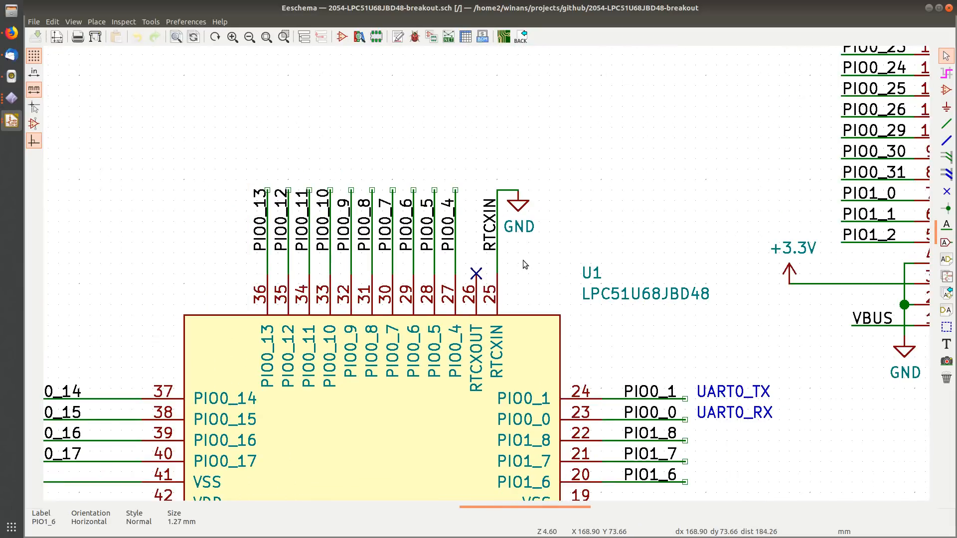
scroll(520, 253, "down", 3)
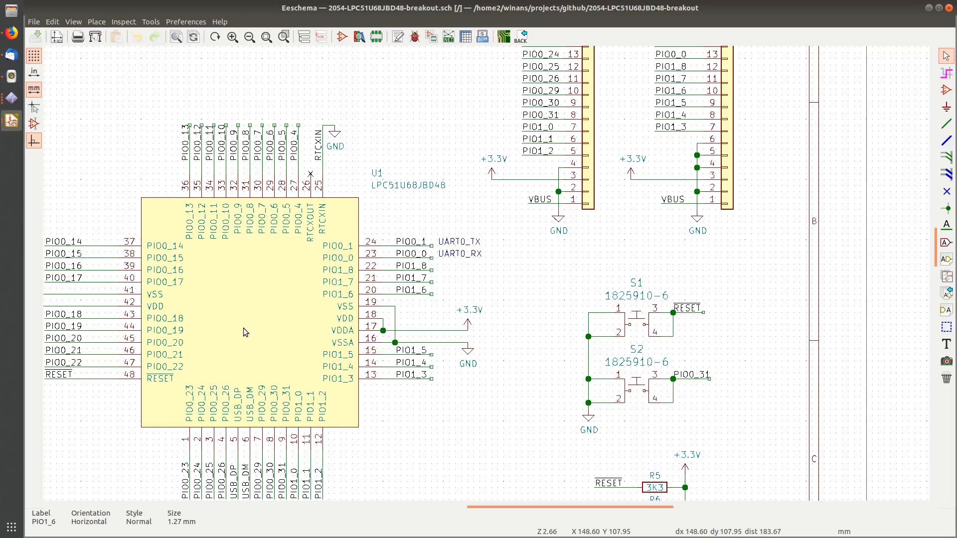
middle_click_drag(243, 328, 284, 226)
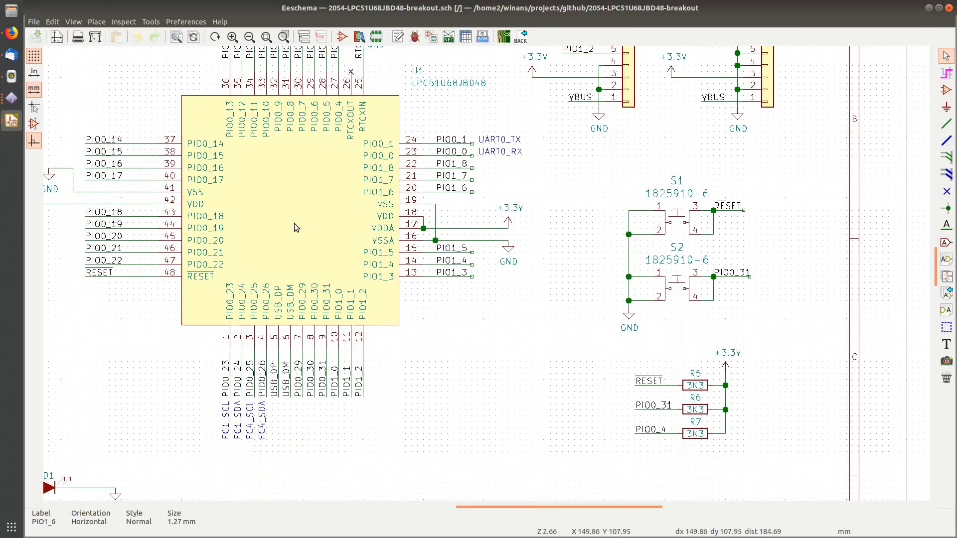
scroll(319, 210, "down", 1)
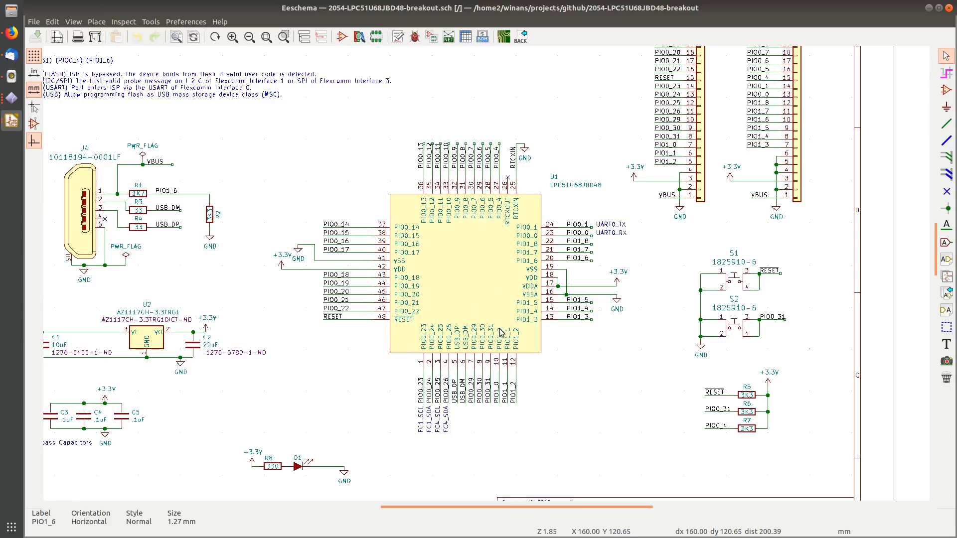
middle_click_drag(500, 329, 550, 341)
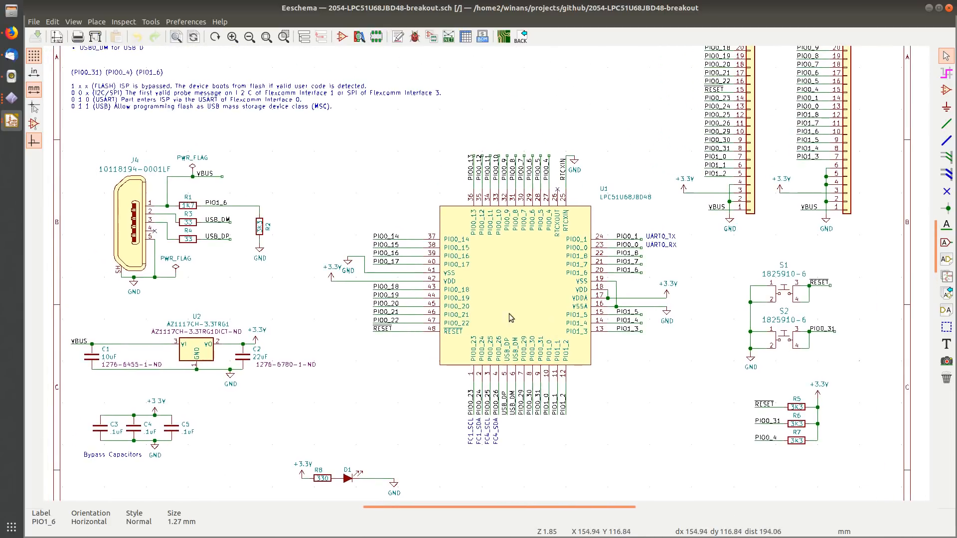
Step: Run the electrical rules check on the schematic and close the checker
left_click(415, 36)
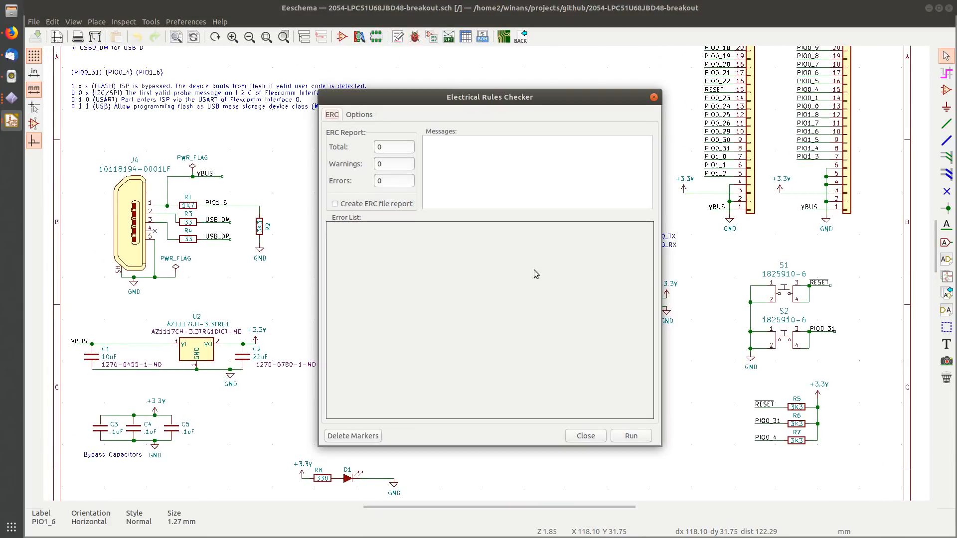
left_click(640, 440)
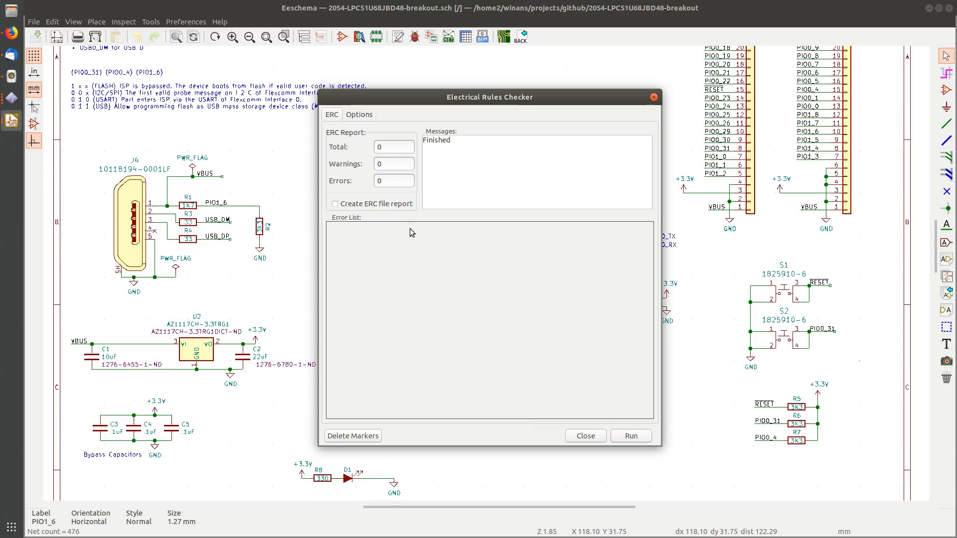
left_click(586, 436)
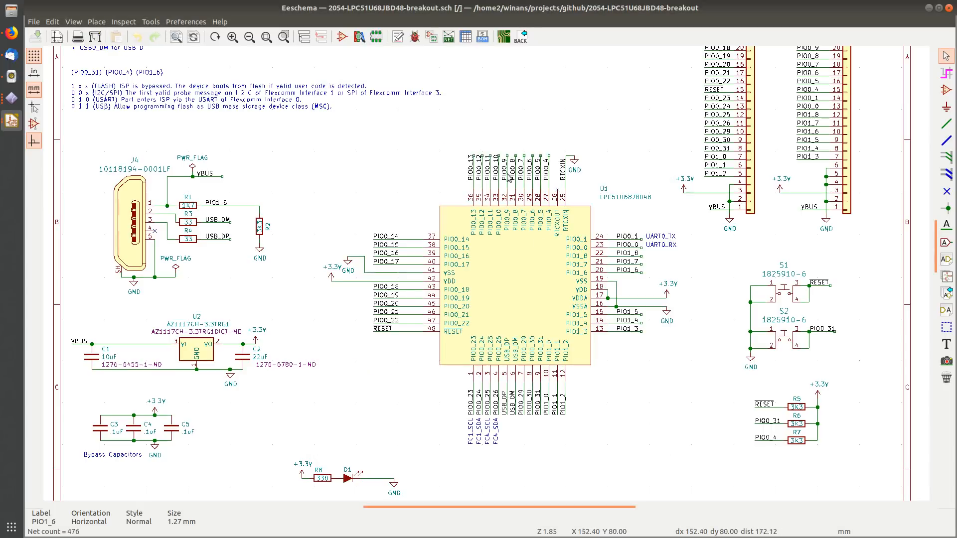
Step: Generate a KiCad netlist from the schematic and save it as 2054-LPC51U68JBD48-breakout.net
left_click(448, 37)
left_click(573, 234)
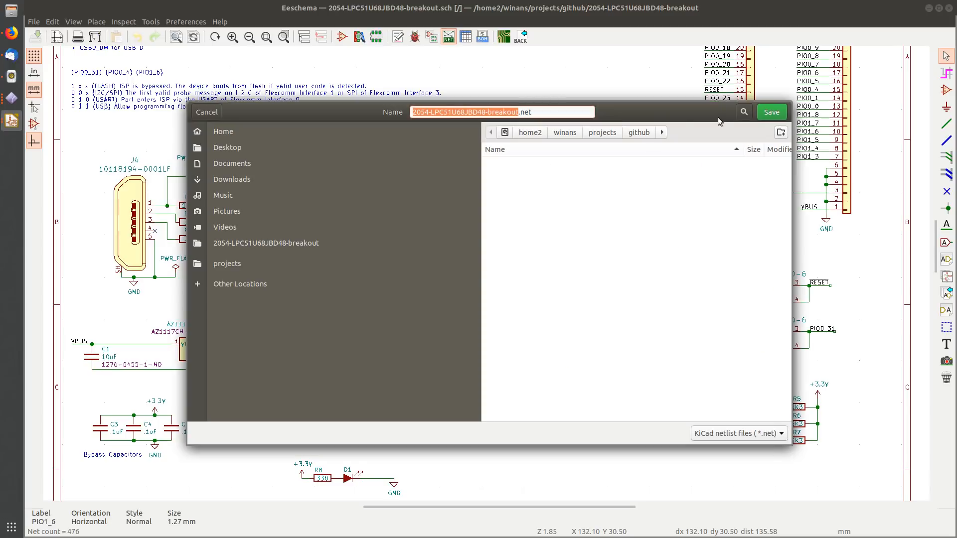
left_click(772, 112)
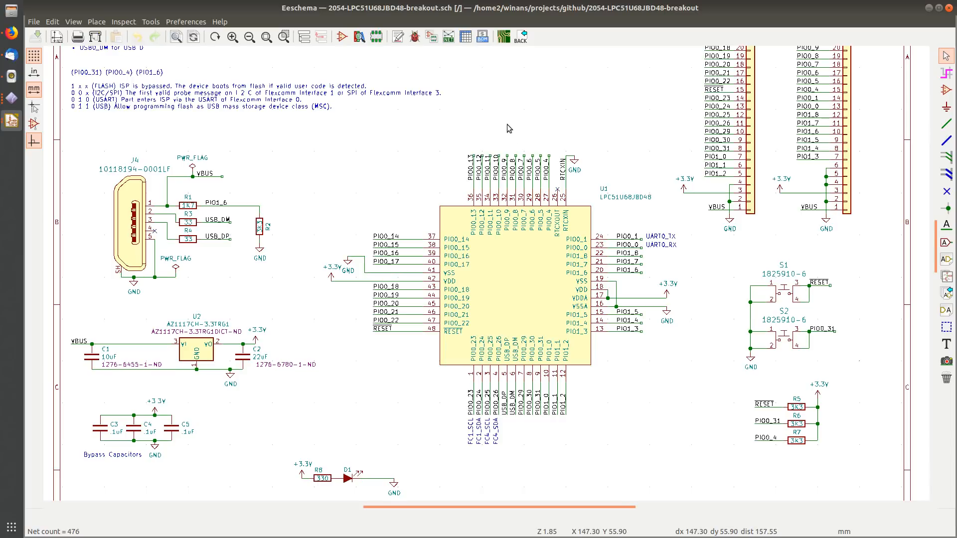
Step: Switch to the board file in Pcbnew and load 2054-LPC51U68JBD48-breakout.net for the netlist import
key("alt+Tab")
double_click(146, 72)
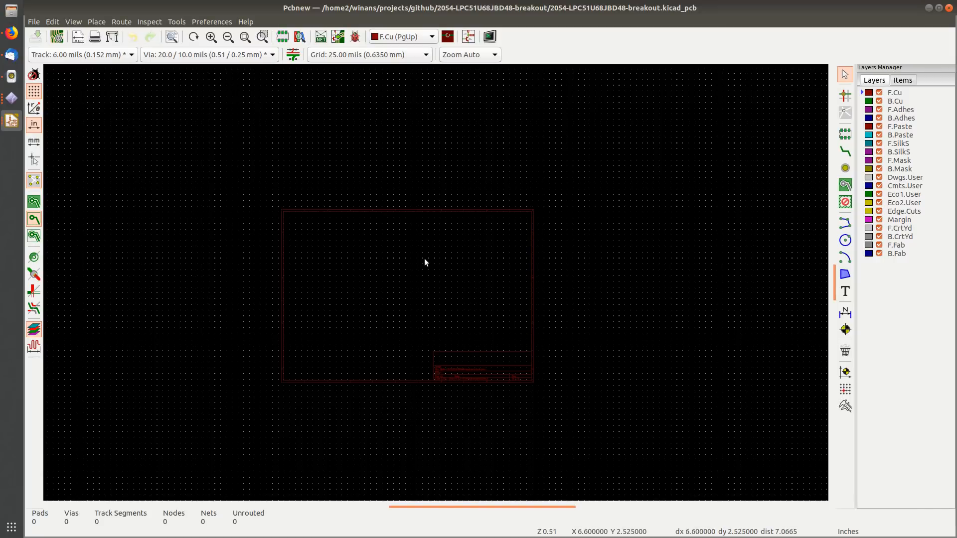
left_click(321, 37)
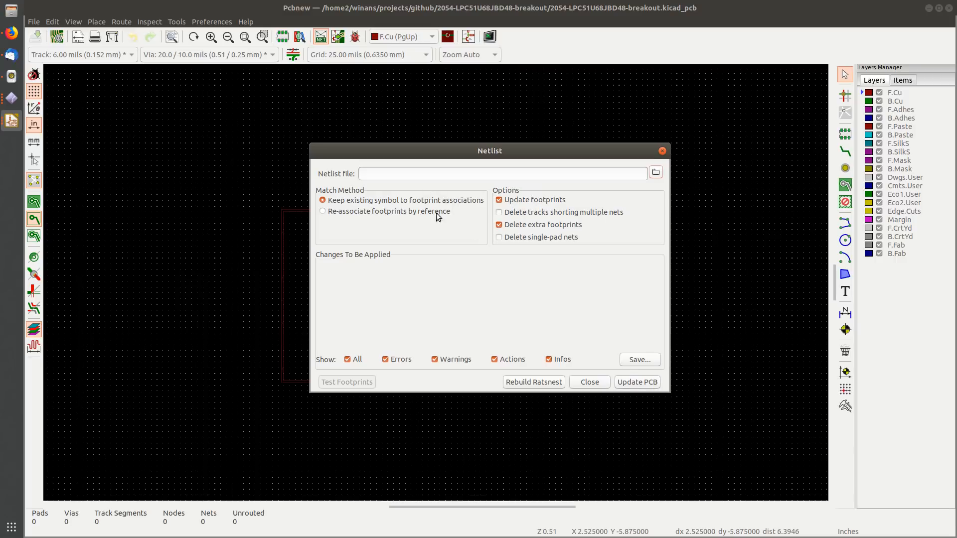
left_click(646, 387)
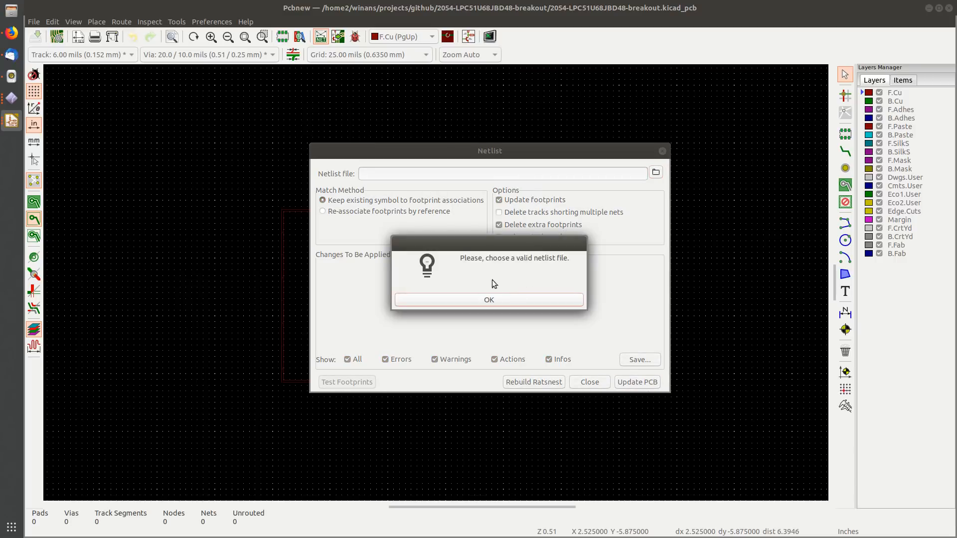
left_click(516, 301)
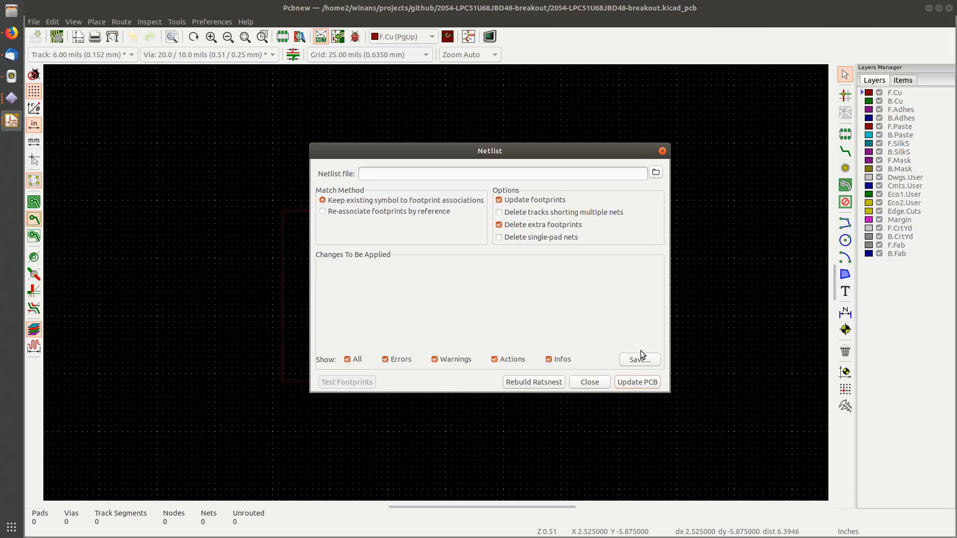
left_click(656, 173)
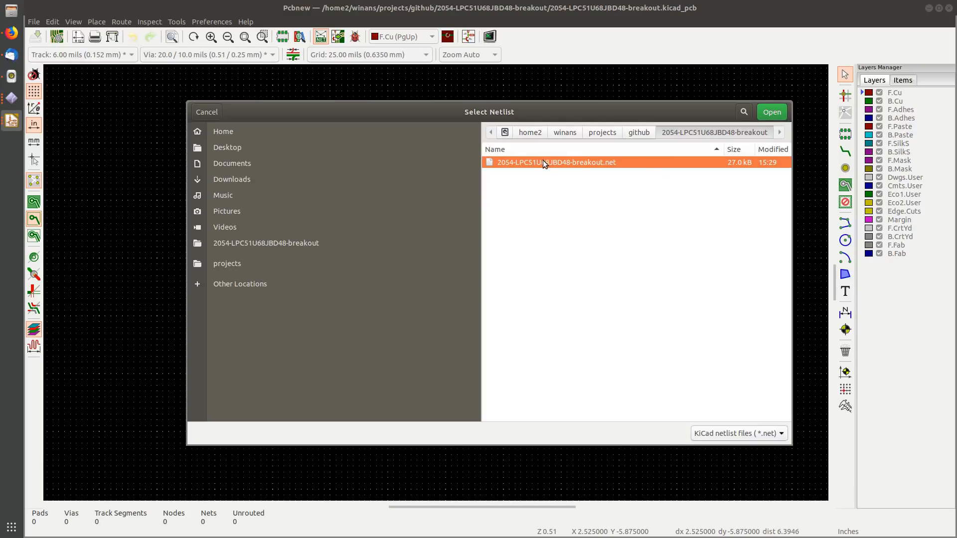
double_click(542, 162)
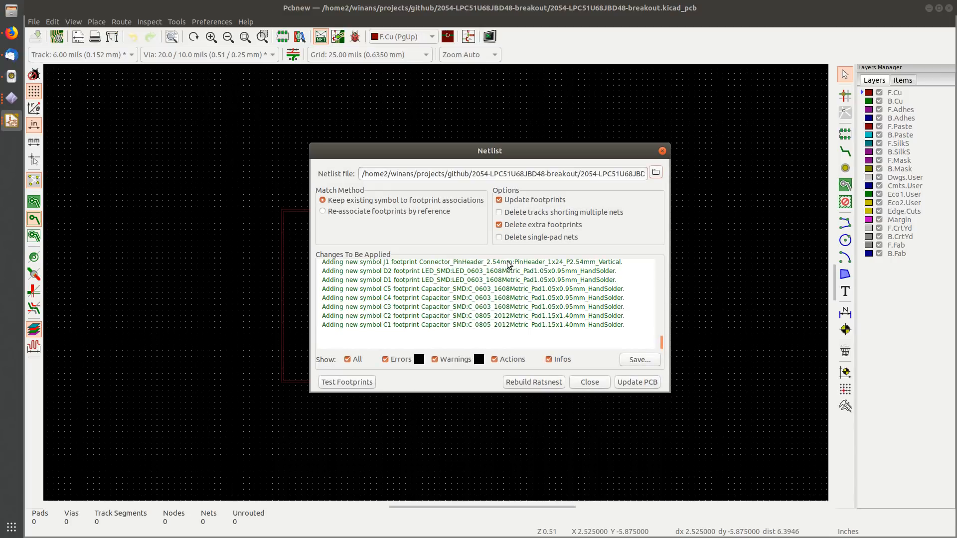
Step: Review the pending footprint additions and update the PCB from the loaded netlist
mouse_move(659, 338)
left_mouse_down()
mouse_move(657, 260)
mouse_move(651, 323)
left_mouse_up()
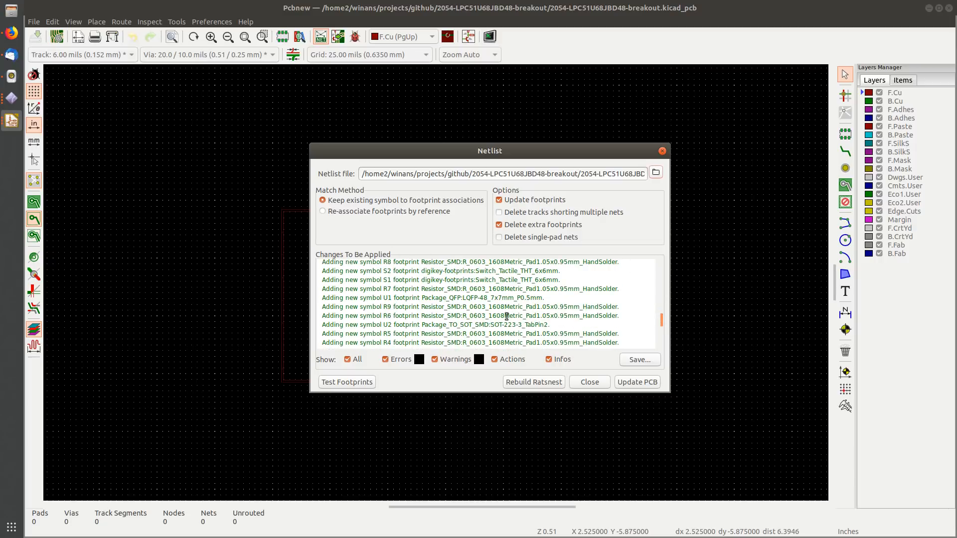
scroll(506, 316, "down", 5)
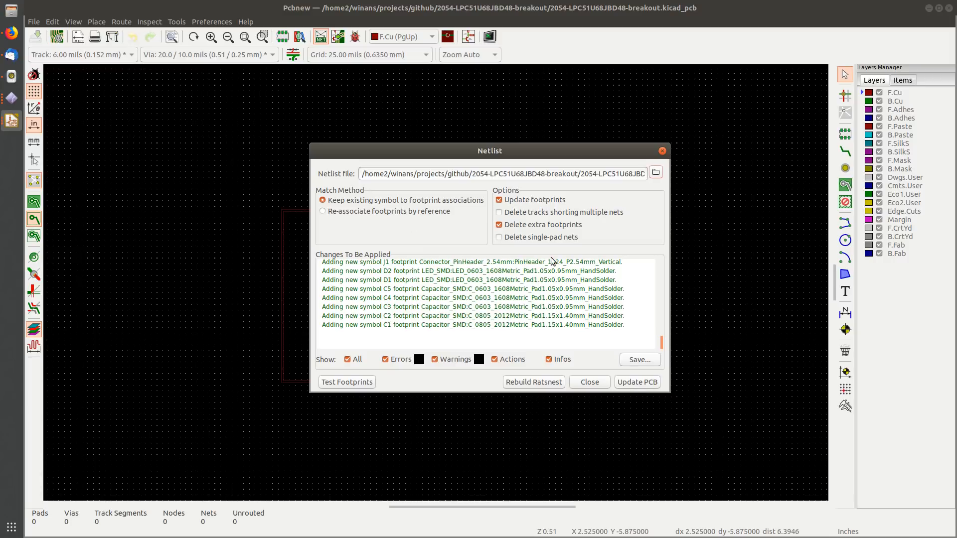
left_click(638, 382)
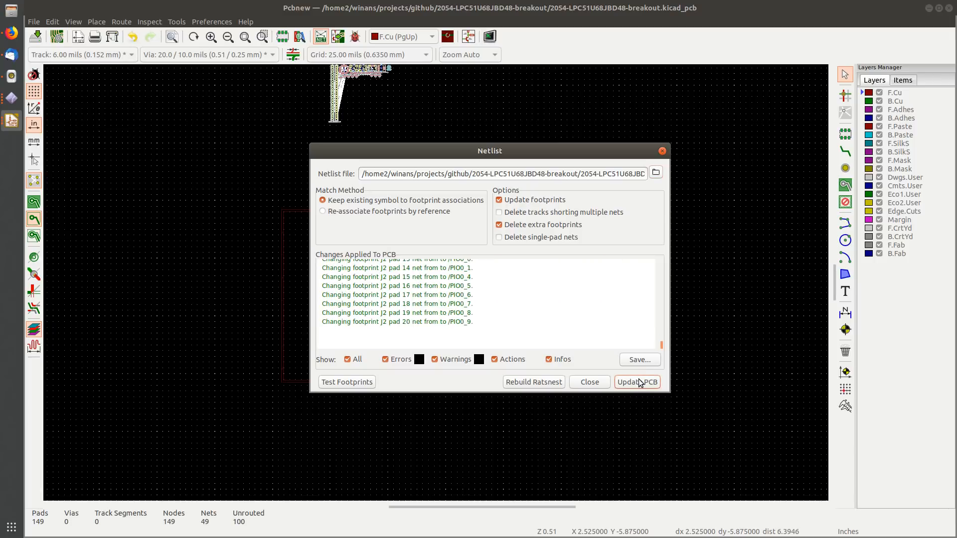
left_click(589, 381)
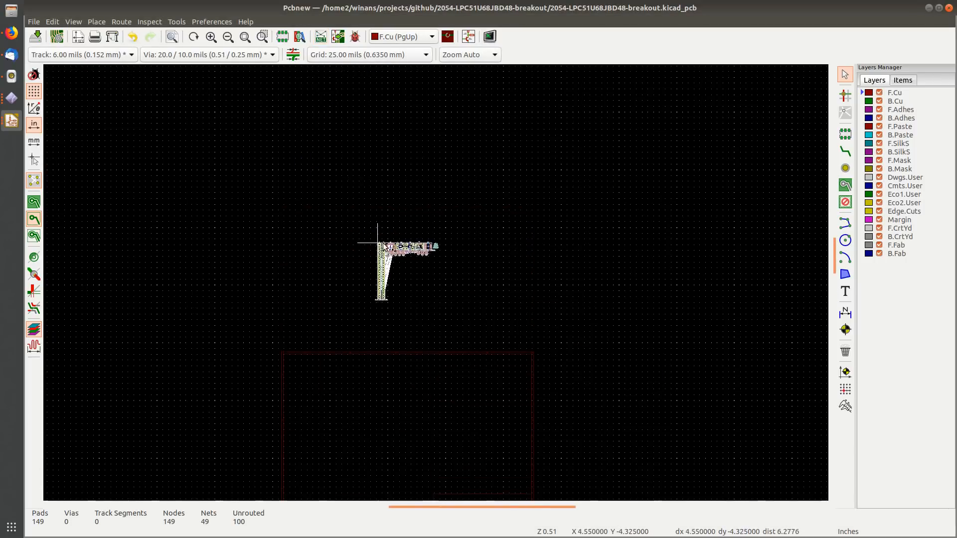
Step: Place the imported footprint cluster on the board canvas and move it to the middle of the drawing sheet
left_click(494, 309)
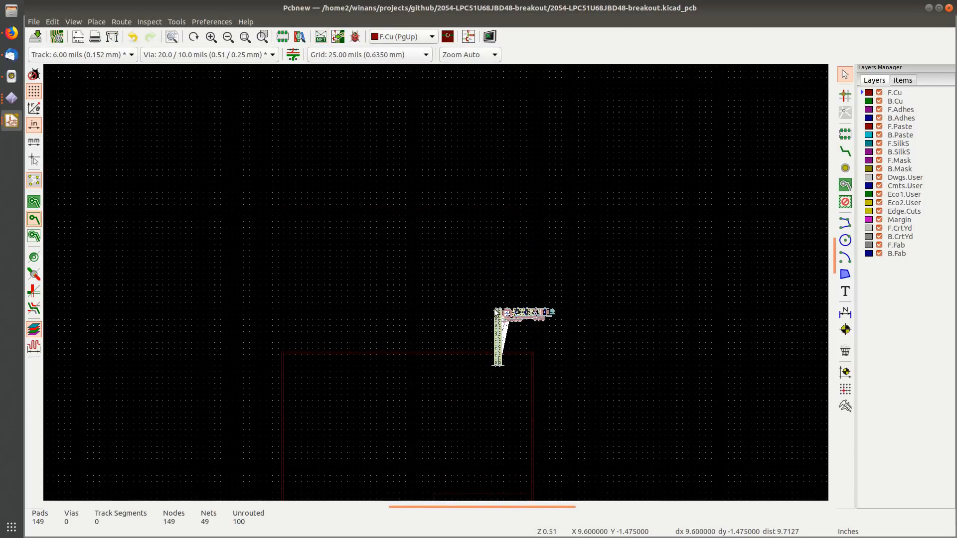
middle_click_drag(529, 259, 477, 108)
scroll(398, 243, "up", 1)
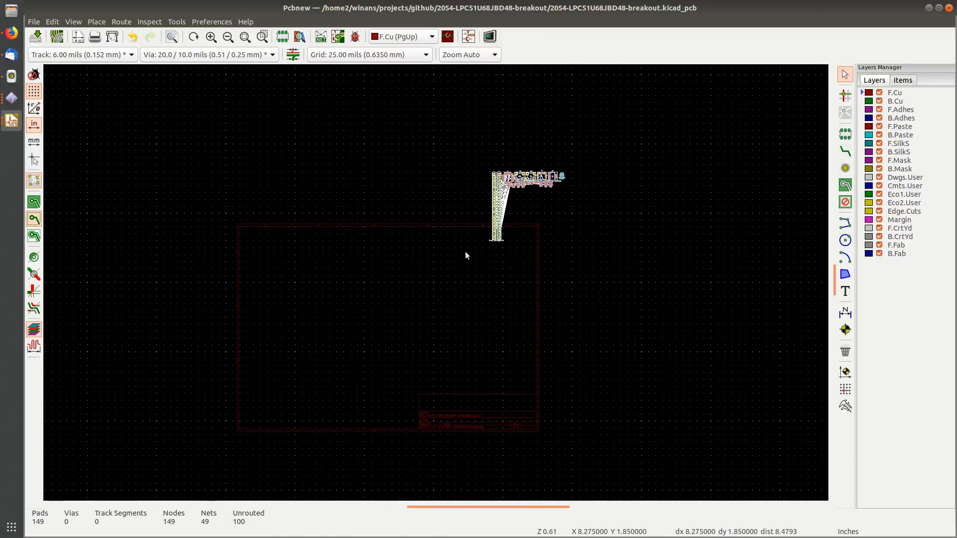
left_click_drag(474, 154, 598, 273)
left_click_drag(514, 183, 380, 302)
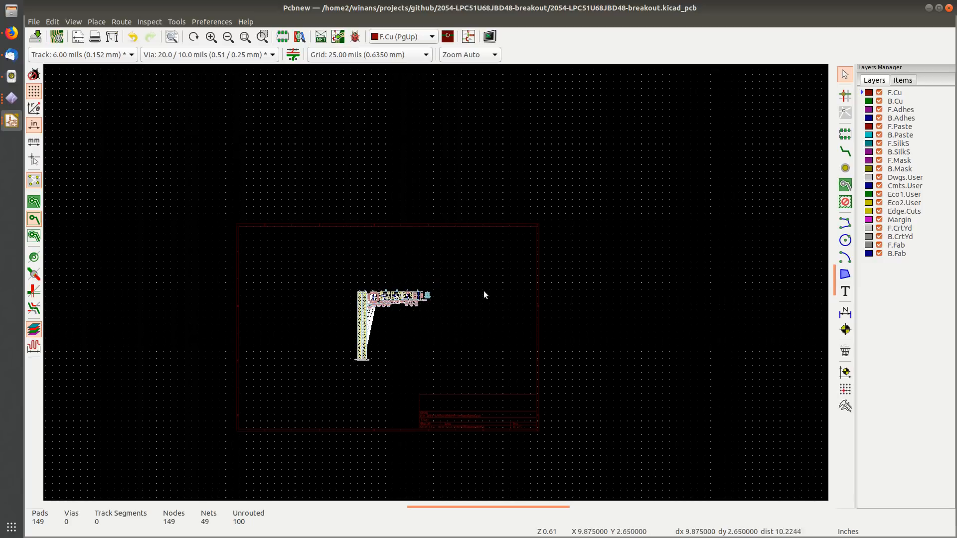
Step: Examine the imported footprints and their ratsnest connections beside the two pin headers
scroll(434, 282, "up", 2)
middle_click_drag(374, 317, 491, 318)
left_click(469, 266)
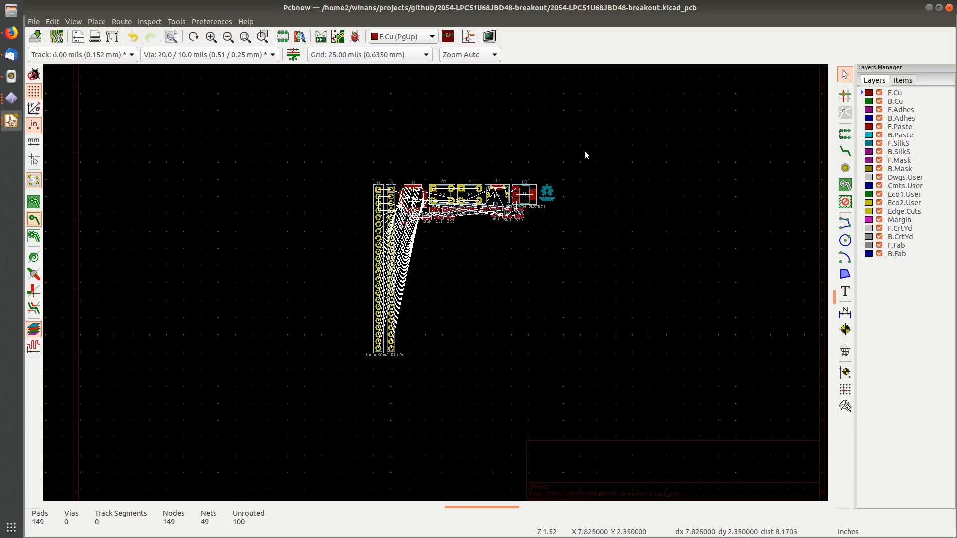
left_click_drag(574, 169, 401, 273)
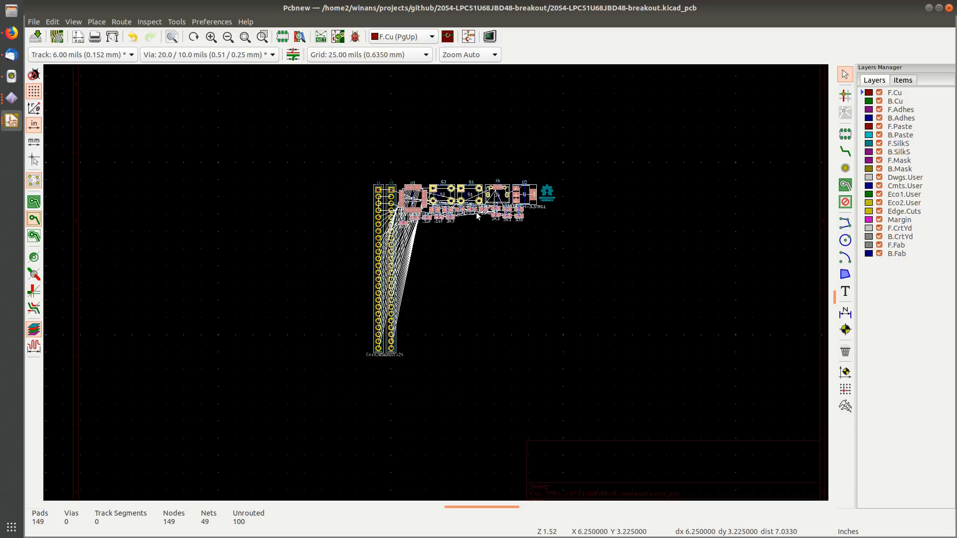
left_click(490, 325)
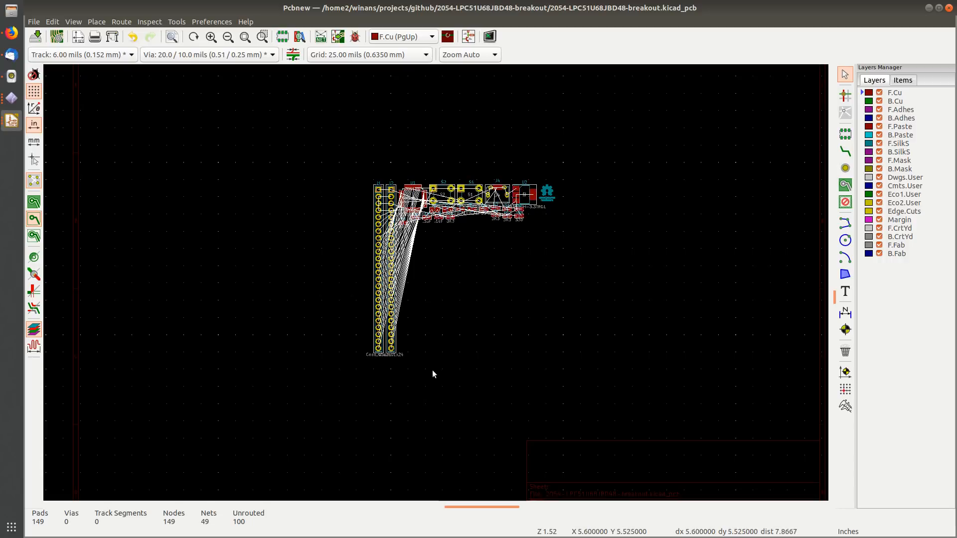
Step: Move the two pin headers to the left part of the sheet and the remaining footprints off its lower right edge
left_click_drag(432, 374, 174, 310)
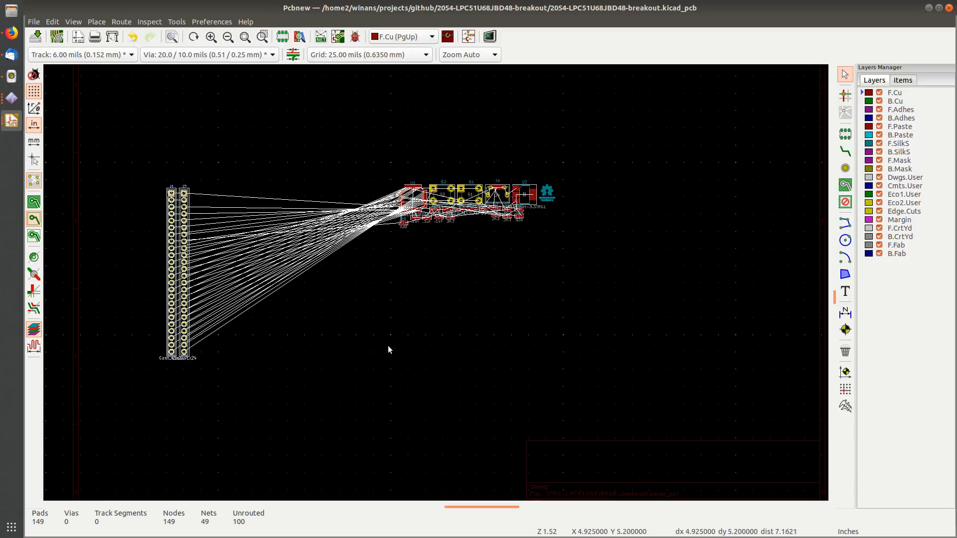
left_click_drag(355, 159, 605, 265)
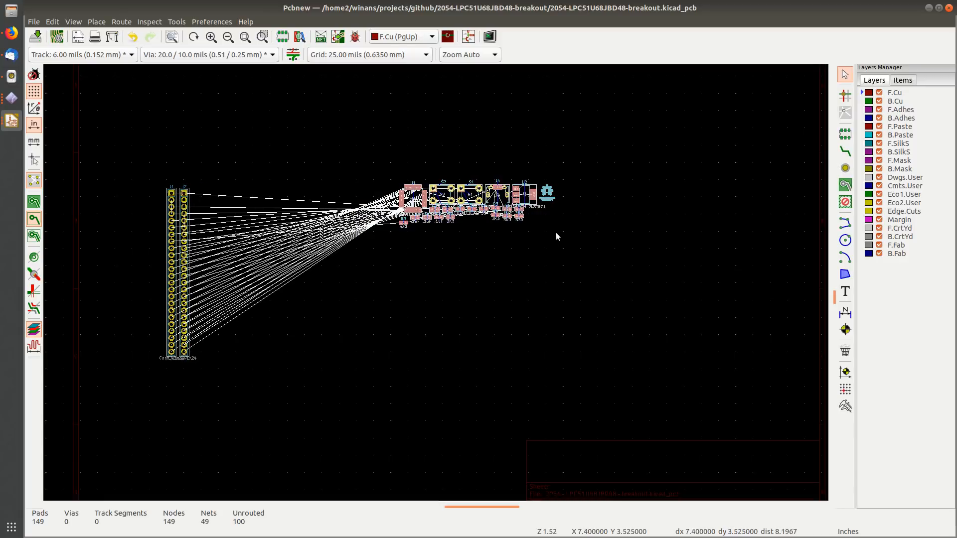
left_click_drag(555, 232, 810, 413)
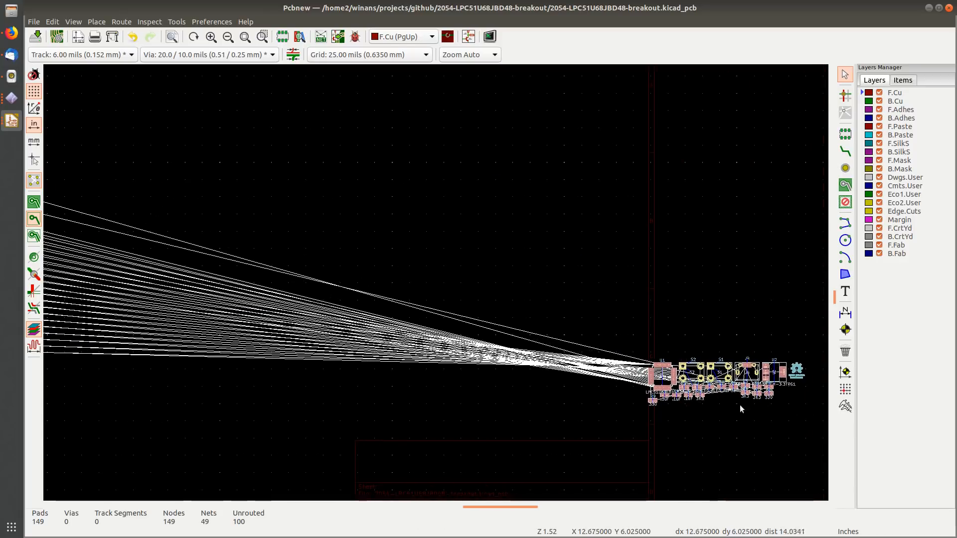
scroll(423, 358, "down", 1)
scroll(435, 282, "down", 2)
middle_click_drag(360, 317, 376, 347)
left_click(433, 250)
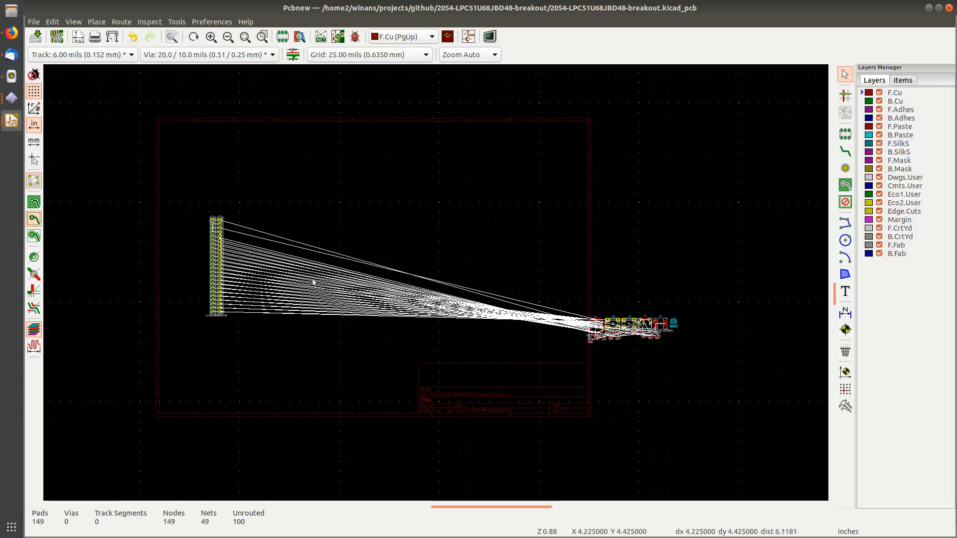
Step: Move microcontroller U1 out of the footprint cluster to the middle of the drawing sheet
scroll(435, 282, "up", 3)
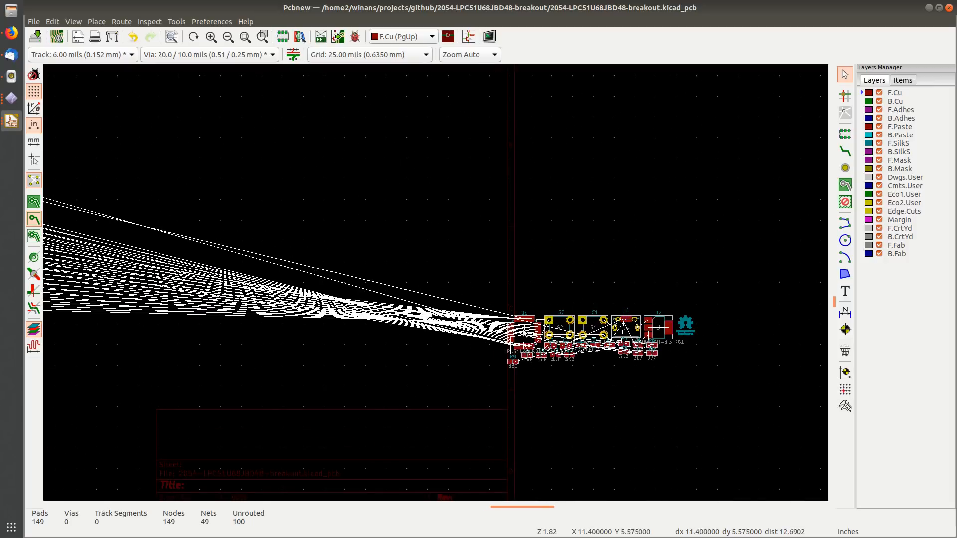
left_click(524, 332)
left_click_drag(524, 333, 352, 218)
scroll(437, 285, "down", 2)
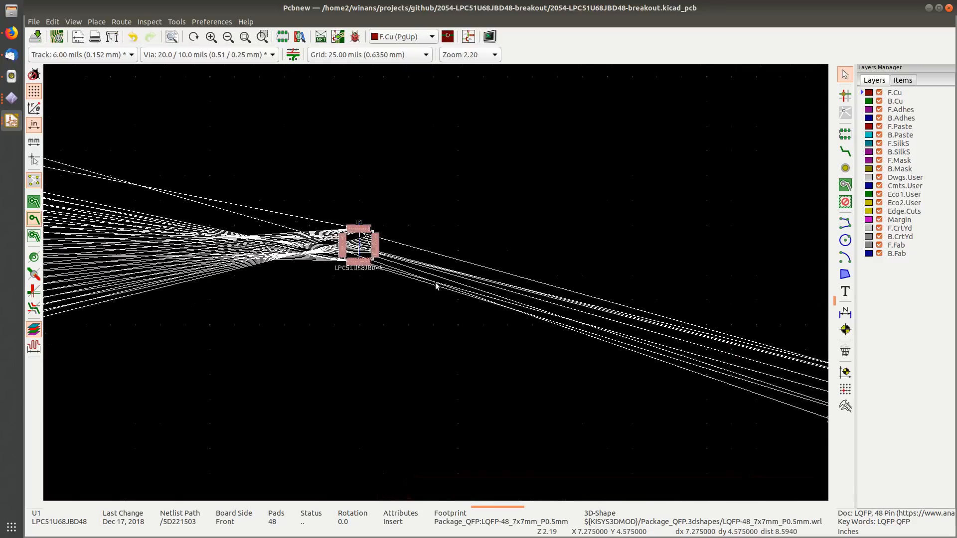
middle_click_drag(421, 299, 494, 293)
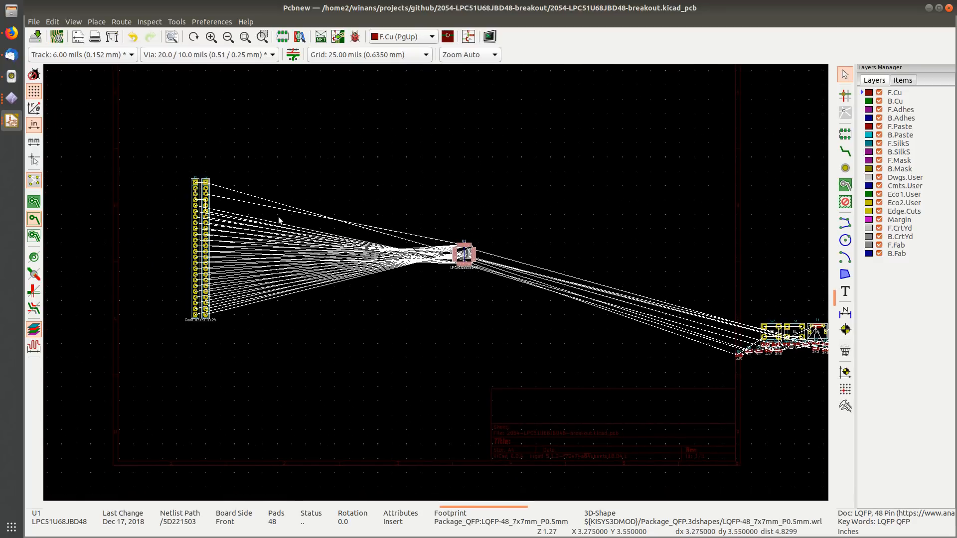
Step: Rotate pin header J2 by 90 degrees and place it horizontally above U1
left_click(208, 186)
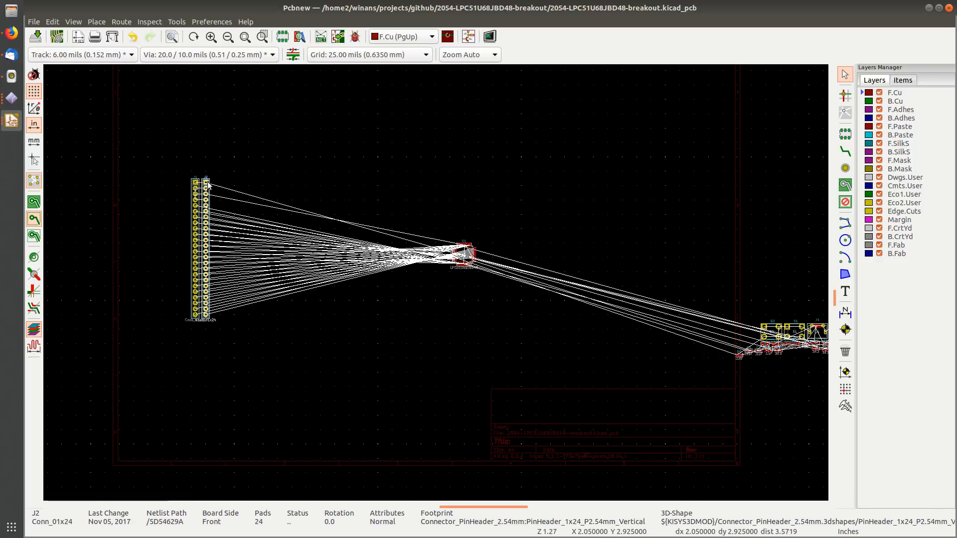
scroll(209, 185, "up", 3)
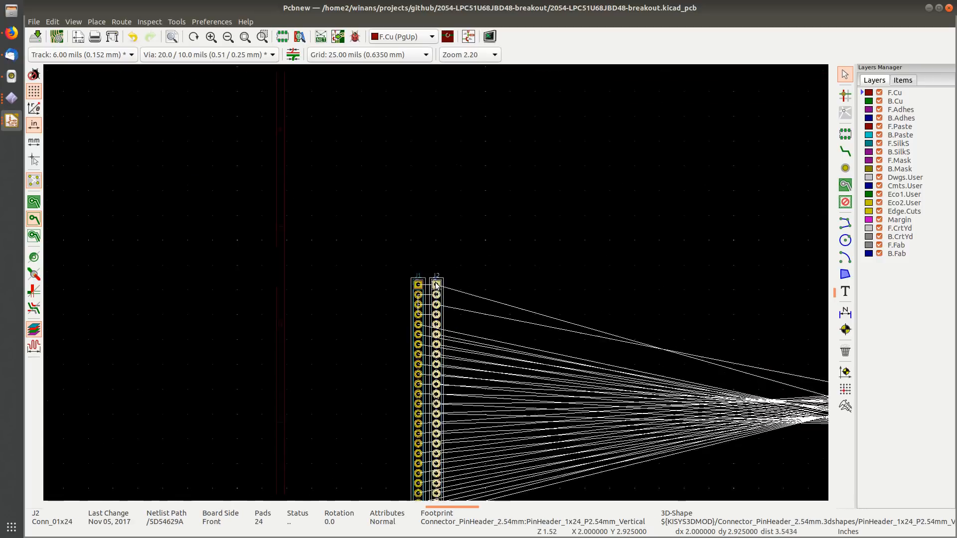
key("m")
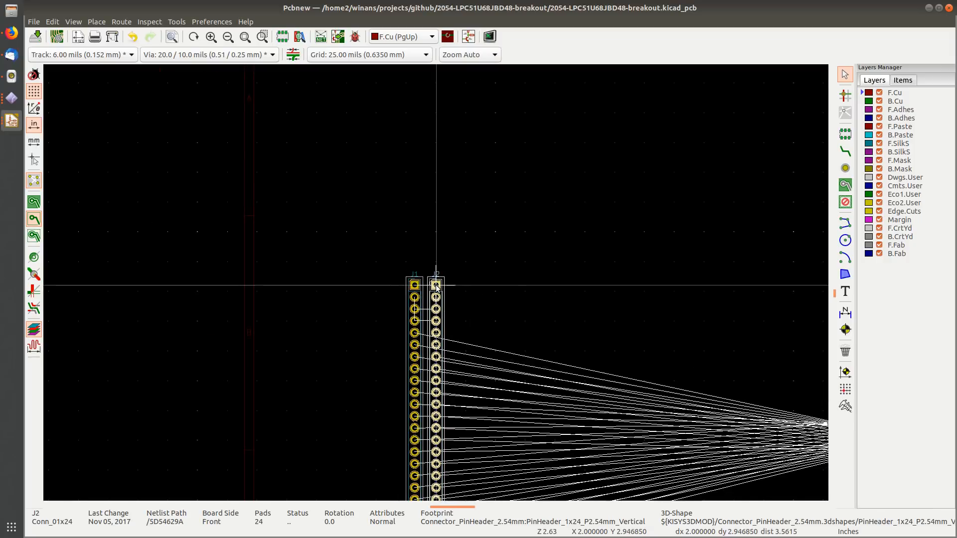
scroll(553, 284, "down", 4)
key("r")
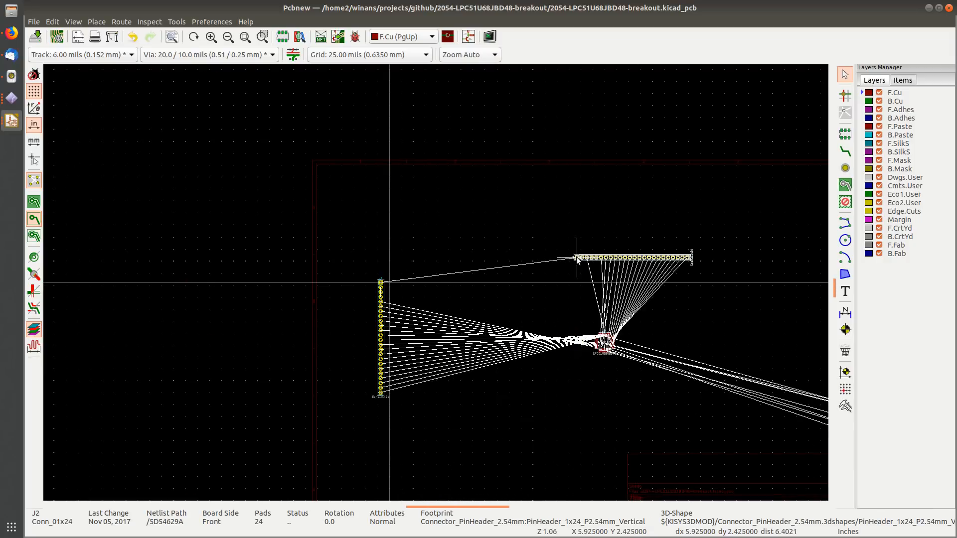
left_click(547, 298)
Step: Rotate pin header J1 by 90 degrees and place it horizontally below U1, roughly parallel to J2
middle_click_drag(561, 322, 404, 202)
key("m")
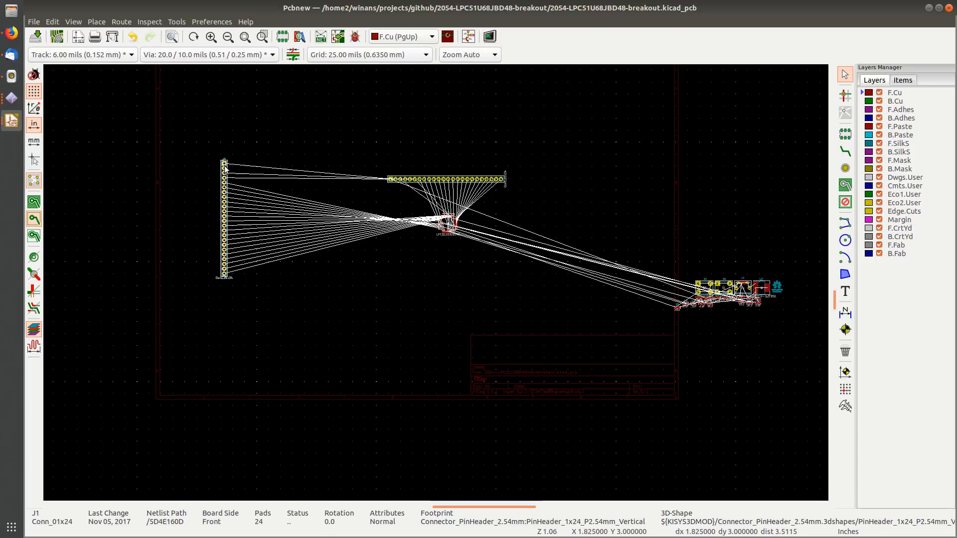
key("r")
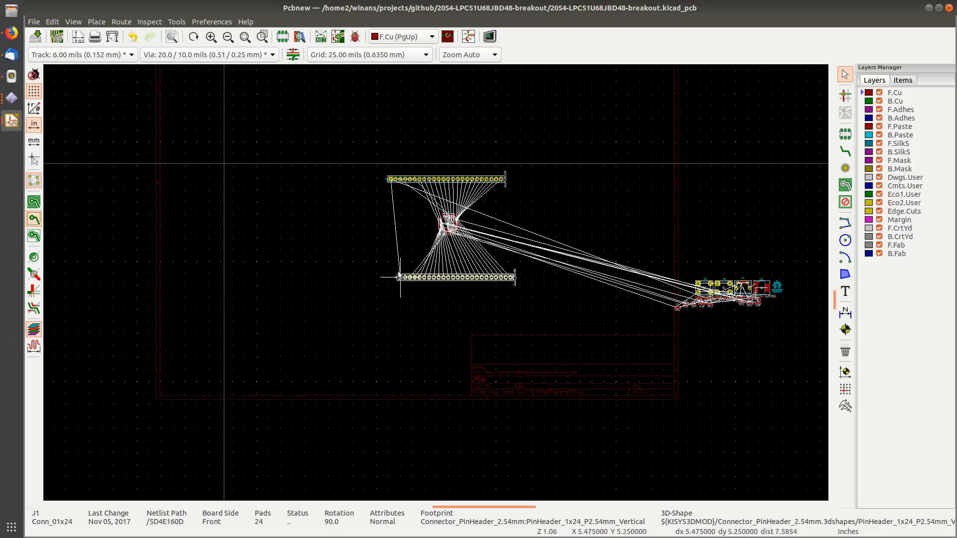
left_click(398, 259)
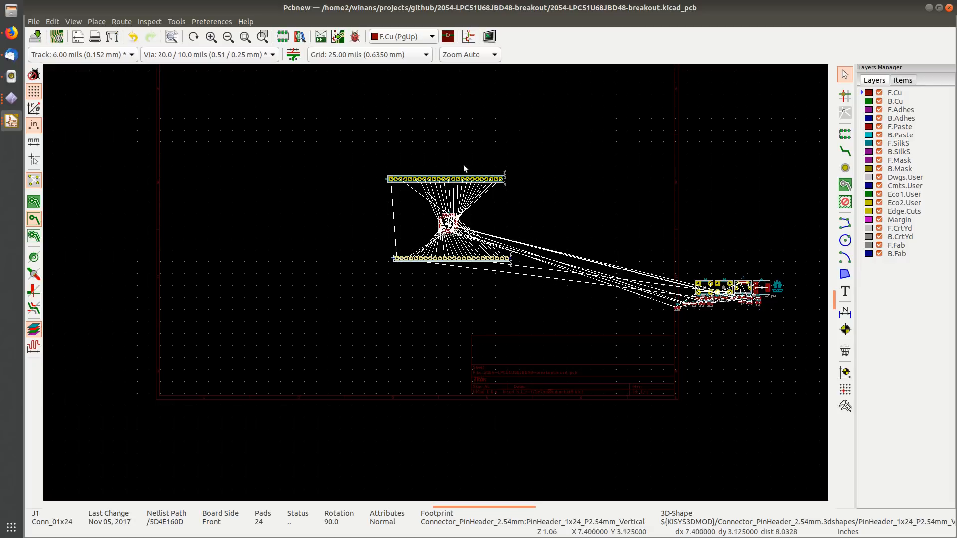
Step: Rotate U1 between the two headers to an orientation of 270 degrees
scroll(438, 286, "up", 5)
middle_click_drag(319, 195, 553, 273)
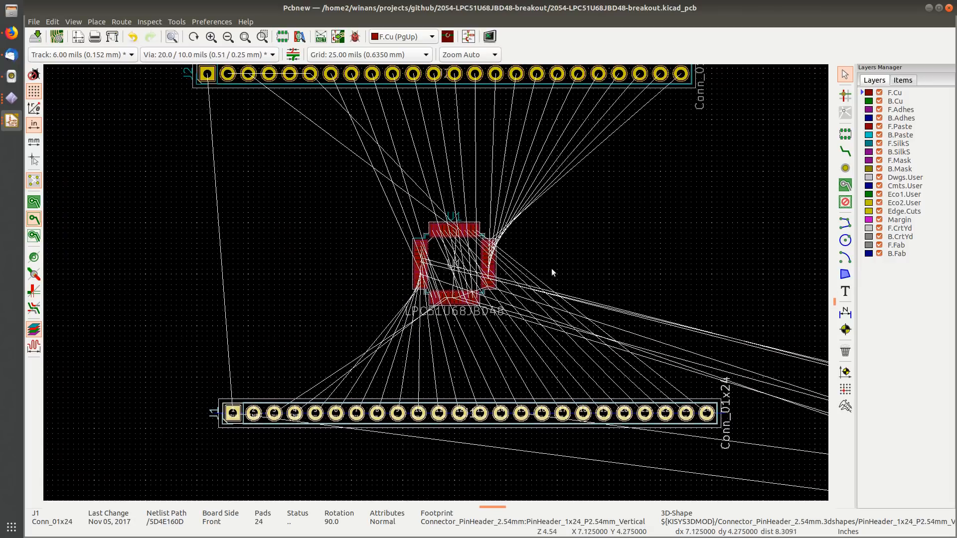
left_click(433, 245)
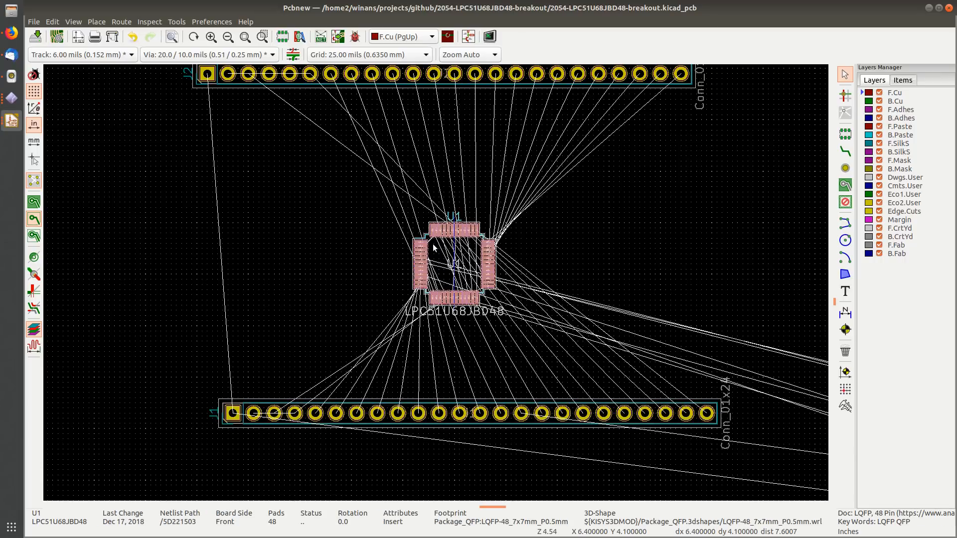
key("r")
key("r")
key("r")
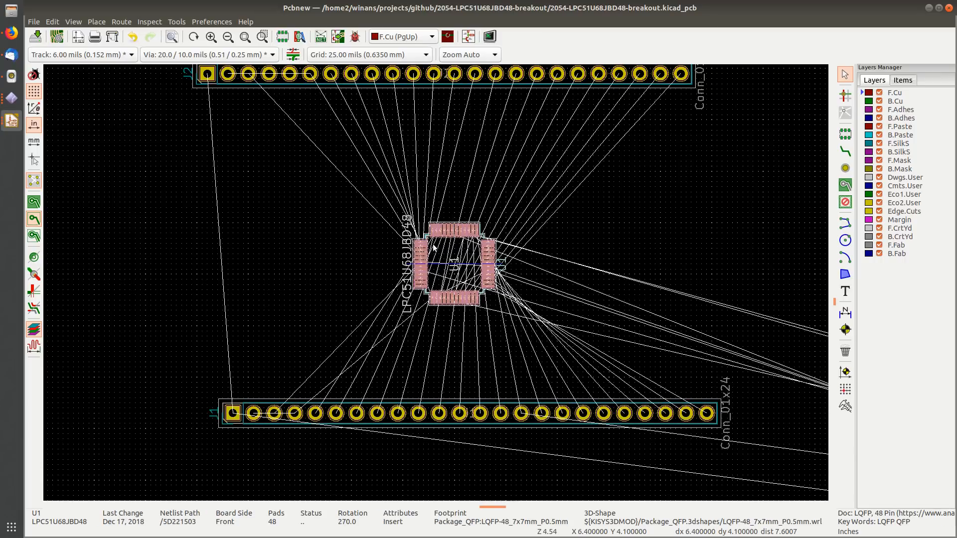
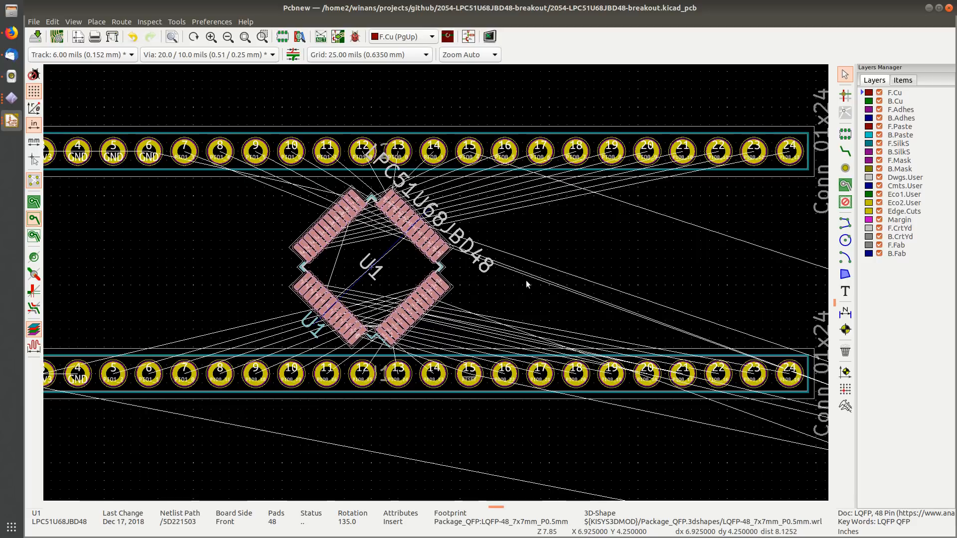
Step: Rotate header J2 by 180 degrees to an orientation of 270 degrees
left_click(527, 281)
scroll(477, 277, "down", 2)
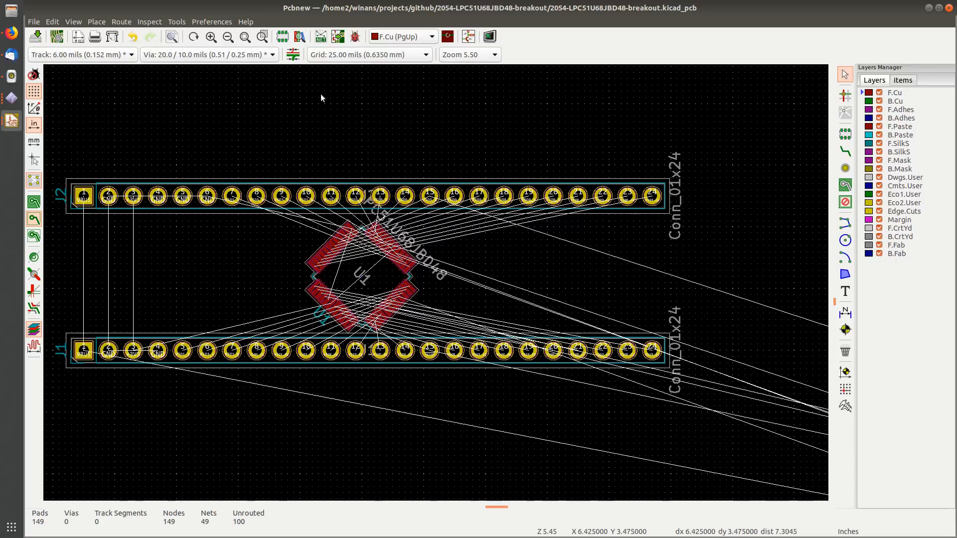
left_click(98, 192)
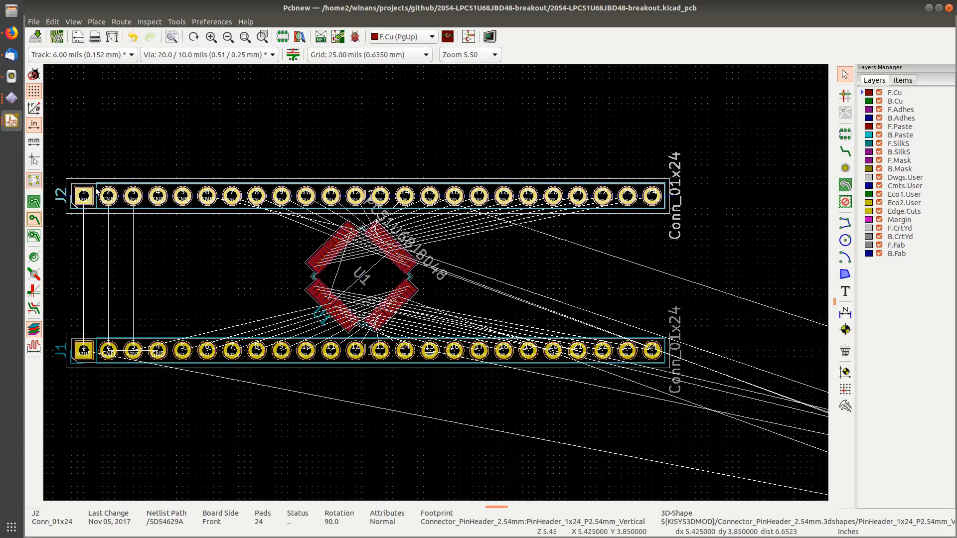
key("r")
key("r")
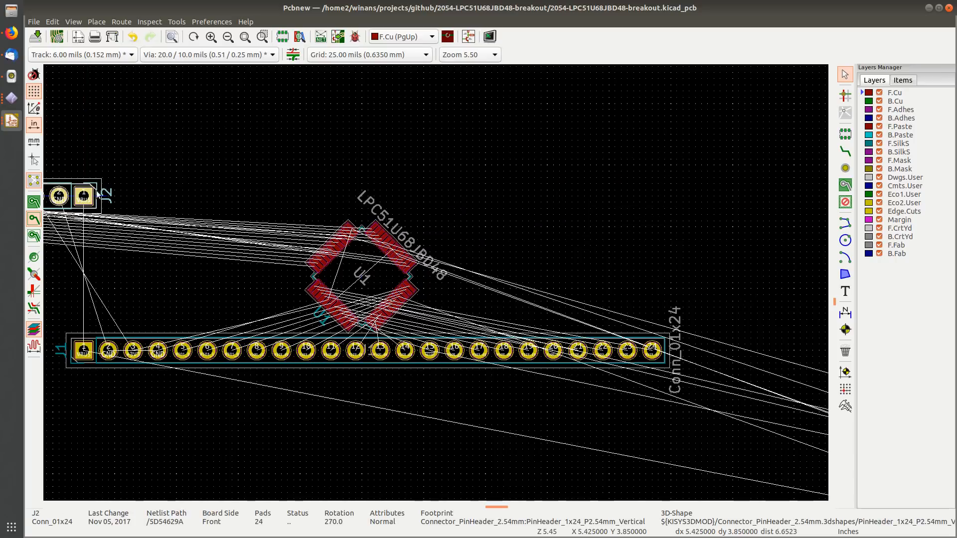
Step: Rotate header J1 by 180 degrees and place it below U1 with its pin 1 directly under J2's pin 1
left_click(286, 312)
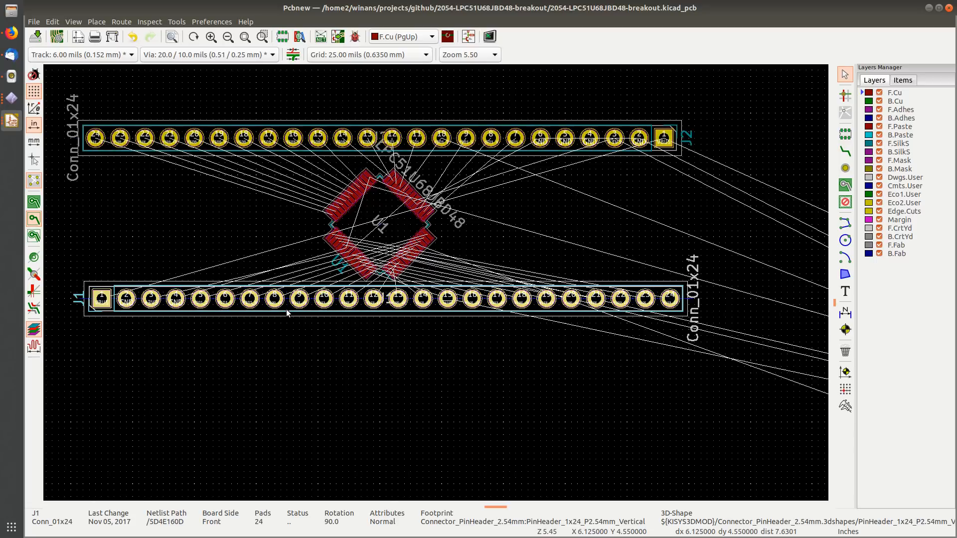
key("r")
key("r")
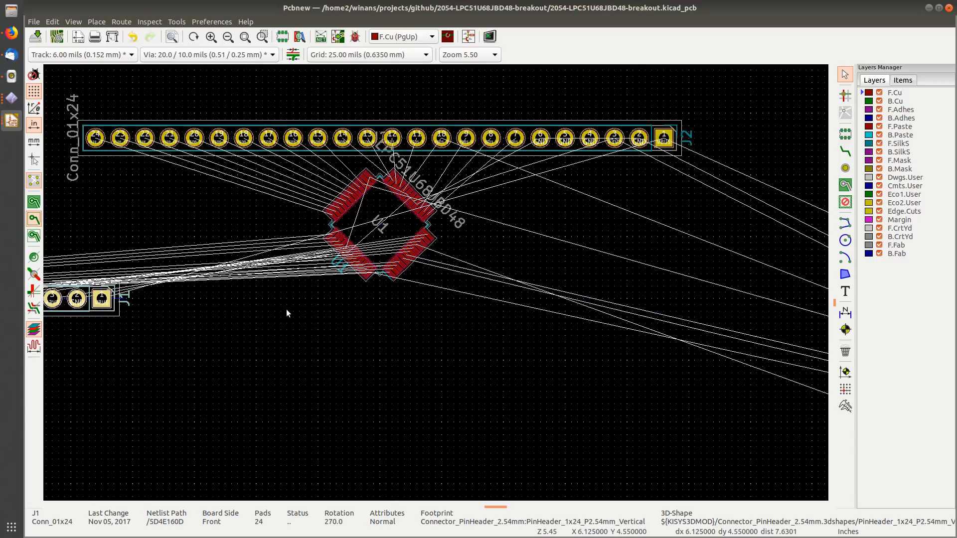
key("m")
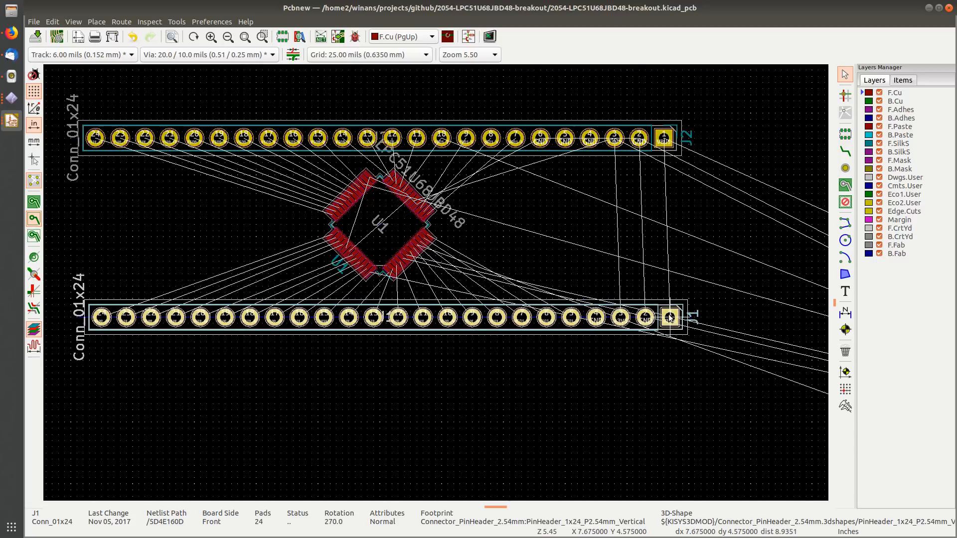
left_click(664, 309)
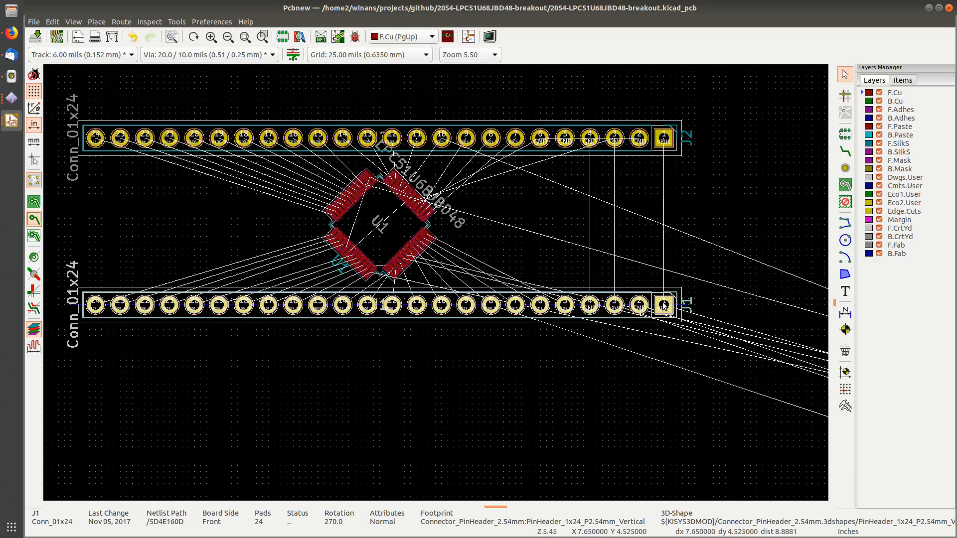
Step: Examine U1's pad nets and the ratsnest lines running to headers J1 and J2
scroll(519, 269, "up", 2)
middle_click_drag(351, 283, 533, 183)
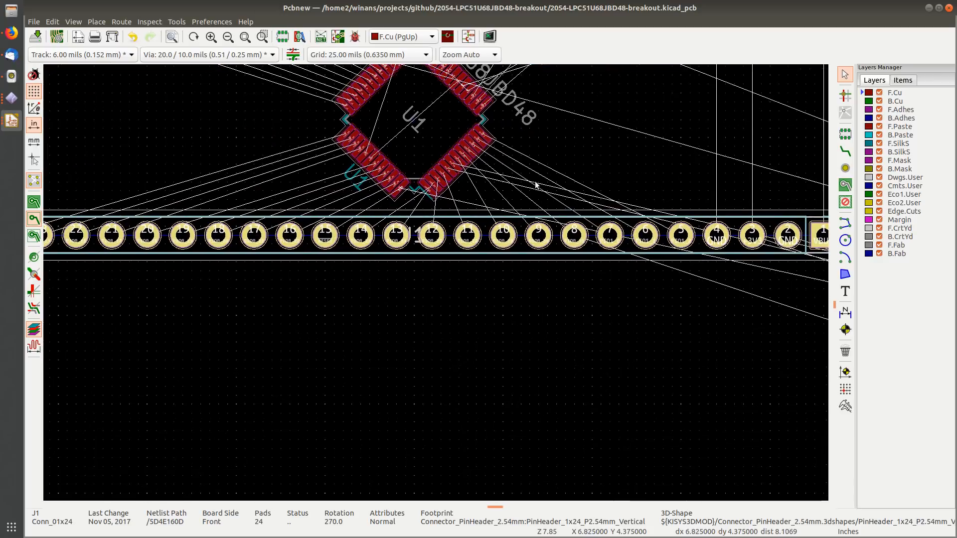
left_click(578, 333)
scroll(588, 251, "down", 1)
scroll(332, 141, "up", 7)
scroll(405, 232, "down", 6)
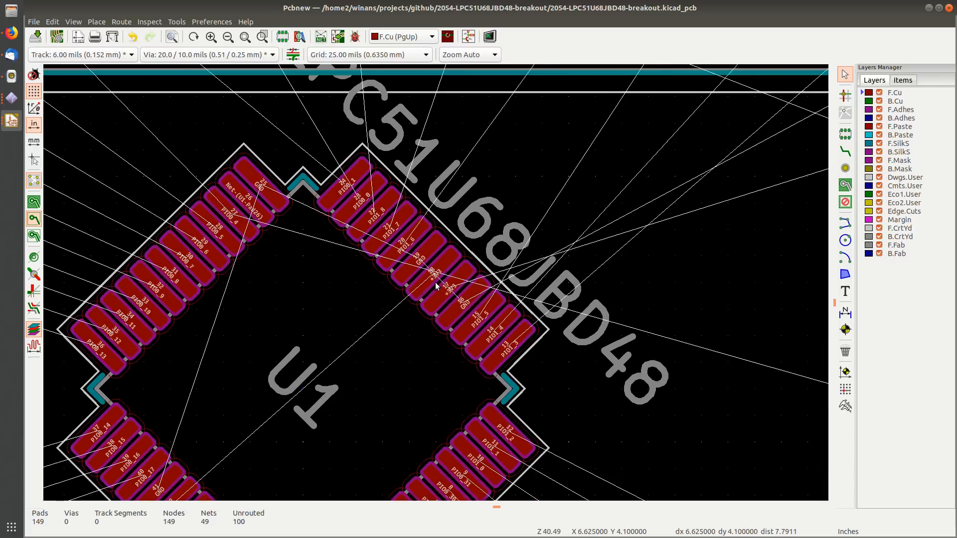
middle_click_drag(485, 298, 495, 263)
scroll(495, 263, "down", 1)
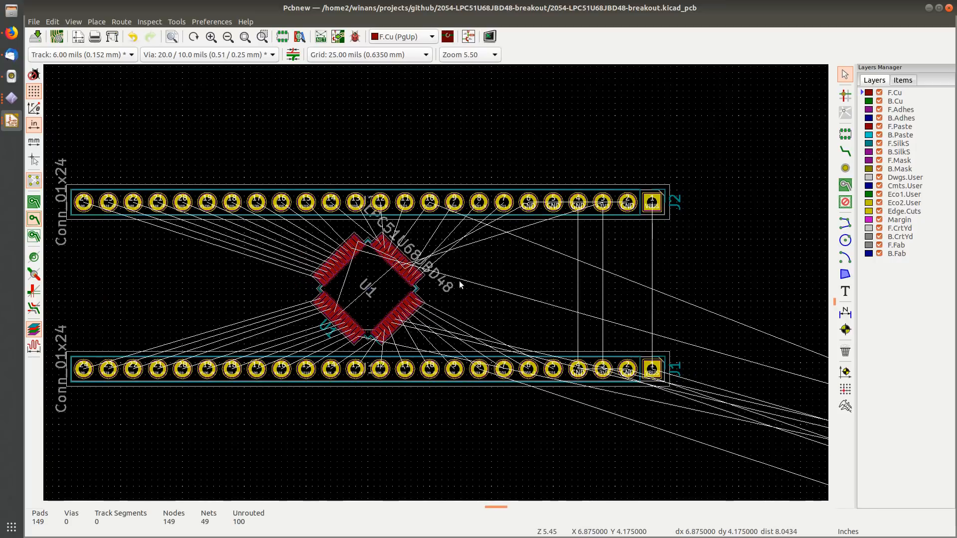
middle_click_drag(459, 283, 469, 245)
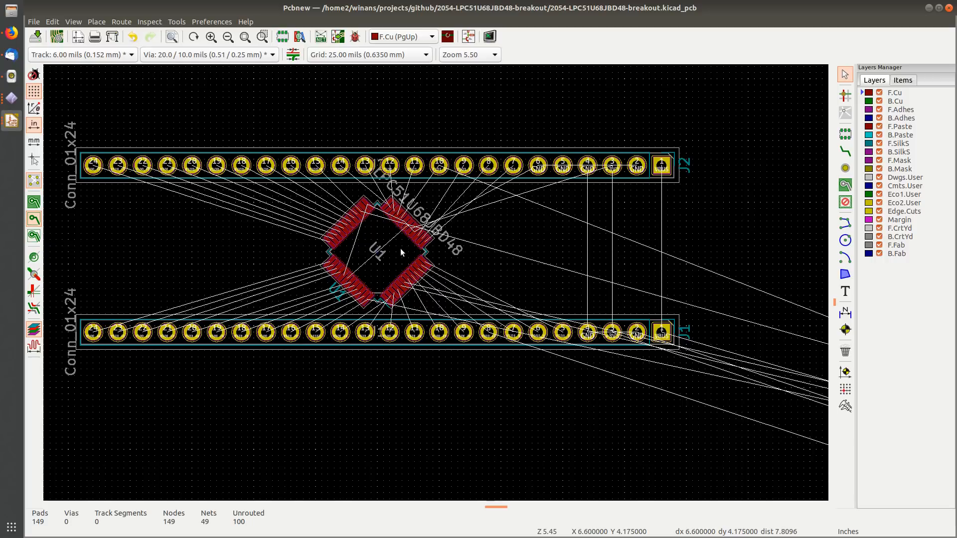
scroll(401, 252, "up", 1)
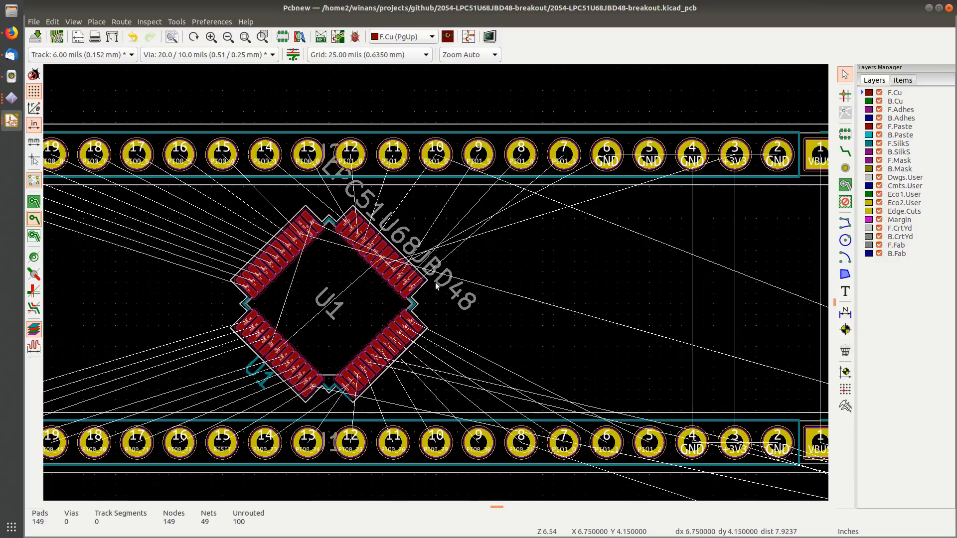
scroll(418, 292, "down", 1)
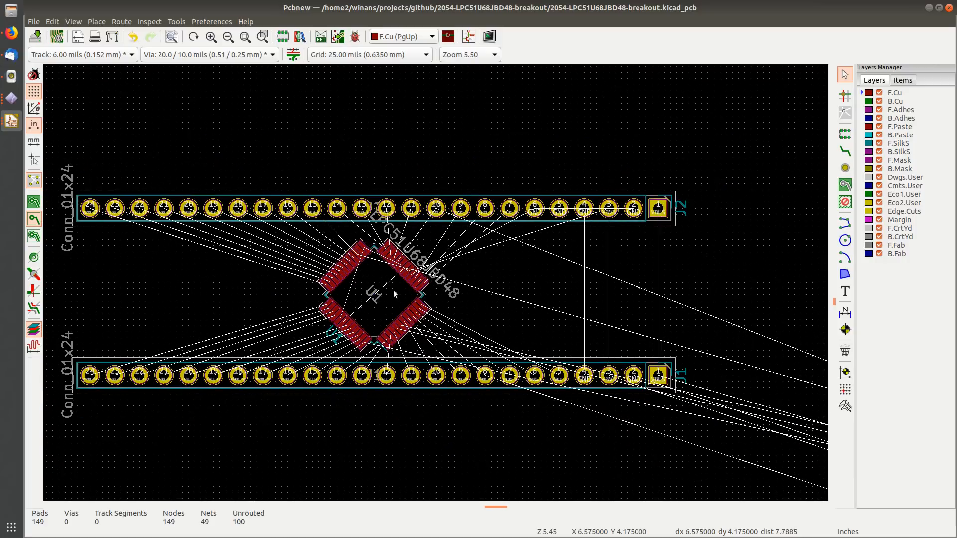
Step: Move U1 about two pin pitches toward the pin 24 end of the headers
left_click_drag(379, 282, 328, 295)
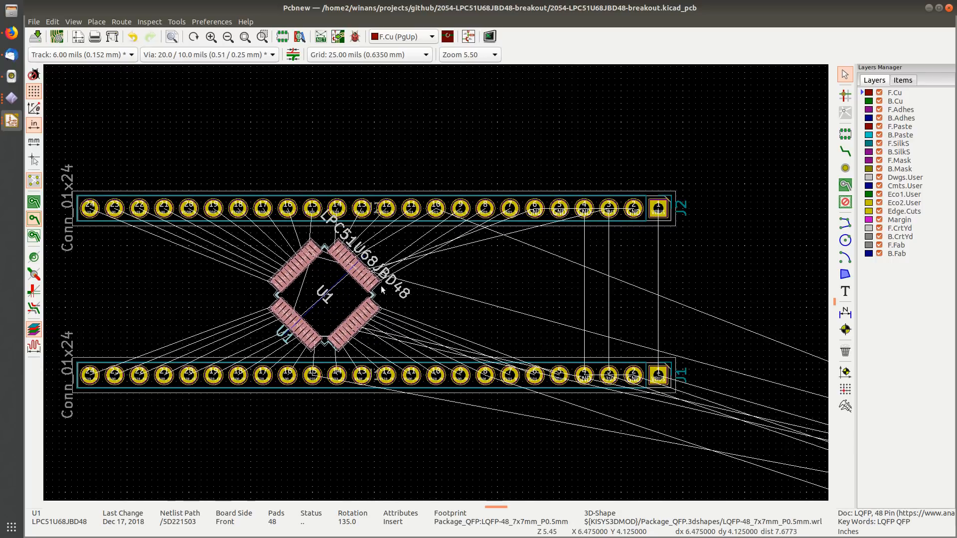
key("Home")
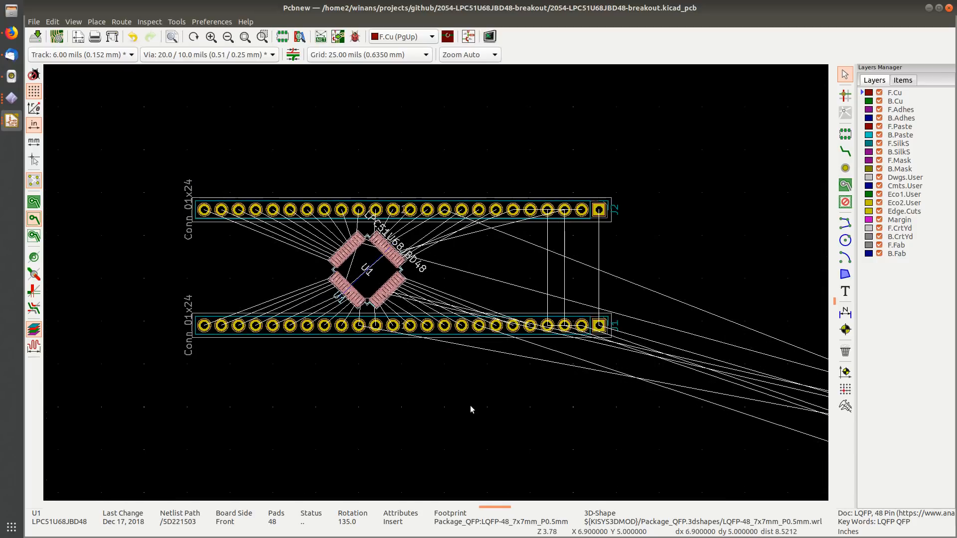
left_click(474, 411)
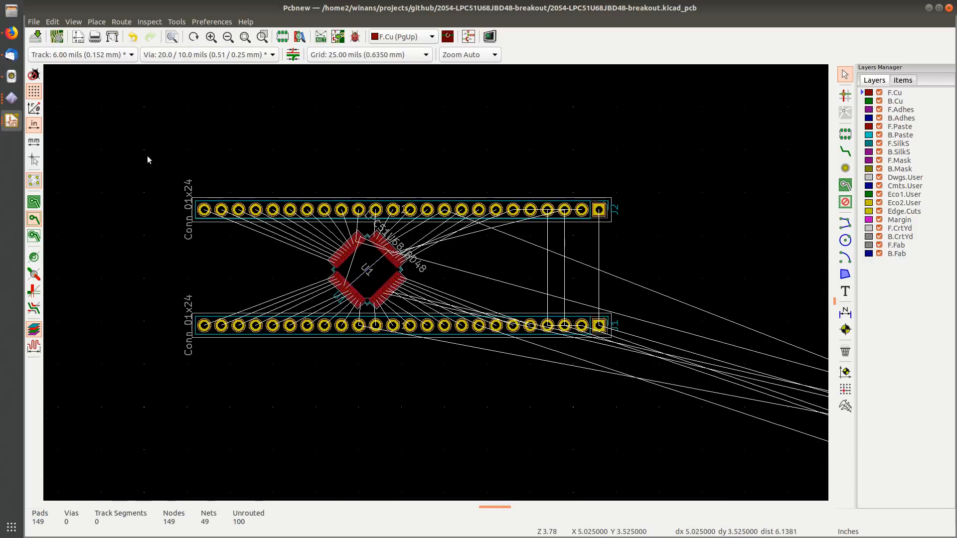
Step: Rotate J1, J2 and U1 together by 180 degrees and place the group with J1 above J2
left_click_drag(148, 155, 672, 390)
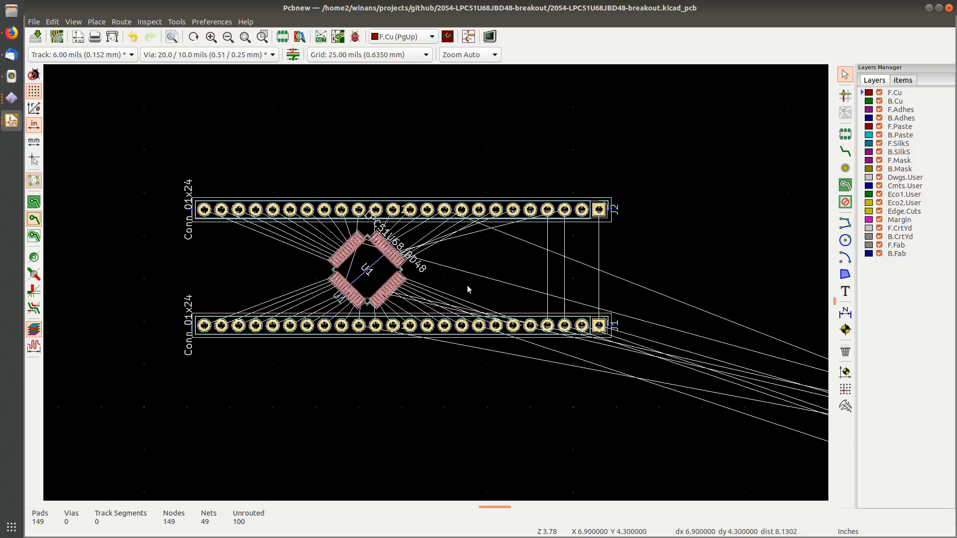
key("m")
key("r")
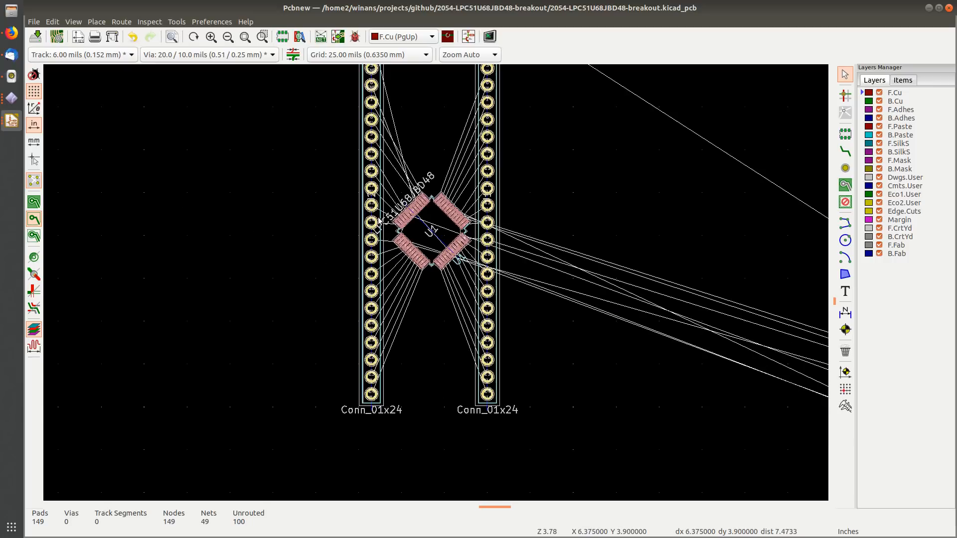
key("r")
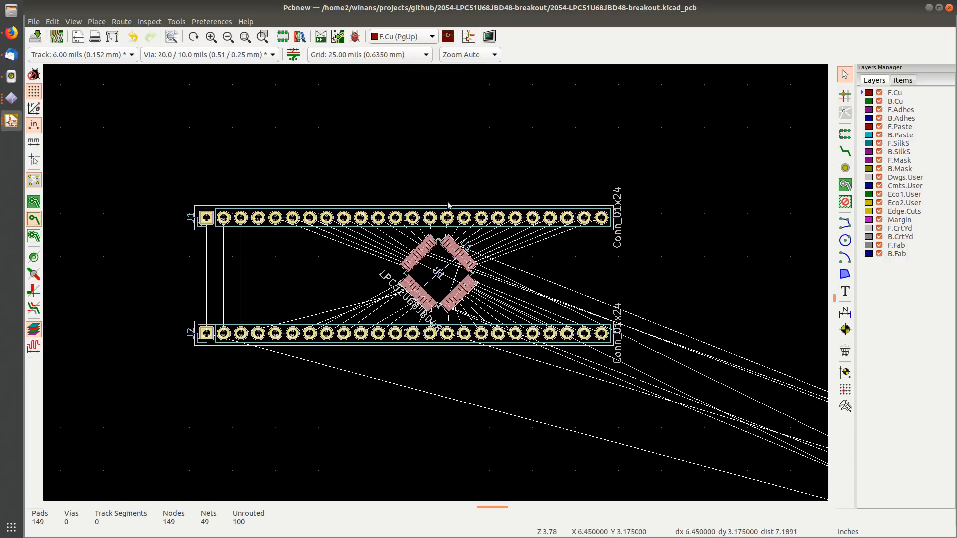
left_click(397, 149)
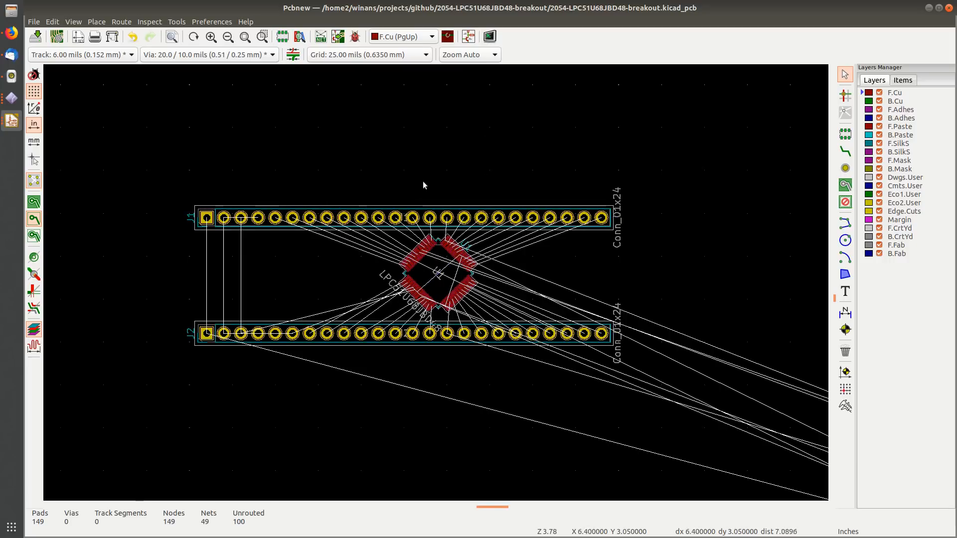
Step: Set the grid to 100 mils and move J1, J2 and U1 together about 0.2 in toward pin 24 and 0.1 in down
scroll(378, 188, "up", 1)
scroll(435, 283, "down", 2)
scroll(511, 331, "up", 1)
scroll(435, 282, "up", 1)
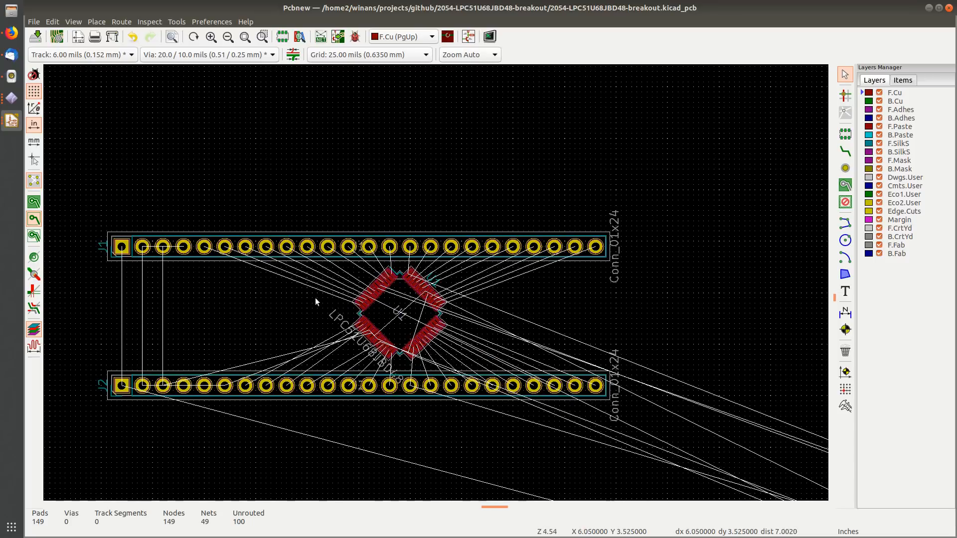
middle_click_drag(297, 302, 292, 239)
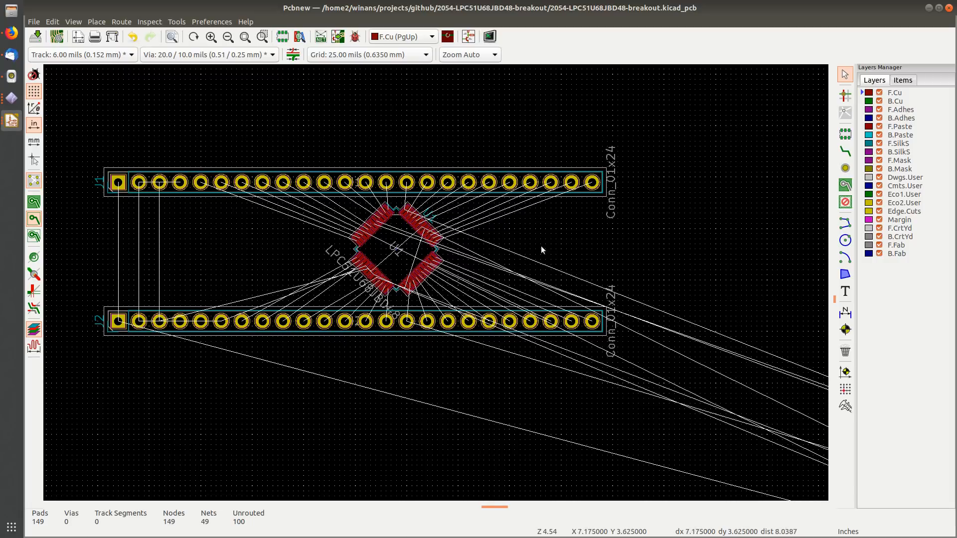
left_click_drag(84, 134, 638, 366)
left_click(416, 130)
right_click(415, 130)
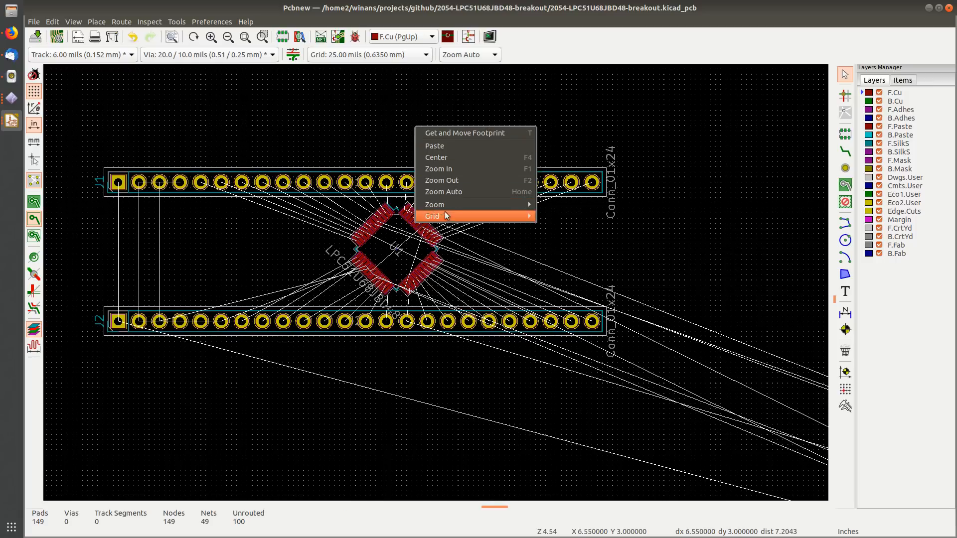
mouse_move(445, 216)
left_click(584, 218)
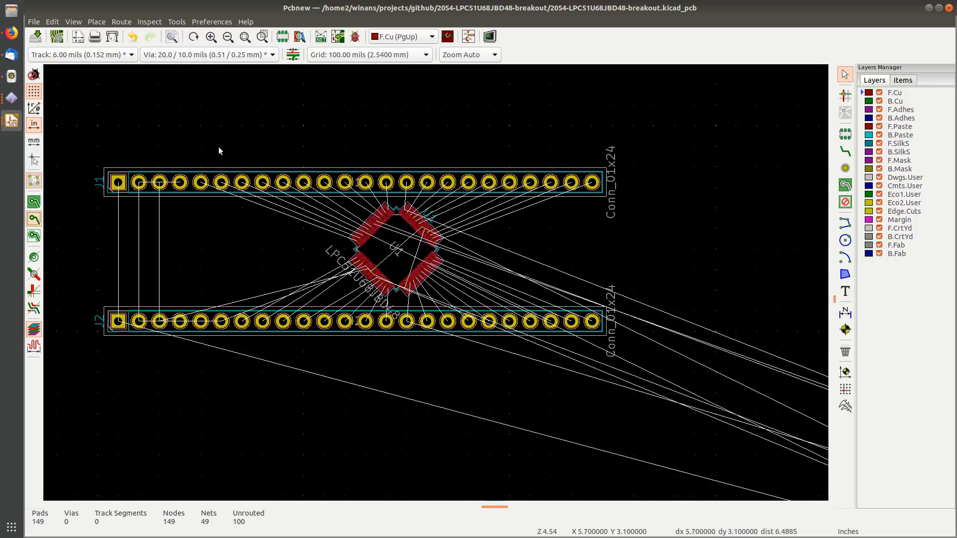
left_click_drag(84, 142, 672, 362)
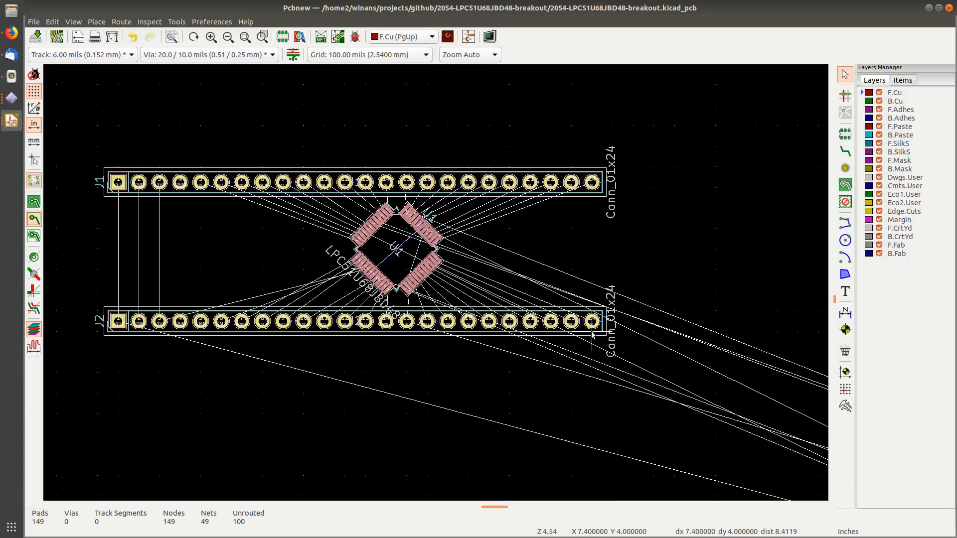
left_click_drag(592, 335, 640, 342)
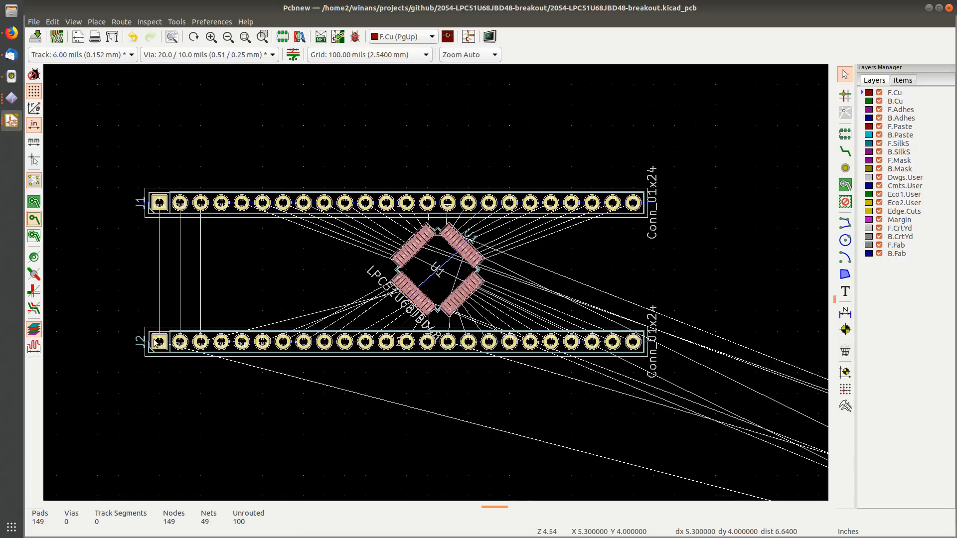
Step: Set the grid thickness to 4 px in the Pcbnew display preferences, keeping the dots grid style
scroll(163, 345, "up", 4)
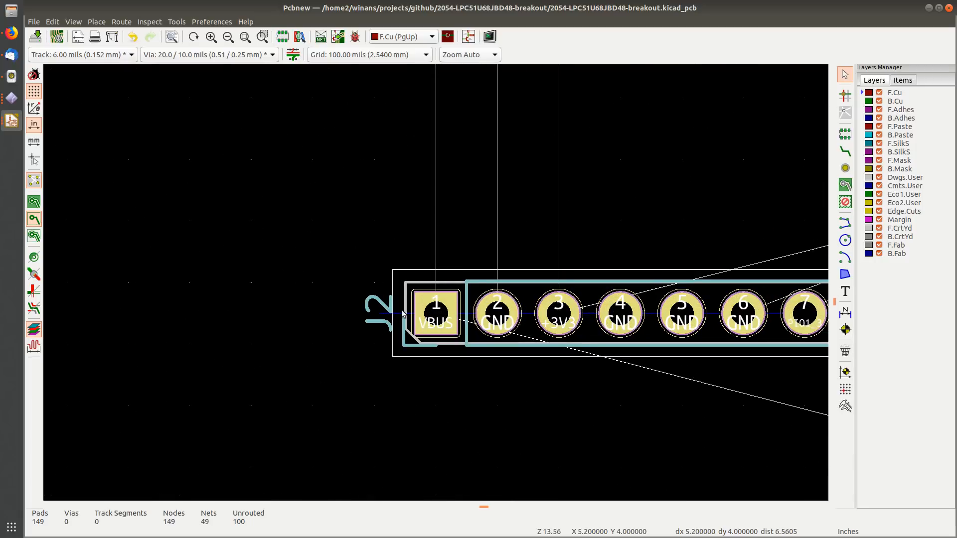
middle_click_drag(434, 285, 351, 217)
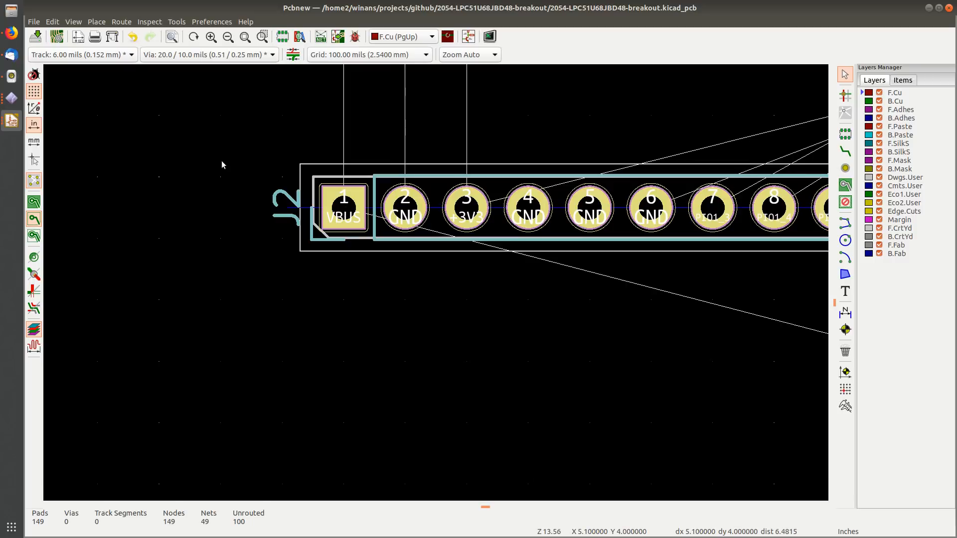
left_click(221, 23)
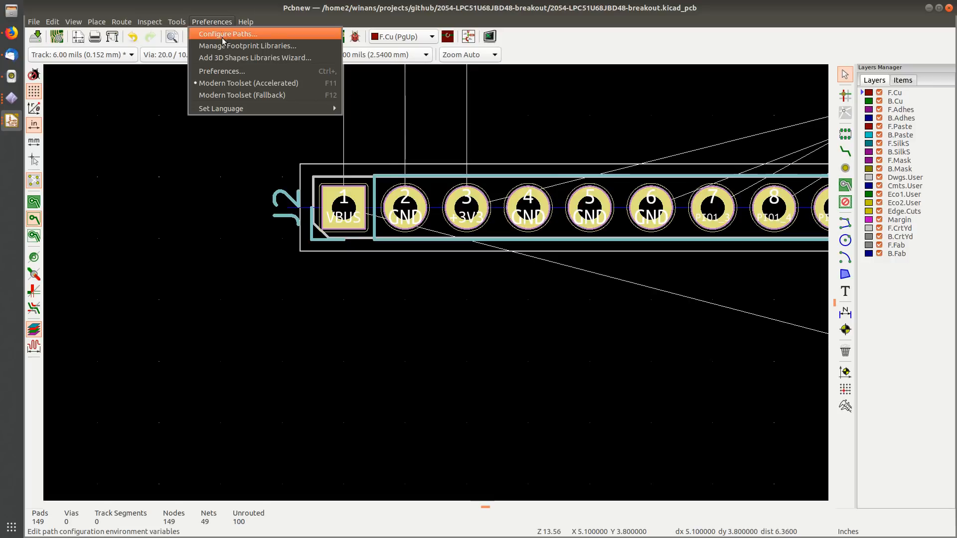
left_click(232, 72)
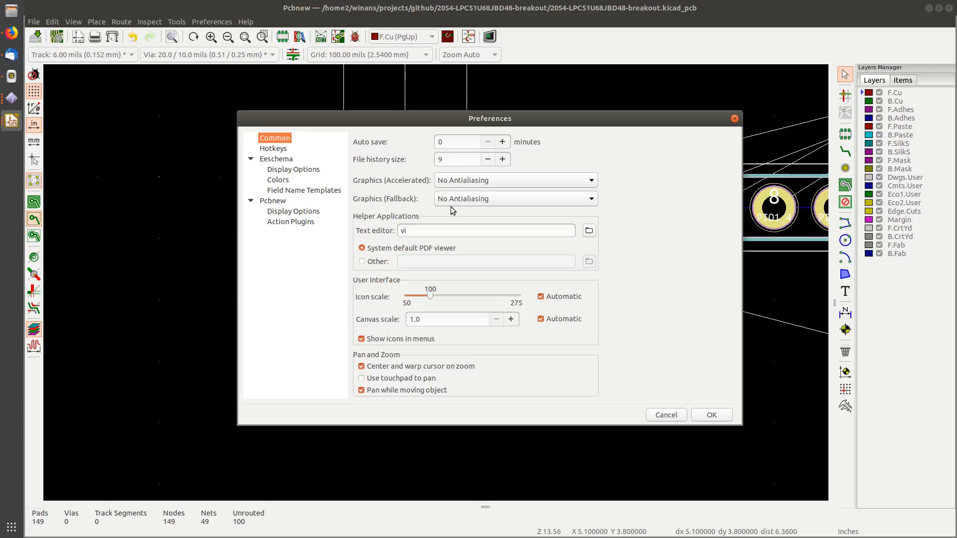
left_click(288, 202)
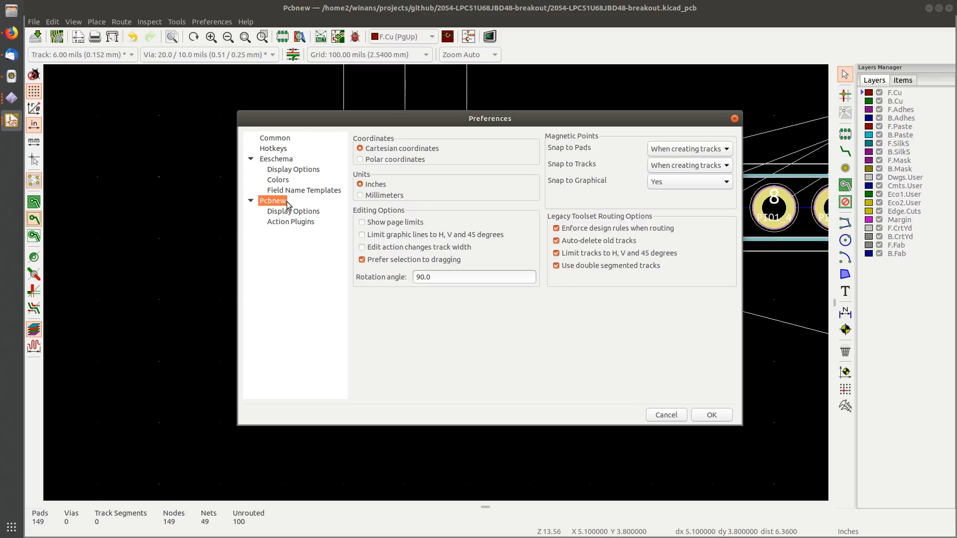
left_click(293, 213)
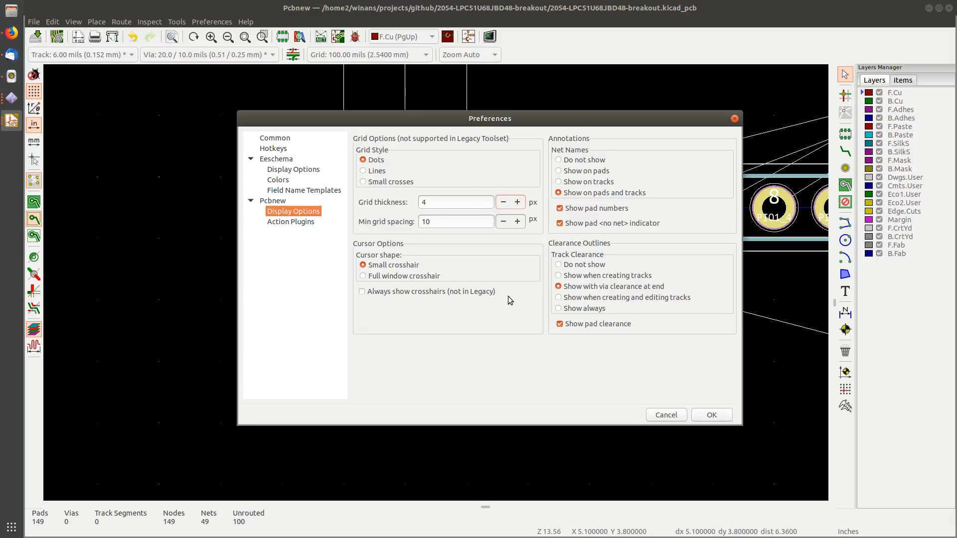
left_click(712, 414)
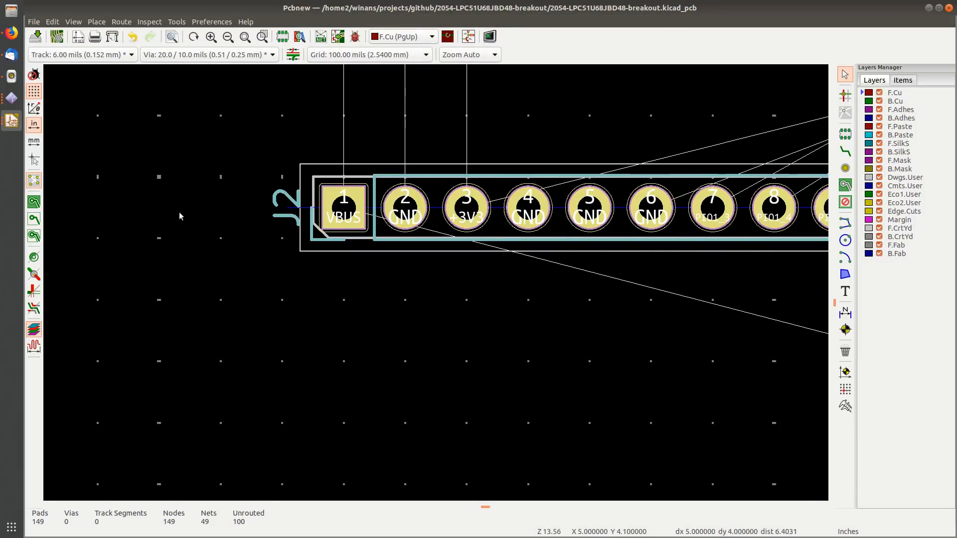
Step: Examine how the pins of headers J1 and J2 line up with the 100 mil grid dots
scroll(210, 213, "down", 3)
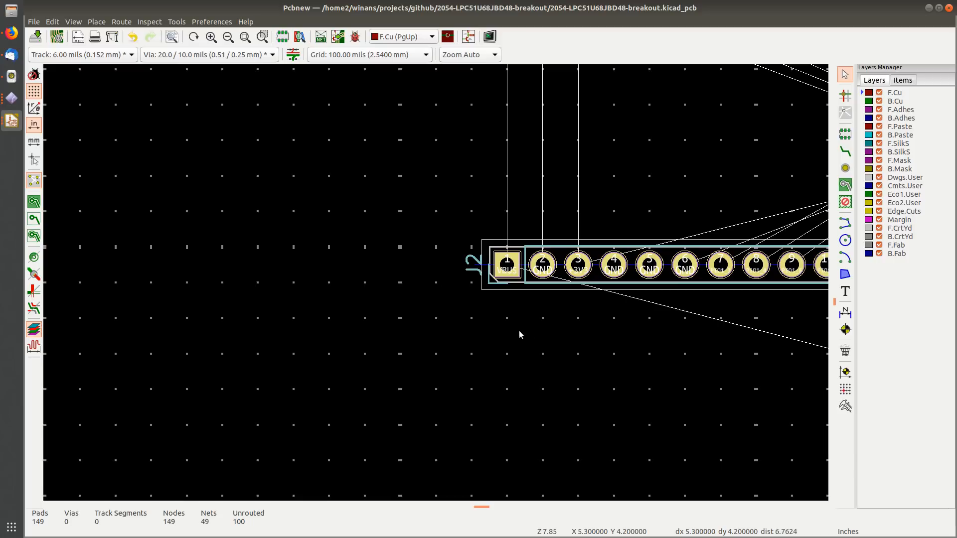
scroll(436, 286, "down", 2)
middle_click_drag(474, 306, 401, 277)
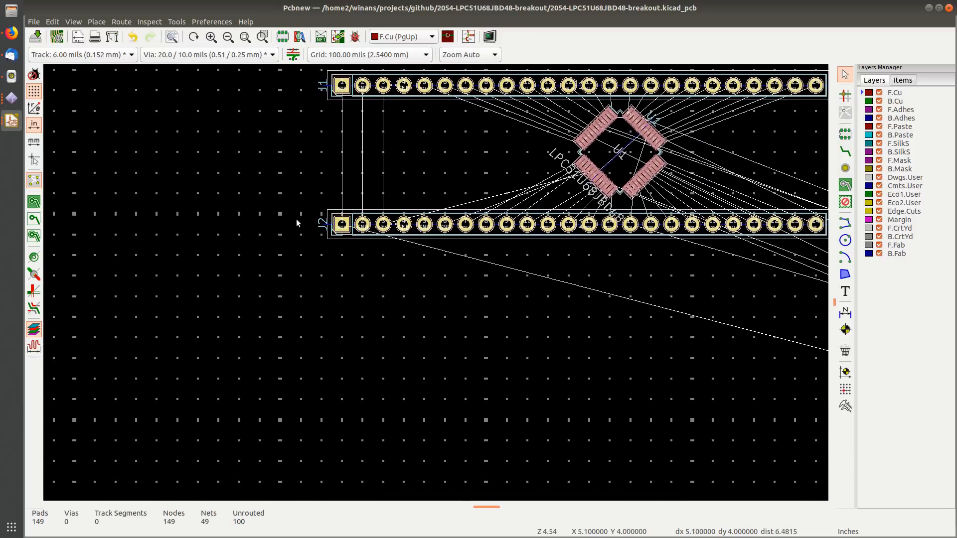
scroll(294, 219, "up", 1)
scroll(436, 282, "down", 3)
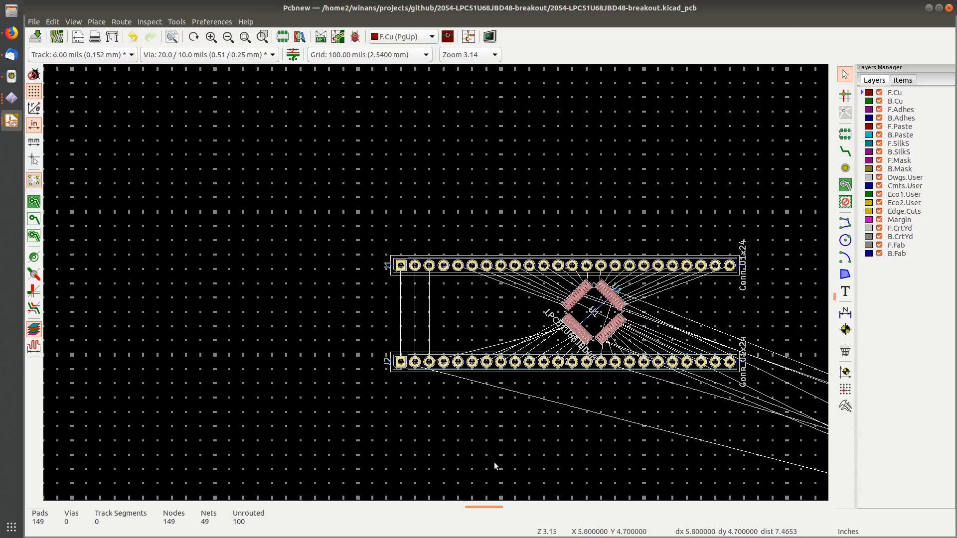
scroll(429, 406, "up", 5)
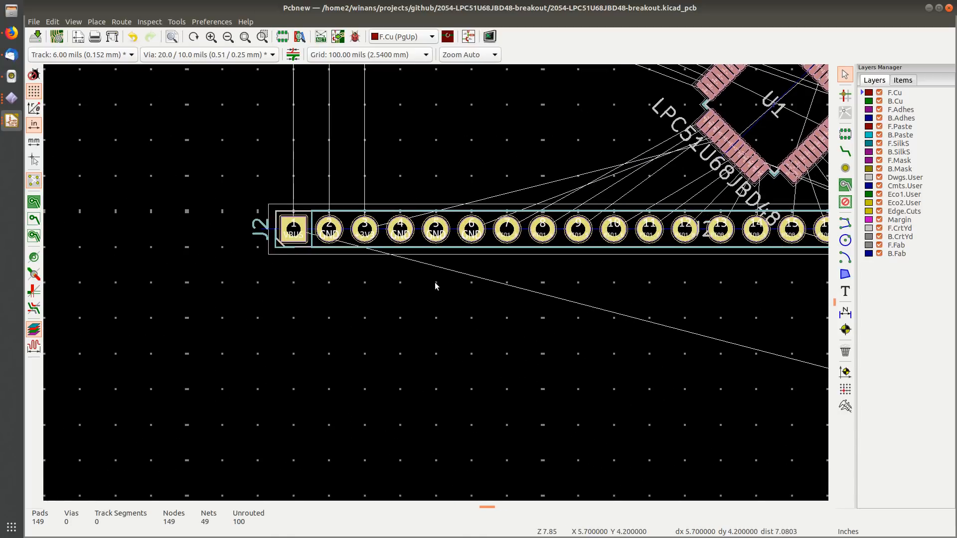
middle_click_drag(435, 286, 325, 394)
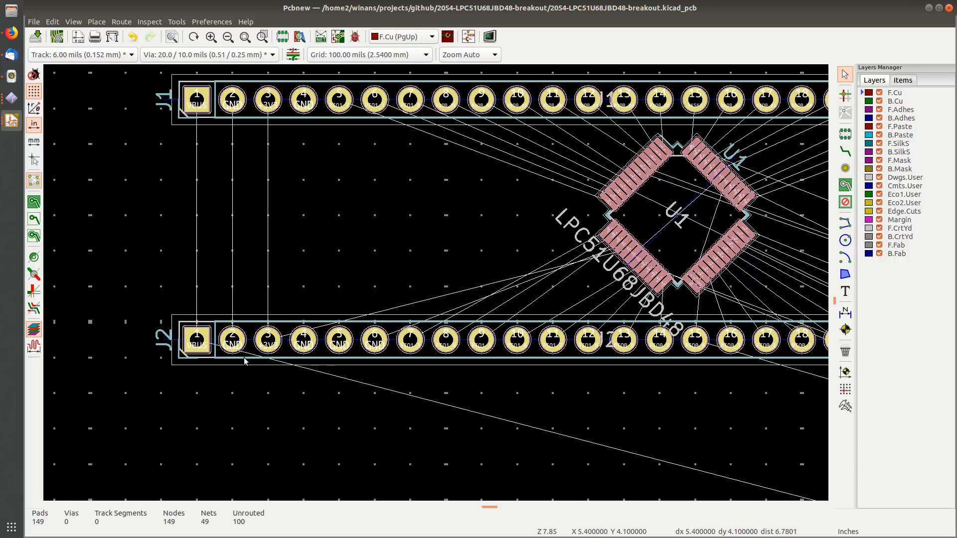
middle_click_drag(244, 361, 276, 241)
scroll(279, 246, "up", 2)
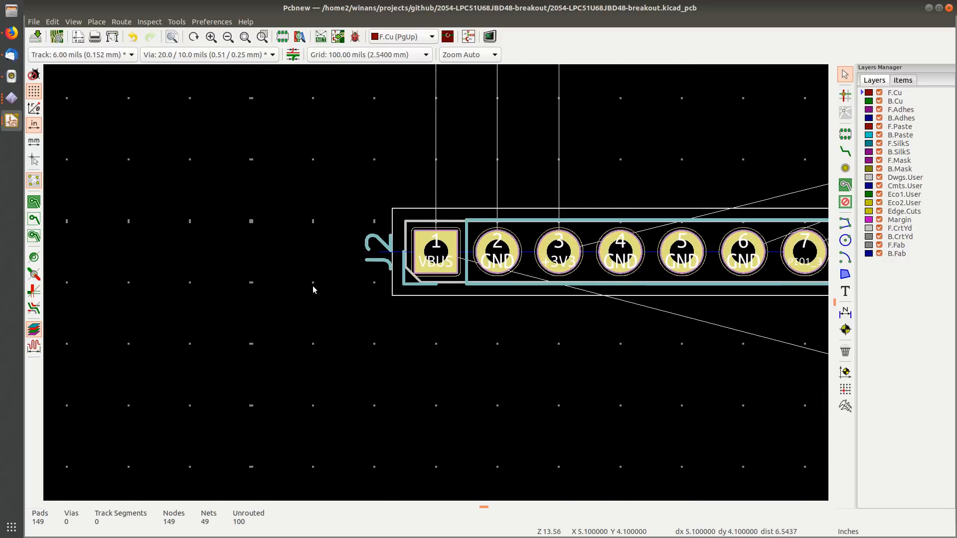
scroll(420, 343, "down", 4)
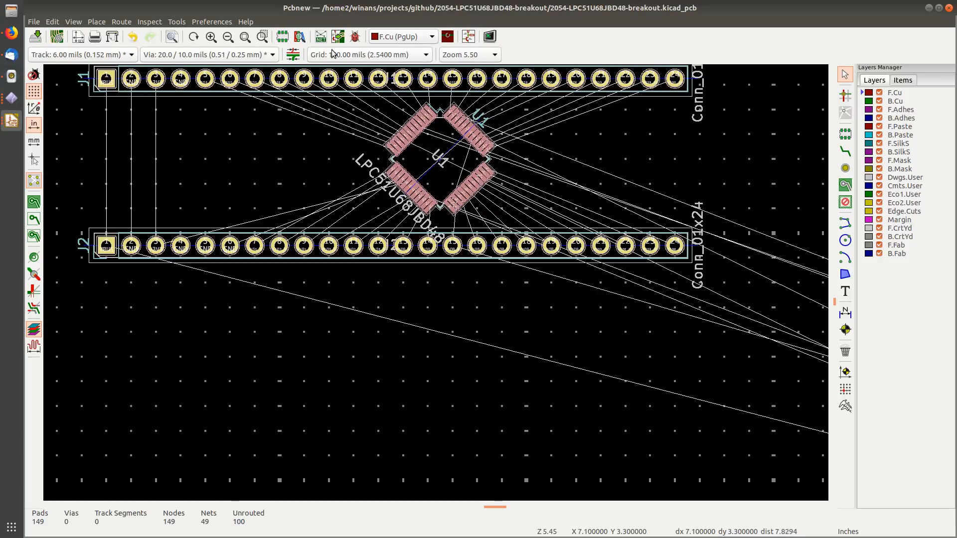
middle_click_drag(321, 142, 370, 179)
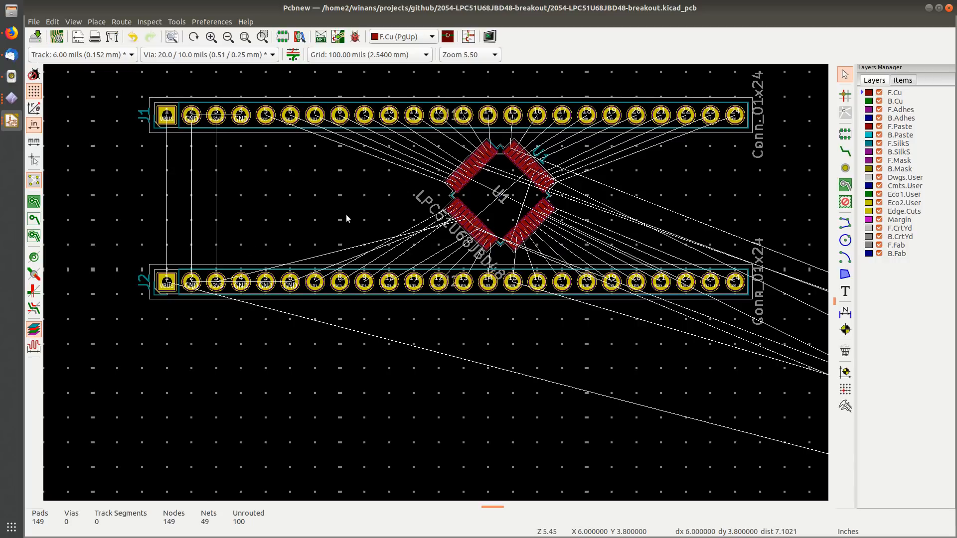
Step: Move header J2 down onto the grid, placing its pin 1 at X 5.3, Y 4.2 in
left_click(355, 293)
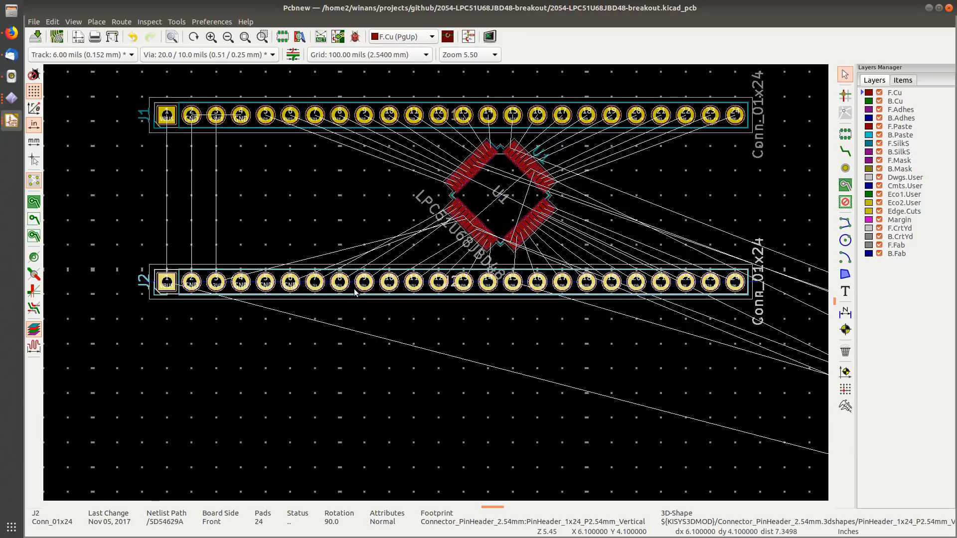
left_click_drag(166, 283, 164, 323)
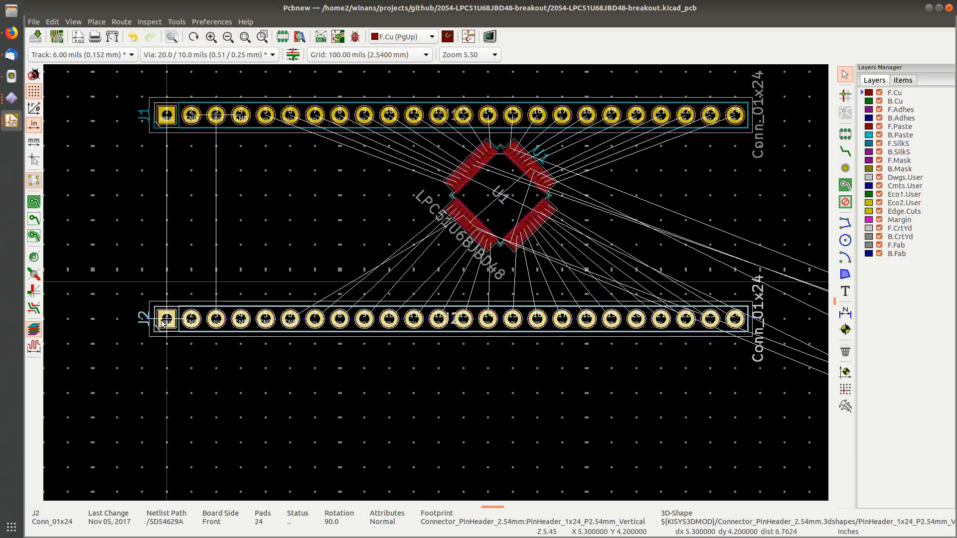
left_click(165, 323)
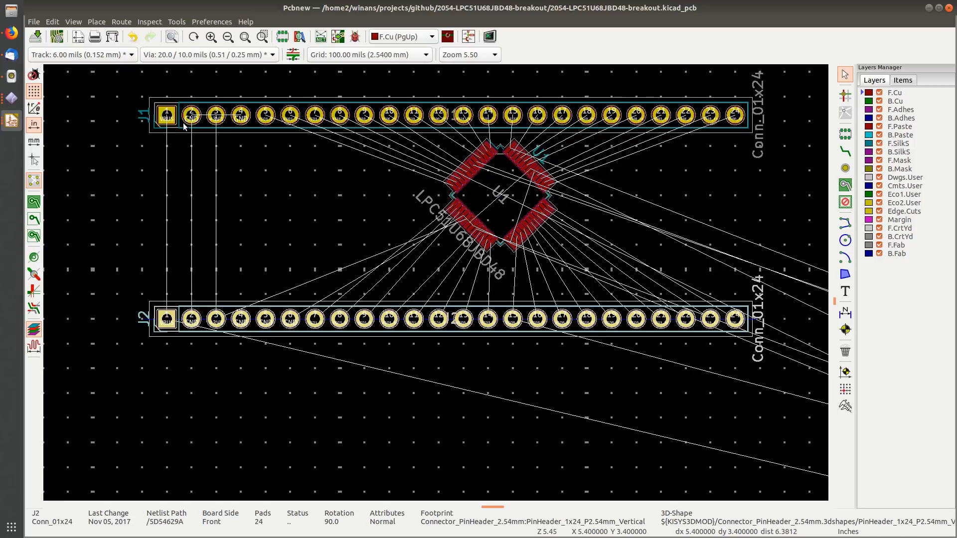
Step: Move U1 0.1 in toward J2, and move header J1 down so its pin 1 sits at X 5.3, Y 3.5 in
left_click(507, 216)
left_click_drag(501, 198, 501, 230)
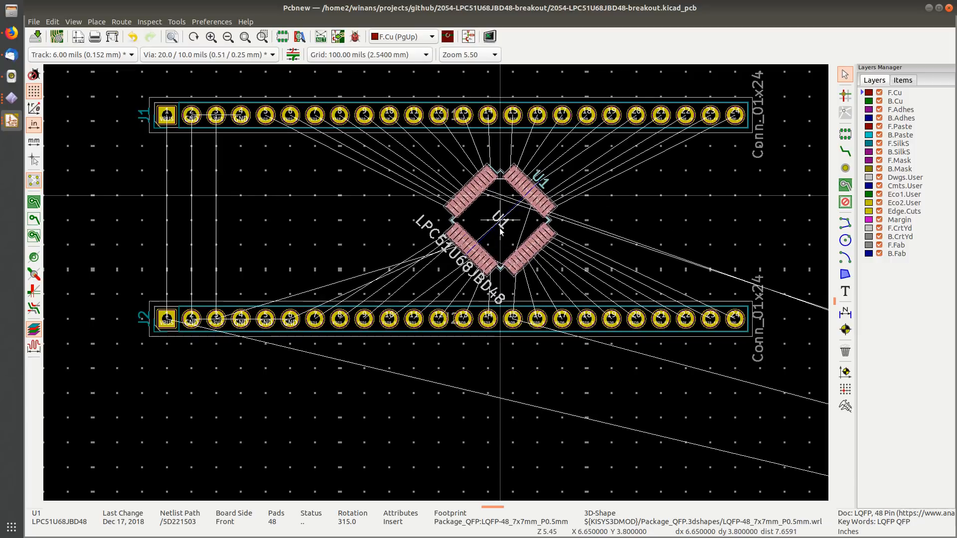
left_click(328, 129)
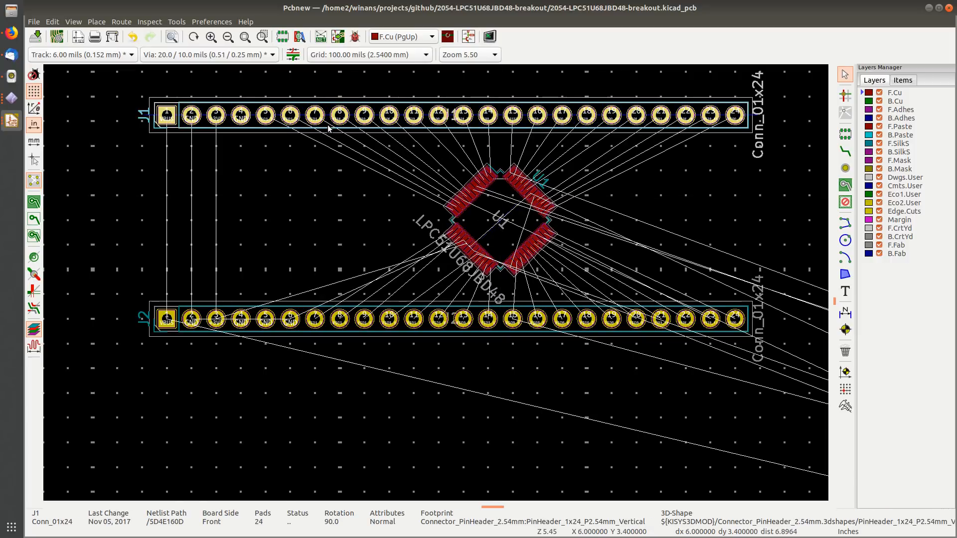
key("m")
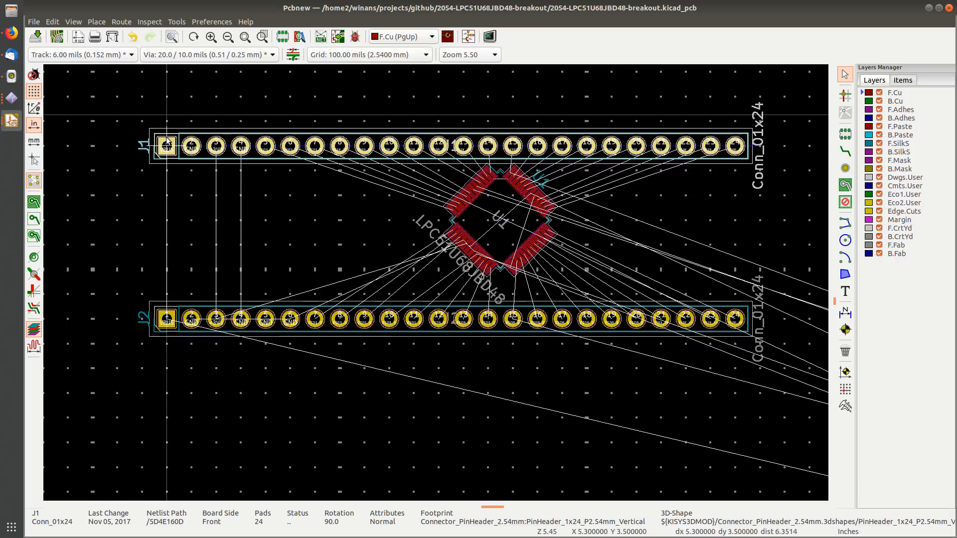
left_click(167, 144)
Step: Move header J2 one grid step closer to J1, placing its pin 1 at X 5.3, Y 4.1 in
middle_click_drag(213, 221, 268, 199)
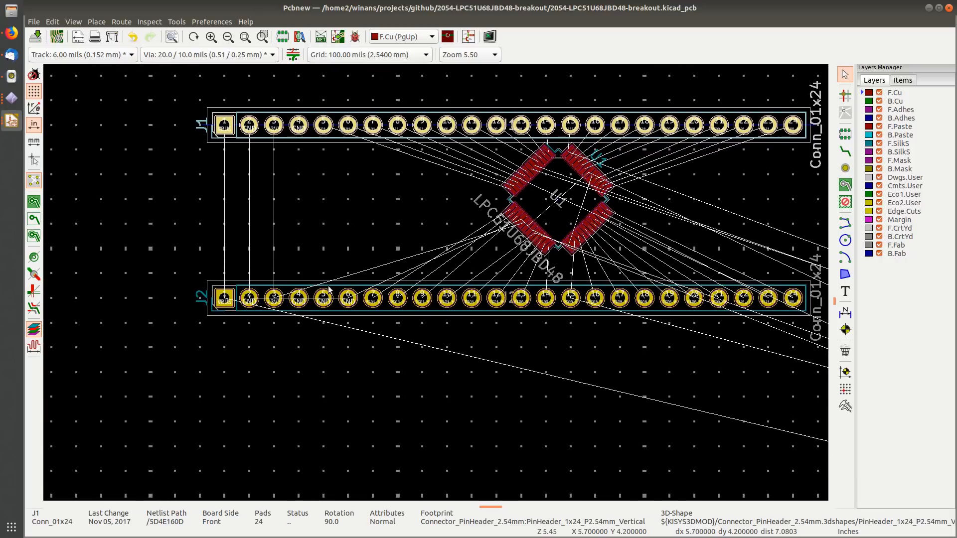
left_click(306, 293)
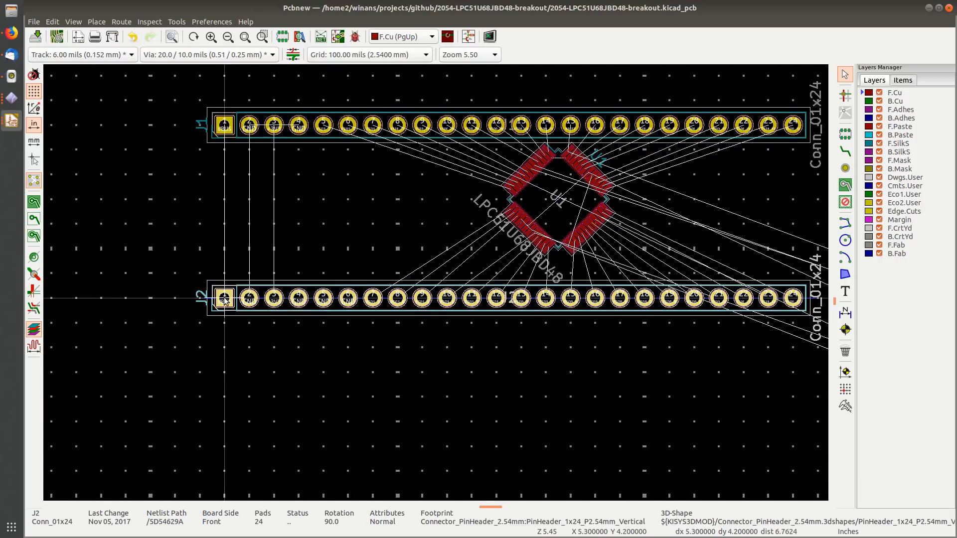
key("m")
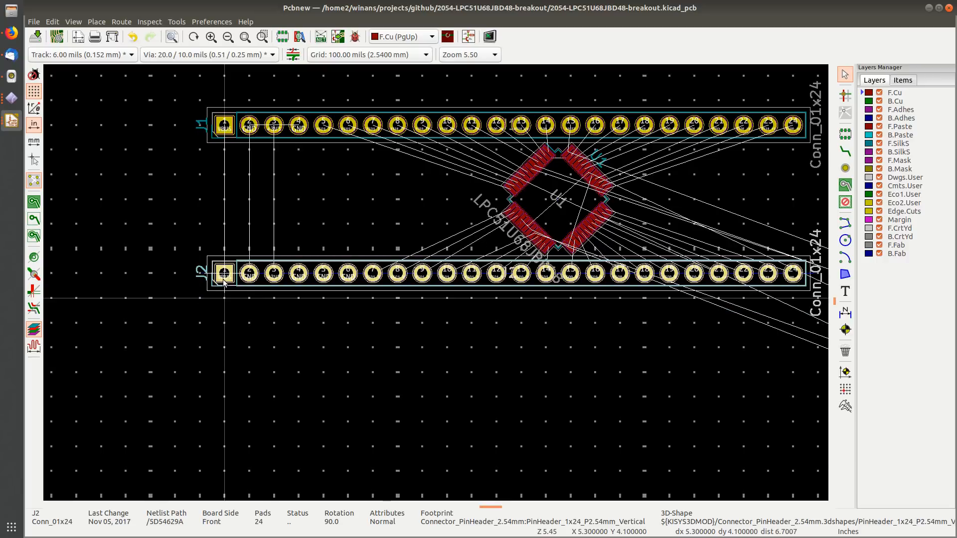
left_click(223, 282)
middle_click_drag(584, 213, 480, 223)
left_click(462, 192)
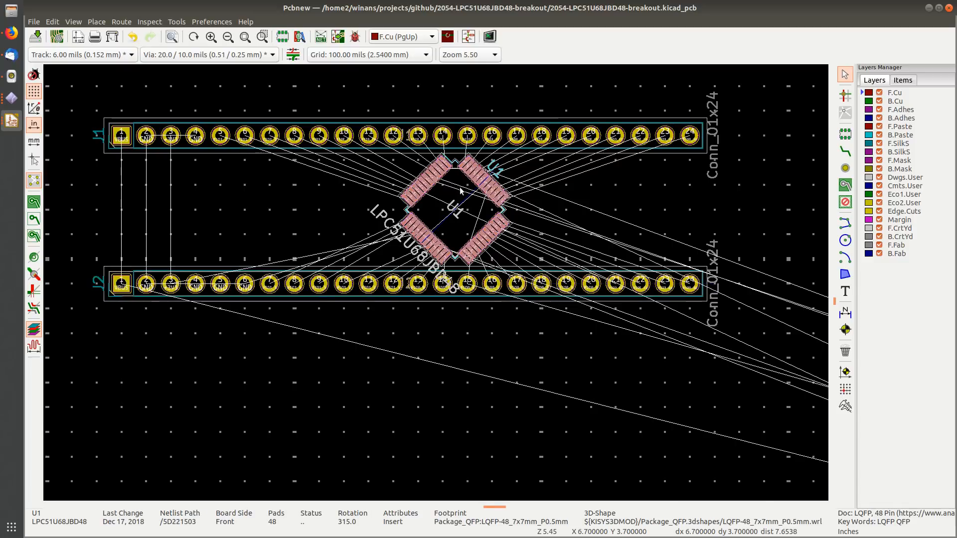
scroll(464, 189, "up", 1)
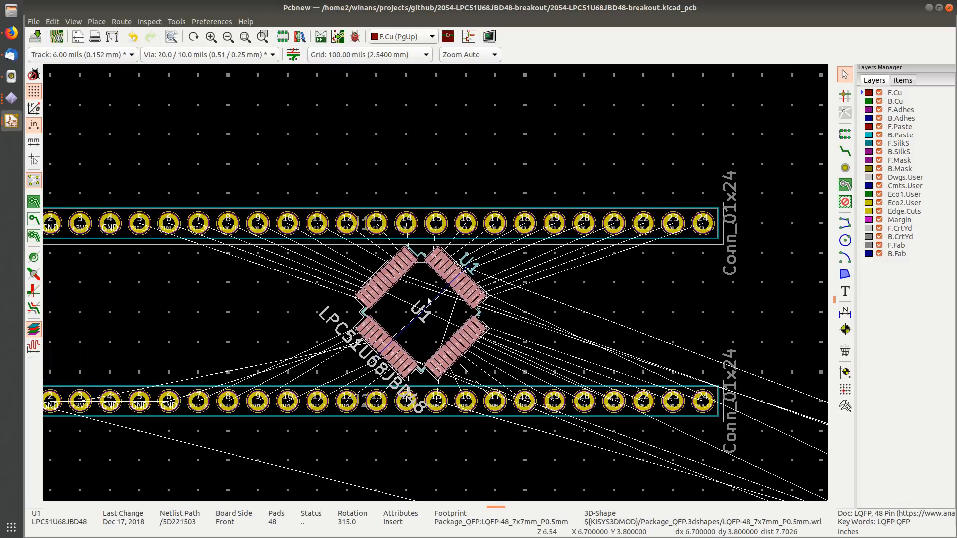
key("m")
left_click(421, 312)
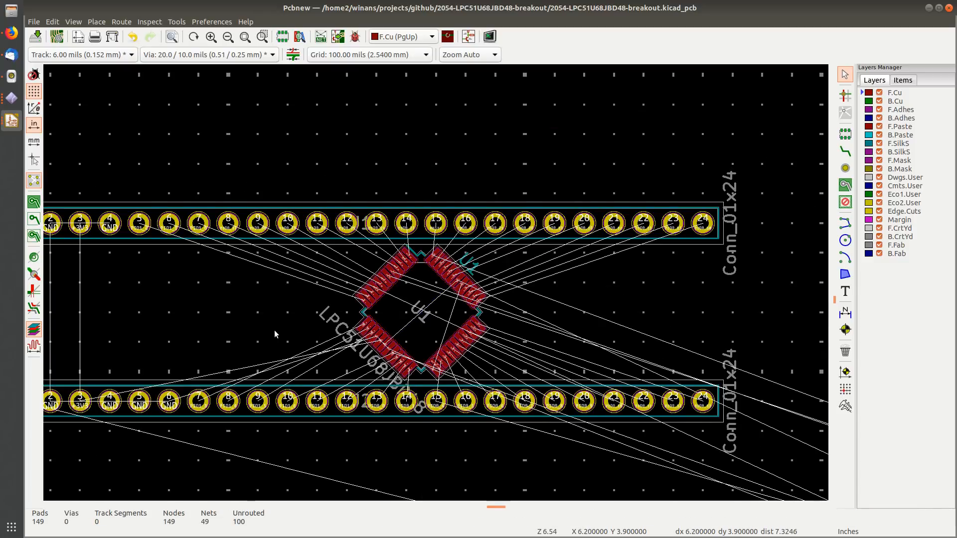
Step: Examine how U1's pads and unrouted connections line up with the pins of headers J1 and J2
scroll(274, 330, "down", 2)
middle_click_drag(387, 284, 189, 287)
scroll(415, 276, "up", 2)
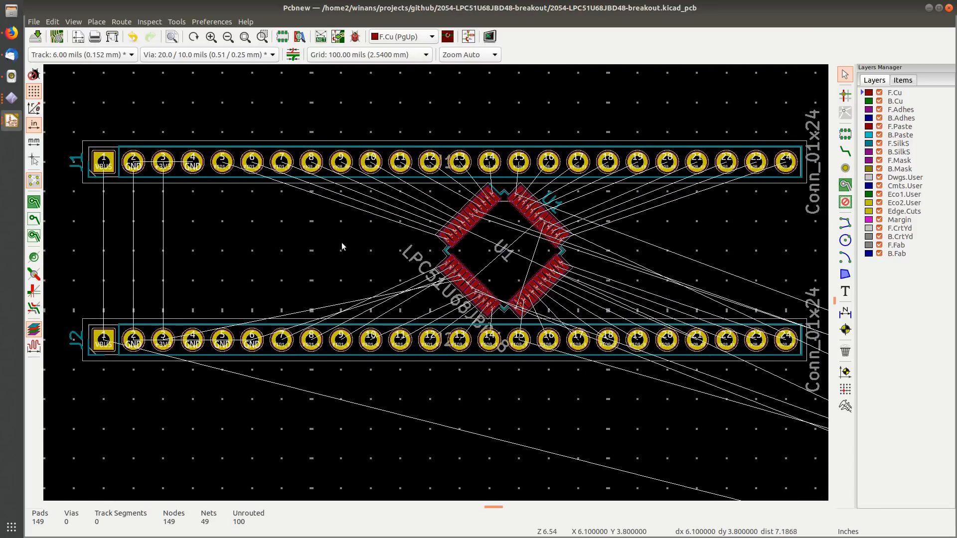
scroll(341, 245, "down", 1)
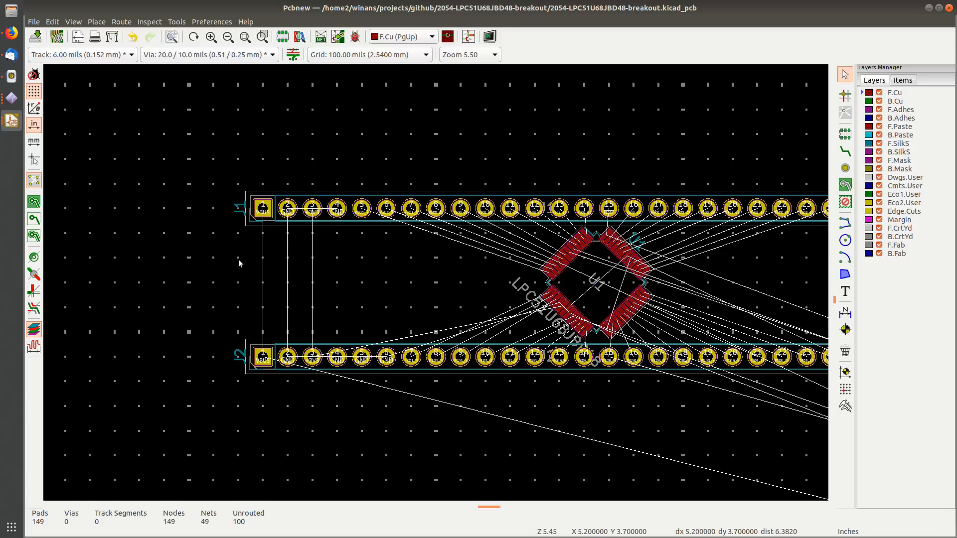
scroll(361, 282, "down", 2)
middle_click_drag(620, 288, 432, 291)
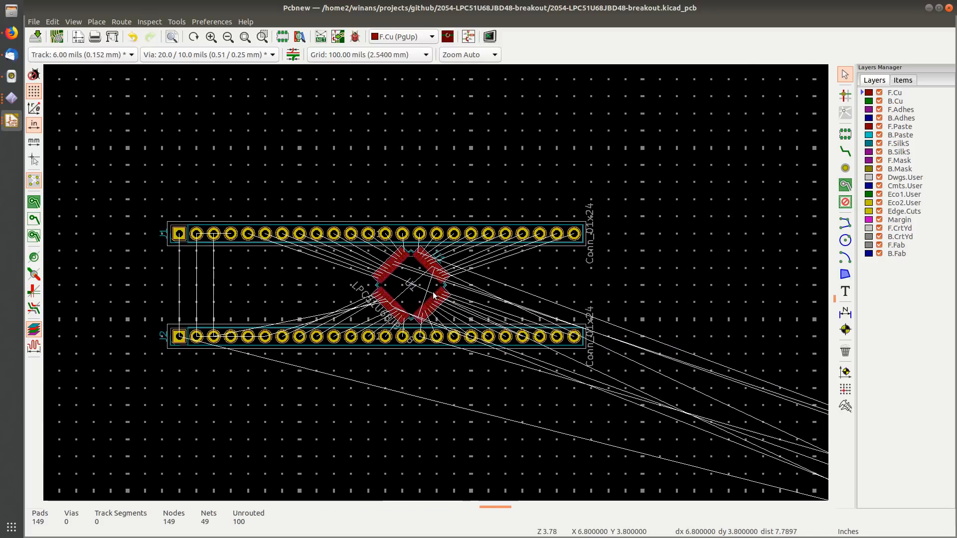
scroll(438, 295, "up", 2)
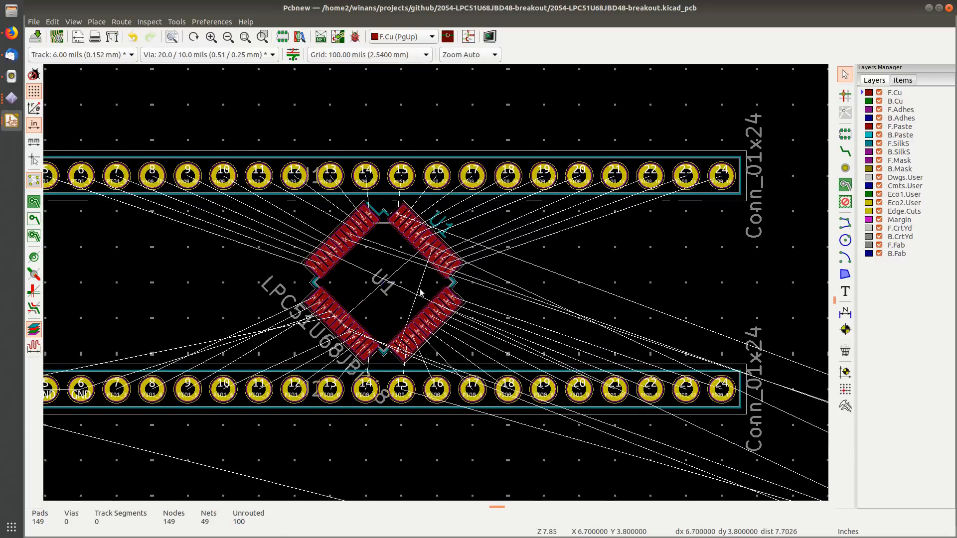
scroll(524, 262, "up", 1)
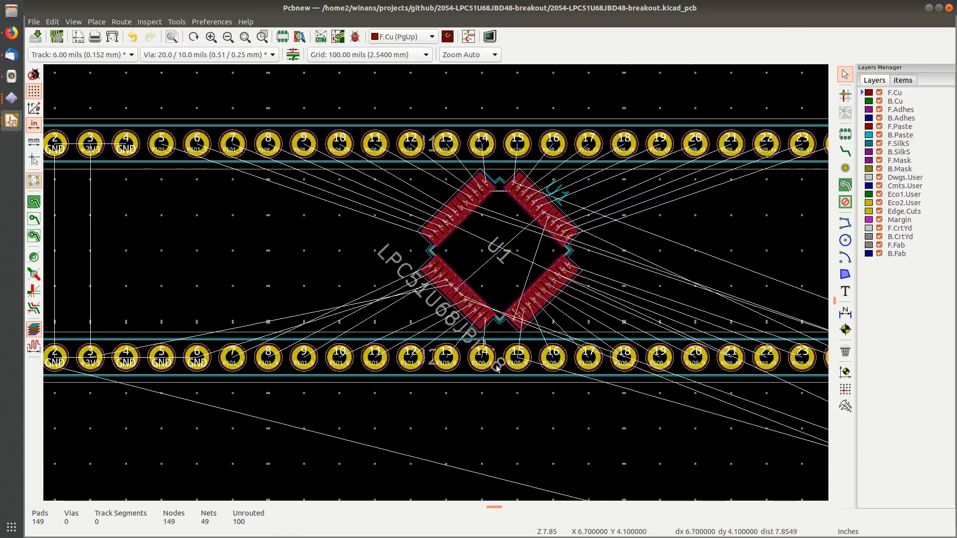
scroll(495, 323, "up", 4)
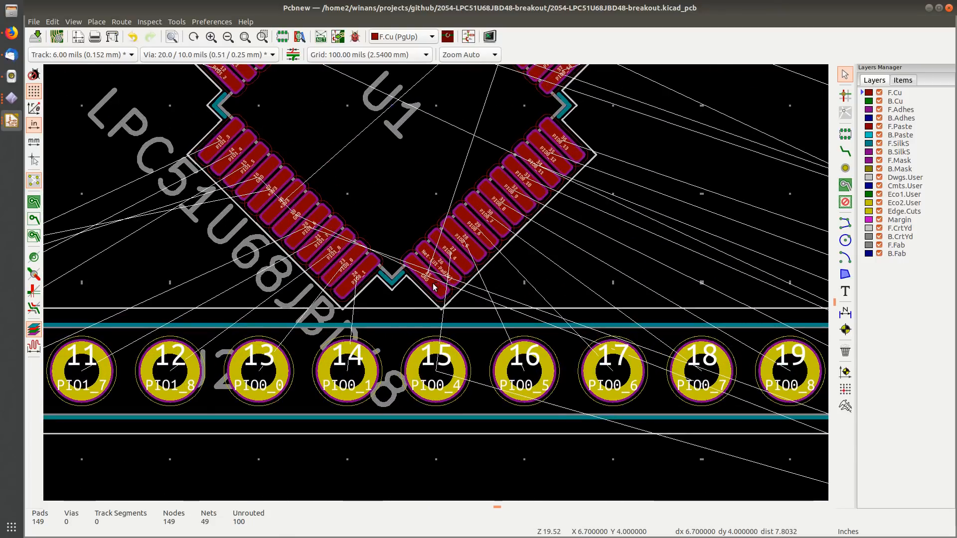
middle_click_drag(392, 246, 371, 203)
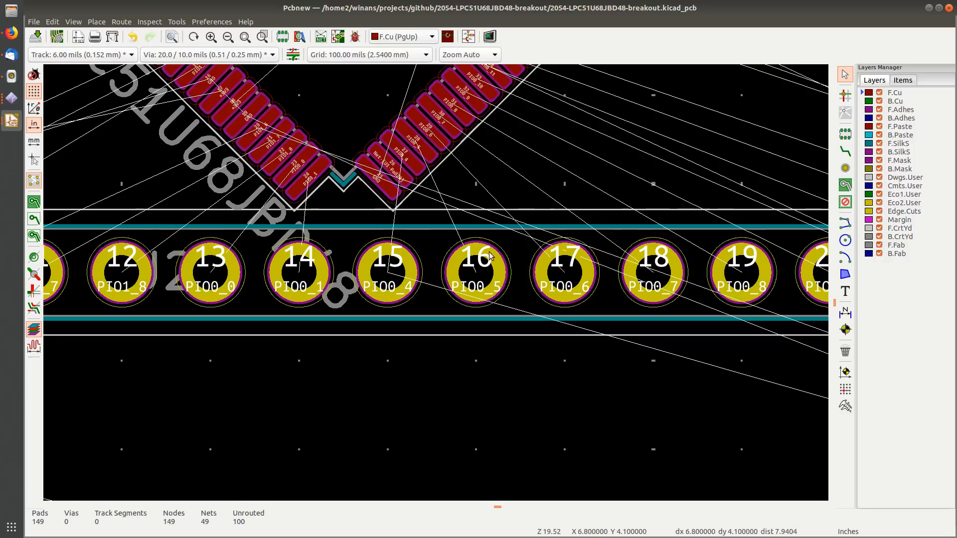
scroll(436, 294, "down", 2)
scroll(436, 294, "down", 1)
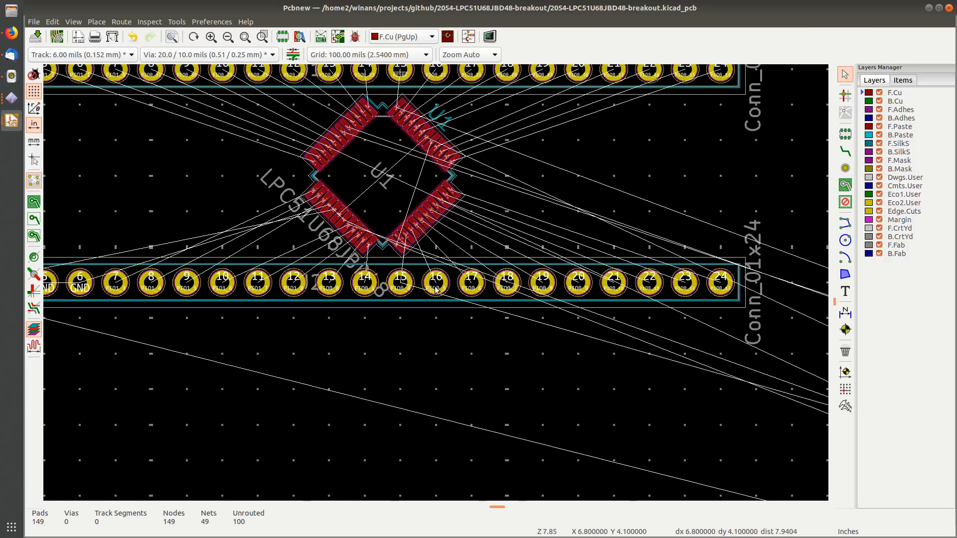
scroll(435, 291, "down", 2)
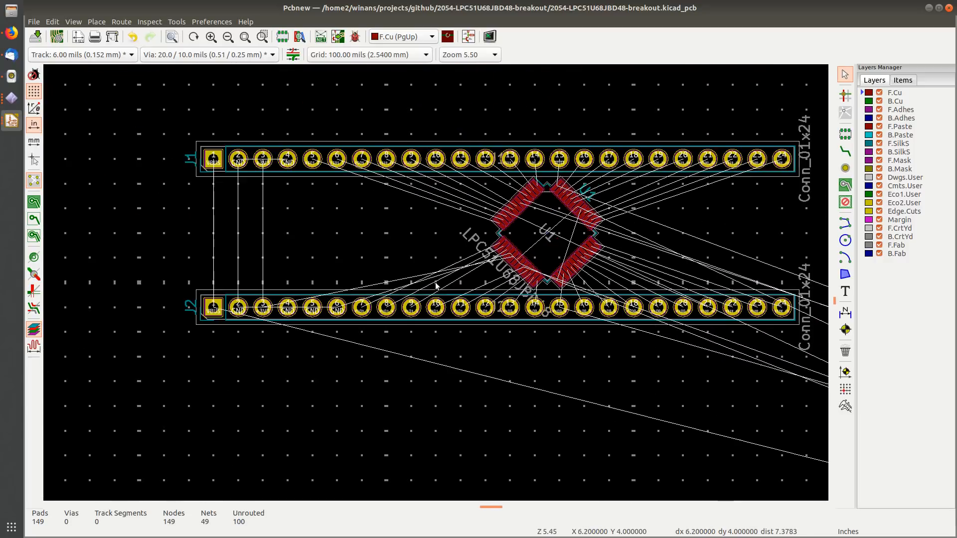
Step: Lock header J1's footprint in place through its footprint properties
left_click(275, 168)
right_click(277, 170)
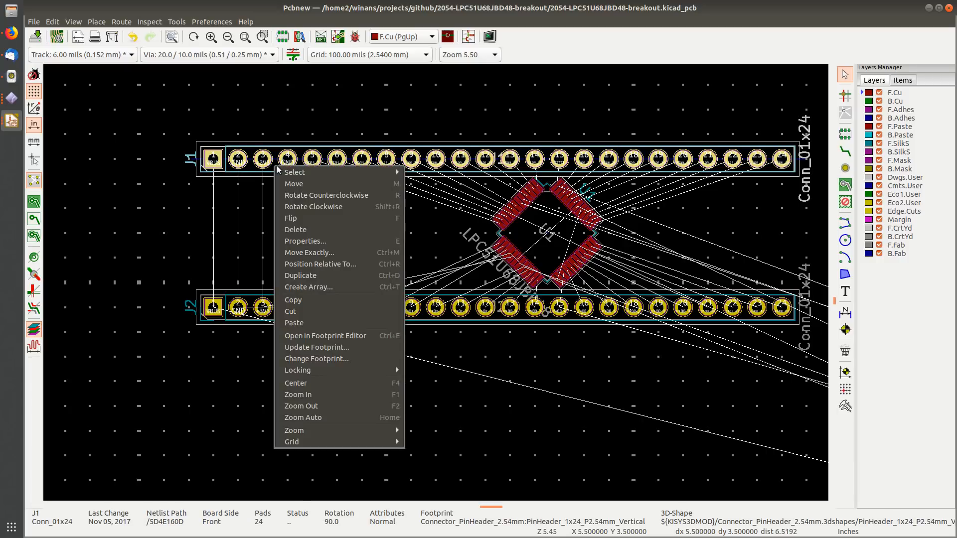
key("Escape")
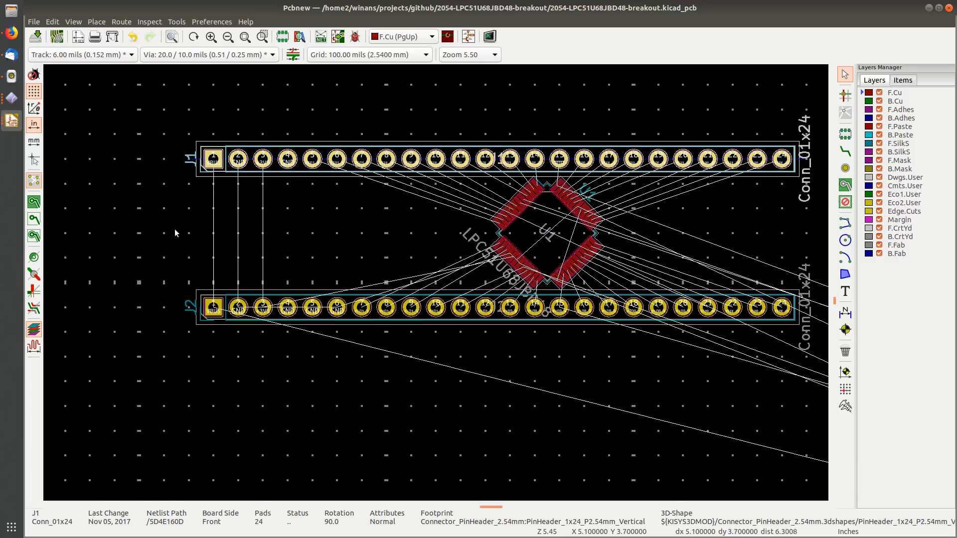
right_click(301, 171)
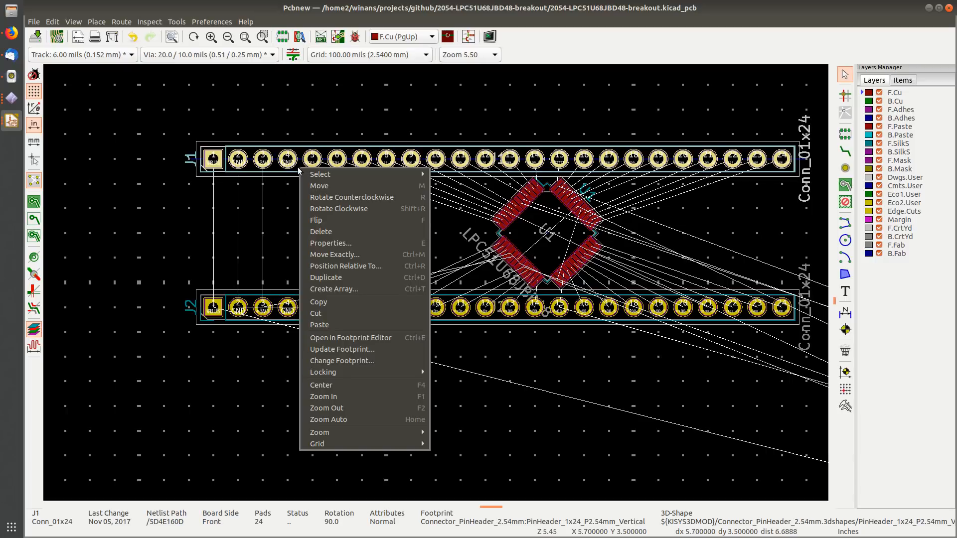
key("Escape")
double_click(297, 171)
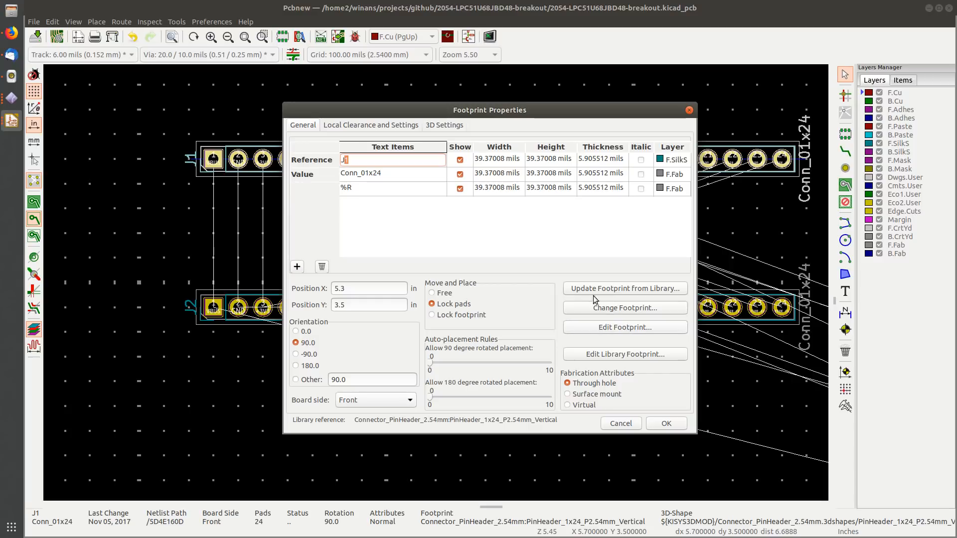
left_click(453, 315)
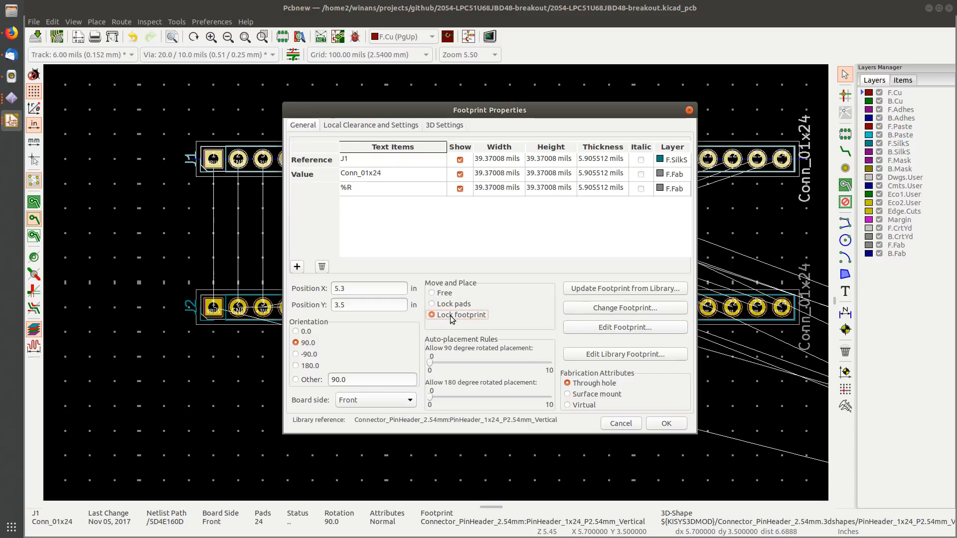
left_click(668, 425)
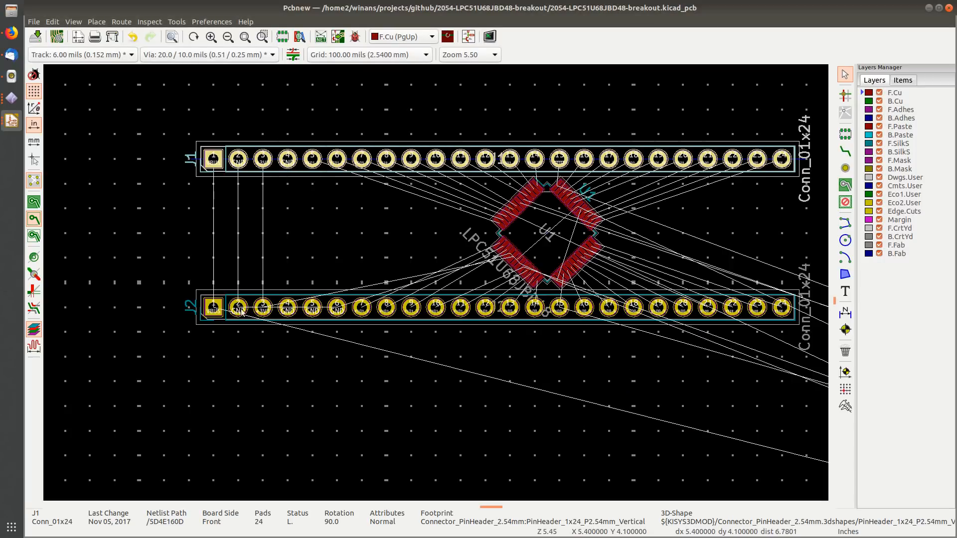
Step: Lock header J2's footprint in place through its footprint properties and save the board
left_click(249, 302)
double_click(248, 302)
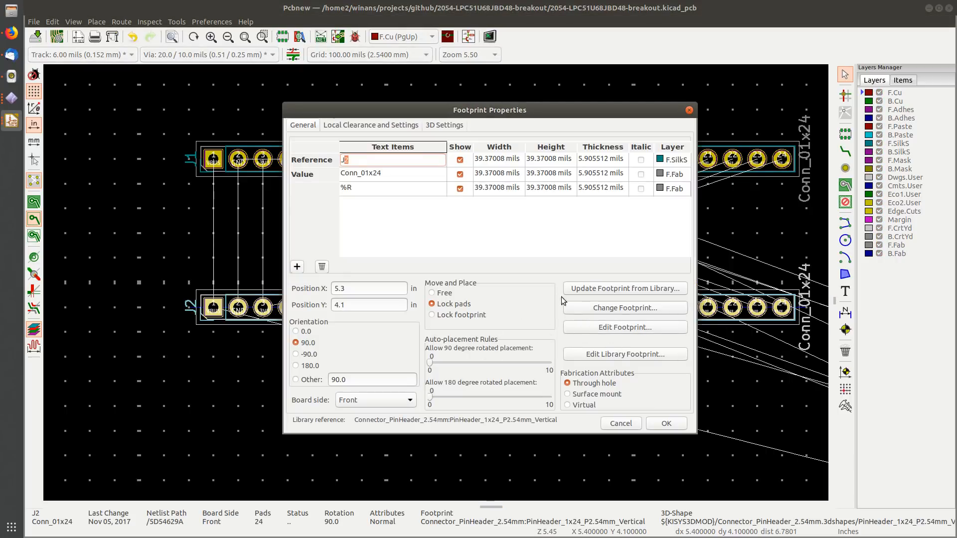
left_click(451, 315)
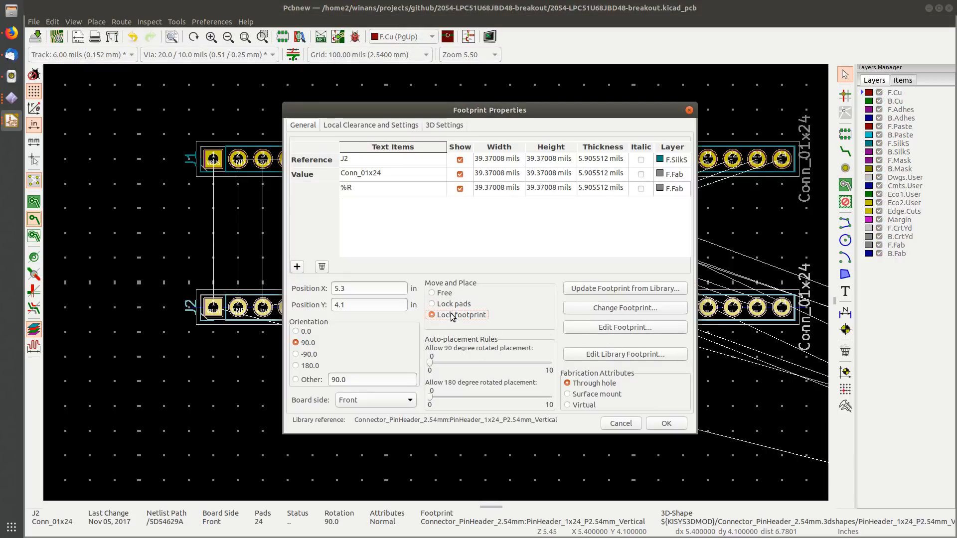
left_click(666, 423)
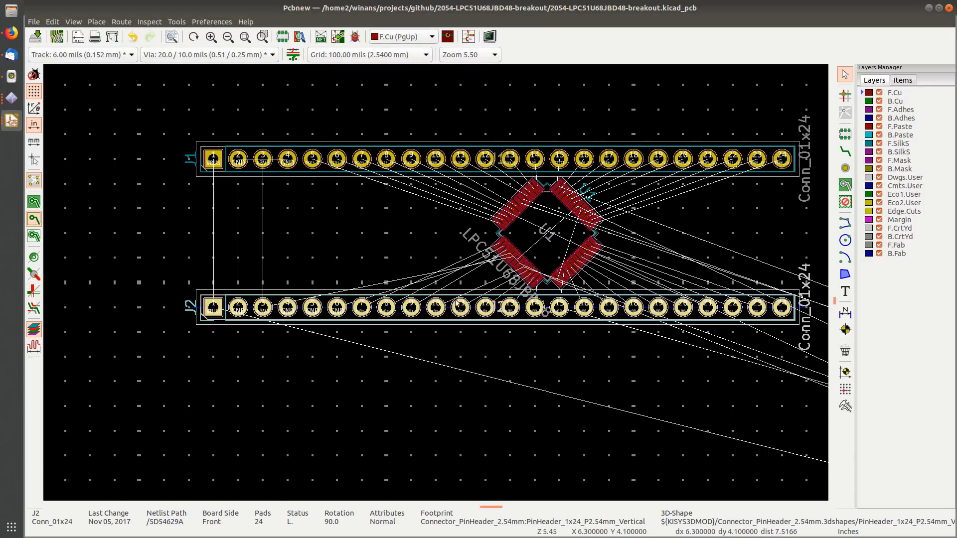
left_click(435, 430)
key("ctrl+s")
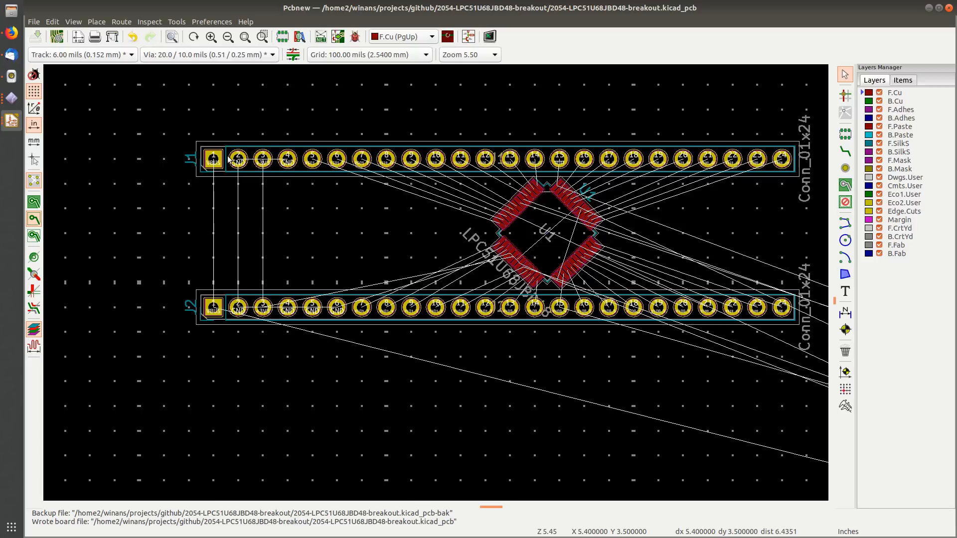
Step: Reduce the grid thickness by two steps in the Pcbnew display options so the grid dots are finer
scroll(397, 209, "down", 2)
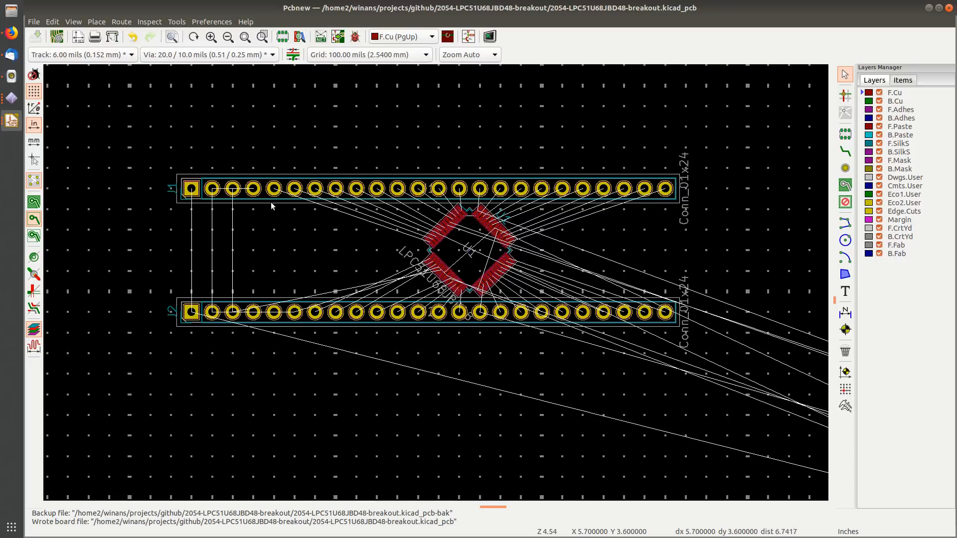
right_click(225, 125)
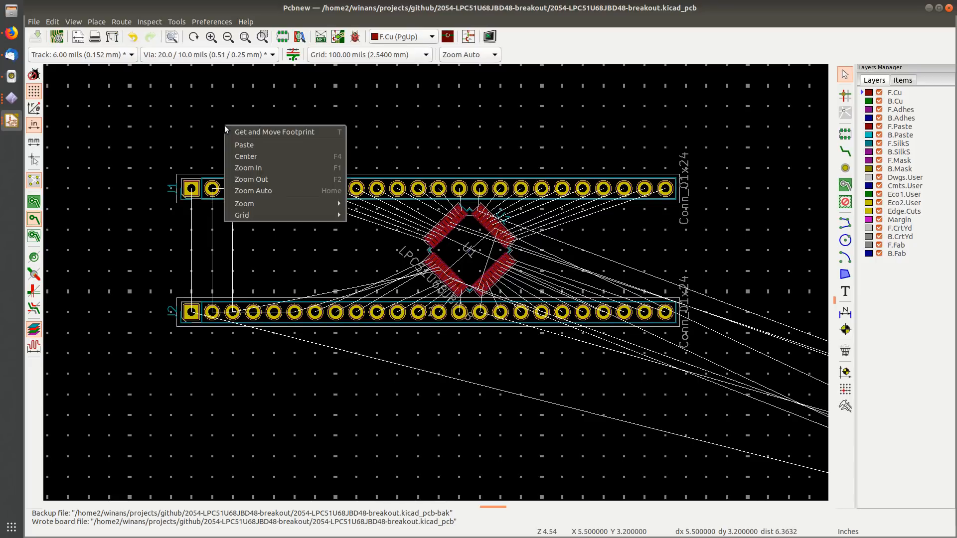
left_click(153, 108)
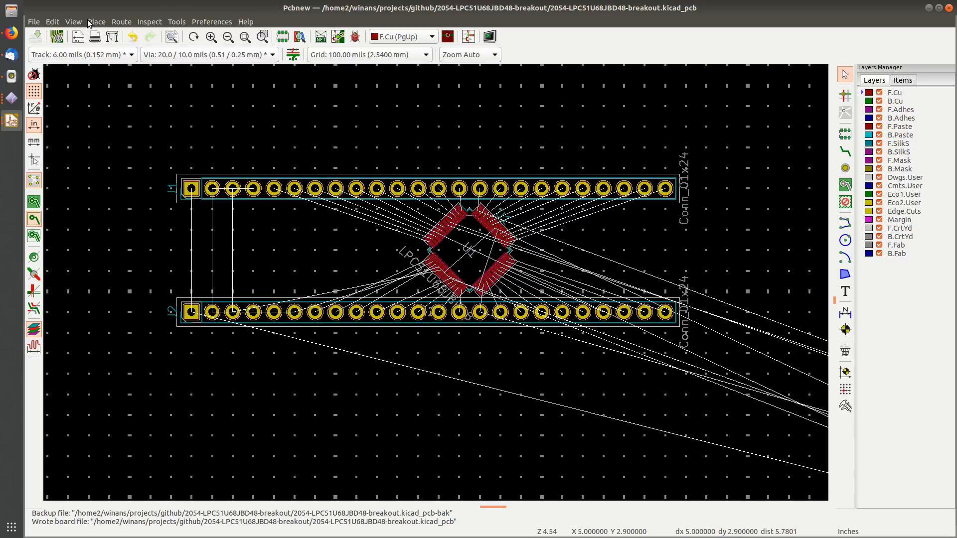
left_click(211, 23)
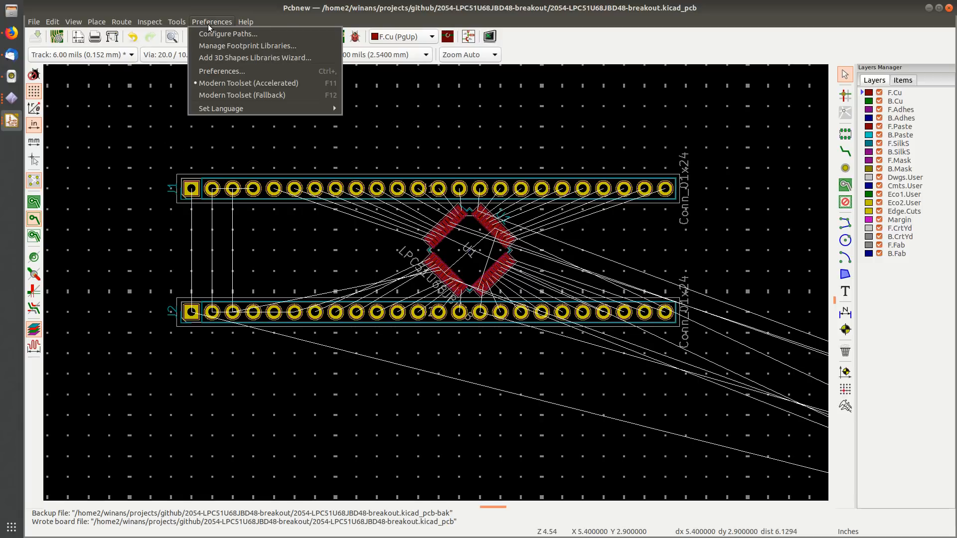
left_click(223, 71)
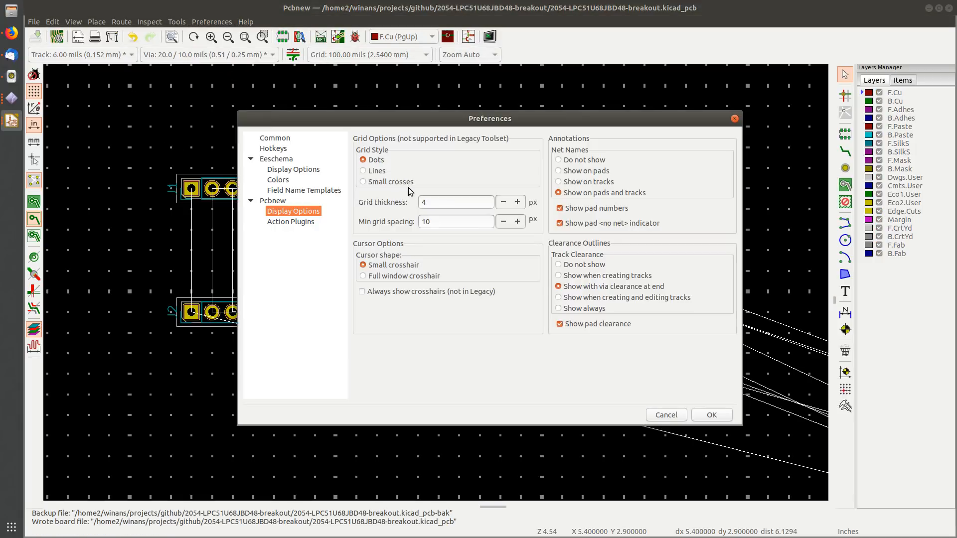
left_click(503, 202)
left_click(503, 201)
left_click(708, 414)
Step: Make Dwgs.User the active layer
scroll(171, 270, "up", 4)
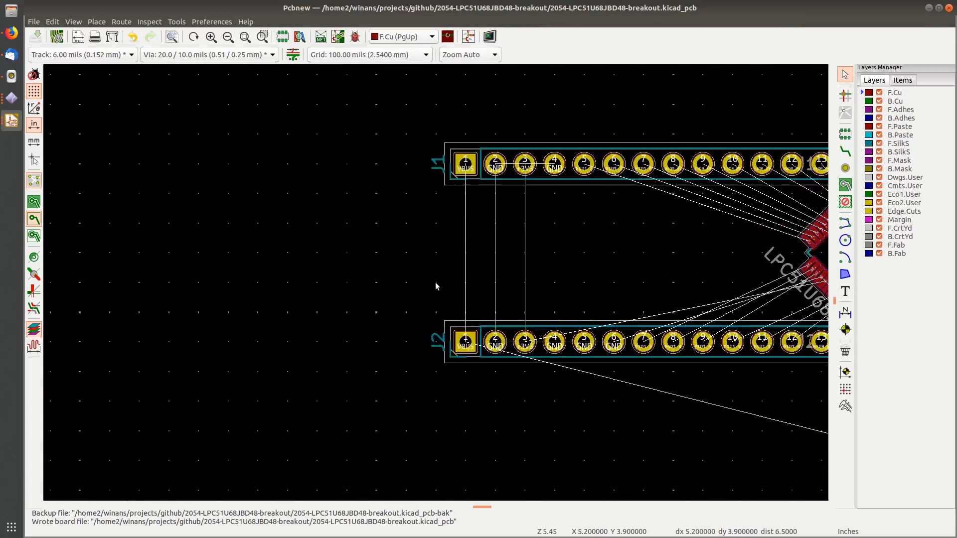
scroll(435, 282, "down", 3)
middle_click_drag(545, 264, 345, 264)
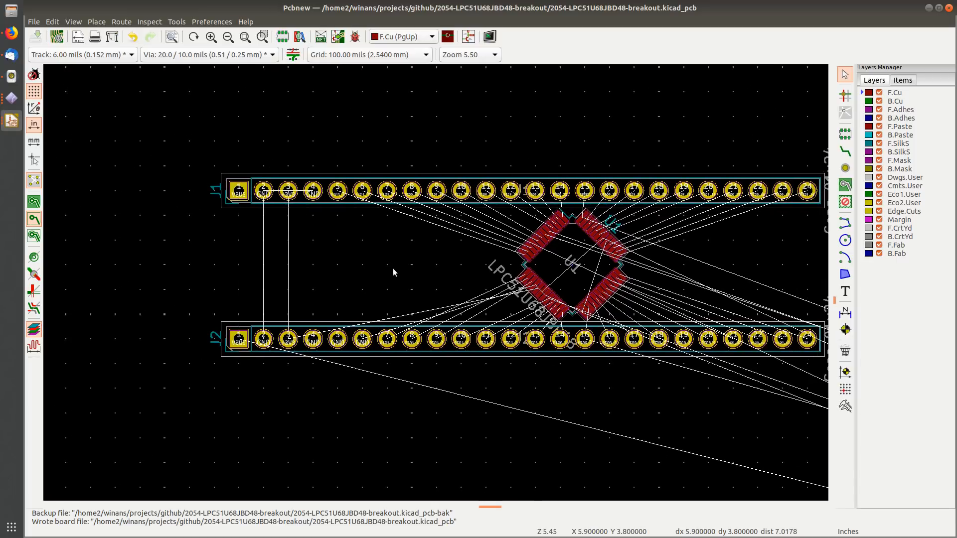
scroll(393, 272, "down", 1)
middle_click_drag(419, 277, 322, 256)
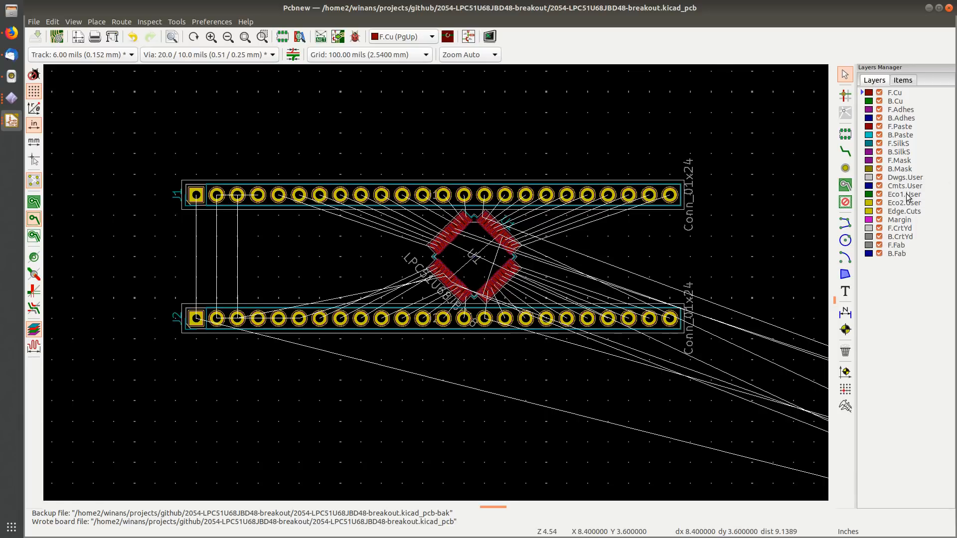
left_click(906, 177)
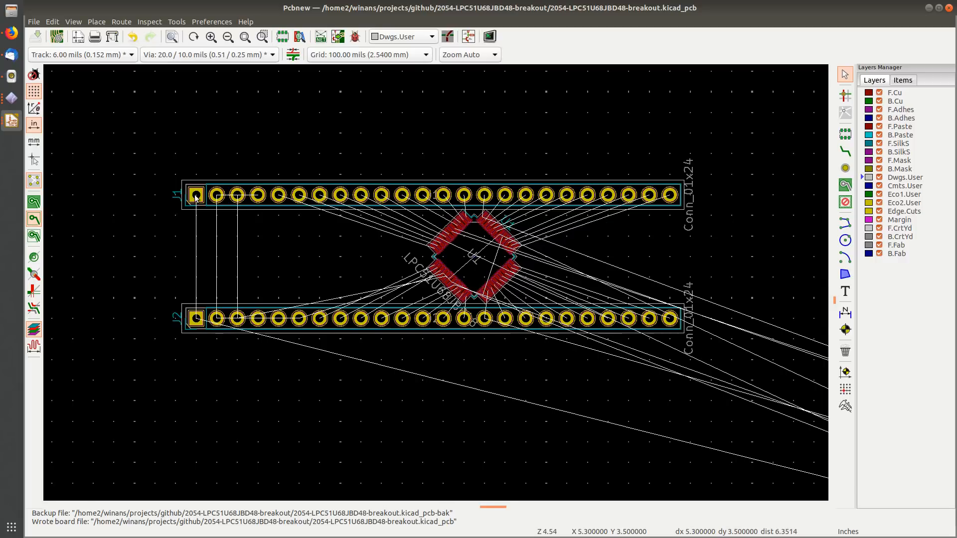
Step: Try to move the locked header J1, agreeing to continue with locked items
scroll(196, 197, "up", 4)
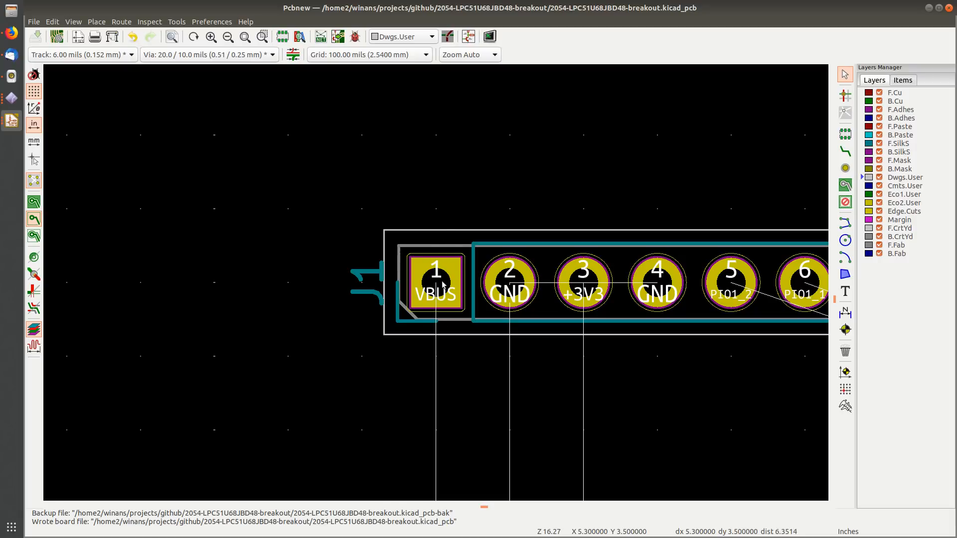
left_click(459, 268)
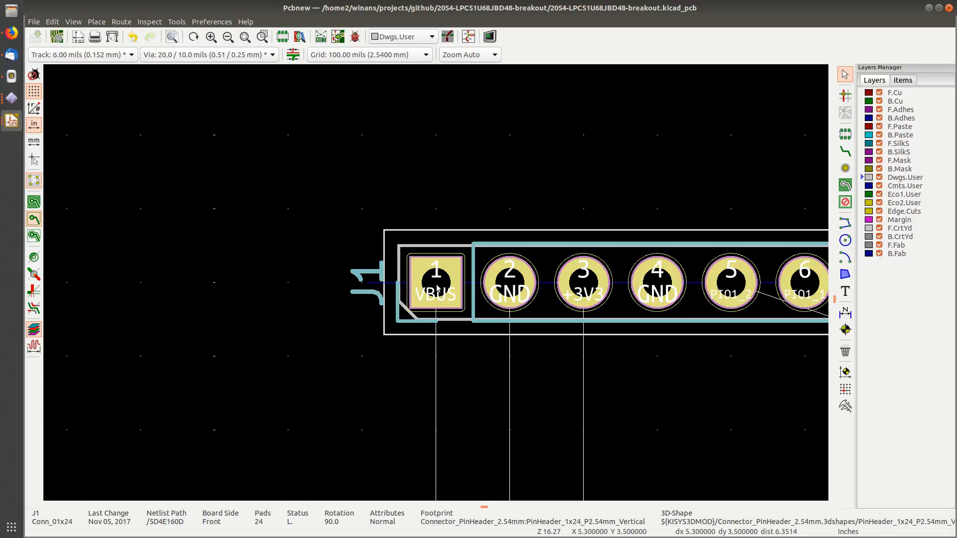
key("m")
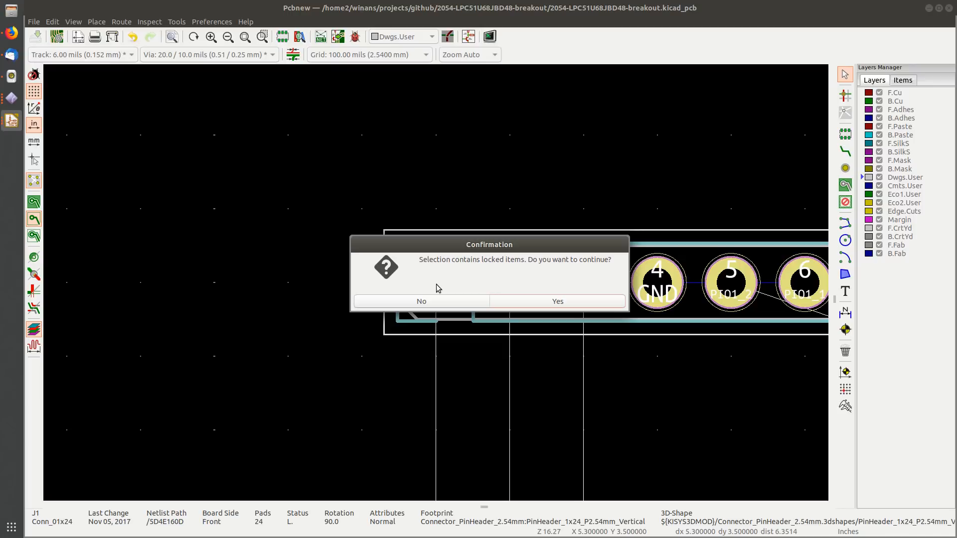
left_click(543, 302)
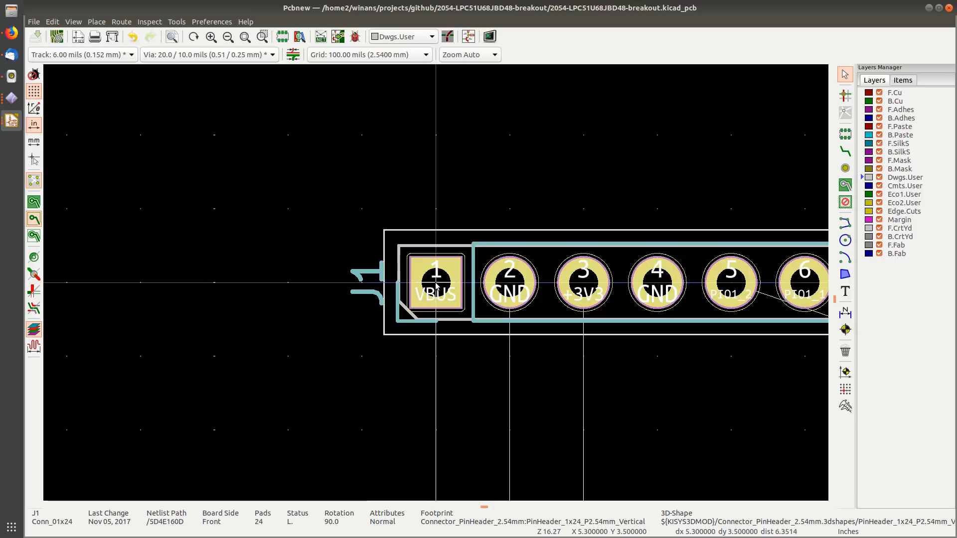
left_click(436, 287)
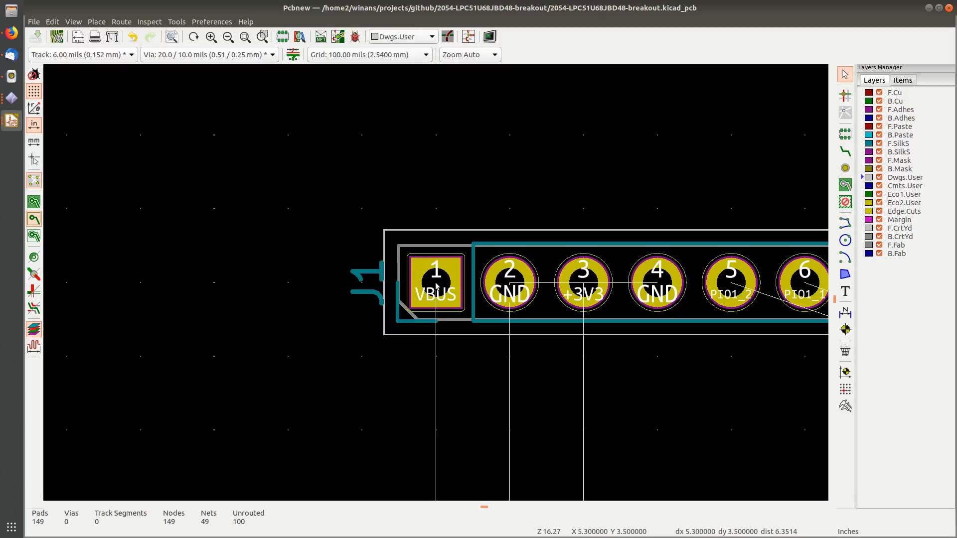
Step: Add a vertical dimension between the pin 1 rows of J1 and J2, left of the headers on Dwgs.User, and save the board
scroll(436, 285, "down", 3)
scroll(404, 382, "up", 3)
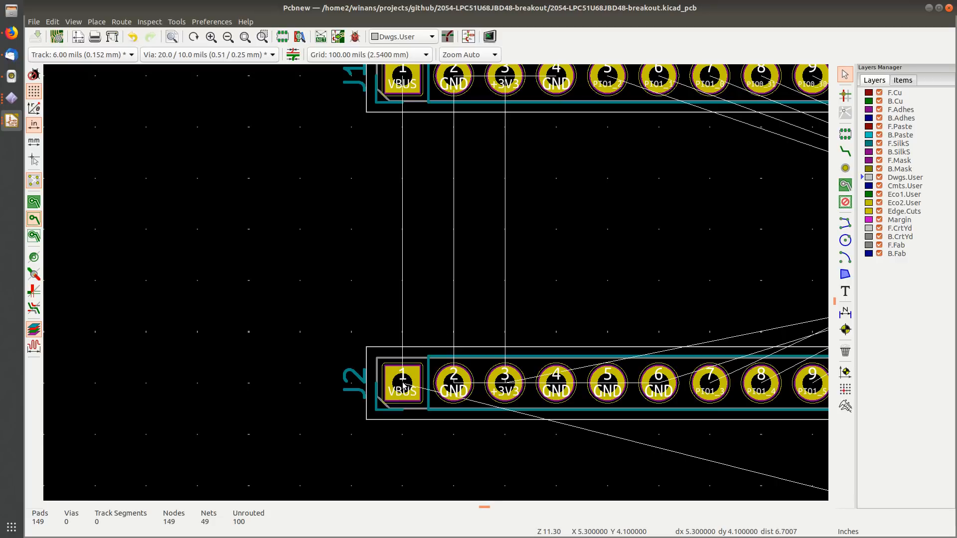
middle_click_drag(417, 205, 463, 263)
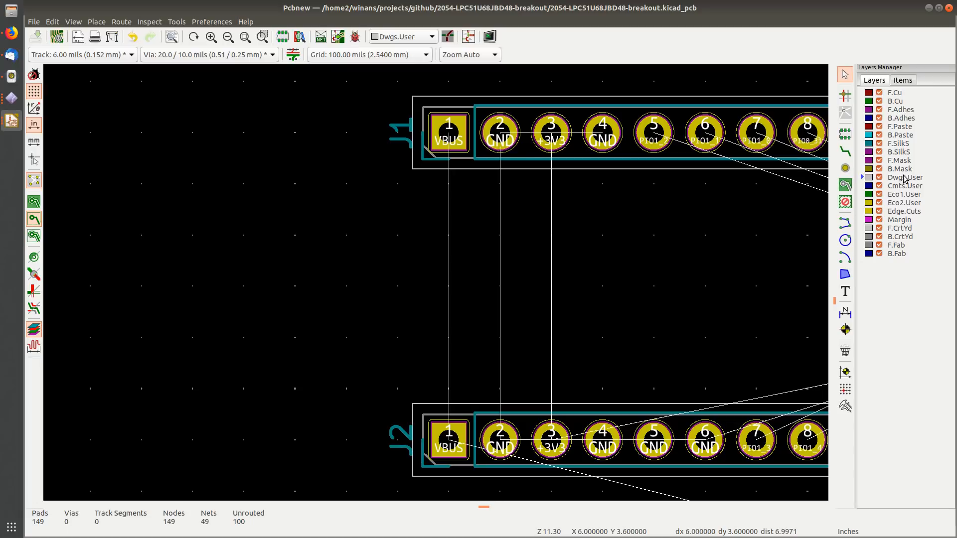
left_click(845, 312)
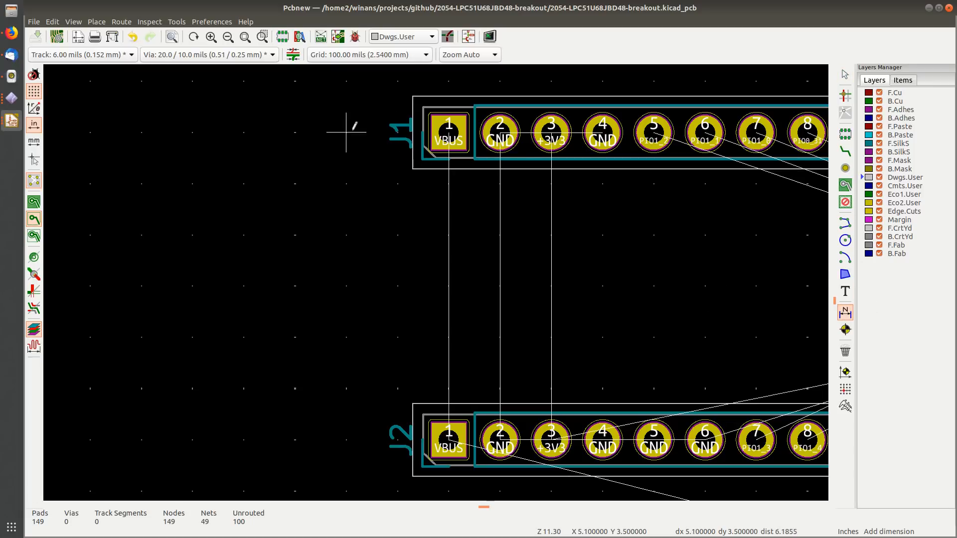
left_click(397, 132)
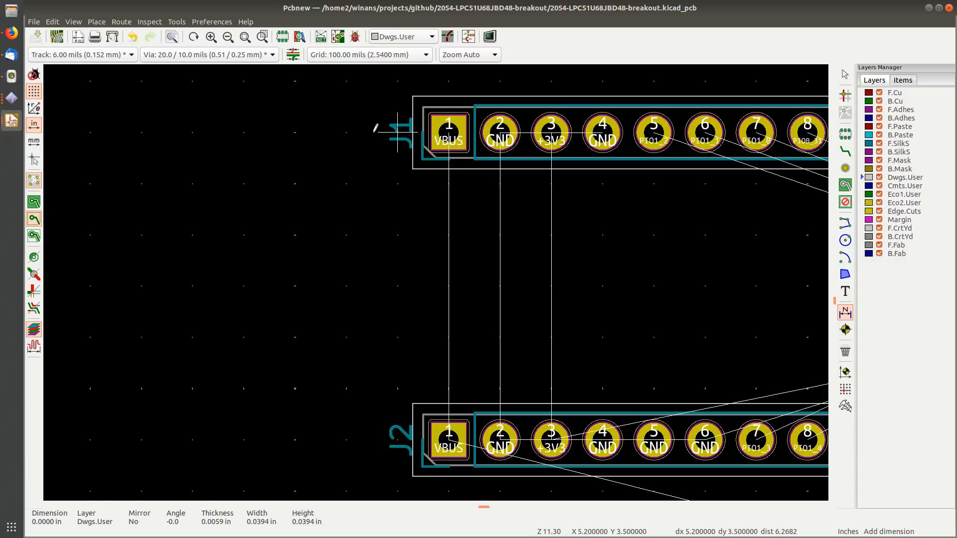
left_click(397, 439)
left_click(295, 440)
key("Escape")
scroll(288, 268, "down", 3)
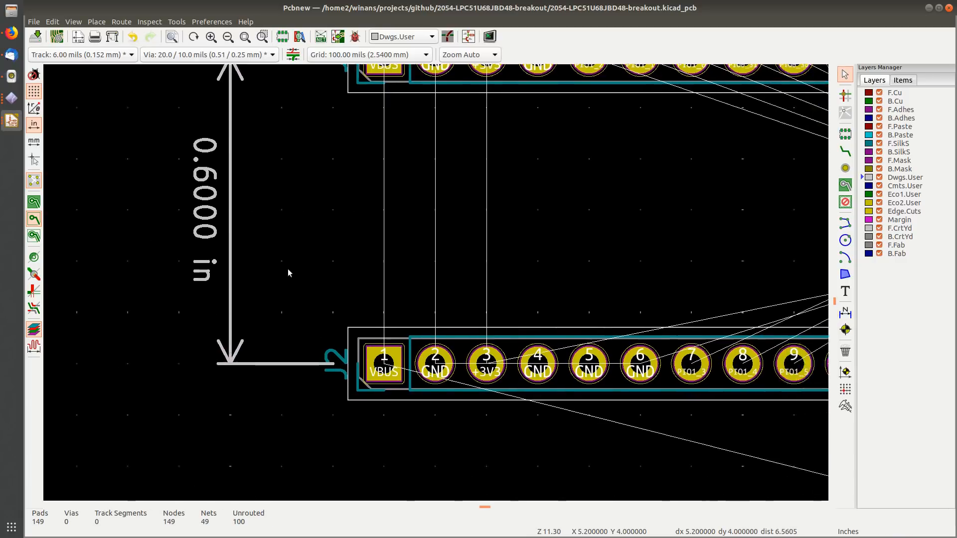
middle_click_drag(686, 270, 358, 249)
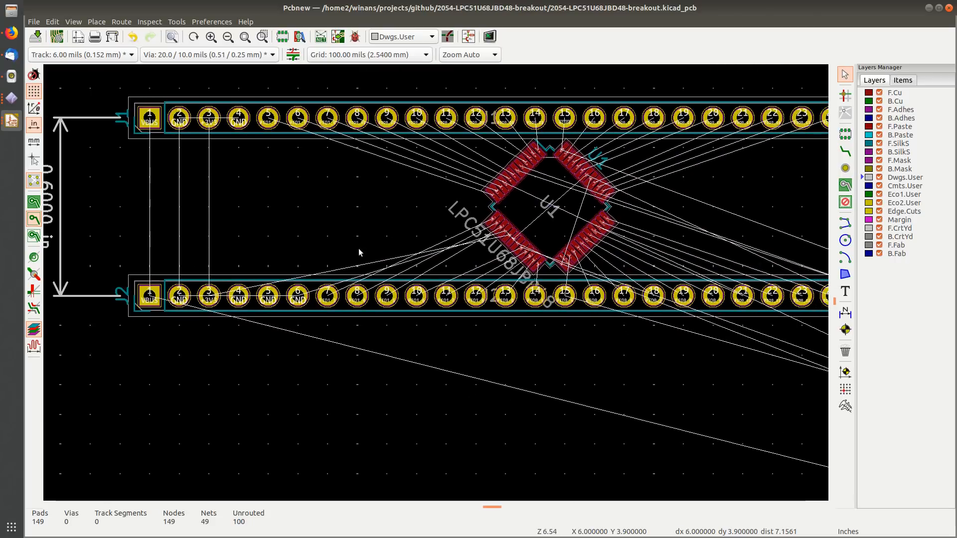
scroll(358, 248, "down", 1)
middle_click_drag(580, 295, 504, 294)
key("ctrl+s")
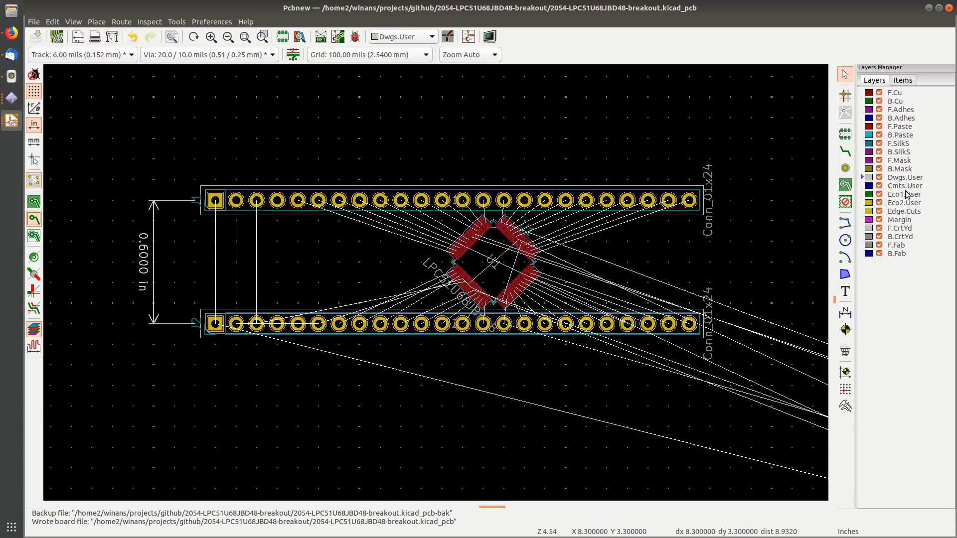
Step: Make Edge.Cuts the active layer
left_click(907, 213)
left_click(845, 223)
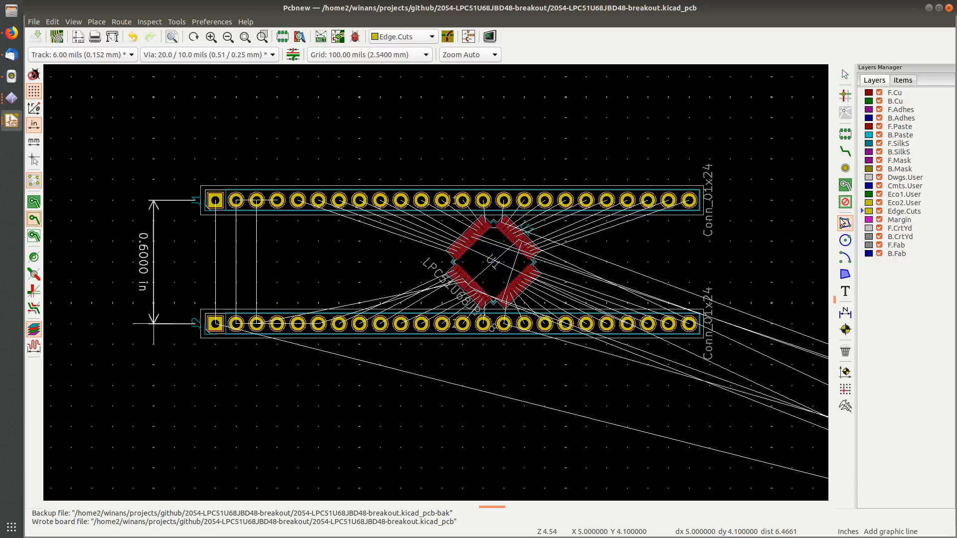
scroll(174, 200, "up", 2)
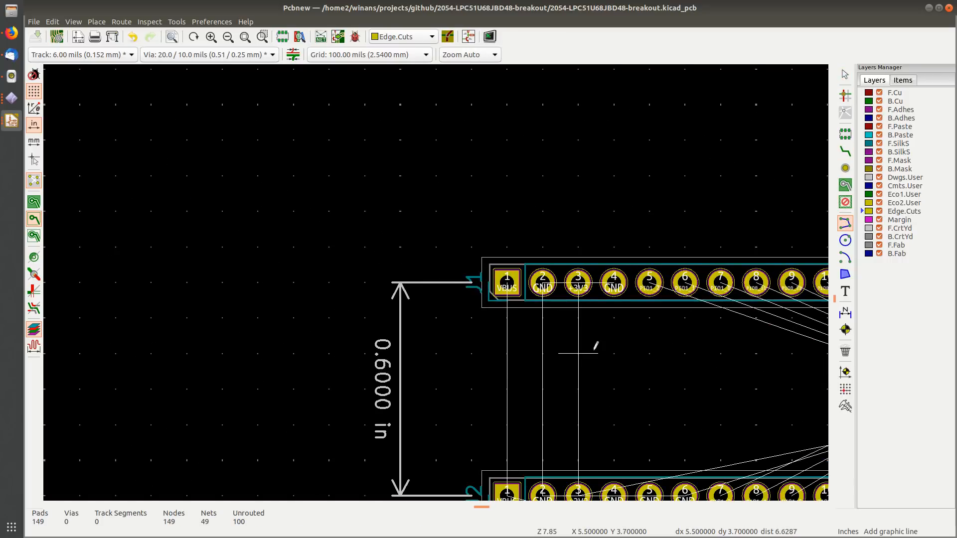
middle_click_drag(595, 348, 291, 275)
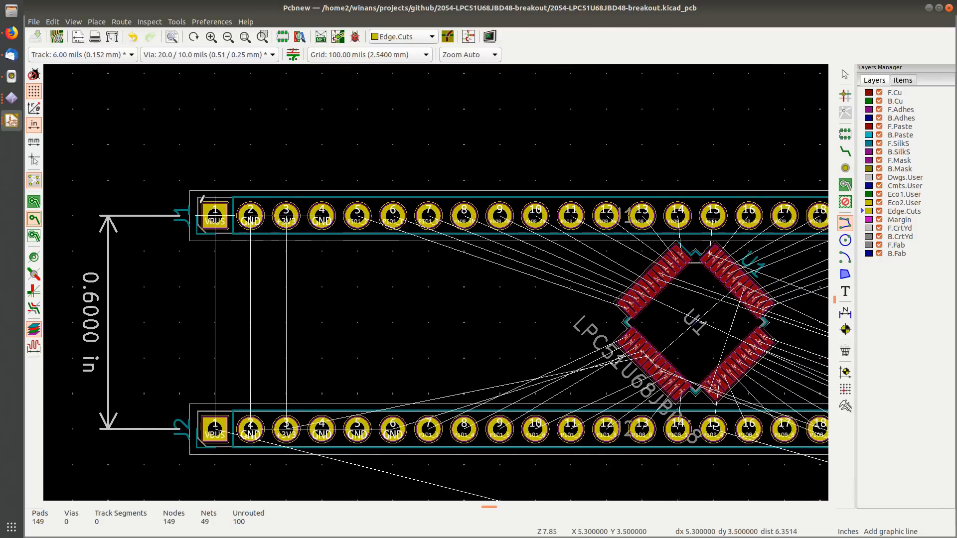
key("Escape")
Step: Set the grid to 25.00 mils (0.6350 mm)
right_click(186, 163)
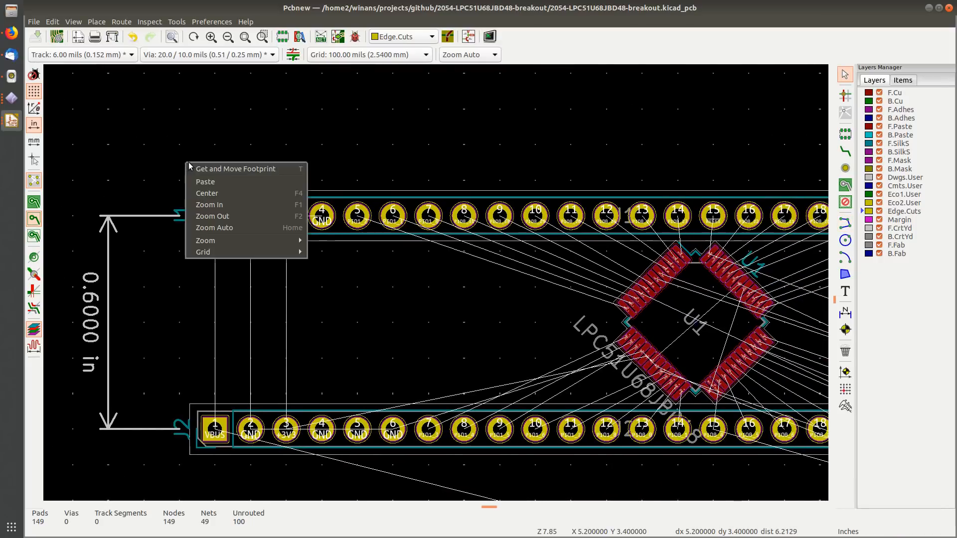
mouse_move(234, 255)
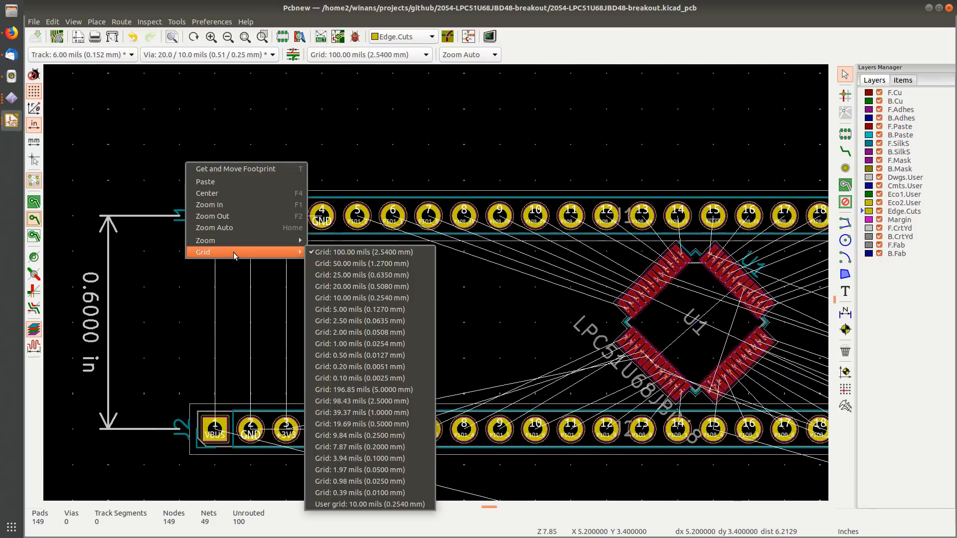
left_click(372, 278)
scroll(224, 233, "up", 2)
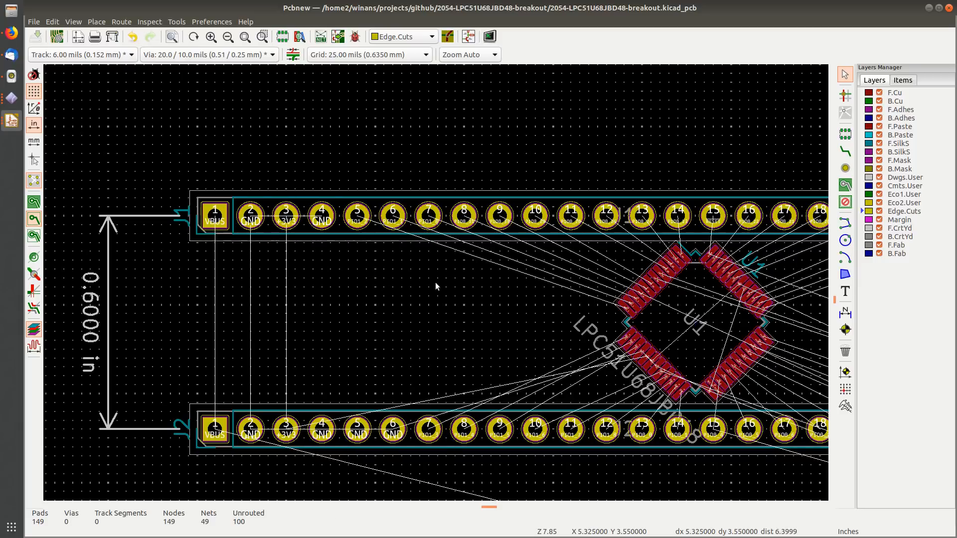
scroll(439, 283, "up", 1)
middle_click_drag(647, 358, 477, 309)
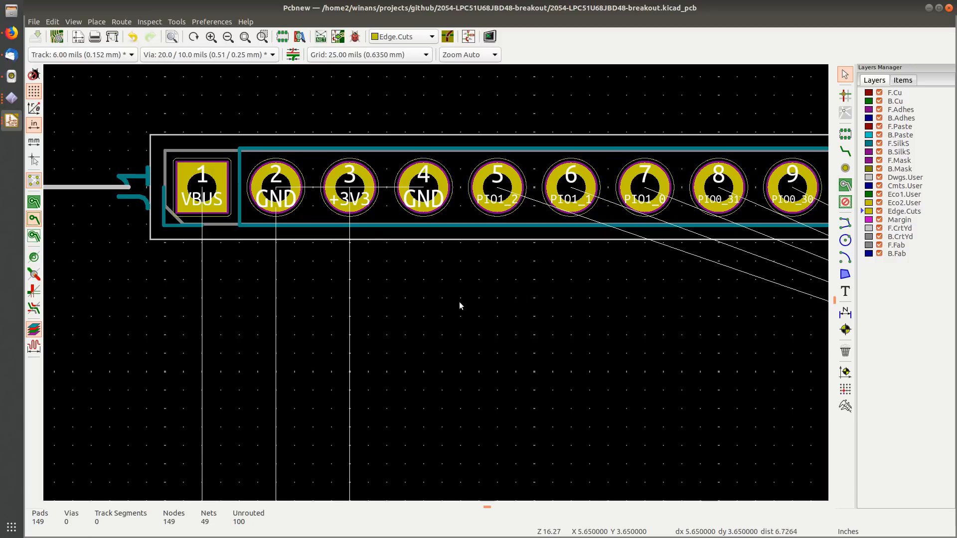
Step: Switch to Firefox and examine OSH Park's two-layer prototype specs for the keepout distance from traces to the board edge
left_click(11, 33)
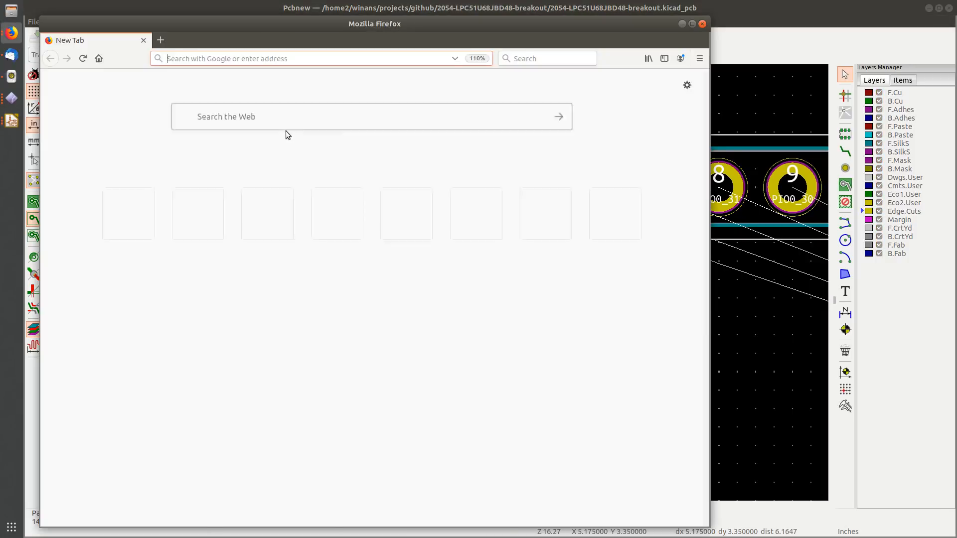
scroll(366, 213, "down", 10)
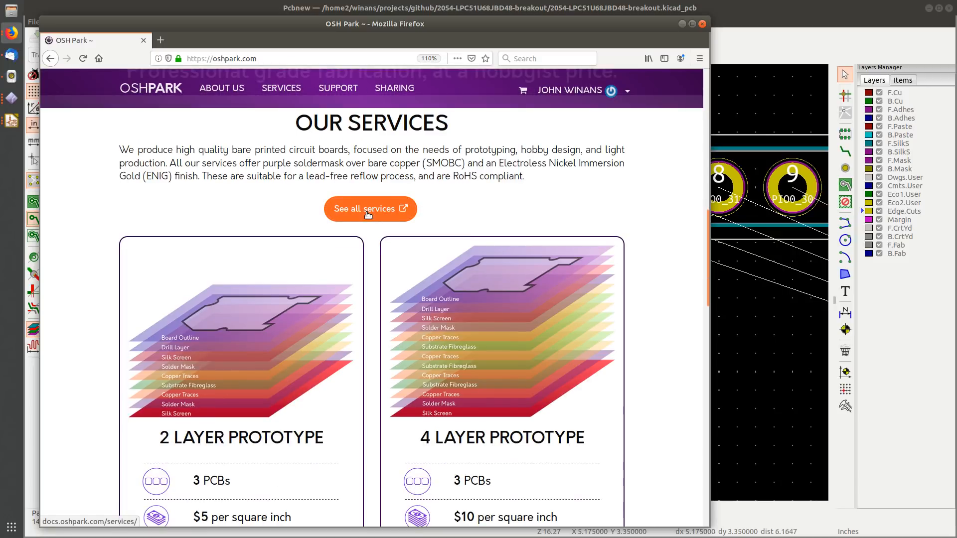
left_click(367, 209)
scroll(368, 213, "down", 8)
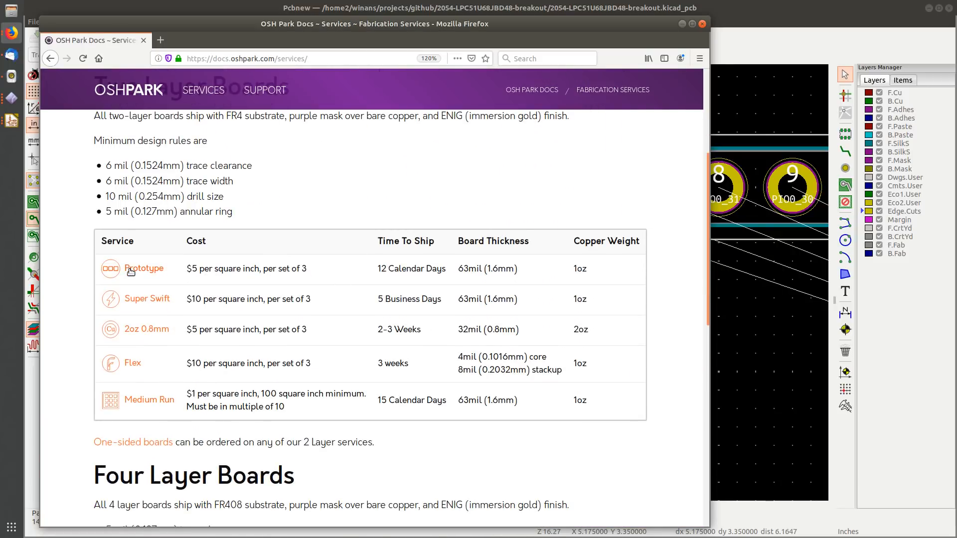
left_click(131, 270)
scroll(249, 307, "down", 4)
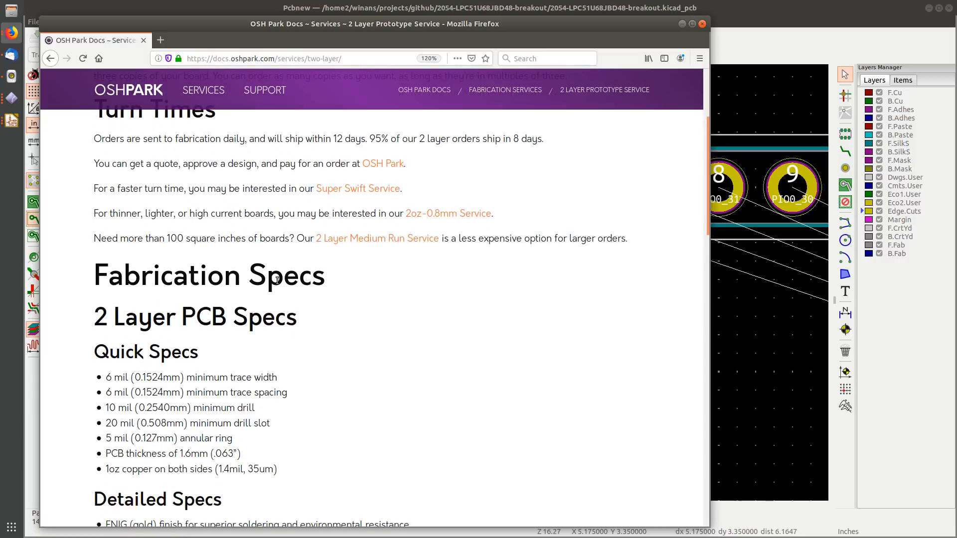
scroll(224, 295, "down", 2)
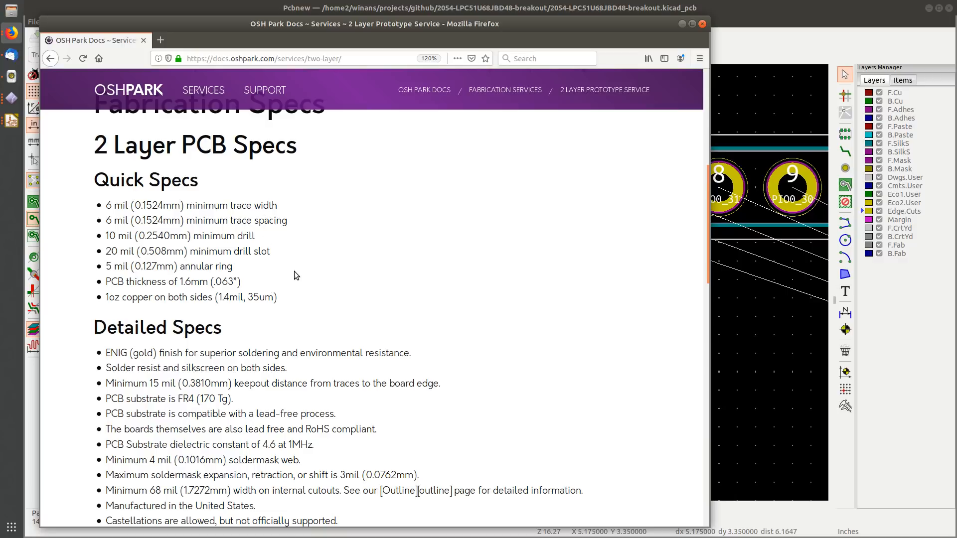
scroll(296, 275, "down", 5)
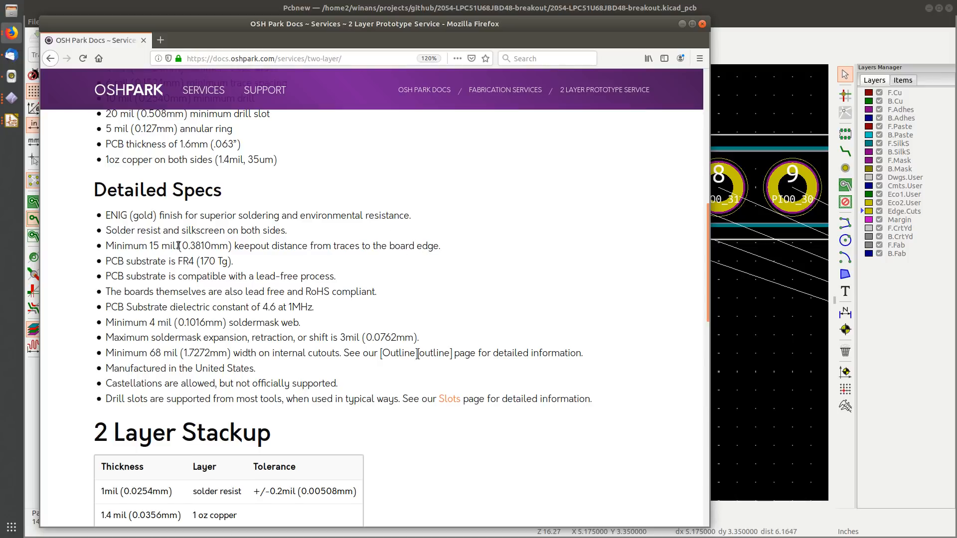
Step: Switch back to Pcbnew and choose the 25.00 mil grid
key("alt+Tab")
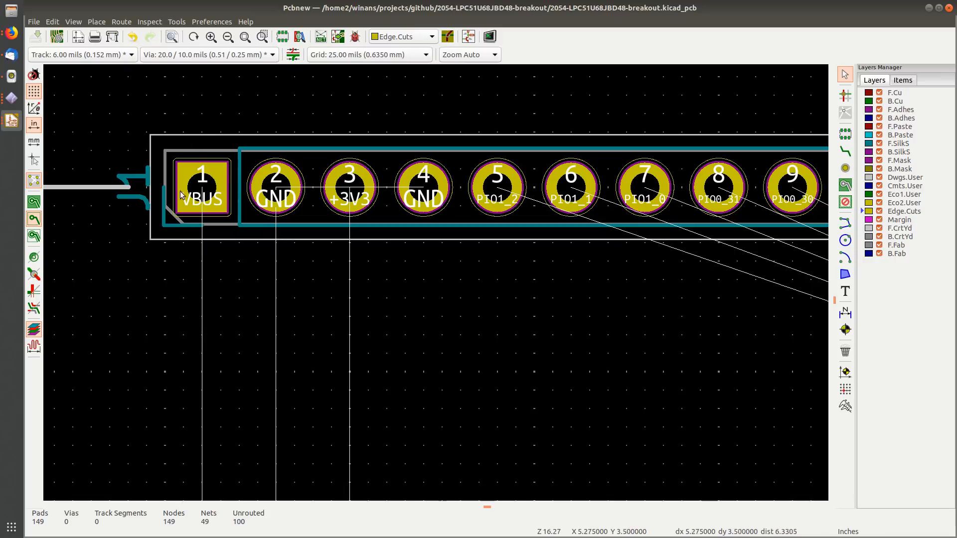
right_click(363, 313)
mouse_move(436, 404)
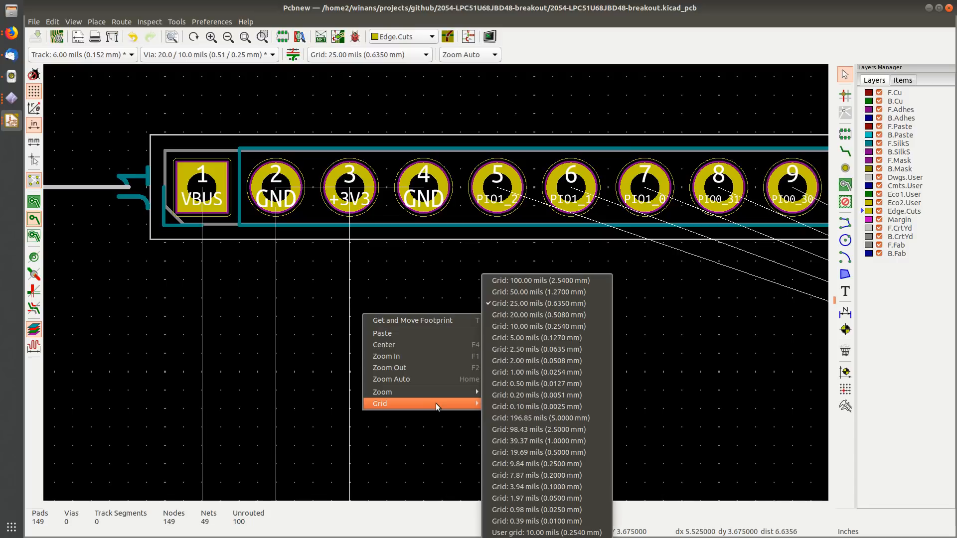
left_click(543, 303)
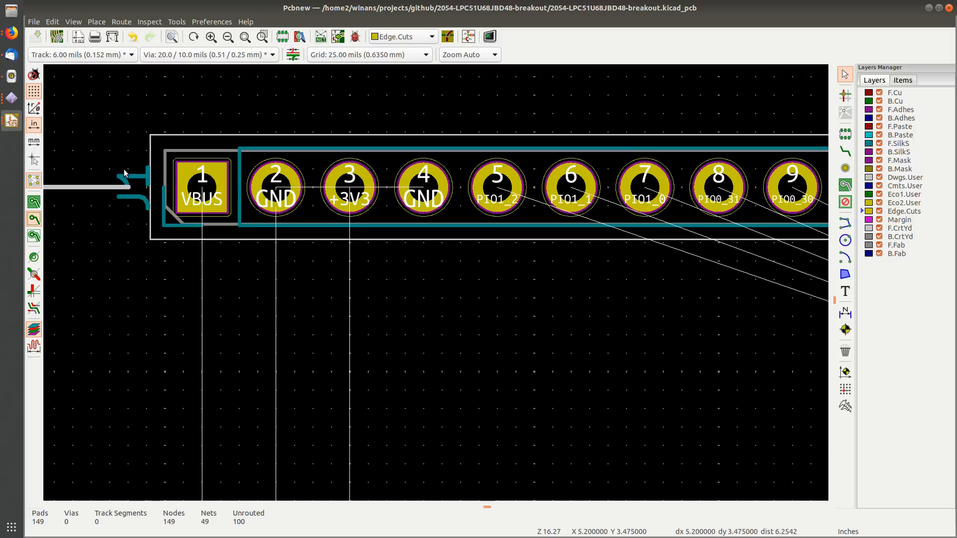
Step: Measure the vertical distance from J1's grey outline above pin 1 to the next grid point above it
scroll(124, 173, "up", 5)
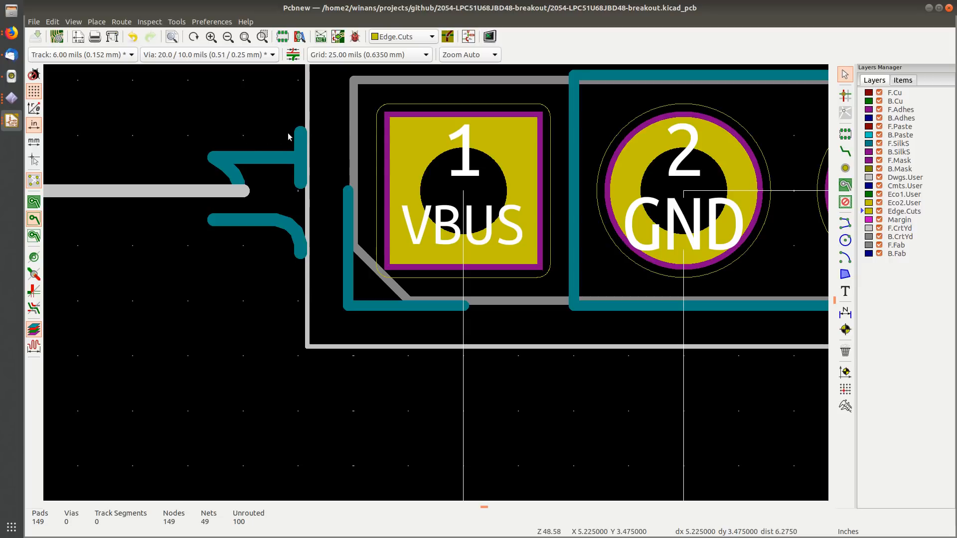
scroll(288, 132, "down", 2)
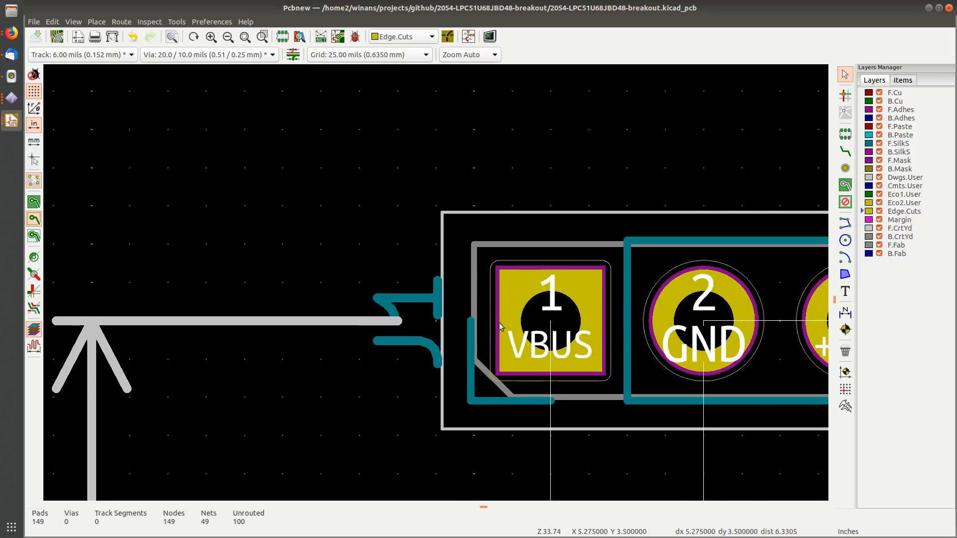
middle_click_drag(496, 322, 371, 280)
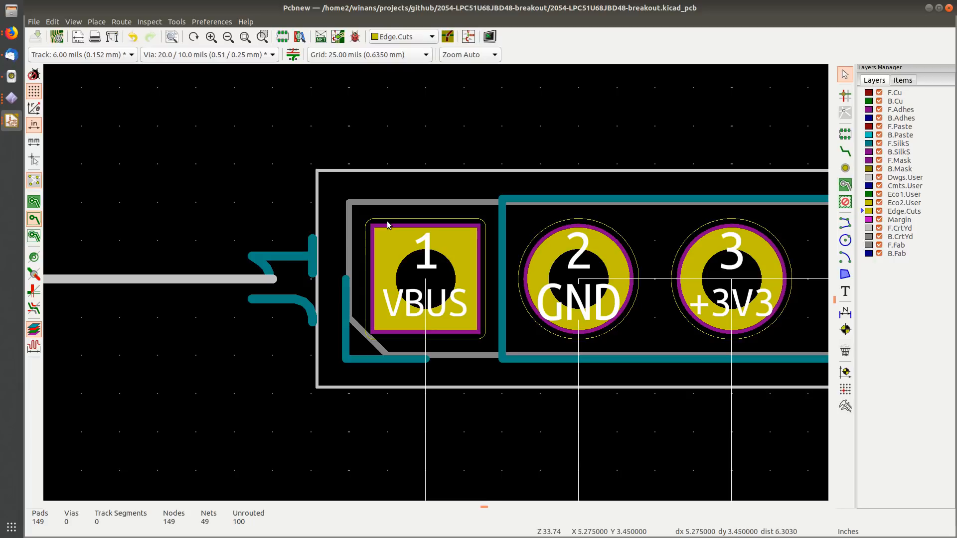
scroll(354, 226, "up", 2)
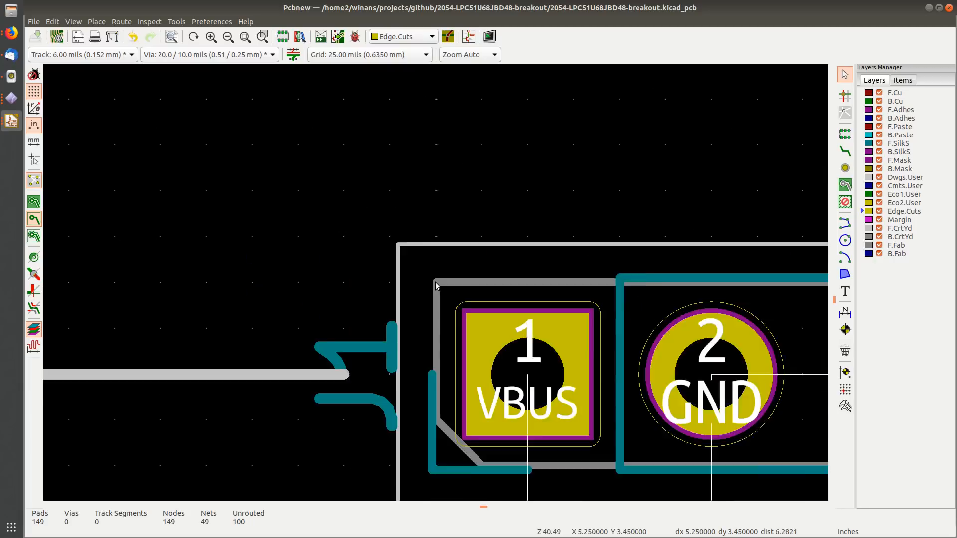
left_click(845, 406)
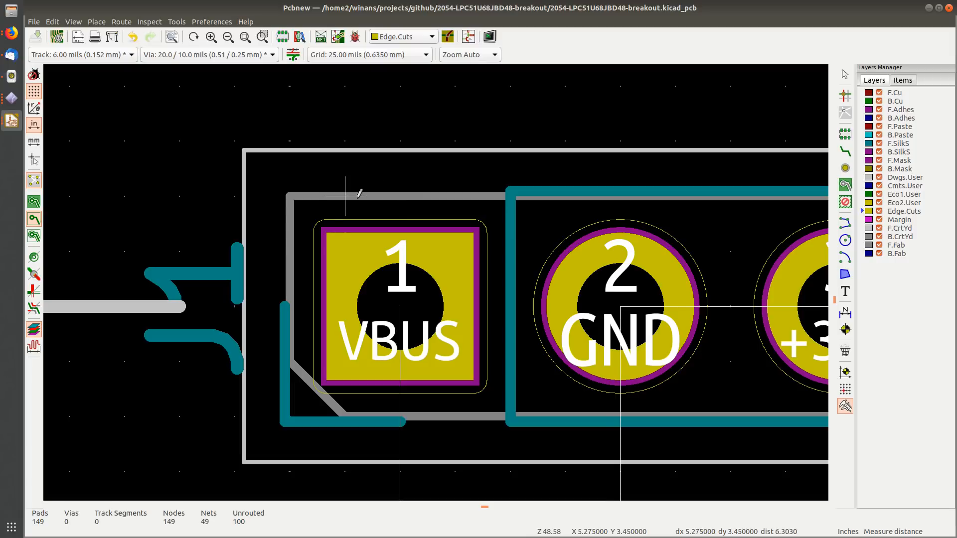
left_click(358, 196)
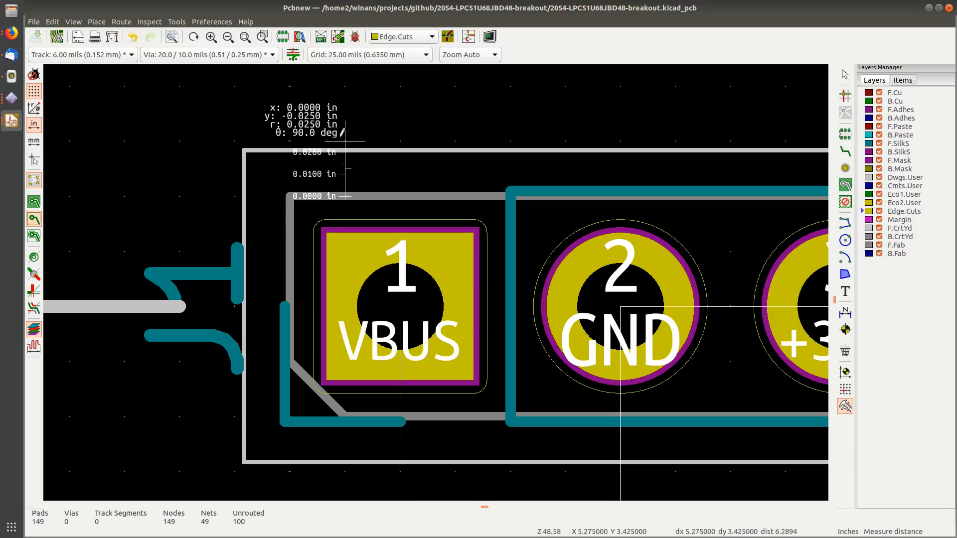
key("Escape")
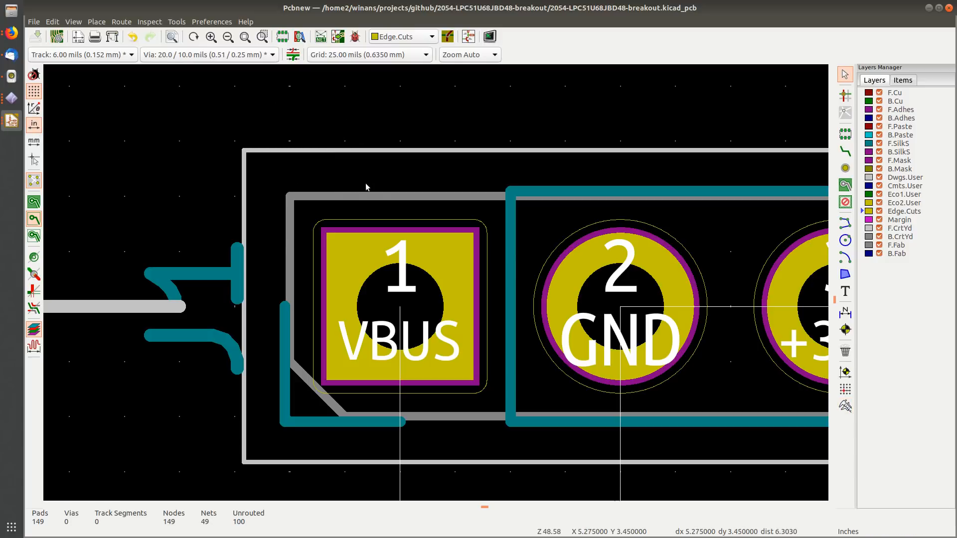
Step: With a 1.00 mil grid, measure from the upper edge of J1's pin 1 pad to the grey outline above it
middle_click_drag(393, 168, 275, 116)
right_click(259, 106)
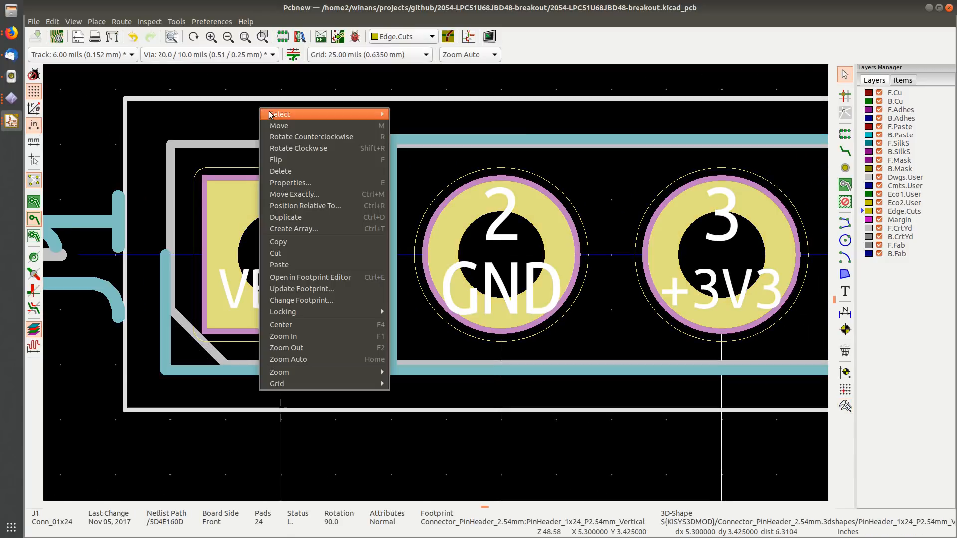
mouse_move(288, 384)
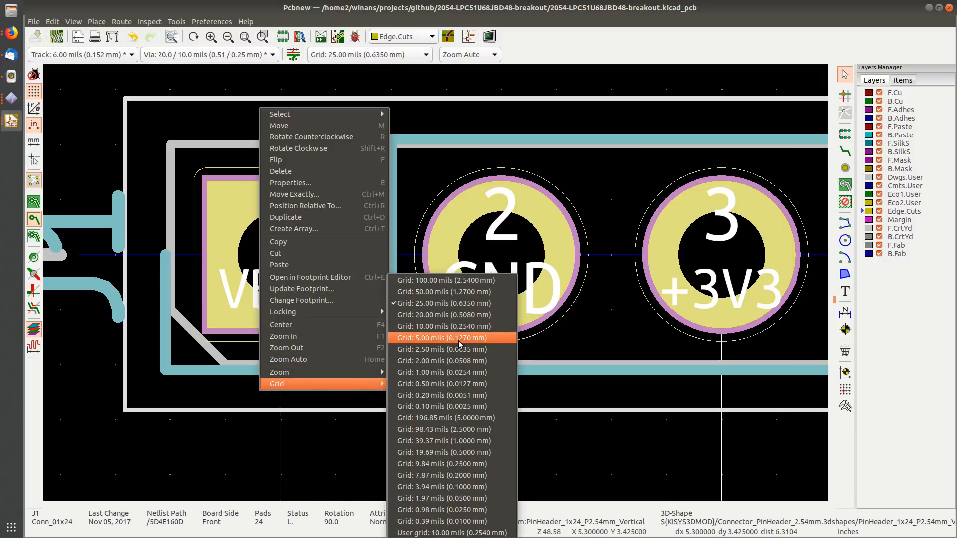
left_click(451, 373)
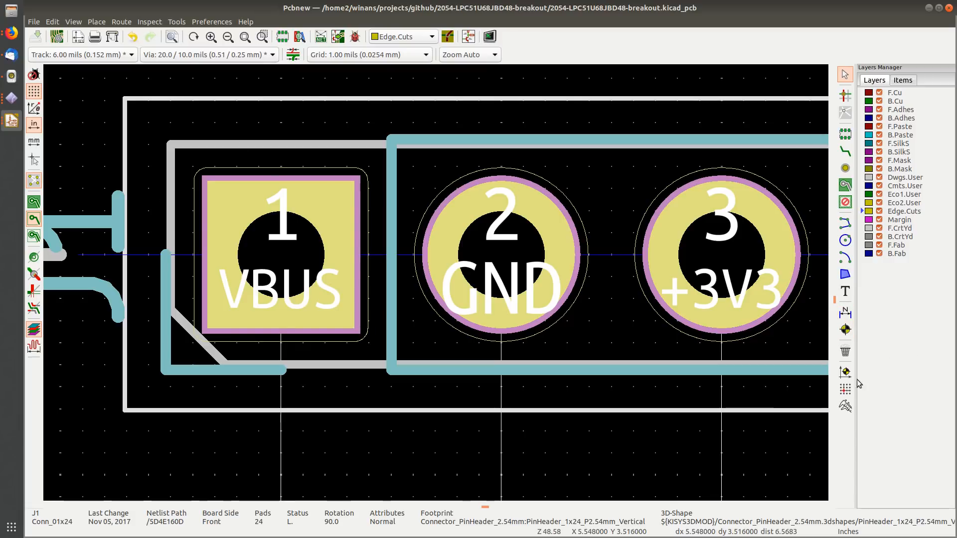
left_click(845, 406)
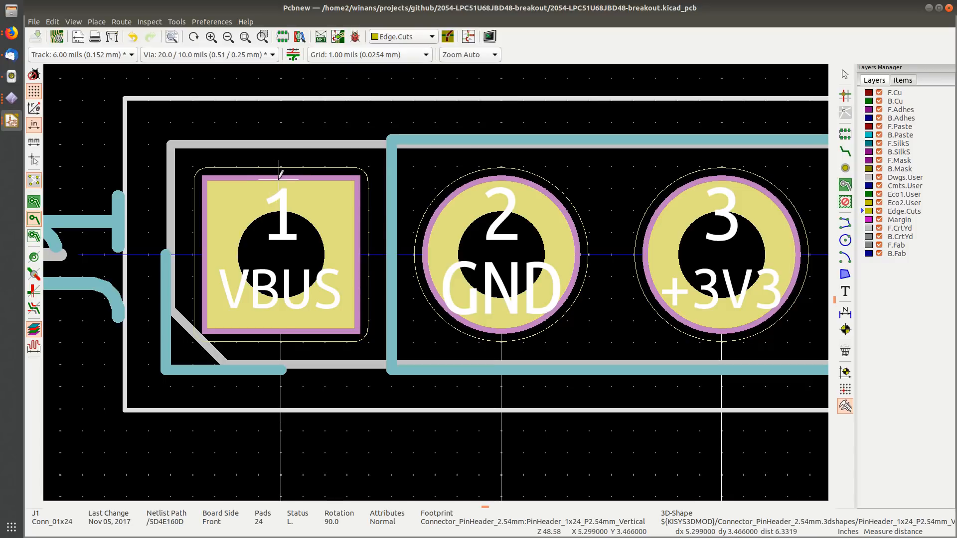
left_click(279, 180)
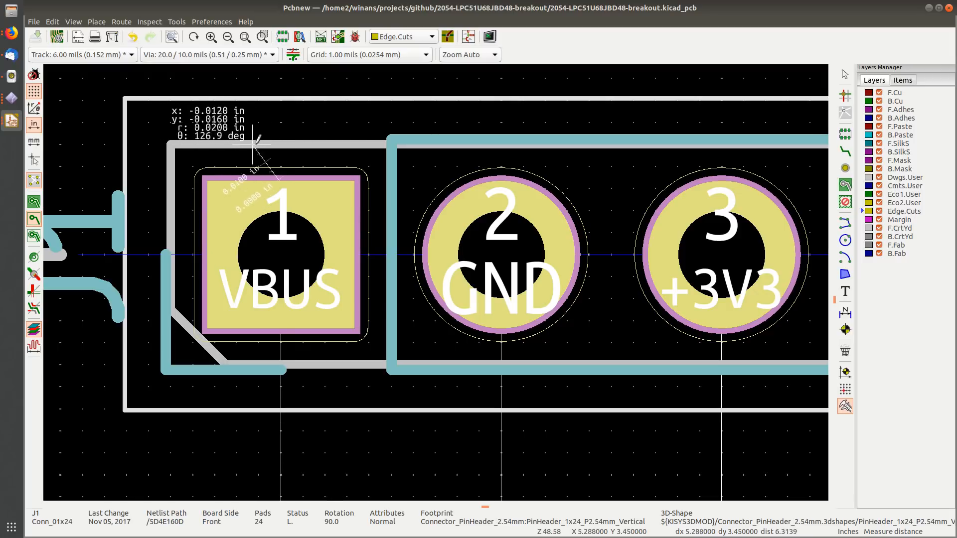
key("Escape")
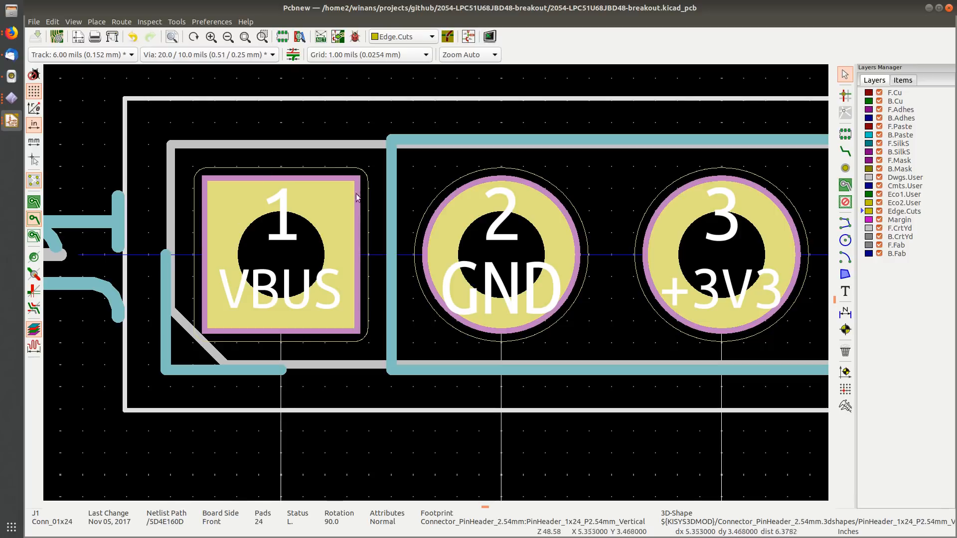
key("Escape")
Step: Examine the white courtyard outline around J1 and its pin row as a reference for the board edge
scroll(503, 327, "down", 2)
scroll(504, 328, "up", 1)
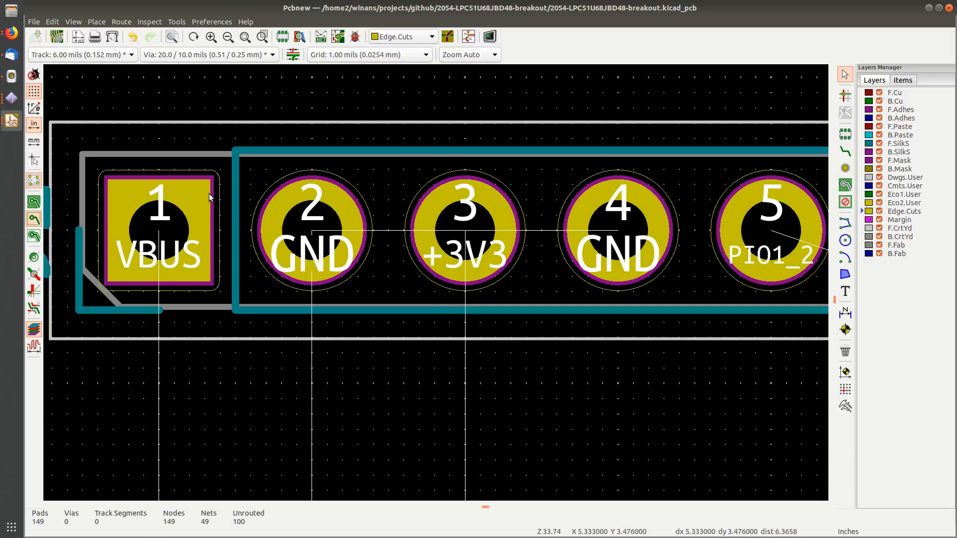
scroll(211, 186, "down", 3)
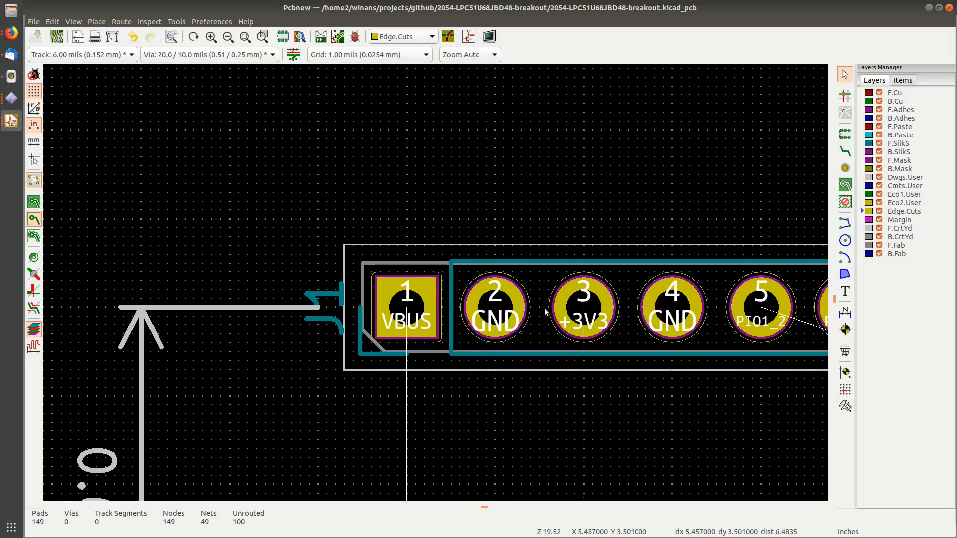
middle_click_drag(545, 309, 327, 208)
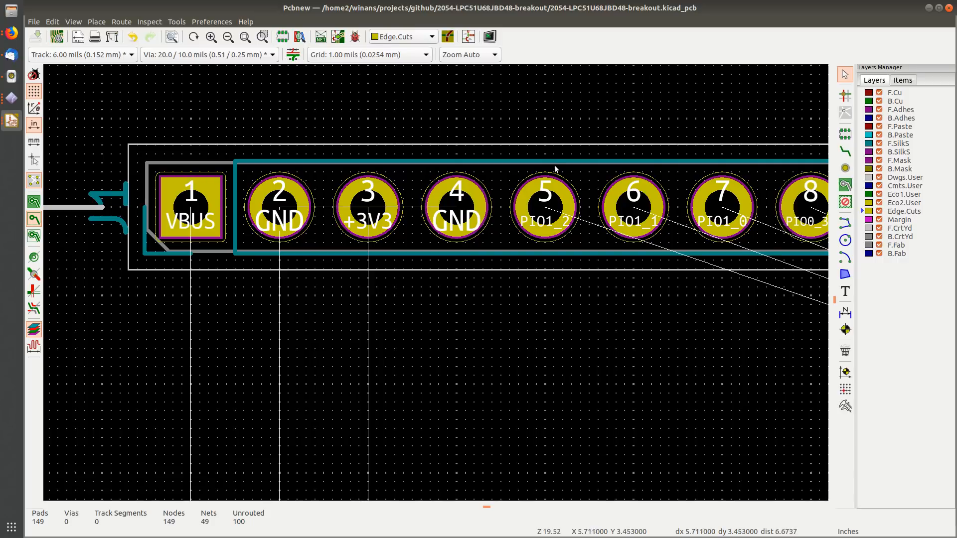
scroll(554, 166, "down", 2)
middle_click_drag(525, 300, 198, 237)
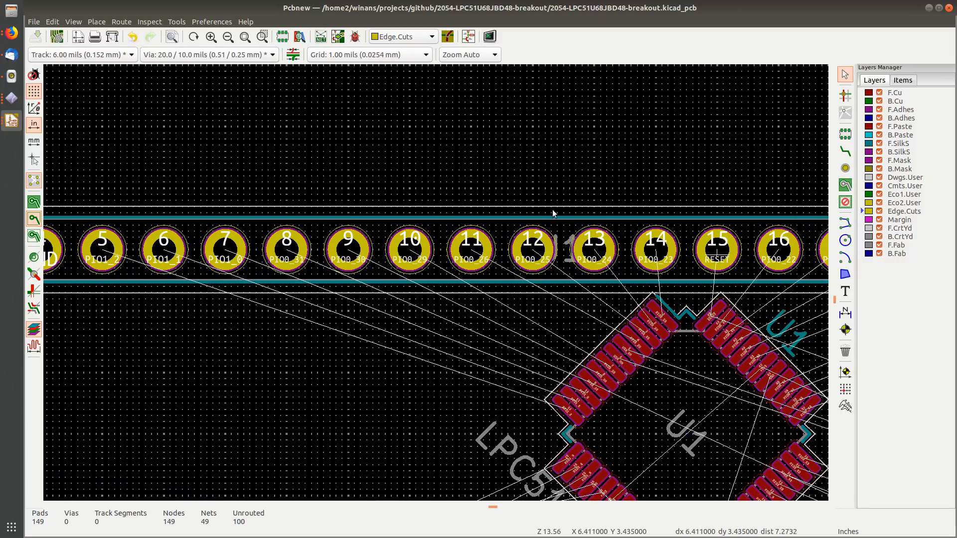
middle_click_drag(120, 232, 520, 179)
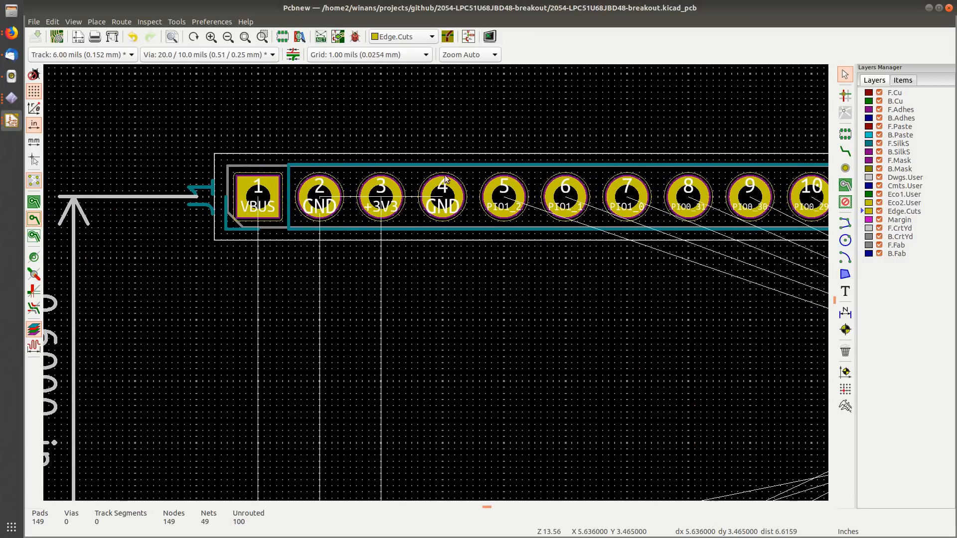
scroll(243, 178, "up", 4)
scroll(439, 283, "up", 2)
middle_click_drag(465, 255, 237, 279)
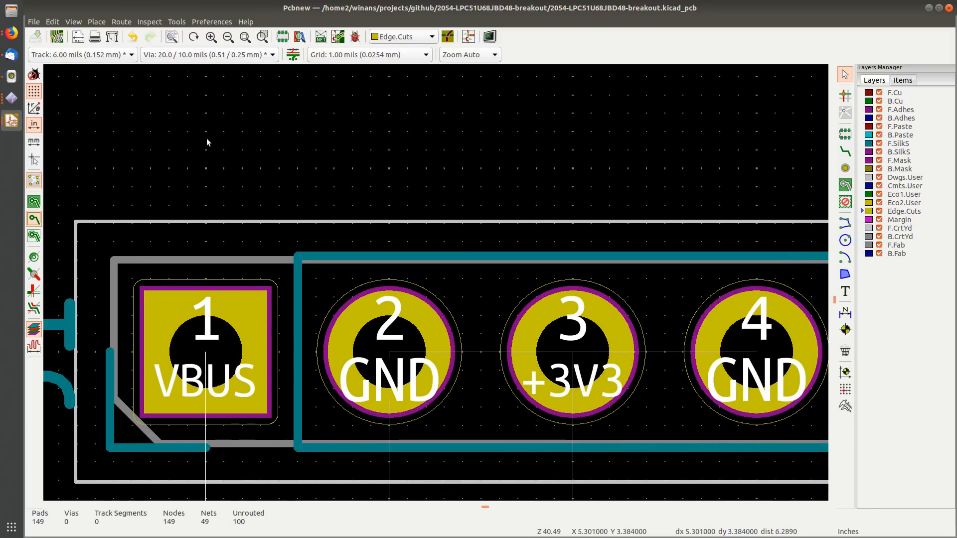
scroll(235, 142, "down", 4)
middle_click_drag(452, 353, 362, 251)
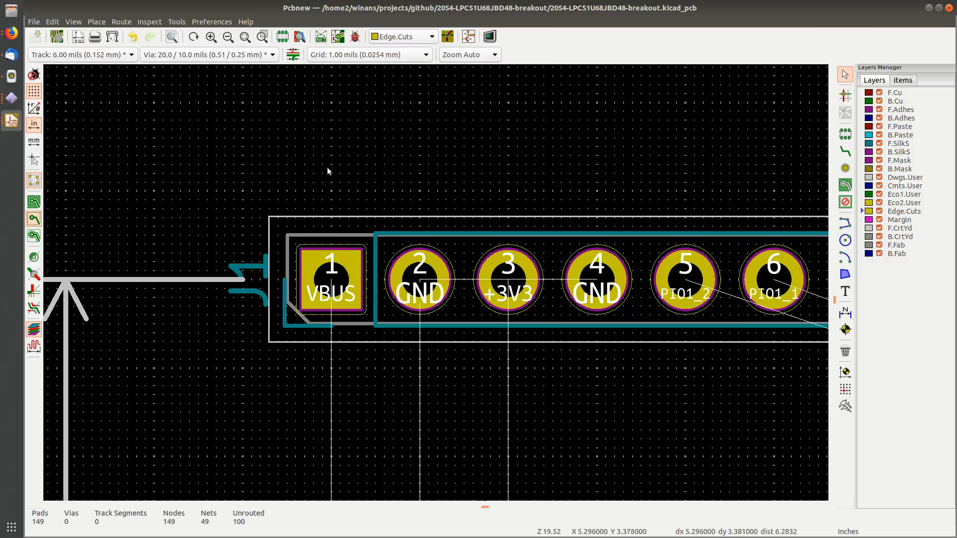
scroll(362, 201, "down", 1)
scroll(436, 279, "up", 1)
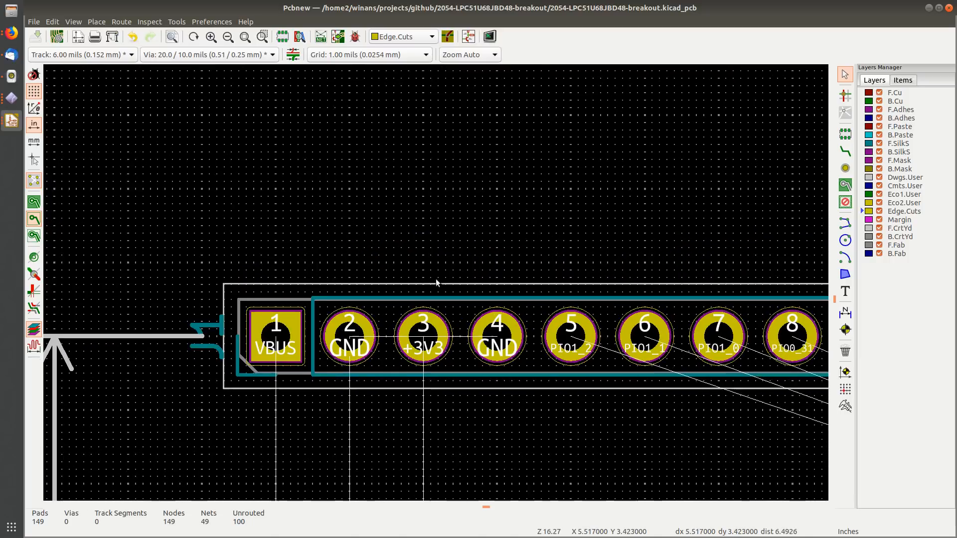
middle_click_drag(436, 279, 288, 222)
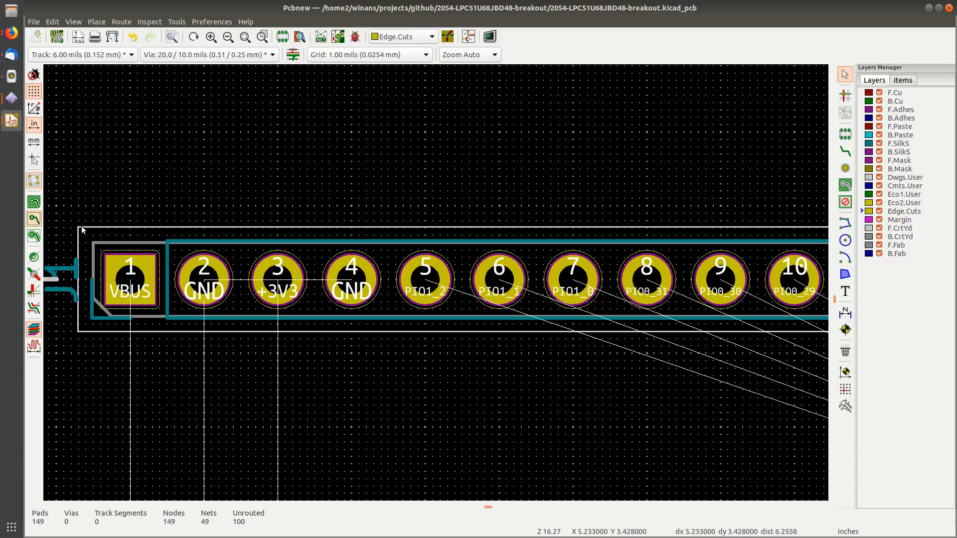
middle_click_drag(221, 231, 270, 215)
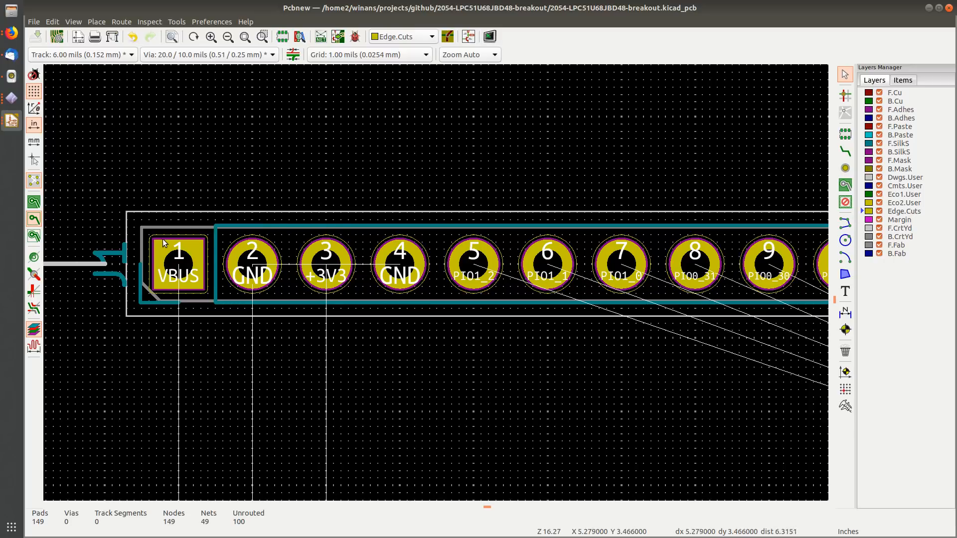
Step: Set the grid to 25.00 mils (0.6350 mm)
middle_click_drag(162, 239, 206, 227)
right_click(145, 178)
mouse_move(215, 261)
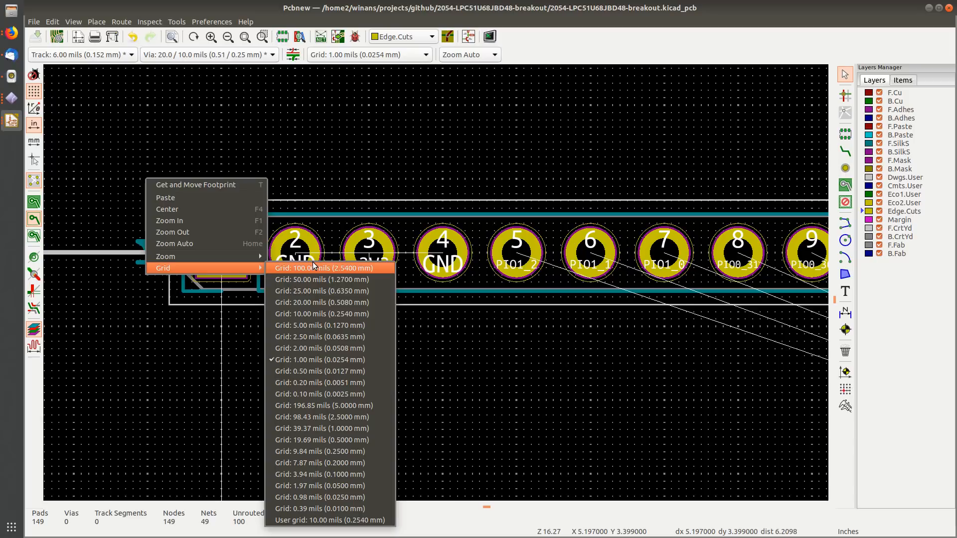
left_click(331, 290)
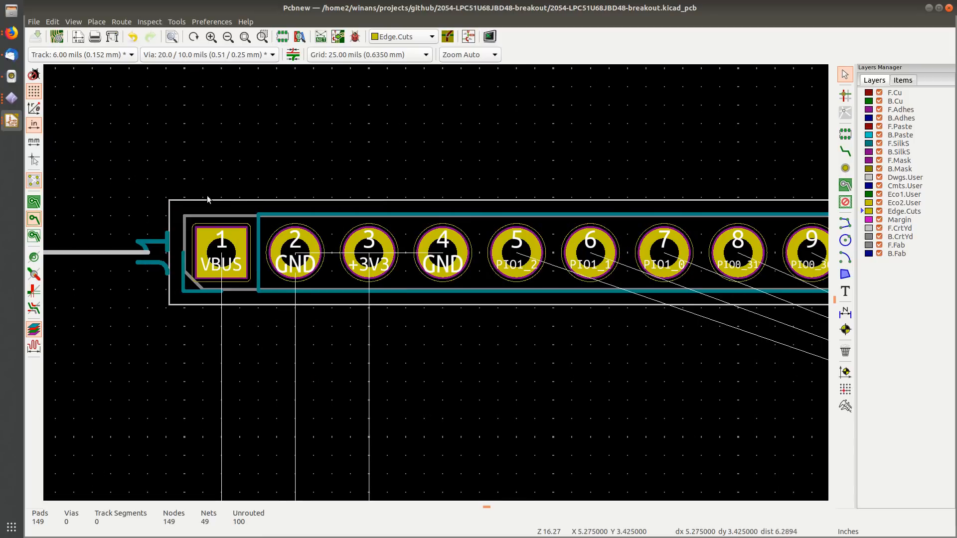
Step: Draw a closed 2.45 by 0.75 in rectangle on Edge.Cuts just outside both headers' courtyards, starting at (5.2250, 3.4250) in, and save the board
middle_click_drag(508, 141, 444, 120)
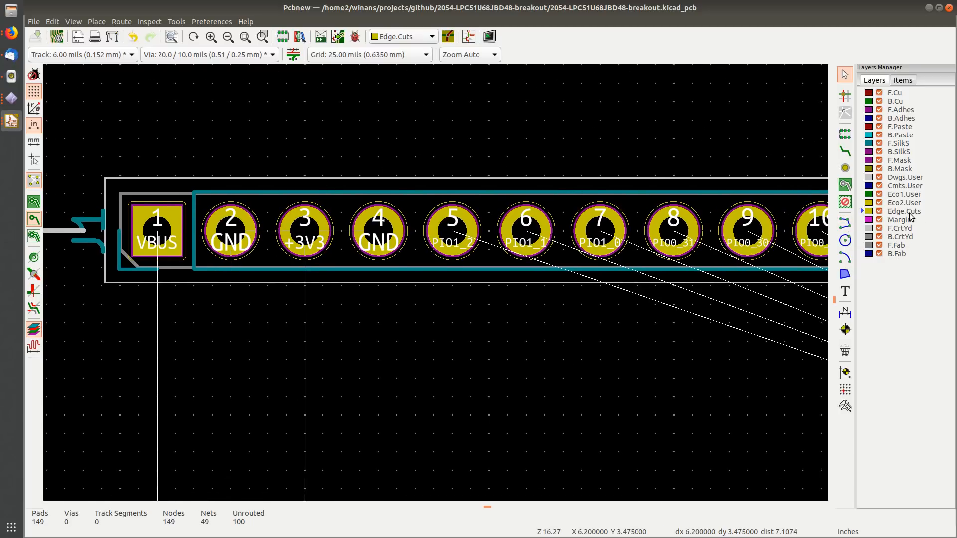
left_click(845, 224)
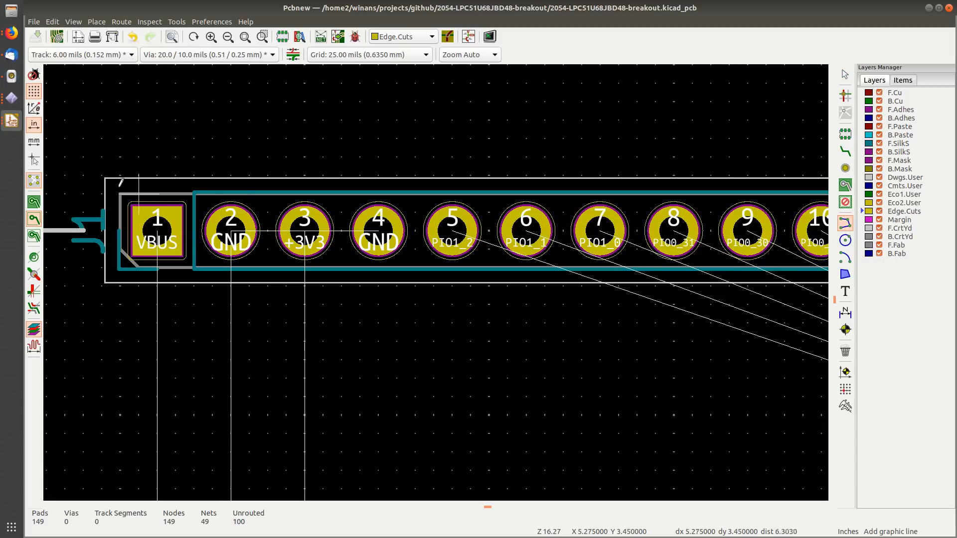
left_click(102, 175)
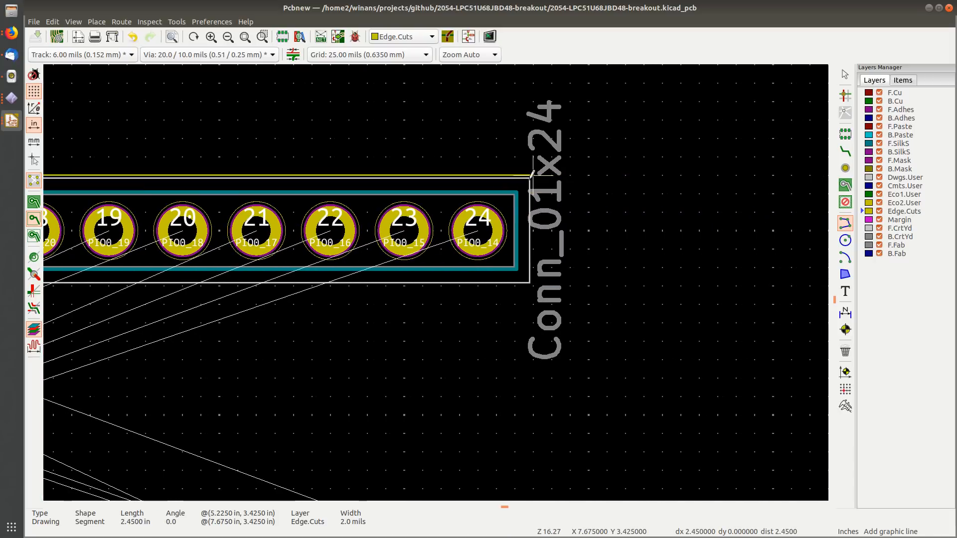
left_click(532, 175)
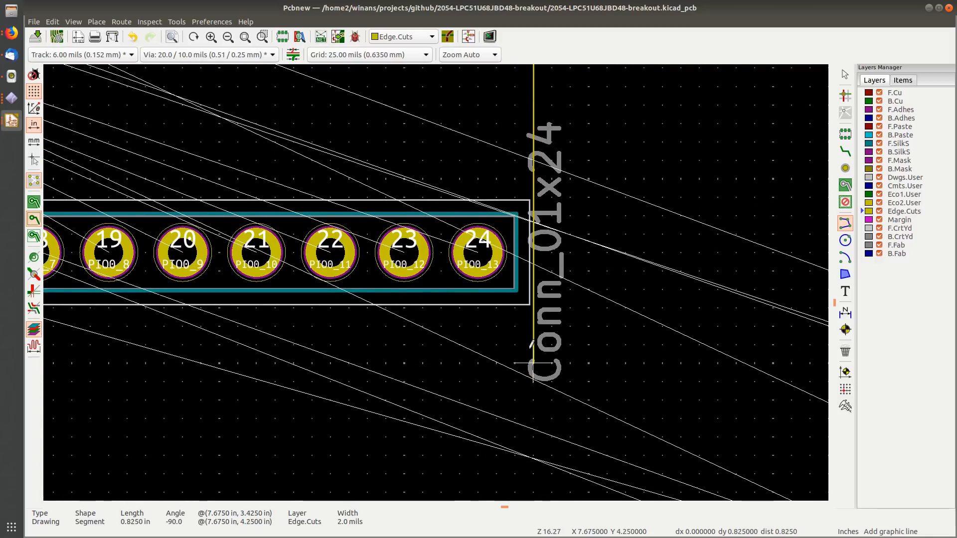
left_click(534, 308)
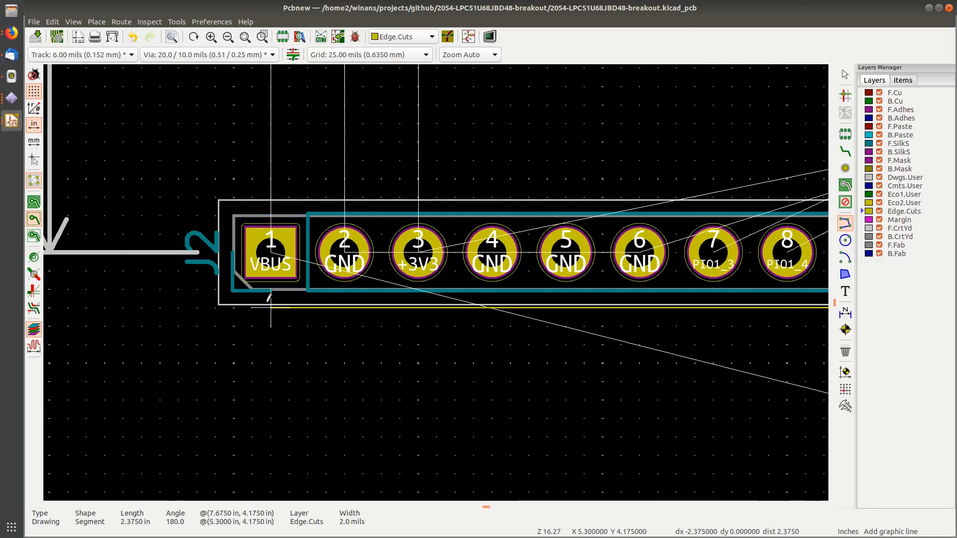
left_click(215, 308)
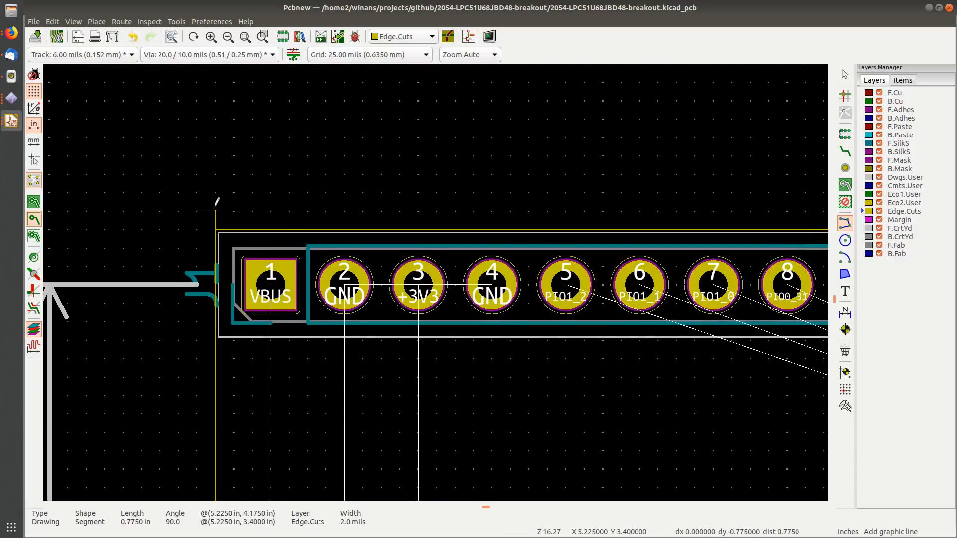
double_click(215, 211)
key("Escape")
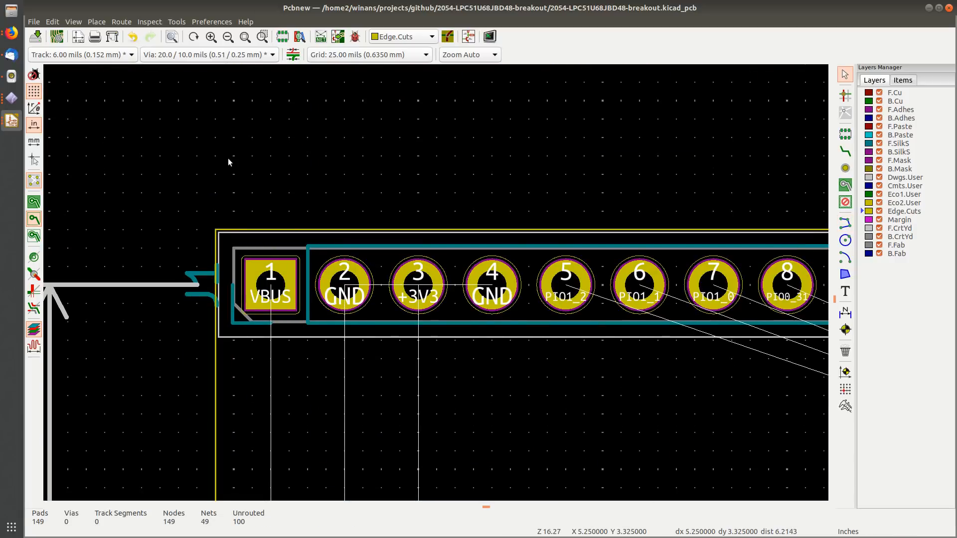
key("ctrl+s")
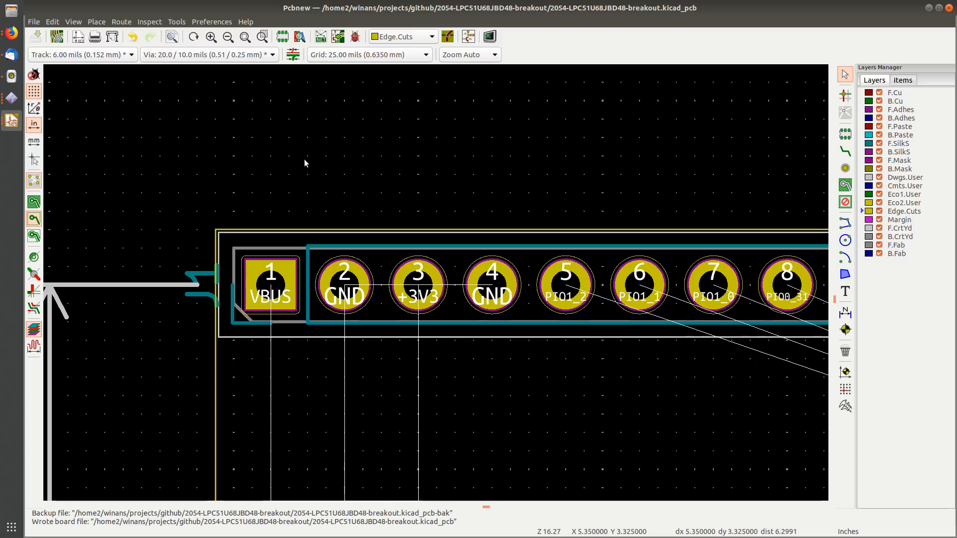
Step: Examine the Edge.Cuts outline along the pin 1 ends of both headers, including the corner below J2's pin 1
scroll(307, 158, "down", 3)
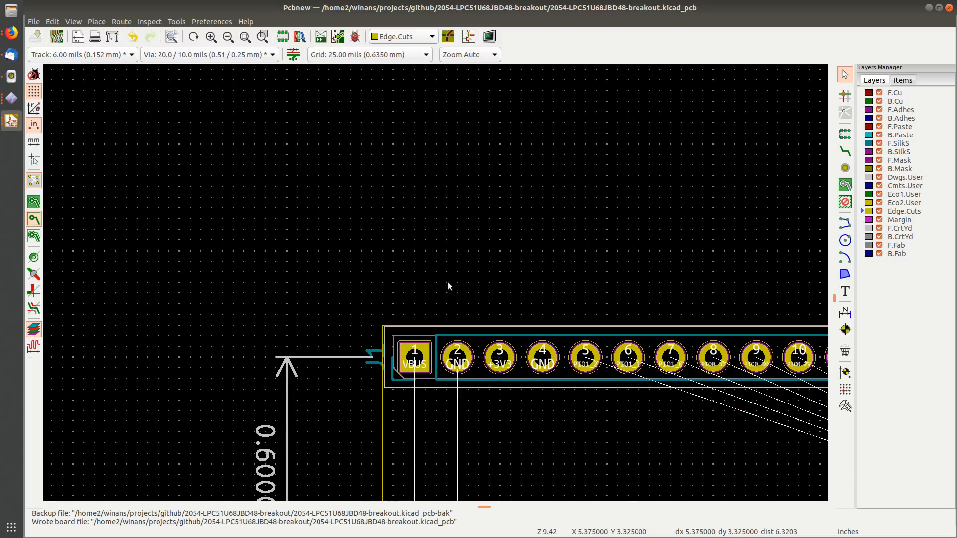
middle_click_drag(450, 319, 275, 134)
scroll(220, 313, "up", 3)
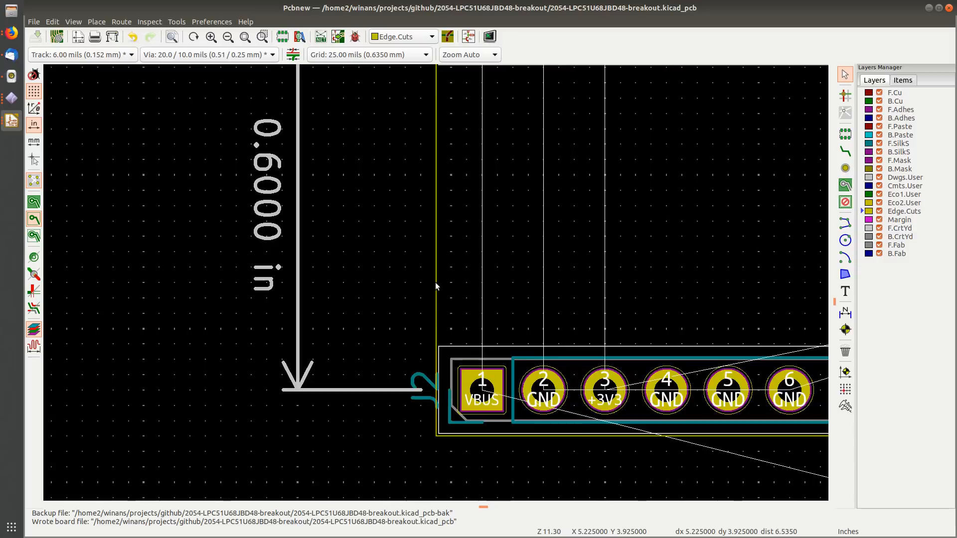
middle_click_drag(474, 264, 295, 256)
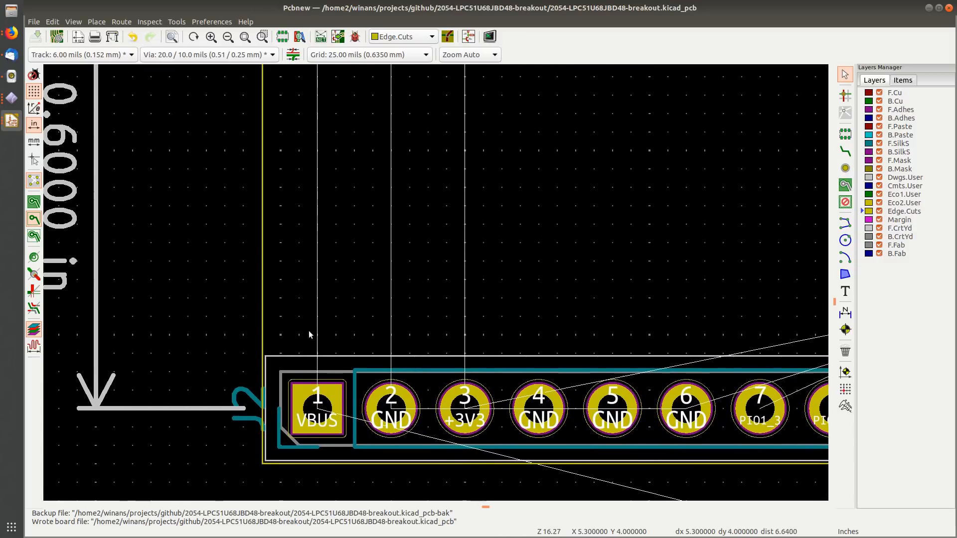
middle_click_drag(309, 330, 296, 226)
scroll(250, 357, "up", 7)
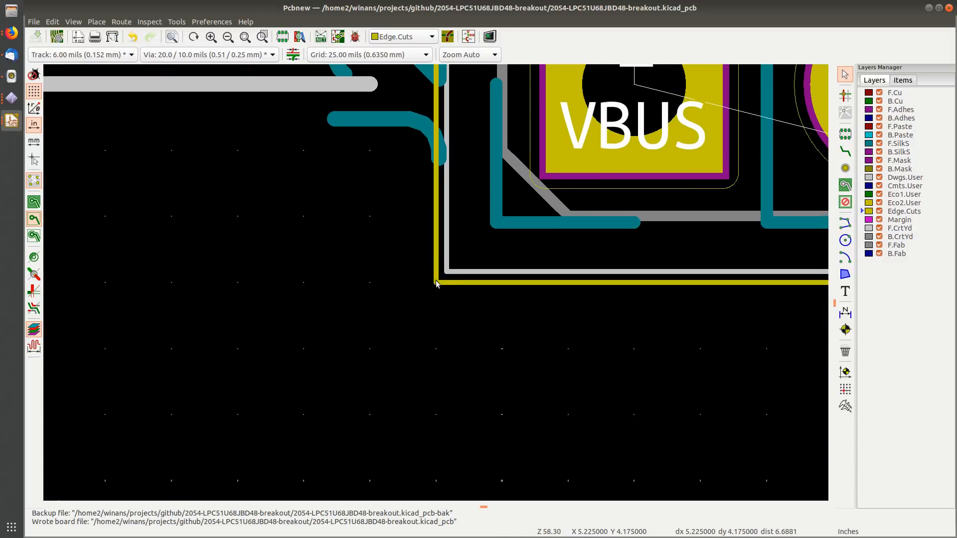
scroll(439, 272, "down", 5)
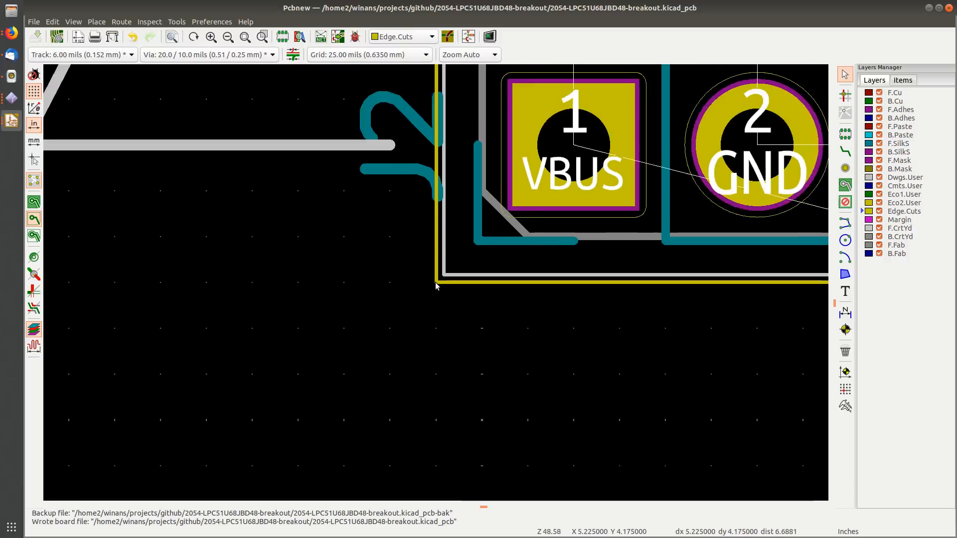
middle_click_drag(435, 277, 321, 399)
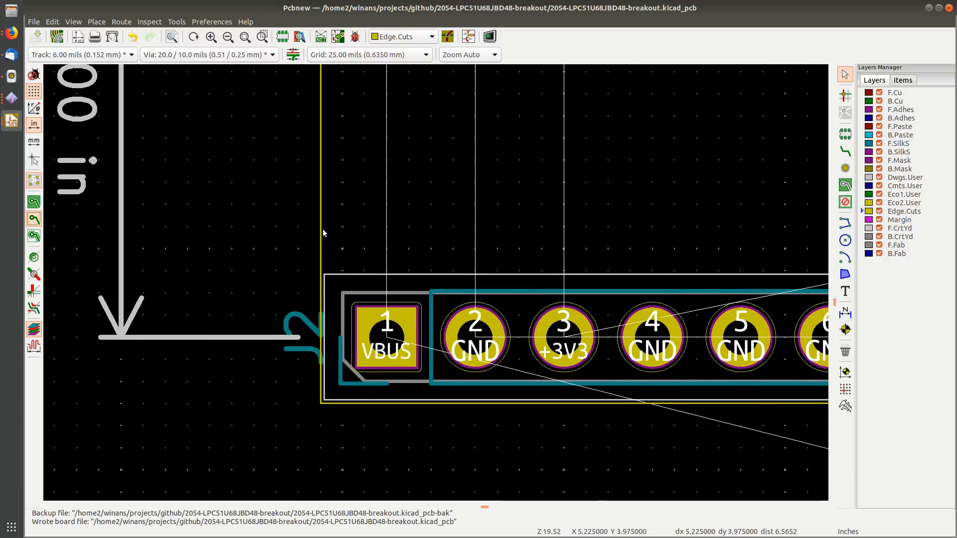
middle_click_drag(356, 235, 279, 289)
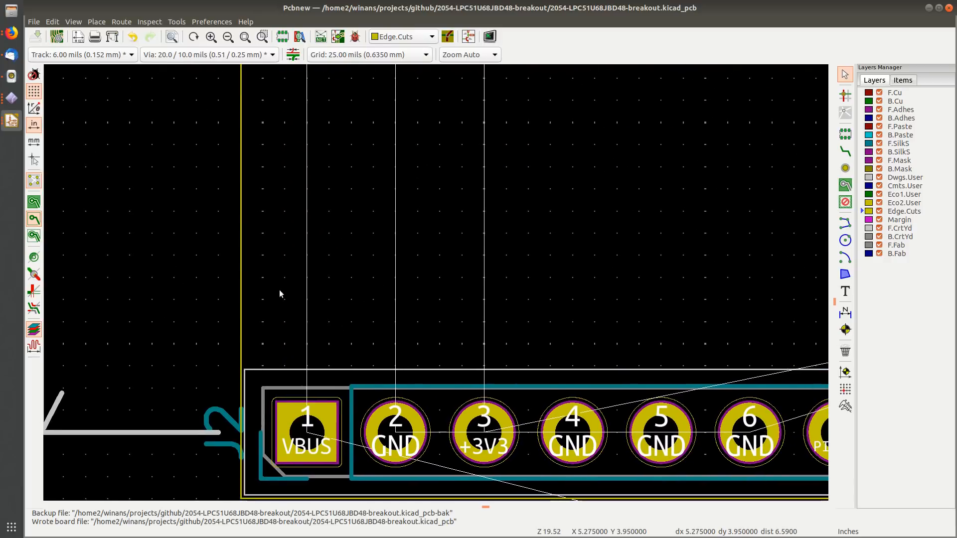
scroll(244, 271, "up", 5)
scroll(436, 283, "up", 3)
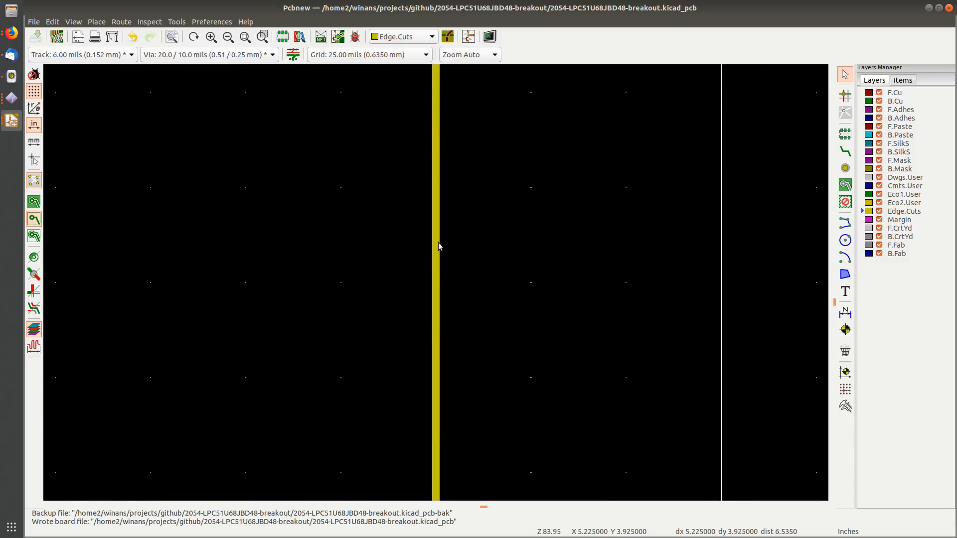
scroll(435, 282, "down", 12)
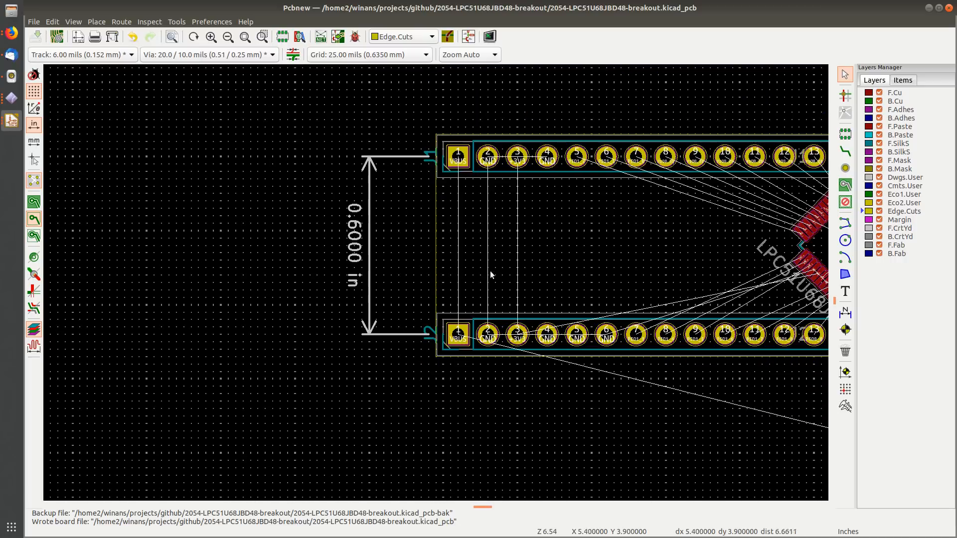
Step: Examine the Edge.Cuts outline around both headers, from the pin 24 end back to the corner below J2's pin 1
middle_click_drag(538, 260, 274, 276)
middle_click_drag(617, 265, 435, 260)
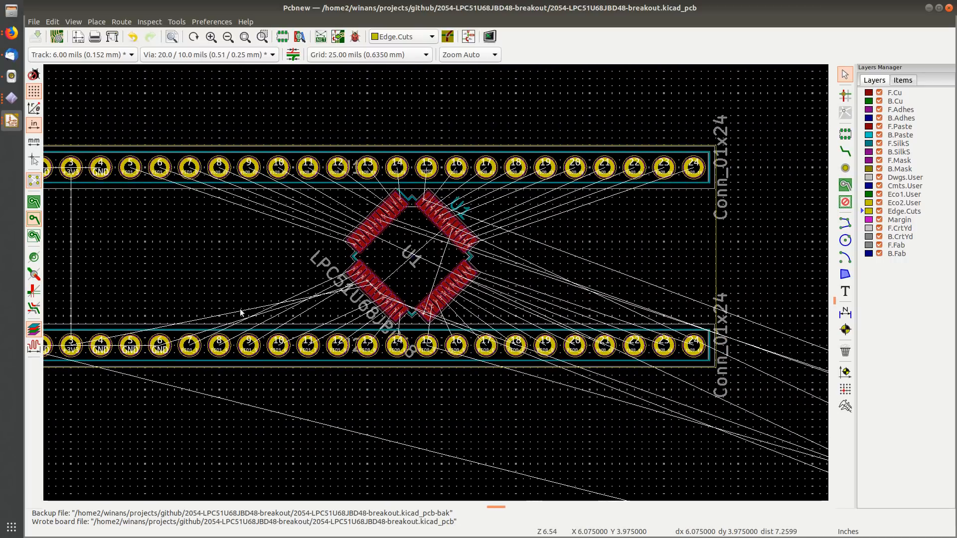
middle_click_drag(241, 312, 401, 255)
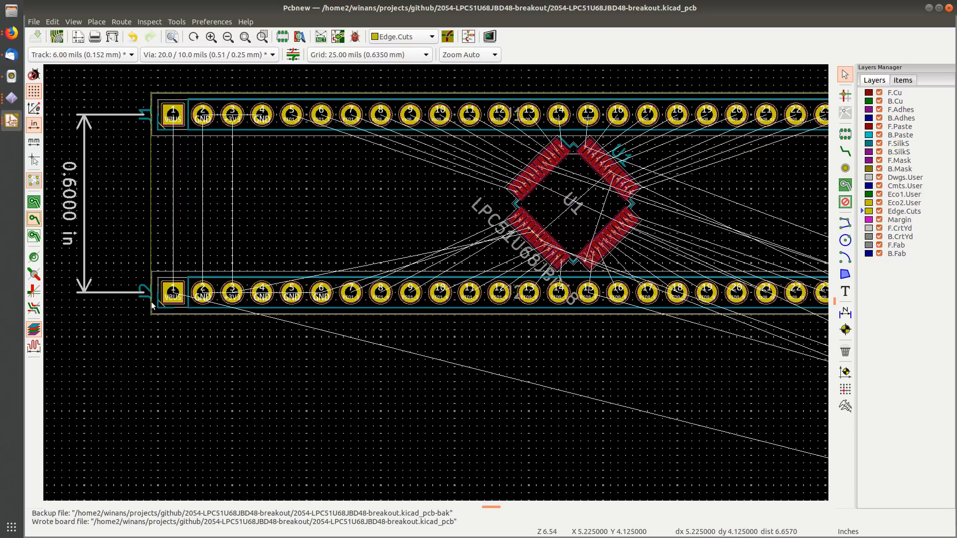
scroll(151, 301, "up", 5)
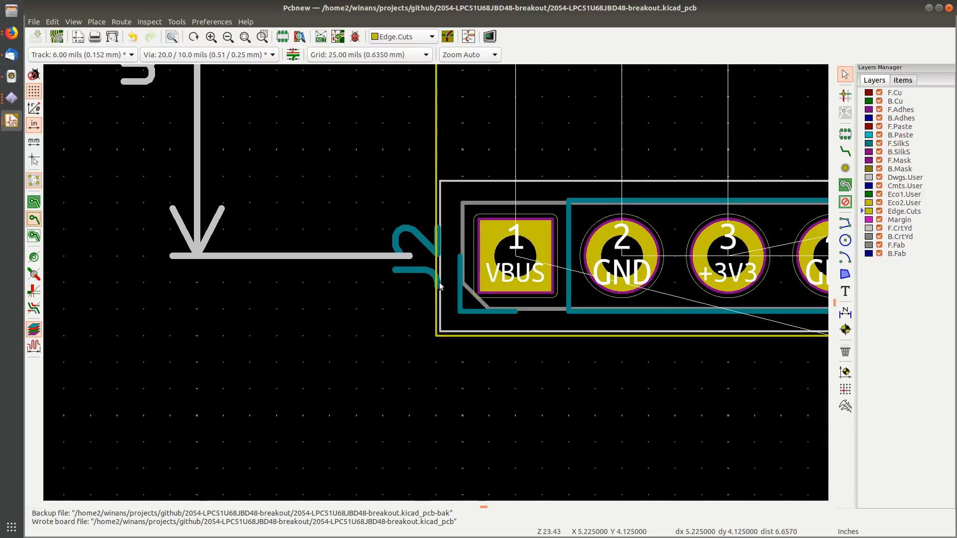
scroll(480, 311, "down", 3)
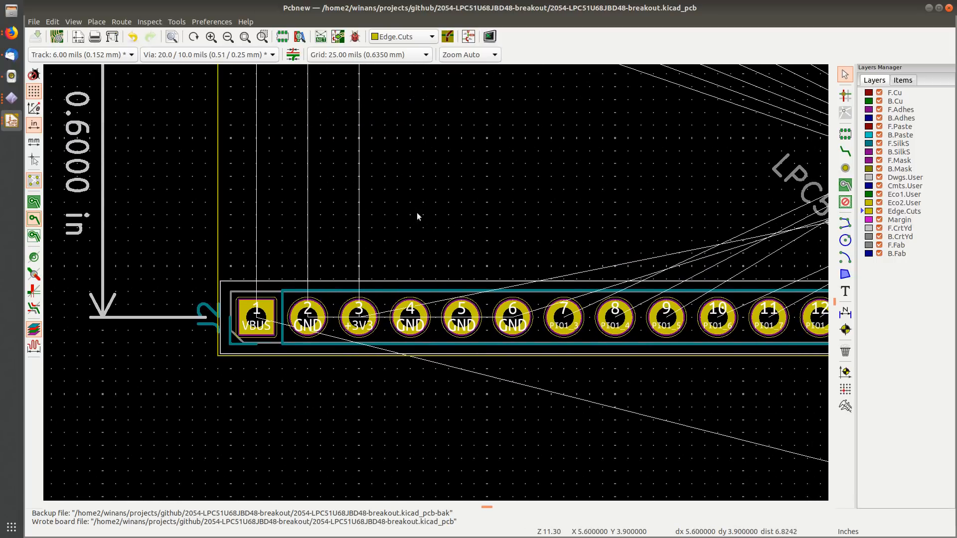
scroll(417, 213, "down", 3)
scroll(432, 276, "up", 2)
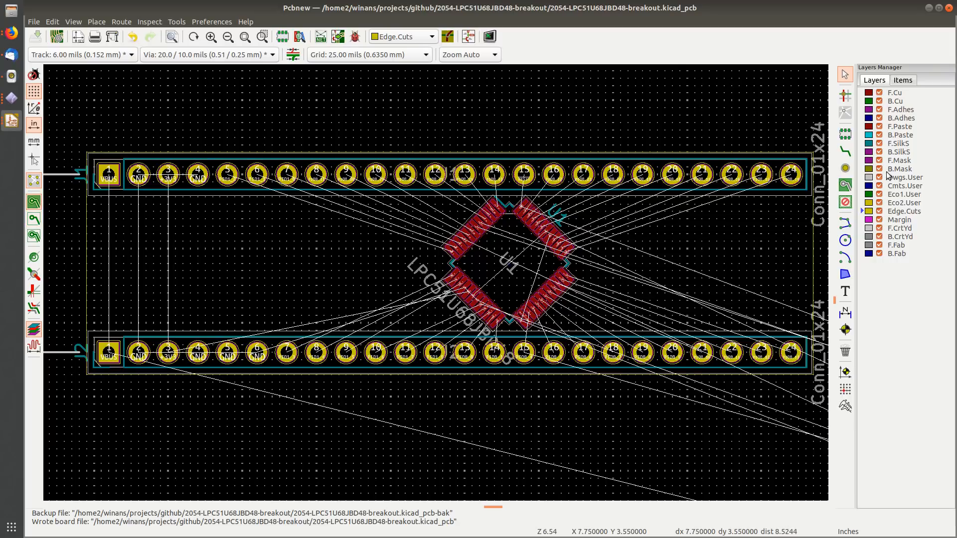
left_click(844, 186)
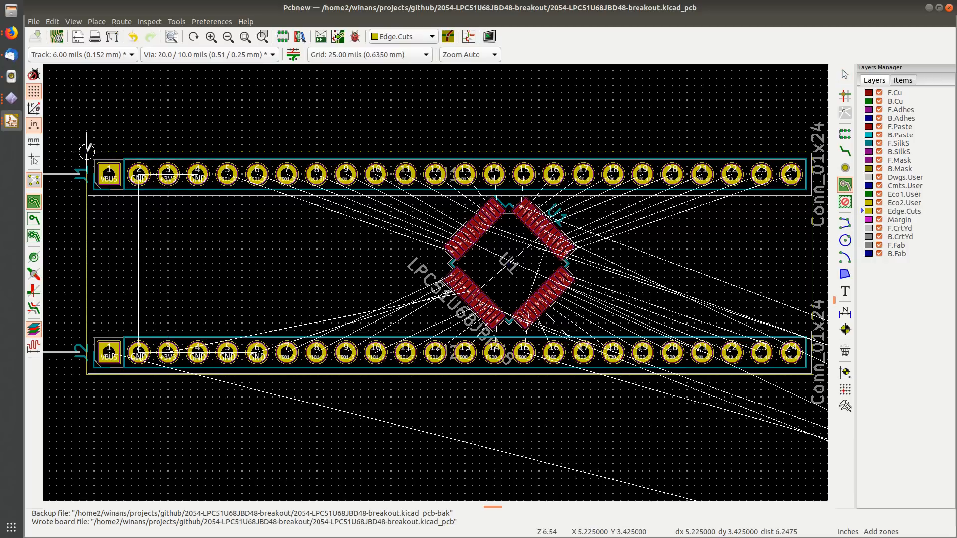
left_click(87, 151)
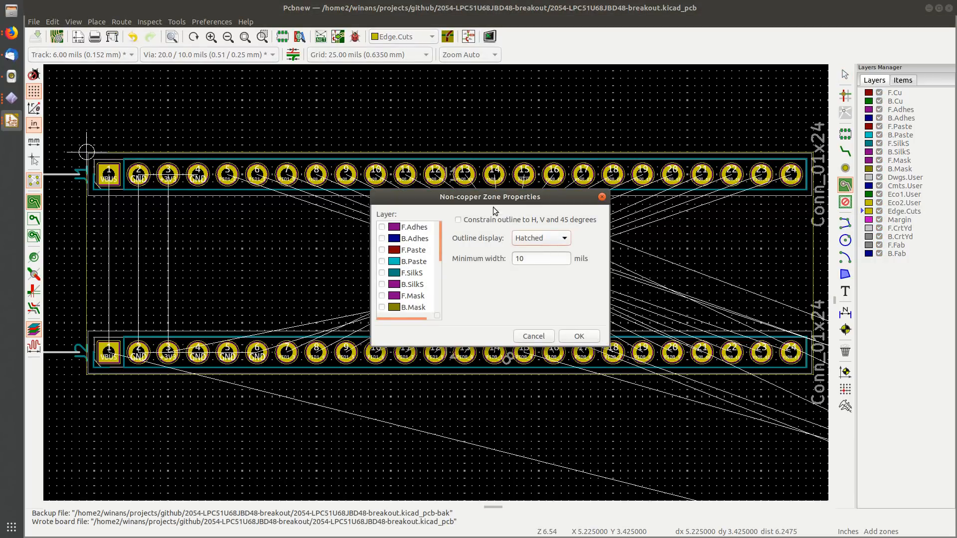
scroll(425, 251, "down", 3)
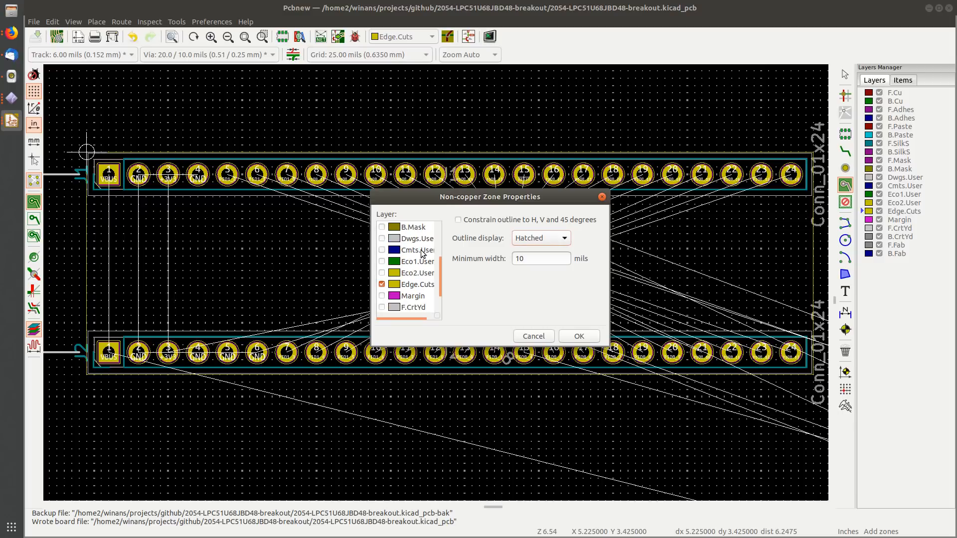
key("Escape")
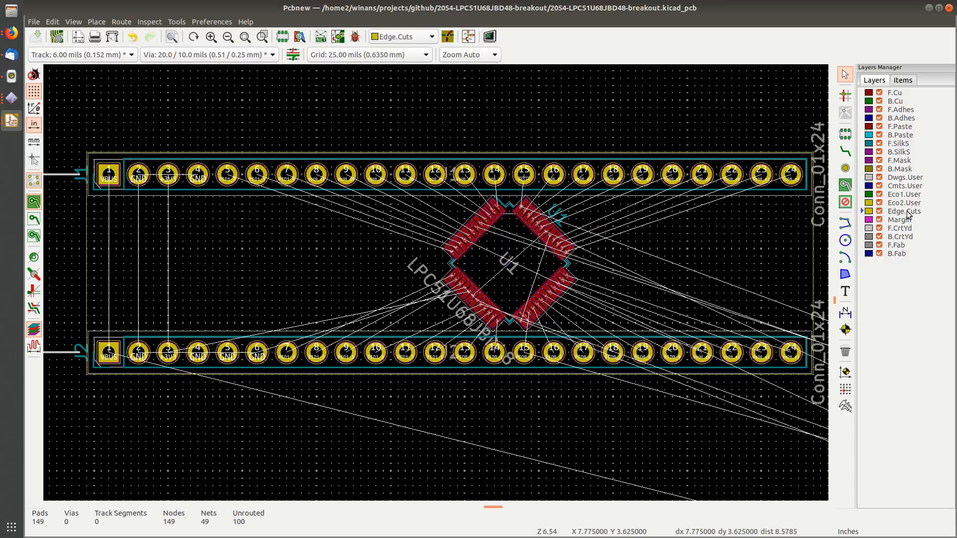
Step: Add a filled GND copper zone on F.Cu, tracing the four corners of the Edge.Cuts rectangle from (5.2250, 3.4250) in and closing its outline
left_click(897, 93)
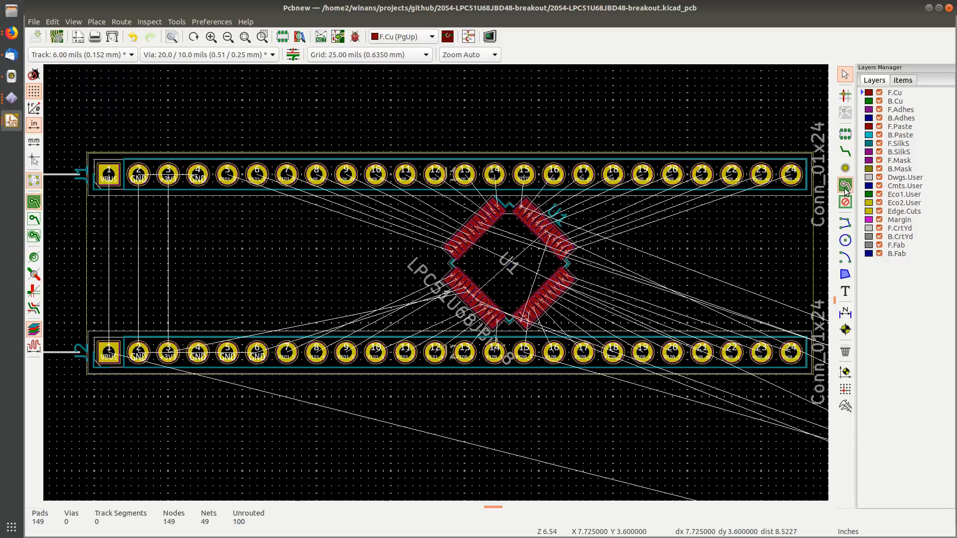
left_click(845, 187)
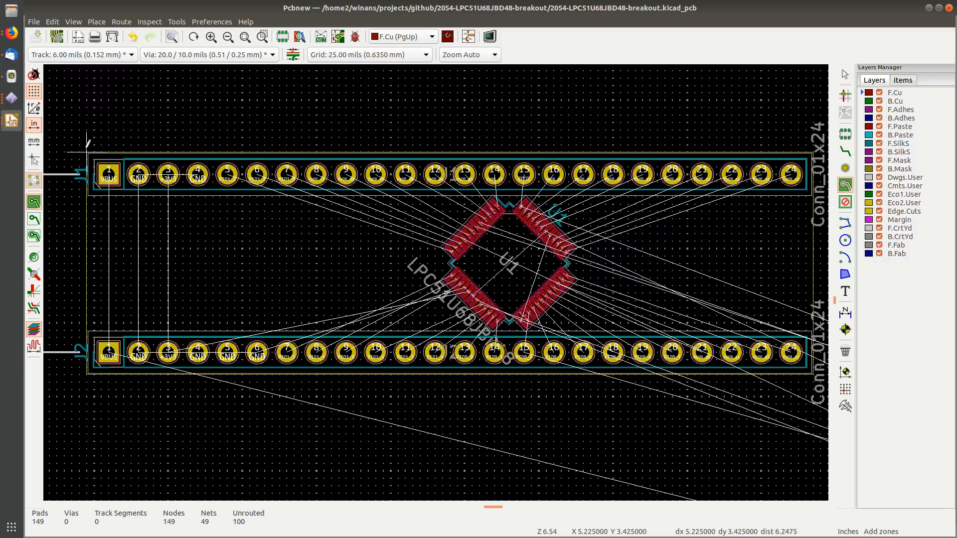
left_click(87, 151)
left_click(366, 166)
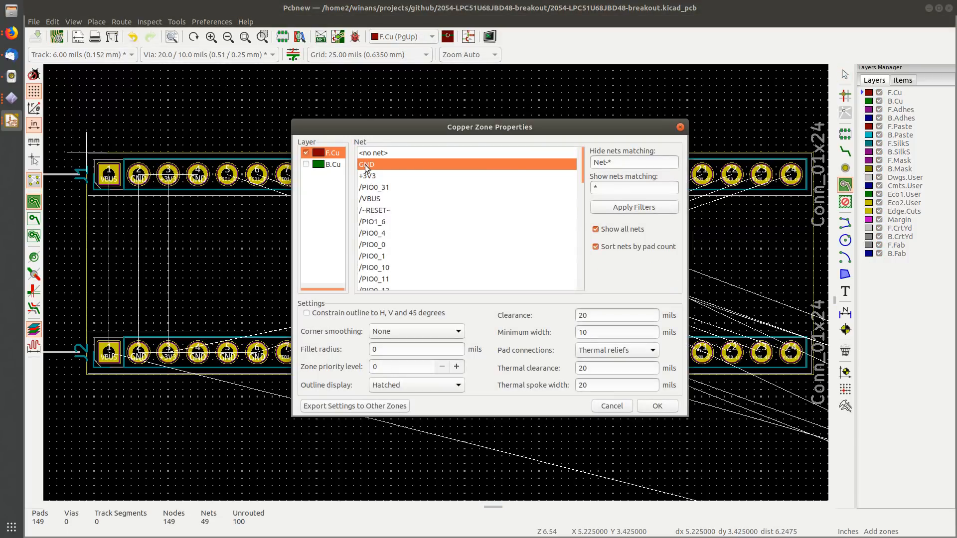
left_click(663, 404)
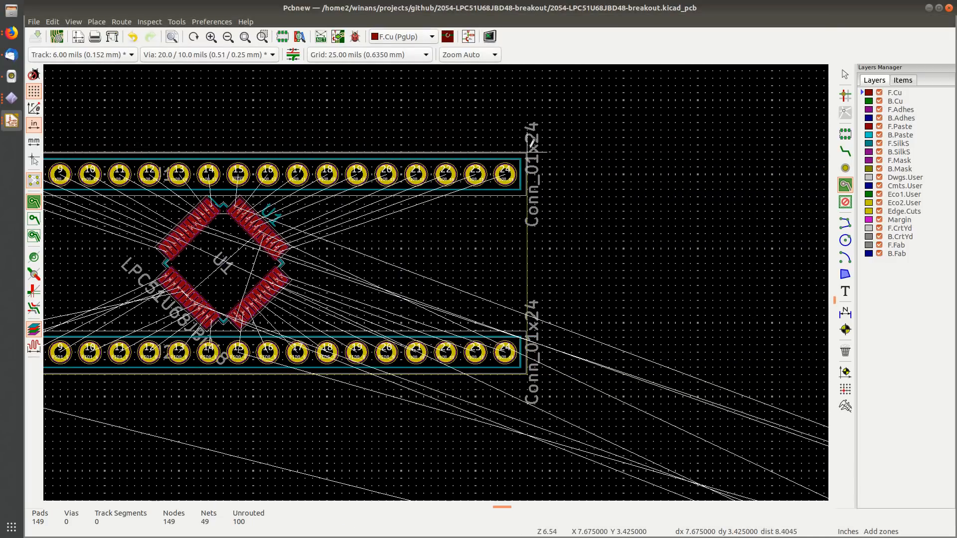
left_click(528, 151)
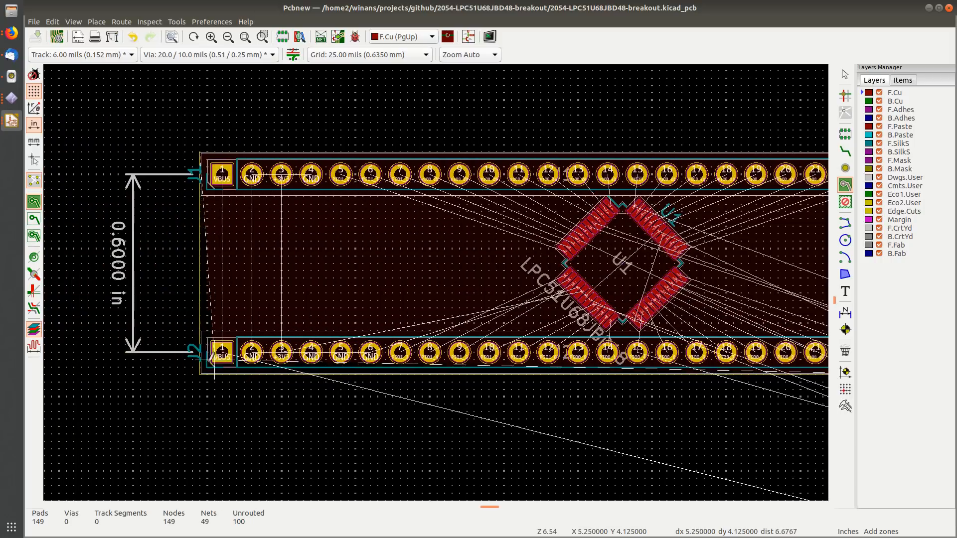
scroll(193, 366, "up", 1)
scroll(438, 276, "up", 2)
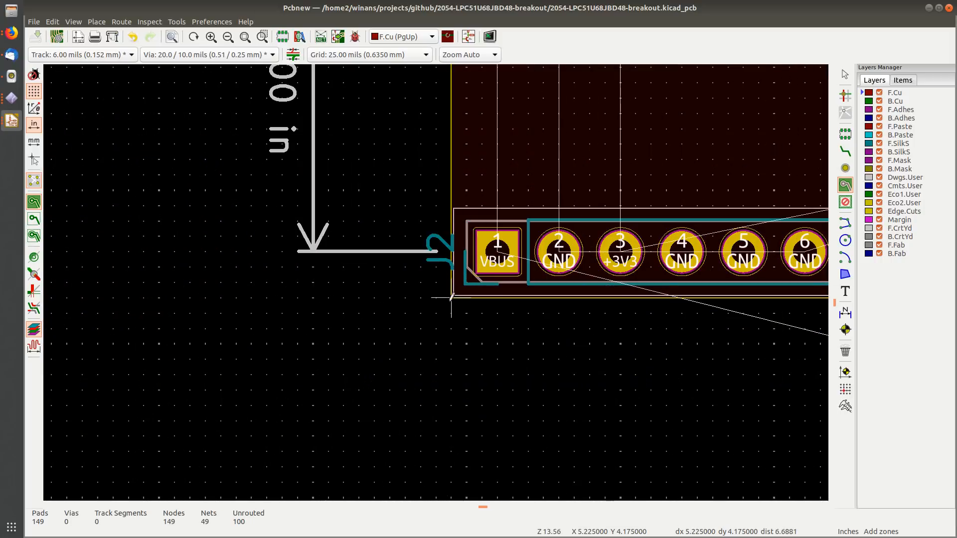
middle_click_drag(406, 182, 156, 384)
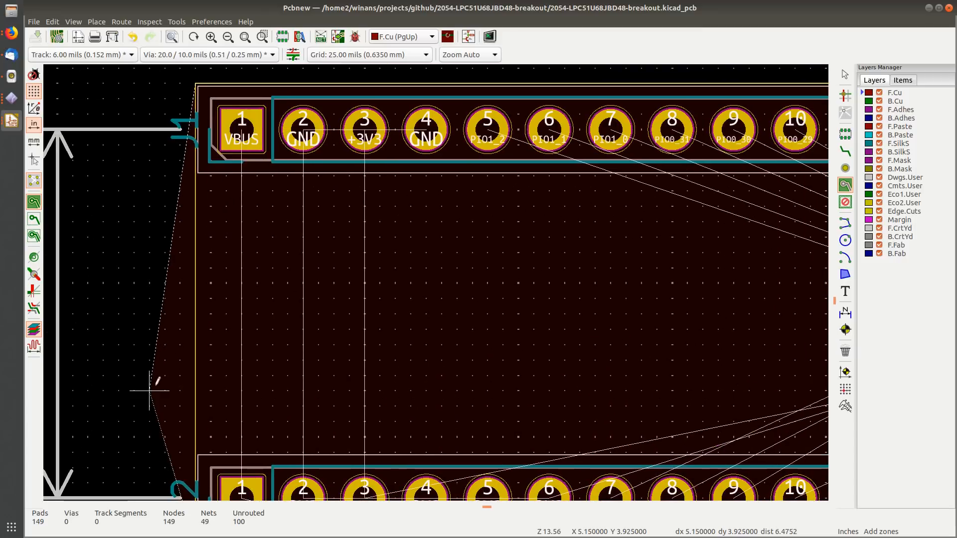
right_click(134, 237)
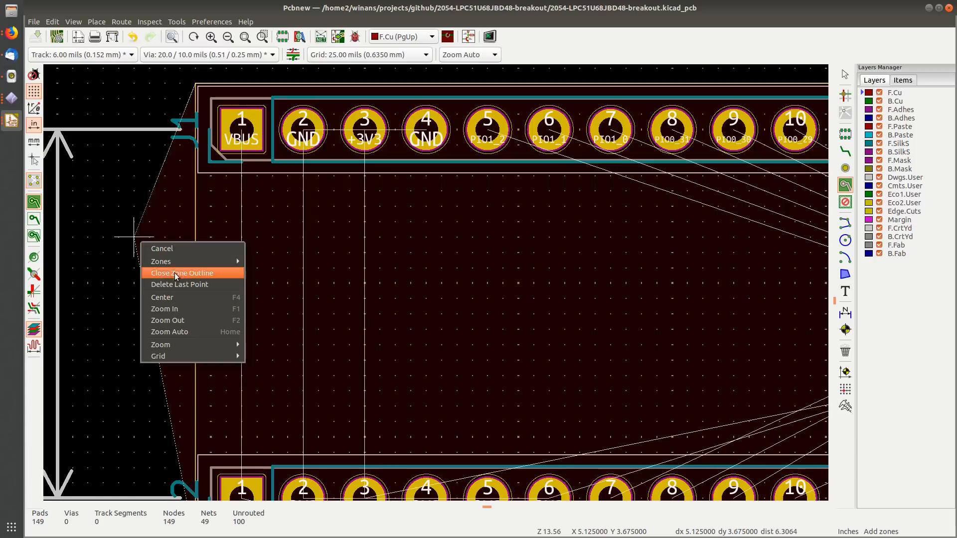
left_click(204, 276)
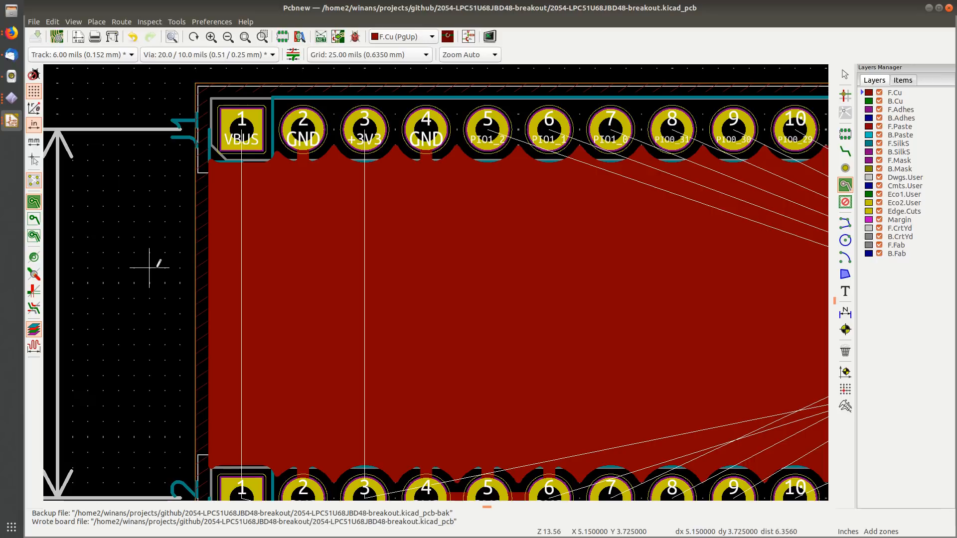
key("Escape")
Step: Review the front GND zone's copper properties and examine its fill and connections around J1's pins 1 to 7
scroll(158, 269, "down", 1)
middle_click_drag(581, 280, 295, 233)
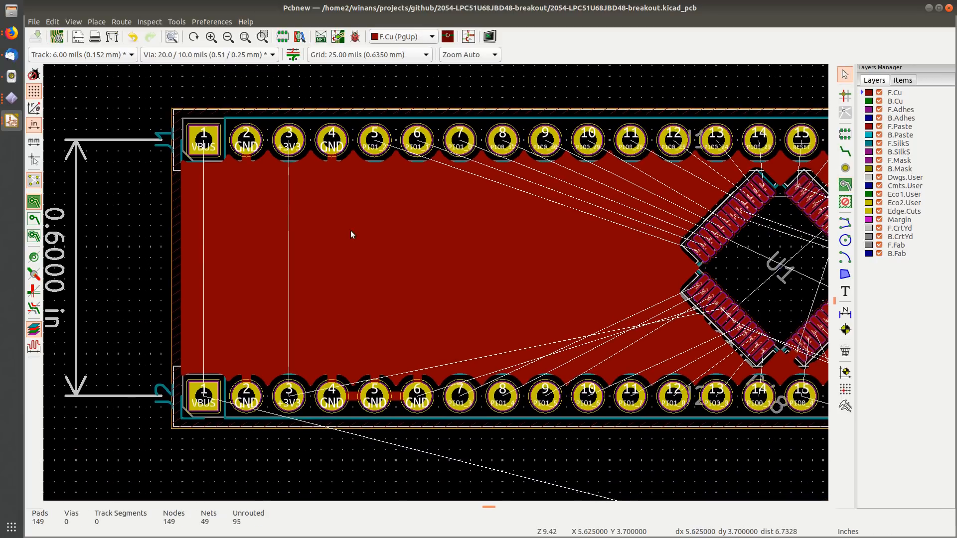
left_click(410, 240)
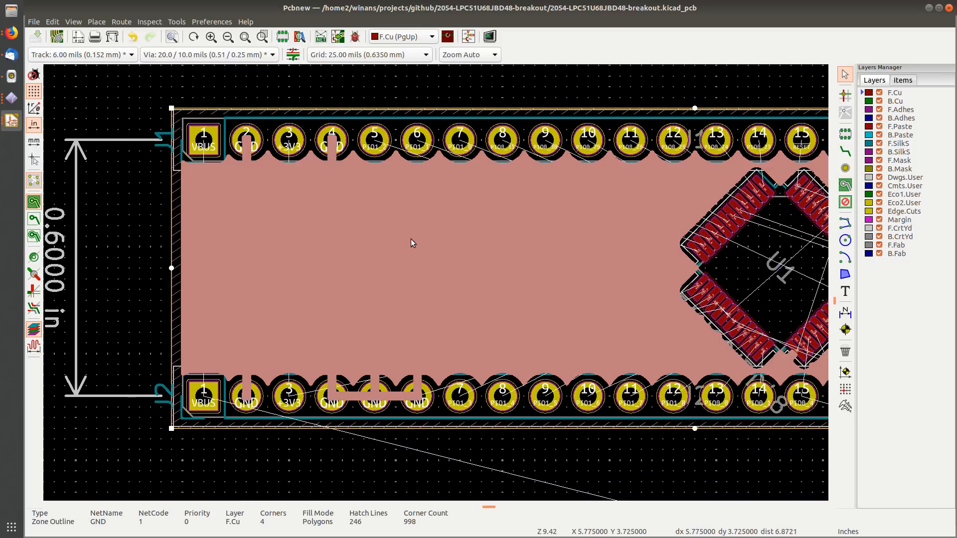
double_click(360, 244)
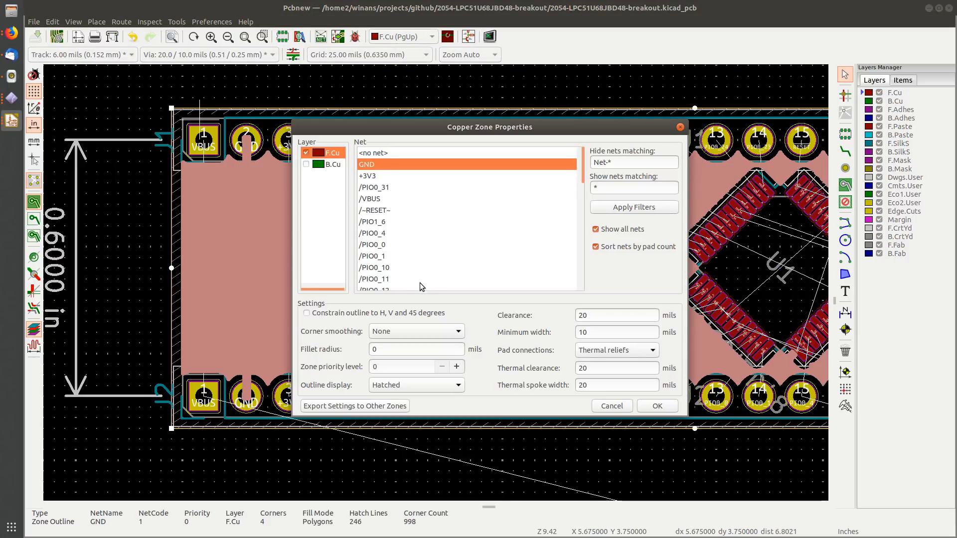
key("Return")
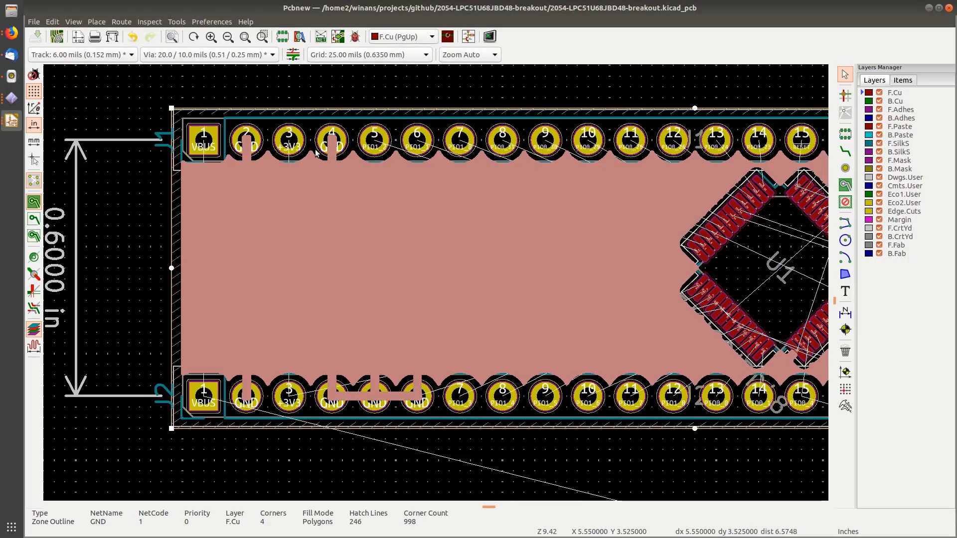
scroll(327, 154, "up", 3)
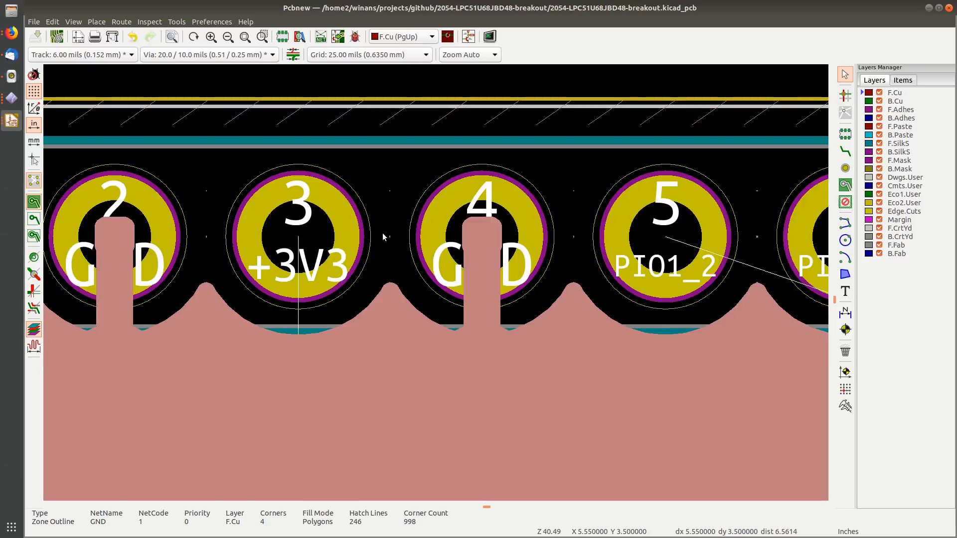
scroll(383, 234, "down", 2)
left_click(426, 183)
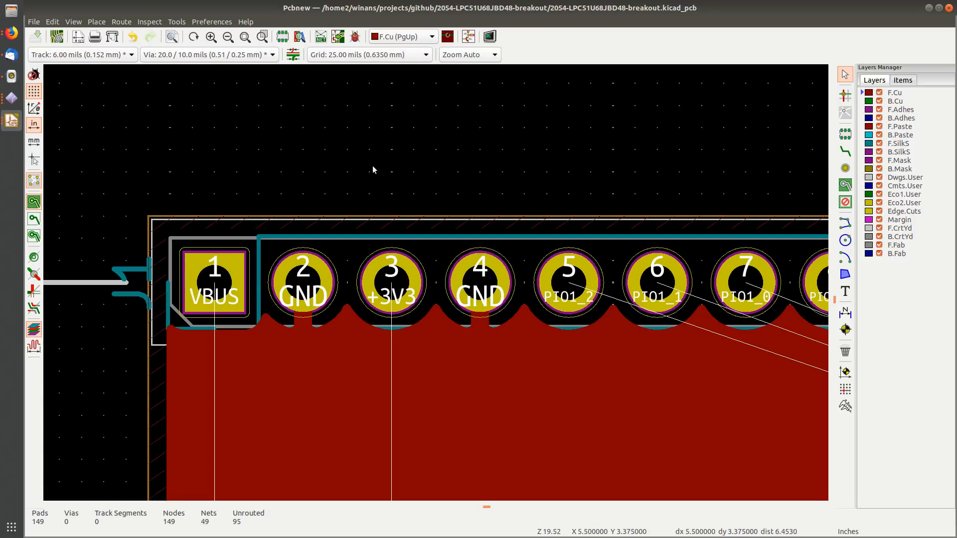
Step: Review the board setup's layer list and its minimum track, via and hole design rules
left_click(57, 39)
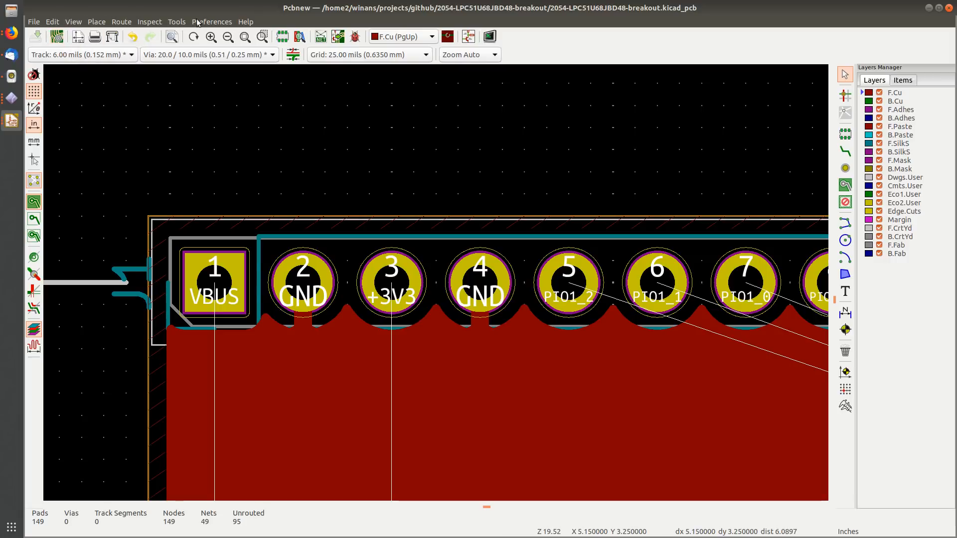
left_click(56, 37)
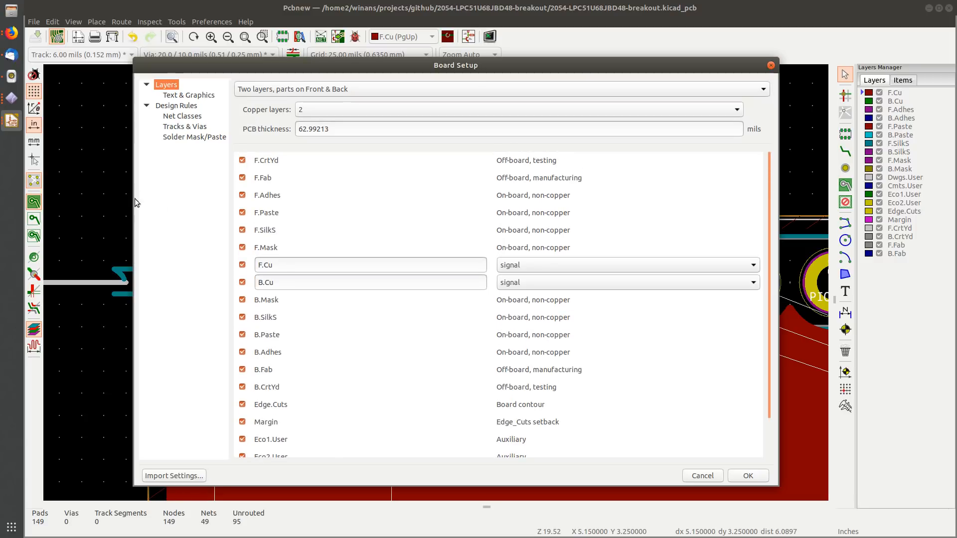
left_click(189, 109)
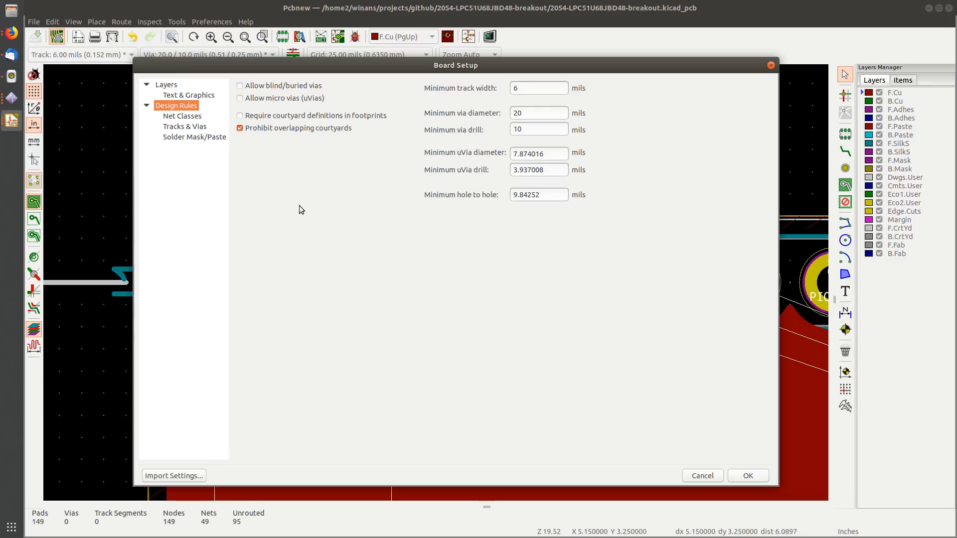
double_click(516, 88)
key("BackSpace")
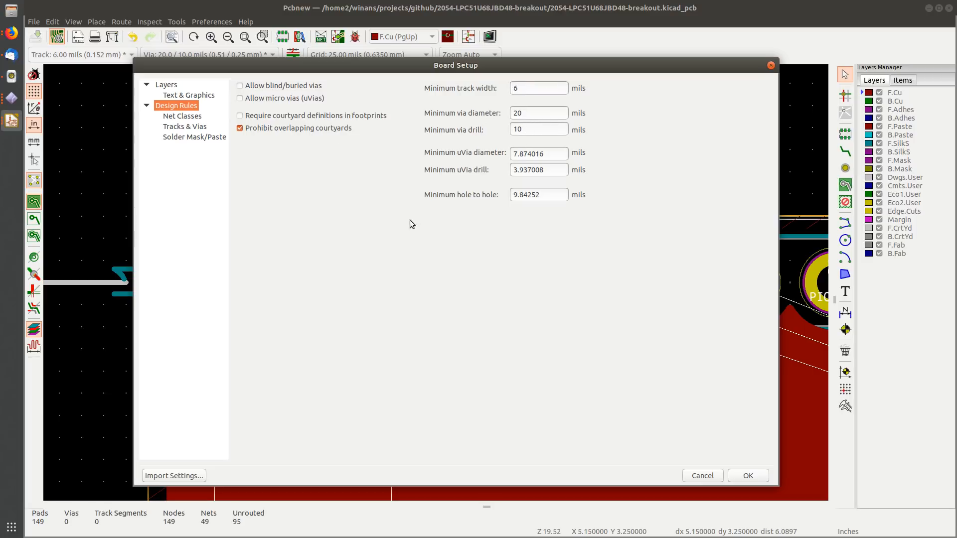
Step: Switch to Firefox and compare the design rules with OSH Park's quick and detailed 2-layer specs
left_click(11, 33)
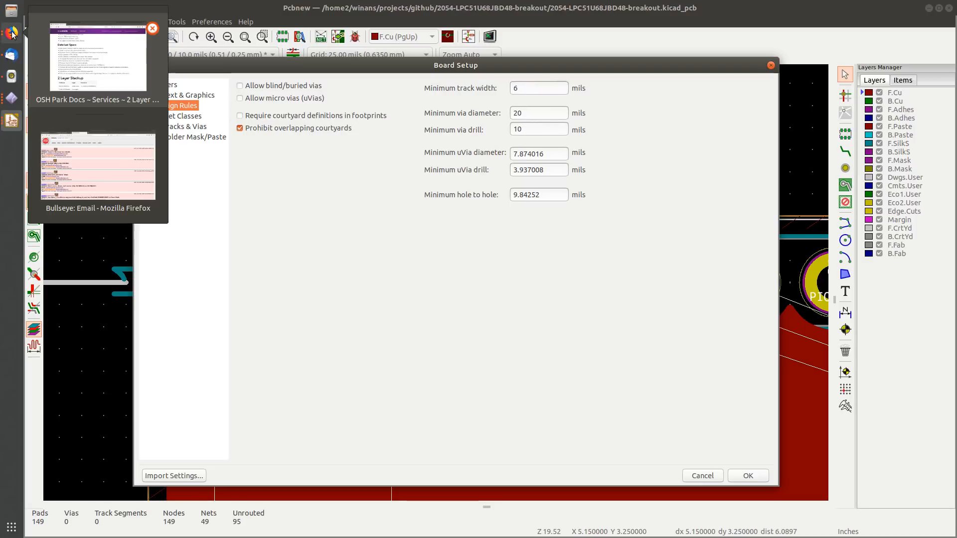
left_click(162, 100)
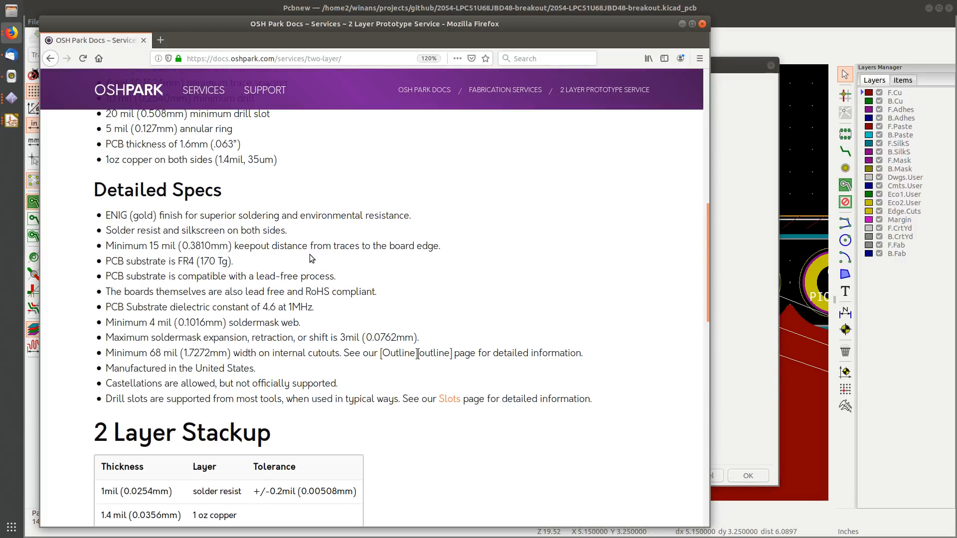
scroll(140, 150, "up", 3)
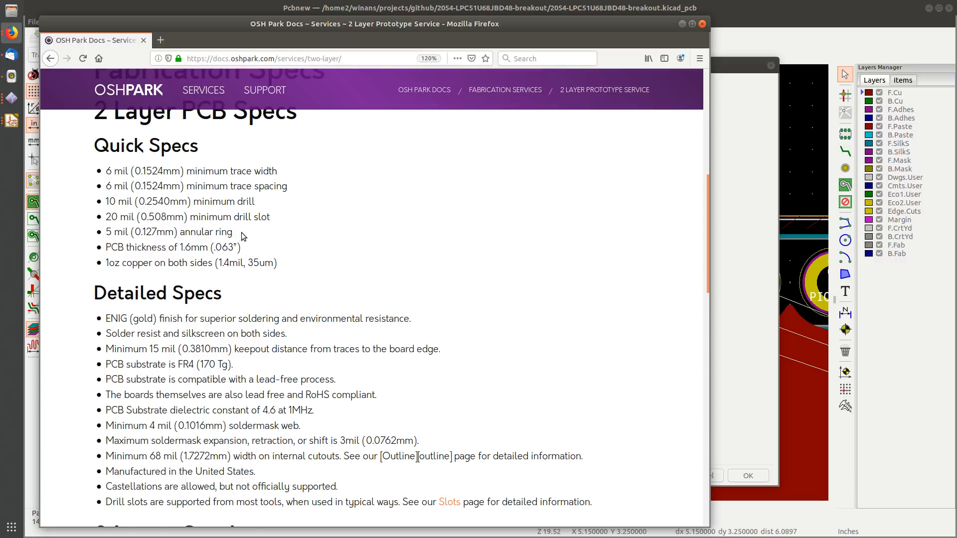
scroll(242, 238, "down", 5)
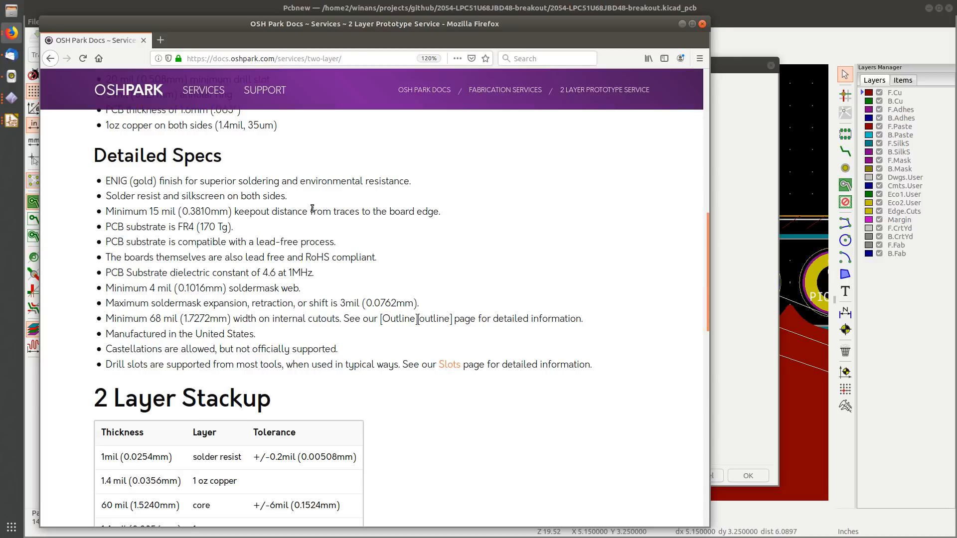
Step: Switch back to Pcbnew's Board Setup and review the net class parameters and the pre-defined track and via dimensions
key("alt+Tab")
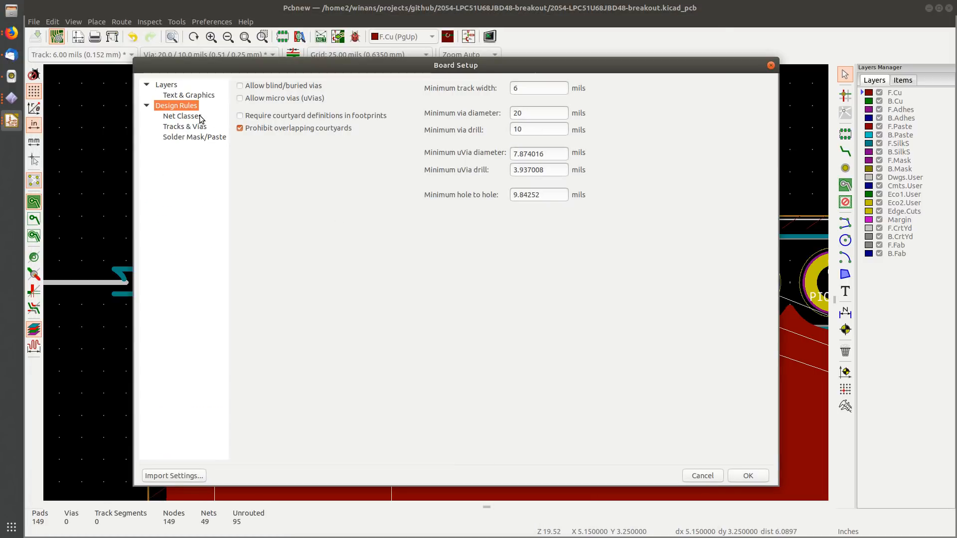
left_click(181, 116)
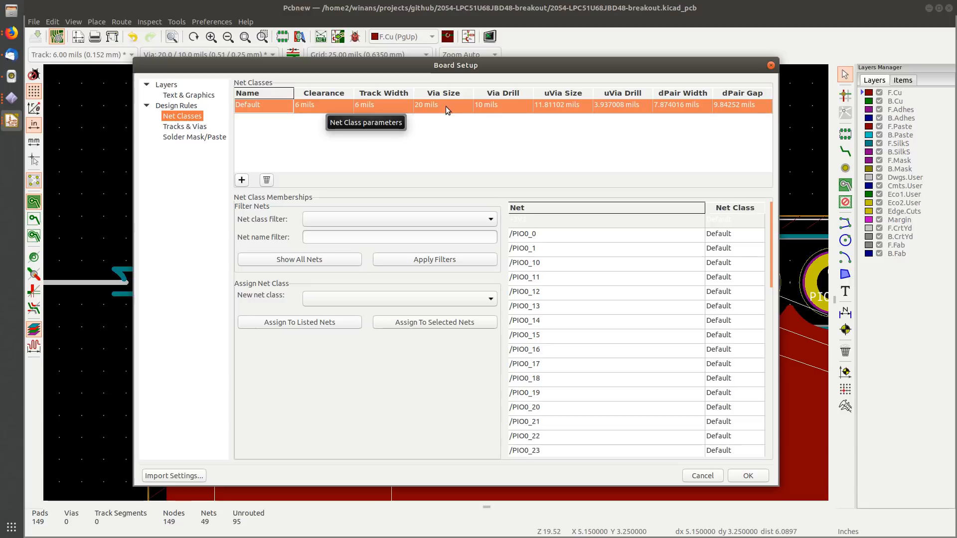
left_click(182, 129)
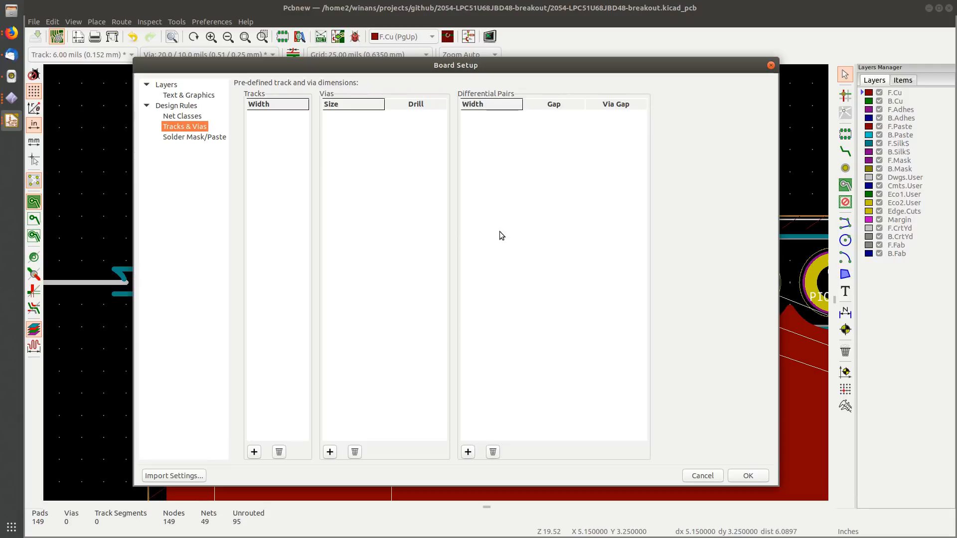
Step: Set the board's solder mask clearance to 3 mils and accept the board setup
left_click(194, 139)
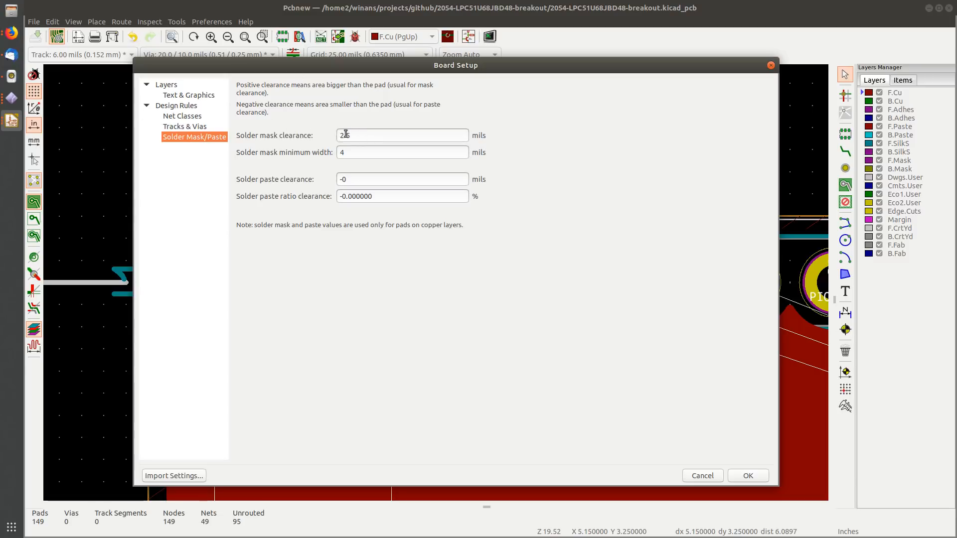
left_click_drag(374, 135, 341, 135)
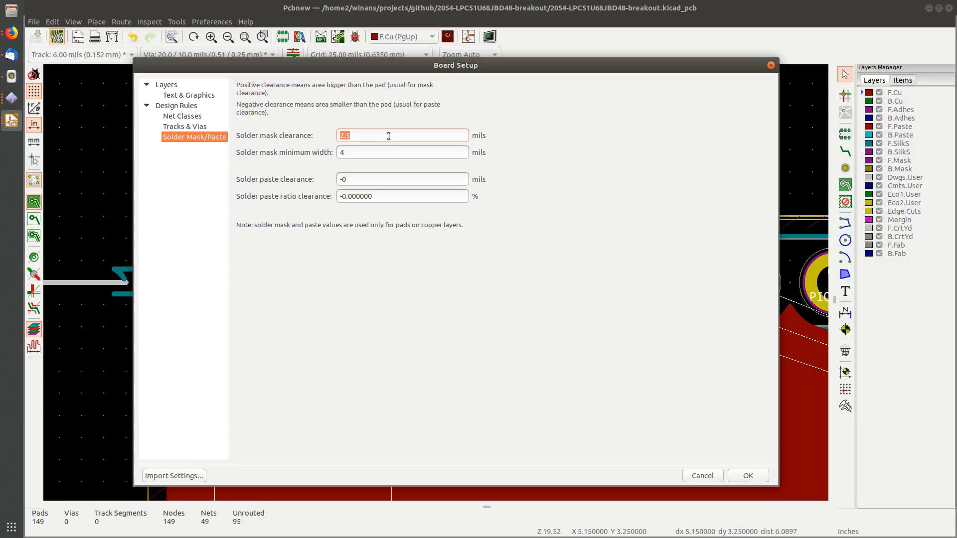
type("3")
left_click(747, 476)
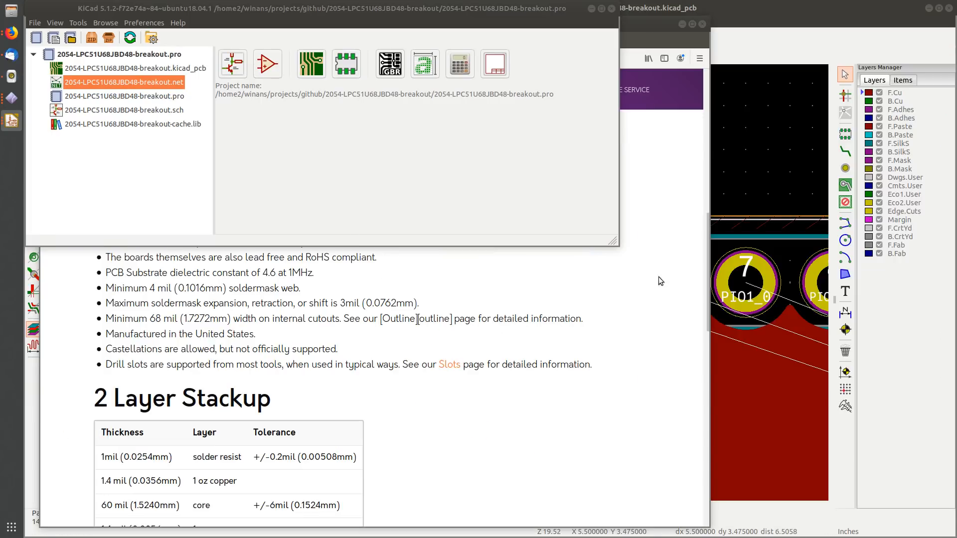
Step: Switch to Firefox and highlight OSH Park's maximum soldermask expansion, retraction or shift spec
left_click(659, 276)
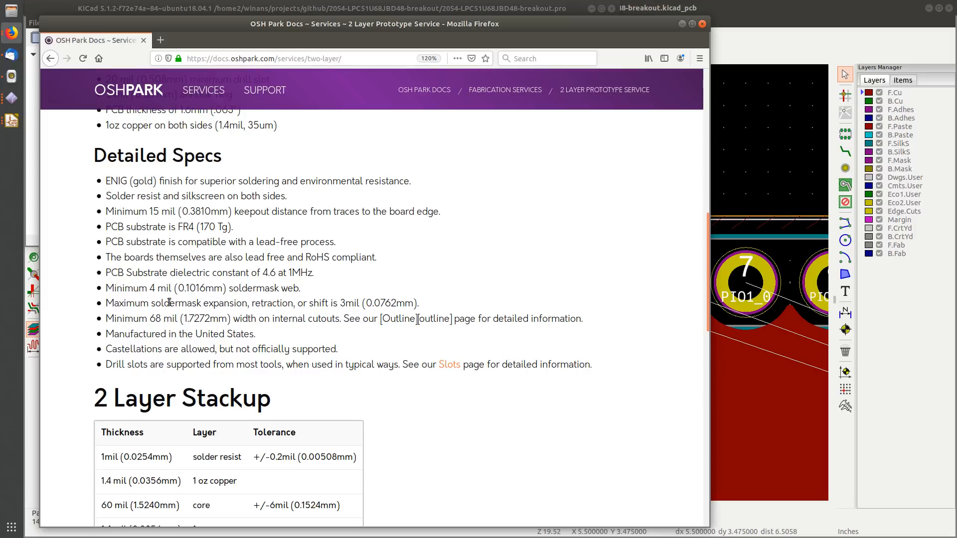
mouse_move(162, 303)
left_mouse_down()
mouse_move(371, 303)
mouse_move(151, 304)
left_mouse_up()
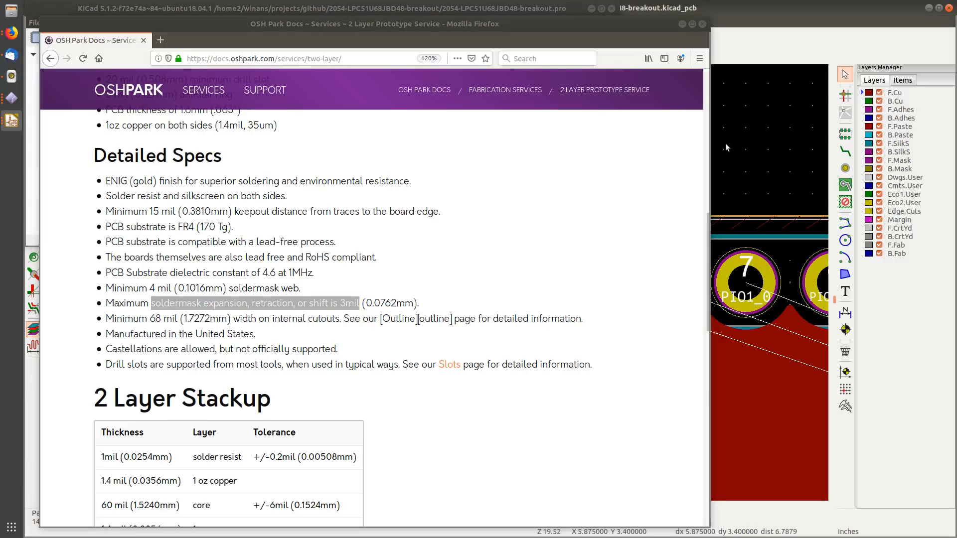
Step: Switch back to Pcbnew, make F.Mask the active layer and examine the solder mask openings along J1's pads
left_click(908, 143)
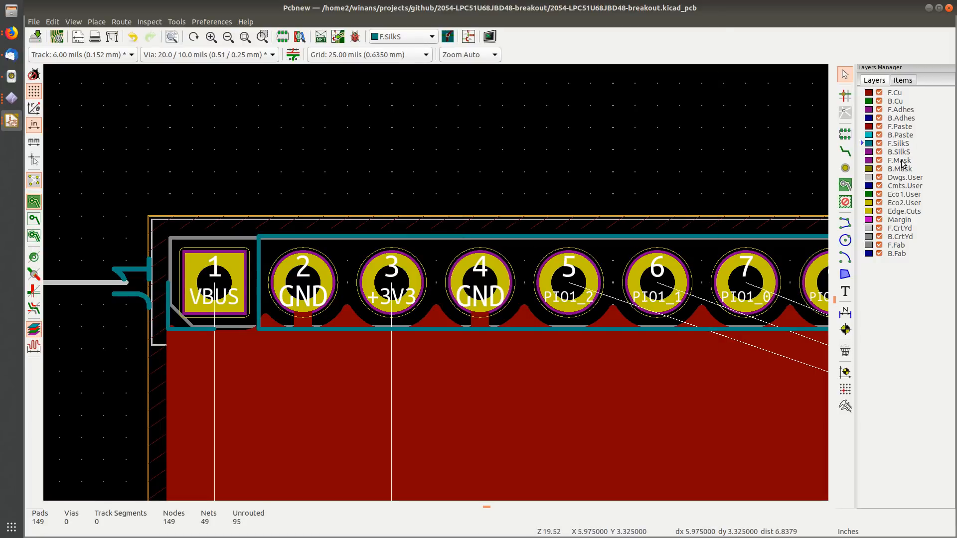
left_click(900, 161)
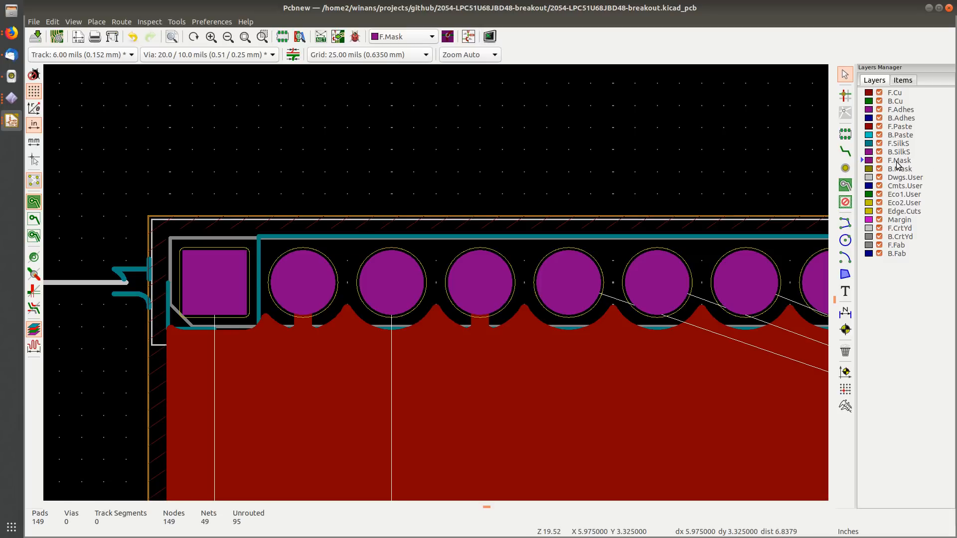
scroll(716, 366, "down", 2)
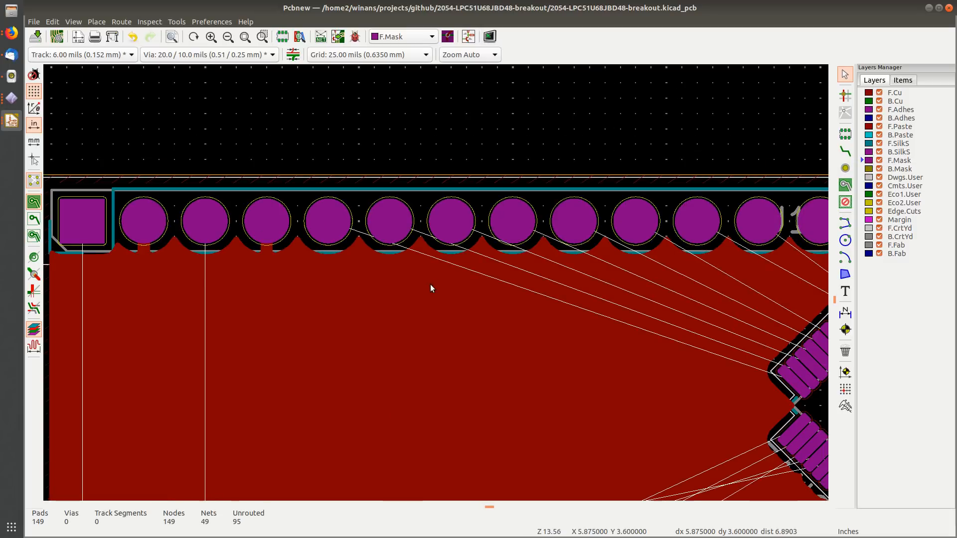
middle_click_drag(431, 297, 422, 241)
middle_click_drag(259, 241, 314, 250)
scroll(245, 159, "up", 1)
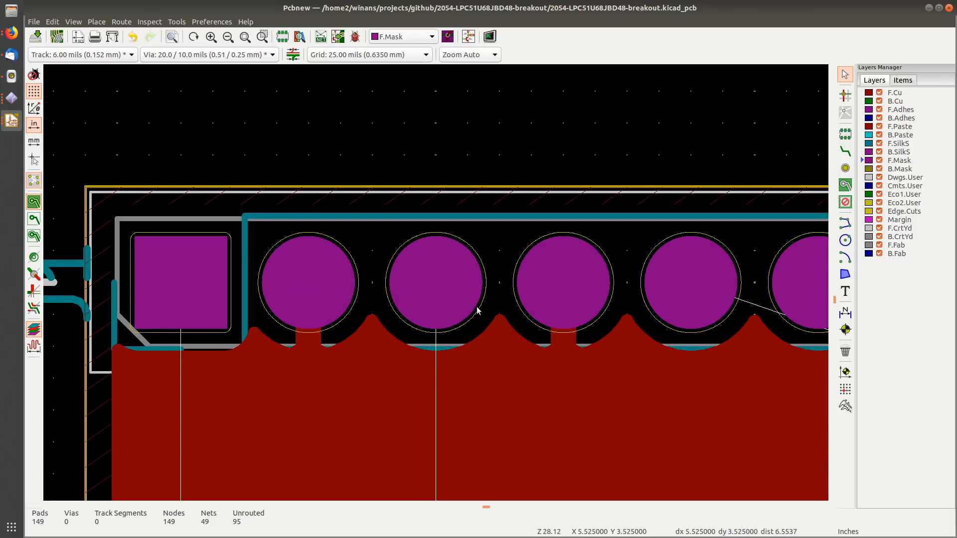
scroll(539, 269, "down", 2)
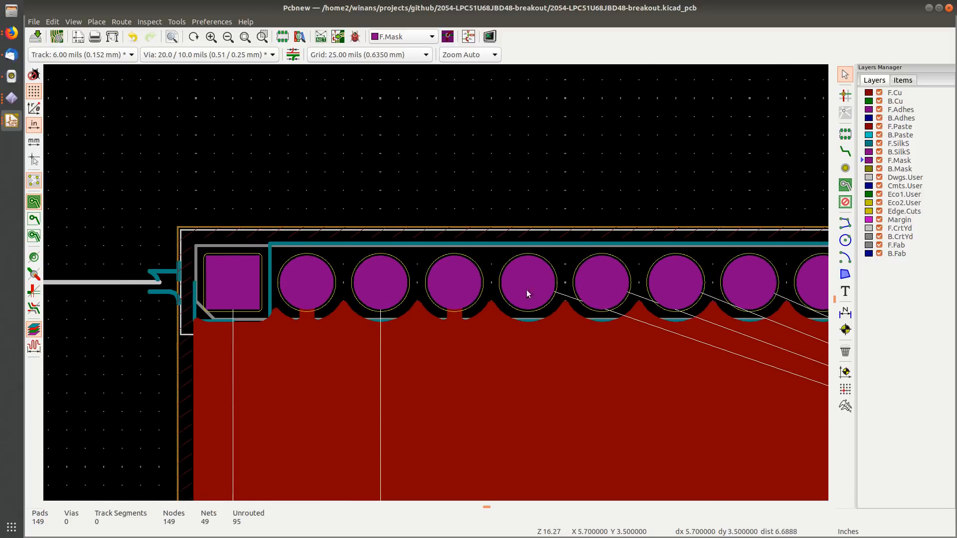
middle_click_drag(527, 289, 402, 247)
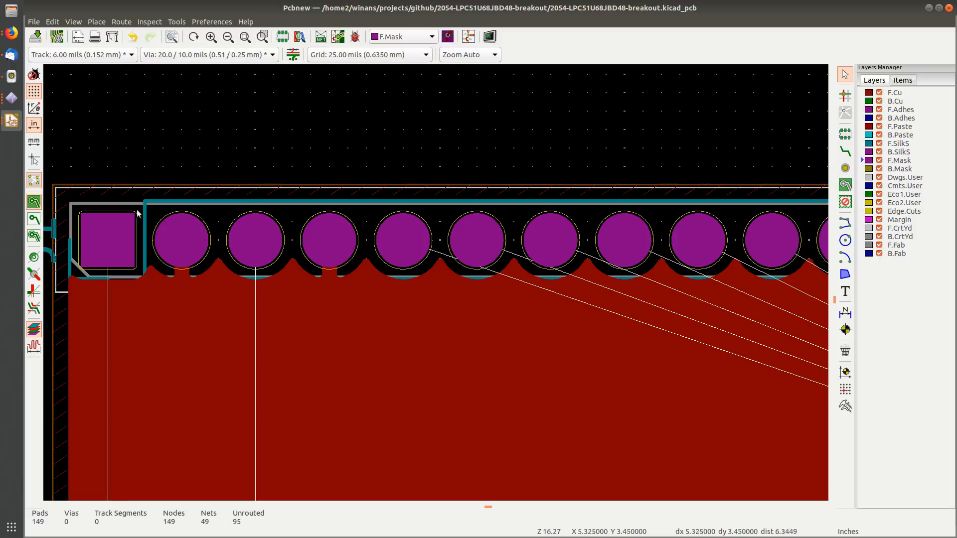
Step: Examine the front solder mask openings and the narrow webs between U1's pads
scroll(384, 314, "down", 2)
middle_click_drag(558, 321, 281, 220)
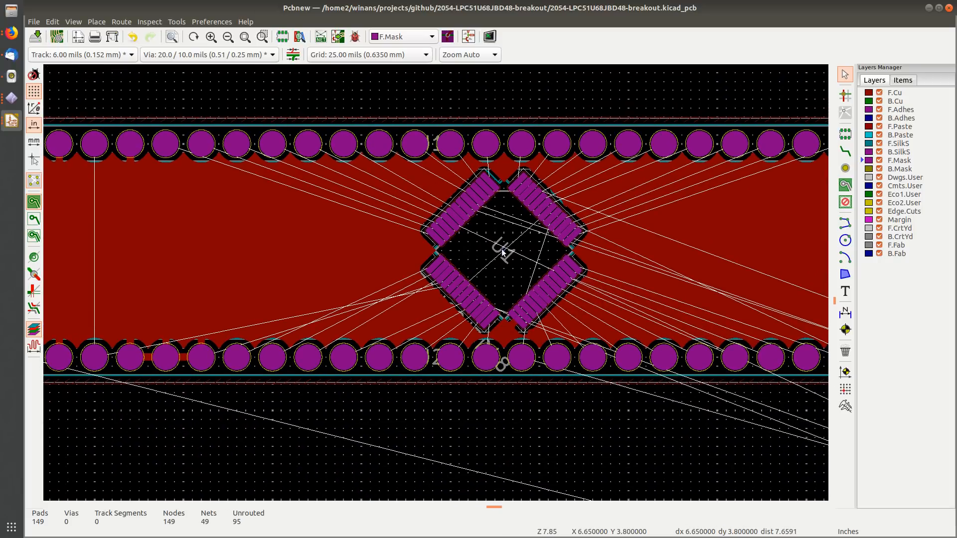
scroll(465, 286, "up", 4)
scroll(435, 282, "up", 3)
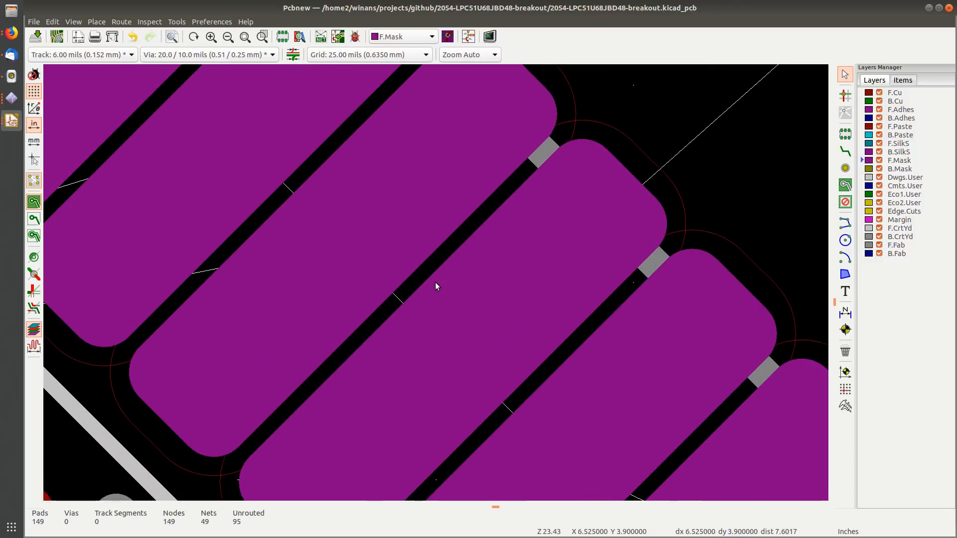
middle_click_drag(436, 279, 587, 290)
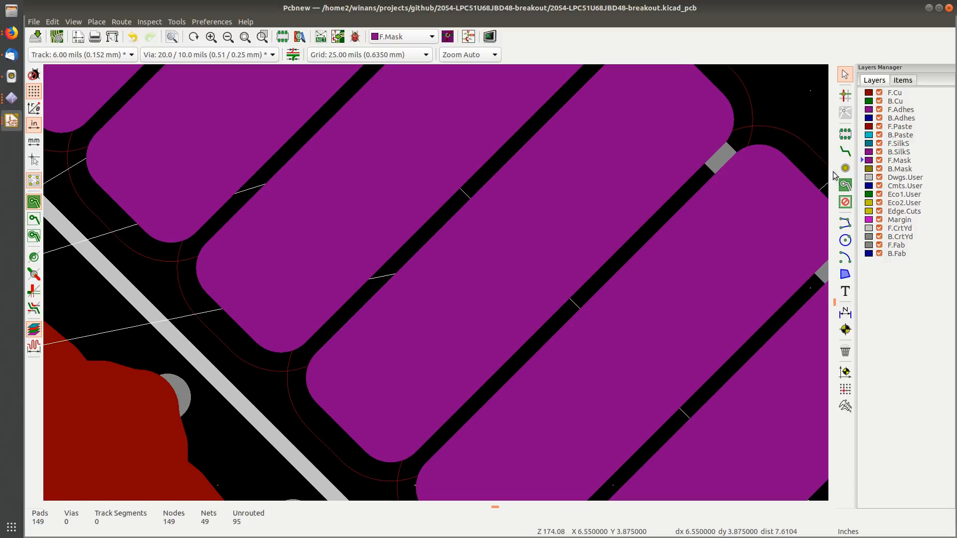
Step: Make F.Cu the active layer and compare the copper with the mask openings around U1's pads 15 and 16
left_click(899, 93)
scroll(435, 282, "up", 2)
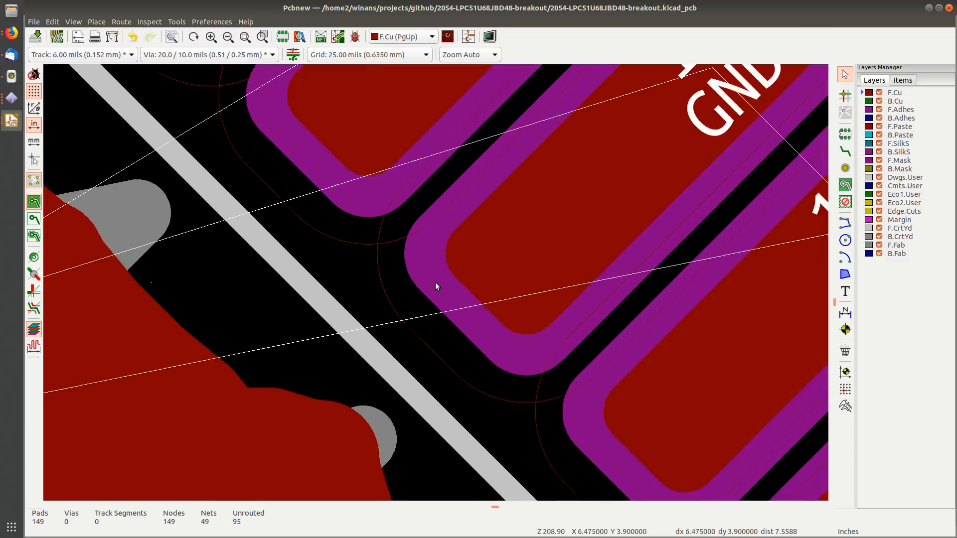
middle_click_drag(454, 267, 423, 475)
middle_click_drag(301, 243, 357, 261)
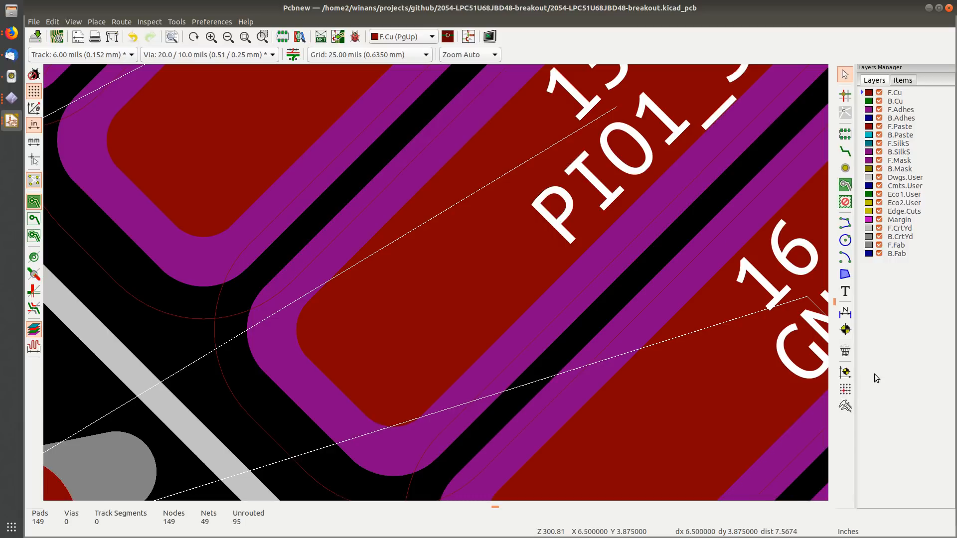
Step: Set the grid to 1.00 mils and measure the solder mask expansion from the copper edge of U1's pad 15
right_click(207, 313)
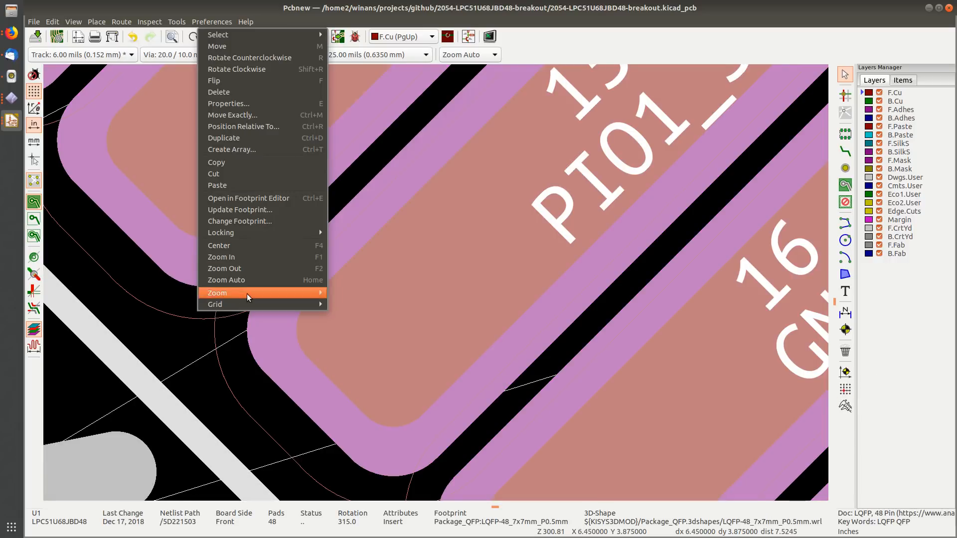
mouse_move(249, 302)
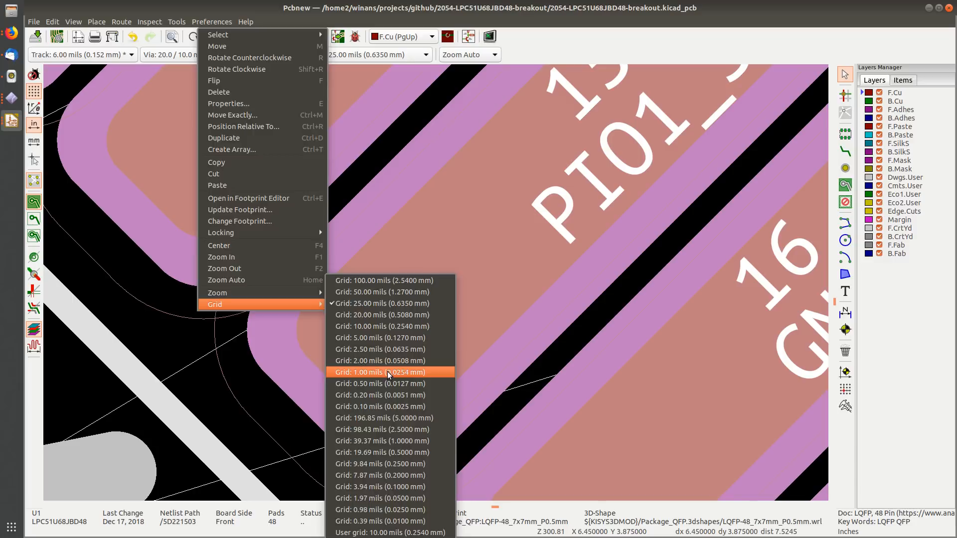
left_click(394, 372)
left_click(845, 407)
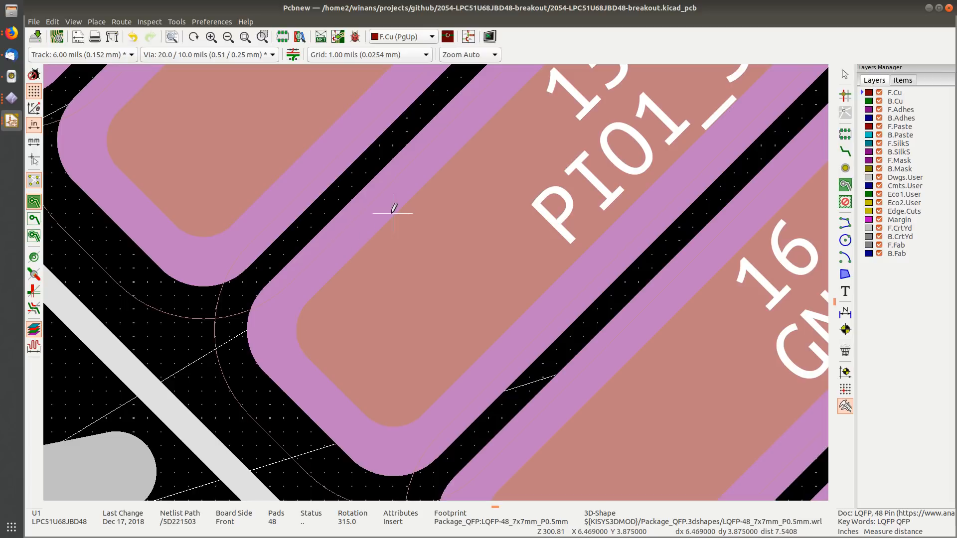
left_click(393, 213)
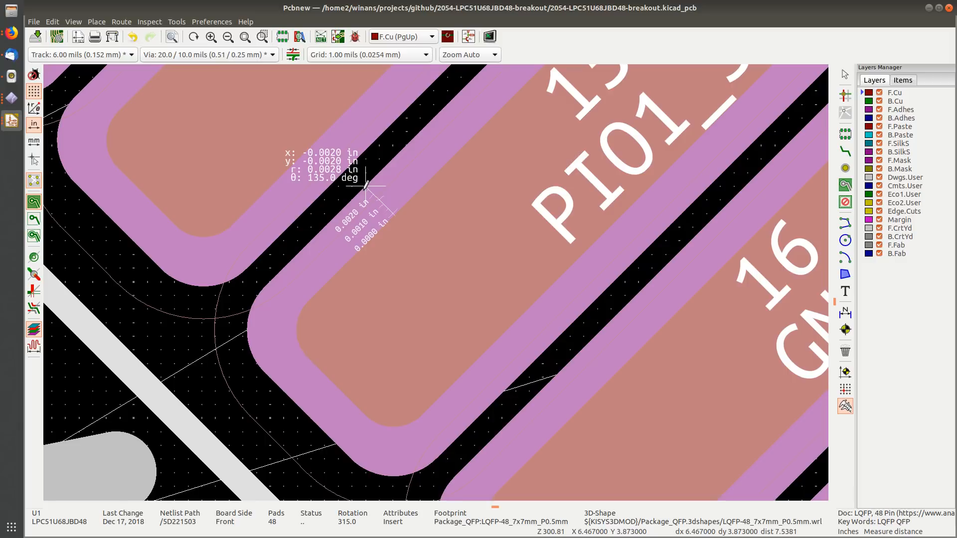
scroll(367, 185, "up", 3)
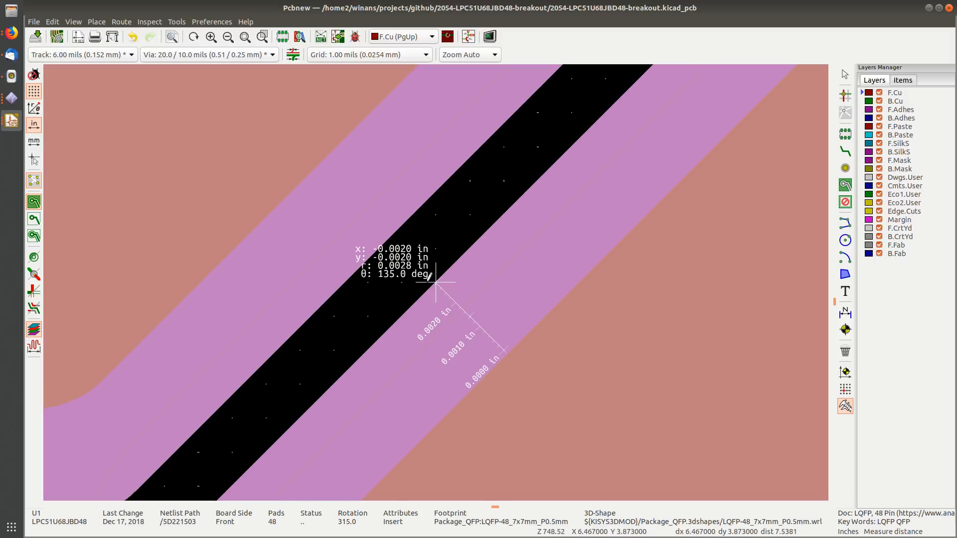
key("Escape")
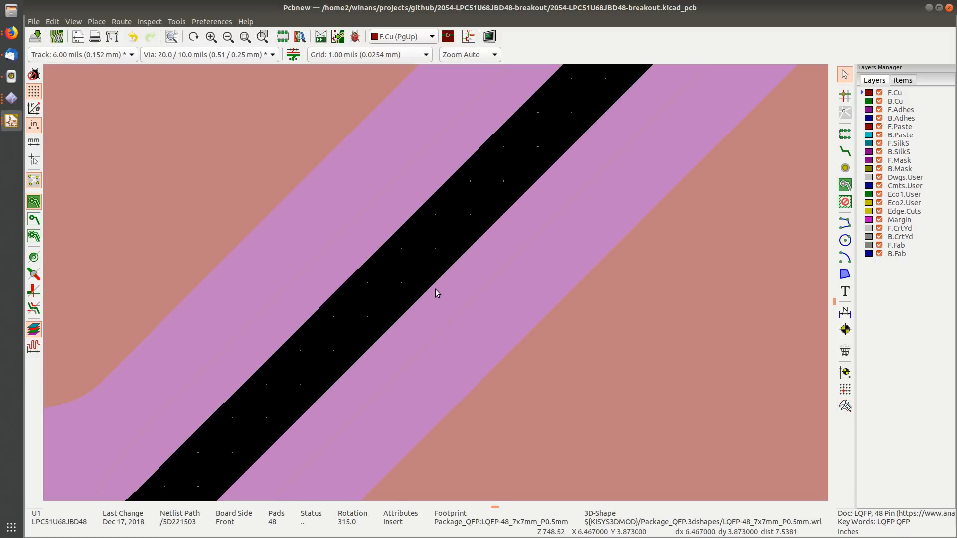
Step: Measure the solder mask web between U1's pads 14 and 15 on the 1.00 mil grid
left_click(845, 407)
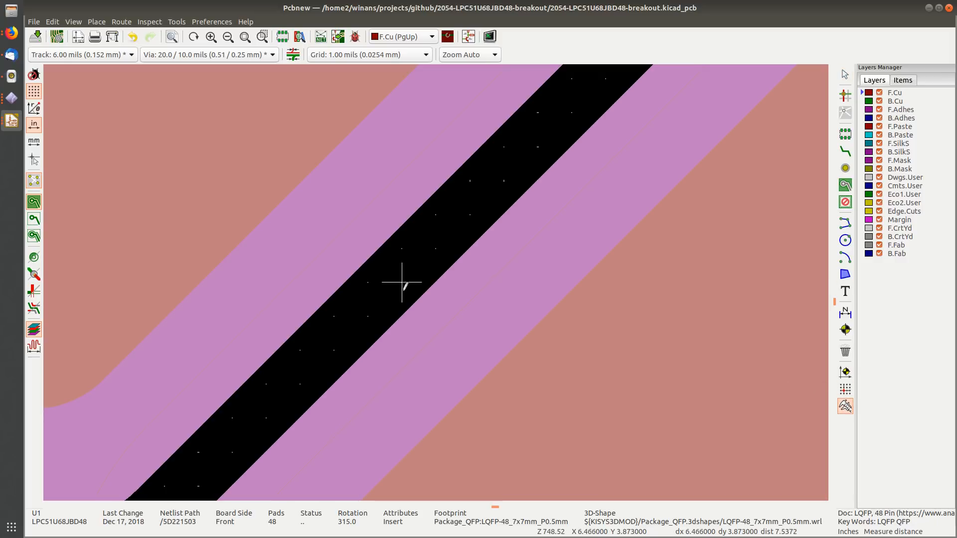
left_click(436, 282)
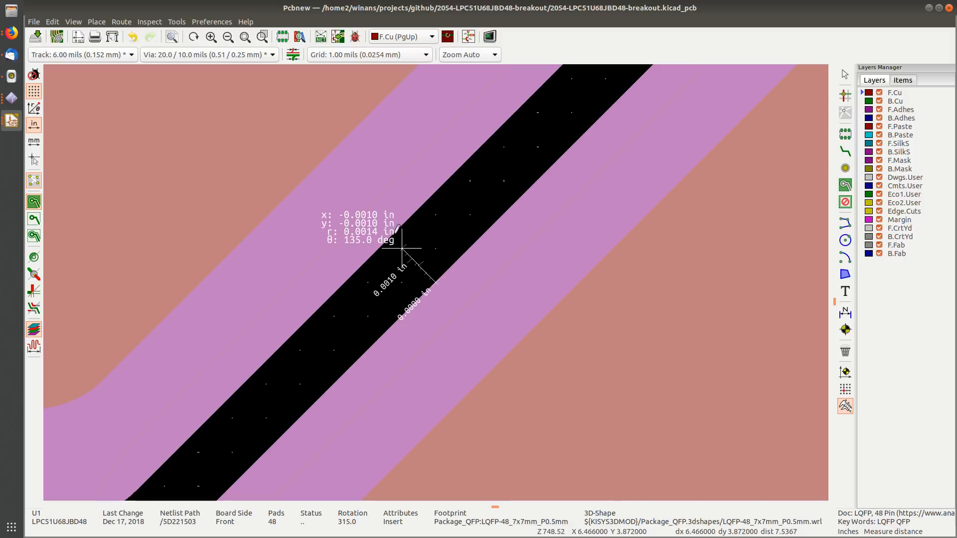
key("Escape")
Step: Set the grid to 0.10 mils and measure the solder mask expansion at U1's pad 15 again
right_click(412, 241)
mouse_move(469, 519)
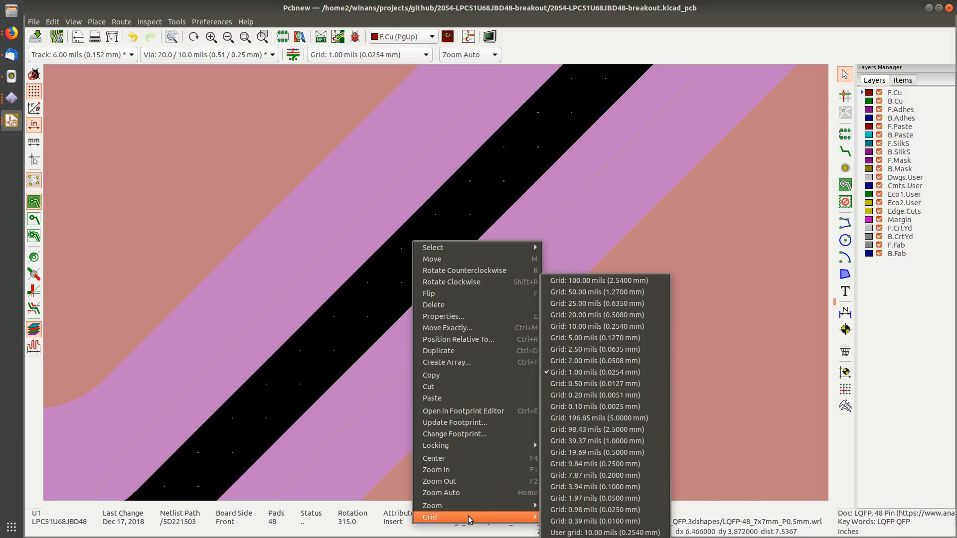
left_click(600, 408)
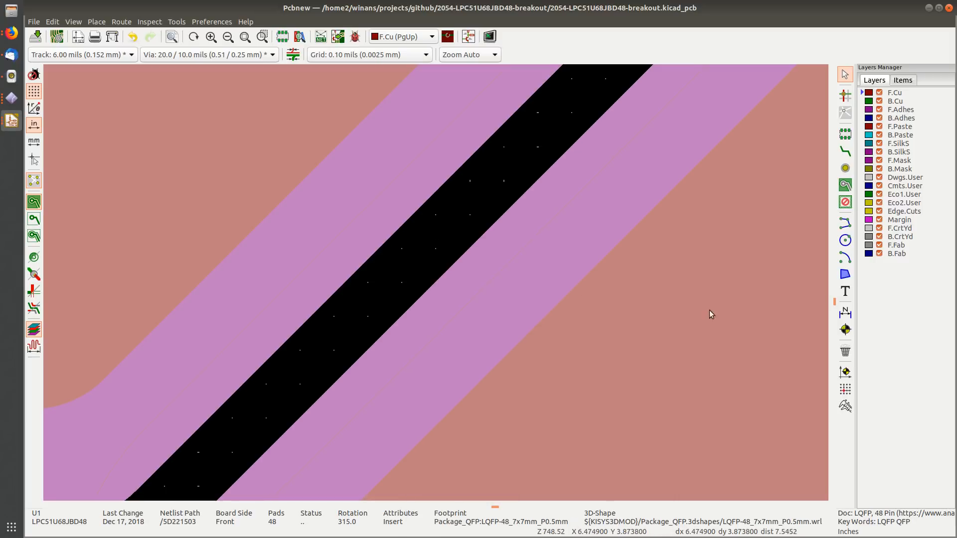
left_click(844, 405)
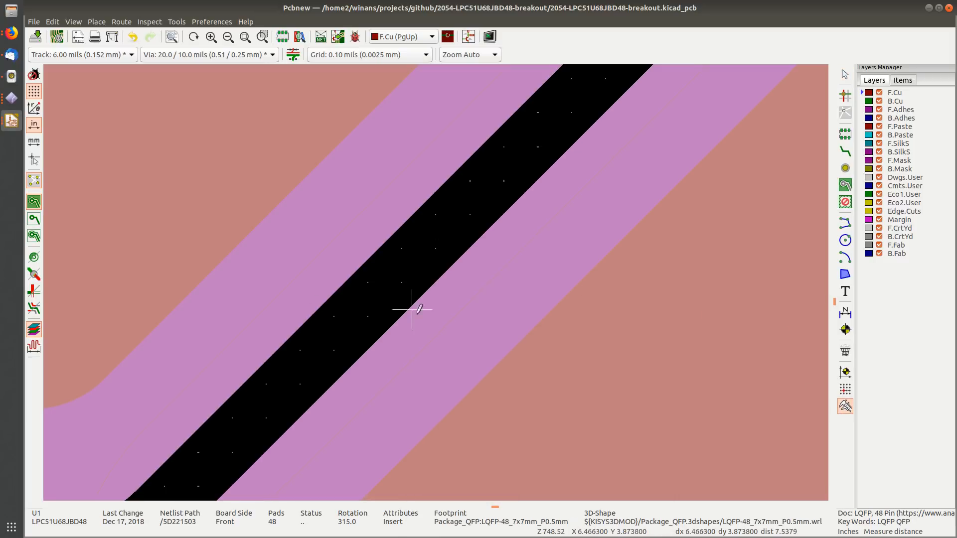
left_click(493, 367)
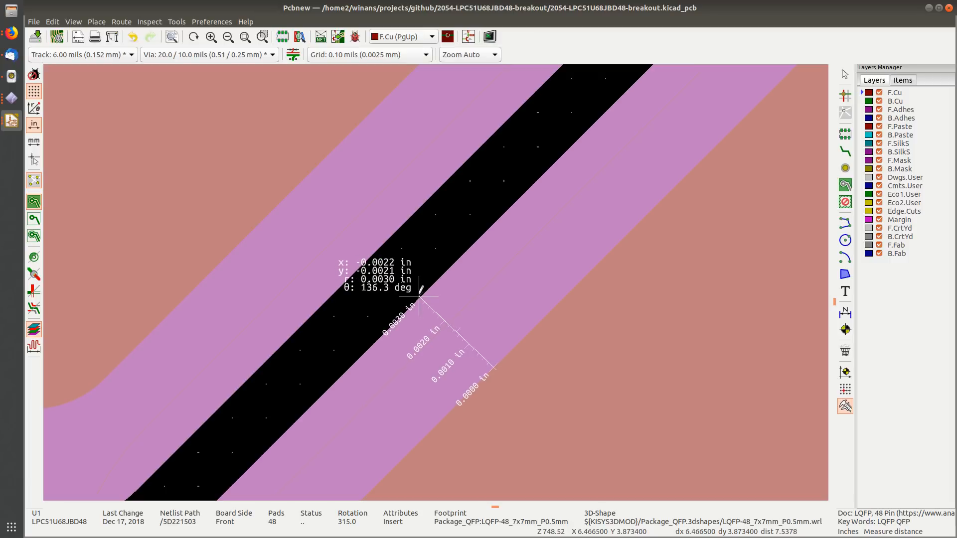
key("Escape")
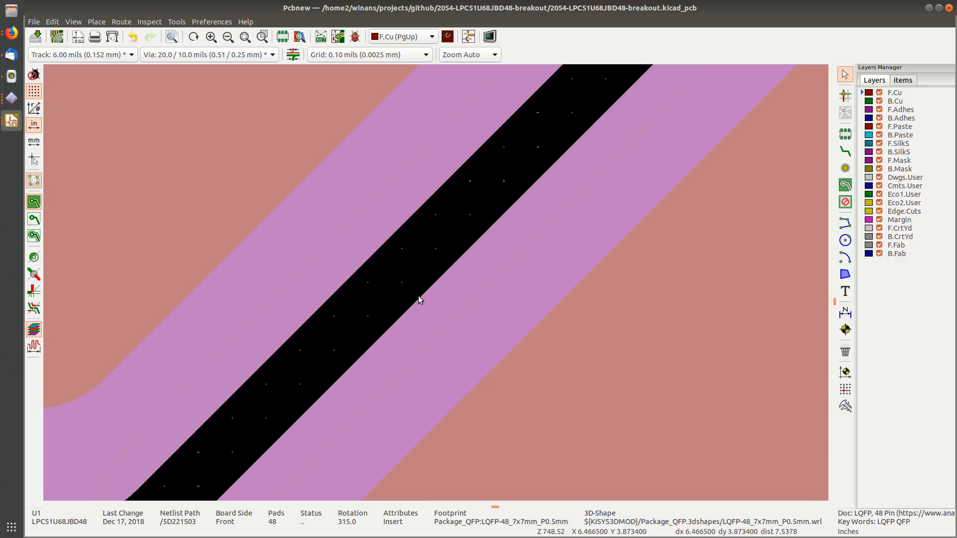
Step: Remeasure the solder mask web between U1's pads 14 and 15 on the 0.10 mil grid
left_click(845, 406)
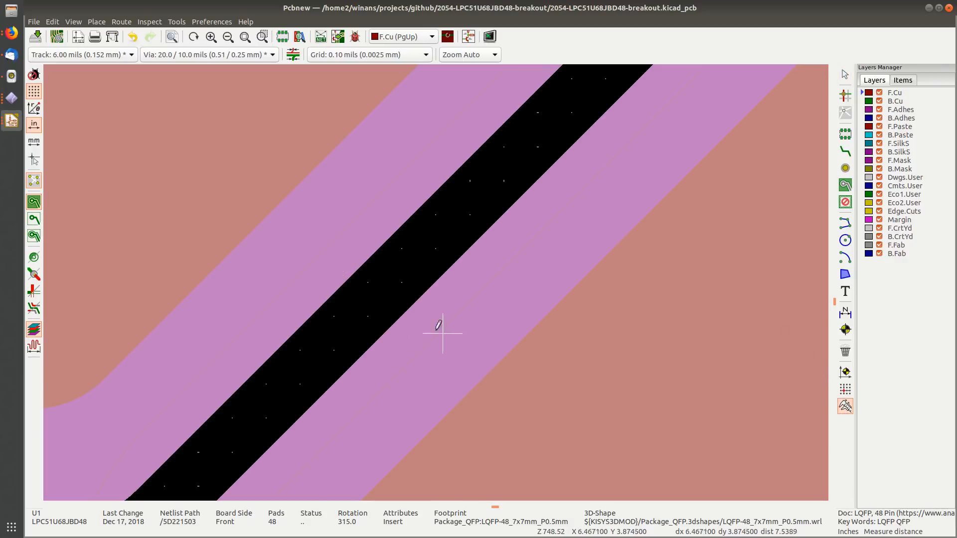
left_click(422, 296)
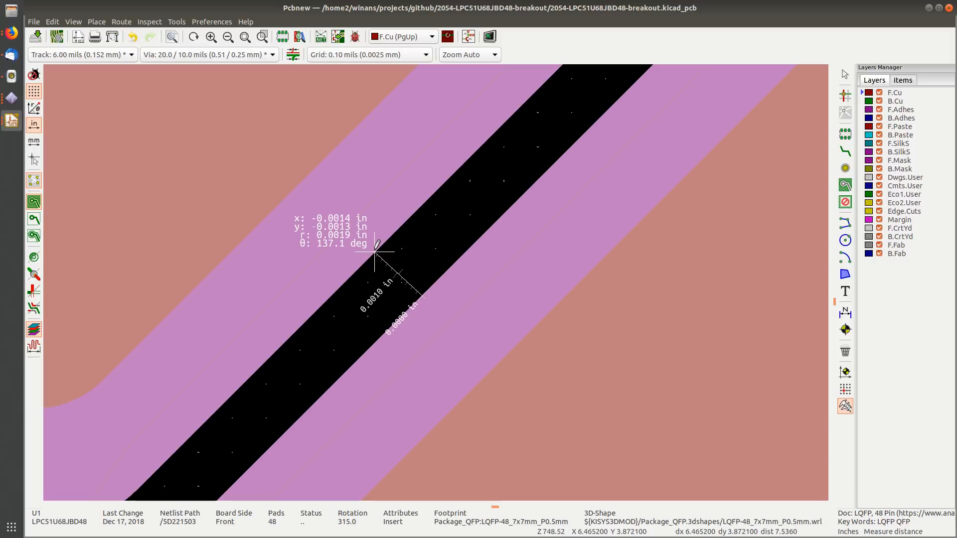
key("Escape")
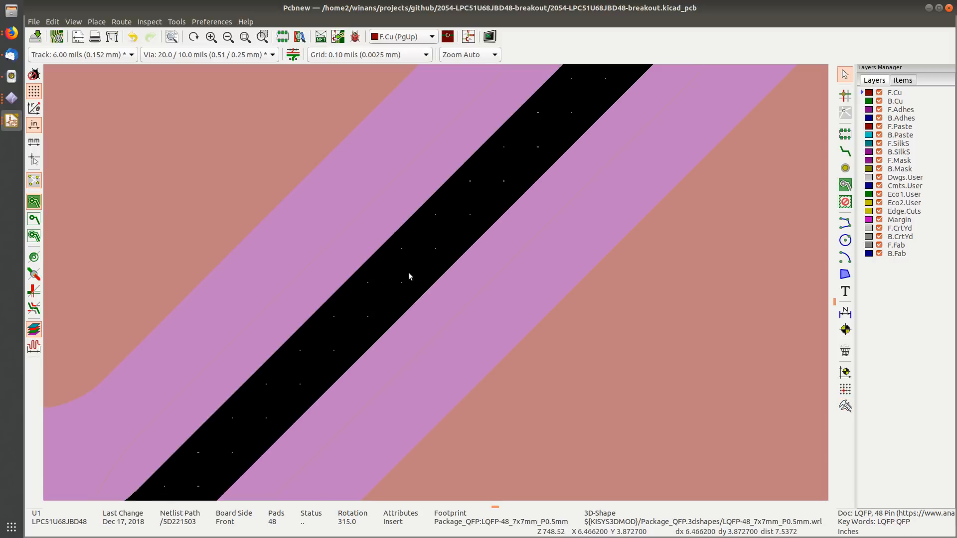
scroll(435, 282, "down", 5)
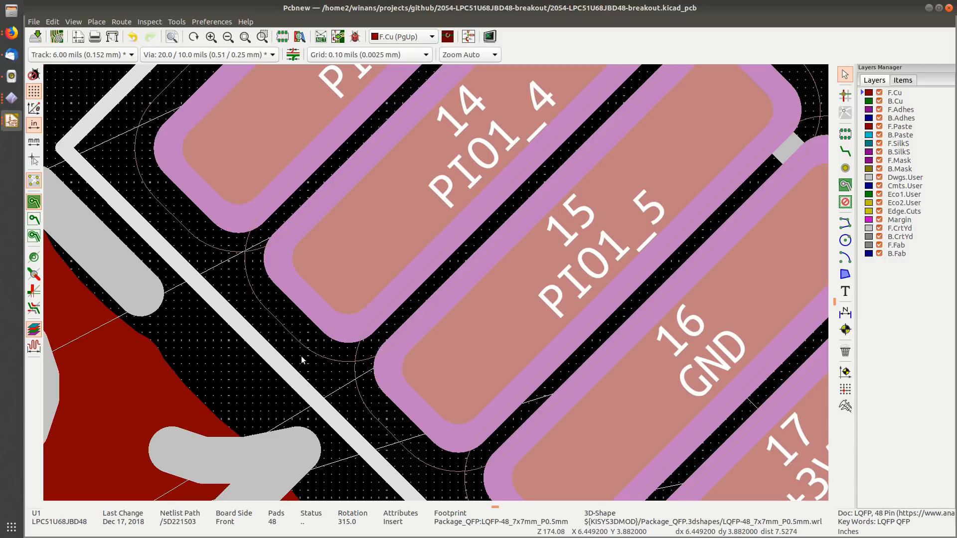
Step: Open the board's 3D view and examine the solder mask webs between U1's pads up close
key("Escape")
key("alt+3")
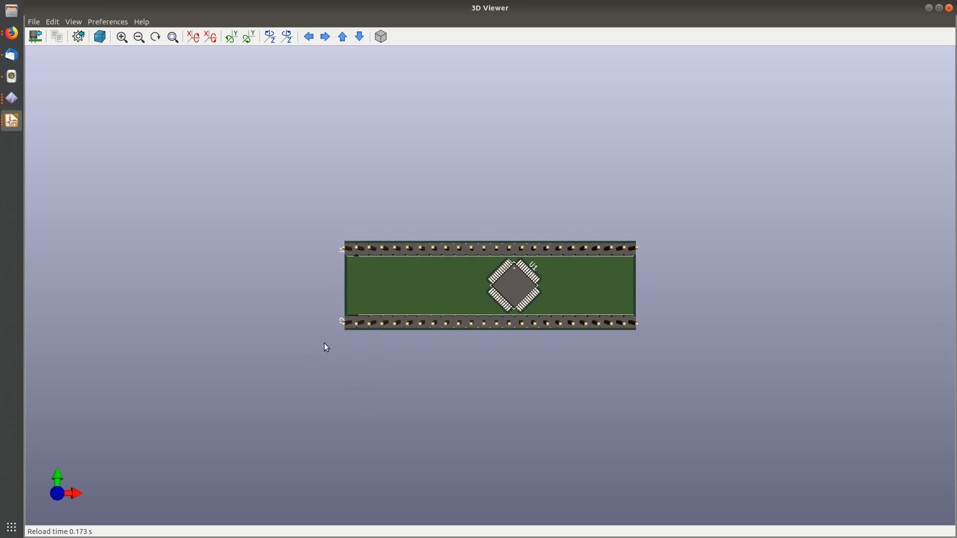
scroll(516, 310, "up", 8)
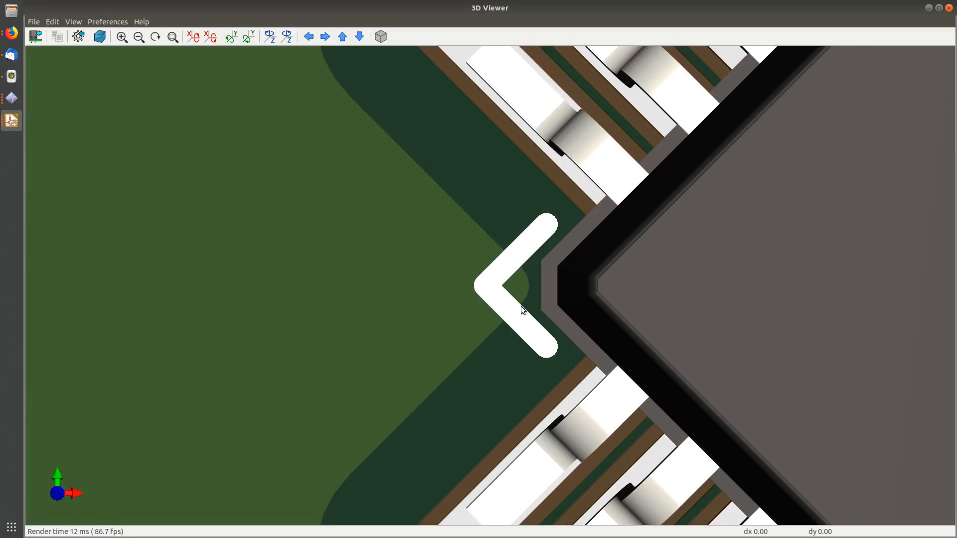
middle_click_drag(631, 397, 437, 250)
scroll(307, 270, "up", 8)
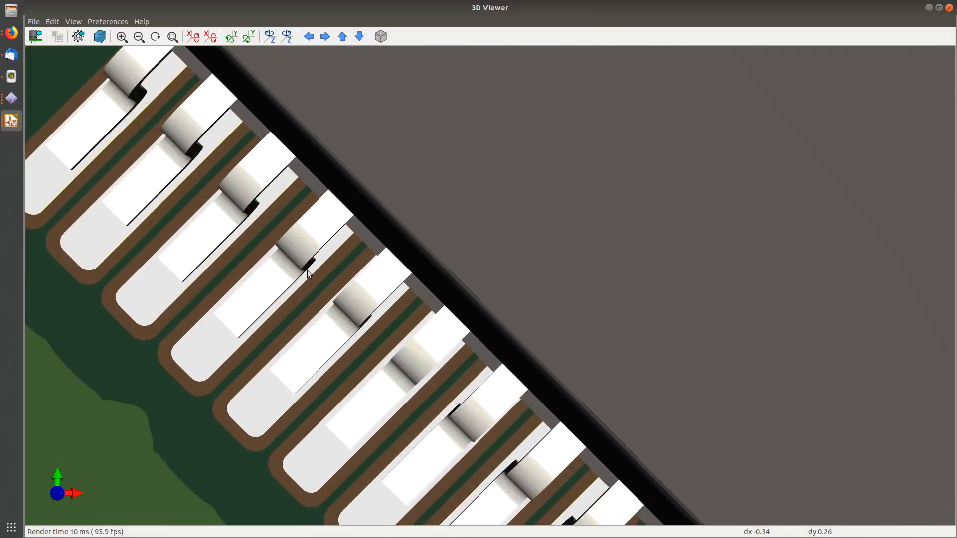
middle_click_drag(249, 277, 683, 299)
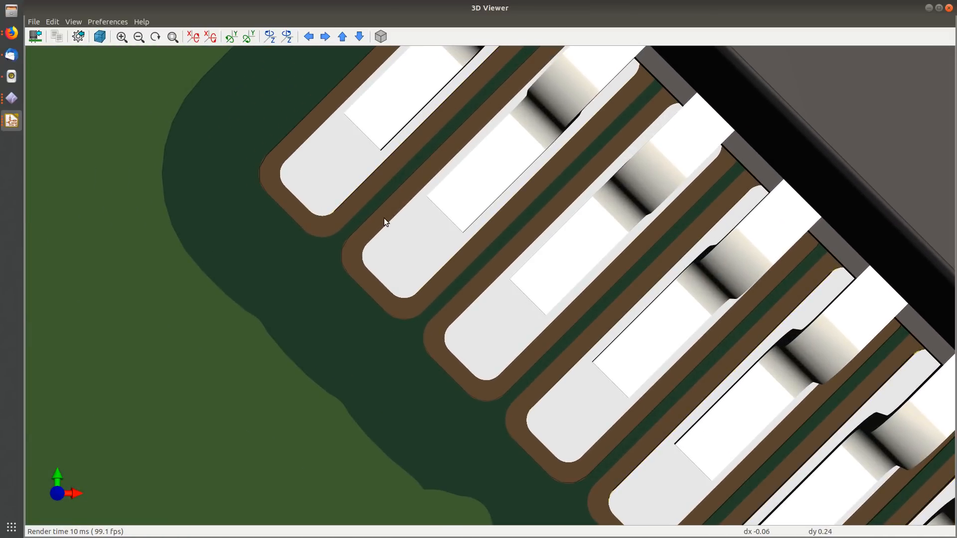
scroll(368, 207, "up", 2)
scroll(387, 223, "up", 3)
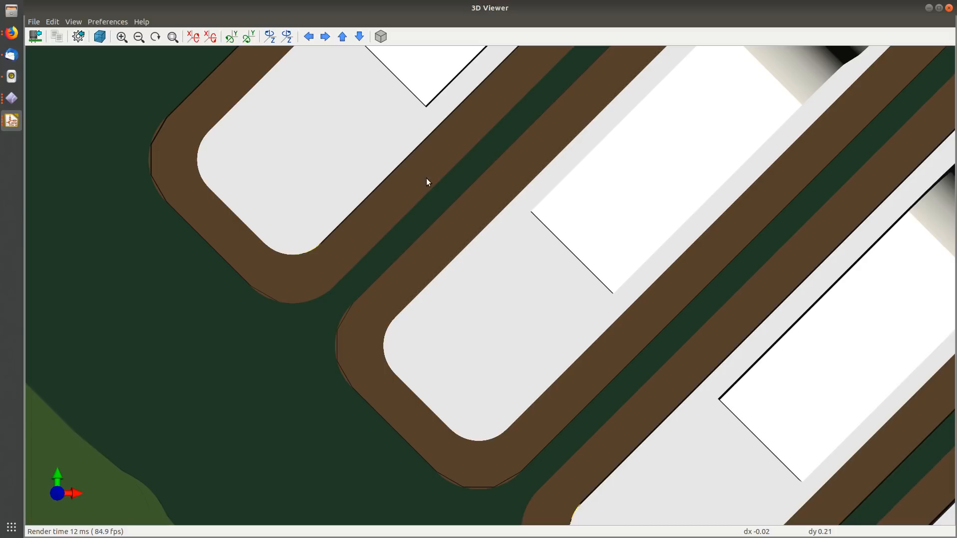
scroll(299, 208, "down", 3)
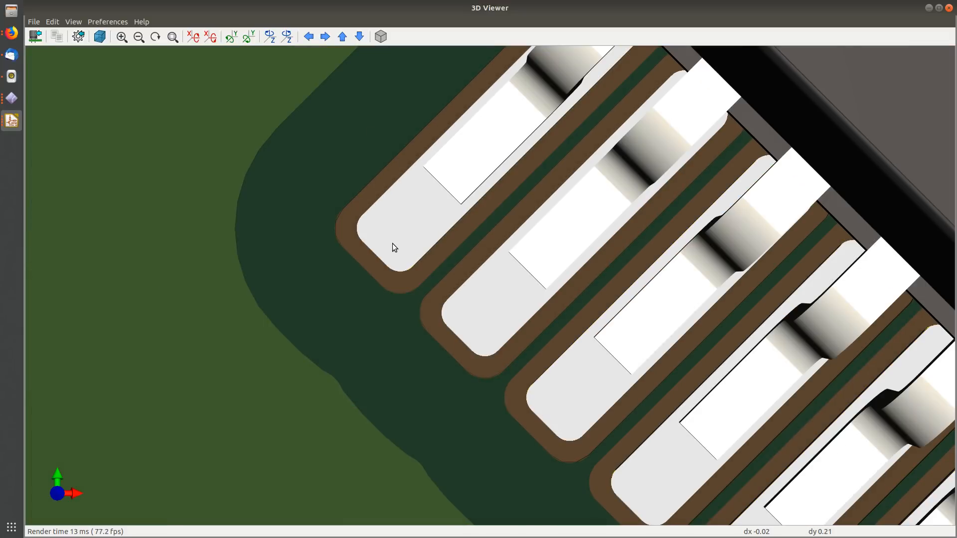
scroll(425, 248, "up", 3)
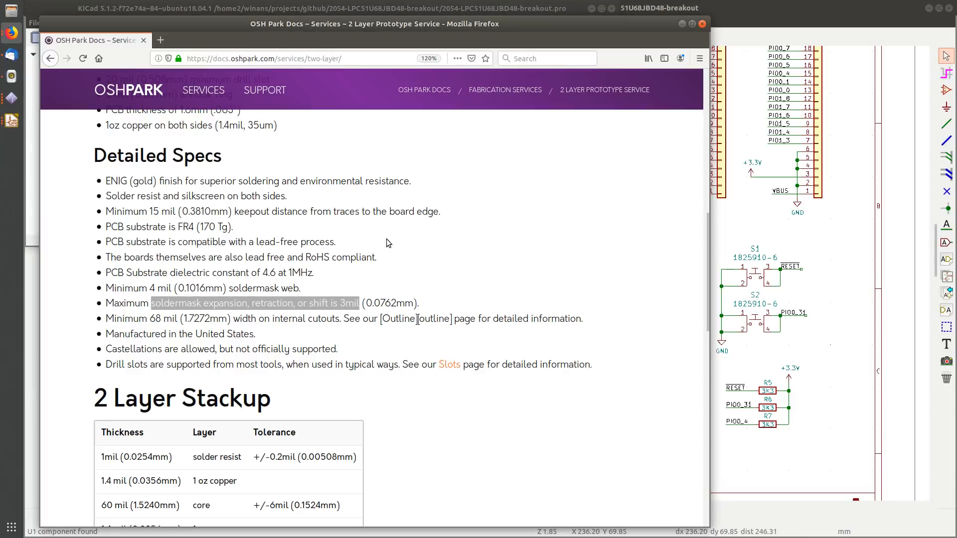
Step: In OSH Park's two-layer specs in Firefox, check the minimum soldermask web requirement under Detailed Specs
left_click(175, 275)
scroll(215, 261, "up", 3)
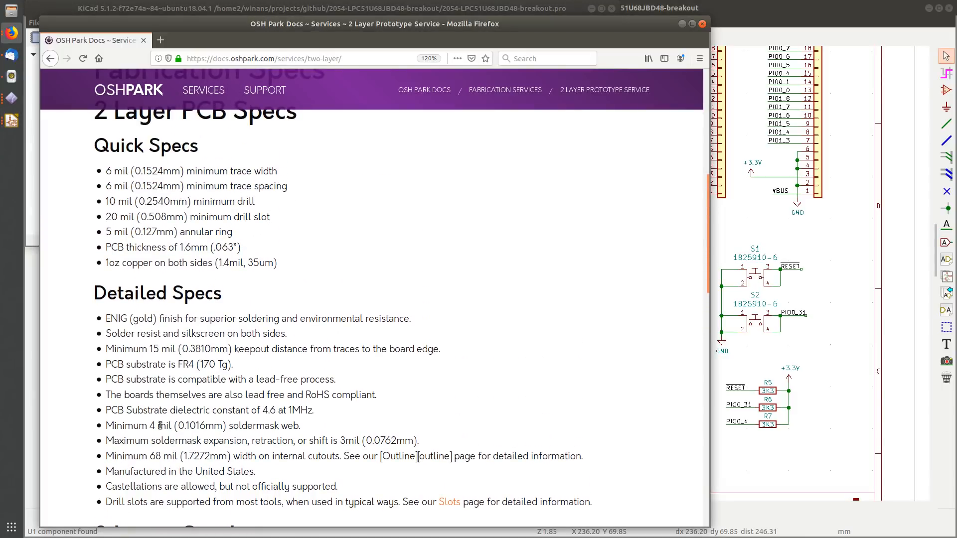
left_click_drag(125, 427, 307, 427)
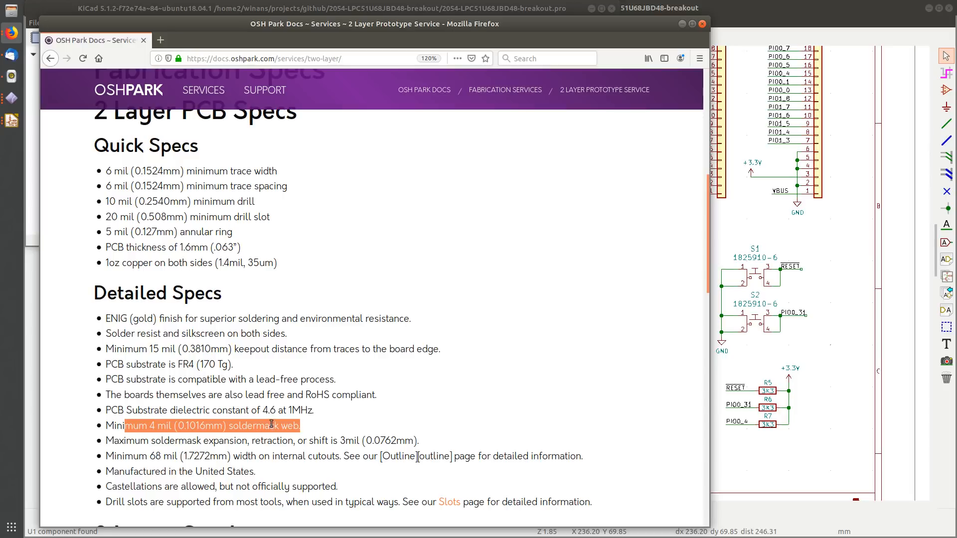
left_click(333, 430)
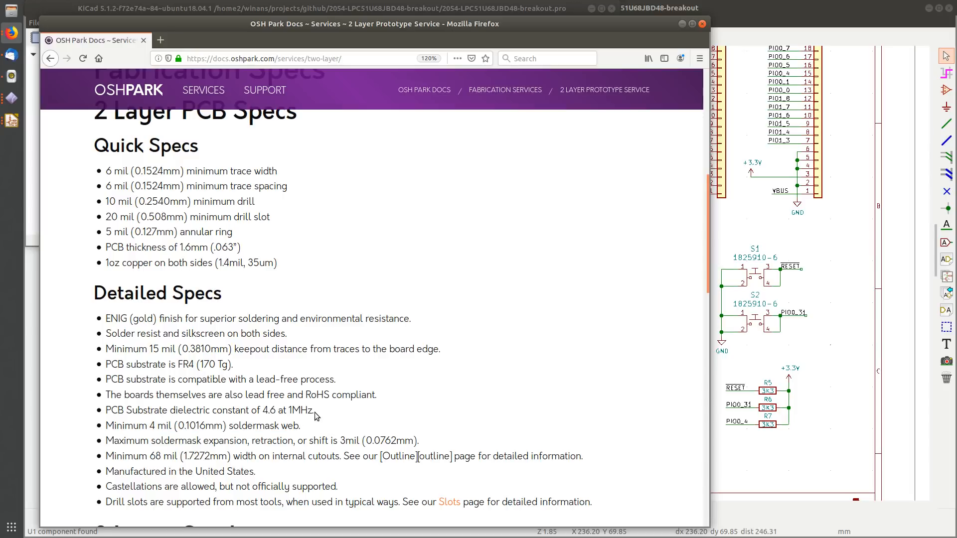
Step: Switch back to Pcbnew and examine the solder mask webs between U1's pads 13 through 20
key("super+h")
key("super+h")
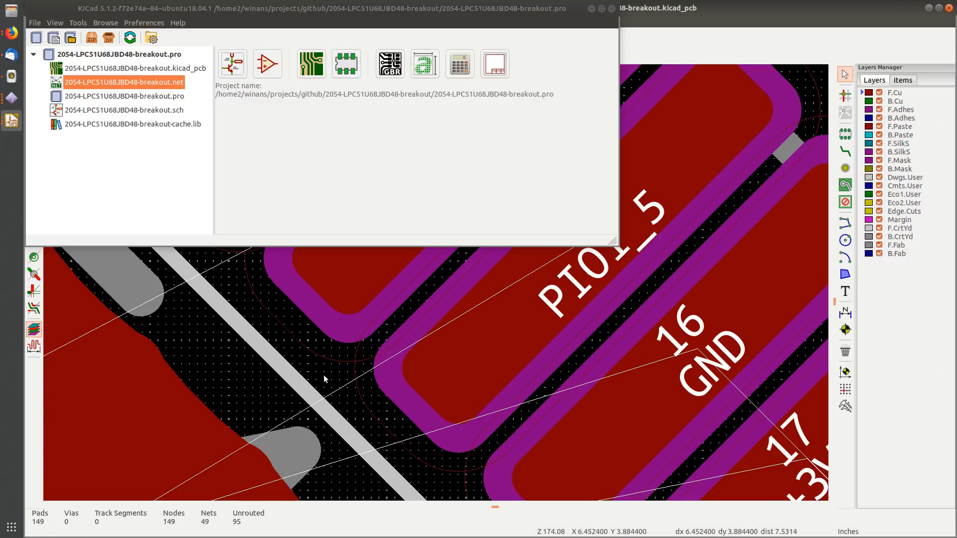
left_click(256, 360)
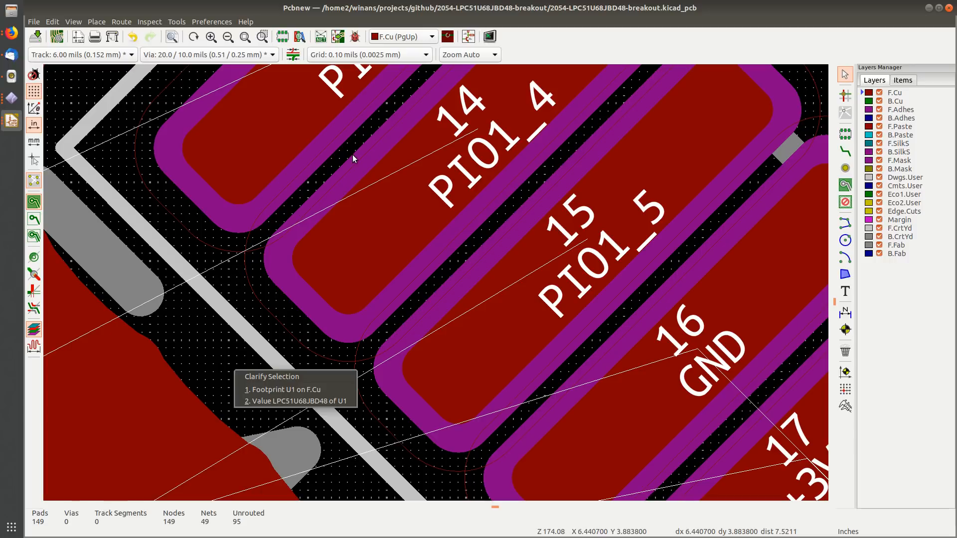
key("Escape")
scroll(229, 291, "down", 3)
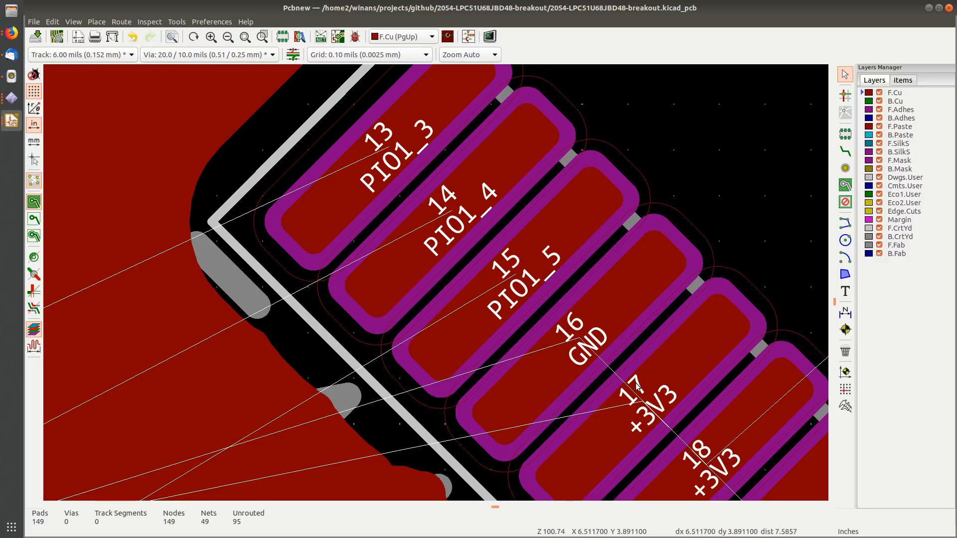
middle_click_drag(671, 377, 540, 365)
scroll(540, 368, "down", 1)
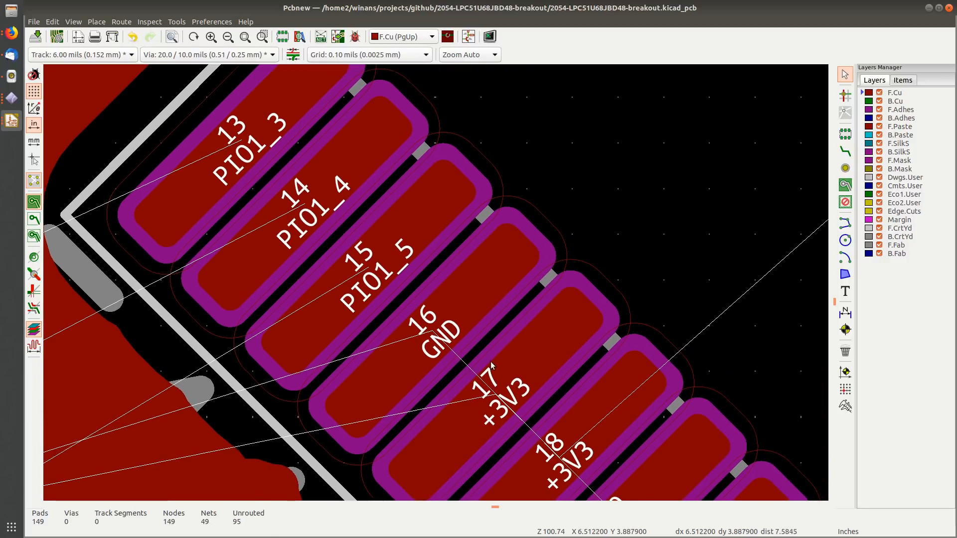
scroll(454, 361, "down", 1)
scroll(437, 285, "up", 1)
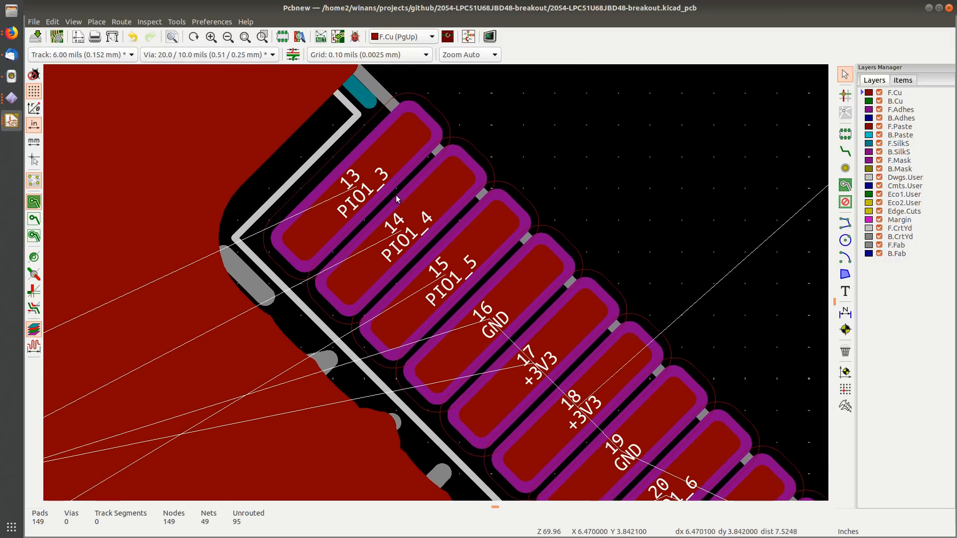
scroll(435, 282, "up", 2)
scroll(424, 264, "up", 2)
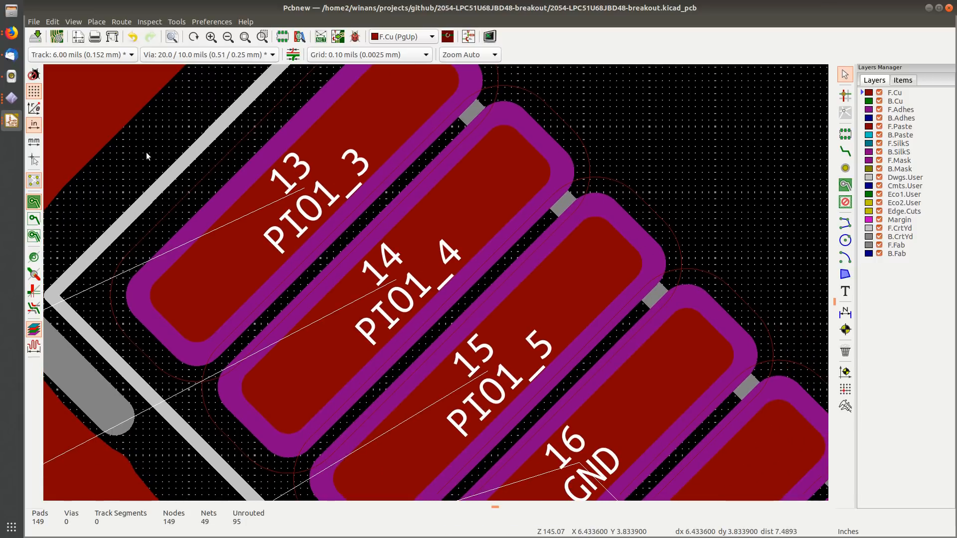
Step: Set the board's solder mask clearance to 2.5 mils in the design rules
left_click(57, 37)
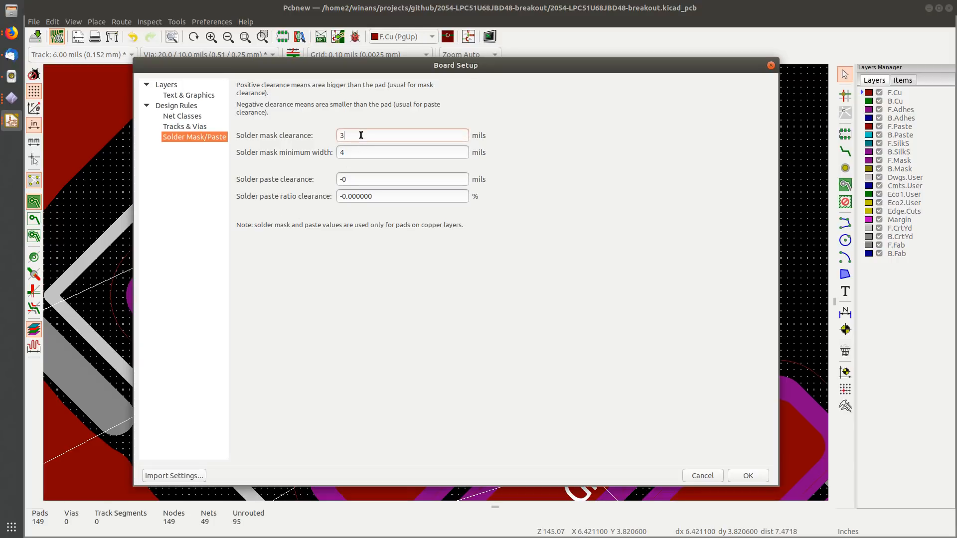
key("BackSpace")
left_click(748, 476)
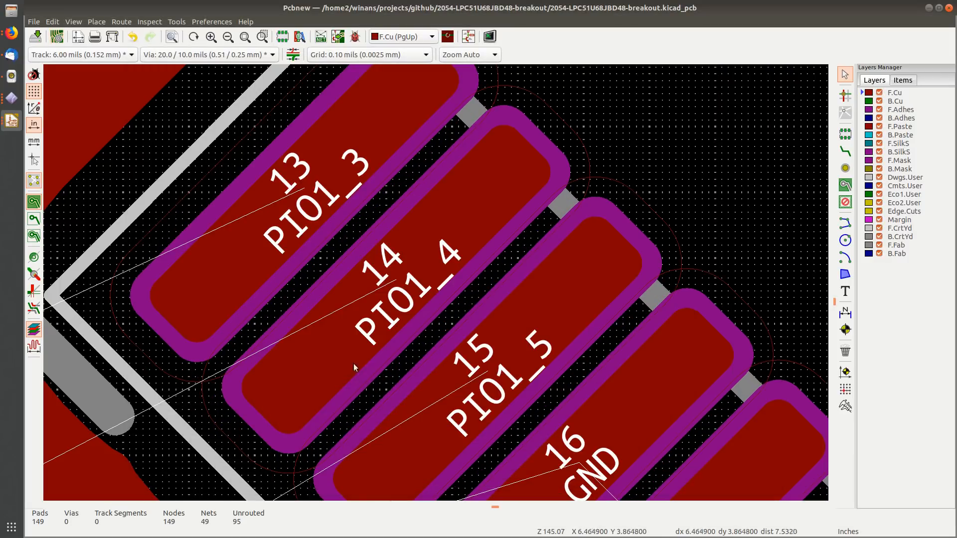
Step: Measure the solder mask web between U1's pads 14 and 15, and save the board
scroll(375, 399, "up", 5)
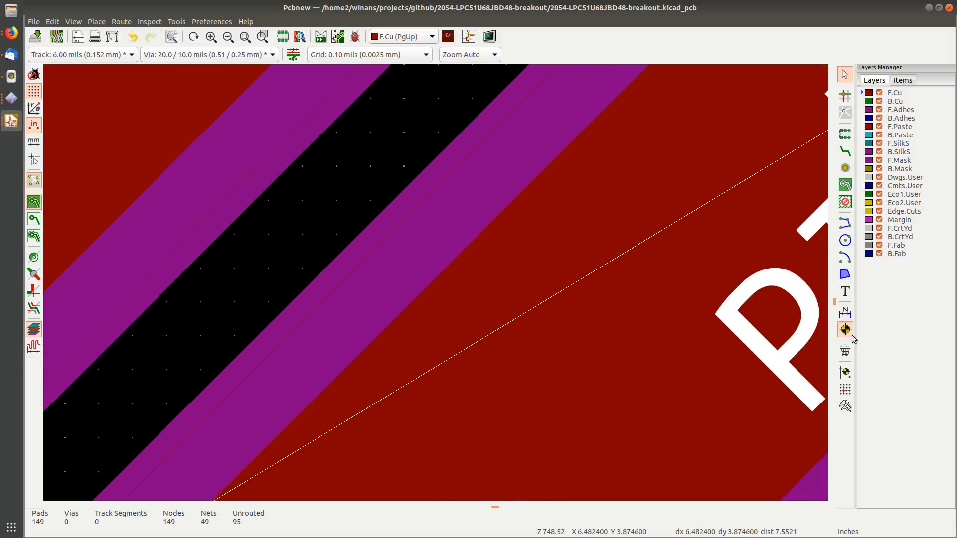
left_click(846, 406)
left_click(355, 231)
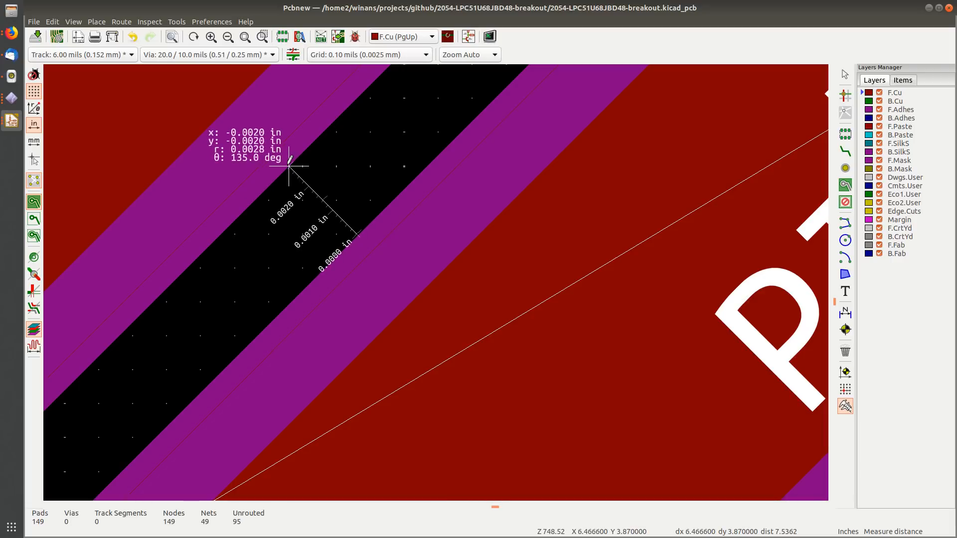
key("Escape")
scroll(336, 264, "down", 3)
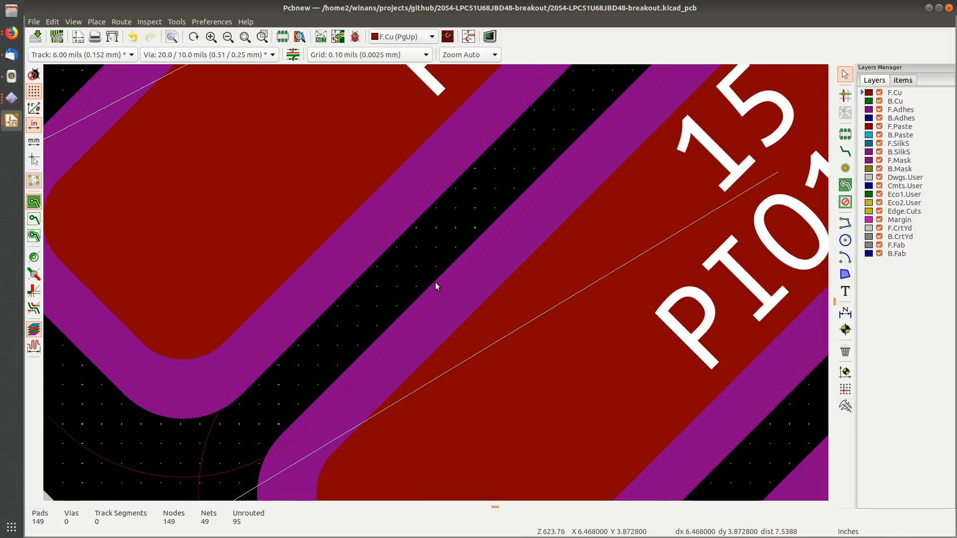
middle_click_drag(473, 320, 427, 280)
key("ctrl+s")
scroll(442, 275, "down", 2)
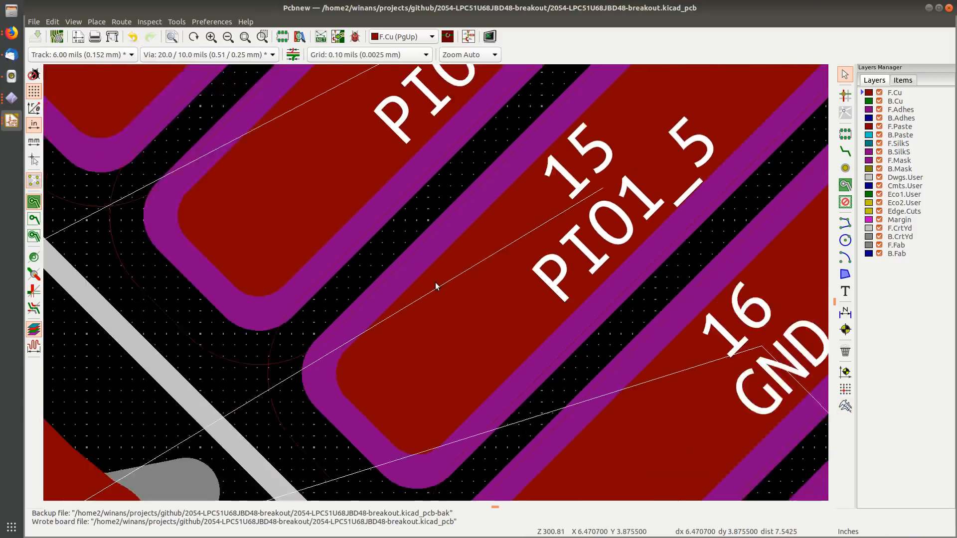
Step: Reduce the board's solder mask clearance to 2 mils in the design rules
left_click(57, 36)
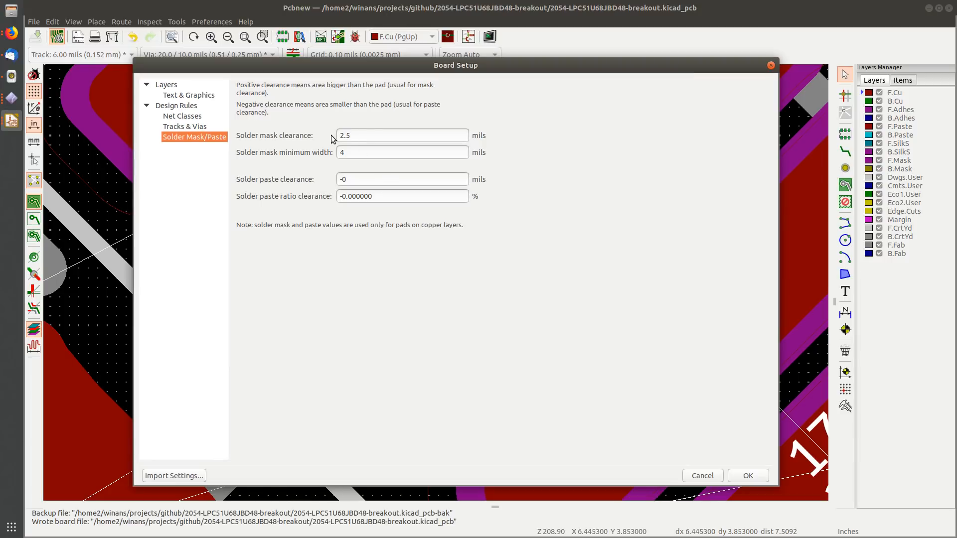
left_click(368, 136)
key("BackSpace")
left_click(752, 478)
Step: Examine the solder mask openings and the webs between U1's pads 13 through 19 with the reduced clearance
scroll(435, 282, "up", 1)
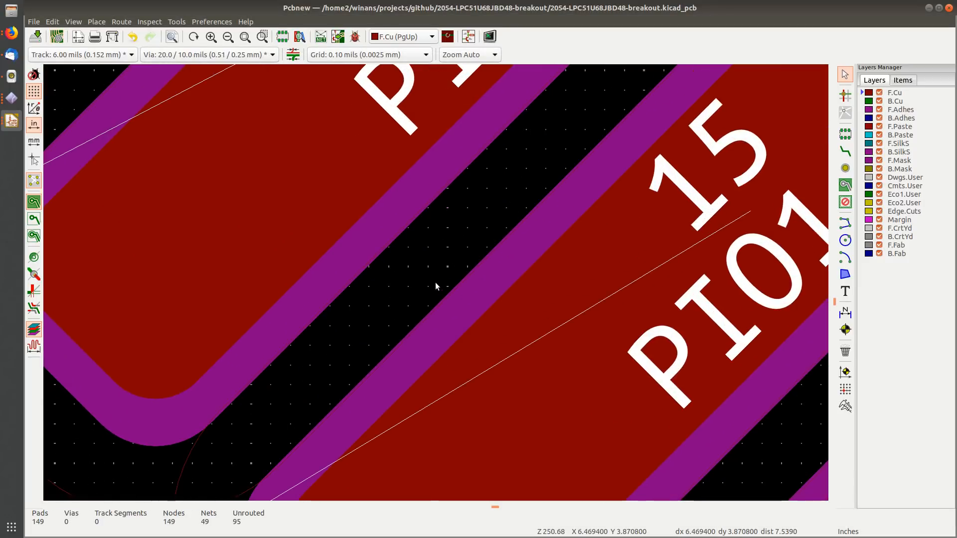
scroll(414, 240, "down", 2)
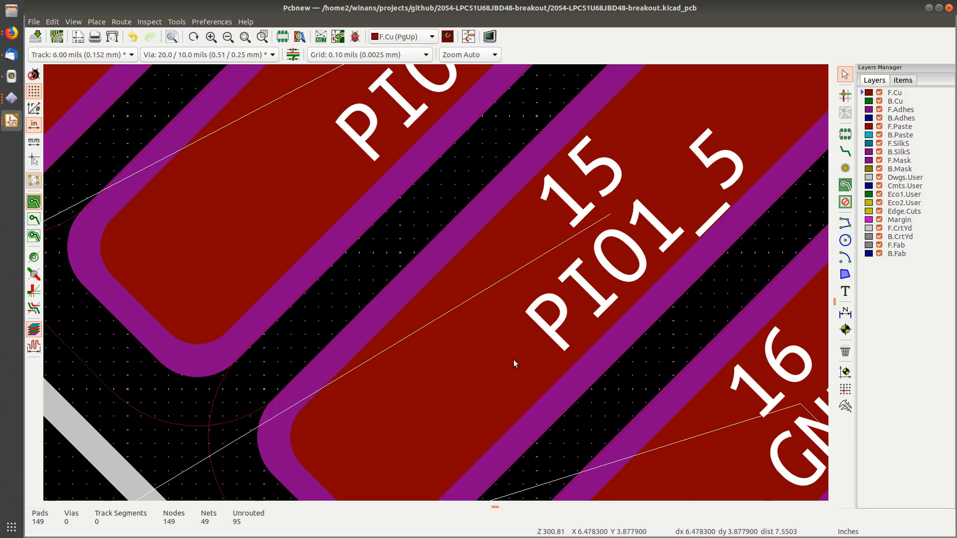
scroll(513, 360, "down", 1)
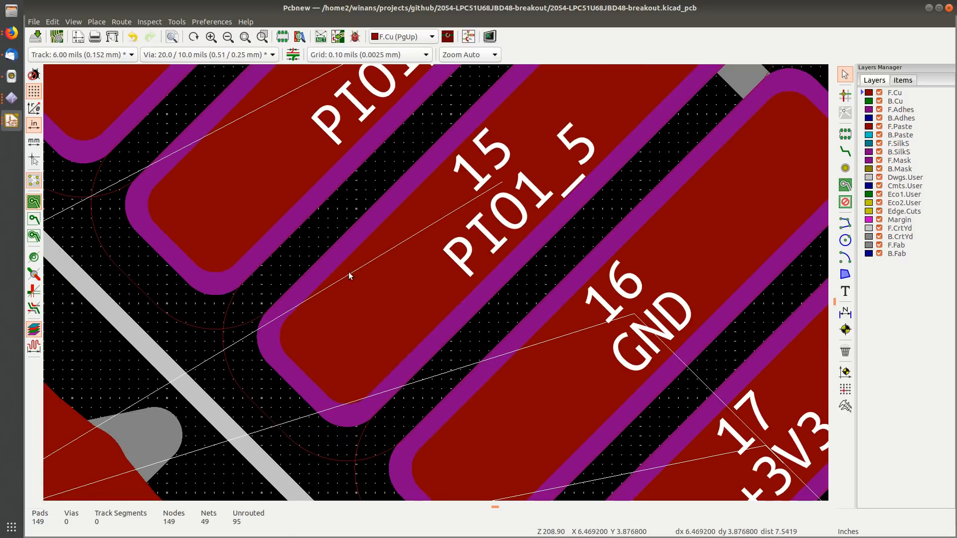
scroll(348, 278, "up", 3)
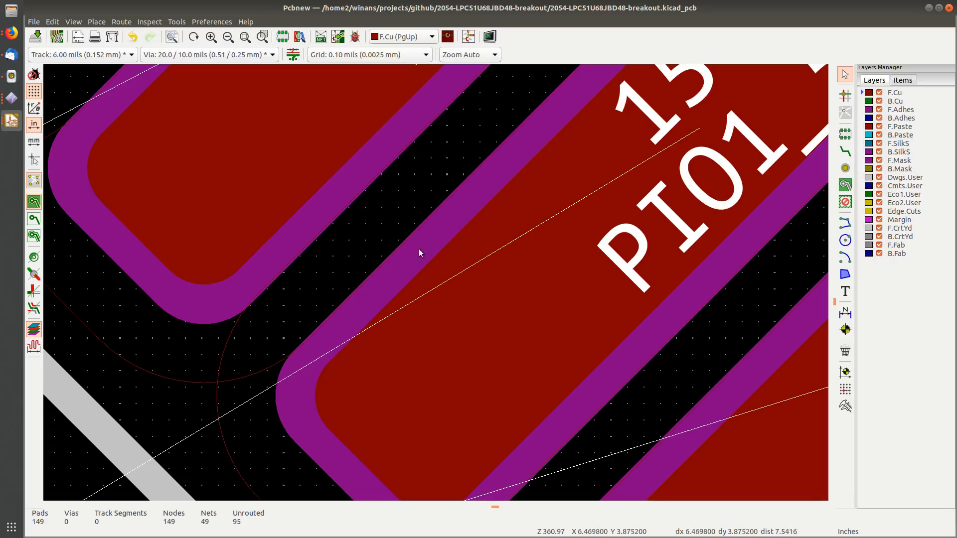
scroll(373, 227, "down", 5)
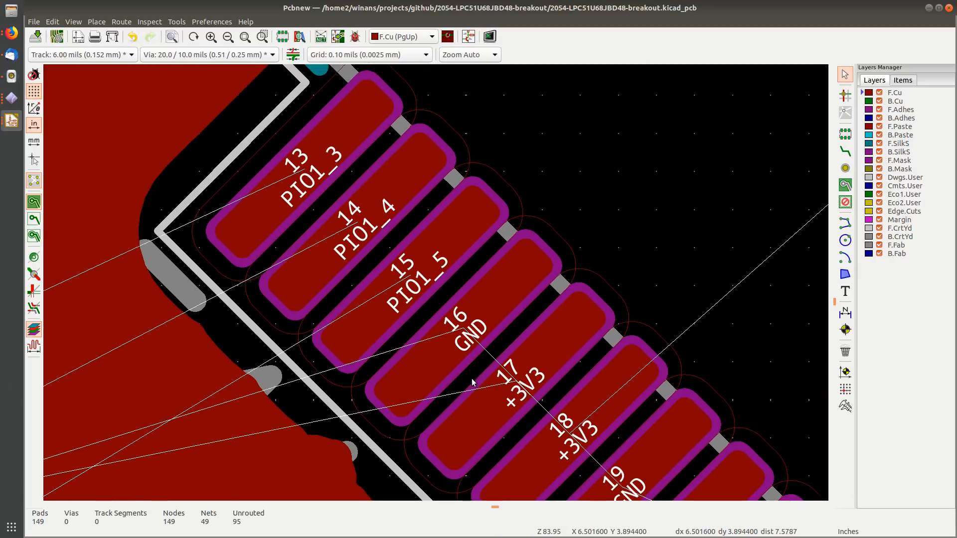
scroll(393, 366, "up", 4)
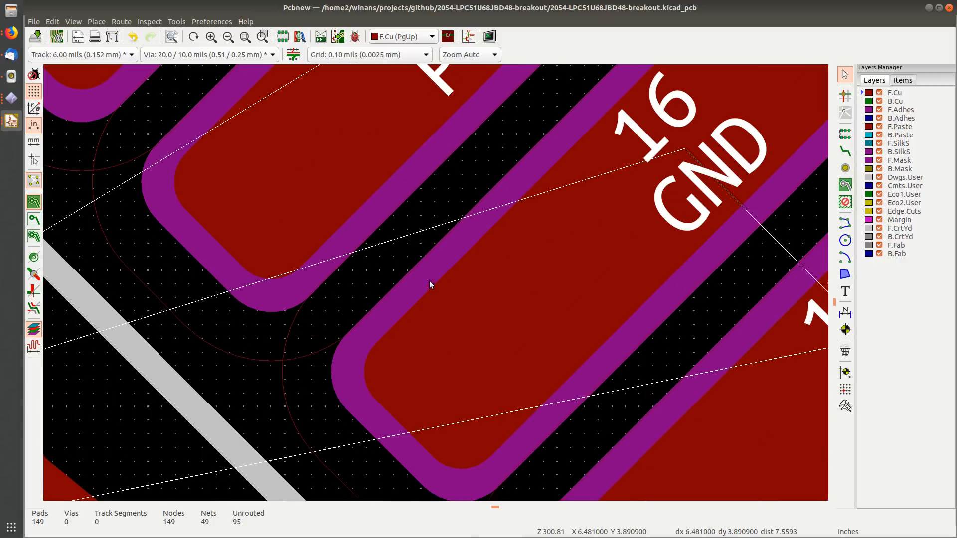
scroll(387, 218, "down", 2)
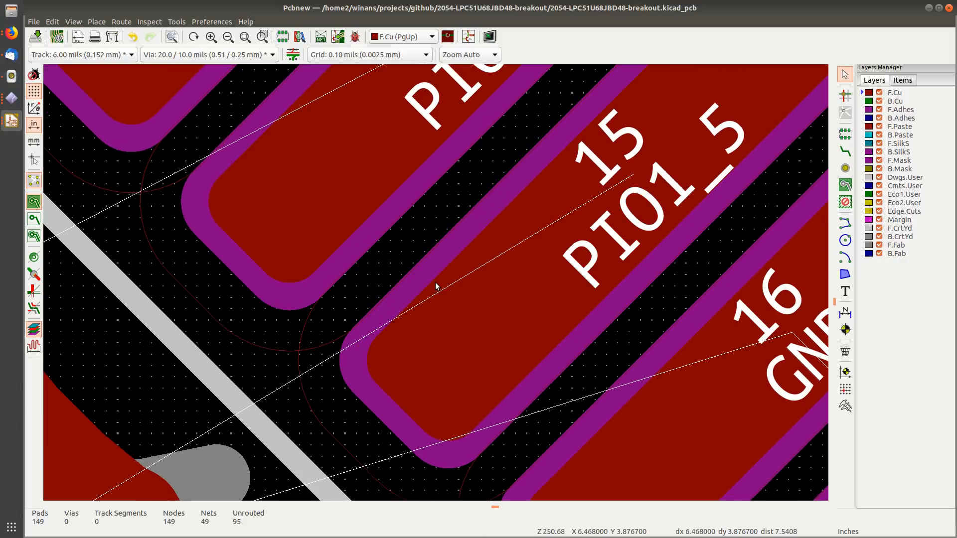
scroll(440, 288, "up", 1)
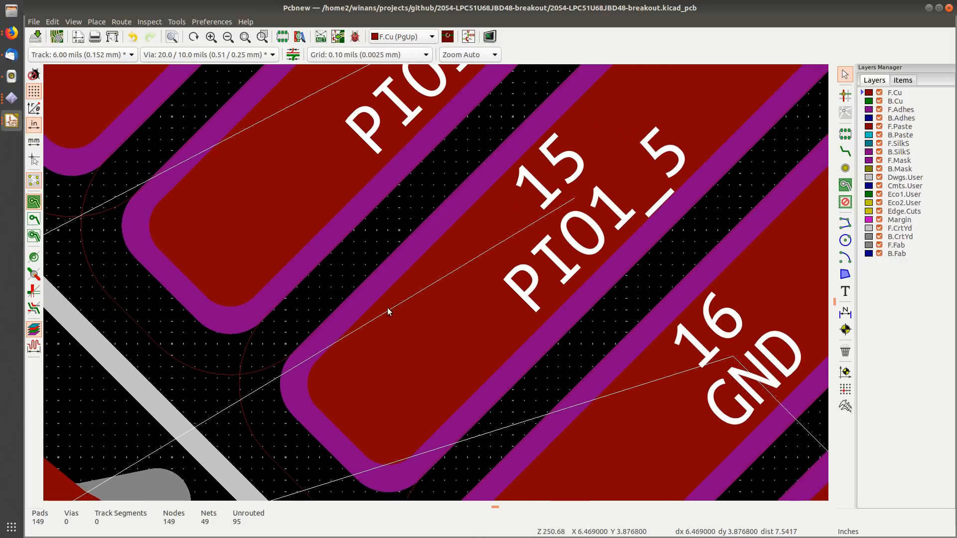
scroll(387, 309, "down", 1)
Step: Remeasure the solder mask web between U1's pads 14 and 15 with the reduced clearance, and save the board
scroll(413, 312, "up", 4)
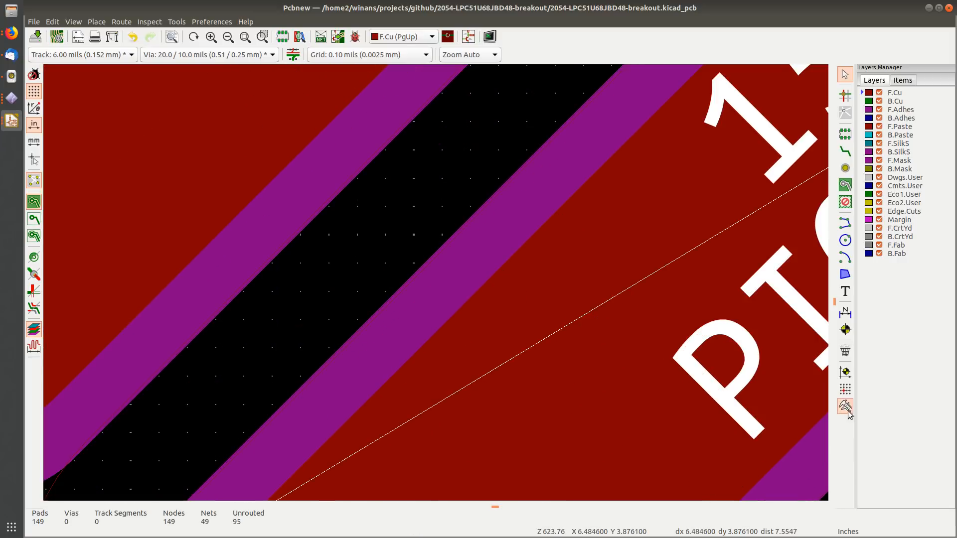
left_click(846, 407)
scroll(436, 283, "up", 1)
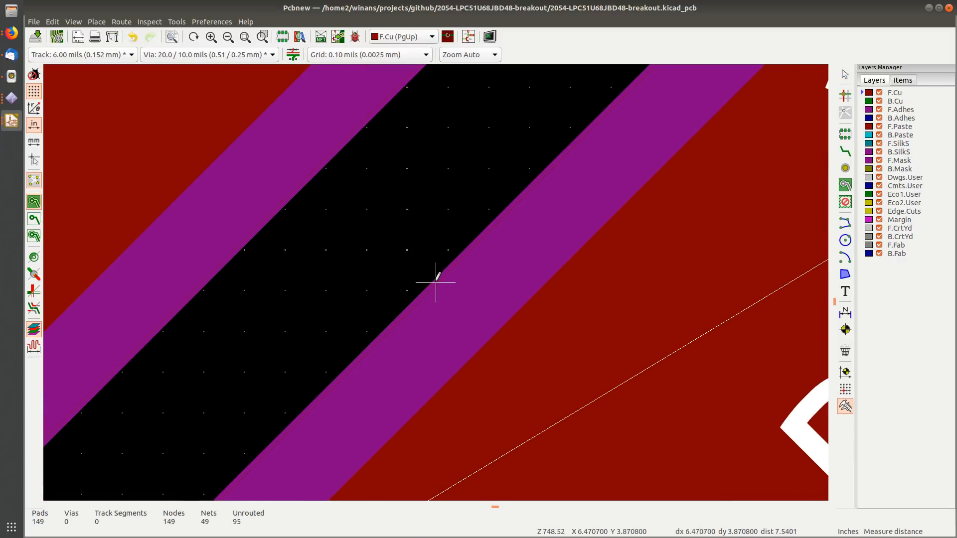
left_click(438, 277)
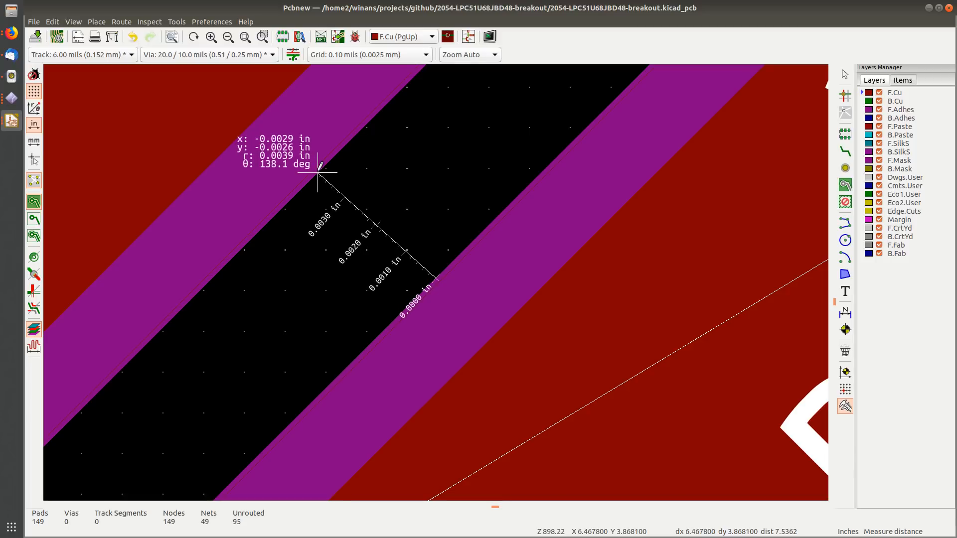
key("Escape")
key("ctrl+s")
scroll(435, 282, "down", 1)
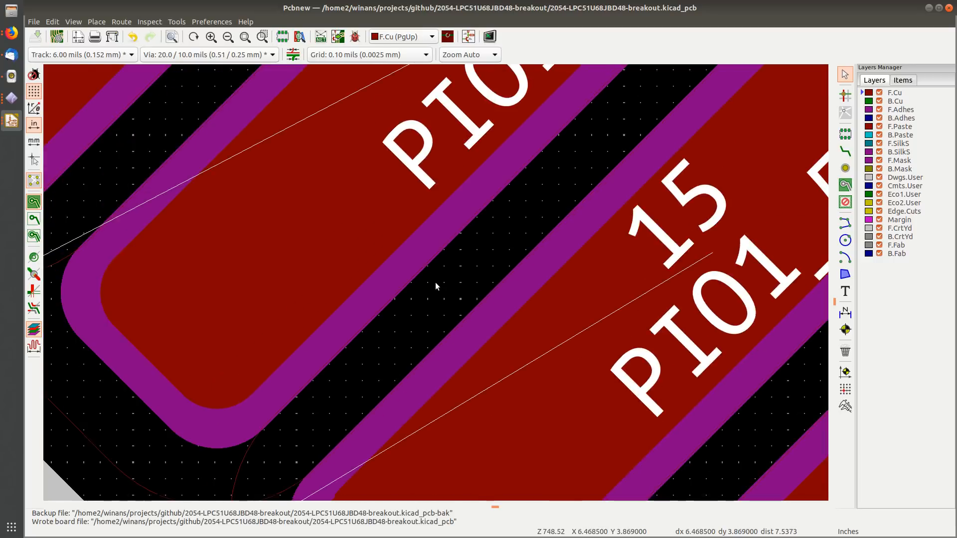
Step: Open the board in the 3D viewer and examine the solder mask webs between U1's pads with the reduced clearance
scroll(436, 282, "down", 6)
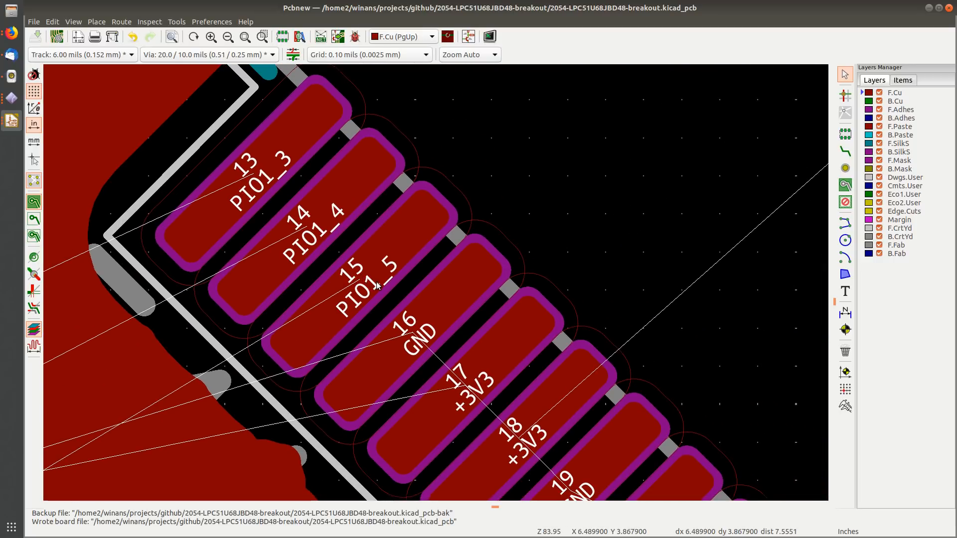
key("alt+3")
scroll(457, 295, "up", 8)
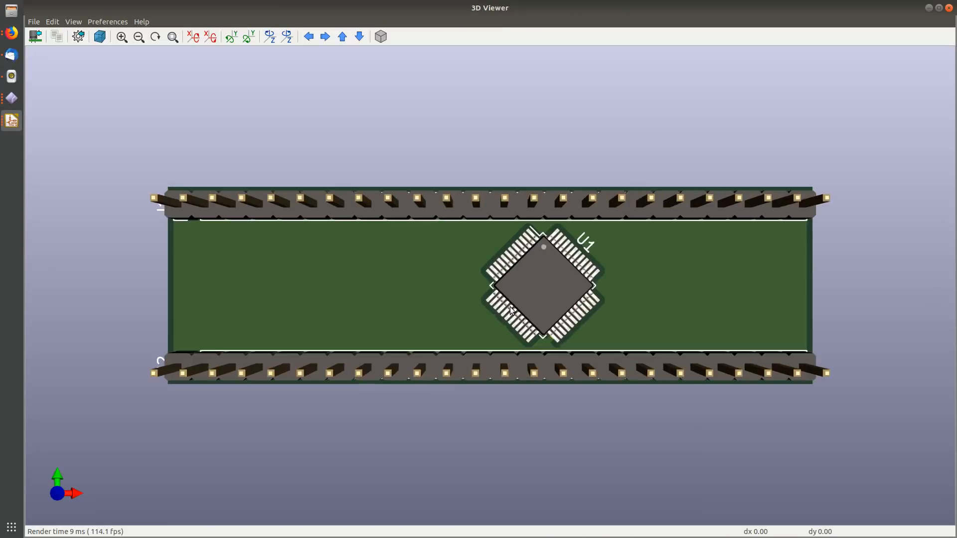
scroll(343, 349, "up", 6)
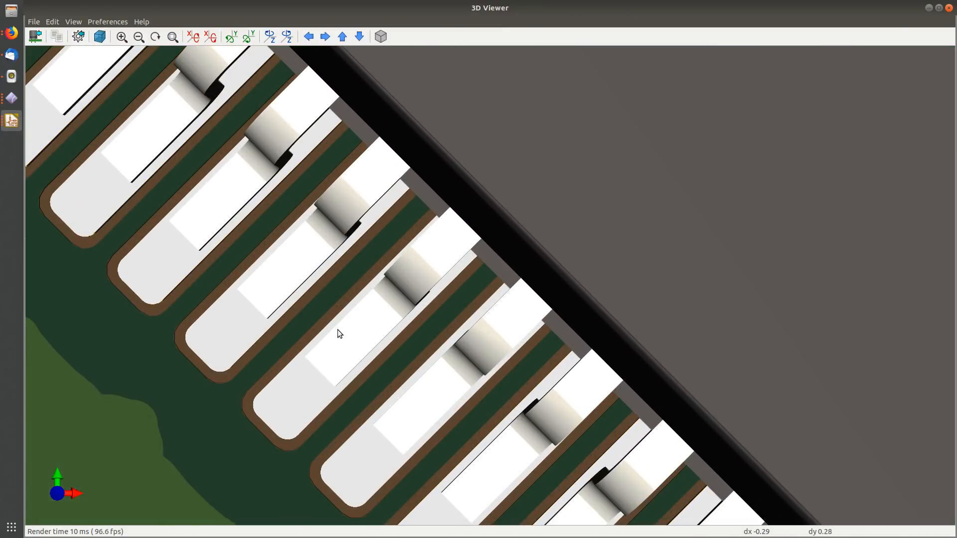
middle_click_drag(315, 327, 491, 321)
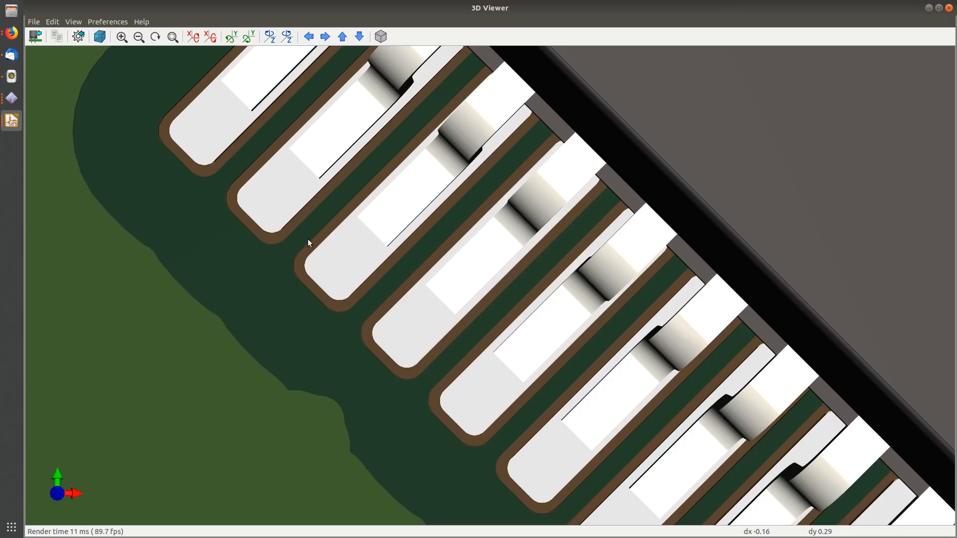
scroll(330, 249, "up", 4)
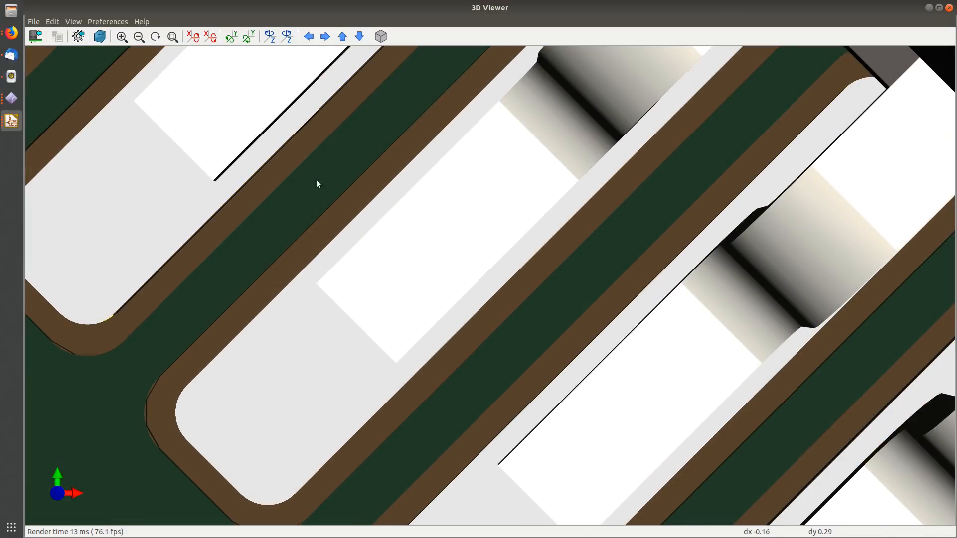
scroll(271, 254, "down", 3)
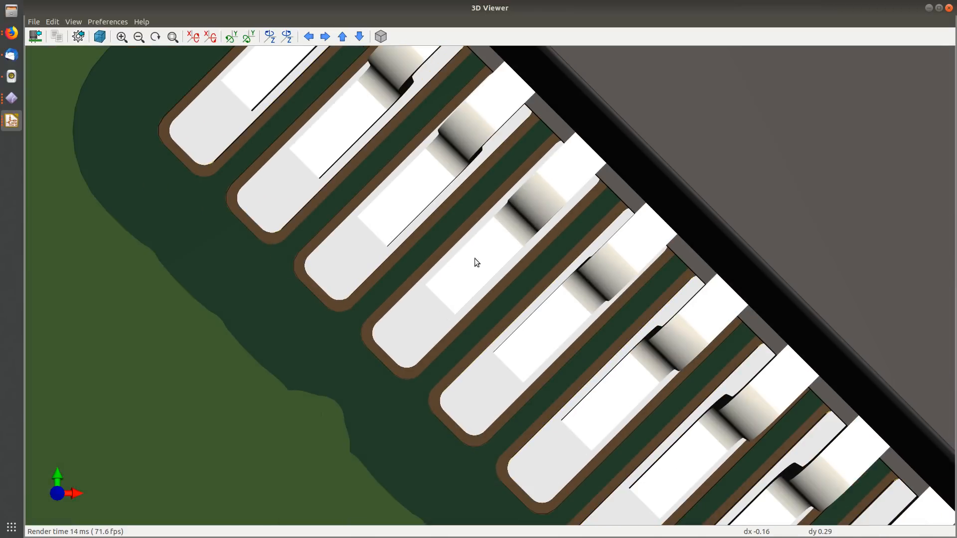
scroll(303, 85, "down", 2)
scroll(504, 320, "down", 2)
scroll(505, 320, "down", 3)
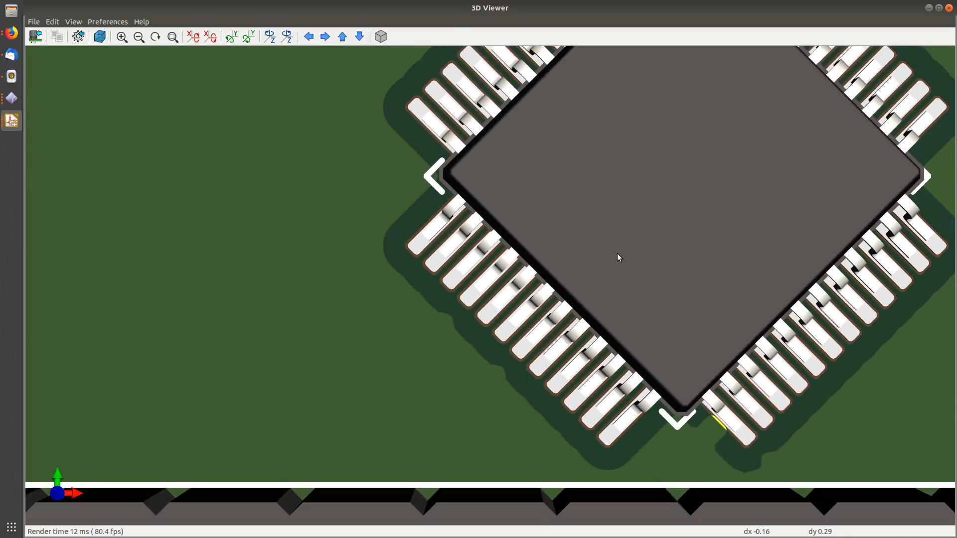
middle_click_drag(617, 258, 365, 321)
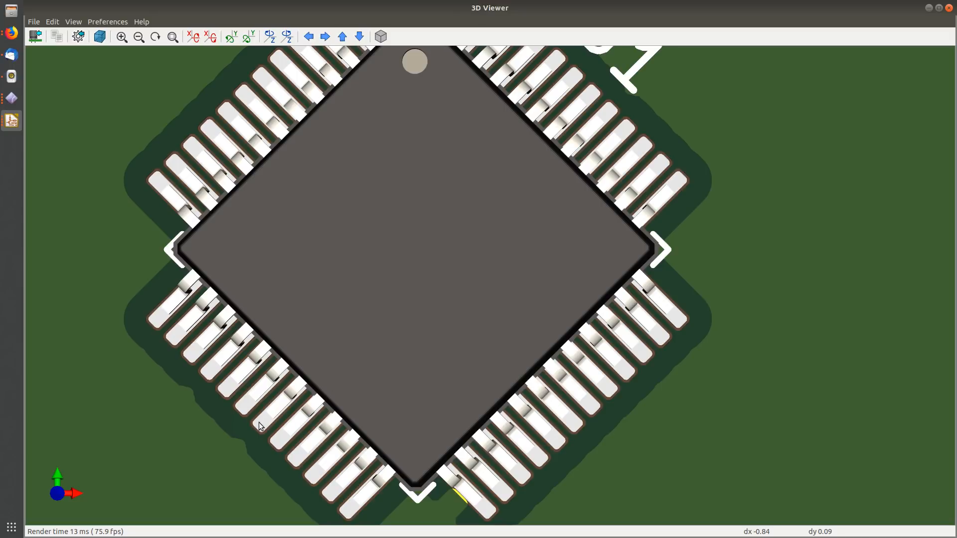
scroll(229, 440, "up", 5)
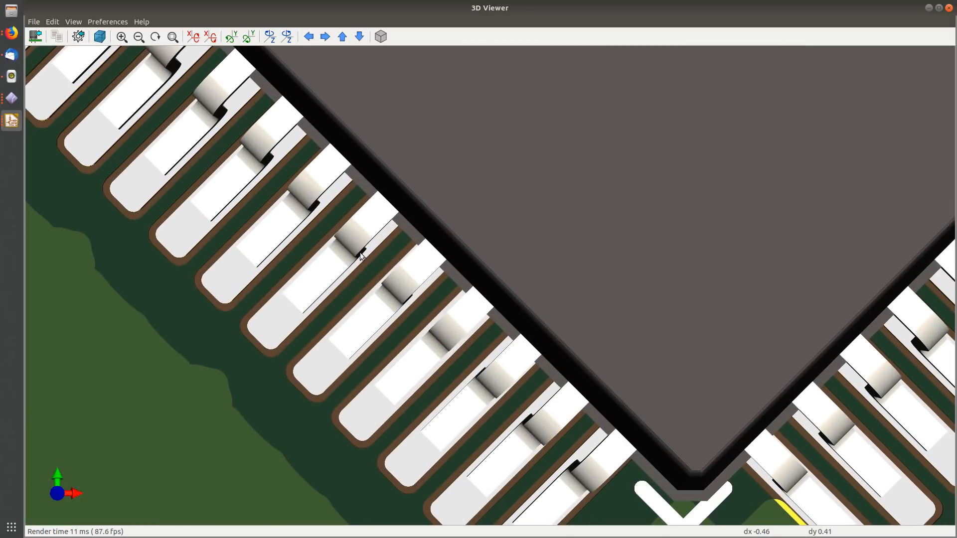
scroll(319, 239, "up", 2)
scroll(330, 253, "down", 3)
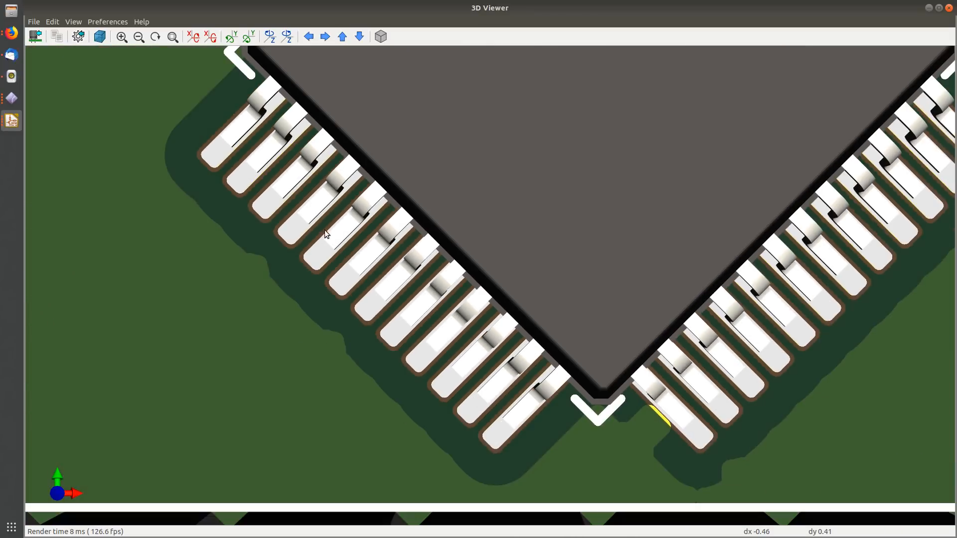
scroll(467, 316, "down", 6)
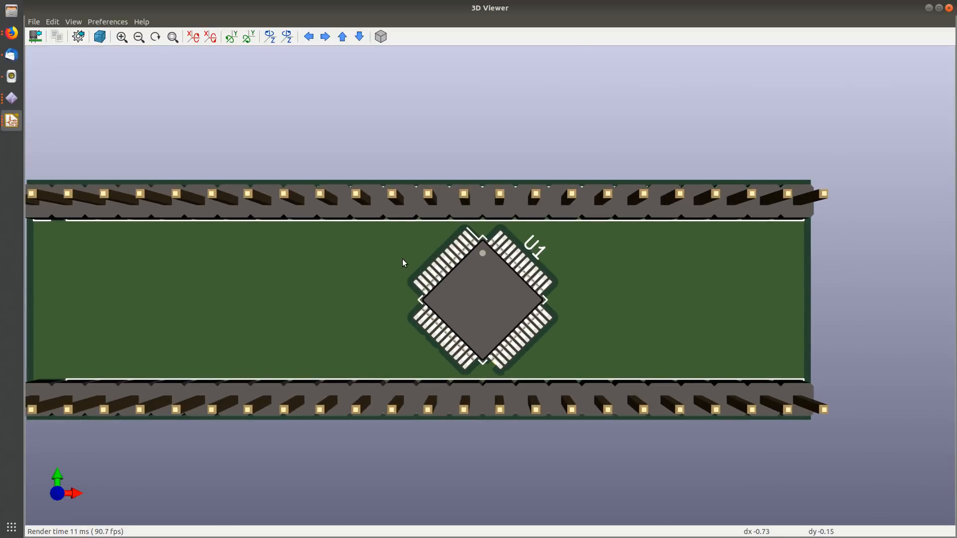
Step: Return to the board layout and set the front-copper GND zone's clearance to 8 mils and minimum width to 6 mils
key("alt+Tab")
scroll(400, 281, "down", 2)
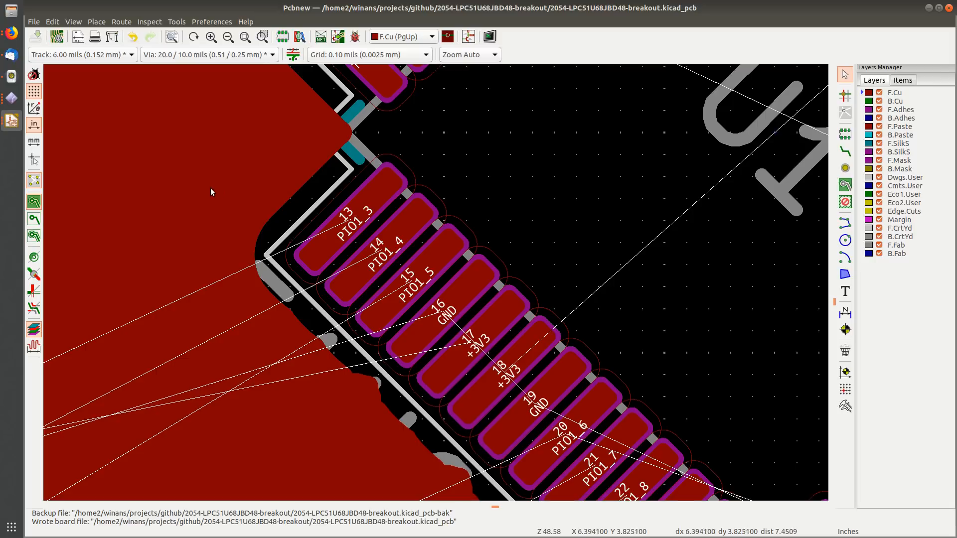
scroll(213, 212, "down", 5)
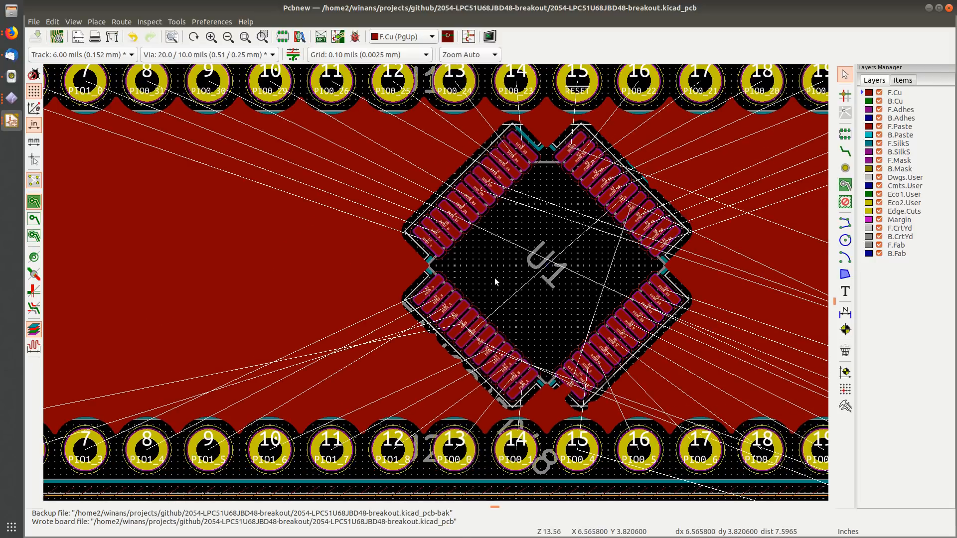
scroll(494, 282, "down", 1)
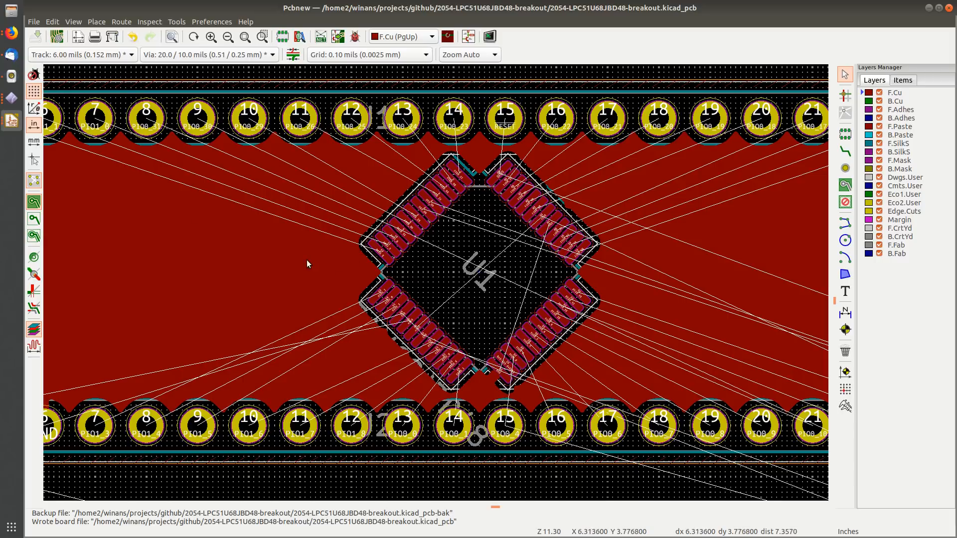
middle_click_drag(229, 272, 537, 261)
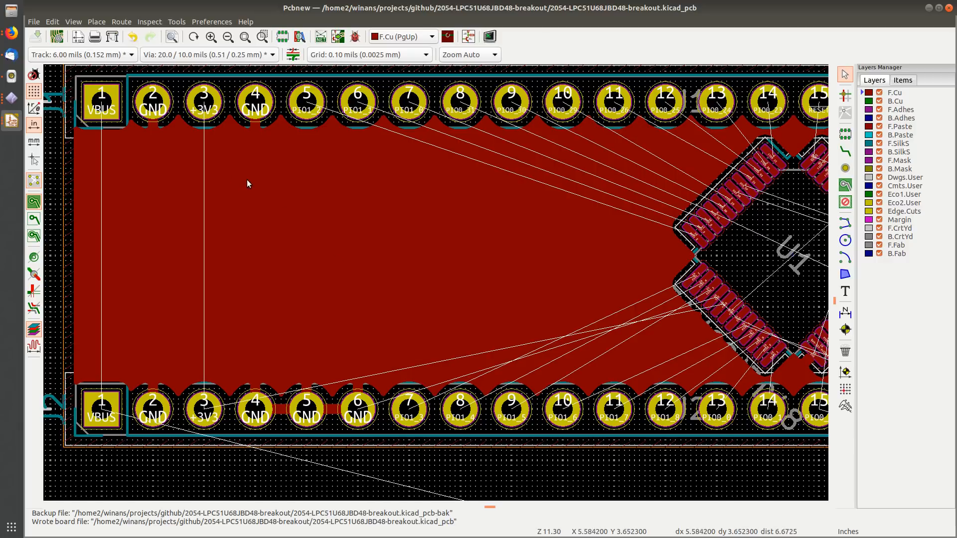
left_click(325, 226)
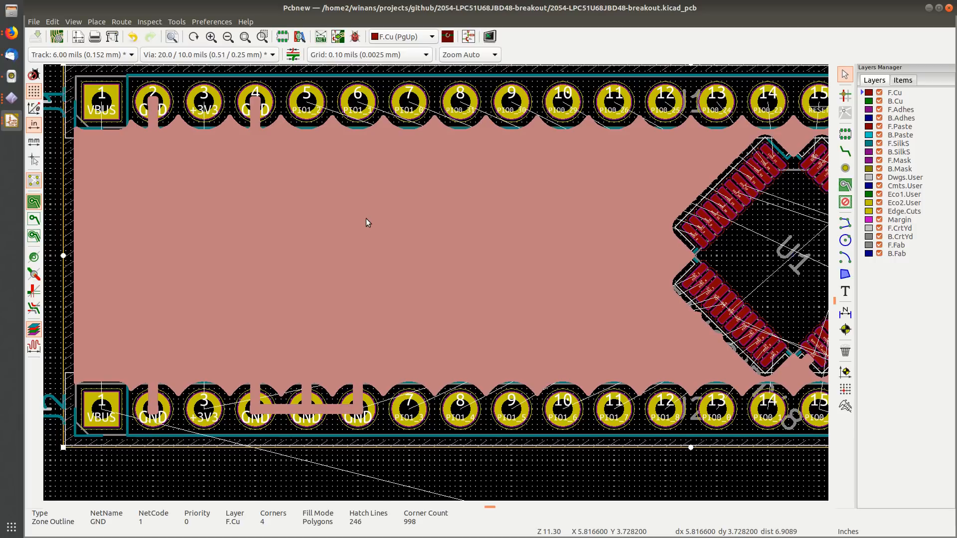
double_click(422, 229)
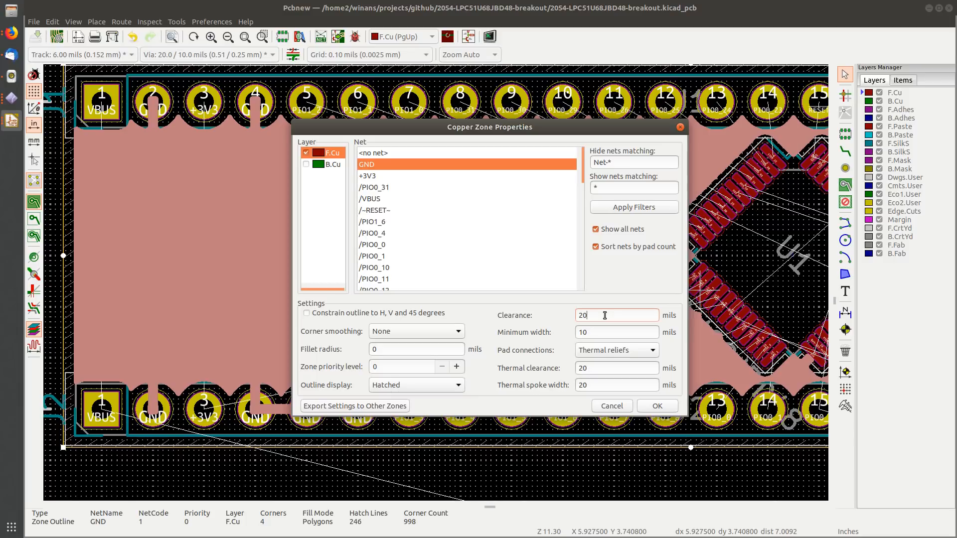
key("BackSpace")
key("BackSpace")
key("BackSpace")
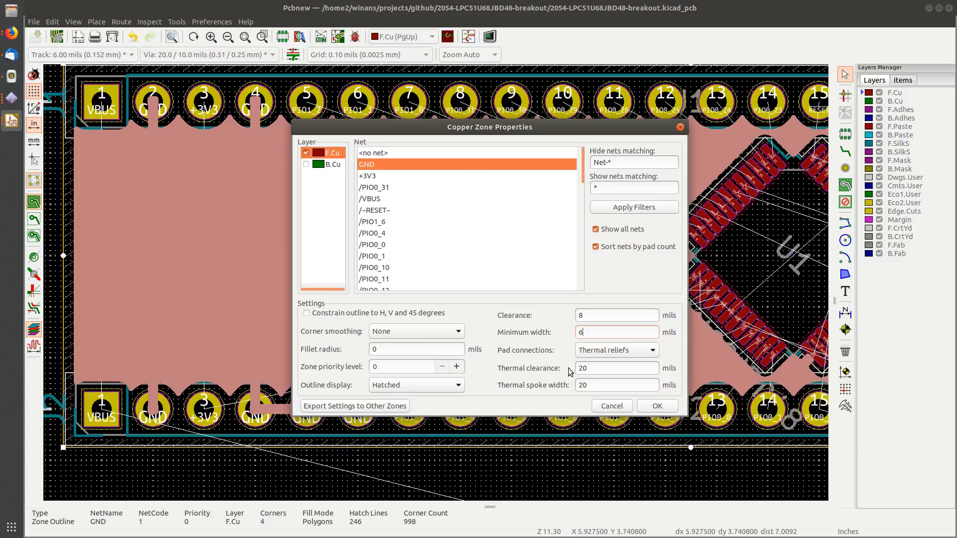
Step: Set the GND copper zone's thermal clearance to 8 mils, apply the zone properties and deselect the zone
left_click(596, 369)
type("8")
left_click(653, 405)
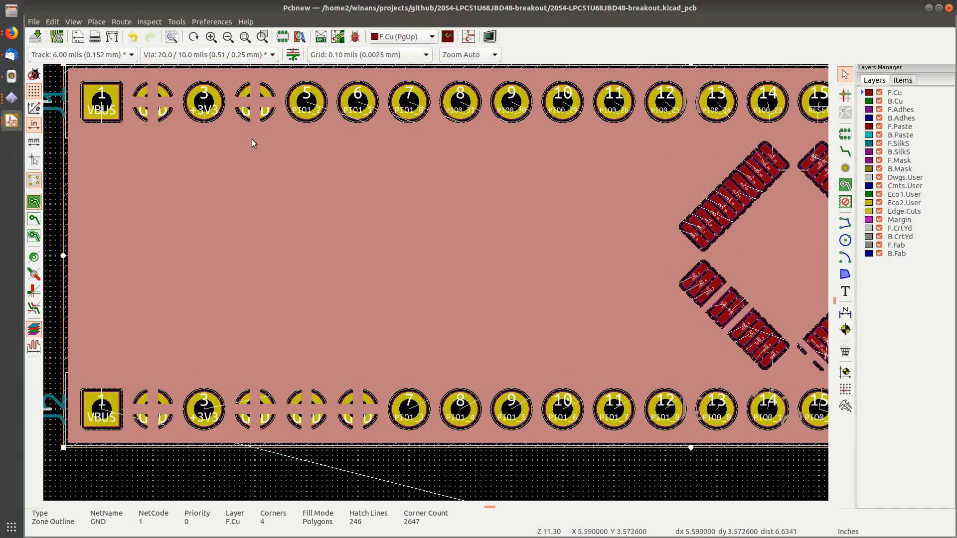
middle_click_drag(337, 148, 270, 185)
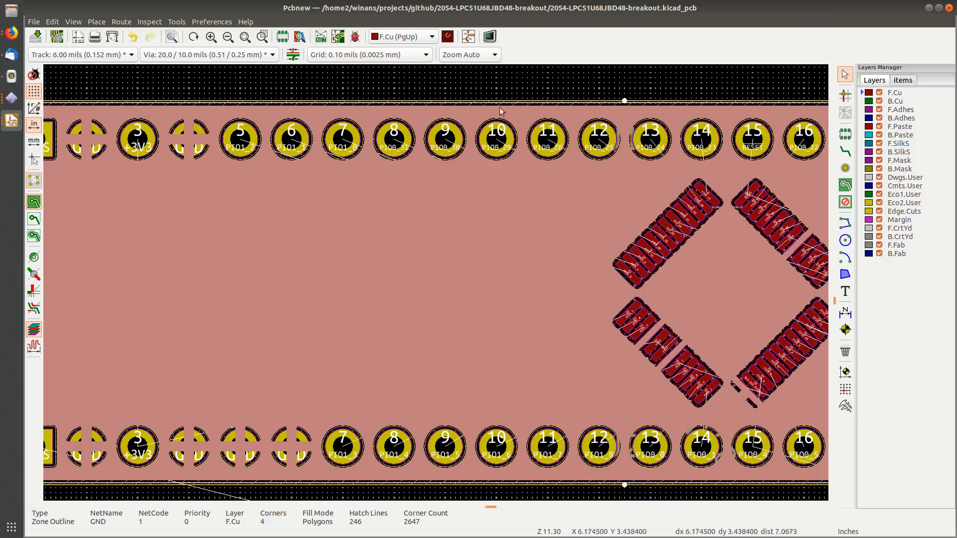
left_click(593, 86)
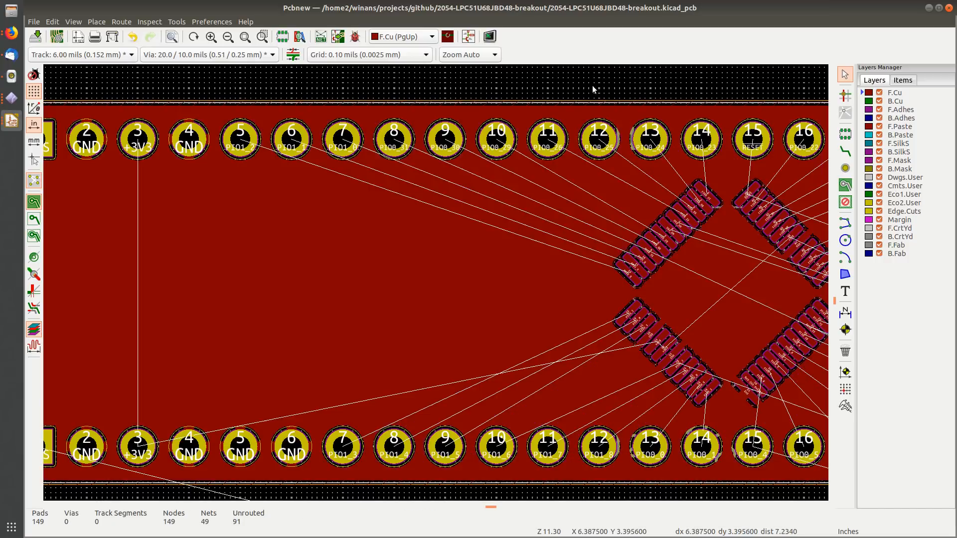
Step: Look over the refilled GND zone across the board and save the board file
scroll(625, 128, "down", 3)
scroll(551, 366, "up", 1)
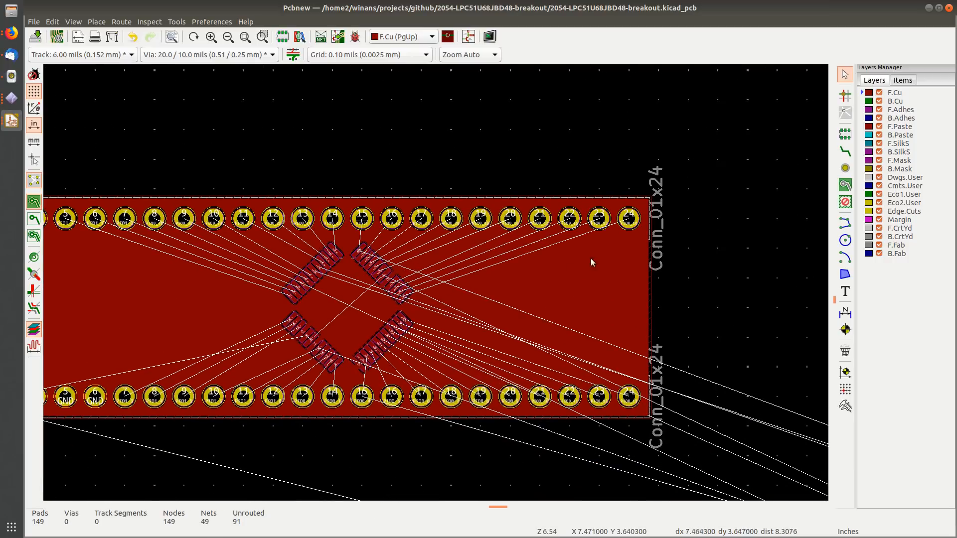
scroll(591, 258, "up", 3)
scroll(433, 283, "up", 3)
scroll(436, 286, "down", 9)
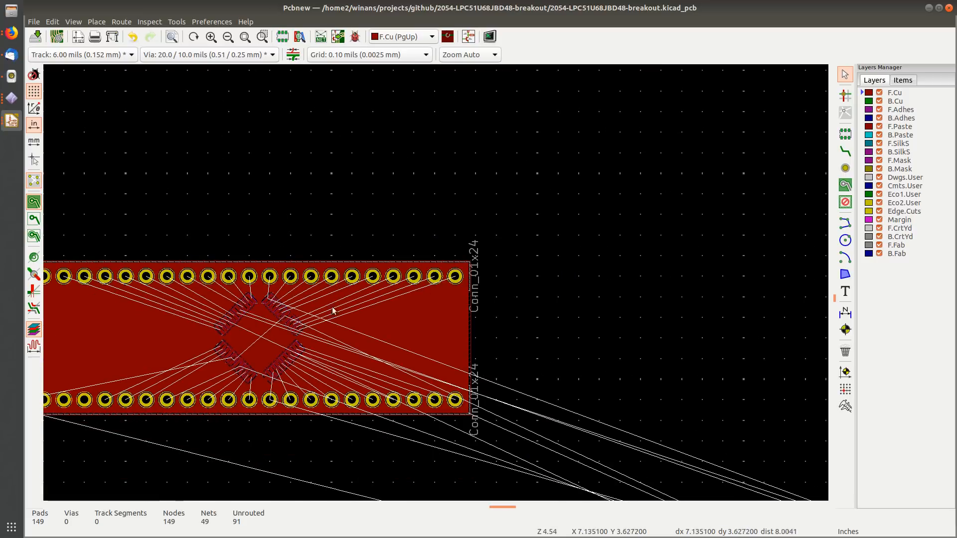
key("ctrl+s")
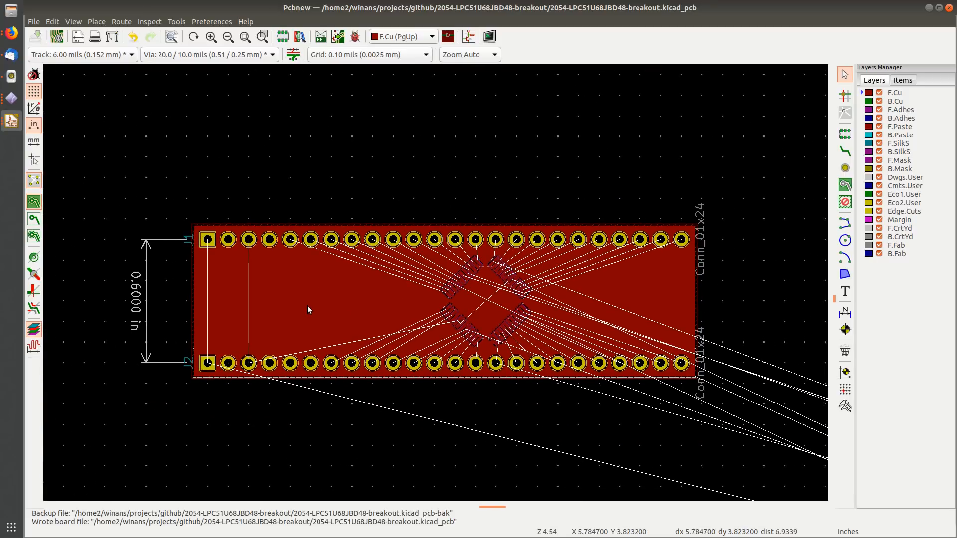
Step: Open the 3D viewer and examine the pads and surrounding copper clearance of chip U1 up close
key("alt+3")
scroll(411, 316, "up", 10)
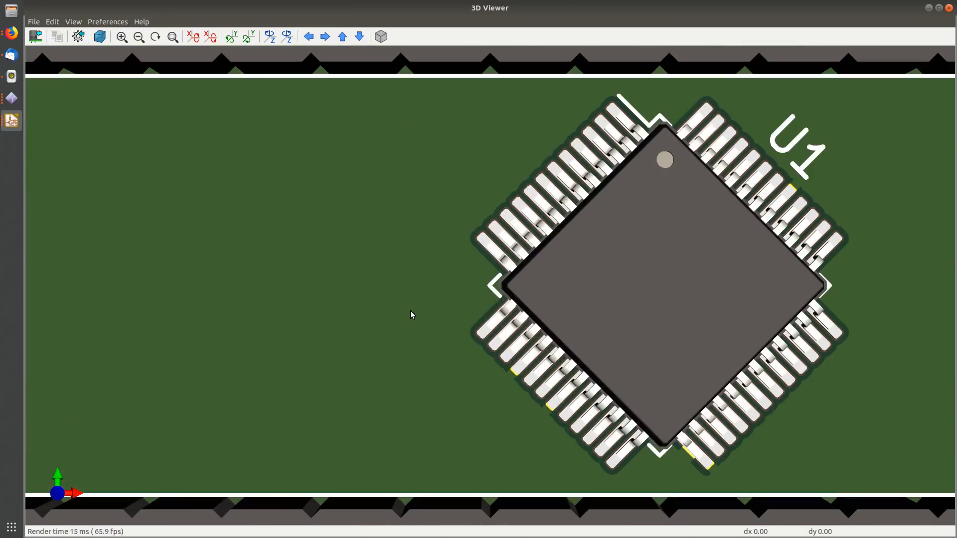
scroll(259, 212, "up", 5)
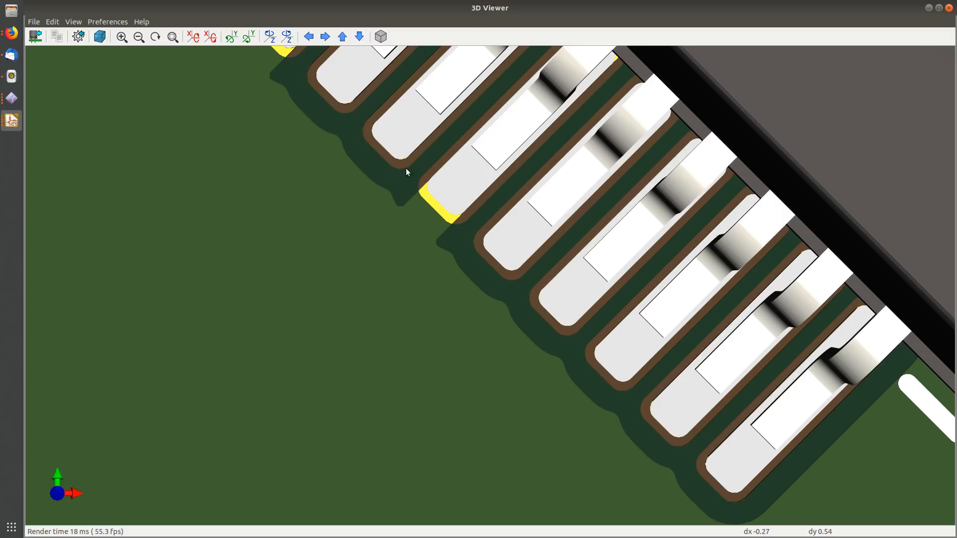
scroll(430, 144, "down", 6)
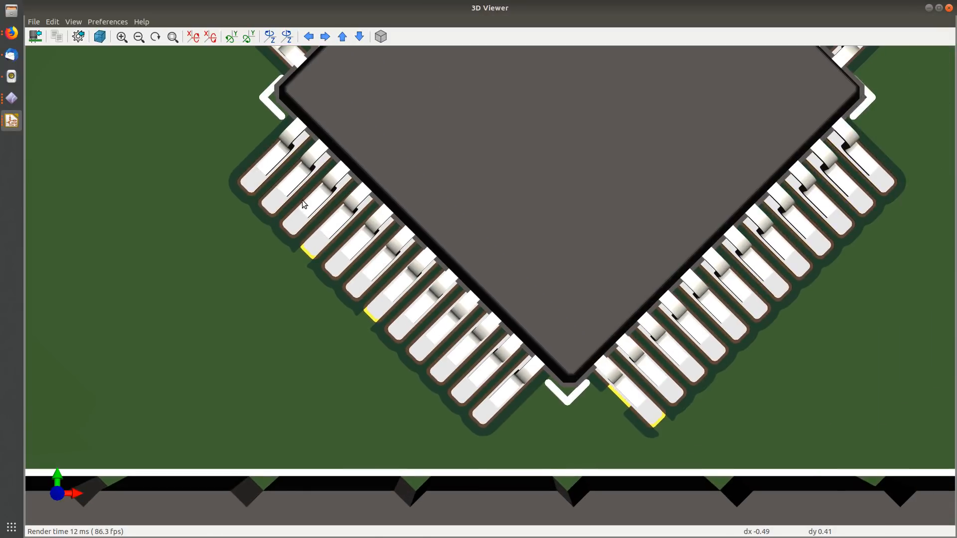
scroll(301, 201, "down", 6)
middle_click_drag(340, 265, 285, 225)
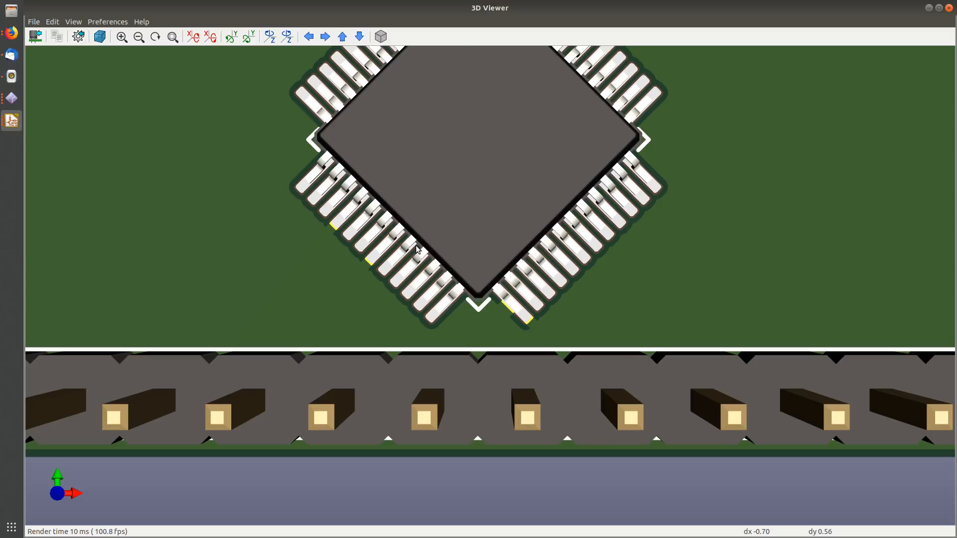
scroll(419, 248, "down", 4)
middle_click_drag(391, 202, 352, 247)
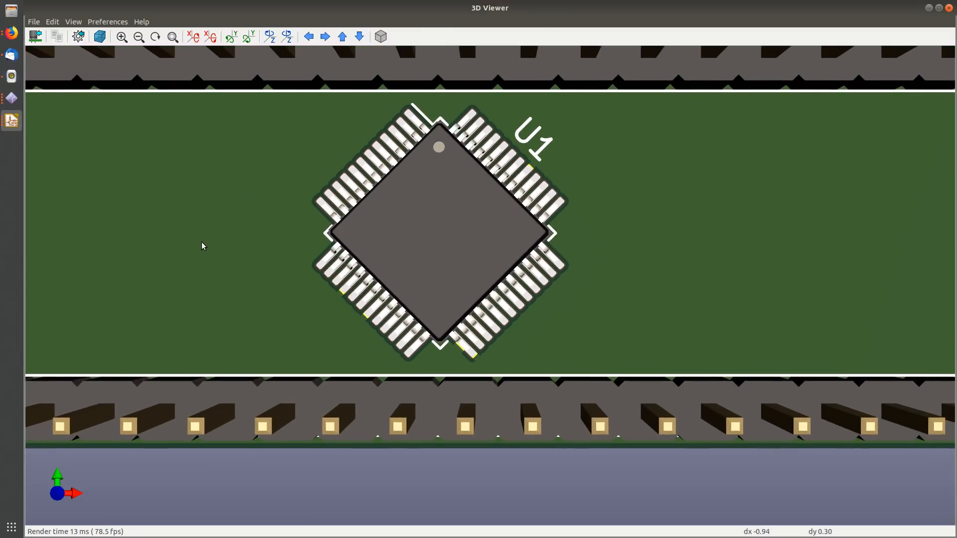
Step: Tilt the board in the 3D viewer to examine how pin headers J1 and J2 sit relative to U1
key("alt+Tab")
middle_click_drag(350, 317, 275, 287)
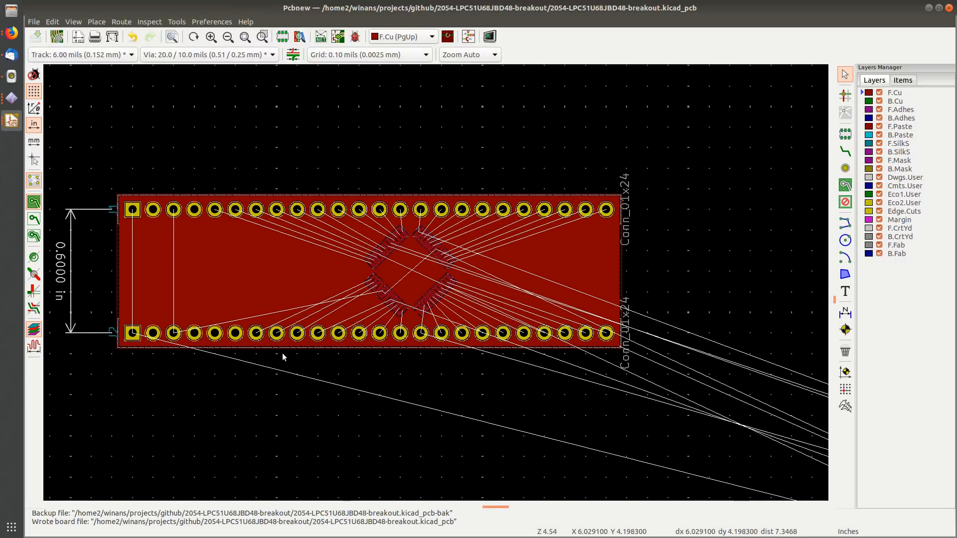
scroll(276, 357, "up", 1)
scroll(436, 283, "down", 1)
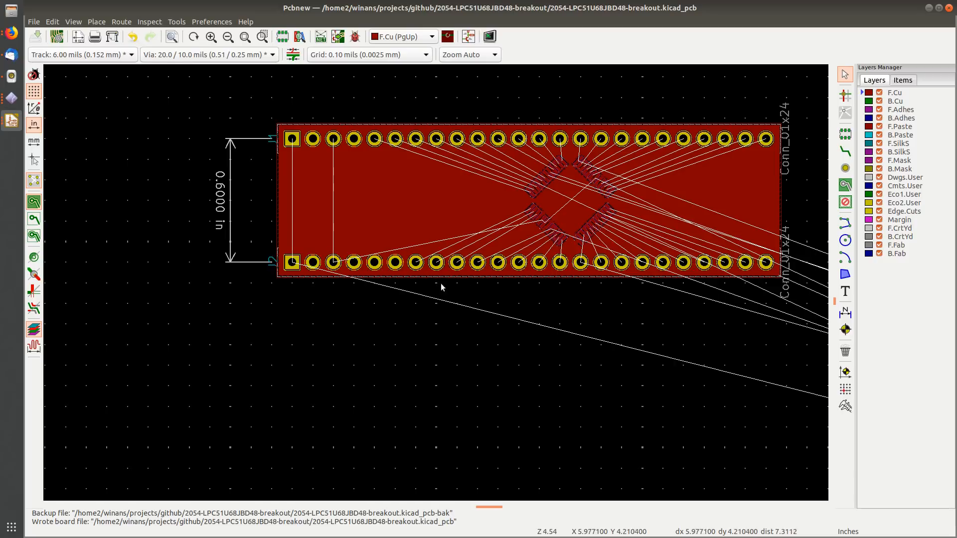
key("alt+Tab")
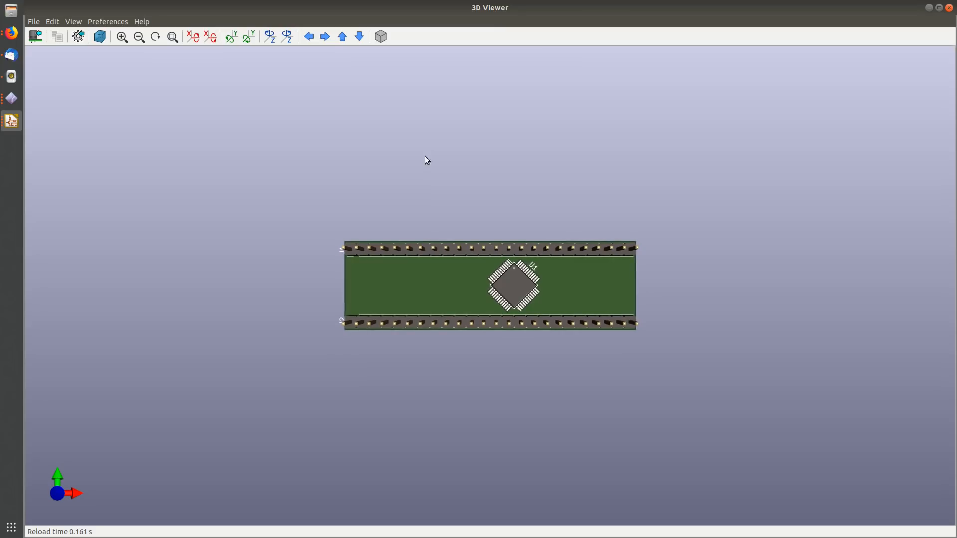
left_click_drag(441, 229, 506, 228)
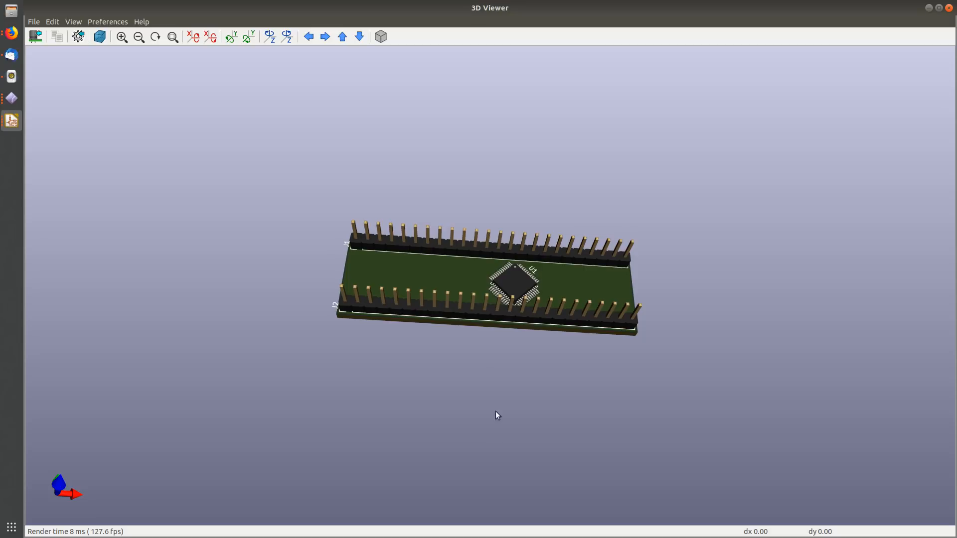
scroll(453, 388, "up", 3)
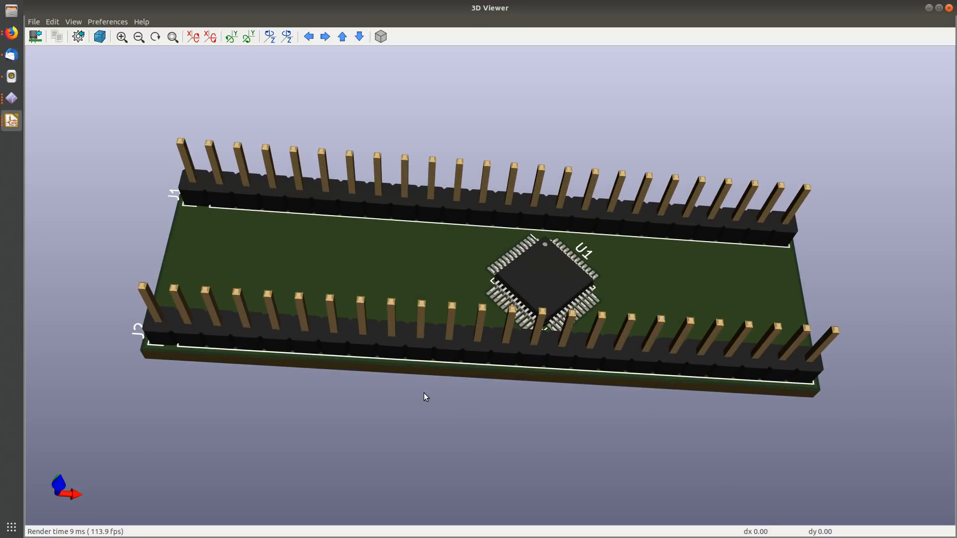
middle_click_drag(424, 397, 417, 407)
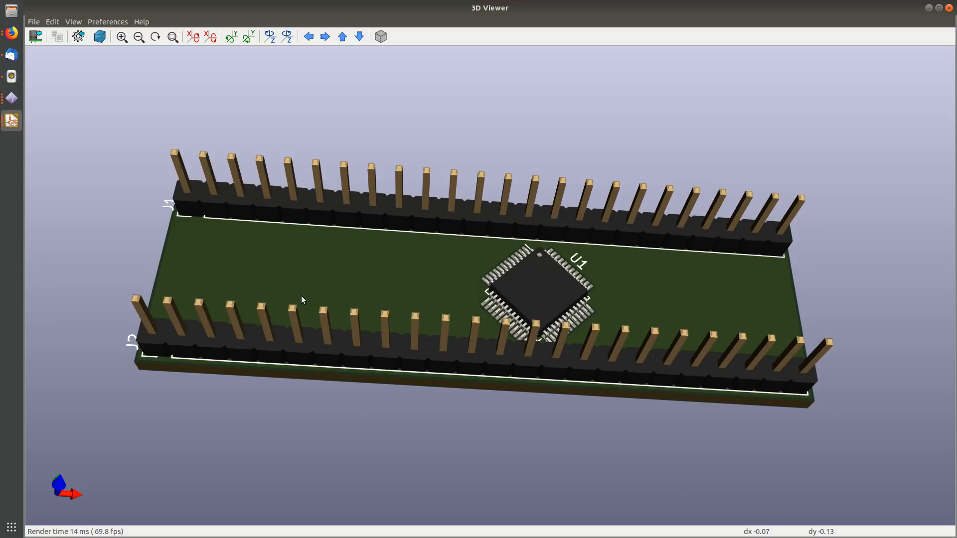
left_click_drag(321, 280, 215, 233)
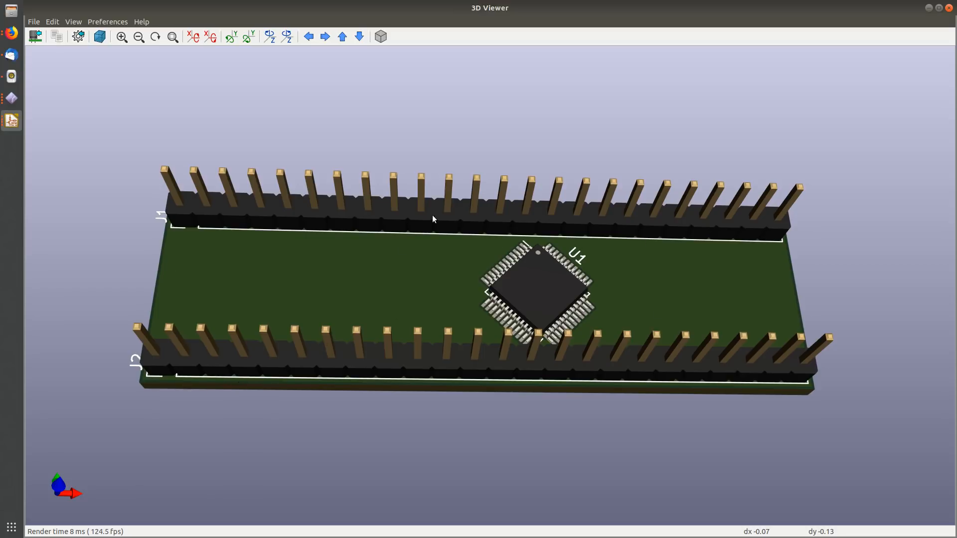
left_click_drag(356, 294, 270, 279)
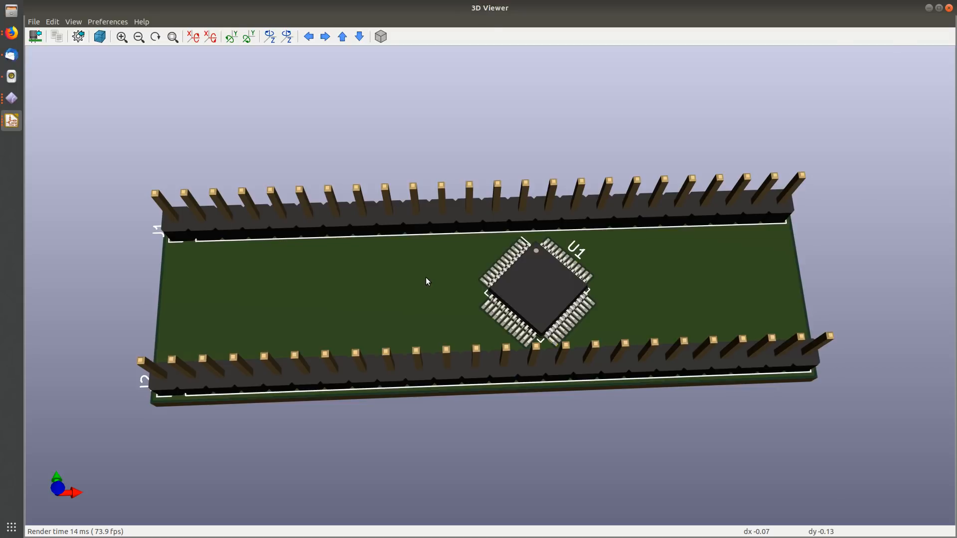
Step: Return to the board editor and flip the locked pin header J2 to the back side, allowing the change to locked items
key("alt+Tab")
scroll(436, 282, "down", 1)
middle_click_drag(441, 311, 296, 346)
scroll(256, 362, "up", 4)
middle_click_drag(419, 217, 390, 286)
scroll(391, 289, "down", 2)
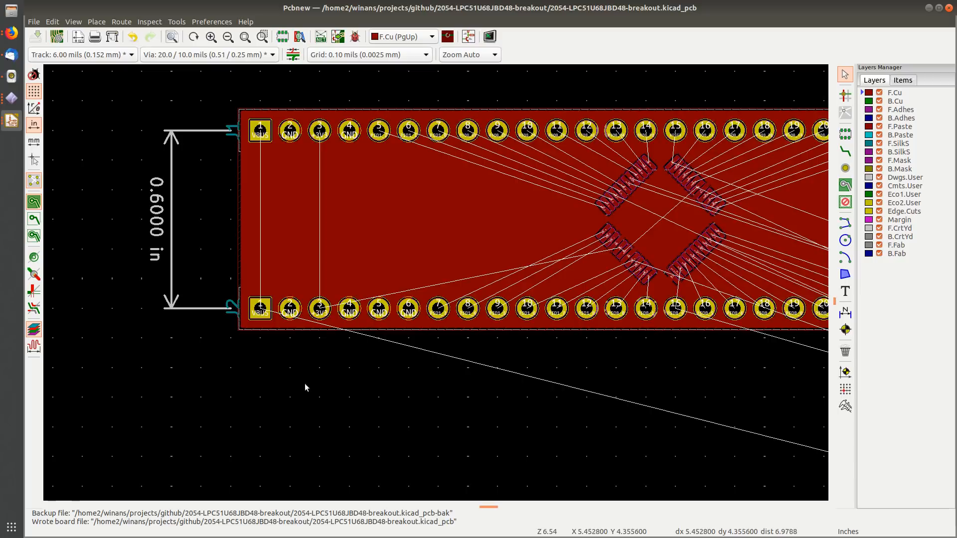
scroll(304, 384, "up", 4)
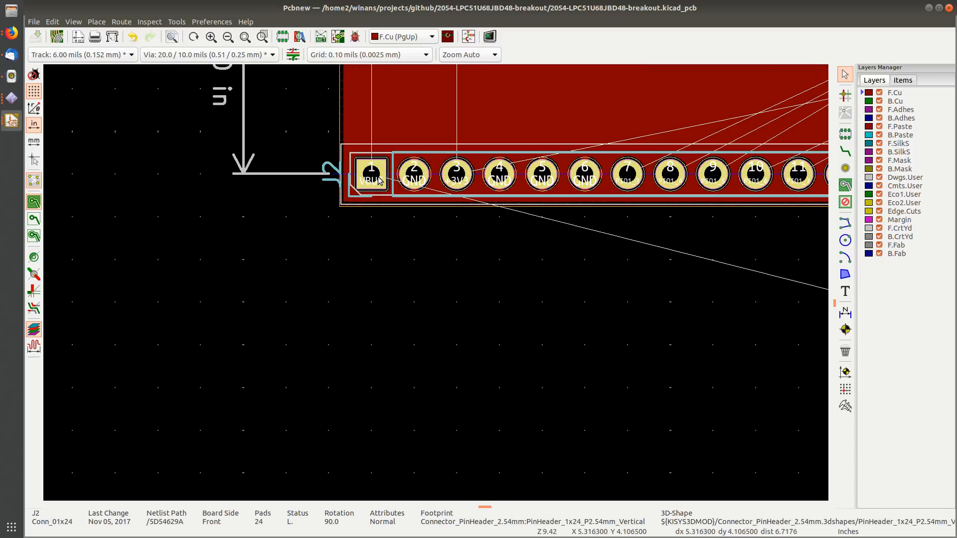
scroll(378, 181, "down", 1)
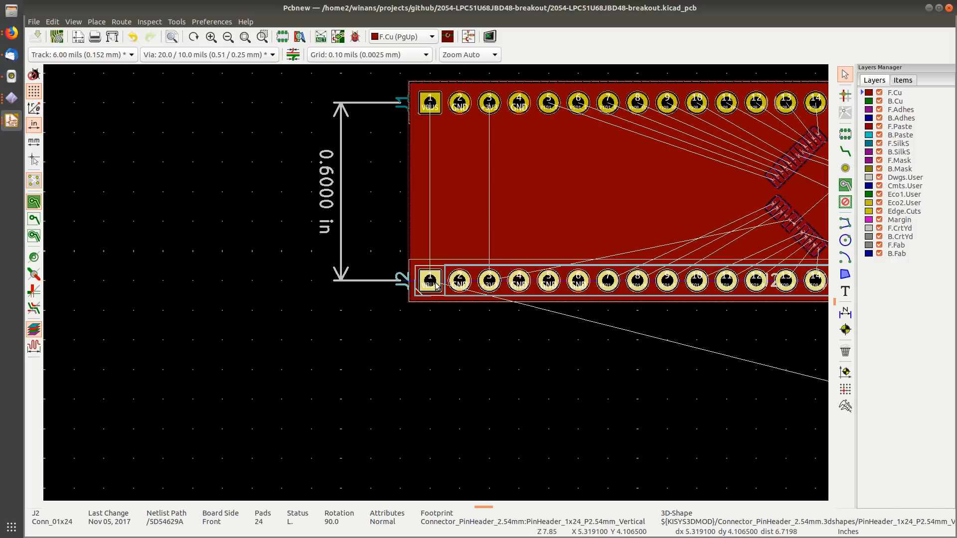
key("m")
left_click_drag(500, 246, 231, 180)
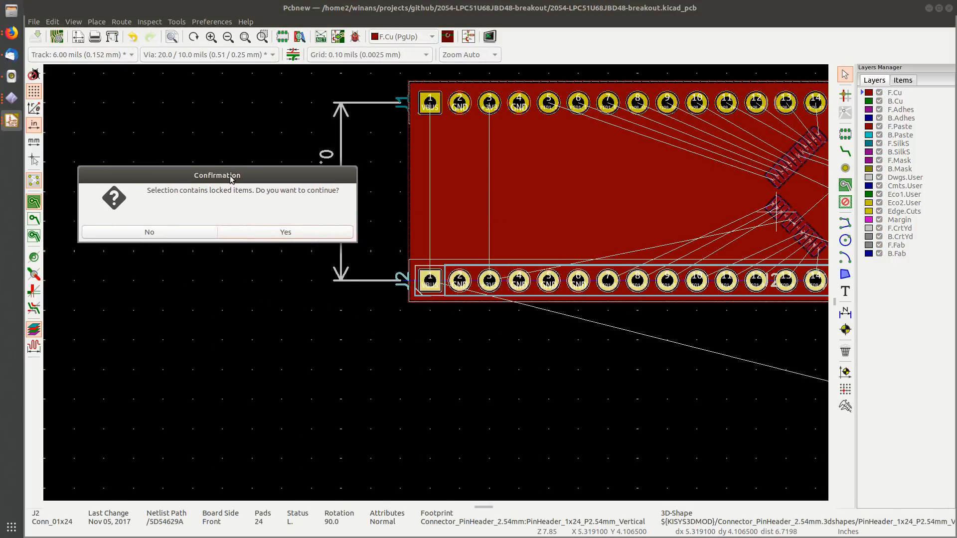
left_click(306, 232)
scroll(410, 270, "down", 4)
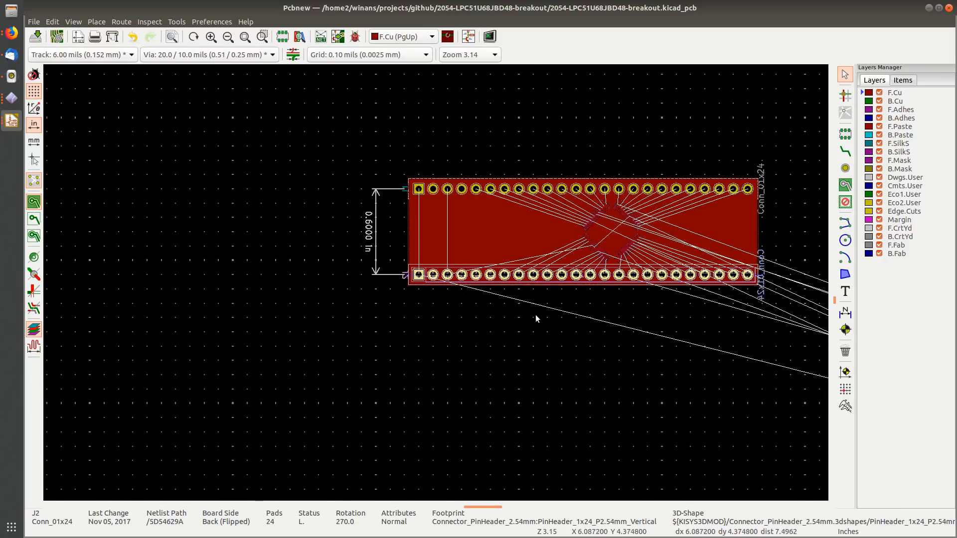
middle_click_drag(535, 315, 456, 345)
left_click(445, 353)
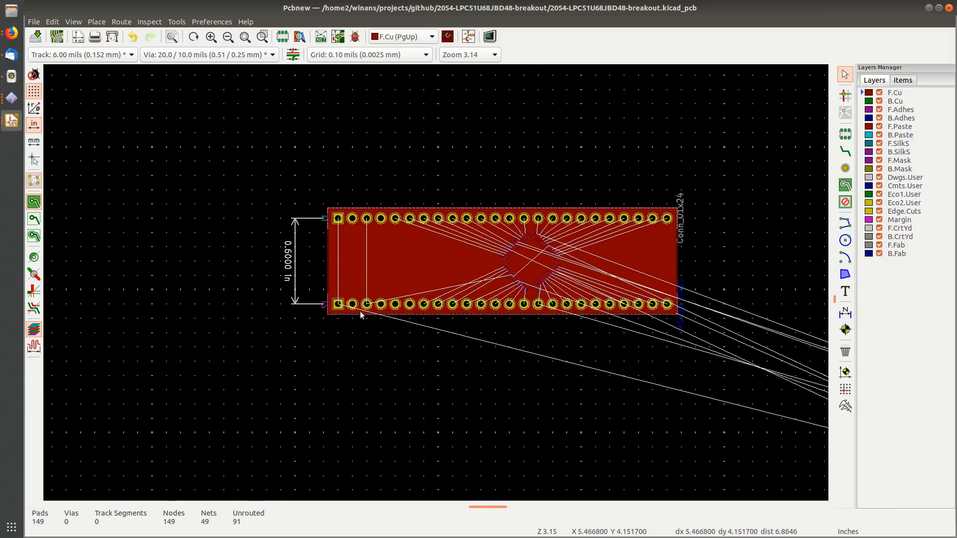
Step: Examine the headers' silkscreen by making F.SilkS the active layer, followed by B.SilkS
scroll(361, 315, "up", 6)
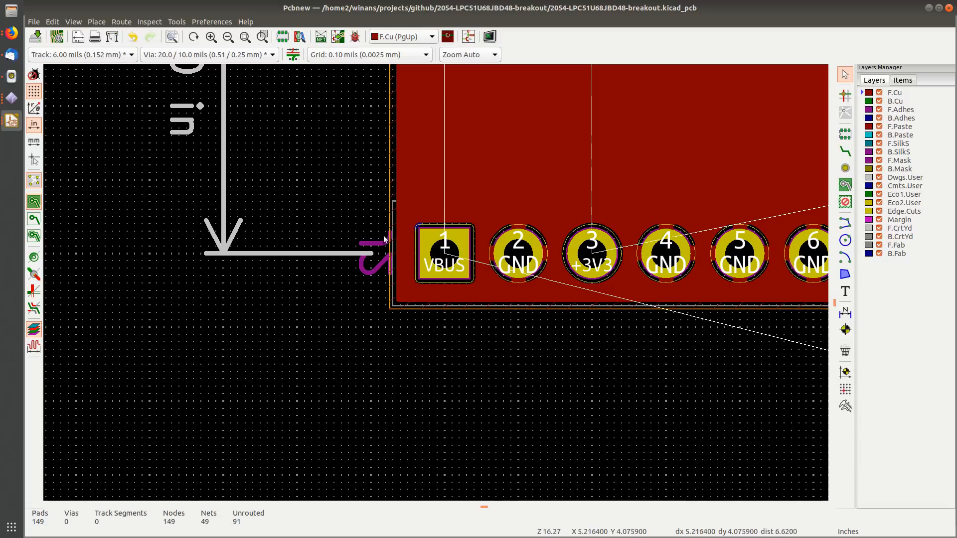
scroll(444, 292, "down", 5)
scroll(610, 364, "right", 3)
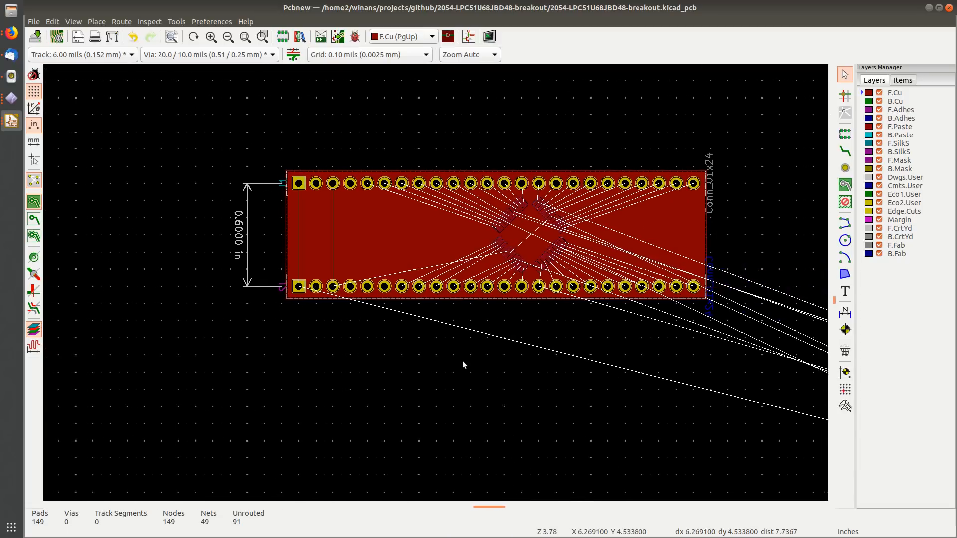
left_click(905, 145)
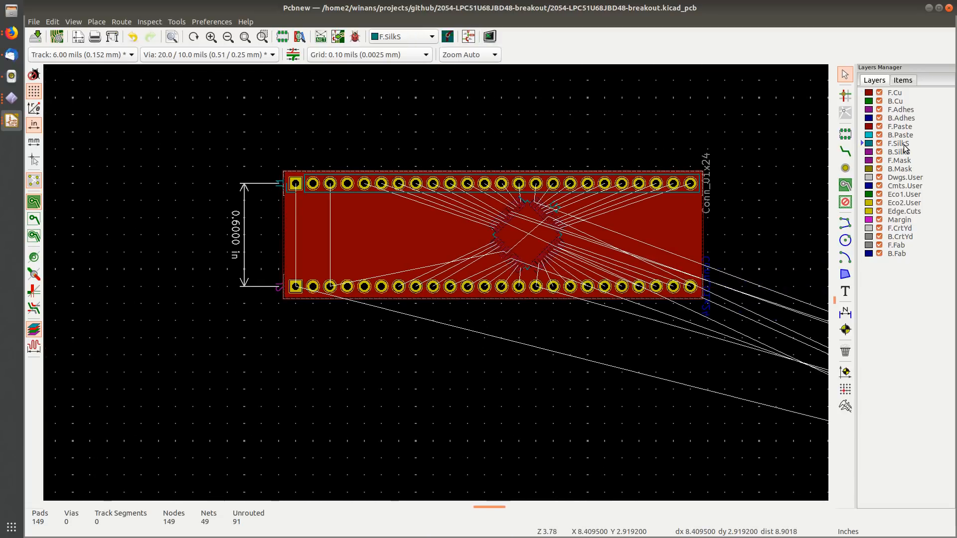
scroll(309, 183, "up", 2)
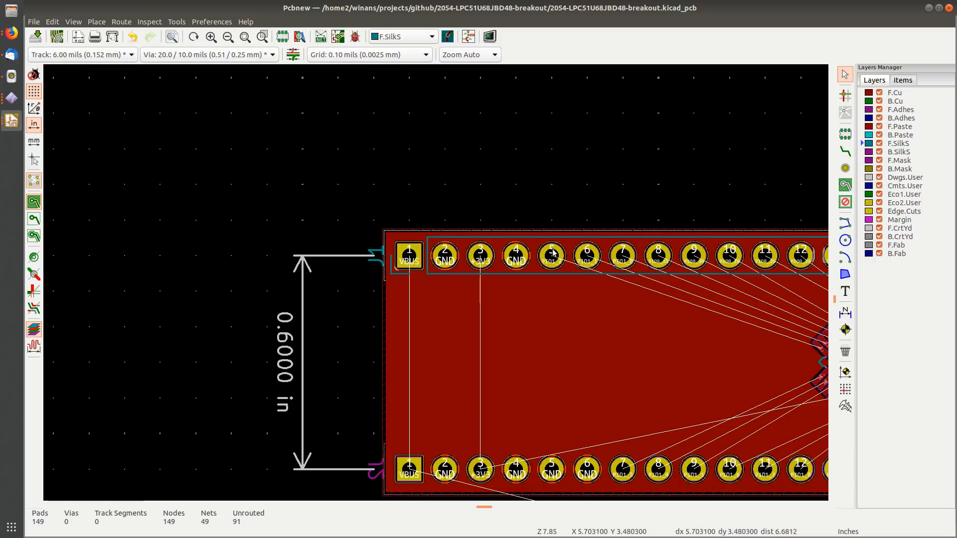
middle_click_drag(645, 476, 513, 316)
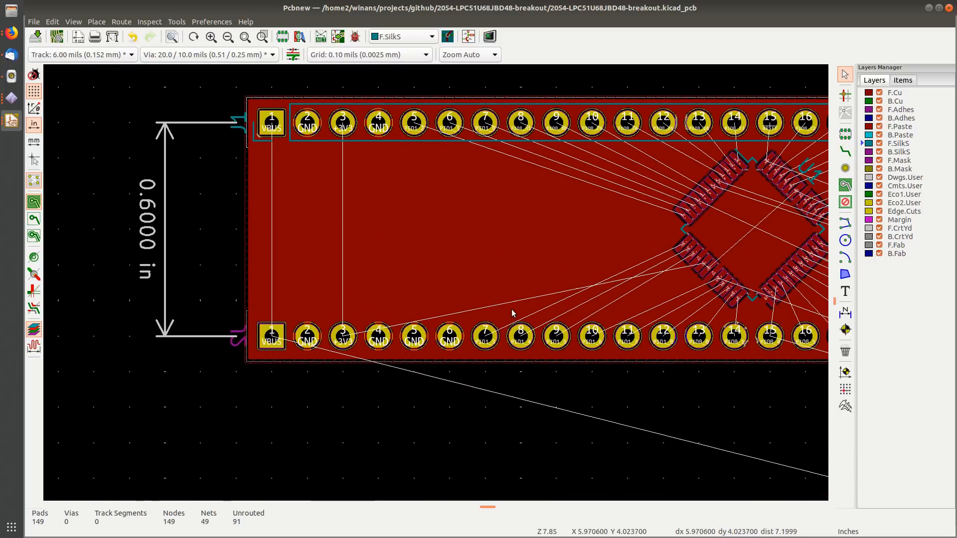
left_click(903, 152)
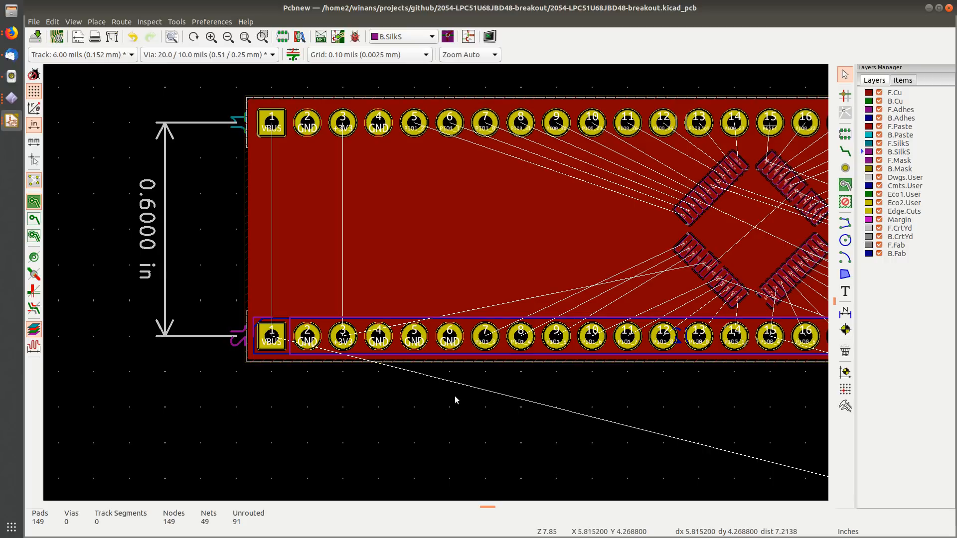
scroll(458, 397, "down", 2)
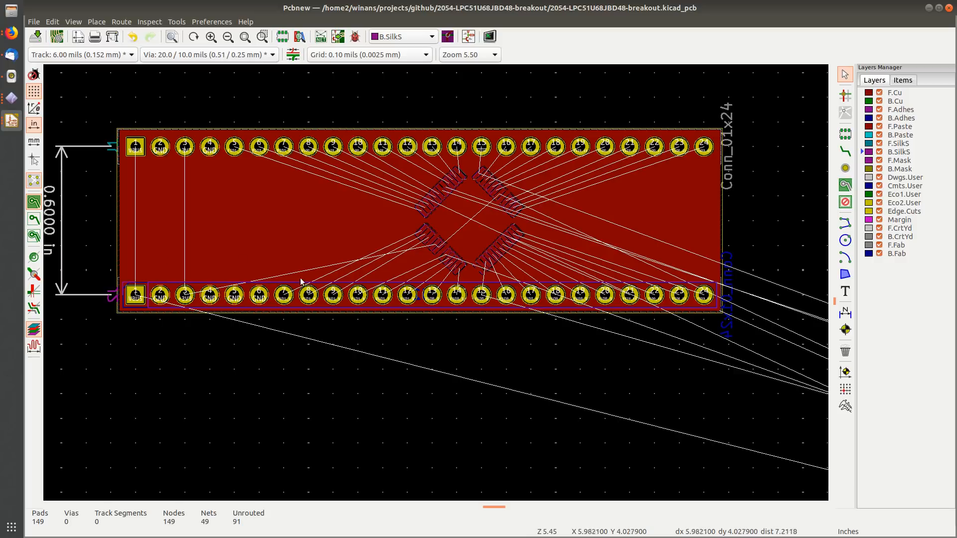
Step: Flip the locked pin header J1 to the back side, allowing the change to locked items, and save the board
middle_click_drag(252, 267, 320, 307)
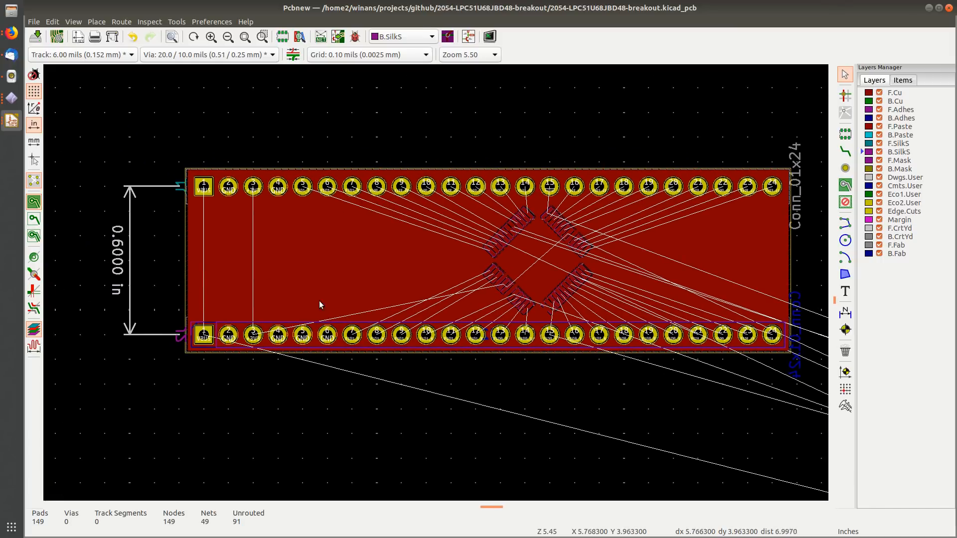
left_click(212, 187)
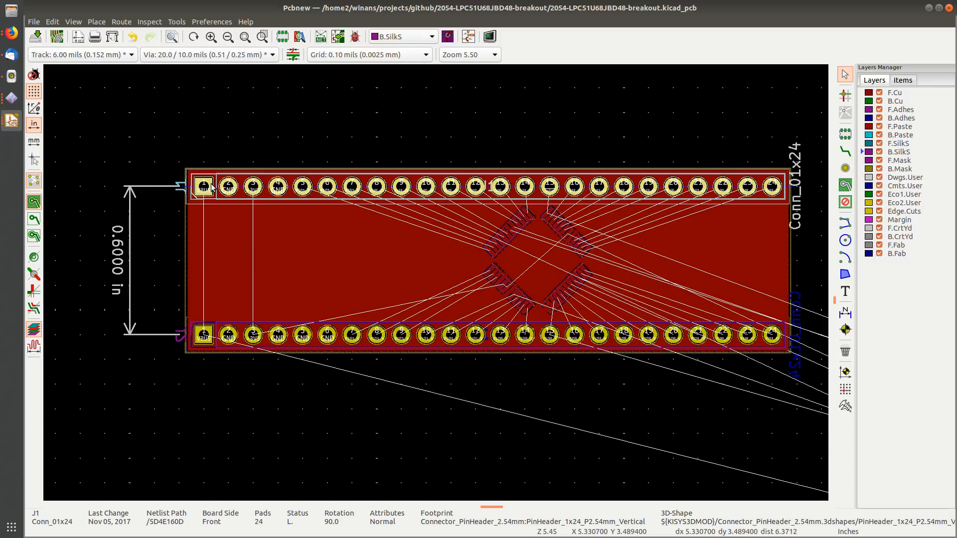
key("m")
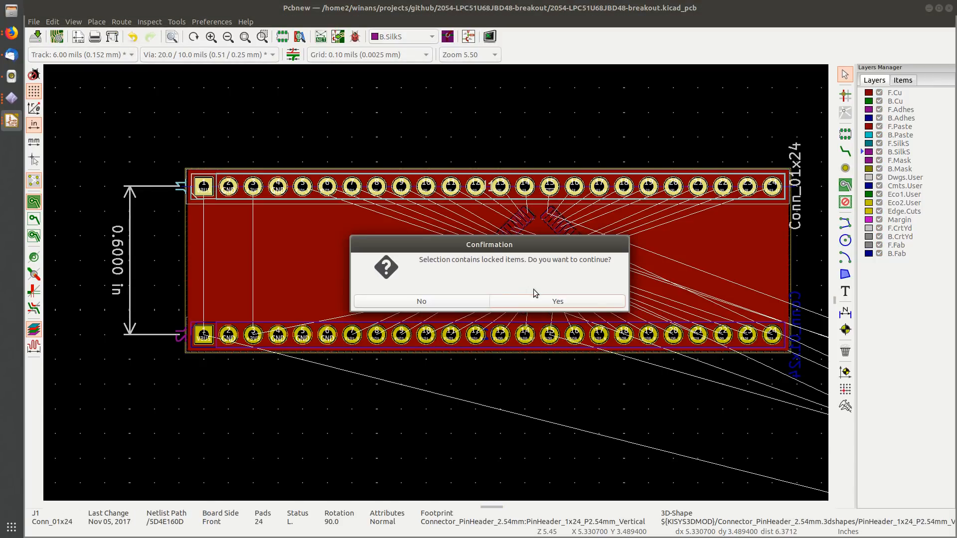
left_click(556, 304)
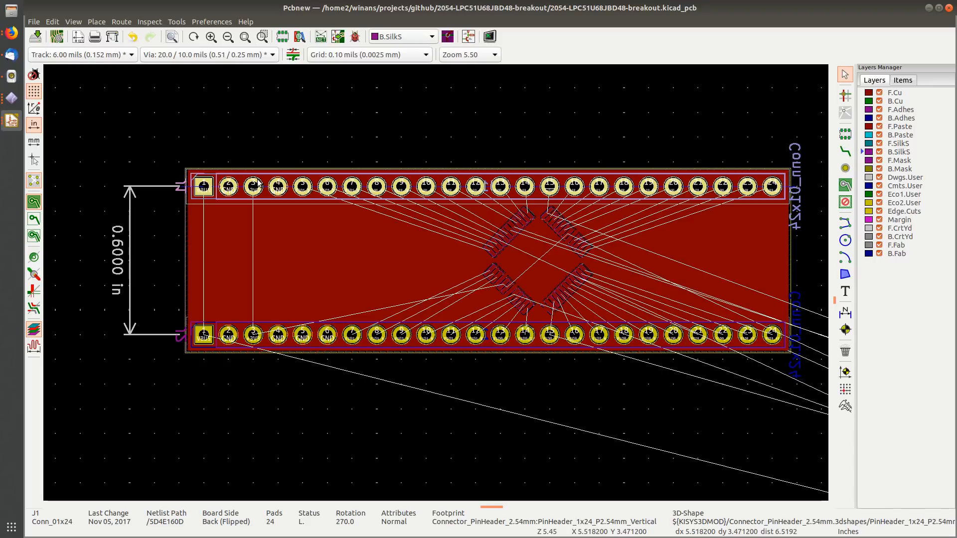
key("ctrl+s")
left_click(206, 136)
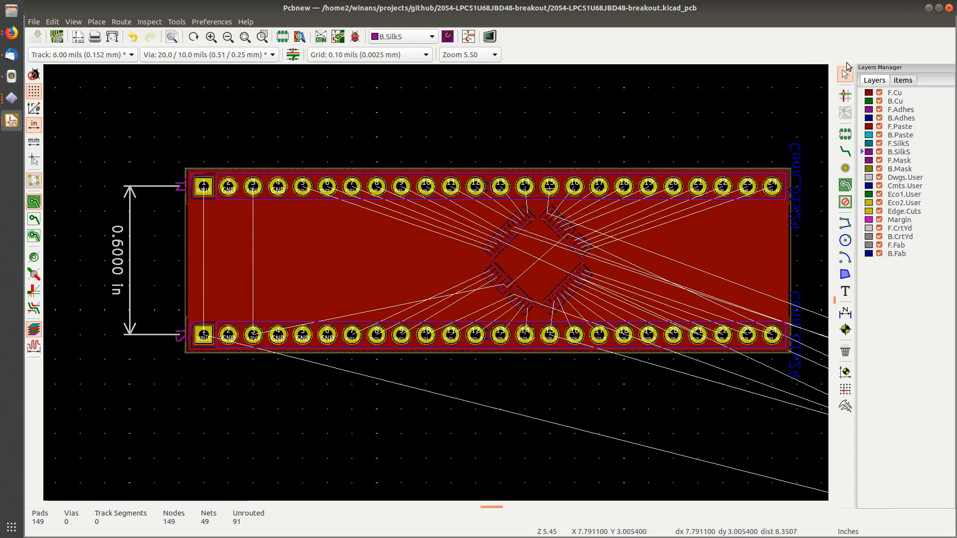
Step: Make F.Cu the active layer and check the lock setting in pin header J1's footprint properties
left_click(896, 95)
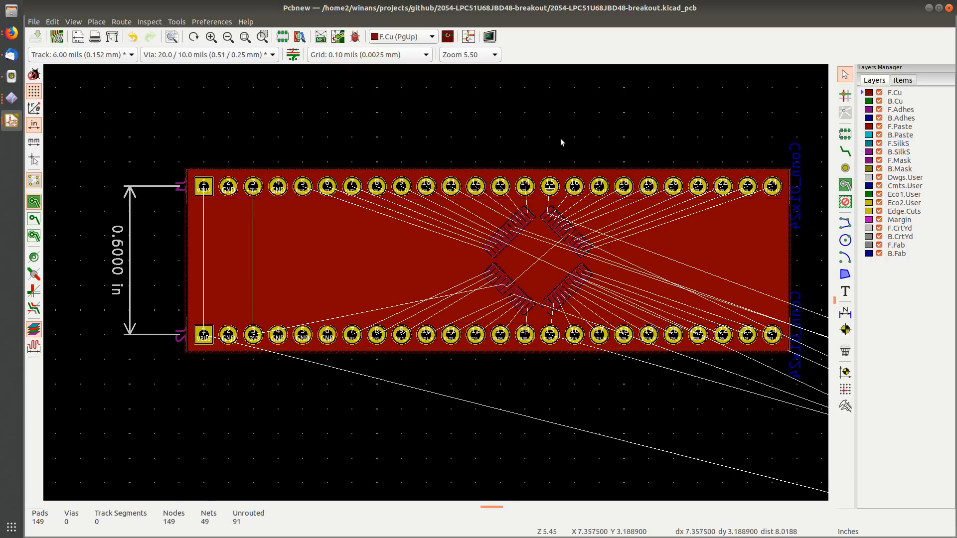
left_click(209, 192)
double_click(209, 192)
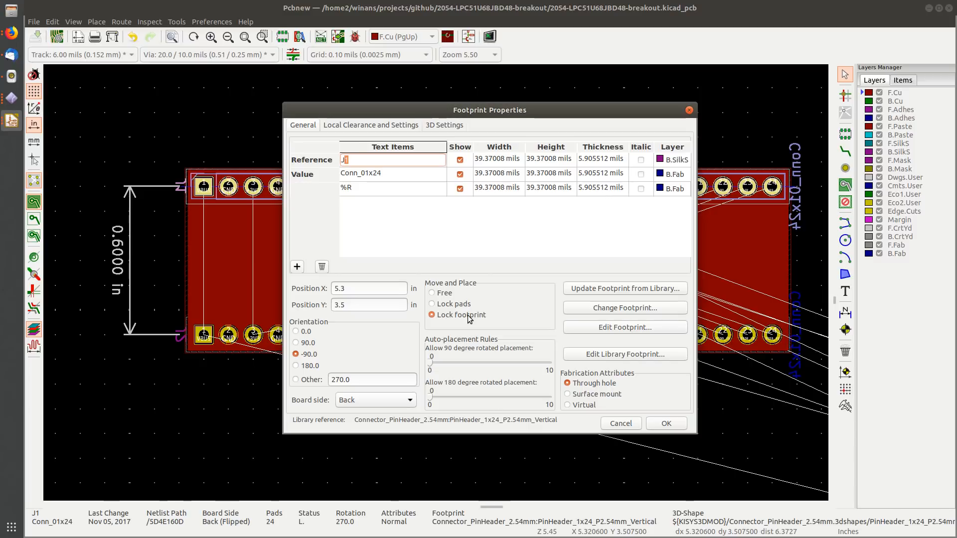
key("Escape")
left_click(224, 154)
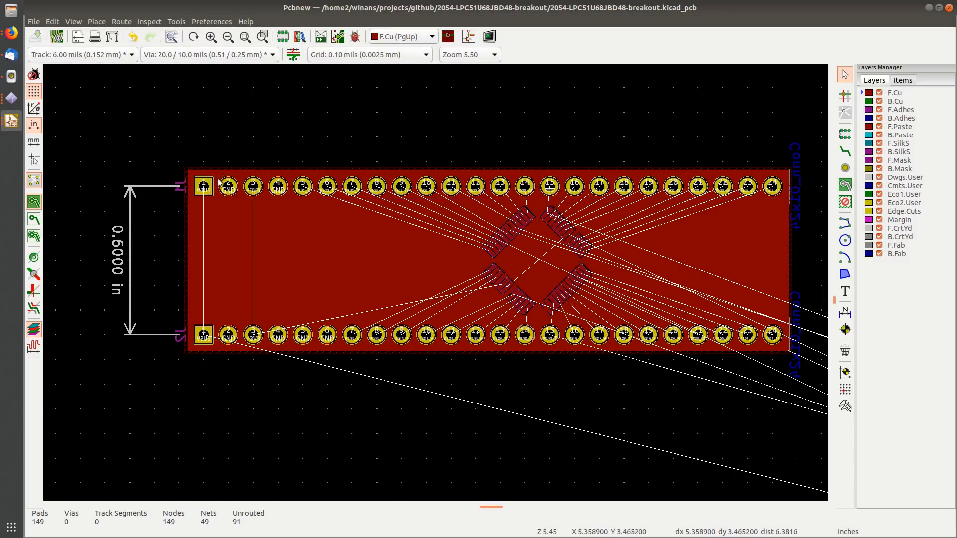
Step: Try to move the locked pin header J1, allowing the change to locked items
left_click(211, 185)
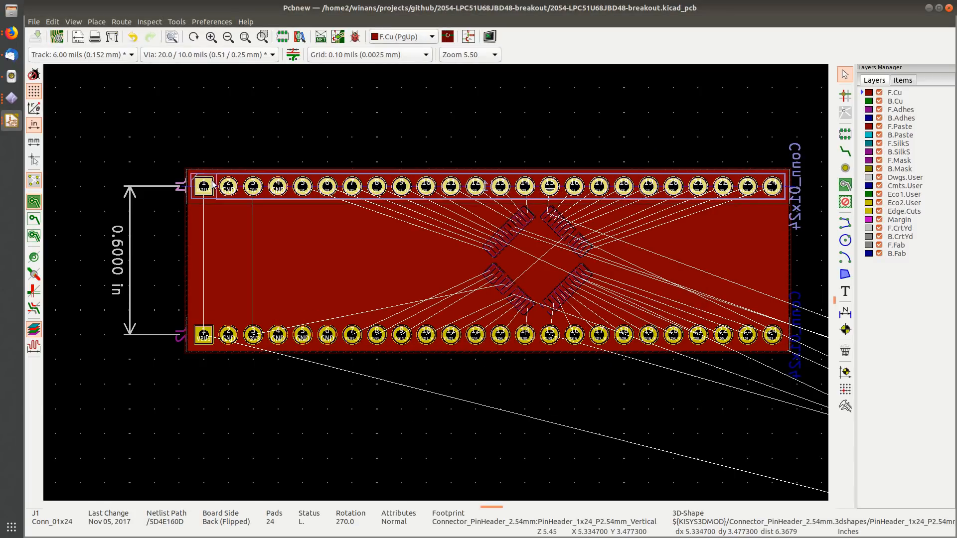
key("m")
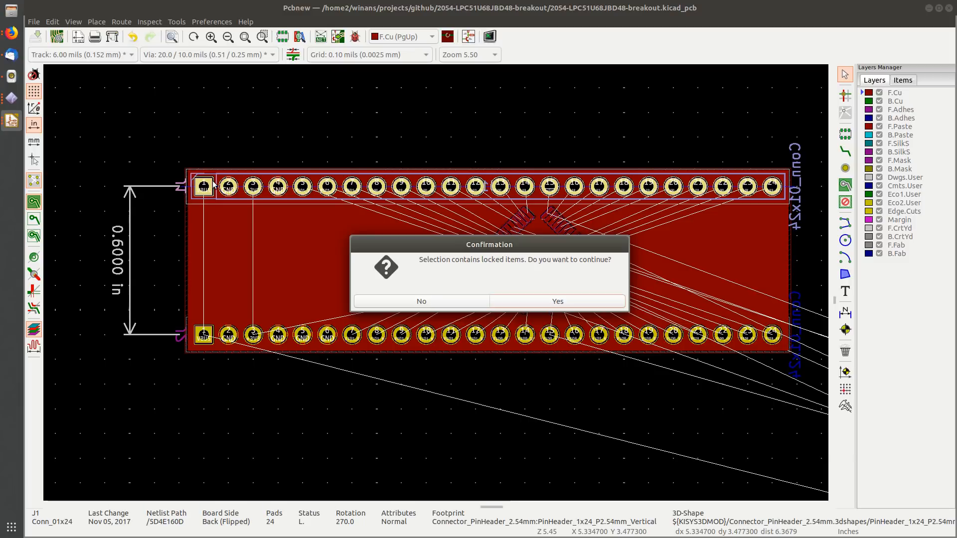
left_click(559, 301)
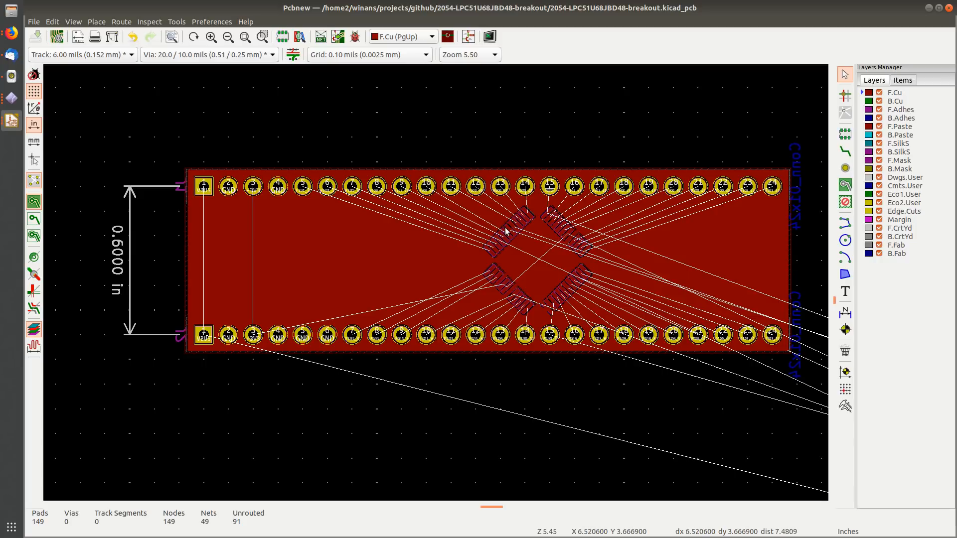
middle_click_drag(471, 273, 435, 259)
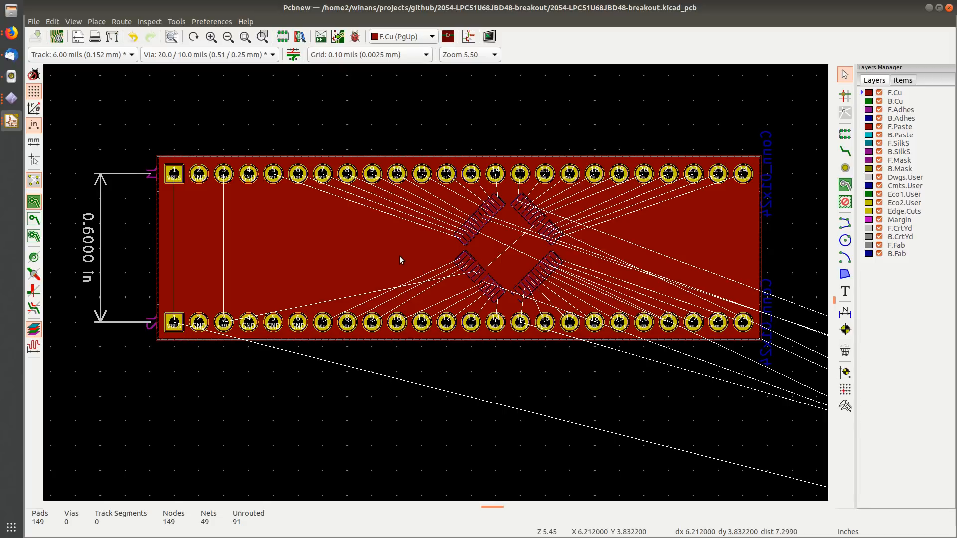
scroll(364, 255, "down", 2)
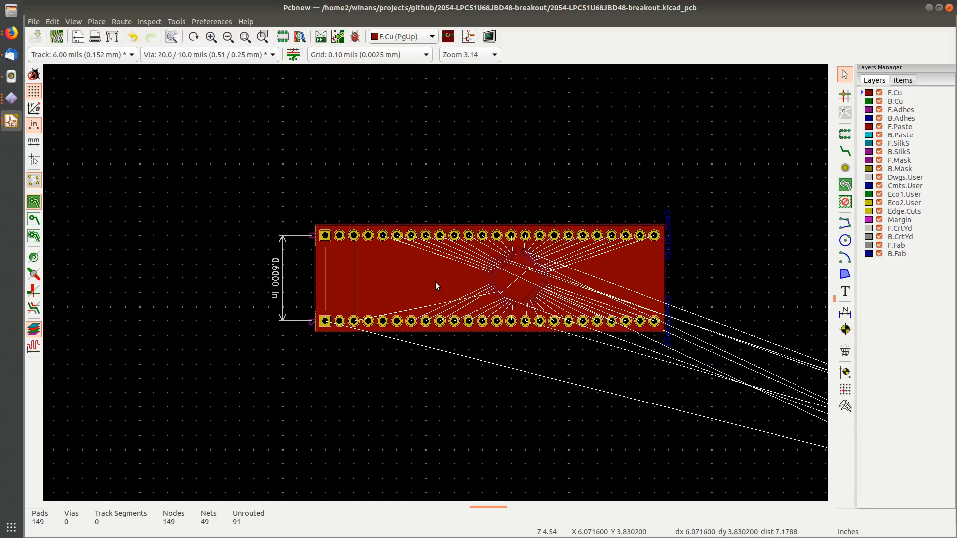
scroll(435, 282, "up", 3)
scroll(410, 284, "down", 2)
middle_click_drag(494, 303, 399, 258)
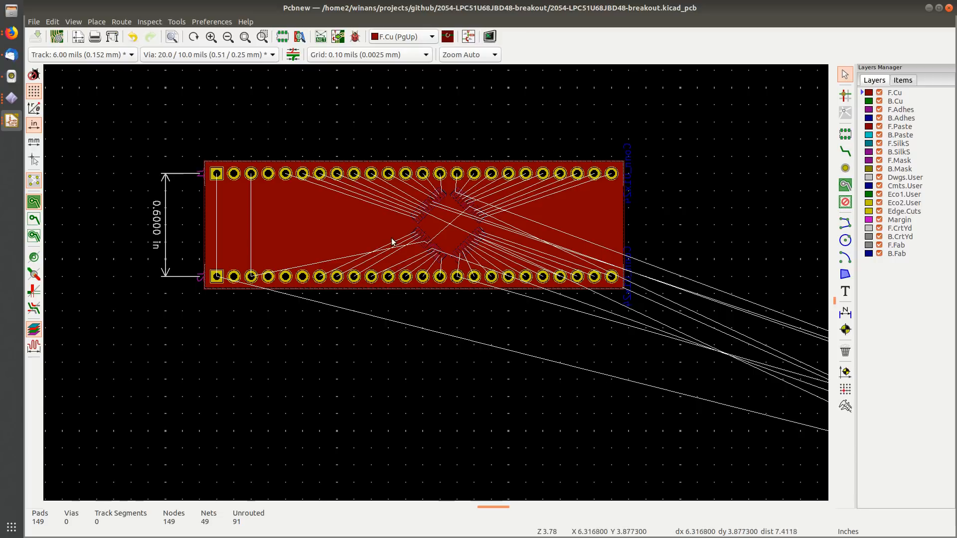
middle_click_drag(316, 241, 367, 244)
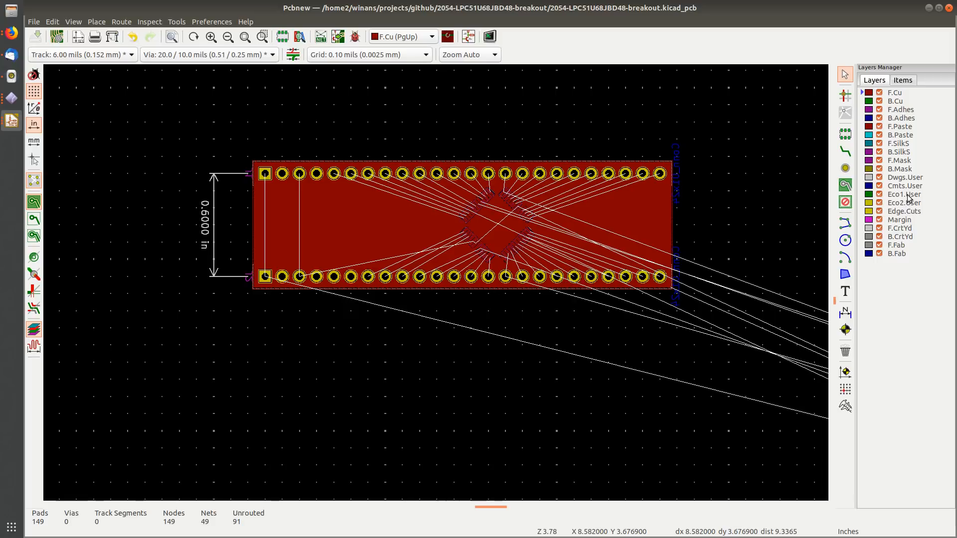
Step: Make Dwgs.User the active layer and set the grid to 25.00 mils
left_click(906, 179)
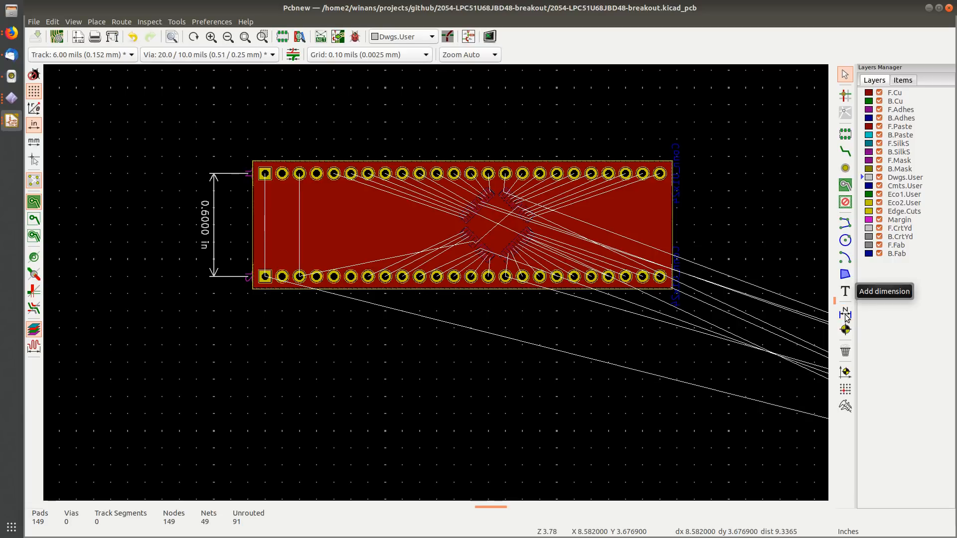
left_click(846, 314)
scroll(244, 209, "up", 3)
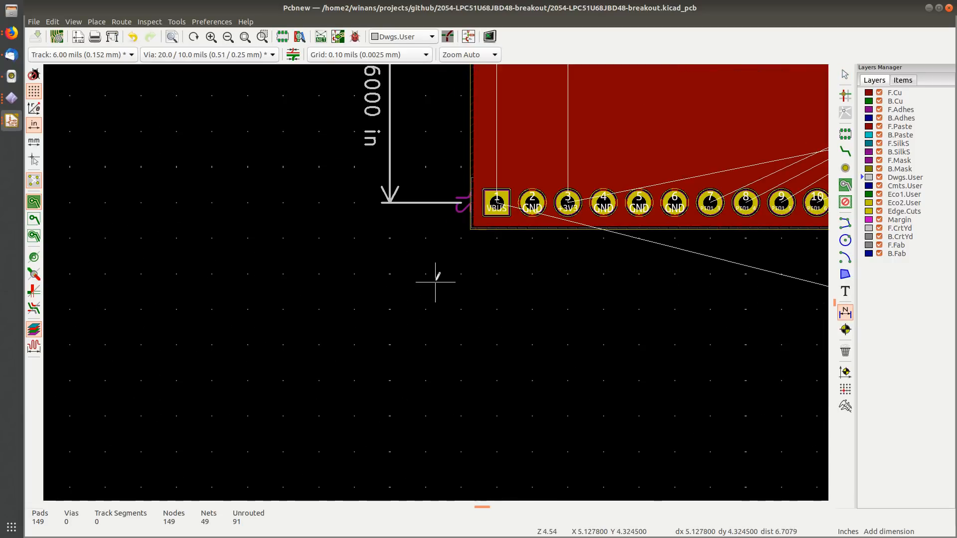
middle_click_drag(511, 276, 282, 304)
scroll(284, 305, "up", 2)
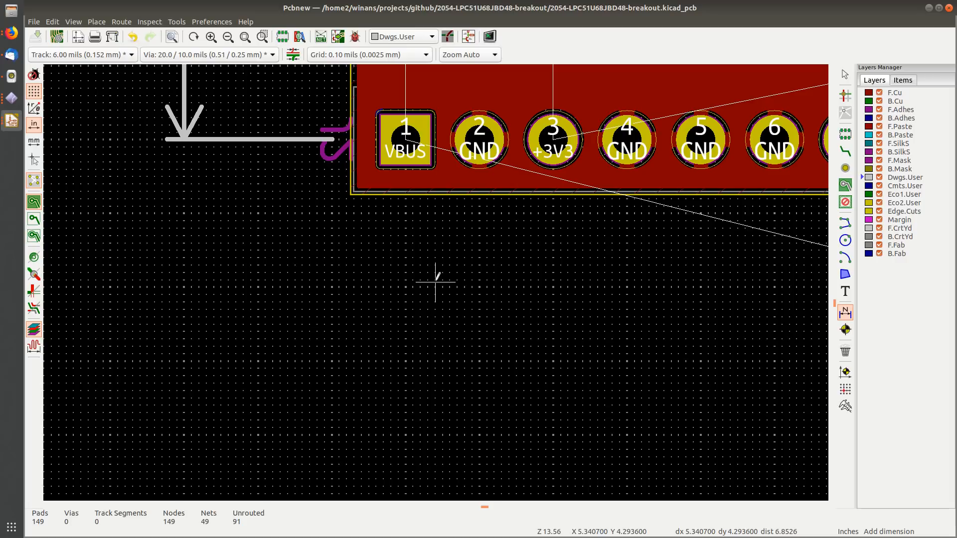
scroll(435, 282, "down", 2)
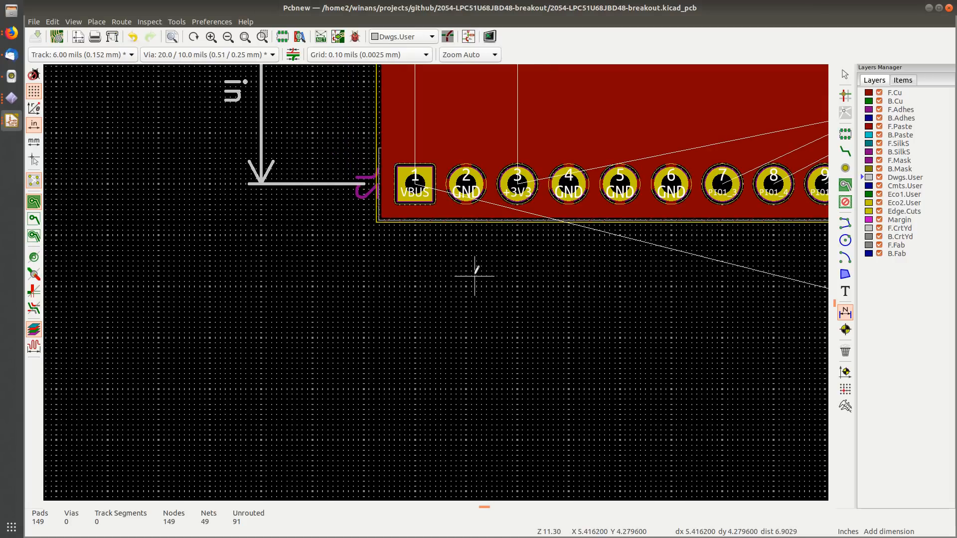
middle_click_drag(474, 271, 396, 280)
key("Escape")
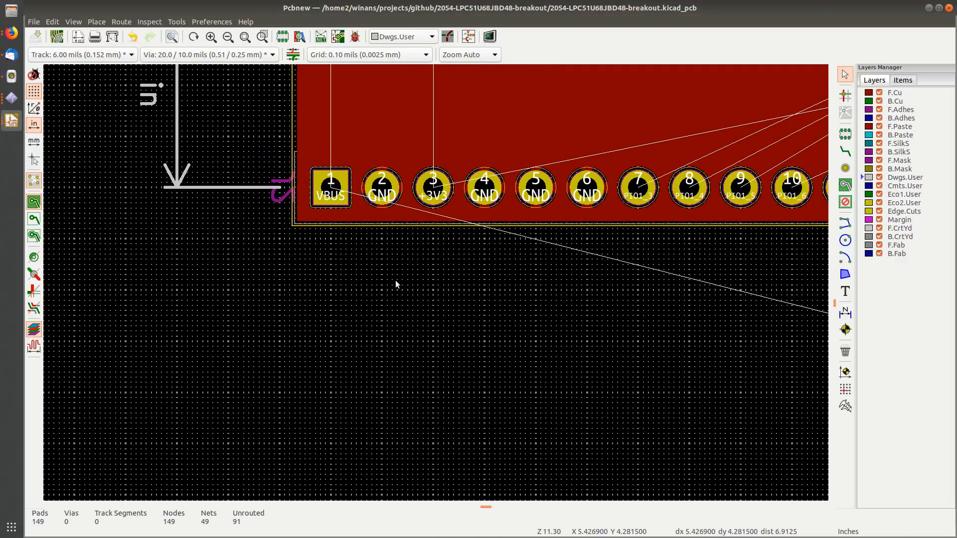
right_click(417, 273)
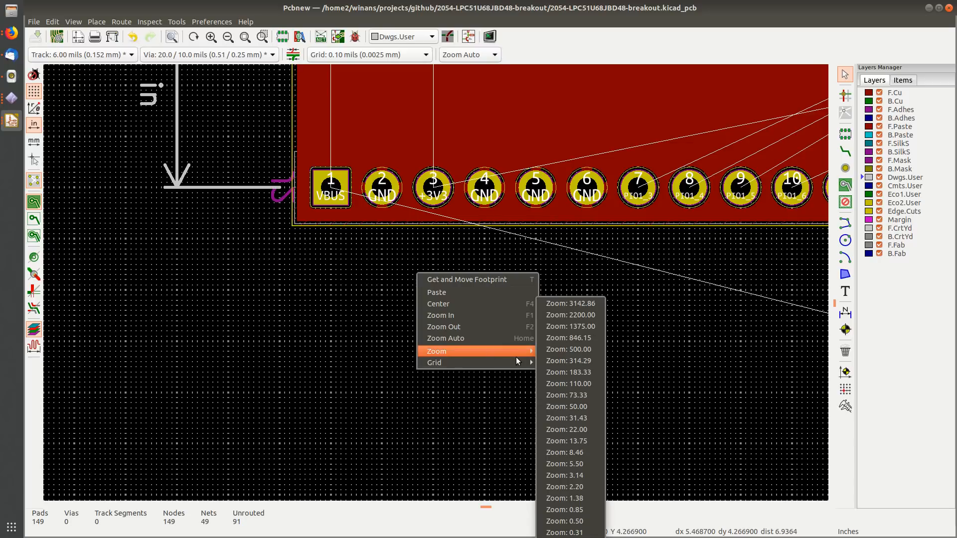
mouse_move(510, 365)
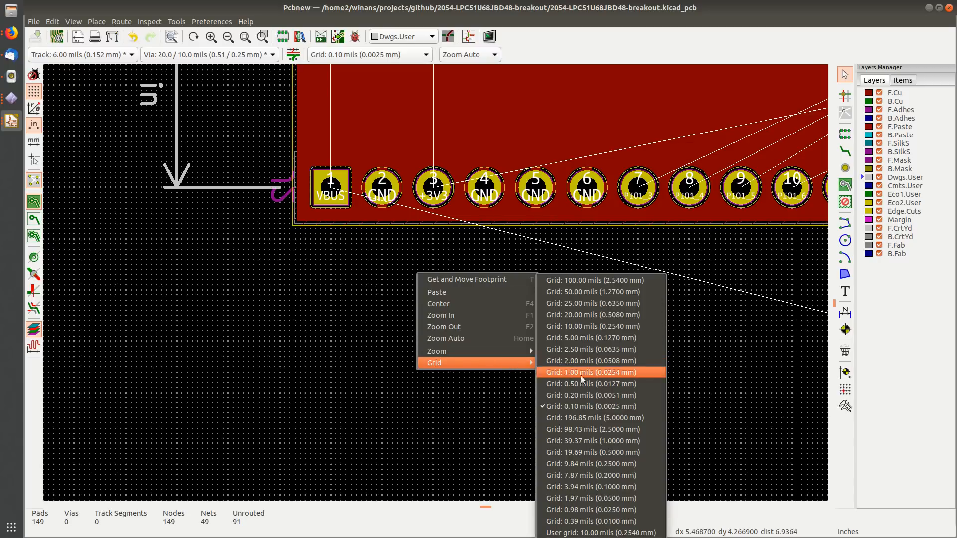
left_click(611, 303)
Step: Examine how the board outline's lower-left corner and bottom edge line up with the grid
scroll(297, 227, "up", 3)
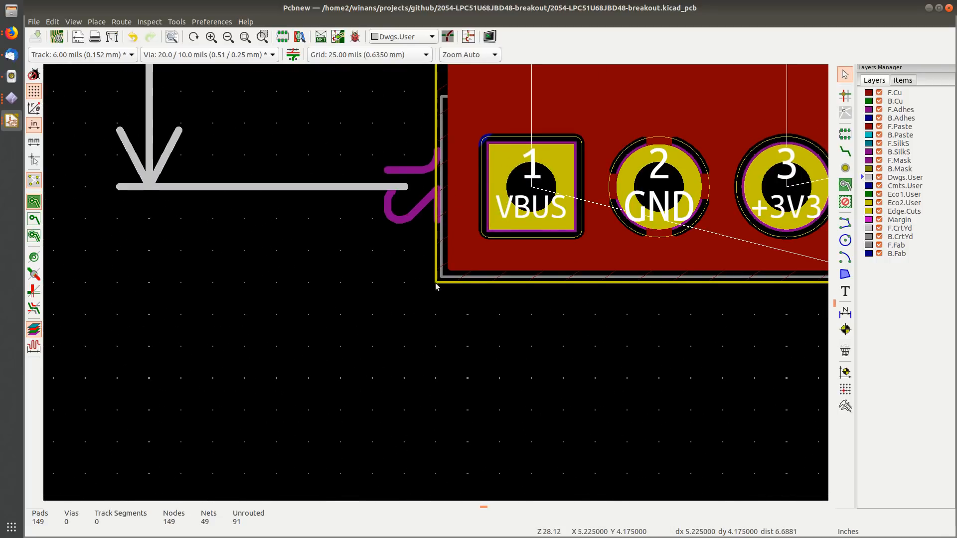
middle_click_drag(625, 334, 338, 267)
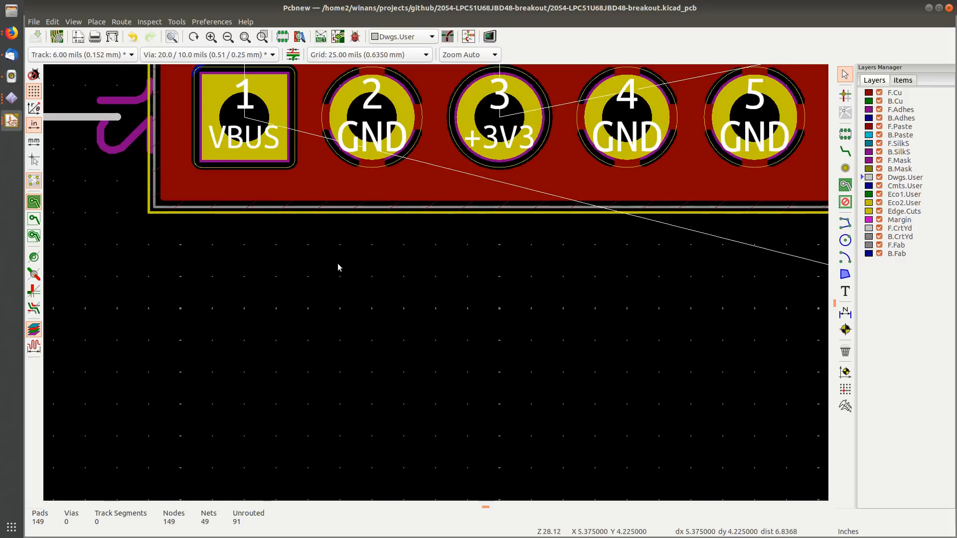
scroll(338, 268, "down", 2)
middle_click_drag(725, 314, 486, 282)
scroll(485, 282, "down", 2)
middle_click_drag(602, 310, 511, 306)
scroll(435, 282, "down", 1)
scroll(511, 306, "up", 1)
middle_click_drag(329, 290, 399, 310)
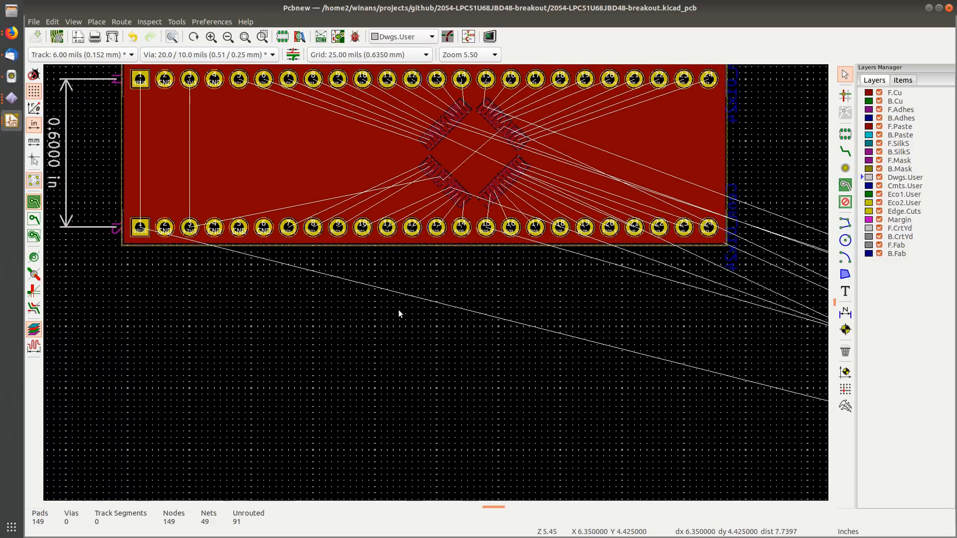
Step: Dimension the board outline's full width from its lower-left corner to its lower-right corner, placing the dimension line just below the board
left_click(846, 312)
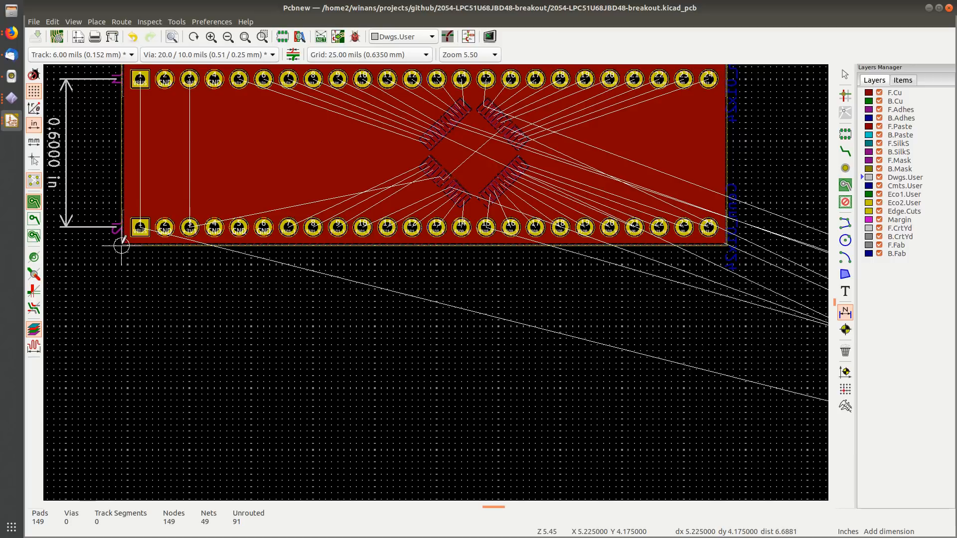
scroll(121, 245, "up", 2)
scroll(436, 283, "up", 4)
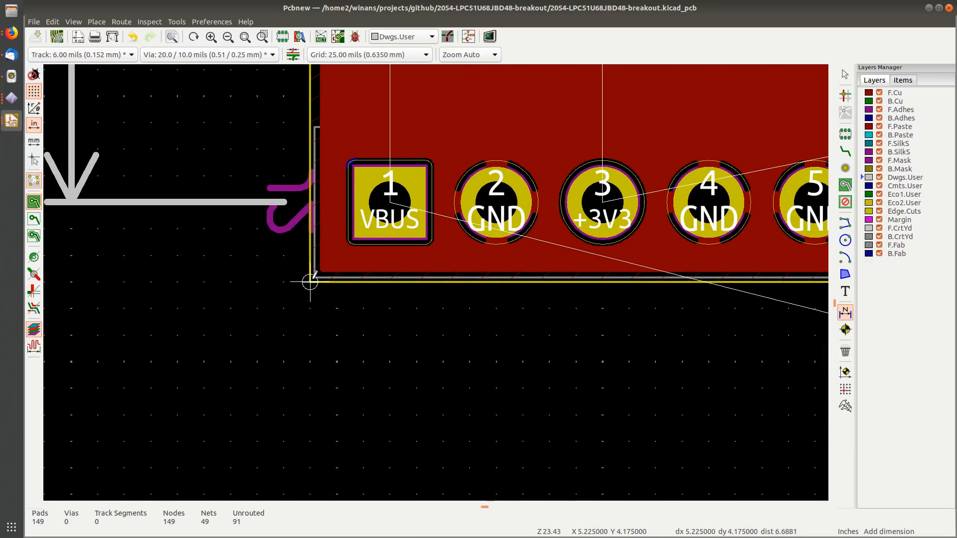
scroll(315, 274, "up", 5)
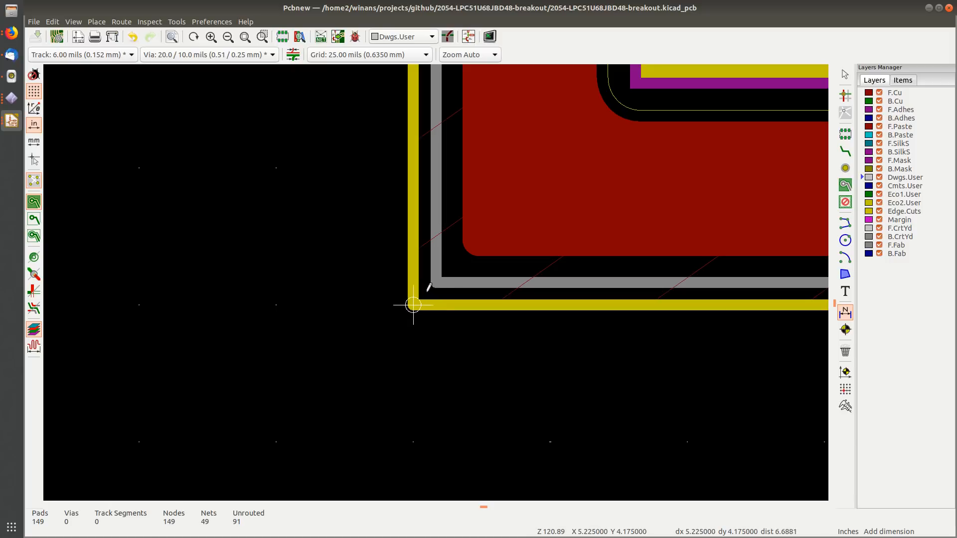
scroll(436, 281, "down", 5)
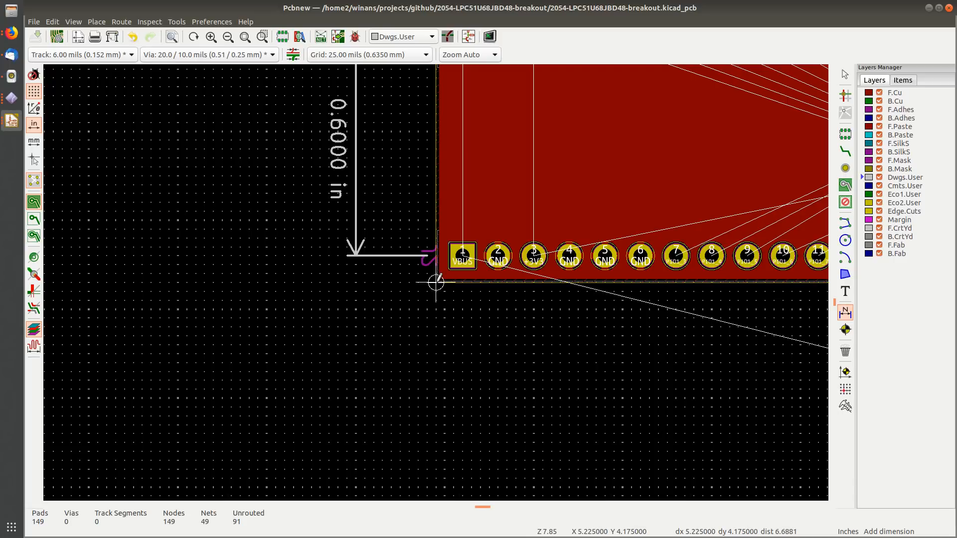
scroll(436, 282, "up", 7)
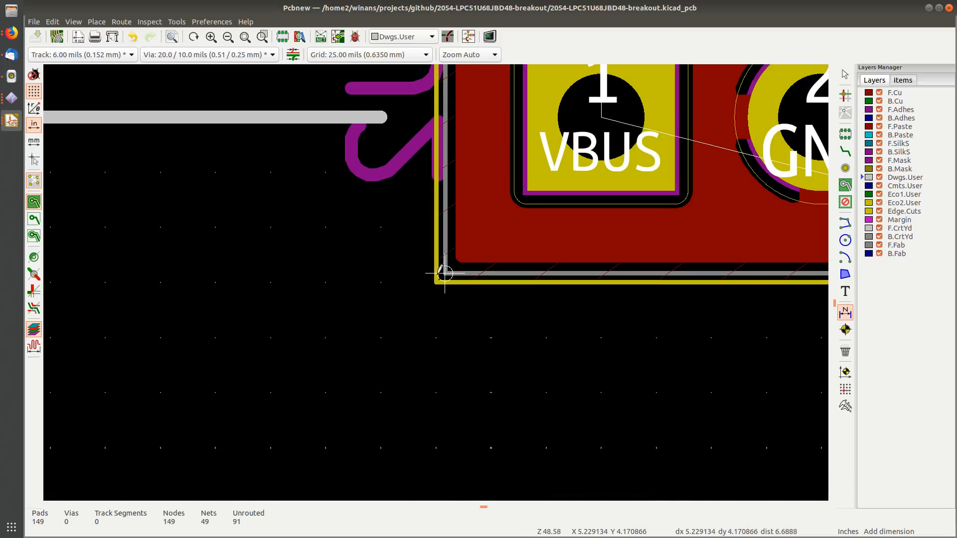
scroll(435, 282, "down", 5)
scroll(435, 282, "down", 1)
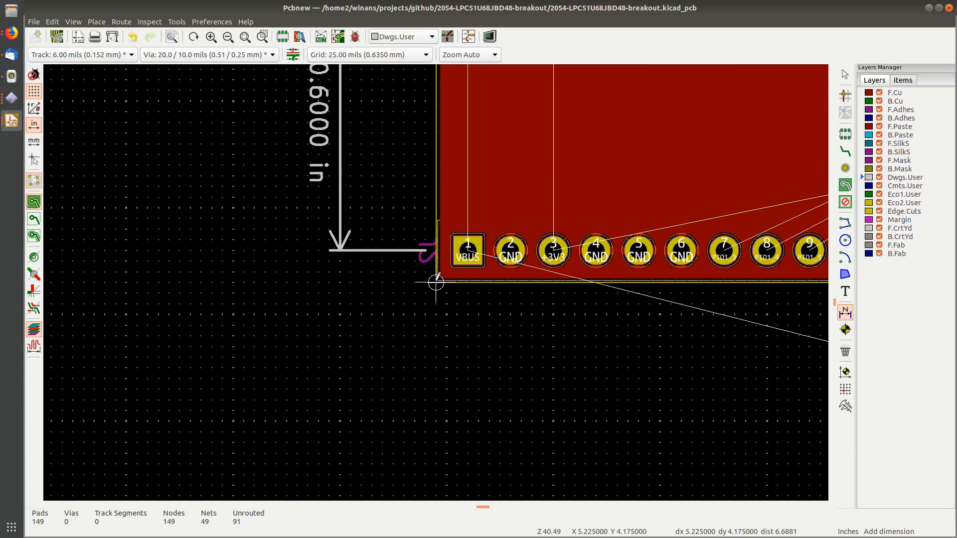
scroll(437, 280, "up", 5)
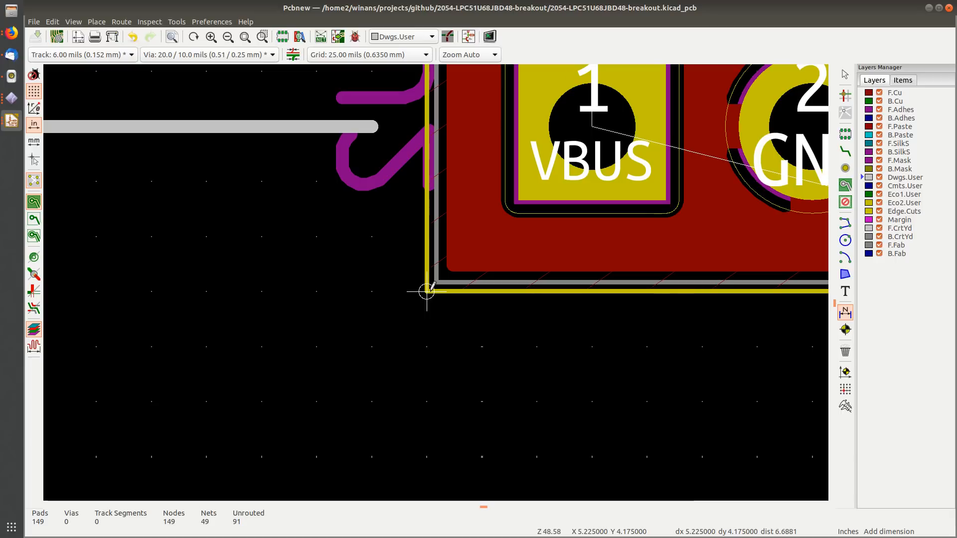
left_click(427, 291)
scroll(427, 292, "down", 6)
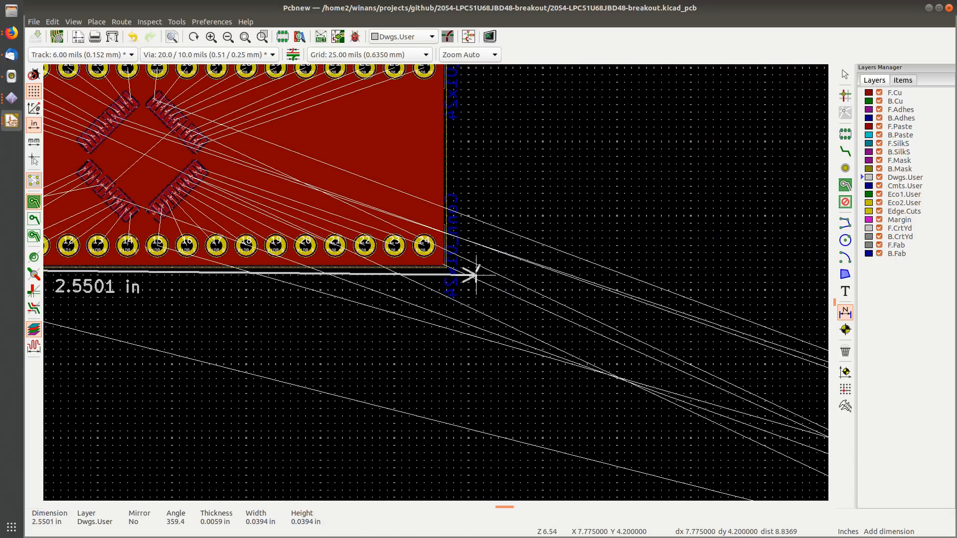
scroll(449, 276, "up", 8)
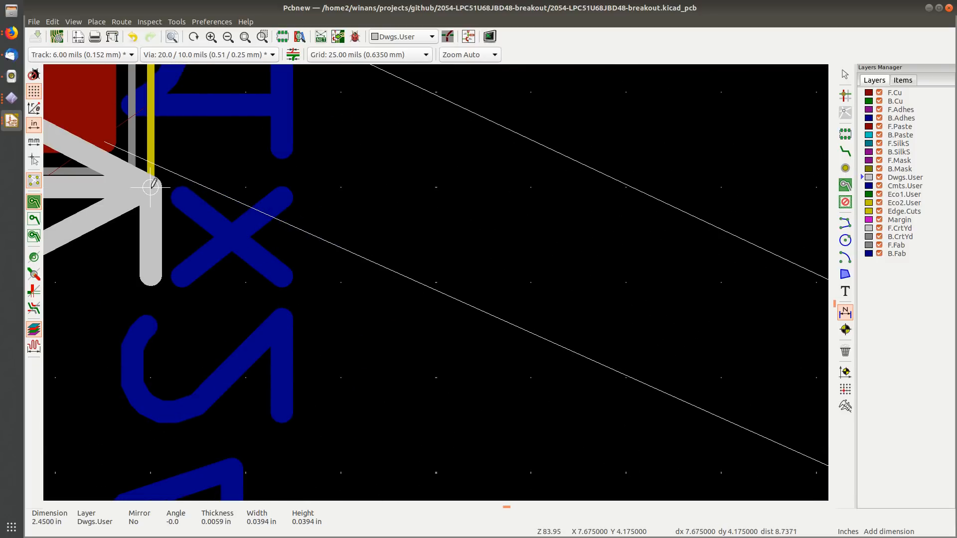
scroll(150, 187, "down", 8)
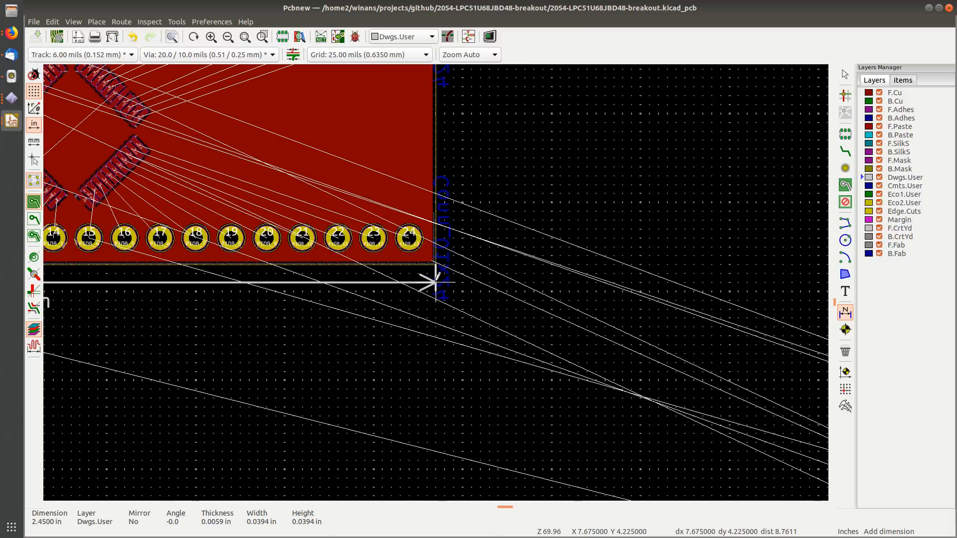
left_click(435, 310)
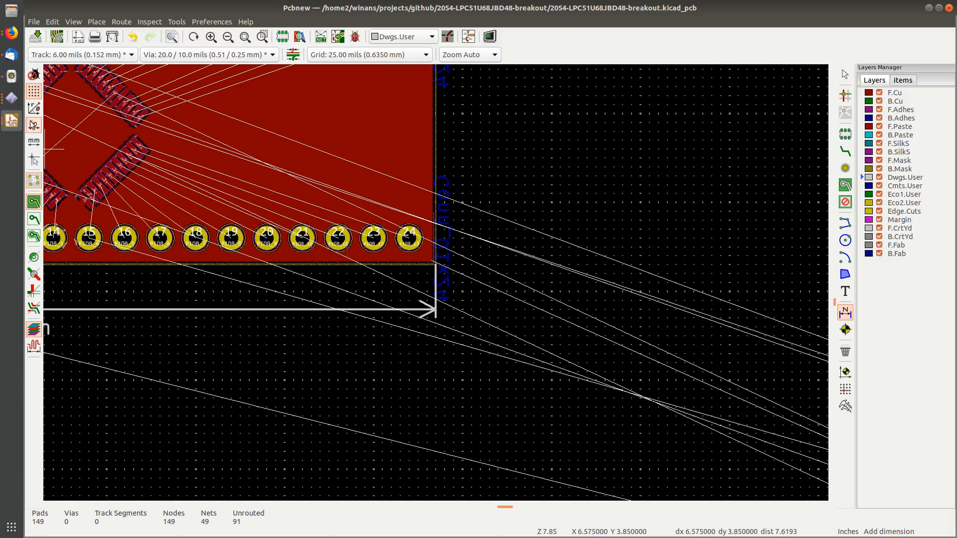
key("Escape")
middle_click_drag(203, 338, 613, 306)
scroll(614, 306, "down", 2)
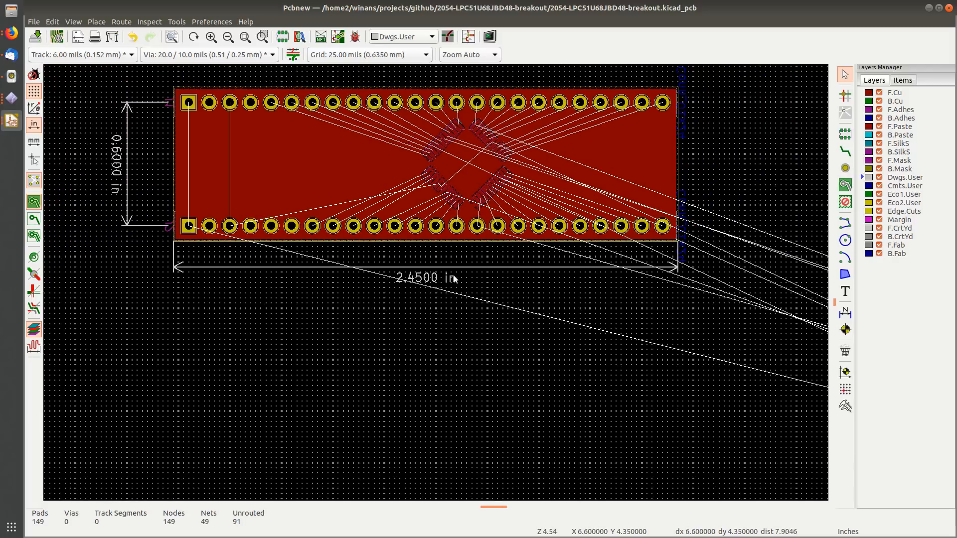
Step: Dimension the board outline's height from its upper-right to its lower-right corner, placing the line right of the board, and save the board
middle_click_drag(500, 289, 360, 330)
middle_click_drag(552, 192, 582, 218)
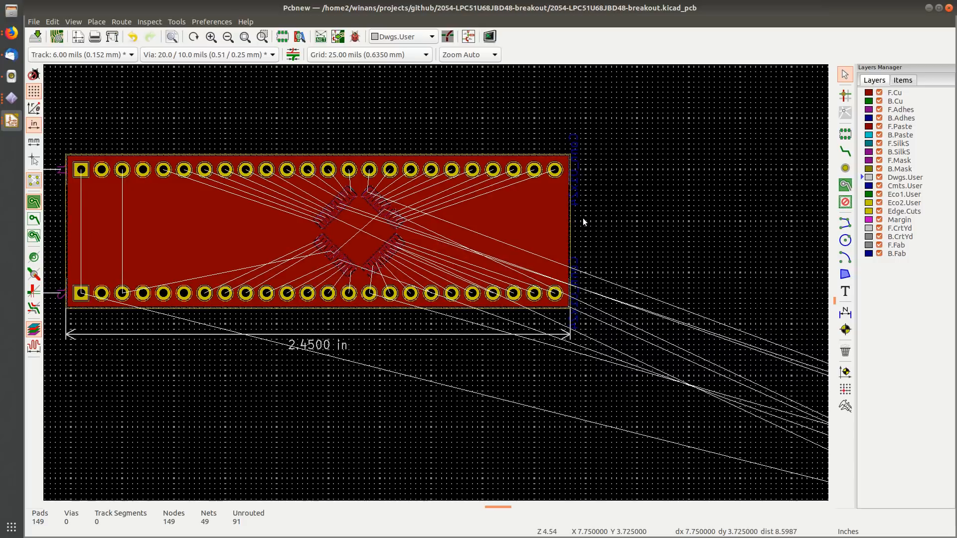
left_click(846, 313)
scroll(631, 188, "up", 3)
middle_click_drag(359, 278, 574, 103)
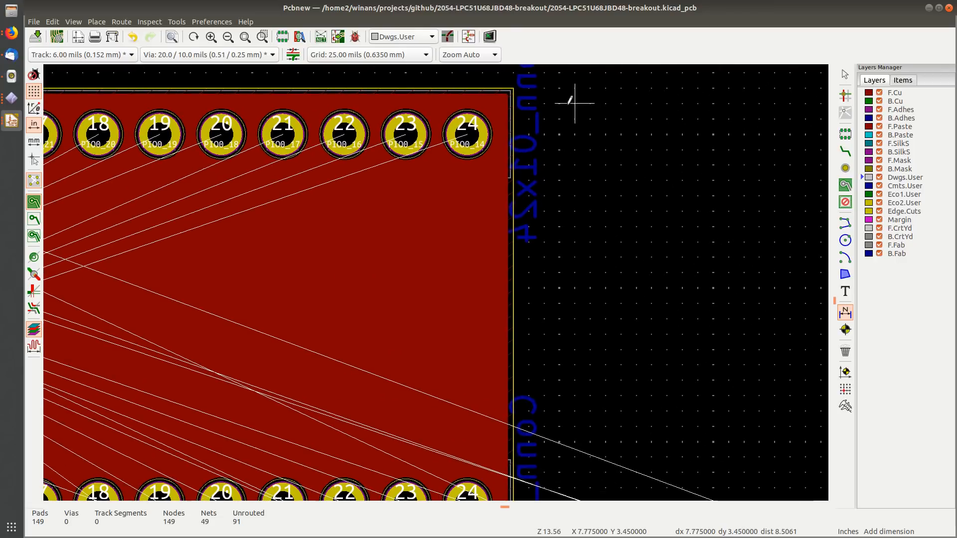
left_click(514, 88)
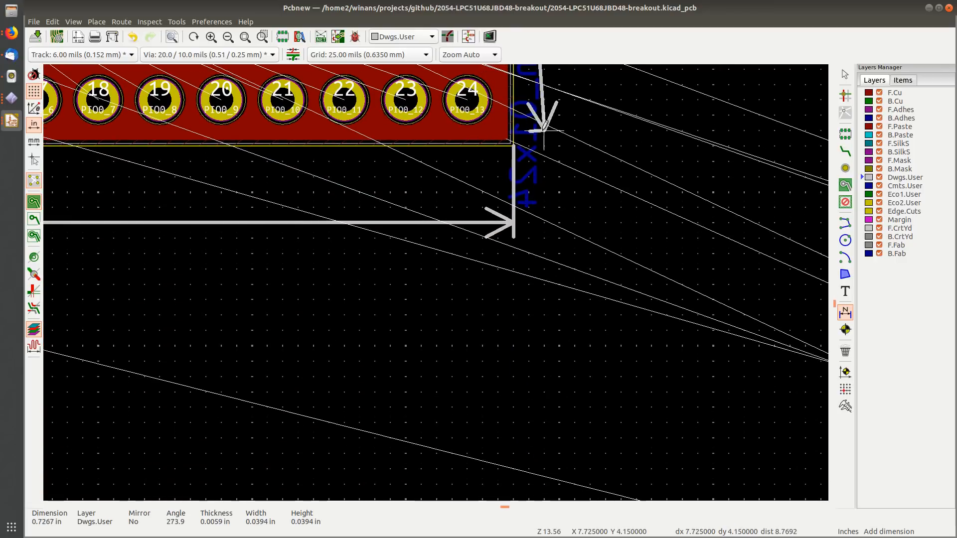
left_click(513, 145)
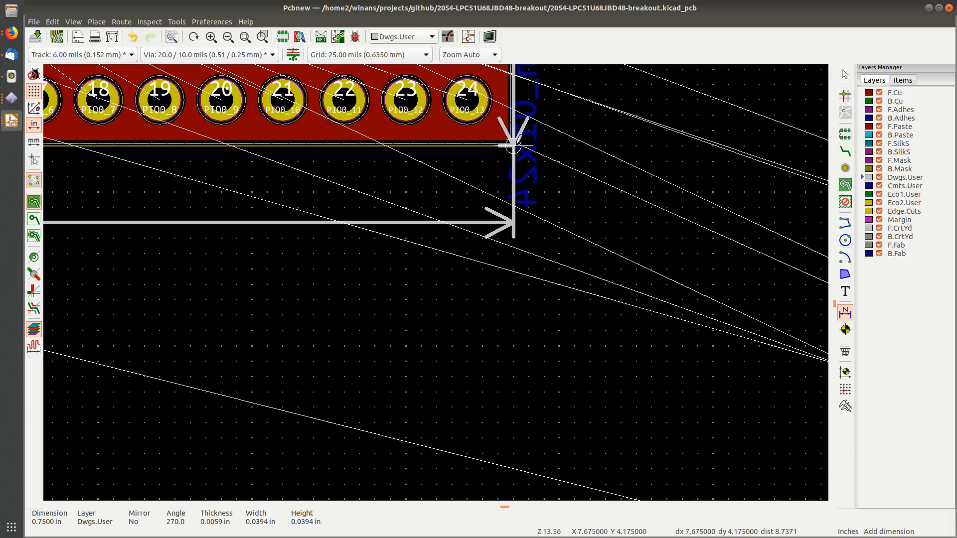
left_click(664, 149)
scroll(682, 193, "down", 4)
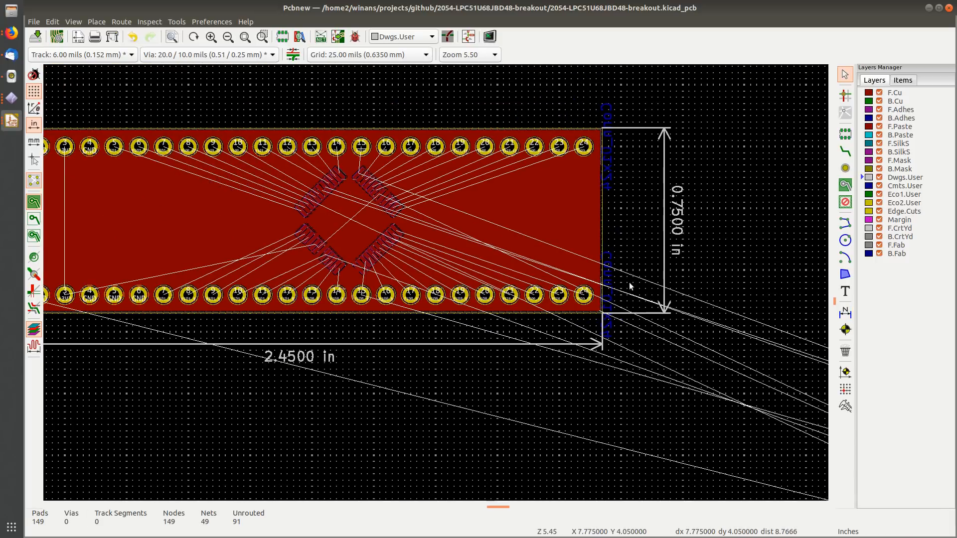
key("ctrl+s")
Step: Switch to a terminal and calculate the board area in bc as .75*2.45, then return to the board layout
key("ctrl+alt+t")
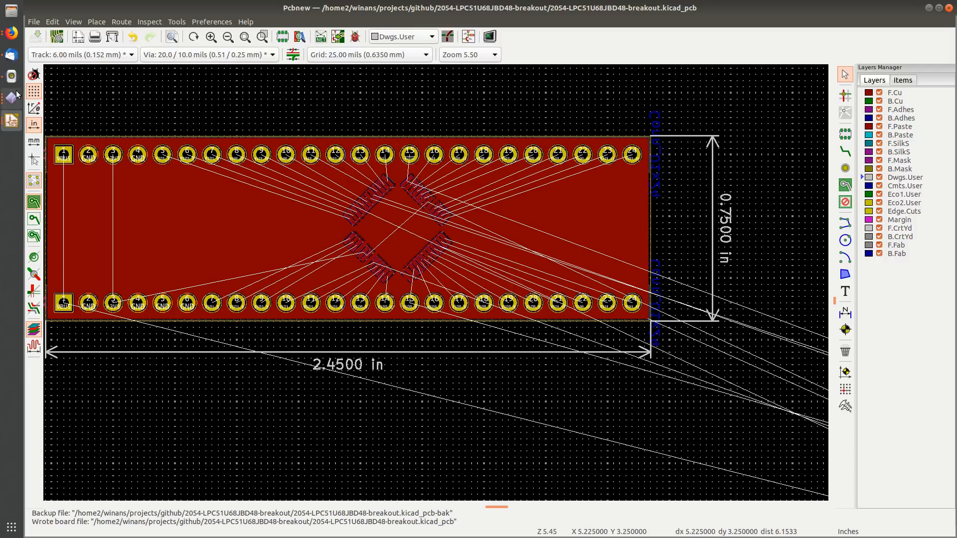
type("bc")
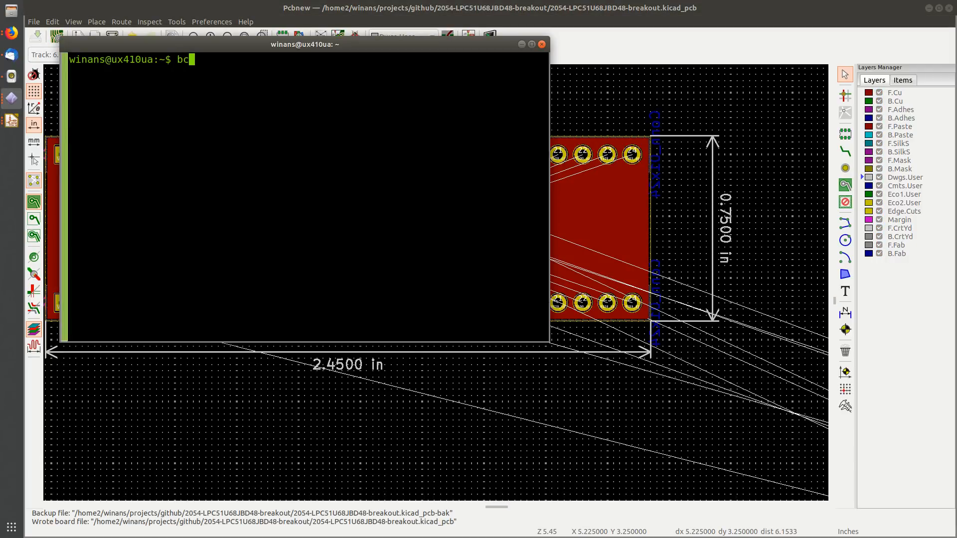
key("Return")
type(".75*")
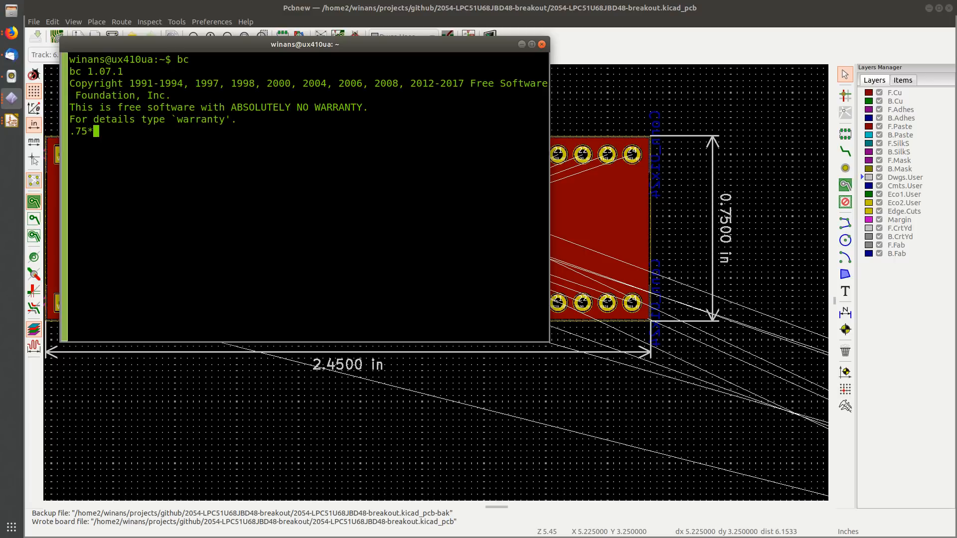
type("2.45")
key("Return")
key("alt+Tab")
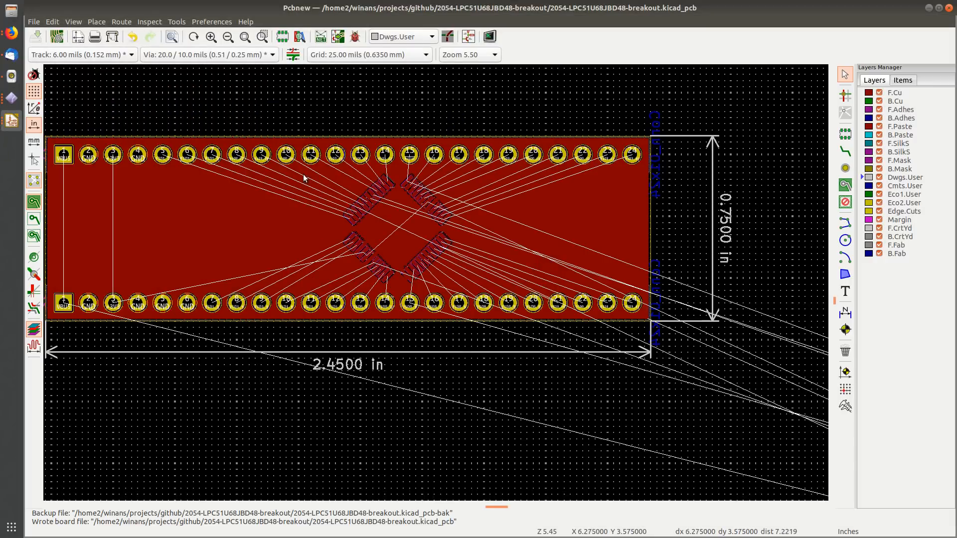
Step: Examine the dimensioned board and the unrouted connections between the two pin headers and the diamond-oriented microcontroller pads
middle_click_drag(232, 219, 307, 200)
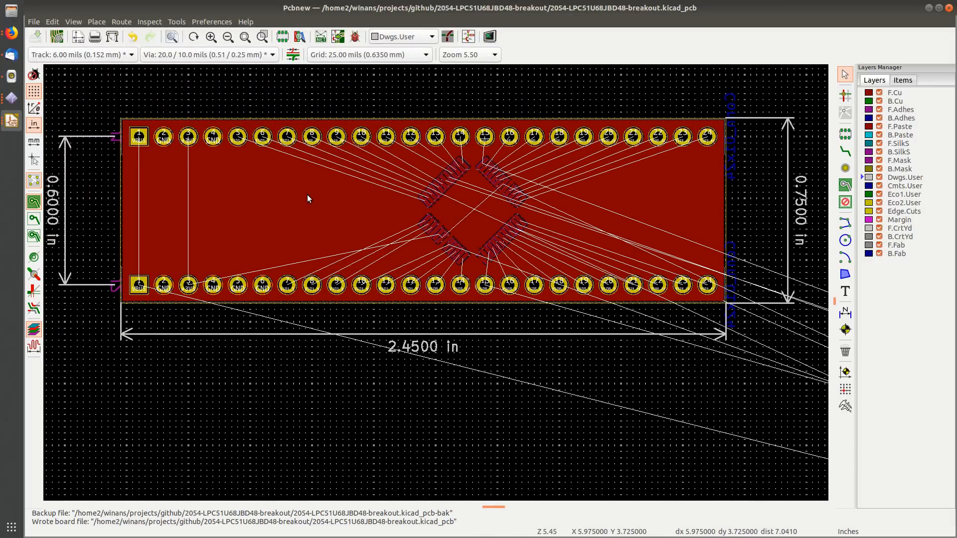
scroll(307, 199, "down", 1)
scroll(435, 281, "up", 1)
middle_click_drag(496, 302, 354, 237)
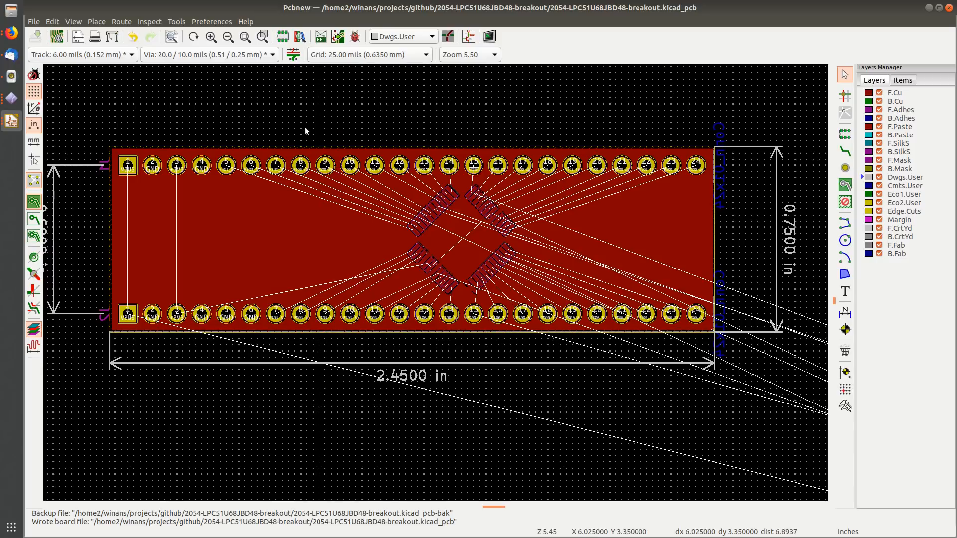
middle_click_drag(305, 128, 329, 143)
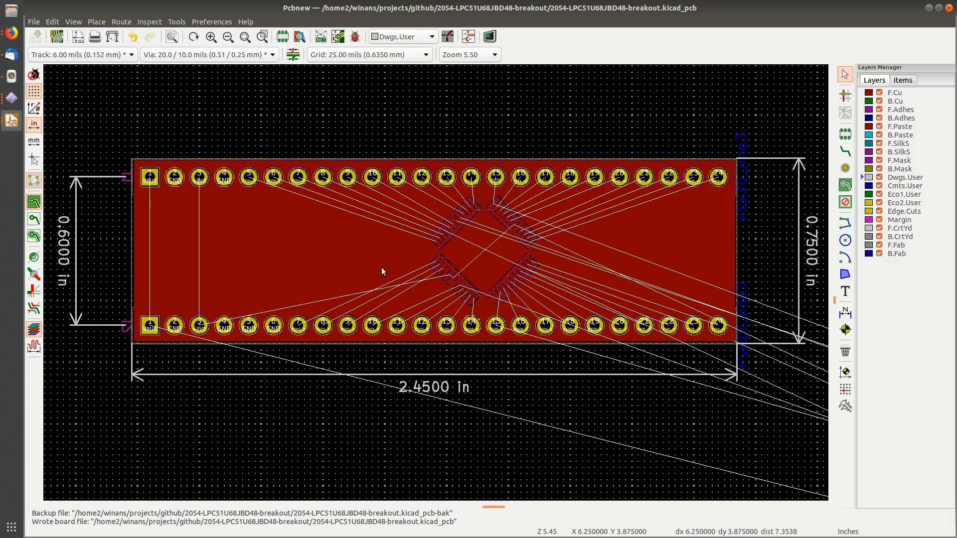
scroll(435, 282, "up", 5)
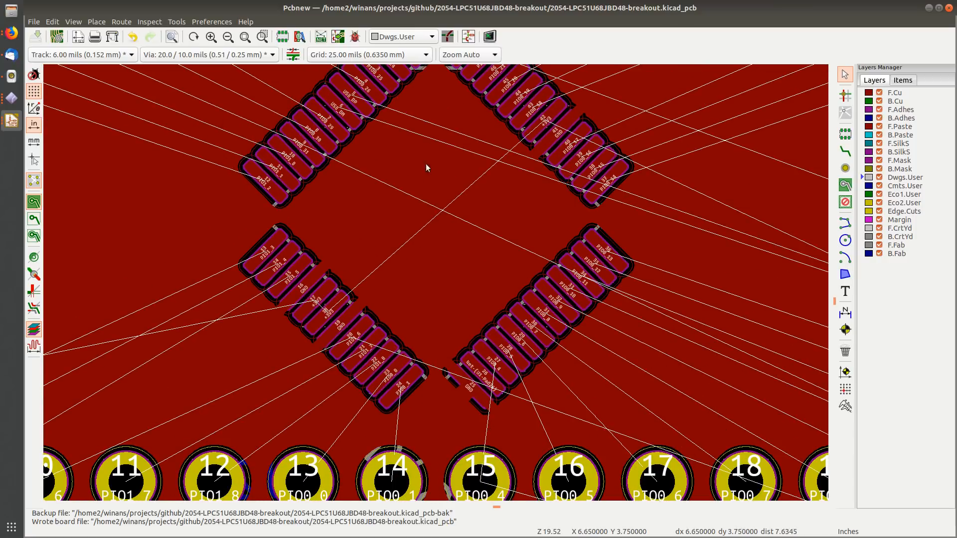
scroll(435, 282, "down", 5)
middle_click_drag(410, 304, 435, 282)
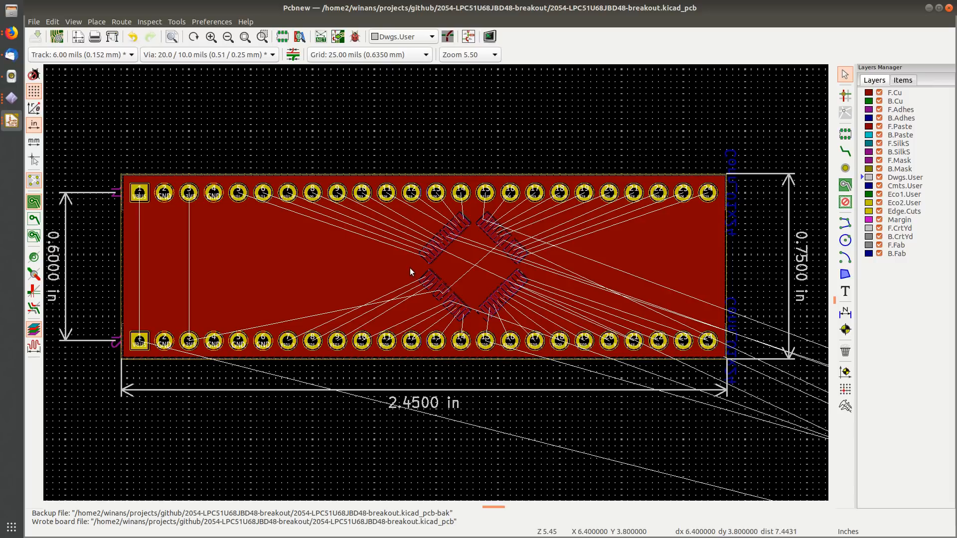
middle_click_drag(362, 282, 378, 283)
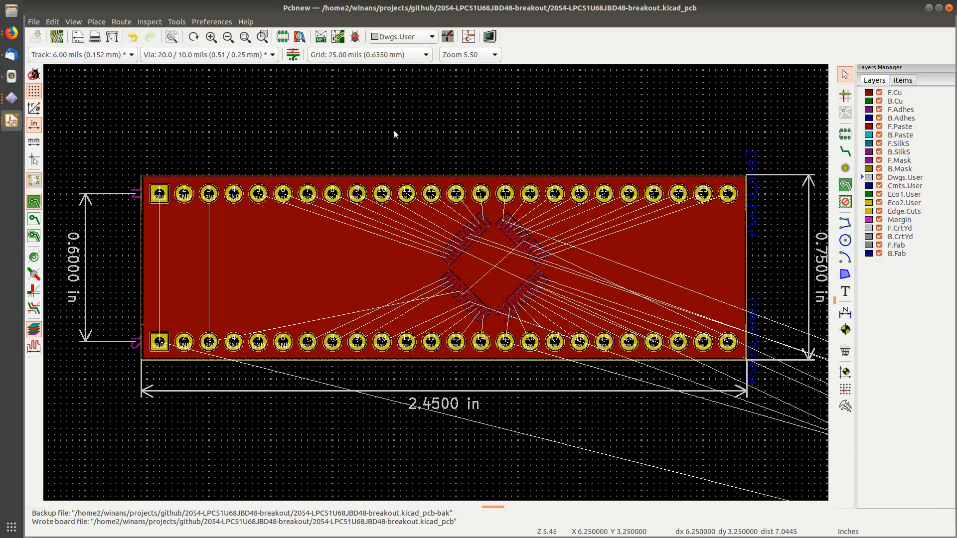
middle_click_drag(421, 156, 409, 133)
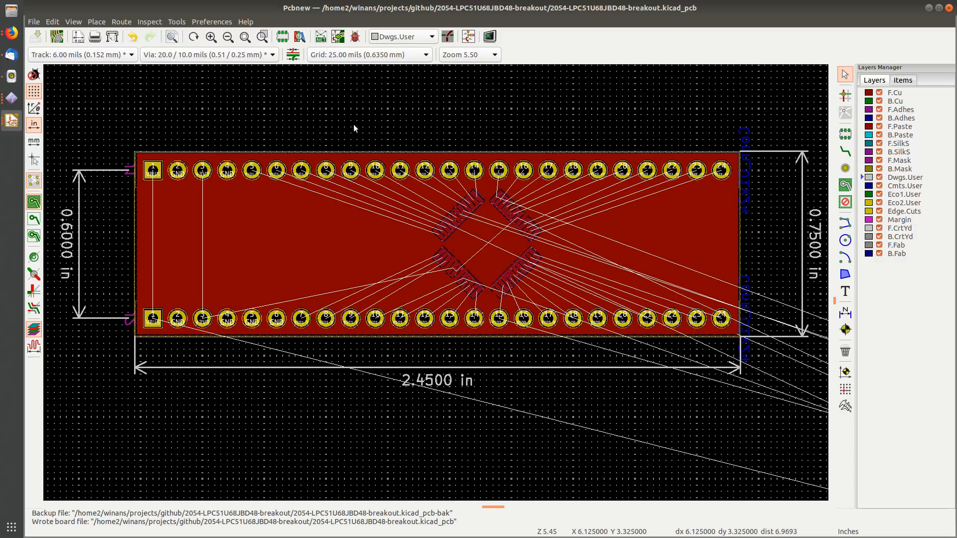
middle_click_drag(347, 125, 376, 141)
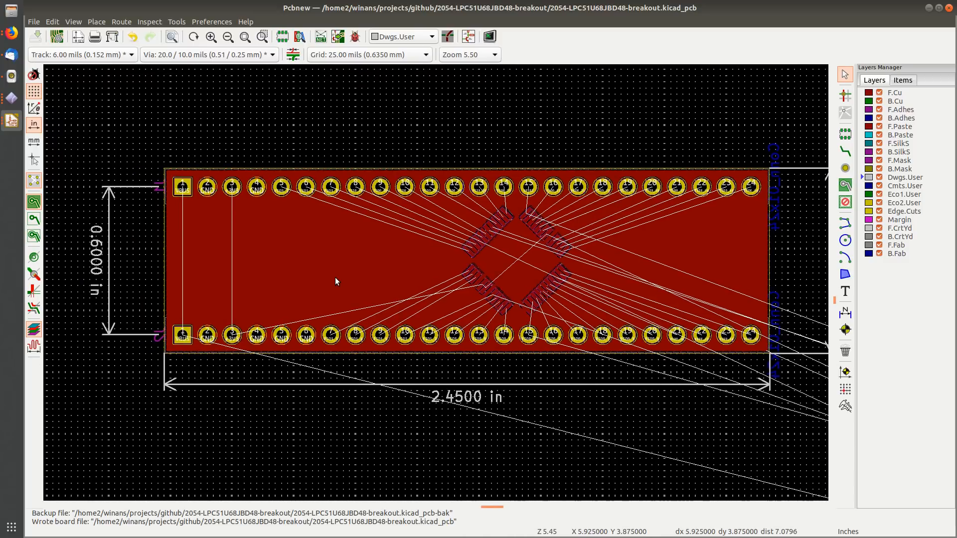
Step: Move the switch footprints S2 and S1 out of the unplaced parts cluster and set them side by side just right of the board
scroll(427, 270, "down", 5)
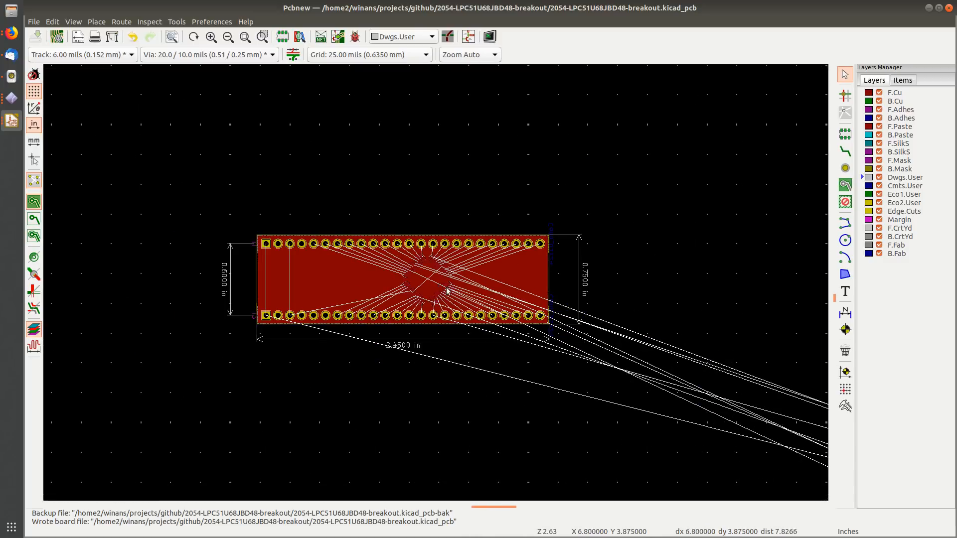
middle_click_drag(612, 286, 504, 208)
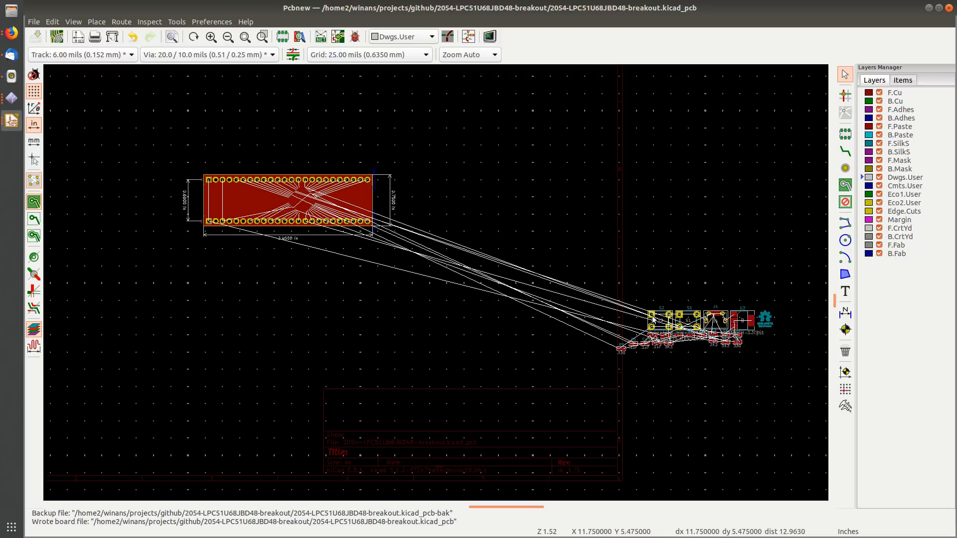
left_click(650, 316)
left_click_drag(650, 317, 436, 200)
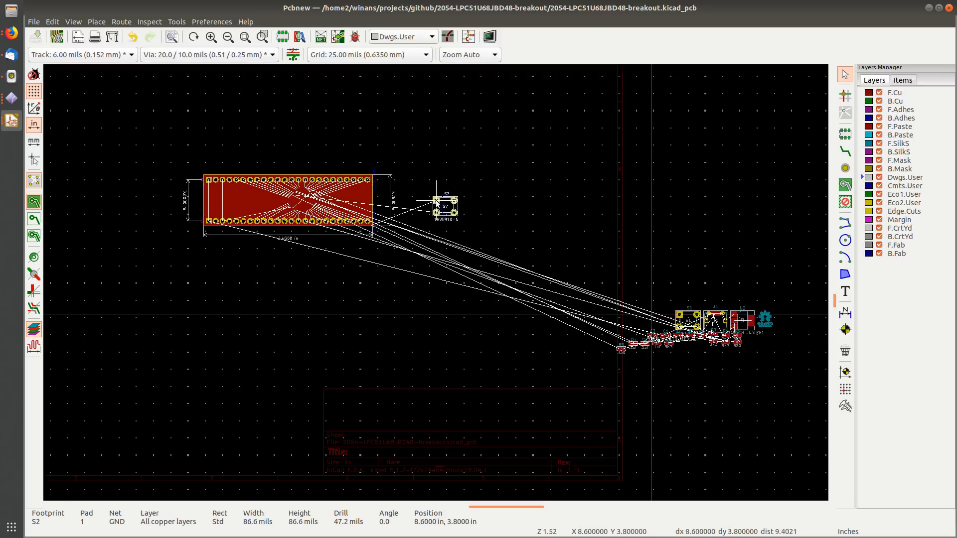
left_click(679, 315)
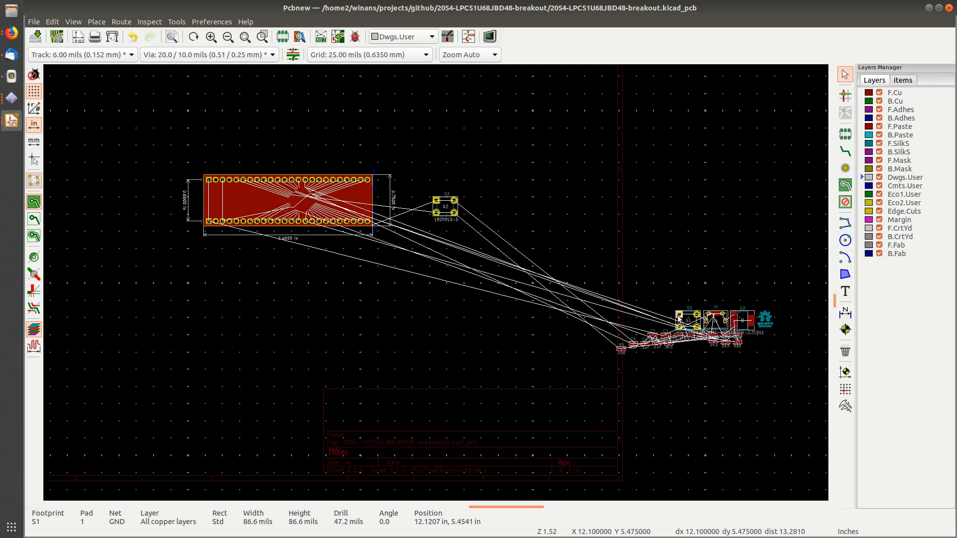
left_click_drag(679, 316, 468, 202)
scroll(468, 227, "up", 4)
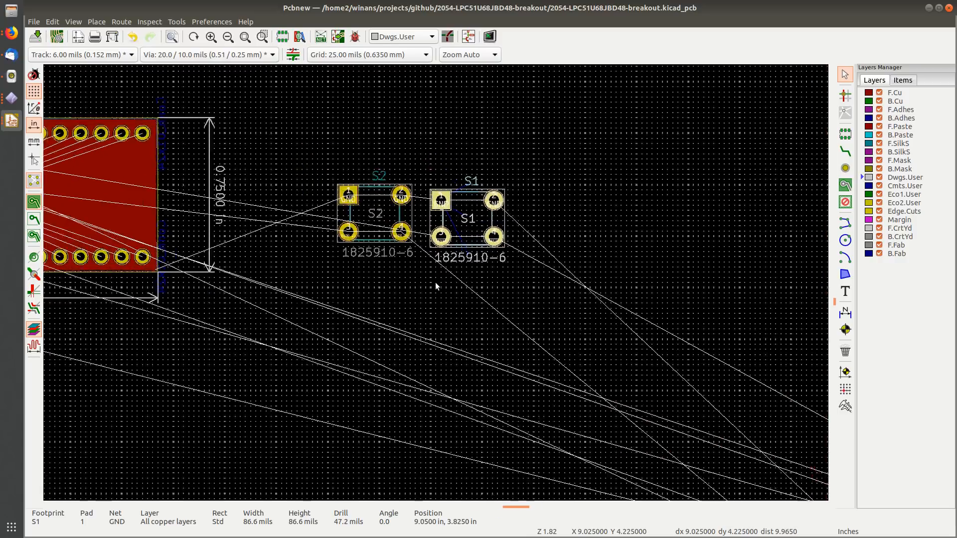
scroll(435, 282, "up", 2)
left_click(435, 288)
middle_click_drag(435, 289, 626, 340)
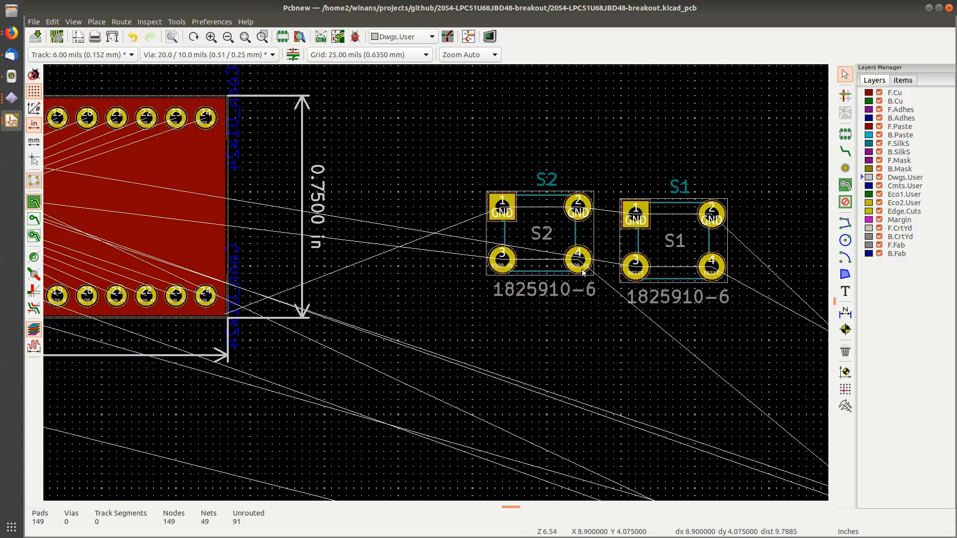
Step: Rotate switch footprint S2 by 180° and move it closer to the board's height dimension
left_click(511, 200)
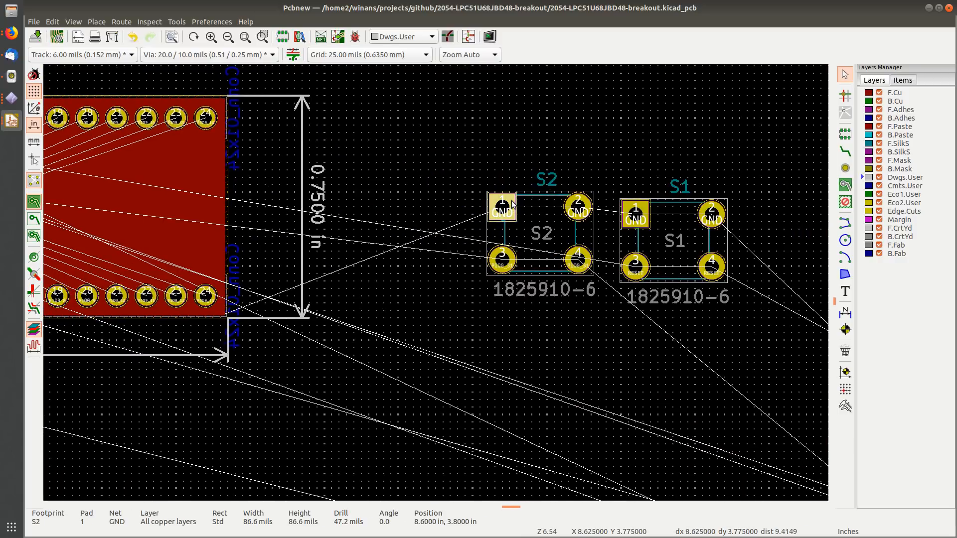
key("m")
key("r")
key("r")
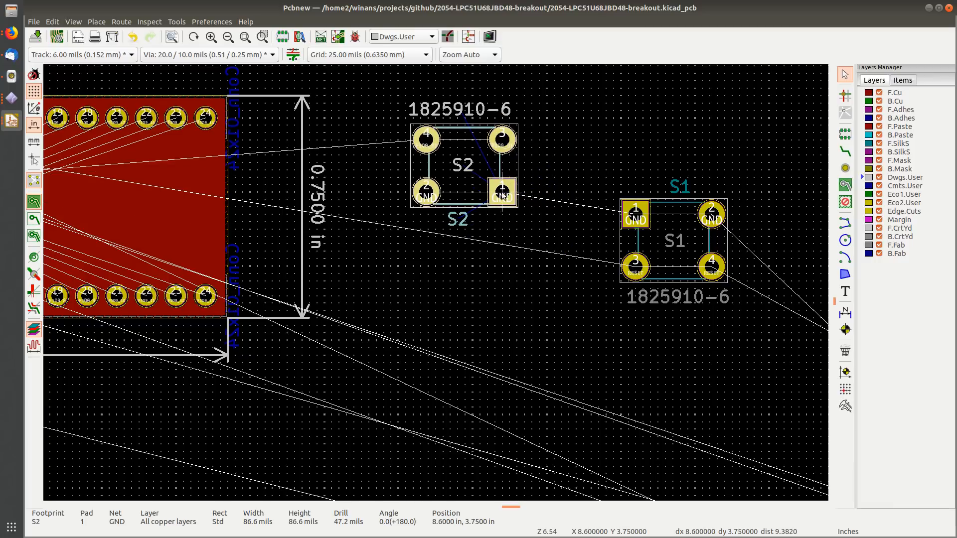
left_click(465, 244)
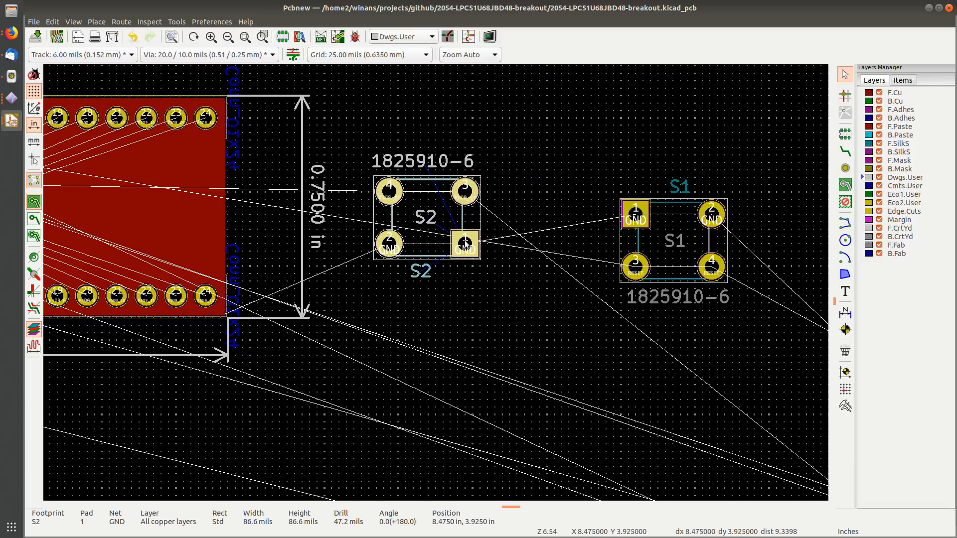
Step: Rotate switch footprint S1 by 180° and place it directly right of S2, with their pad rows aligned
left_click(645, 210)
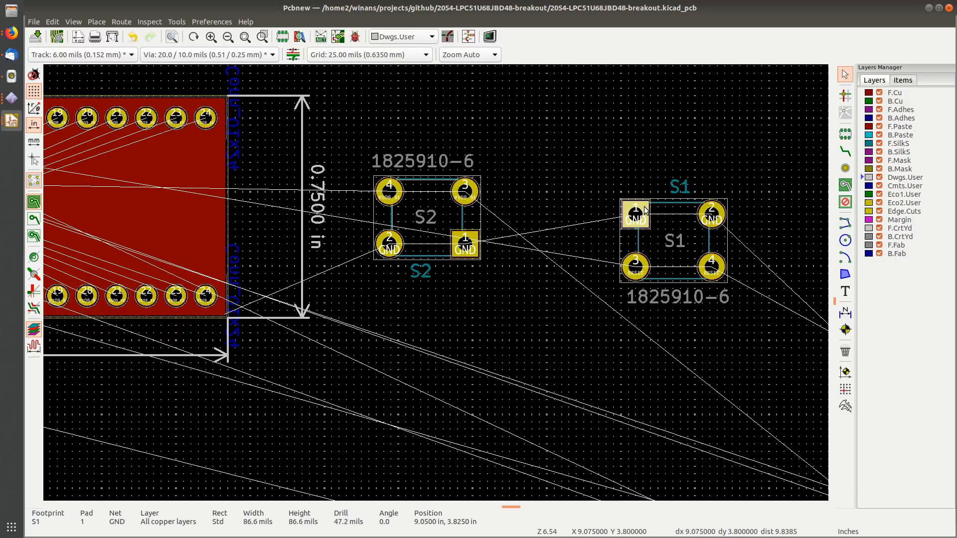
key("r")
key("r")
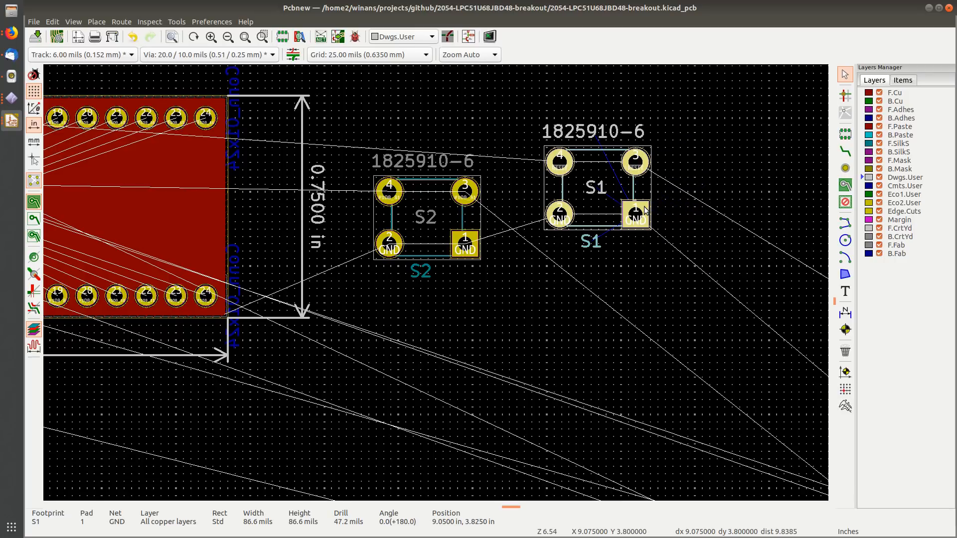
left_click_drag(644, 210, 580, 248)
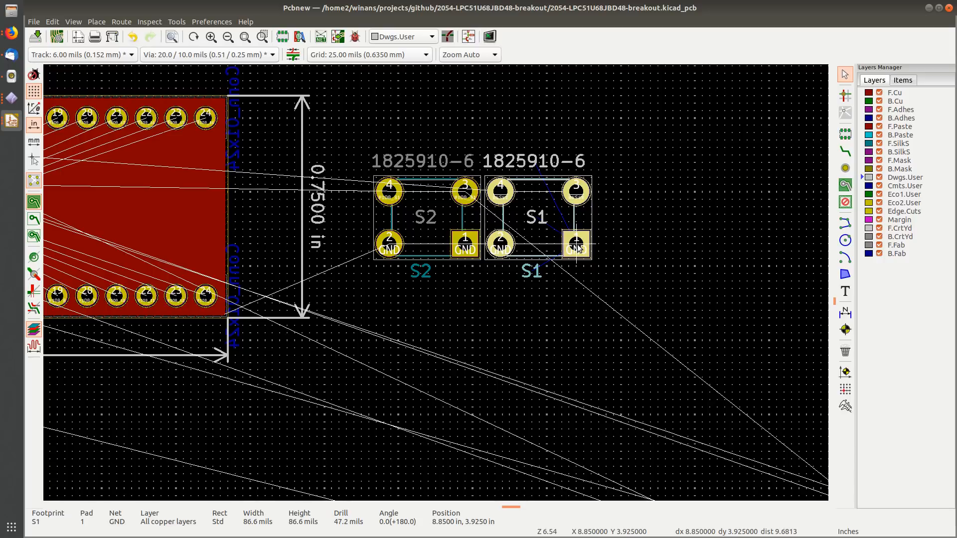
left_click(516, 296)
Step: Examine the free board area right of the microcontroller against the switch sizes, and the nets on the pads of S2 and S1
middle_click_drag(436, 329, 572, 338)
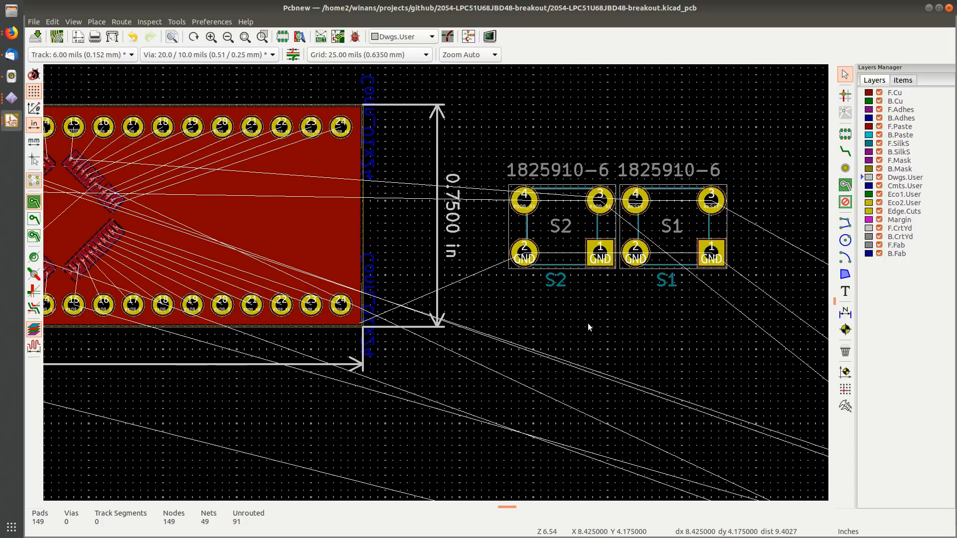
scroll(588, 323, "down", 3)
middle_click_drag(163, 249, 174, 251)
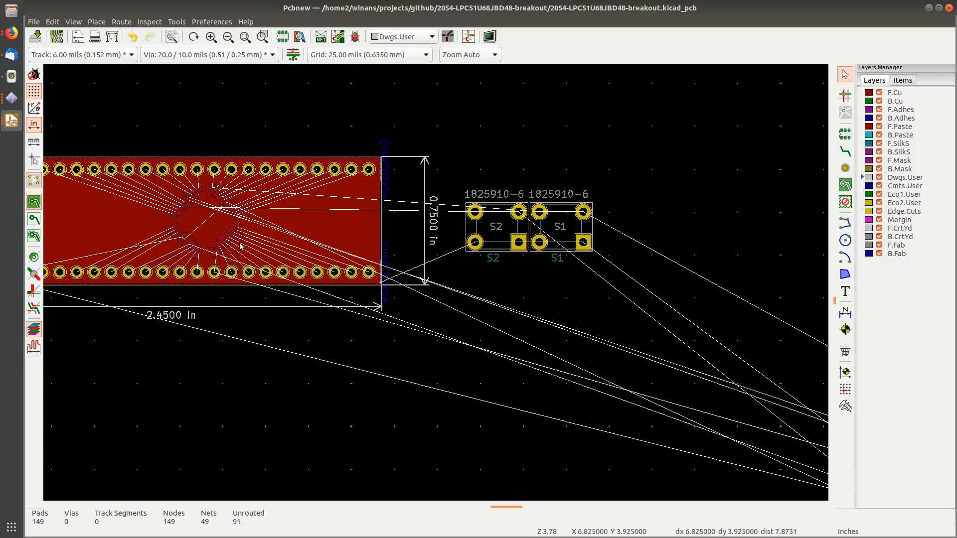
middle_click_drag(462, 283, 553, 276)
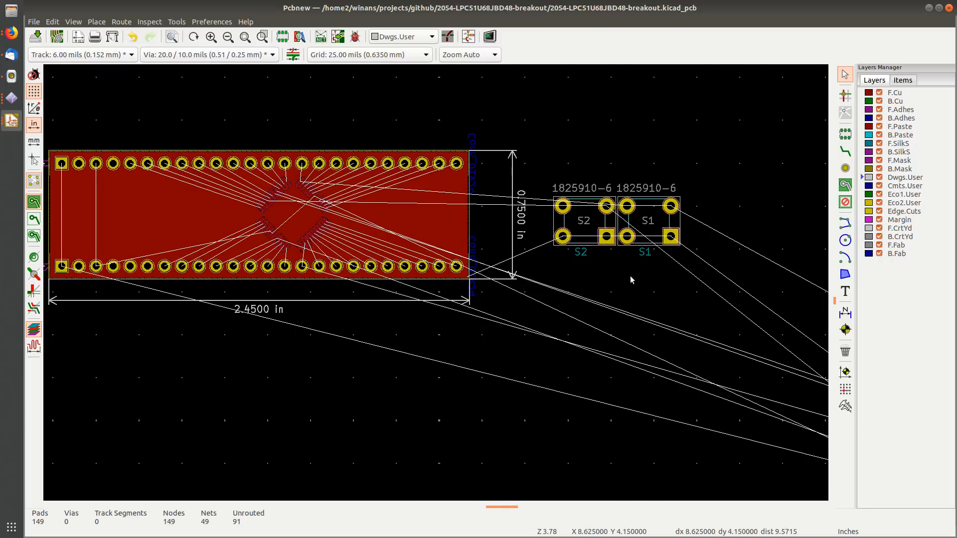
scroll(630, 276, "up", 1)
scroll(433, 282, "down", 1)
middle_click_drag(397, 289, 590, 295)
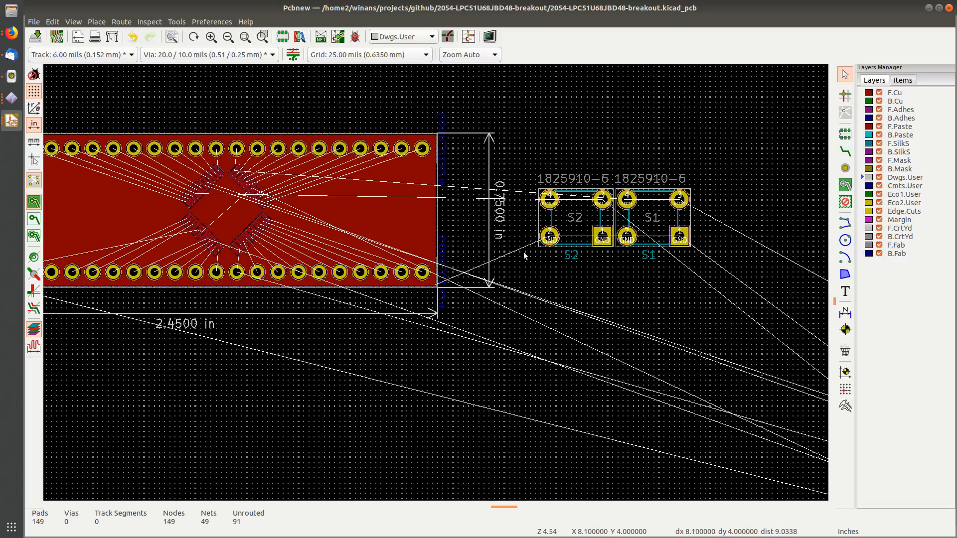
middle_click_drag(517, 256, 543, 253)
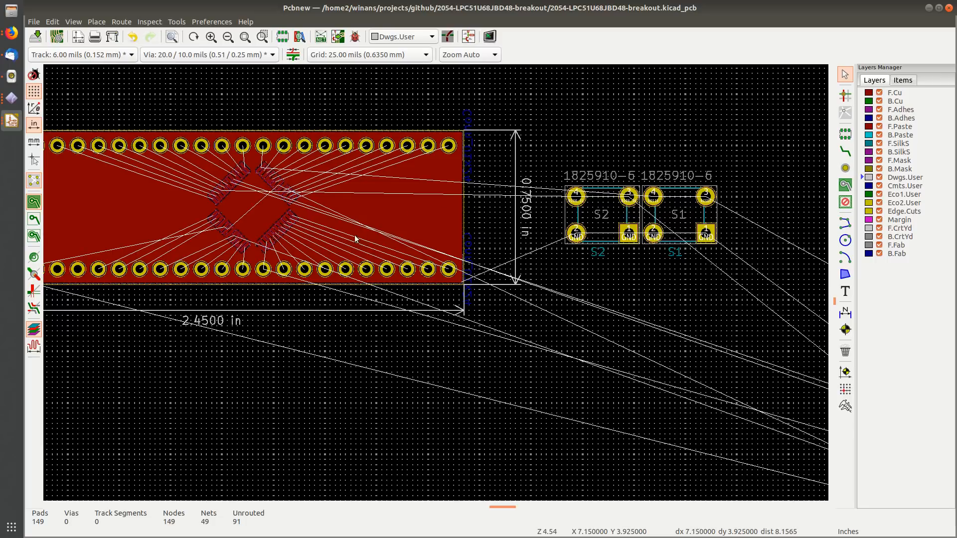
middle_click_drag(330, 240, 413, 241)
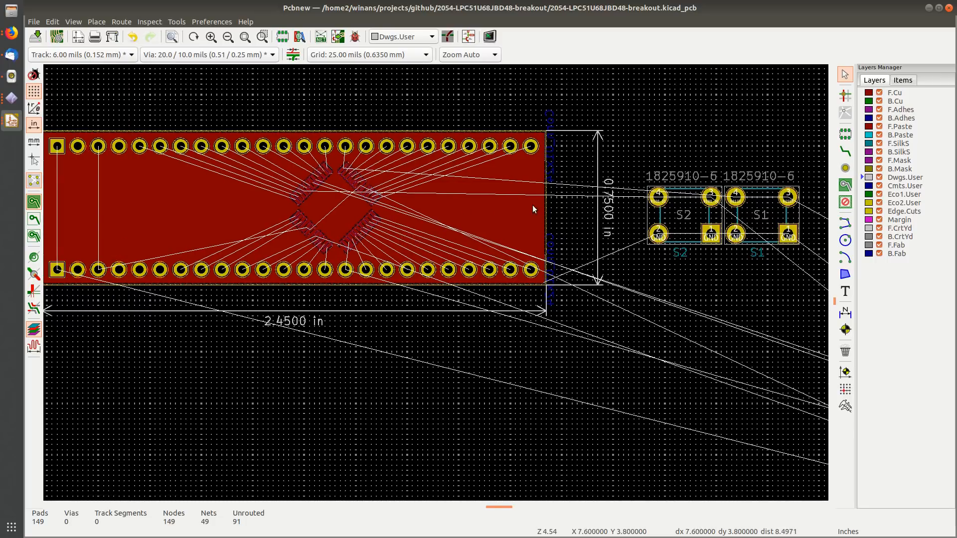
scroll(500, 214, "up", 2)
scroll(435, 282, "down", 3)
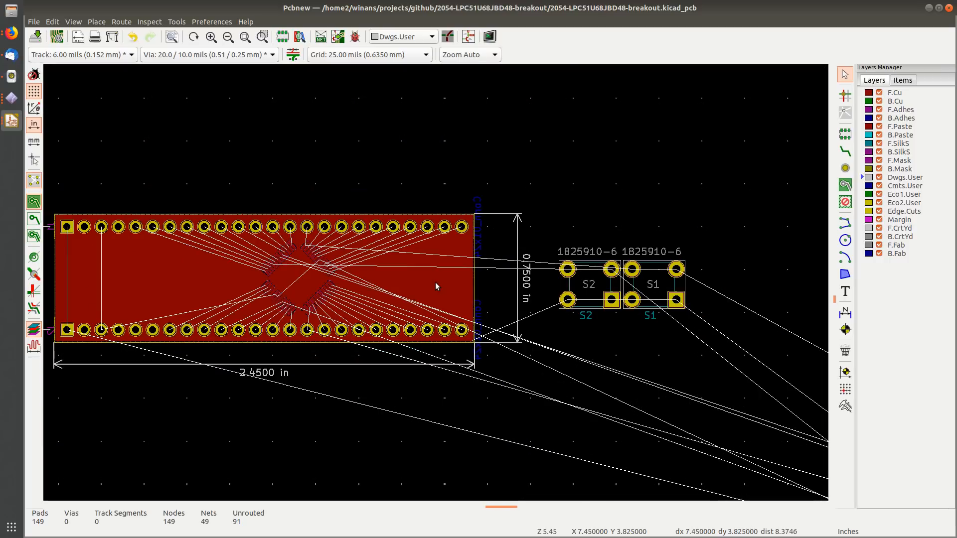
middle_click_drag(428, 305, 502, 263)
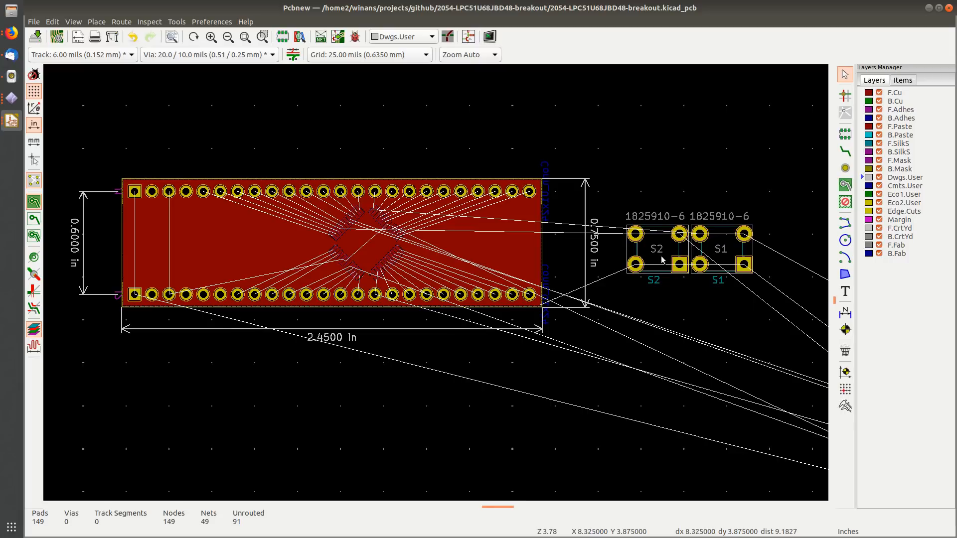
scroll(669, 260, "up", 4)
scroll(434, 284, "down", 3)
middle_click_drag(438, 303, 612, 239)
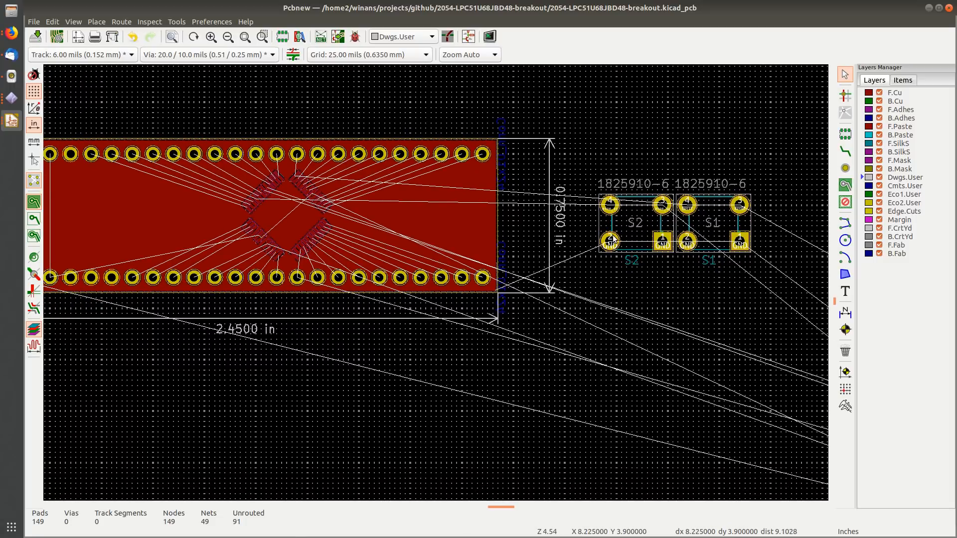
scroll(614, 239, "up", 5)
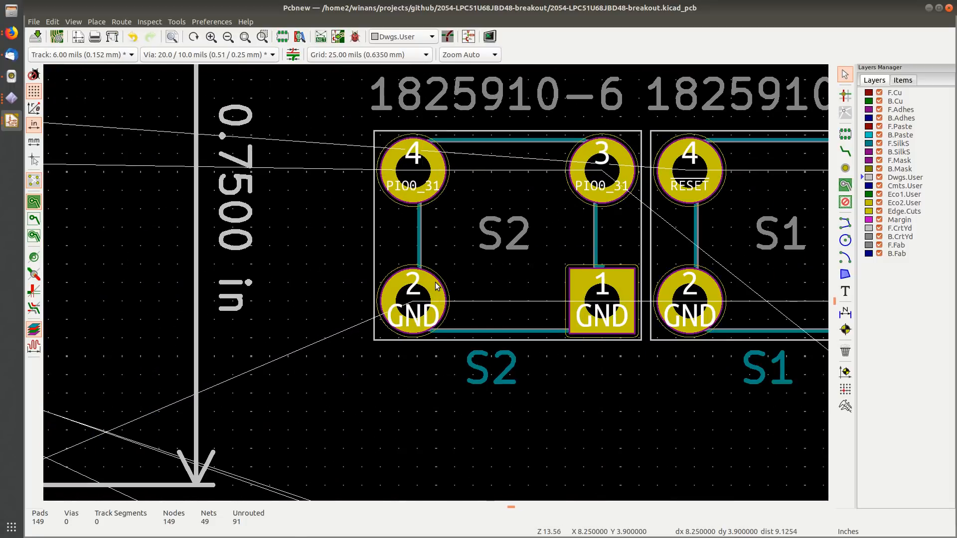
scroll(438, 284, "down", 3)
scroll(448, 277, "up", 1)
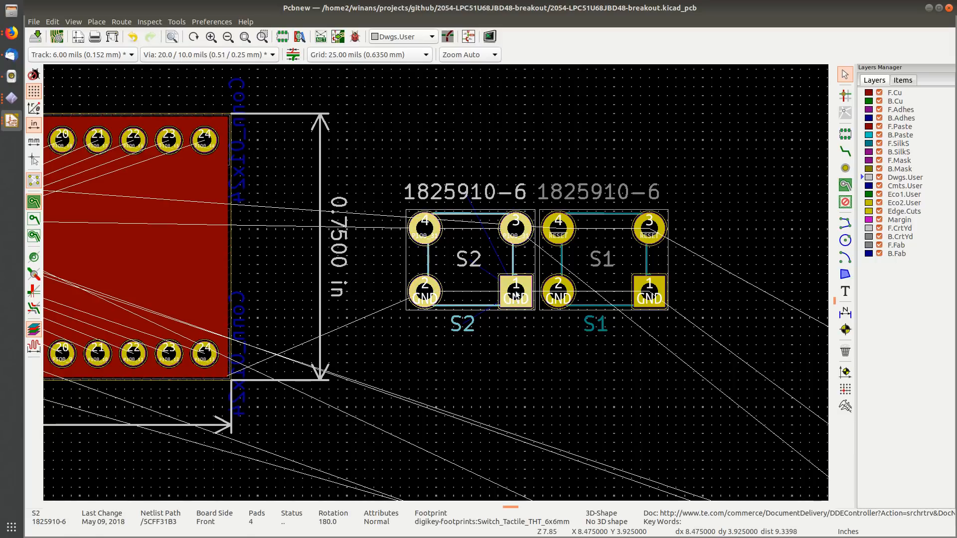
Step: Move S2 and S1 onto the board between the two pin headers, with S1 against the board's right edge
left_click_drag(516, 294, 390, 287)
middle_click_drag(666, 312, 537, 307)
left_click_drag(725, 219, 351, 284)
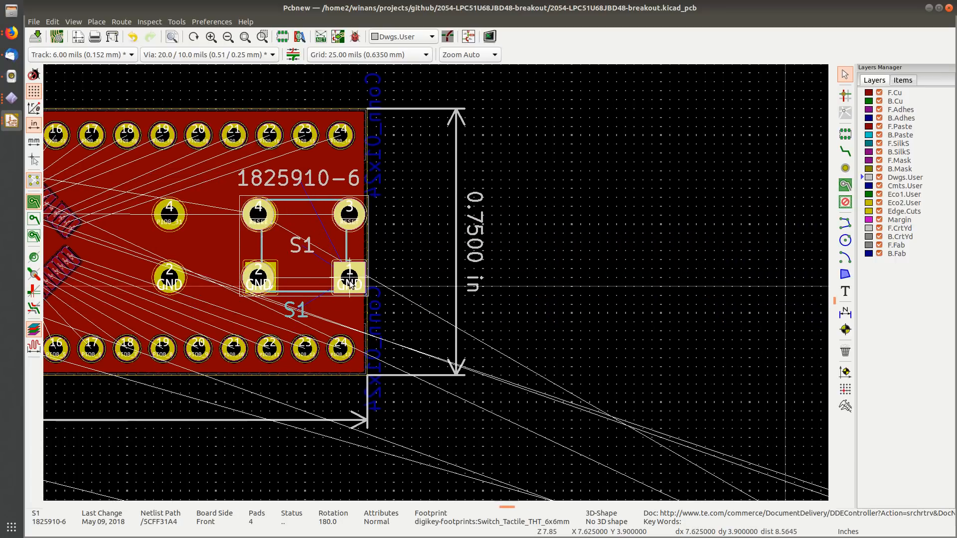
scroll(351, 284, "up", 4)
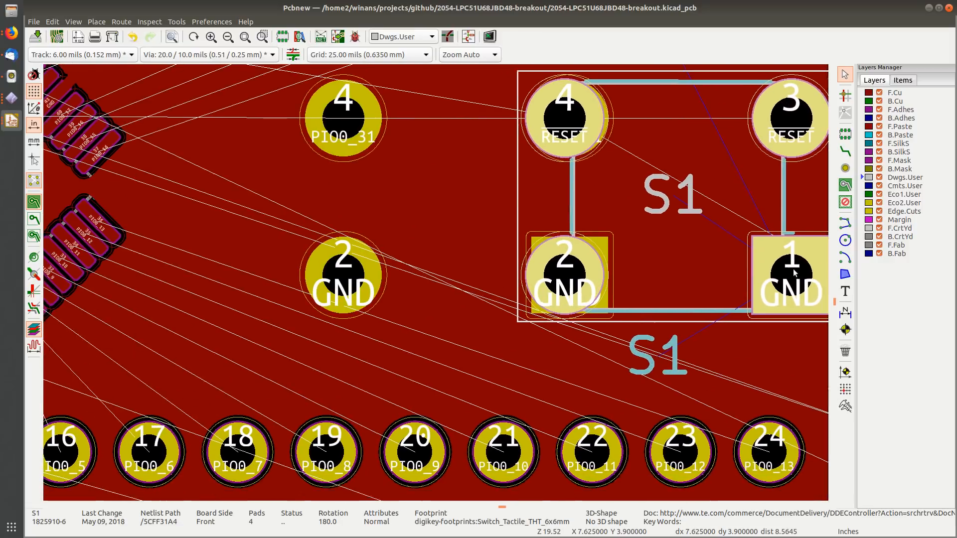
scroll(706, 351, "down", 3)
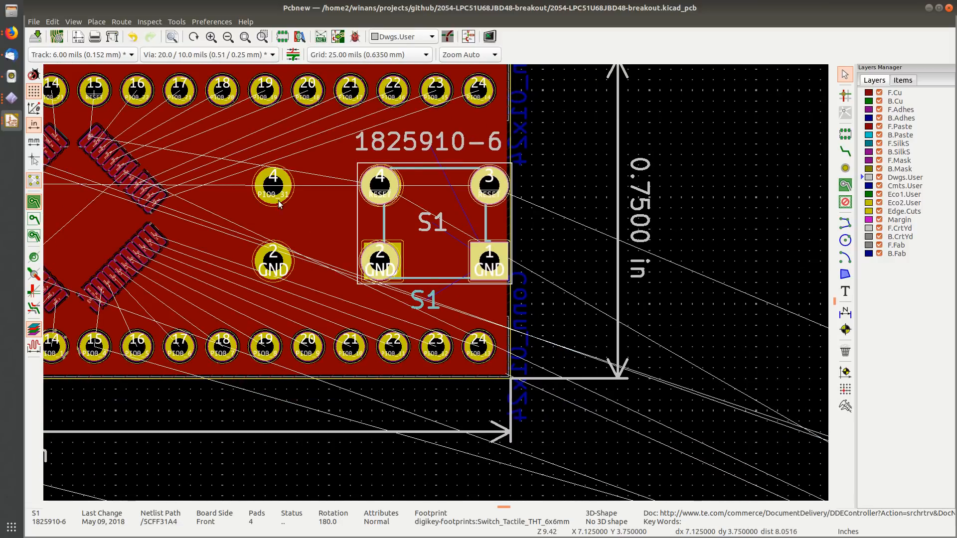
Step: Hide the copper zone fill and shift S2 left until it sits beside S1 without overlapping
left_click(33, 219)
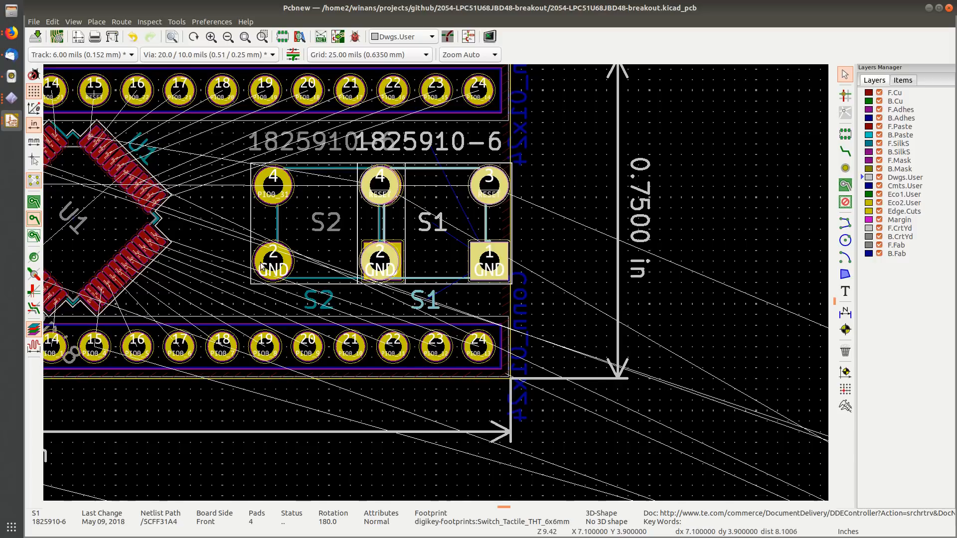
middle_click_drag(262, 266, 428, 259)
left_click(481, 205)
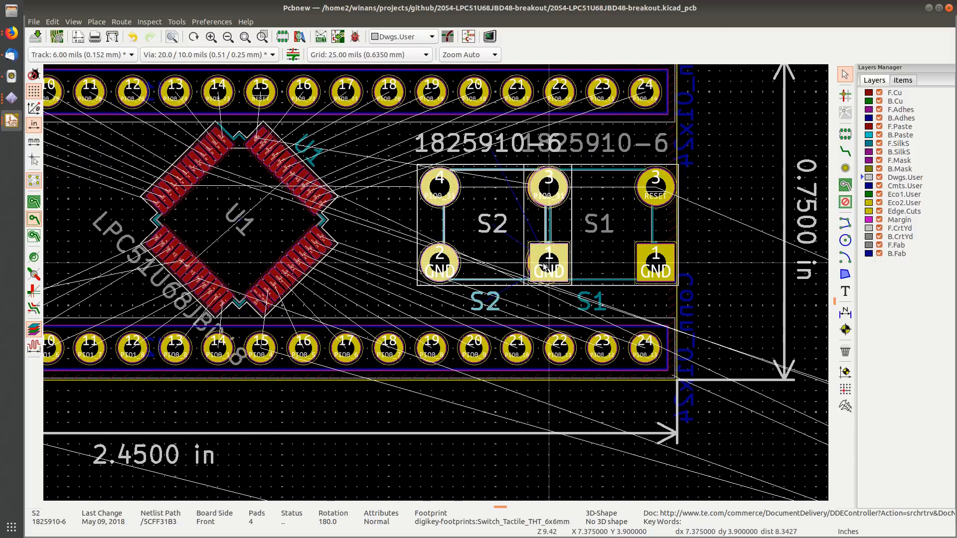
left_click_drag(549, 269, 502, 269)
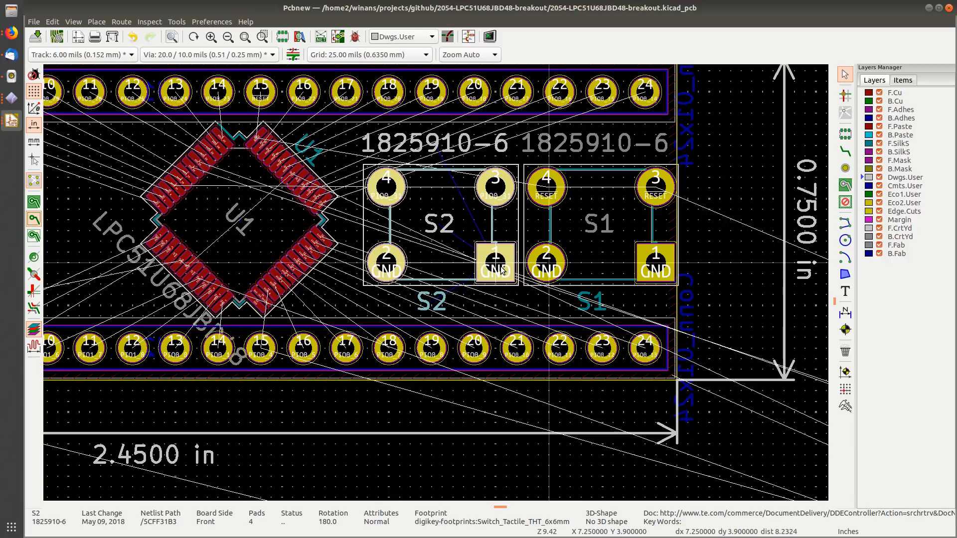
scroll(503, 269, "down", 3)
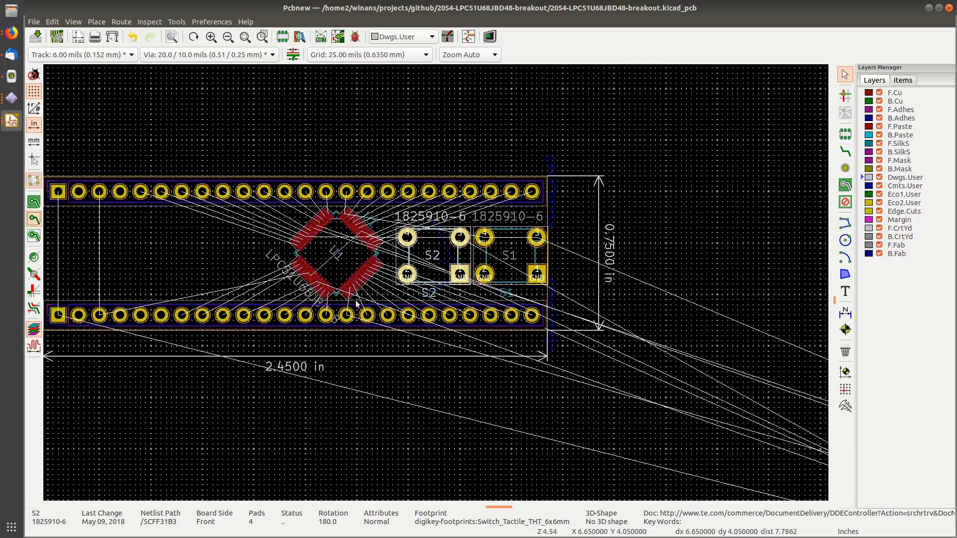
middle_click_drag(442, 288, 407, 289)
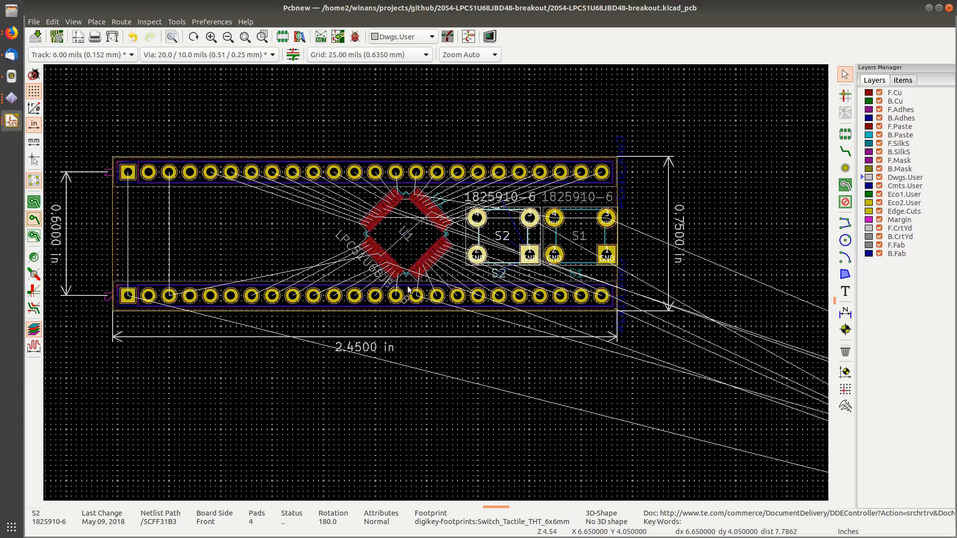
Step: Move microcontroller U1 about 0.05 in left to widen the gap to S2
scroll(453, 288, "up", 3)
middle_click_drag(376, 153, 218, 199)
middle_click_drag(511, 179, 716, 188)
left_click(382, 210)
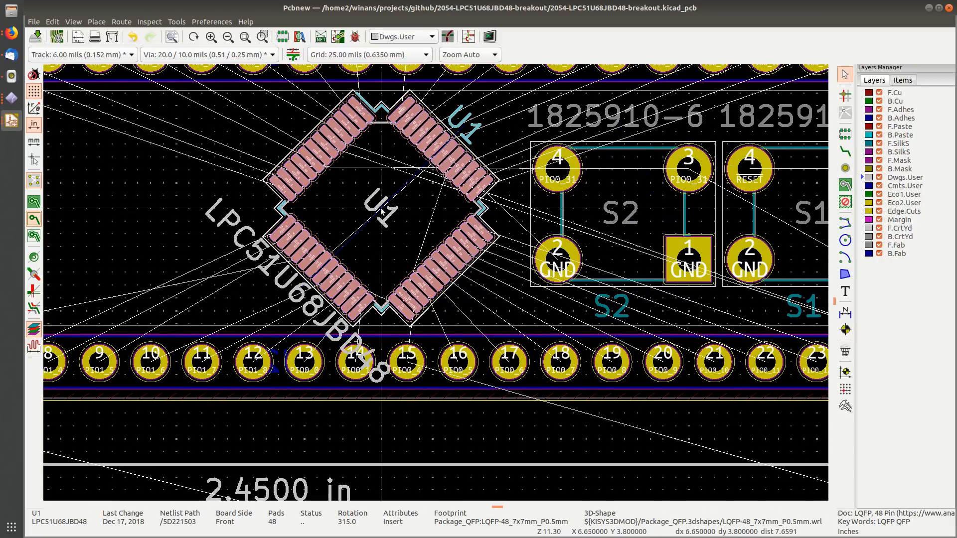
left_click_drag(381, 209, 358, 210)
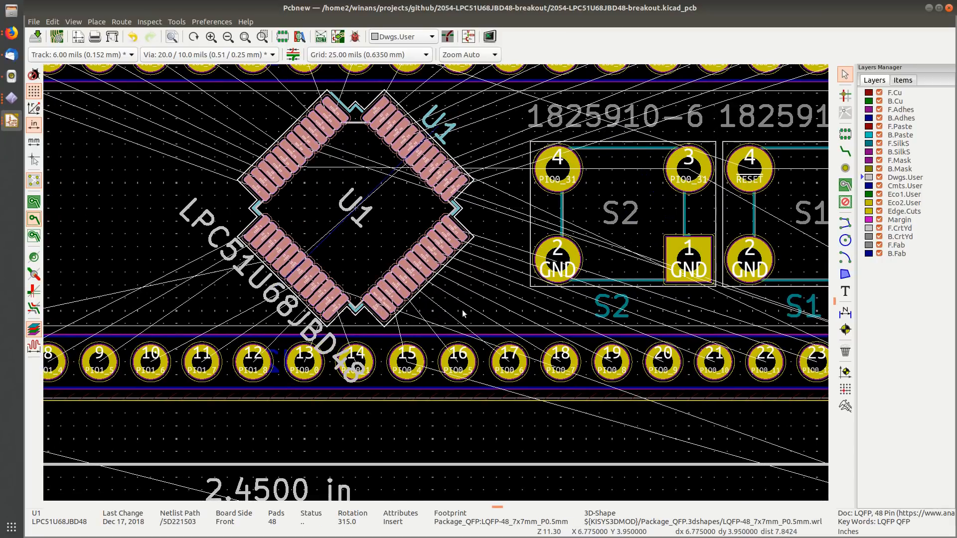
left_click(514, 422)
Step: Rotate S1 to 270° and center it vertically between the pin headers against the board's right edge
scroll(514, 423, "down", 3)
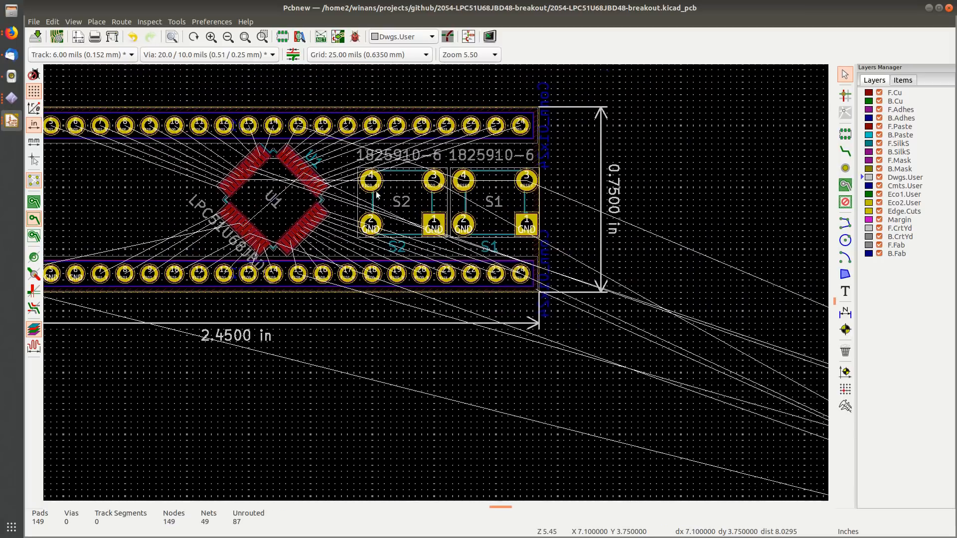
middle_click_drag(377, 193, 335, 197)
scroll(434, 281, "up", 3)
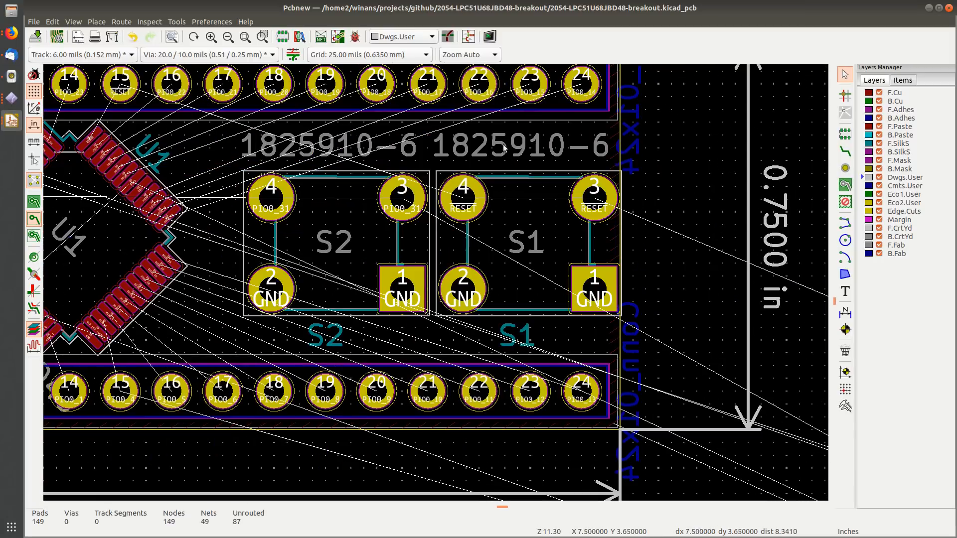
left_click(524, 224)
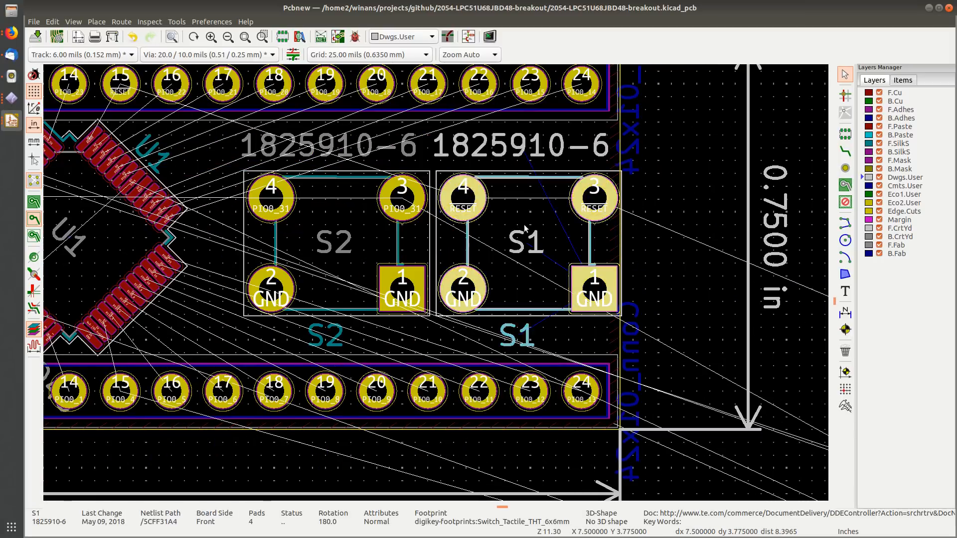
key("r")
key("r")
key("r")
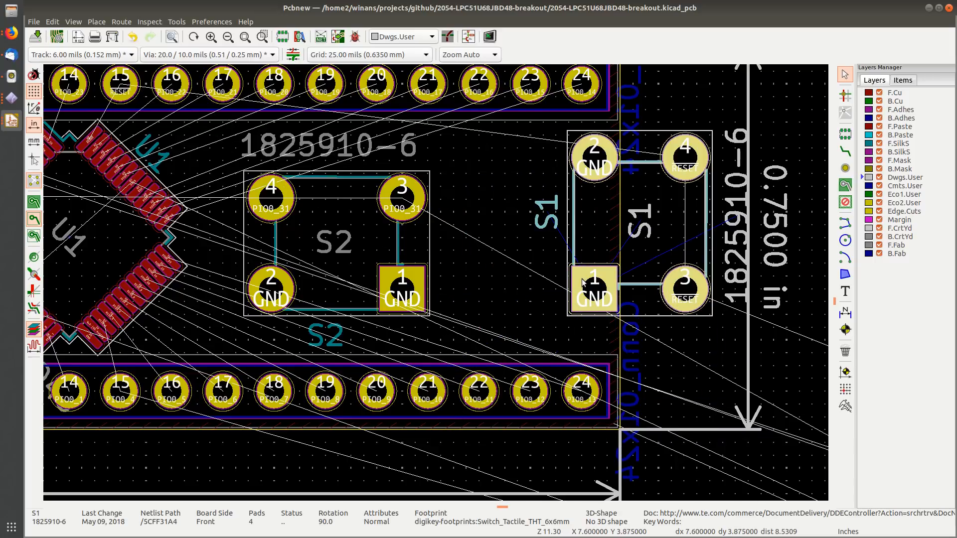
key("r")
key("r")
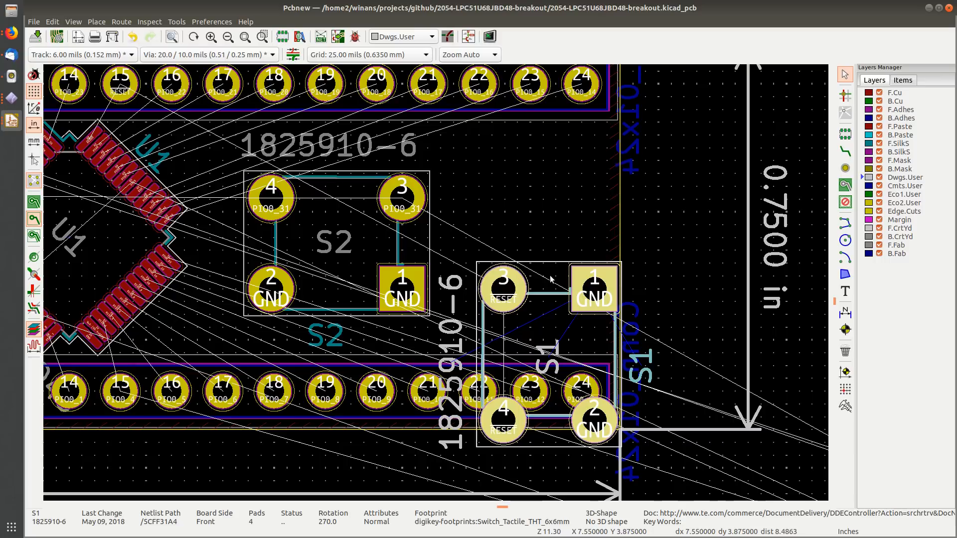
key("m")
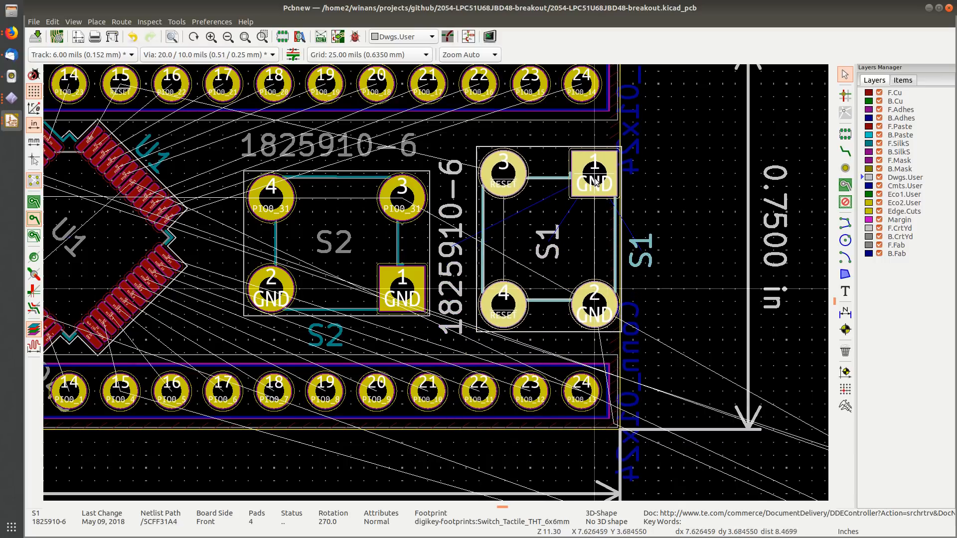
left_click(596, 182)
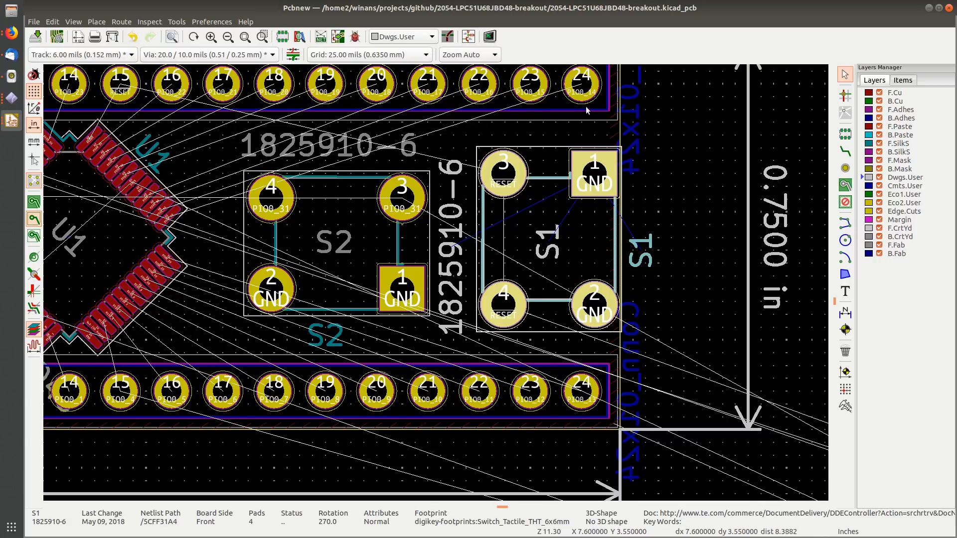
Step: Rotate S2 to 270° and place it immediately left of S1, vertically aligned with it between the pin headers
left_click(334, 199)
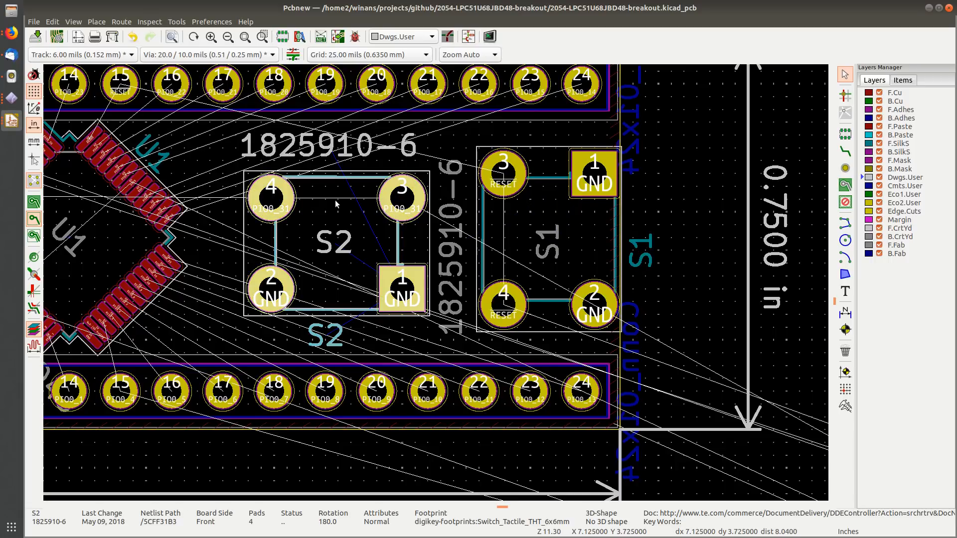
key("r")
key("m")
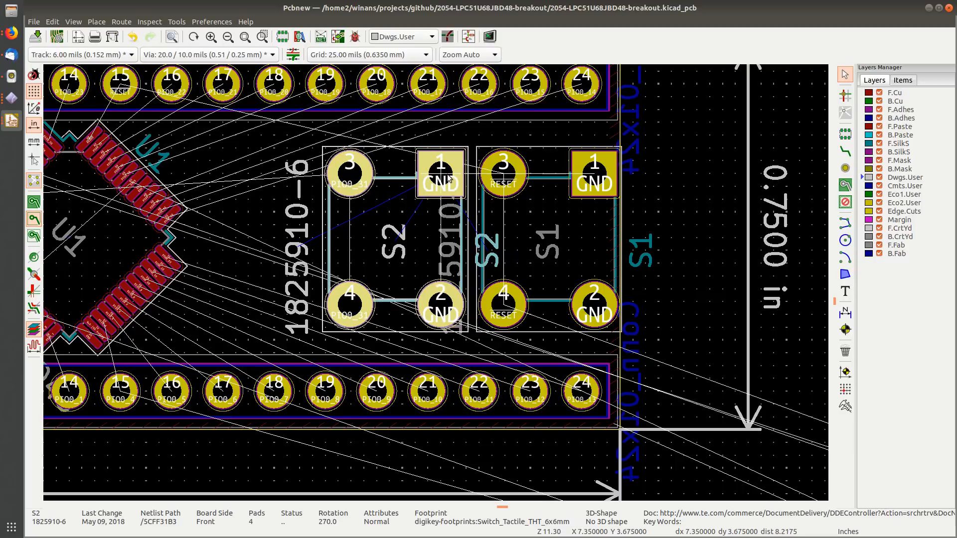
left_click(441, 175)
Step: Set the grid to 20 mils, nudge S2 right until its courtyard meets S1's, and save the board
right_click(702, 150)
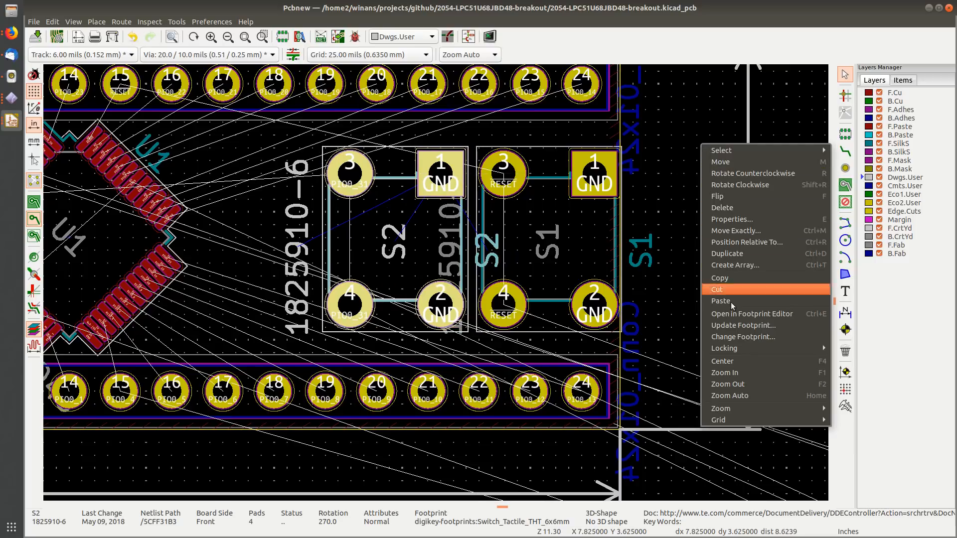
mouse_move(718, 420)
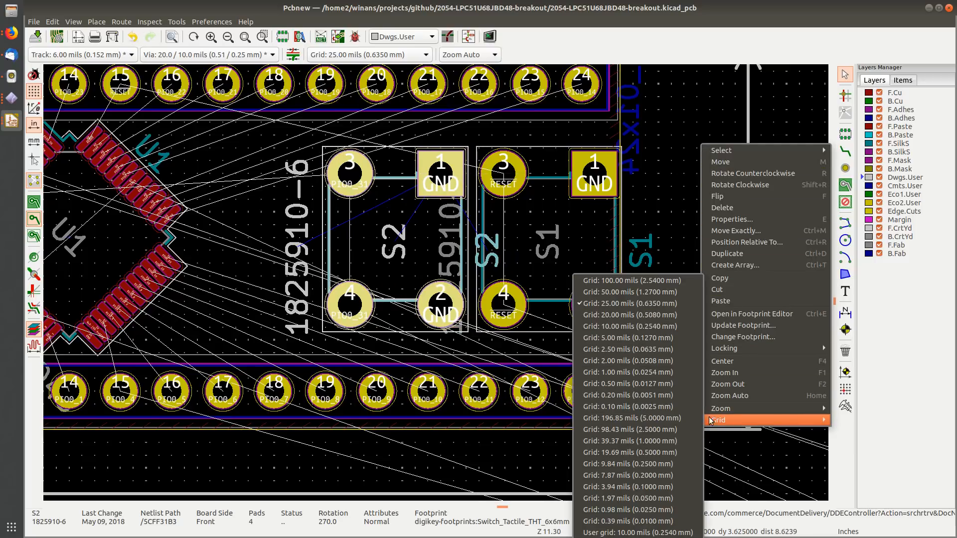
left_click(624, 314)
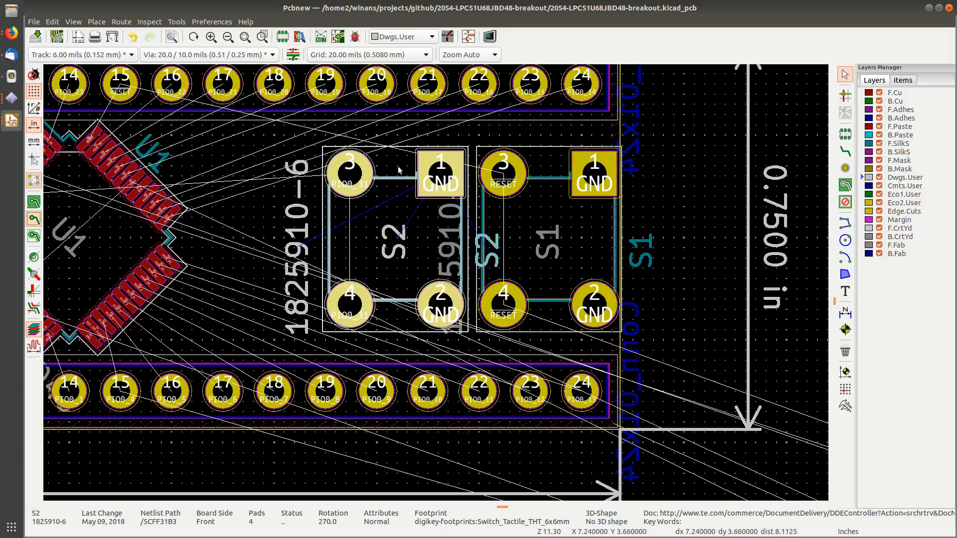
left_click_drag(444, 174, 447, 173)
scroll(540, 155, "up", 1)
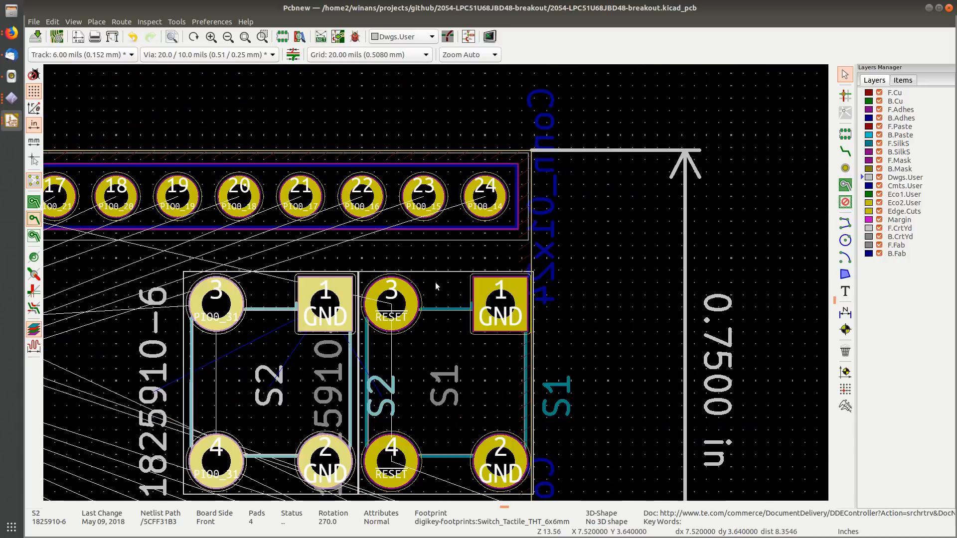
scroll(435, 283, "up", 2)
scroll(435, 282, "down", 2)
middle_click_drag(414, 337, 495, 258)
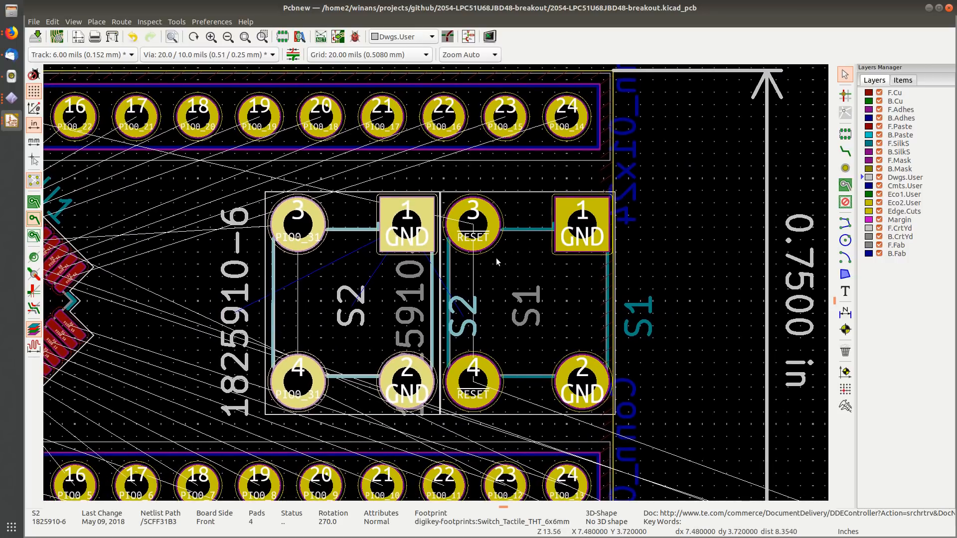
left_click(656, 246)
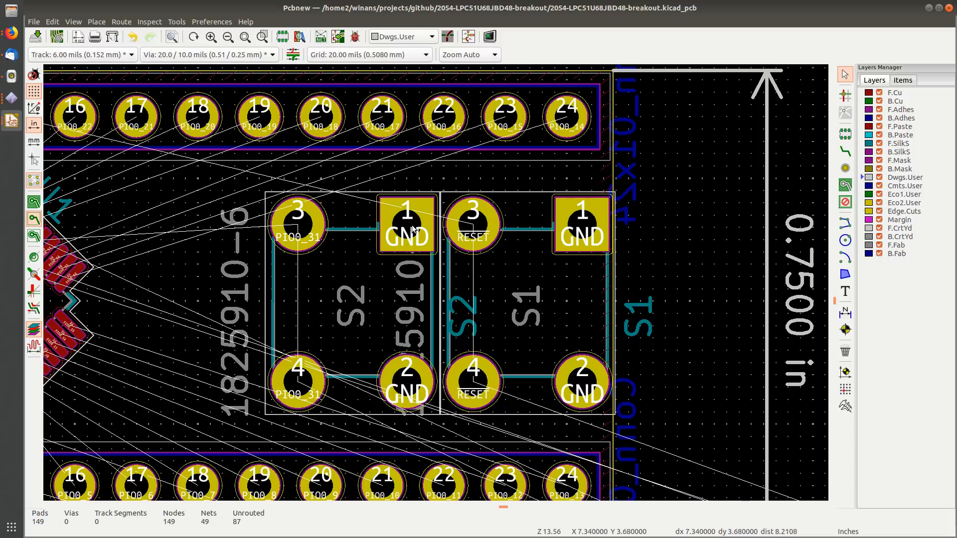
key("ctrl+s")
Step: Examine the clearance between S1's GND pad 1 and the board's right edge
scroll(612, 229, "up", 3)
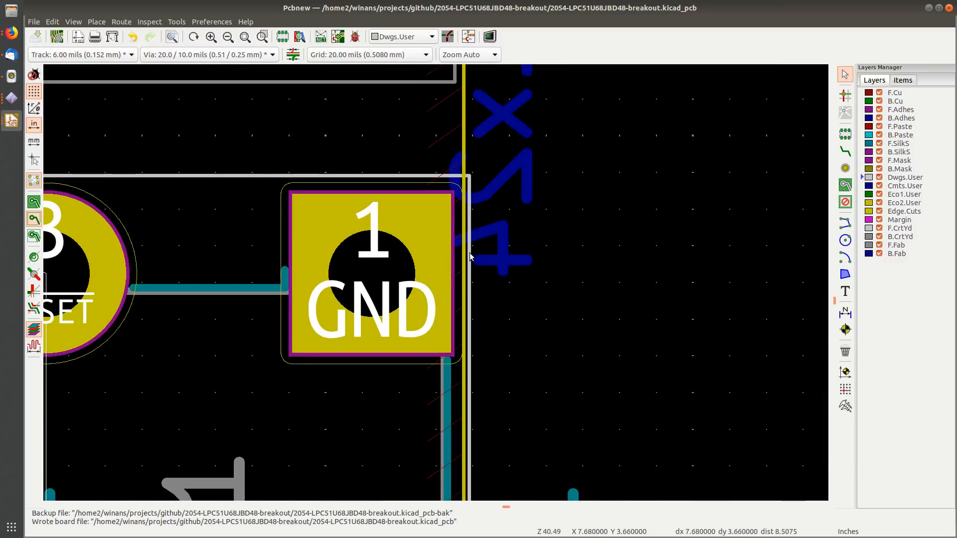
scroll(448, 269, "up", 2)
scroll(418, 287, "up", 1)
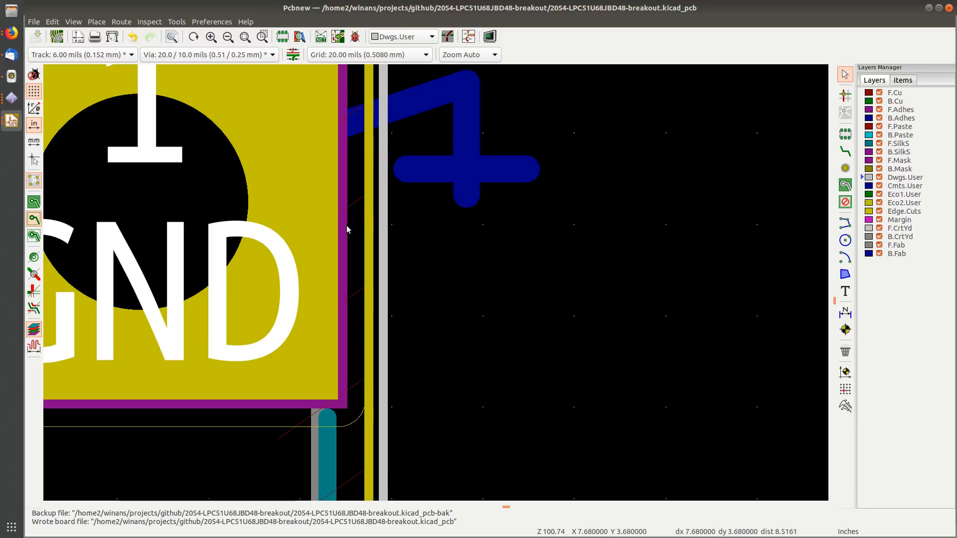
scroll(369, 242, "down", 6)
scroll(391, 255, "up", 1)
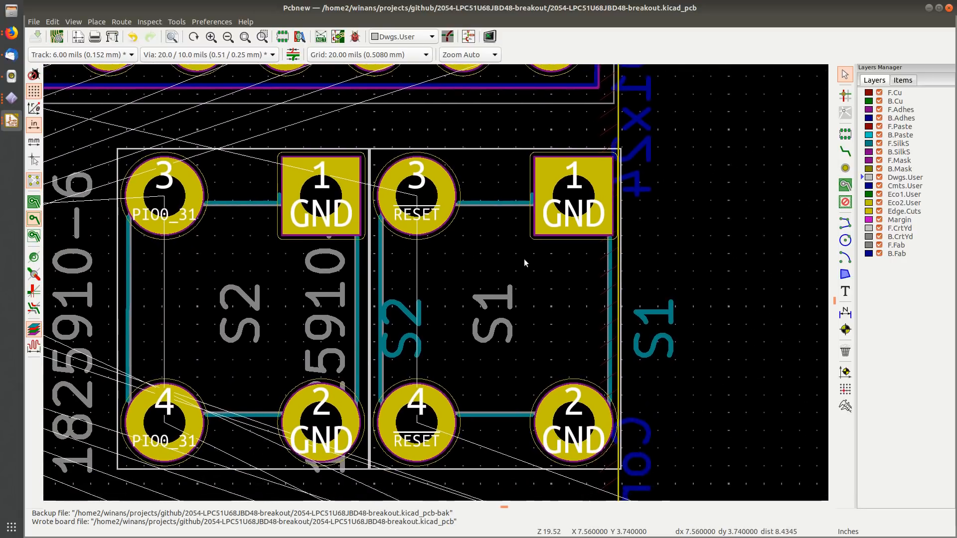
scroll(390, 256, "down", 1)
scroll(415, 300, "up", 1)
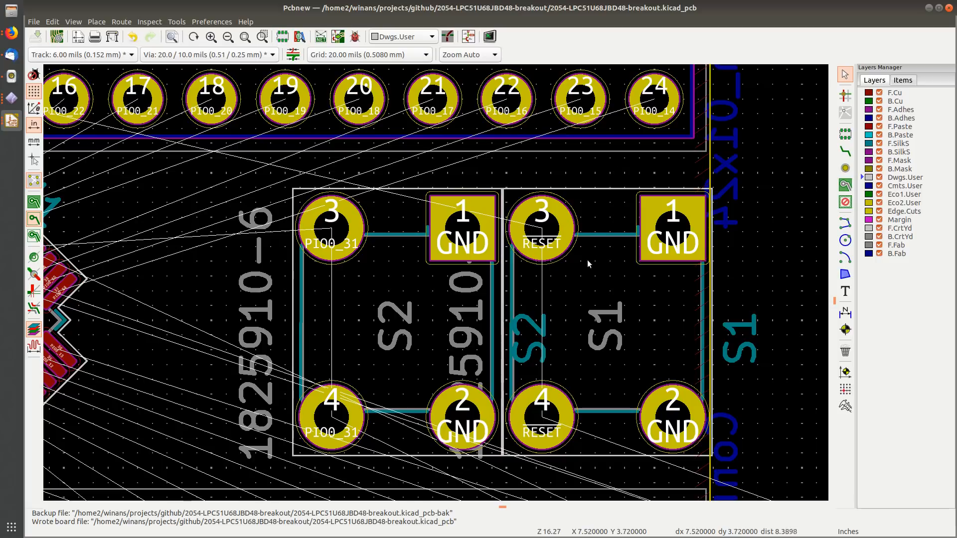
Step: Examine the spacing of S1 and S2 relative to both pin headers and microcontroller U1 across the board
scroll(404, 255, "down", 3)
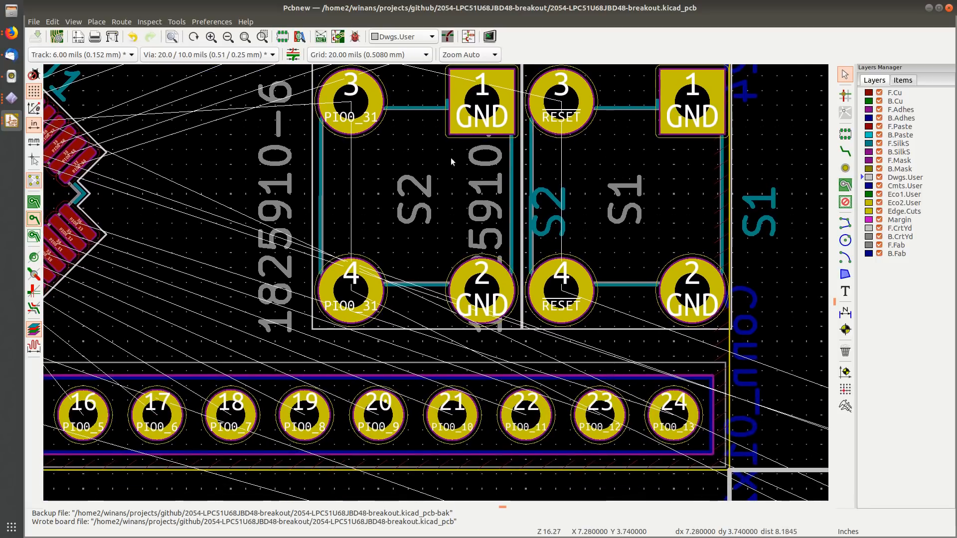
scroll(474, 204, "up", 2)
scroll(601, 198, "up", 1)
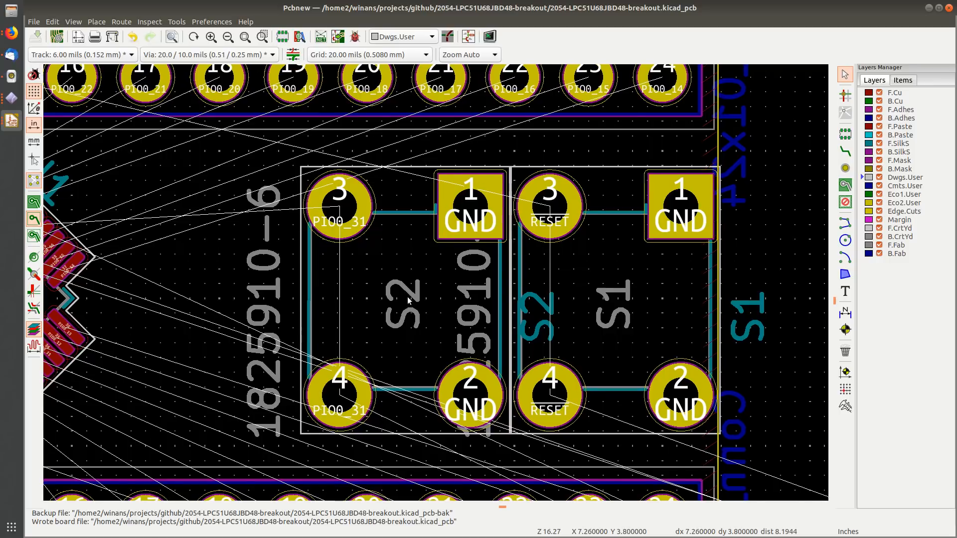
scroll(453, 259, "down", 4)
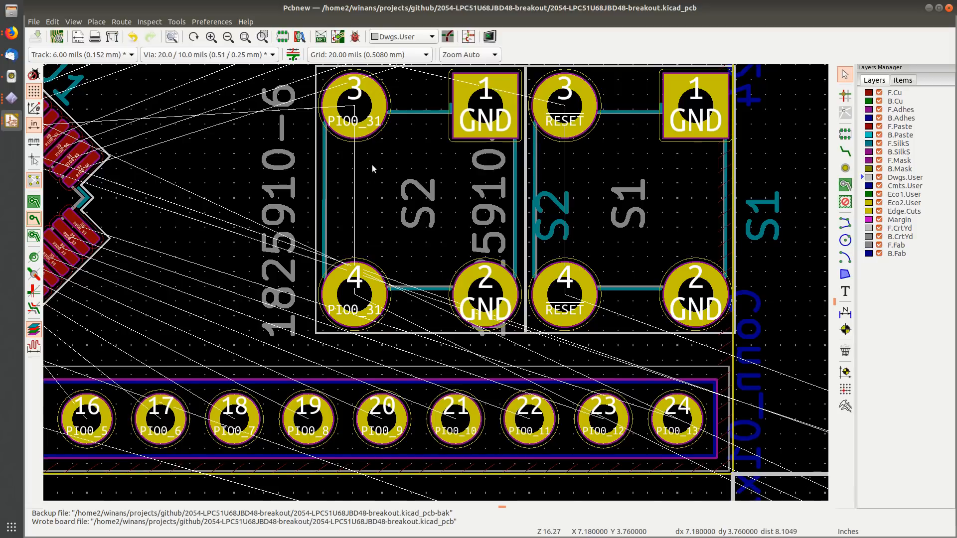
scroll(428, 279, "down", 2)
scroll(428, 277, "up", 1)
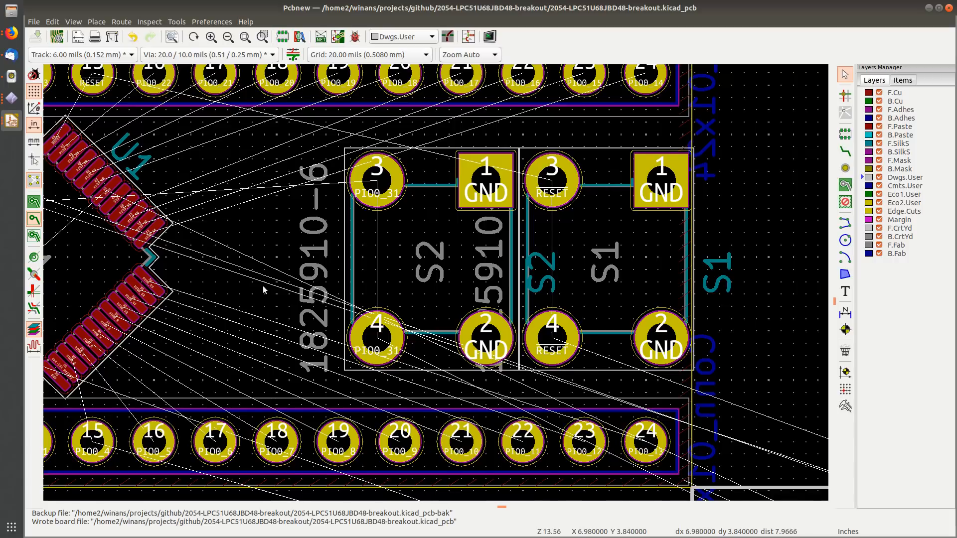
scroll(262, 286, "down", 1)
middle_click_drag(448, 285, 404, 287)
scroll(406, 287, "down", 1)
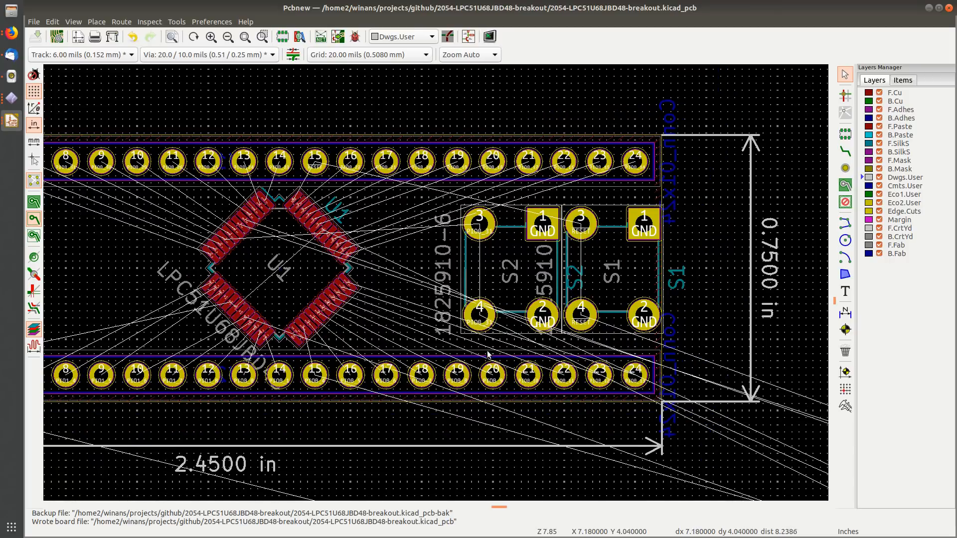
scroll(490, 349, "down", 1)
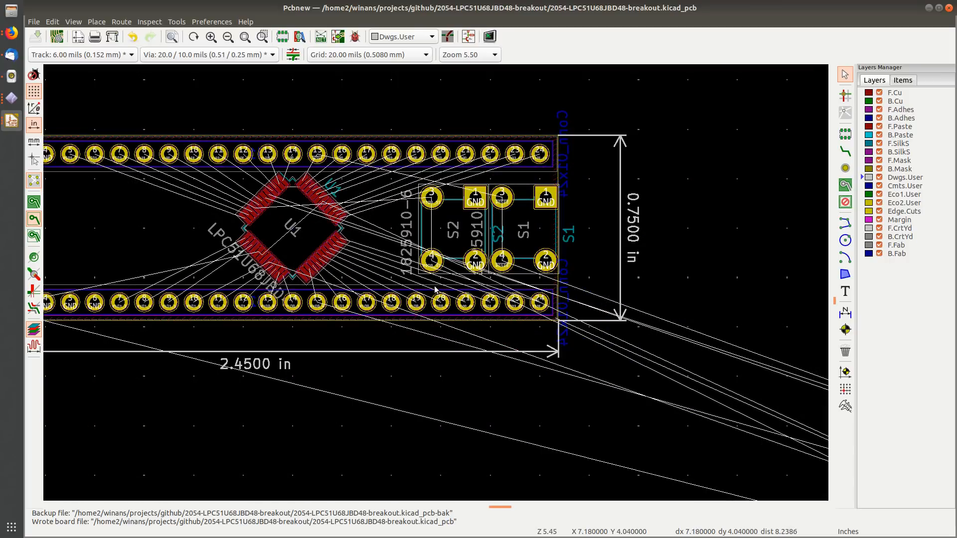
middle_click_drag(274, 258, 423, 273)
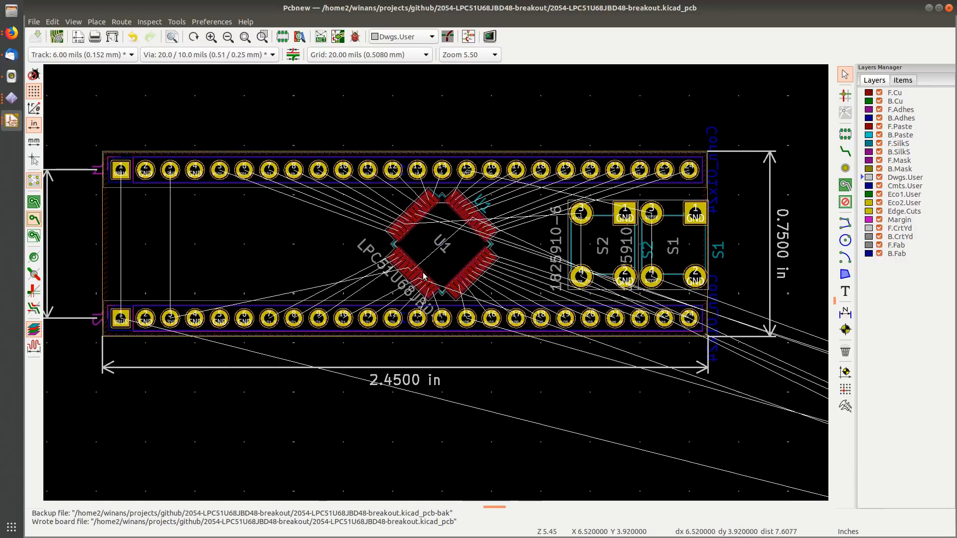
middle_click_drag(498, 238, 333, 238)
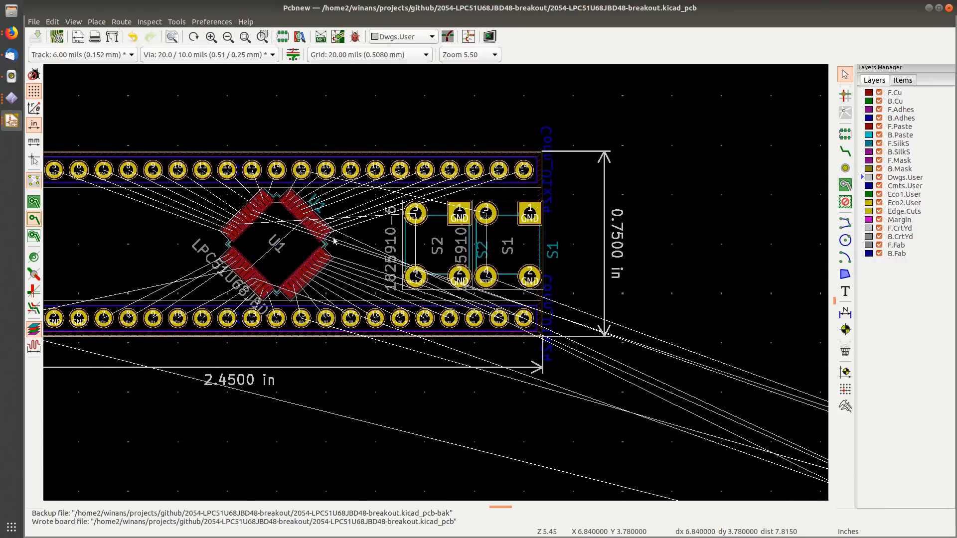
Step: Inspect where the courtyards of S2 and S1 meet and how S1 sits against the board edge
scroll(442, 241, "up", 4)
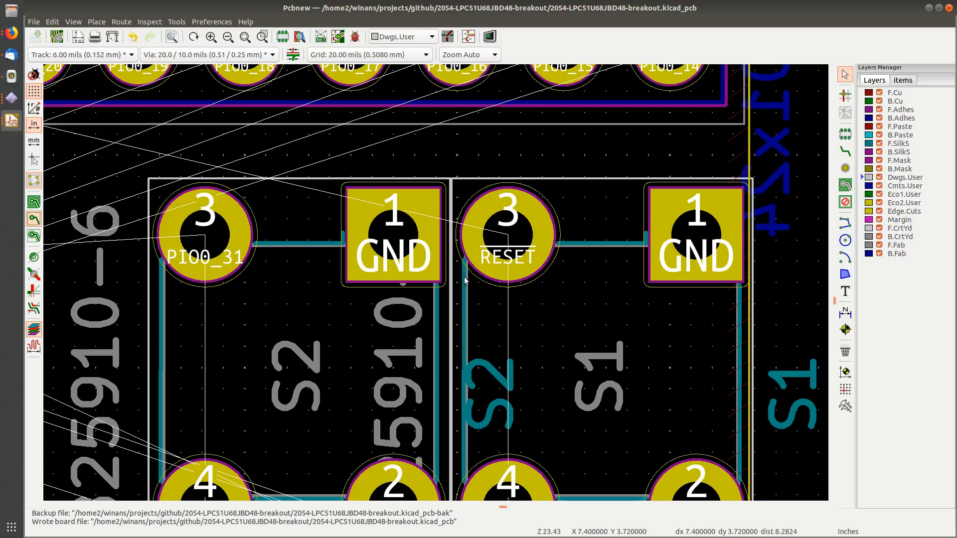
scroll(474, 319, "up", 5)
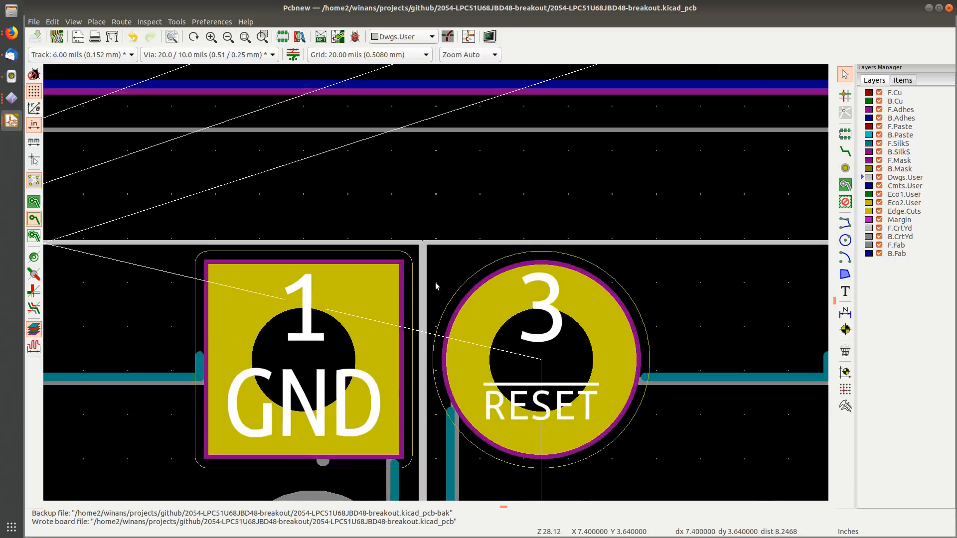
left_click(376, 202)
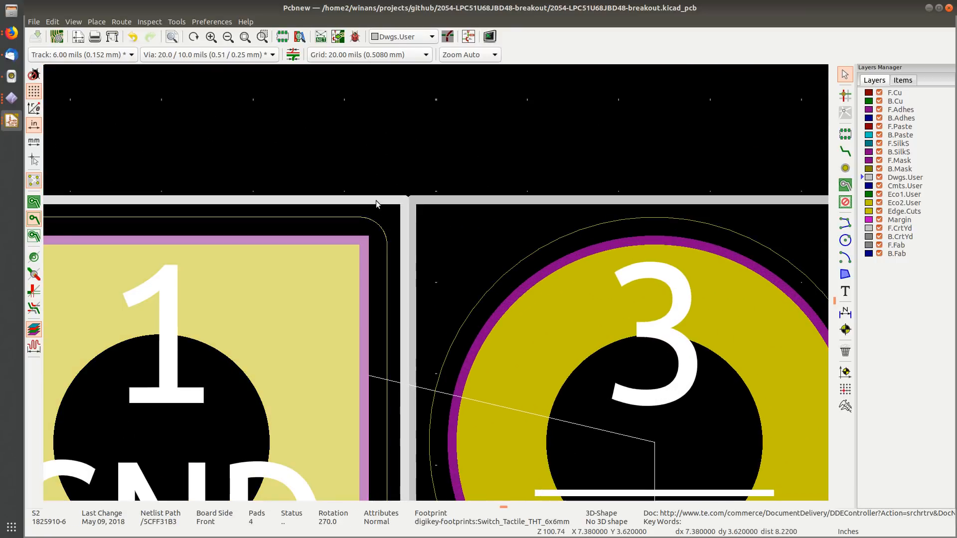
left_click(428, 200)
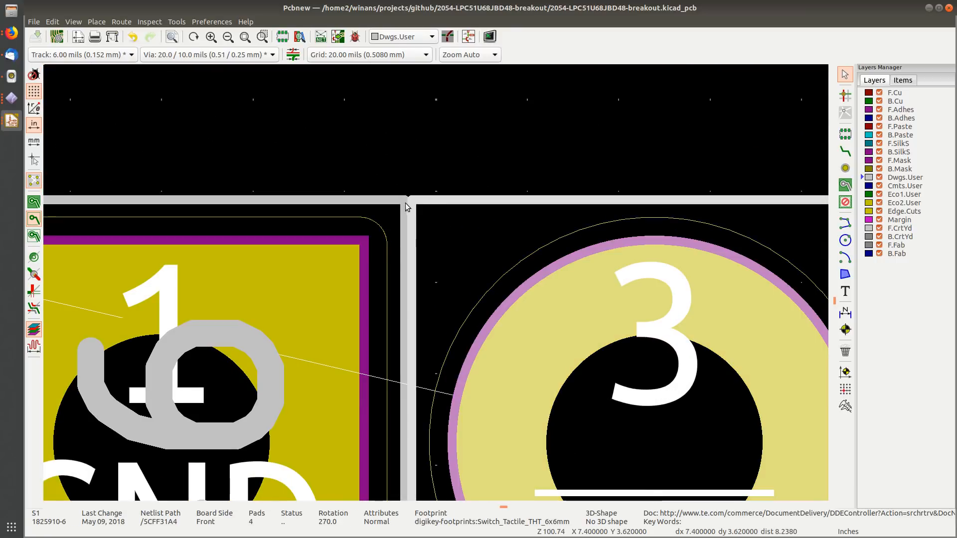
scroll(428, 199, "down", 1)
scroll(435, 282, "down", 5)
left_click(456, 248)
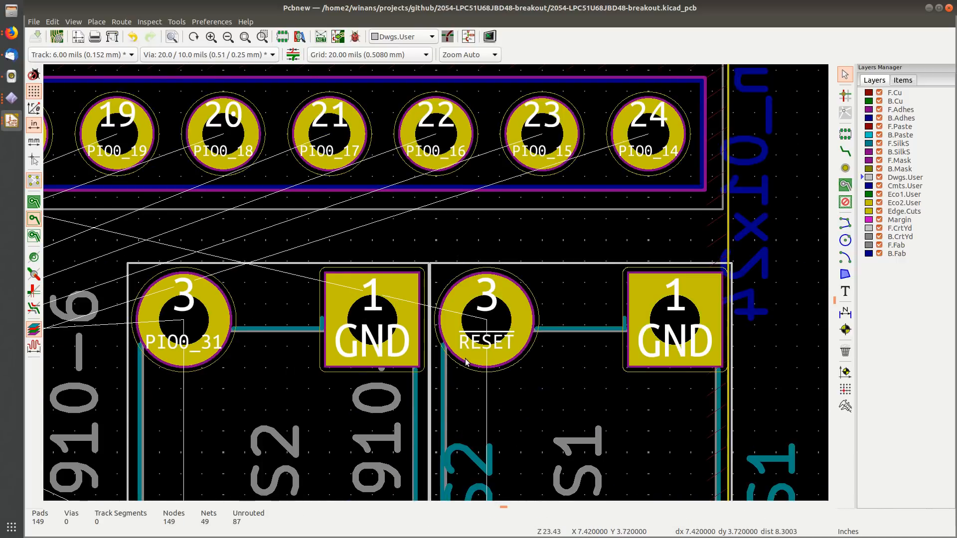
scroll(465, 252, "down", 2)
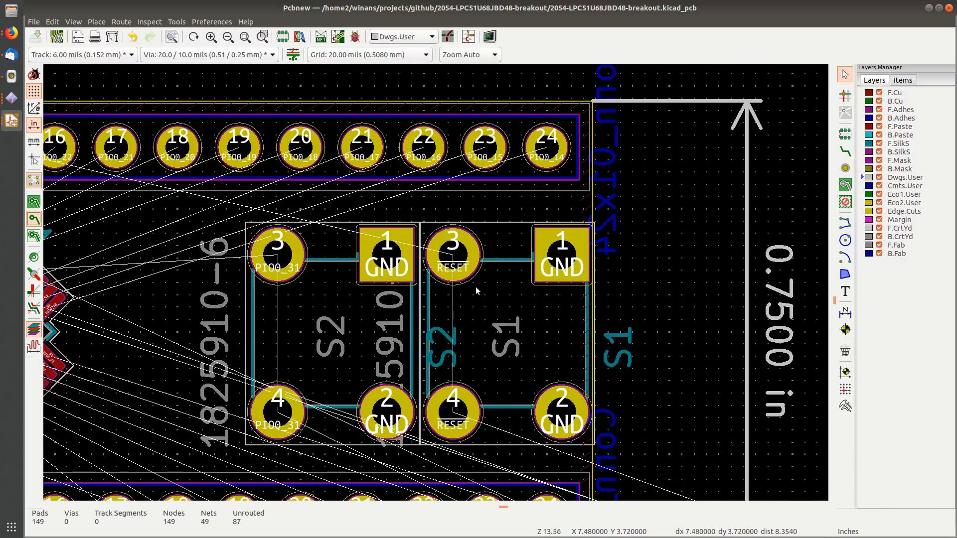
middle_click_drag(500, 316, 455, 293)
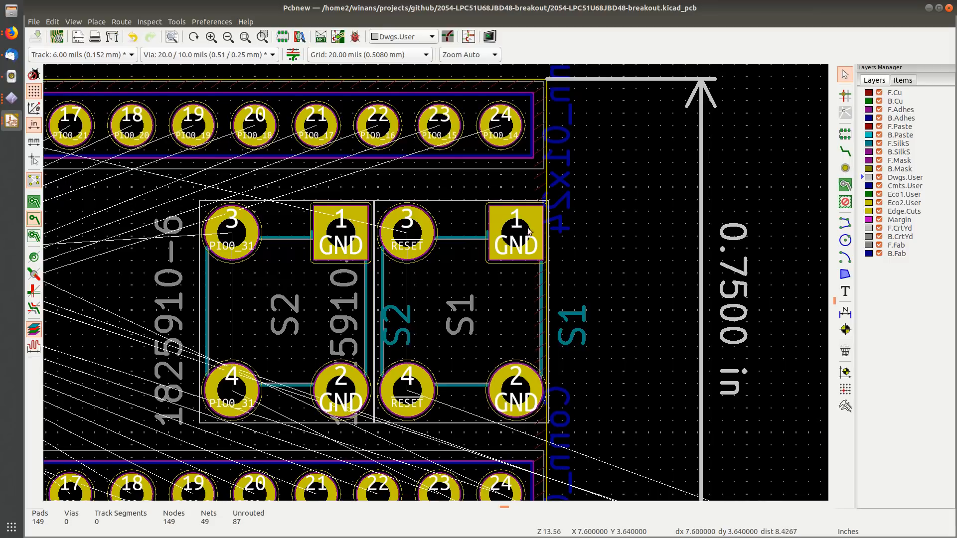
scroll(548, 224, "up", 2)
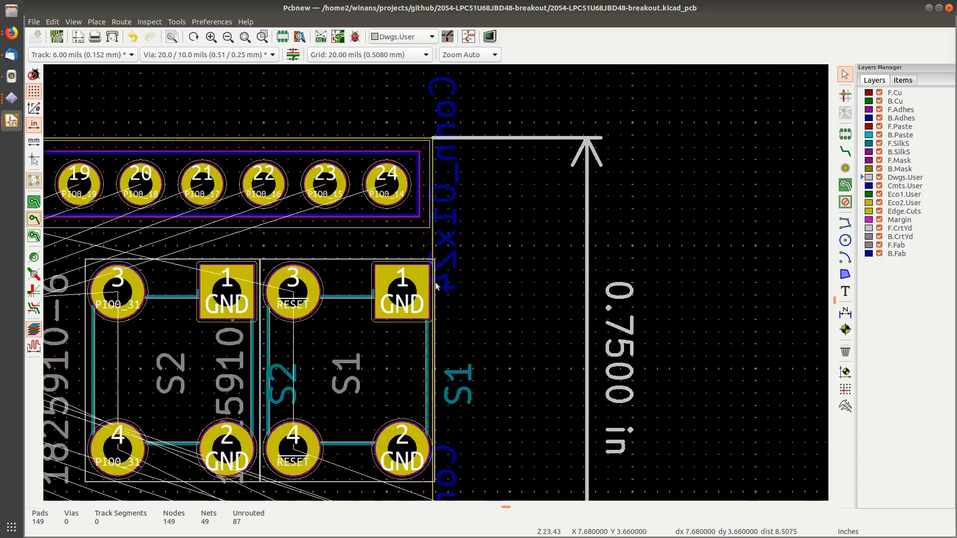
scroll(435, 286, "down", 2)
middle_click_drag(409, 332, 492, 300)
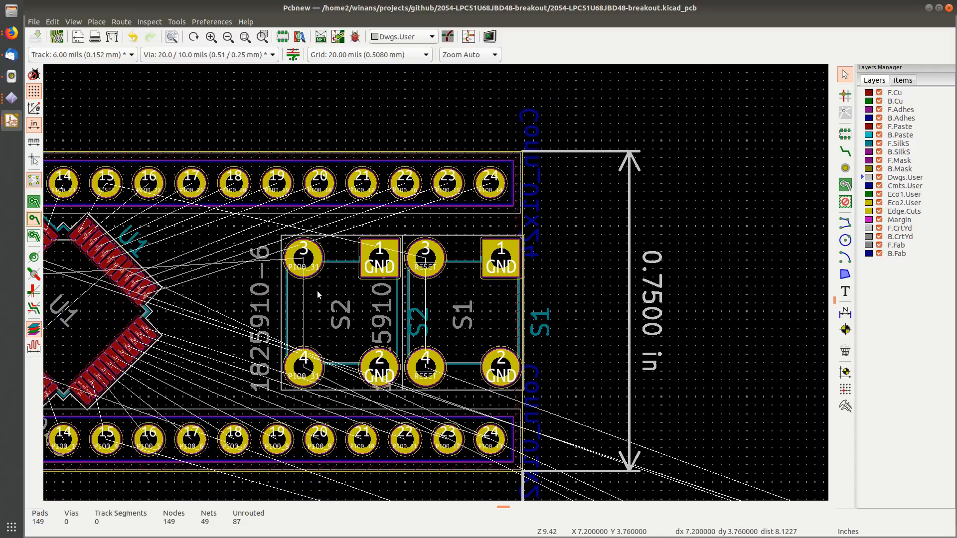
Step: Set the grid to 10 mils and shift S2 about 10 mils left to leave a small gap to S1
left_click(339, 278)
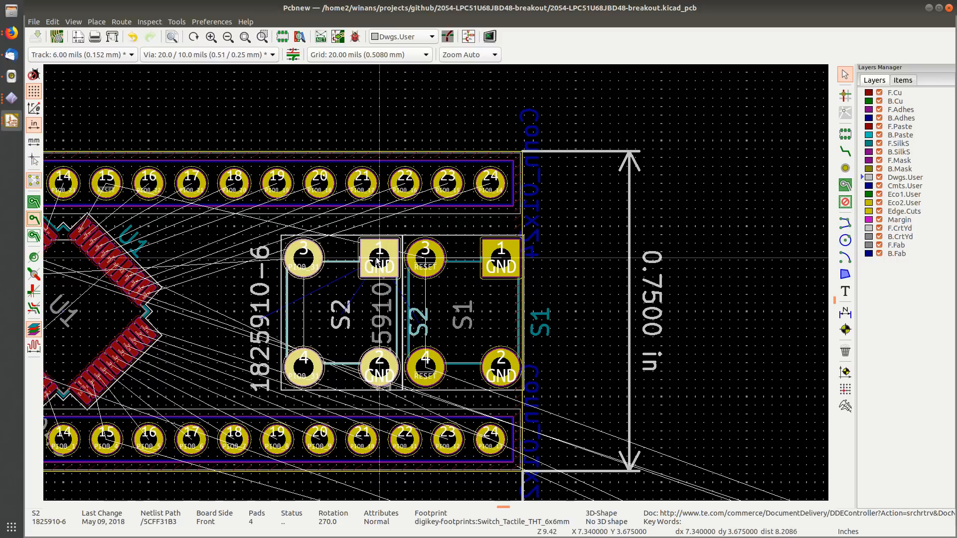
right_click(501, 116)
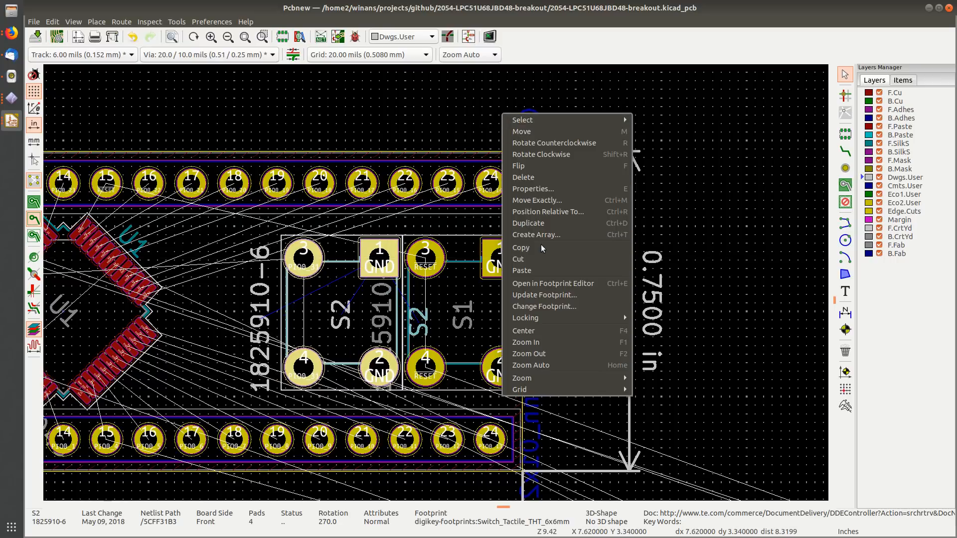
mouse_move(538, 393)
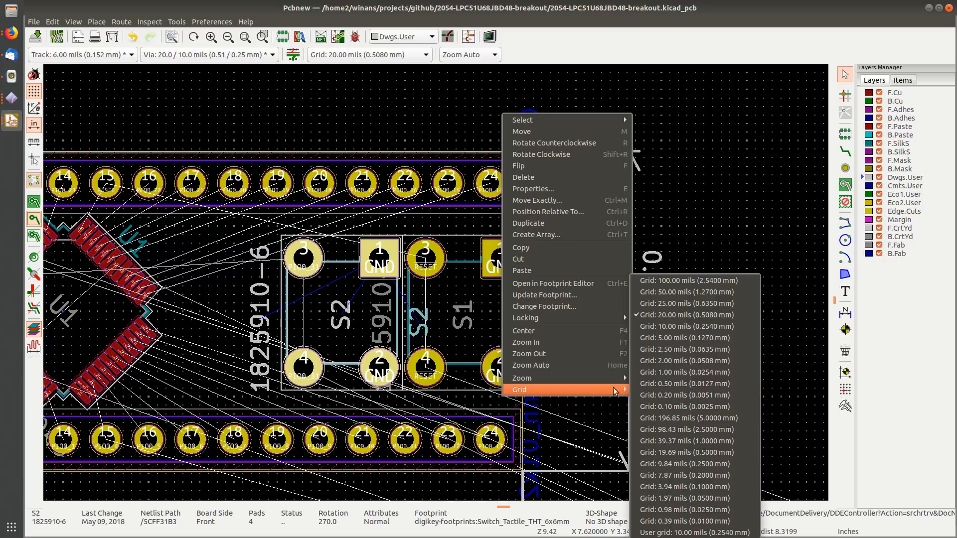
left_click(693, 327)
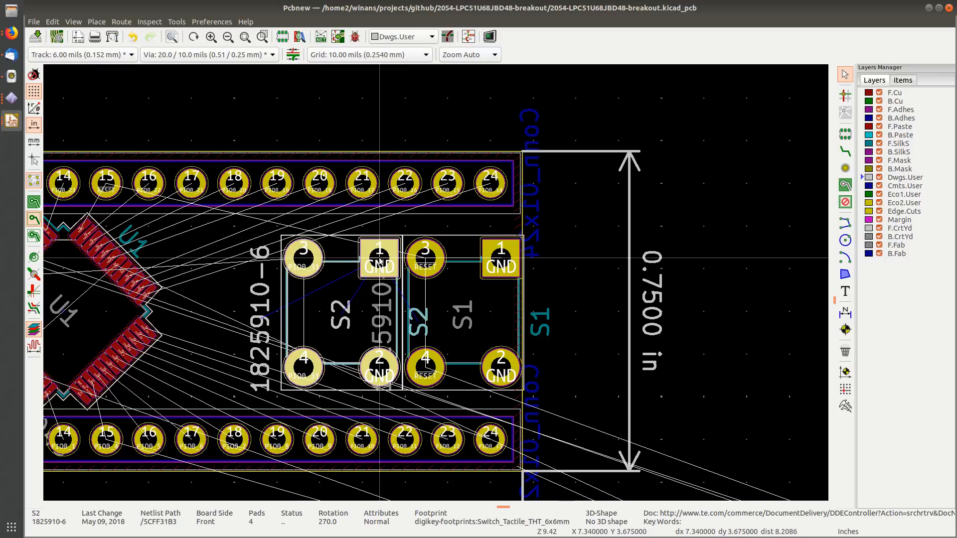
scroll(529, 251, "up", 3)
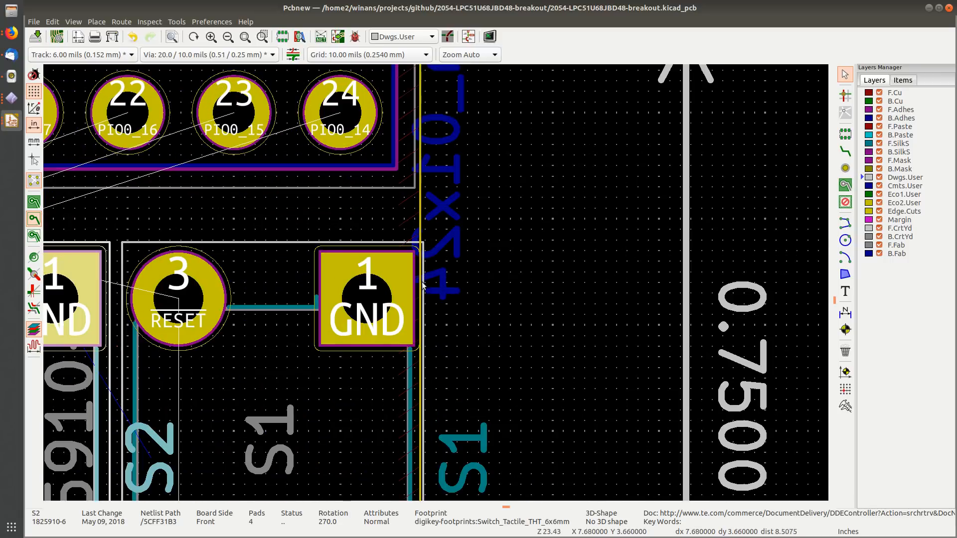
middle_click_drag(359, 361, 389, 176)
scroll(401, 244, "up", 2)
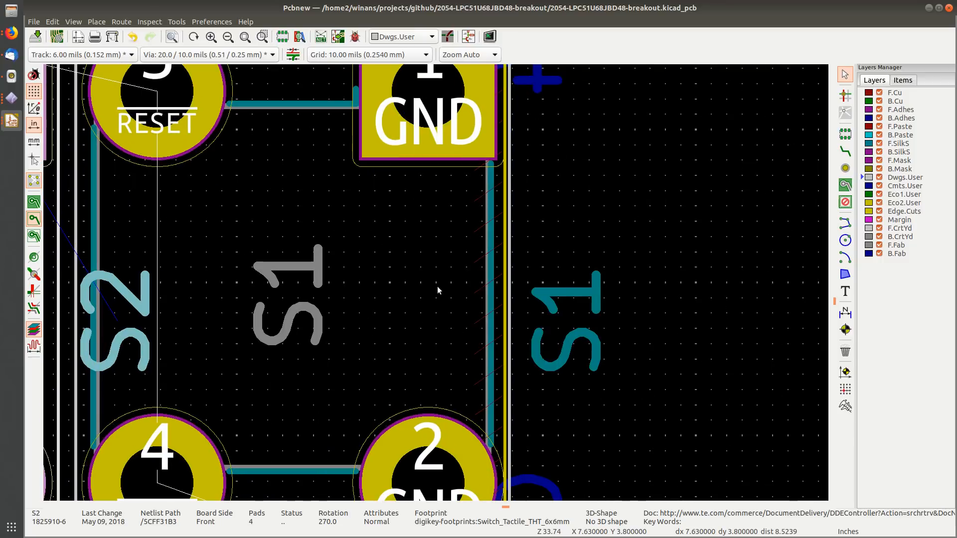
Step: Move switch S1 about 5 mils left, away from the board's right edge
middle_click_drag(421, 244, 427, 468)
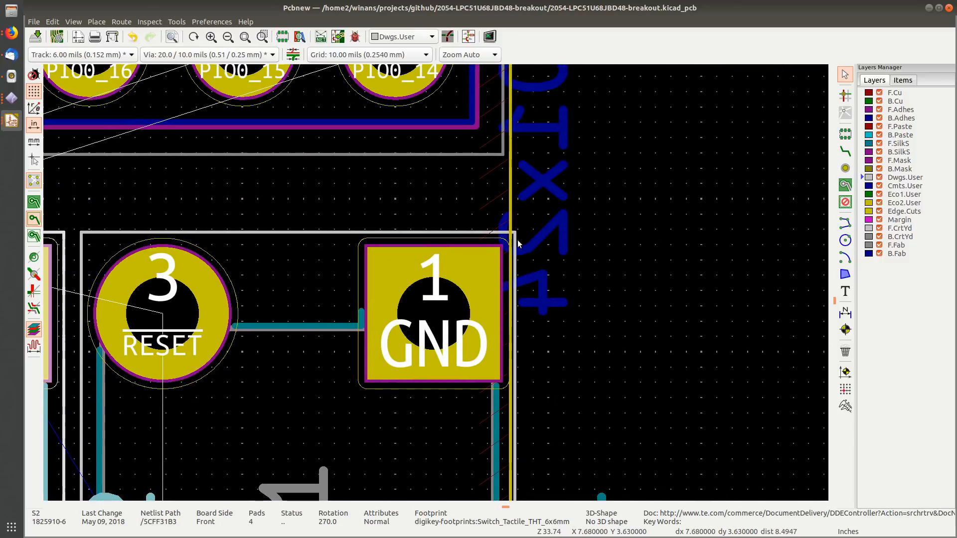
left_click(307, 272)
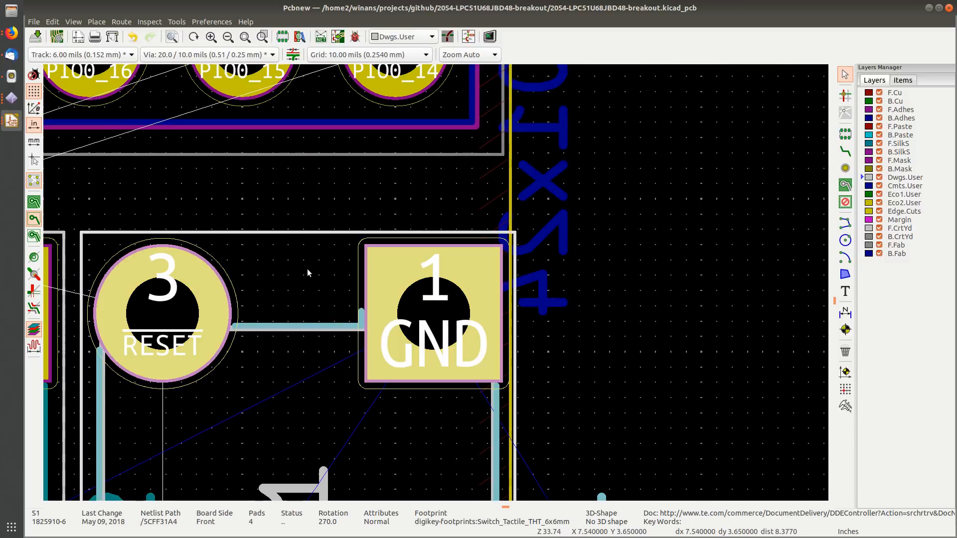
key("m")
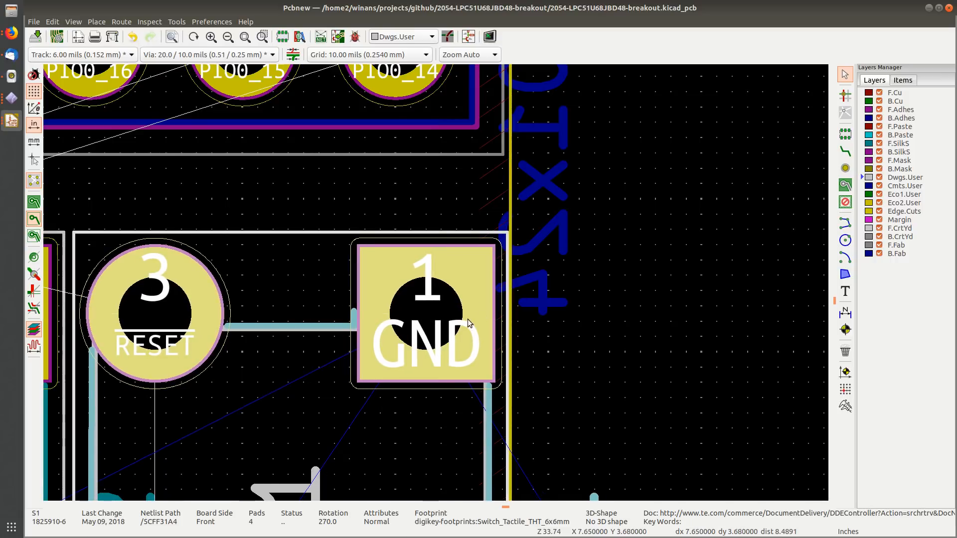
scroll(467, 319, "down", 2)
left_click(77, 258)
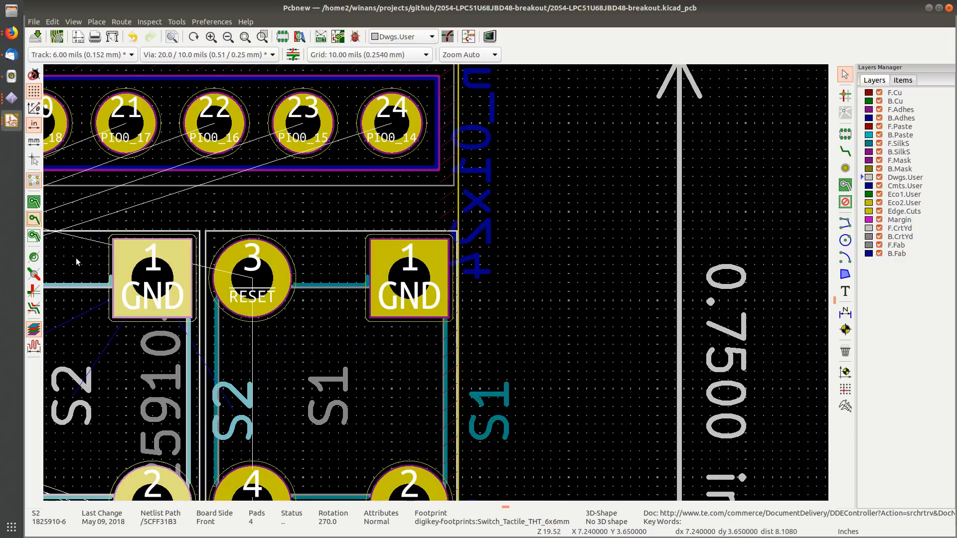
key("m")
key("Escape")
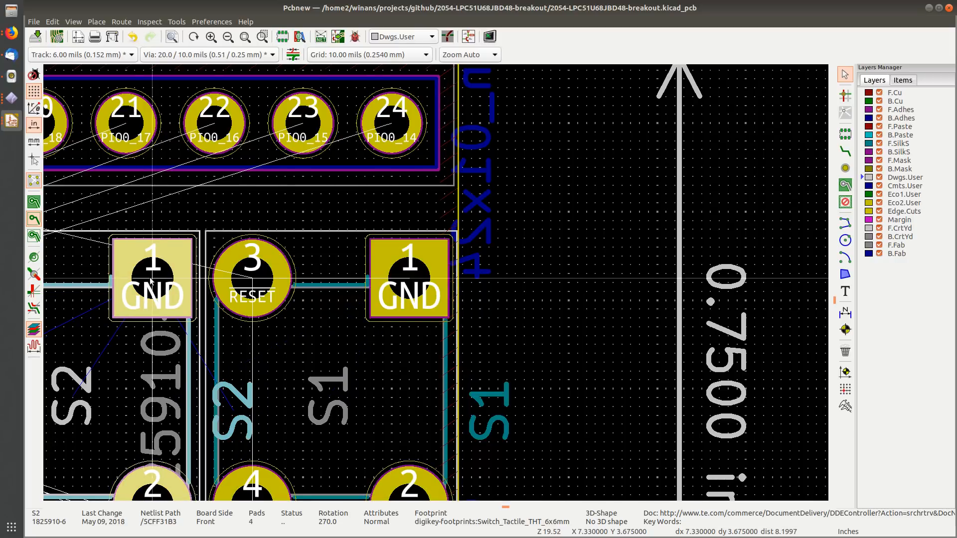
left_click(336, 259)
key("m")
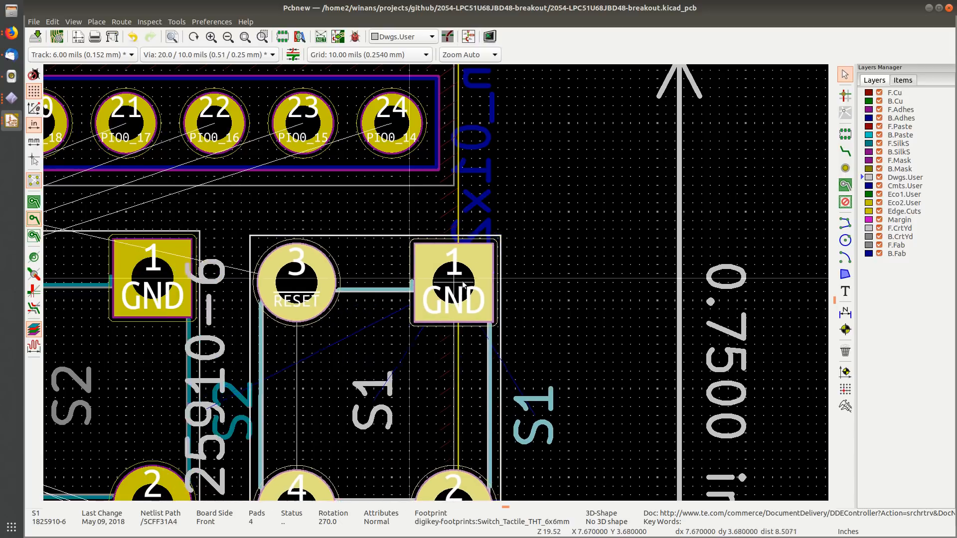
key("Escape")
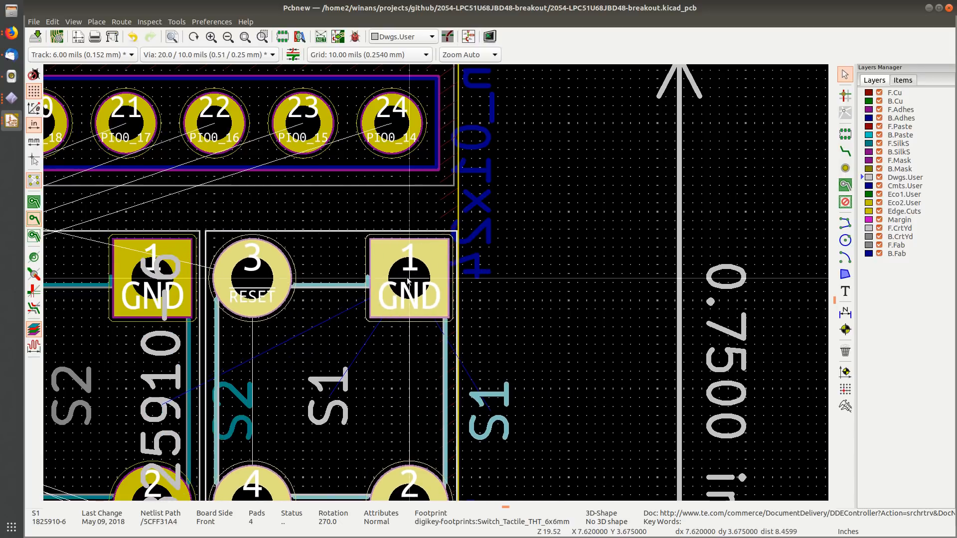
Step: Save the board file
key("ctrl+s")
right_click(528, 261)
mouse_move(615, 533)
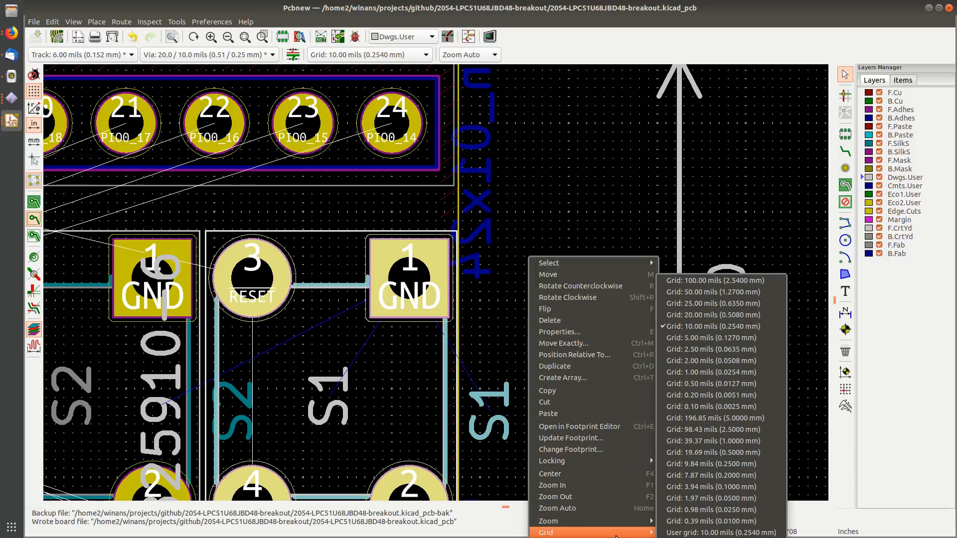
left_click(505, 304)
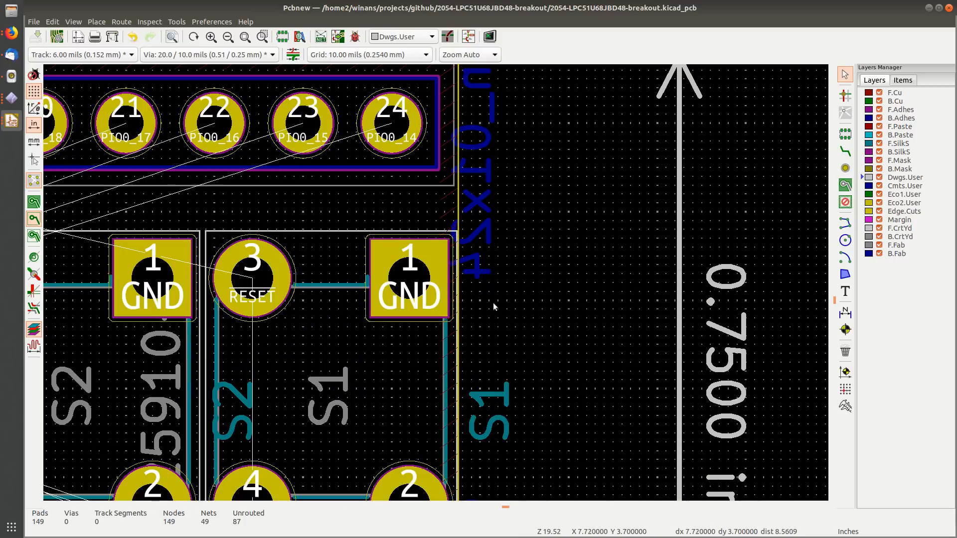
Step: Set the grid to 1 mil and measure the clearance from the board's right edge to S1's GND pad 1
scroll(493, 307, "up", 6)
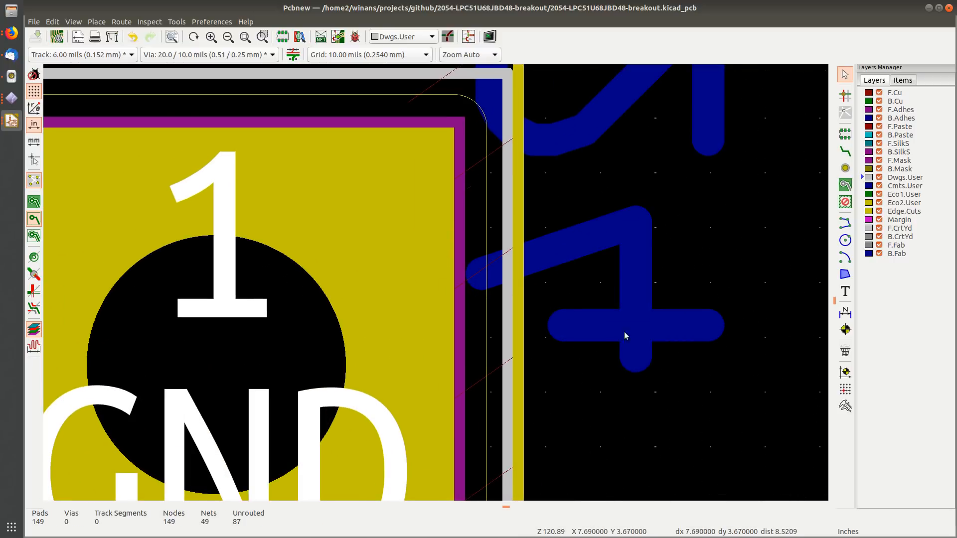
left_click(845, 406)
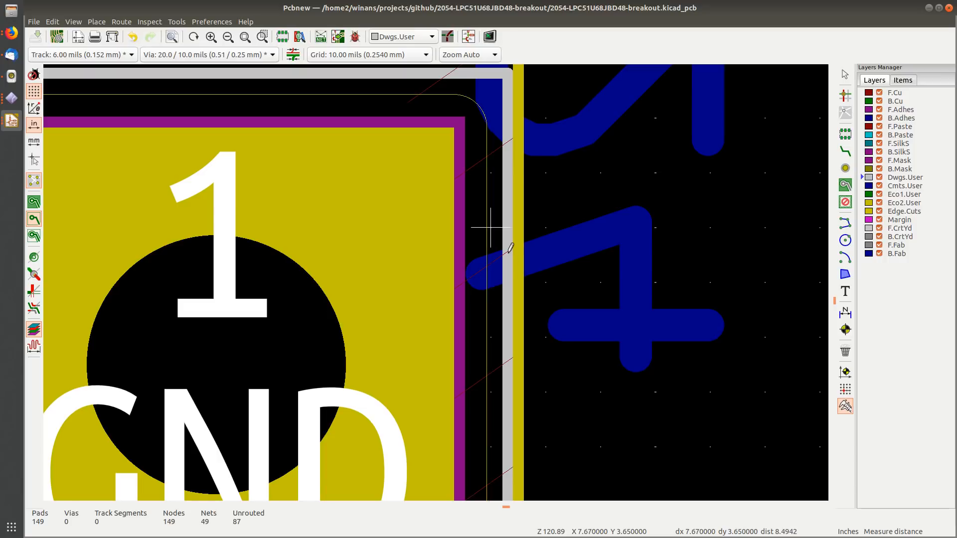
key("Escape")
right_click(571, 184)
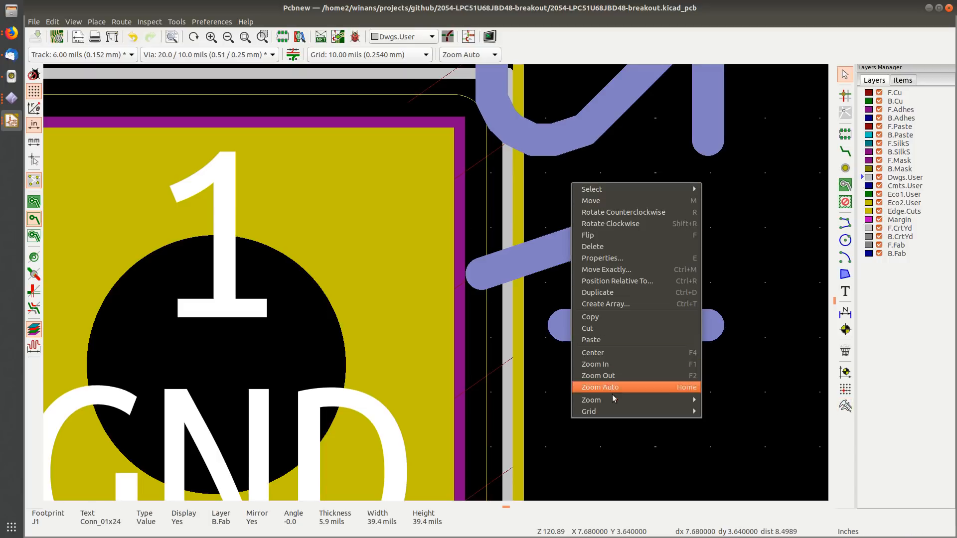
mouse_move(612, 412)
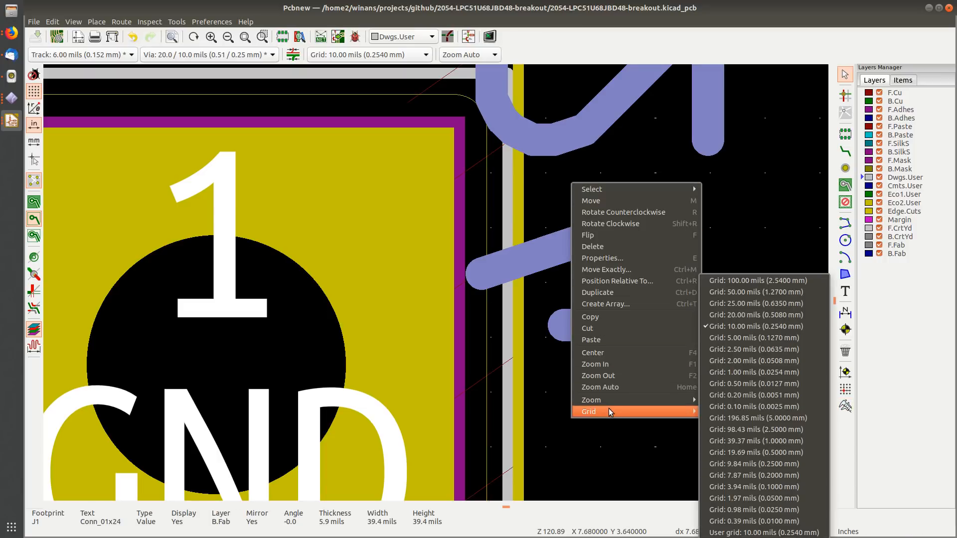
left_click(752, 377)
left_click(845, 407)
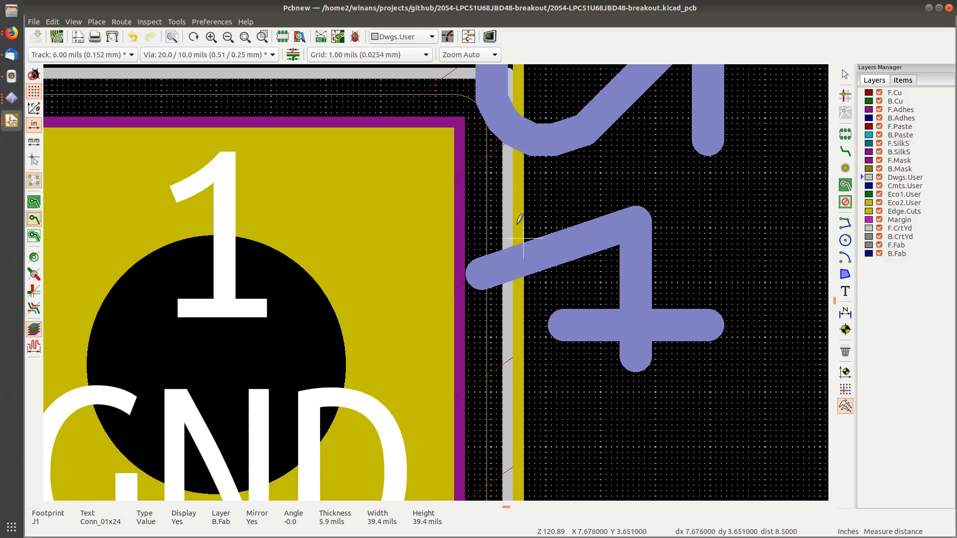
left_click(512, 189)
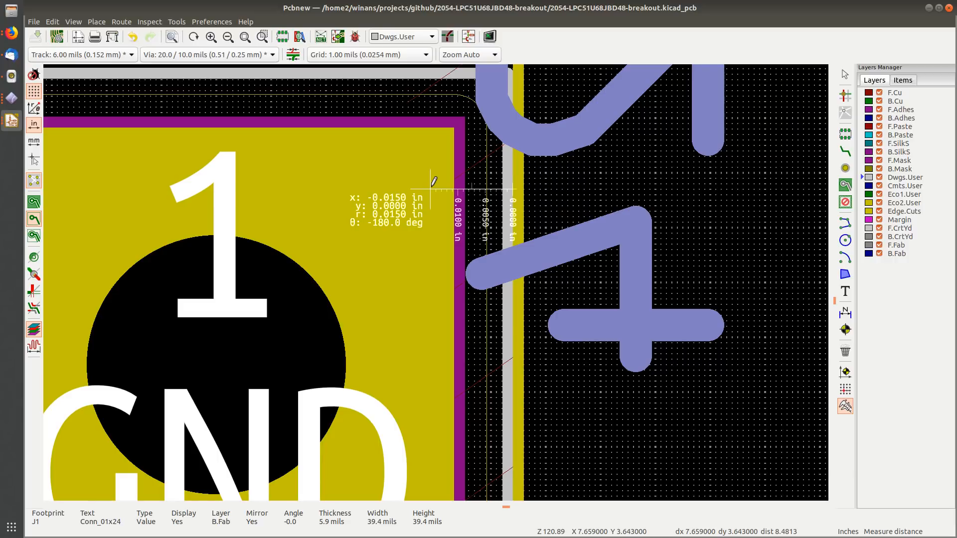
key("Escape")
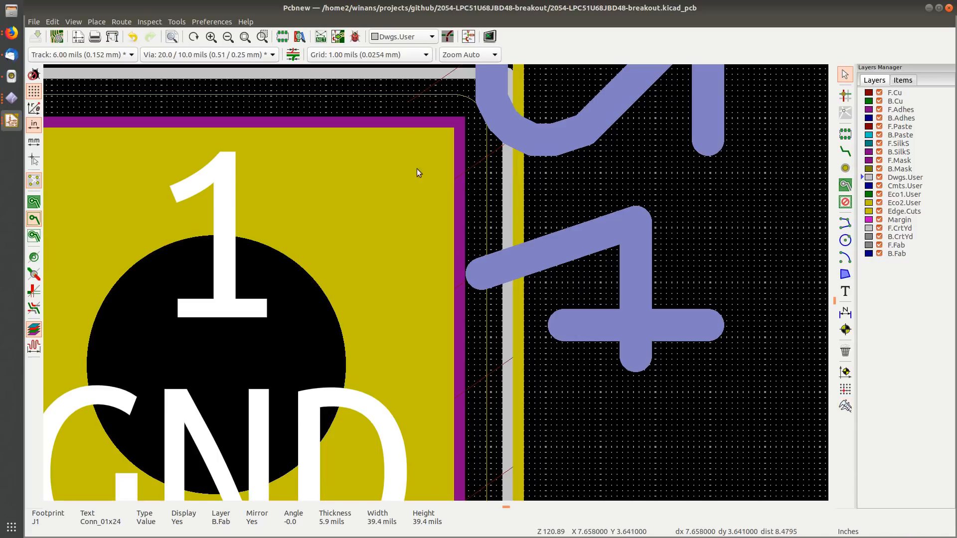
Step: Measure the distance from the upper rim of header pad 24 to the board's top edge
middle_click_drag(410, 151, 521, 471)
middle_click_drag(462, 155, 434, 505)
middle_click_drag(398, 150, 472, 504)
middle_click_drag(412, 232, 454, 307)
scroll(461, 282, "down", 1)
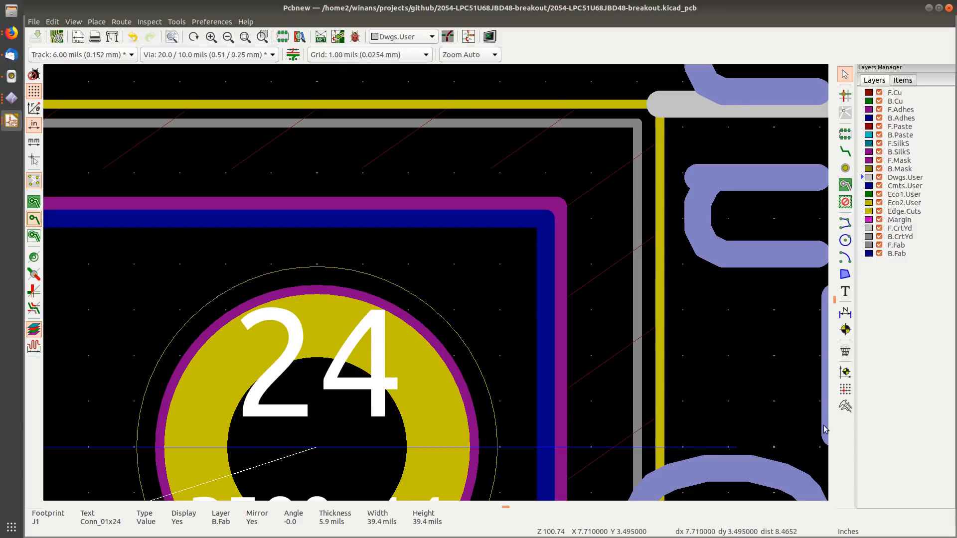
left_click(846, 407)
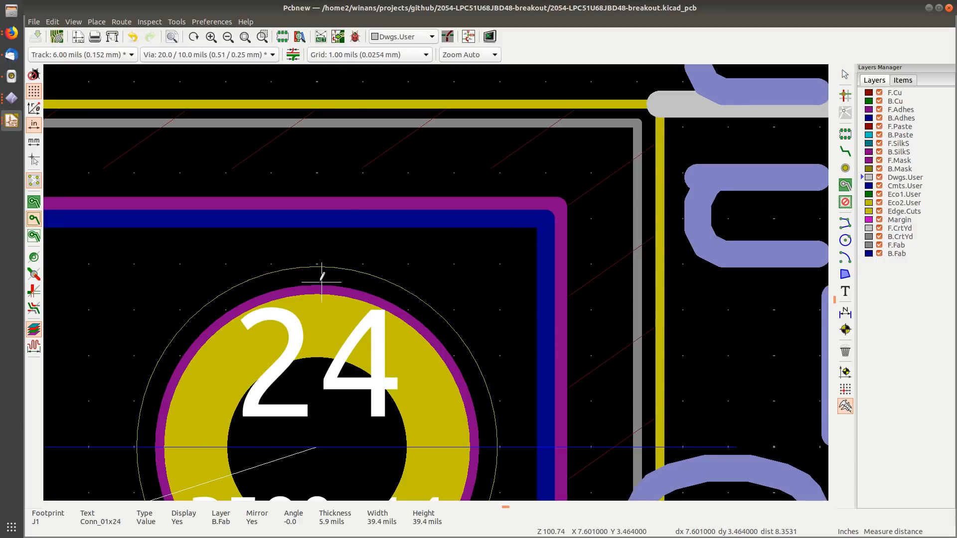
left_click(320, 283)
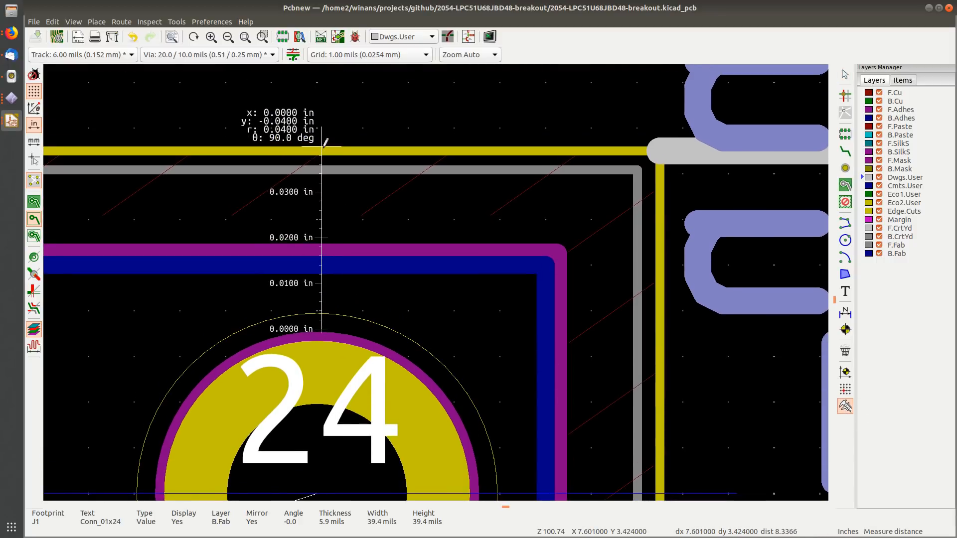
key("Escape")
key("Escape")
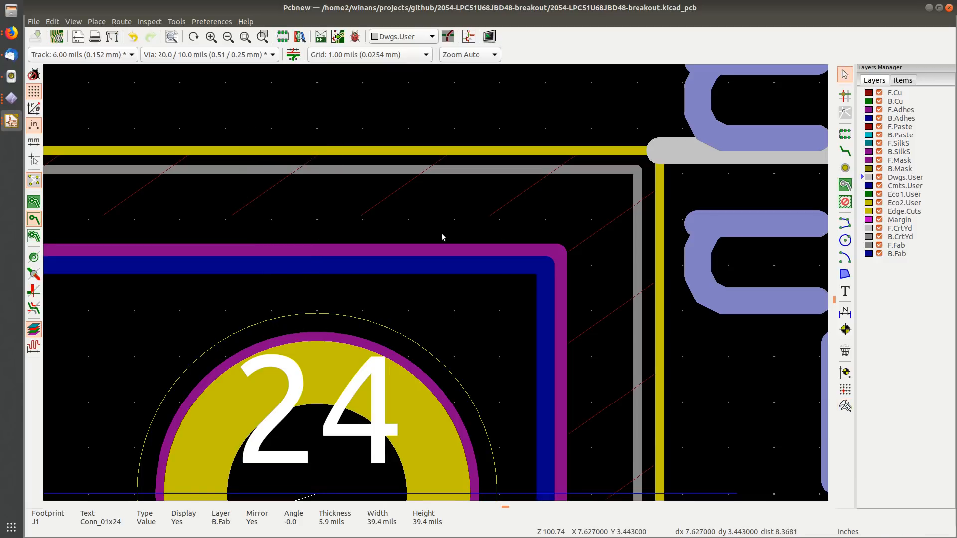
Step: Show the filled copper zones and measure the gap between the board's top edge and the F.Cu fill
scroll(435, 282, "down", 2)
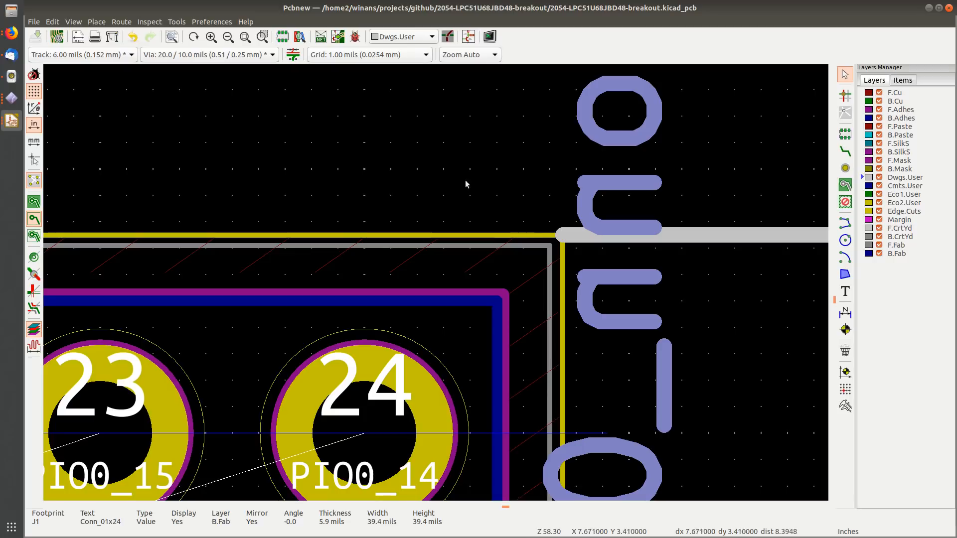
left_click(34, 202)
scroll(409, 282, "up", 3)
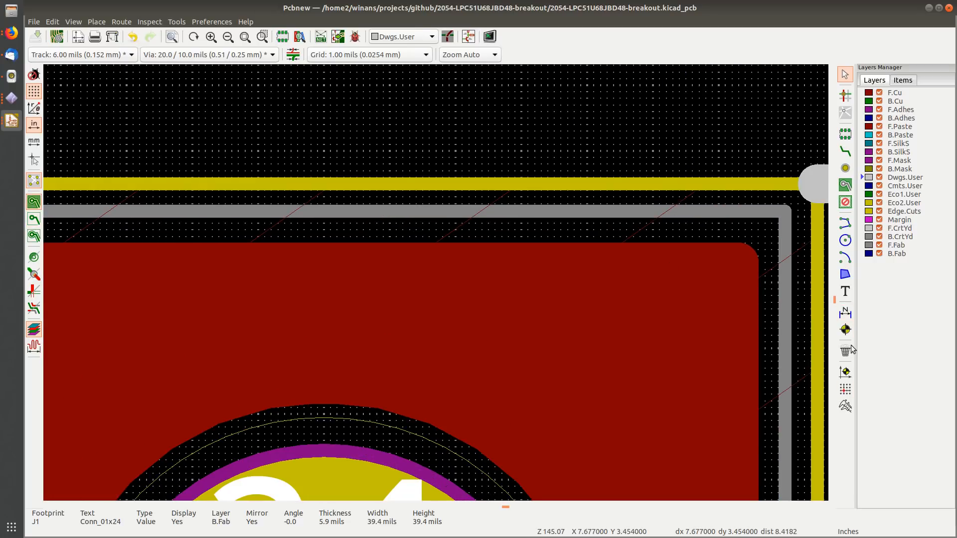
left_click(845, 406)
left_click(402, 183)
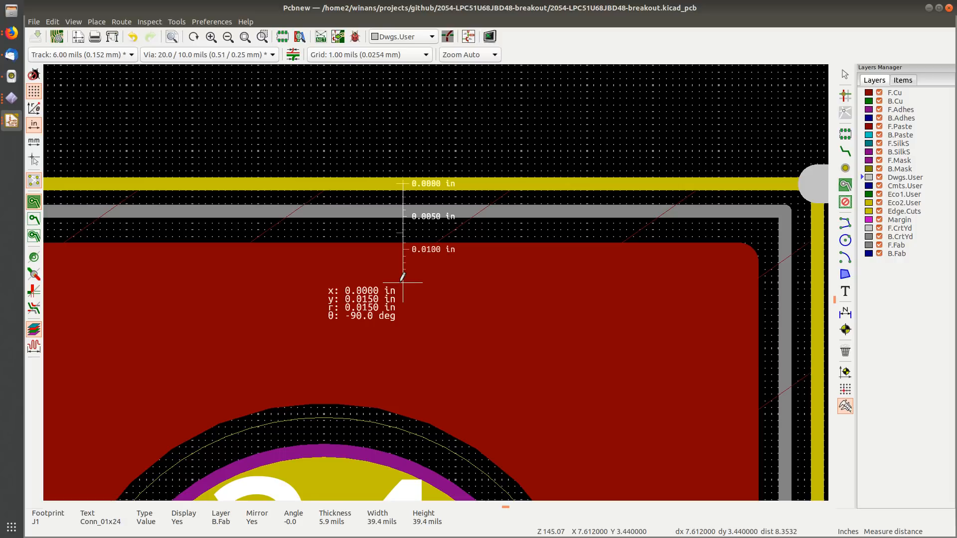
key("Escape")
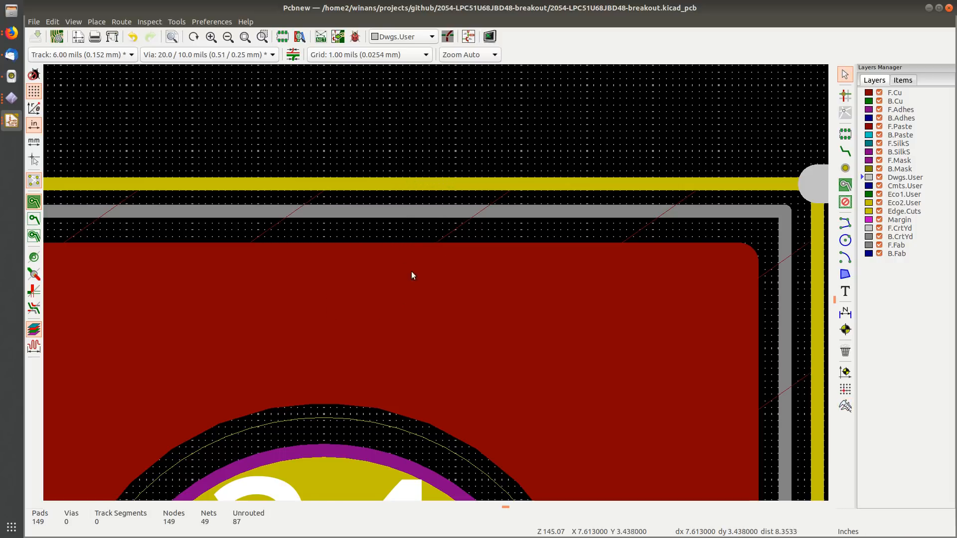
Step: Check the properties of the GND copper zone and of the board's top Edge.Cuts line segment
double_click(392, 181)
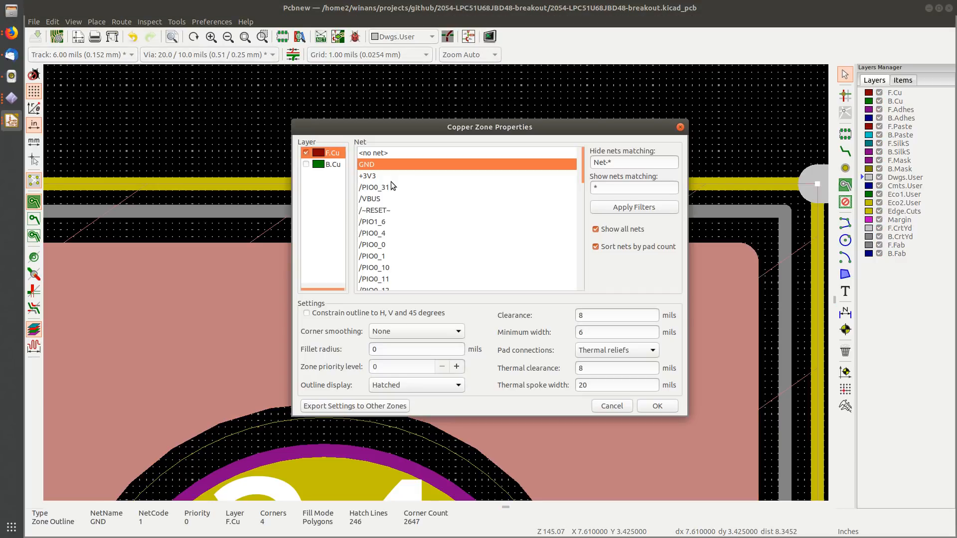
key("Return")
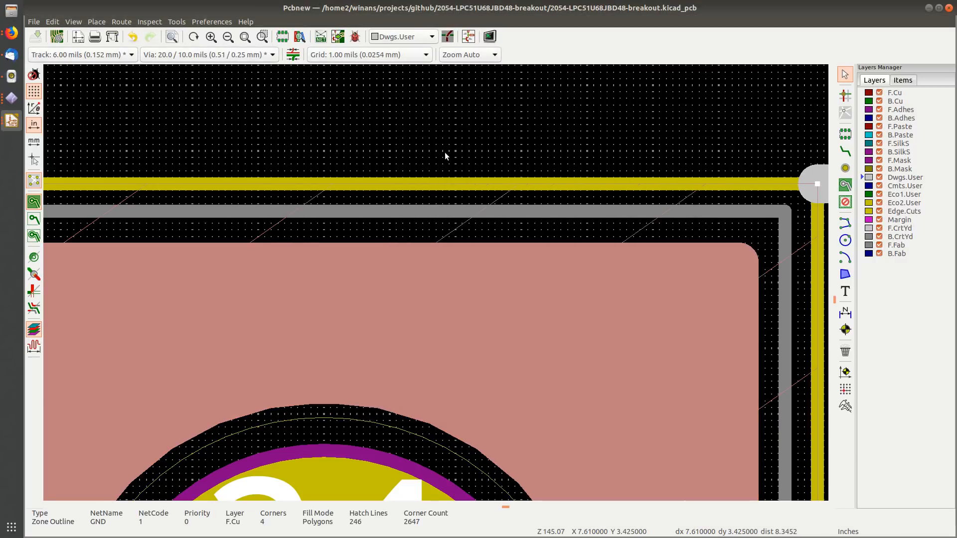
scroll(653, 182, "down", 1)
middle_click_drag(435, 282, 349, 226)
double_click(348, 229)
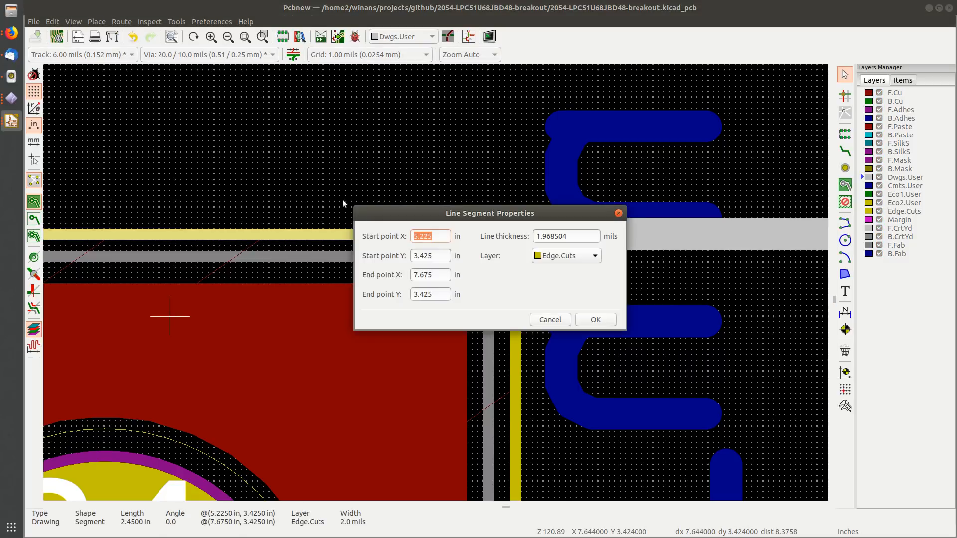
key("Escape")
Step: Set the line thickness of the board's top Edge.Cuts segment to 14 mils and refill the copper zones
scroll(339, 200, "up", 5)
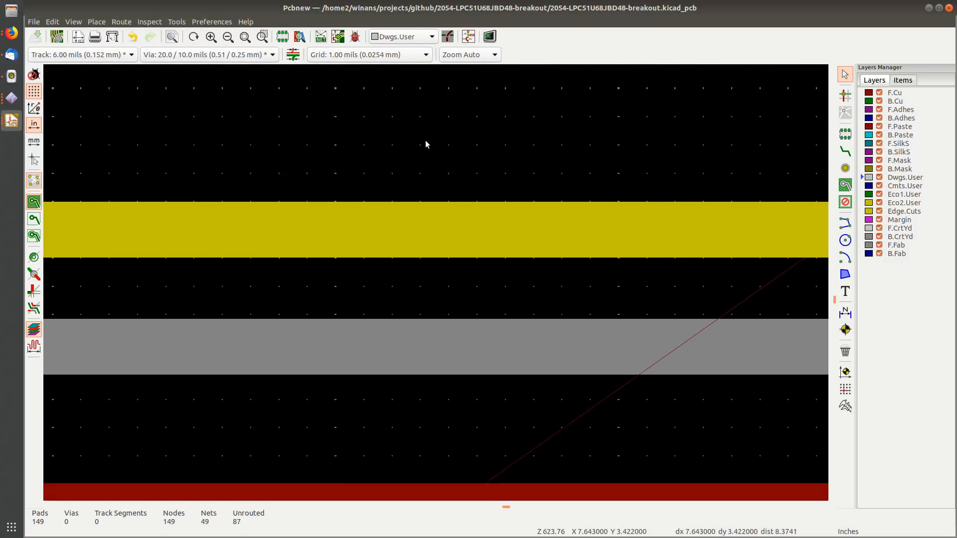
middle_click_drag(426, 142, 424, 137)
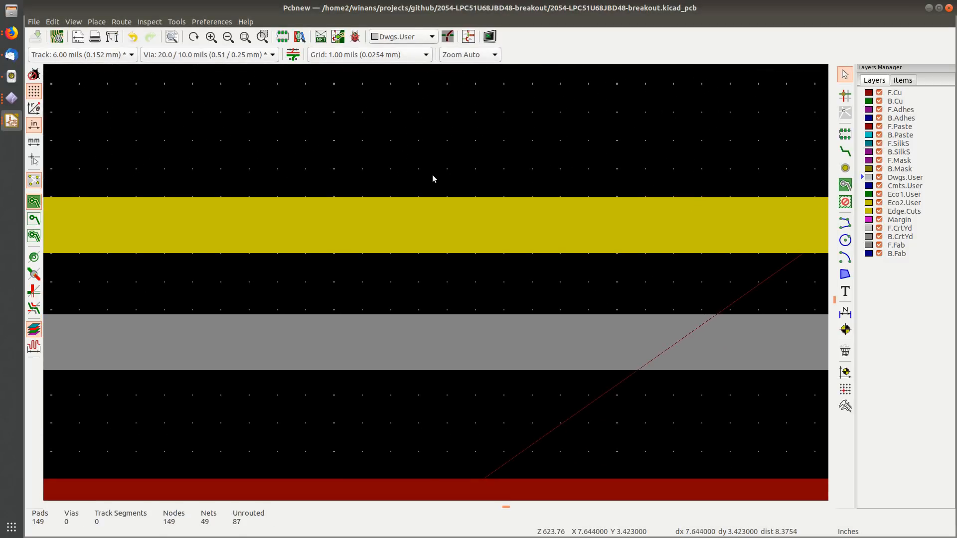
left_click(411, 227)
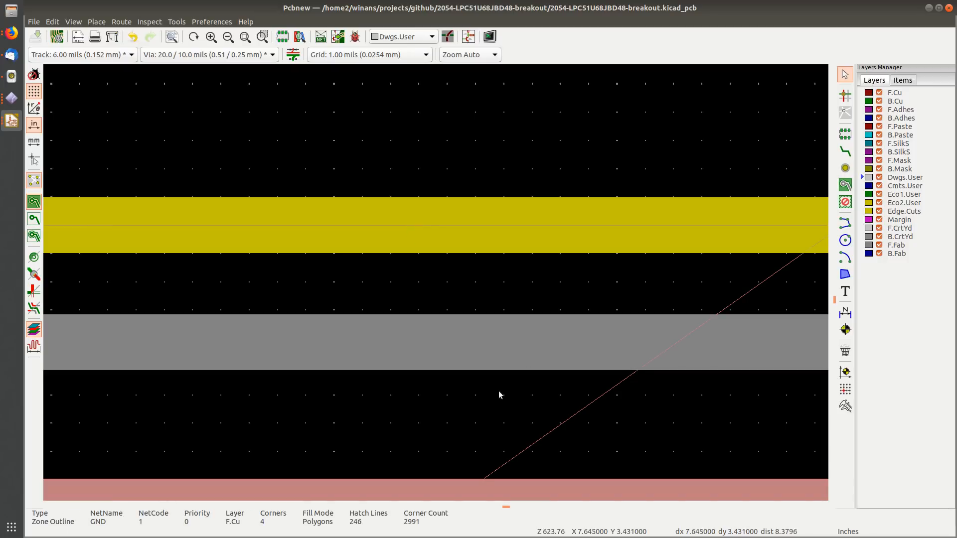
left_click(474, 144)
left_click(448, 207)
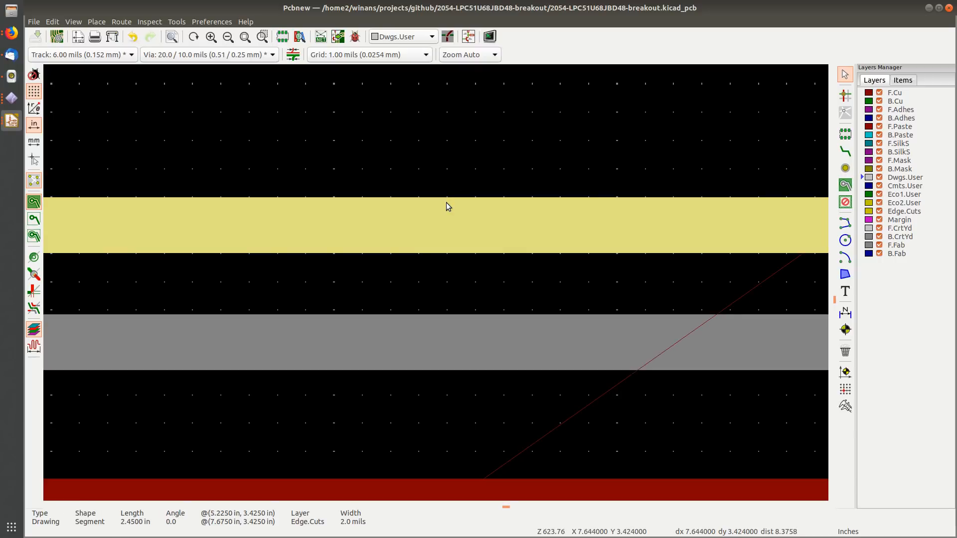
double_click(447, 203)
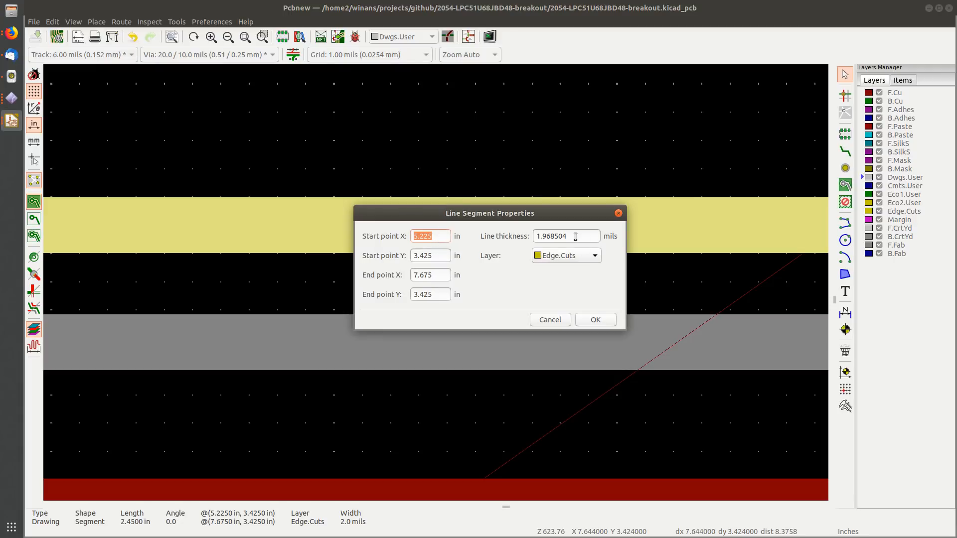
scroll(576, 237, "down", 3)
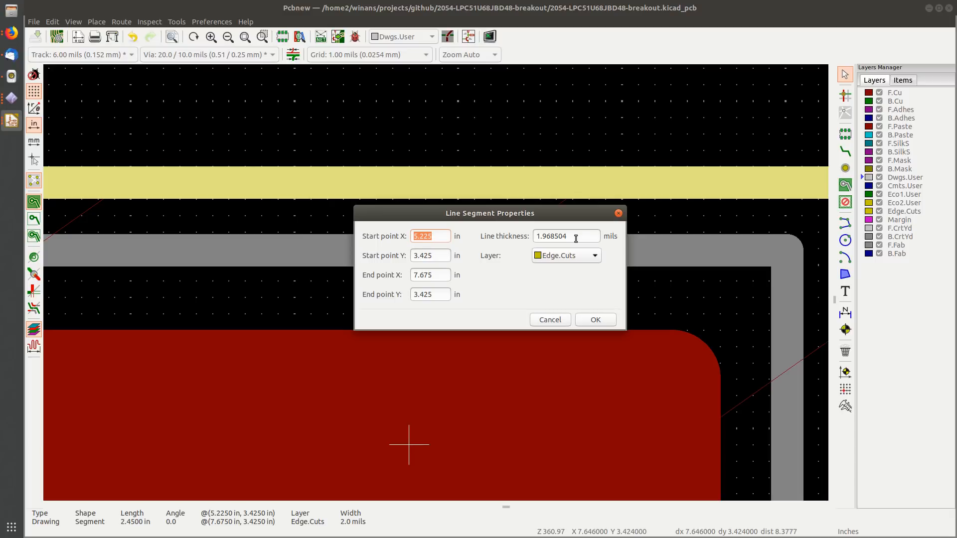
left_click_drag(586, 239, 529, 236)
type("14")
left_click(596, 320)
scroll(585, 319, "up", 4)
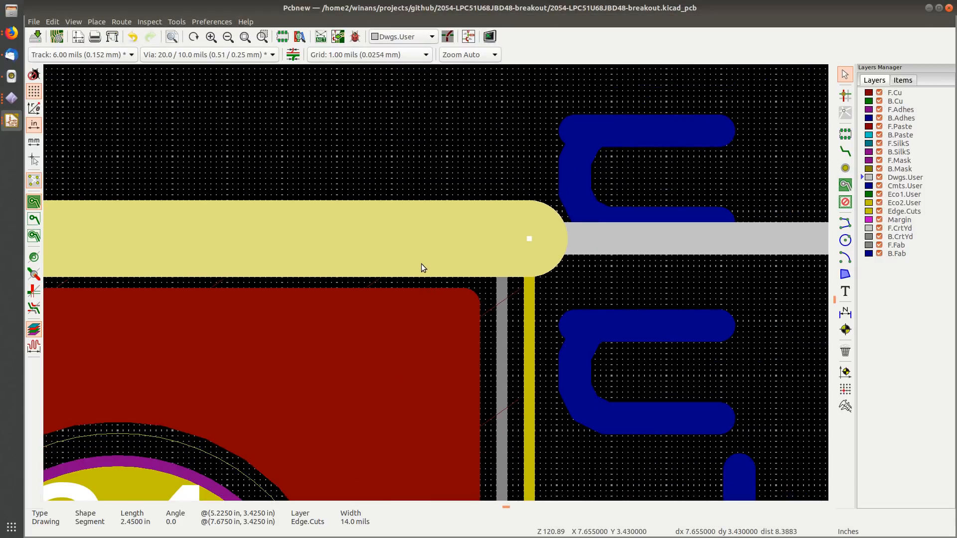
key("b")
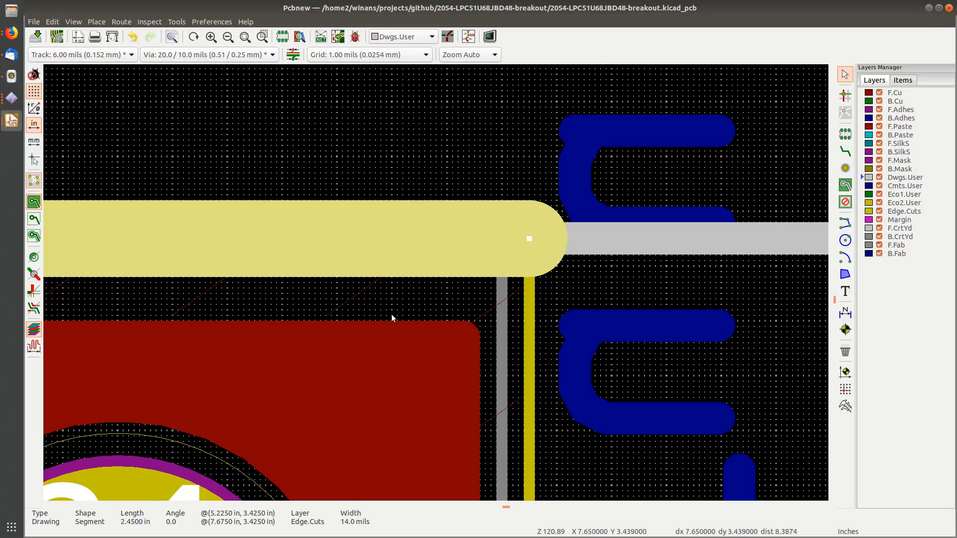
Step: Measure the gap from the centerline of the board's top edge to the F.Cu copper fill
left_click(615, 295)
left_click(379, 184)
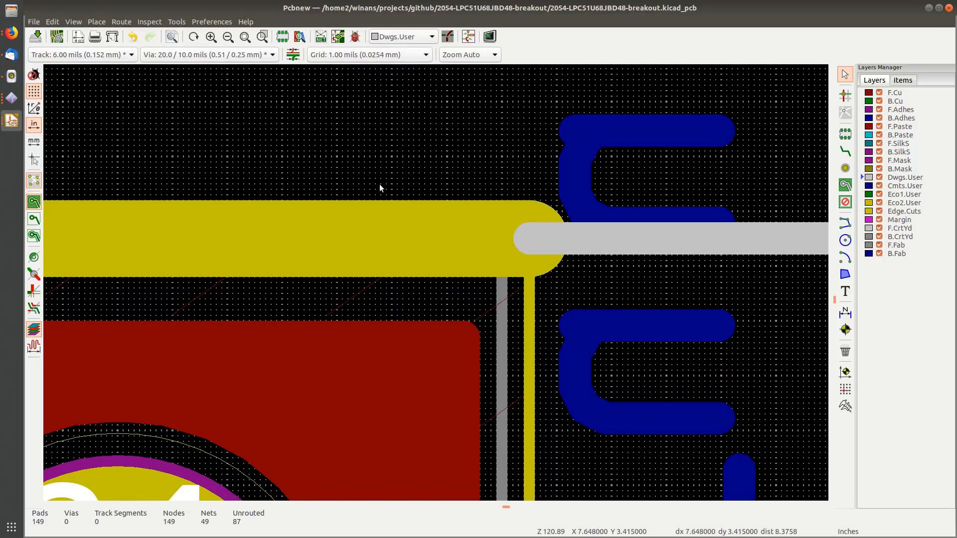
scroll(435, 293, "down", 3)
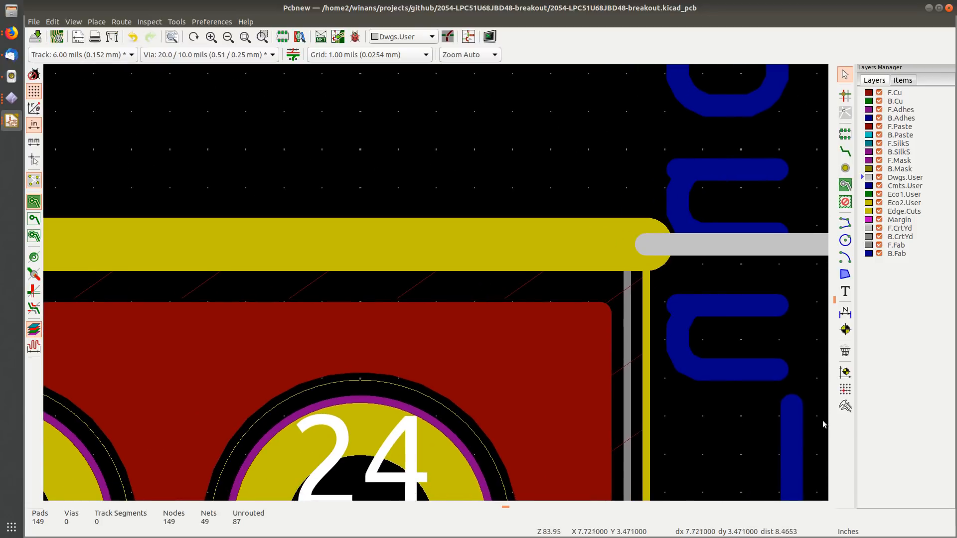
left_click(845, 407)
scroll(436, 282, "up", 1)
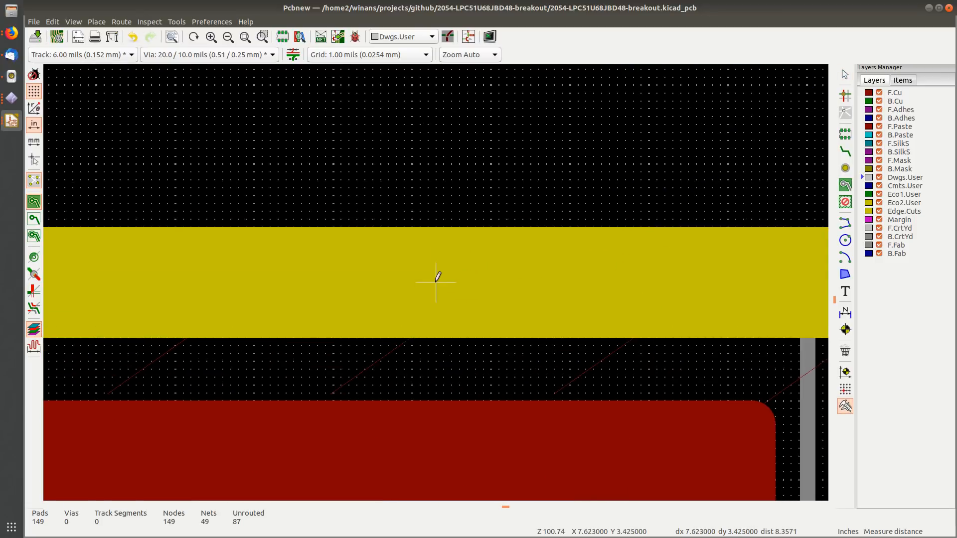
scroll(440, 282, "up", 3)
left_click(443, 282)
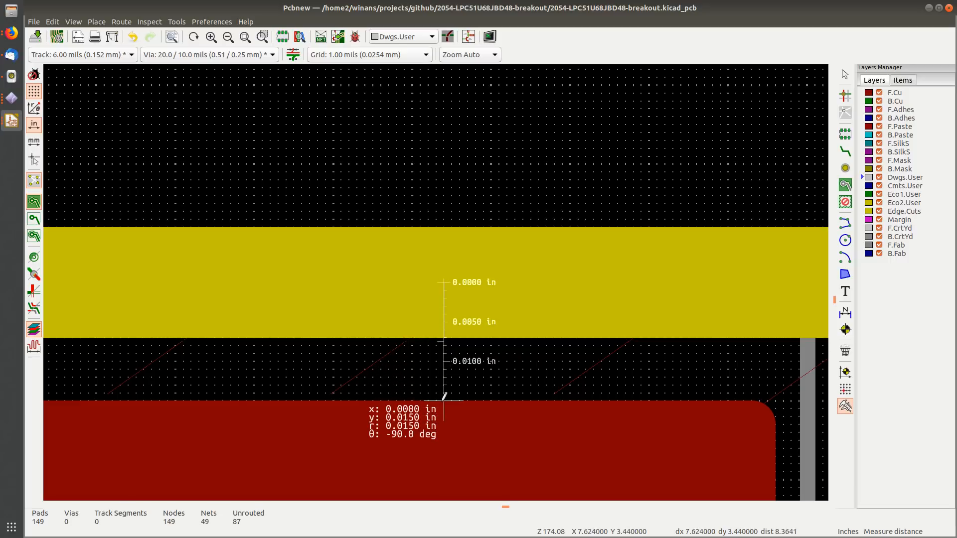
key("Escape")
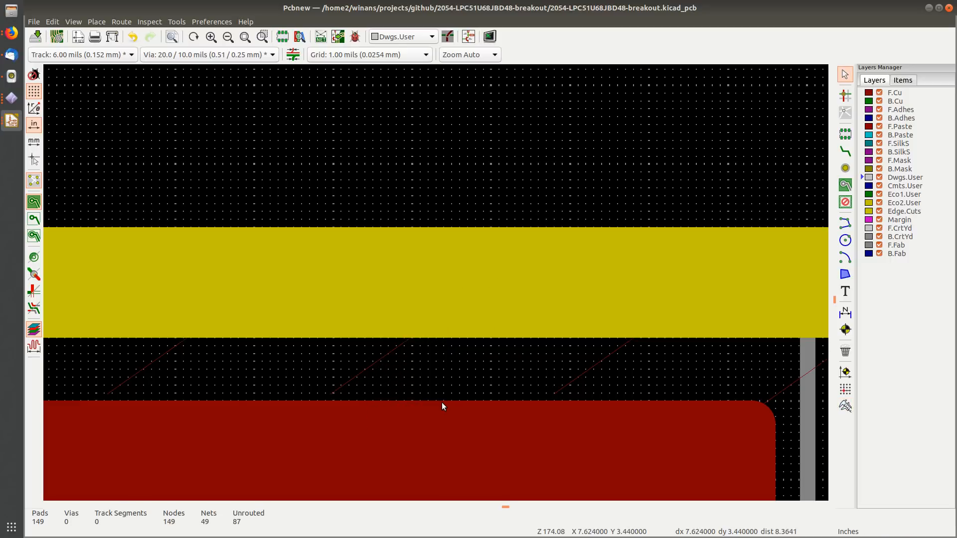
Step: Set the line thickness of the board's right-hand Edge.Cuts segment to 14 mils
scroll(436, 282, "down", 5)
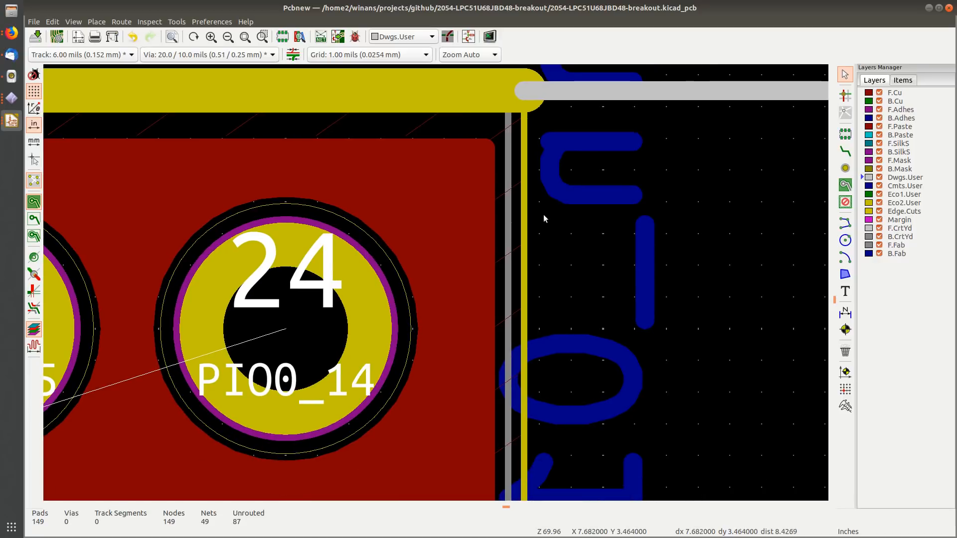
double_click(527, 202)
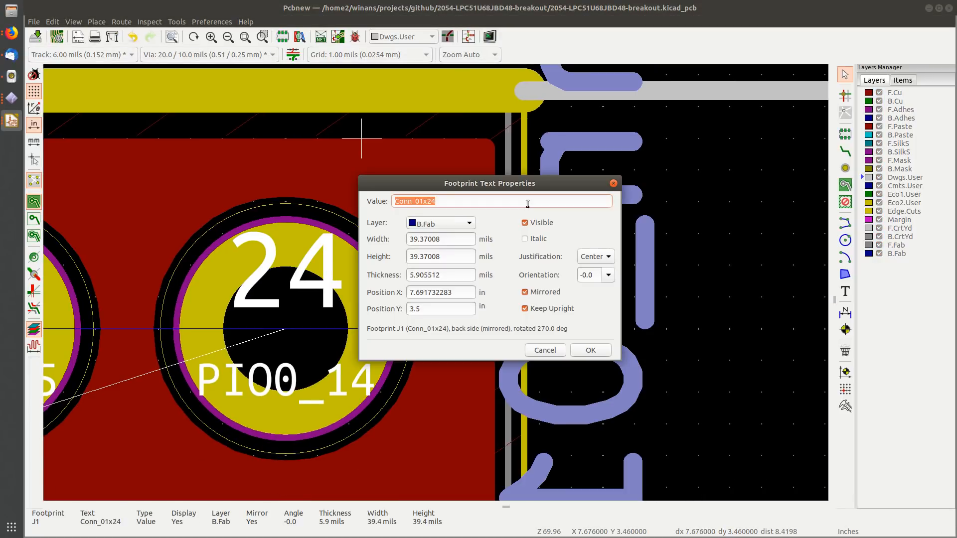
key("Escape")
left_click(522, 202)
scroll(435, 252, "up", 3)
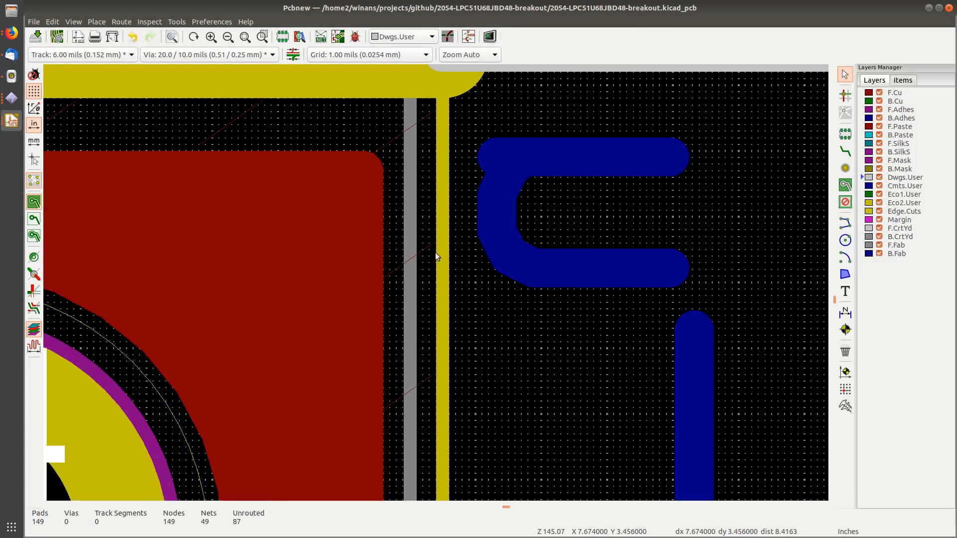
left_click(448, 161)
double_click(447, 161)
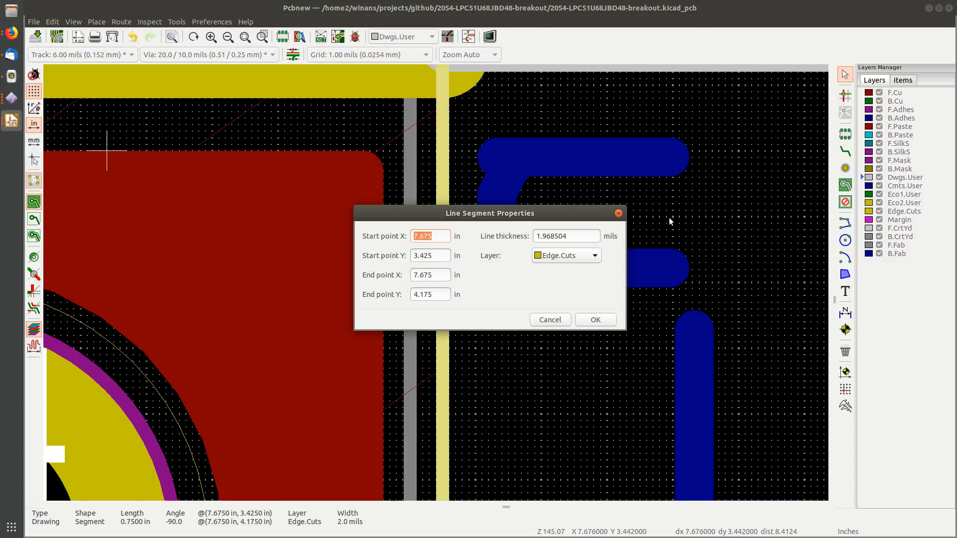
left_click(563, 236)
type("14")
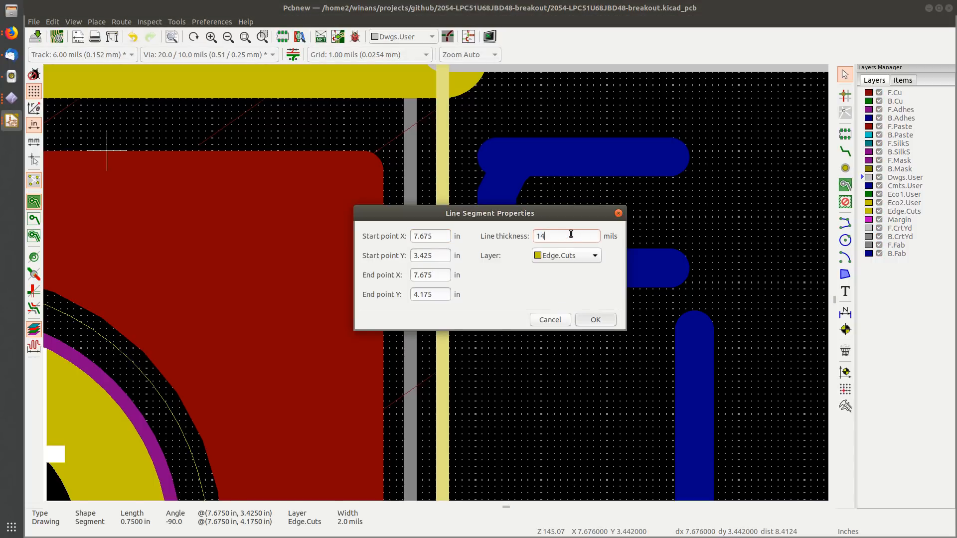
key("Return")
Step: Set the line thickness of the board's bottom Edge.Cuts segment to 14 mils
scroll(435, 288, "up", 3)
scroll(434, 288, "down", 3)
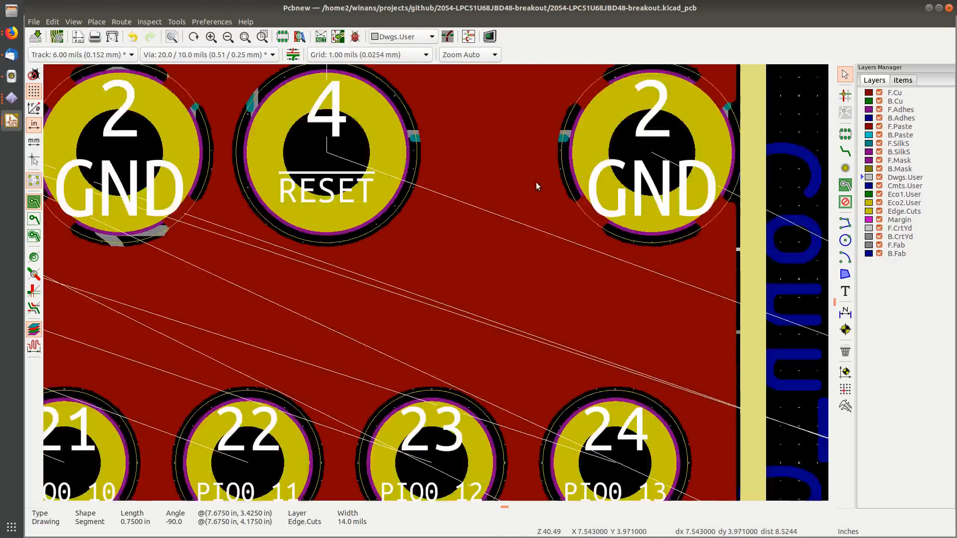
scroll(536, 182, "up", 2)
double_click(435, 282)
double_click(546, 237)
triple_click(547, 236)
type("14")
key("Return")
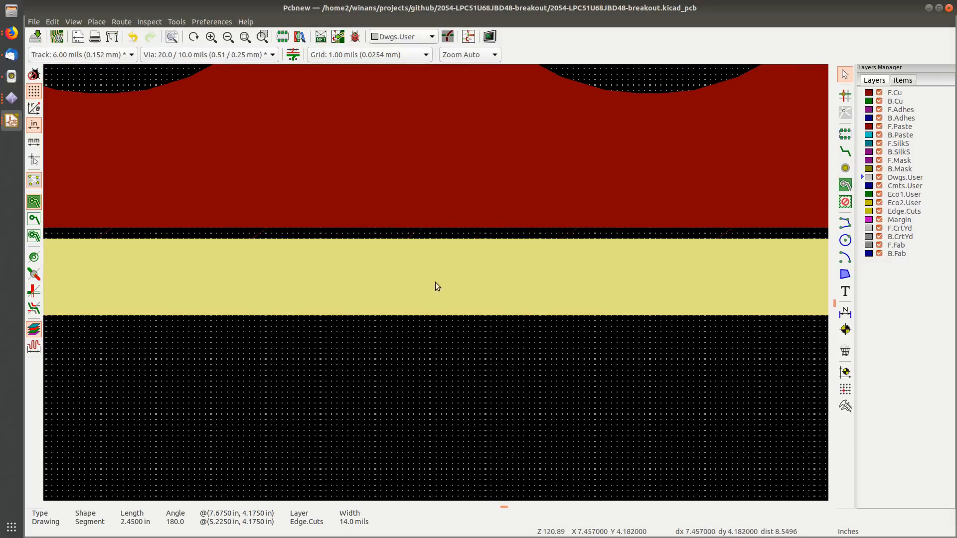
Step: Set the line thickness of the board's left-hand Edge.Cuts segment to 14 mils
scroll(435, 282, "down", 5)
scroll(435, 280, "up", 5)
left_click(453, 233)
scroll(453, 232, "up", 2)
double_click(435, 283)
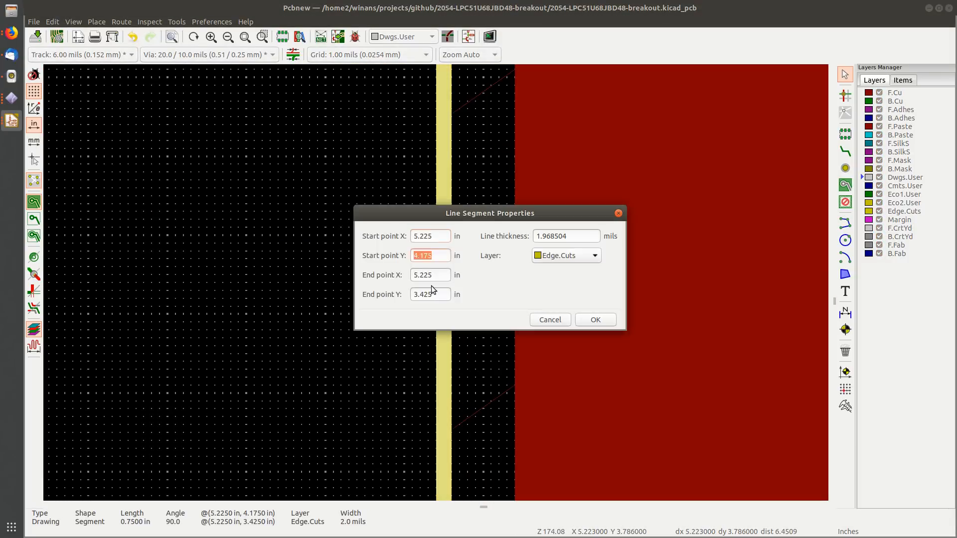
type("14")
key("Return")
Step: Examine the spacing of header pad 24 and switch S1's GND pad 1 from the board's right-hand edge
scroll(432, 286, "down", 10)
scroll(553, 252, "down", 1)
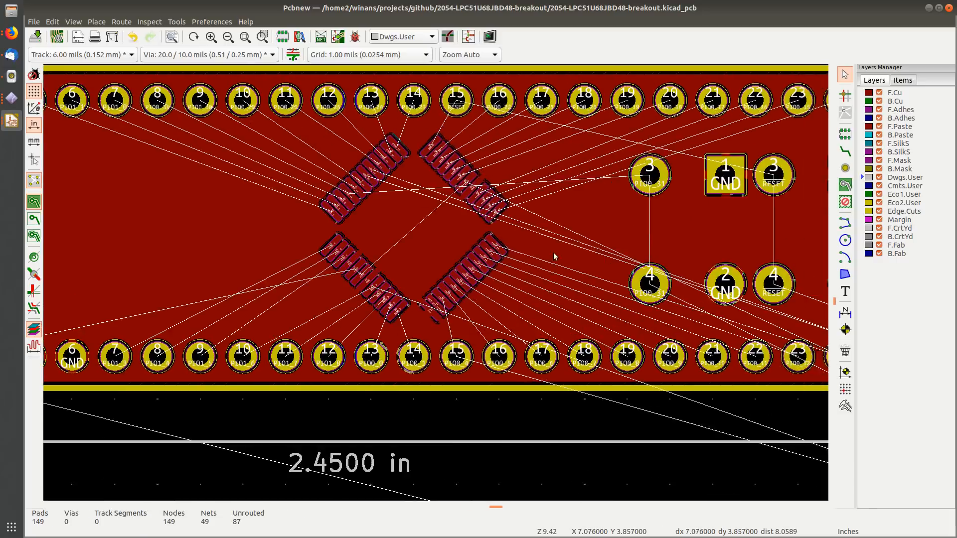
scroll(492, 239, "up", 4)
scroll(436, 285, "up", 3)
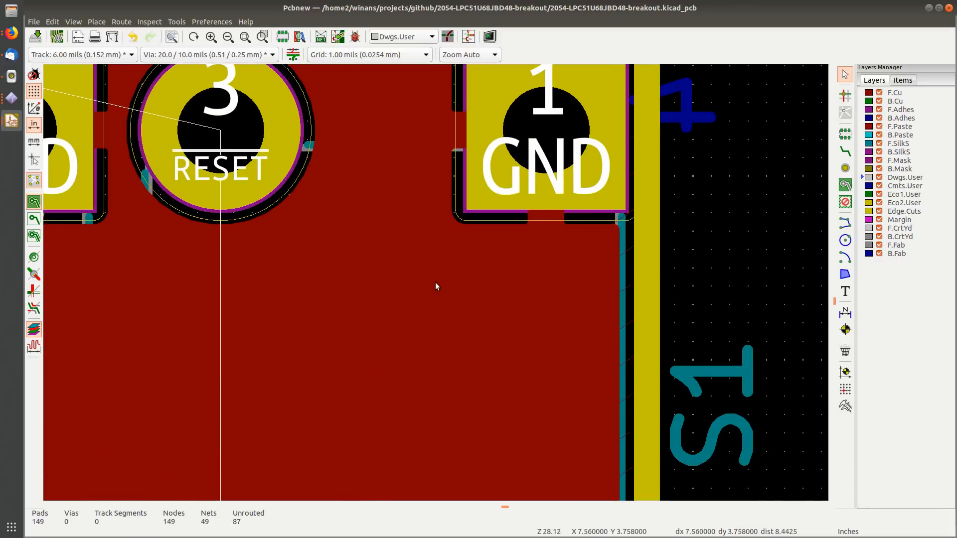
scroll(383, 204, "up", 2, "shift")
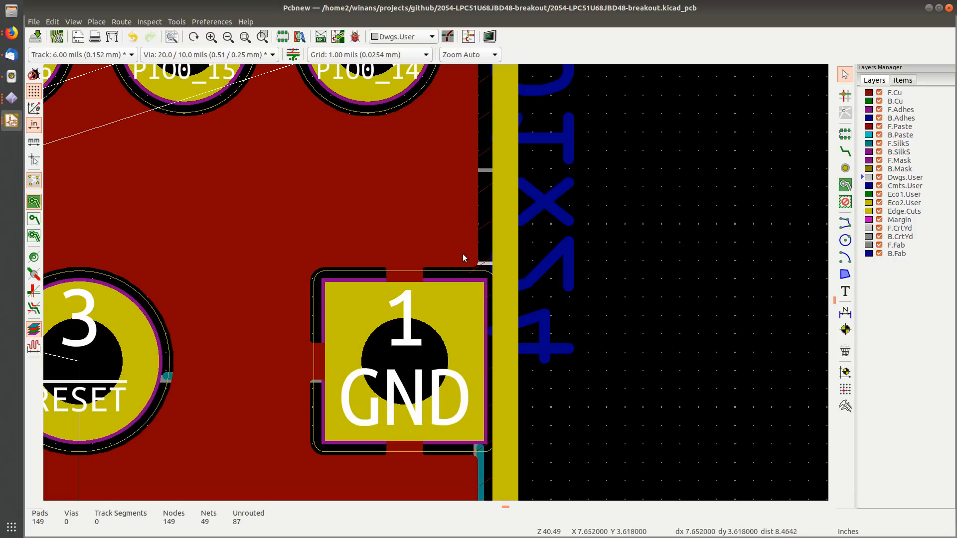
scroll(476, 216, "up", 3, "shift")
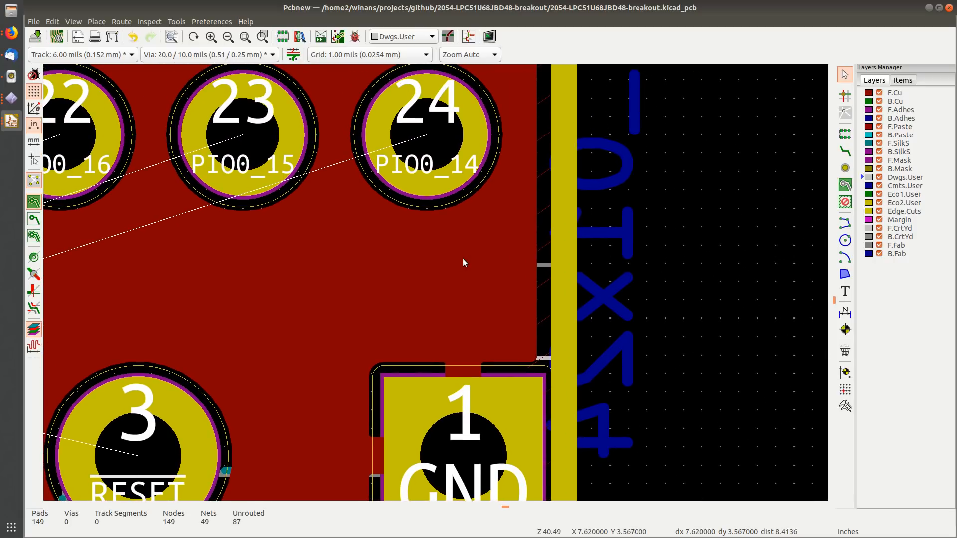
middle_click_drag(465, 244, 486, 167)
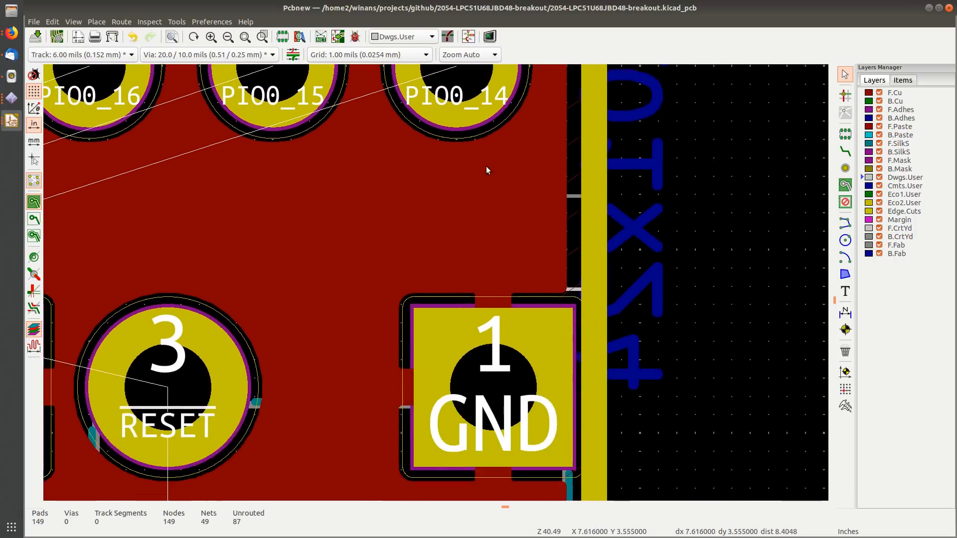
middle_click_drag(382, 278, 452, 209)
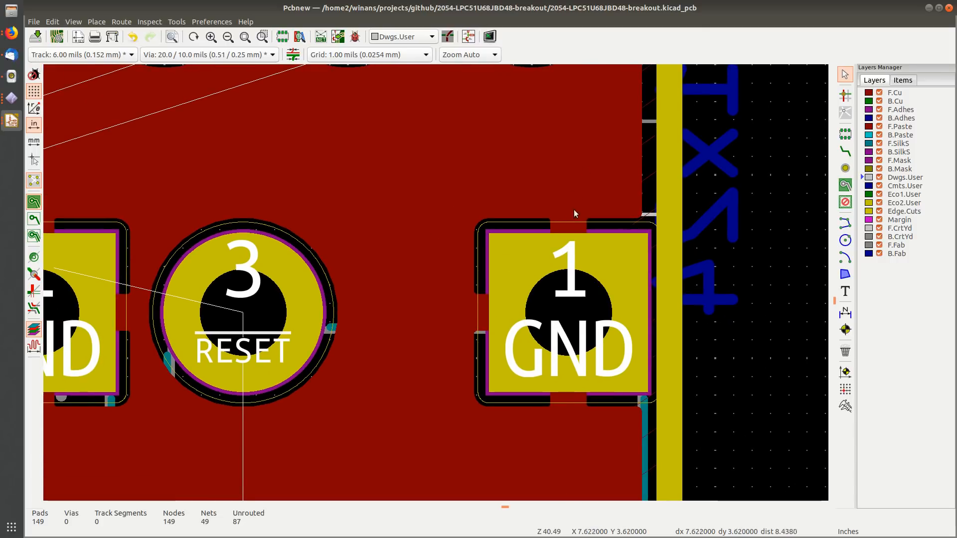
middle_click_drag(583, 164, 581, 264)
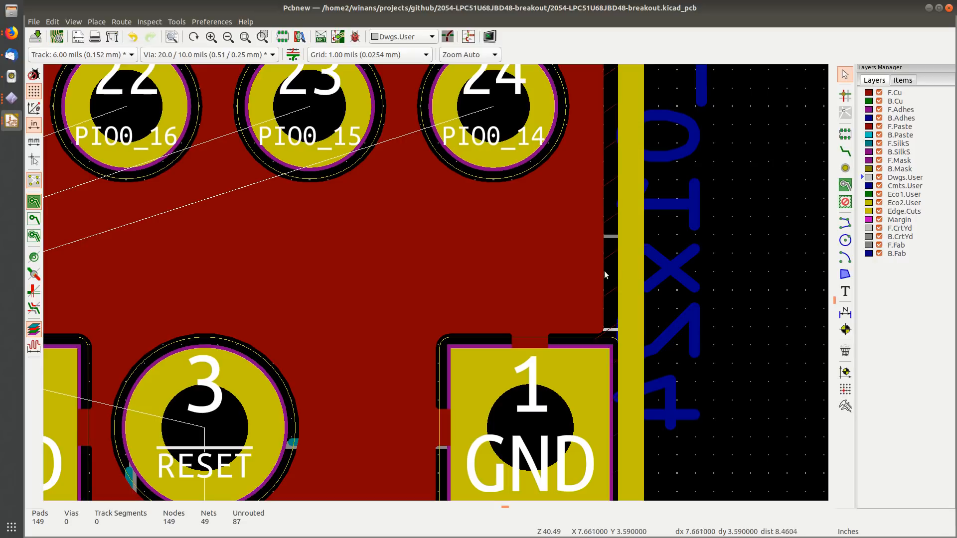
middle_click_drag(630, 345, 655, 263)
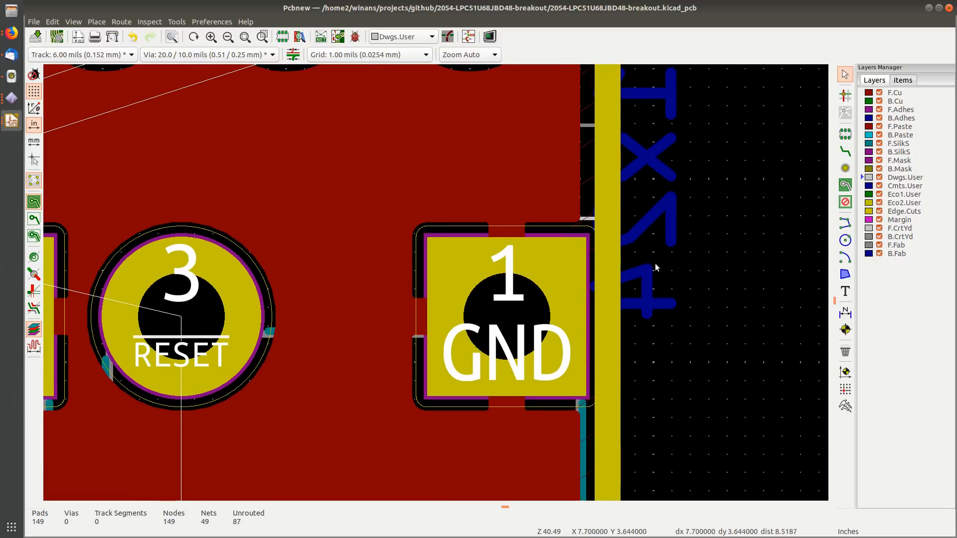
Step: Measure the gap from the centerline of the board's right-hand edge to the copper fill above S1's pad 1
left_click(843, 408)
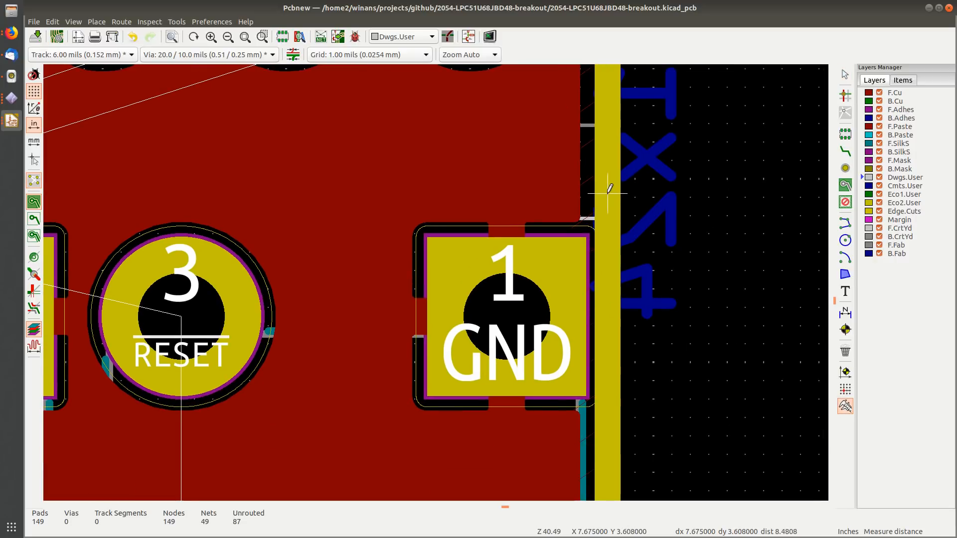
left_click(608, 193)
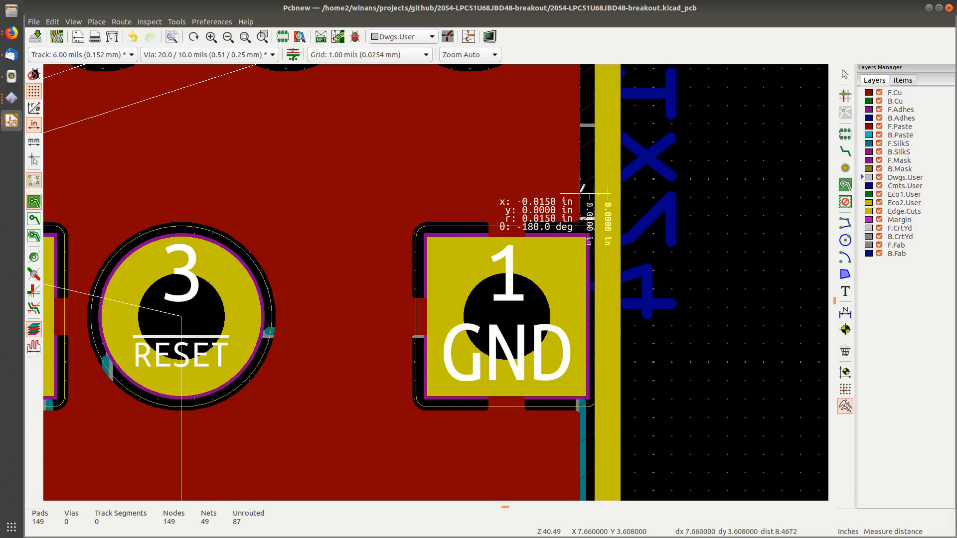
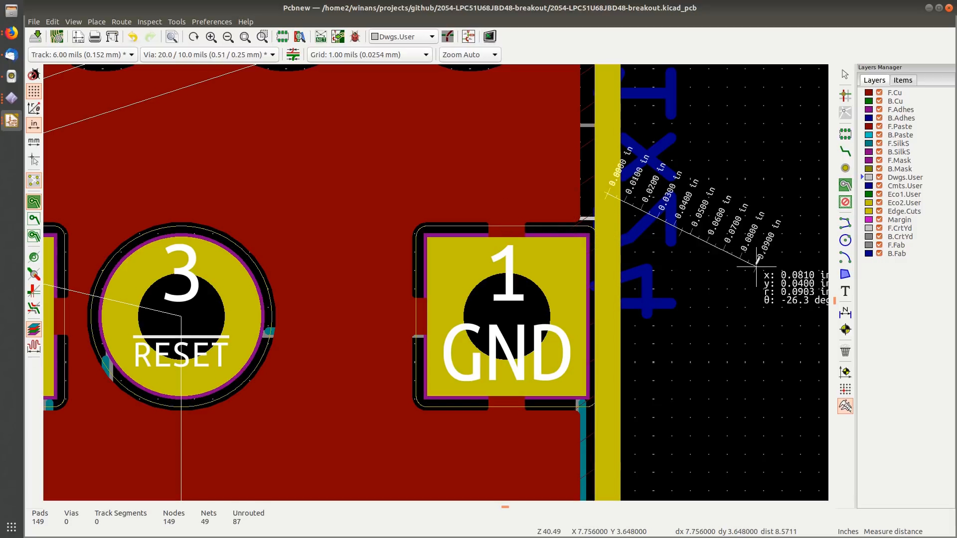
key("Escape")
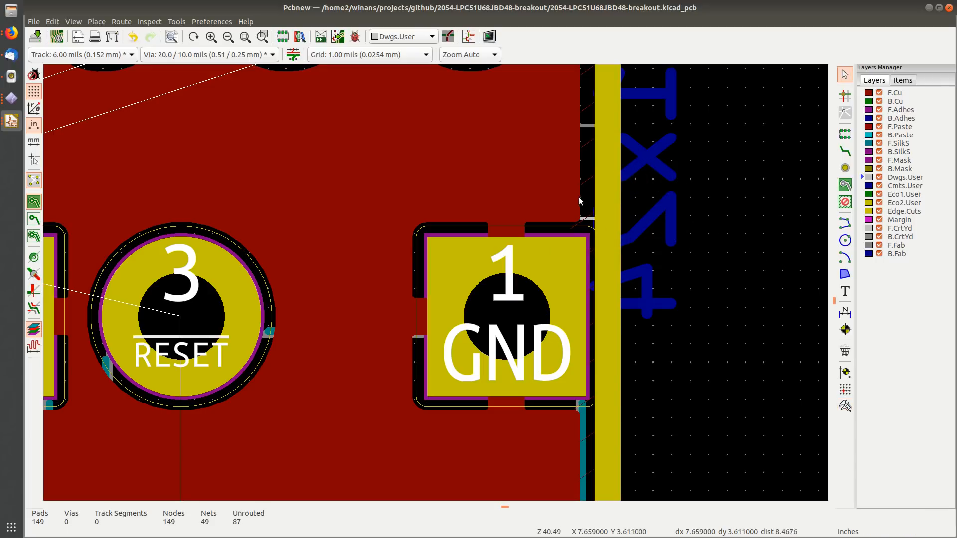
scroll(419, 286, "down", 1)
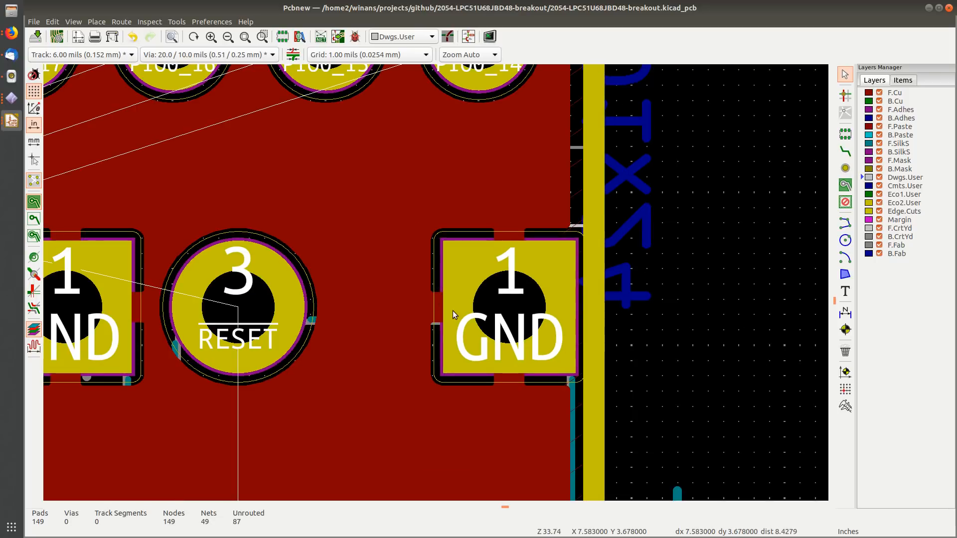
left_click(468, 297)
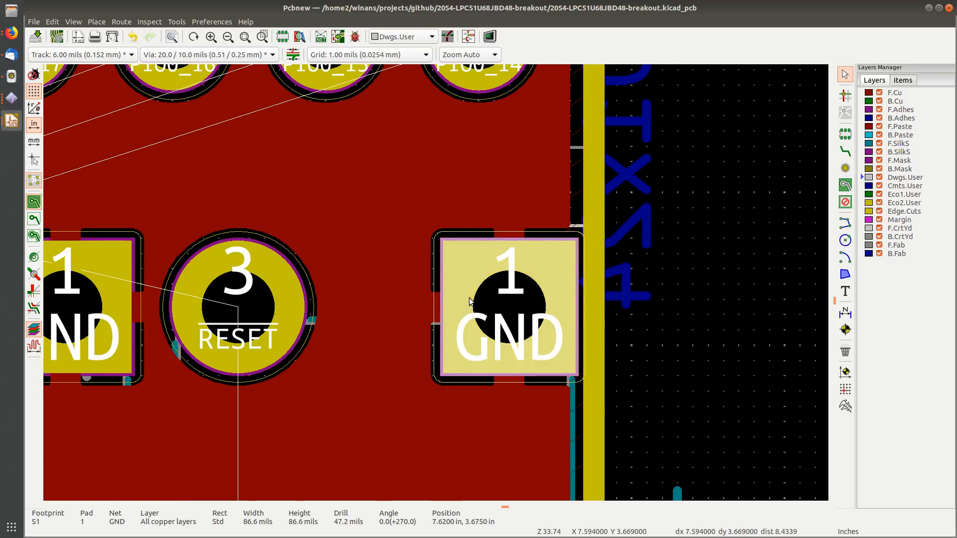
key("m")
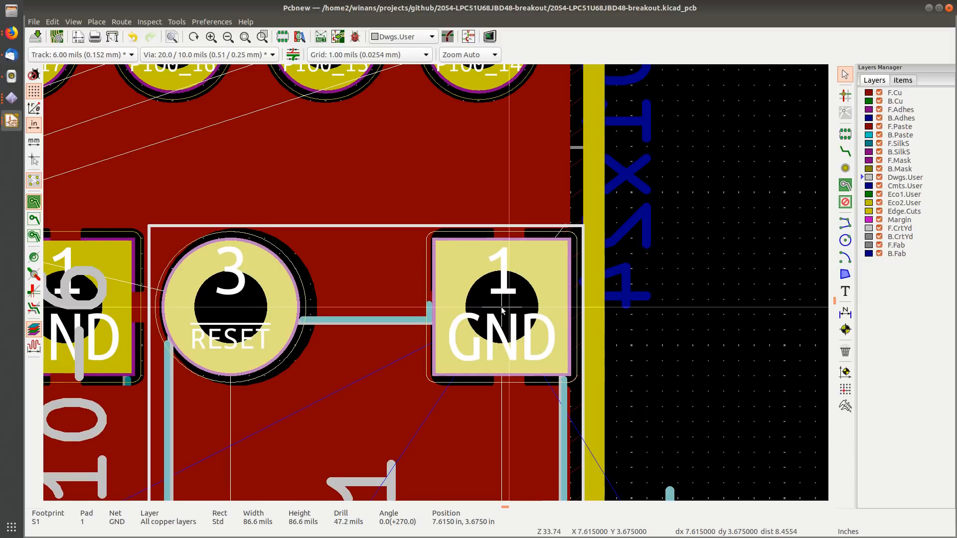
left_click(508, 310)
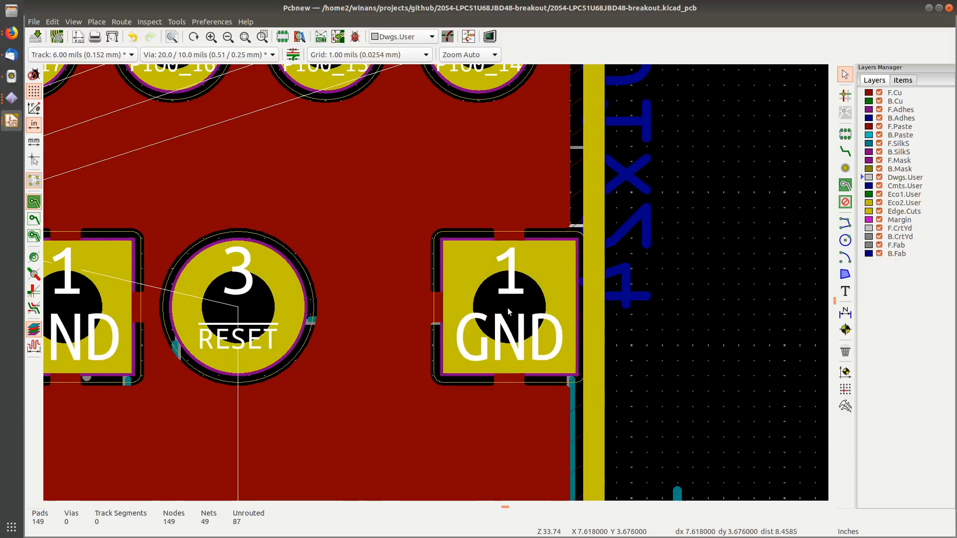
Step: Set the grid to 5.00 mils and move switch S1 inward from the board's right-hand edge, placing its pad 1 at X 7.6150 in, Y 3.6750 in
right_click(652, 260)
mouse_move(678, 488)
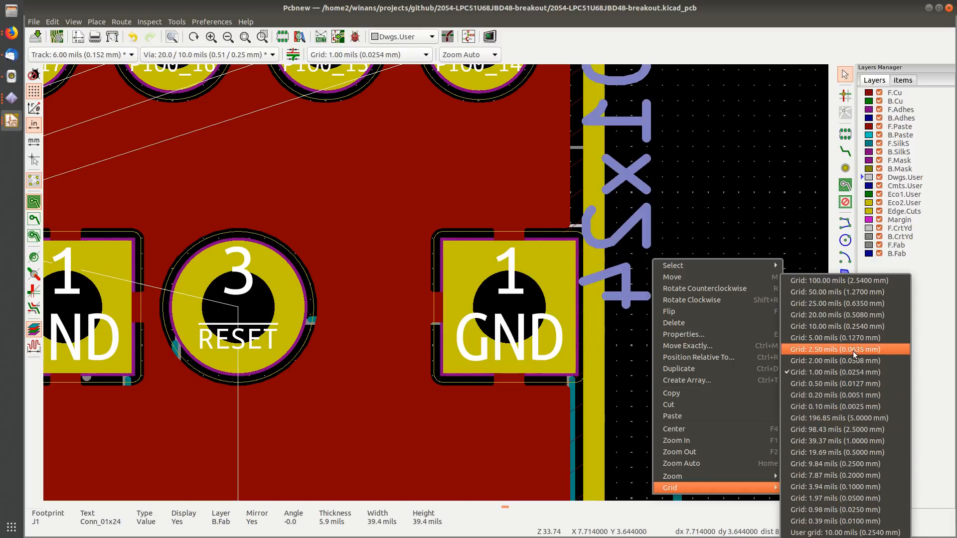
left_click(853, 338)
left_click(543, 245)
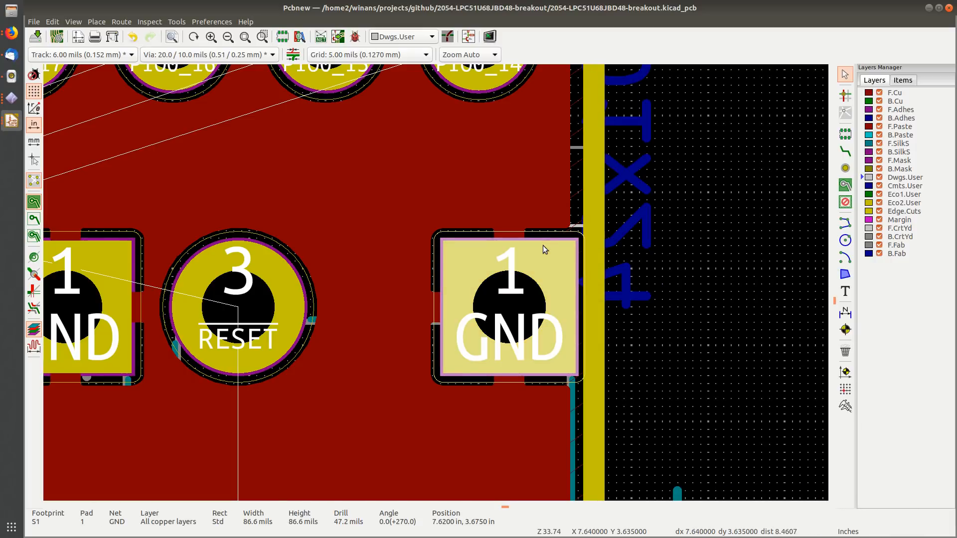
key("m")
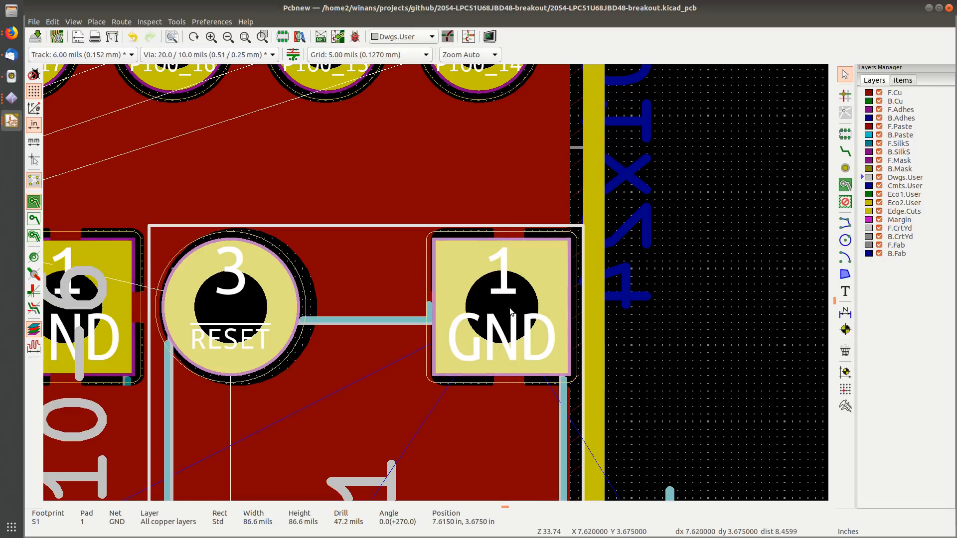
scroll(509, 307, "up", 3)
middle_click_drag(446, 175, 473, 509)
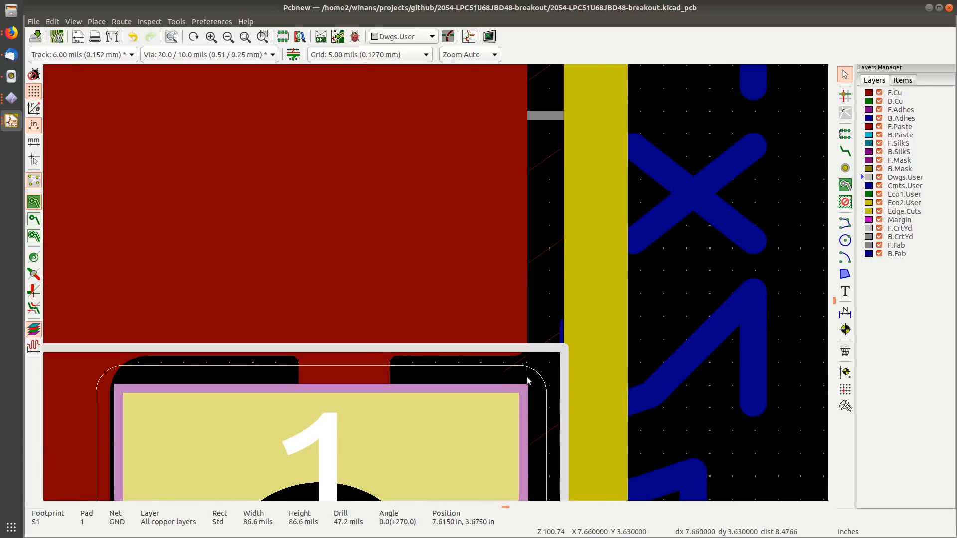
left_click(742, 407)
scroll(768, 458, "down", 3)
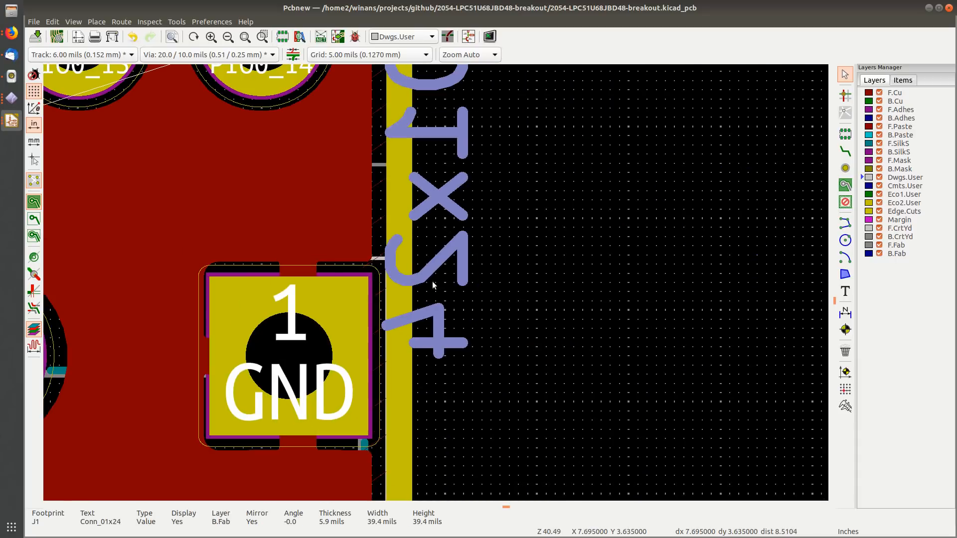
middle_click_drag(261, 388, 519, 227)
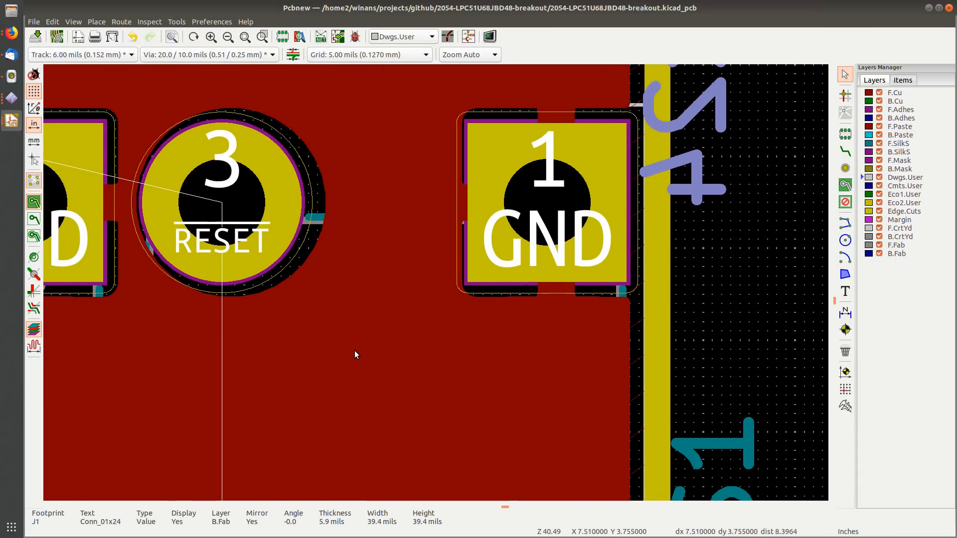
Step: Refill the board's copper zones and hide their filled areas
key("b")
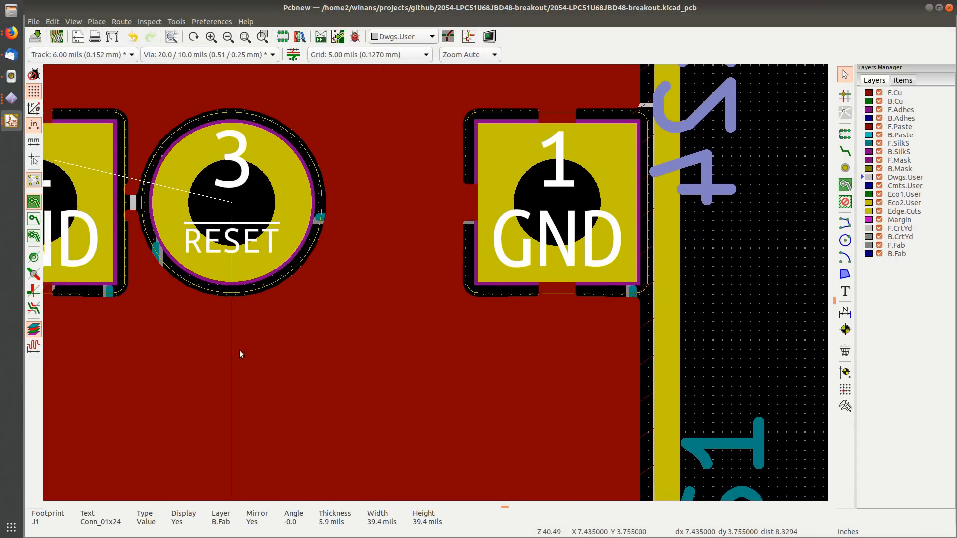
scroll(239, 352, "down", 5)
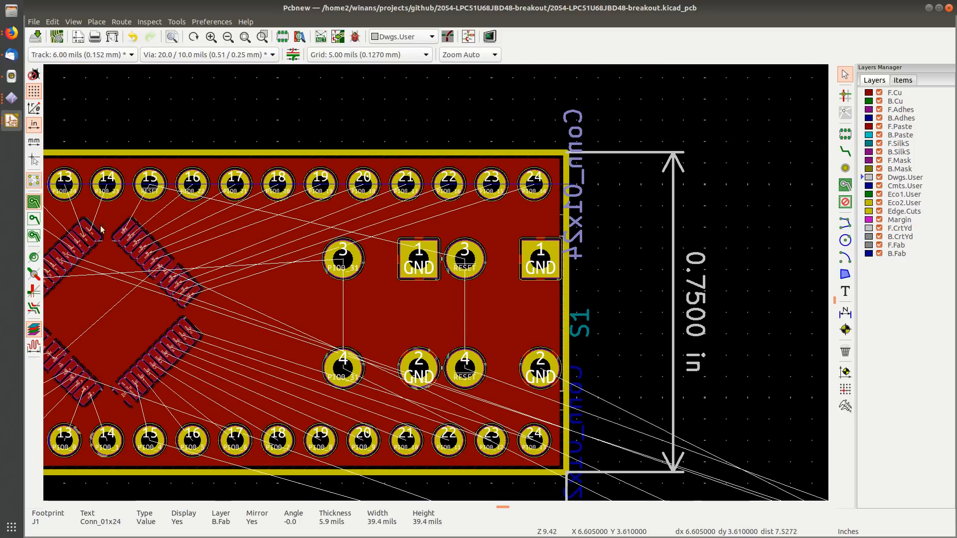
left_click(34, 219)
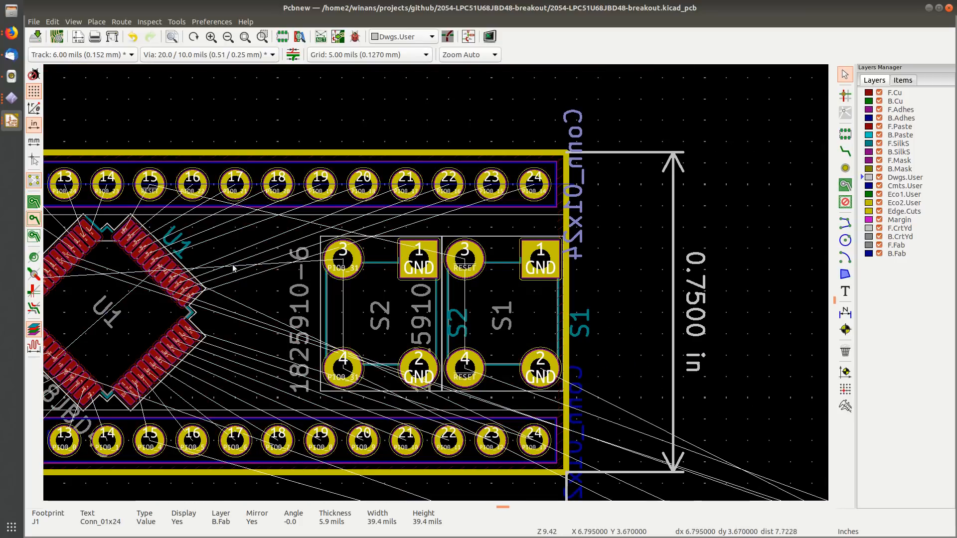
Step: Position switch S2 directly against S1's courtyard with pad 1 at X 7.3300 in, Y 3.6750 in, and save the board
middle_click_drag(426, 291, 449, 286)
scroll(449, 288, "up", 3)
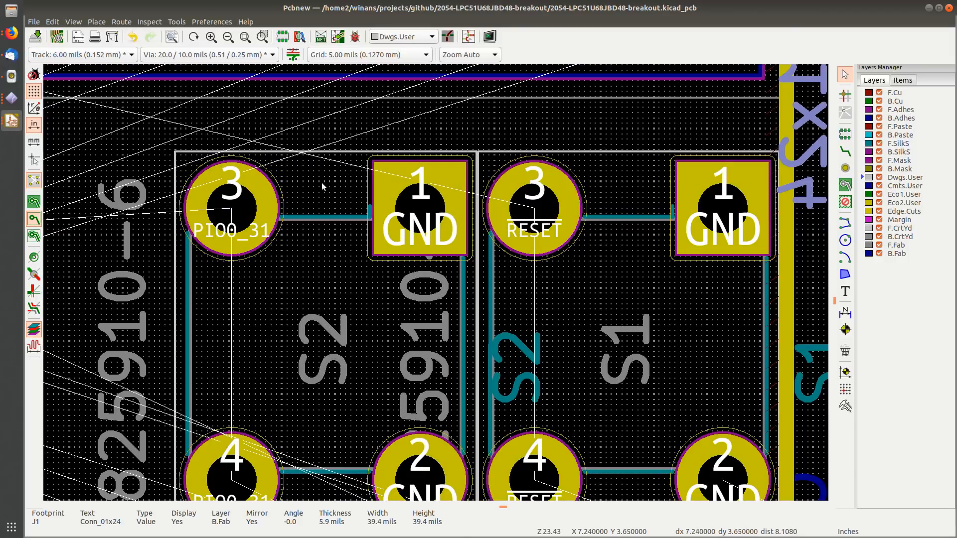
left_click(323, 187)
key("m")
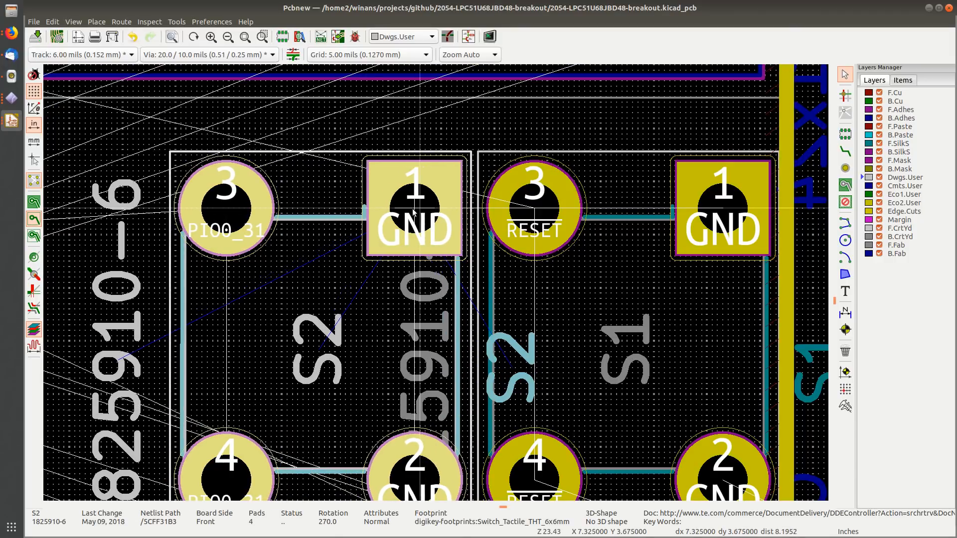
left_click(413, 192)
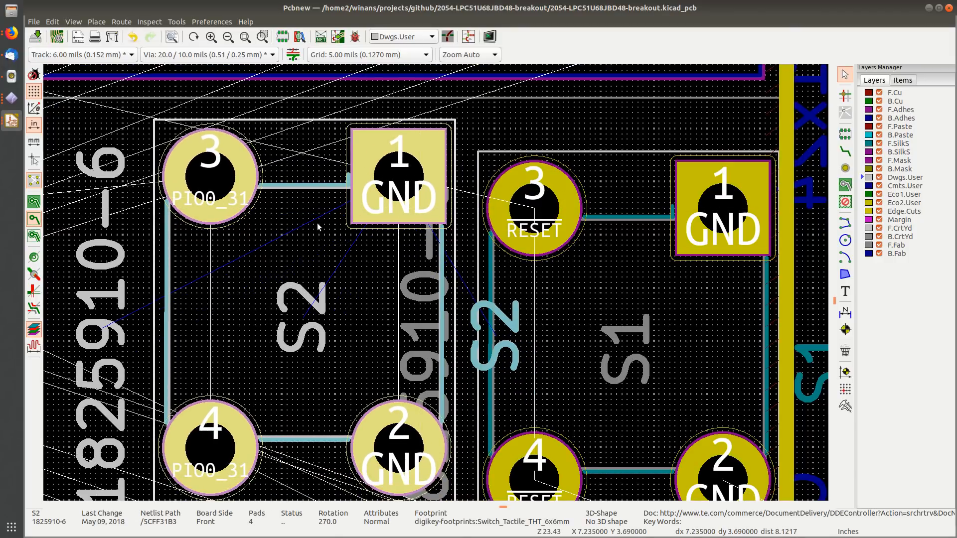
key("m")
scroll(423, 209, "down", 6)
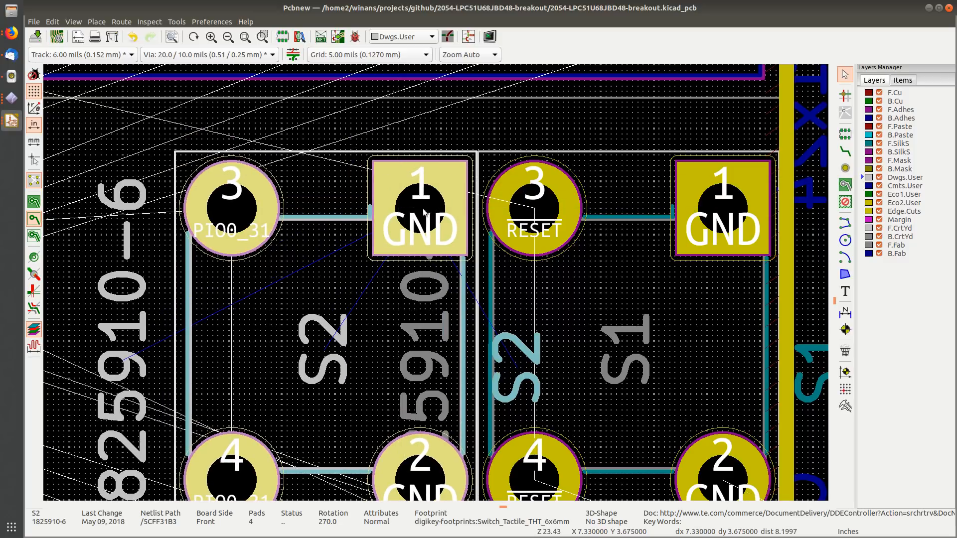
key("ctrl+s")
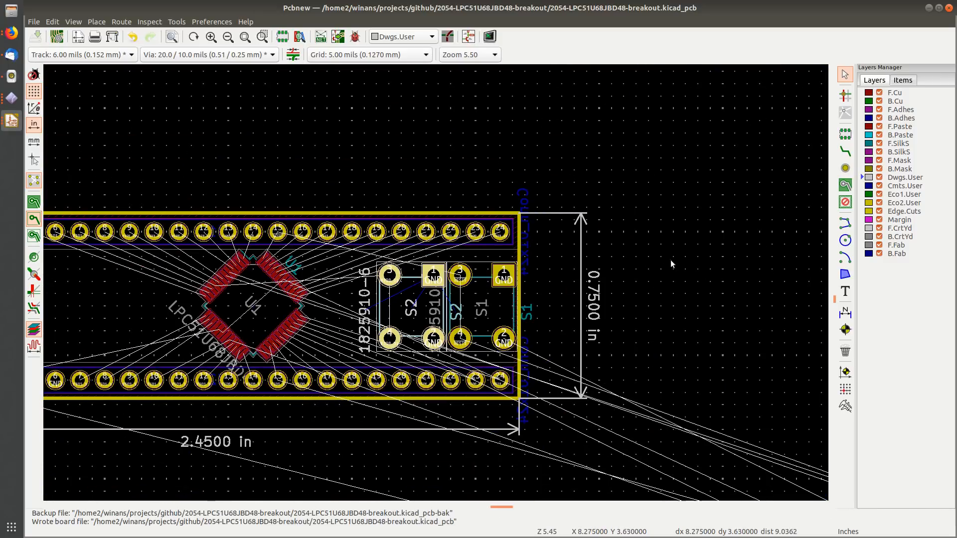
left_click(676, 259)
Step: Examine the placement of switches S1 and S2 relative to the board's right-hand edge, the headers and U1
scroll(493, 284, "up", 6)
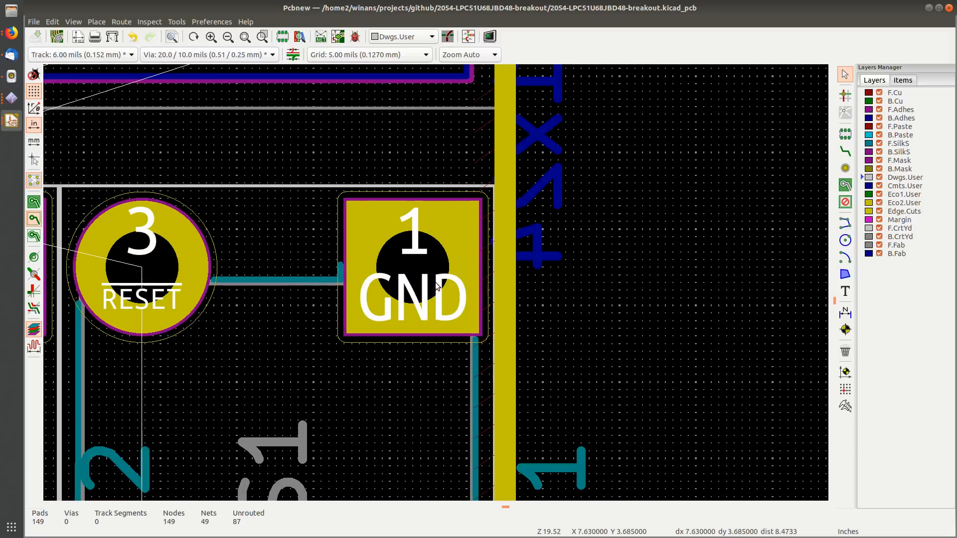
middle_click_drag(351, 315, 414, 267)
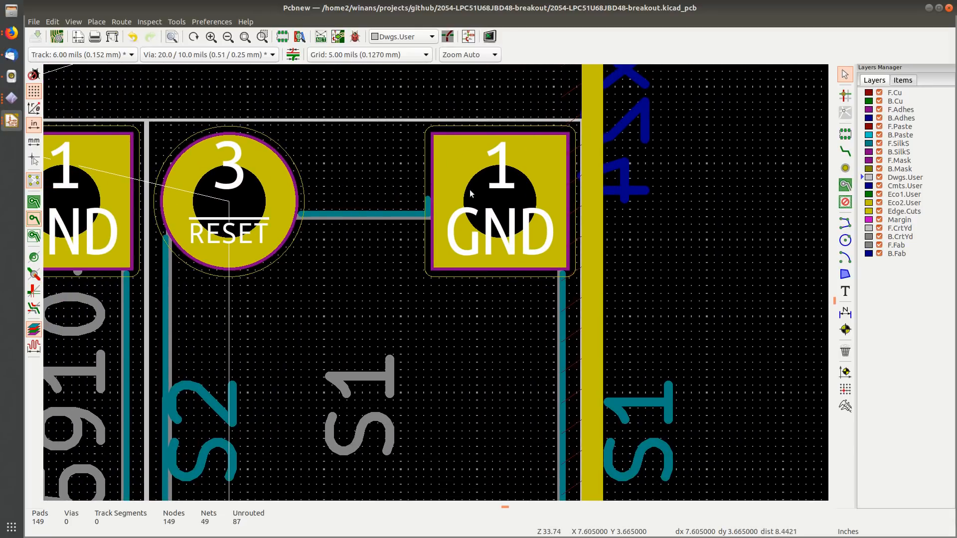
middle_click_drag(328, 309, 555, 166)
scroll(555, 166, "down", 5)
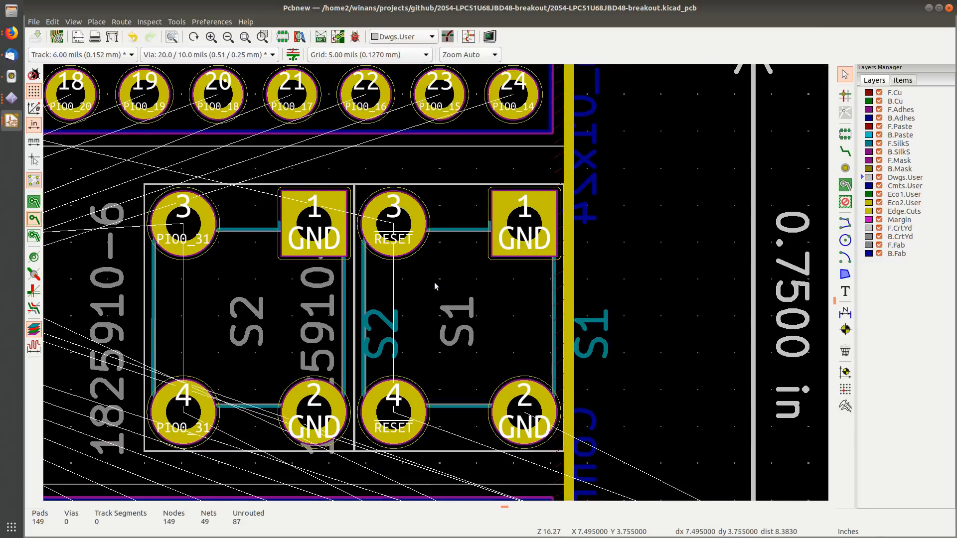
middle_click_drag(302, 316, 443, 262)
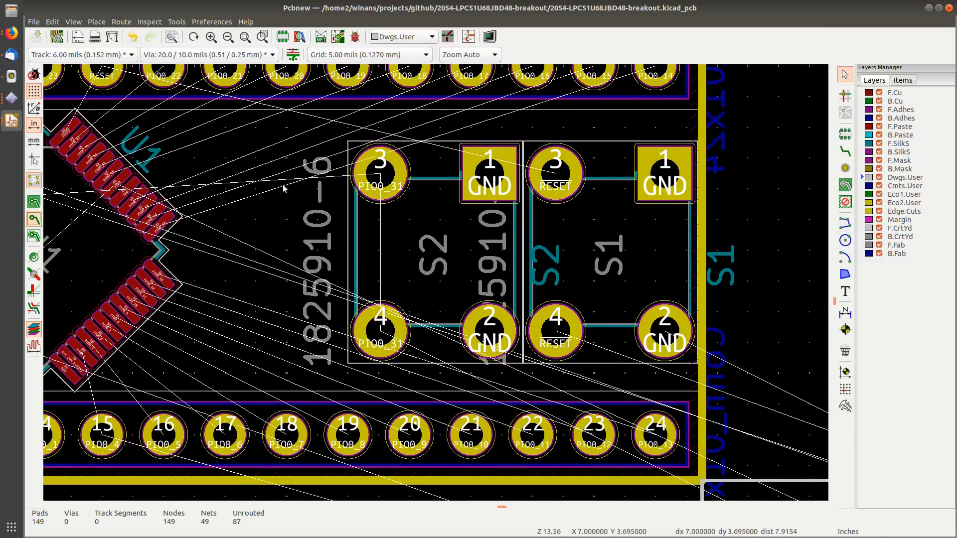
middle_click_drag(252, 273, 318, 267)
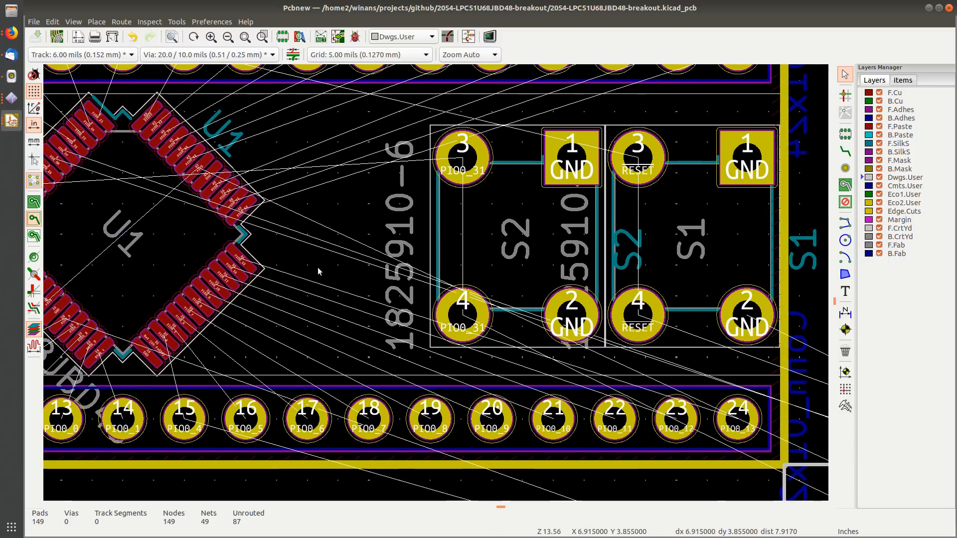
scroll(281, 233, "down", 3)
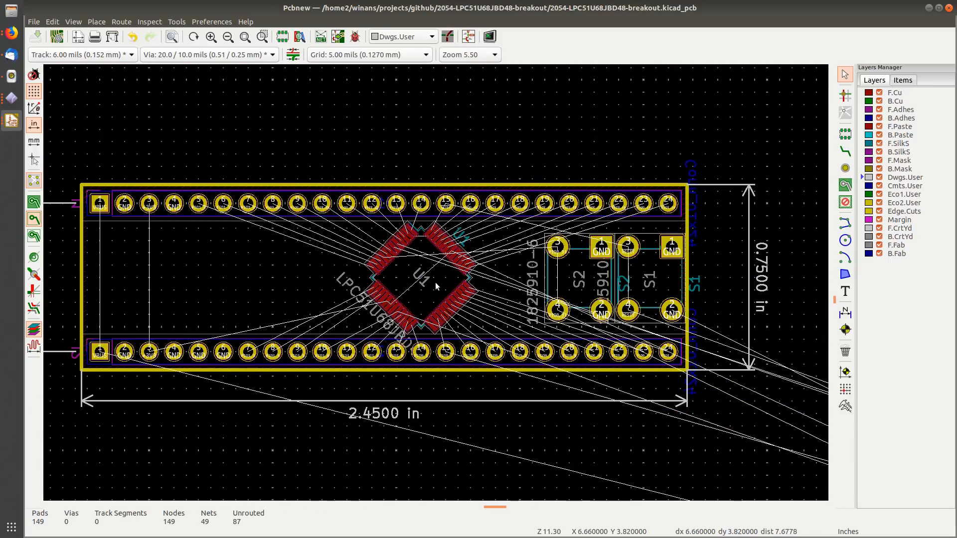
middle_click_drag(487, 340, 420, 289)
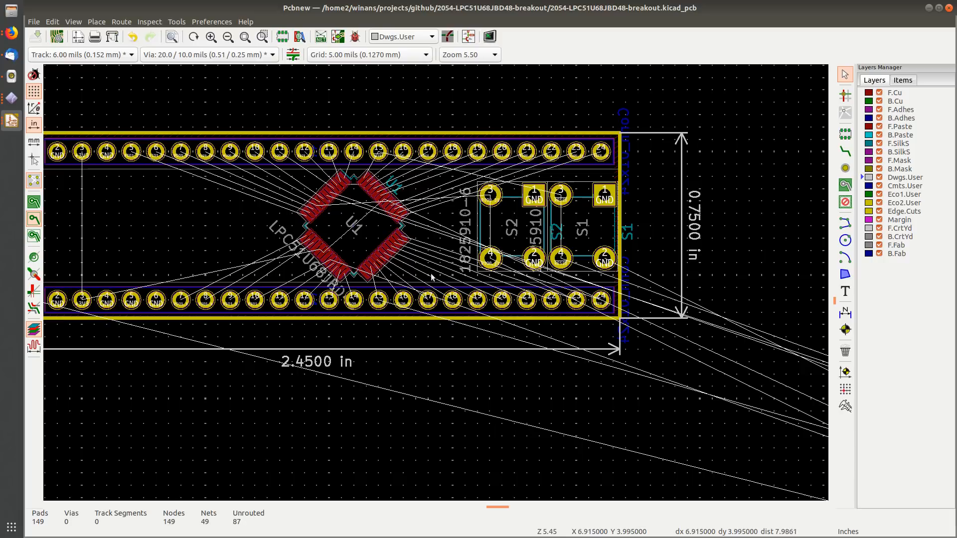
Step: Select all the unplaced components outside the sheet and move them as a group to just below the board
scroll(365, 334, "down", 2)
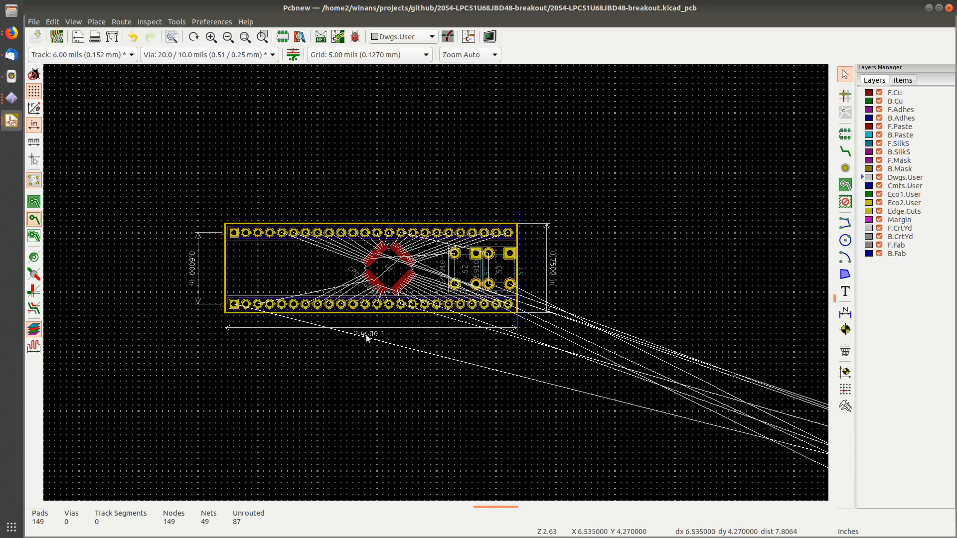
scroll(436, 285, "down", 2)
middle_click_drag(679, 363, 450, 281)
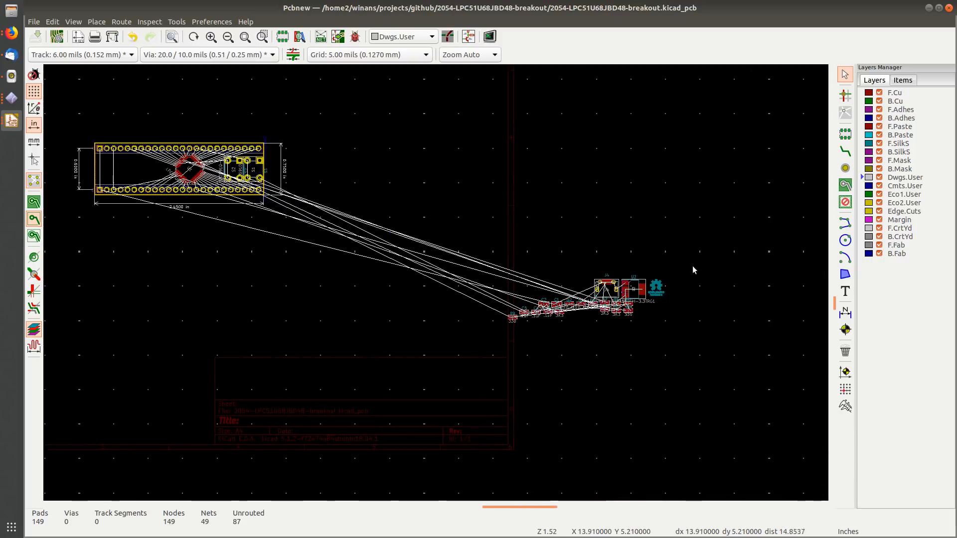
left_click_drag(693, 270, 435, 376)
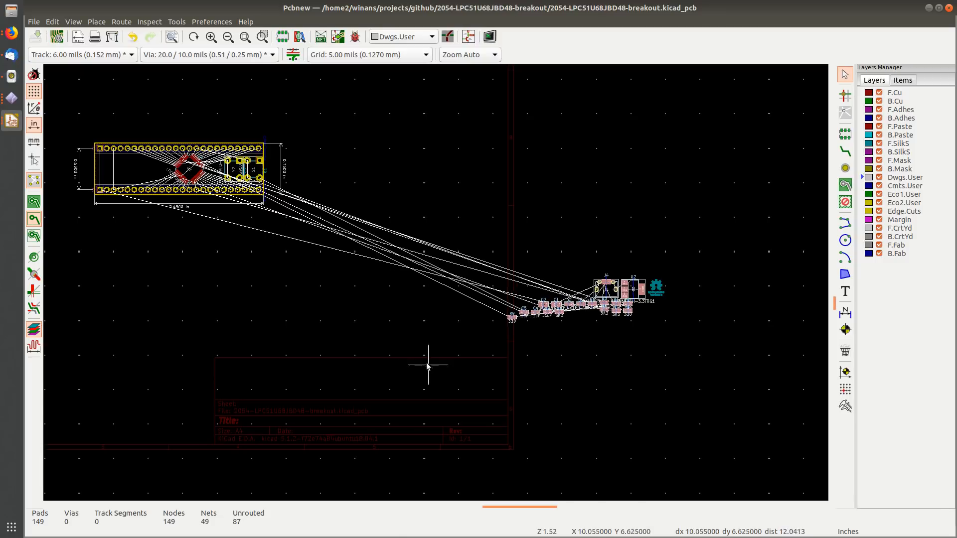
key("m")
left_click(247, 318)
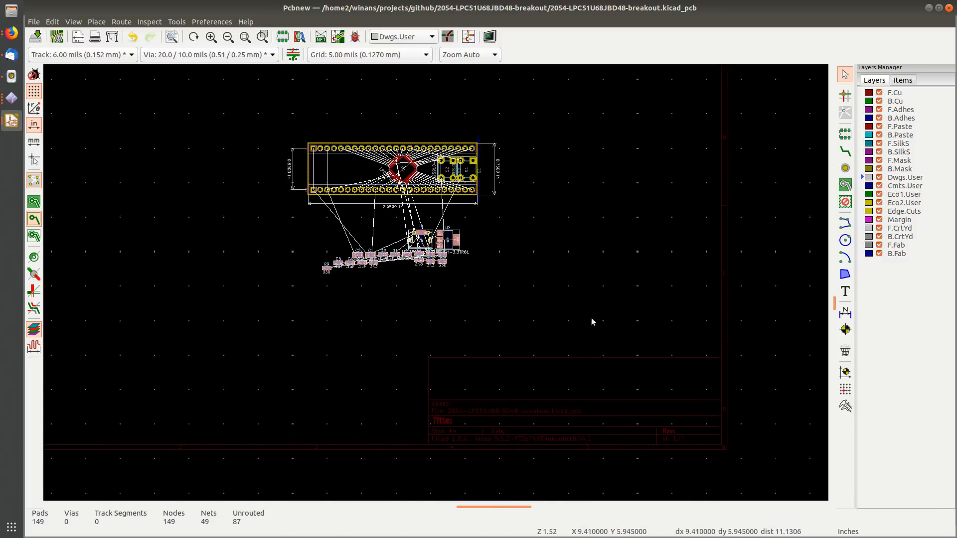
Step: Move the Open Source Hardware logo from outside the sheet to just above the board outline
middle_click_drag(813, 318, 454, 401)
left_click(516, 369)
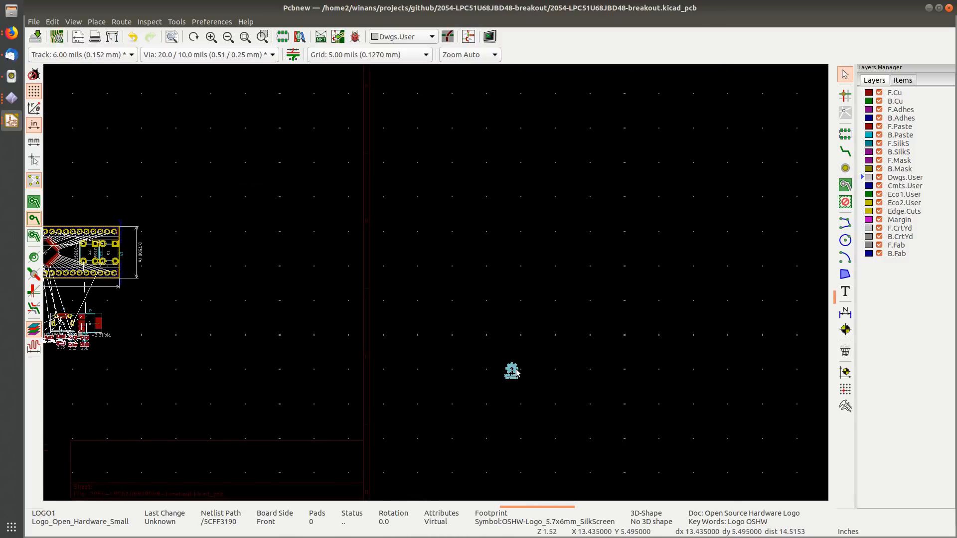
key("m")
scroll(288, 278, "up", 3)
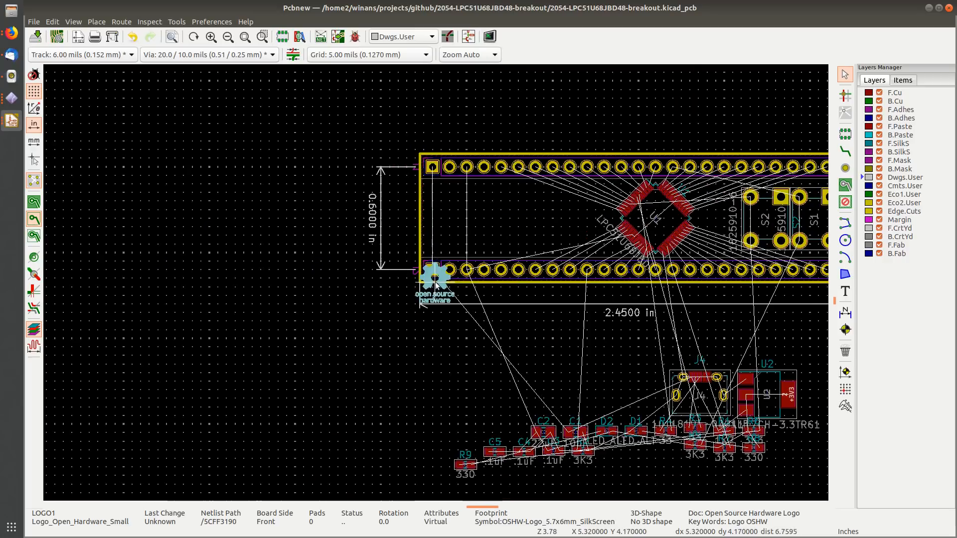
left_click(587, 218)
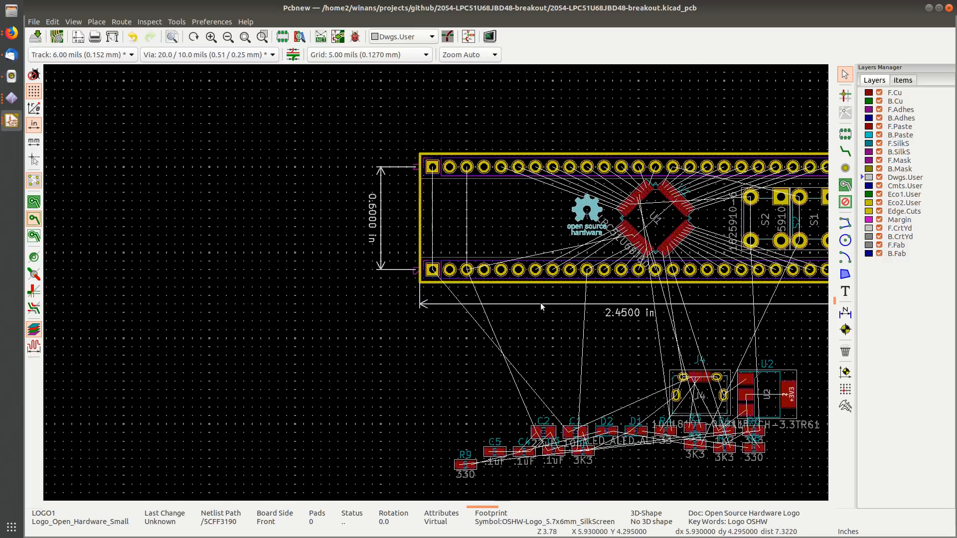
middle_click_drag(540, 303, 435, 310)
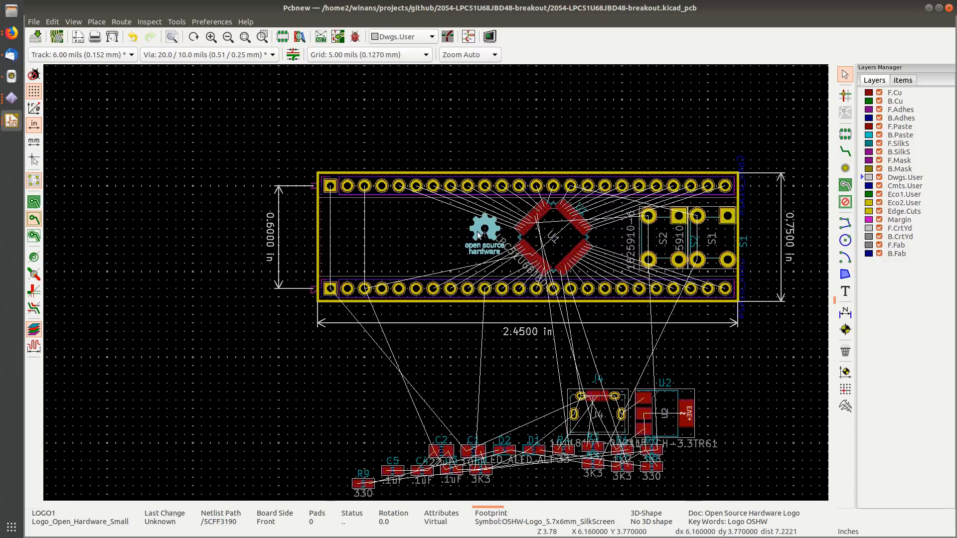
key("m")
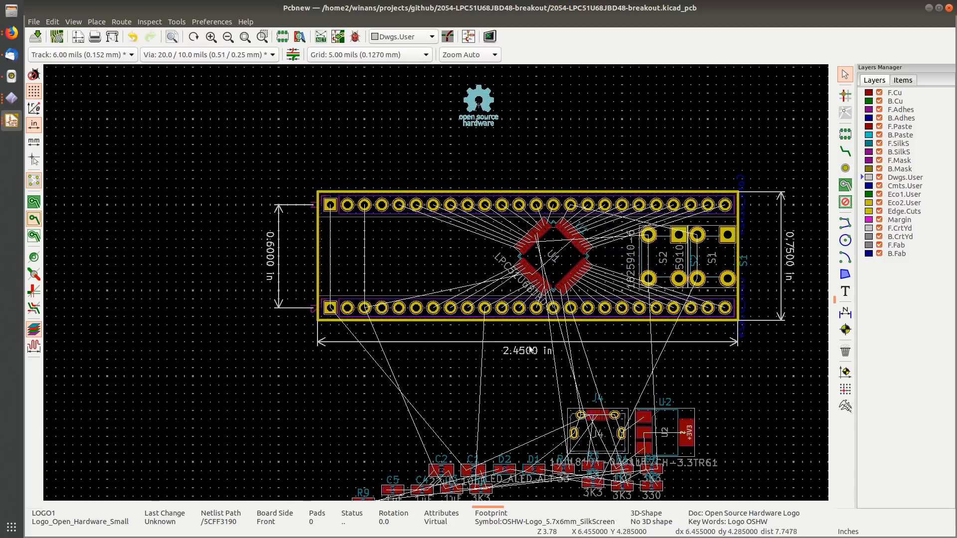
Step: Move USB connector J4 to the board's left-hand edge between the header rows and rotate it to 270 degrees
middle_click_drag(530, 350, 541, 238)
left_click(586, 303)
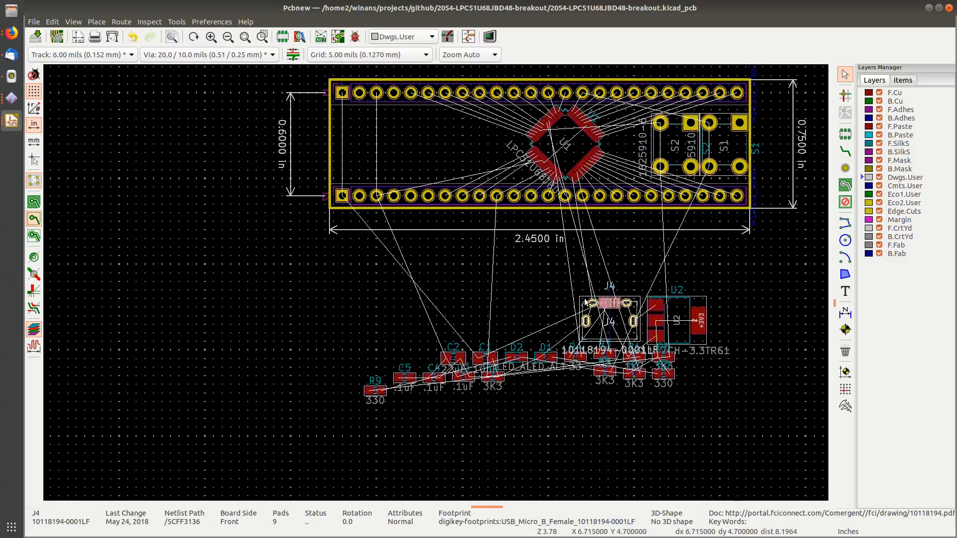
left_click_drag(586, 303, 364, 146)
key("r")
key("r")
key("r")
Step: Set the grid to 25.00 mils and reposition J4 across the board's left-hand edge at X 5.4000 in, Y 3.8000 in
right_click(235, 246)
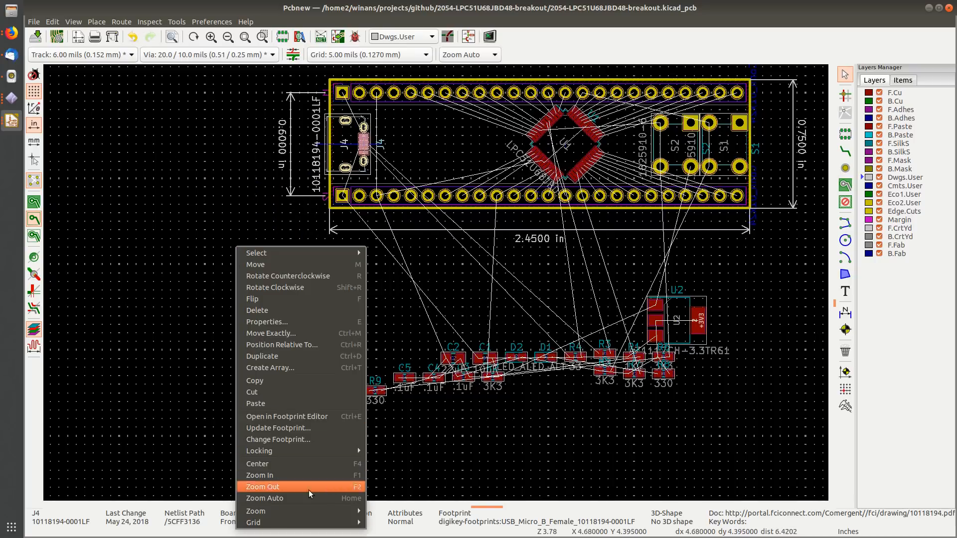
mouse_move(315, 519)
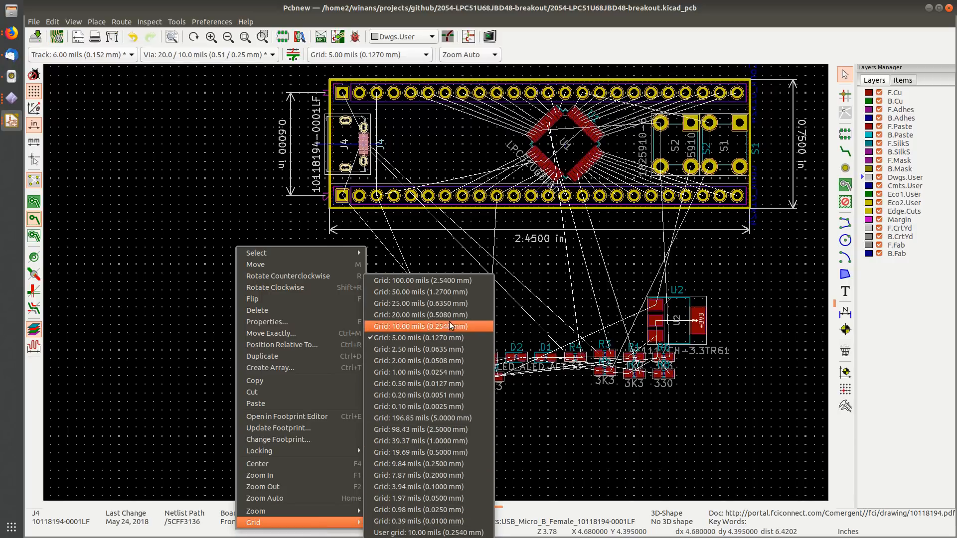
left_click(450, 305)
scroll(332, 177, "up", 3)
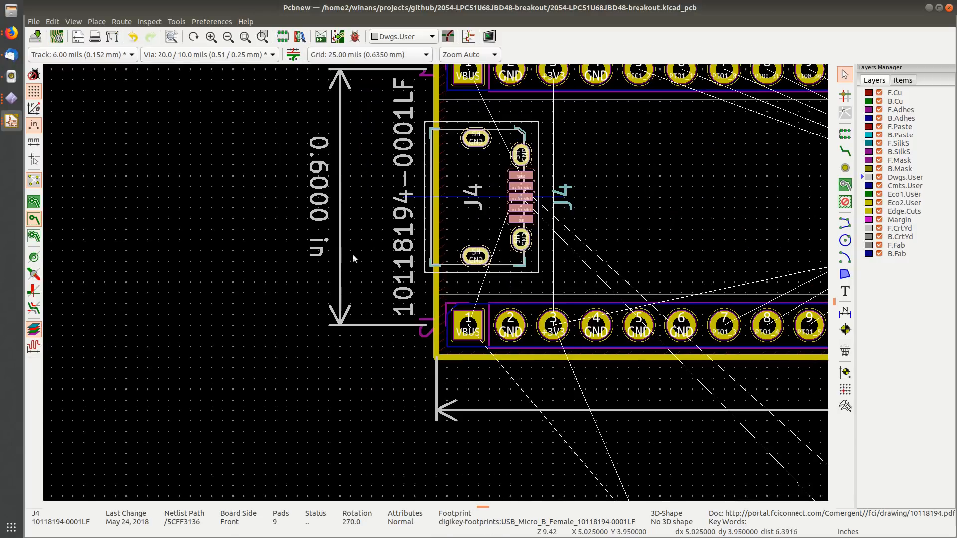
middle_click_drag(272, 244, 152, 309)
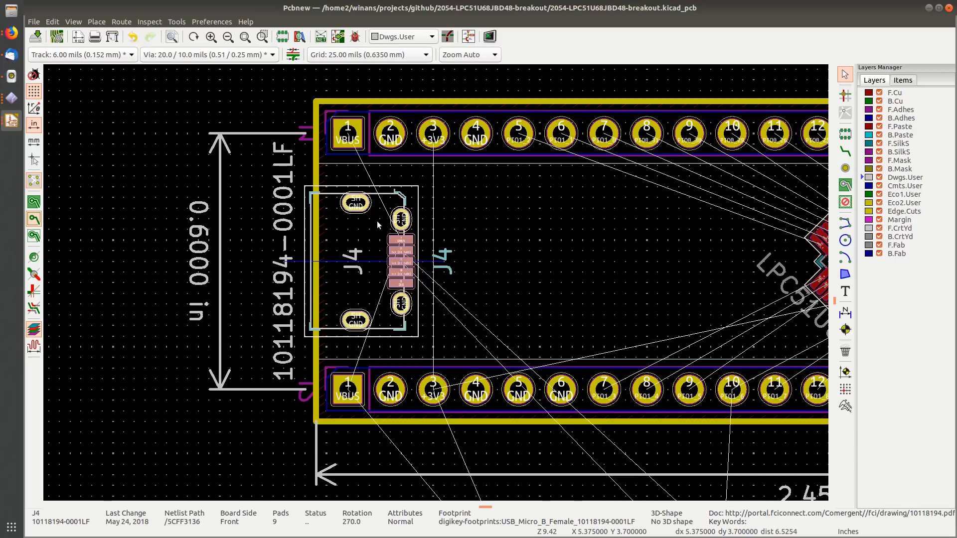
key("m")
left_click(181, 243)
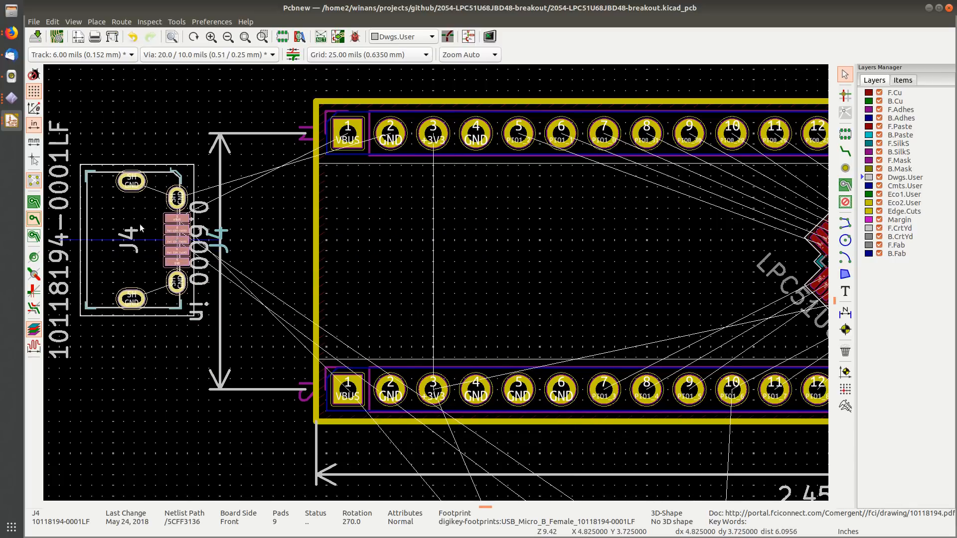
left_click_drag(176, 239, 391, 261)
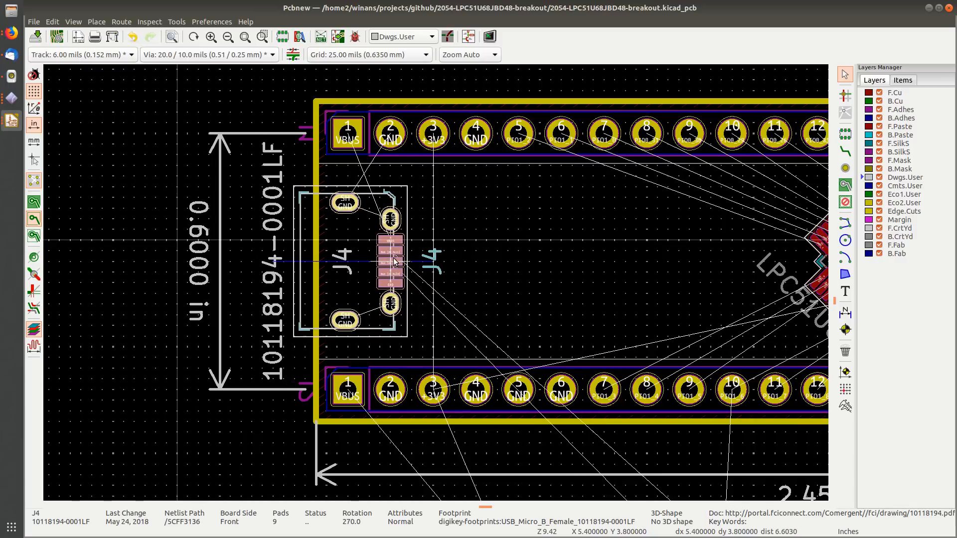
left_click(392, 262)
Step: Examine J4's overhang past the board's left-hand edge and the unplaced components below the board
scroll(356, 352, "up", 1)
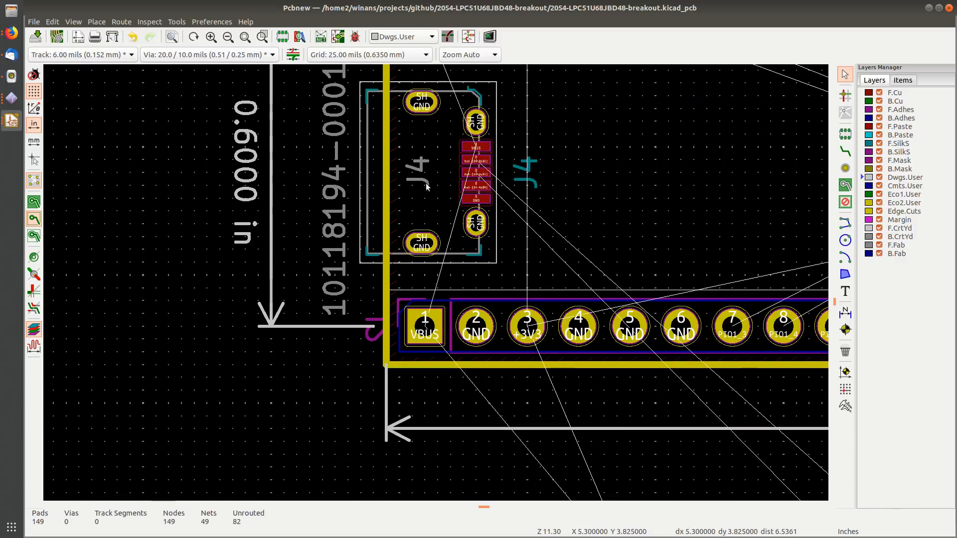
middle_click_drag(420, 208, 261, 274)
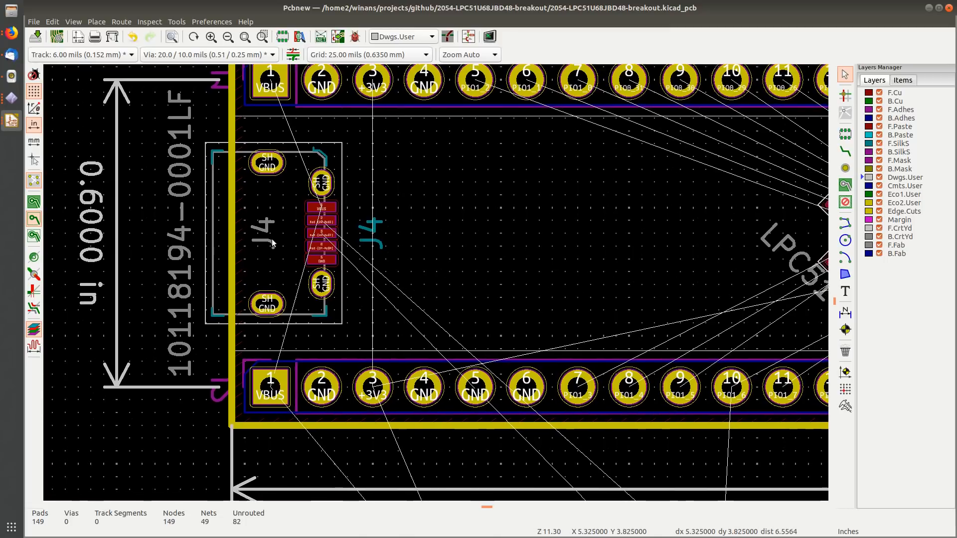
middle_click_drag(271, 238, 231, 216)
scroll(232, 242, "down", 2)
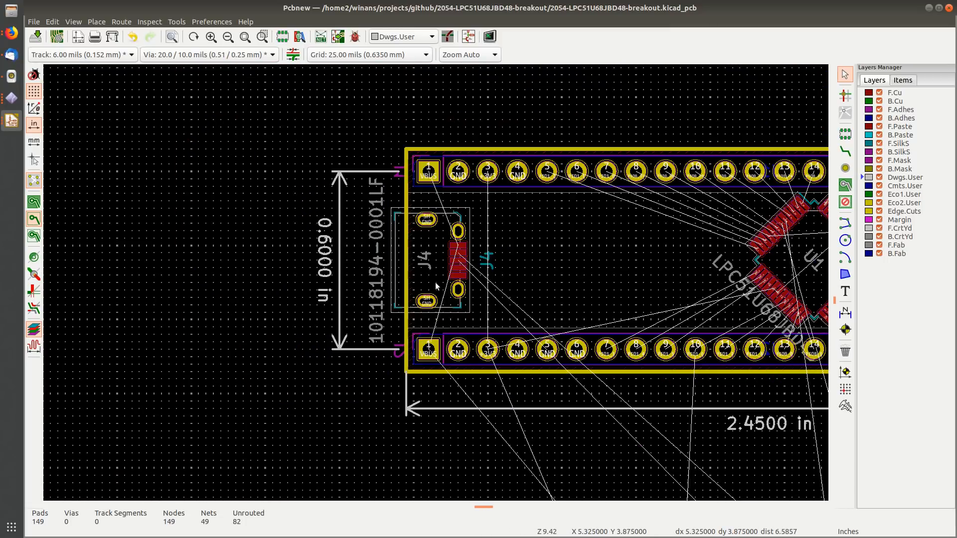
middle_click_drag(608, 358, 359, 239)
scroll(523, 317, "down", 1)
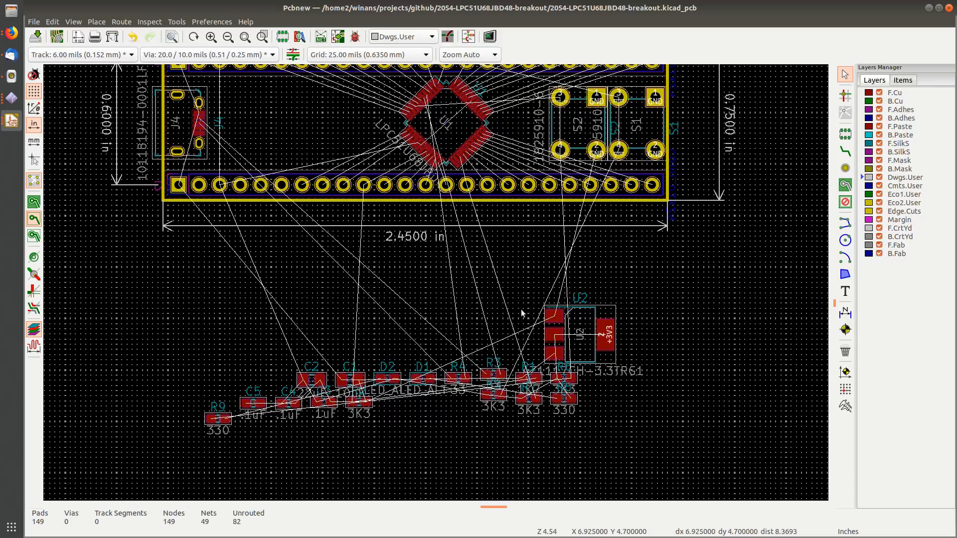
Step: Move voltage regulator U2 onto the board between USB connector J4 and U1, rotated to 90 degrees
left_click(603, 317)
key("m")
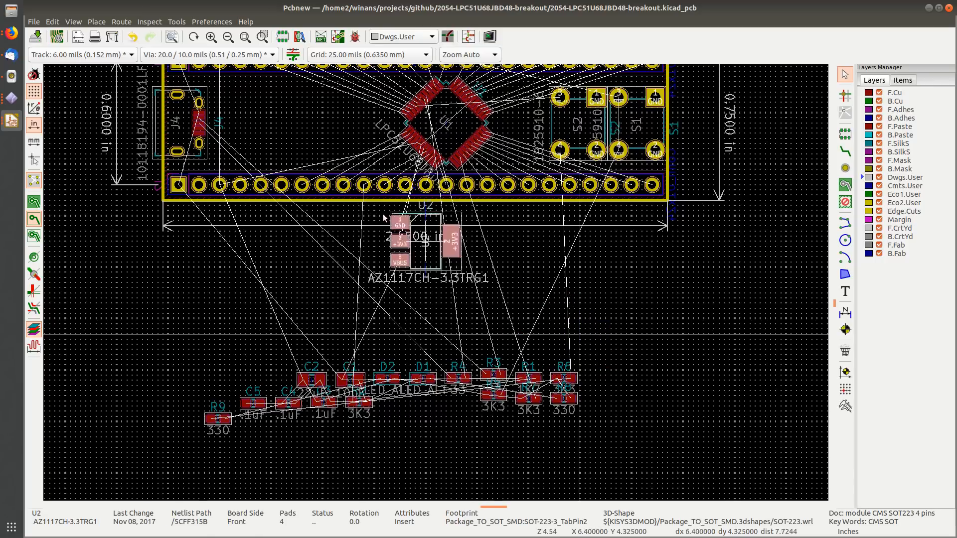
scroll(287, 315, "up", 2)
scroll(437, 285, "up", 2)
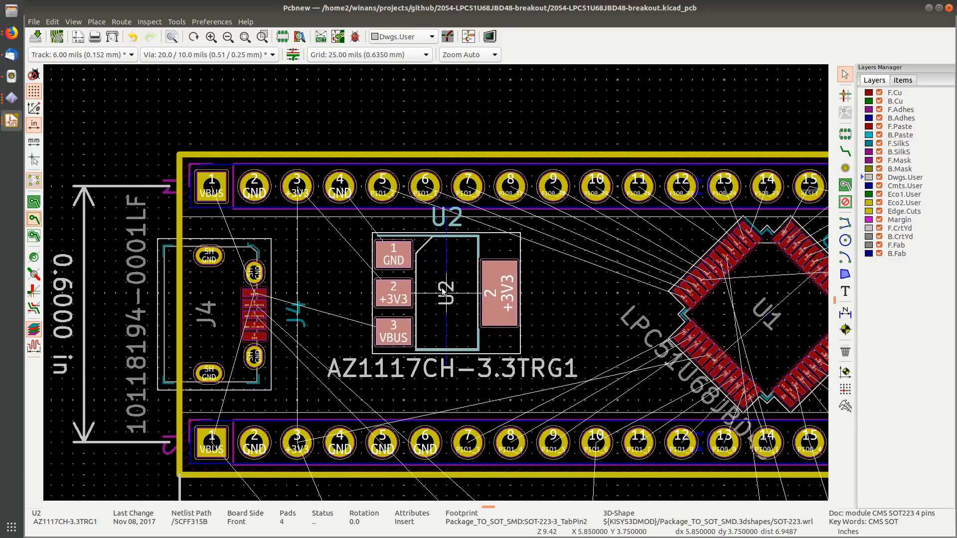
key("r")
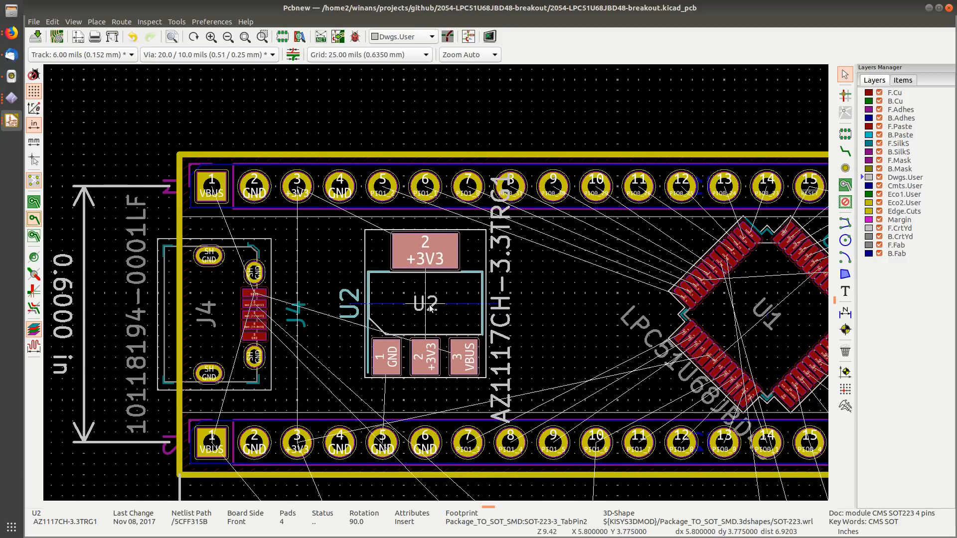
left_click(440, 308)
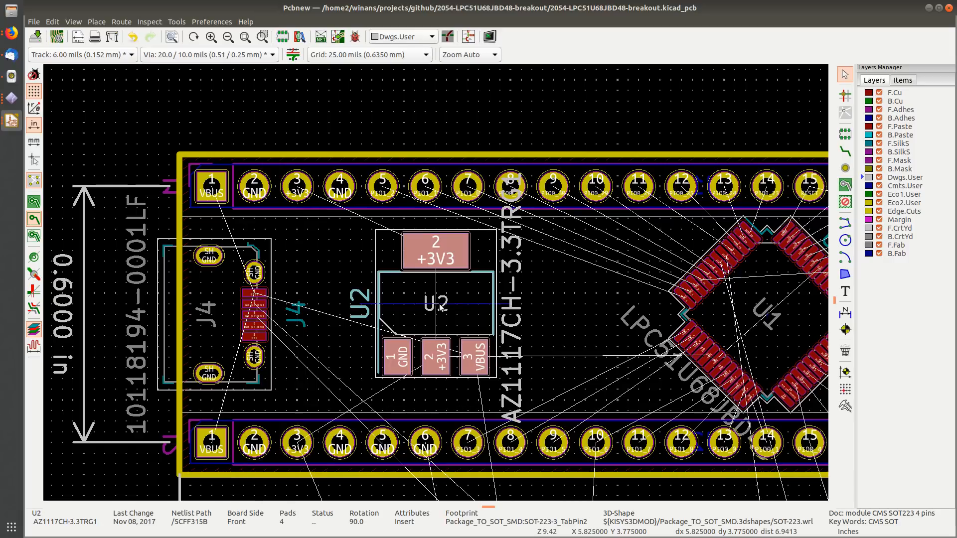
scroll(468, 299, "down", 2)
left_click(412, 159)
Step: Check in the Eeschema schematic which resistors connect to USB connector J4, and return to the board layout
middle_click_drag(473, 305, 411, 169)
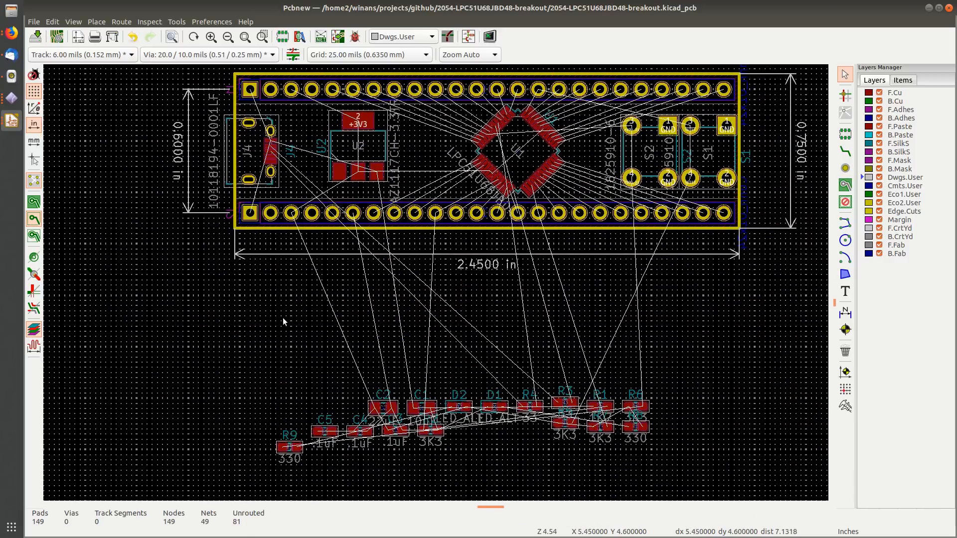
middle_click_drag(283, 318, 296, 331)
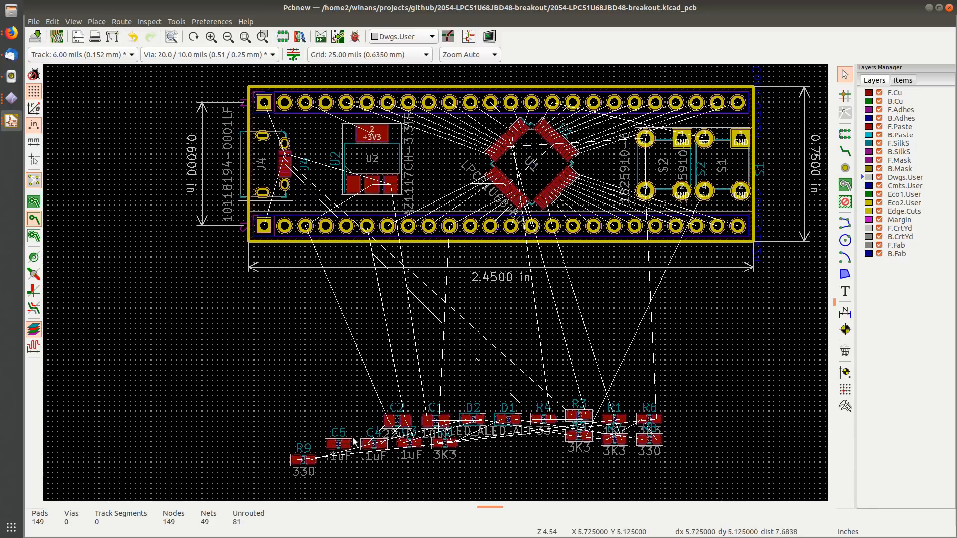
middle_click_drag(337, 414, 522, 406)
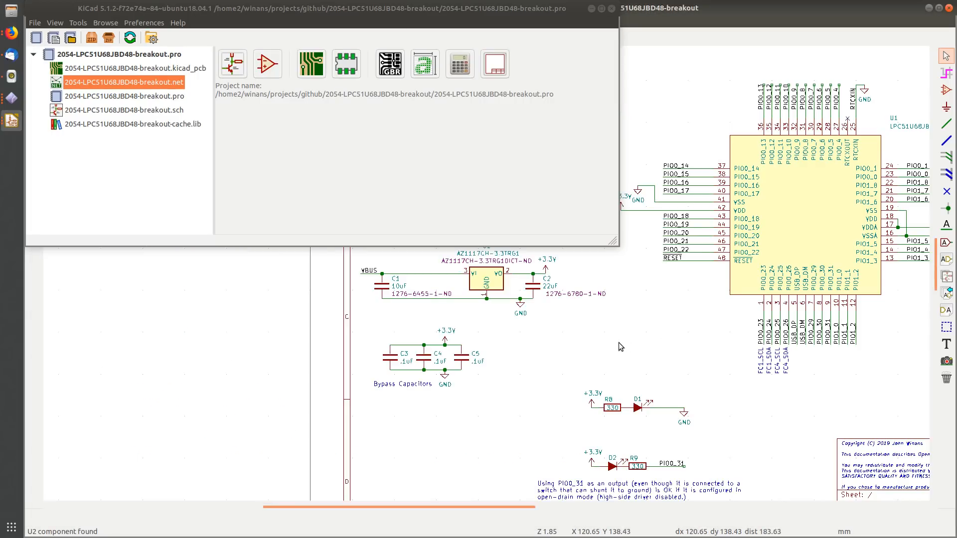
left_click(618, 342)
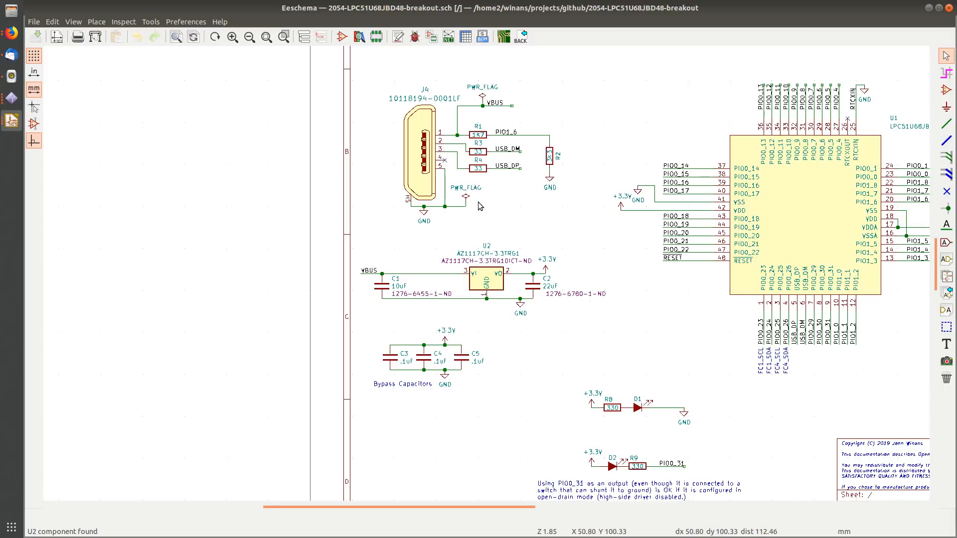
scroll(496, 210, "up", 5)
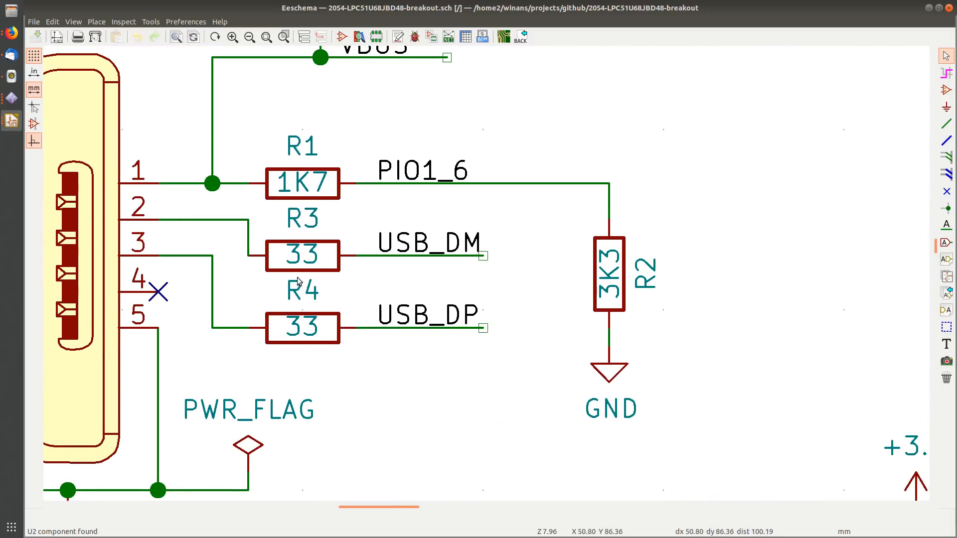
key("alt+Tab")
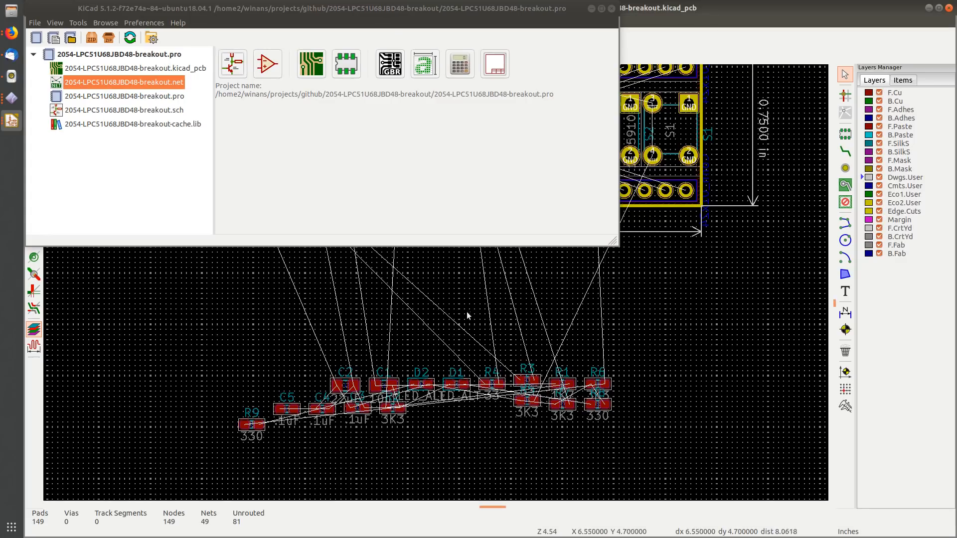
left_click(244, 283)
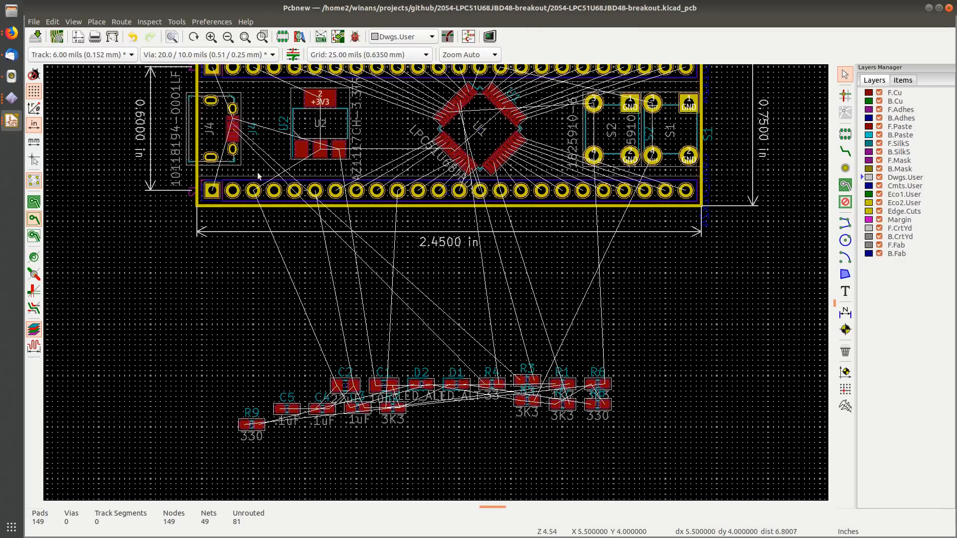
Step: Move resistors R1, R3 and R4 out of the unplaced components into a separate row above them
scroll(476, 386, "up", 1)
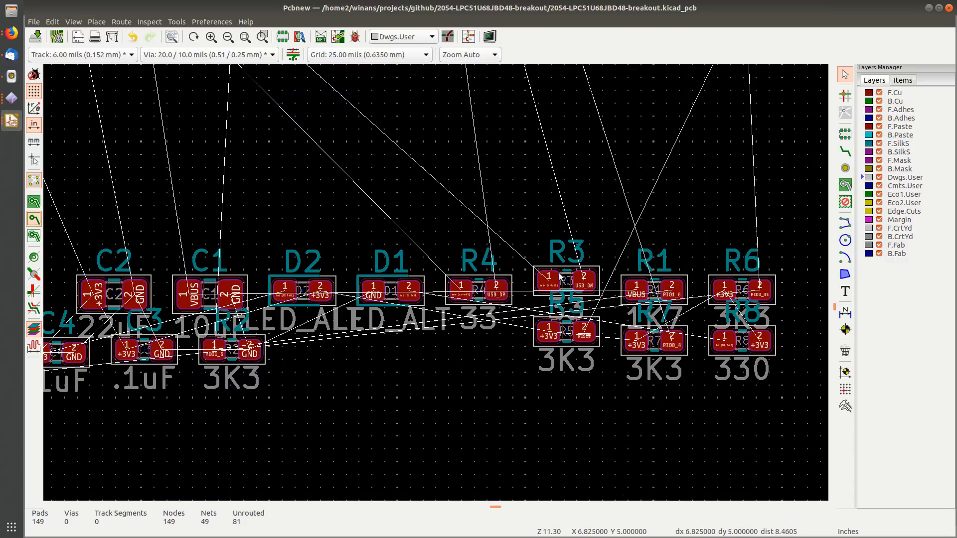
left_click(679, 283)
key("m")
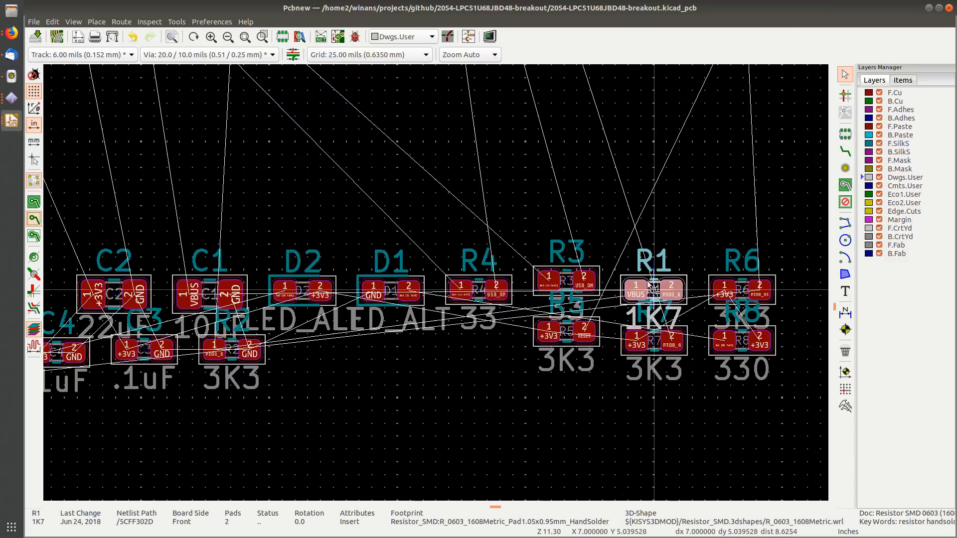
left_click(467, 166)
left_click(593, 275)
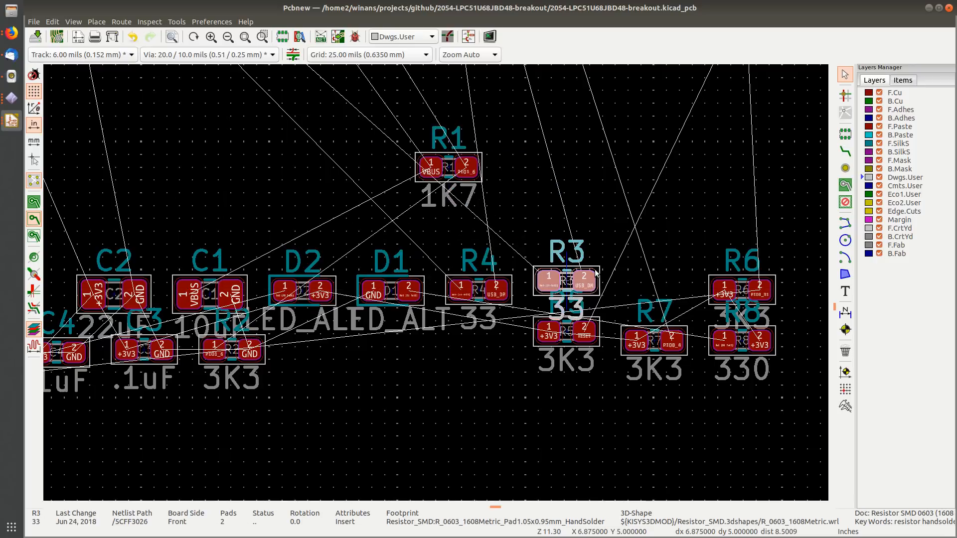
key("m")
left_click(377, 164)
left_click(503, 278)
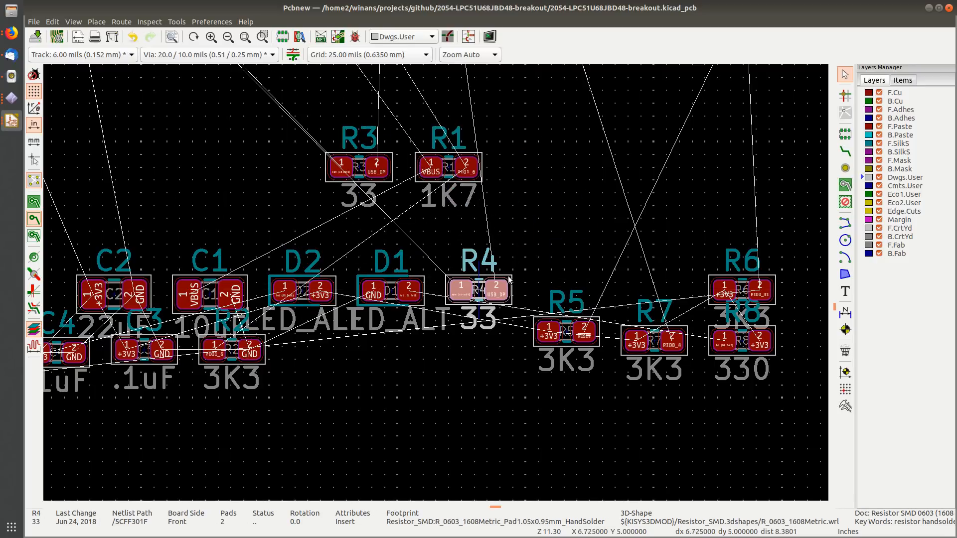
key("m")
left_click(275, 164)
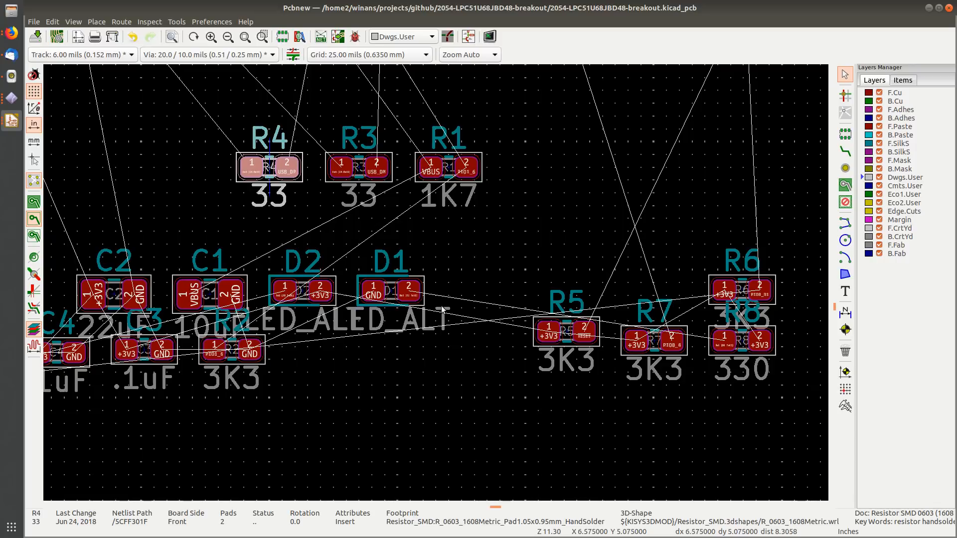
Step: Move R8 down clear of R6, and place R2 beside R4 in the separated resistor row
left_click(743, 341)
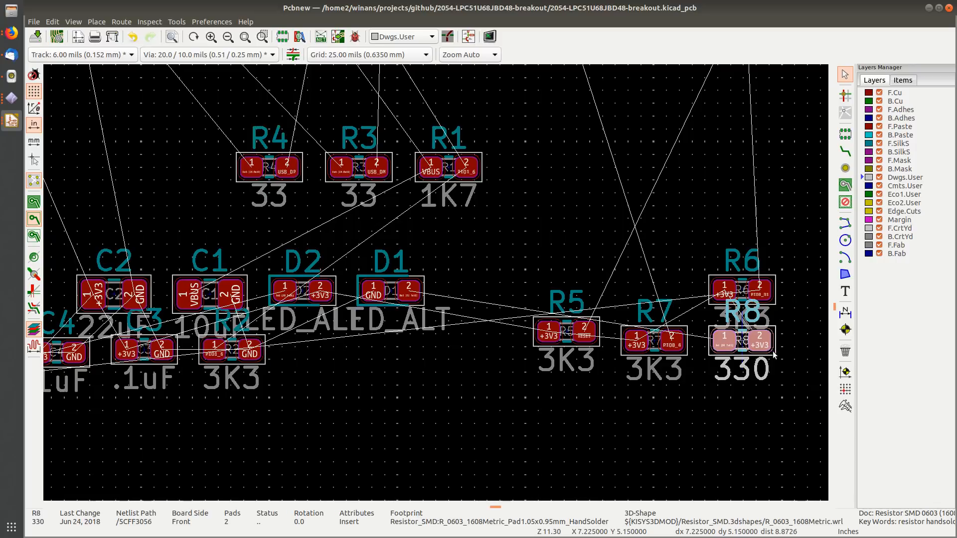
left_click_drag(743, 341, 743, 423)
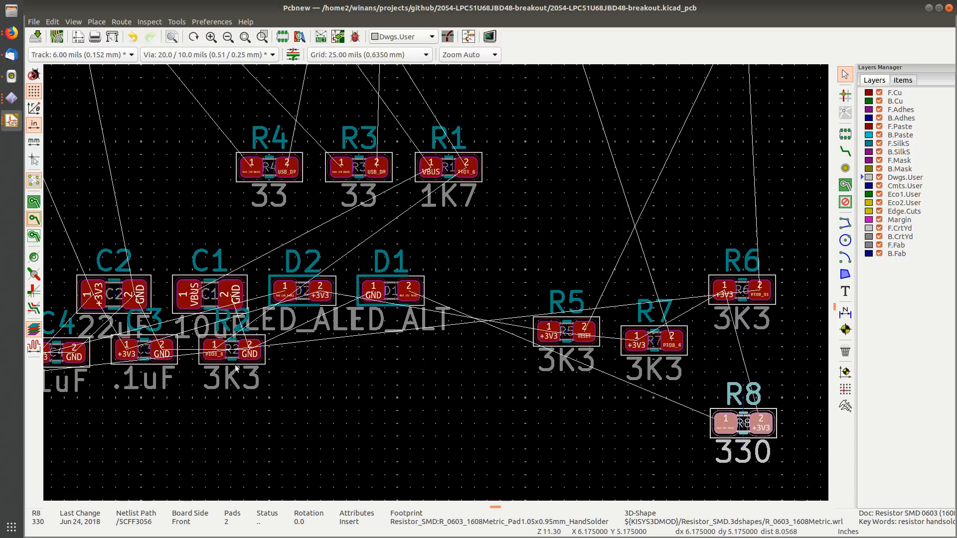
middle_click_drag(236, 367, 450, 325)
left_click(464, 343)
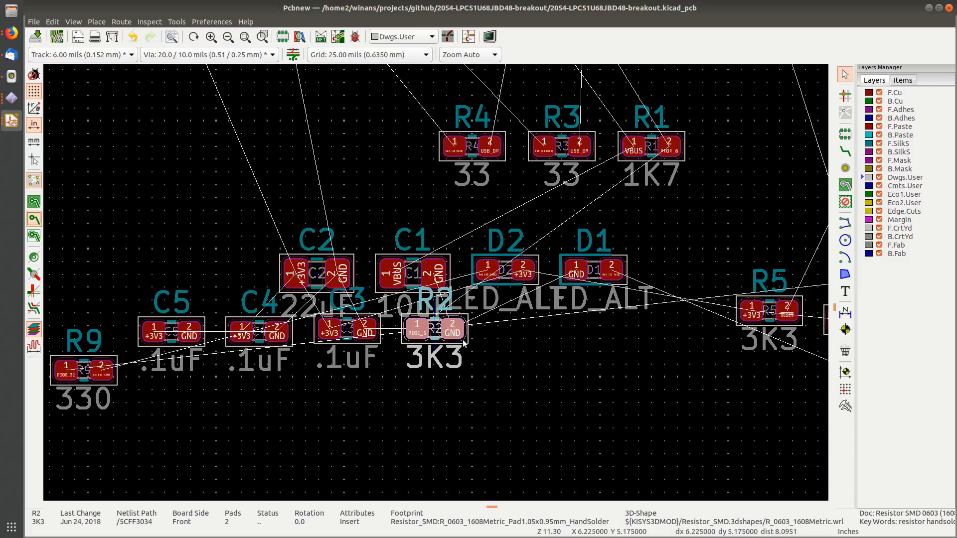
left_click_drag(463, 343, 387, 137)
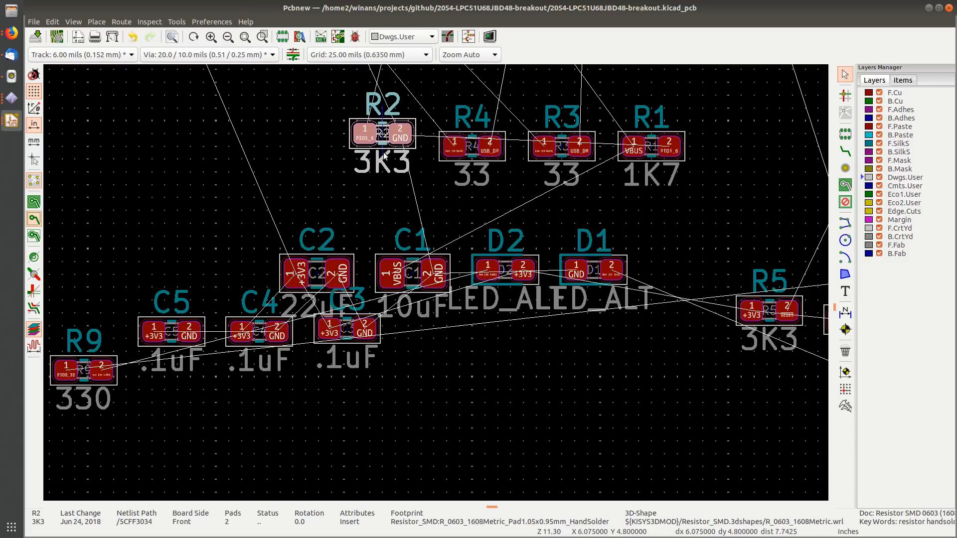
Step: Move R1, R2, R3 and R4 together as a block to just above the board's upper-left corner
scroll(361, 197, "down", 3)
left_click_drag(362, 221, 591, 283)
key("m")
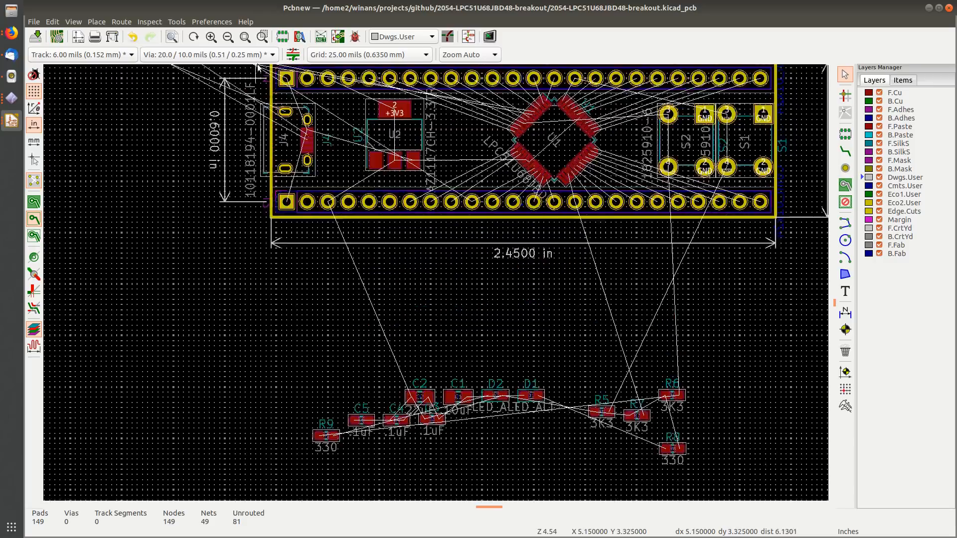
left_click(405, 303)
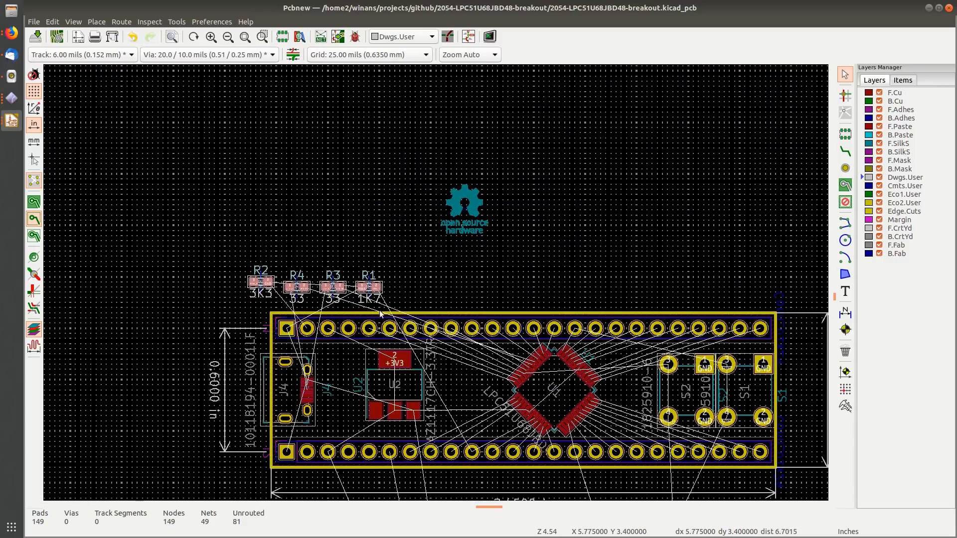
left_click(172, 237)
Step: Move R3 onto the board between J4's signal pads and U2, with its pad 1 facing J4
scroll(309, 319, "up", 4)
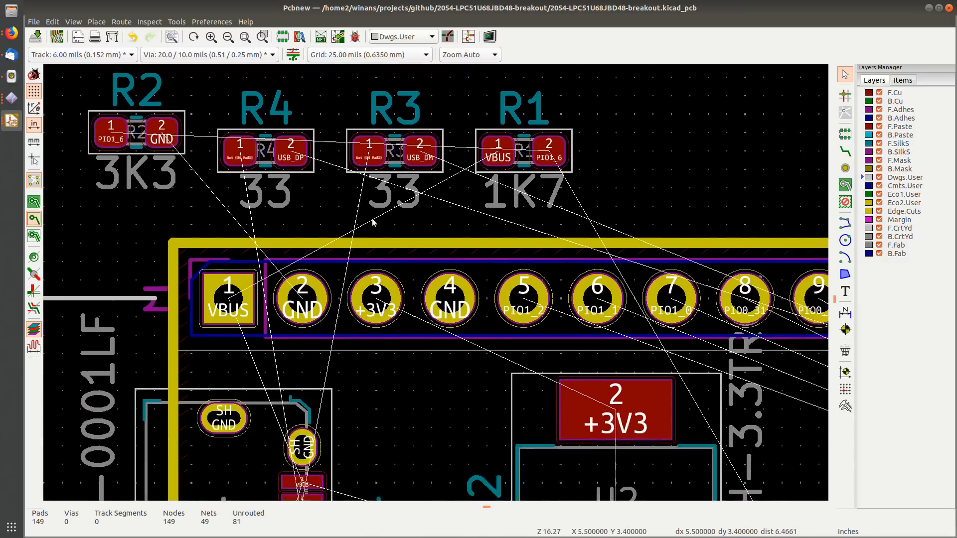
scroll(462, 254, "up", 1)
middle_click_drag(510, 282, 501, 243)
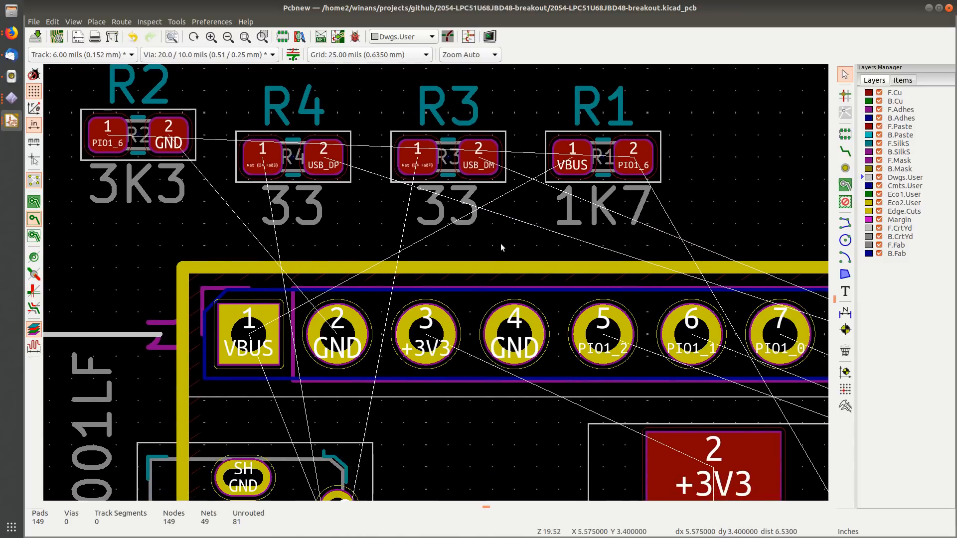
left_click(501, 144)
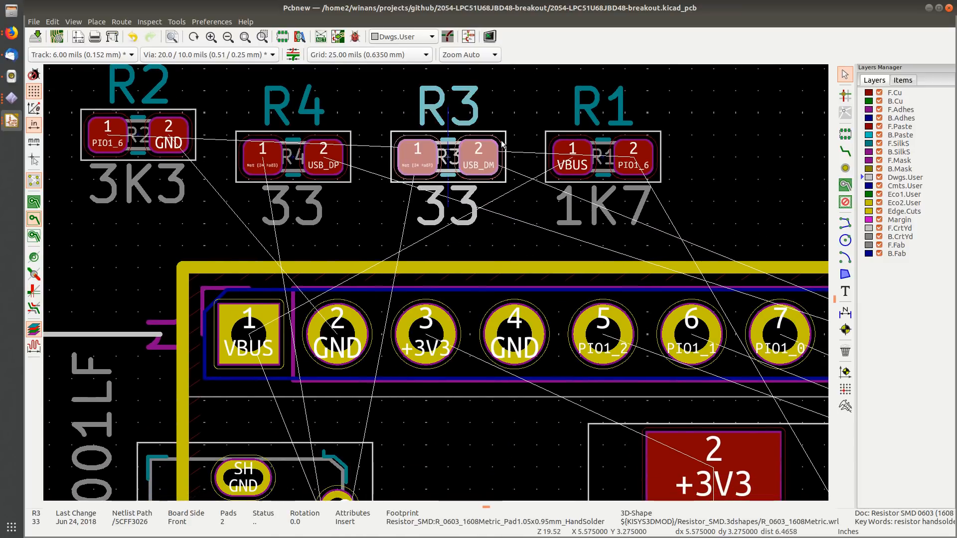
key("m")
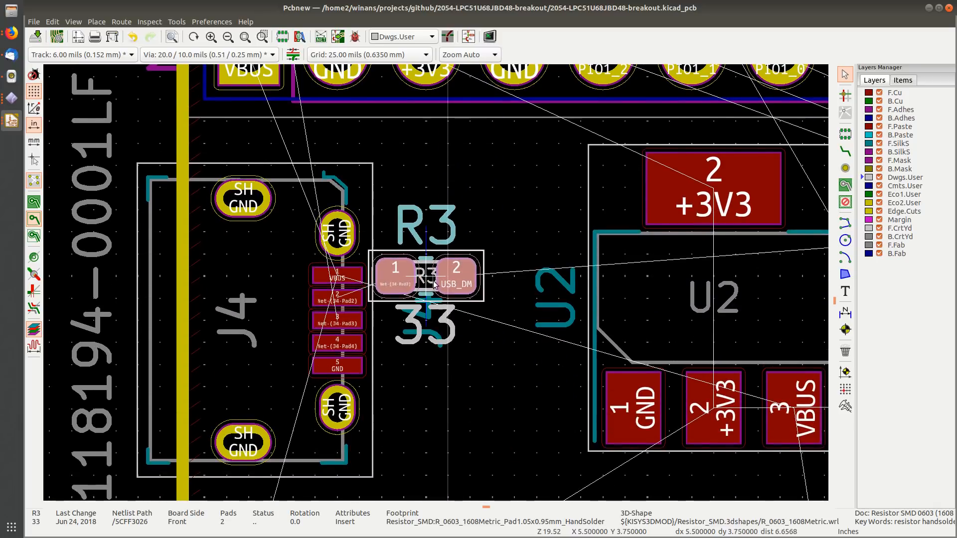
middle_click_drag(468, 181, 468, 304)
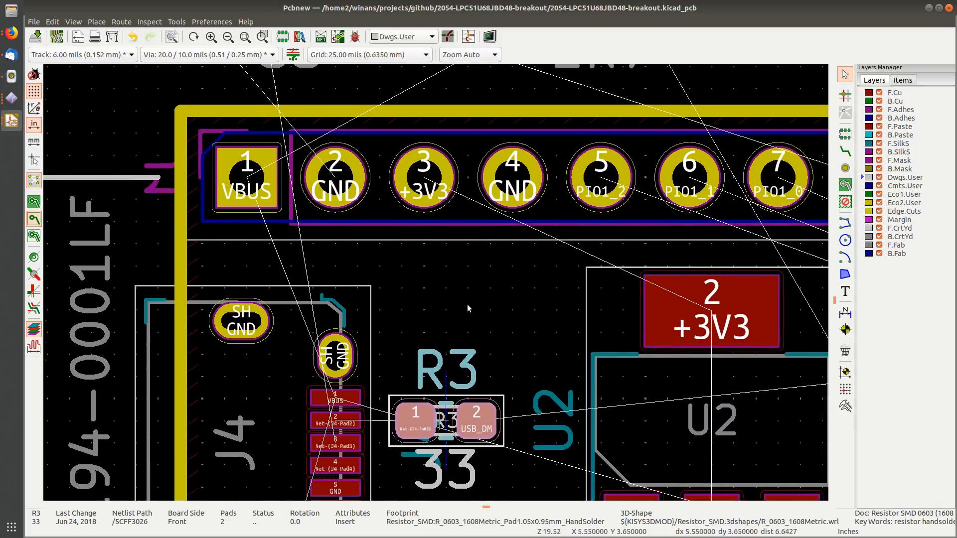
Step: Move R4 onto the board directly above R3, between J4 and U2
scroll(435, 282, "down", 2)
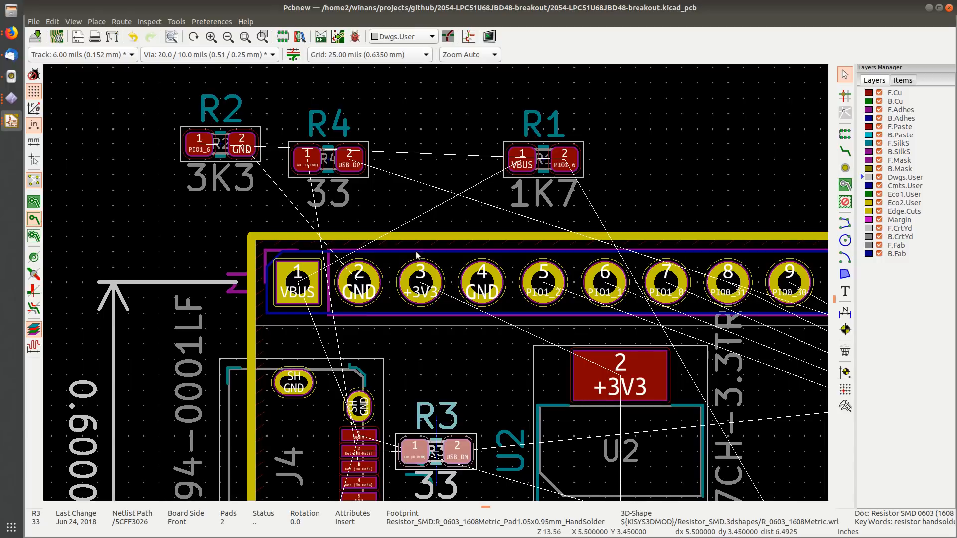
left_click(364, 176)
key("m")
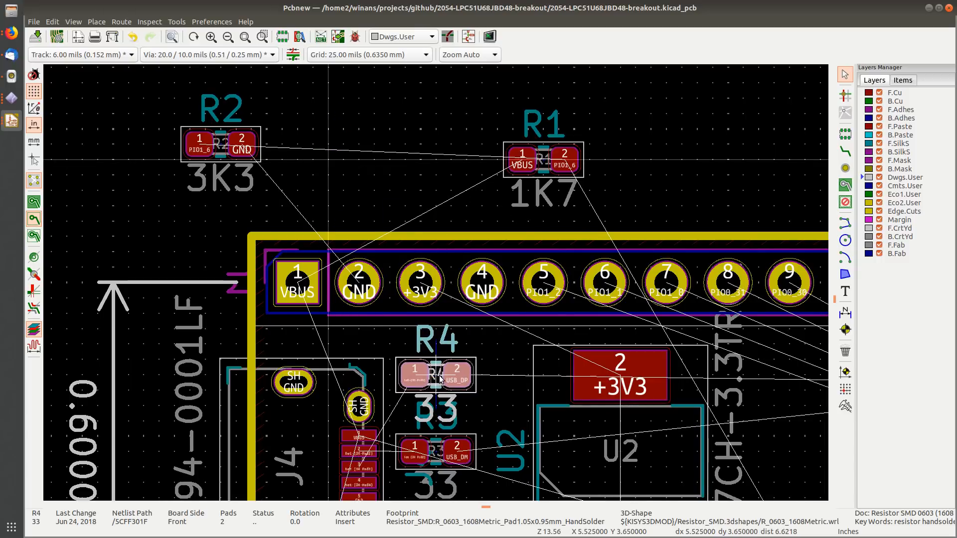
middle_click_drag(440, 380, 399, 181)
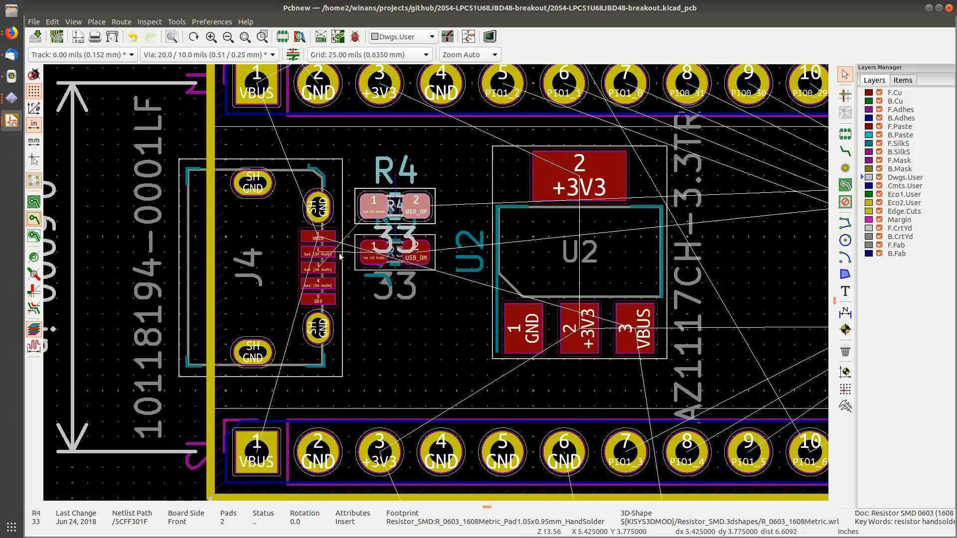
scroll(339, 256, "down", 2)
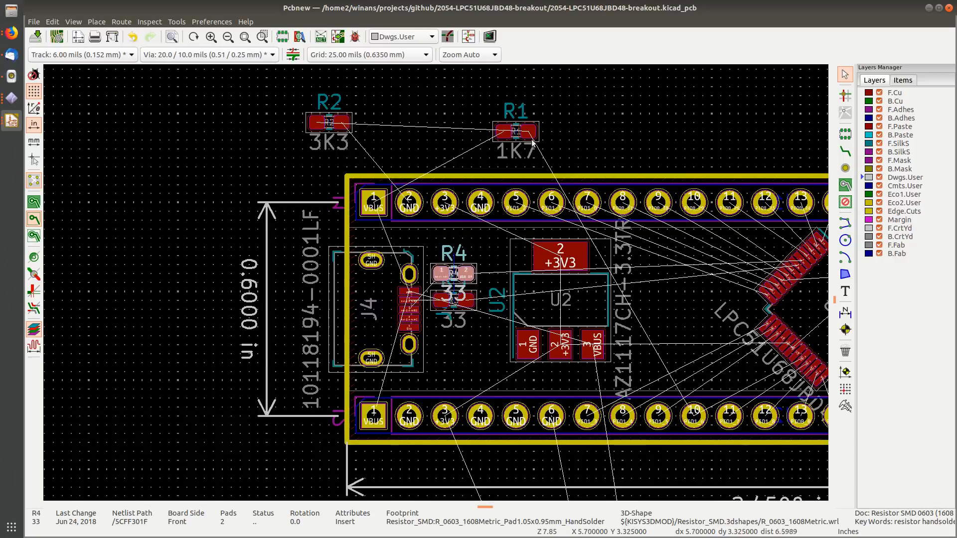
middle_click_drag(476, 344, 349, 248)
left_click(157, 374)
Step: Move R4 from above R3 to directly below it, keeping both resistors between J4 and U2
scroll(322, 227, "up", 5)
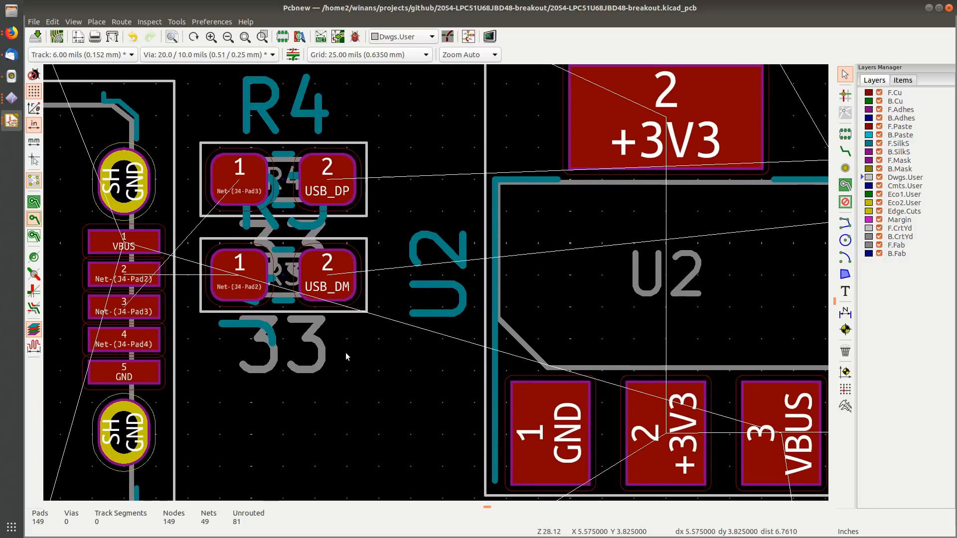
left_click(365, 152)
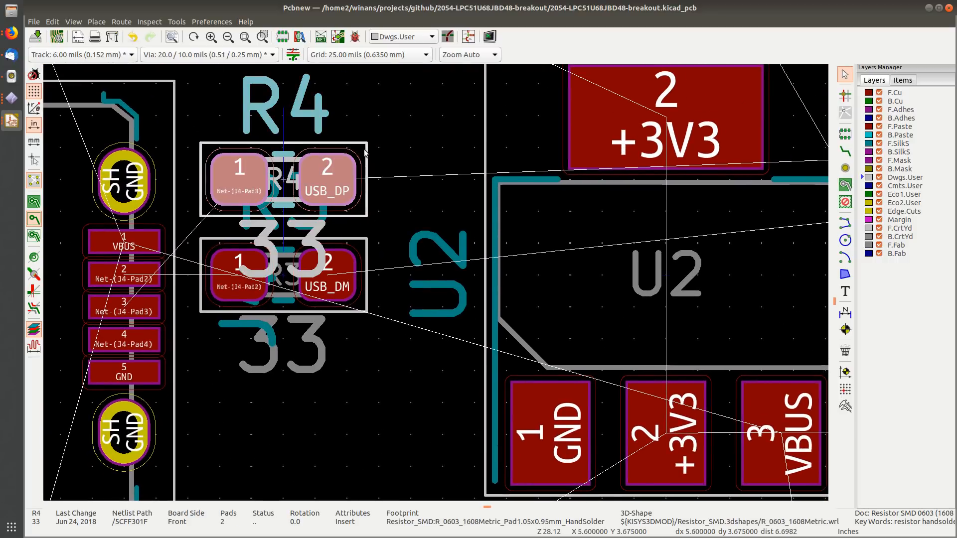
key("m")
left_click(290, 374)
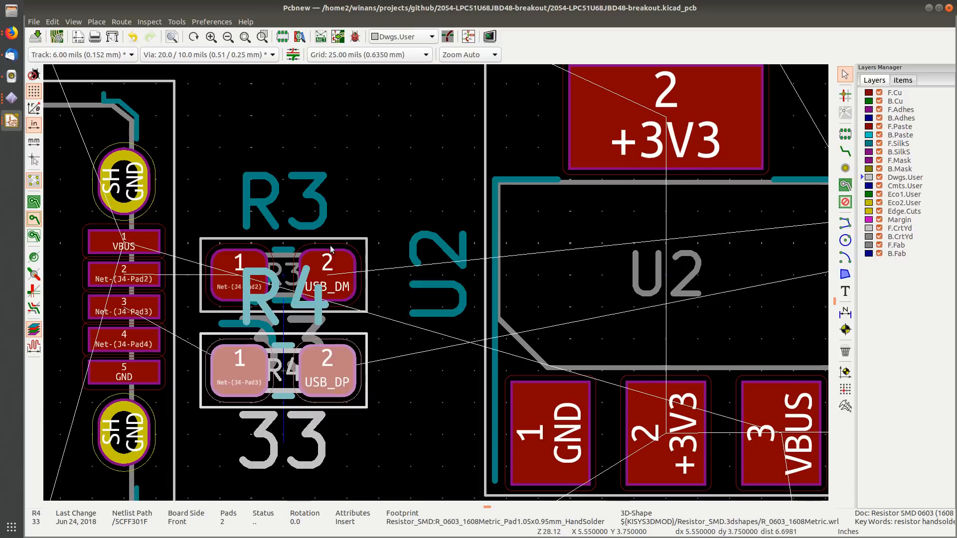
Step: Shift R3 slightly toward U2, and line R4 up directly below it
left_click(365, 249)
key("m")
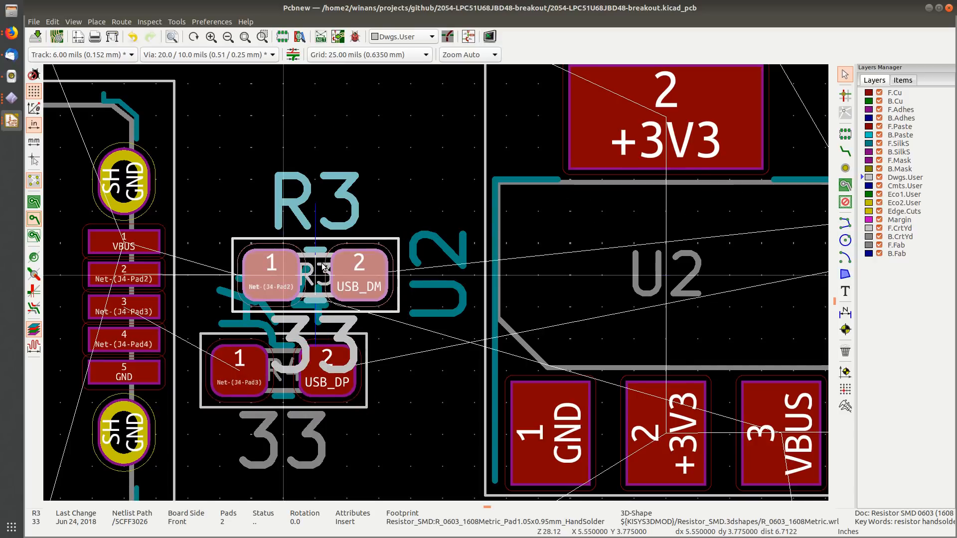
left_click(325, 269)
left_click(362, 404)
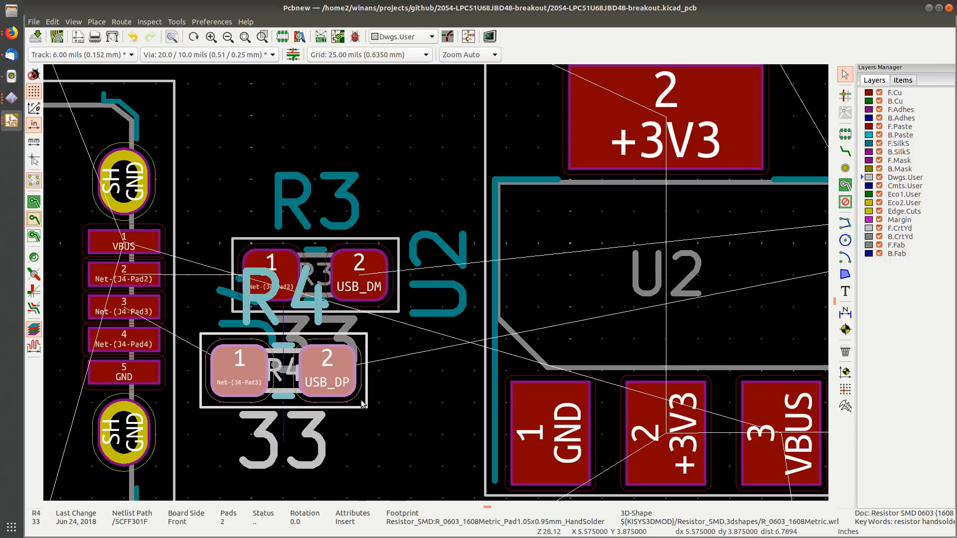
key("m")
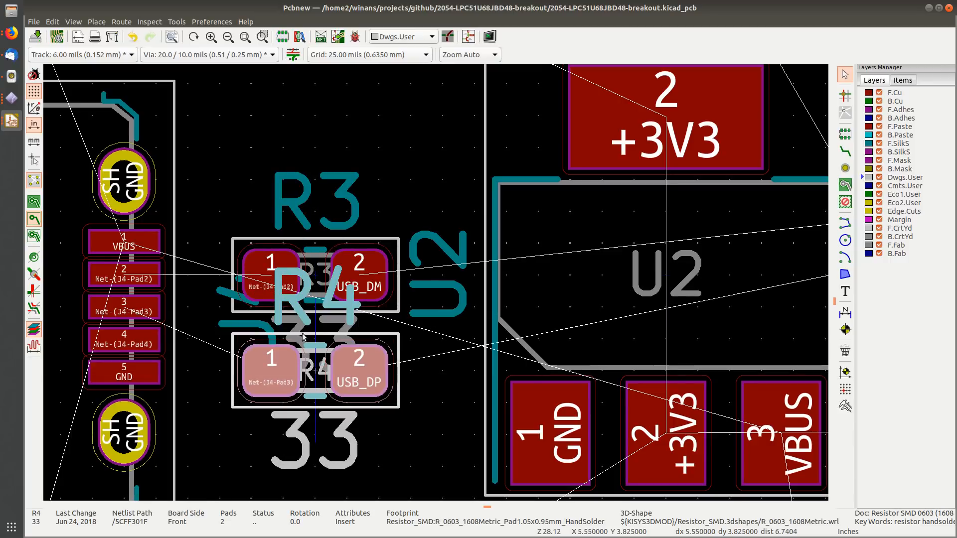
Step: Set the grid to 2.00 mils and move R4 up until its courtyard meets R3's, keeping their pads aligned
right_click(379, 101)
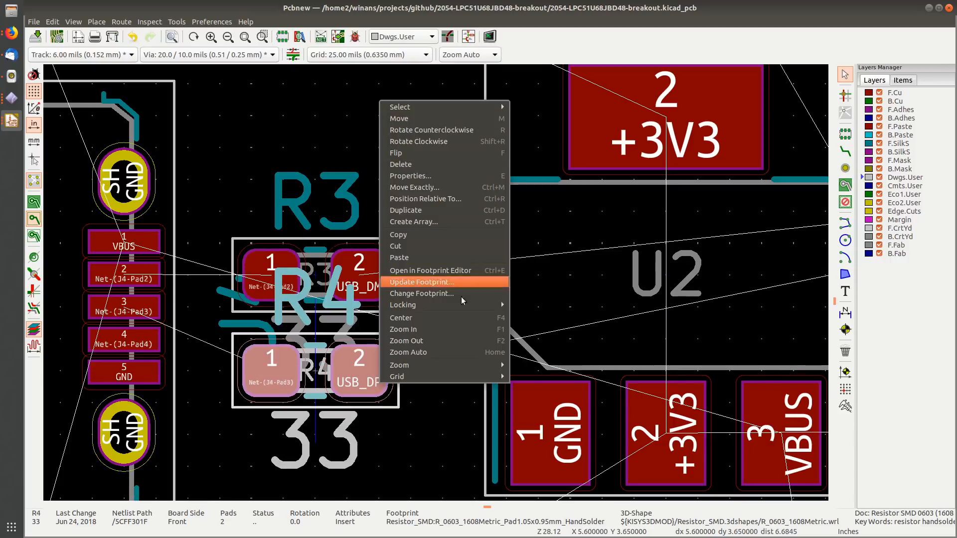
mouse_move(429, 377)
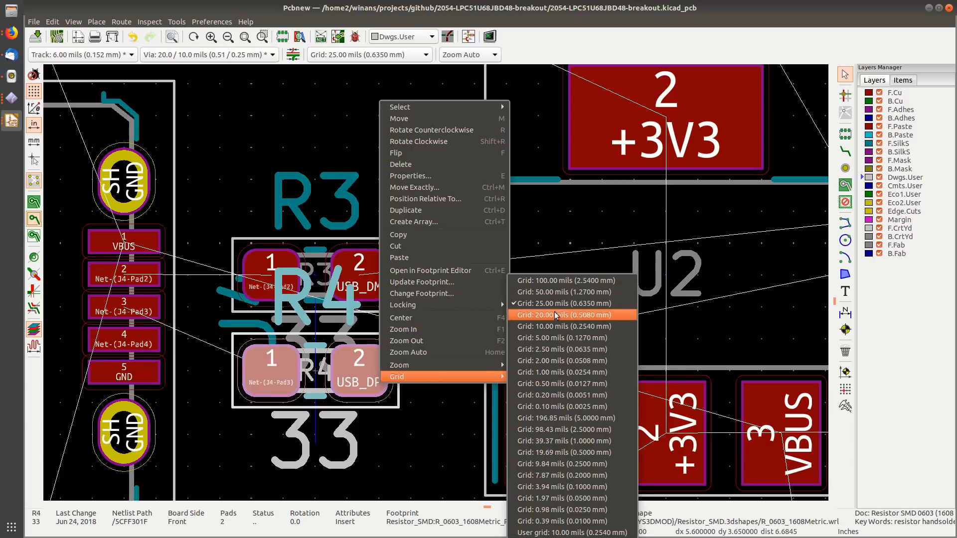
left_click(562, 361)
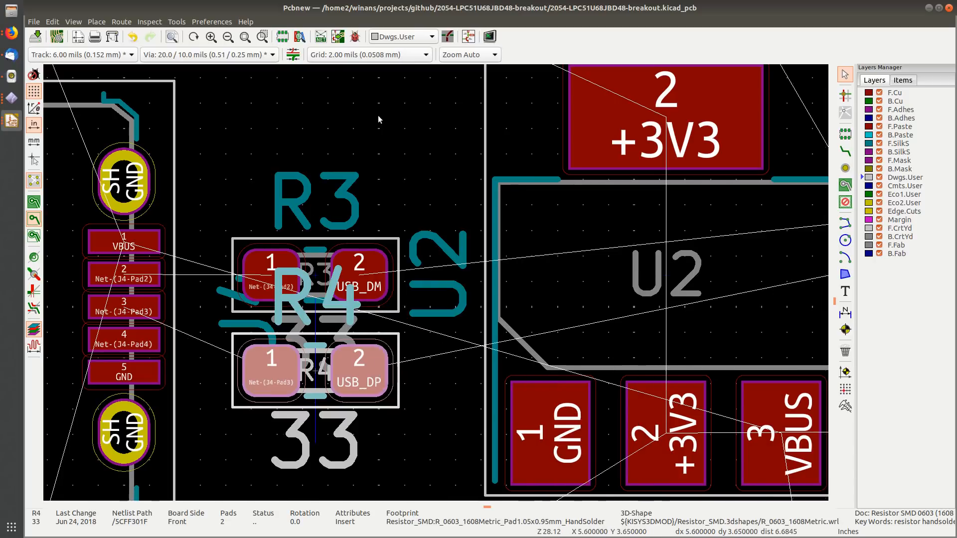
left_click(421, 365)
left_click(390, 348)
key("m")
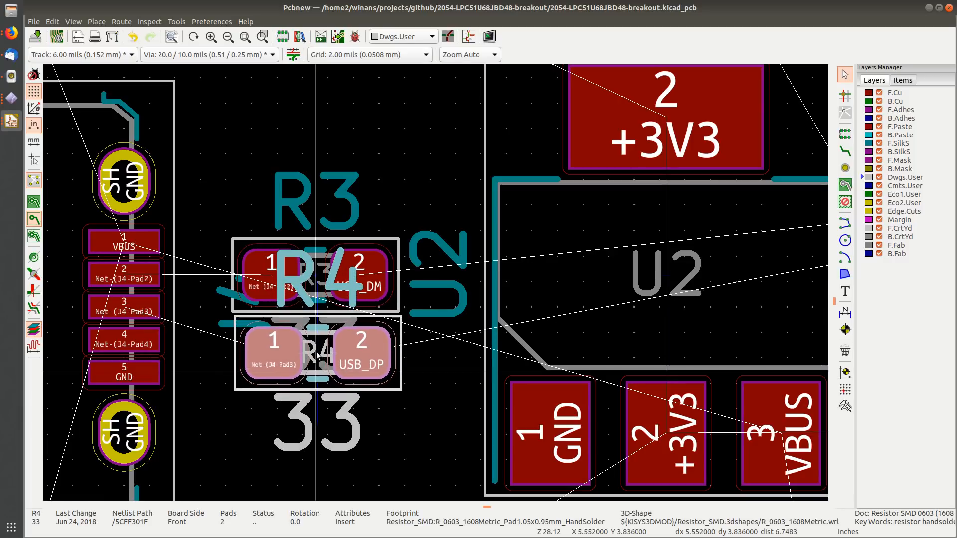
left_click(315, 352)
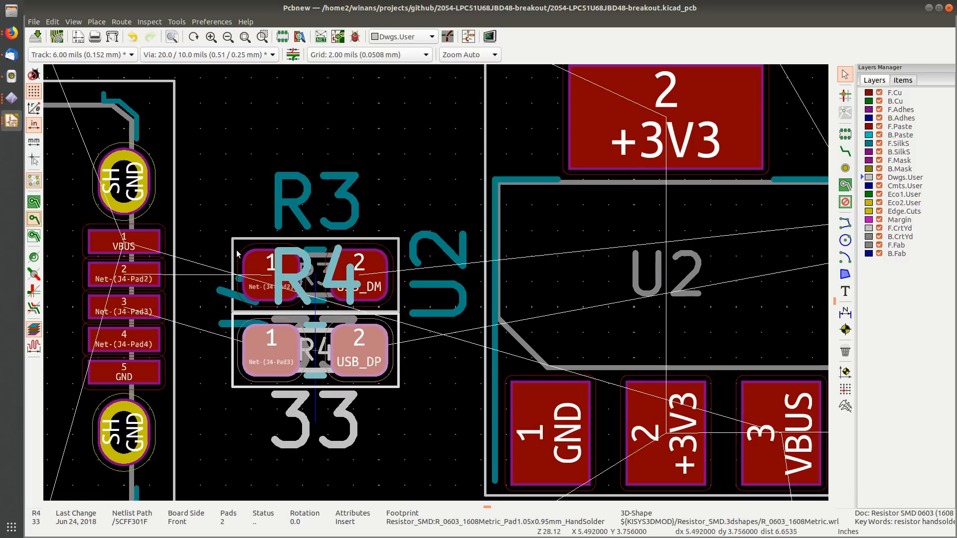
Step: Move R3 and R4 together up and toward U2, so R4's pad 1 is level with J4's pad 3
left_click(287, 299)
left_click(391, 384, "shift")
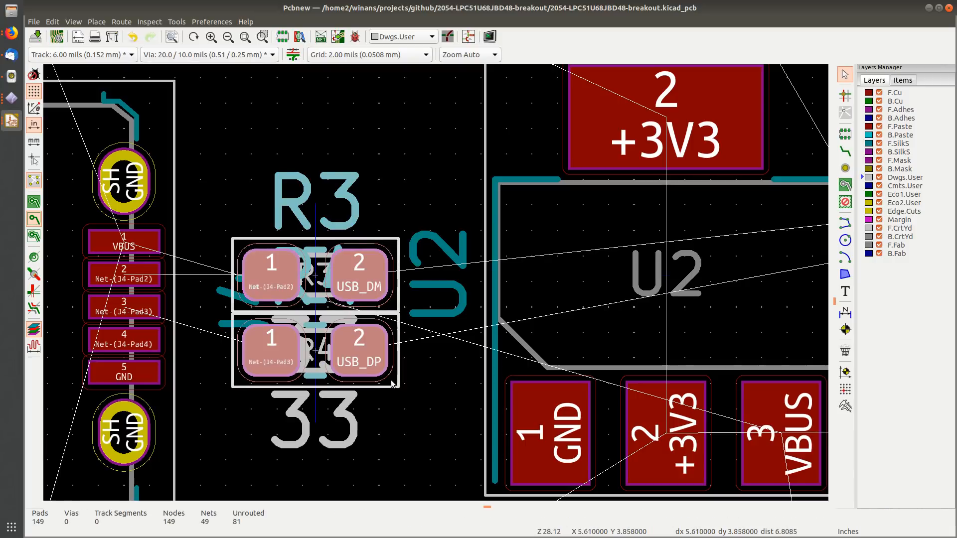
left_click_drag(391, 378, 416, 339)
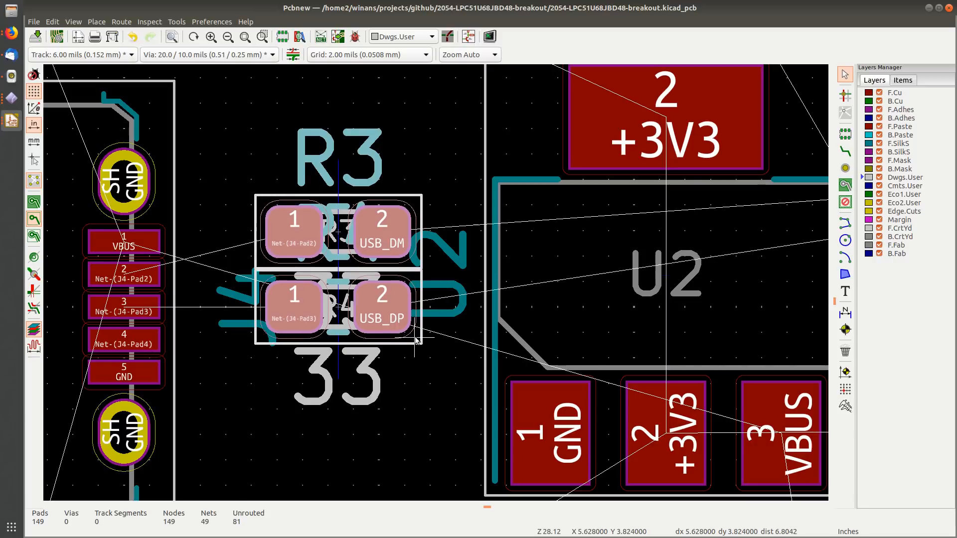
left_click(413, 160)
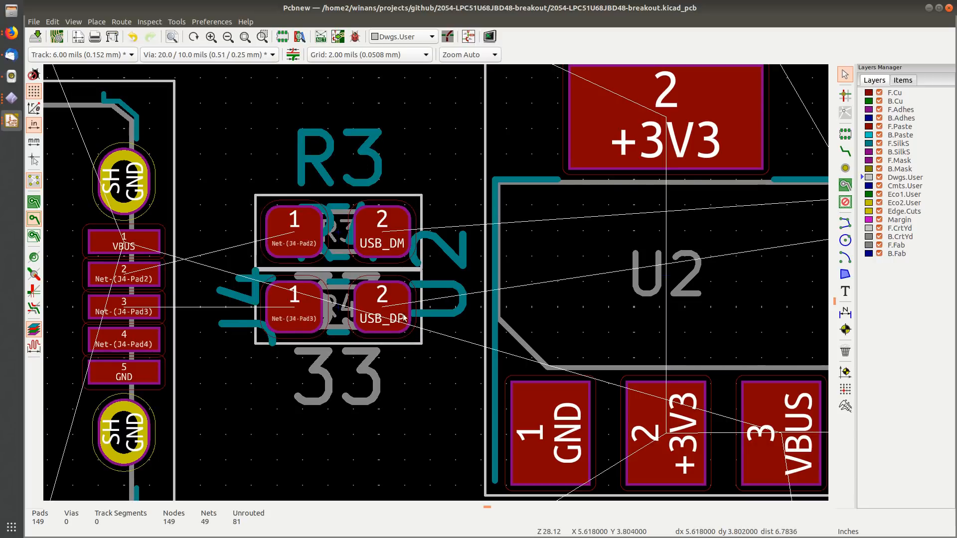
Step: Move J4's silkscreen reference off the resistors to just above the connector's outline, rotated to read horizontally
scroll(399, 175, "down", 3)
scroll(454, 220, "up", 1)
middle_click_drag(455, 220, 256, 218)
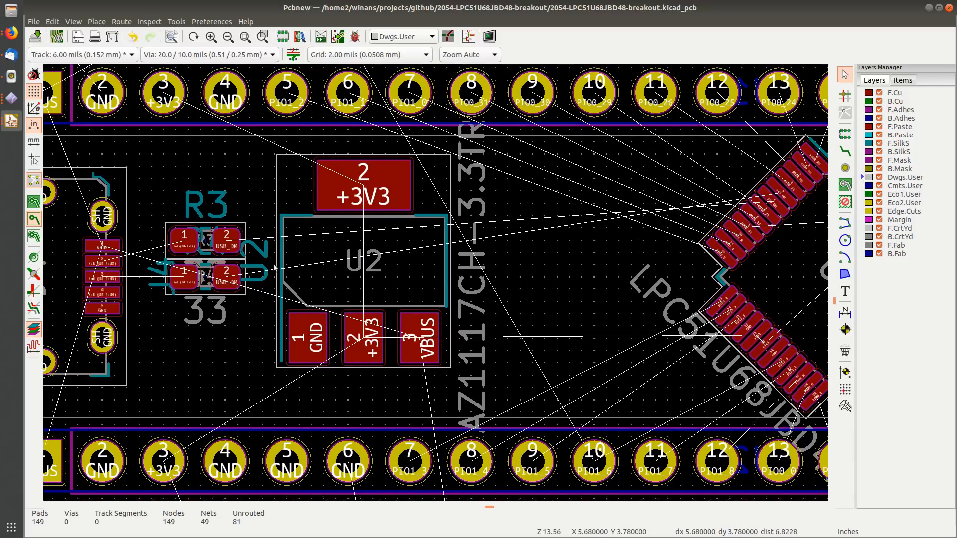
left_click(151, 284)
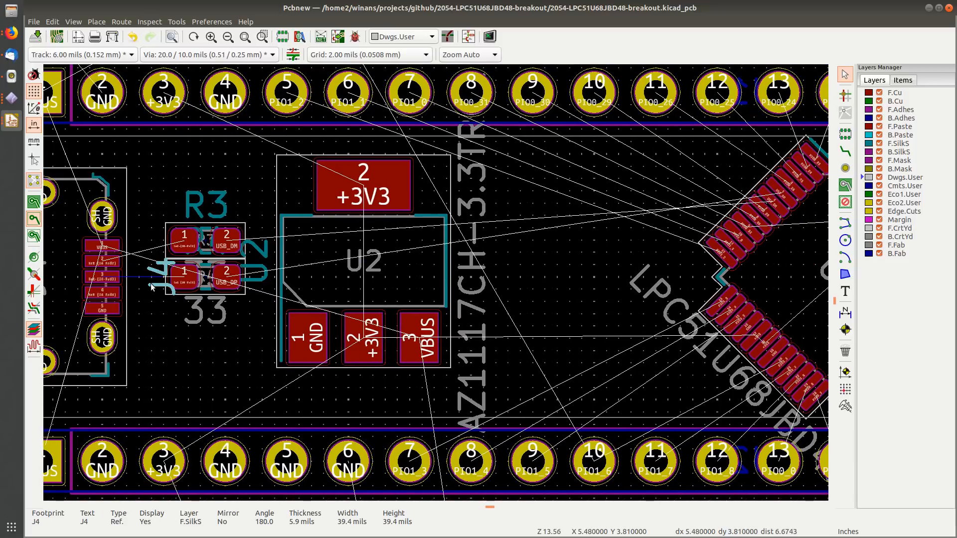
key("m")
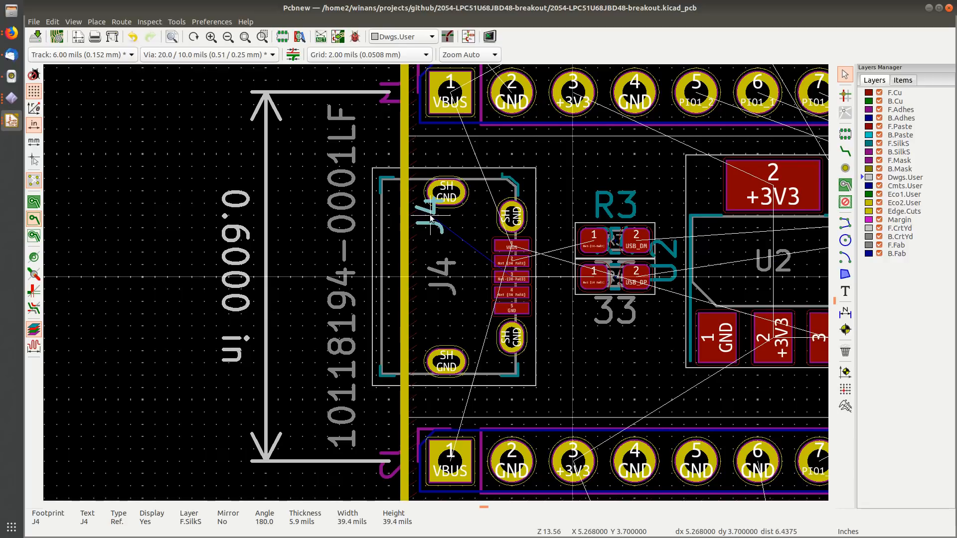
key("r")
key("r")
key("r")
key("r")
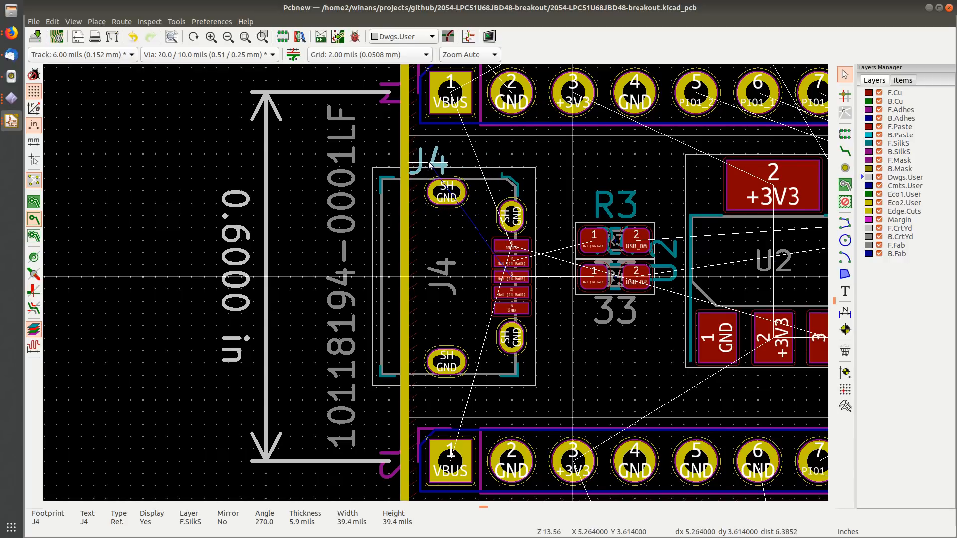
left_click(432, 165)
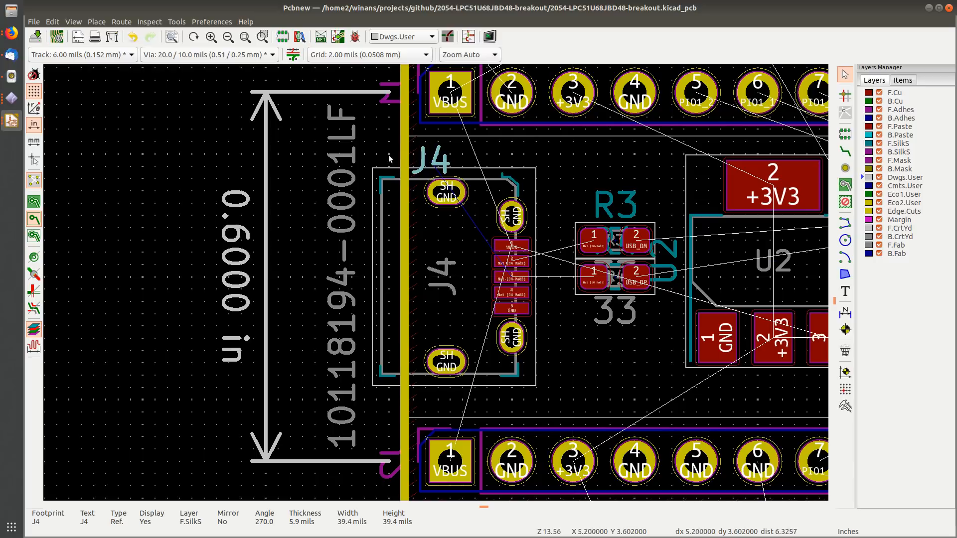
left_click(298, 177)
Step: Rotate U2's silkscreen reference to read horizontally and place it beside the regulator's large +3V3 pad, on the J4 side
middle_click_drag(485, 214, 312, 203)
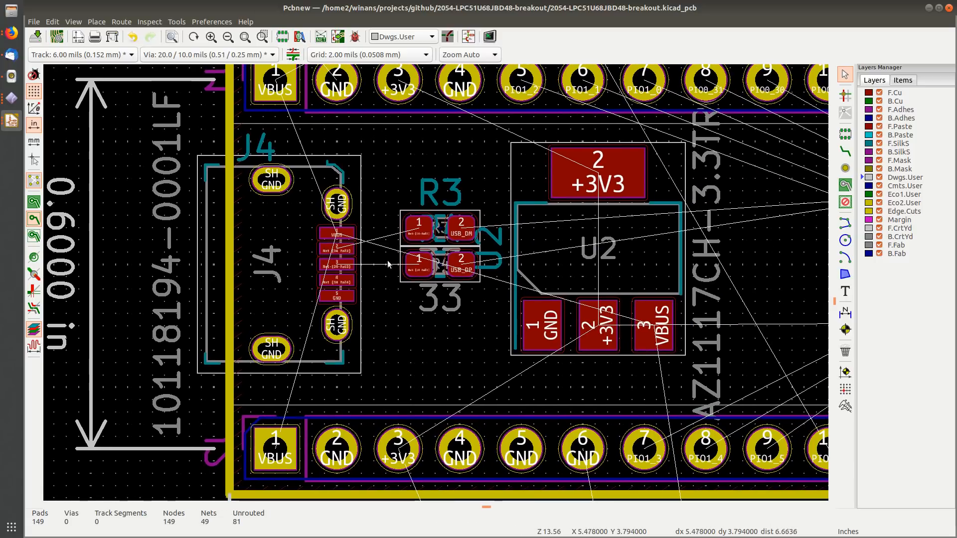
middle_click_drag(491, 264, 352, 184)
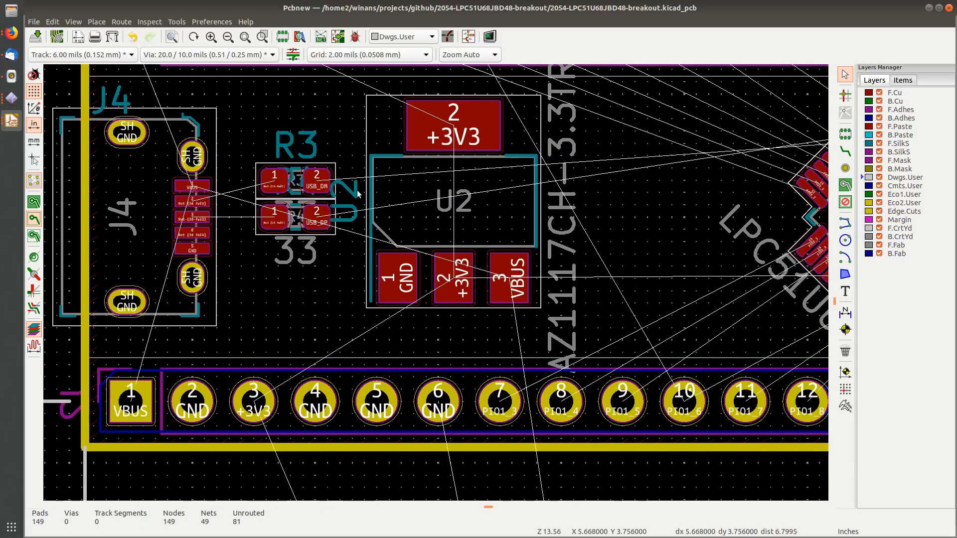
left_click(356, 194)
key("m")
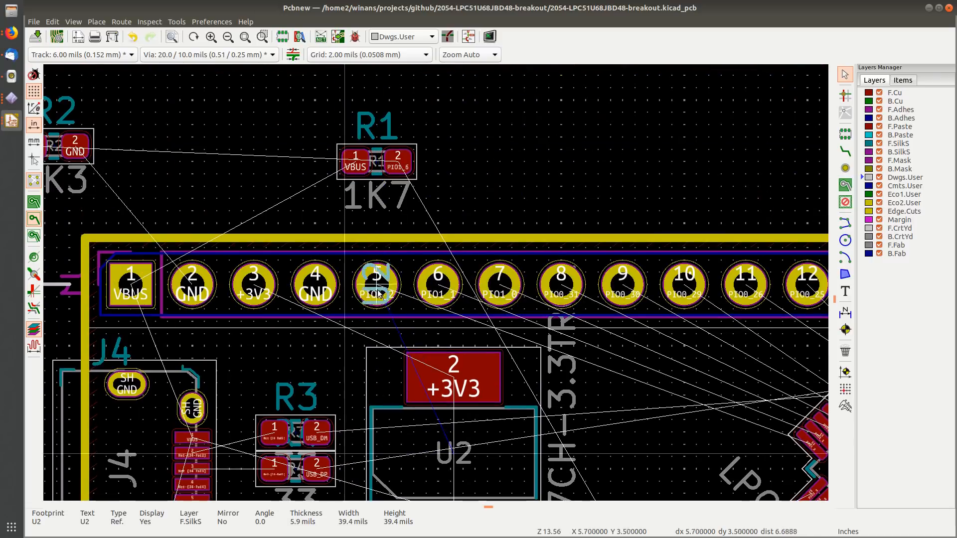
key("r")
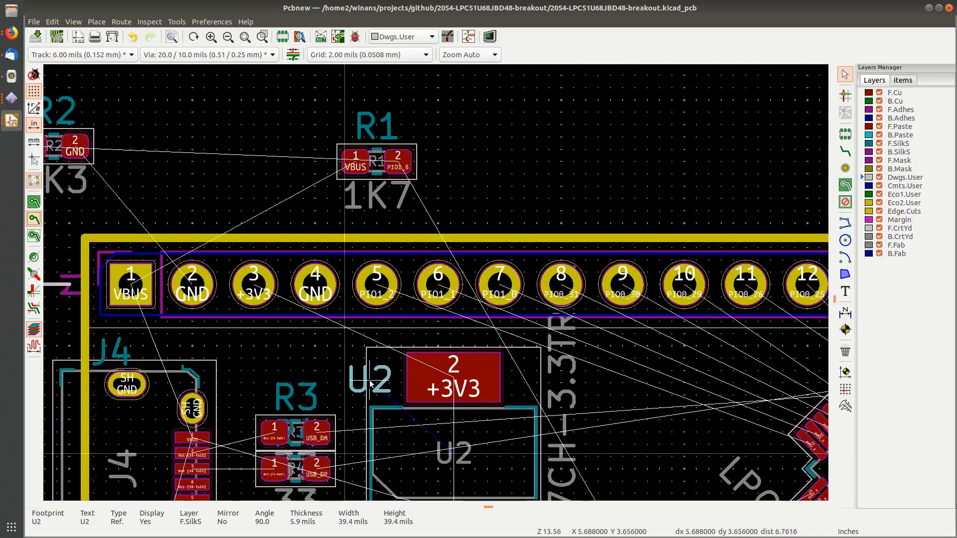
left_click(372, 379)
left_click_drag(318, 360, 331, 310)
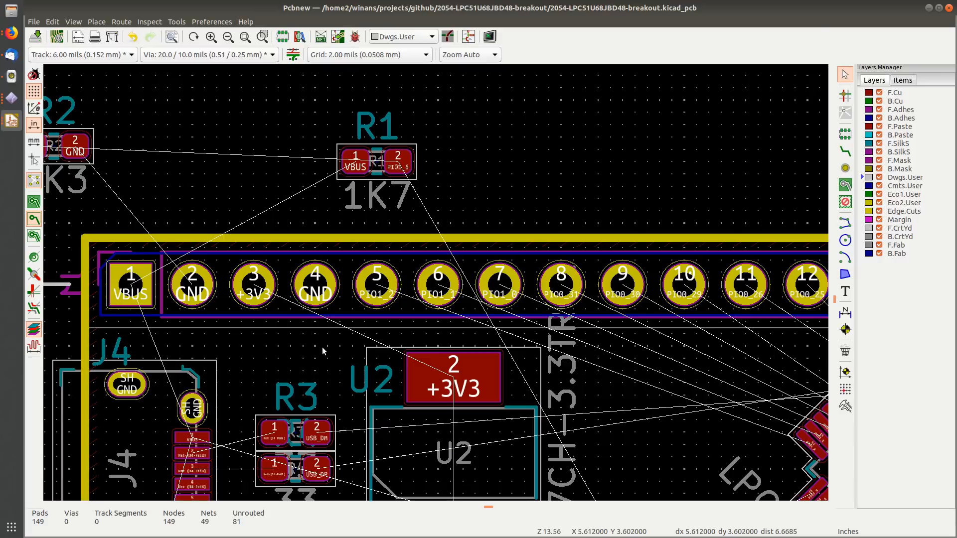
Step: Move R4's silkscreen reference off R3 to beside R4's USB_DP pad
middle_click_drag(322, 346, 365, 199)
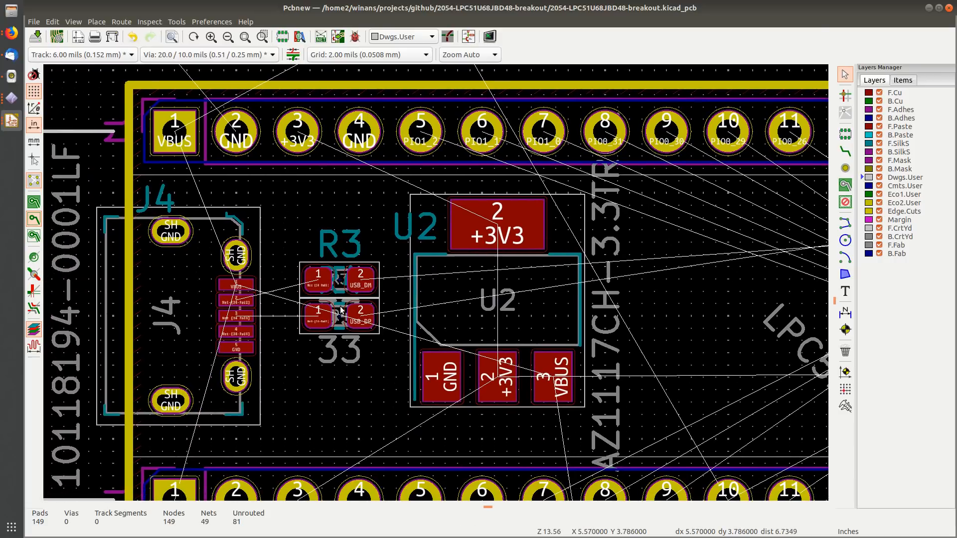
scroll(342, 310, "up", 5)
scroll(431, 212, "down", 2)
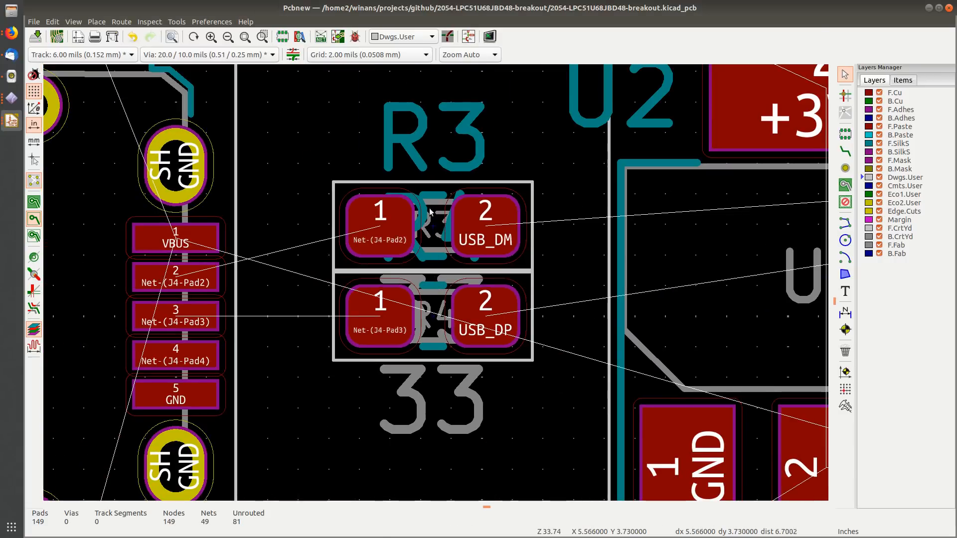
left_click(418, 201)
key("m")
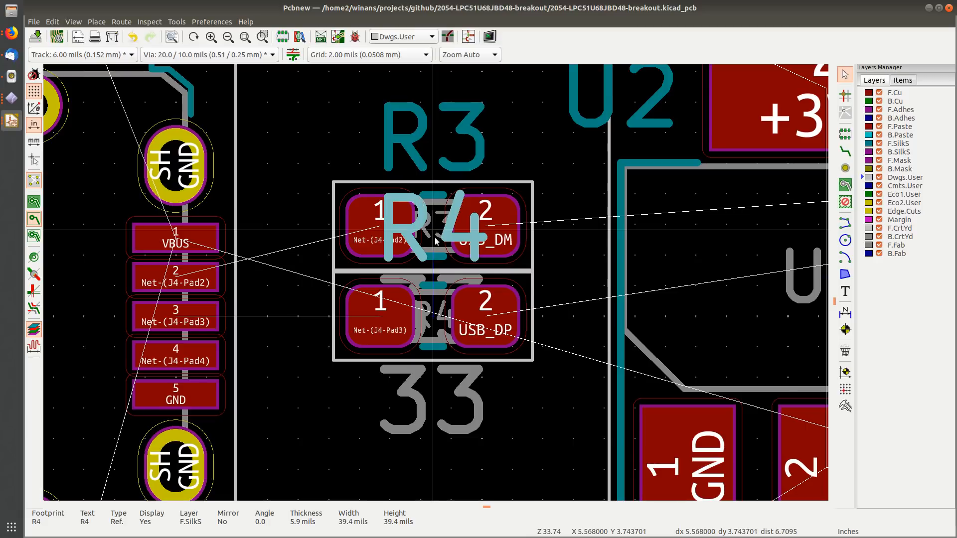
left_click(583, 321)
Step: Move R3's silkscreen reference beside its USB_DM pad, aligned above R4's reference
middle_click_drag(537, 214, 403, 247)
left_click(336, 195)
key("m")
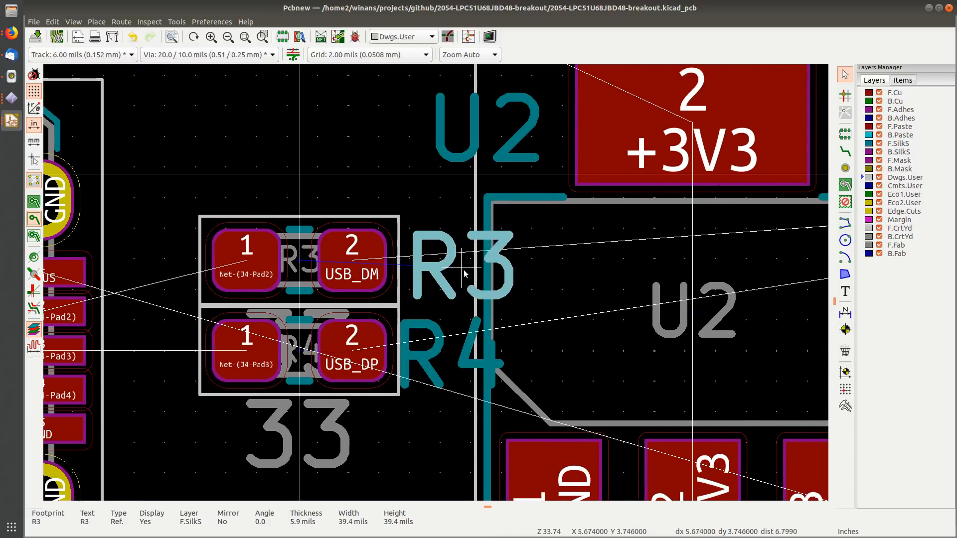
left_click(450, 269)
middle_click_drag(455, 300, 395, 248)
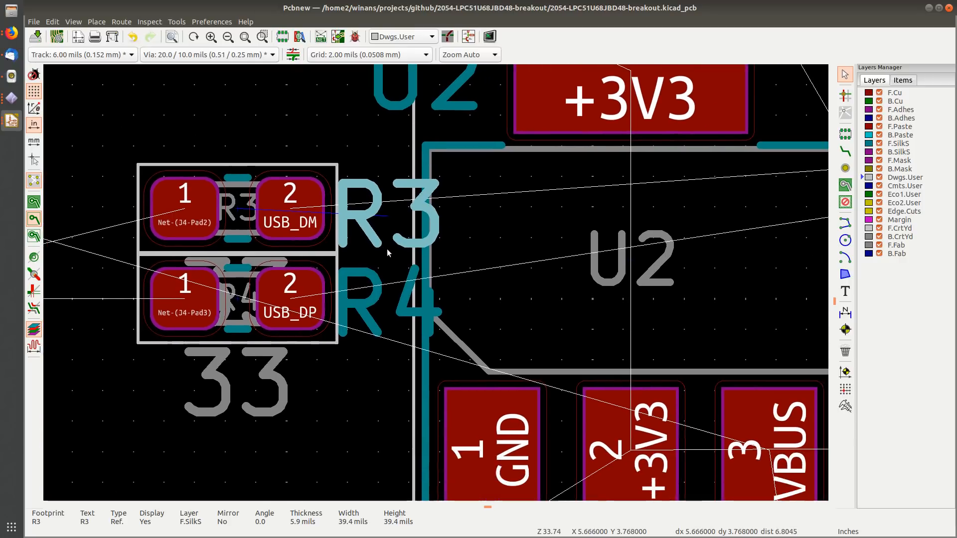
left_click(382, 341)
Step: Move R3 and R4 together with their references slightly toward J4, keeping them at the same height
scroll(382, 341, "down", 3)
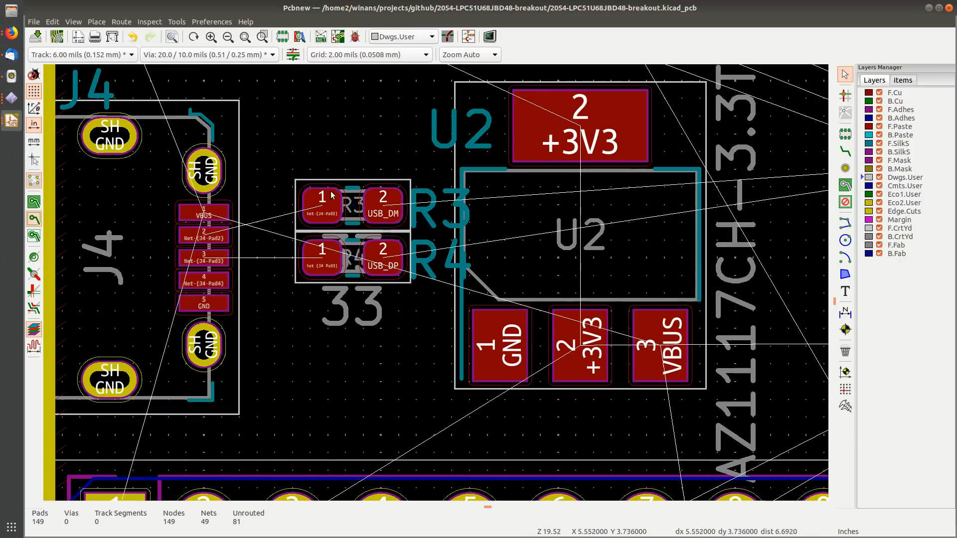
left_click_drag(279, 156, 419, 313)
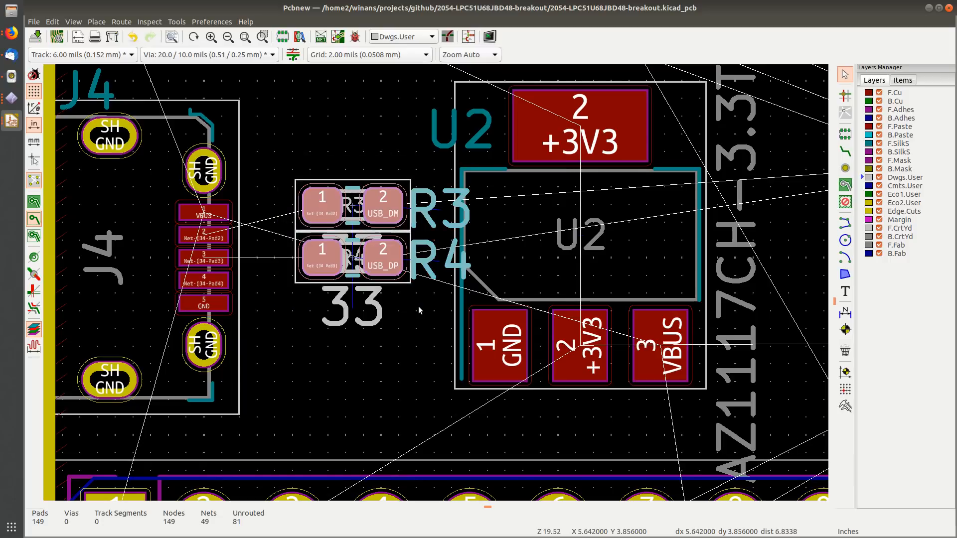
key("m")
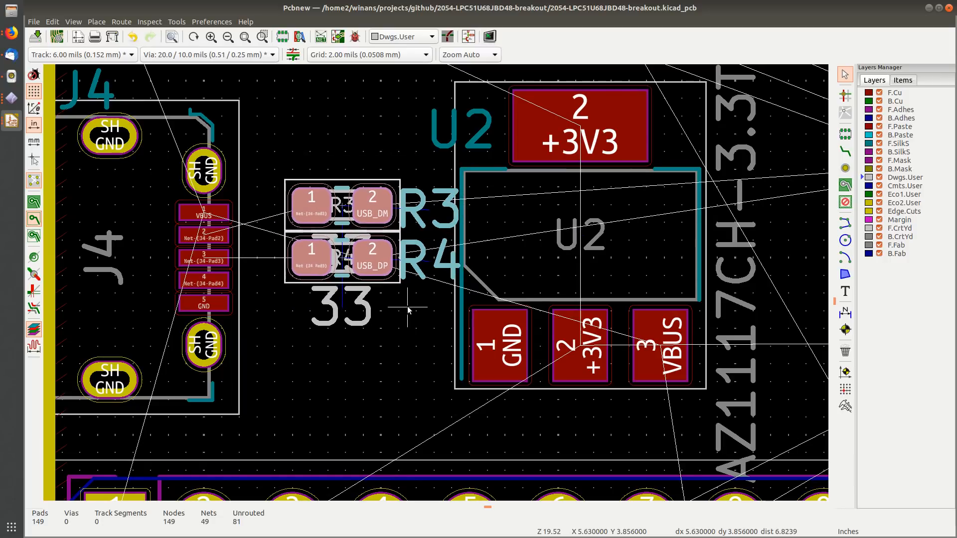
scroll(423, 305, "down", 2)
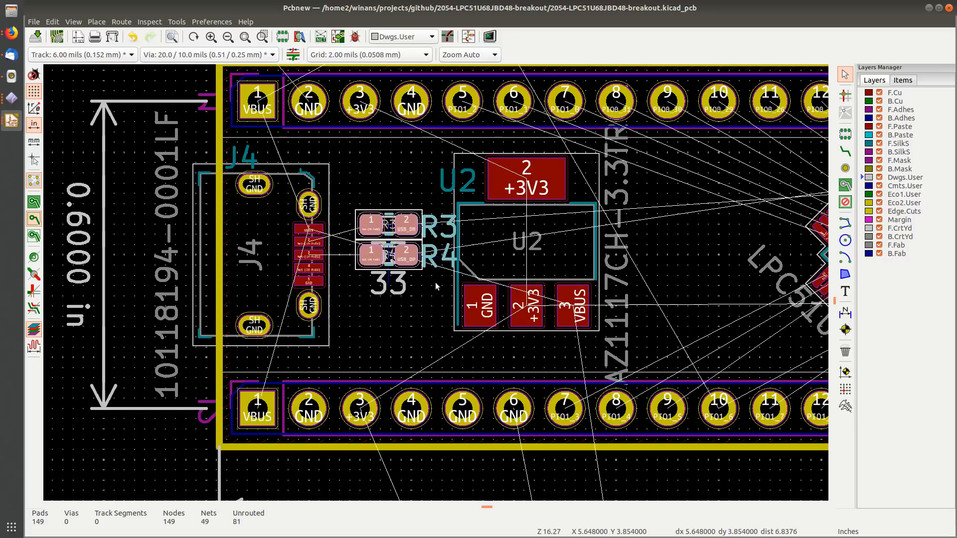
left_click(386, 182)
middle_click_drag(418, 281, 343, 245)
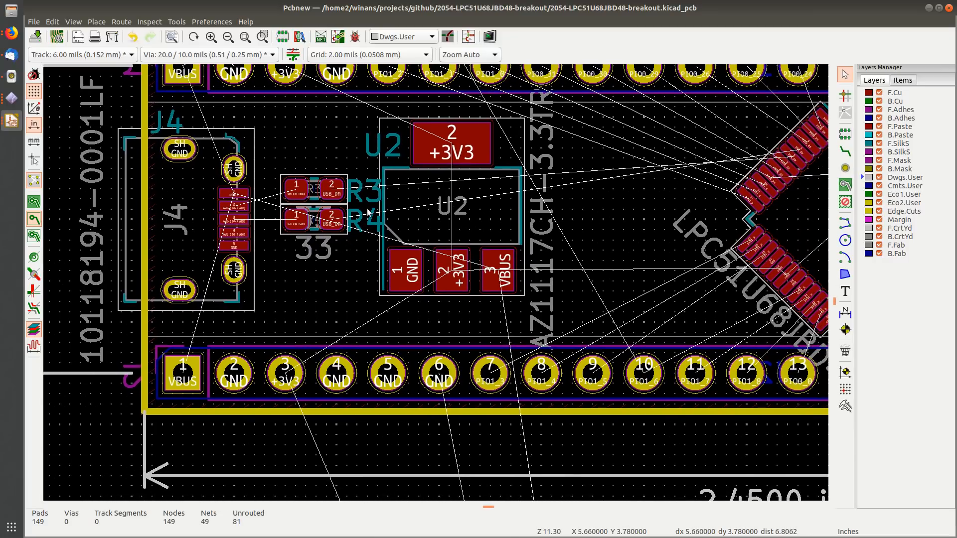
middle_click_drag(351, 247, 277, 208)
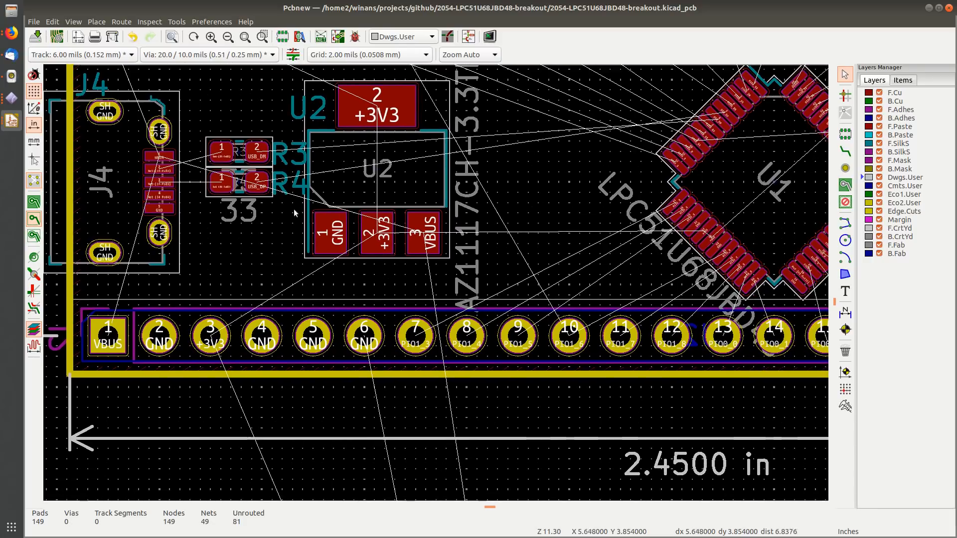
Step: Examine the ratsnest between the header pads near PIO1_6 and U1's facing pads, checking where PIO1_6 reaches the microcontroller
middle_click_drag(497, 213, 403, 236)
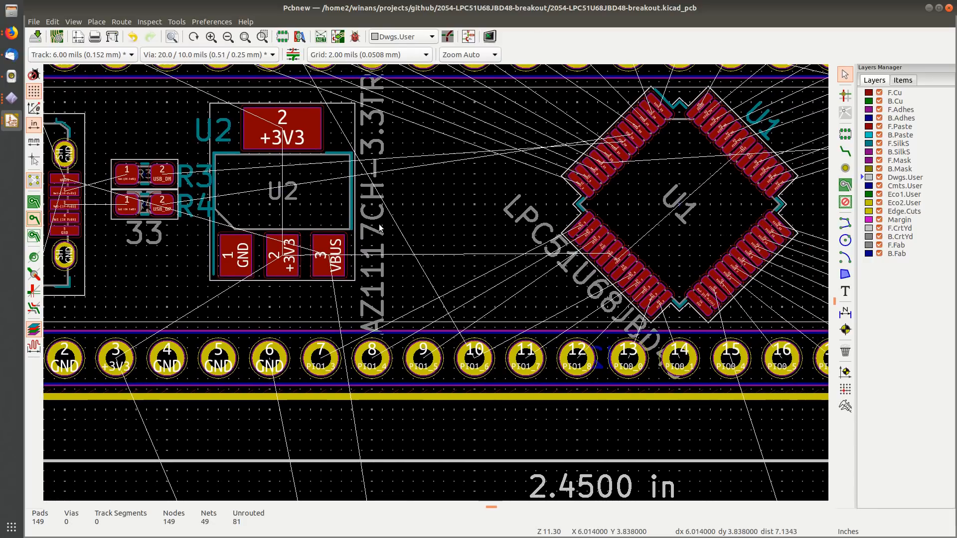
scroll(405, 237, "down", 4)
scroll(467, 299, "up", 1)
middle_click_drag(467, 297, 407, 255)
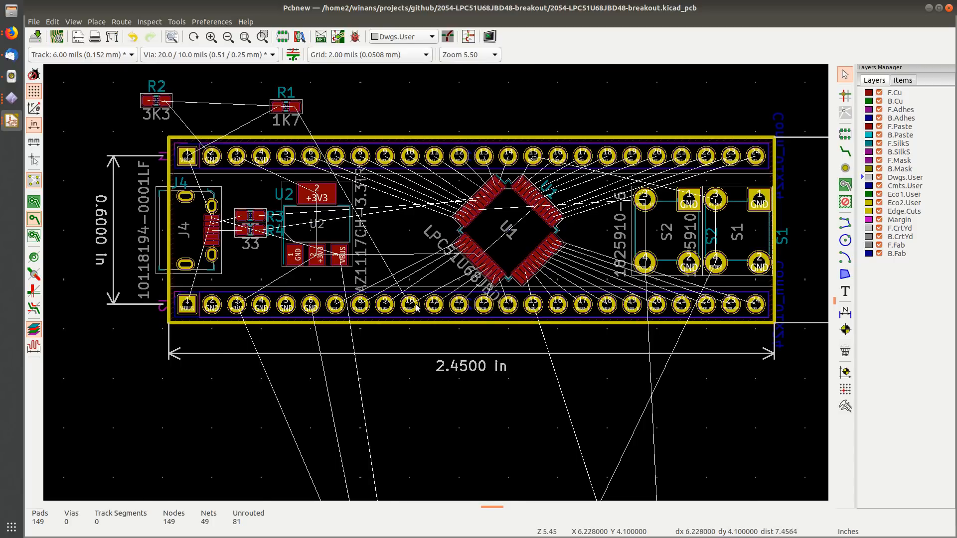
scroll(416, 305, "up", 8)
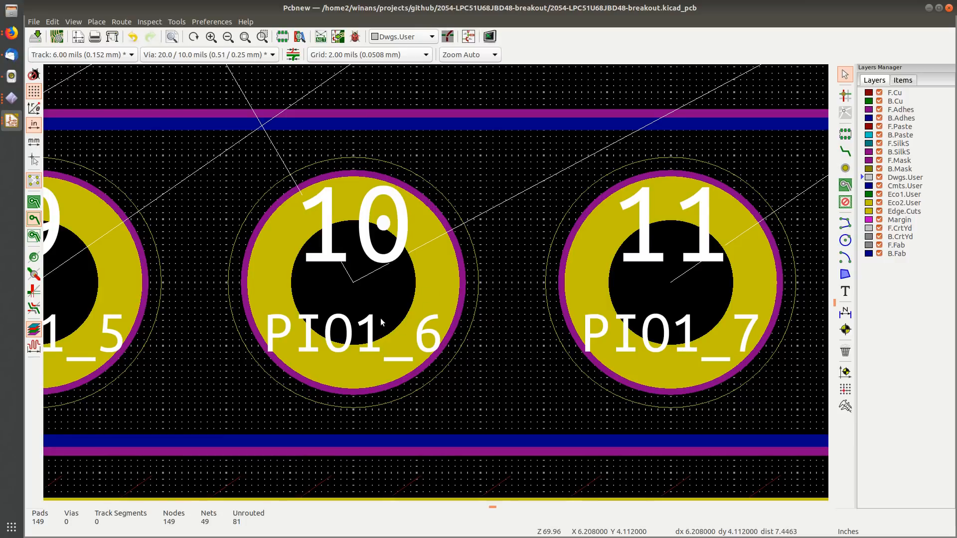
scroll(381, 318, "down", 8)
middle_click_drag(462, 237, 377, 210)
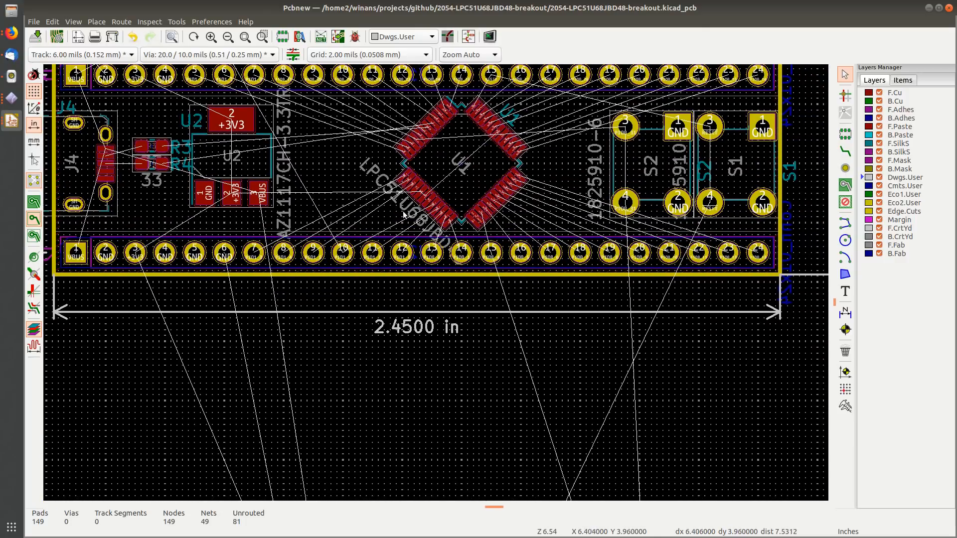
middle_click_drag(352, 218, 437, 274)
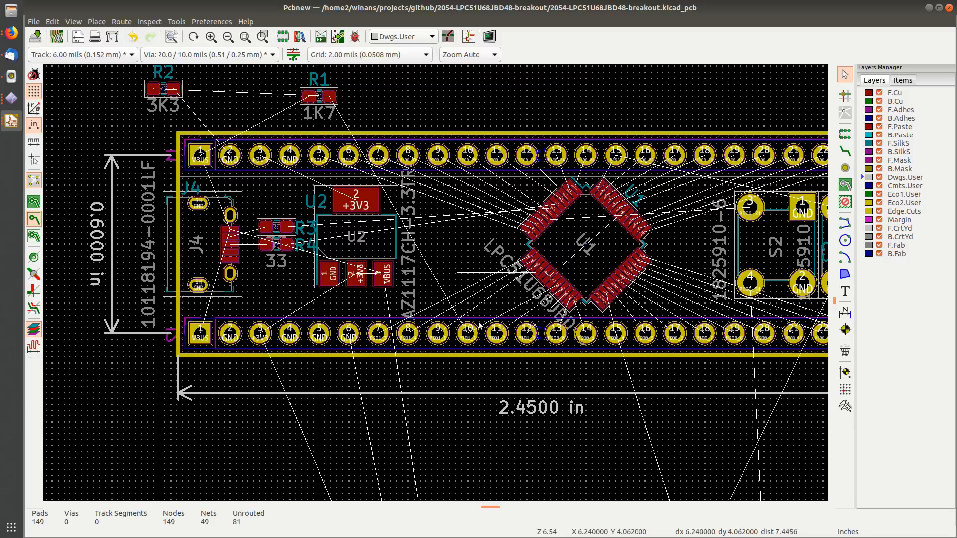
scroll(478, 325, "up", 5)
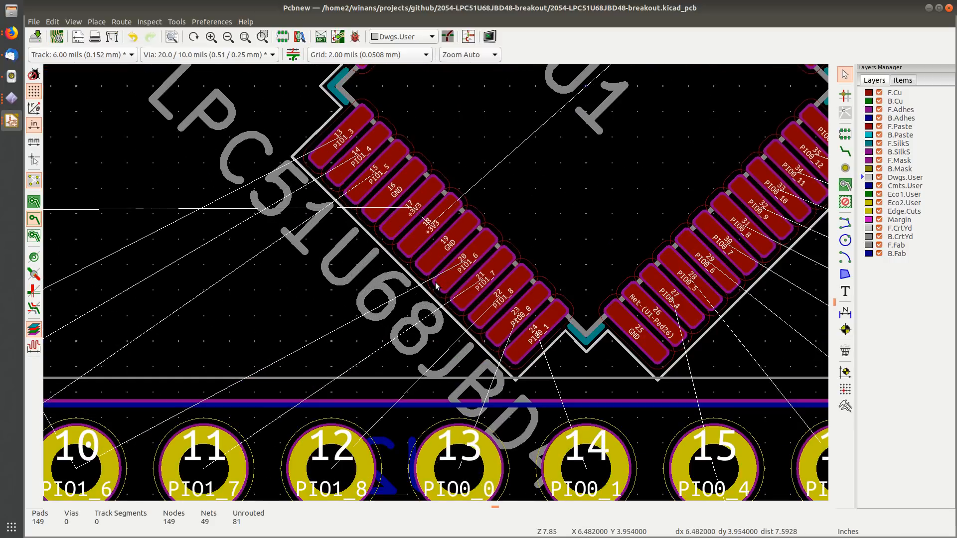
middle_click_drag(449, 279, 379, 278)
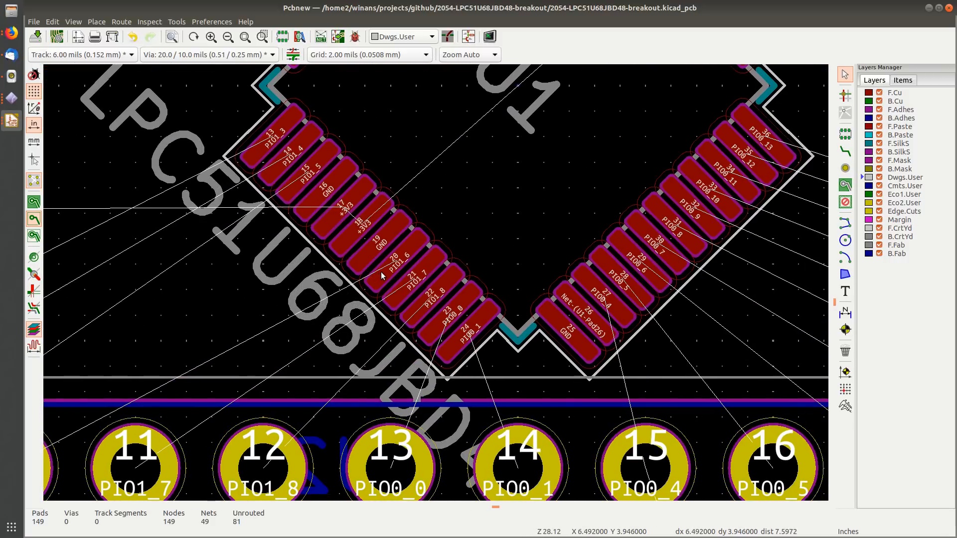
scroll(382, 276, "down", 5)
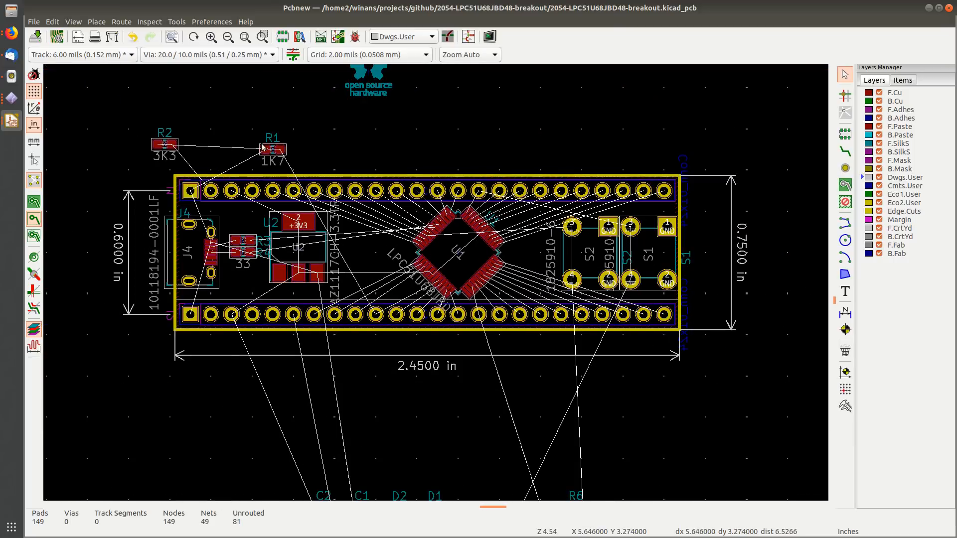
Step: Examine R1 and R2 outside the board outline and compare their PIO1_6 connection with U1's pad 20 and the space around U2
scroll(296, 157, "up", 1)
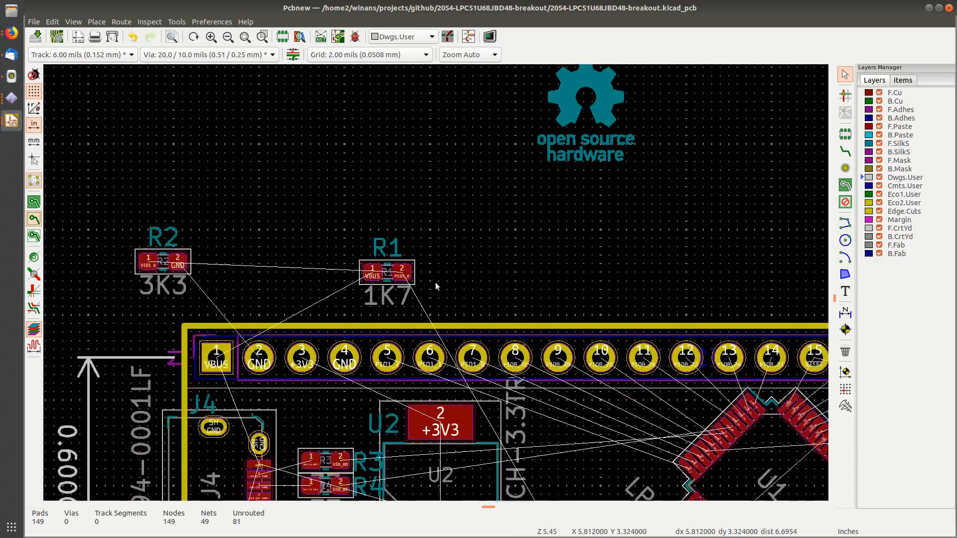
middle_click_drag(466, 279, 338, 143)
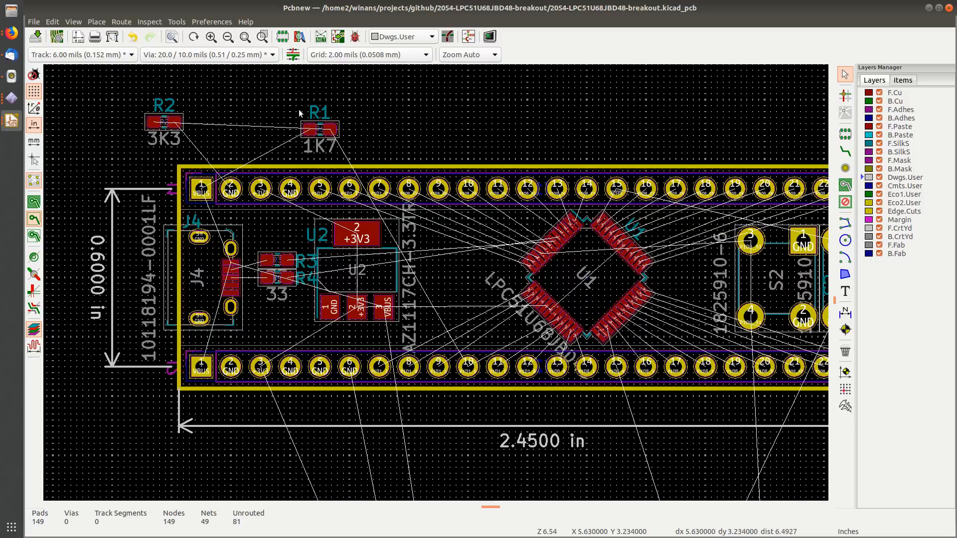
middle_click_drag(371, 144, 306, 123)
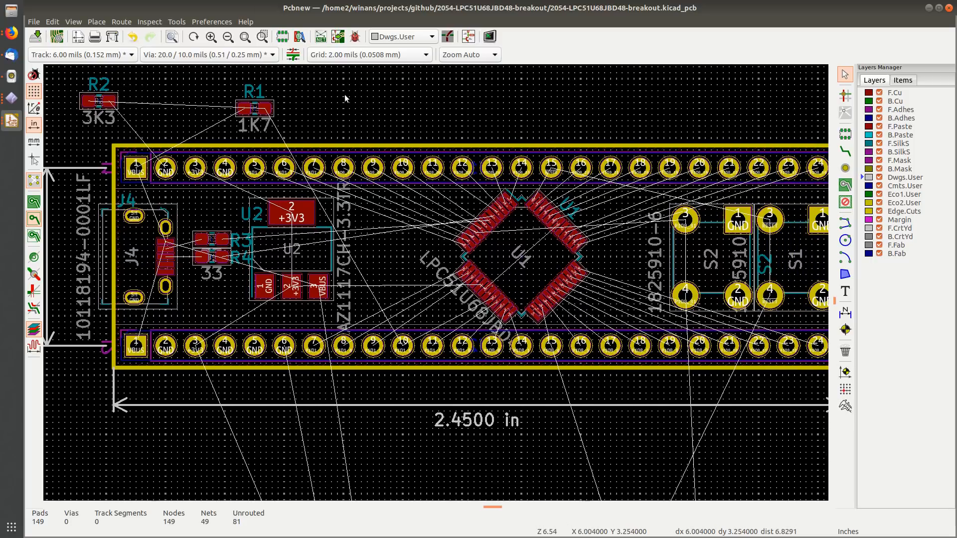
scroll(486, 321, "up", 4)
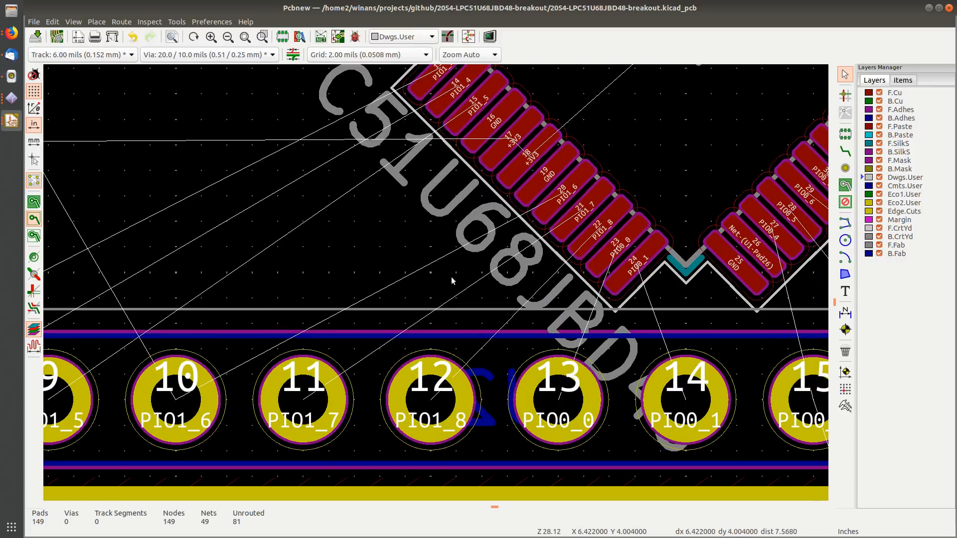
scroll(451, 276, "up", 2)
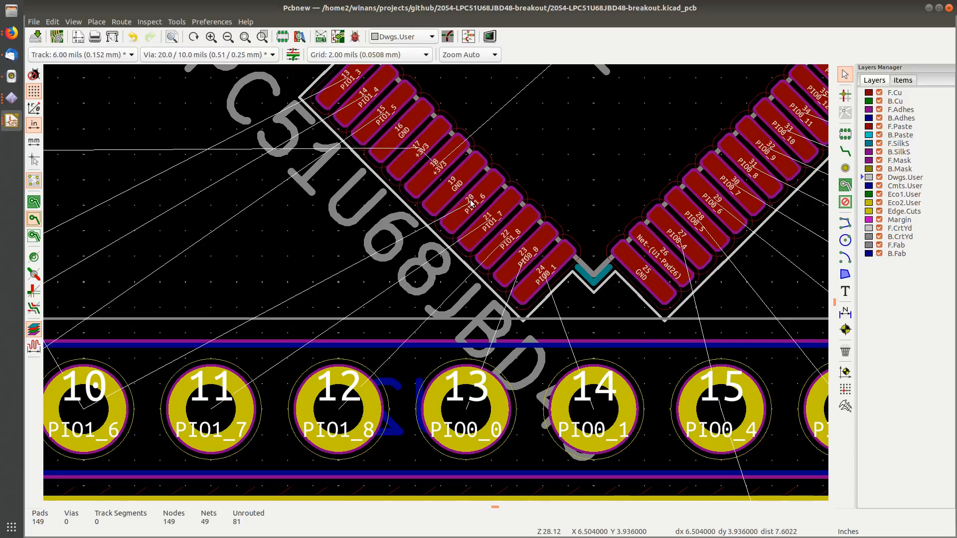
scroll(471, 204, "up", 2)
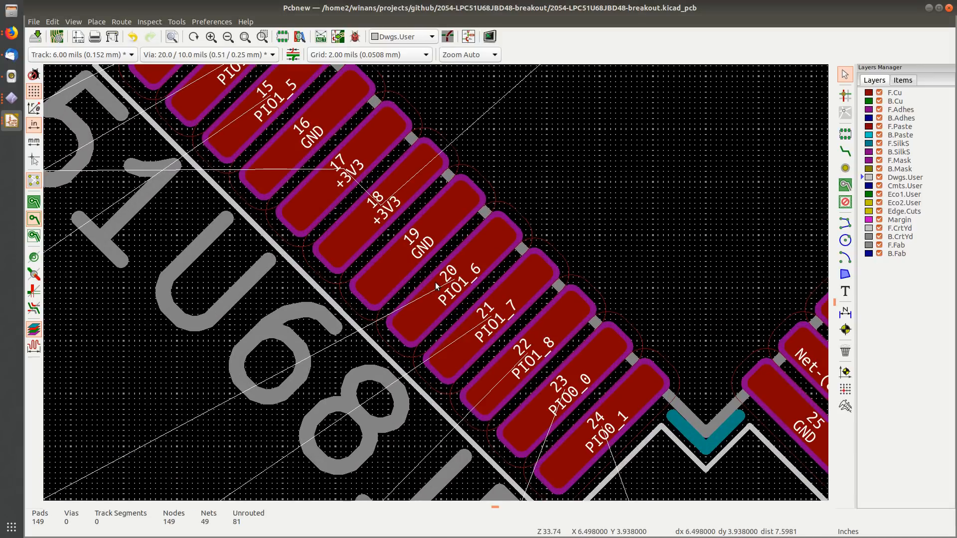
scroll(436, 285, "down", 4)
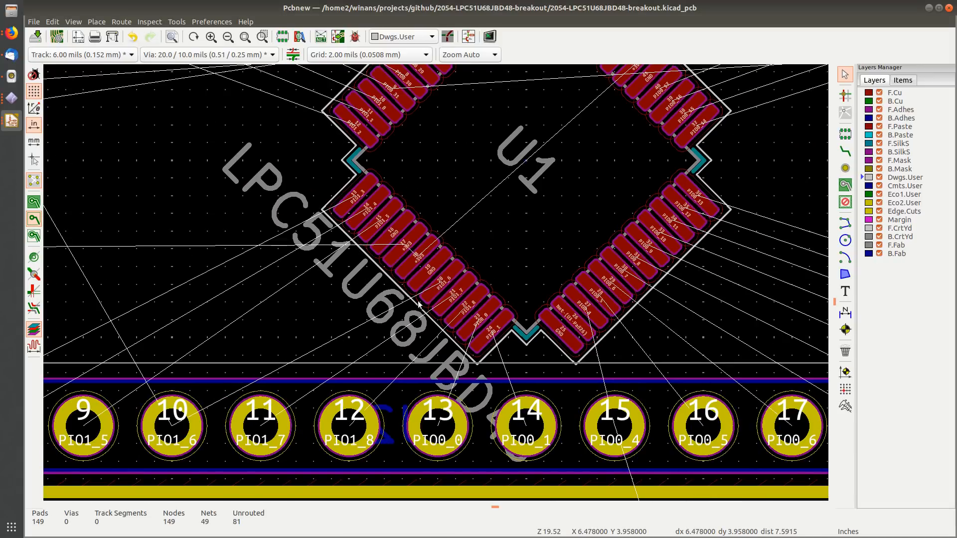
scroll(436, 287, "down", 2)
scroll(436, 285, "down", 2)
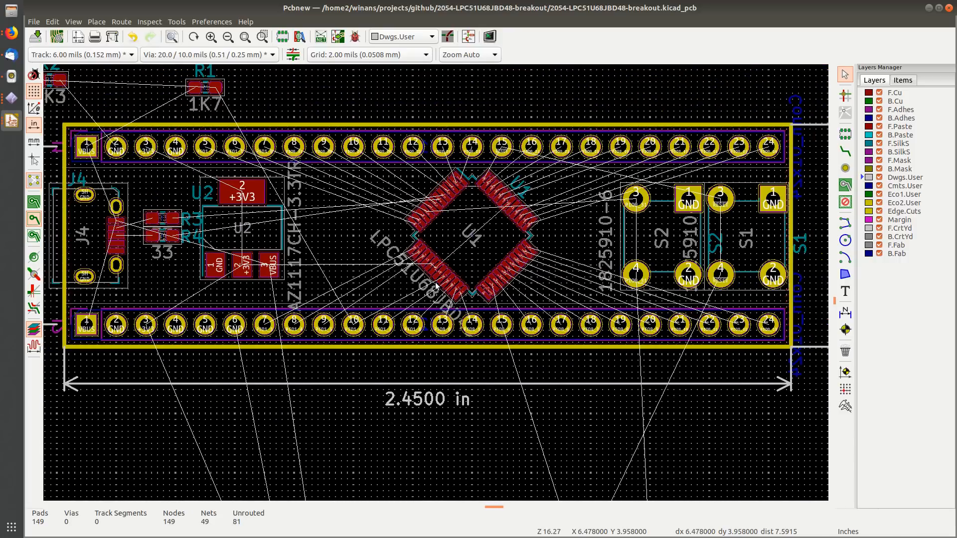
middle_click_drag(316, 236, 303, 215)
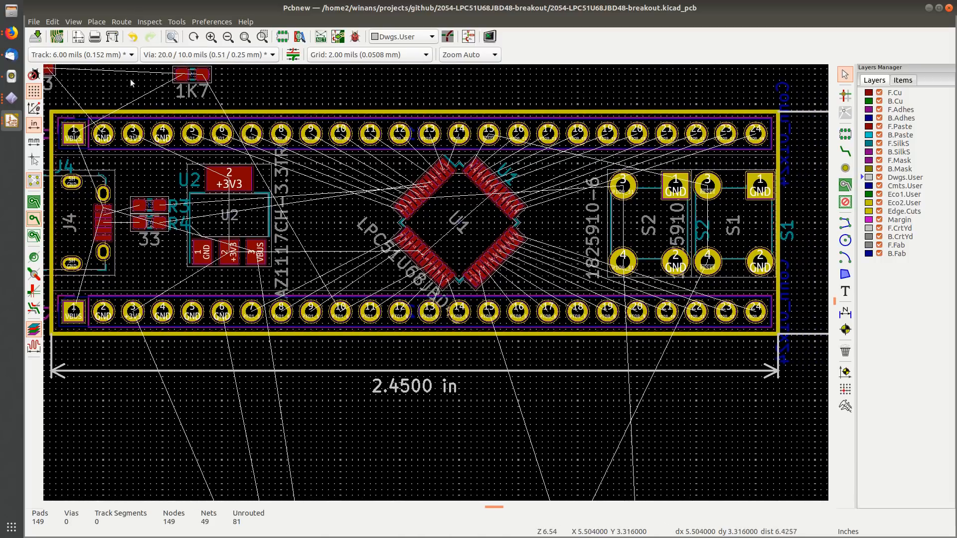
middle_click_drag(77, 93, 100, 109)
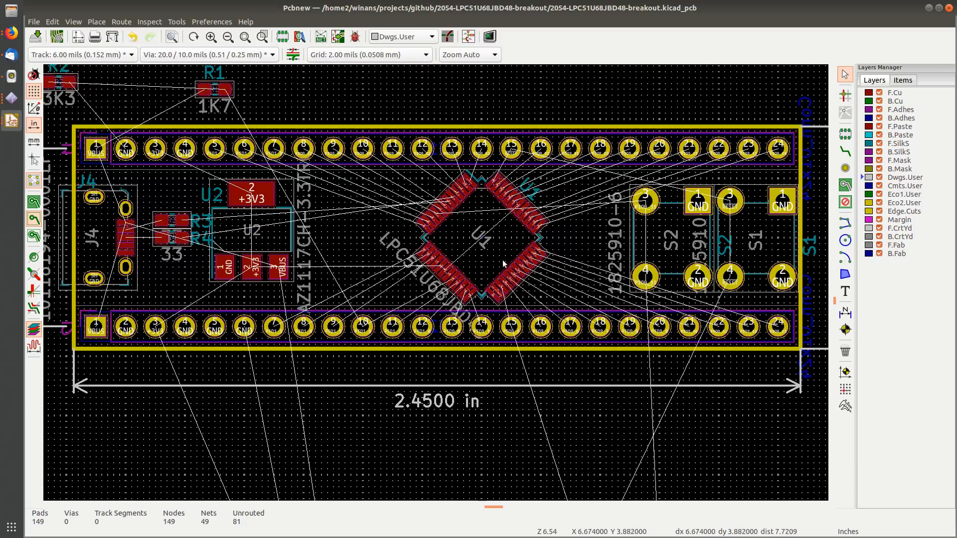
Step: Switch to the schematic in Eeschema and trace PIO1_6 from R1 and R2 beside J4 to U1, including the USB interface notes
key("super+h")
key("alt+Tab")
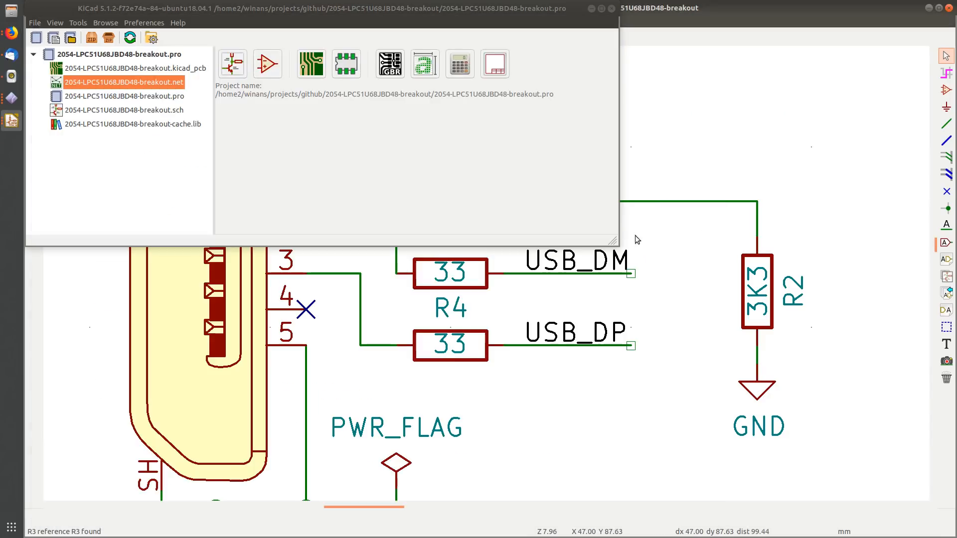
scroll(468, 329, "down", 2)
left_click(680, 110)
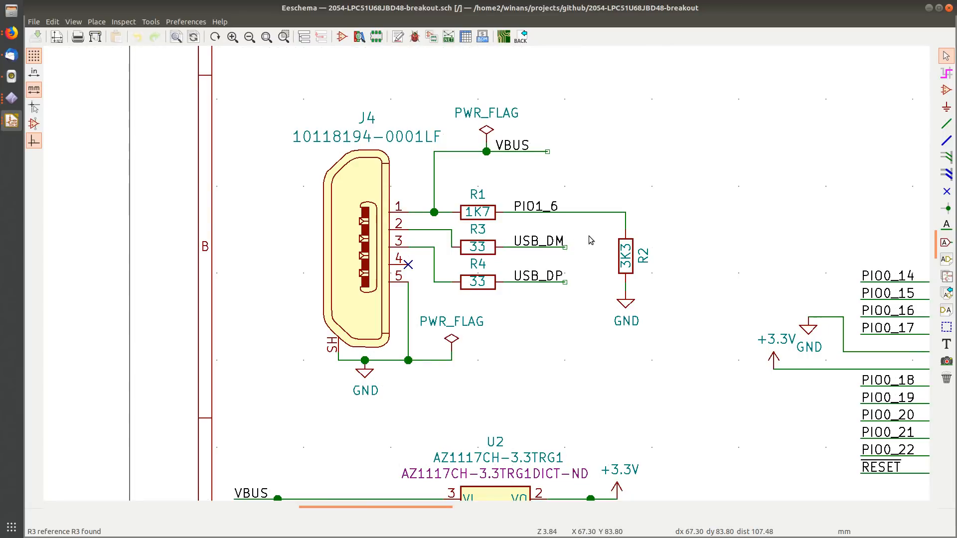
middle_click_drag(579, 233, 294, 179)
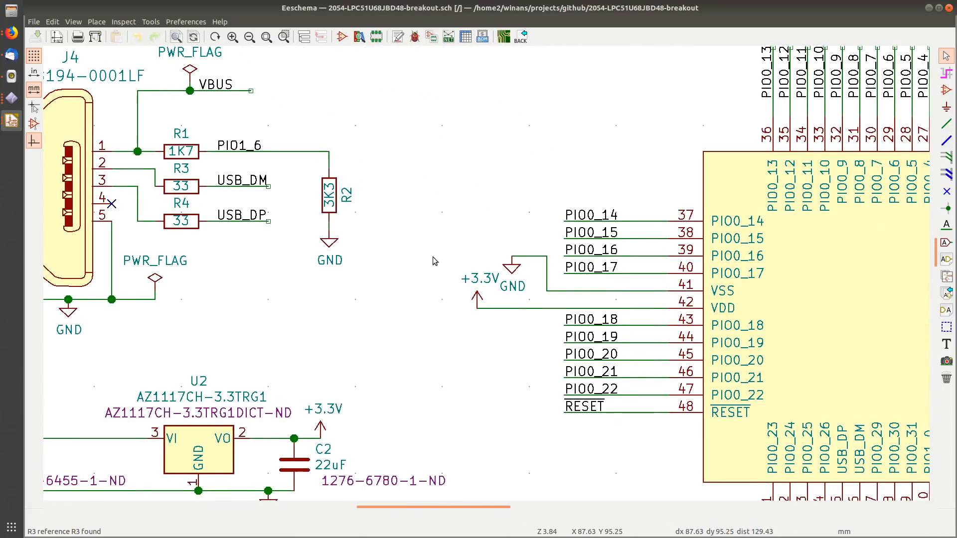
middle_click_drag(433, 256, 268, 191)
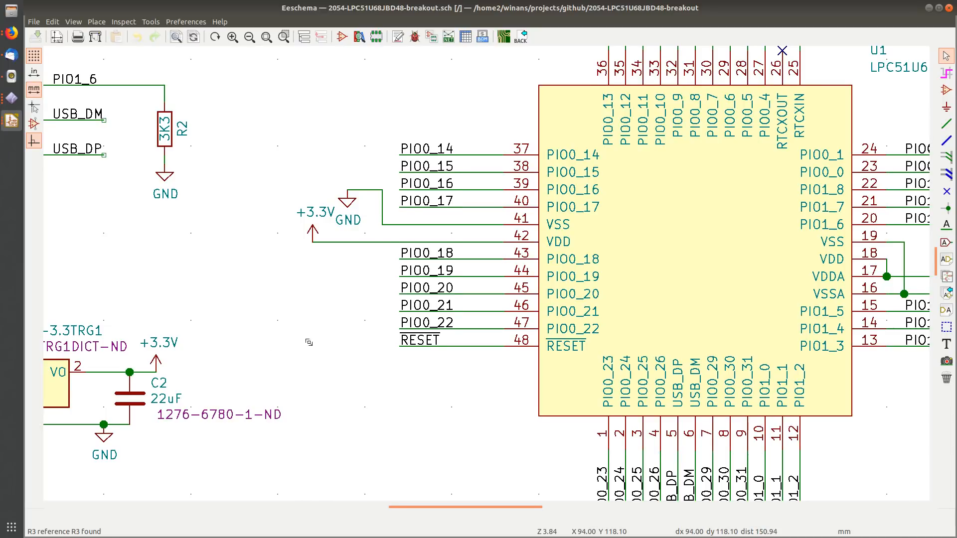
middle_click_drag(301, 346, 253, 282)
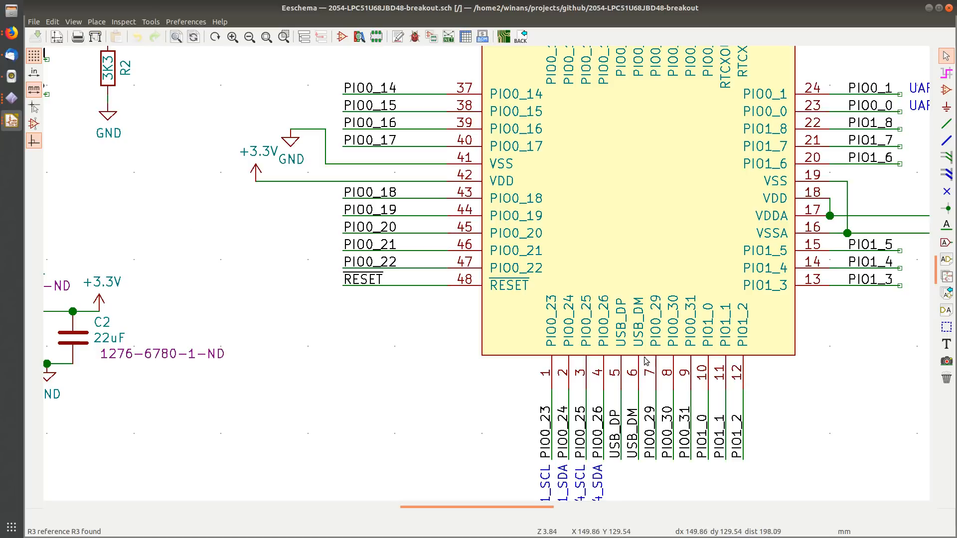
middle_click_drag(242, 258, 151, 330)
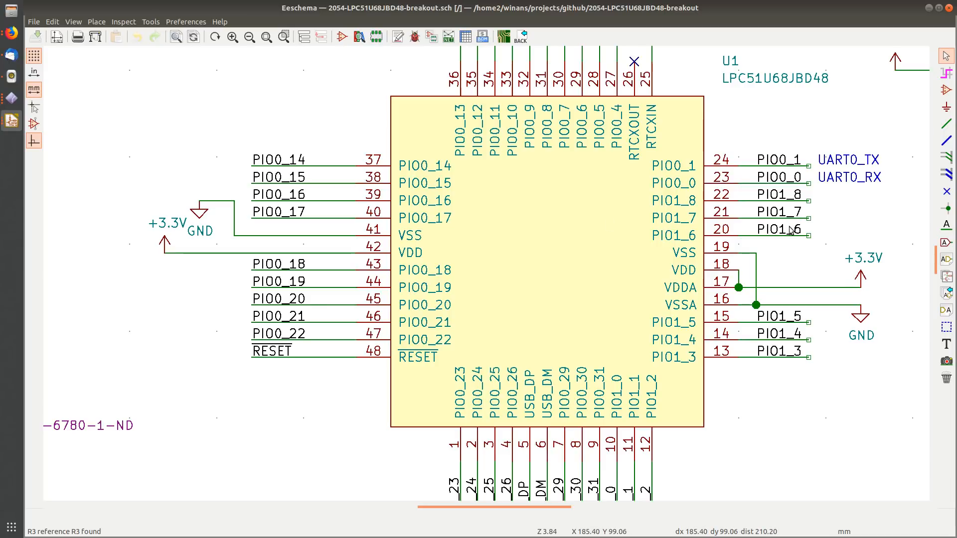
scroll(791, 231, "down", 2)
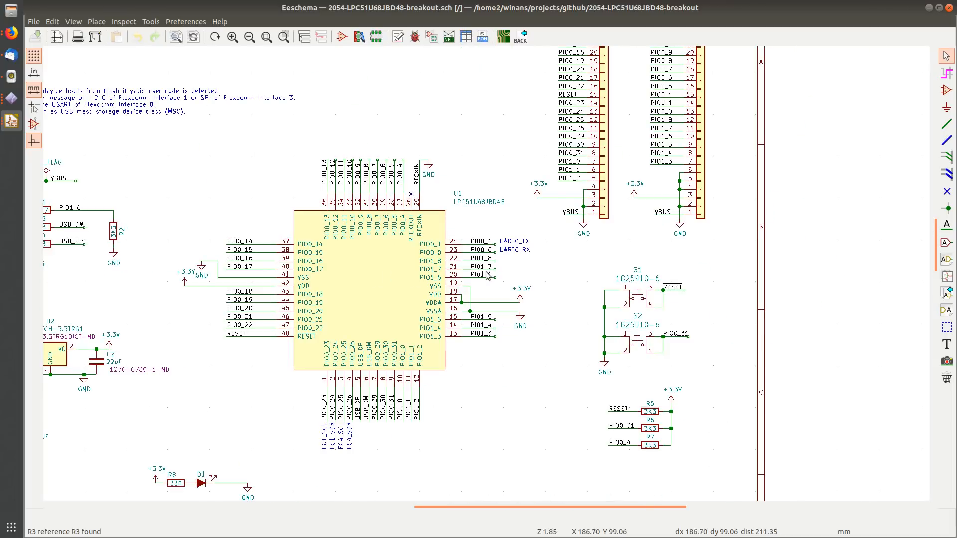
middle_click_drag(210, 239, 452, 364)
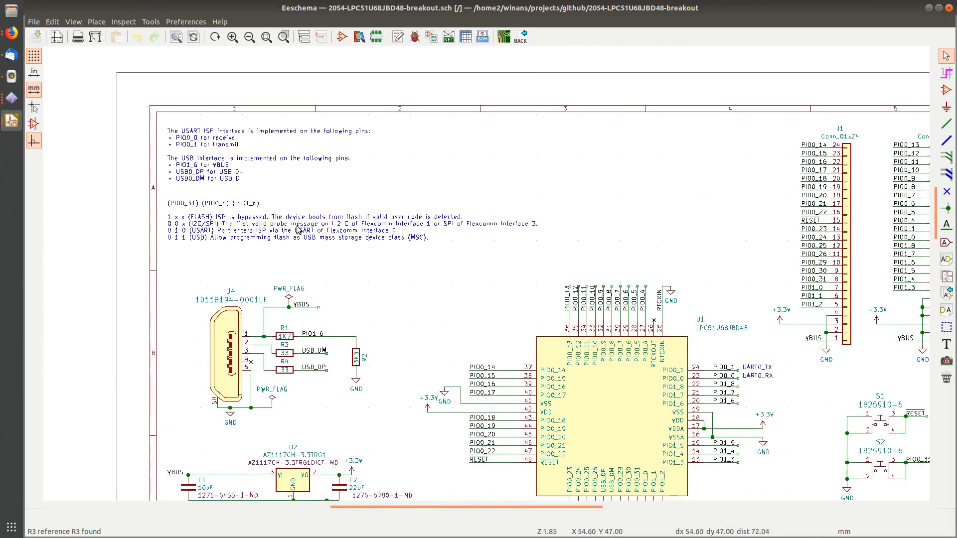
scroll(302, 350, "up", 1)
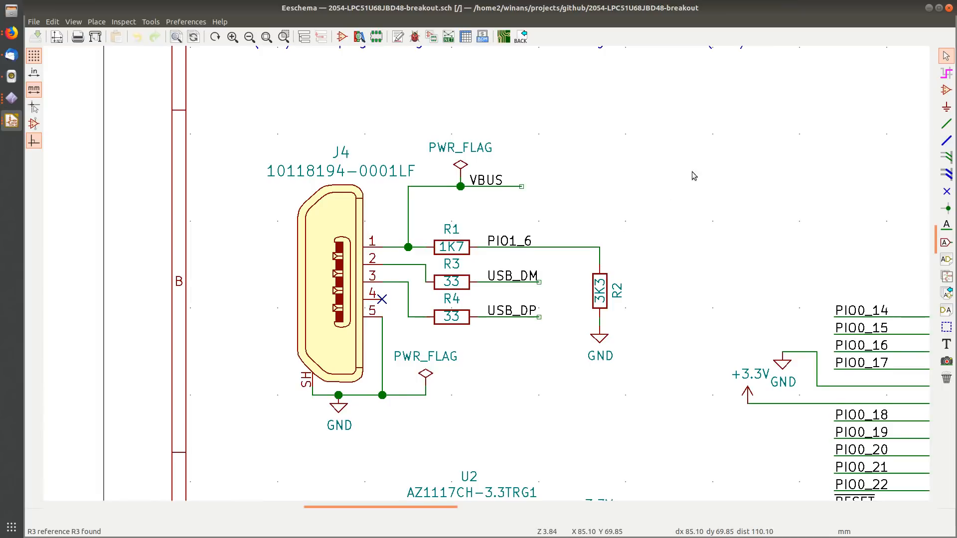
Step: Move resistor R2 with its GND symbol from the USB connector to below R7, rotated horizontal in line with the pull-up resistors
middle_click_drag(694, 175, 477, 195)
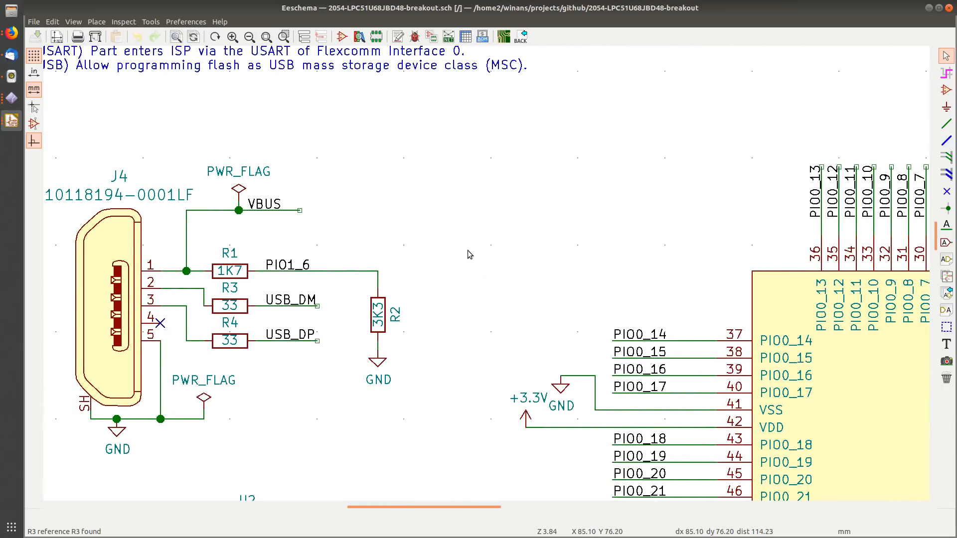
scroll(463, 264, "down", 1)
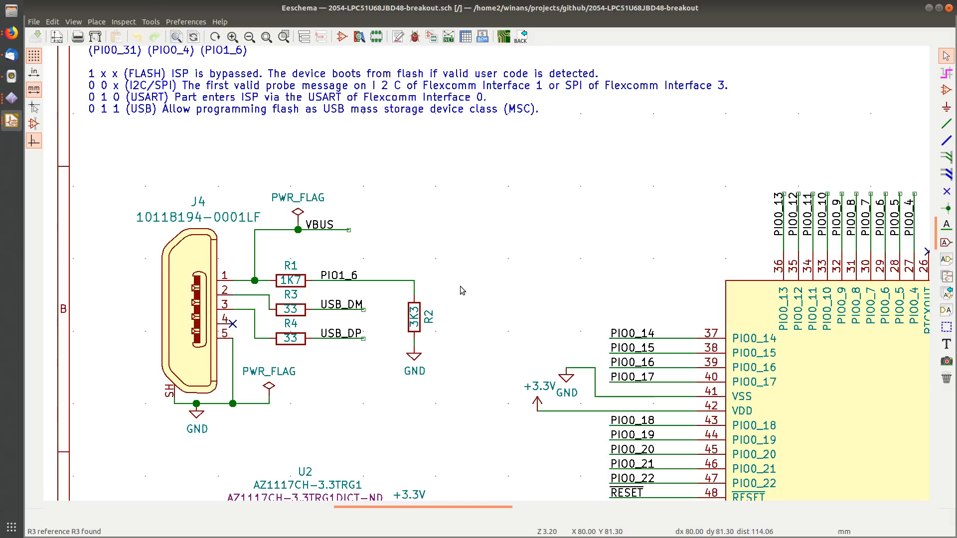
middle_click_drag(478, 314, 369, 250)
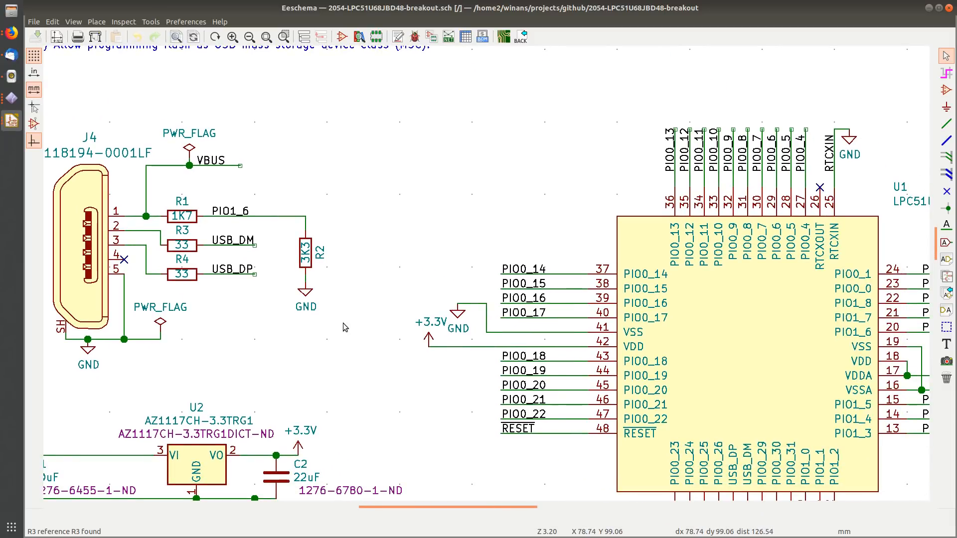
left_click_drag(327, 326, 283, 232)
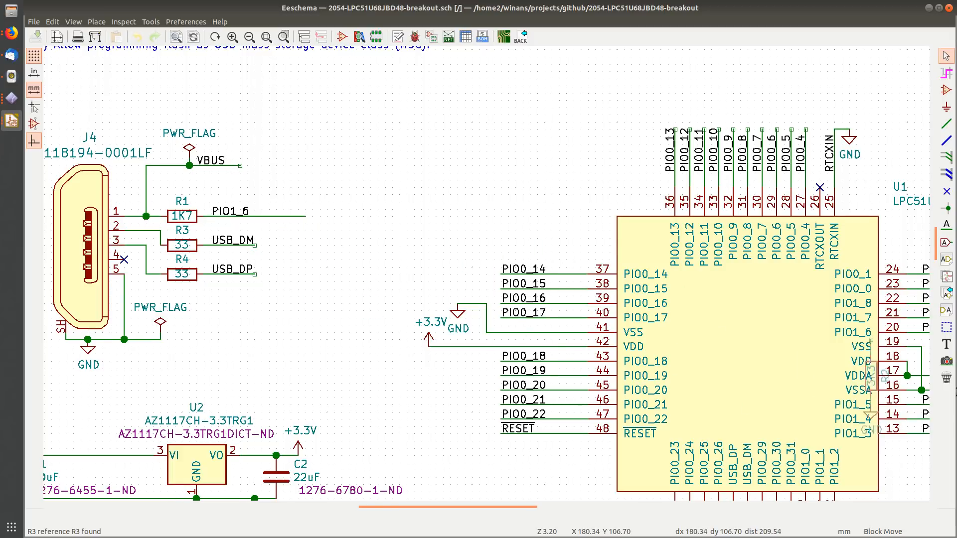
scroll(818, 421, "down", 4)
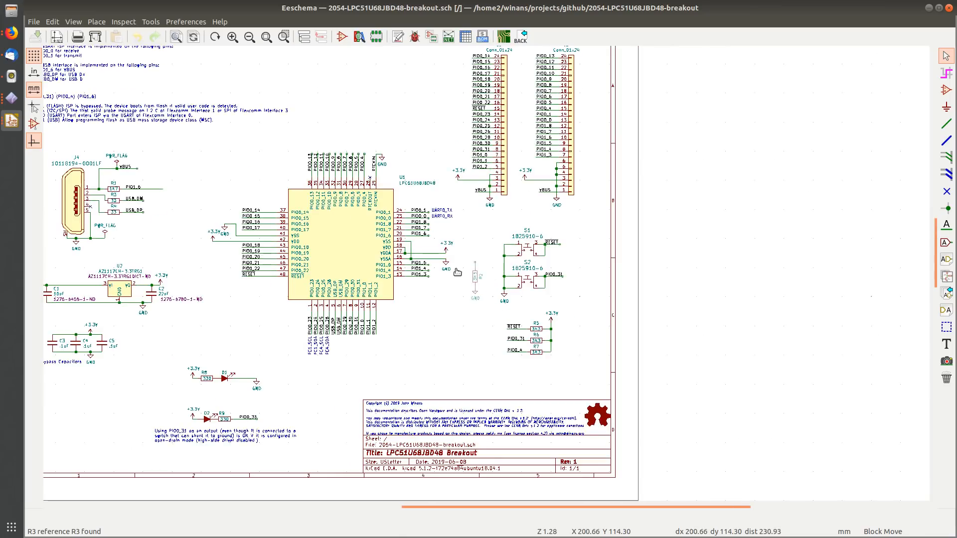
scroll(494, 333, "up", 4)
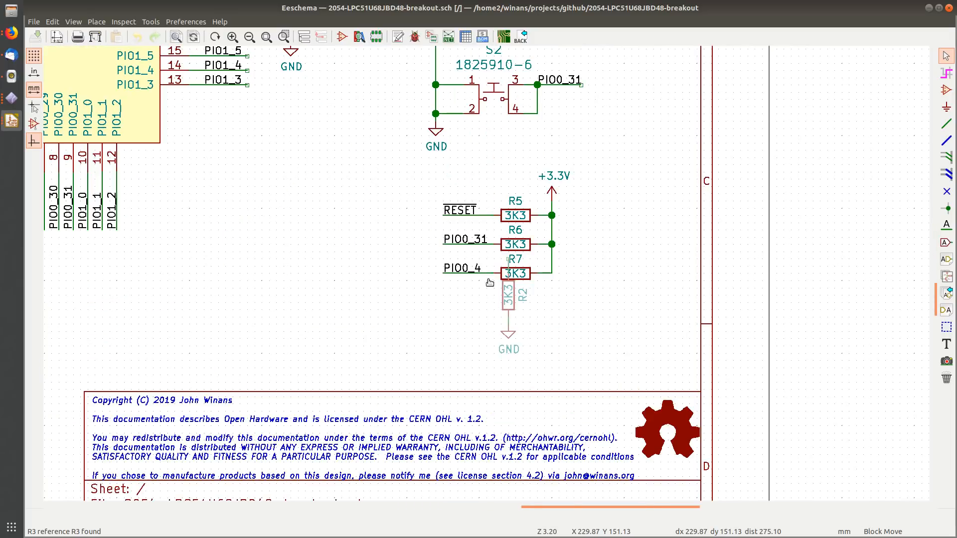
key("r")
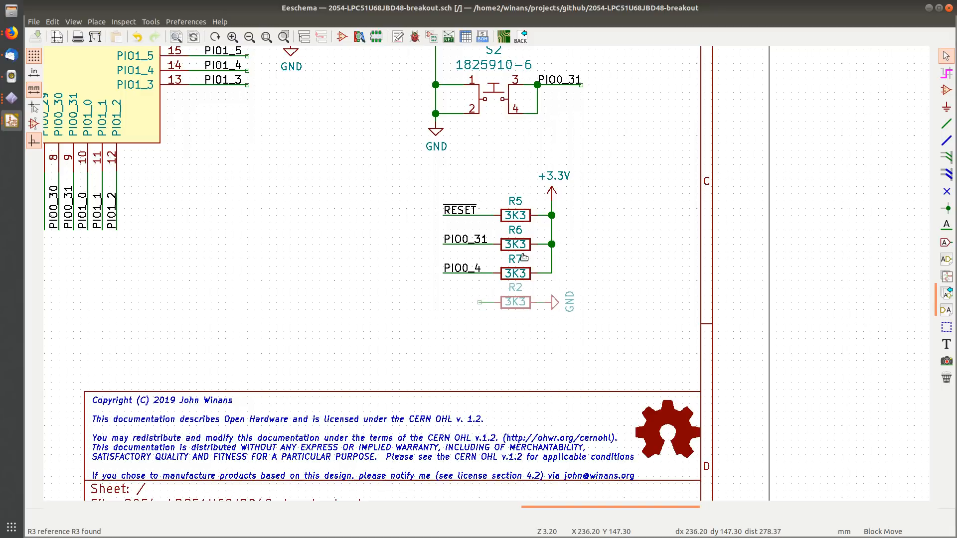
left_click(525, 259)
Step: Delete the GND symbol attached to R2 and wire R2's freed end to the +3.3V rail at R7
left_click(555, 303)
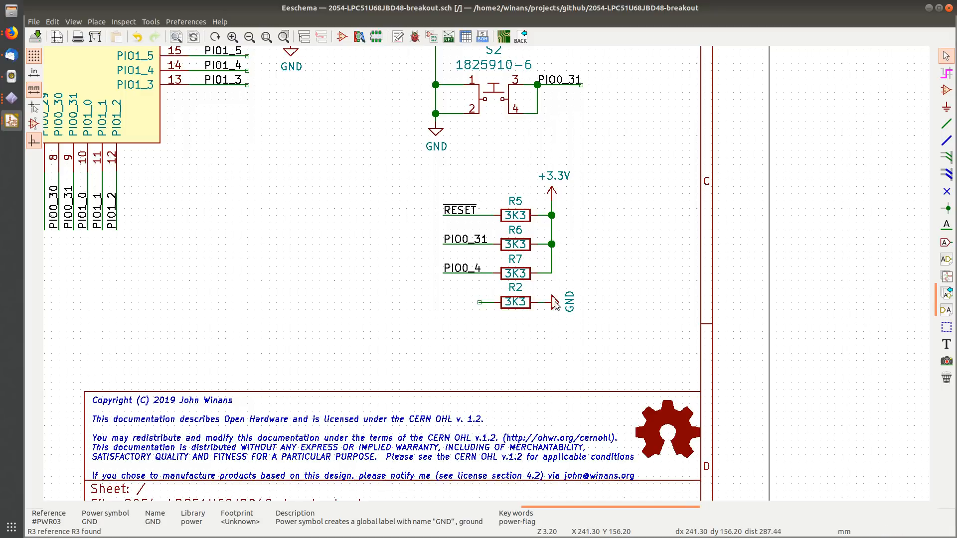
key("Delete")
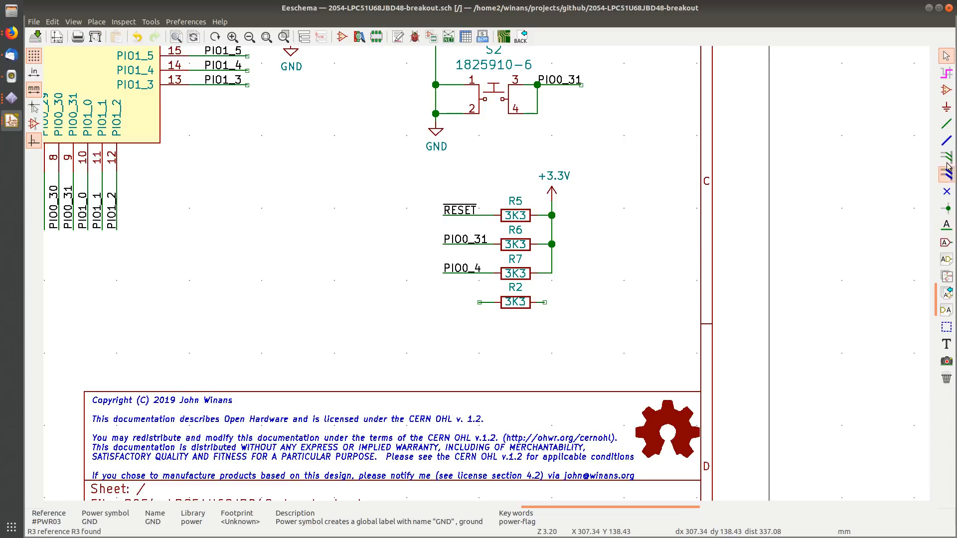
left_click(947, 124)
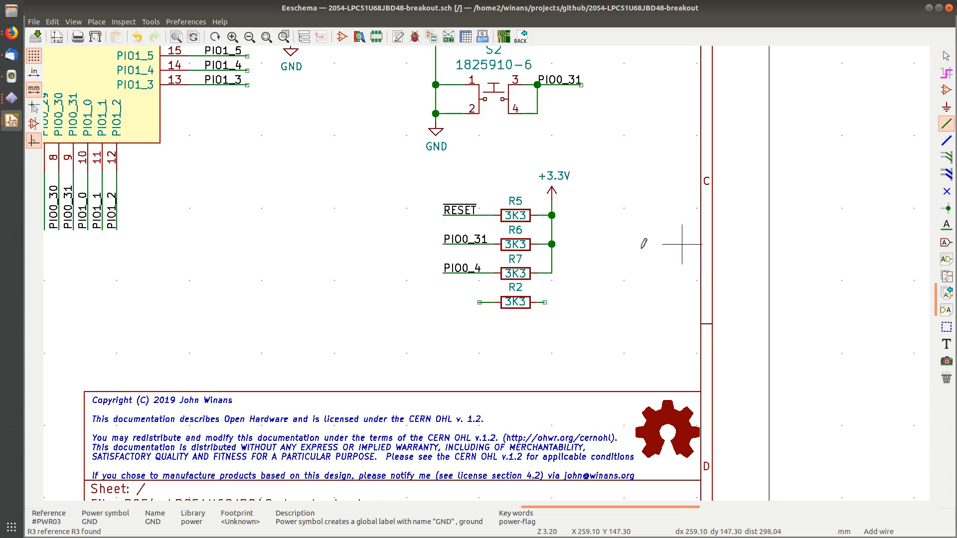
left_click(552, 273)
left_click(545, 302)
key("Escape")
Step: Move the PIO1_6 label from R1's wire to R2's row, aligned under the PIO0_4 label
scroll(419, 309, "down", 4)
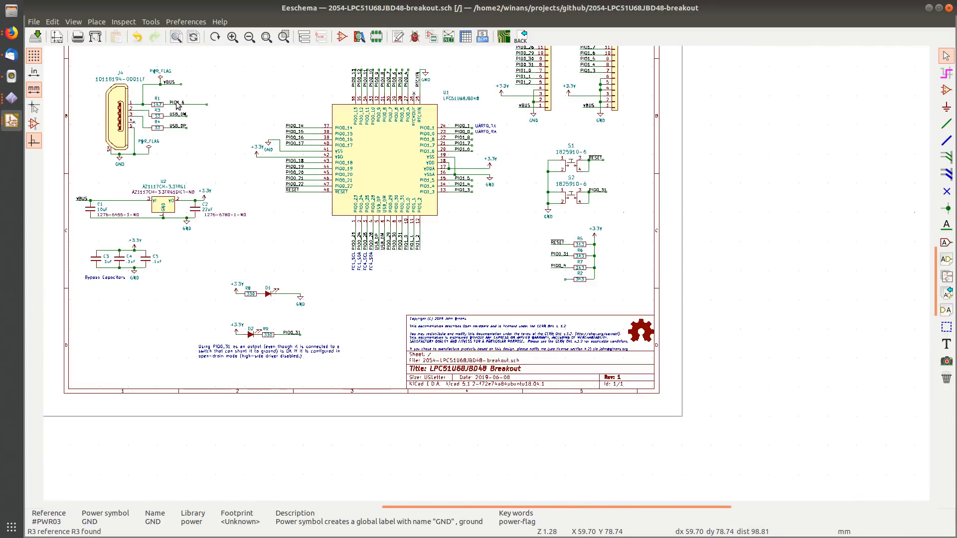
key("m")
scroll(545, 283, "up", 3)
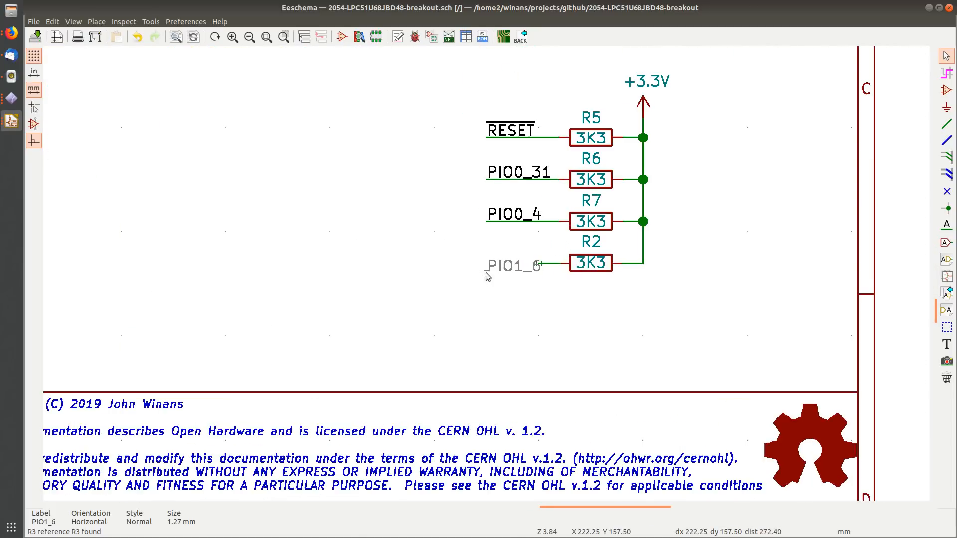
left_click(487, 264)
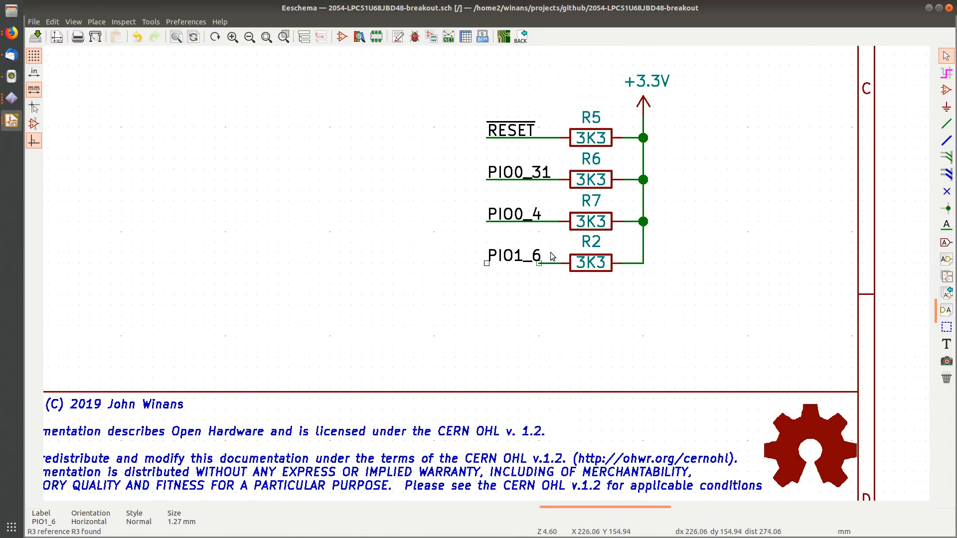
Step: Draw a wire joining the PIO1_6 label to R2's open end and save the schematic
left_click(948, 127)
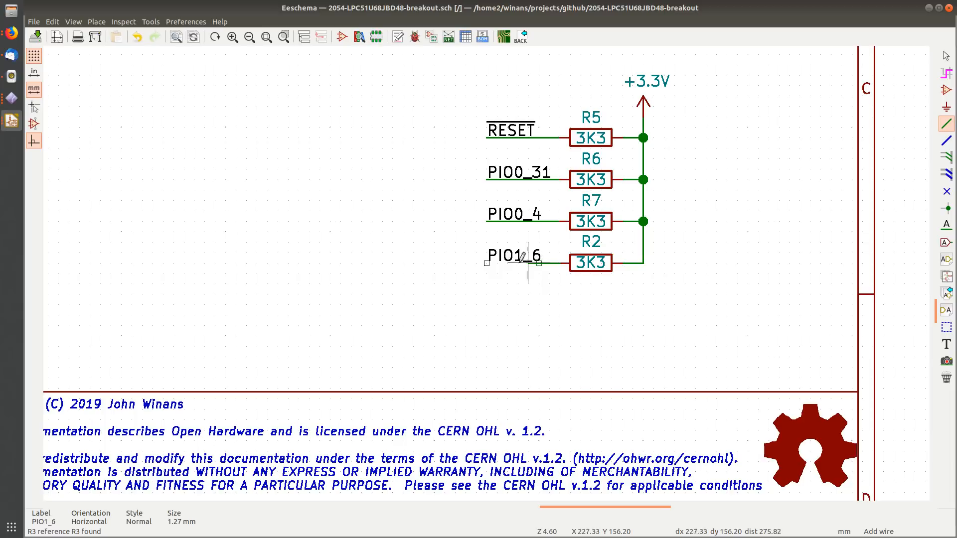
key("Escape")
key("ctrl+s")
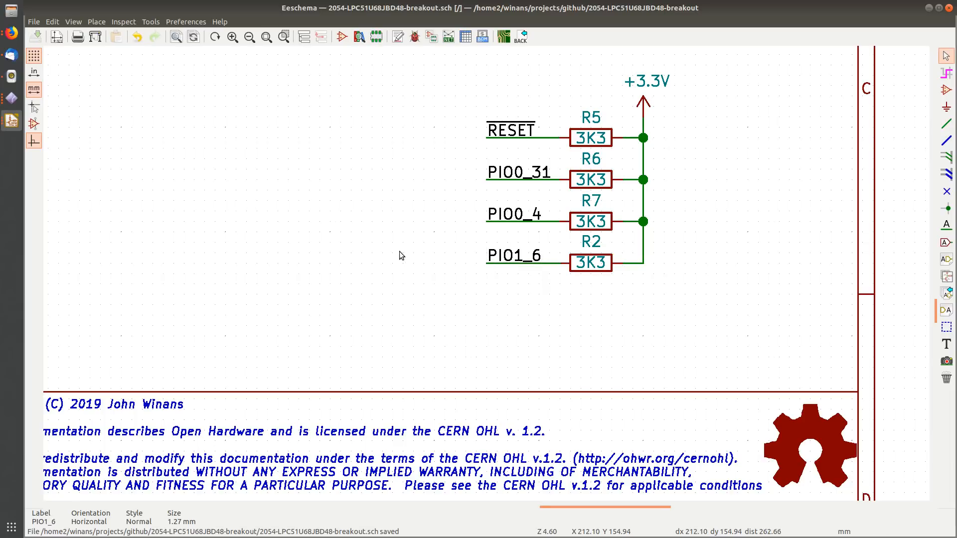
Step: Delete resistor R1 with its output wire and the leftover wire stub at pin 1 of connector J4
scroll(488, 275, "down", 5)
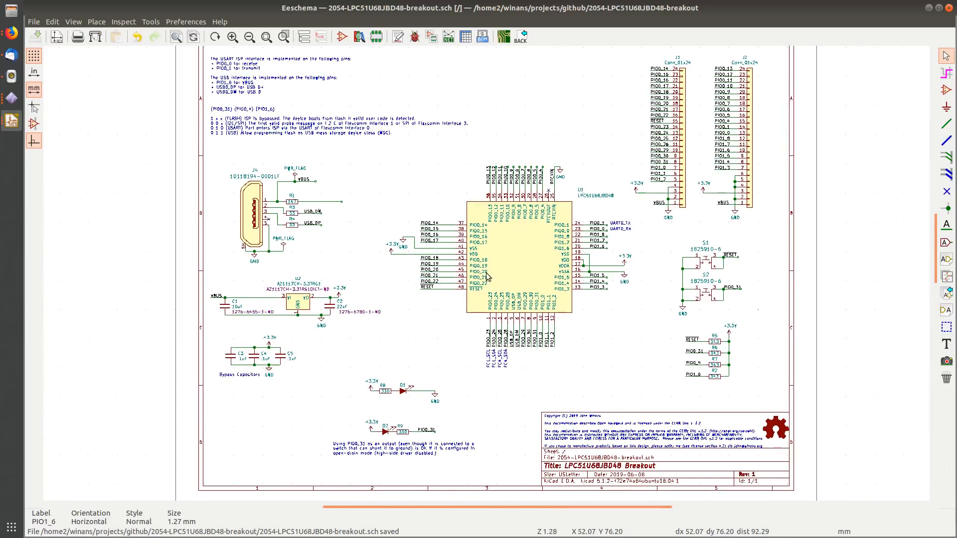
scroll(297, 191, "up", 5)
scroll(621, 300, "up", 1)
middle_click_drag(487, 274, 419, 238)
left_click_drag(526, 243, 245, 291)
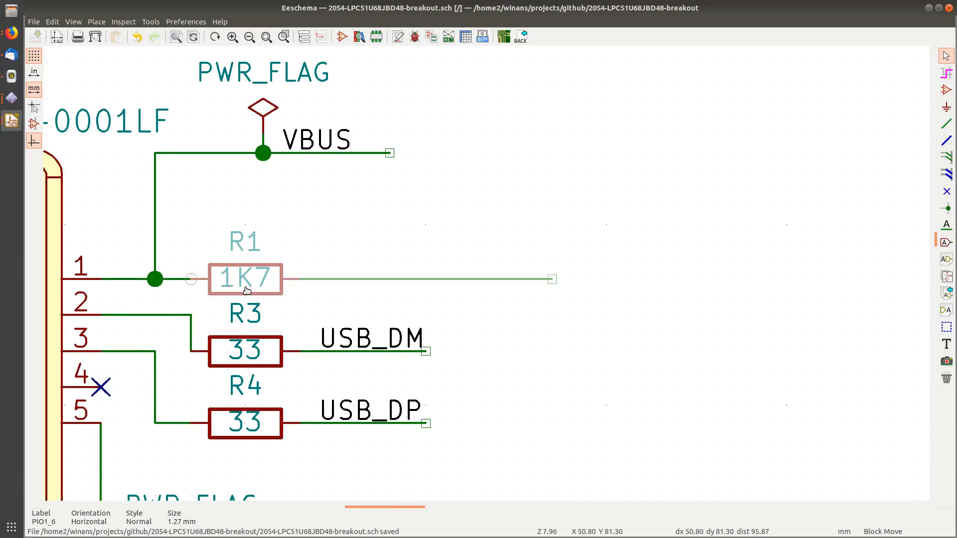
key("Delete")
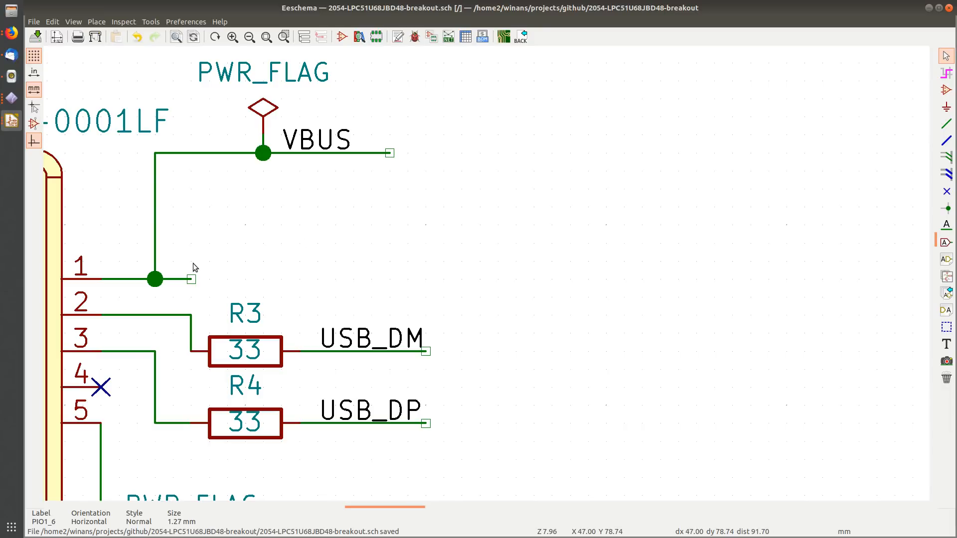
key("Delete")
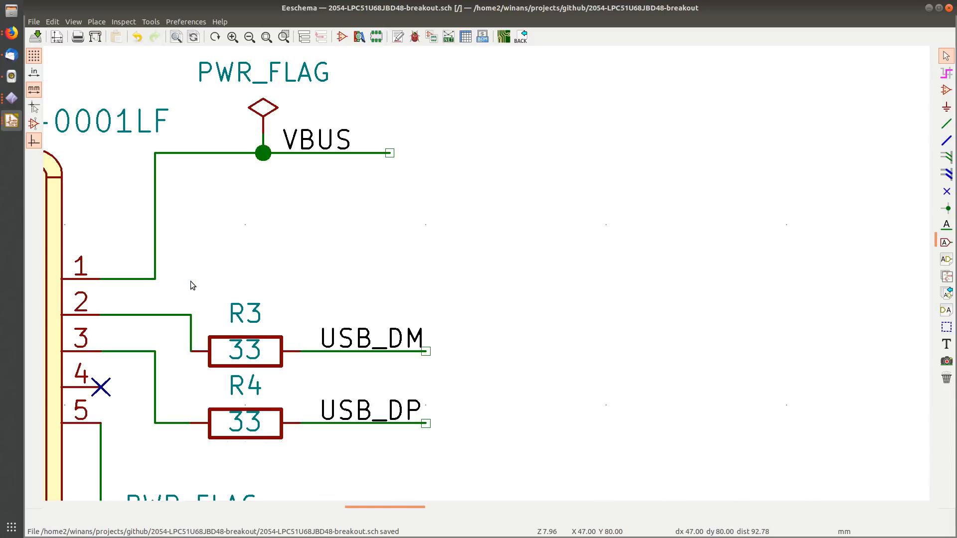
Step: Move the VBUS wire with its label and PWR_FLAG in line with J4 pin 1 and delete the leftover vertical wire
left_click_drag(444, 117, 187, 197)
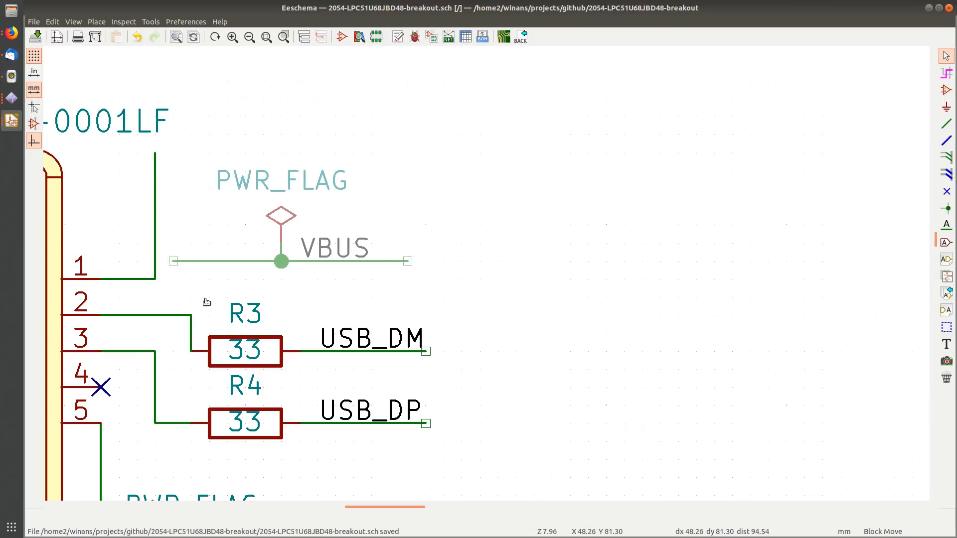
left_click(198, 313)
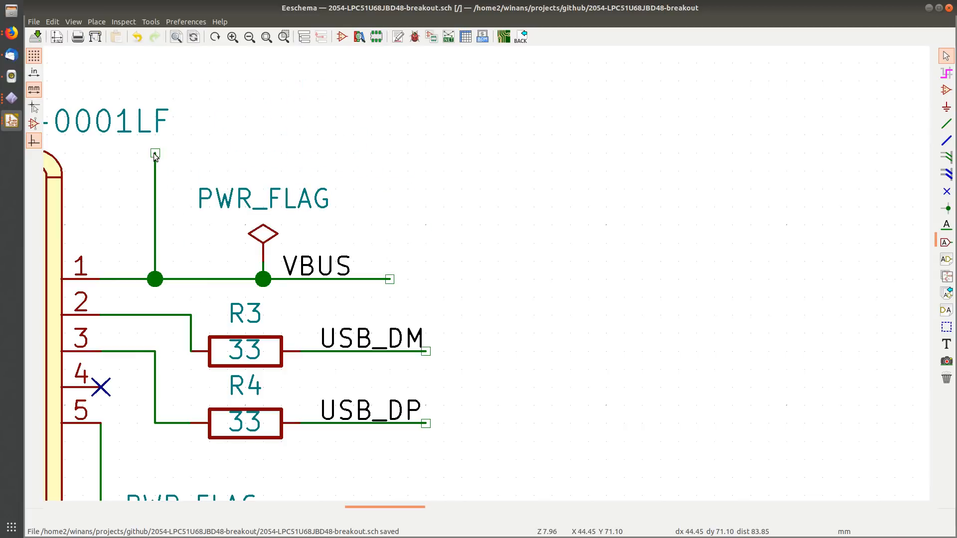
key("Delete")
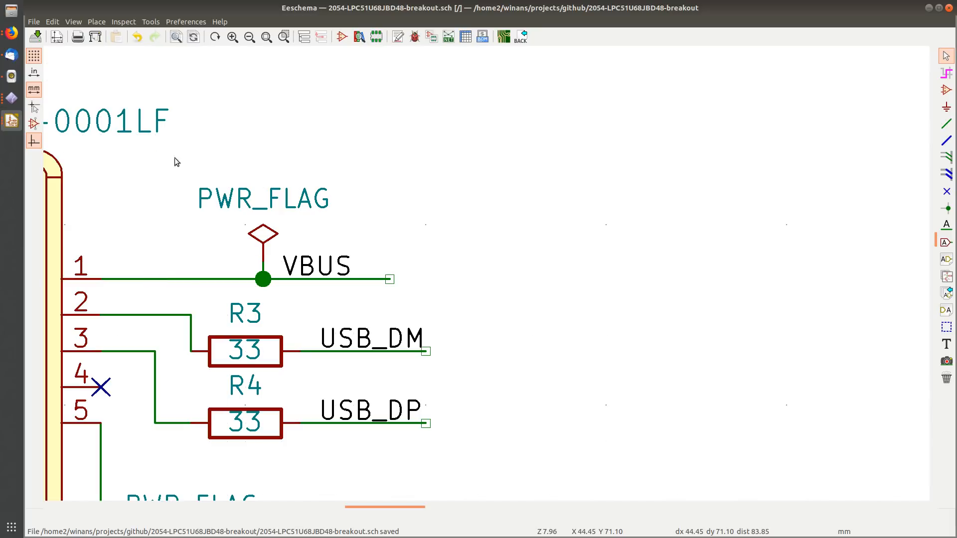
Step: Extend the VBUS wire and shift its label to line up with the USB_DM and USB_DP wires and labels
scroll(372, 250, "down", 1)
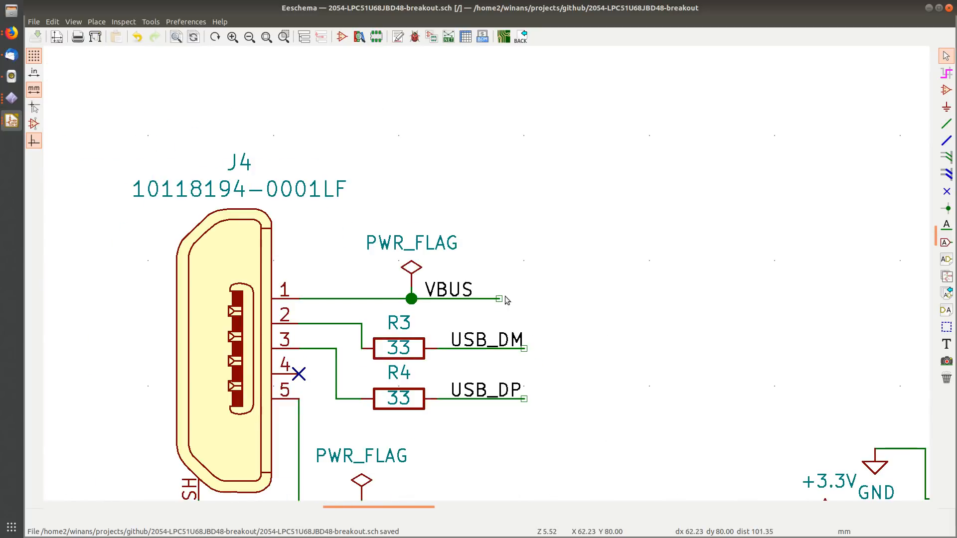
left_click_drag(499, 300, 525, 301)
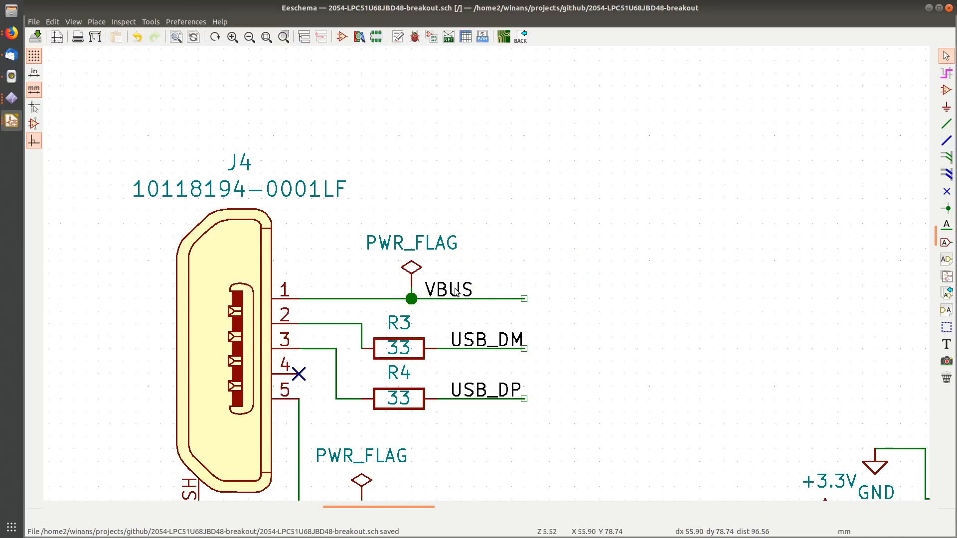
key("m")
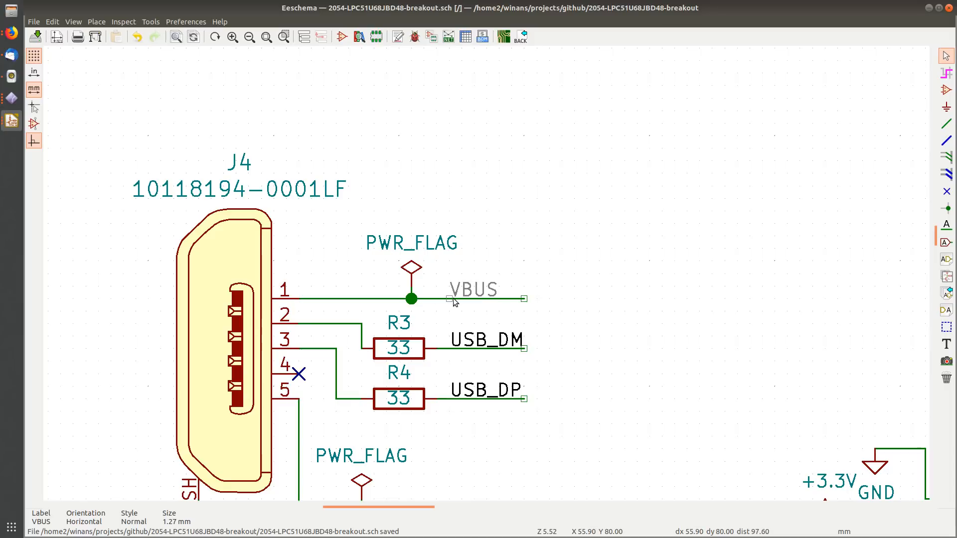
left_click(449, 299)
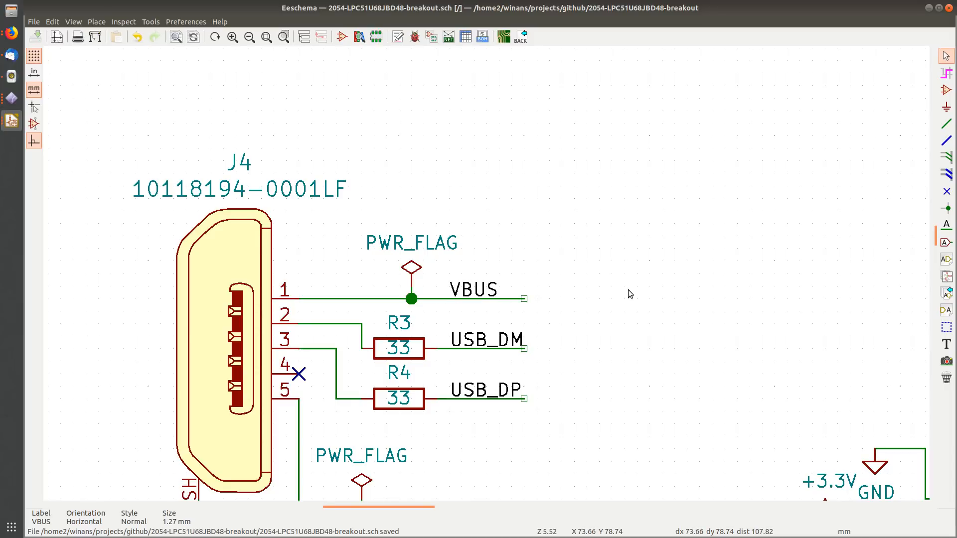
Step: Run the electrical rules check on the revised schematic and review the symbols' footprint assignments
scroll(629, 293, "down", 4)
scroll(486, 273, "up", 2)
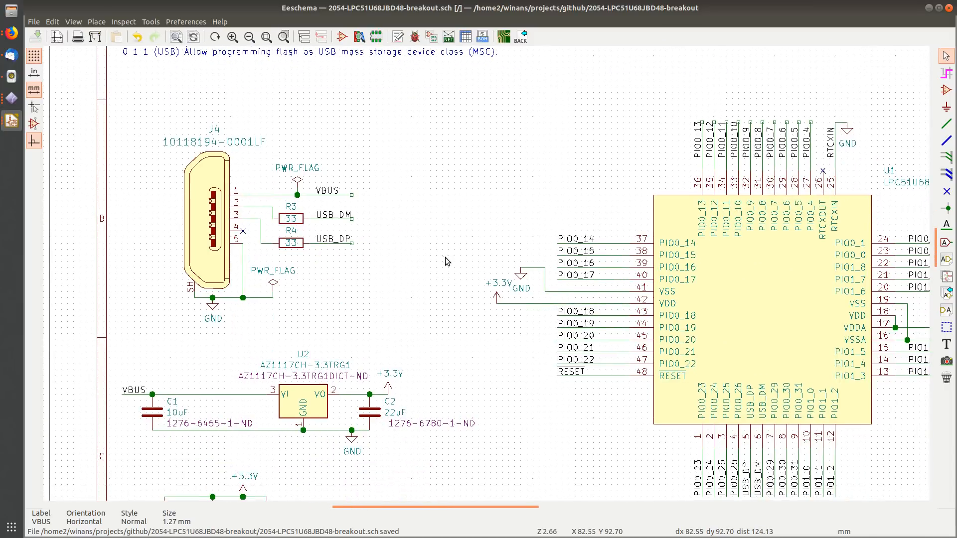
middle_click_drag(434, 253, 313, 169)
middle_click_drag(504, 293, 358, 204)
middle_click_drag(647, 325, 514, 285)
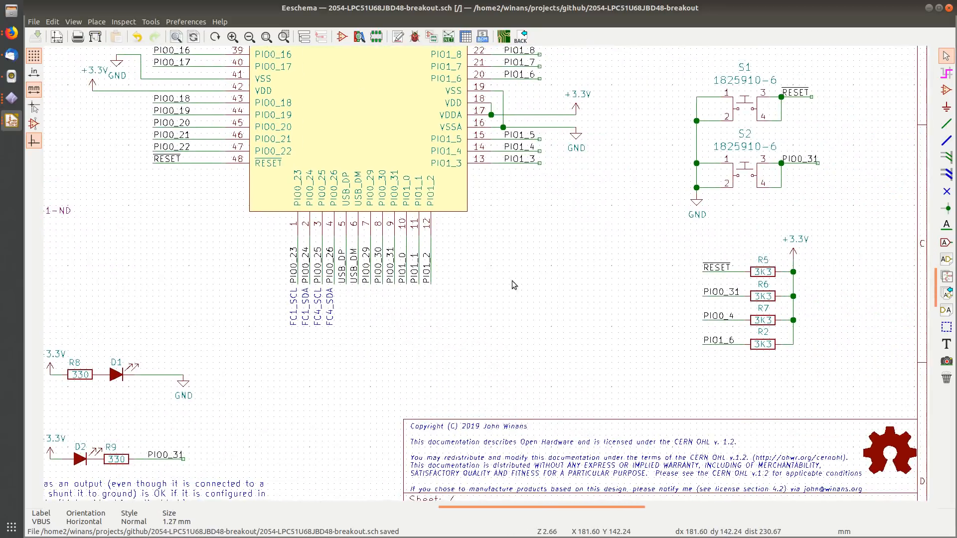
left_click(415, 37)
left_click(631, 436)
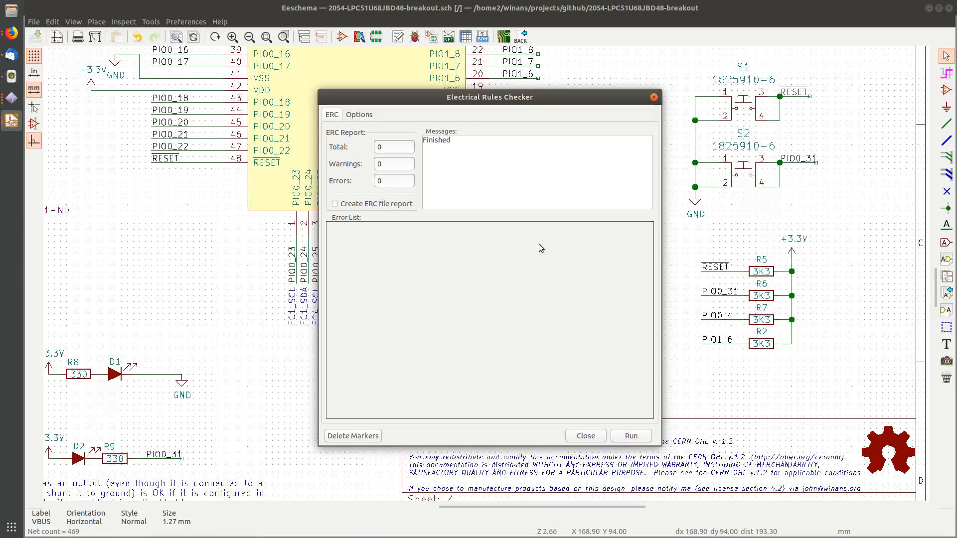
left_click(588, 437)
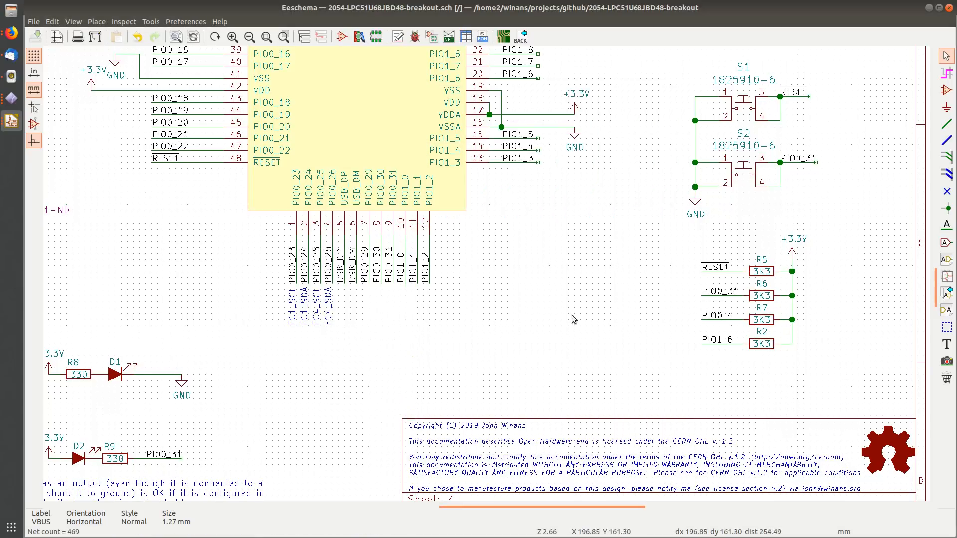
left_click(432, 37)
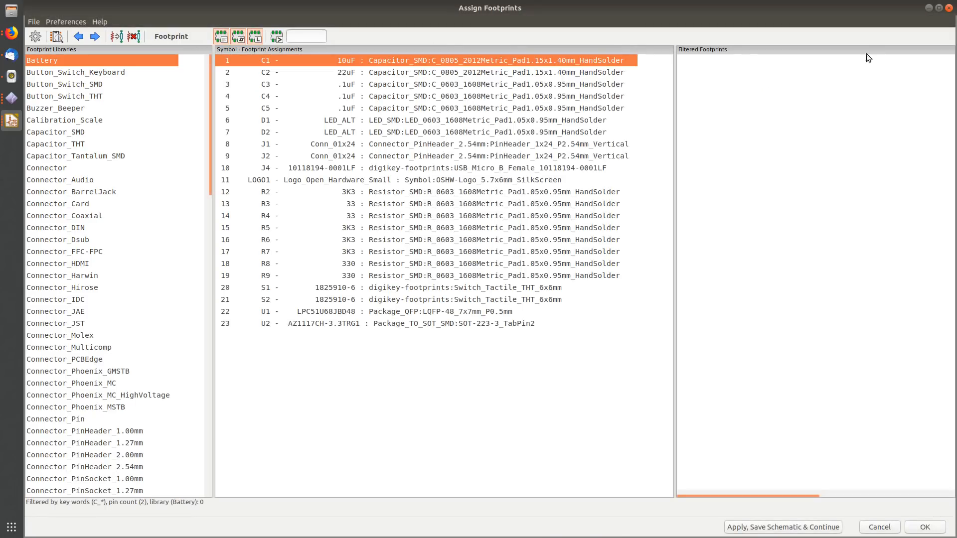
left_click(949, 8)
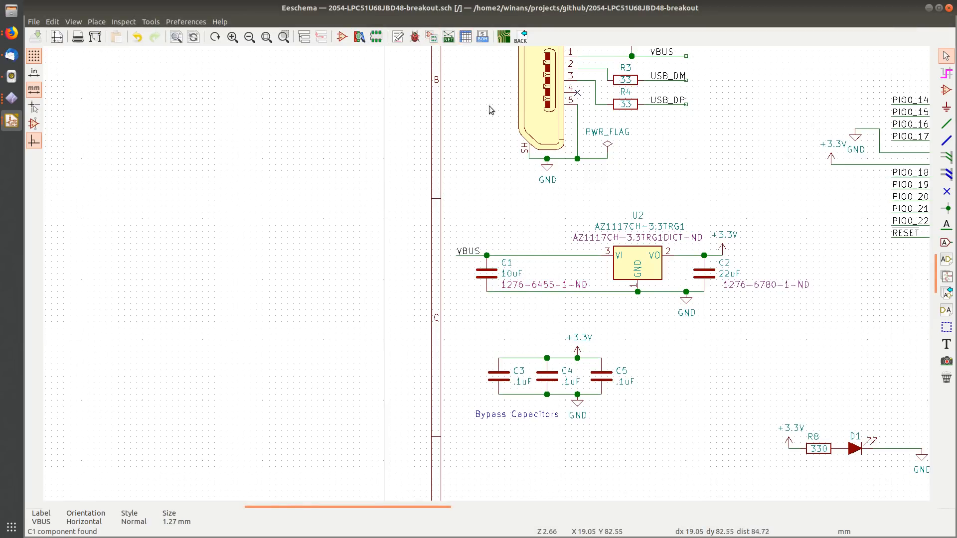
Step: Generate the netlist as 2054-LPC51U68JBD48-breakout.net and switch to the KiCad project manager
middle_click_drag(729, 242, 260, 261)
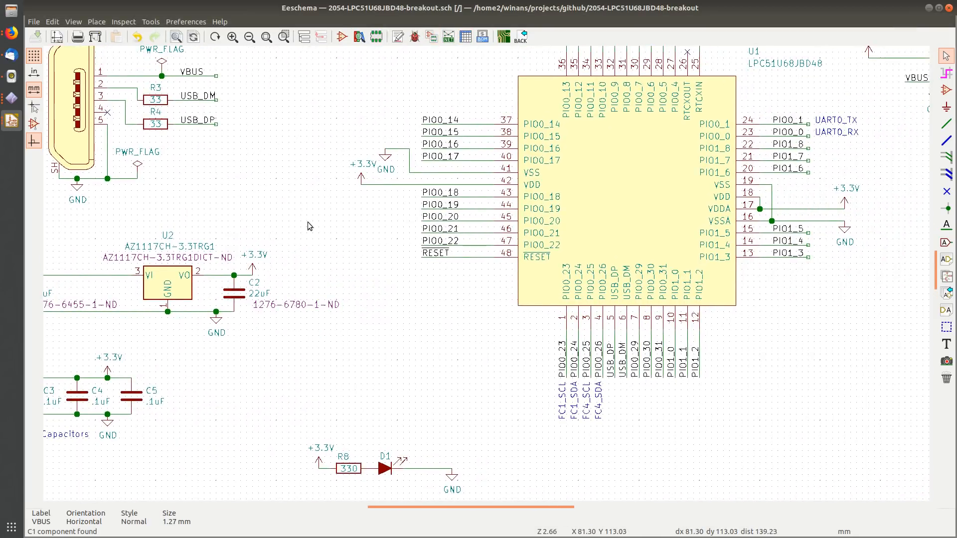
left_click(450, 38)
left_click(580, 232)
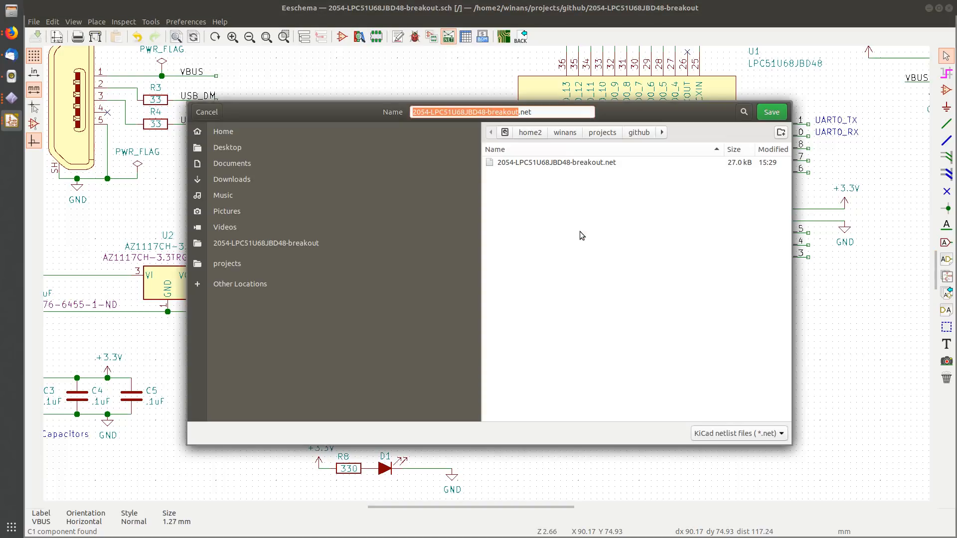
left_click(772, 112)
key("alt+Tab")
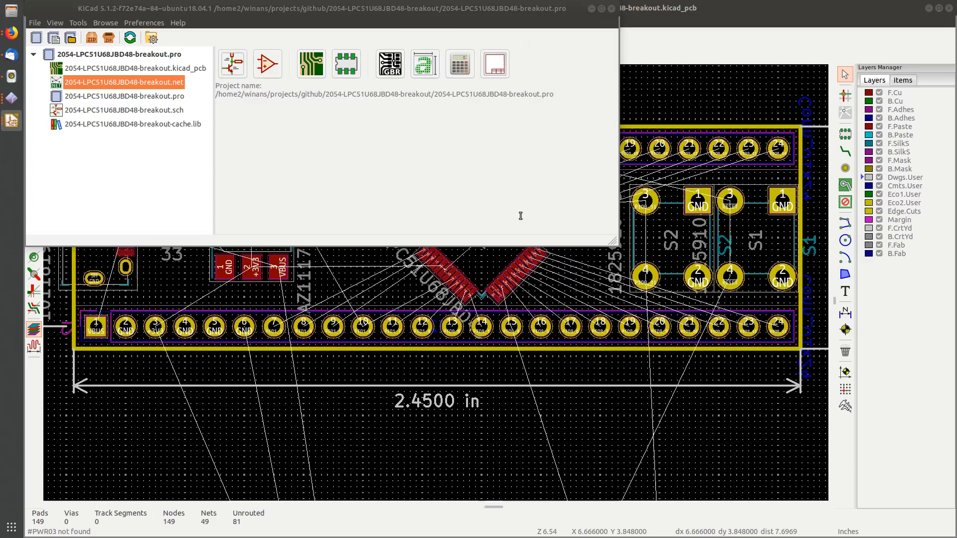
Step: Switch to the PCB layout editor and update the board from the netlist, deleting extra footprints such as R1
left_click(659, 48)
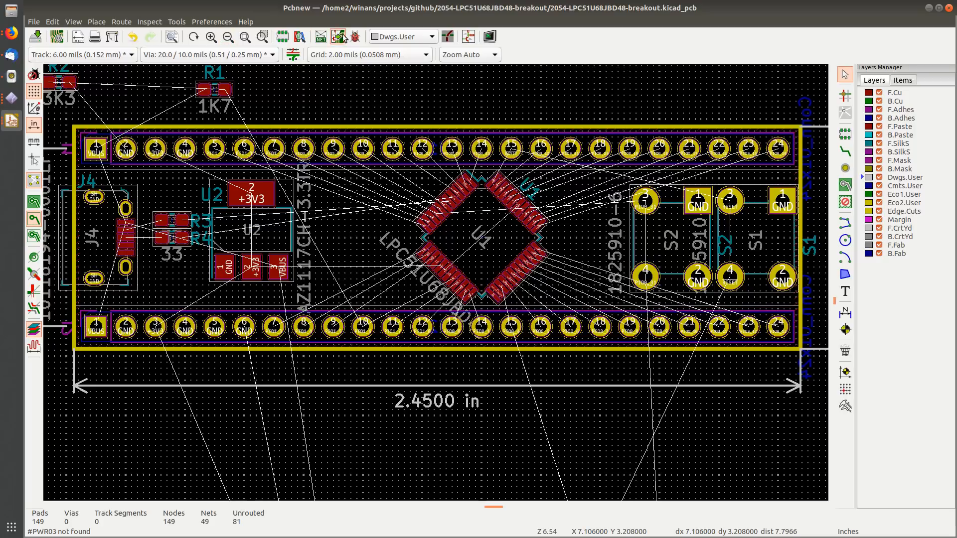
left_click(320, 37)
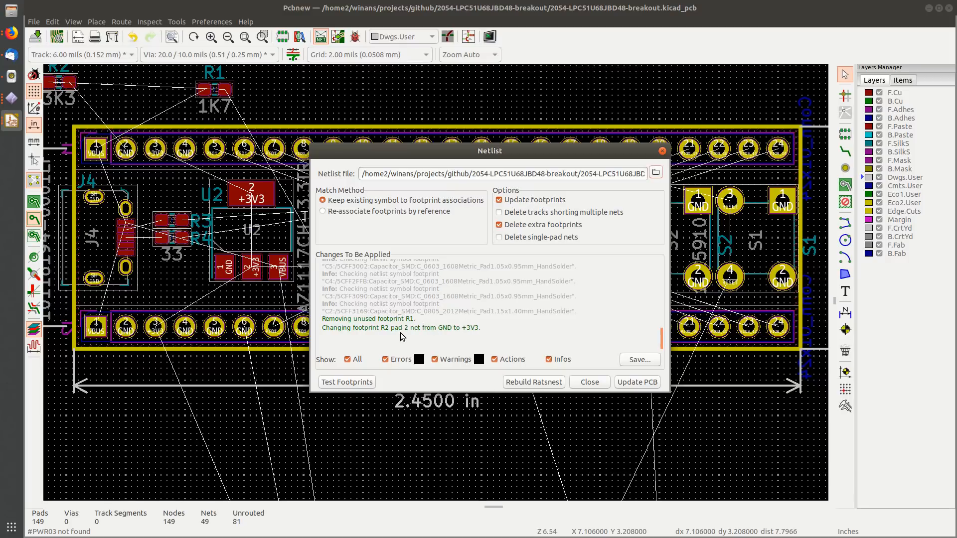
left_click(636, 383)
left_click(567, 299)
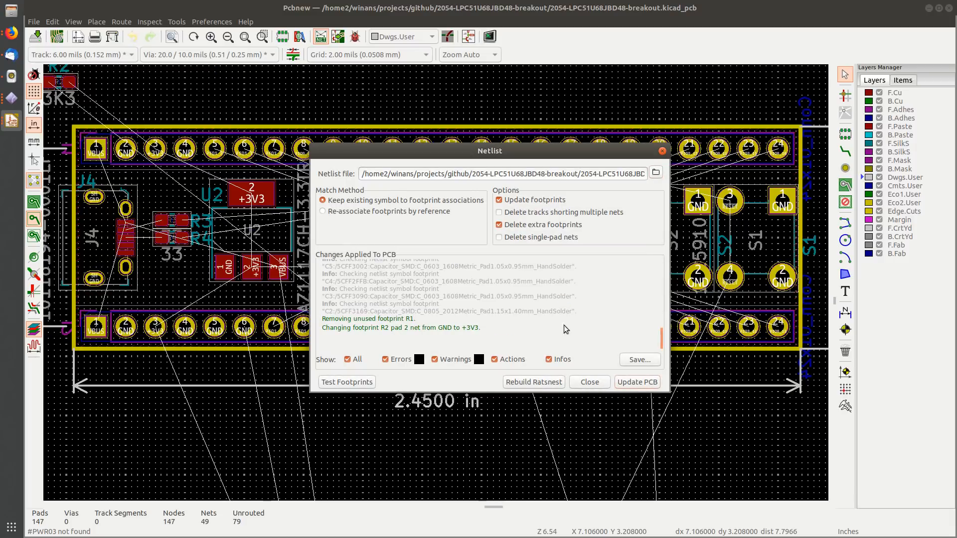
left_click(590, 382)
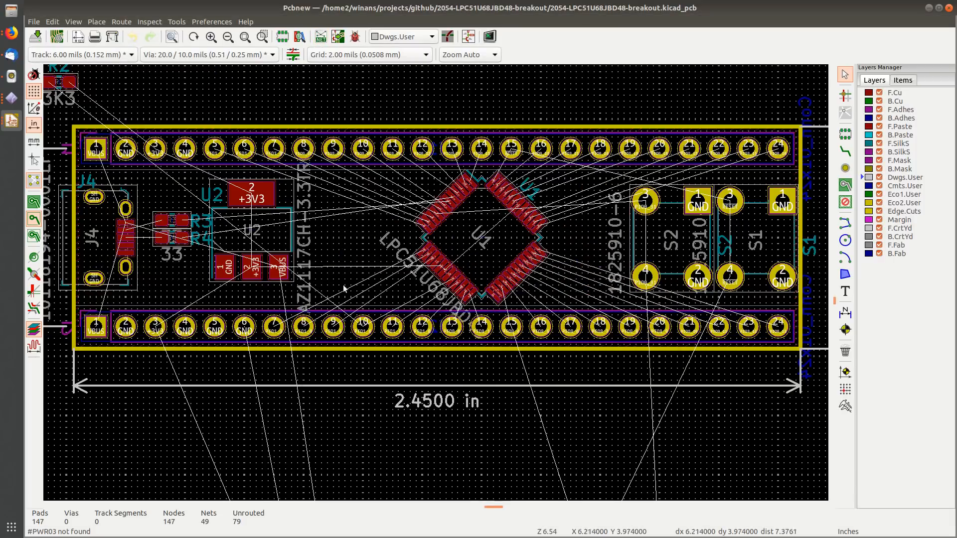
Step: Move resistor R2 onto the board just above pins 10 and 11 of the lower header, and save the board
scroll(668, 279, "down", 1)
left_click(245, 143)
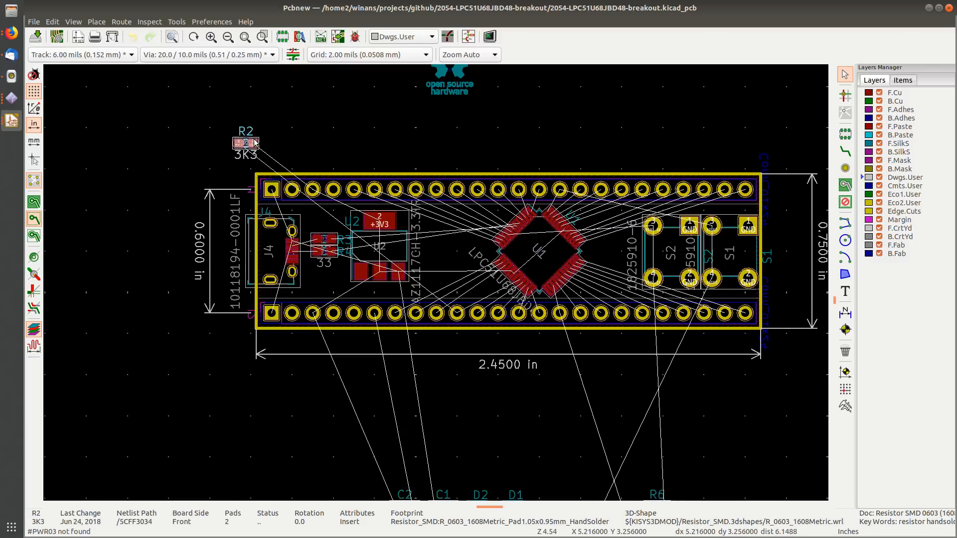
left_click_drag(246, 143, 476, 281)
scroll(476, 281, "up", 5)
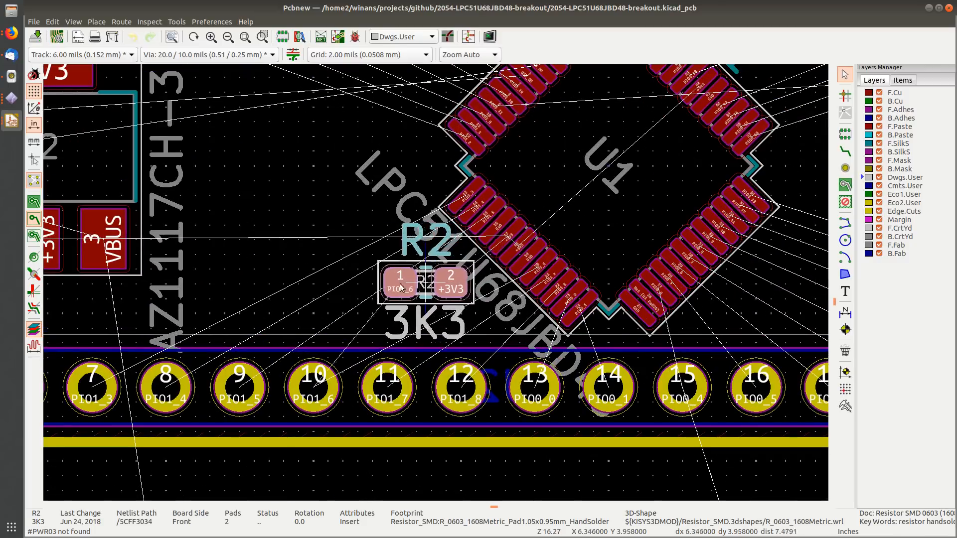
left_click_drag(371, 296, 375, 321)
left_click(427, 322)
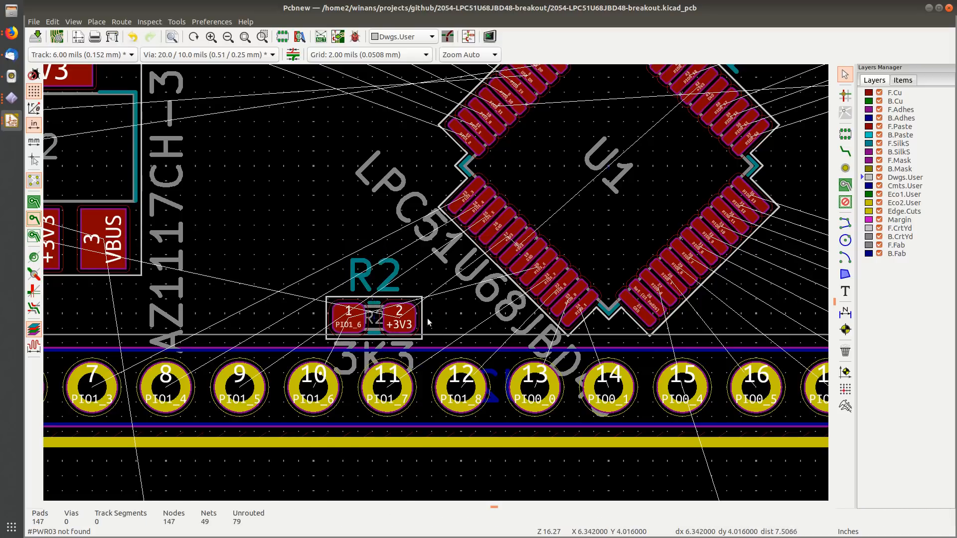
scroll(399, 315, "down", 3)
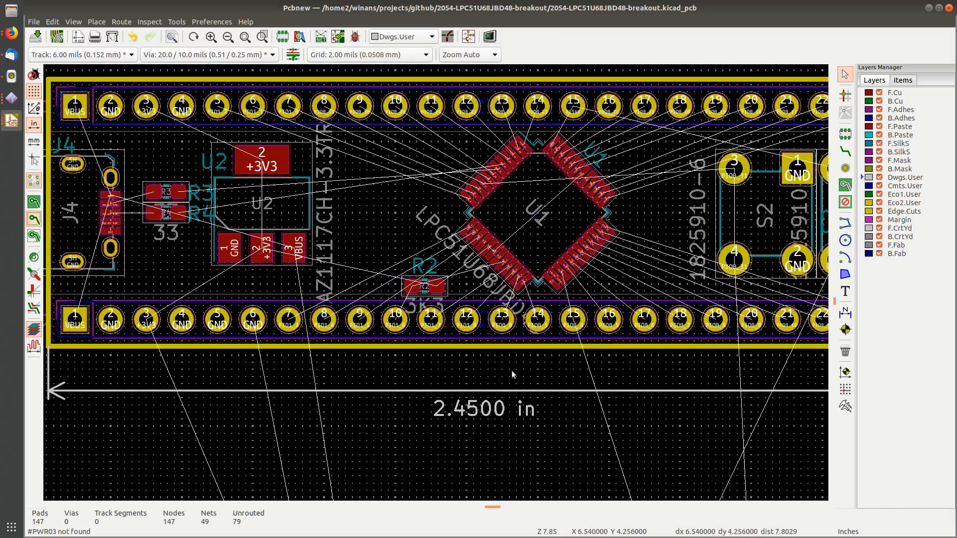
key("ctrl+s")
Step: Examine the J4 connector pads and the placement of R3, R4, U2 and R2 on the board
scroll(473, 352, "down", 3)
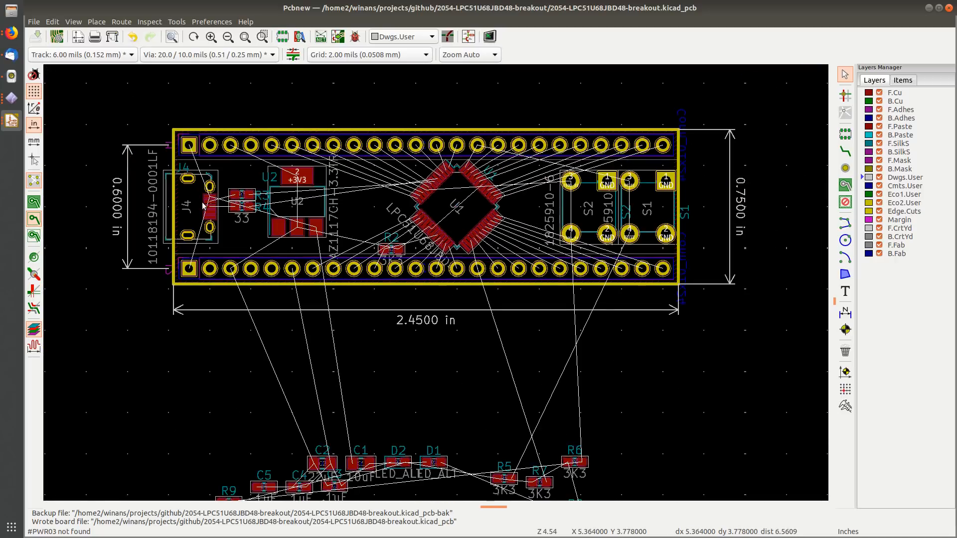
scroll(191, 199, "up", 6)
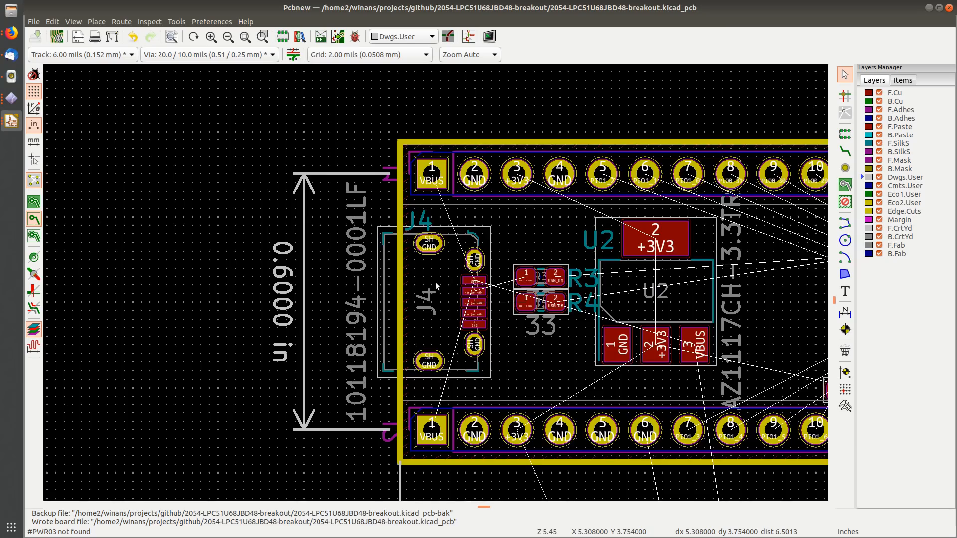
scroll(435, 282, "up", 4)
scroll(435, 282, "down", 9)
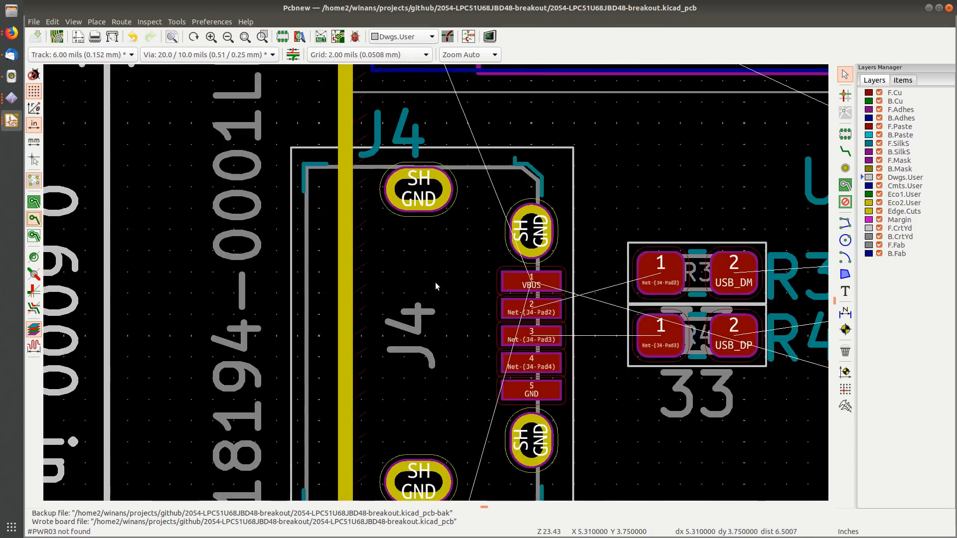
middle_click_drag(526, 339, 320, 203)
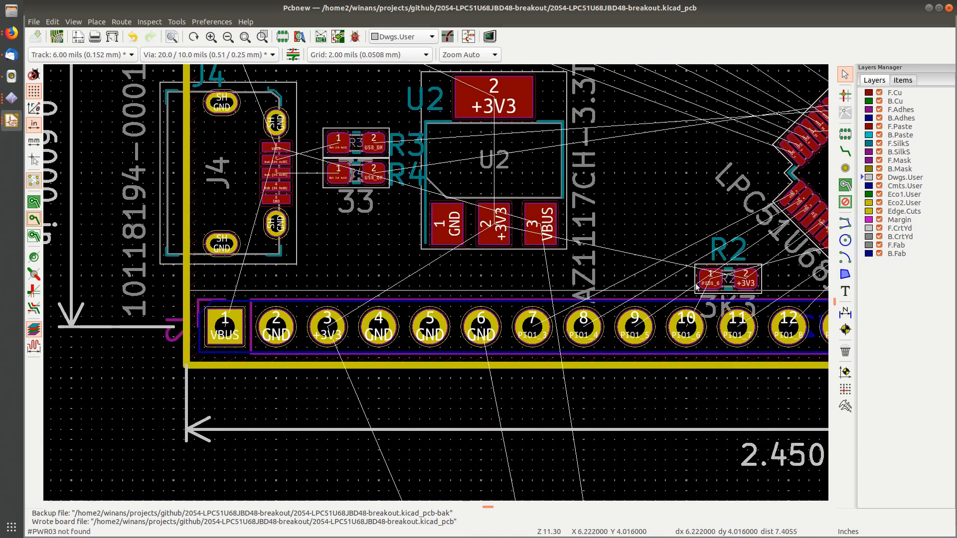
scroll(696, 286, "down", 3)
middle_click_drag(434, 223, 354, 337)
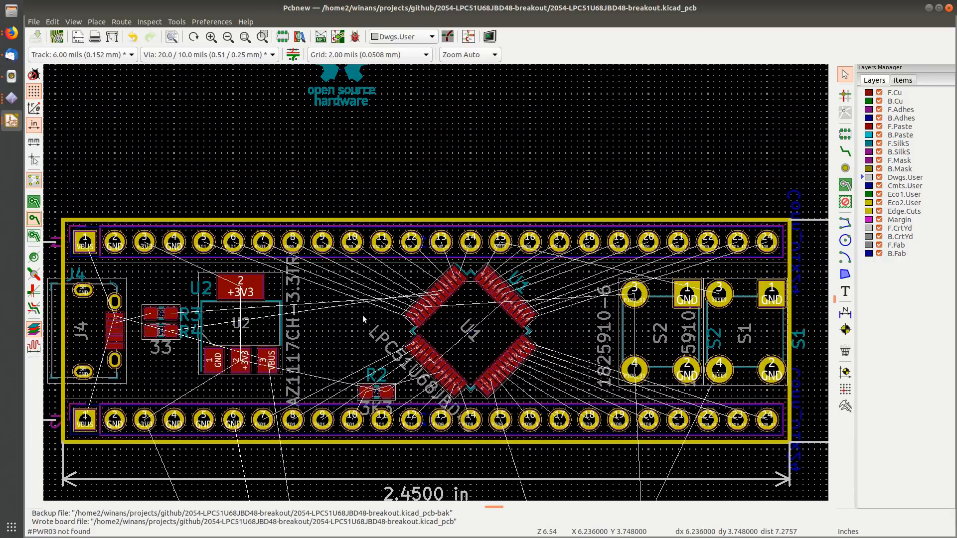
middle_click_drag(559, 359, 533, 245)
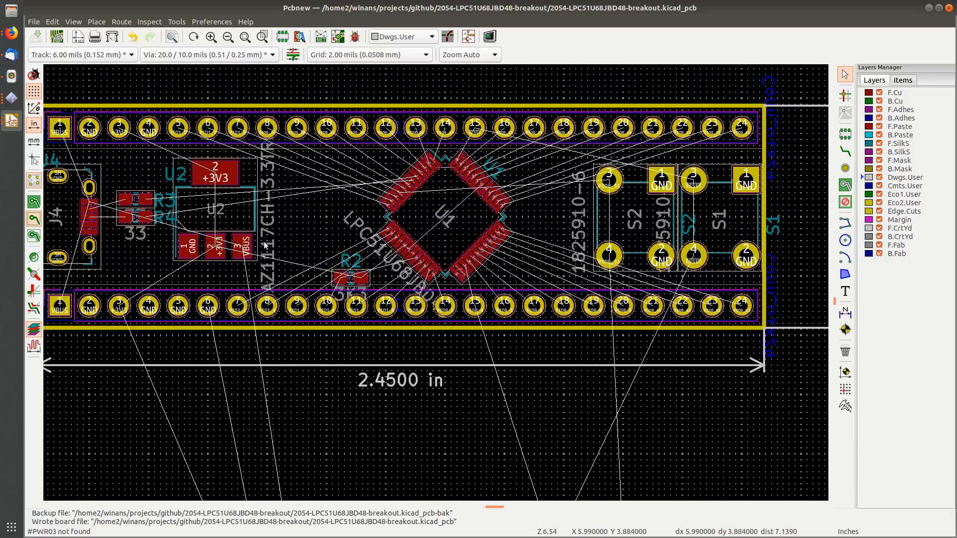
scroll(364, 284, "up", 2)
scroll(436, 282, "down", 3)
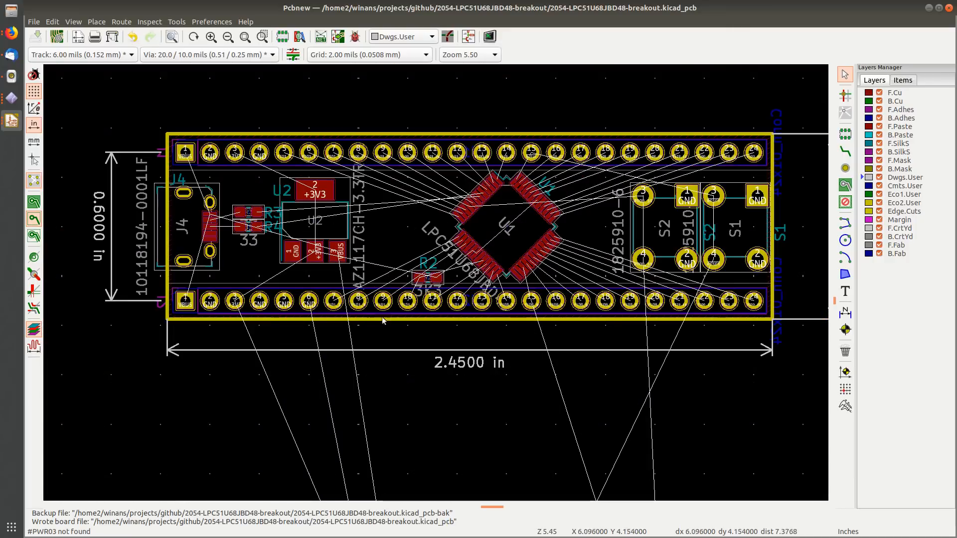
Step: Examine the unplaced capacitors, LEDs and resistors below the board and their ratsnest connections
middle_click_drag(389, 329, 399, 265)
middle_click_drag(418, 326, 398, 244)
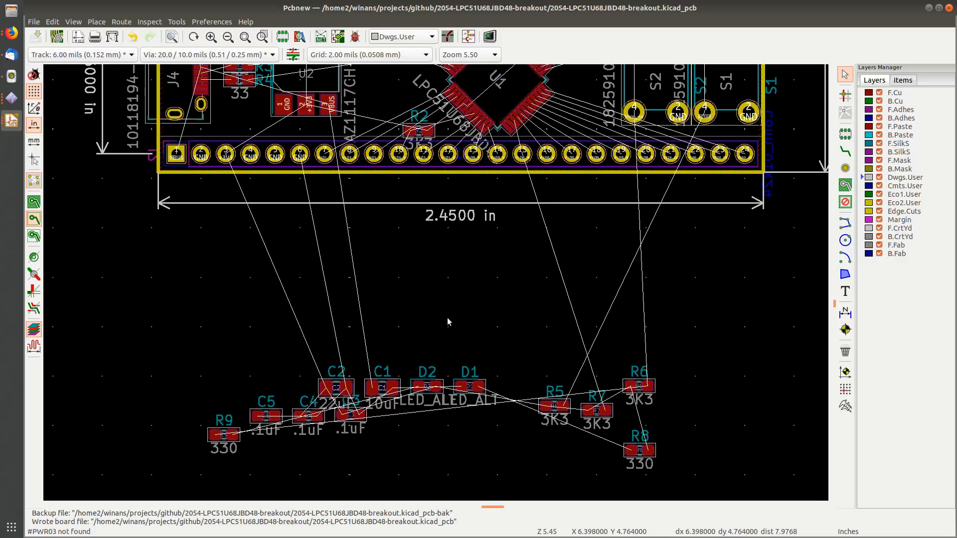
scroll(476, 289, "down", 2)
scroll(458, 286, "up", 1)
middle_click_drag(435, 282, 366, 349)
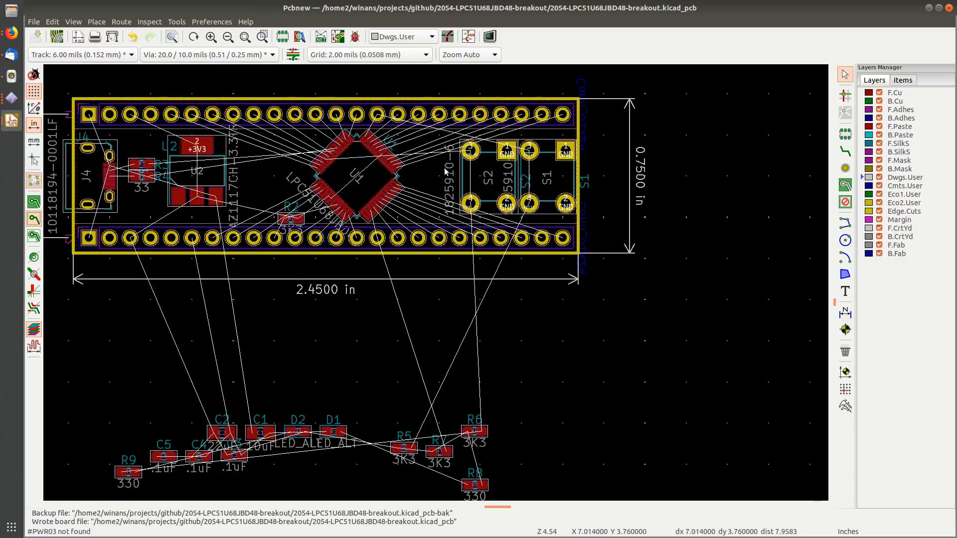
middle_click_drag(318, 278, 401, 319)
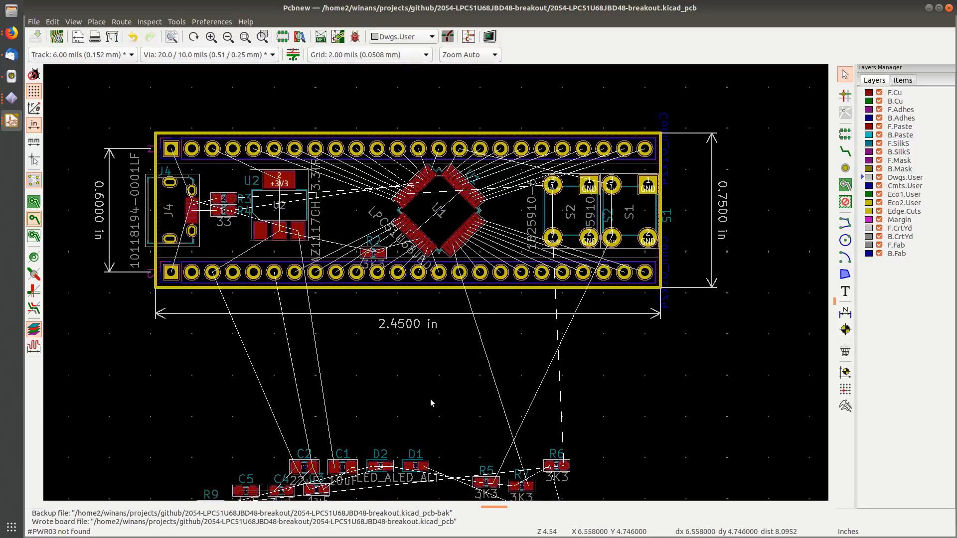
middle_click_drag(430, 402, 351, 372)
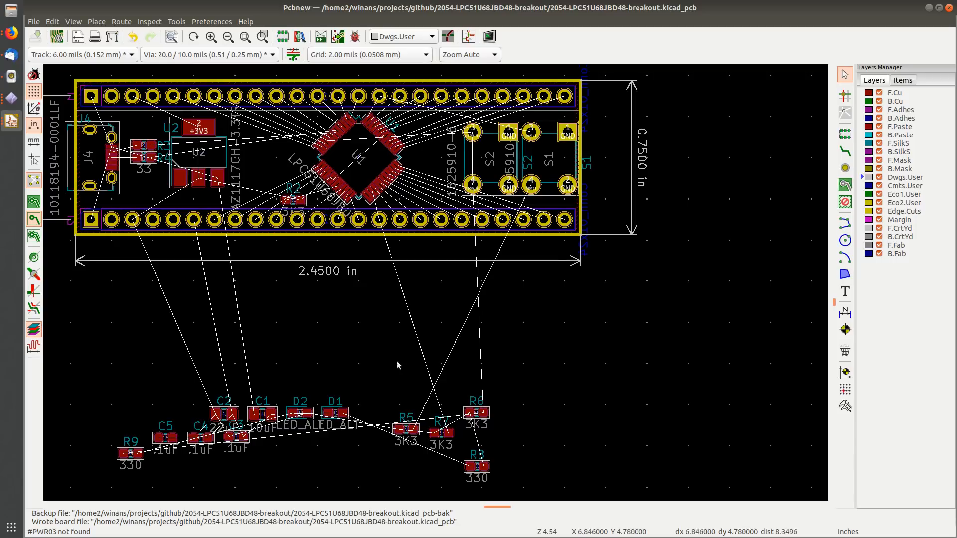
middle_click_drag(381, 367, 424, 309)
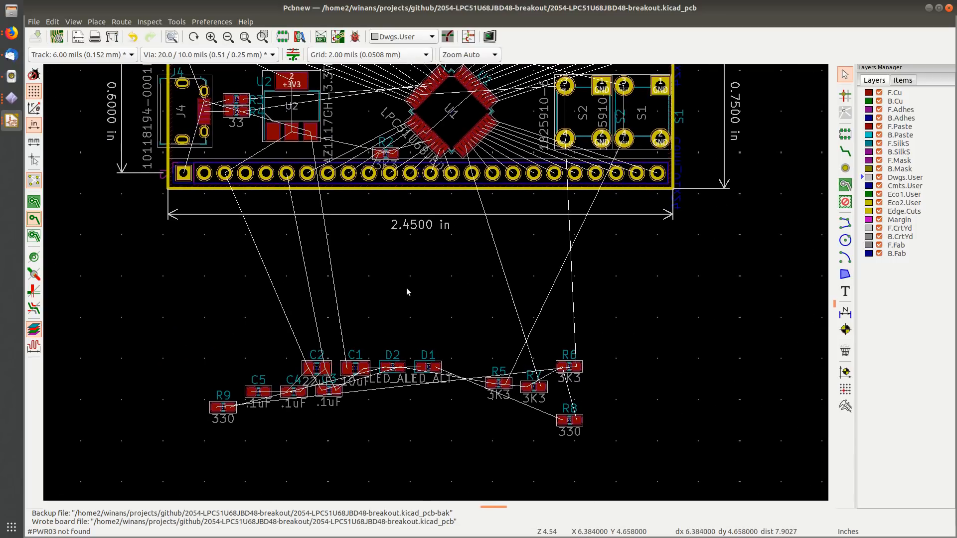
Step: Move the 22uF capacitor C2 onto the board directly below U2's GND and +3V3 pads and rotate it 180 degrees
left_click(326, 368)
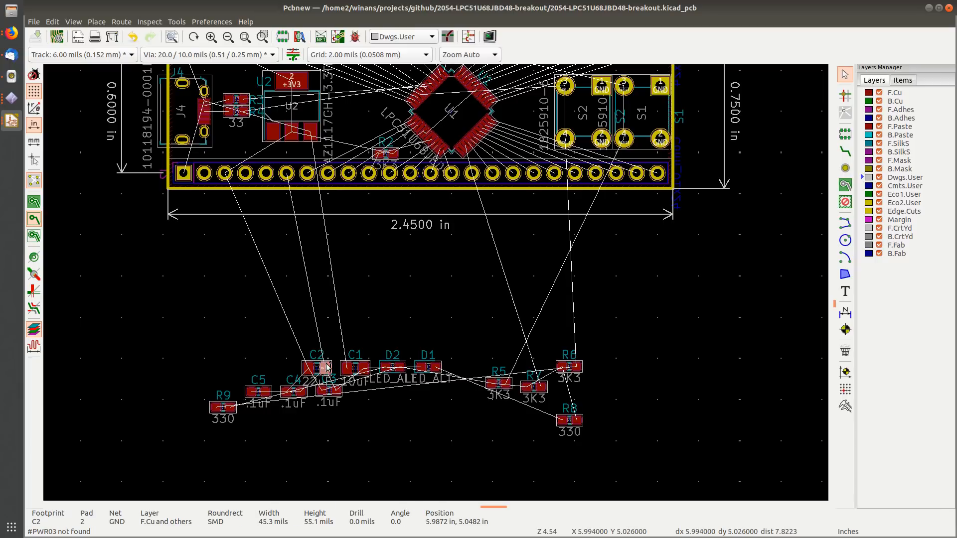
left_click_drag(326, 367, 300, 182)
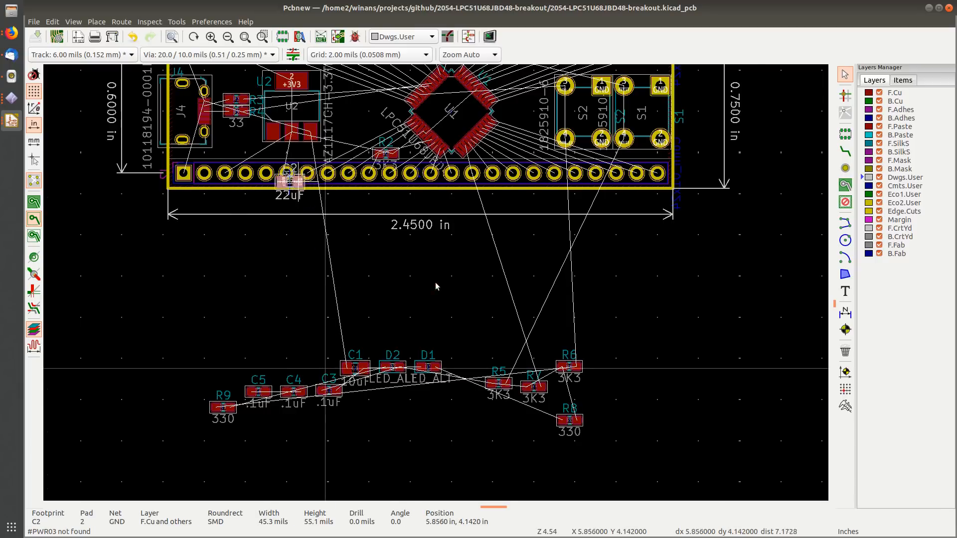
scroll(300, 181, "up", 3)
left_click_drag(435, 280, 311, 258)
scroll(405, 166, "down", 2)
key("r")
key("r")
Step: Move the 10uF capacitor C1 beside C2, below U2's VBUS pad
middle_click_drag(400, 401, 368, 214)
middle_click_drag(459, 438, 454, 274)
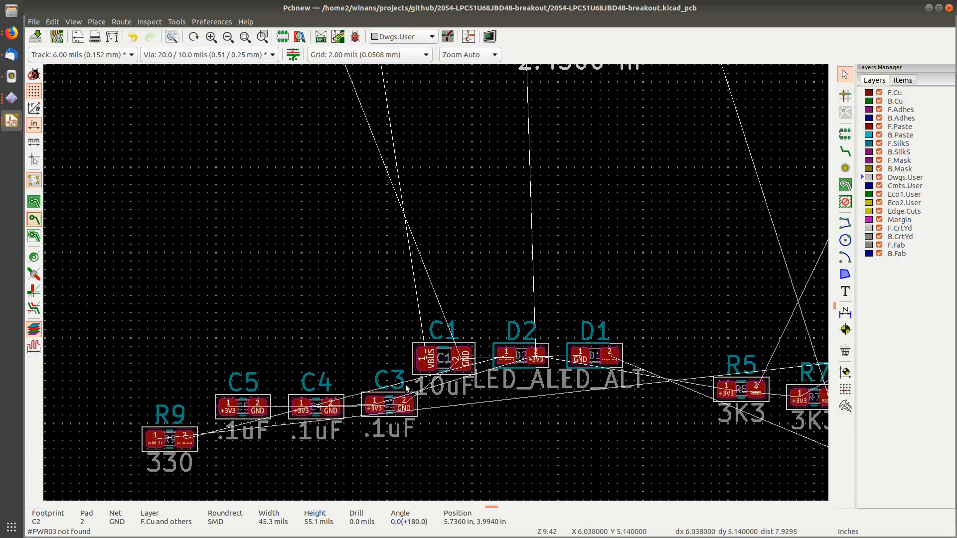
left_click(420, 352)
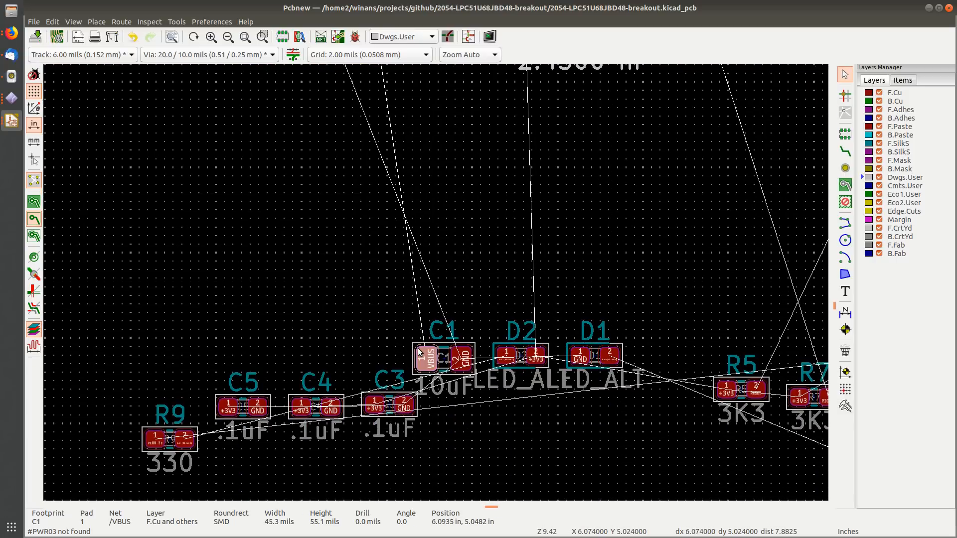
left_click_drag(419, 352, 339, 226)
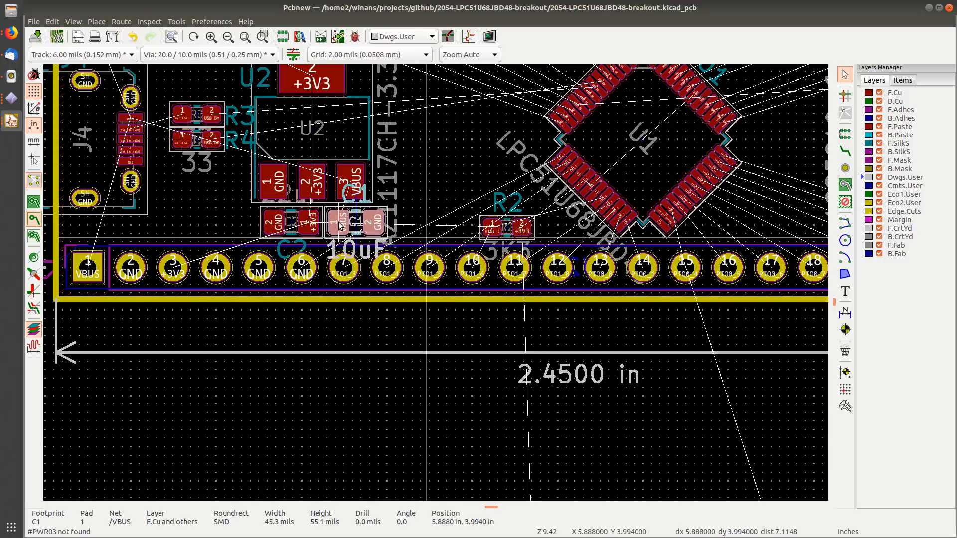
scroll(372, 432, "down", 3)
left_click(441, 339)
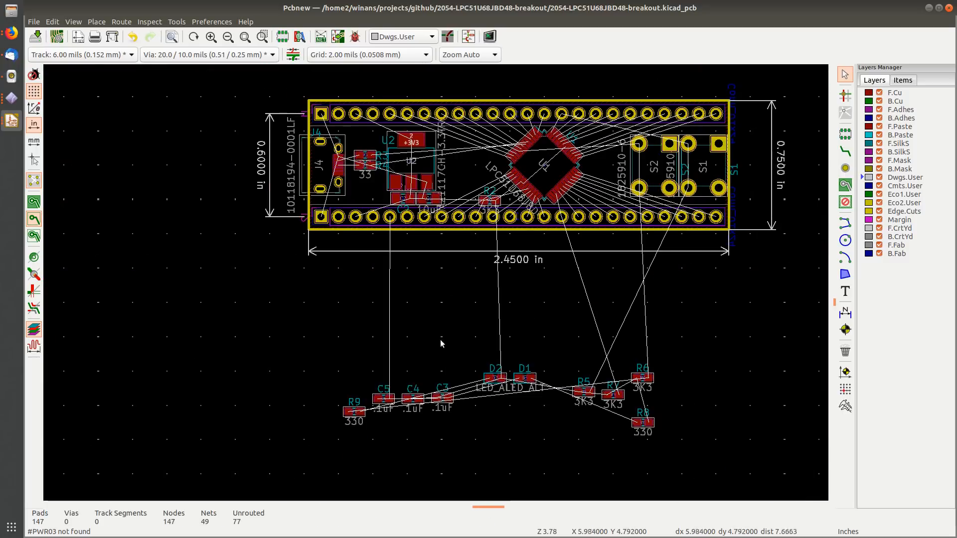
Step: Move the .1uF capacitors C3, C4 and C5 together to just below the left end of the board
middle_click_drag(444, 337, 382, 318)
left_click_drag(399, 397, 314, 348)
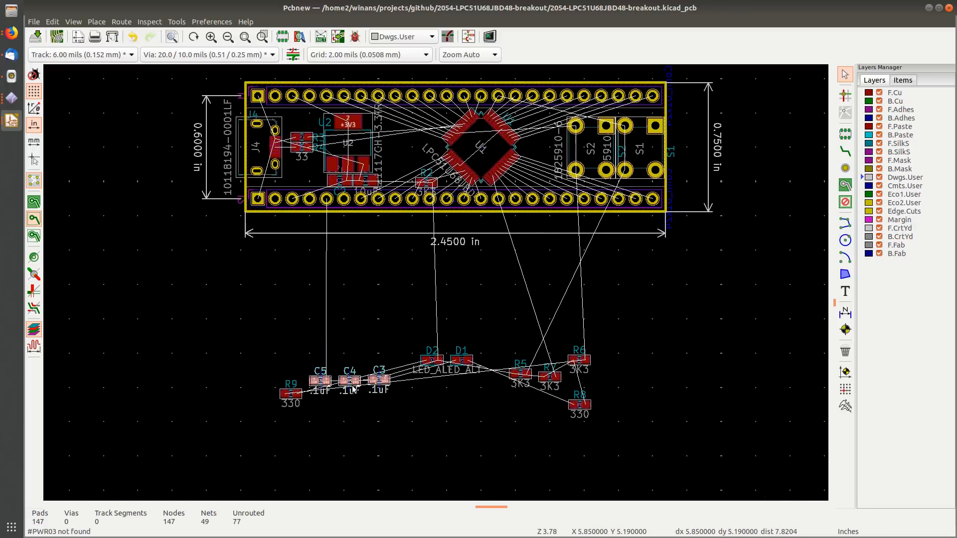
left_click_drag(353, 389, 331, 300)
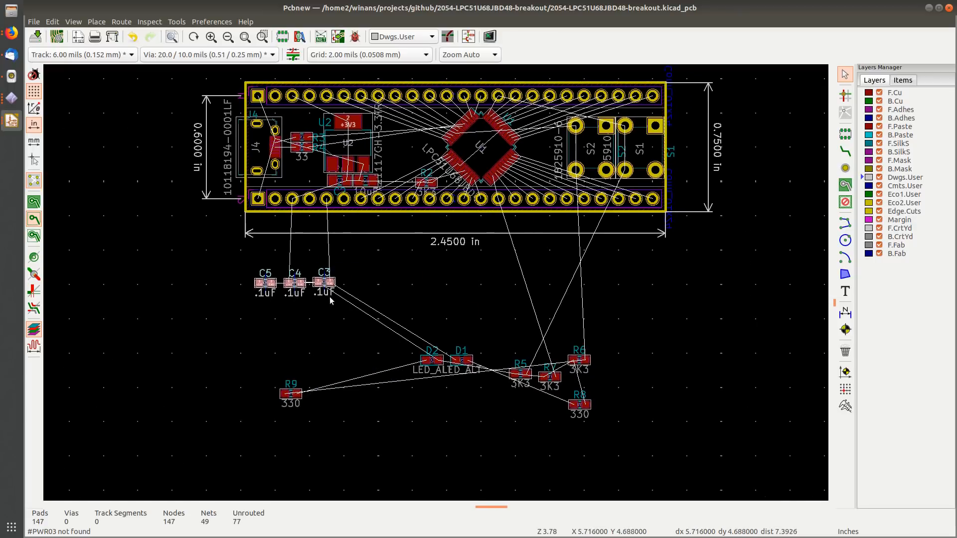
Step: Move capacitor C3 onto the board beside the upper-right edge of U1
scroll(331, 300, "up", 4)
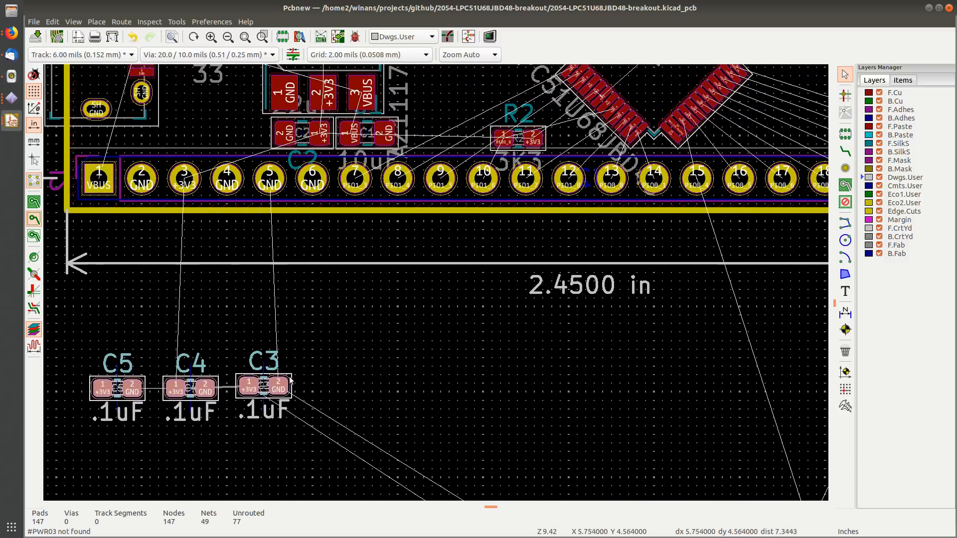
left_click(289, 384)
left_click_drag(289, 384, 751, 274)
Step: Move capacitor C4 between R2 and the lower-left edge of U1, and check U1's nearby +3V3 and GND pads
middle_click_drag(624, 349, 683, 208)
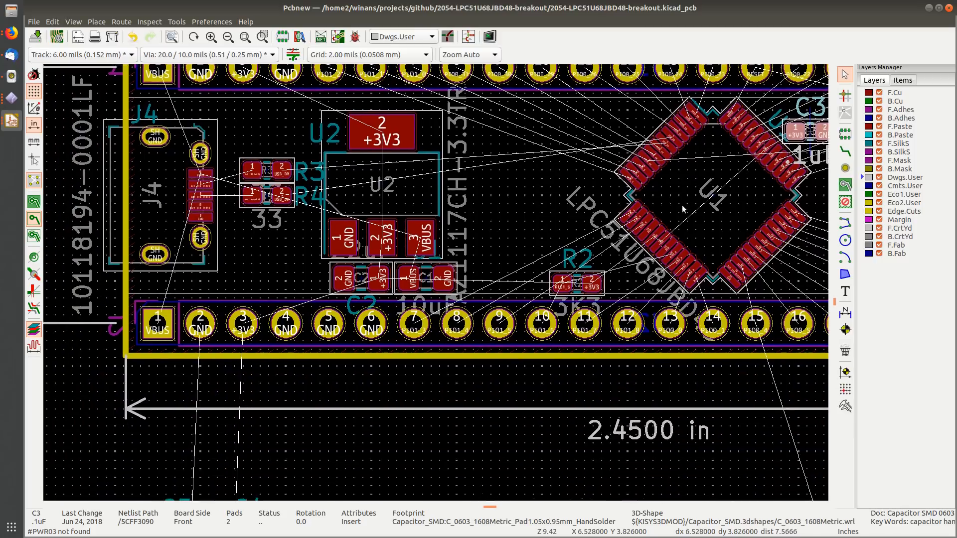
middle_click_drag(346, 451, 421, 283)
left_click(342, 364)
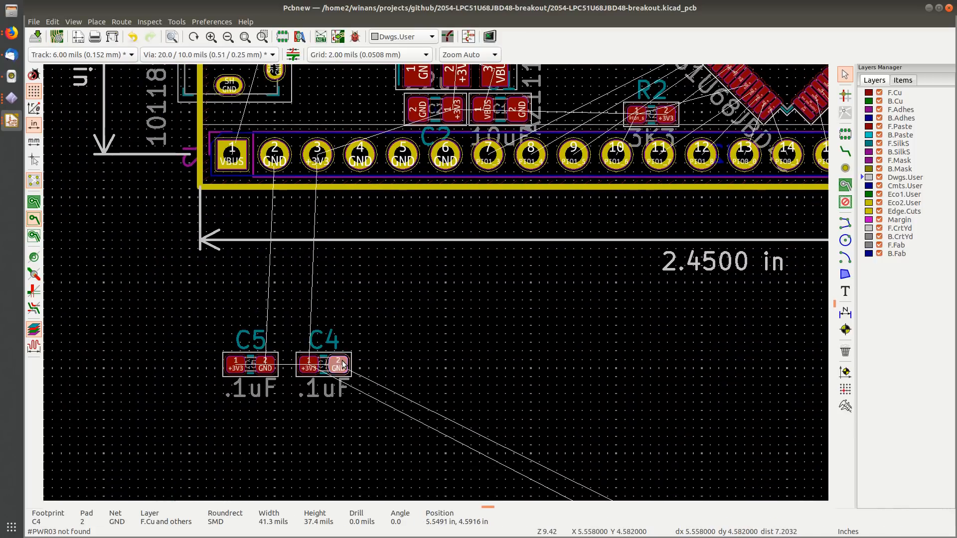
key("m")
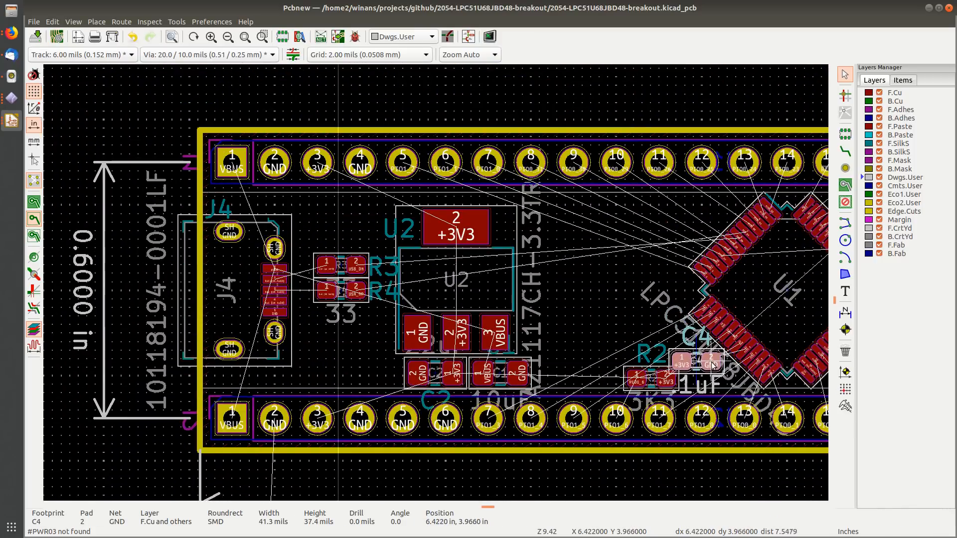
left_click(712, 365)
scroll(712, 366, "up", 1)
scroll(466, 239, "up", 5)
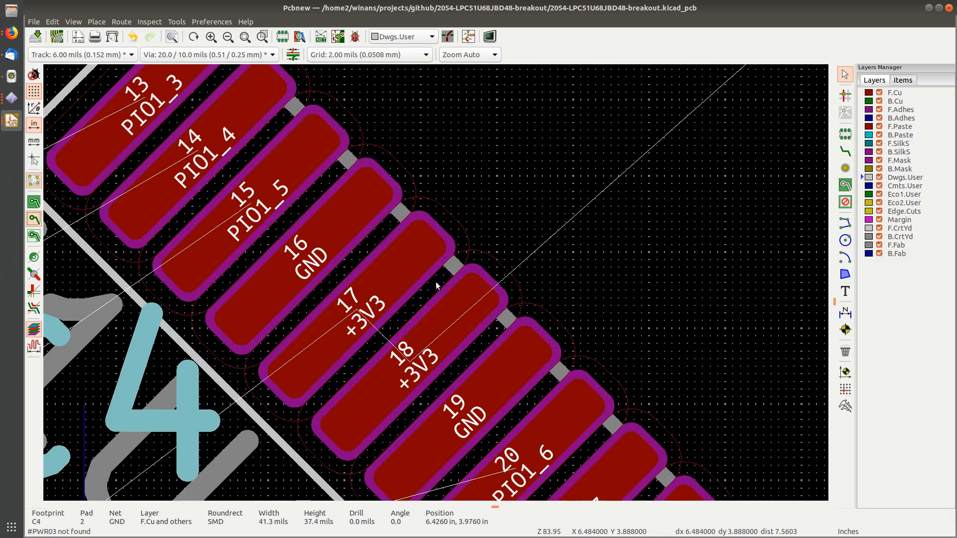
scroll(363, 297, "down", 8)
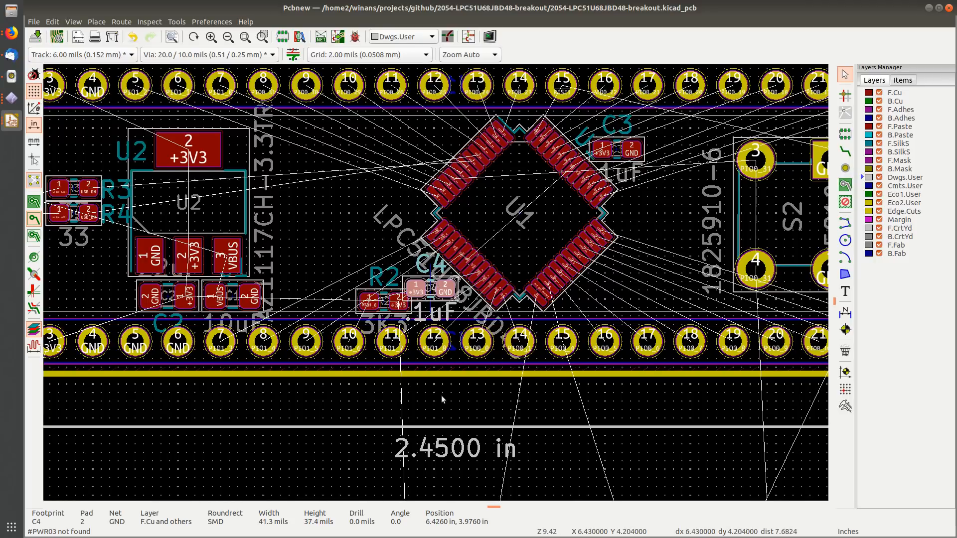
middle_click_drag(430, 408, 486, 207)
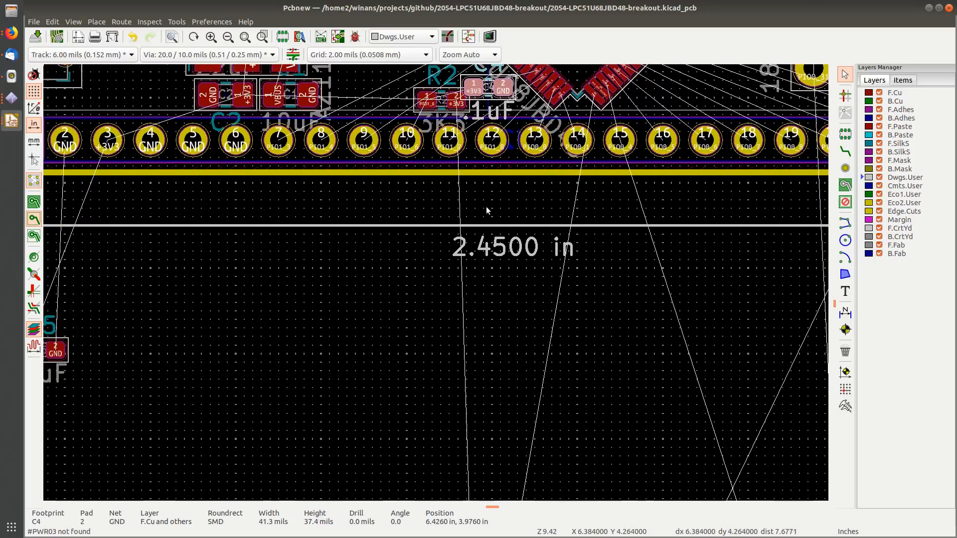
Step: Move capacitor C5 onto the board, rotated 90 degrees, against U2's outline beside its VBUS pad
scroll(476, 243, "down", 3)
left_click(278, 297)
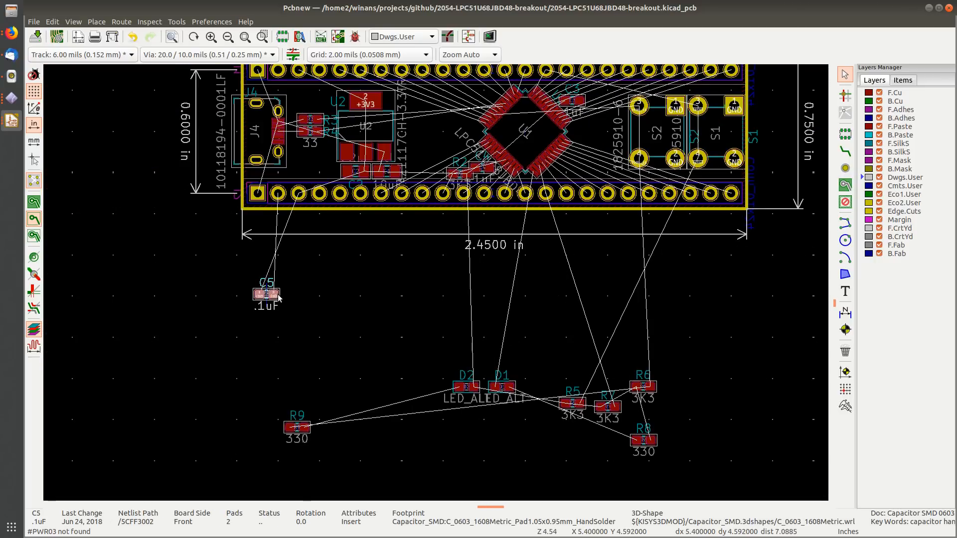
key("m")
scroll(427, 153, "up", 6)
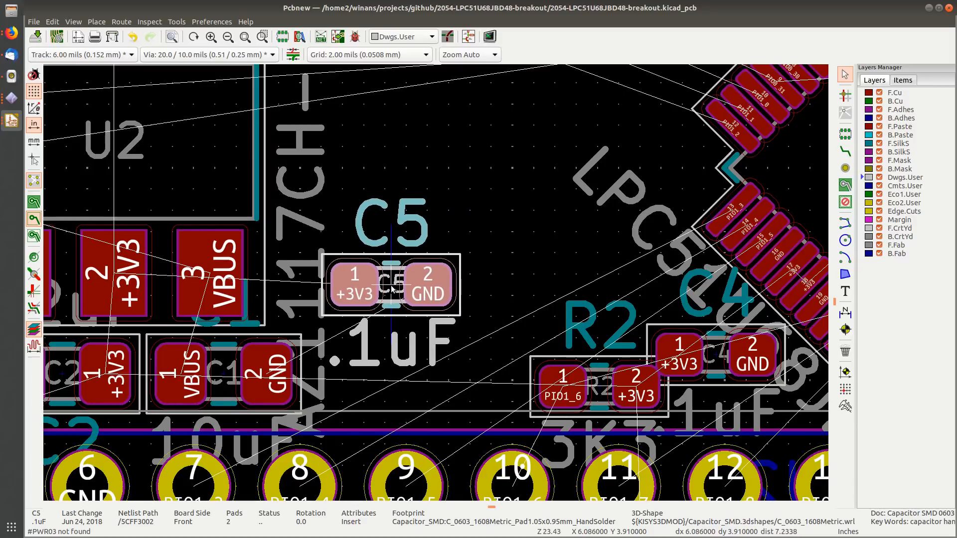
key("r")
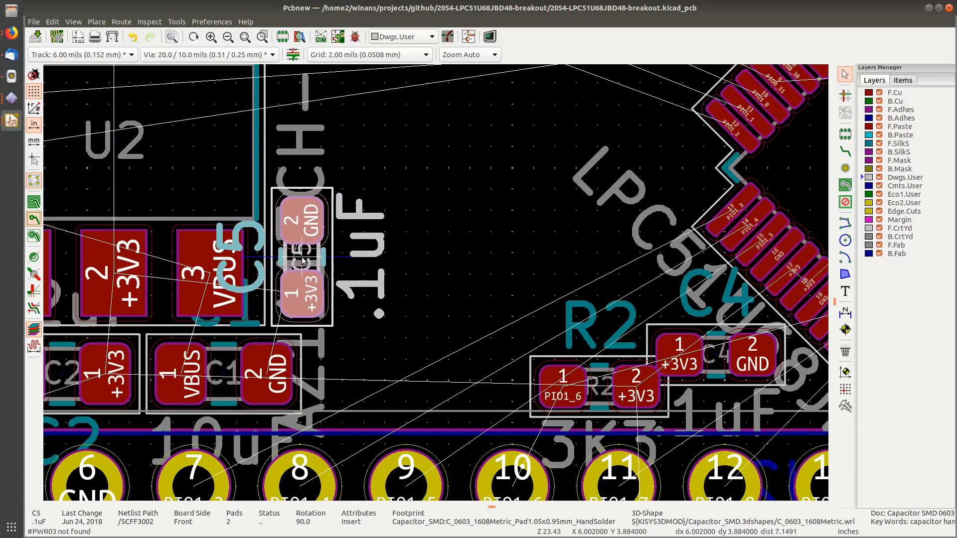
left_click(298, 257)
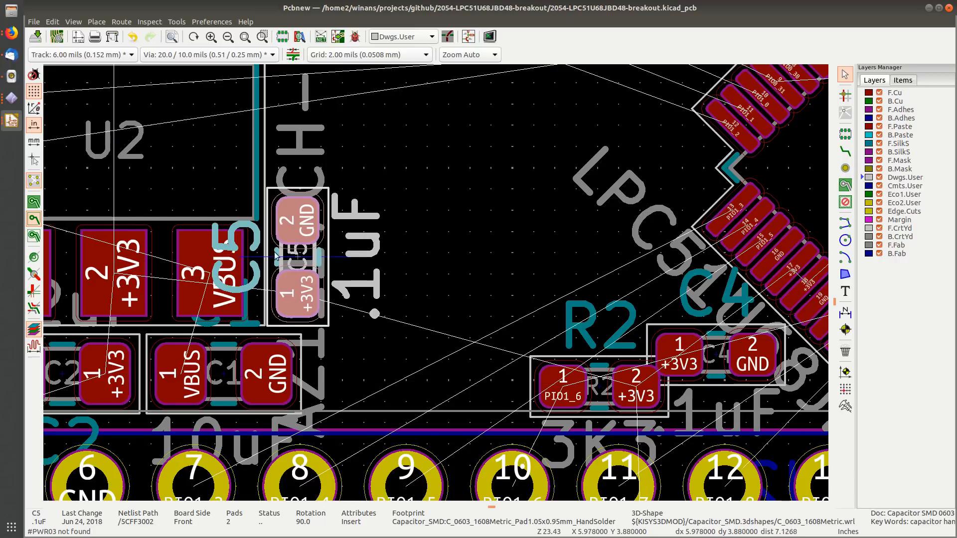
Step: Move C5's reference label off U2's VBUS pad to the opposite side of the capacitor, over its value text
left_click(254, 233)
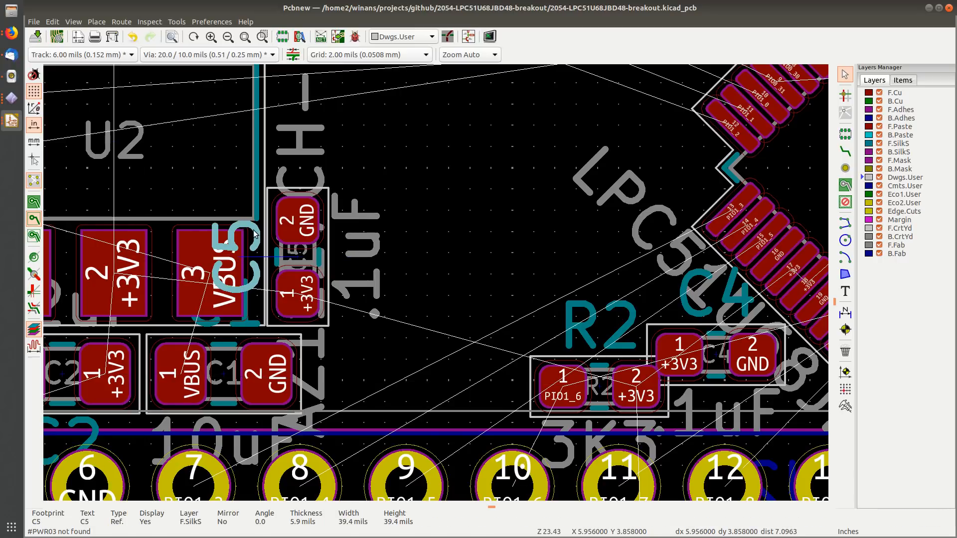
key("m")
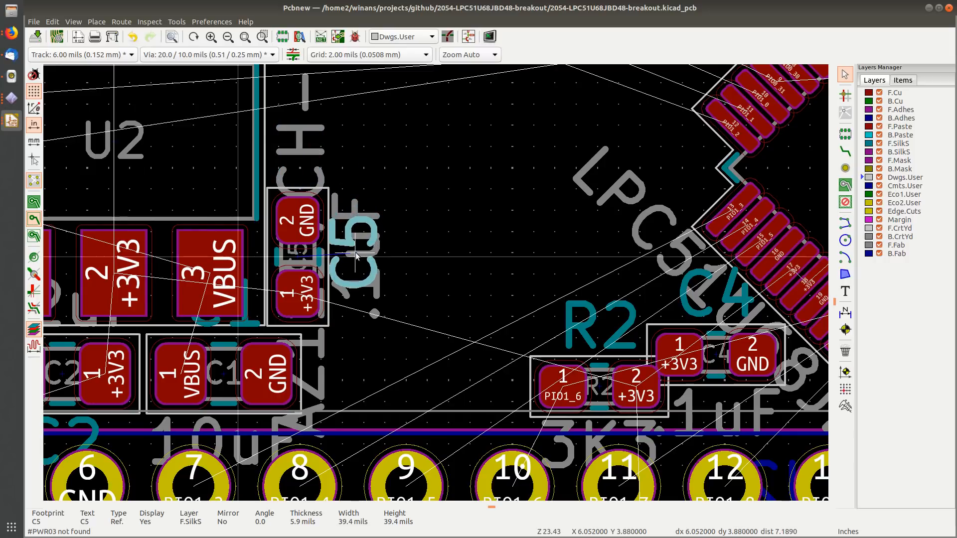
left_click(355, 255)
Step: Move the C2 and C1 reference labels to the outer ends of their capacitors, and save the board
scroll(414, 337, "down", 3)
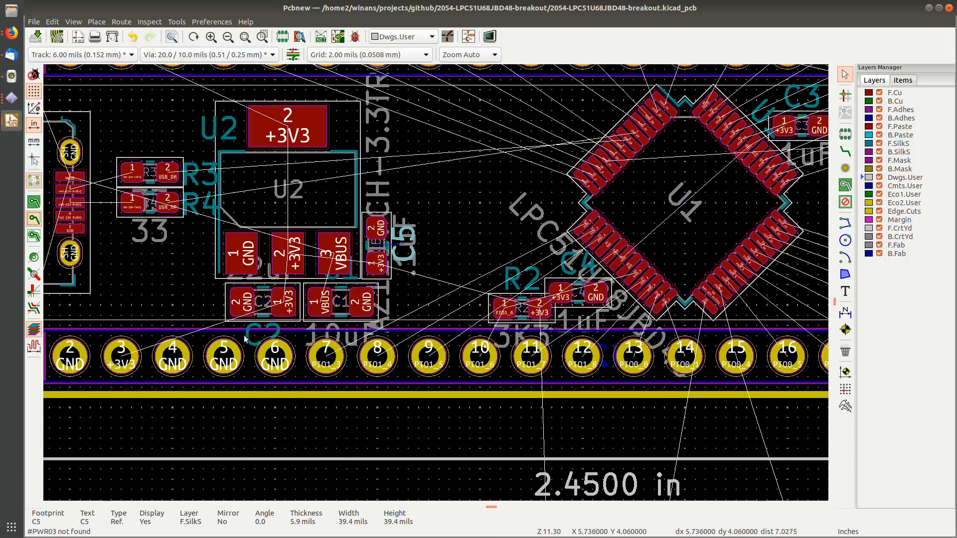
left_click(250, 340)
key("m")
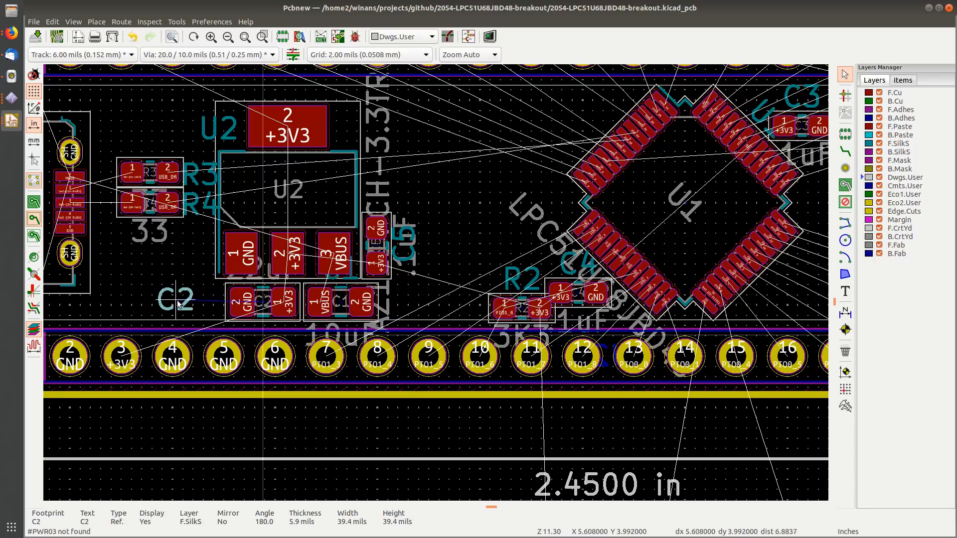
scroll(344, 314, "up", 3)
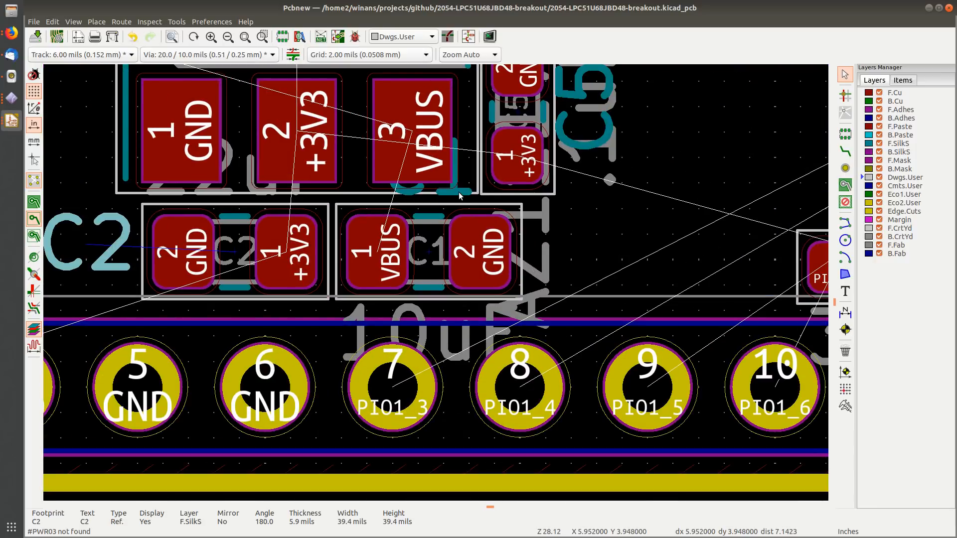
left_click(459, 195)
key("m")
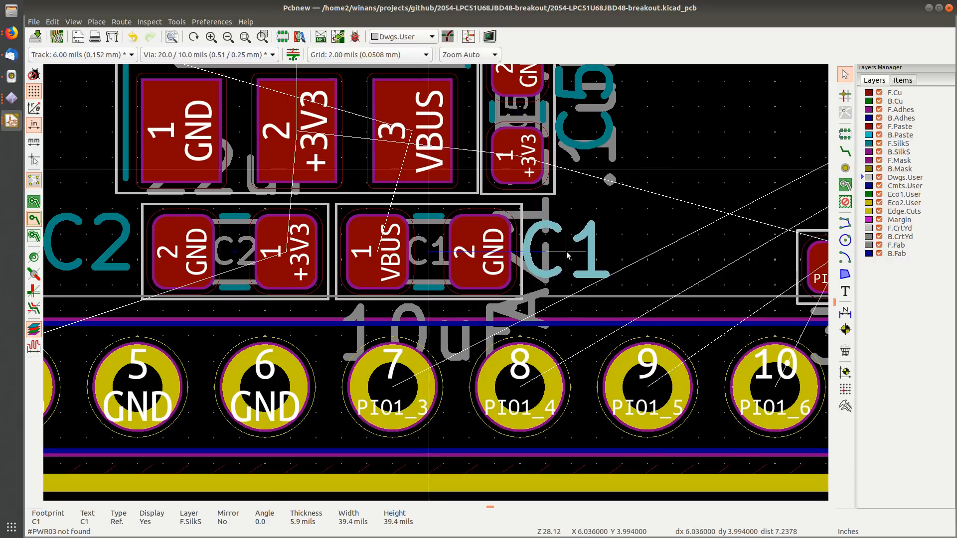
left_click(566, 254)
scroll(387, 279, "down", 5)
left_click(400, 367)
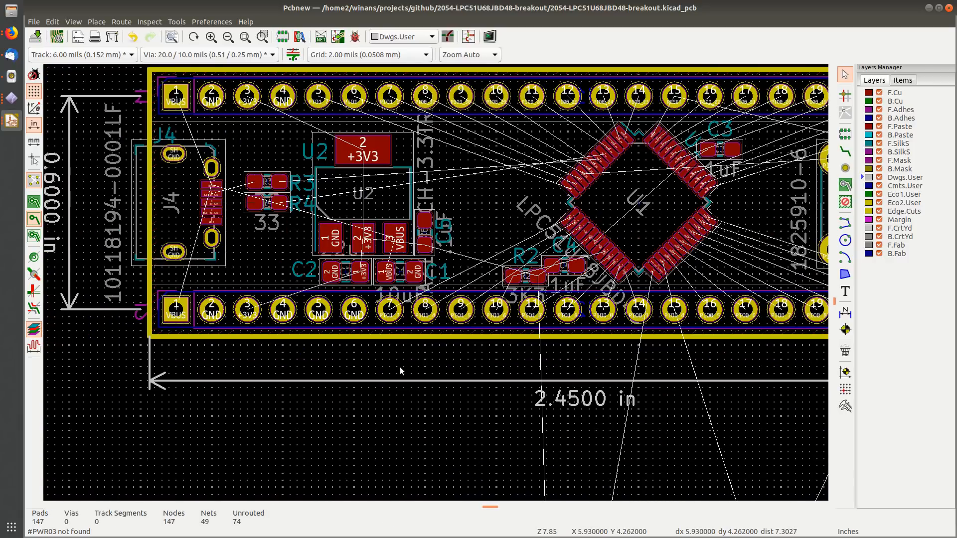
key("ctrl+s")
scroll(436, 280, "down", 1)
Step: Move resistor R8 and LED D1 closer to the board, placing them end to end with D1's pad 2 facing R8's pad 1
scroll(436, 282, "down", 6)
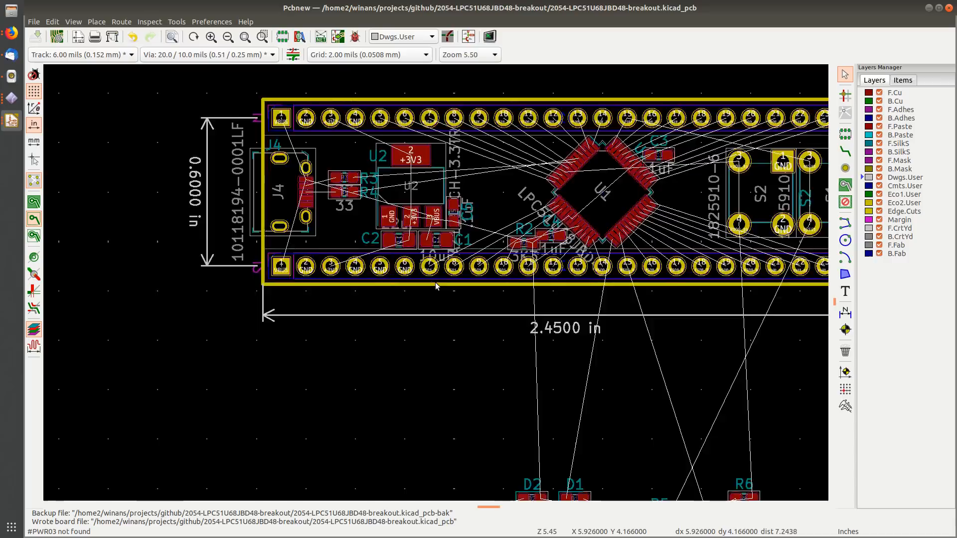
scroll(435, 282, "up", 2)
scroll(435, 287, "up", 5)
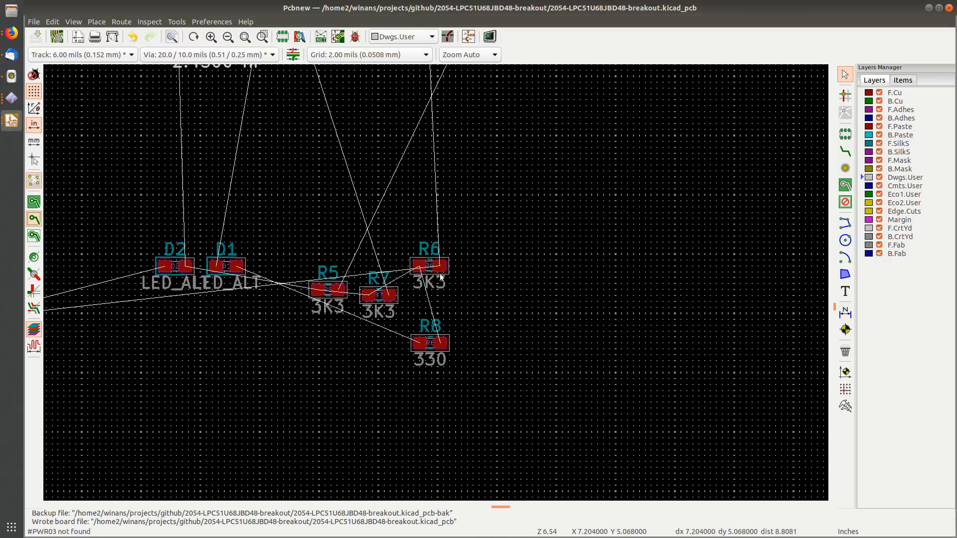
left_click(446, 346)
left_click_drag(446, 346, 299, 156)
left_click_drag(246, 265, 248, 158)
scroll(248, 158, "up", 6)
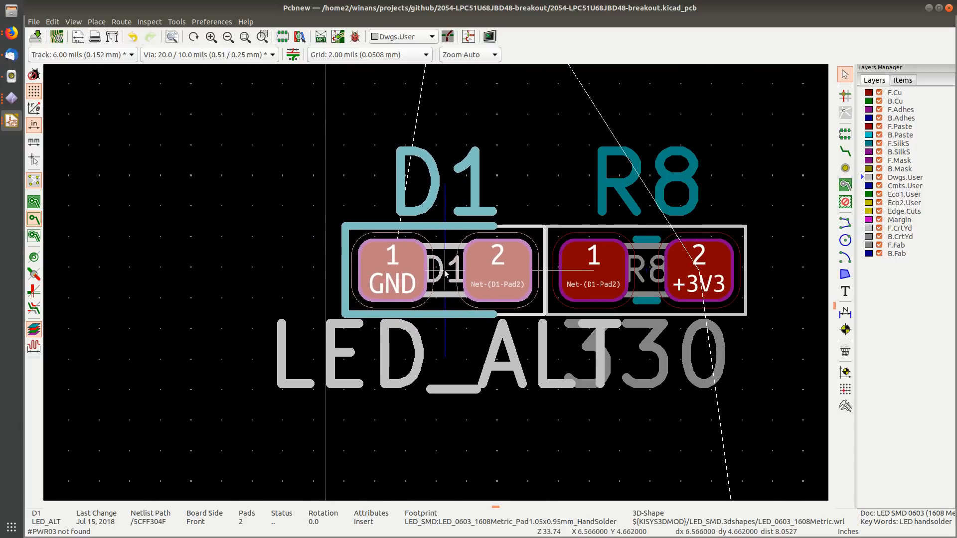
scroll(439, 279, "down", 3)
left_click(423, 317)
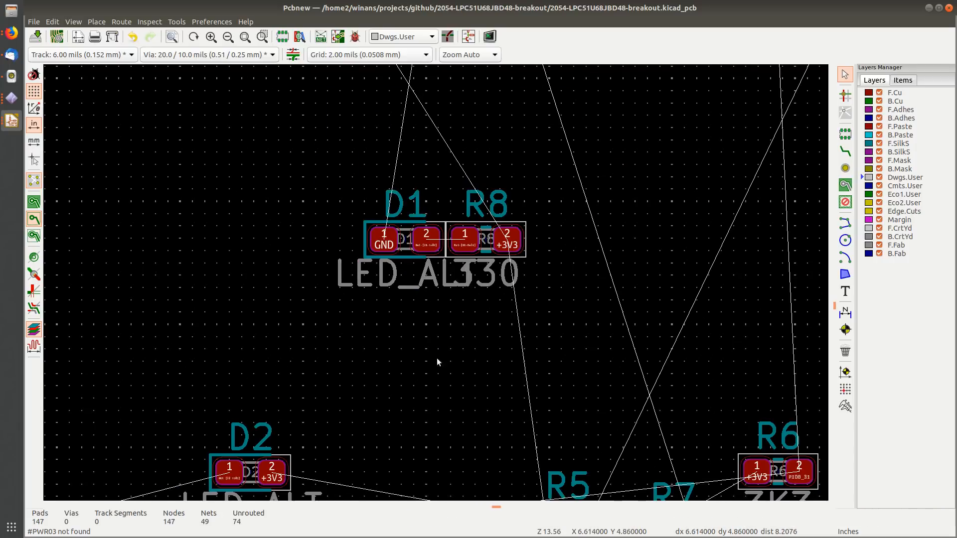
Step: Move the 330 resistor R9 end to end with LED D2, so R9's pad 2 faces D2's pad 1
middle_click_drag(391, 411, 489, 274)
scroll(435, 282, "down", 5)
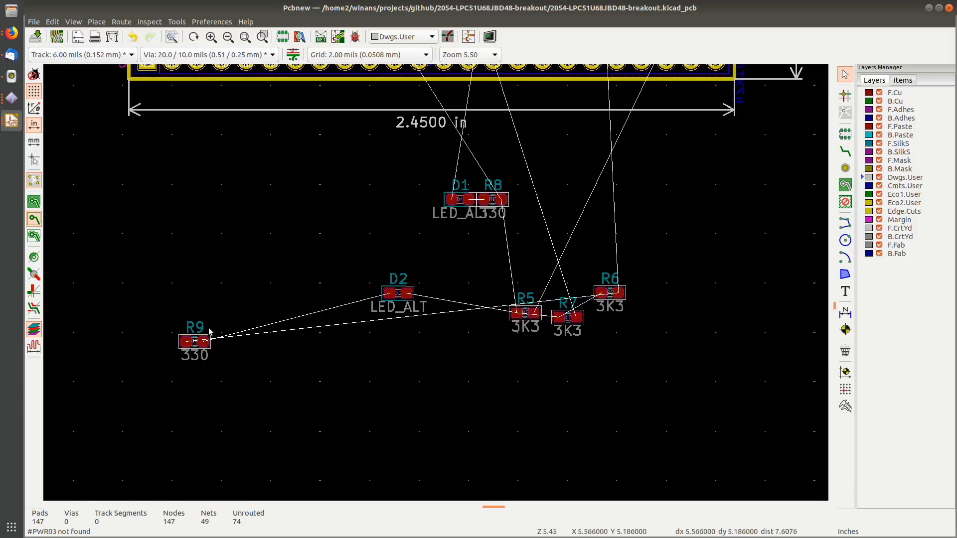
left_click_drag(208, 342, 367, 291)
scroll(368, 292, "up", 6)
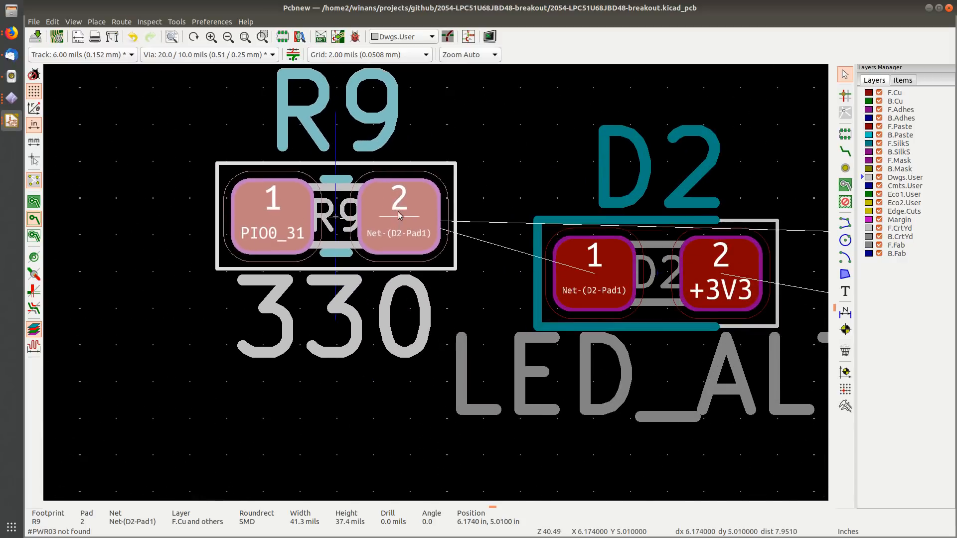
left_click_drag(437, 232, 529, 283)
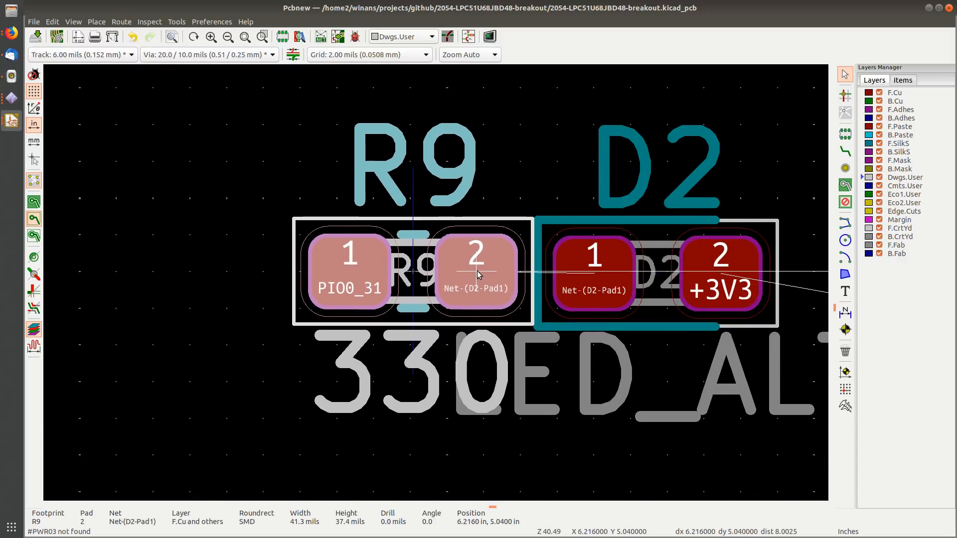
Step: Examine the pad nets of the D1–R8 and R9–D2 LED and resistor pairs
scroll(528, 284, "down", 4)
left_click_drag(522, 231, 338, 322)
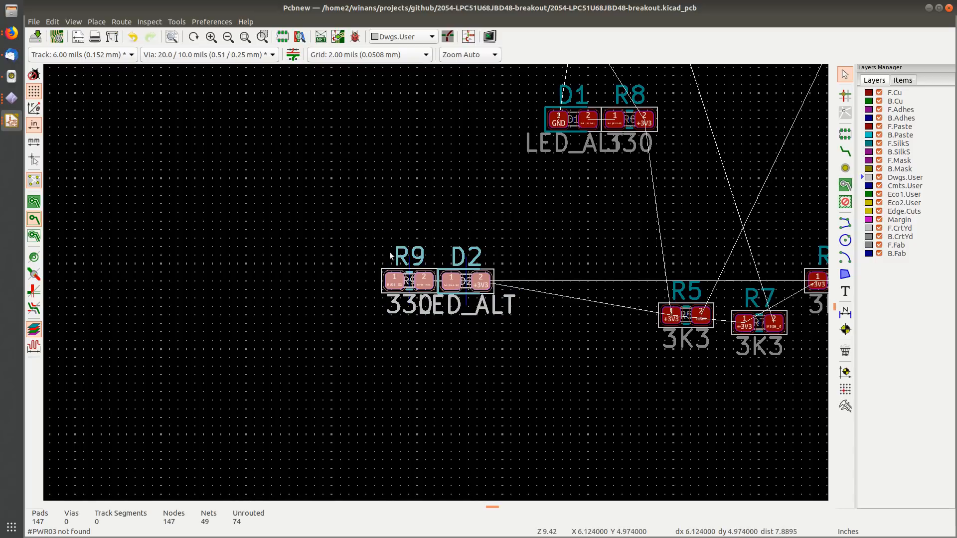
scroll(573, 120, "up", 4)
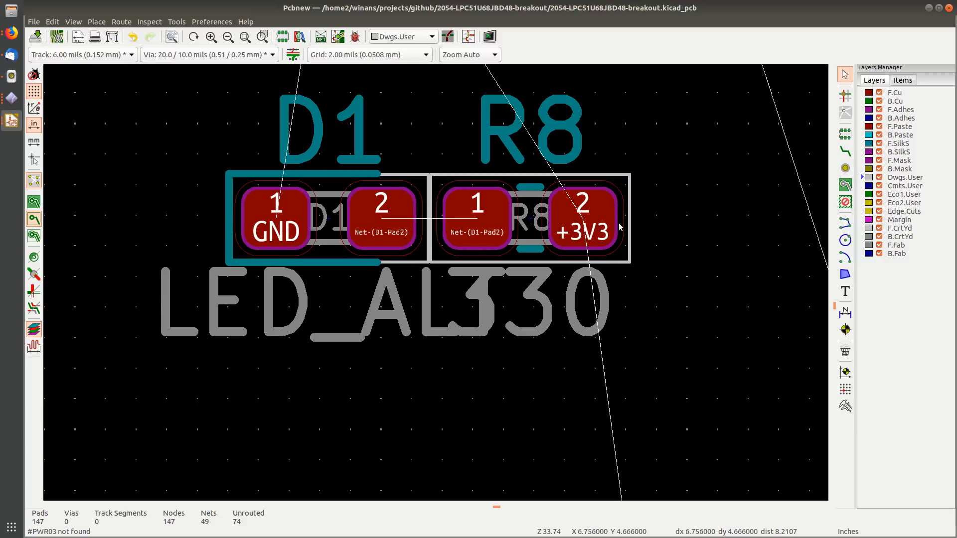
scroll(566, 262, "down", 2)
middle_click_drag(260, 423, 561, 142)
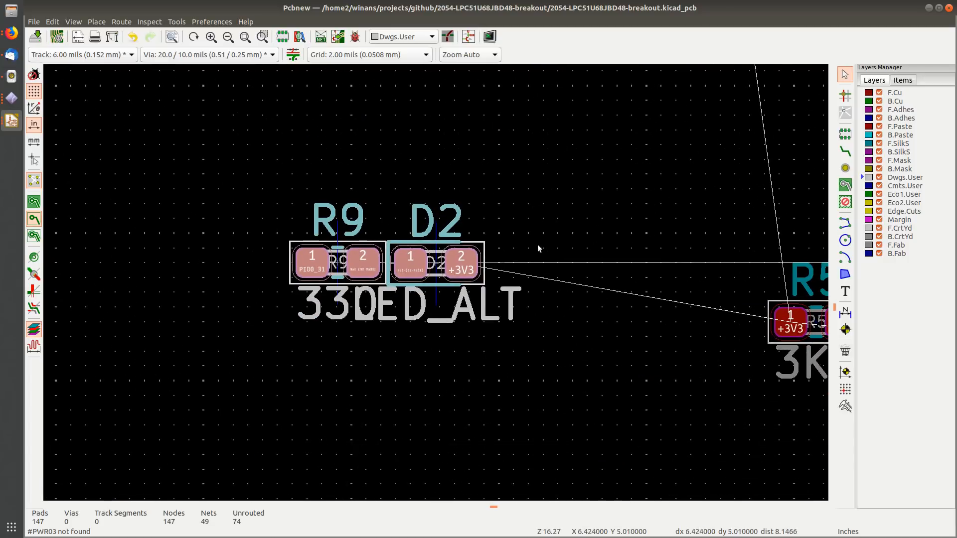
scroll(307, 272, "up", 3)
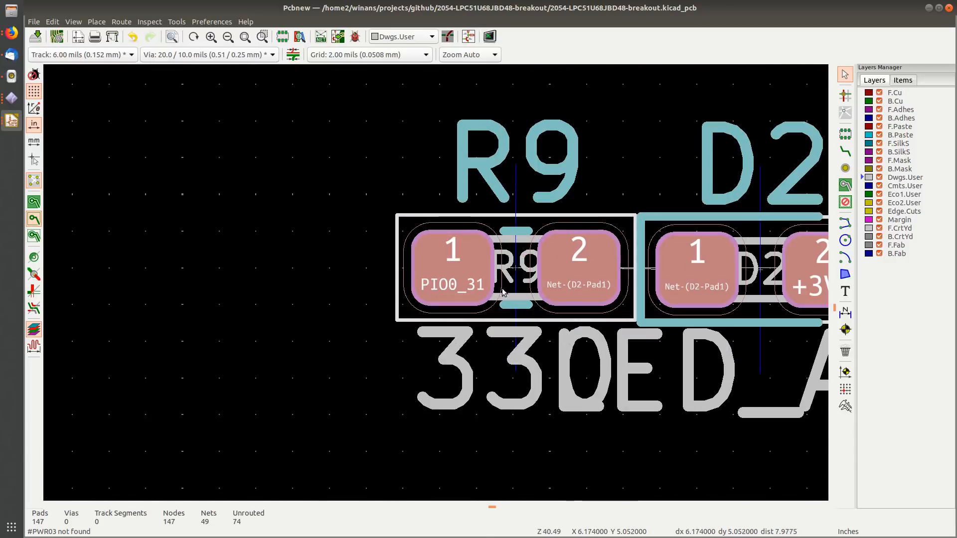
left_click(348, 312)
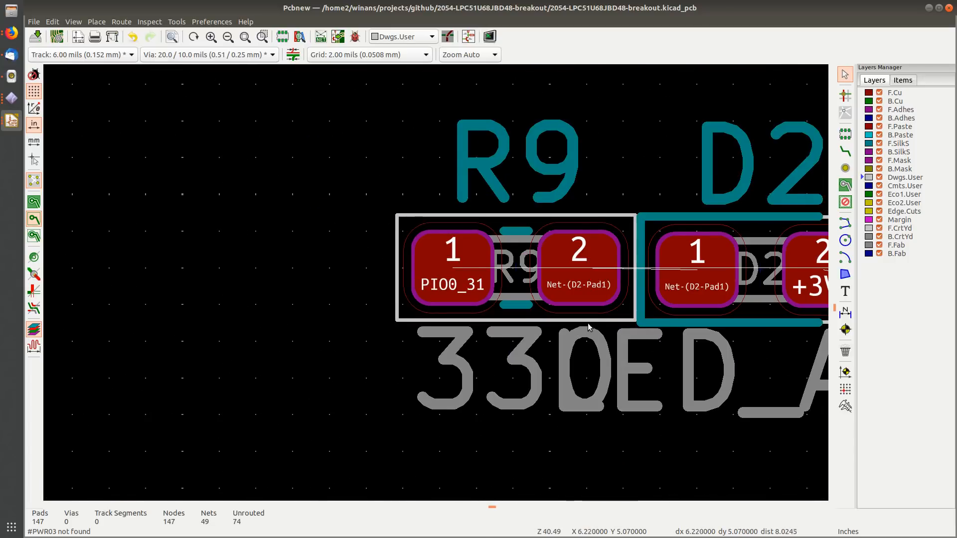
middle_click_drag(589, 327, 304, 303)
scroll(258, 251, "down", 1)
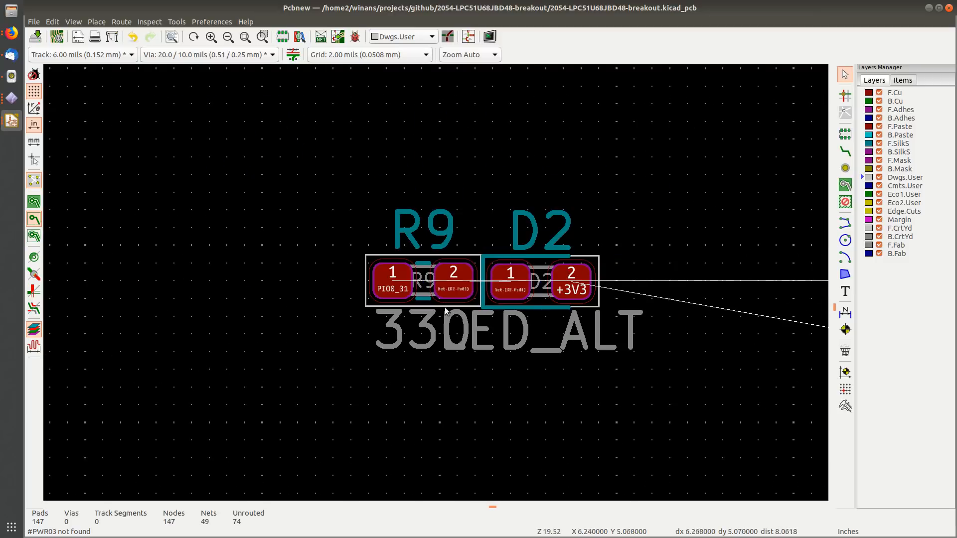
scroll(574, 349, "down", 2)
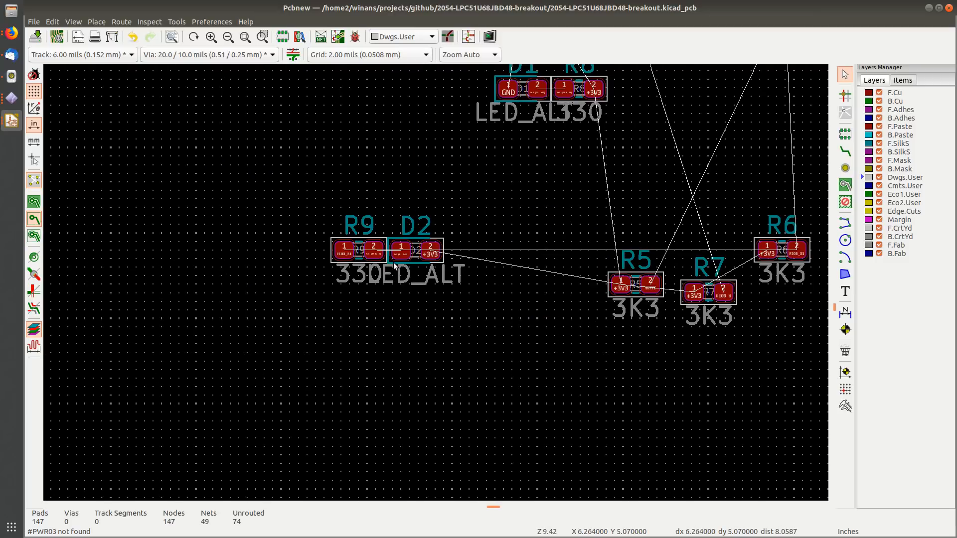
middle_click_drag(526, 166, 283, 233)
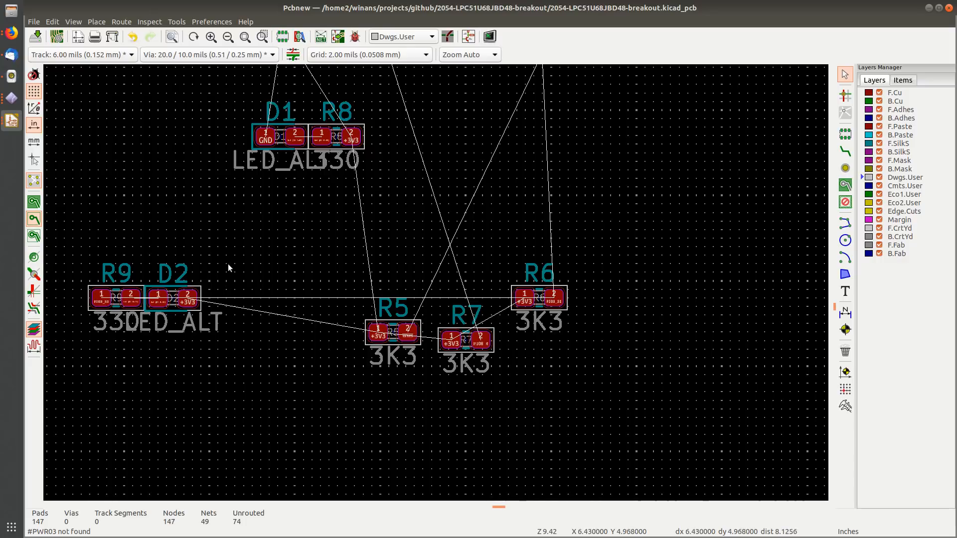
Step: Move R9 and D2 together to directly below the D1–R8 pair
left_click_drag(228, 269, 84, 340)
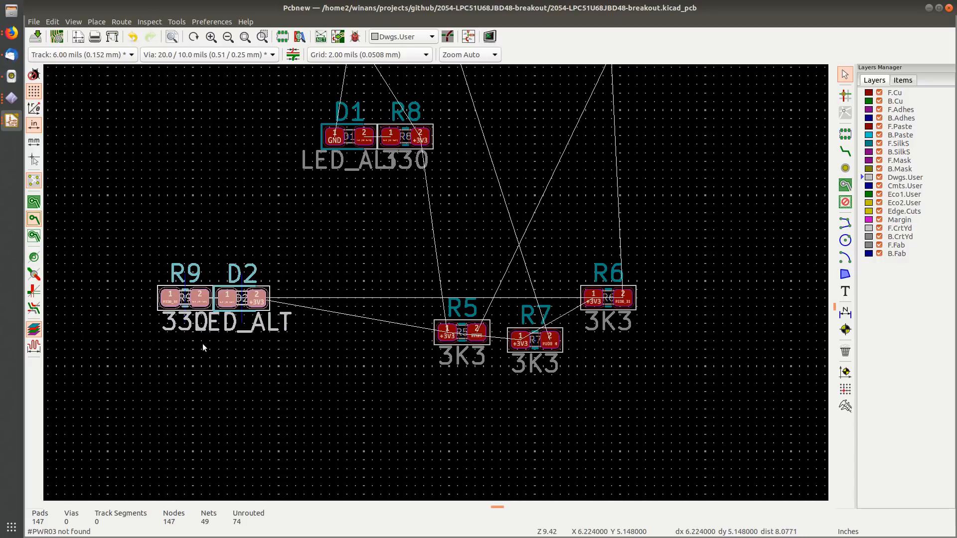
key("m")
left_click(361, 248)
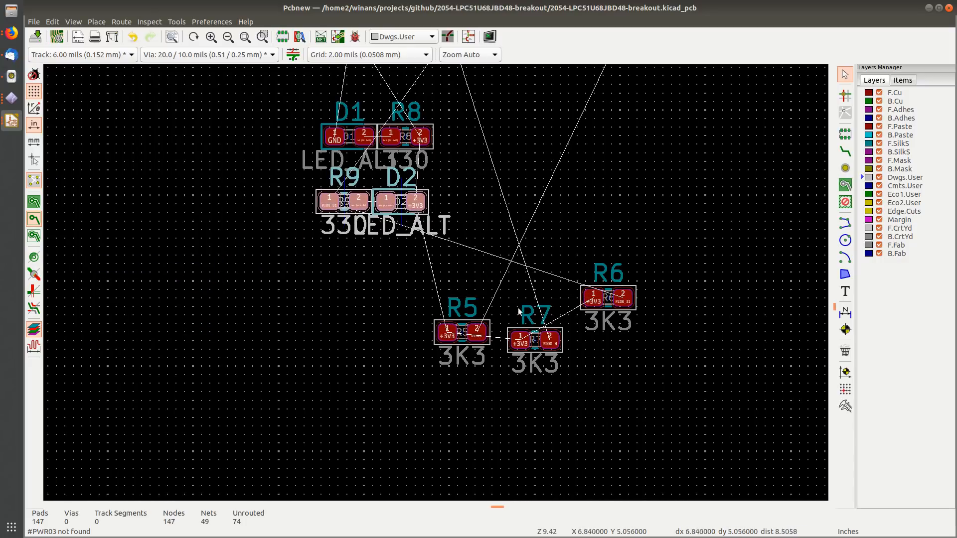
middle_click_drag(532, 264, 260, 264)
scroll(270, 259, "down", 2)
middle_click_drag(551, 236, 515, 389)
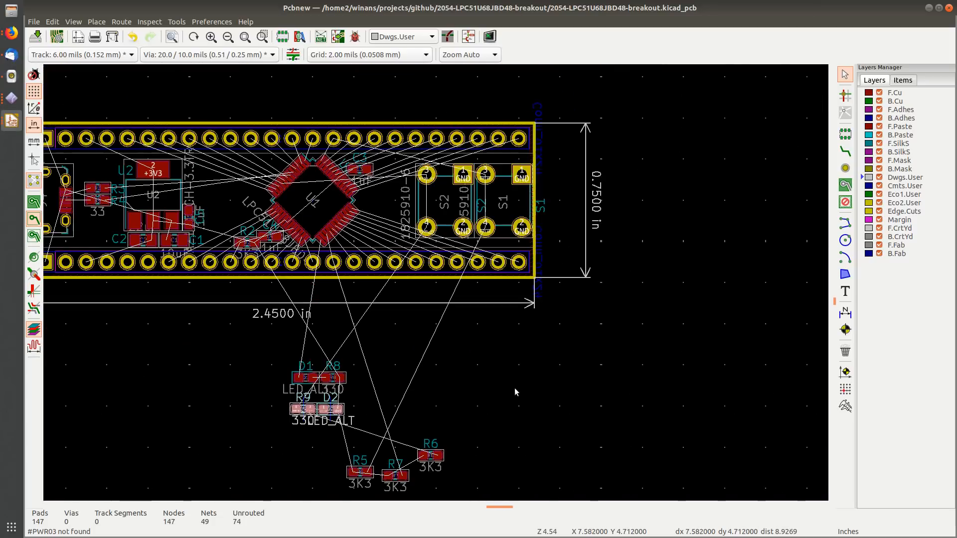
left_click(433, 394)
Step: Examine the pad nets of R5, R6 and R7 and their unrouted connections to U1 and switches S1 and S2
middle_click_drag(419, 393, 449, 370)
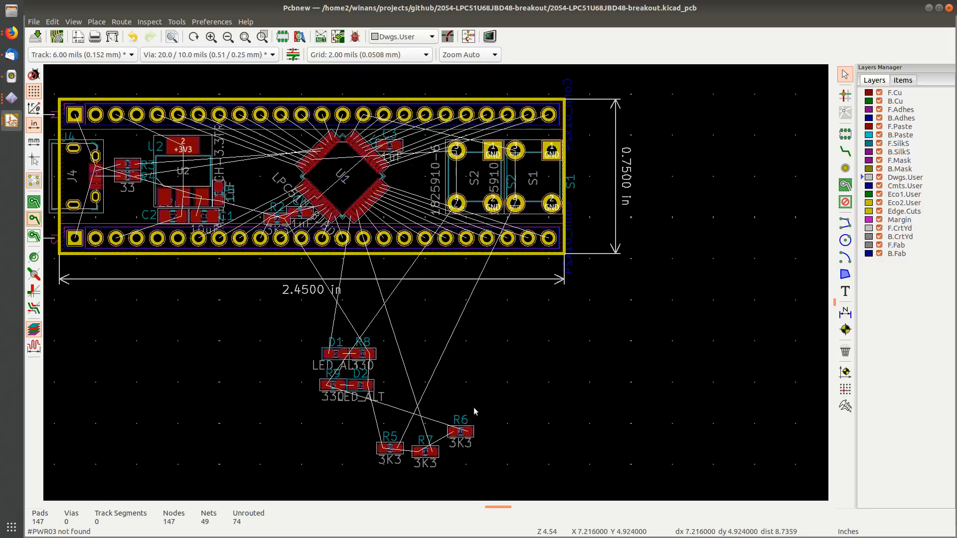
scroll(467, 430, "up", 1)
scroll(435, 276, "up", 5)
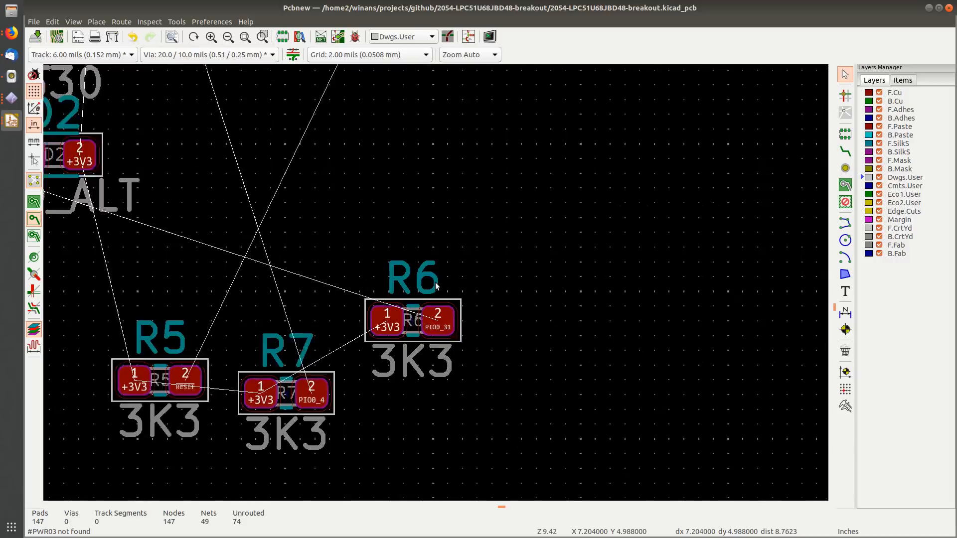
scroll(436, 276, "down", 4)
middle_click_drag(450, 270, 526, 238)
middle_click_drag(491, 212, 552, 357)
scroll(420, 155, "down", 3)
middle_click_drag(477, 314, 469, 349)
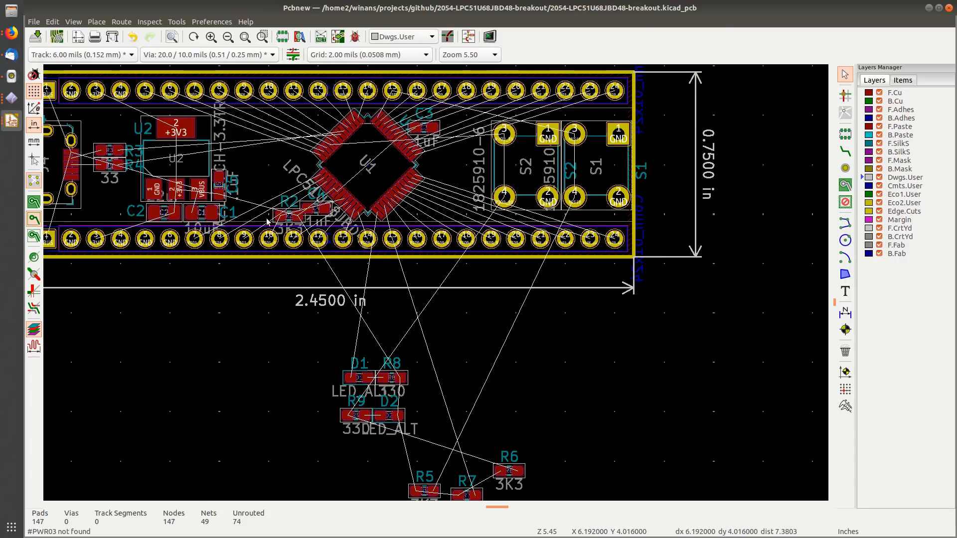
middle_click_drag(267, 218, 305, 239)
middle_click_drag(502, 324, 481, 315)
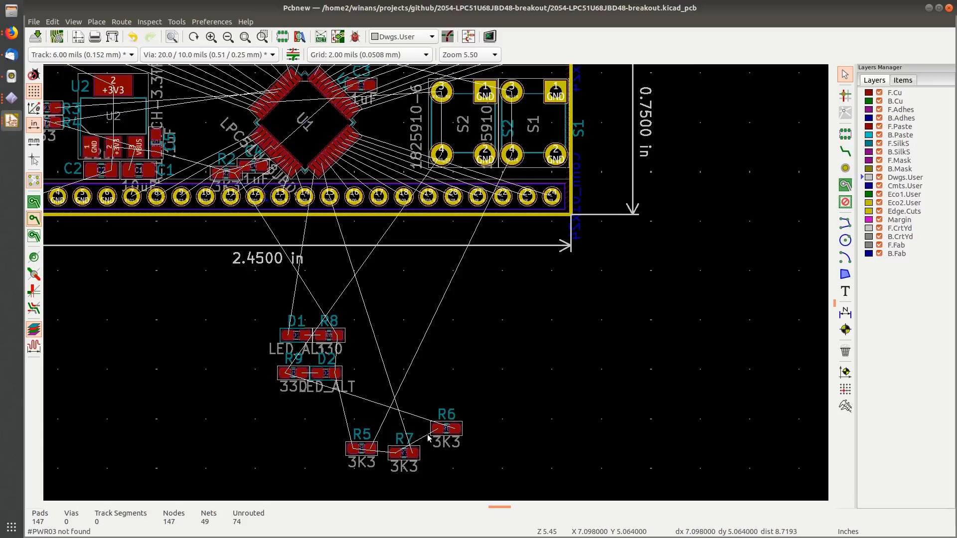
middle_click_drag(440, 312, 509, 351)
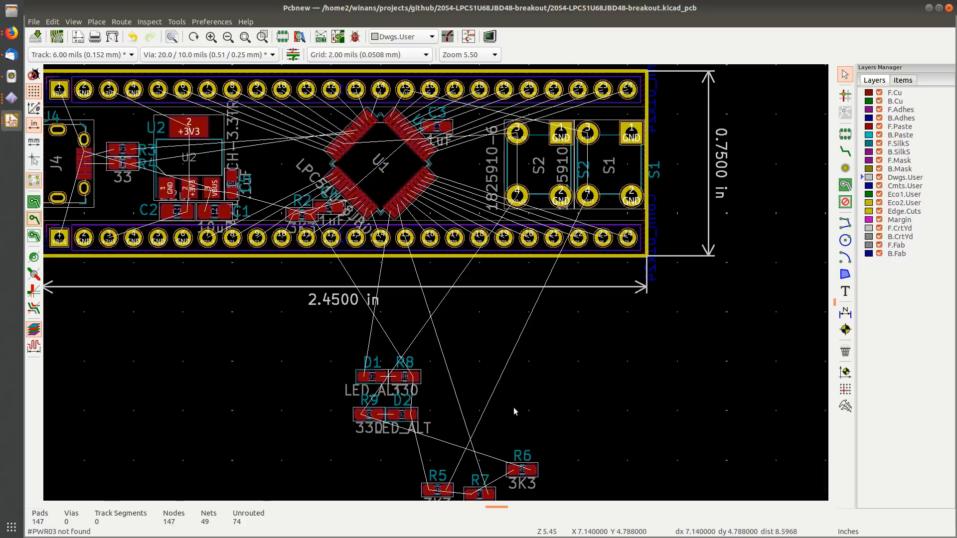
middle_click_drag(514, 408, 541, 376)
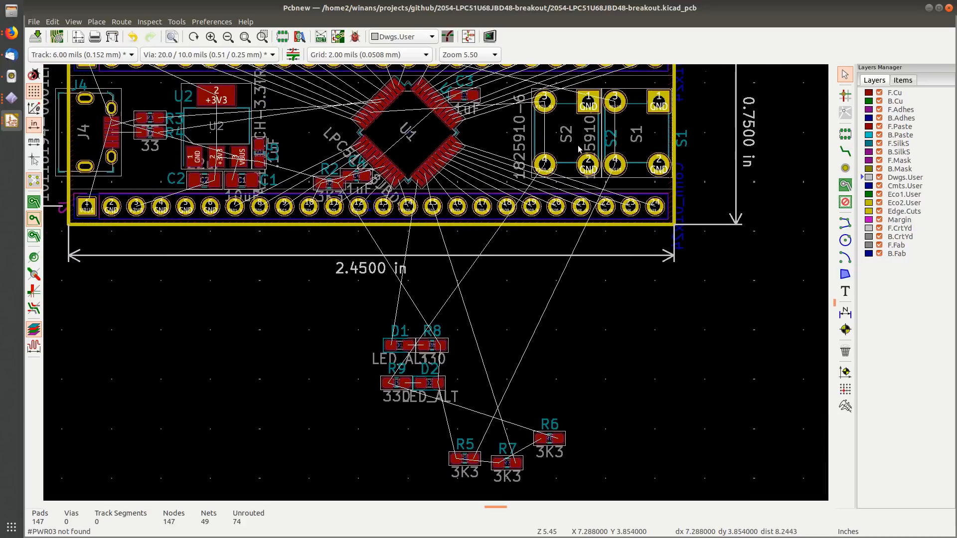
Step: Examine U1's pad nets and the unrouted connections running from the board to D1, R8, R9, D2 and the 3K3 resistors
scroll(387, 113, "up", 6)
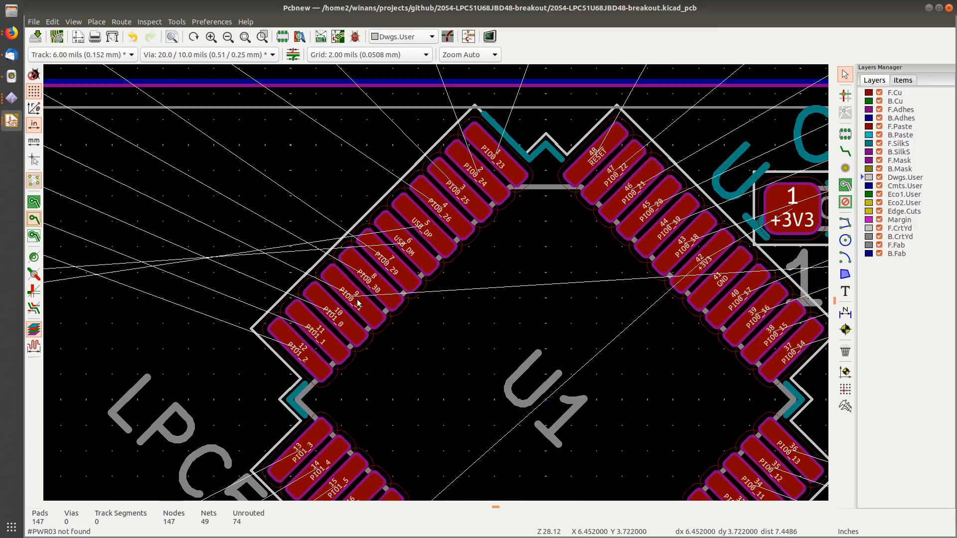
scroll(358, 303, "down", 5)
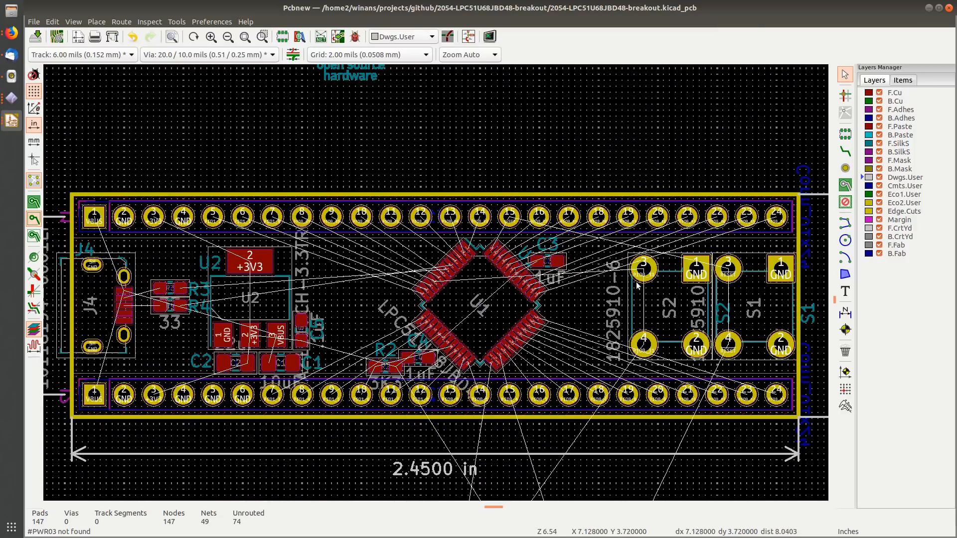
middle_click_drag(528, 500, 514, 357)
scroll(514, 357, "up", 1)
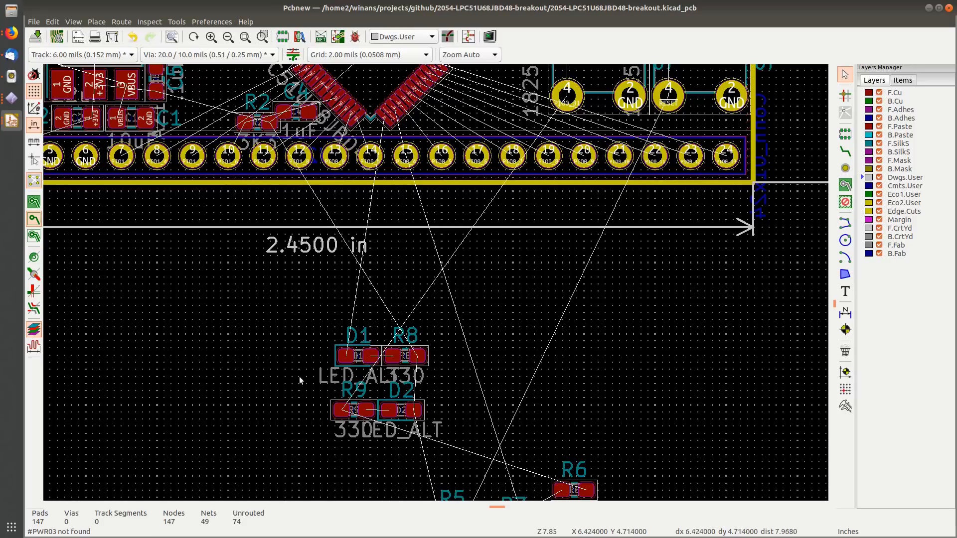
middle_click_drag(314, 257, 476, 515)
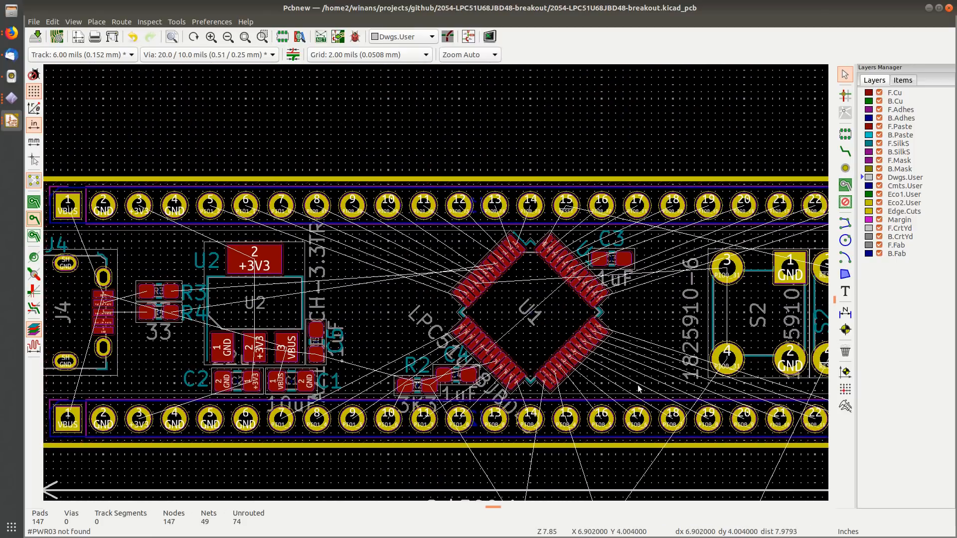
middle_click_drag(712, 382, 433, 82)
middle_click_drag(393, 295, 391, 202)
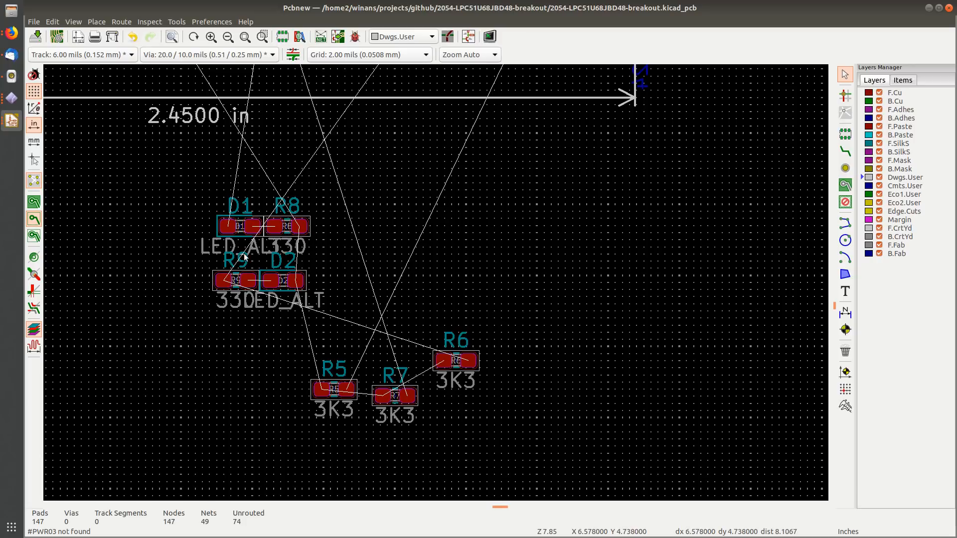
middle_click_drag(147, 193, 319, 324)
middle_click_drag(555, 145, 564, 273)
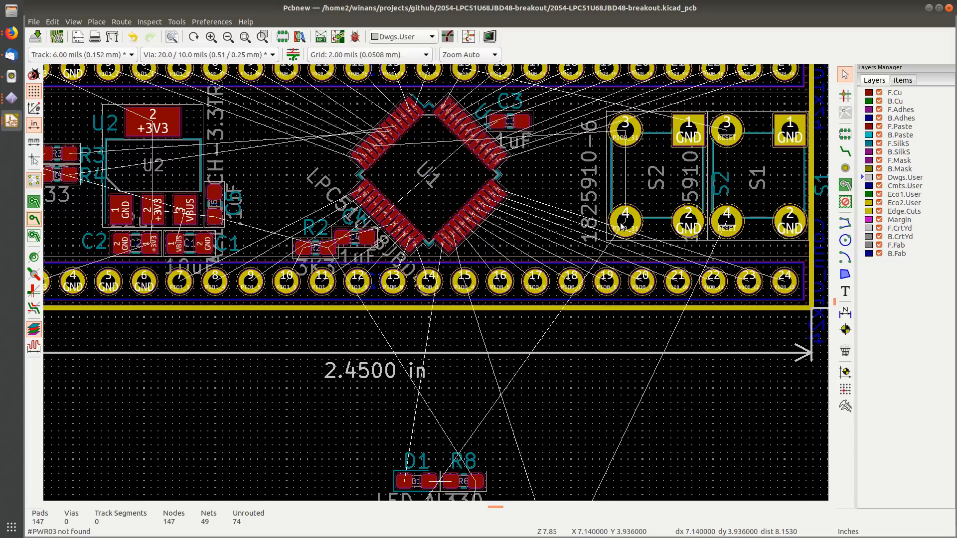
Step: Examine the nets of pins 5 to 10 on the upper header and their unrouted connections to U1
scroll(148, 71, "up", 6)
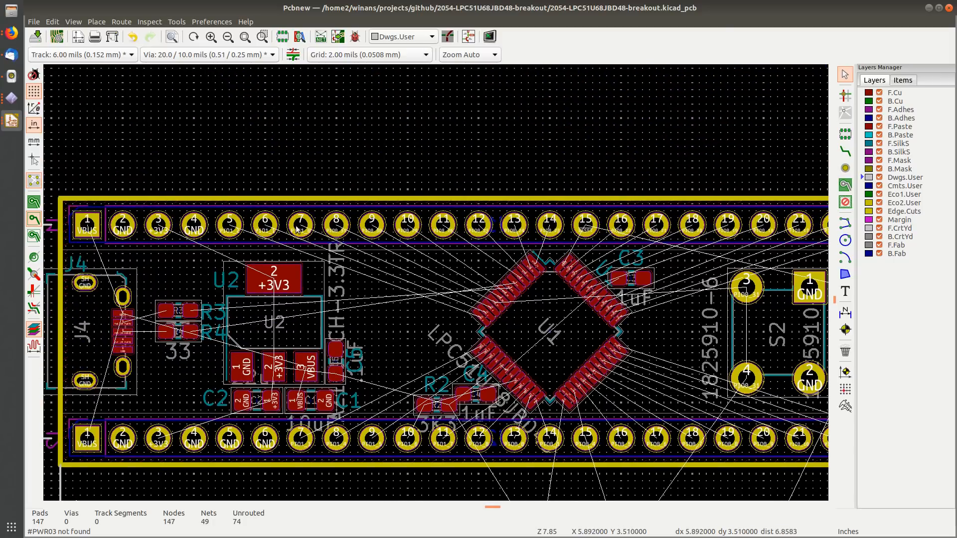
scroll(439, 347, "down", 6)
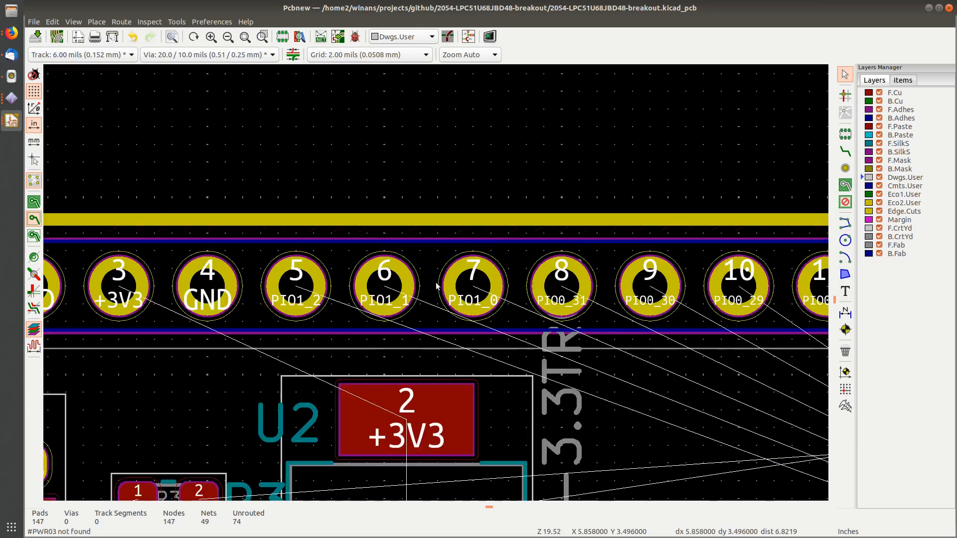
scroll(451, 261, "up", 2)
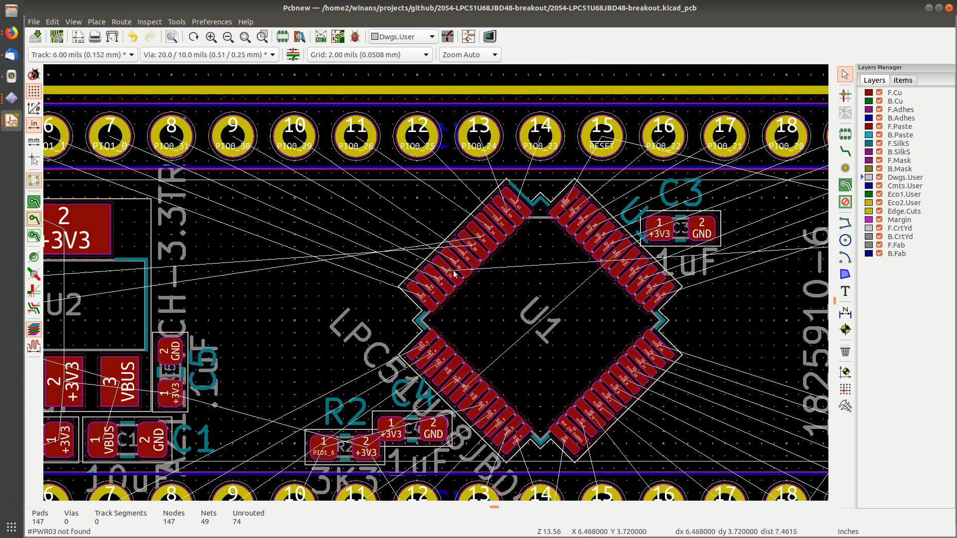
scroll(451, 262, "up", 4)
scroll(436, 285, "down", 5)
scroll(436, 285, "down", 2)
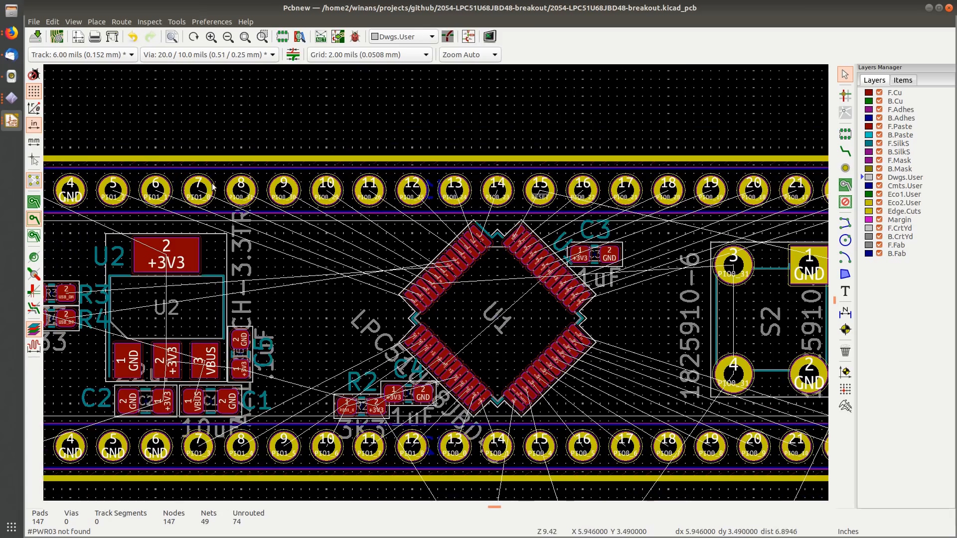
scroll(270, 280, "up", 5)
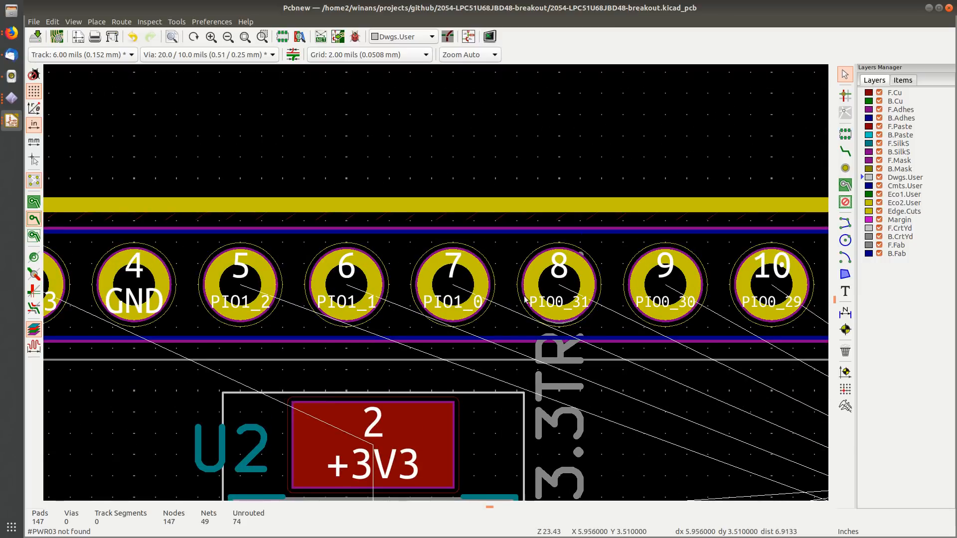
scroll(563, 292, "up", 3)
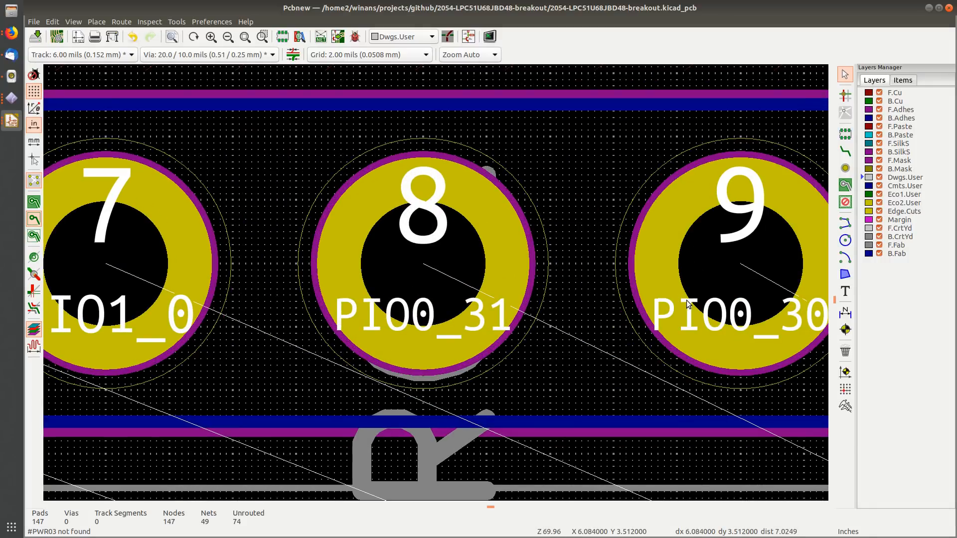
scroll(436, 283, "down", 4)
scroll(436, 285, "down", 3)
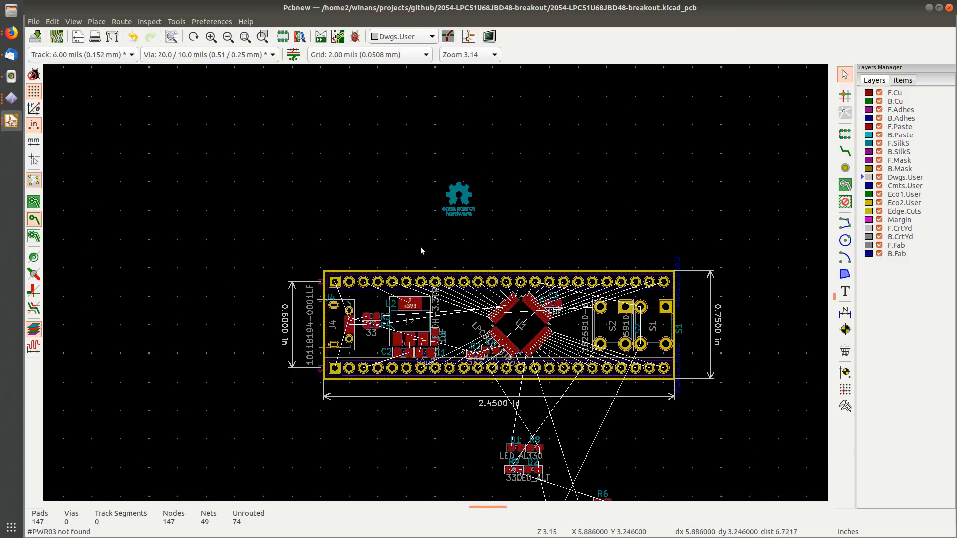
Step: Examine the pad nets of switches S1 and S2 and their unrouted connections to R5 and R6
scroll(371, 222, "up", 2)
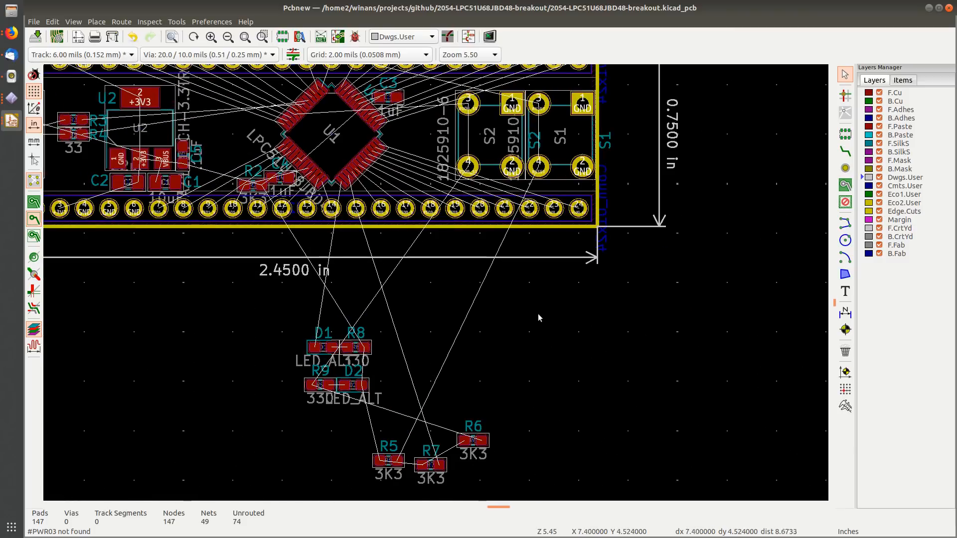
scroll(543, 313, "down", 2)
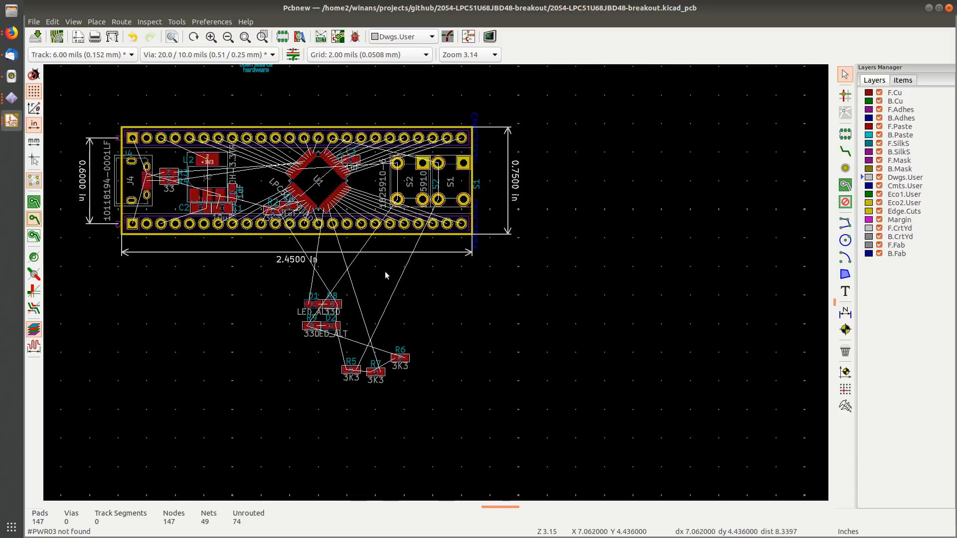
scroll(392, 307, "up", 3)
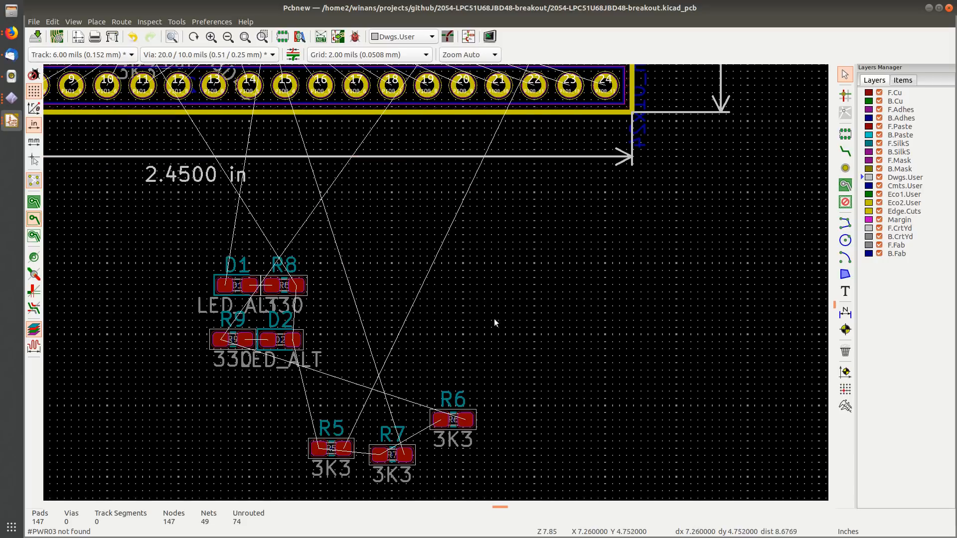
scroll(411, 266, "down", 2)
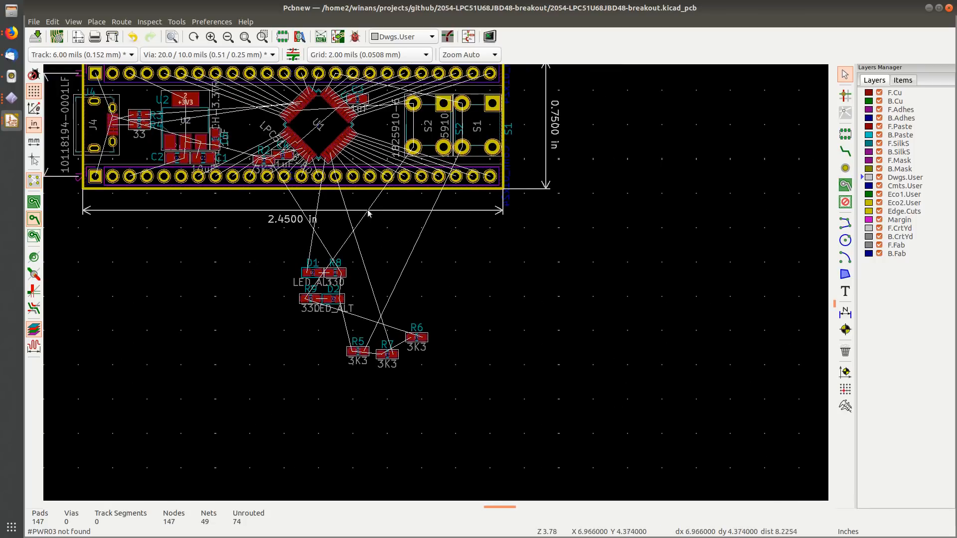
middle_click_drag(338, 214, 440, 276)
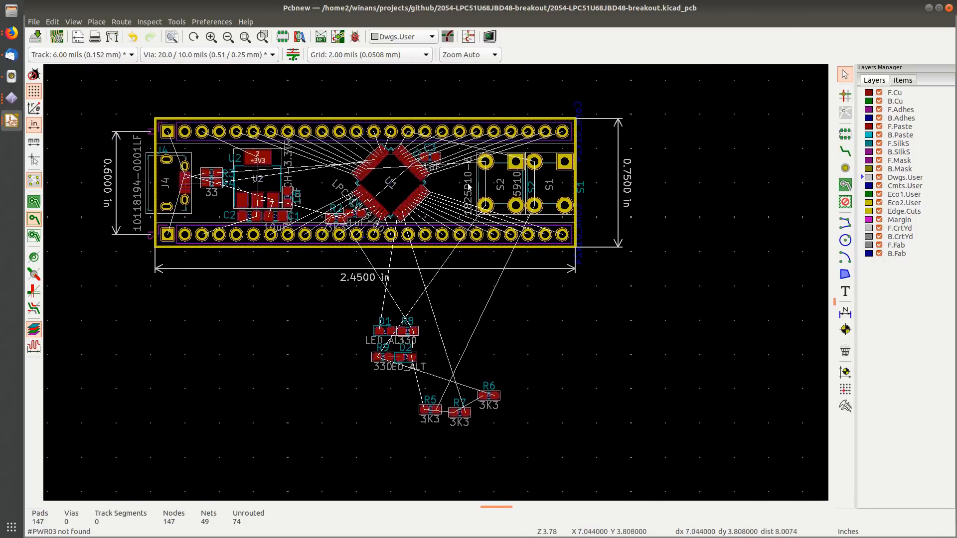
scroll(453, 187, "up", 4)
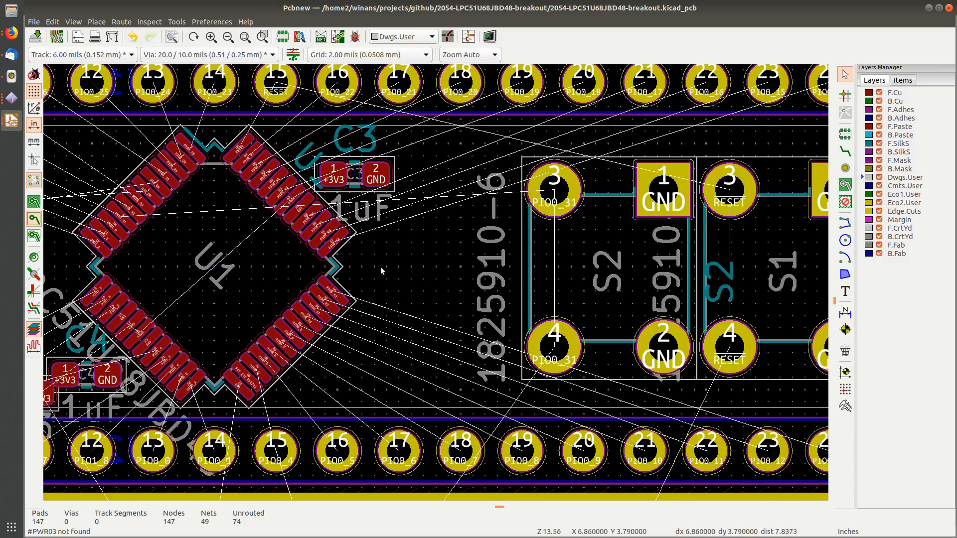
middle_click_drag(423, 261, 264, 272)
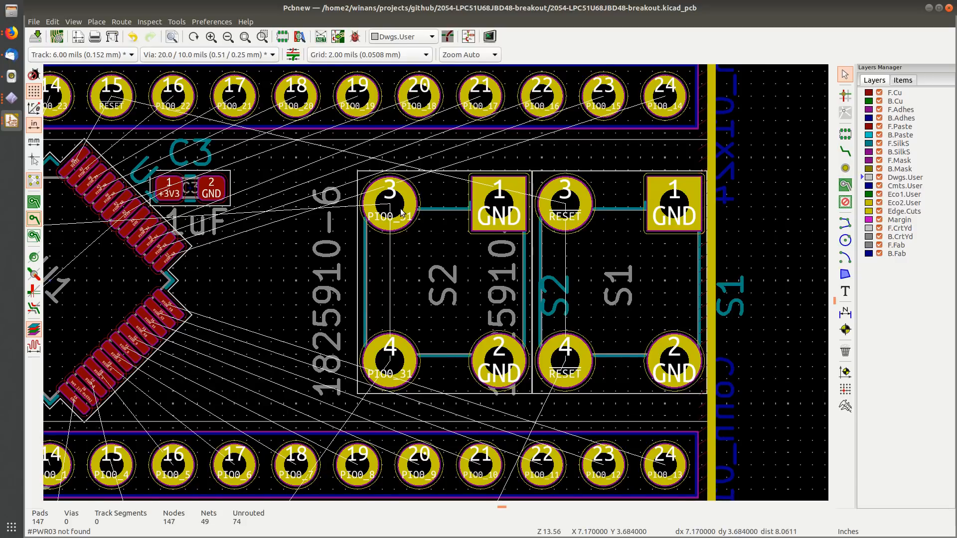
scroll(402, 212, "down", 4)
scroll(488, 256, "up", 1)
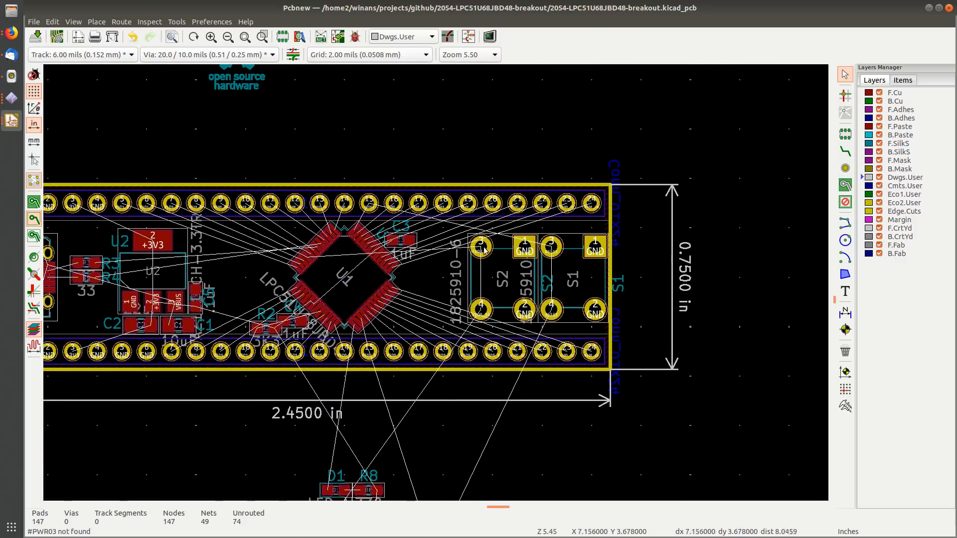
Step: Move the 3K3 resistor R5 onto the board between U1 and S2, just below the level of S2's pad 3
scroll(480, 384, "down", 3, "shift")
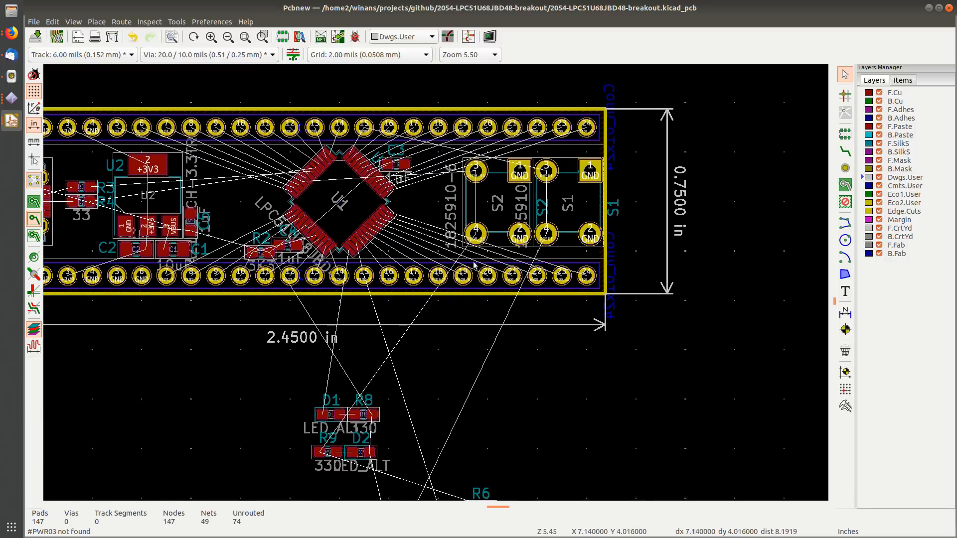
scroll(479, 379, "down", 5, "shift")
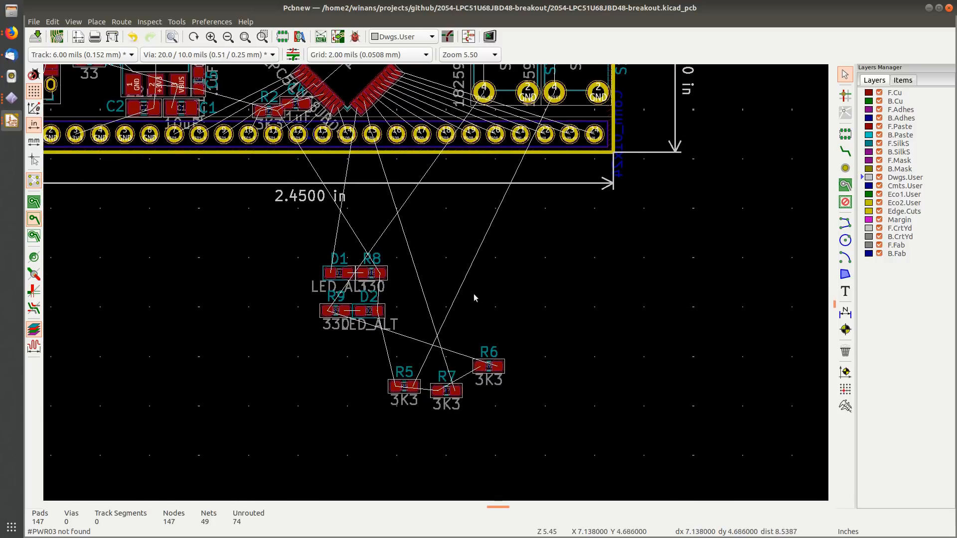
left_click(418, 383)
key("m")
scroll(418, 373, "up", 8, "shift")
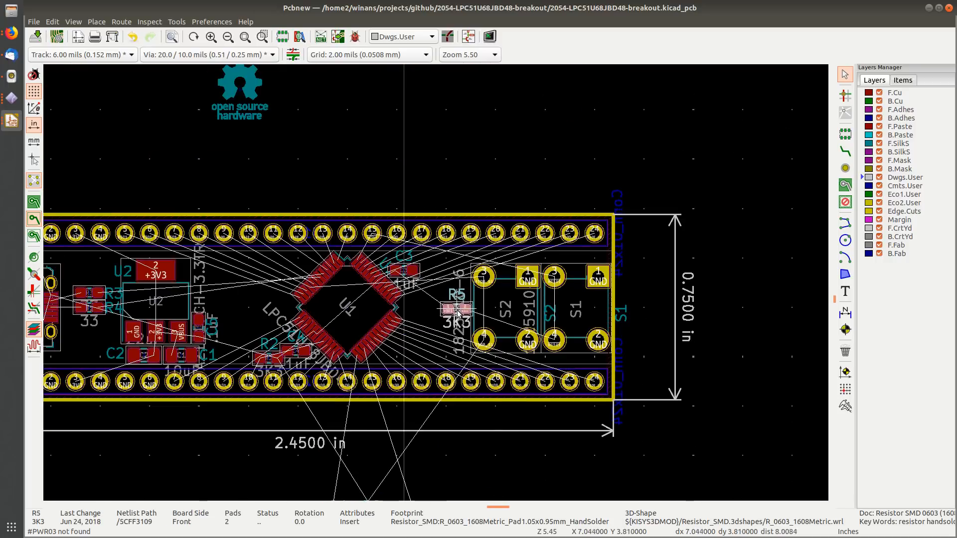
scroll(457, 293, "up", 4)
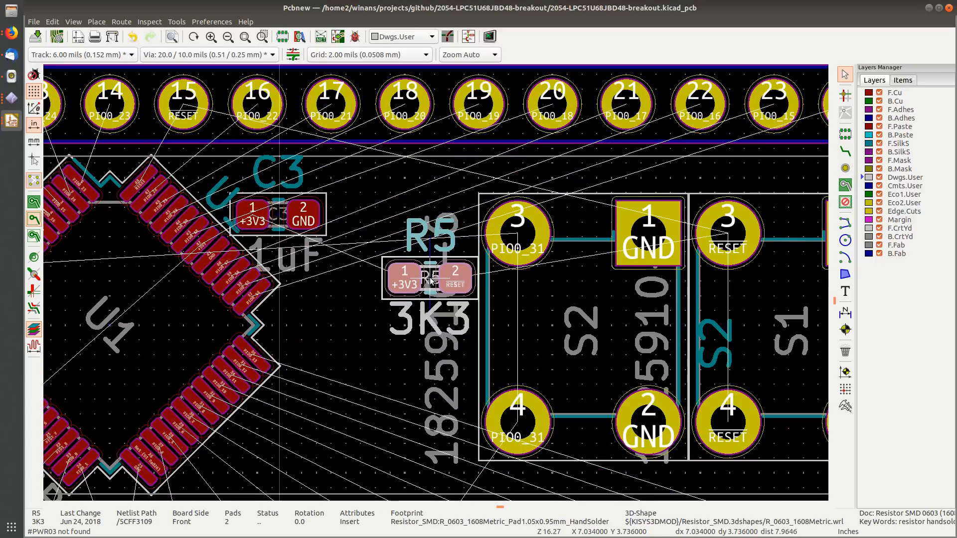
left_click(430, 278)
Step: Move the 3K3 resistor R6 below R5, with its PIO0_31 pad 2 facing S2's pad 4
middle_click_drag(494, 390, 502, 261)
scroll(597, 449, "down", 3)
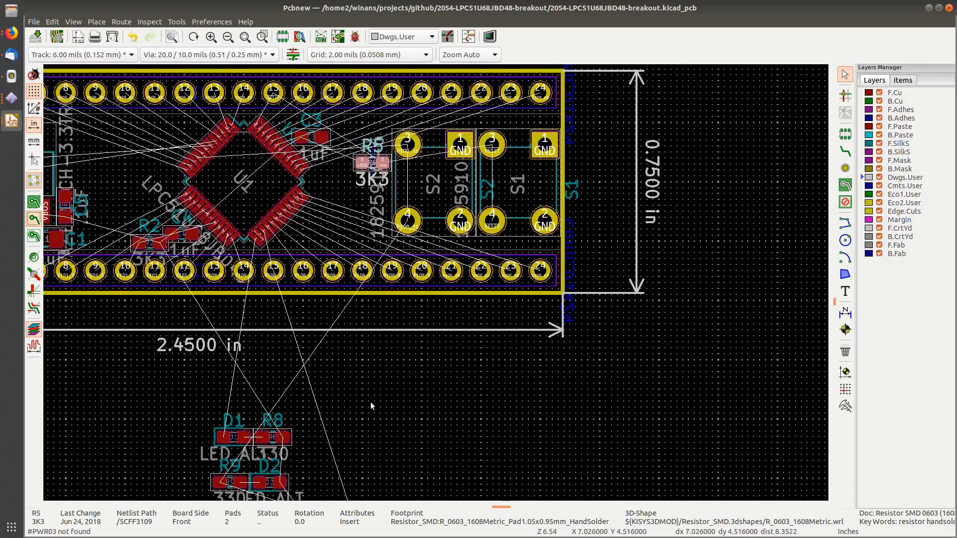
scroll(498, 289, "down", 3)
scroll(435, 282, "up", 5)
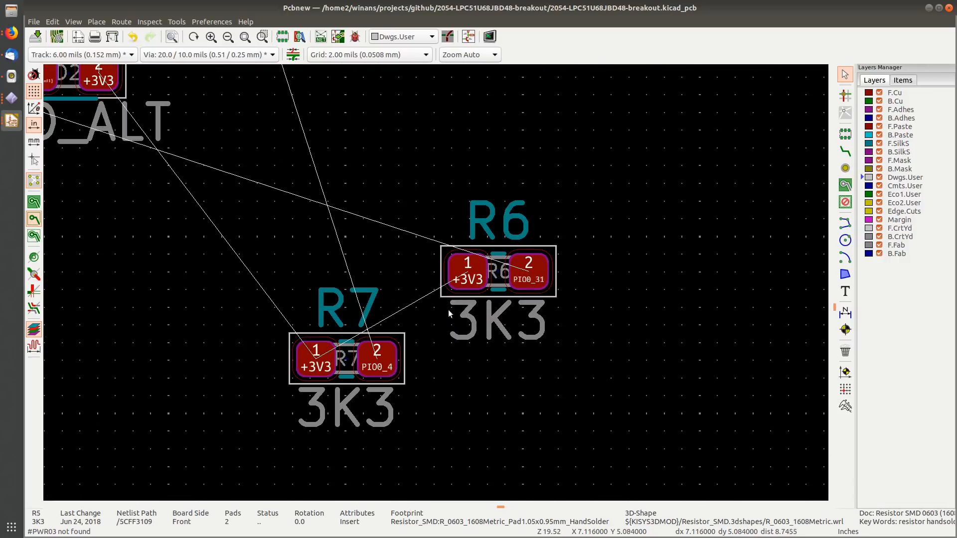
scroll(435, 282, "down", 5)
scroll(467, 230, "up", 5, "shift")
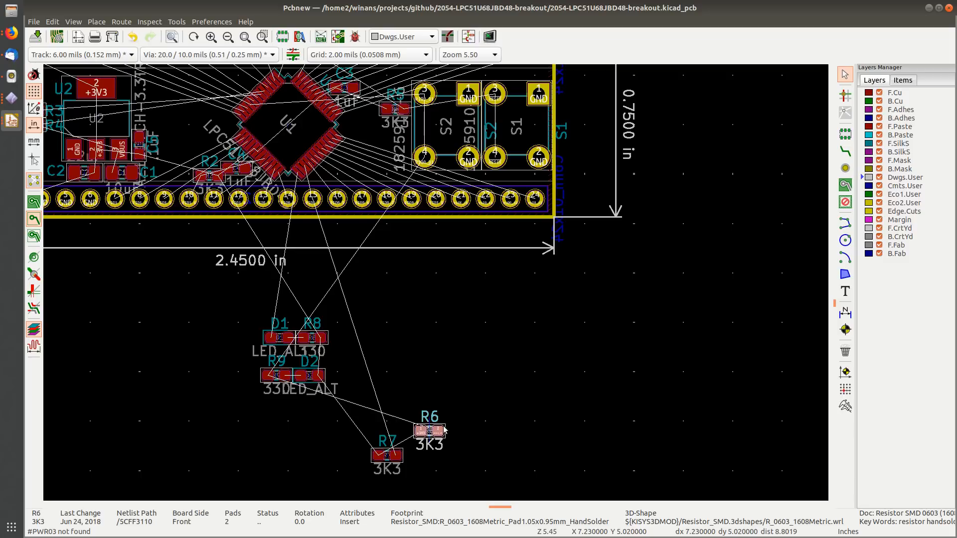
key("m")
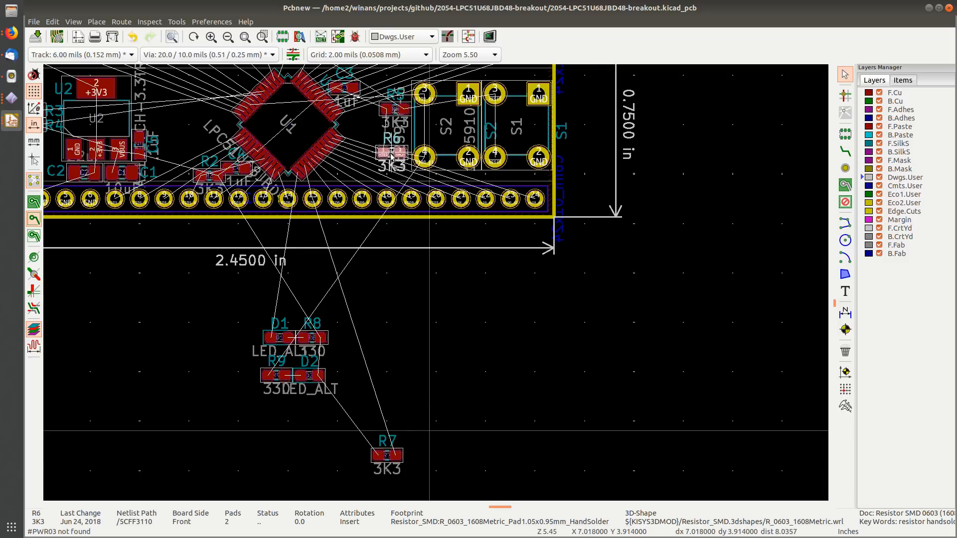
scroll(387, 156, "up", 5)
left_click(450, 289)
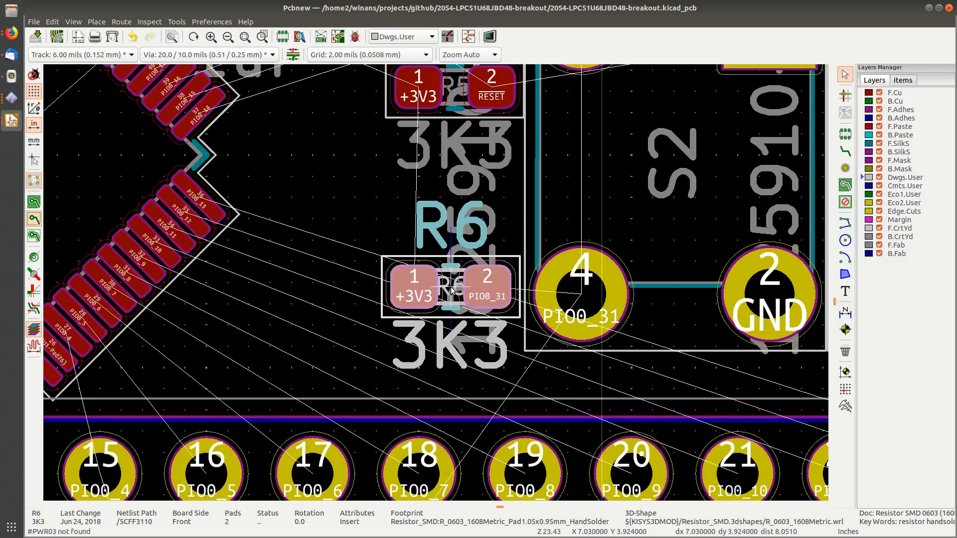
left_click(381, 212)
Step: Move the 3K3 resistor R7 from below the board to the area between U1's lower corner and the lower header
scroll(380, 212, "down", 5)
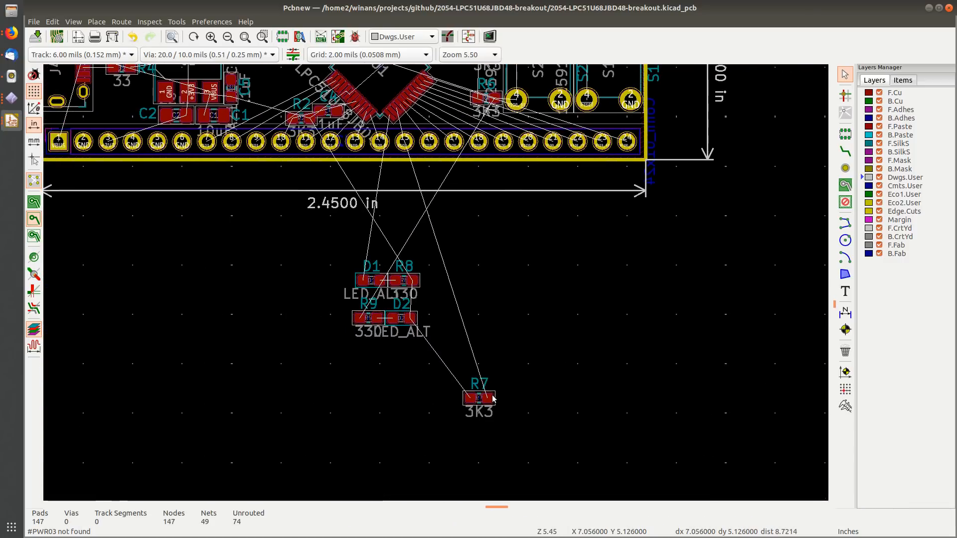
left_click(493, 399)
scroll(493, 399, "up", 3)
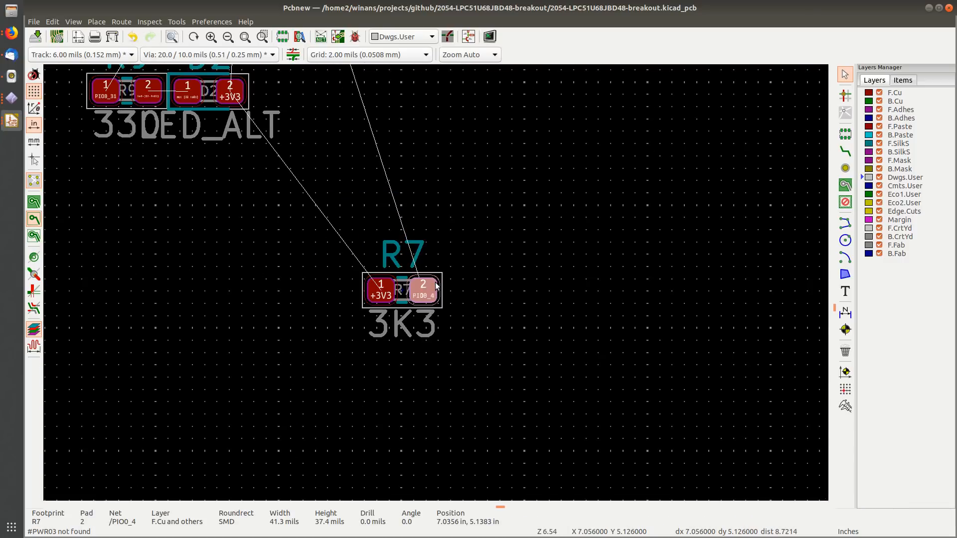
scroll(436, 285, "down", 3)
key("m")
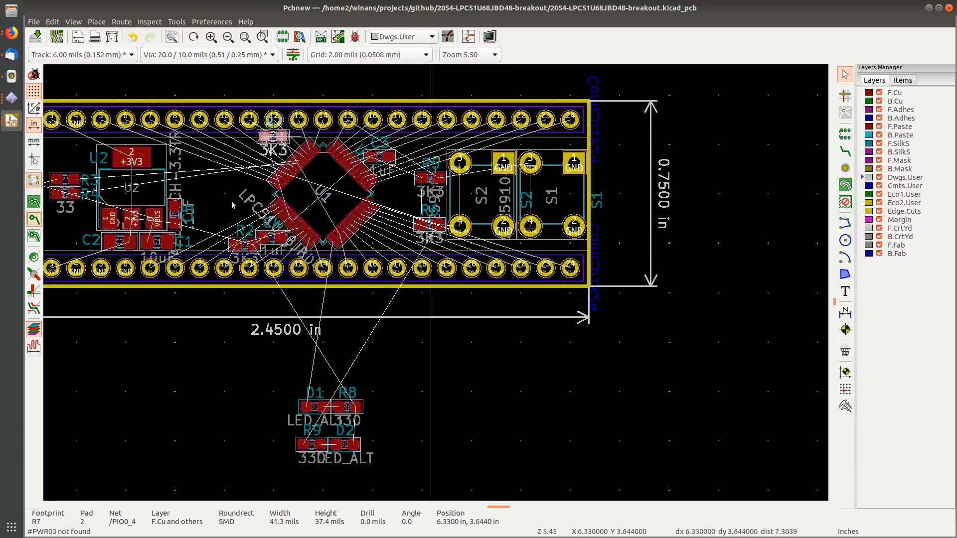
scroll(384, 234, "up", 3)
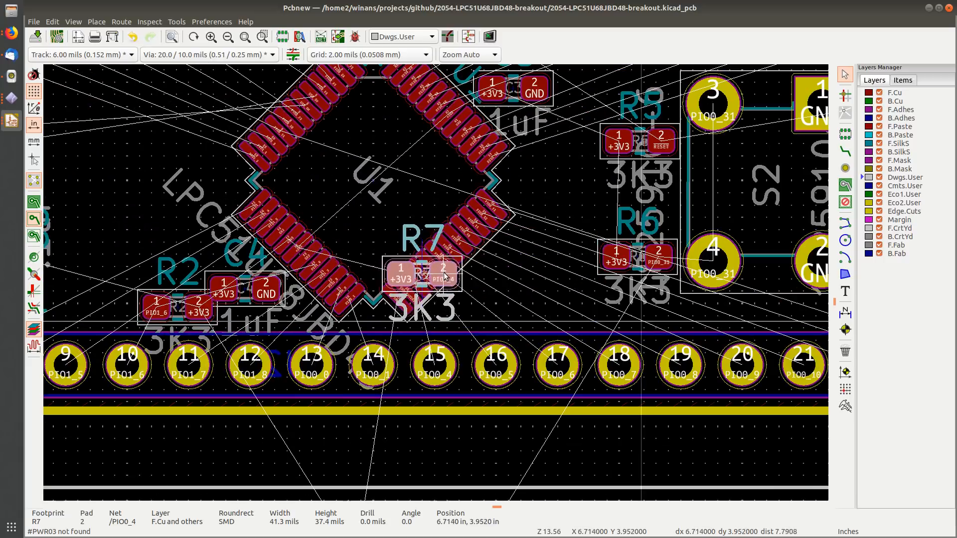
scroll(483, 315, "up", 5)
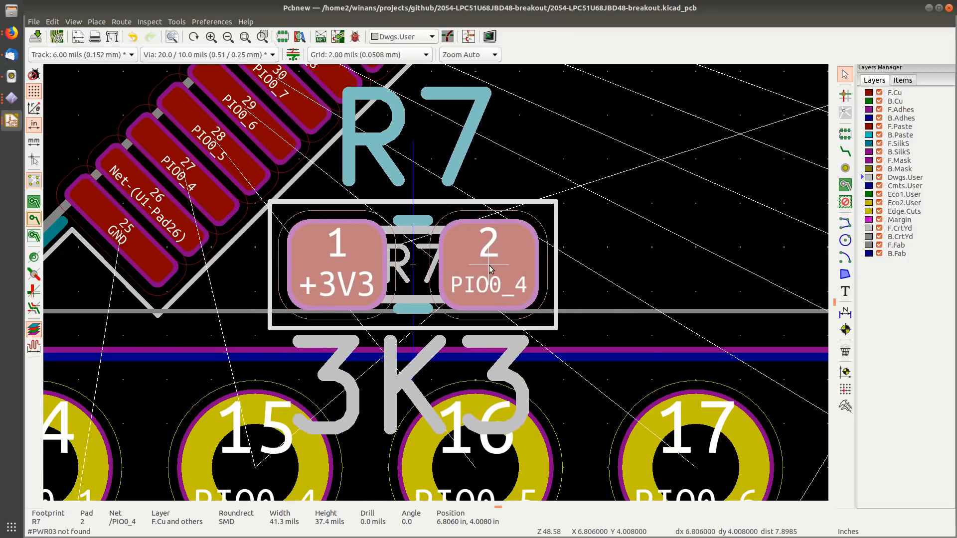
Step: Rotate R7 by 180 degrees, place it above lower header pins 15 and 16 with PIO0_4 pad 2 facing U1, and save the board
key("r")
key("r")
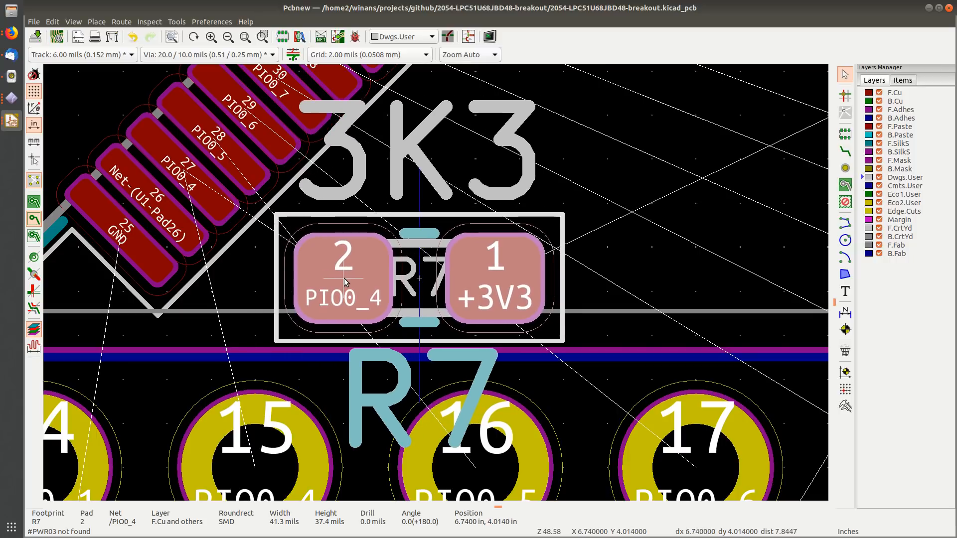
left_click(299, 281)
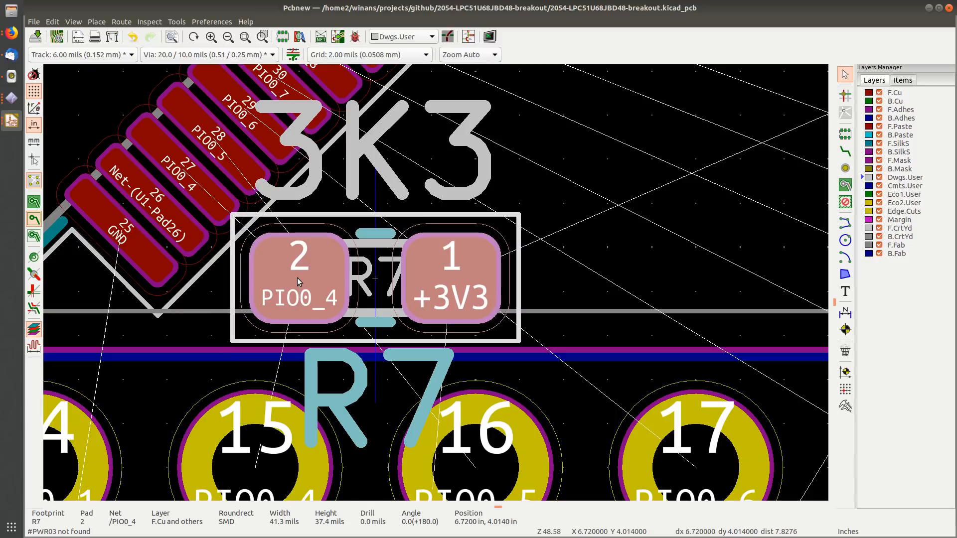
key("Escape")
scroll(341, 315, "down", 3)
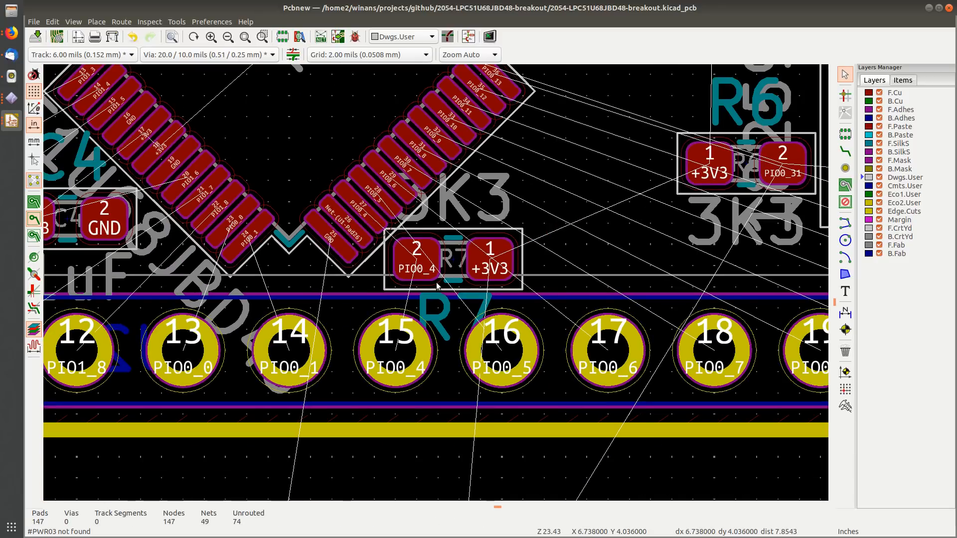
key("ctrl+s")
Step: Examine the unrouted connections of R7 and R6 to U1 and the lower header pins
scroll(437, 285, "up", 5)
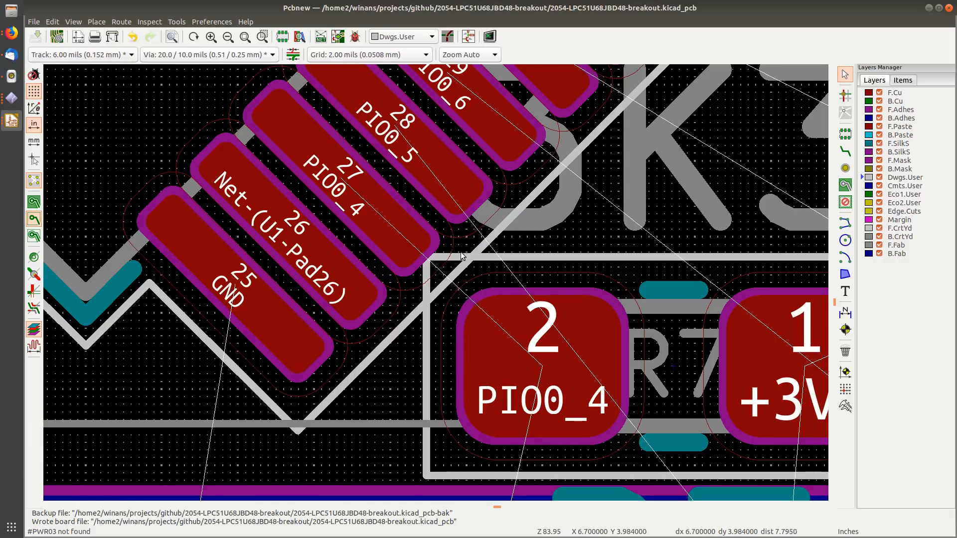
scroll(437, 285, "down", 2)
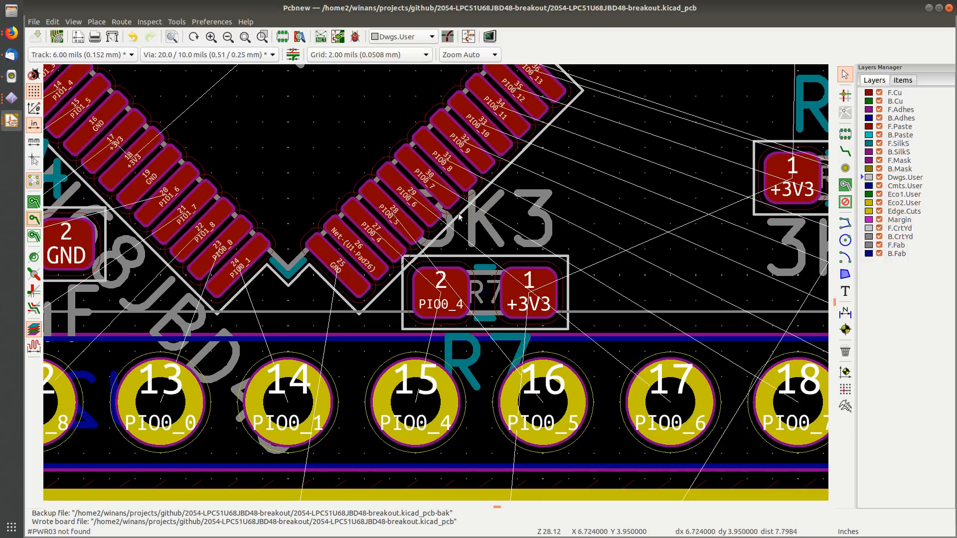
middle_click_drag(615, 262, 414, 339)
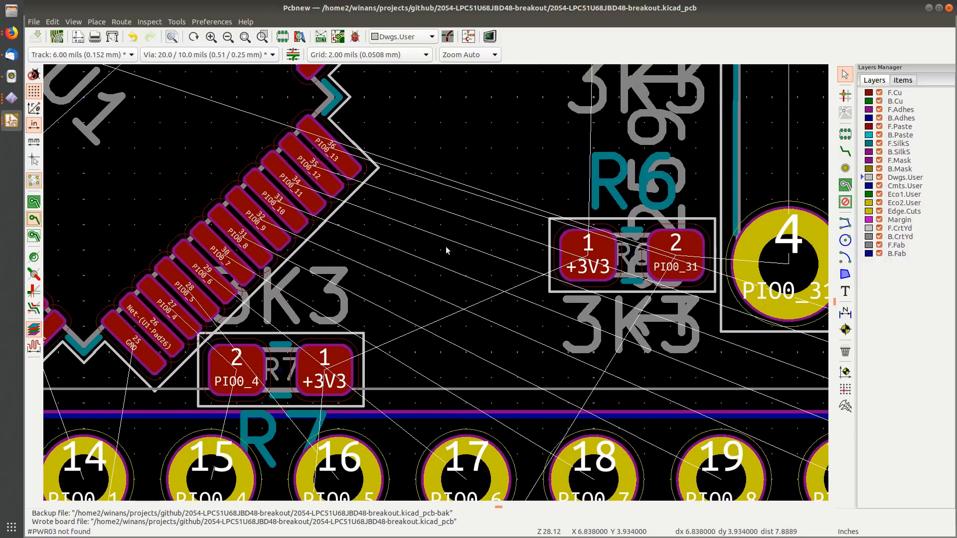
scroll(550, 282, "down", 3)
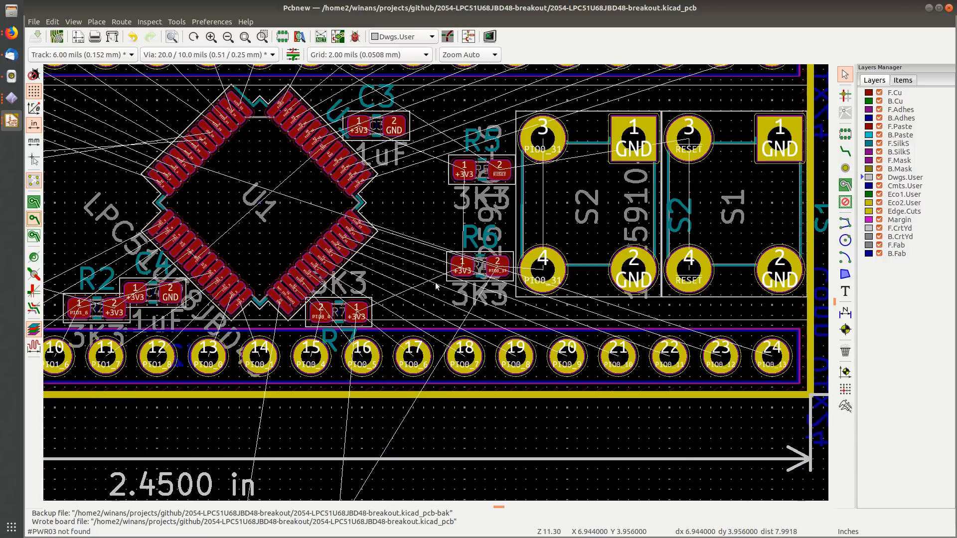
scroll(435, 282, "down", 2)
middle_click_drag(428, 410, 483, 289)
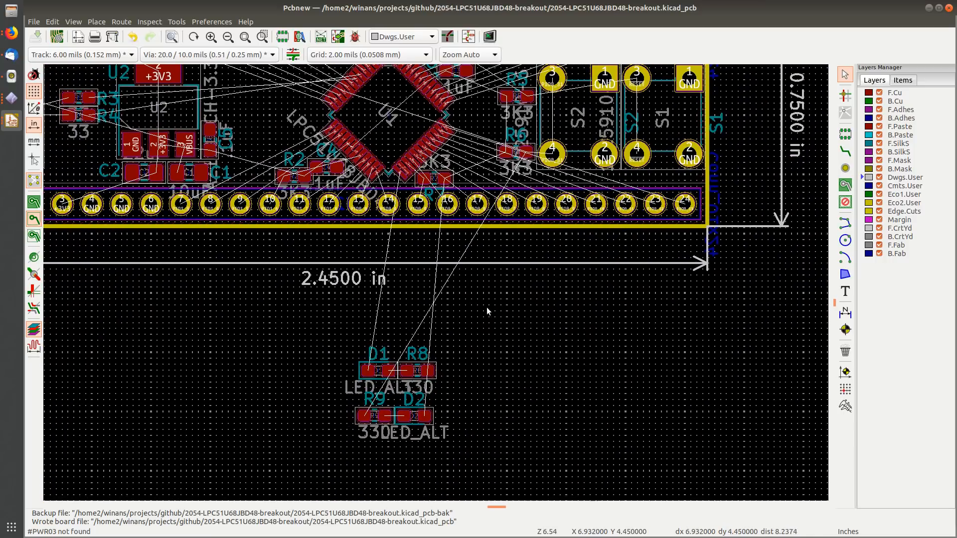
scroll(486, 307, "down", 1)
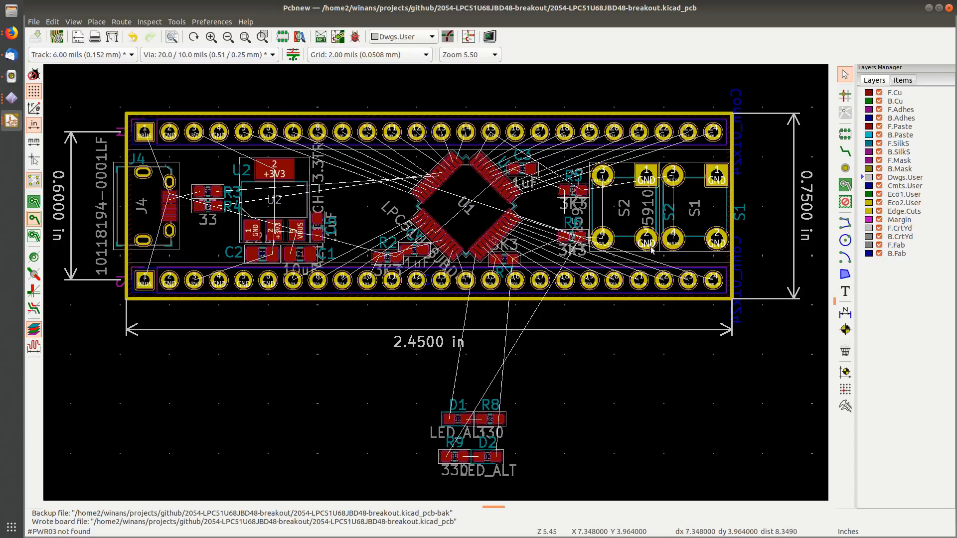
scroll(553, 274, "up", 4)
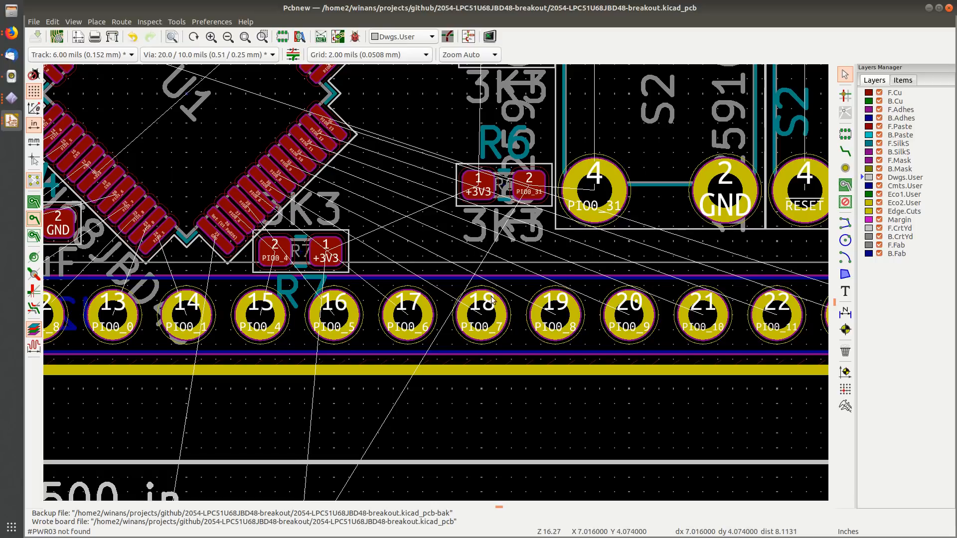
scroll(491, 309, "down", 5)
middle_click_drag(399, 357, 472, 360)
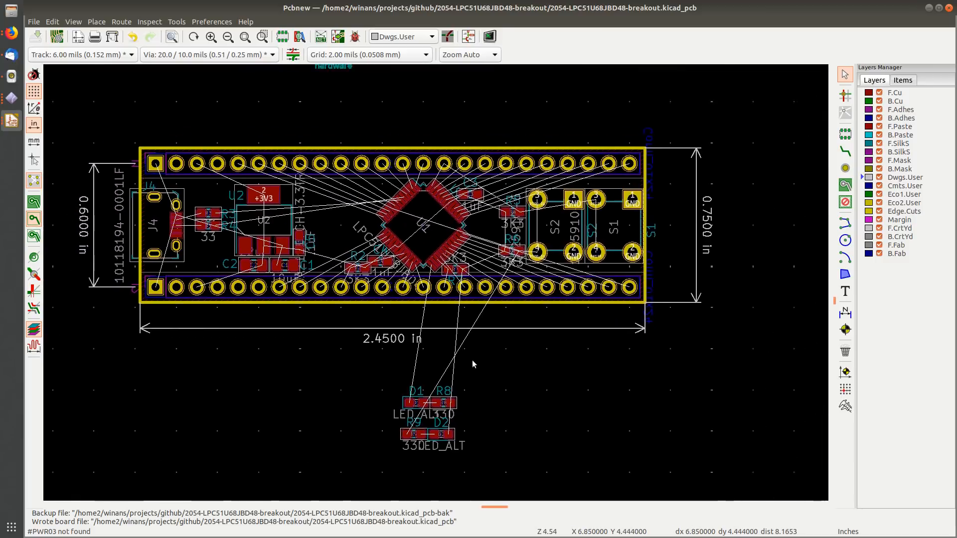
Step: Examine the space around U1, S1 and S2 for placing the remaining parts D1, D2, R8 and R9
scroll(472, 360, "down", 1)
scroll(426, 211, "up", 4)
scroll(435, 285, "up", 3)
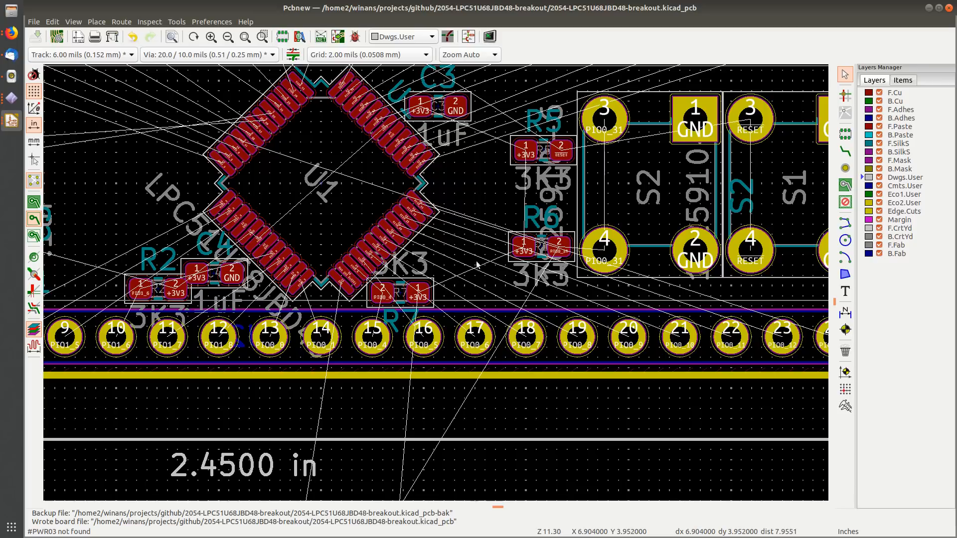
scroll(477, 265, "down", 4)
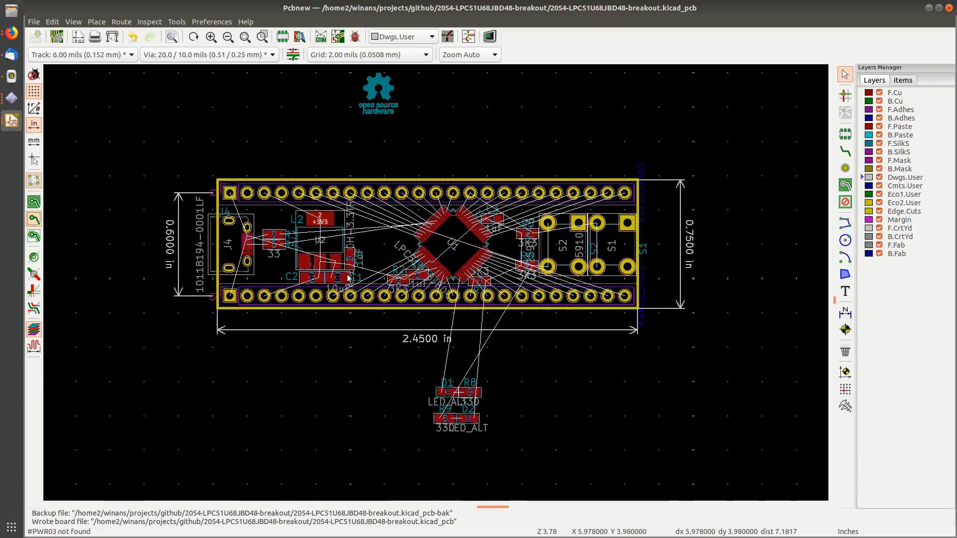
middle_click_drag(347, 274, 348, 274)
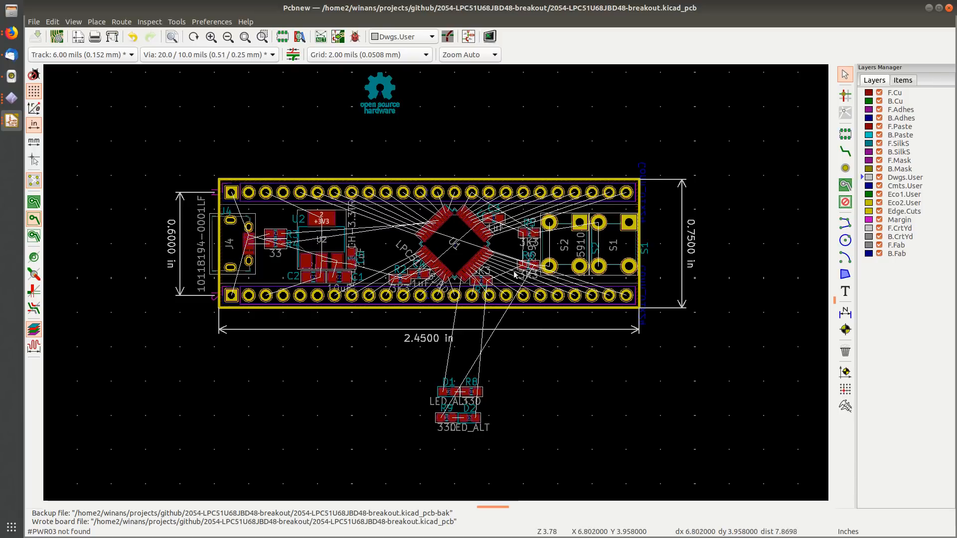
scroll(515, 303, "up", 3)
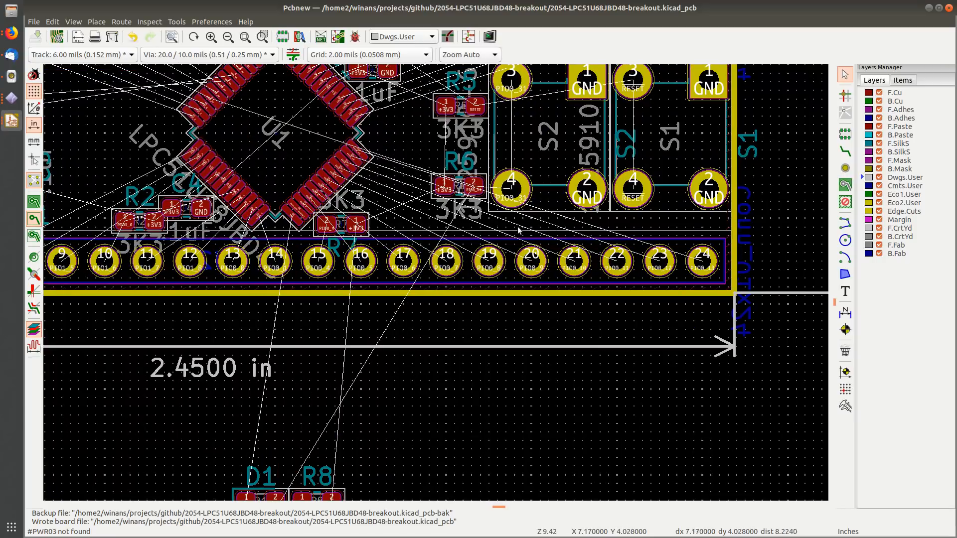
scroll(488, 357, "down", 3)
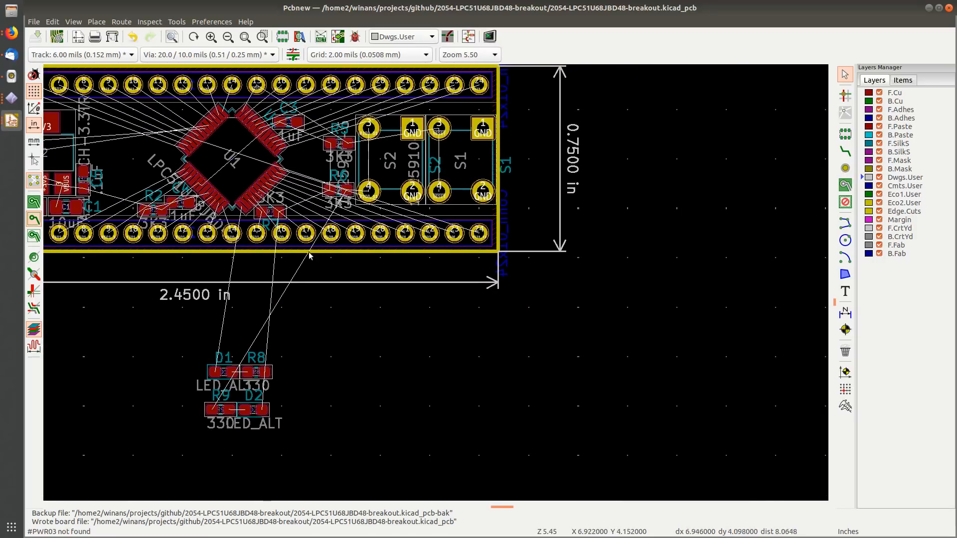
middle_click_drag(315, 314, 540, 320)
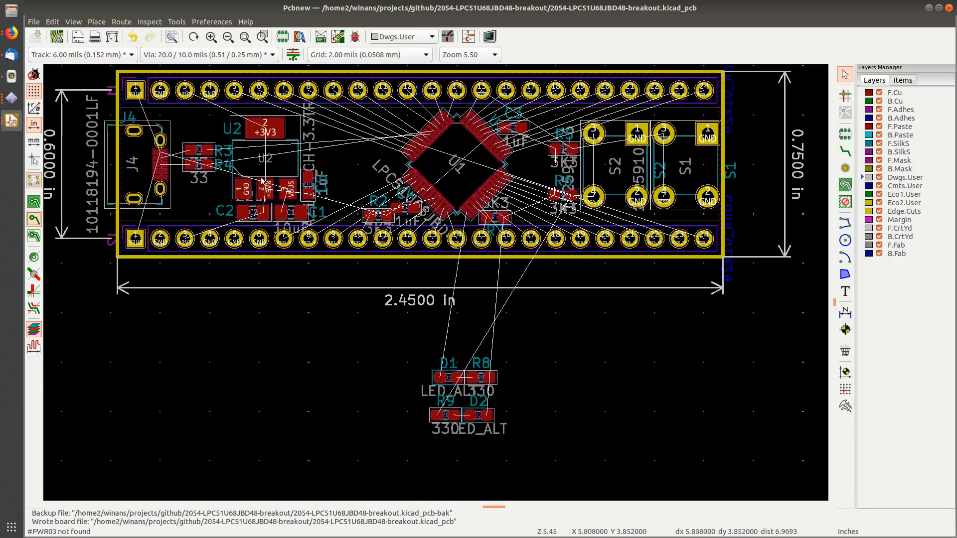
Step: Examine the area between J4, U2 and U1 for free space and unrouted connections
scroll(265, 180, "up", 3)
middle_click_drag(422, 286, 372, 284)
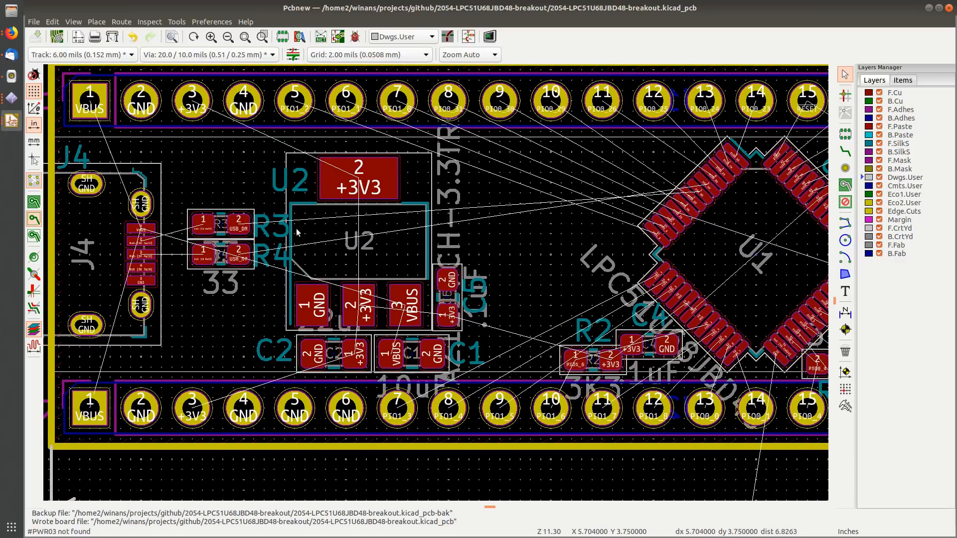
middle_click_drag(345, 260, 345, 250)
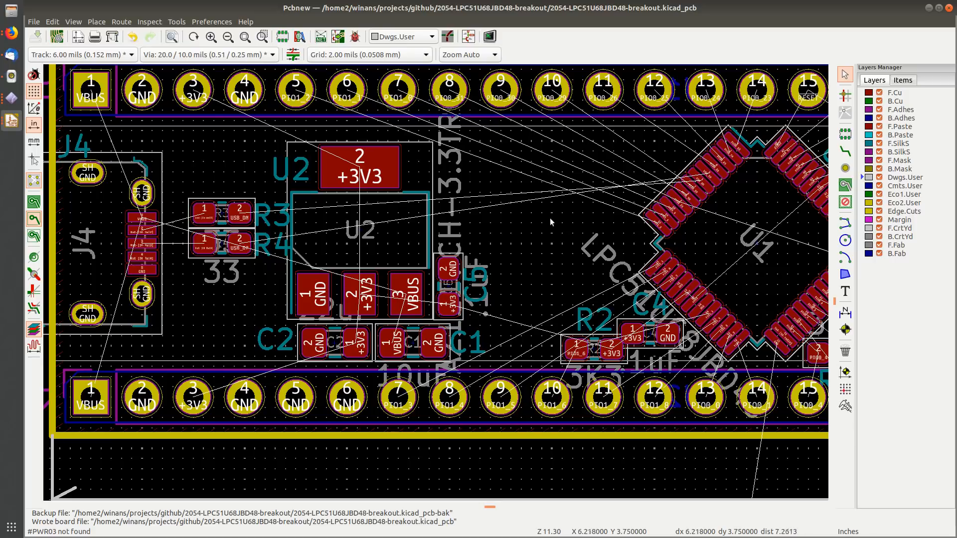
scroll(551, 222, "up", 3)
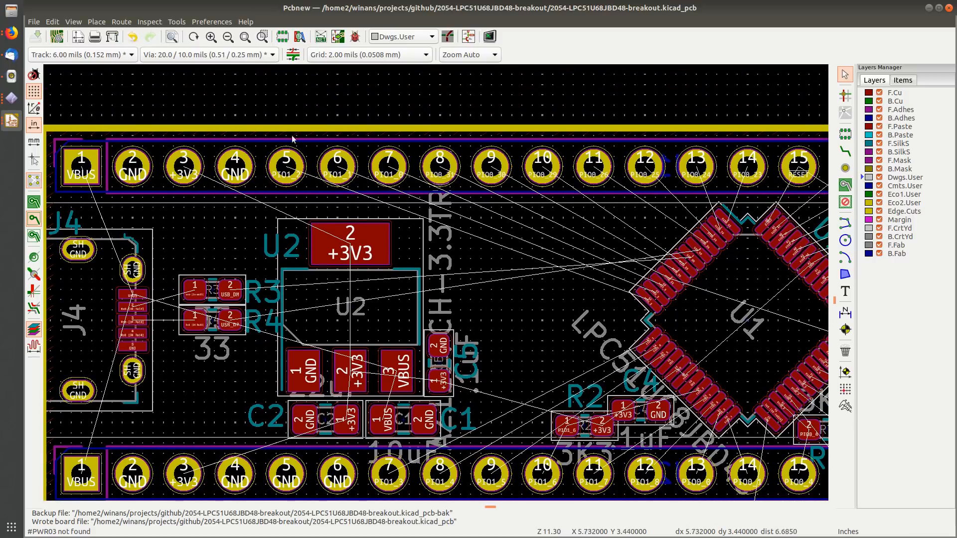
scroll(549, 257, "down", 2)
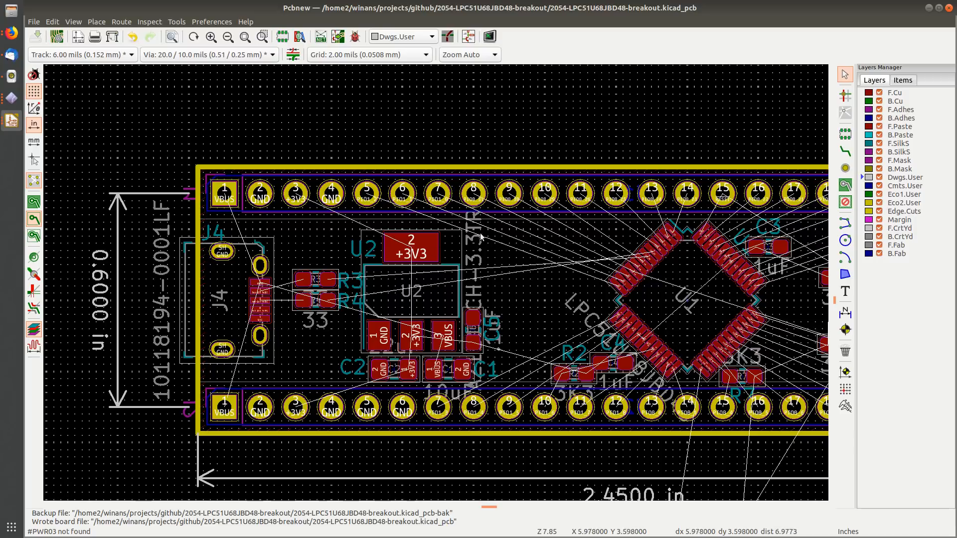
middle_click_drag(492, 322, 321, 241)
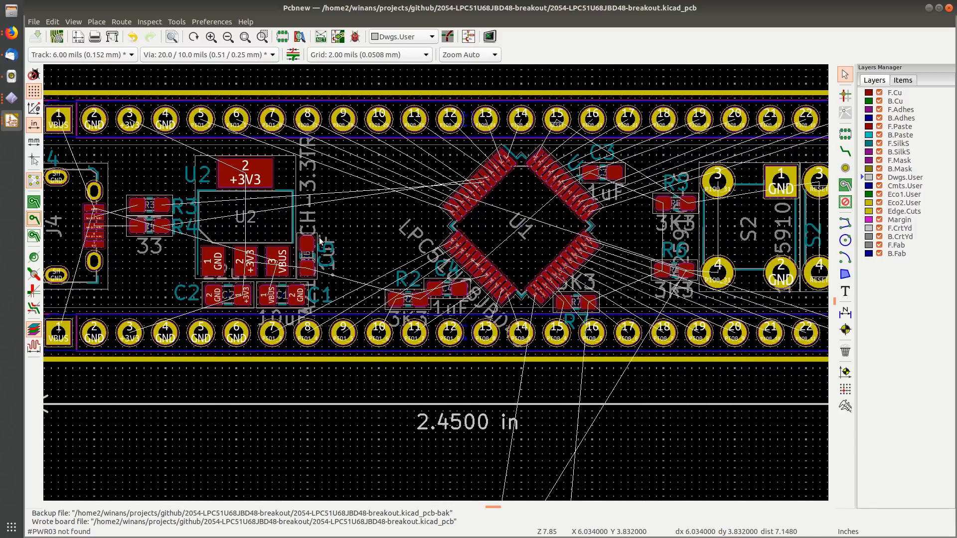
scroll(320, 241, "down", 2)
scroll(377, 287, "up", 1)
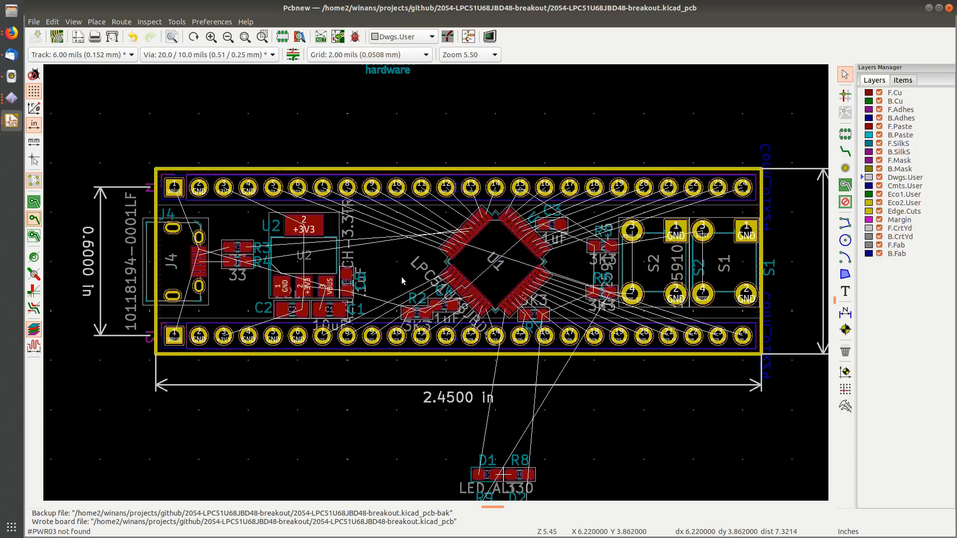
middle_click_drag(402, 277, 349, 188)
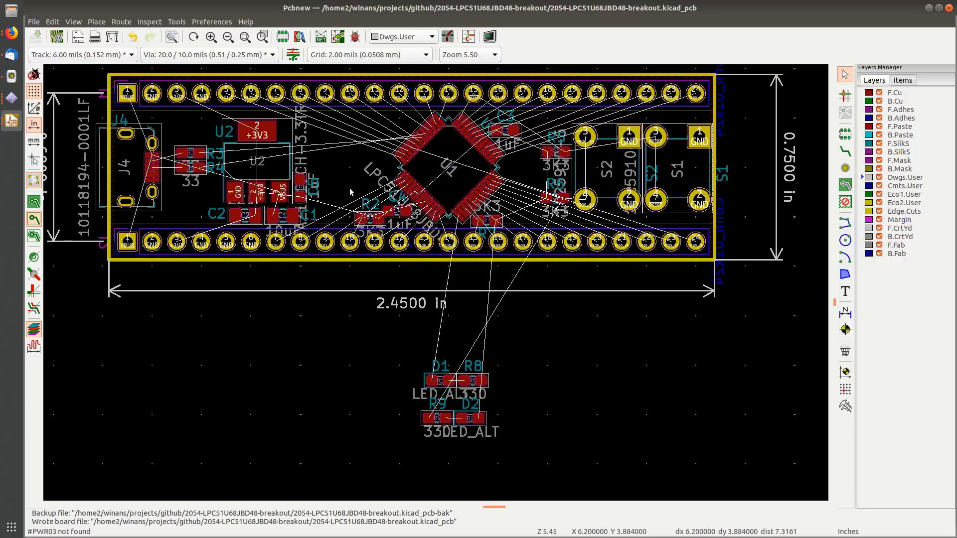
Step: Move LED D1 and the 330 resistor R8 together onto the board beside U2, rotated 90 degrees with R8 above D1
scroll(476, 372, "up", 4)
scroll(436, 285, "up", 2)
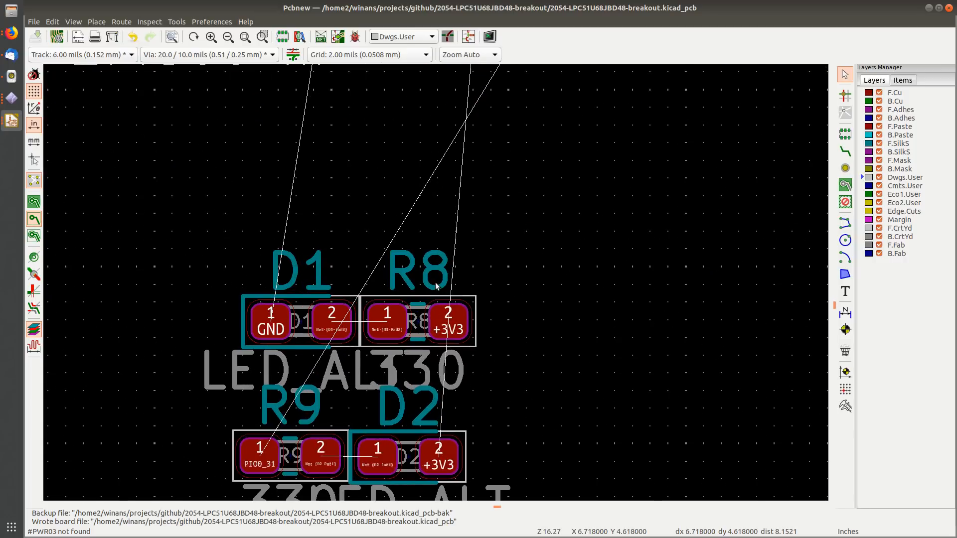
scroll(436, 286, "up", 1)
scroll(451, 283, "down", 3)
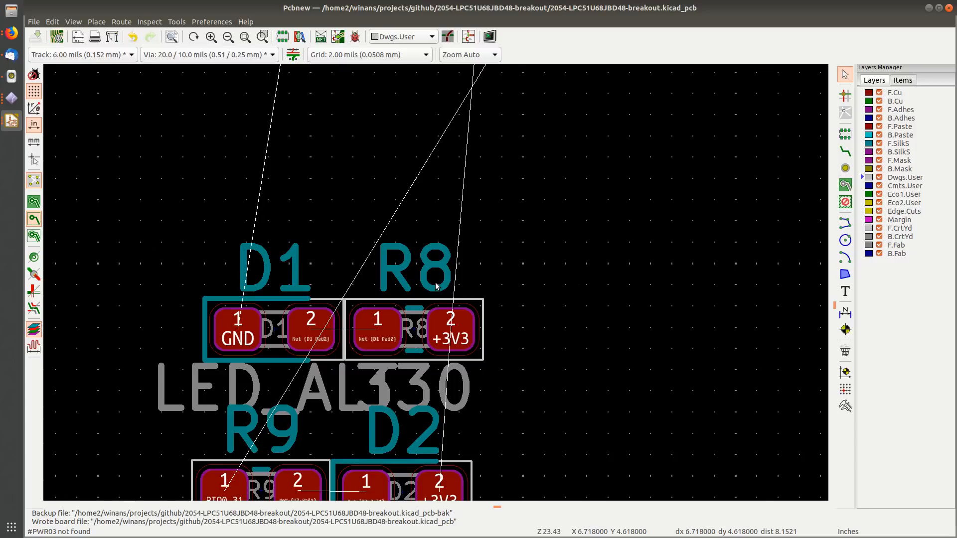
left_click_drag(299, 256, 484, 325)
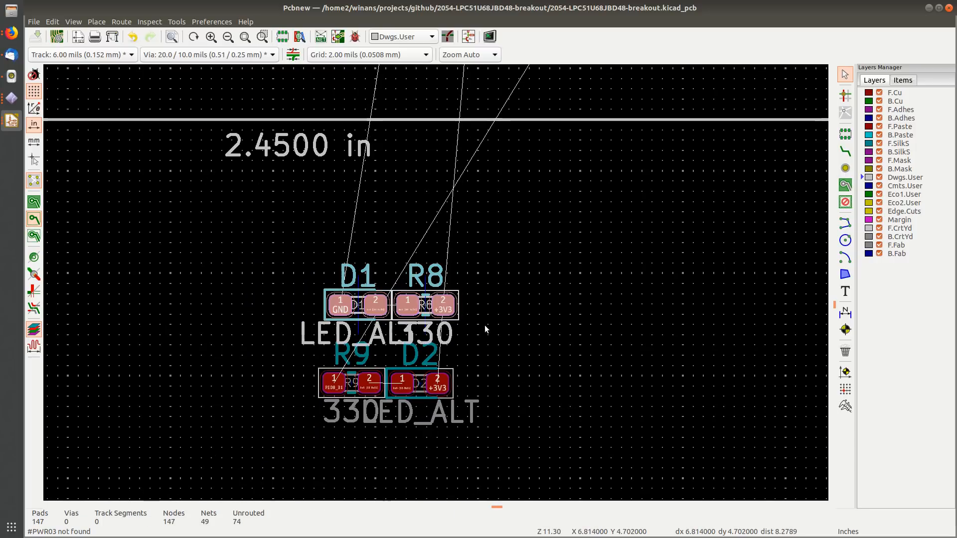
left_click_drag(445, 295, 250, 174)
scroll(387, 208, "down", 3)
key("r")
scroll(249, 175, "up", 4)
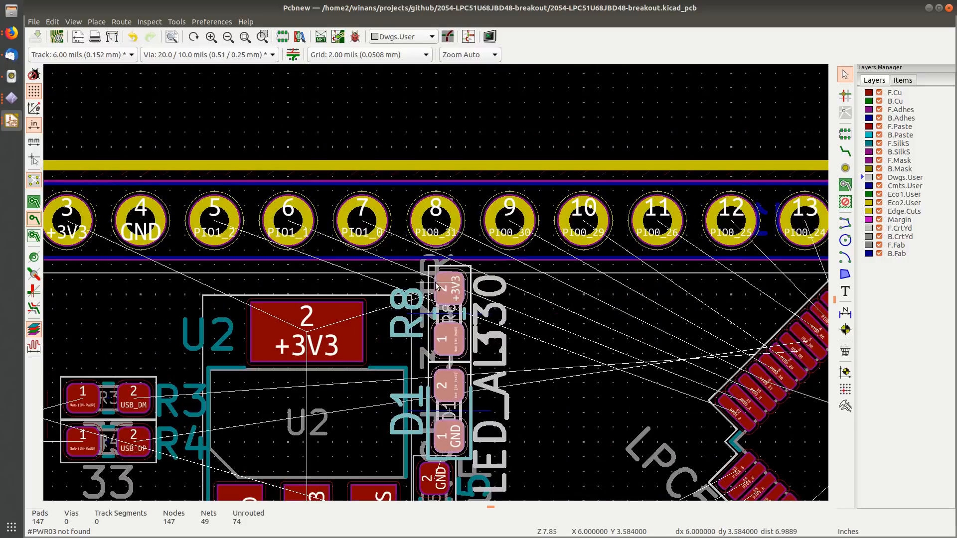
Step: Shift the D1 and R8 pair down toward U1, just beside the vertical capacitor next to U2
scroll(438, 282, "down", 2)
left_click_drag(443, 282, 465, 347)
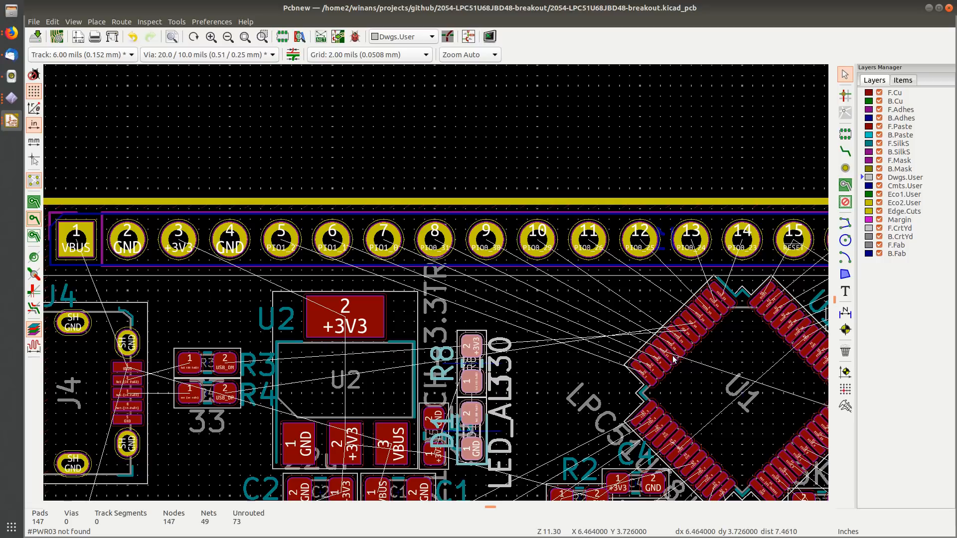
scroll(666, 356, "down", 2)
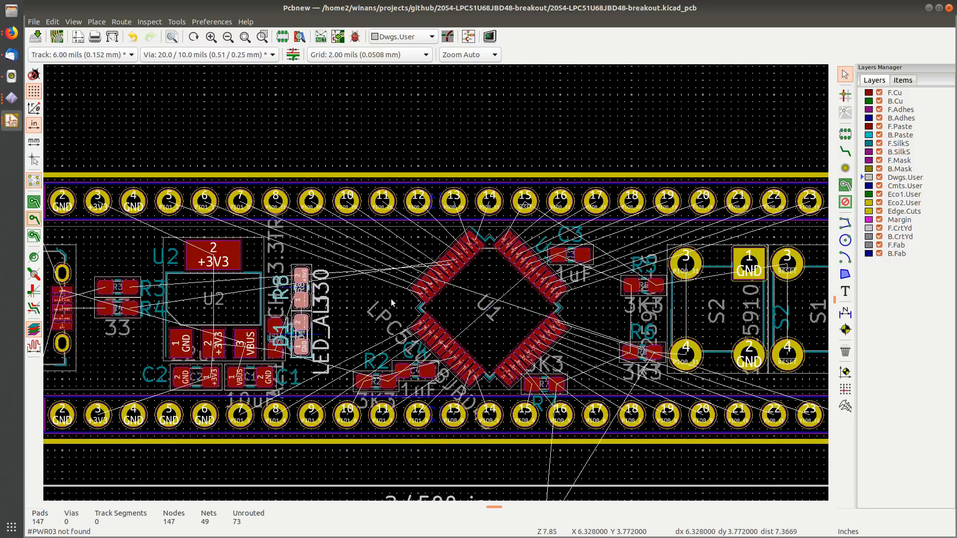
Step: Examine the unrouted connections running from J4 through R3 and R4, past U2, to the pads of U1
middle_click_drag(391, 299, 462, 299)
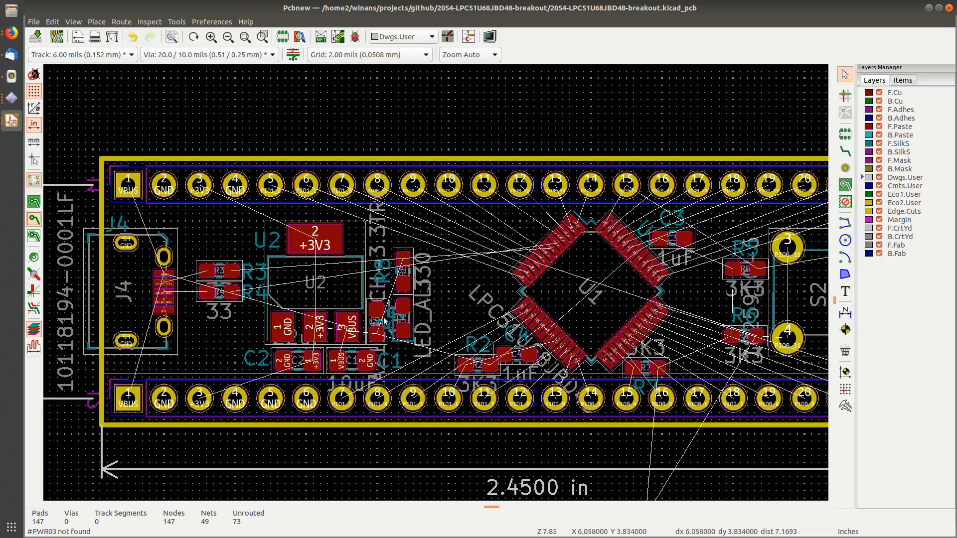
scroll(429, 271, "up", 3)
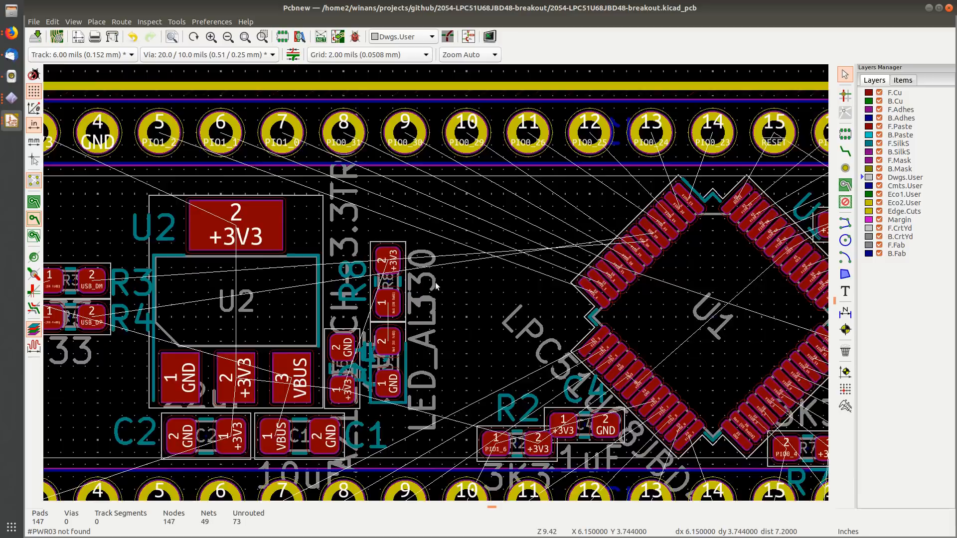
middle_click_drag(129, 302, 388, 310)
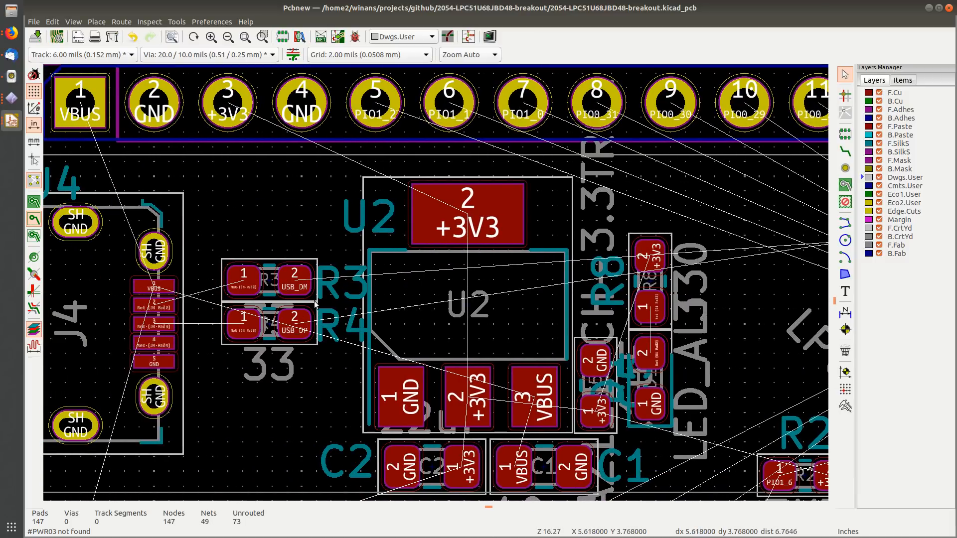
scroll(314, 300, "down", 1)
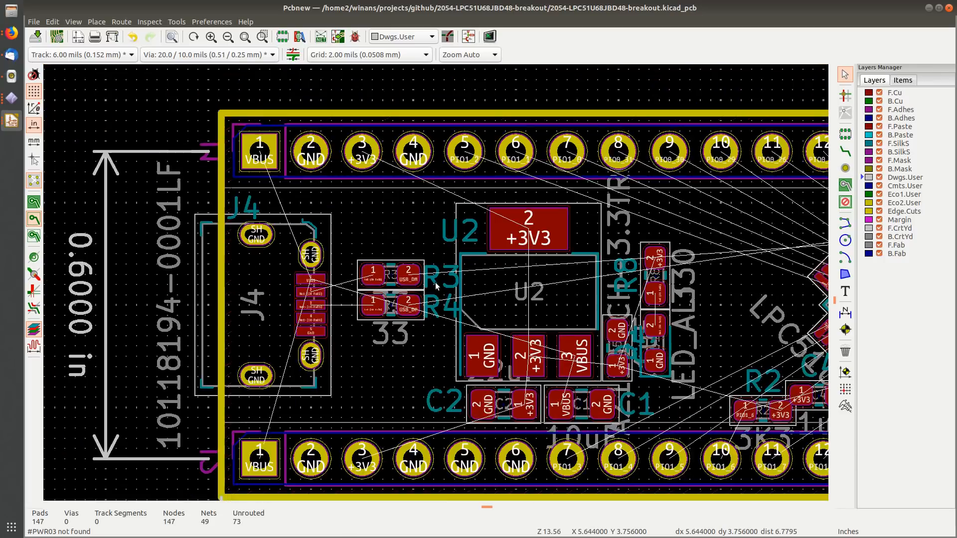
scroll(435, 282, "down", 1)
middle_click_drag(435, 282, 355, 301)
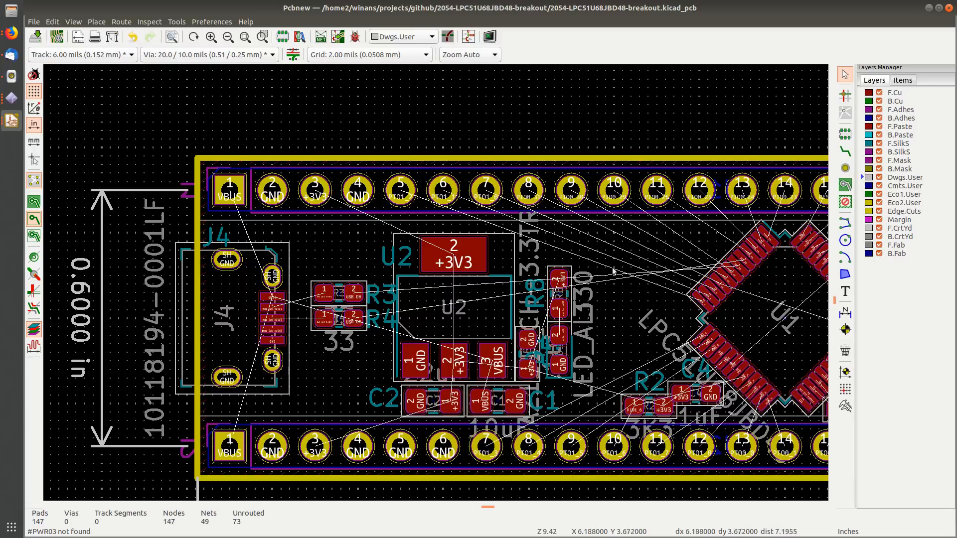
scroll(734, 265, "up", 3)
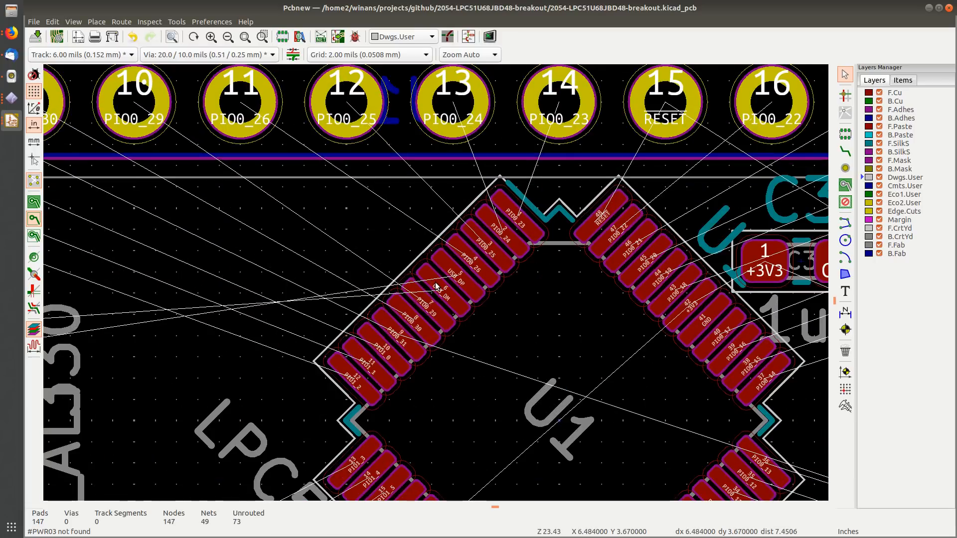
scroll(424, 288, "down", 2)
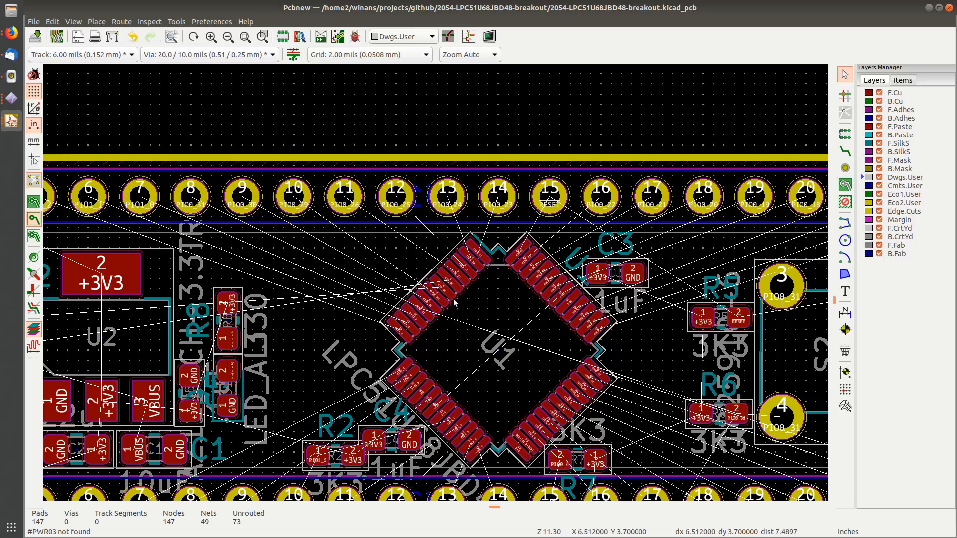
Step: Move capacitor C2 directly beneath U2, with its outline lined up with U2's left edge
scroll(101, 402, "up", 2)
scroll(365, 324, "up", 2)
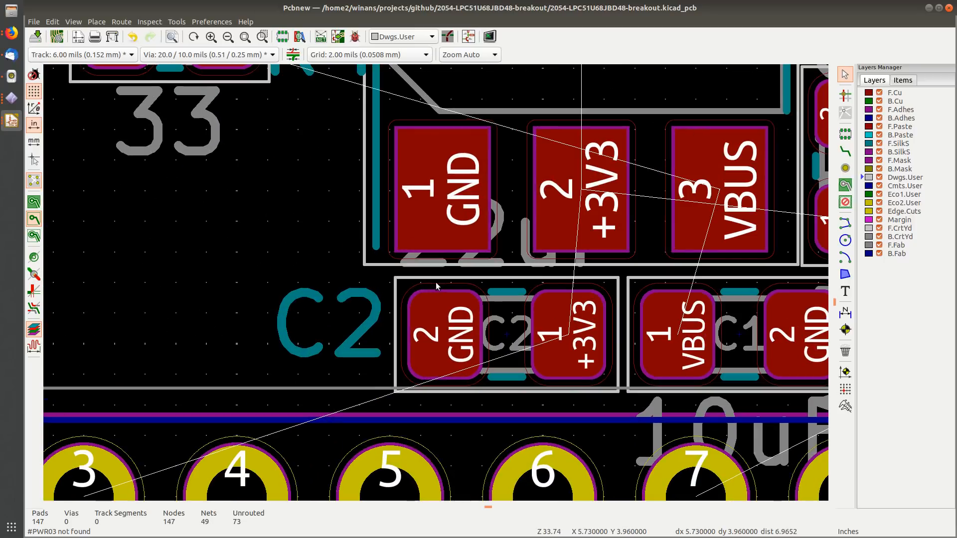
left_click(406, 288)
key("m")
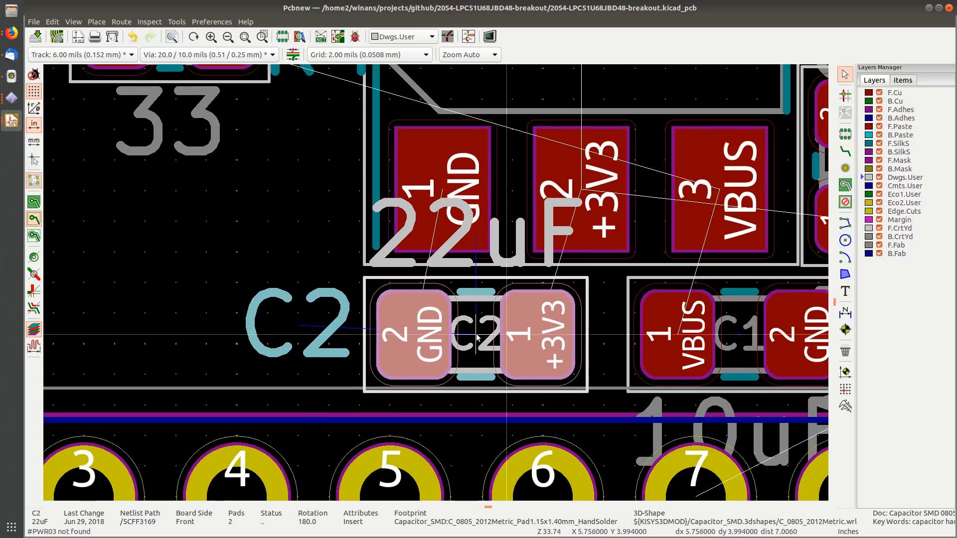
left_click(476, 325)
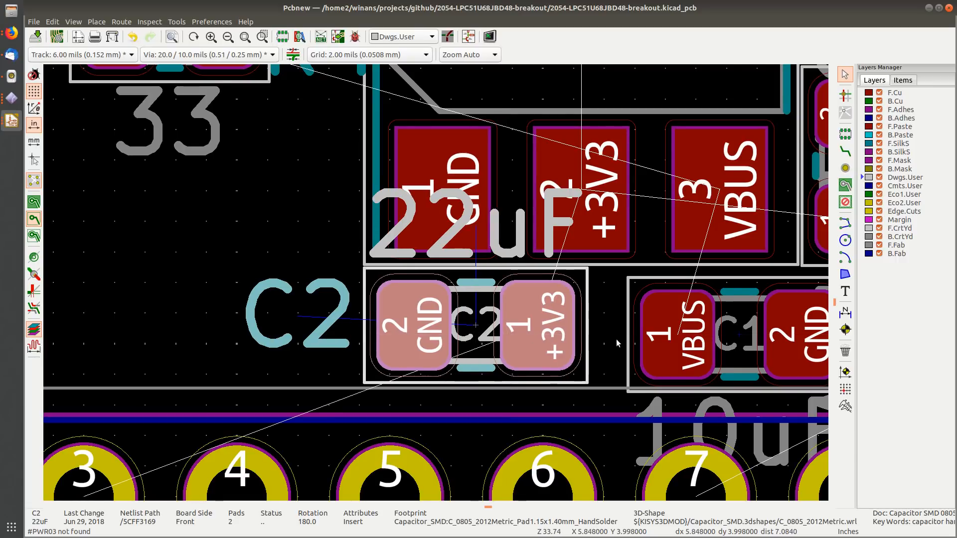
Step: Move C1 beneath U2, flush with U2's right edge, and shift C2 left so the two outlines sit side by side
middle_click_drag(621, 339, 413, 314)
left_click(422, 256)
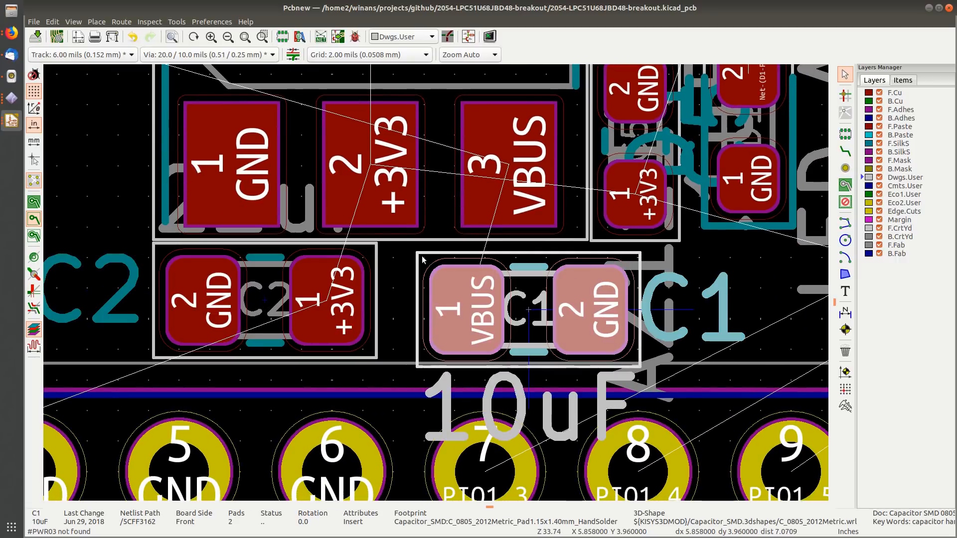
key("m")
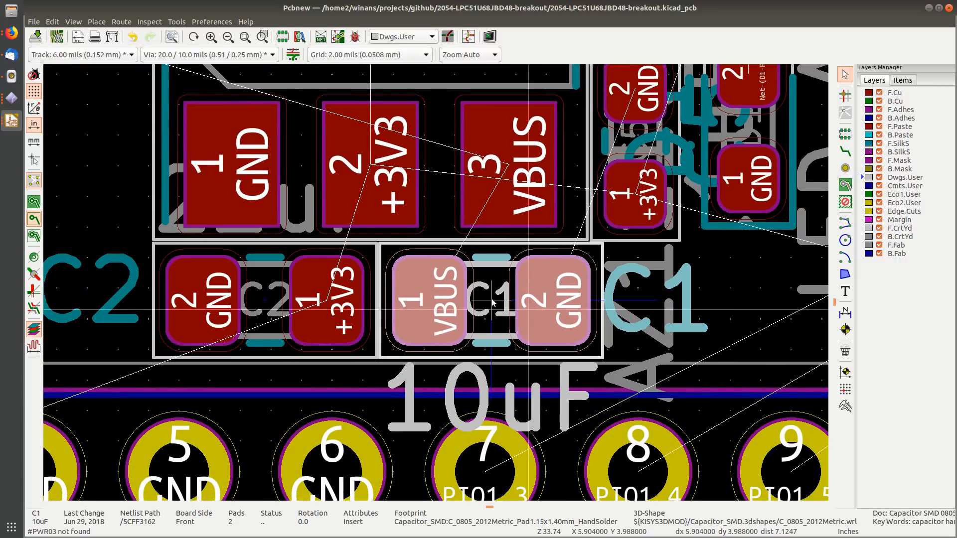
left_click(476, 301)
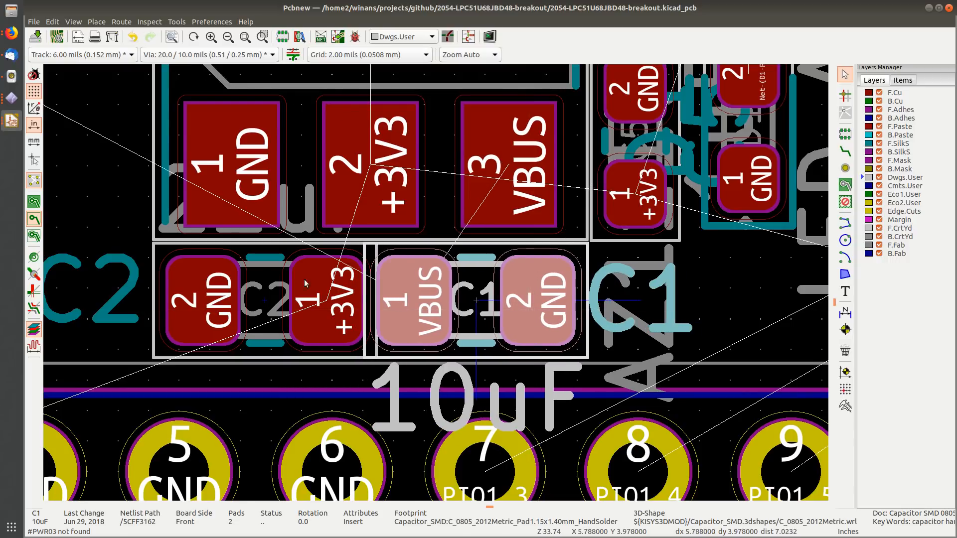
left_click(265, 301)
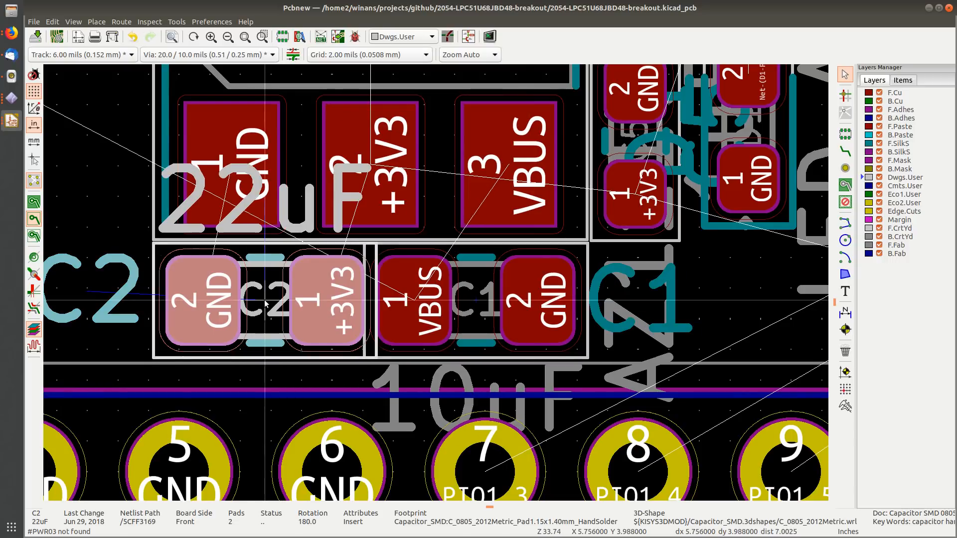
left_click(250, 300)
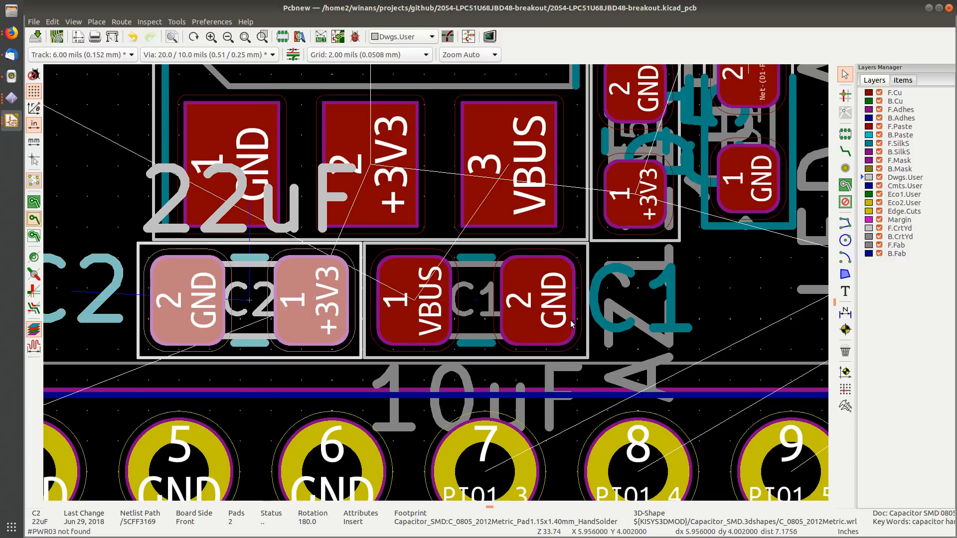
Step: Rotate the .1uF capacitor C5 by 180 degrees and park it outside the board below the lower pin row
scroll(572, 324, "down", 2)
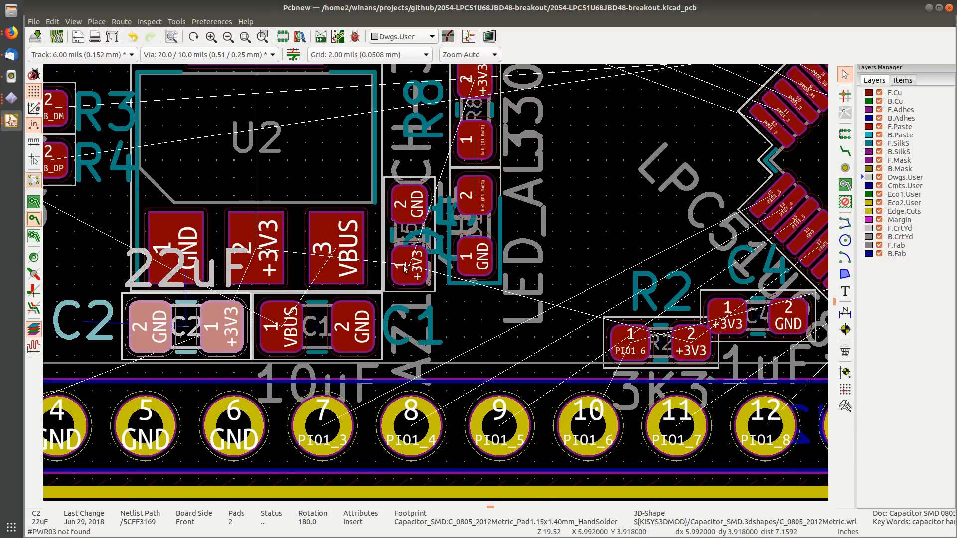
left_click(390, 288)
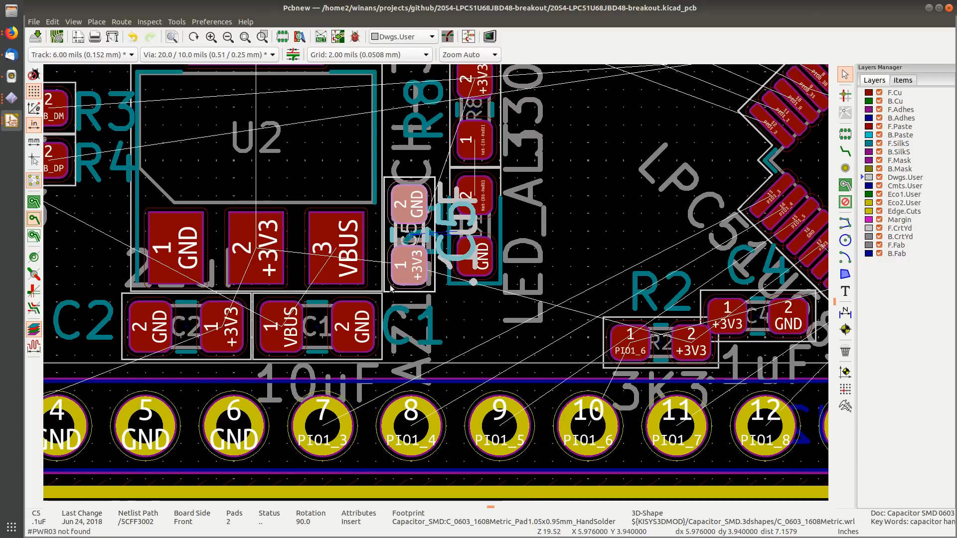
key("m")
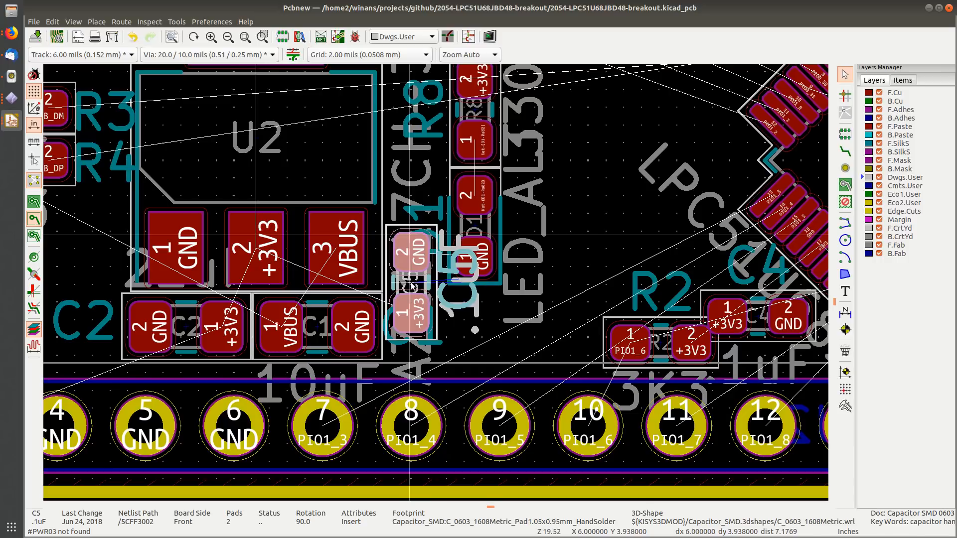
key("r")
key("r")
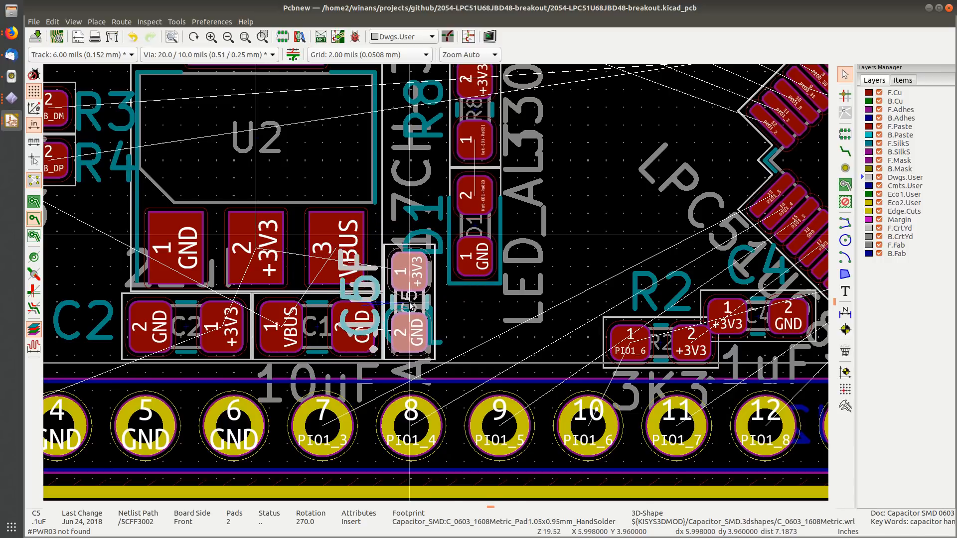
scroll(411, 308, "down", 3)
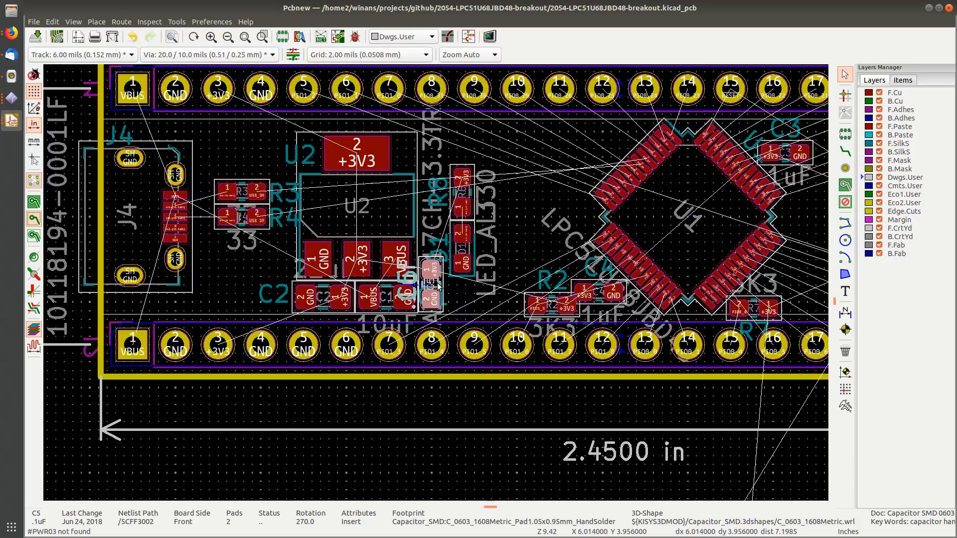
left_click_drag(437, 283, 462, 459)
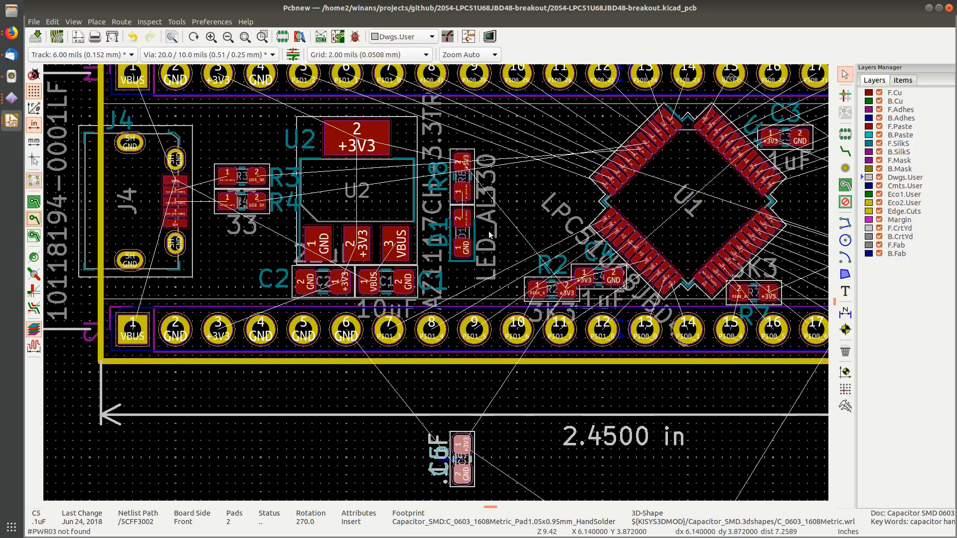
Step: Move LED D1 beside C1 in the spot freed by C5, and place R8 directly above D1
scroll(489, 234, "up", 3)
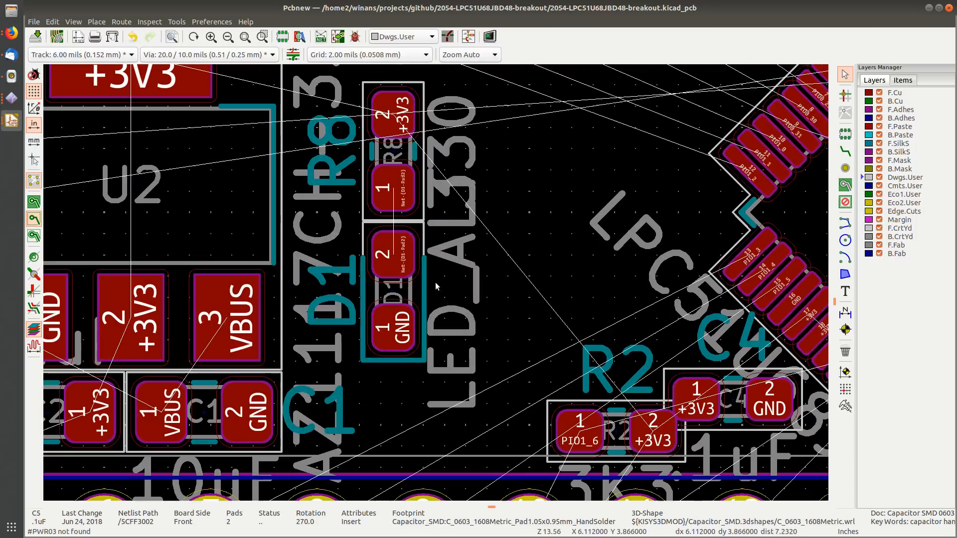
left_click(417, 232)
left_click_drag(417, 232, 314, 386)
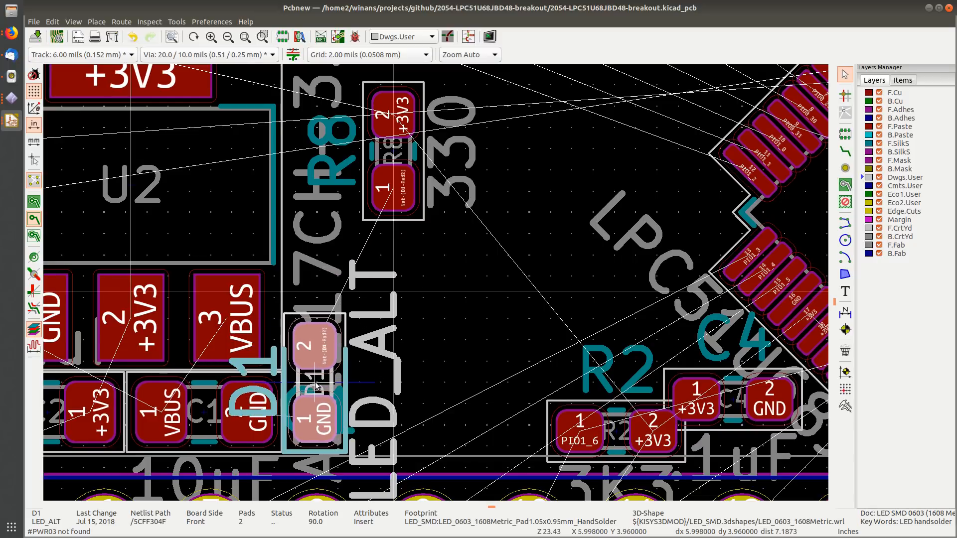
left_click_drag(420, 215, 315, 244)
left_click(458, 179)
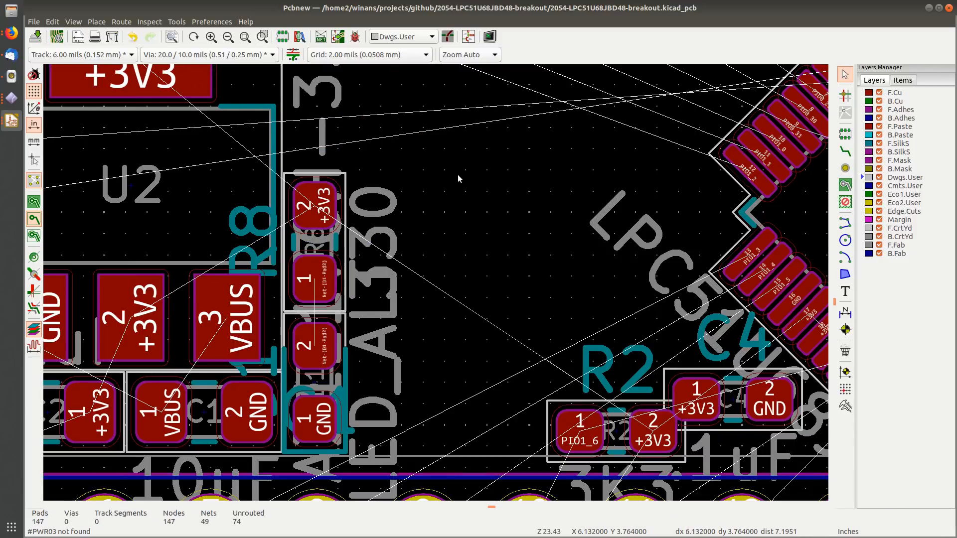
Step: Bring C5 back onto the board, vertically beside R8 on the side facing U1, with their outlines level
scroll(436, 285, "down", 2)
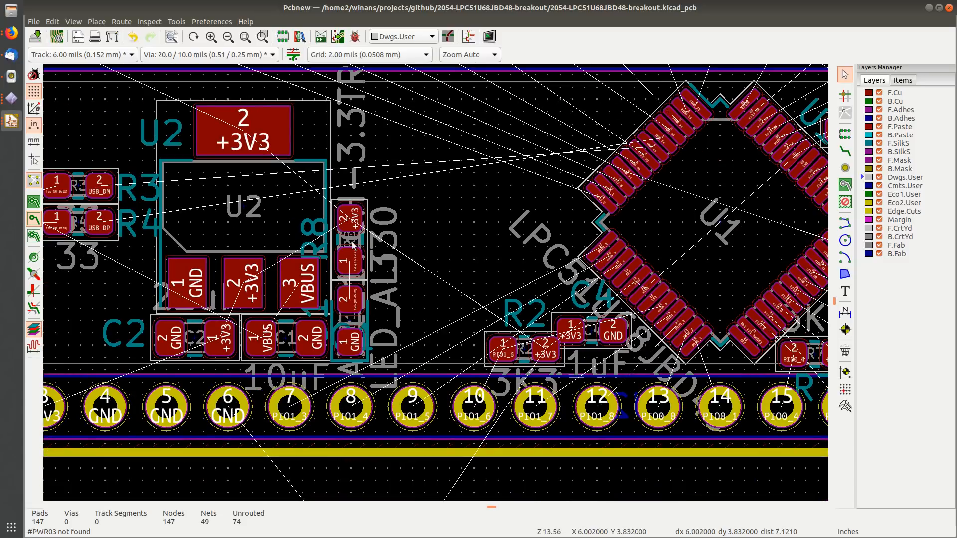
middle_click_drag(393, 285, 405, 216)
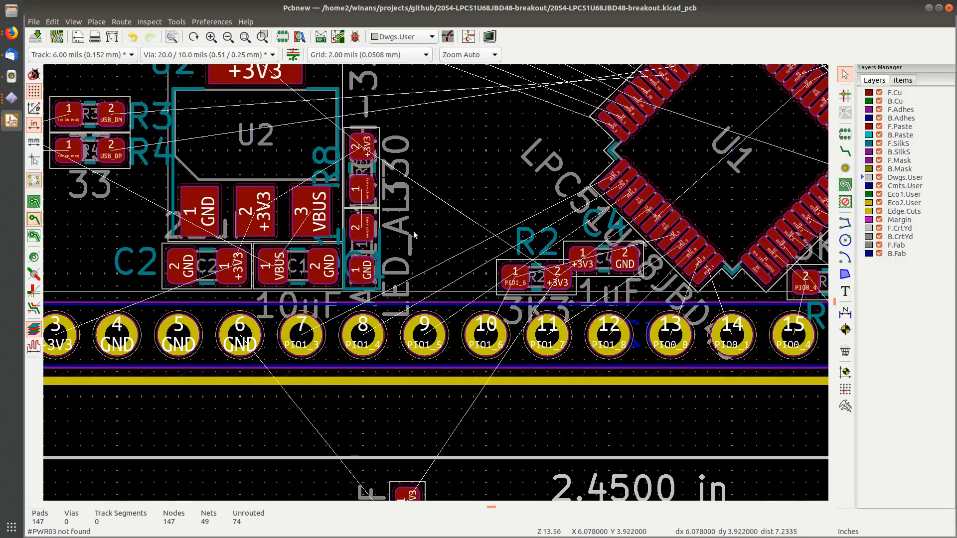
middle_click_drag(424, 253, 393, 311)
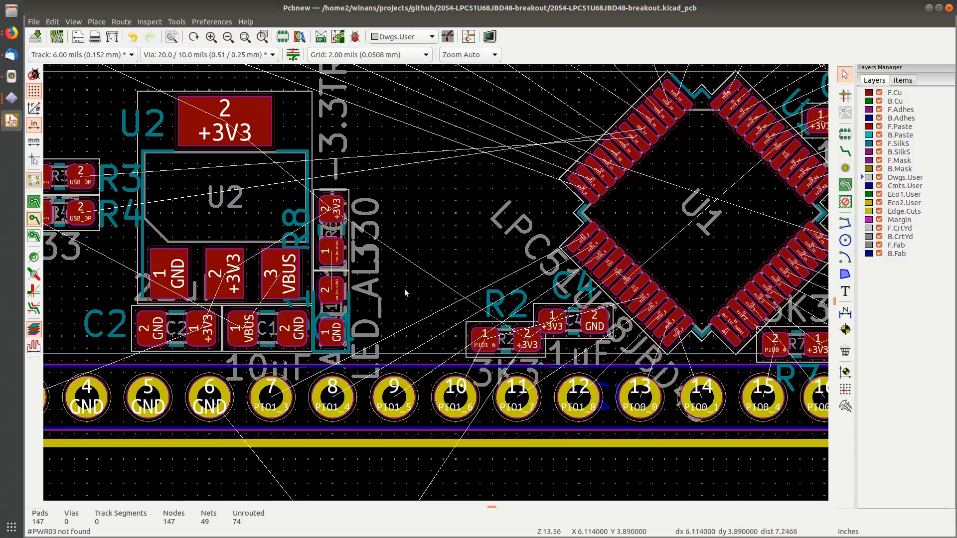
middle_click_drag(424, 300, 432, 193)
left_click_drag(402, 443, 402, 122)
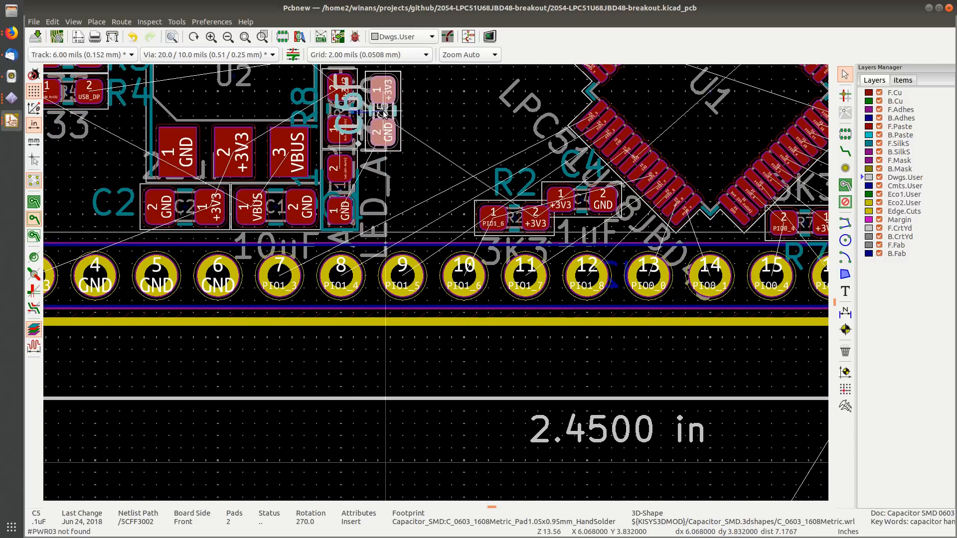
scroll(385, 114, "up", 2)
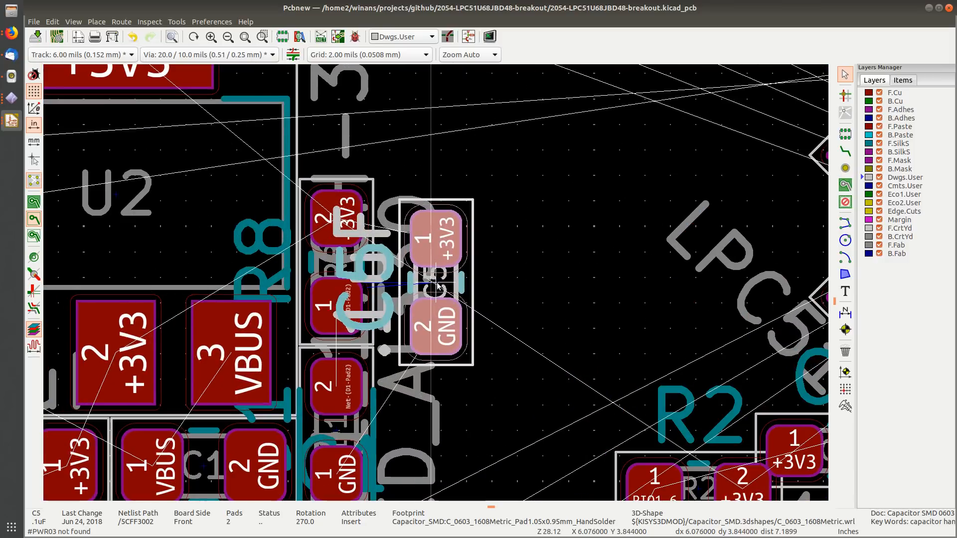
left_click(413, 263)
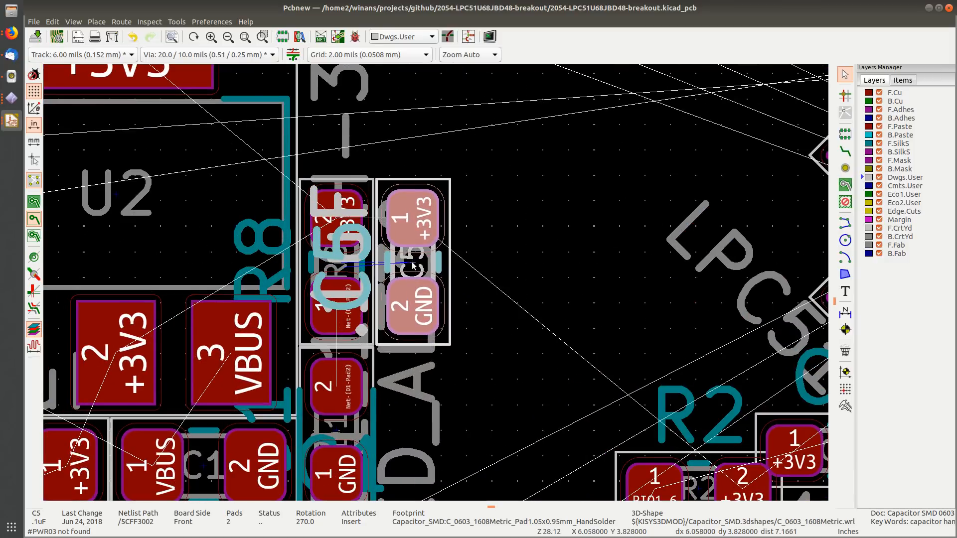
Step: Move the reference labels of C5 and R8 above the upper ends of their parts
left_click(364, 254)
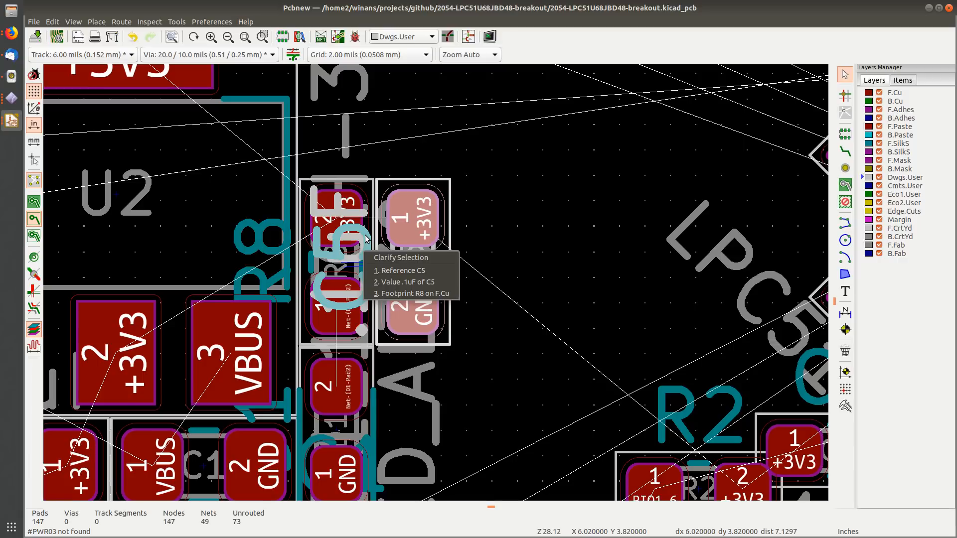
key("Escape")
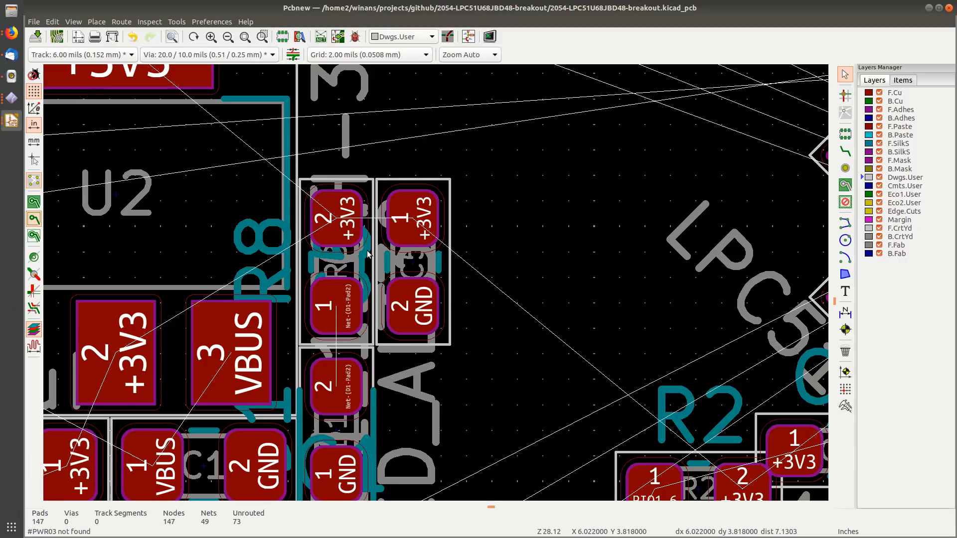
left_click(368, 254)
left_click(369, 255)
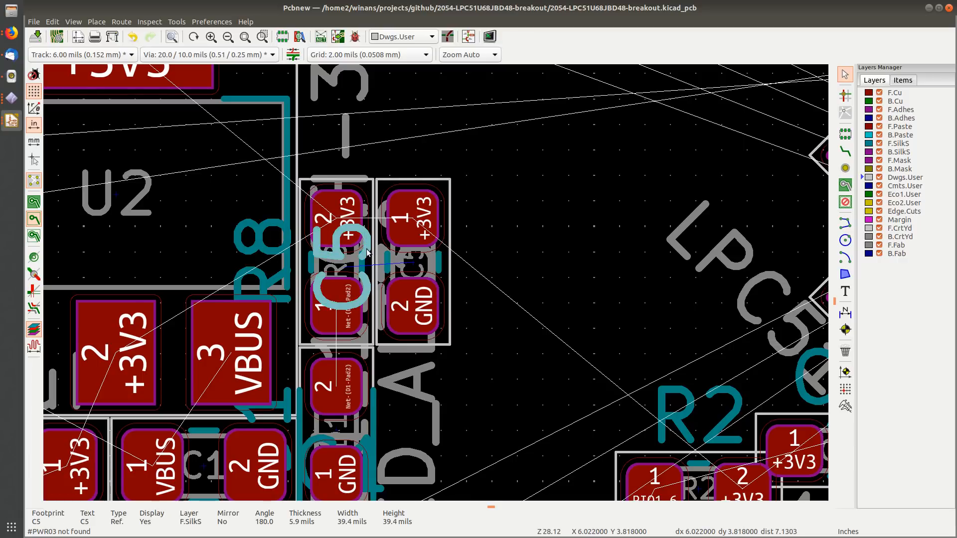
key("m")
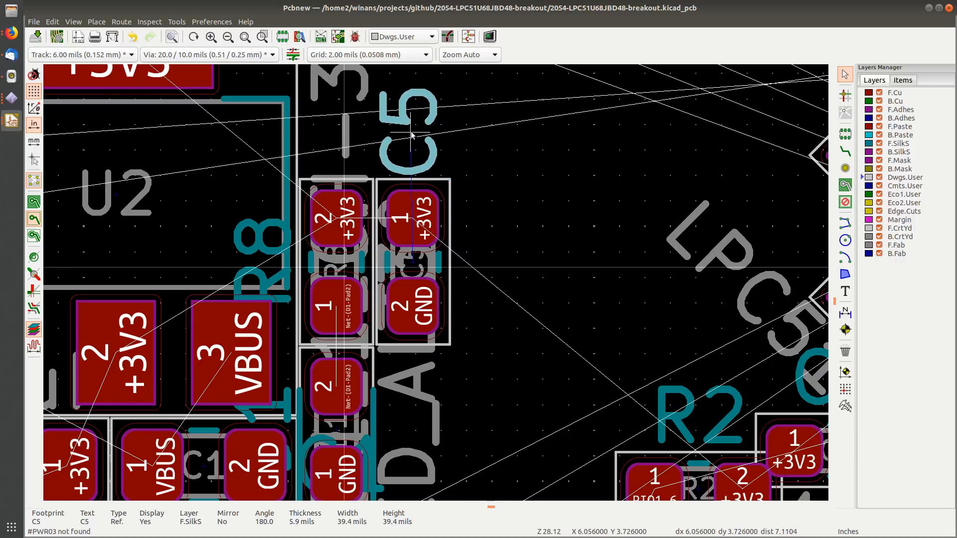
left_click(408, 130)
left_click(248, 232)
key("m")
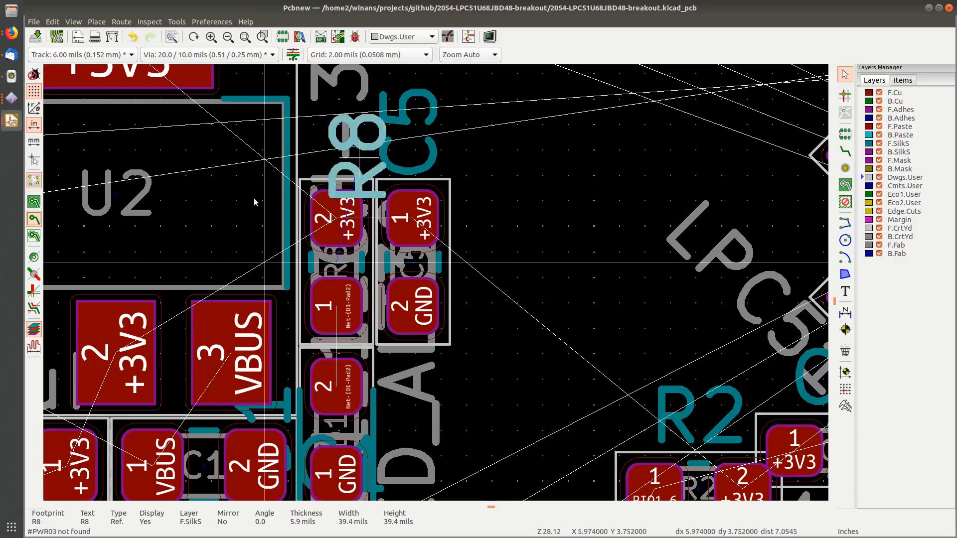
Step: Place the R8 reference label centred above R8, level with the C5 label beside it
scroll(347, 190, "up", 5)
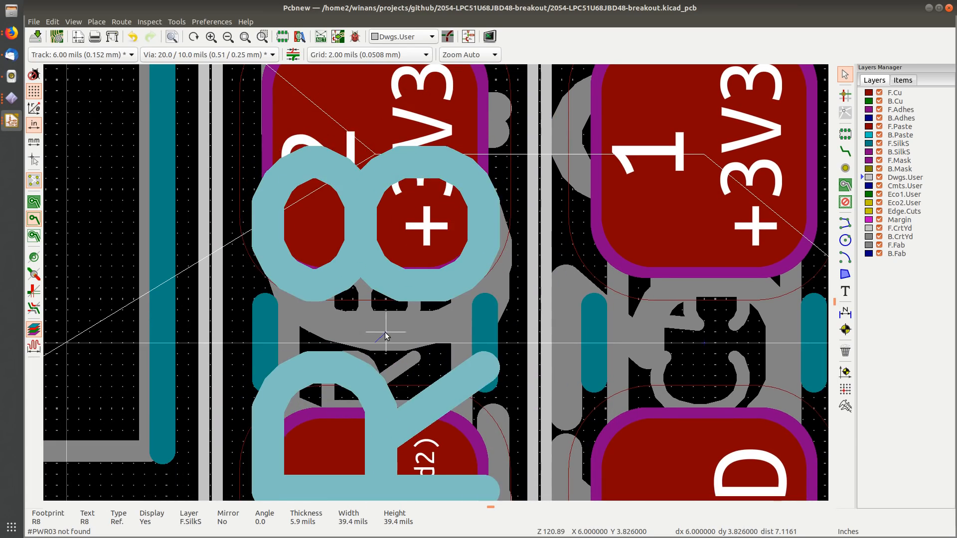
scroll(436, 285, "down", 2)
scroll(436, 286, "down", 2)
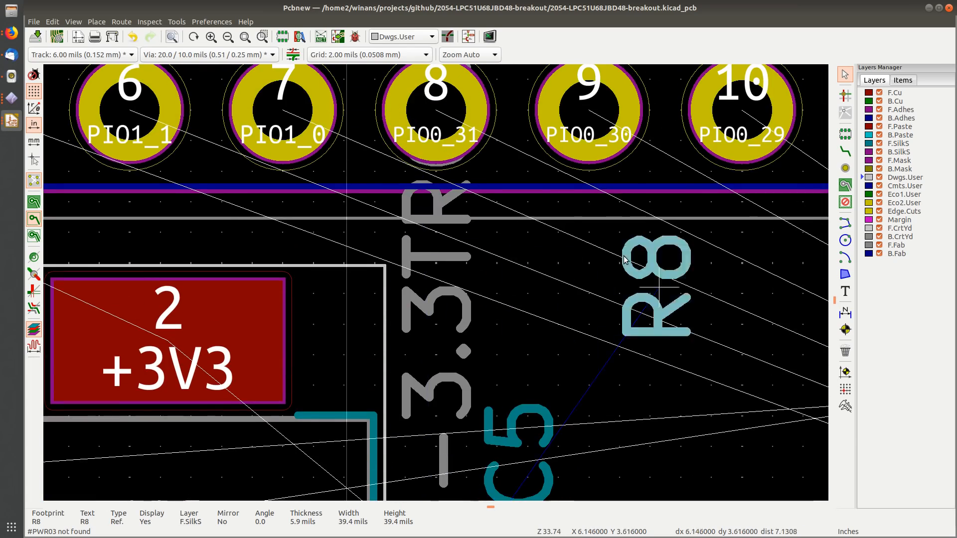
scroll(448, 339, "down", 5)
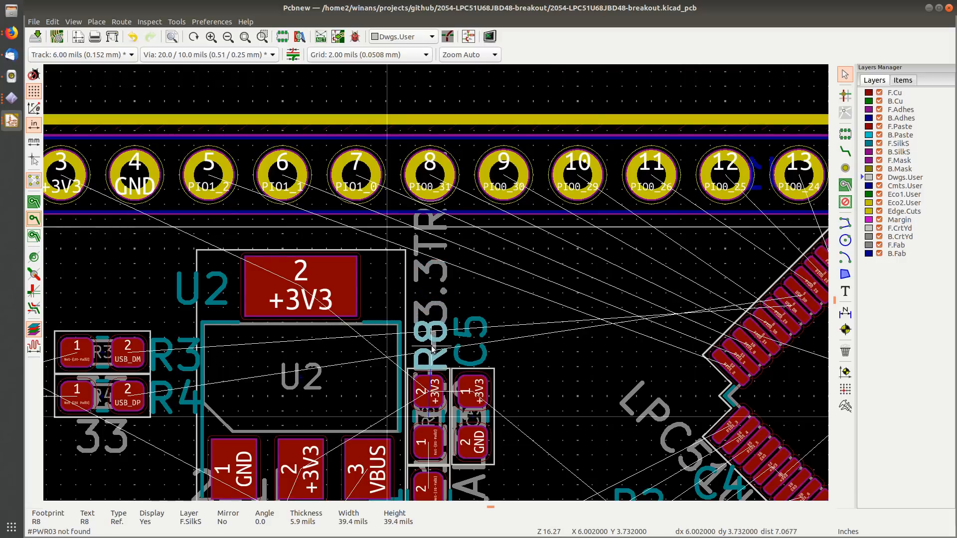
scroll(436, 279, "up", 6)
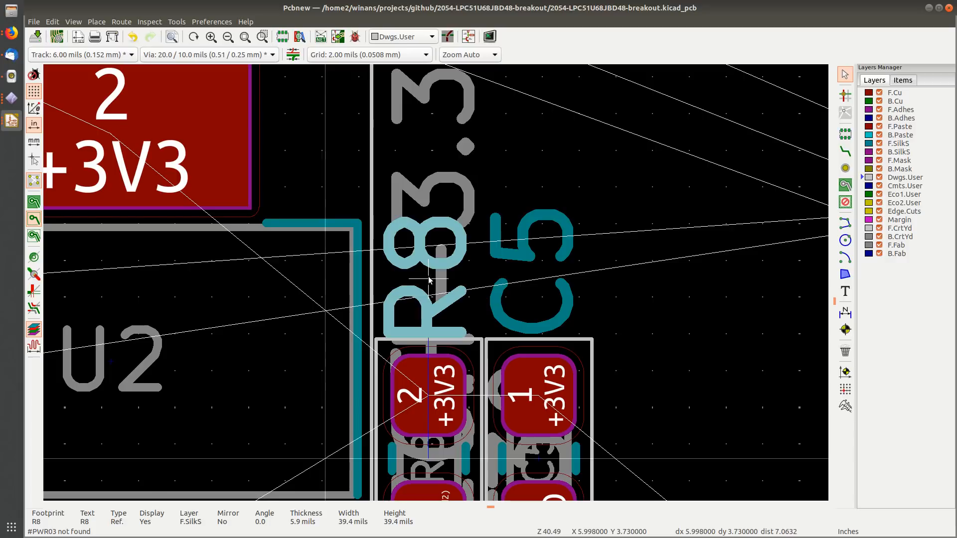
left_click(435, 280)
middle_click_drag(583, 305, 566, 227)
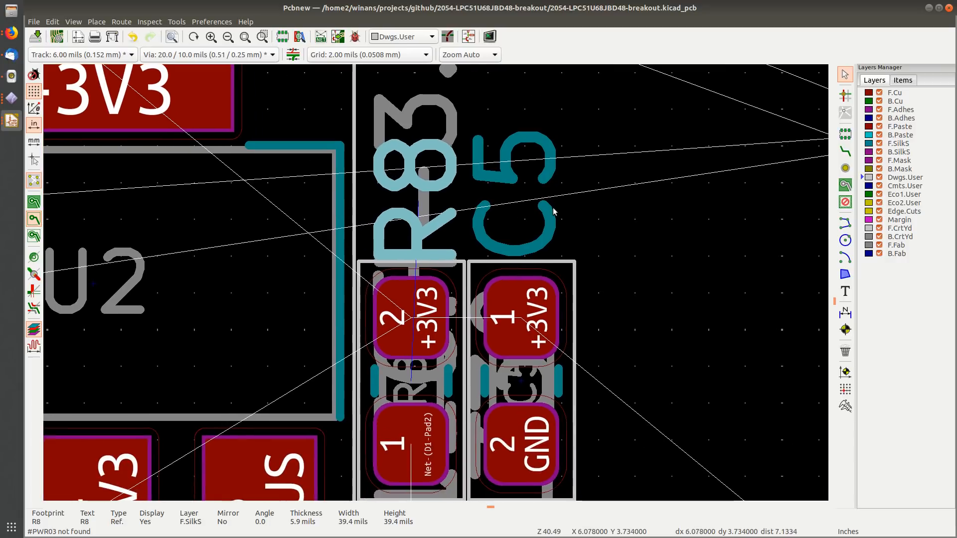
key("m")
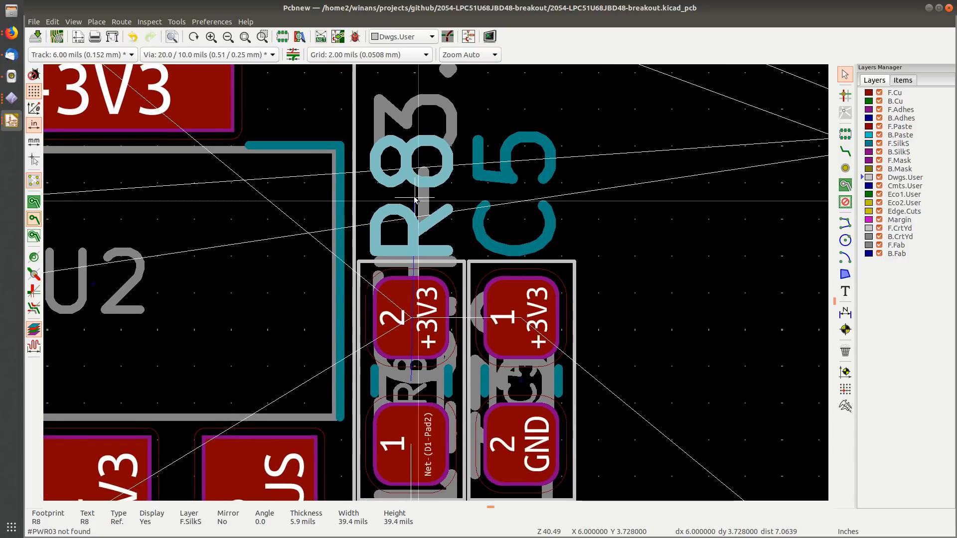
left_click(413, 198)
scroll(574, 211, "down", 2)
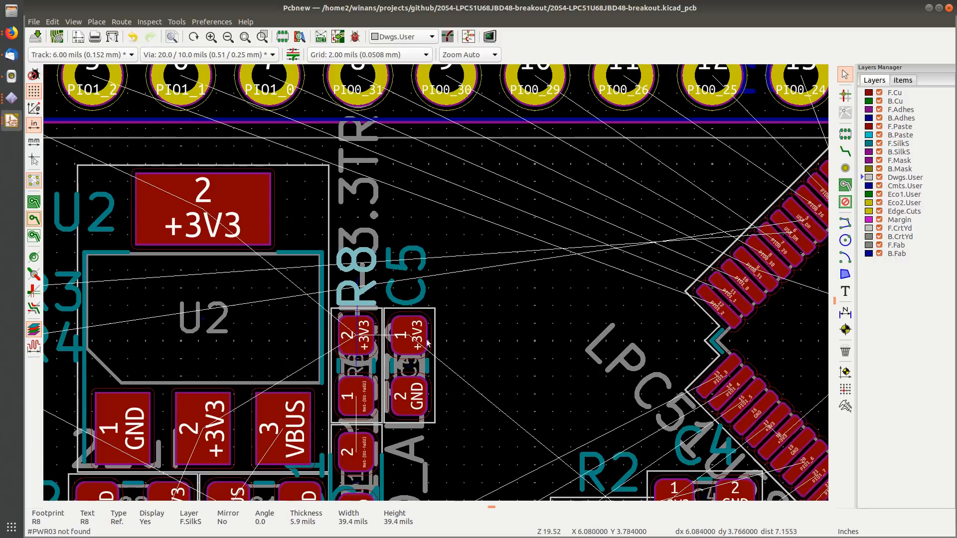
left_click(455, 408)
Step: Move D1's reference label out of the C1 area to beside D1, on the side facing U1
middle_click_drag(492, 388, 491, 235)
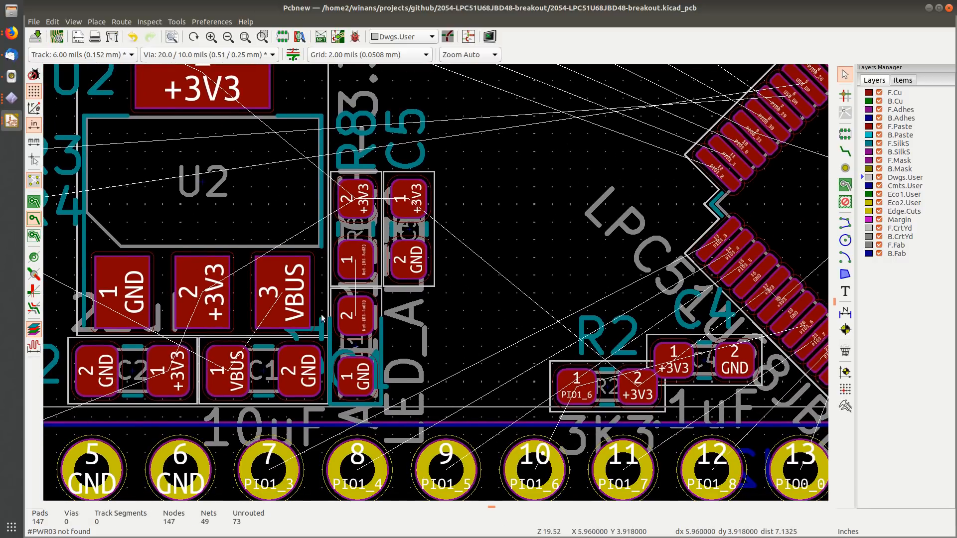
left_click(321, 334)
key("m")
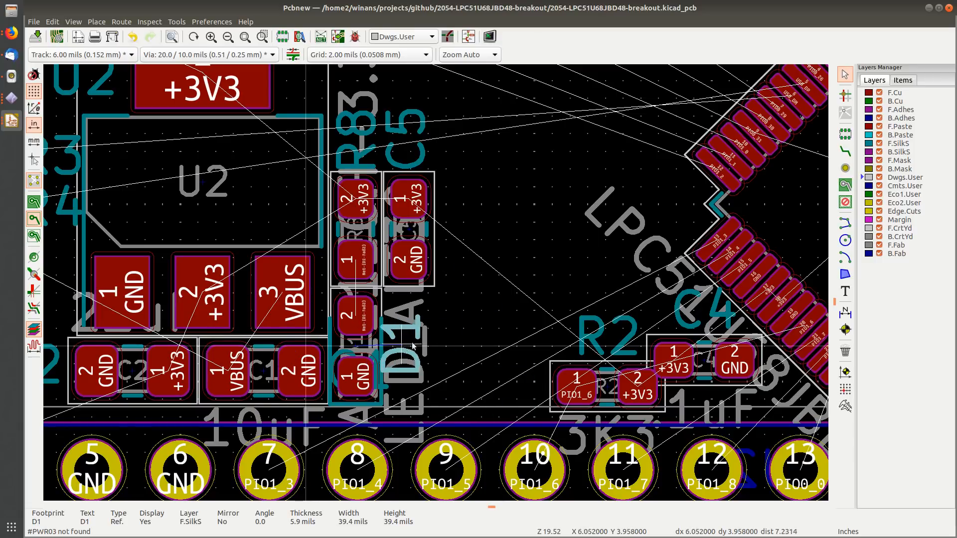
scroll(356, 348, "up", 4)
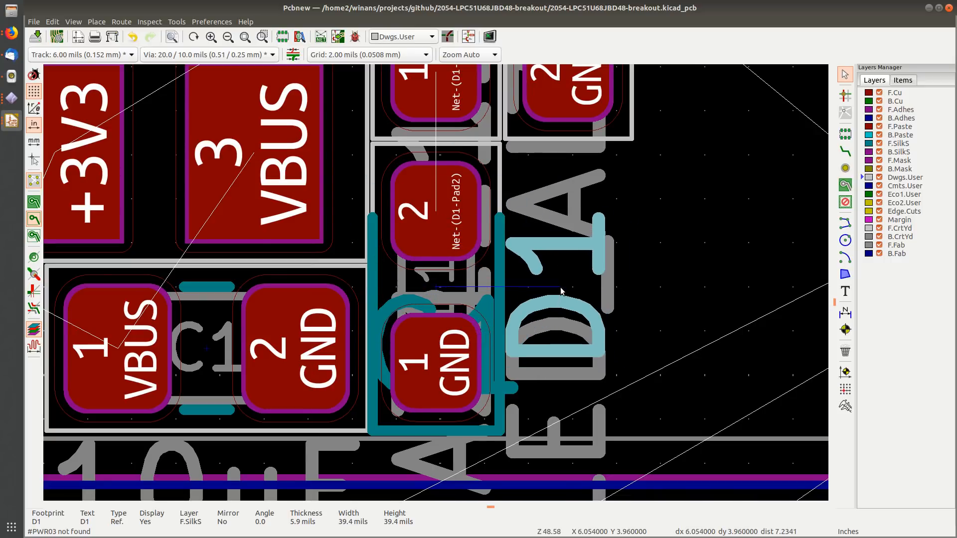
scroll(560, 291, "down", 4)
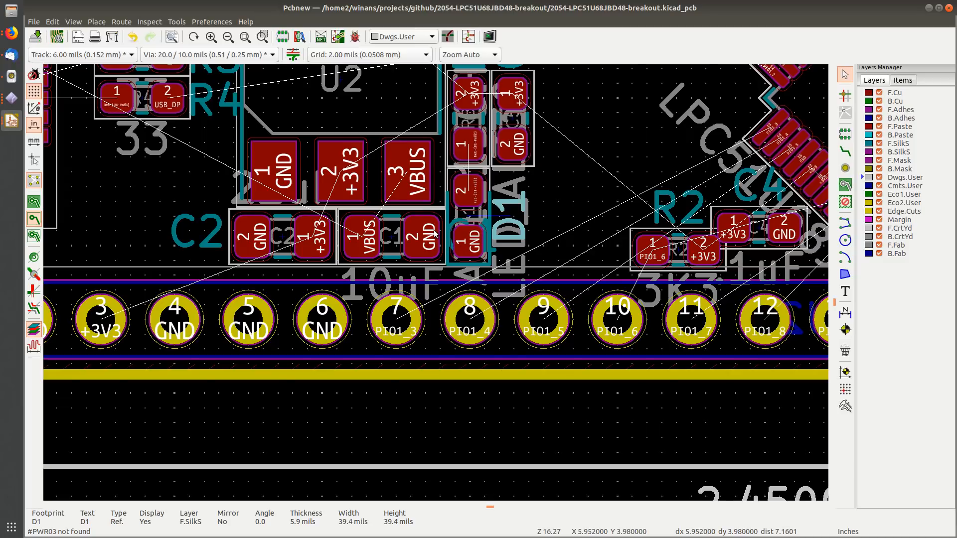
scroll(434, 234, "up", 4)
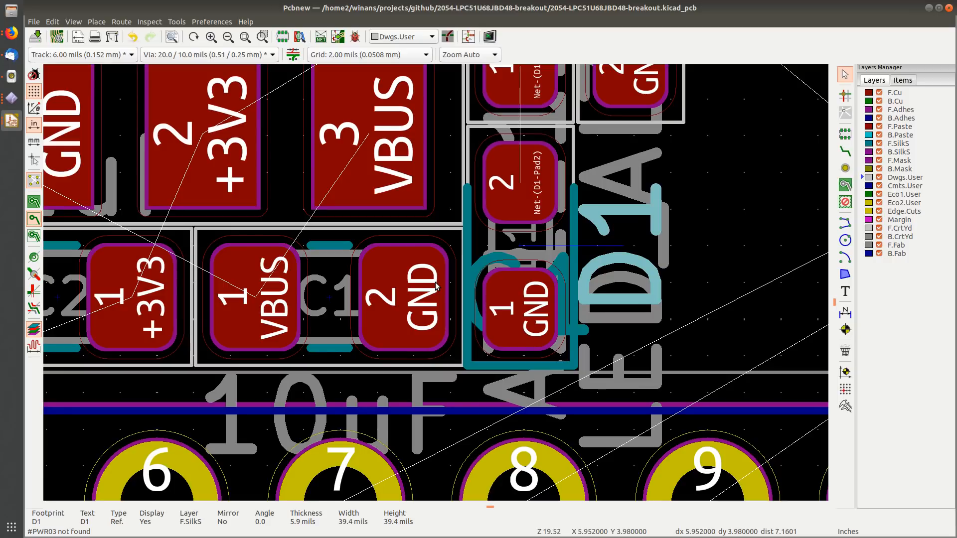
left_click(486, 263)
left_click(503, 279)
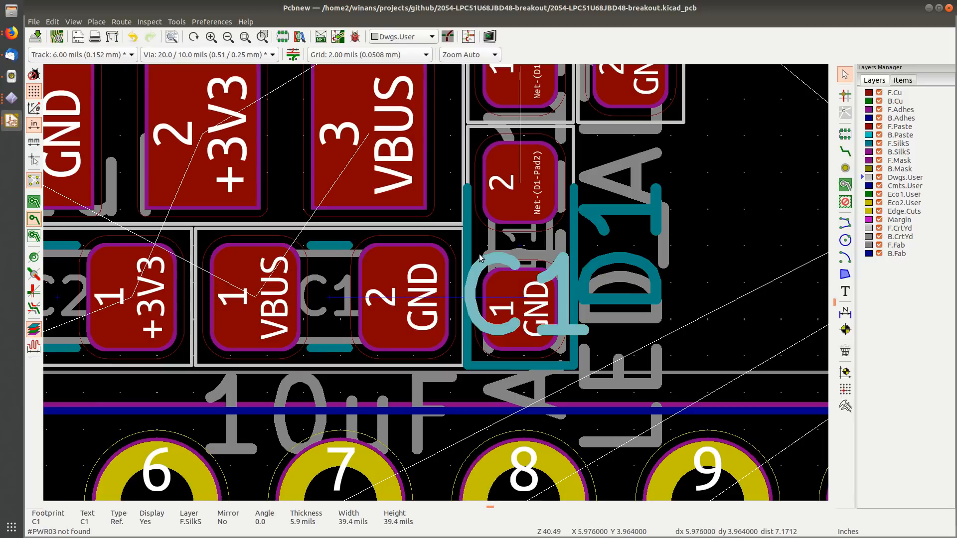
key("e")
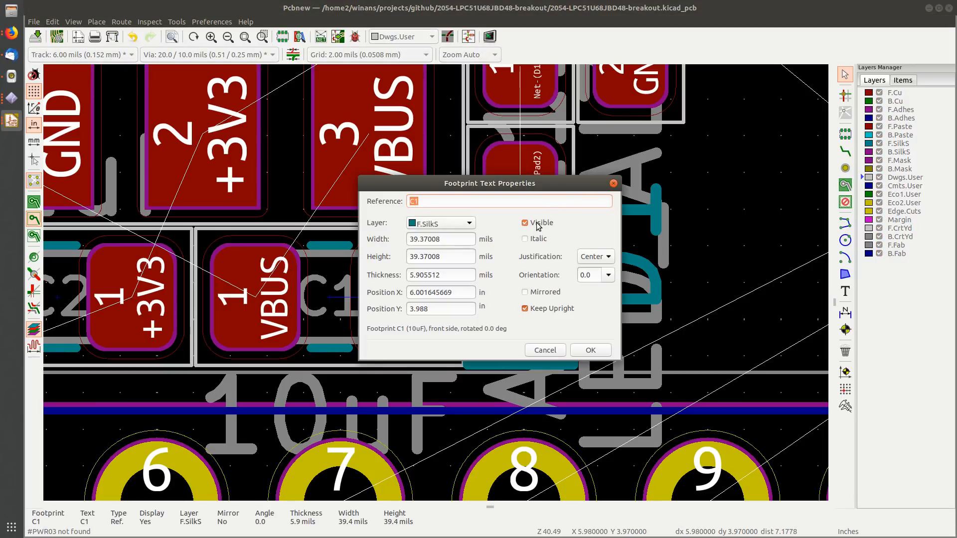
key("Escape")
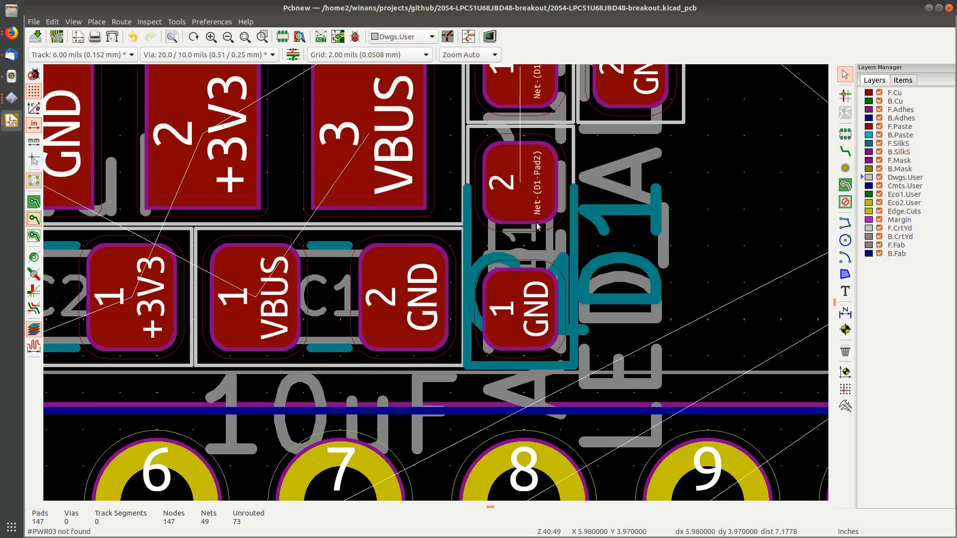
Step: Review the parts around U2 and save the board
scroll(473, 280, "down", 2)
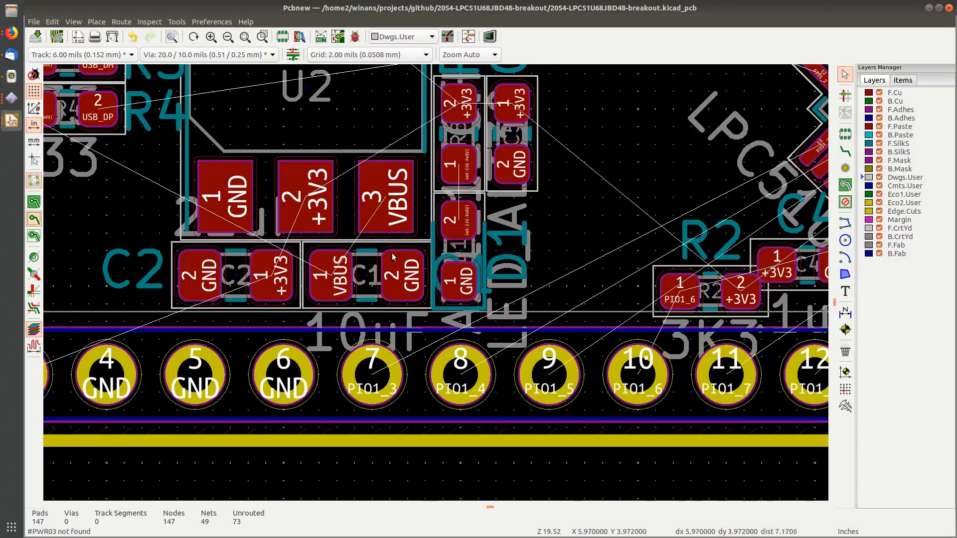
scroll(228, 261, "down", 1)
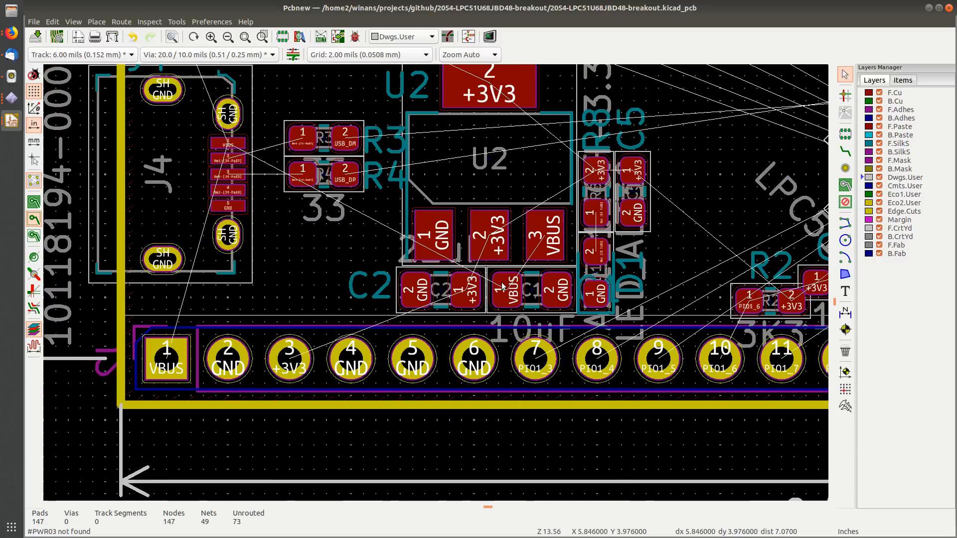
middle_click_drag(544, 74, 507, 198)
middle_click_drag(517, 339, 308, 233)
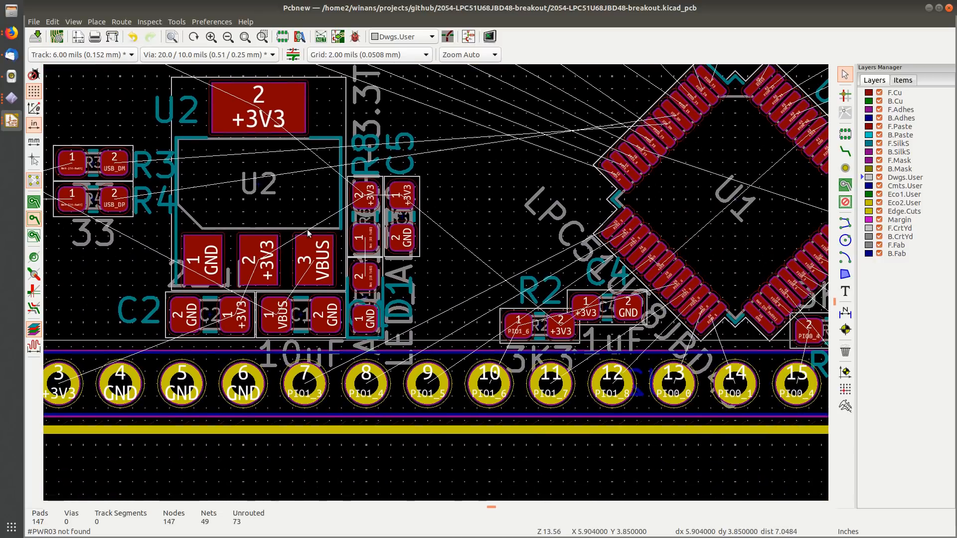
key("ctrl+s")
Step: Examine the unplaced R9 and D2 outside the board and trace their ratsnest connections toward R6, R7 and switch S2
scroll(428, 285, "down", 2)
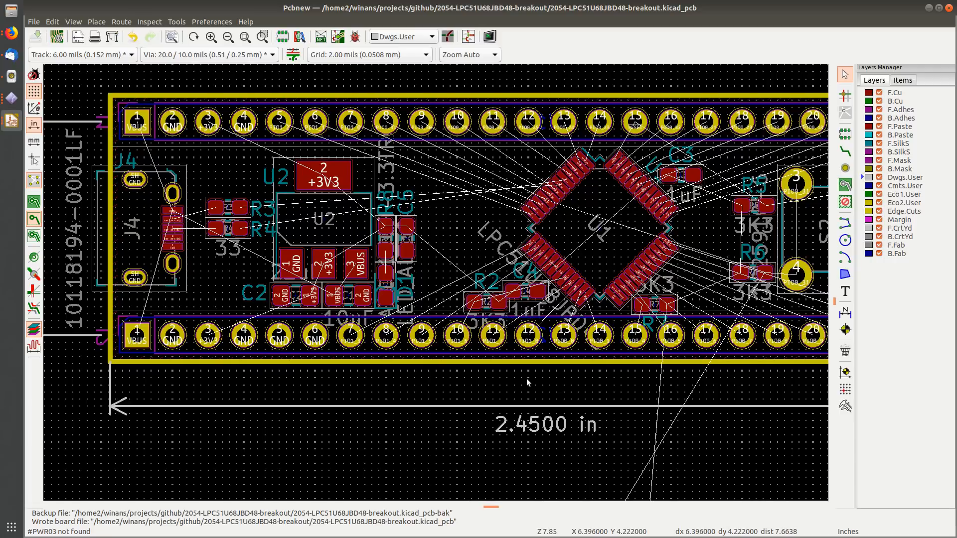
middle_click_drag(527, 379, 348, 242)
middle_click_drag(484, 352, 411, 353)
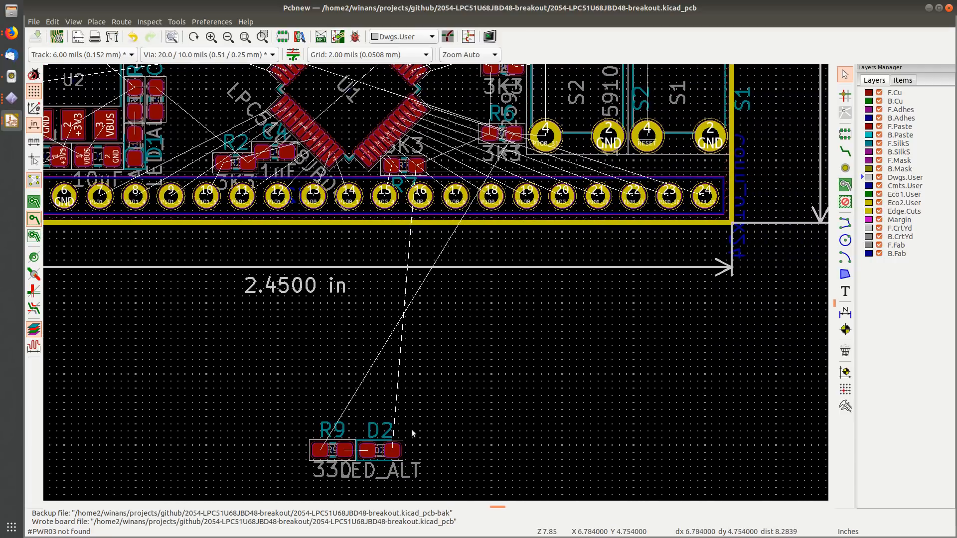
scroll(394, 440, "up", 5)
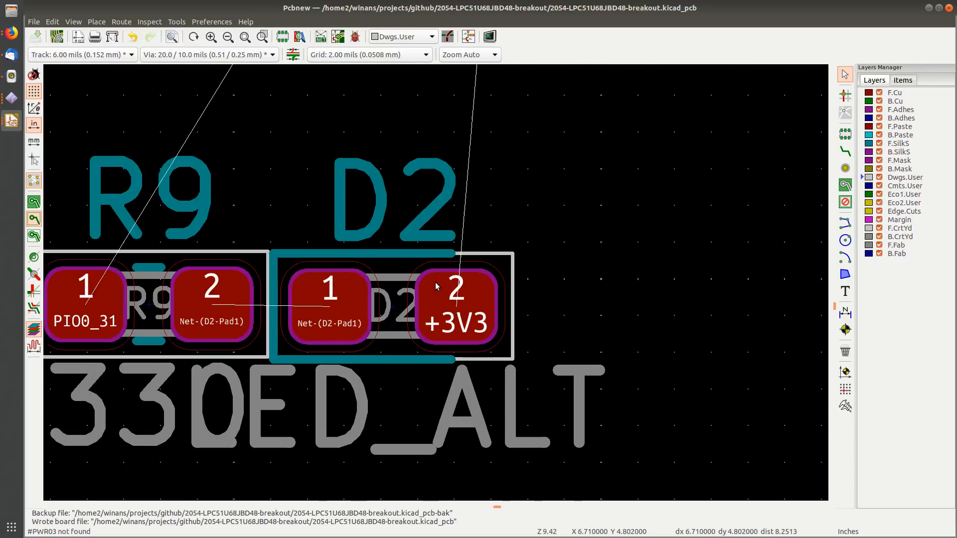
middle_click_drag(107, 299, 270, 323)
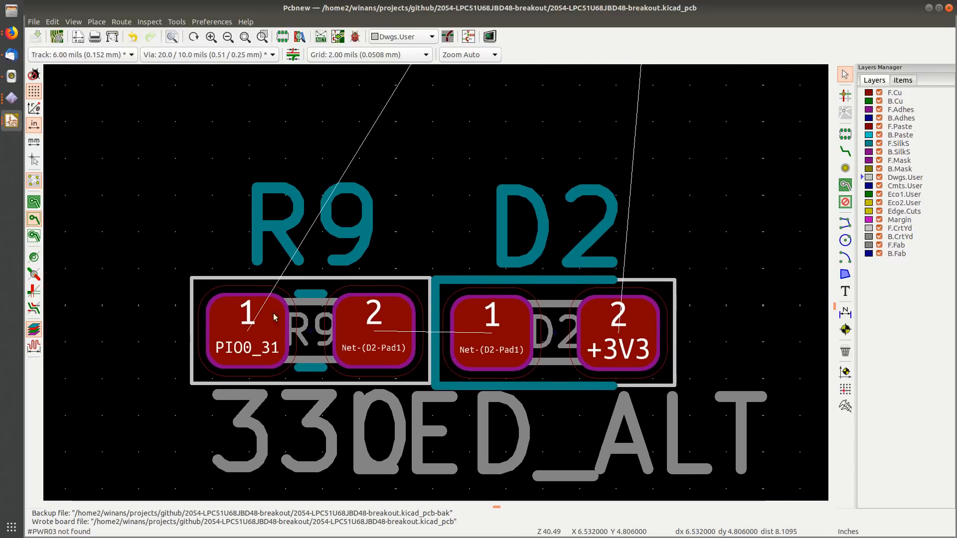
middle_click_drag(413, 108, 309, 302)
scroll(309, 306, "down", 3)
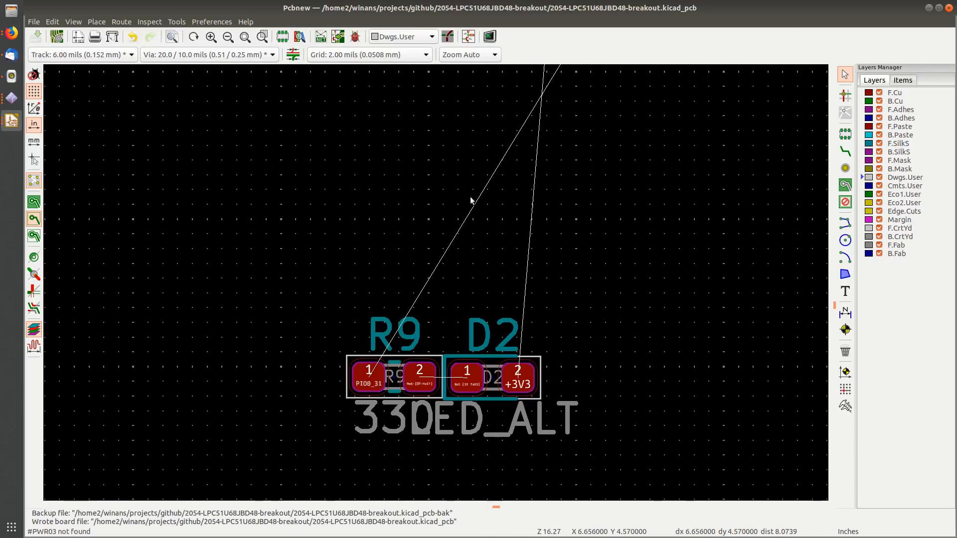
middle_click_drag(470, 198, 279, 399)
middle_click_drag(392, 172, 351, 280)
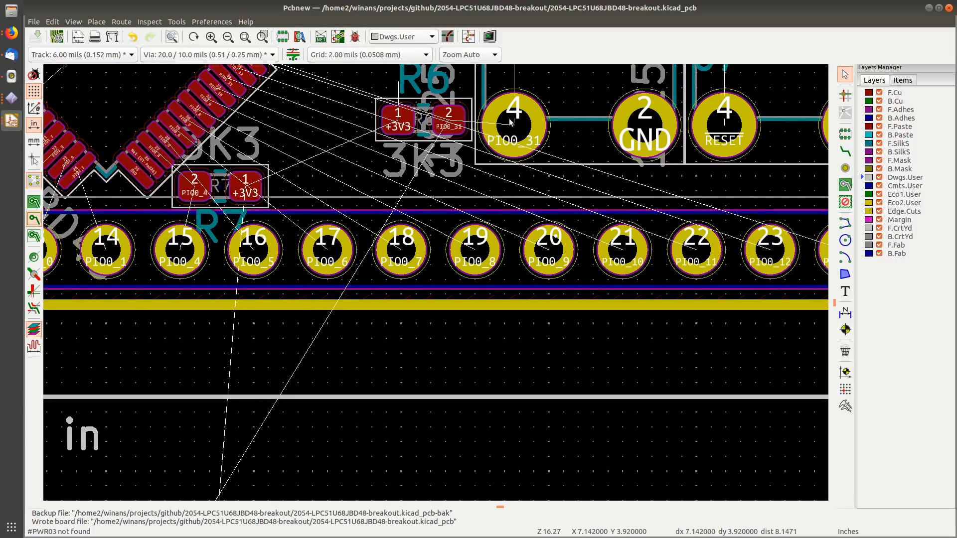
scroll(509, 128, "up", 4)
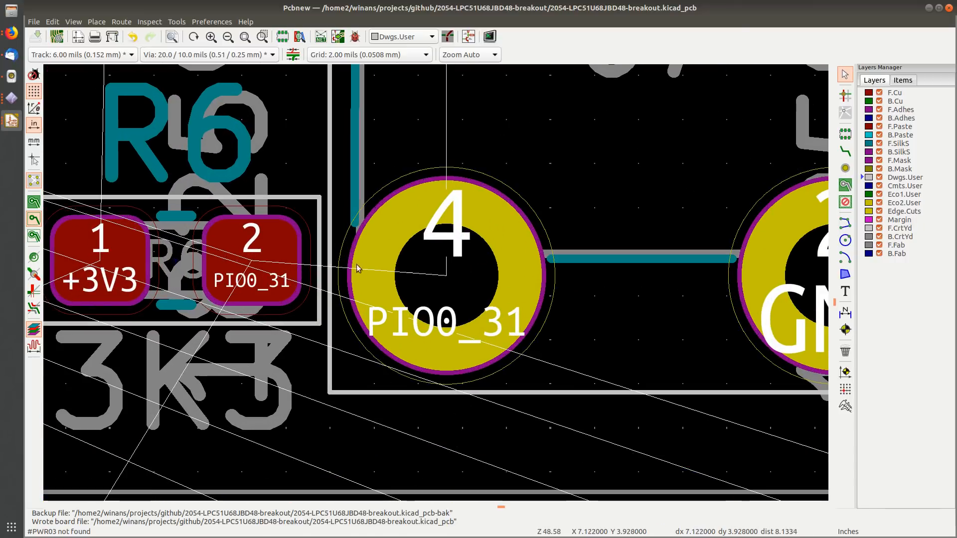
scroll(444, 272, "down", 9)
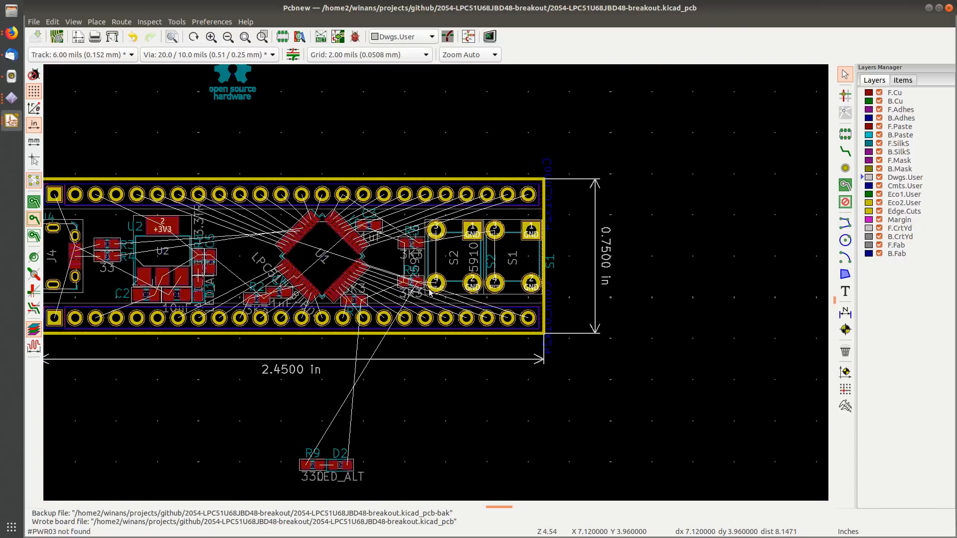
scroll(334, 486, "up", 3)
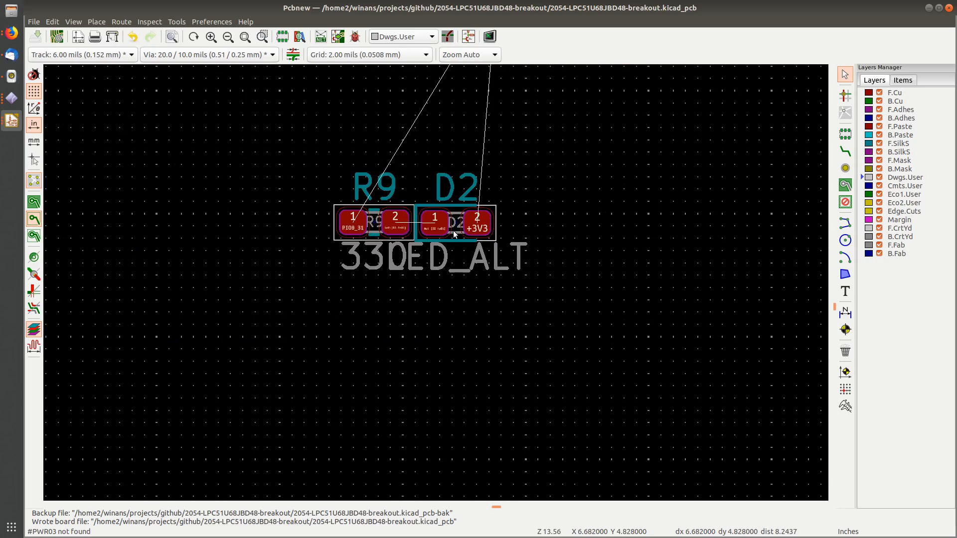
scroll(453, 230, "down", 2)
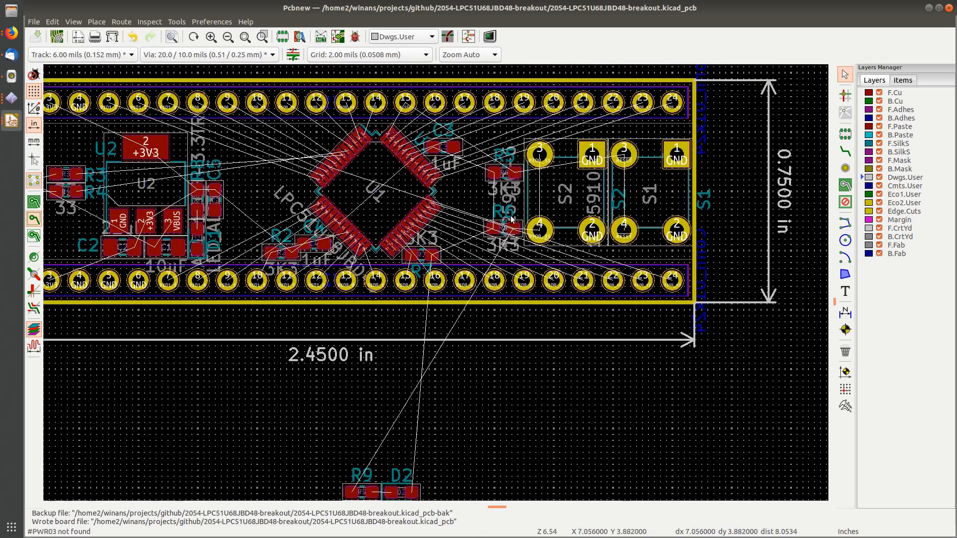
scroll(512, 220, "up", 4)
scroll(436, 285, "down", 2)
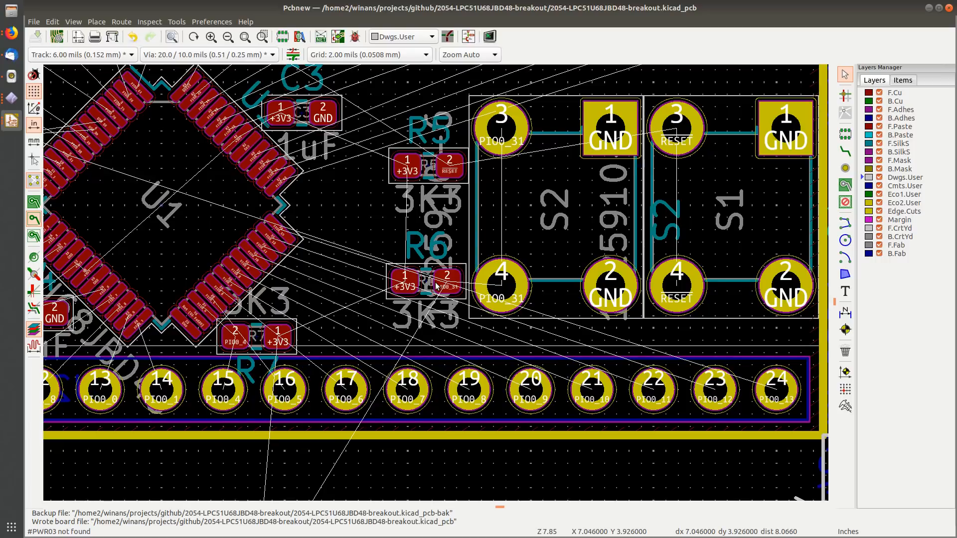
scroll(437, 285, "down", 4)
scroll(446, 284, "up", 2)
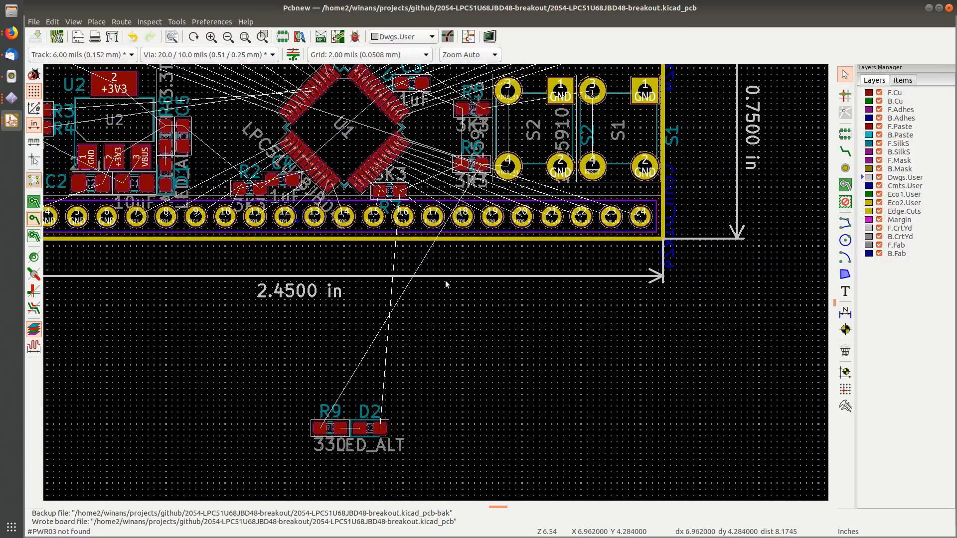
Step: Move R9 and D2 together onto the board between R5 and R6, rotated 180 degrees so that R9 sits beside S2
left_click(340, 428)
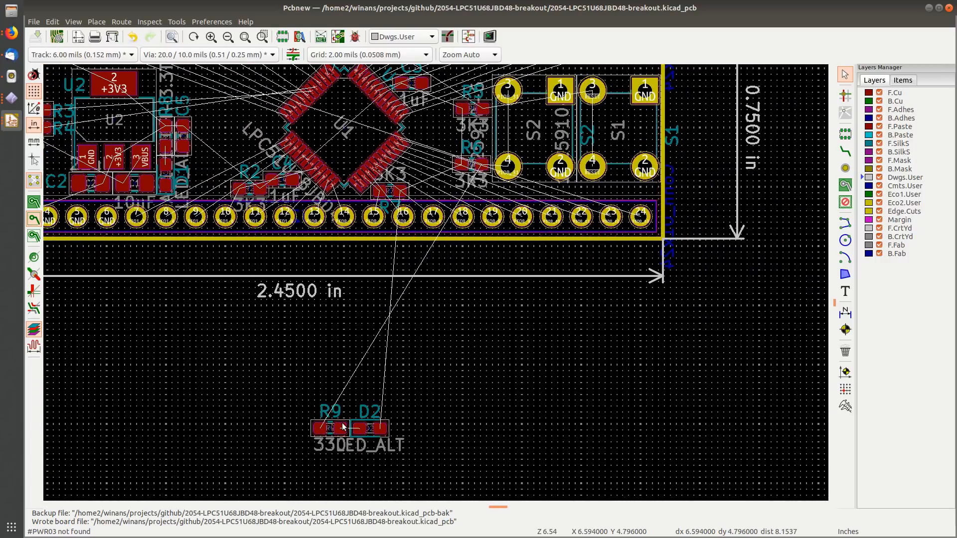
left_click(379, 429, "ctrl")
left_click(404, 423, "ctrl")
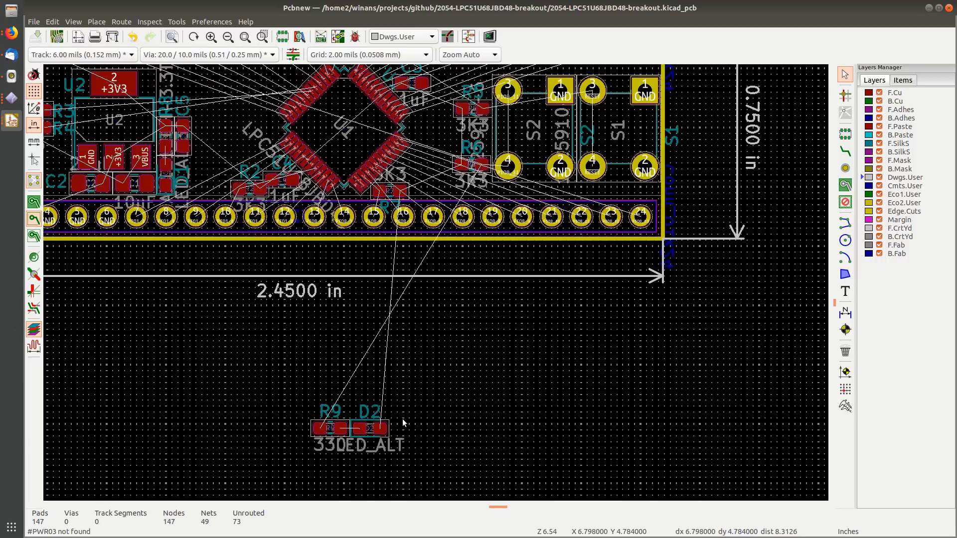
left_click(386, 428)
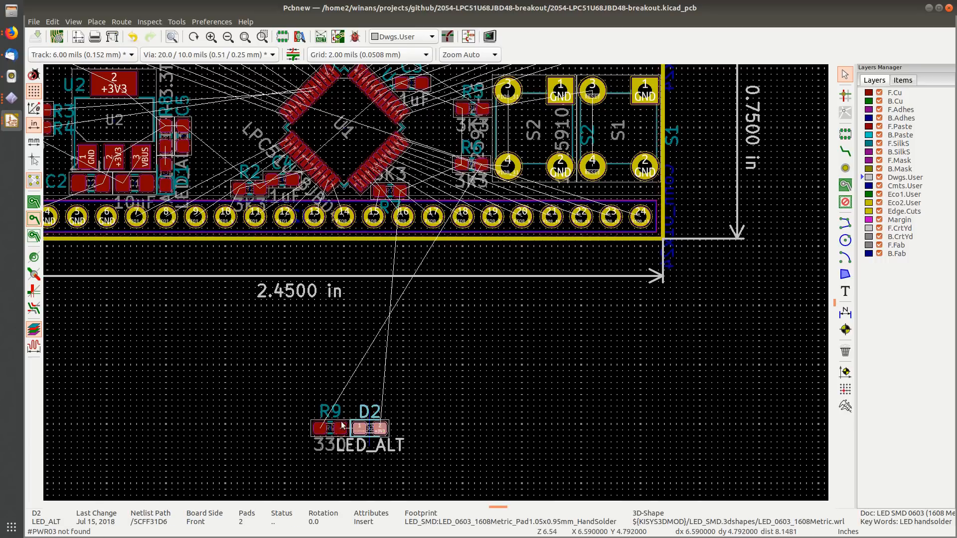
left_click(343, 424, "shift")
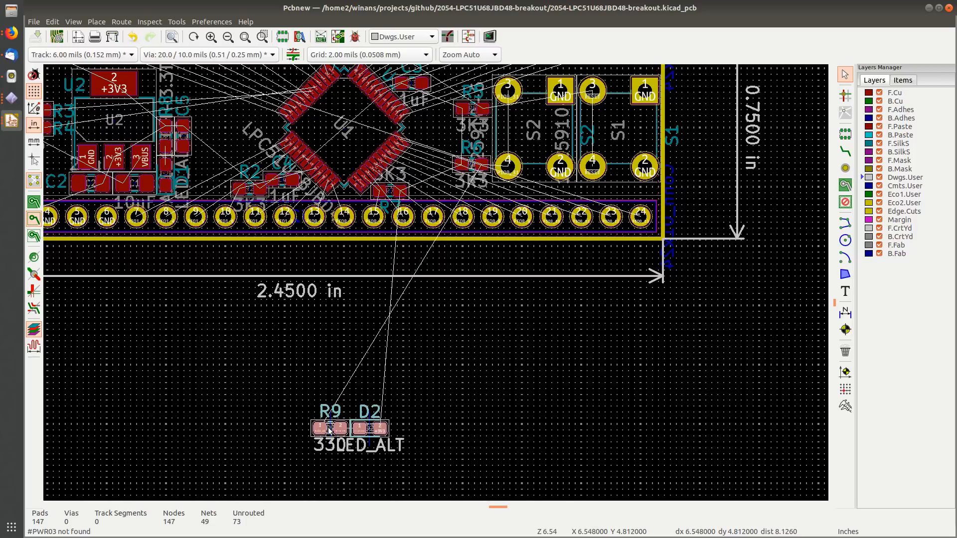
key("m")
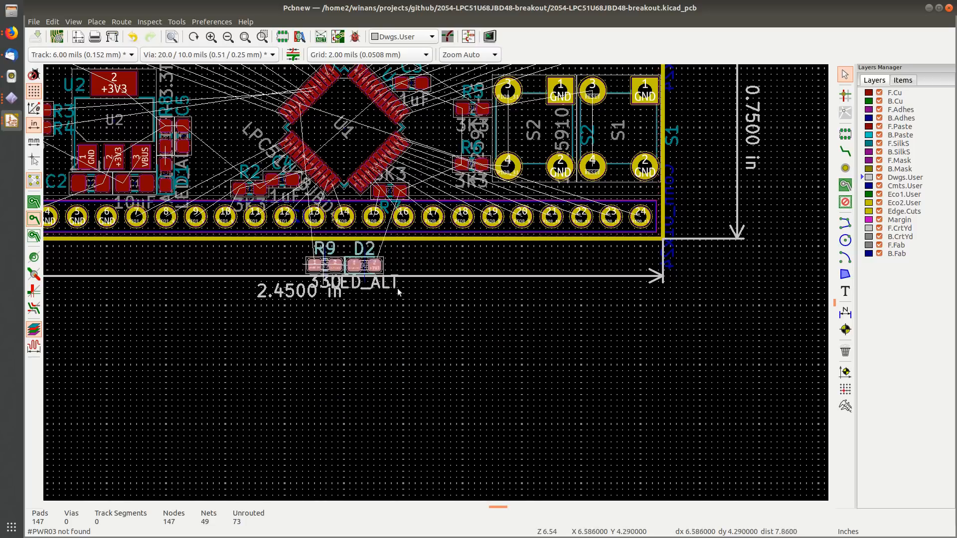
scroll(451, 197, "up", 4)
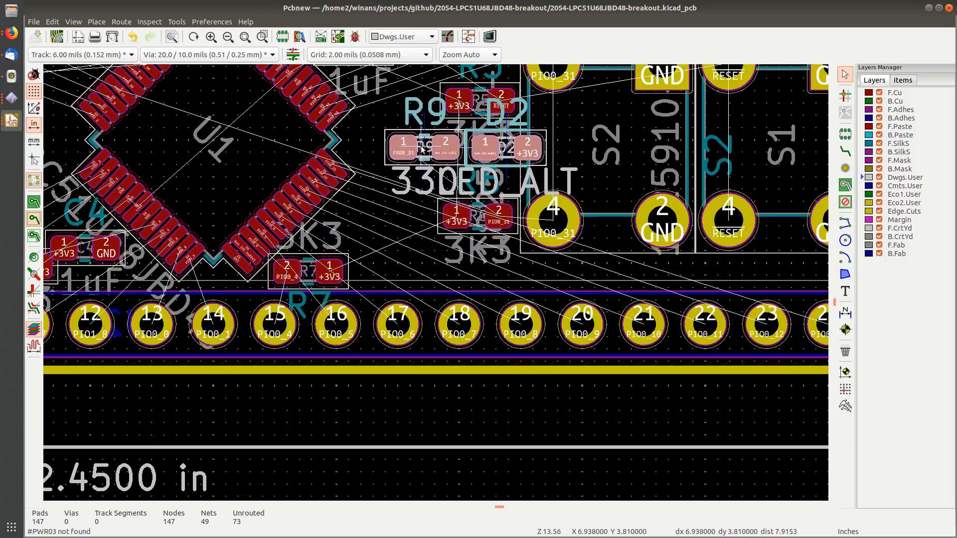
key("r")
key("r")
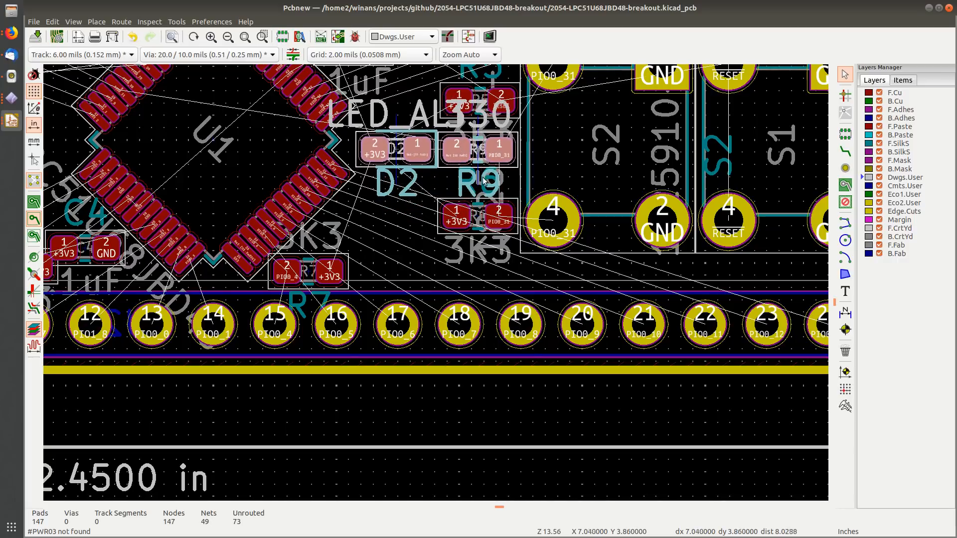
left_click(483, 181)
Step: Examine the placement and ratsnest connections of D2 and R9 between U1 and S2, along with the surrounding parts
scroll(480, 183, "up", 3)
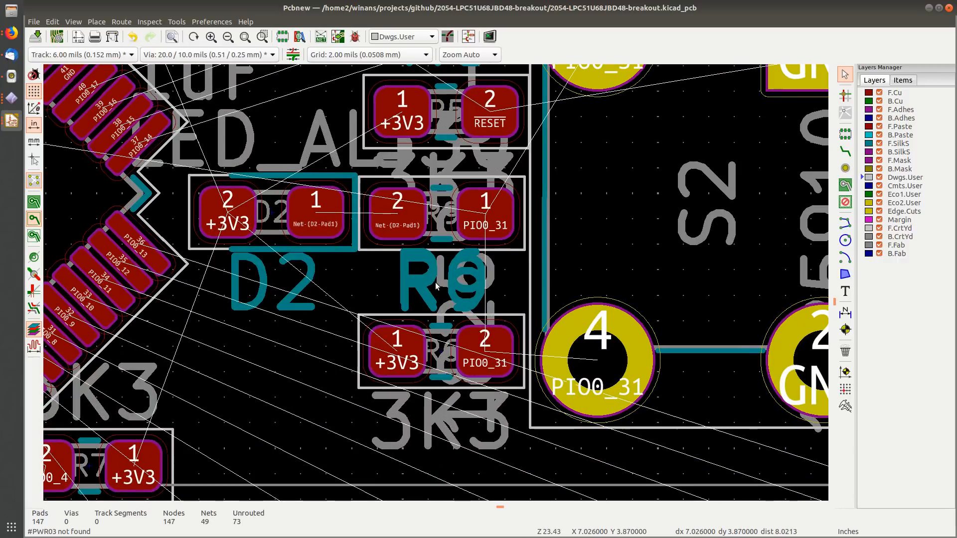
middle_click_drag(337, 285, 407, 370)
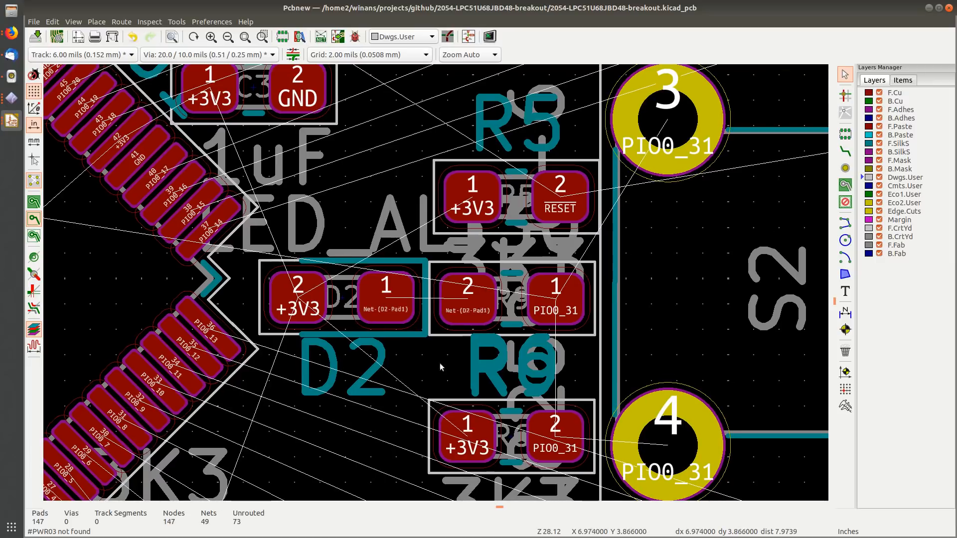
middle_click_drag(465, 352, 406, 278)
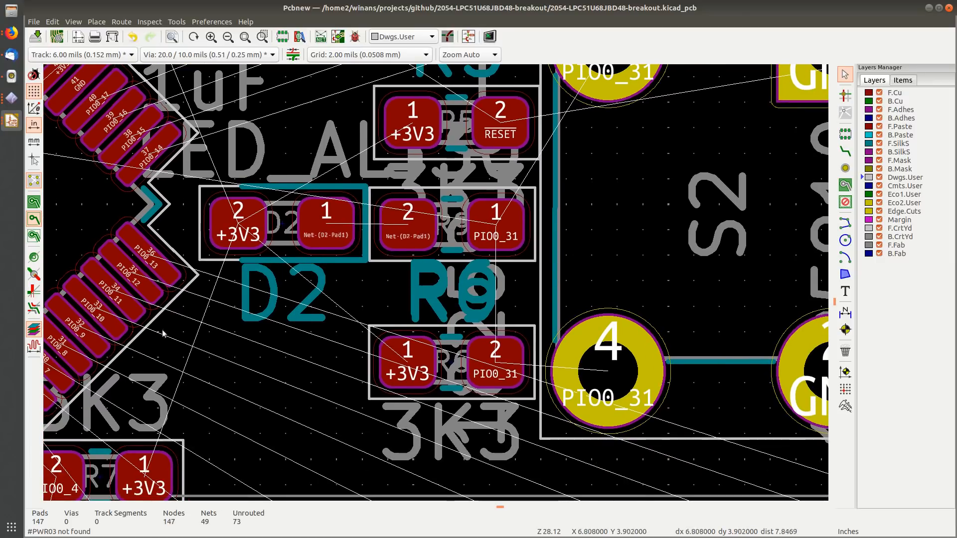
scroll(200, 330, "down", 2)
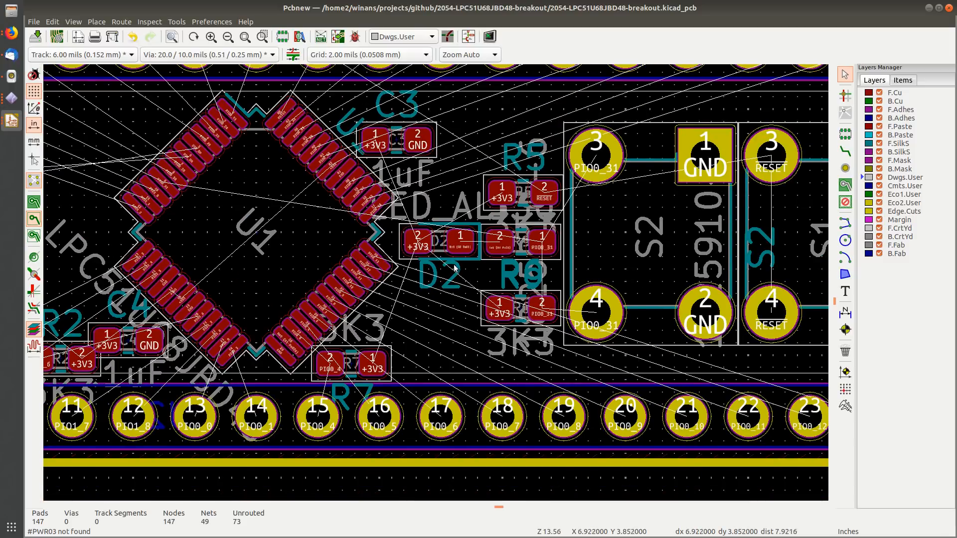
middle_click_drag(497, 264, 406, 355)
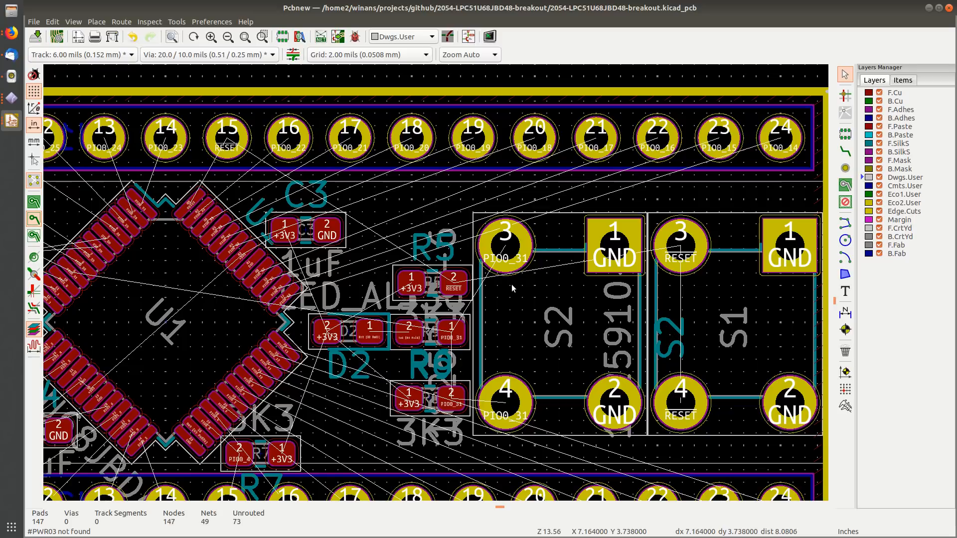
scroll(513, 281, "down", 1)
middle_click_drag(334, 336, 437, 289)
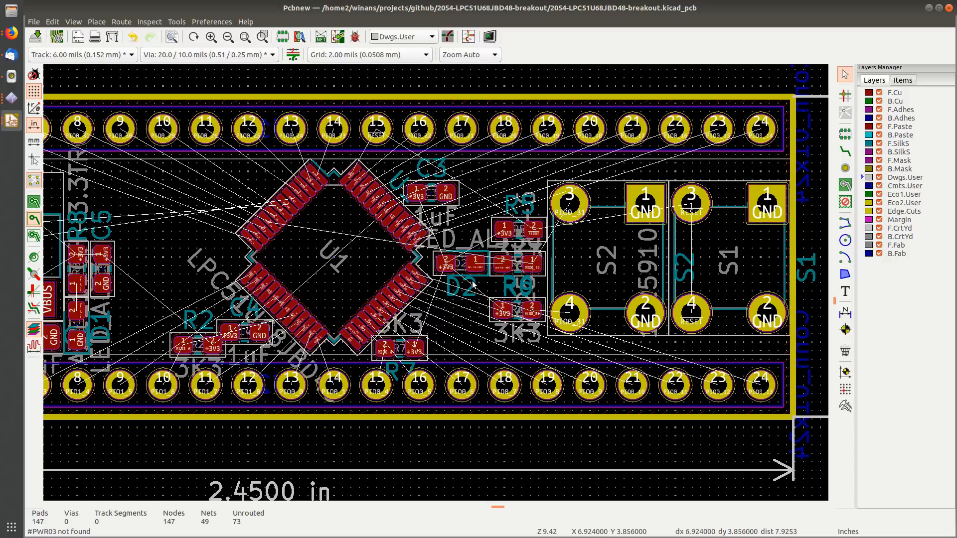
scroll(520, 280, "up", 4)
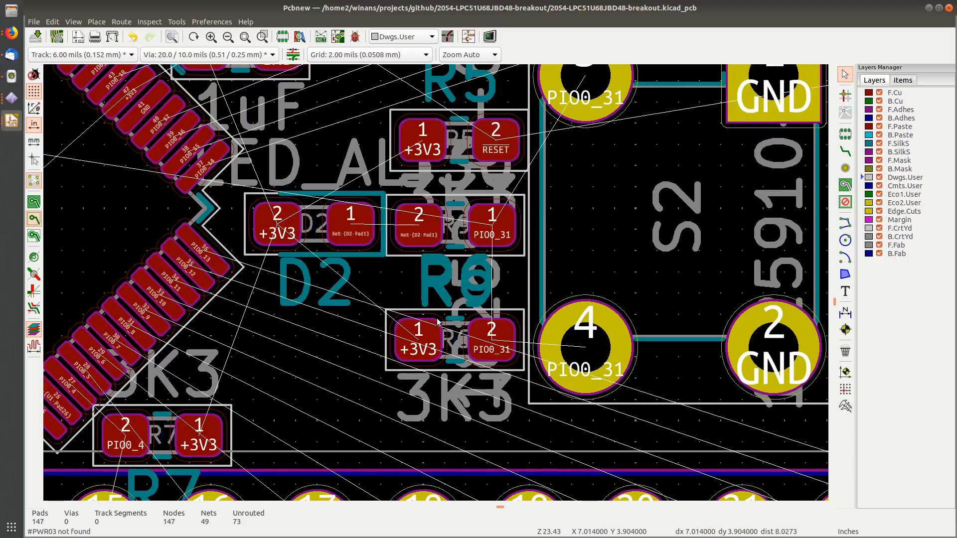
scroll(439, 321, "down", 3)
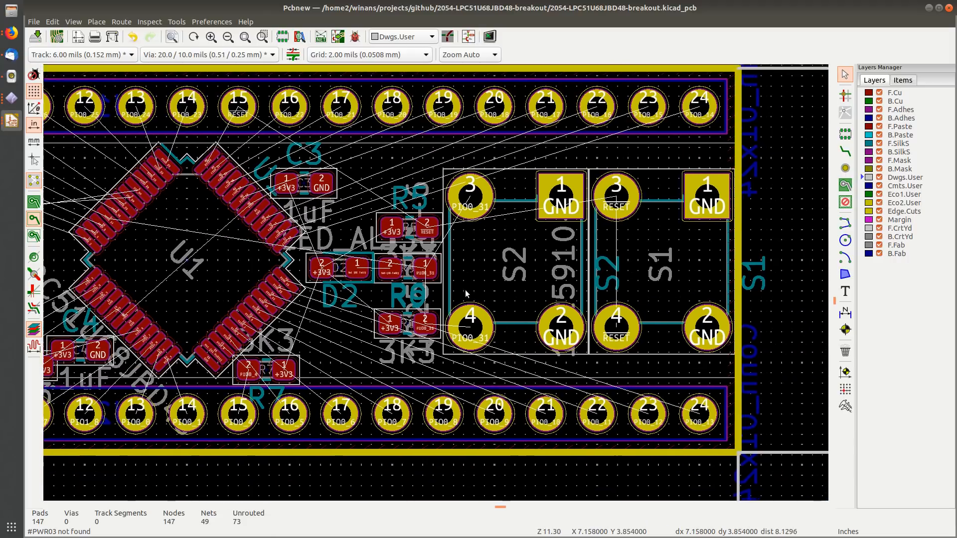
middle_click_drag(466, 291, 447, 290)
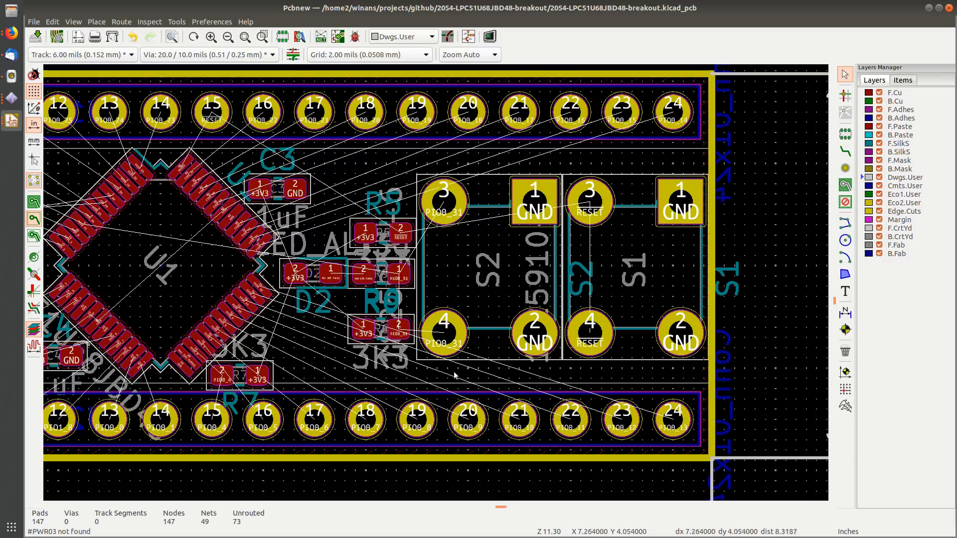
middle_click_drag(173, 313, 419, 284)
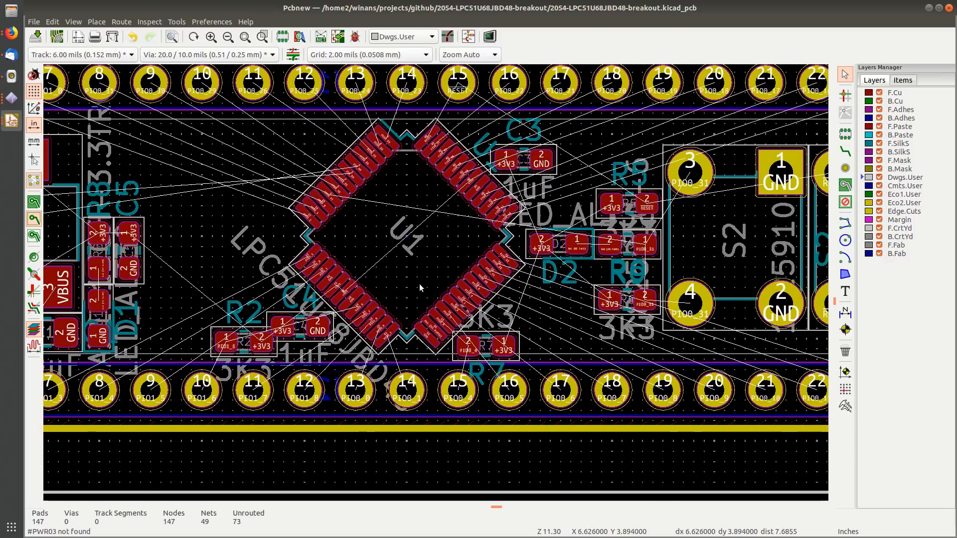
middle_click_drag(491, 293, 613, 297)
middle_click_drag(352, 295, 333, 267)
middle_click_drag(614, 274, 440, 302)
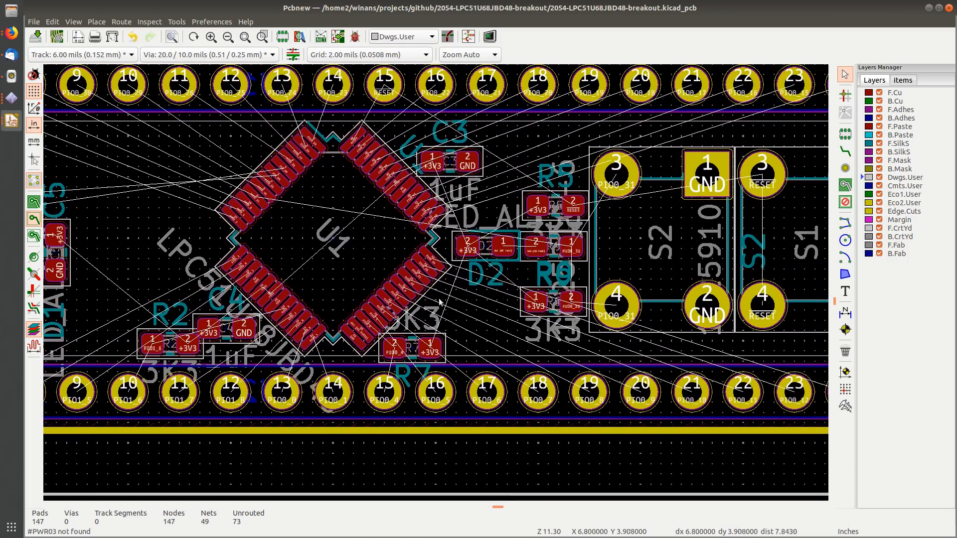
scroll(439, 301, "down", 1)
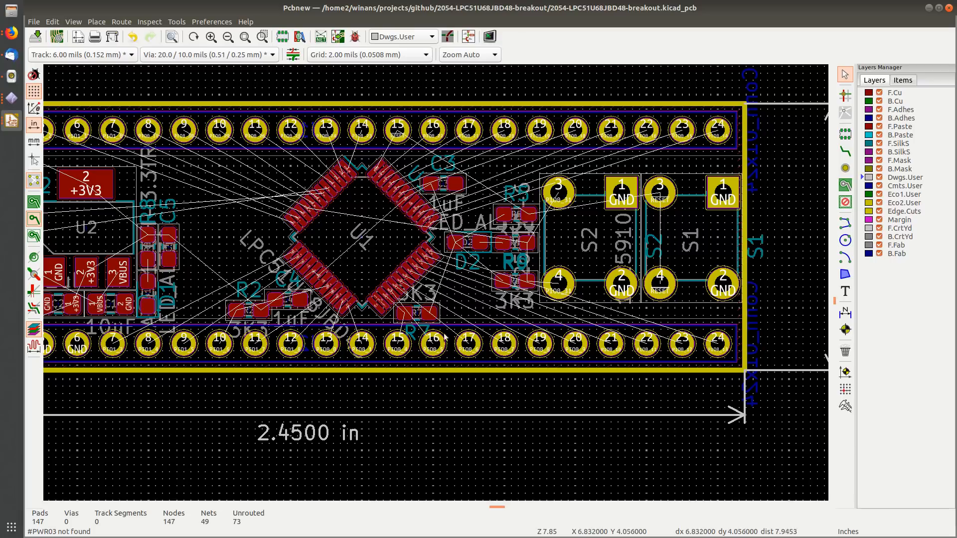
Step: Save the board and inspect the component placement from several angles in the 3D Viewer
key("ctrl+s")
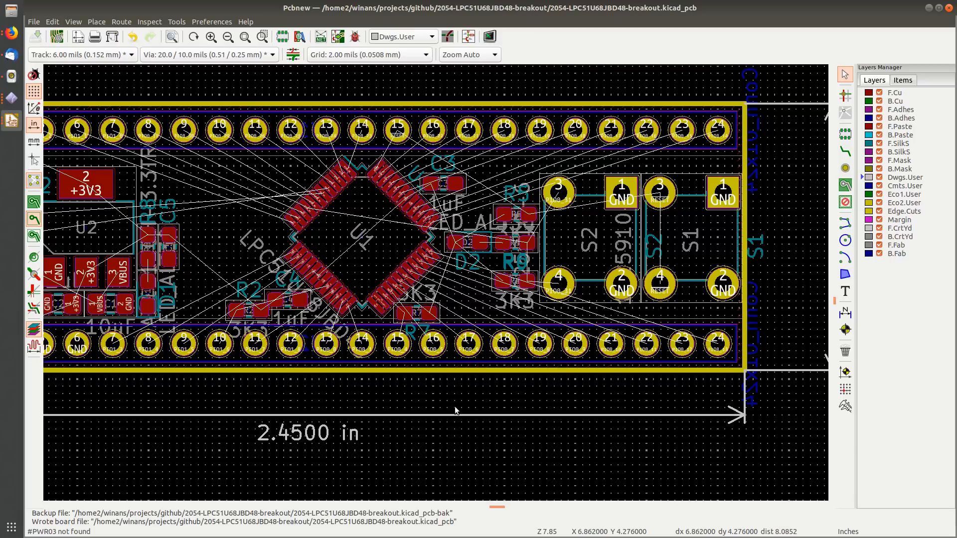
key("alt+3")
scroll(480, 295, "up", 10)
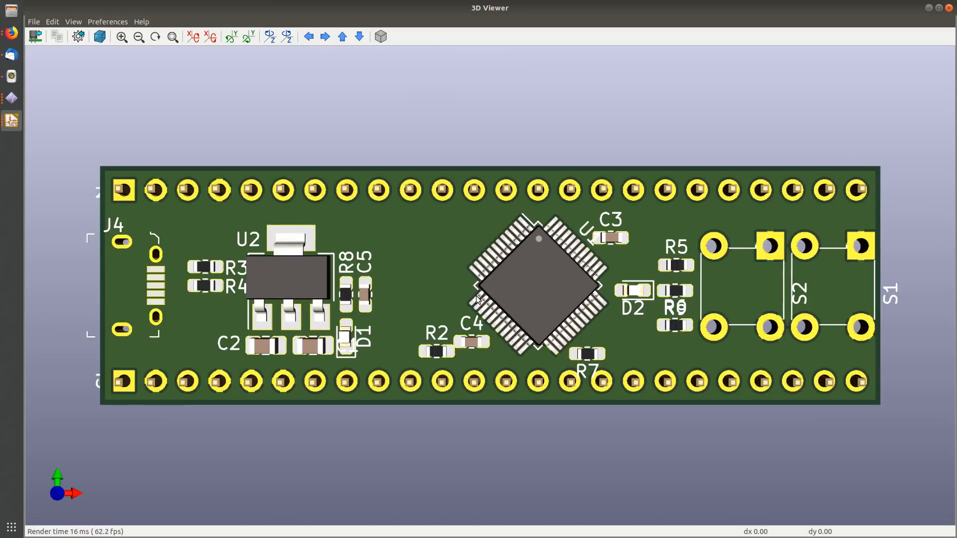
scroll(487, 295, "down", 5)
left_click_drag(561, 308, 476, 282)
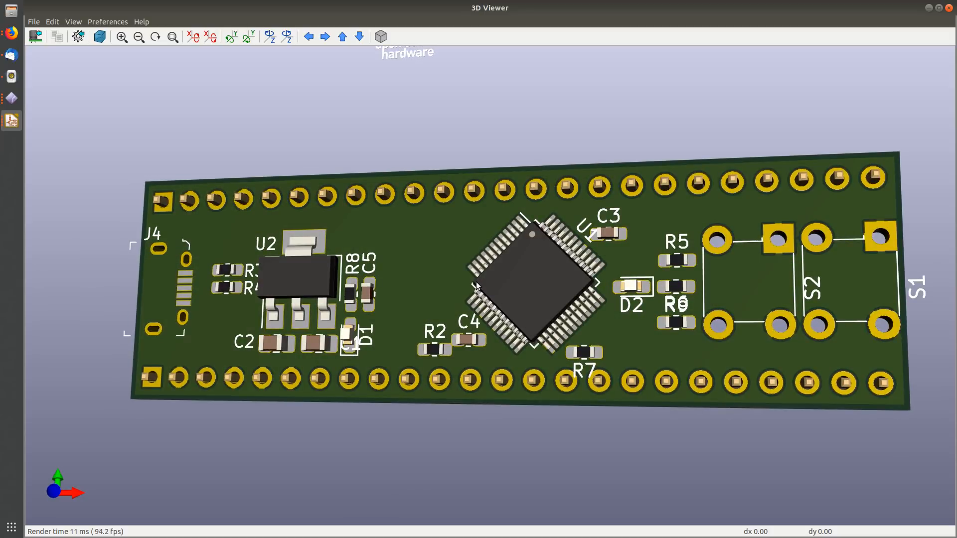
left_click_drag(439, 368, 465, 191)
left_click_drag(533, 275, 298, 197)
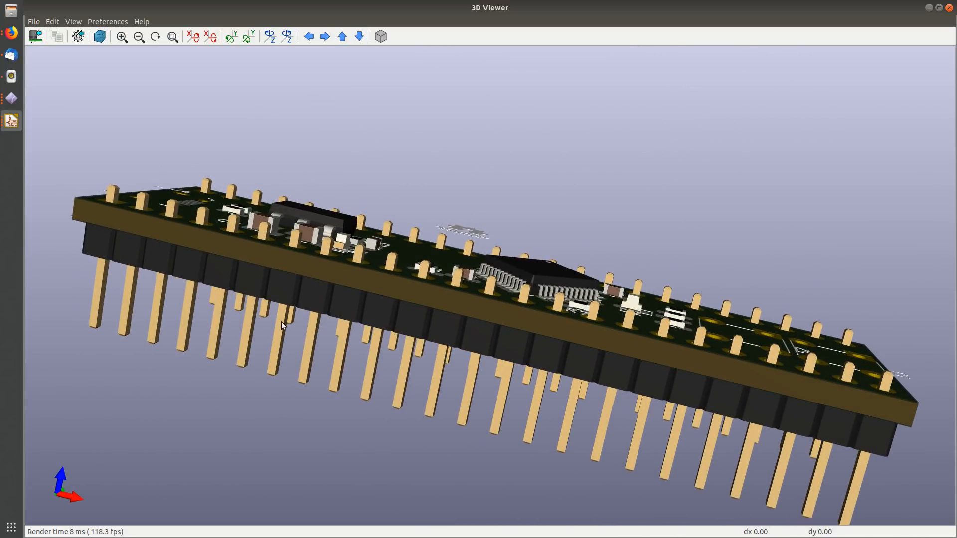
left_click_drag(308, 299, 373, 284)
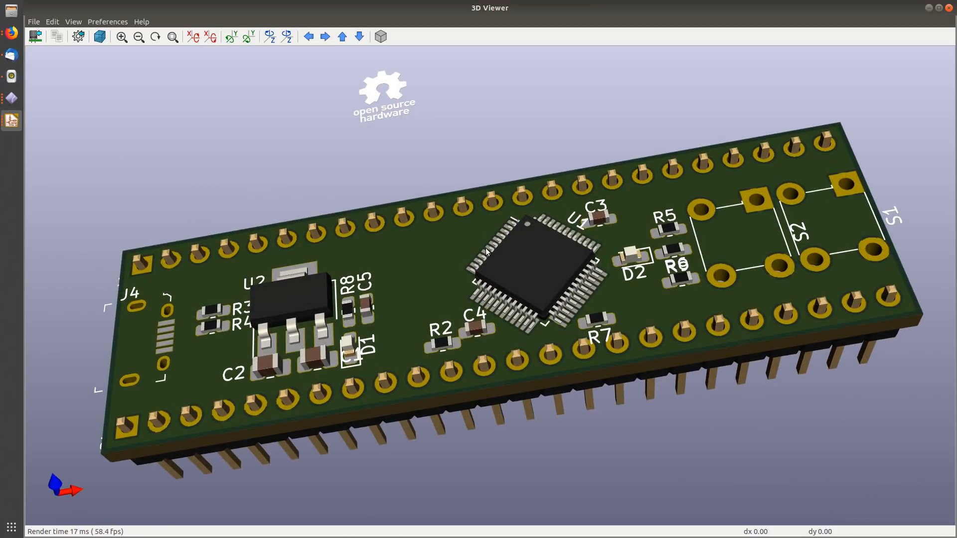
key("alt+Tab")
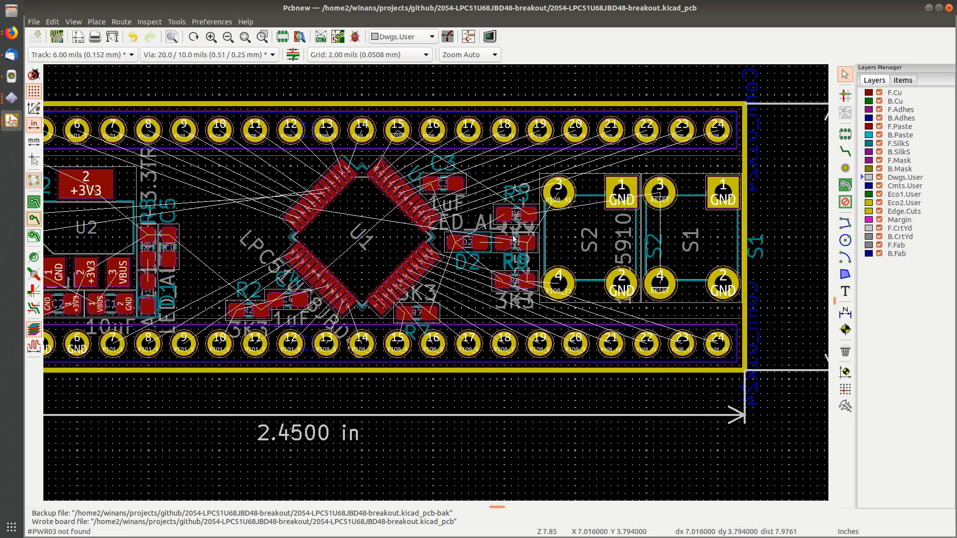
Step: Flip resistors R5, R9 and R6 beside switch S2 to the back side of the board
left_click(537, 213)
scroll(537, 213, "up", 3)
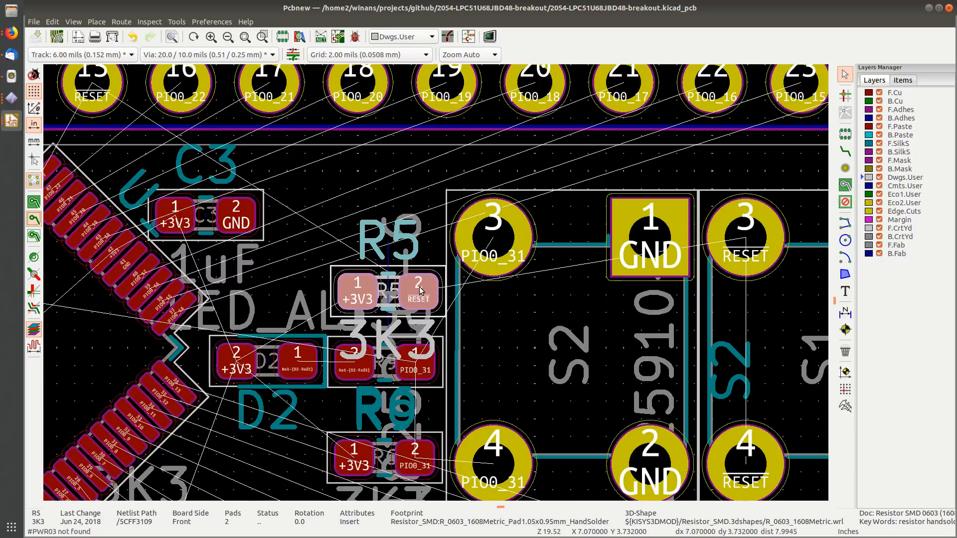
left_click(435, 347)
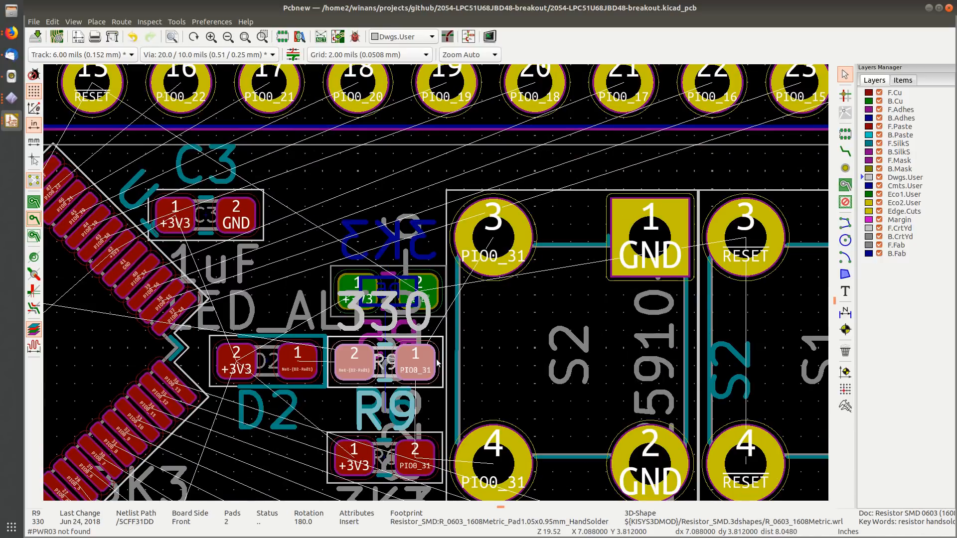
key("f")
left_click(438, 443)
key("f")
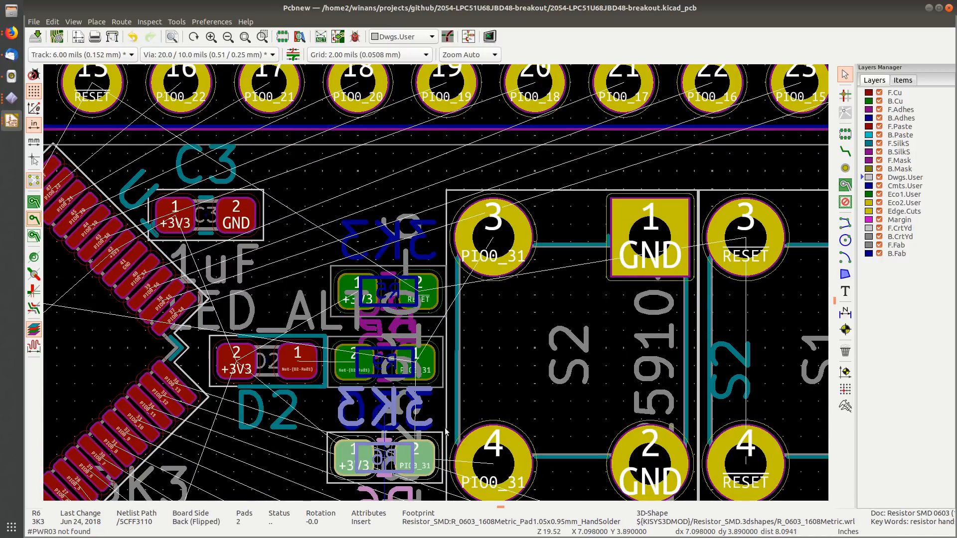
Step: Flip resistors R7 and R2 below U1 to the back side and save the board
scroll(362, 272, "down", 3)
middle_click_drag(331, 294, 487, 303)
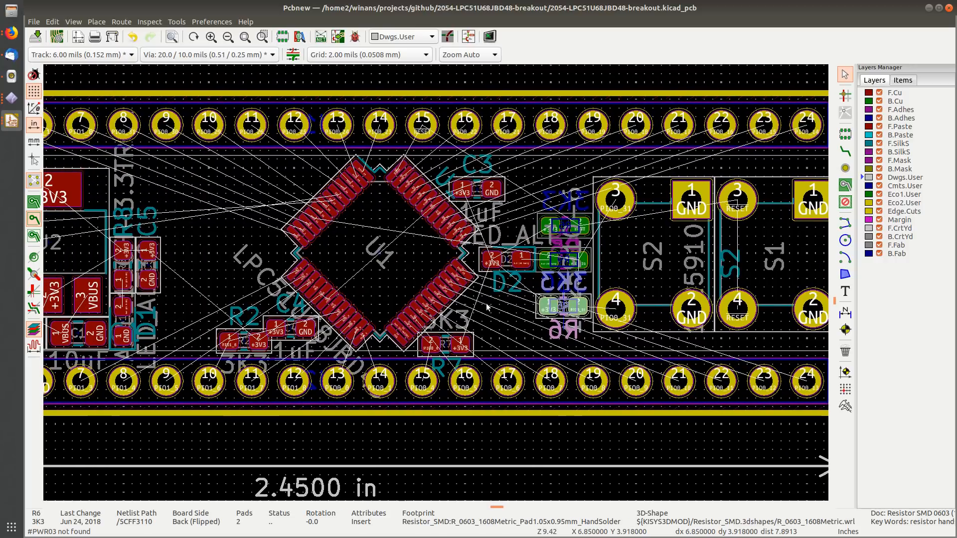
left_click(468, 341)
key("f")
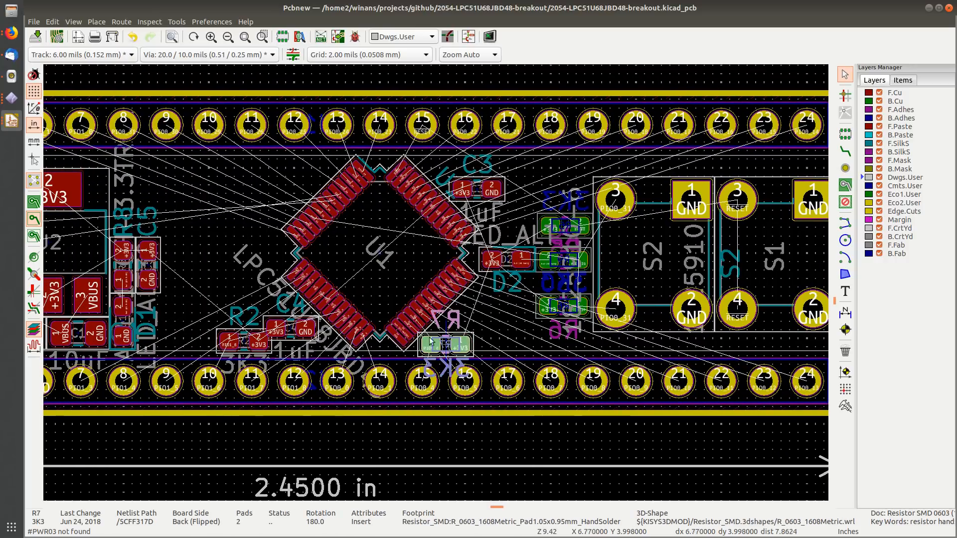
scroll(280, 340, "up", 3)
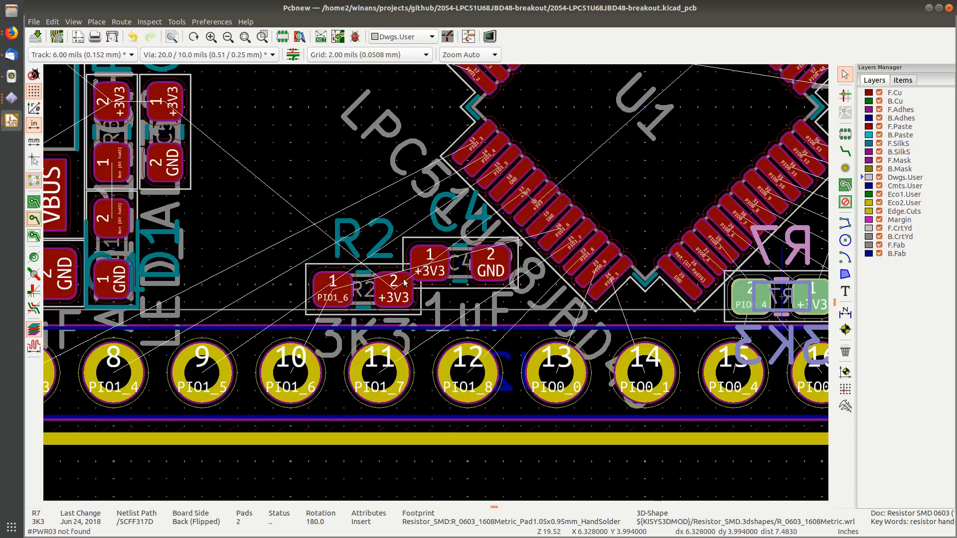
left_click(308, 271)
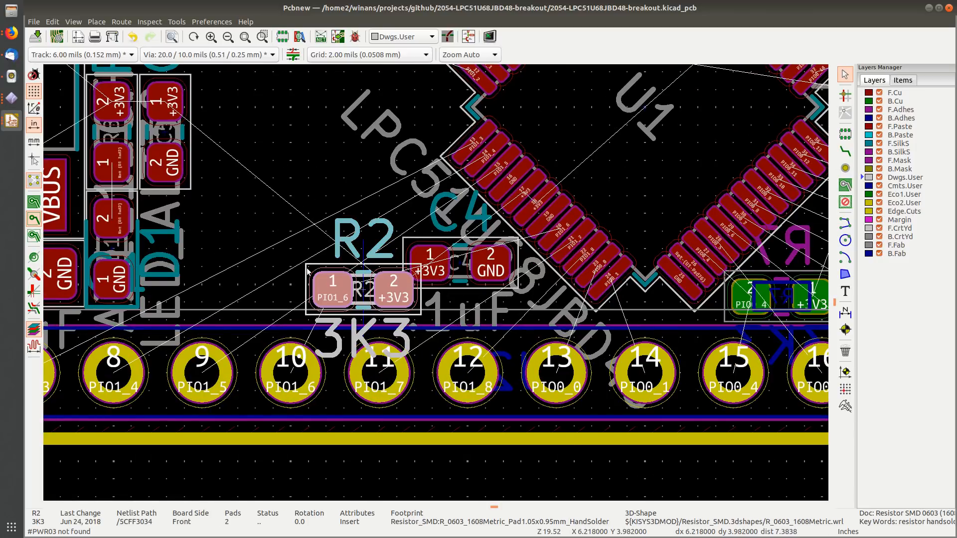
key("f")
key("ctrl+s")
scroll(423, 319, "down", 3)
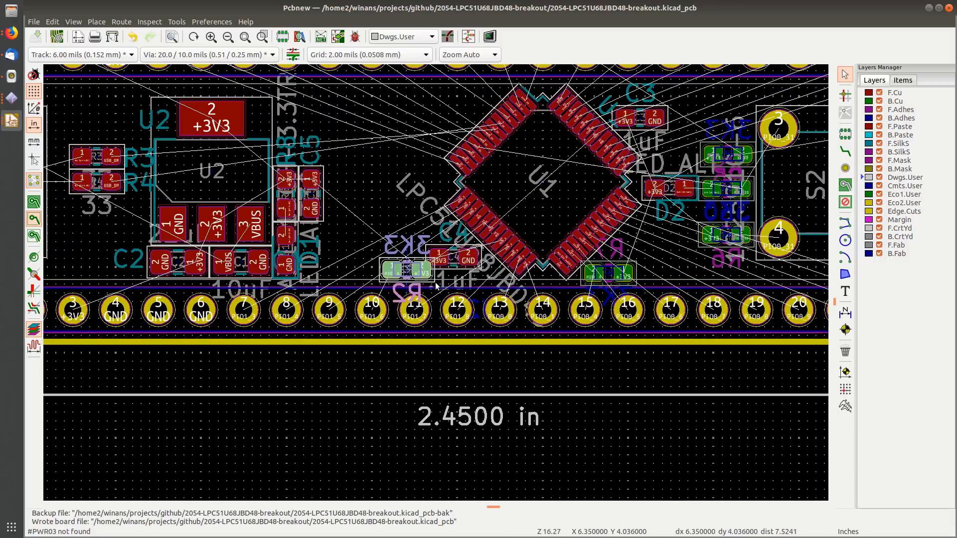
Step: Compare resistors R2, R5, R6 and R7 on the board with their pull-up connections in the Eeschema schematic
left_click(716, 414)
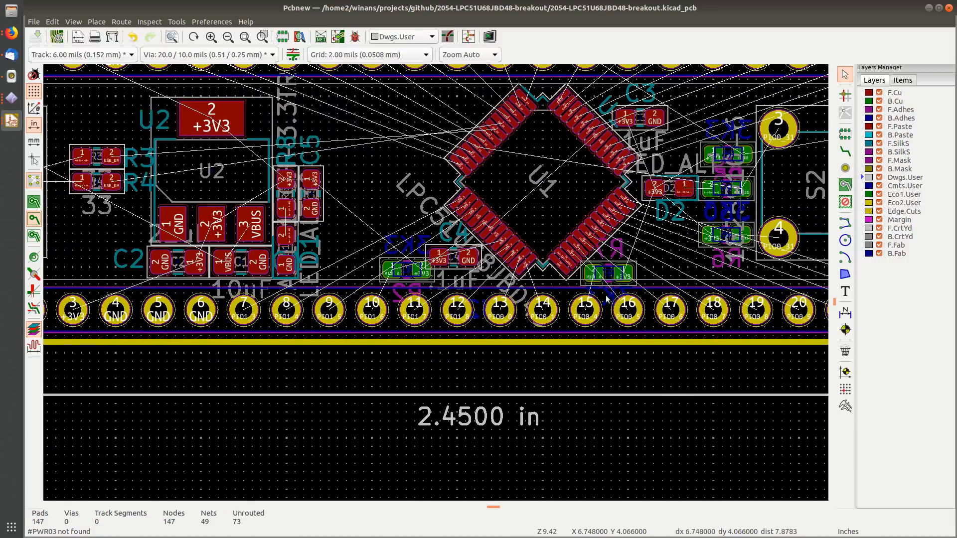
scroll(614, 280, "up", 4)
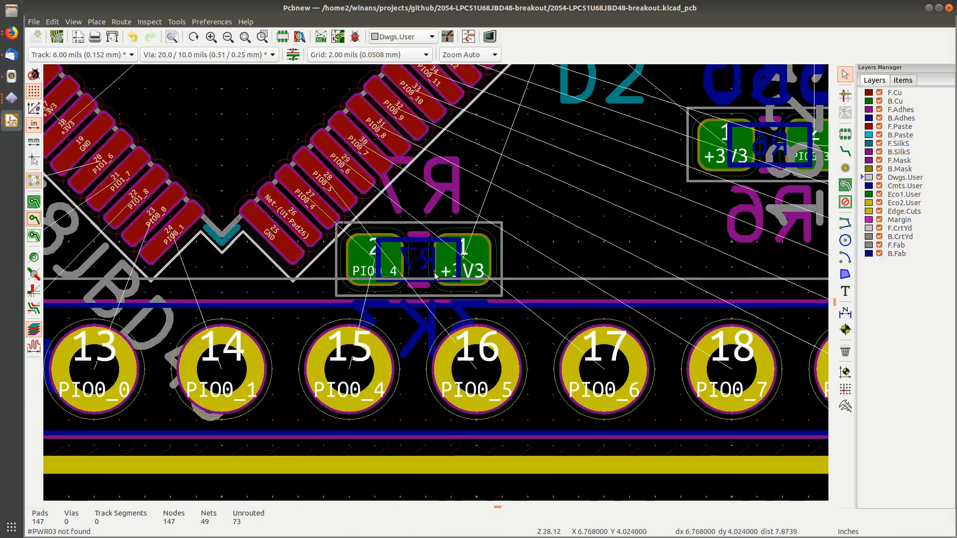
scroll(435, 276, "down", 2)
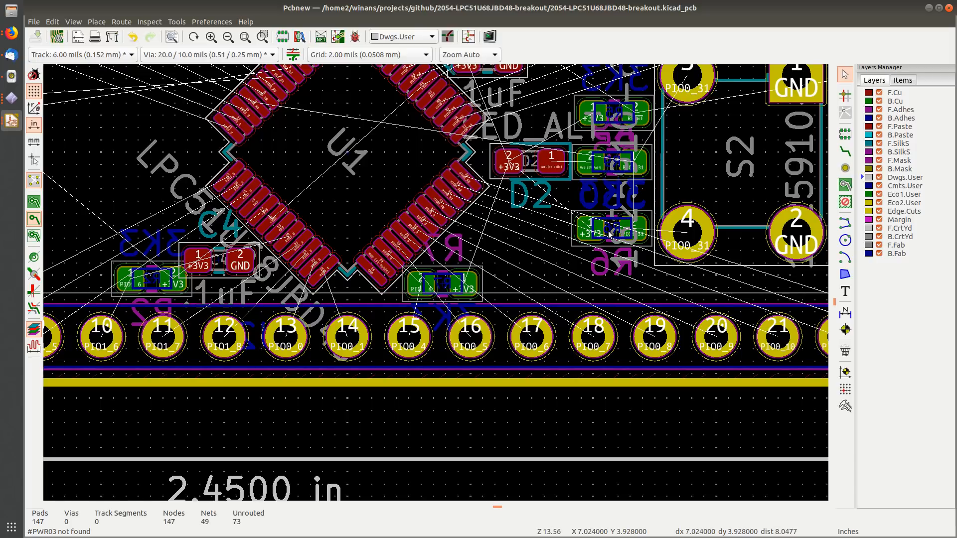
scroll(610, 234, "up", 3)
scroll(428, 282, "down", 2)
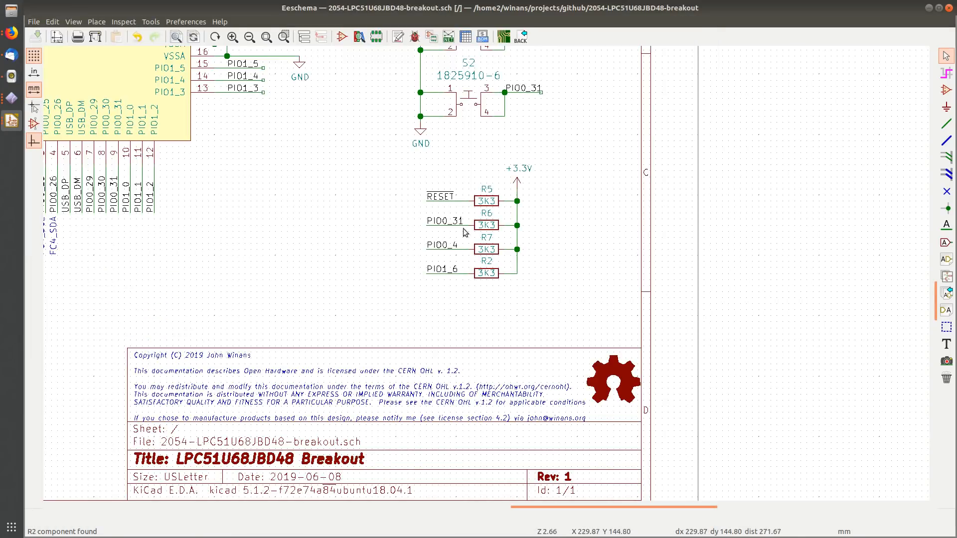
scroll(463, 245, "down", 1)
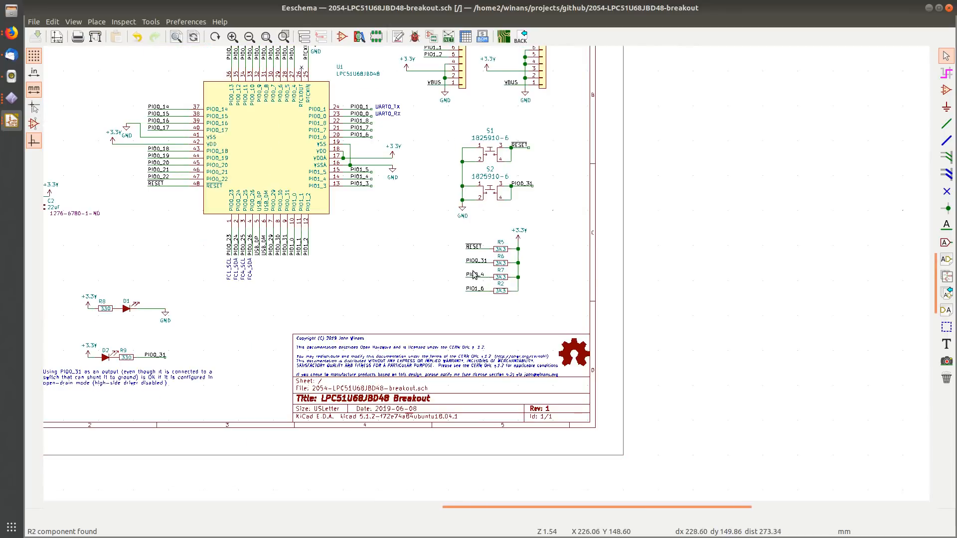
scroll(439, 289, "down", 1)
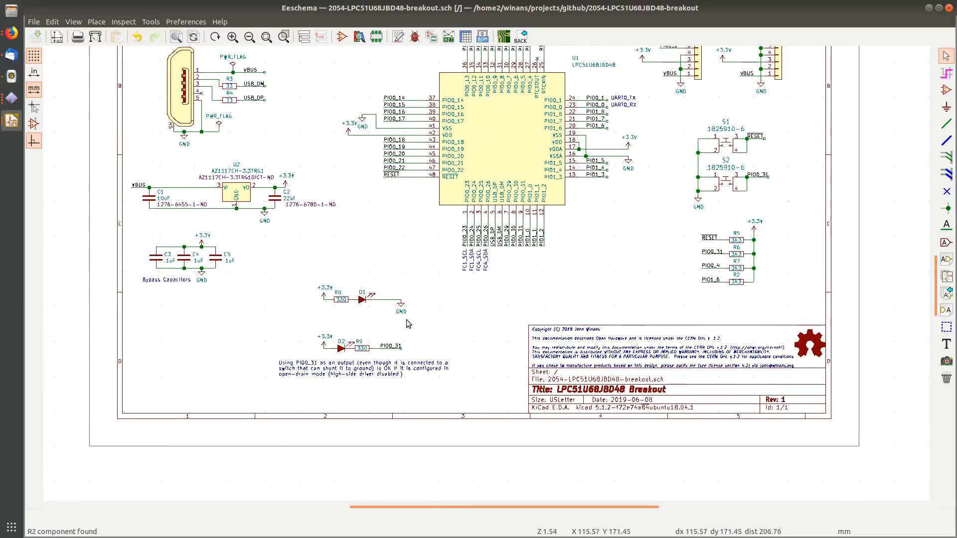
scroll(369, 347, "up", 5)
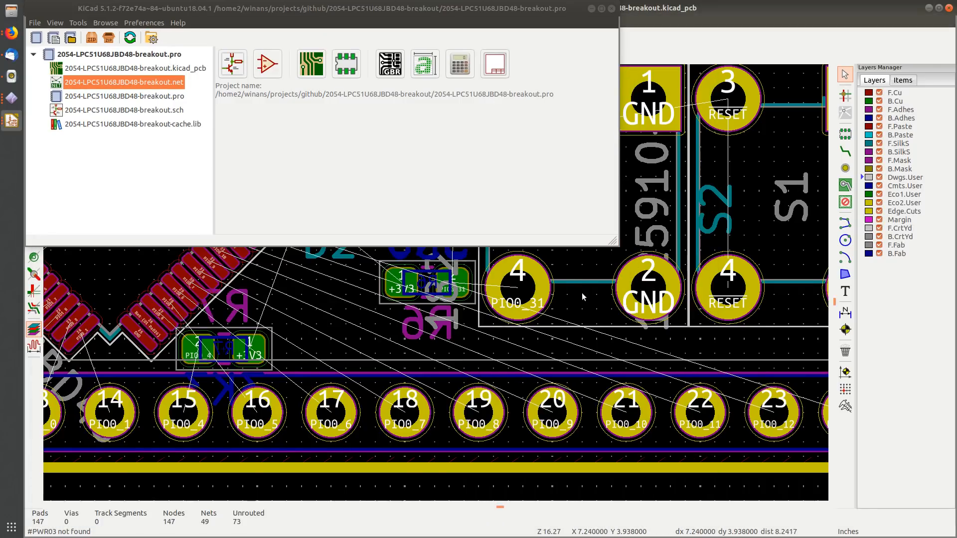
Step: Return to the Pcbnew board and select resistor R9 between D2 and switch S2
left_click(341, 306)
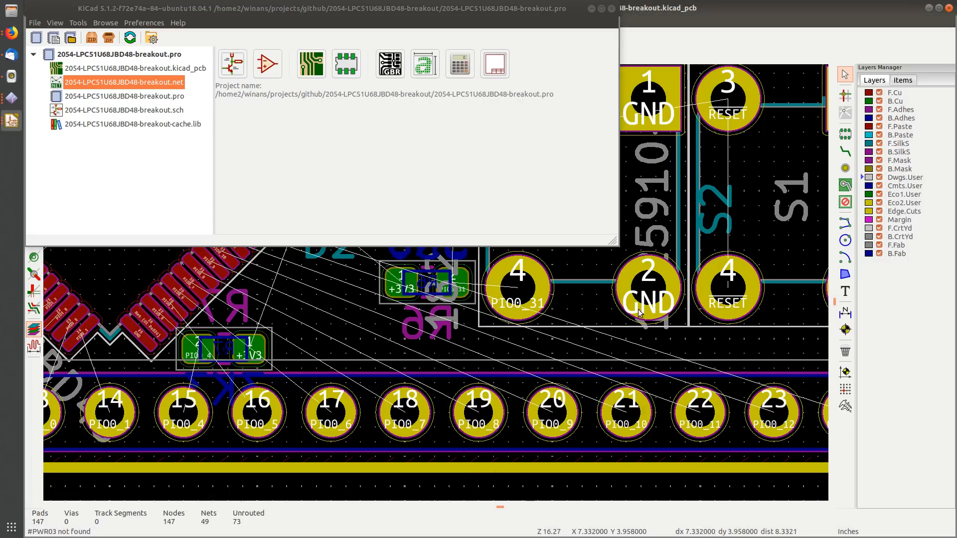
scroll(585, 316, "up", 1)
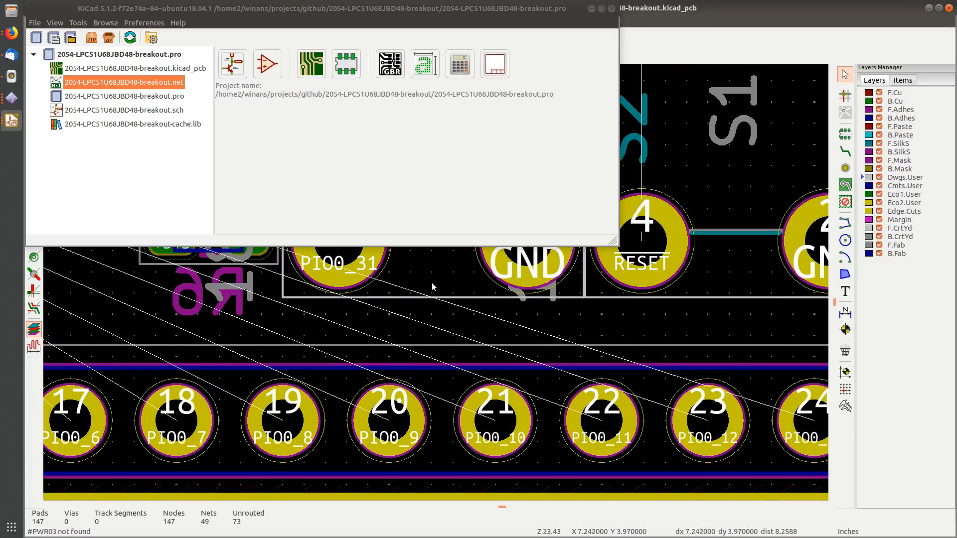
scroll(431, 283, "down", 1)
left_click(337, 305)
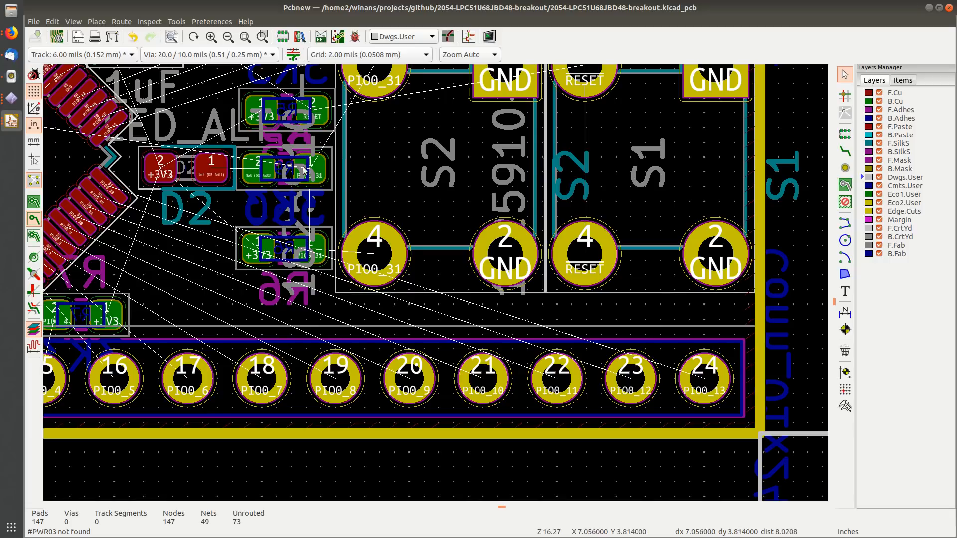
scroll(301, 243, "up", 3)
left_click(437, 286)
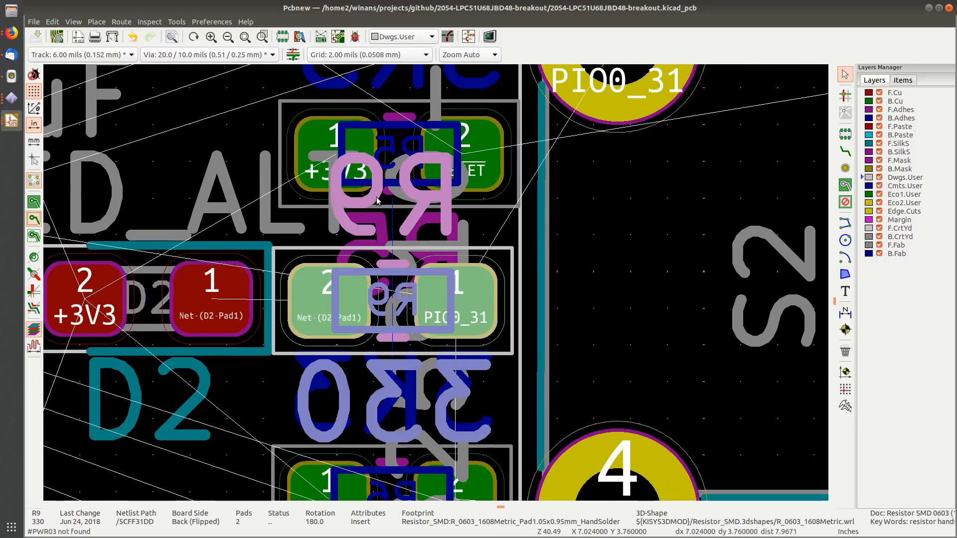
Step: Flip the board view and look over the component placement from the back side
left_click(53, 22)
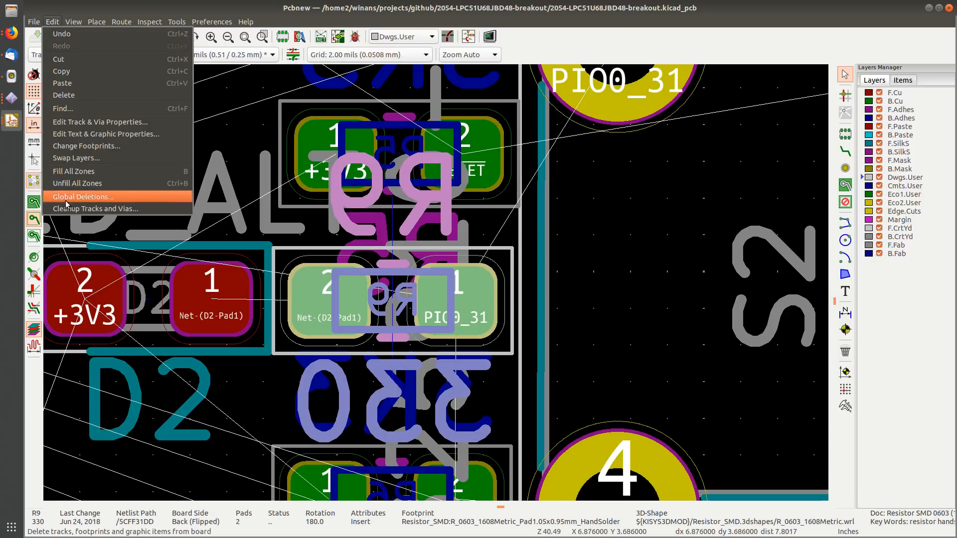
mouse_move(73, 22)
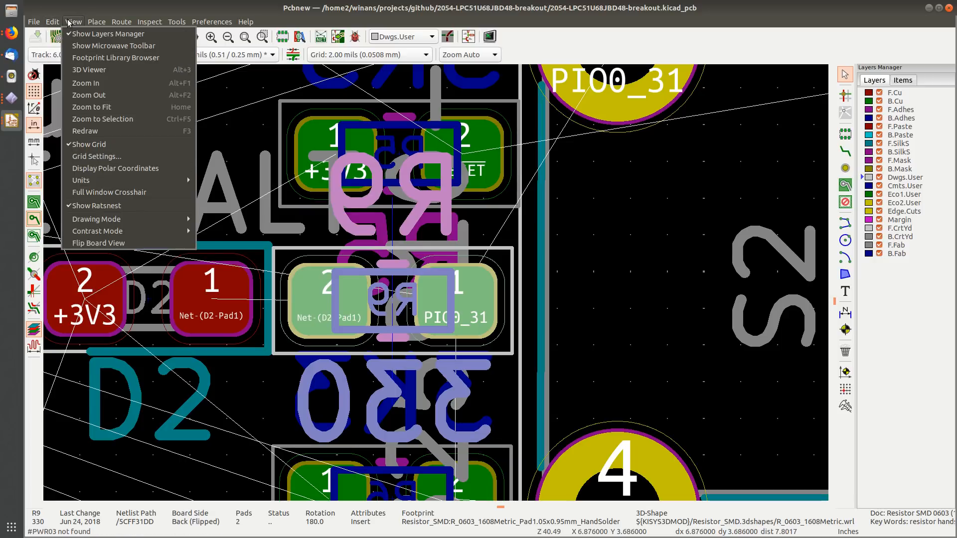
left_click(136, 243)
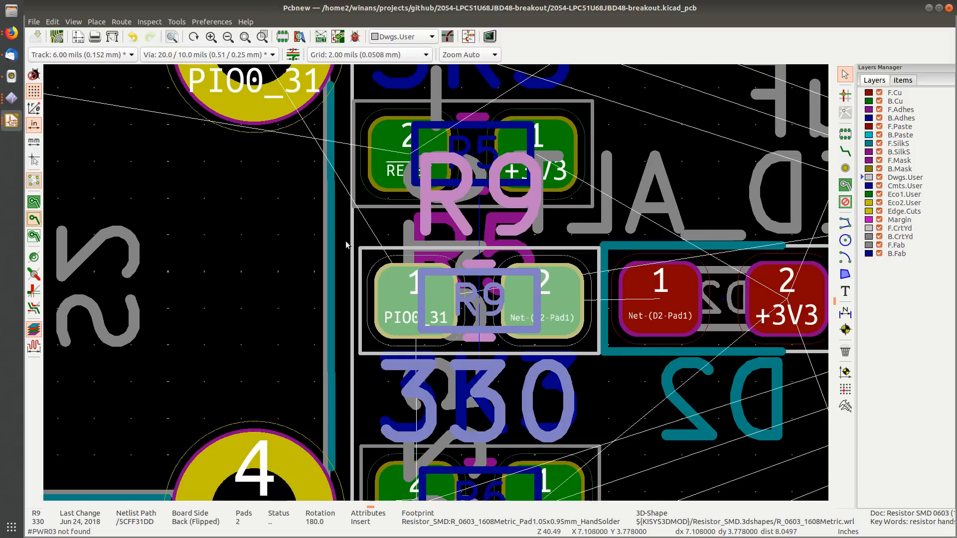
scroll(436, 285, "down", 4)
scroll(437, 285, "down", 2)
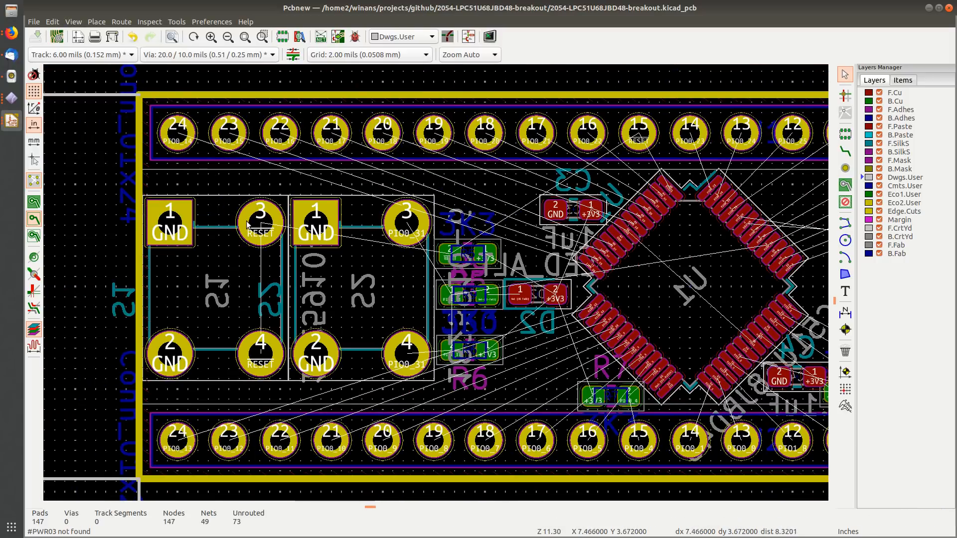
scroll(364, 217, "down", 3)
middle_click_drag(363, 216, 337, 212)
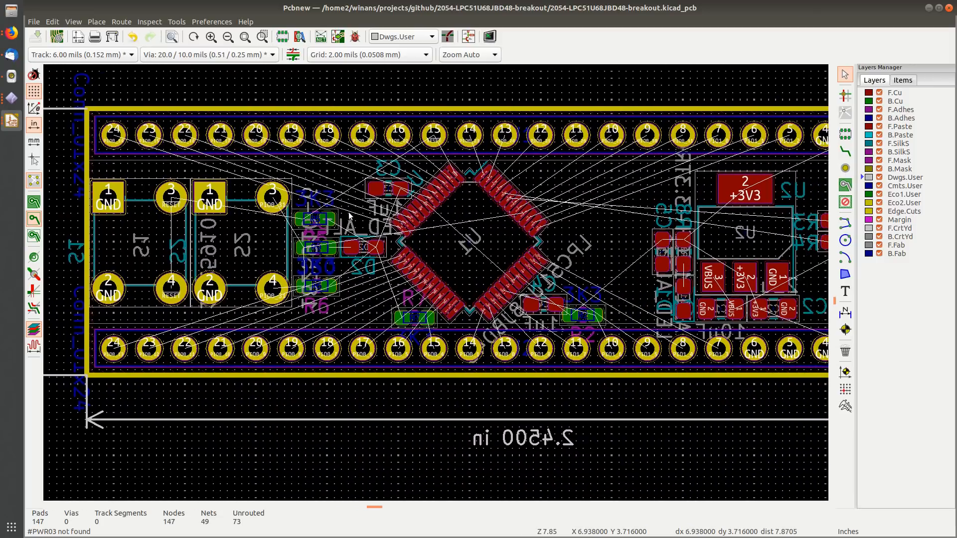
Step: Make the back silkscreen layer B.SilkS the active layer
left_click(897, 101)
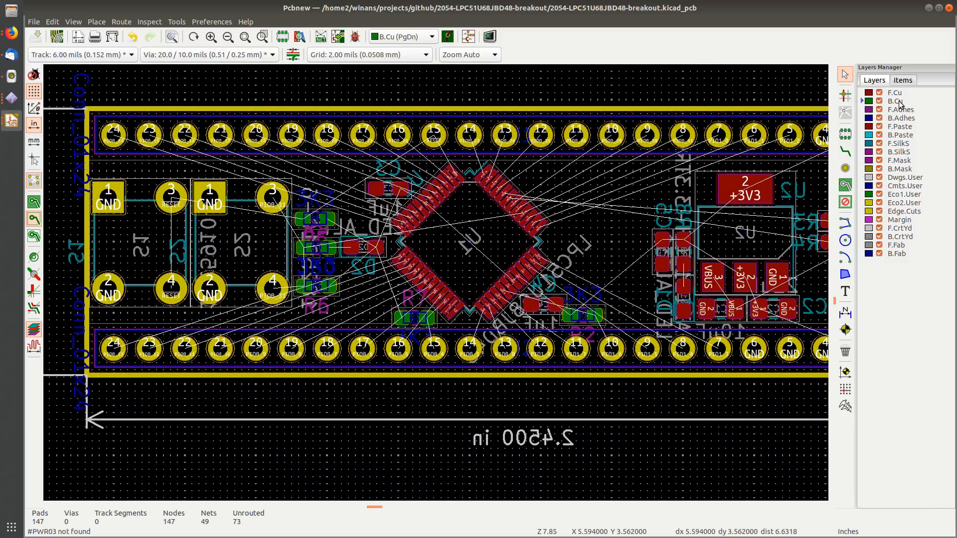
left_click(899, 152)
scroll(331, 220, "up", 4)
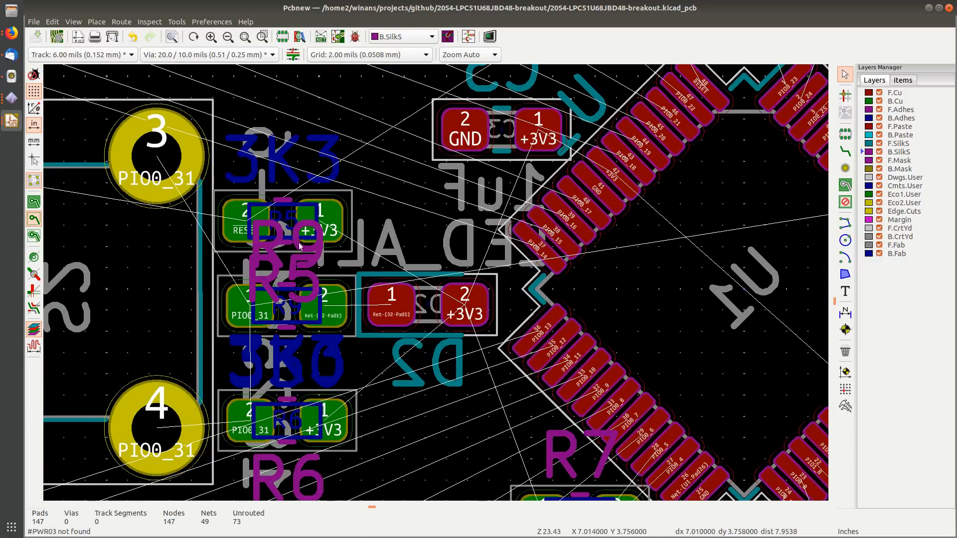
Step: Inspect the front of the board and the resistors and labels on its back in the 3D Viewer
key("alt+3")
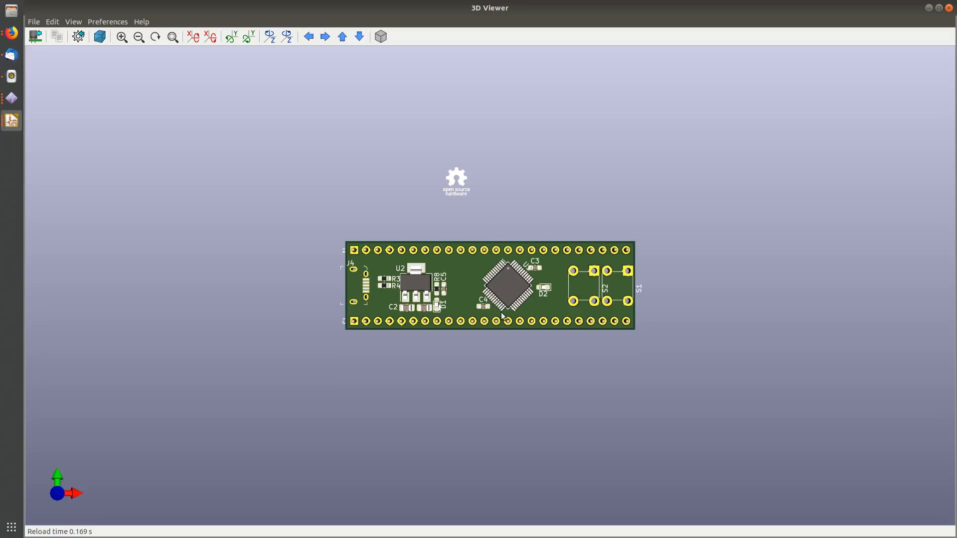
scroll(564, 261, "up", 5)
scroll(584, 307, "down", 2)
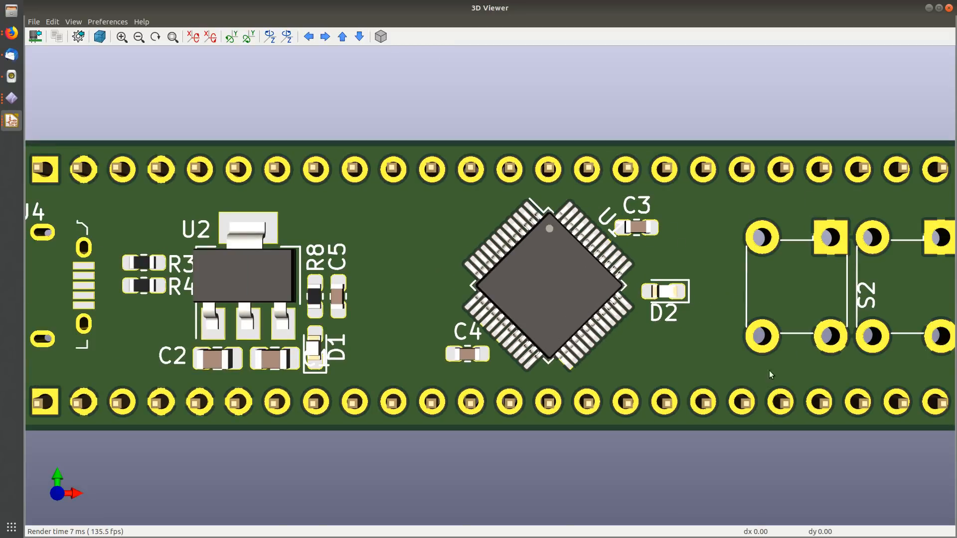
key("shift+z")
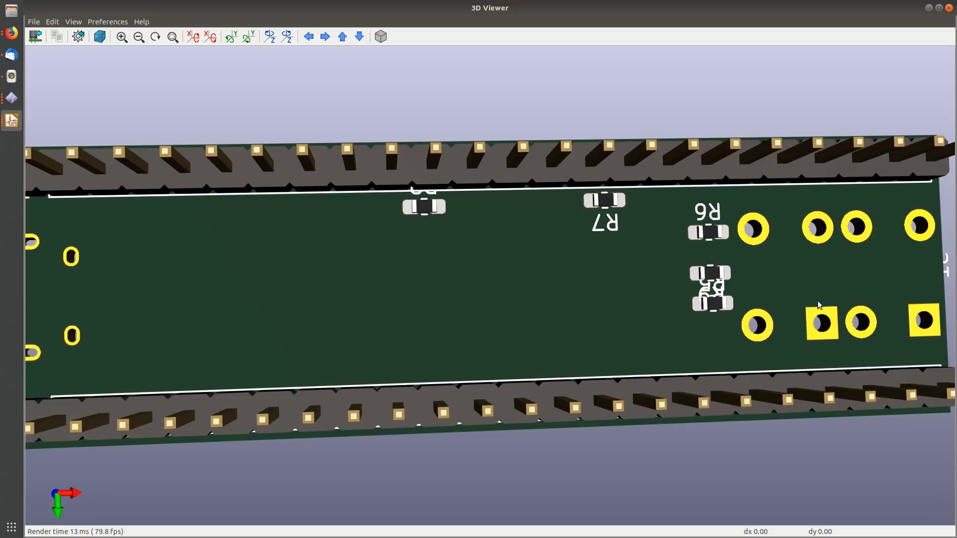
scroll(834, 283, "up", 2)
middle_click_drag(835, 283, 475, 264)
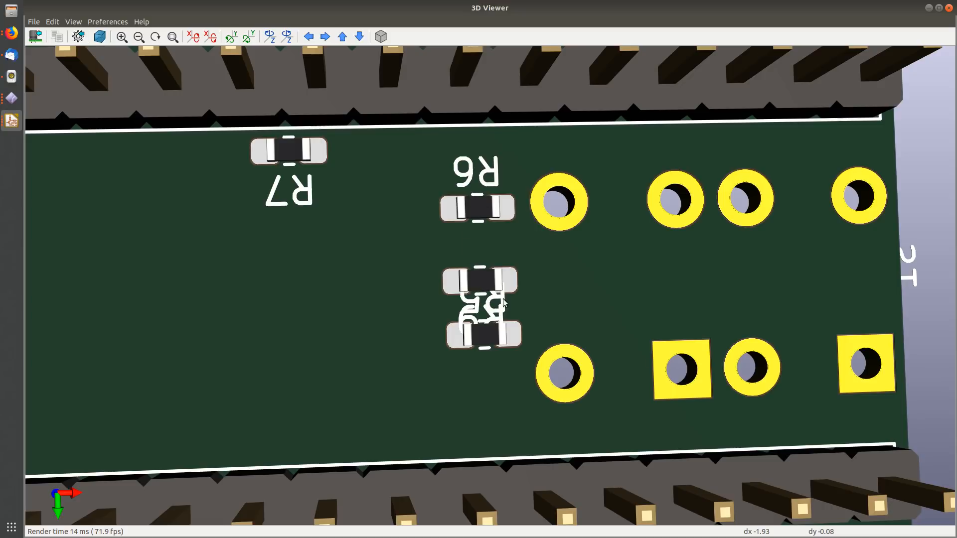
scroll(503, 302, "down", 2)
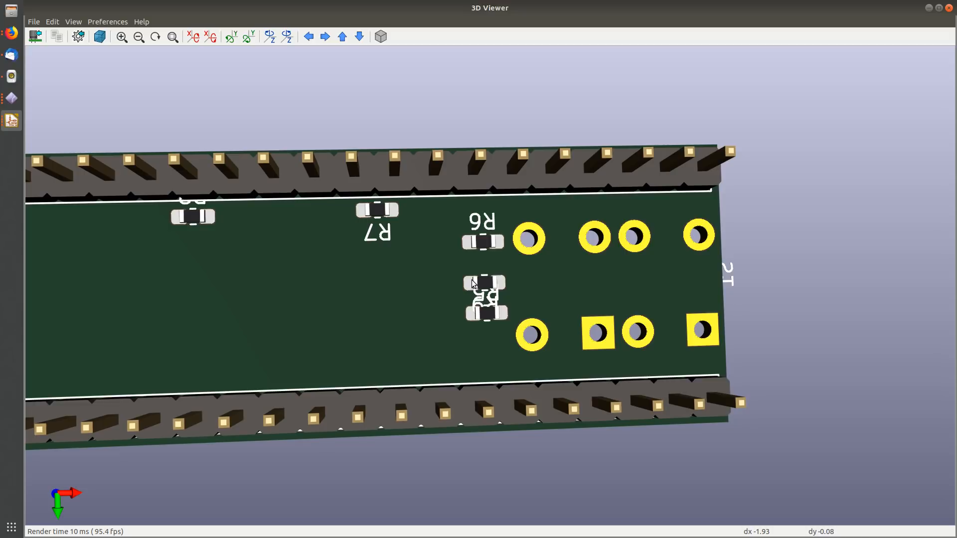
Step: Switch back to Pcbnew and flip the board view to its normal front orientation
key("alt+Tab")
scroll(491, 290, "down", 2)
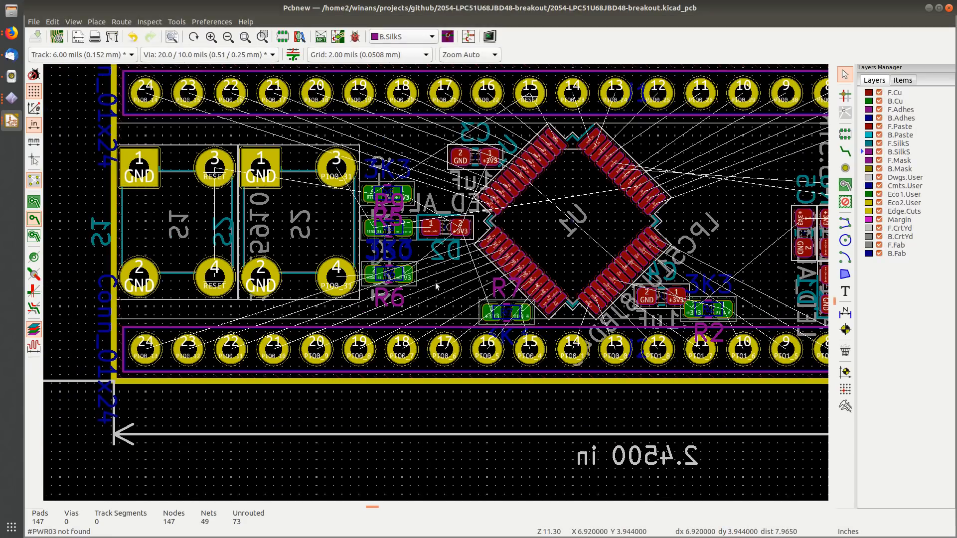
middle_click_drag(427, 284, 327, 311)
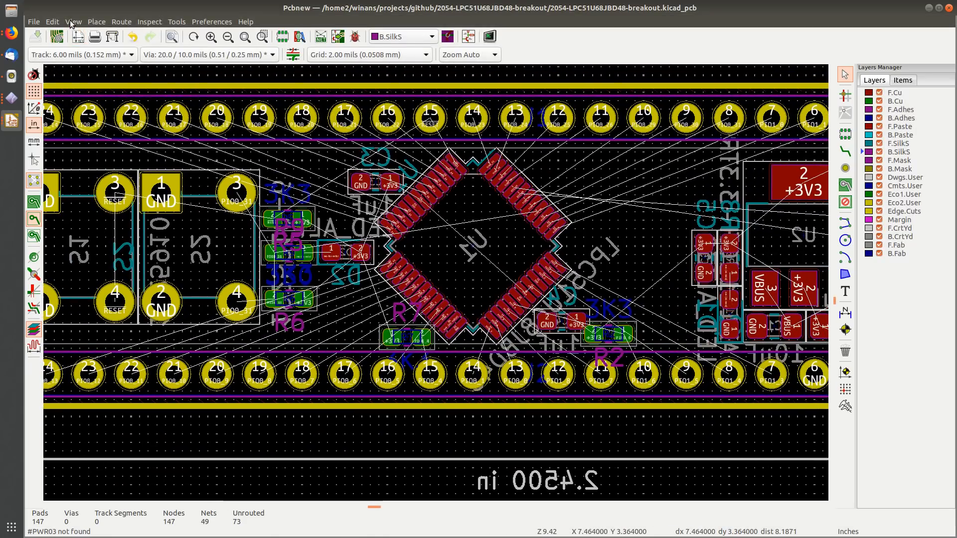
left_click(73, 21)
left_click(98, 243)
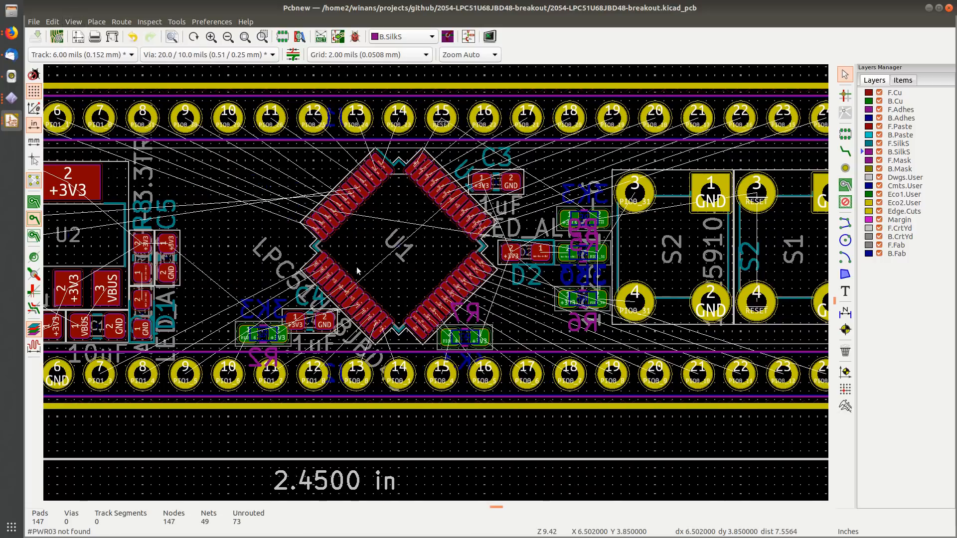
Step: Examine the placement and ratsnest connections around U1, D2, the back-side resistors and switches S1 and S2
scroll(493, 281, "down", 2)
scroll(493, 281, "up", 1)
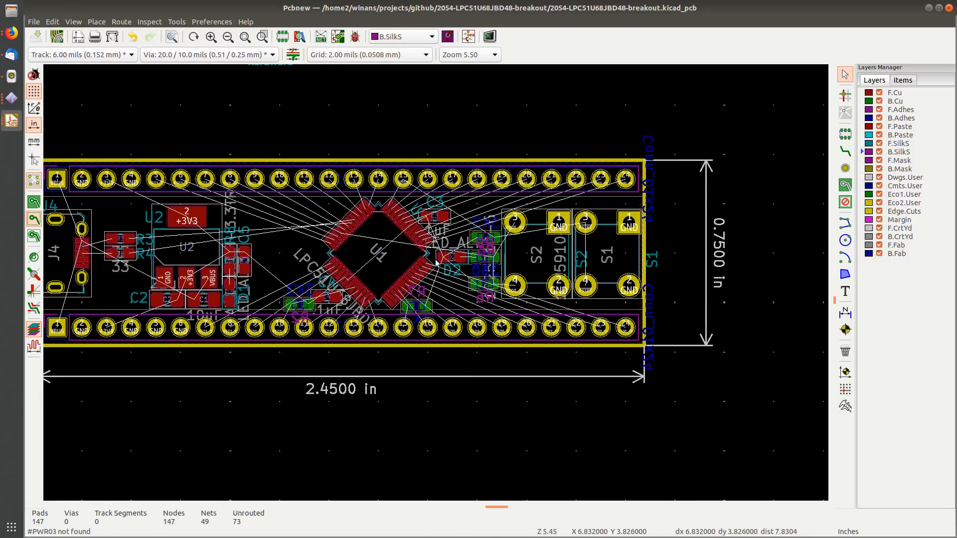
scroll(436, 285, "up", 1)
scroll(437, 286, "up", 6)
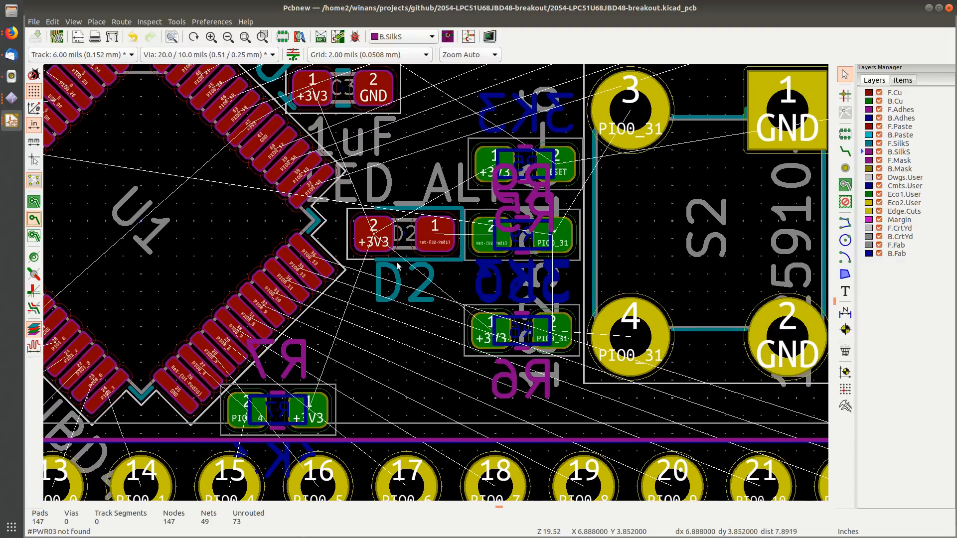
scroll(375, 231, "down", 4)
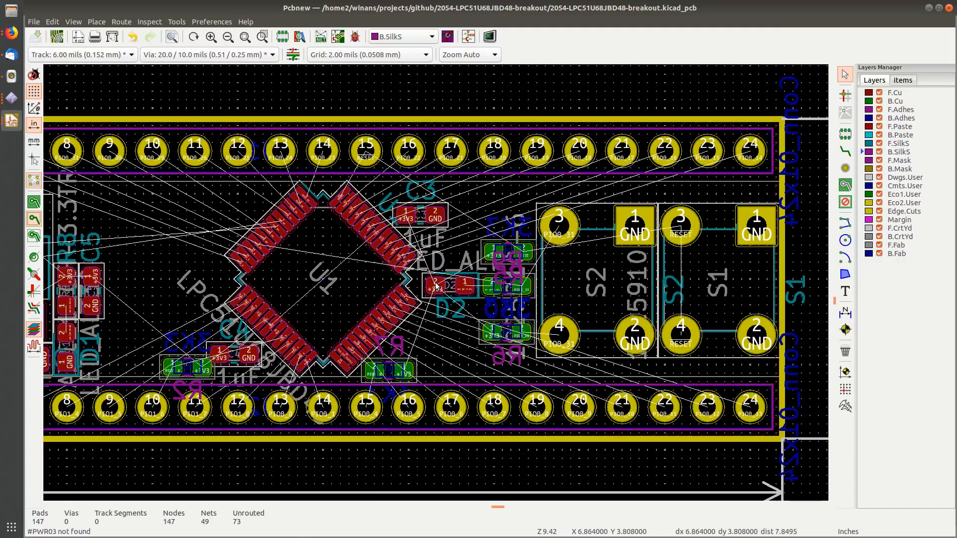
scroll(435, 285, "up", 2)
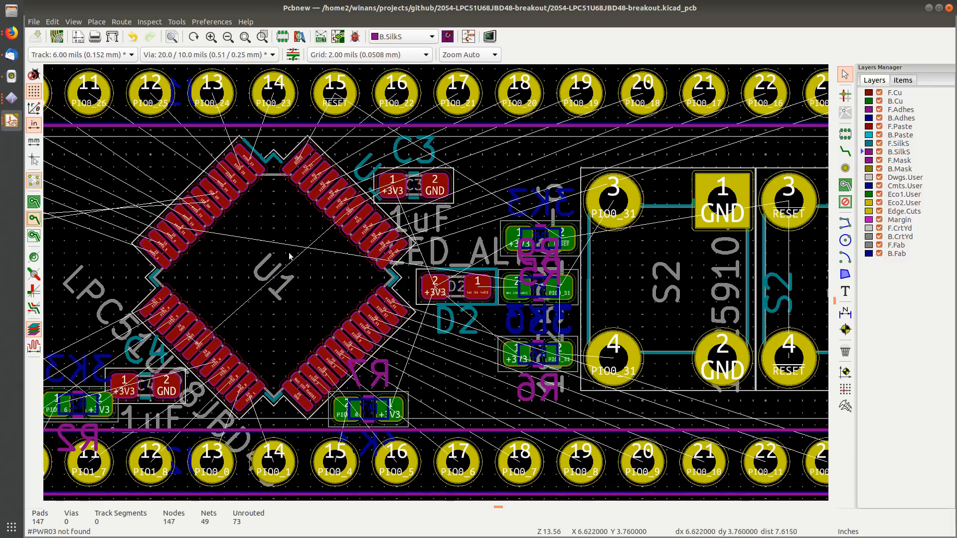
scroll(299, 269, "right", 2)
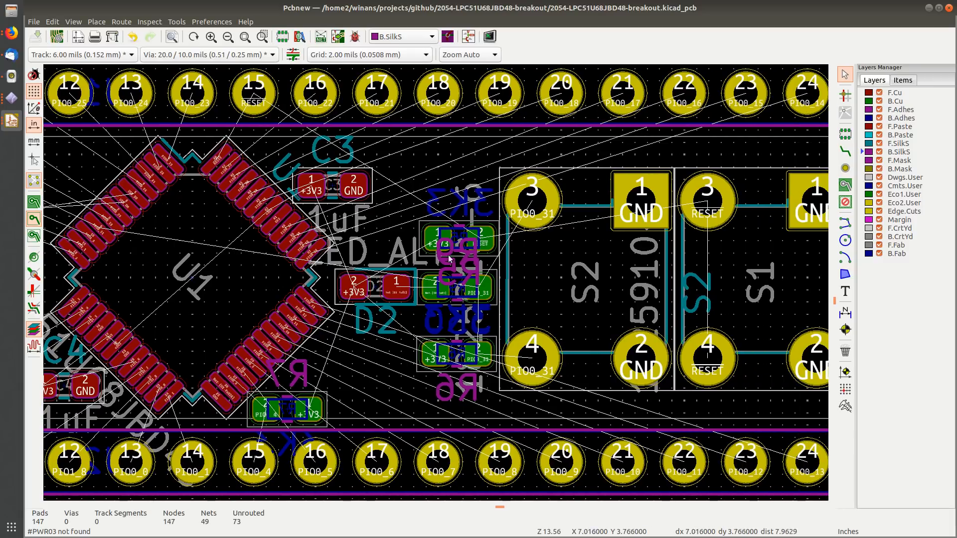
scroll(427, 267, "right", 4)
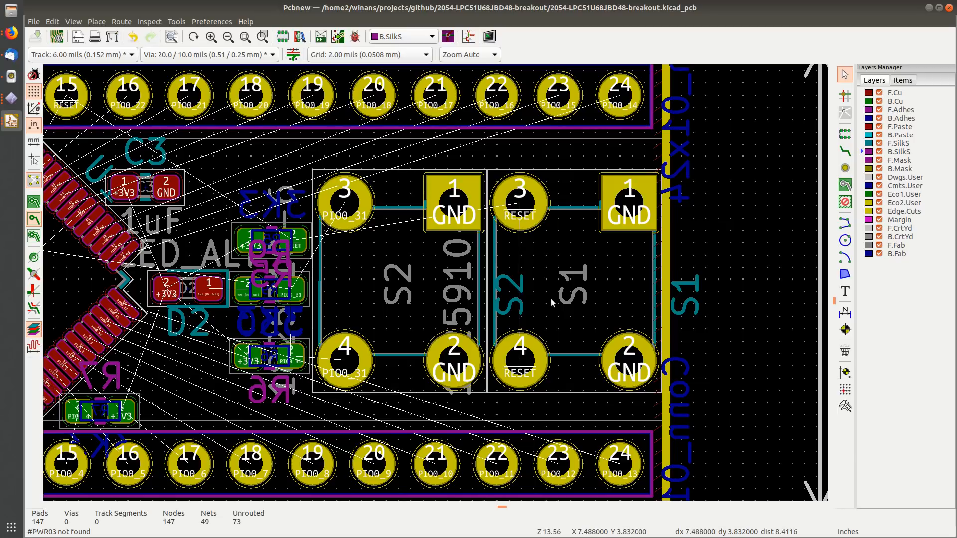
middle_click_drag(551, 298, 683, 278)
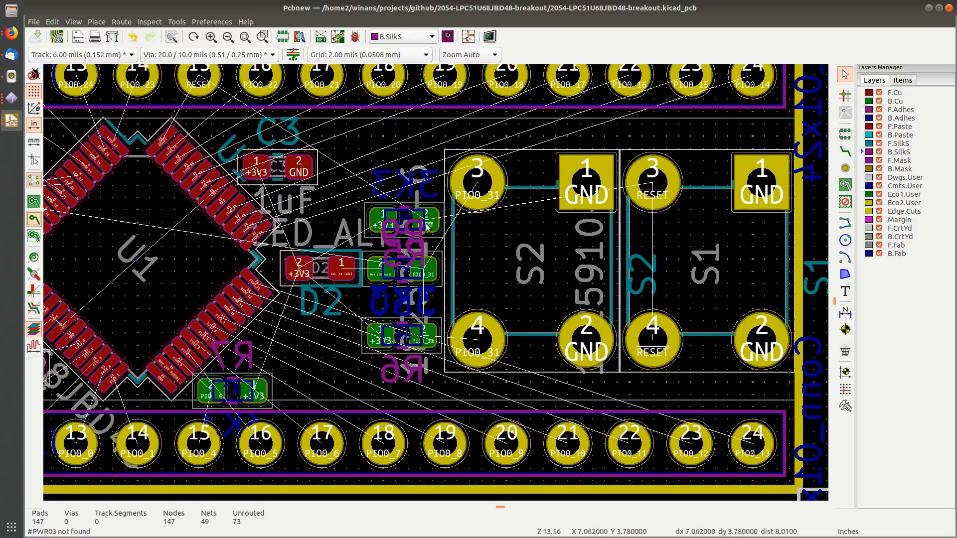
middle_click_drag(177, 249, 317, 278)
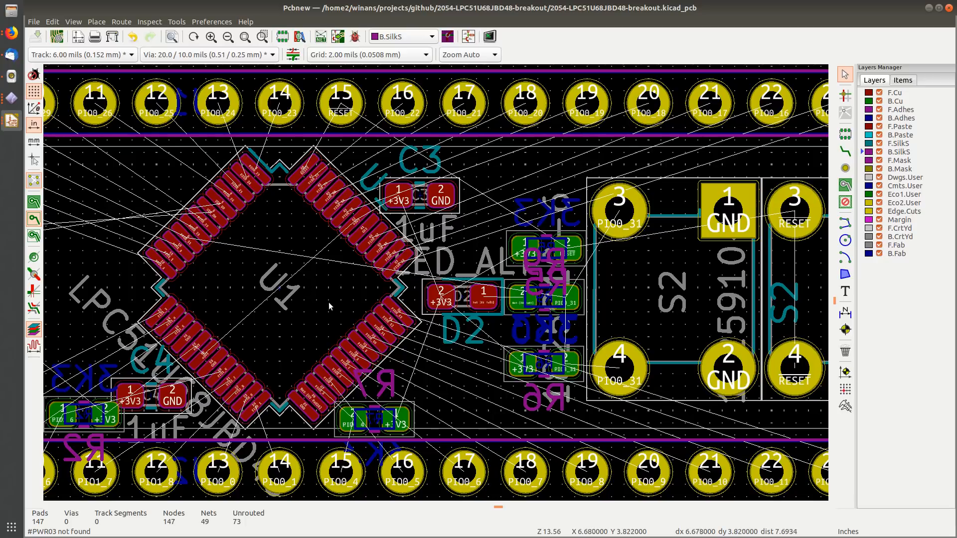
middle_click_drag(329, 303, 242, 273)
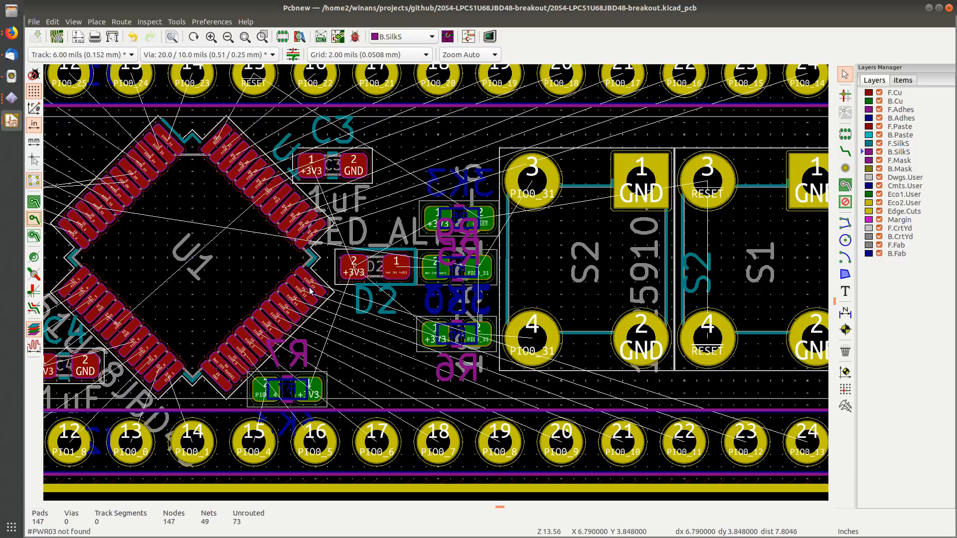
Step: Examine the room and ratsnest connections between U1, capacitors C3 and C4, and switches S1 and S2
middle_click_drag(415, 232, 305, 257)
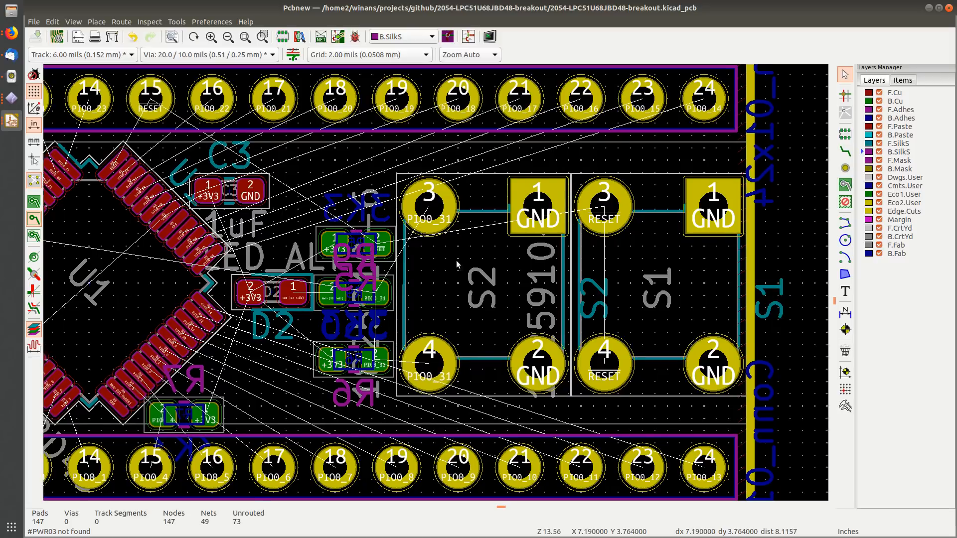
middle_click_drag(456, 260, 545, 252)
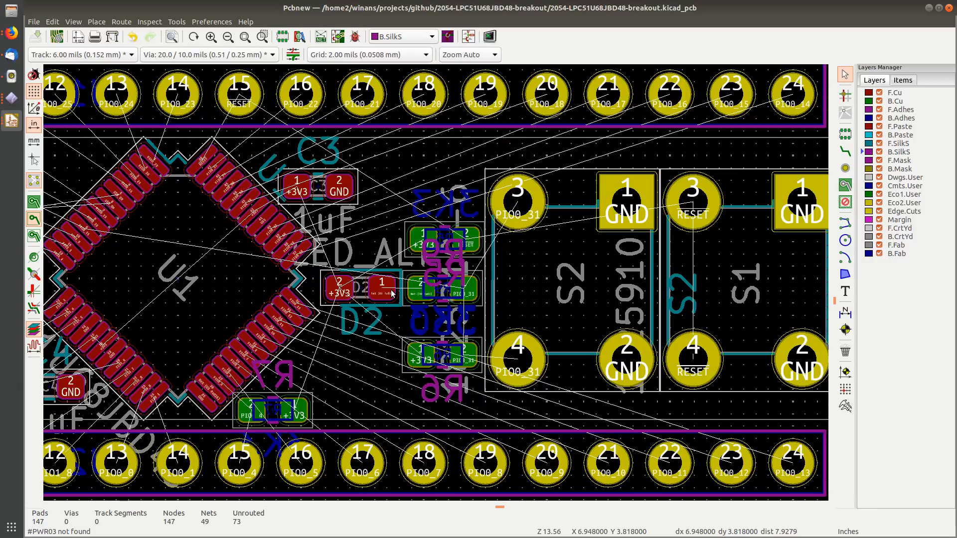
middle_click_drag(444, 288, 378, 278)
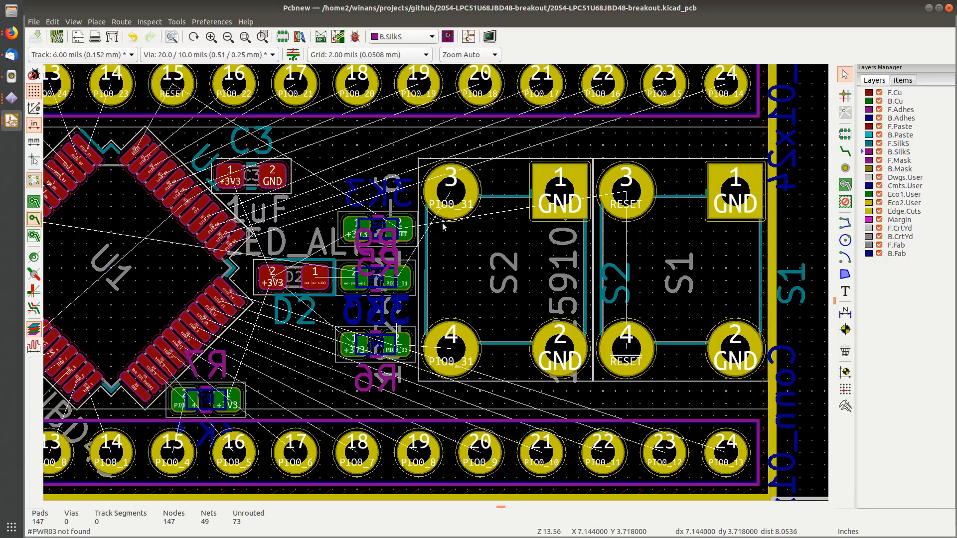
scroll(450, 206, "up", 1)
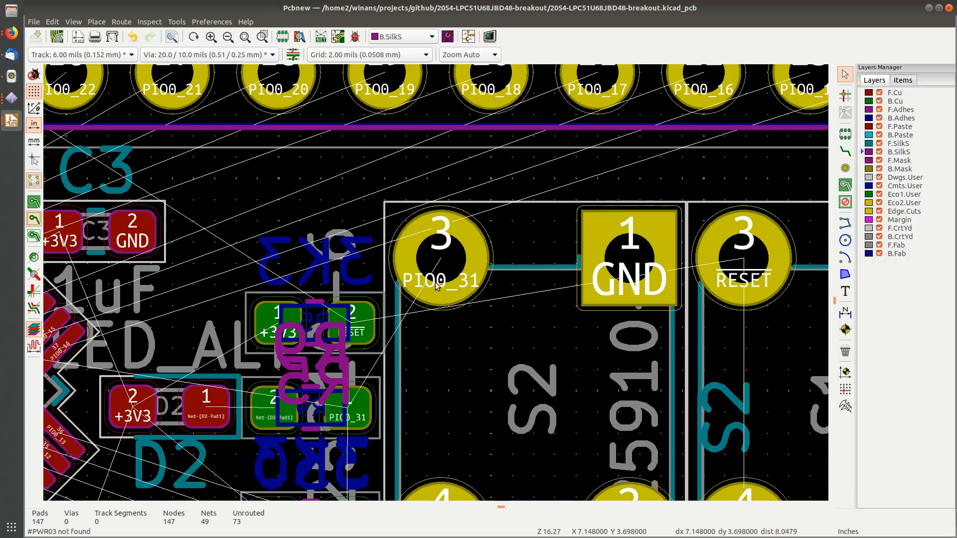
scroll(451, 247, "up", 1)
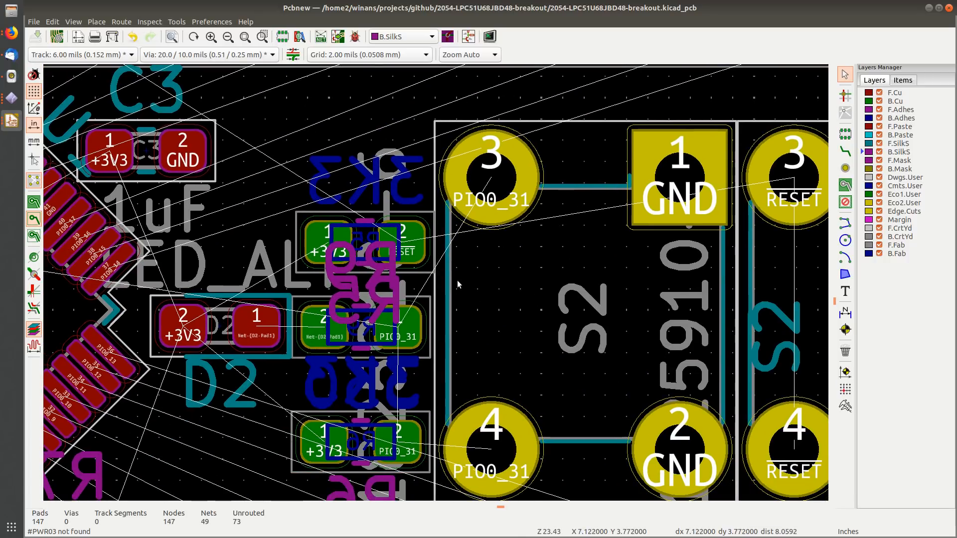
scroll(457, 280, "down", 2)
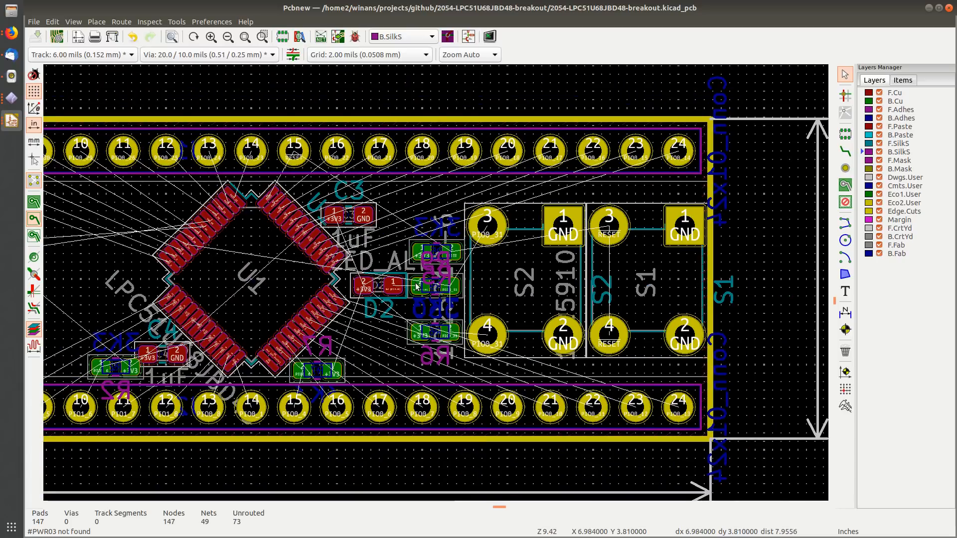
middle_click_drag(436, 285, 588, 257)
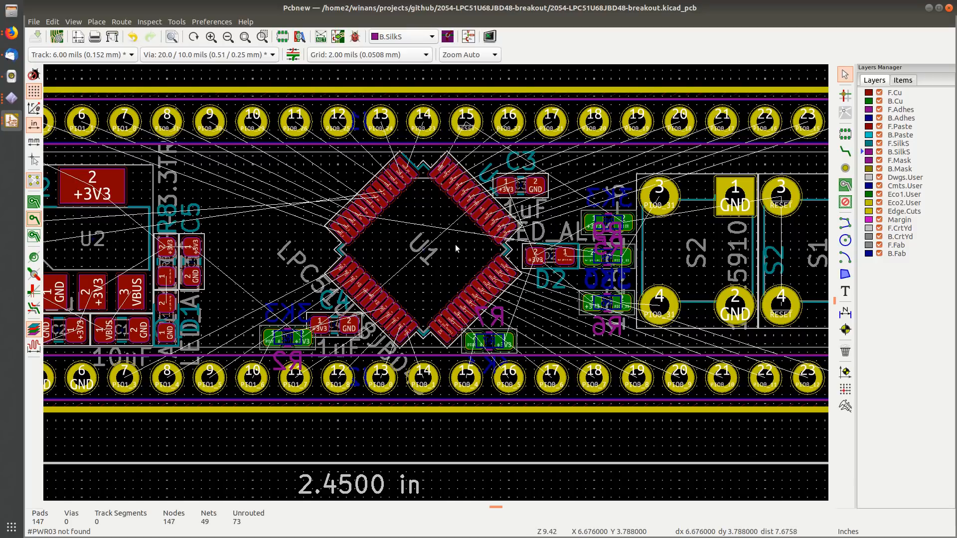
middle_click_drag(455, 244, 373, 265)
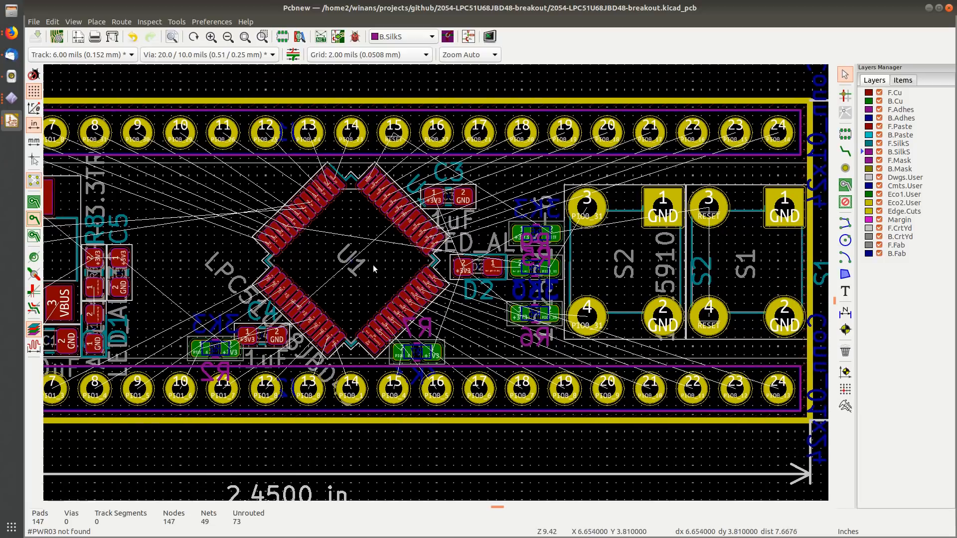
Step: Flip capacitors C3 and C4 to the back side of the board and save the board file
left_click(471, 195)
key("f")
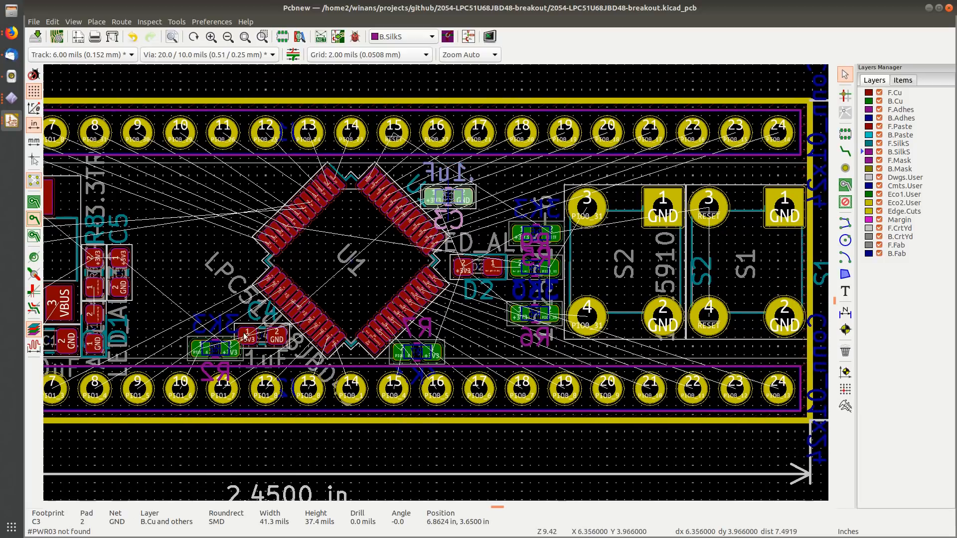
left_click(285, 333)
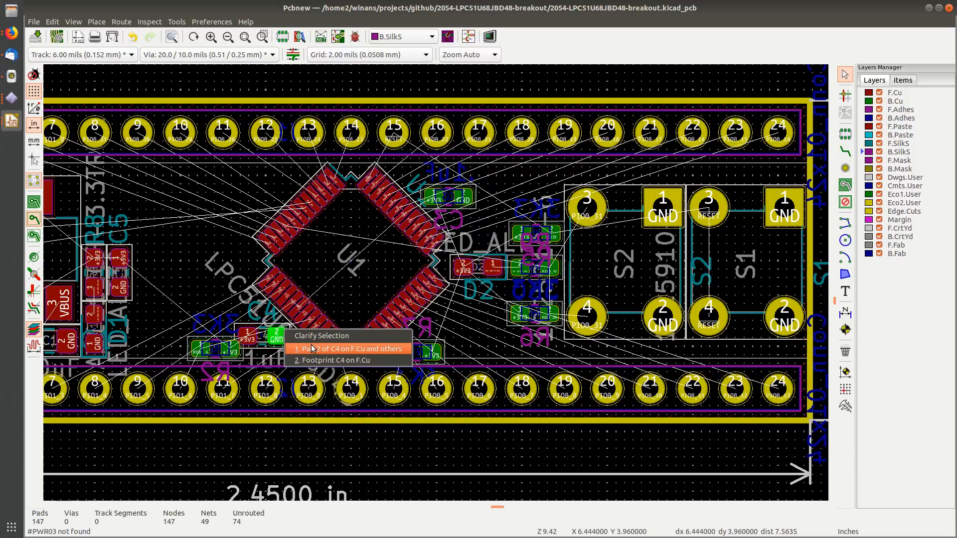
left_click(297, 348)
key("f")
key("ctrl+s")
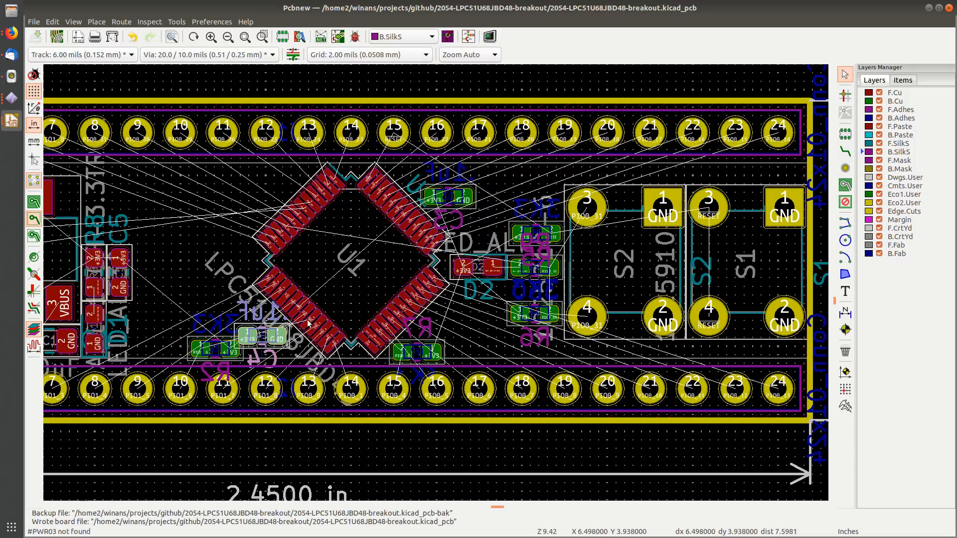
Step: Inspect the flipped capacitors beside U1, the back-side resistors near D2, and the switches at the board edge
scroll(422, 277, "down", 3)
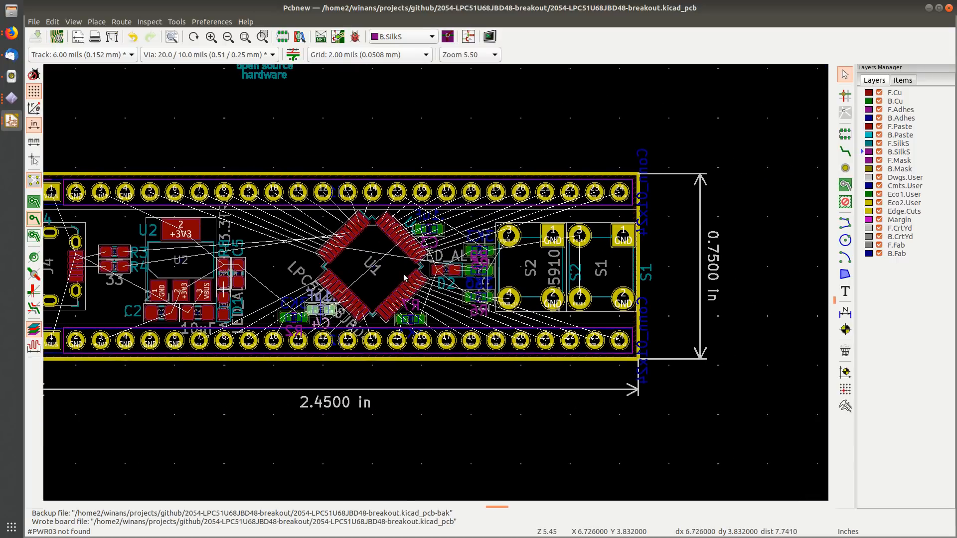
scroll(423, 279, "up", 2)
scroll(435, 286, "up", 3)
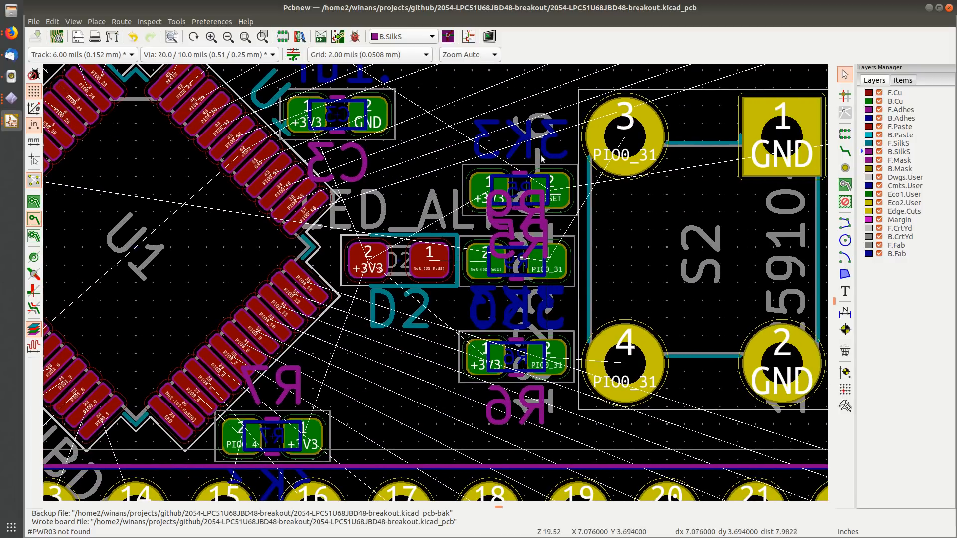
scroll(486, 257, "down", 1)
scroll(436, 286, "down", 1)
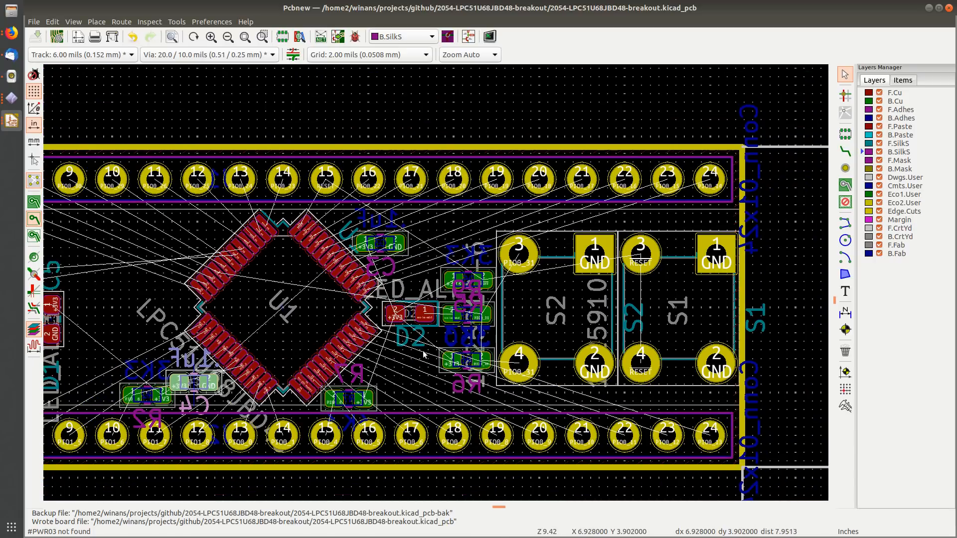
scroll(469, 292, "down", 2)
middle_click_drag(725, 219, 538, 242)
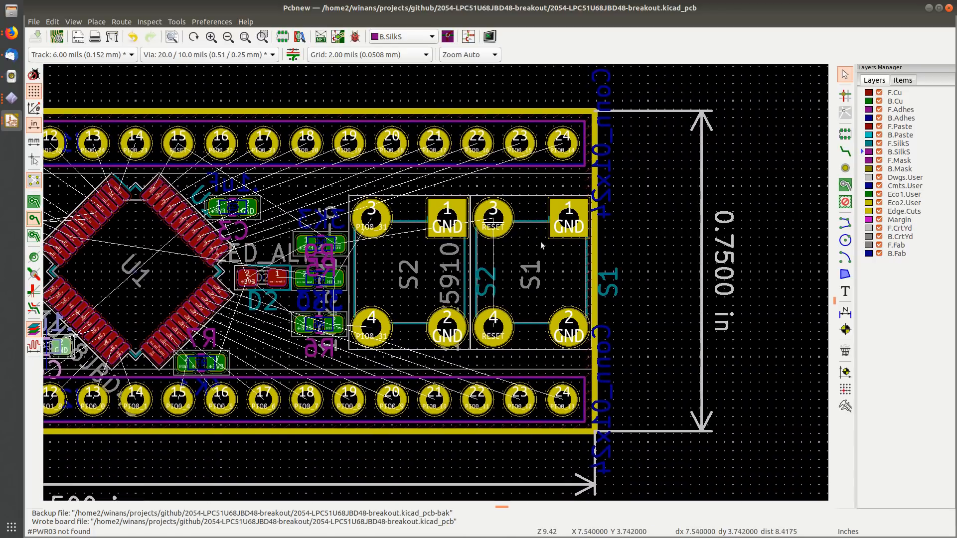
left_click(551, 242)
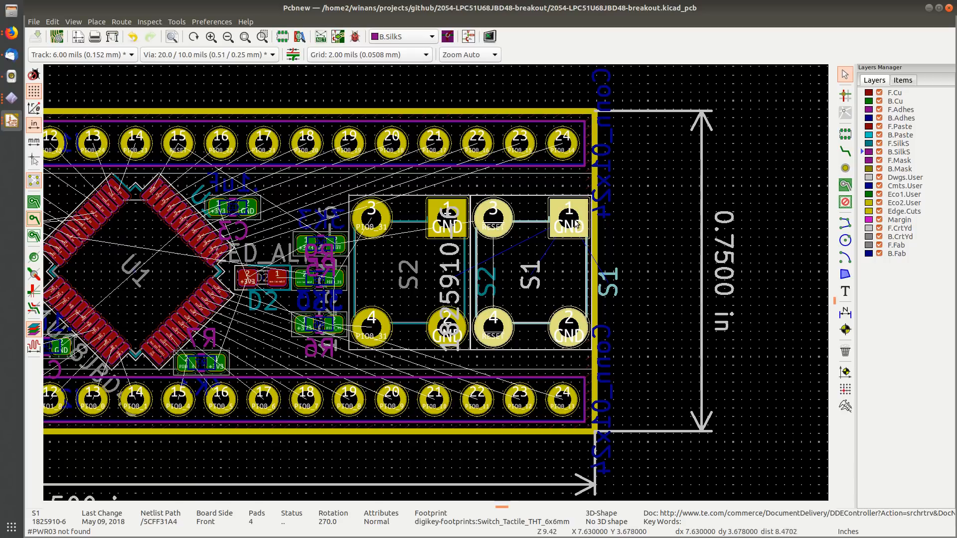
key("Escape")
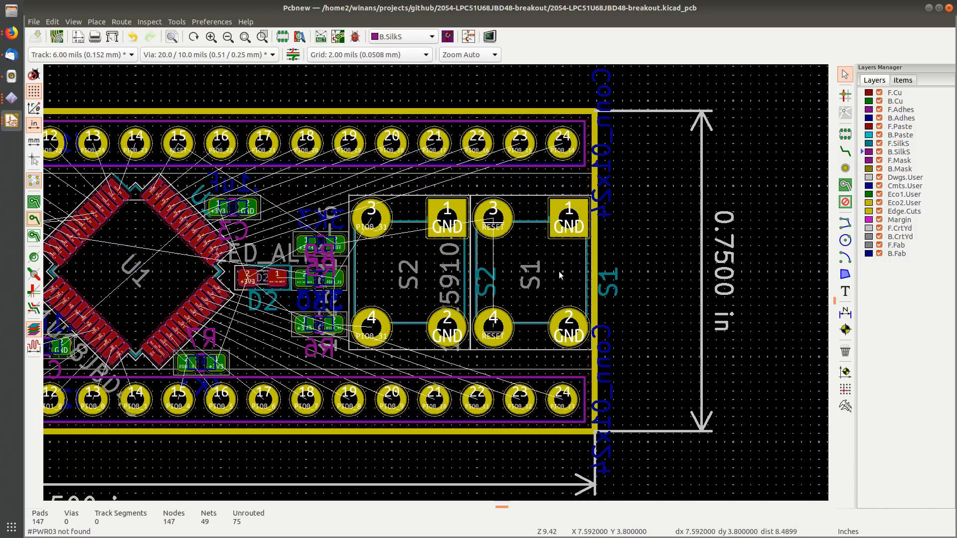
scroll(561, 271, "up", 2)
scroll(435, 282, "down", 2)
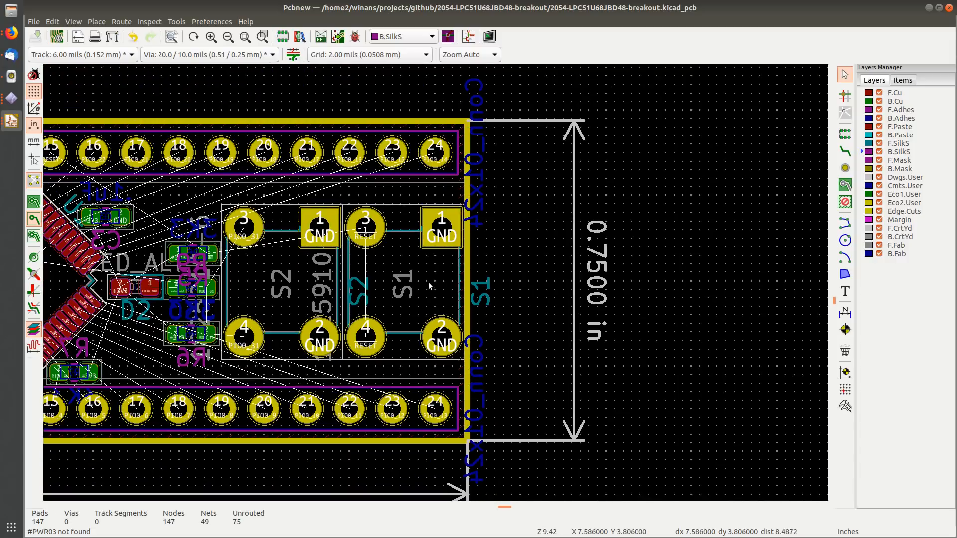
left_click(432, 280)
key("m")
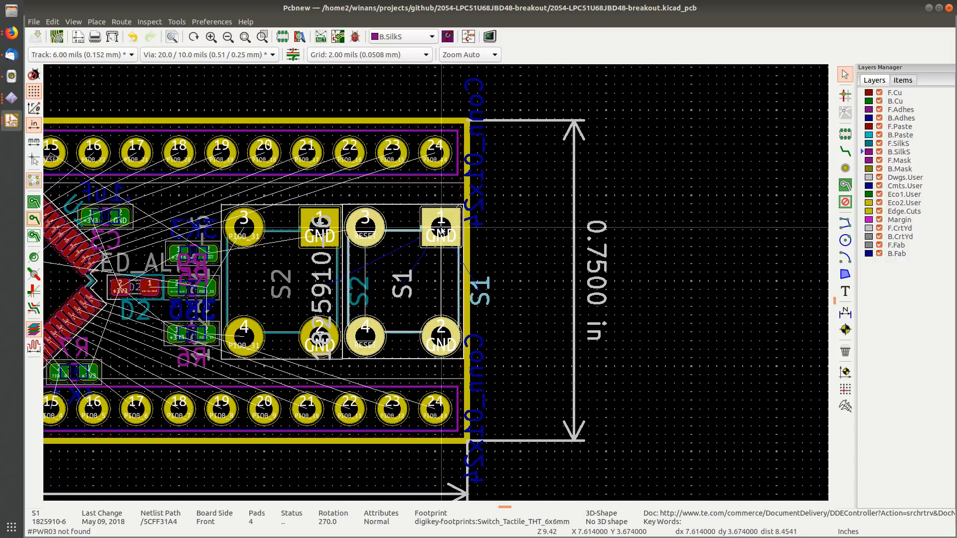
left_click(440, 230)
Step: Lock the footprint of switch S1 at the board edge in its footprint properties
scroll(397, 271, "up", 2)
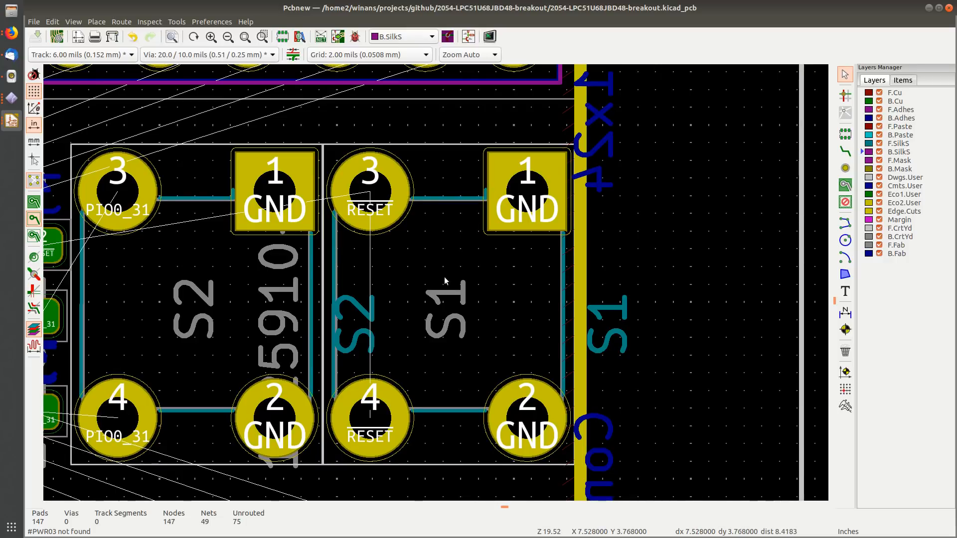
scroll(436, 282, "down", 1)
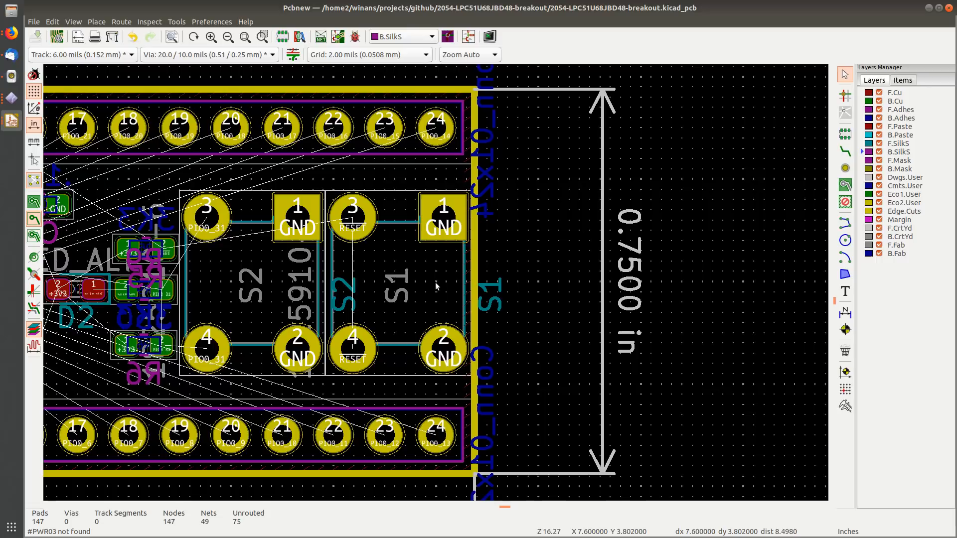
middle_click_drag(421, 285, 435, 261)
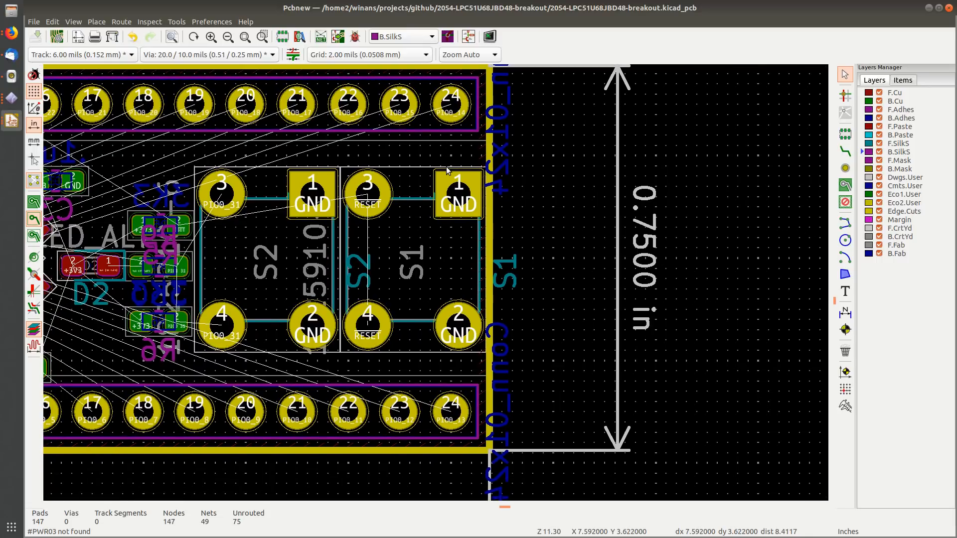
scroll(435, 283, "up", 4)
scroll(469, 276, "down", 4)
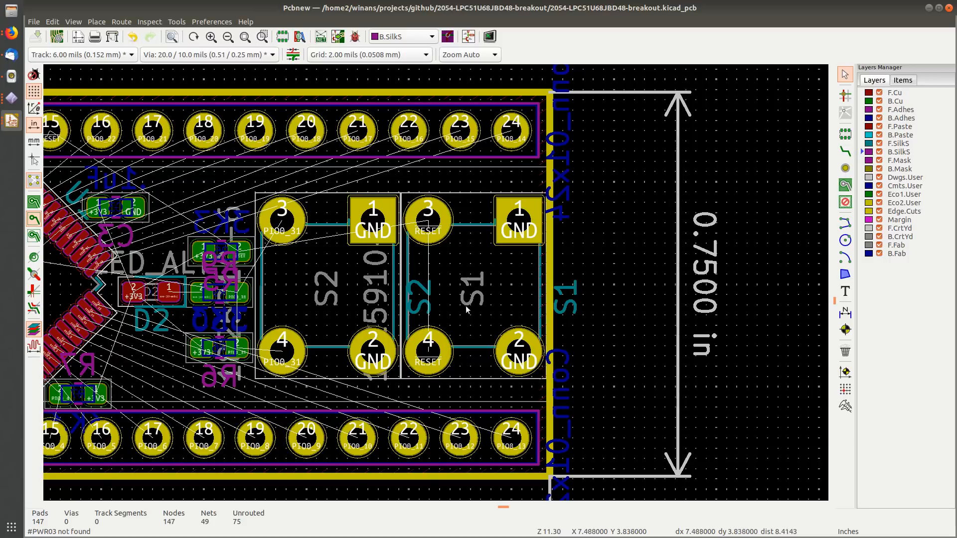
left_click(535, 228)
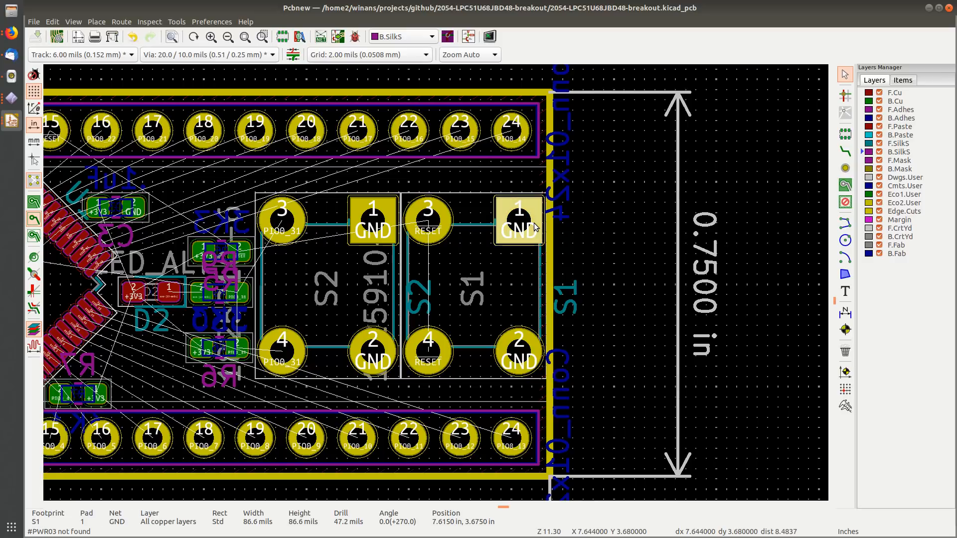
double_click(533, 227)
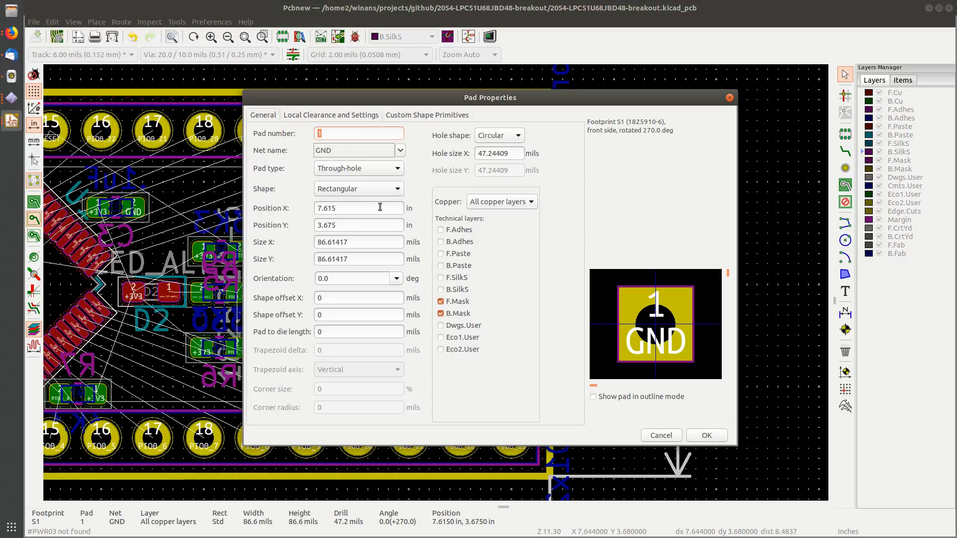
key("Escape")
left_click(516, 275)
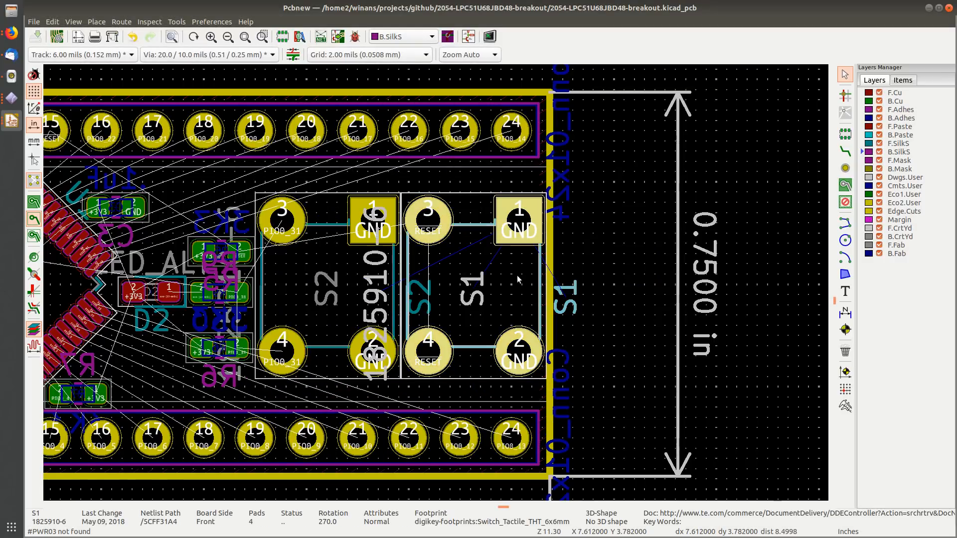
double_click(516, 275)
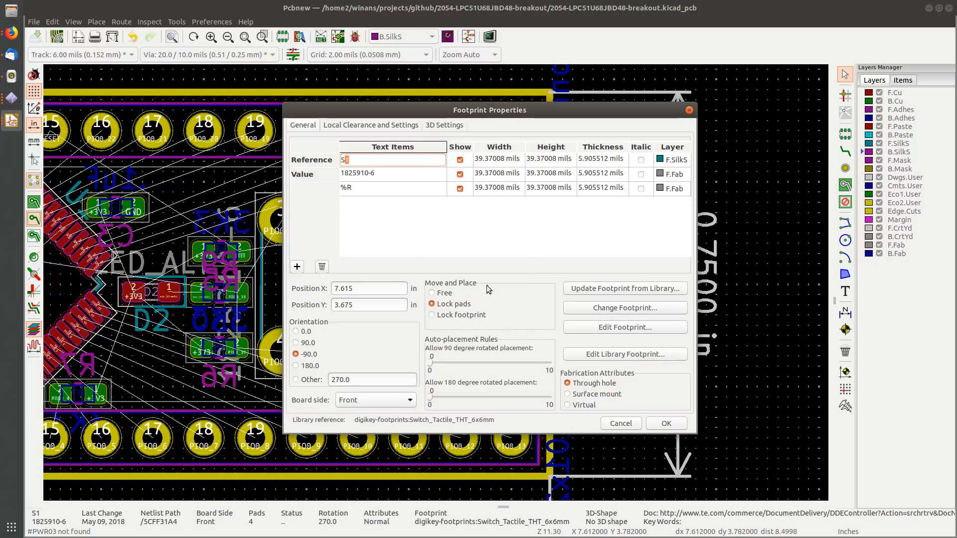
left_click(471, 314)
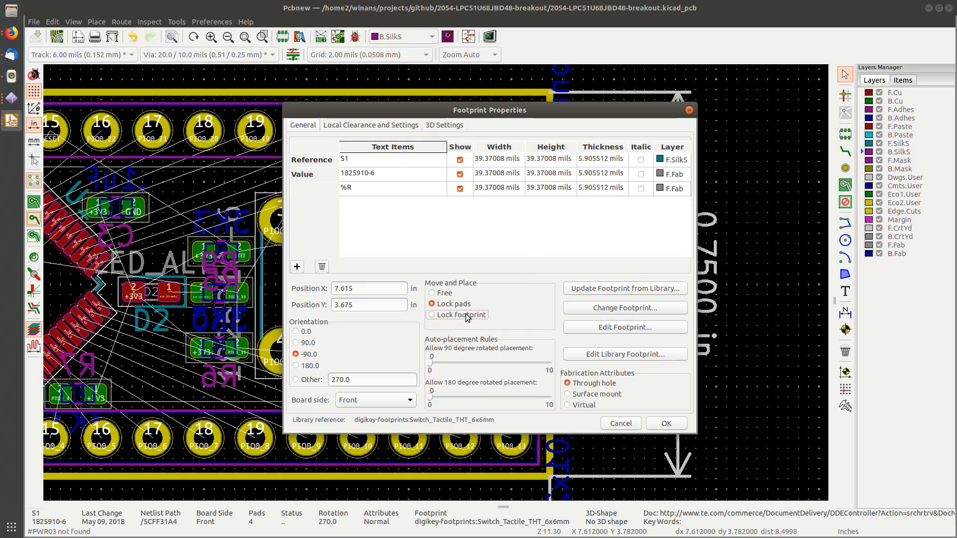
left_click(666, 423)
Step: Lock the footprint of switch S2 in its footprint properties and save the board file
left_click(339, 263)
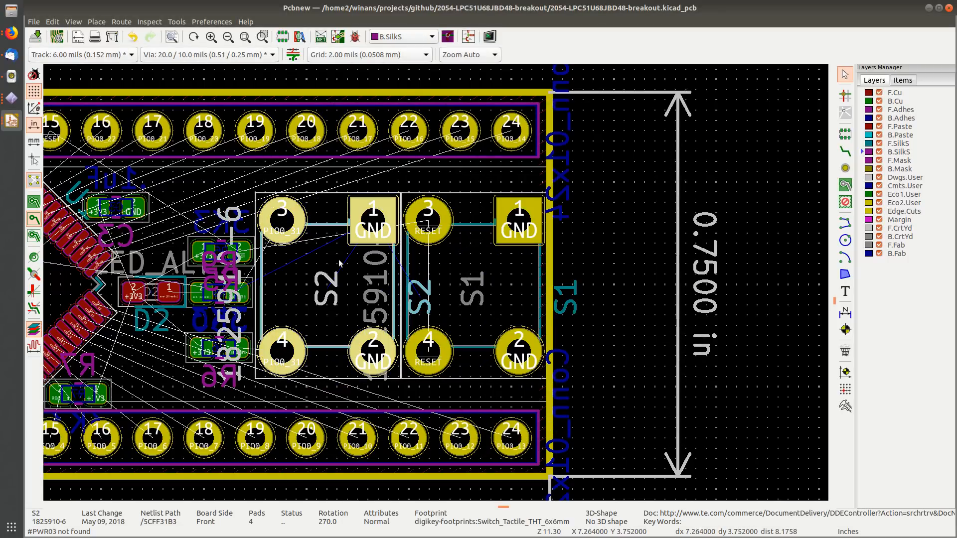
double_click(339, 263)
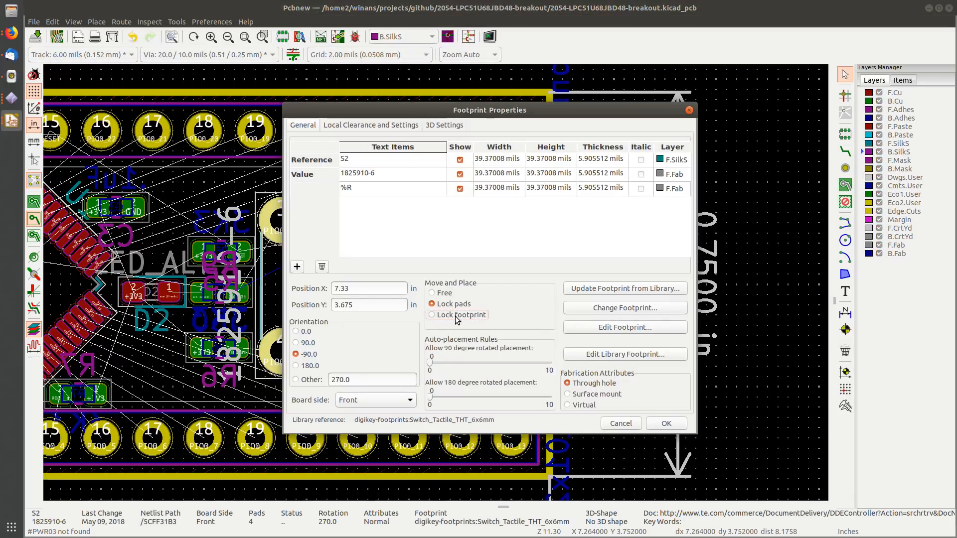
left_click(666, 423)
key("ctrl+s")
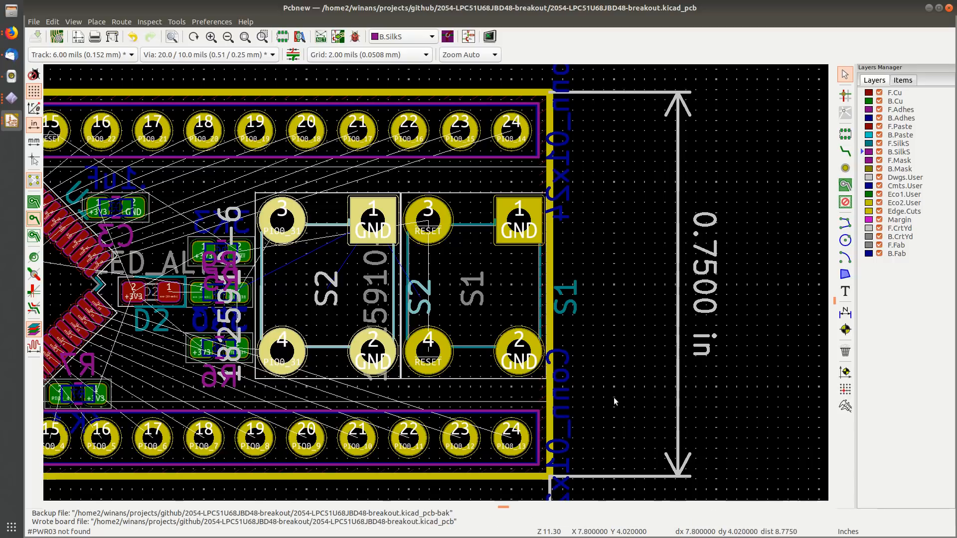
Step: Review the component placement on the whole board and close up around U1
scroll(428, 250, "down", 1)
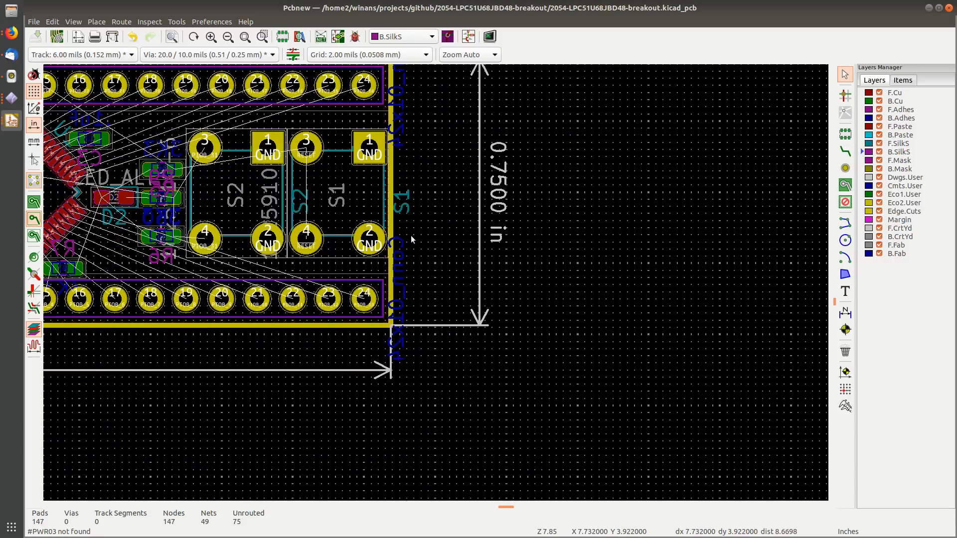
scroll(410, 236, "down", 3)
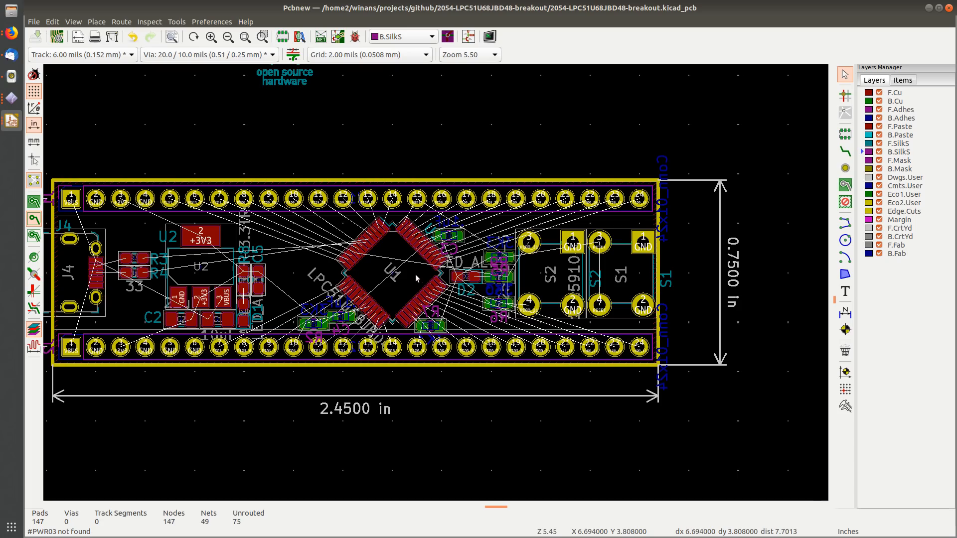
scroll(415, 274, "up", 4)
scroll(435, 282, "down", 4)
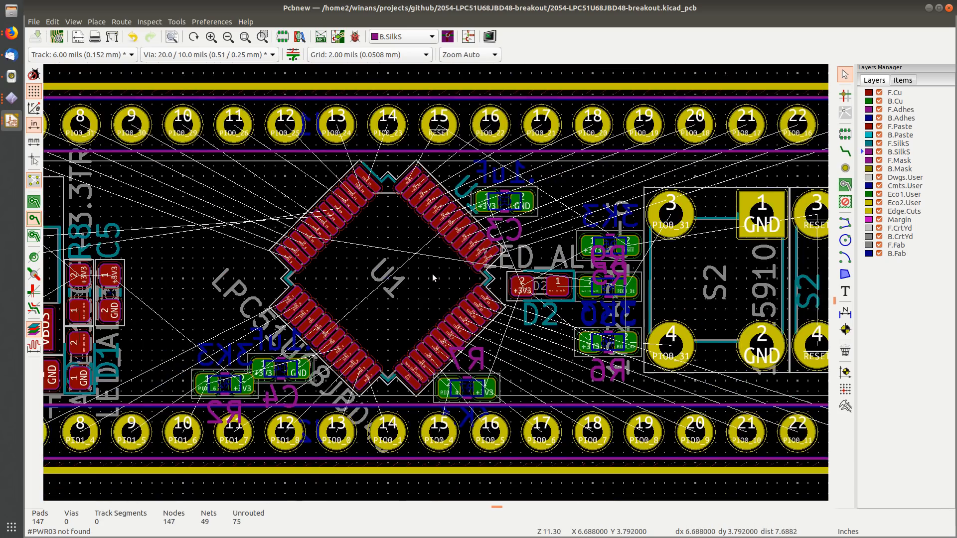
scroll(432, 274, "up", 3)
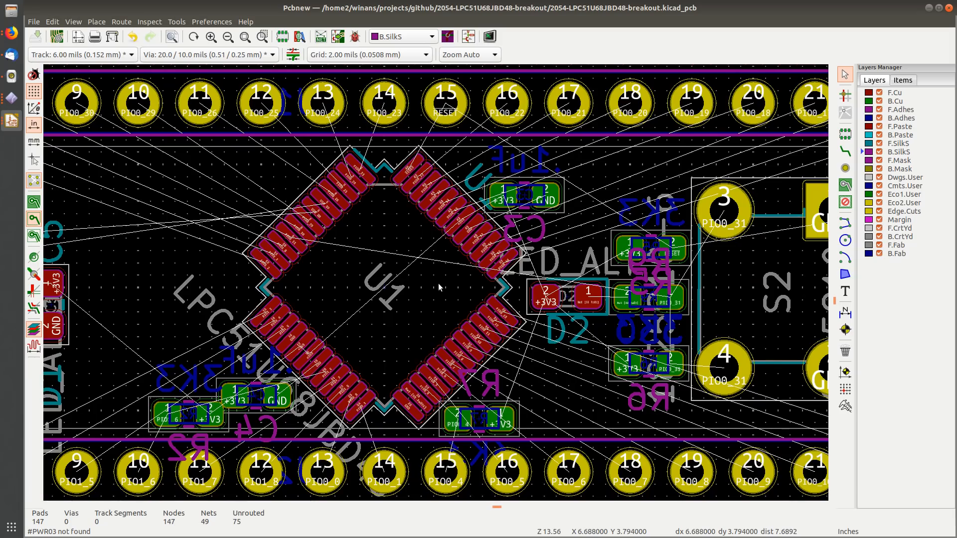
Step: Route the RESET track on the F.Cu layer from header pin 15 to pad 48 of U1
middle_click_drag(456, 277, 269, 319)
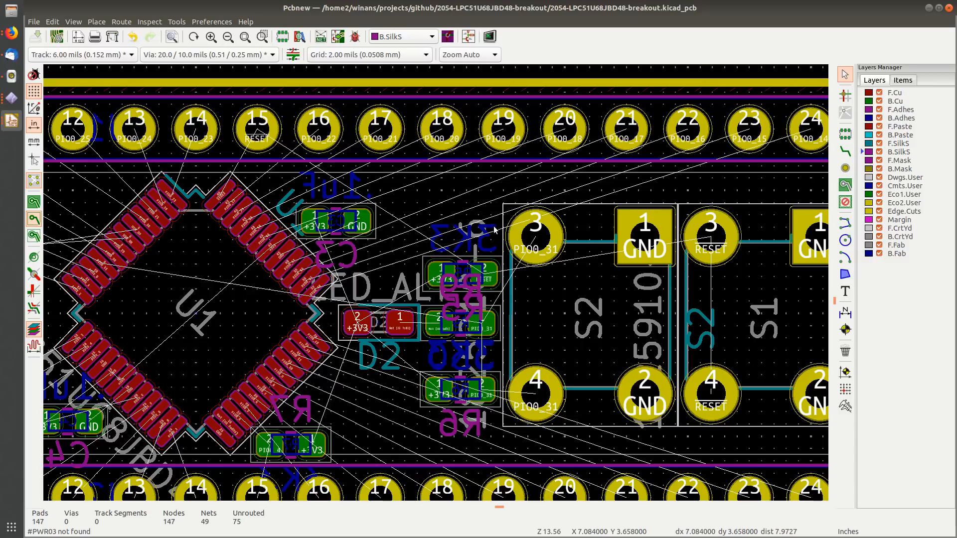
scroll(305, 194, "up", 2)
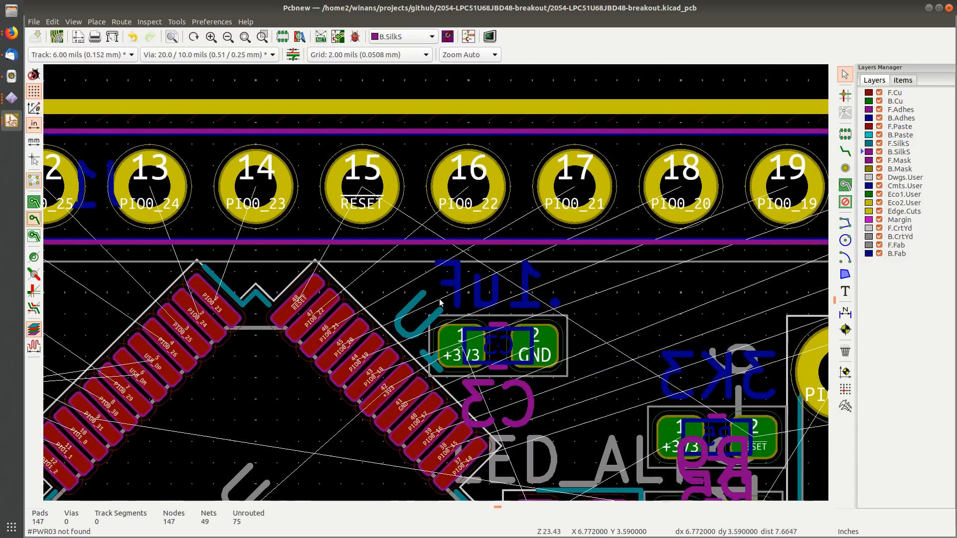
middle_click_drag(439, 299, 415, 301)
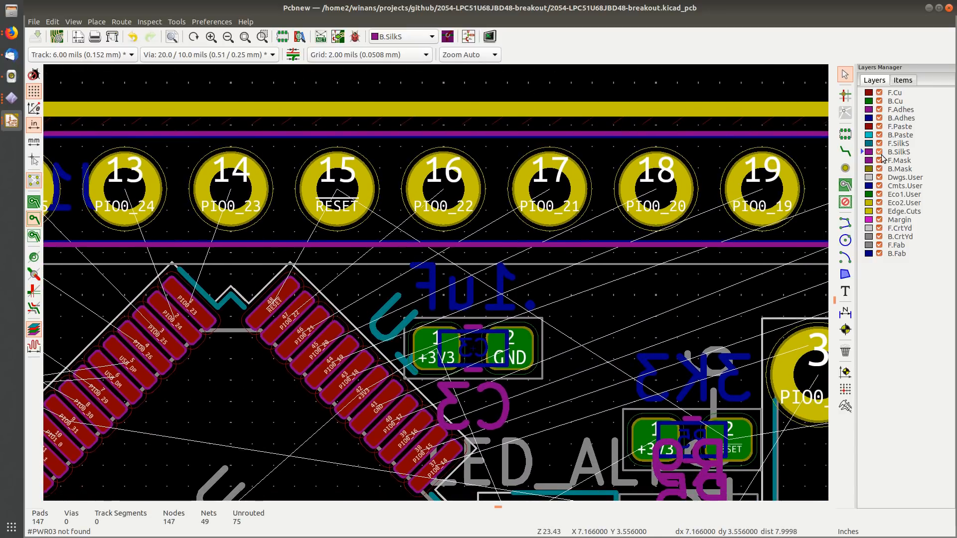
left_click(895, 93)
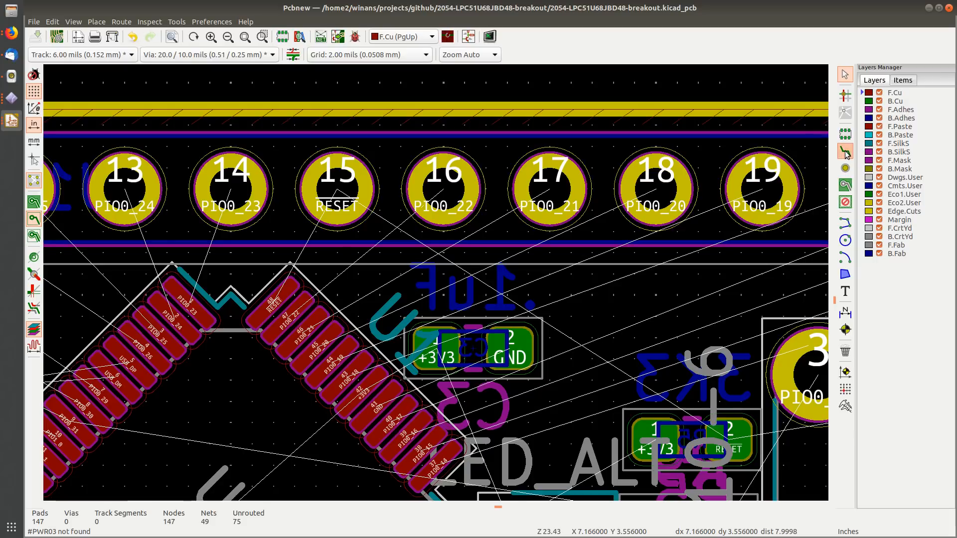
left_click(845, 151)
left_click(342, 196)
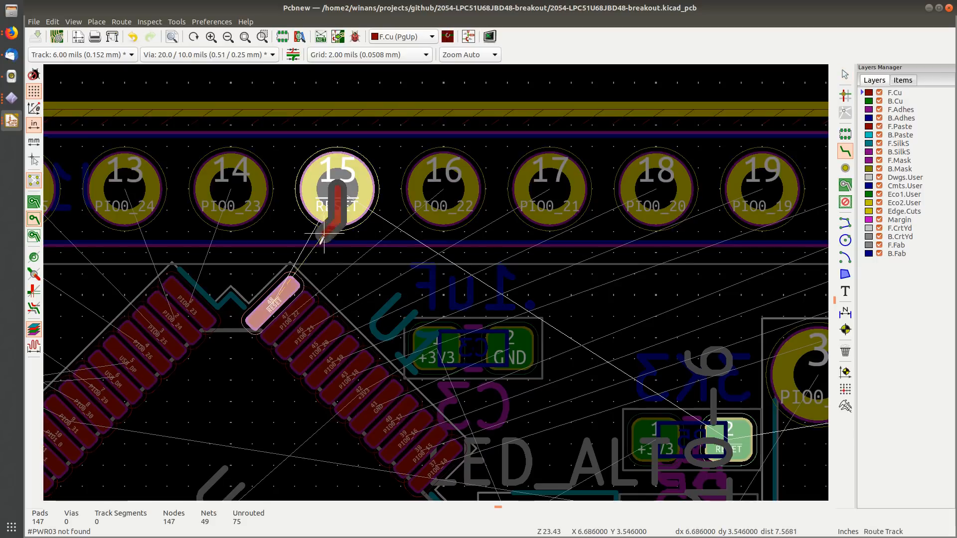
left_click(281, 292)
scroll(282, 292, "up", 6)
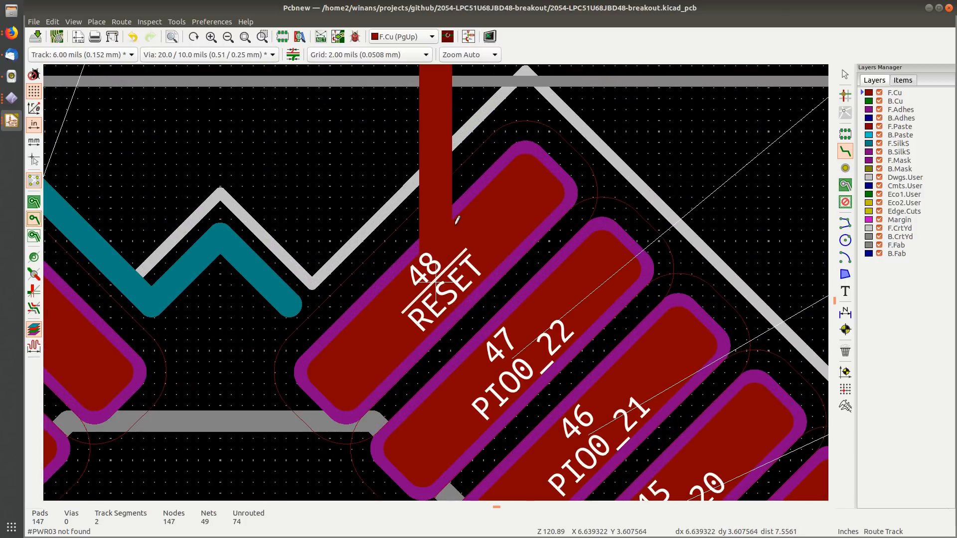
key("Escape")
Step: Shift the vertical RESET track segment so it enters U1 pad 48 through a short 45-degree bend, and save the board
middle_click_drag(453, 218, 389, 303)
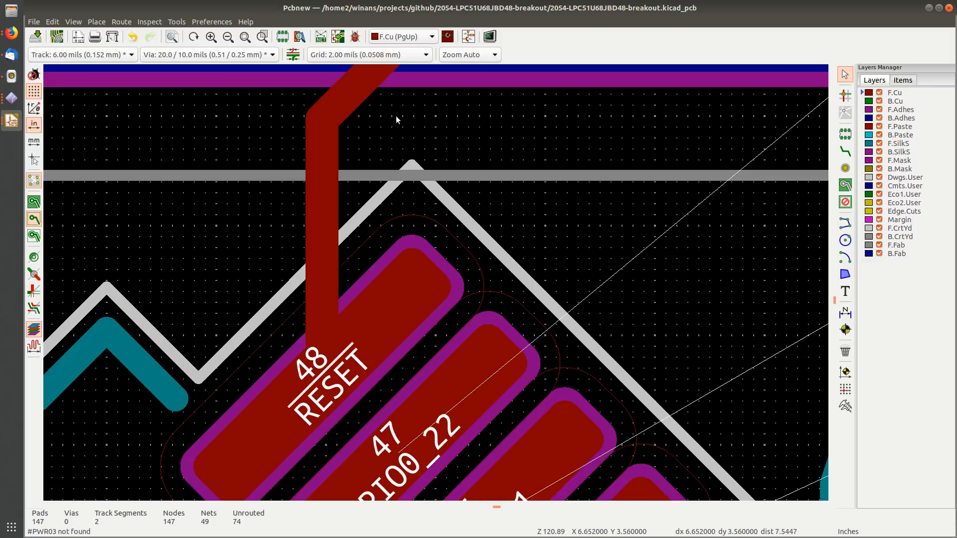
scroll(350, 312, "up", 6)
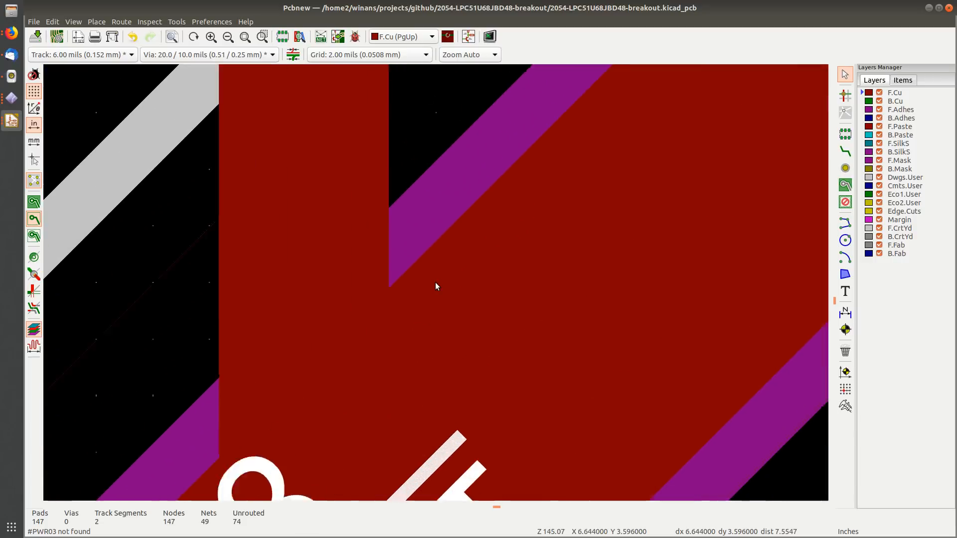
scroll(384, 283, "down", 8)
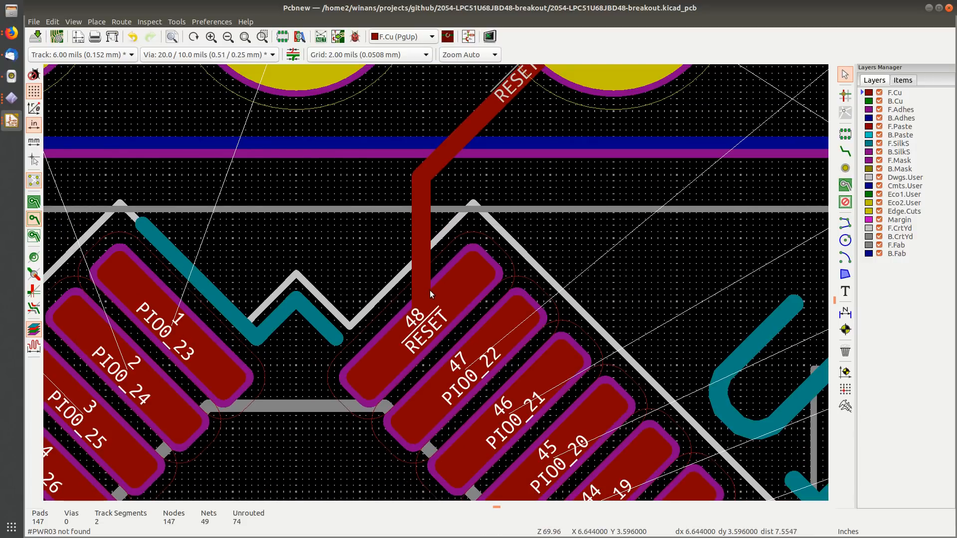
scroll(430, 293, "up", 3)
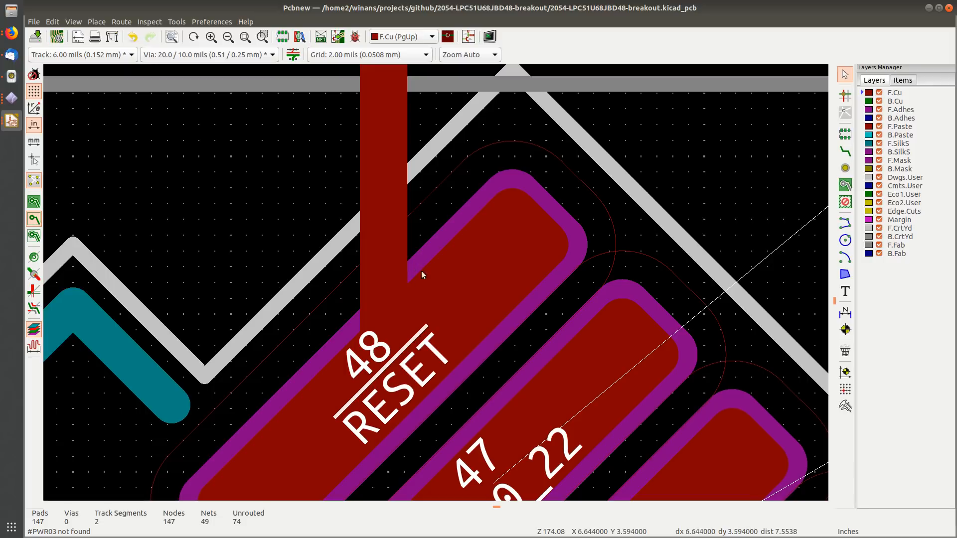
scroll(411, 259, "down", 4)
left_click(427, 234)
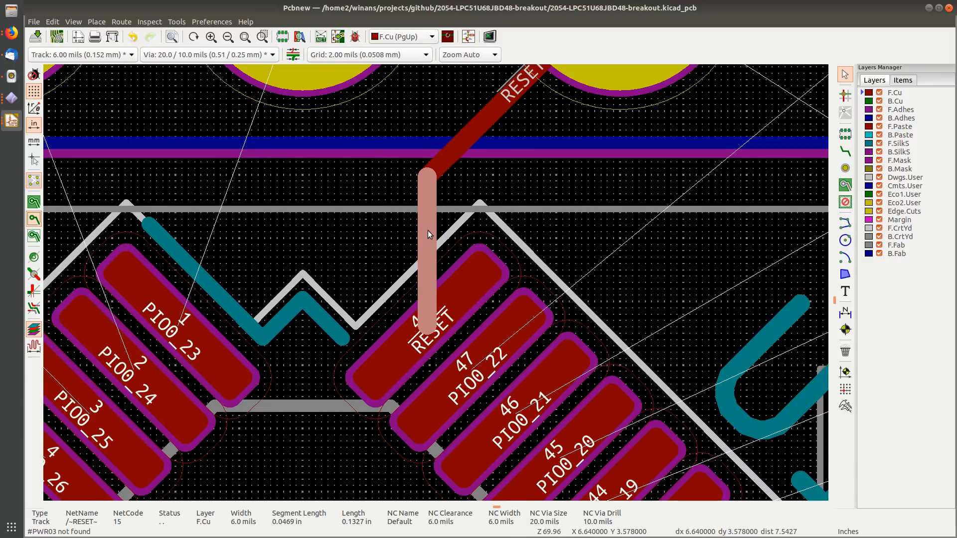
key("Escape")
left_click_drag(427, 230, 401, 264)
scroll(401, 264, "up", 1)
scroll(435, 286, "up", 5)
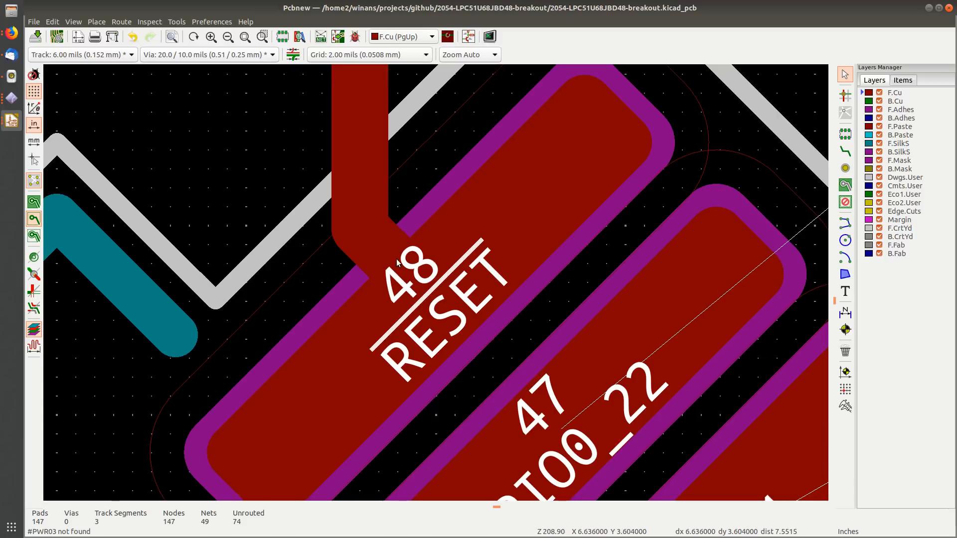
scroll(397, 263, "down", 2)
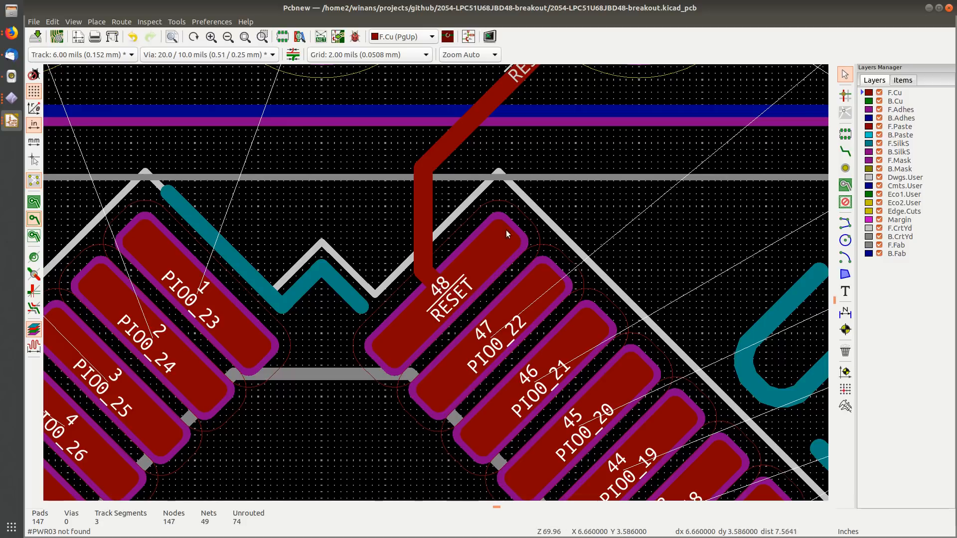
middle_click_drag(564, 162, 448, 245)
scroll(456, 227, "down", 1)
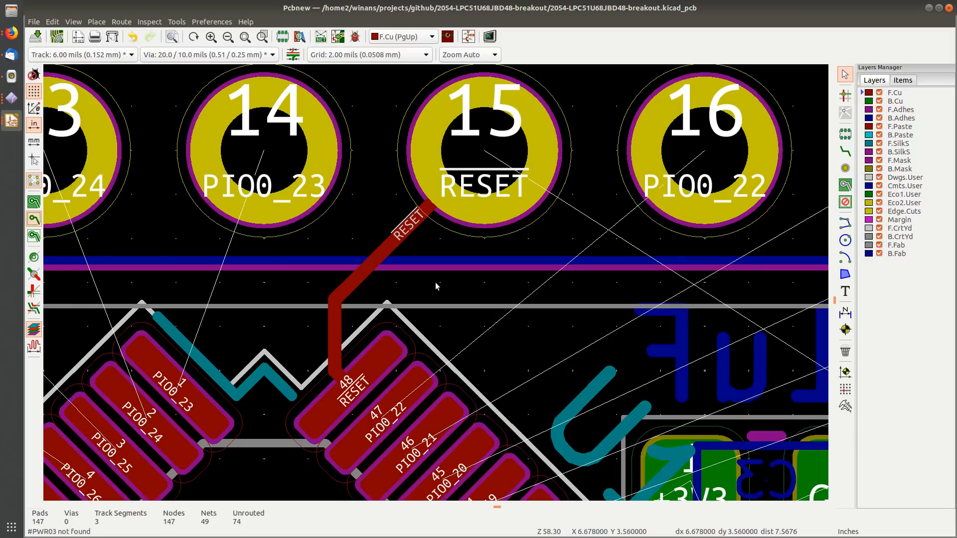
key("ctrl+s")
Step: Route the PIO0_22 track on front copper from header pin 16 to U1 pad 47, beside the RESET track
scroll(460, 306, "down", 2)
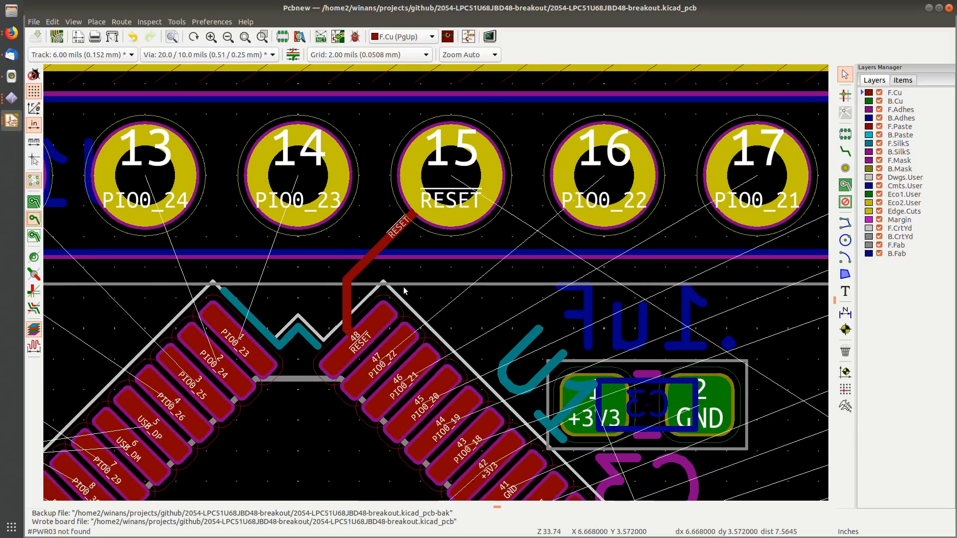
middle_click_drag(404, 294, 338, 244)
middle_click_drag(420, 260, 359, 224)
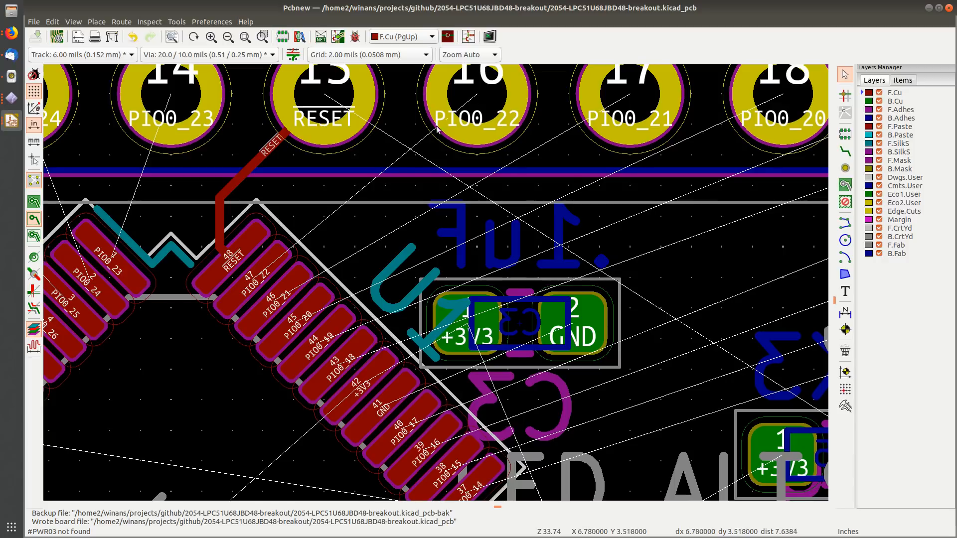
left_click(846, 152)
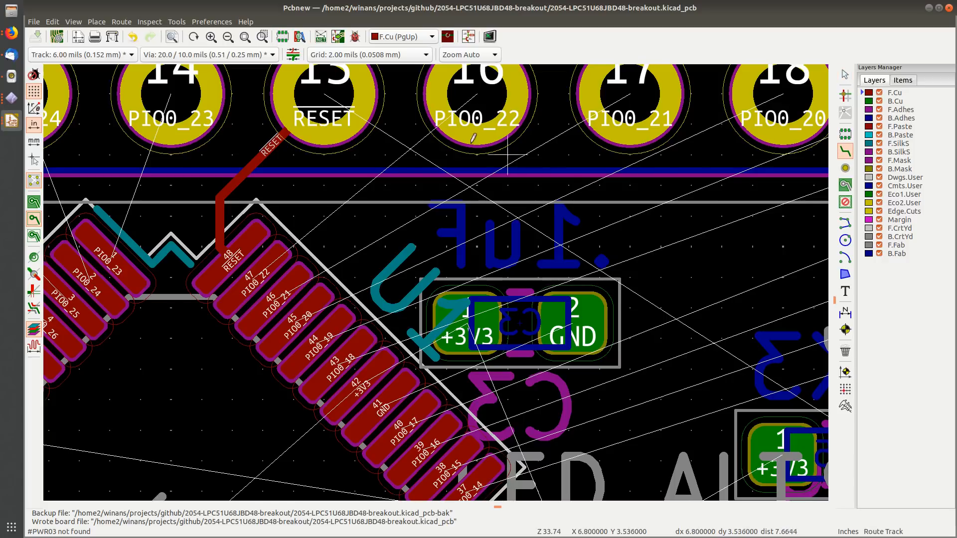
left_click(477, 94)
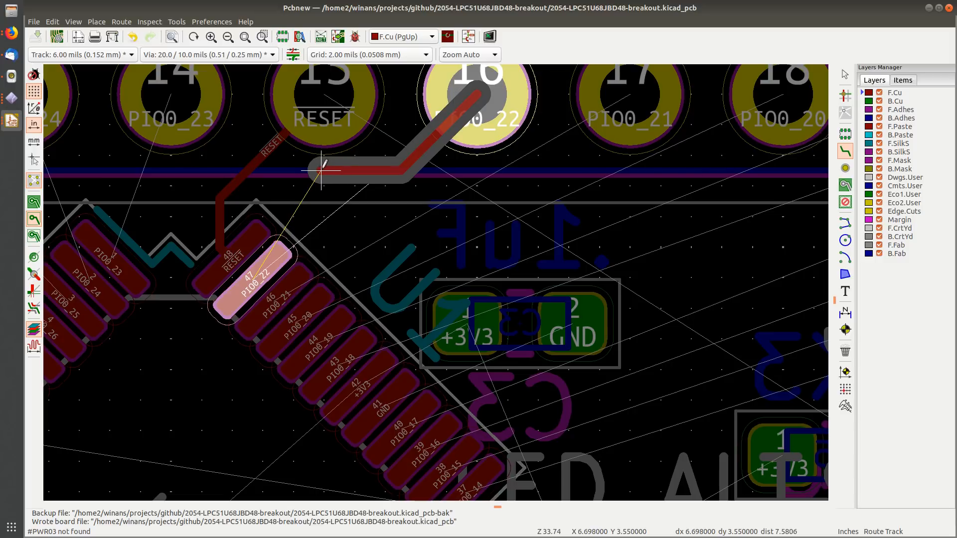
left_click(324, 167)
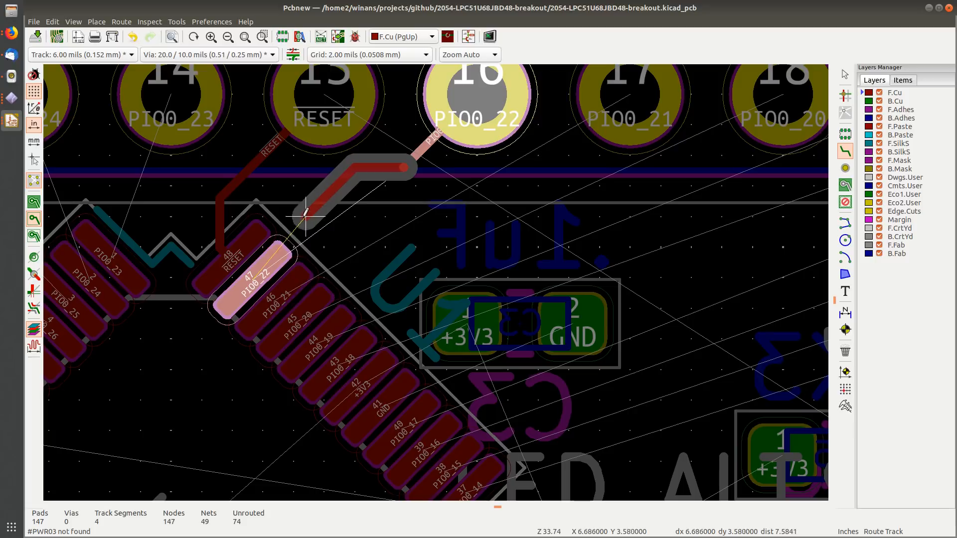
left_click(253, 276)
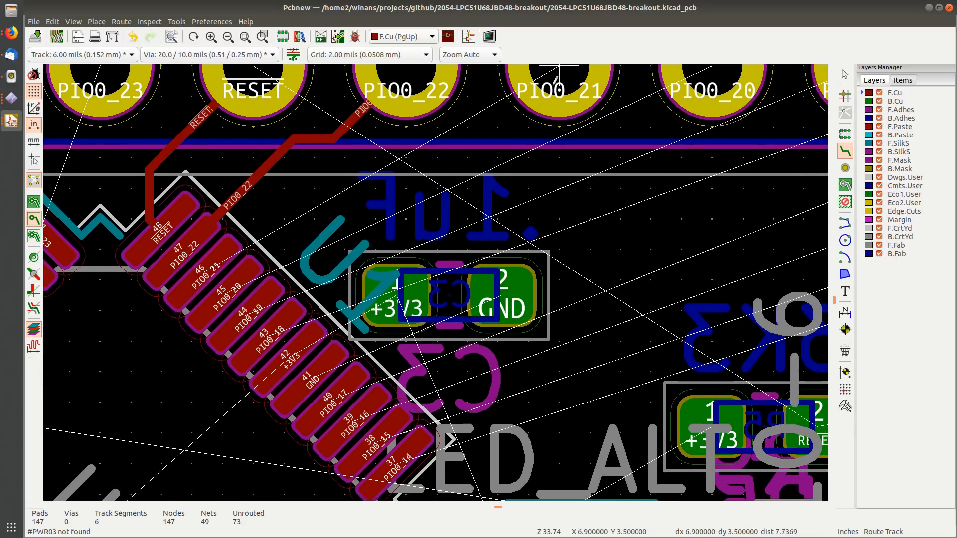
Step: Start the PIO0_21 track at header pin 17 toward U1 pad 46, accepting 0.006 in track width, 0.02 in via and 0.01 in drill
left_click(556, 80)
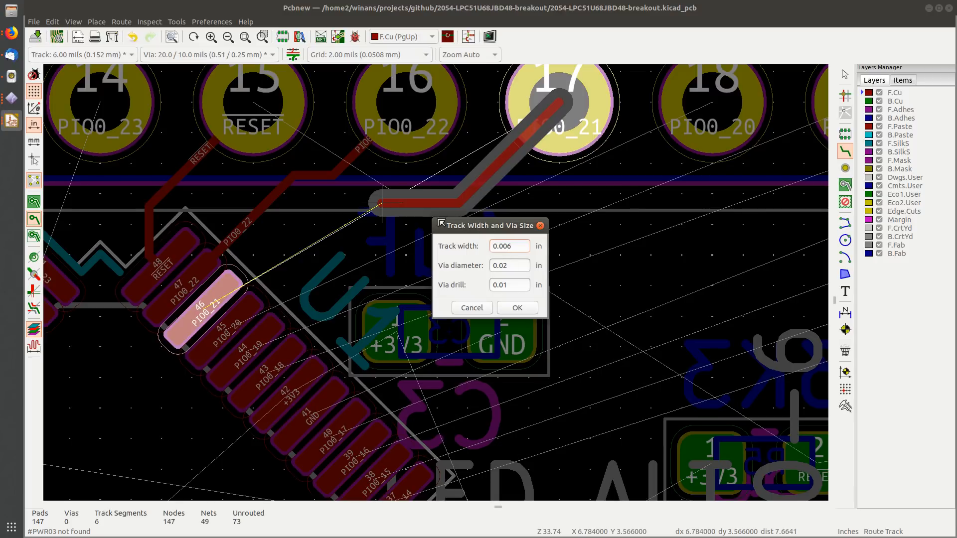
key("Return")
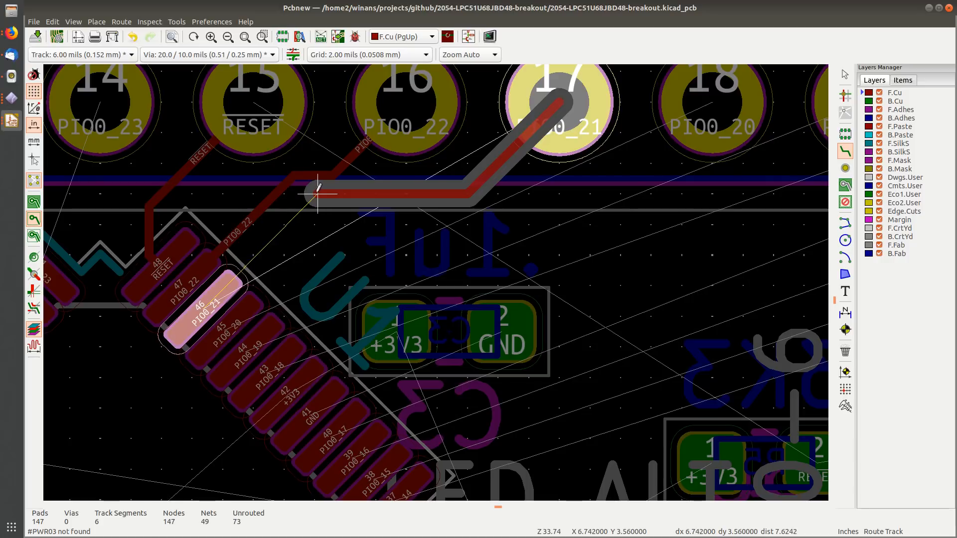
Step: Finish the PIO0_21 track at U1 pad 46, and route PIO0_20 on F.Cu from header pad 18 to U1 pad 45
left_click(308, 193)
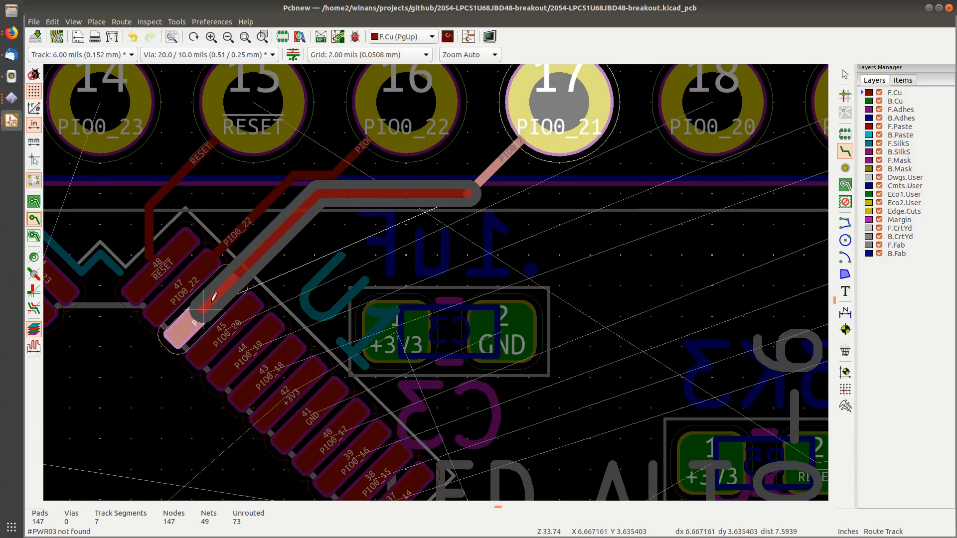
left_click(213, 298)
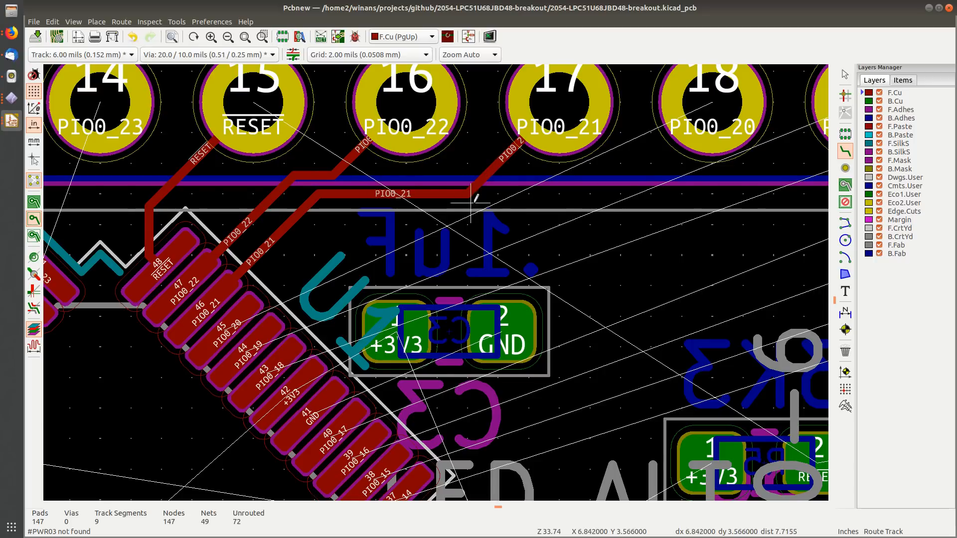
middle_click_drag(471, 200, 413, 154)
left_click(652, 75)
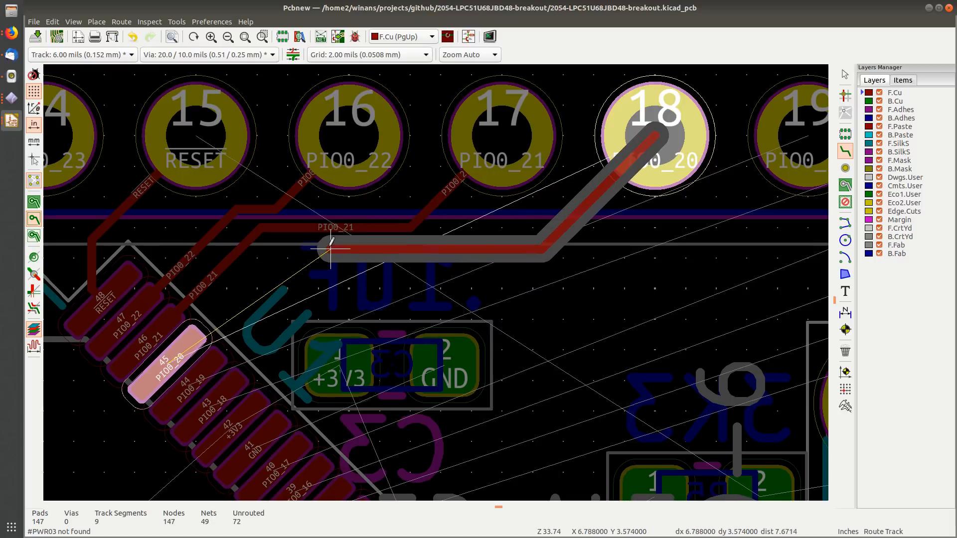
left_click(323, 249)
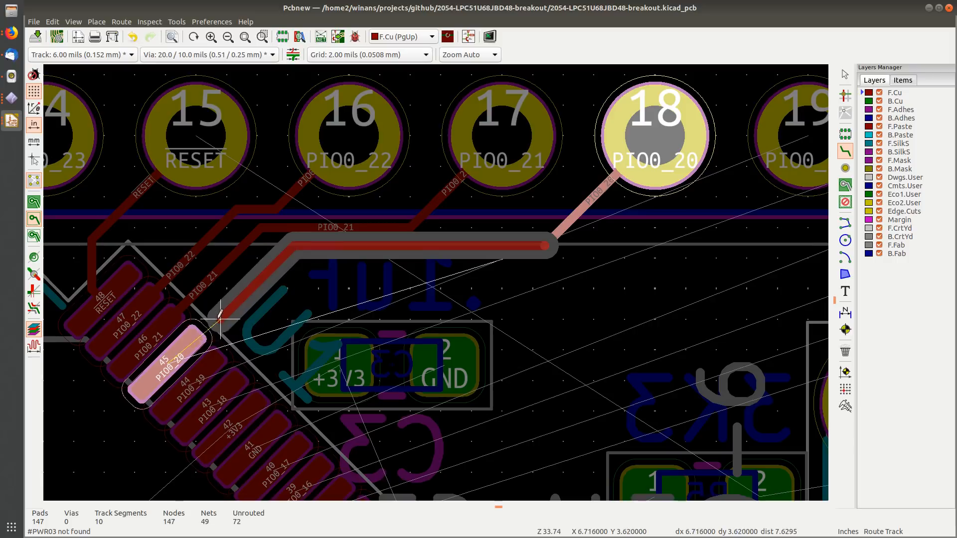
left_click(167, 364)
Step: Route the PIO0_19 track on F.Cu from header pad 19 to U1 pad 44, running just below the PIO0_20 track
middle_click_drag(551, 313, 489, 257)
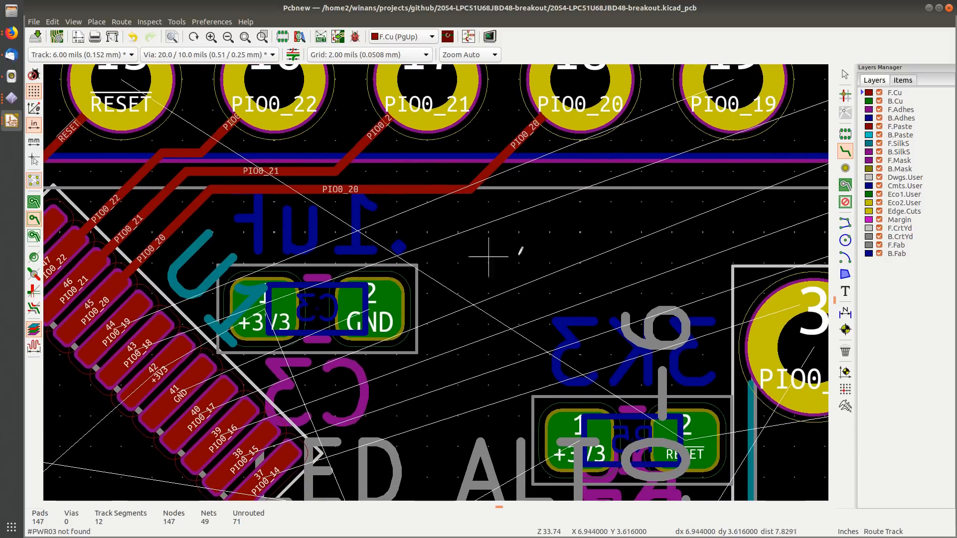
left_click(733, 79)
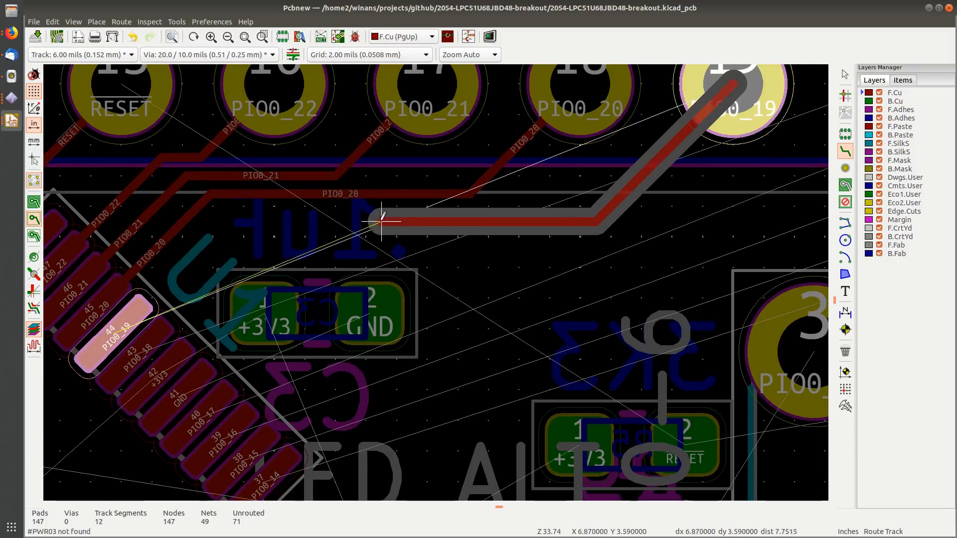
left_click(349, 213)
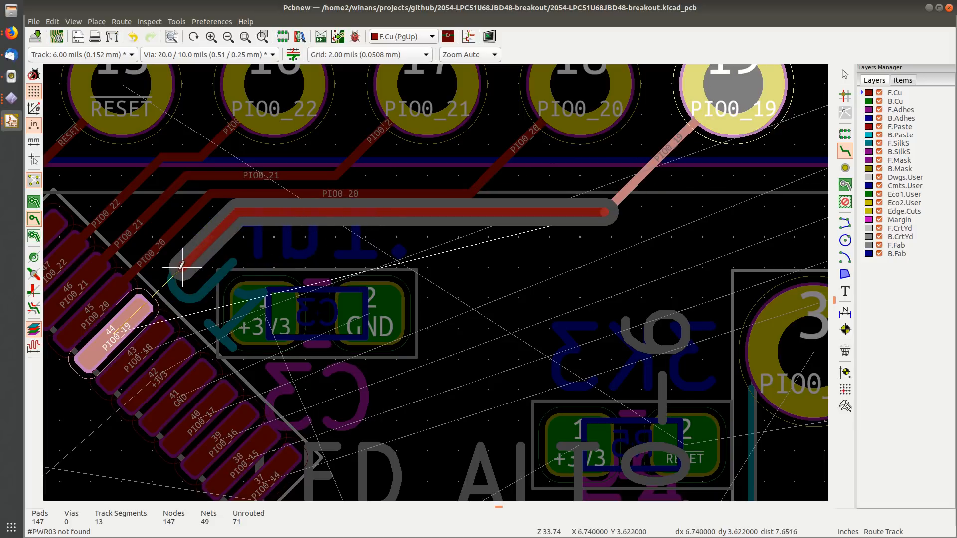
left_click(114, 332)
Step: Route the PIO0_18 track on F.Cu from header pad 20 to U1 pad 43, stepping down alongside the PIO0_19 track
scroll(379, 309, "down", 3)
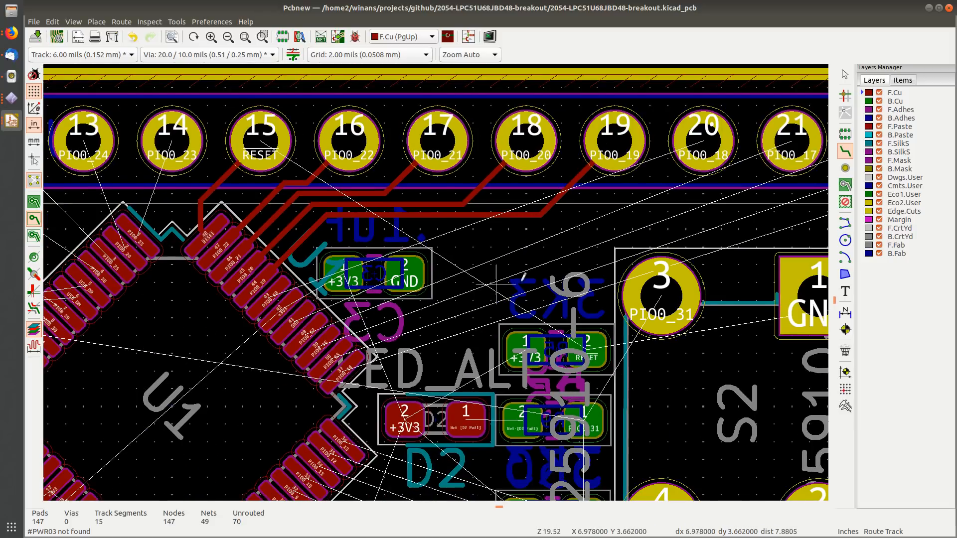
middle_click_drag(536, 278, 433, 271)
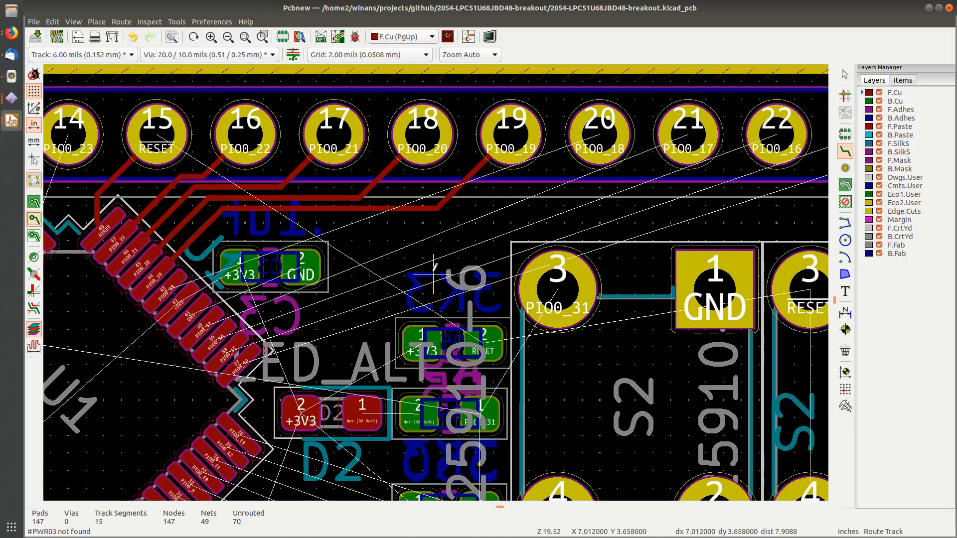
left_click(604, 134)
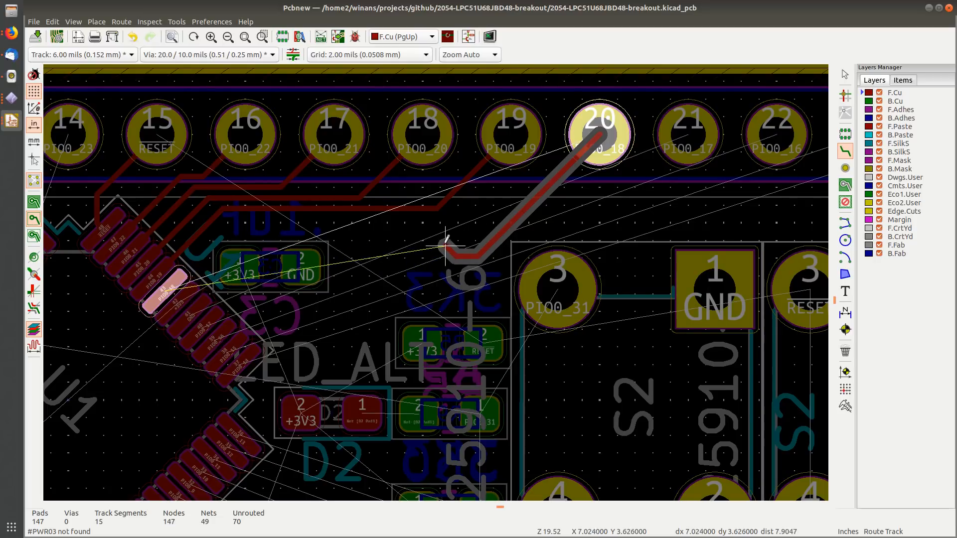
scroll(448, 230, "up", 3)
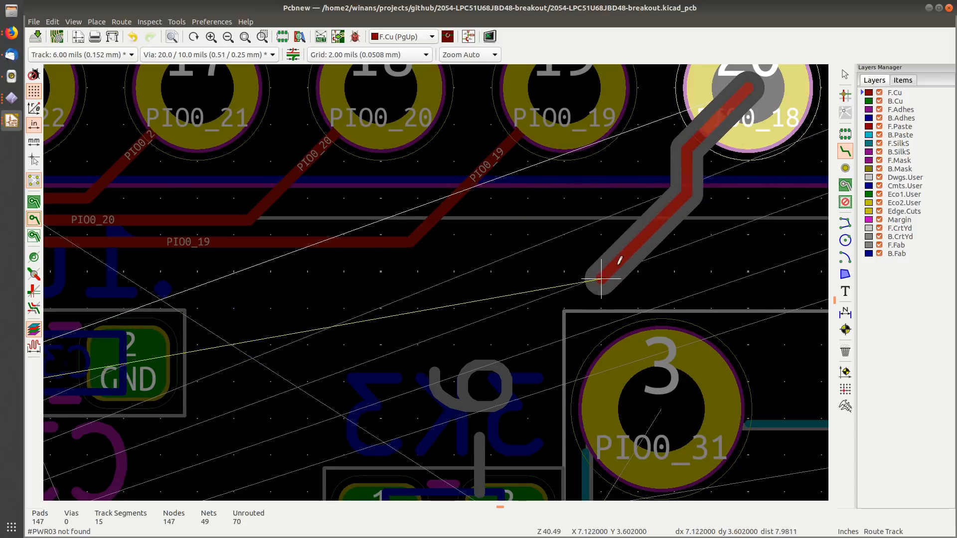
scroll(577, 418, "down", 1)
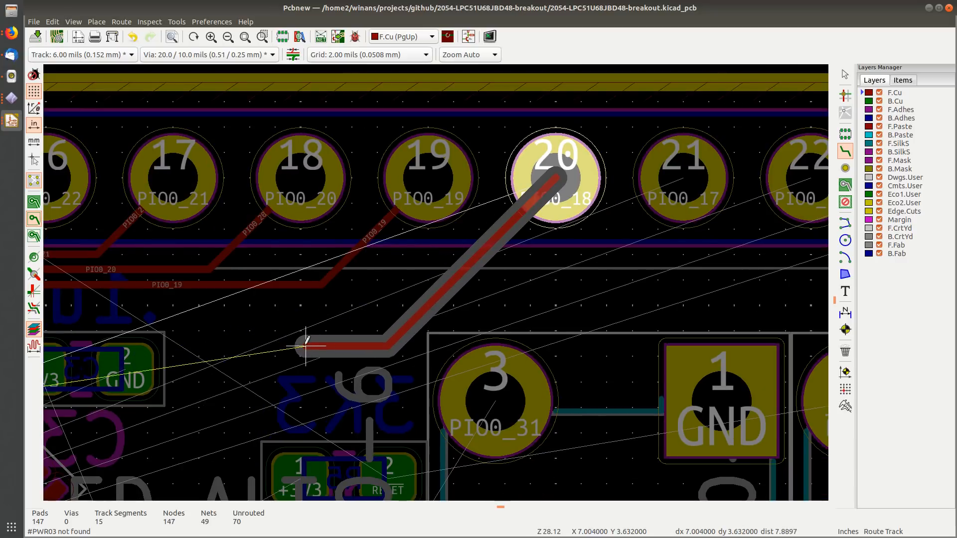
left_click(399, 243)
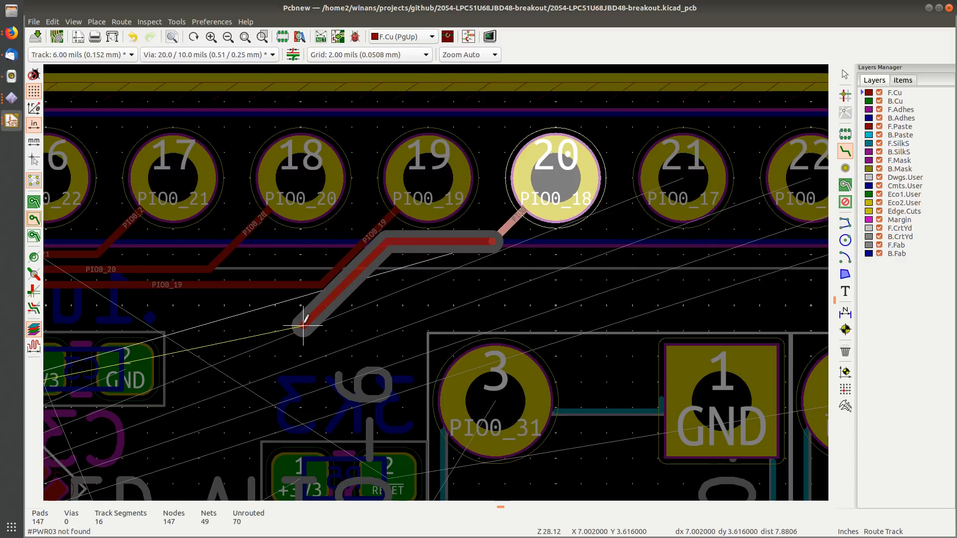
left_click(304, 325)
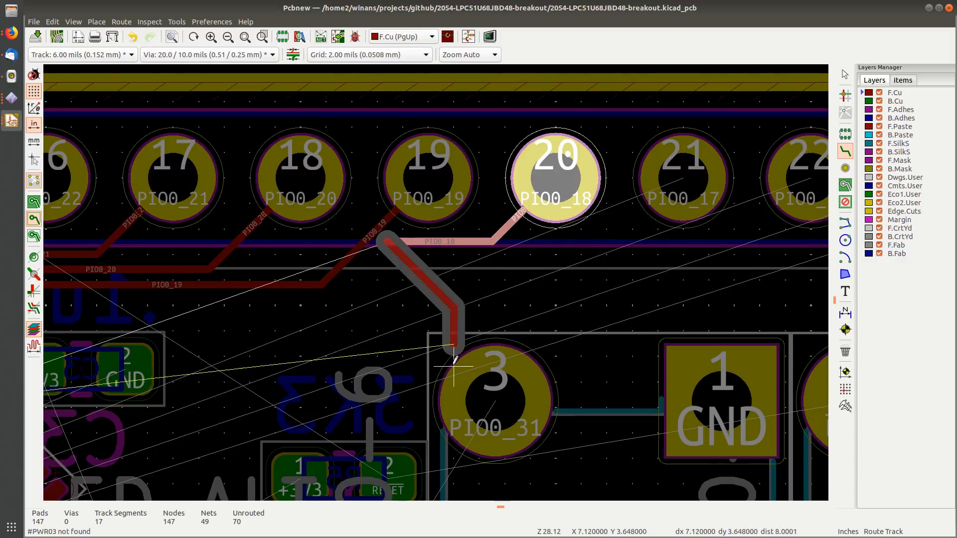
middle_click_drag(137, 312, 533, 261)
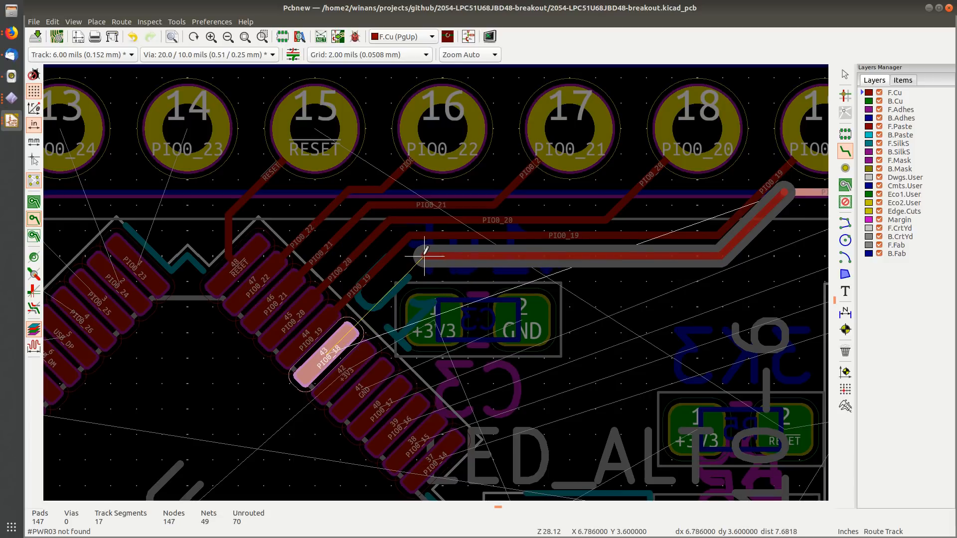
left_click(425, 252)
left_click(343, 338)
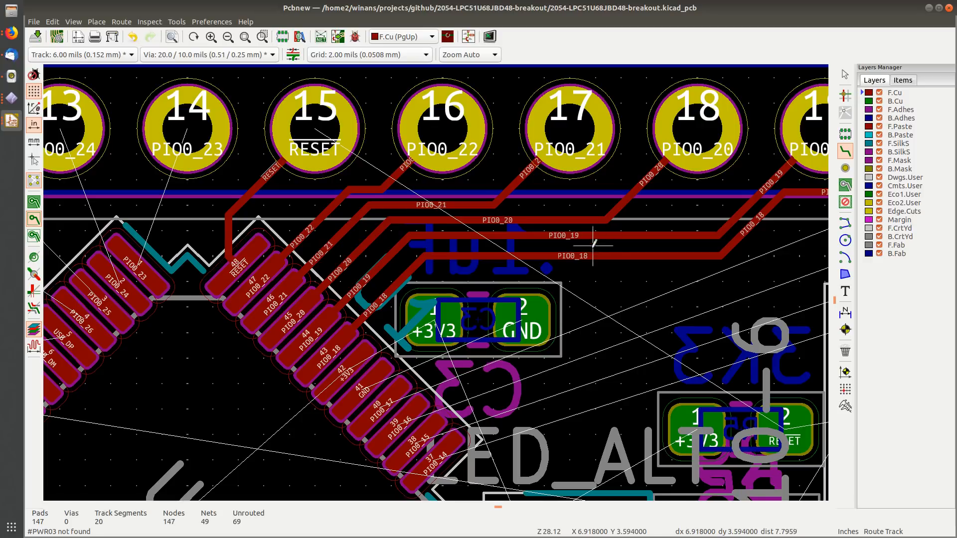
Step: Route the PIO0_17 track on F.Cu from header pad 21 to U1 pad 40, following the bends of the PIO0_18 track
scroll(593, 244, "up", 5)
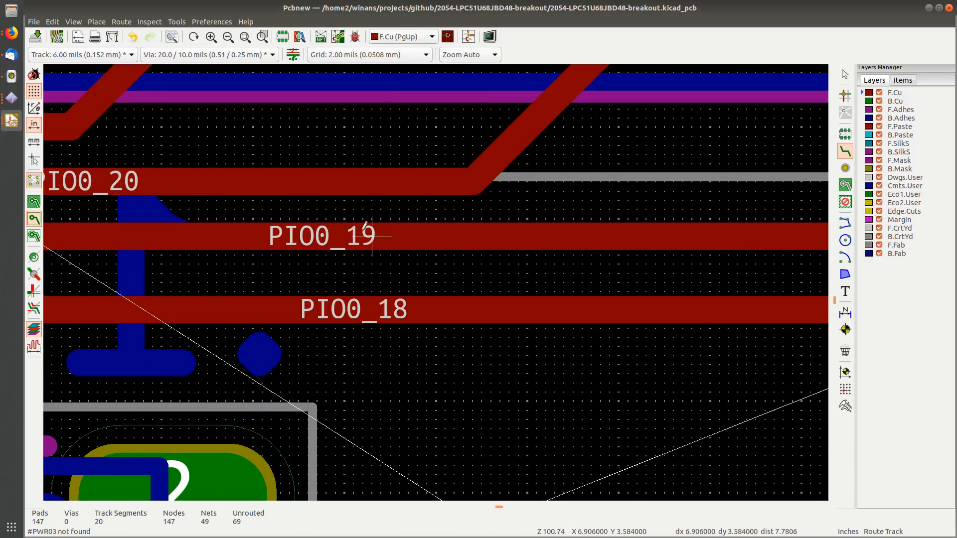
scroll(435, 282, "down", 5)
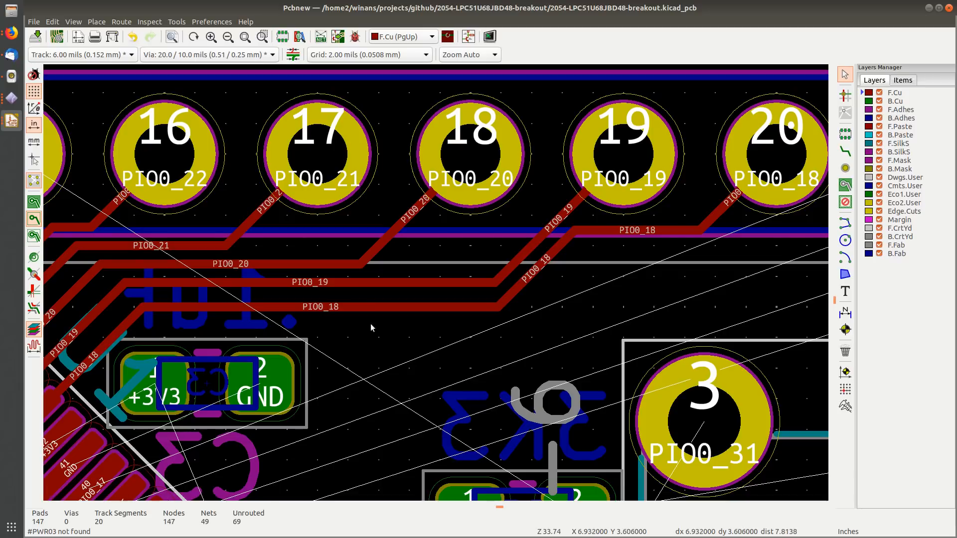
middle_click_drag(432, 350, 306, 306)
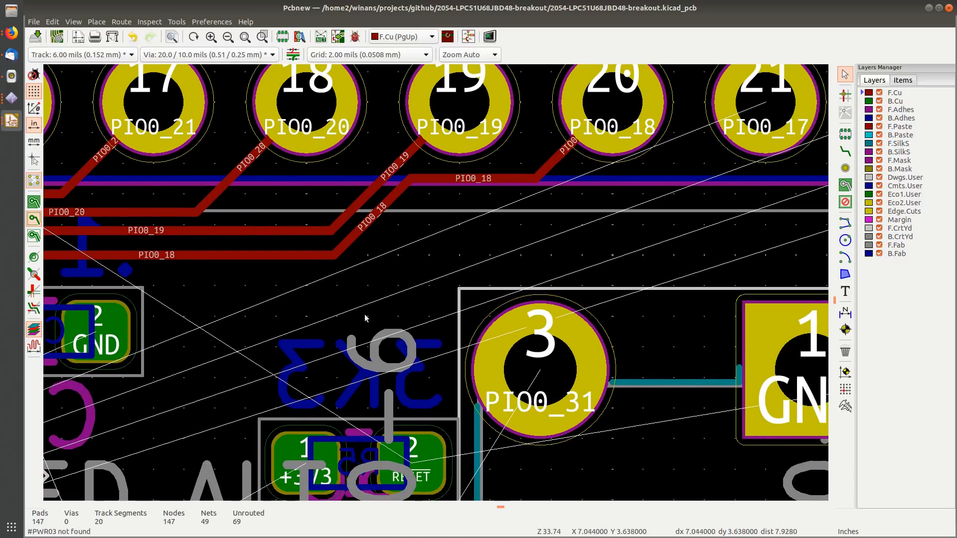
scroll(563, 265, "down", 2)
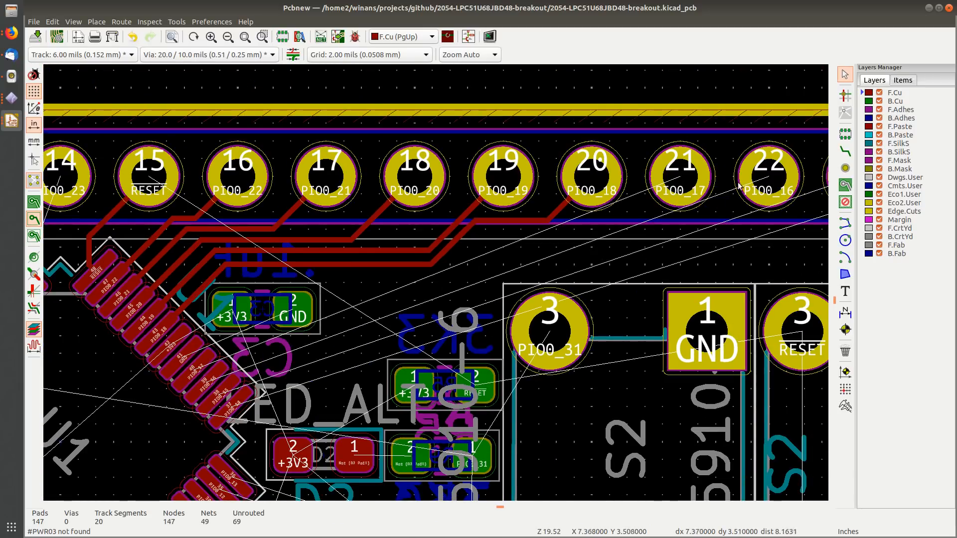
middle_click_drag(722, 199, 530, 183)
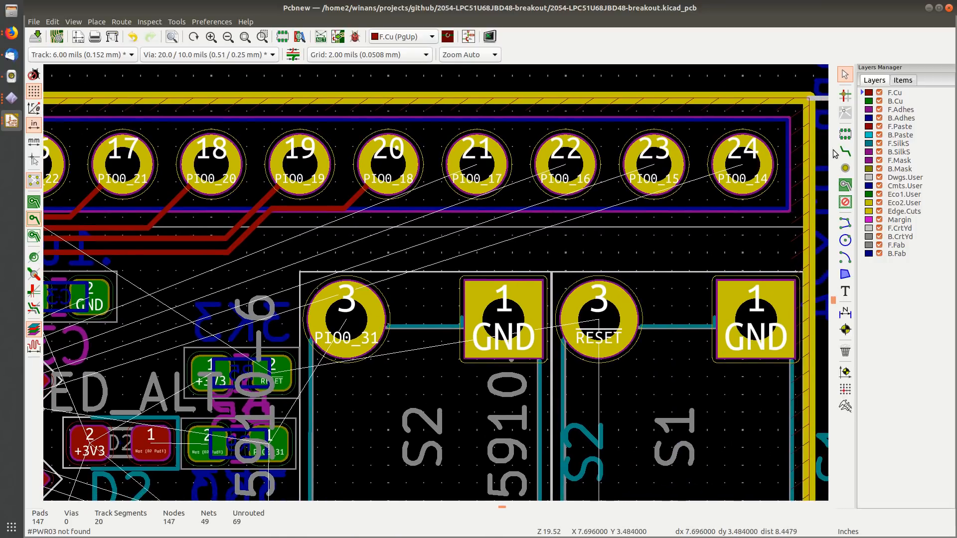
left_click(476, 166)
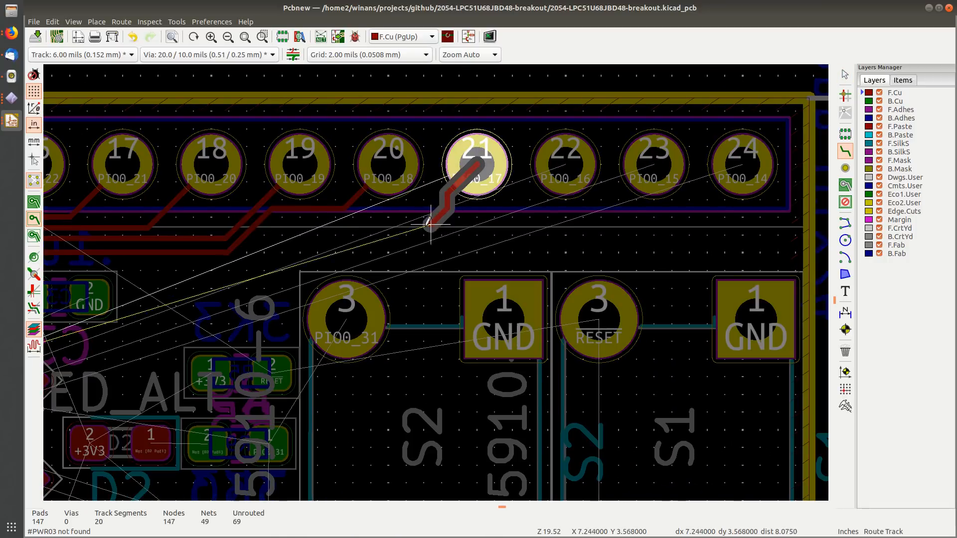
left_click(276, 220)
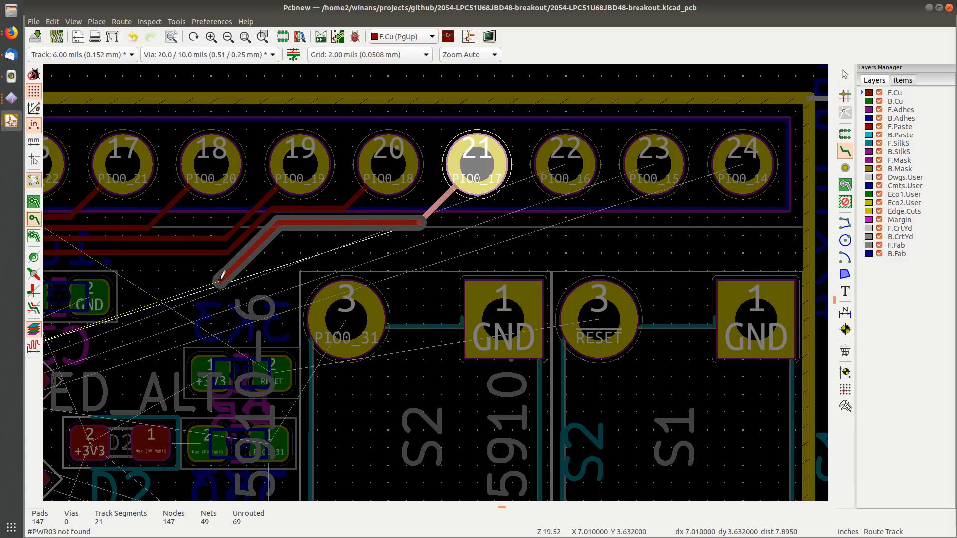
left_click(220, 279)
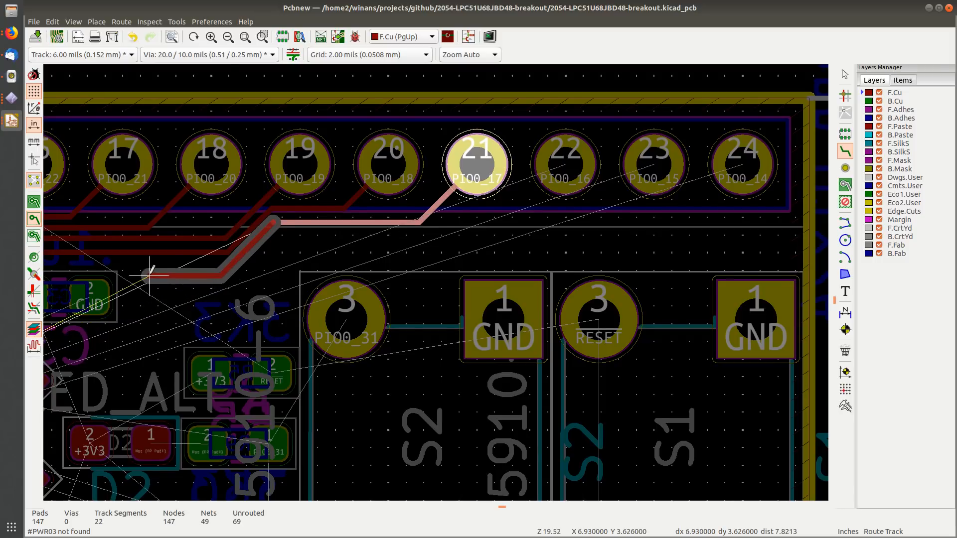
middle_click_drag(145, 271, 468, 267)
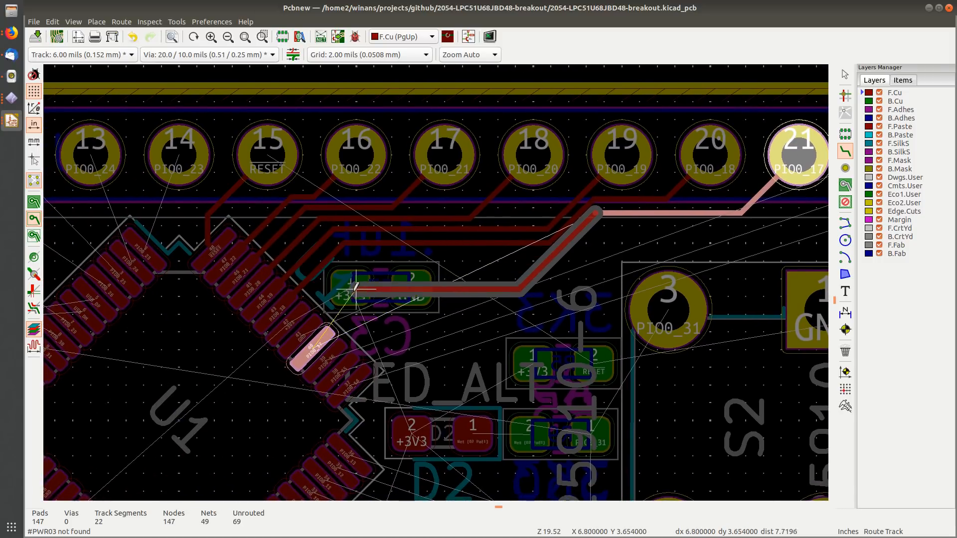
left_click(386, 255)
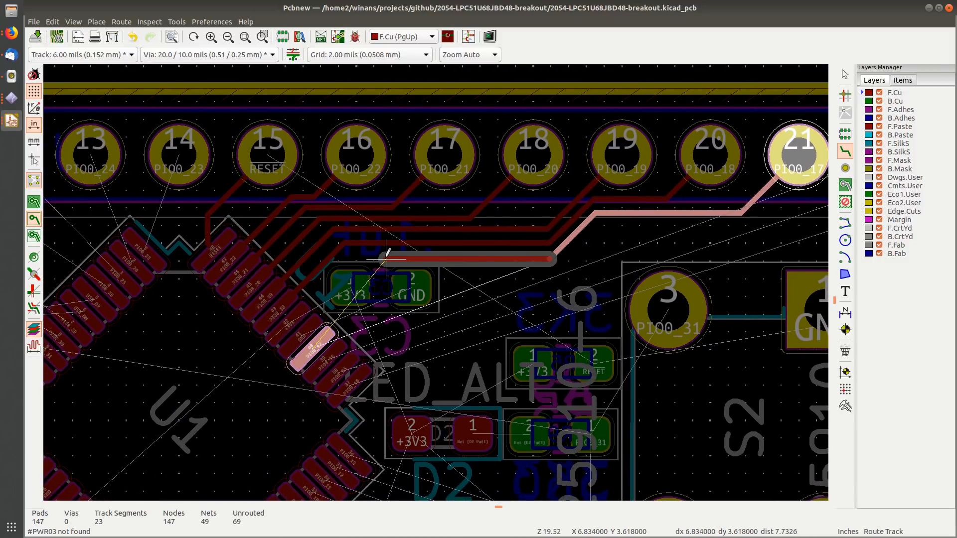
left_click(312, 349)
Step: Route the PIO0_16 track on F.Cu from header pad 22 to U1 pad 39, following the bends of the PIO0_17 track
scroll(312, 349, "up", 5)
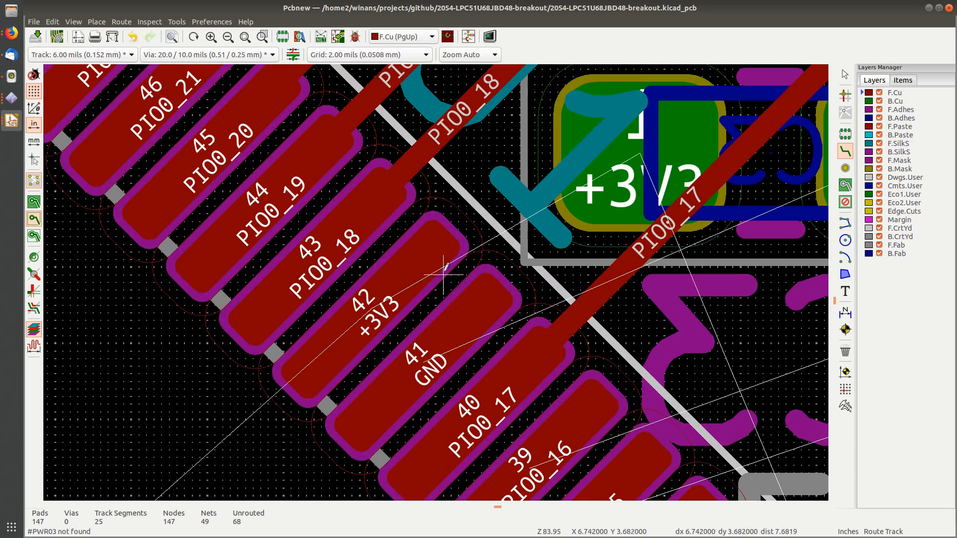
scroll(451, 273, "down", 3)
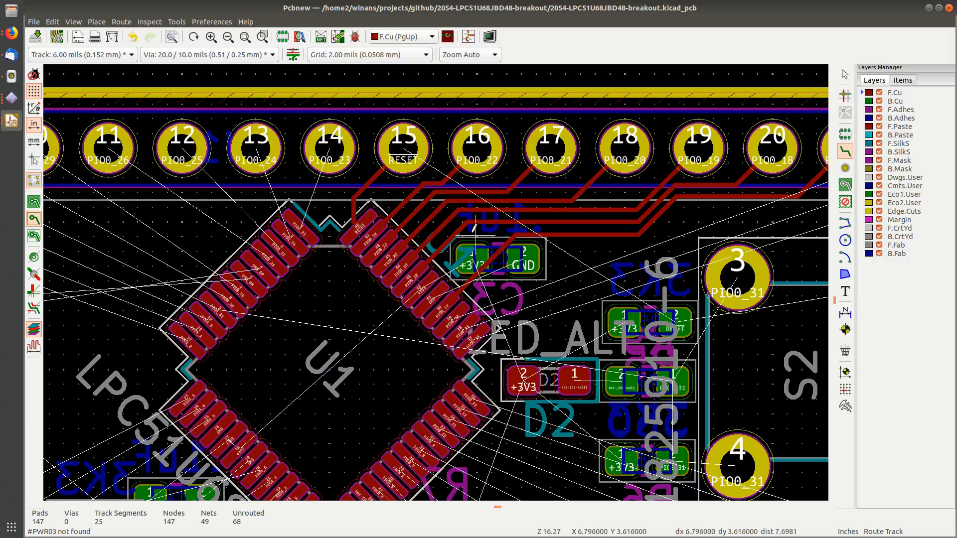
middle_click_drag(551, 251, 317, 223)
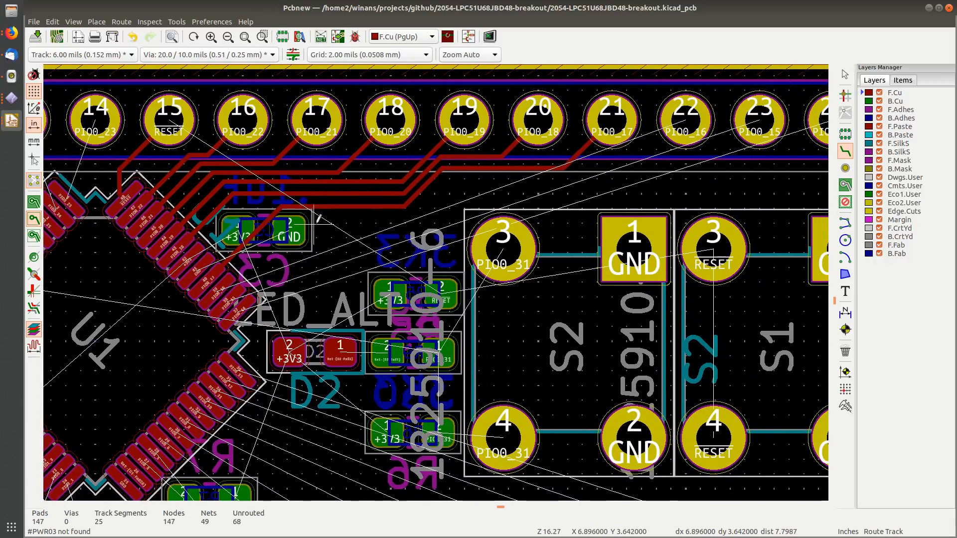
left_click(668, 124)
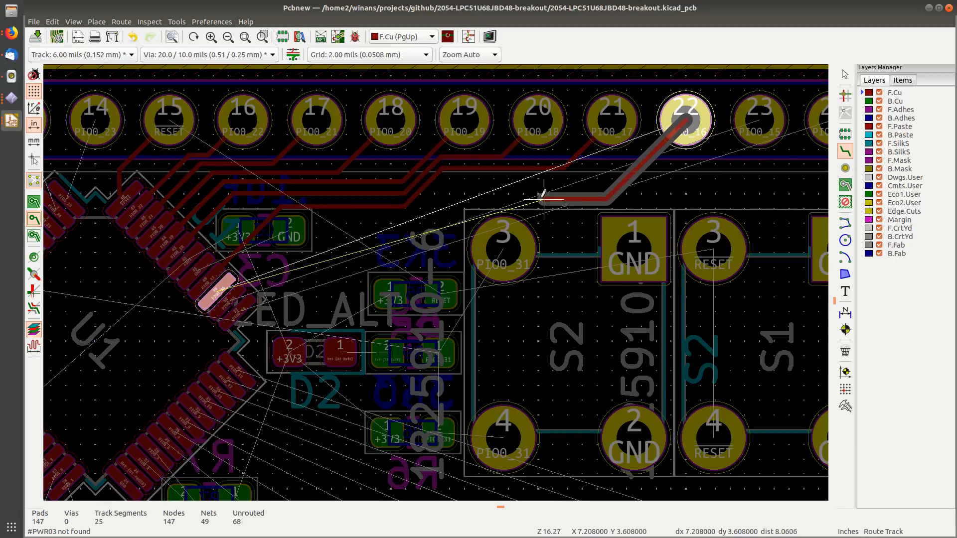
left_click(450, 176)
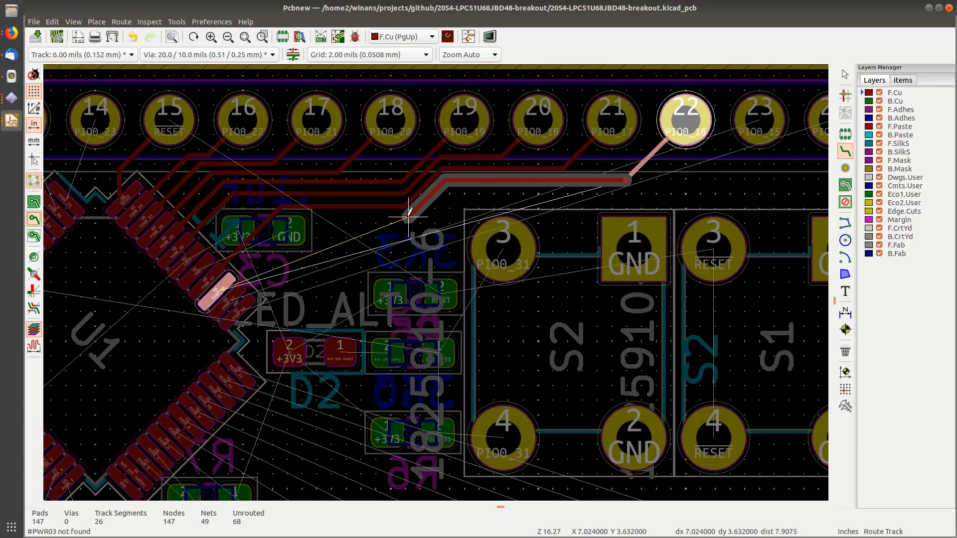
left_click(407, 216)
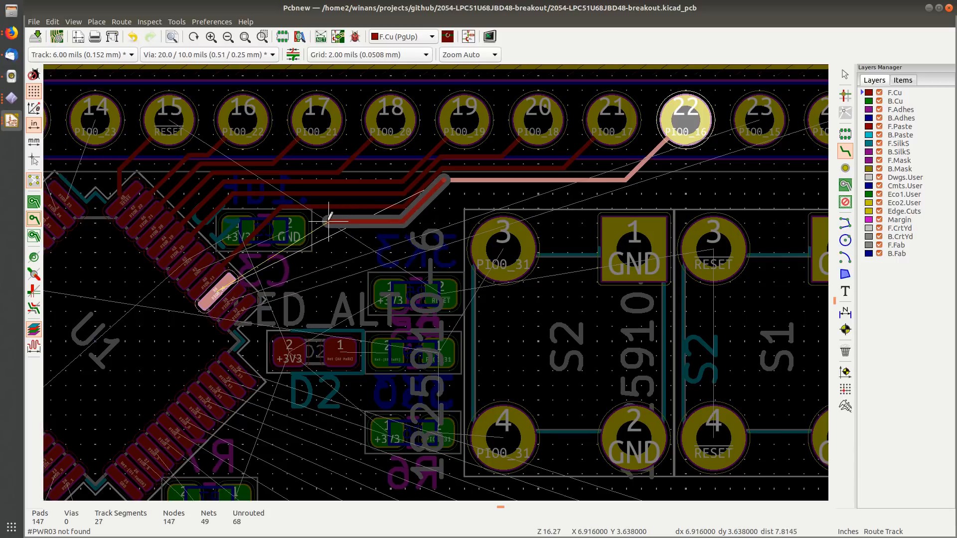
left_click(217, 292)
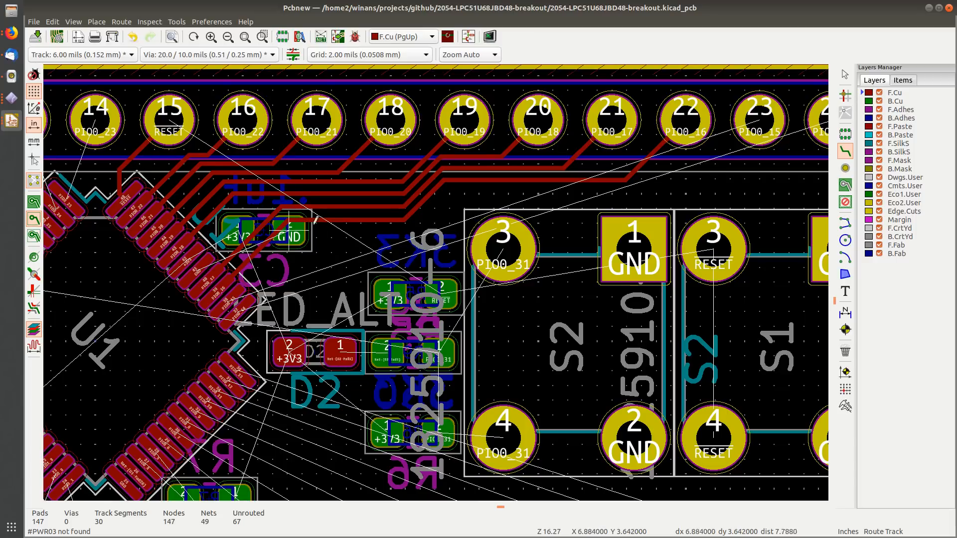
Step: Route the PIO0_15 track on F.Cu from header pad 23 to U1 pad 38, following the bends of the PIO0_16 track
middle_click_drag(327, 248, 252, 219)
scroll(250, 197, "down", 3)
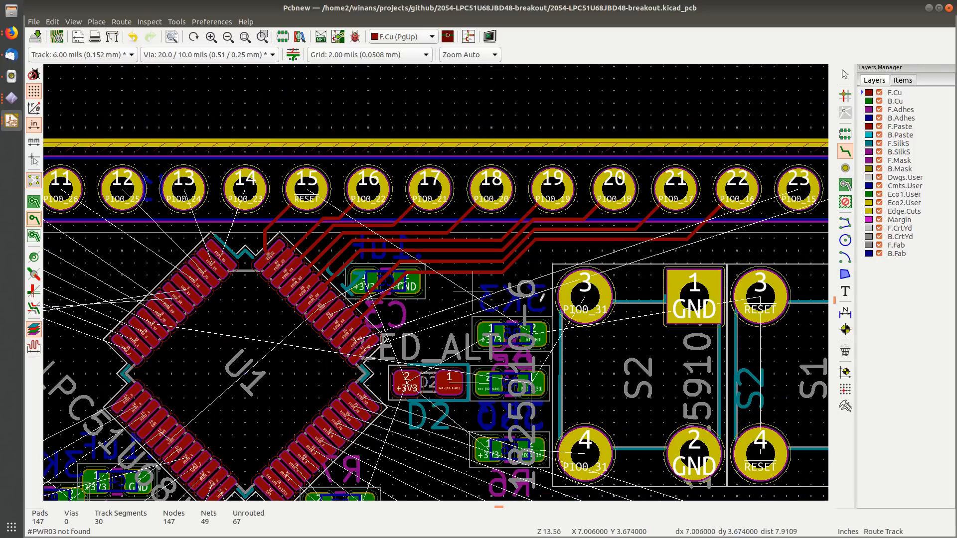
scroll(514, 228, "up", 2)
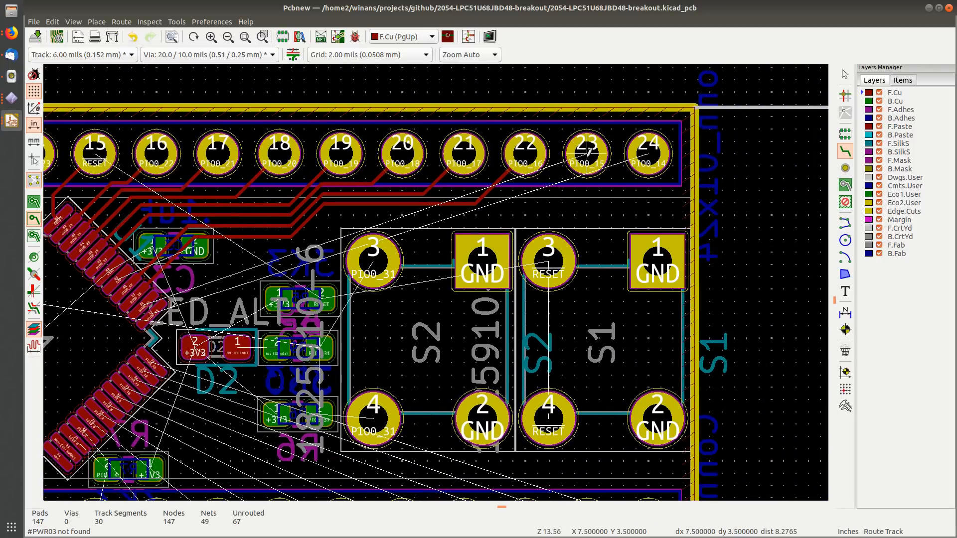
left_click(588, 151)
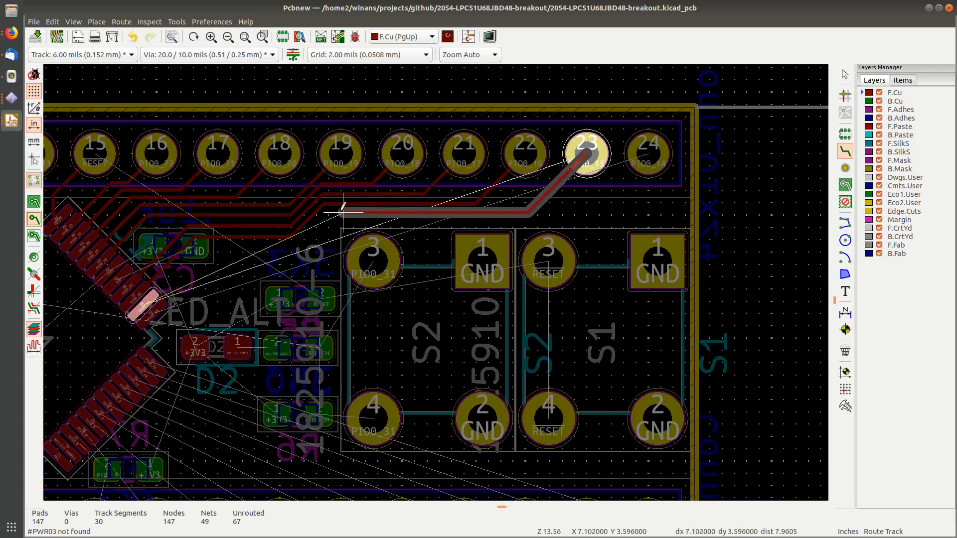
left_click(324, 217)
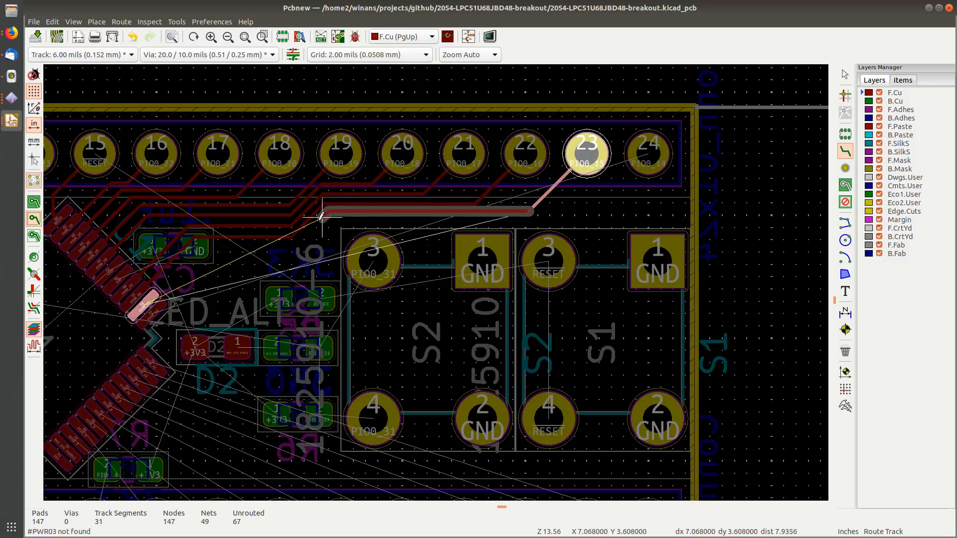
left_click(290, 244)
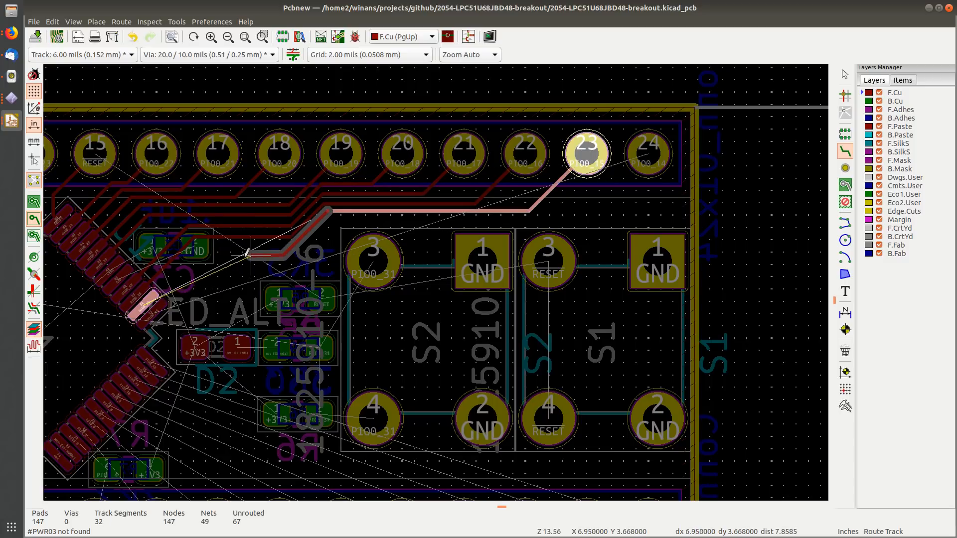
left_click(160, 285)
left_click(143, 305)
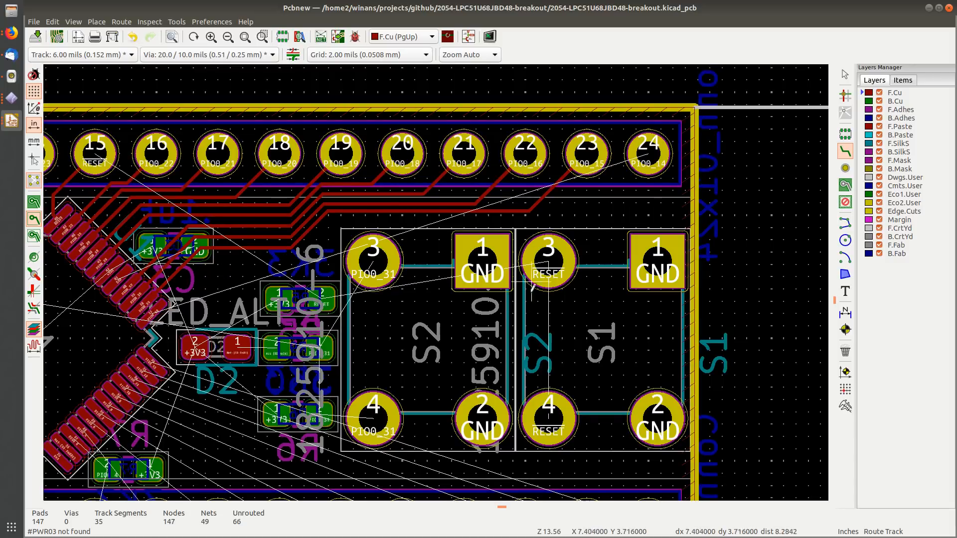
Step: Route the PIO0_14 track on F.Cu from header pad 24 to U1 pad 37 alongside the PIO0_15 track, and save the board
left_click(657, 149)
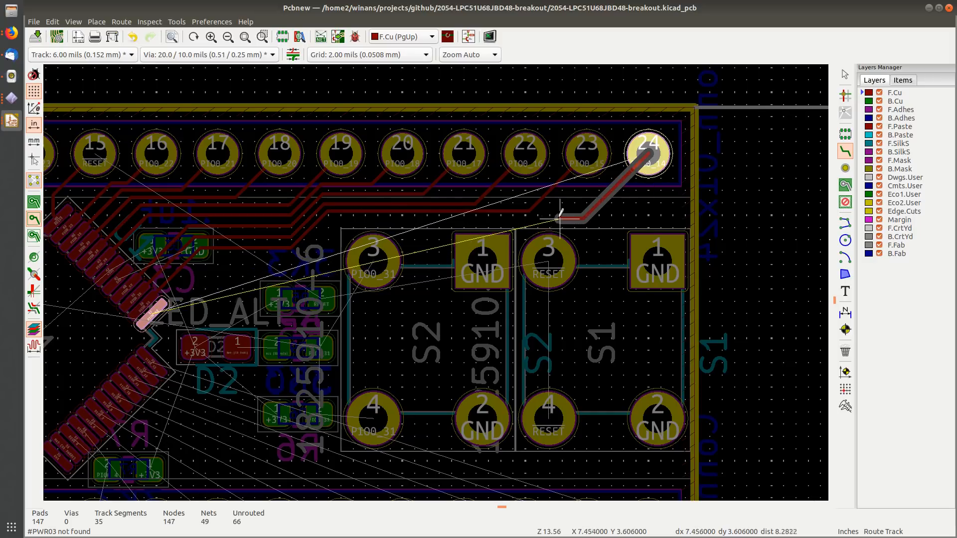
left_click(390, 218)
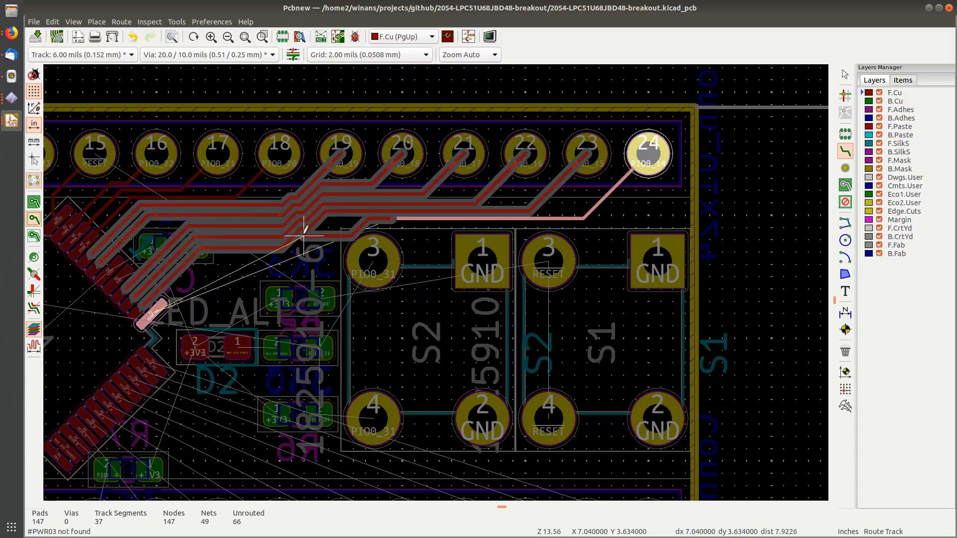
scroll(328, 218, "up", 3)
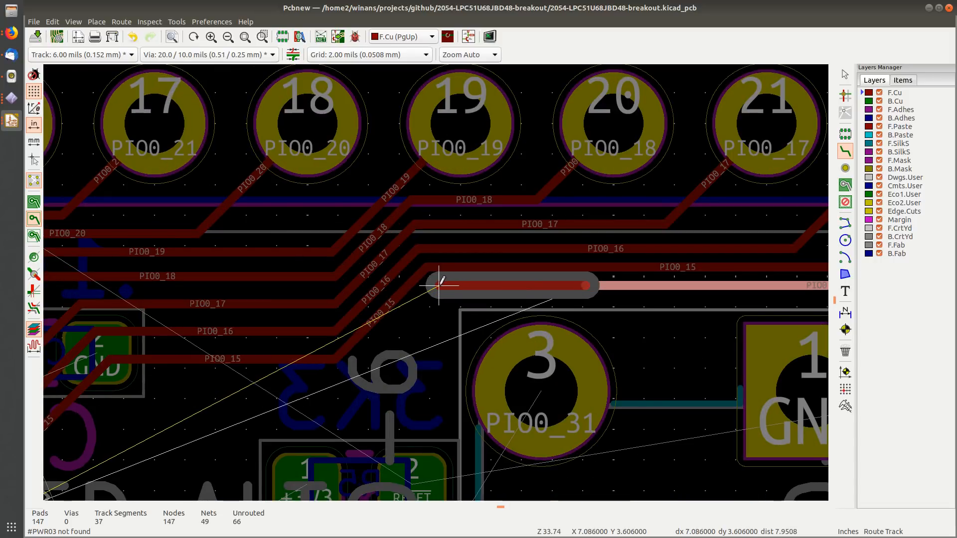
left_click(439, 285)
middle_click_drag(383, 350, 478, 211)
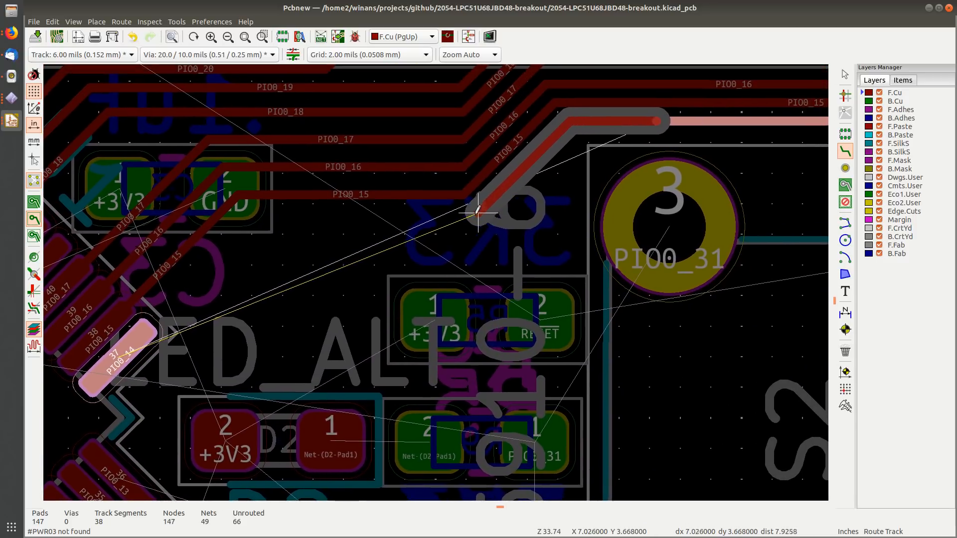
left_click(459, 221)
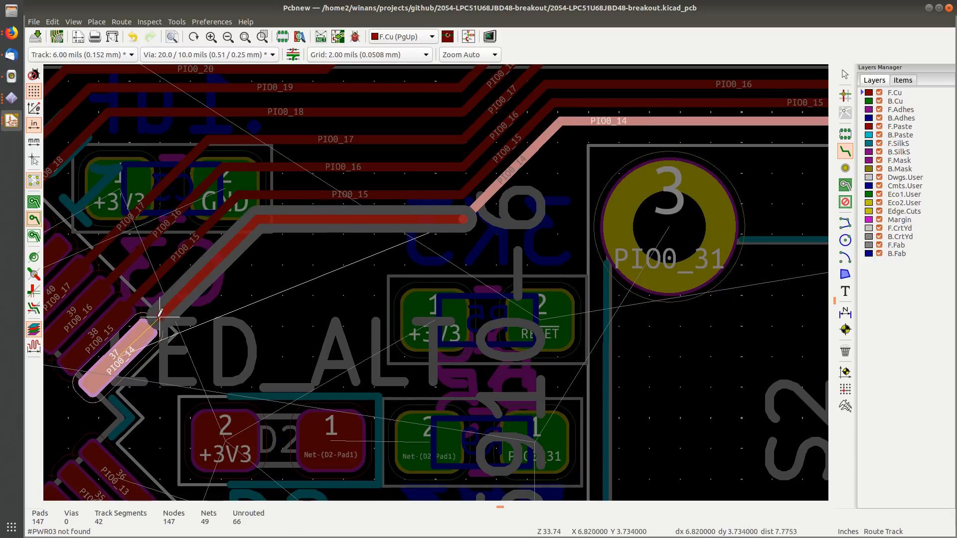
left_click(141, 333)
scroll(341, 282, "down", 2)
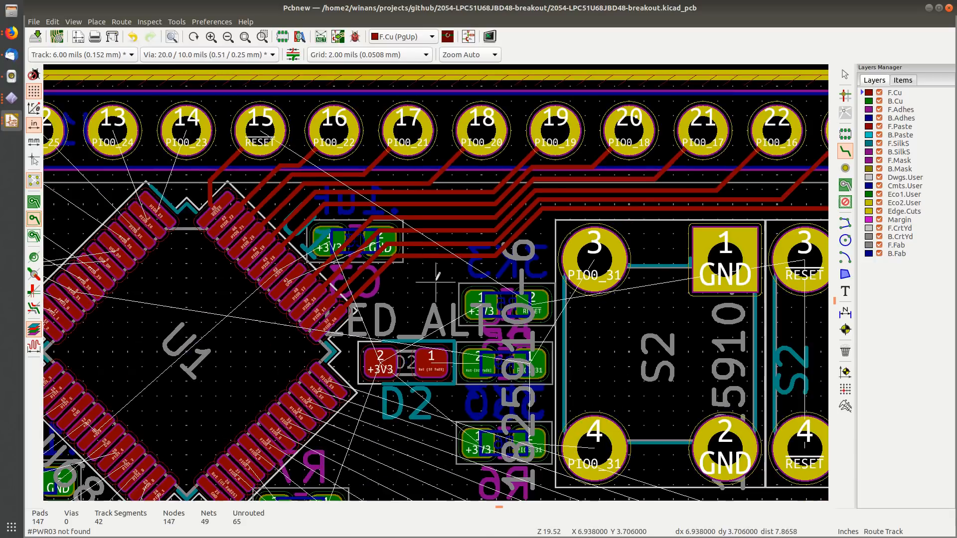
key("ctrl+s")
middle_click_drag(442, 276, 292, 250)
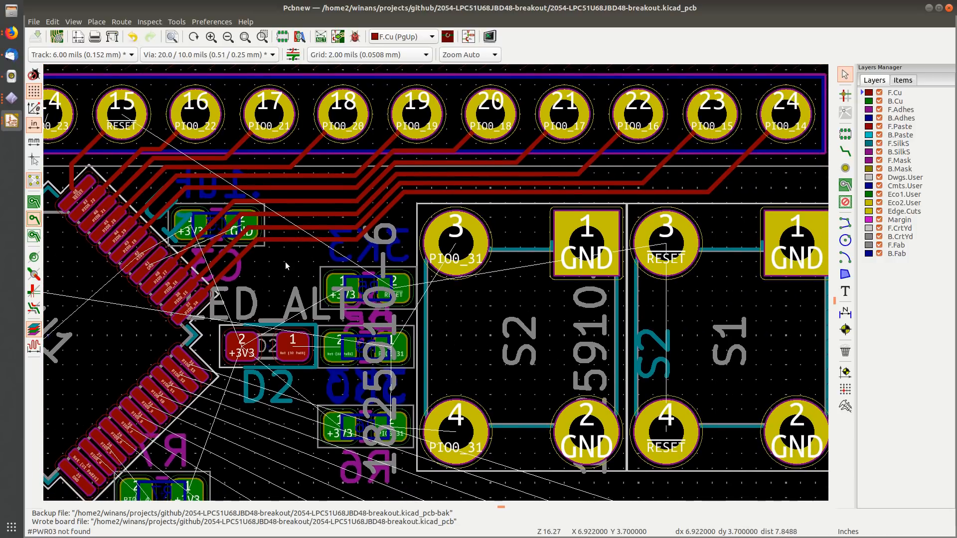
left_click(285, 262)
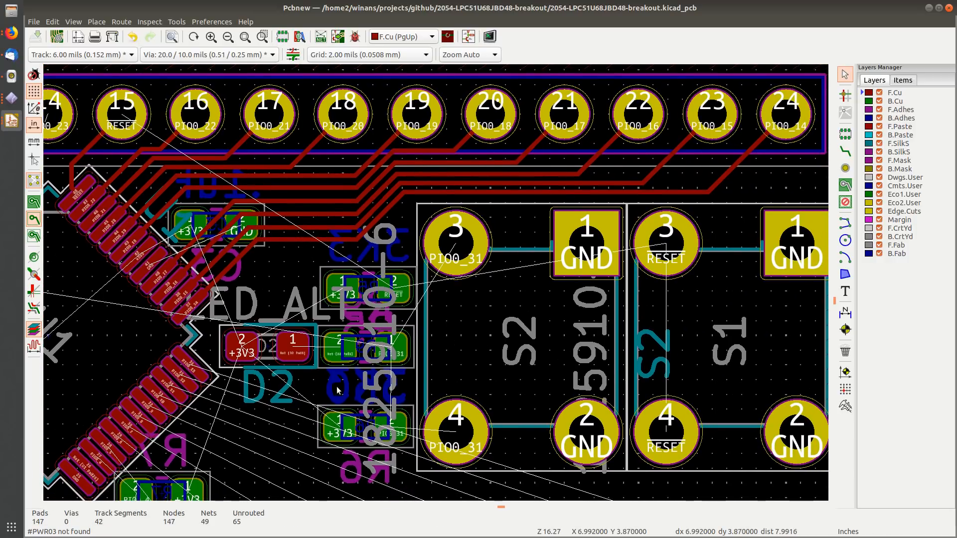
middle_click_drag(436, 364, 375, 244)
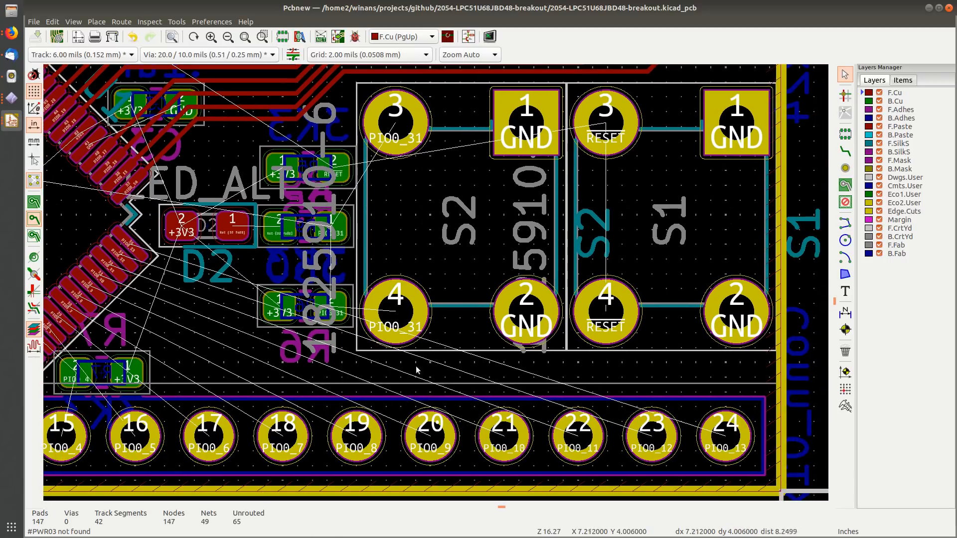
middle_click_drag(432, 319, 501, 392)
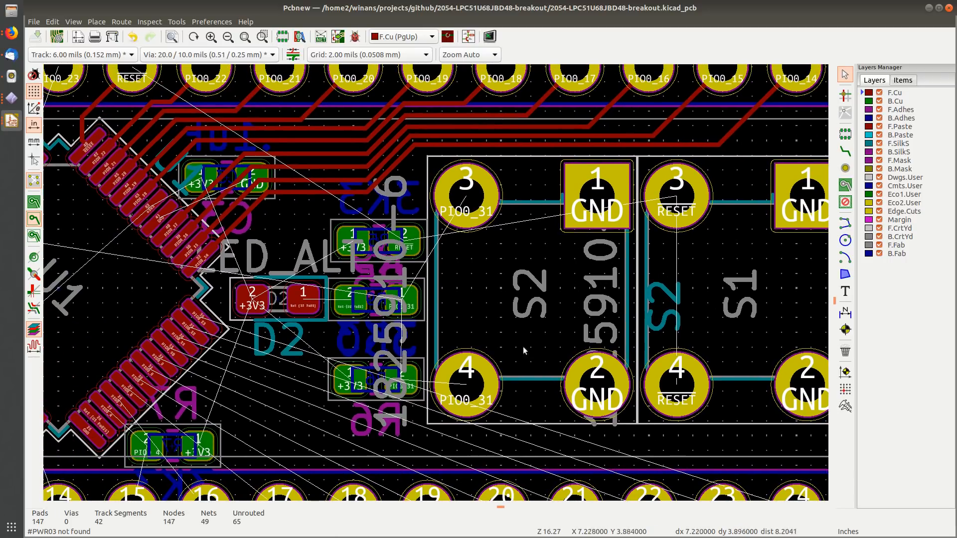
middle_click_drag(540, 307, 399, 312)
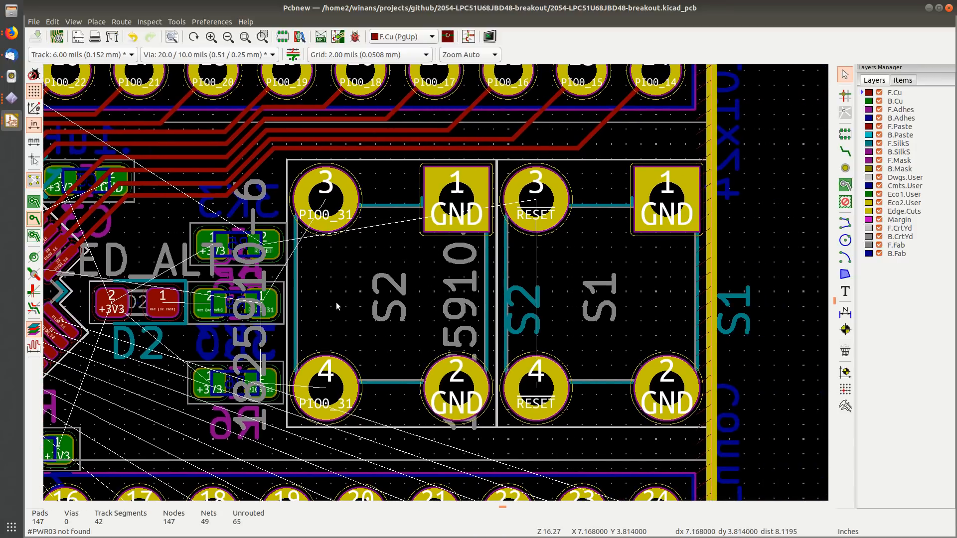
middle_click_drag(336, 302, 544, 236)
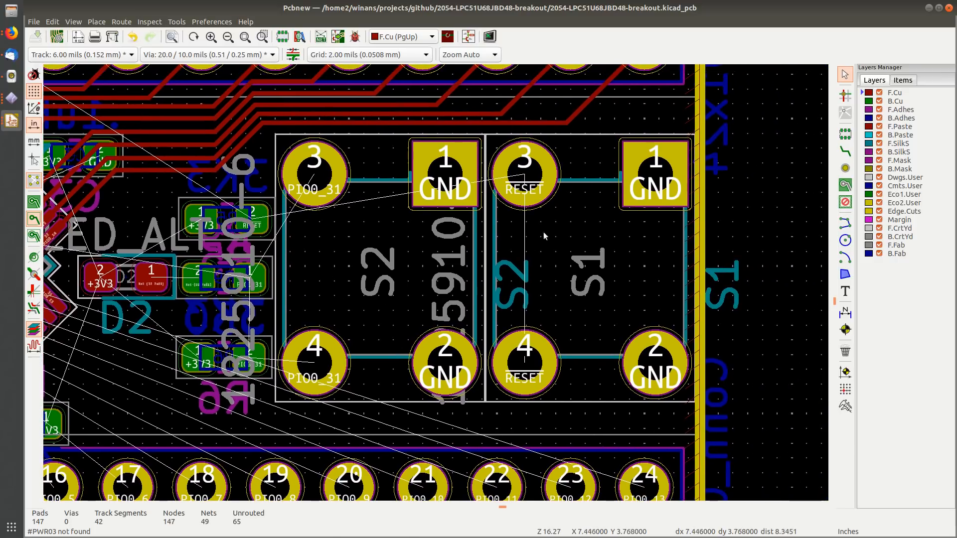
right_click(585, 212)
mouse_move(650, 489)
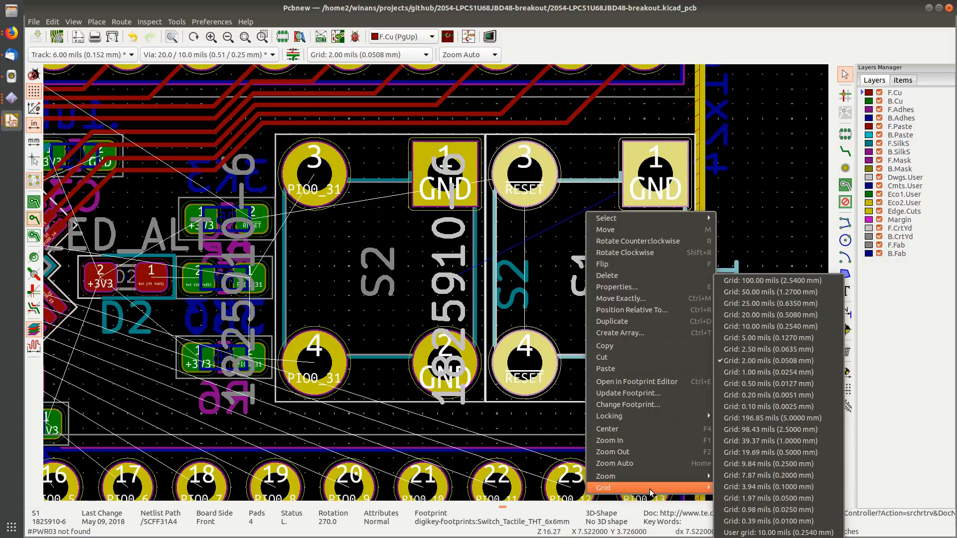
left_click(779, 406)
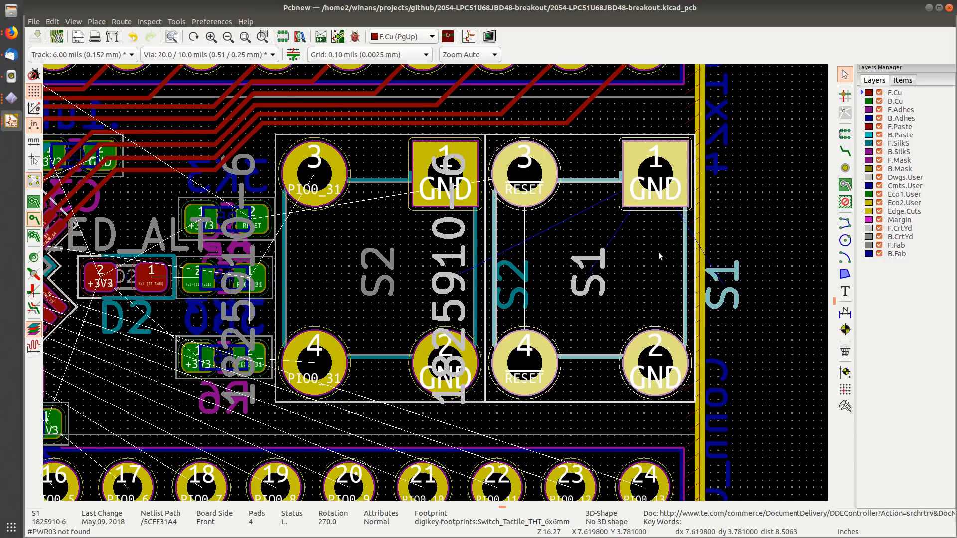
key("m")
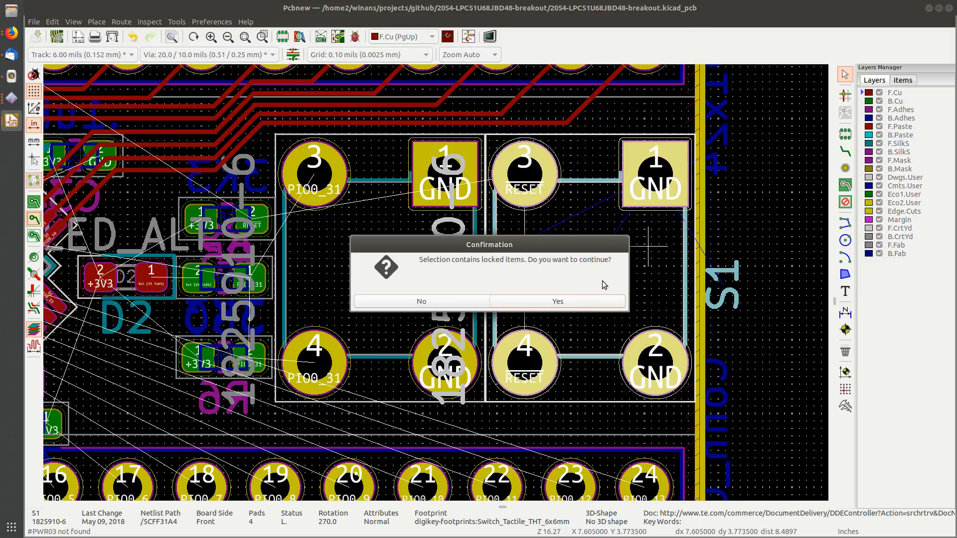
left_click(558, 302)
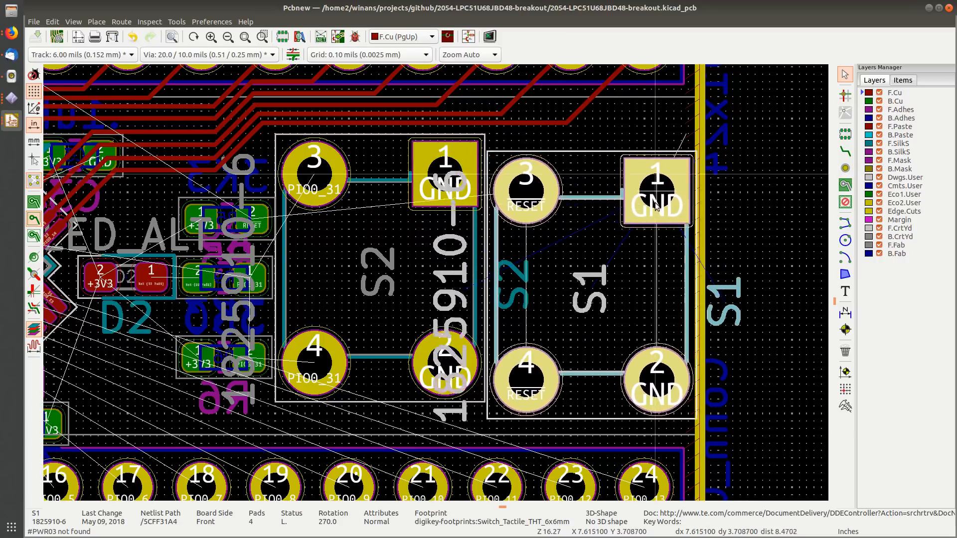
scroll(653, 172, "up", 1)
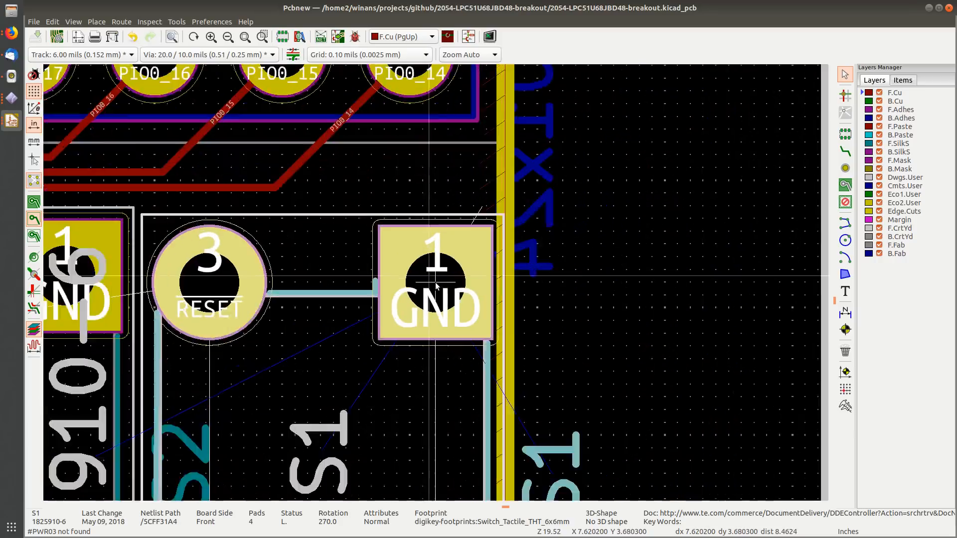
scroll(436, 285, "down", 2)
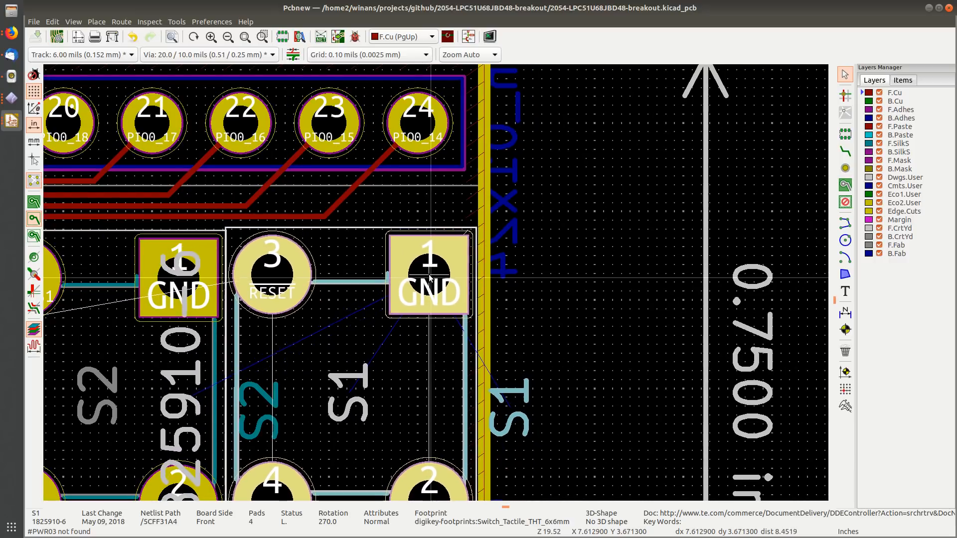
left_click(431, 278)
Step: Set the grid to 1.00 mil and move the locked switch S1 straight up, placing its pad 1 at about Y 3.667 in
right_click(582, 244)
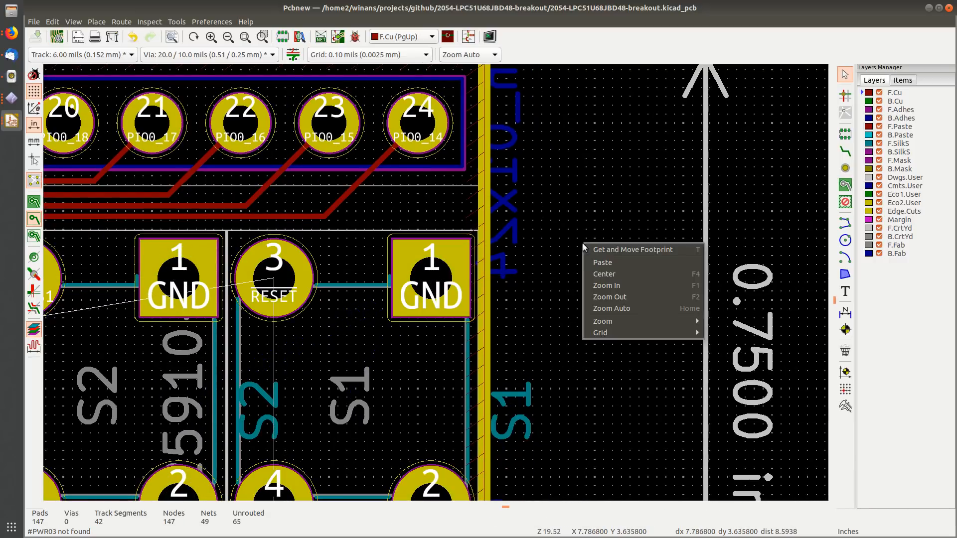
mouse_move(619, 333)
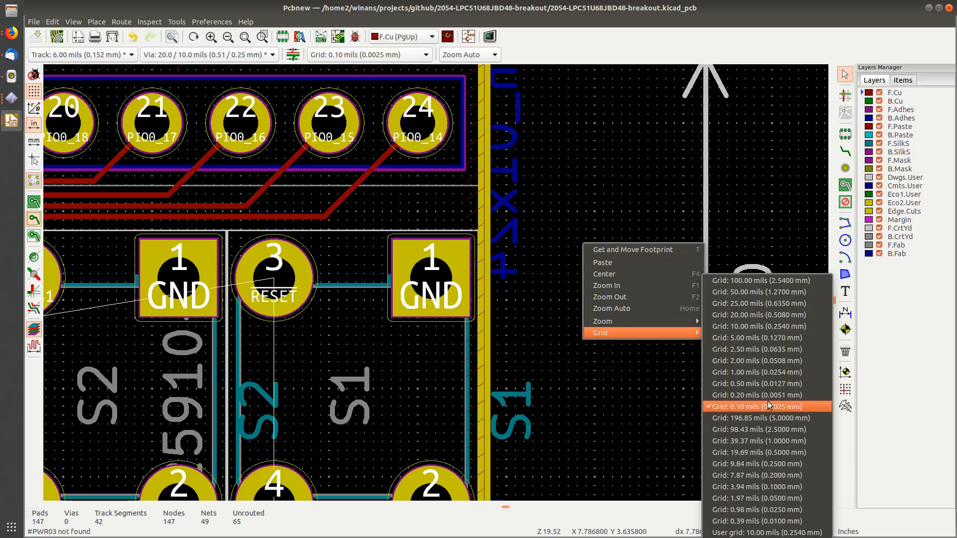
left_click(759, 373)
scroll(427, 247, "up", 2)
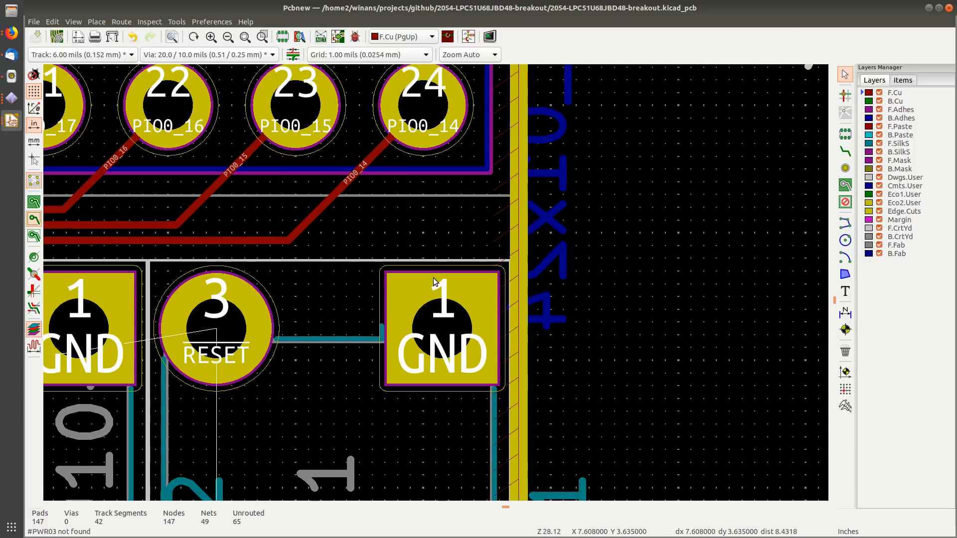
left_click(355, 281)
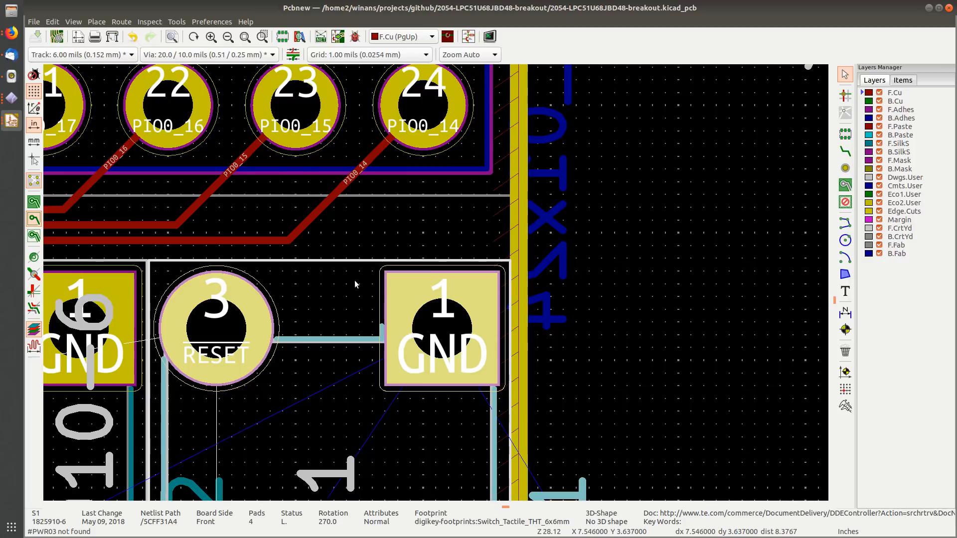
key("m")
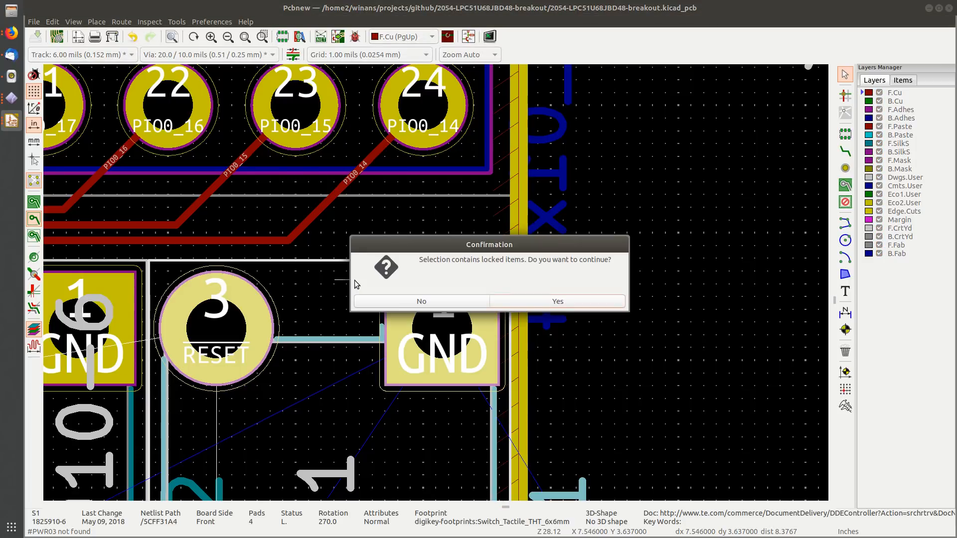
left_click(514, 301)
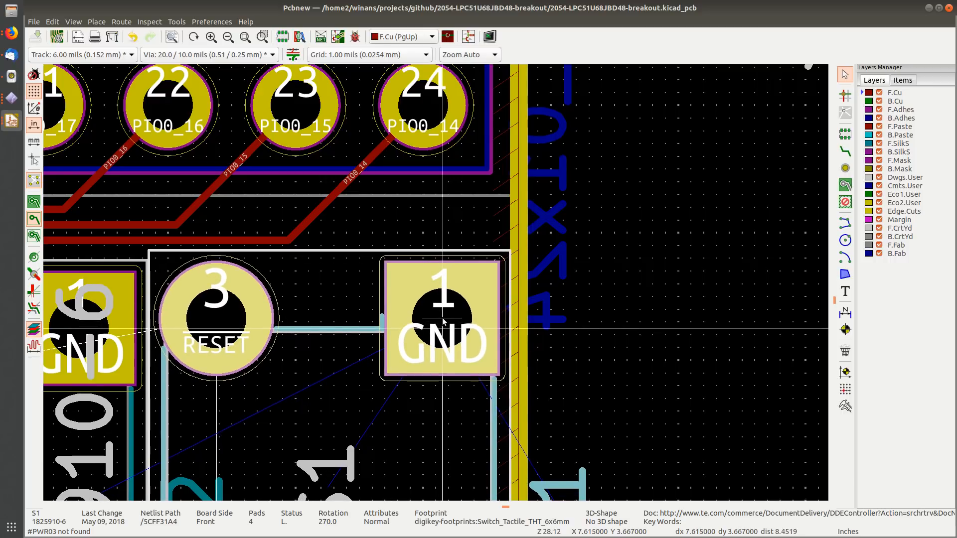
left_click(443, 322)
Step: Move the locked switch S2 straight up so its pads and outline line up with those of S1
middle_click_drag(227, 355, 479, 292)
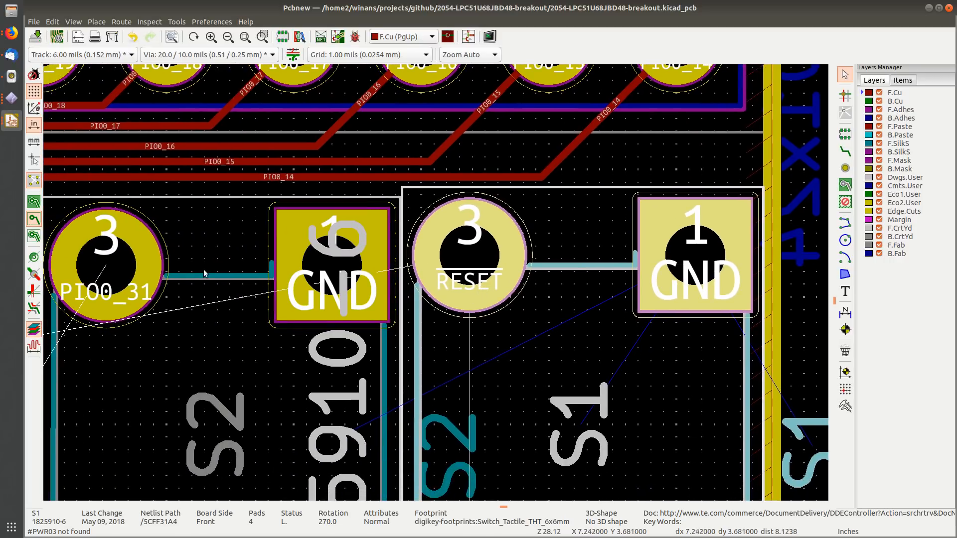
left_click(181, 236)
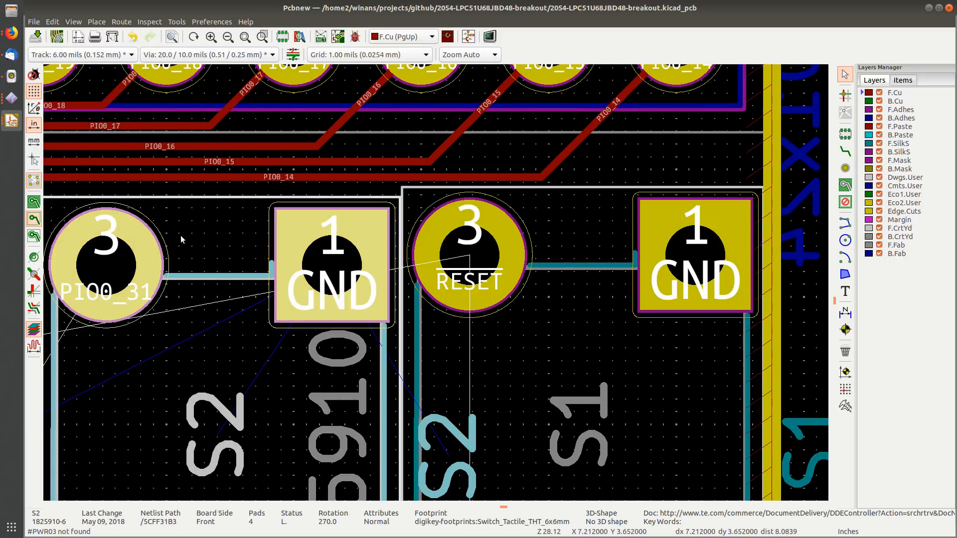
key("m")
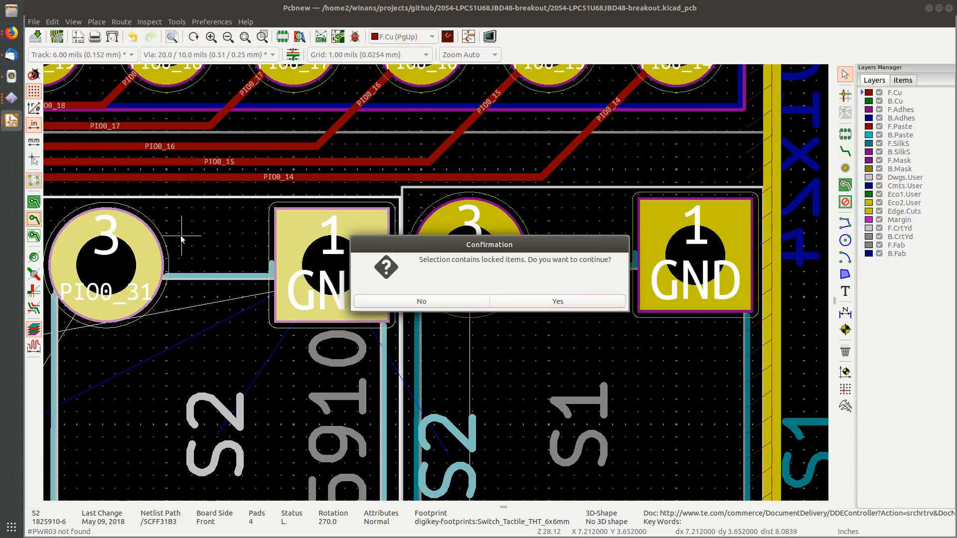
key("Return")
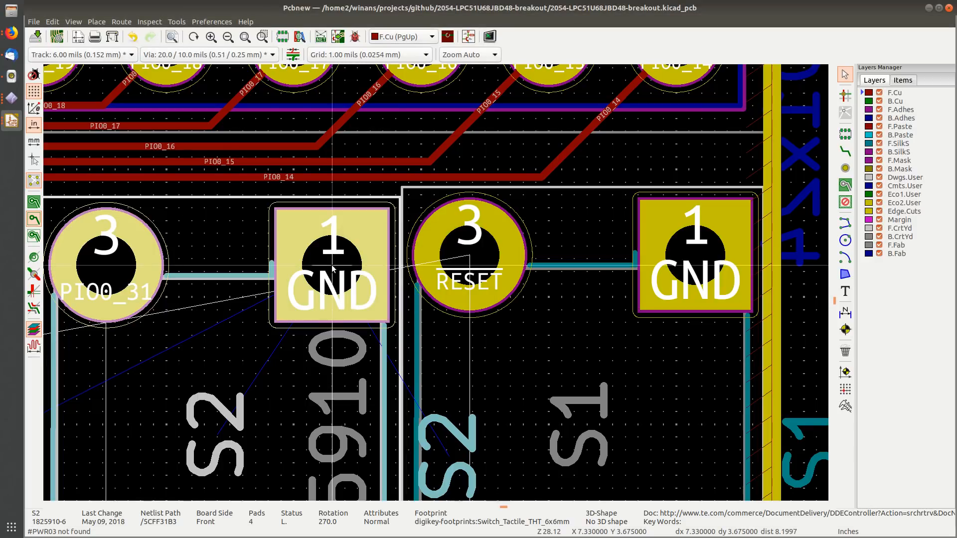
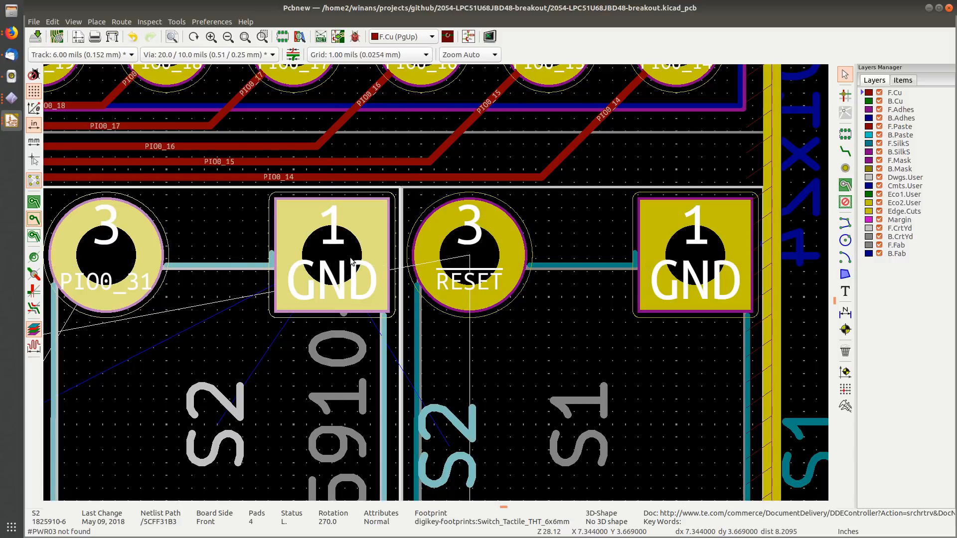
Step: Place switch S2 level with S1 below the PIO0_14 track and inspect the spacing around both switches
left_click(352, 260)
scroll(364, 292, "down", 3)
middle_click_drag(487, 302, 478, 274)
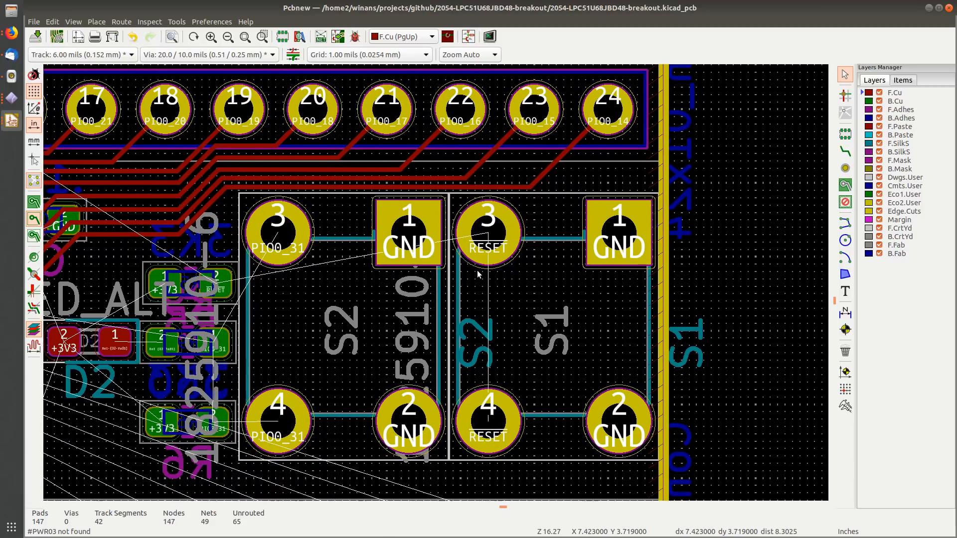
middle_click_drag(340, 316, 463, 314)
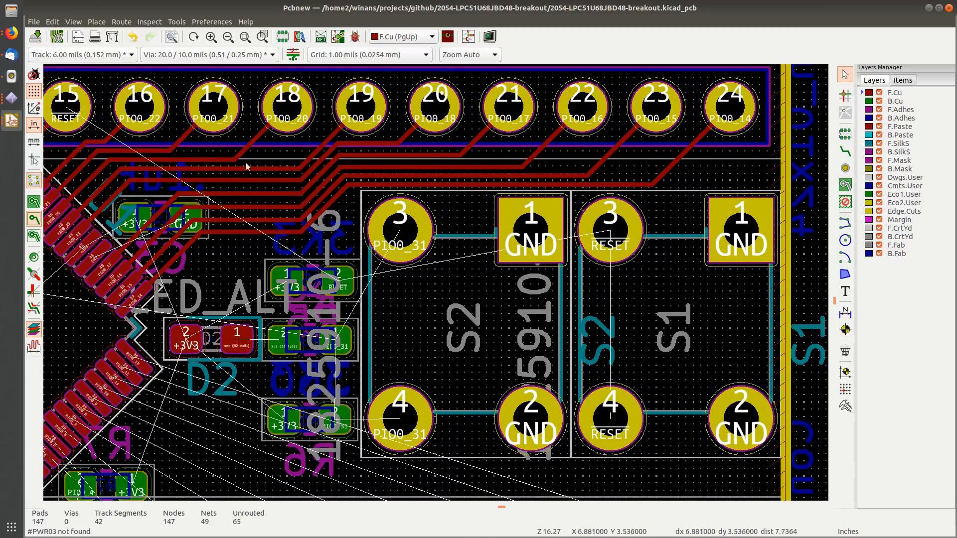
scroll(435, 282, "up", 3)
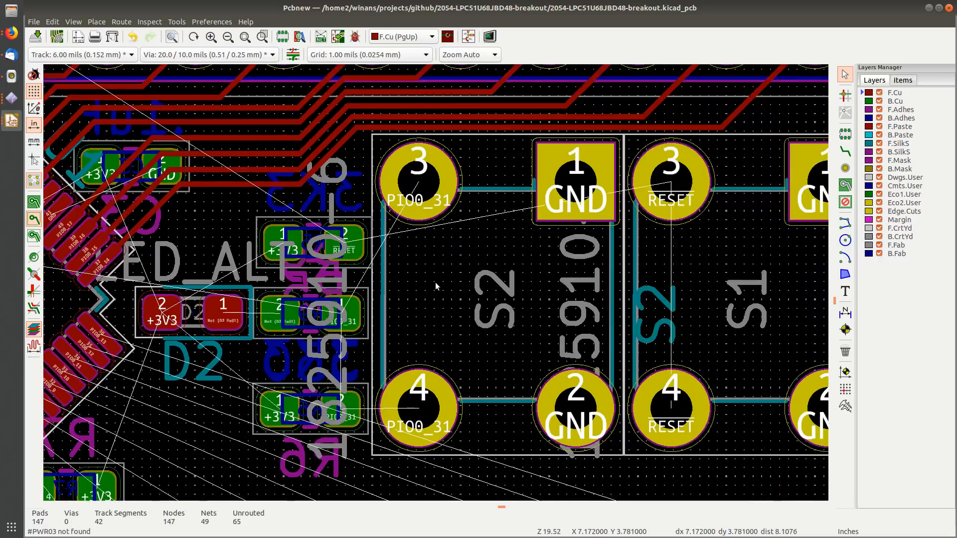
scroll(435, 282, "down", 1)
scroll(435, 282, "down", 1)
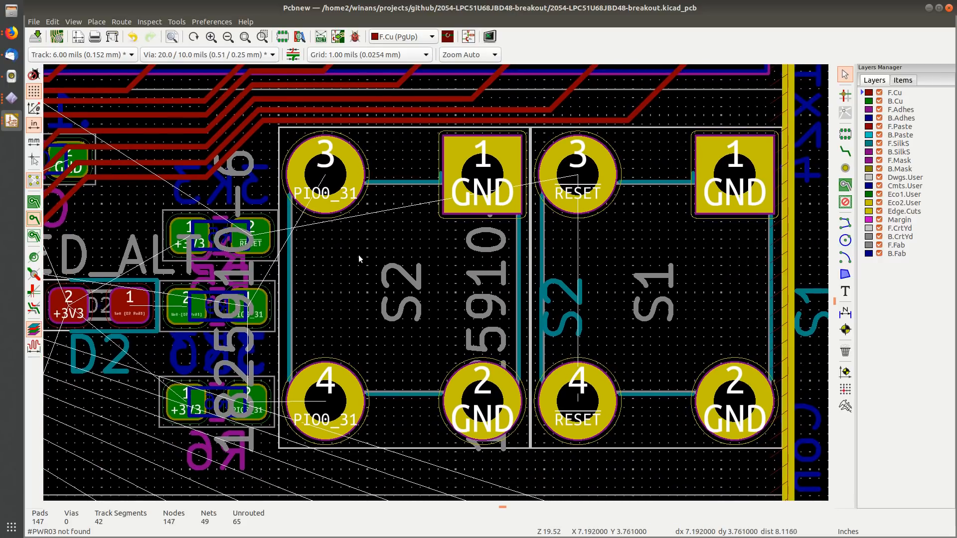
scroll(366, 258, "down", 2)
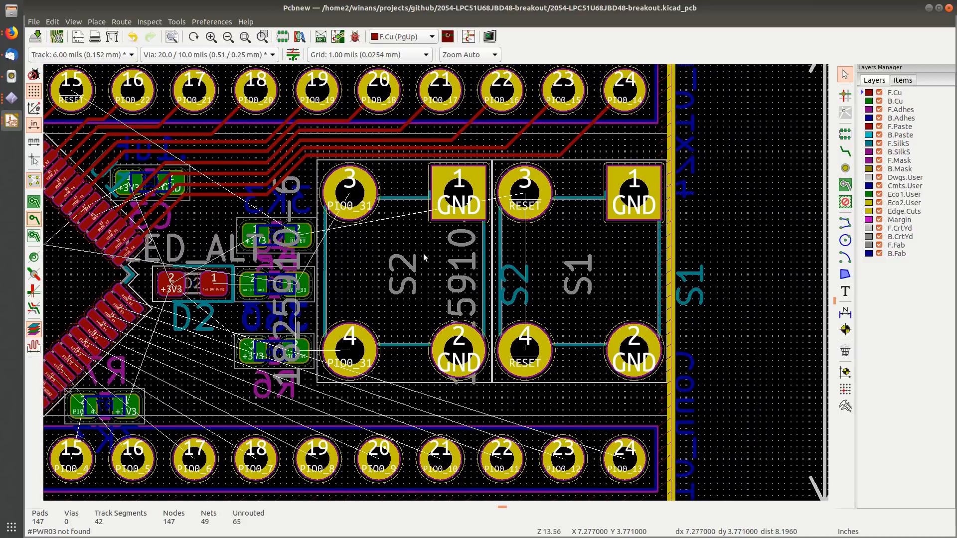
Step: Try a 25.00 mil grid and return the grid to 1.00 mil
right_click(725, 201)
mouse_move(747, 294)
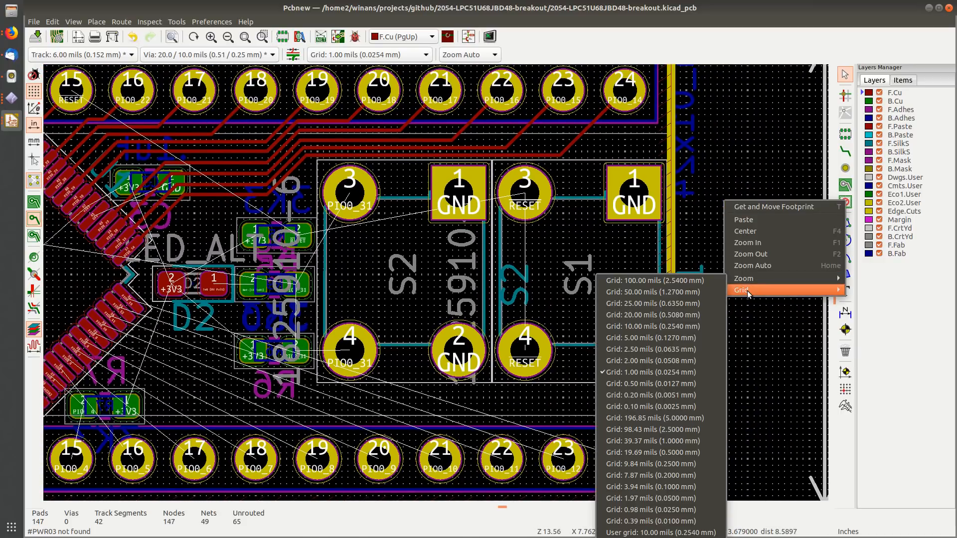
left_click(653, 304)
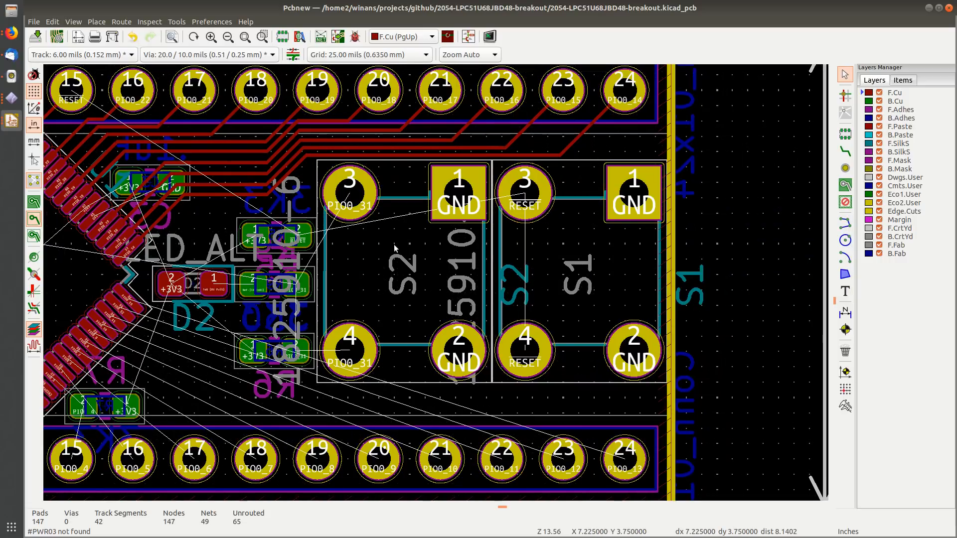
right_click(756, 185)
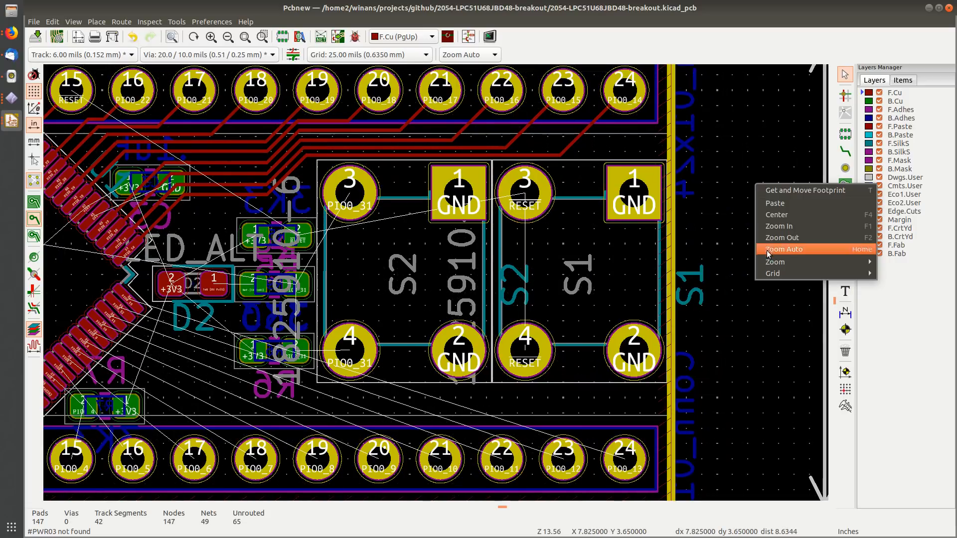
mouse_move(770, 276)
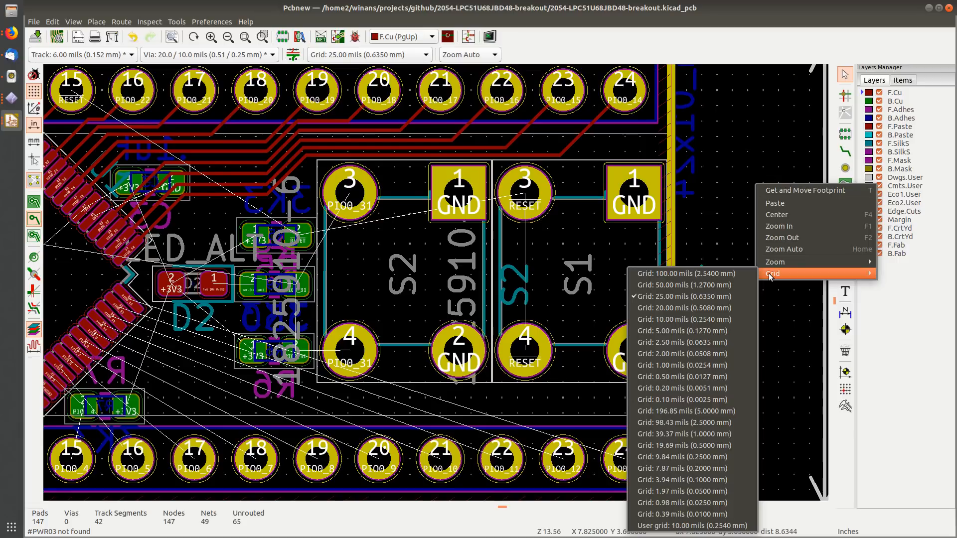
left_click(683, 366)
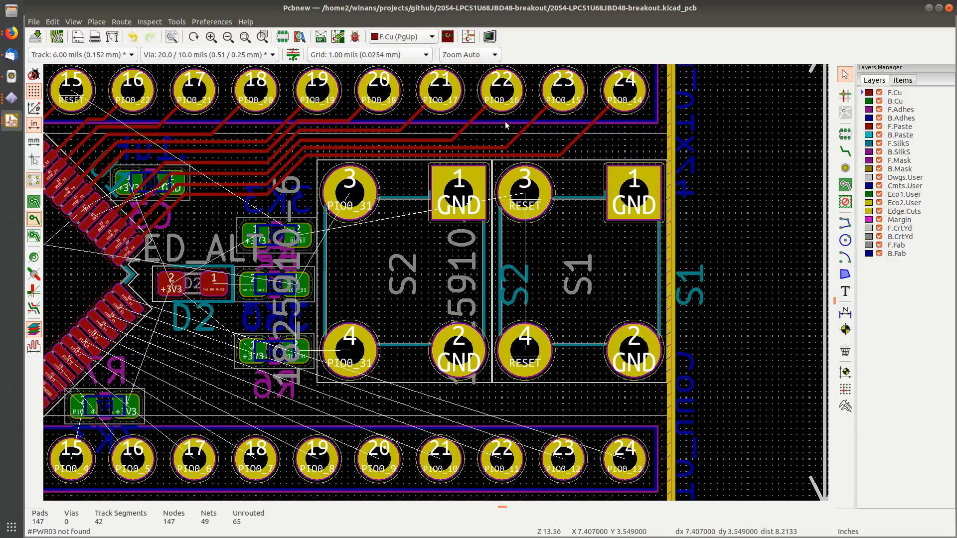
Step: Save the board and route the PIO0_4 track on F.Cu from U1 pad 27 to lower header pad 15
key("ctrl+s")
middle_click_drag(376, 180, 547, 123)
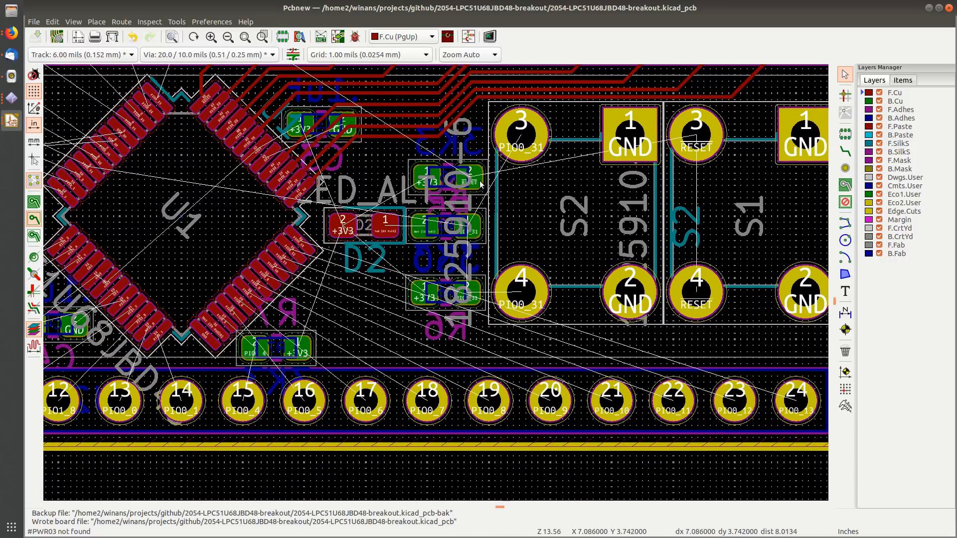
middle_click_drag(480, 185, 447, 119)
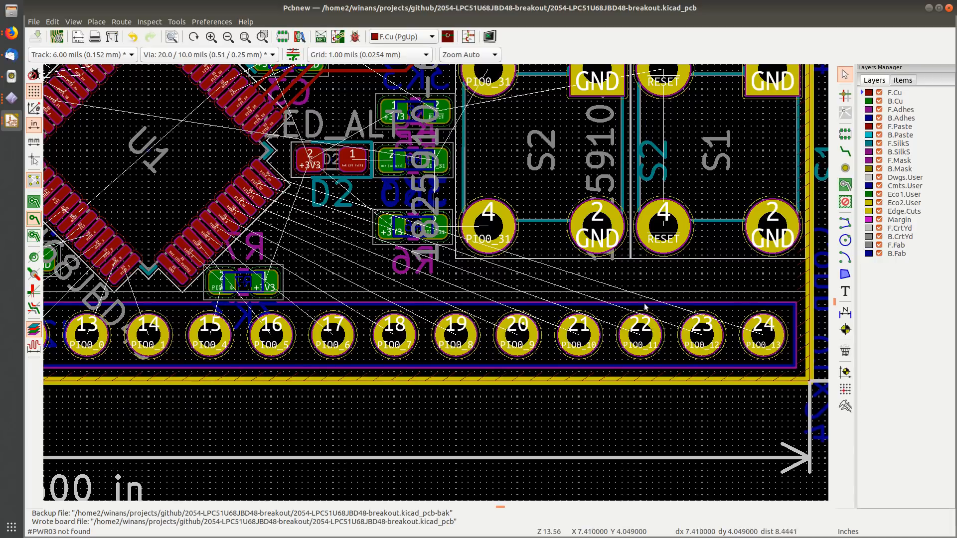
middle_click_drag(626, 304, 593, 257)
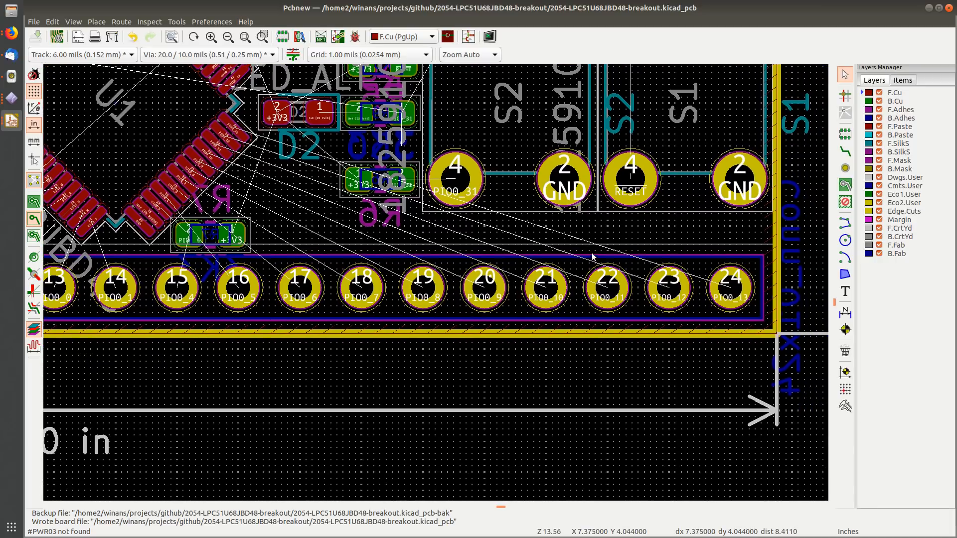
left_click(846, 151)
scroll(300, 256, "up", 2)
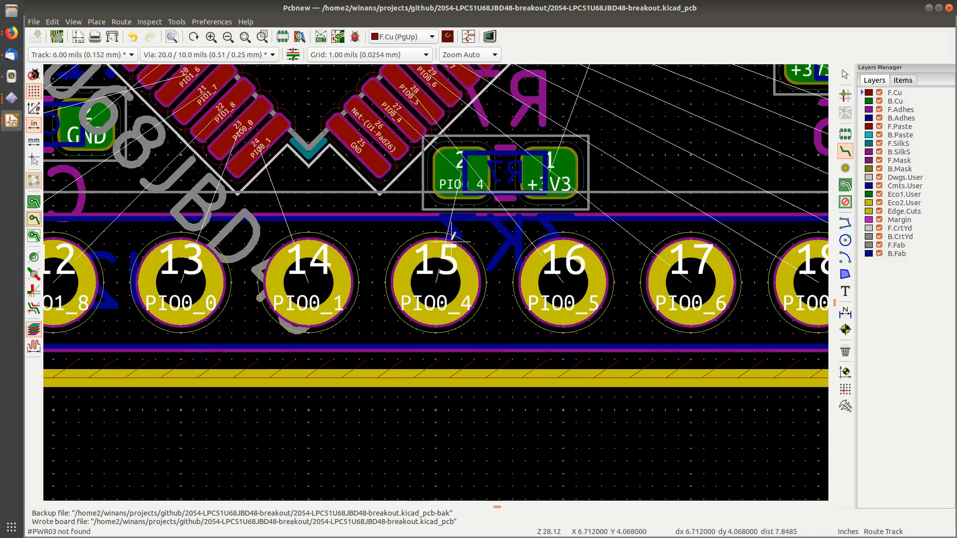
middle_click_drag(452, 238, 461, 276)
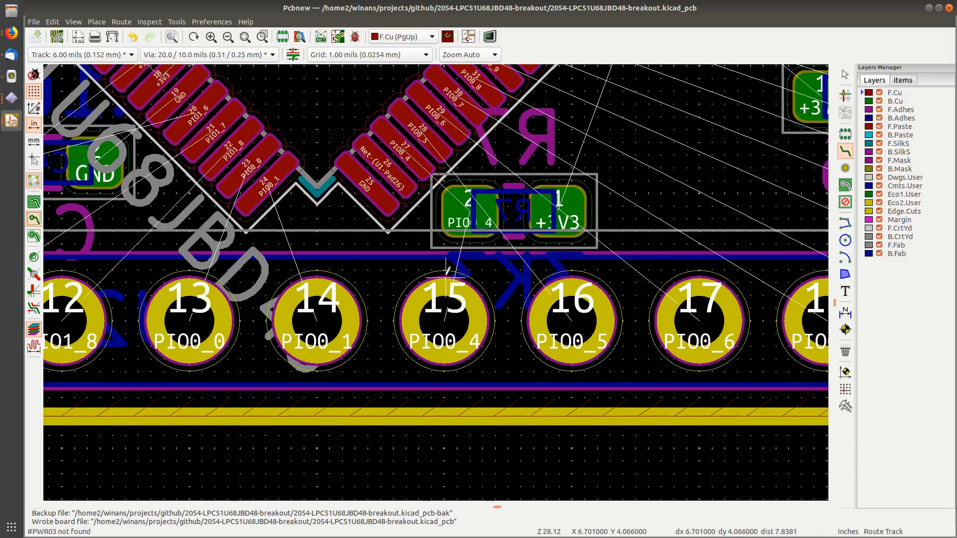
left_click(412, 145)
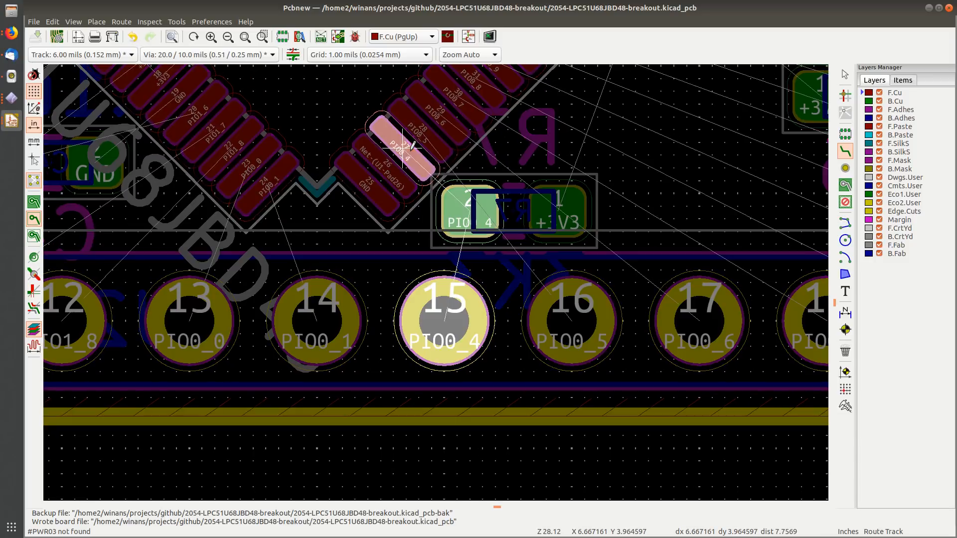
left_click(445, 319)
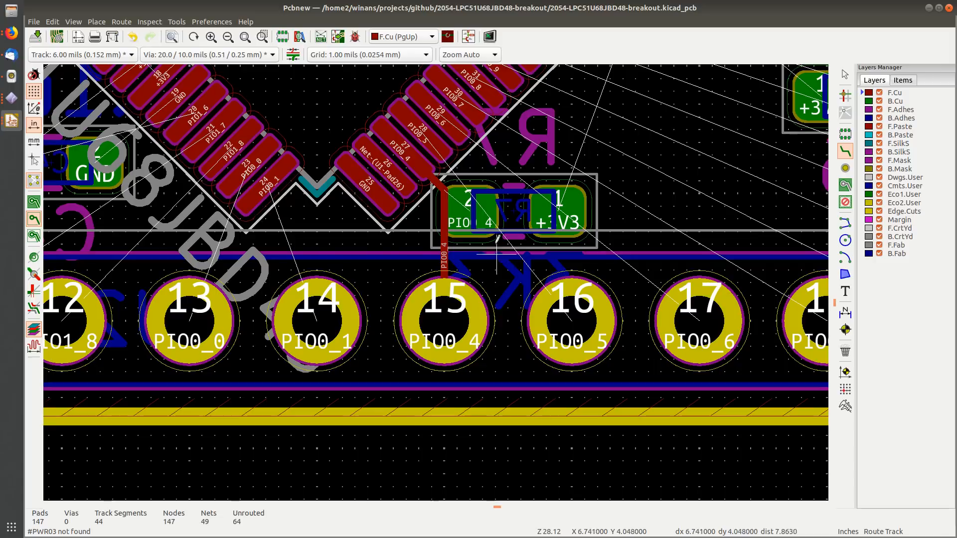
Step: Route F.Cu tracks from U1 to the lower header: PIO0_5 from pad 28 to header pad 16, PIO0_6 from pad 29 to header pad 17
left_click(403, 110)
left_click(572, 318)
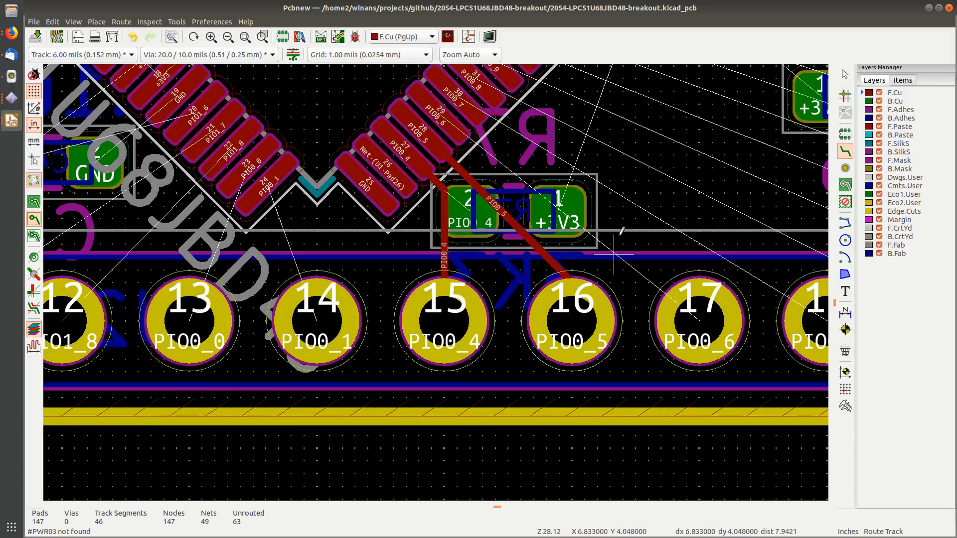
middle_click_drag(626, 209, 406, 300)
left_click(219, 201)
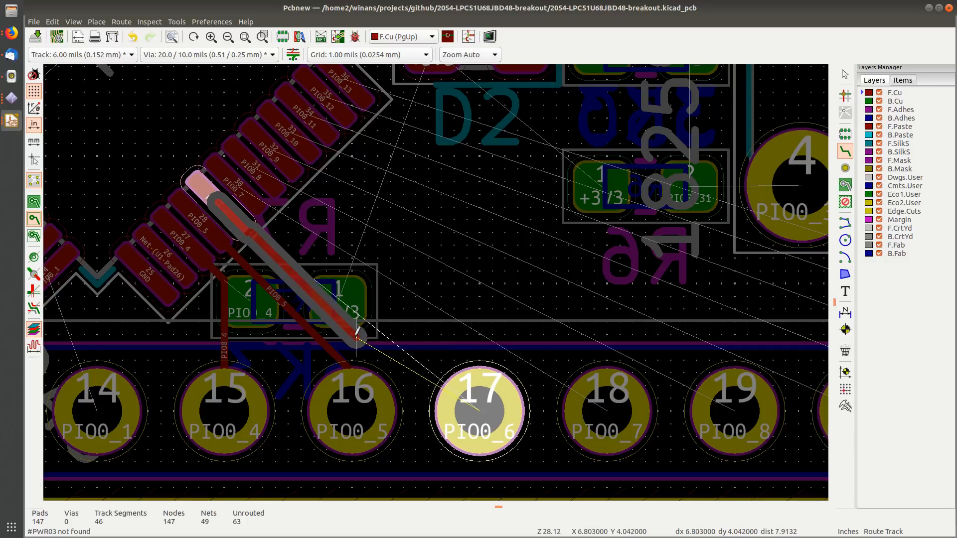
left_click(478, 369)
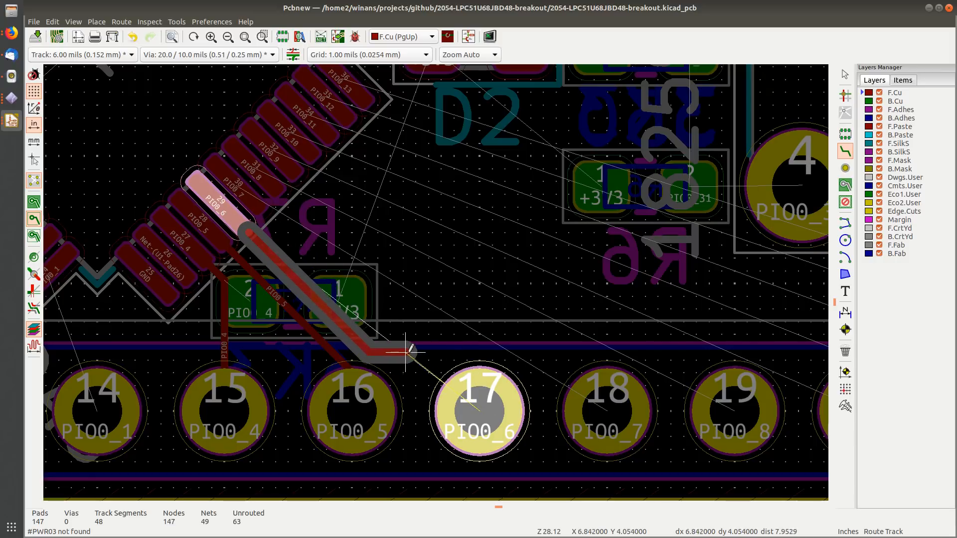
left_click(476, 384)
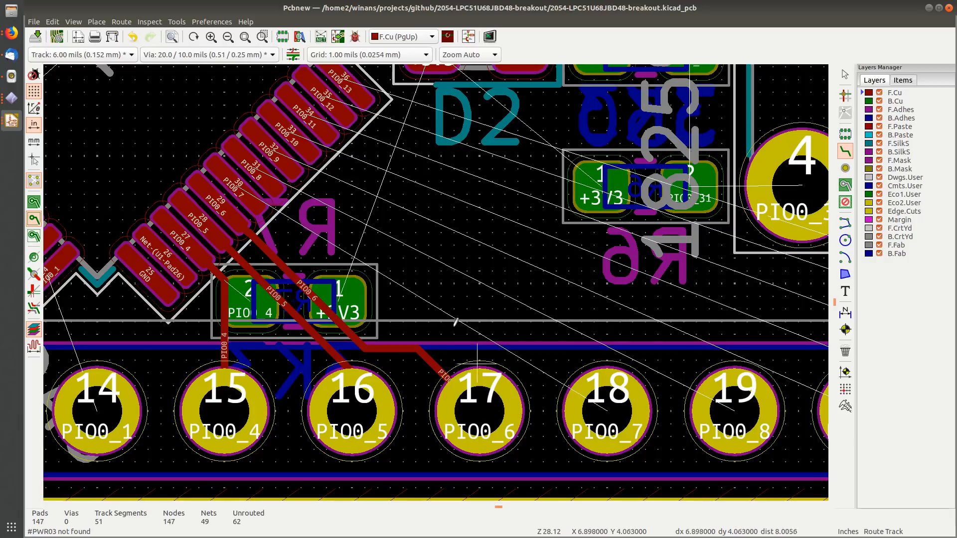
Step: Route the PIO0_7 track on F.Cu from U1 pad 30 to header pad 18, running parallel to the PIO0_6 track
left_click(242, 184)
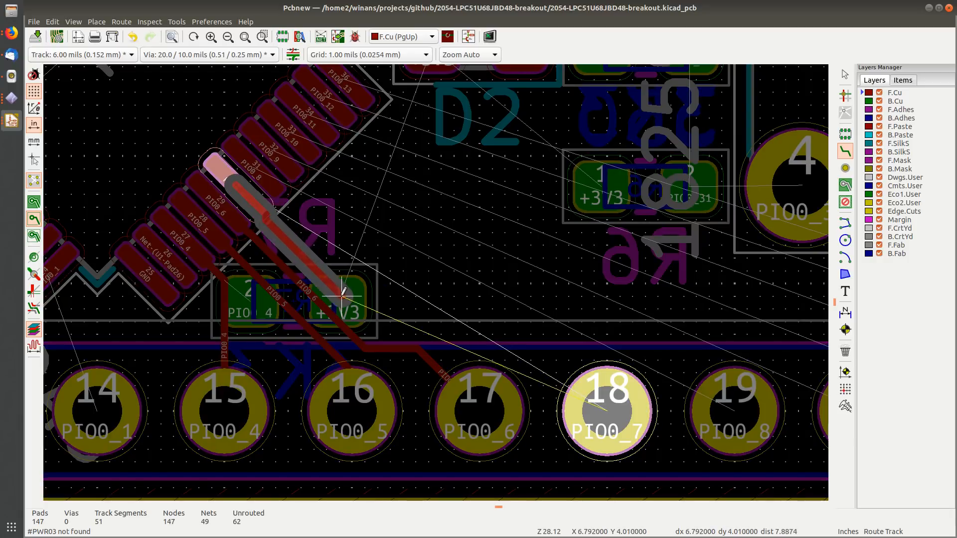
scroll(352, 305, "up", 2)
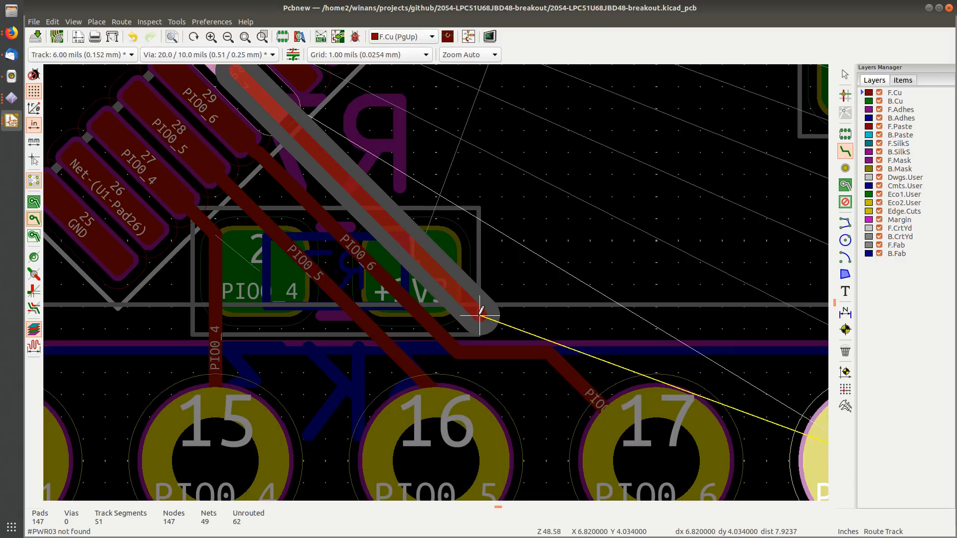
left_click(480, 315)
key("F4")
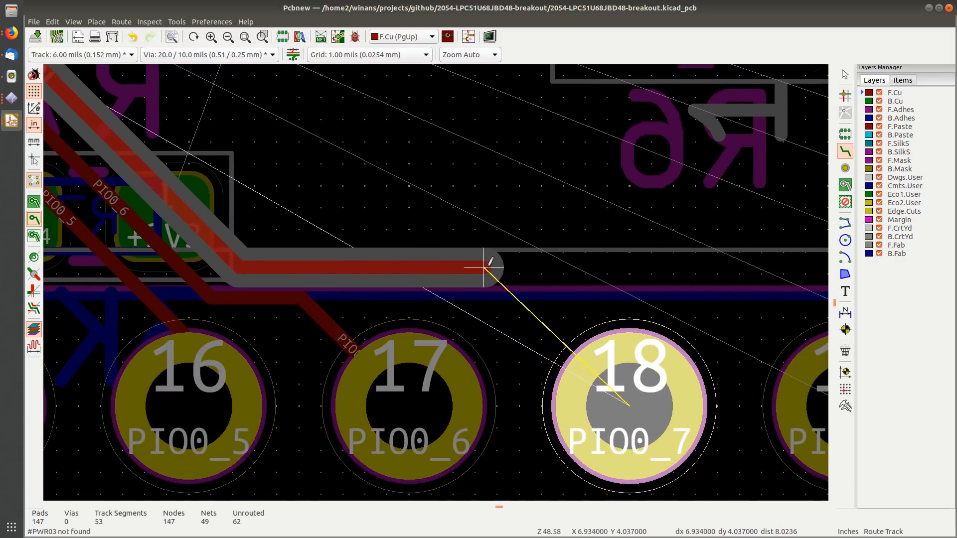
left_click(608, 368)
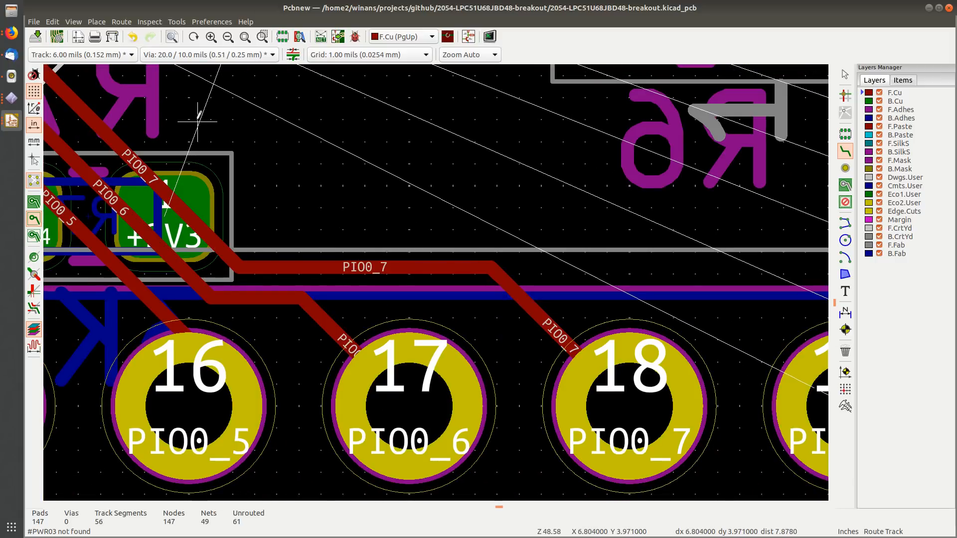
Step: Route PIO0_8 from U1 pad 31 to header pad 19 and PIO0_9 from U1 pad 32 to header pad 20 on F.Cu
middle_click_drag(197, 121, 357, 256)
left_click(178, 120)
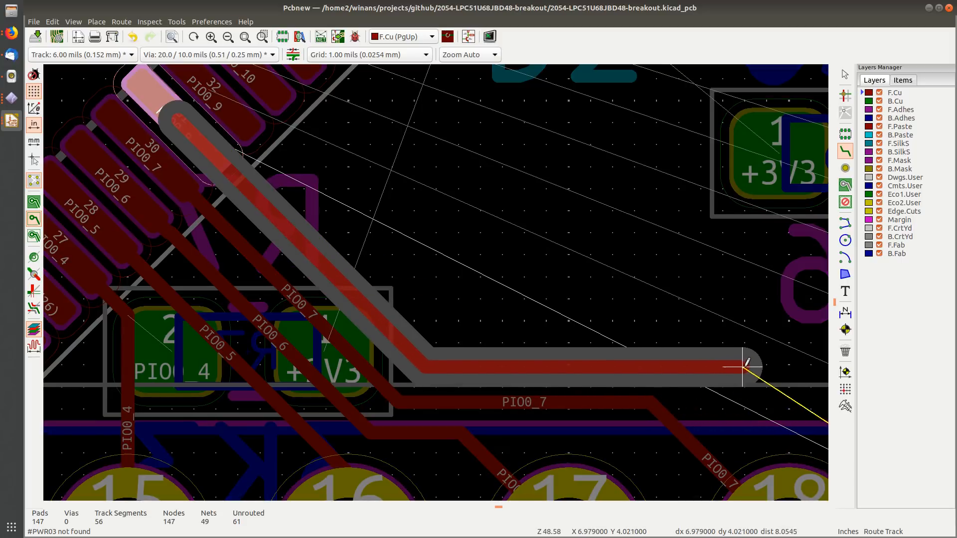
middle_click_drag(754, 371, 457, 251)
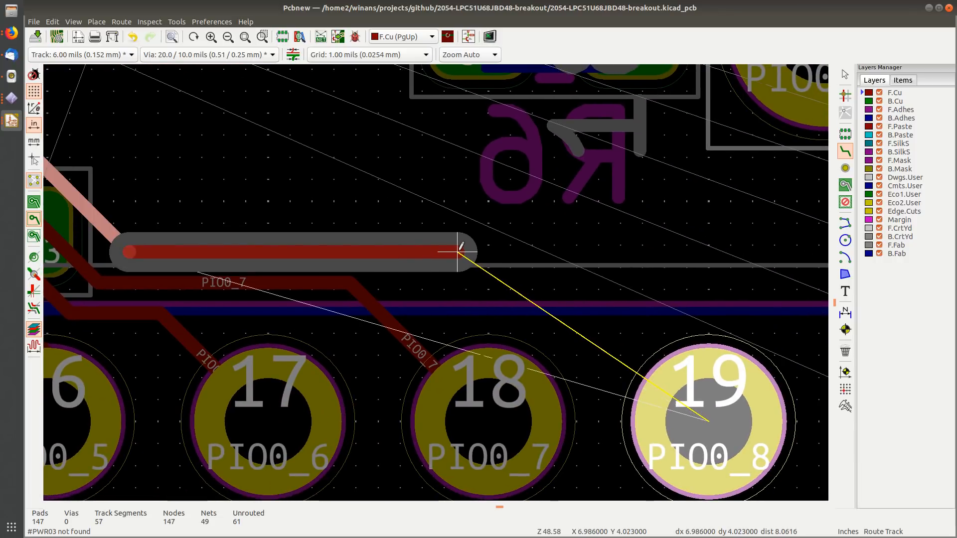
left_click(730, 401)
scroll(362, 209, "down", 3)
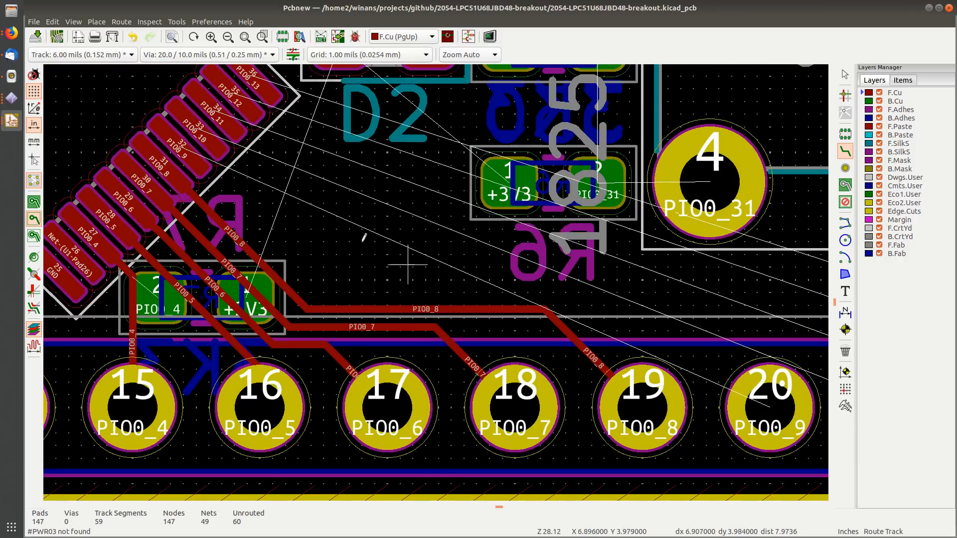
left_click(189, 152)
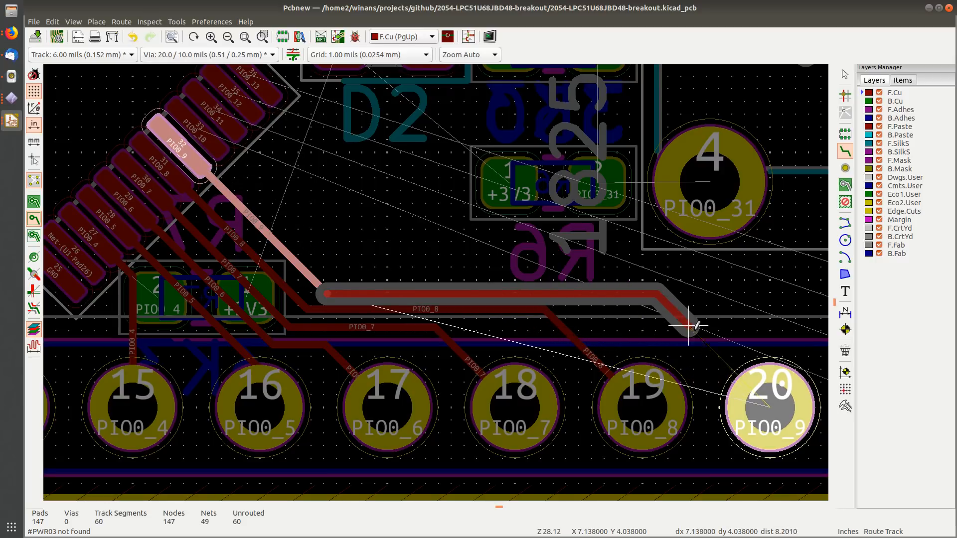
left_click(760, 398)
Step: Route the PIO0_10 track on F.Cu from U1 pad 33 to header pad 21, shoving the PIO0_7, PIO0_8 and PIO0_9 tracks toward the header
scroll(385, 259, "right", 2, "ctrl")
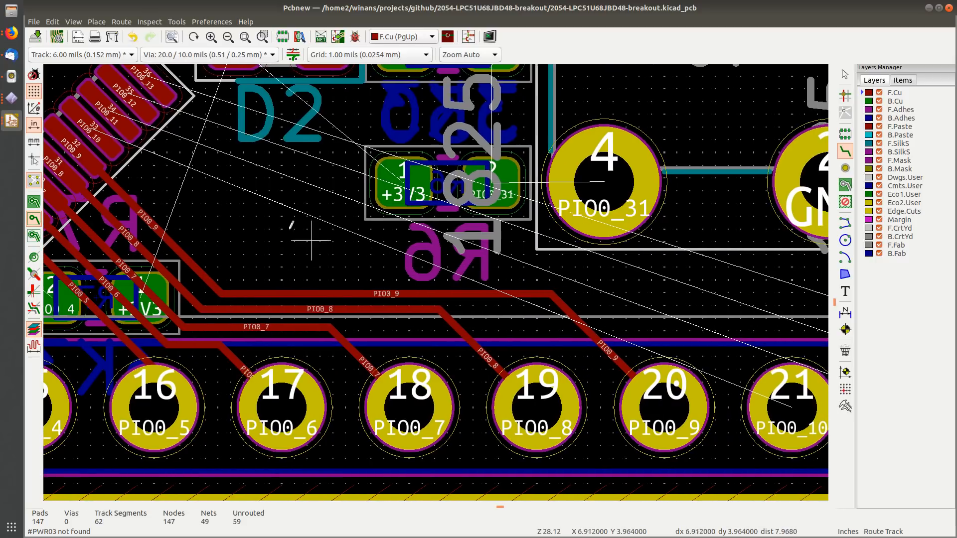
left_click(105, 124)
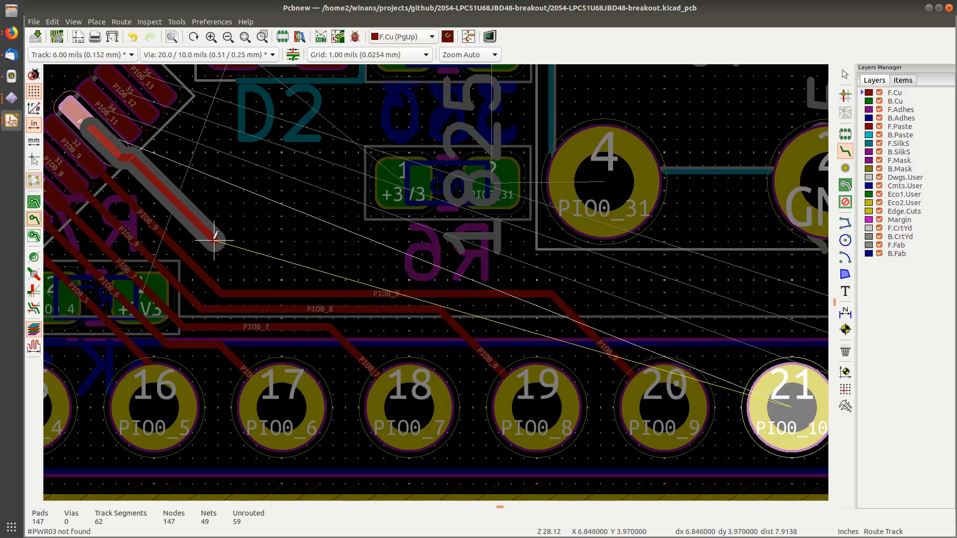
left_click(228, 266)
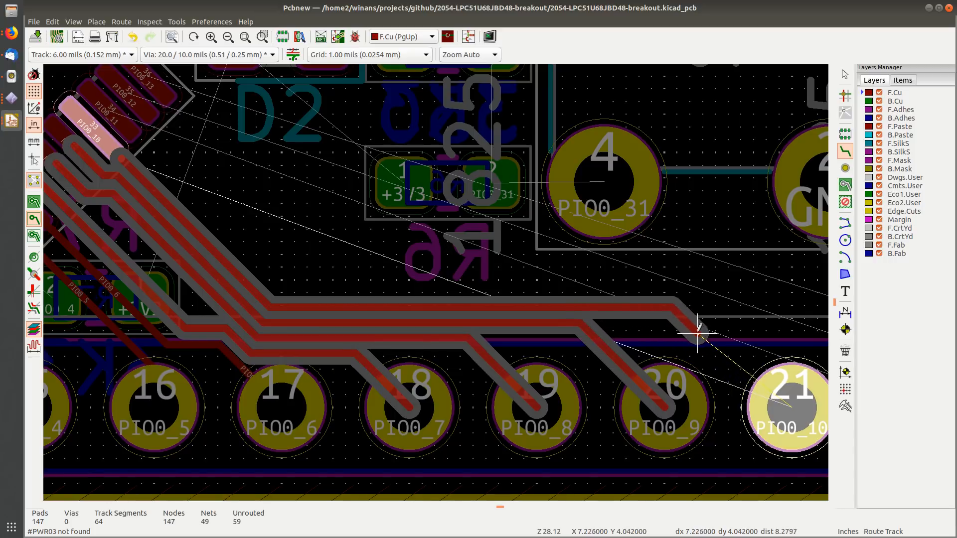
left_click(786, 407)
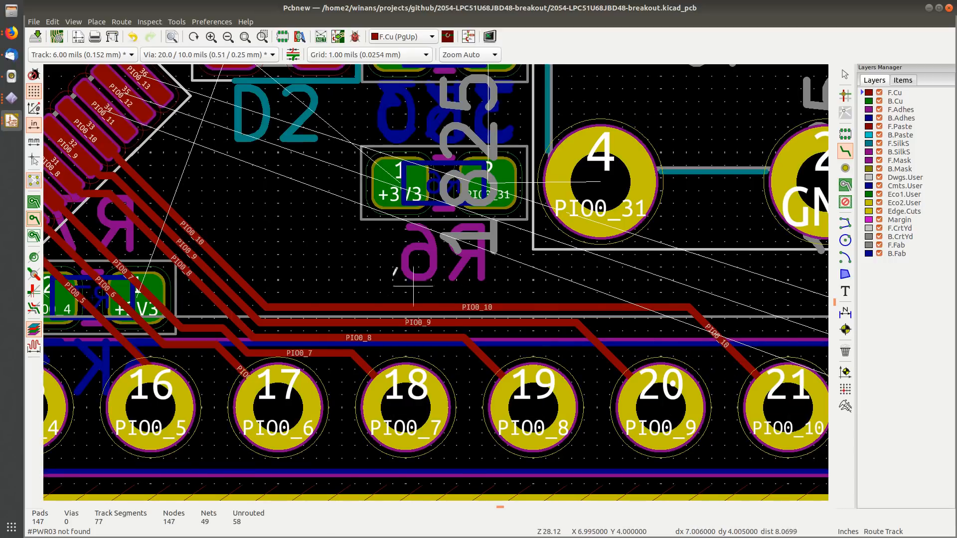
Step: Route the PIO0_11 track on F.Cu from U1 pad 34 to header pad 22, running parallel above the PIO0_10 track
left_click(105, 110)
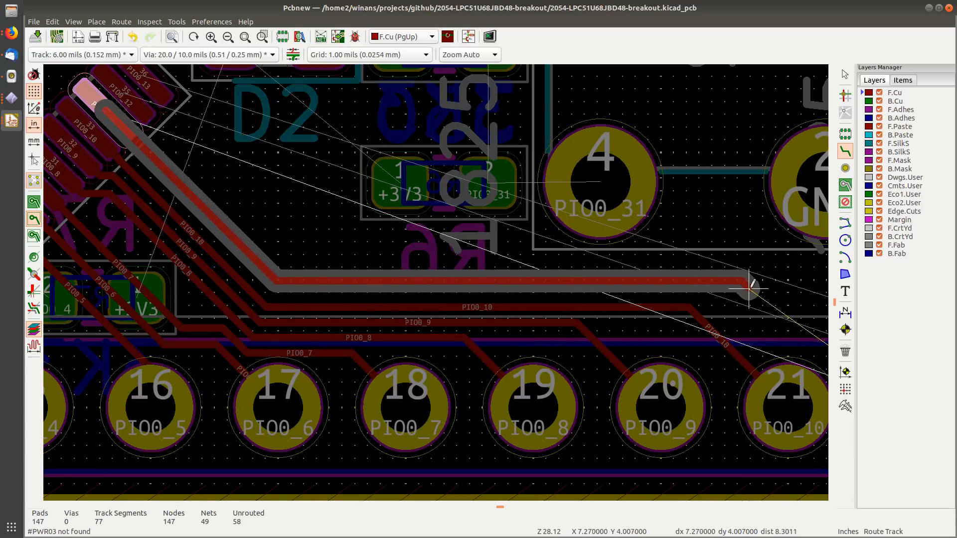
right_click(757, 294)
left_click(486, 268)
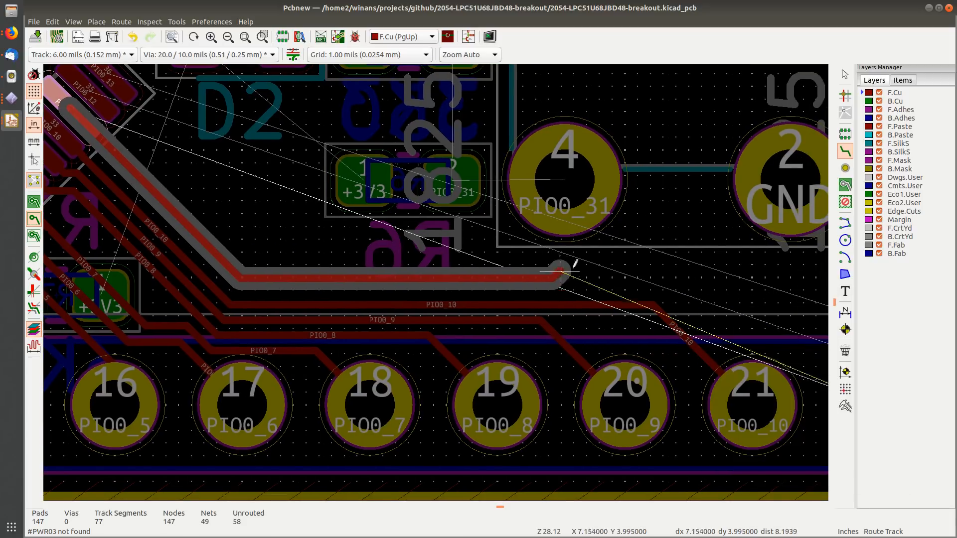
middle_click_drag(687, 275, 453, 259)
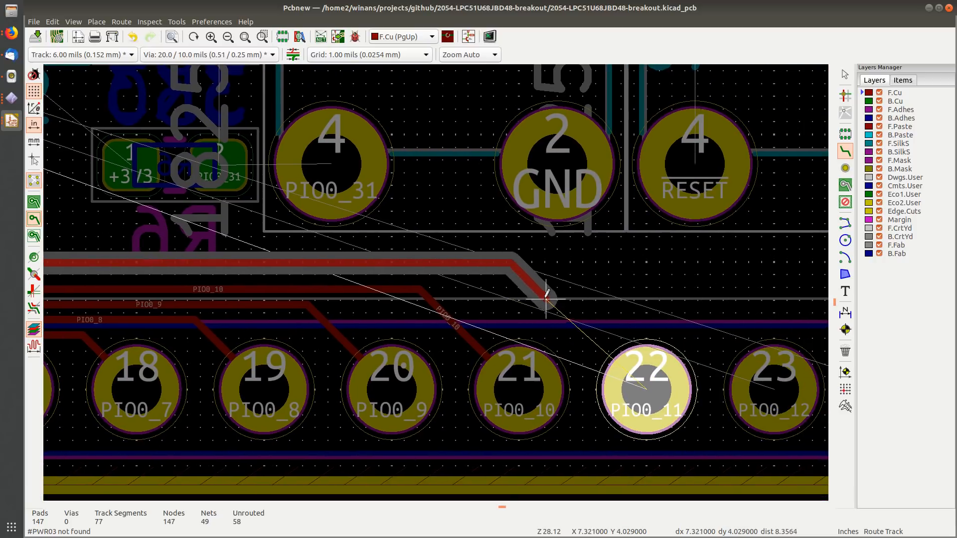
left_click(646, 379)
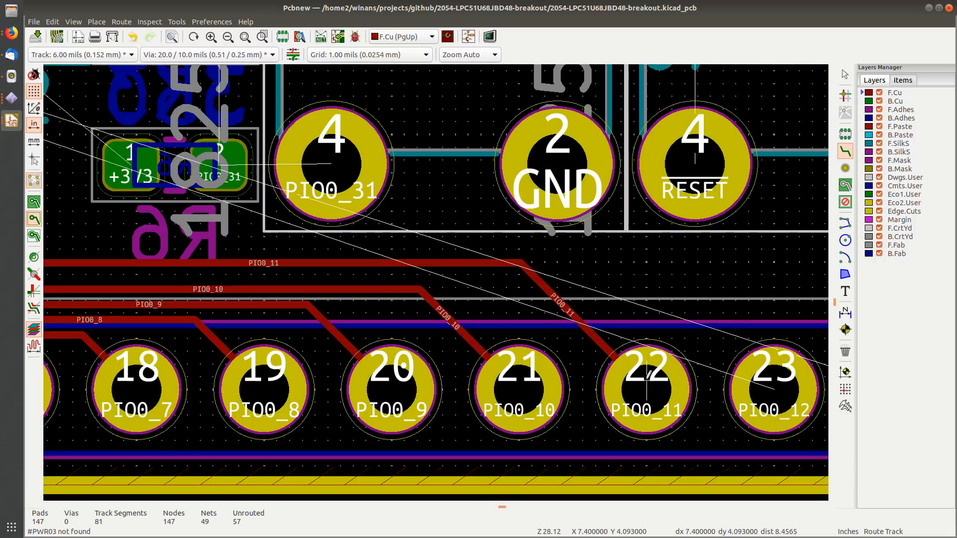
key("Escape")
Step: Drag the long horizontal PIO0_11 segment closer to the parallel PIO0_10 track
scroll(83, 232, "up", 1)
scroll(530, 298, "down", 1)
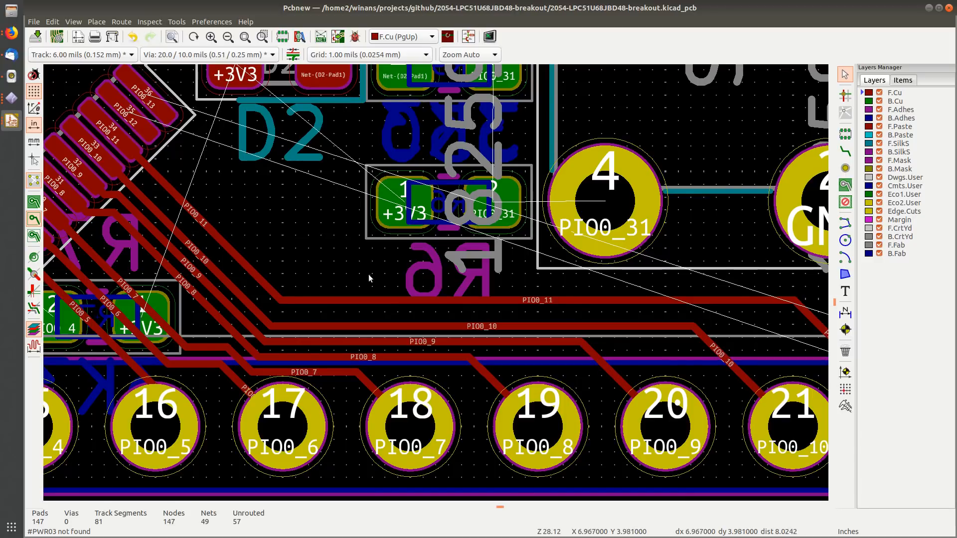
left_click(336, 300)
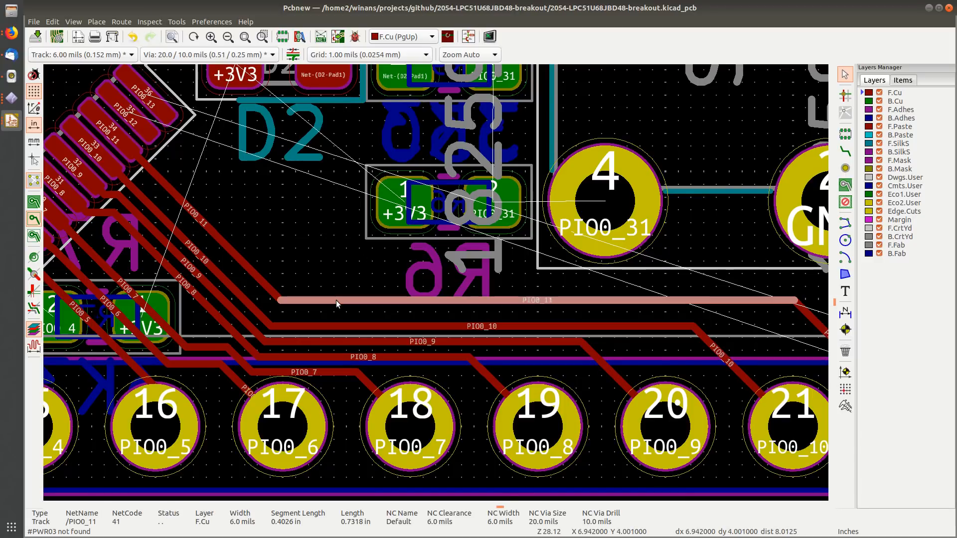
key("d")
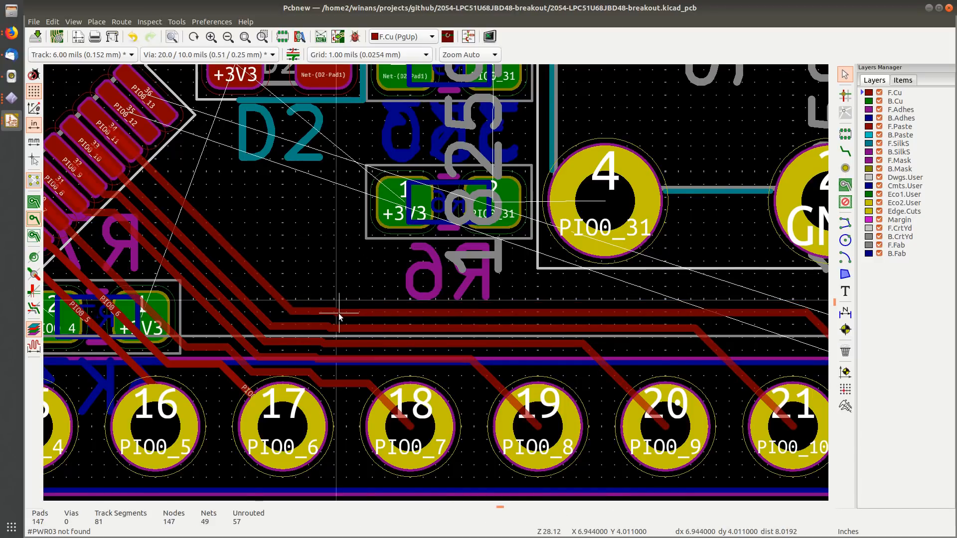
scroll(339, 309, "up", 4)
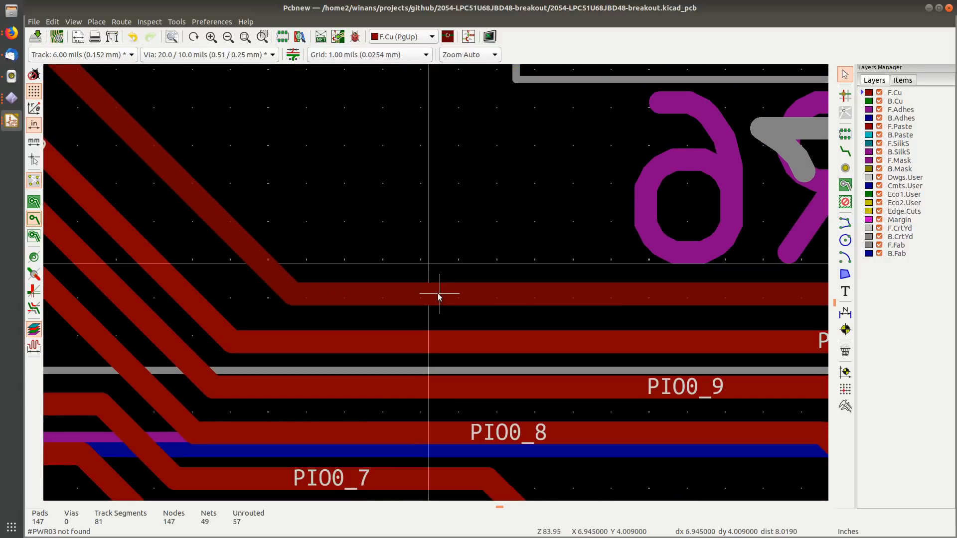
scroll(435, 280, "down", 4)
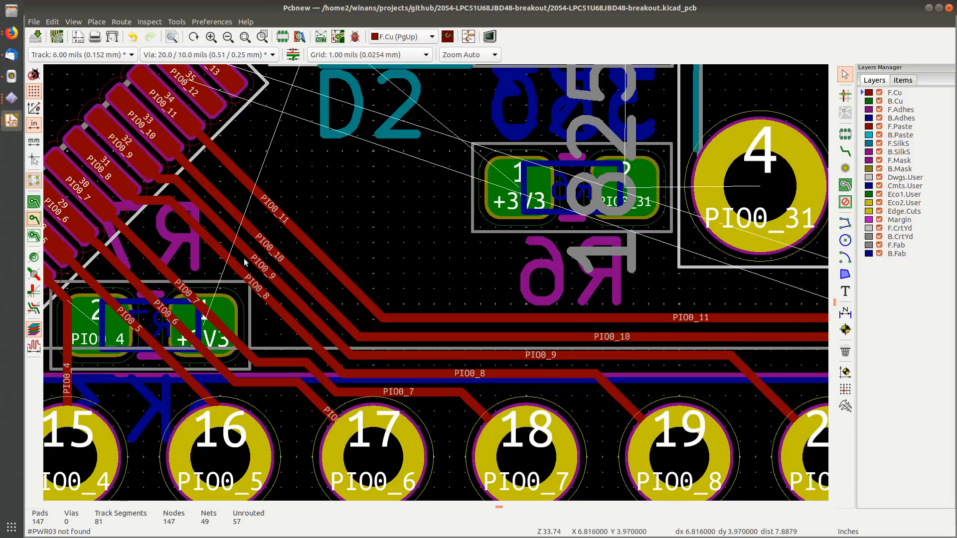
Step: Drag the diagonal PIO0_8 segment closer to PIO0_7 and the diagonal PIO0_9 segment closer to PIO0_8 to tighten the track bundle
middle_click_drag(244, 261, 346, 250)
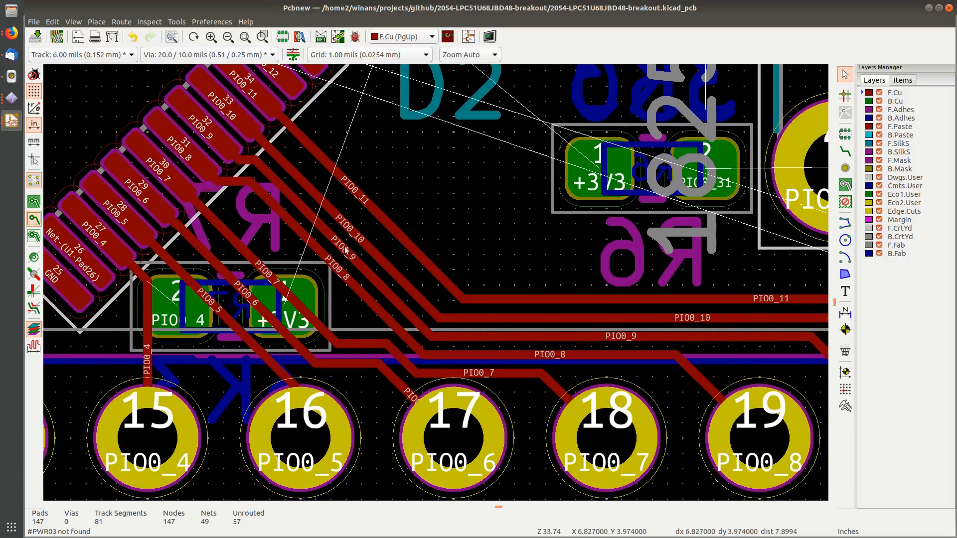
left_click(351, 282)
key("d")
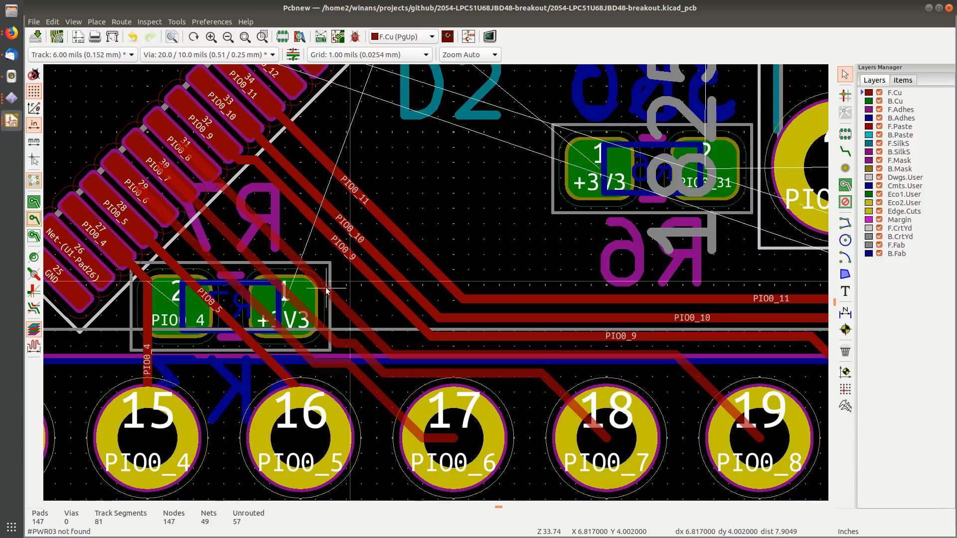
left_click(335, 254)
left_click(349, 257)
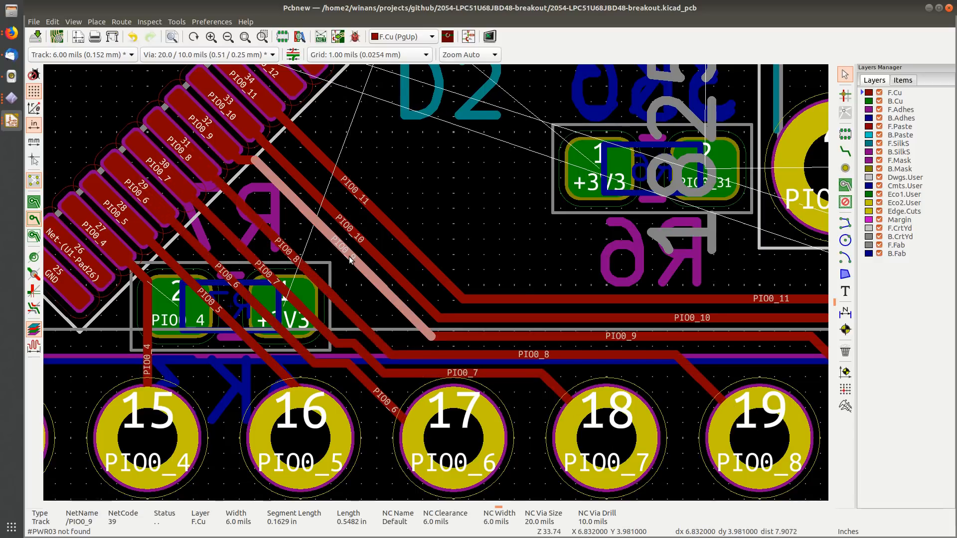
key("d")
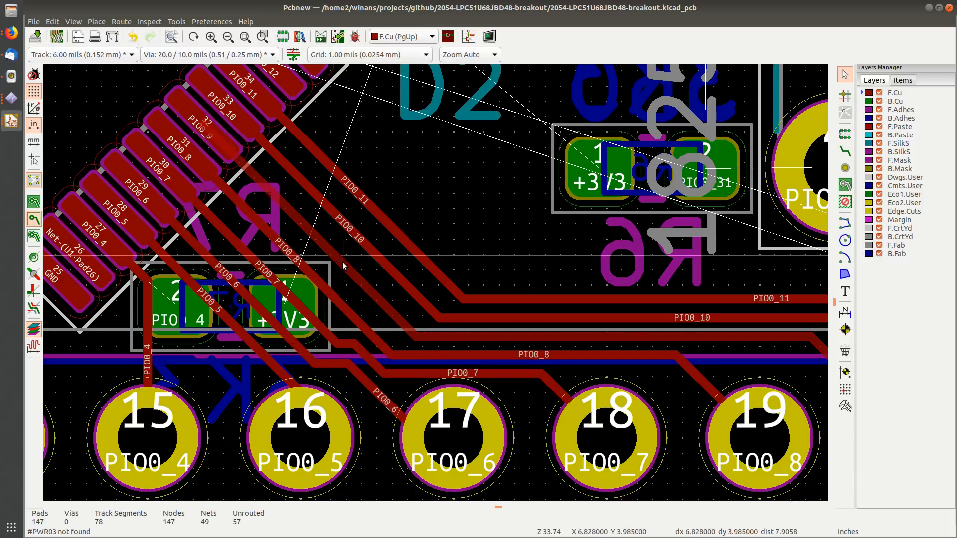
left_click(342, 264)
middle_click_drag(393, 314, 388, 253)
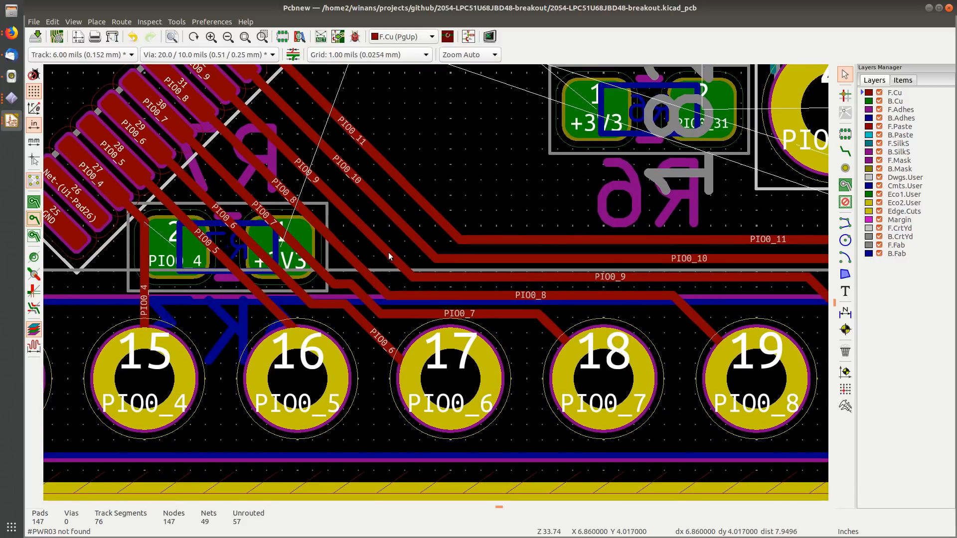
Step: Save the board file
middle_click_drag(541, 273, 330, 265)
scroll(329, 265, "down", 3)
middle_click_drag(481, 265, 358, 283)
key("ctrl+s")
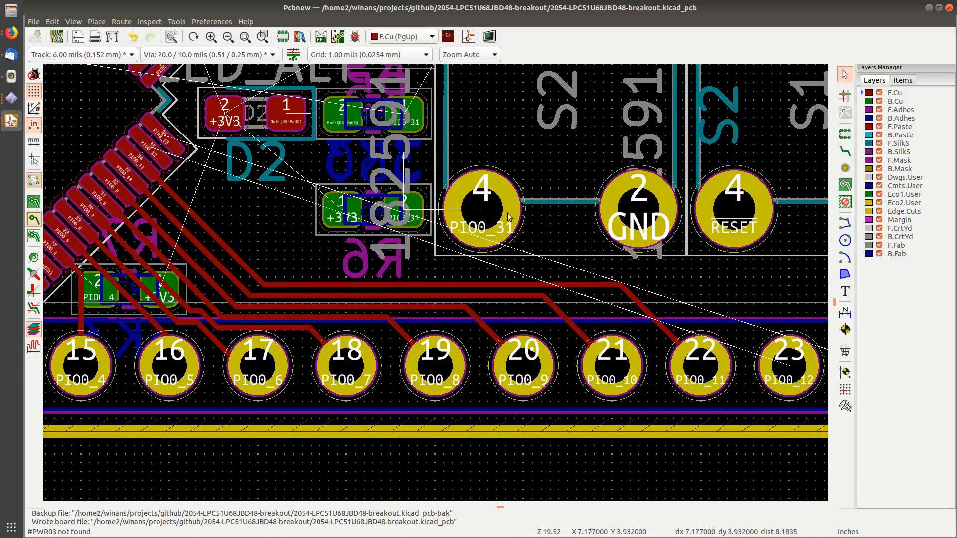
Step: Route the PIO0_12 track on F.Cu from U1 pad 35 to header pad 23, running parallel above the PIO0_11 track
left_click(845, 151)
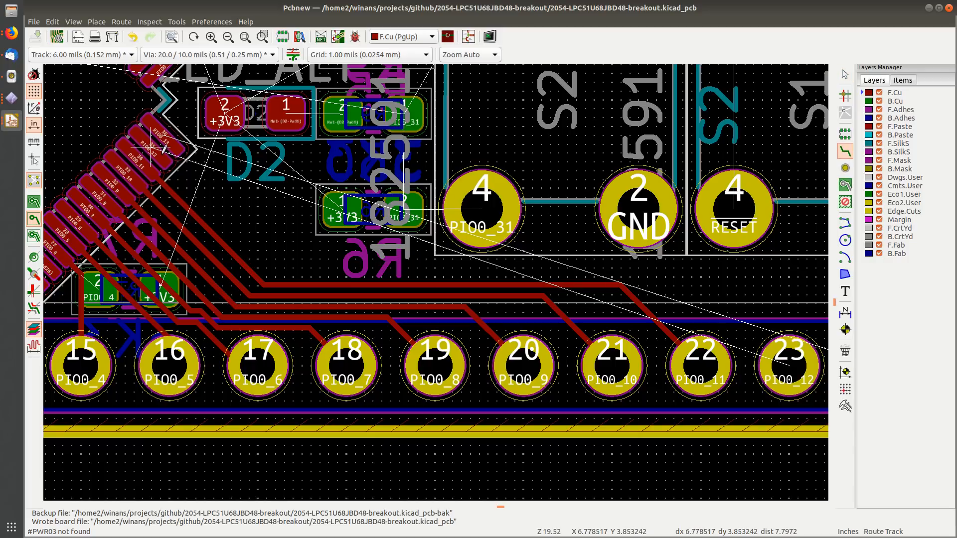
left_click(141, 135)
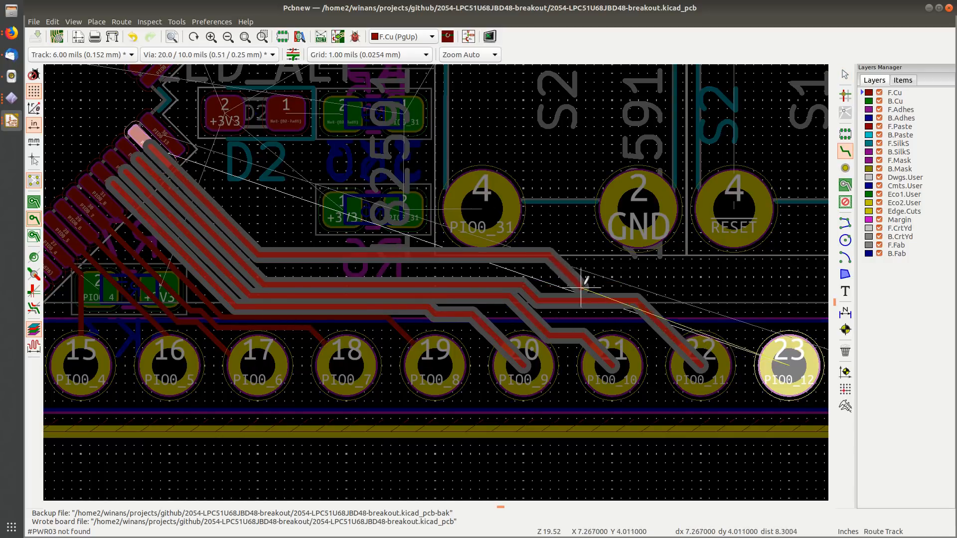
left_click(712, 273)
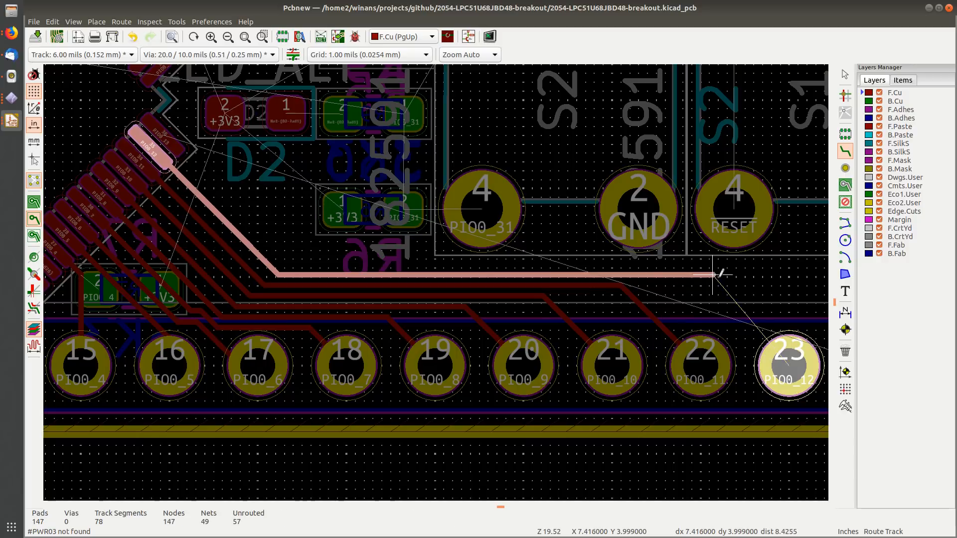
middle_click_drag(788, 367, 671, 367)
left_click(670, 366)
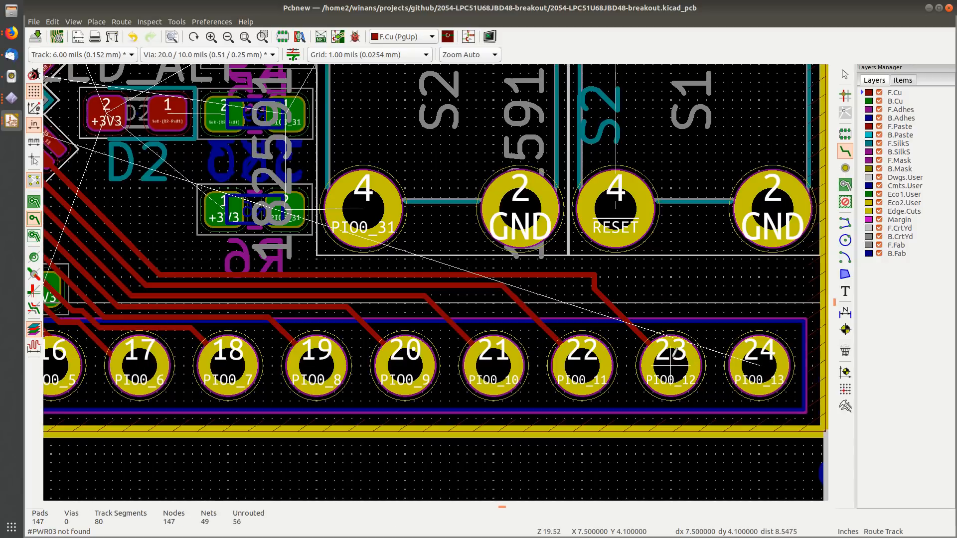
key("Escape")
Step: Drag the short vertical PIO0_12 segment toward U1 to turn the jog before header pad 23 into a clean diagonal bend
scroll(606, 288, "up", 2)
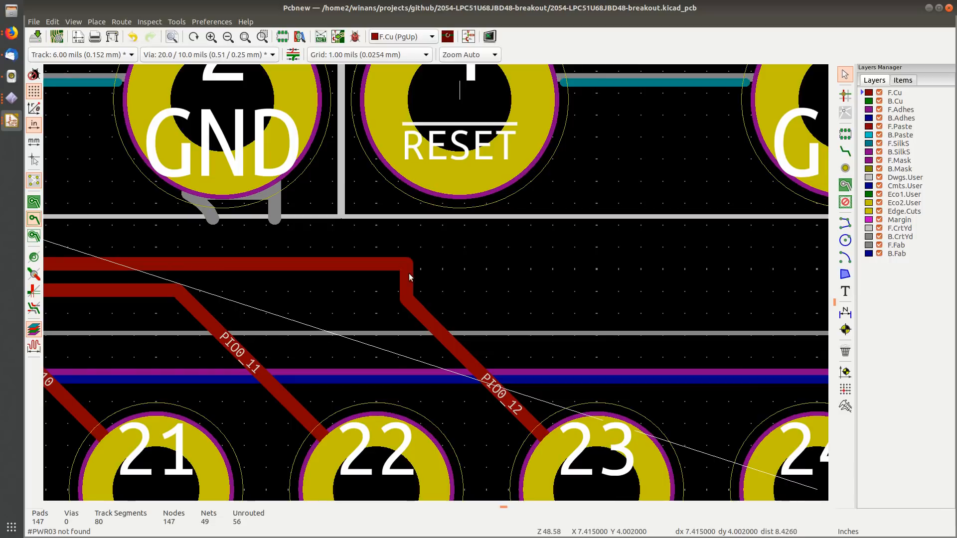
left_click(406, 279)
left_click_drag(407, 279, 346, 273)
scroll(345, 274, "down", 3)
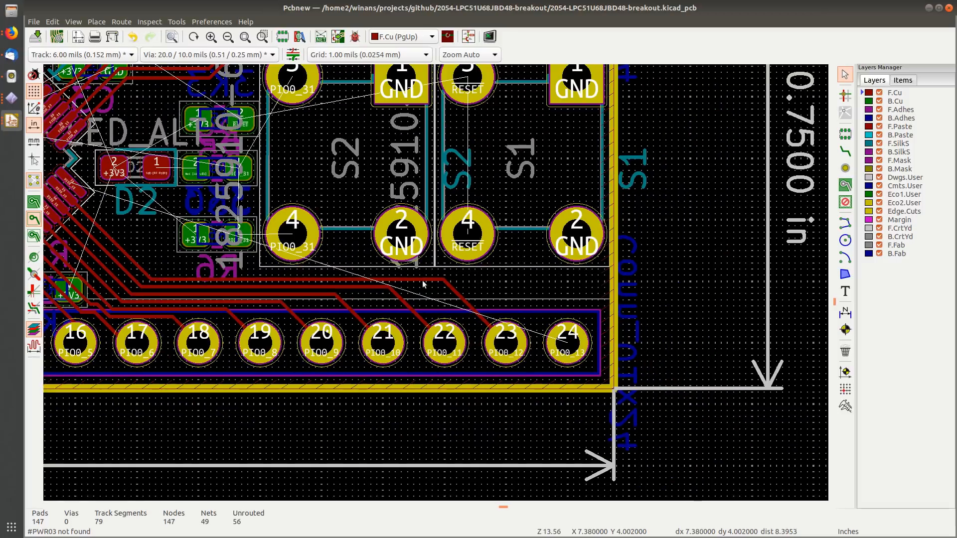
Step: Route the PIO0_13 track on F.Cu from U1 pad 36 to header pad 24, passing between the switch pads and the PIO0_12 track
middle_click_drag(290, 266, 381, 277)
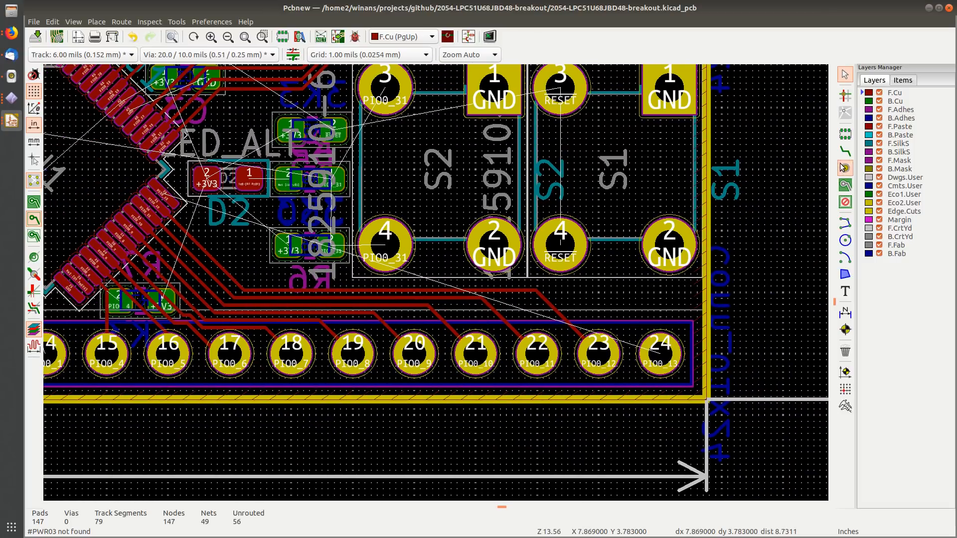
left_click(845, 151)
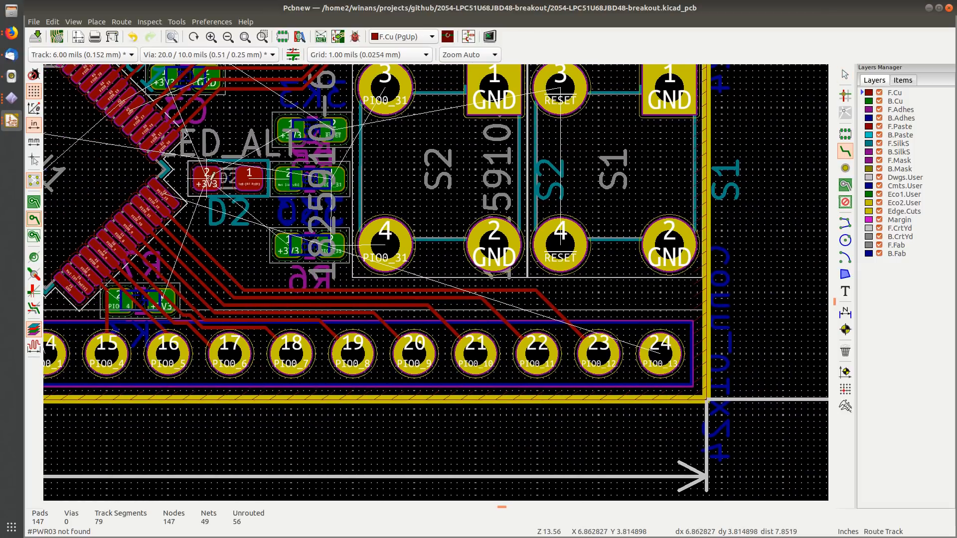
left_click(165, 193)
scroll(261, 251, "up", 2)
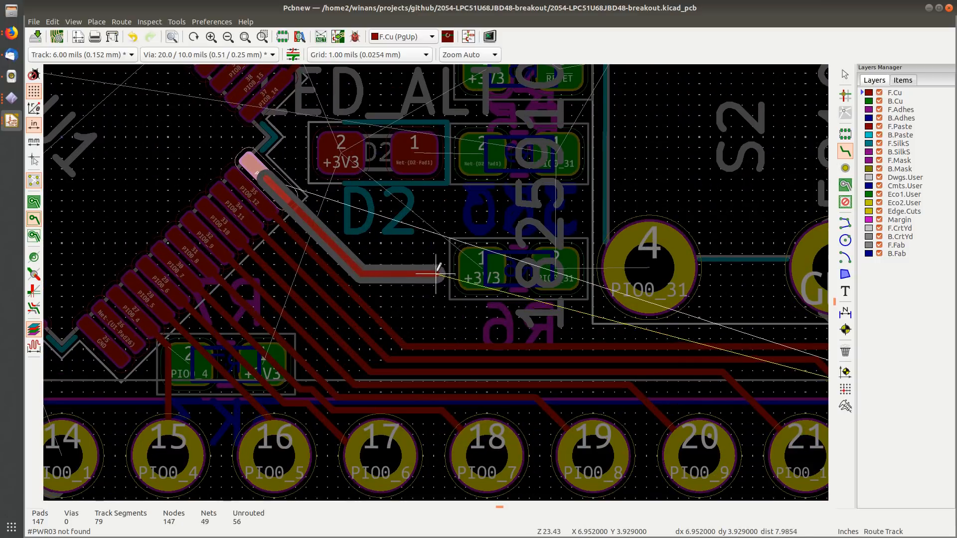
middle_click_drag(623, 322, 370, 277)
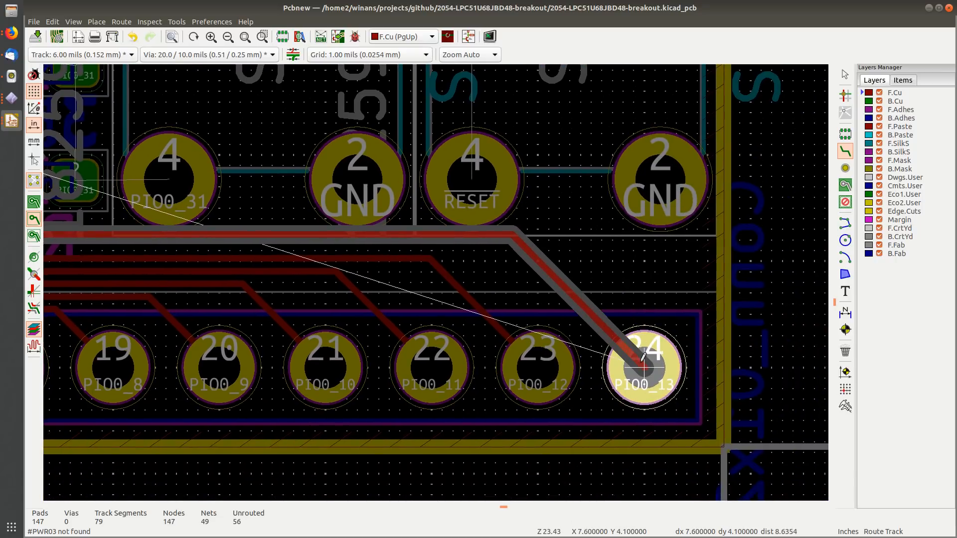
left_click(643, 355)
key("Escape")
Step: Drag the horizontal PIO0_13 segment away from the S1 and S2 pads, closer to the PIO0_12 track
middle_click_drag(149, 246, 312, 183)
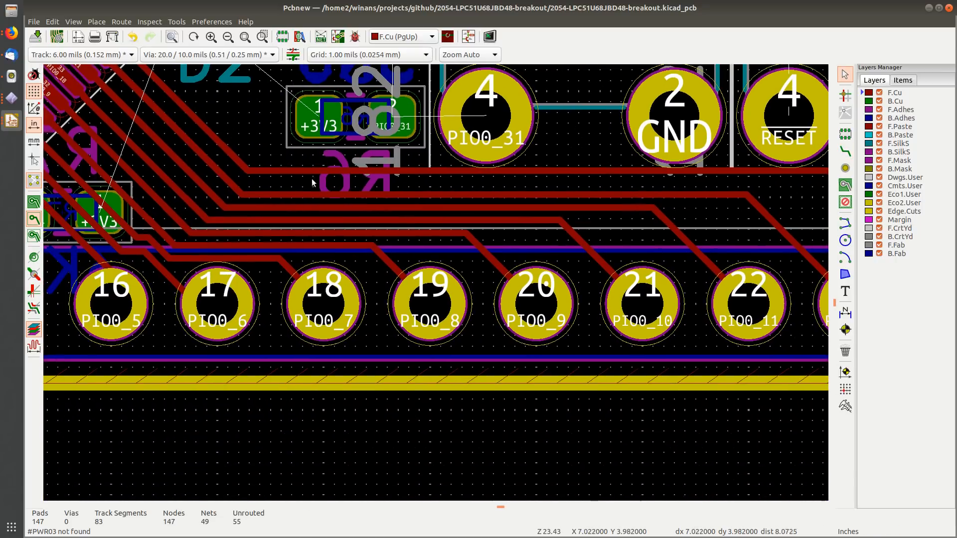
left_click(272, 171)
key("d")
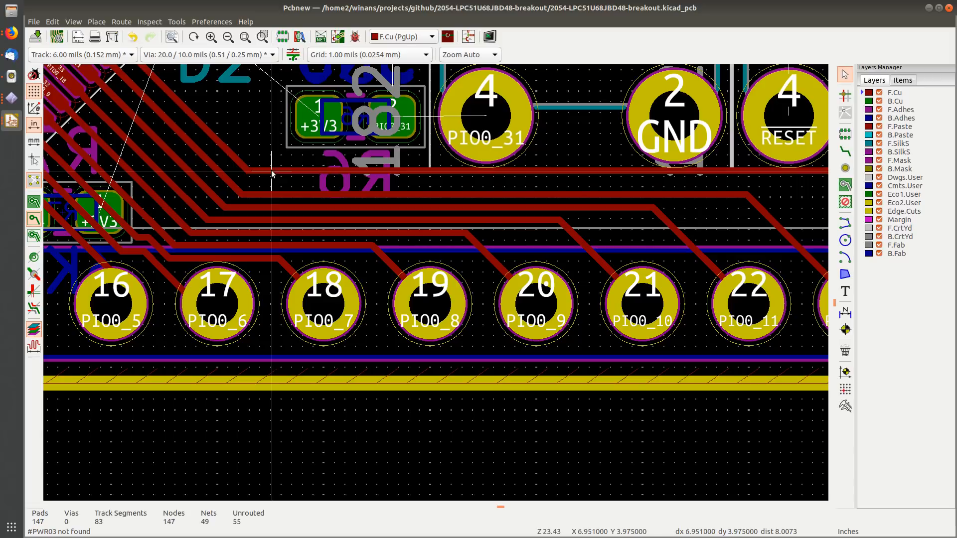
left_click(275, 185)
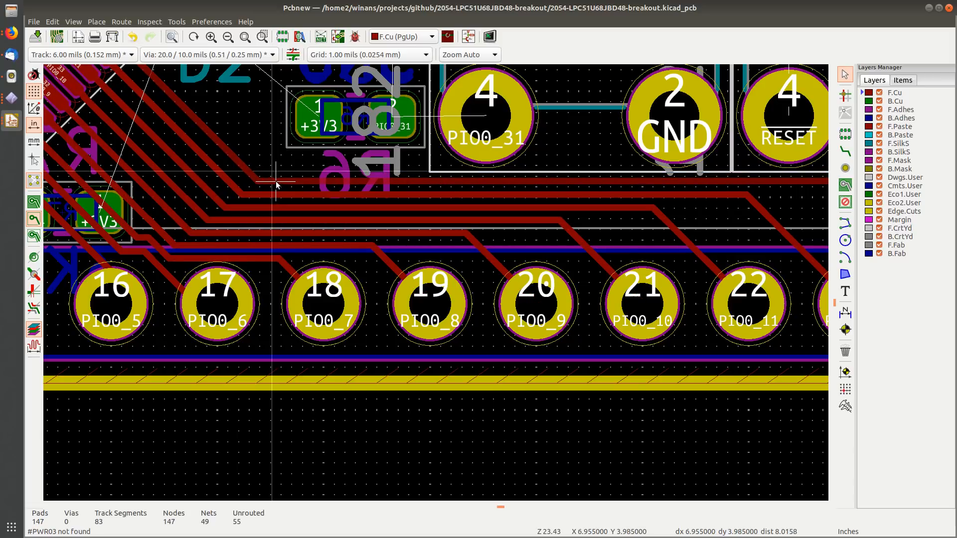
Step: Drag the diagonal PIO0_14 segment near S2 toward U1, shoving the neighbouring upper-header tracks along with it
scroll(276, 185, "down", 2)
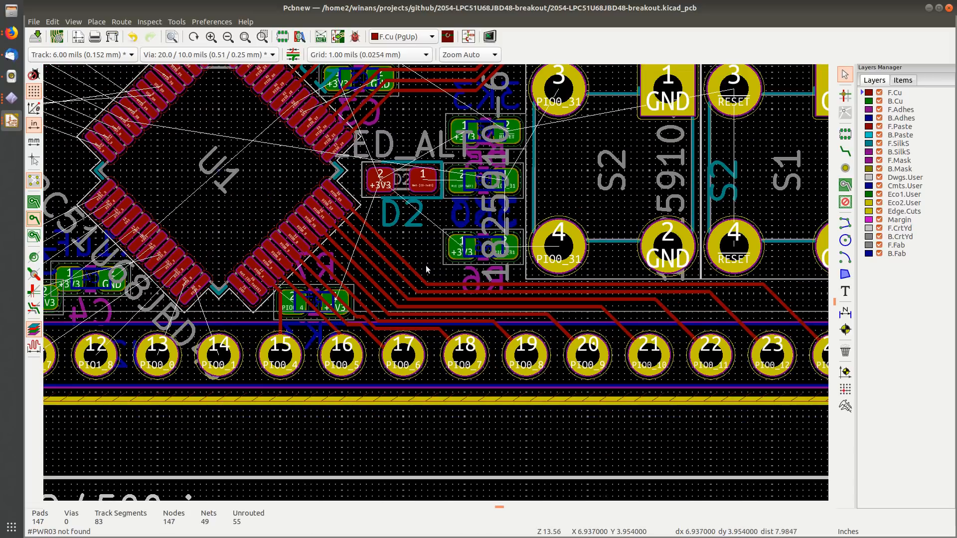
scroll(434, 279, "up", 3)
left_click(435, 283)
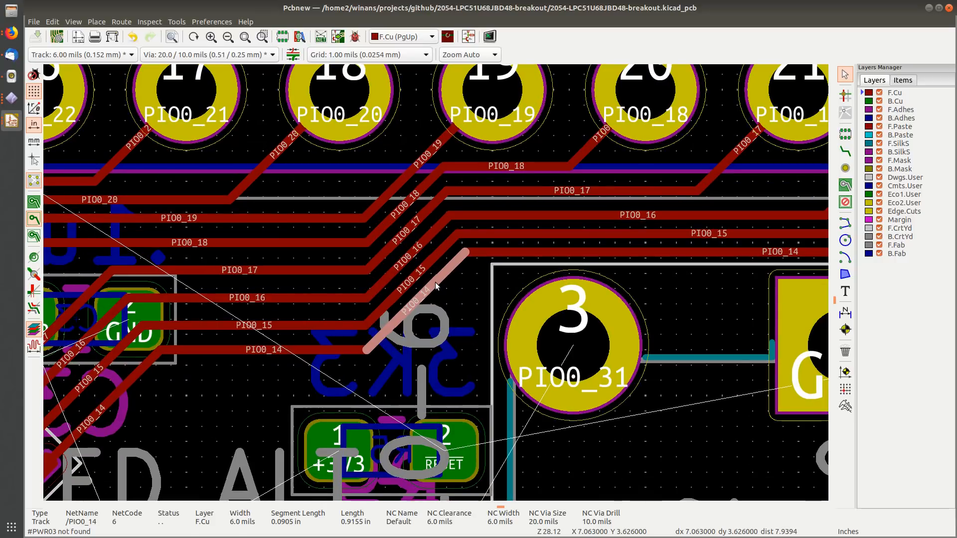
key("d")
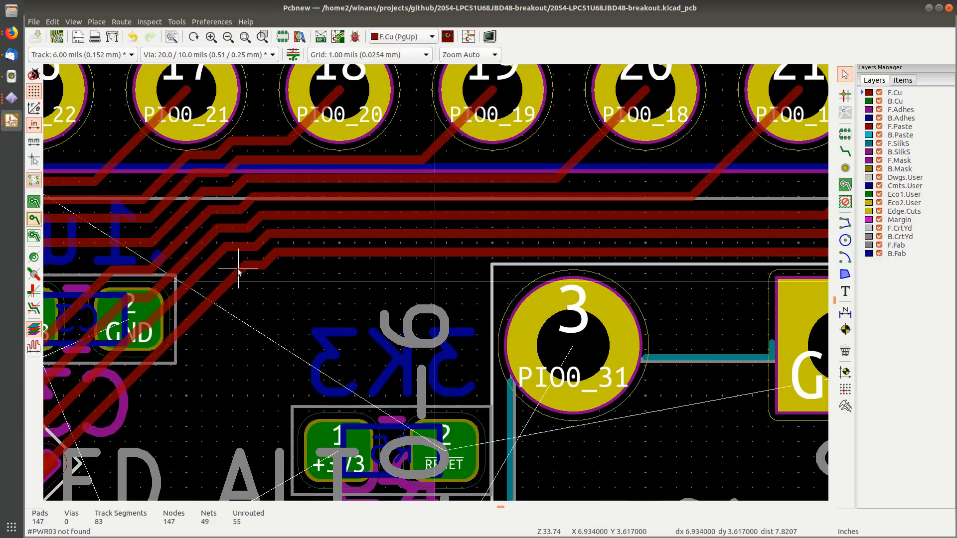
left_click(238, 270)
Step: Drag the diagonal PIO0_15 segment into line to remove the small jog over the capacitor's GND pad
middle_click_drag(266, 297, 531, 284)
scroll(446, 283, "up", 4)
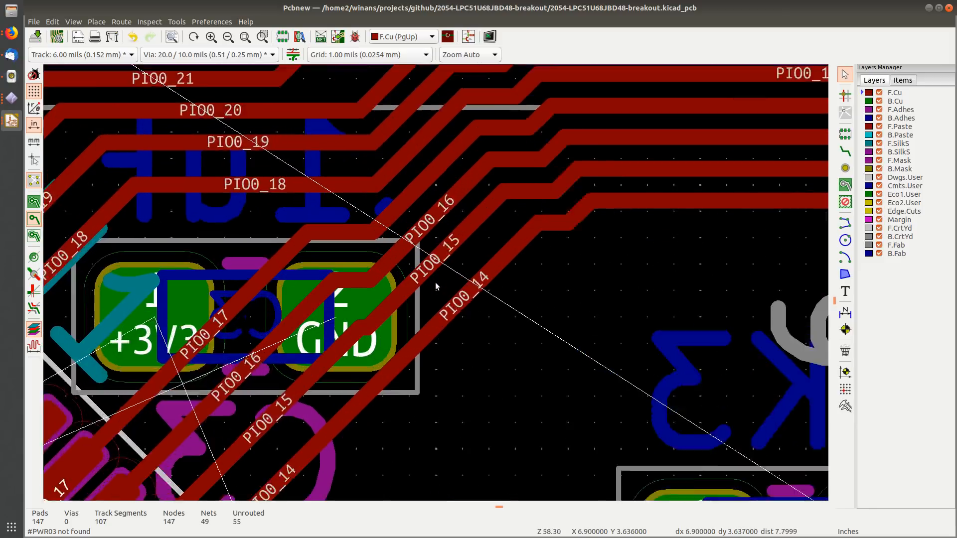
left_click(453, 244)
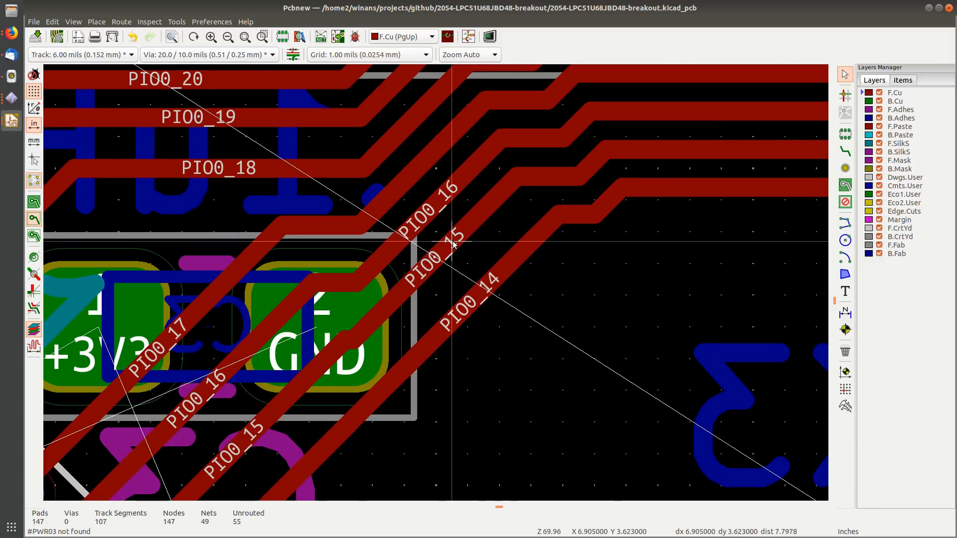
key("d")
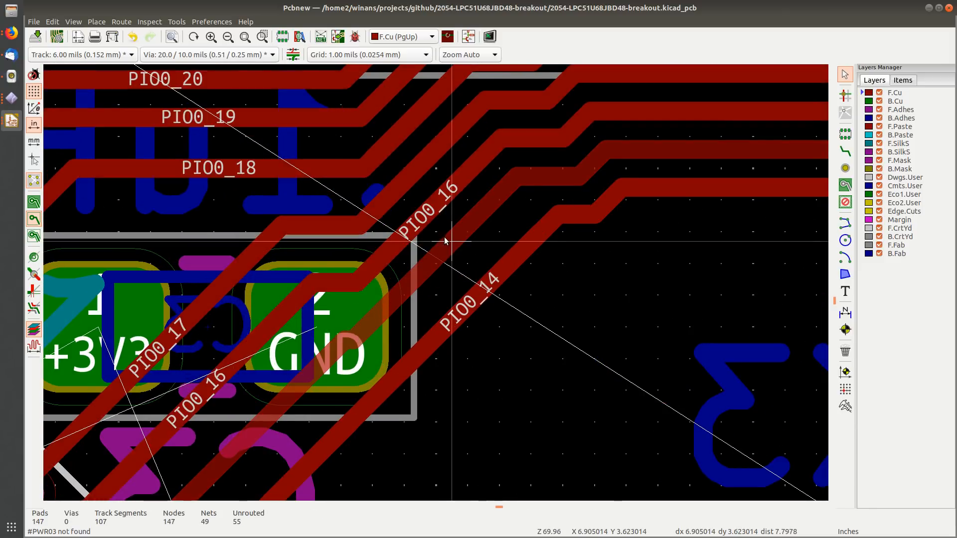
left_click(342, 342)
middle_click_drag(405, 273, 603, 355)
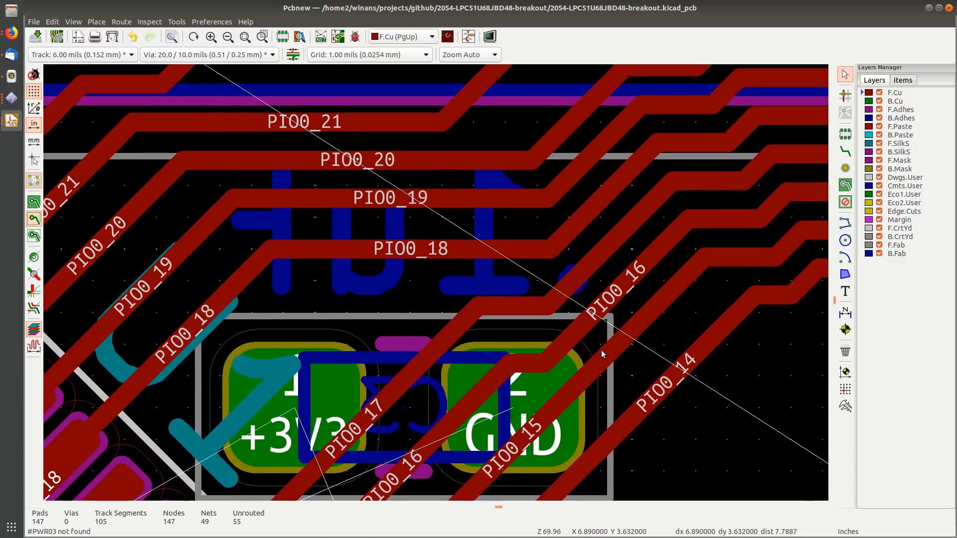
Step: Drag the diagonal PIO0_16 and PIO0_17 segments into line to remove their jogs near the capacitor's GND pad, and save the board
left_click(649, 260)
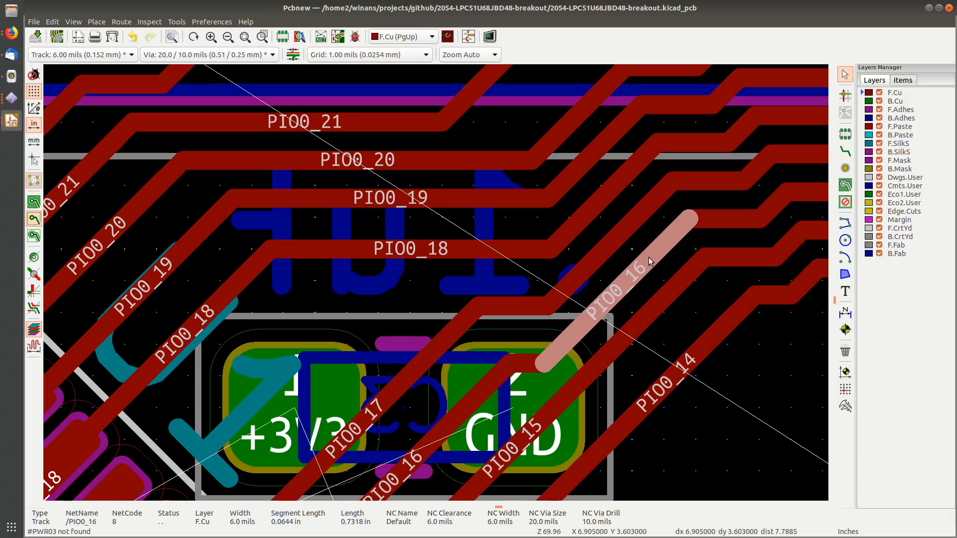
key("d")
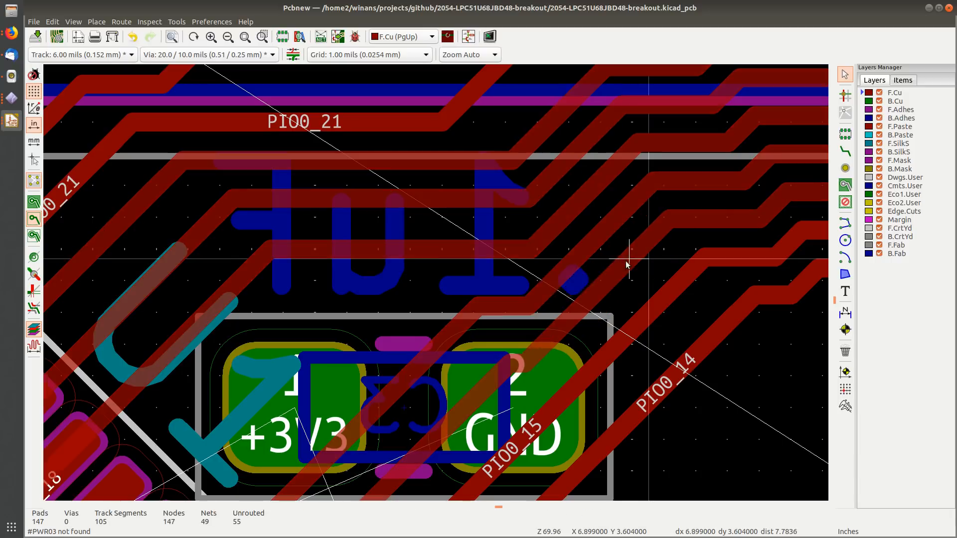
left_click(571, 292)
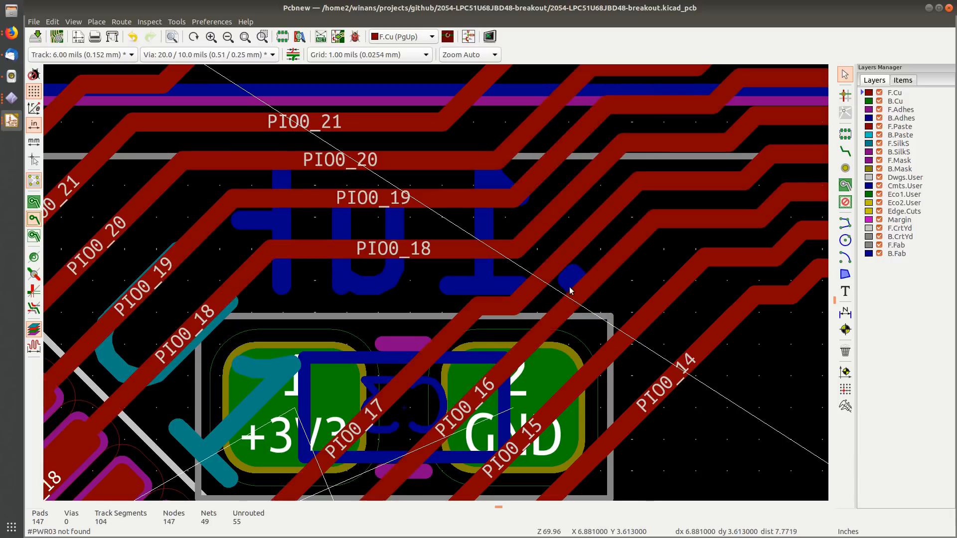
left_click(560, 256)
key("d")
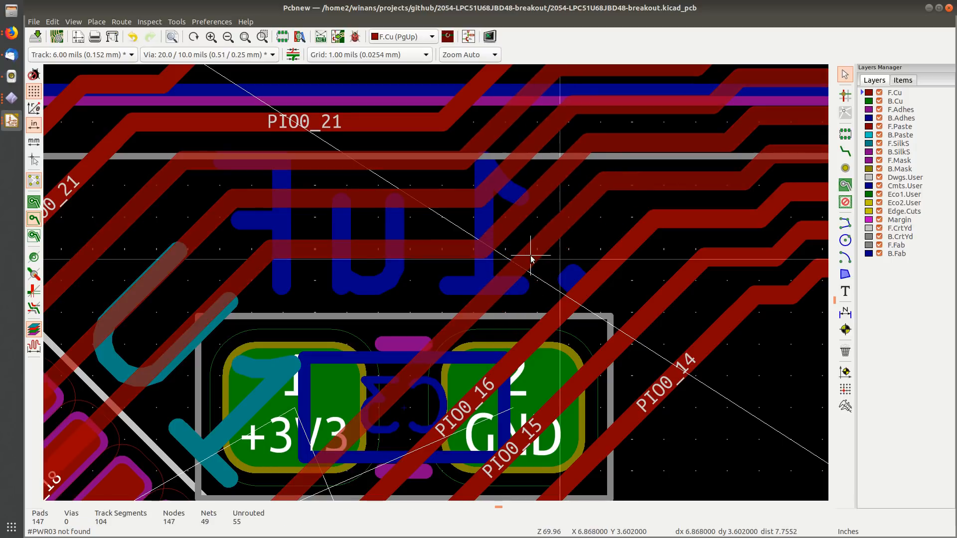
left_click(522, 260)
scroll(530, 261, "up", 3)
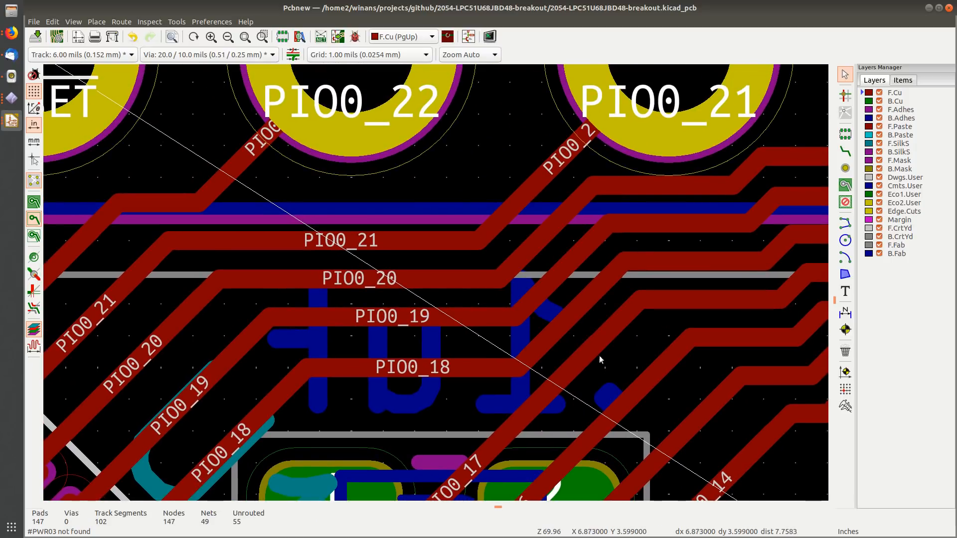
key("ctrl+s")
Step: Examine the routed header tracks, the switch area and the unrouted connections on both sides of U1
scroll(590, 338, "down", 3)
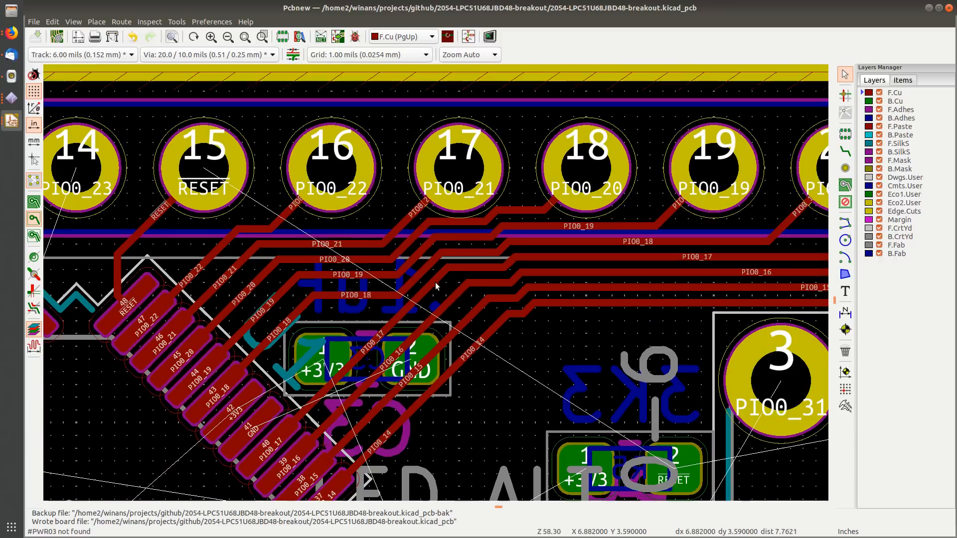
middle_click_drag(513, 339, 408, 256)
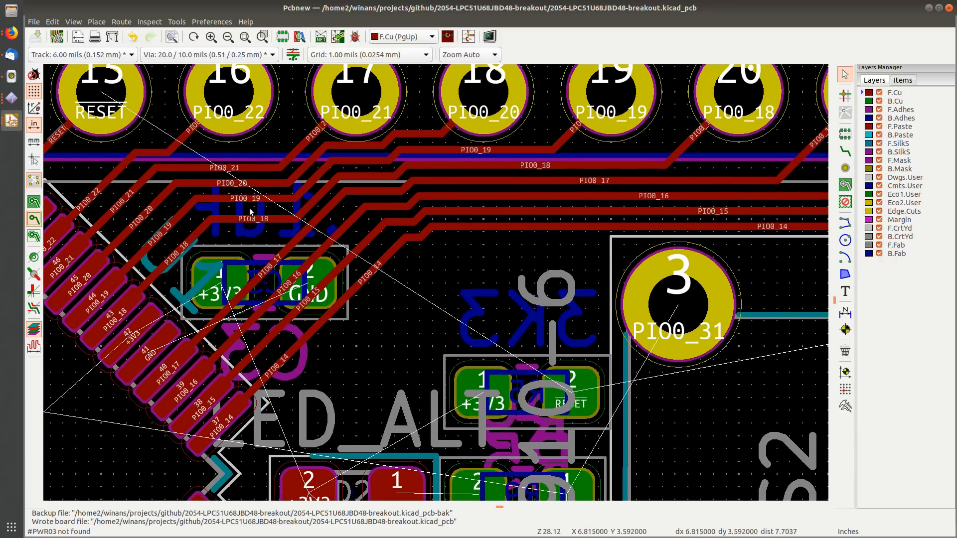
middle_click_drag(252, 212, 412, 289)
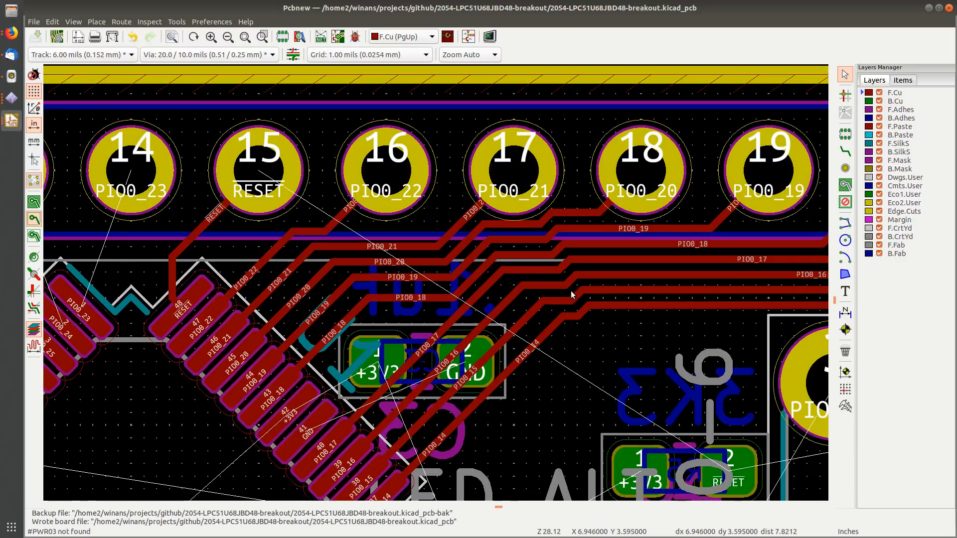
middle_click_drag(581, 296, 360, 265)
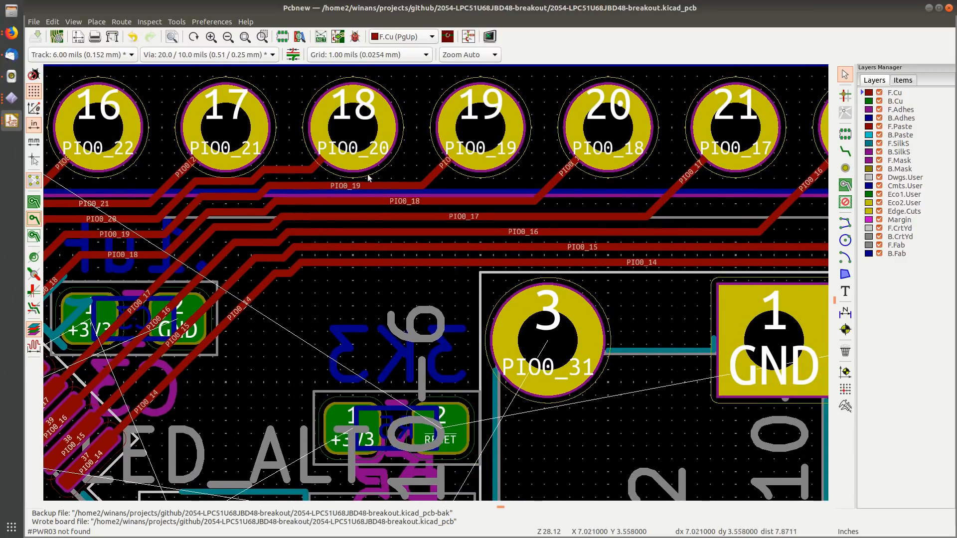
scroll(392, 278, "down", 3)
scroll(567, 337, "up", 1)
middle_click_drag(488, 304, 431, 263)
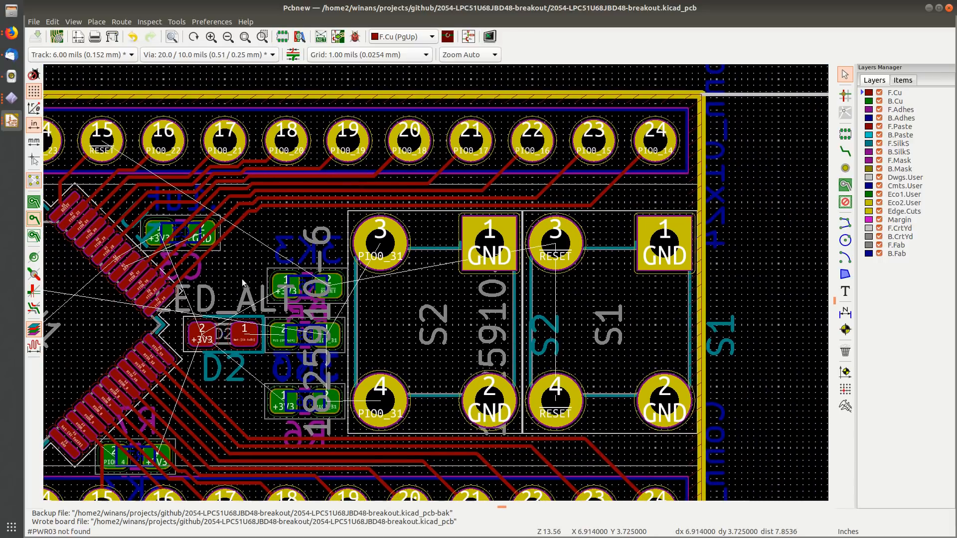
middle_click_drag(250, 281, 482, 243)
middle_click_drag(434, 344, 505, 301)
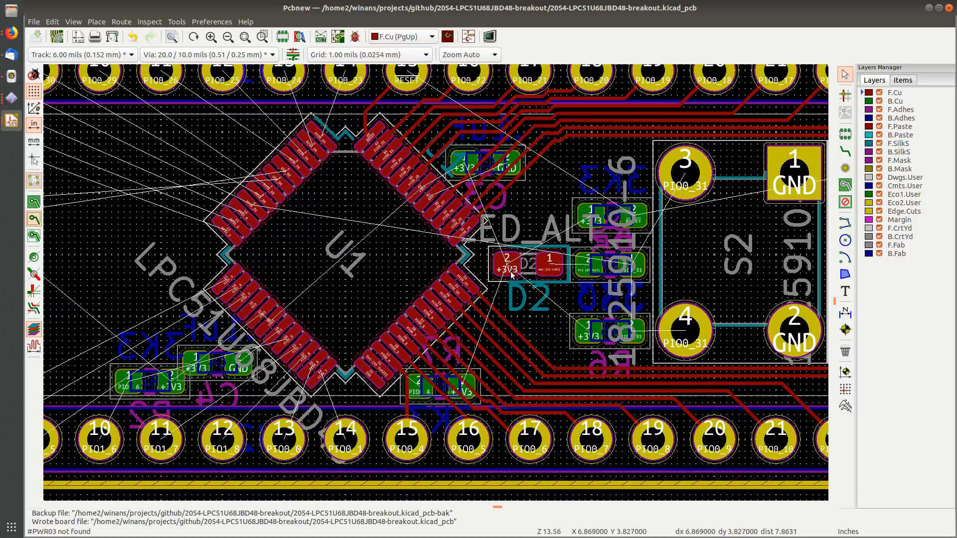
scroll(512, 275, "up", 2)
scroll(436, 283, "down", 2)
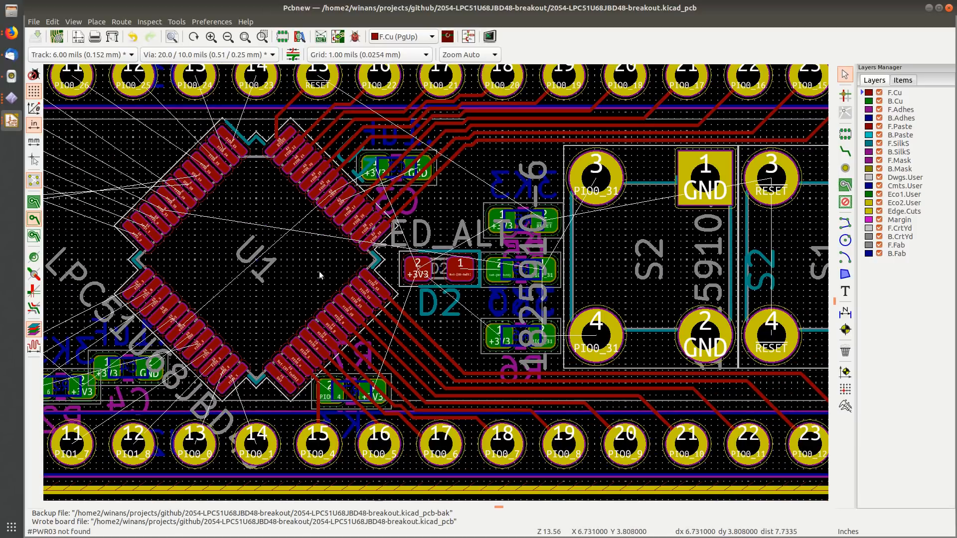
middle_click_drag(320, 276, 543, 339)
middle_click_drag(597, 295, 693, 234)
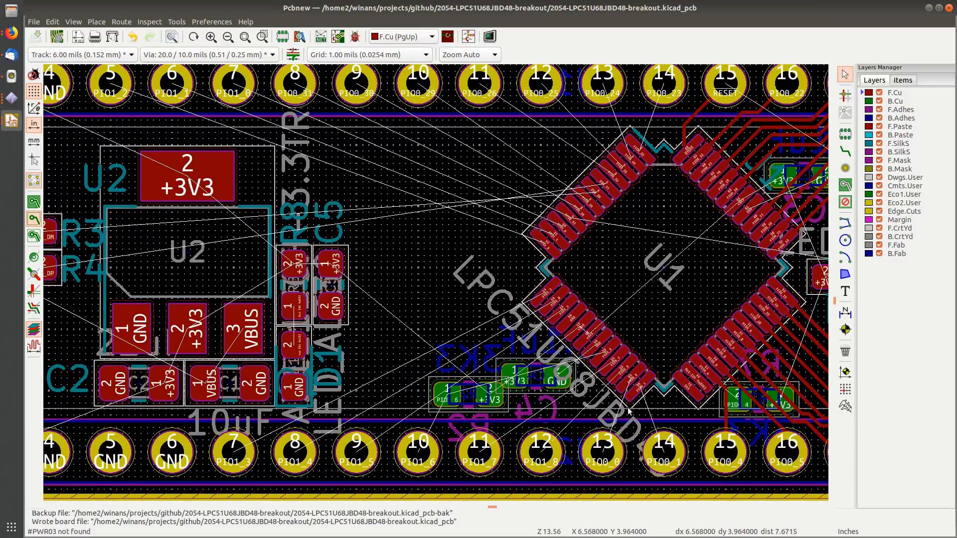
middle_click_drag(406, 168, 413, 269)
middle_click_drag(534, 268, 297, 222)
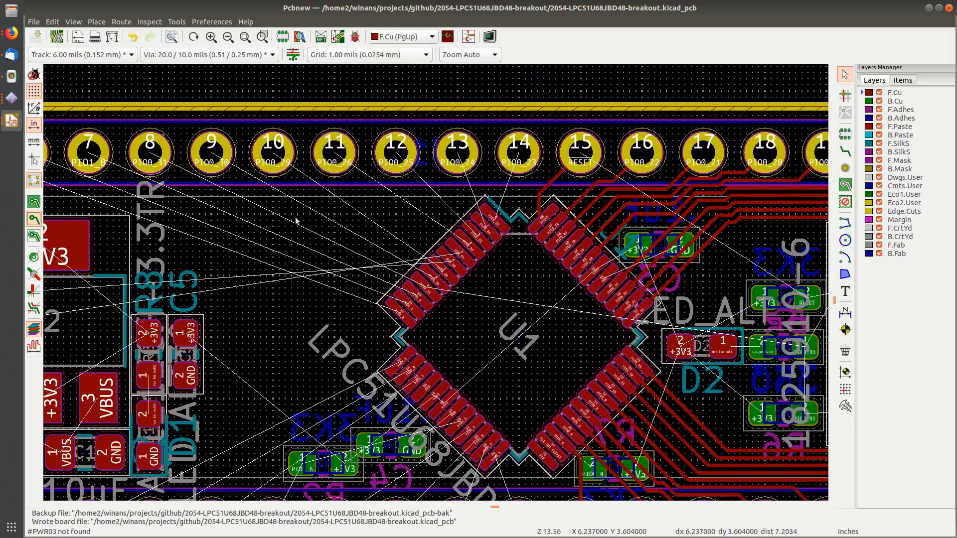
Step: Set U1's Move and Place option to Lock footprint in its footprint properties
left_click(508, 262)
double_click(508, 262)
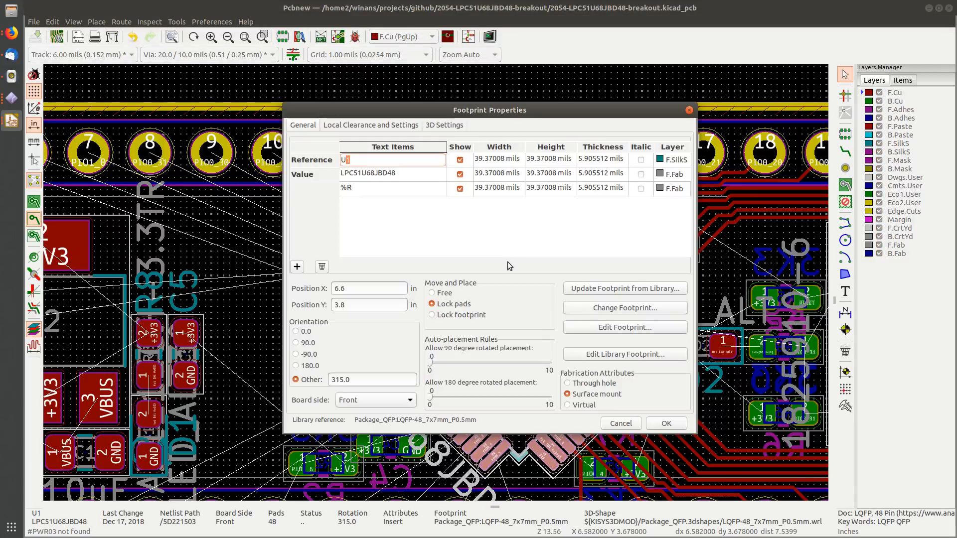
left_click(473, 317)
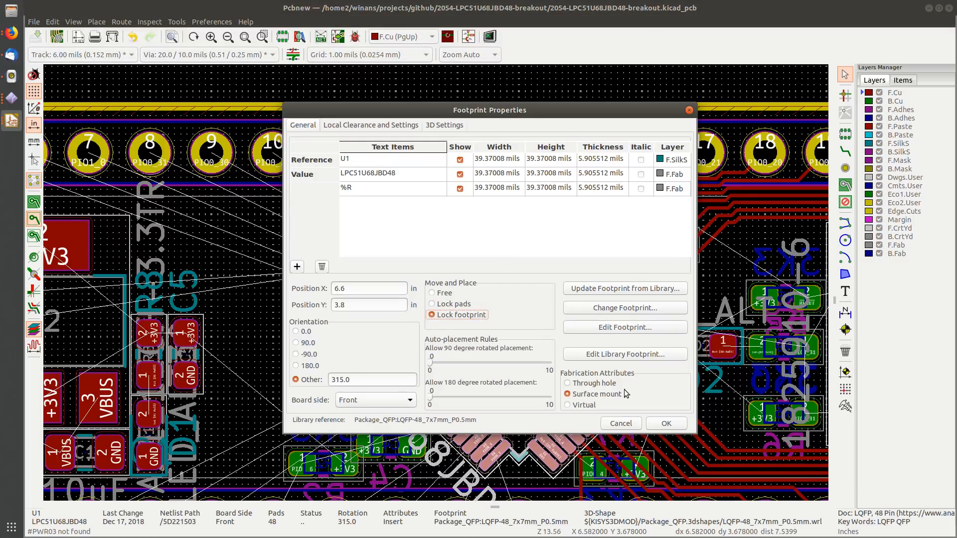
left_click(667, 423)
key("Escape")
Step: Drag the vertical RESET segment under header pad 15 so the track leaves U1 pad 48 diagonally, and save the board
scroll(514, 322, "down", 2)
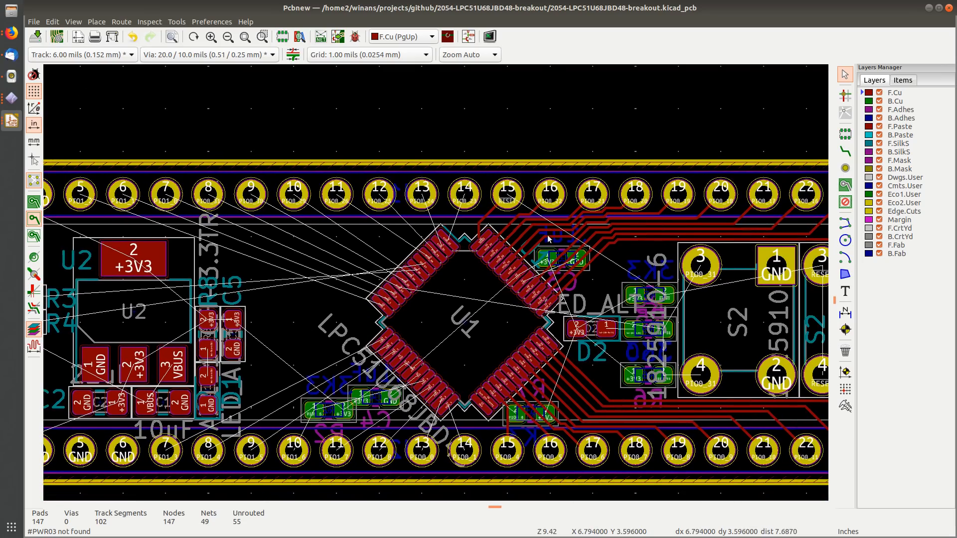
scroll(435, 282, "up", 2)
scroll(435, 282, "up", 2)
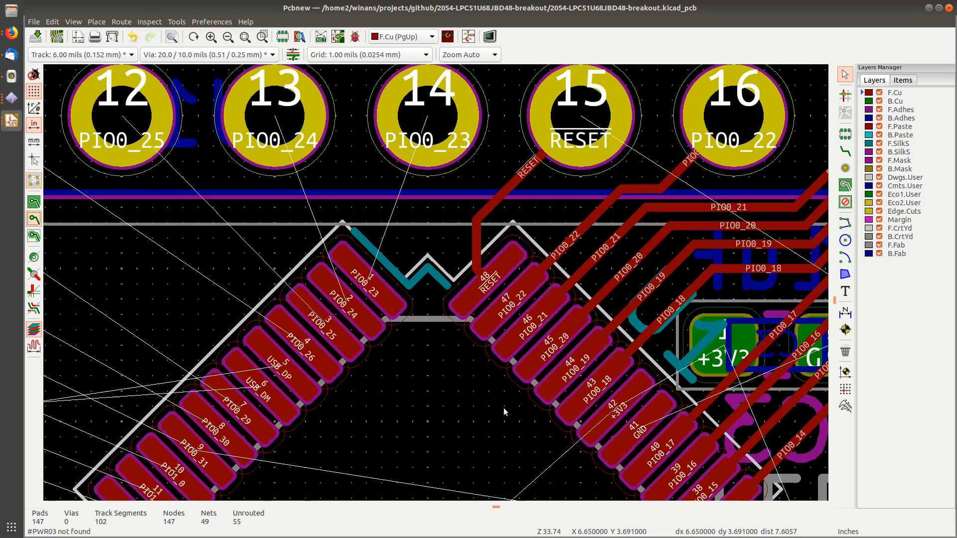
middle_click_drag(456, 382, 378, 364)
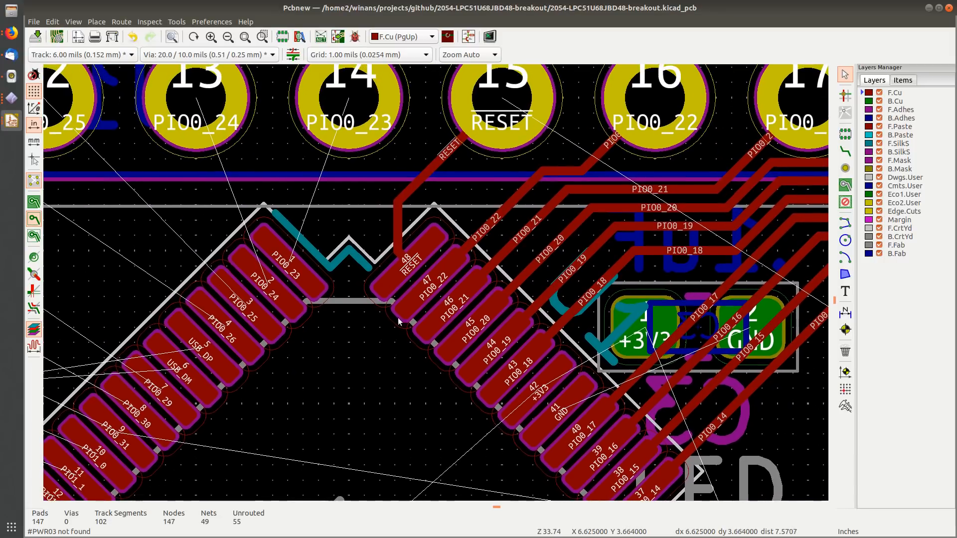
left_click(399, 223)
key("d")
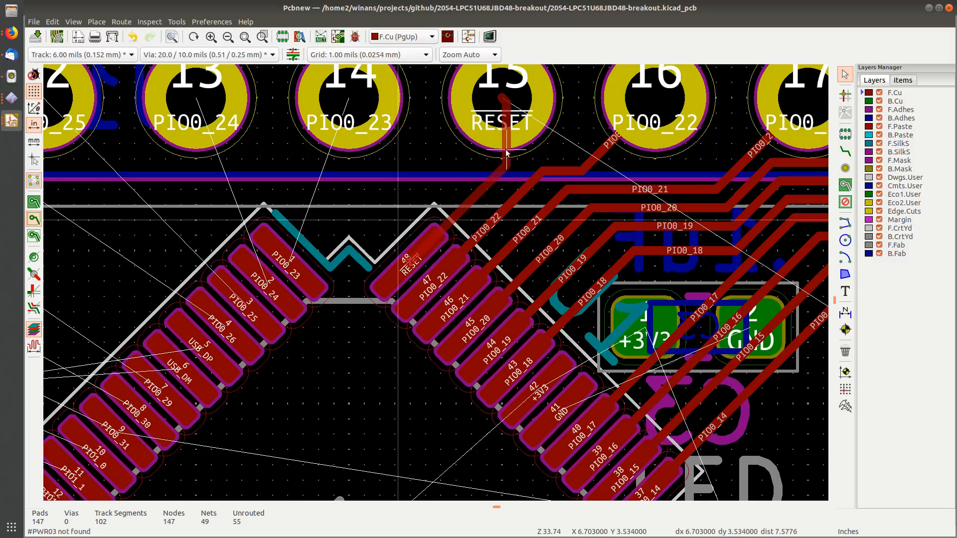
left_click(487, 185)
middle_click_drag(424, 277, 568, 265)
key("ctrl+s")
Step: Route the PIO0_23, PIO0_24 and PIO0_25 tracks on F.Cu between upper header pads 14, 13 and 12 and U1 pads 1, 2 and 3
middle_click_drag(518, 141, 593, 181)
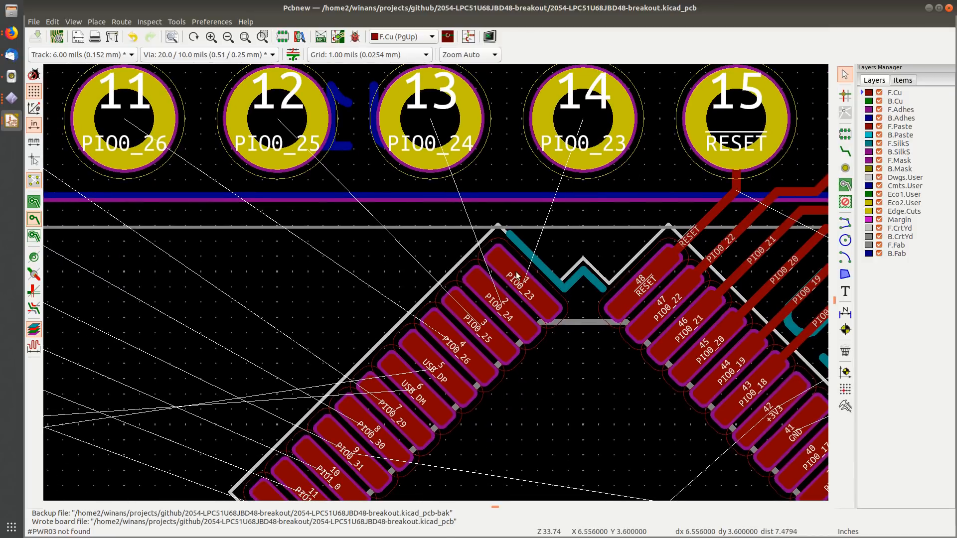
left_click(845, 151)
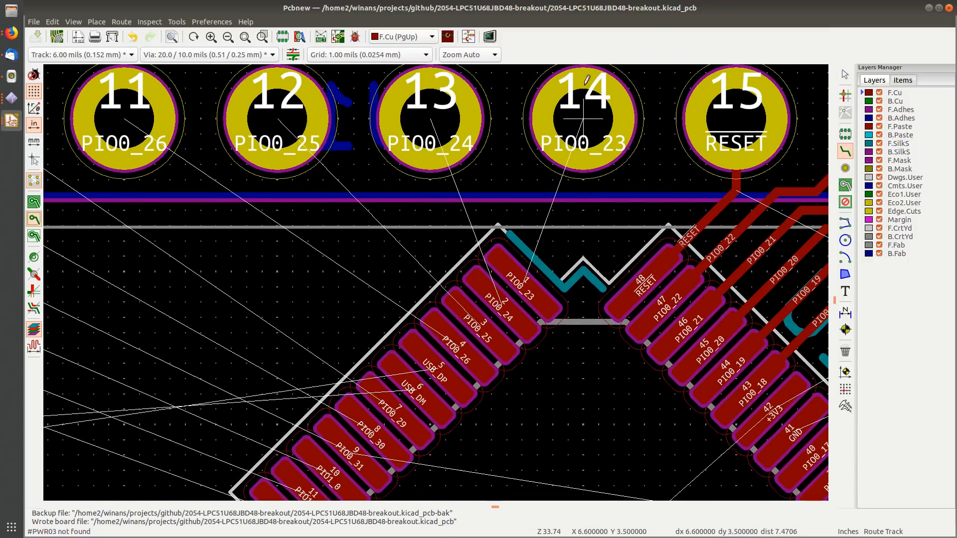
left_click(578, 171)
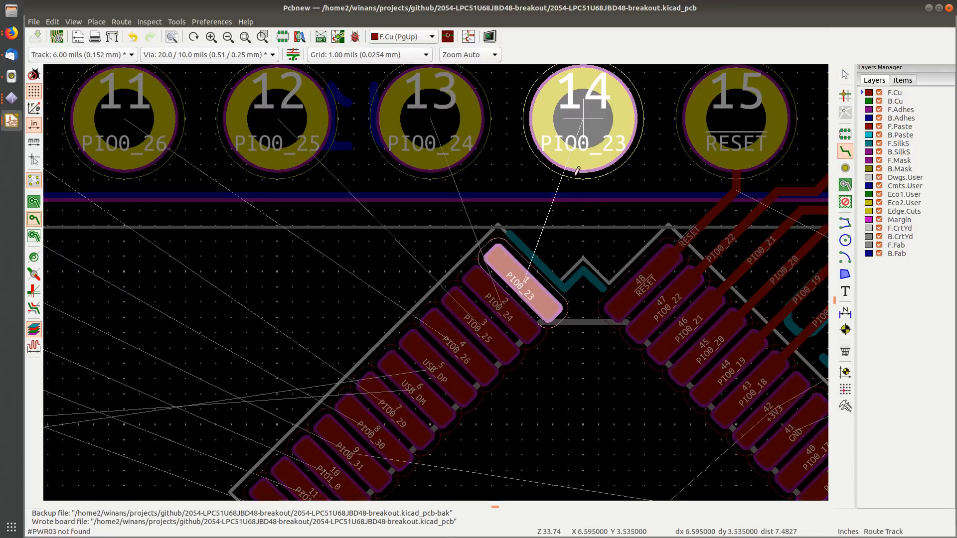
left_click(527, 284)
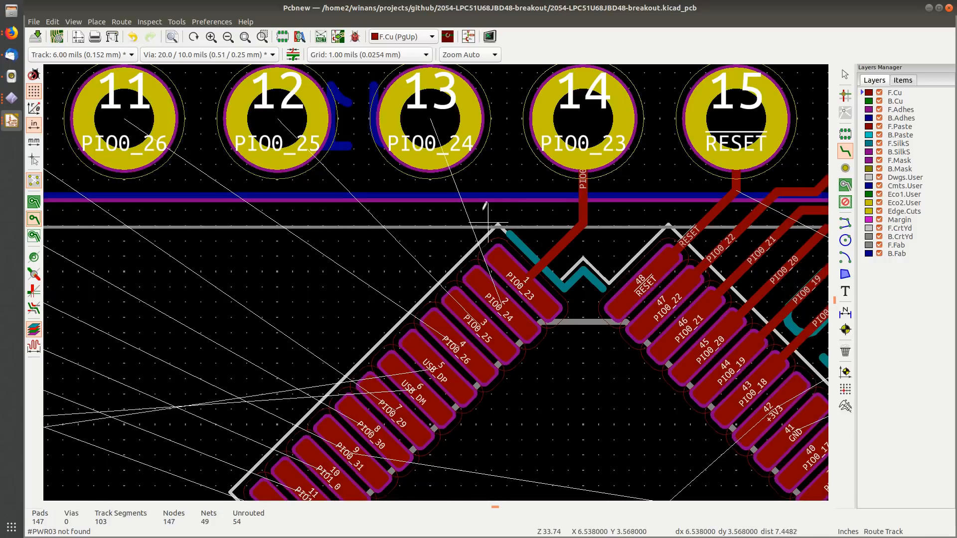
left_click(432, 118)
Step: Route the PIO0_26 and PIO0_29 tracks on F.Cu from upper header pads 11 and 10 to U1 pads 4 and 7
left_click(125, 119)
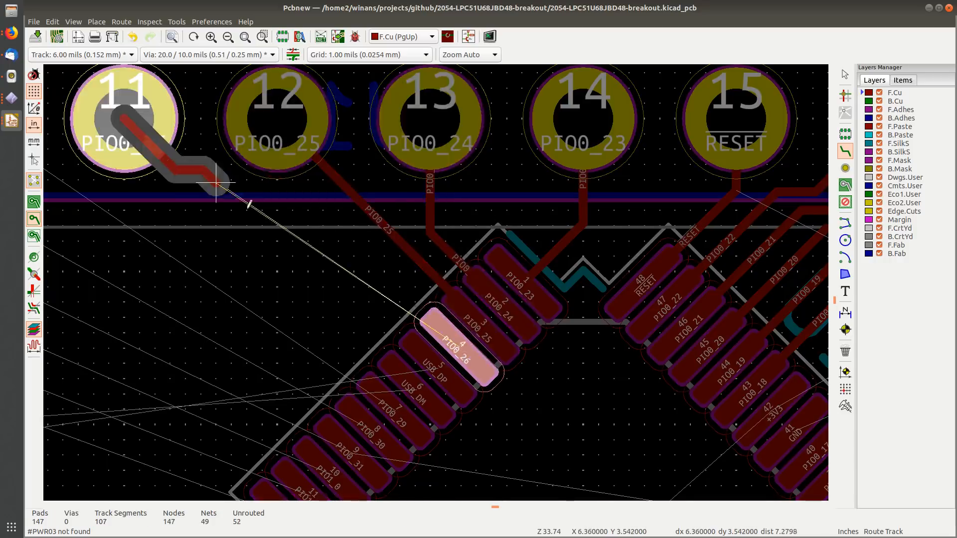
left_click(459, 347)
scroll(177, 288, "down", 2)
left_click(291, 165)
left_click(588, 367)
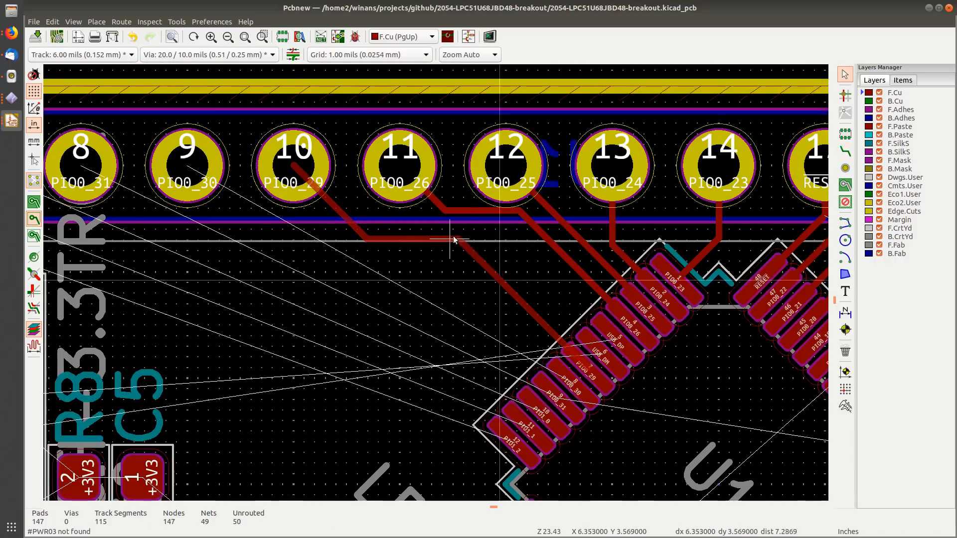
Step: Route the PIO0_30 and PIO0_31 tracks on F.Cu from upper header pads 9 and 8 to U1 pads 8 and 9
scroll(311, 241, "up", 1)
left_click(288, 193)
left_click(747, 453)
left_click(159, 194)
left_click(584, 320)
left_click(732, 471)
Step: Route the PIO1_0, PIO1_1 and PIO1_2 tracks on F.Cu from upper header pads 7, 6 and 5 to U1 pads 10, 11 and 12
scroll(172, 333, "down", 1)
left_click(318, 166)
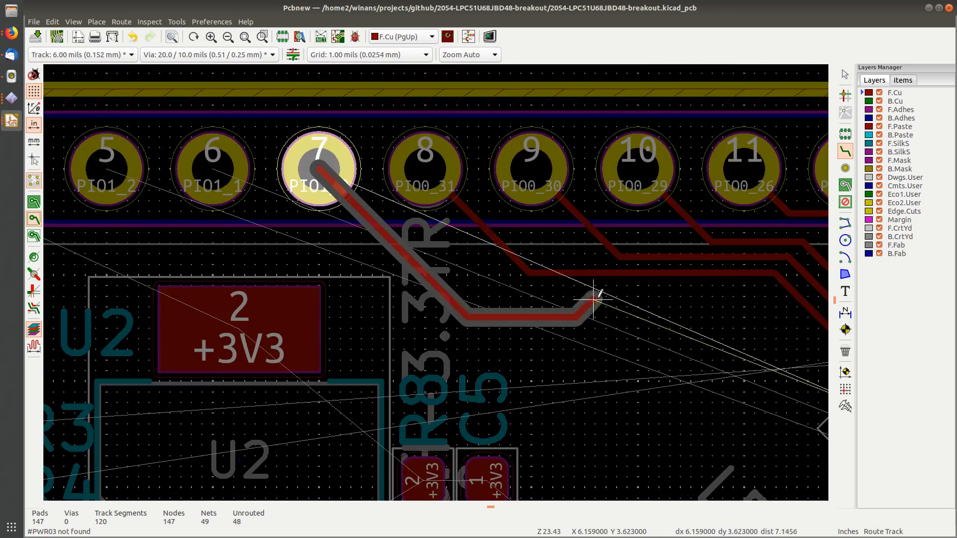
scroll(519, 361, "down", 1)
left_click(742, 327)
left_click(180, 120)
left_click(730, 339)
left_click_drag(473, 253, 473, 231)
key("x")
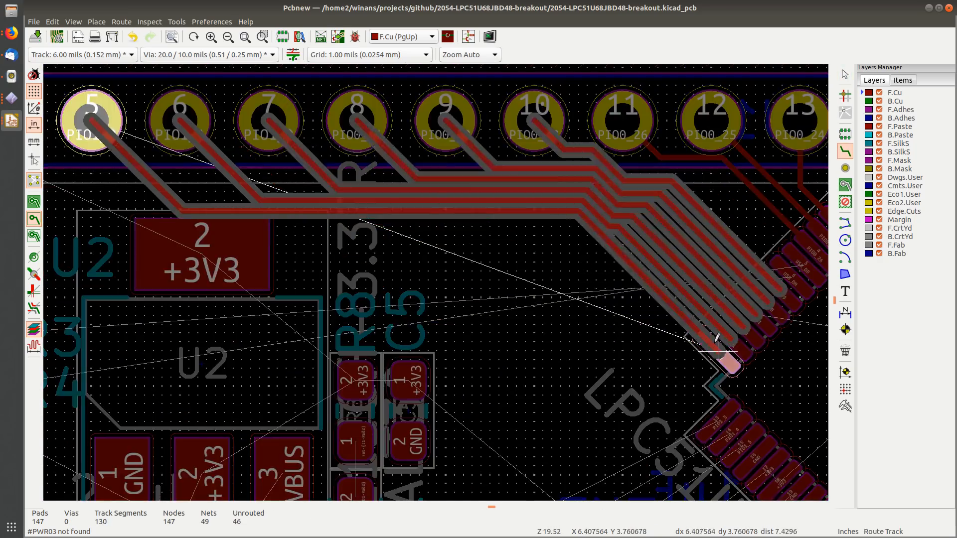
left_click(722, 350)
Step: Drag segments of the new track bundle between the upper header and U1 to tidy it, undoing one drag, and save the board
scroll(670, 199, "up", 3)
mouse_move(327, 316)
left_mouse_down()
mouse_move(385, 278)
mouse_move(403, 250)
mouse_move(442, 252)
mouse_move(479, 234)
left_mouse_up()
scroll(418, 251, "up", 5)
middle_click_drag(423, 118, 466, 288)
mouse_move(459, 287)
left_mouse_down()
mouse_move(474, 196)
mouse_move(526, 217)
left_mouse_up()
key("ctrl+z")
left_click(684, 324)
scroll(683, 324, "down", 8)
key("ctrl+s")
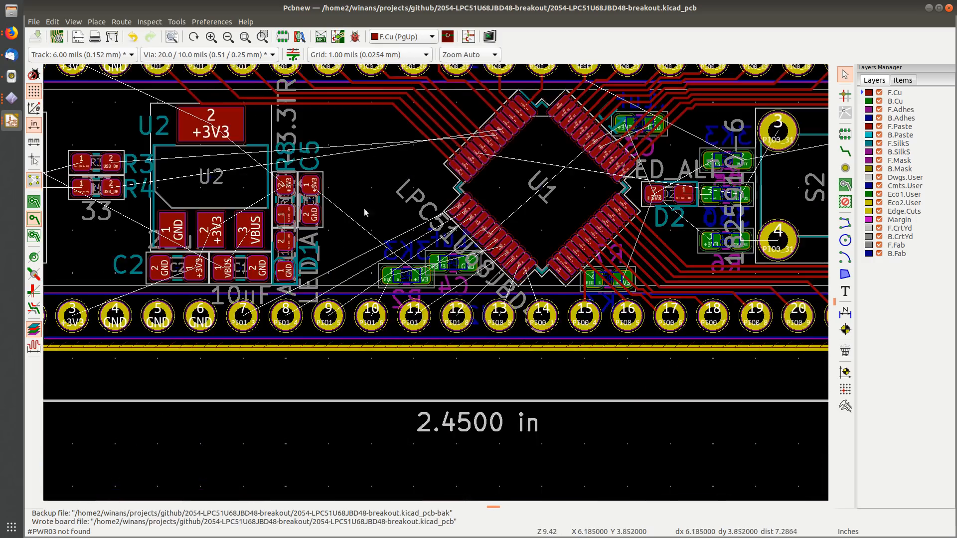
Step: Route the PIO0_1 and PIO0_0 tracks on F.Cu between lower header pads 14 and 13 and U1 pads 24 and 23
key("x")
scroll(521, 318, "up", 5)
left_click(546, 119)
left_click(620, 312)
scroll(621, 197, "down", 2)
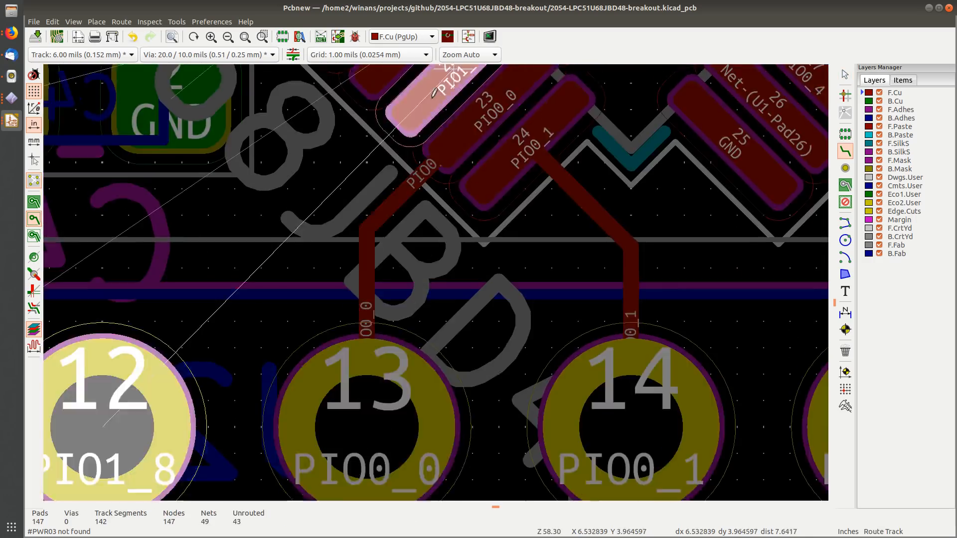
scroll(349, 324, "down", 3)
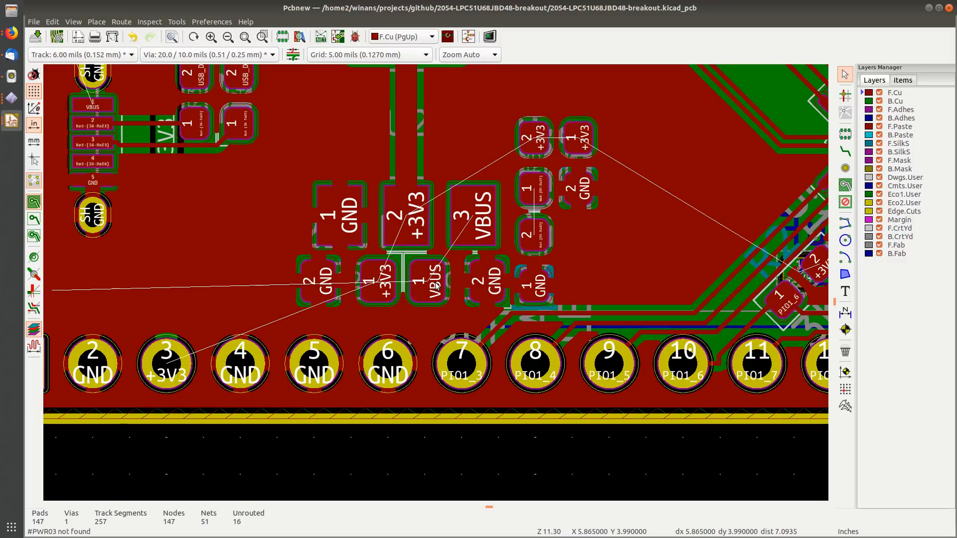
Step: Select the wide vertical +3V3 track at lower header pad 3 and make B.Cu the active layer
middle_click_drag(436, 285, 467, 259)
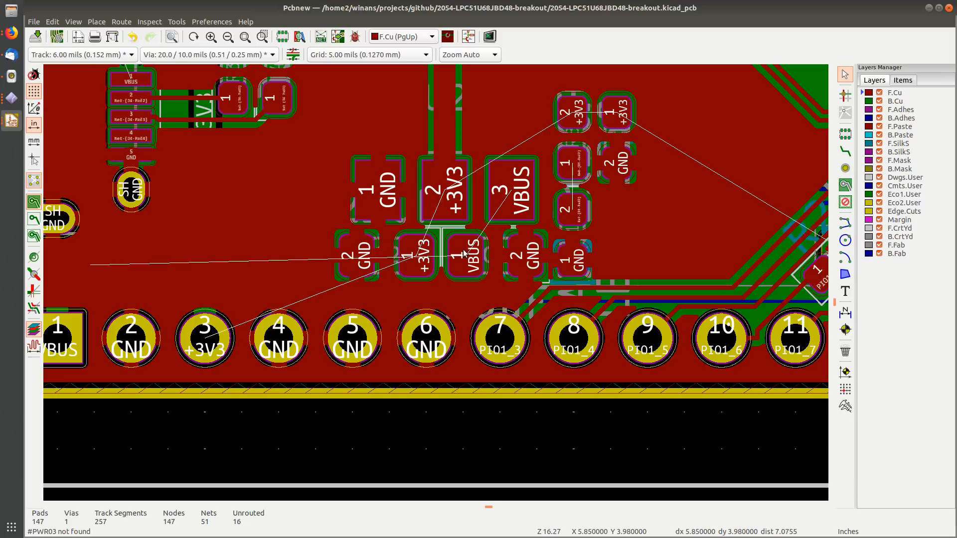
scroll(463, 250, "down", 1)
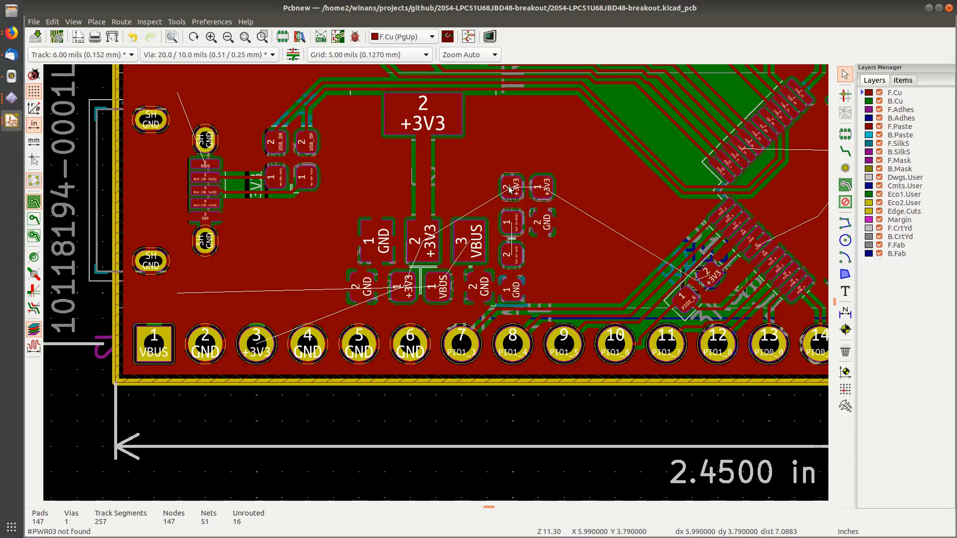
left_click(255, 190)
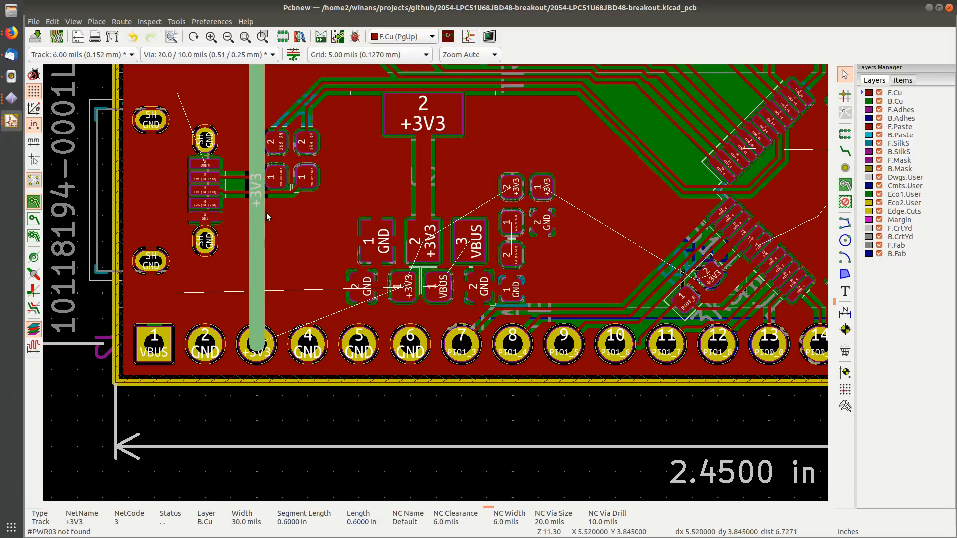
left_click(900, 102)
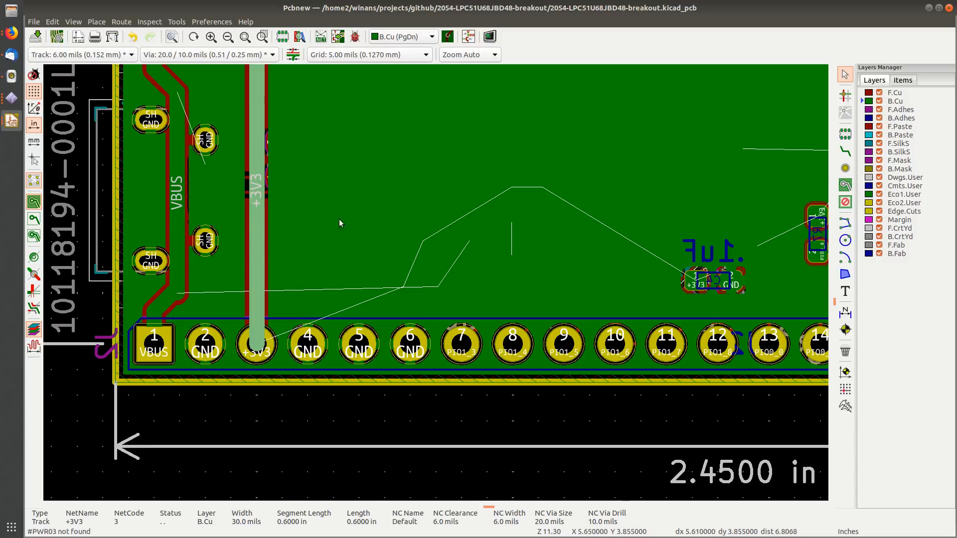
Step: Compare the B.Cu and F.Cu views of the power area, make F.Cu the active layer, and save the board
left_click(895, 94)
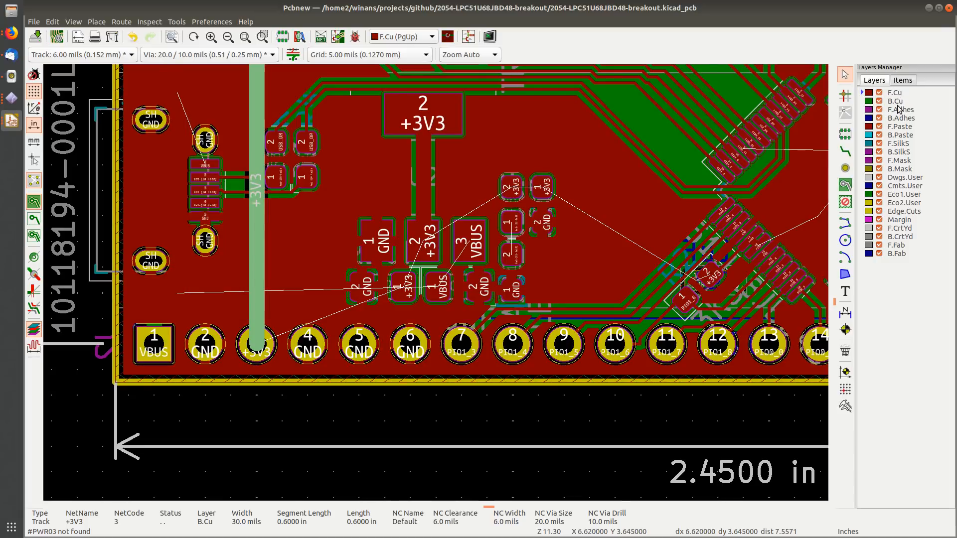
left_click(897, 105)
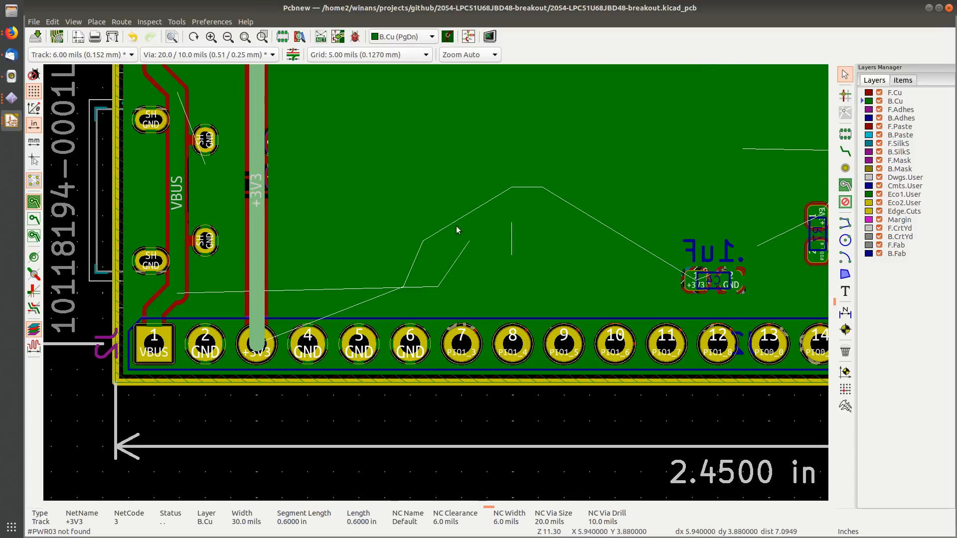
left_click(268, 418)
scroll(269, 413, "down", 2)
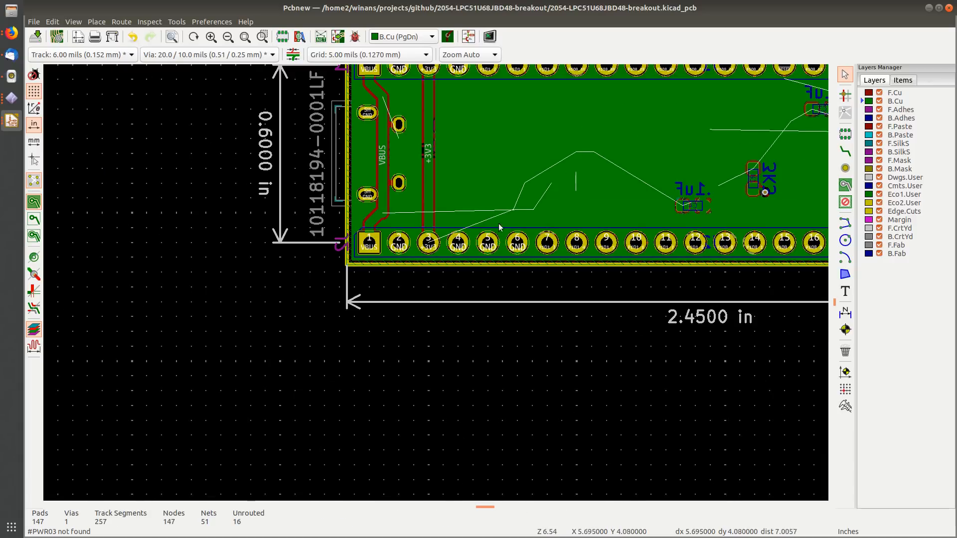
middle_click_drag(539, 137, 323, 230)
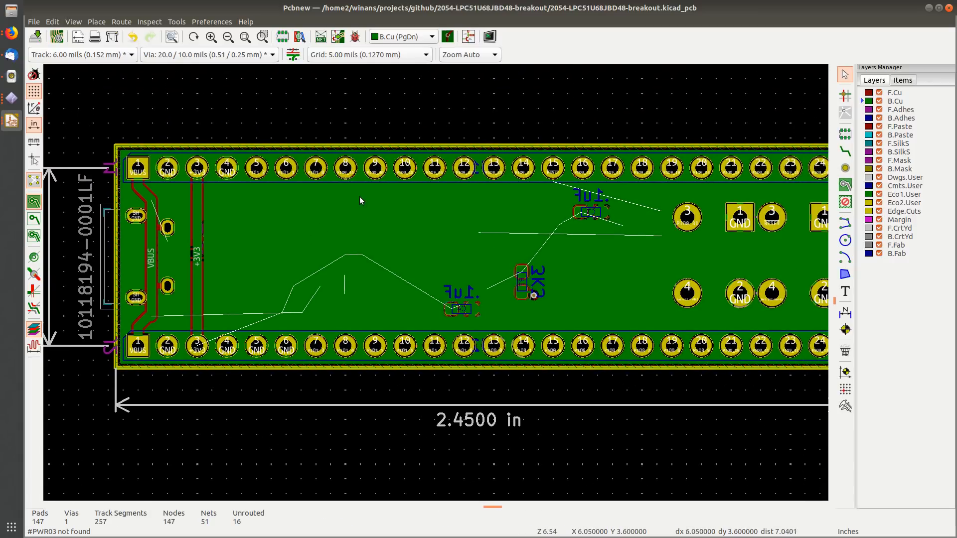
key("Page_Up")
scroll(291, 277, "up", 2)
key("ctrl+s")
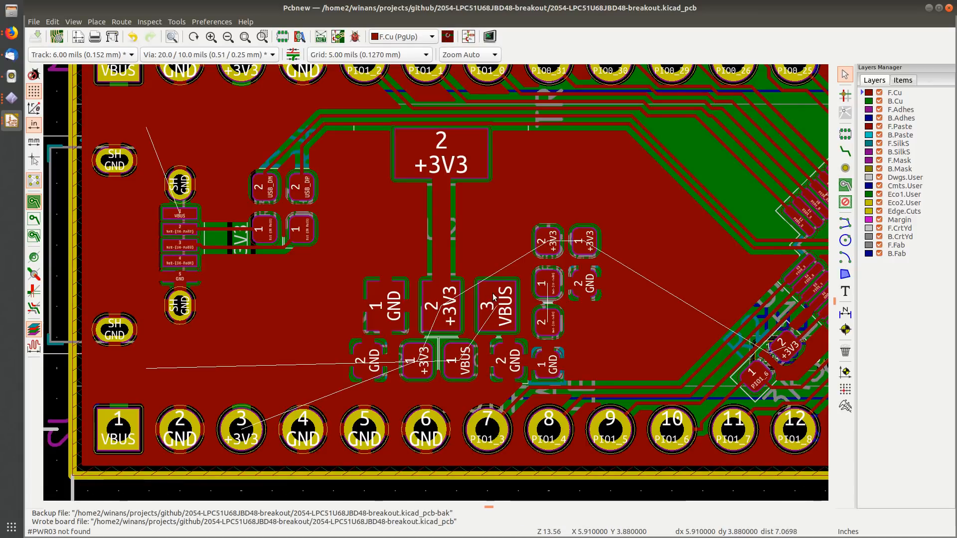
Step: Turn off the display of filled zone areas so only tracks, pads and footprints are drawn
scroll(488, 304, "down", 1)
middle_click_drag(434, 278, 403, 285)
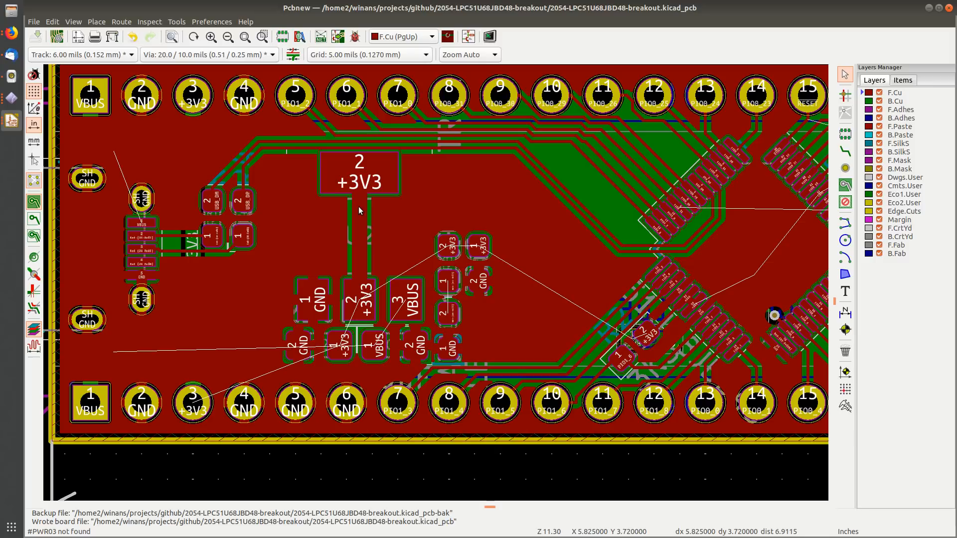
left_click(34, 220)
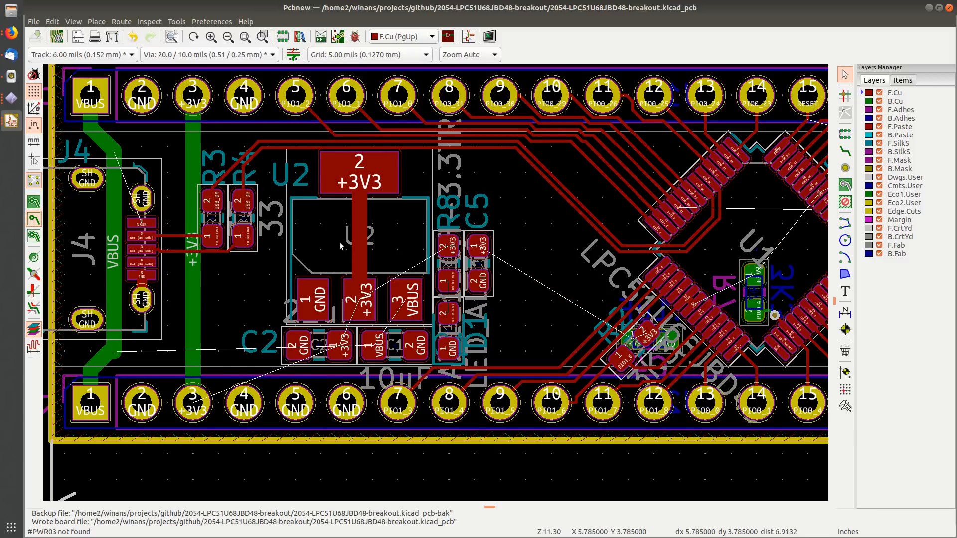
scroll(340, 242, "down", 1)
middle_click_drag(489, 286, 393, 246)
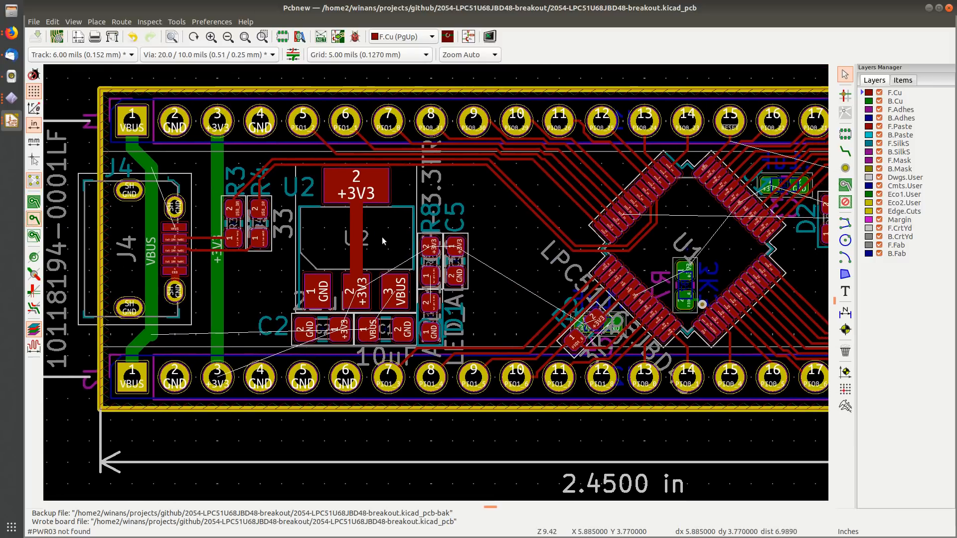
Step: Move U2, C1, C2, C5, R8 and D1 together off the board above its upper edge, and delete the wide +3V3 F.Cu track left behind
left_click(384, 235)
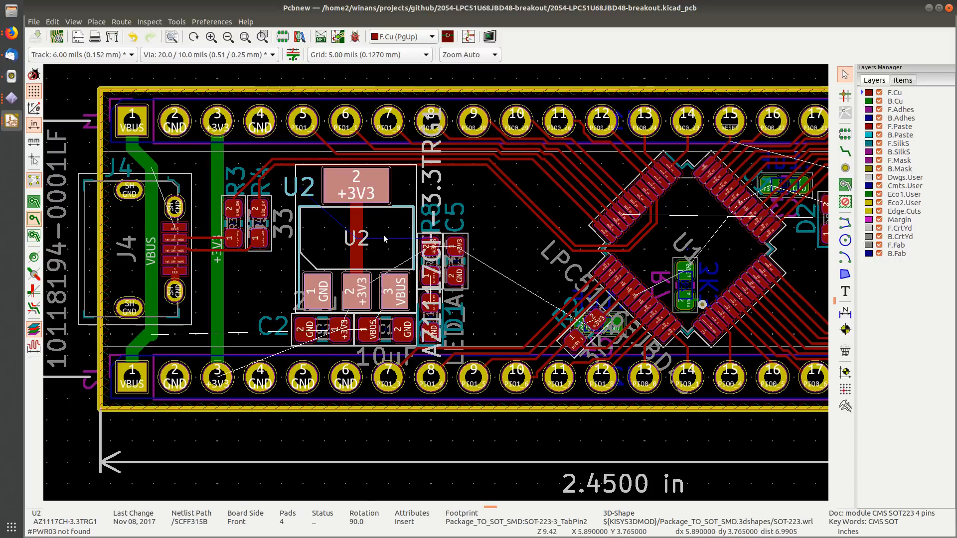
left_click(344, 327, "shift")
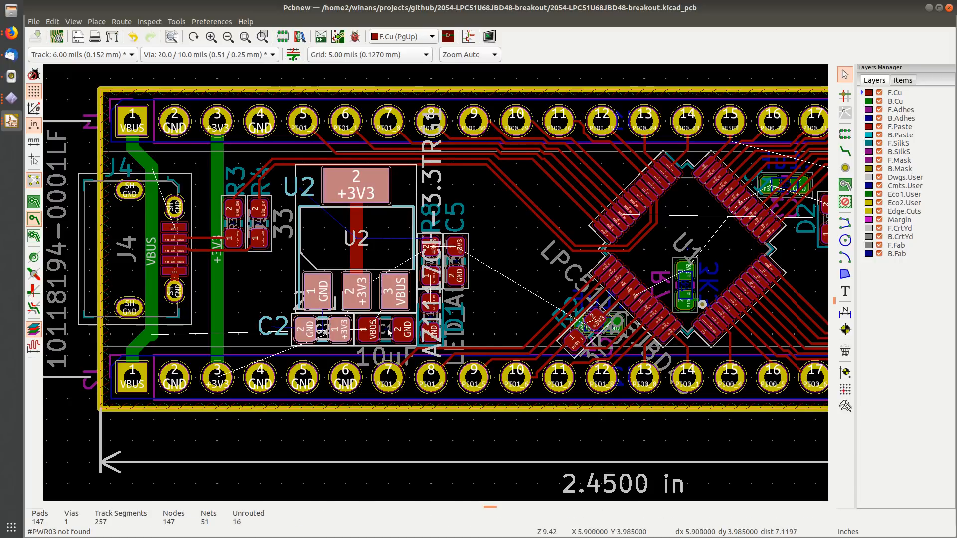
left_click(402, 331, "shift")
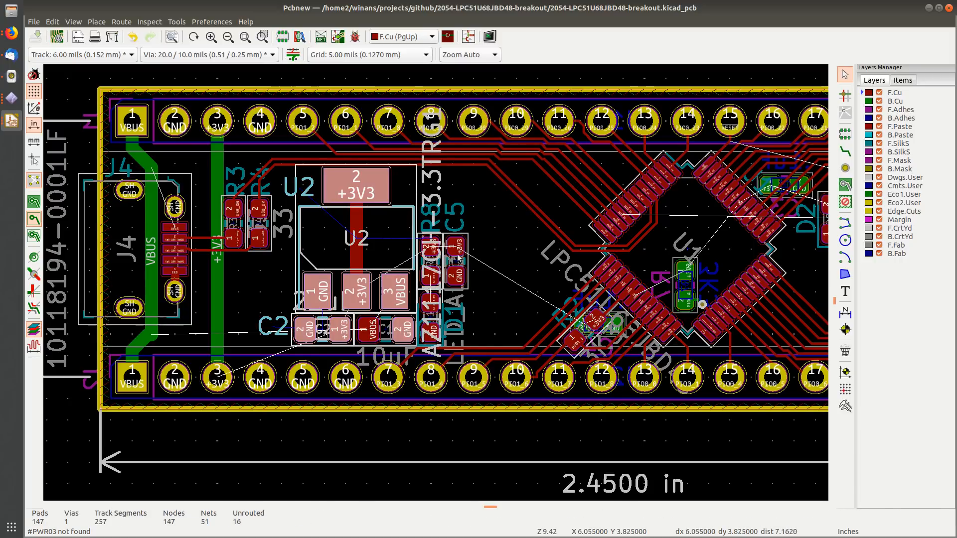
left_click(373, 335, "shift")
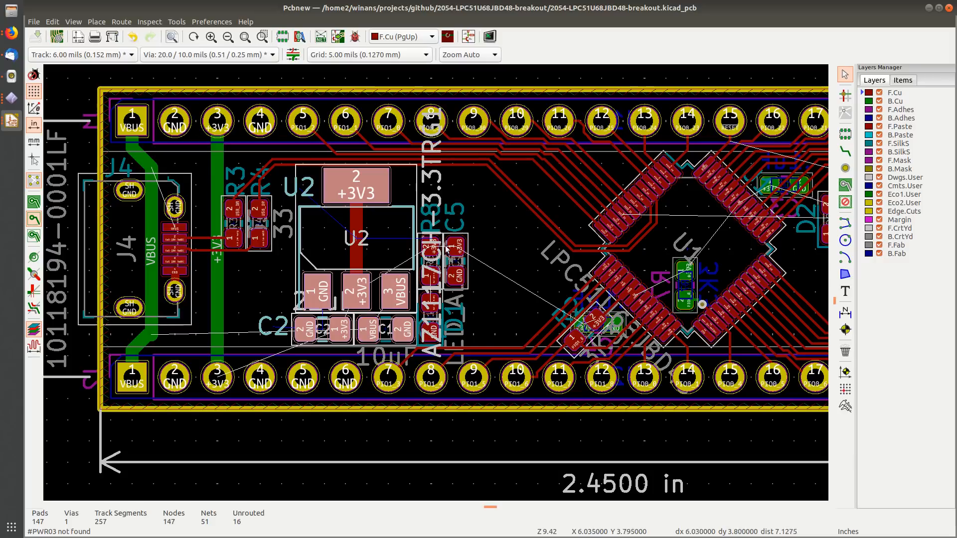
left_click(466, 245, "shift")
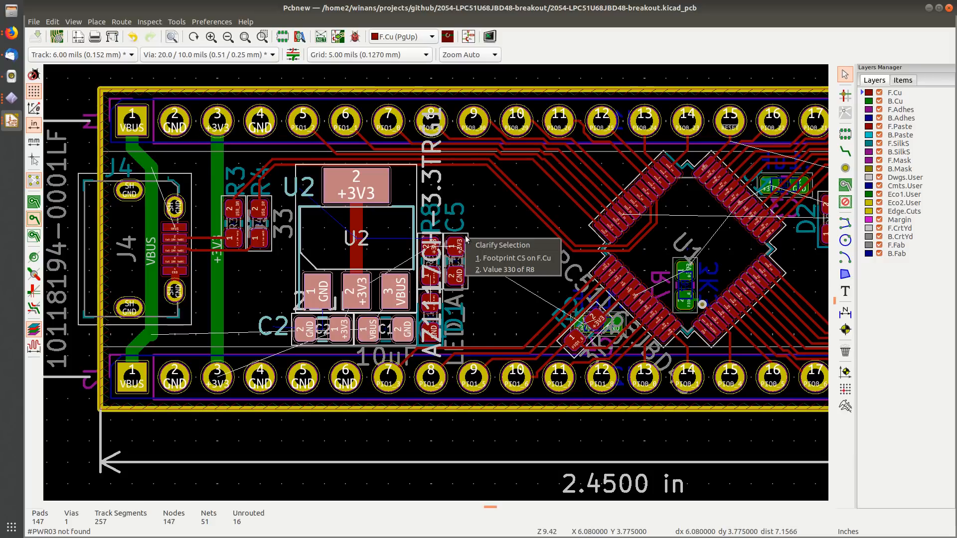
left_click(464, 284)
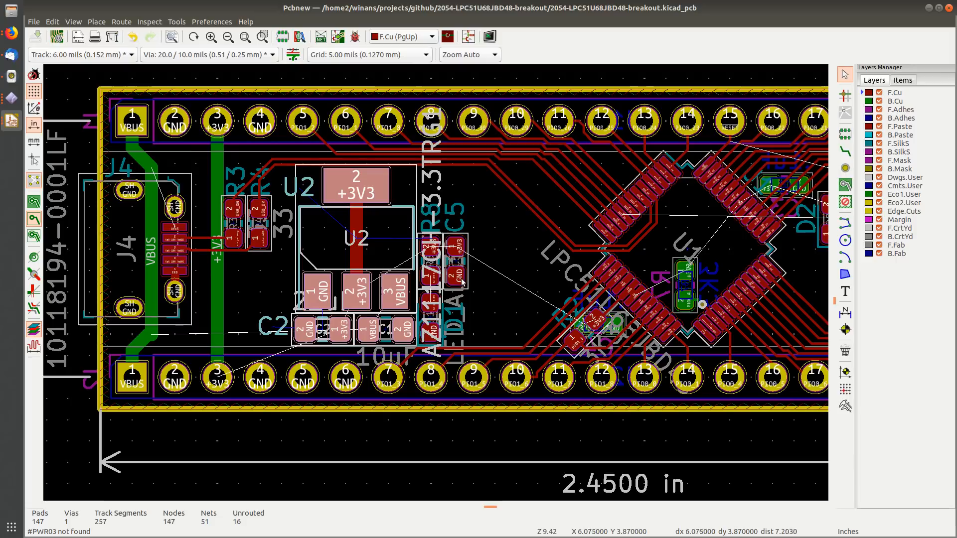
left_click(462, 278, "shift")
left_click(499, 297)
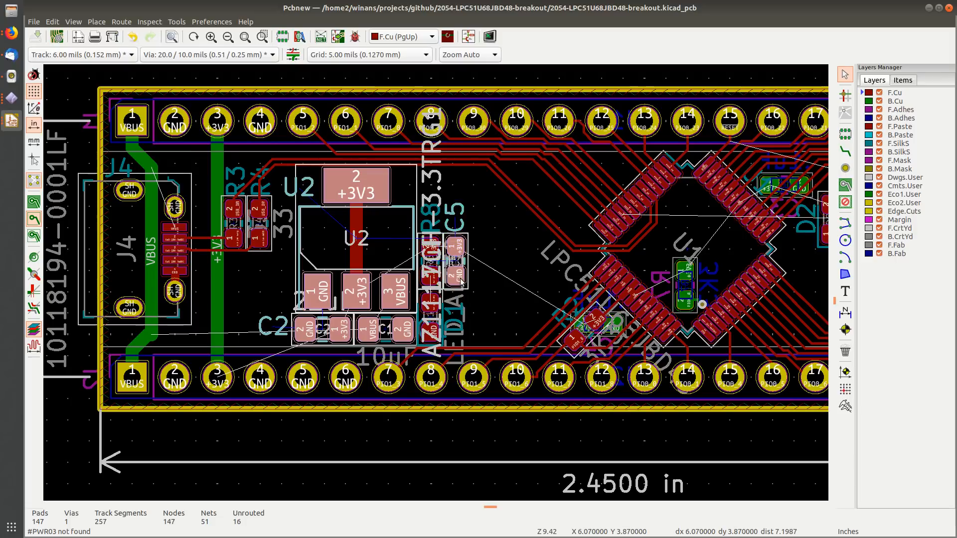
left_click(431, 280, "shift")
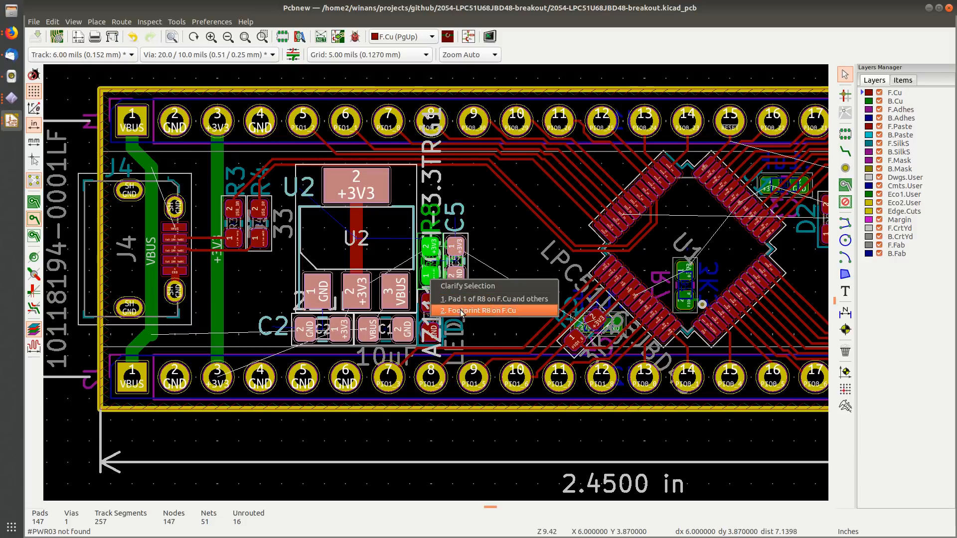
left_click(453, 298)
left_click(432, 313, "shift")
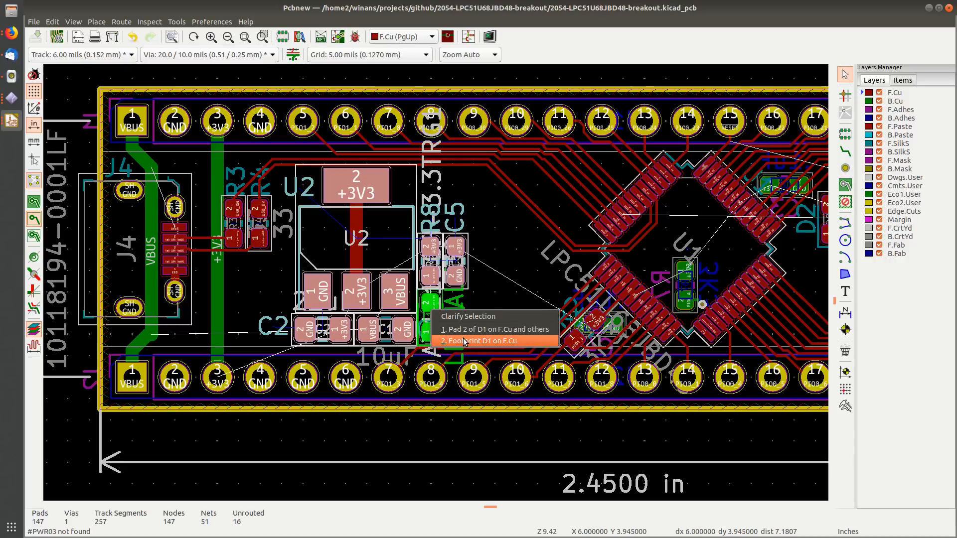
left_click(473, 330)
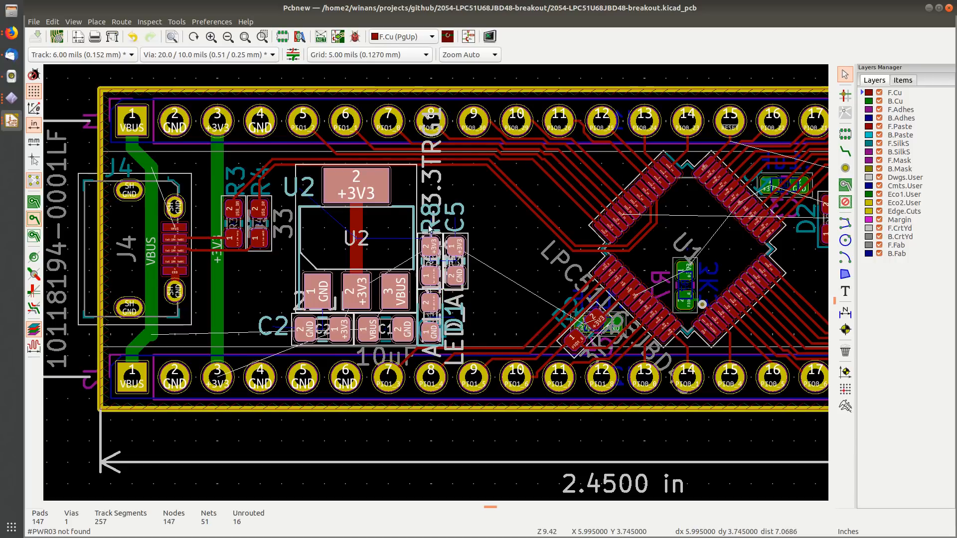
key("m")
scroll(428, 225, "down", 3)
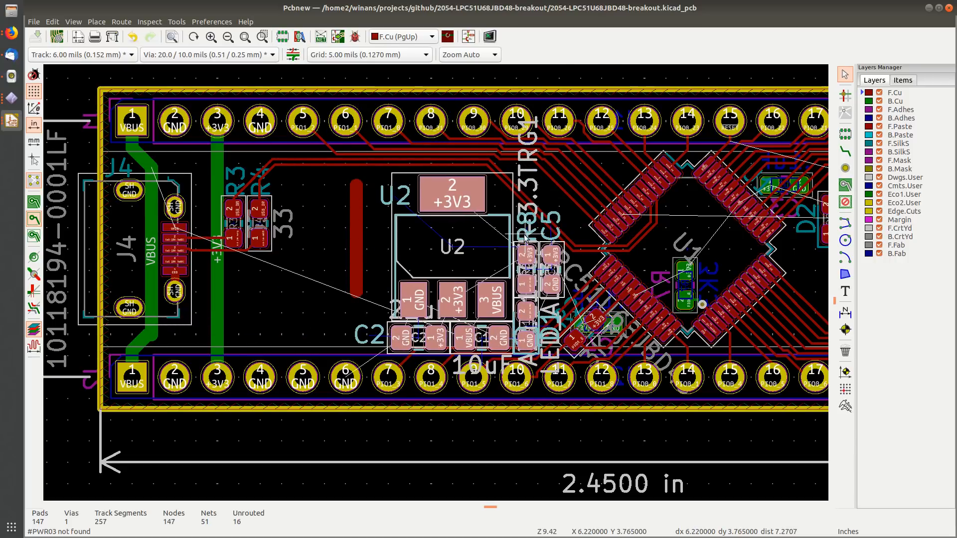
scroll(436, 283, "down", 1)
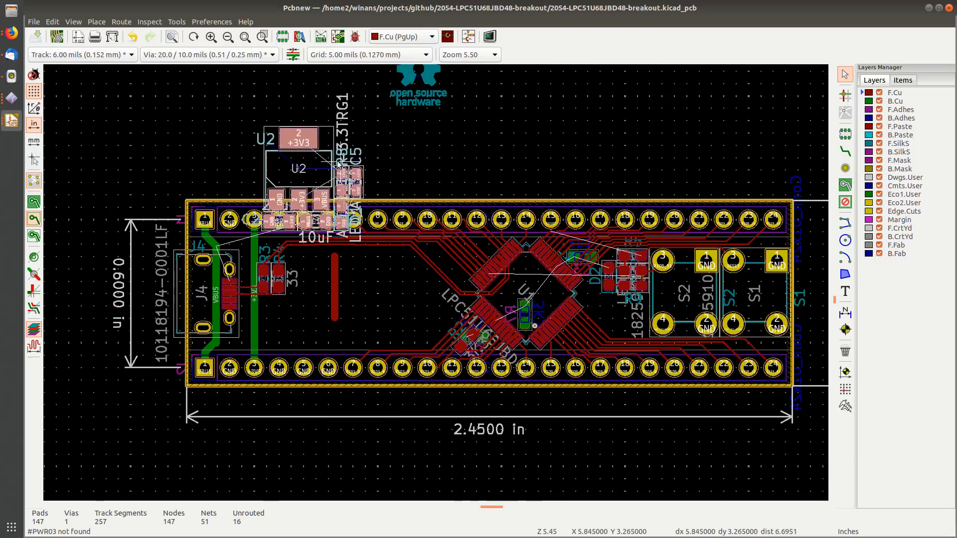
left_click(259, 111)
left_click(334, 293)
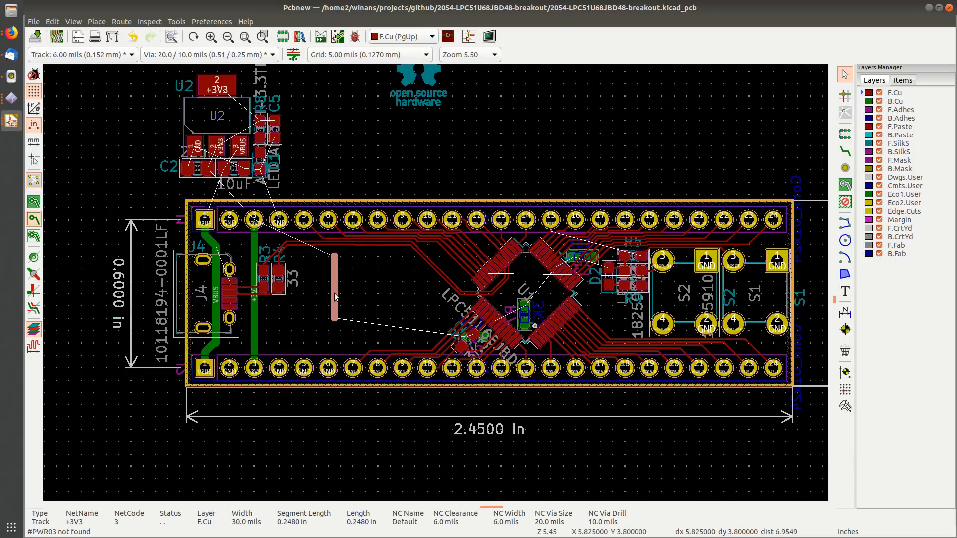
key("Delete")
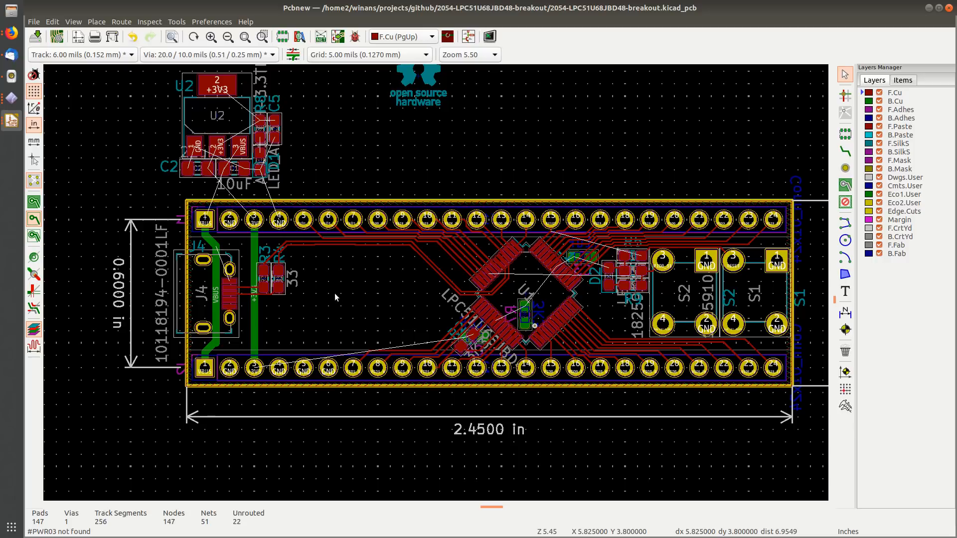
Step: Move resistors R3 and R4 together down and to the right of the +3V3 track, and rotate the pair 180 degrees
scroll(334, 293, "up", 3)
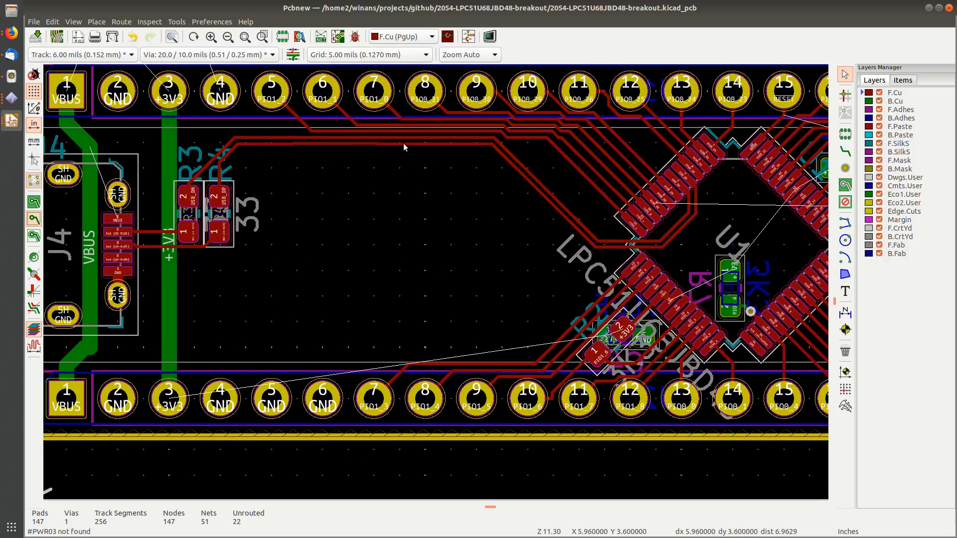
middle_click_drag(393, 352, 459, 352)
left_click(291, 239)
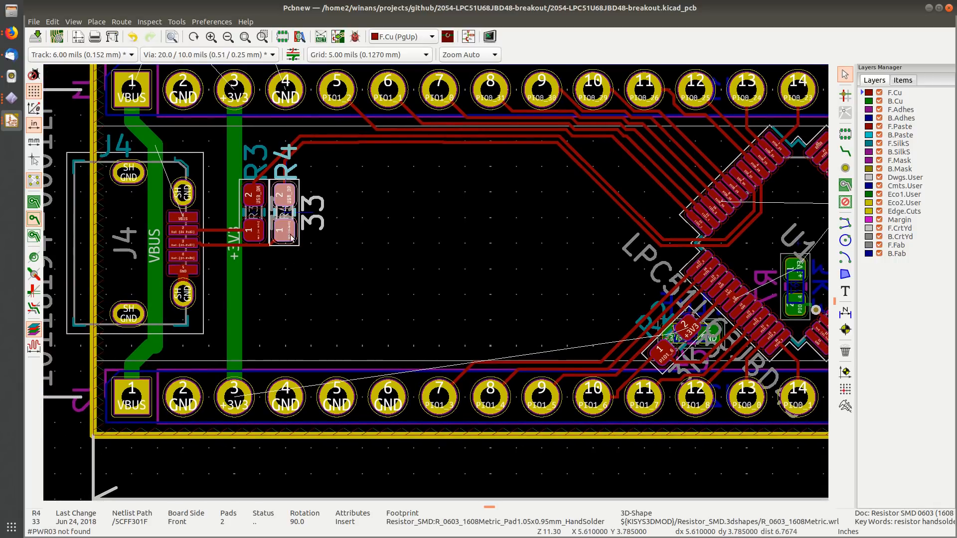
left_click(263, 234)
left_click_drag(262, 235, 308, 273)
key("r")
key("r")
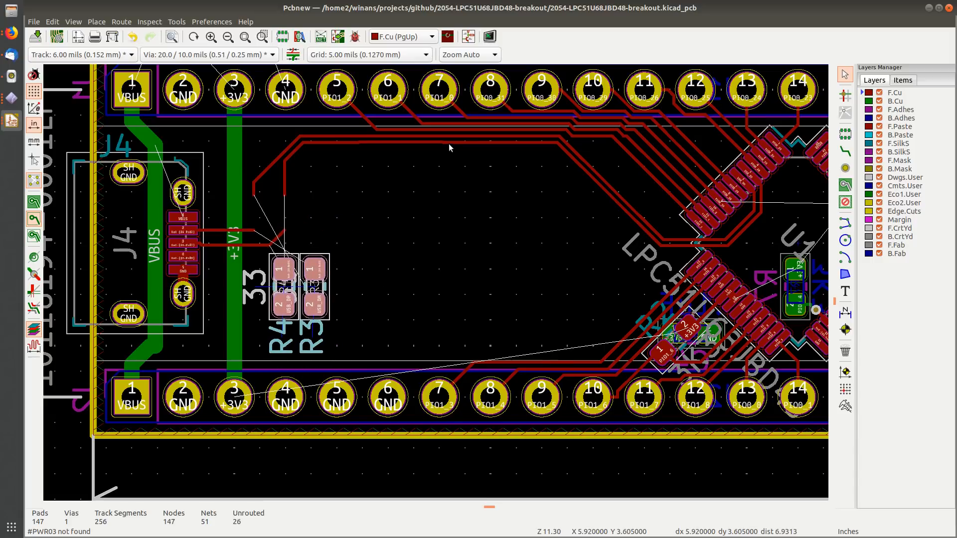
Step: Pull the USB_DP track's horizontal segment down into a long diagonal through the empty area towards the lower header
left_click(449, 143)
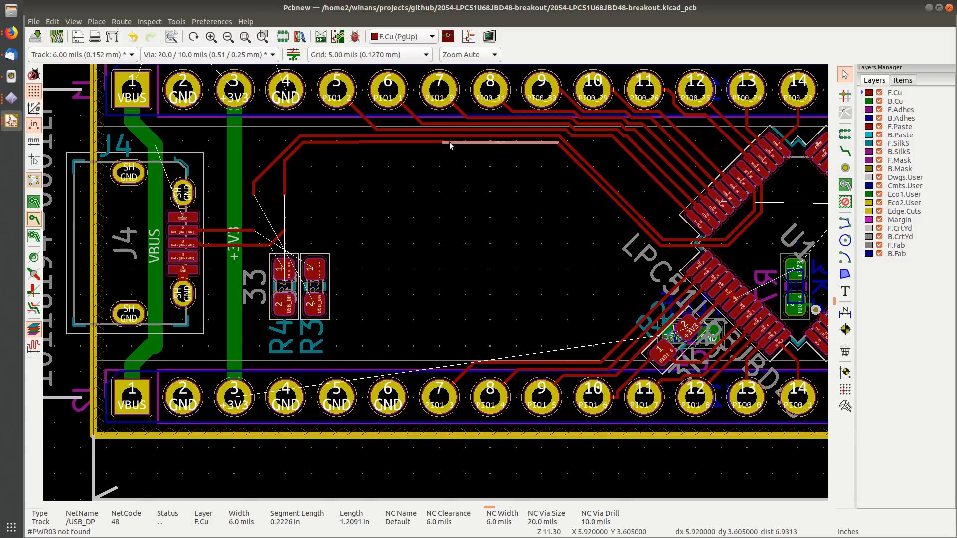
left_click_drag(450, 142, 499, 309)
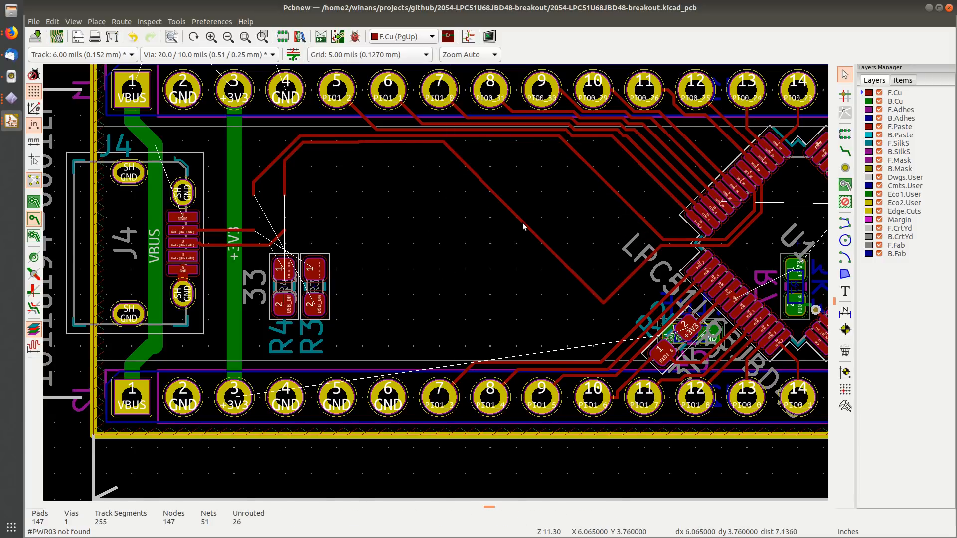
left_click(522, 224)
left_click_drag(521, 223, 470, 257)
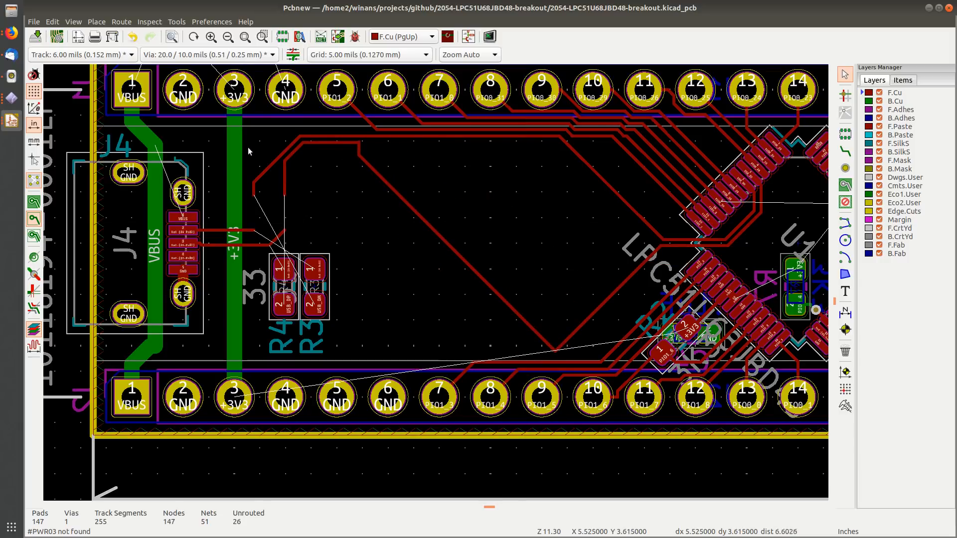
Step: Delete the USB_DP and USB_DM track segments between the former R3/R4 position and U1, keeping the short runs near U1's pads
left_click_drag(249, 138, 381, 216)
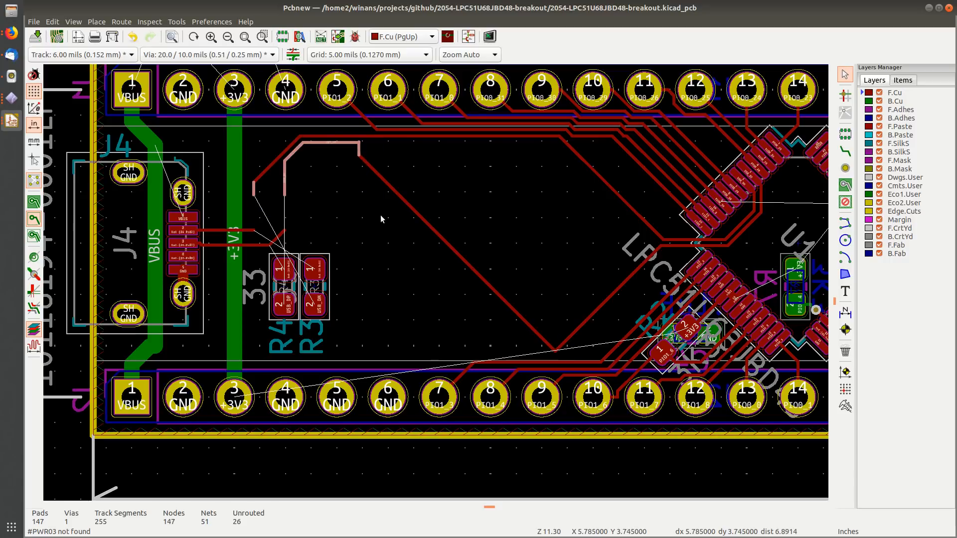
key("Delete")
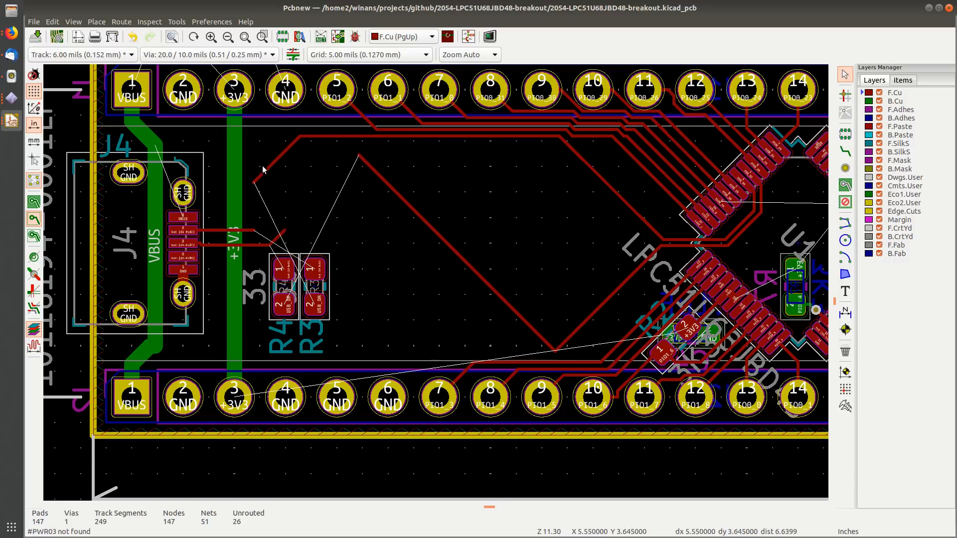
left_click(268, 166)
key("Delete")
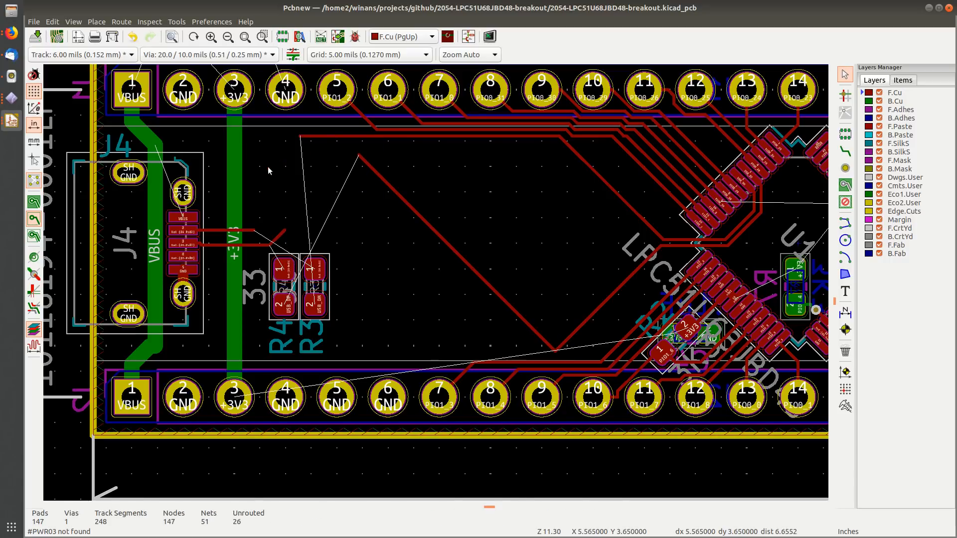
left_click(380, 179)
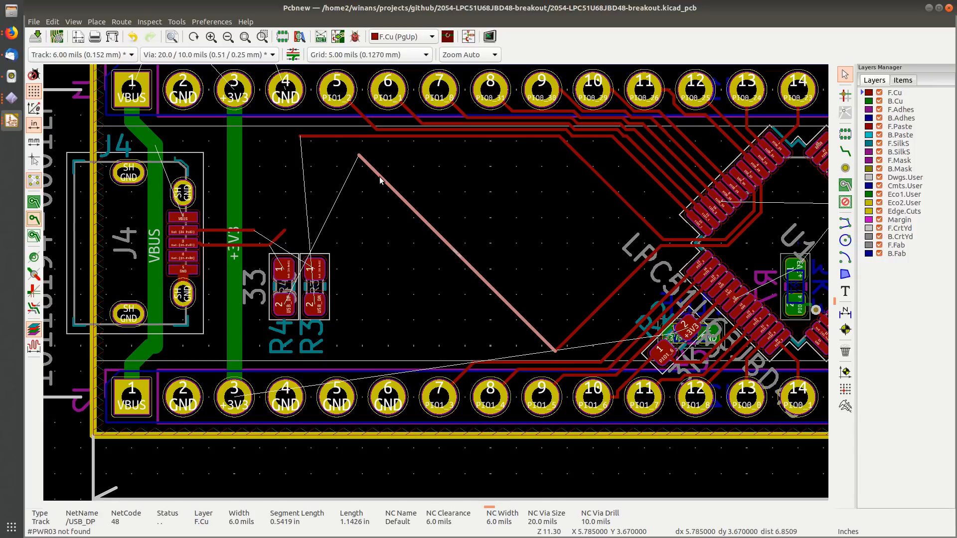
key("Delete")
left_click(333, 136)
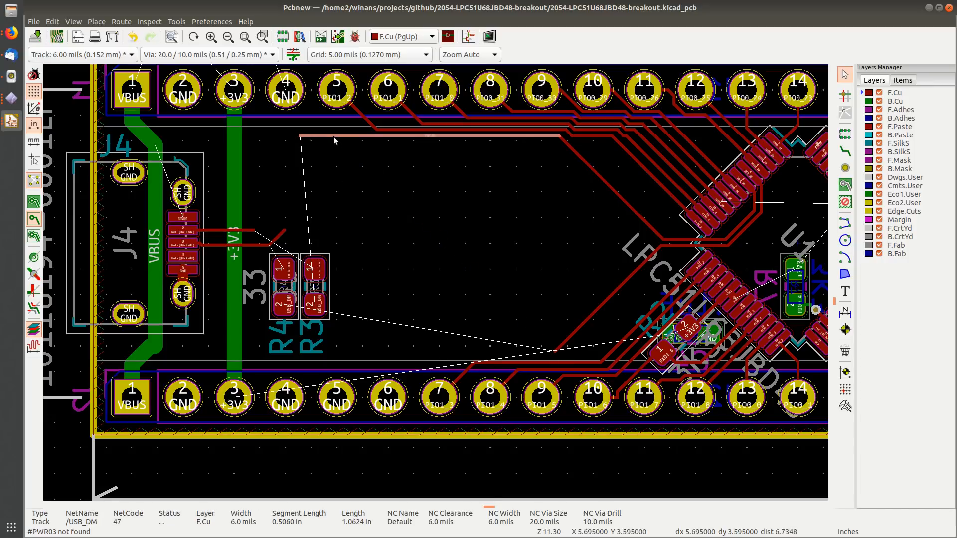
key("Delete")
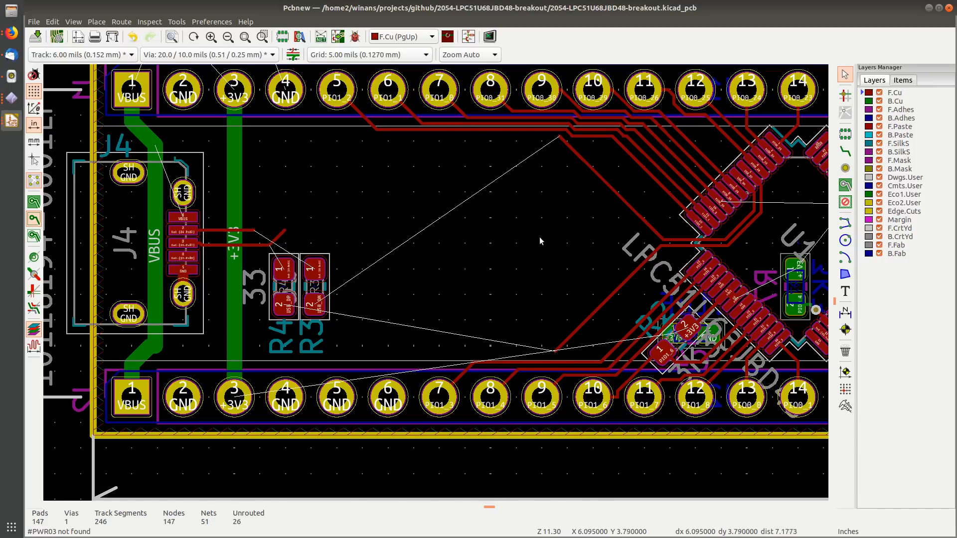
left_click(598, 178)
key("Delete")
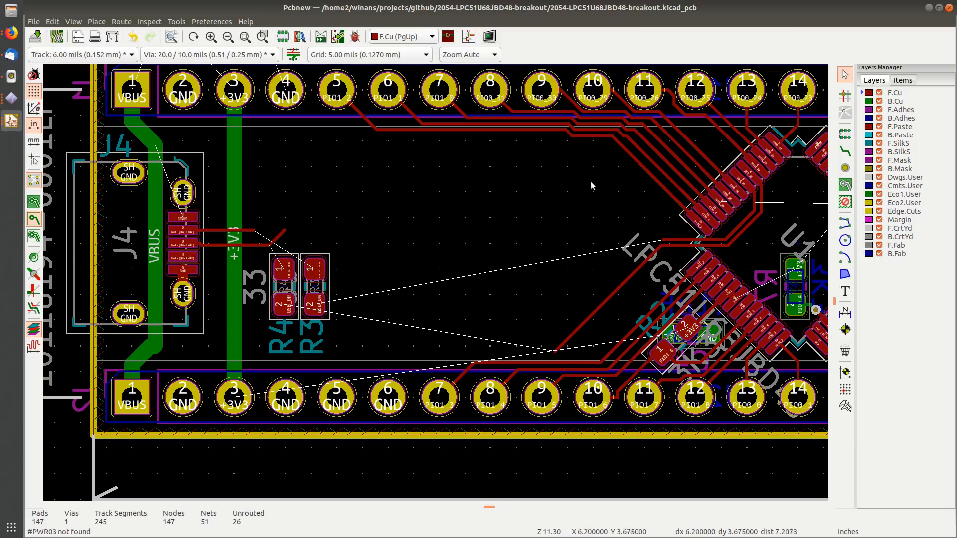
Step: Shift the USB_DP track's long diagonal segment toward U1 so it runs close alongside the PIO1_3 track
scroll(557, 310, "up", 2)
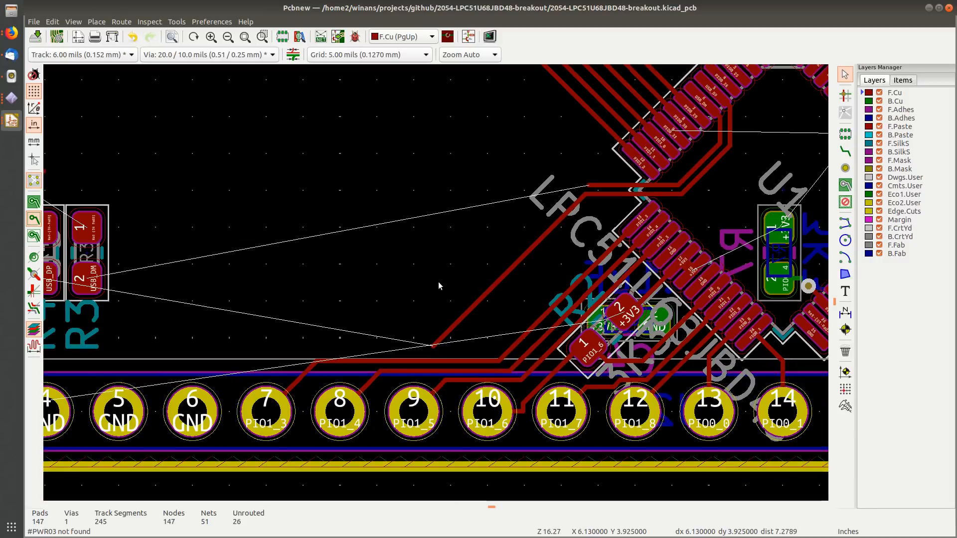
middle_click_drag(522, 284, 514, 260)
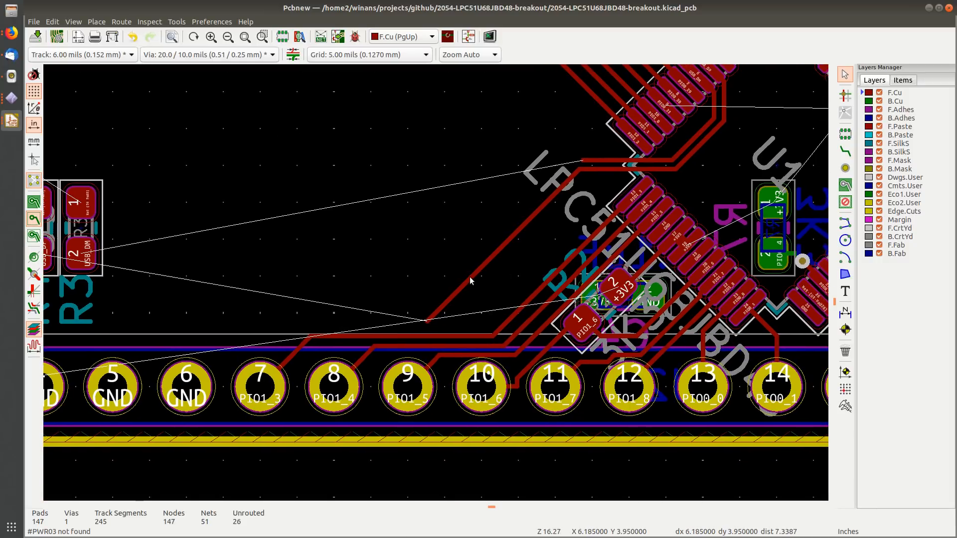
left_click(469, 278)
key("d")
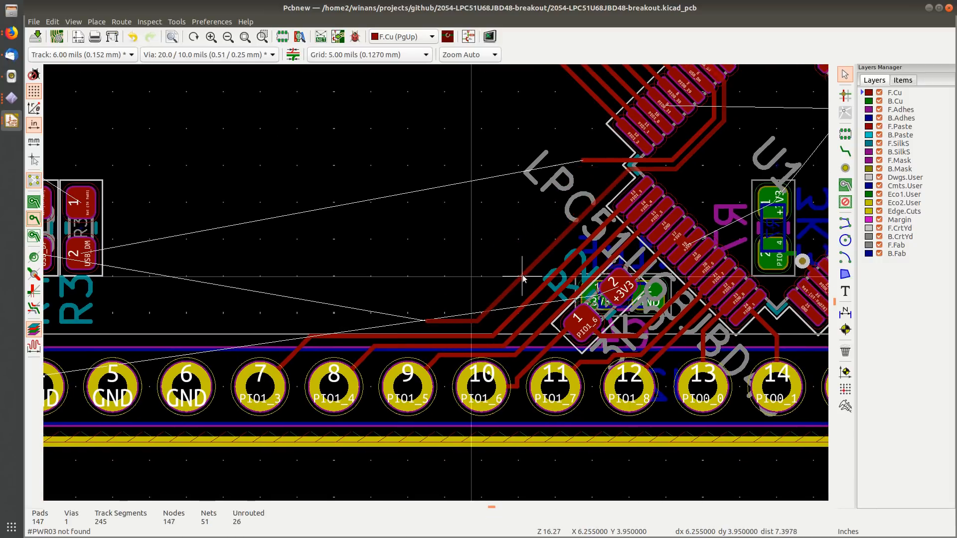
left_click(528, 278)
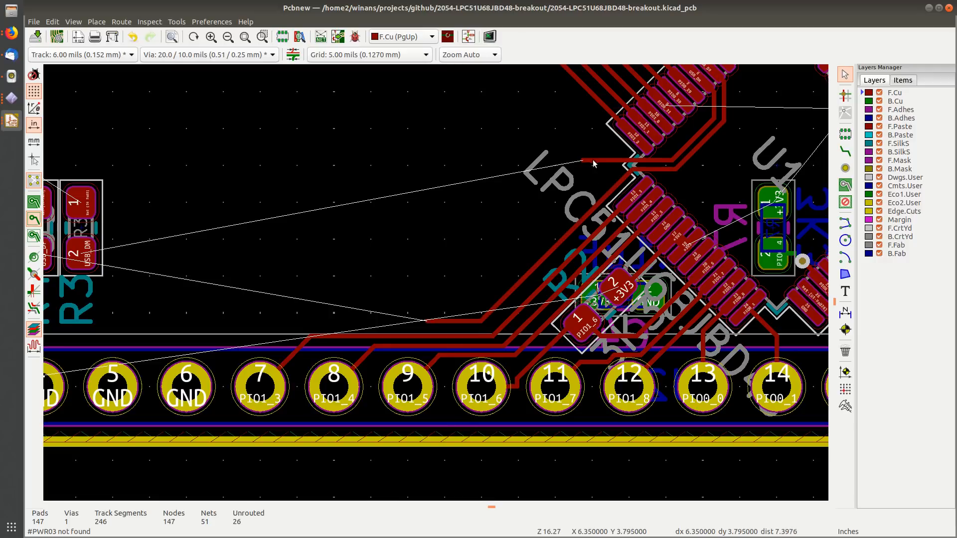
Step: Route USB_DM on F.Cu from its open end near U1 diagonally down to just above the USB_DP track's end
left_click(586, 162)
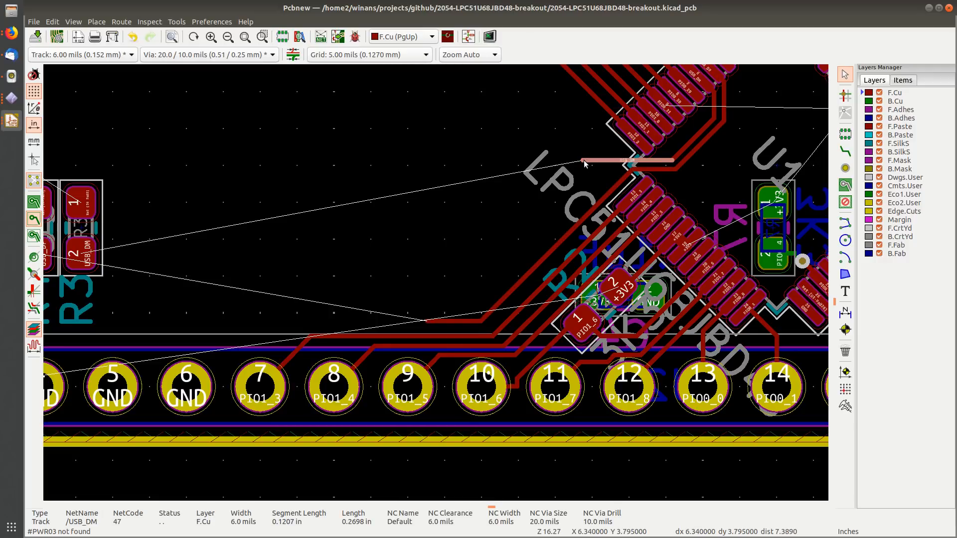
left_click(845, 151)
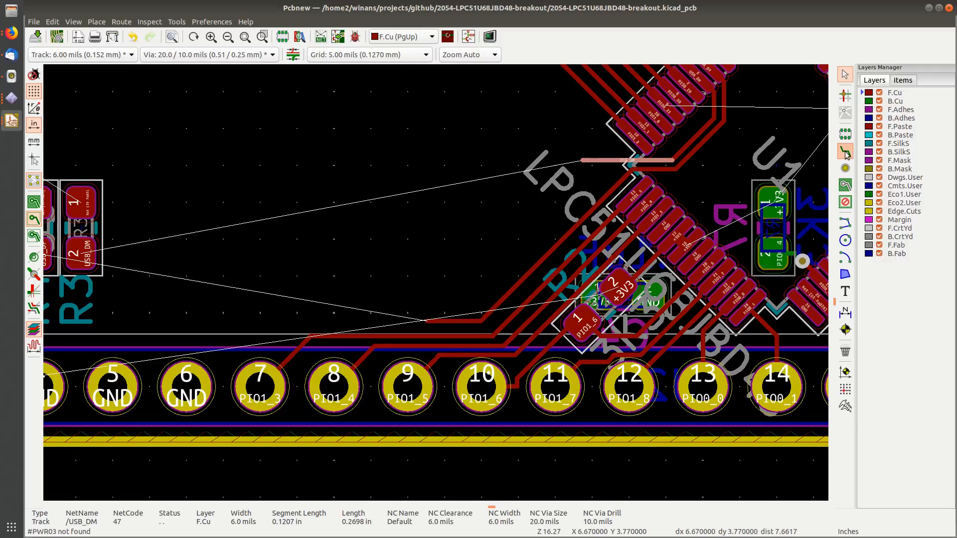
left_click(583, 160)
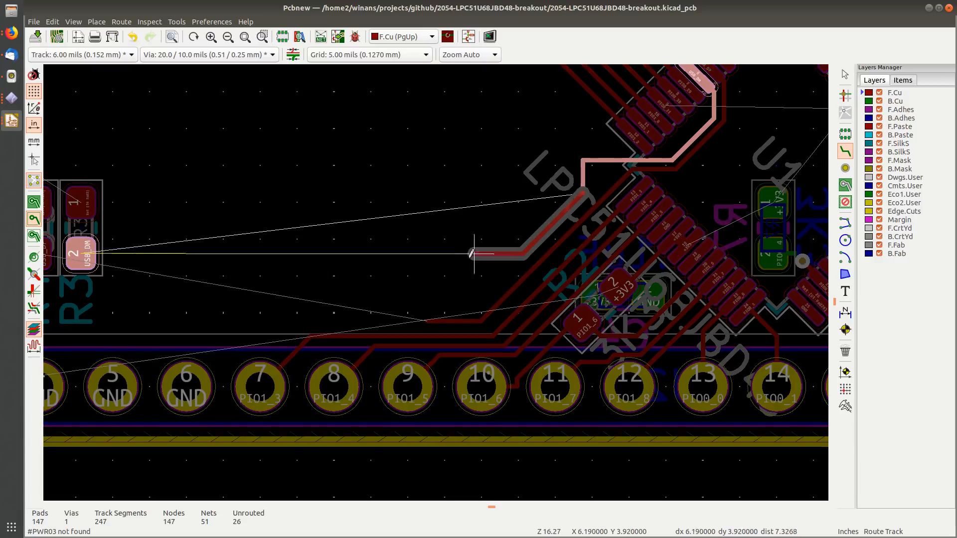
left_click(417, 307)
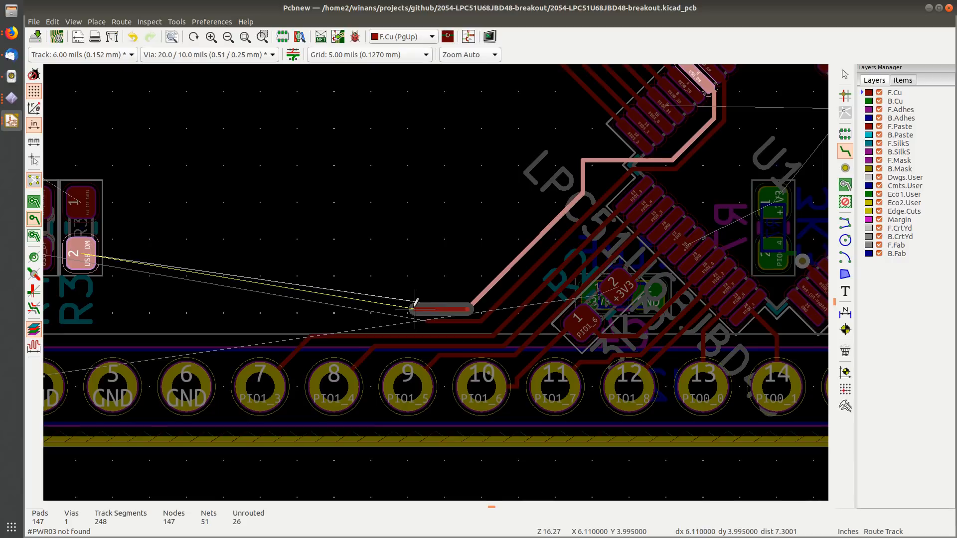
key("Escape")
key("Escape")
Step: Remove the jog in the USB_DM track beside U1 and shift its diagonal close and parallel to USB_DP
scroll(557, 193, "up", 2)
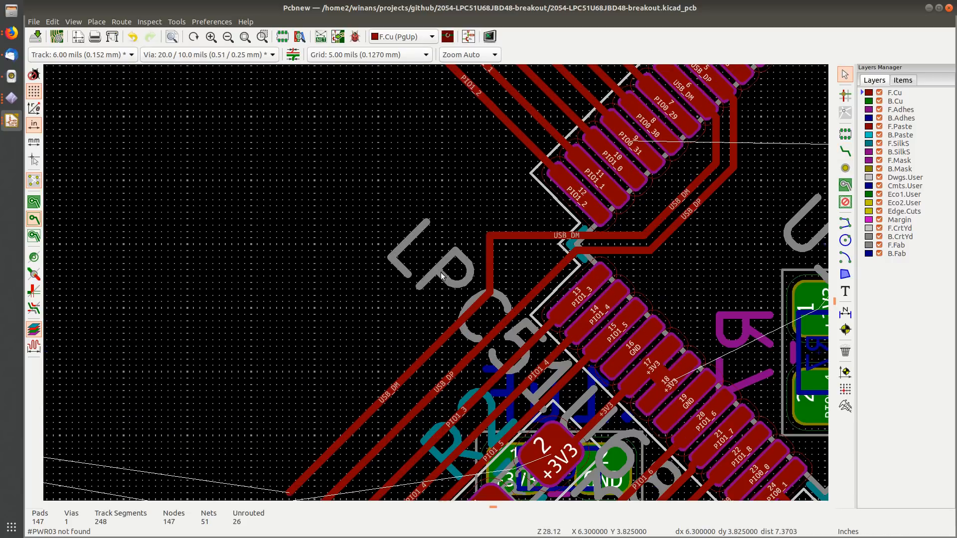
left_click(491, 253)
left_click_drag(492, 253, 569, 244)
left_click(514, 269)
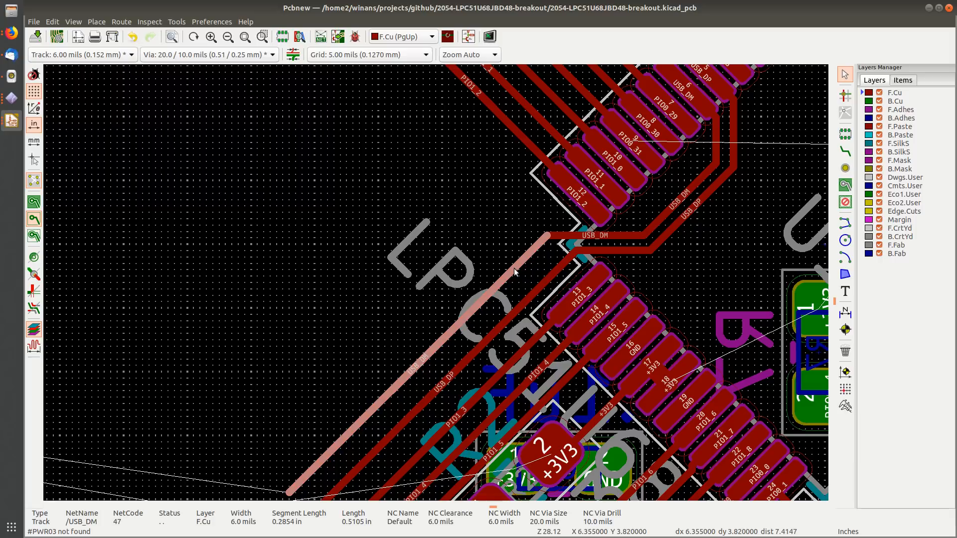
left_click_drag(514, 268, 525, 279)
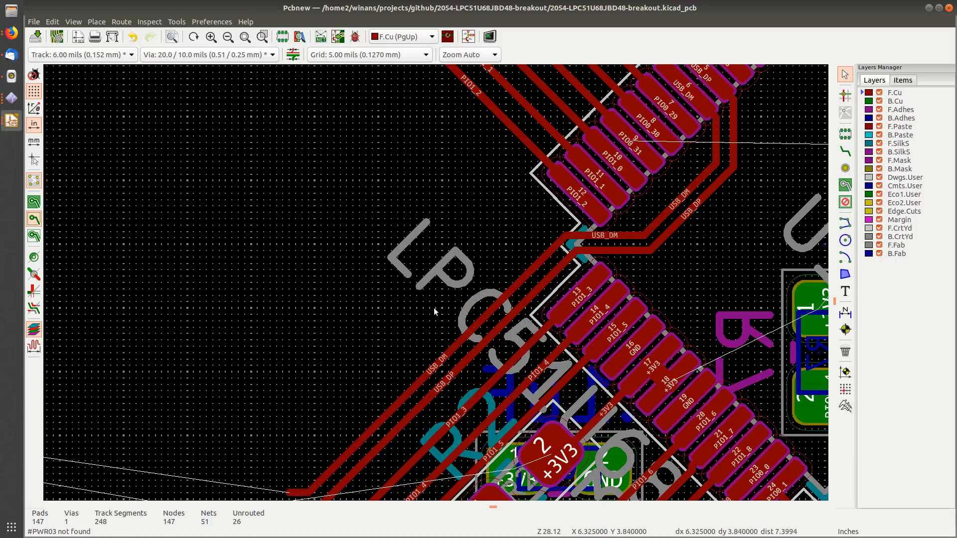
Step: Extend the USB_DP track horizontally above the lower header pads, ending in a short diagonal below R4
middle_click_drag(286, 361, 428, 205)
middle_click_drag(397, 277, 459, 231)
scroll(458, 235, "down", 3)
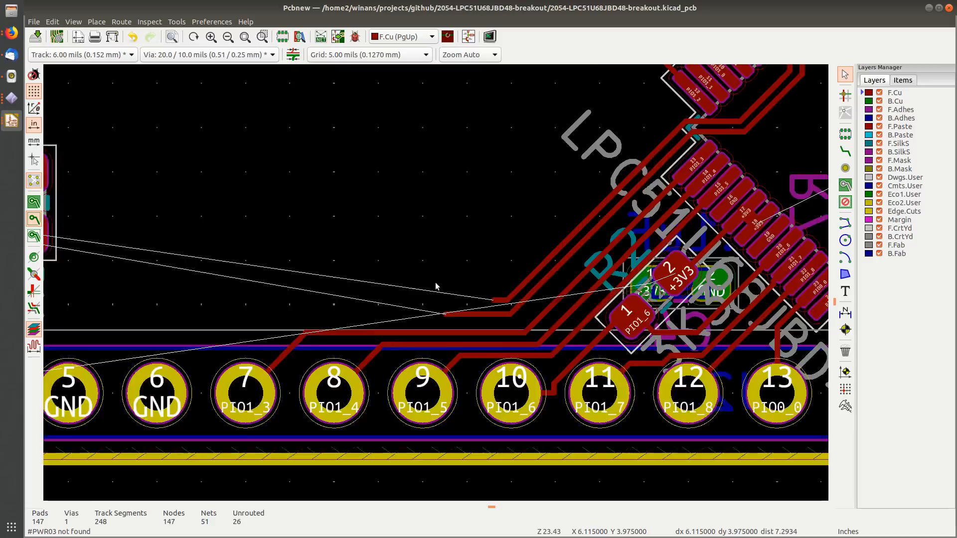
scroll(505, 273, "down", 1)
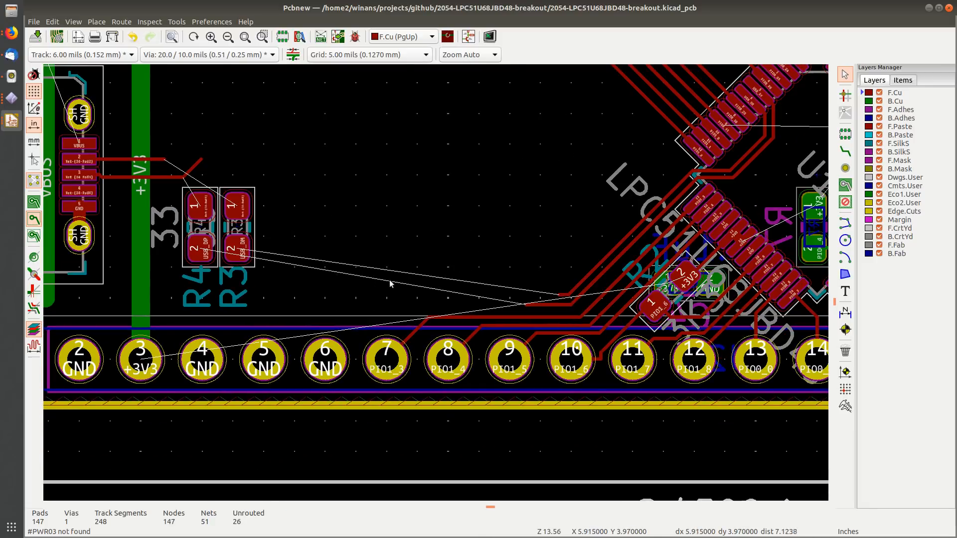
middle_click_drag(318, 282, 357, 270)
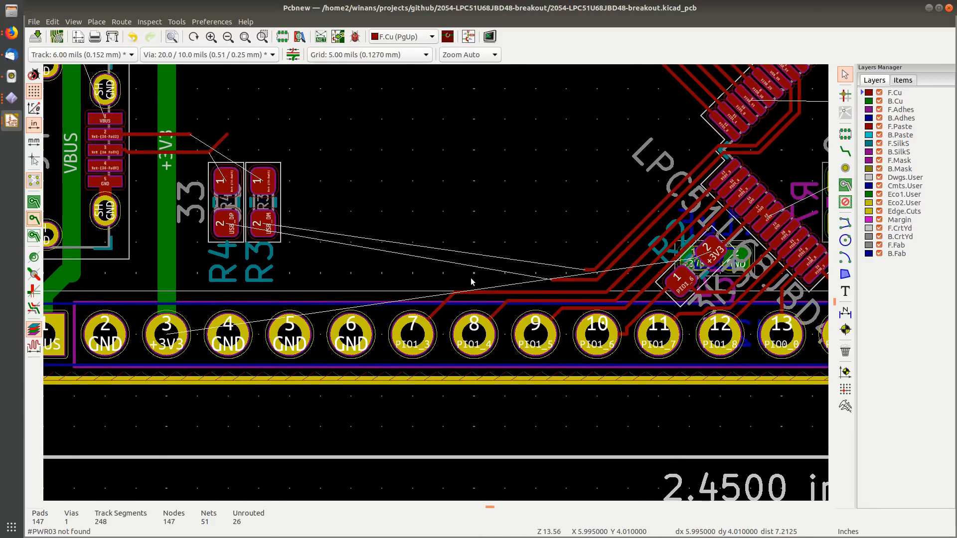
left_click(845, 151)
scroll(474, 279, "up", 4)
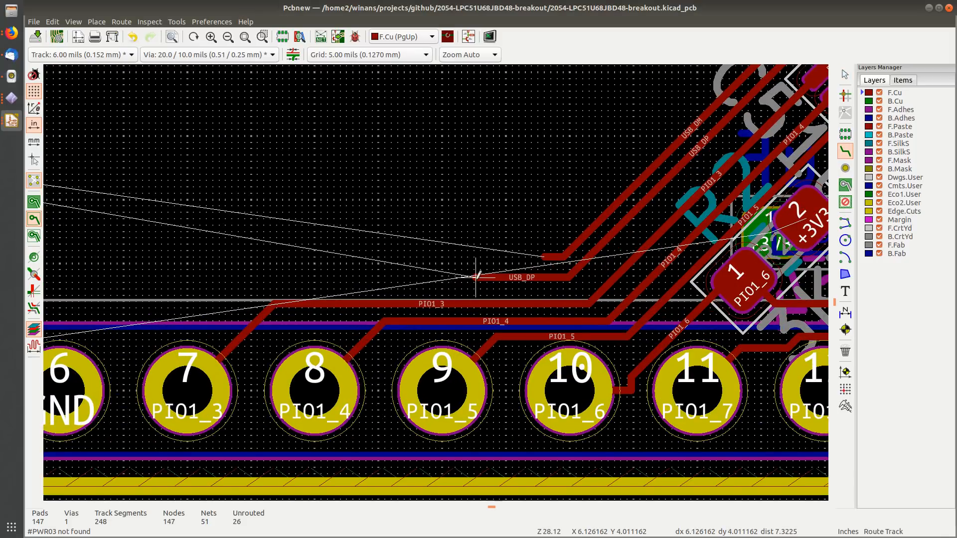
left_click(478, 277)
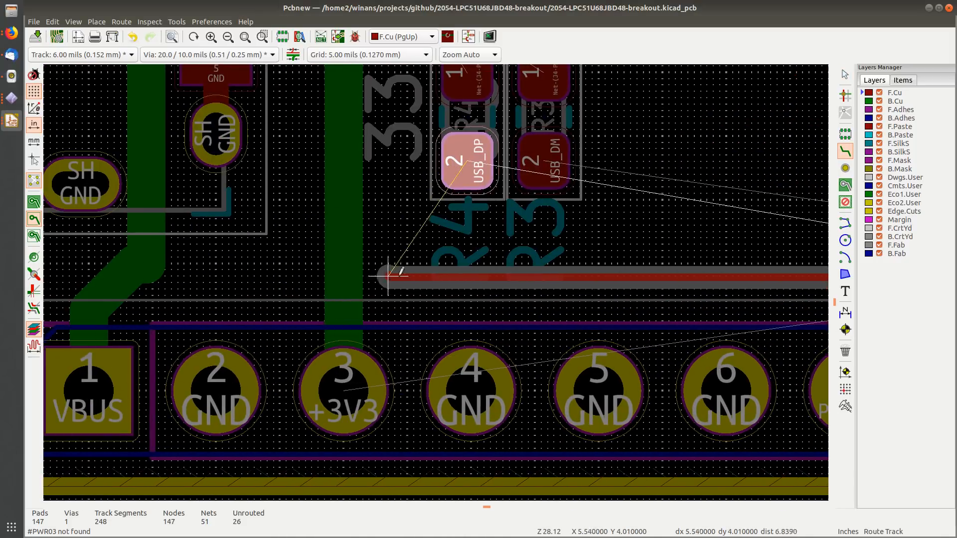
left_click(464, 262)
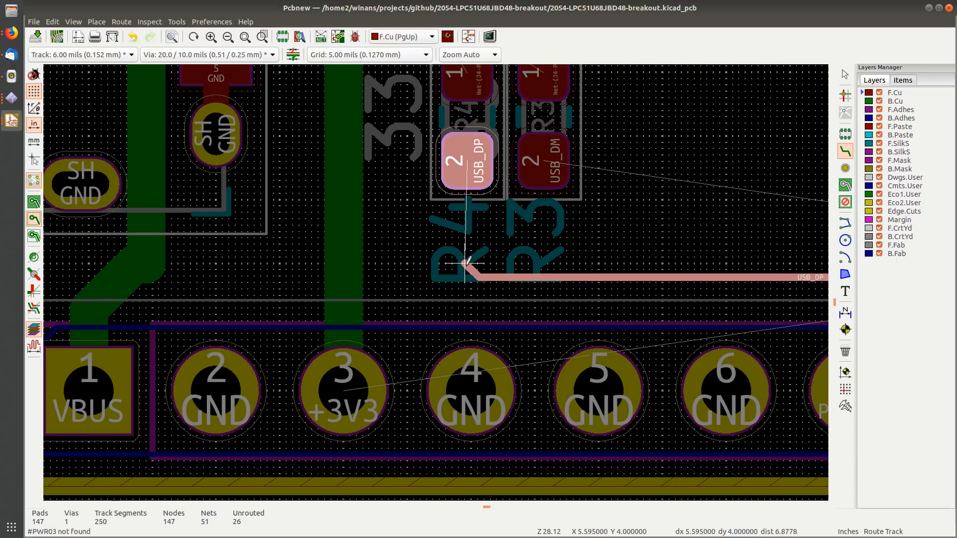
key("Escape")
Step: Delete the short diagonal end segment of the Net-(J4-Pad3) track above R4
scroll(466, 233, "down", 3)
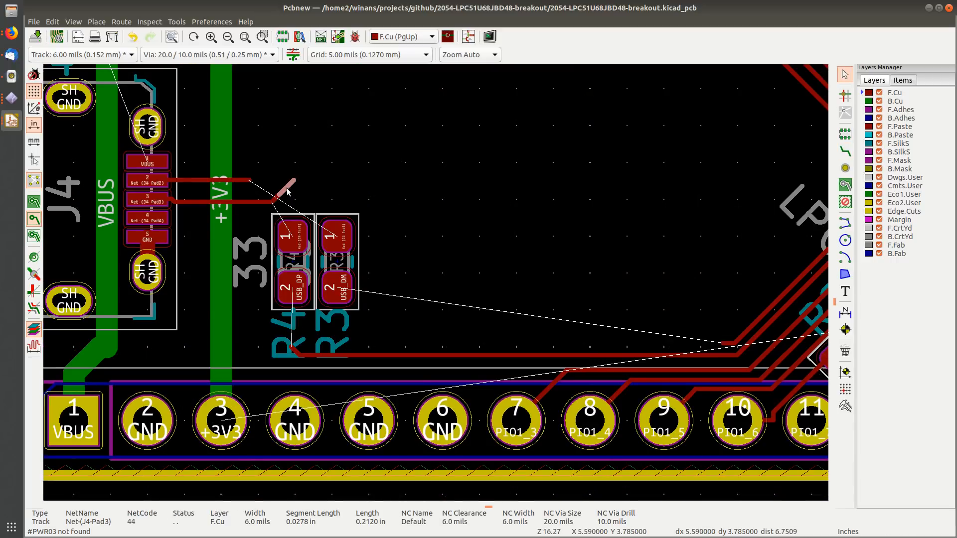
key("Escape")
left_click(277, 199)
key("Escape")
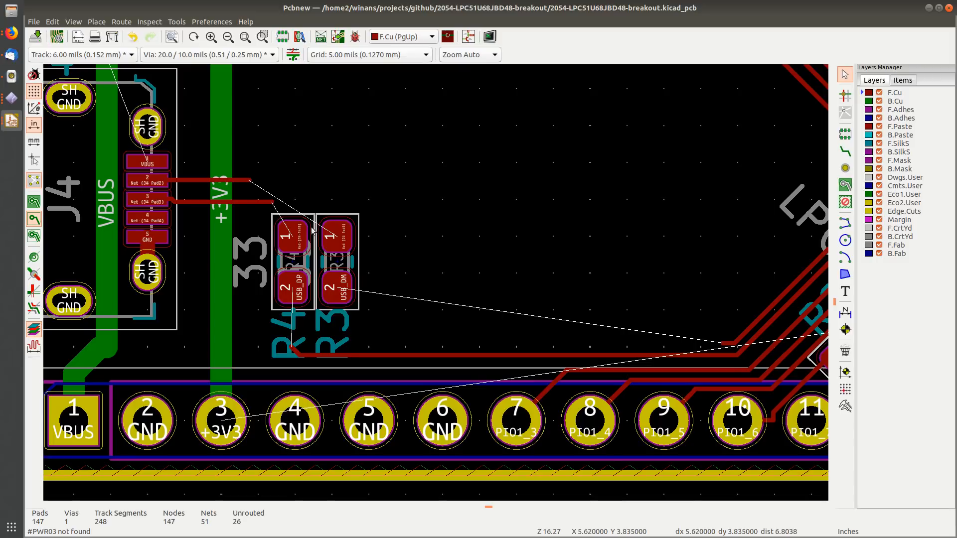
Step: Move R4 over the vertical +3V3 track beside J4, and place R3 directly next to it
middle_click_drag(329, 278, 416, 267)
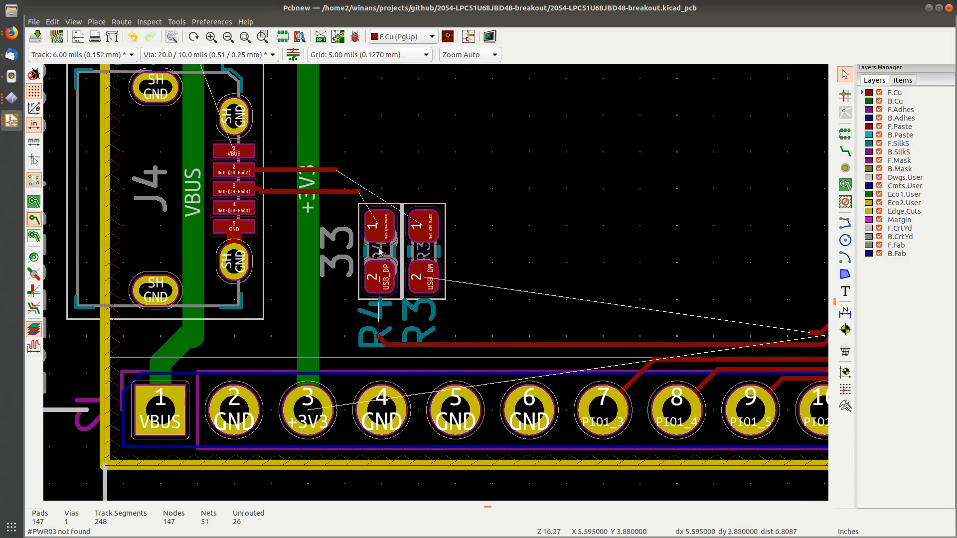
left_click(395, 216)
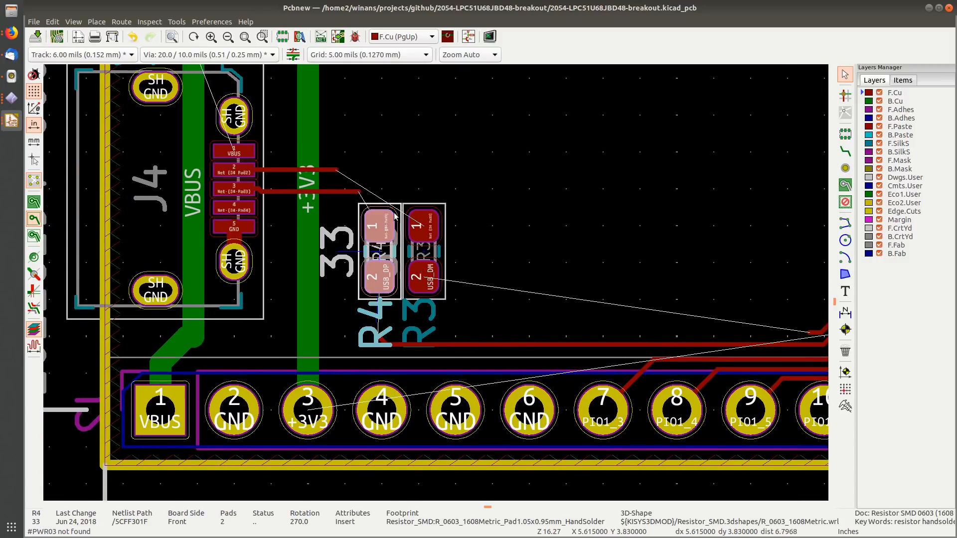
key("m")
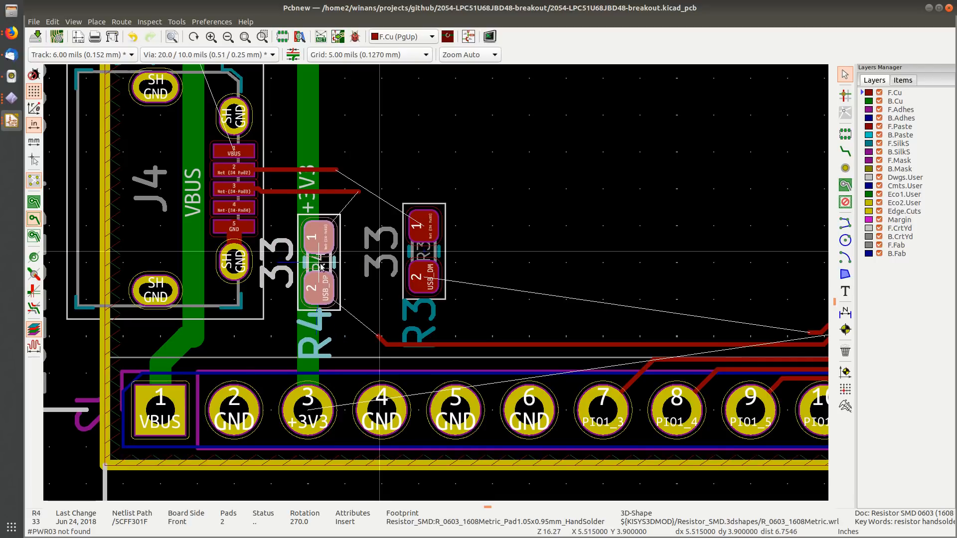
left_click(322, 267)
left_click(439, 214)
key("m")
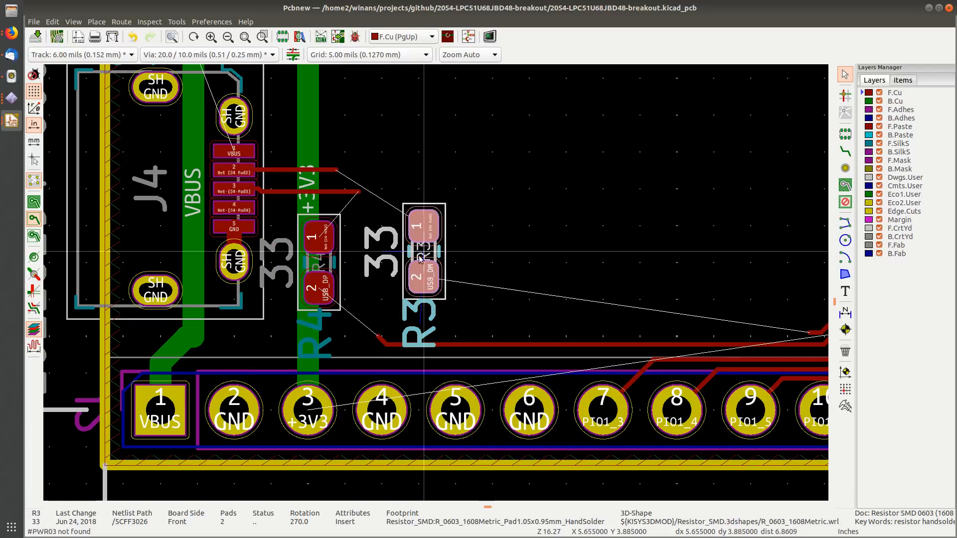
left_click(363, 262)
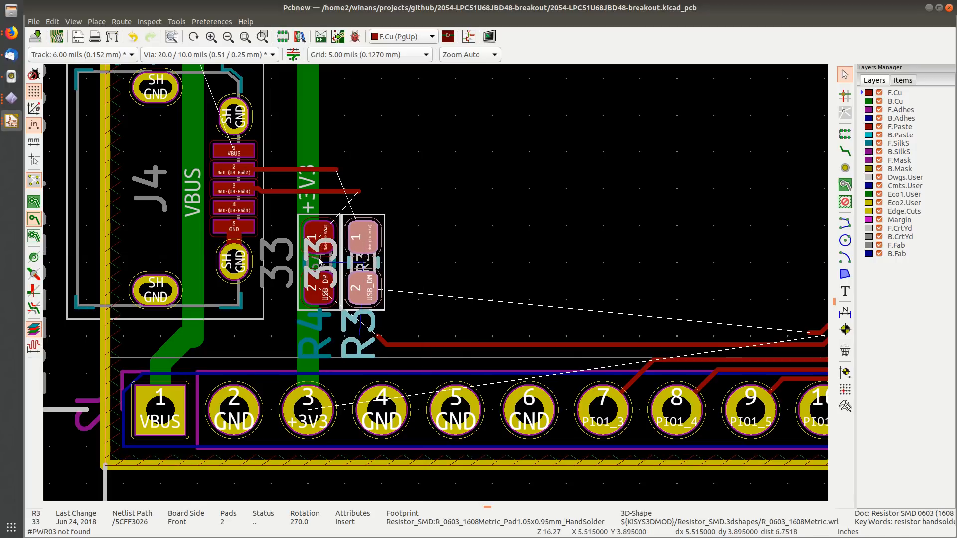
Step: Delete the horizontal Net-(J4-Pad3) track segment and its short diagonal piece at J4 pad 3
middle_click_drag(320, 259, 395, 261)
left_click(433, 196)
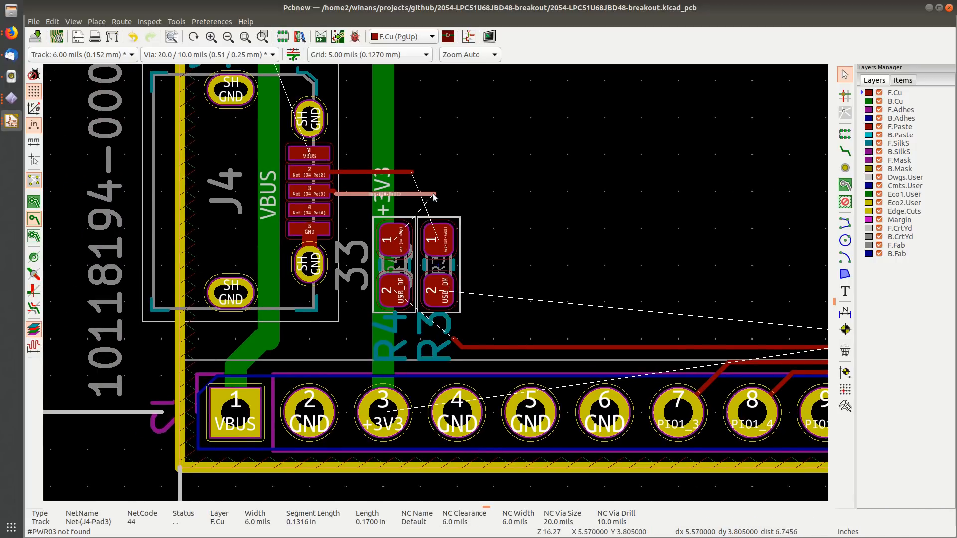
scroll(308, 271, "up", 3)
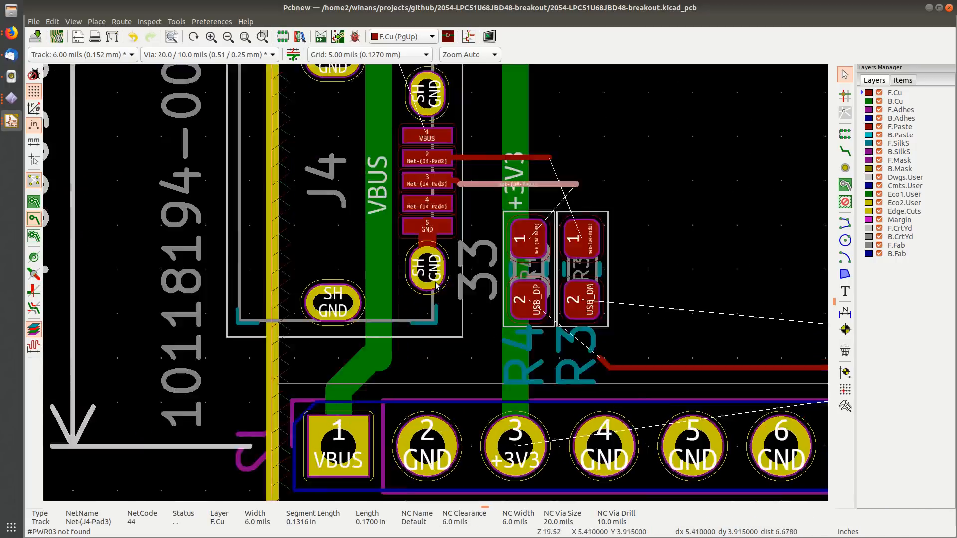
middle_click_drag(493, 241, 415, 269)
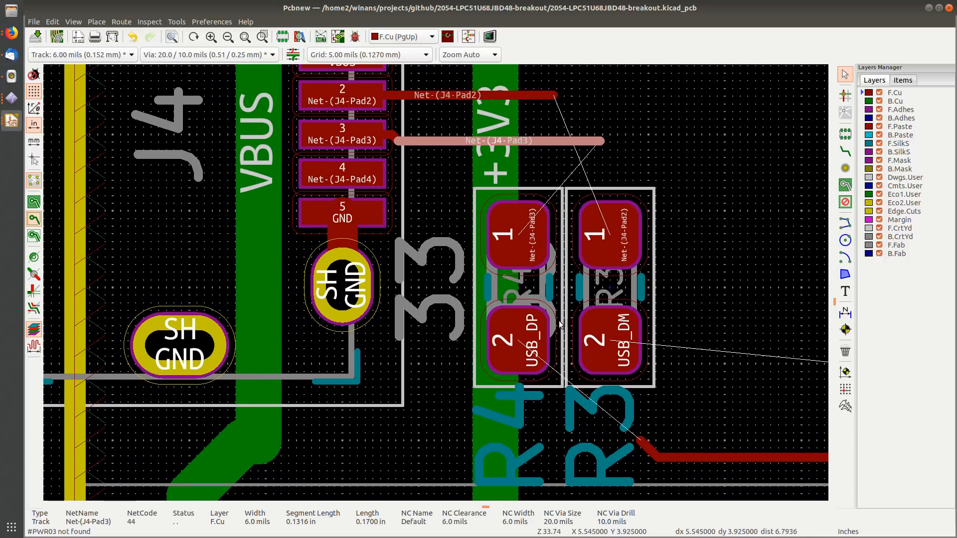
key("Delete")
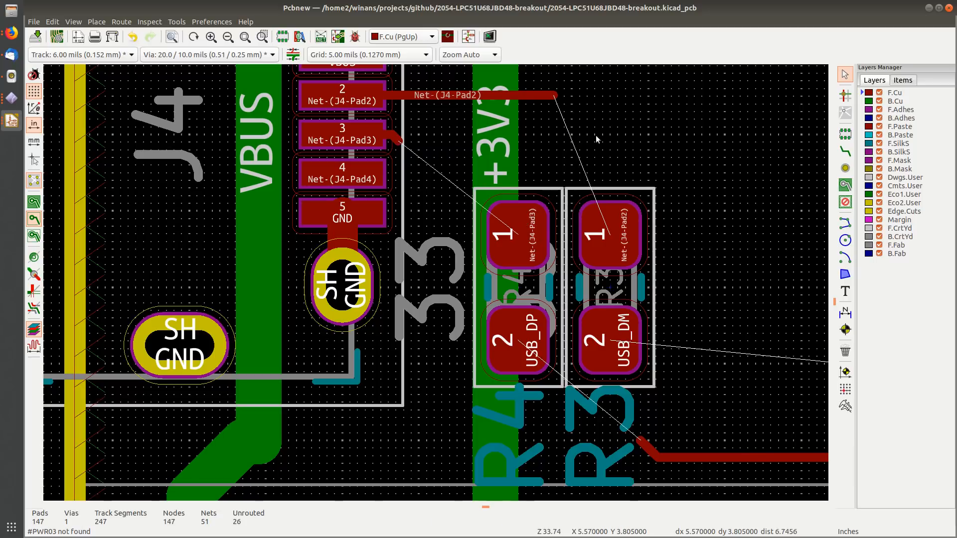
left_click(397, 143)
key("Delete")
Step: Route an F.Cu track from R4 pad 1 up and across to J4 pad 3
left_click(846, 151)
left_click(518, 235)
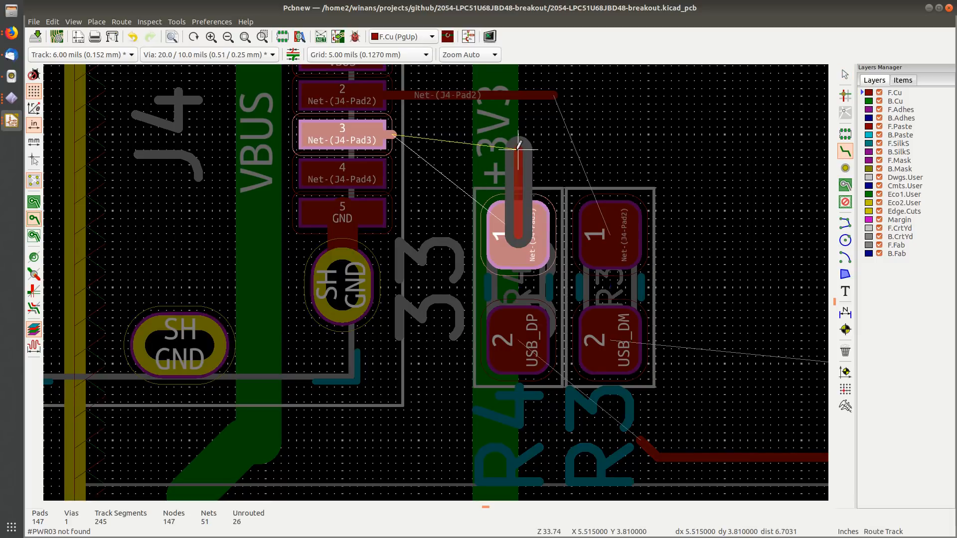
left_click(513, 146)
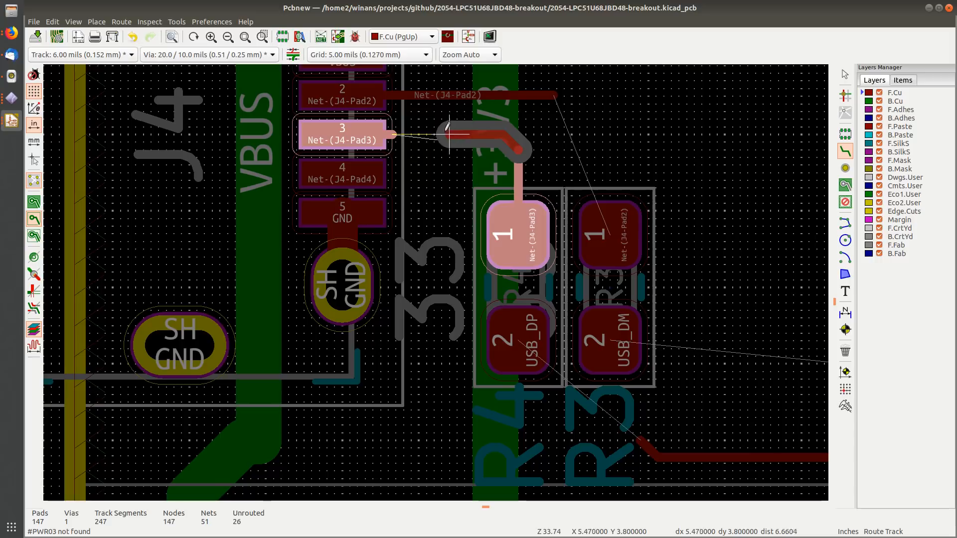
left_click(376, 133)
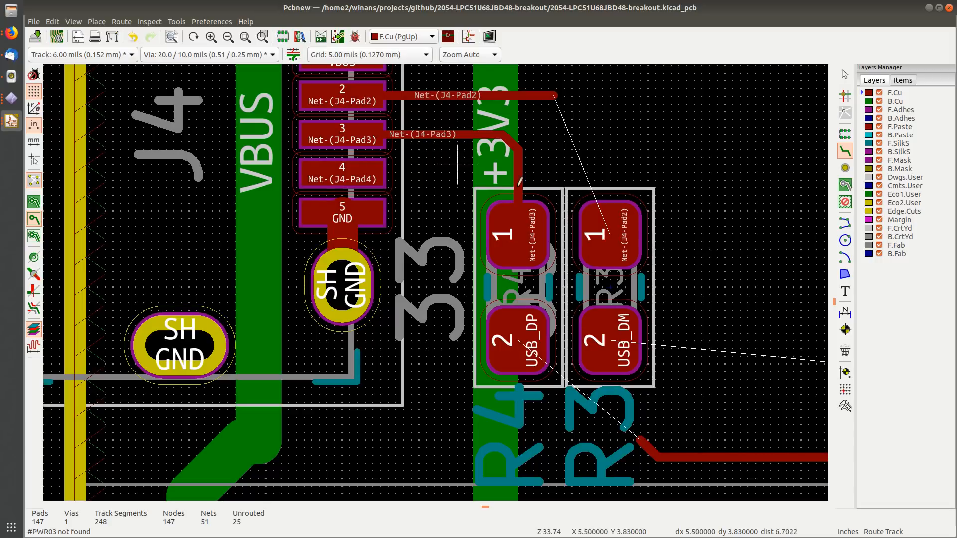
Step: Route an F.Cu track from R3 pad 1 up to the open end of the Net-(J4-Pad2) track
left_click(608, 215)
scroll(581, 99, "up", 2, "shift")
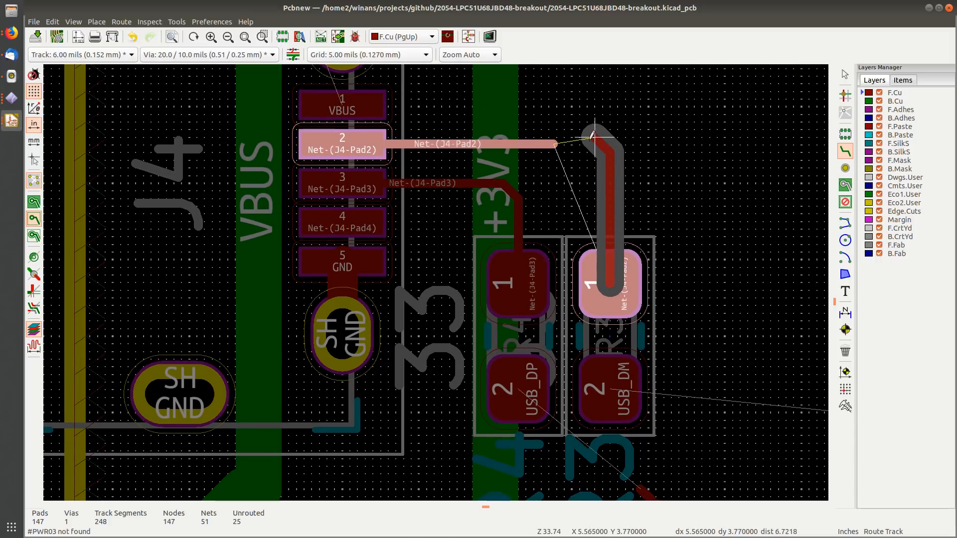
left_click(550, 143)
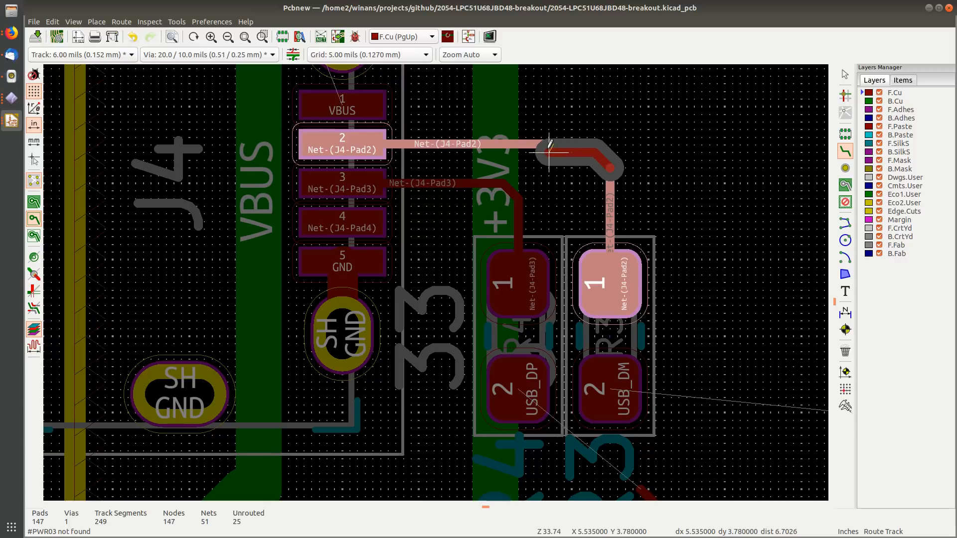
left_click(544, 145)
Step: Route USB_DP from R4 pad 2 down and across to the existing horizontal USB_DP track
middle_click_drag(686, 222, 471, 111)
left_click(302, 279)
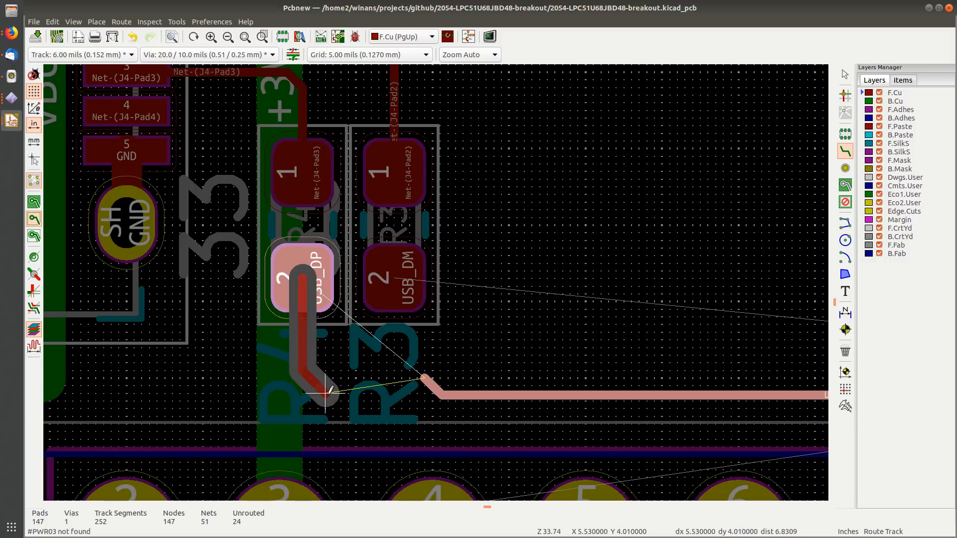
left_click(320, 390)
left_click(484, 394)
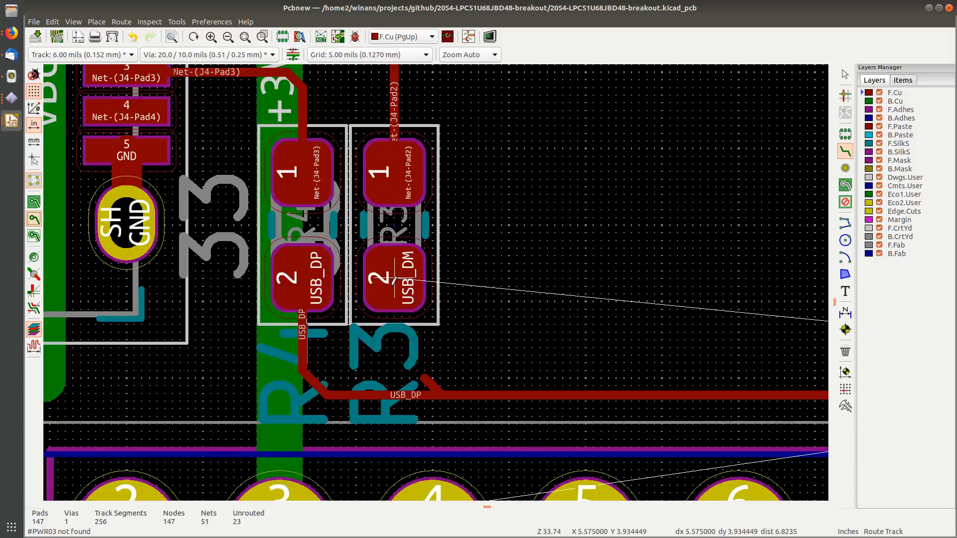
Step: Route an F.Cu USB_DM track from R3 pad 2 down and across to the existing diagonal USB_DM track
left_click(395, 280)
scroll(438, 299, "down", 2)
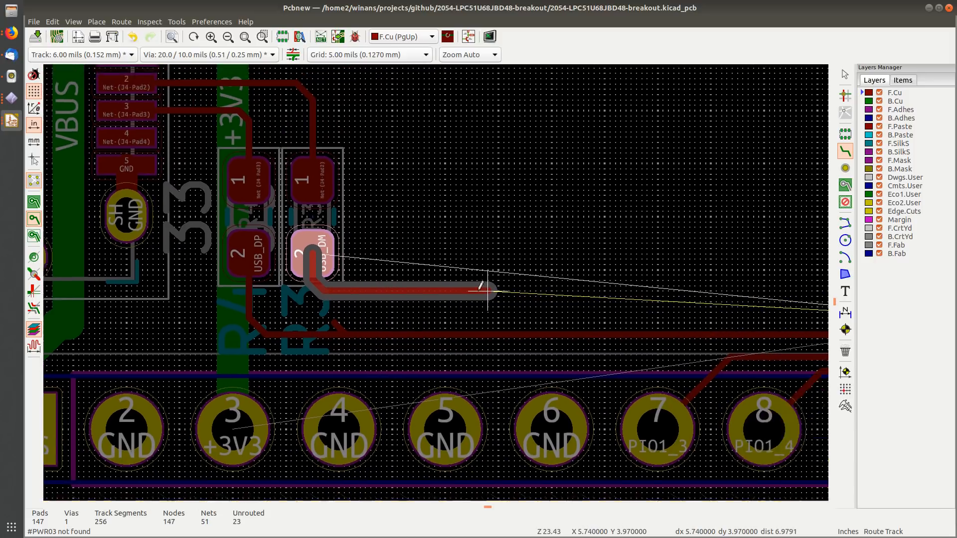
middle_click_drag(487, 291, 253, 284)
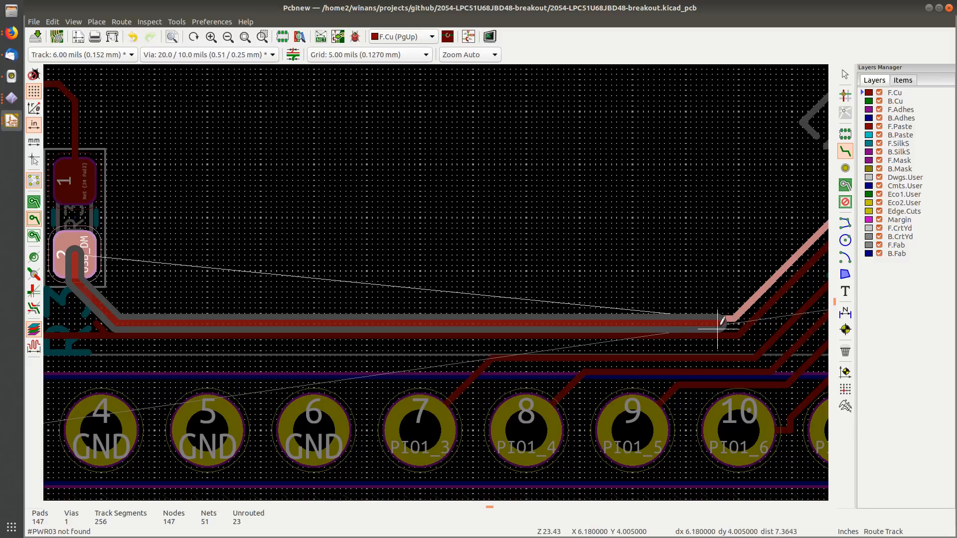
left_click(733, 321)
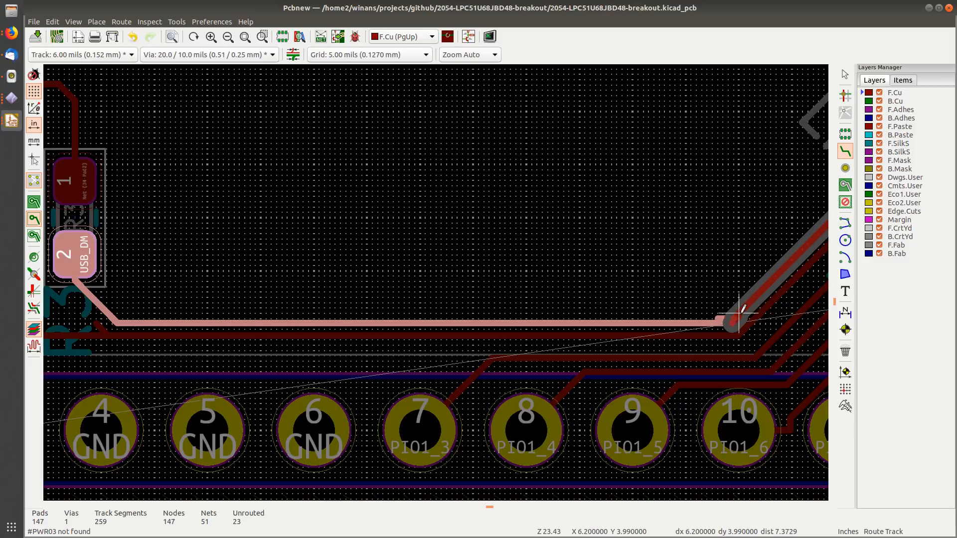
left_click(742, 311)
key("Escape")
Step: Delete the leftover horizontal USB_DM stub at the bend where the new track meets the diagonal
scroll(703, 313, "up", 4)
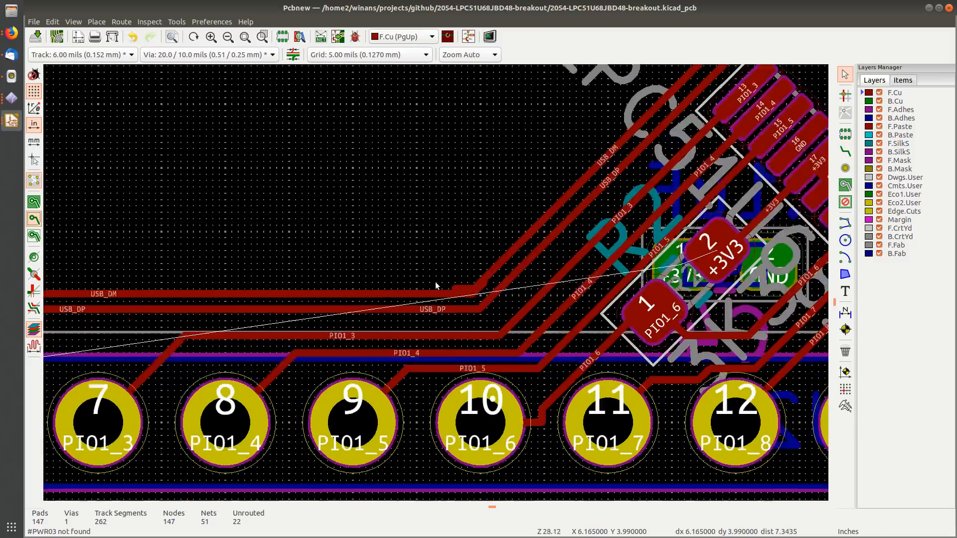
middle_click_drag(451, 252, 330, 208)
left_click(337, 251)
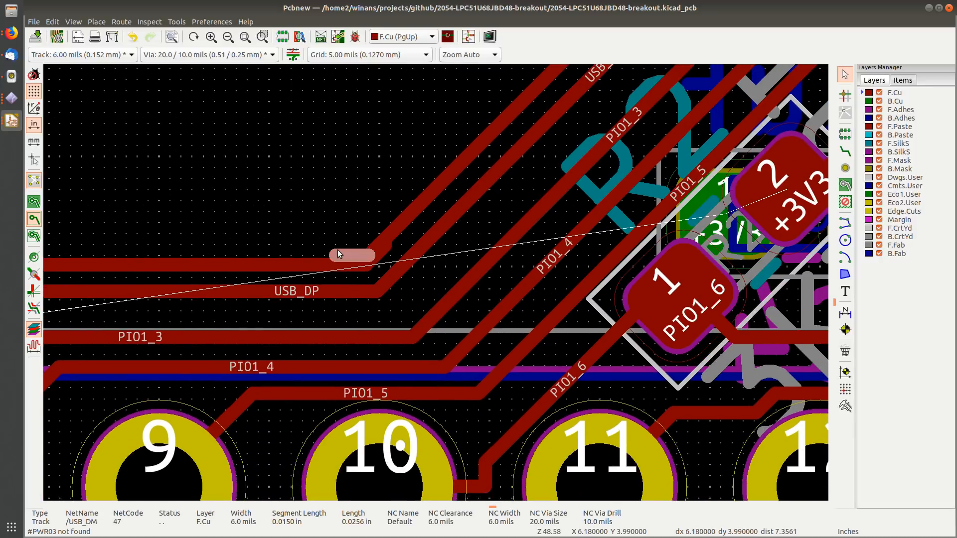
key("Delete")
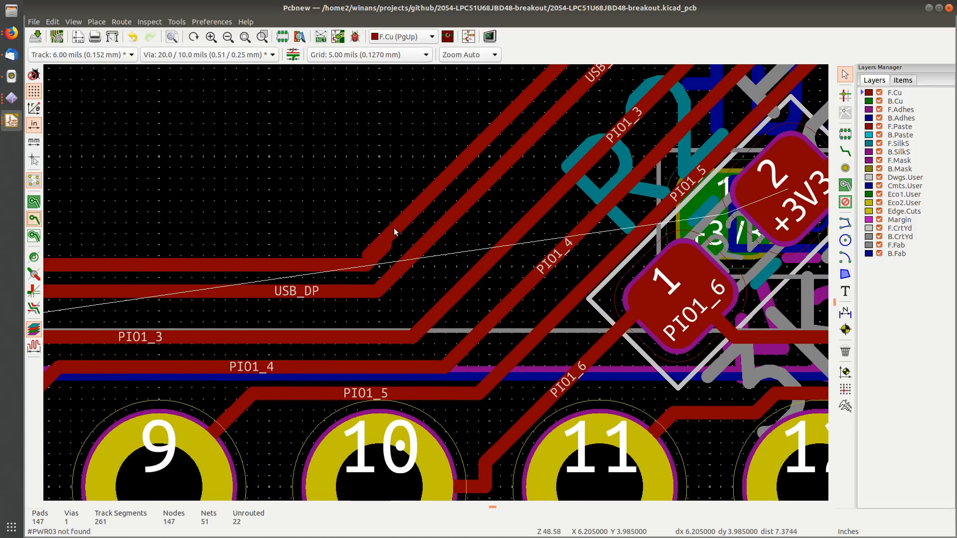
Step: Try to straighten the USB_DM bend by dragging its short diagonal segment
left_click(394, 227)
key("d")
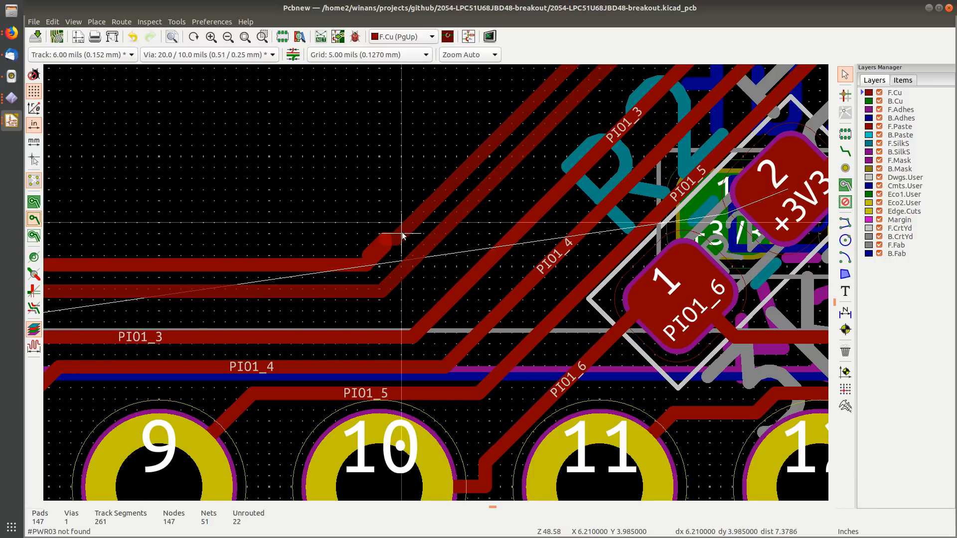
scroll(402, 235, "up", 3)
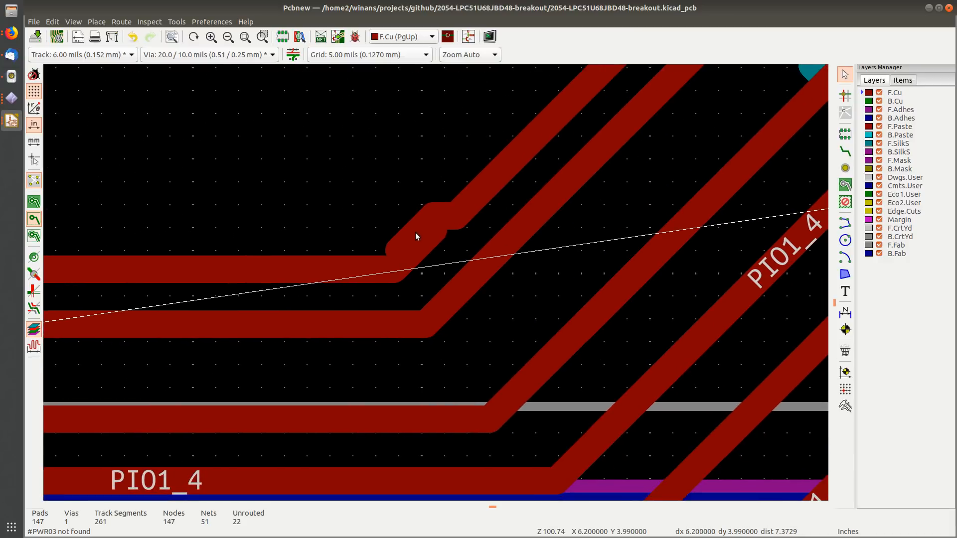
Step: Delete the short jogged USB_DM segments between the horizontal track and the long diagonal track
left_click(417, 236)
left_click(430, 252)
key("Delete")
left_click(413, 224)
key("Delete")
left_click(430, 233)
key("Delete")
left_click(431, 220)
key("Delete")
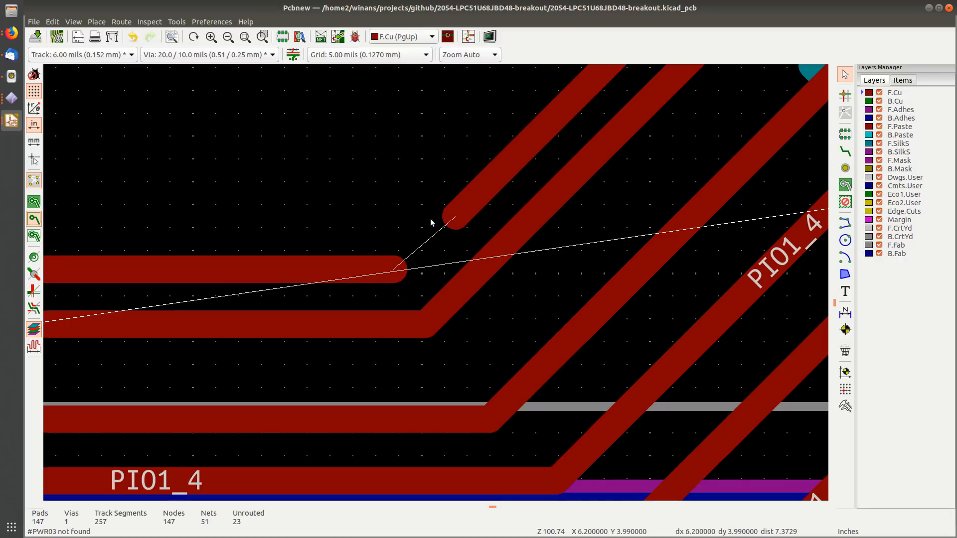
Step: Route USB_DM across the gap from the end of the horizontal track to the start of the diagonal track
left_click(839, 152)
left_click(393, 270)
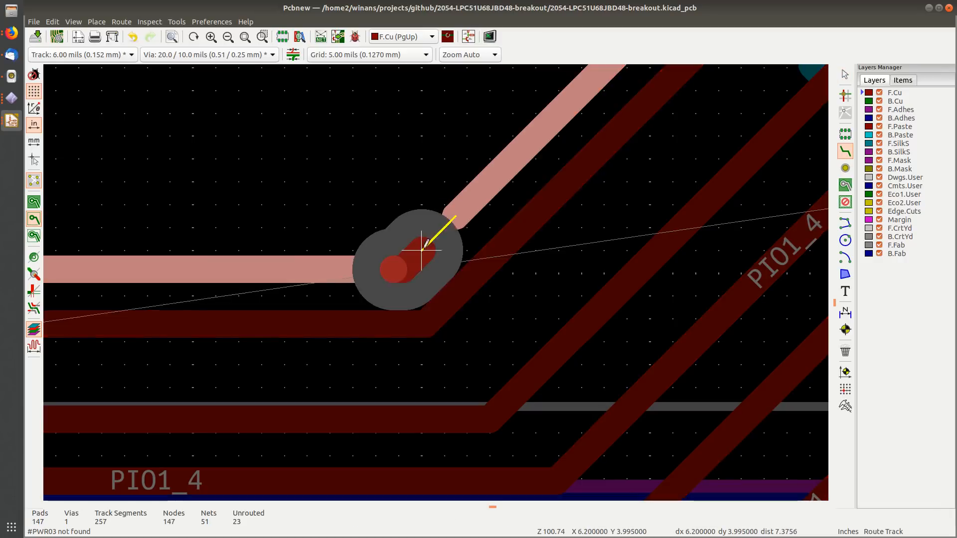
left_click(466, 214)
key("Escape")
Step: Delete the leftover diagonal stub on the USB_DP track below R3 and save the board
scroll(319, 275, "down", 3)
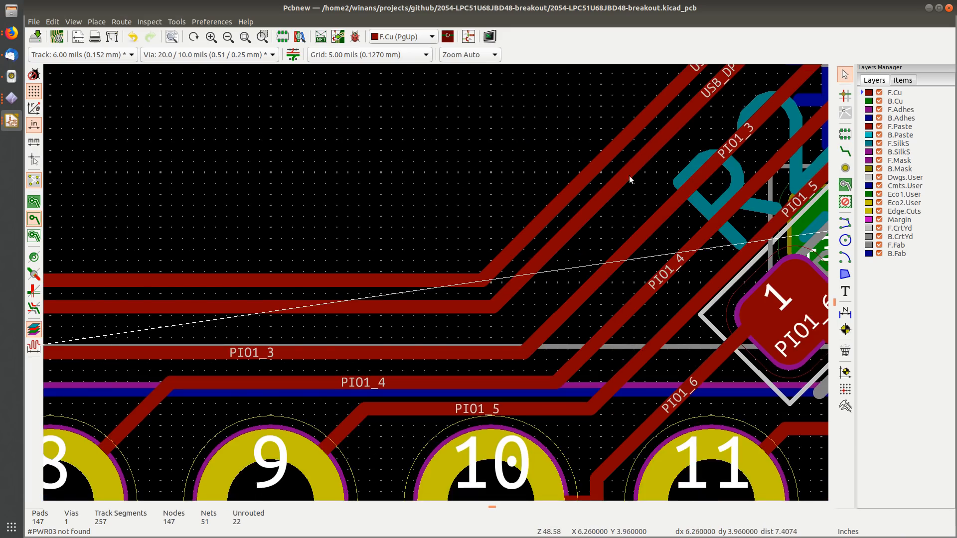
scroll(629, 176, "up", 2)
scroll(420, 296, "down", 3)
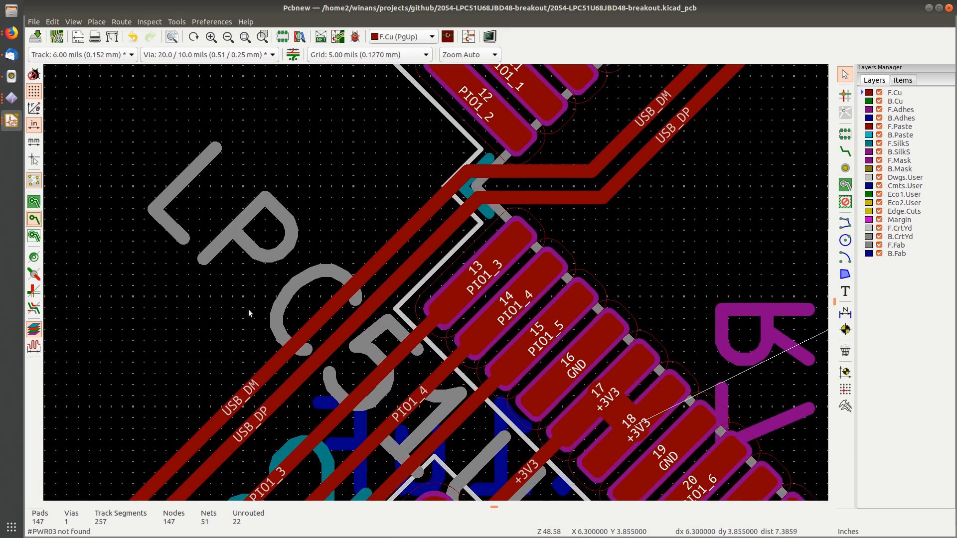
mouse_move(354, 306)
middle_mouse_down()
mouse_move(461, 265)
mouse_move(587, 192)
middle_mouse_up()
middle_click_drag(302, 290, 653, 213)
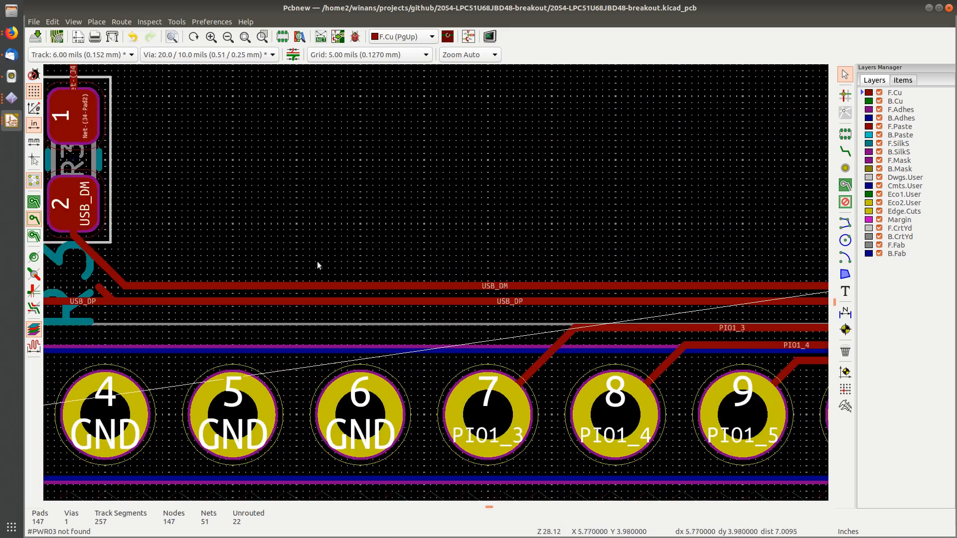
middle_click_drag(291, 262, 635, 262)
scroll(432, 286, "up", 5)
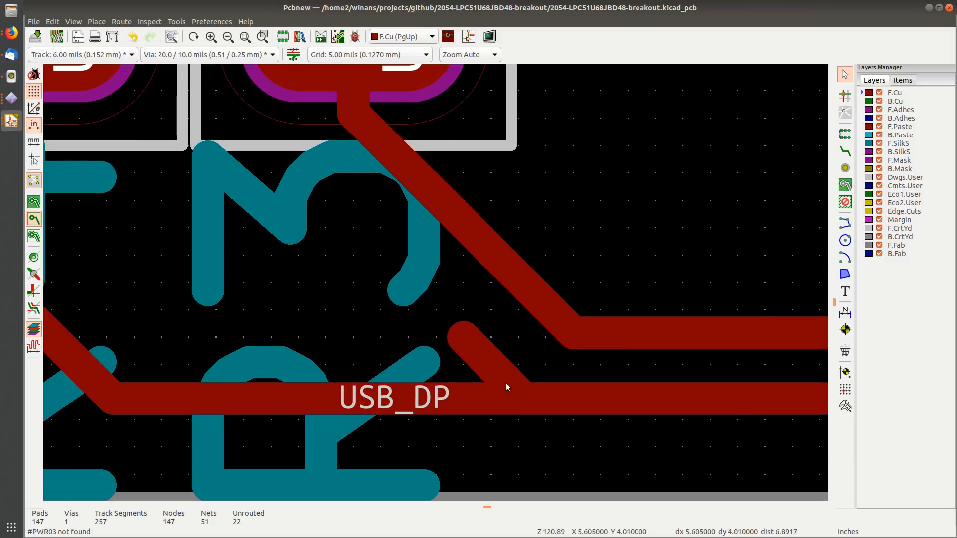
left_click(489, 357)
key("Delete")
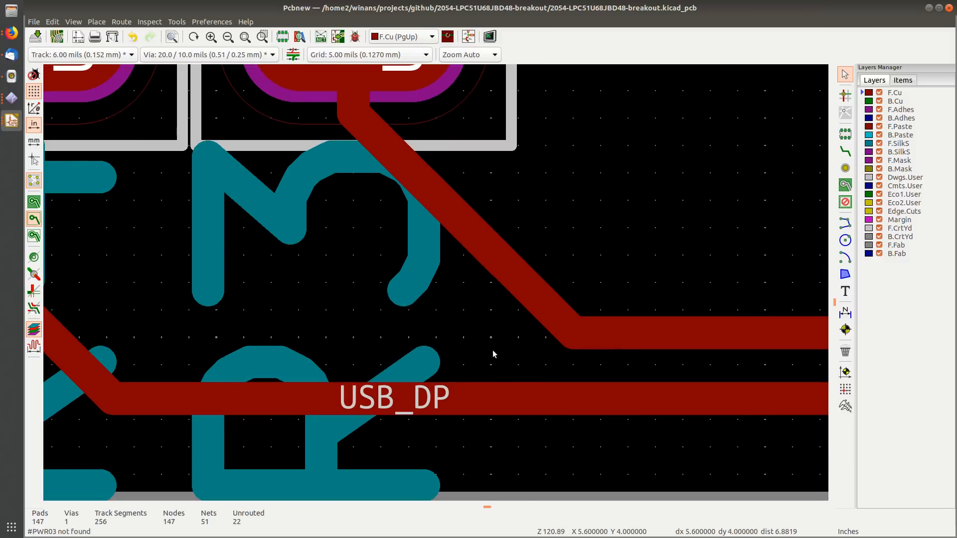
key("ctrl+s")
Step: Shift the diagonal USB_DM segment below R3 so the track leaves pad 2 vertically, and save the board
scroll(435, 282, "down", 4)
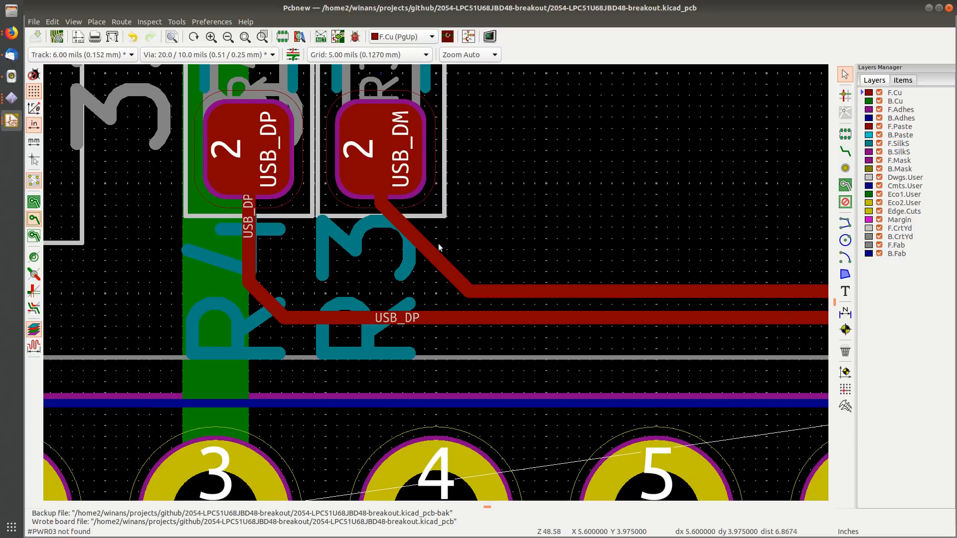
left_click(432, 250)
left_click_drag(429, 250, 391, 271)
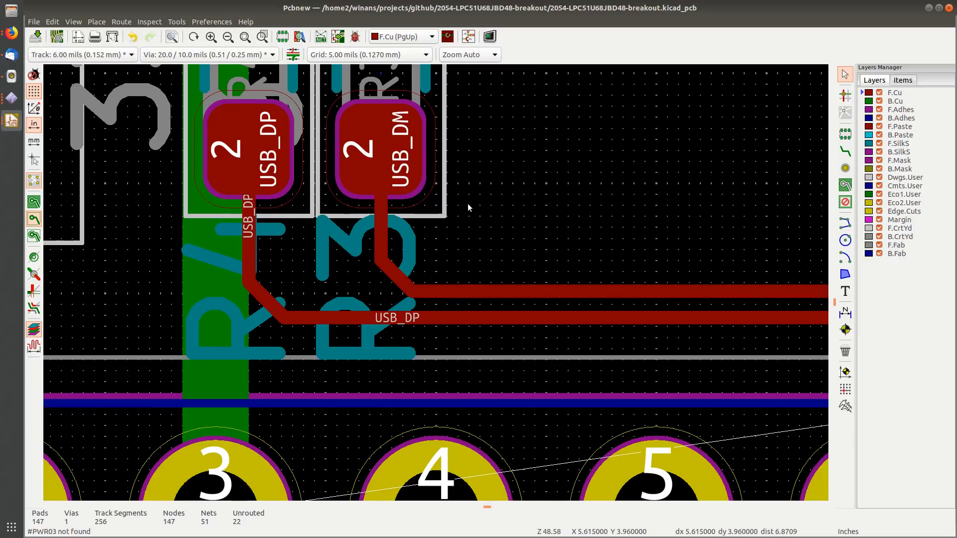
middle_click_drag(468, 204, 407, 312)
key("ctrl+s")
Step: Move the U2 regulator group with C1, C2, C5, R8 and D1 onto the board between J4 and U1, rotated 90 degrees clockwise
scroll(435, 282, "down", 5)
middle_click_drag(497, 252, 310, 294)
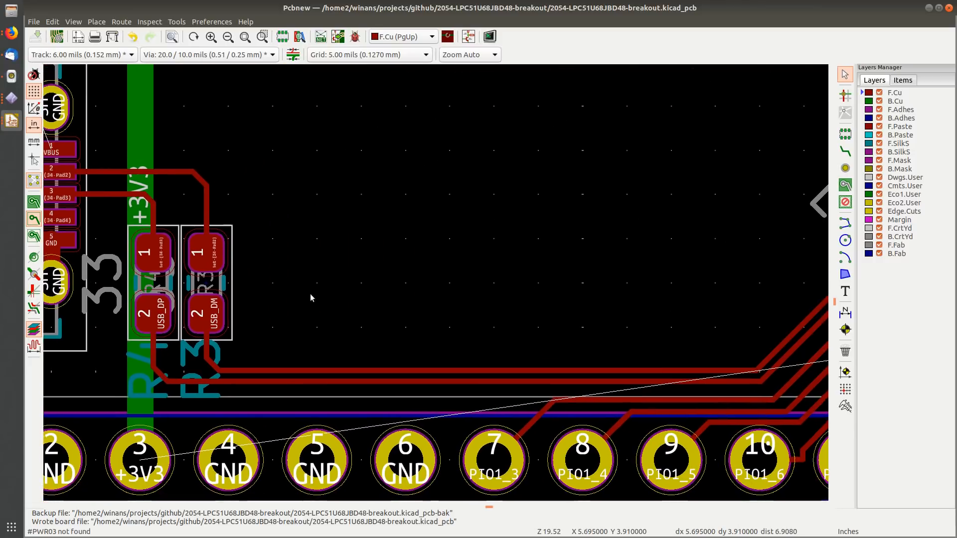
scroll(310, 295, "down", 3)
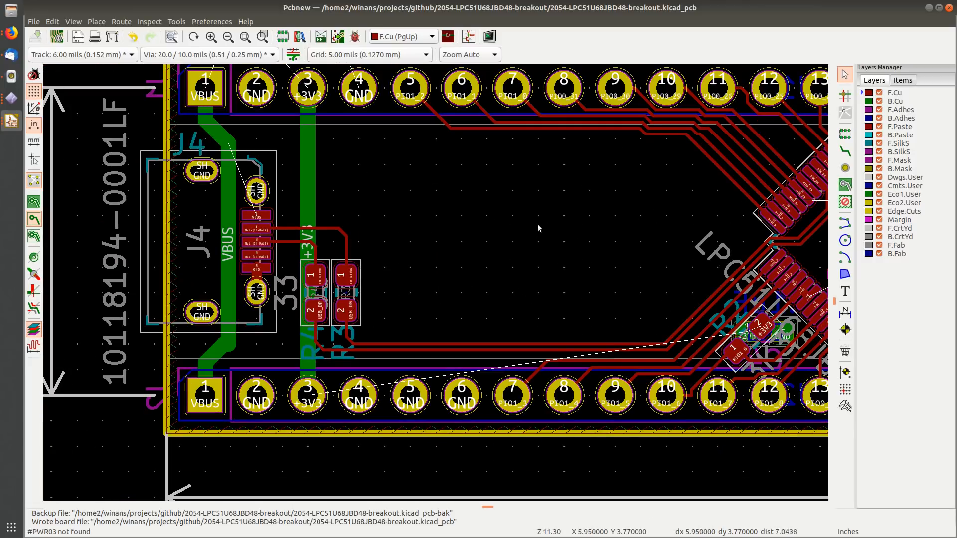
middle_click_drag(537, 228, 523, 399)
middle_click_drag(421, 162, 465, 337)
left_click_drag(177, 132, 441, 371)
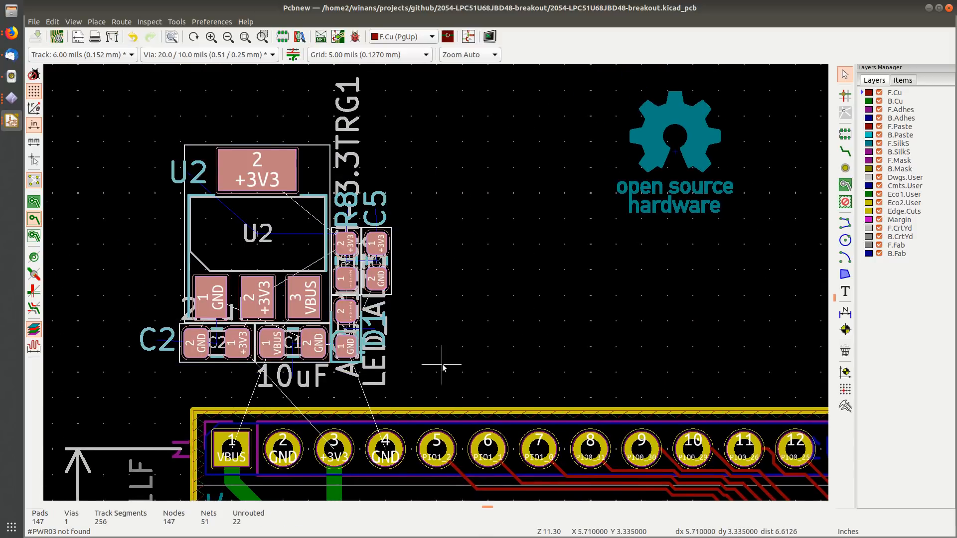
key("m")
scroll(467, 365, "down", 2)
key("r")
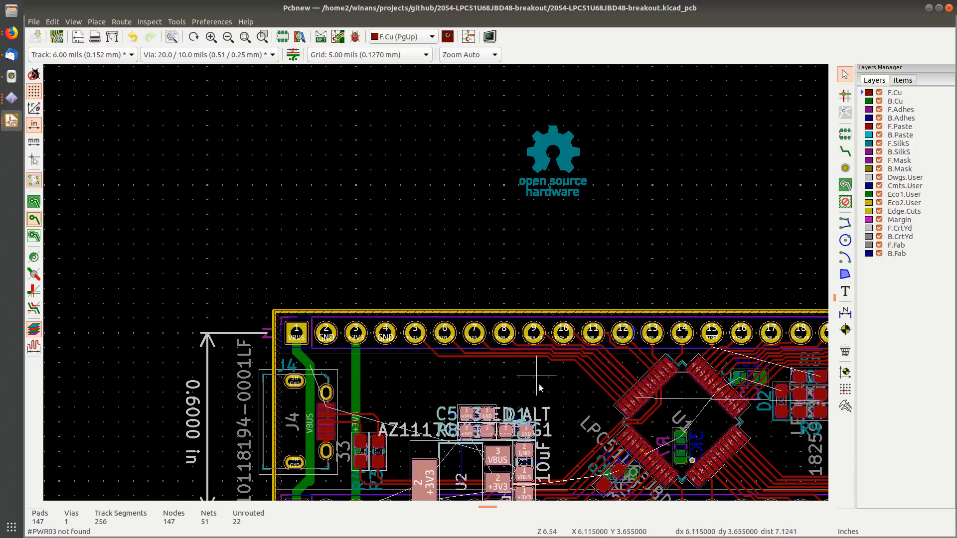
middle_click_drag(539, 371, 472, 199)
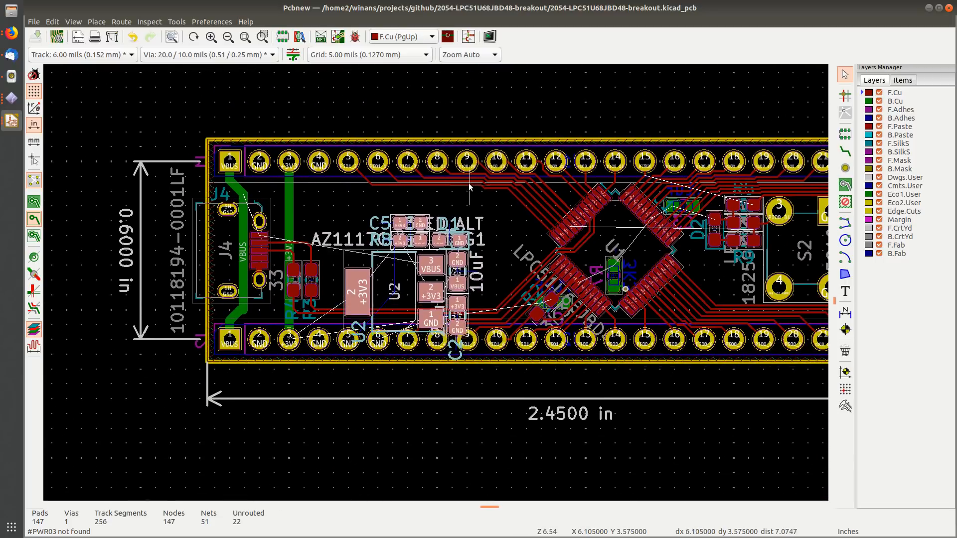
key("r")
key("r")
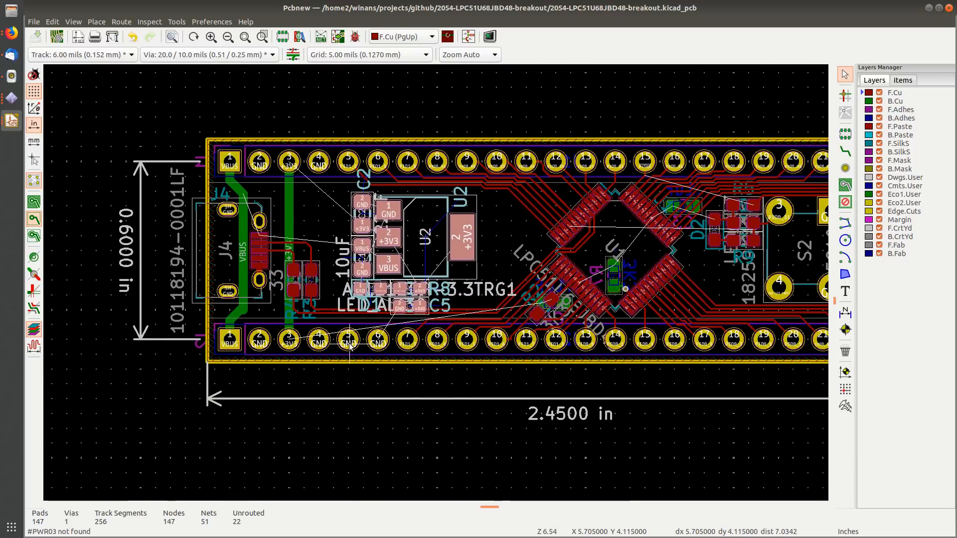
scroll(349, 343, "up", 3)
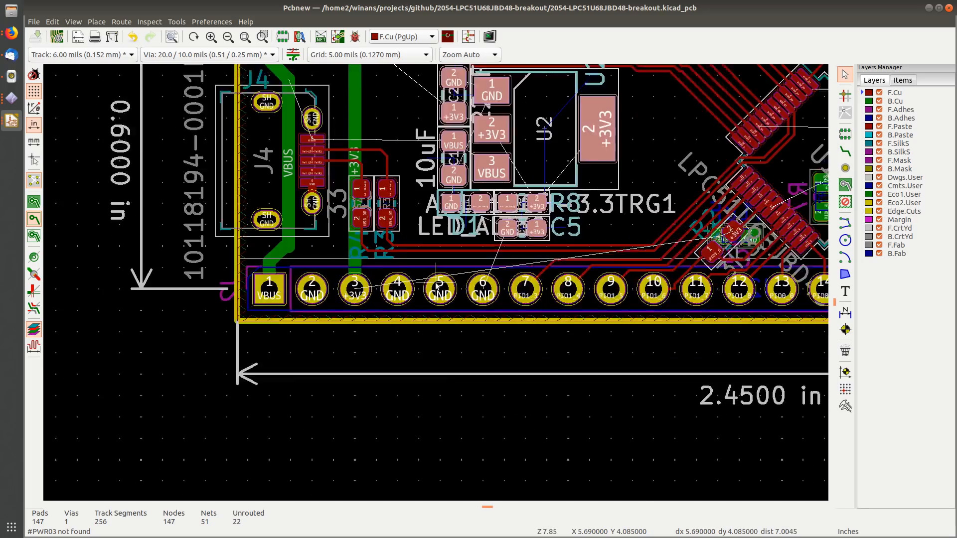
scroll(308, 439, "down", 3, "shift")
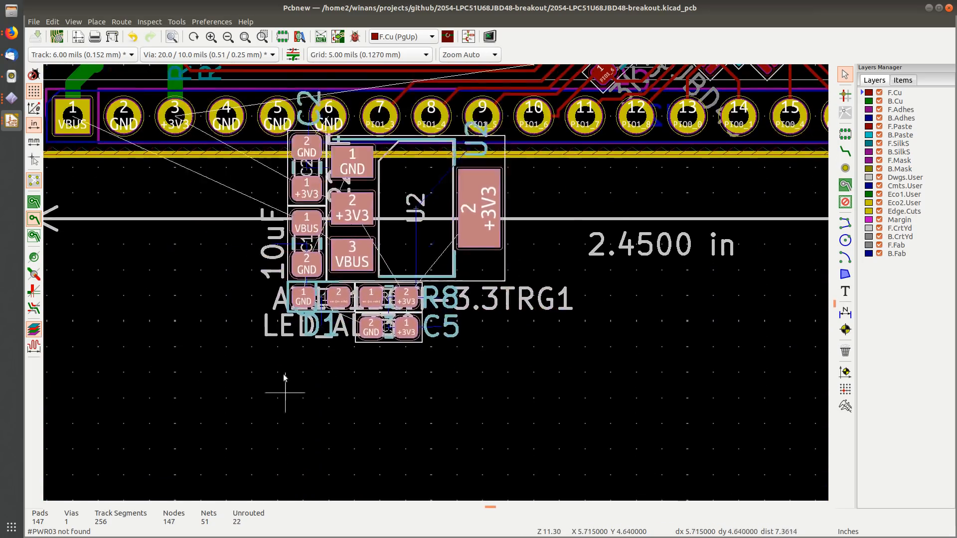
scroll(280, 134, "up", 3, "shift")
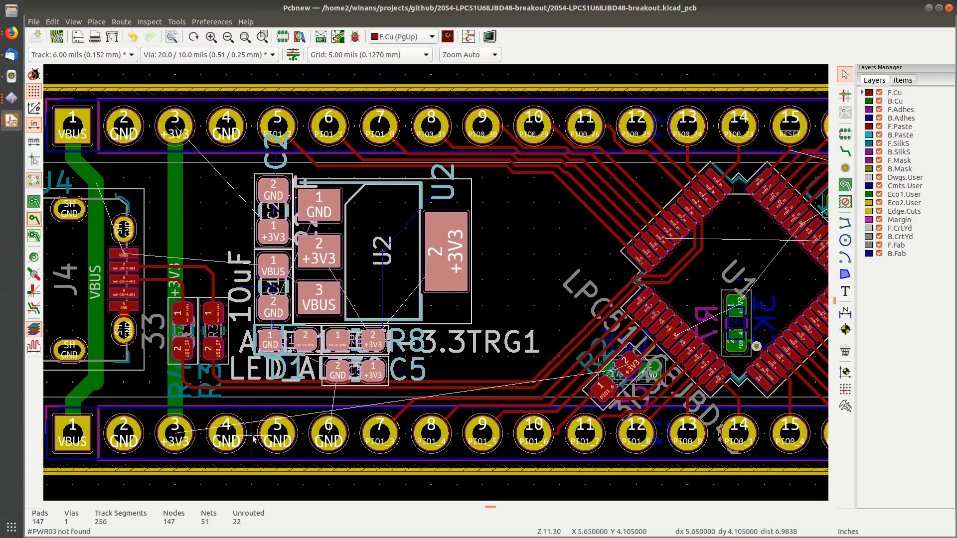
left_click(254, 438)
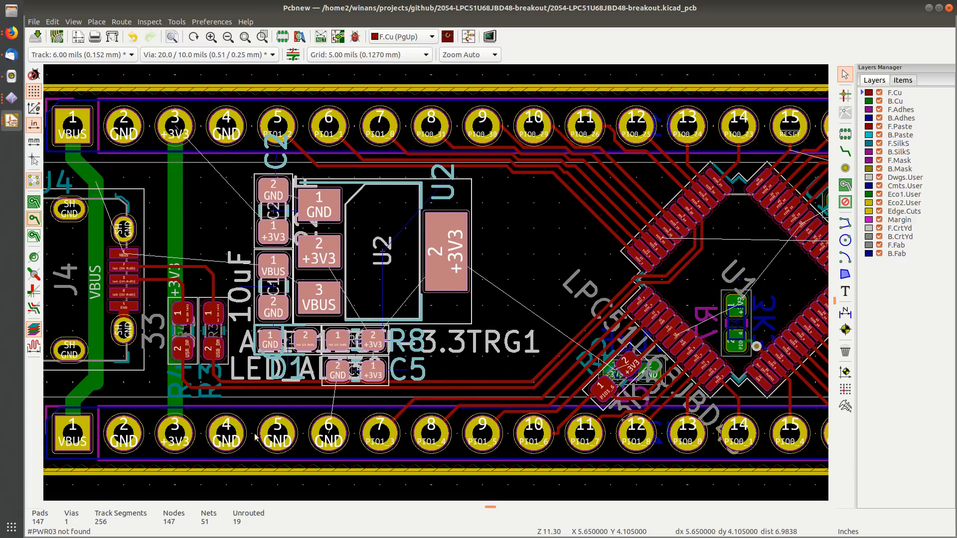
left_click(529, 205)
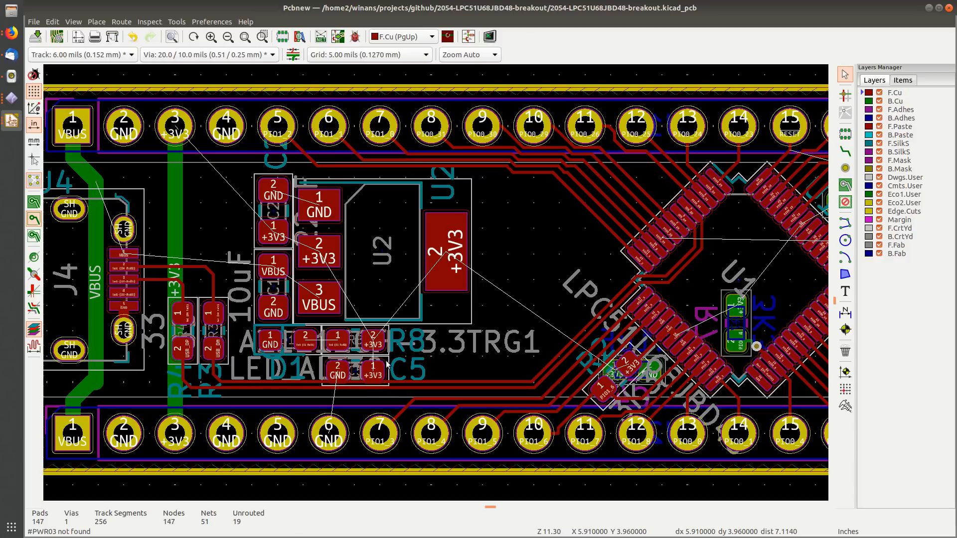
Step: Move C5 beside the large +3V3 tab of U2, oriented at 90 degrees with its GND pad up
left_click(386, 364)
key("m")
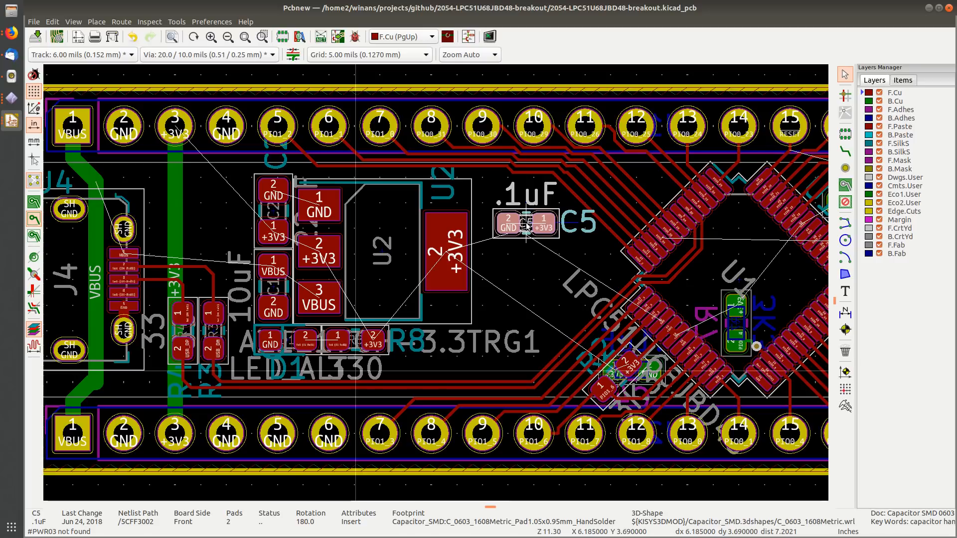
key("r")
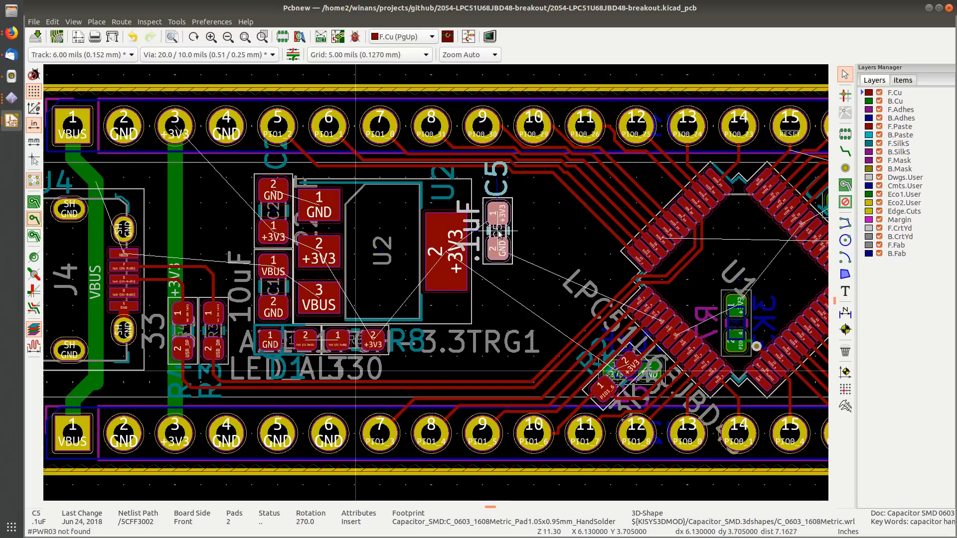
key("r")
key("r")
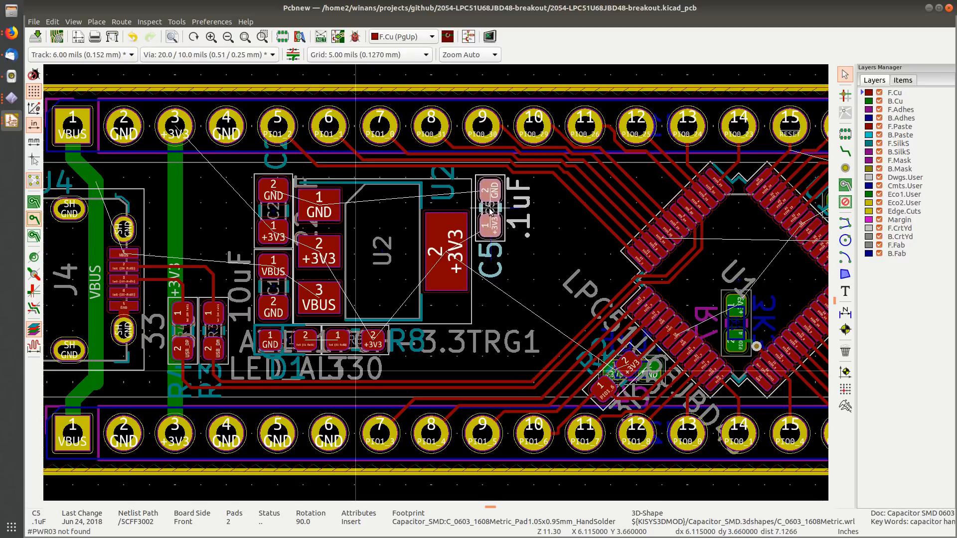
left_click(492, 210)
left_click(531, 288)
Step: Set the grid to 1.00 mils (0.0254 mm) for work around J4's VBUS pad
middle_click_drag(387, 352, 420, 357)
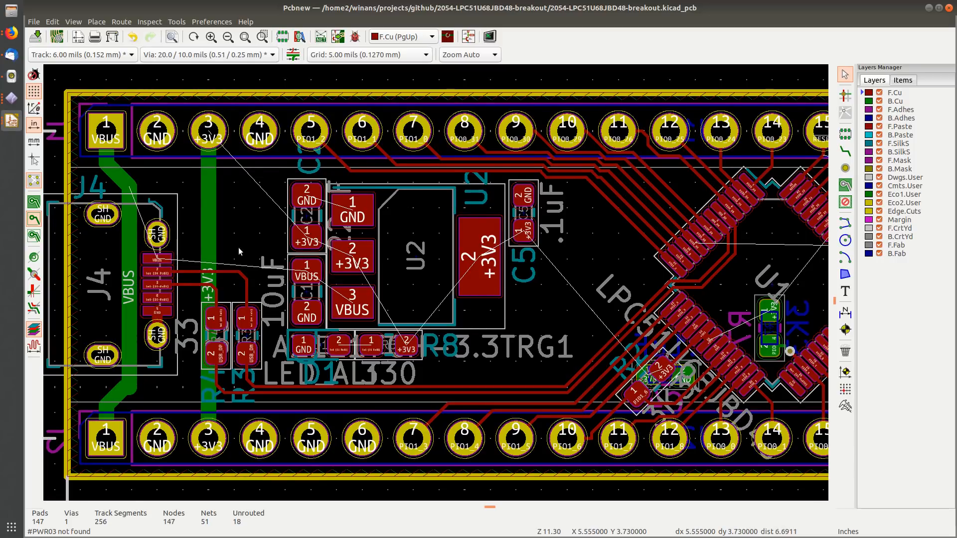
scroll(239, 252, "up", 1)
middle_click_drag(463, 273, 359, 252)
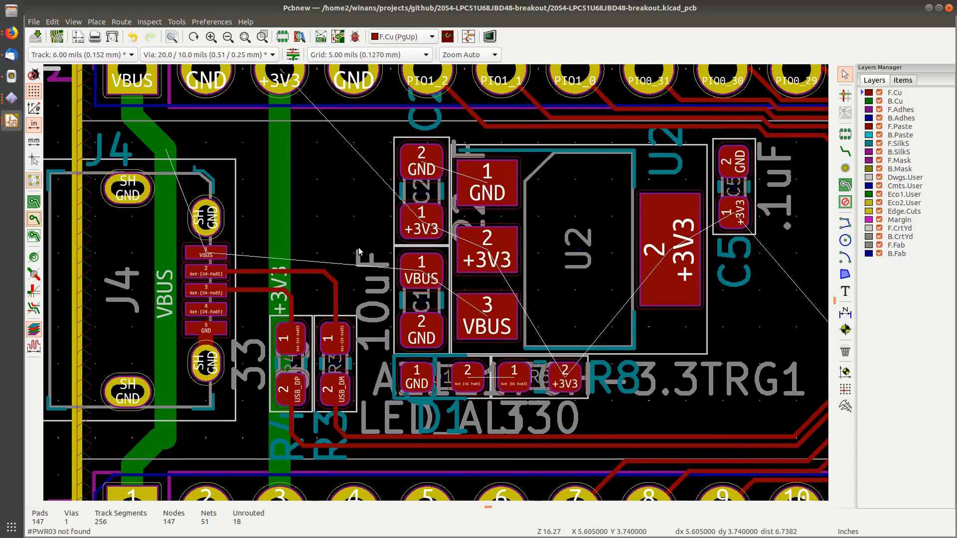
scroll(218, 256, "up", 9)
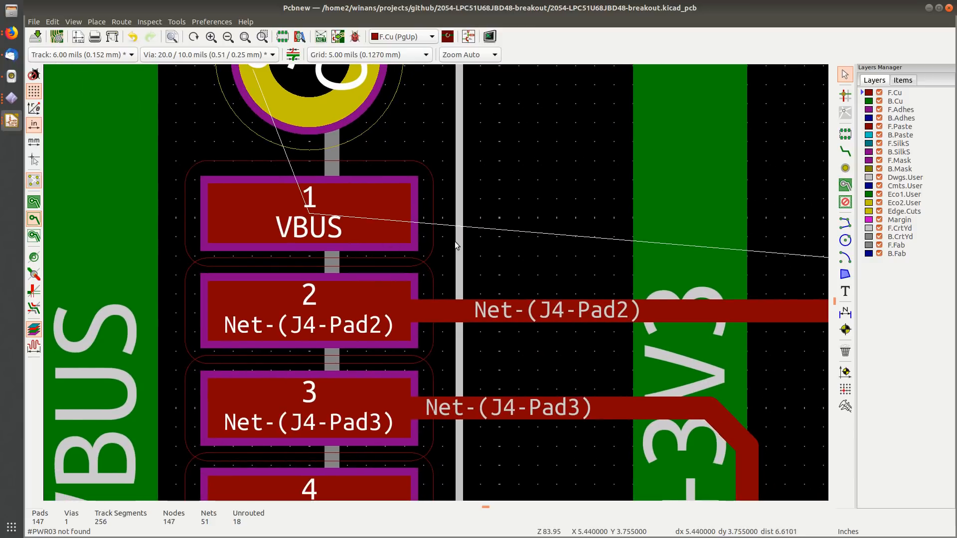
right_click(496, 152)
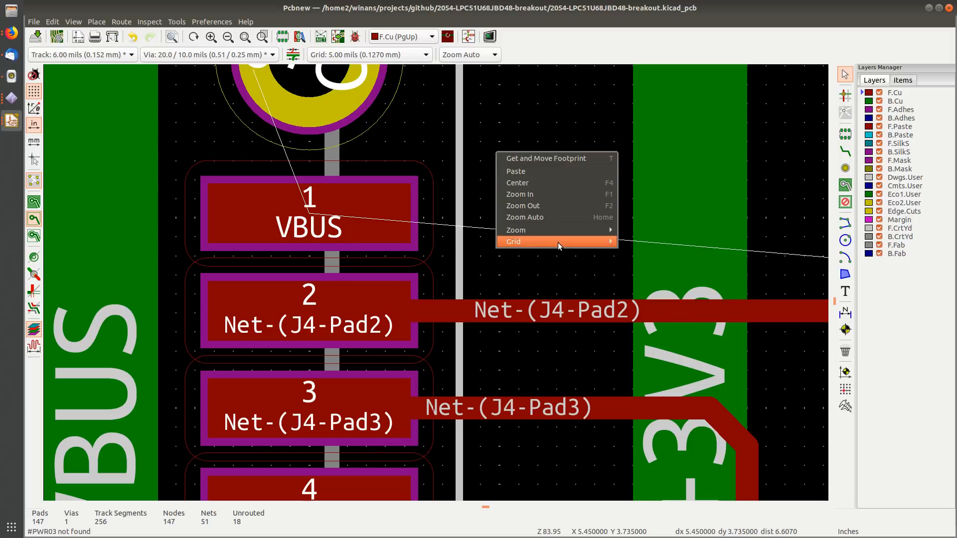
mouse_move(560, 241)
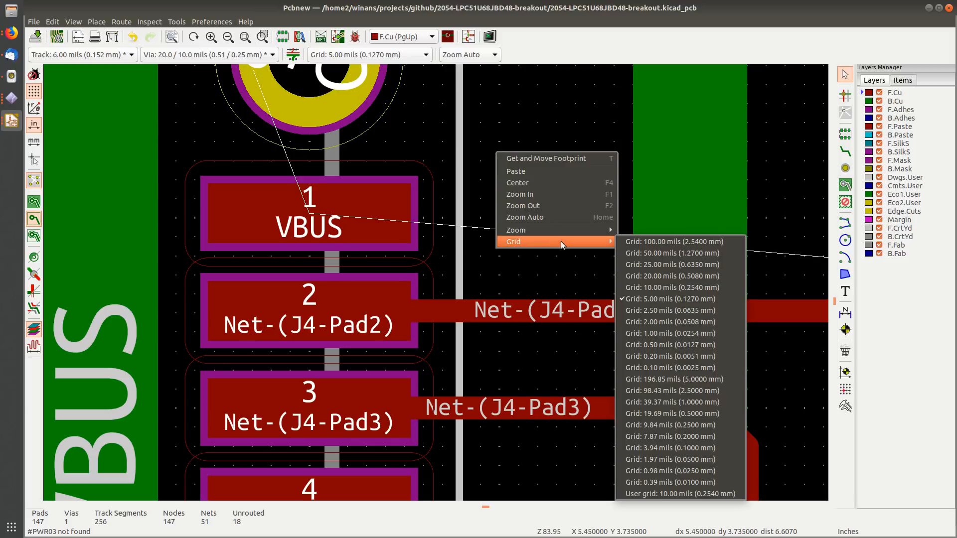
left_click(678, 333)
Step: Measure the height of VBUS pad 1 on J4
left_click(845, 407)
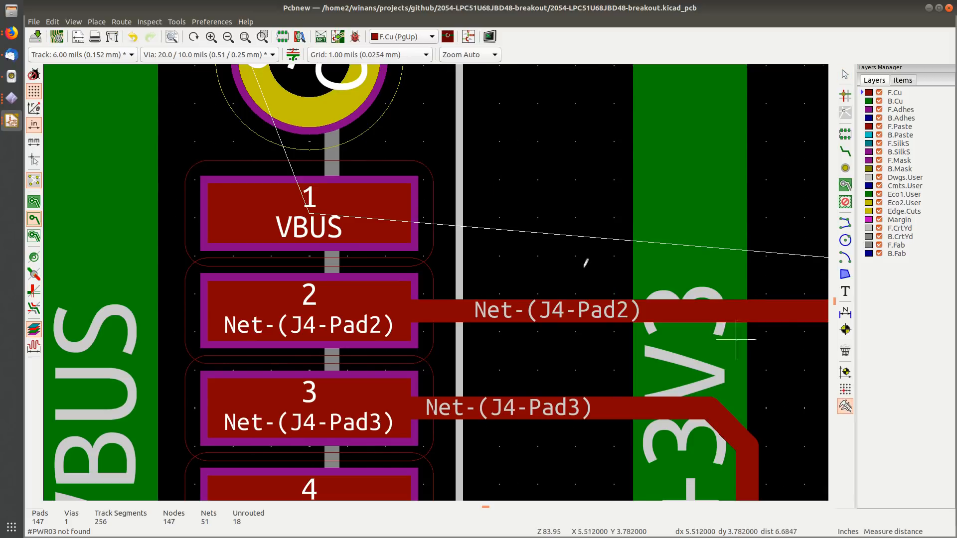
left_click(405, 183)
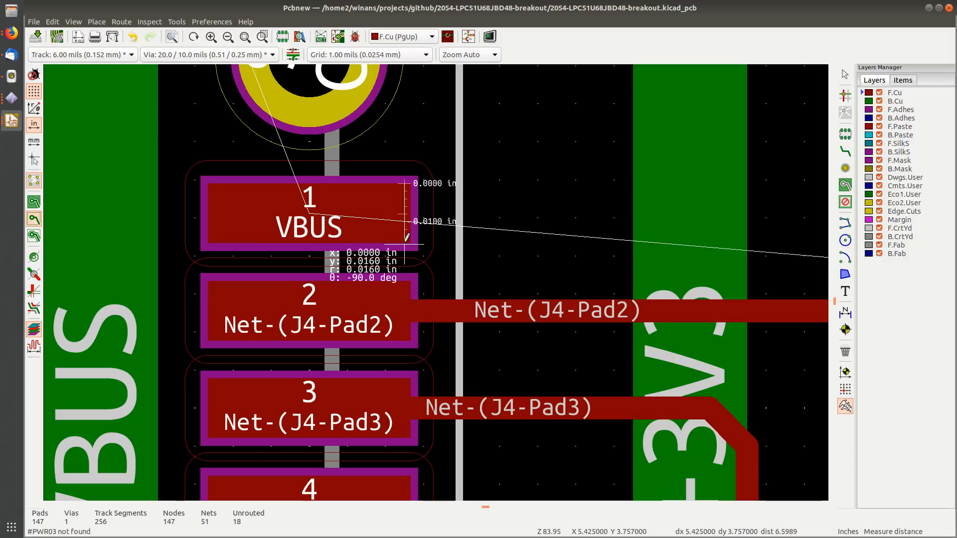
key("Escape")
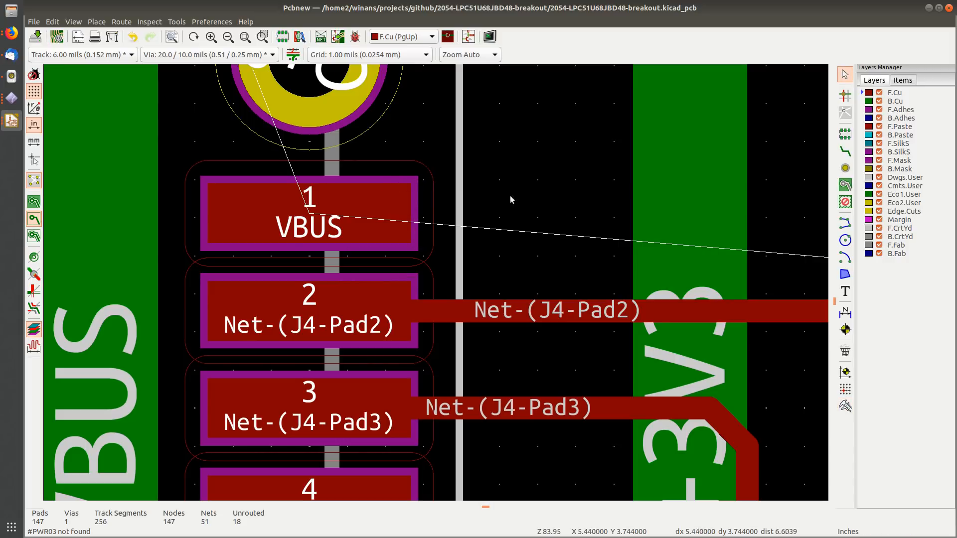
left_click(845, 151)
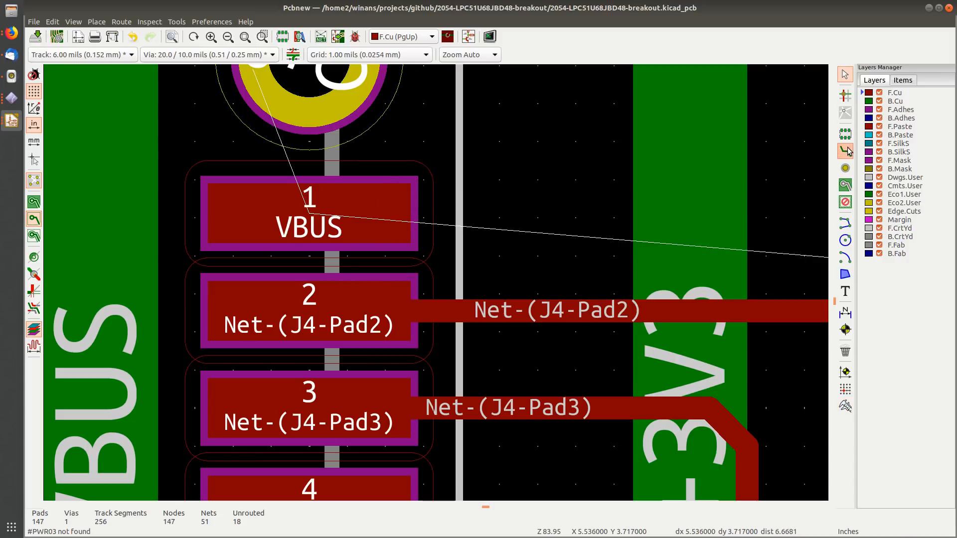
left_click(310, 214)
key("q")
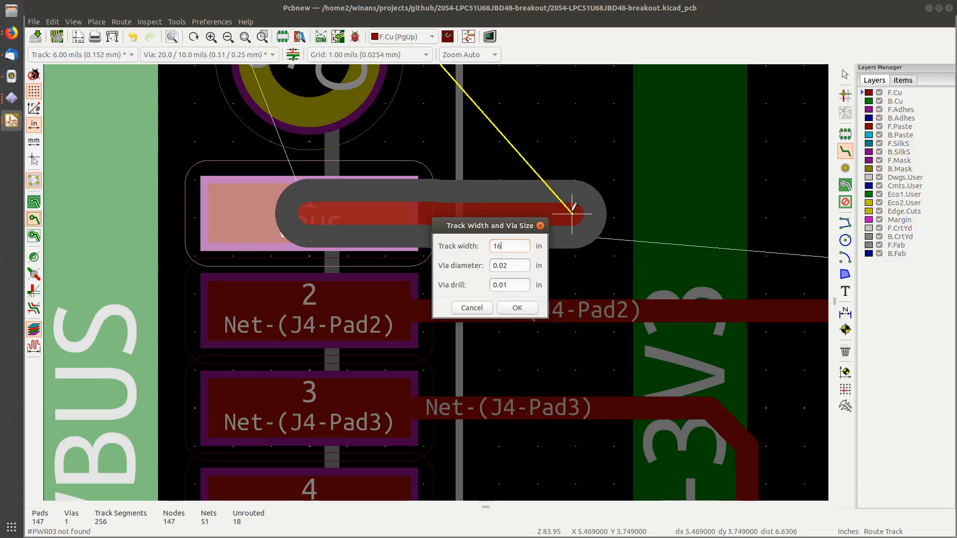
key("Escape")
key("Escape")
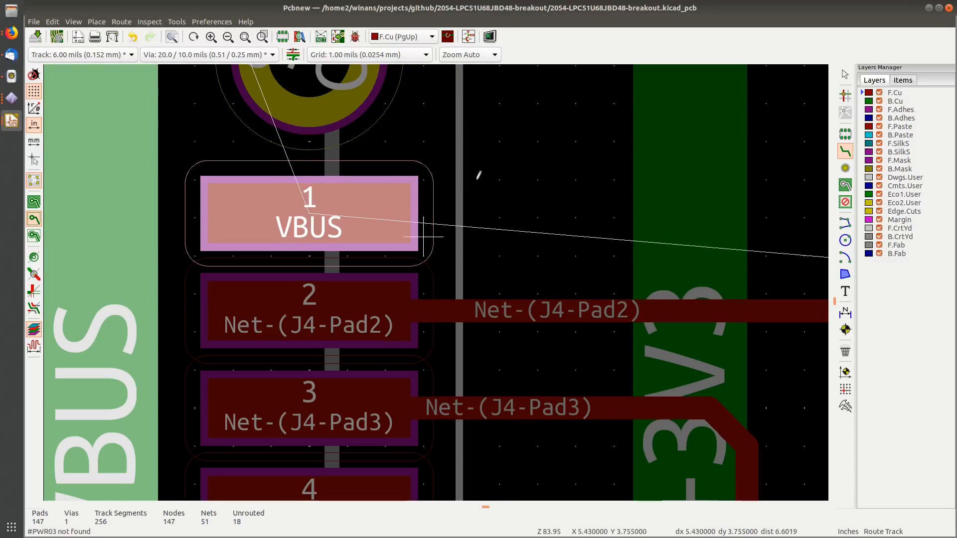
key("q")
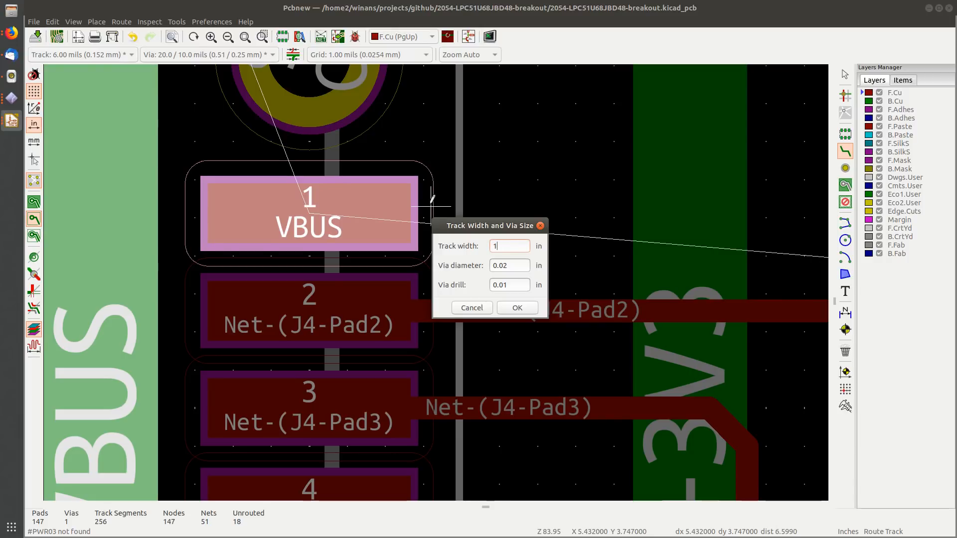
key("Escape")
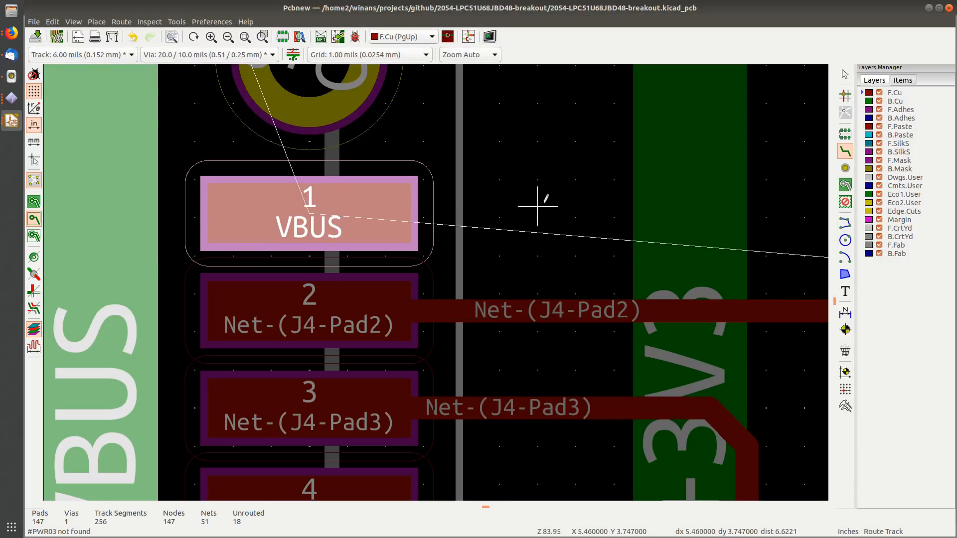
key("Escape")
left_click(342, 216)
key("q")
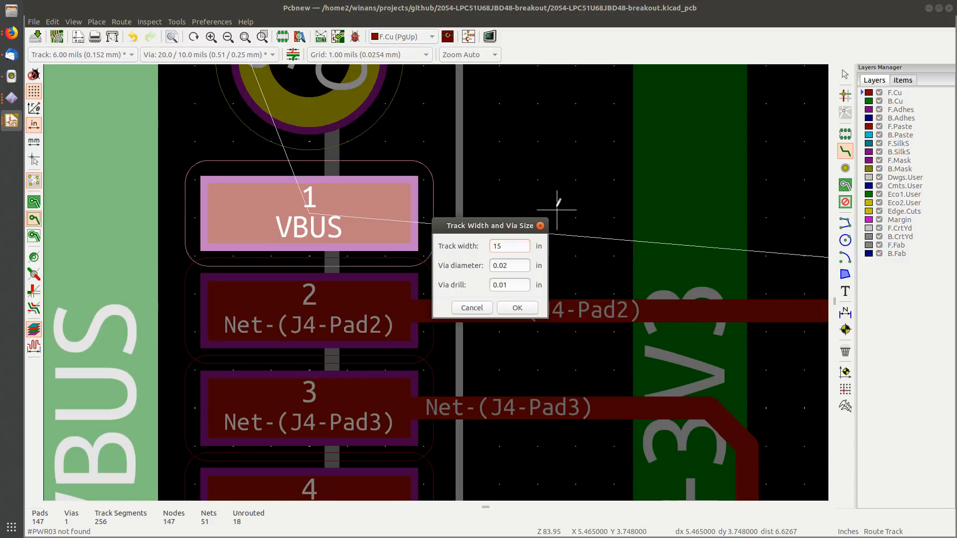
key("BackSpace")
key("Return")
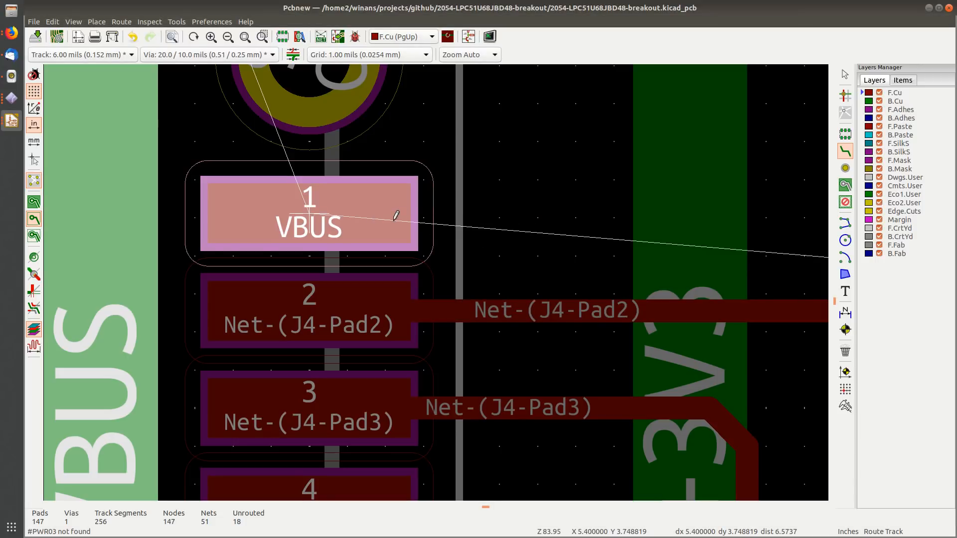
key("q")
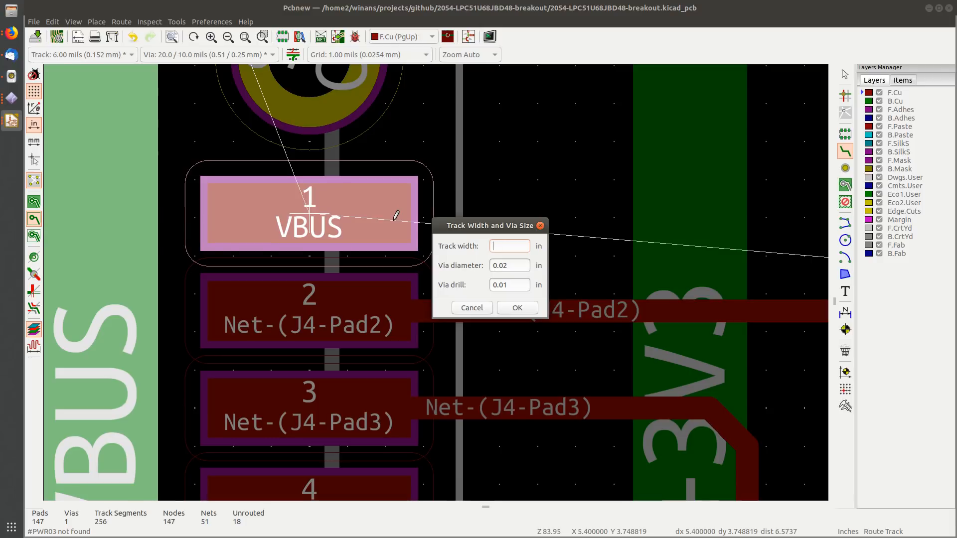
key("Return")
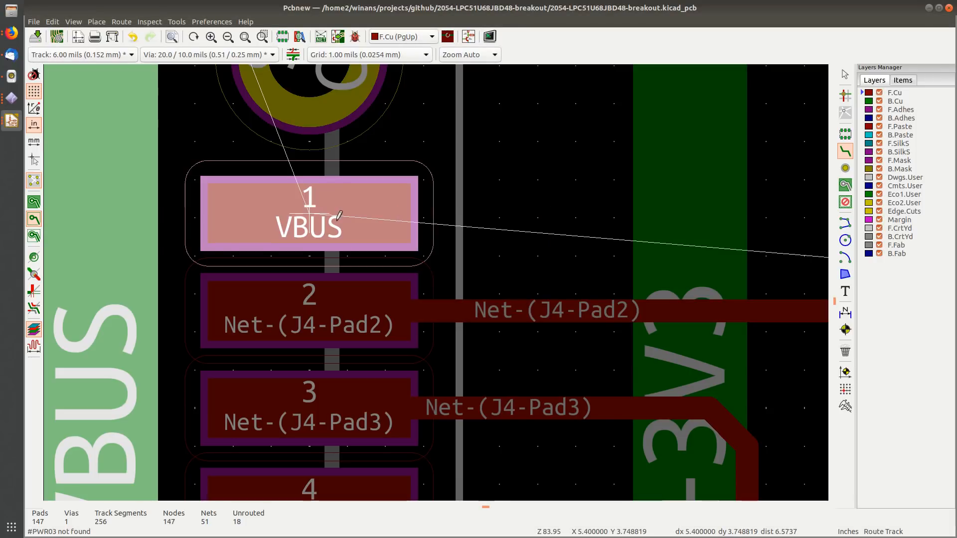
key("Escape")
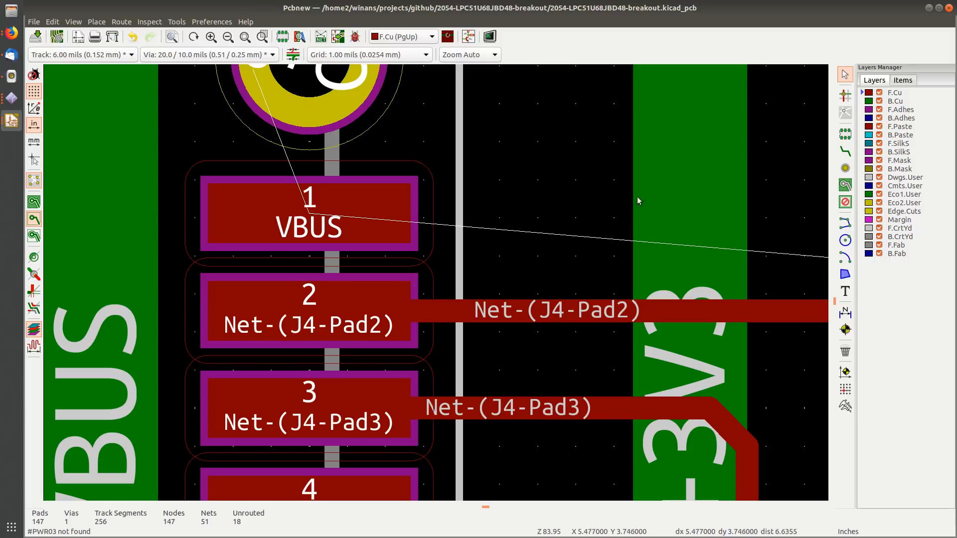
Step: Route a VBUS track 0.015 in wide on F.Cu from J4 pad 1 to C1 pad 1
left_click(846, 151)
left_click(324, 214)
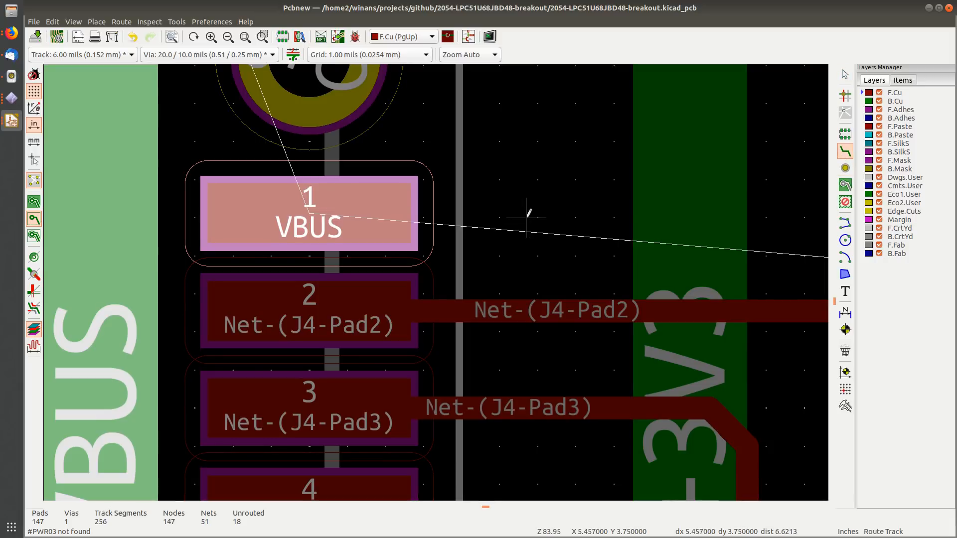
key("q")
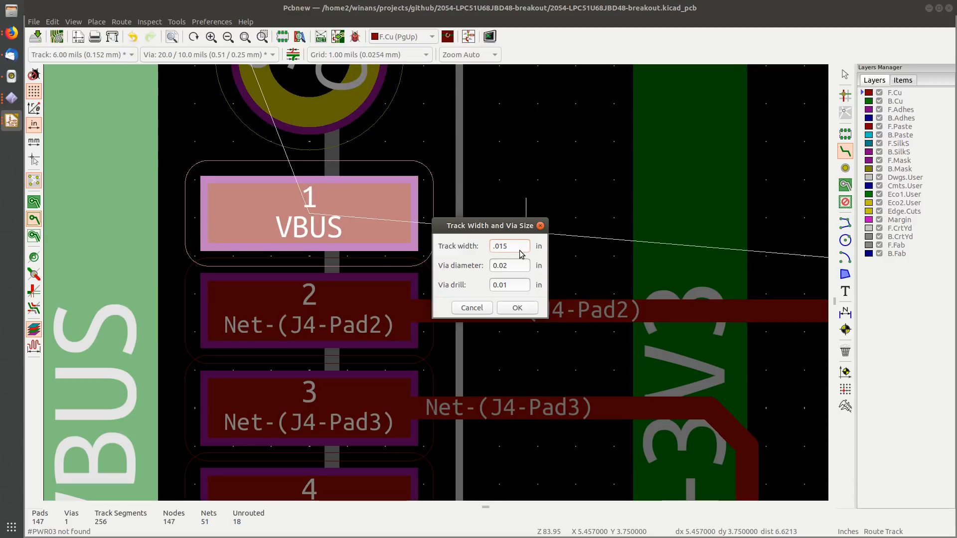
key("Return")
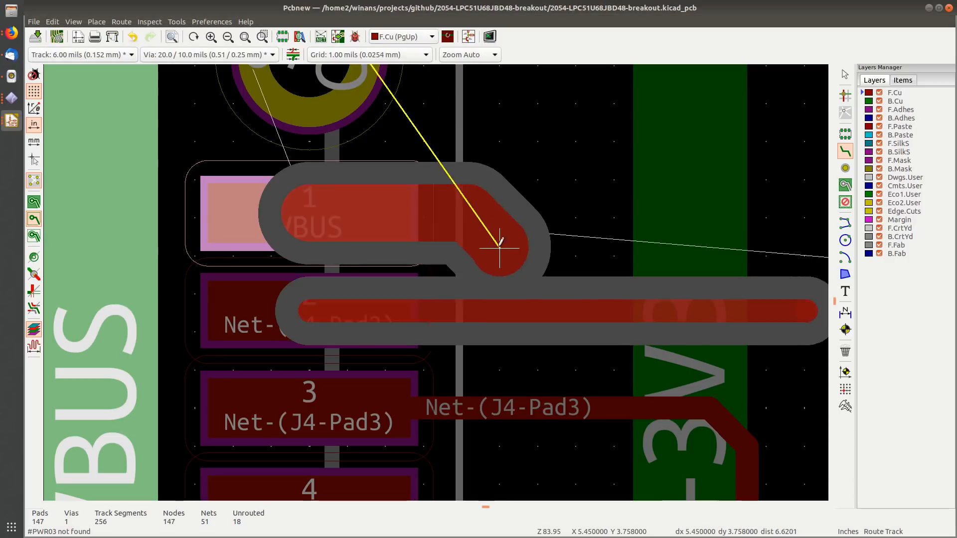
scroll(620, 196, "down", 3)
scroll(436, 282, "down", 3)
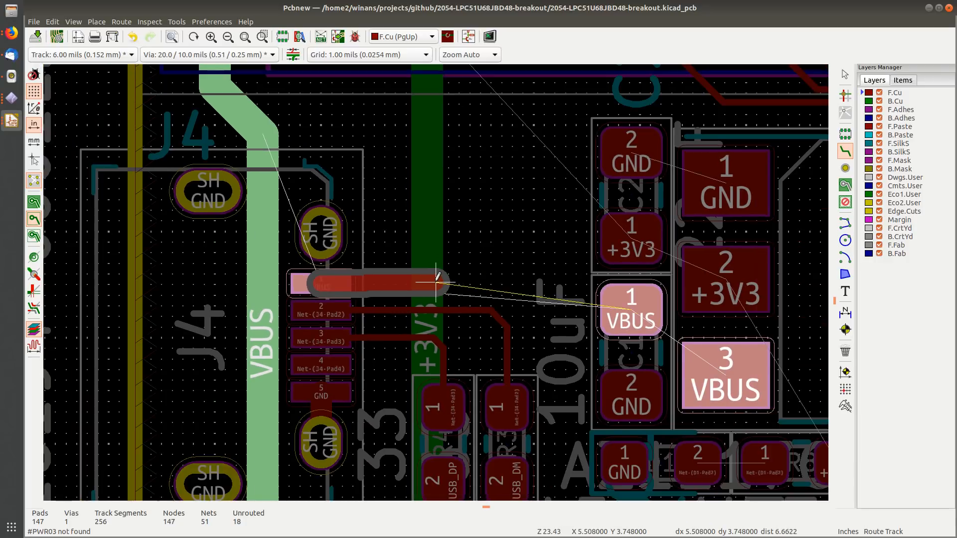
scroll(338, 258, "up", 4)
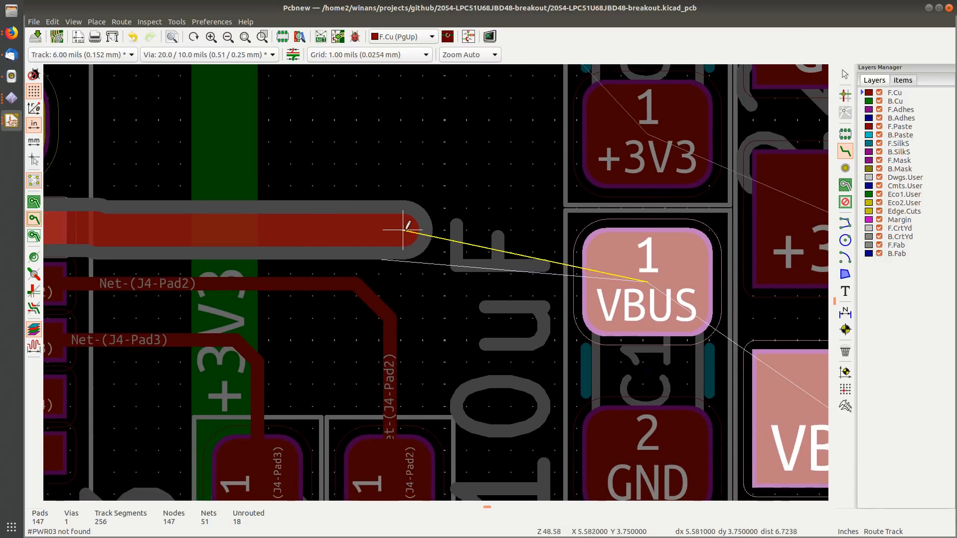
left_click(440, 224)
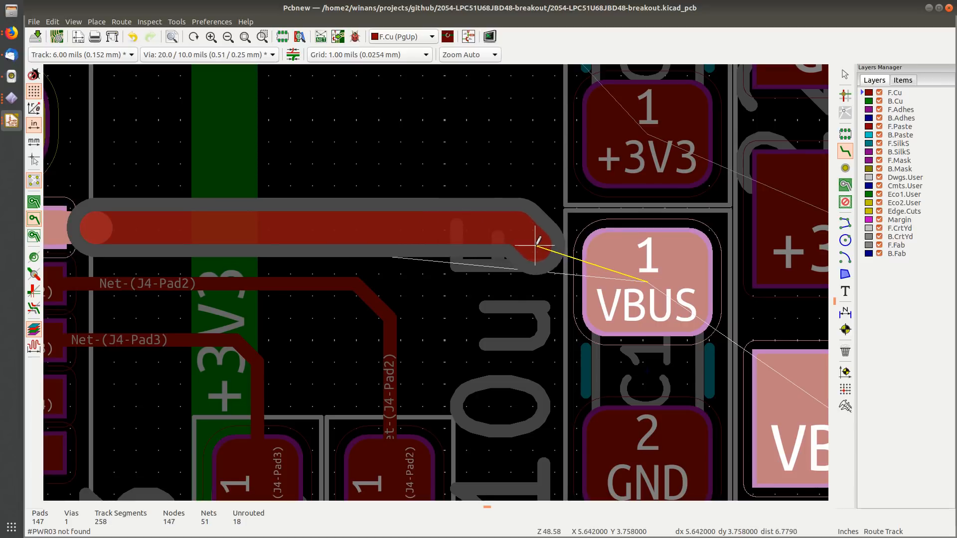
left_click(576, 285)
left_click(640, 278)
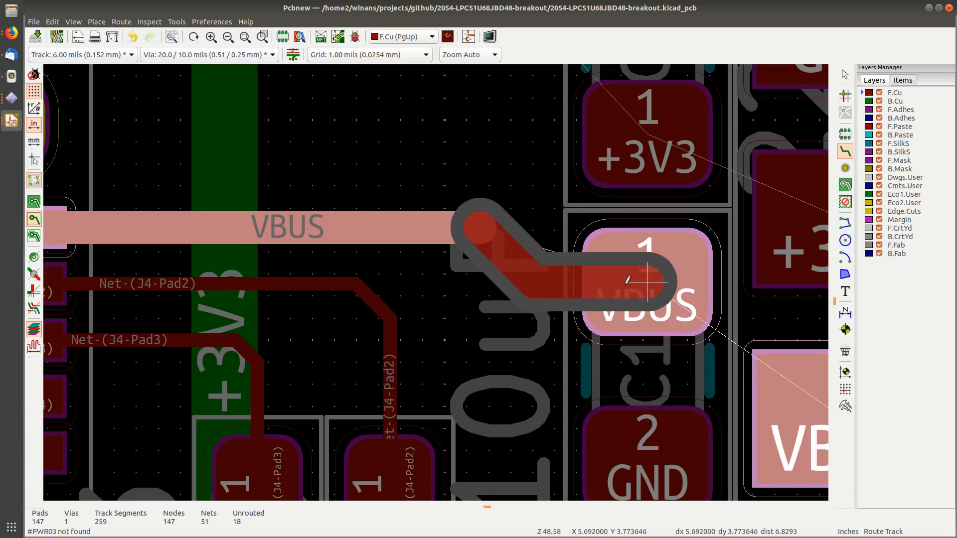
Step: Route short F.Cu tracks joining C2 pad 1 to U2 pad 2 (+3V3) and C2 pad 2 to U2 pad 1 (GND)
scroll(641, 278, "down", 3)
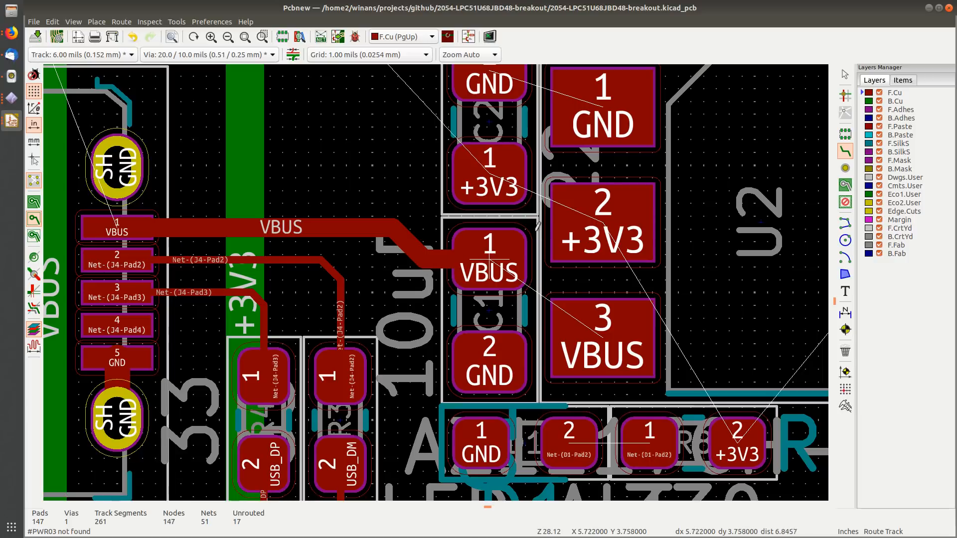
left_click(602, 202)
left_click(499, 174)
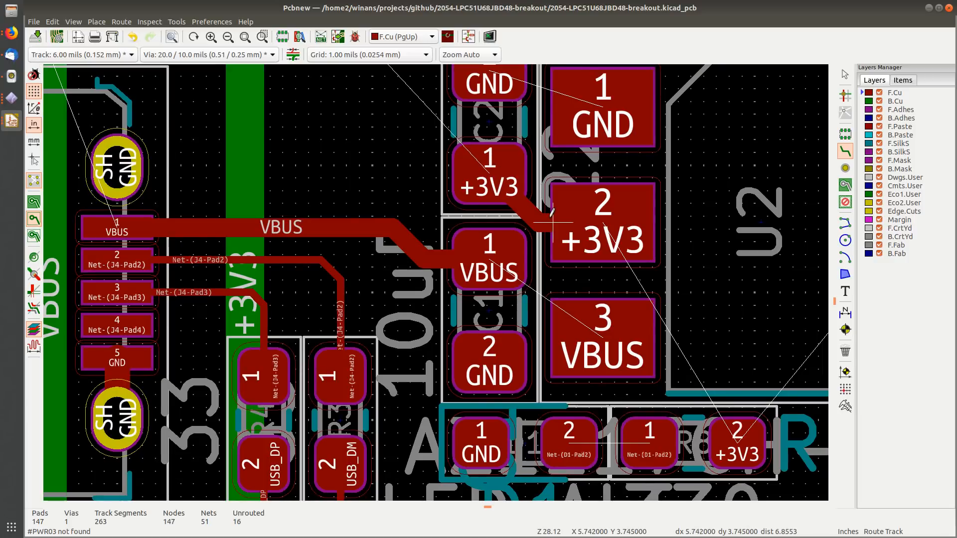
scroll(553, 222, "down", 2)
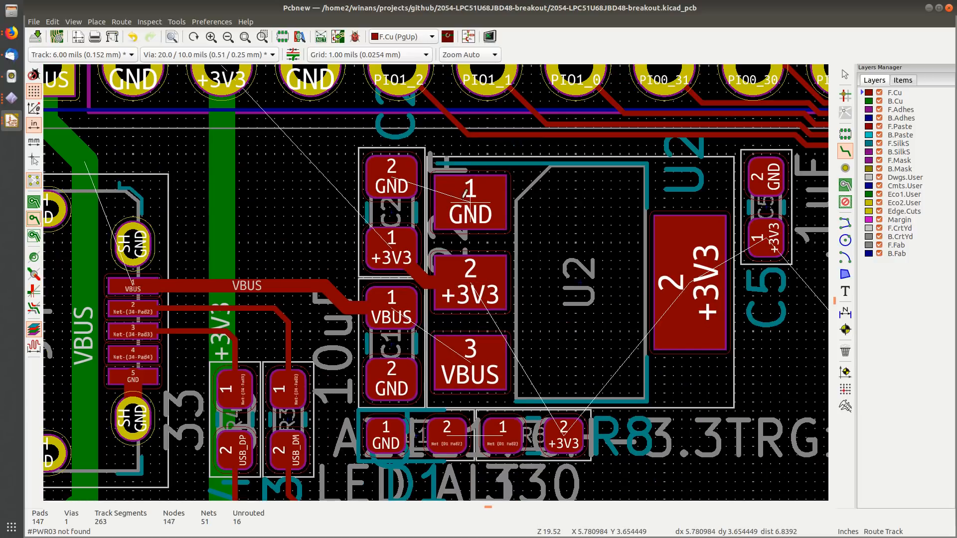
left_click(391, 175)
left_click(470, 200)
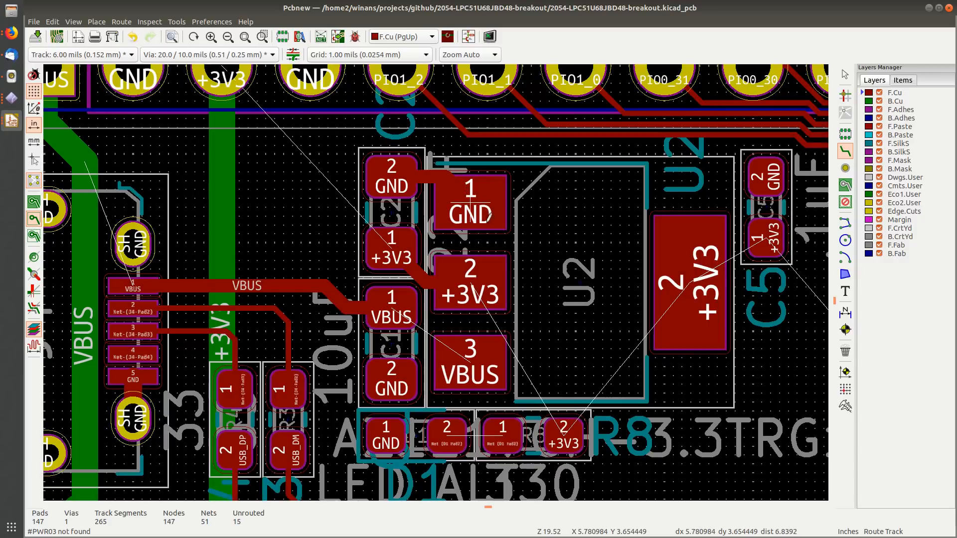
Step: Try a straight 15 mil +3V3 track between U2 pad 2 and the large +3V3 tab, and delete its segments
left_click(481, 286)
left_click(648, 285)
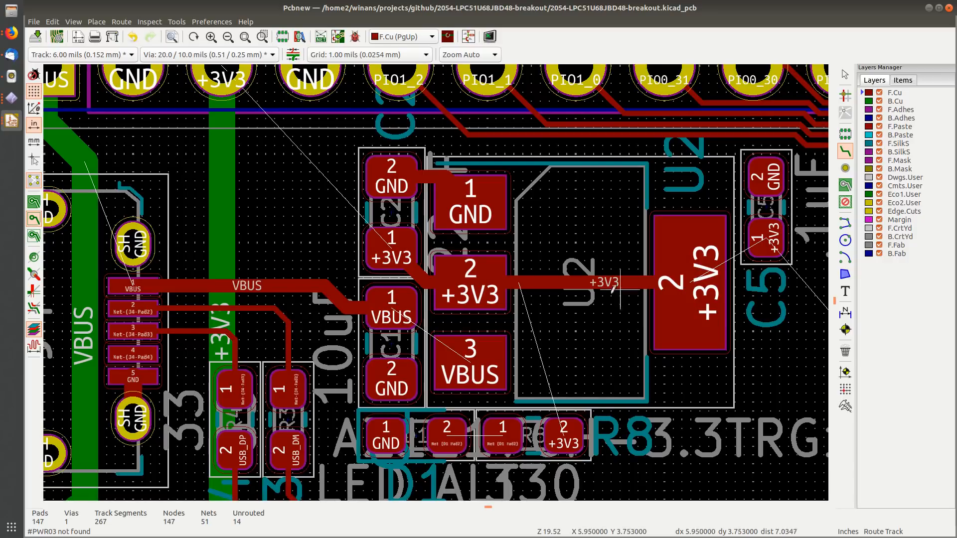
key("Escape")
double_click(539, 282)
key("Escape")
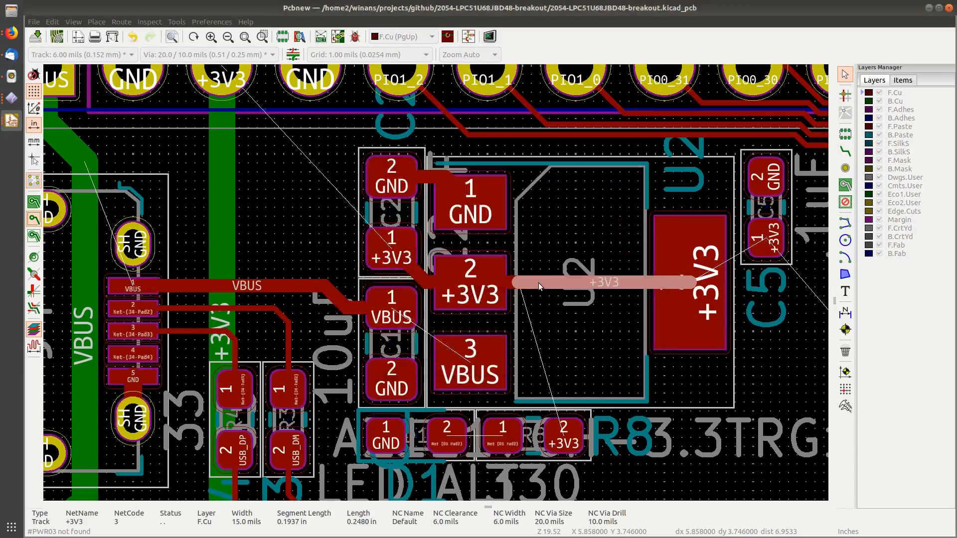
key("Escape")
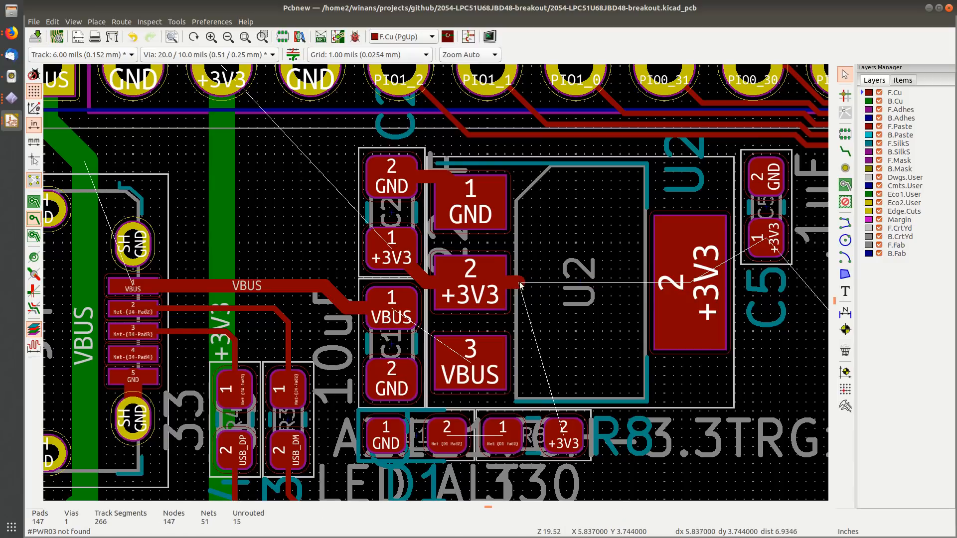
key("Delete")
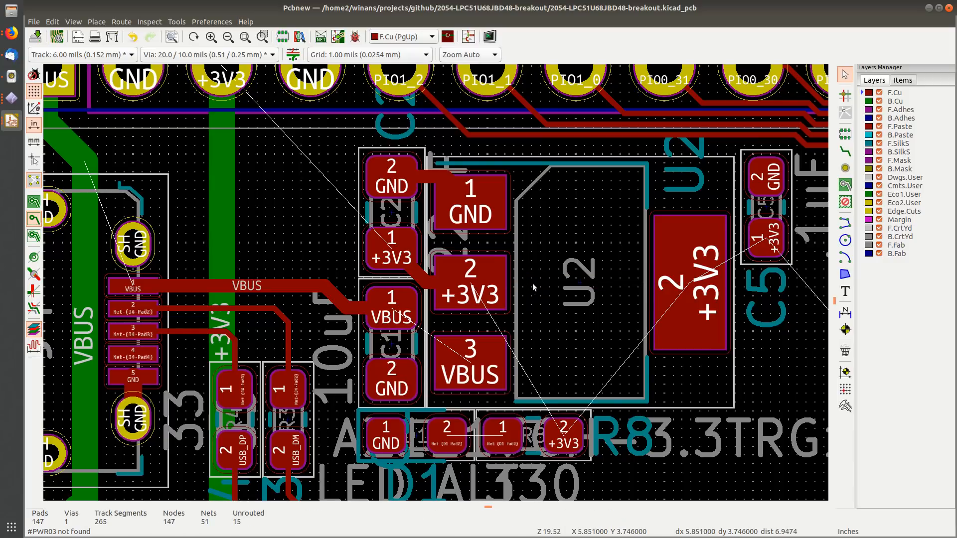
Step: Save the board and route a straight +3V3 track 0.02 in wide on F.Cu from U2's small pad 2 to its large +3V3 tab
key("ctrl+s")
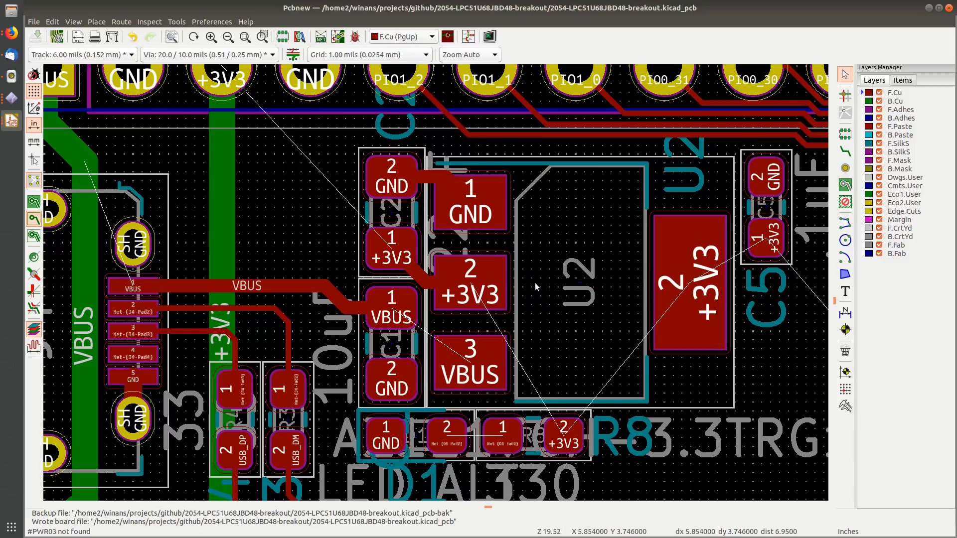
left_click(845, 151)
left_click(468, 282)
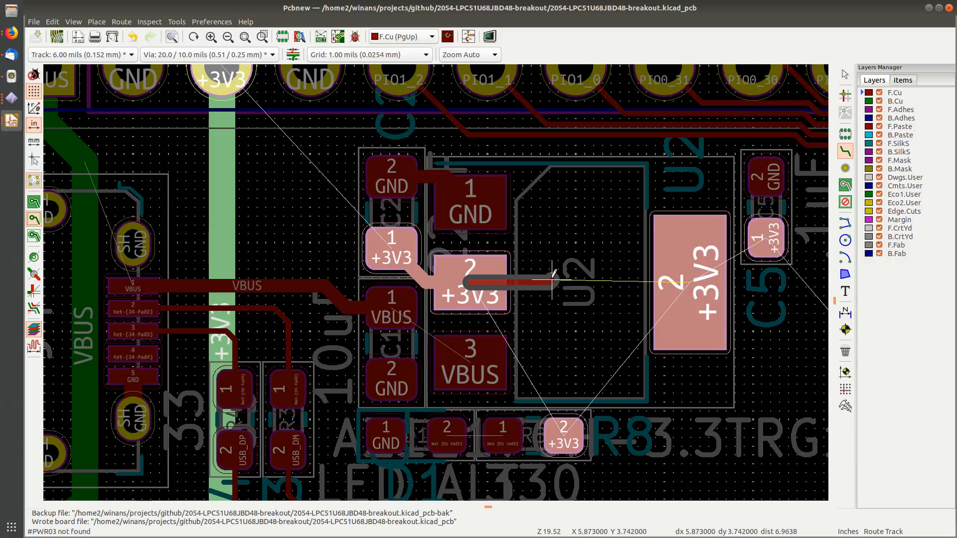
key("q")
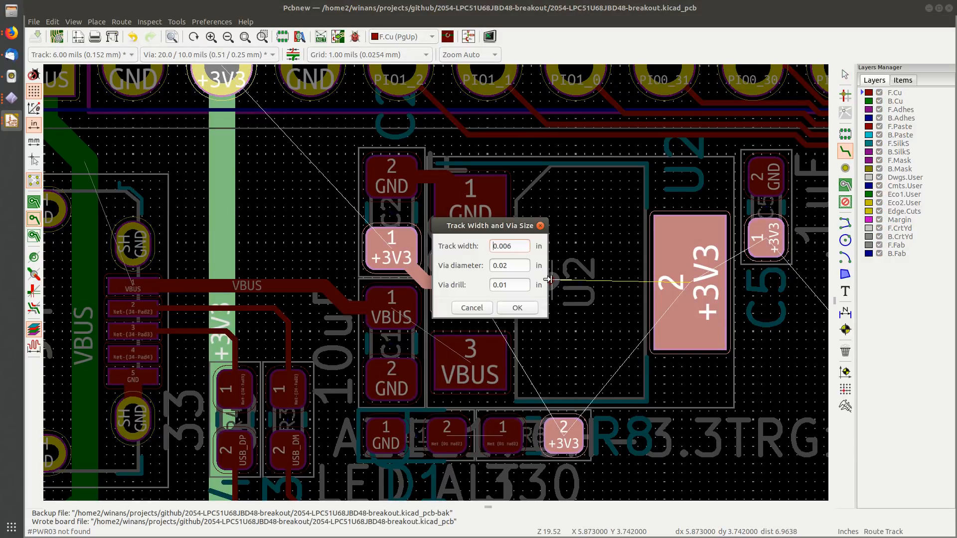
type(".02")
key("Return")
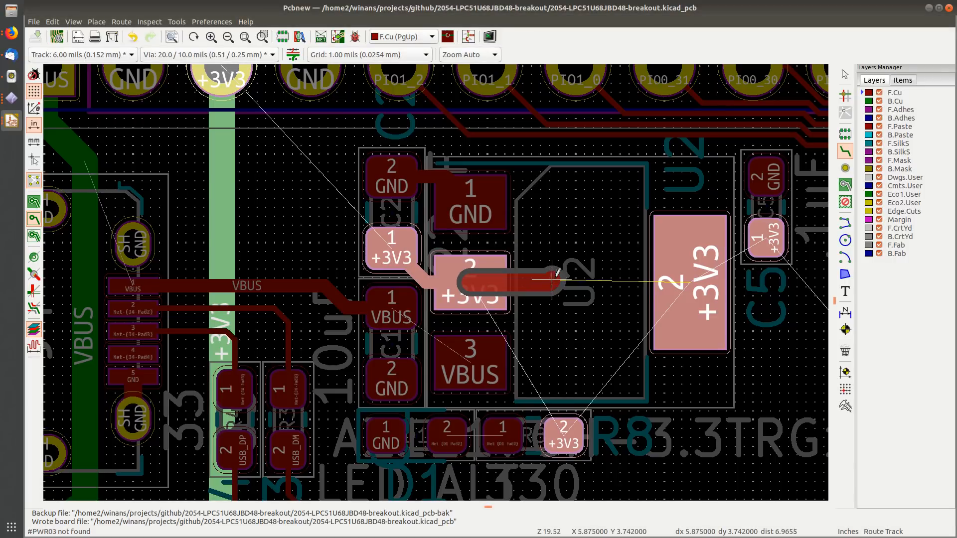
left_click(691, 282)
Step: Route a 20 mil +3V3 track on F.Cu from U2's large +3V3 tab to C5 pad 1
left_click(696, 281)
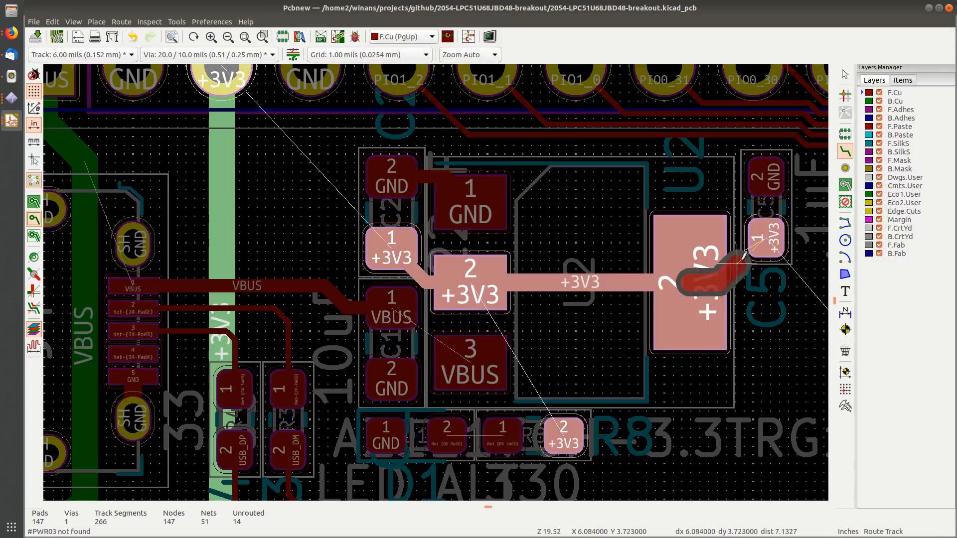
left_click(755, 243)
scroll(755, 242, "down", 2)
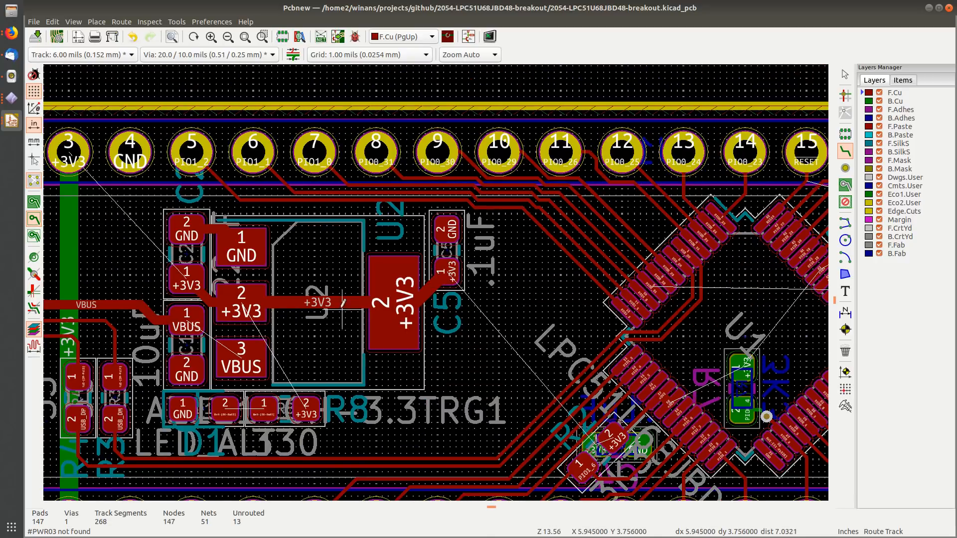
key("Escape")
Step: Drag the diagonal +3V3 segment outward so the track leaves U2's tab horizontally and rises straight into C5 pad 1, and save the board
scroll(386, 312, "up", 6)
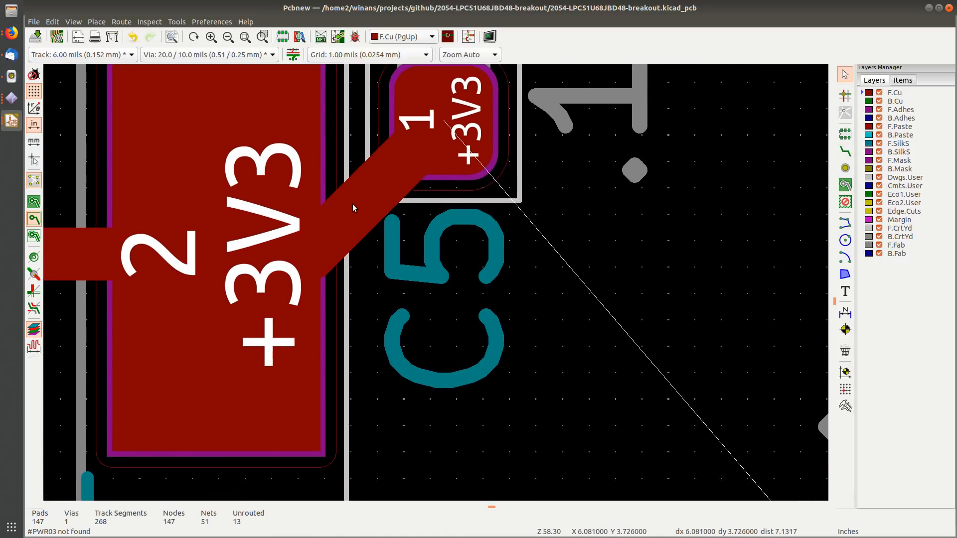
left_click(352, 204)
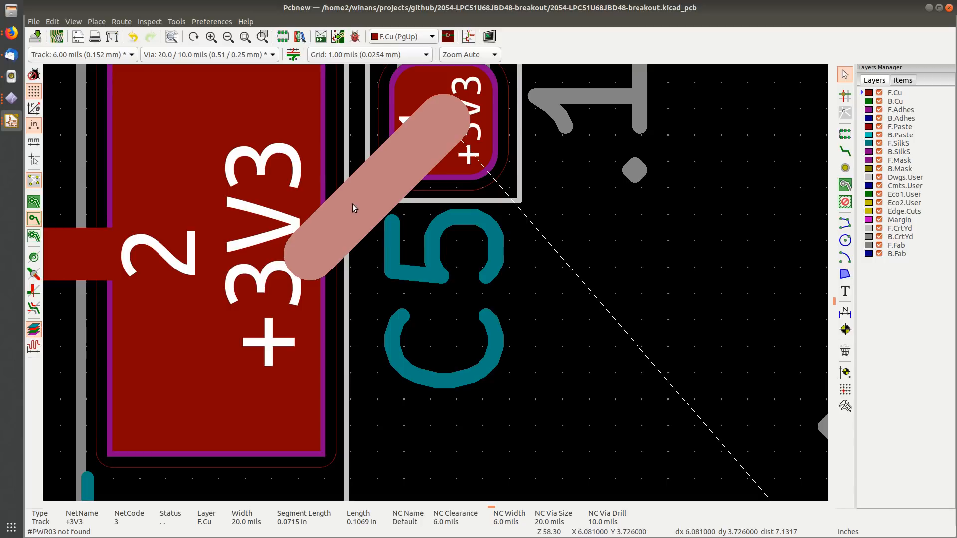
key("d")
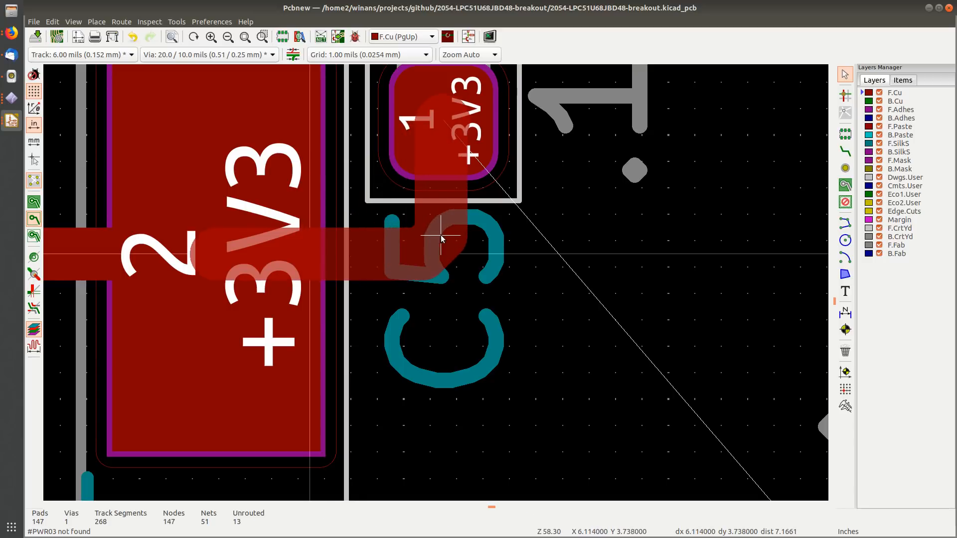
left_click(443, 235)
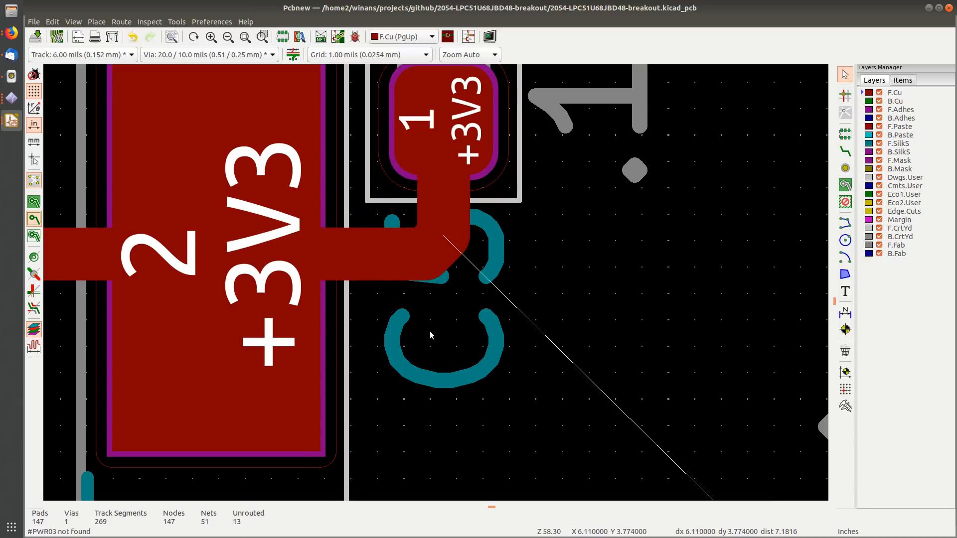
key("ctrl+s")
Step: Route a short F.Cu track joining D1 pad 2 to R8 pad 1
scroll(429, 331, "down", 5)
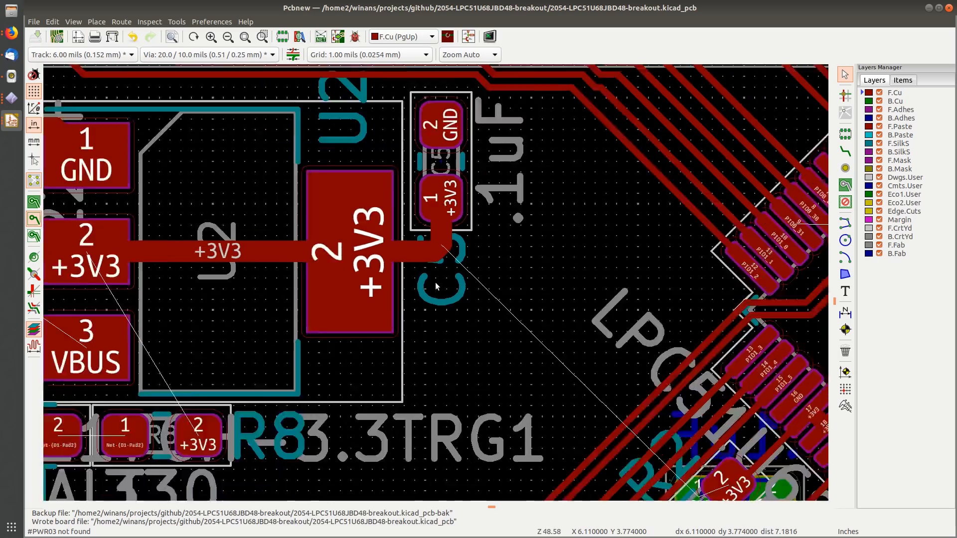
scroll(349, 284, "up", 2)
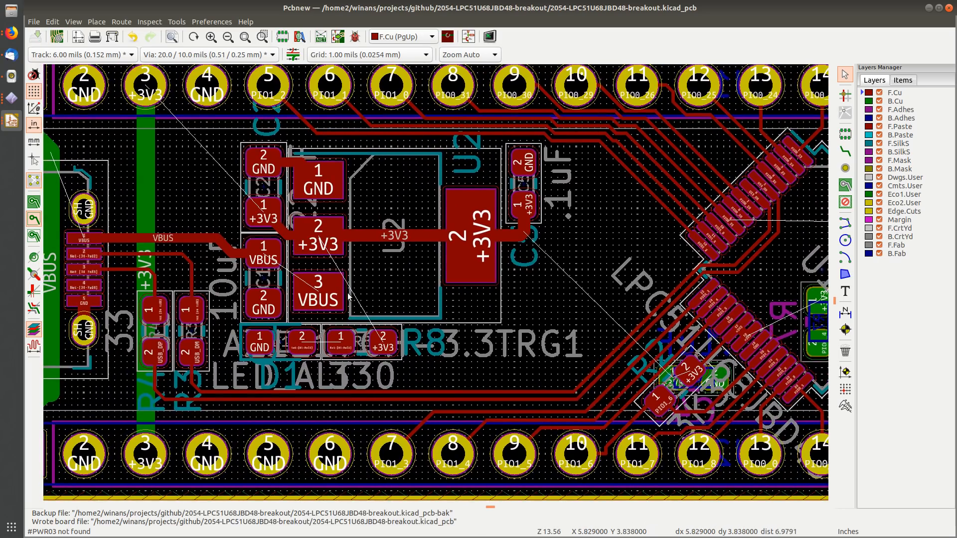
scroll(424, 277, "up", 1)
scroll(426, 284, "up", 2)
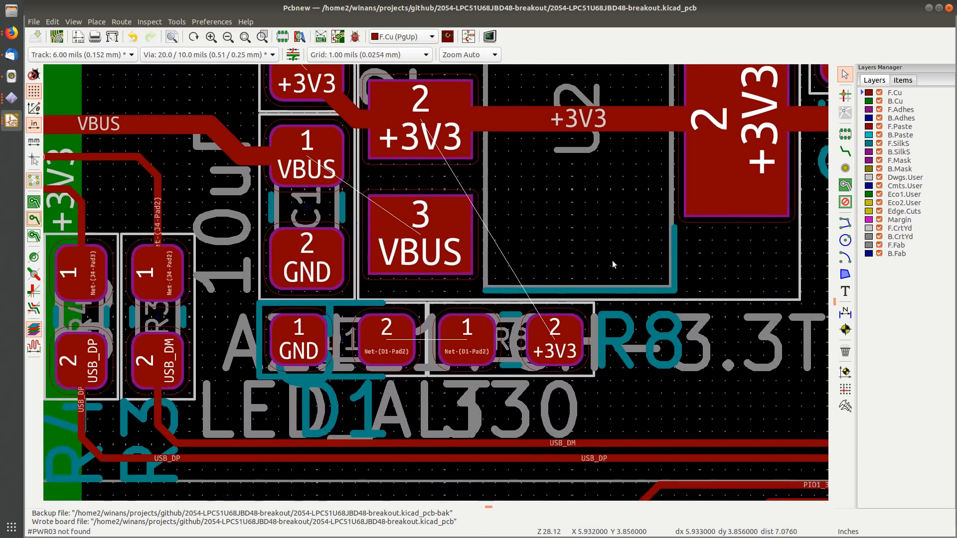
left_click(845, 151)
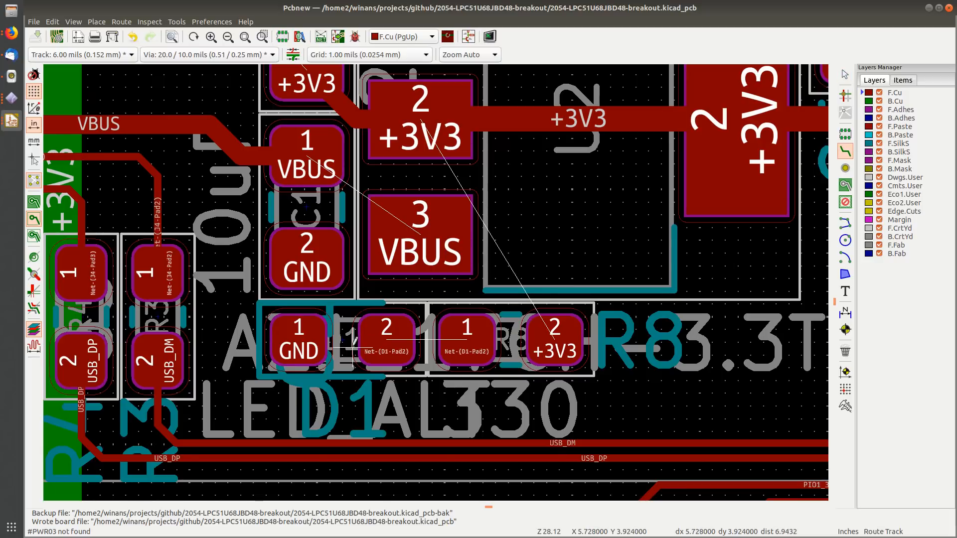
left_click(384, 337)
left_click(464, 339)
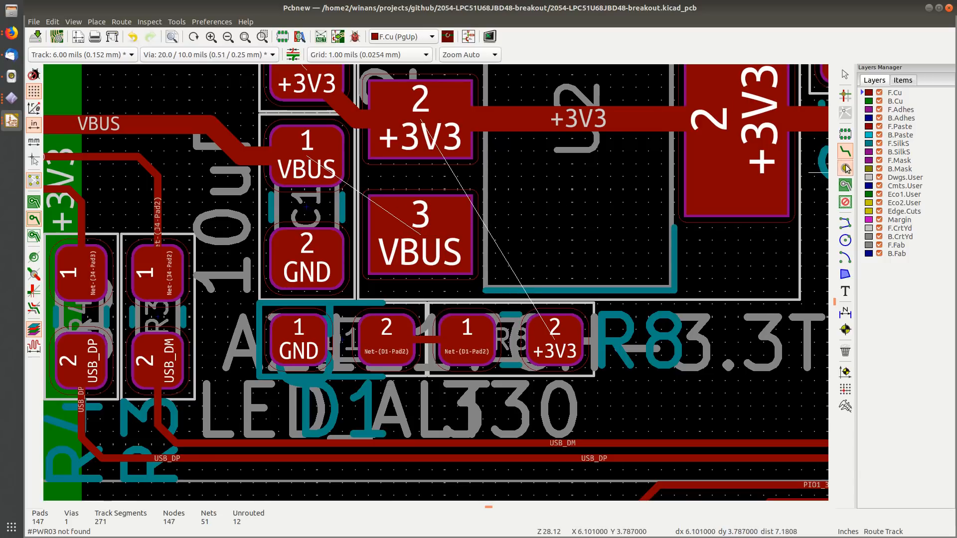
Step: Route a VBUS track 0.015 in wide on F.Cu from C1 pad 1 to U2 pad 3, and save the board
left_click(326, 159)
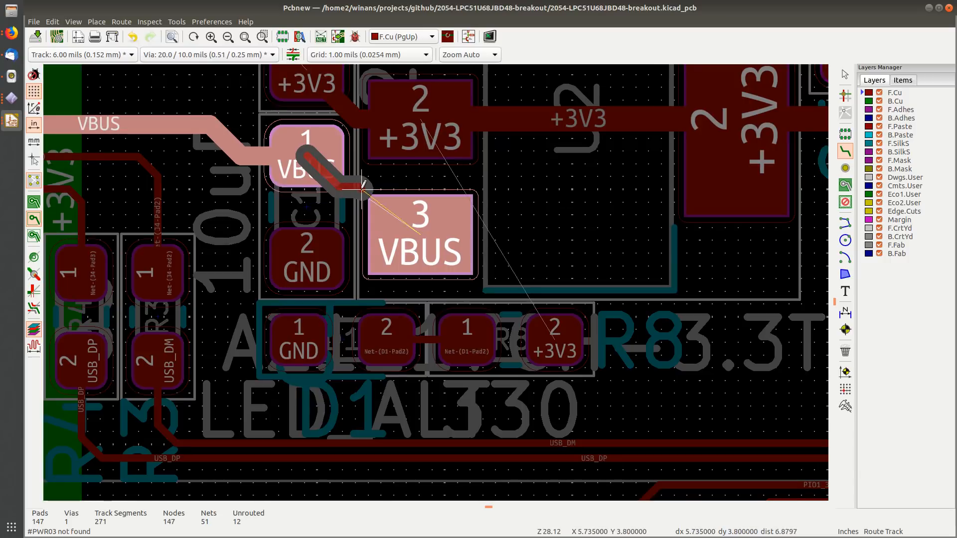
key("q")
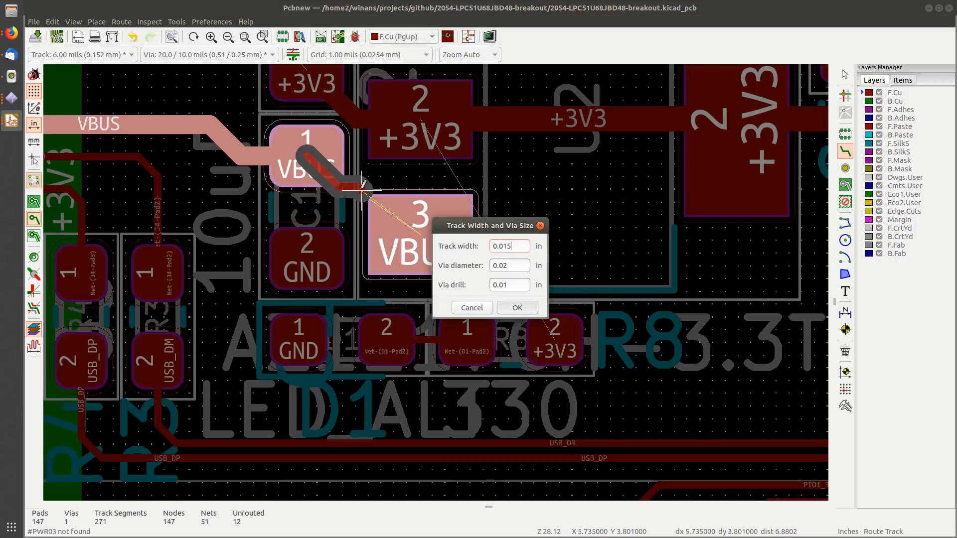
type("0.015")
key("Return")
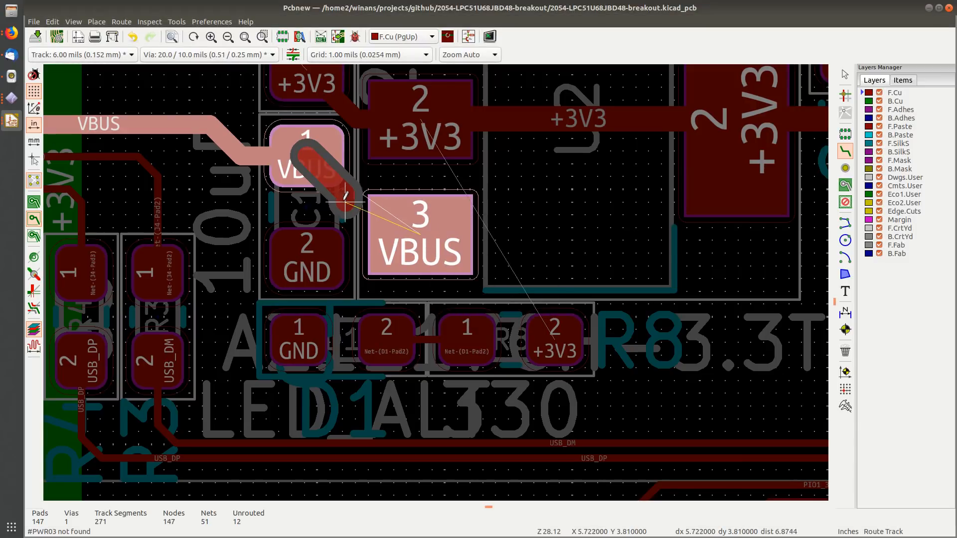
left_click(348, 197)
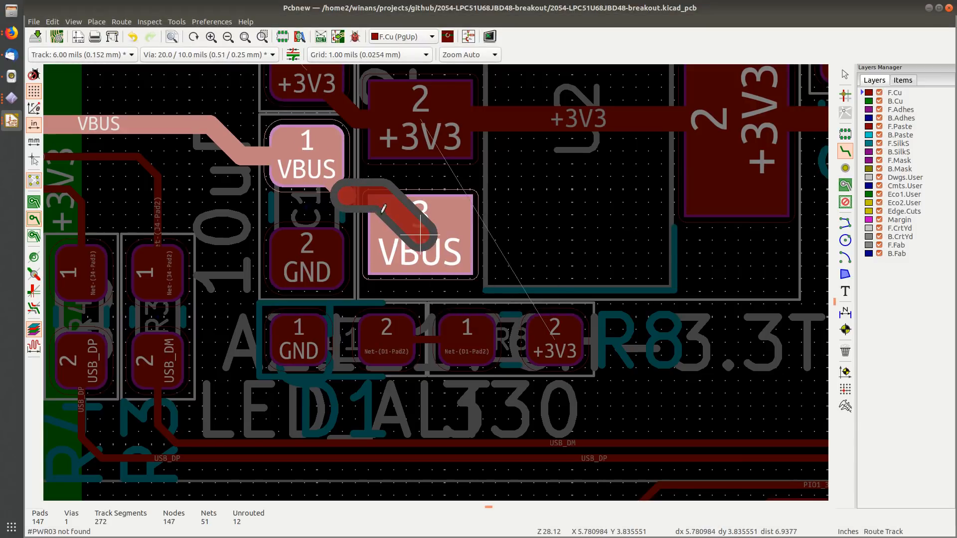
left_click(405, 227)
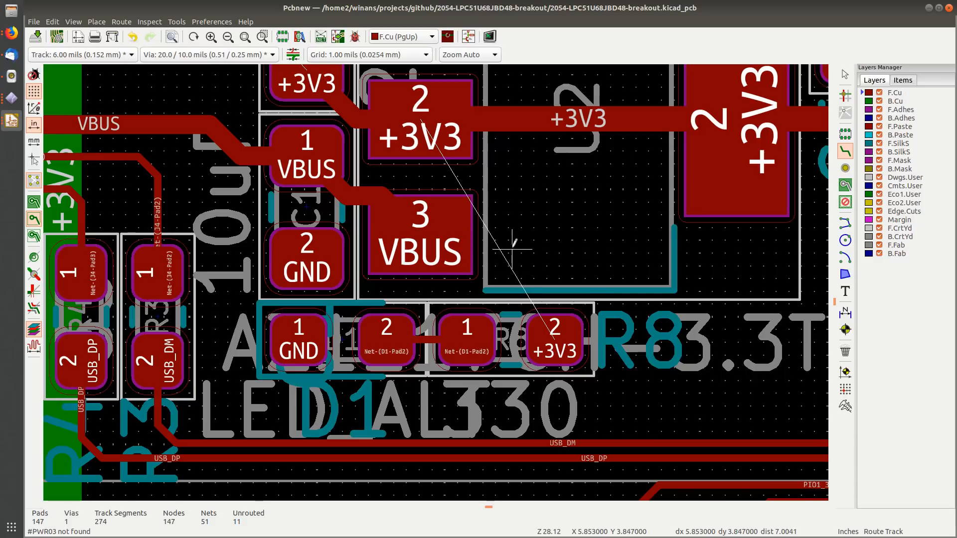
key("ctrl+s")
Step: Route a widened +3V3 track on F.Cu from C2 pad 1 across and up to pin 3 of the upper header, and save the board
scroll(505, 244, "down", 2)
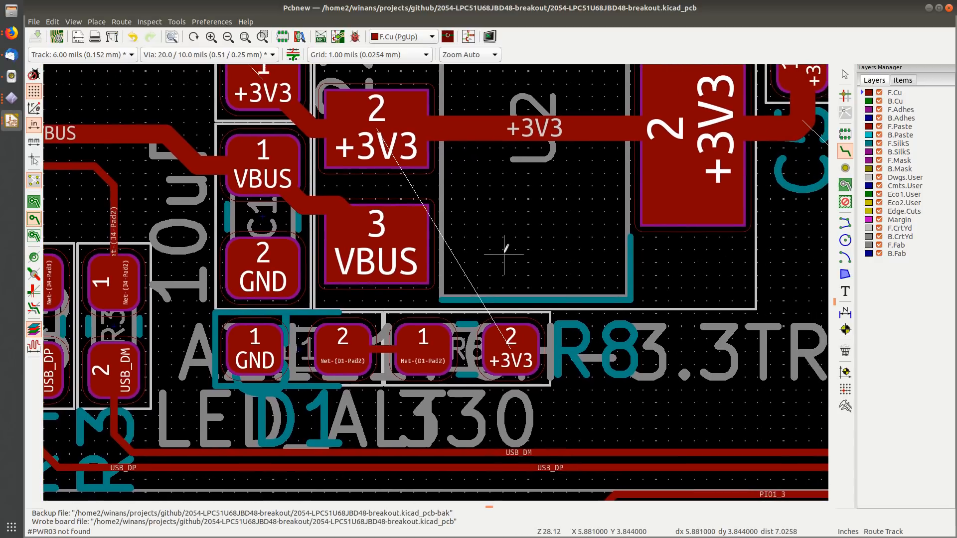
scroll(436, 282, "down", 2)
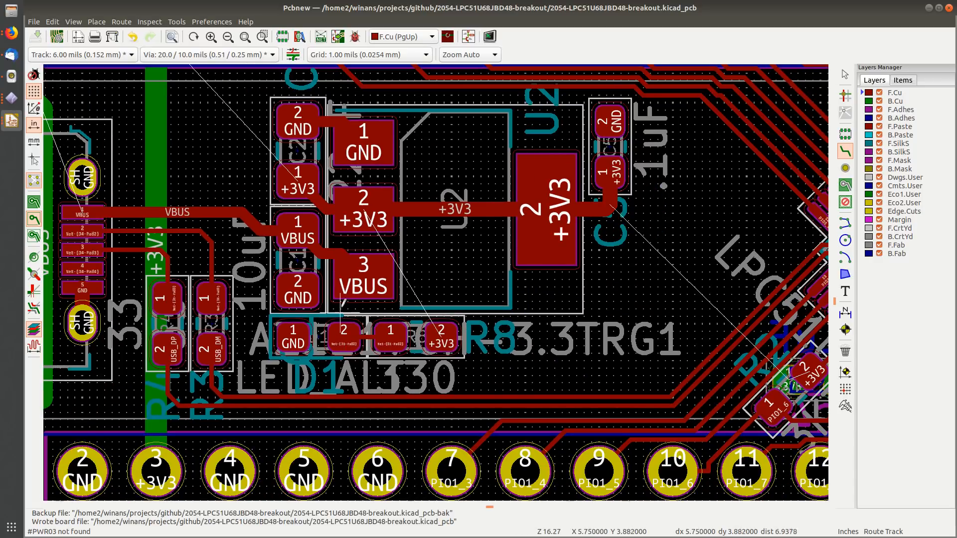
middle_click_drag(467, 250, 597, 252)
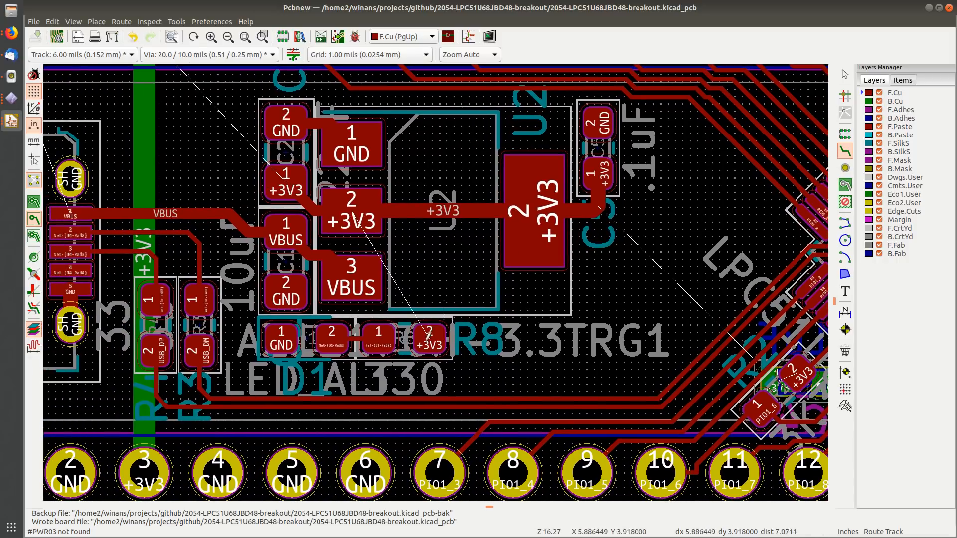
middle_click_drag(375, 235, 515, 368)
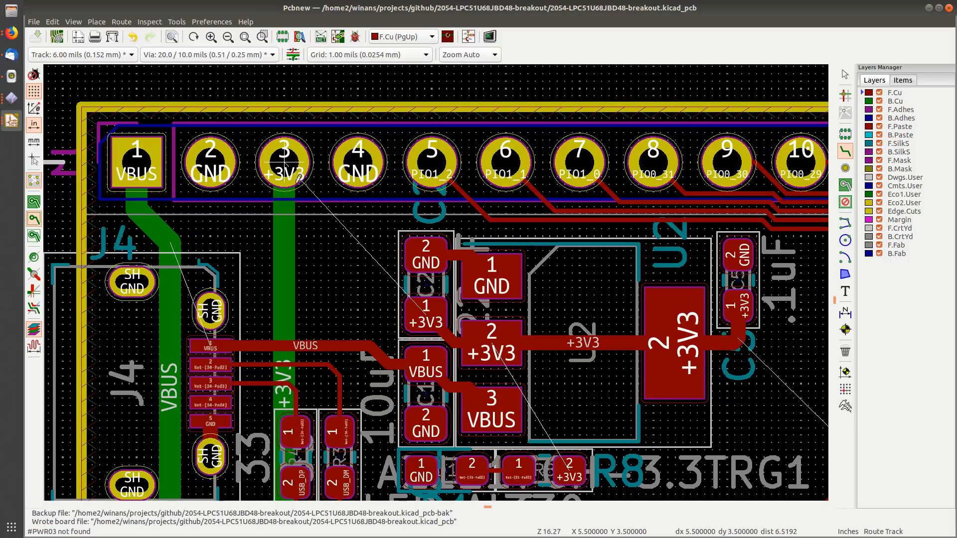
middle_click_drag(302, 271, 286, 203)
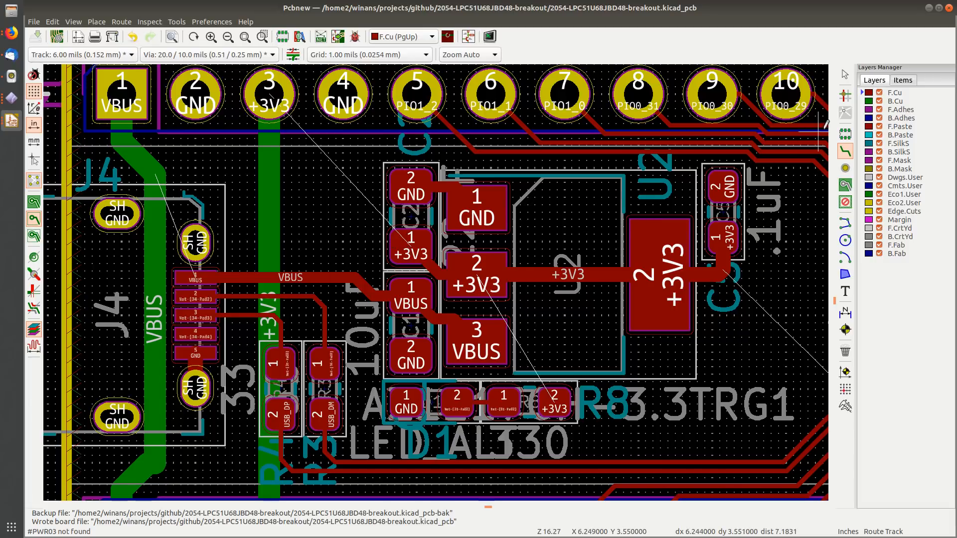
left_click(412, 247)
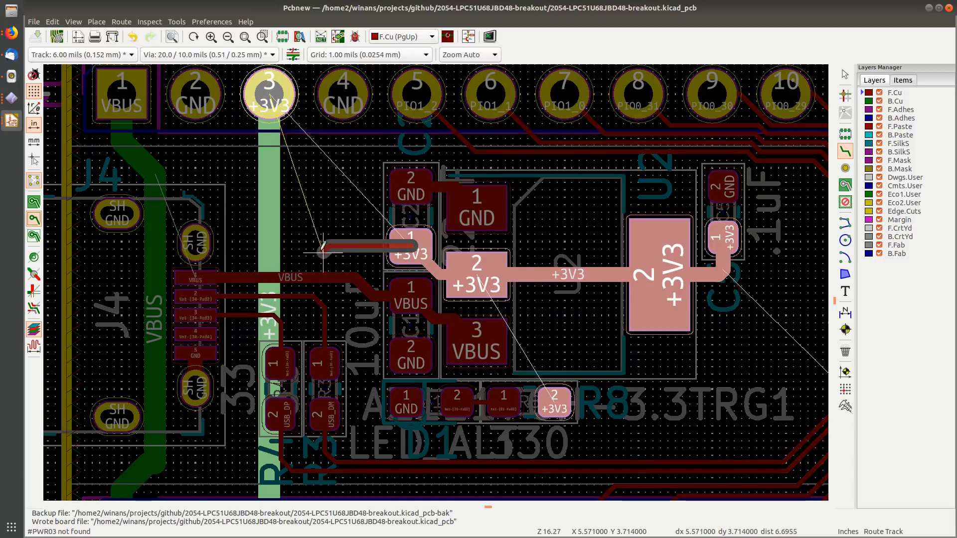
key("q")
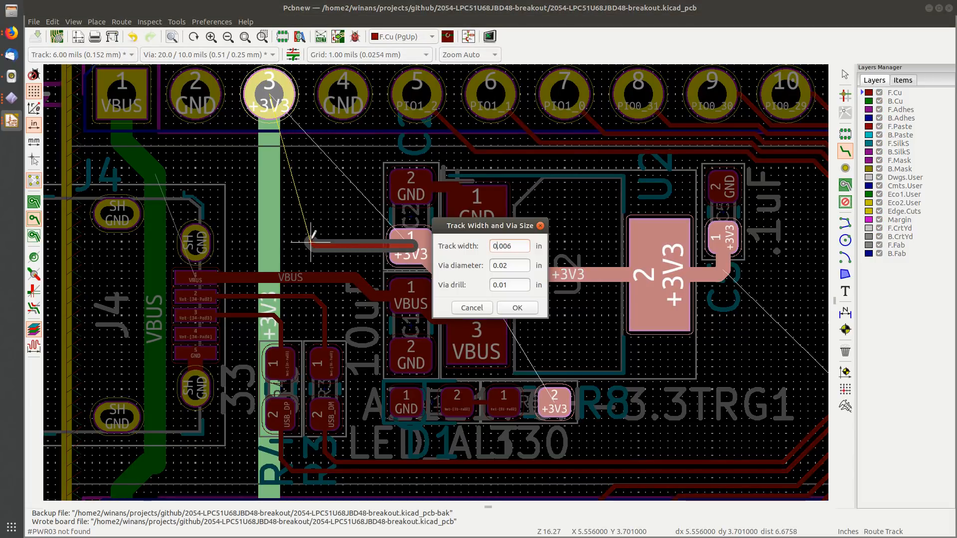
key("BackSpace")
key("BackSpace")
type("15")
key("Return")
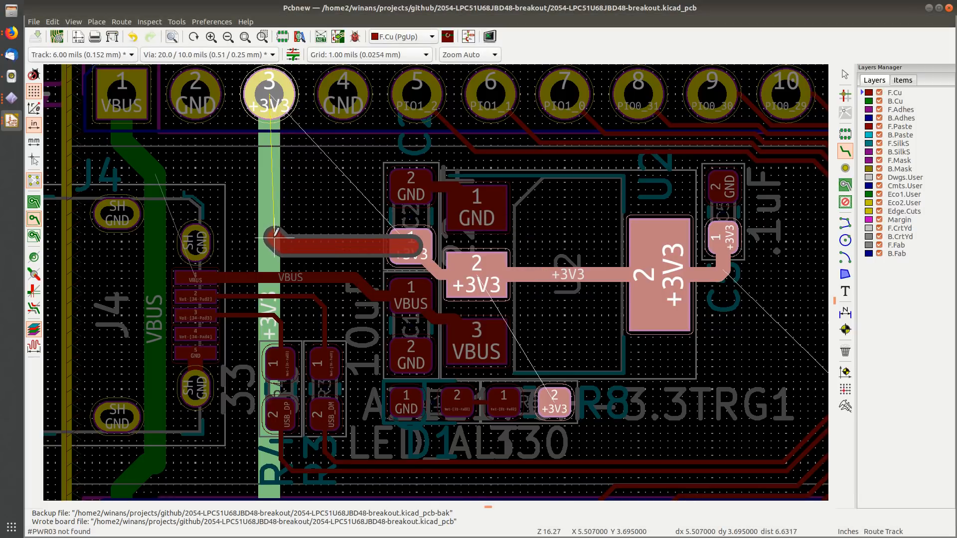
left_click(278, 244)
left_click(269, 94)
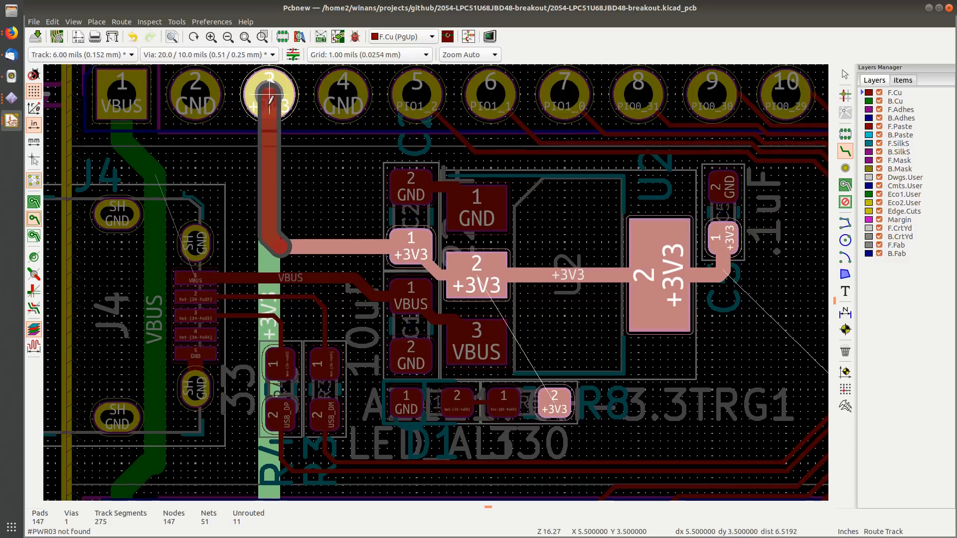
scroll(270, 92, "up", 1)
key("Escape")
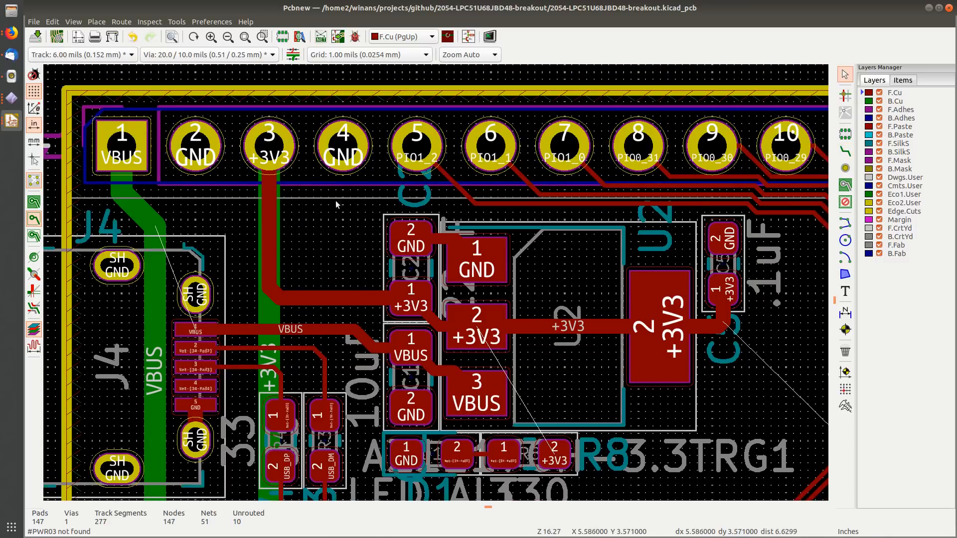
key("ctrl+s")
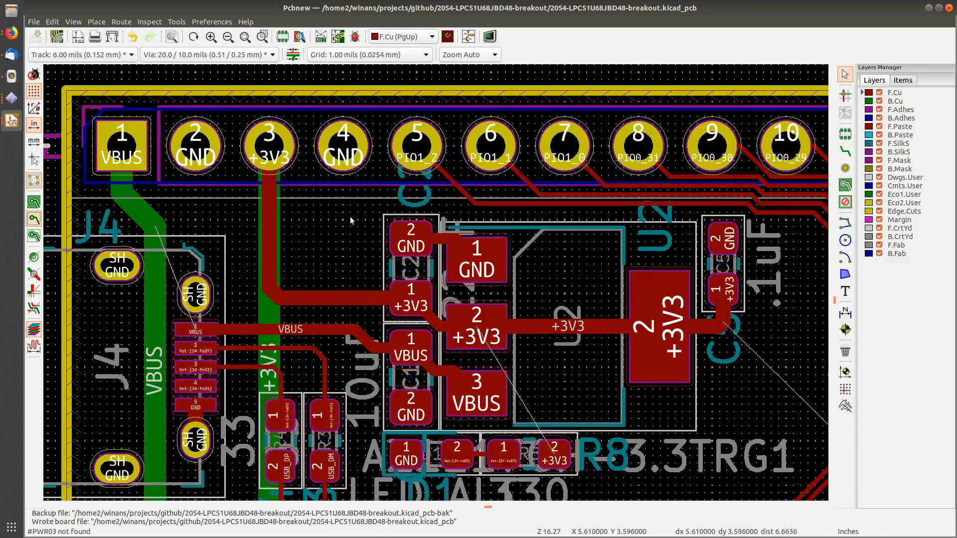
scroll(365, 216, "down", 1)
middle_click_drag(454, 327, 375, 214)
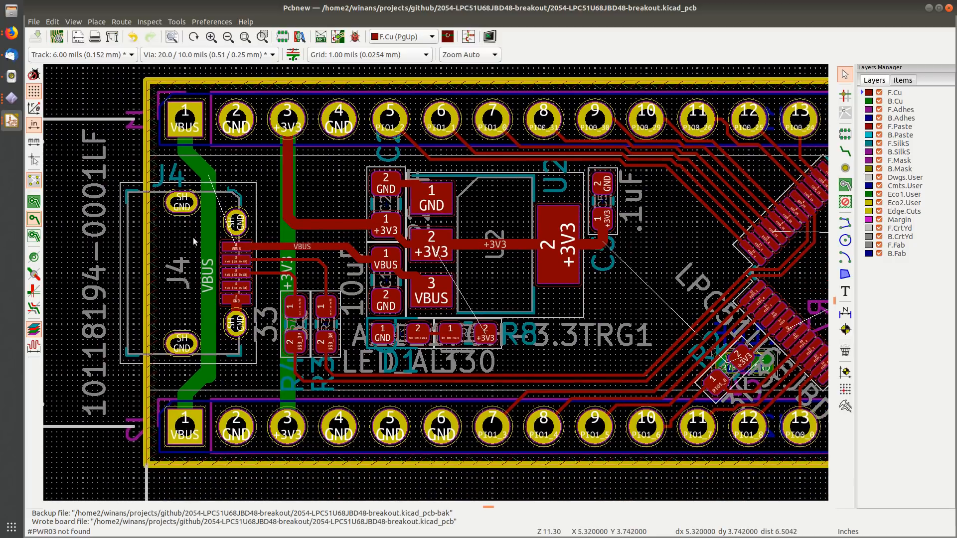
scroll(192, 116, "up", 3)
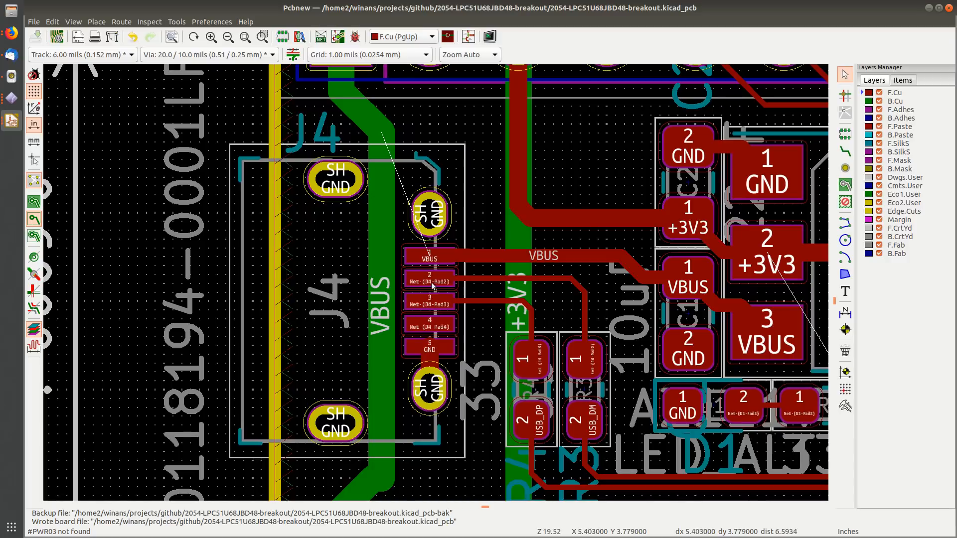
middle_click_drag(429, 257, 476, 227)
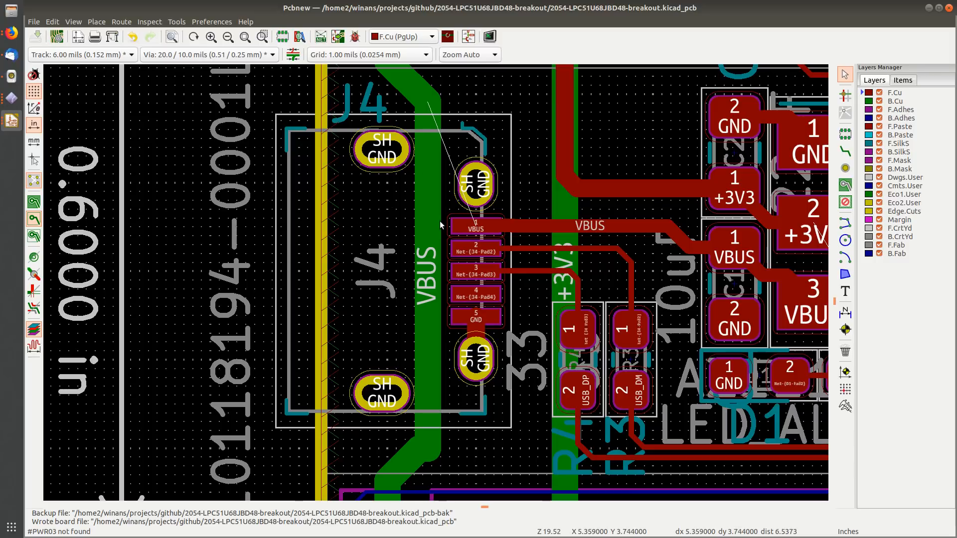
middle_click_drag(446, 213, 340, 280)
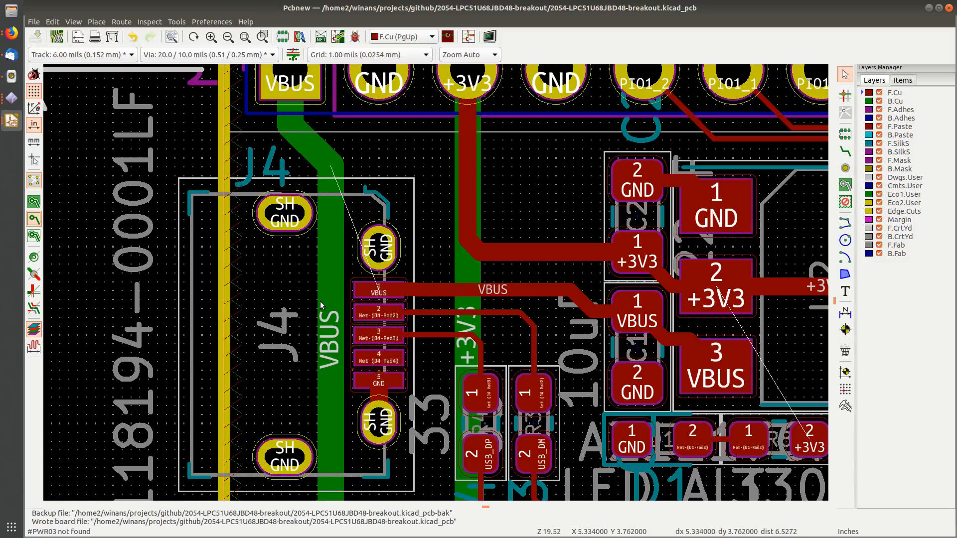
Step: Route a VBUS track 0.02 in wide on F.Cu from pin 1 of the upper header down to the VBUS track beside J4 pad 1
middle_click_drag(386, 271, 373, 310)
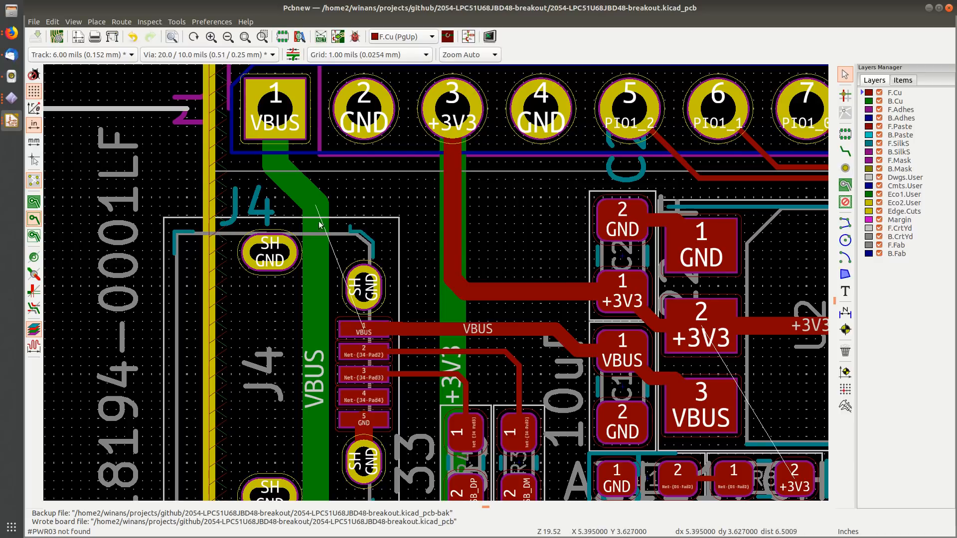
middle_click_drag(319, 223, 344, 141)
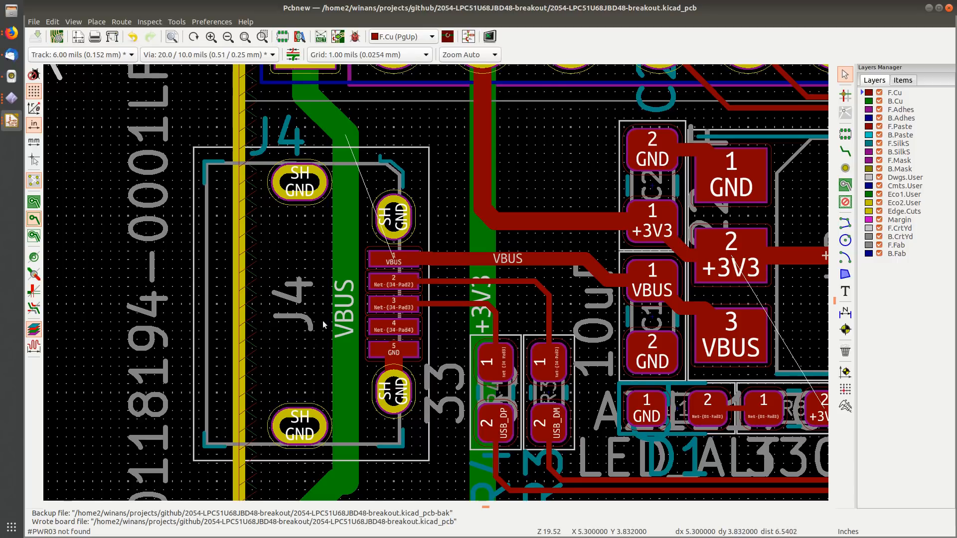
scroll(288, 293, "down", 2)
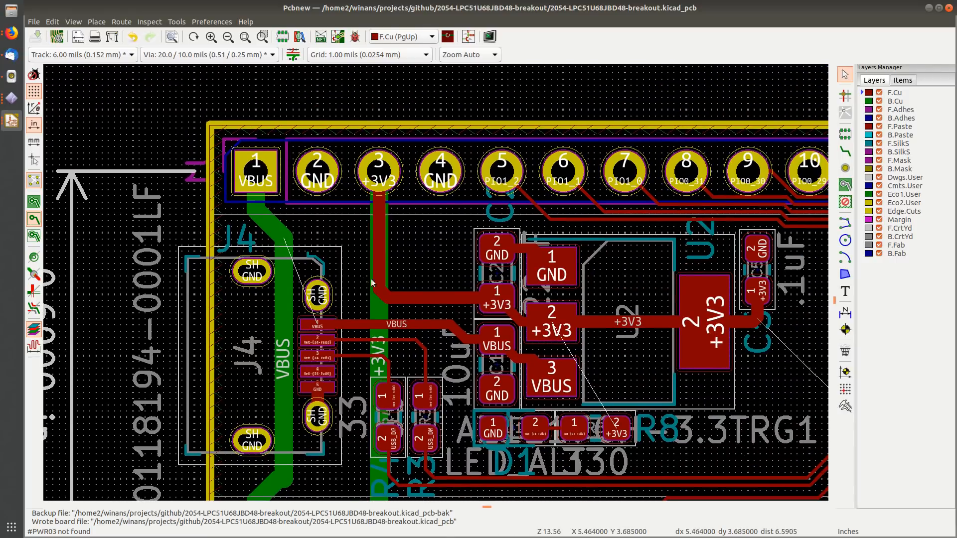
left_click(845, 151)
left_click(266, 178)
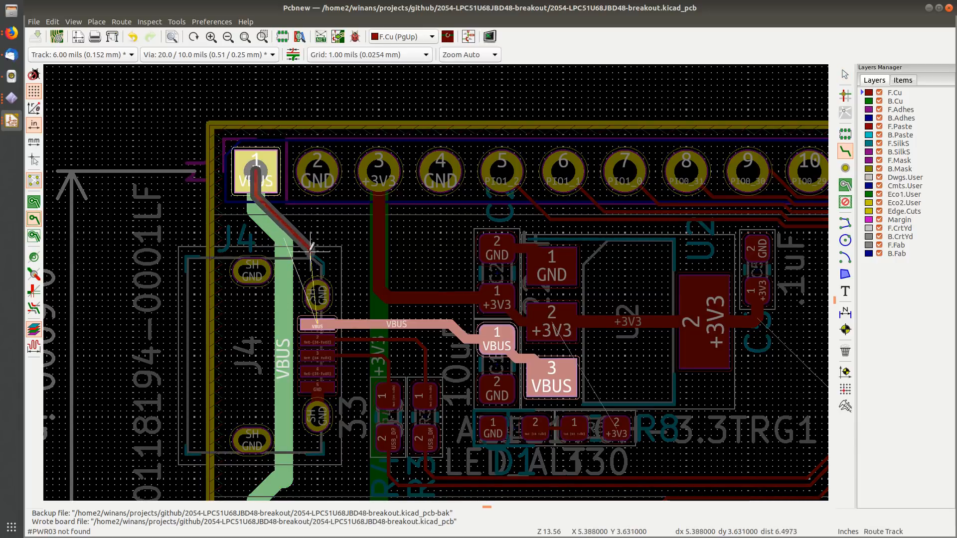
key("q")
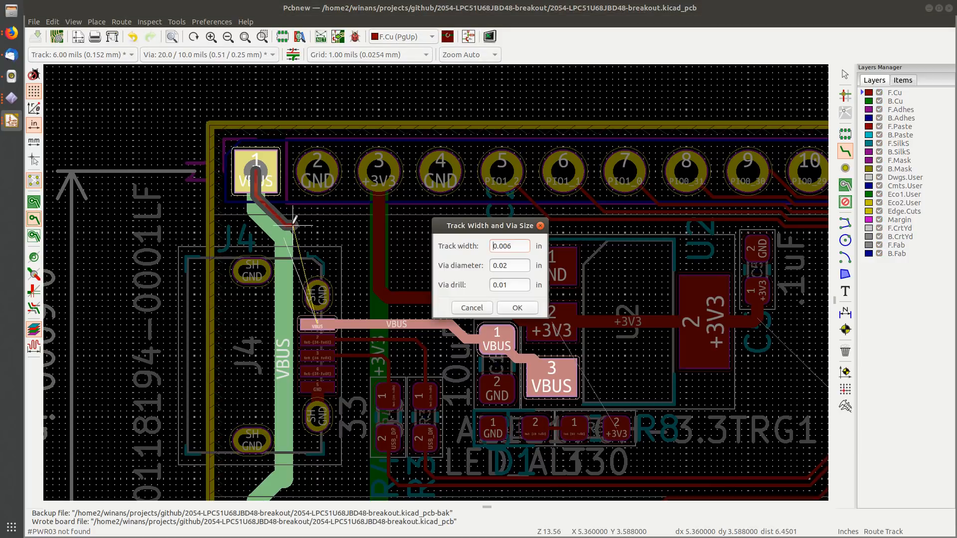
key("Right")
key("Right")
key("Right")
key("Return")
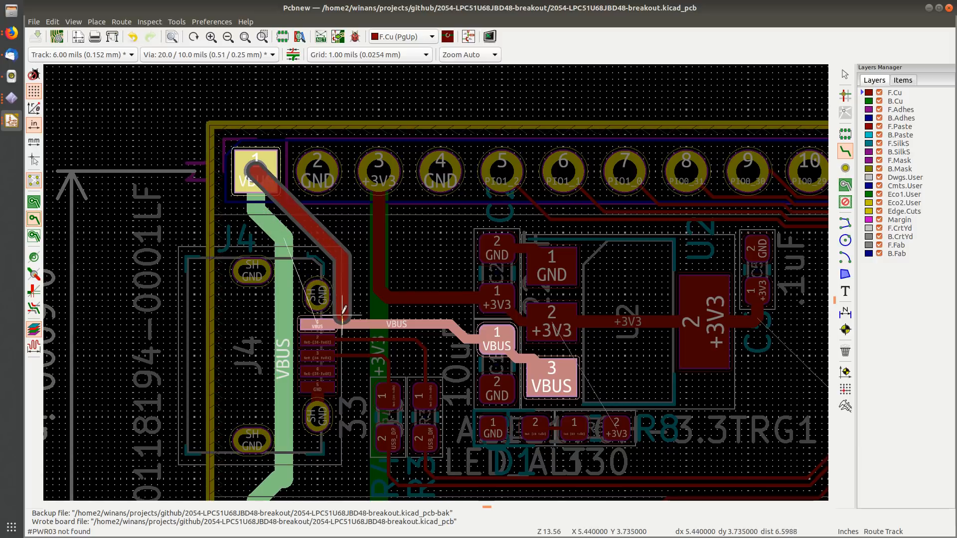
left_click(344, 323)
key("Escape")
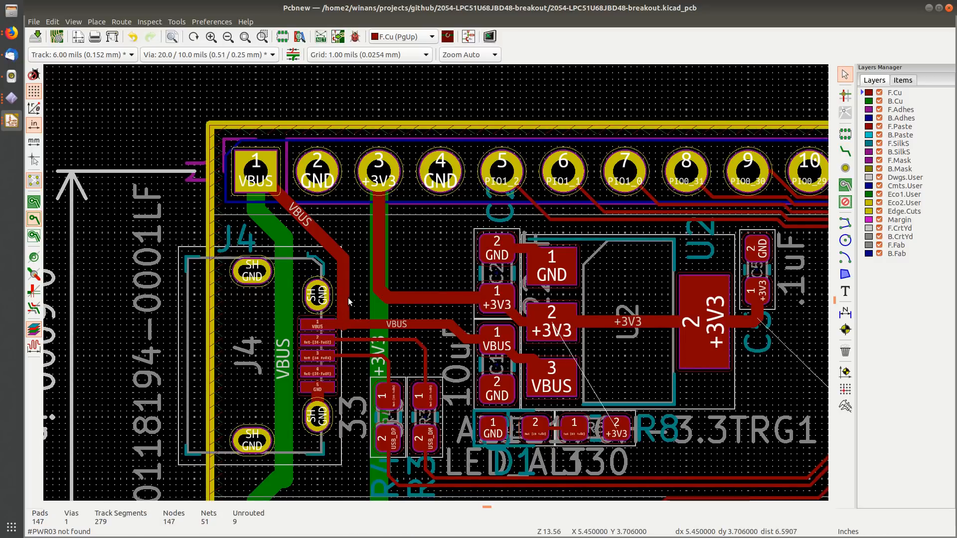
Step: Reshape the diagonal VBUS segments so the F.Cu track leaves header pin 1 vertically and jogs toward J4, and save the board
scroll(344, 275, "up", 2)
scroll(435, 282, "down", 2)
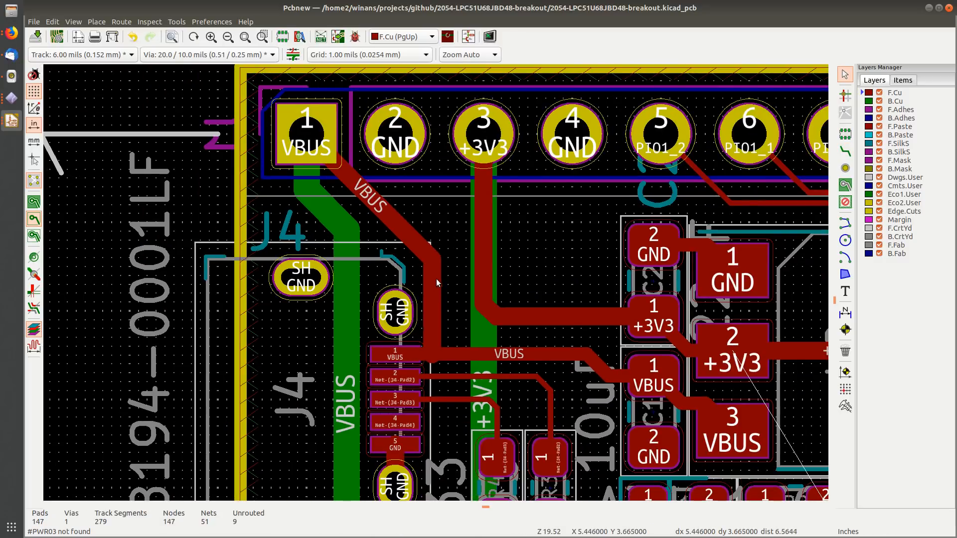
left_click(382, 213)
key("d")
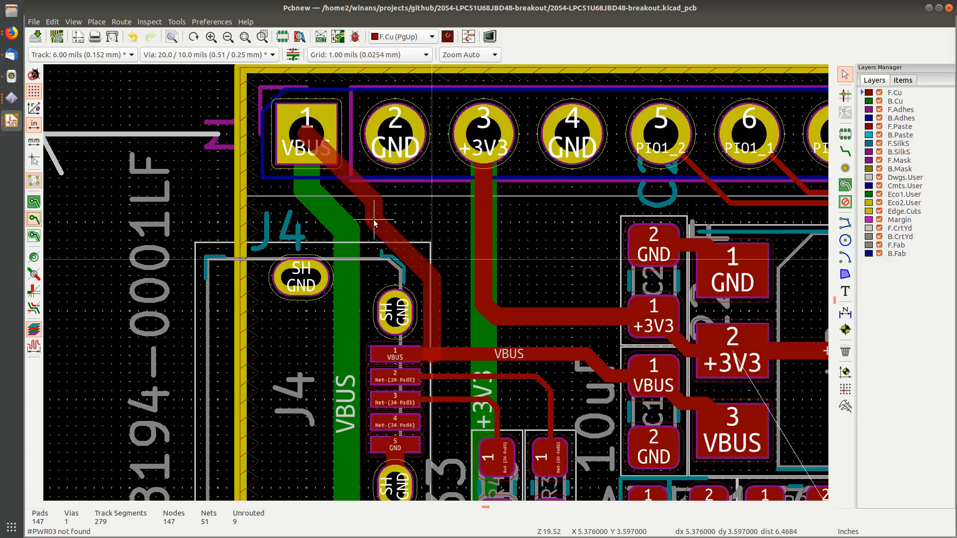
left_click(366, 191)
left_click(352, 186)
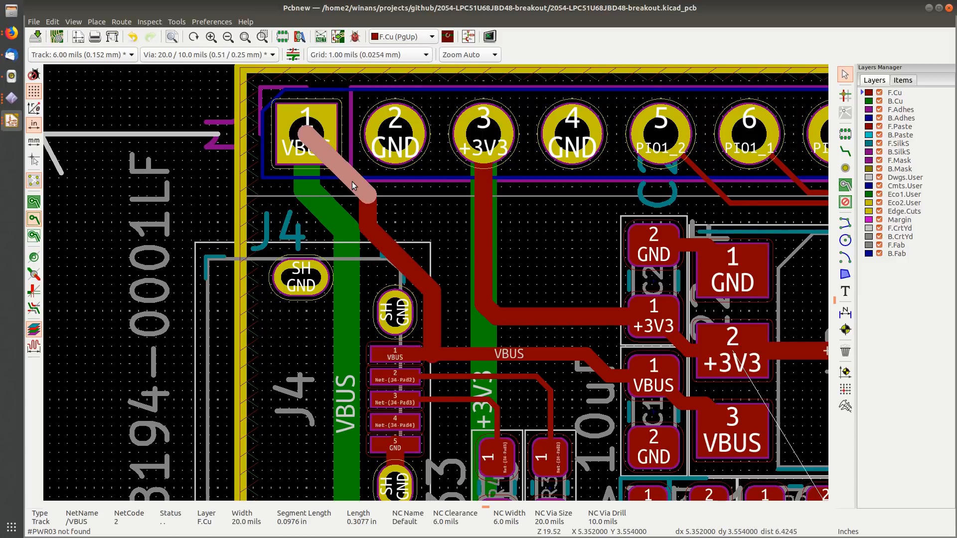
key("d")
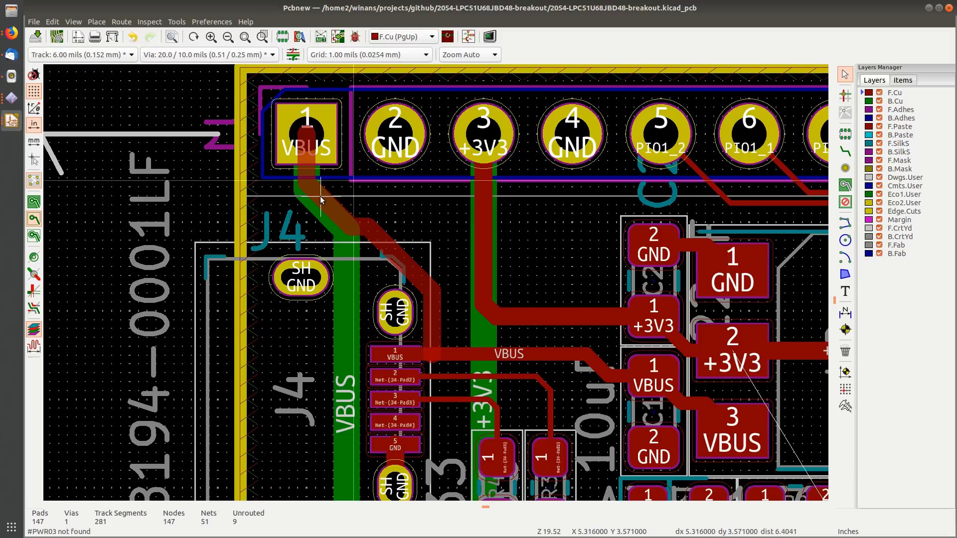
left_click(318, 196)
key("ctrl+s")
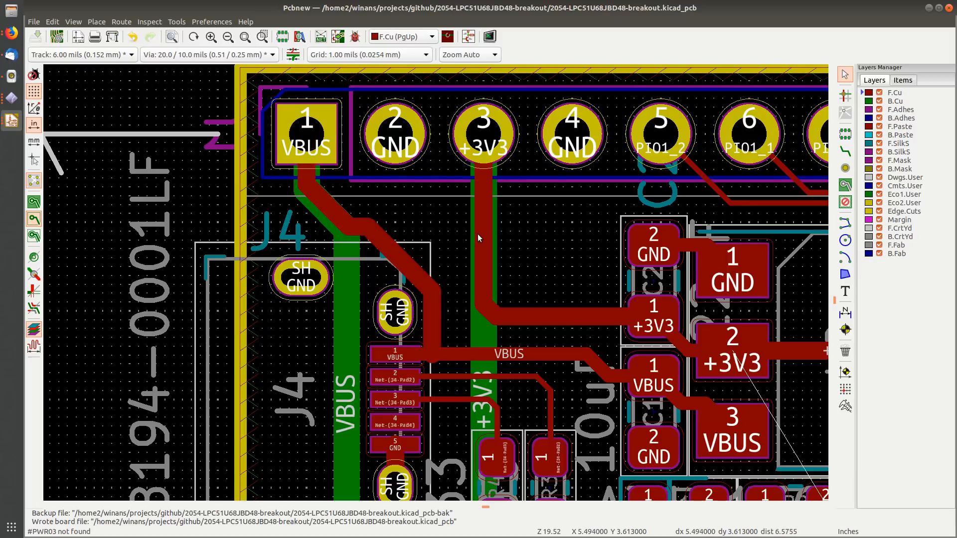
Step: Select the LED D1 and its resistor R8 together below U2
scroll(455, 205, "down", 1)
middle_click_drag(437, 214, 357, 133)
middle_click_drag(486, 282, 330, 210)
middle_click_drag(575, 286, 455, 296)
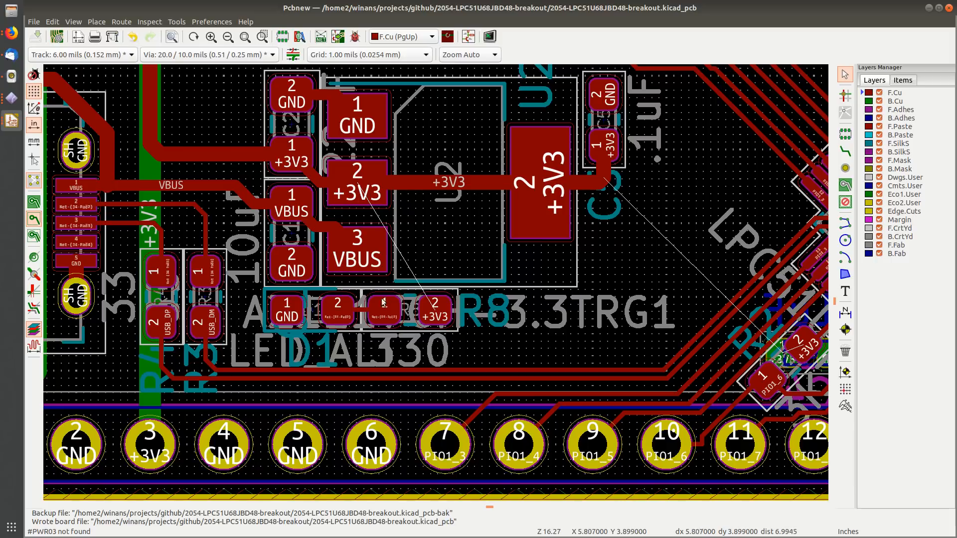
middle_click_drag(422, 187, 345, 220)
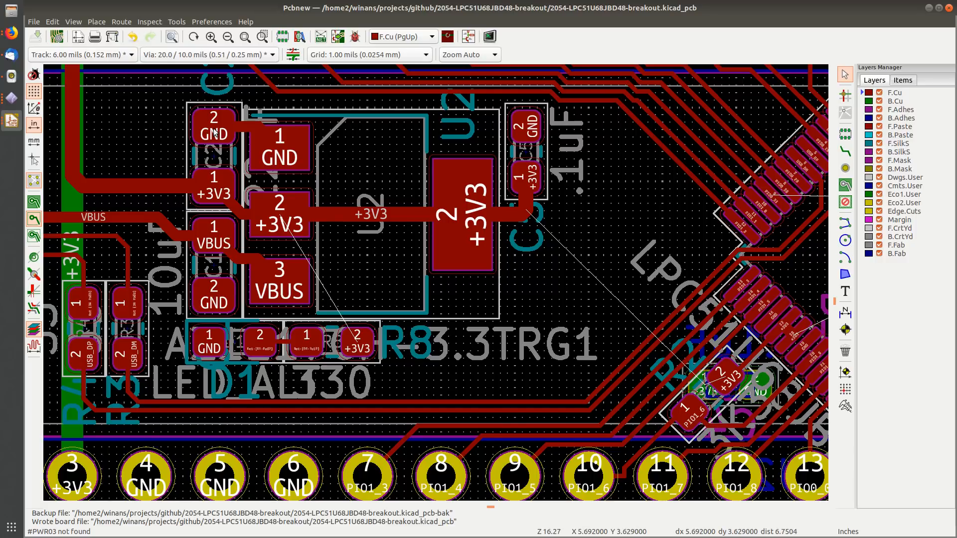
middle_click_drag(297, 285, 311, 264)
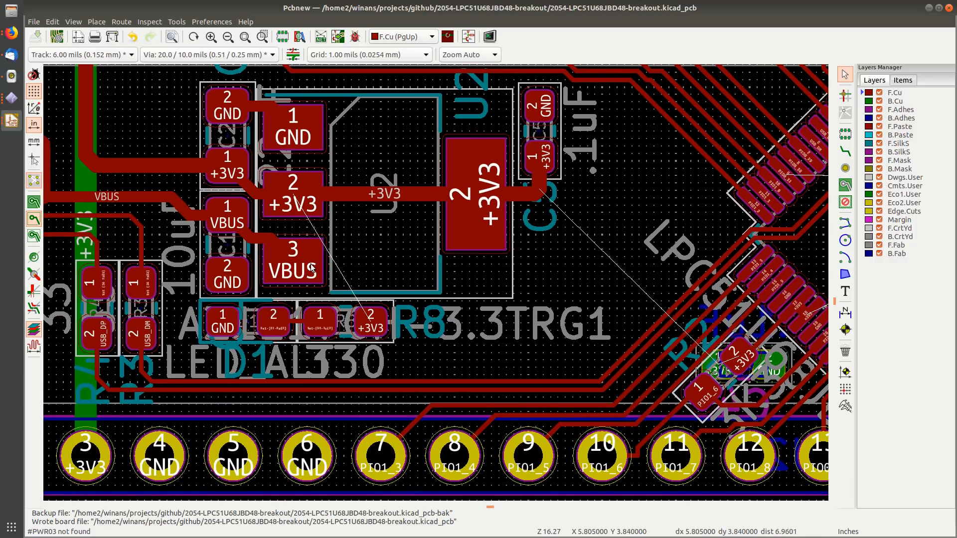
middle_click_drag(278, 302, 307, 288)
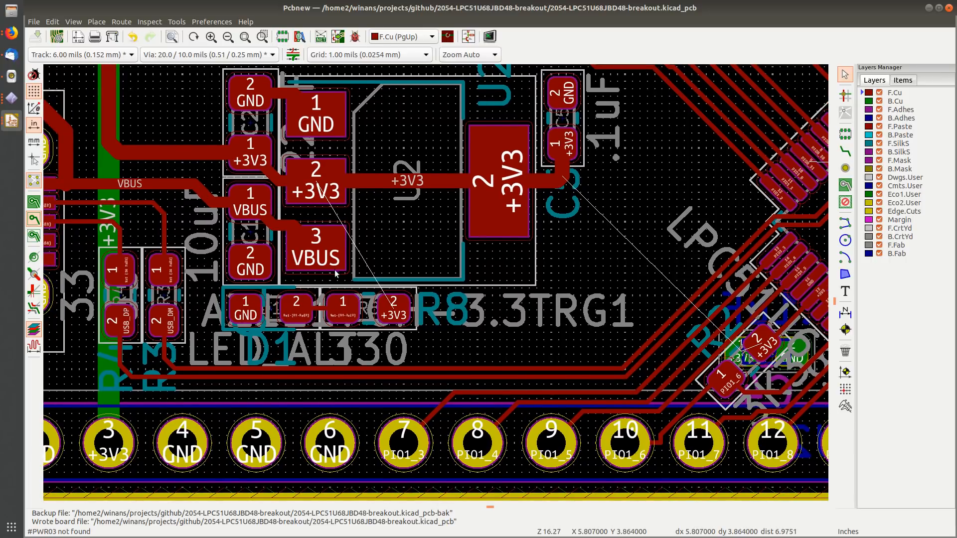
middle_click_drag(336, 273, 313, 313)
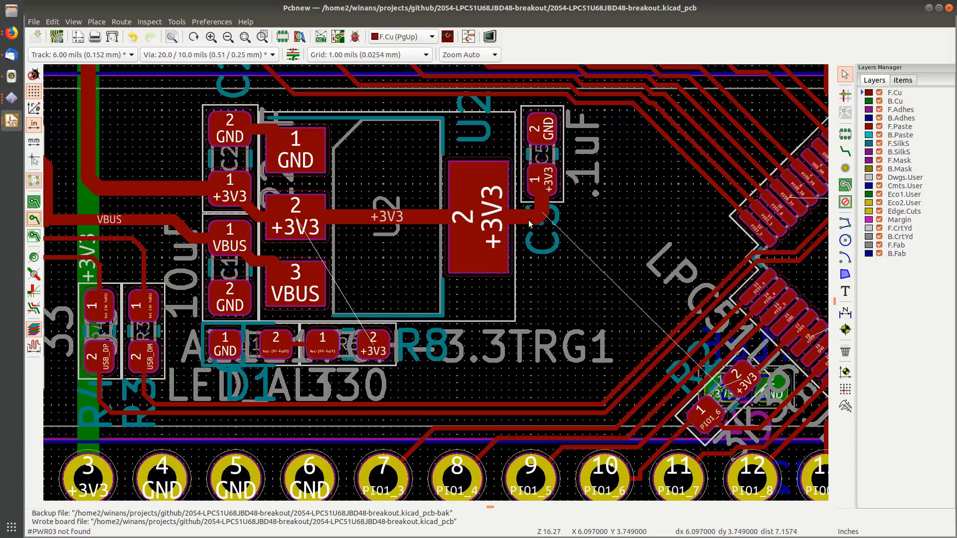
middle_click_drag(426, 300, 350, 305)
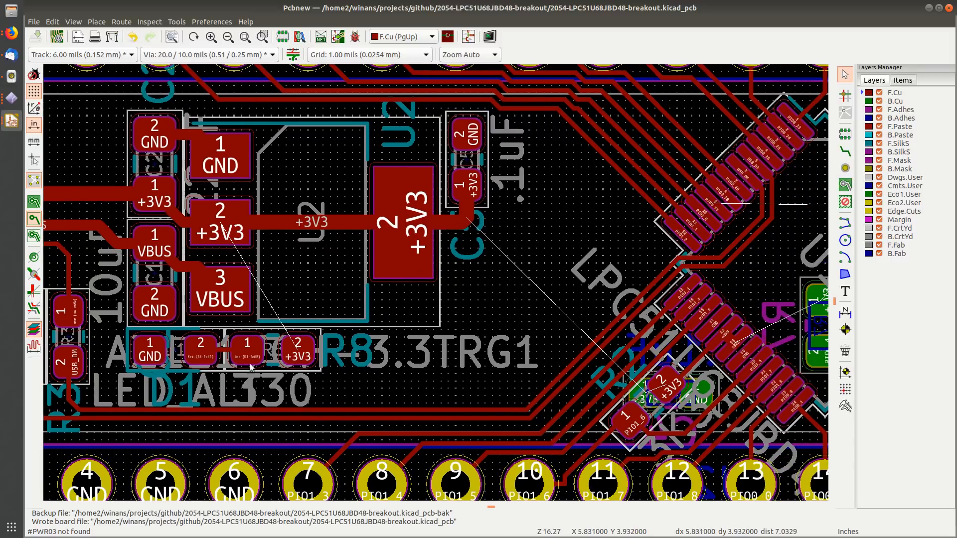
left_click(224, 333)
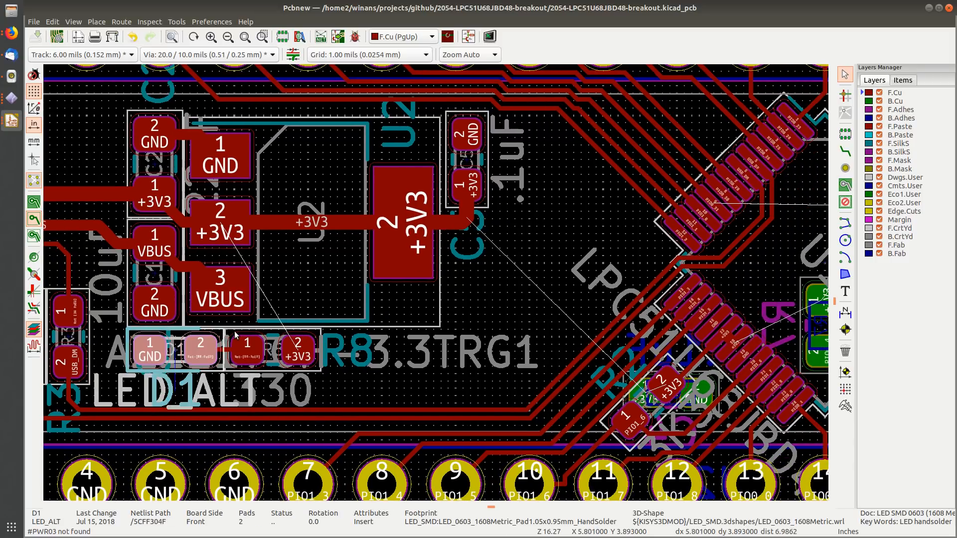
left_click(235, 334, "shift")
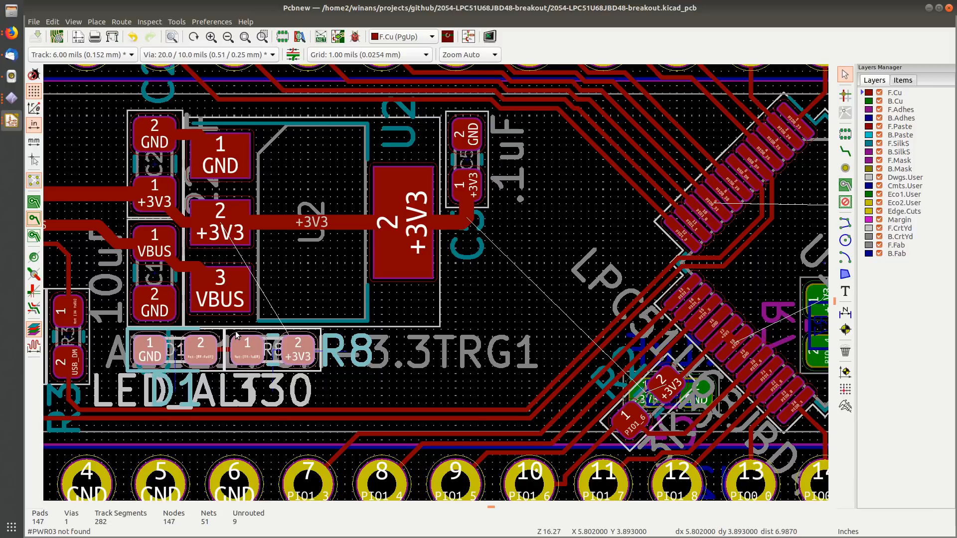
Step: Rotate the D1 and R8 pair to vertical and place it below C5, with R8 nearest C5
key("m")
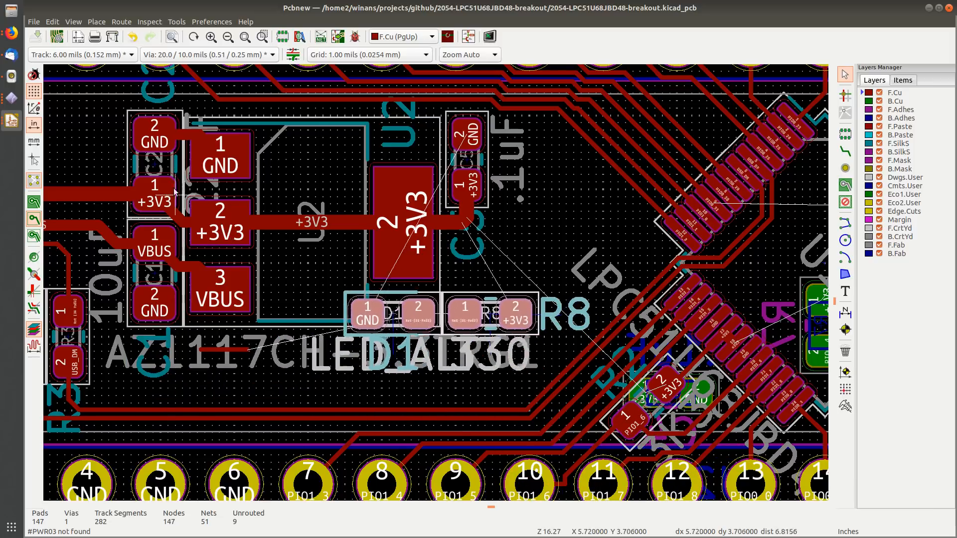
key("r")
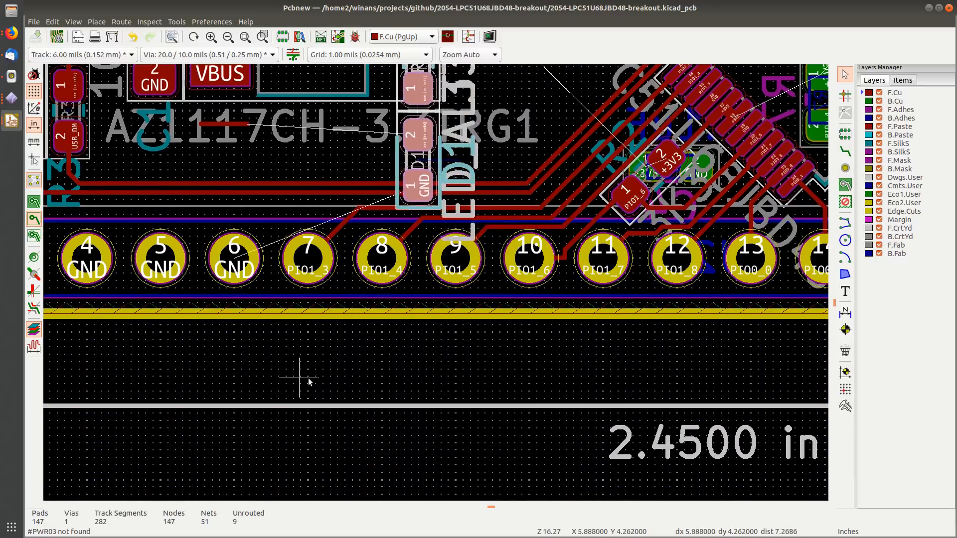
left_click(315, 393)
middle_click_drag(426, 214, 338, 404)
left_click_drag(351, 298, 464, 211)
middle_click_drag(459, 215, 390, 279)
middle_click_drag(376, 315, 421, 255)
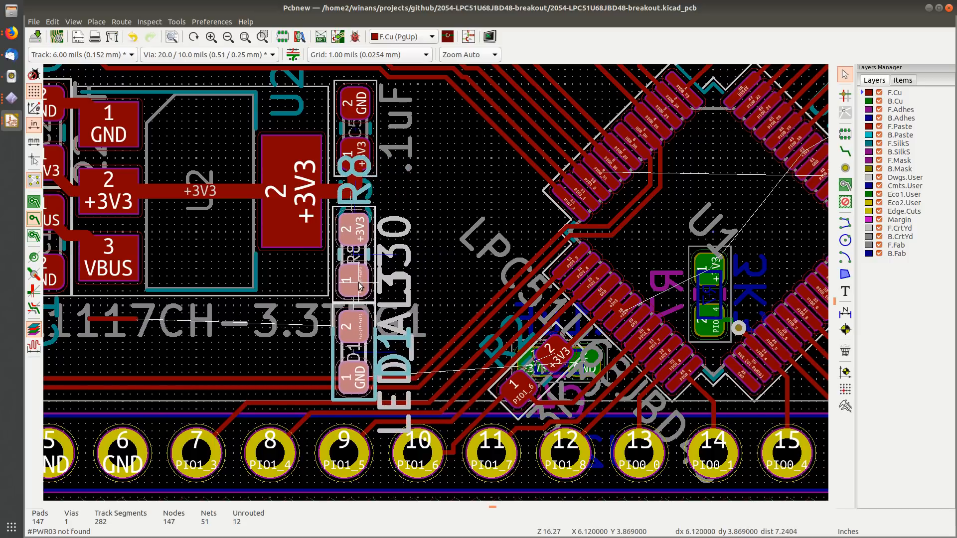
left_click(357, 283)
Step: Rotate D1 to 270 degrees, place it directly beside R8 with its GND pad up, and save the board
left_click(337, 353)
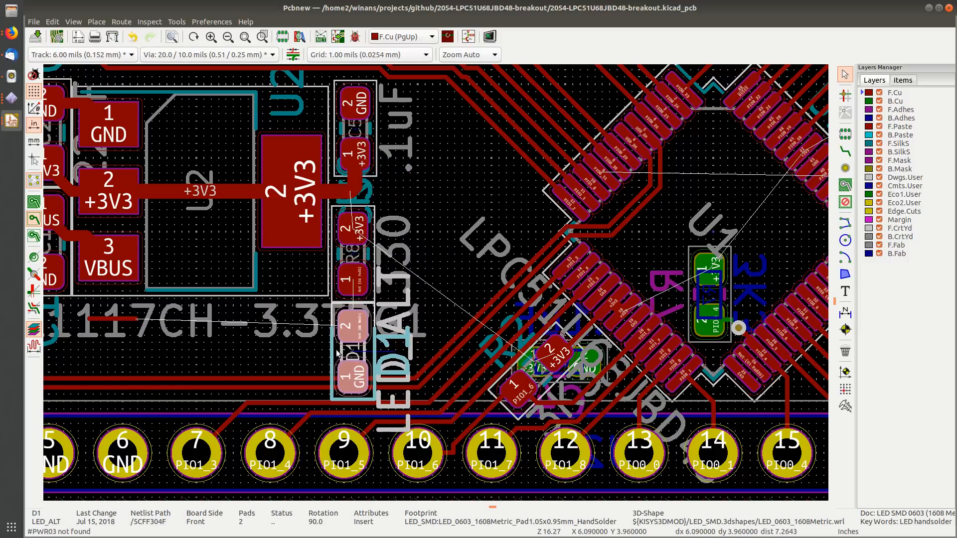
key("m")
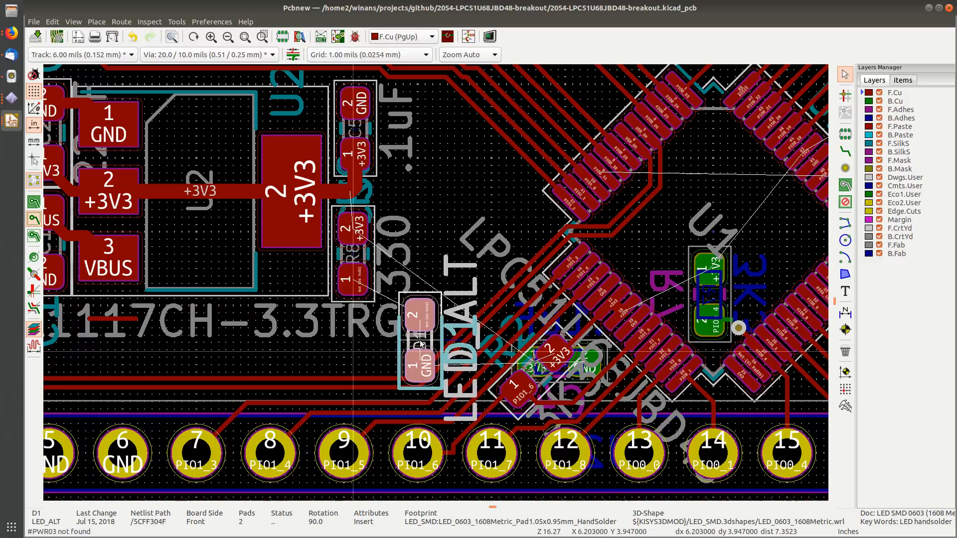
key("r")
key("r")
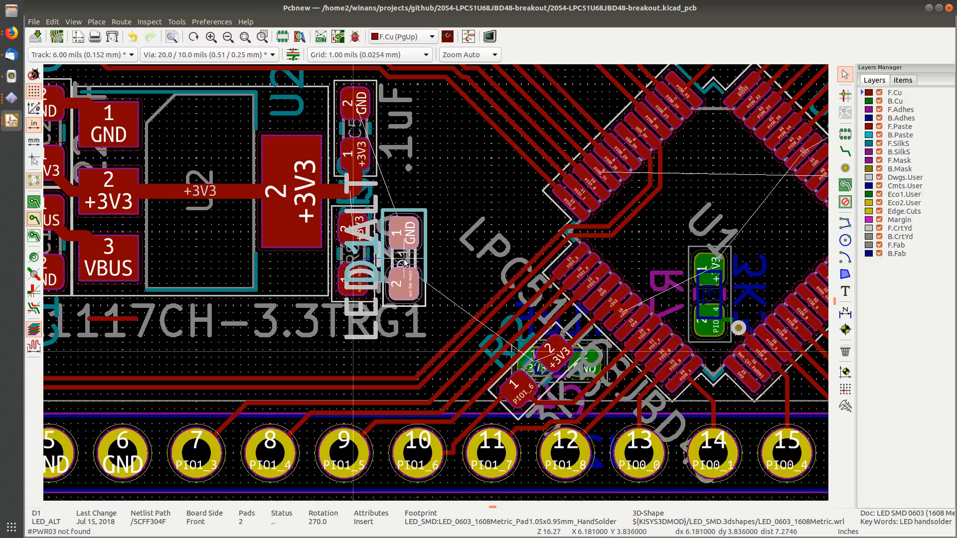
scroll(436, 285, "up", 1)
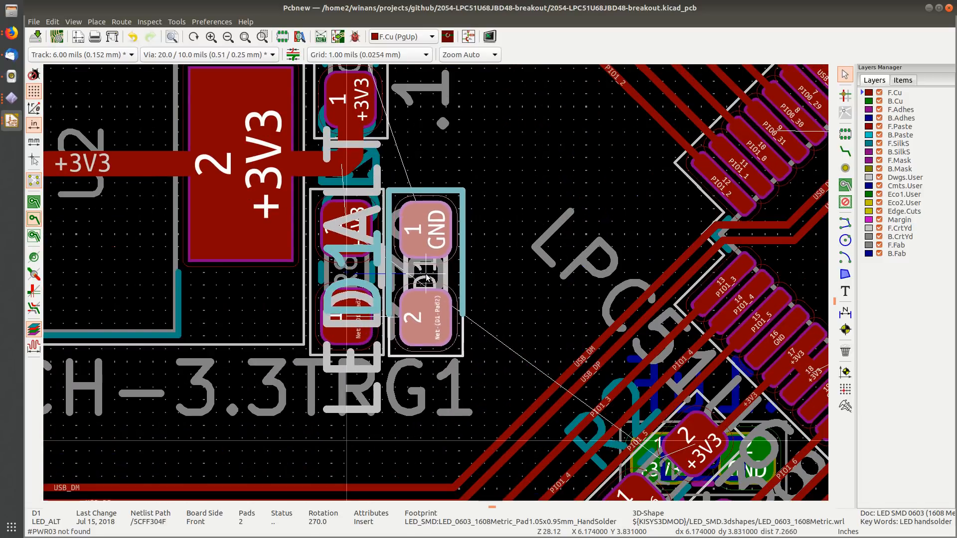
scroll(416, 346, "up", 4)
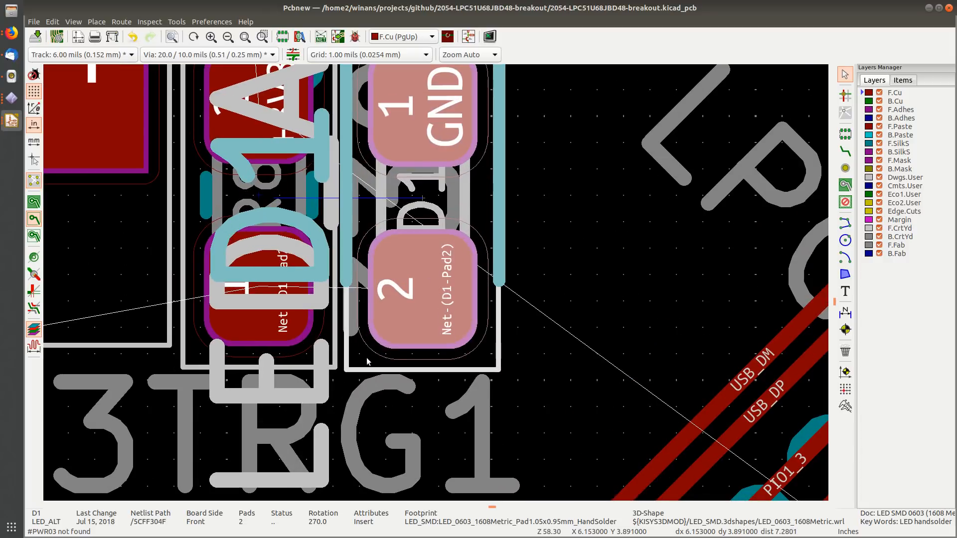
left_click(418, 198)
scroll(418, 198, "down", 3)
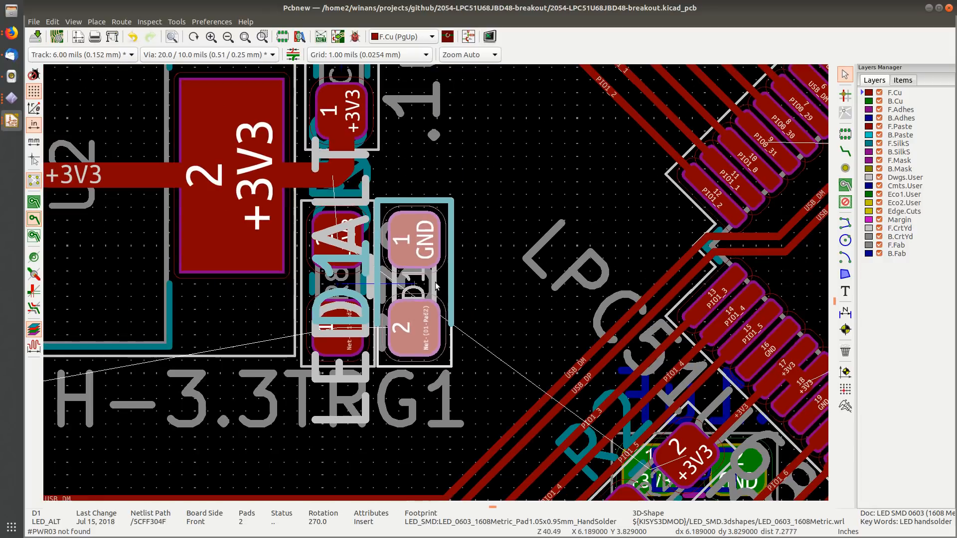
left_click(474, 210)
key("ctrl+s")
Step: Delete the leftover Net-(D1-Pad2) track stub below U2
scroll(469, 271, "down", 1)
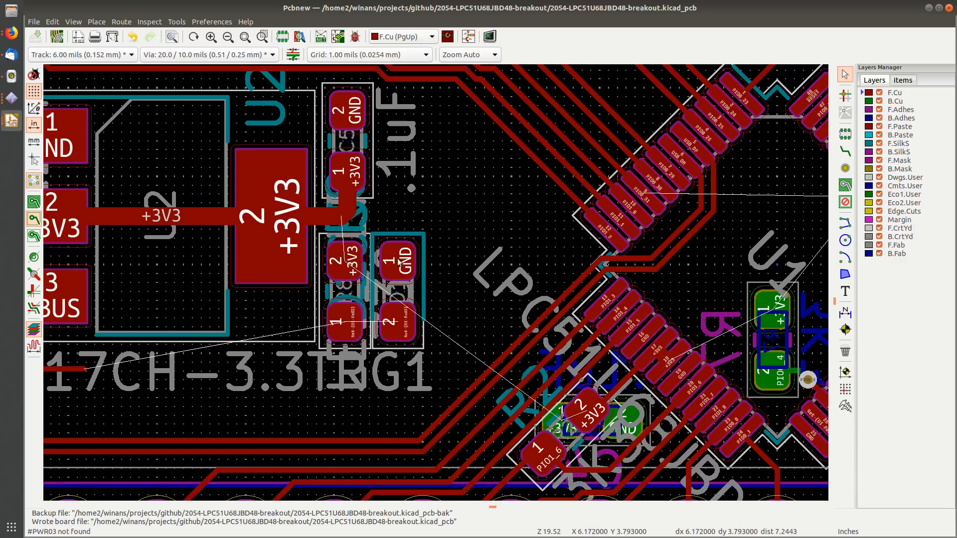
middle_click_drag(351, 326, 532, 244)
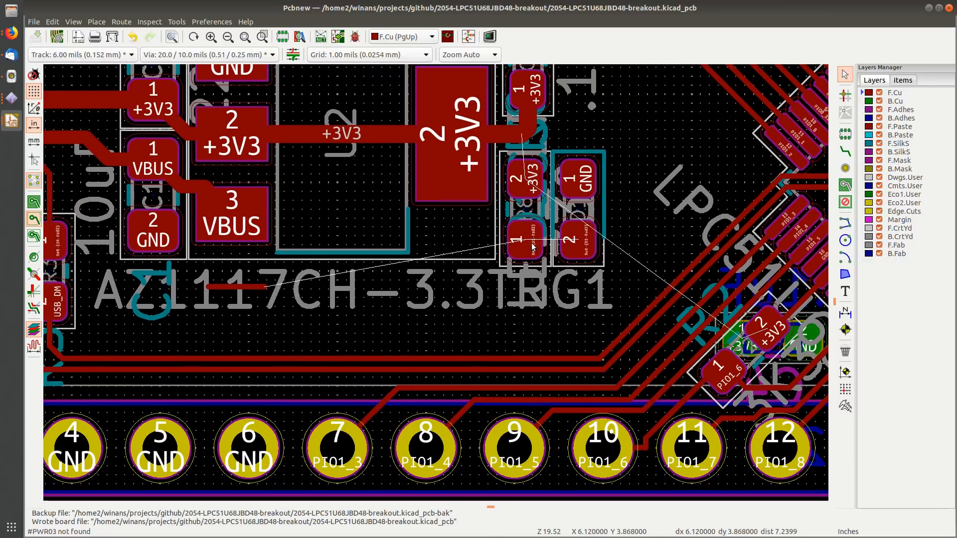
left_click(250, 288)
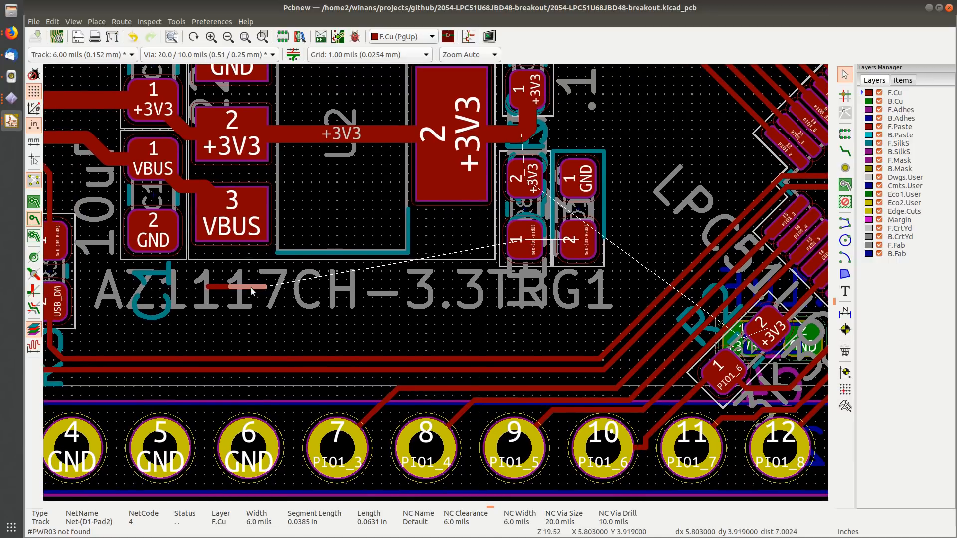
key("Delete")
Step: Route a front-copper track from R8 pad 1 to D1 pad 2
scroll(330, 300, "right", 1, "ctrl")
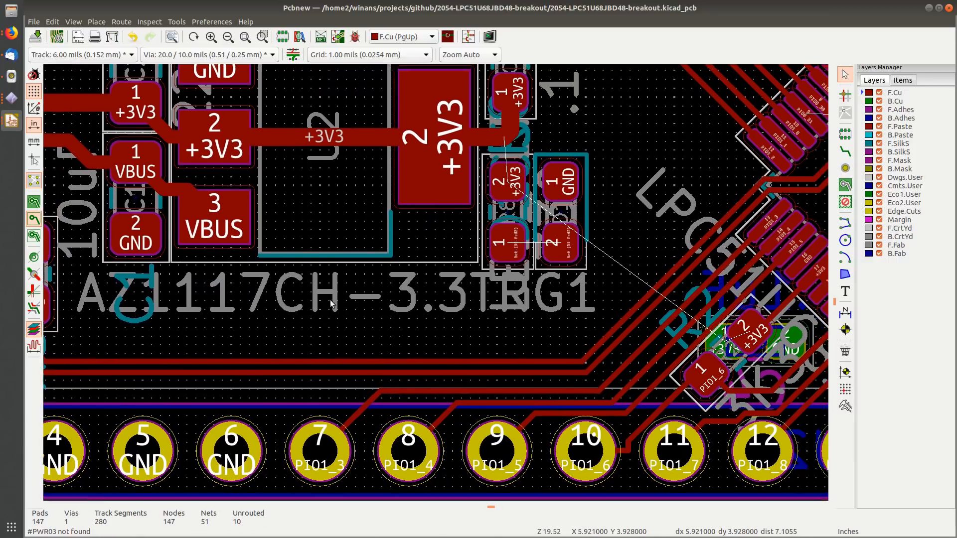
middle_click_drag(330, 300, 231, 333)
left_click(845, 152)
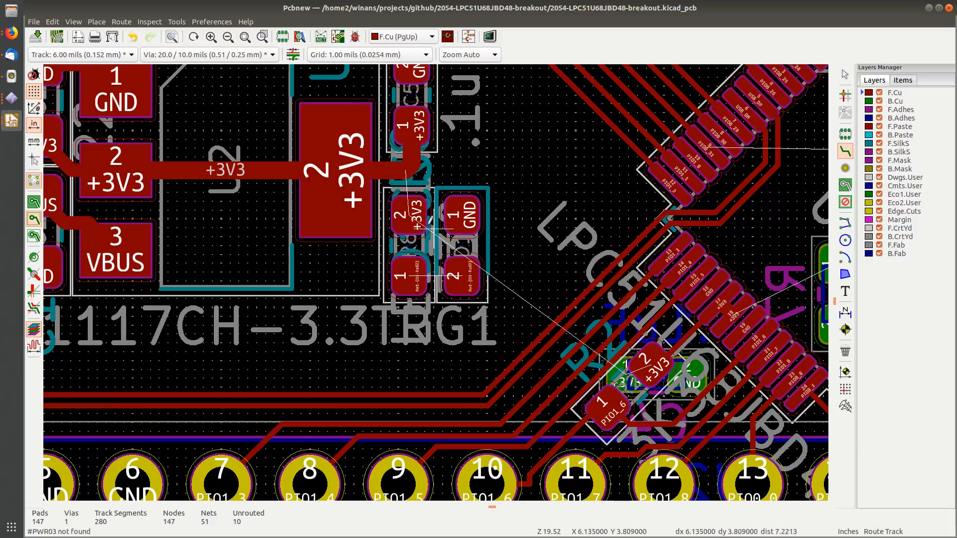
left_click(410, 276)
left_click(461, 272)
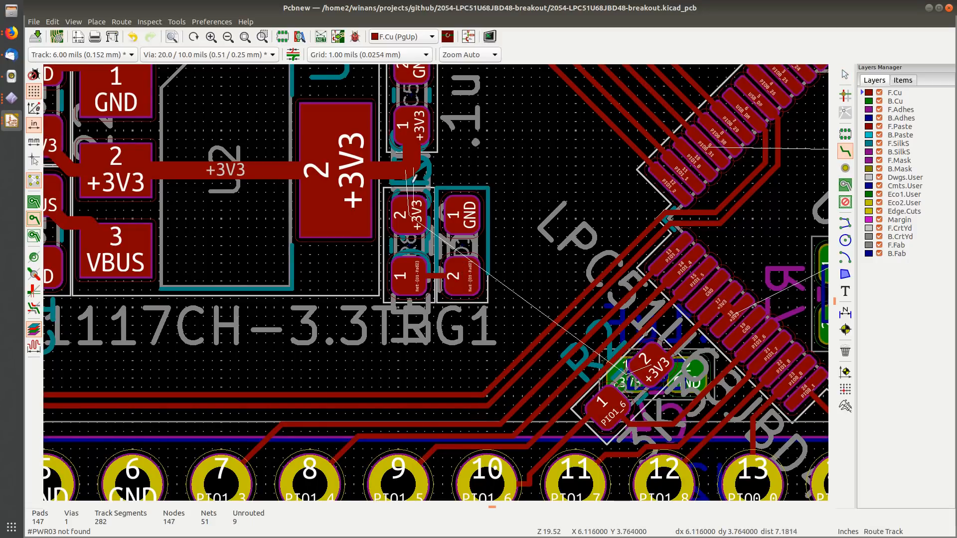
Step: Route a front-copper track from the +3V3 trace below C5 to R8 pad 2 and save the board
left_click(408, 170)
left_click(410, 215)
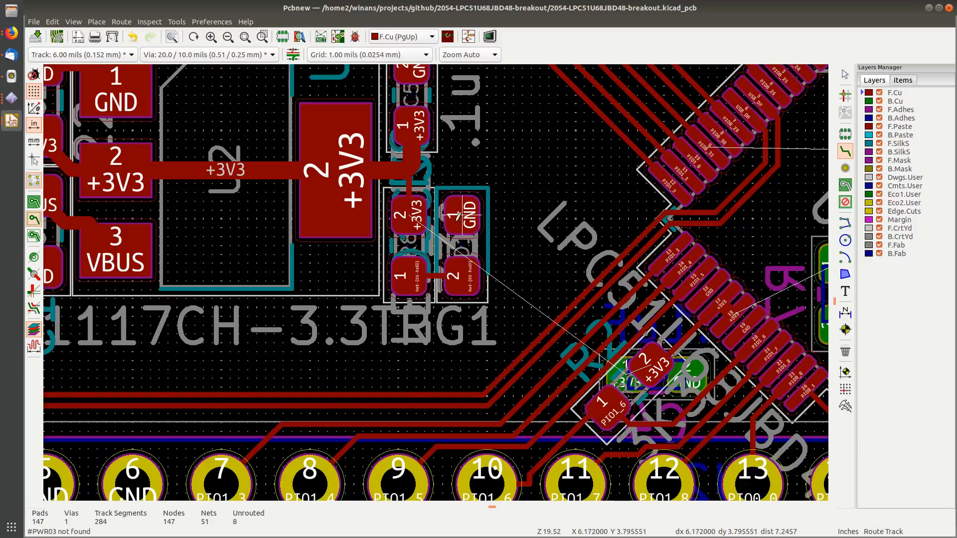
key("ctrl+s")
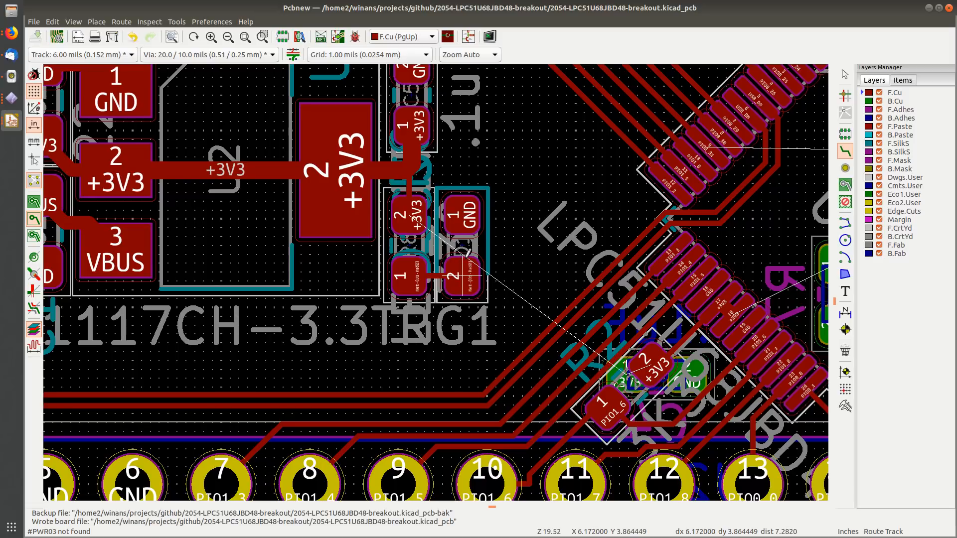
key("Escape")
Step: Examine the remaining unrouted connections across the board, from the voltage regulator past U1 to switches S1 and S2
middle_click_drag(306, 266, 447, 294)
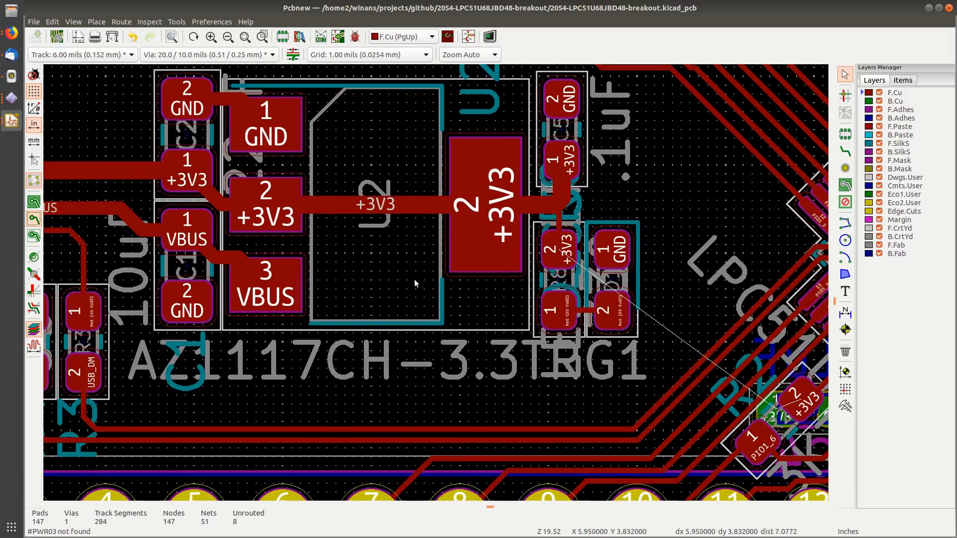
scroll(435, 282, "down", 1)
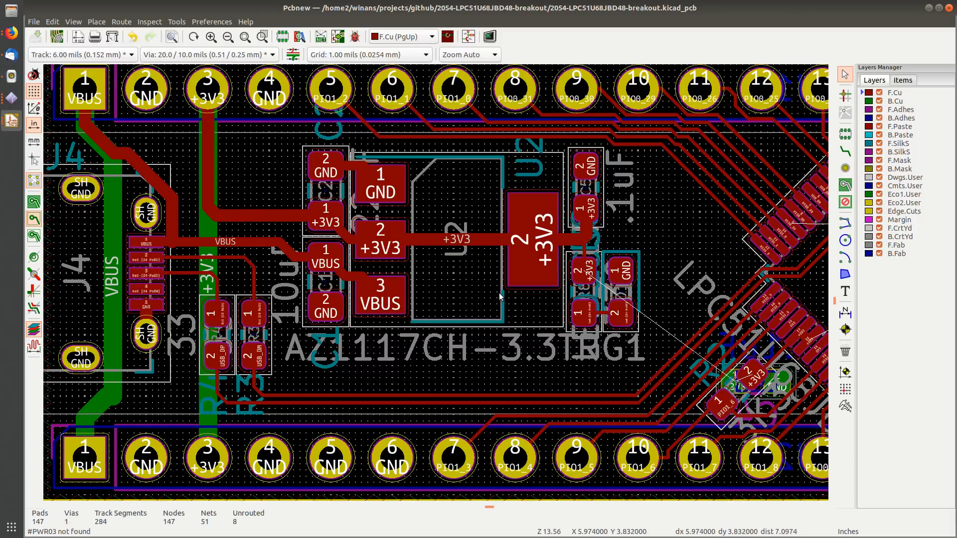
scroll(442, 300, "down", 1)
middle_click_drag(496, 293, 288, 237)
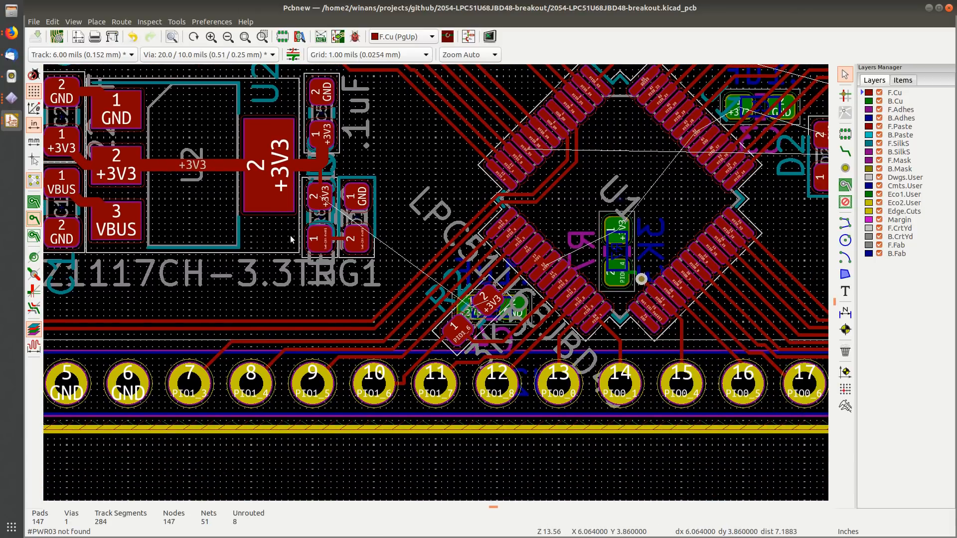
scroll(516, 202, "down", 1)
scroll(496, 298, "down", 1)
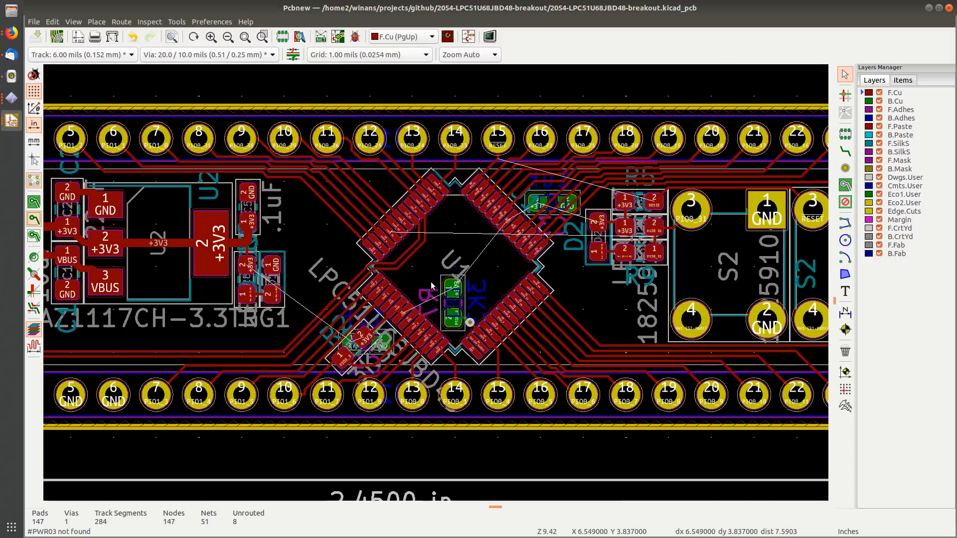
middle_click_drag(713, 248, 540, 265)
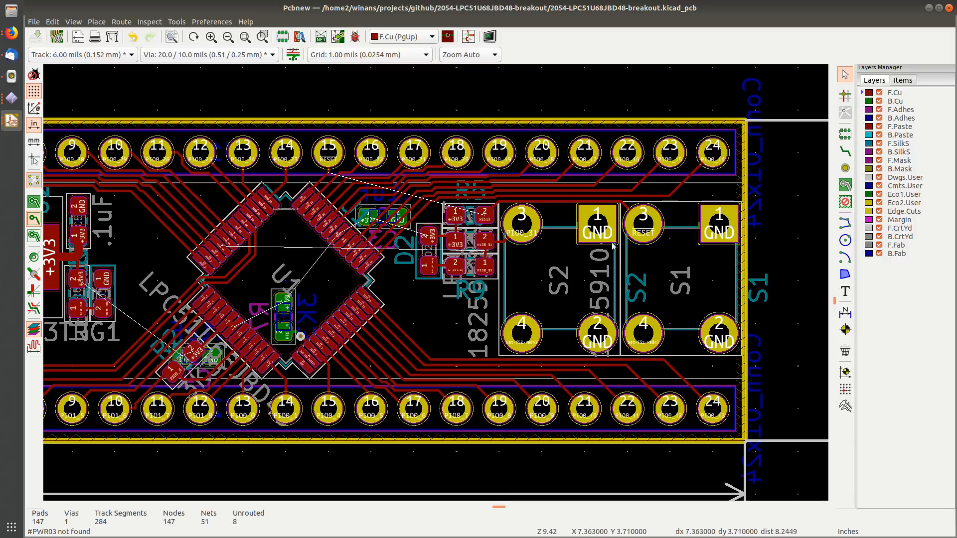
middle_click_drag(572, 270, 716, 240)
middle_click_drag(523, 279, 596, 256)
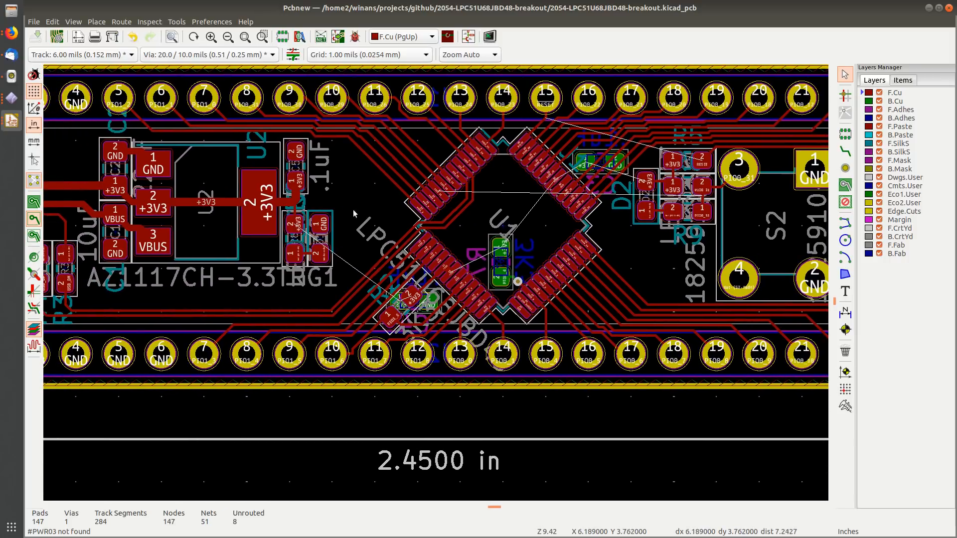
left_click(847, 152)
middle_click_drag(359, 194, 454, 189)
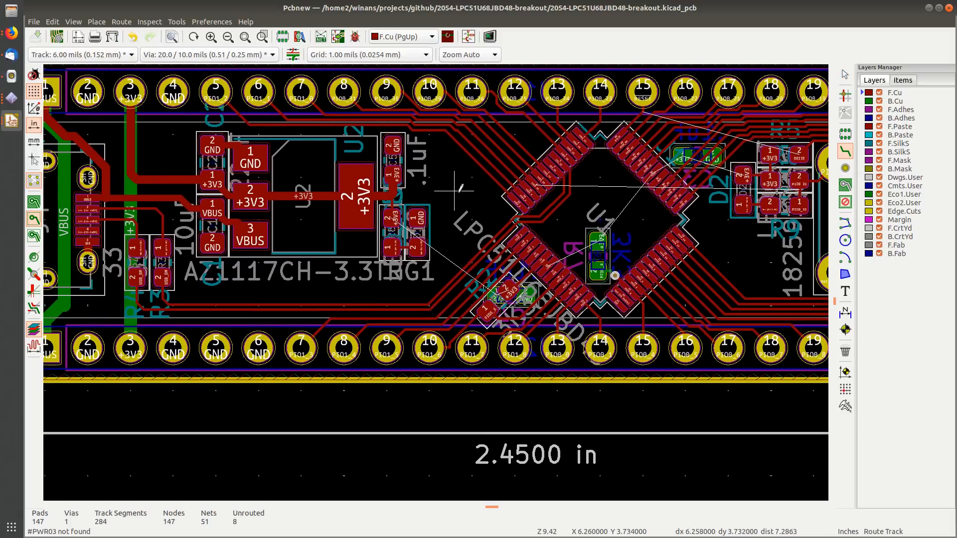
key("Escape")
left_click(894, 101)
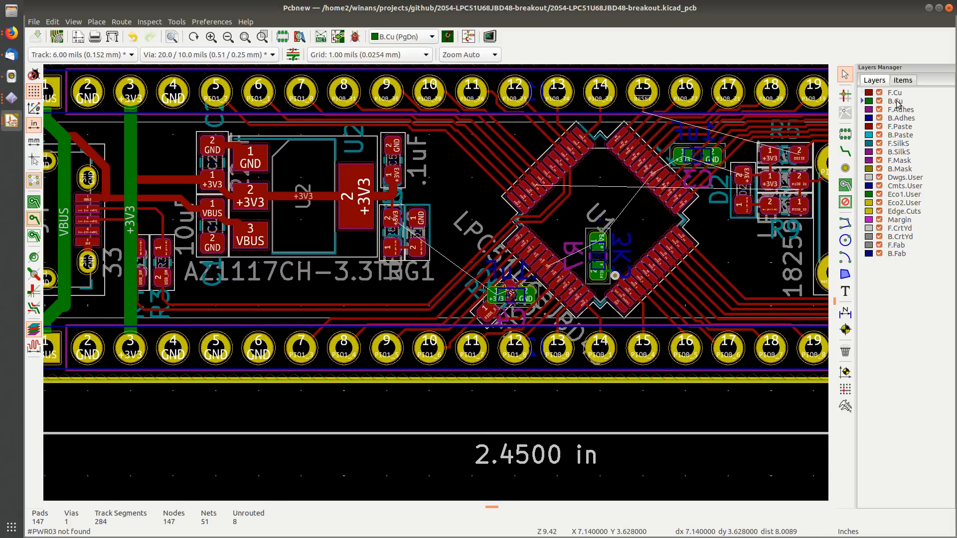
left_click(845, 151)
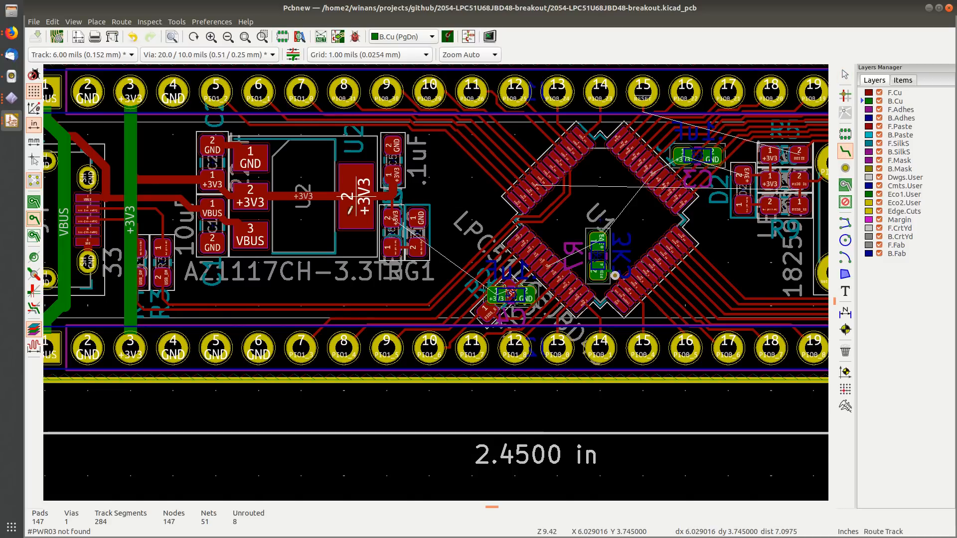
scroll(310, 196, "up", 5)
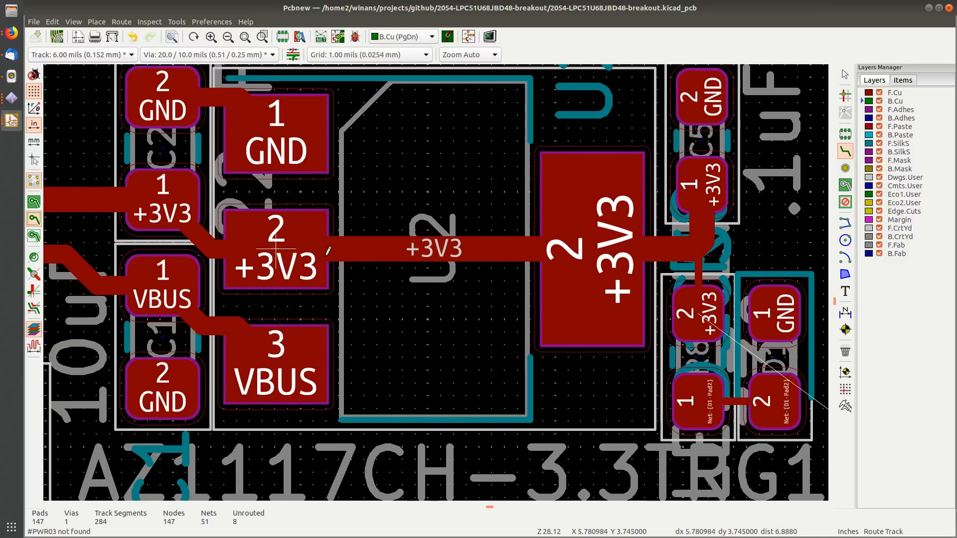
left_click(289, 248)
key("Escape")
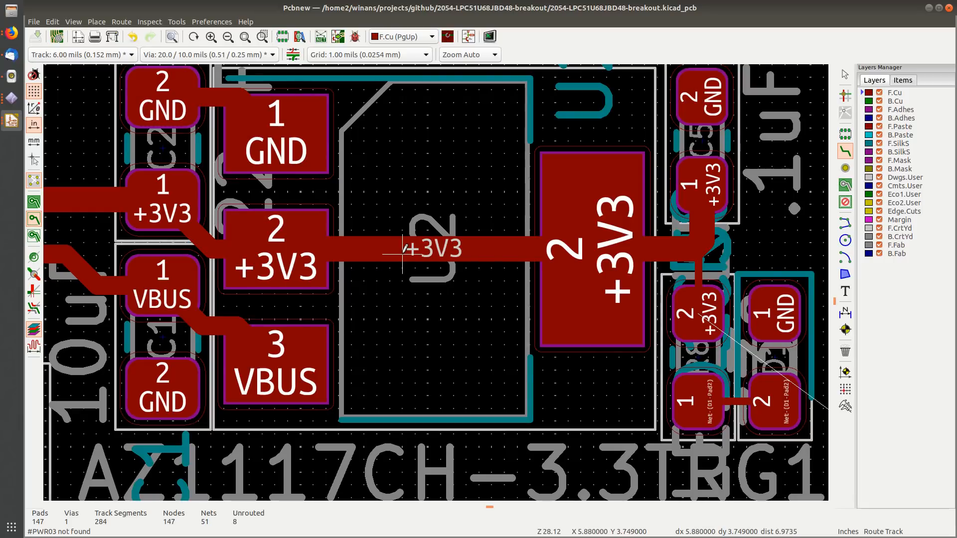
key("Escape")
Step: Make B.Cu the active layer and add a via on the +3V3 track beside U2 pad 2, at X 5.84, Y 3.745 in
left_click(902, 101)
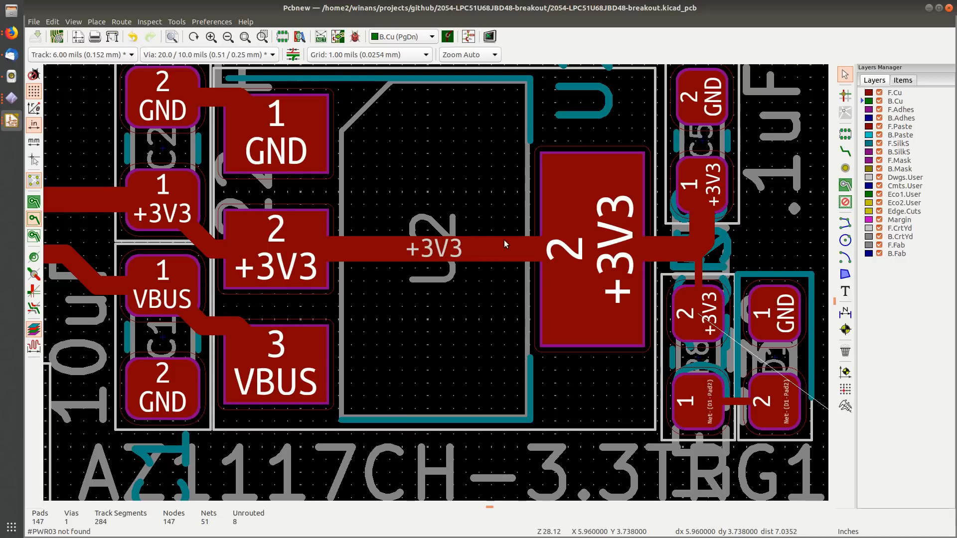
left_click(846, 168)
left_click(351, 248)
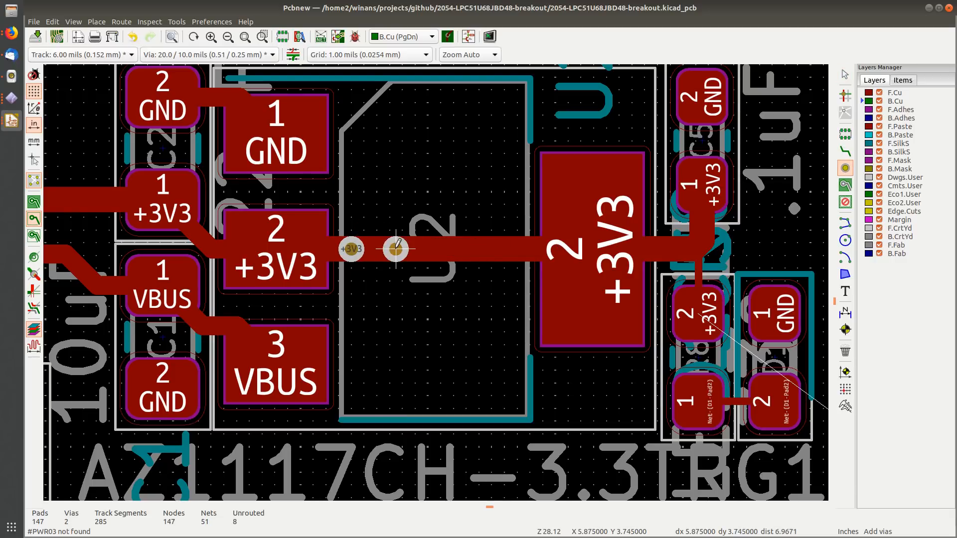
key("Escape")
Step: Set the new +3V3 via's diameter to 30 mils and its drill to 20 mils
left_click(355, 256)
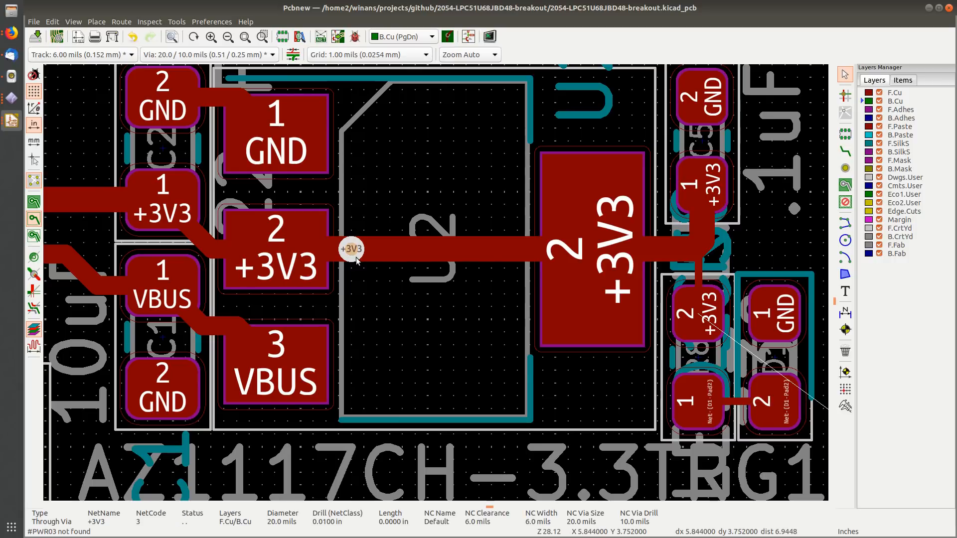
double_click(357, 260)
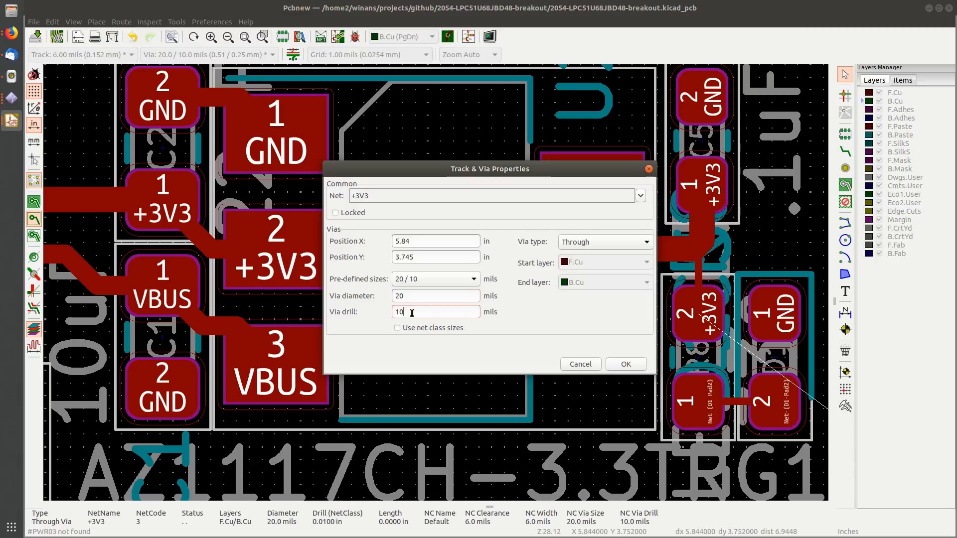
double_click(397, 313)
type("20")
left_click_drag(411, 295, 387, 295)
key("Return")
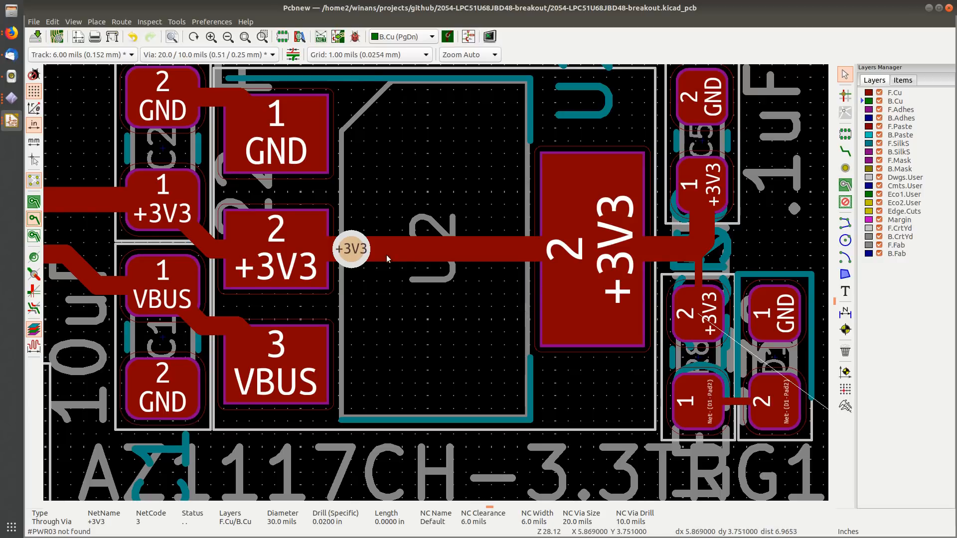
Step: Add a second via on the +3V3 track at X 5.87, Y 3.745 in, with a 30 mil diameter and 20 mil drill
key("ctrl+shift+v")
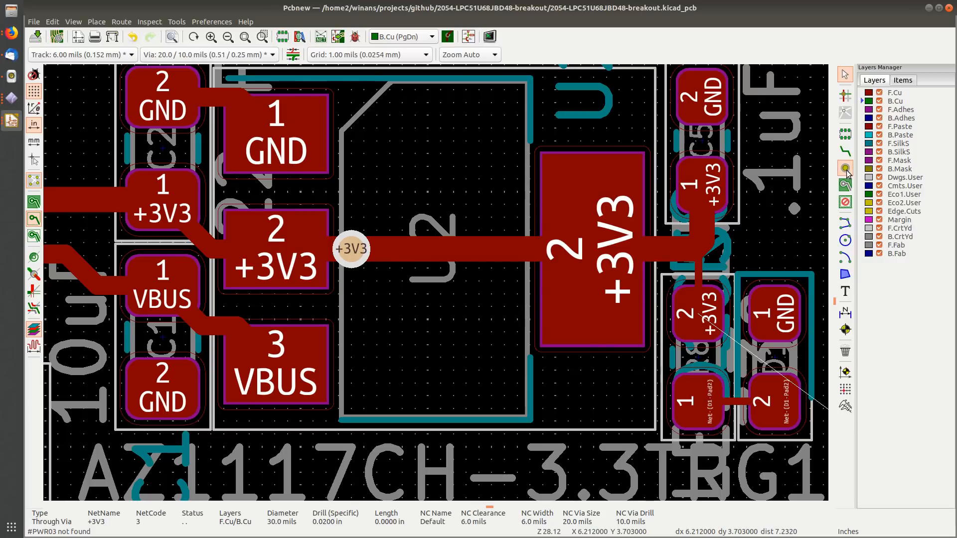
left_click(388, 248)
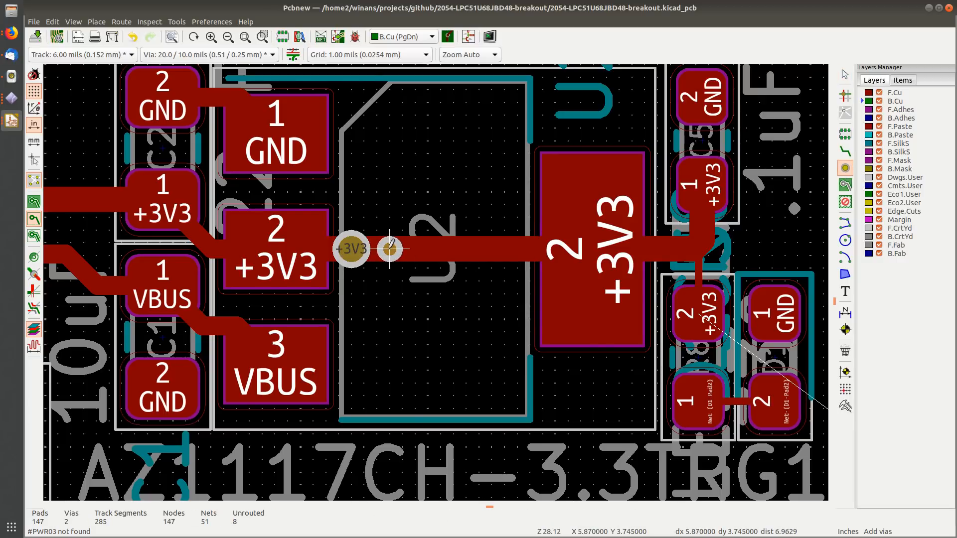
key("Escape")
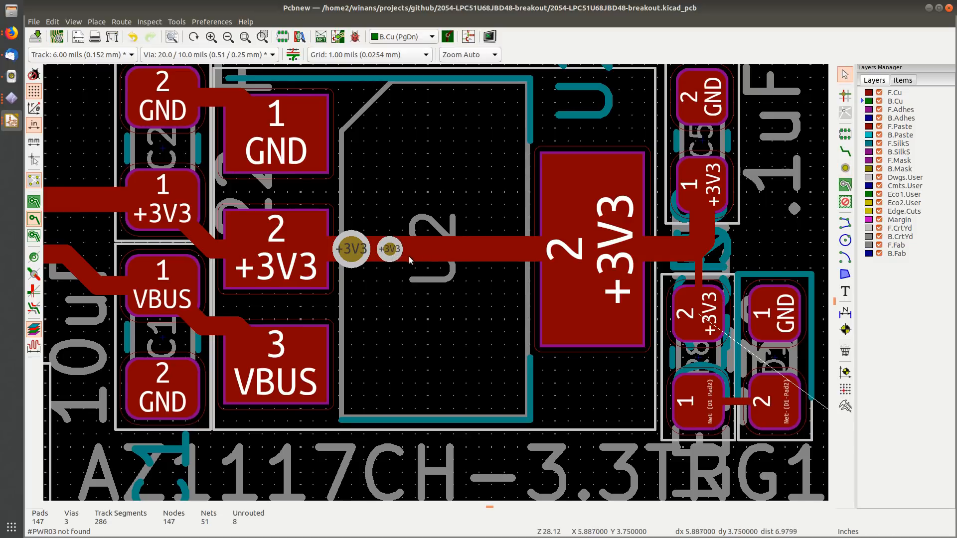
double_click(396, 249)
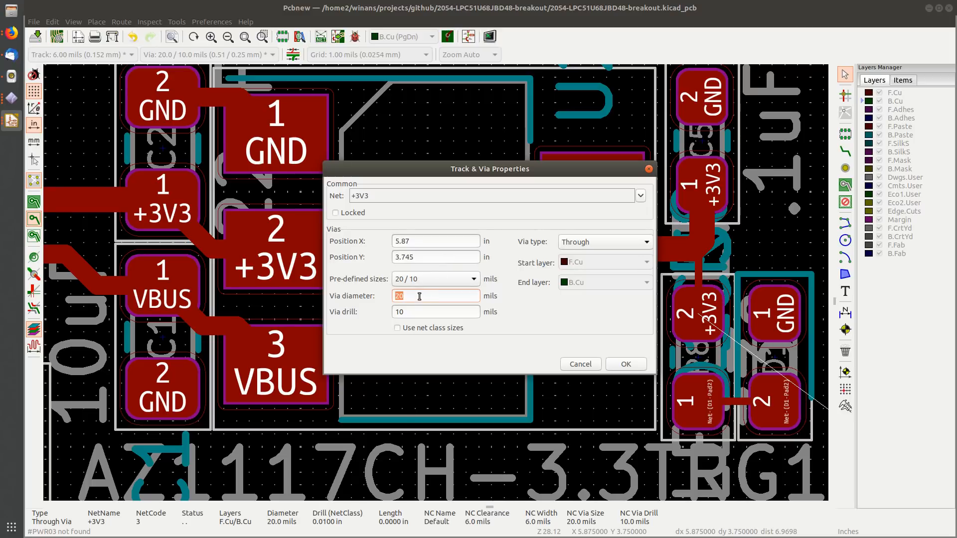
type("30")
type("20")
key("Return")
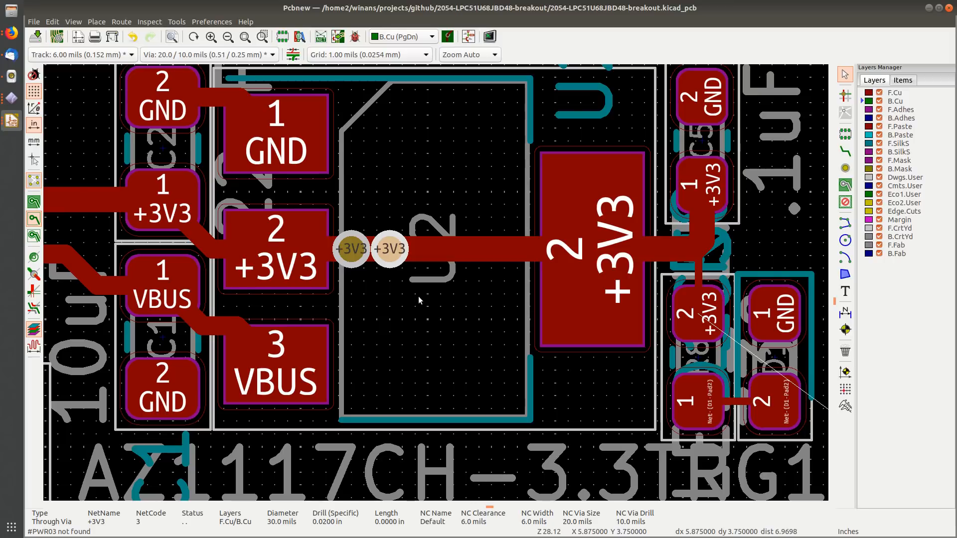
Step: Add three more vias along the +3V3 track between U2's two +3V3 pads, at X 5.897, 5.925 and 5.955 in
left_click(845, 168)
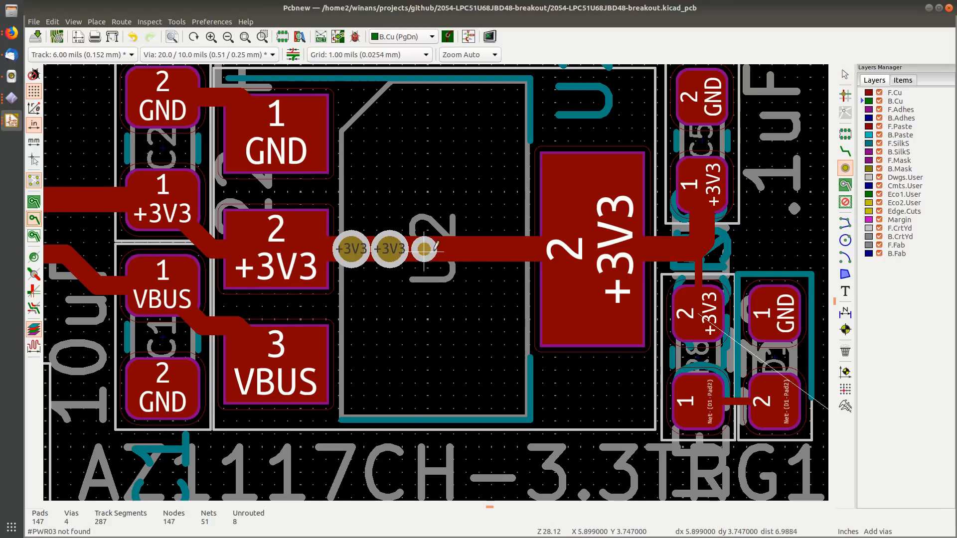
left_click(424, 249)
left_click(459, 249)
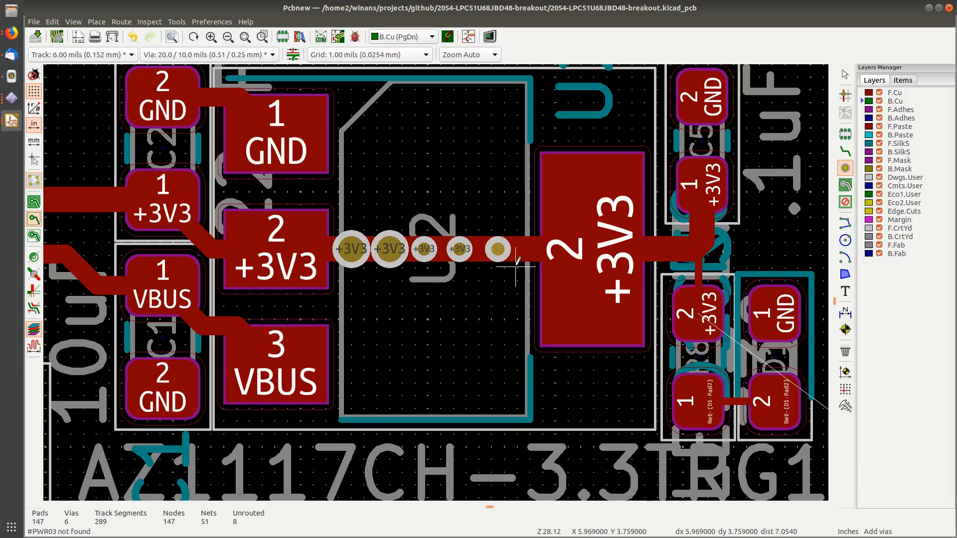
key("Escape")
Step: Set the +3V3 vias at X 5.897 and X 5.925 in to a 30 mil diameter and 20 mil drill
double_click(429, 254)
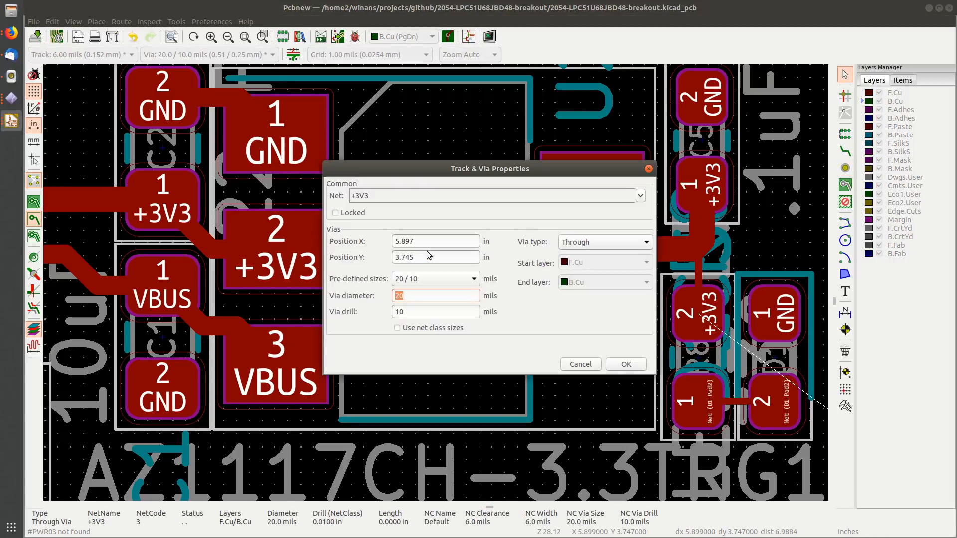
type("30")
type("20")
key("Return")
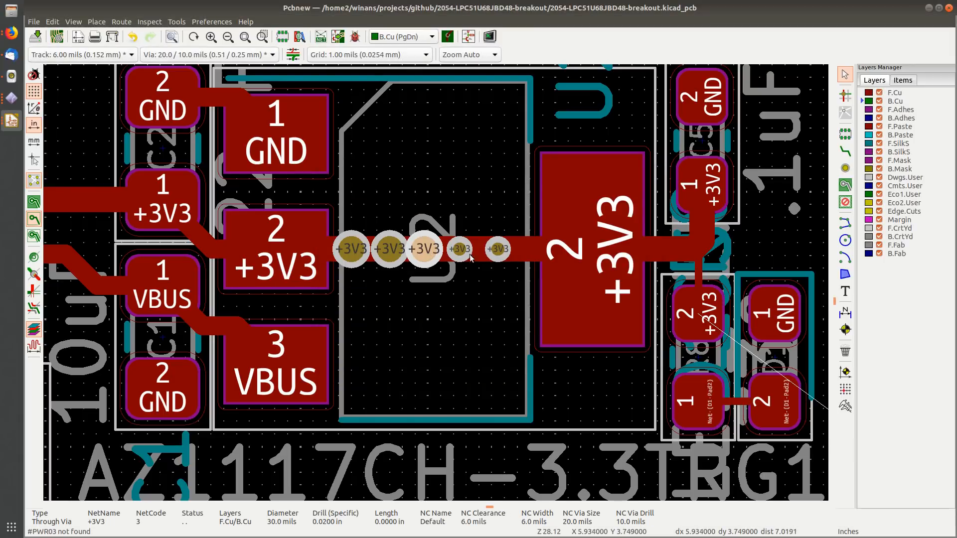
left_click(460, 254)
double_click(460, 255)
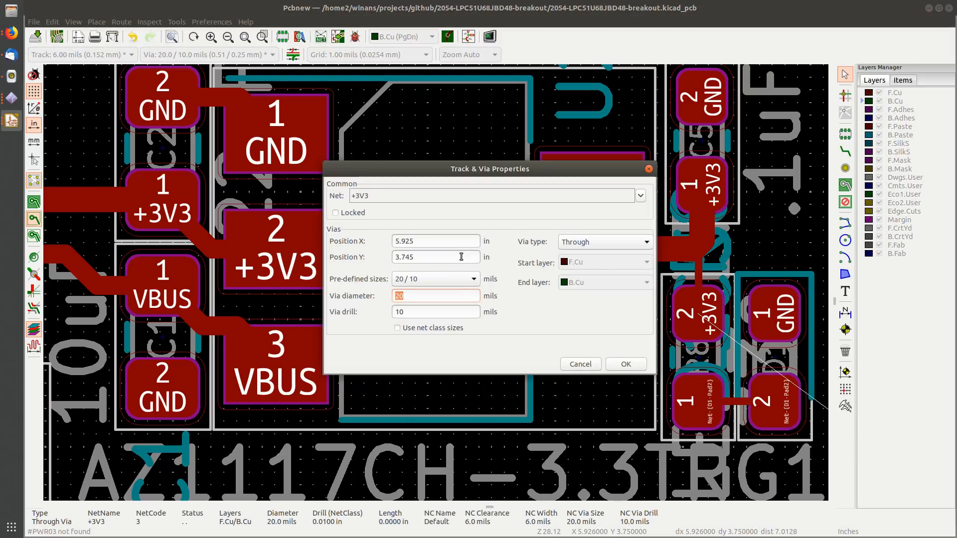
type("302")
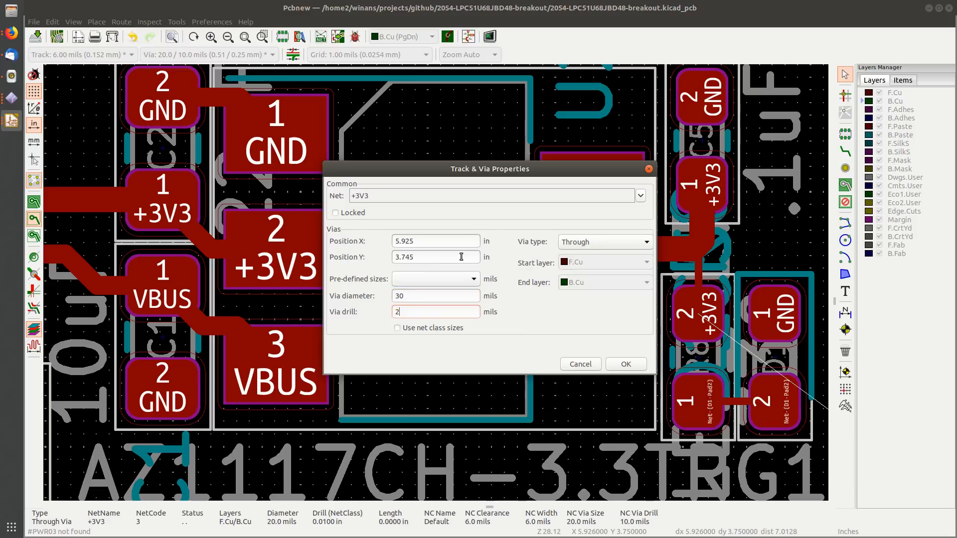
type("0")
key("Return")
Step: Set the +3V3 via at X 5.955 in to a 30 mil diameter and 20 mil drill
double_click(500, 258)
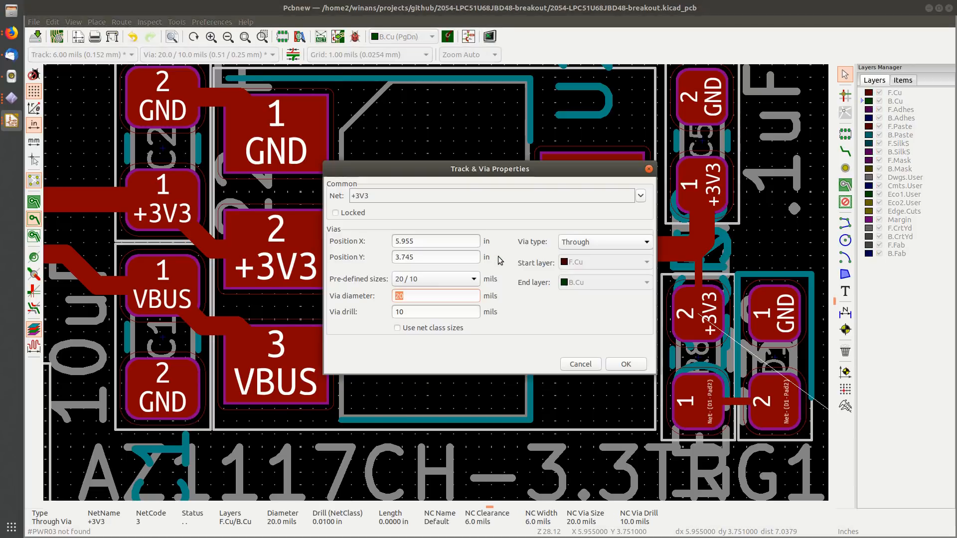
type("30")
key("Tab")
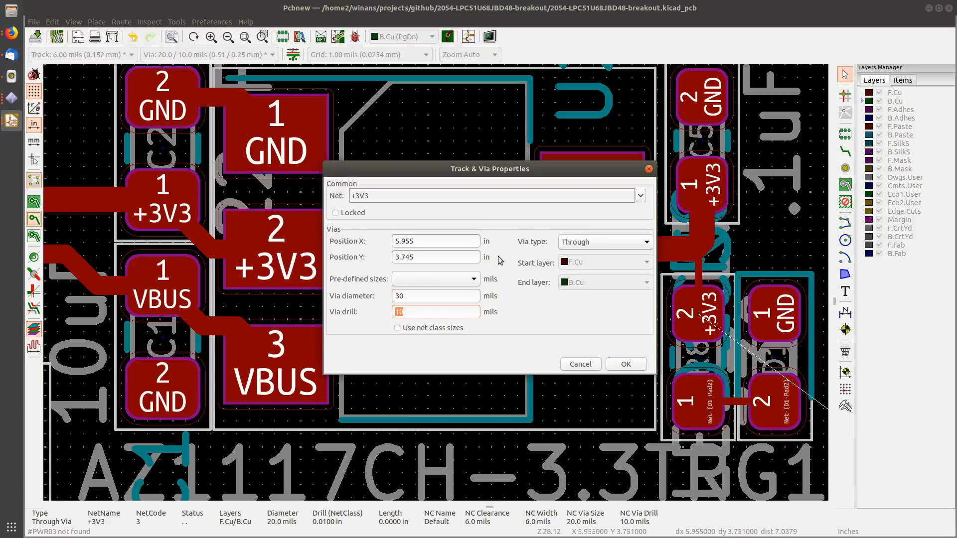
type("20")
key("Return")
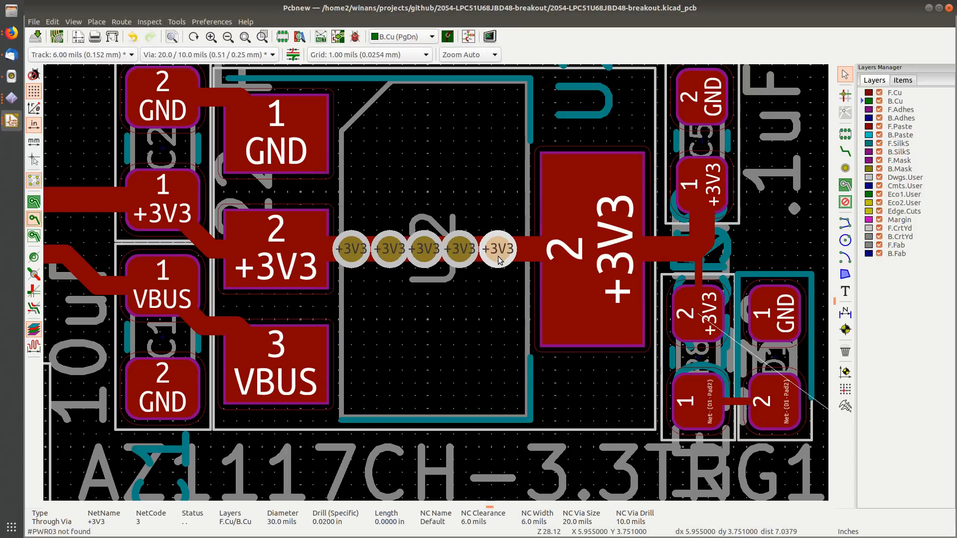
Step: Move the three +3V3 vias nearest U2's large tab pad slightly toward that pad, spacing them evenly along the track
left_click_drag(498, 256, 473, 252)
left_click(473, 255)
left_click(543, 265)
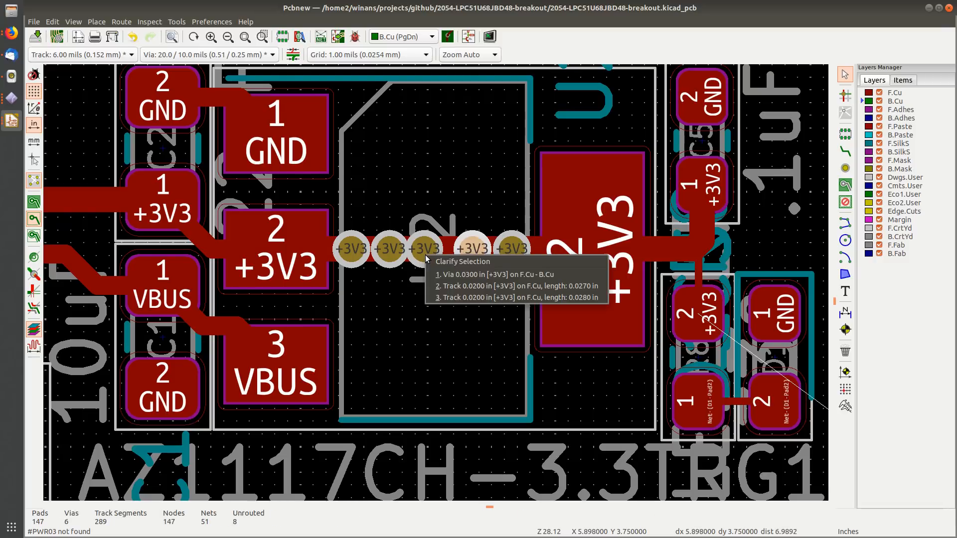
left_click(430, 261)
left_click(439, 274)
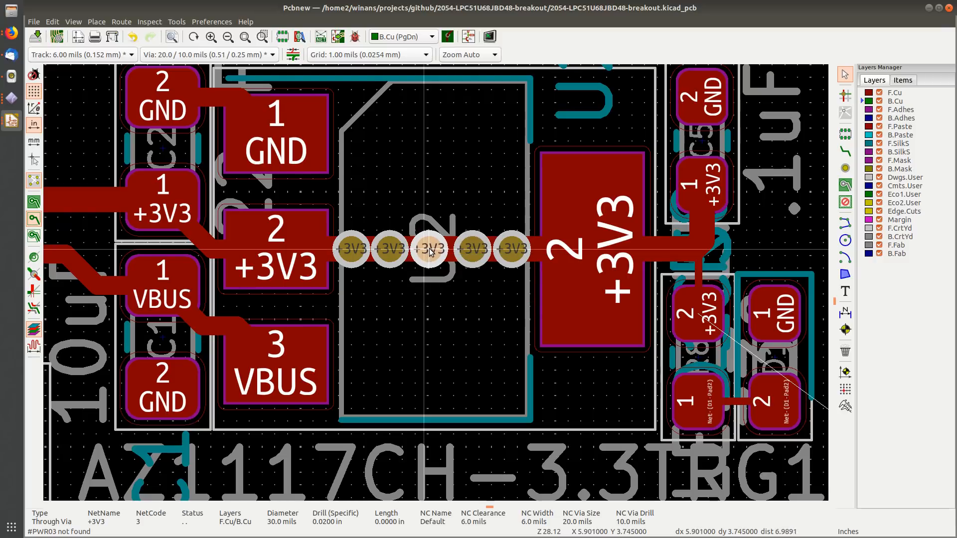
left_click(434, 251)
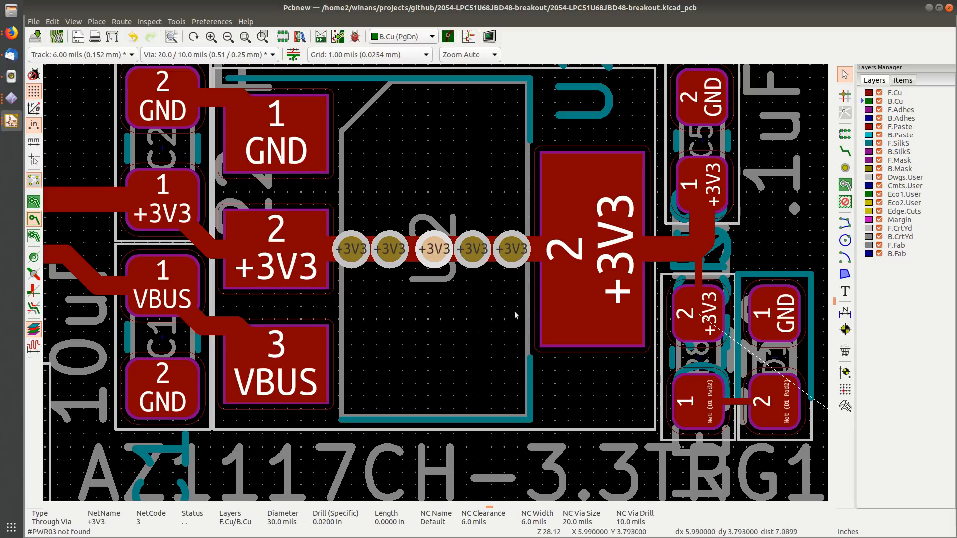
Step: Move the two +3V3 vias nearest U2's small pad 2 slightly toward the tab pad to even the row, and save the board
left_click(390, 265)
key("m")
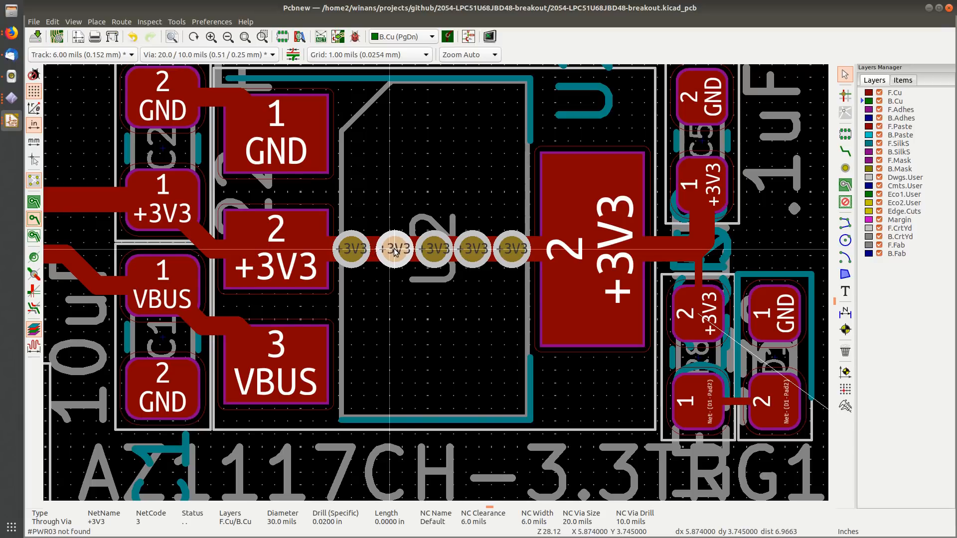
left_click(394, 251)
left_click(355, 264)
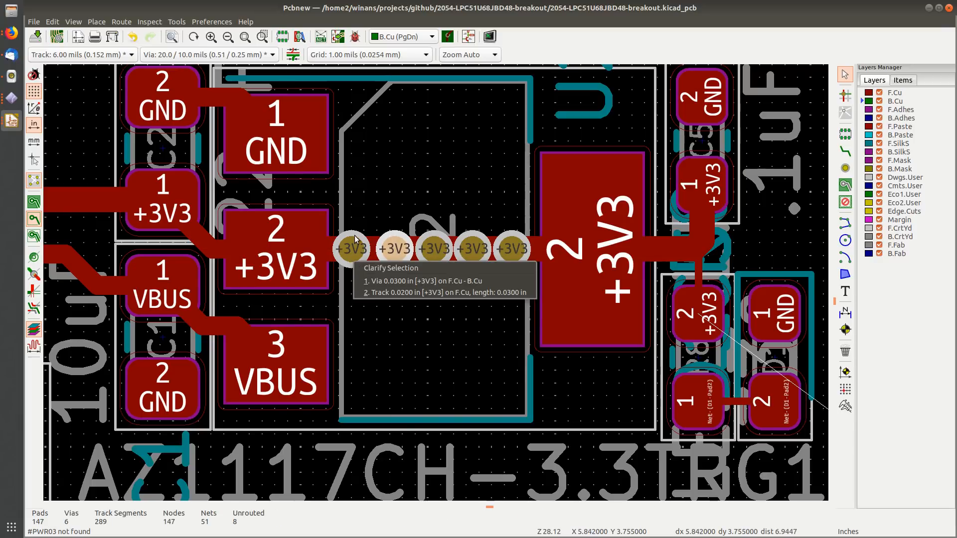
key("1")
key("m")
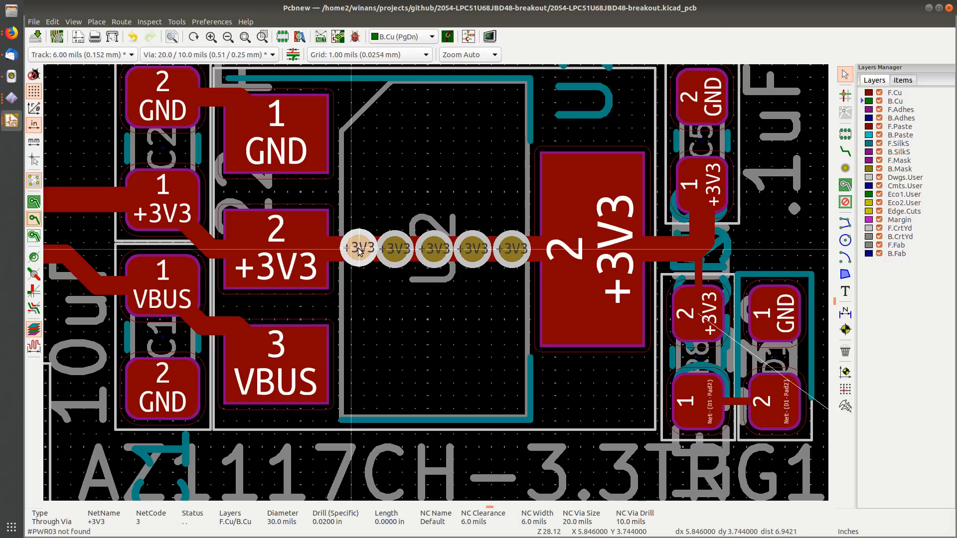
left_click(358, 251)
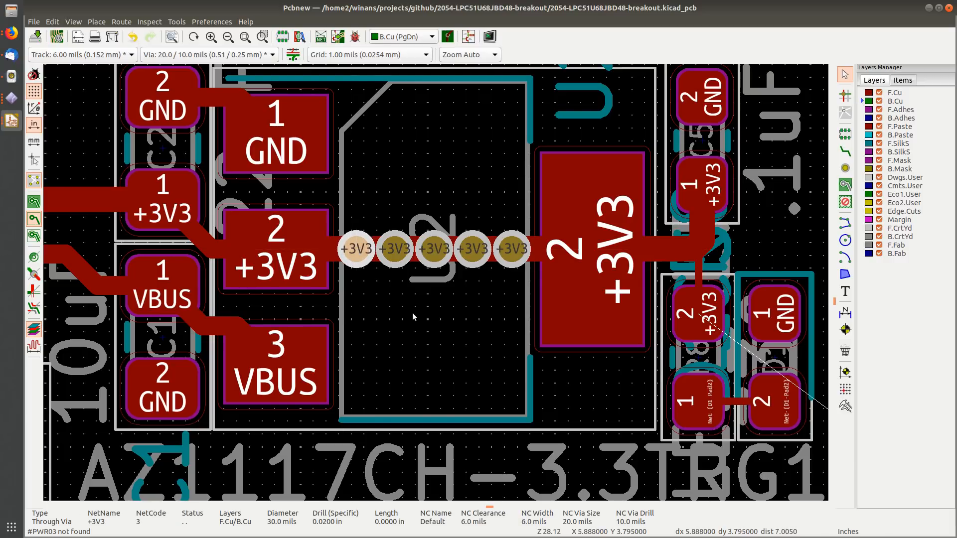
left_click(412, 313)
key("ctrl+s")
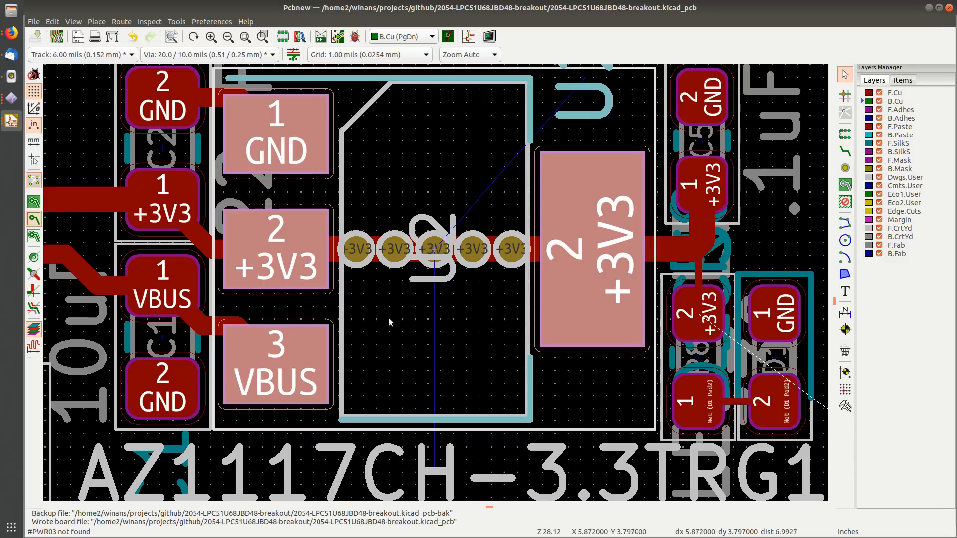
Step: Show the filled zones and examine the GND copper fills on both layers around the +3V3 vias and U1
left_click(34, 202)
left_click(424, 319)
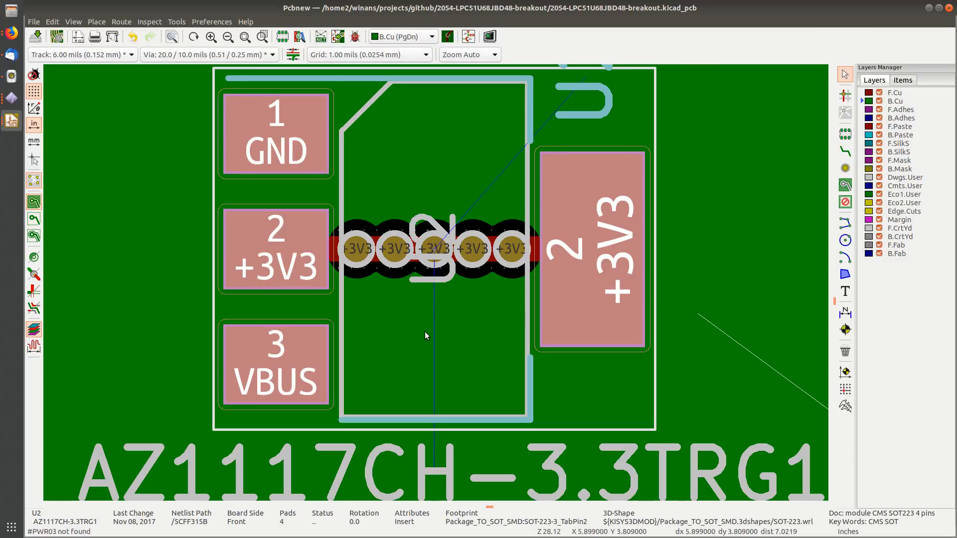
scroll(424, 331, "down", 4)
left_click(635, 199)
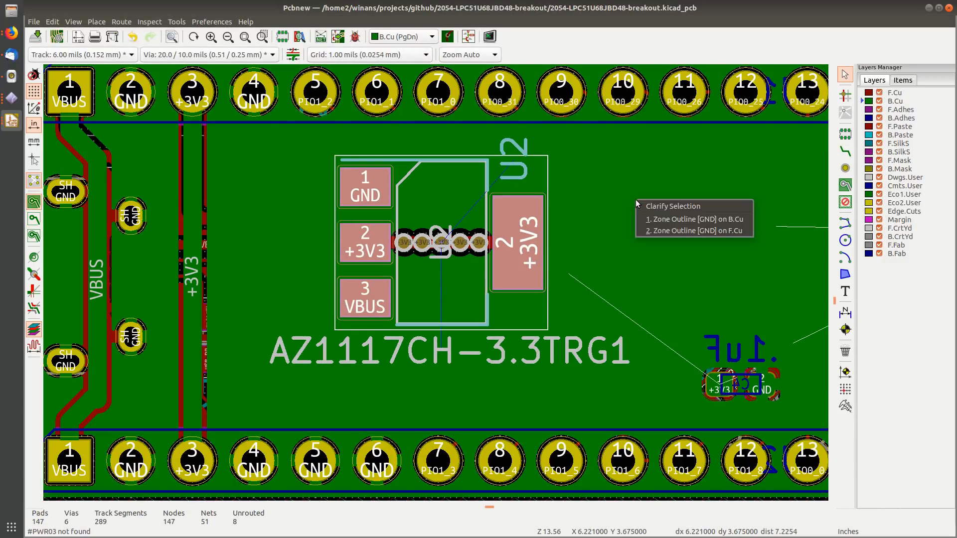
key("Escape")
scroll(634, 200, "down", 2)
scroll(271, 322, "up", 2)
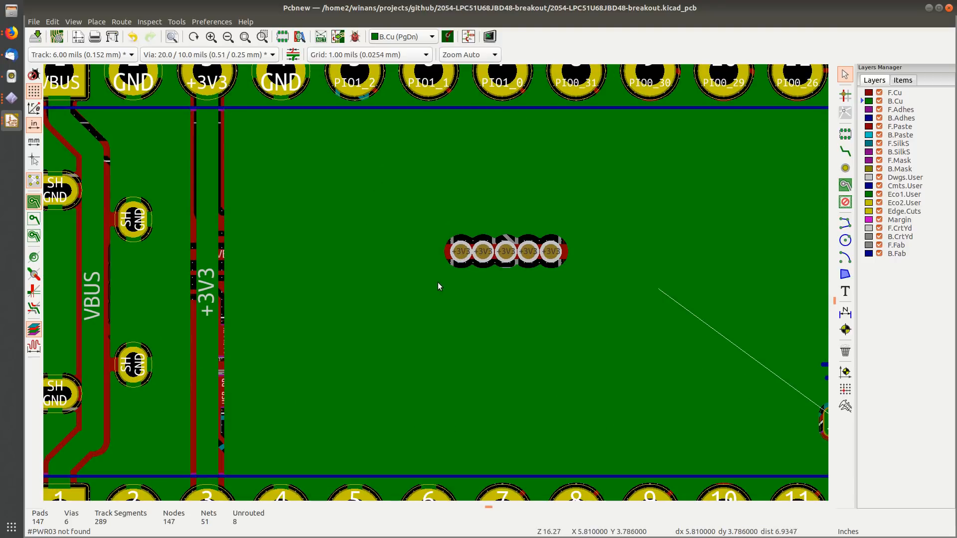
left_click(895, 95)
scroll(607, 297, "down", 2)
middle_click_drag(411, 278, 238, 272)
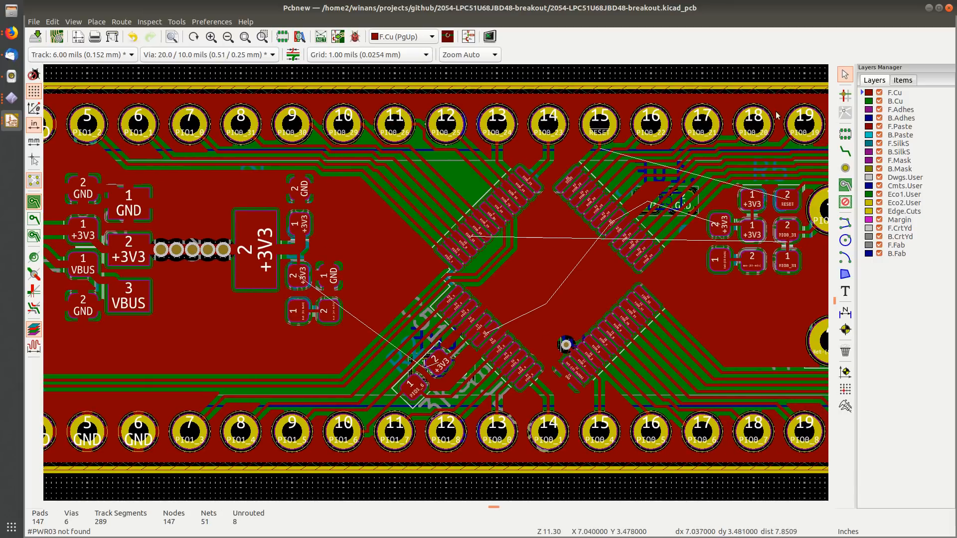
Step: Route a 0.020 in wide B.Cu track from the +3V3 via nearest U2's small pad 2 straight past U1 to about X 7.017 in
left_click(895, 100)
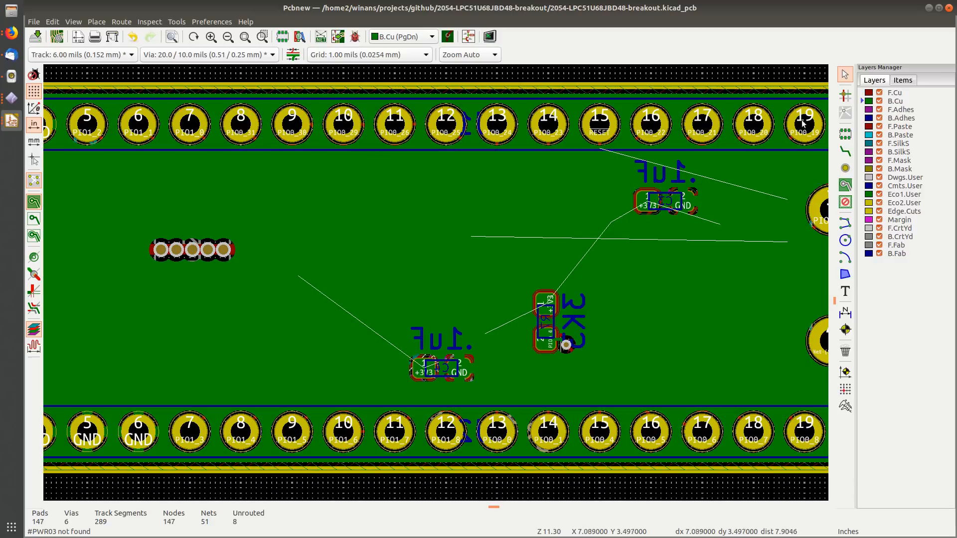
left_click(846, 151)
left_click(160, 249)
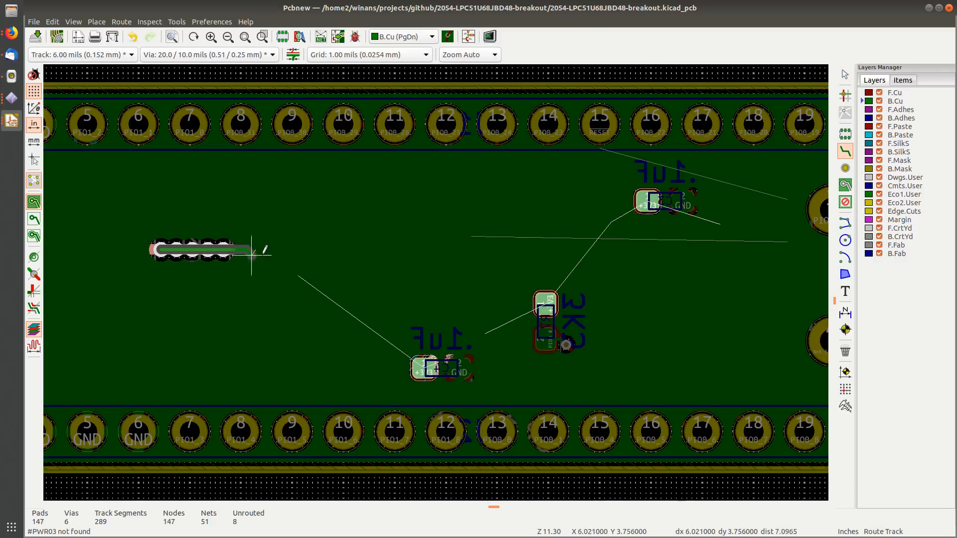
key("q")
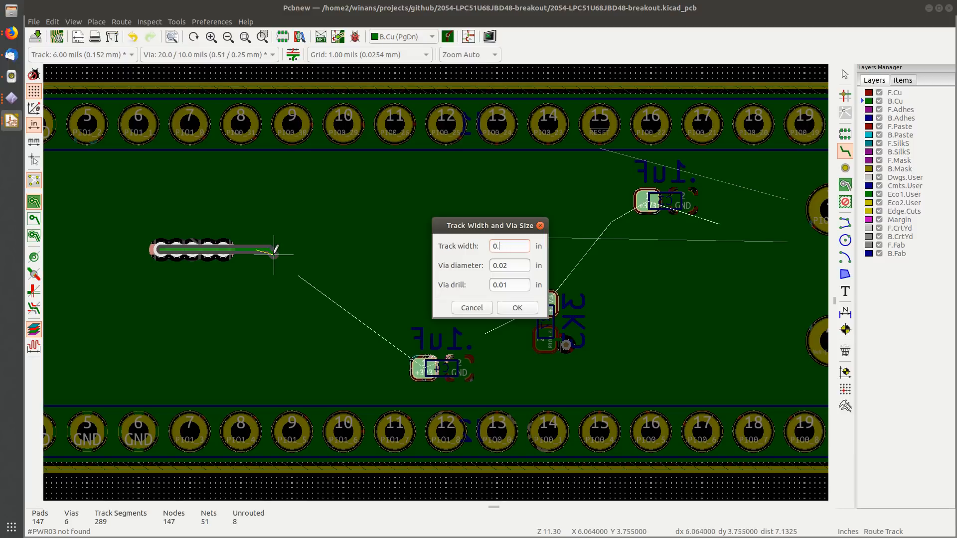
type("0.020")
key("Return")
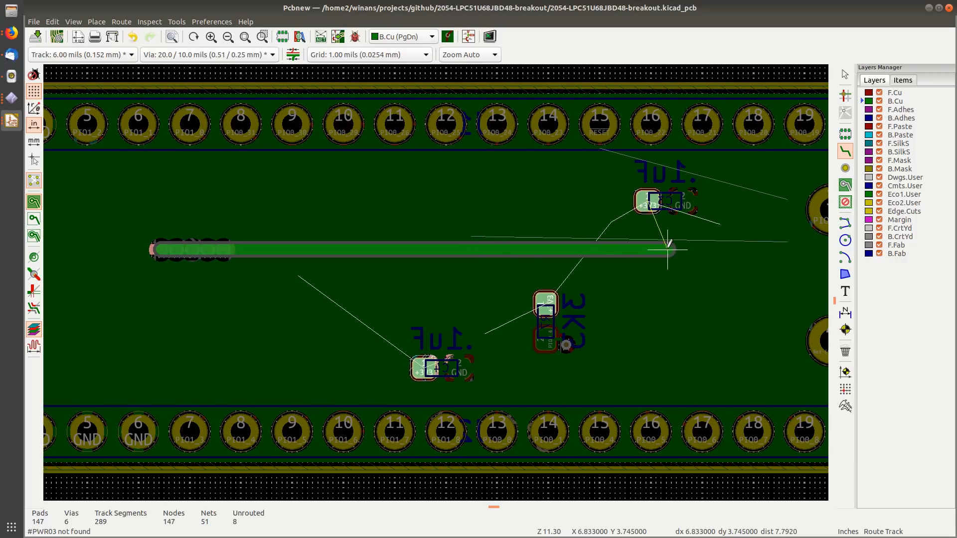
middle_click_drag(670, 245, 374, 250)
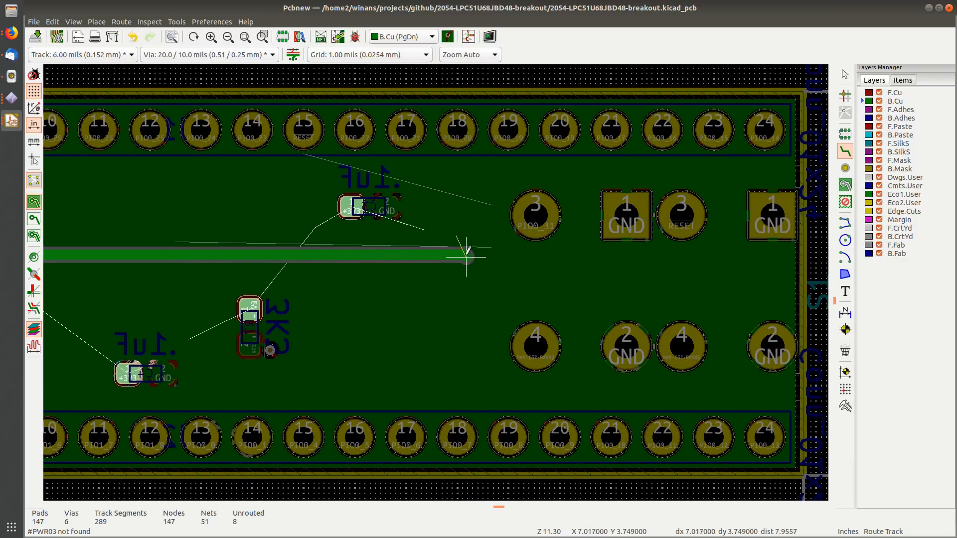
left_click(465, 256)
key("Escape")
key("Escape")
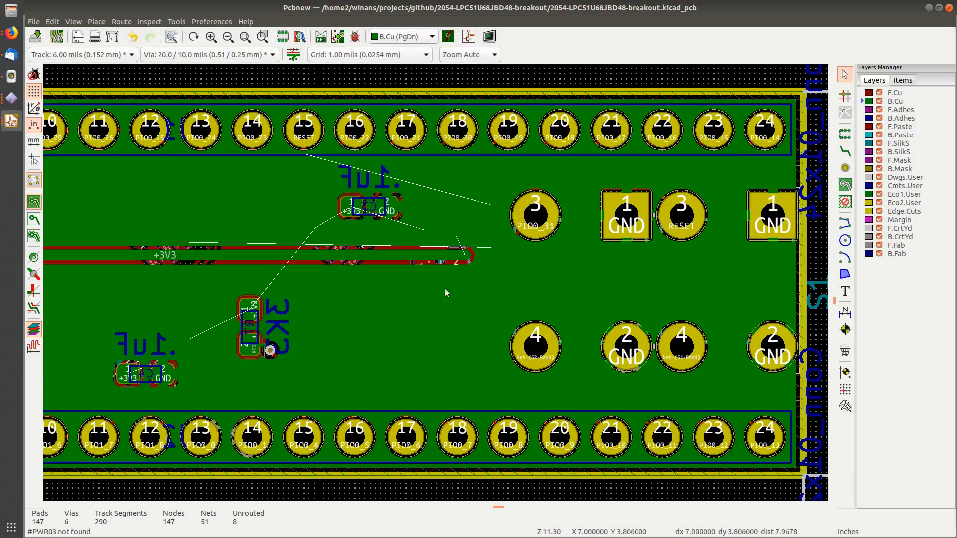
Step: Make F.Cu the active layer and display the zone fills as outlines, checking the new +3V3 track across the board
scroll(435, 282, "down", 1)
scroll(452, 272, "up", 4)
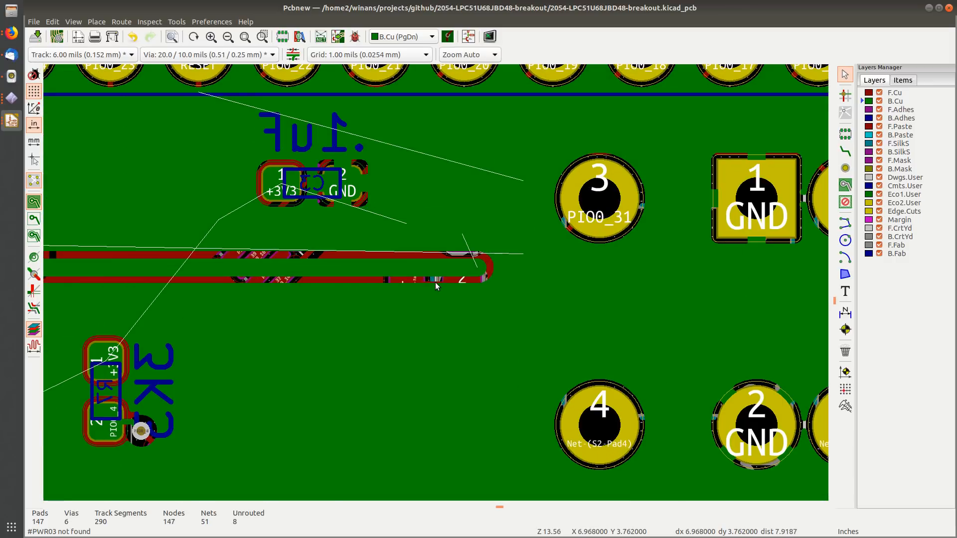
scroll(435, 282, "down", 1)
middle_click_drag(238, 303, 568, 254)
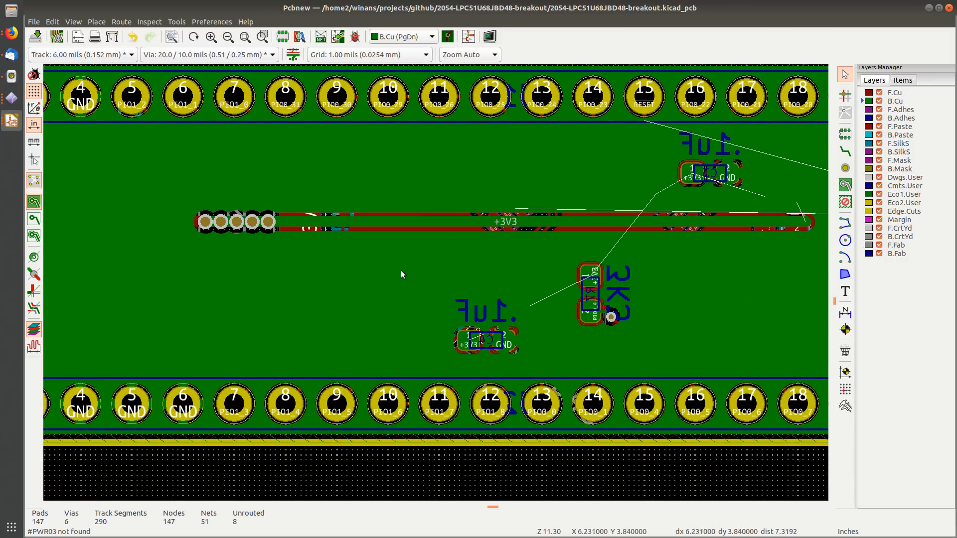
left_click(896, 93)
left_click(33, 237)
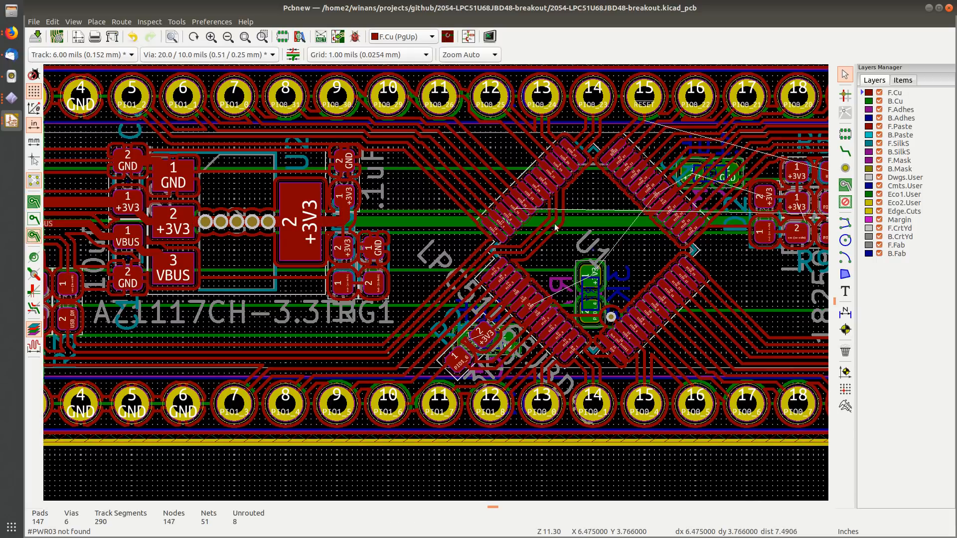
Step: Hide the zone fills and examine the remaining unrouted connections around U1, R7, C3, D2 and the RESET pads
middle_click_drag(560, 220, 401, 218)
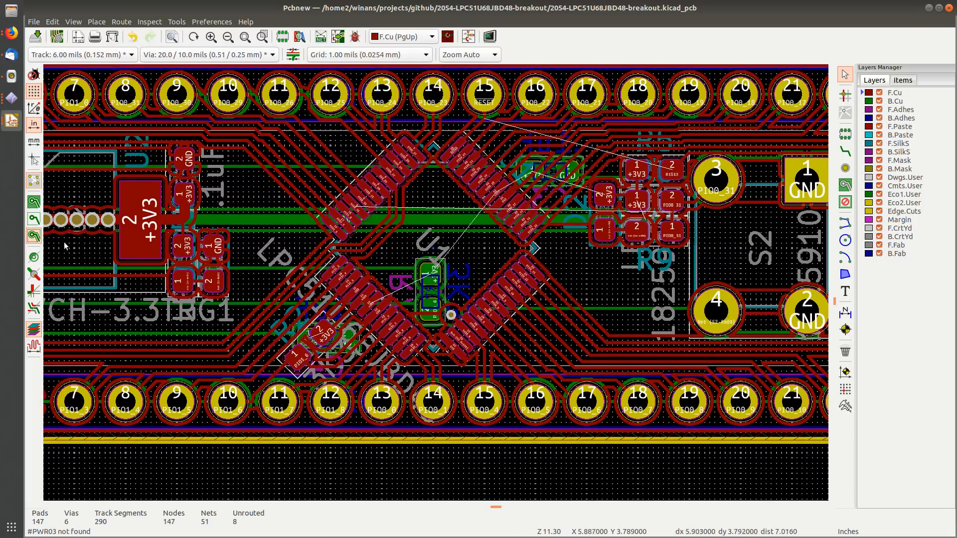
left_click(33, 219)
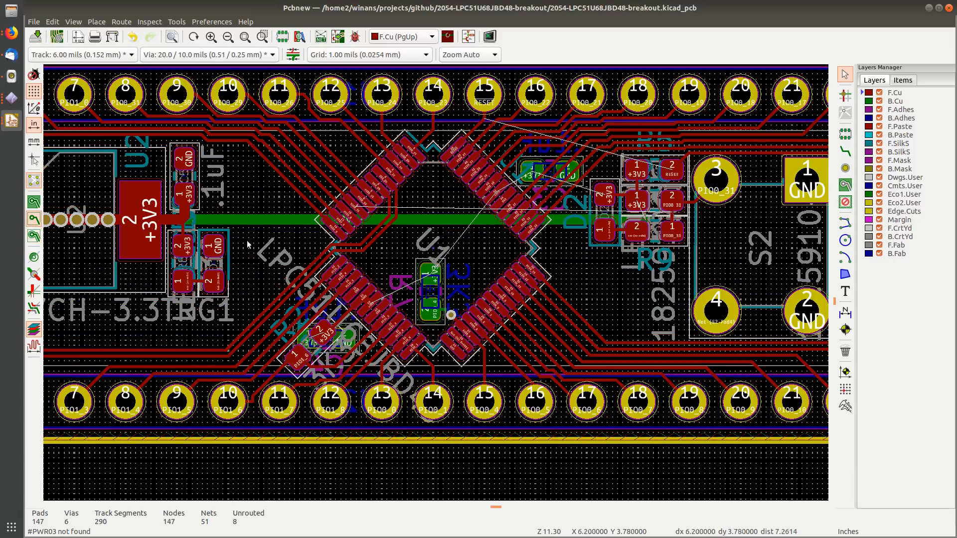
middle_click_drag(227, 258, 308, 257)
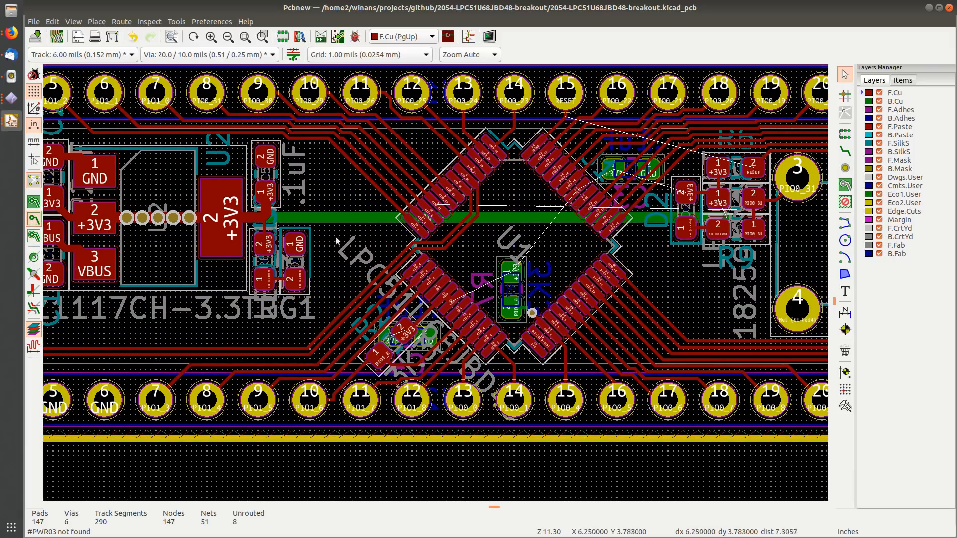
middle_click_drag(481, 227, 371, 200)
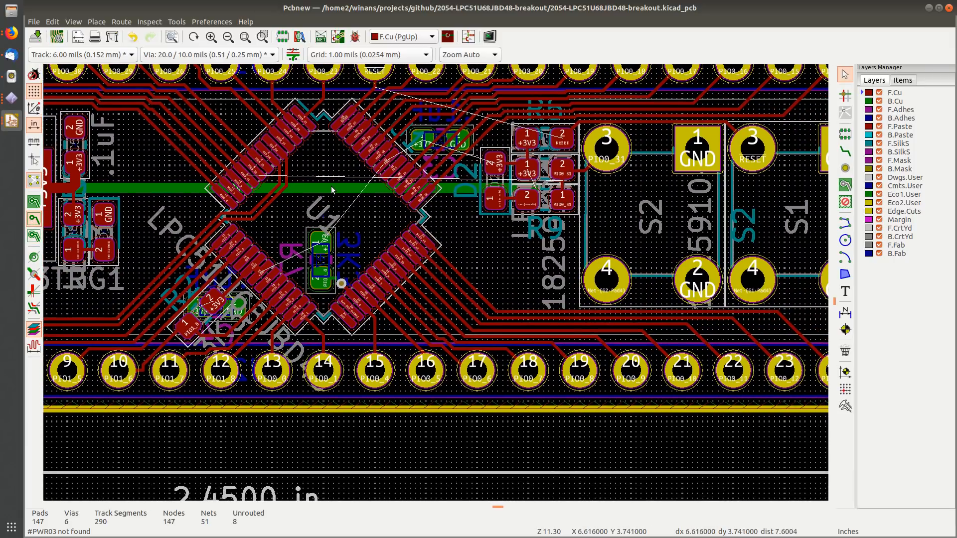
middle_click_drag(348, 241, 373, 220)
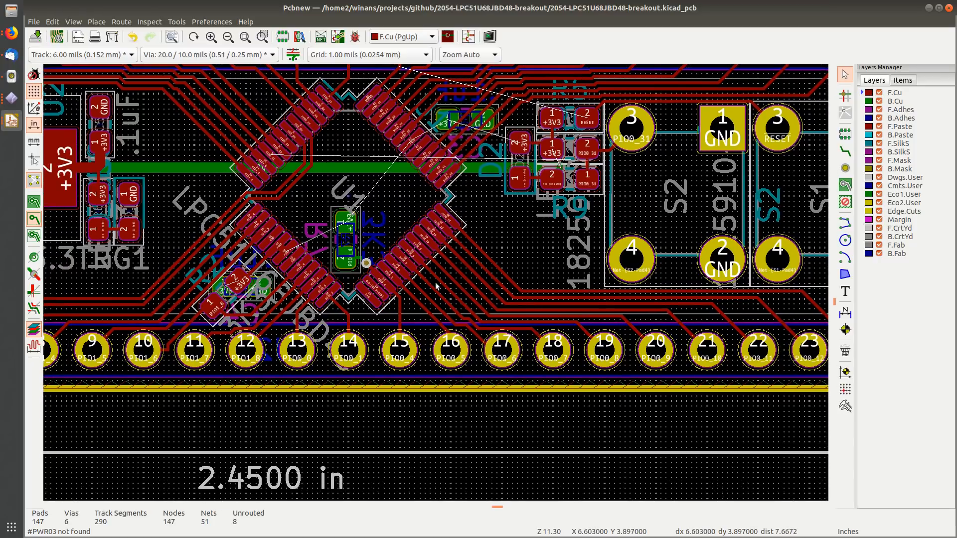
scroll(436, 285, "up", 4)
scroll(417, 241, "down", 2)
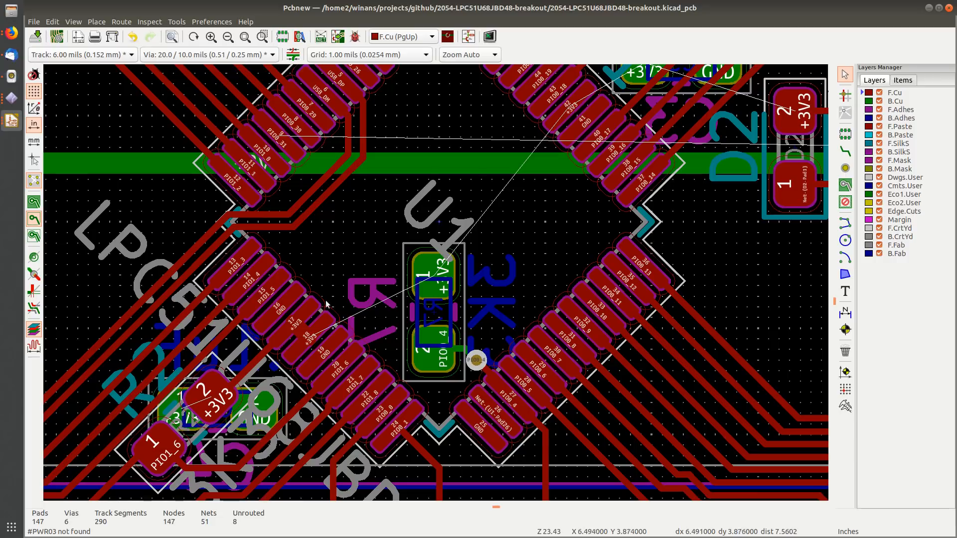
middle_click_drag(504, 167, 375, 259)
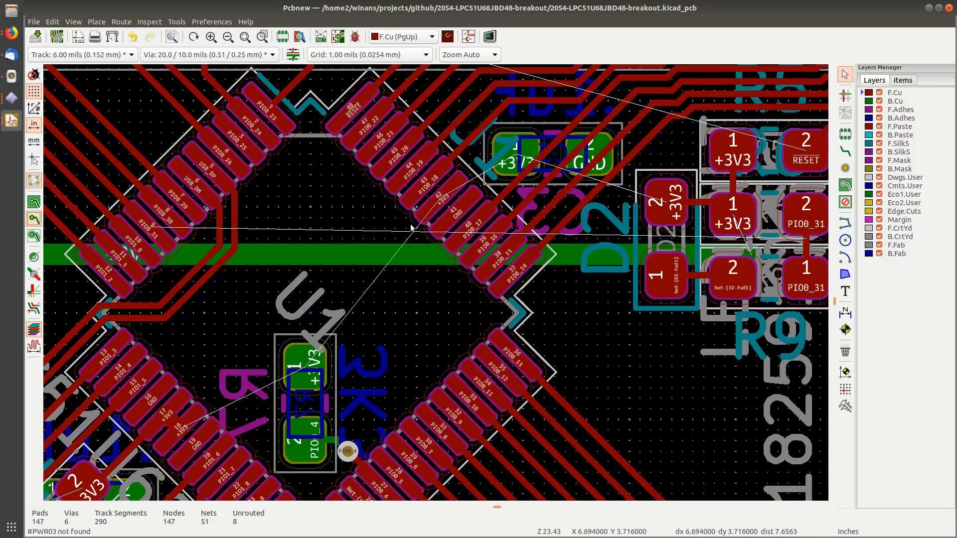
mouse_move(220, 367)
middle_mouse_down()
mouse_move(400, 364)
mouse_move(207, 380)
middle_mouse_up()
scroll(387, 334, "down", 1)
middle_click_drag(661, 151, 455, 203)
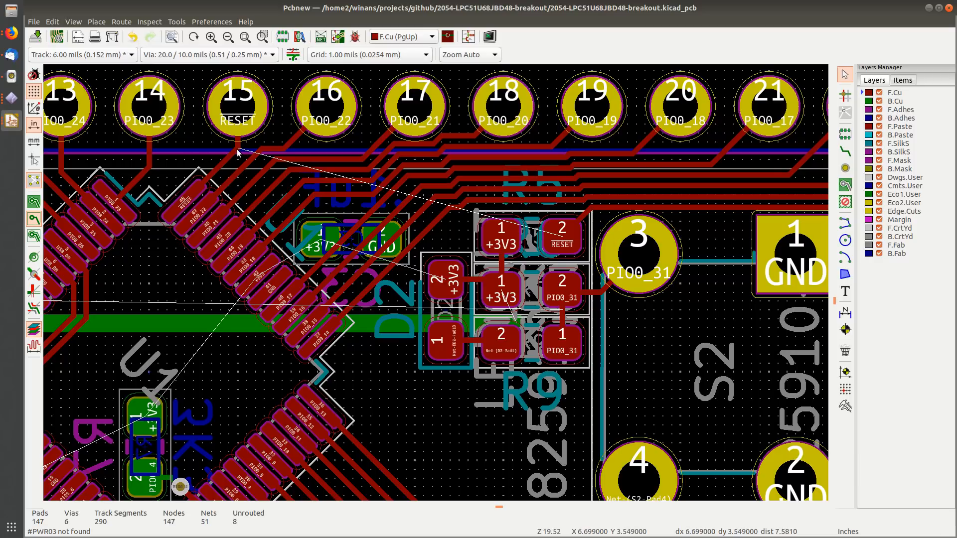
middle_click_drag(391, 282, 397, 284)
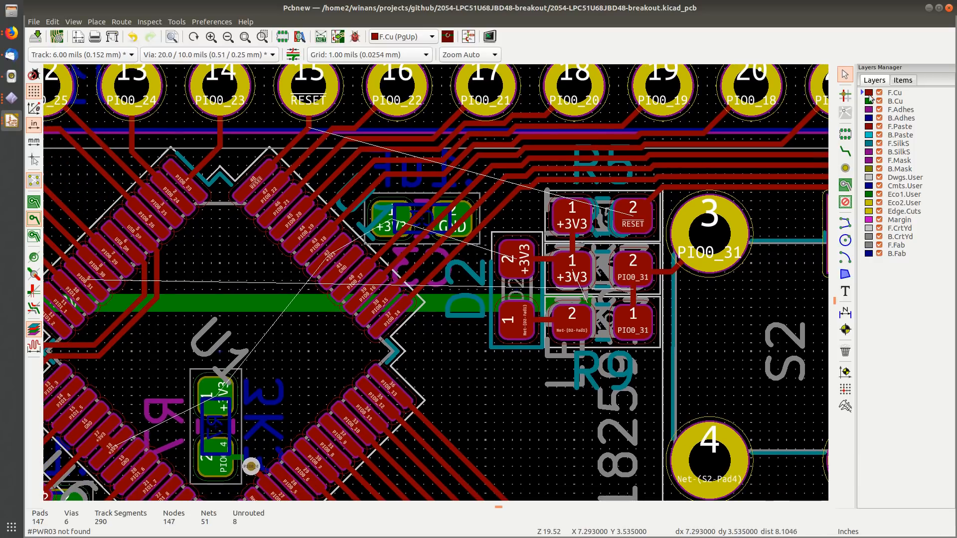
Step: Make B.Cu the active layer, rotate C3 by 90° and place it beneath U1 pads 37 to 42 with its +3V3 pad on the wide track
left_click(894, 102)
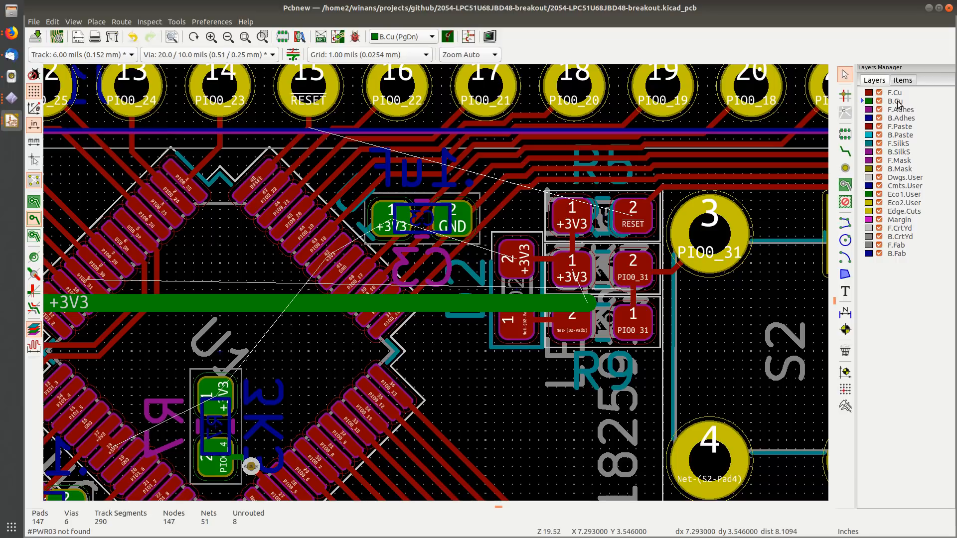
left_click(462, 212)
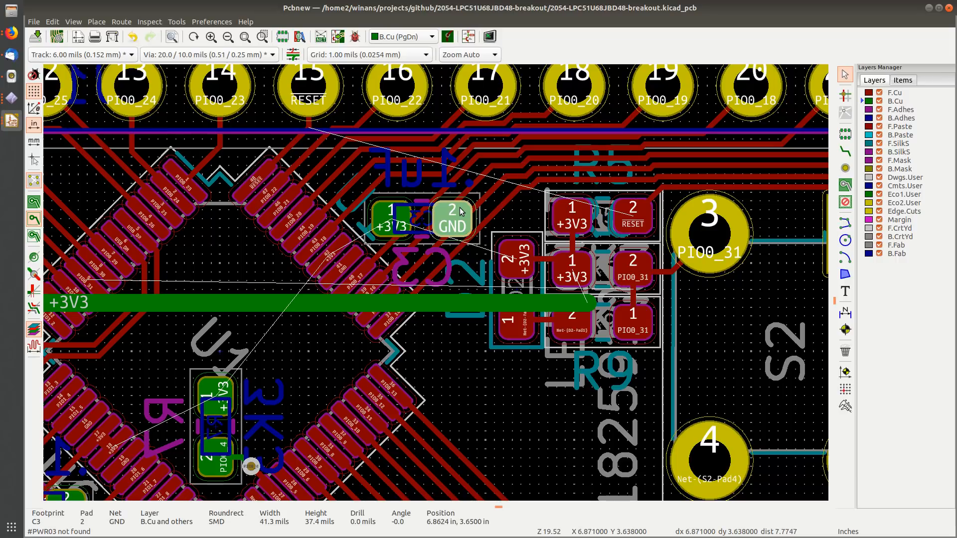
left_click_drag(461, 211, 352, 247)
key("r")
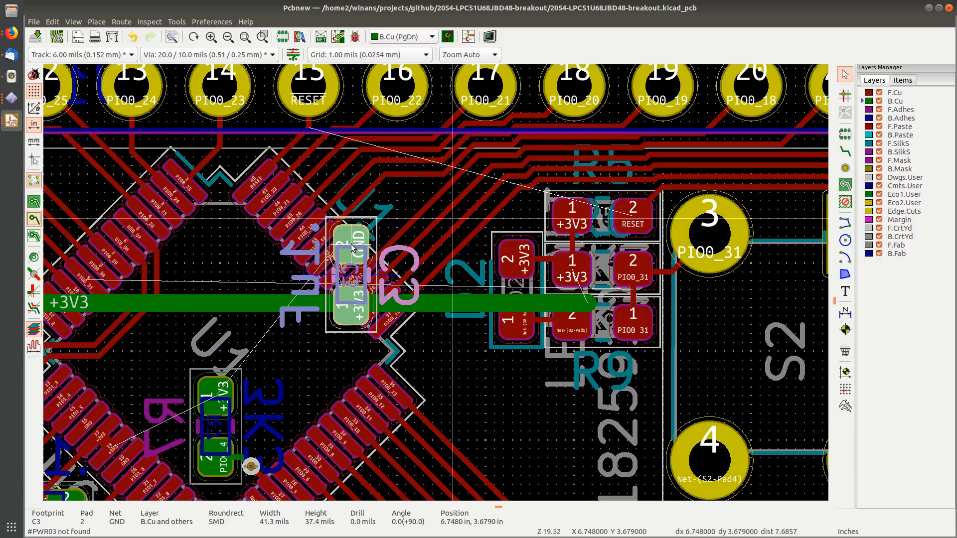
left_click_drag(352, 247, 352, 246)
left_click(402, 197)
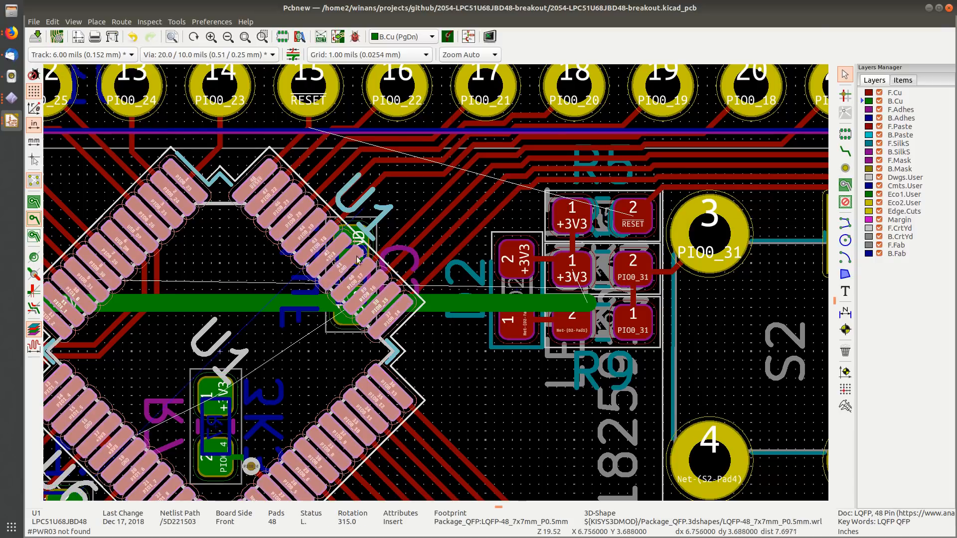
Step: Make F.Cu active and examine C3's position against U1 pads 41 and 42, and the area around pads 16 to 19, R7 and C4
scroll(404, 195, "up", 3)
left_click(500, 187)
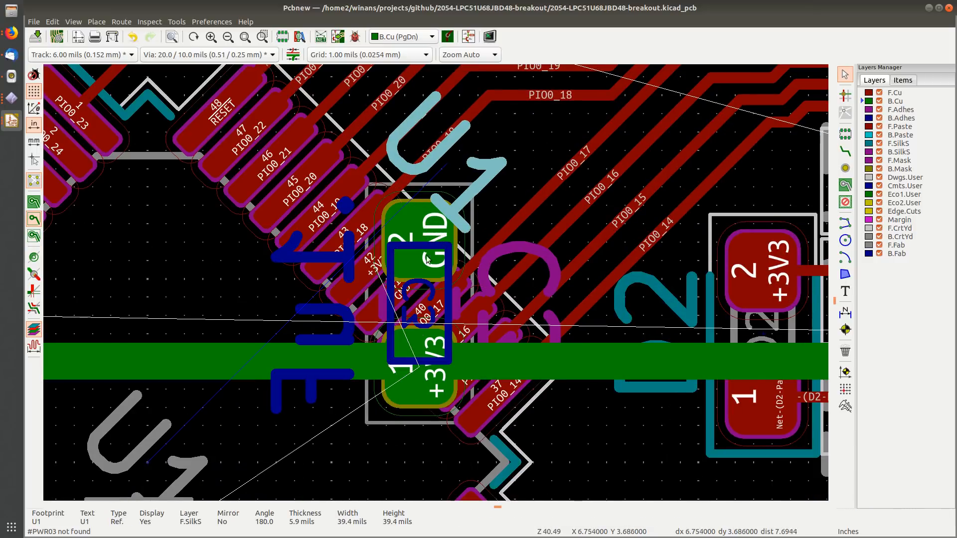
left_click(897, 93)
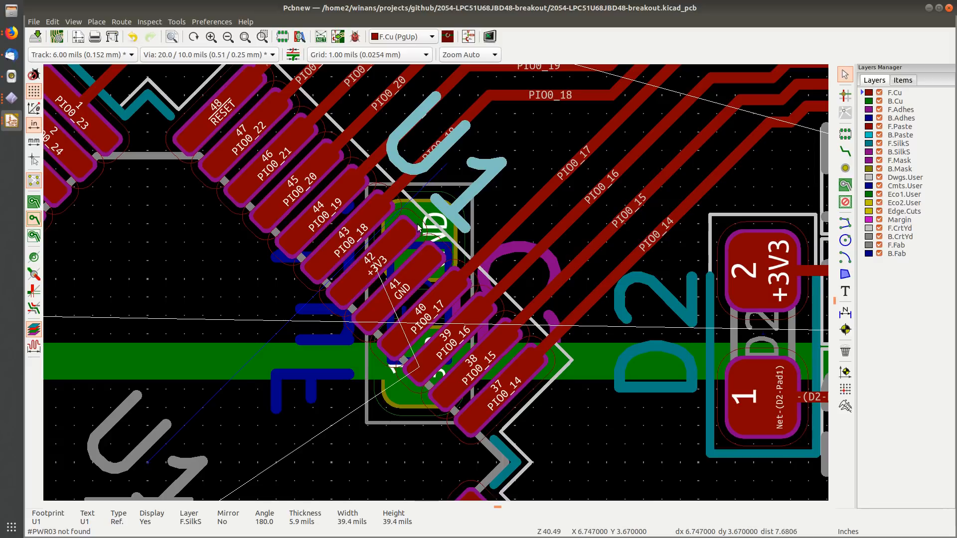
middle_click_drag(423, 226, 492, 156)
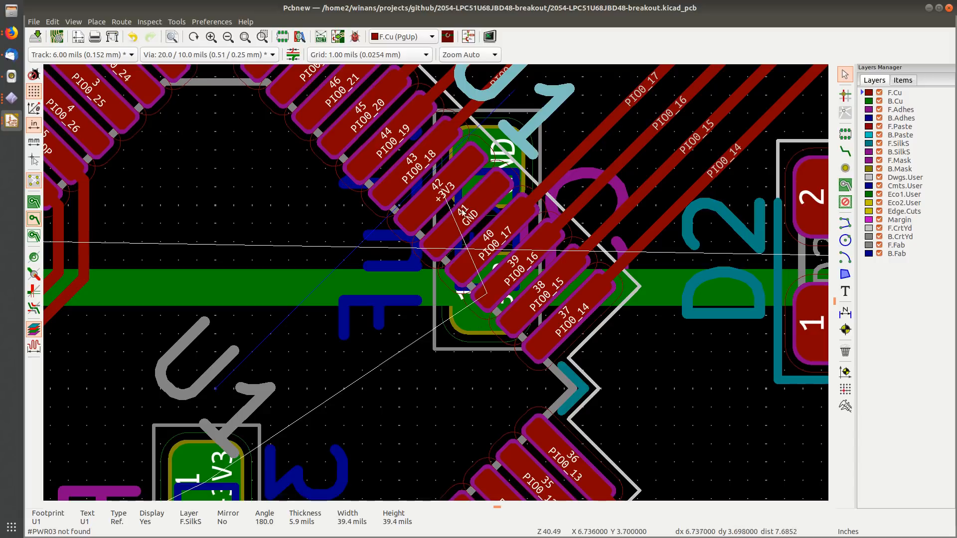
scroll(462, 213, "down", 3)
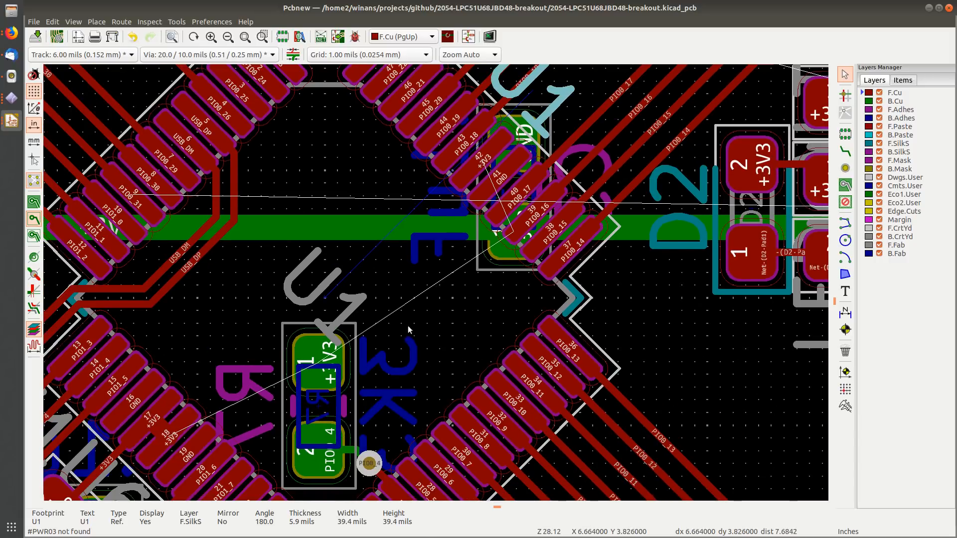
middle_click_drag(399, 355, 454, 238)
middle_click_drag(421, 330, 447, 270)
middle_click_drag(332, 283, 456, 247)
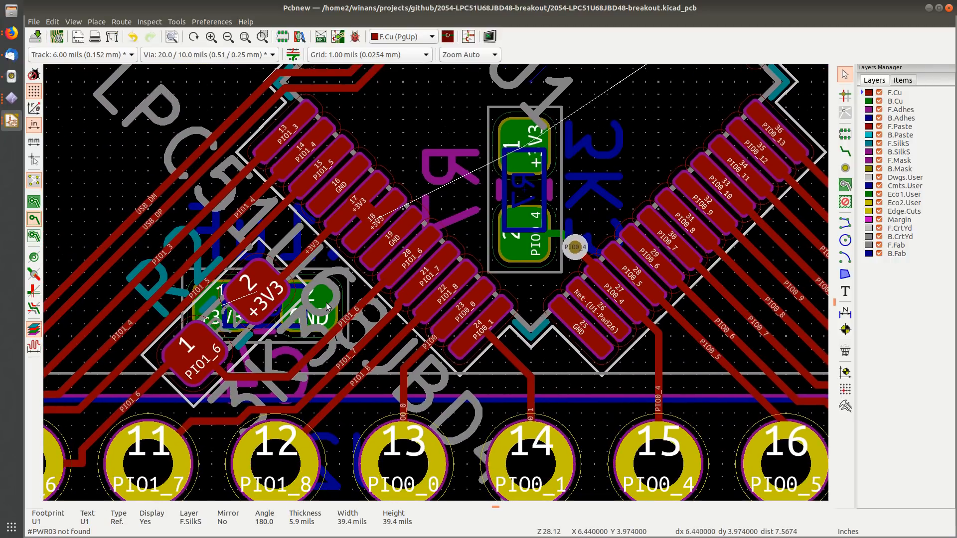
middle_click_drag(335, 259, 287, 323)
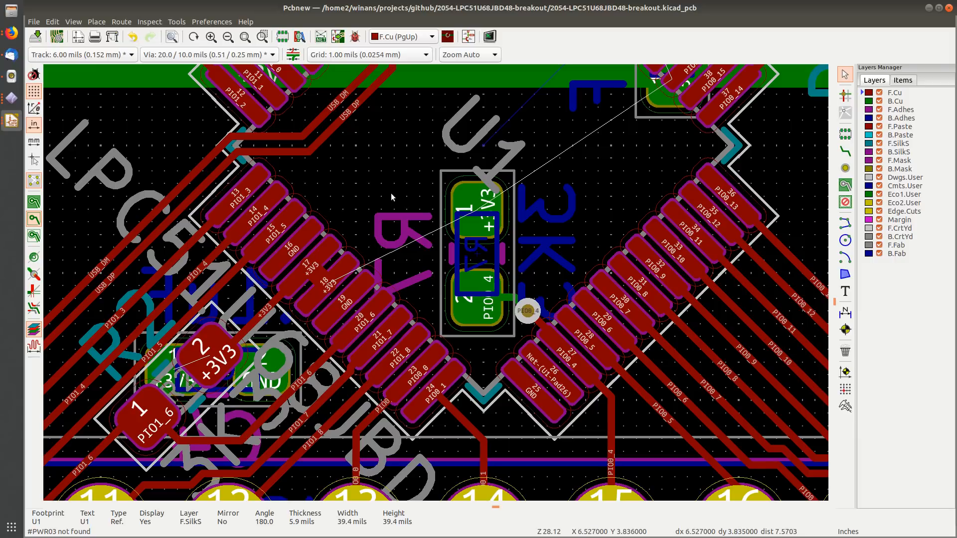
Step: Move C4 inside U1's outline, rotated to 270°, with its +3V3 pad on the wide B.Cu track and its GND pad facing R7
middle_click_drag(397, 200, 309, 205)
middle_click_drag(439, 184, 356, 221)
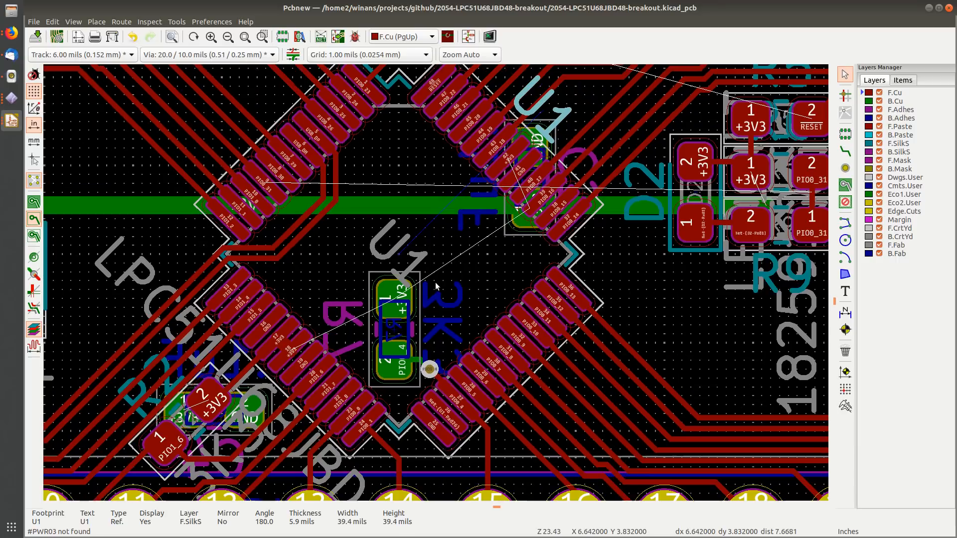
scroll(356, 226, "down", 1)
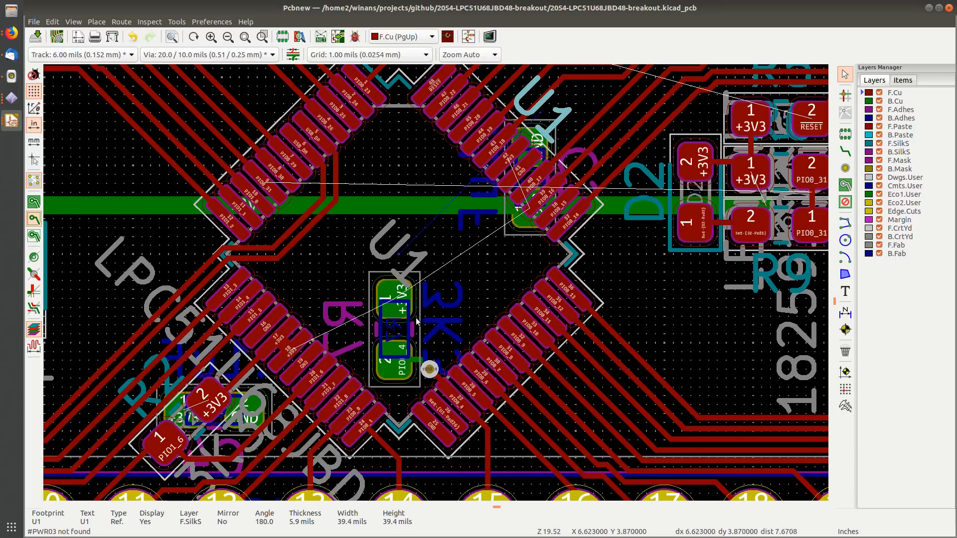
middle_click_drag(416, 317, 437, 292)
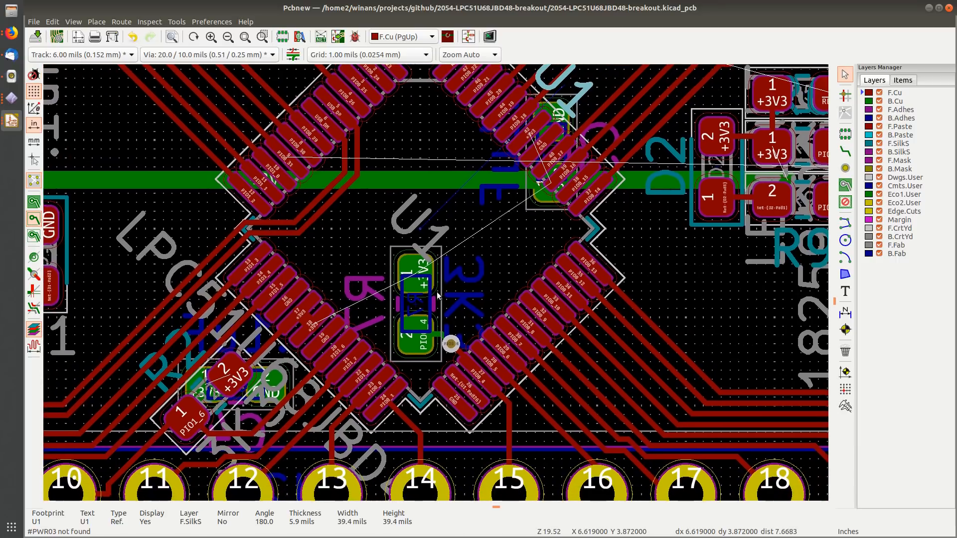
left_click(293, 378)
key("m")
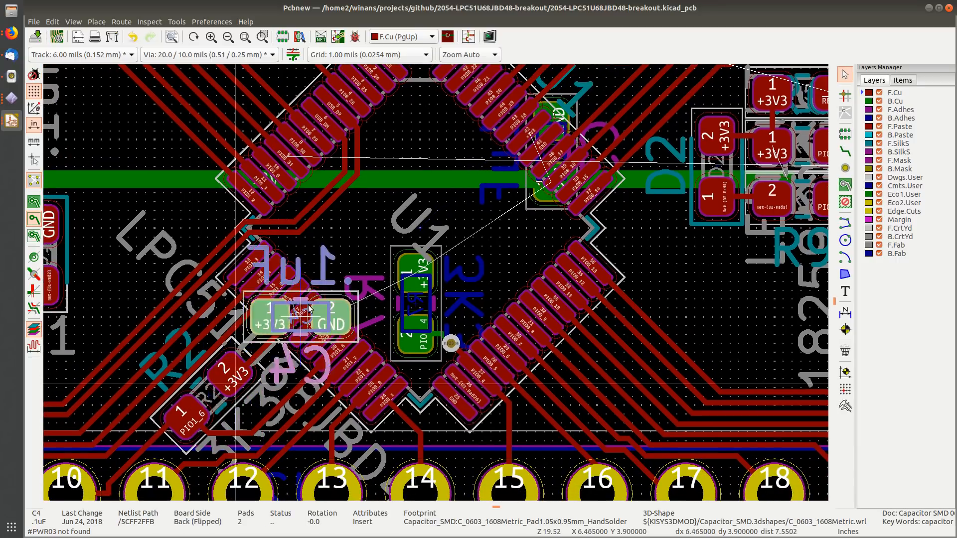
key("r")
key("r")
key("r")
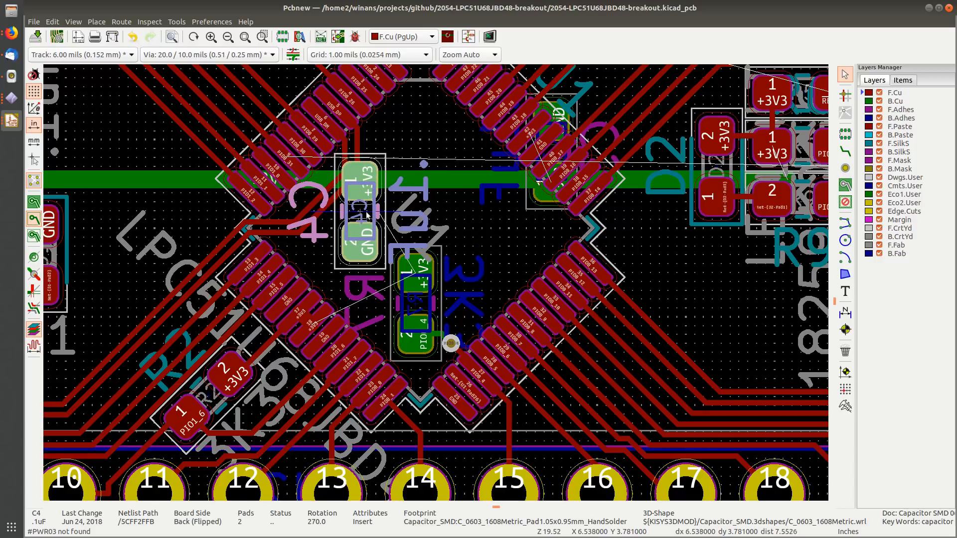
left_click(497, 232)
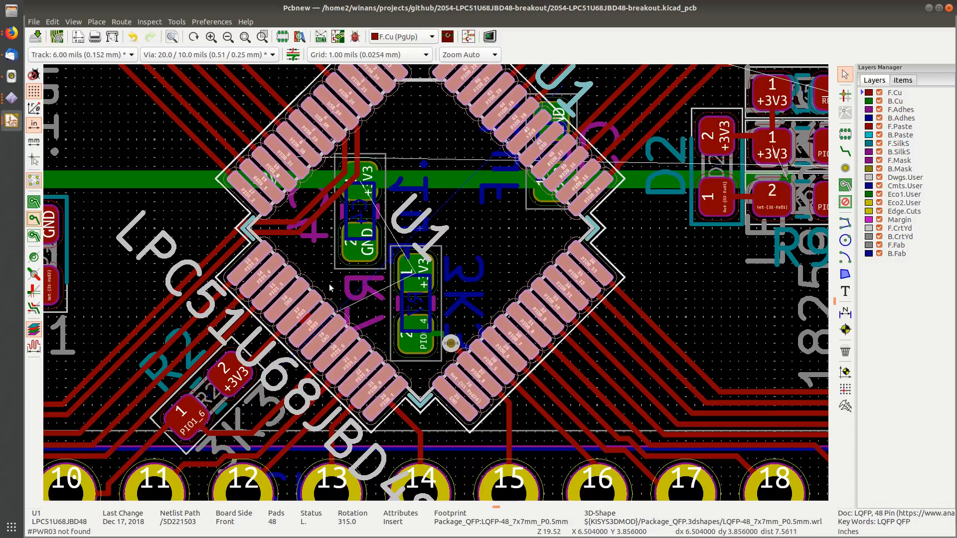
key("Escape")
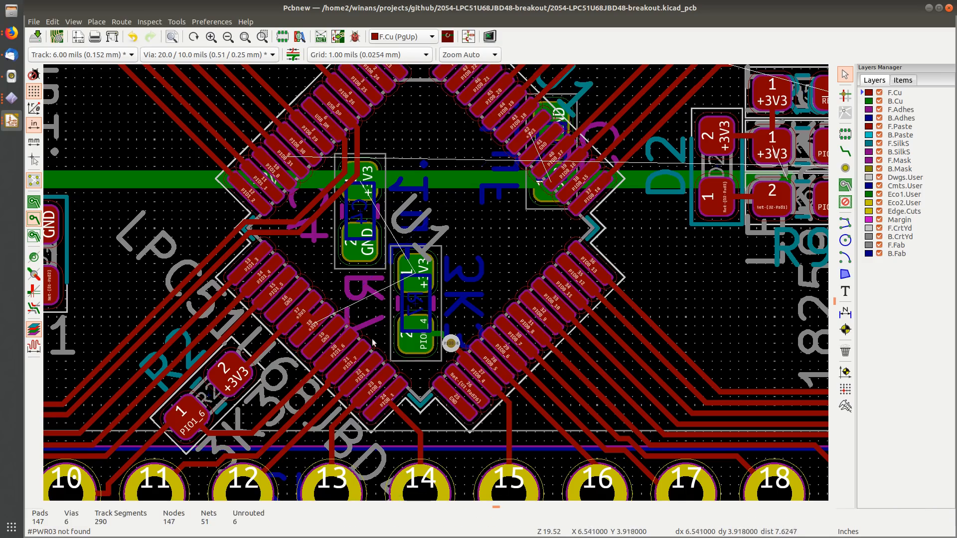
Step: Check the +3V3 airwires between U1 pad 18, R7 and C4, and make B.Cu the active layer
scroll(434, 281, "up", 3)
scroll(301, 388, "down", 2)
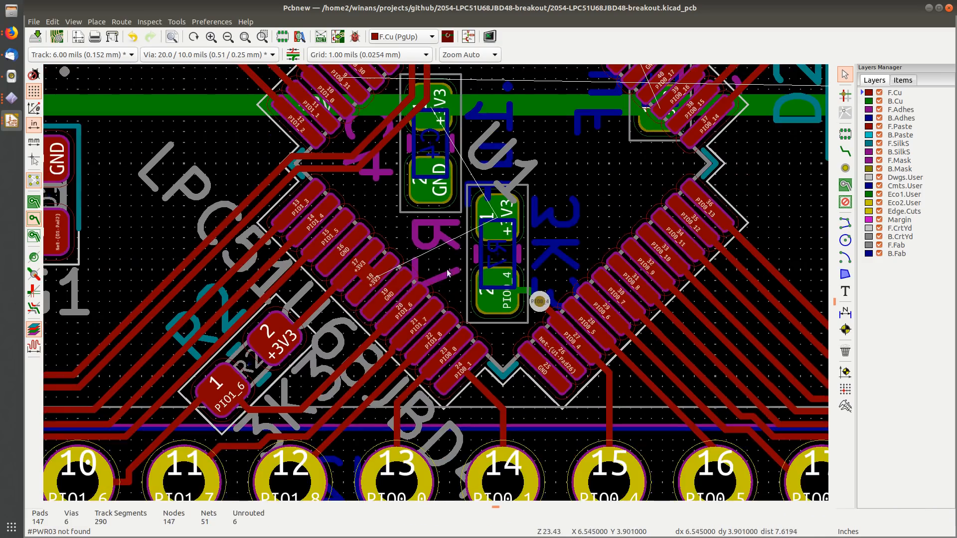
middle_click_drag(565, 176, 488, 217)
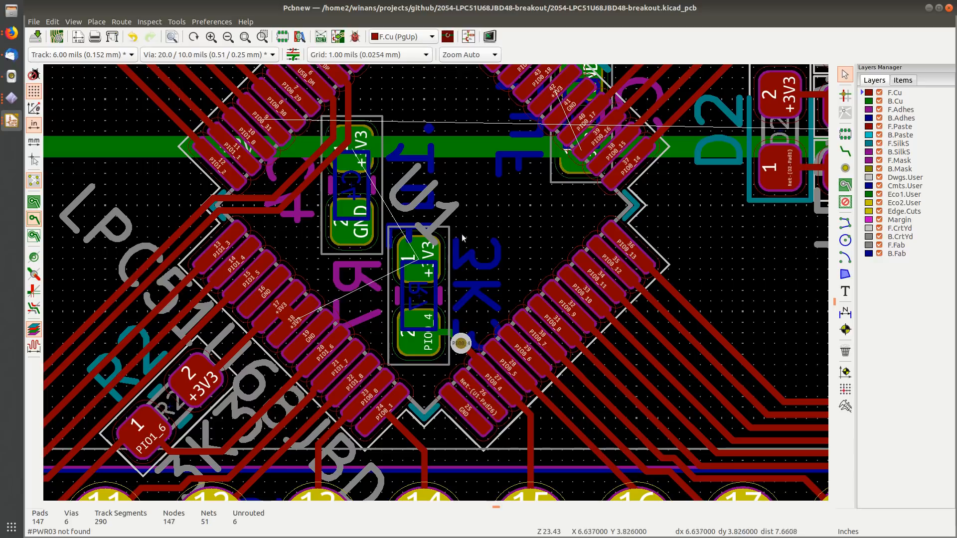
left_click(893, 102)
left_click(846, 152)
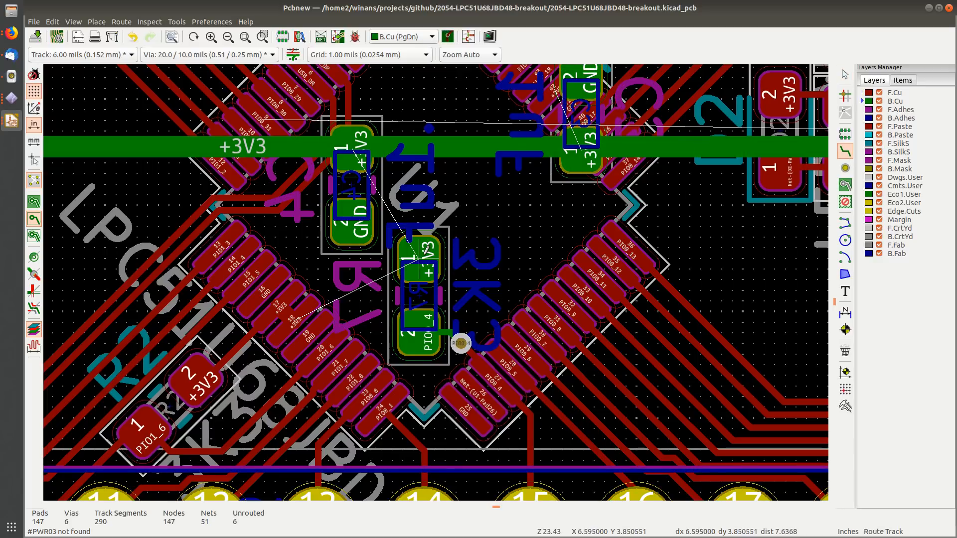
left_click(419, 258)
key("Escape")
key("Escape")
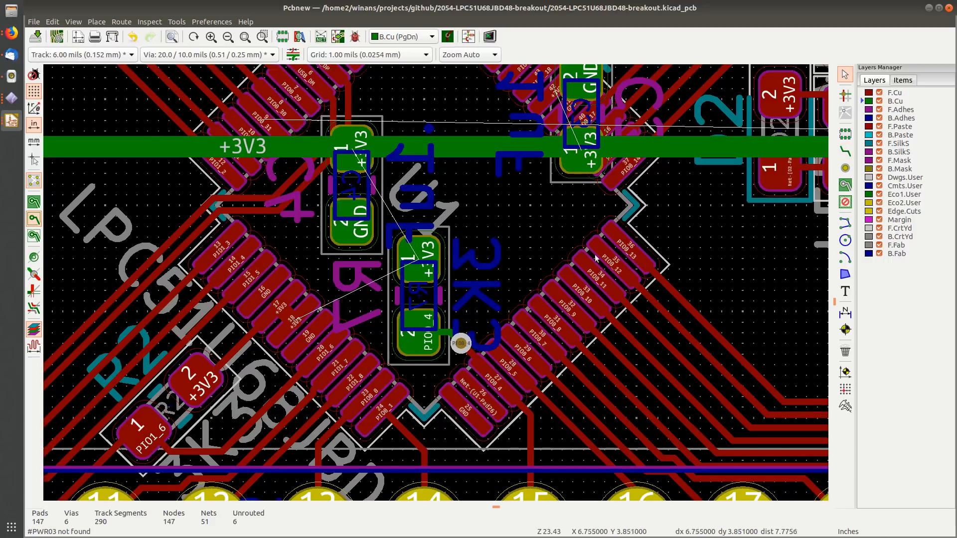
Step: Route a 0.006 in wide B.Cu track from R7's +3V3 pad 1 straight to the wide +3V3 track
left_click(845, 152)
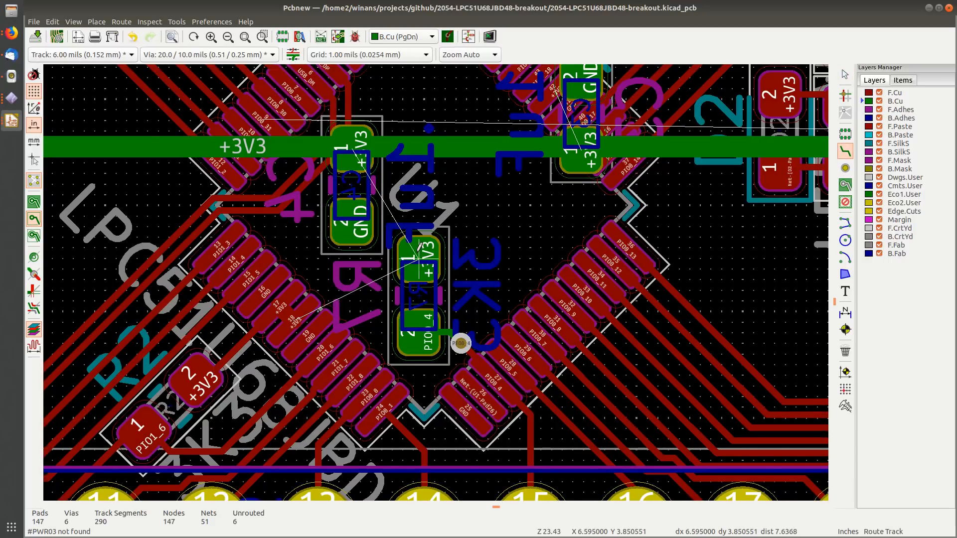
left_click(418, 259)
key("q")
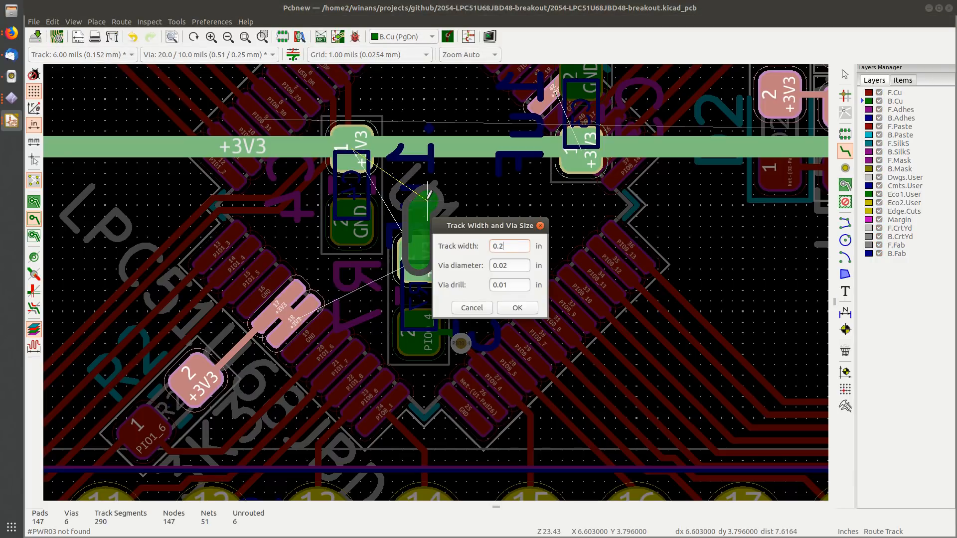
type("0.006")
key("Return")
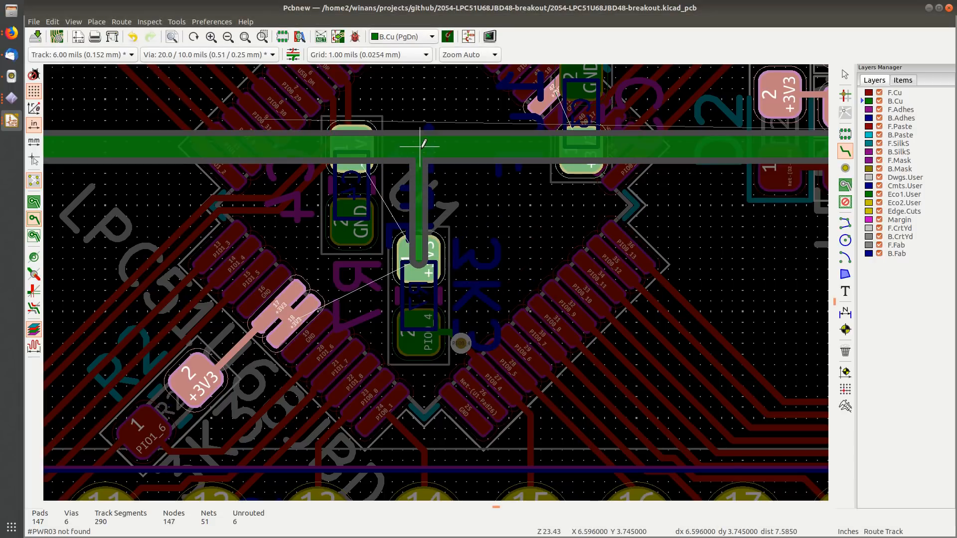
left_click(420, 146)
key("Escape")
Step: Check the remaining +3V3 airwire between U1 pad 18 and R7, and save the board
middle_click_drag(487, 251, 573, 192)
middle_click_drag(433, 241, 487, 235)
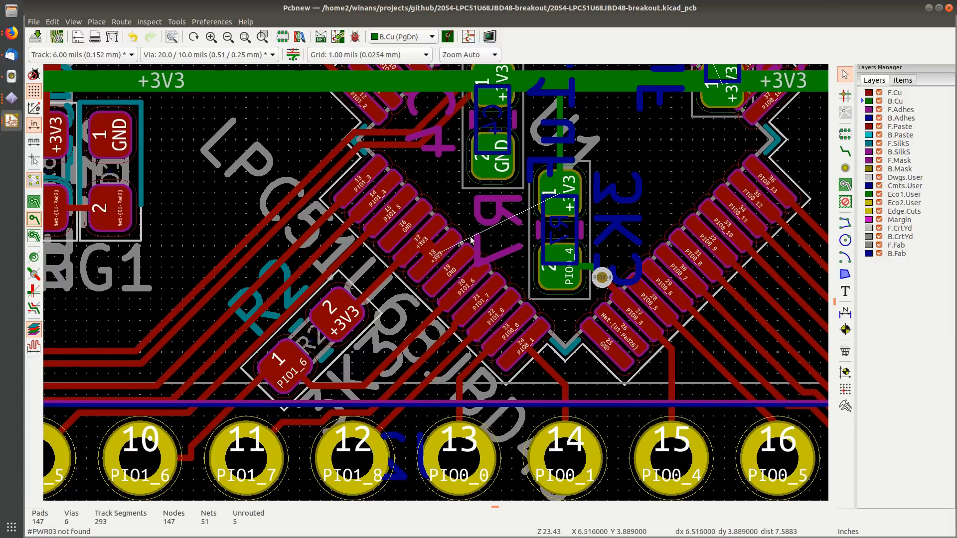
scroll(471, 240, "up", 2)
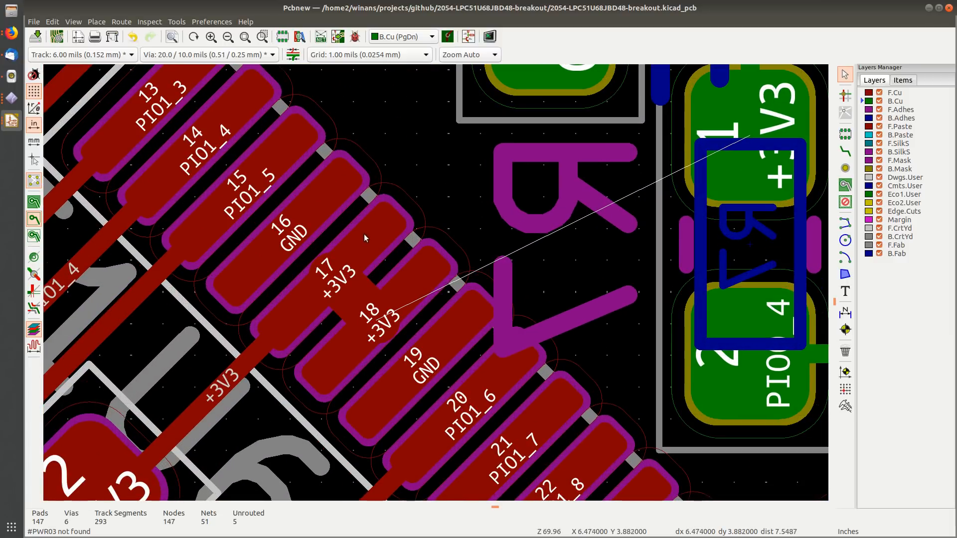
scroll(480, 239, "down", 1)
key("ctrl+s")
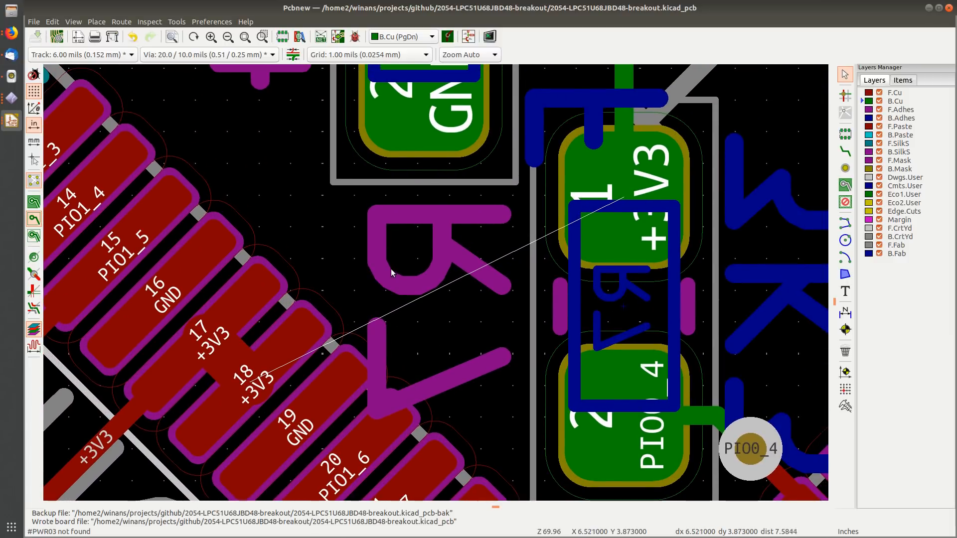
scroll(435, 282, "down", 3)
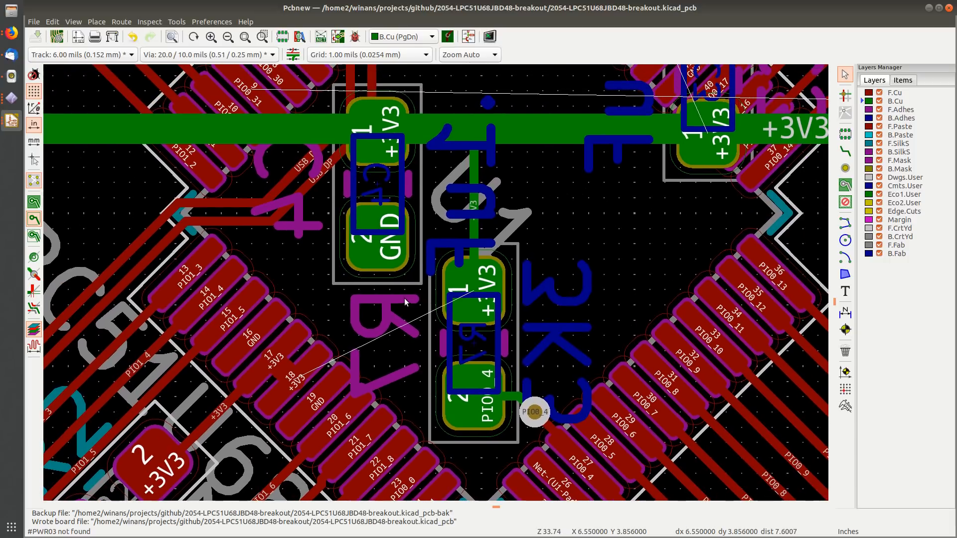
Step: Route a 0.008 in wide F.Cu track from U1 pad 17 past C4 to a via on the wide B.Cu +3V3 track
left_click(845, 151)
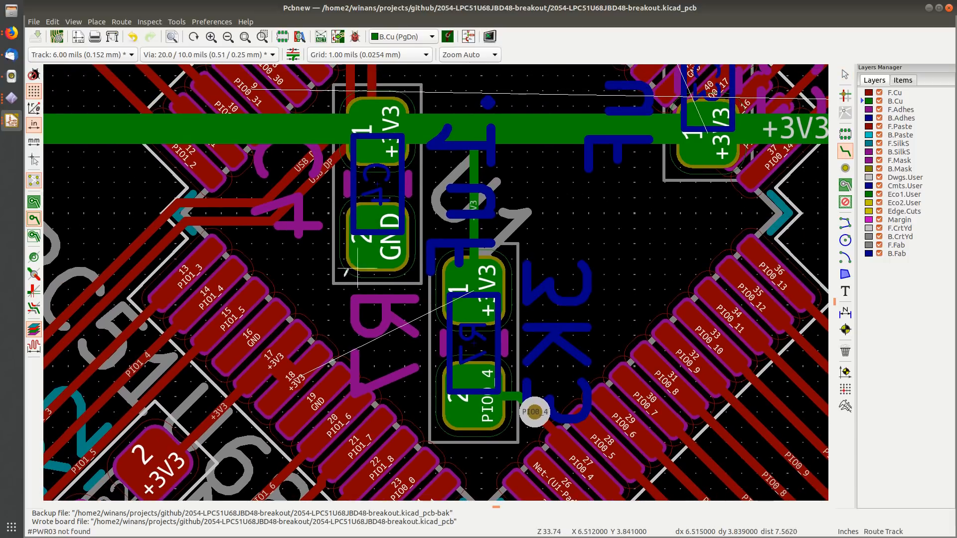
left_click(284, 350)
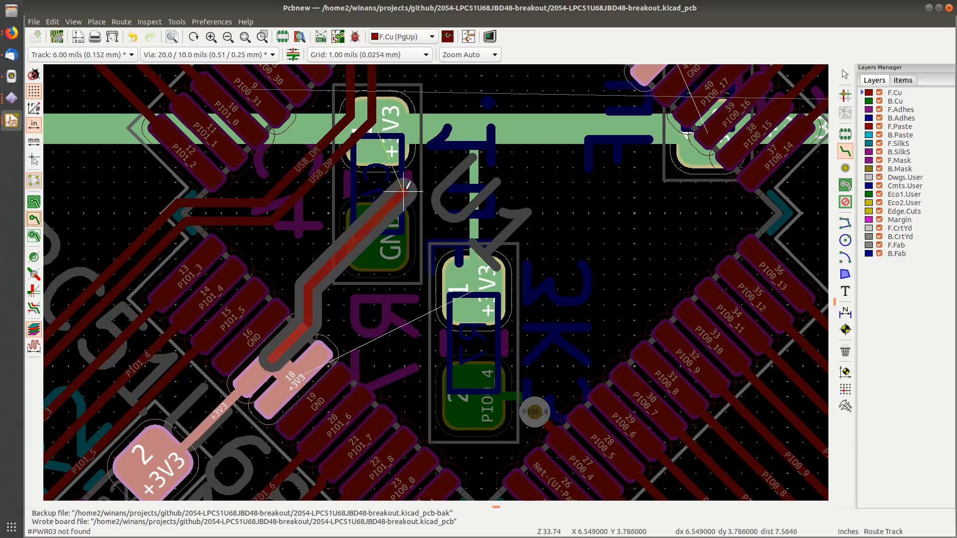
key("q")
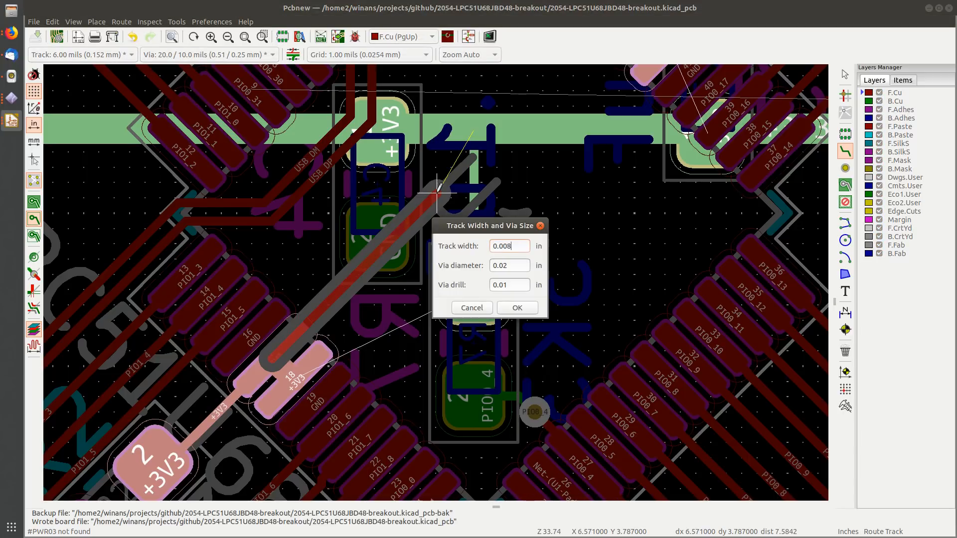
key("Return")
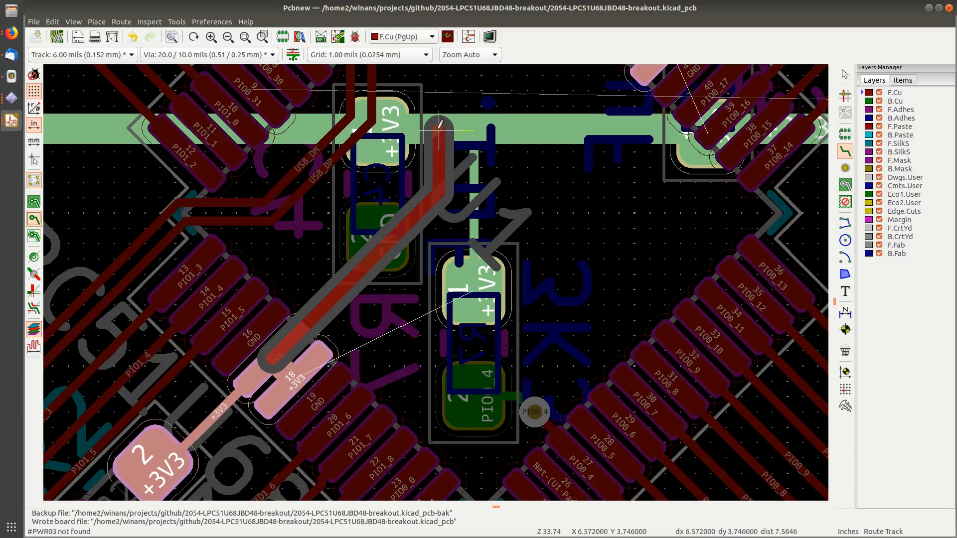
key("v")
left_click(439, 130)
key("Escape")
middle_click_drag(382, 285, 426, 196)
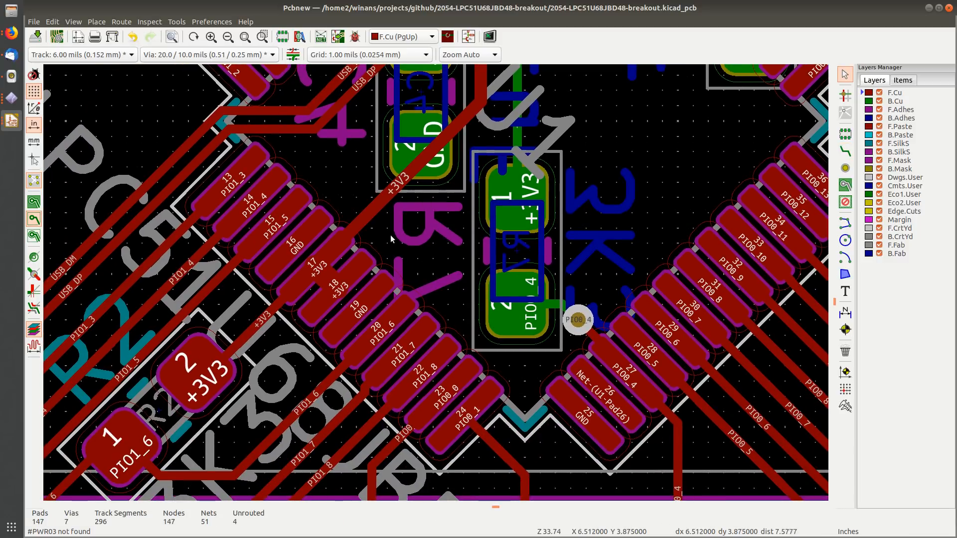
Step: Route a 0.008 in wide F.Cu track from U1's GND pad 16 diagonally inward to a via beside C4's GND pad
left_click(845, 151)
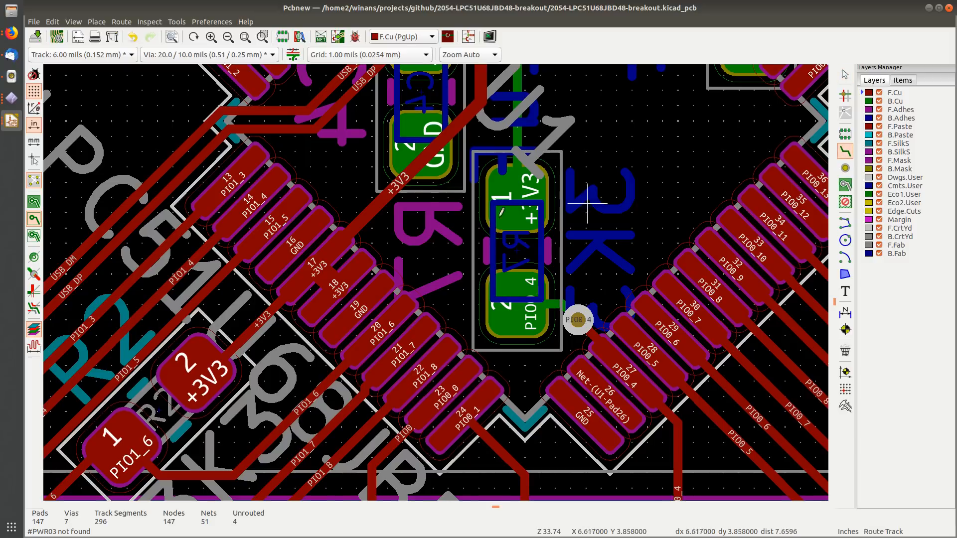
left_click(299, 237)
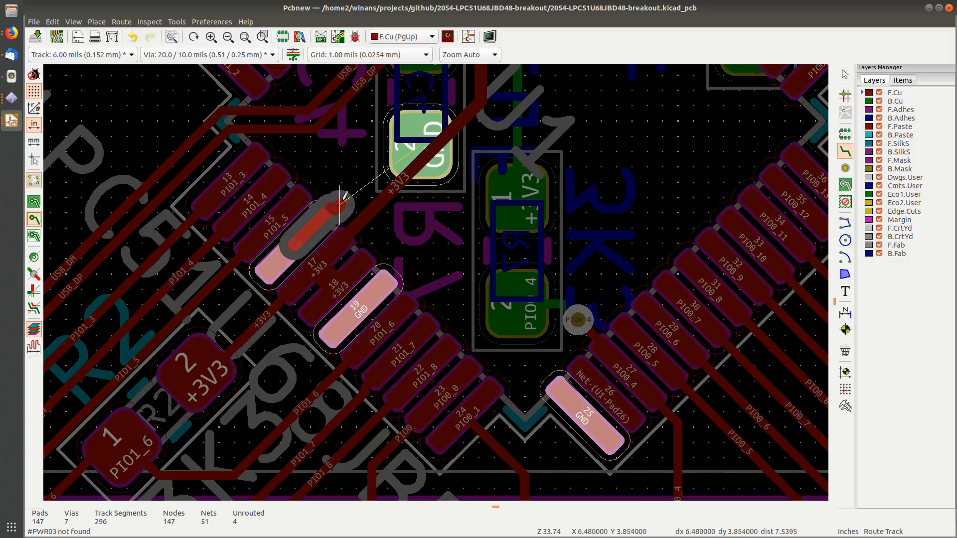
key("v")
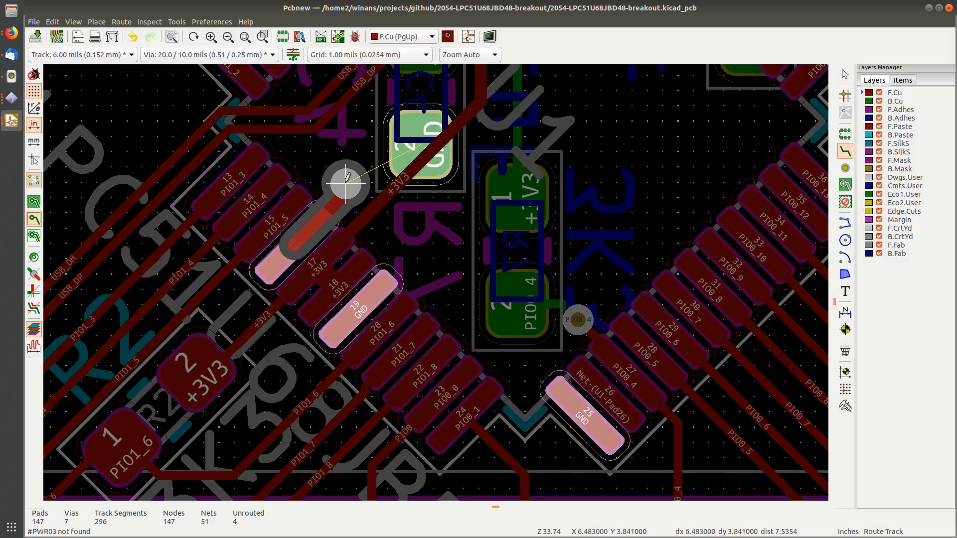
left_click(355, 167)
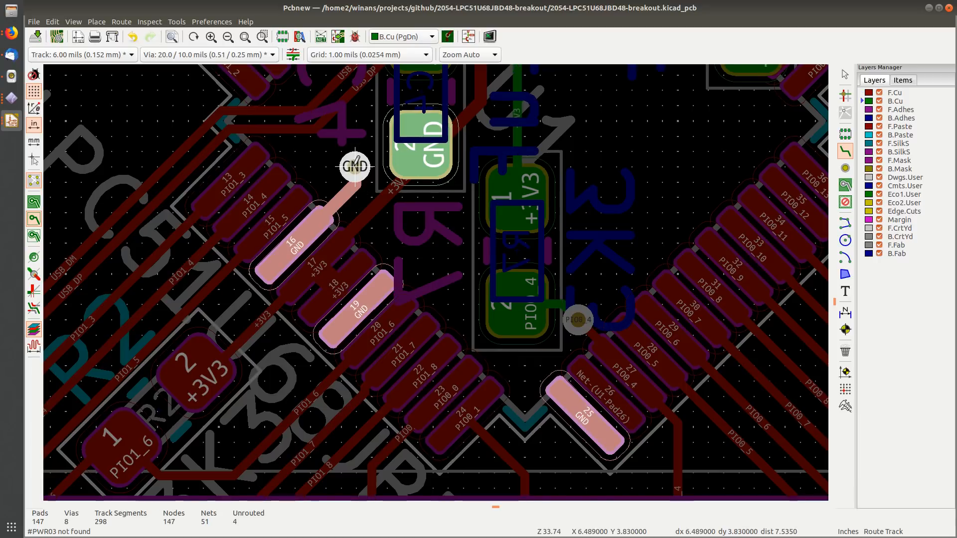
key("Escape")
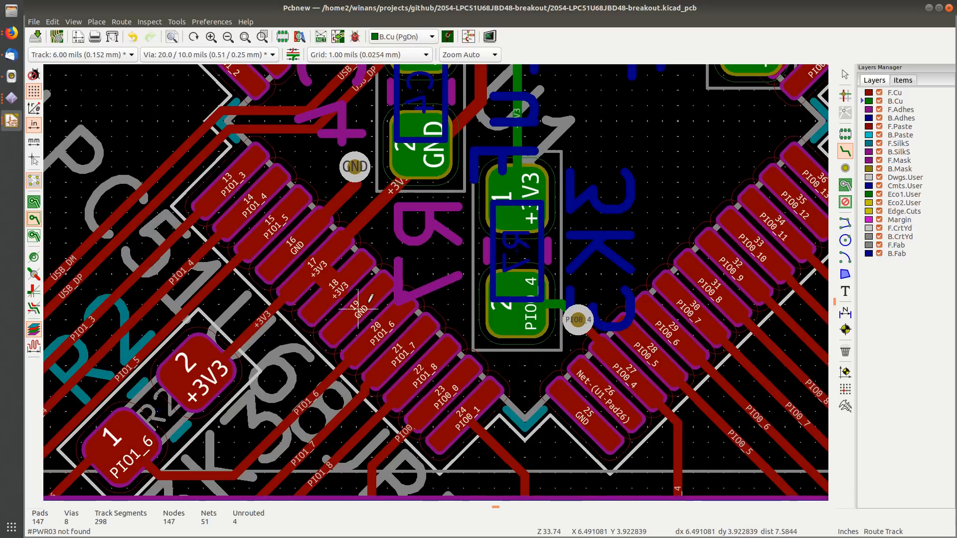
Step: Route an F.Cu track from U1's GND pad 19 diagonally inward to a via between the pad and R7
left_click(358, 309)
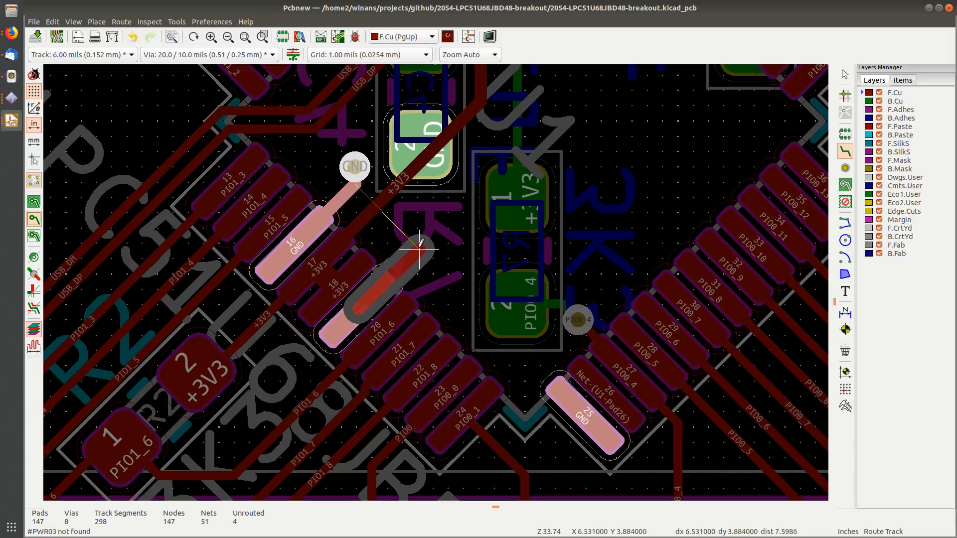
key("v")
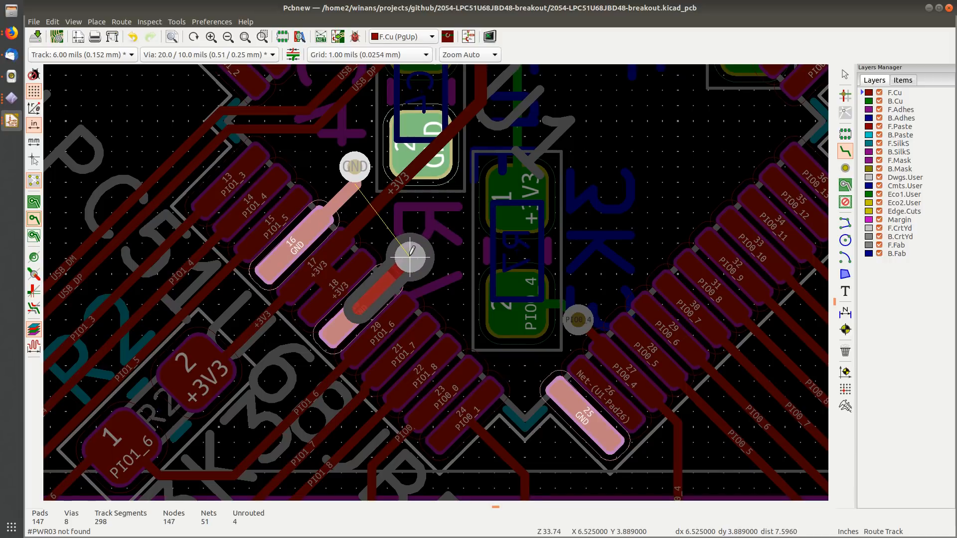
left_click(410, 257)
key("Escape")
key("Escape")
Step: Move the GND via of U1 pad 16 closer to the pad, in line with it
left_click(357, 172)
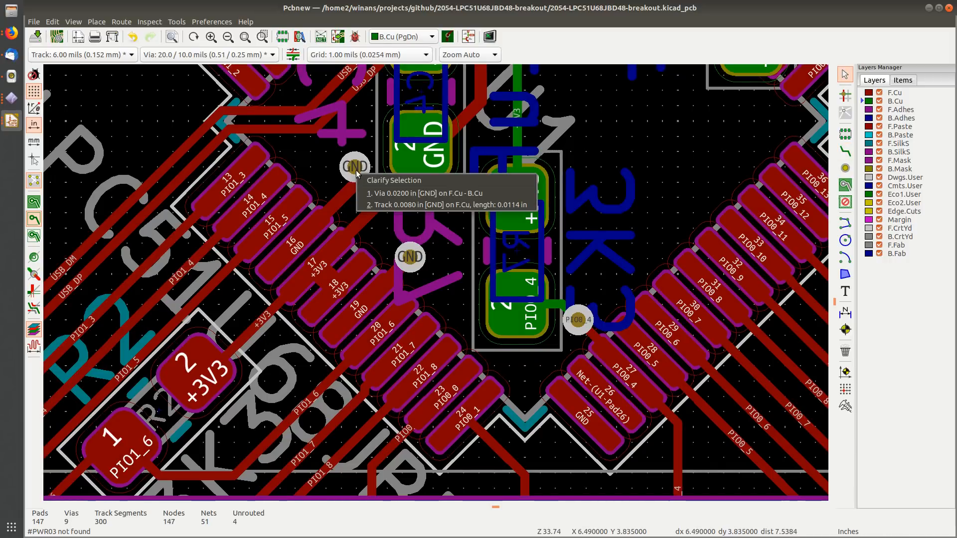
left_click(388, 193)
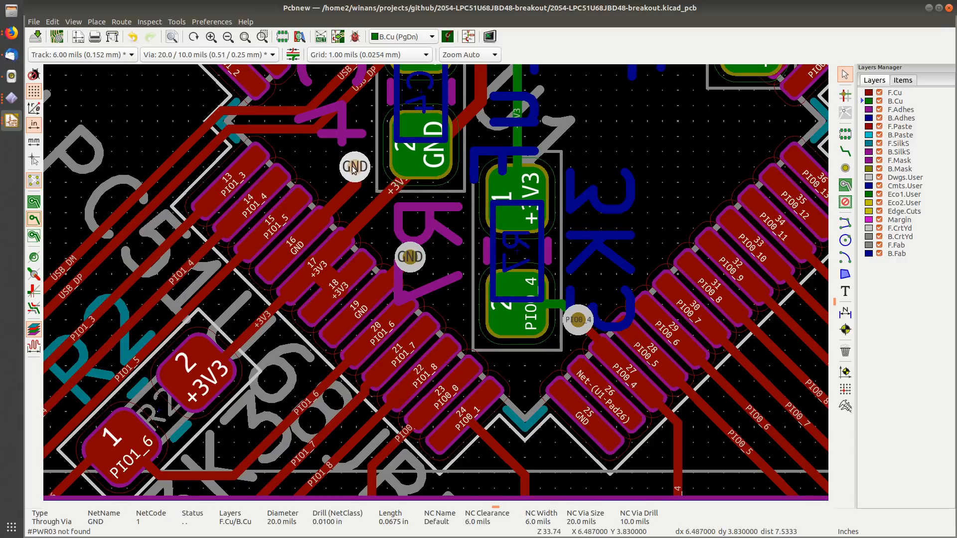
key("m")
scroll(339, 200, "up", 4)
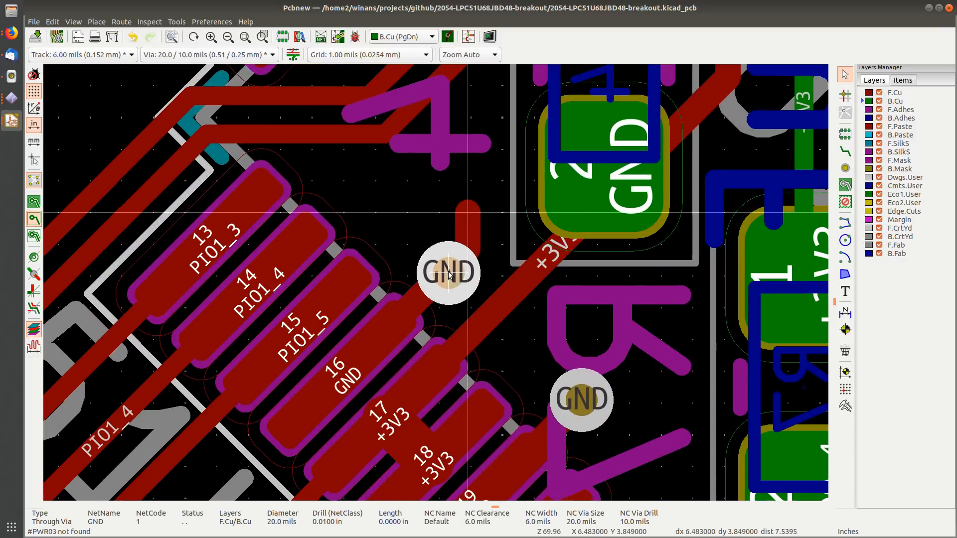
left_click(443, 278)
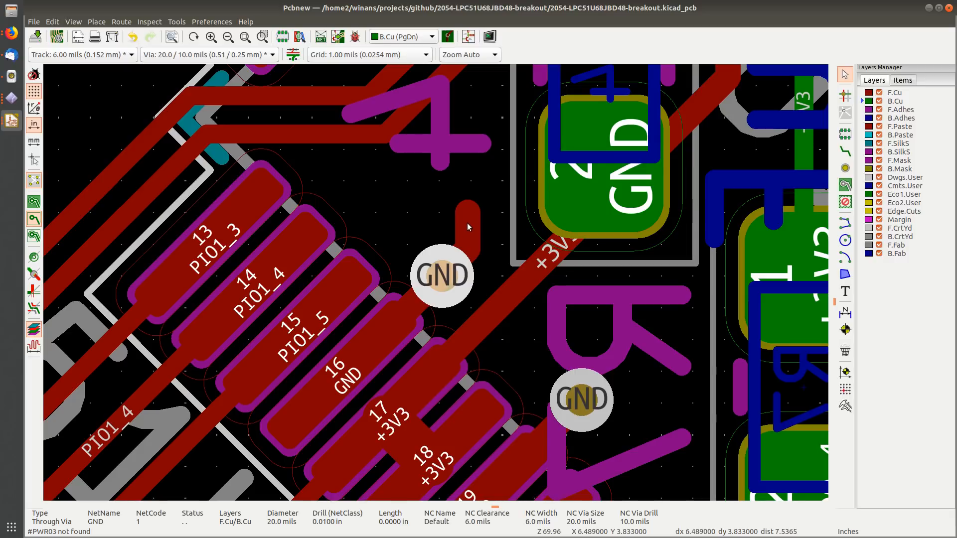
Step: Delete the leftover F.Cu stub above the moved GND via and the diagonal track between that via and U1 pad 16
left_click(468, 222)
key("Delete")
left_click(468, 252)
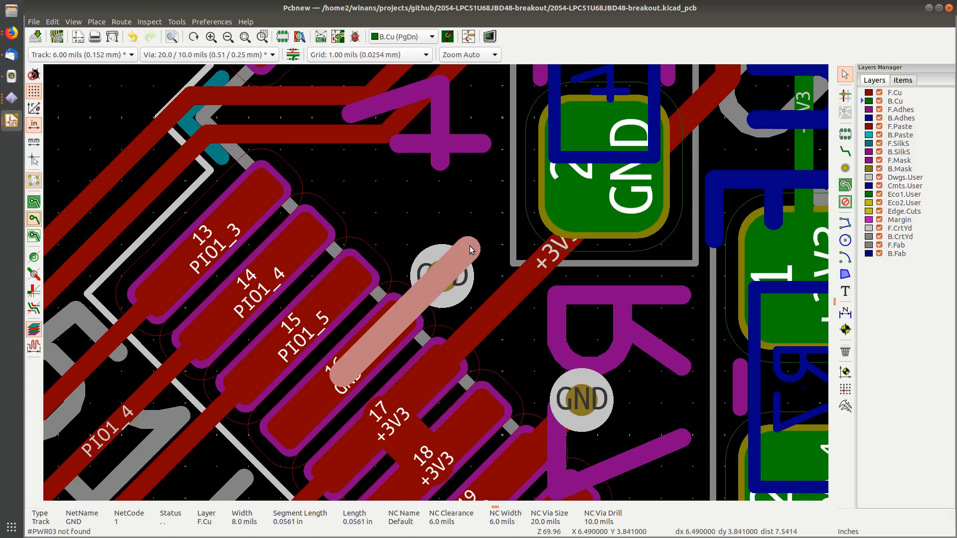
key("Delete")
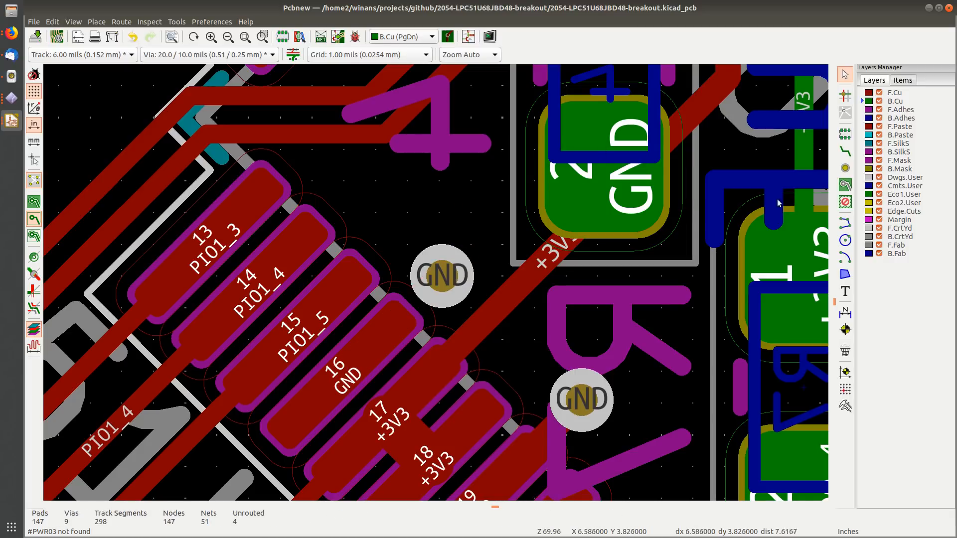
left_click(846, 151)
left_click(433, 291)
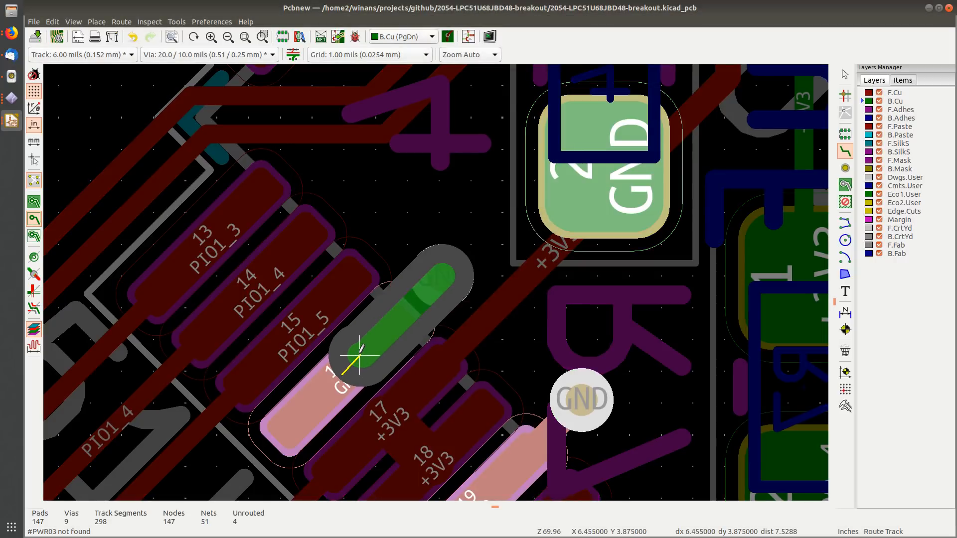
key("Escape")
key("Escape")
Step: Make F.Cu active and route a straight diagonal track from U1's GND pad 16 to the moved GND via
left_click(899, 94)
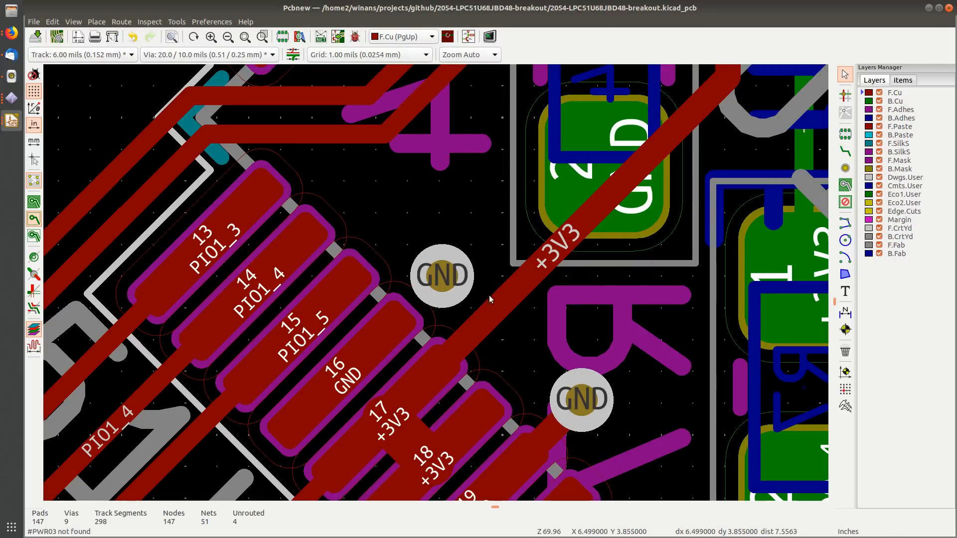
left_click(846, 151)
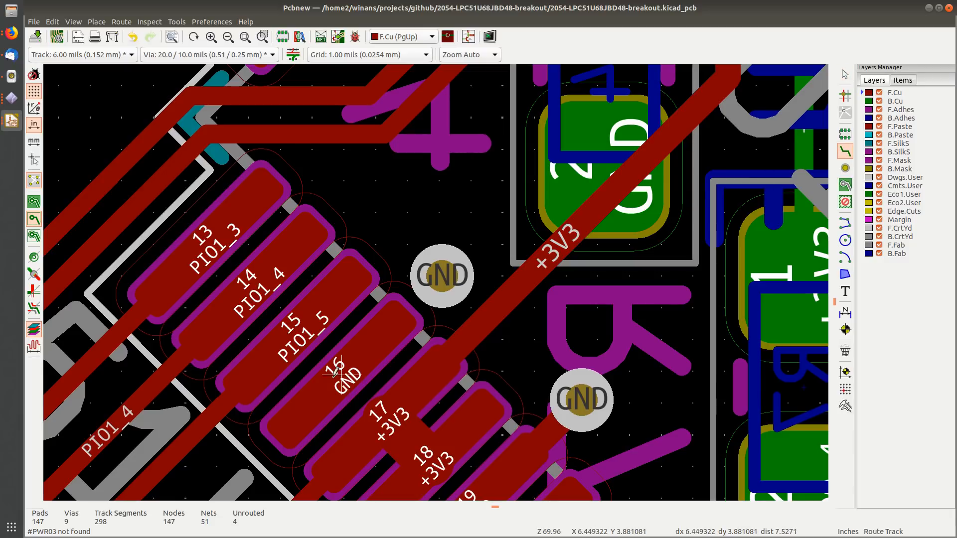
left_click(334, 372)
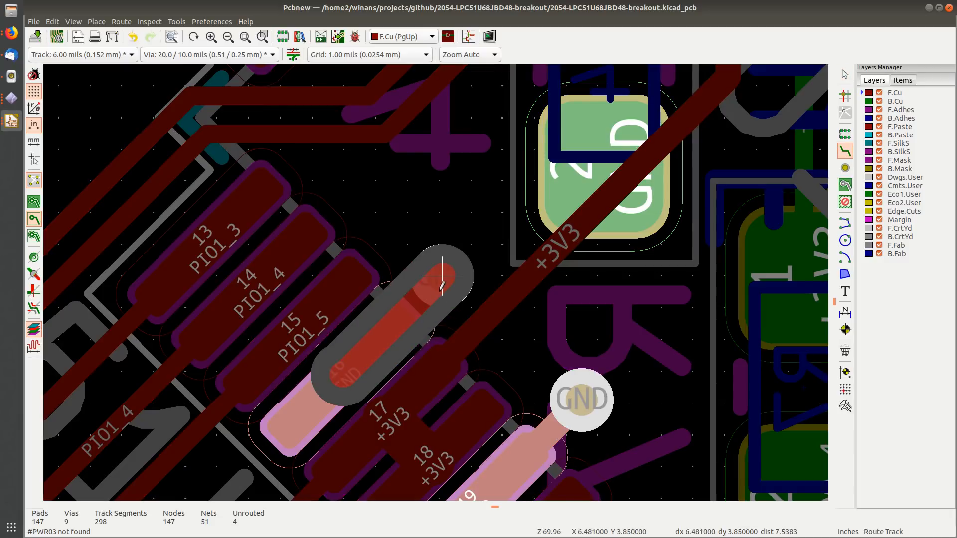
key("q")
key("Return")
left_click(441, 283)
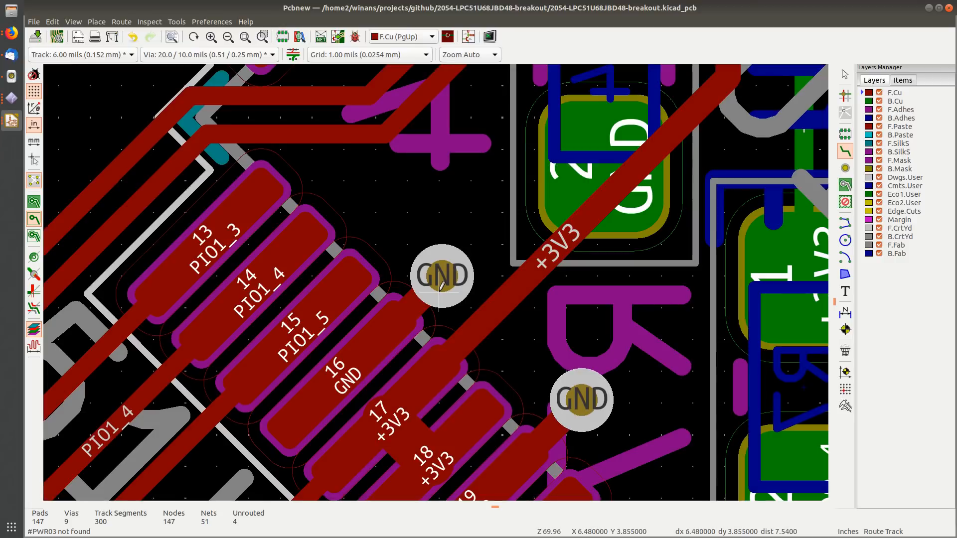
key("Escape")
Step: Save the board and refill all copper zones
scroll(454, 283, "down", 3)
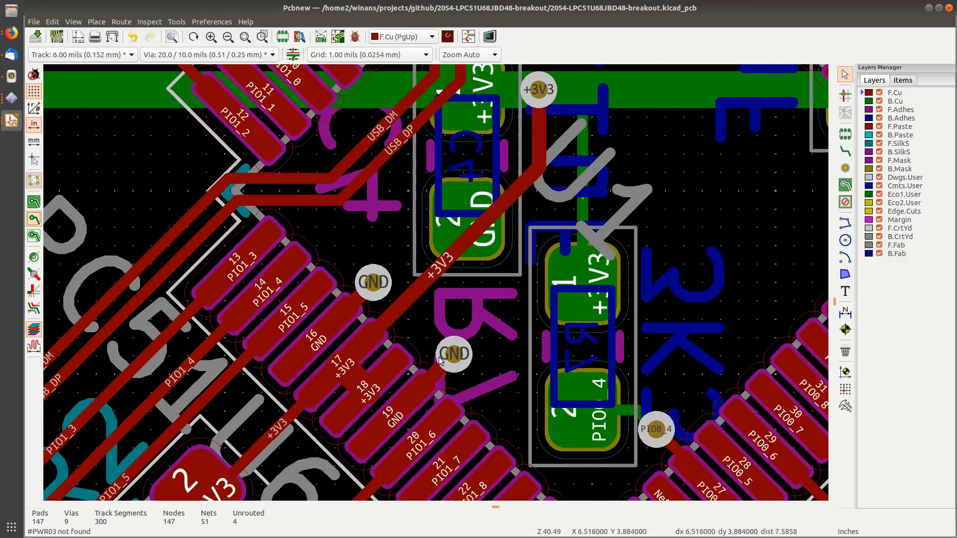
key("ctrl+s")
scroll(480, 331, "down", 2)
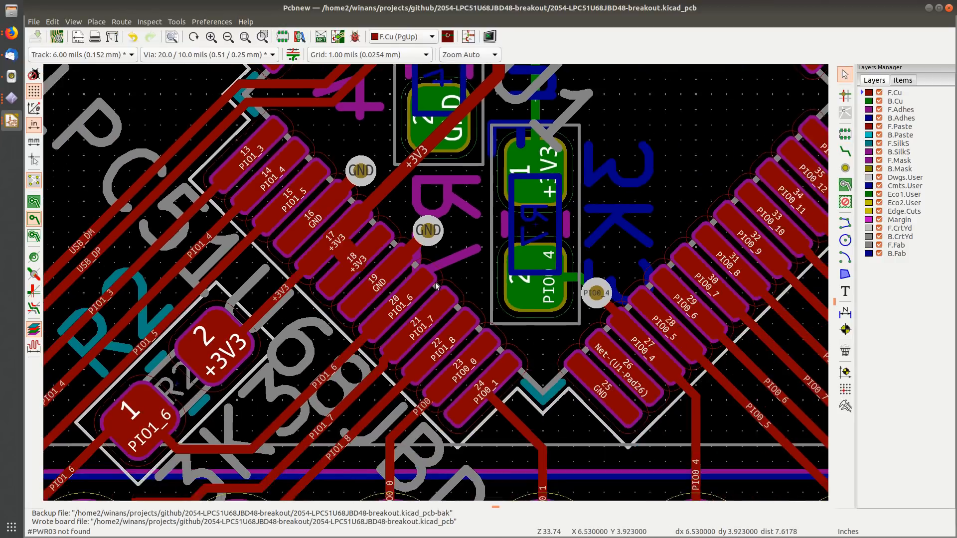
middle_click_drag(442, 249, 389, 253)
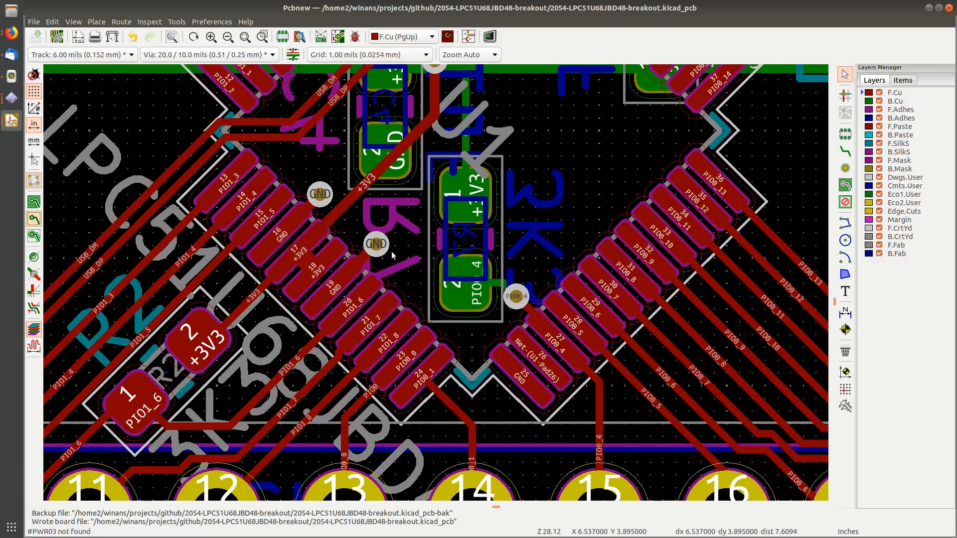
key("b")
scroll(444, 249, "down", 3)
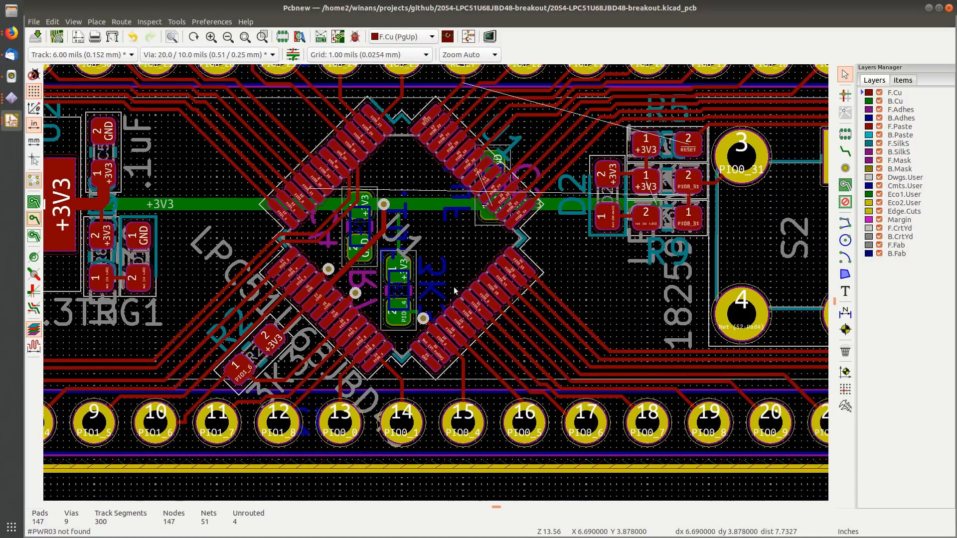
Step: Route an F.Cu track from U1's GND pad 41 to a new via, continuing on B.Cu to GND pad 2 of the nearby back-side capacitor
middle_click_drag(454, 291, 299, 316)
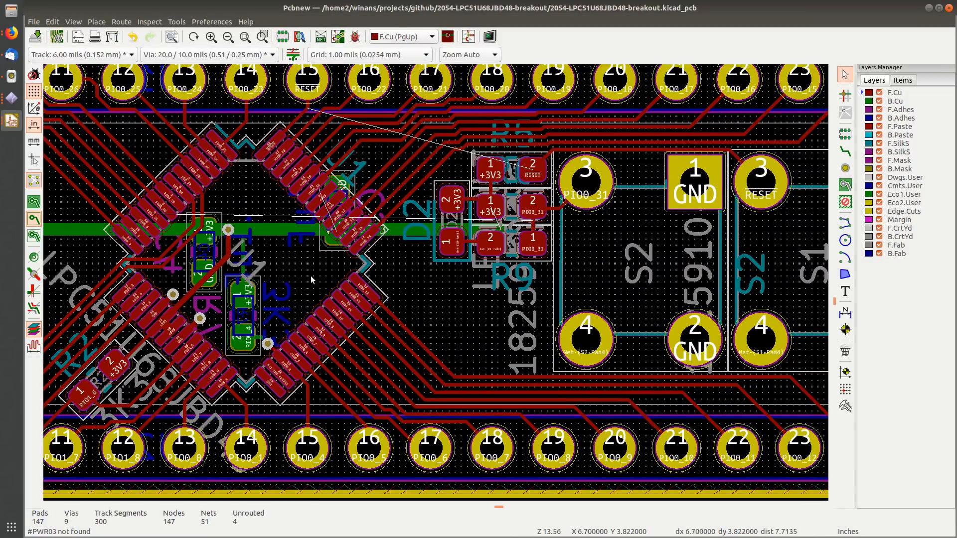
scroll(351, 264, "up", 4)
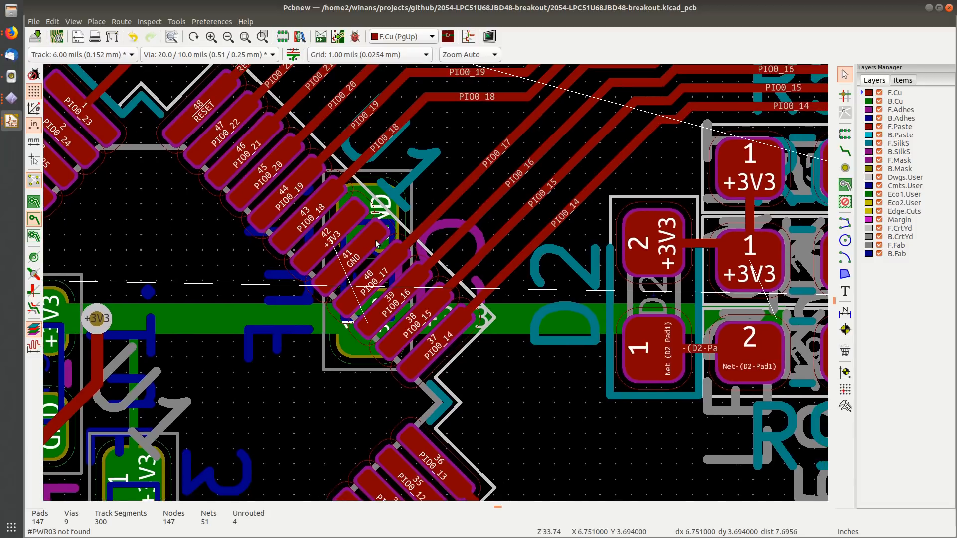
left_click(846, 151)
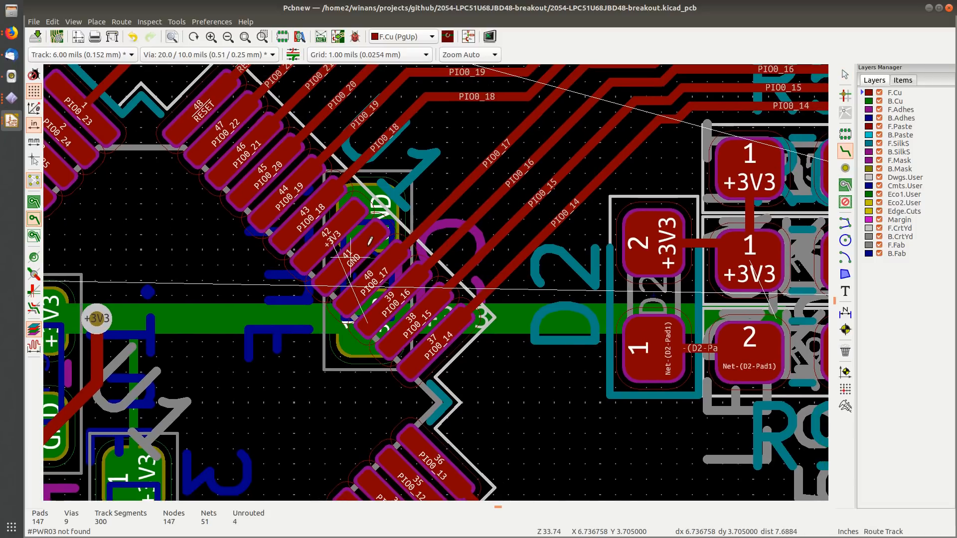
left_click(352, 254)
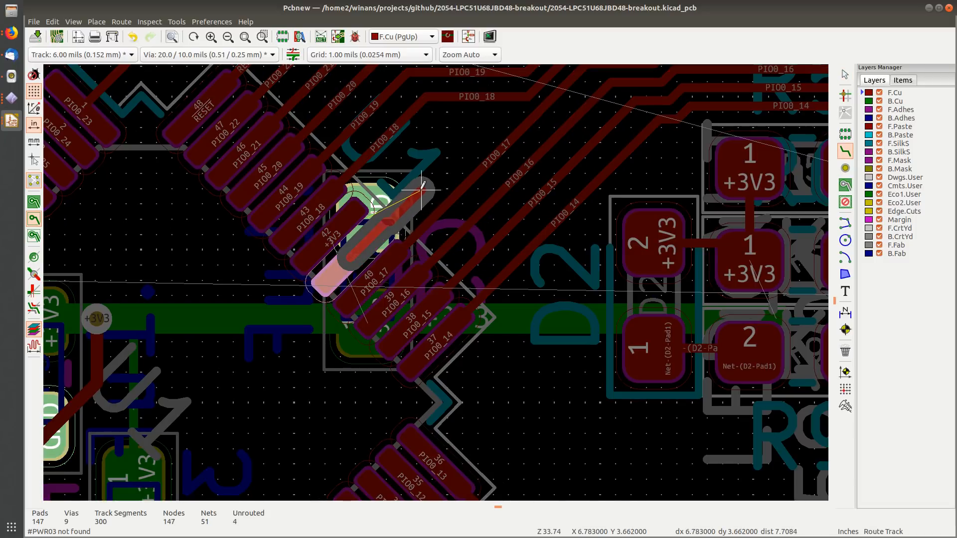
key("q")
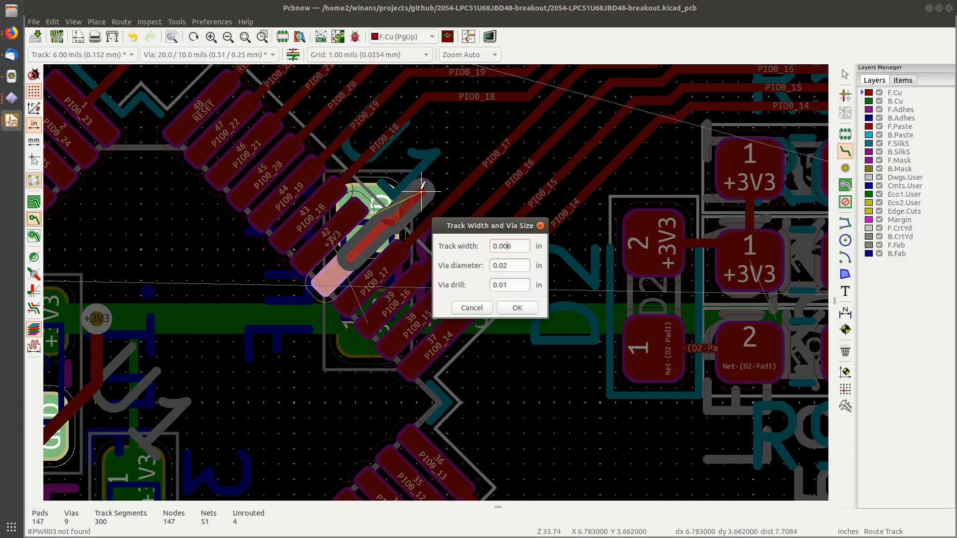
type("6")
key("Return")
key("v")
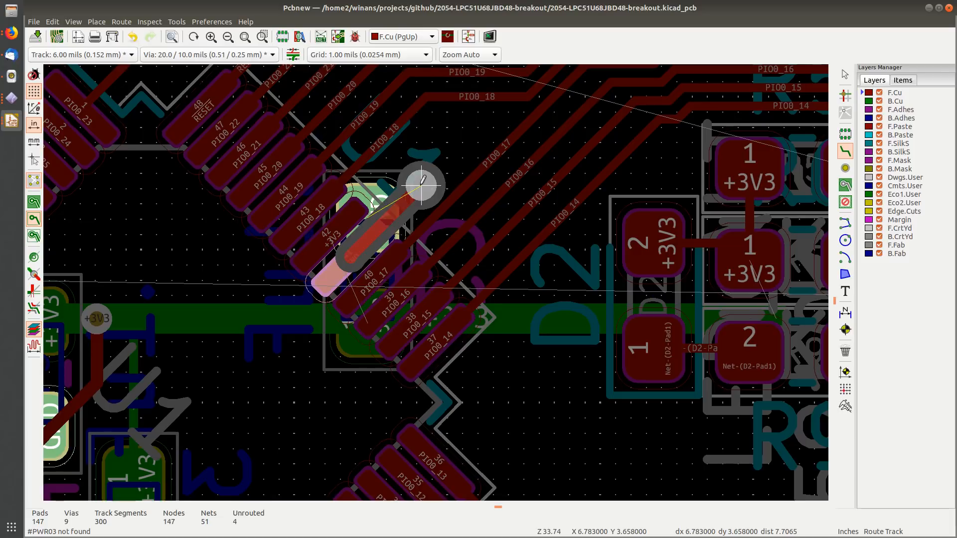
left_click(422, 185)
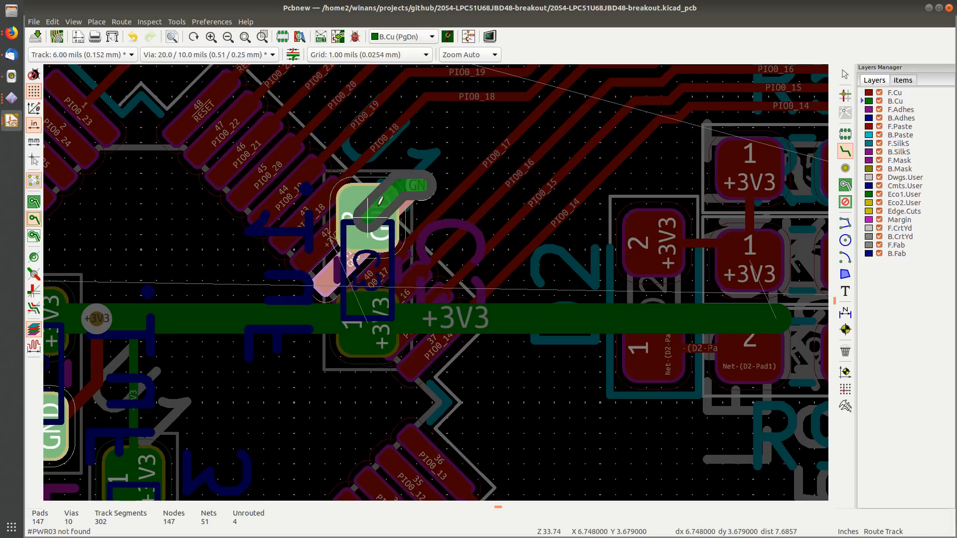
left_click(386, 192)
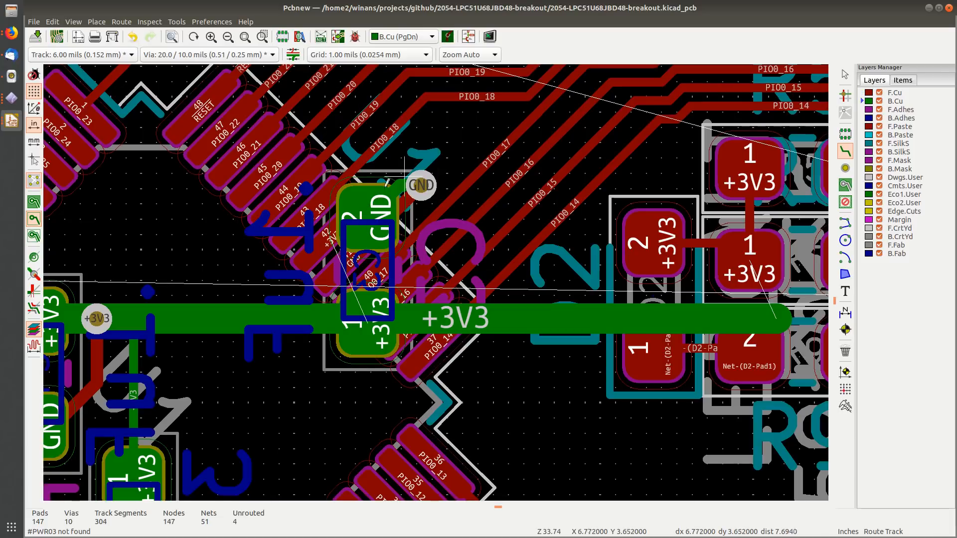
Step: Make F.Cu active and route U1's +3V3 pad 42 to a new via on the wide +3V3 back-copper track
left_click(896, 94)
middle_click_drag(330, 239, 456, 160)
left_click(456, 157)
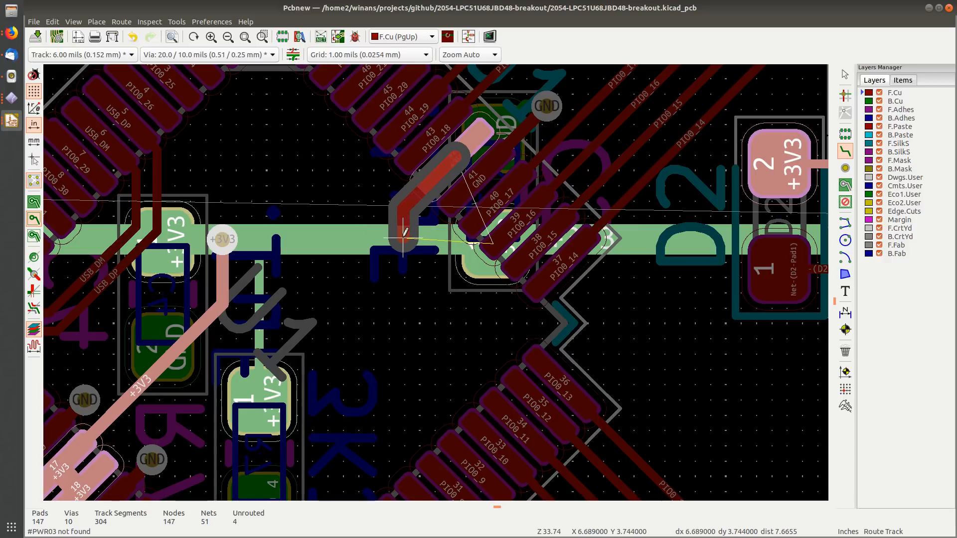
key("v")
left_click(406, 239)
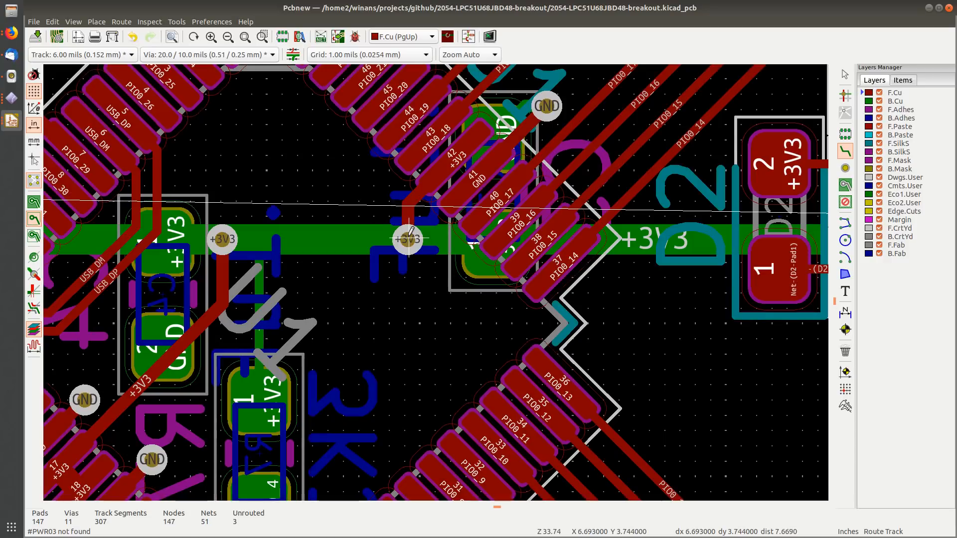
key("Escape")
Step: Save the board and refill all copper zones
key("ctrl+s")
scroll(406, 283, "down", 4)
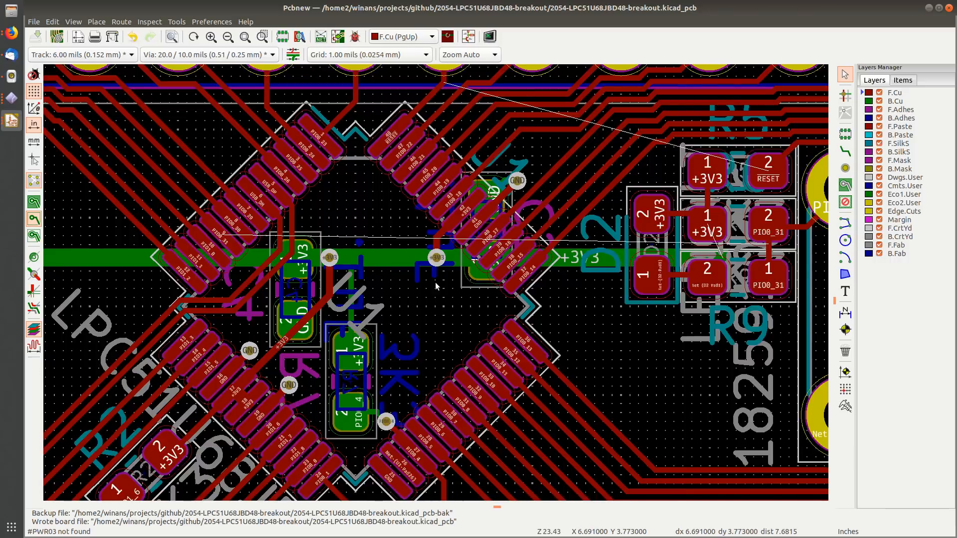
middle_click_drag(427, 308, 454, 272)
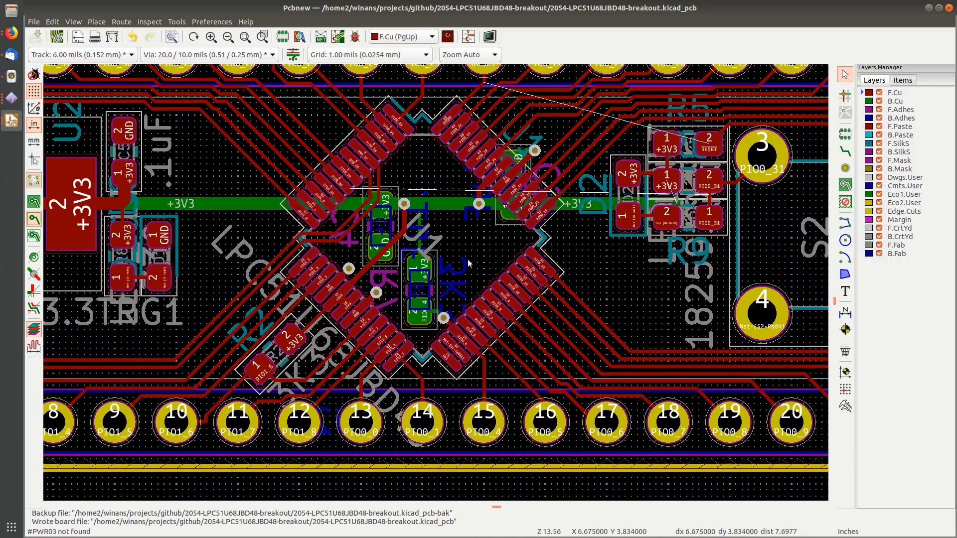
key("b")
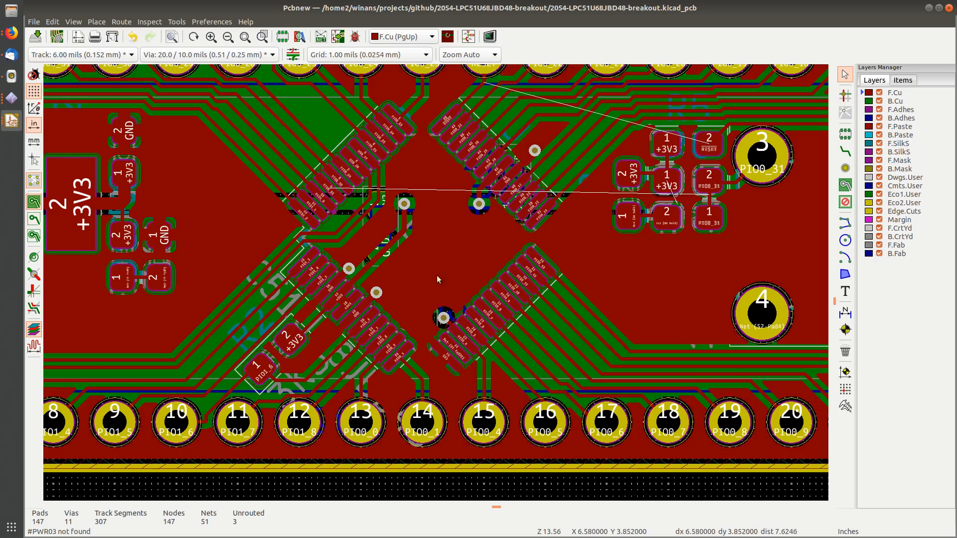
Step: Examine the filled copper zones and remaining ratsnest lines on both F.Cu and B.Cu, ending with F.Cu active around D2
scroll(437, 275, "down", 2)
scroll(435, 282, "up", 4)
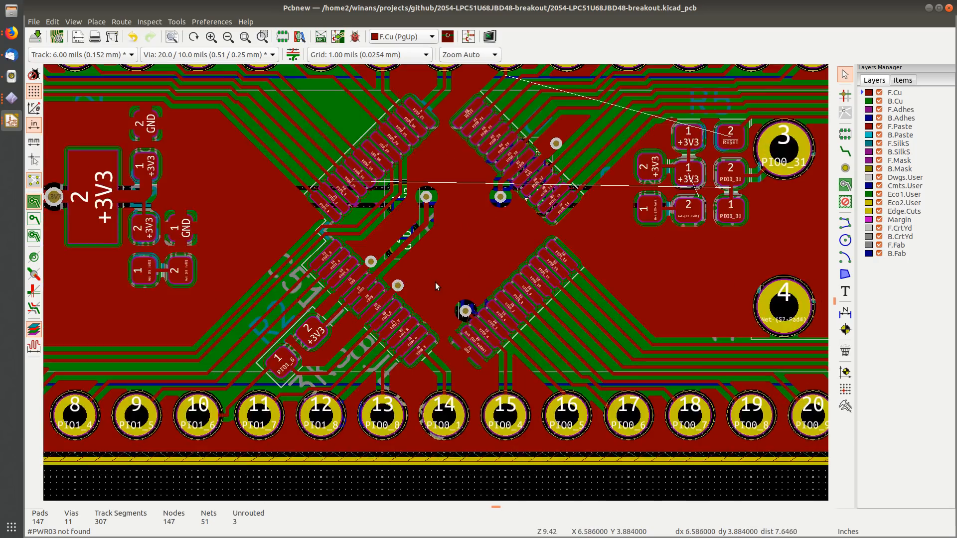
scroll(439, 283, "down", 2)
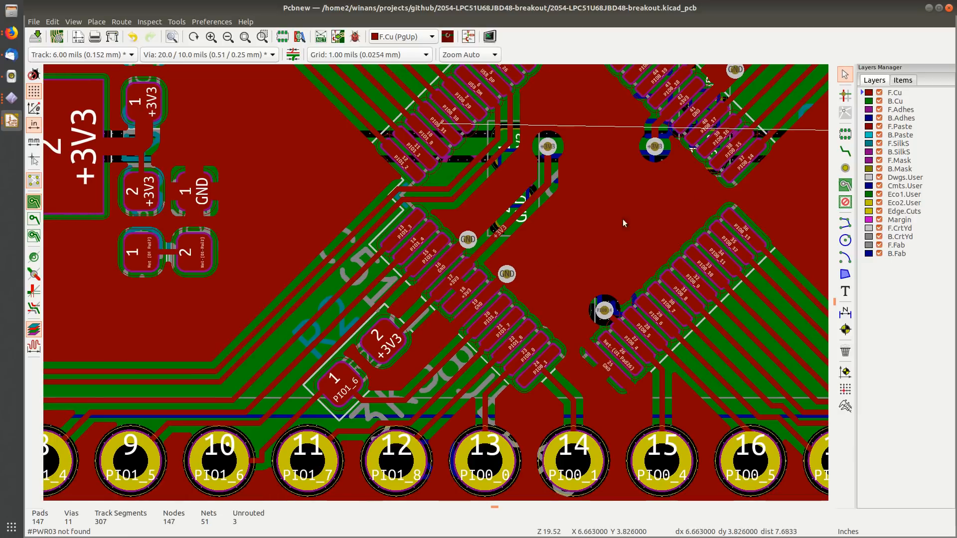
left_click(897, 101)
scroll(670, 235, "down", 2)
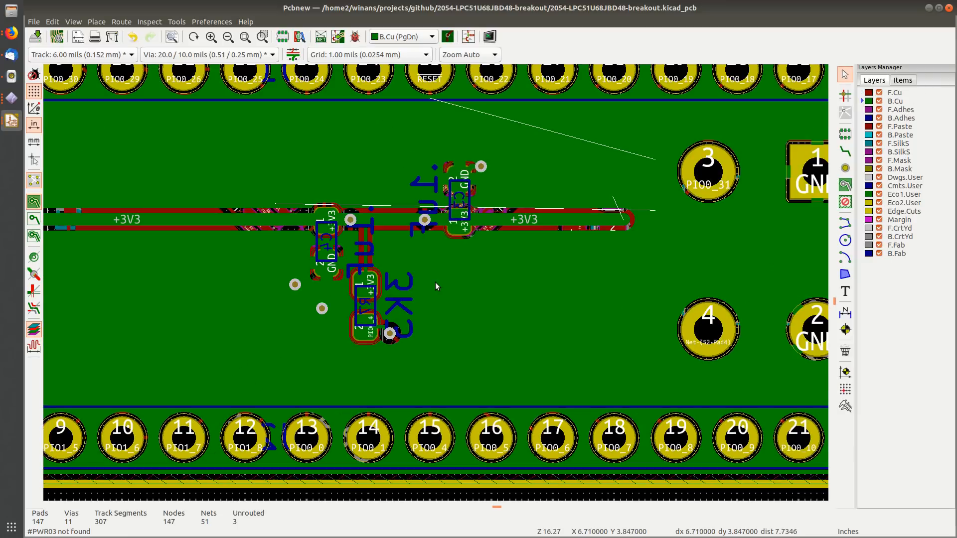
scroll(329, 305, "down", 4)
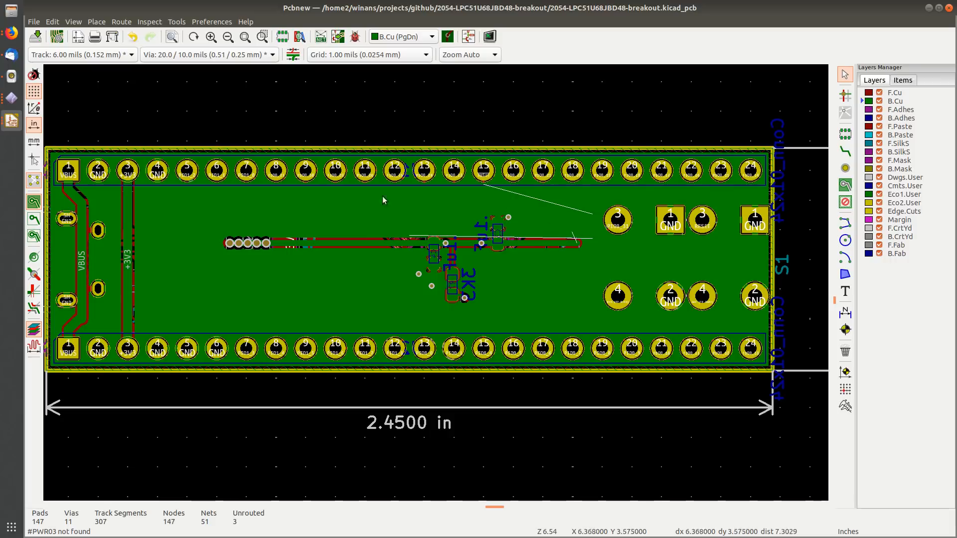
scroll(501, 281, "up", 4)
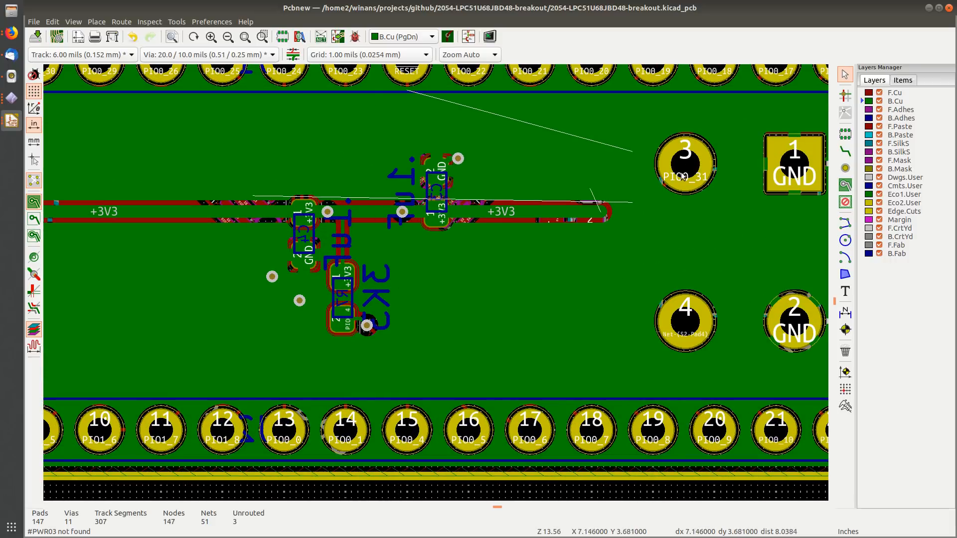
left_click(895, 93)
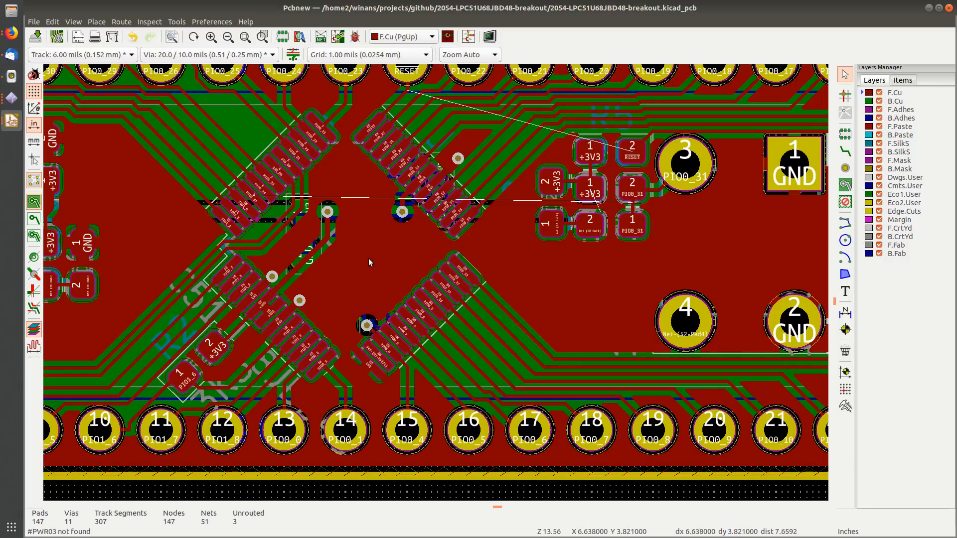
middle_click_drag(365, 258, 431, 247)
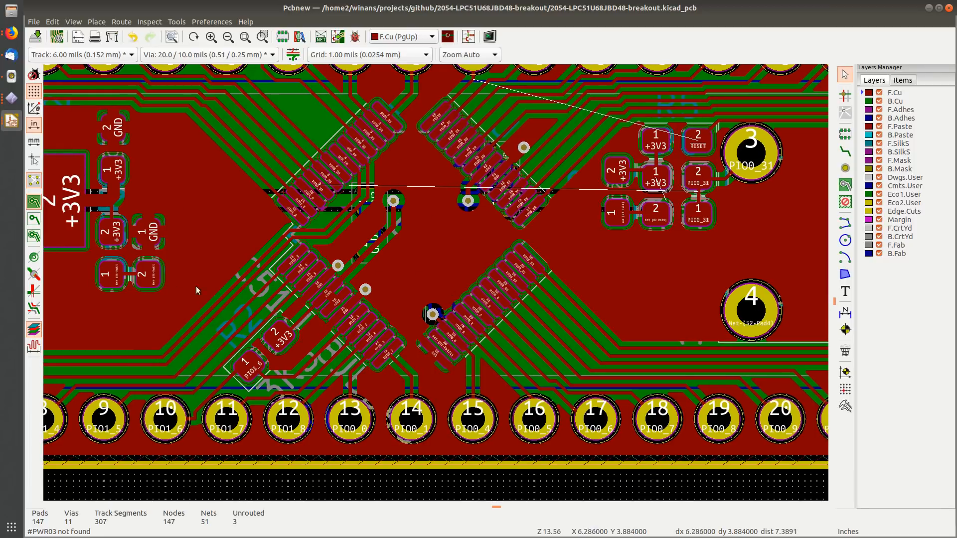
middle_click_drag(196, 288, 347, 272)
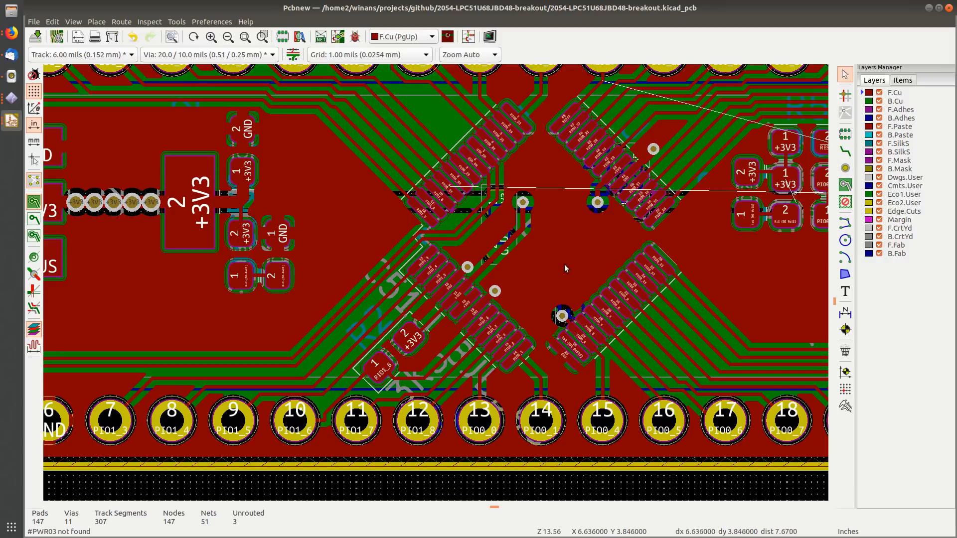
middle_click_drag(564, 264, 346, 256)
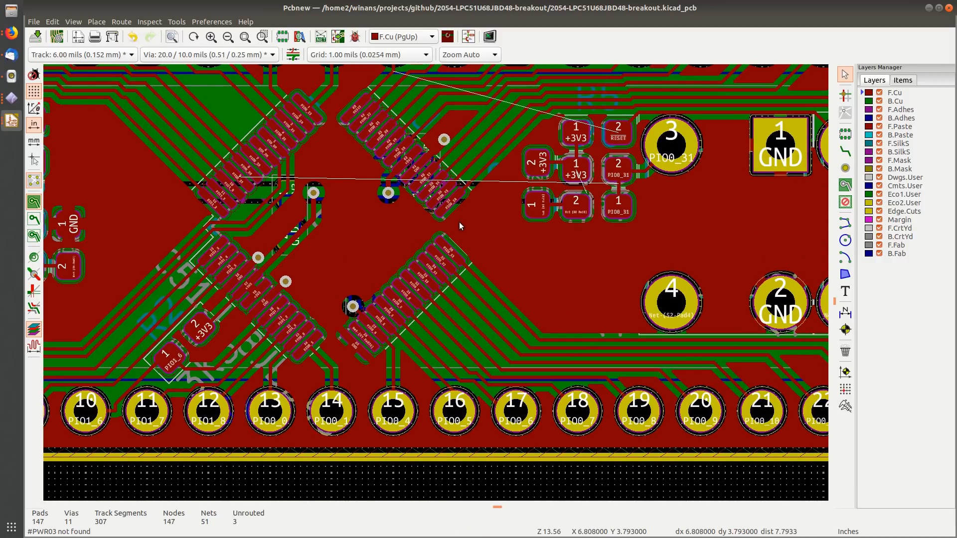
scroll(383, 251, "down", 1)
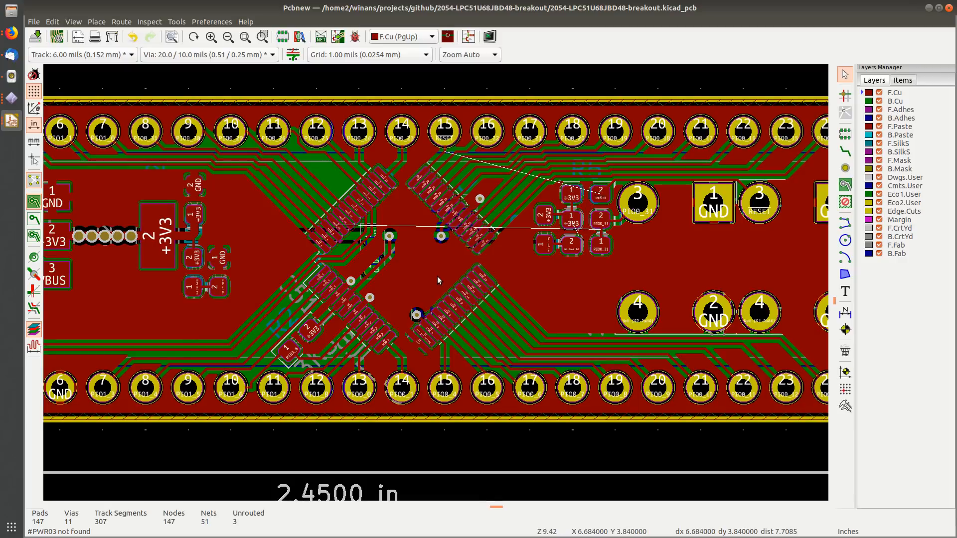
scroll(391, 286, "down", 1)
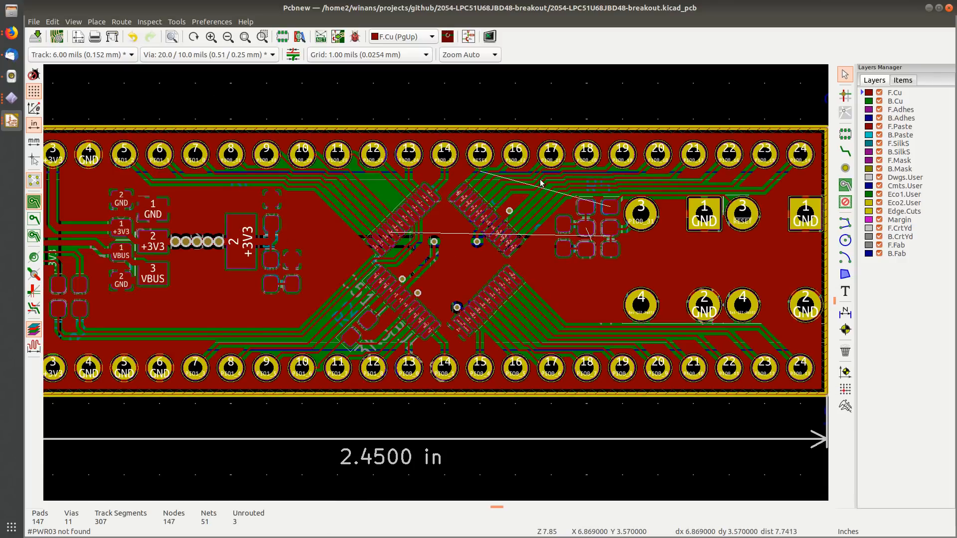
left_click(898, 103)
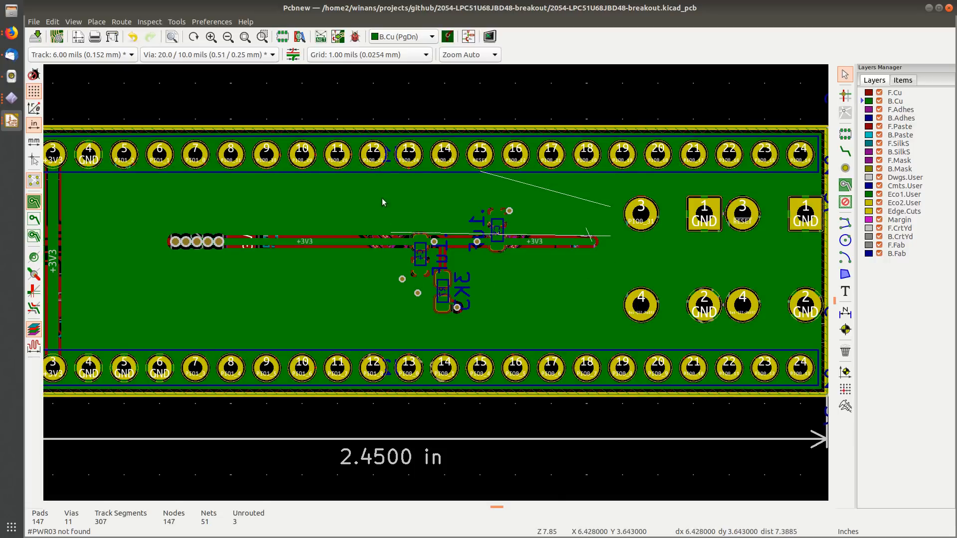
scroll(476, 292, "up", 5)
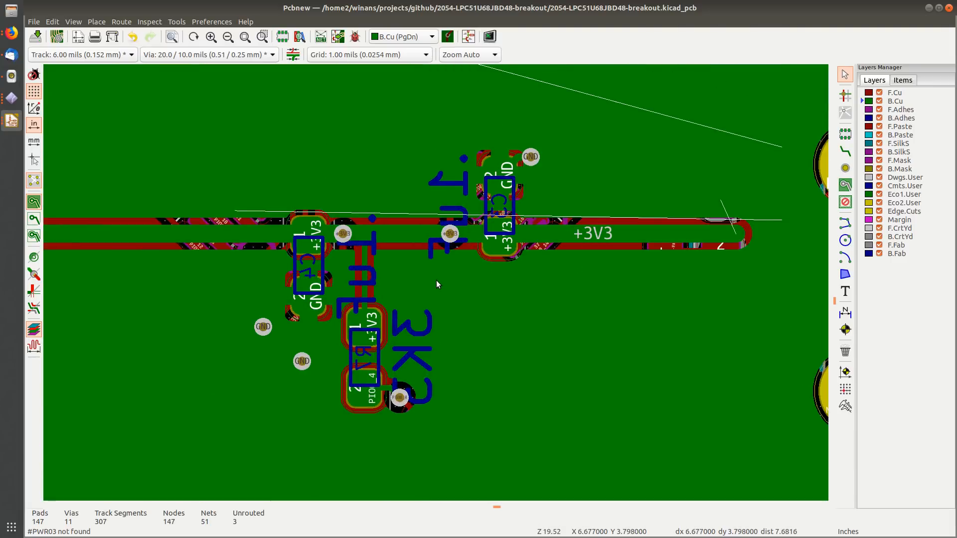
scroll(492, 239, "down", 5)
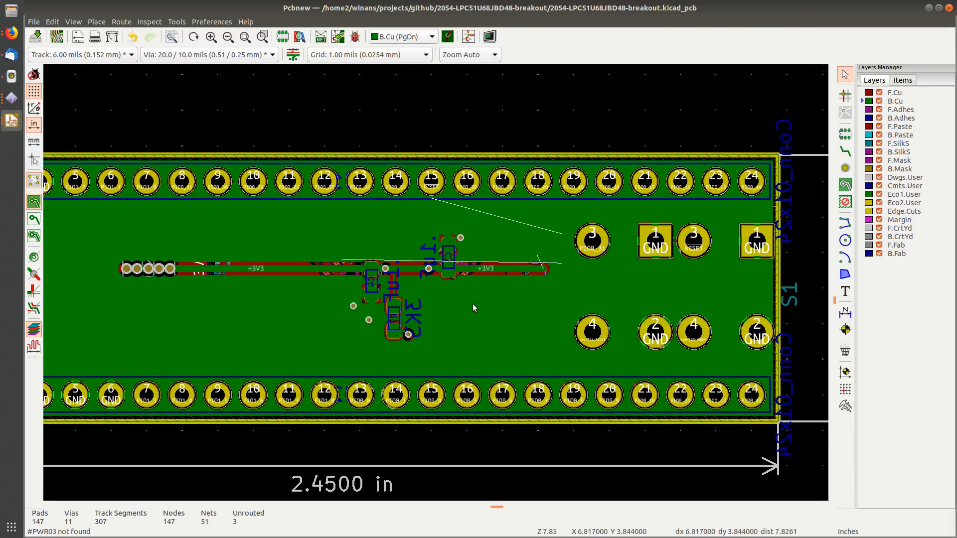
key("Page_Up")
scroll(525, 309, "up", 3)
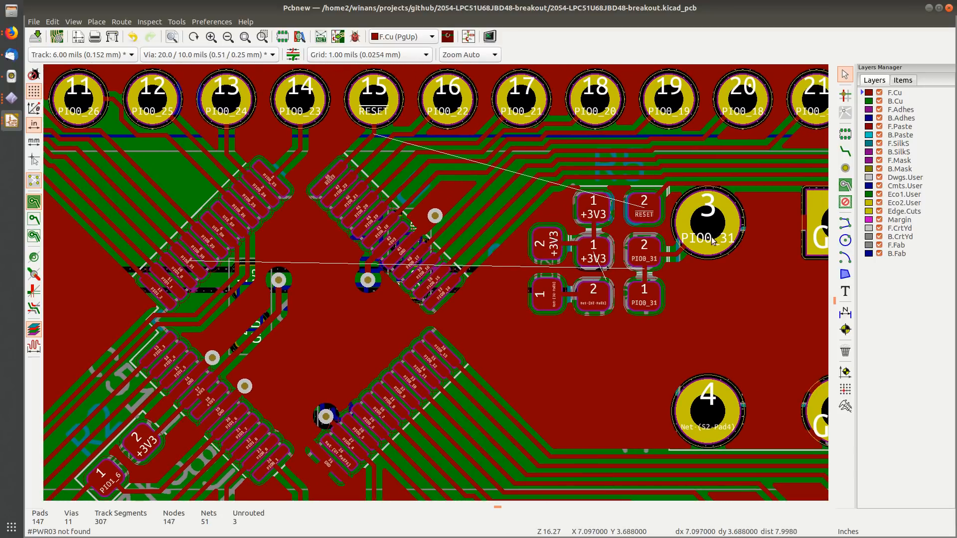
left_click(845, 151)
left_click(533, 256)
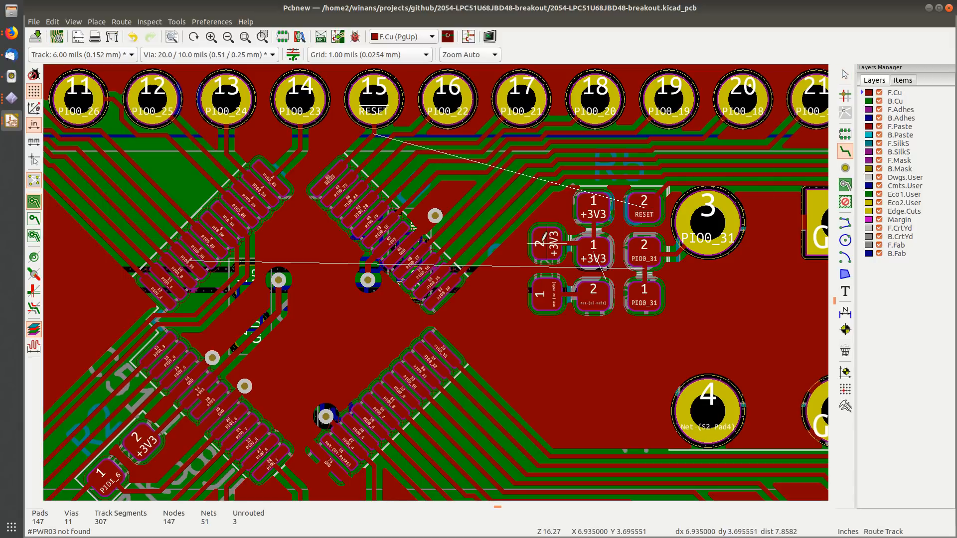
scroll(518, 252, "up", 3)
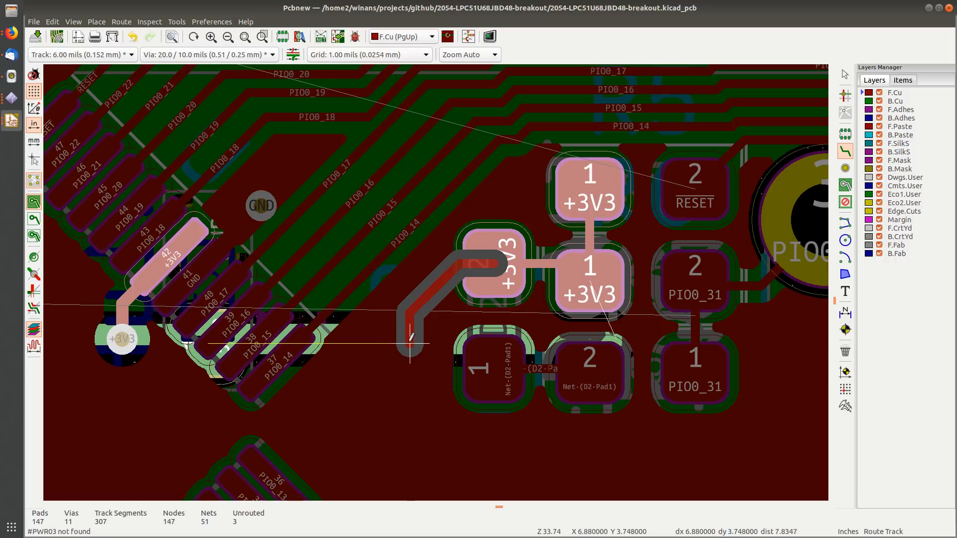
key("v")
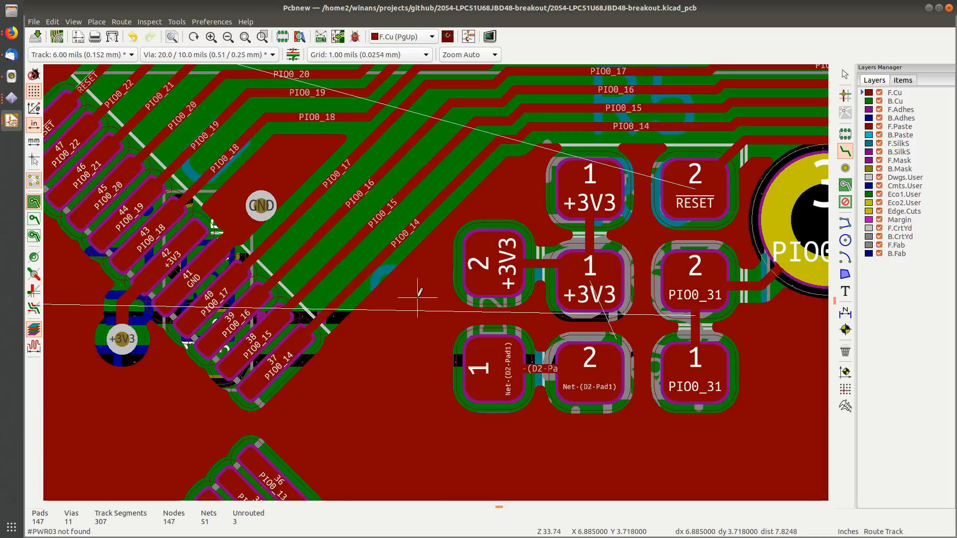
key("Escape")
key("Escape")
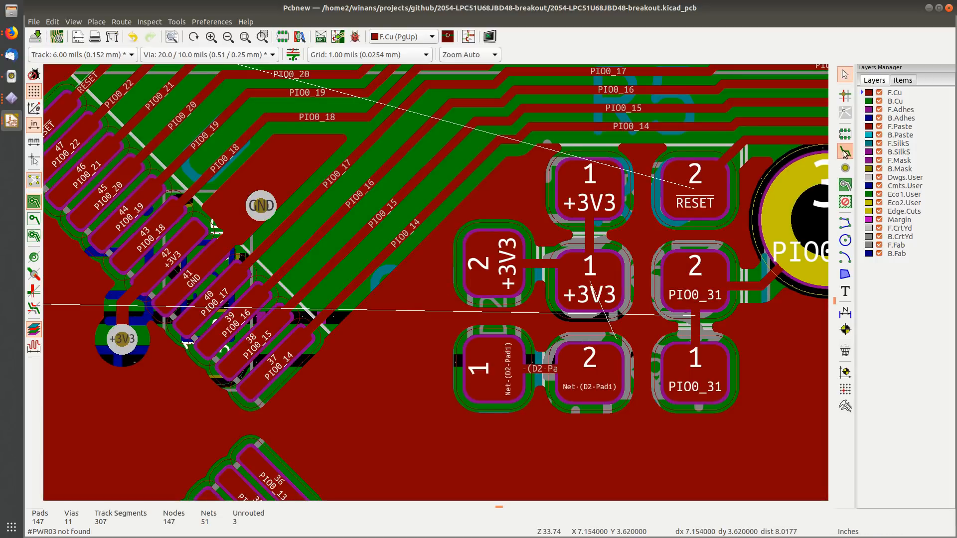
Step: Route an F.Cu track from D2's +3V3 pad 2 to a new via on the wide +3V3 B.Cu track, and save the board
left_click(845, 151)
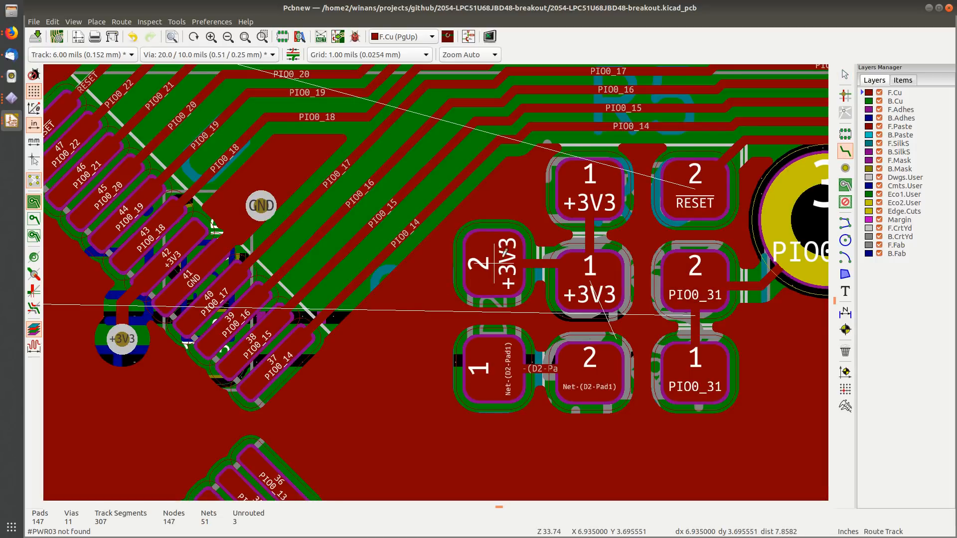
left_click(498, 264)
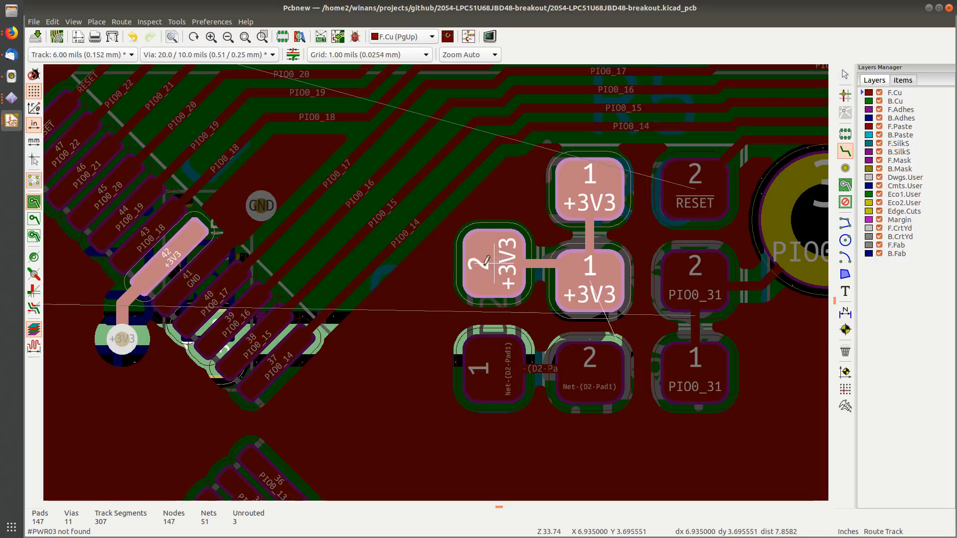
left_click(409, 295)
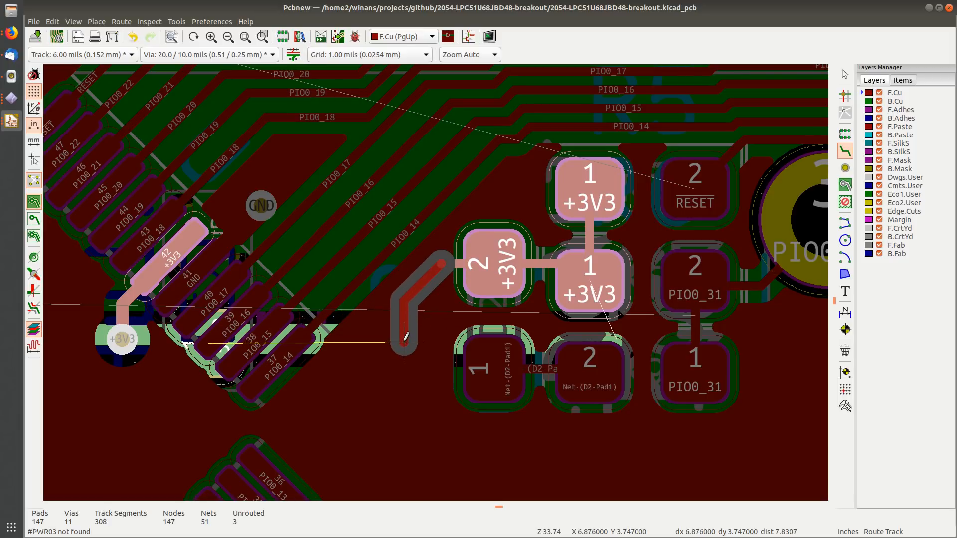
key("v")
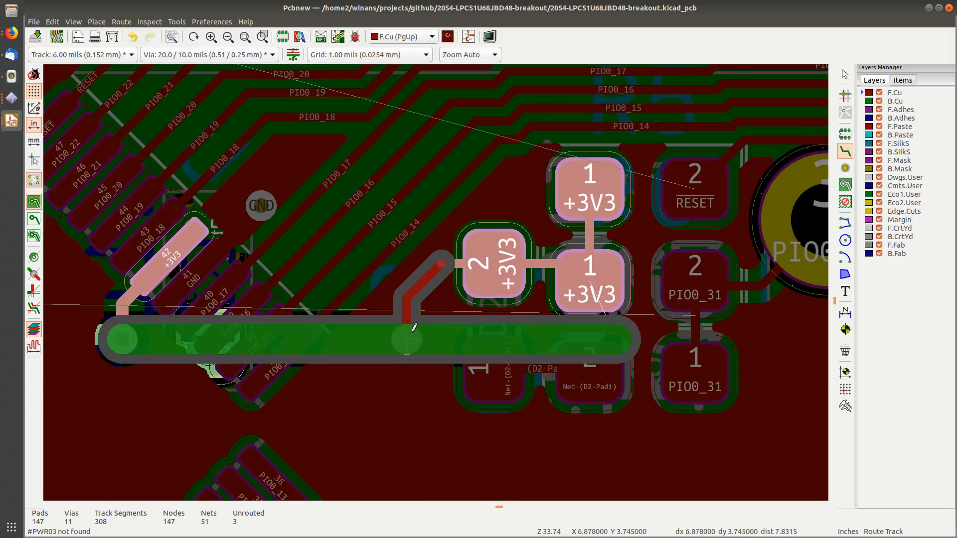
left_click(407, 339)
key("Escape")
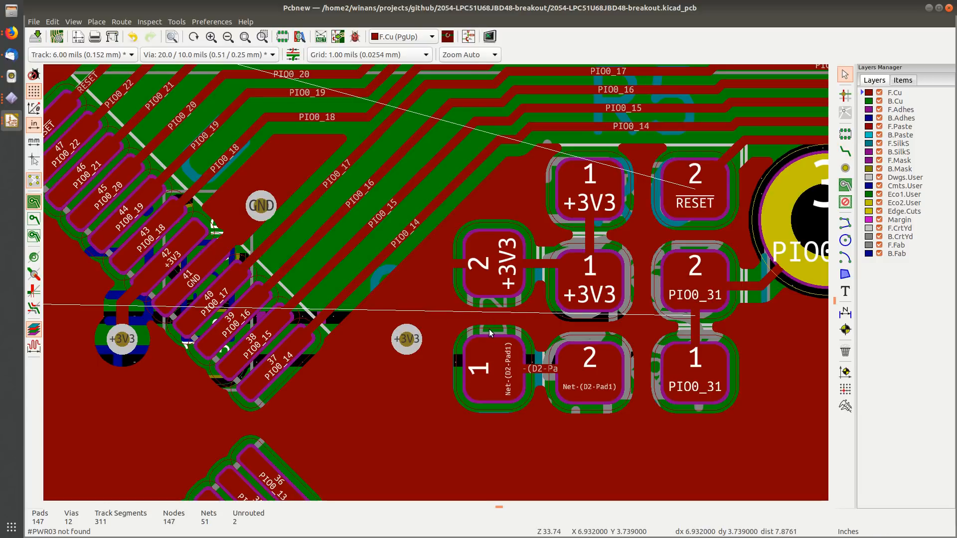
key("ctrl+s")
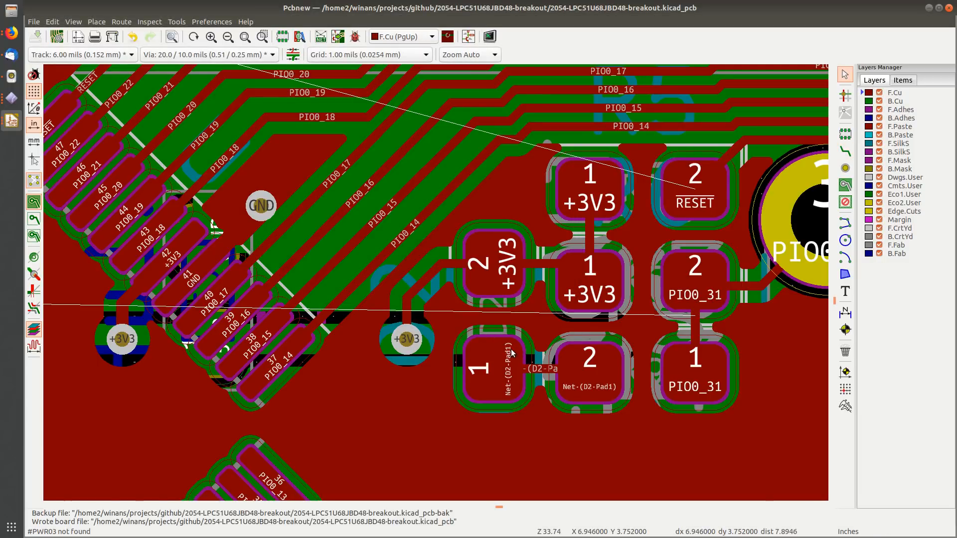
Step: Make B.Cu active and delete the end segment of the wide +3V3 track beyond the new via
scroll(511, 349, "down", 1)
left_click(896, 101)
left_click(393, 274)
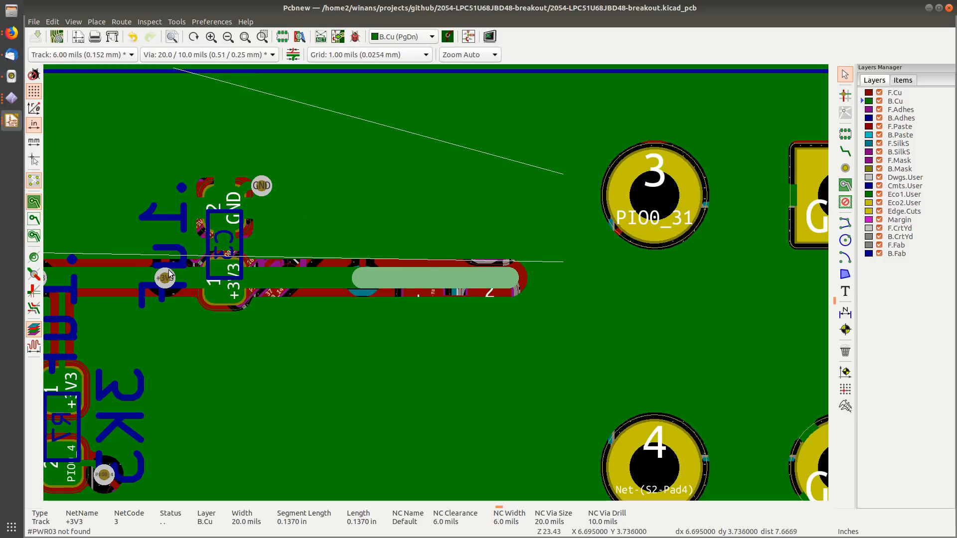
key("Delete")
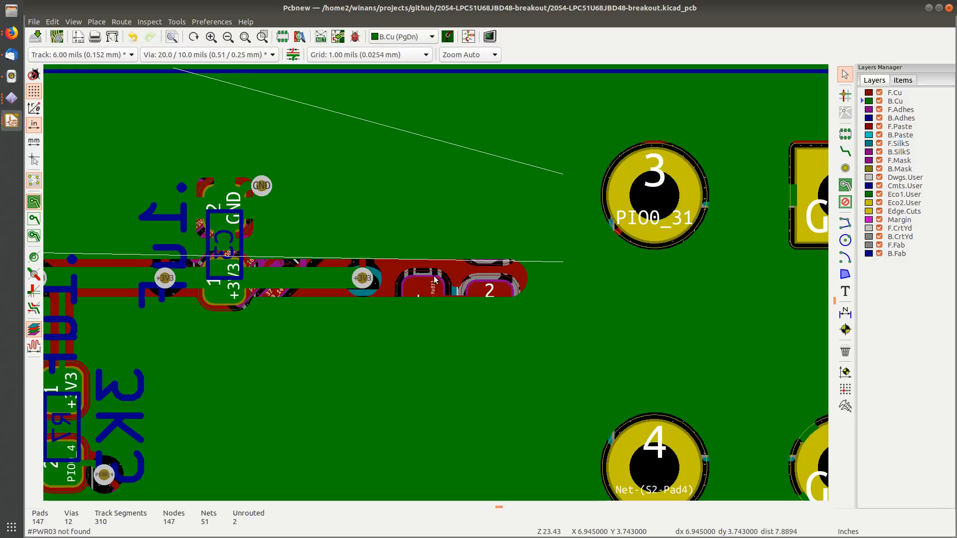
Step: Inspect the overlapping +3V3 F.Cu track segments at the row of five vias
scroll(437, 276, "up", 3)
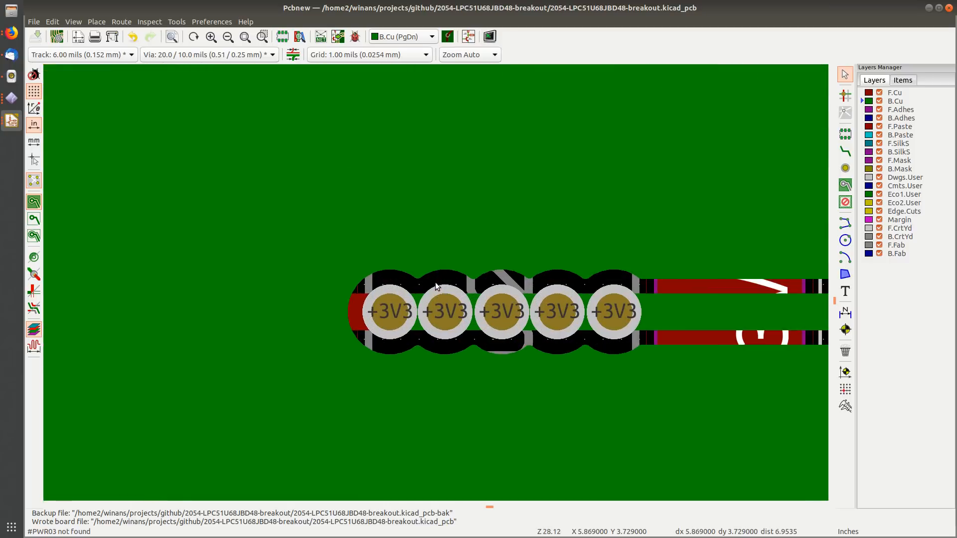
left_click(416, 300)
left_click(473, 300)
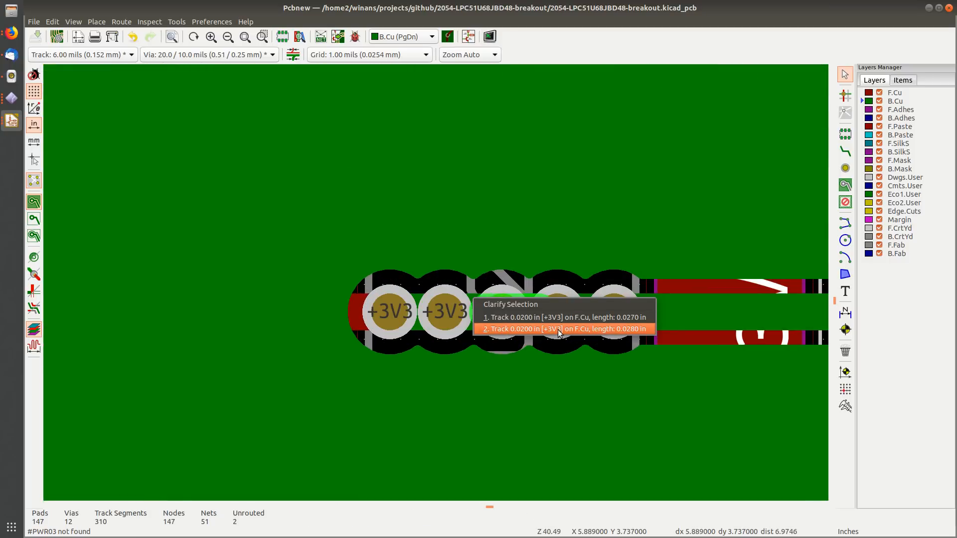
left_click(592, 329)
left_click(521, 259)
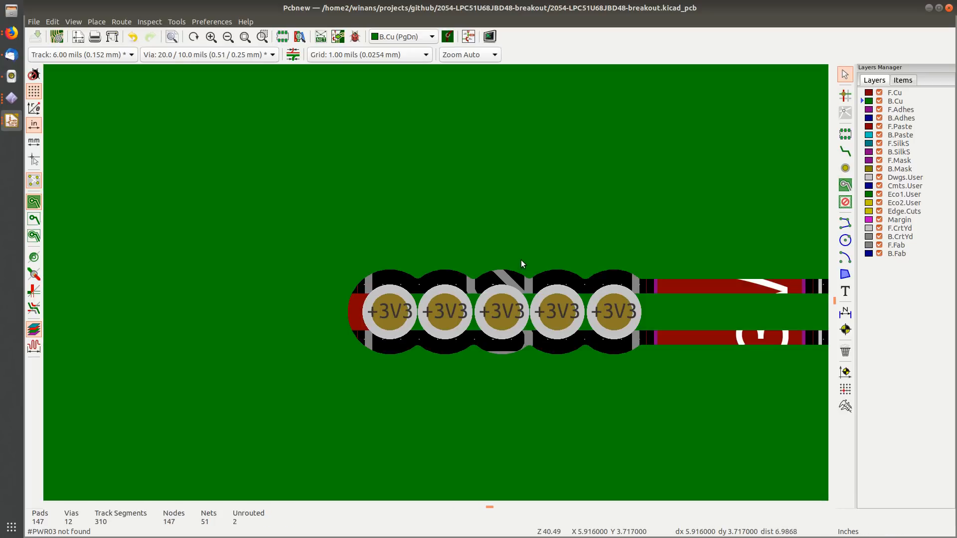
Step: Undo the last +3V3 track segment deletion and save the board
key("ctrl+z")
scroll(435, 282, "down", 5)
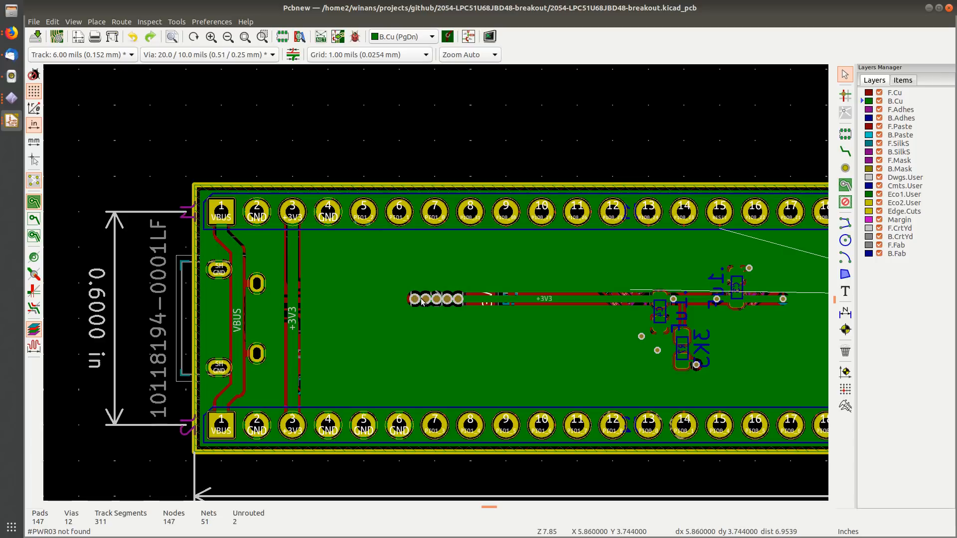
middle_click_drag(555, 330, 339, 298)
middle_click_drag(593, 297, 451, 297)
key("ctrl+s")
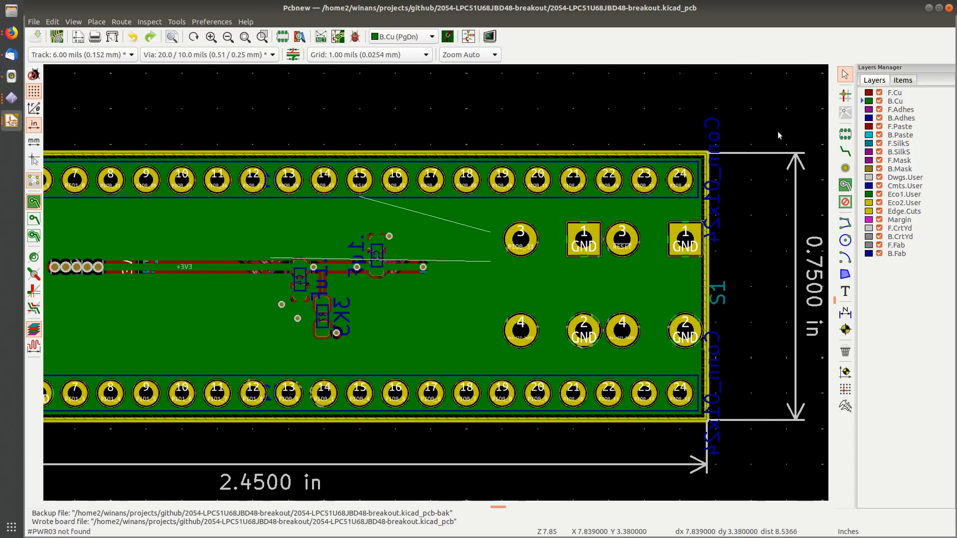
Step: Make F.Cu active and examine the front copper across the board and around the USB connector and voltage regulator
left_click(900, 93)
middle_click_drag(354, 267, 469, 230)
scroll(358, 248, "down", 1)
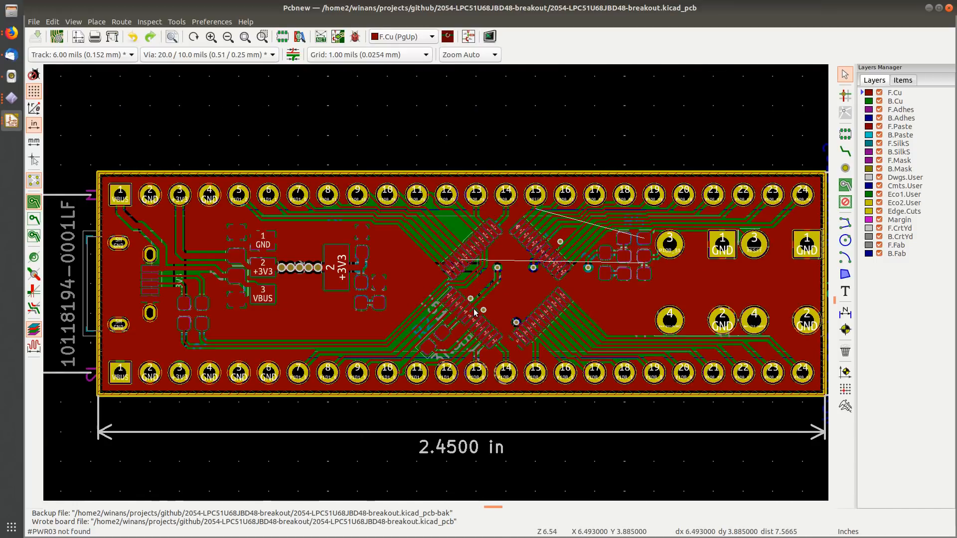
middle_click_drag(474, 313, 455, 294)
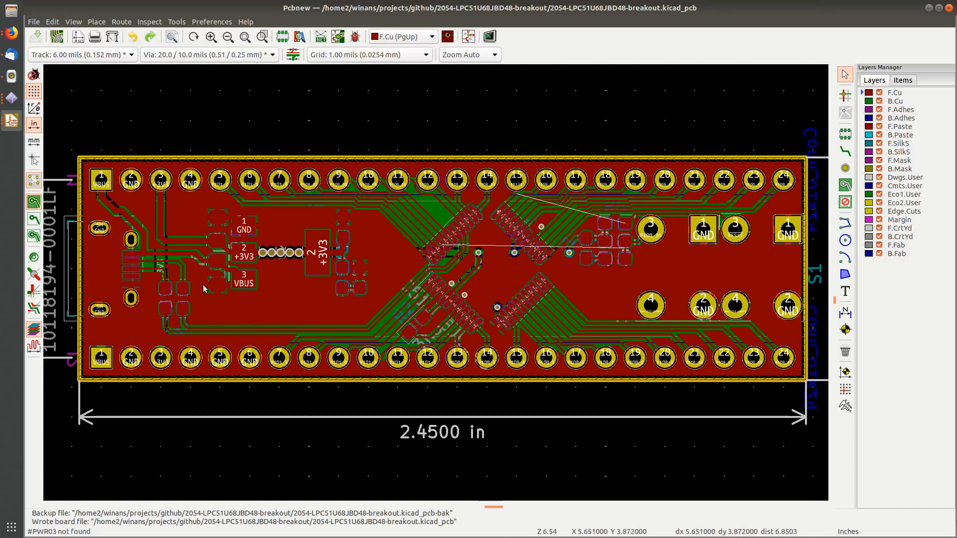
scroll(195, 268, "up", 6)
middle_click_drag(502, 306, 465, 373)
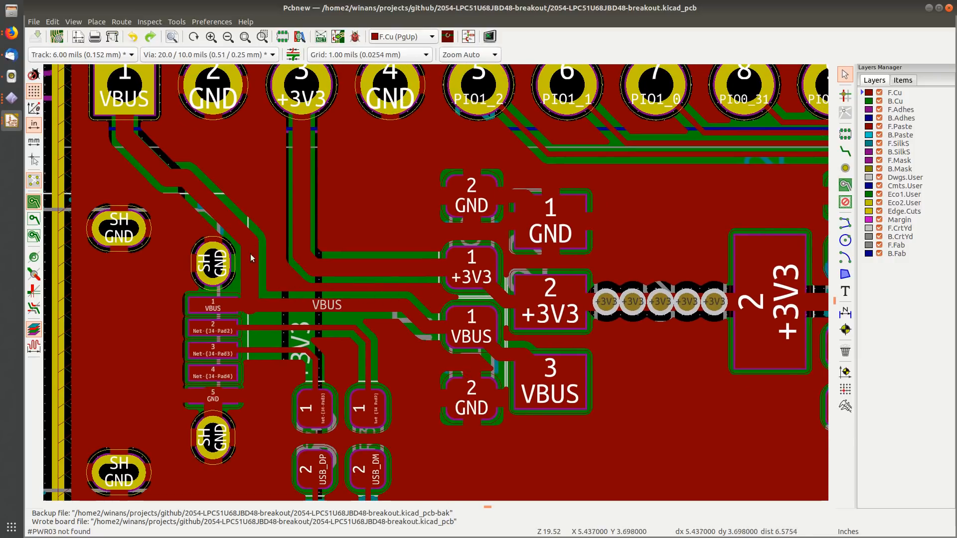
middle_click_drag(388, 283, 379, 304)
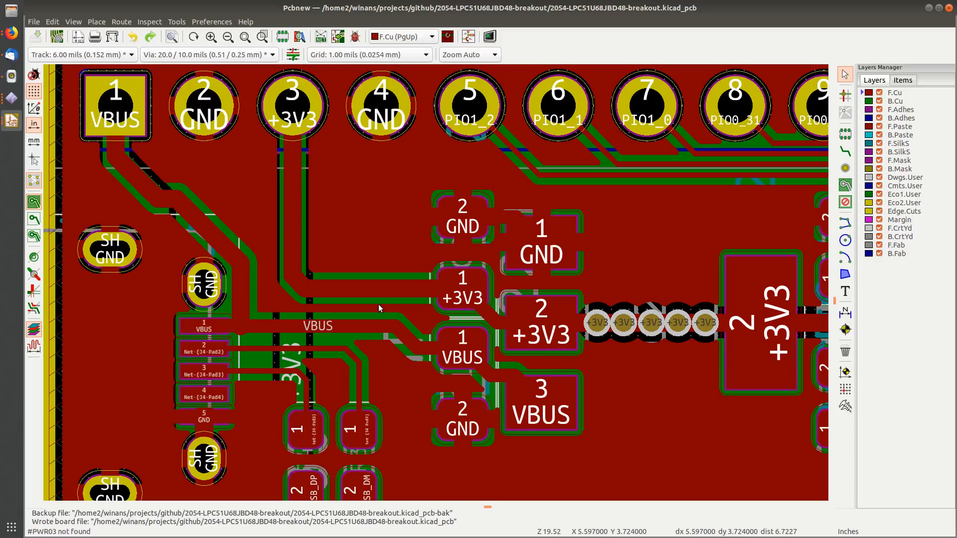
left_click(351, 291)
key("d")
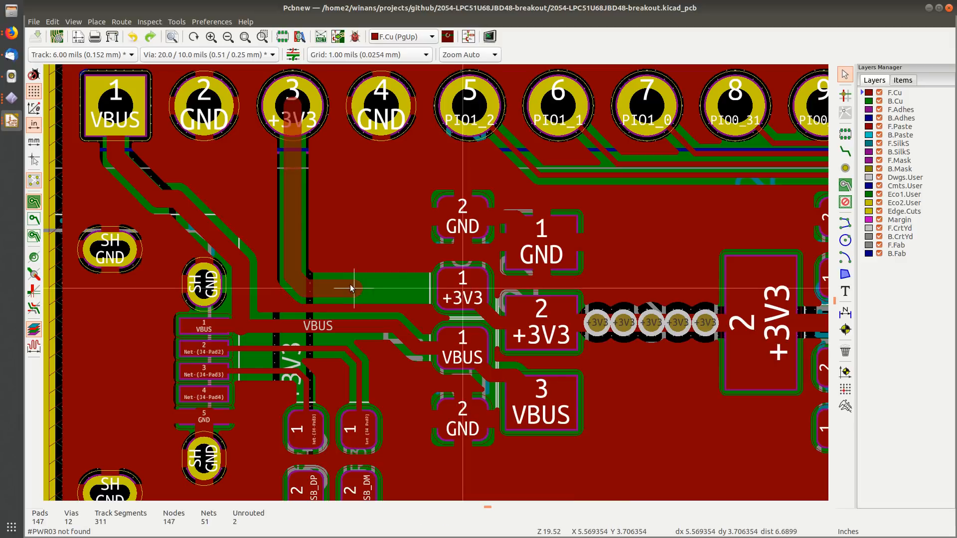
key("Escape")
Step: Shift the horizontal +3V3 F.Cu track from header pin 3 farther away from the parallel VBUS track, and save the board
left_click(333, 289)
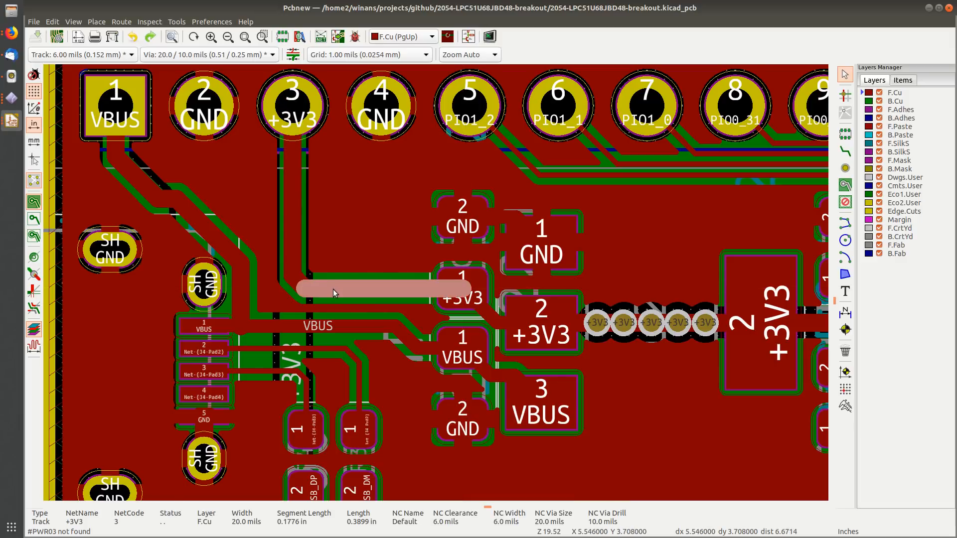
key("d")
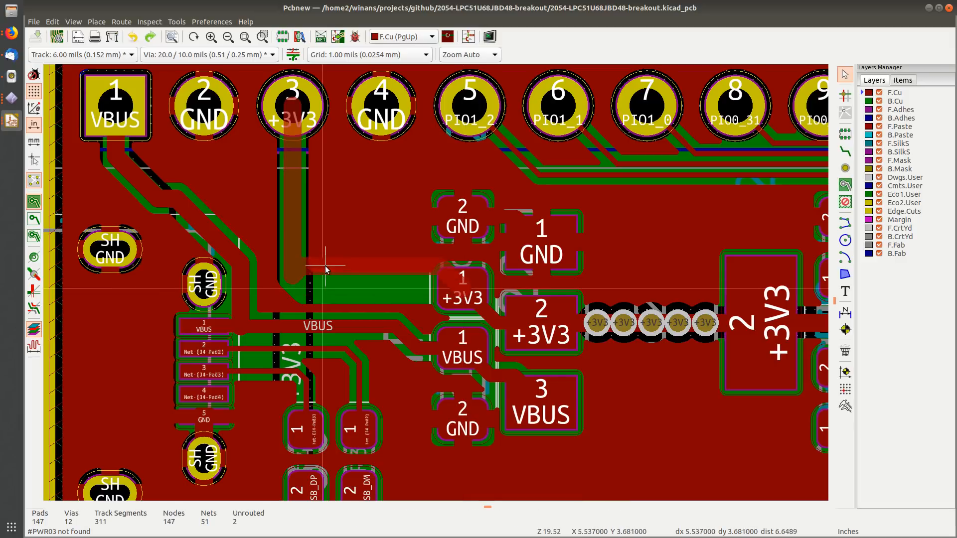
left_click(308, 288)
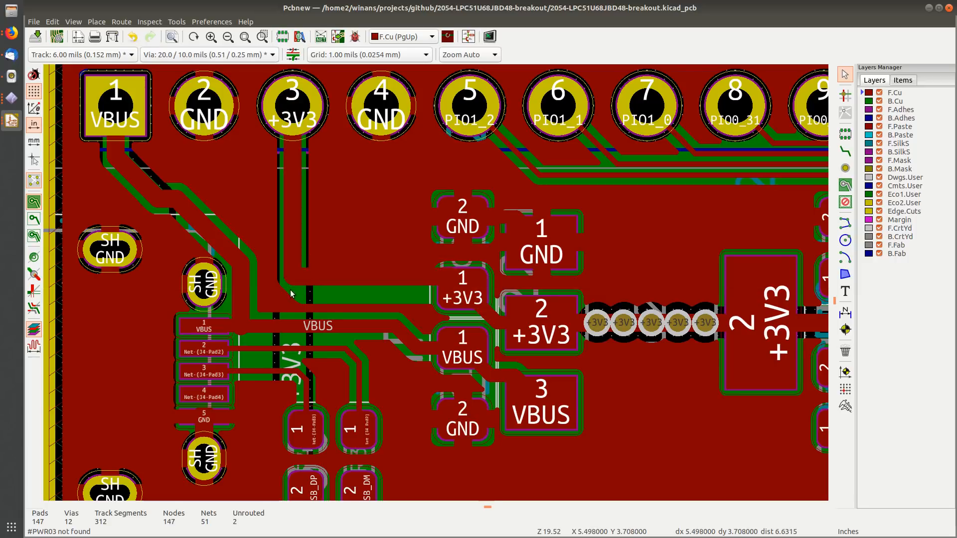
left_click_drag(308, 291, 363, 279)
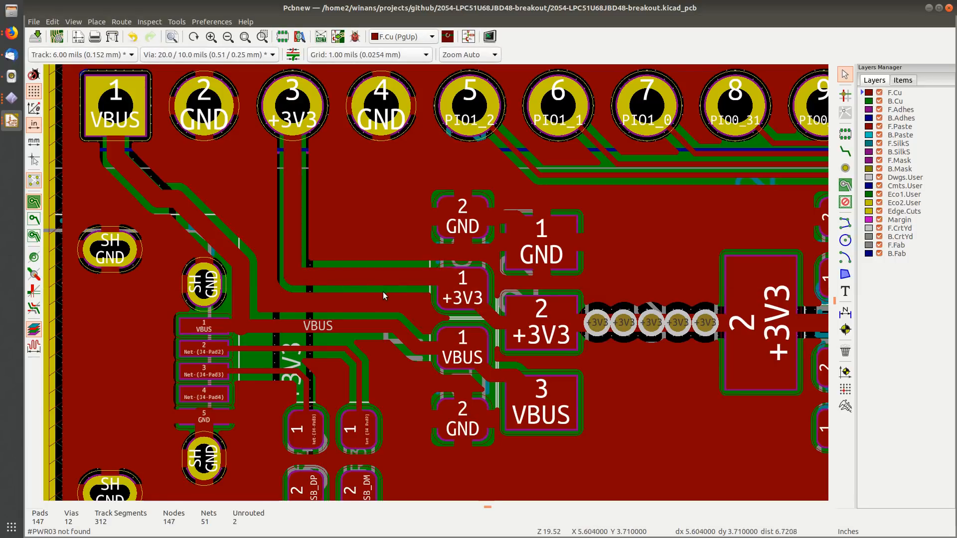
key("ctrl+s")
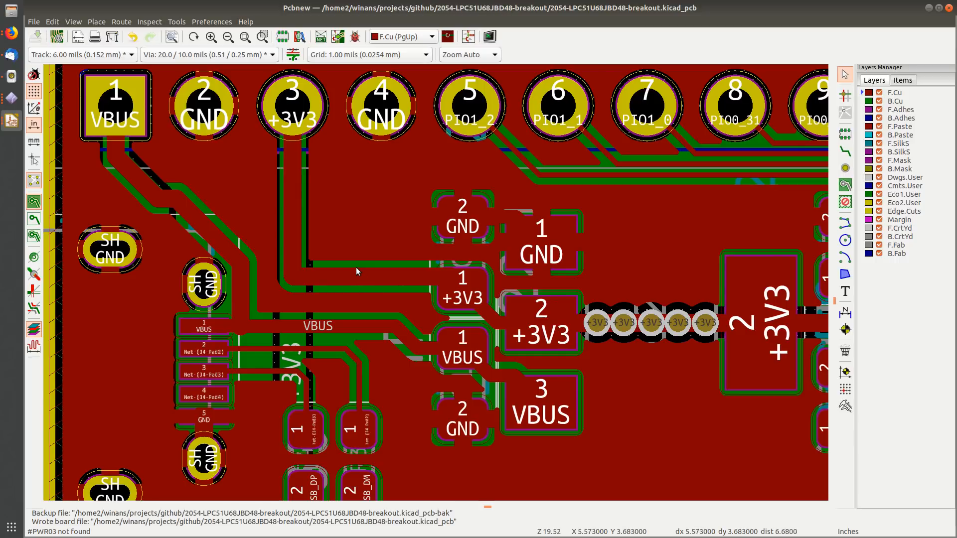
Step: Examine the front copper near the USB connector and reset parts, and the back copper around the remaining RESET and PIO0_31 ratsnest lines
scroll(358, 274, "down", 2)
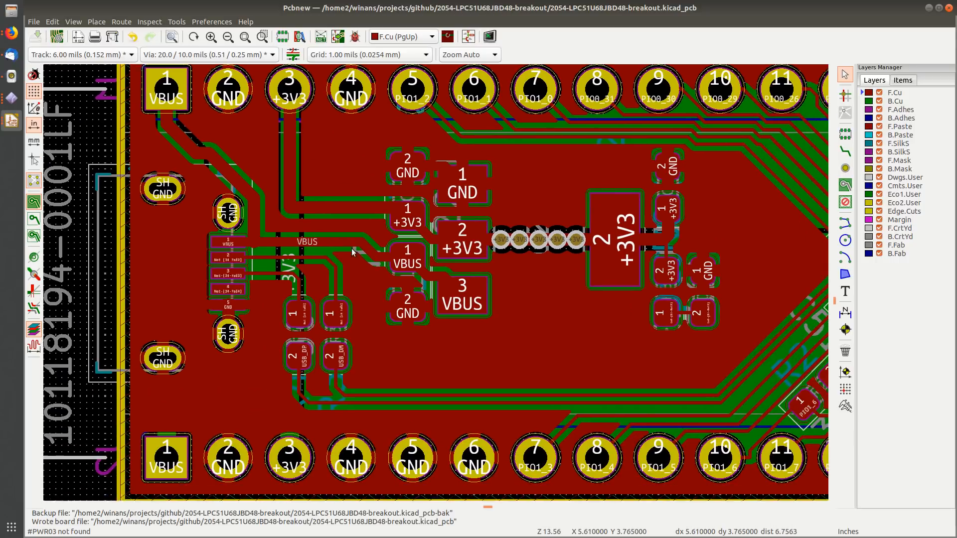
middle_click_drag(352, 249, 347, 245)
middle_click_drag(374, 336, 408, 306)
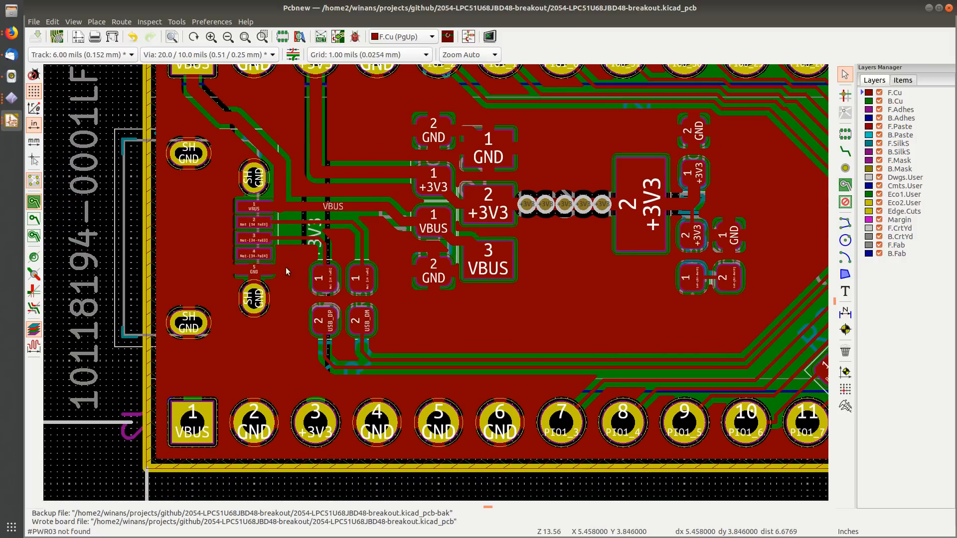
middle_click_drag(287, 273, 357, 325)
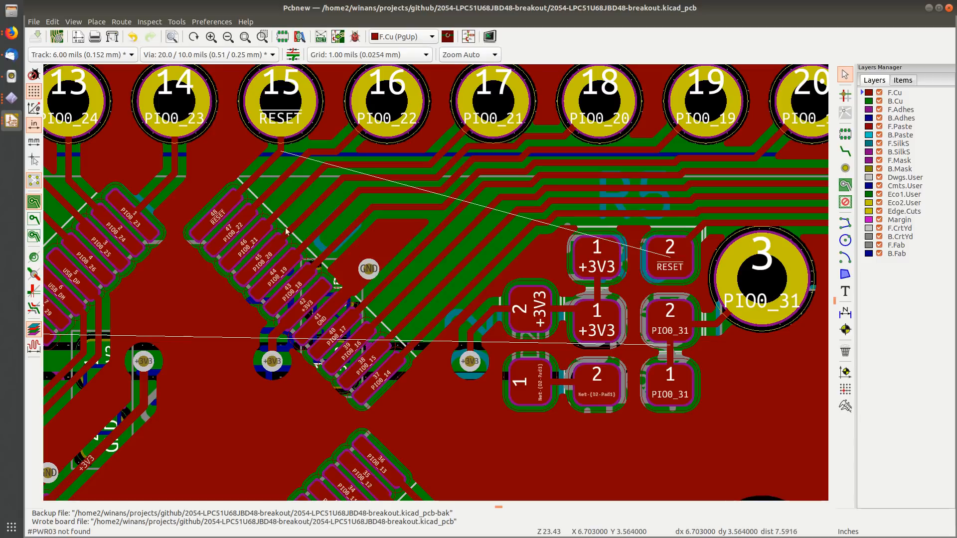
middle_click_drag(495, 379, 527, 326)
left_click(894, 101)
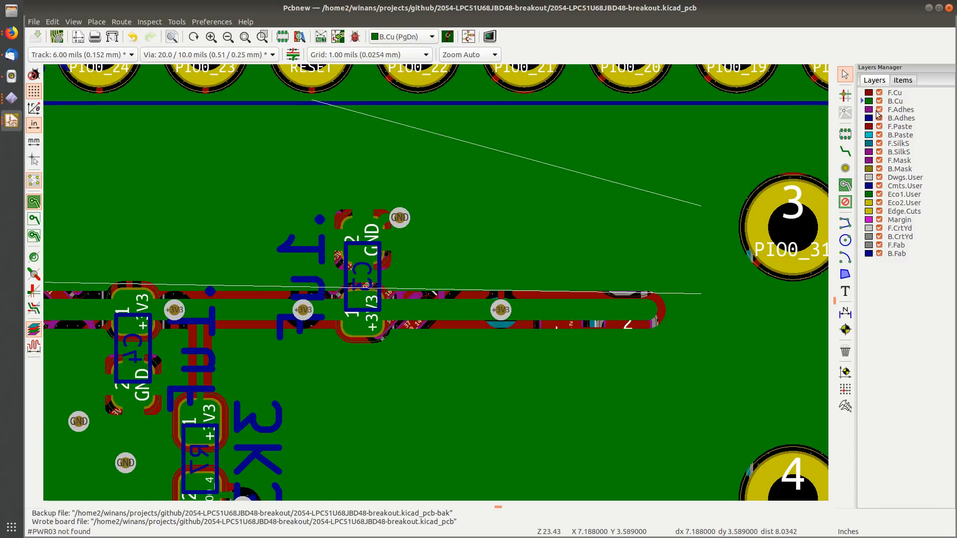
scroll(527, 301, "down", 1)
scroll(435, 283, "down", 1)
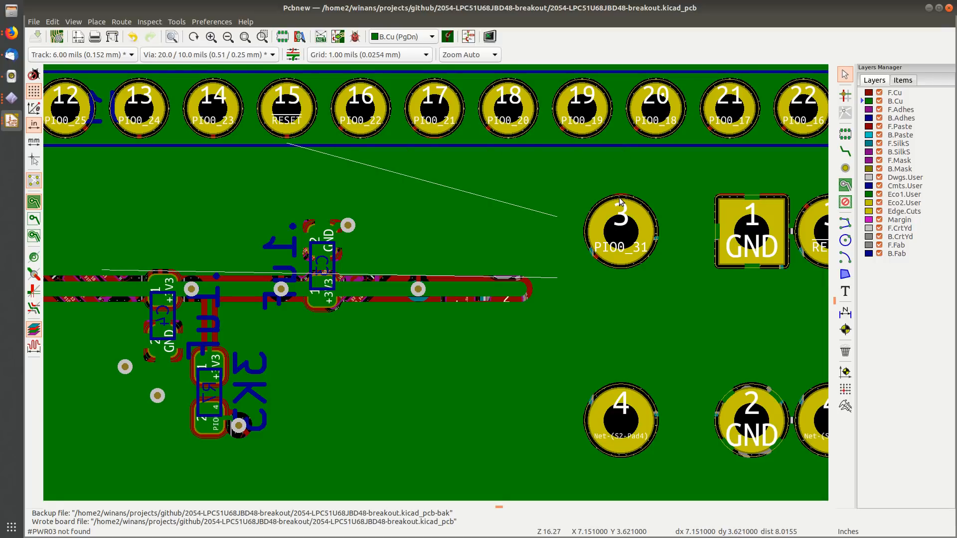
middle_click_drag(619, 198, 588, 199)
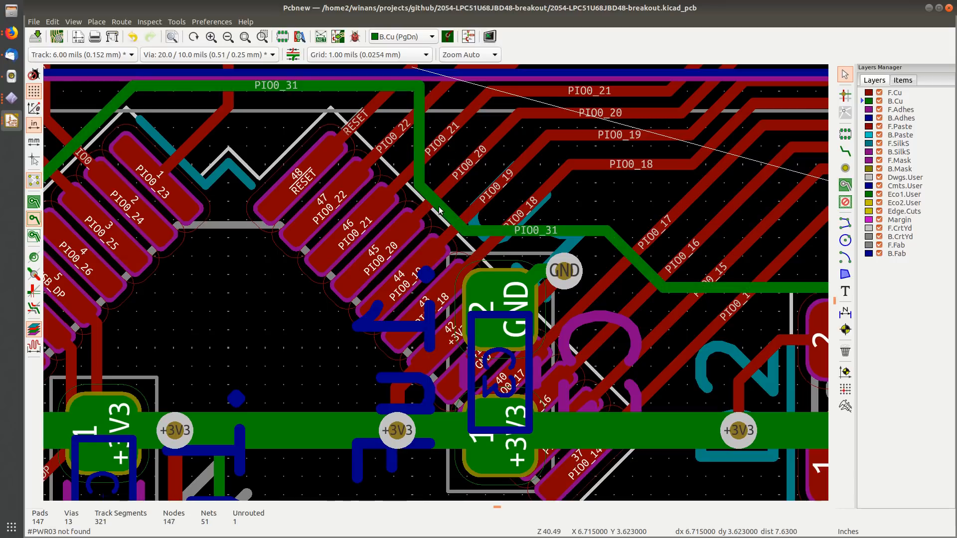
Step: Move the vertical run of the PIO0_31 B.Cu track away from U1's RESET pad row, past the GND via near U1
left_click(438, 207)
key("d")
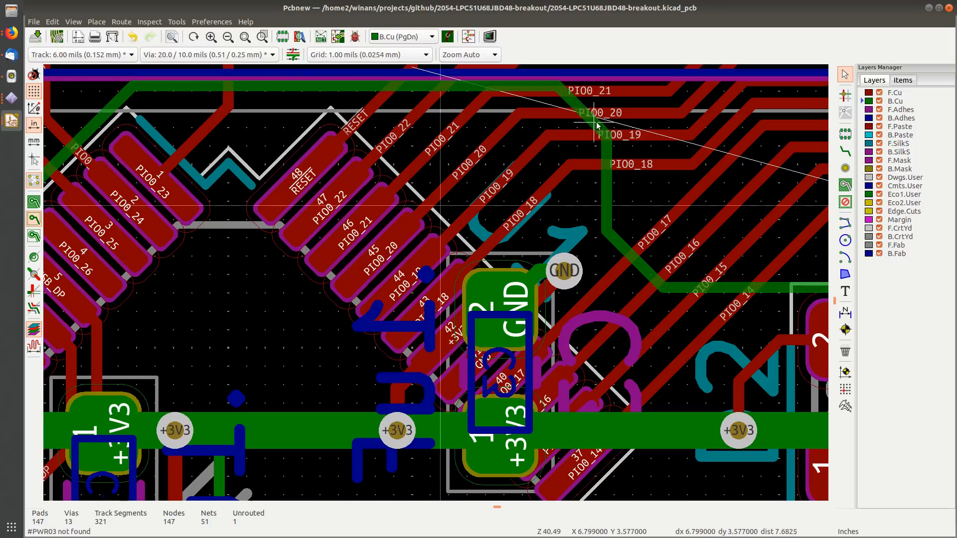
left_click(623, 119)
Step: Move the diagonal segment of the PIO0_31 B.Cu track towards R5 so that it crosses the PIO0_14 to PIO0_17 tracks
middle_click_drag(630, 154, 351, 300)
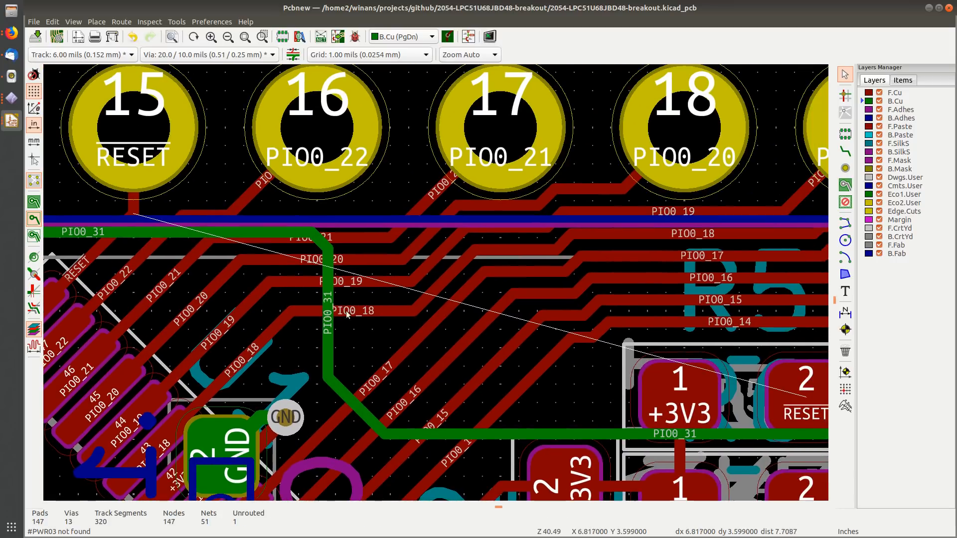
left_click(329, 344)
left_click(352, 390)
left_click(350, 399)
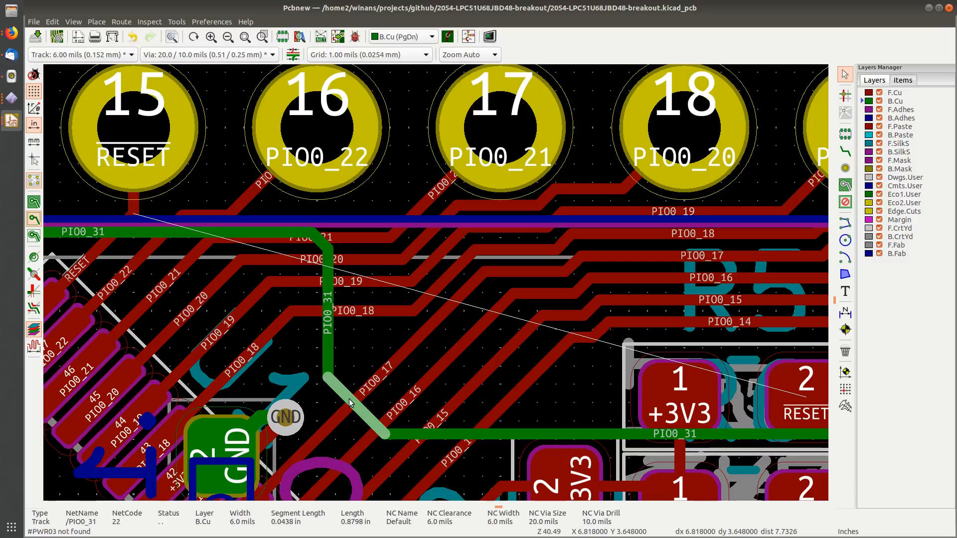
key("d")
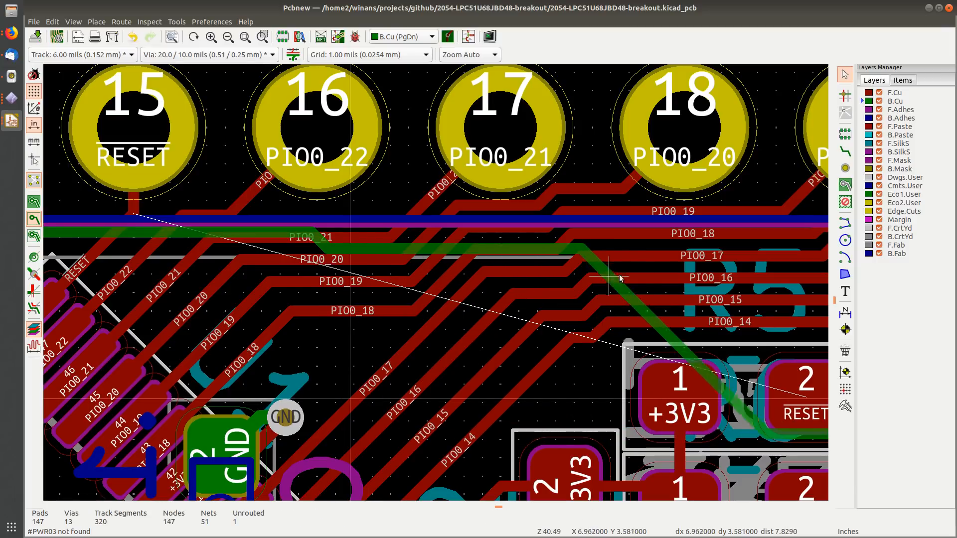
middle_click_drag(647, 267, 564, 287)
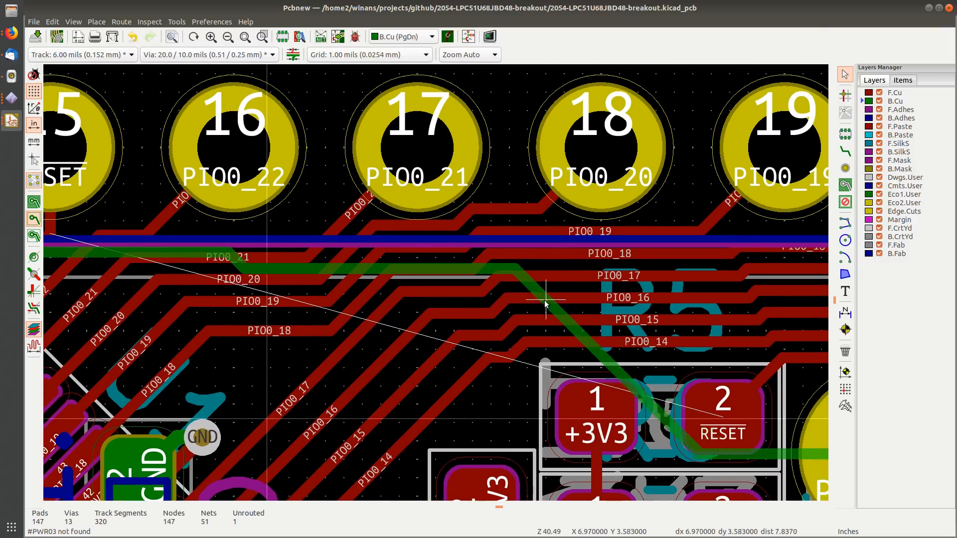
left_click(504, 326)
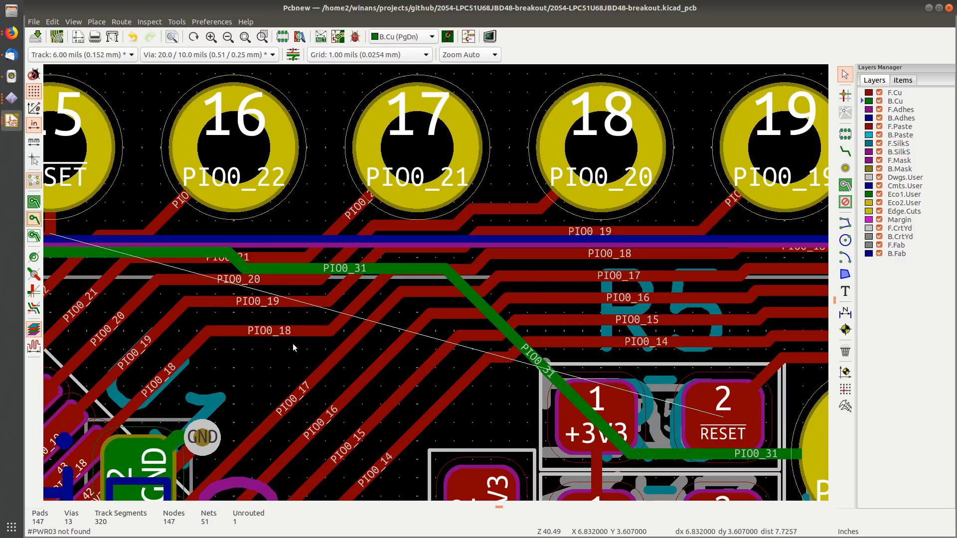
Step: Move the horizontal PIO0_31 B.Cu track away from the header row, in line with the lower run leading to R5
middle_click_drag(293, 344, 520, 322)
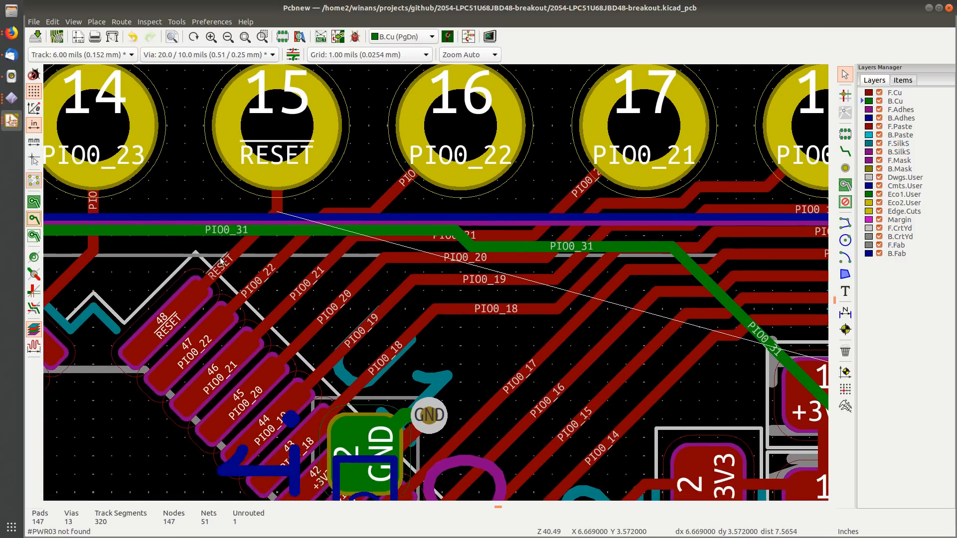
middle_click_drag(221, 261, 318, 256)
left_click(319, 248)
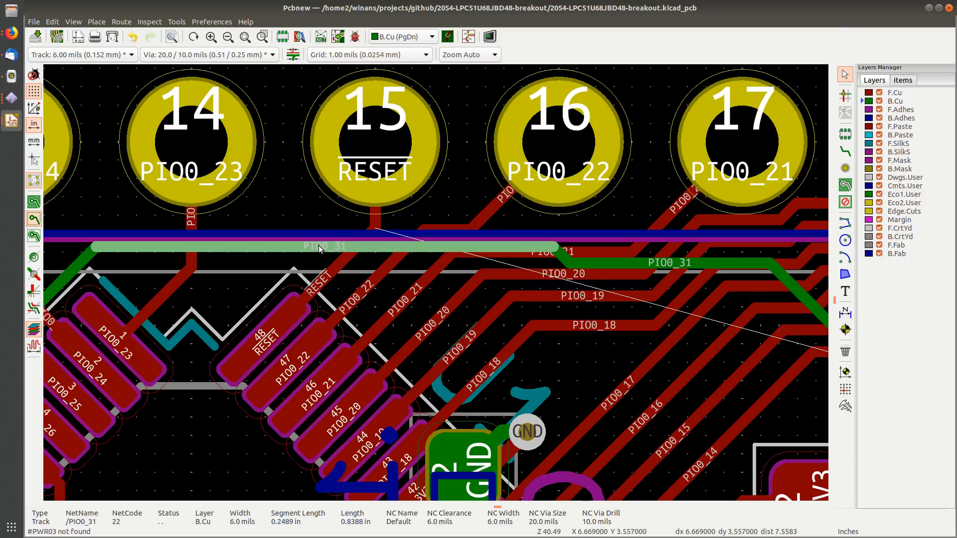
key("m")
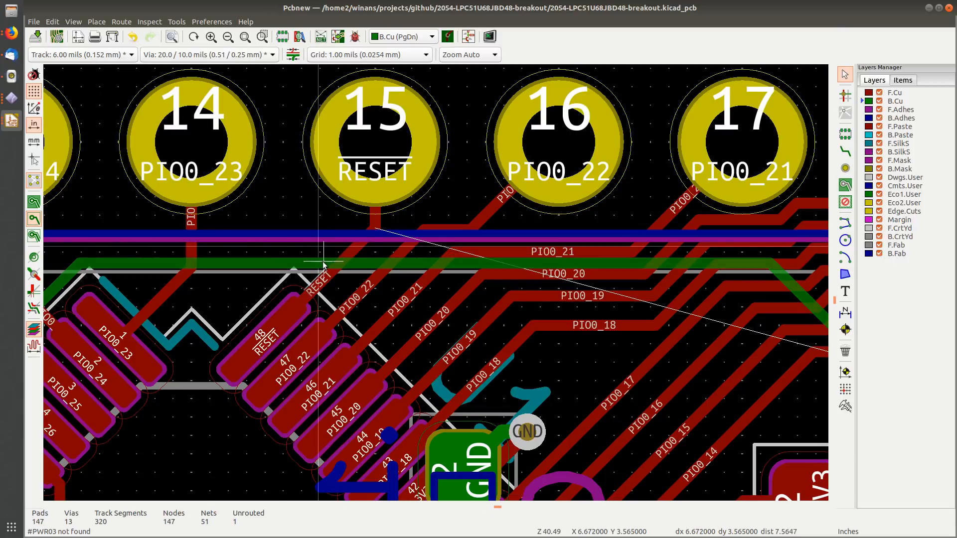
left_click(323, 263)
Step: Route a RESET track on B.Cu from header pin 15 around pins 16 to 18, between pins 18 and 19, ending just short of R5 pad 2
scroll(360, 251, "down", 3)
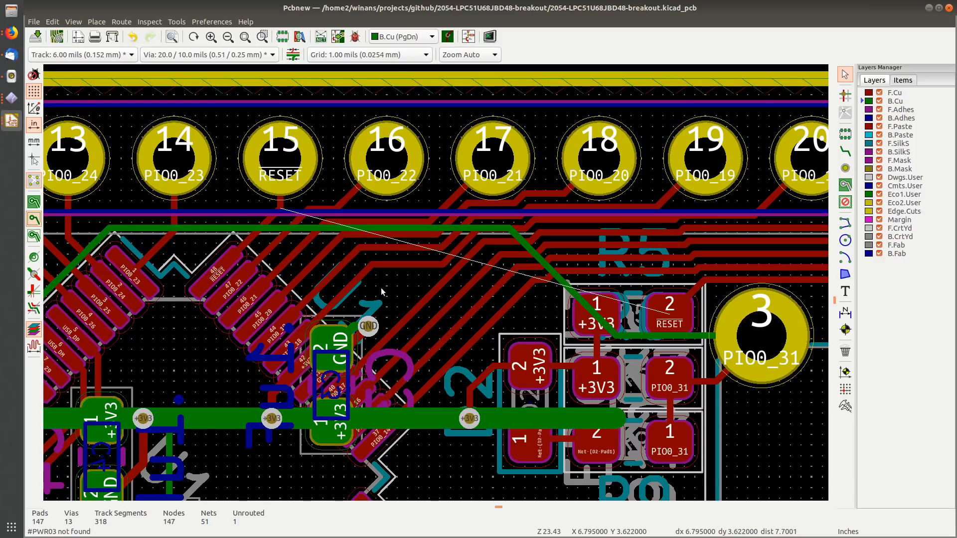
middle_click_drag(381, 288, 354, 290)
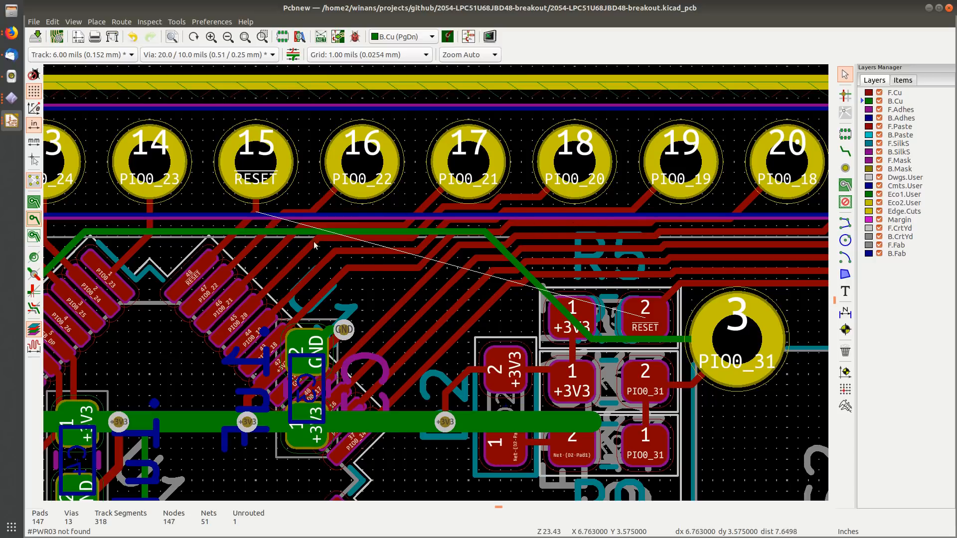
middle_click_drag(367, 242, 303, 267)
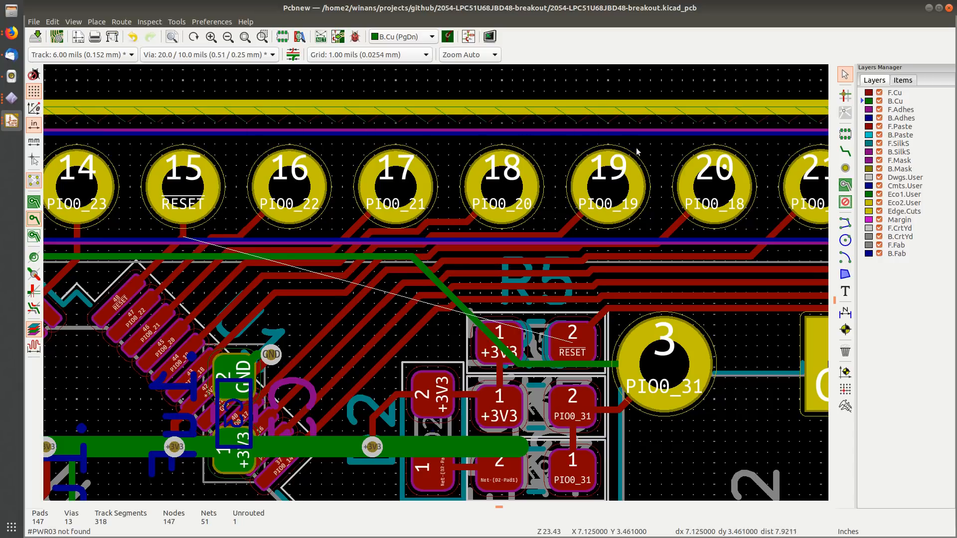
middle_click_drag(650, 163, 627, 162)
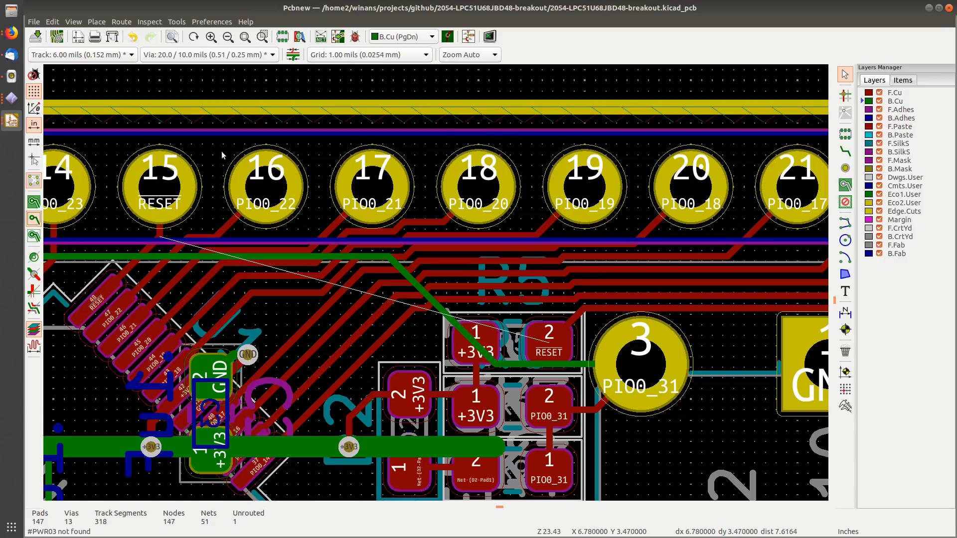
left_click(845, 152)
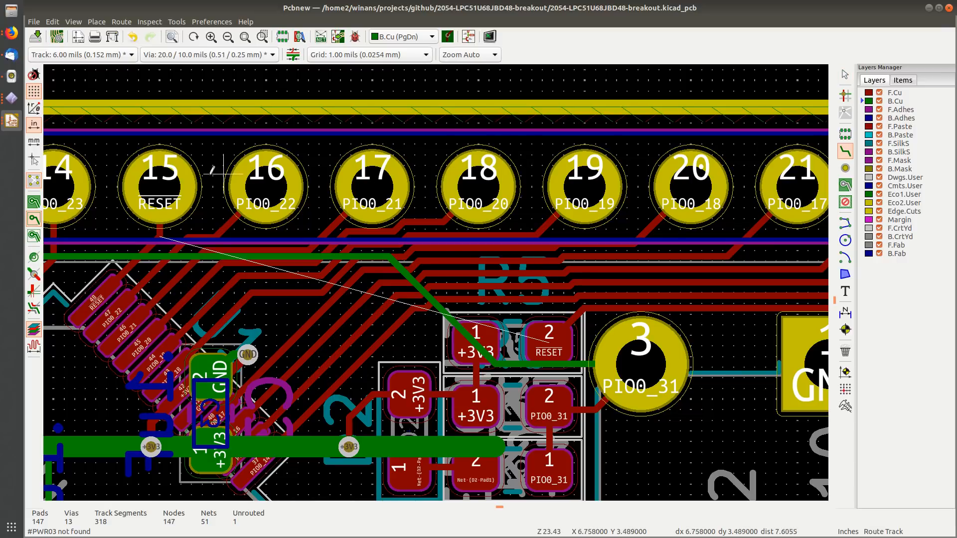
left_click(152, 177)
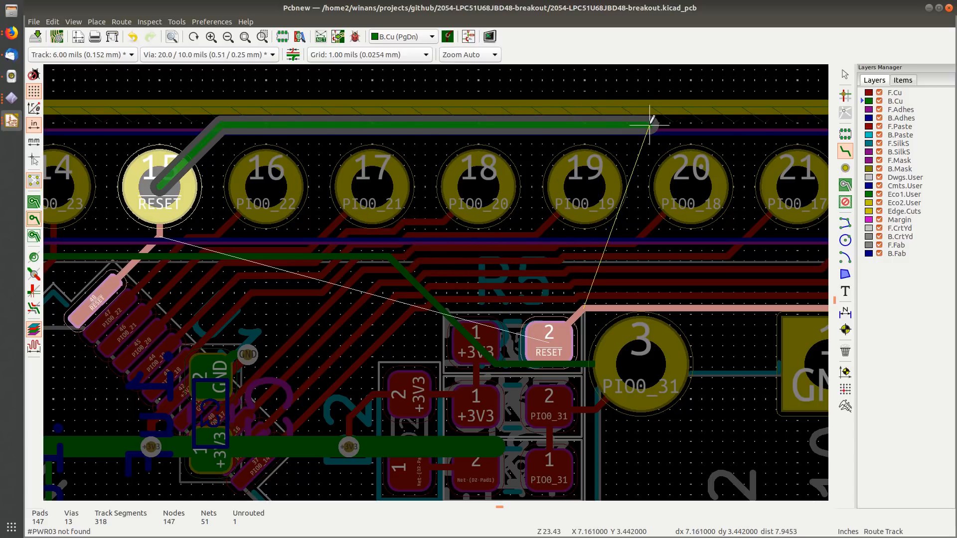
left_click(538, 126)
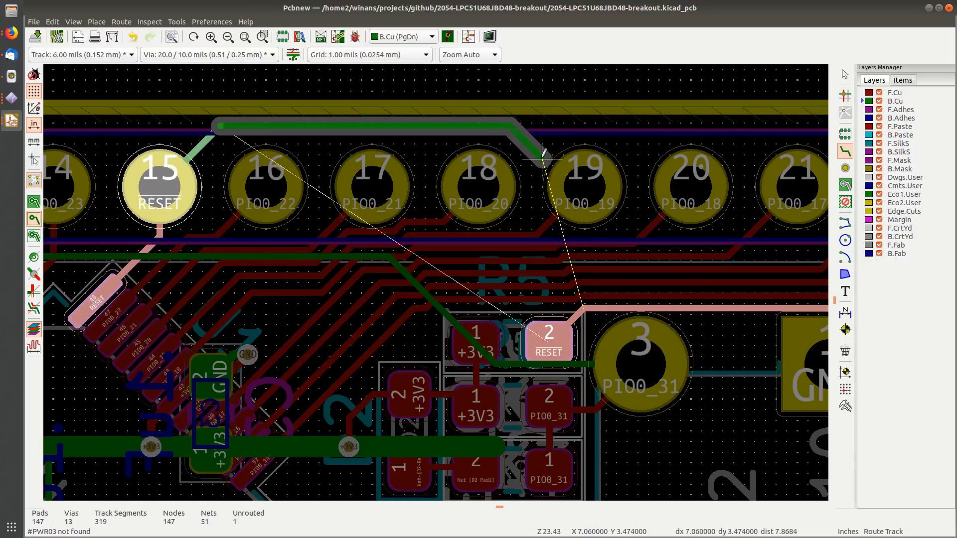
left_click(533, 150)
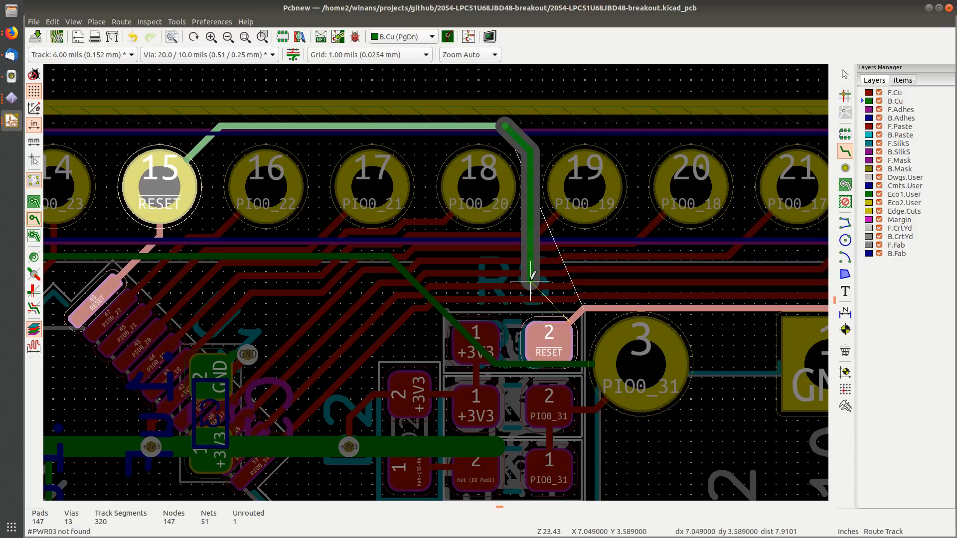
left_click(548, 338)
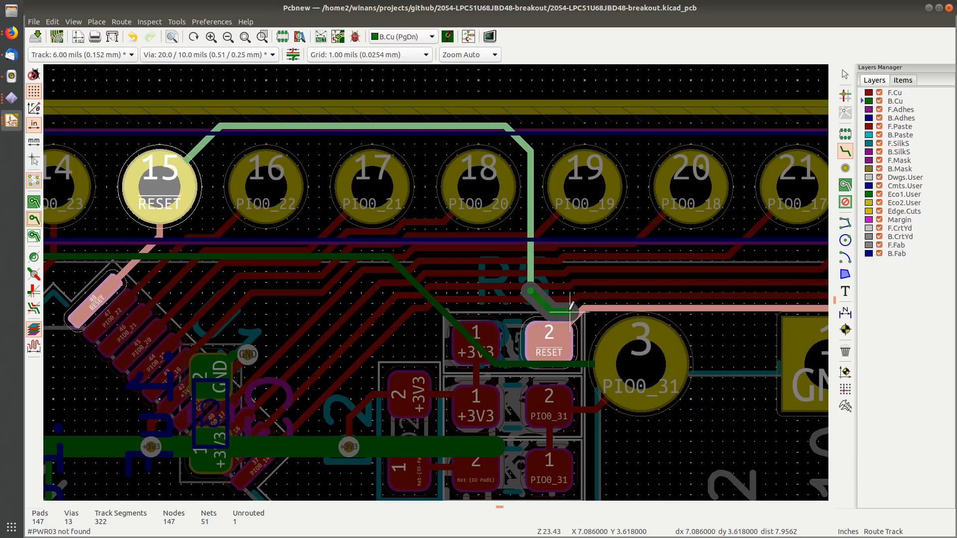
key("Escape")
key("Escape")
Step: Drag the diagonal RESET F.Cu segment away from R5 pad 2 and place a RESET via at the pad's corner
middle_click_drag(606, 278, 317, 256)
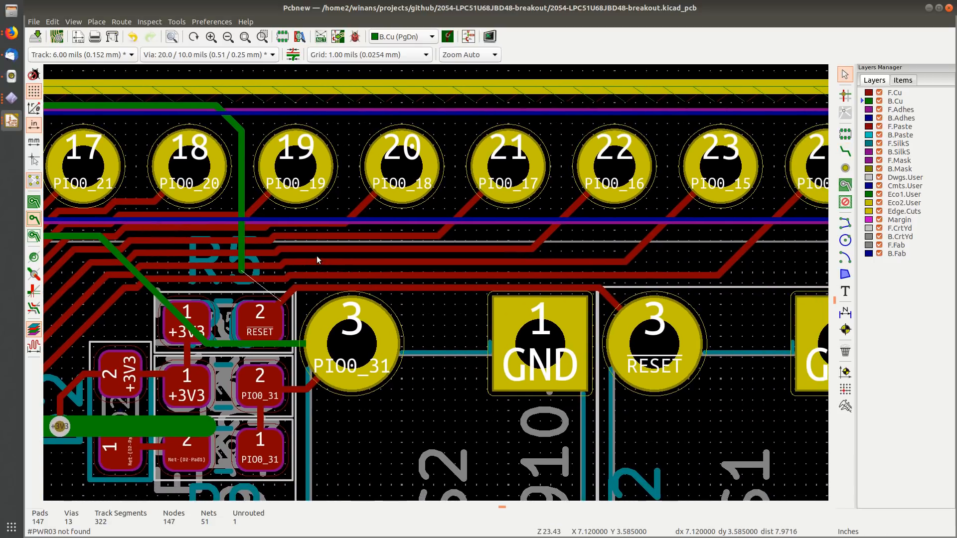
scroll(316, 256, "down", 1)
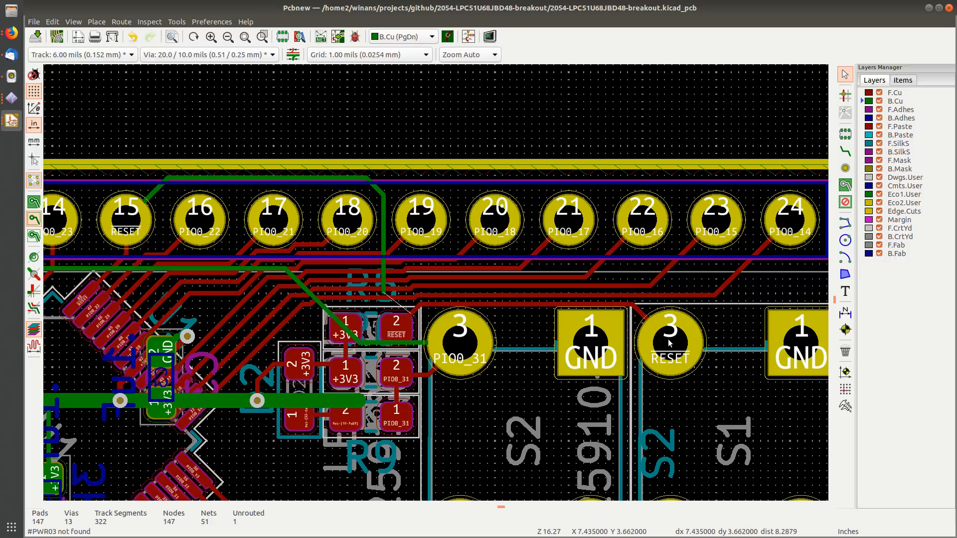
middle_click_drag(670, 343, 592, 331)
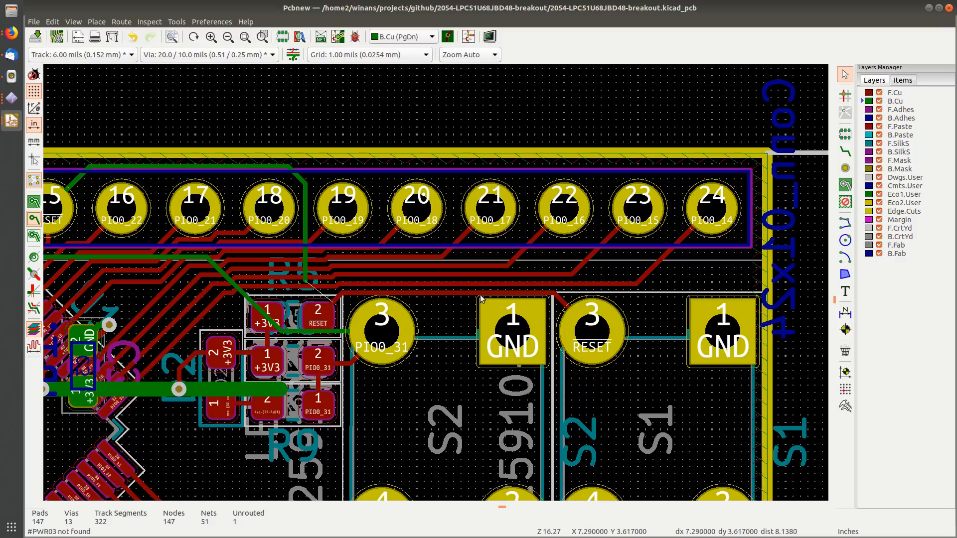
scroll(342, 299, "up", 5)
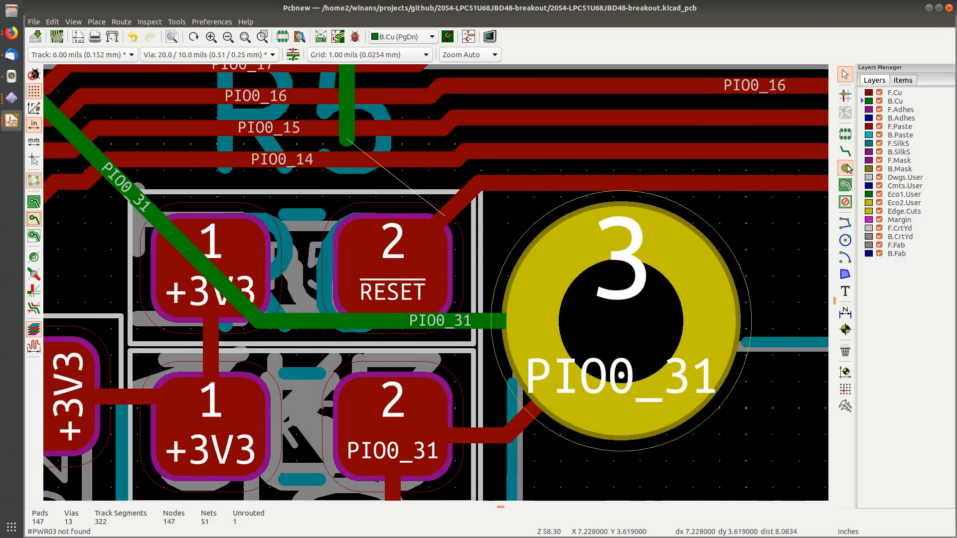
left_click(844, 167)
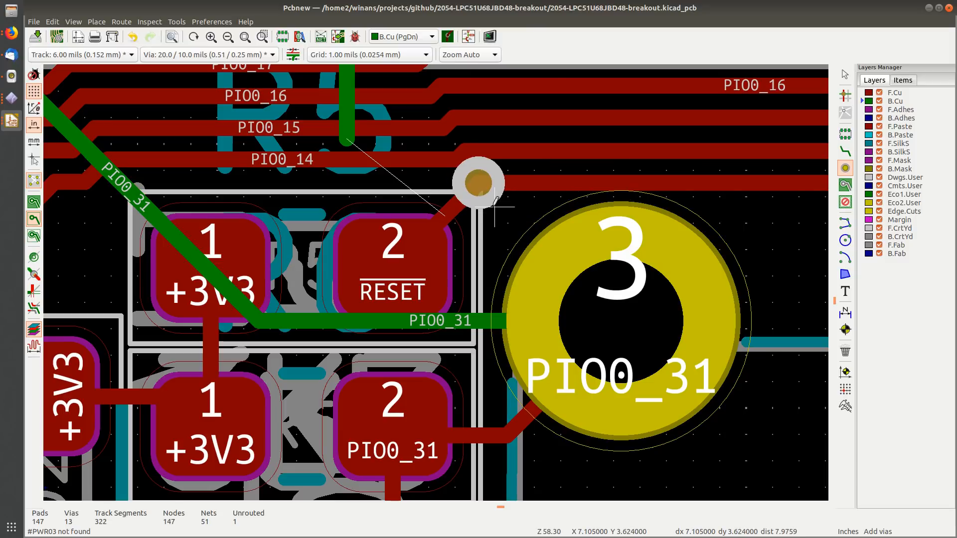
key("Escape")
left_click(476, 202)
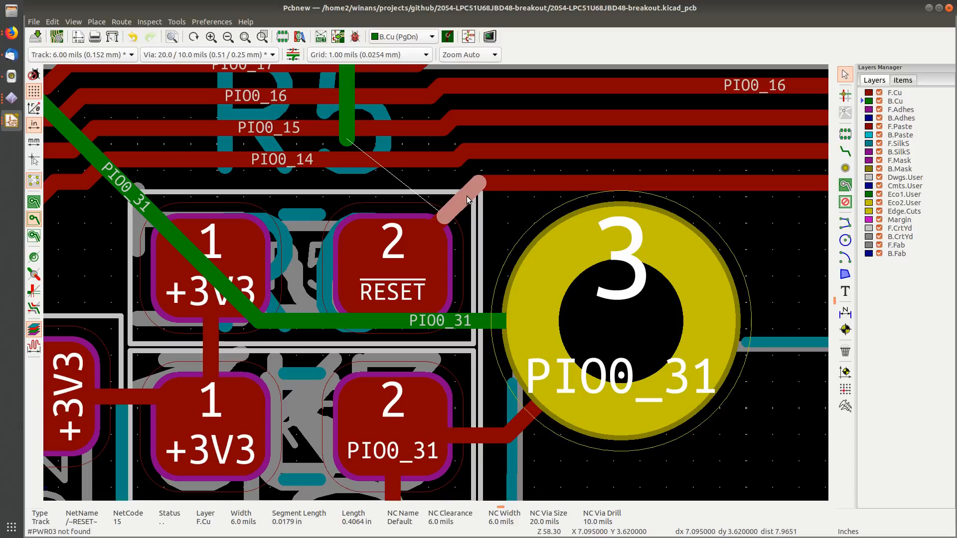
key("d")
left_click(484, 223)
key("ctrl+shift+v")
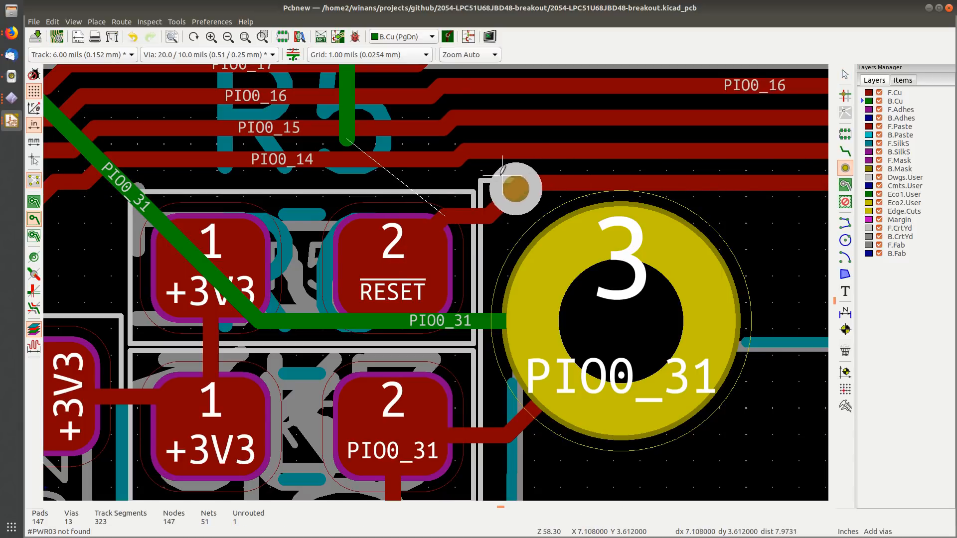
left_click(444, 216)
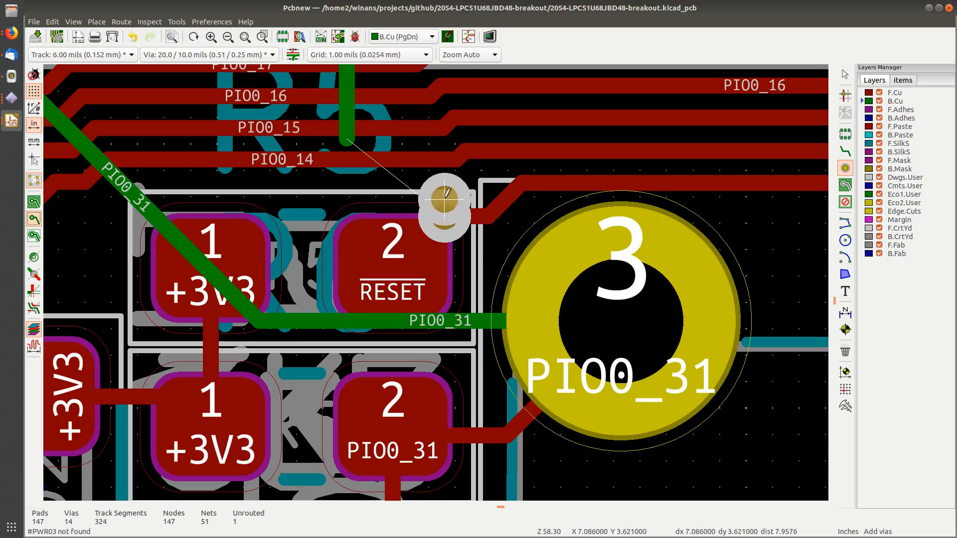
key("Escape")
Step: Drag the diagonal RESET F.Cu segment back so that it runs directly into the via at R5 pad 2
left_click(502, 207)
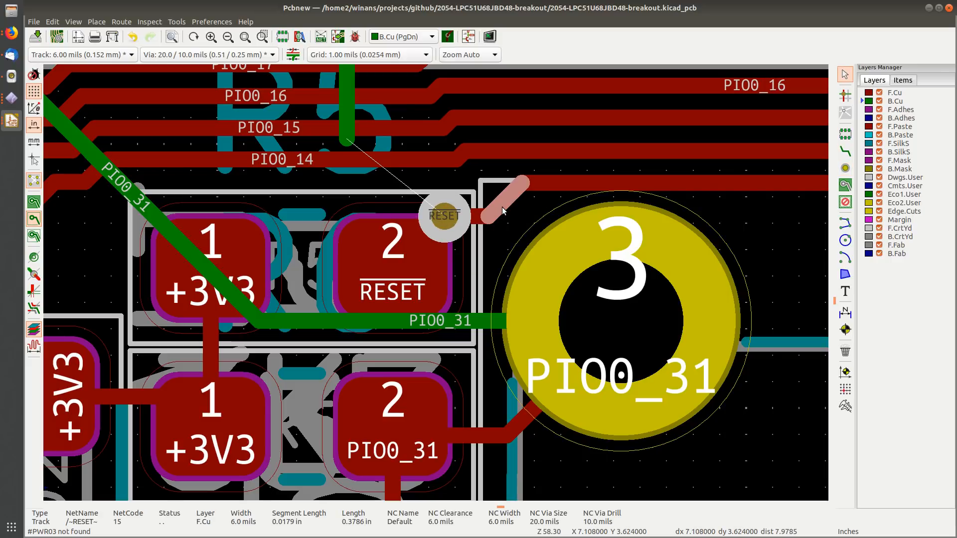
key("d")
left_click(461, 206)
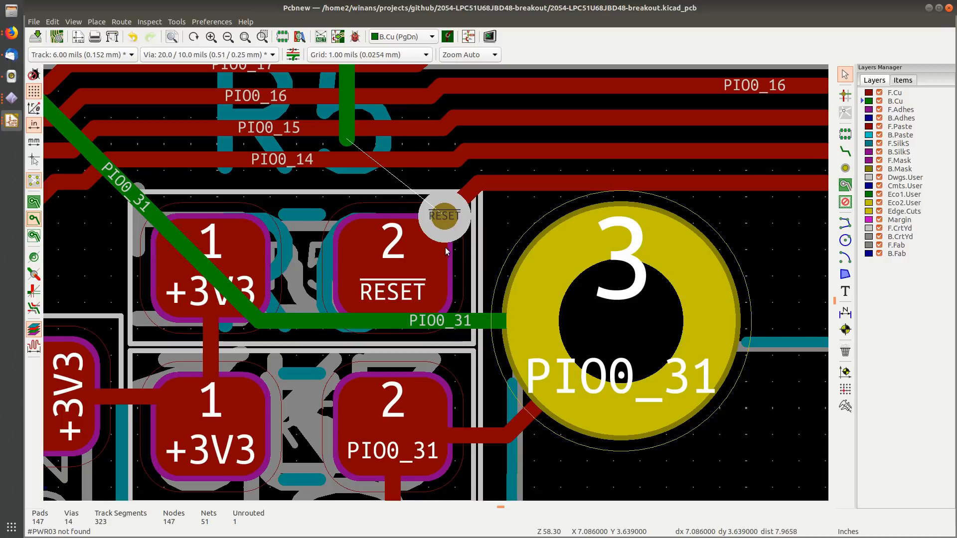
Step: Move the RESET via from the corner to the upper middle of R5 pad 2, and save the board
middle_click_drag(446, 248, 568, 229)
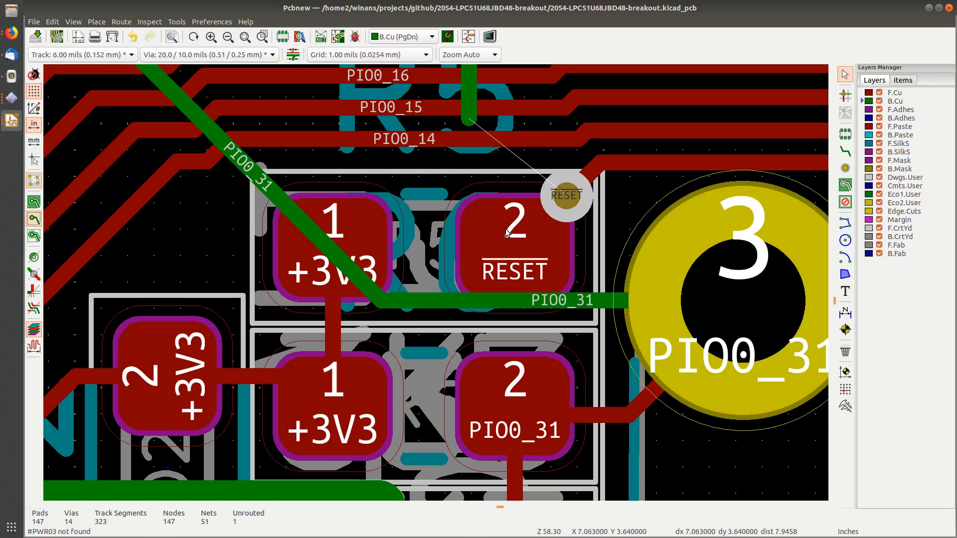
left_click(565, 183)
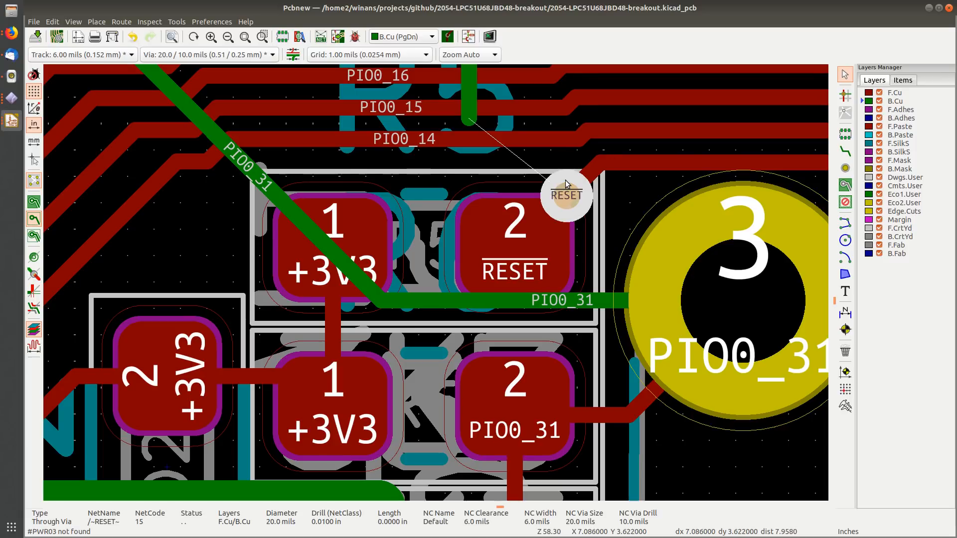
left_click_drag(565, 182, 532, 214)
key("Escape")
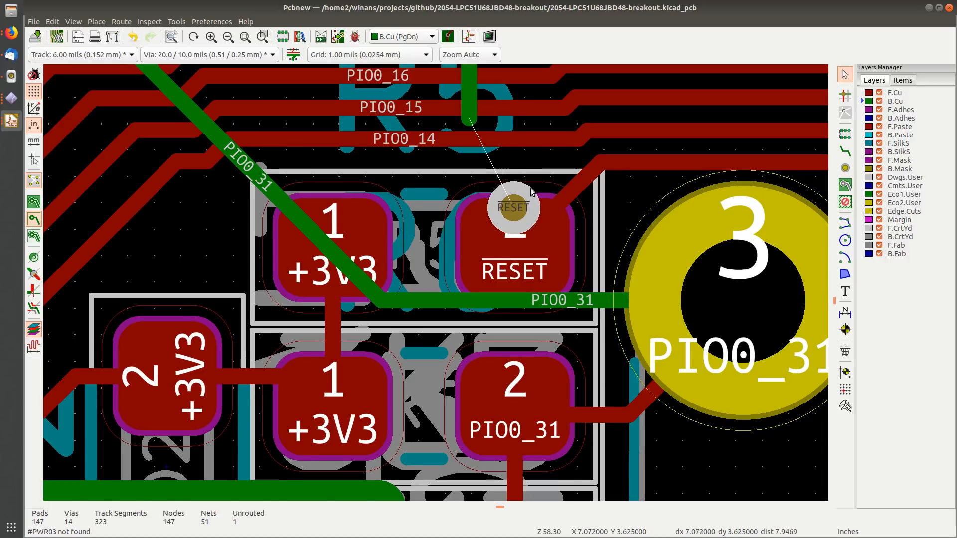
middle_click_drag(576, 186, 487, 258)
key("ctrl+s")
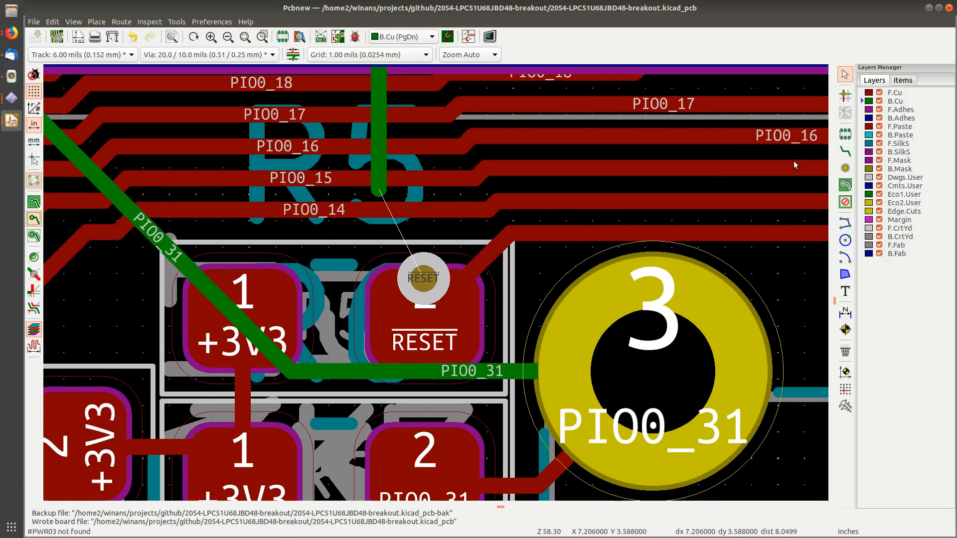
Step: Route the open end of the RESET B.Cu track to the via on R5 pad 2, and save the board
left_click(845, 152)
left_click(379, 191)
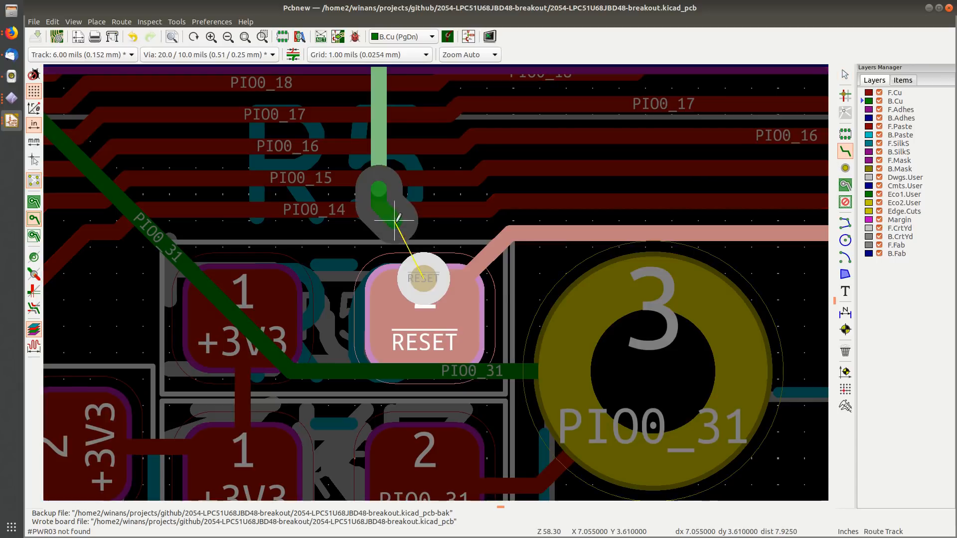
left_click(424, 279)
key("Escape")
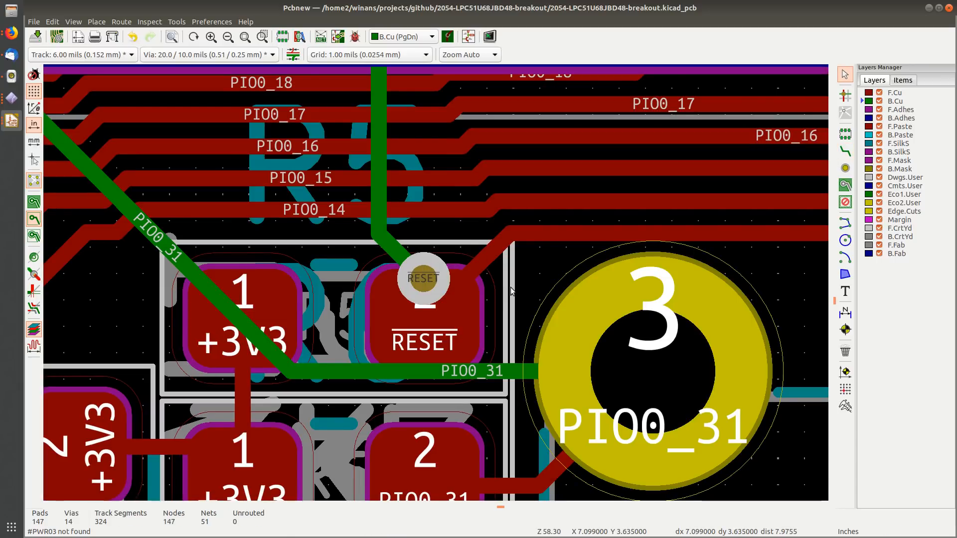
scroll(510, 287, "down", 1)
scroll(435, 282, "down", 4)
middle_click_drag(488, 280, 588, 259)
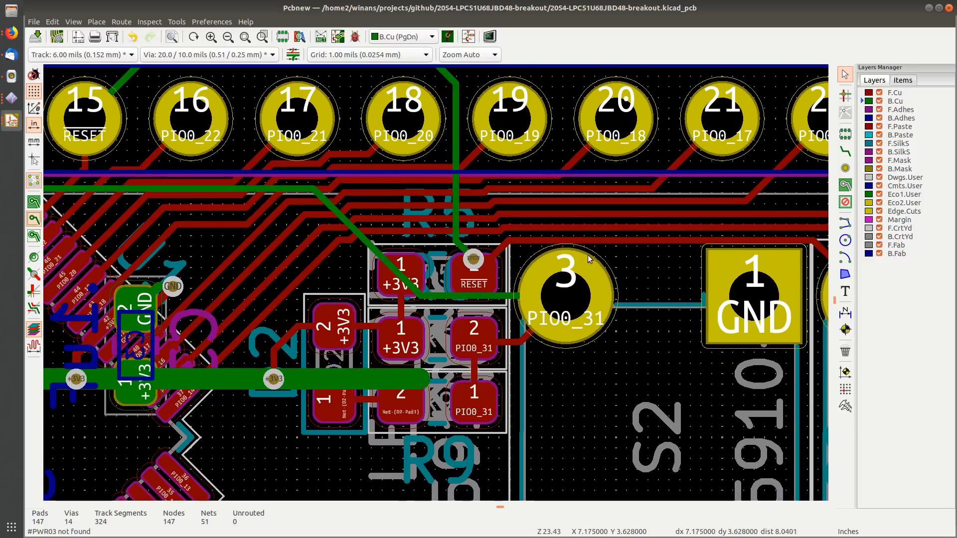
key("ctrl+s")
Step: Nudge the horizontal run of the PIO0_31 B.Cu track between U1 and the header row
scroll(389, 277, "down", 3)
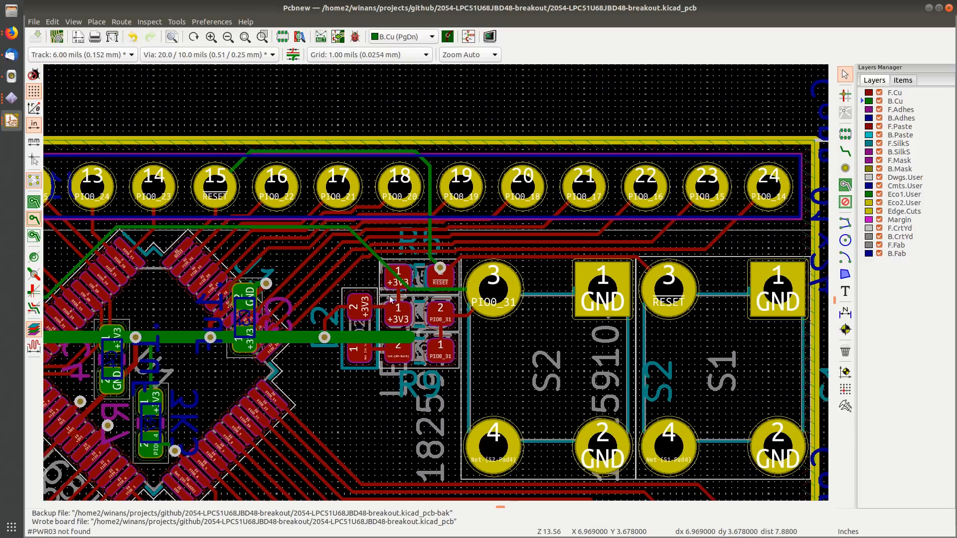
middle_click_drag(378, 300, 592, 273)
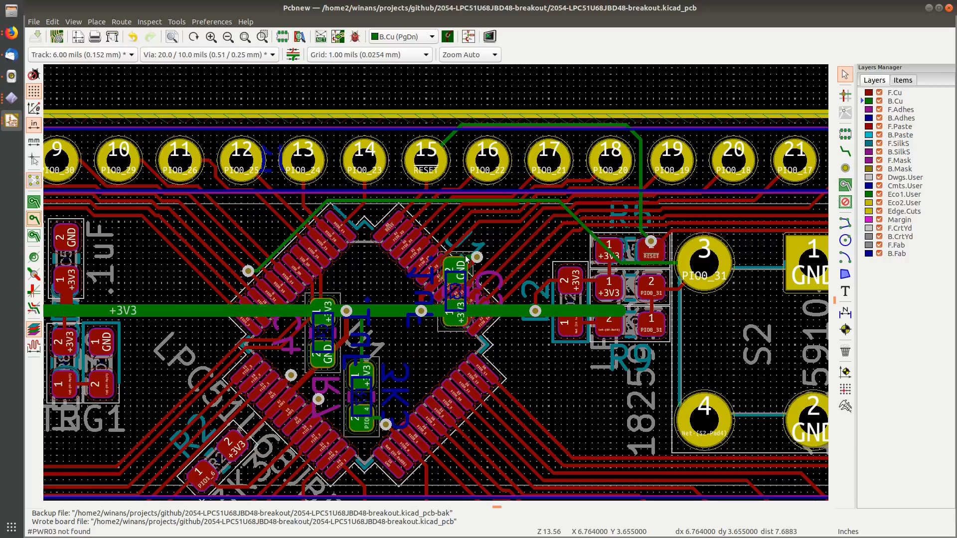
left_click(501, 202)
key("d")
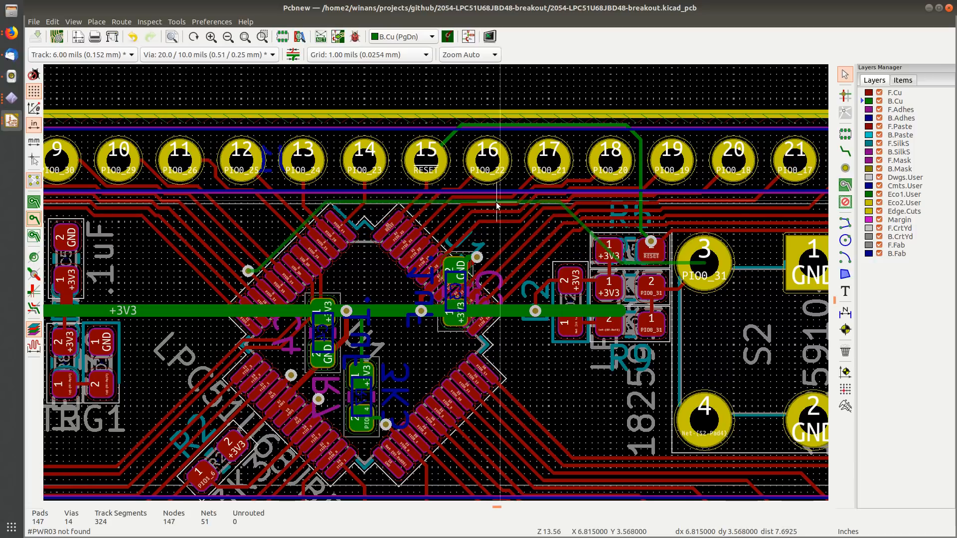
left_click(497, 215)
middle_click_drag(525, 251, 436, 250)
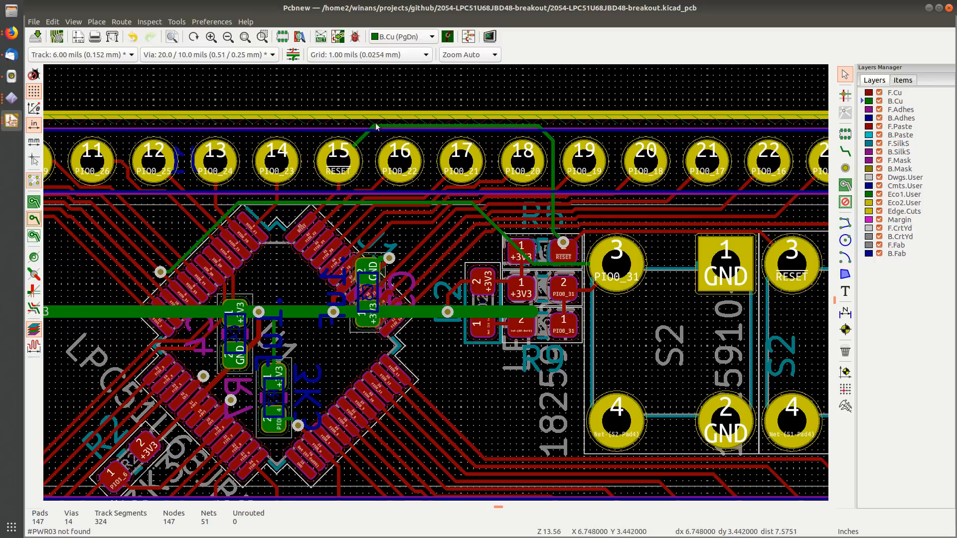
scroll(557, 233, "right", 5)
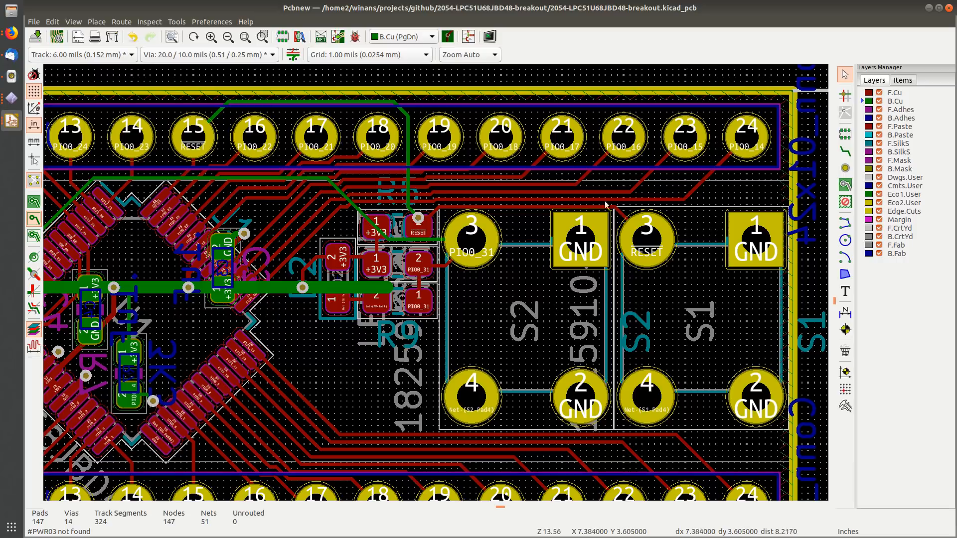
middle_click_drag(478, 216, 448, 198)
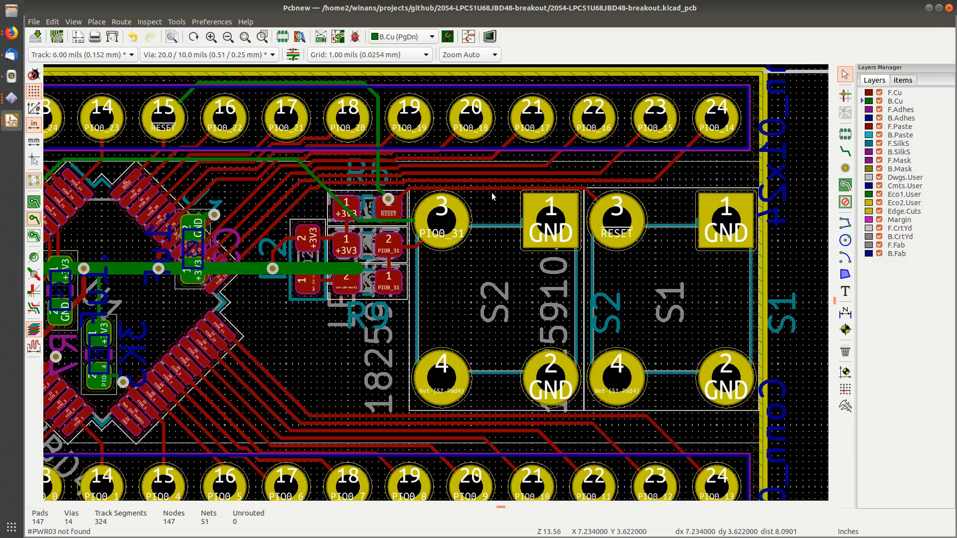
Step: Save the board, then display the copper zones as filled areas and refill them
middle_click_drag(487, 203, 453, 187)
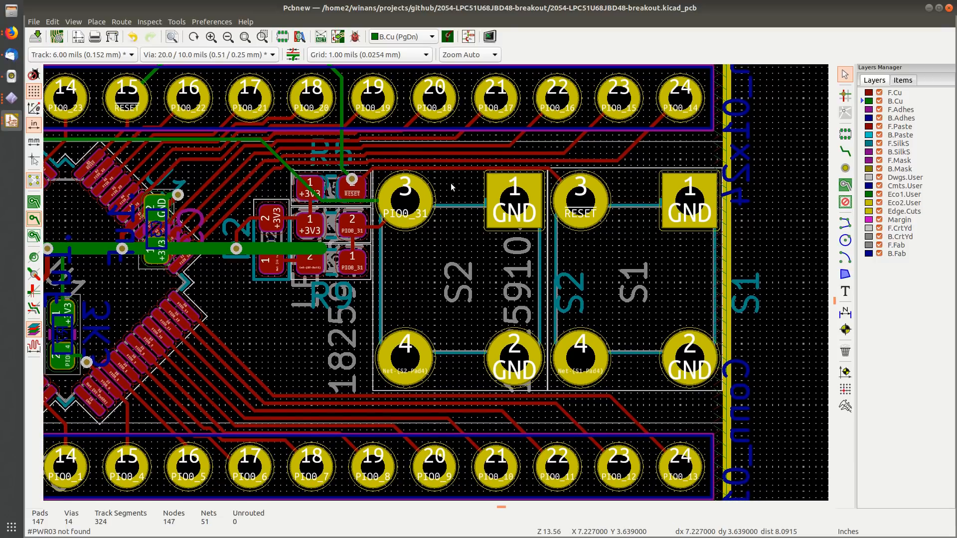
key("ctrl+s")
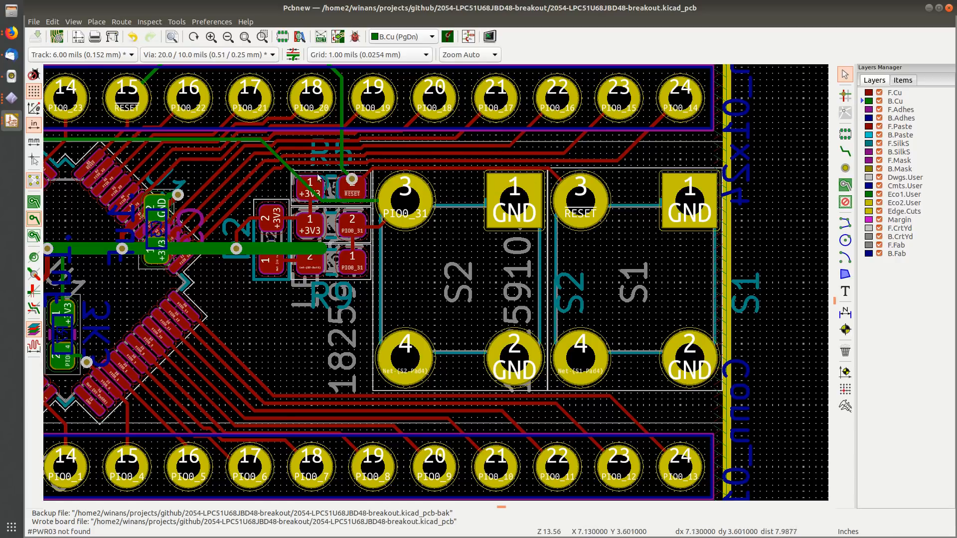
left_click(34, 202)
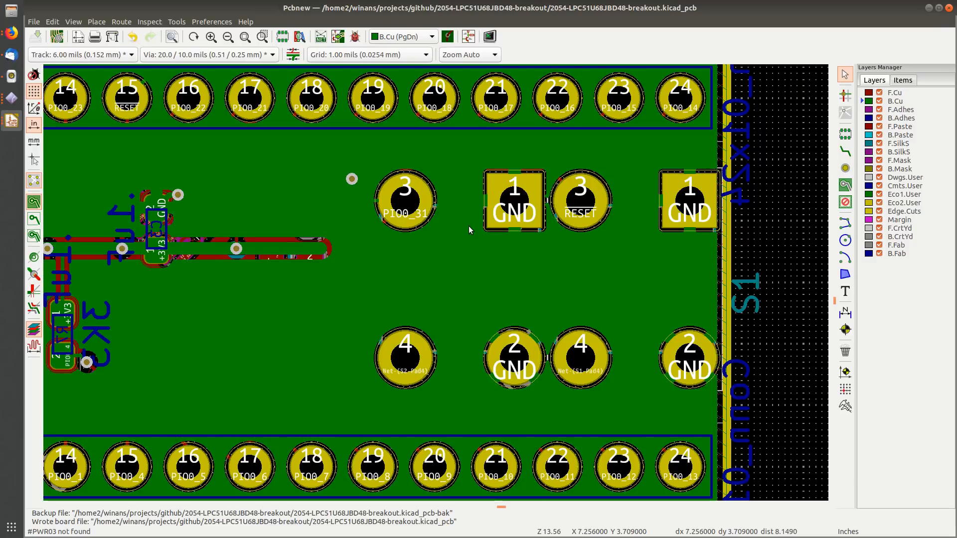
key("b")
Step: Examine the refilled B.Cu zone around the PIO0_31, RESET and +3V3 tracks from switch S2 across to the regulator vias
scroll(468, 226, "down", 3)
middle_click_drag(343, 300, 479, 290)
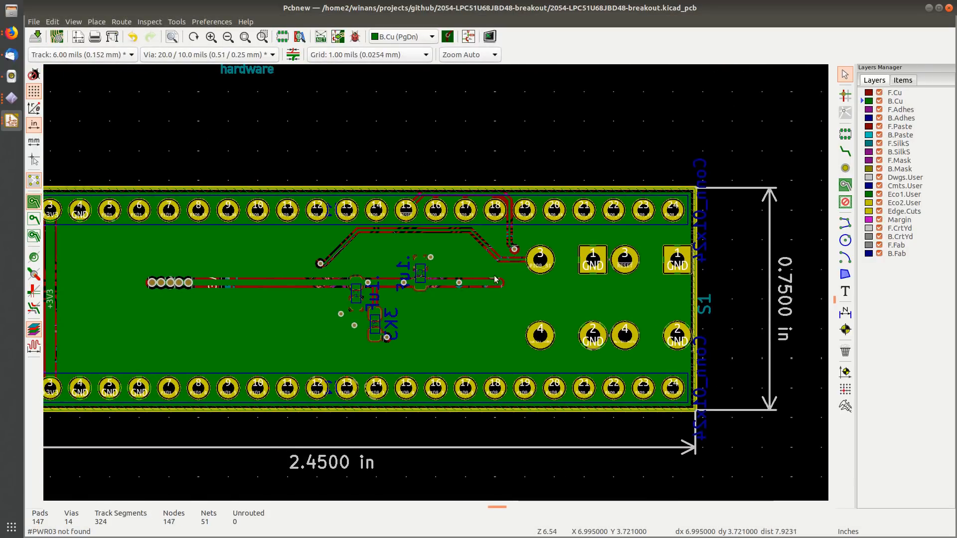
scroll(489, 275, "up", 3)
middle_click_drag(371, 286, 496, 306)
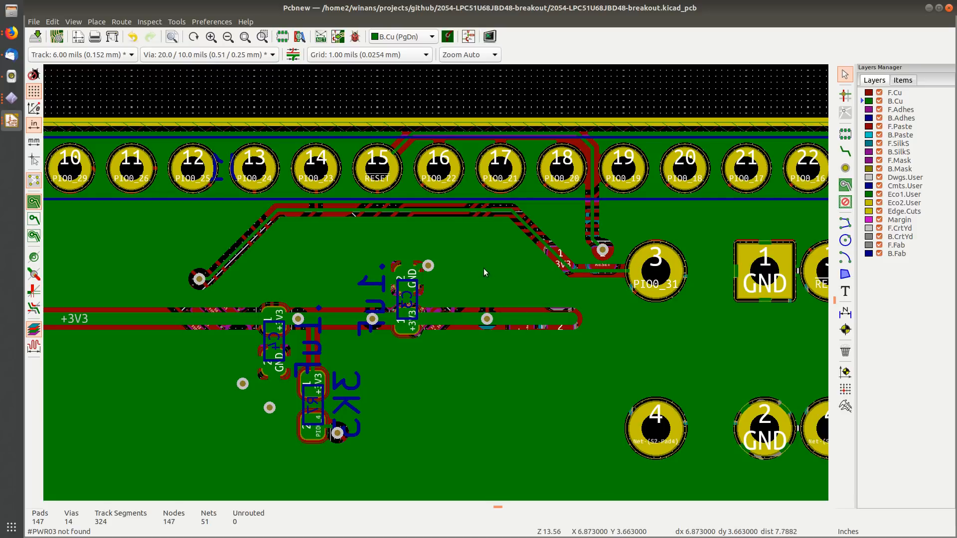
middle_click_drag(438, 285, 539, 244)
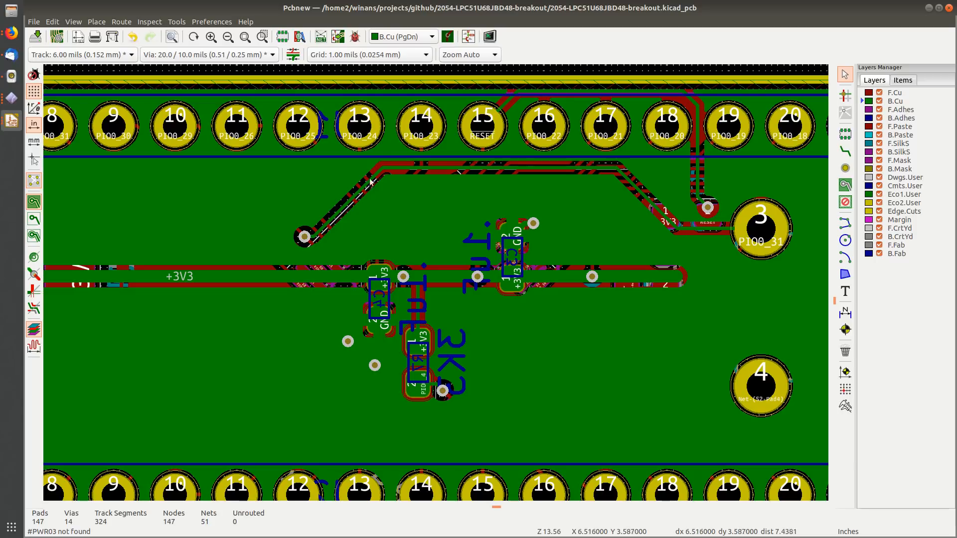
middle_click_drag(354, 250, 440, 242)
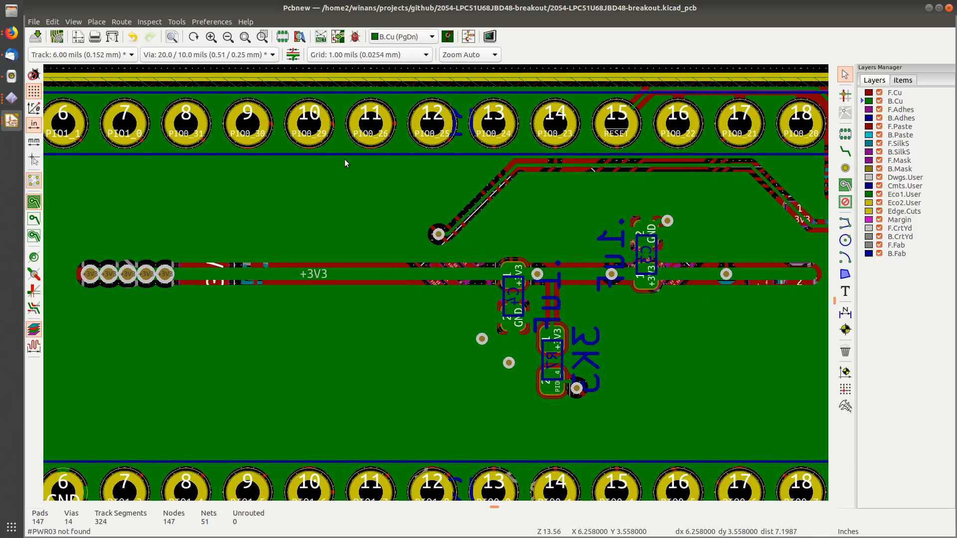
left_click(373, 164)
left_click(478, 192)
Step: With F.Cu in front, move the PIO0_31 via from beside the chip up along its diagonal F.Cu track to just below header pad 11
left_click(894, 93)
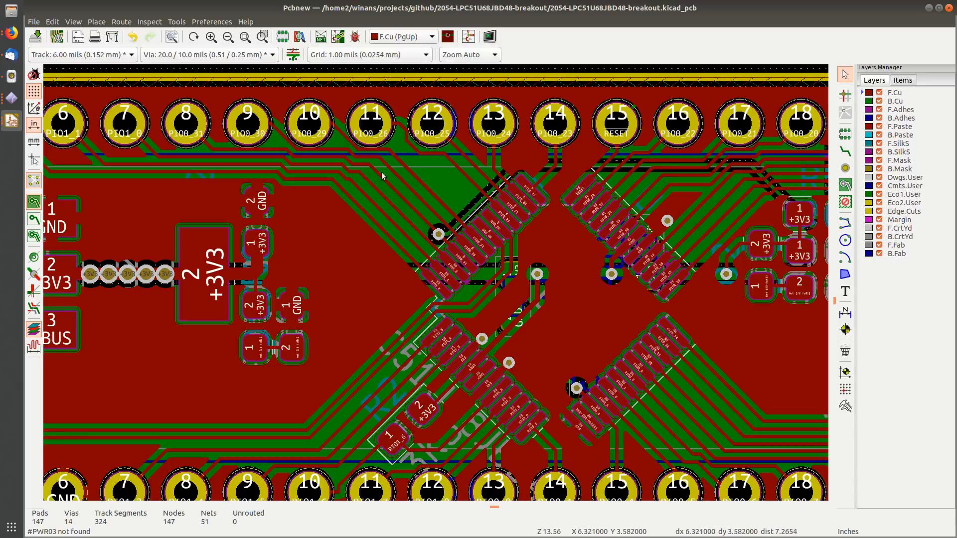
middle_click_drag(460, 189, 540, 221)
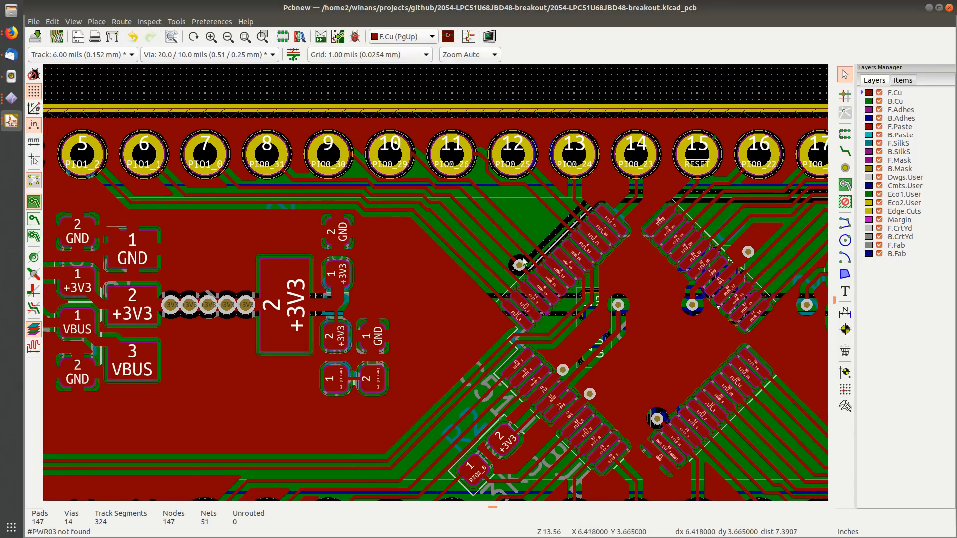
left_click(519, 261)
key("m")
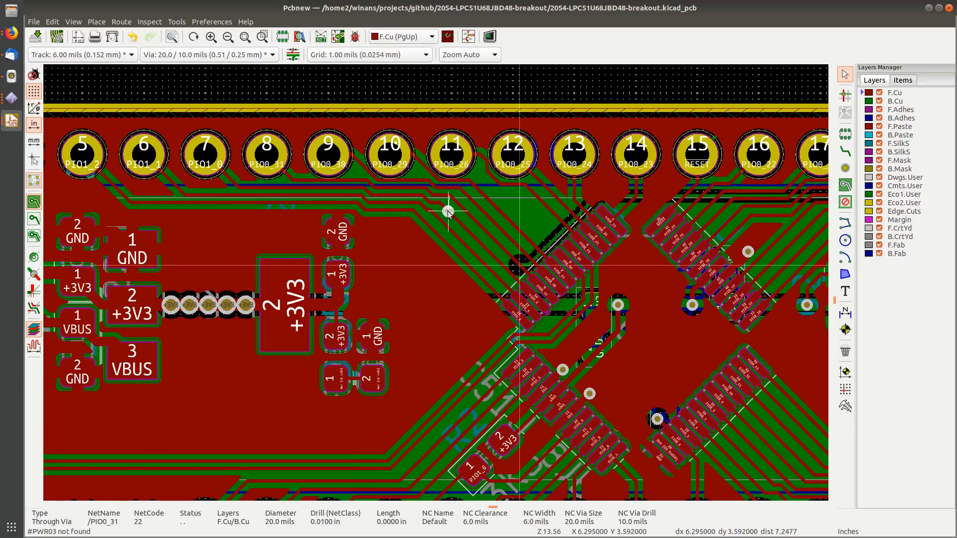
scroll(442, 206, "up", 5)
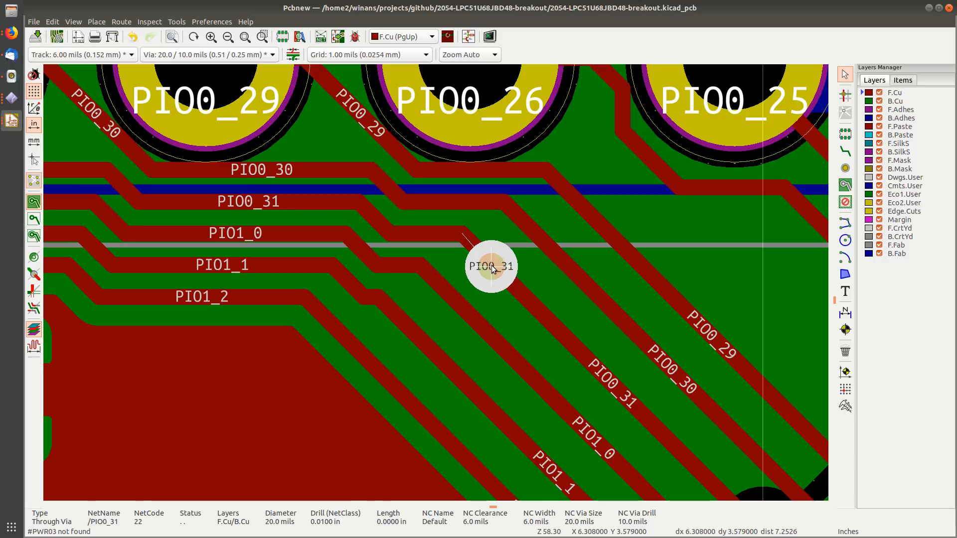
left_click(491, 266)
key("Escape")
Step: Drag the diagonal PIO0_31 B.Cu segment beside the chip toward the moved via, extending the horizontal run past header pad 12
middle_click_drag(543, 313, 472, 276)
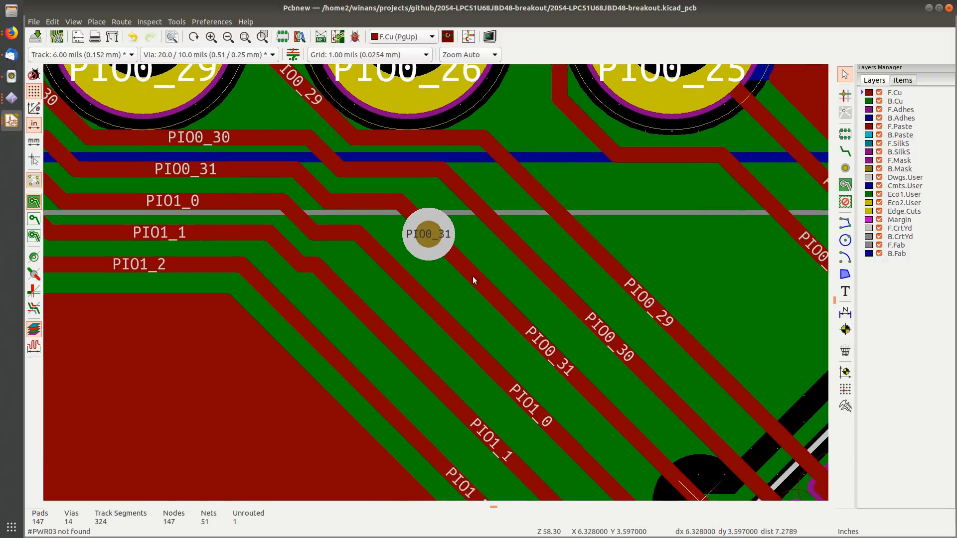
middle_click_drag(542, 331, 446, 253)
scroll(447, 253, "down", 2)
left_click(603, 319)
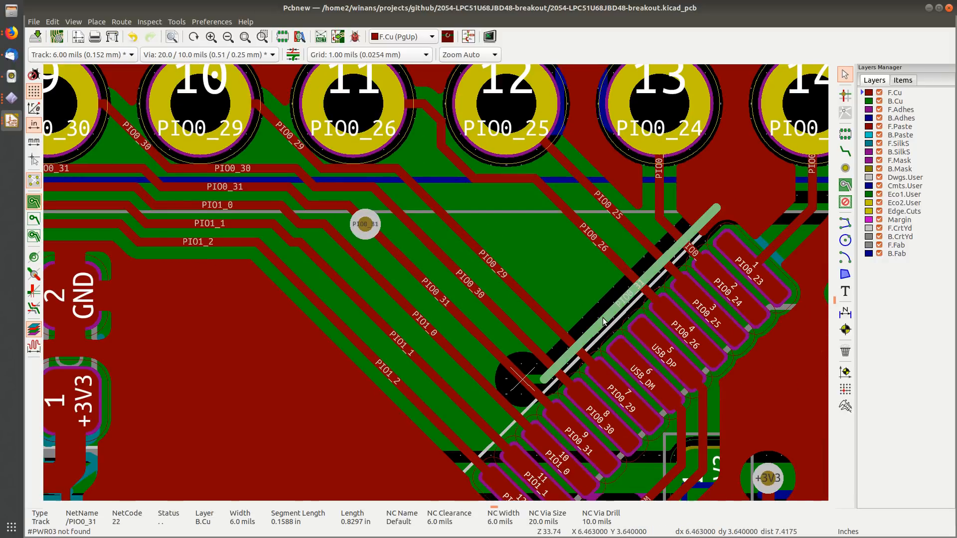
key("Delete")
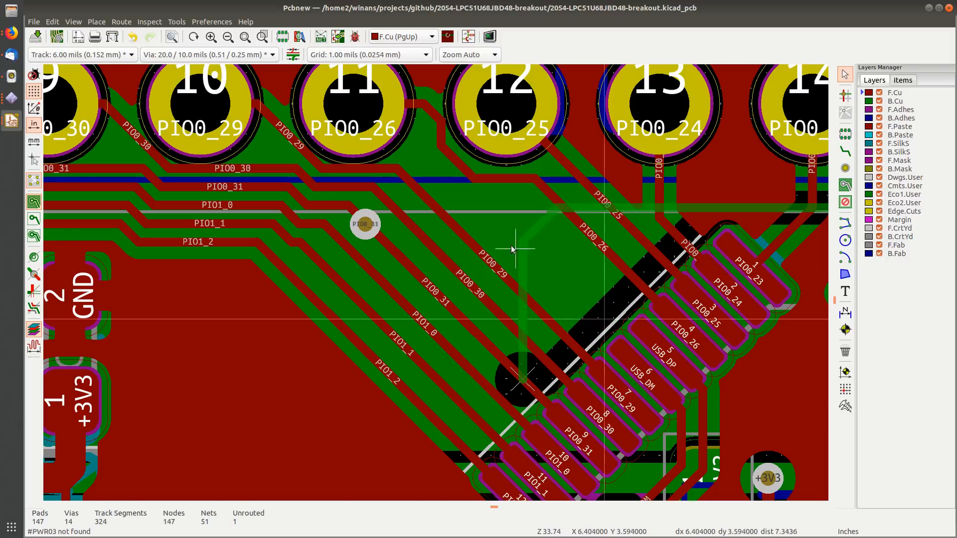
left_click(526, 366)
key("Delete")
key("x")
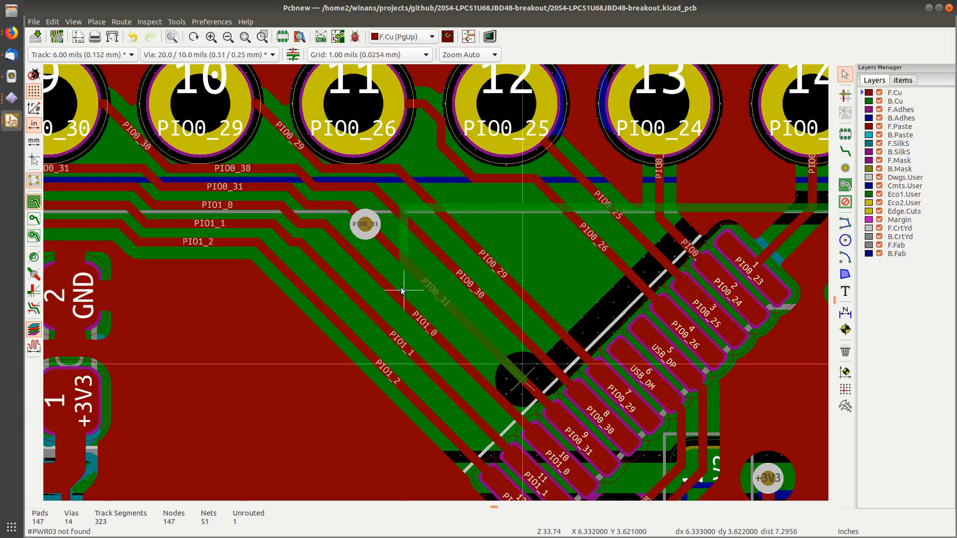
left_click(367, 225)
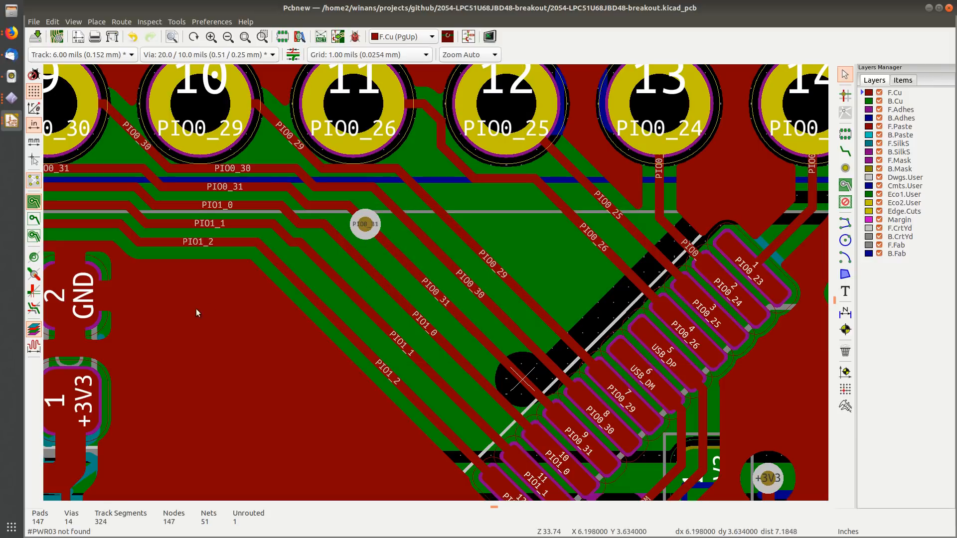
Step: Hide the zone fills and delete the short vertical PIO0_31 B.Cu segment near the moved via
left_click(35, 220)
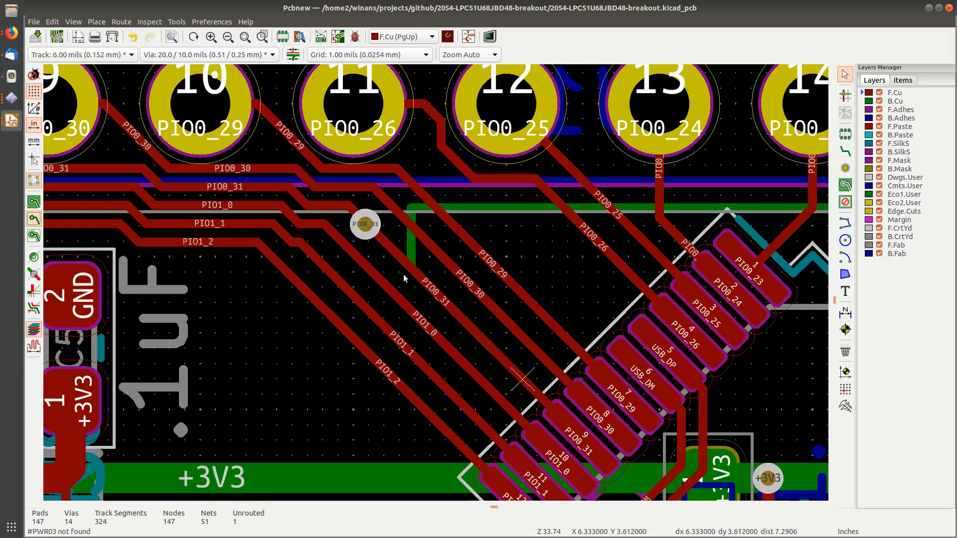
left_click(412, 253)
key("Delete")
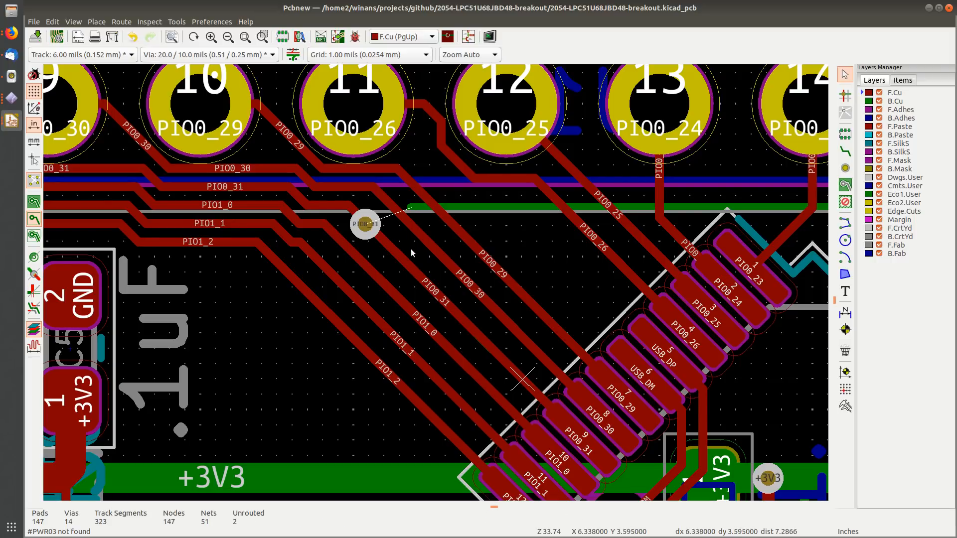
Step: Route a B.Cu track between the moved PIO0_31 via and the open end of the horizontal PIO0_31 track
left_click(845, 151)
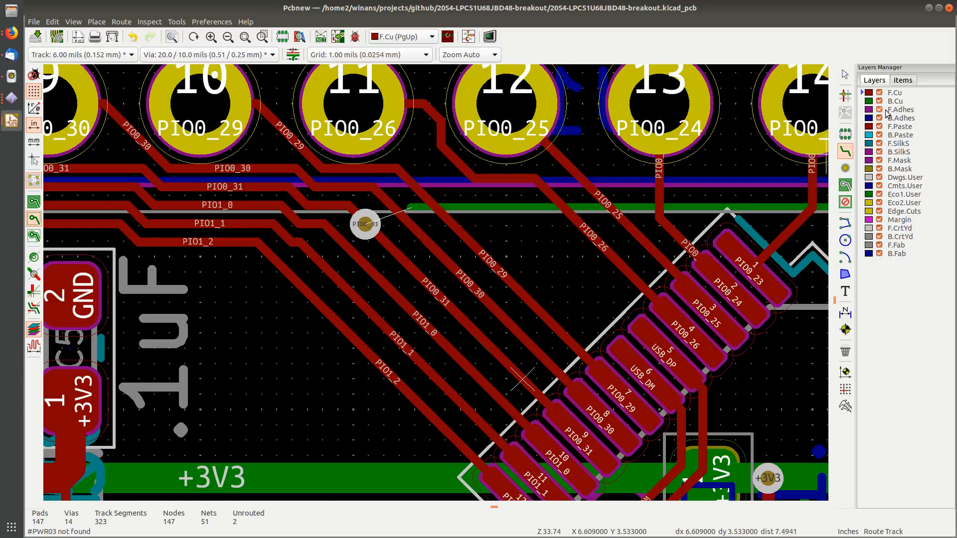
left_click(892, 101)
left_click(365, 224)
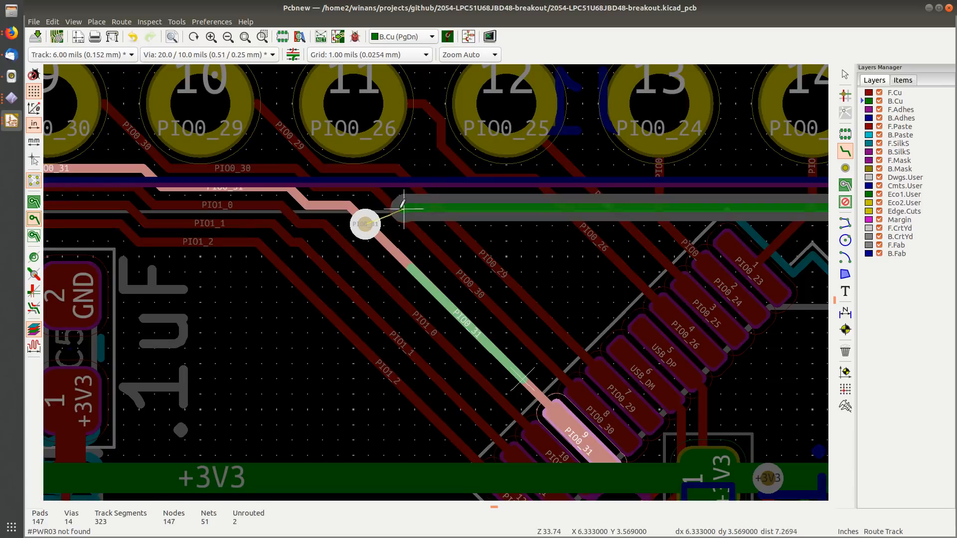
double_click(365, 224)
key("Escape")
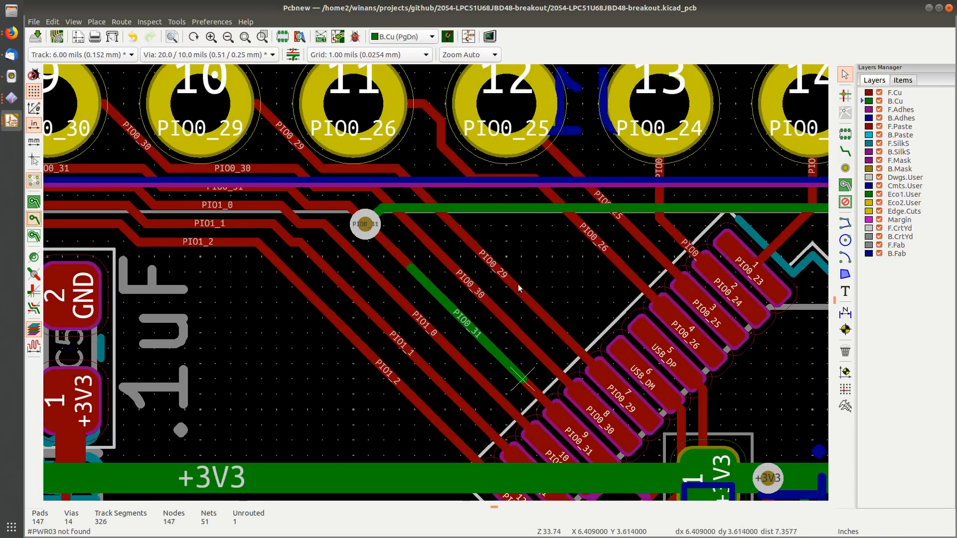
Step: Delete the leftover diagonal PIO0_31 B.Cu segment lying over the F.Cu track, and save the board
left_click(474, 332)
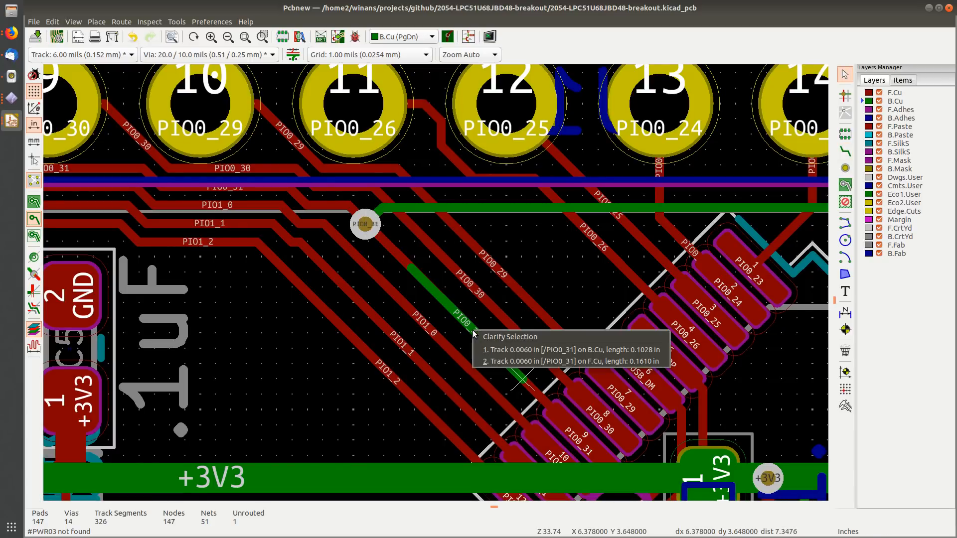
left_click(501, 349)
key("Escape")
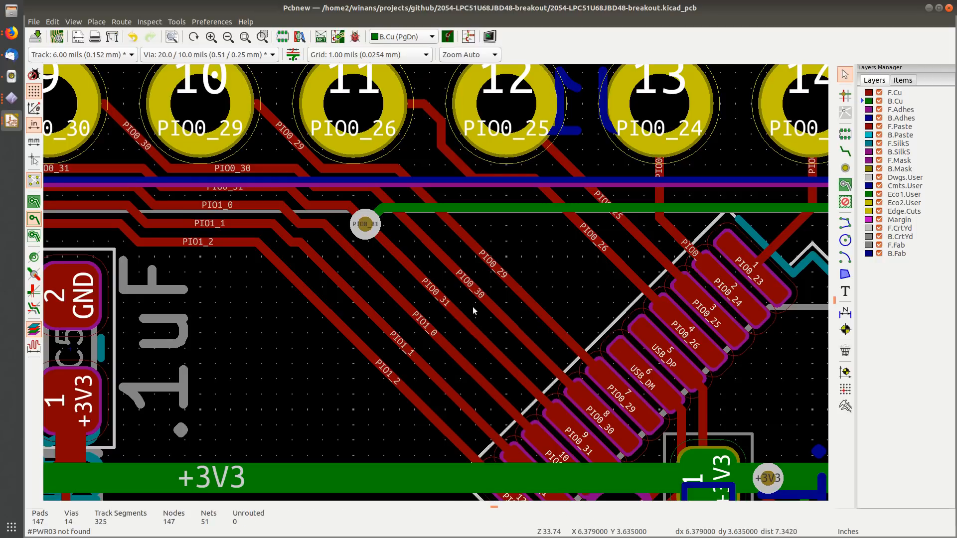
key("ctrl+s")
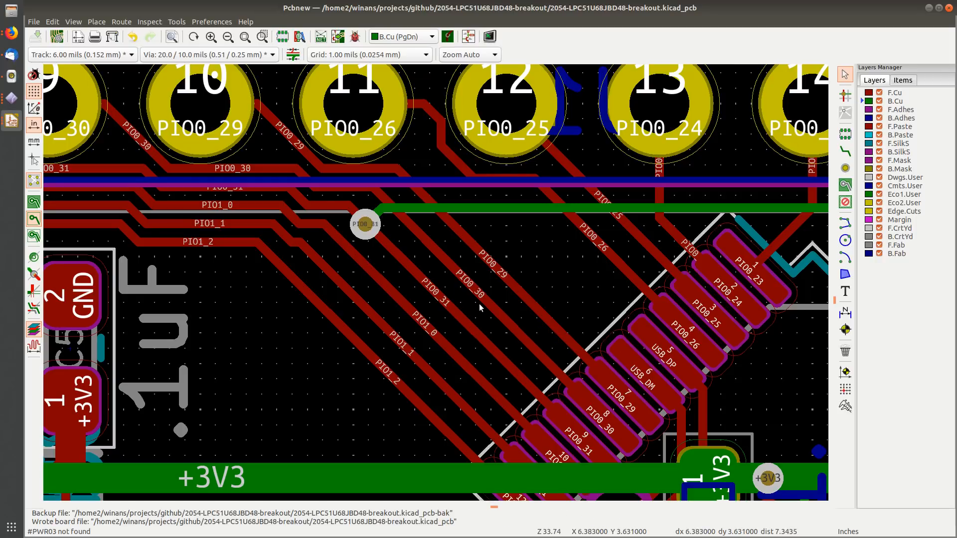
Step: Display the copper zones as filled areas again and refill them around the rerouted PIO0_31 track
scroll(440, 283, "down", 2)
scroll(440, 283, "down", 2)
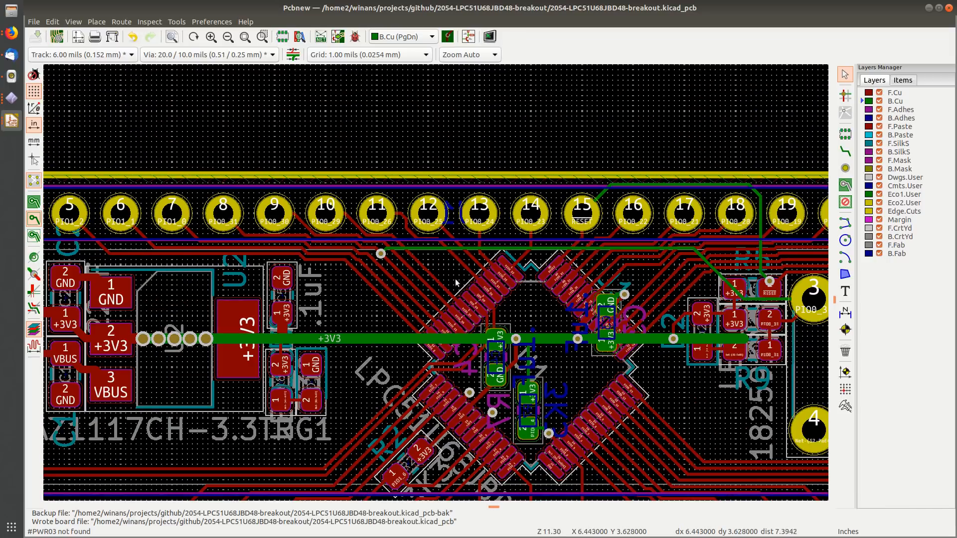
middle_click_drag(515, 283, 395, 267)
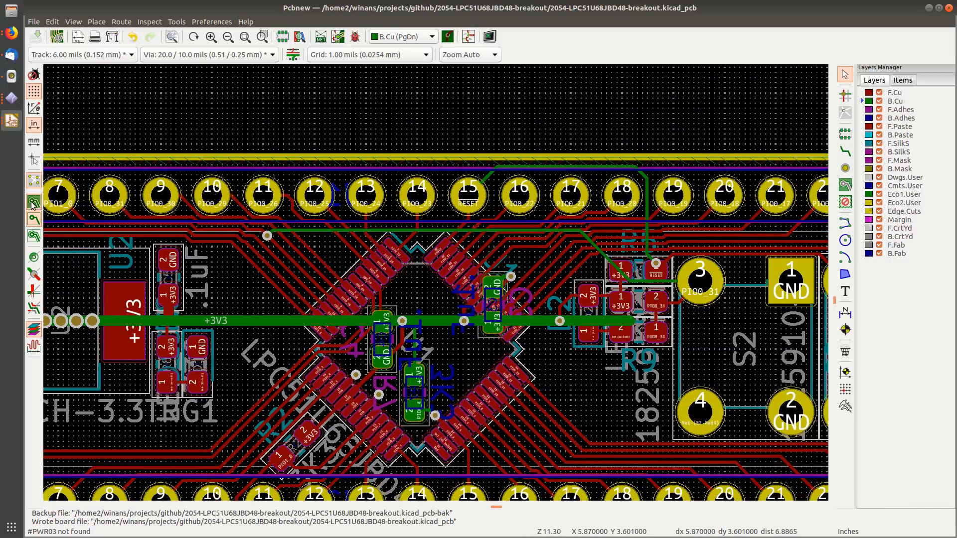
key("b")
key("b")
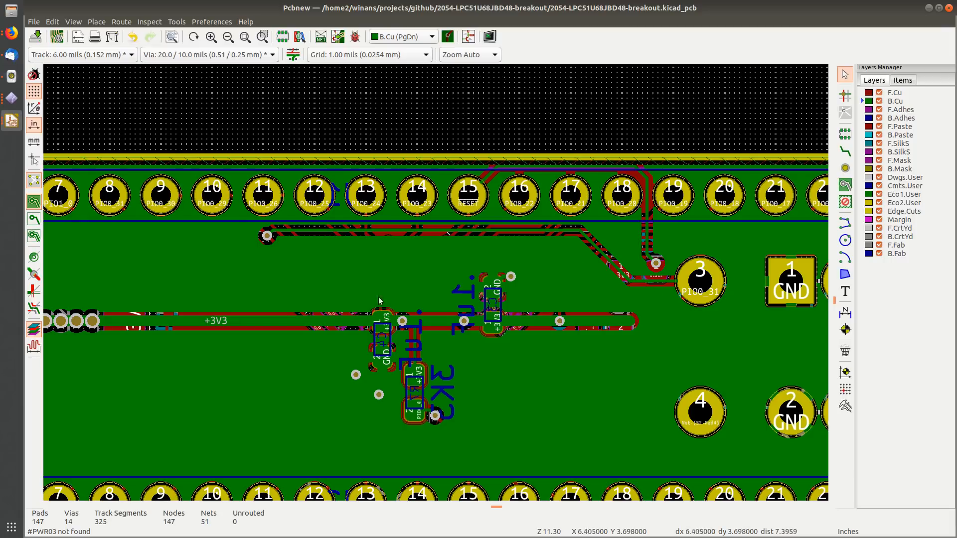
Step: Delete the +3V3 B.Cu track stub extending past the last via toward switch S2, refill the zones, and save the board
scroll(494, 288, "up", 1)
scroll(451, 280, "down", 2)
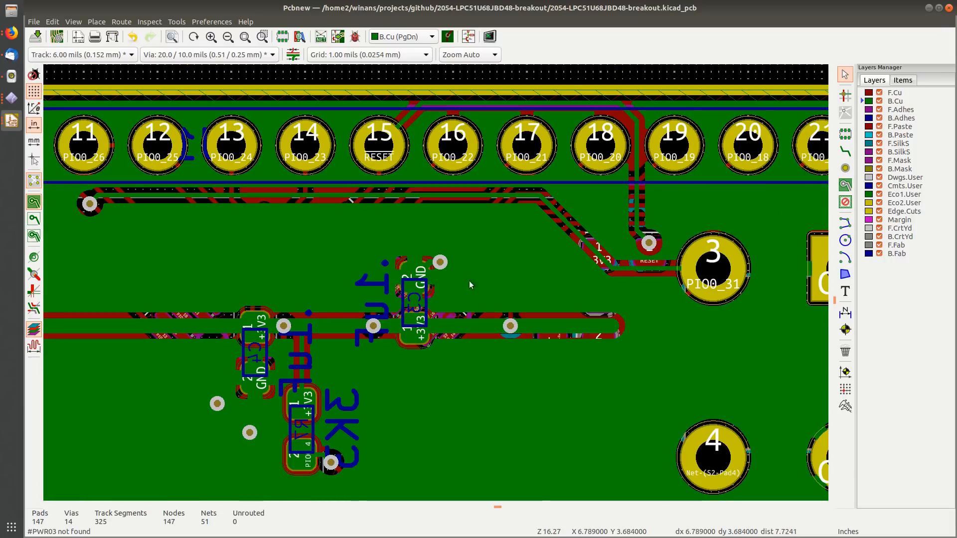
middle_click_drag(507, 280, 486, 235)
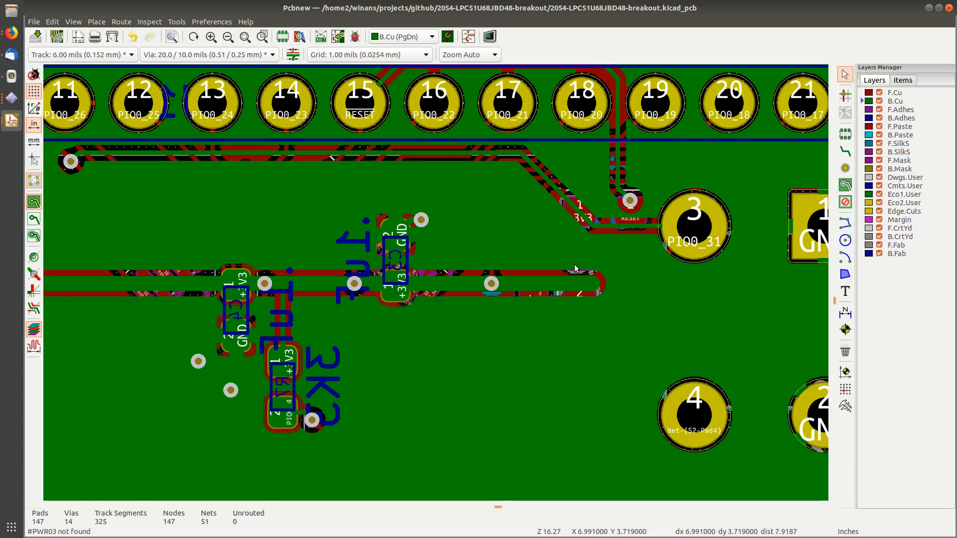
middle_click_drag(575, 264, 507, 257)
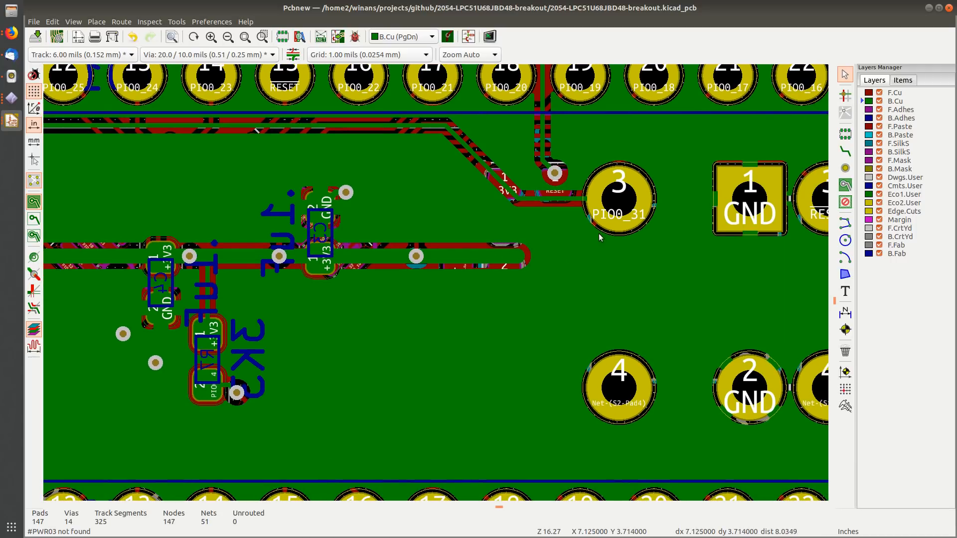
left_click(895, 93)
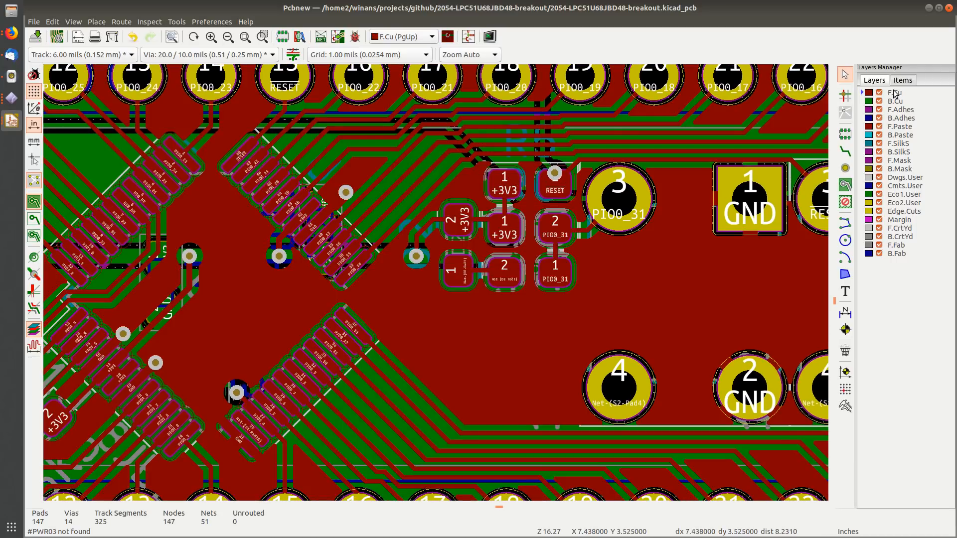
left_click(895, 102)
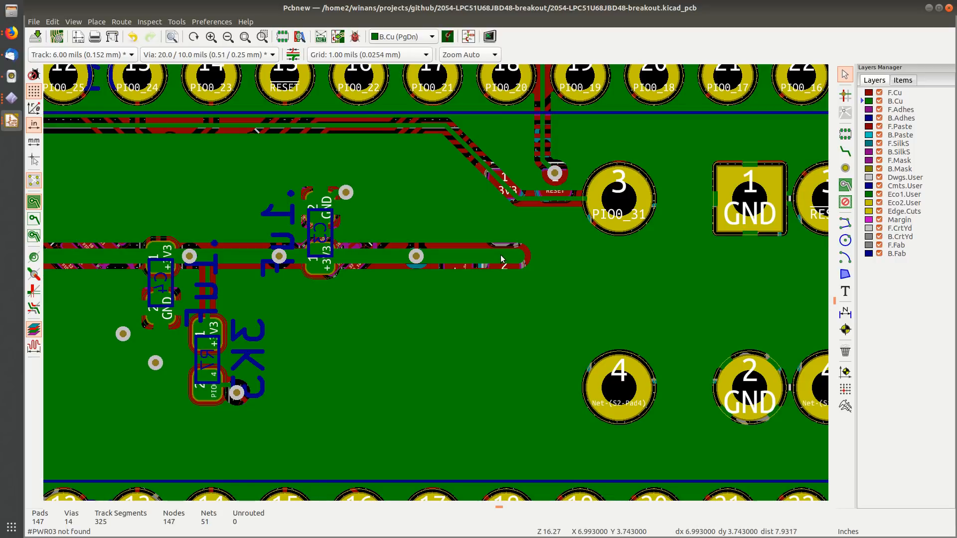
left_click(501, 256)
left_click(530, 274)
key("Delete")
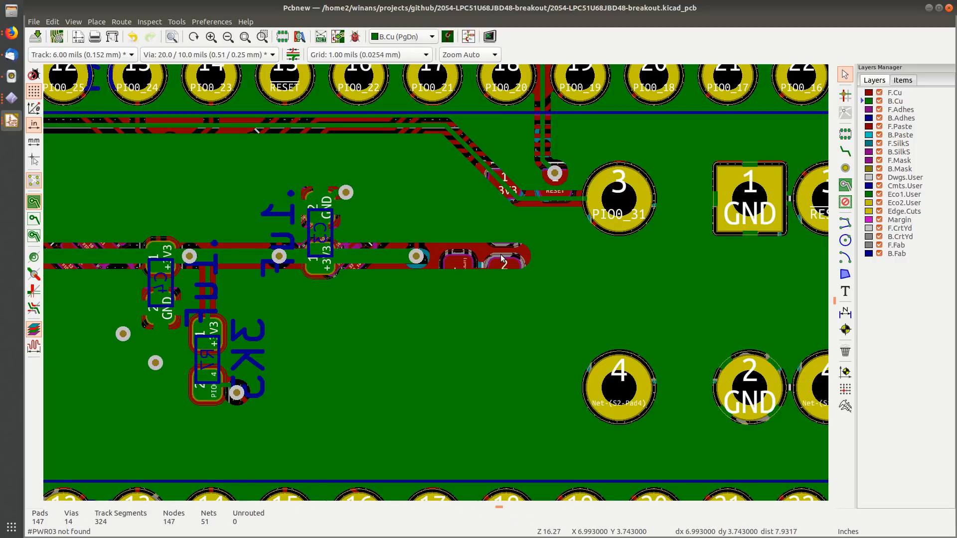
key("ctrl+s")
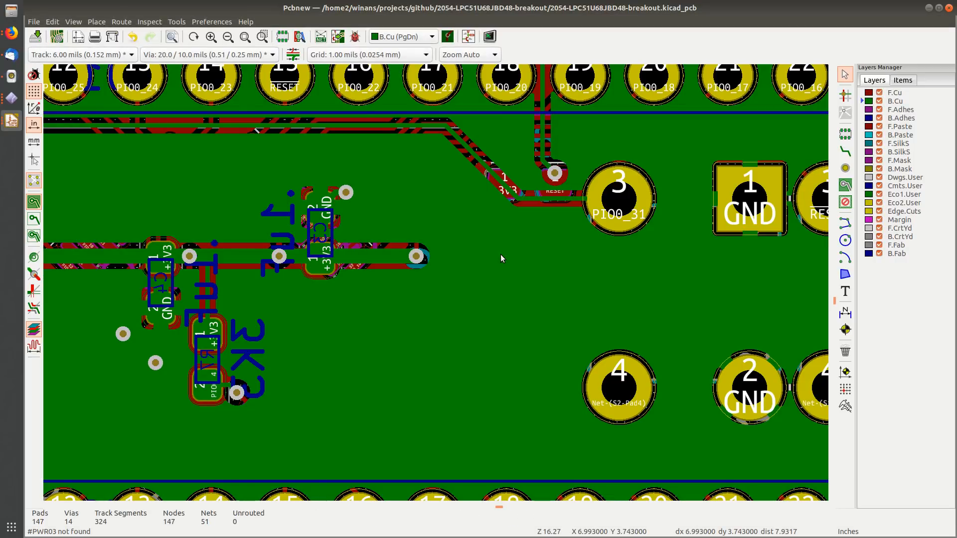
left_click(896, 94)
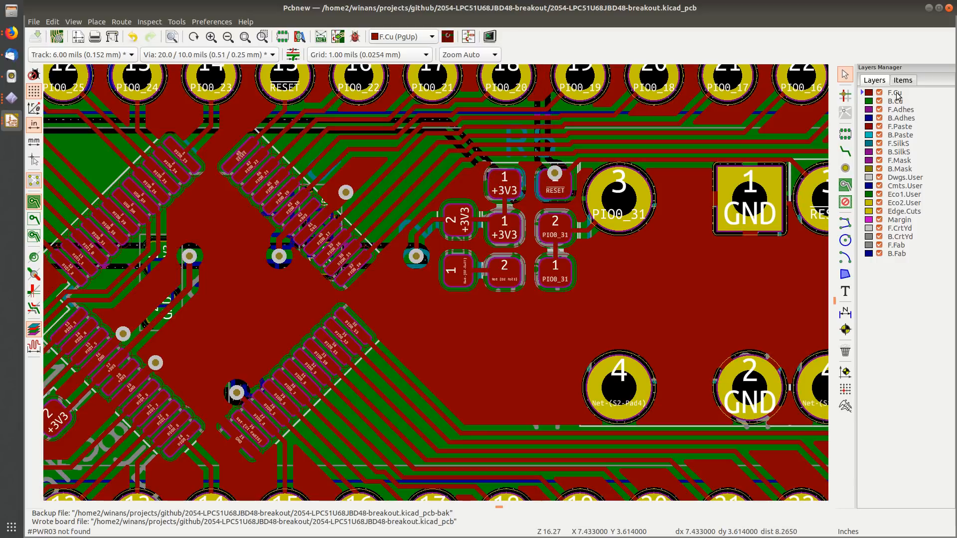
Step: Examine the whole board layout, from the header rows and switches across the MCU to the regulator and USB connector
scroll(588, 292, "down", 5)
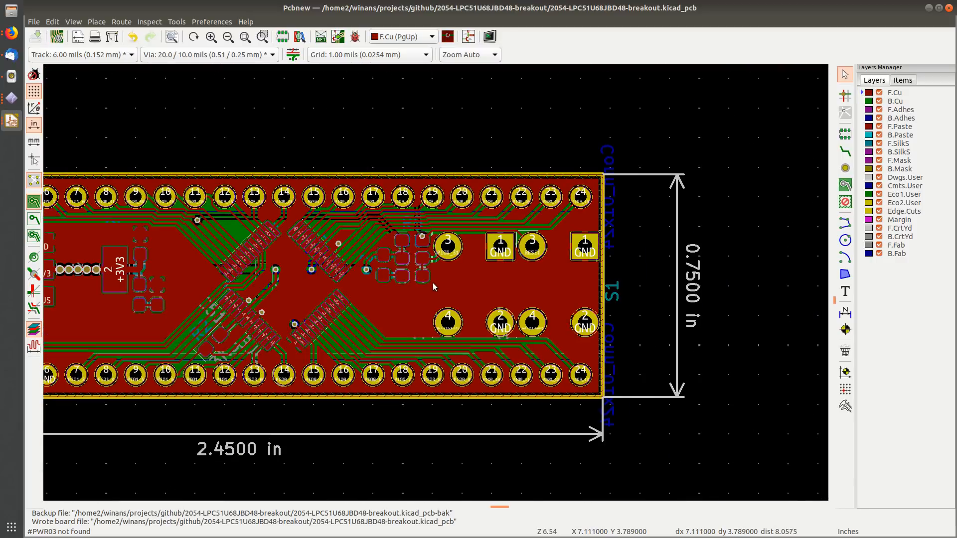
scroll(419, 298, "up", 1)
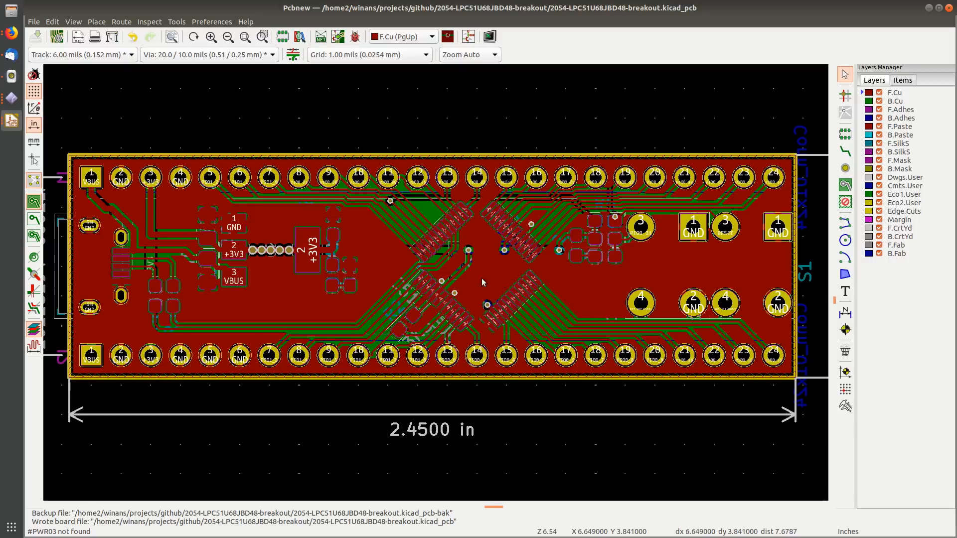
middle_click_drag(491, 279, 459, 279)
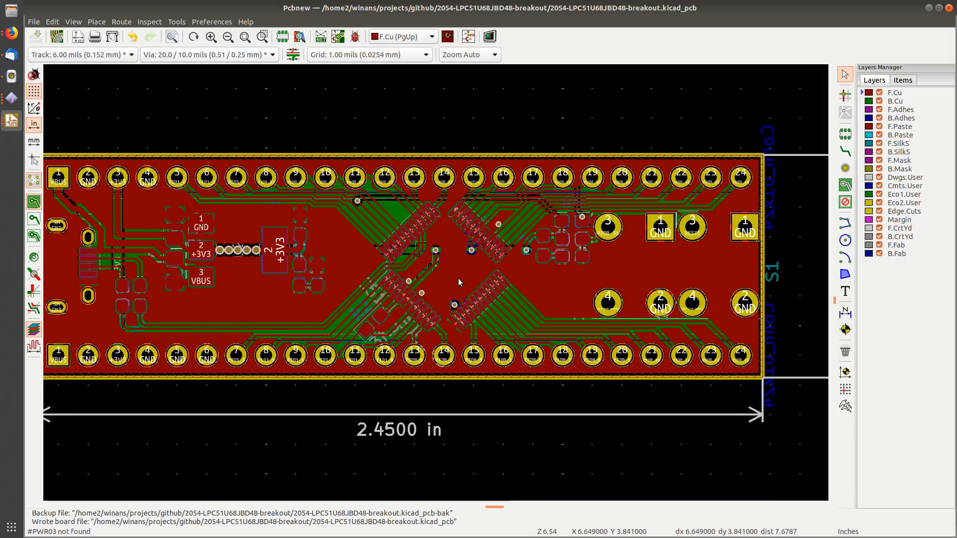
scroll(436, 284, "up", 5)
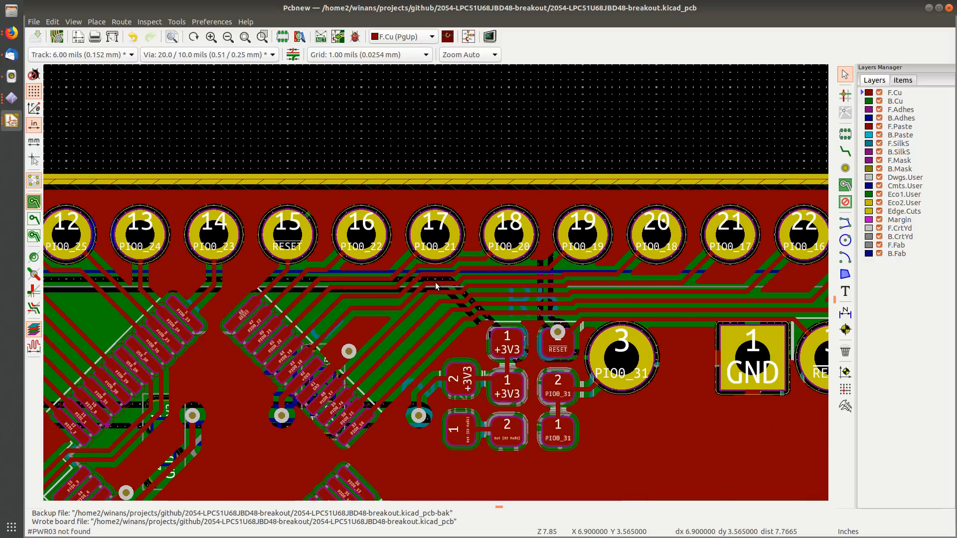
scroll(436, 283, "down", 3)
middle_click_drag(308, 357, 541, 242)
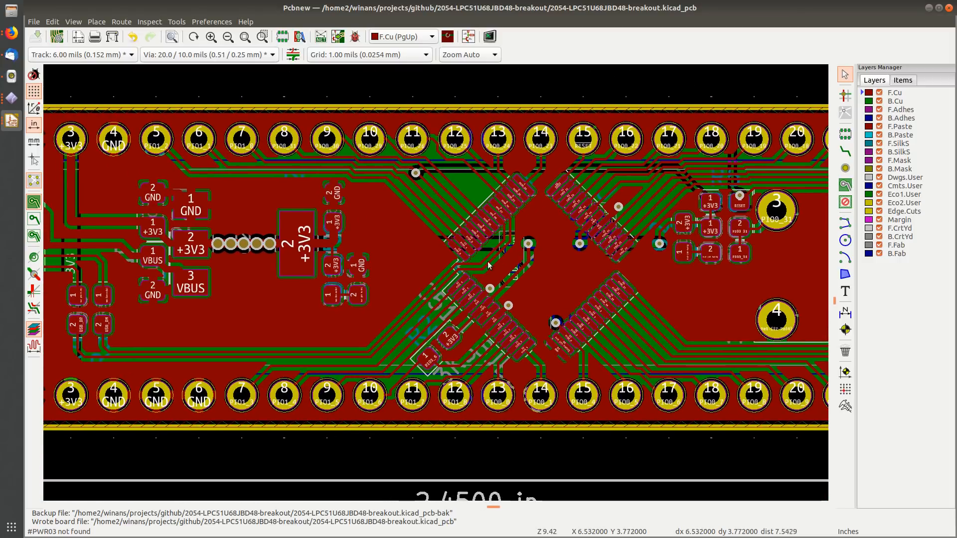
middle_click_drag(231, 338, 390, 337)
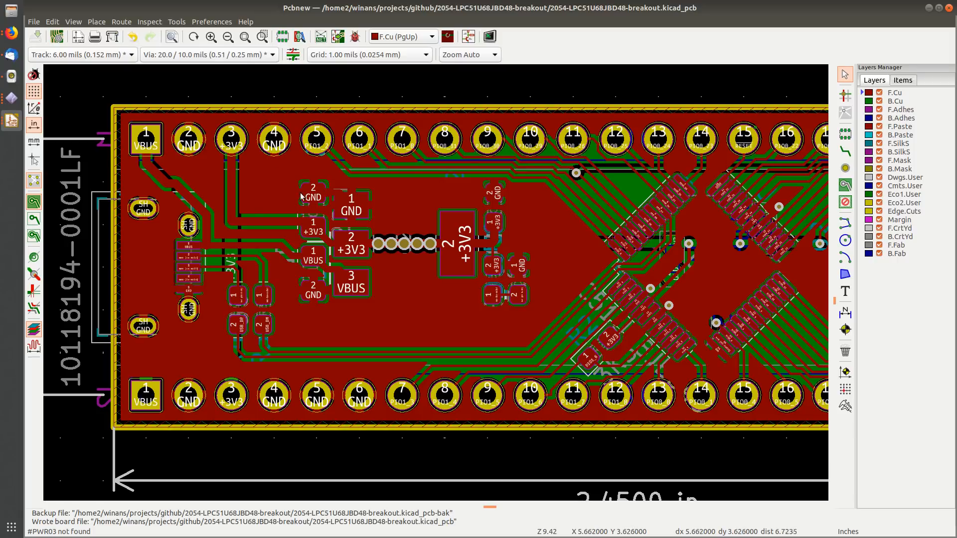
Step: Place a horizontal row of three GND vias in the copper pour between the +3V3 header track and the upper capacitor's GND pad
scroll(275, 203, "up", 3)
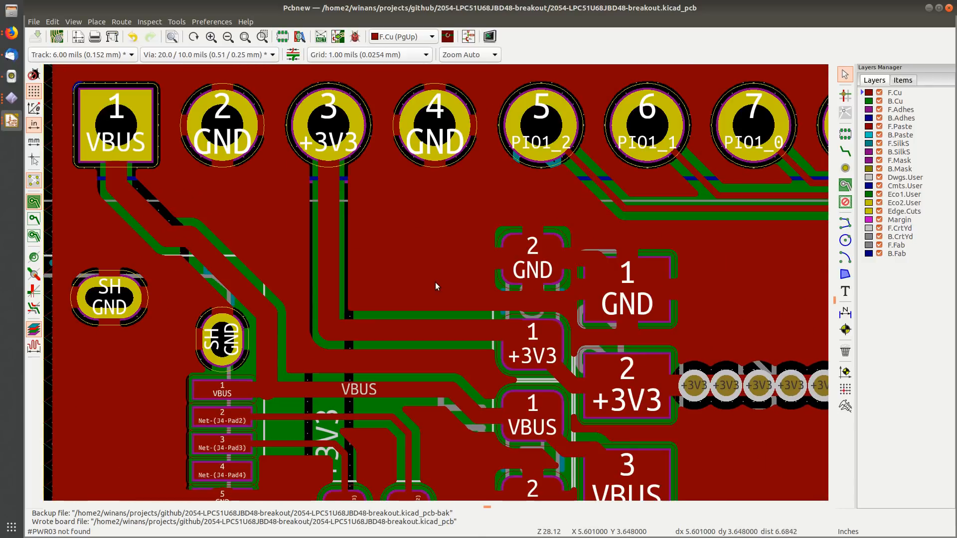
scroll(435, 280, "down", 1)
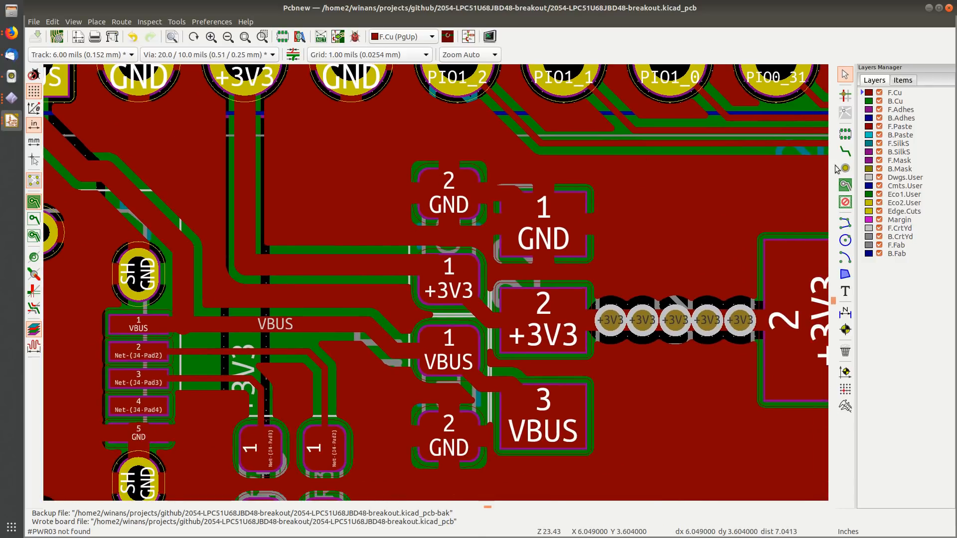
left_click(845, 168)
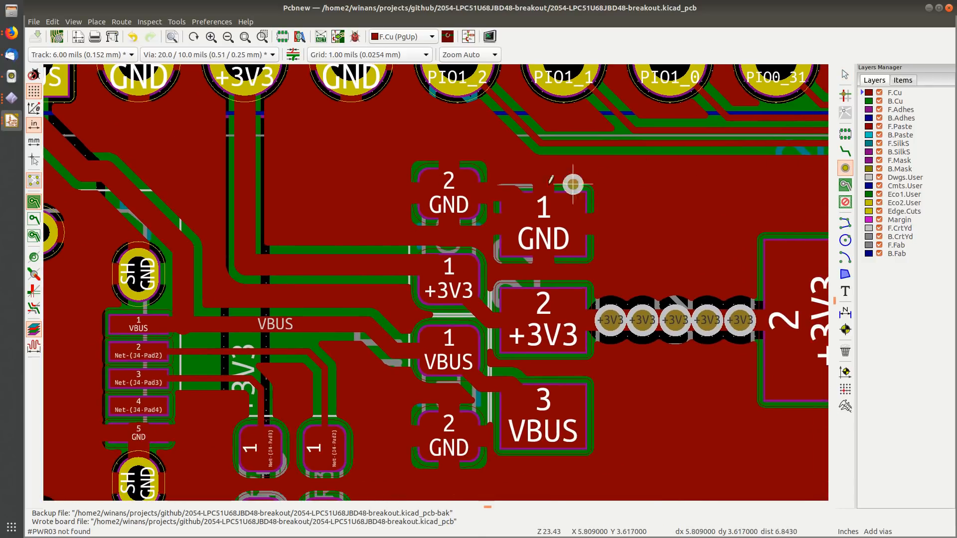
left_click(297, 215)
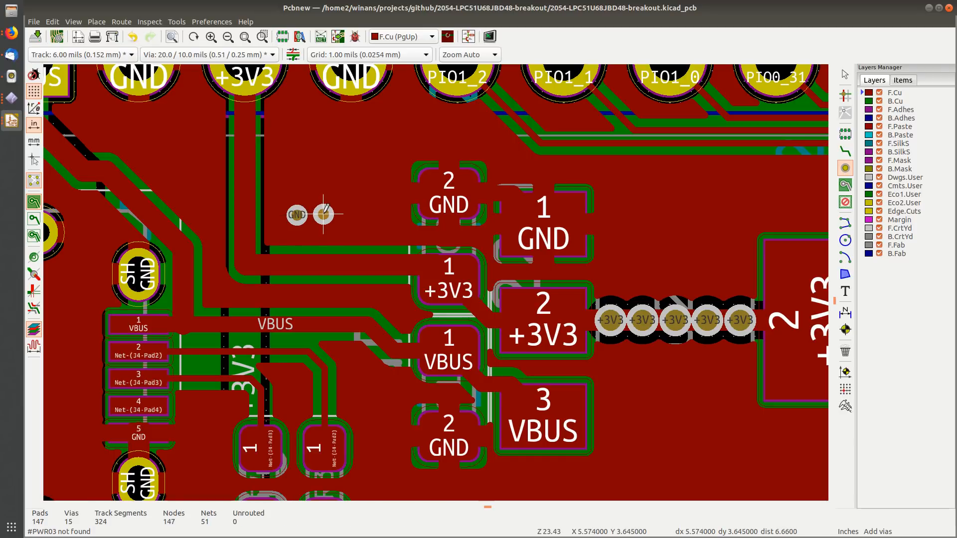
left_click(325, 216)
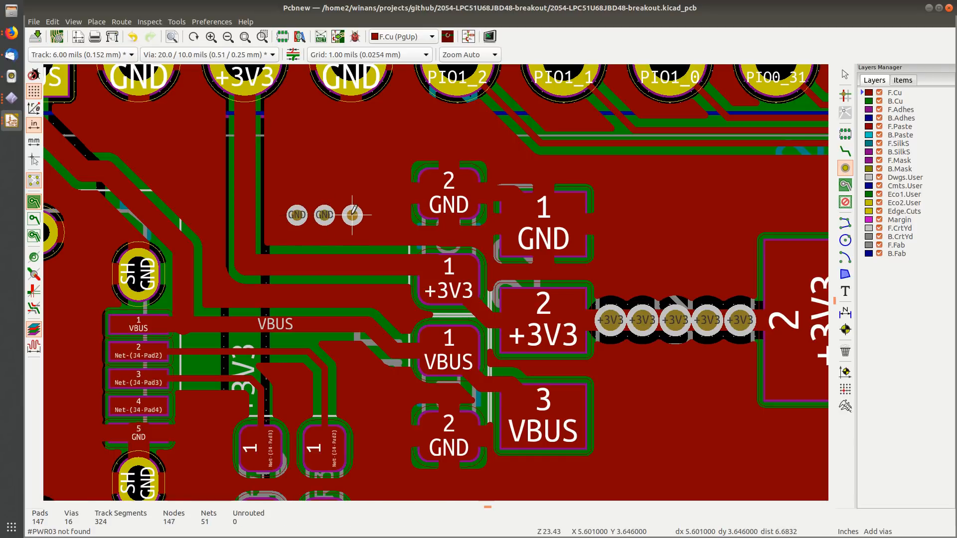
left_click(352, 216)
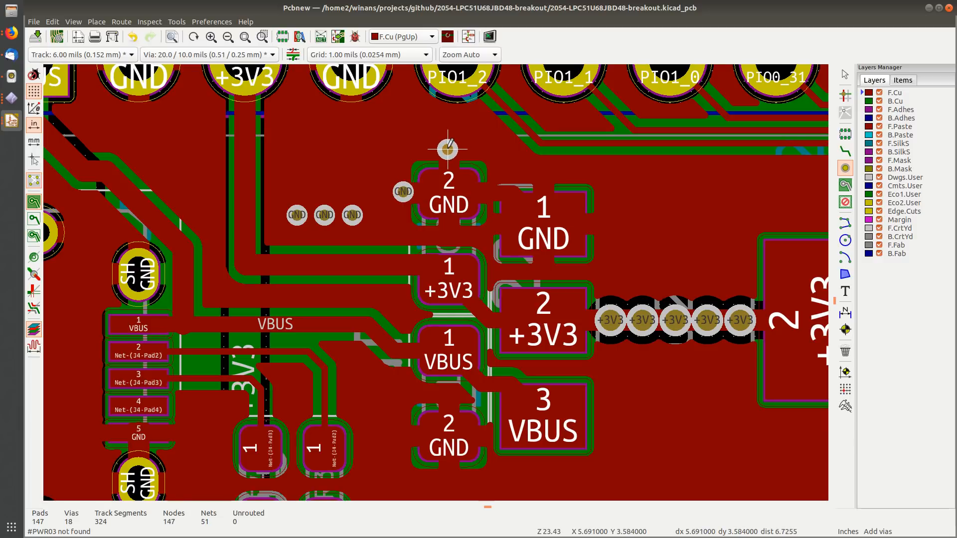
Step: Place GND vias around the upper capacitor's GND pad 2 and the regulator's GND pad 1, two beside each pad
left_click(447, 149)
left_click(543, 173)
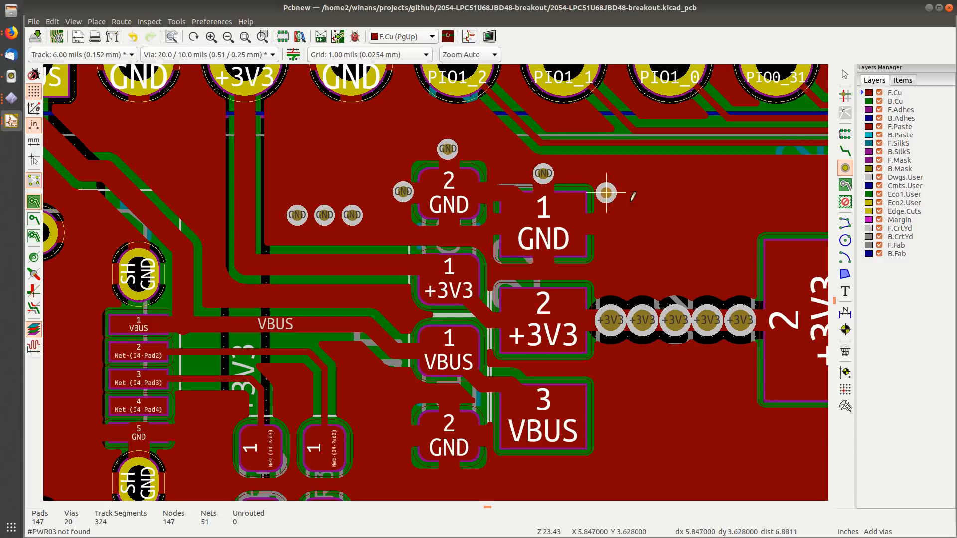
left_click(606, 225)
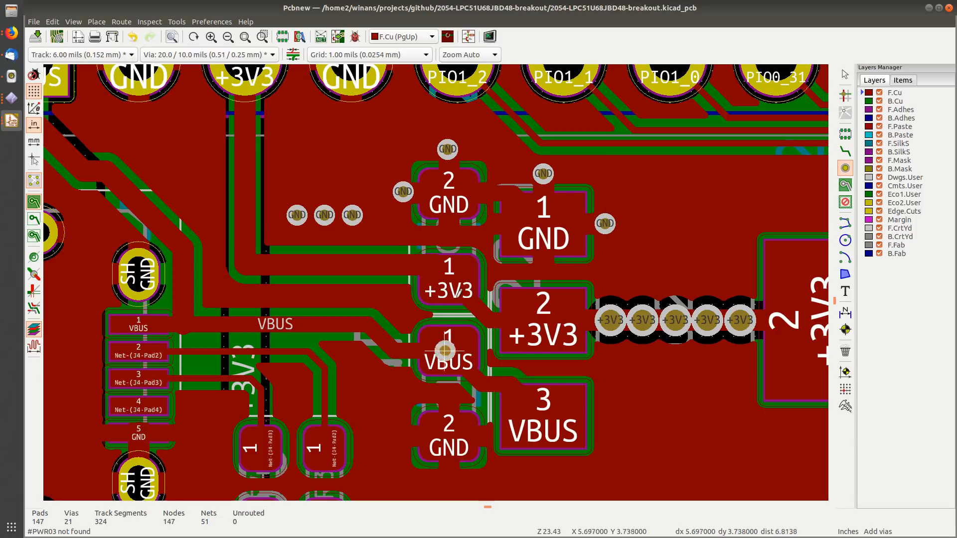
Step: Place two GND vias beside the lower capacitor's GND pad 2, one below it and one on its USB connector side
middle_click_drag(632, 451, 589, 309)
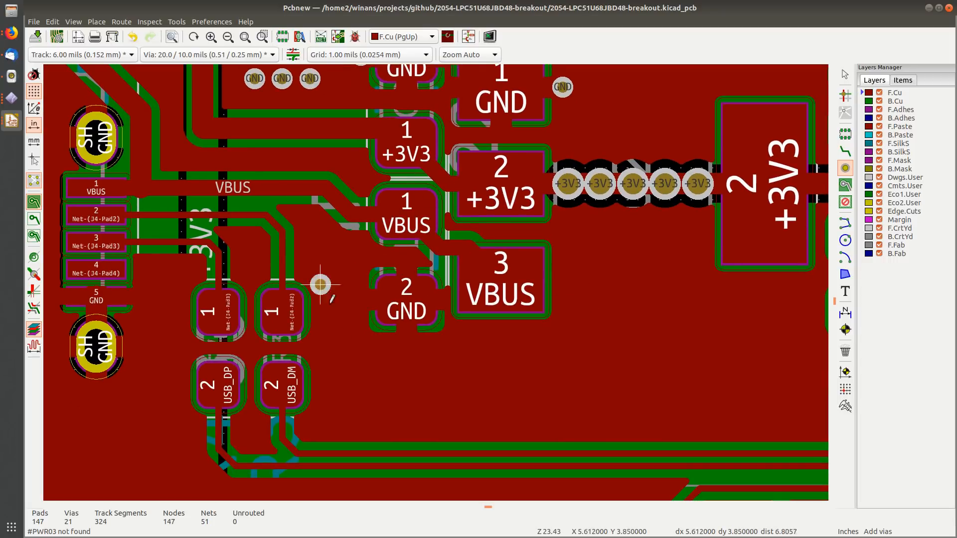
left_click(407, 344)
left_click(353, 300)
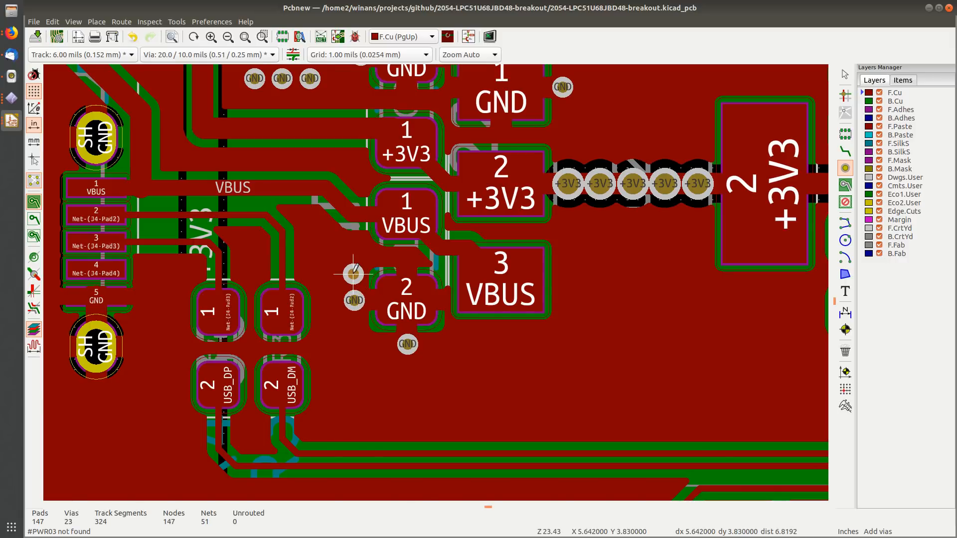
Step: Add one GND via below the VBUS track near the USB tracks and another between the +3V3 and VBUS tracks at the capacitors
scroll(353, 273, "down", 1)
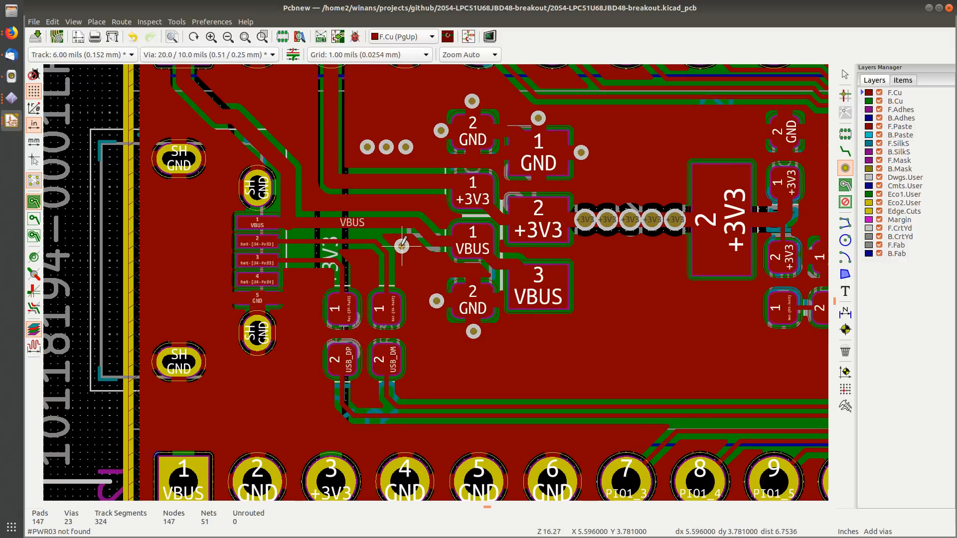
left_click(403, 246)
key("Escape")
middle_click_drag(518, 233, 442, 318)
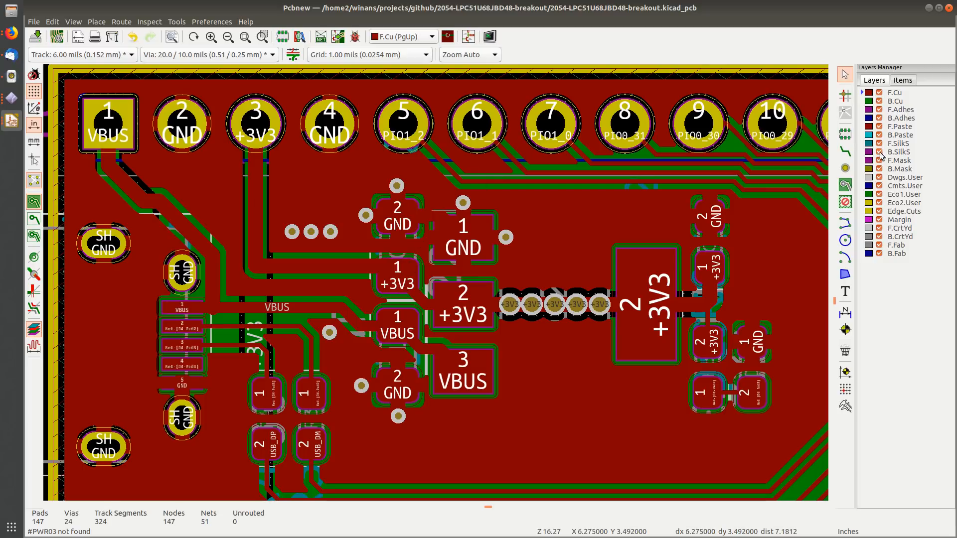
left_click(844, 169)
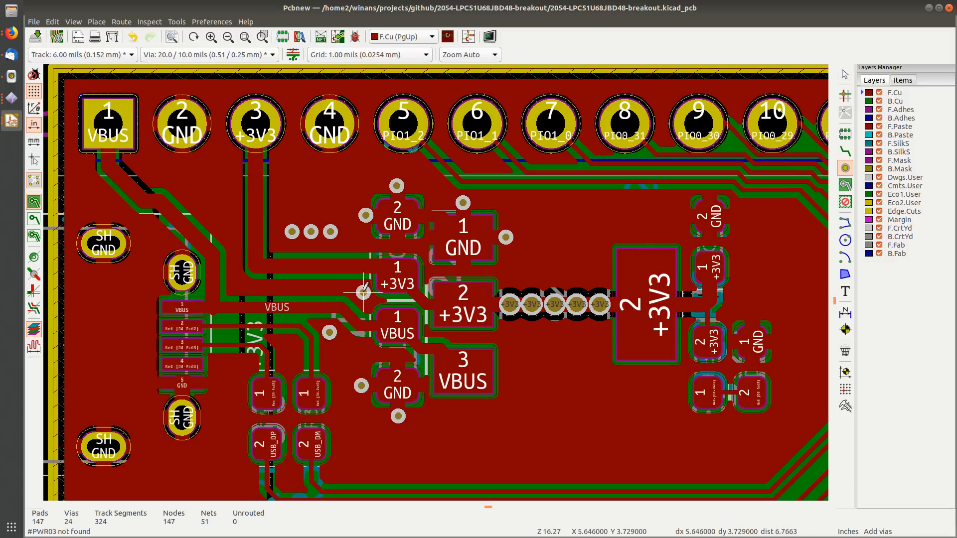
left_click(363, 292)
key("Escape")
scroll(365, 302, "up", 2)
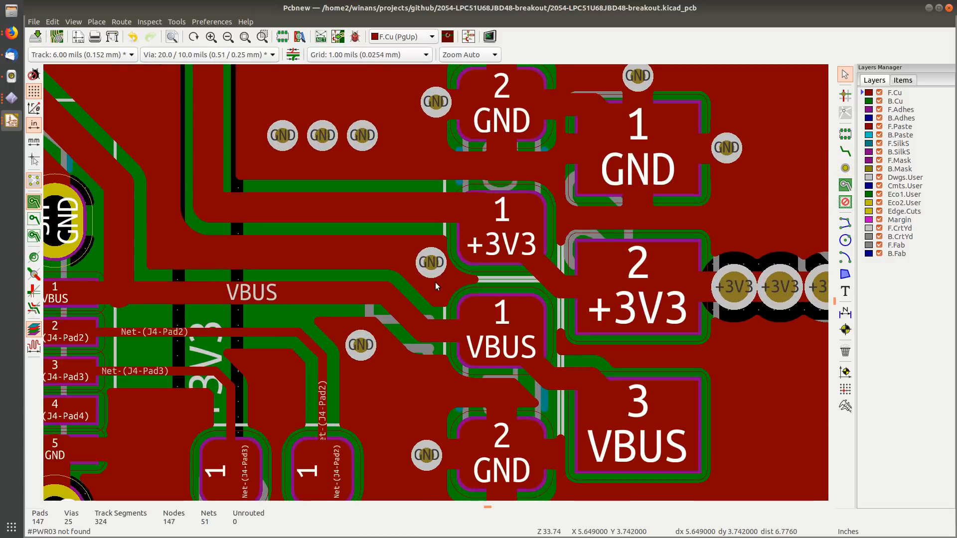
scroll(435, 282, "down", 2)
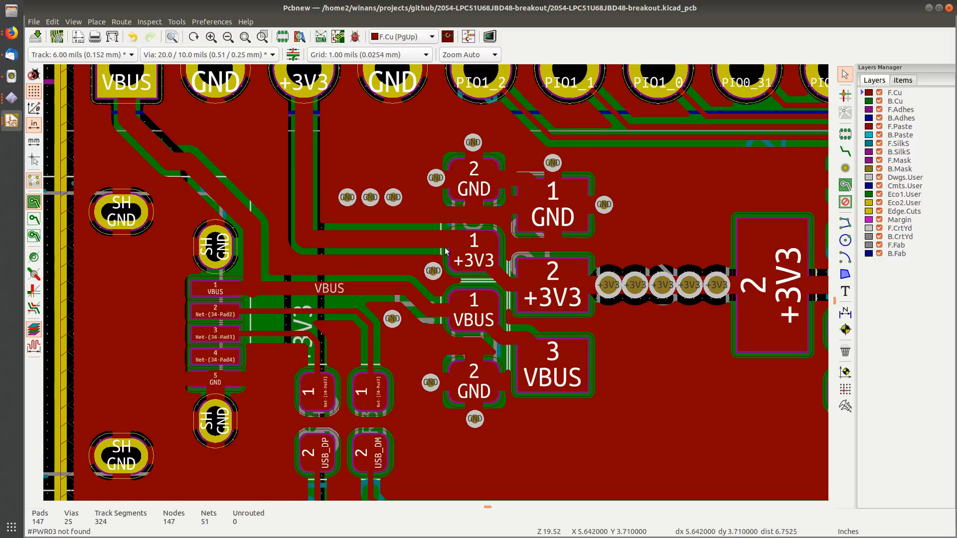
Step: Place a horizontal row of six GND vias in the pour just above the USB_DP and USB_DM tracks
scroll(435, 282, "down", 2)
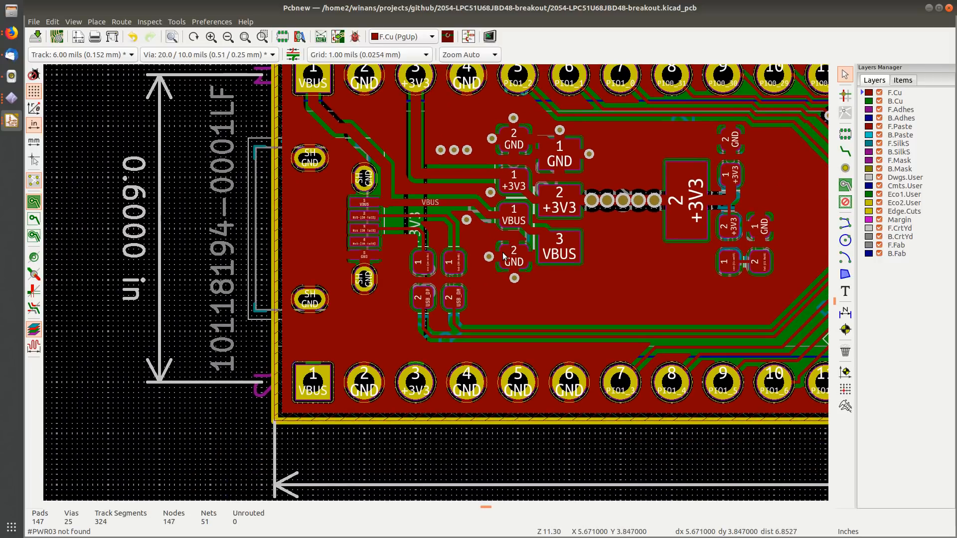
middle_click_drag(584, 300, 512, 289)
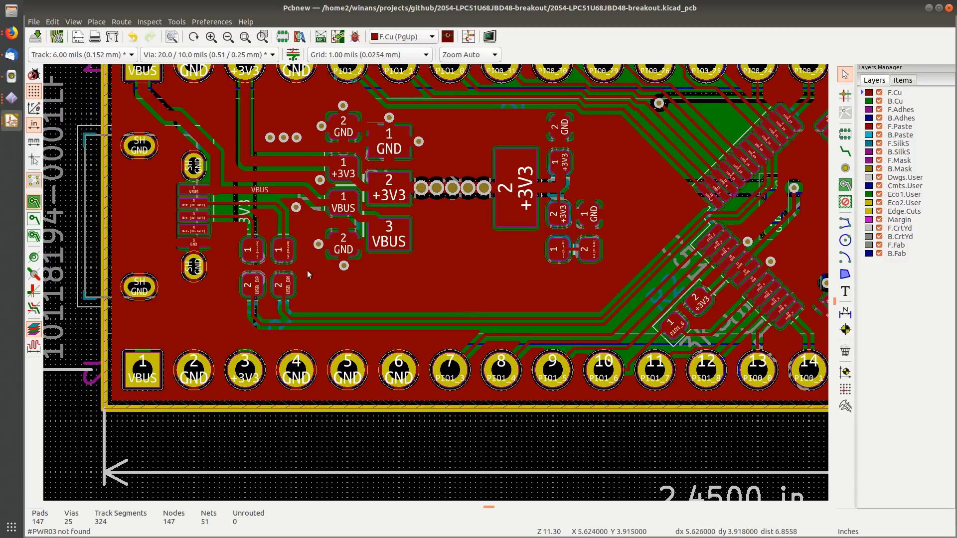
middle_click_drag(500, 299, 454, 284)
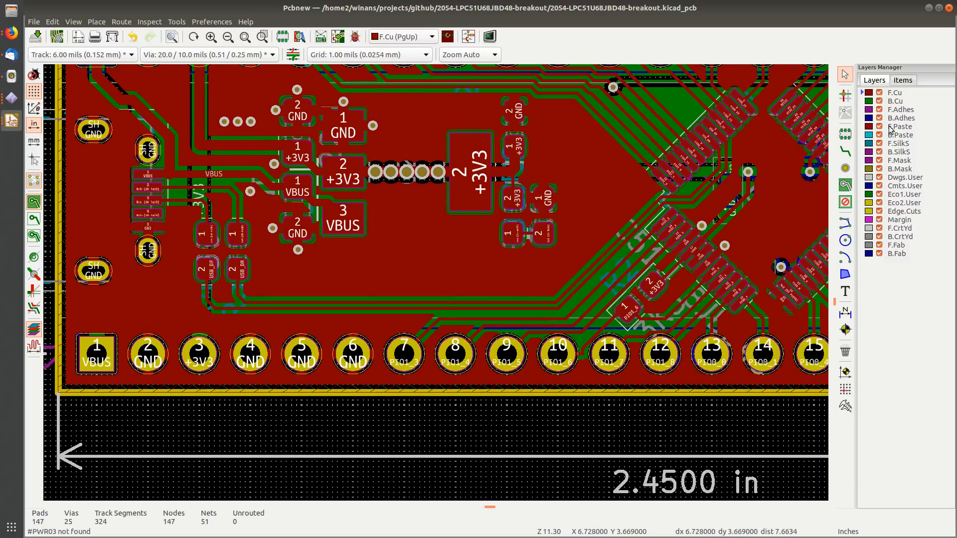
left_click(845, 168)
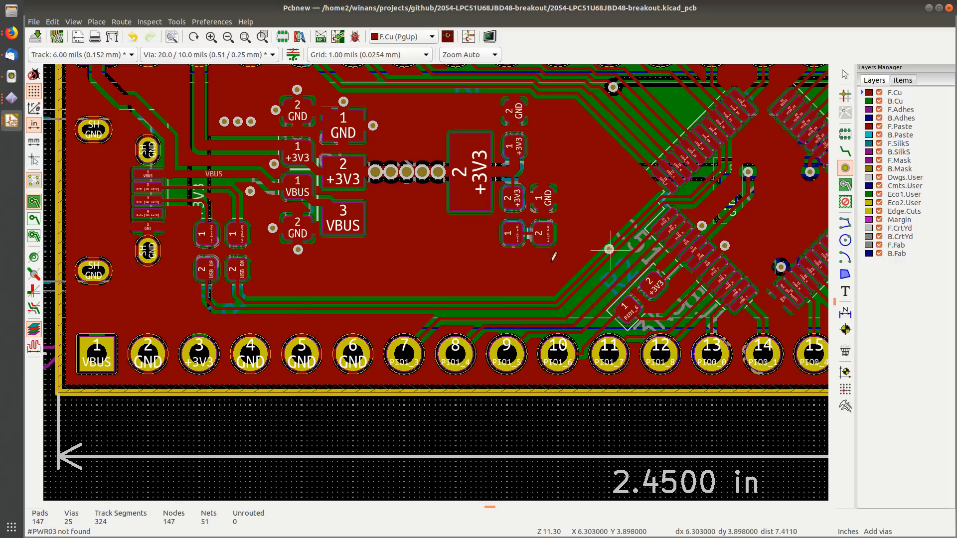
scroll(314, 287, "up", 2)
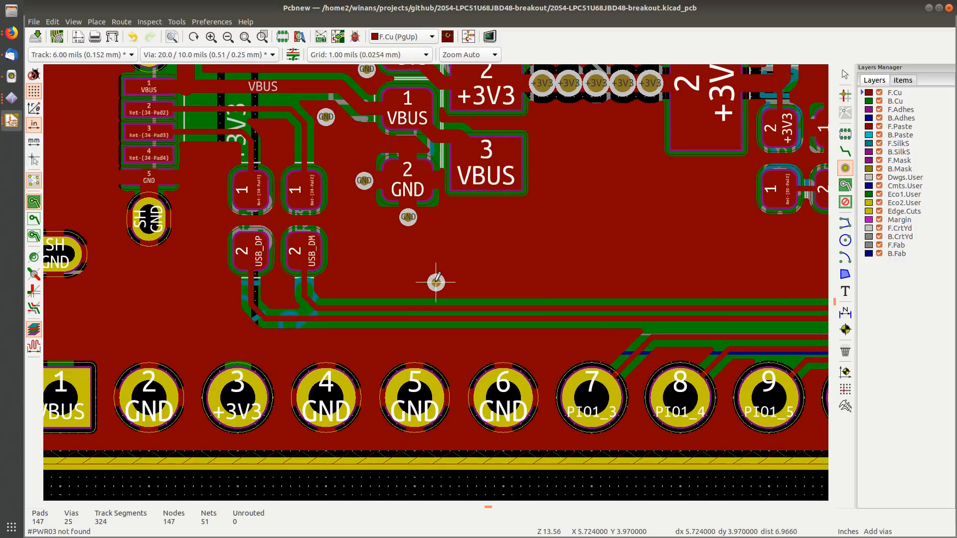
left_click(402, 287)
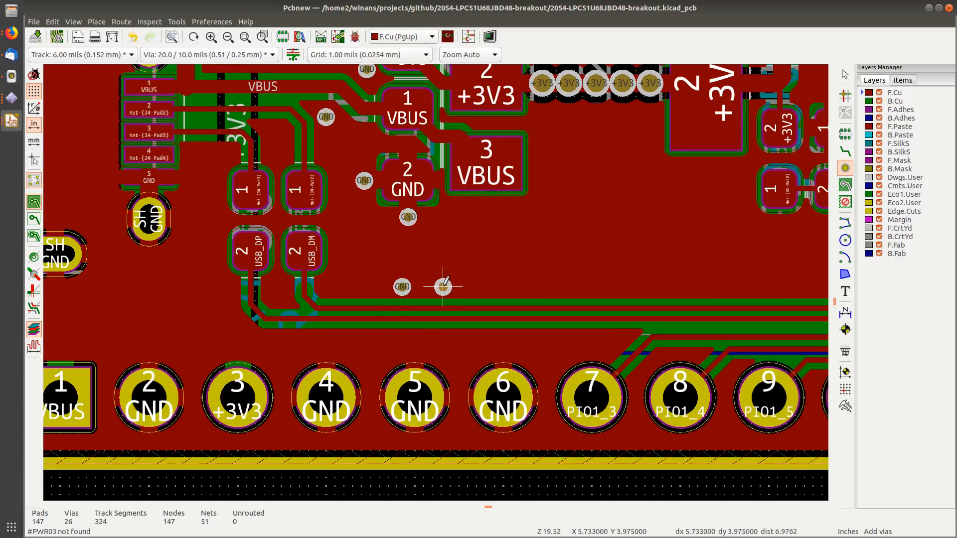
left_click(453, 287)
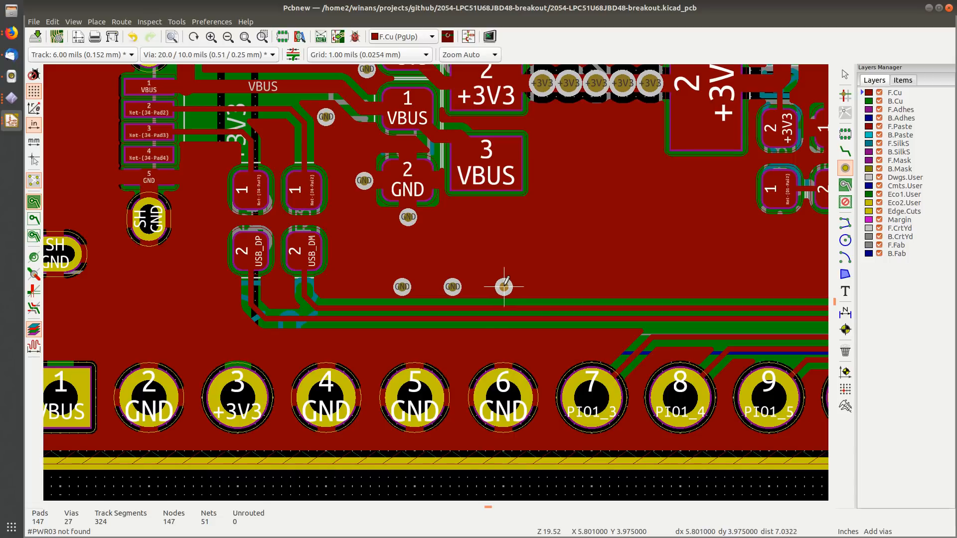
left_click(504, 287)
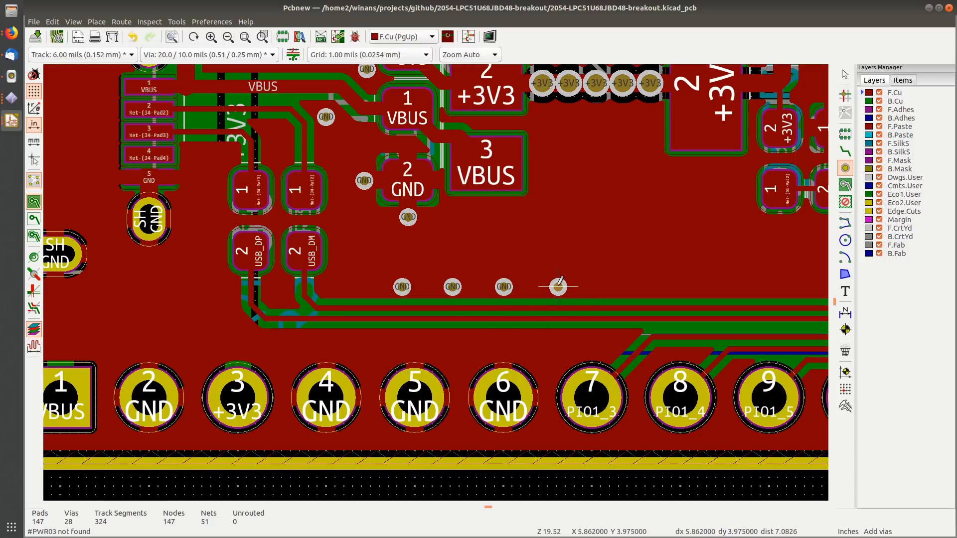
left_click(558, 287)
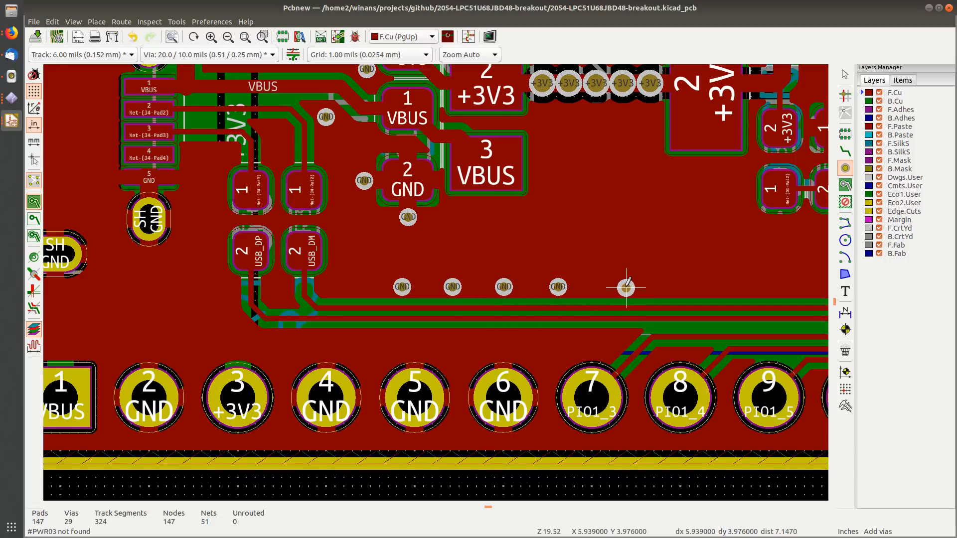
left_click(626, 288)
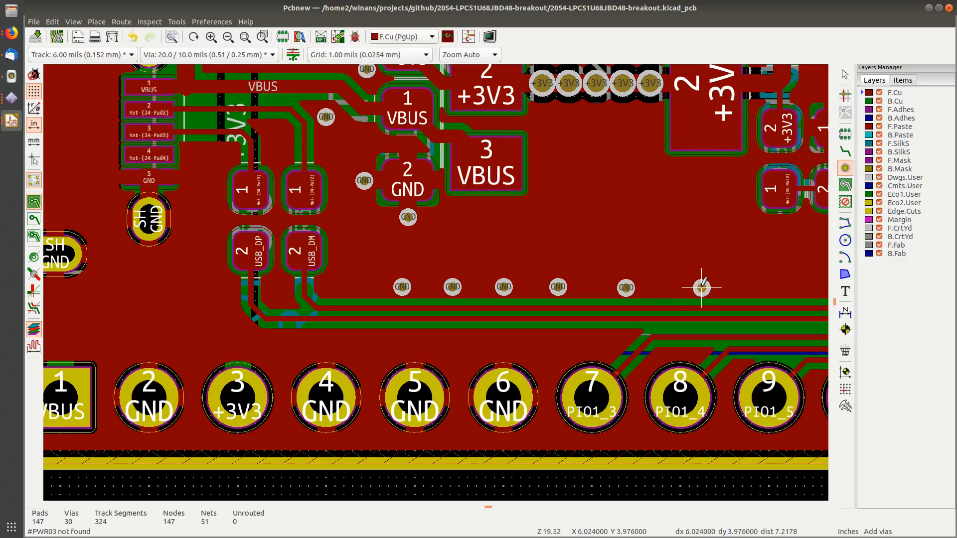
left_click(702, 287)
Step: Place a GND via on each side of the capacitor GND pad 2 above the regulator's large +3V3 tab pad
scroll(702, 288, "down", 2)
middle_click_drag(447, 239, 337, 350)
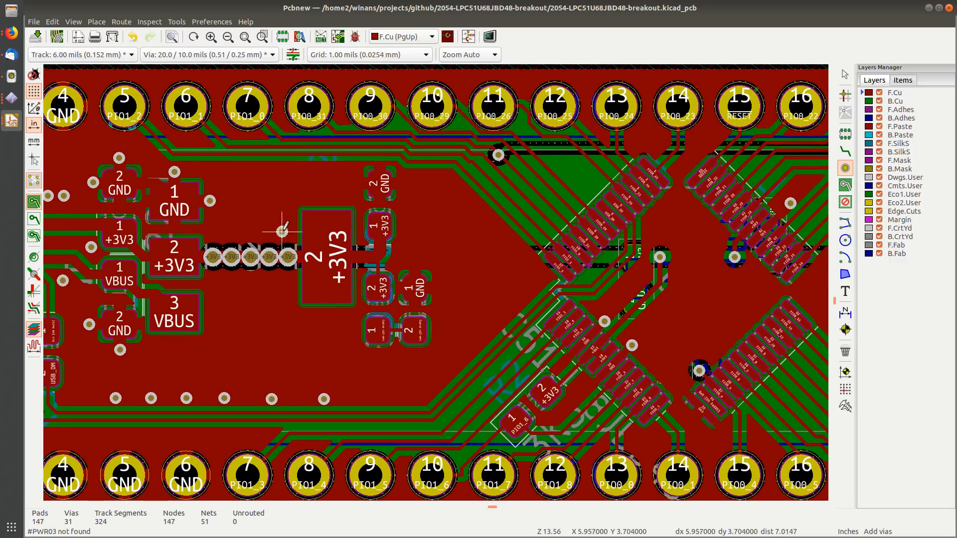
scroll(282, 231, "up", 2)
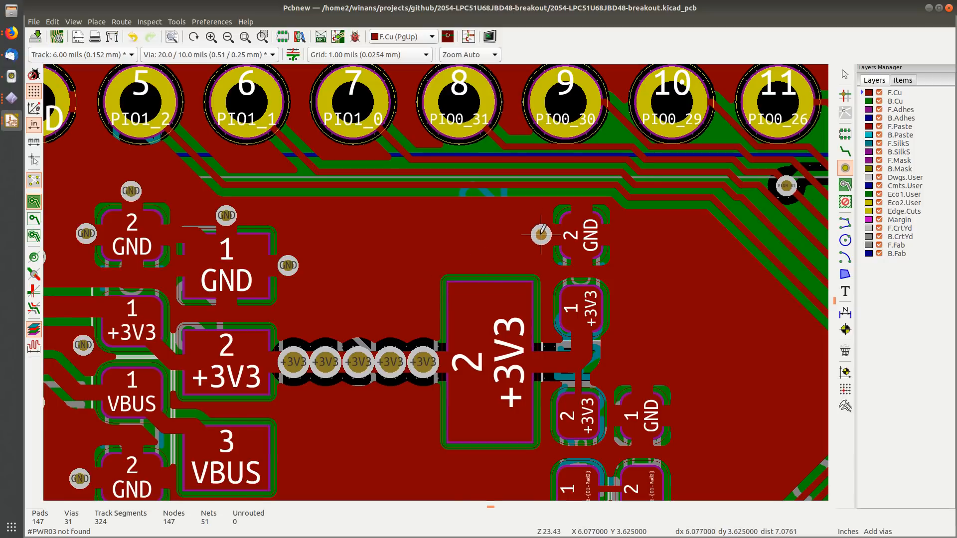
left_click(541, 234)
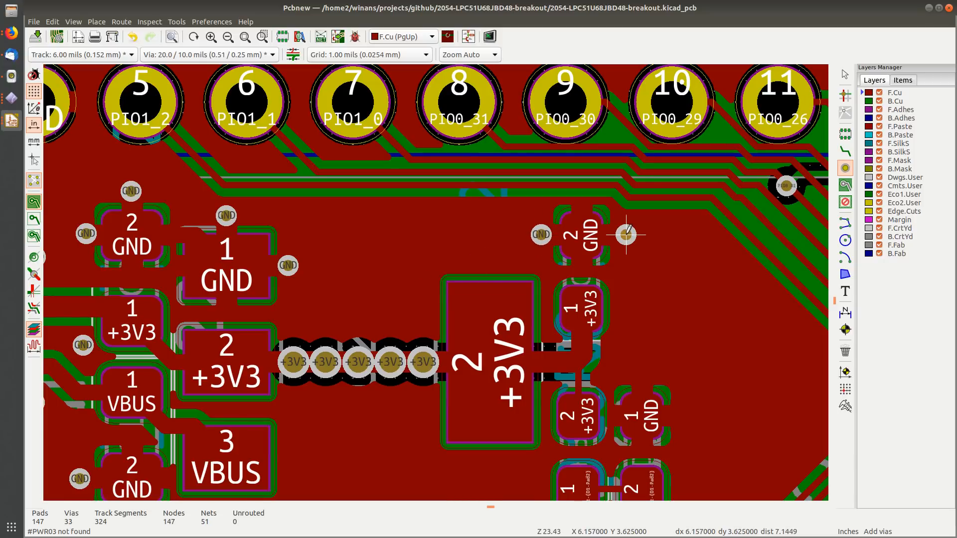
scroll(643, 294, "down", 1)
middle_click_drag(440, 323, 392, 241)
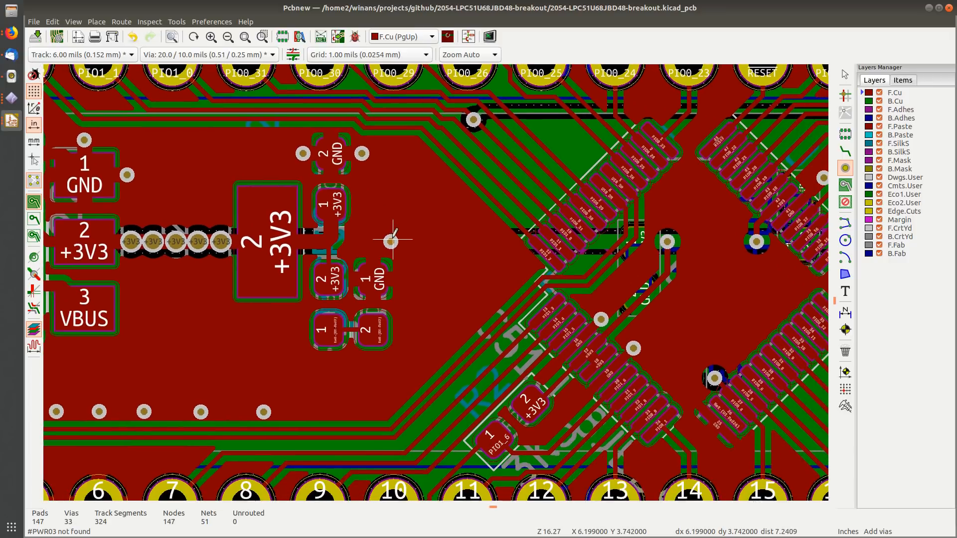
Step: Place a GND via beside capacitor GND pad 1 and two more in the pour between it and the microcontroller's corner
scroll(391, 241, "up", 2)
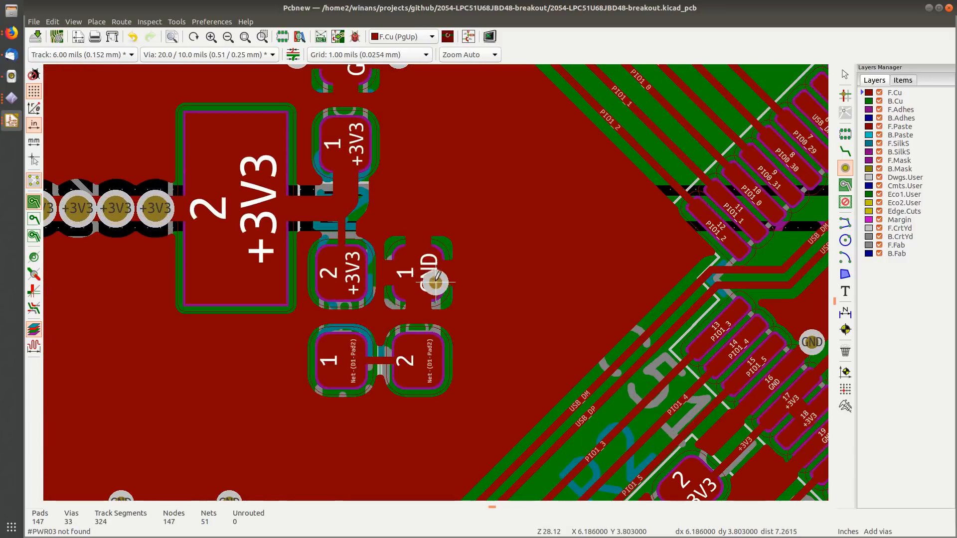
left_click(469, 275)
scroll(478, 331, "down", 2)
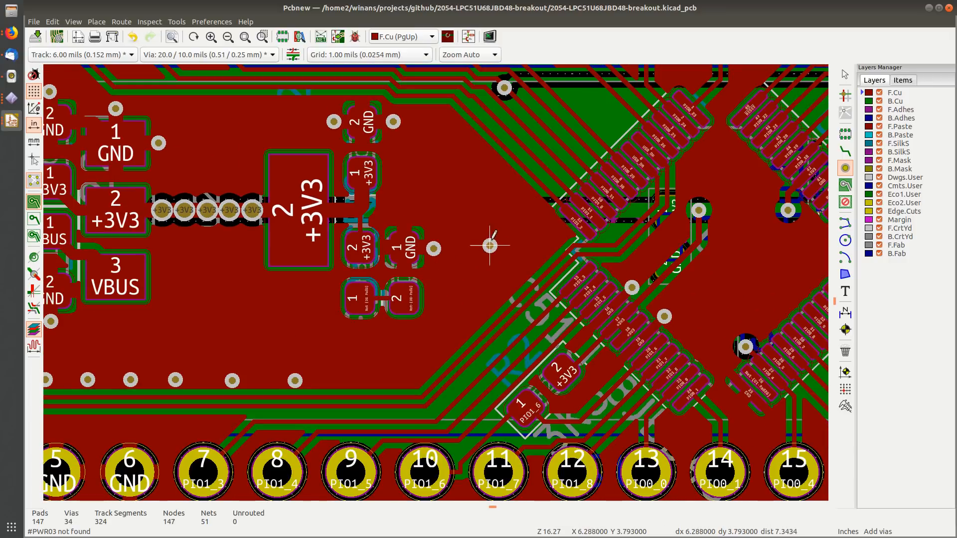
middle_click_drag(491, 240, 340, 239)
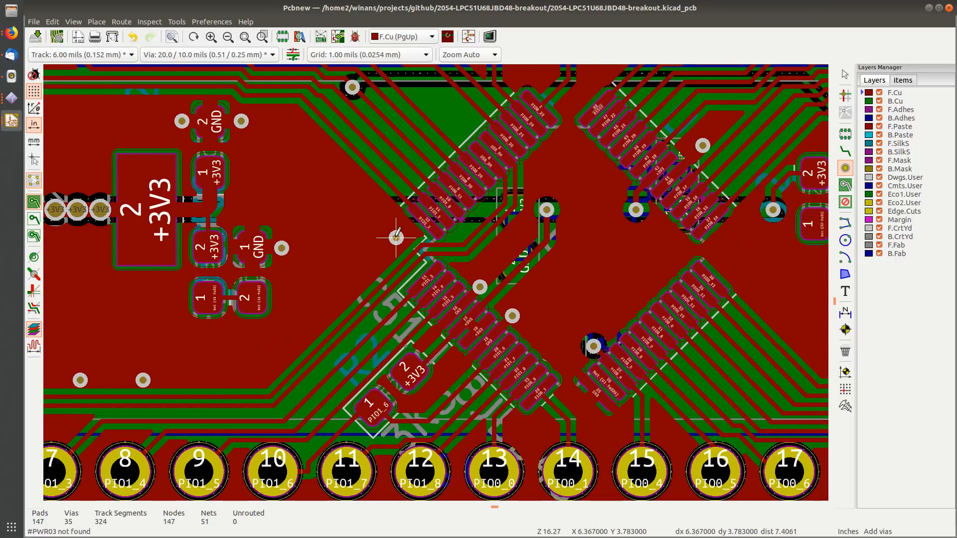
left_click(325, 239)
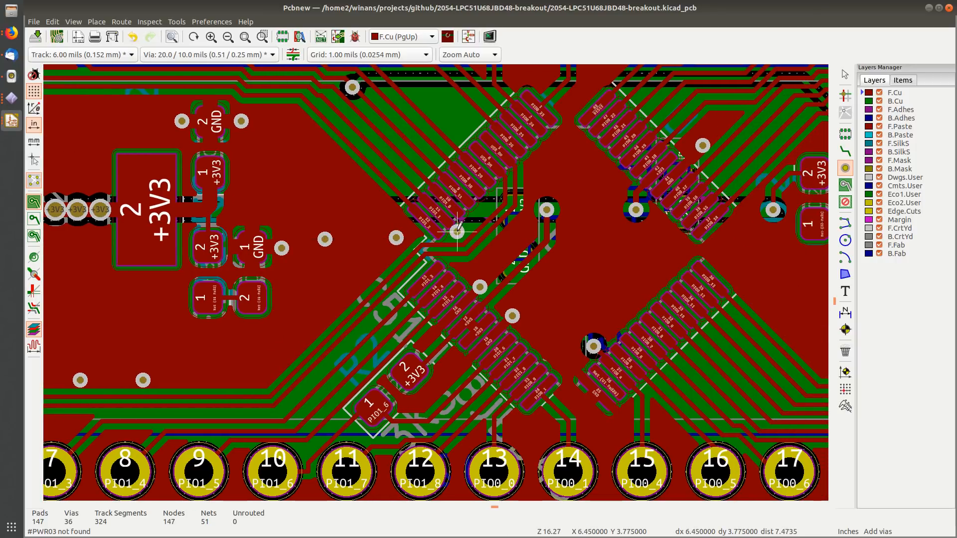
key("Escape")
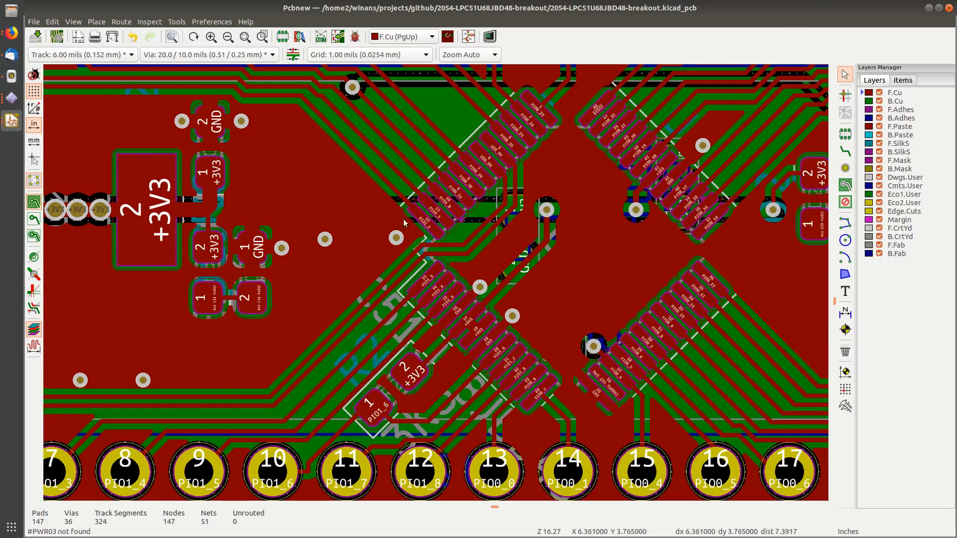
Step: Check the B.Cu layer around the +3V3 track, return to F.Cu and place a row of three GND vias above that track
left_click(892, 101)
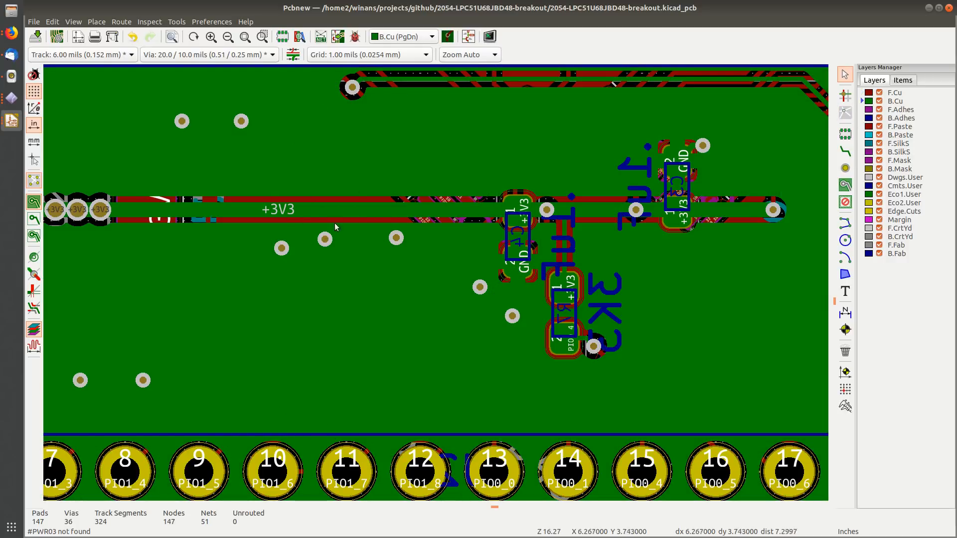
left_click(898, 94)
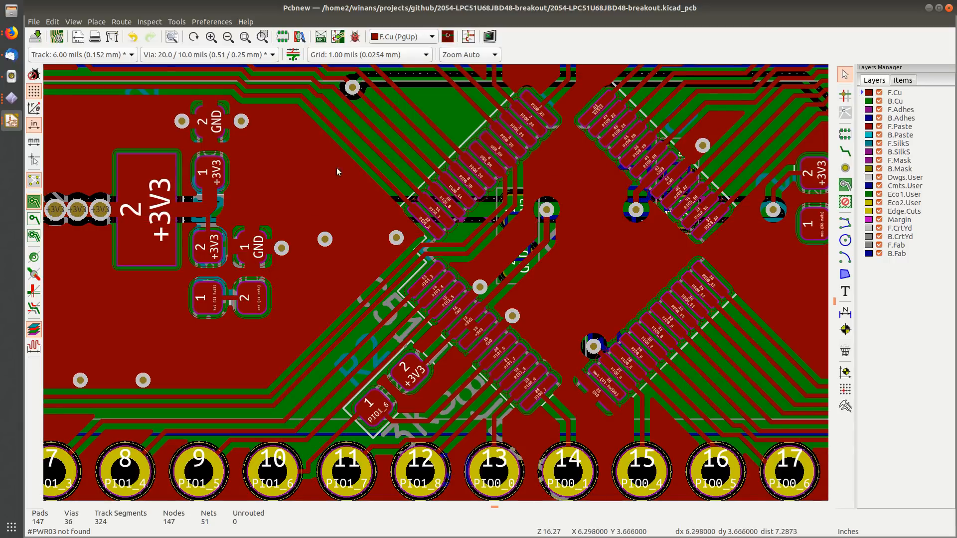
left_click(845, 168)
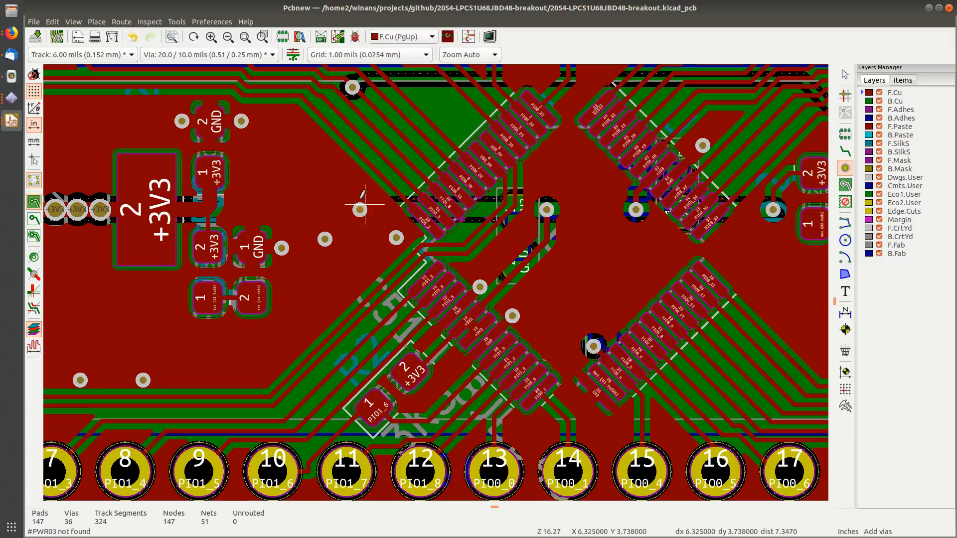
left_click(324, 186)
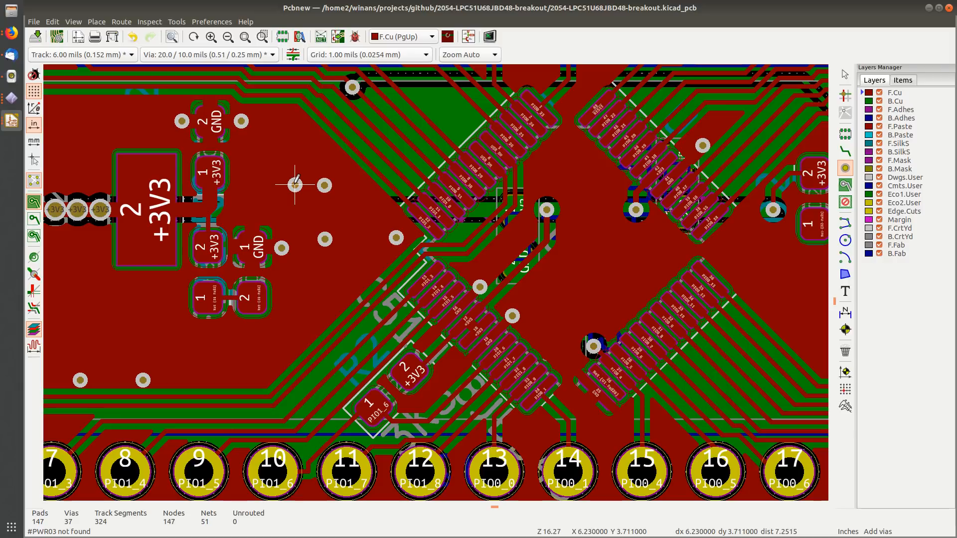
left_click(295, 185)
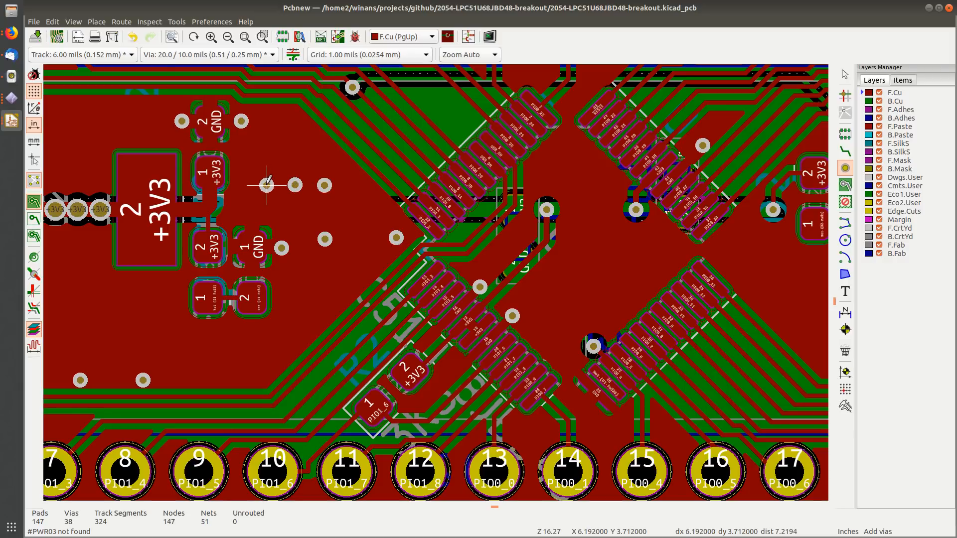
left_click(267, 186)
key("Escape")
Step: Move the GND via nearest the microcontroller's corner closer to its neighbouring GND via and save the board
scroll(328, 217, "up", 2)
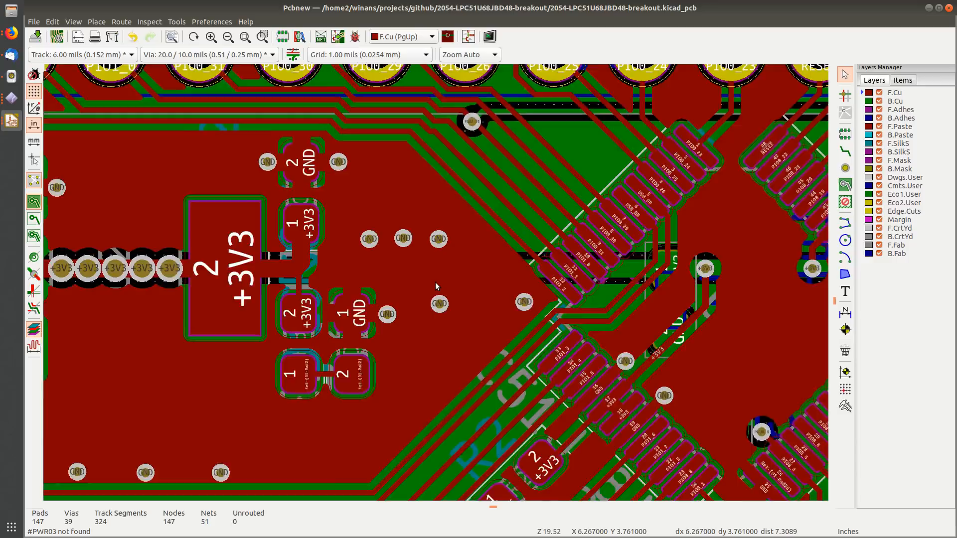
middle_click_drag(445, 277, 396, 268)
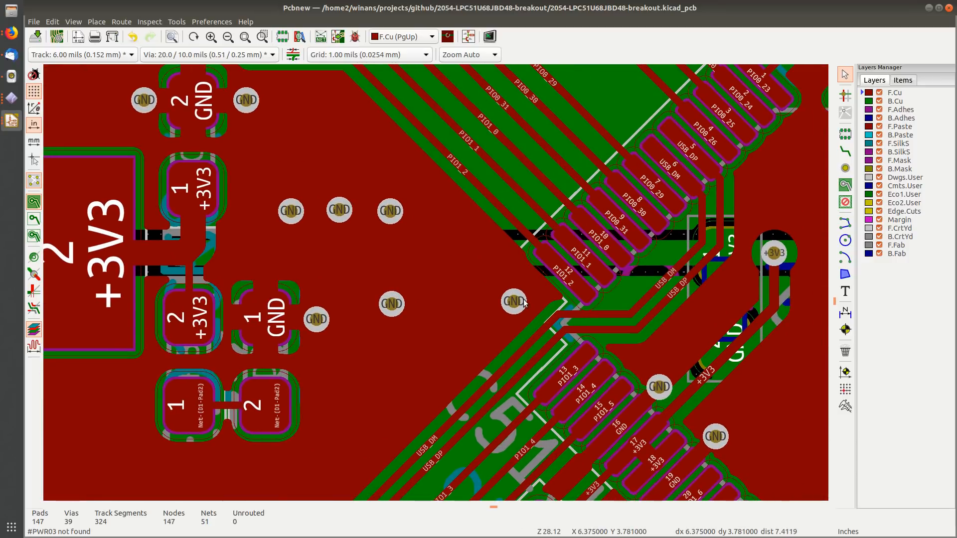
middle_click_drag(483, 300, 472, 291)
left_click(503, 293)
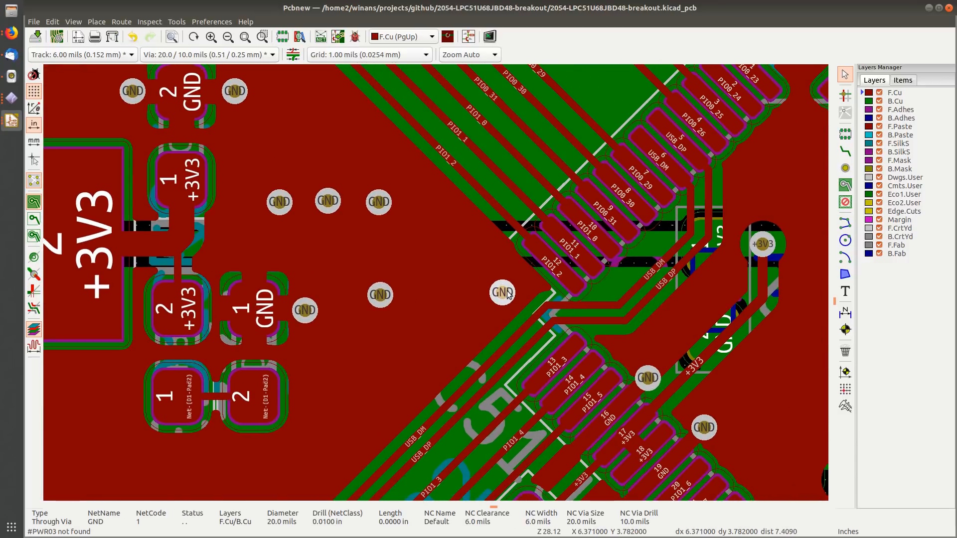
key("m")
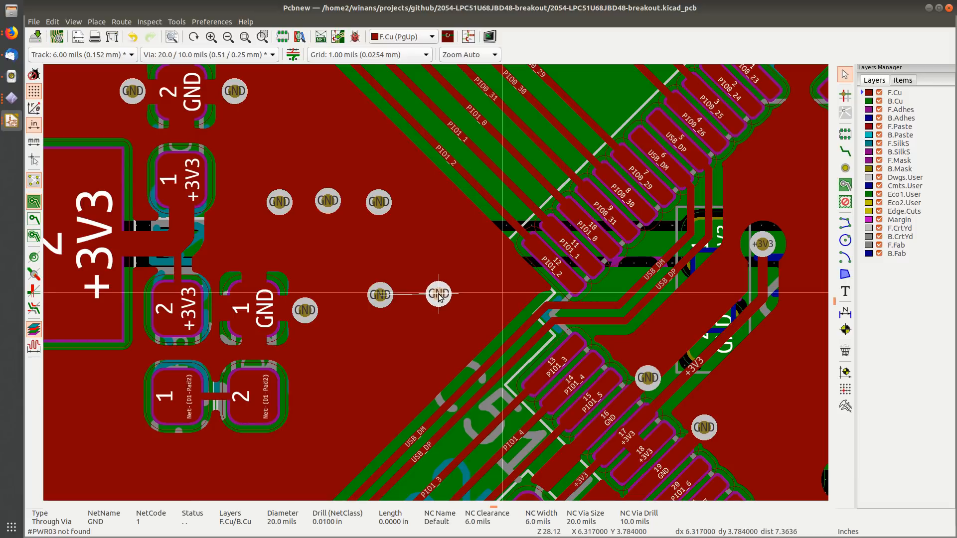
left_click(439, 295)
middle_click_drag(547, 309, 488, 299)
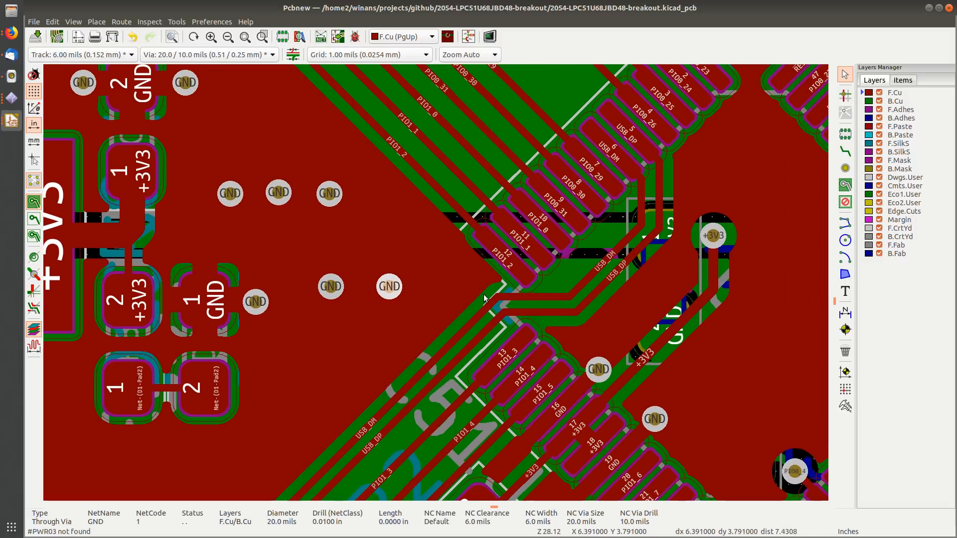
key("ctrl+s")
Step: Review the layout around the regulator and examine the stitching vias on the board's top side in the 3D viewer
scroll(488, 293, "down", 2)
middle_click_drag(266, 273, 546, 286)
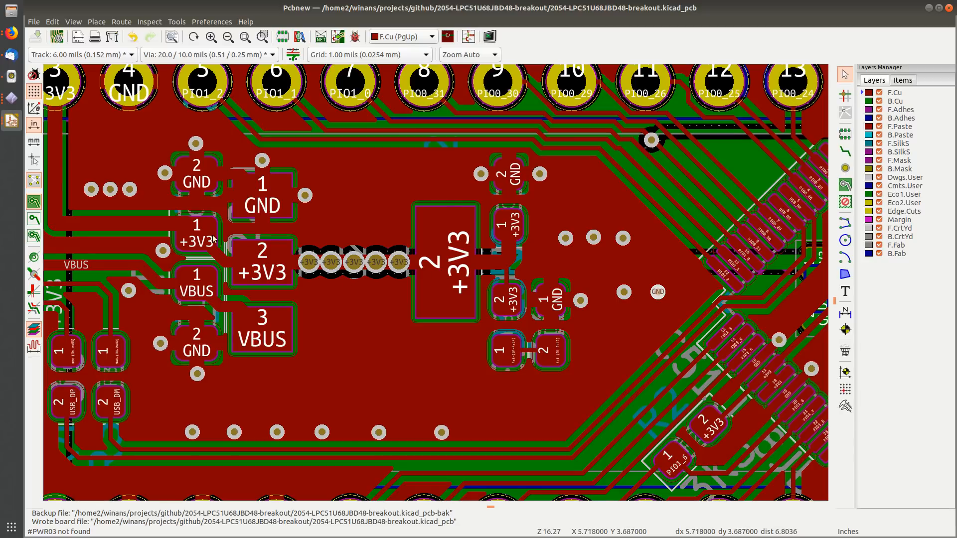
middle_click_drag(354, 298, 246, 241)
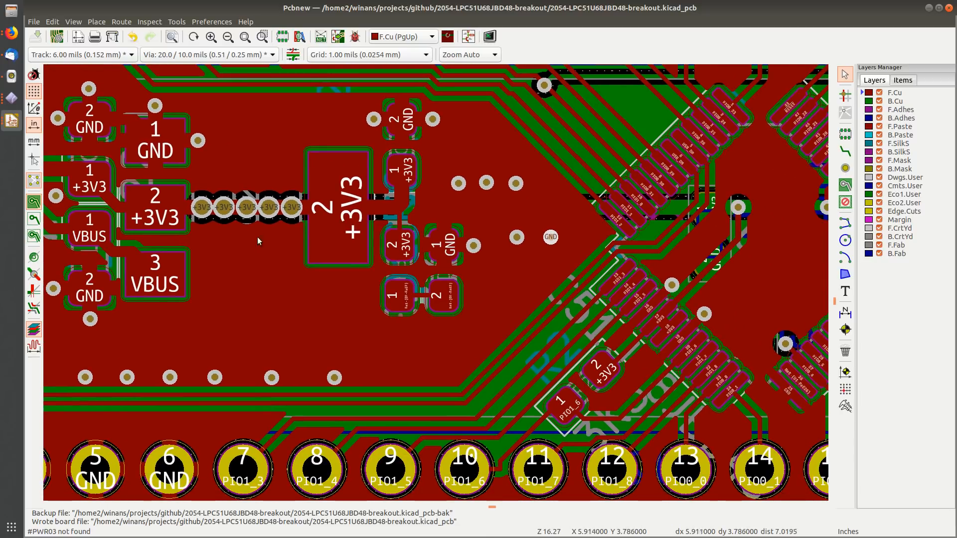
middle_click_drag(314, 223, 351, 288)
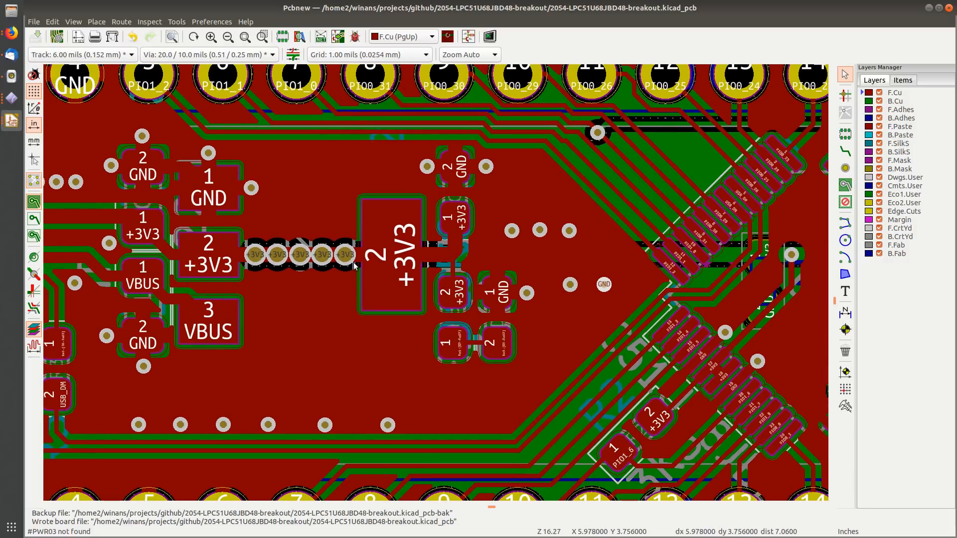
scroll(354, 265, "down", 1)
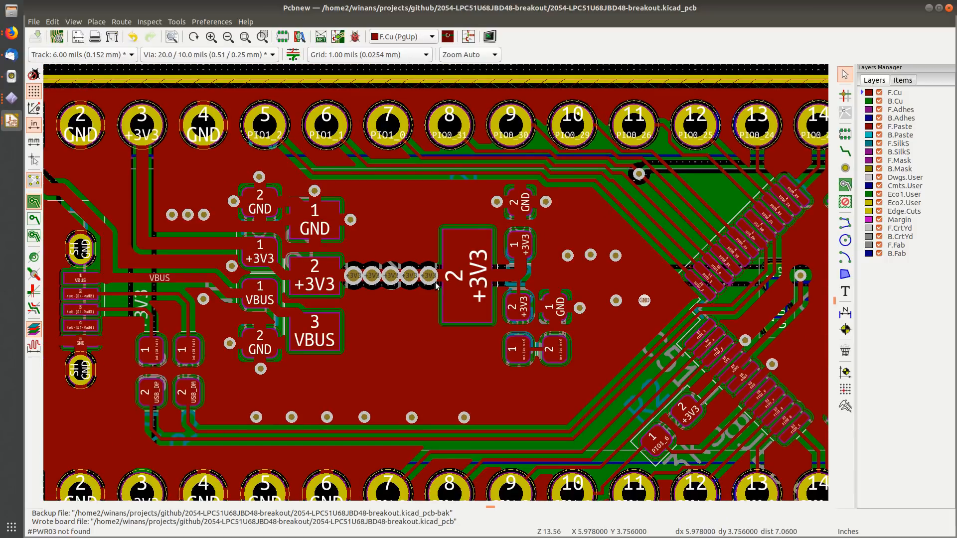
middle_click_drag(525, 279, 448, 273)
key("alt+3")
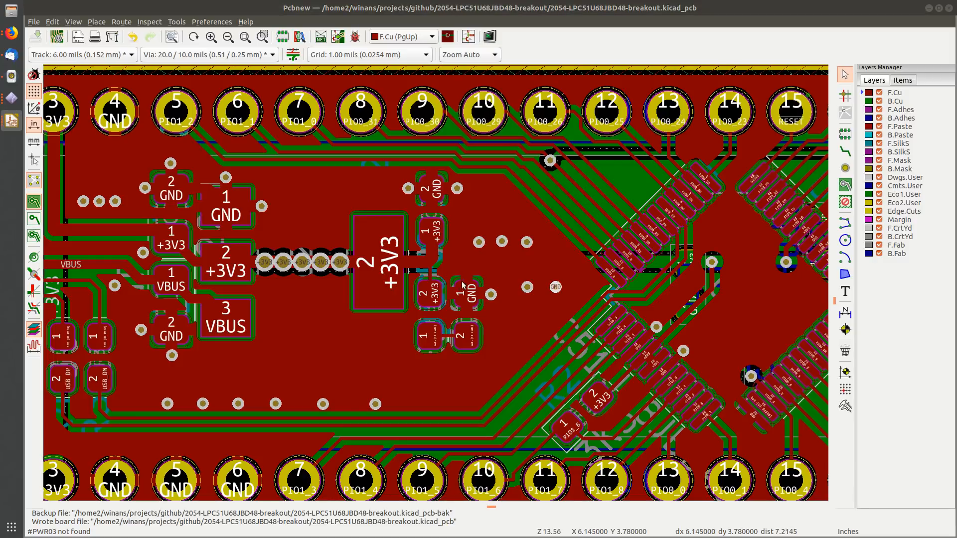
scroll(391, 248, "up", 5)
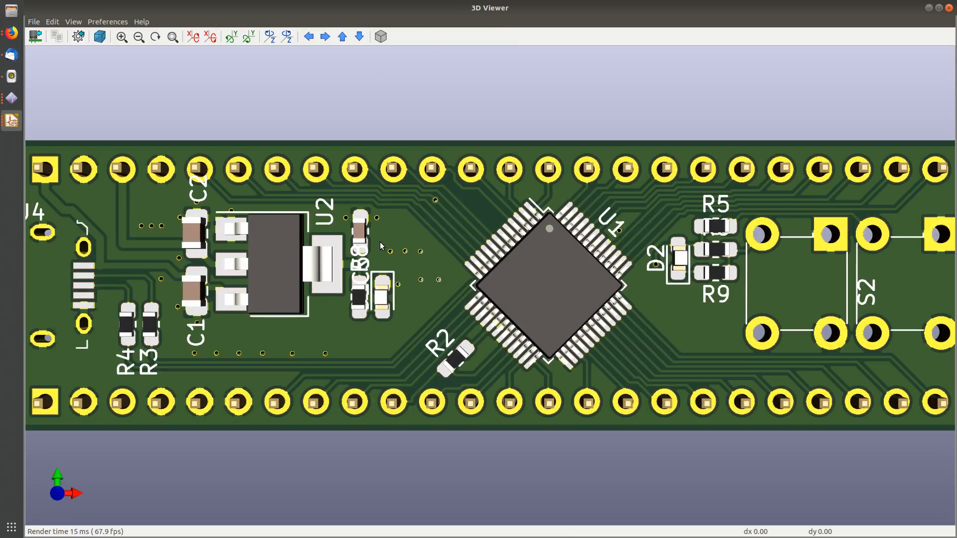
left_click_drag(288, 279, 507, 251)
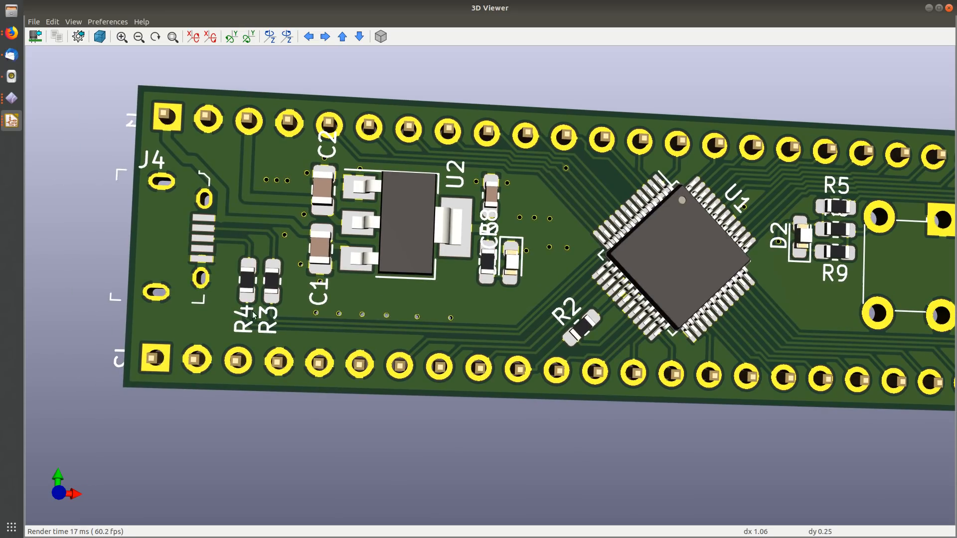
Step: Turn the 3D board over to examine the underside vias and the area around C3, C4 and R7, and return to the top side
left_click_drag(276, 217, 719, 267)
scroll(708, 265, "up", 5)
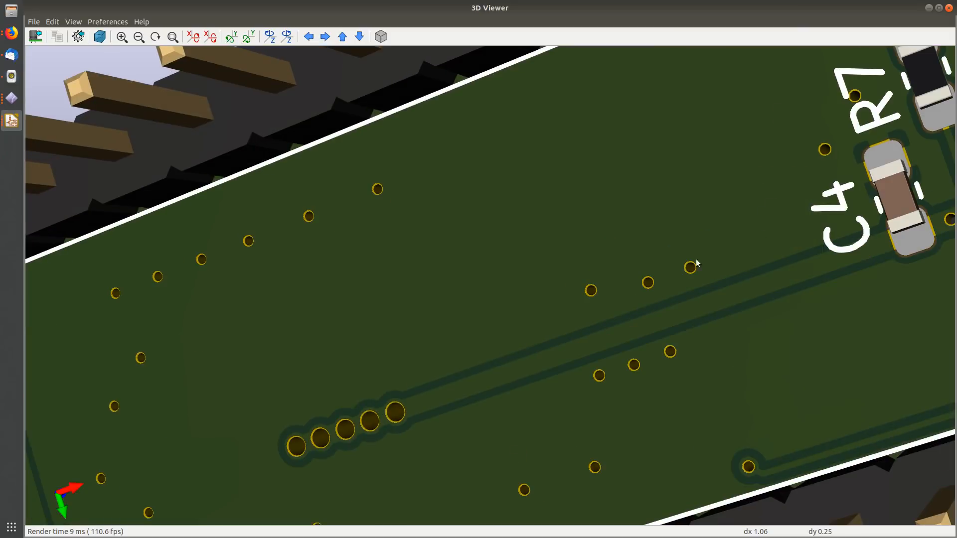
scroll(667, 269, "down", 5)
left_click_drag(658, 218, 705, 227)
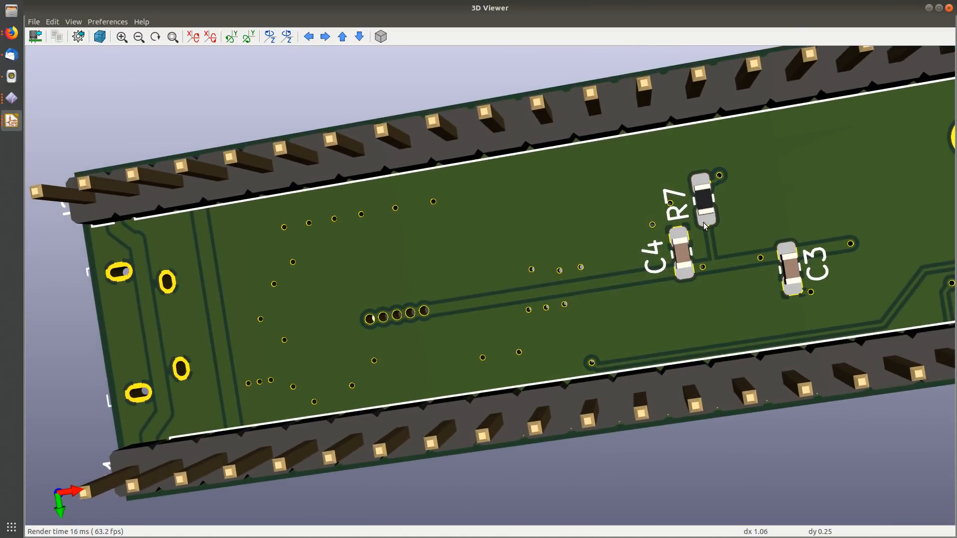
scroll(645, 198, "down", 2)
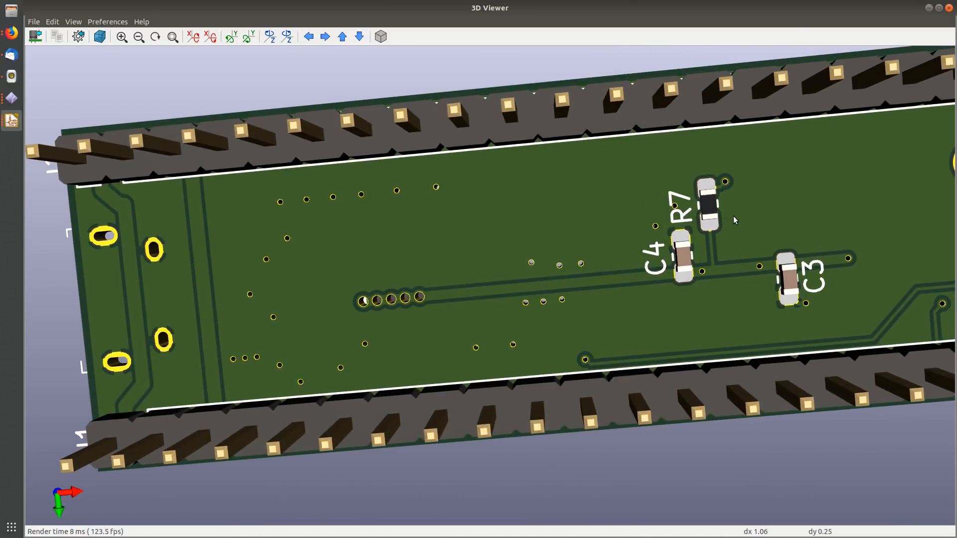
scroll(734, 216, "down", 2)
scroll(729, 223, "up", 1)
middle_click_drag(727, 230, 564, 227)
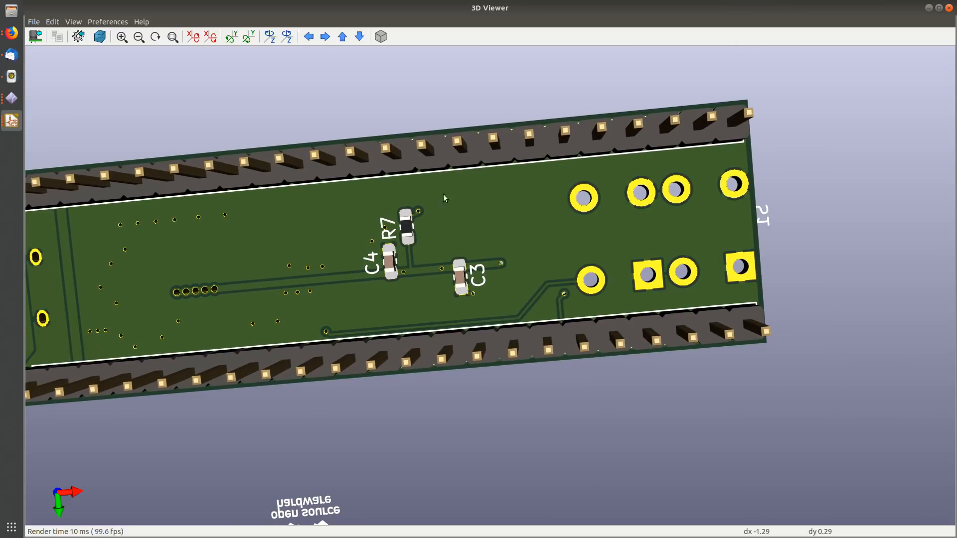
left_click_drag(445, 199, 434, 350)
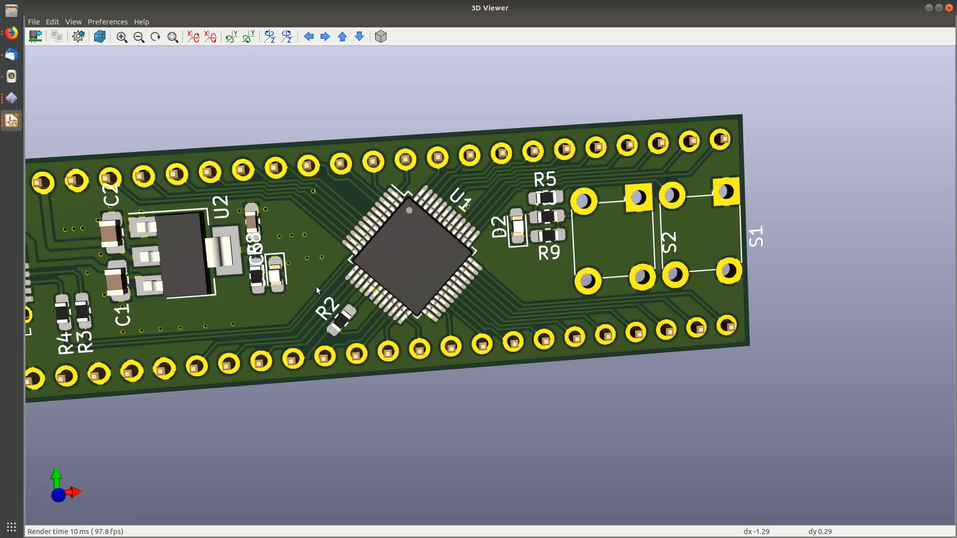
middle_click_drag(315, 287, 354, 264)
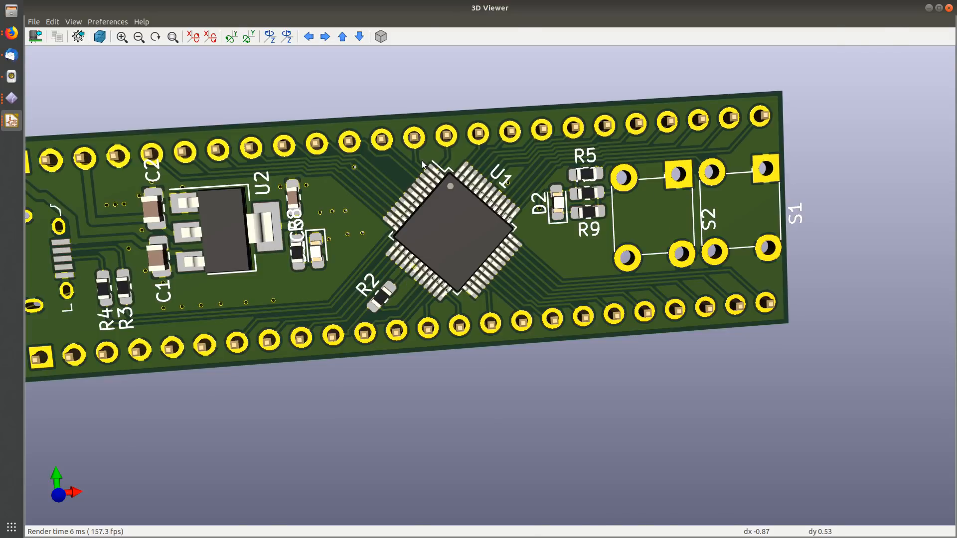
Step: Return to the board layout and place a row of three GND vias inside the microcontroller footprint, above its two +3V3 vias
key("alt+Tab")
scroll(502, 260, "up", 2)
middle_click_drag(453, 280, 238, 233)
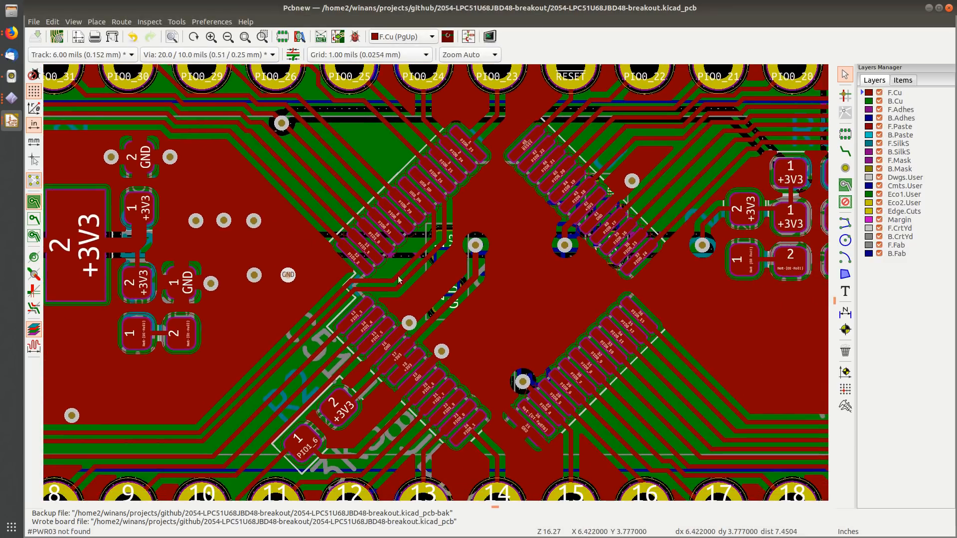
middle_click_drag(538, 304, 477, 285)
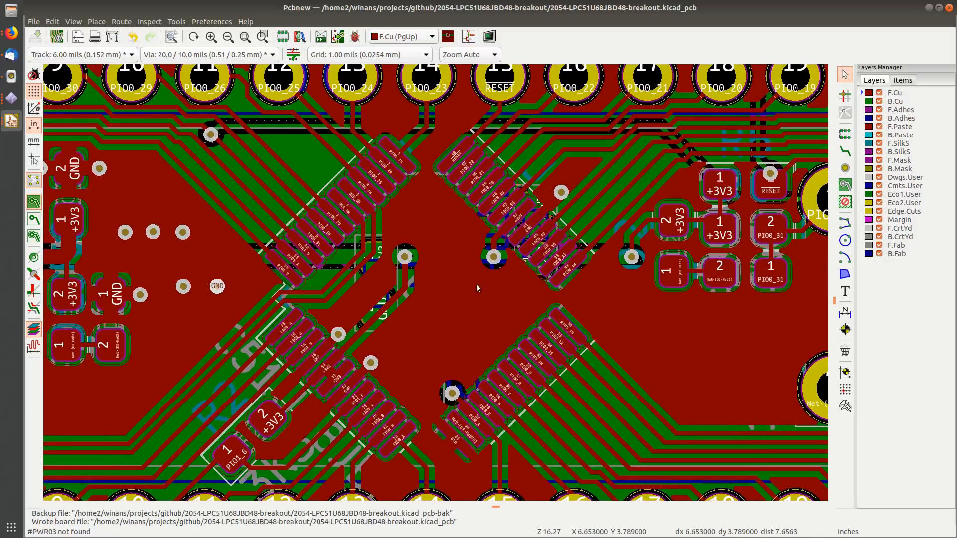
left_click(845, 168)
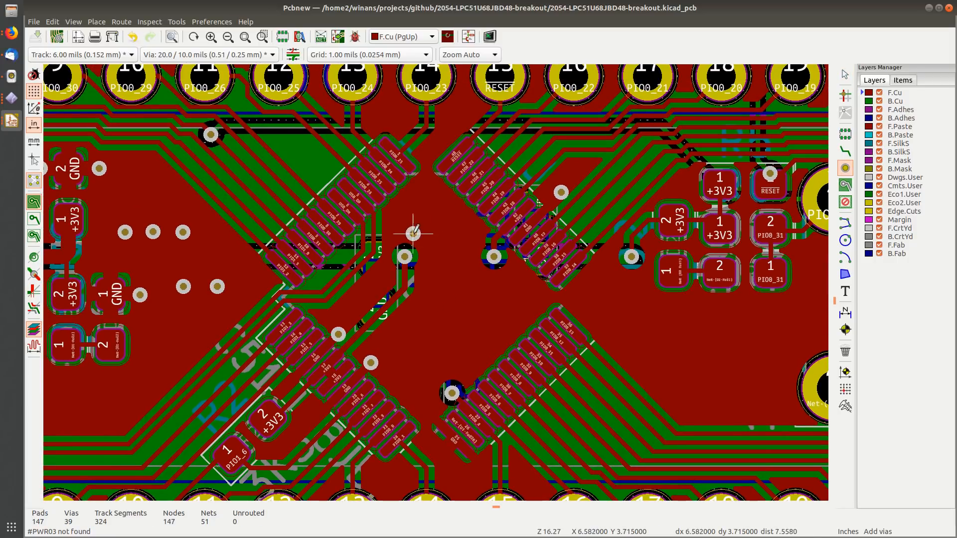
scroll(414, 232, "up", 2)
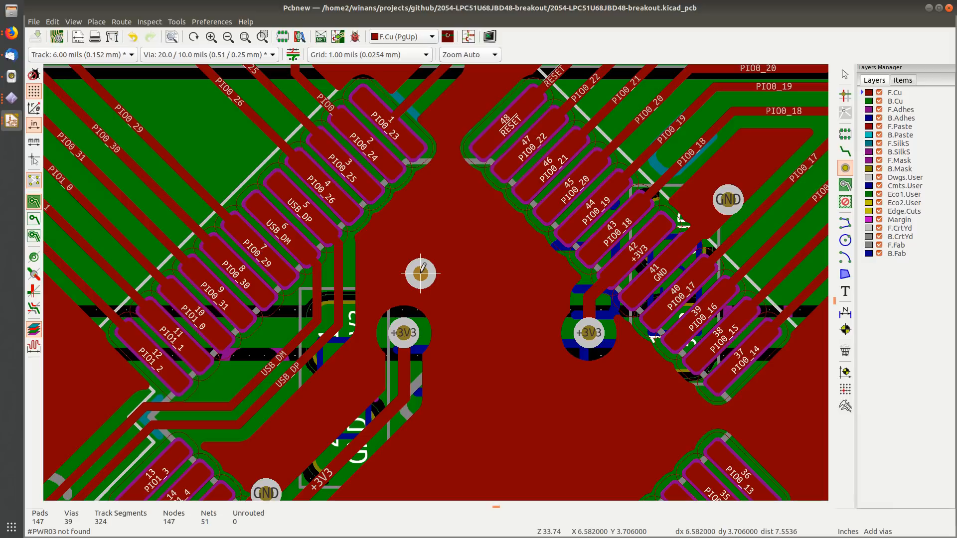
left_click(421, 273)
left_click(466, 274)
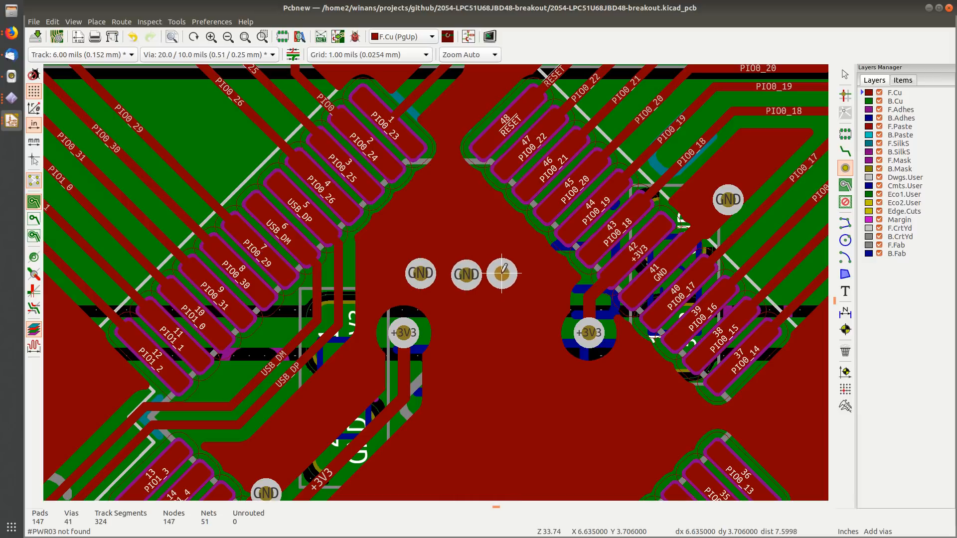
left_click(515, 274)
scroll(527, 349, "down", 3, "shift")
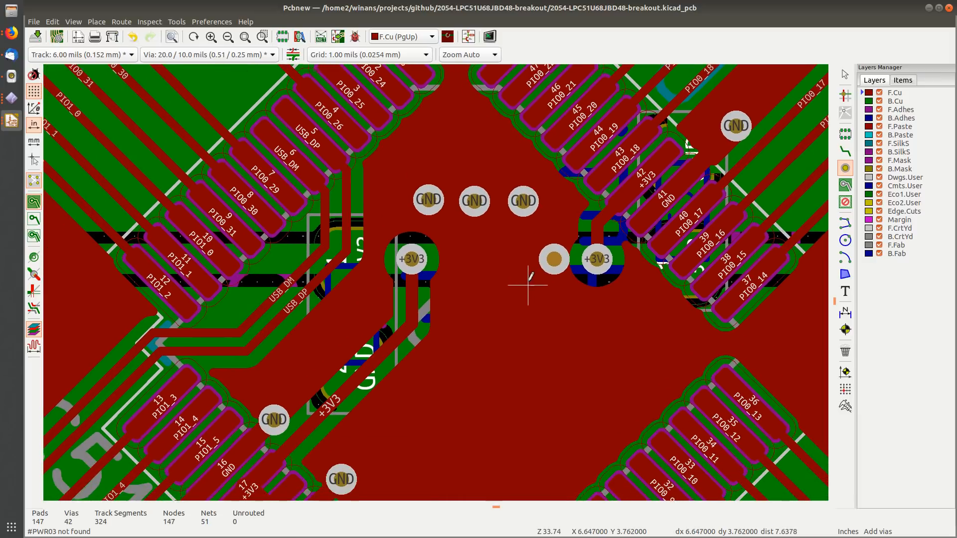
scroll(491, 314, "down", 2)
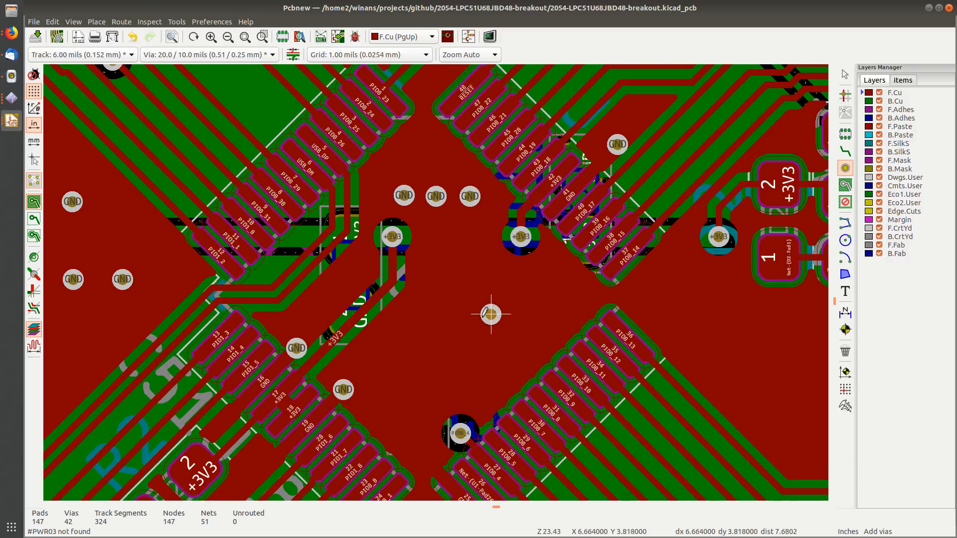
Step: Make the back copper layer active and place a GND via between C4's GND pad and R7's +3V3 pad
key("Escape")
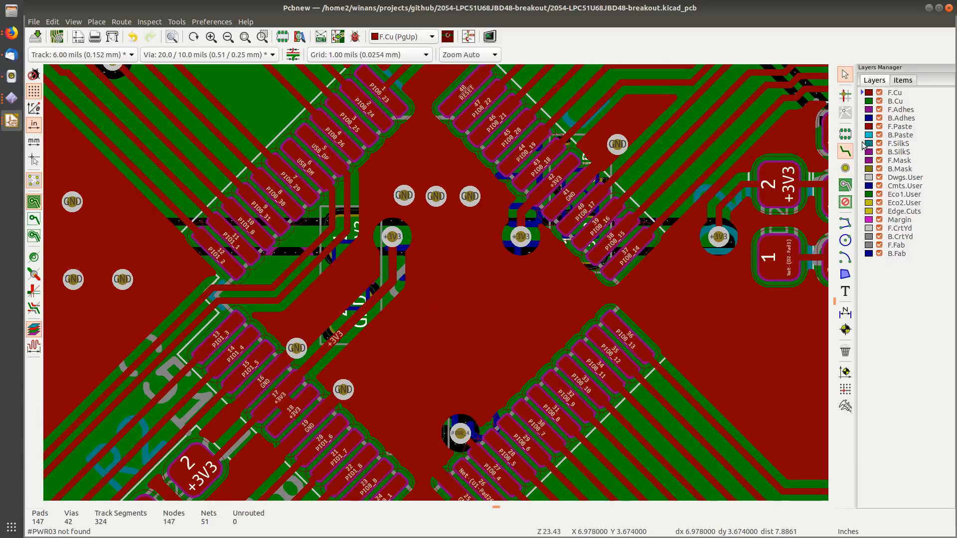
left_click(896, 101)
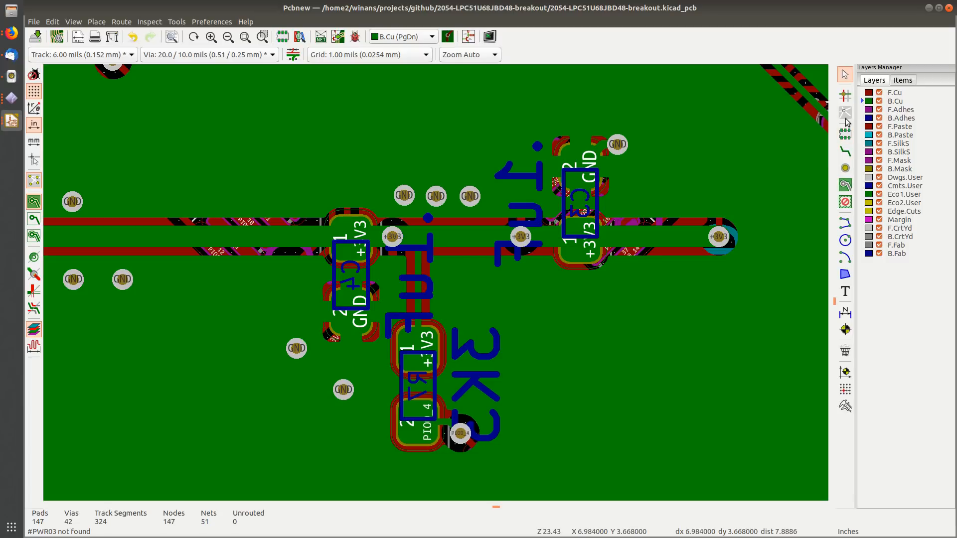
left_click(845, 168)
left_click(296, 348)
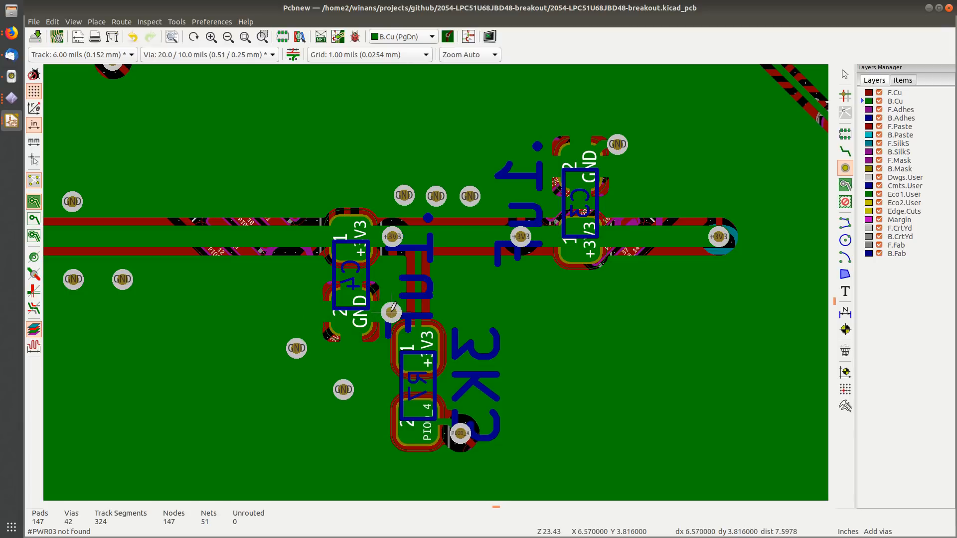
left_click(389, 309)
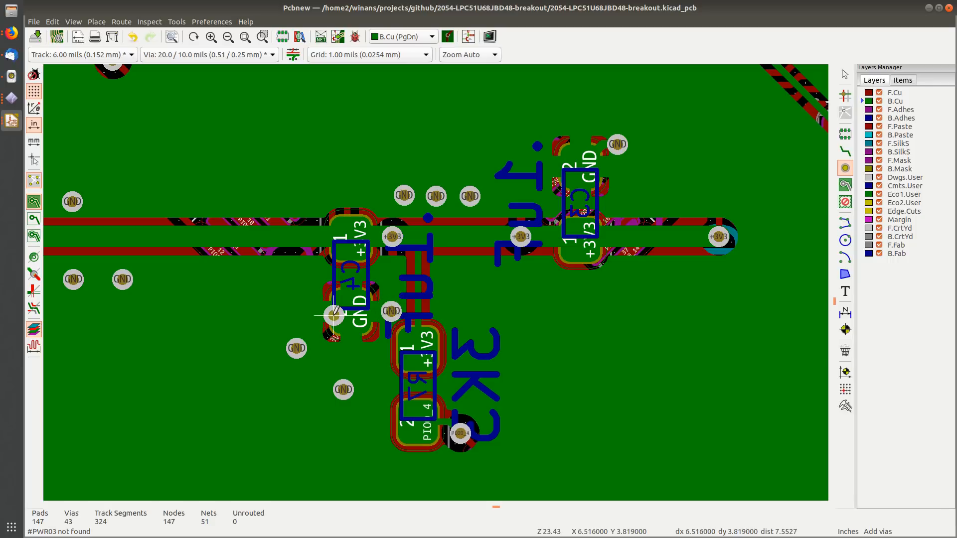
key("Escape")
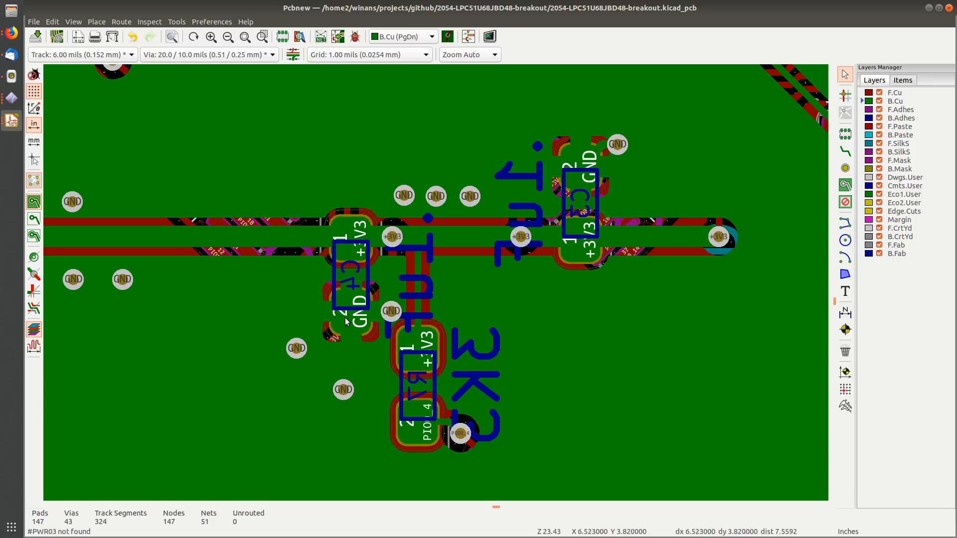
Step: Check the new GND via against the +3V3 track on the front copper, and nudge it slightly towards the +3V3 via on the back copper view
left_click(897, 93)
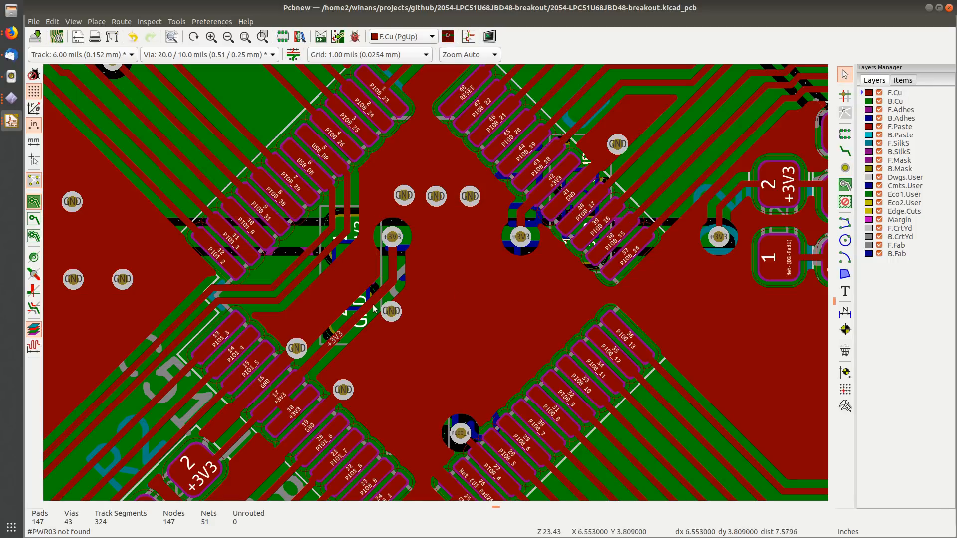
middle_click_drag(374, 309, 399, 263)
scroll(410, 265, "up", 3)
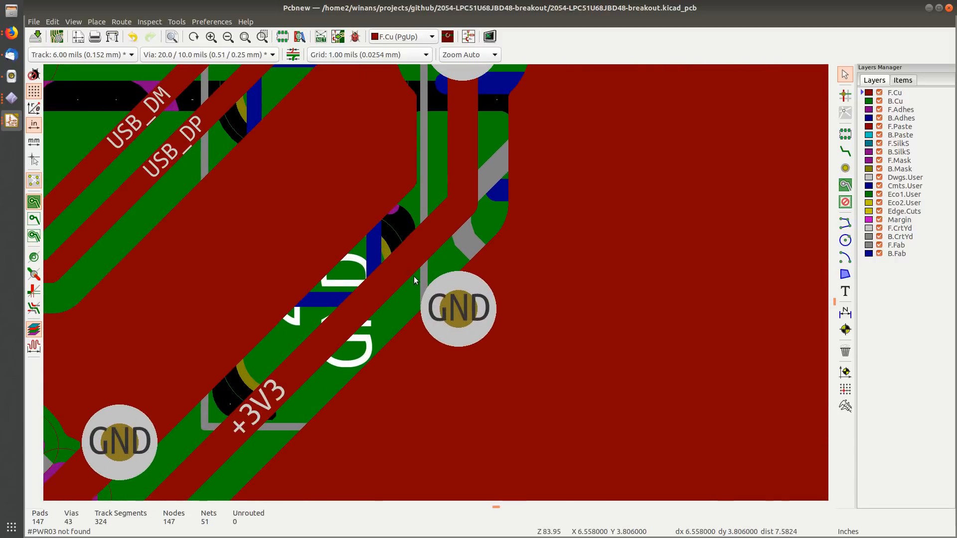
scroll(435, 282, "down", 1)
middle_click_drag(476, 286, 431, 275)
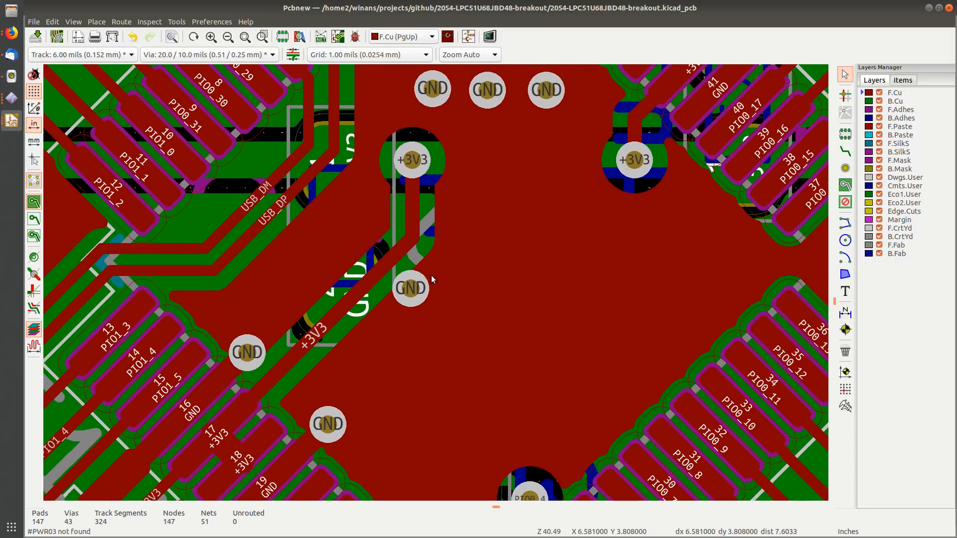
left_click(390, 262)
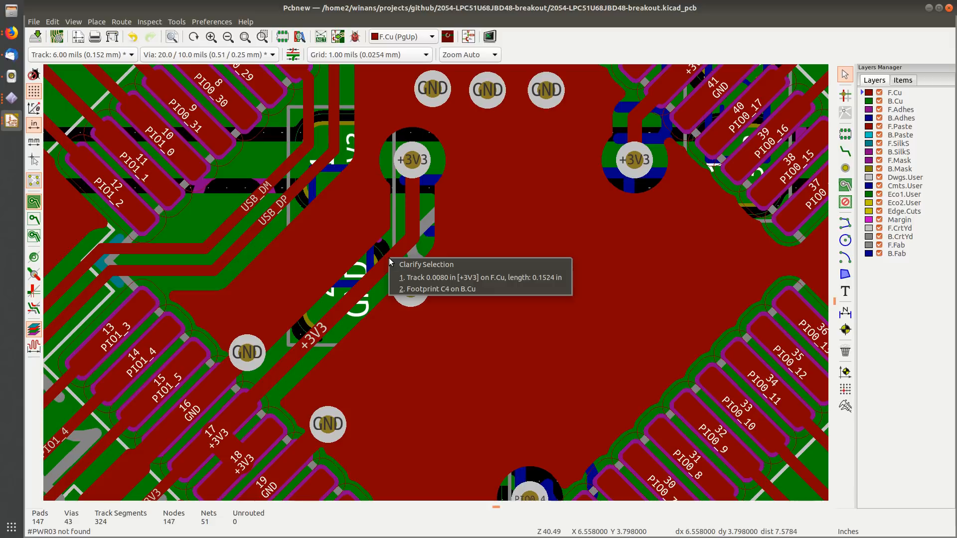
key("Escape")
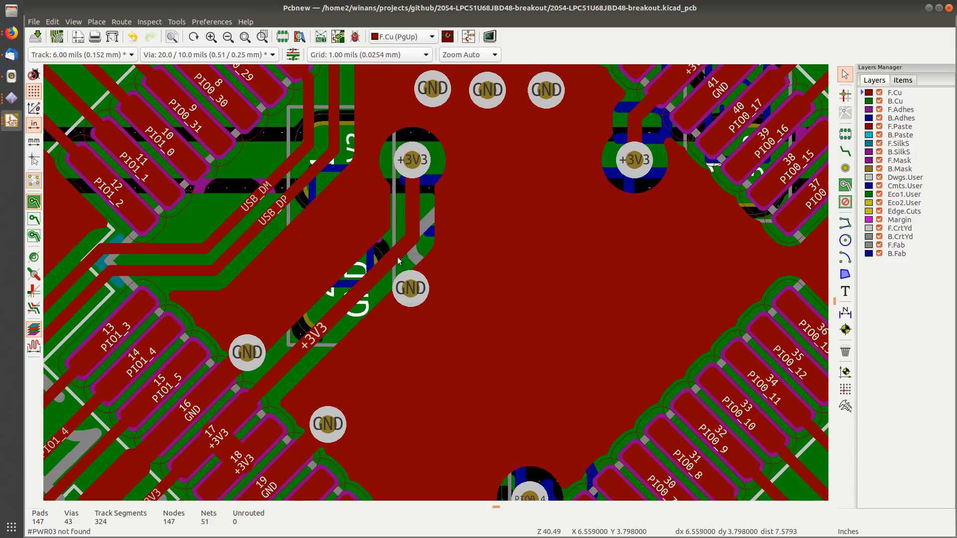
left_click(900, 103)
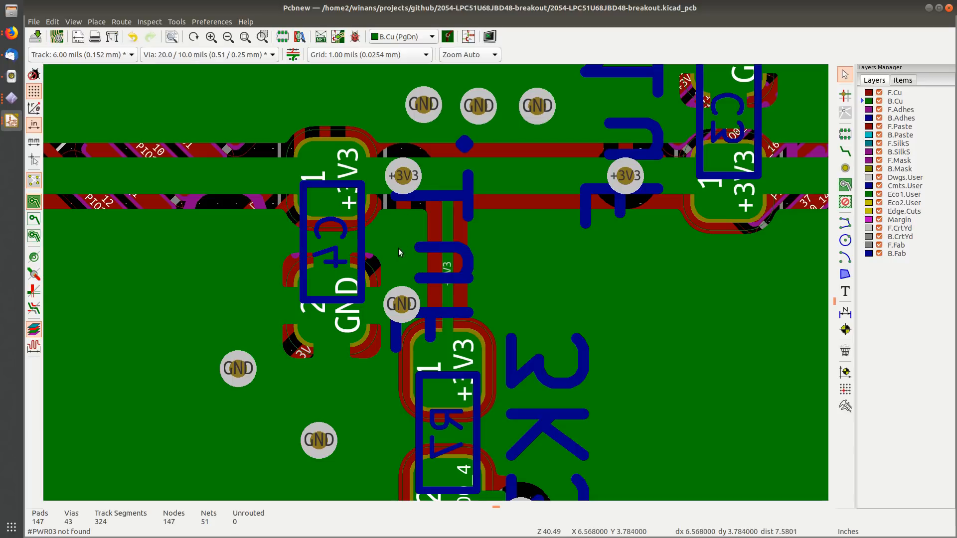
middle_click_drag(401, 302, 375, 277)
left_click(375, 277)
key("m")
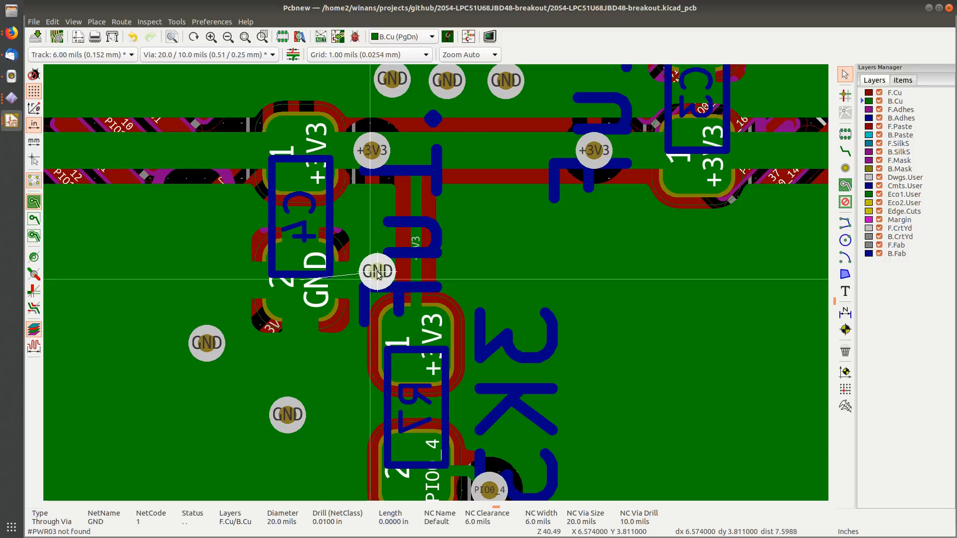
left_click(378, 271)
Step: Place a row of three GND vias just below the back +3V3 track, between R7's vertical track and C3
mouse_move(352, 298)
middle_mouse_down()
mouse_move(473, 279)
mouse_move(362, 294)
middle_mouse_up()
scroll(472, 279, "down", 1)
middle_click_drag(550, 283, 382, 292)
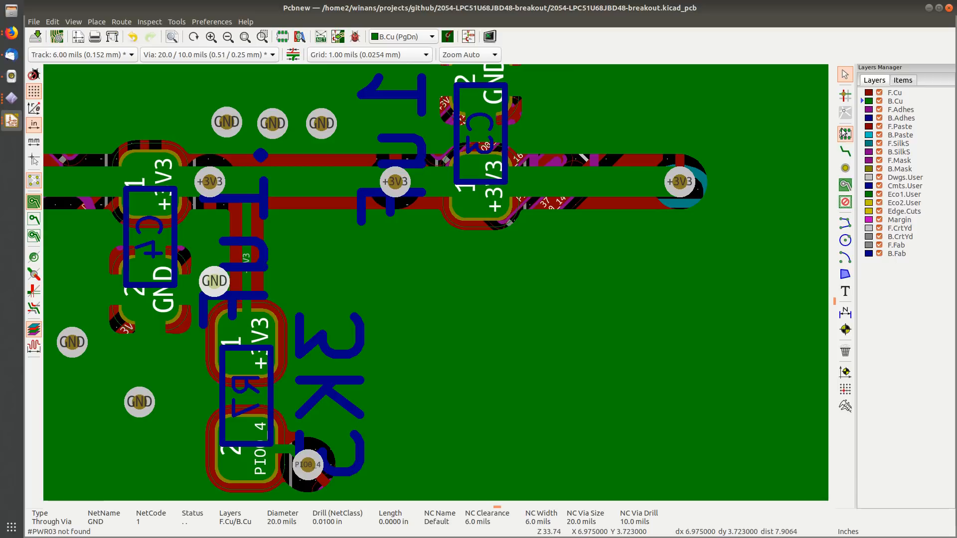
left_click(845, 168)
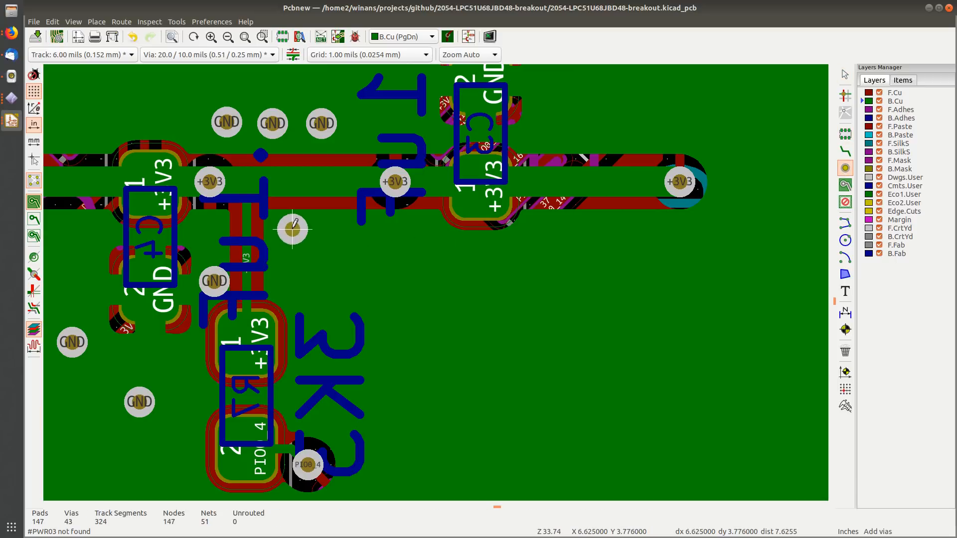
left_click(293, 229)
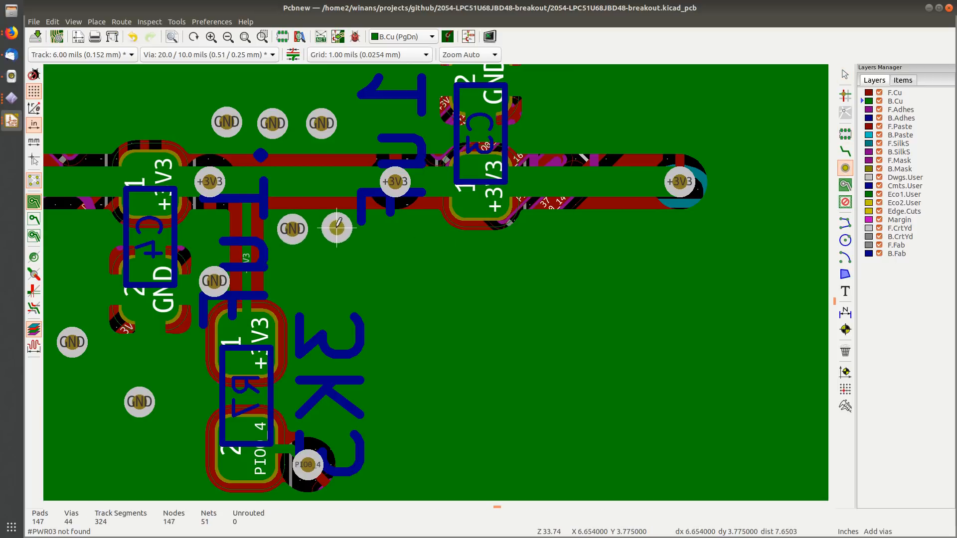
left_click(337, 227)
left_click(392, 229)
key("Escape")
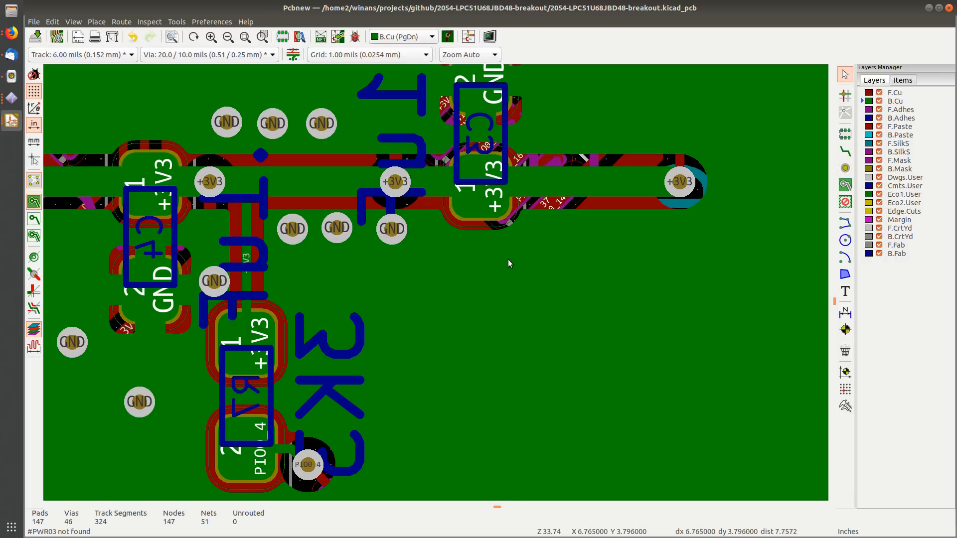
Step: Return to the front copper layer and examine the layout from beneath the microcontroller down to header pins 13 to 15
middle_click_drag(508, 259, 479, 339)
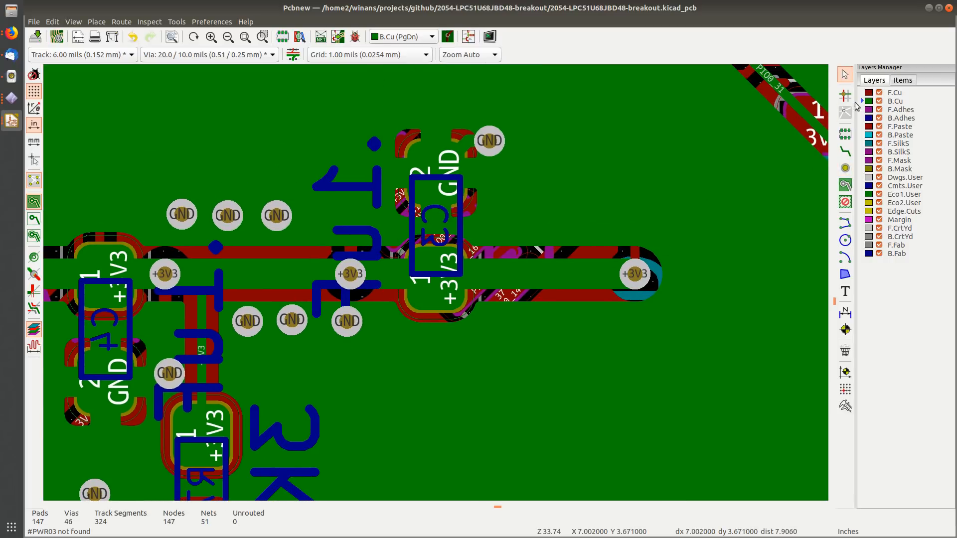
left_click(896, 93)
scroll(437, 286, "down", 1)
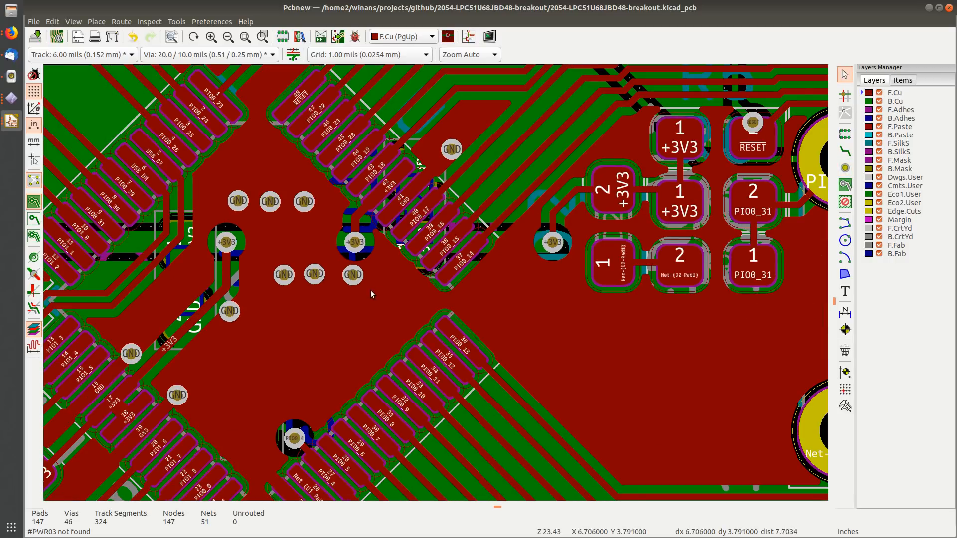
middle_click_drag(370, 292, 519, 210)
middle_click_drag(457, 288, 457, 187)
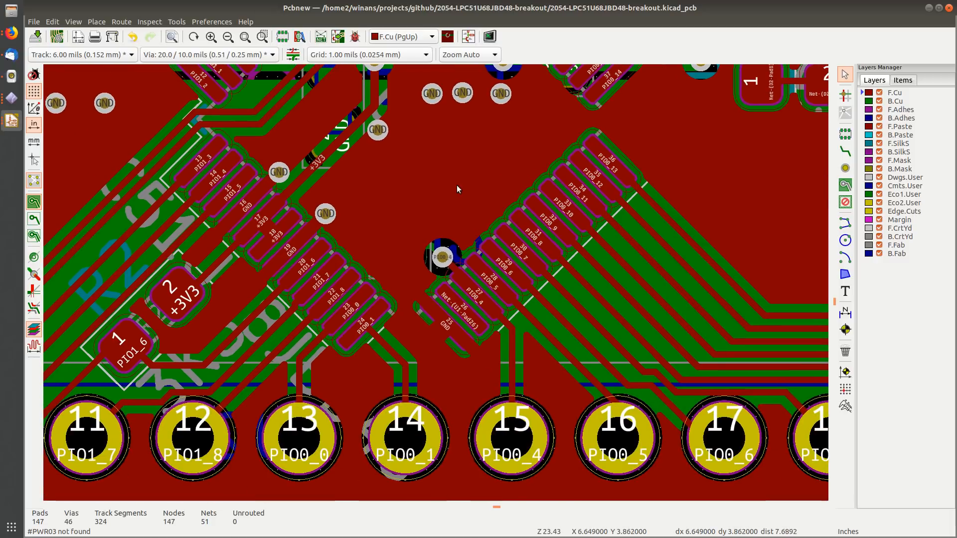
middle_click_drag(437, 306, 419, 198)
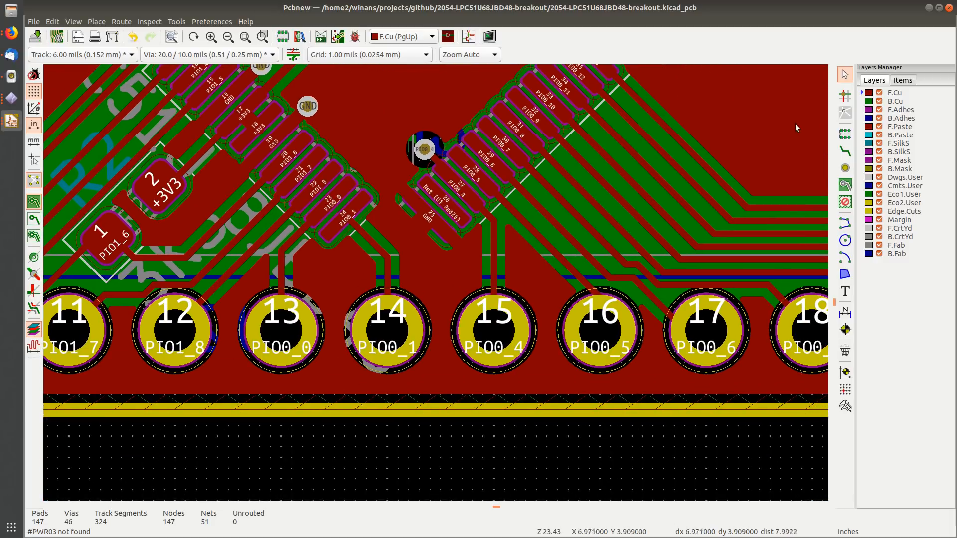
Step: Add two GND vias around chip pad 25: one in the copper between pads 24 and 25, one near its inner end
left_click(845, 168)
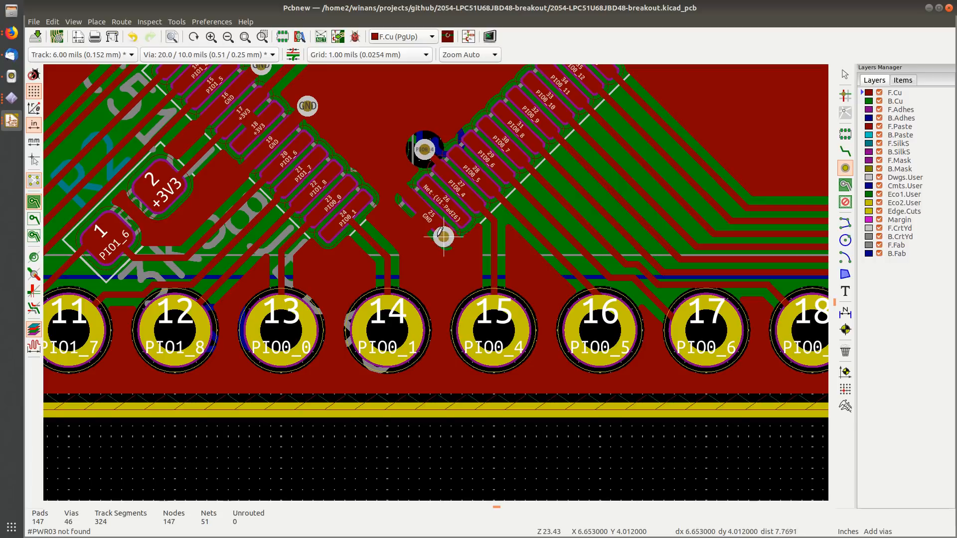
left_click(409, 232)
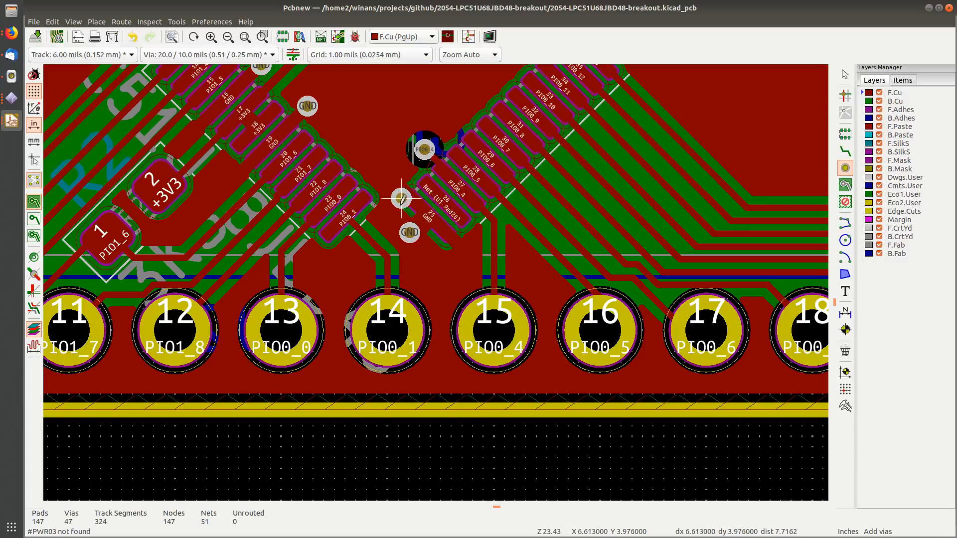
left_click(393, 180)
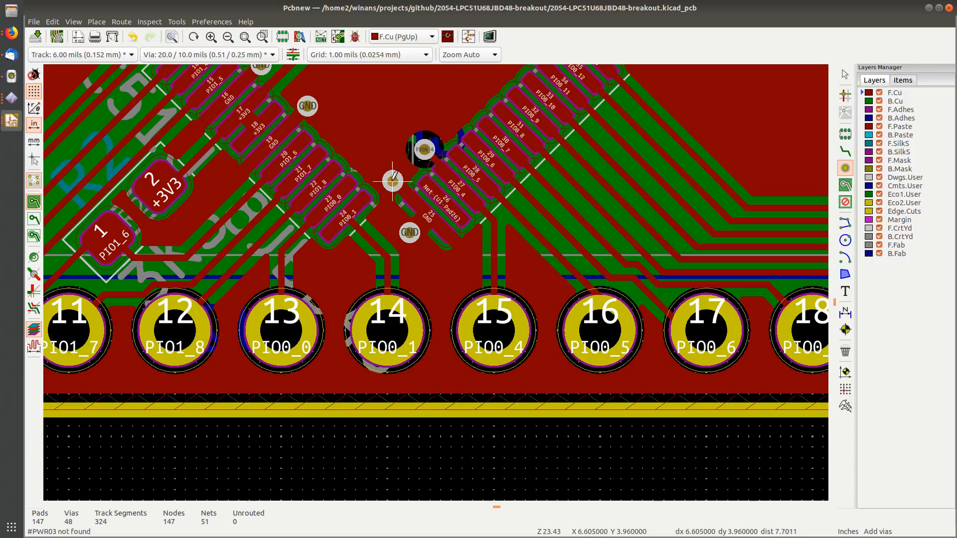
key("Escape")
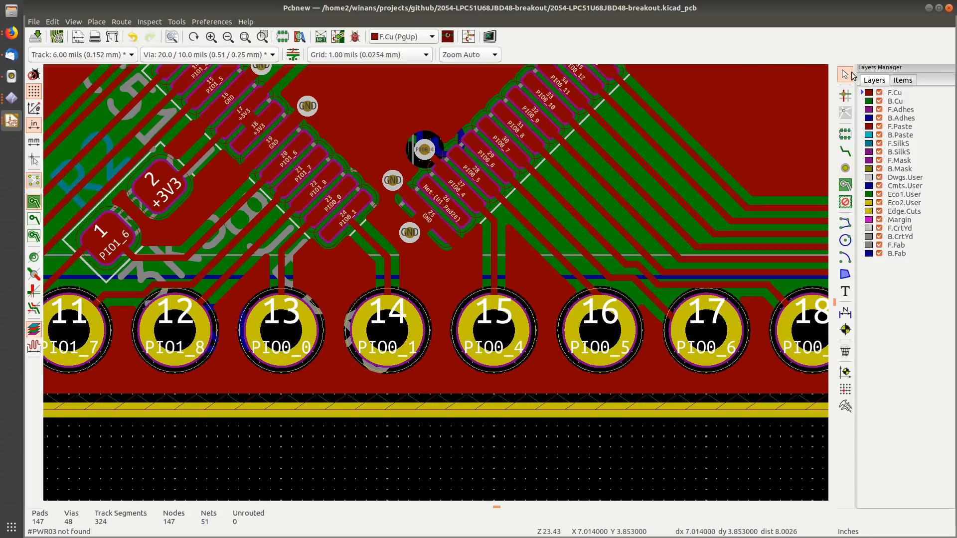
Step: Check both copper layers, move the via at the inner end of pad 25 to just past its outer end, and save the board
left_click(903, 103)
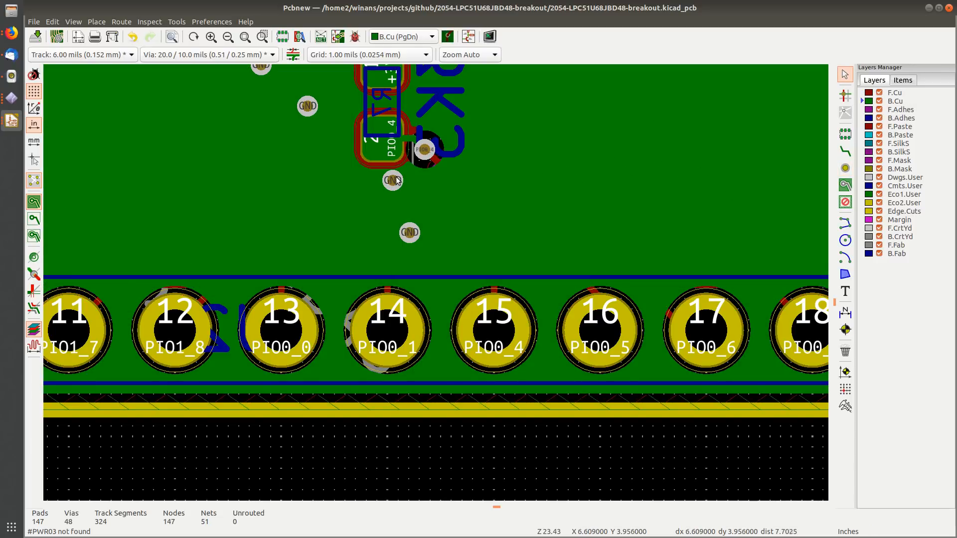
left_click(895, 93)
left_click(396, 178)
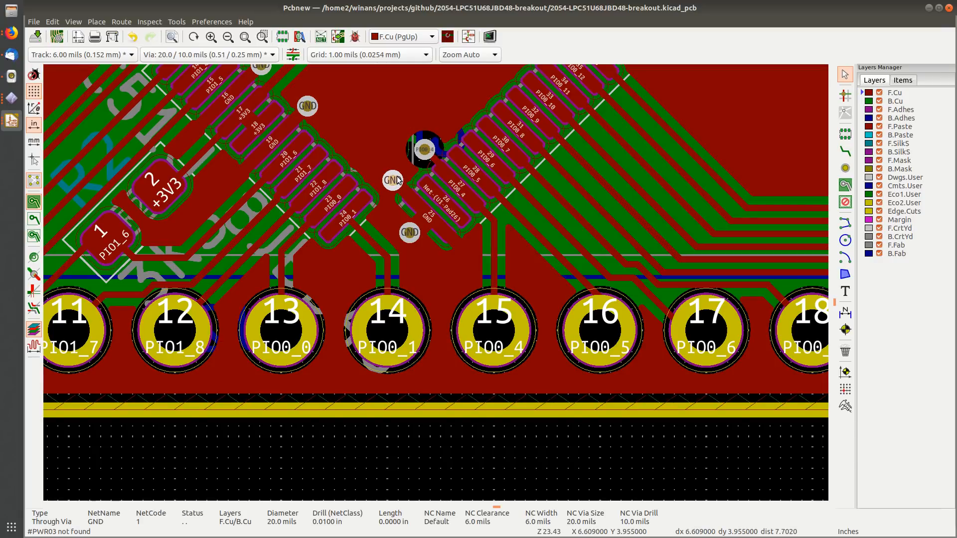
key("m")
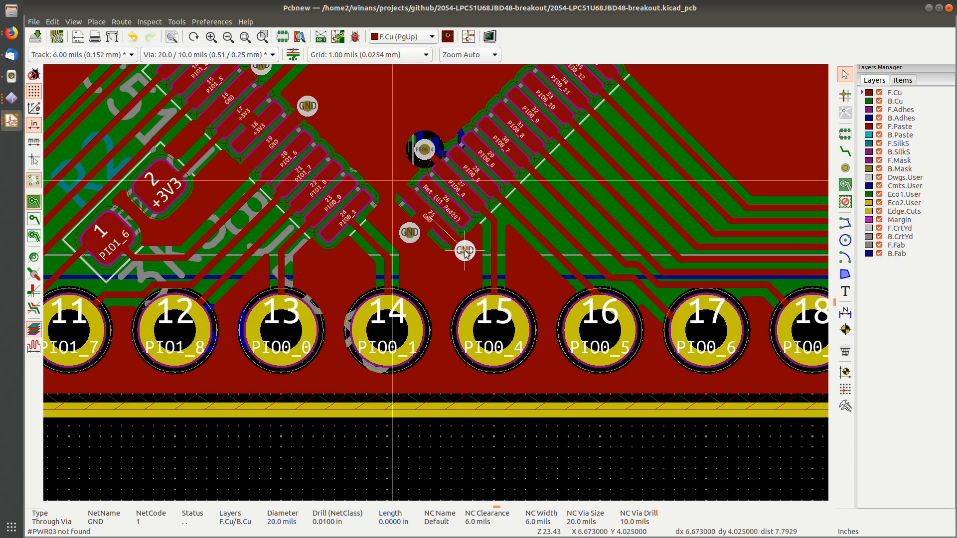
left_click(464, 251)
key("ctrl+s")
Step: Add a GND via in the front copper between the +3V3 resistor pad and the PIO1_6 track, and save the board
scroll(428, 281, "down", 3)
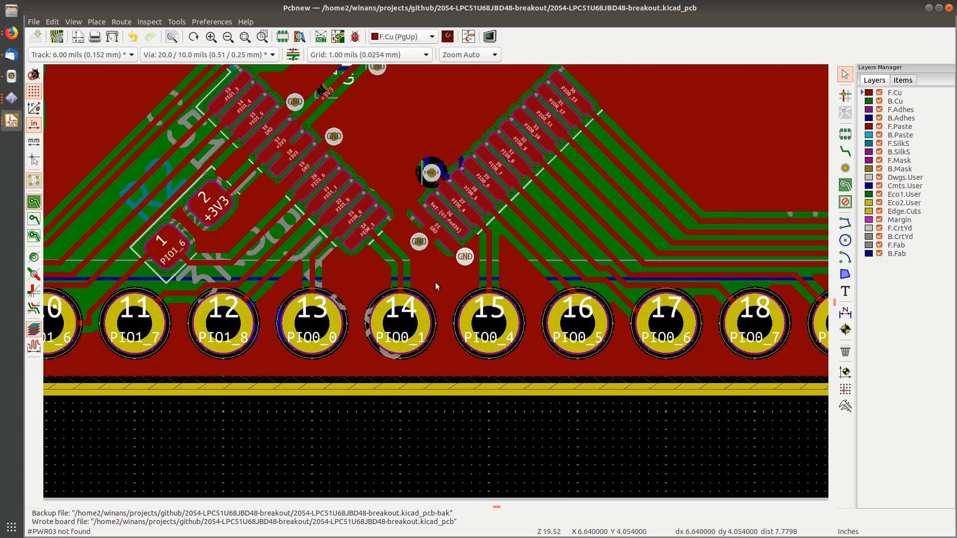
scroll(435, 282, "up", 3)
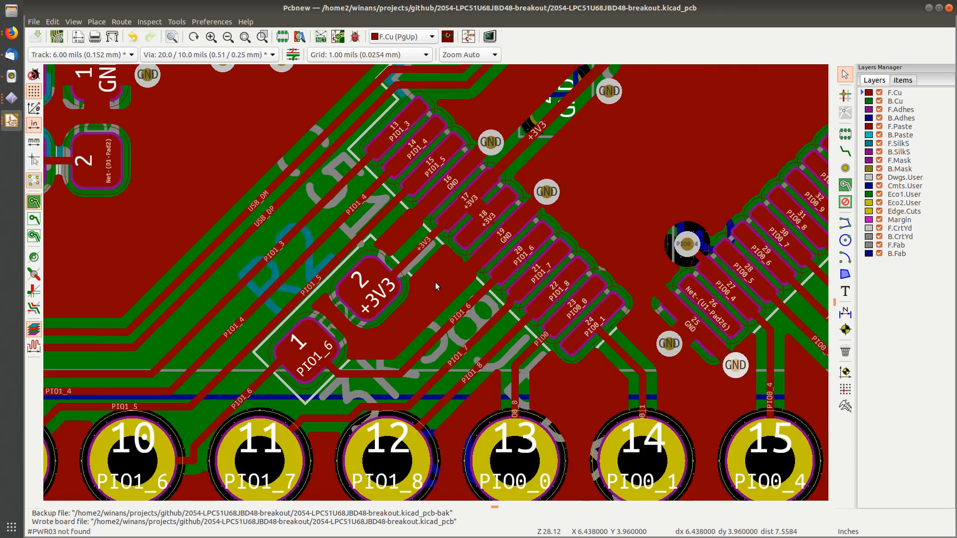
scroll(435, 282, "up", 2)
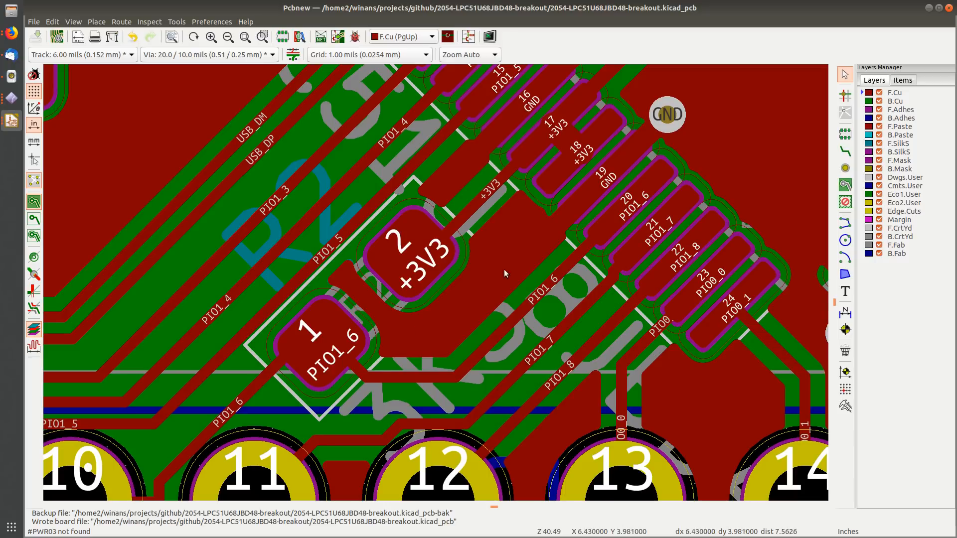
middle_click_drag(504, 252, 446, 261)
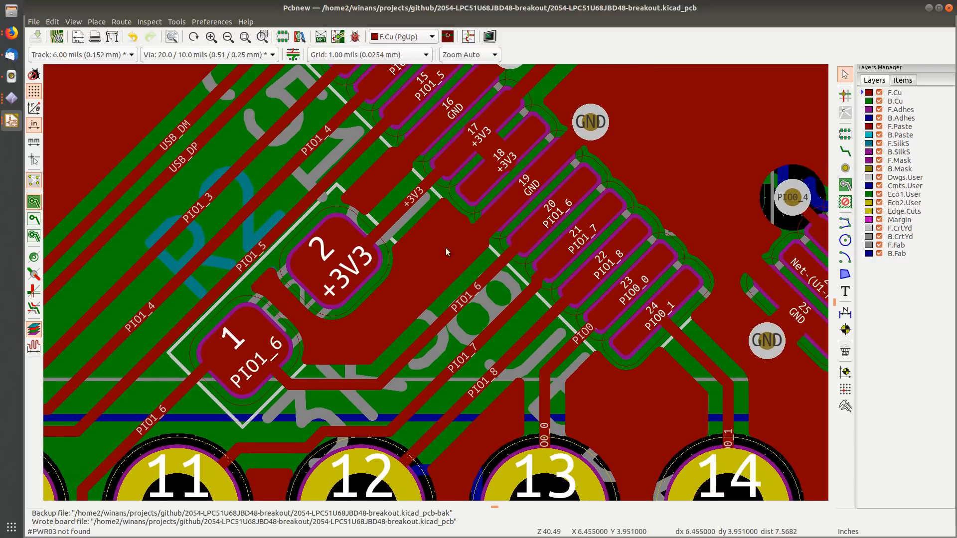
left_click(844, 168)
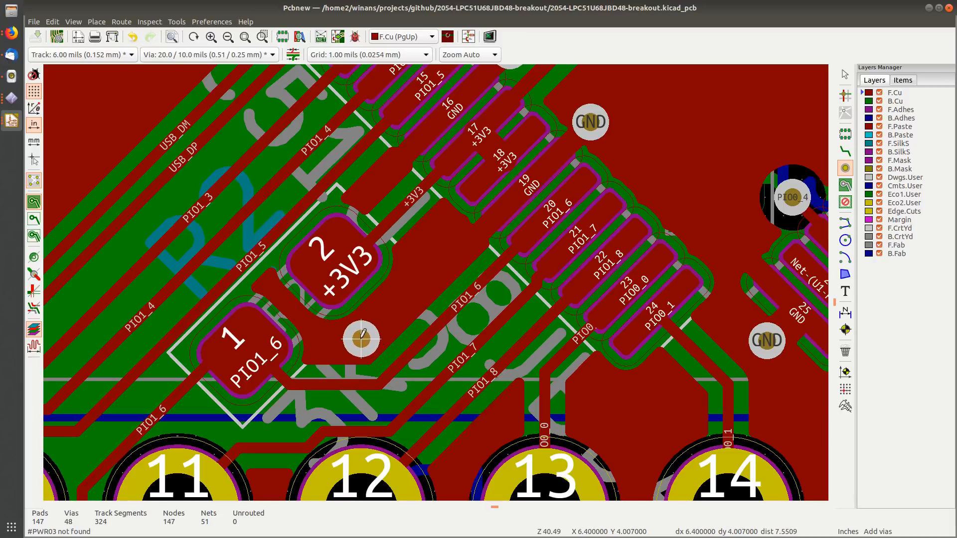
left_click(360, 338)
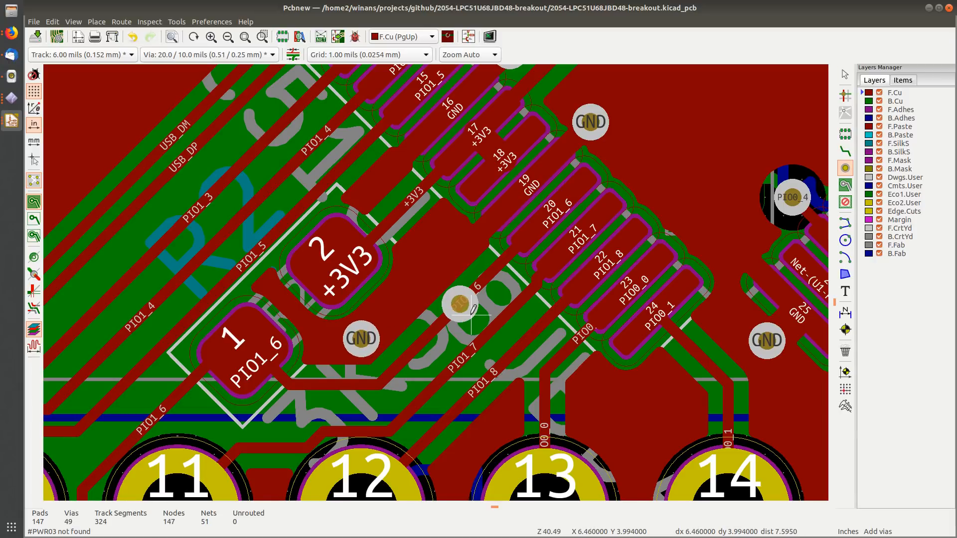
key("Escape")
key("ctrl+s")
Step: Examine the front copper fill around the chip, the push-button pads and the header pins 15 to 24 for areas needing ground vias
scroll(441, 287, "down", 2)
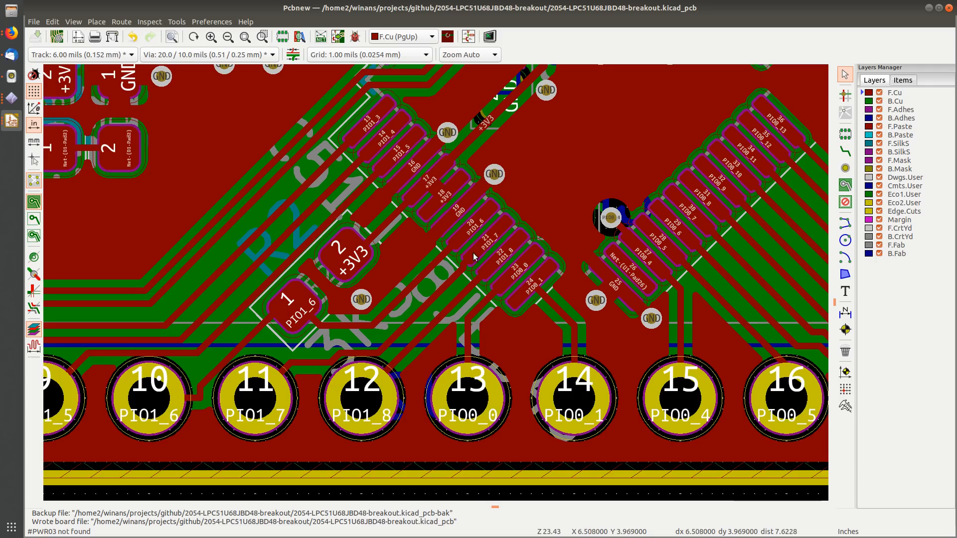
middle_click_drag(389, 205, 354, 318)
middle_click_drag(540, 224, 391, 285)
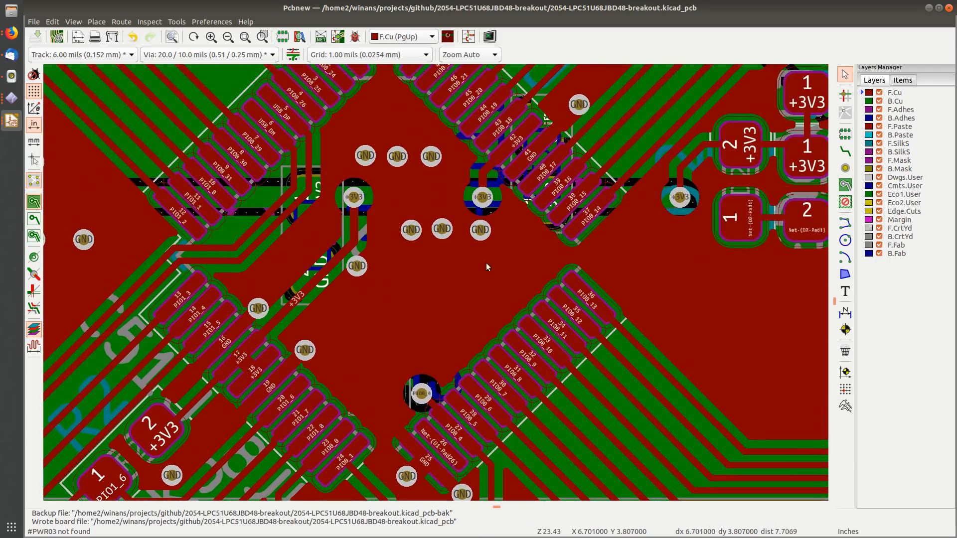
middle_click_drag(486, 262, 331, 244)
mouse_move(631, 249)
middle_mouse_down()
mouse_move(443, 257)
mouse_move(431, 270)
middle_mouse_up()
middle_click_drag(528, 205, 490, 259)
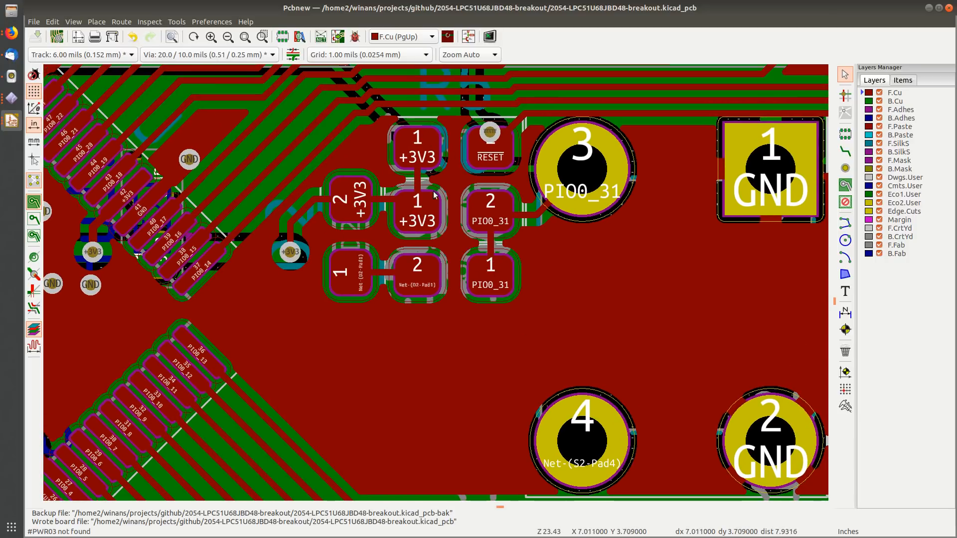
middle_click_drag(614, 324, 561, 253)
middle_click_drag(758, 289, 453, 218)
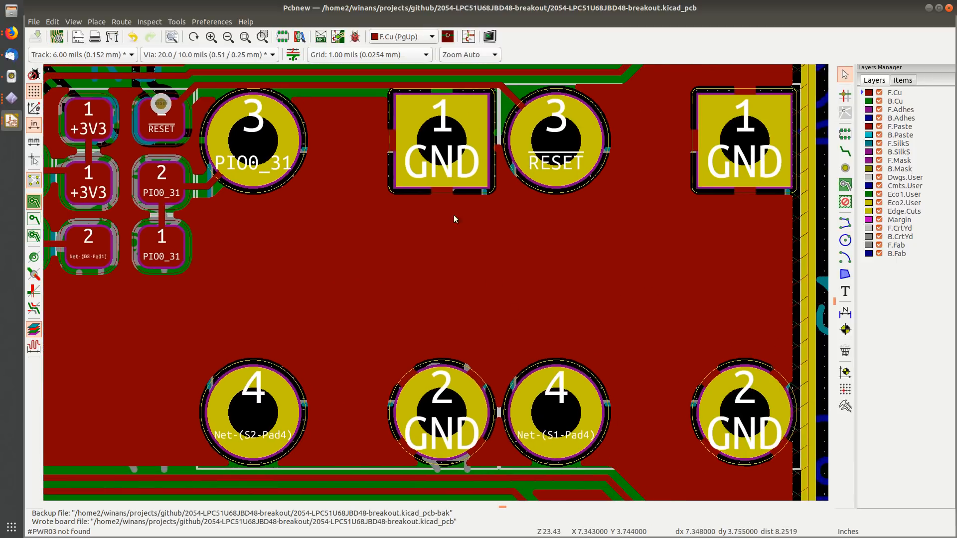
scroll(737, 312, "down", 3)
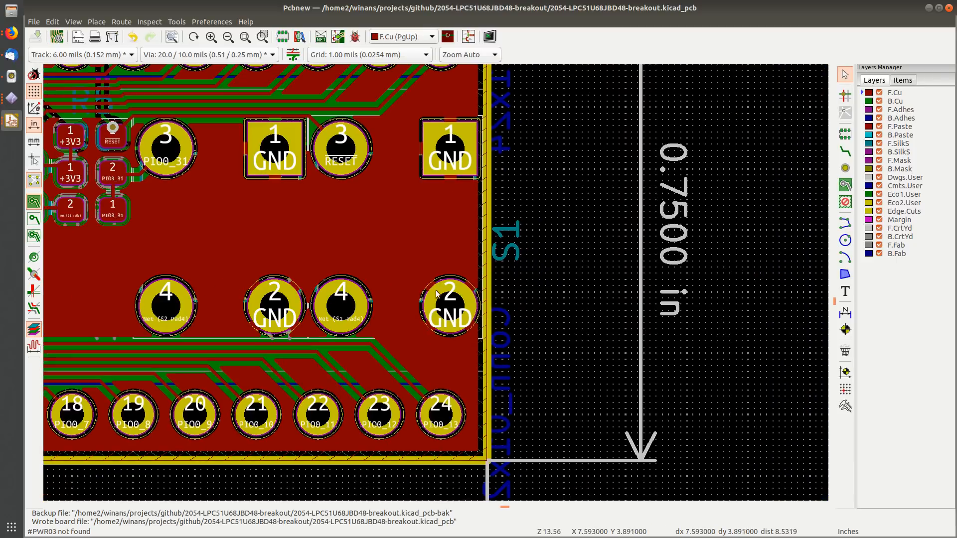
scroll(495, 239, "up", 1)
middle_click_drag(495, 259, 613, 215)
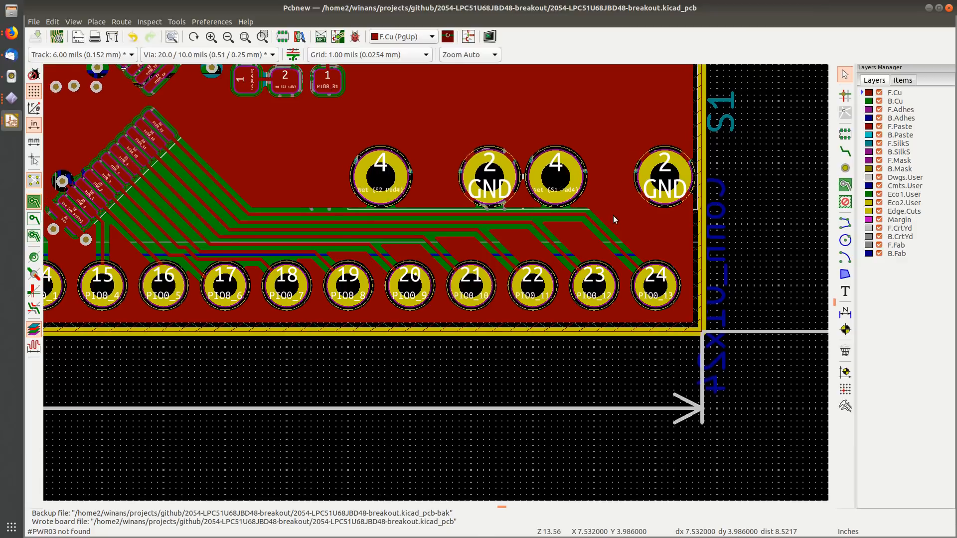
scroll(613, 215, "down", 1)
middle_click_drag(400, 283, 555, 327)
Step: Examine the back copper layer B.Cu along both header rows and around the push-button pads
left_click(901, 101)
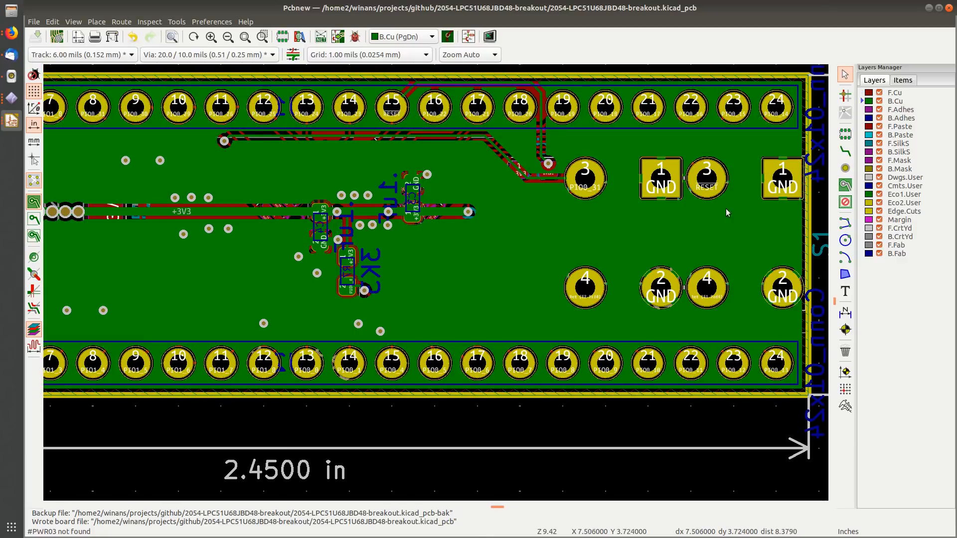
scroll(492, 111, "up", 4)
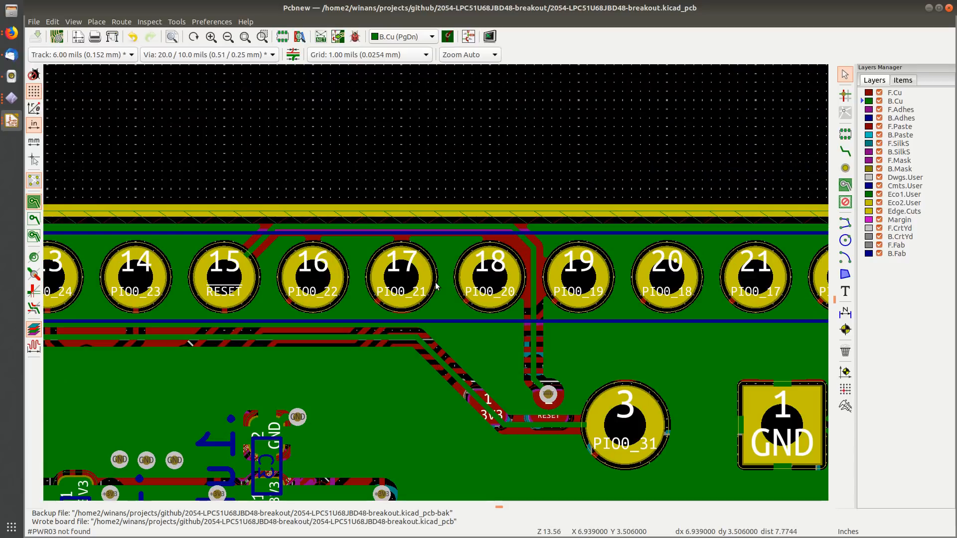
middle_click_drag(540, 307, 321, 252)
middle_click_drag(535, 334, 498, 293)
scroll(435, 282, "down", 1)
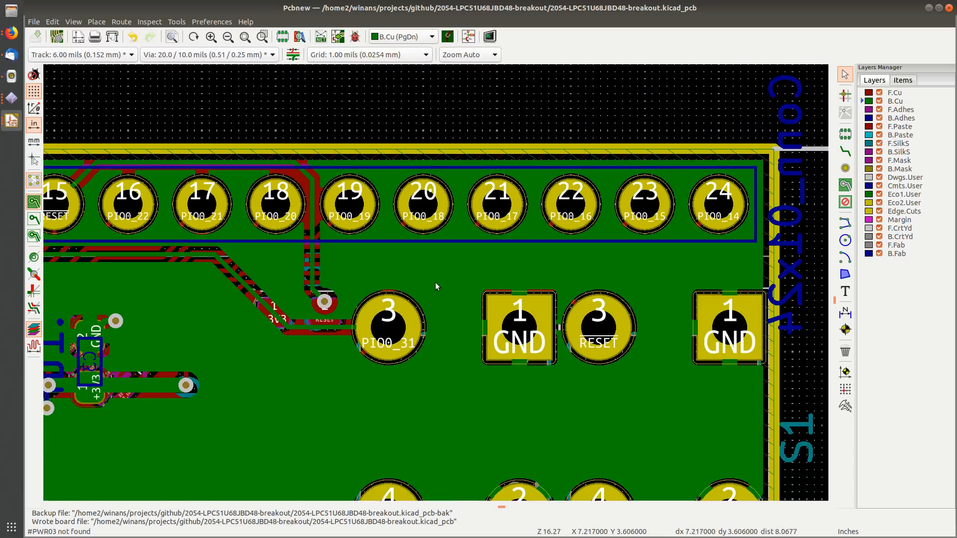
scroll(436, 286, "down", 3)
middle_click_drag(383, 328, 607, 226)
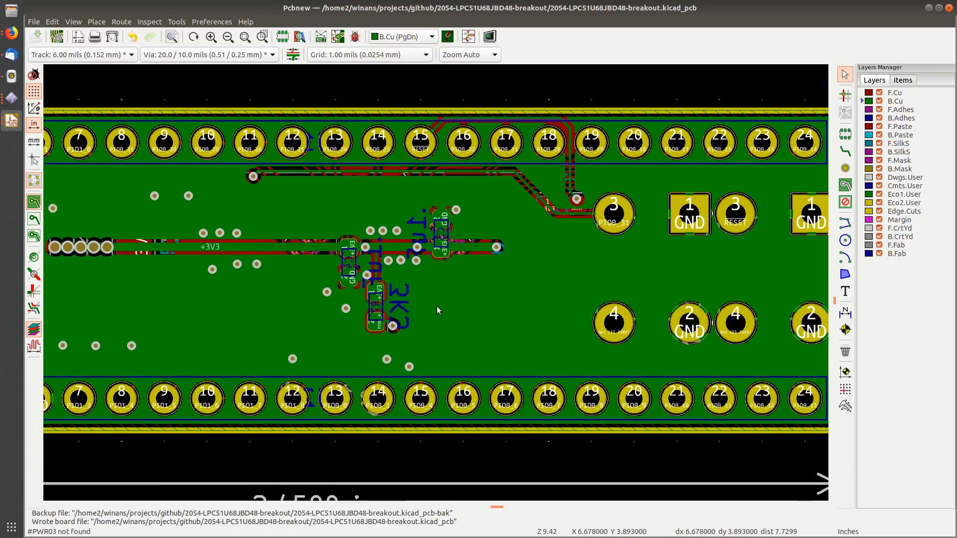
middle_click_drag(431, 309, 553, 253)
middle_click_drag(346, 321, 306, 254)
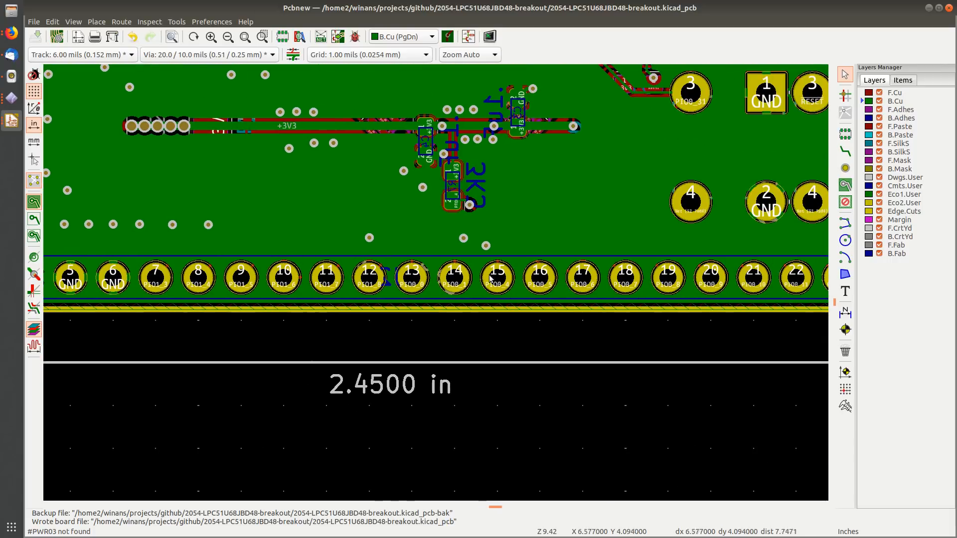
middle_click_drag(619, 267, 359, 257)
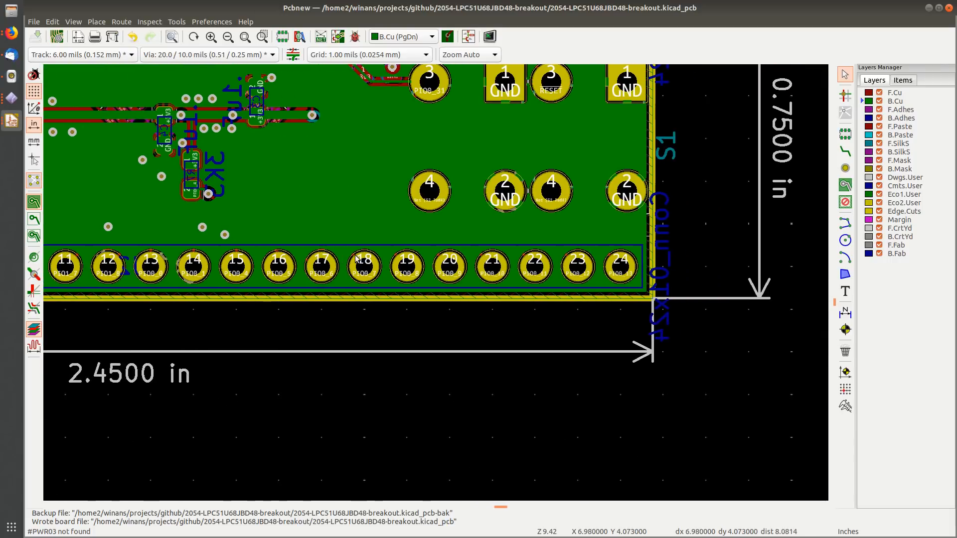
Step: Examine the front copper layer F.Cu along the header row beside the 2.4500 in dimension and across the whole board
left_click(894, 92)
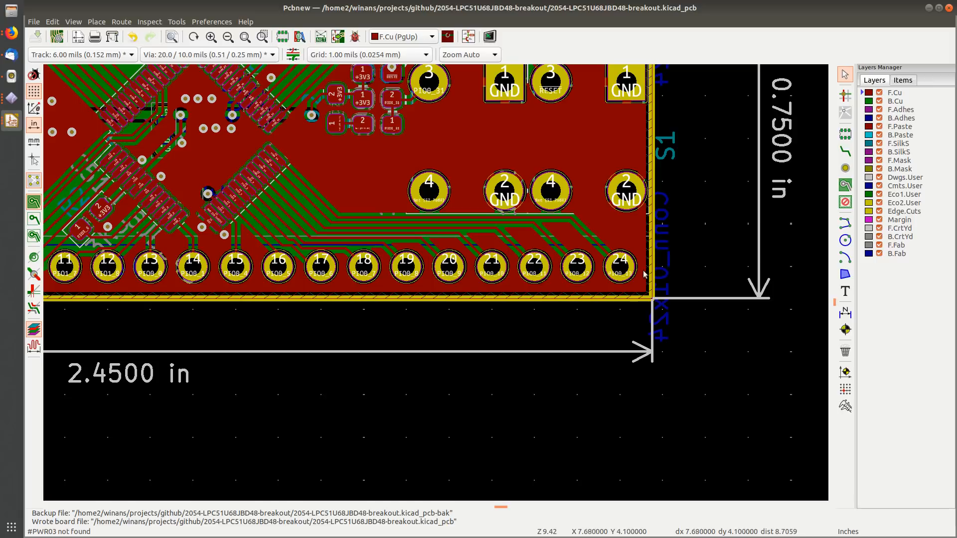
middle_click_drag(315, 278, 568, 253)
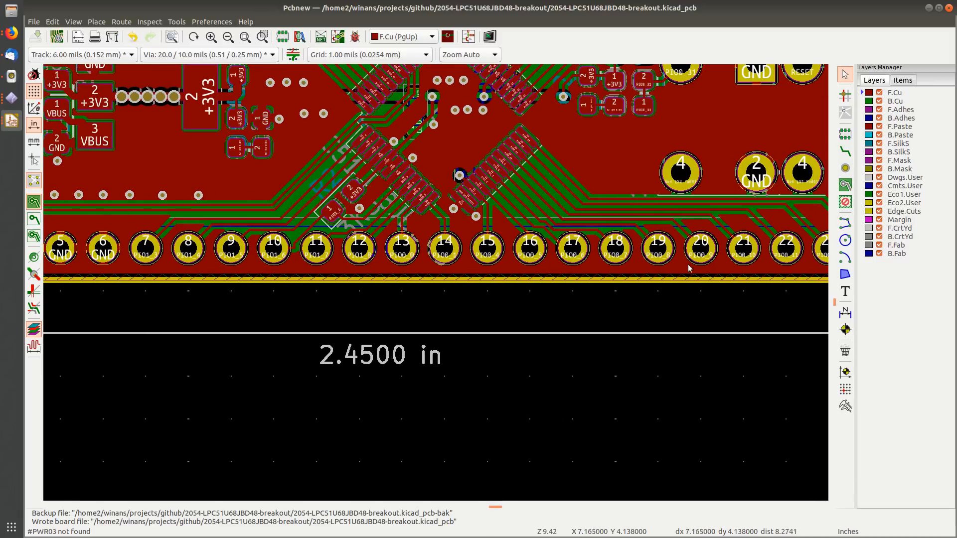
middle_click_drag(688, 268, 522, 242)
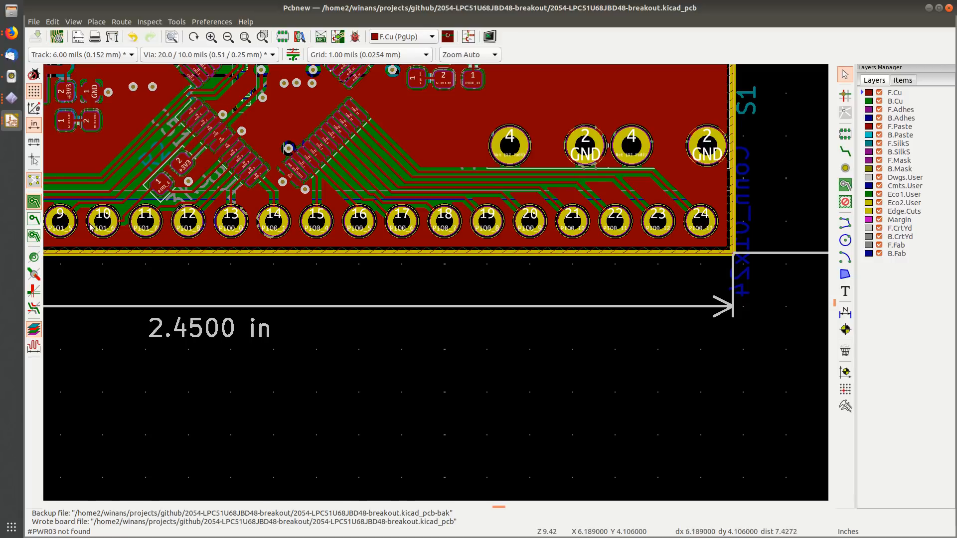
middle_click_drag(74, 239, 462, 238)
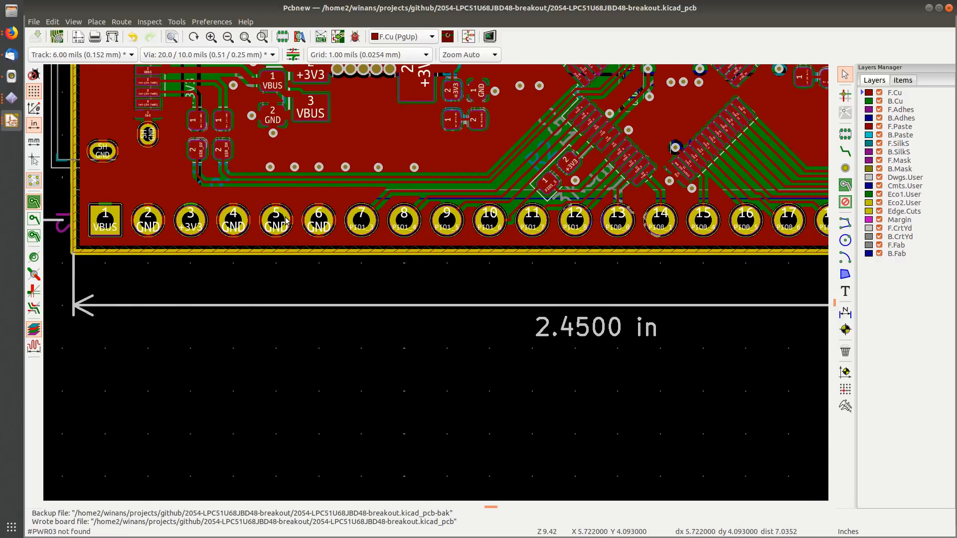
scroll(252, 97, "up", 2)
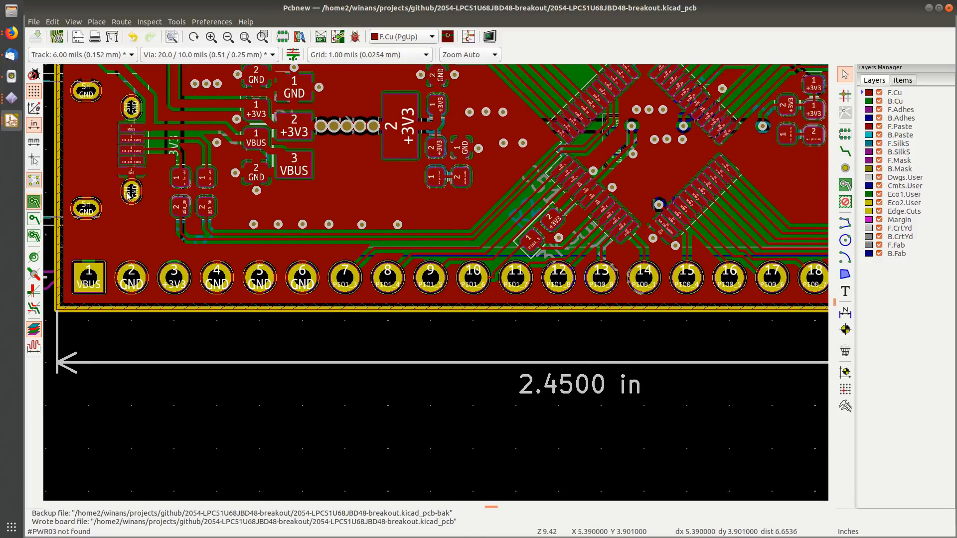
middle_click_drag(462, 232, 213, 182)
middle_click_drag(561, 211, 249, 199)
middle_click_drag(505, 195, 437, 195)
scroll(259, 208, "down", 4)
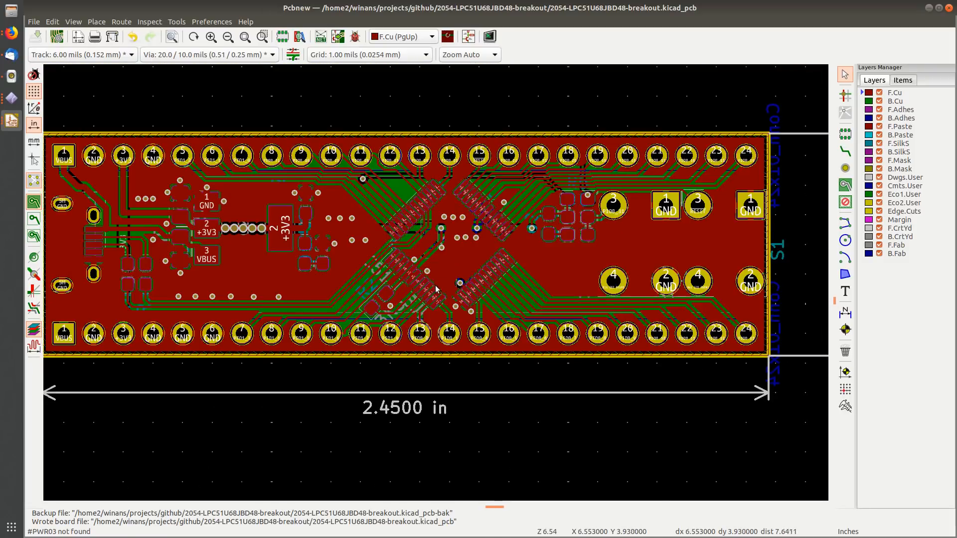
middle_click_drag(436, 289, 463, 288)
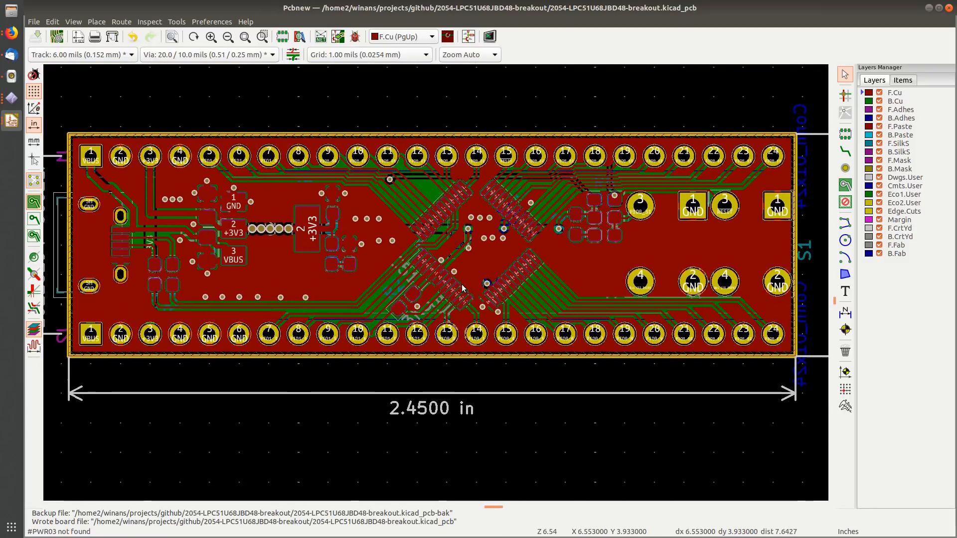
Step: Run the design rules check and center the board on the second reported problem marker
left_click(355, 36)
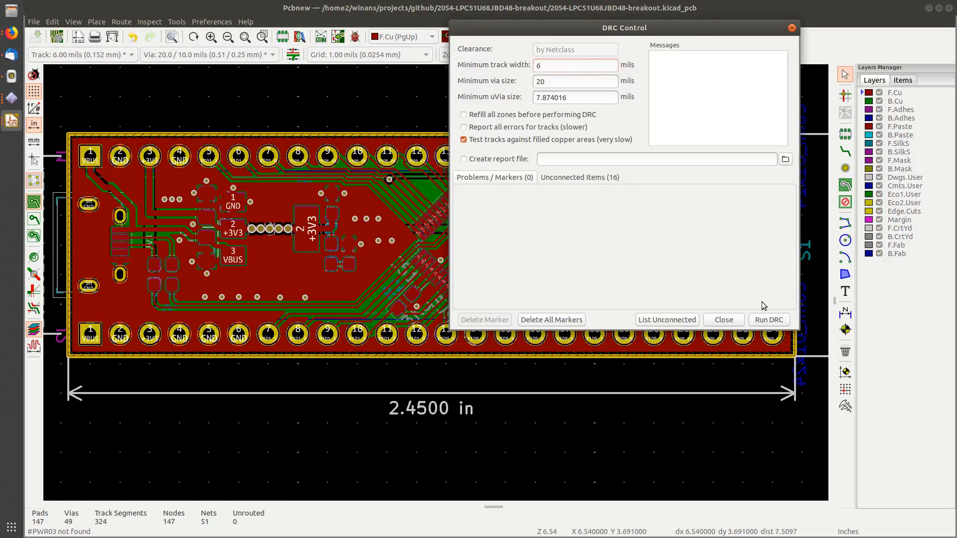
left_click(769, 320)
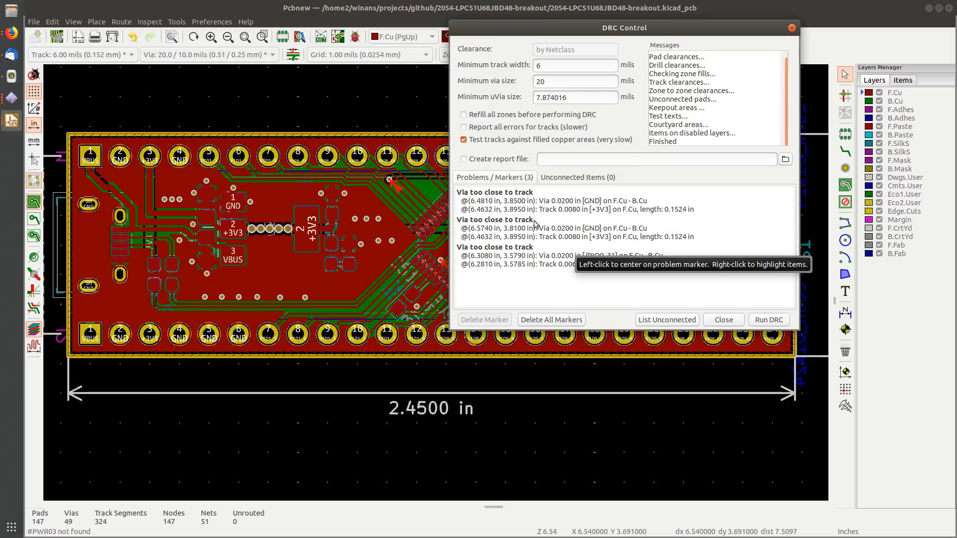
left_click(559, 234)
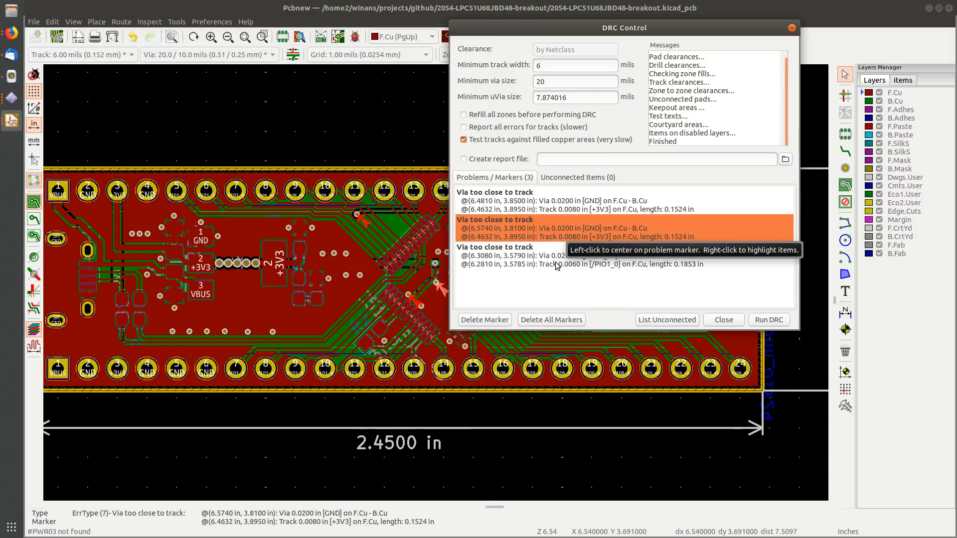
Step: Center on the third reported problem marker, then move the flagged GND via near pins 16 and 17 away from the +3V3 track
left_click(557, 266)
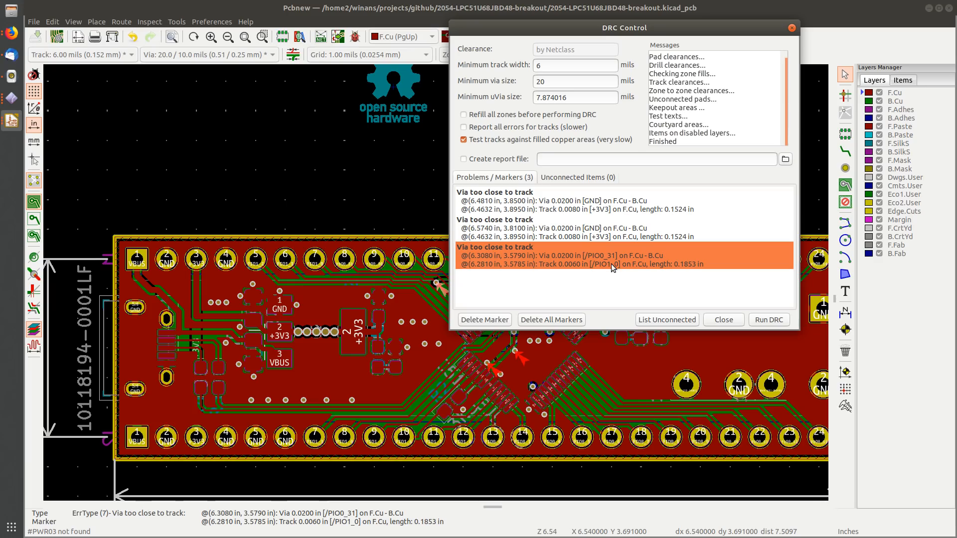
left_click(723, 320)
scroll(435, 282, "up", 6)
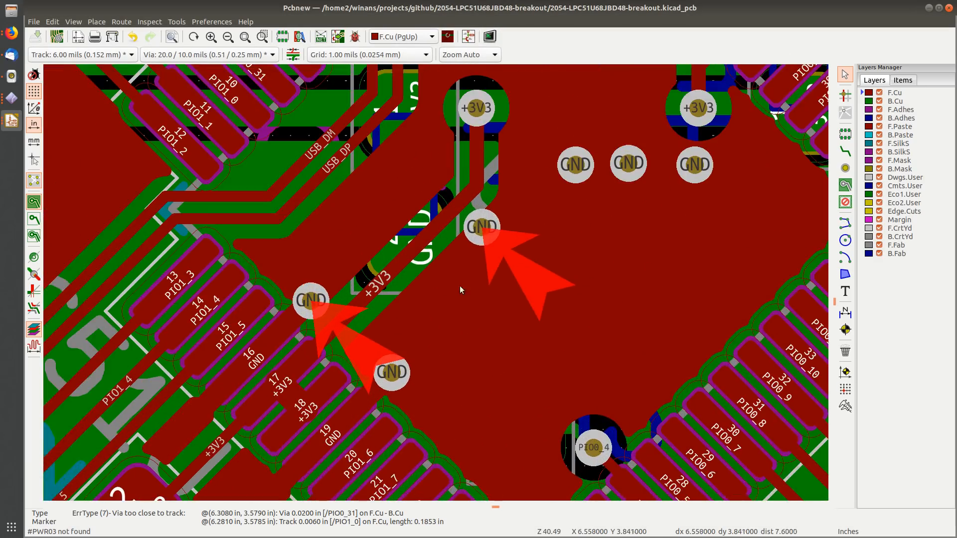
middle_click_drag(459, 285, 504, 280)
left_click(393, 270)
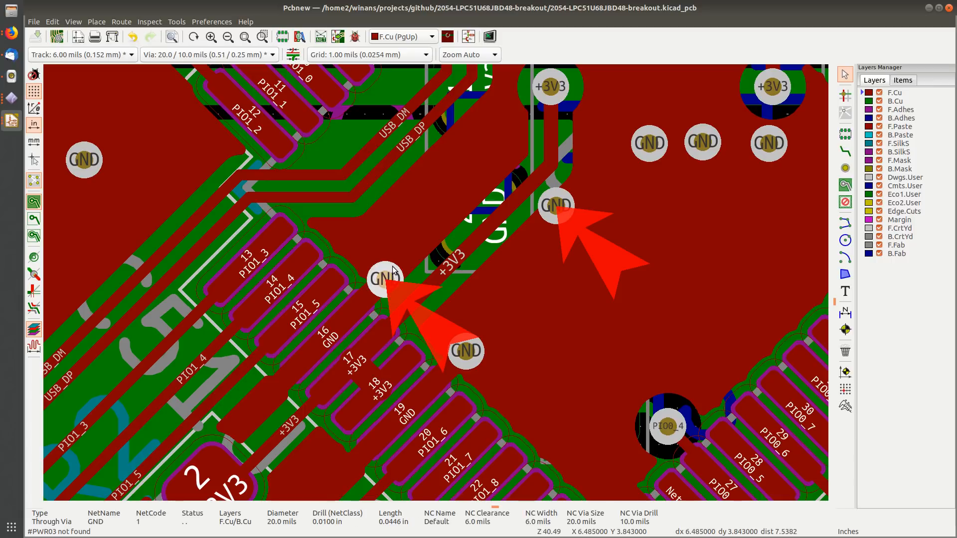
key("m")
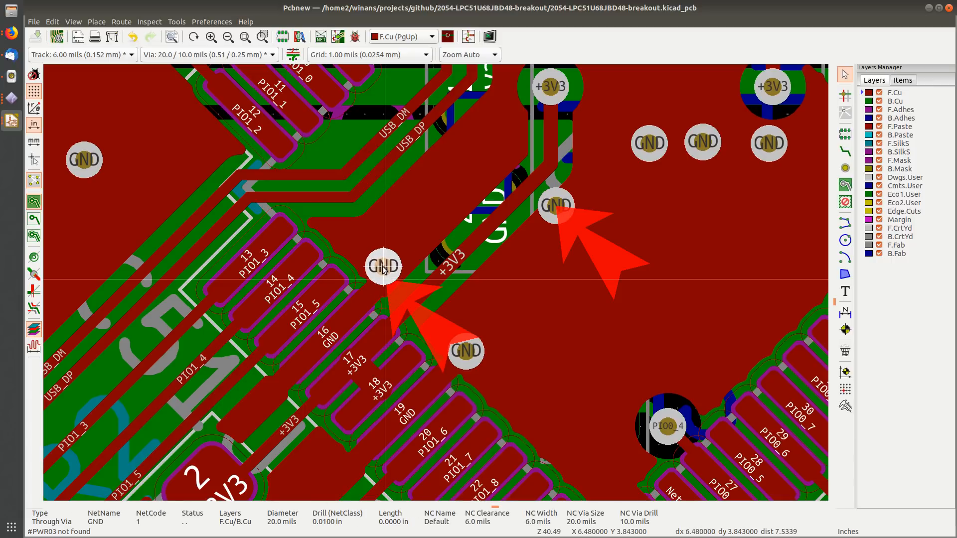
left_click(384, 269)
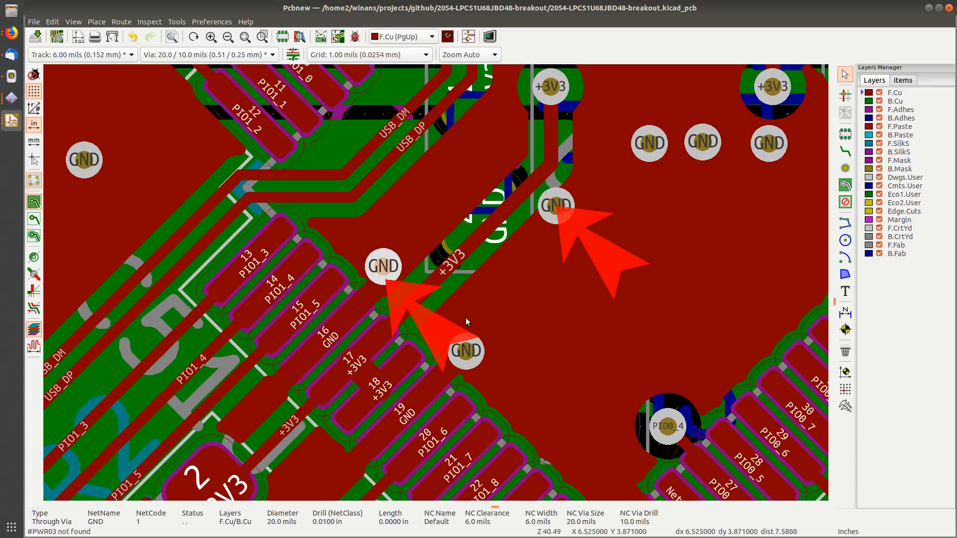
Step: Delete the other flagged GND via beside the +3V3 track and inspect the surrounding copper on B.Cu and F.Cu
key("Page_Down")
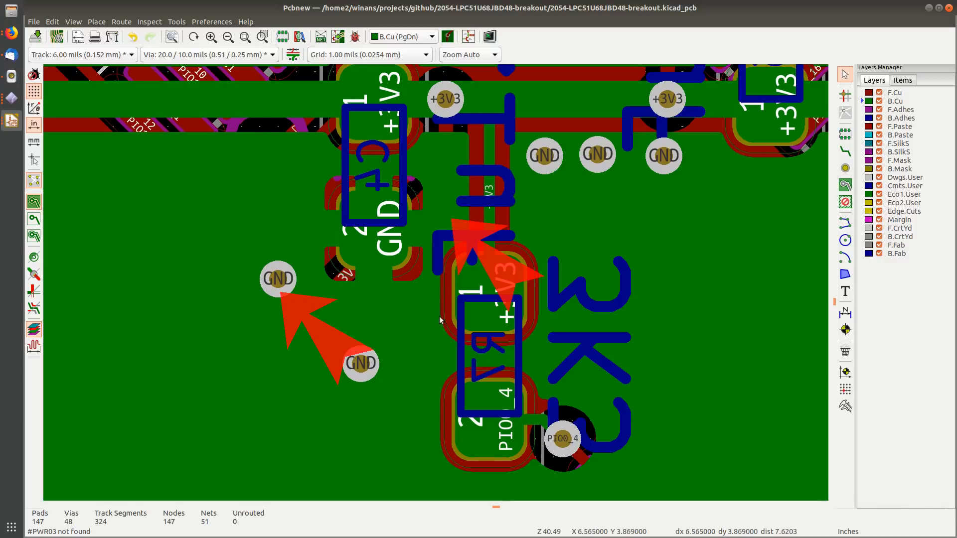
left_click(894, 92)
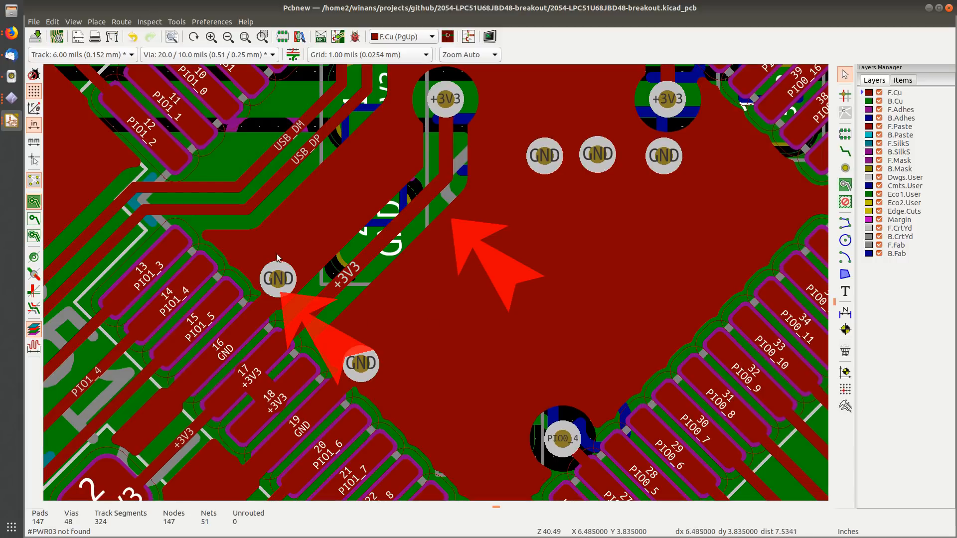
middle_click_drag(317, 383, 398, 297)
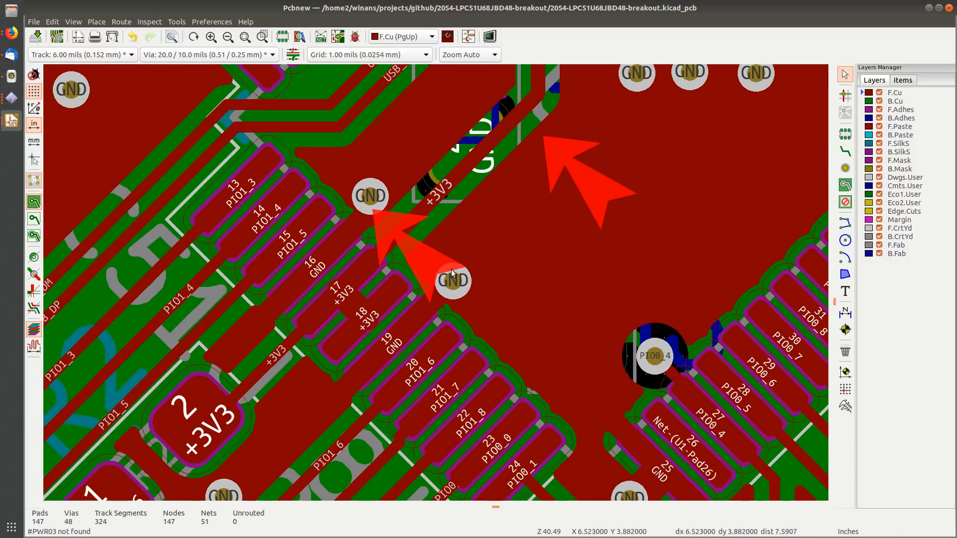
middle_click_drag(417, 318, 285, 310)
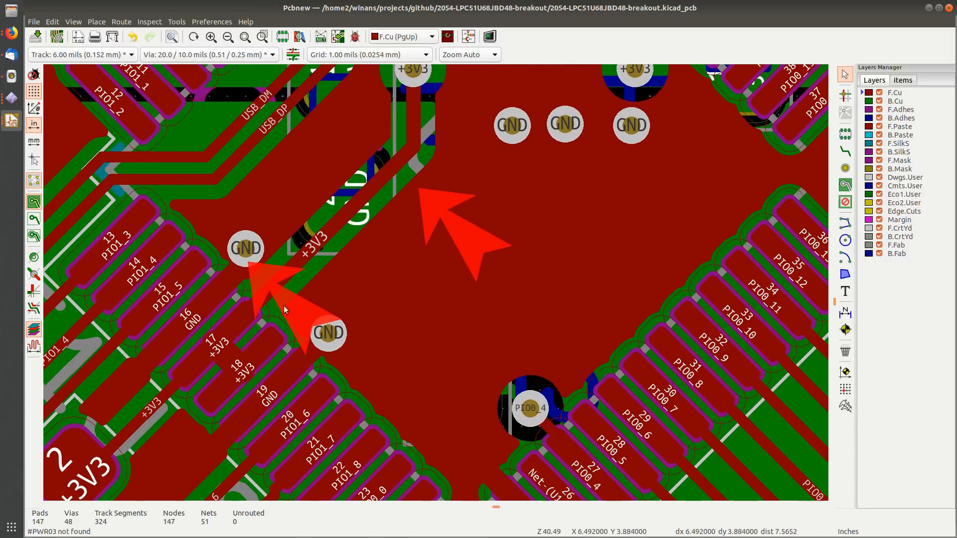
middle_click_drag(363, 191, 342, 224)
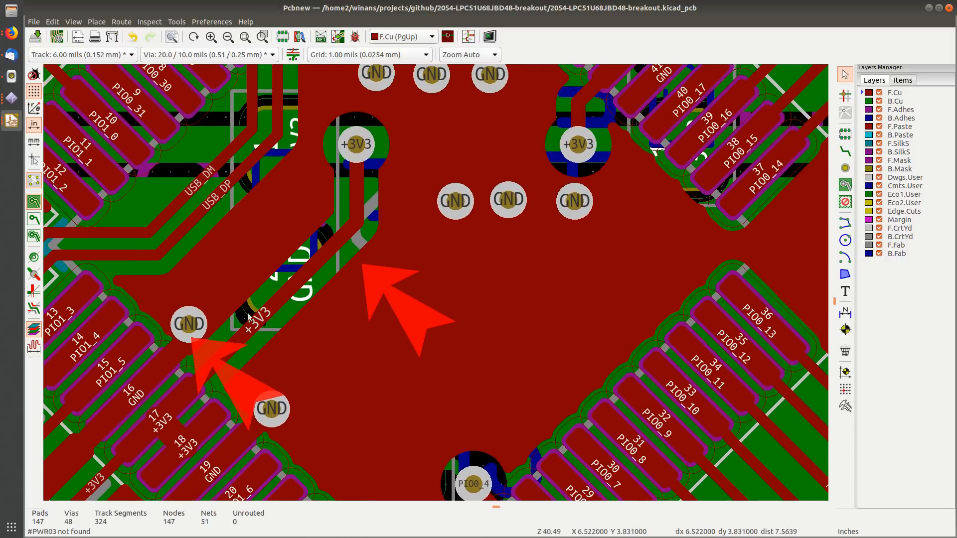
middle_click_drag(328, 173, 426, 237)
middle_click_drag(629, 270, 591, 244)
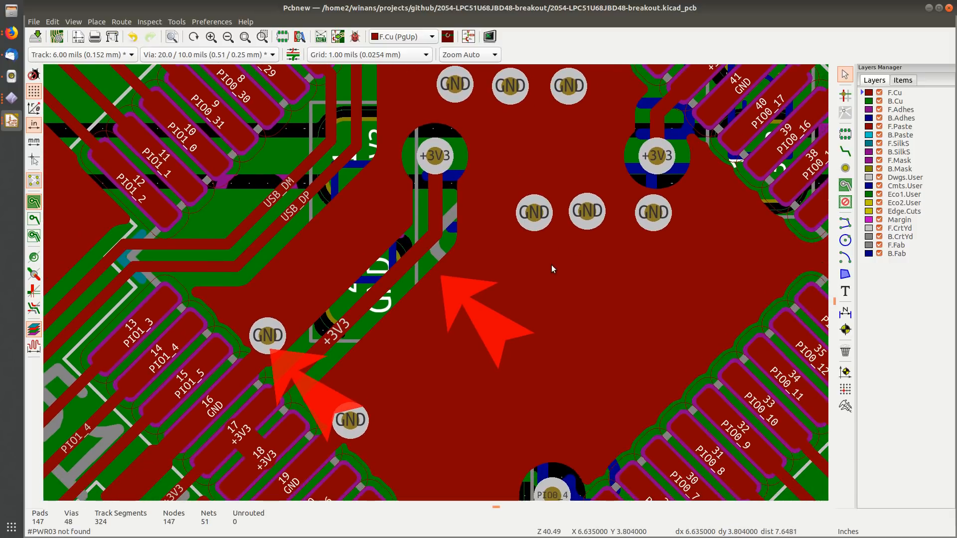
middle_click_drag(425, 309, 405, 327)
Step: Shift the diagonal PIO1_0 track away from the flagged PIO0_31 via and save the board
scroll(404, 327, "down", 2)
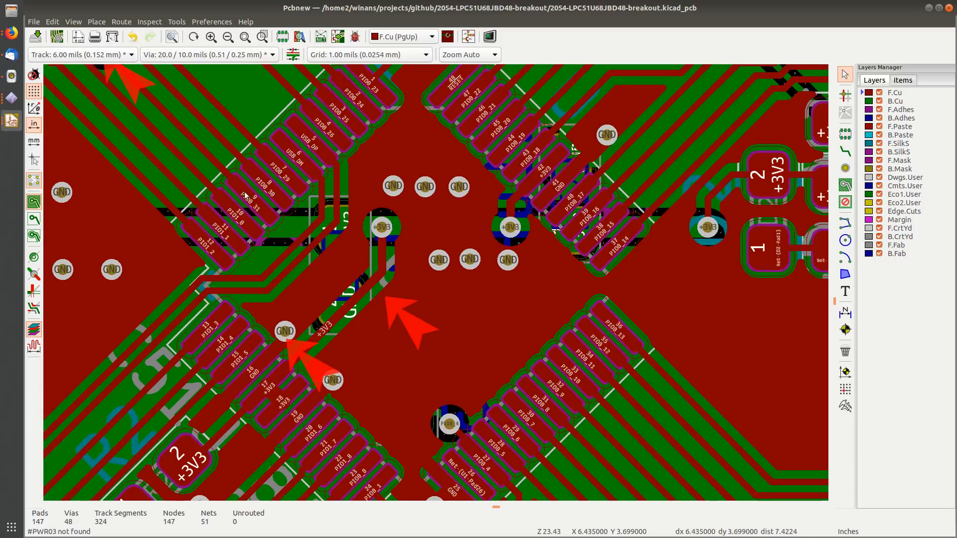
middle_click_drag(245, 195, 440, 331)
scroll(339, 187, "up", 5)
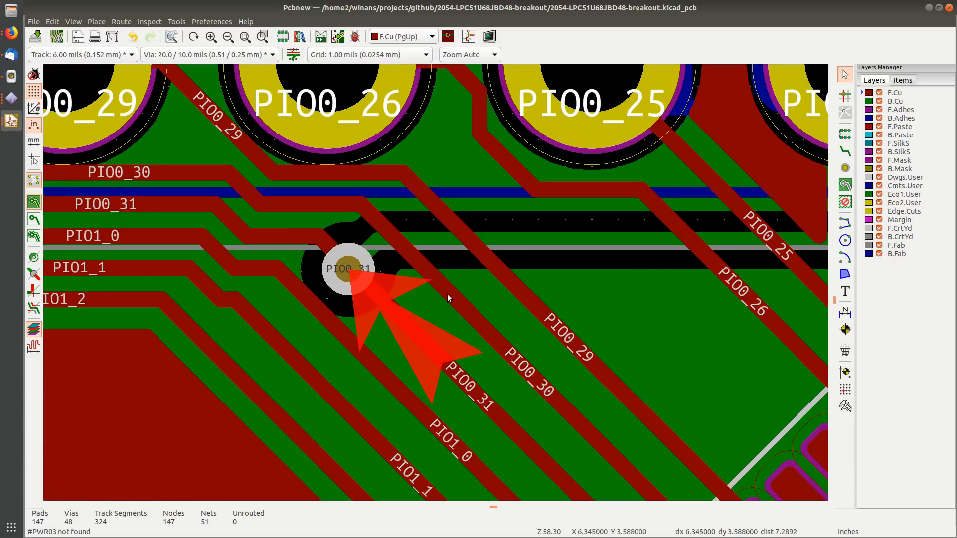
middle_click_drag(439, 298, 545, 214)
left_click(417, 256)
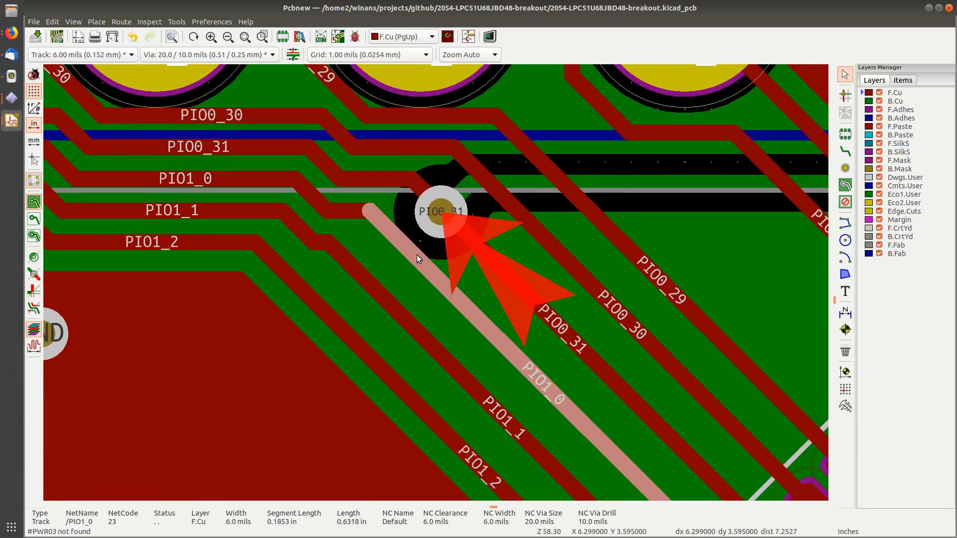
key("d")
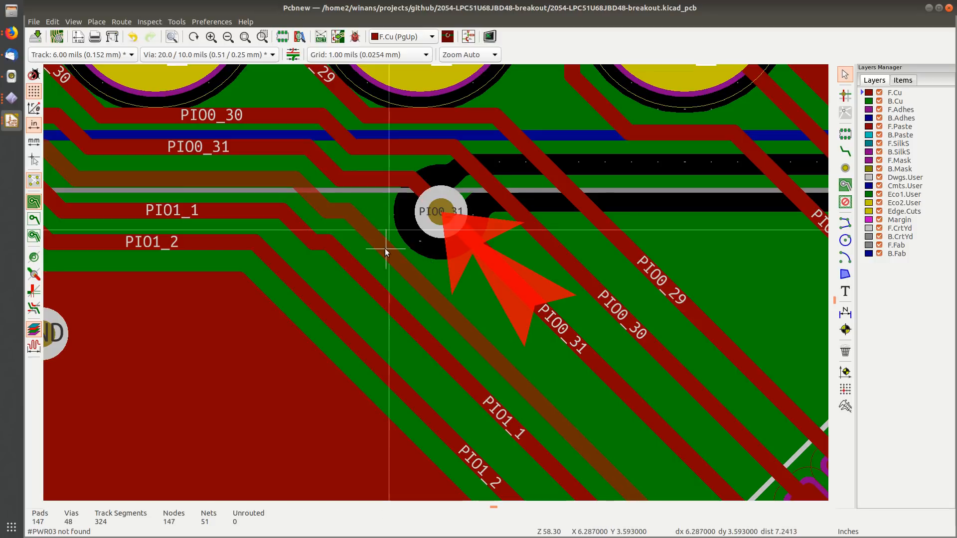
left_click(387, 250)
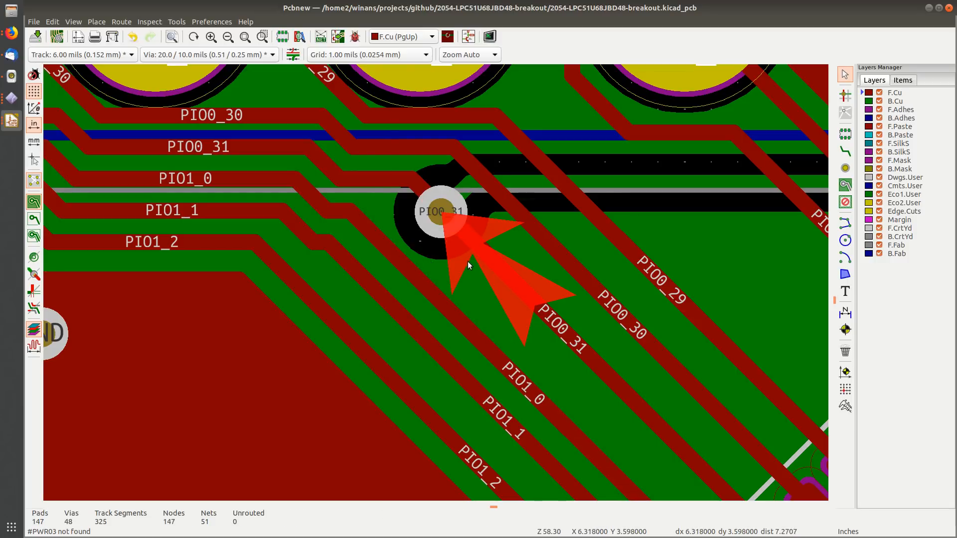
key("ctrl+s")
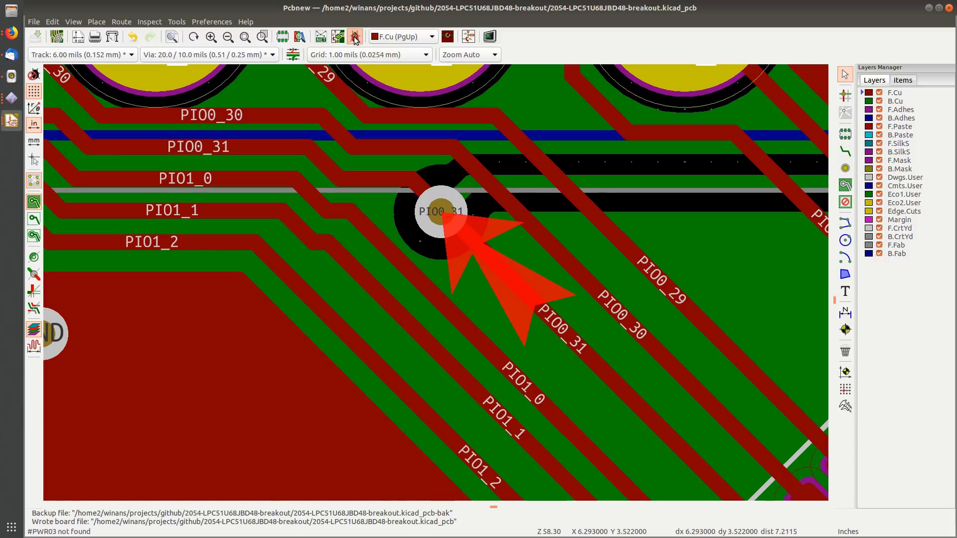
Step: Delete all problem markers, rerun the design rules check and list the unconnected items
left_click(355, 36)
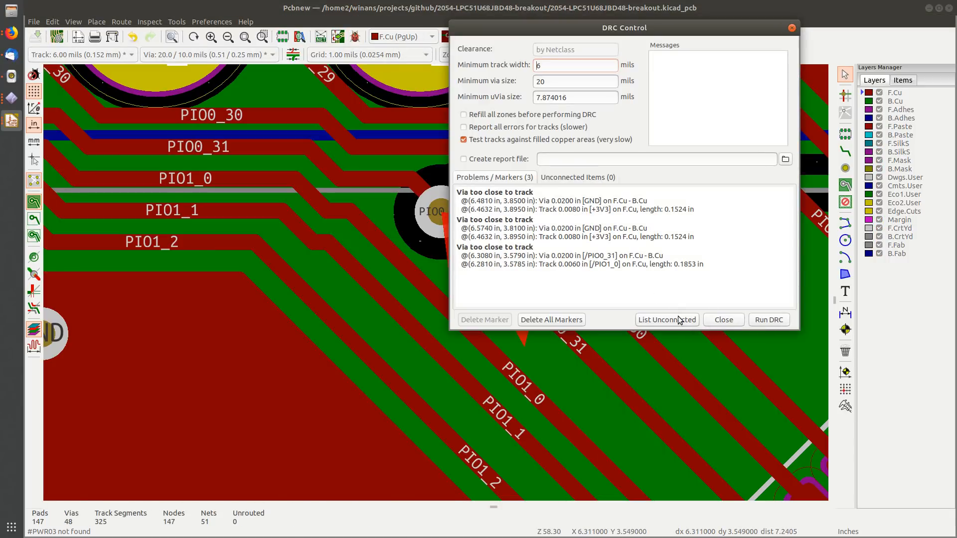
left_click(551, 319)
left_click(770, 320)
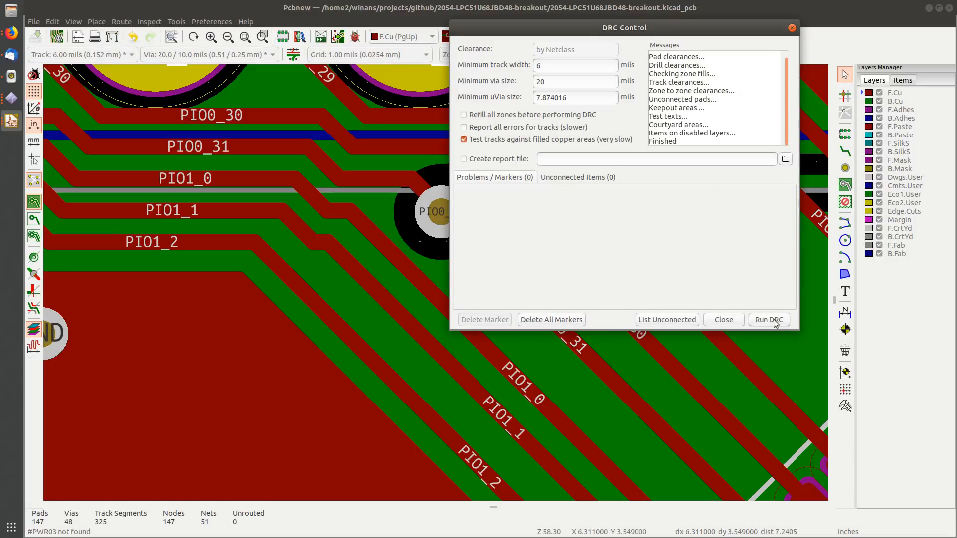
left_click(667, 319)
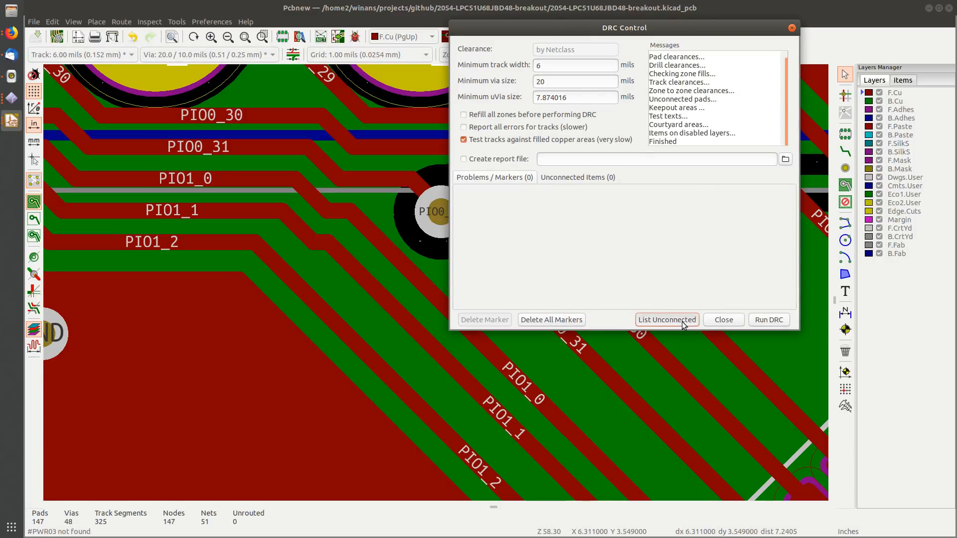
Step: Enable reporting of all errors for tracks, rerun the design rules check and close the DRC dialog
left_click(493, 128)
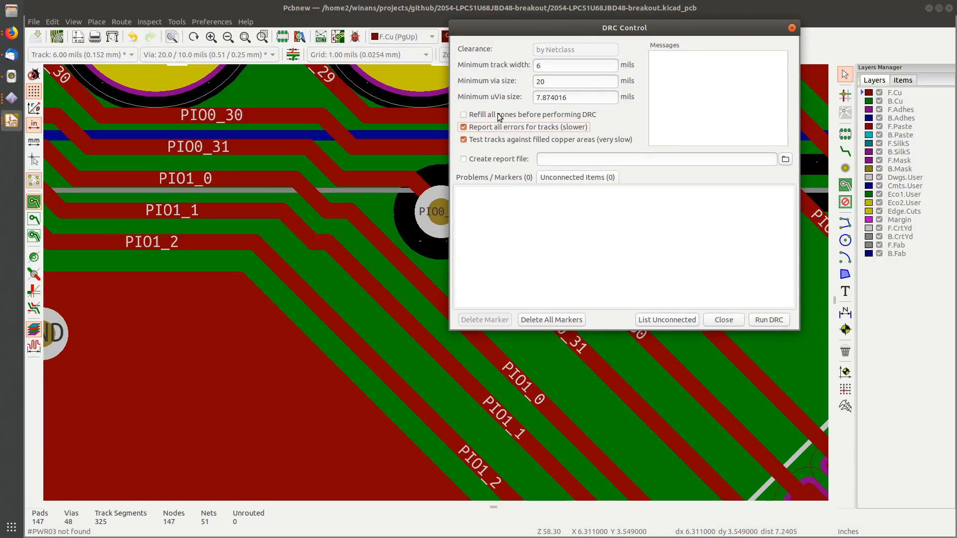
left_click(775, 321)
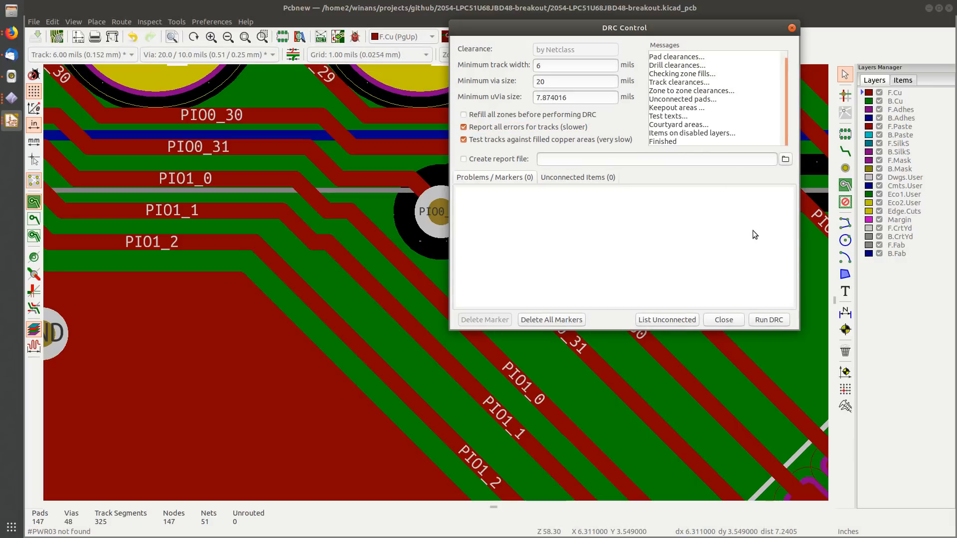
left_click(792, 29)
Step: Review the chip area and the whole board layout, then view the board in the 3D Viewer and return to the layout
scroll(436, 283, "down", 5)
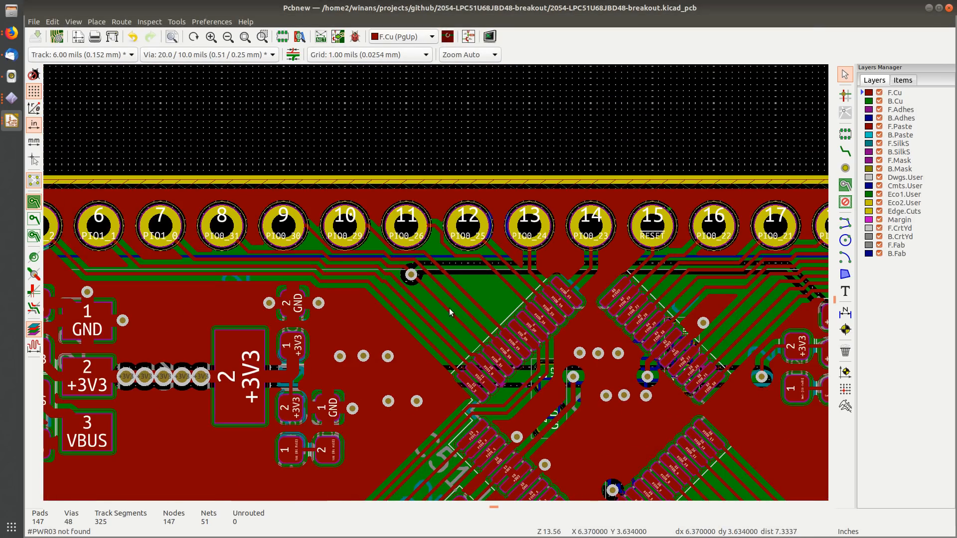
middle_click_drag(521, 319, 386, 218)
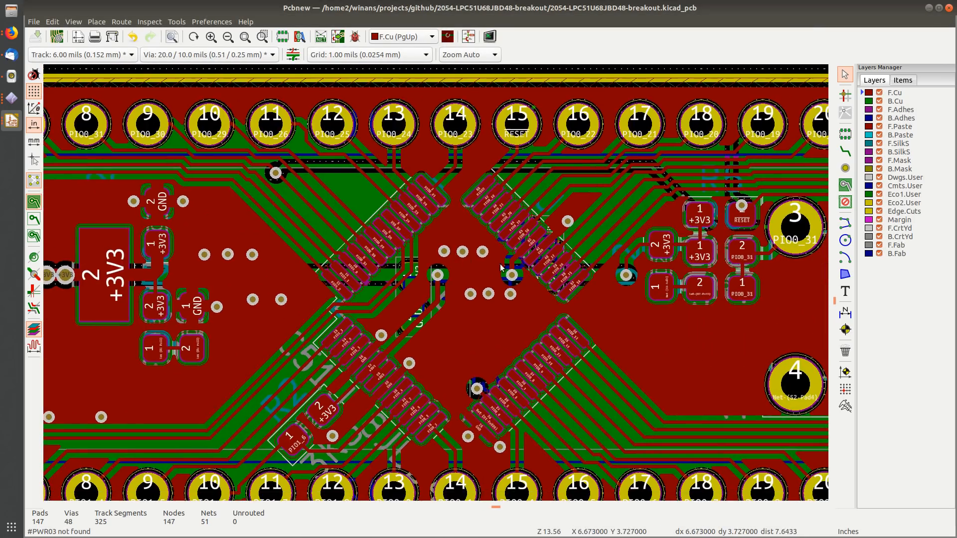
scroll(501, 268, "down", 4)
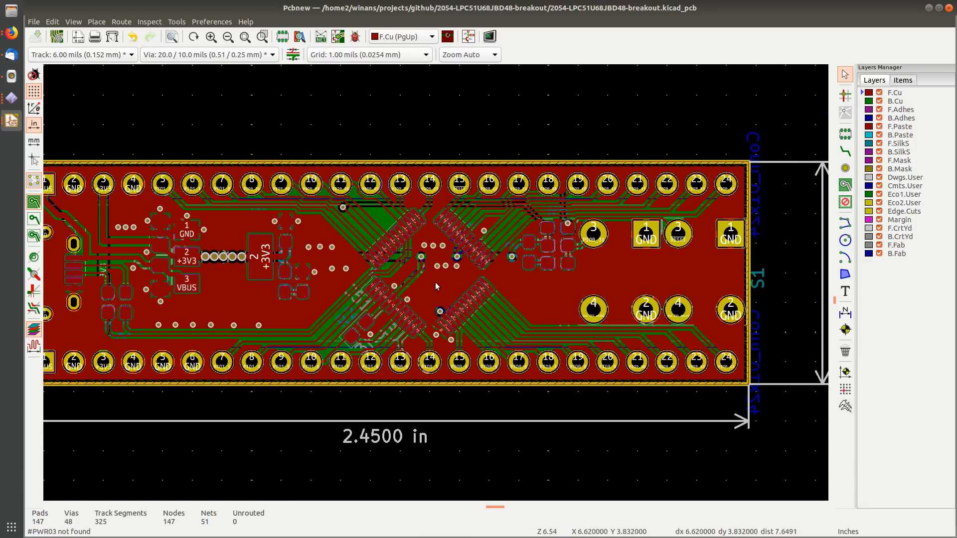
key("alt+3")
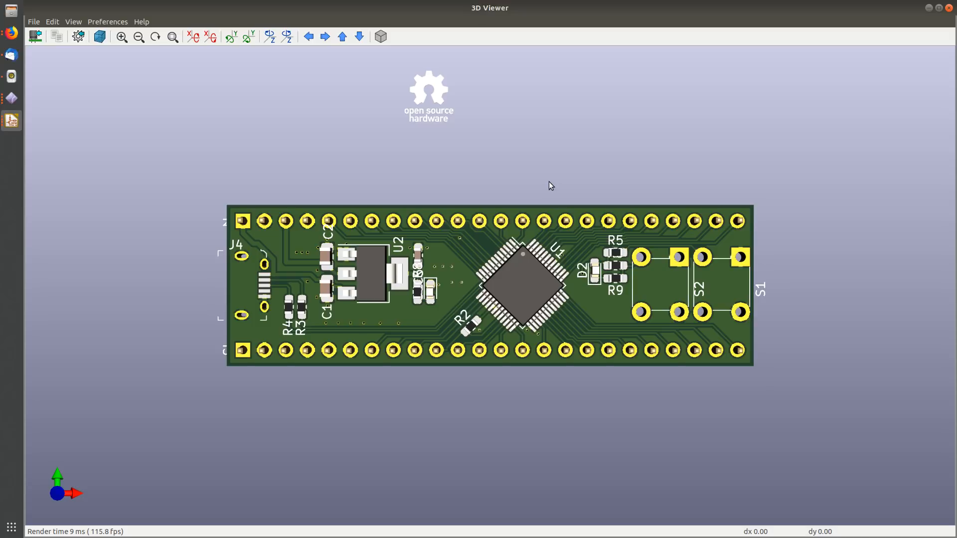
key("alt+Tab")
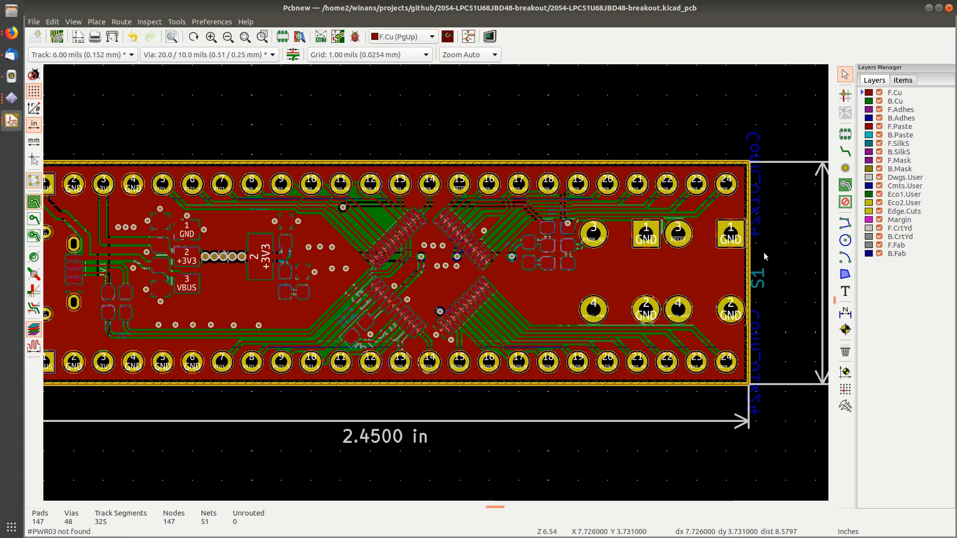
Step: Make the front silkscreen layer F.SilkS active with the S1 designator beyond the board edge in view
scroll(764, 256, "down", 1)
middle_click_drag(401, 320, 523, 258)
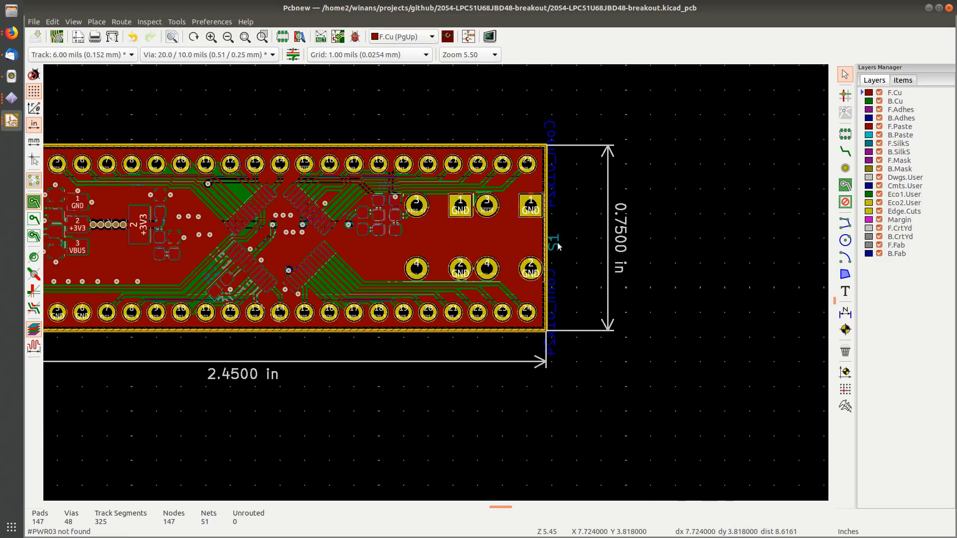
left_click(559, 245)
key("Escape")
left_click(897, 144)
scroll(593, 244, "up", 3)
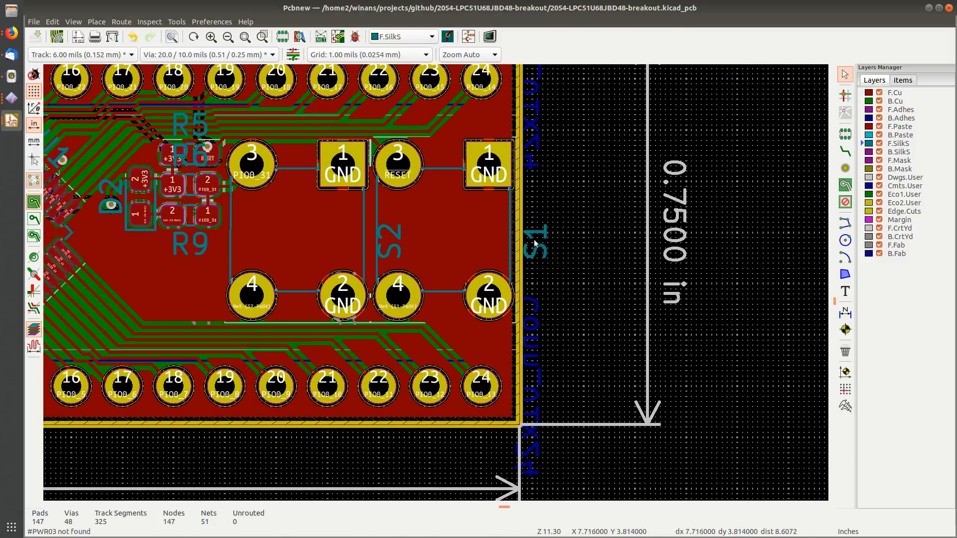
left_click(536, 247)
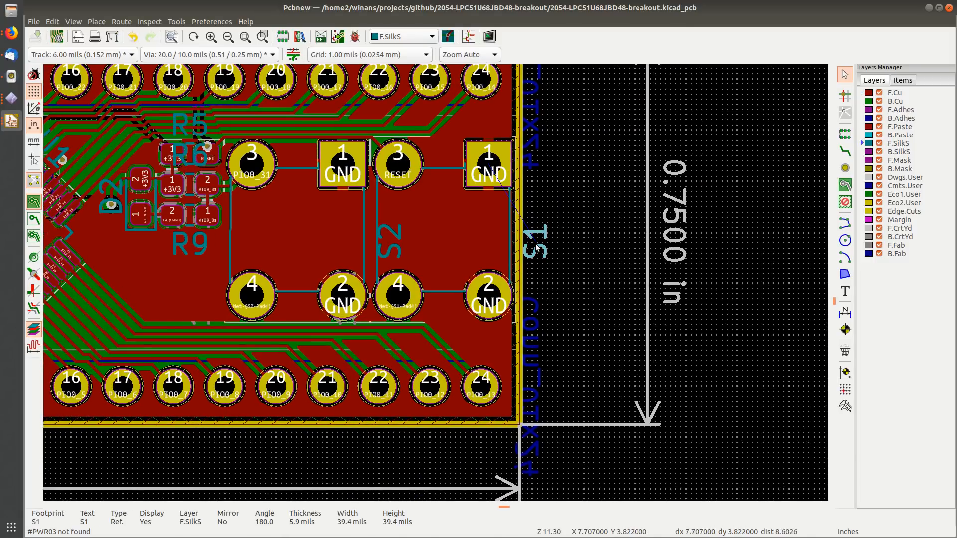
left_click_drag(536, 247, 466, 191)
key("Escape")
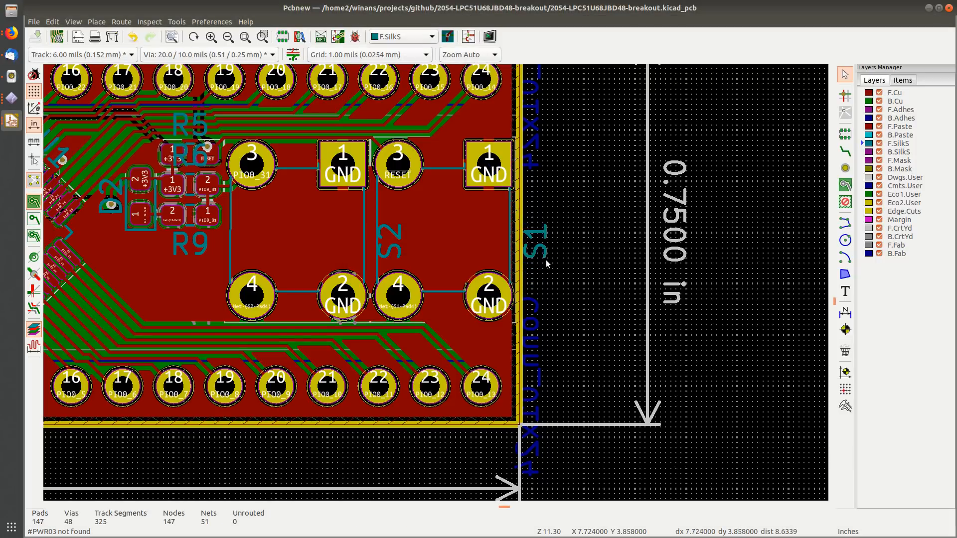
Step: Move the locked S1 reference designator onto the board between S1's pads 3 and 1, rotated to 270 degrees
left_click(544, 255)
key("m")
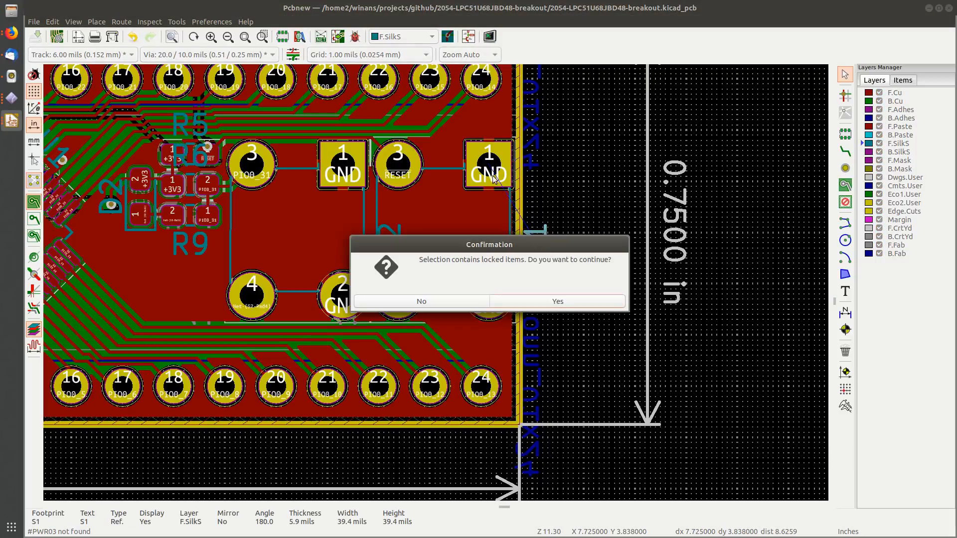
left_click(565, 301)
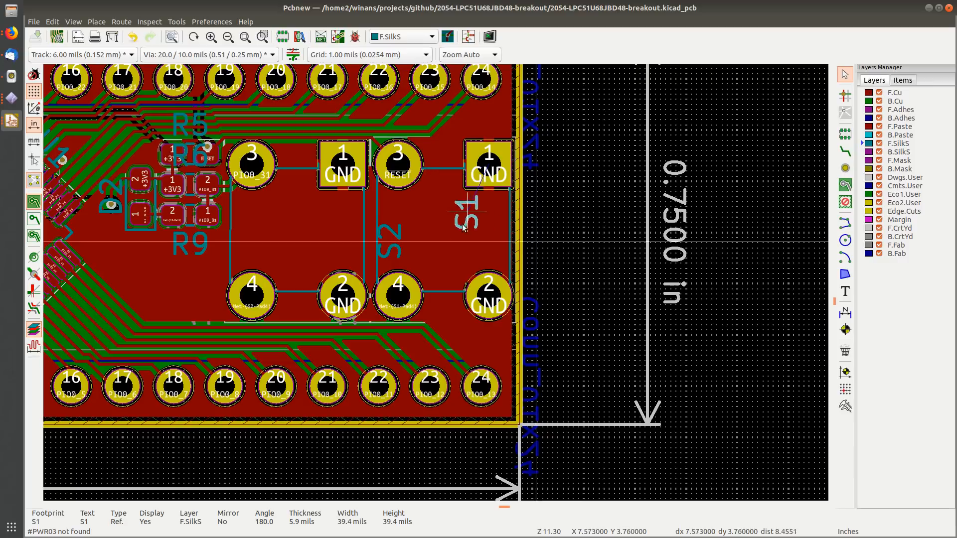
key("r")
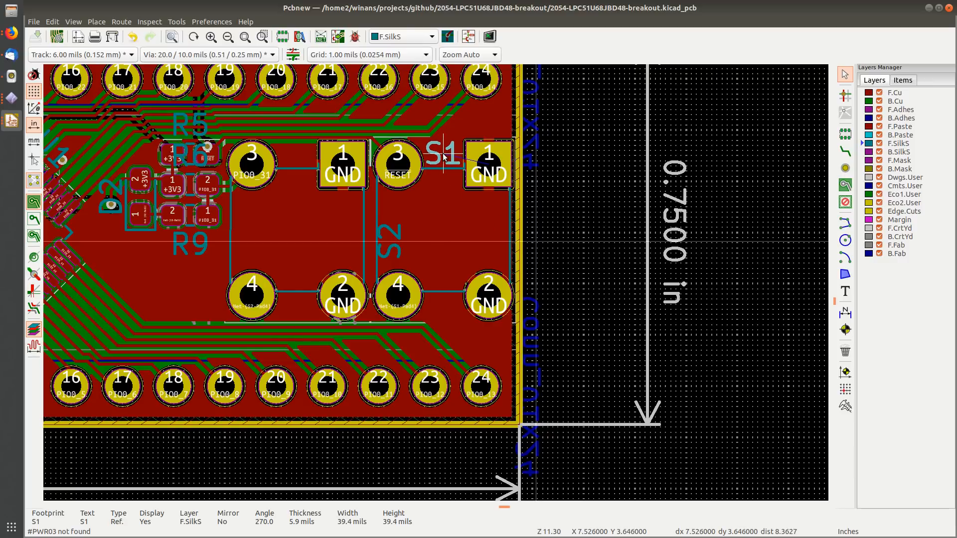
left_click(444, 154)
Step: Move the S2 reference designator between S2's pads 3 and 1, rotated to 270 degrees
left_click(392, 235)
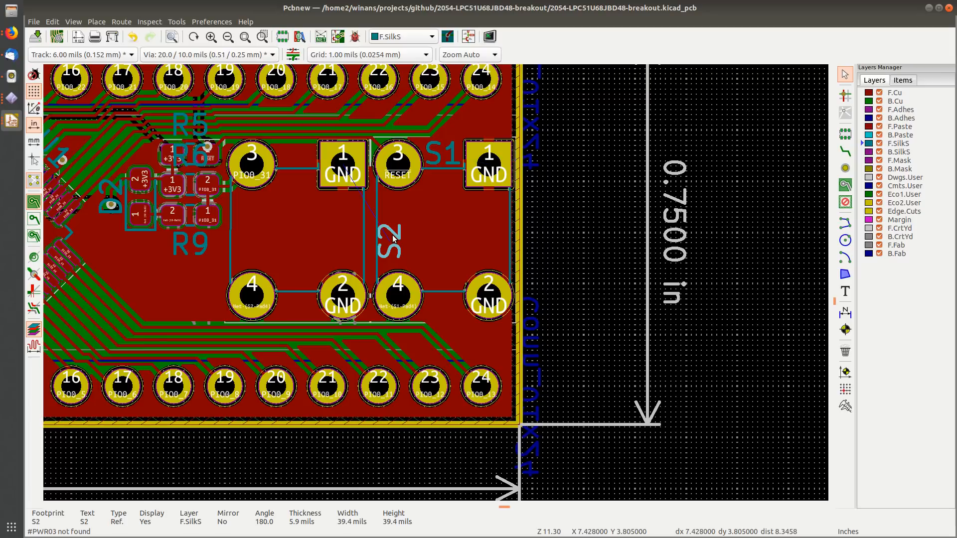
key("m")
left_click(556, 301)
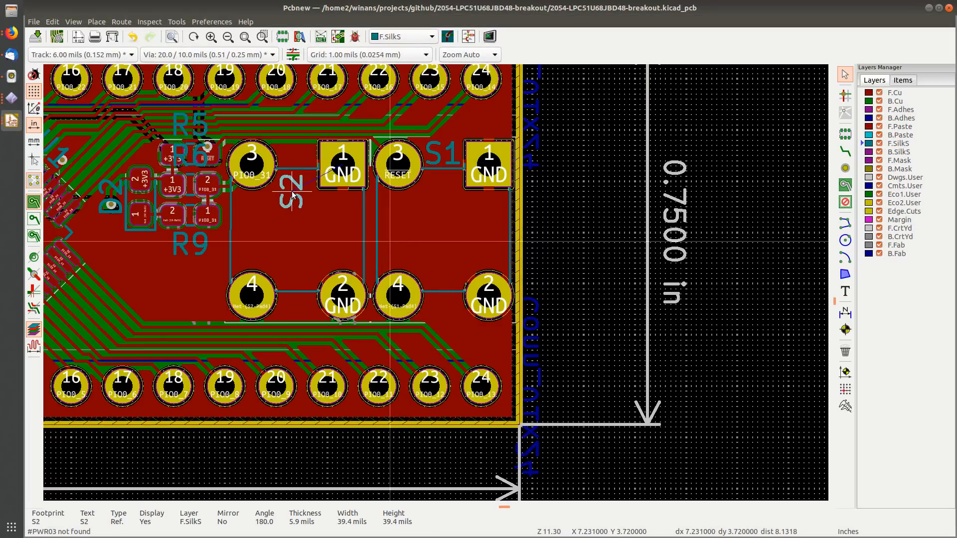
key("r")
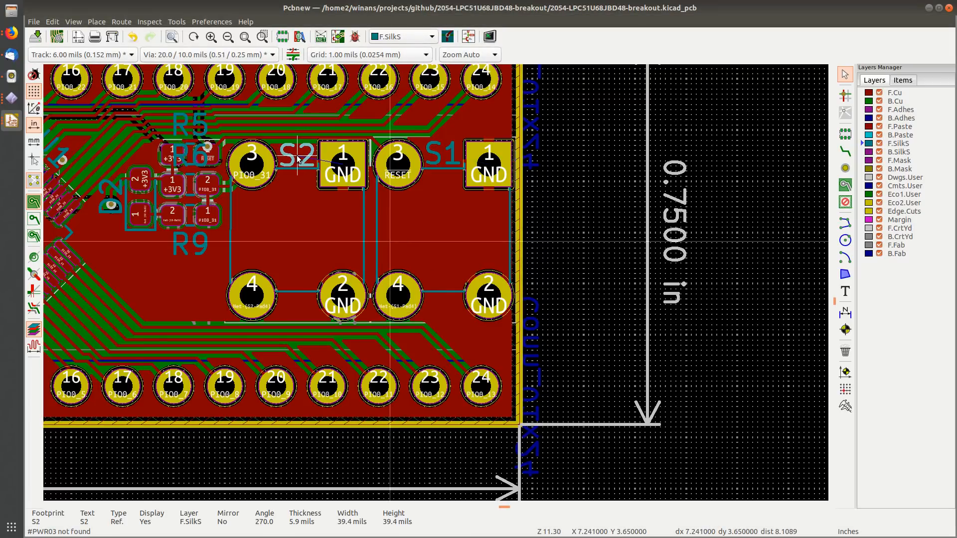
left_click(298, 156)
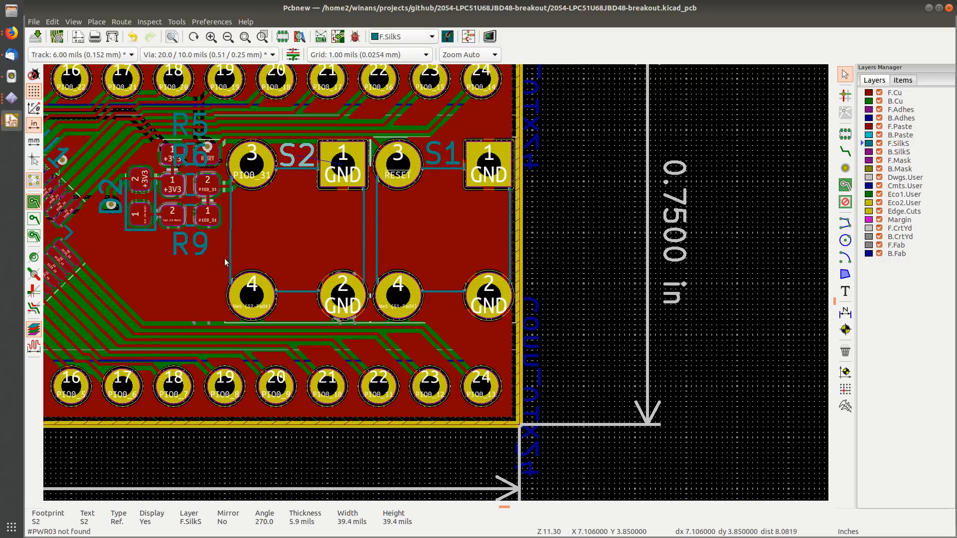
middle_click_drag(223, 259, 459, 226)
middle_click_drag(424, 190, 389, 244)
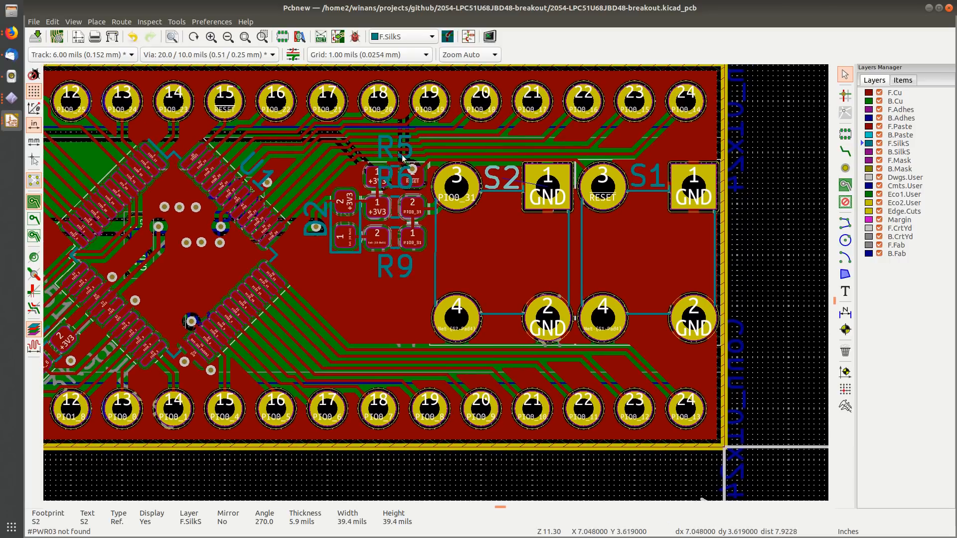
left_click(406, 273)
left_click(421, 284)
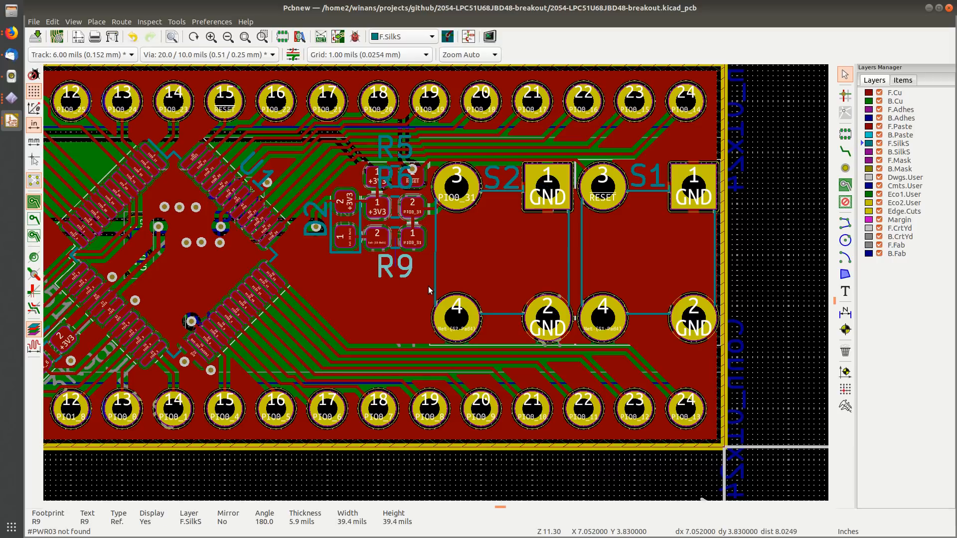
key("Escape")
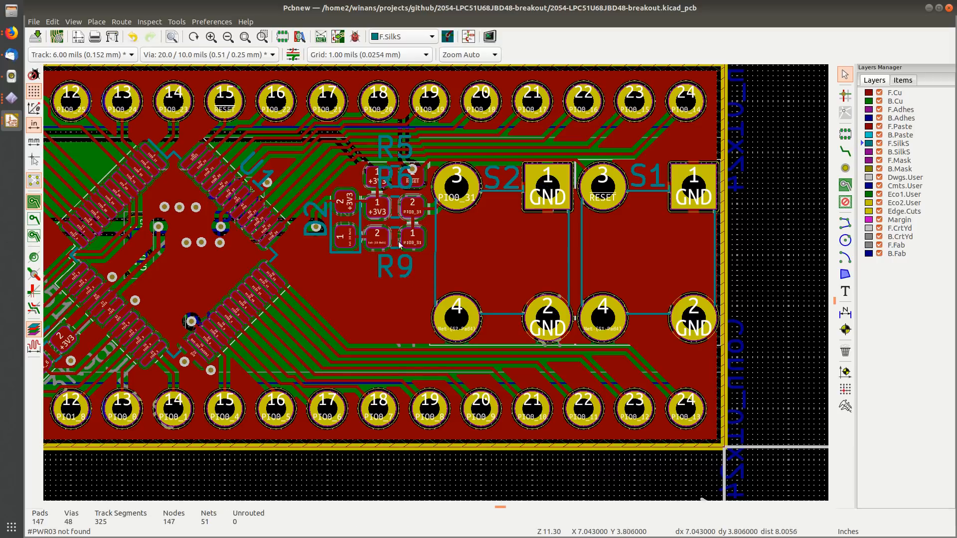
left_click(388, 173)
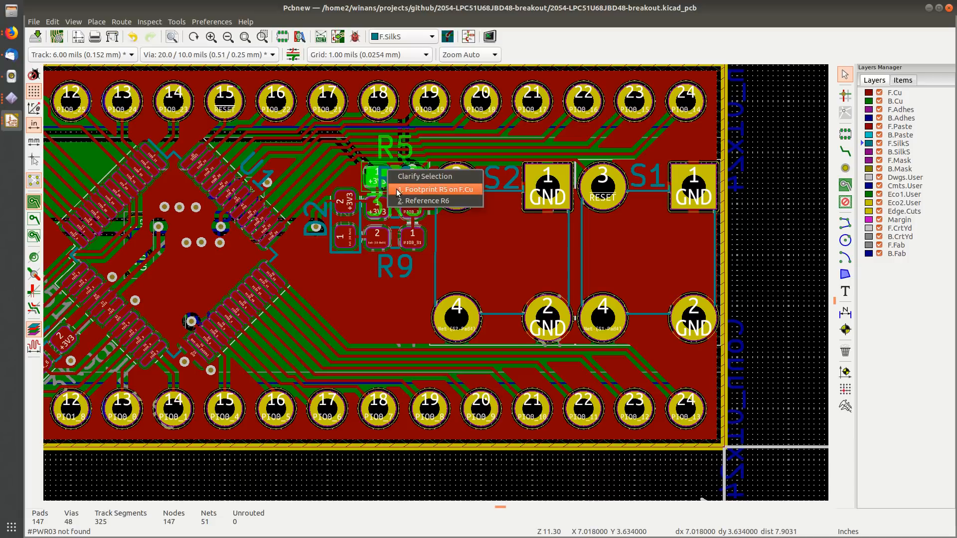
left_click(404, 189)
key("Escape")
left_click(403, 183)
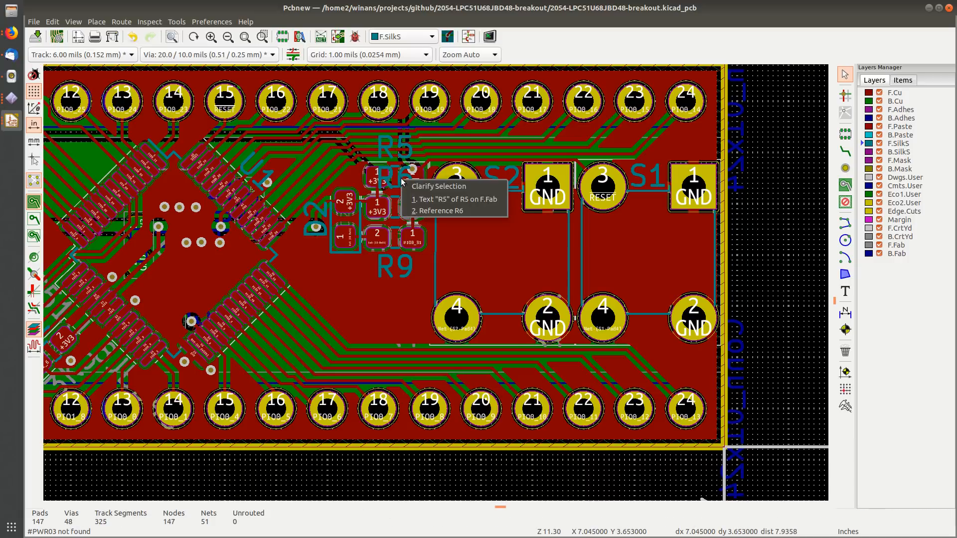
key("Escape")
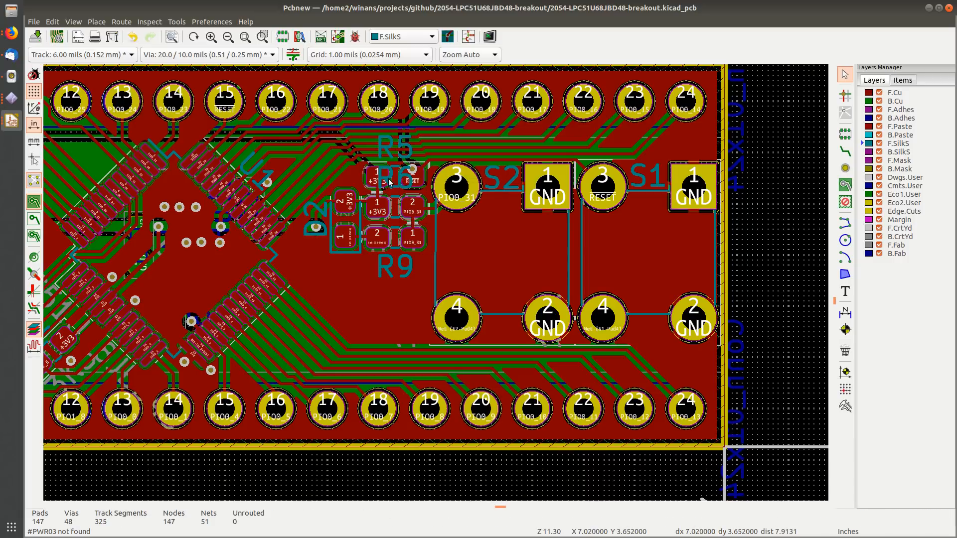
left_click(388, 179)
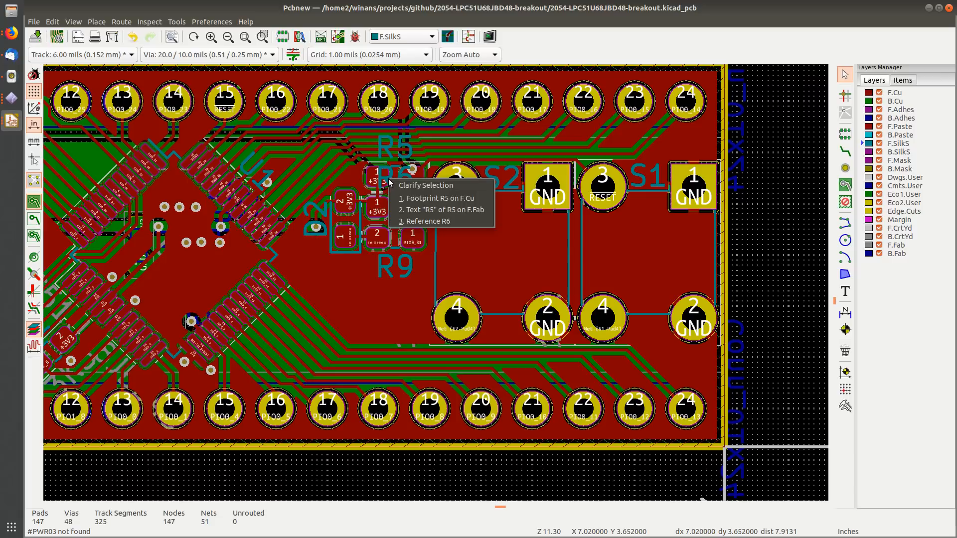
left_click(406, 210)
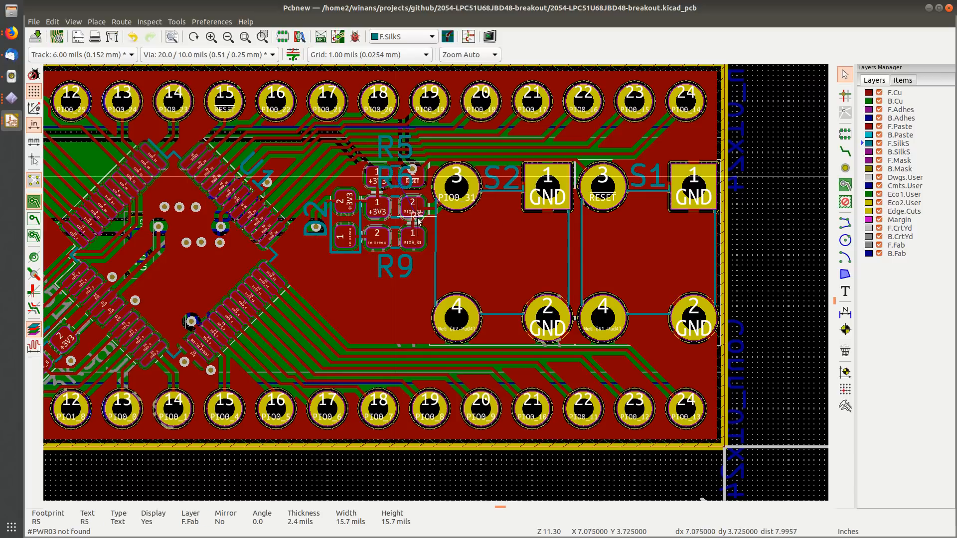
key("Escape")
Step: Move the R6 reference designator off the resistor pads to the clear area beside R6, just below S2's pad 3
left_click(412, 183)
middle_click_drag(412, 184, 456, 292)
left_click(439, 287)
key("m")
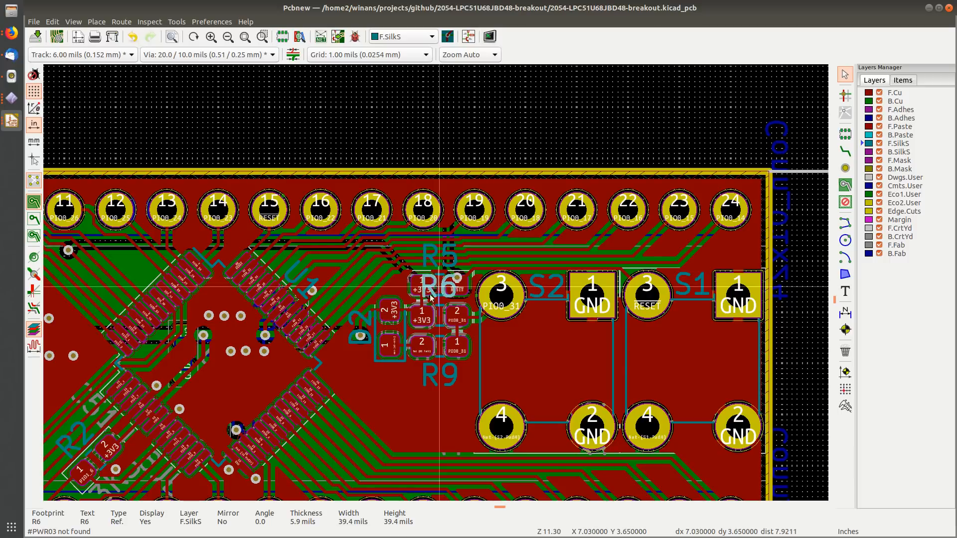
scroll(435, 327, "up", 3)
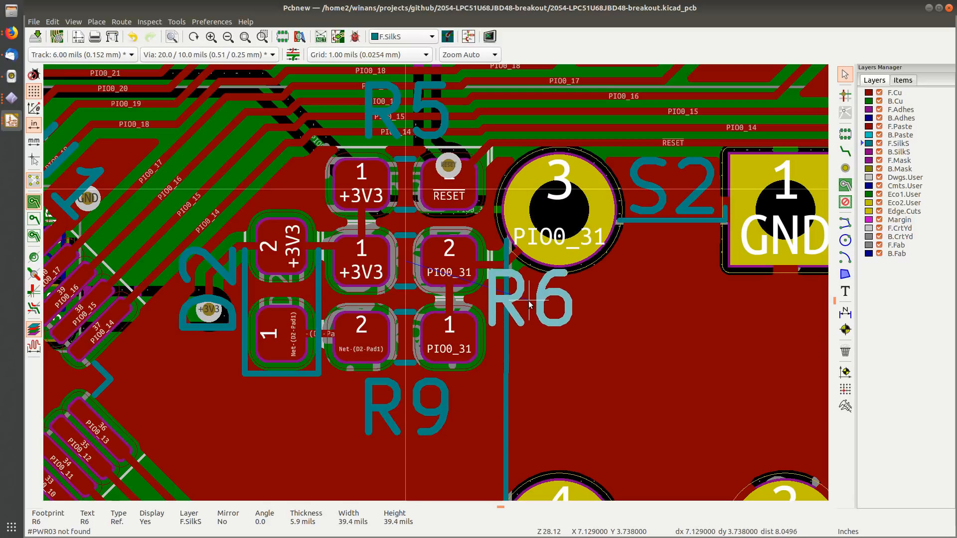
left_click(529, 308)
Step: Set the grid to 5.00 mils and make F.SilkS the active layer
scroll(530, 331, "up", 2)
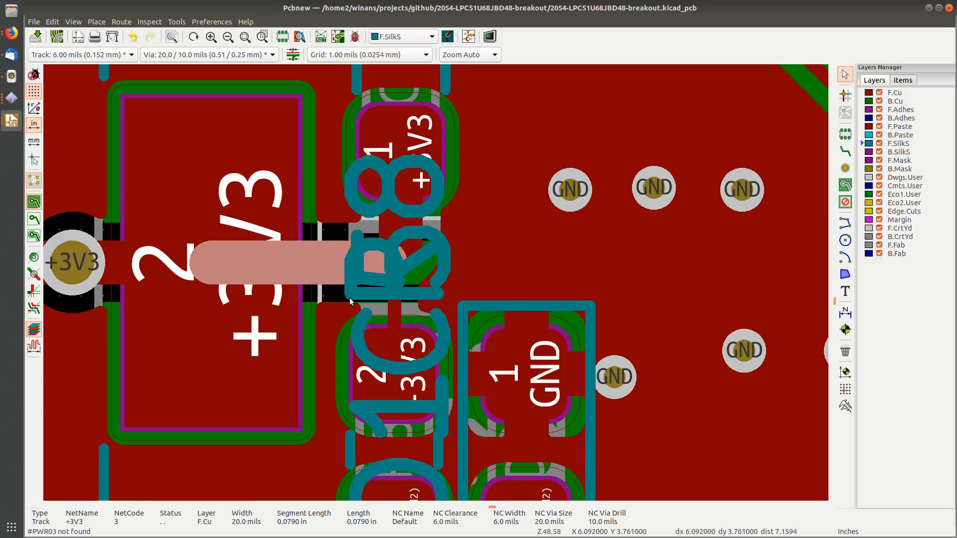
left_click(350, 295)
key("Escape")
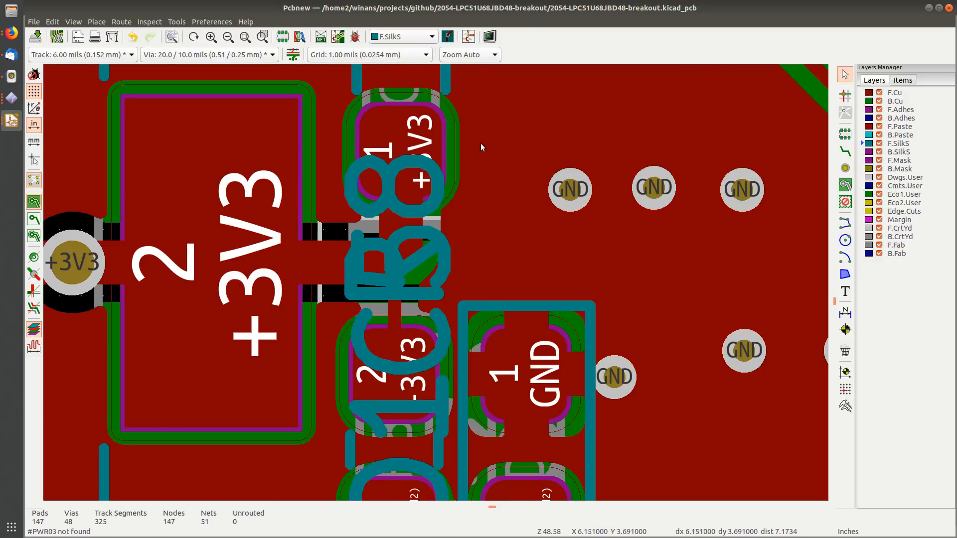
scroll(473, 150, "up", 1)
scroll(437, 282, "down", 1)
middle_click_drag(468, 322, 430, 34)
scroll(429, 37, "up", 3)
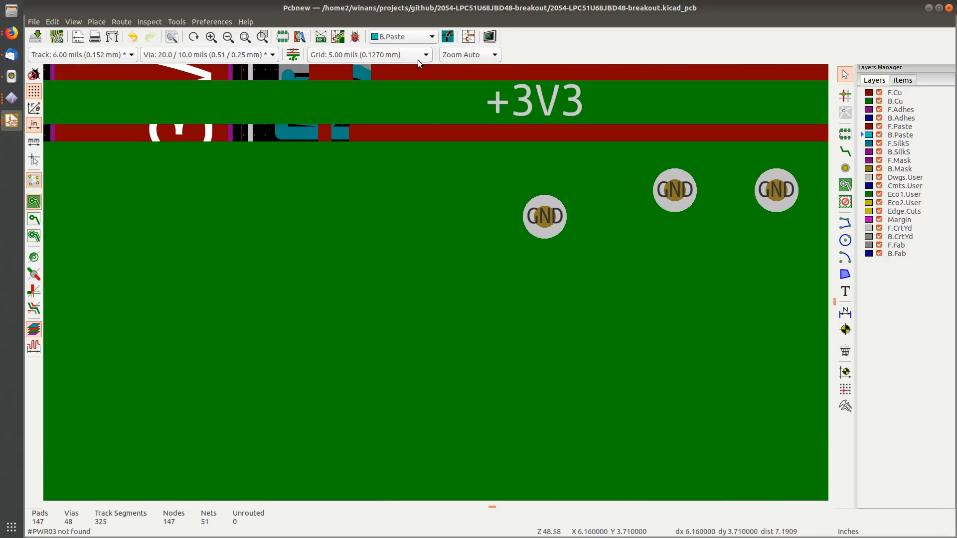
scroll(435, 282, "down", 5)
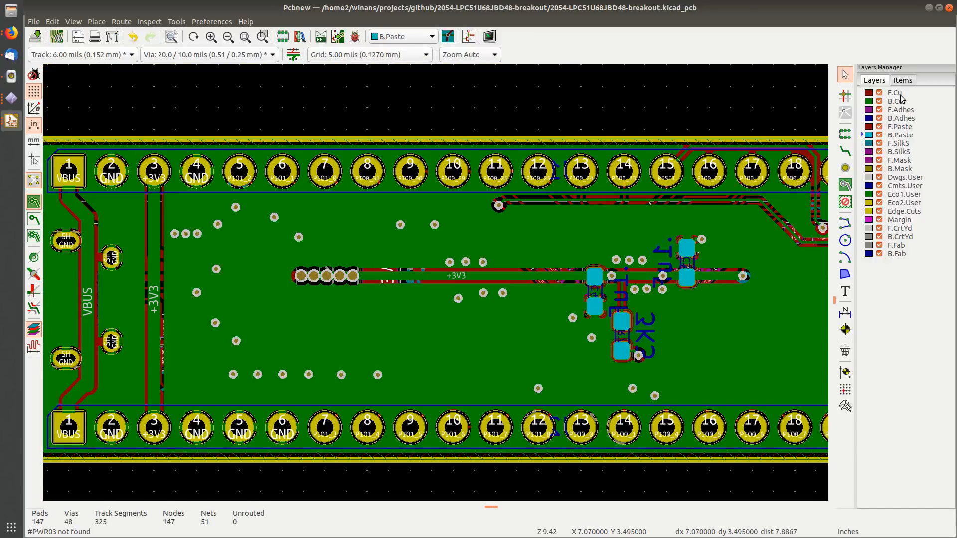
left_click(901, 95)
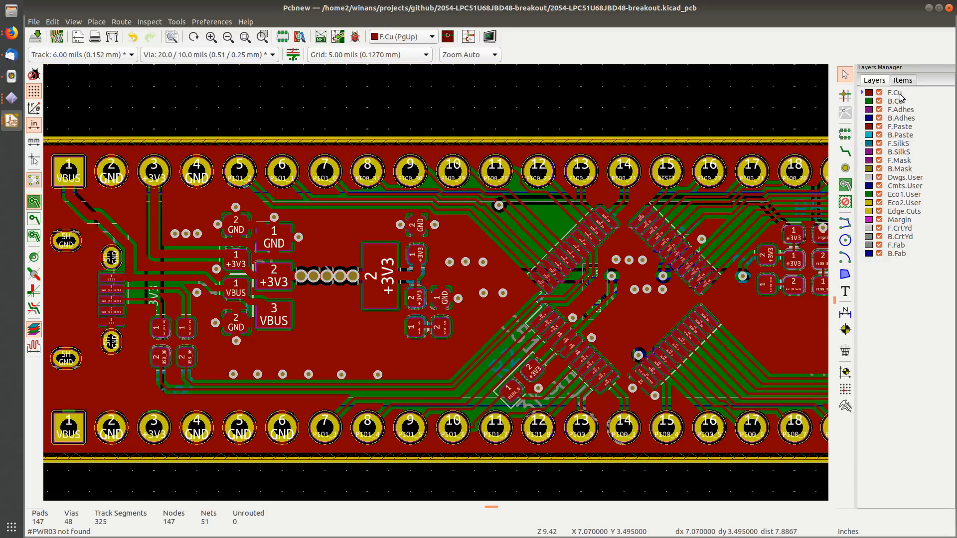
left_click(902, 145)
Step: Move the D1 reference designator off R8's pads to directly below D1's pad 2
scroll(435, 282, "up", 5)
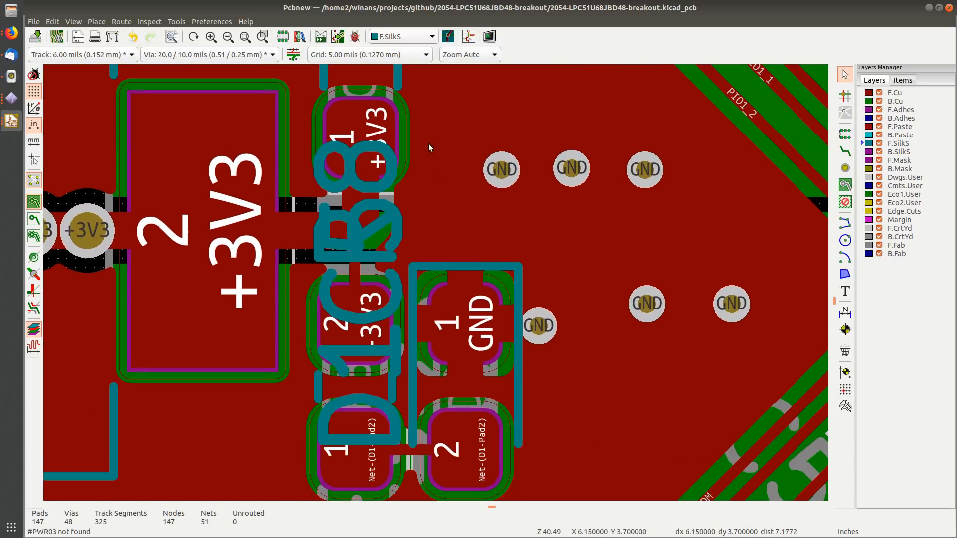
middle_click_drag(398, 347, 442, 223)
left_click(440, 308)
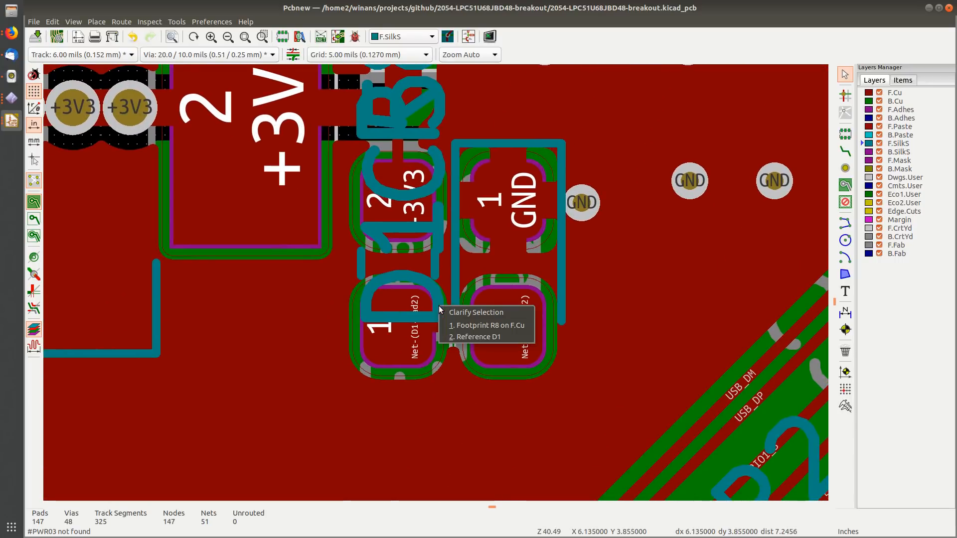
left_click(461, 338)
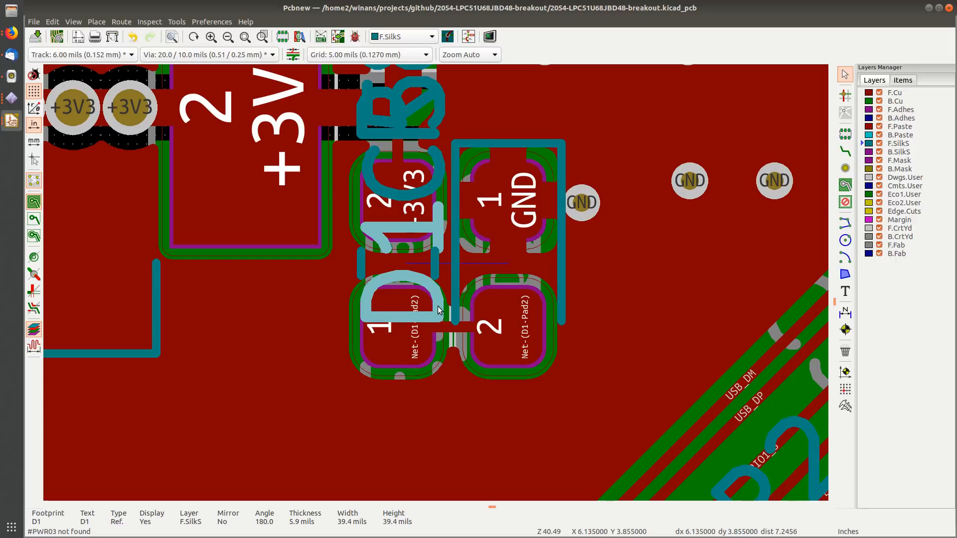
key("m")
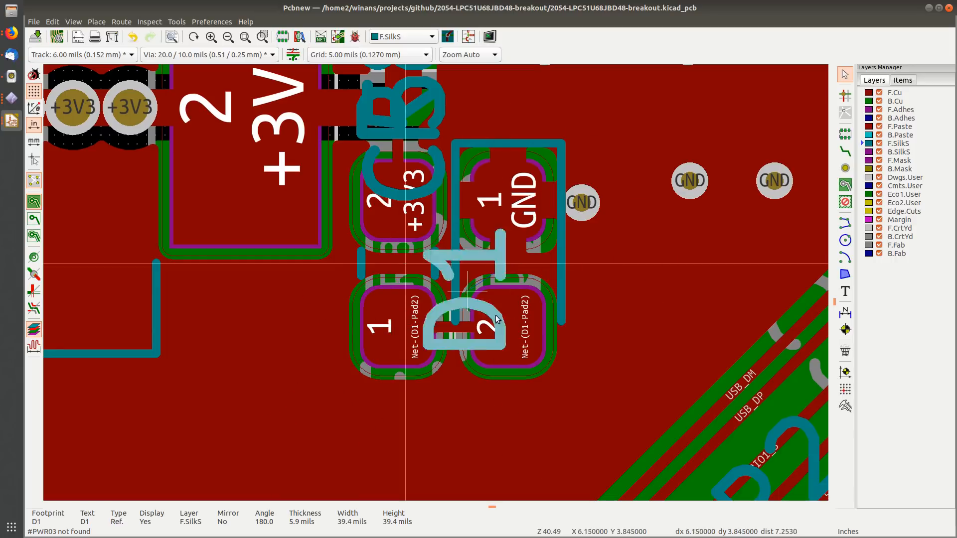
left_click(513, 440)
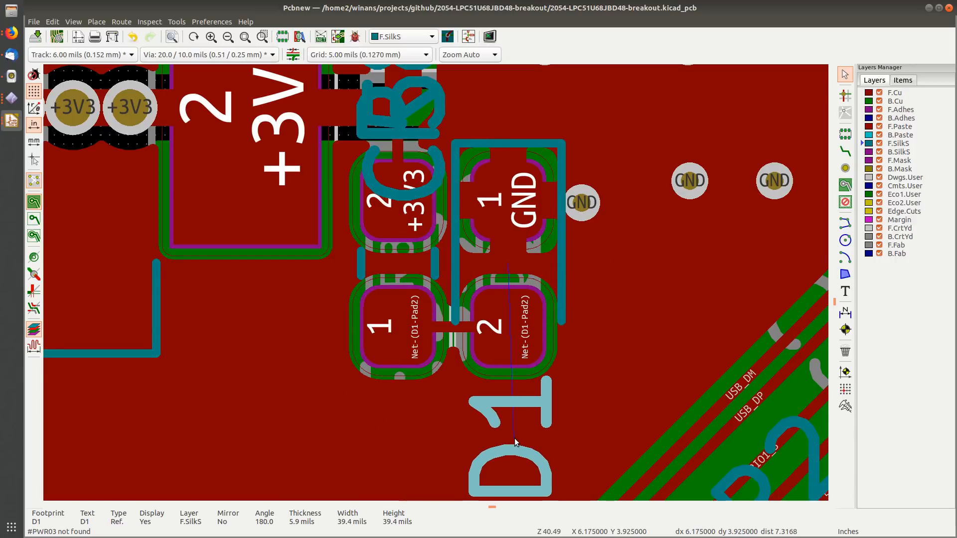
Step: Move the C5 reference designator from over R8's pads to the clear area beside capacitor C5
left_click(360, 125)
left_click(372, 144)
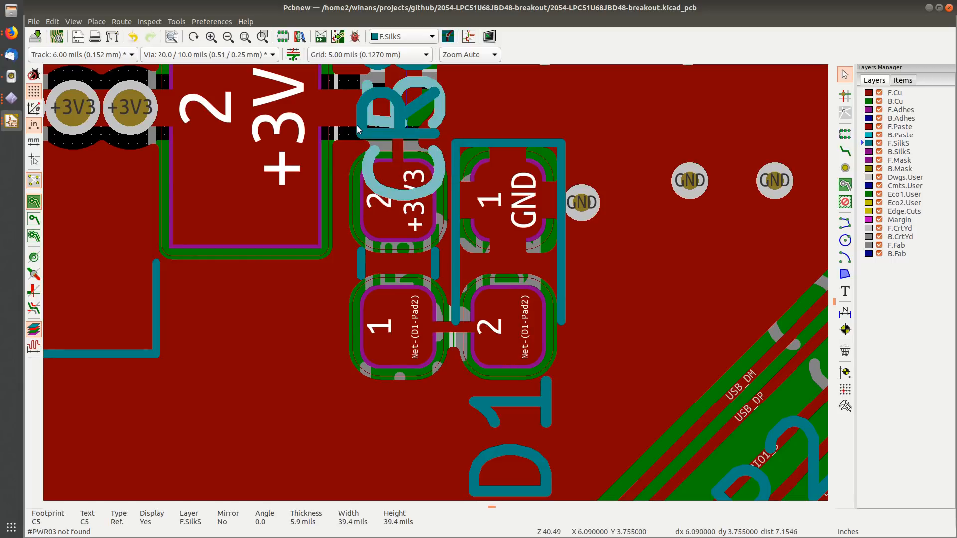
key("m")
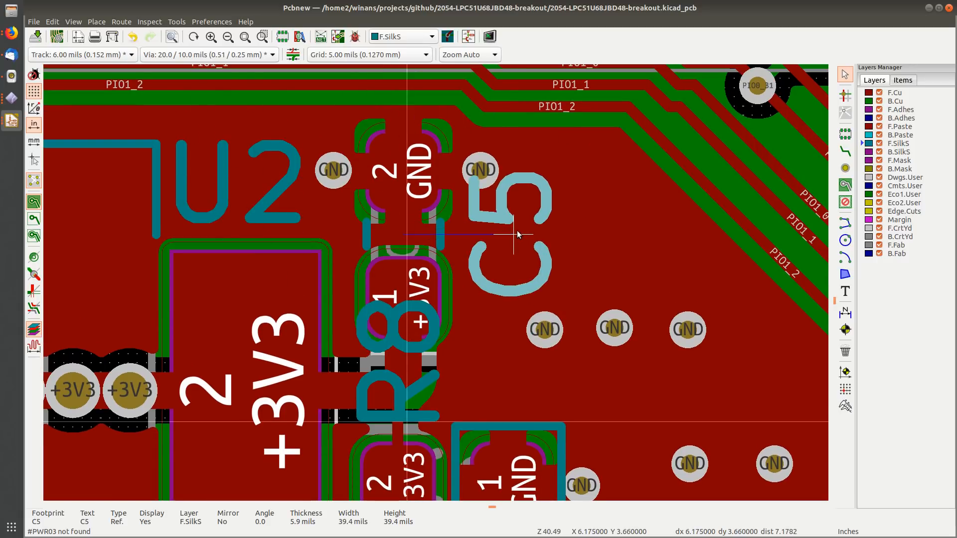
left_click(507, 230)
Step: Move the R8 reference designator directly below R8's pad 1, alongside the D1 designator
middle_click_drag(496, 282, 529, 132)
left_click(466, 231)
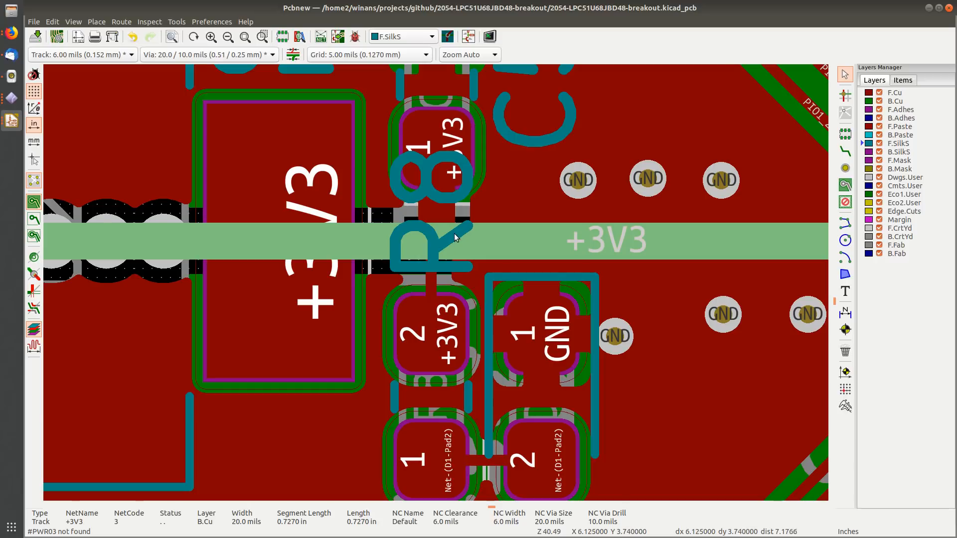
left_click(438, 255)
left_click(402, 273)
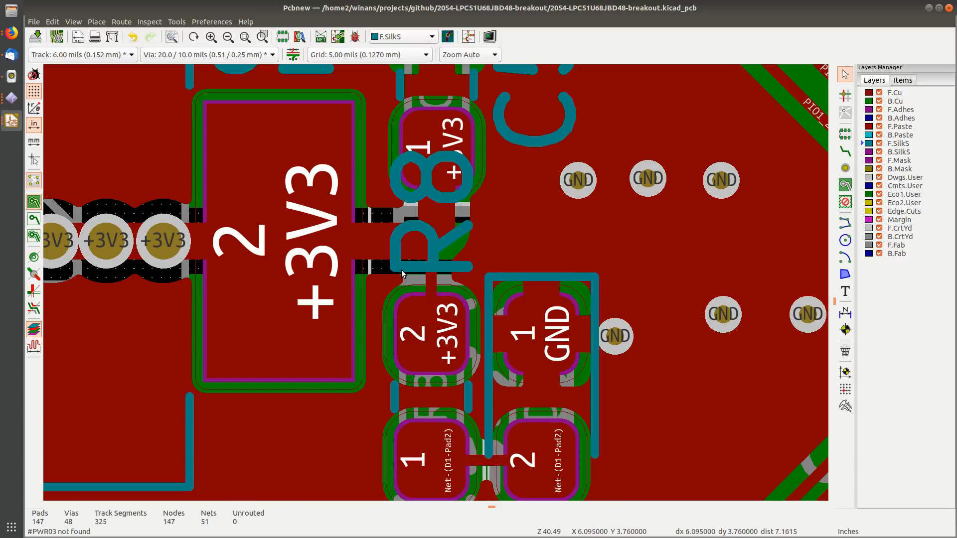
left_click(402, 270)
left_click(431, 301)
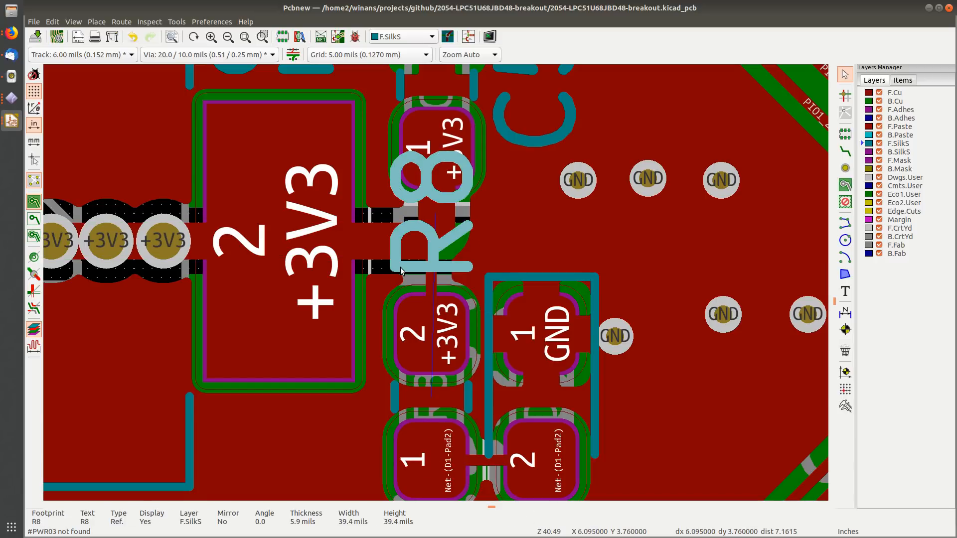
scroll(400, 267, "down", 2)
scroll(435, 288, "down", 1)
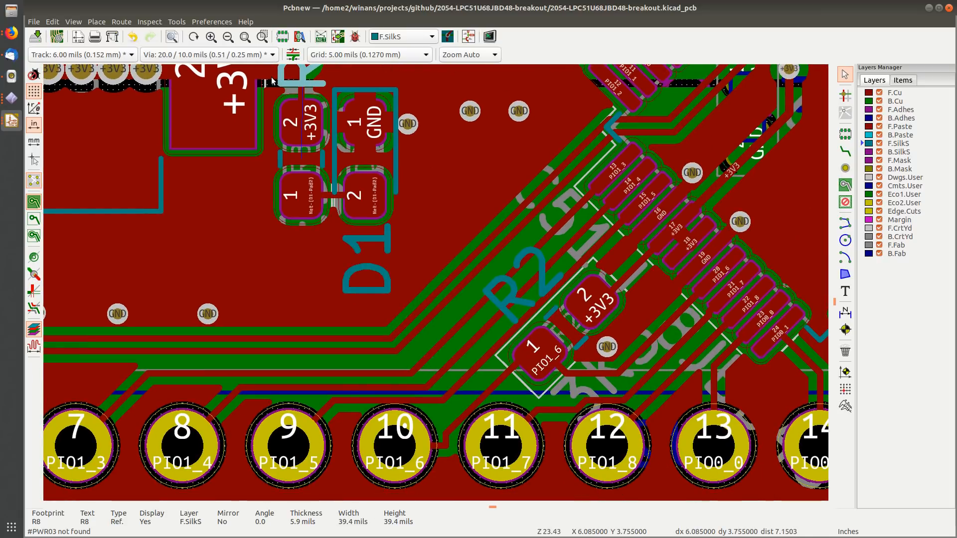
key("m")
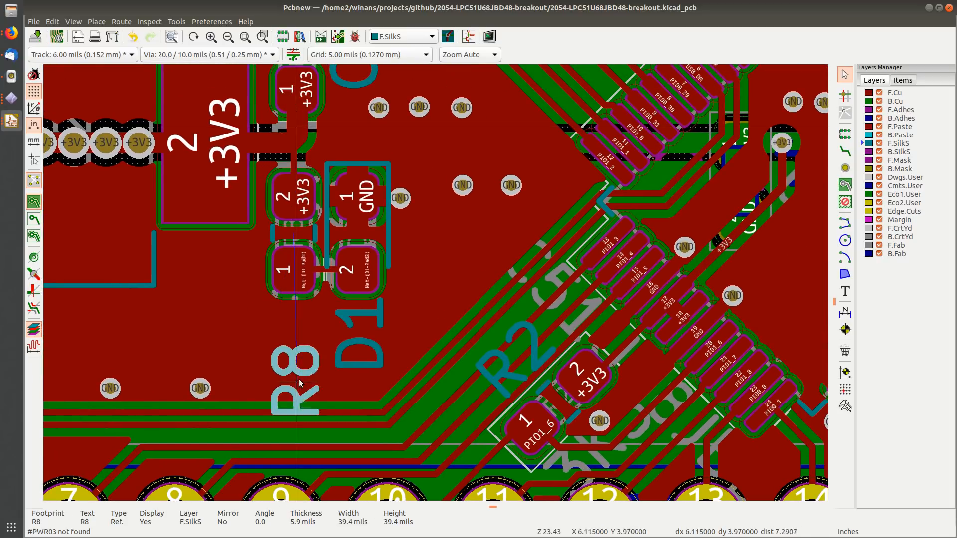
left_click(298, 340)
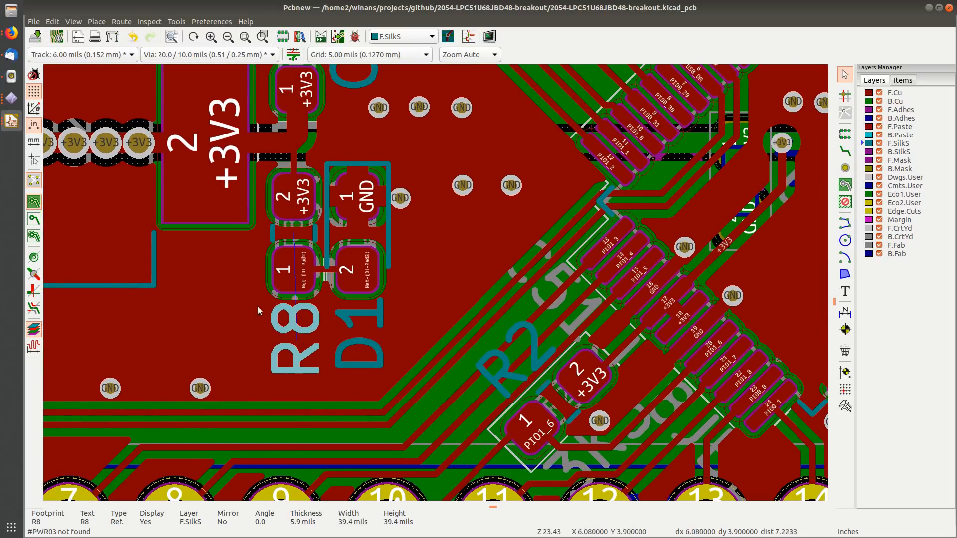
left_click(210, 286)
Step: Move the C2 reference designator off header pin 5 to beside capacitor C2's pad 2 and rotate it to read horizontally
middle_click_drag(210, 286, 347, 294)
scroll(347, 293, "down", 3)
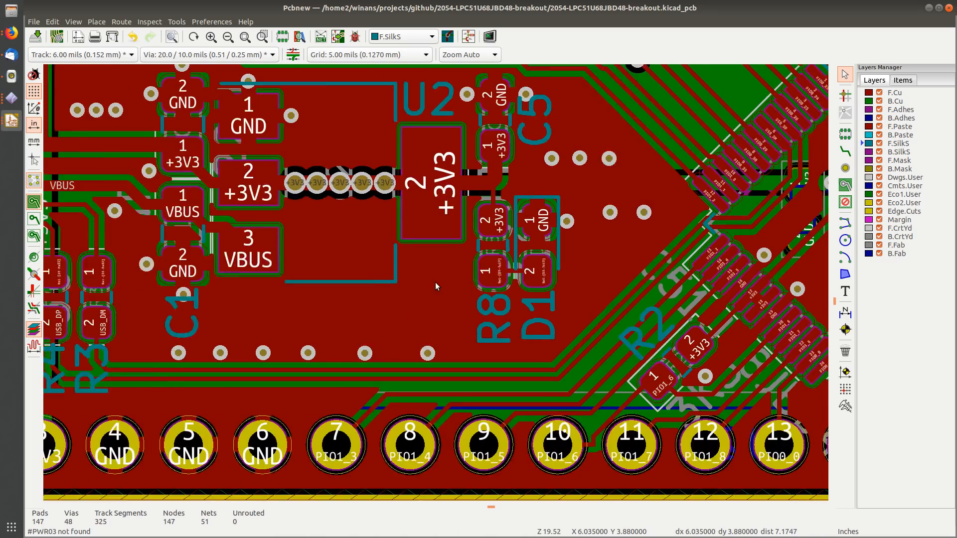
middle_click_drag(252, 291, 368, 292)
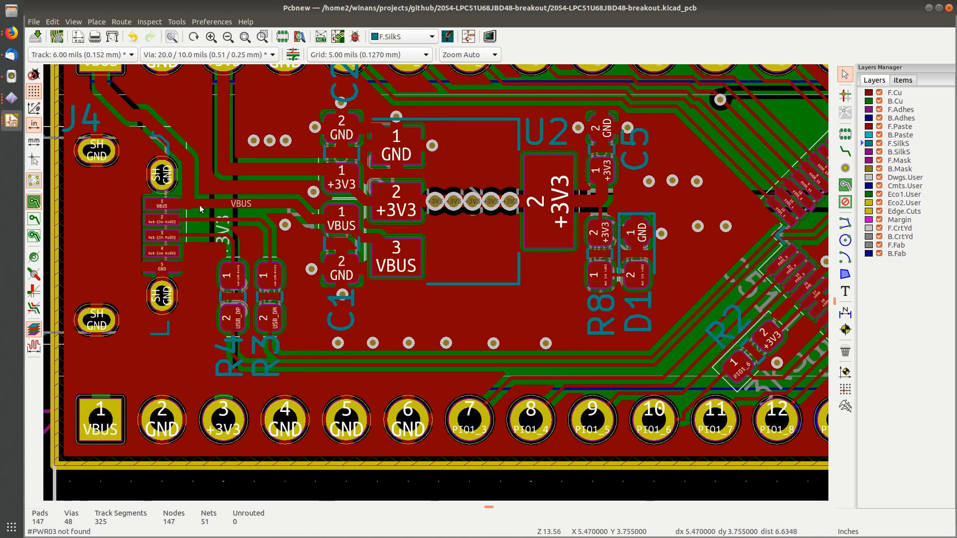
middle_click_drag(178, 196, 229, 232)
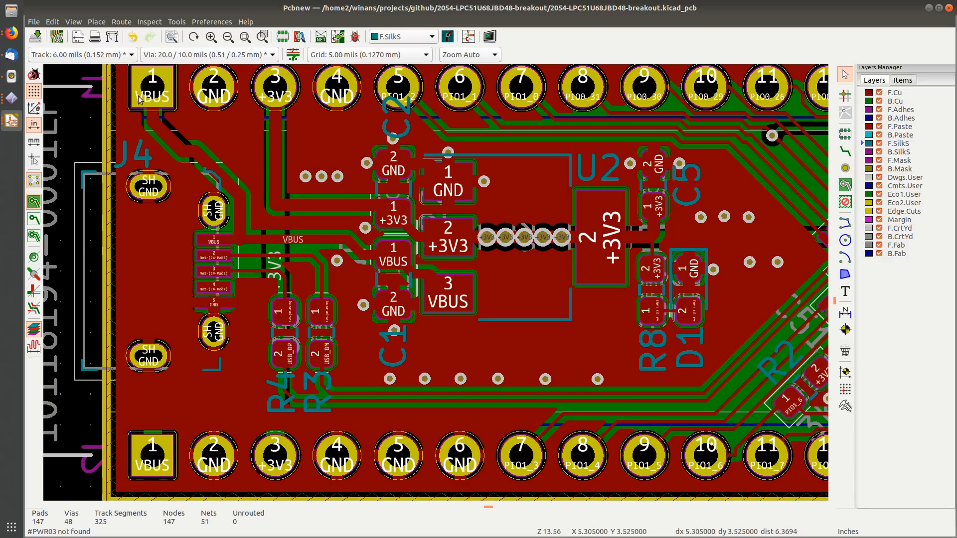
scroll(365, 167, "down", 2)
middle_click_drag(524, 311, 385, 280)
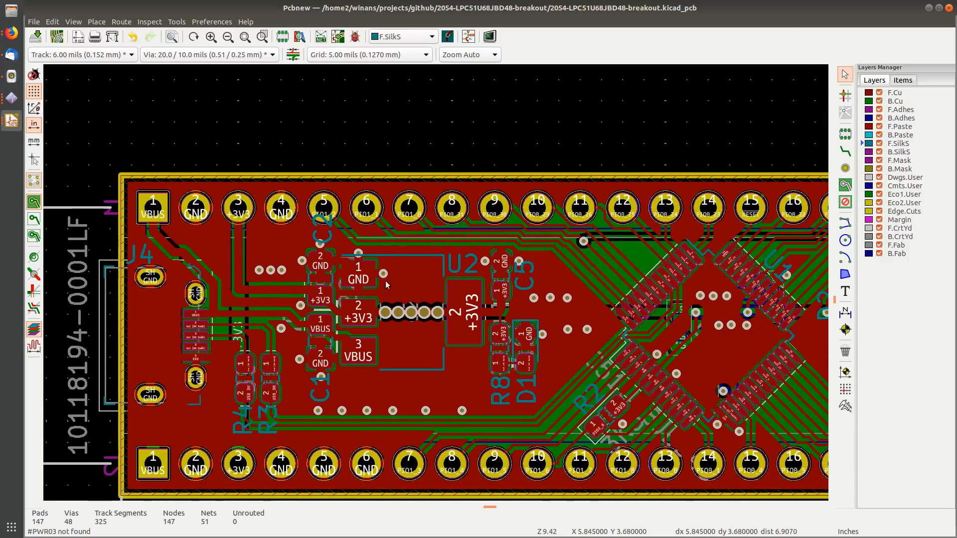
scroll(385, 280, "up", 5)
left_click(347, 237)
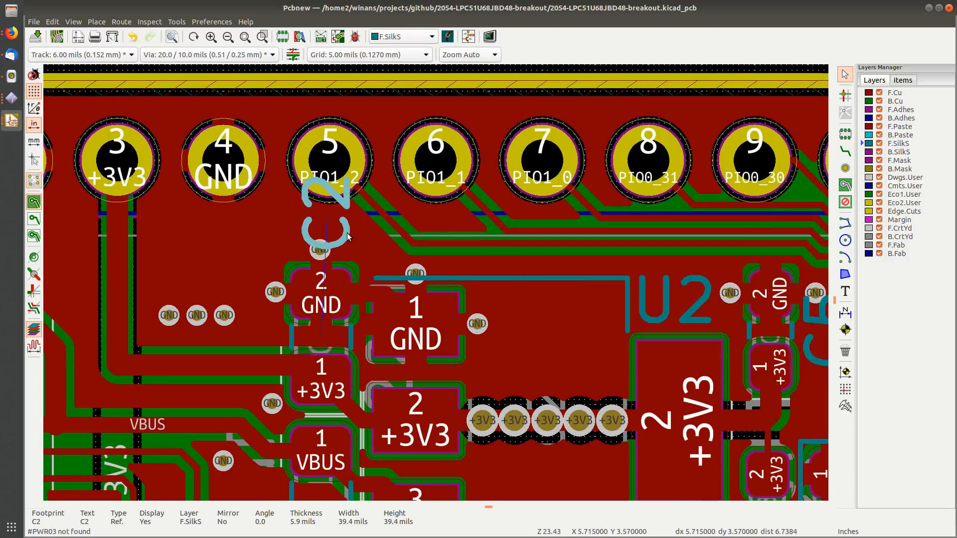
left_click_drag(348, 237, 255, 313)
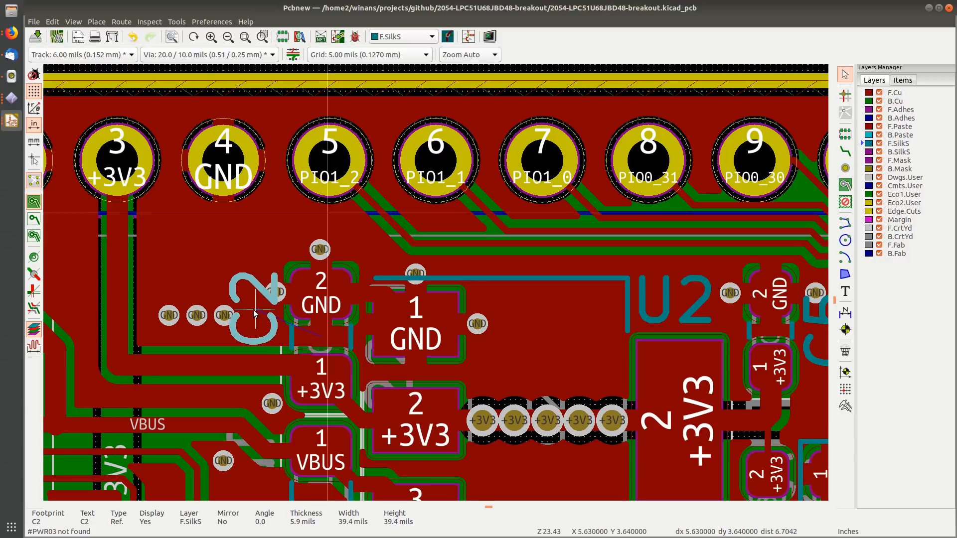
key("r")
left_click_drag(304, 244, 235, 303)
Step: Move the C1 reference designator from below capacitor C1 to the clear area beside its pads, facing resistors R3 and R4
middle_click_drag(611, 253, 393, 159)
scroll(393, 159, "down", 2)
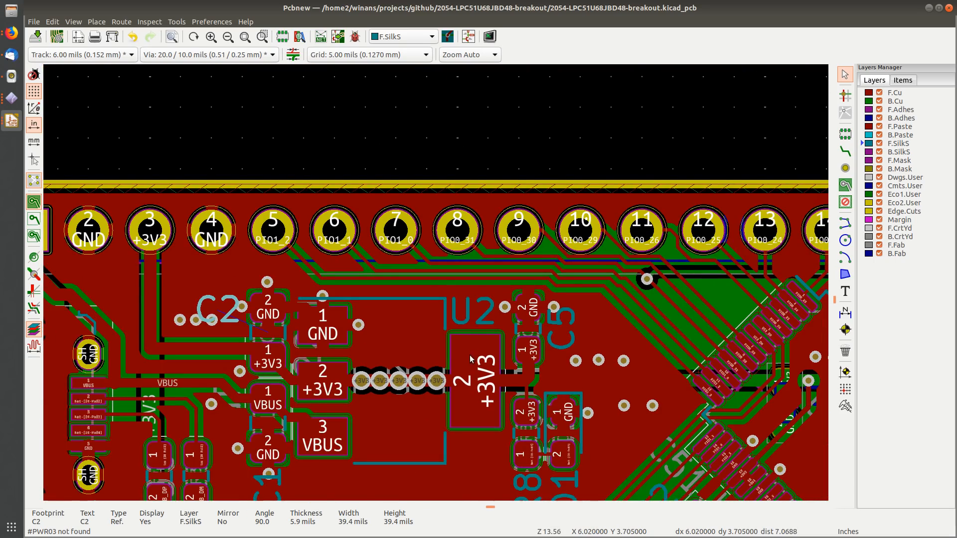
scroll(435, 282, "down", 2)
middle_click_drag(386, 343, 443, 310)
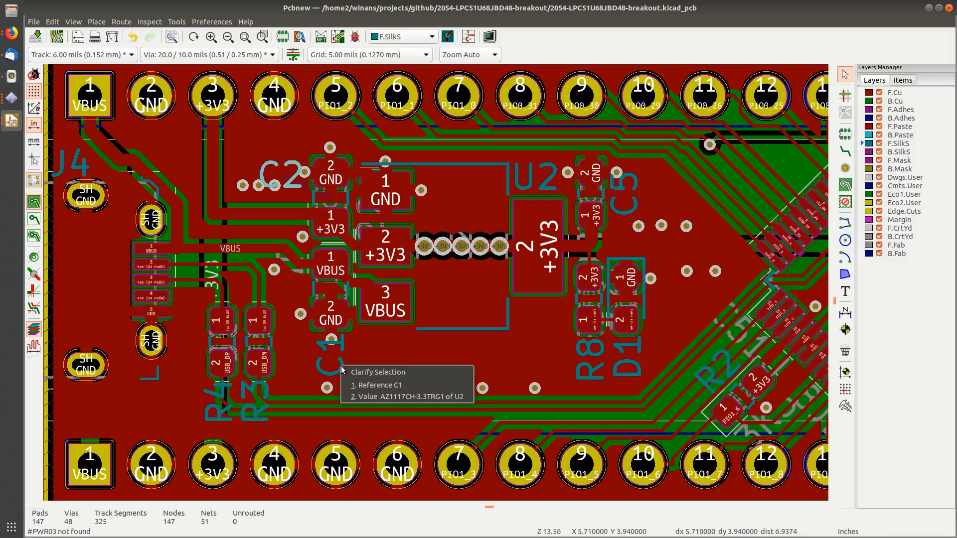
left_click(342, 369)
left_click(379, 385)
key("m")
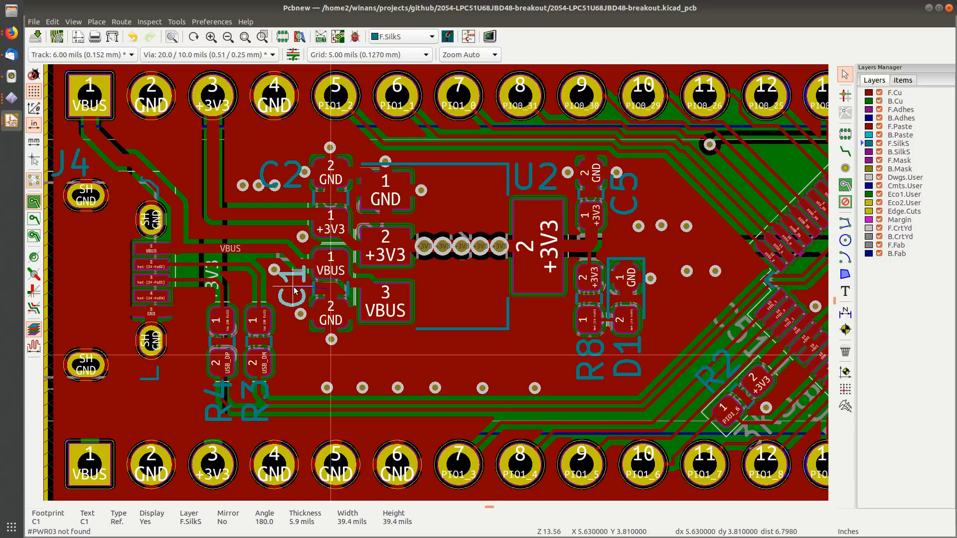
left_click(295, 291)
Step: Rotate the C2 reference designator to vertical, place it beside capacitor C2 in line with the C1 designator, and save the board
left_click(289, 166)
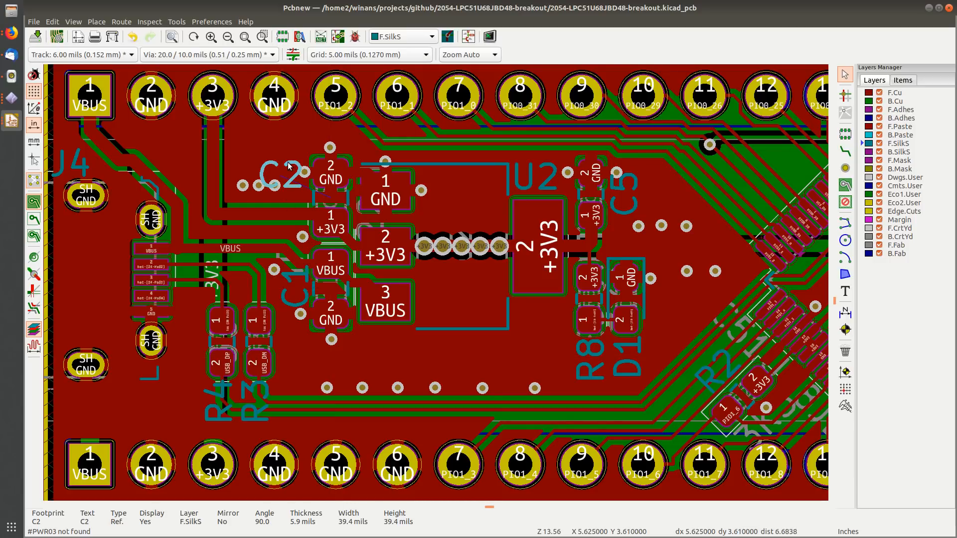
key("r")
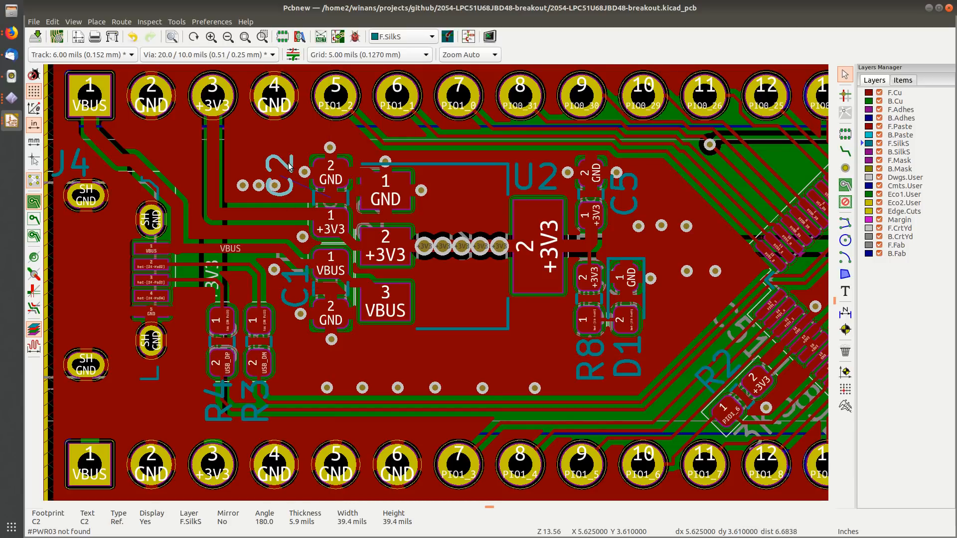
key("m")
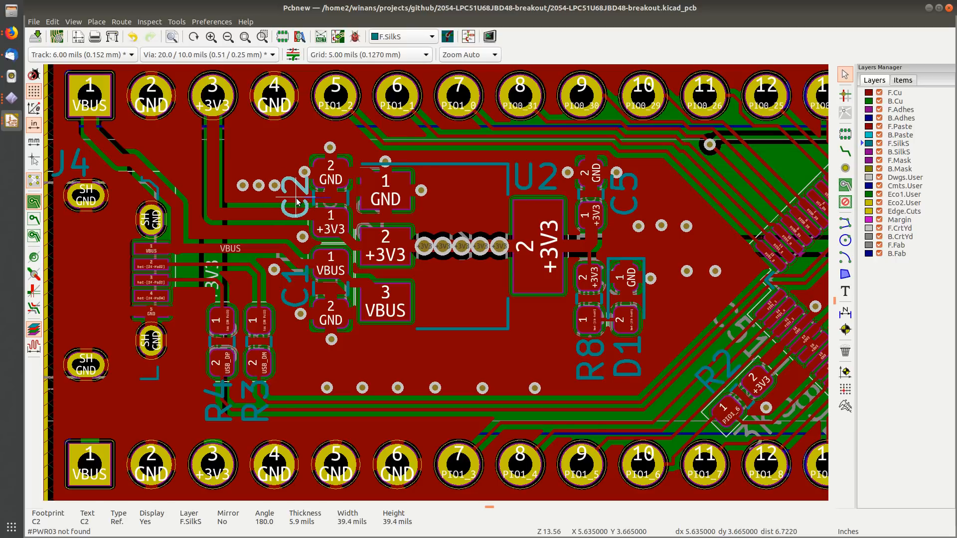
left_click(297, 202)
key("ctrl+s")
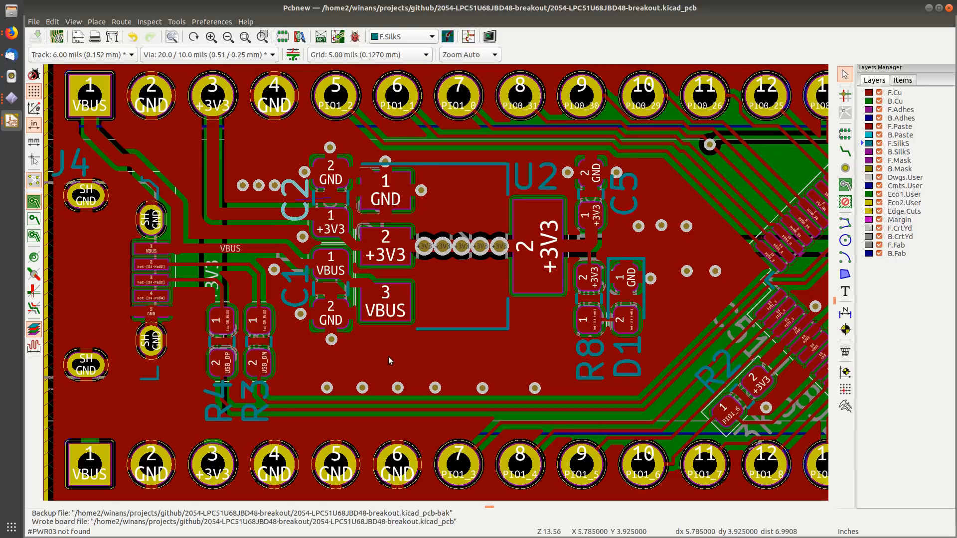
Step: Open the 3D view and examine the front silkscreen designators along the whole board
key("alt+3")
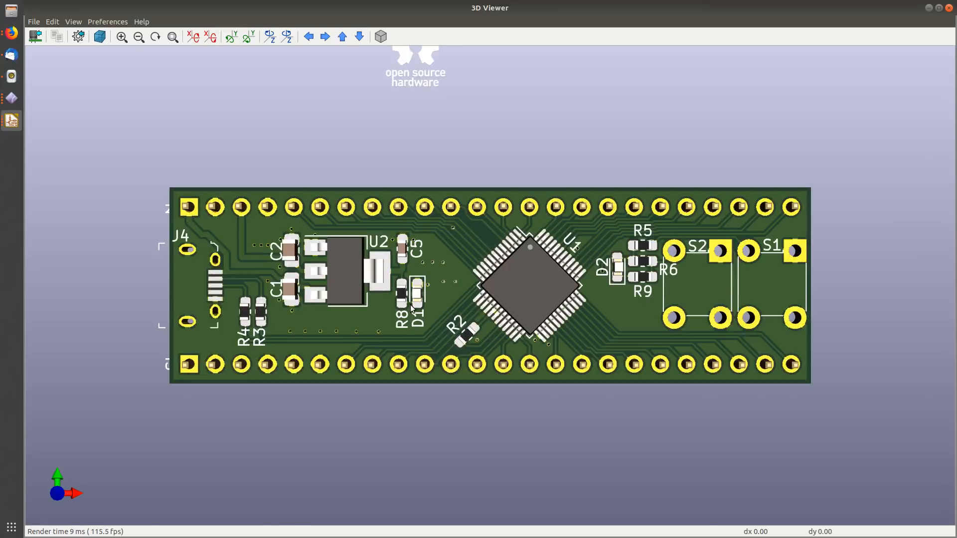
scroll(411, 304, "up", 8)
middle_click_drag(382, 304, 563, 247)
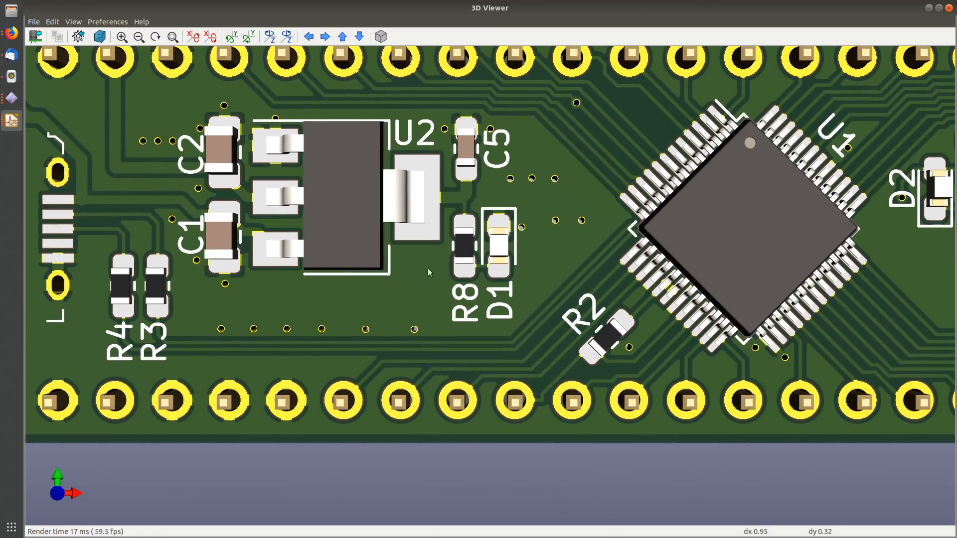
middle_click_drag(202, 279, 437, 287)
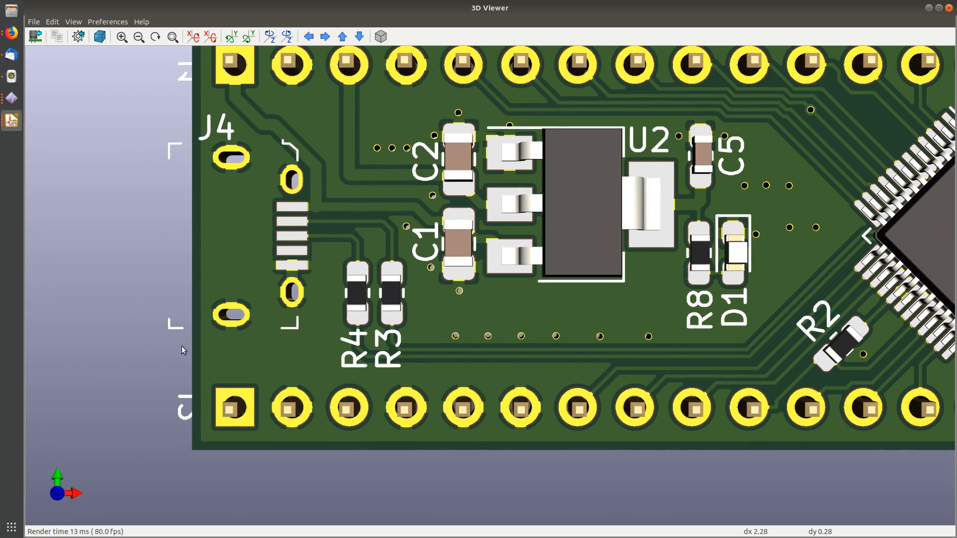
left_click_drag(141, 261, 198, 270)
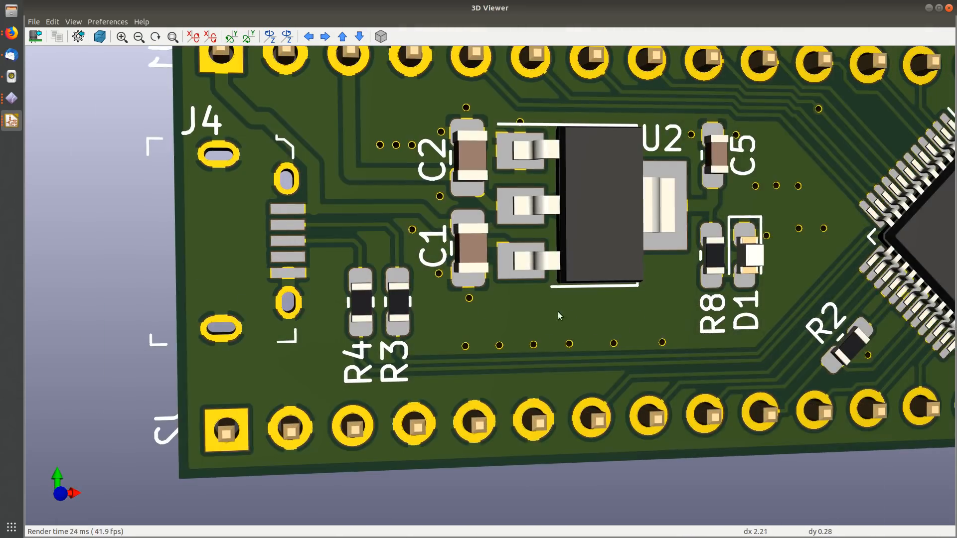
mouse_move(882, 282)
middle_mouse_down()
mouse_move(572, 266)
mouse_move(394, 272)
middle_mouse_up()
middle_click_drag(703, 257, 522, 262)
scroll(522, 262, "down", 3)
scroll(629, 259, "up", 3)
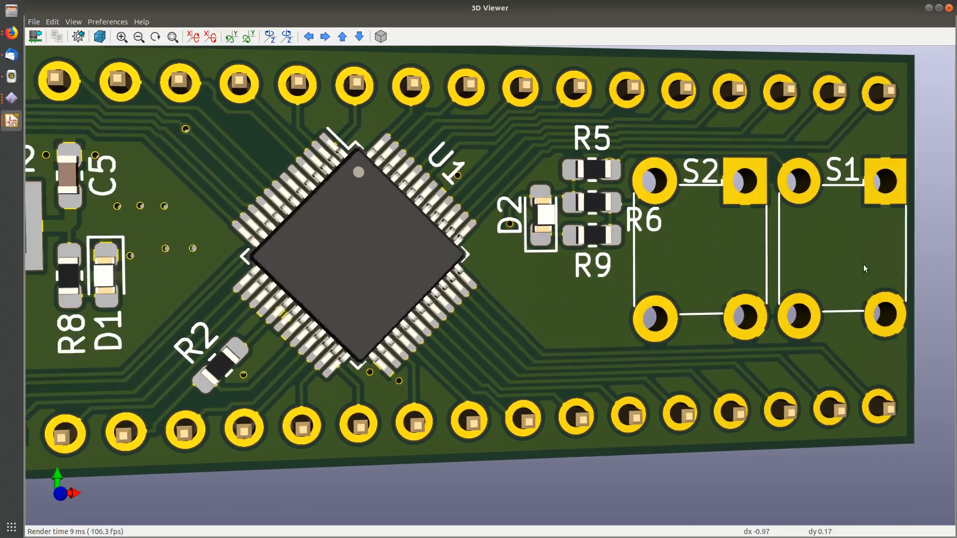
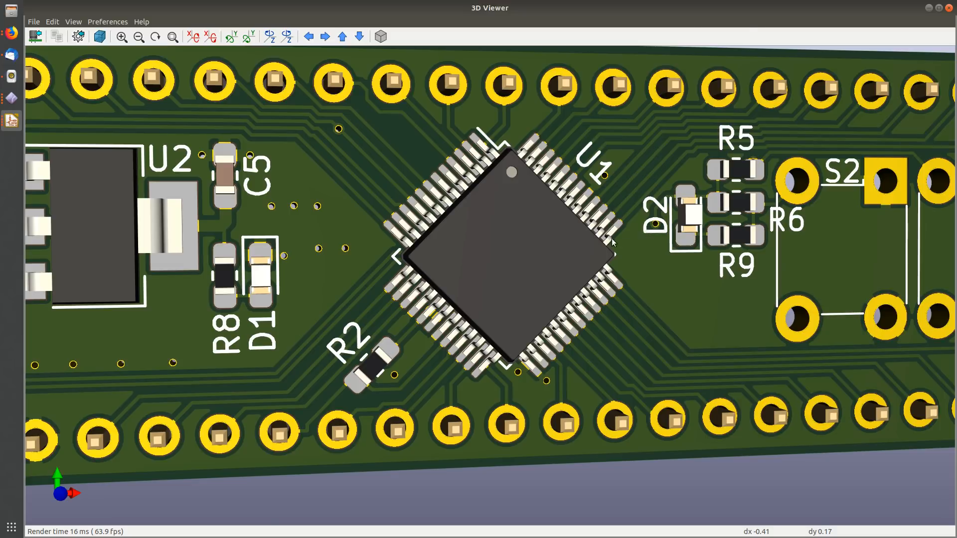
Step: Return to the board layout, make B.Cu the active layer and flip the board view to show the back
key("alt+Tab")
scroll(545, 261, "down", 3)
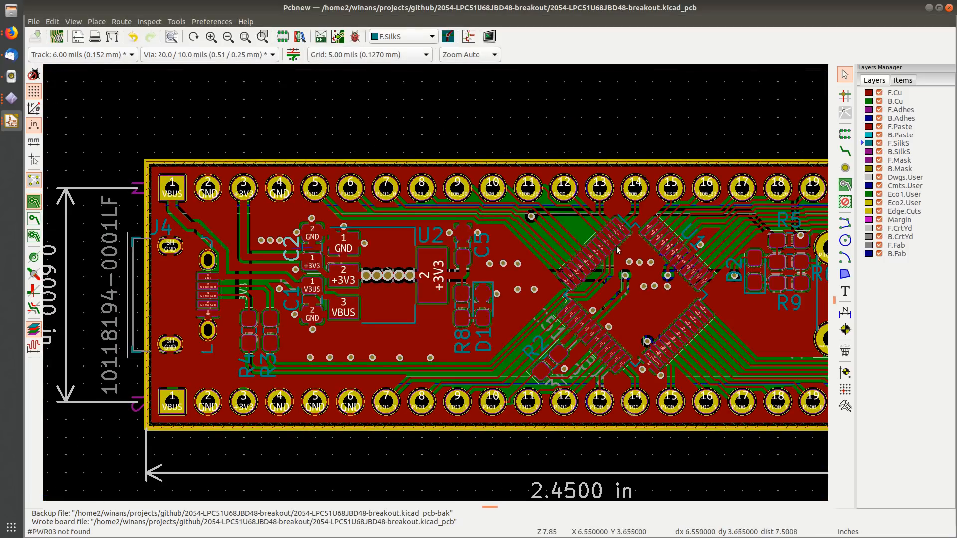
middle_click_drag(616, 249, 537, 214)
left_click(899, 102)
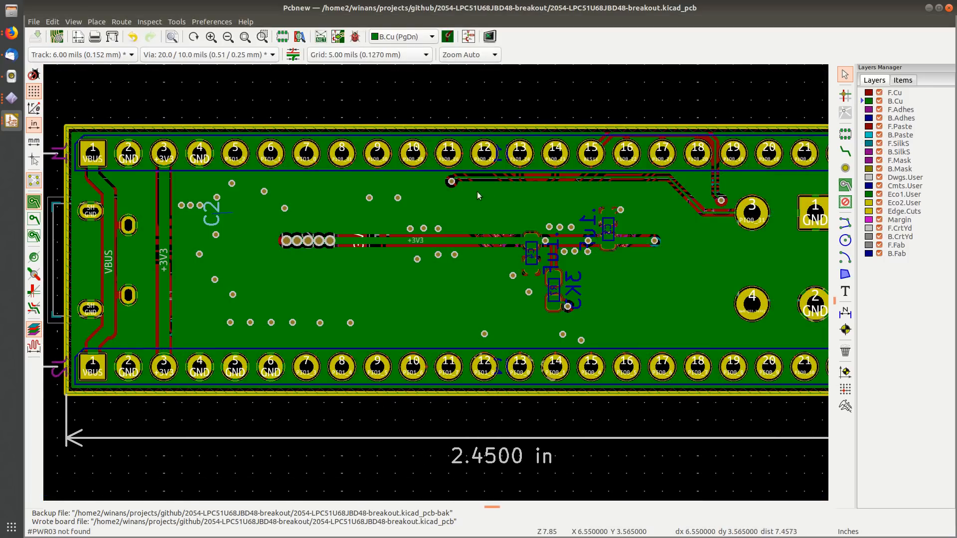
scroll(477, 191, "down", 1)
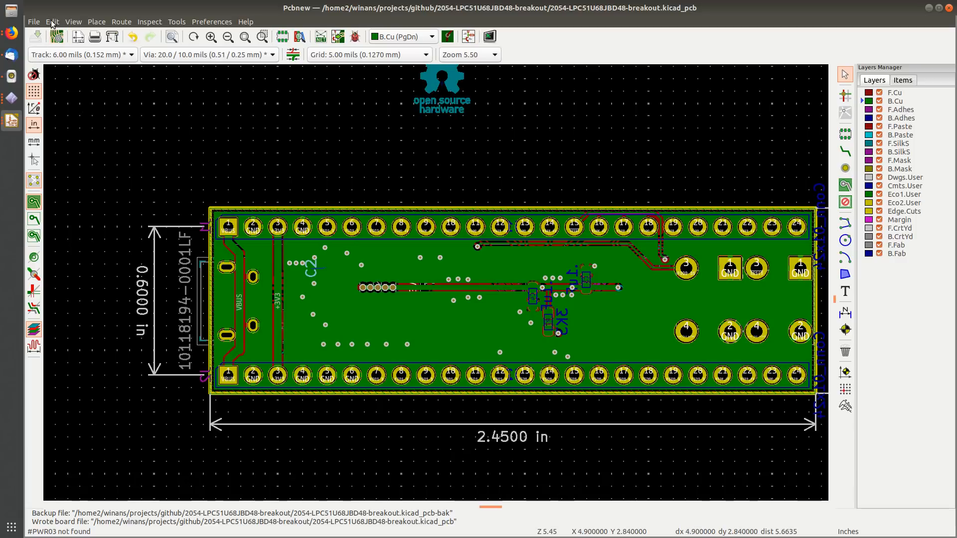
left_click(73, 22)
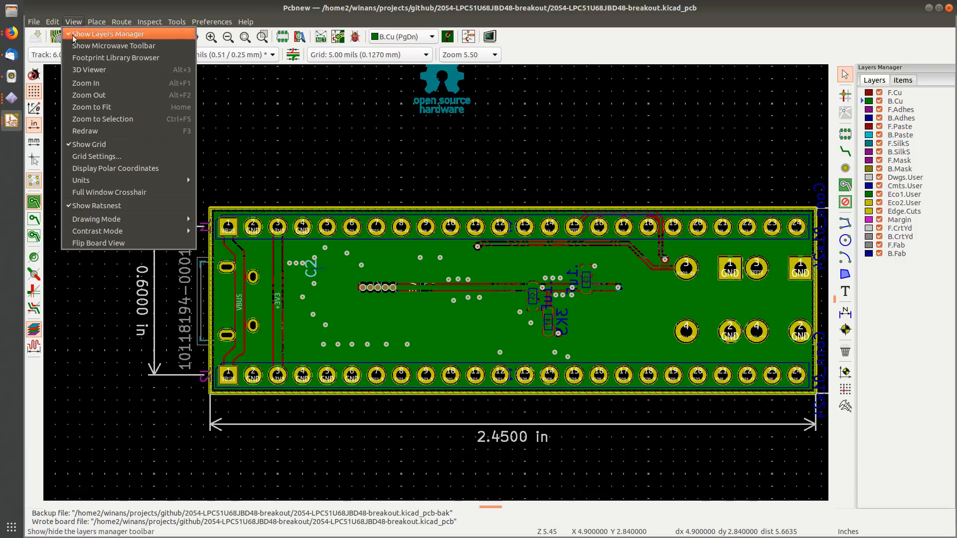
left_click(102, 248)
middle_click_drag(337, 313, 417, 312)
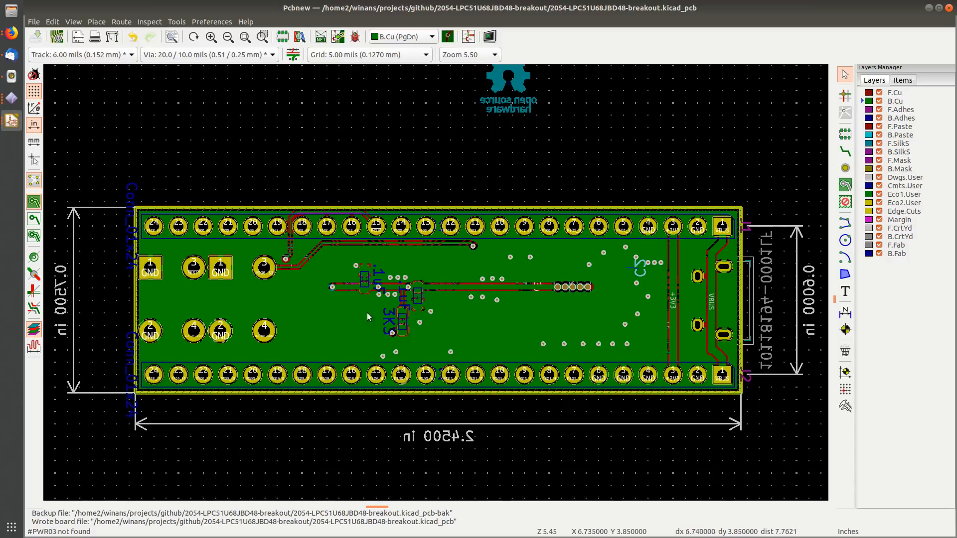
Step: Make B.SilkS the active layer and check the designators around C3, C4 and R7
scroll(367, 312, "up", 2)
scroll(435, 282, "up", 1)
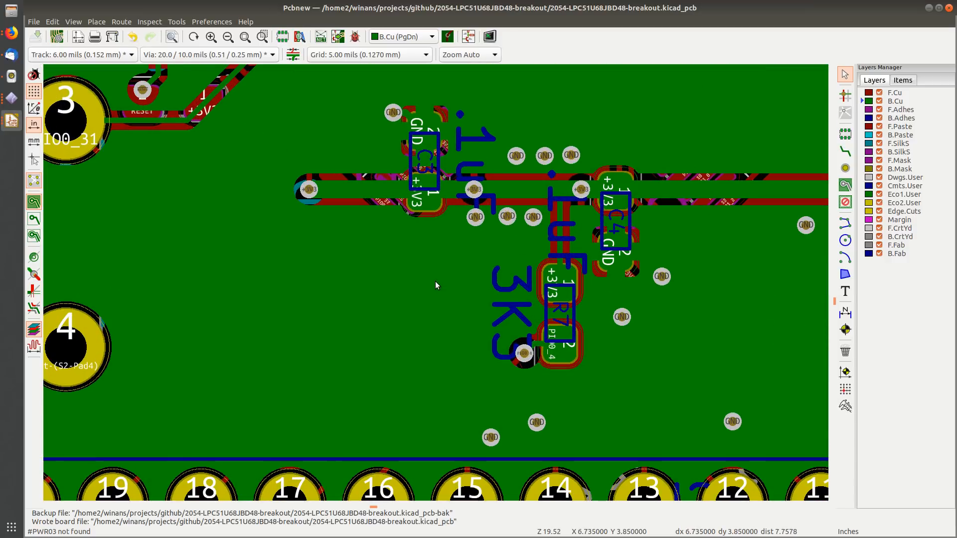
scroll(435, 281, "down", 1)
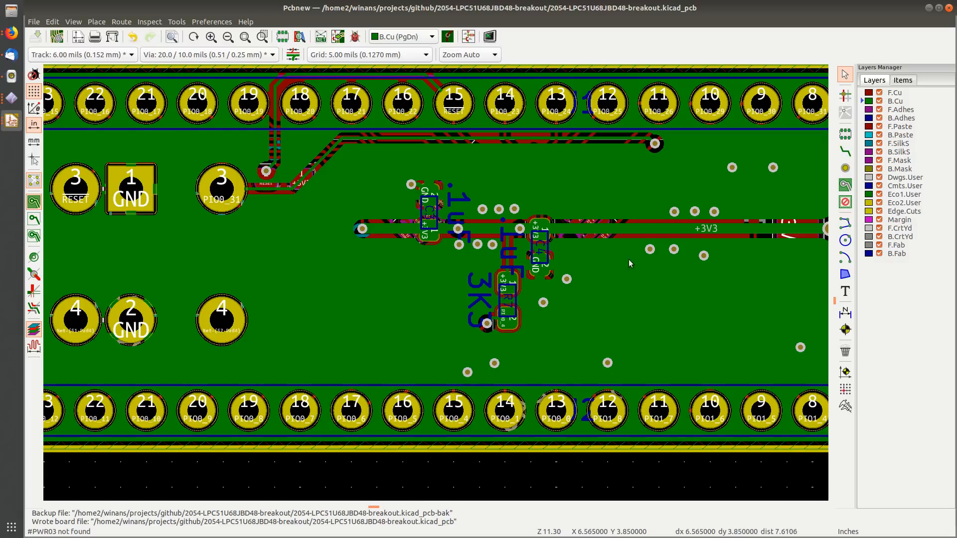
left_click(901, 152)
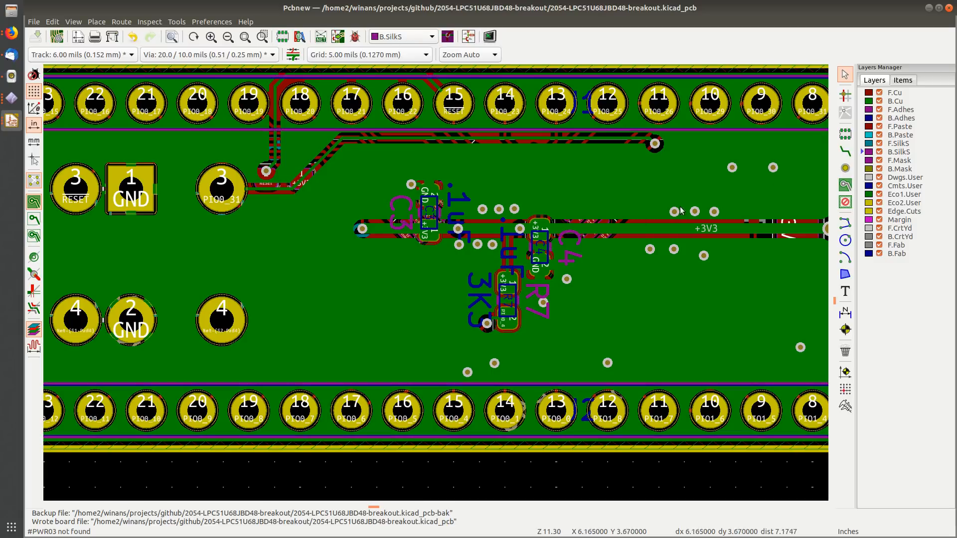
scroll(504, 241, "up", 2)
middle_click_drag(398, 236, 382, 217)
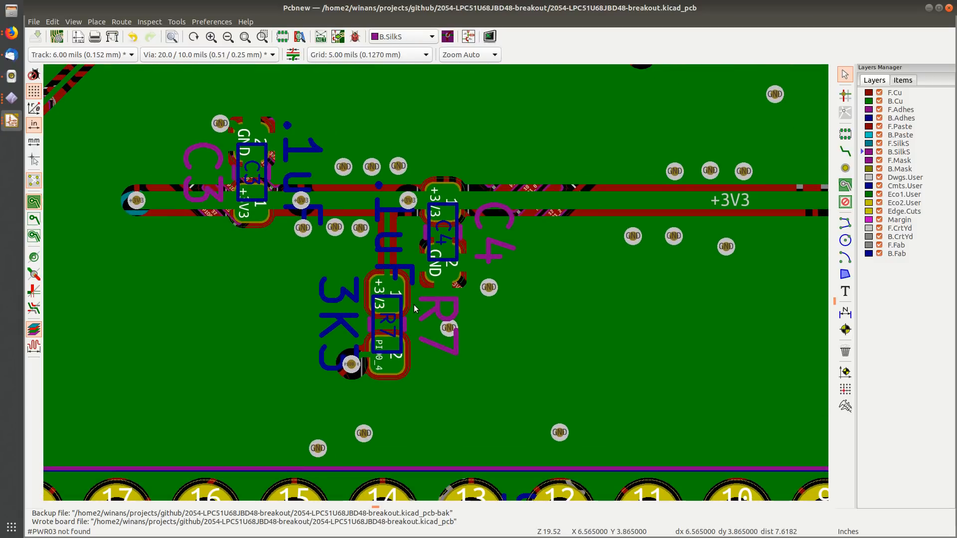
Step: Rotate the locked J1 reference designator to 90 degrees and move it inside the board outline, directly below header J1's VBUS pad
scroll(435, 282, "down", 5)
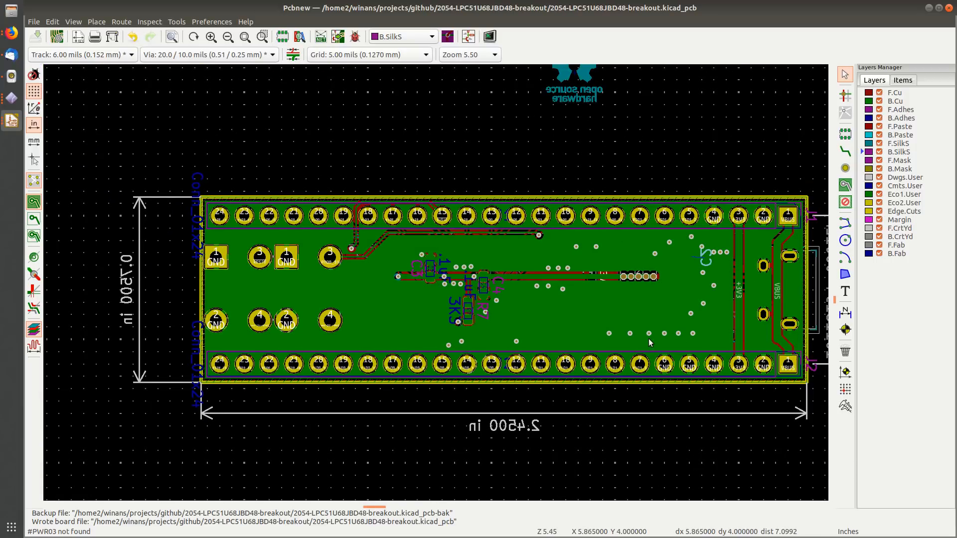
scroll(552, 252, "up", 3)
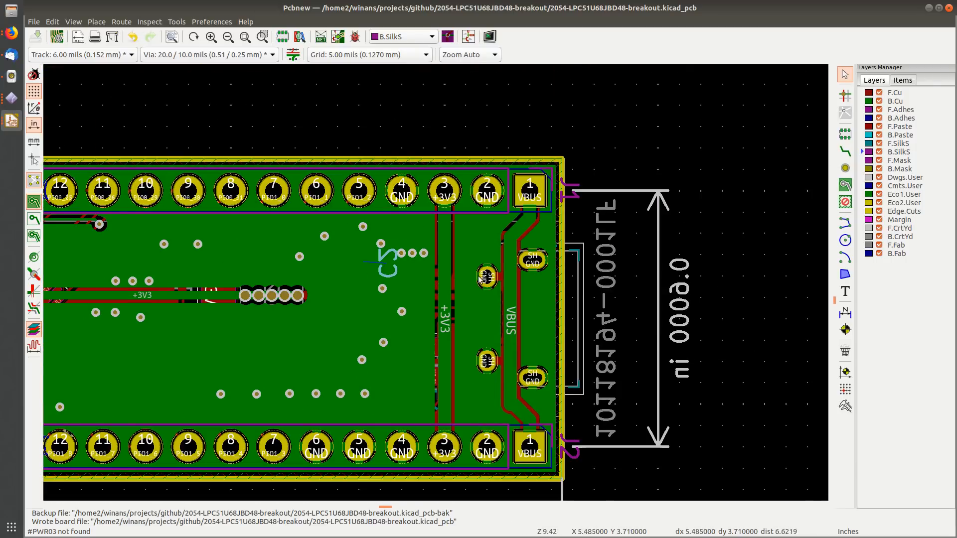
left_click(481, 327)
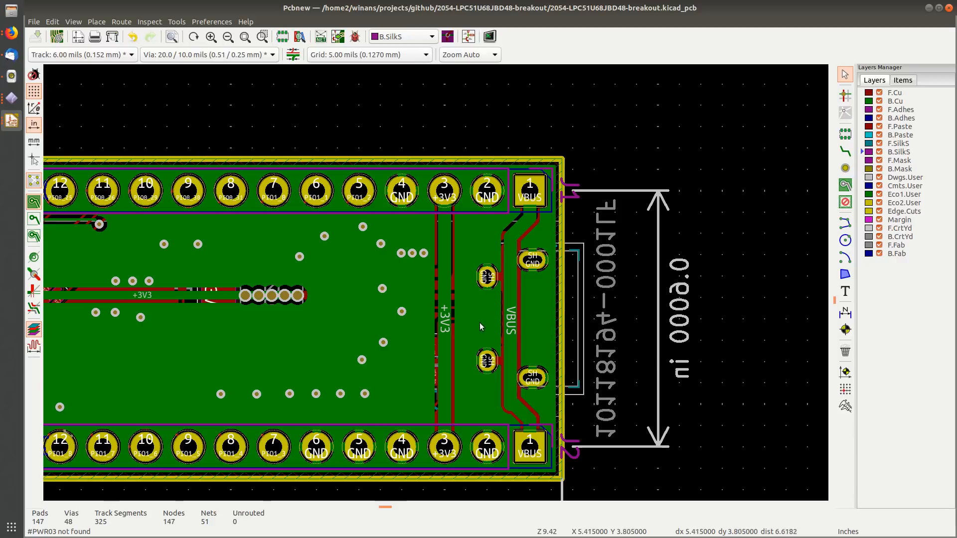
left_click(573, 188)
key("m")
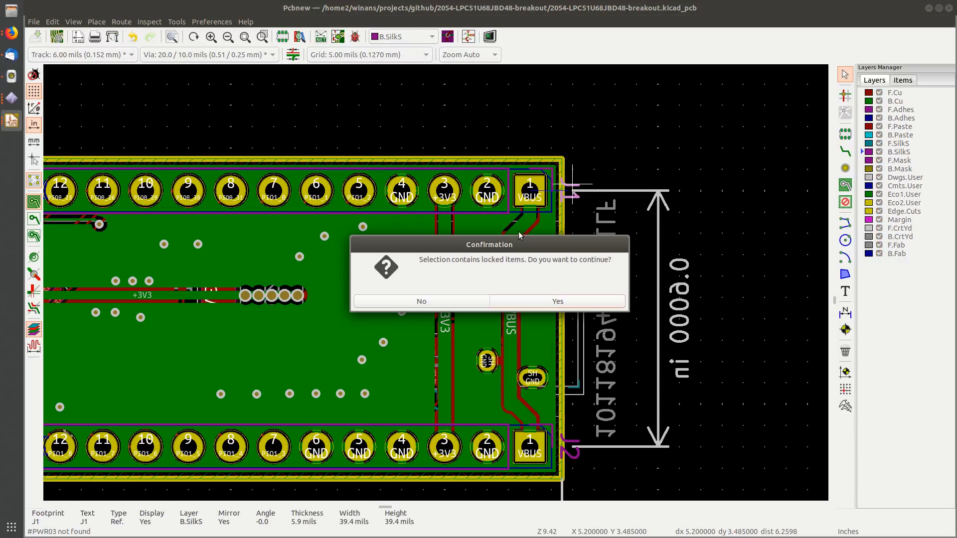
left_click(555, 302)
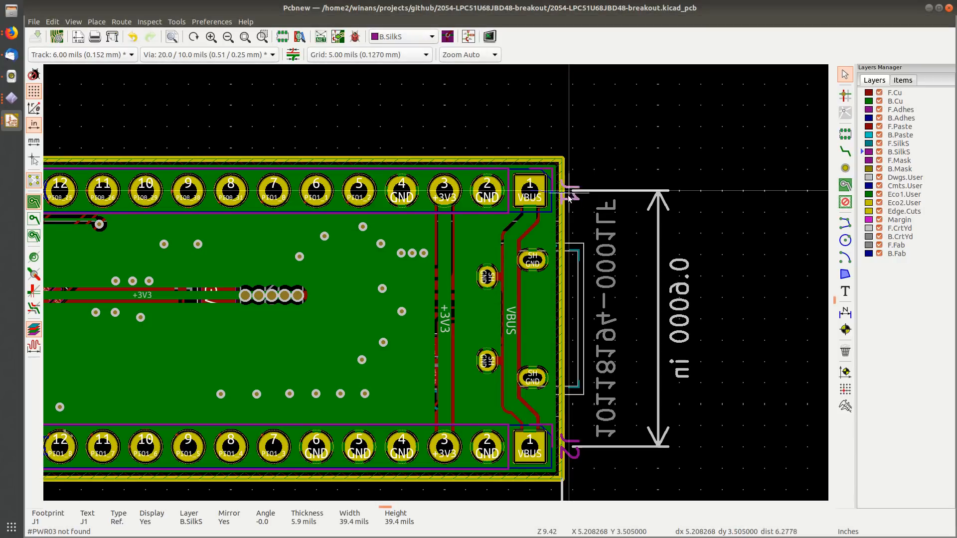
key("r")
left_click(530, 229)
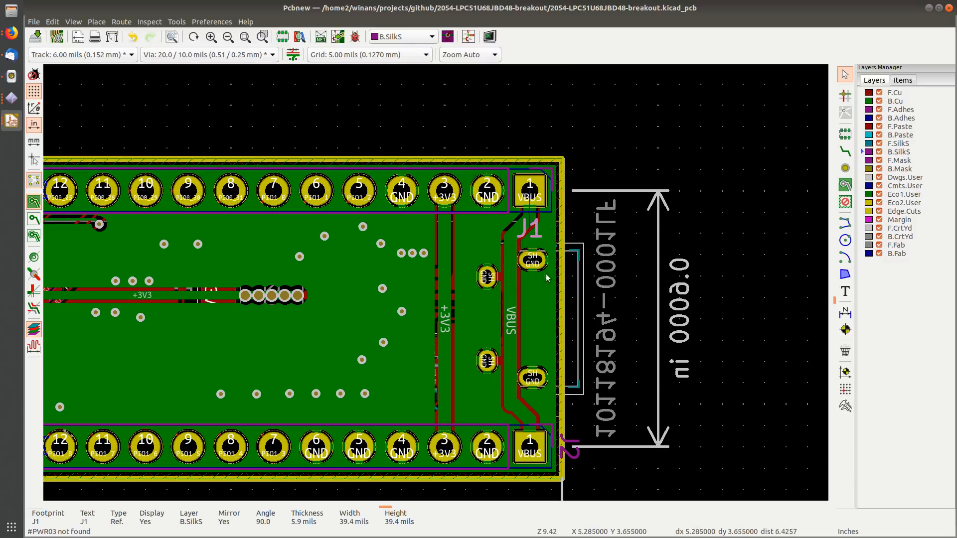
Step: Rotate the J2 reference designator to 90 degrees, place it inside the outline directly above header J2's VBUS pad, and save the board
left_click(576, 459)
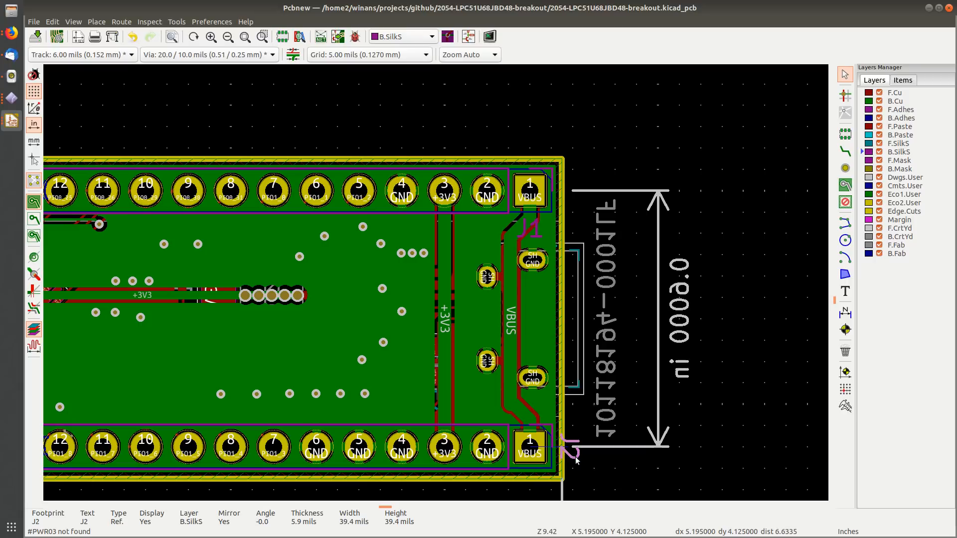
key("m")
left_click(560, 301)
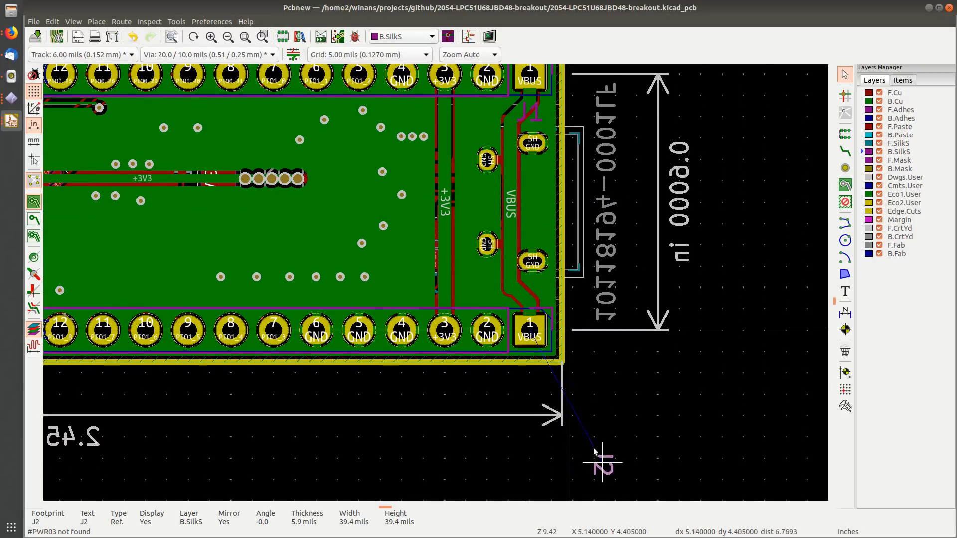
key("r")
scroll(513, 262, "up", 3)
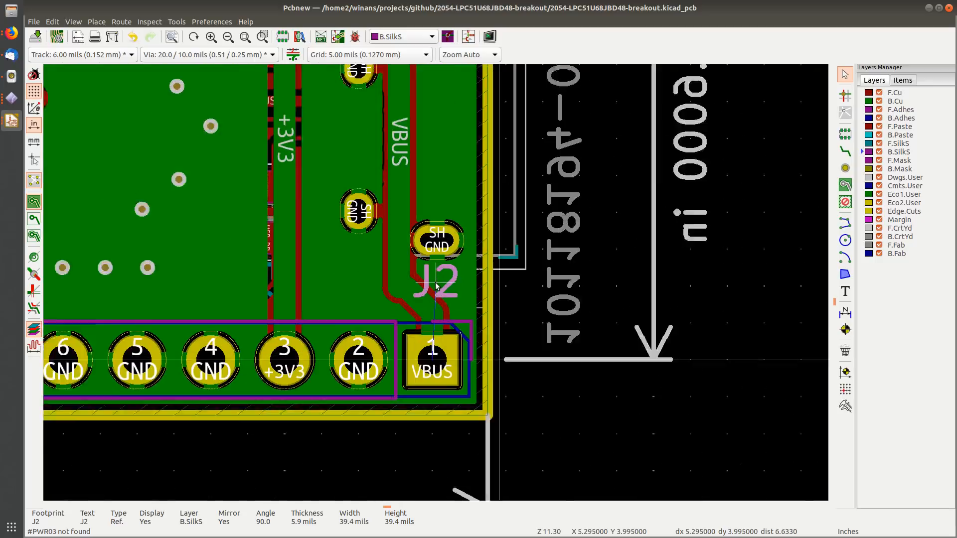
left_click(432, 304)
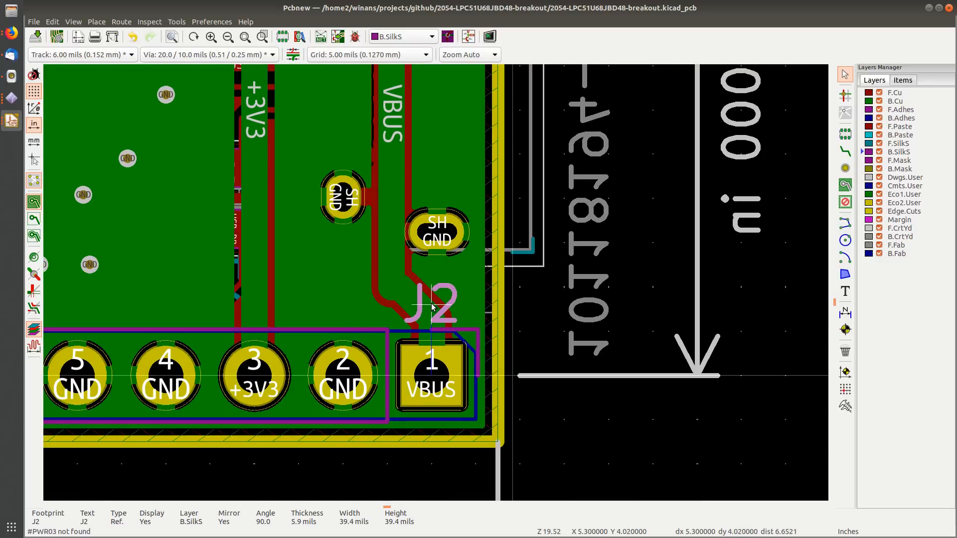
key("Escape")
scroll(435, 294, "down", 5)
middle_click_drag(511, 331, 744, 327)
key("ctrl+s")
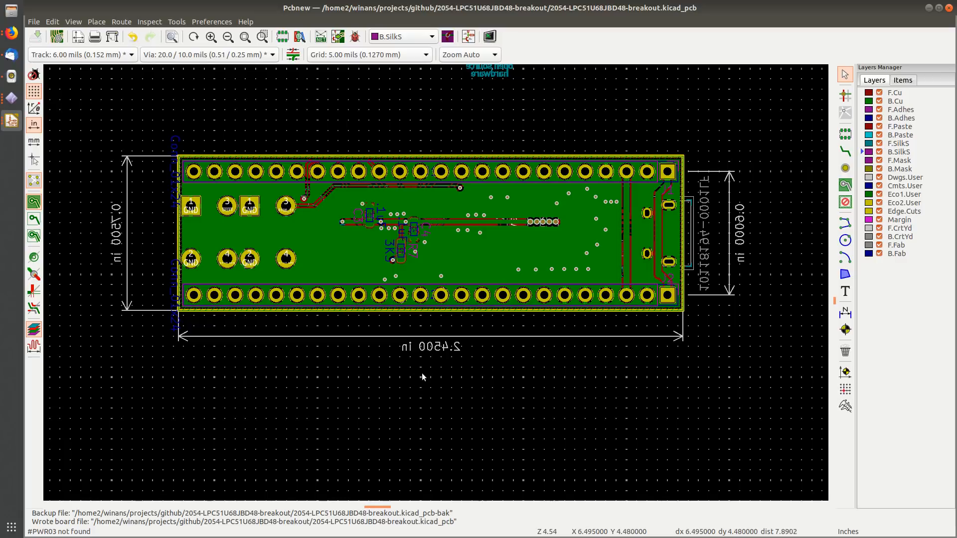
Step: Open the 3D view and examine the back silkscreen designators, including J1 and J2 beside their headers
key("alt+3")
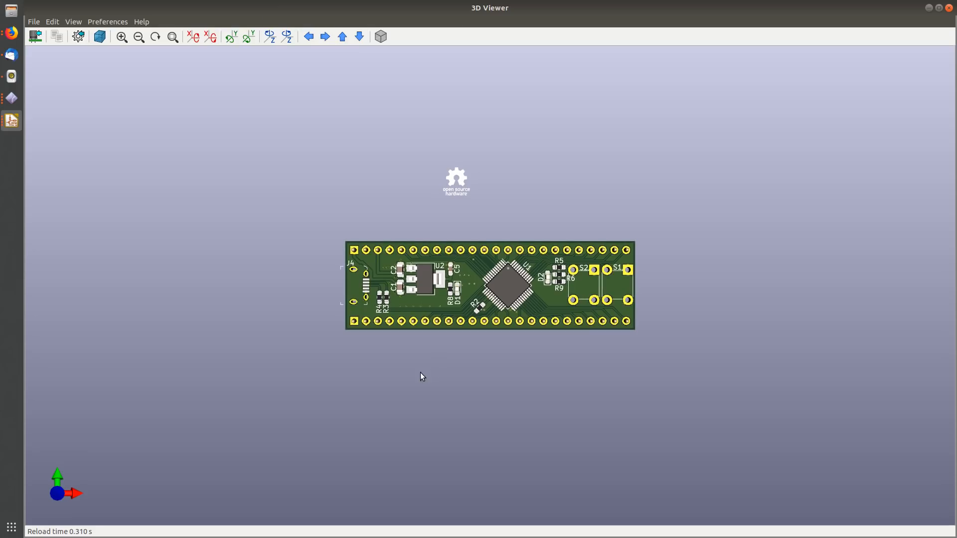
scroll(440, 337, "up", 4)
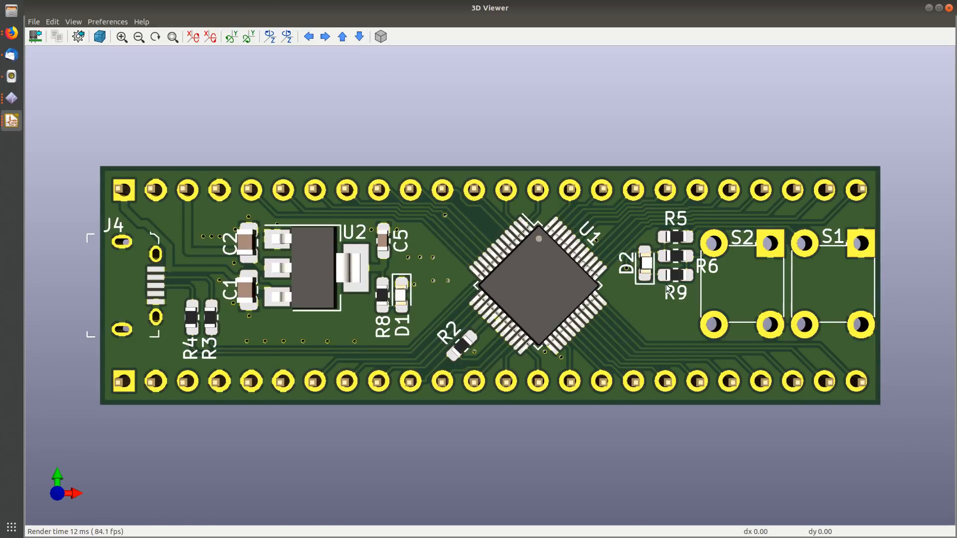
left_click_drag(138, 295, 275, 311)
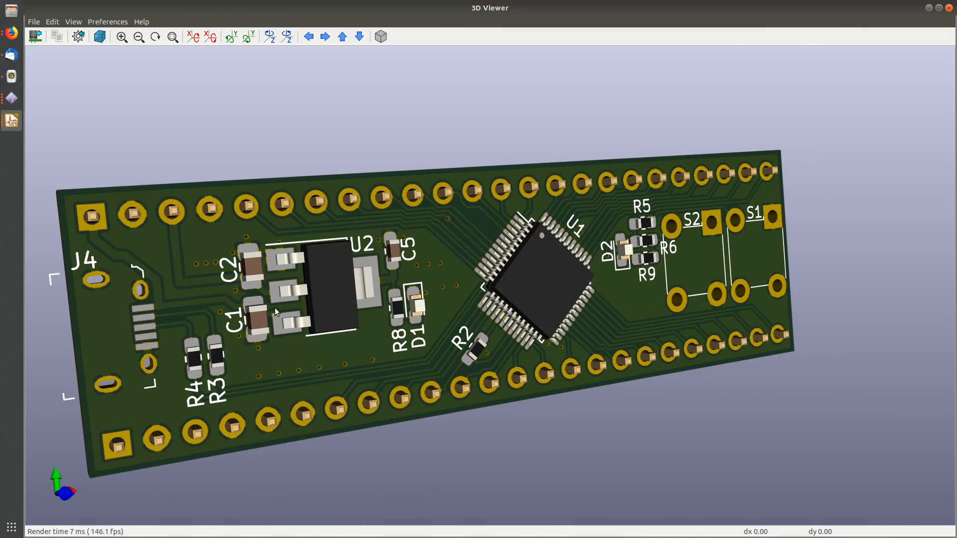
left_click_drag(182, 300, 599, 282)
left_click_drag(413, 264, 647, 238)
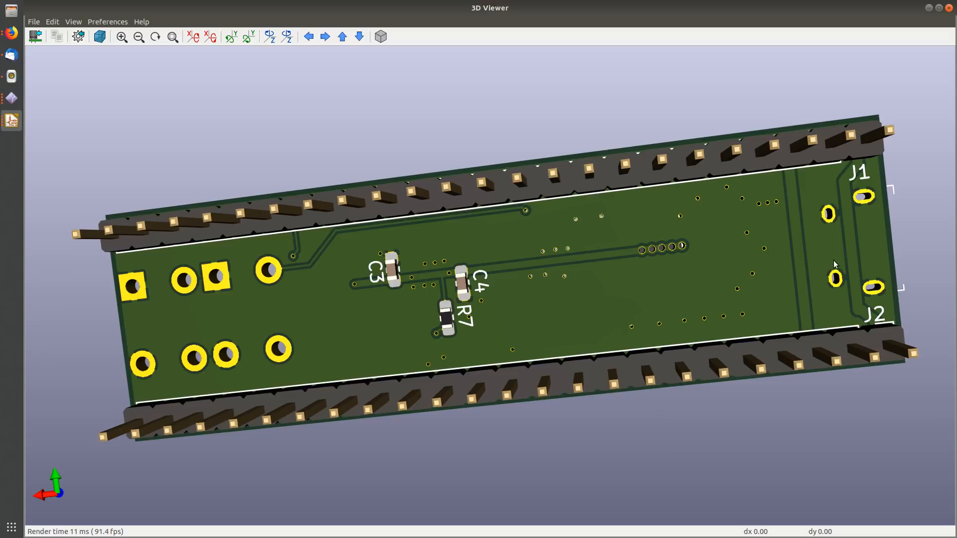
left_click_drag(844, 259, 751, 271)
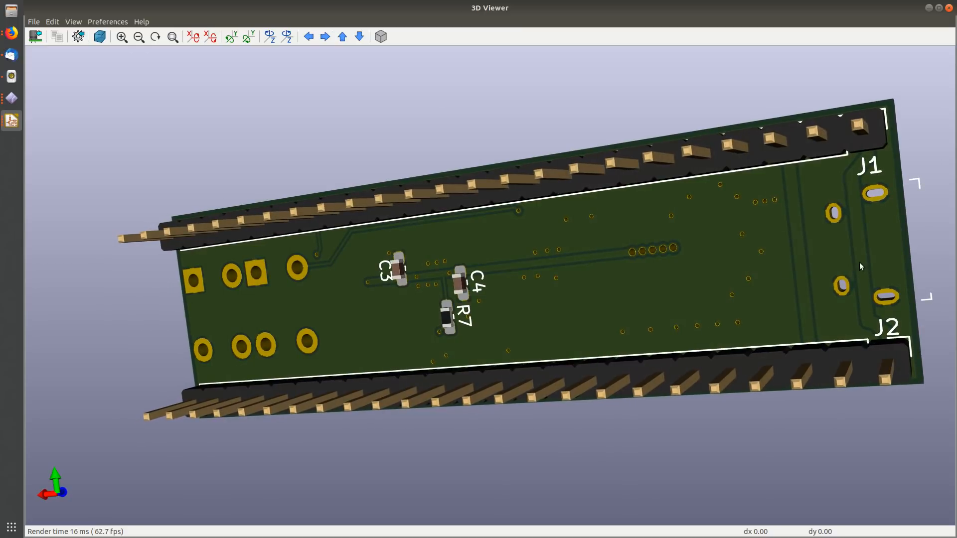
left_click_drag(859, 262, 459, 366)
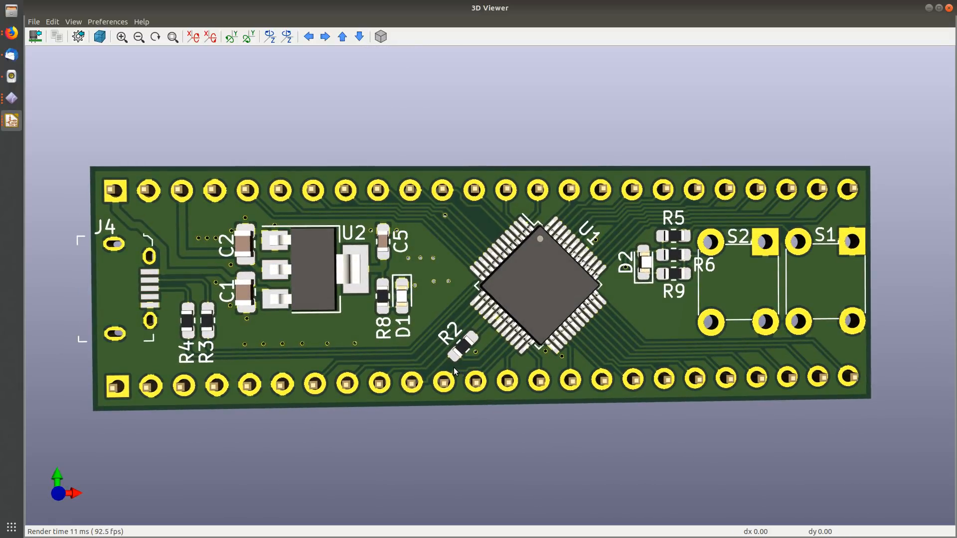
Step: Examine the front of the 3D board around U1, R5, R6, R9 and the header pads for free silkscreen space
scroll(648, 378, "up", 12)
middle_click_drag(726, 420, 472, 209)
middle_click_drag(682, 381, 459, 274)
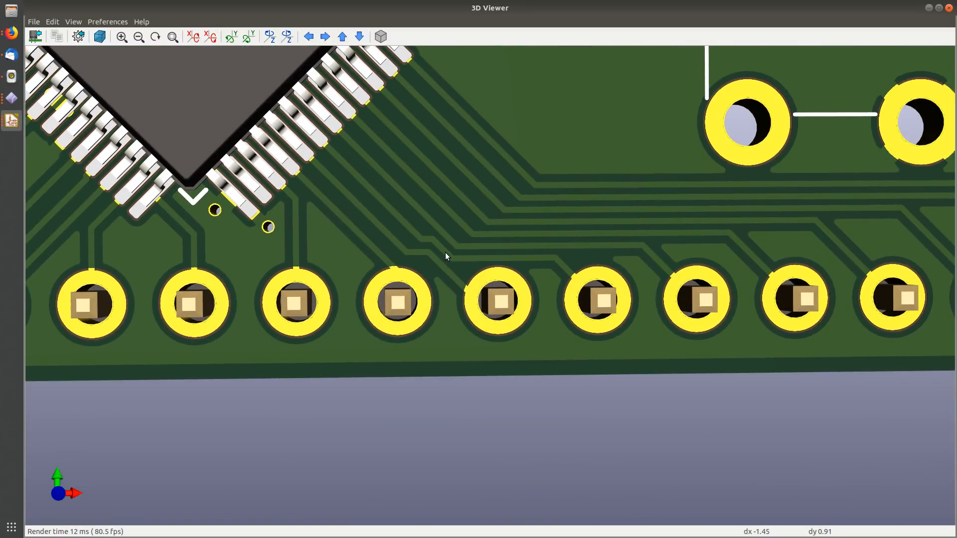
middle_click_drag(540, 248, 434, 234)
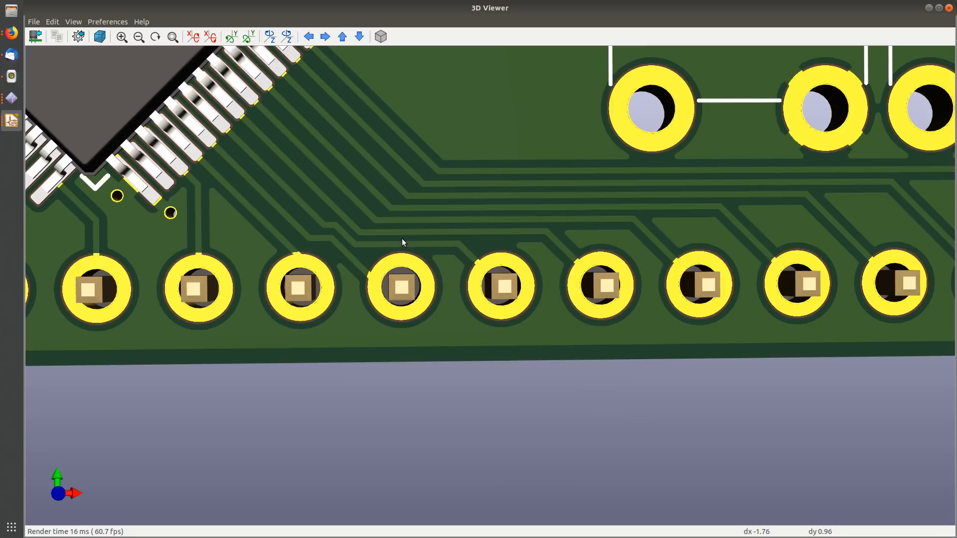
scroll(398, 241, "down", 12)
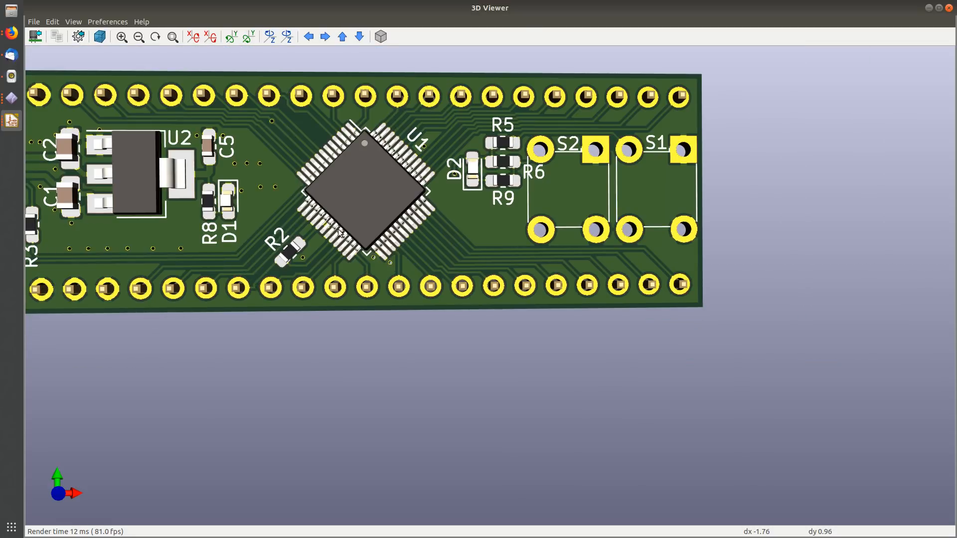
middle_click_drag(333, 234, 387, 251)
scroll(509, 130, "up", 10)
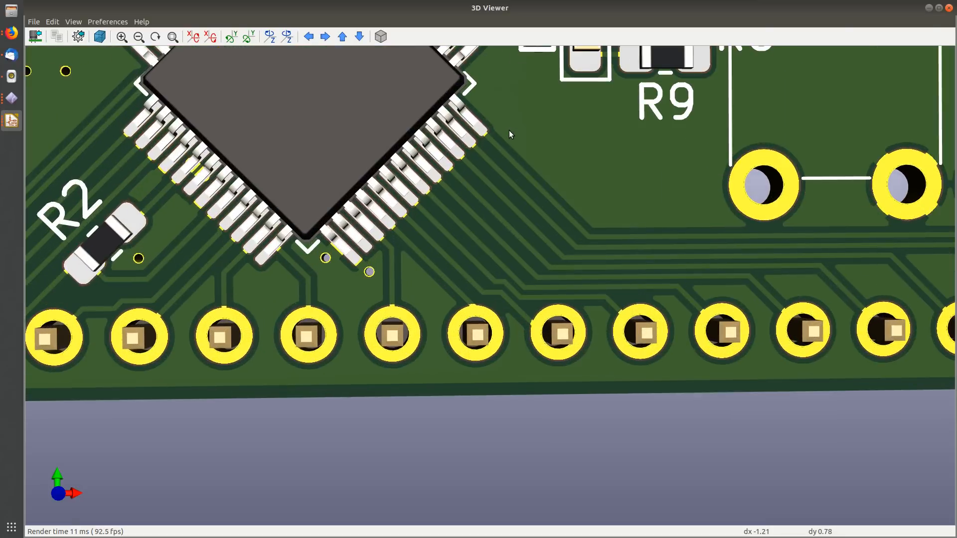
middle_click_drag(509, 130, 486, 490)
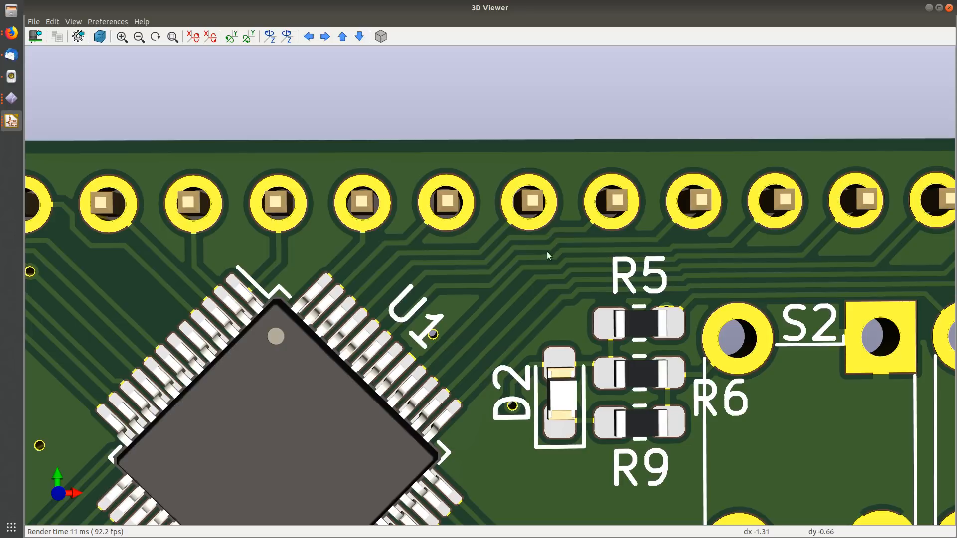
scroll(548, 254, "down", 12)
middle_click_drag(418, 305, 500, 269)
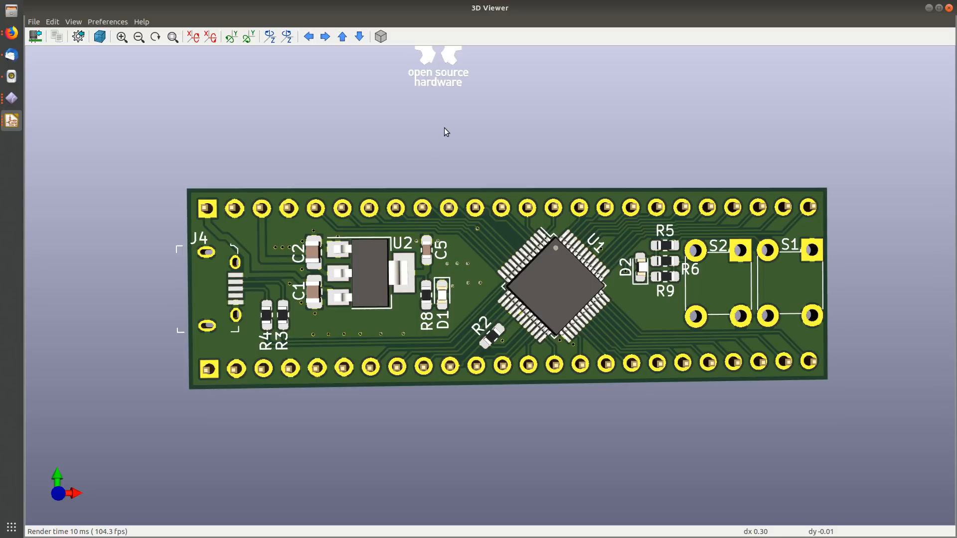
Step: Return to the board layout, make F.Cu the active layer and flip the board view to show the front
key("alt+Tab")
middle_click_drag(466, 113, 501, 164)
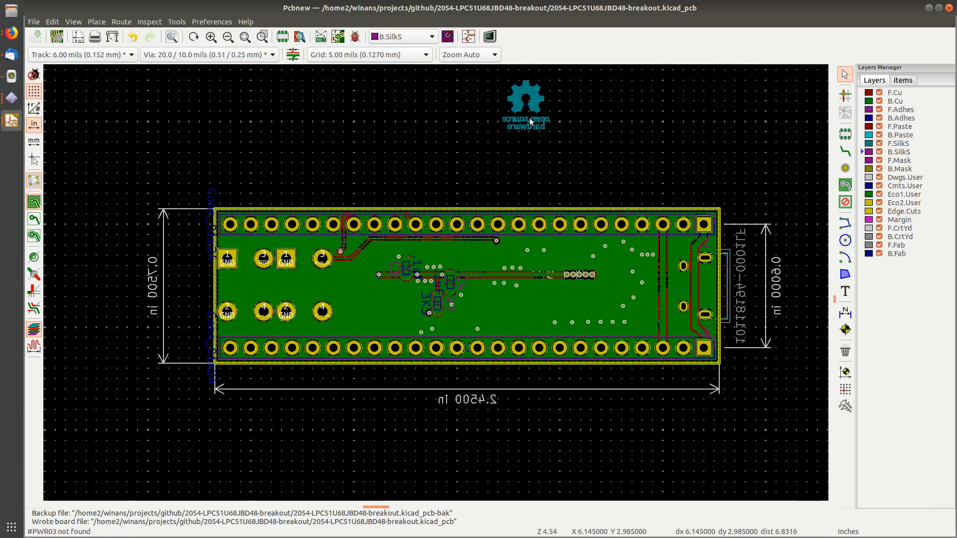
left_click(893, 93)
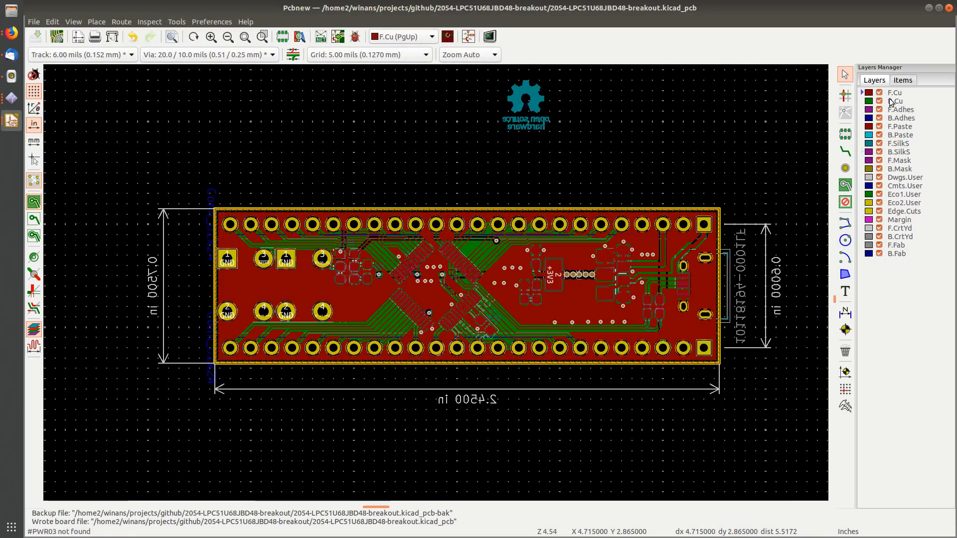
left_click(73, 22)
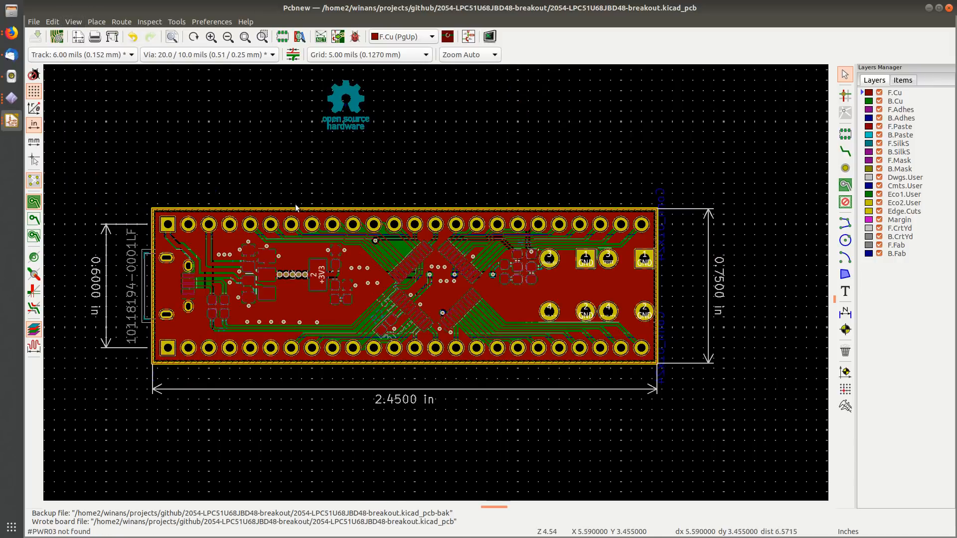
left_click(149, 243)
Step: Move the open source hardware logo onto the board between U1 and the S2 switch pads, rotate it to 270 degrees, and save the board
left_click(431, 104)
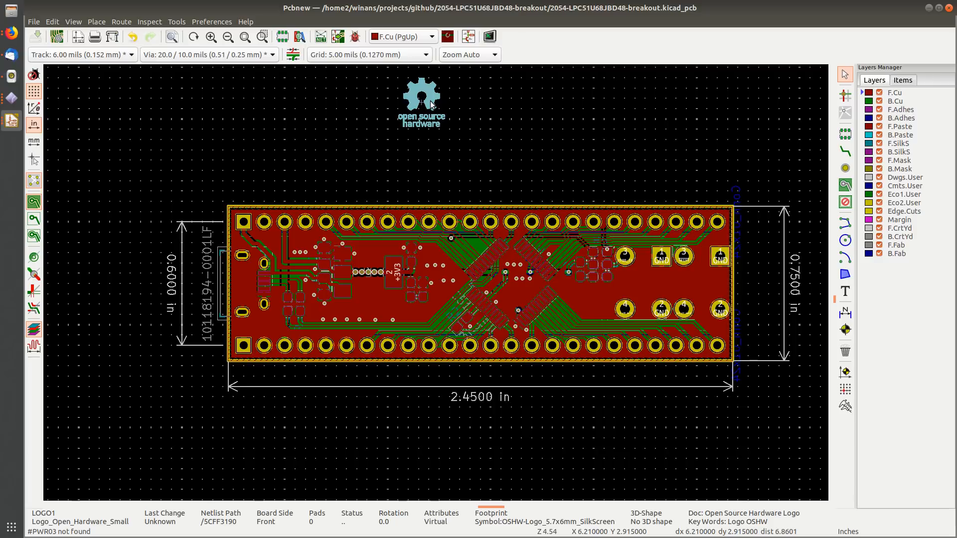
key("m")
scroll(406, 262, "up", 3)
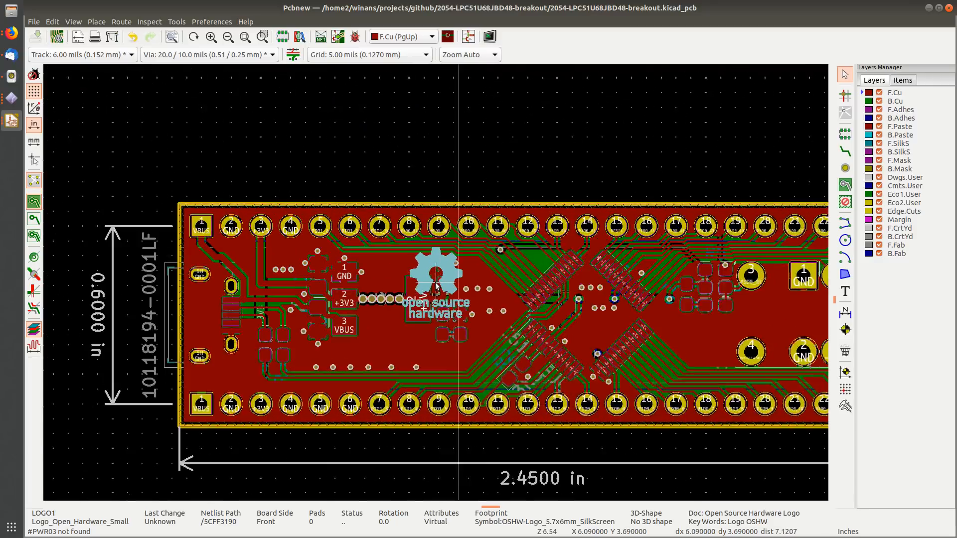
middle_click_drag(455, 278, 195, 157)
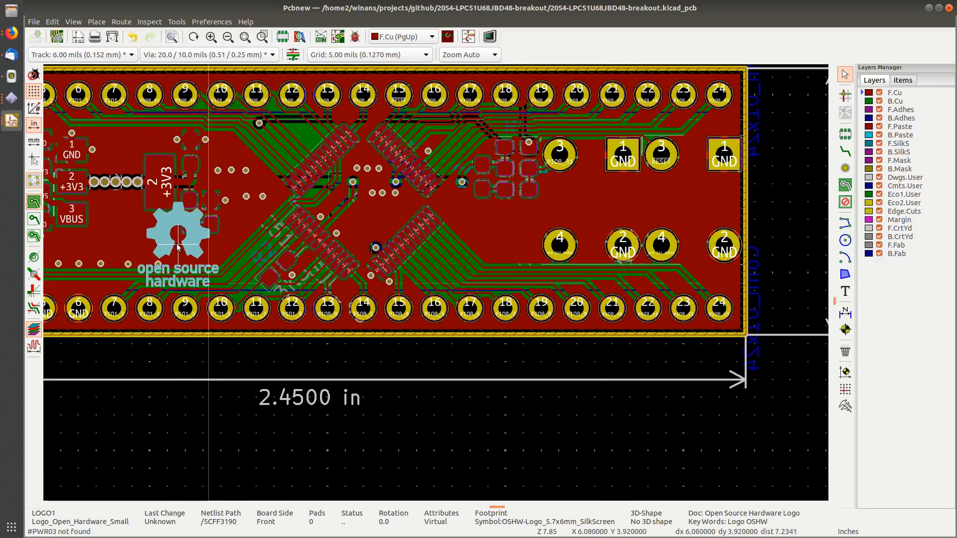
middle_click_drag(180, 243, 407, 229)
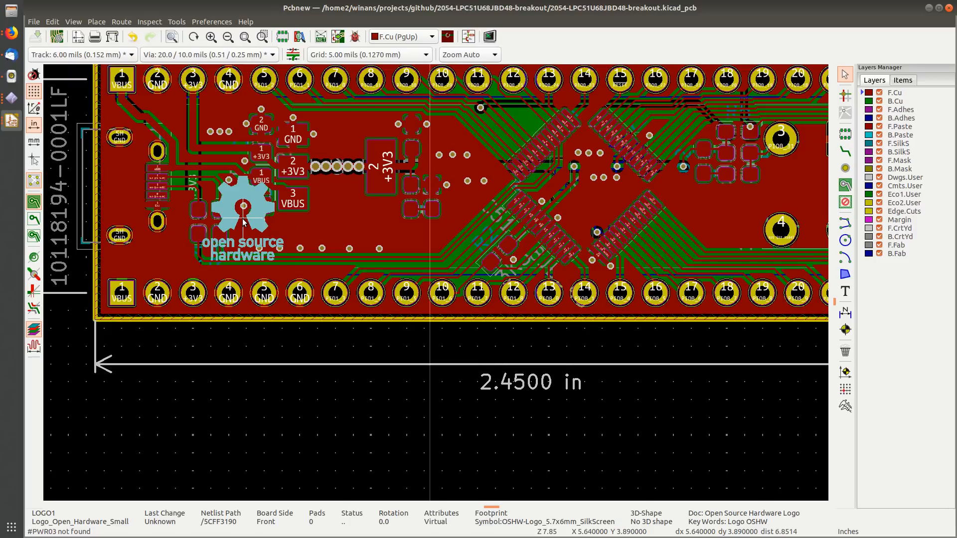
middle_click_drag(482, 230, 273, 249)
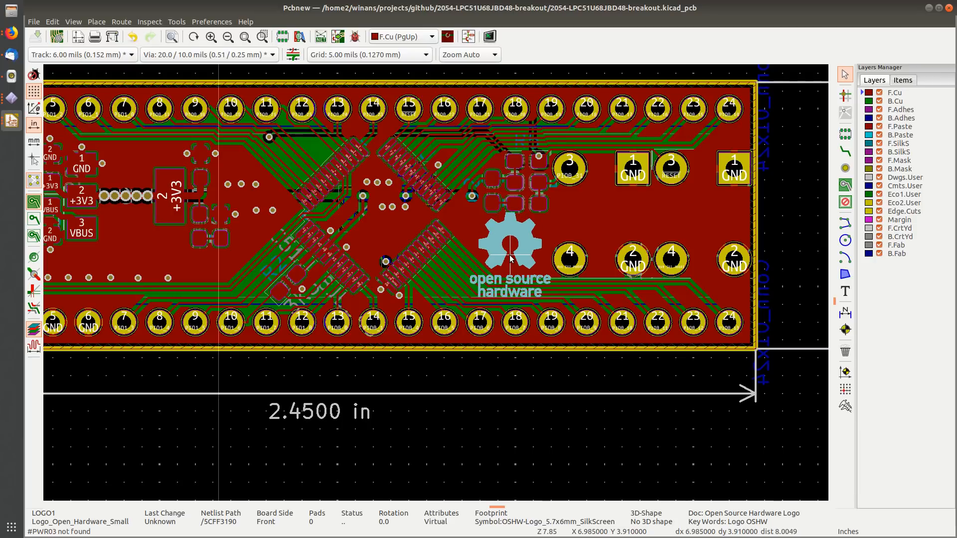
key("r")
key("r")
key("r")
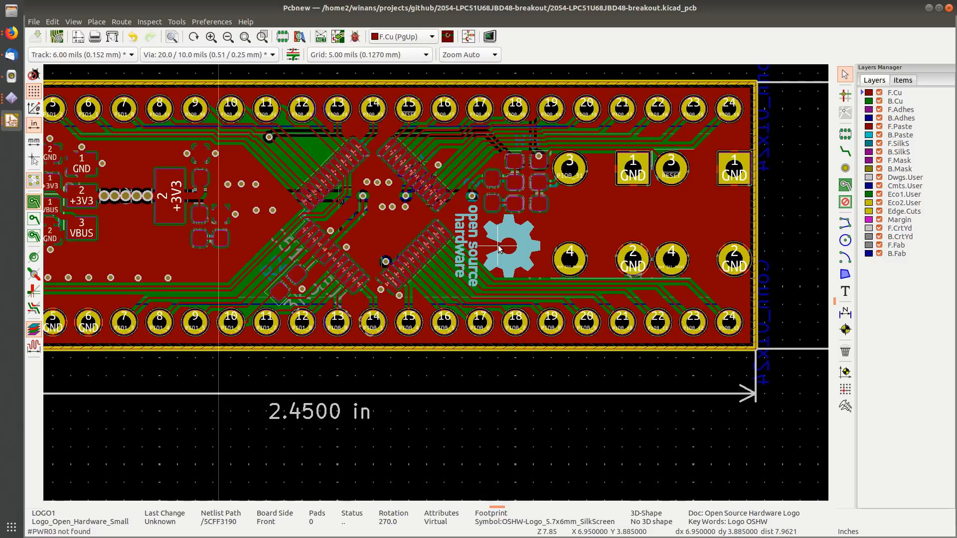
left_click(500, 247)
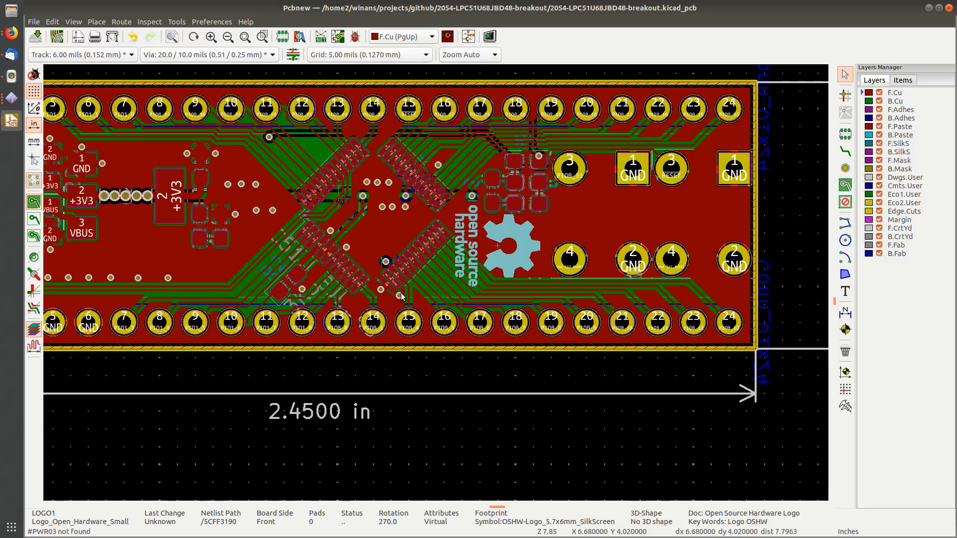
key("Escape")
scroll(435, 282, "down", 3)
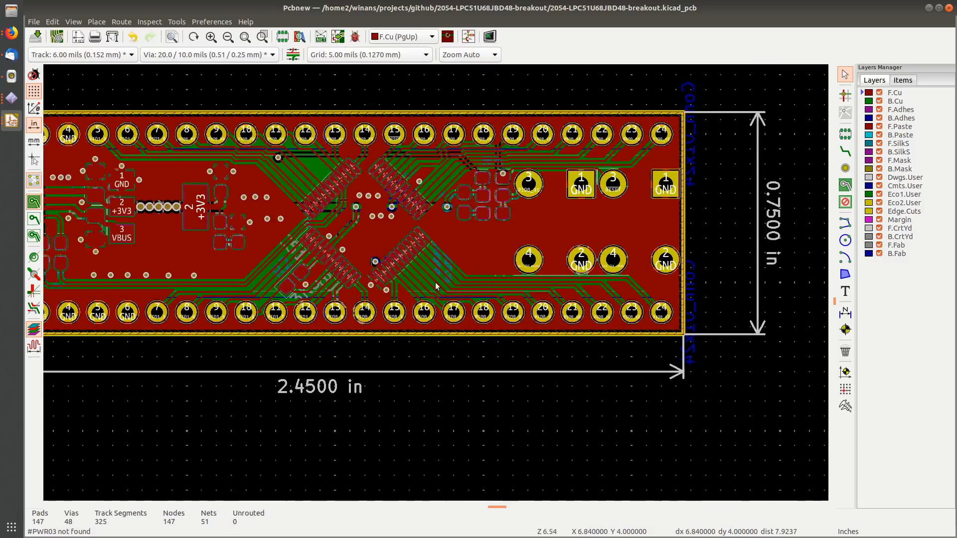
key("ctrl+s")
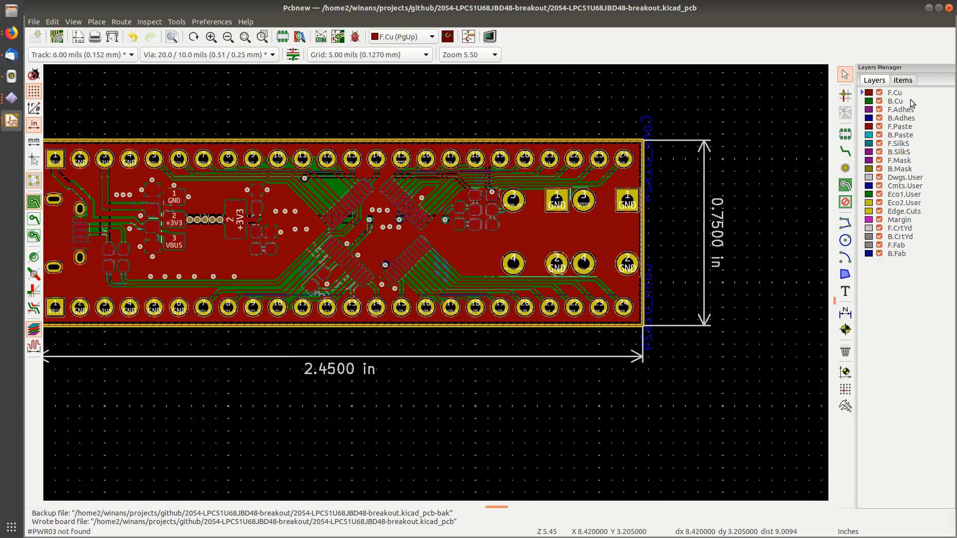
Step: Make F.SilkS the active layer and check the front designators from R4 and R3 across to R2
left_click(900, 144)
middle_click_drag(398, 246, 498, 225)
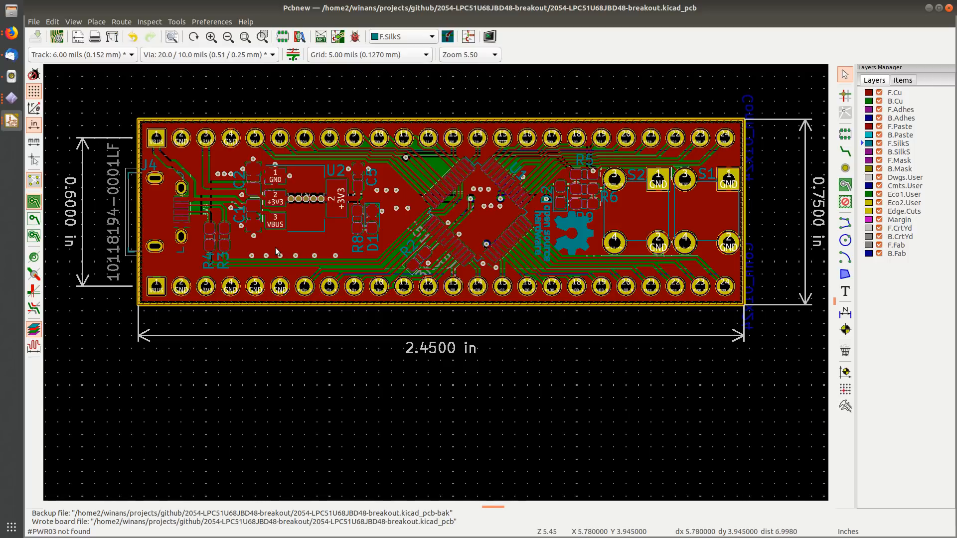
scroll(275, 248, "up", 3)
scroll(415, 292, "up", 1)
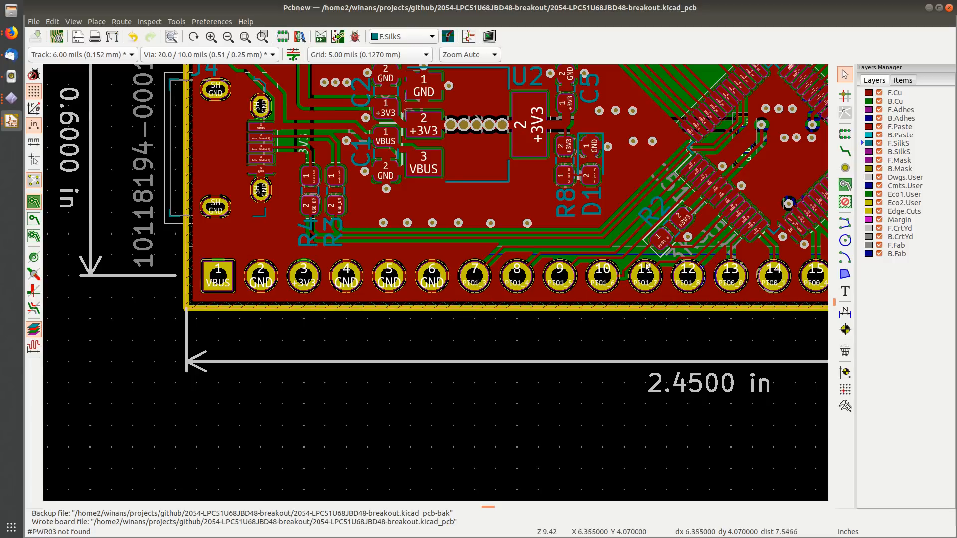
middle_click_drag(530, 232, 419, 235)
middle_click_drag(307, 214, 301, 218)
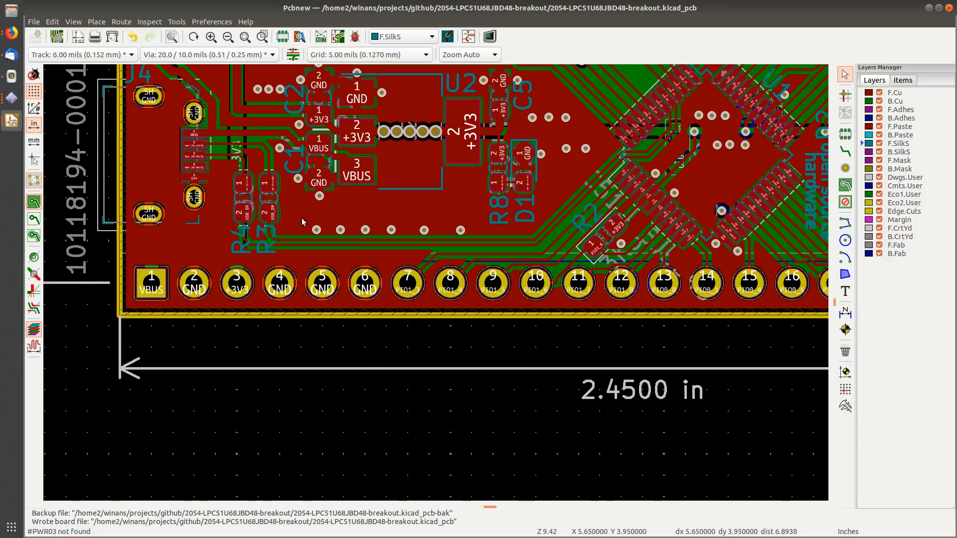
Step: Move the R3 reference designator off the traces below the resistor to directly above R3's pad 1
scroll(310, 214, "up", 2)
middle_click_drag(435, 280, 383, 349)
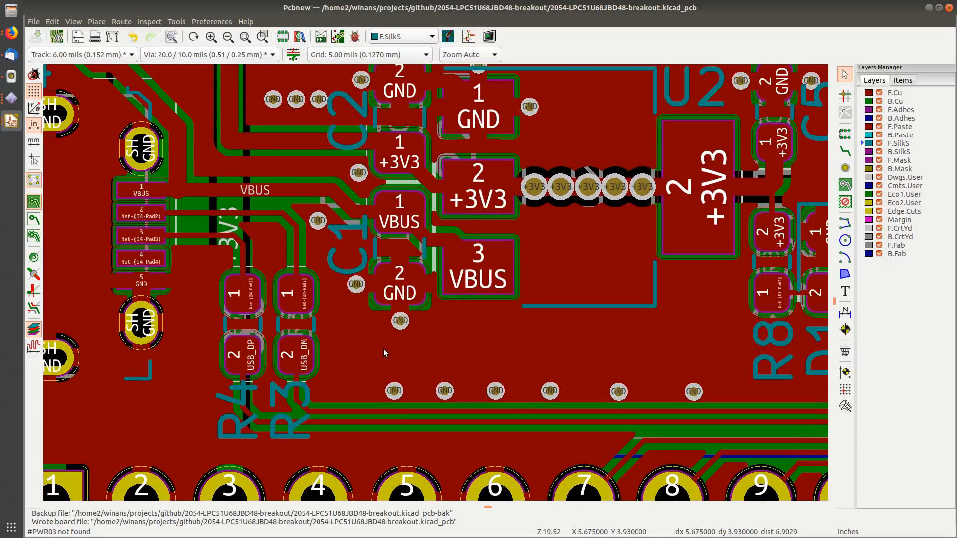
left_click(280, 390)
key("m")
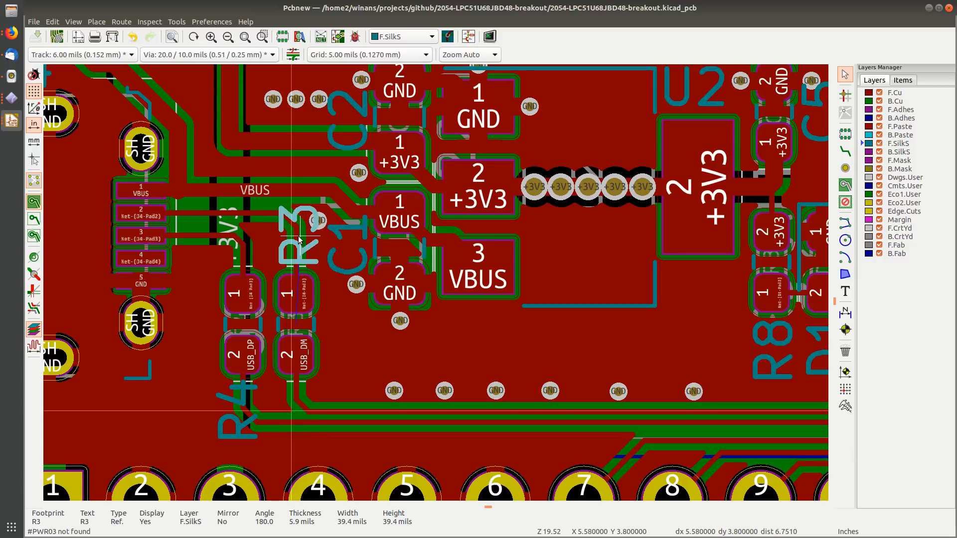
left_click(296, 241)
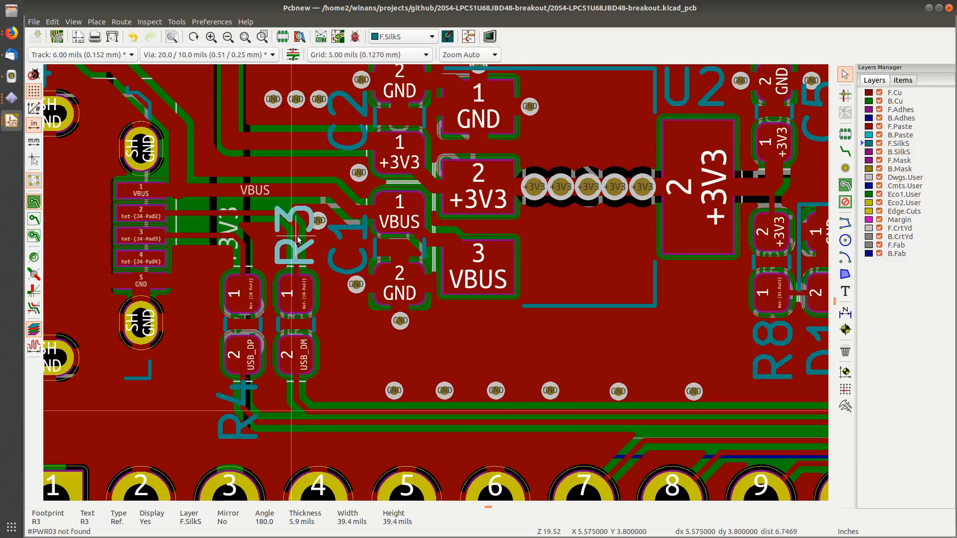
Step: Move the R4 reference designator from below the resistor to directly above R4's pad 1
left_click(225, 396)
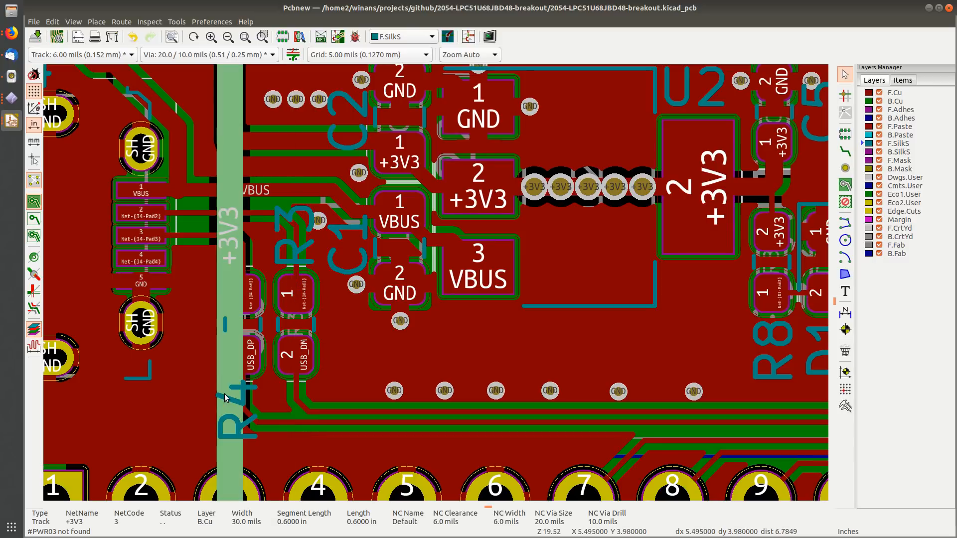
left_click(250, 437)
key("m")
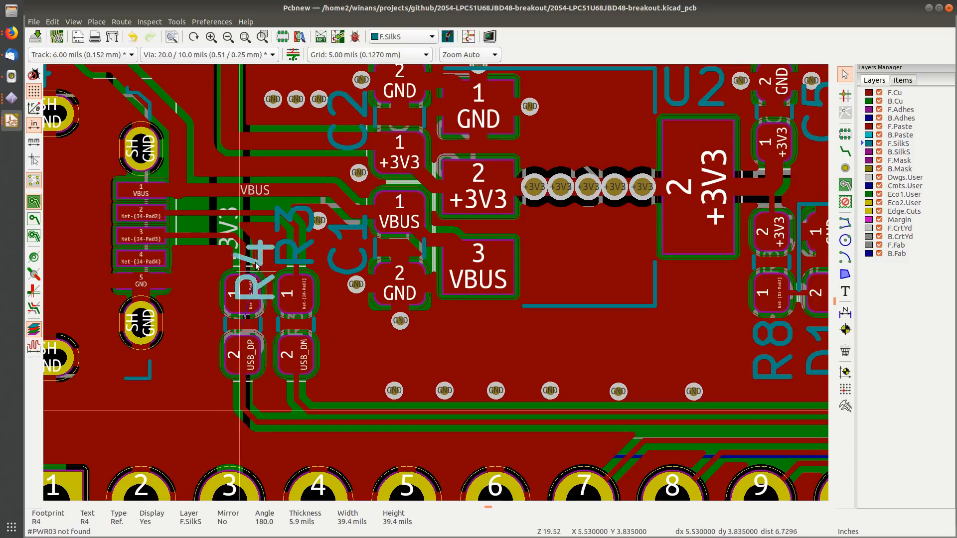
left_click(244, 242)
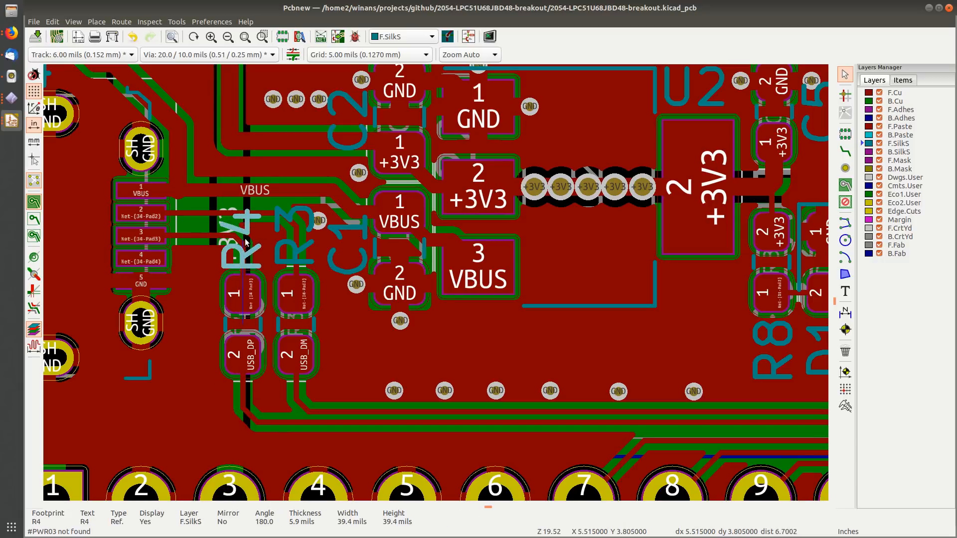
Step: Nudge the R3 reference designator slightly toward R4's so it lines up above its resistor, and save the board
left_click(278, 251)
left_click_drag(291, 238, 288, 241)
left_click(344, 305)
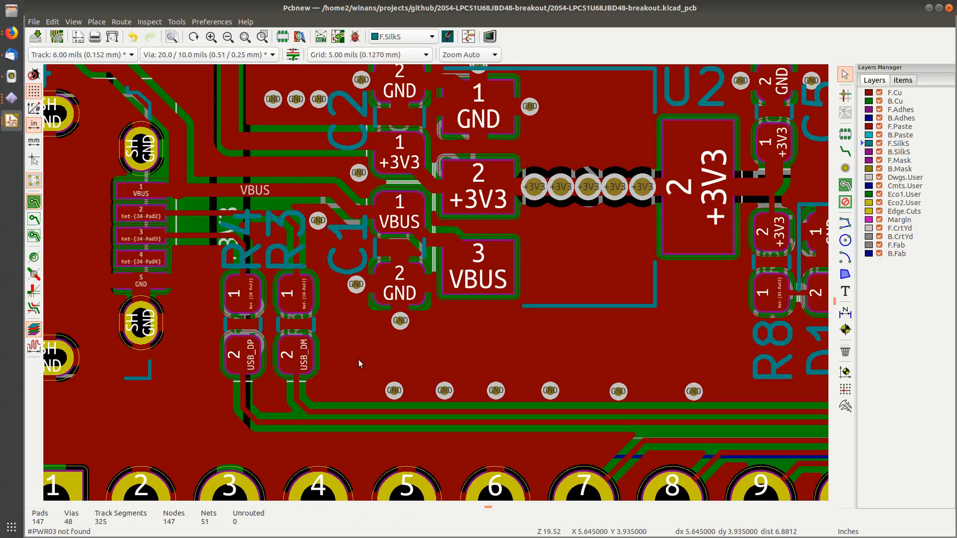
key("ctrl+s")
Step: Switch the units to millimetres and create the F.SilkS text VBUS near pad 1 of the lower header row
scroll(357, 365, "down", 2)
middle_click_drag(435, 291, 387, 255)
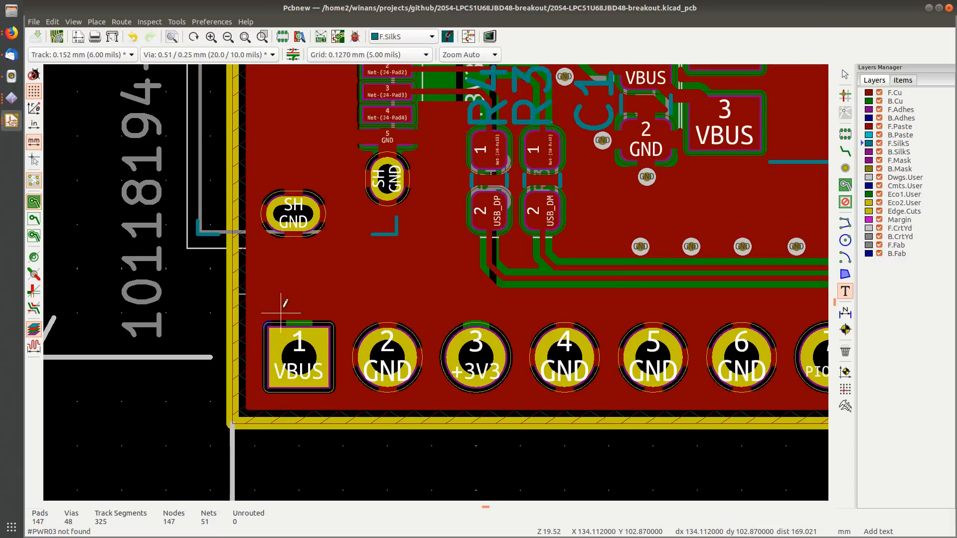
left_click(281, 313)
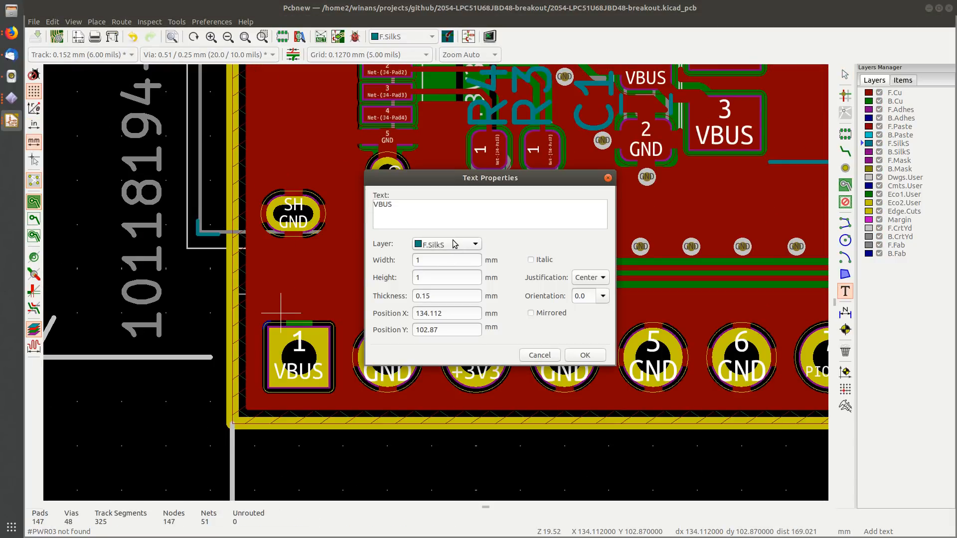
left_click(596, 355)
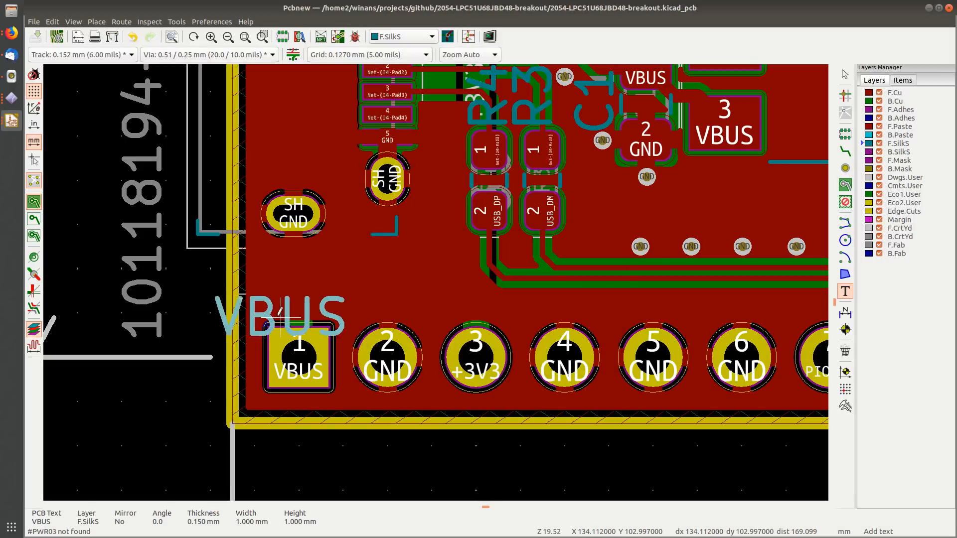
Step: Set the VBUS text width to 0.7 mm and place the text centred directly above pad 1 of the lower header
double_click(309, 303)
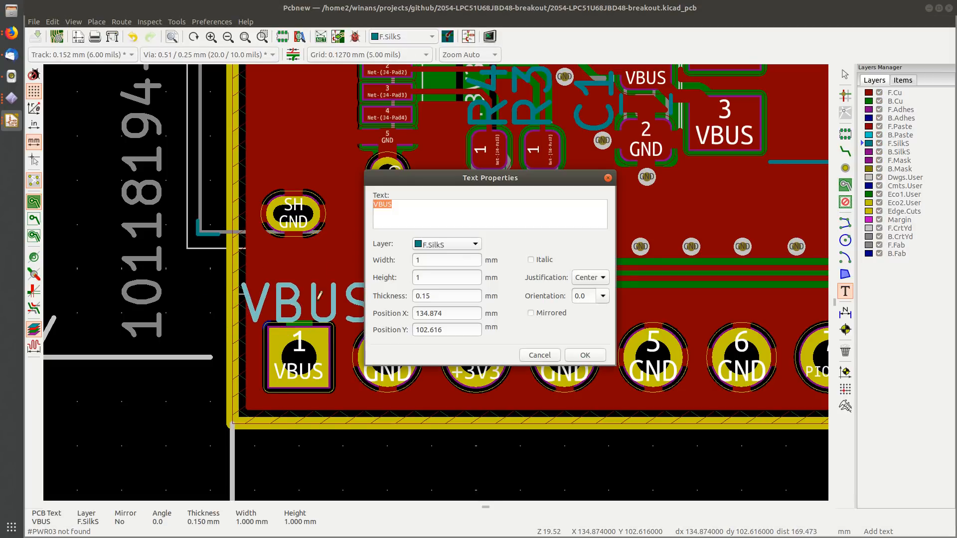
left_click(437, 260)
type(".7")
left_click(586, 355)
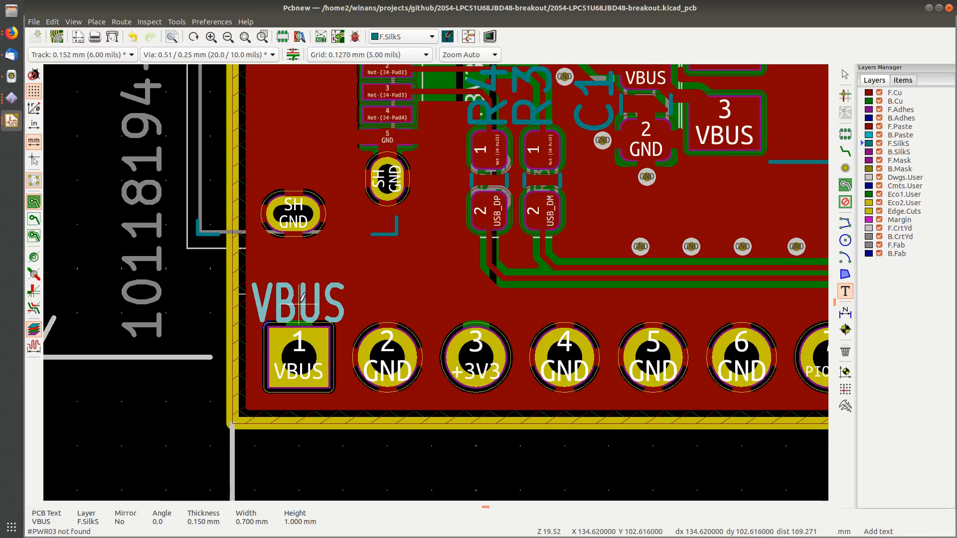
left_click(300, 304)
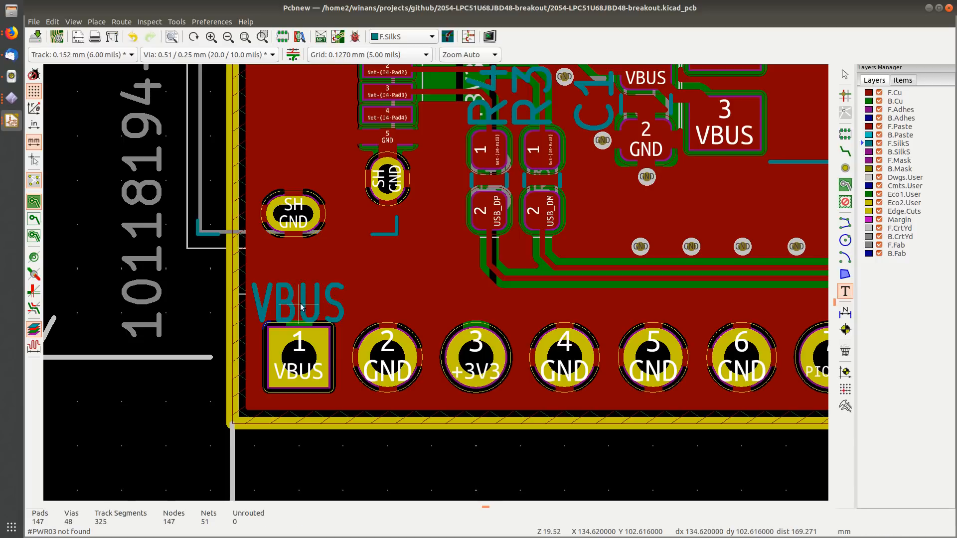
key("Escape")
left_click(305, 306)
key("Escape")
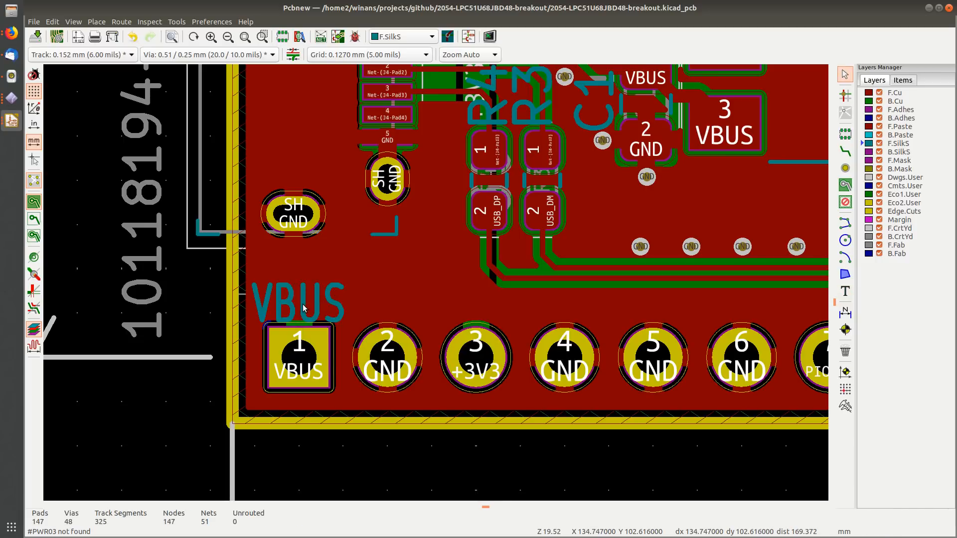
left_click(303, 305)
key("Escape")
left_click(281, 298)
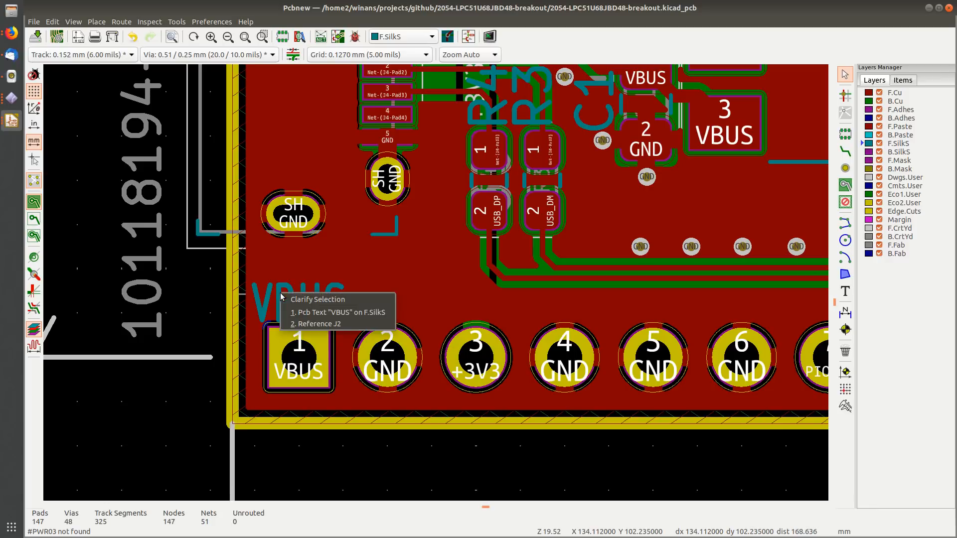
left_click(312, 312)
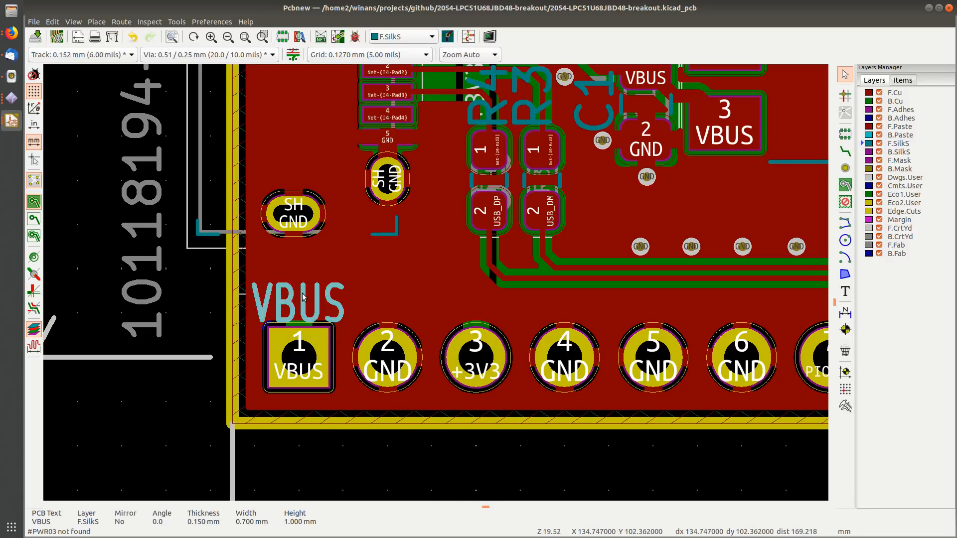
right_click(302, 298)
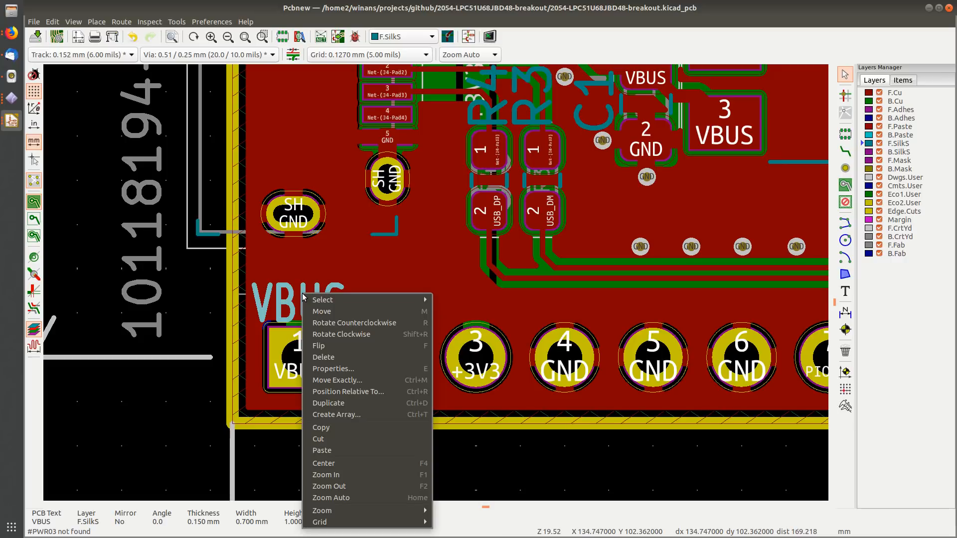
left_click(358, 415)
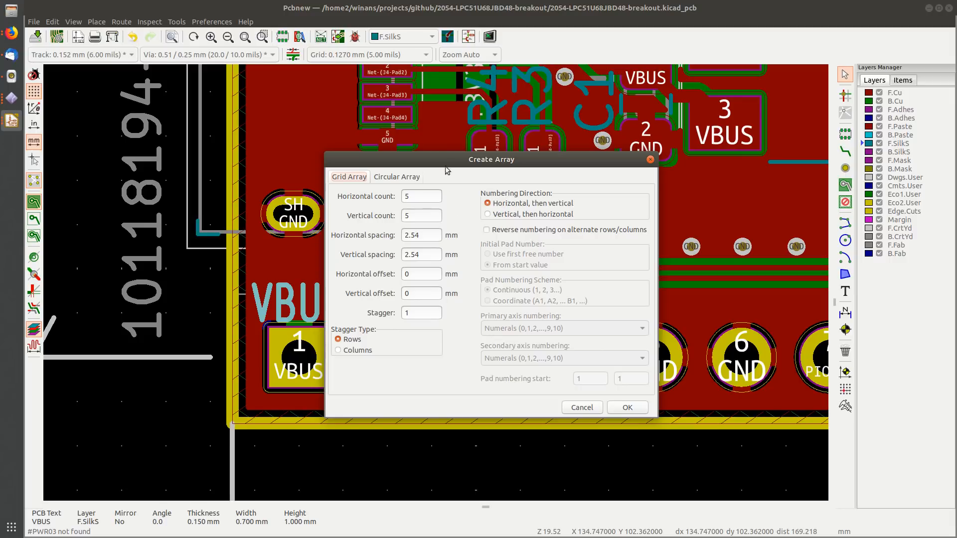
left_click_drag(434, 158, 254, 97)
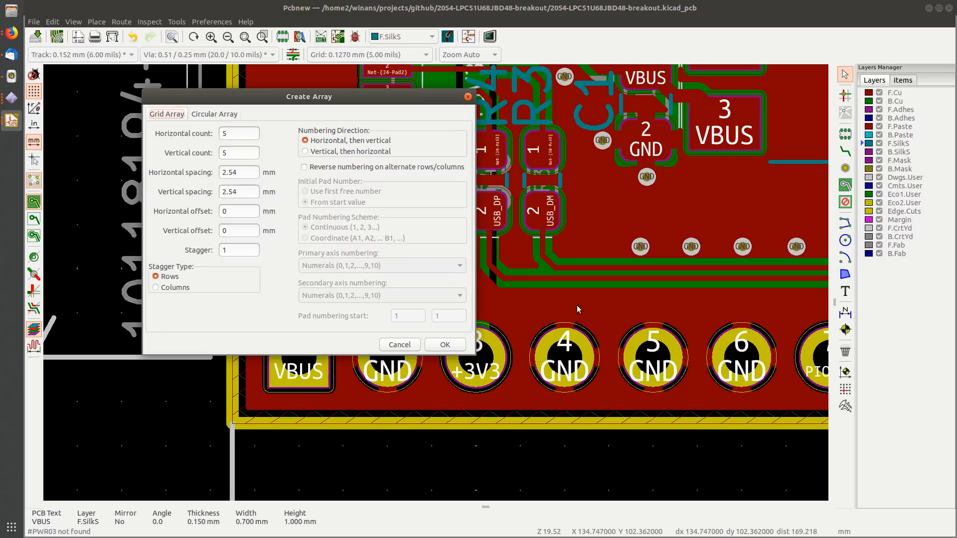
key("Escape")
Step: Check the lower header row for how many pads need a silkscreen label, and come back to the VBUS text
scroll(549, 274, "down", 5)
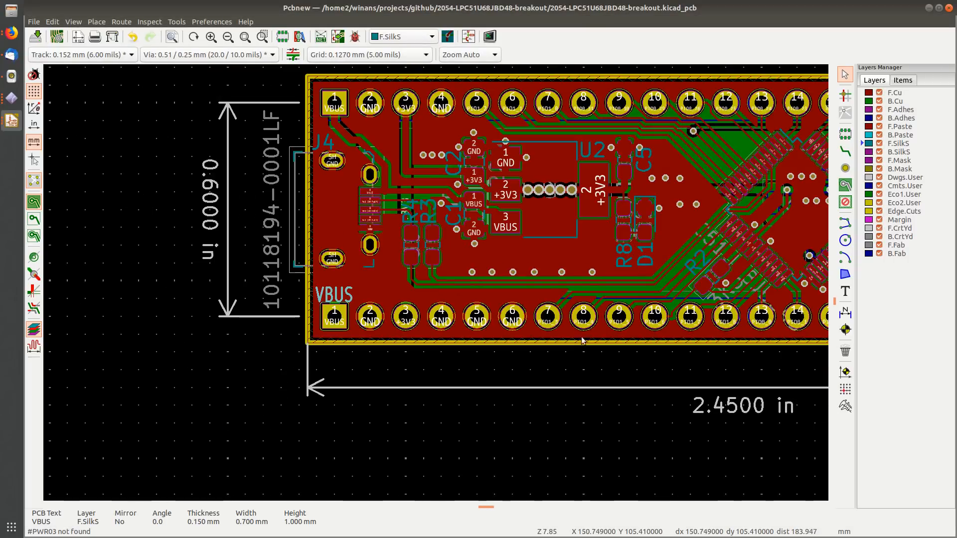
mouse_move(582, 338)
middle_mouse_down()
mouse_move(122, 334)
mouse_move(122, 317)
mouse_move(470, 304)
middle_mouse_up()
scroll(689, 315, "up", 4)
scroll(436, 282, "down", 4)
middle_click_drag(125, 324, 449, 327)
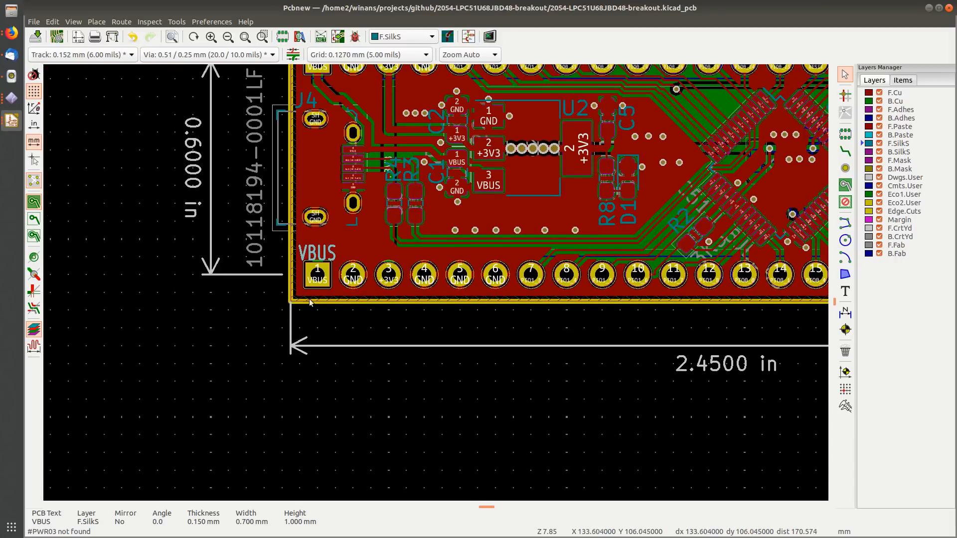
middle_click_drag(309, 298, 232, 329)
scroll(246, 283, "up", 1)
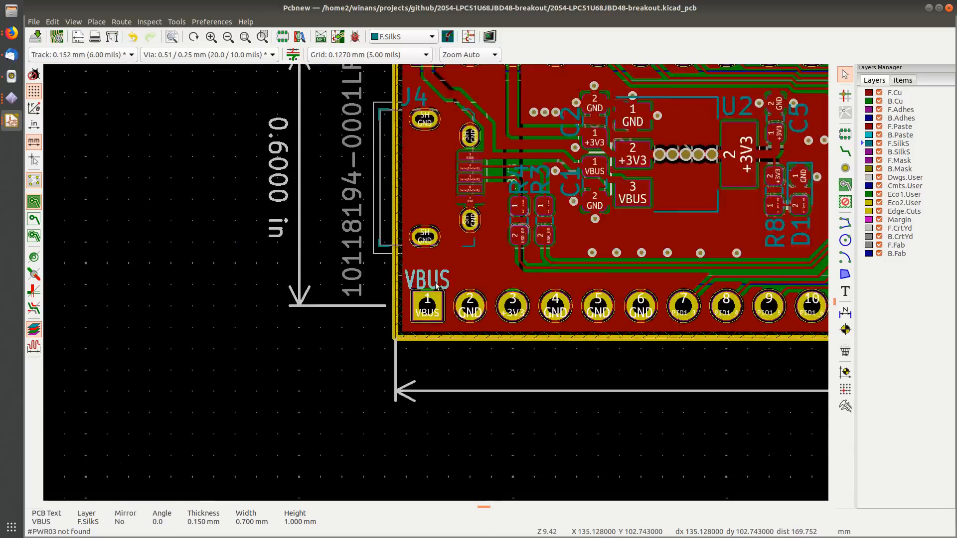
scroll(436, 286, "up", 3)
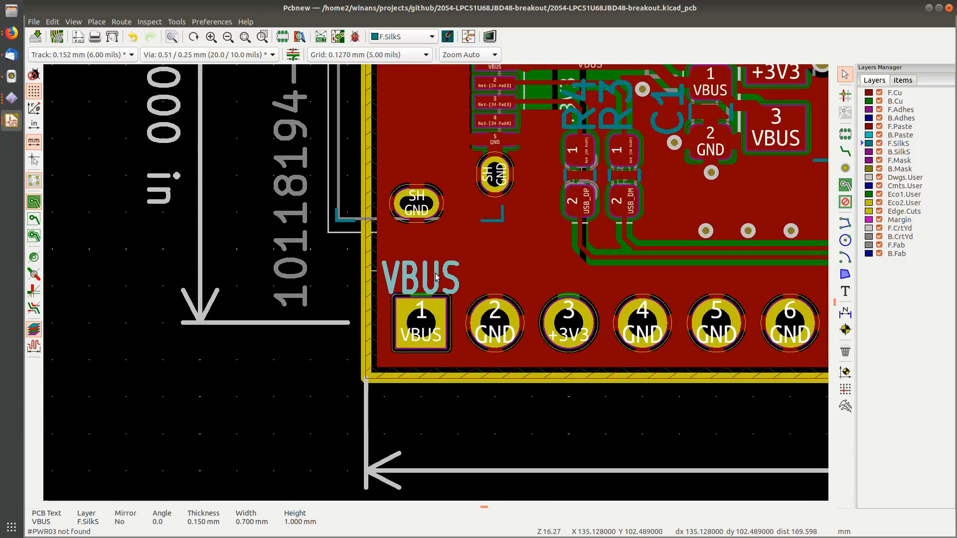
Step: Create a grid array of the VBUS text with 24 columns and 1 row at 2.54 mm horizontal spacing along the lower header
right_click(436, 277)
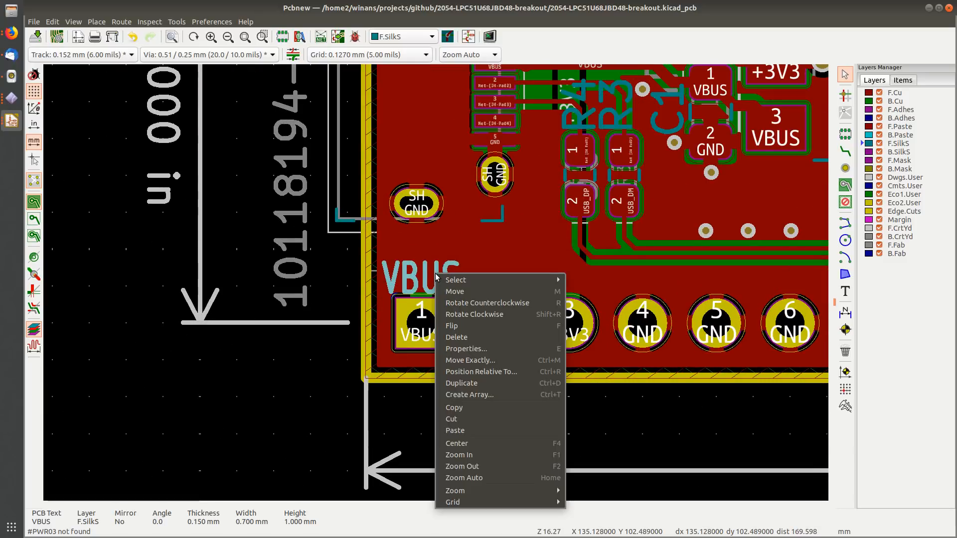
left_click(522, 395)
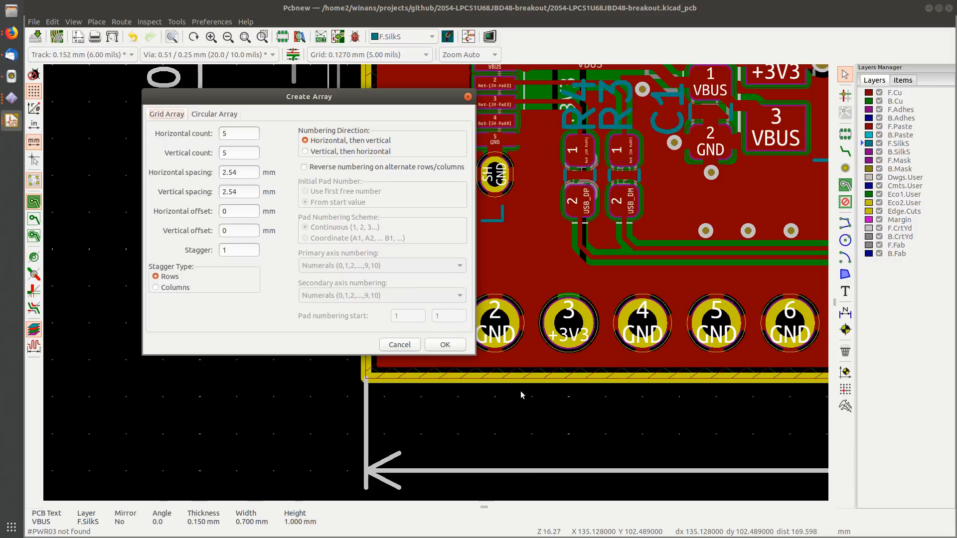
left_click(240, 135)
left_click_drag(236, 158, 224, 157)
type("1")
left_click(452, 344)
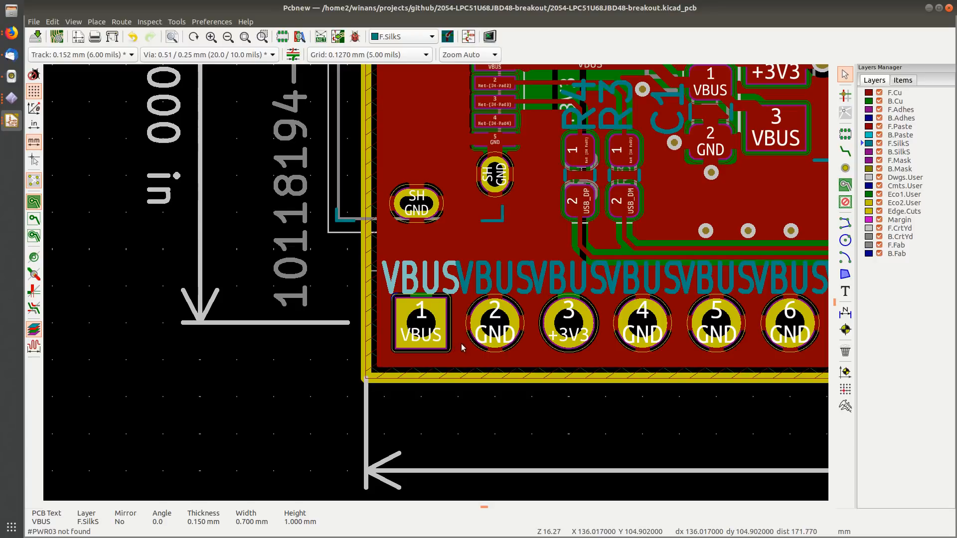
Step: Check the alignment of the arrayed VBUS labels with the lower header pads up to pad 24
scroll(462, 348, "down", 5)
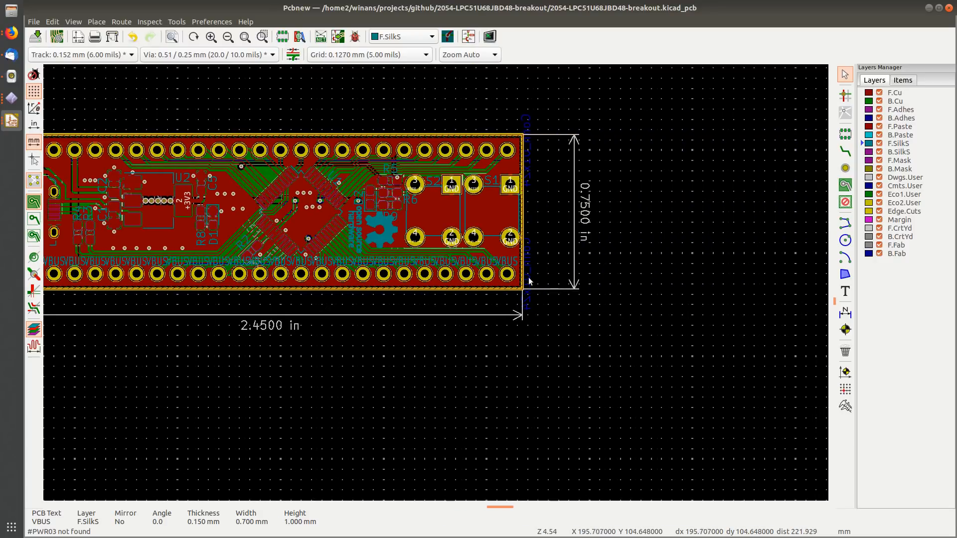
scroll(530, 281, "up", 6)
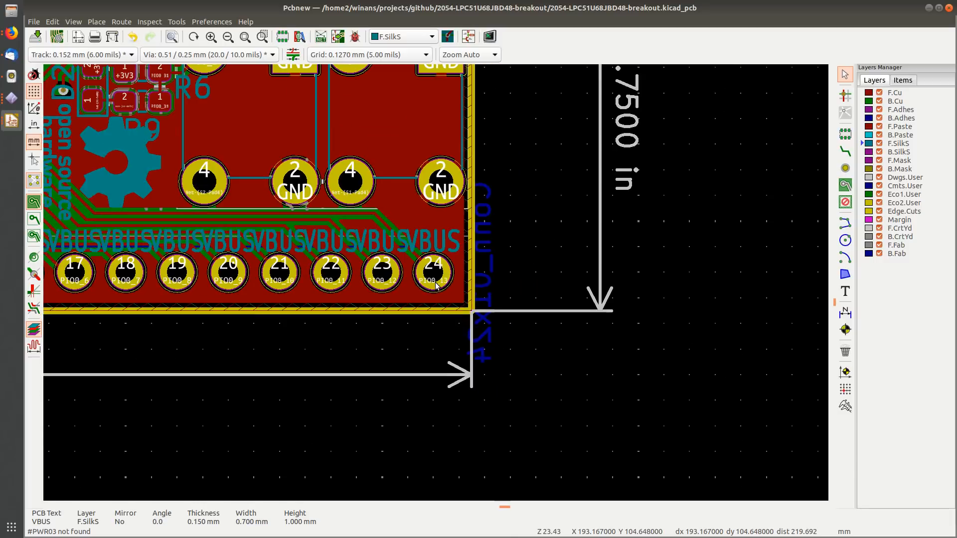
scroll(436, 282, "down", 6)
scroll(509, 271, "up", 2)
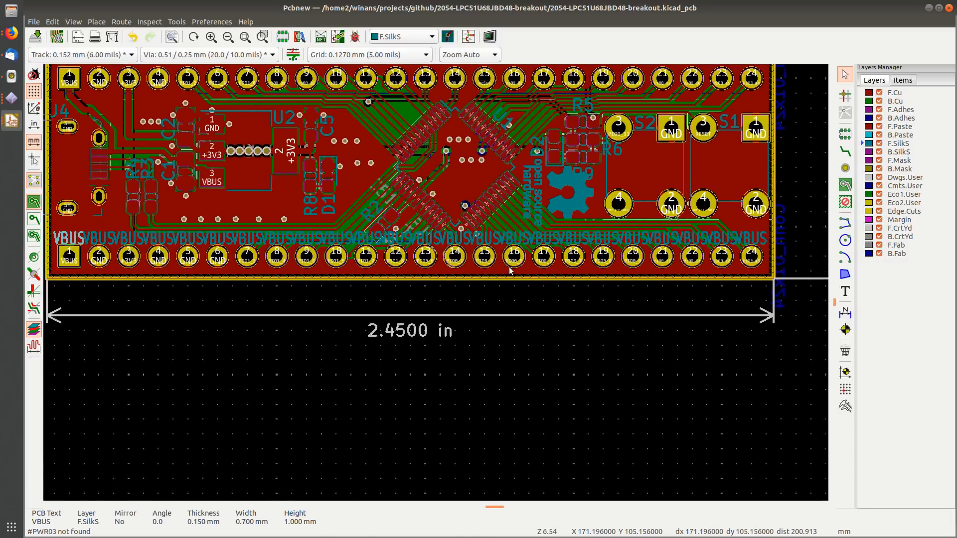
middle_click_drag(509, 268, 538, 263)
middle_click_drag(178, 275, 301, 276)
left_click(274, 299)
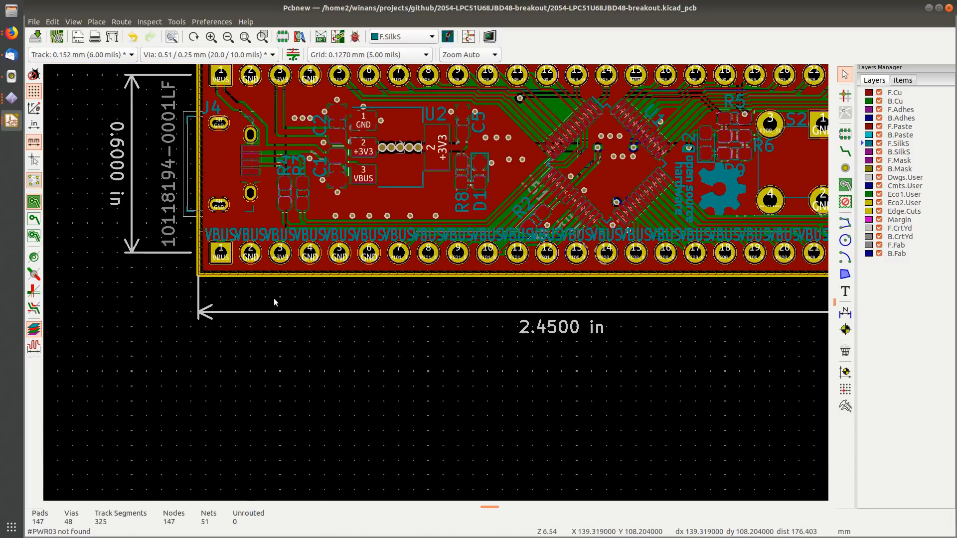
Step: Change the VBUS labels above pads 2 and 3 of the lower header to GND
scroll(274, 302, "up", 5)
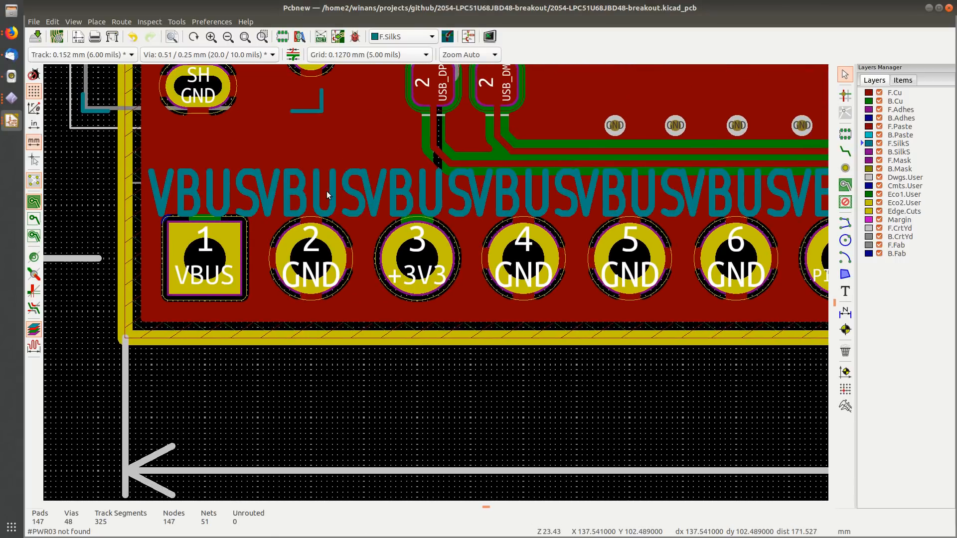
double_click(333, 197)
type("GND")
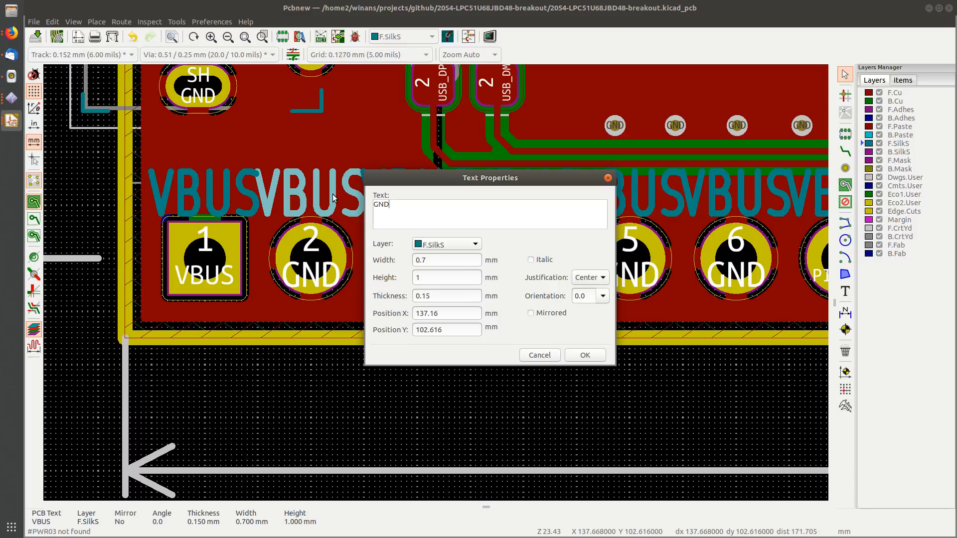
left_click(584, 355)
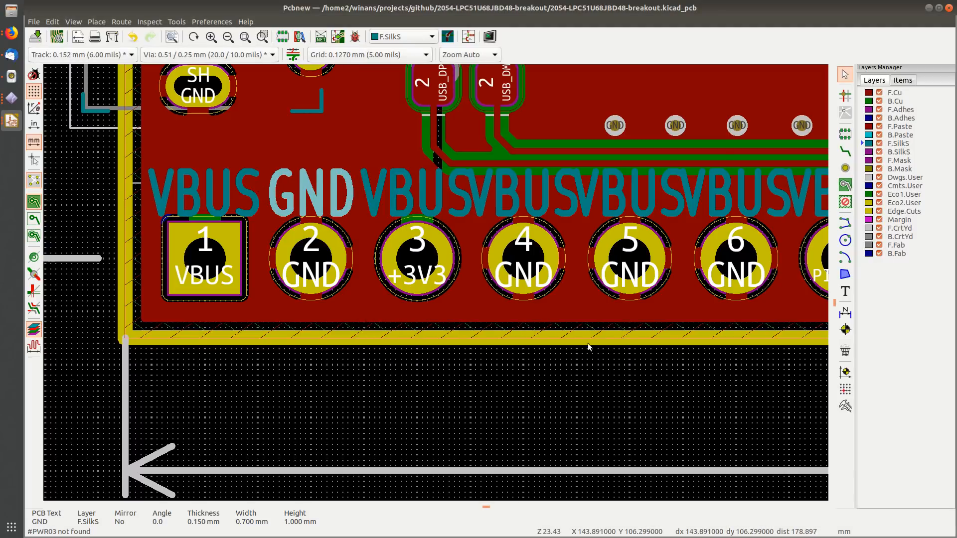
double_click(440, 196)
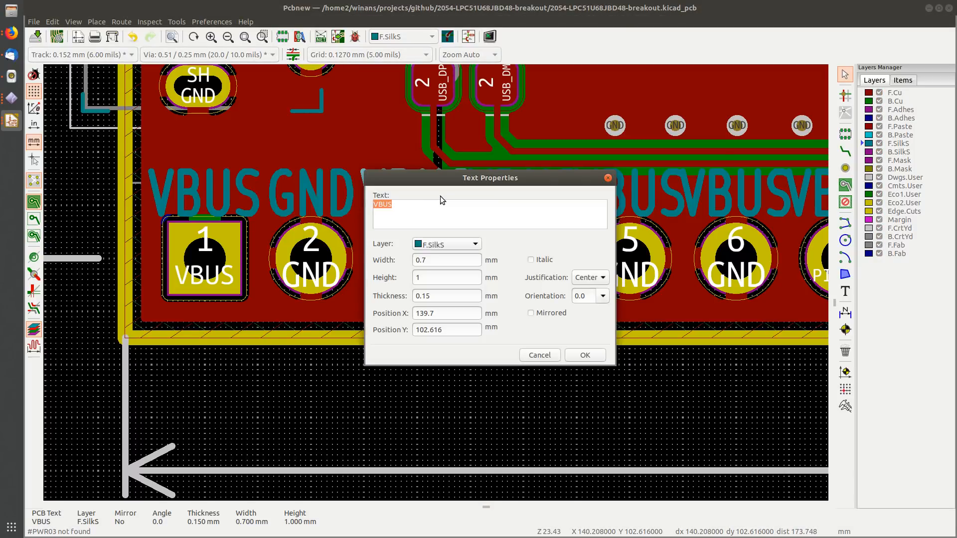
type("GND")
key("Return")
left_click(584, 355)
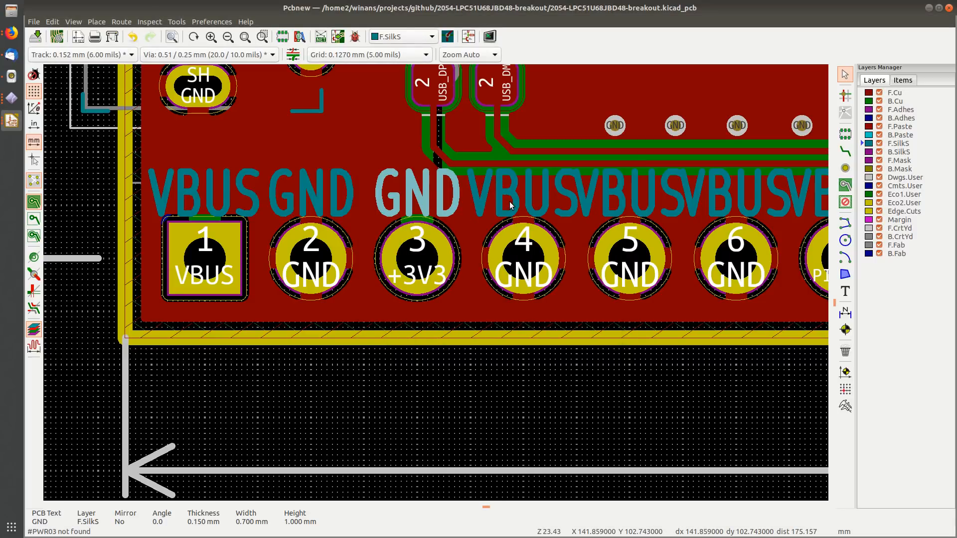
Step: Change the VBUS silkscreen labels above pads 4, 5 and 6 of the lower header to GND
double_click(514, 204)
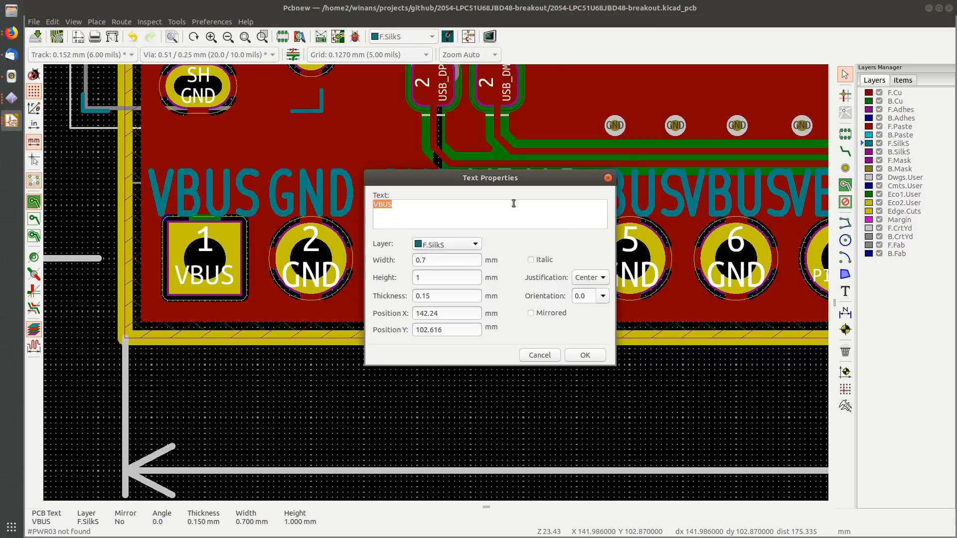
type("GND")
key("ctrl+Return")
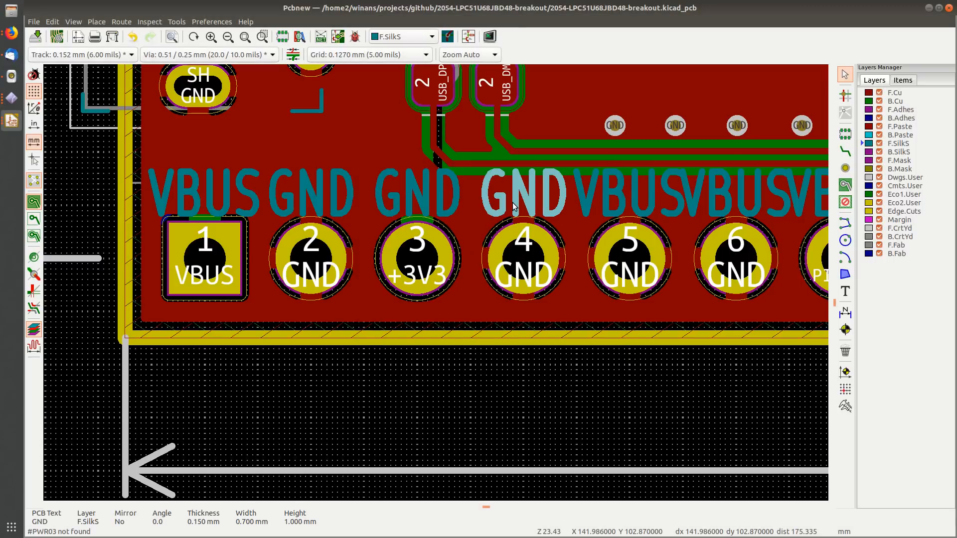
double_click(636, 206)
type("GND")
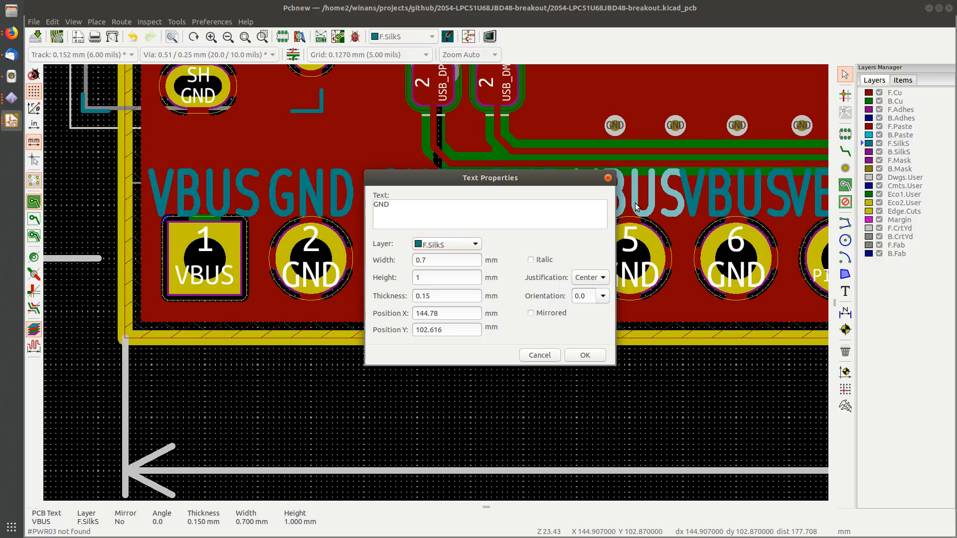
key("Return")
middle_click_drag(691, 197, 412, 195)
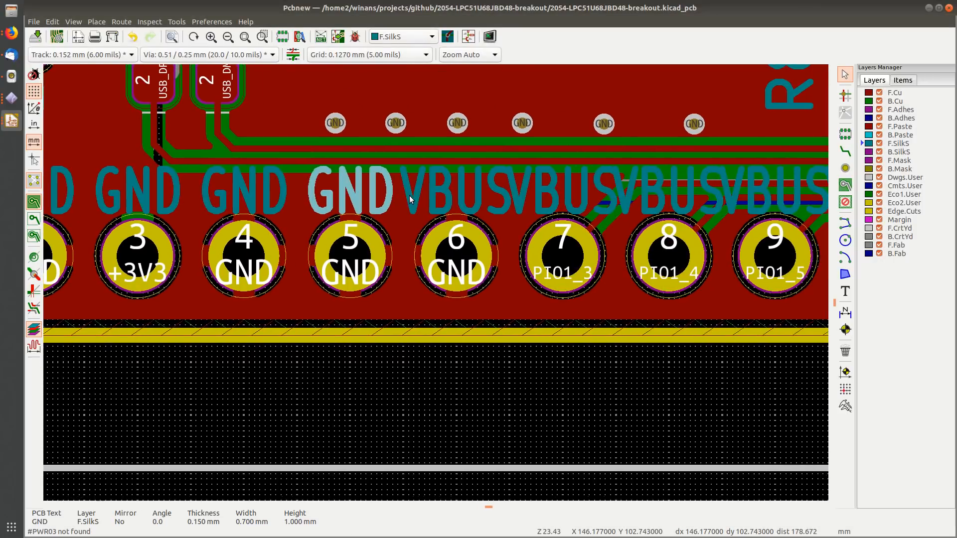
double_click(476, 205)
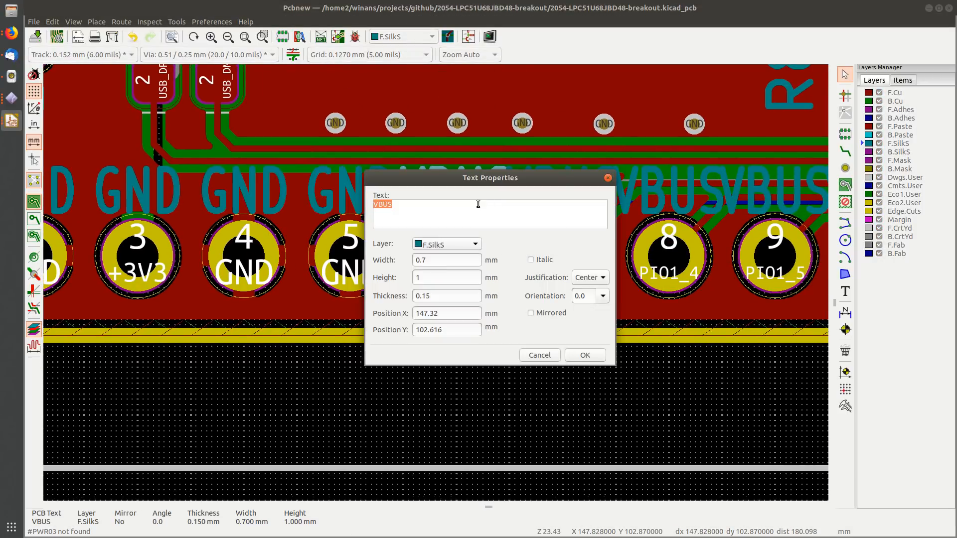
type("GND")
key("Return")
Step: Change the labels above lower header pads 7 and 8 to 1.3 and 1.4, and save the board
middle_click_drag(597, 216, 462, 265)
double_click(475, 181)
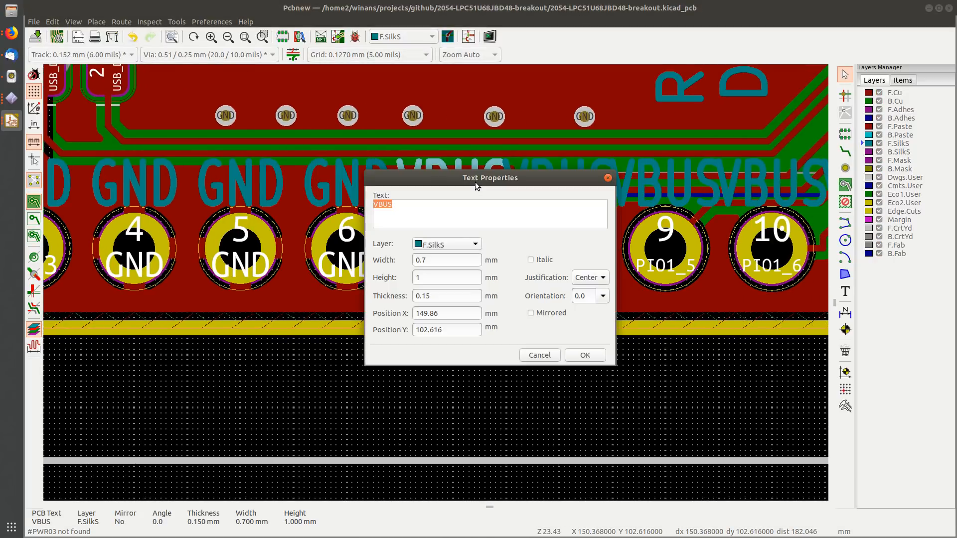
type("1.3")
left_click(585, 355)
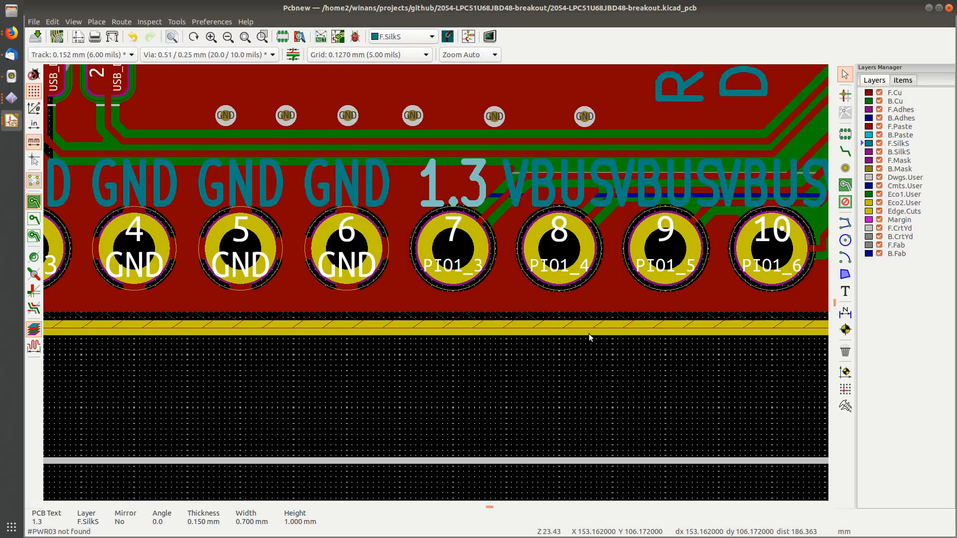
middle_click_drag(591, 336, 410, 327)
double_click(406, 189)
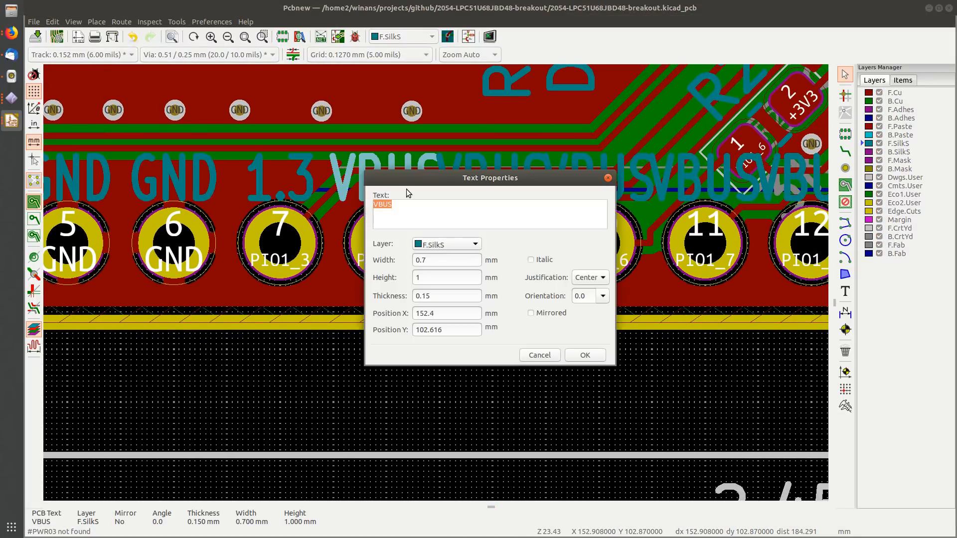
mouse_move(460, 171)
left_mouse_down()
mouse_move(554, 179)
mouse_move(465, 175)
left_mouse_up()
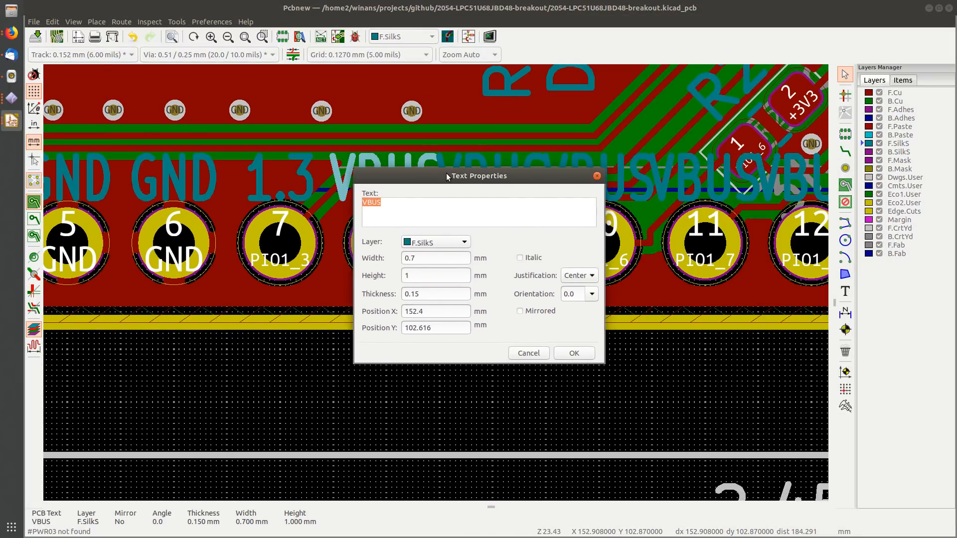
type("1.4")
key("Return")
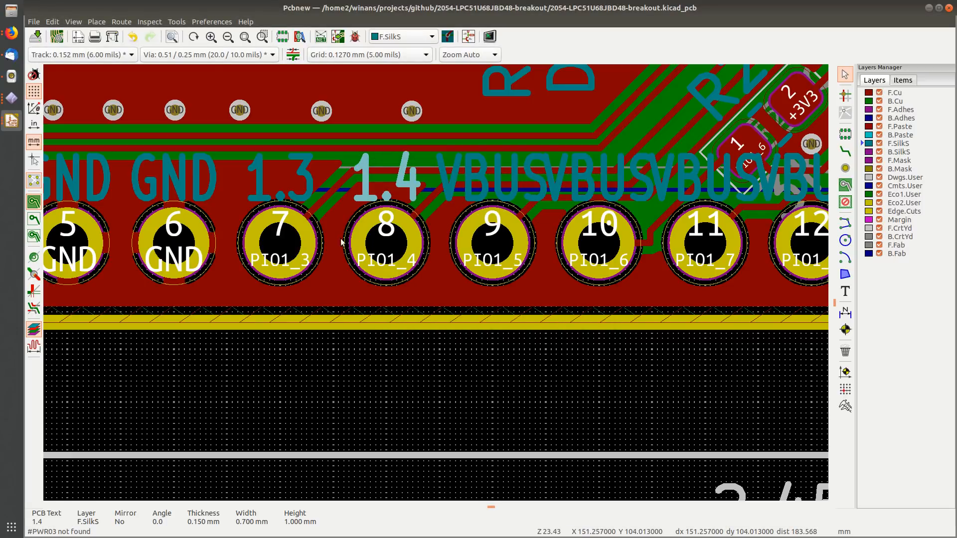
left_click(495, 351)
scroll(433, 280, "down", 2)
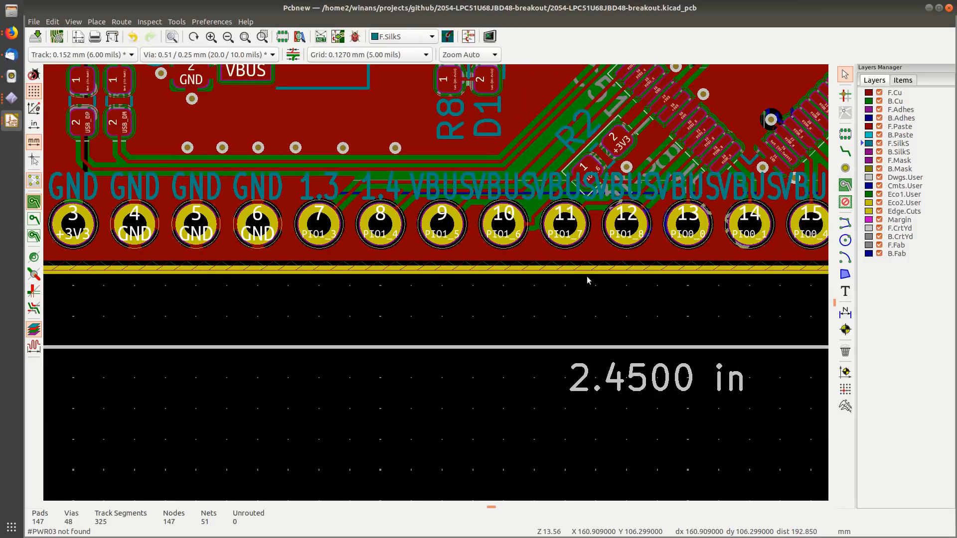
middle_click_drag(587, 280, 496, 280)
key("ctrl+s")
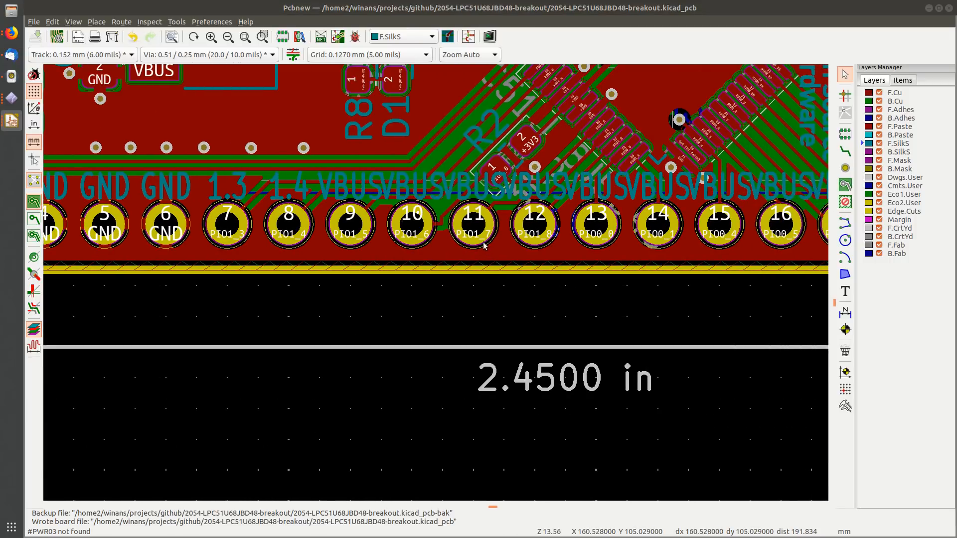
Step: Inspect the lower header labels and their legibility in the 3D Viewer, and return to the board layout
key("alt+3")
scroll(393, 315, "up", 3)
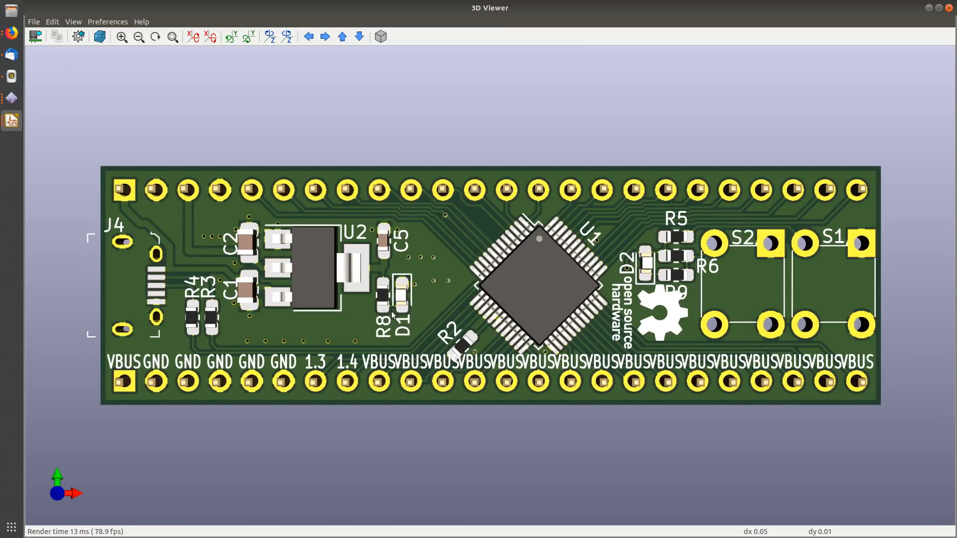
scroll(392, 315, "down", 5)
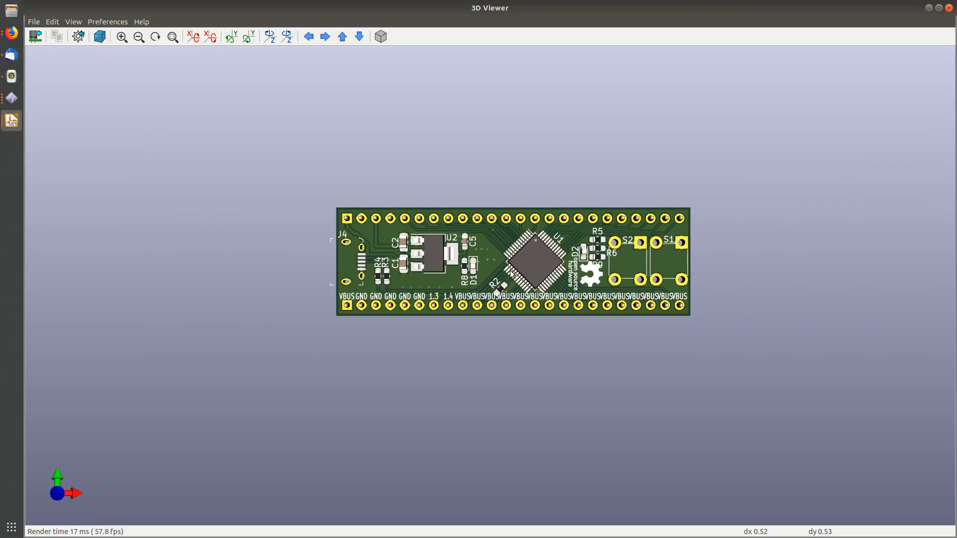
middle_click_drag(511, 274, 424, 282)
scroll(423, 285, "down", 1)
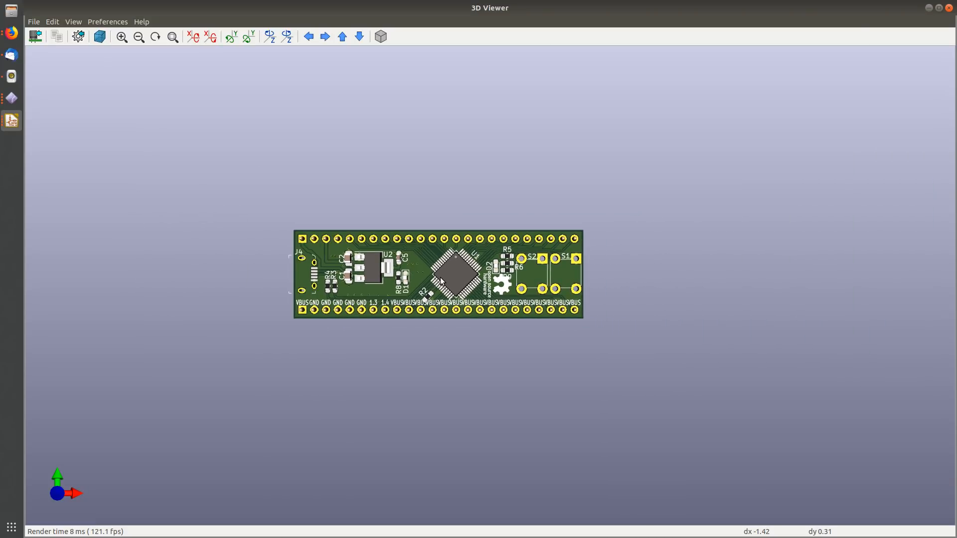
scroll(442, 282, "down", 1)
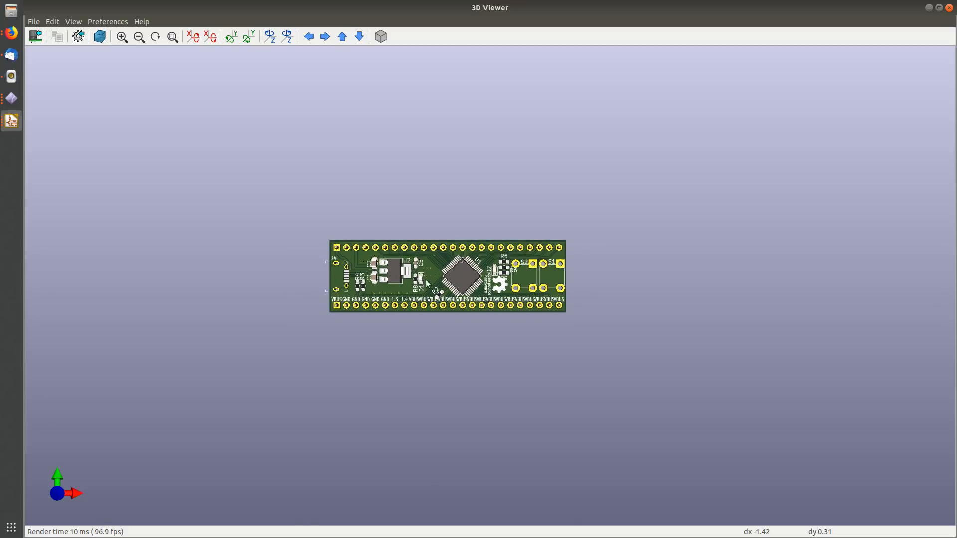
scroll(397, 284, "up", 5)
scroll(380, 289, "down", 3)
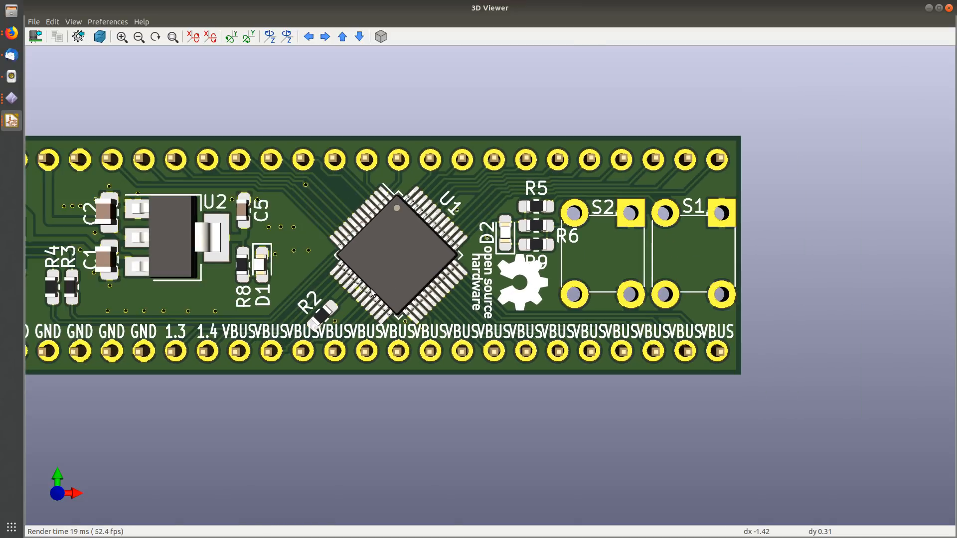
scroll(401, 282, "up", 1)
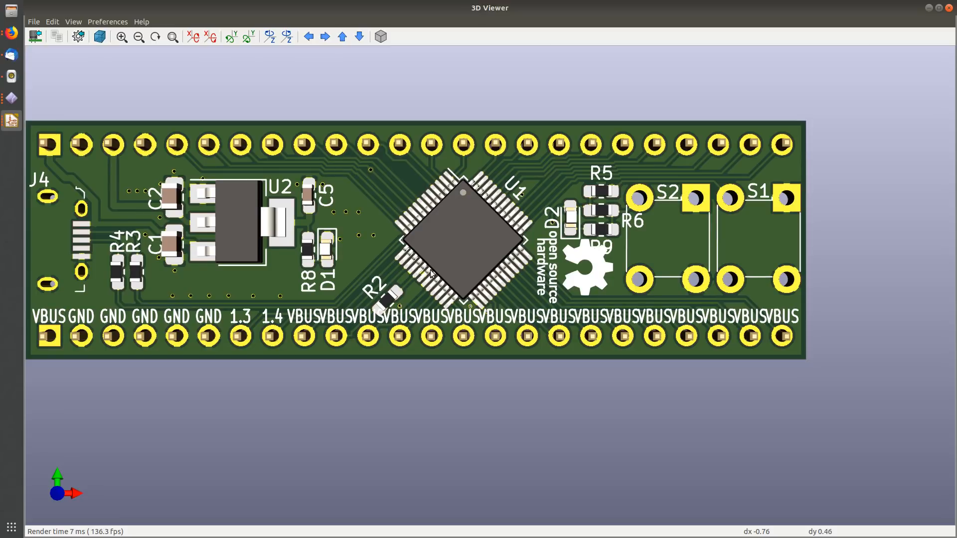
middle_click_drag(437, 273, 491, 264)
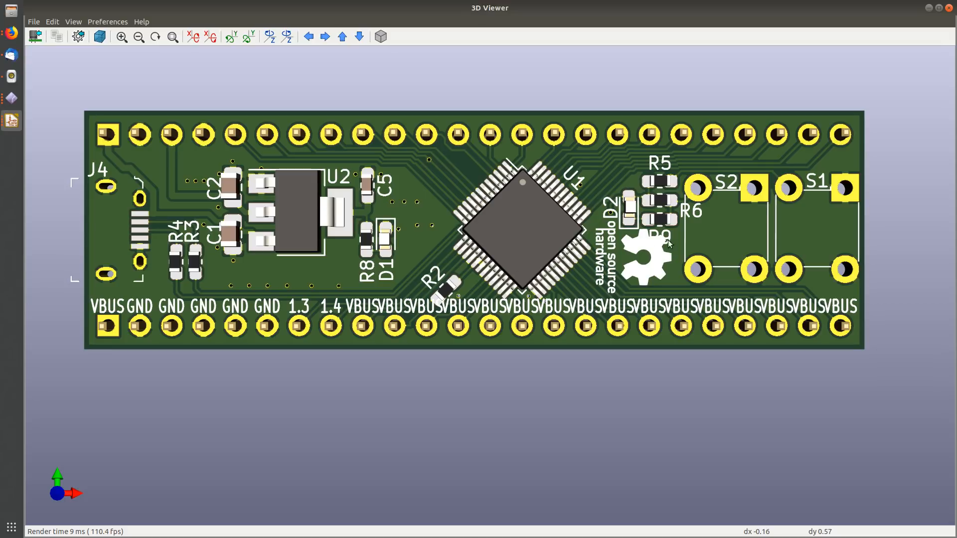
key("alt+Tab")
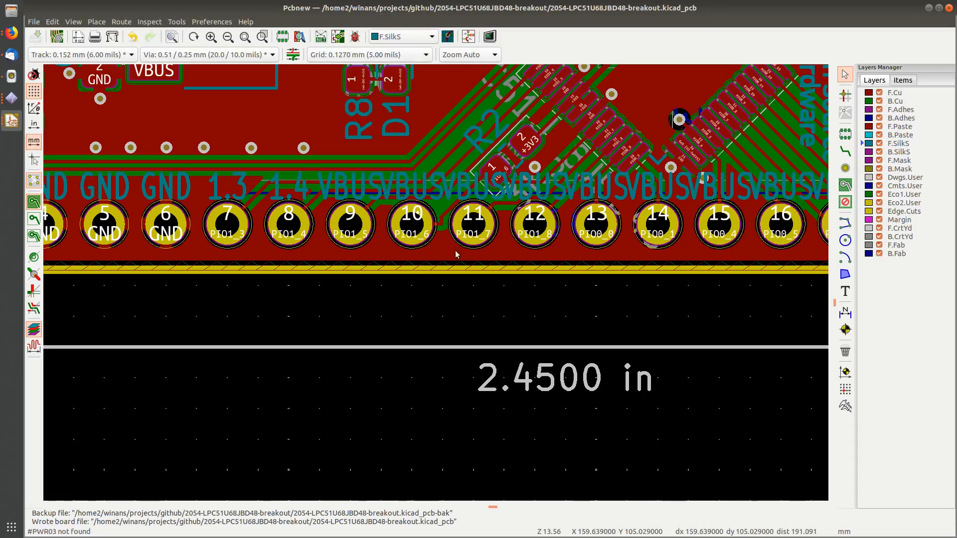
Step: Change the labels above lower header pads 9 to 12 to 1.5, 1.6, 1.7 and 1.8
scroll(389, 272, "up", 1)
scroll(409, 275, "up", 2)
middle_click_drag(435, 283, 359, 437)
type("e1.5")
left_click(584, 353)
type("e1.6")
left_click(581, 353)
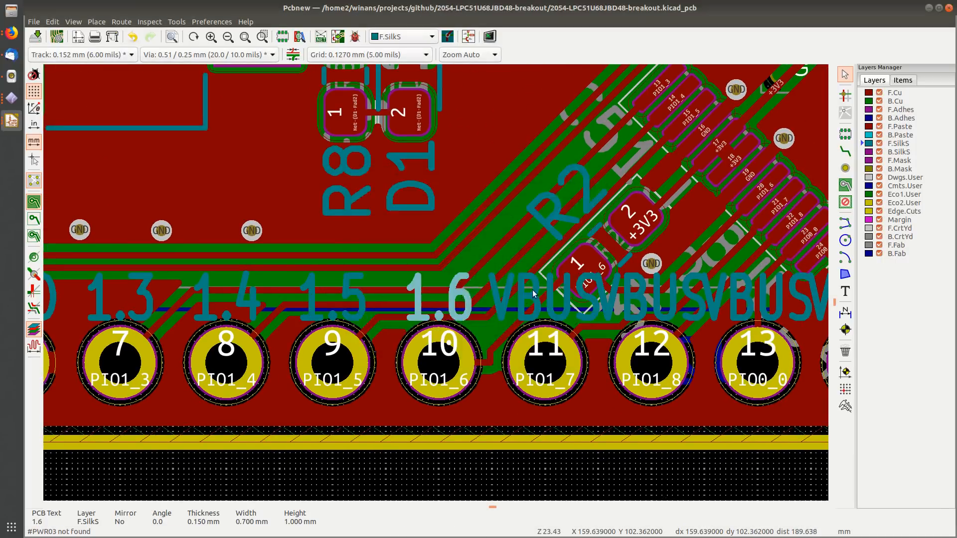
type("e1.7")
left_click(579, 354)
middle_click_drag(670, 298, 532, 275)
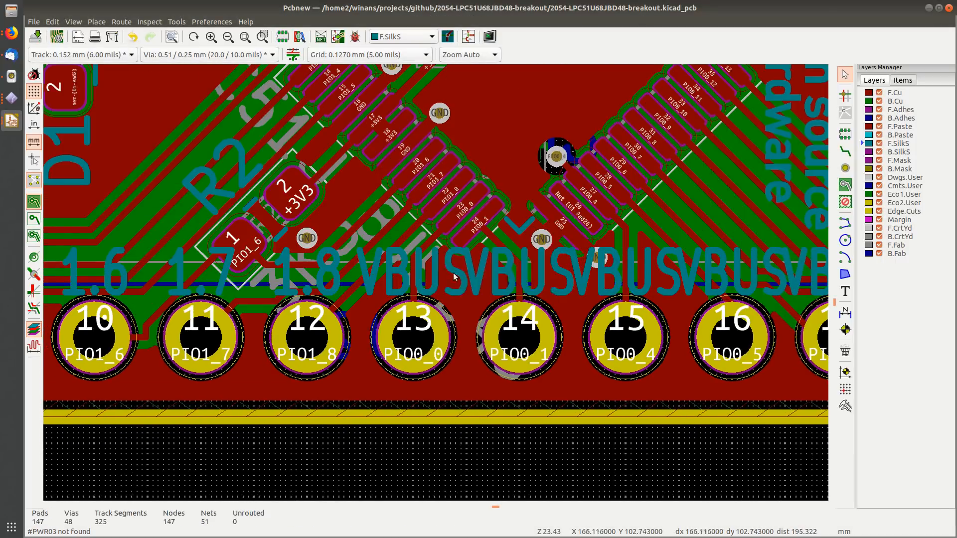
Step: Change the labels above lower header pads 13 to 16 to 0.0, 0.1, 0.4 and 0.5
key("e")
left_click_drag(491, 176, 499, 120)
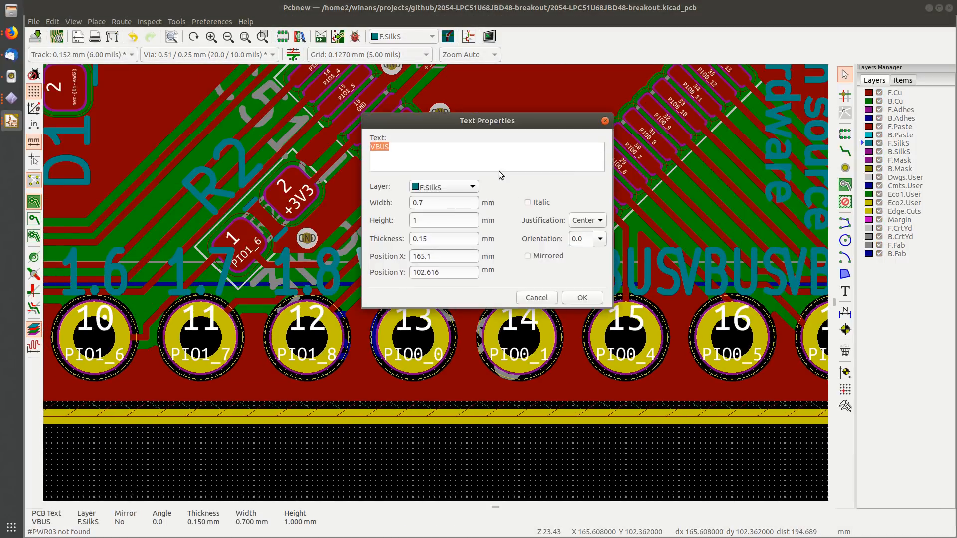
type("0.0")
left_click(582, 298)
type("e0.1")
left_click(582, 298)
middle_click_drag(622, 309, 459, 291)
type("0.5")
key("Tab")
key("Return")
Step: Change the labels above lower header pads 17 to 24 to 0.6, 0.7, 0.8, 0.9, 0.10, 0.11, 0.12 and 0.13
type("e")
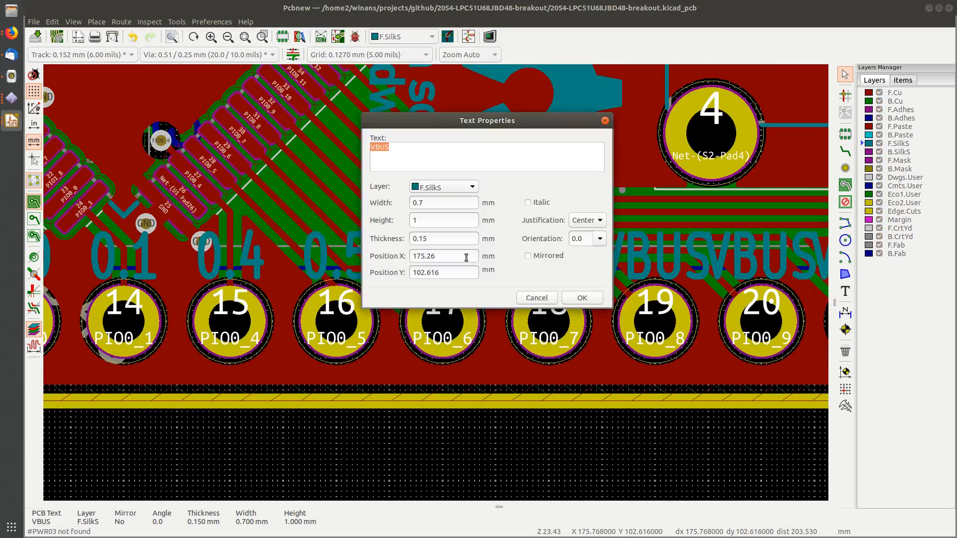
type("0.60.70.80.90.100.11")
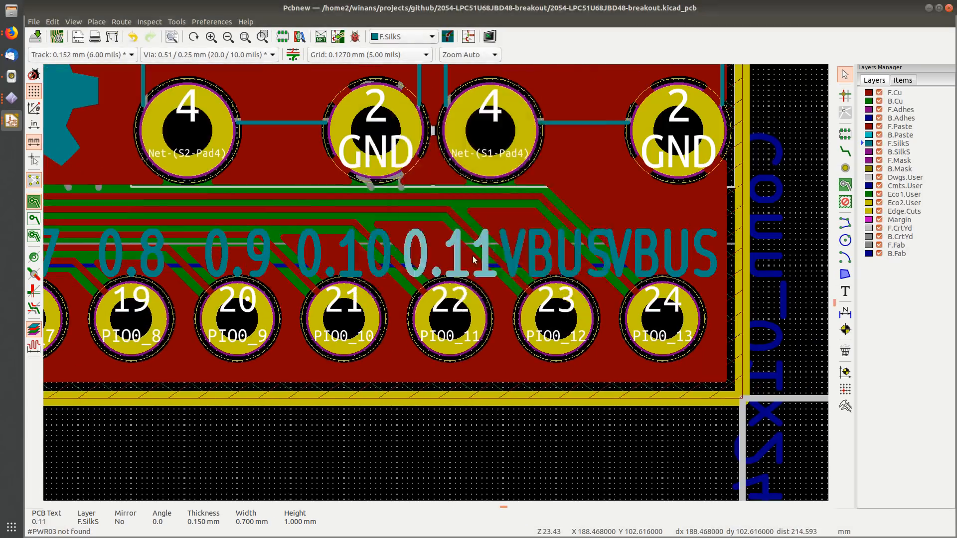
type("0.12e0.13")
Step: Save the board and check the completed lower header labels in the 3D Viewer
scroll(646, 250, "down", 3)
key("ctrl+s")
key("alt+3")
middle_click_drag(464, 290, 753, 290)
left_click(949, 8)
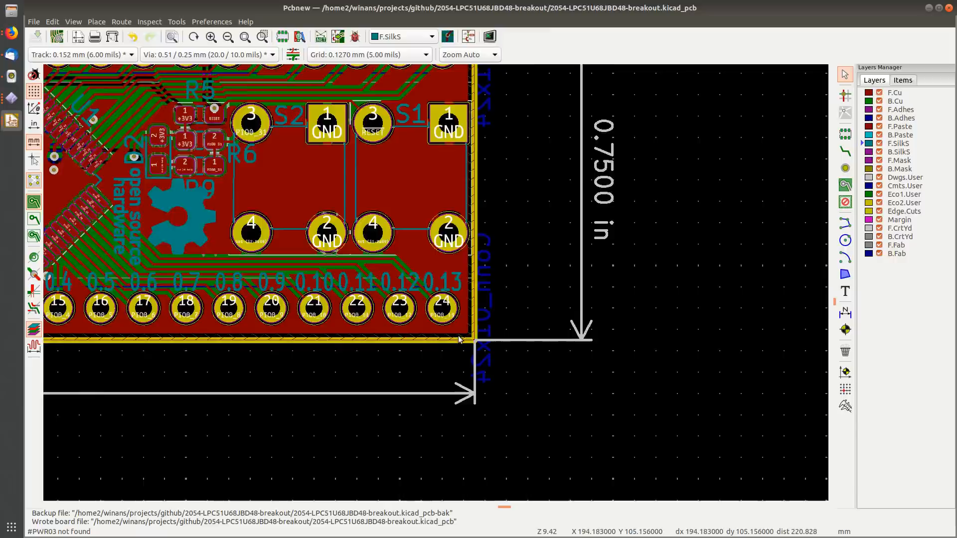
Step: Move resistor R2 and its nearby GND via up and to the right, away from the 1.8 label, and refill the copper zones
scroll(65, 269, "up", 4)
key("m")
left_click(319, 269)
scroll(328, 340, "up", 2)
left_click_drag(449, 237, 537, 155)
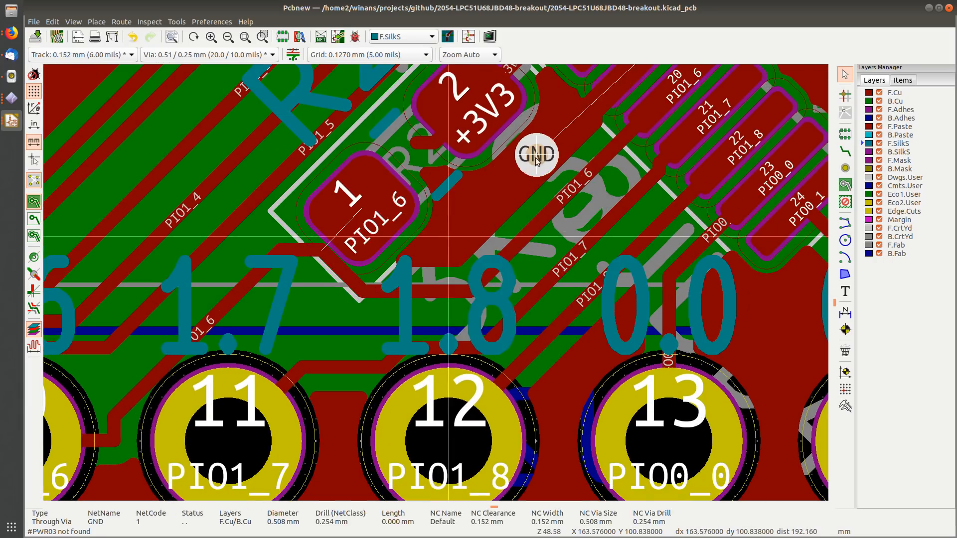
key("b")
Step: Delete the leftover track at R2 pad 1, reroute the PIO1_6 net on both sides of that pad and refill the zones
left_click(448, 243)
key("Delete")
key("x")
left_click(361, 209)
left_click(522, 243)
left_click(329, 244)
left_click(362, 208)
key("b")
scroll(436, 283, "up", 2)
left_click(417, 258)
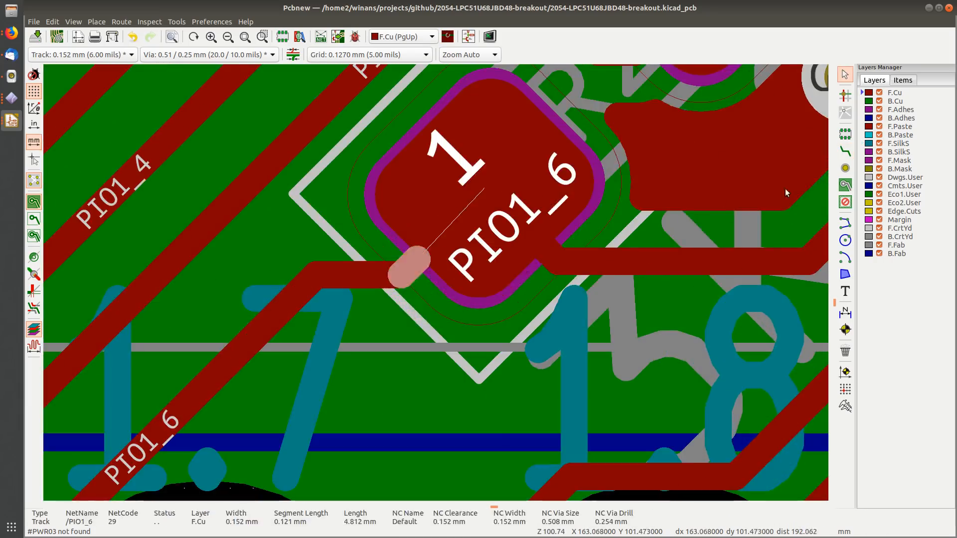
Step: Save the board and check R2 and the header silkscreen in the 3D Viewer
scroll(435, 283, "down", 5)
key("ctrl+s")
scroll(435, 283, "down", 3)
key("ctrl+s")
key("alt+3")
scroll(525, 226, "up", 5)
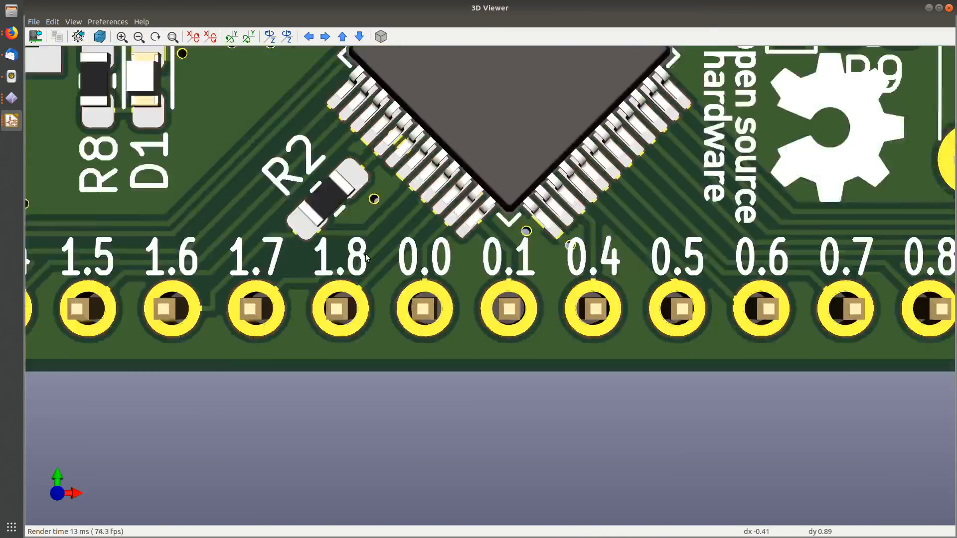
middle_click_drag(209, 319, 753, 294)
scroll(400, 306, "down", 3)
middle_click_drag(747, 224, 264, 374)
left_click(949, 8)
Step: Make F.SilkS the active layer and move the R5 reference designator off the upper header traces to above D2
left_click(899, 143)
scroll(449, 114, "up", 5)
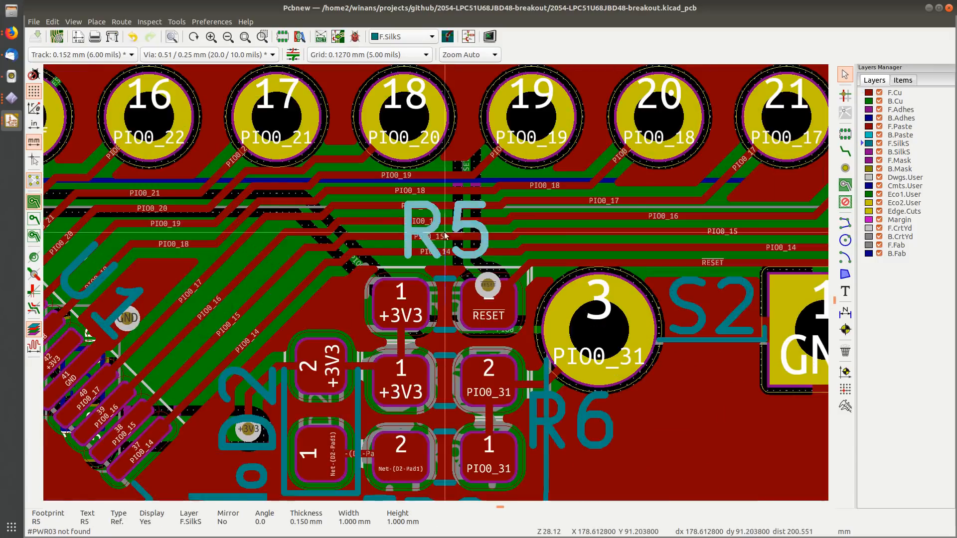
left_click_drag(445, 230, 317, 287)
Step: Duplicate the lower header's VBUS label and place the copy just below pad 1 of the upper header
scroll(418, 312, "down", 4)
left_click(346, 355)
left_click(366, 371)
key("ctrl+d")
scroll(346, 200, "up", 5)
left_click(342, 237)
key("ctrl+d")
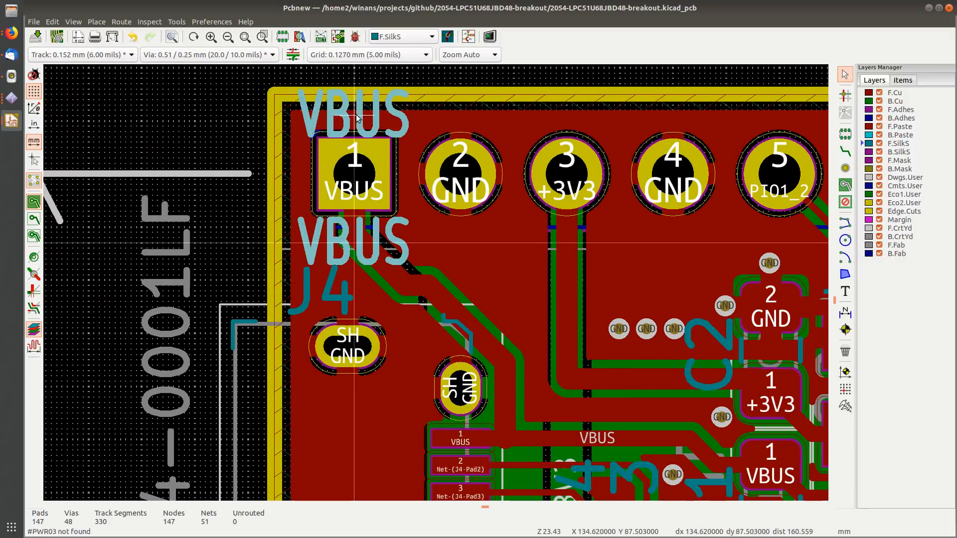
key("Escape")
Step: Move the J4 reference designator to the right, clear of the new VBUS label
scroll(374, 261, "down", 4)
key("m")
left_click(380, 237)
Step: Create an array of the VBUS label along the pads of the upper header
middle_click_drag(380, 237, 457, 168)
scroll(410, 125, "up", 6)
right_click(393, 283)
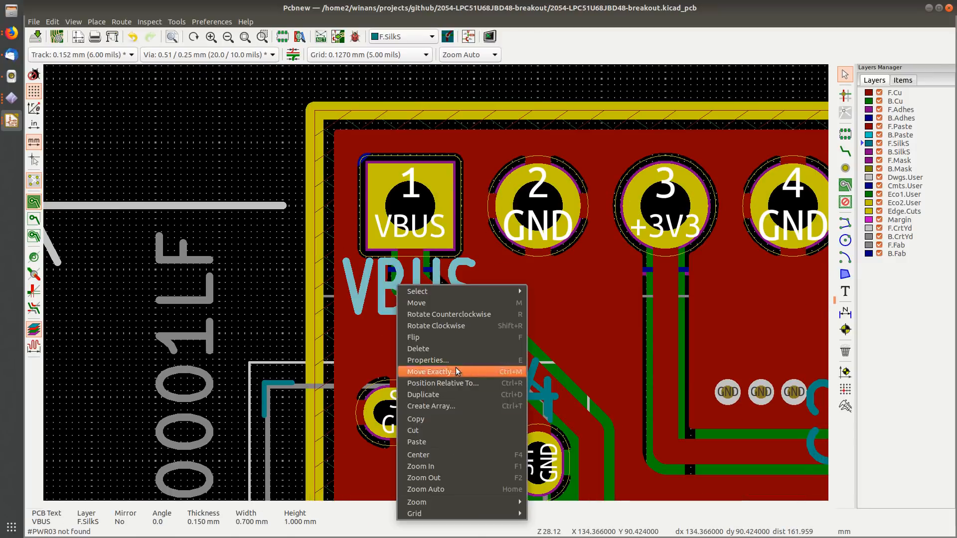
left_click(451, 405)
key("Return")
Step: Change the labels below upper header pads 2 and 3 to GND and +3V3, and check the lower header's pad 3 label
scroll(545, 397, "down", 4)
type("eGNDe")
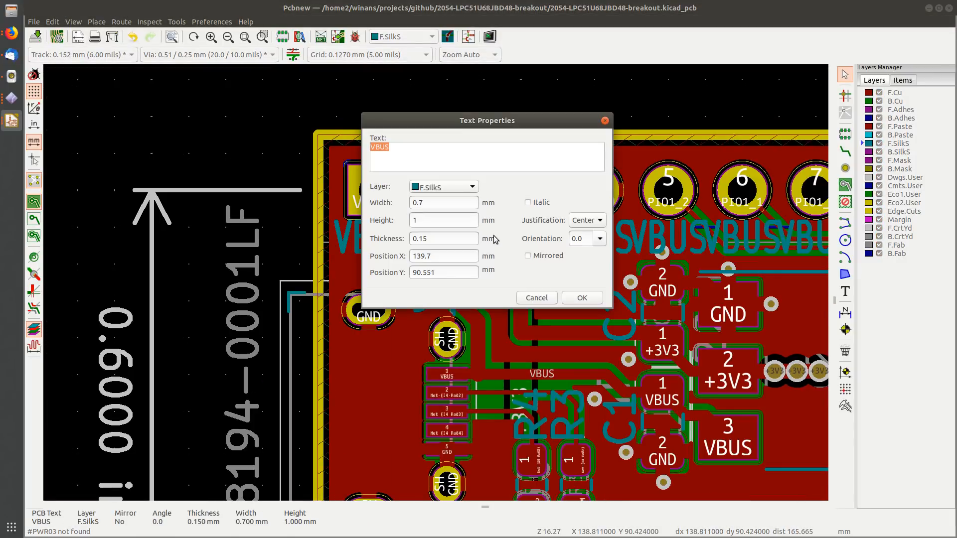
type("+3V3")
key("Return")
scroll(505, 250, "down", 3)
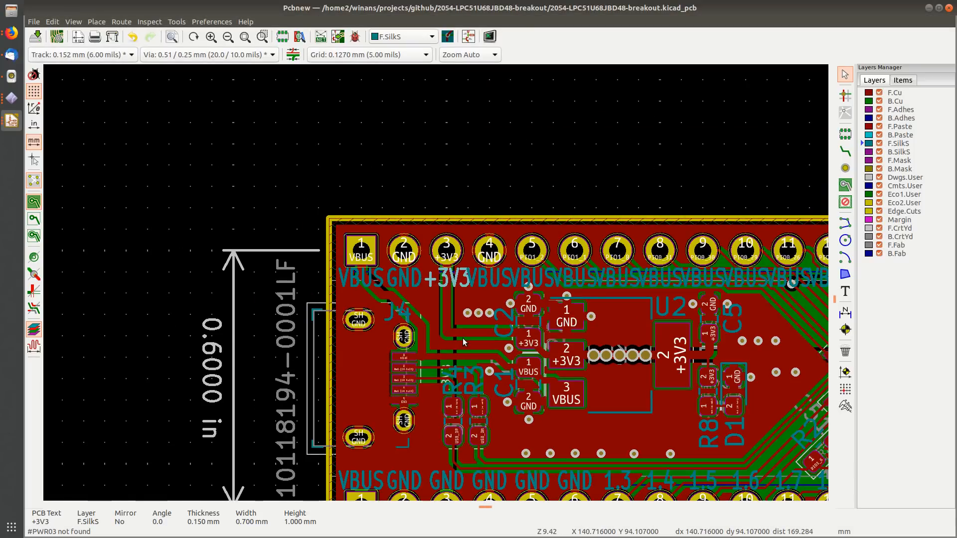
scroll(436, 284, "up", 3)
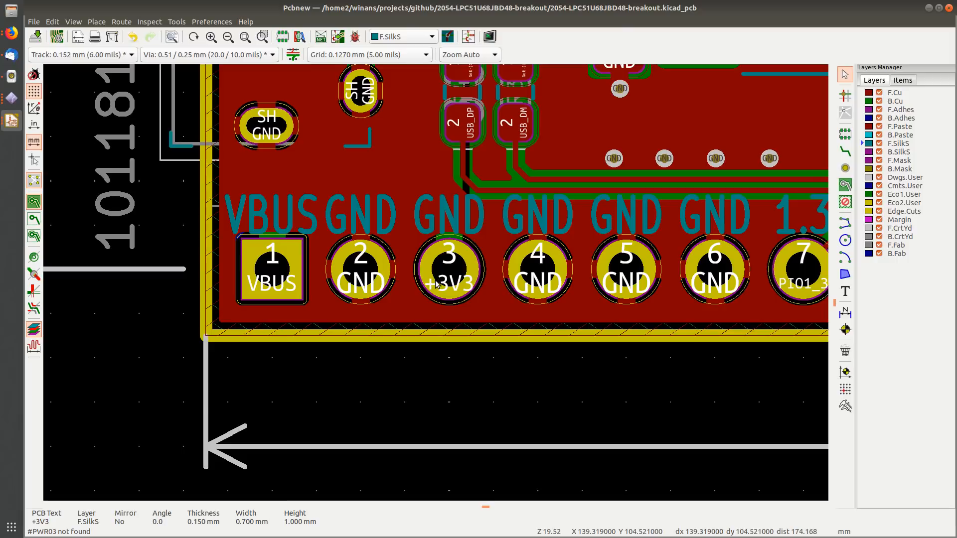
Step: Change the label above the lower header's pad 3 to +3V3
left_click(454, 225)
left_click(475, 242)
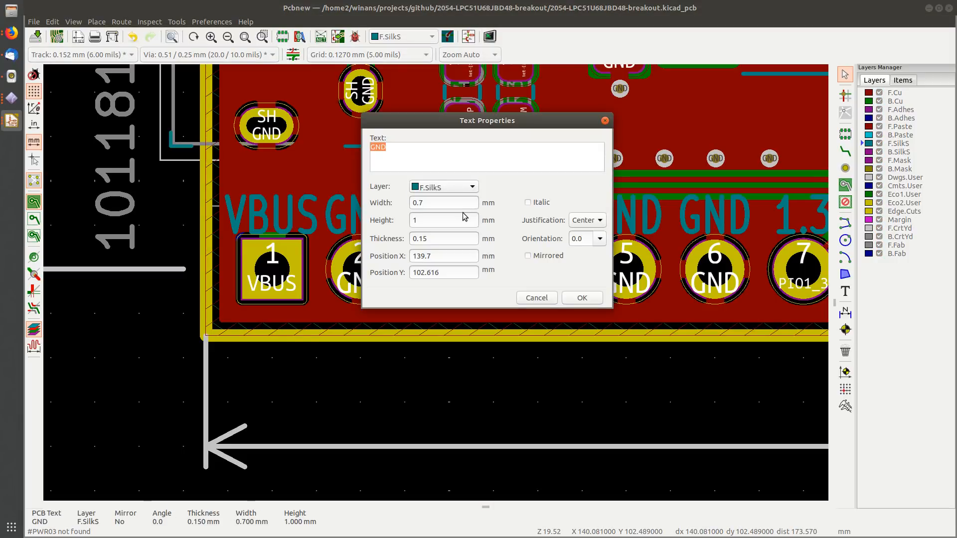
type("+3V3")
left_click(591, 301)
scroll(501, 323, "down", 4)
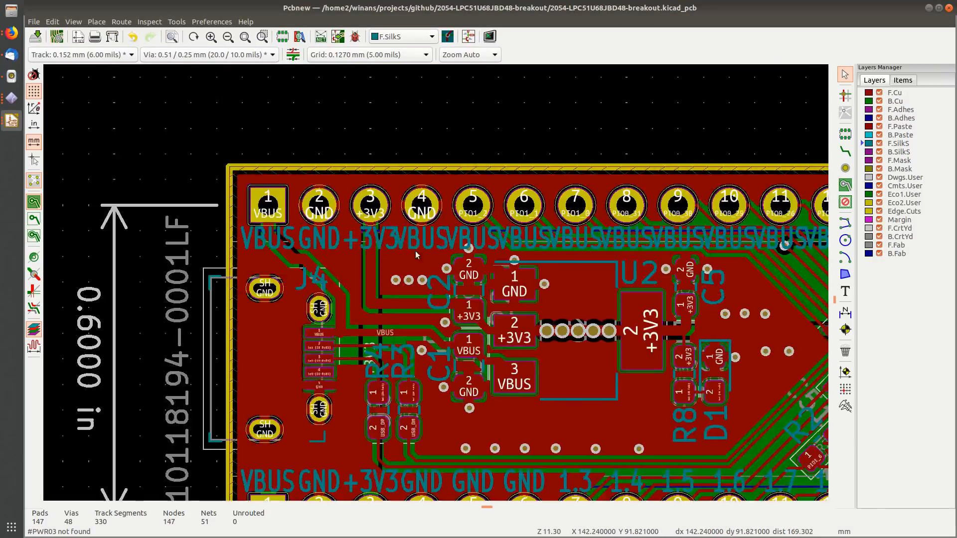
Step: Change the labels below upper header pads 4 and 5 to GND and 1.2
scroll(447, 239, "up", 2)
double_click(412, 277)
type("GND")
left_click(584, 298)
double_click(473, 267)
type("1.2")
left_click_drag(498, 122, 286, 153)
left_click(370, 331)
Step: Change the labels below upper header pads 6, 7 and 8 to 1.1, 1.0 and 0.31
double_click(563, 272)
type("1.1")
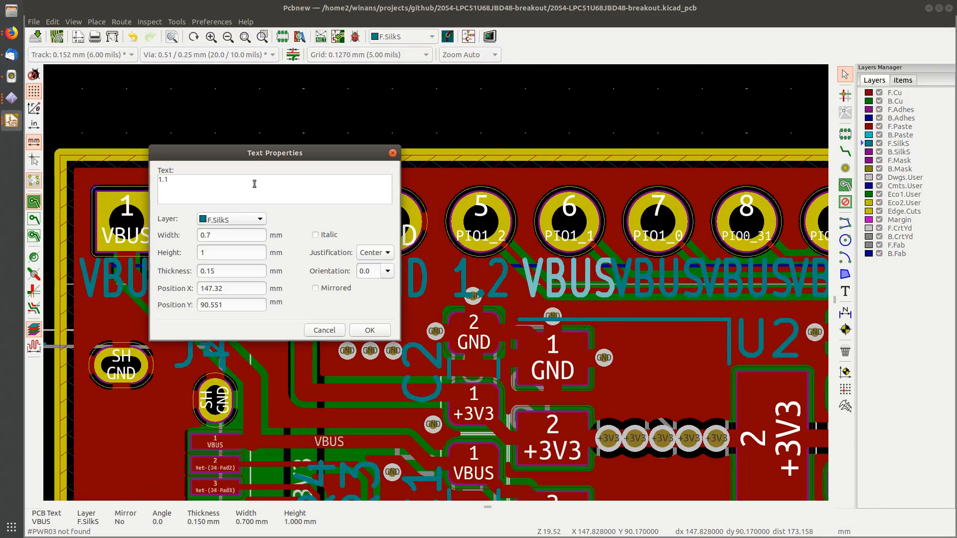
left_click(370, 331)
double_click(474, 179)
type("1.0")
double_click(562, 170)
type("0.31")
Step: Change the labels below upper header pads 9, 10 and 11 to 0.30, 0.29 and 0.26
scroll(382, 168, "up", 3)
double_click(433, 209)
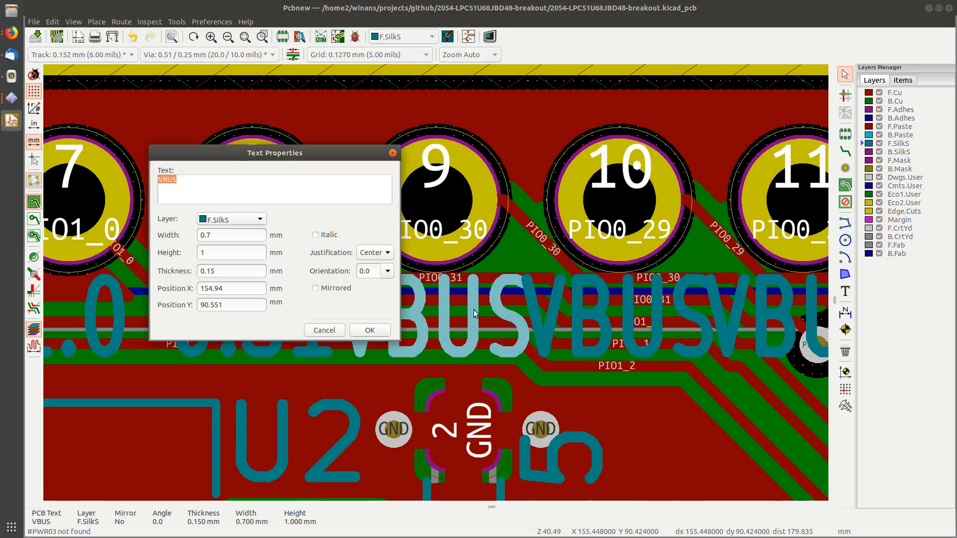
type("0.30")
left_click(370, 330)
double_click(371, 250)
type("0.29")
left_click(370, 331)
double_click(471, 236)
type("0.26")
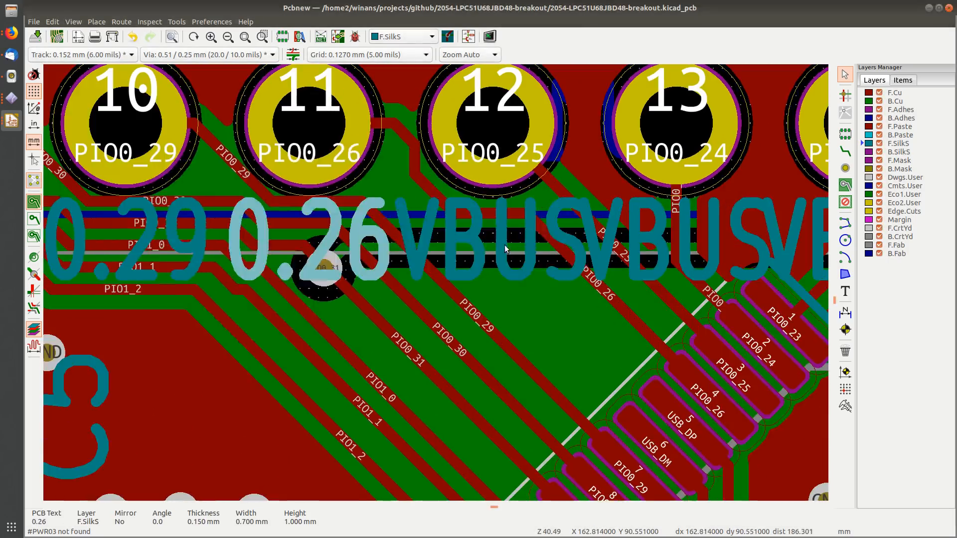
Step: Change the labels below upper header pads 12, 13 and 14 to 0.25, 0.24 and 0.23
double_click(504, 244)
type("0.25")
double_click(453, 190)
type("0.24")
double_click(447, 185)
type("0.23")
key("Return")
Step: Change the label below upper header pad 15 to an overlined RST, written as ~RST~
double_click(412, 223)
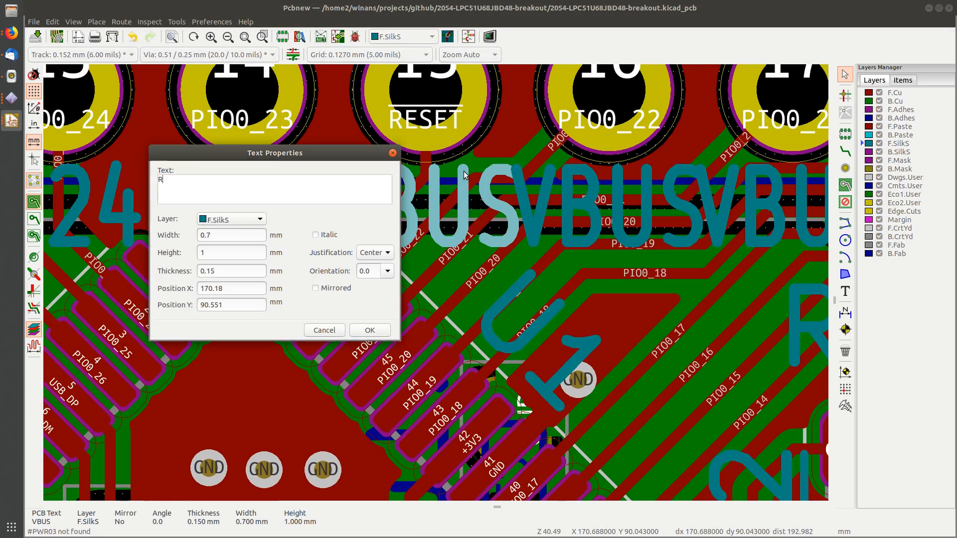
type("~RST~")
key("Return")
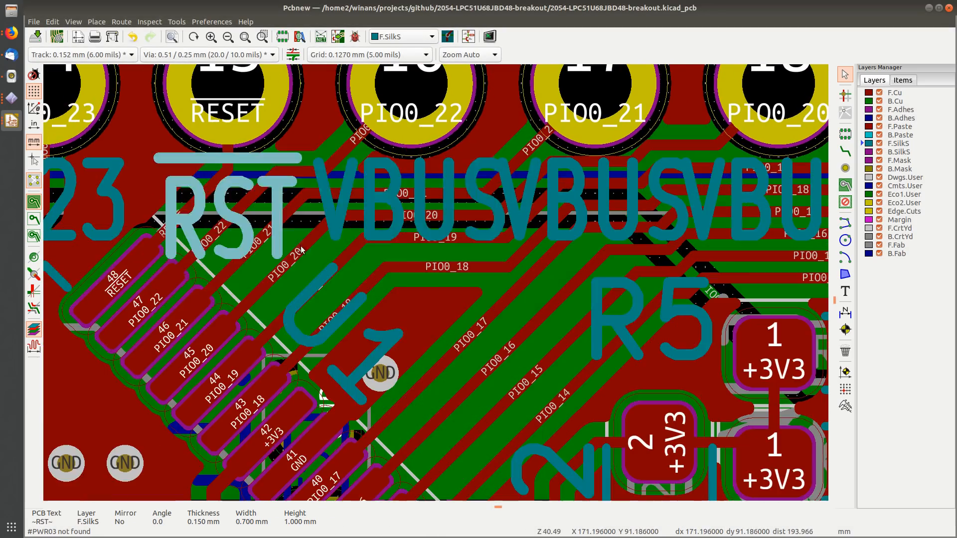
Step: Change the labels below upper header pads 16, 17 and 18 to 0.22, 0.21 and 0.20
double_click(453, 189)
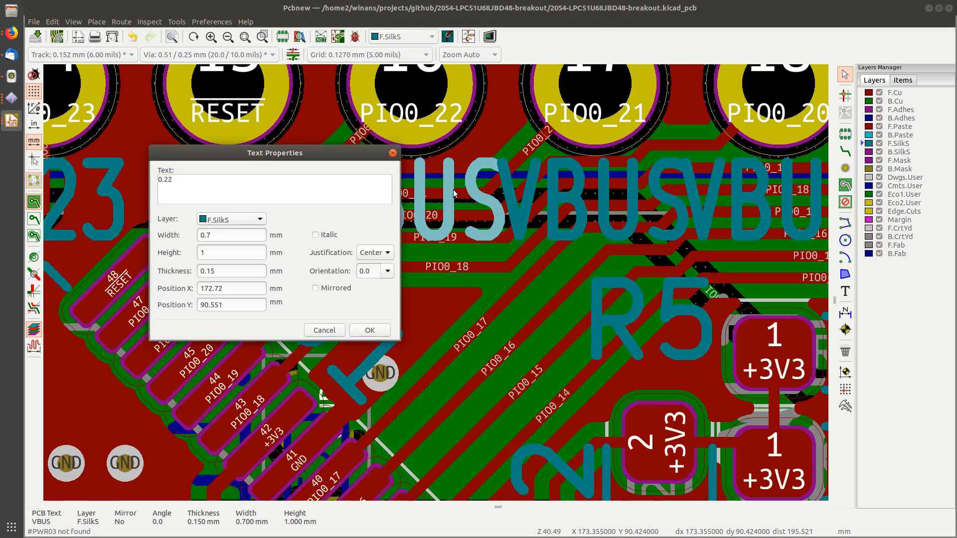
type("0.22")
key("Return")
double_click(416, 175)
type("0.21")
key("Return")
double_click(449, 219)
type("0.20")
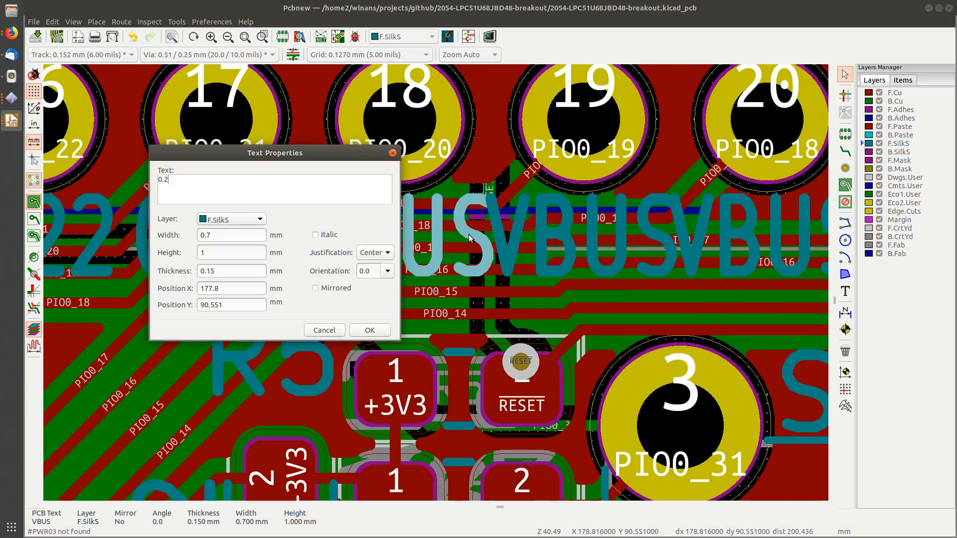
key("Return")
Step: Change the labels below upper header pads 19, 20 and 21 to 0.19, 0.18 and 0.17
double_click(623, 229)
type("0.19")
double_click(525, 225)
type("0.18")
double_click(432, 239)
type("0.17")
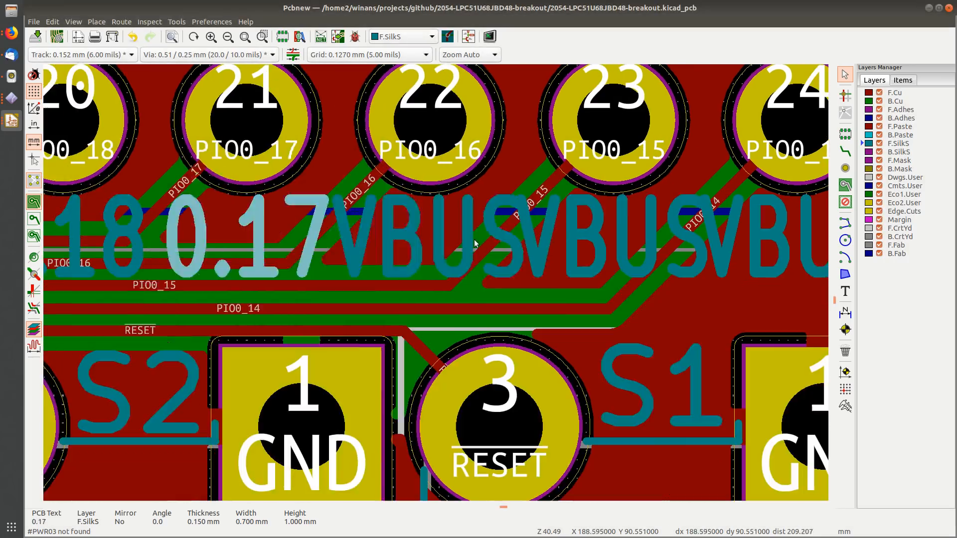
Step: Change the labels below upper header pads 22, 23 and 24 to 0.16, 0.15 and 0.14
double_click(474, 247)
type("0.16")
double_click(495, 251)
type("0.15")
double_click(681, 260)
type("0.14")
Step: Inspect the header labels, reference designators and open source hardware logo in the 3D view of the board
key("alt+3")
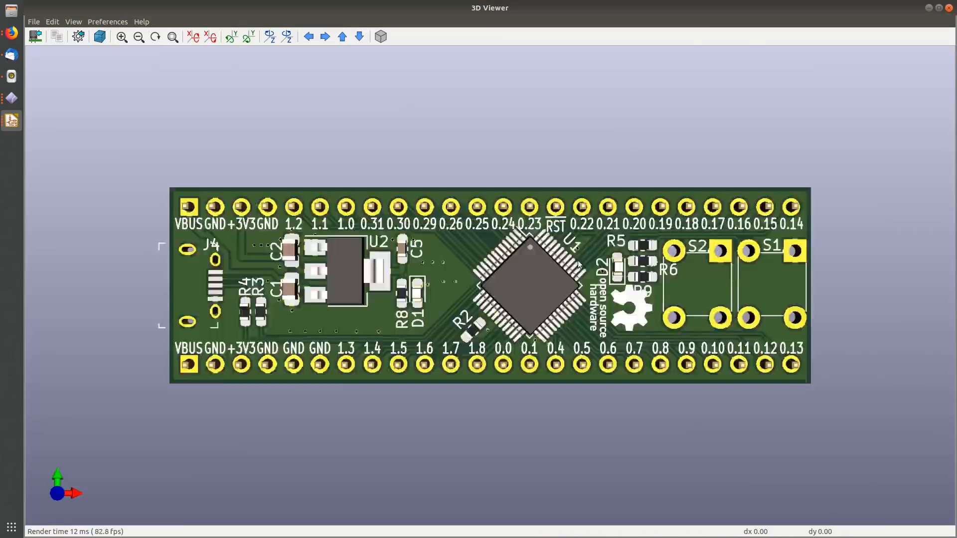
scroll(454, 240, "up", 5)
scroll(523, 243, "down", 5)
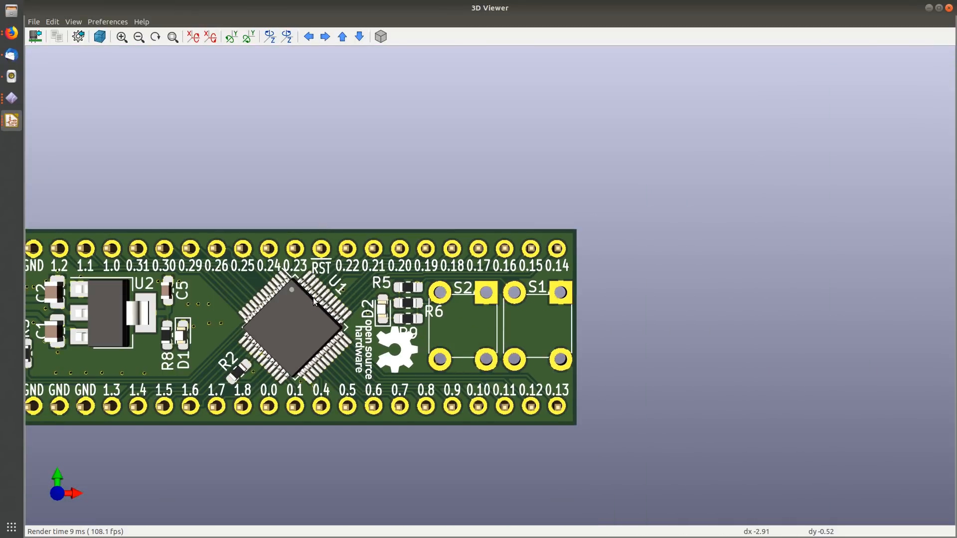
middle_click_drag(314, 301, 366, 194)
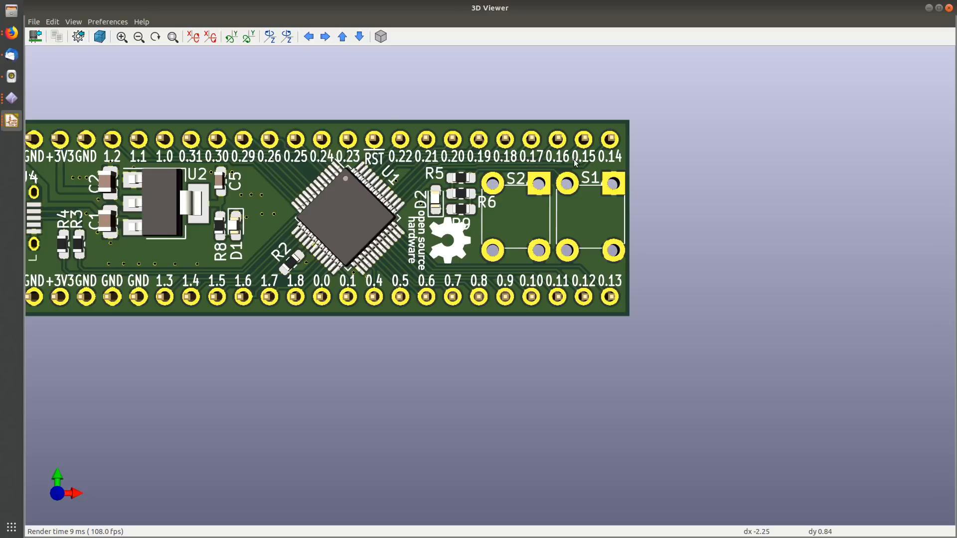
middle_click_drag(202, 209, 402, 215)
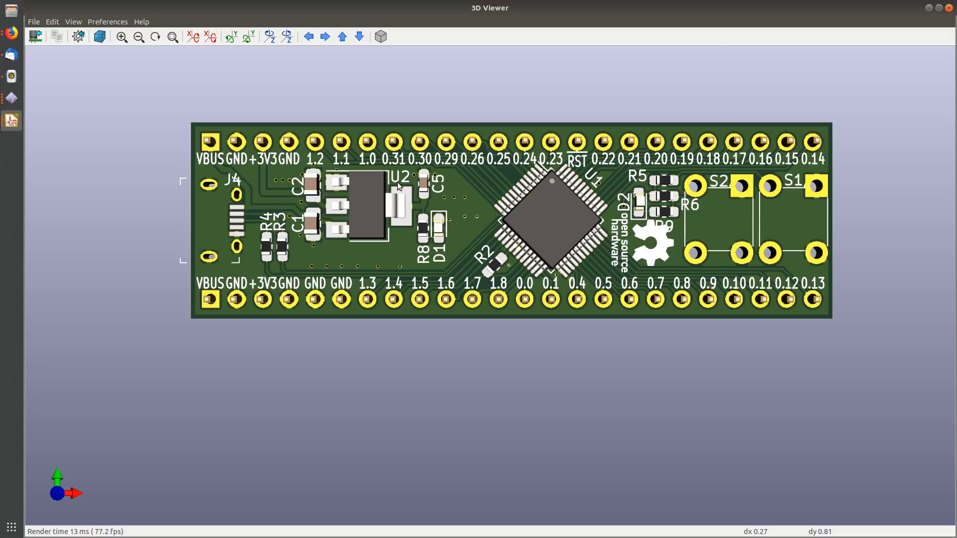
middle_click_drag(551, 265, 468, 236)
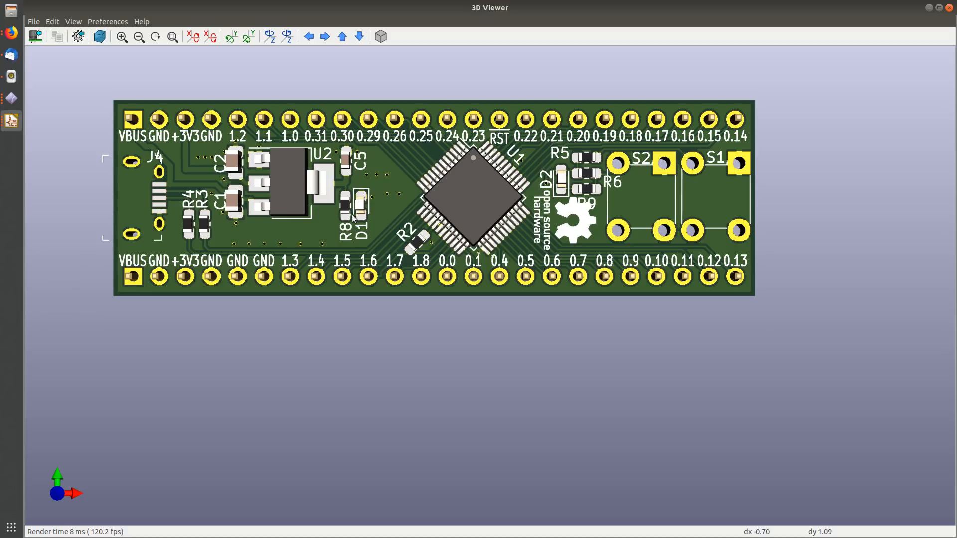
middle_click_drag(393, 216, 441, 225)
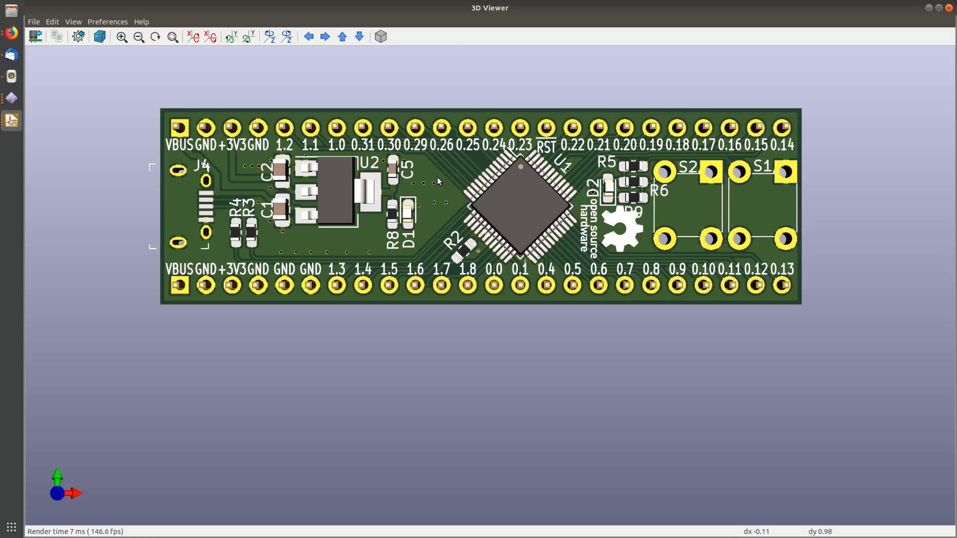
Step: Back in the board layout, rotate the open source hardware logo to 0°, move it off the board above the upper header, and save
key("alt+Tab")
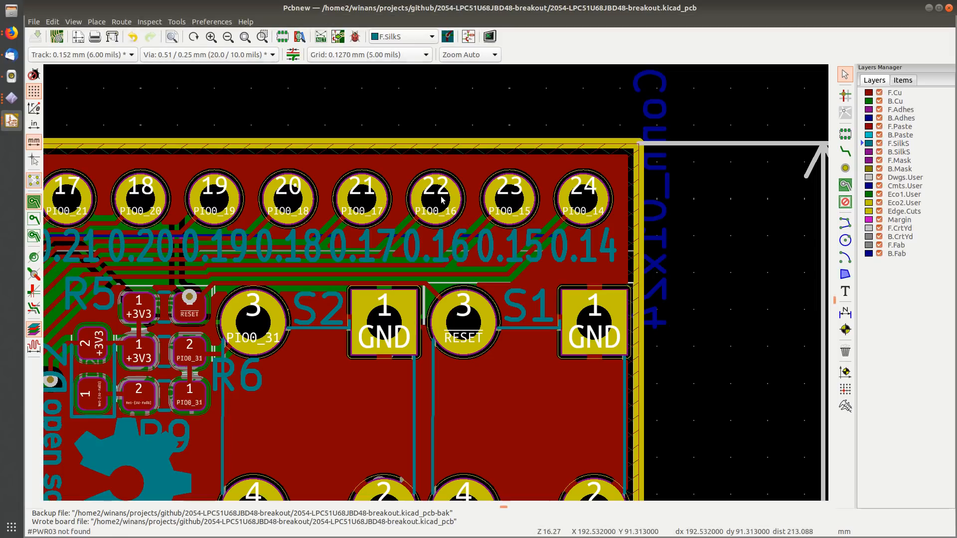
scroll(421, 324, "down", 2)
middle_click_drag(421, 326, 576, 237)
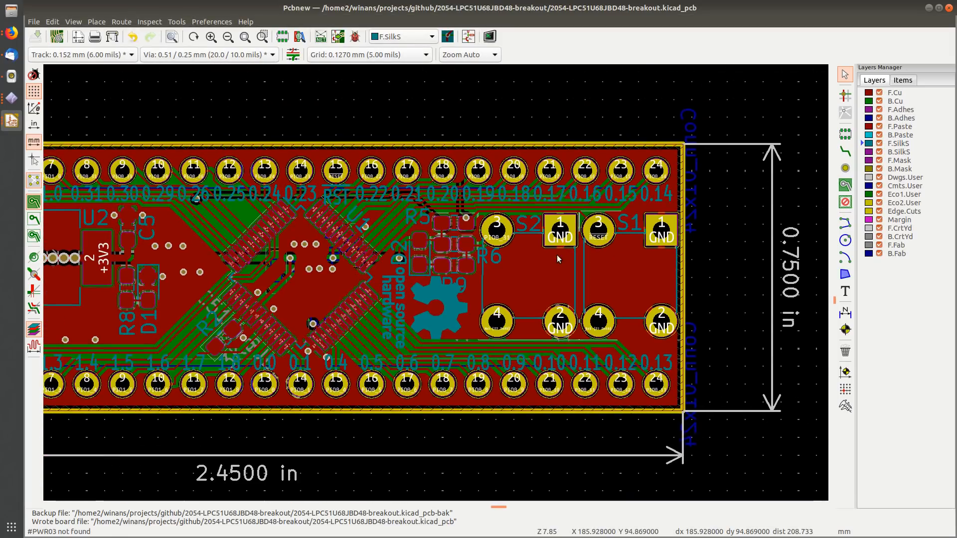
left_click(456, 315)
key("m")
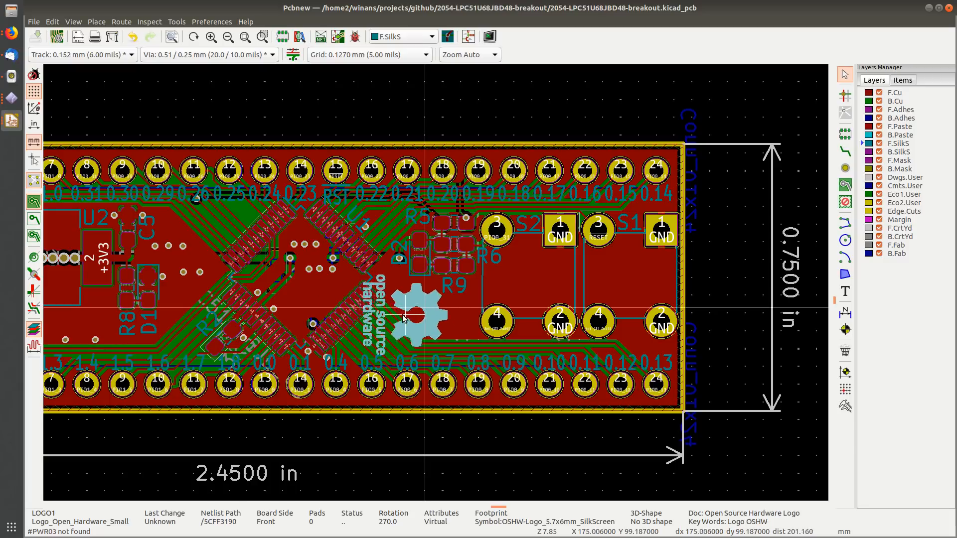
key("r")
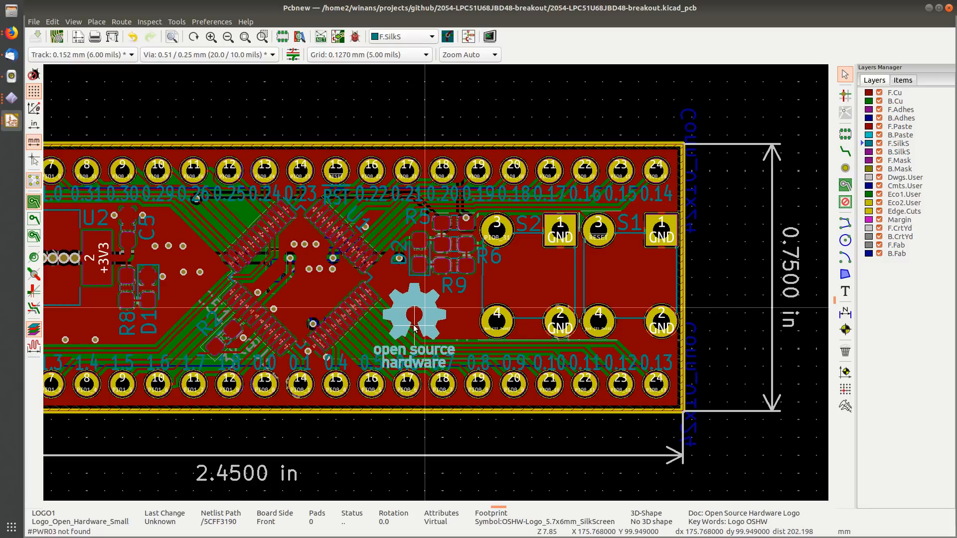
middle_click_drag(414, 328, 558, 288)
scroll(556, 287, "down", 2)
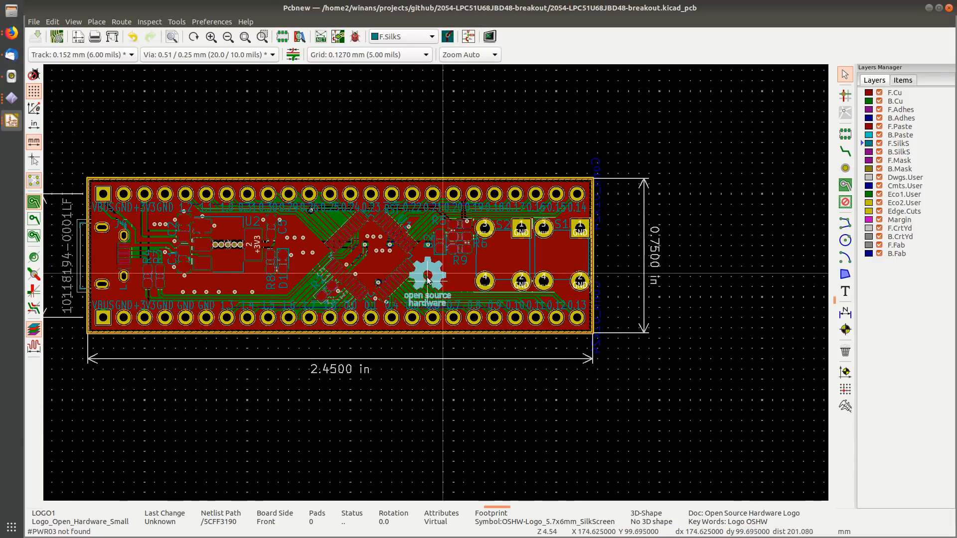
left_click(418, 199)
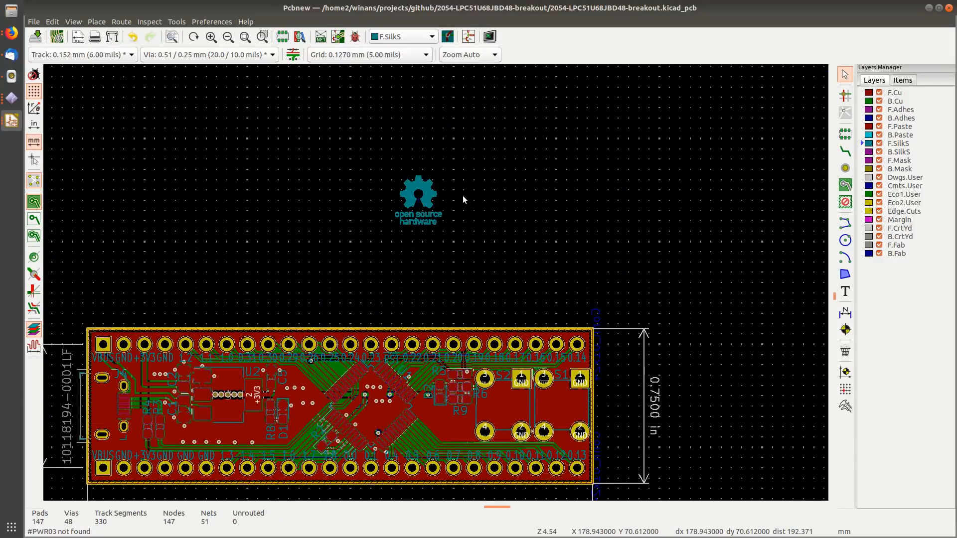
key("ctrl+s")
Step: Switch to the Eeschema schematic and open the footprint library browser from the LOGO1 symbol's Footprint field
middle_click(508, 10)
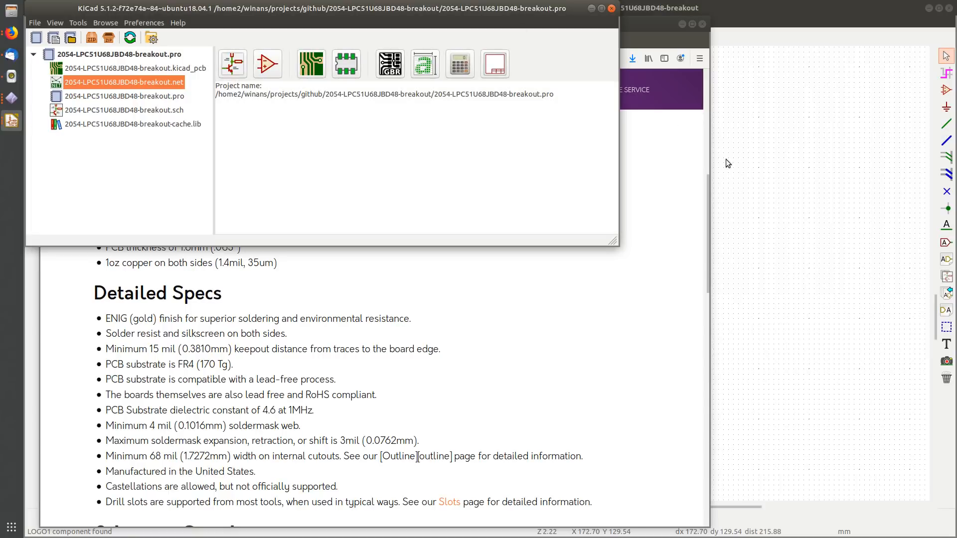
left_click(727, 161)
double_click(498, 281)
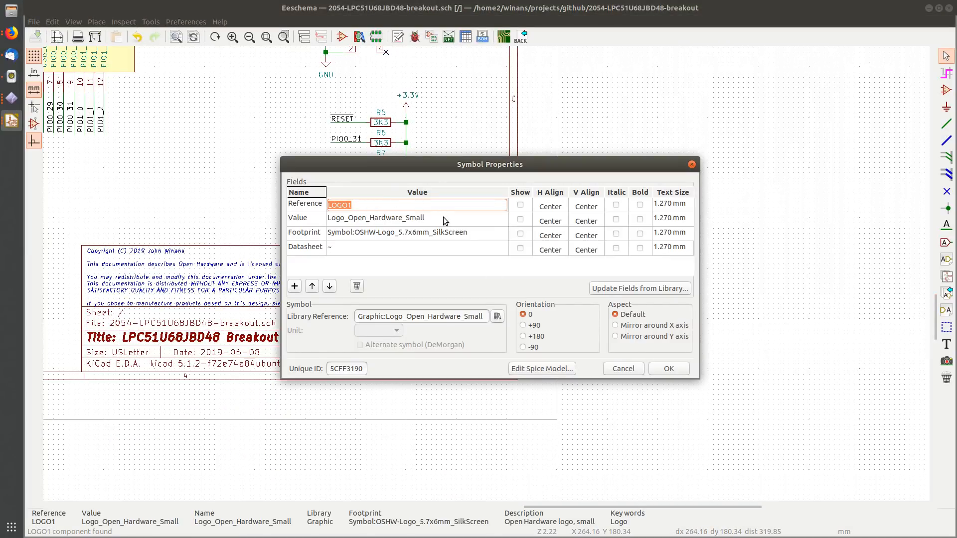
left_click(469, 219)
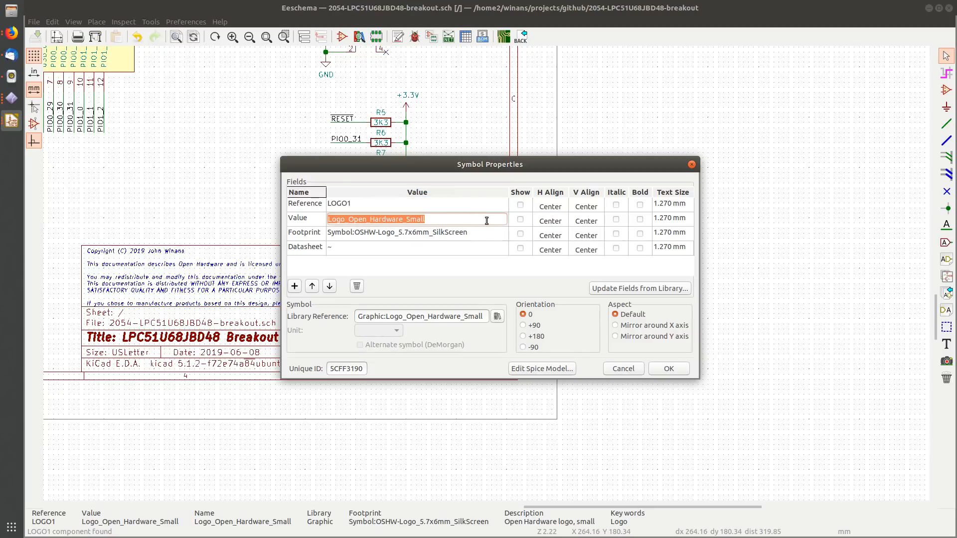
left_click(477, 234)
left_click(502, 233)
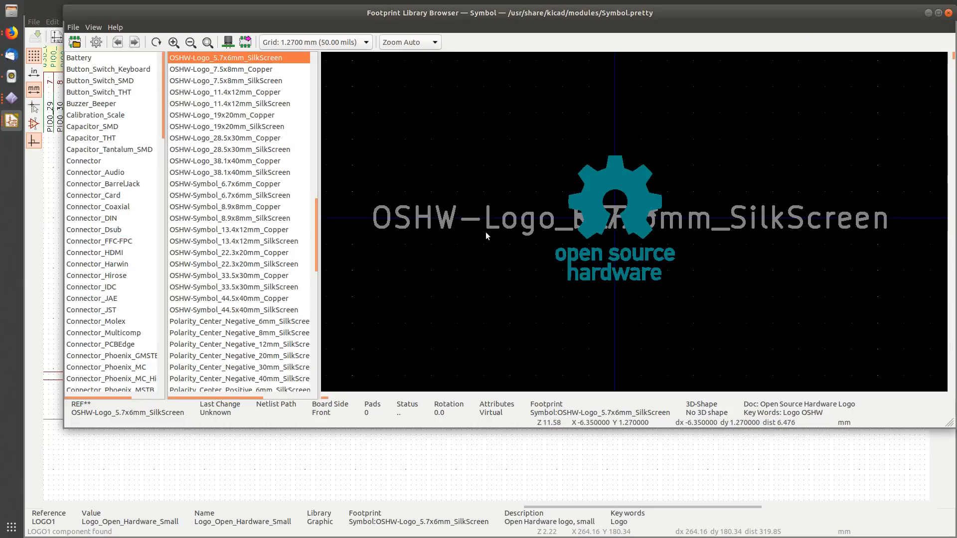
Step: Assign the OSHW-Symbol_6.7x6mm_SilkScreen footprint to LOGO1 and apply the symbol properties
scroll(294, 172, "up", 4)
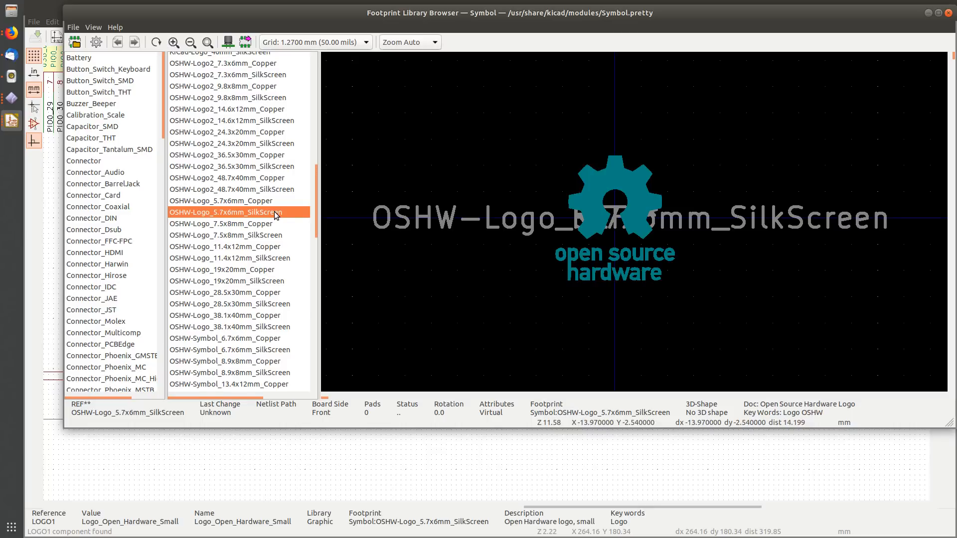
scroll(274, 211, "up", 2)
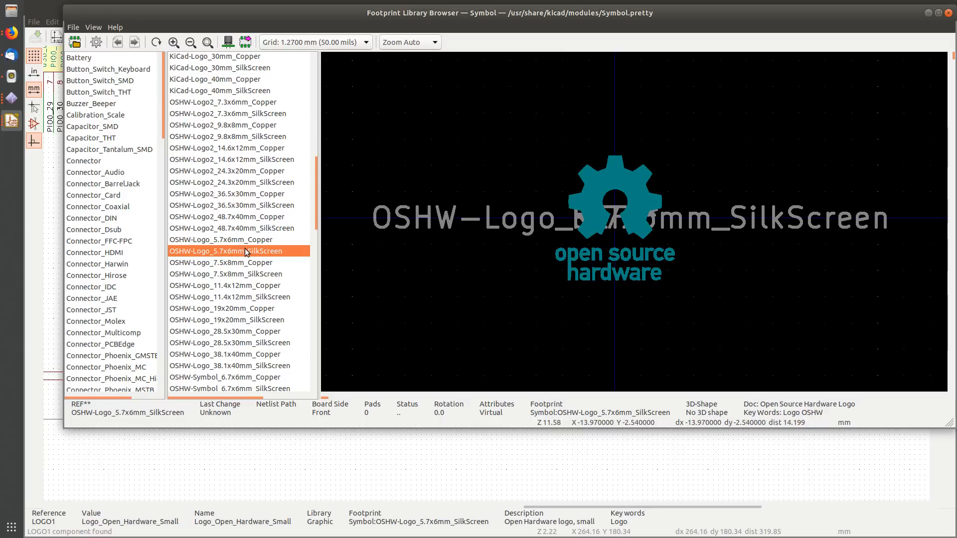
scroll(246, 252, "up", 4)
scroll(246, 250, "down", 10)
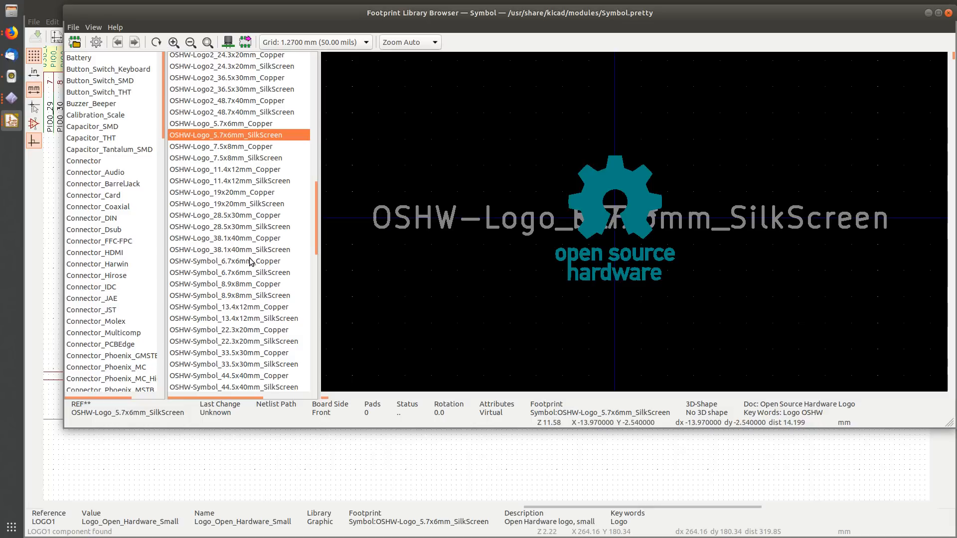
left_click(272, 262)
left_click(279, 273)
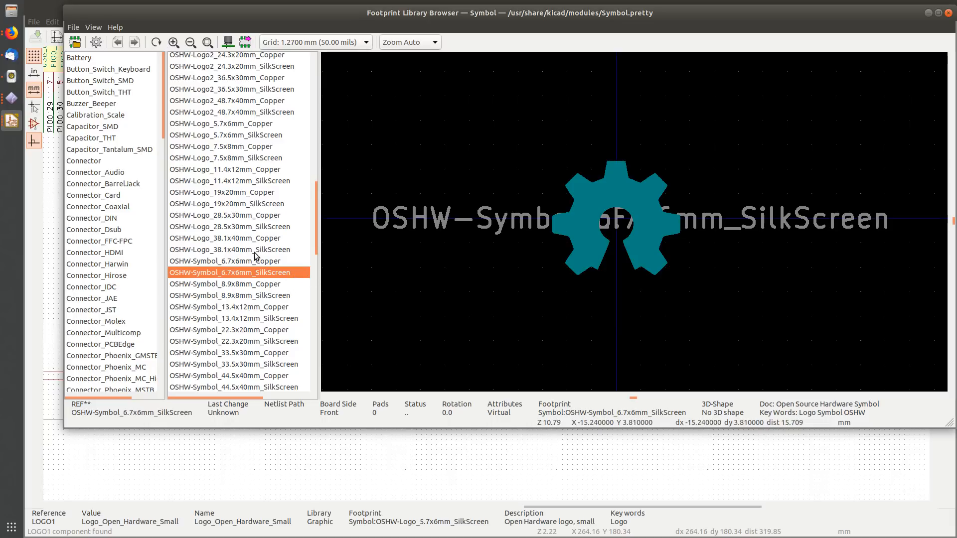
double_click(253, 273)
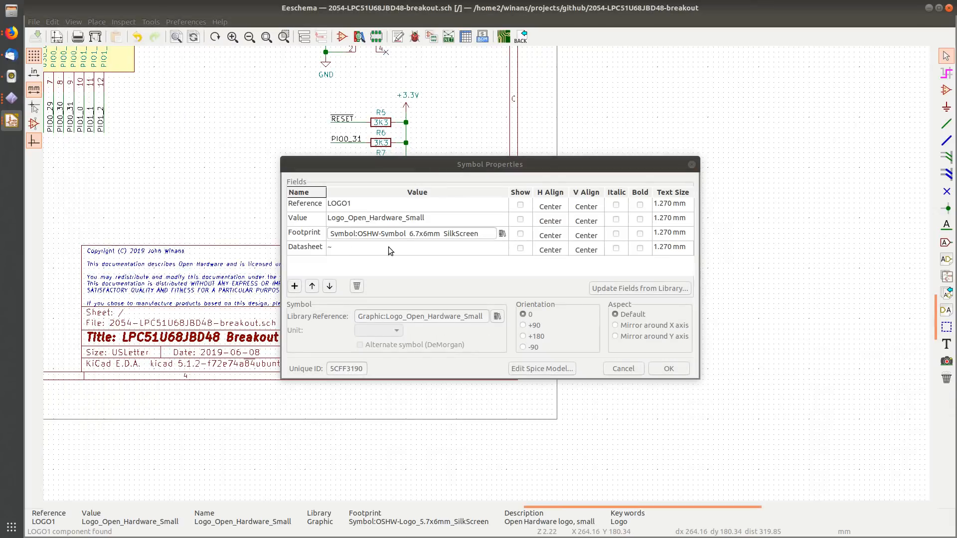
left_click(669, 369)
Step: Generate the Pcbnew netlist as 2054-LPC51U68JBD48-breakout.net and switch back to the Pcbnew board layout
left_click(449, 37)
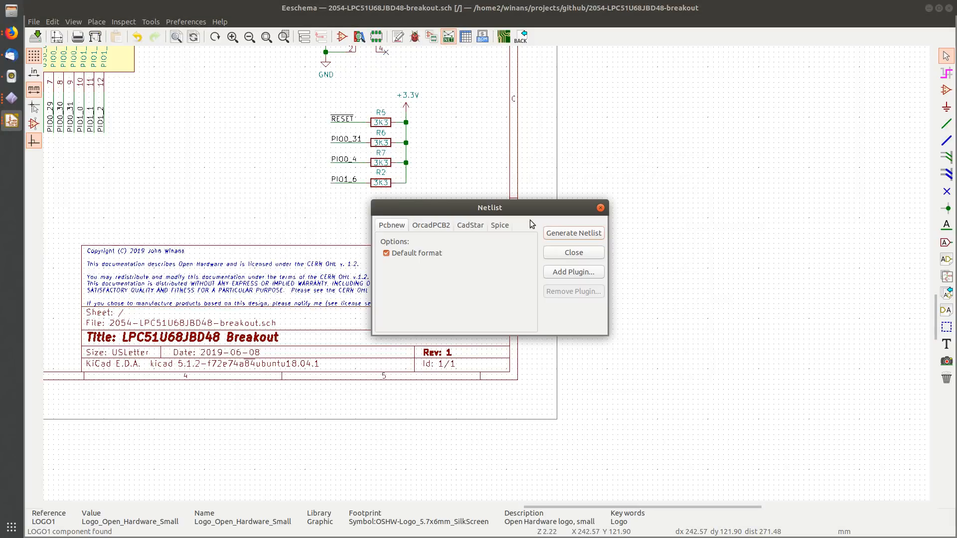
left_click(564, 235)
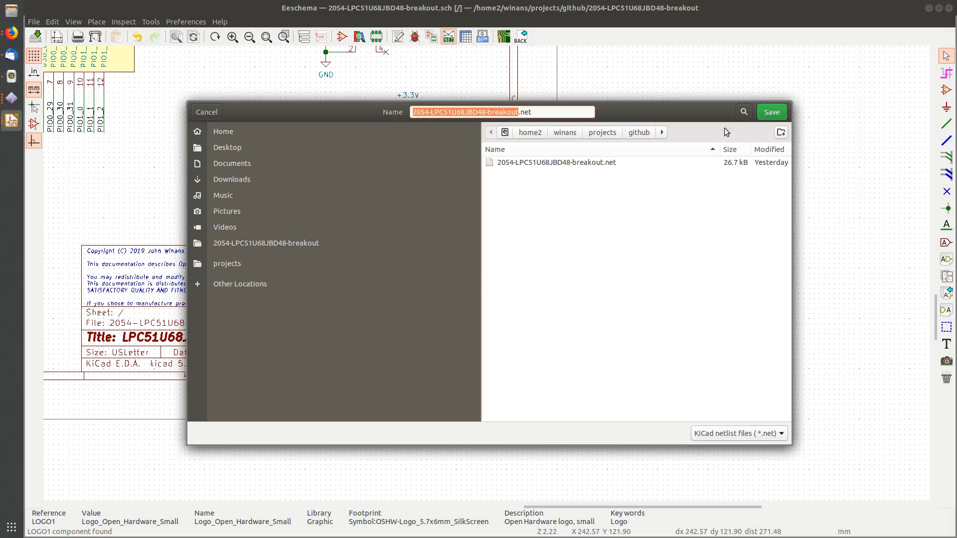
left_click(768, 115)
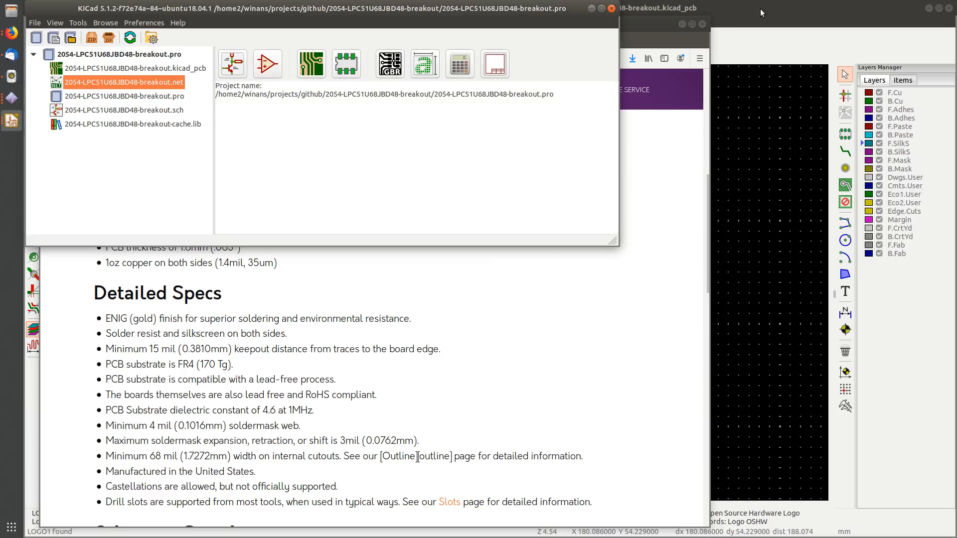
left_click(761, 13)
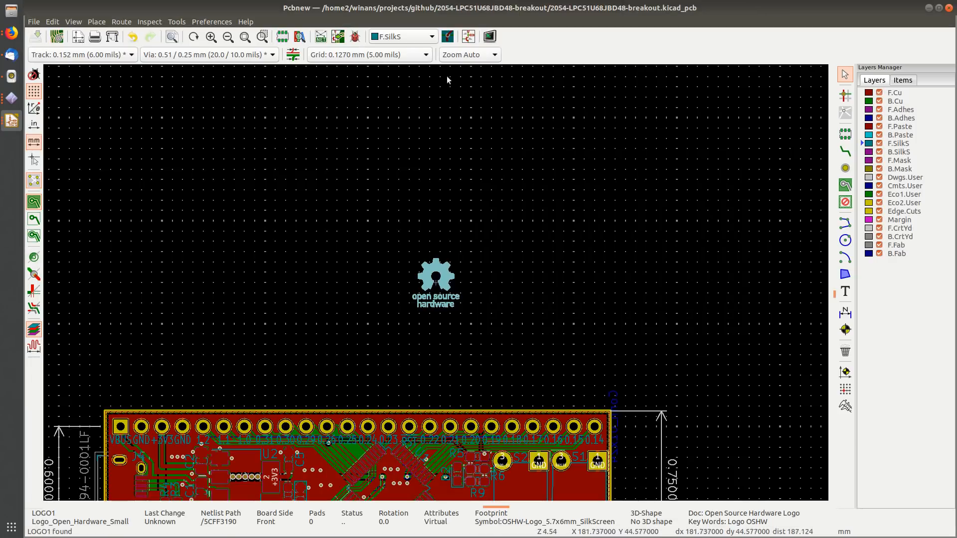
Step: Read the updated netlist and update the PCB so LOGO1 takes the OSHW-Symbol_6.7x6mm_SilkScreen footprint
left_click(321, 37)
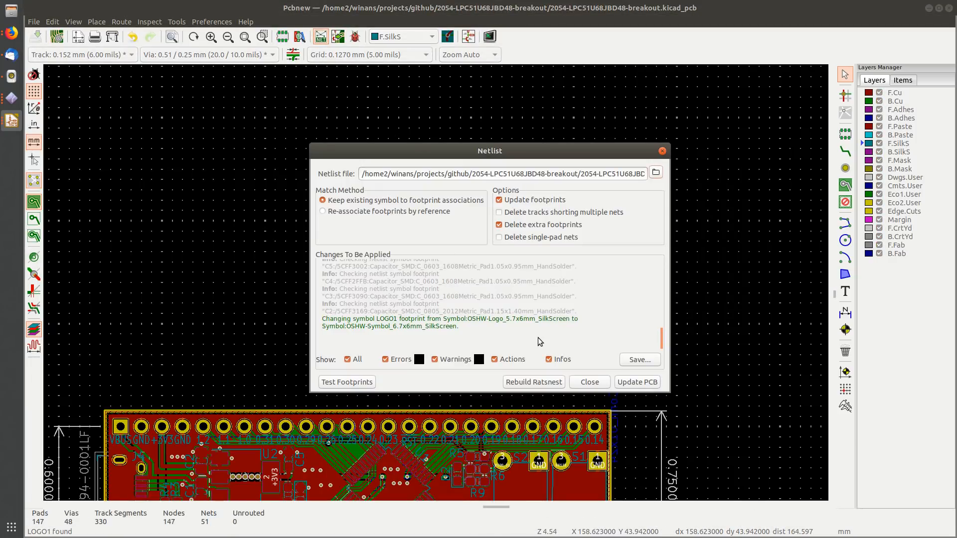
left_click(638, 383)
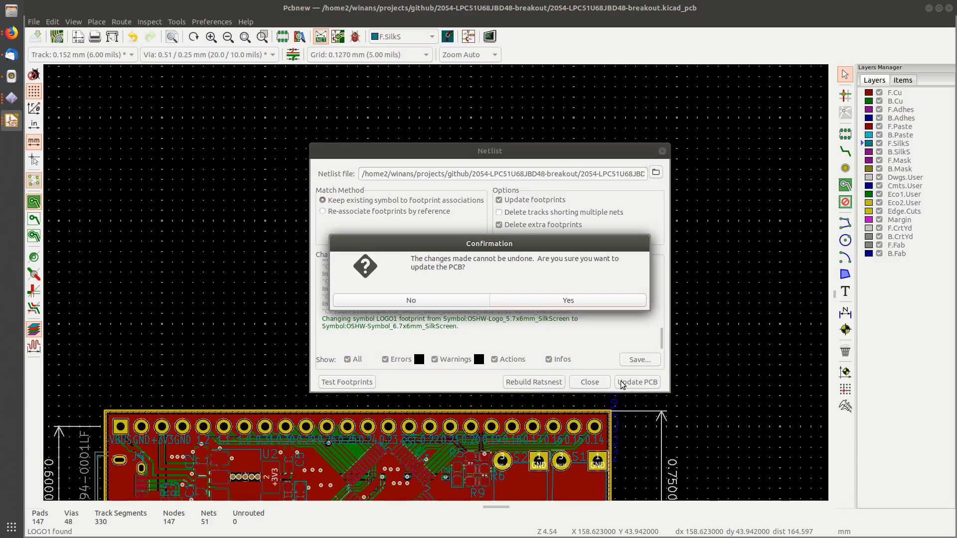
left_click(568, 300)
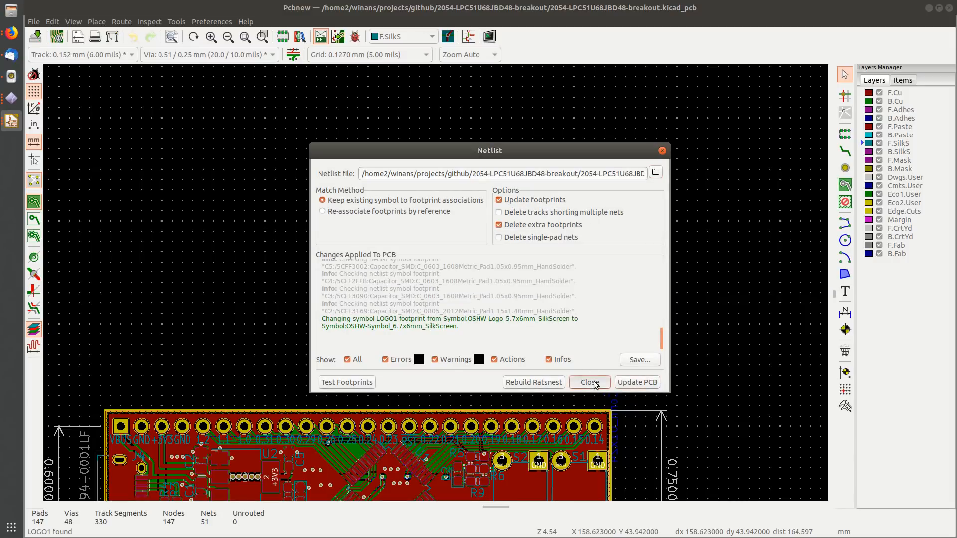
left_click(590, 382)
Step: Place the LOGO1 gear symbol just above the board's upper edge and flip it to the back side
scroll(459, 297, "down", 4)
scroll(434, 279, "up", 3)
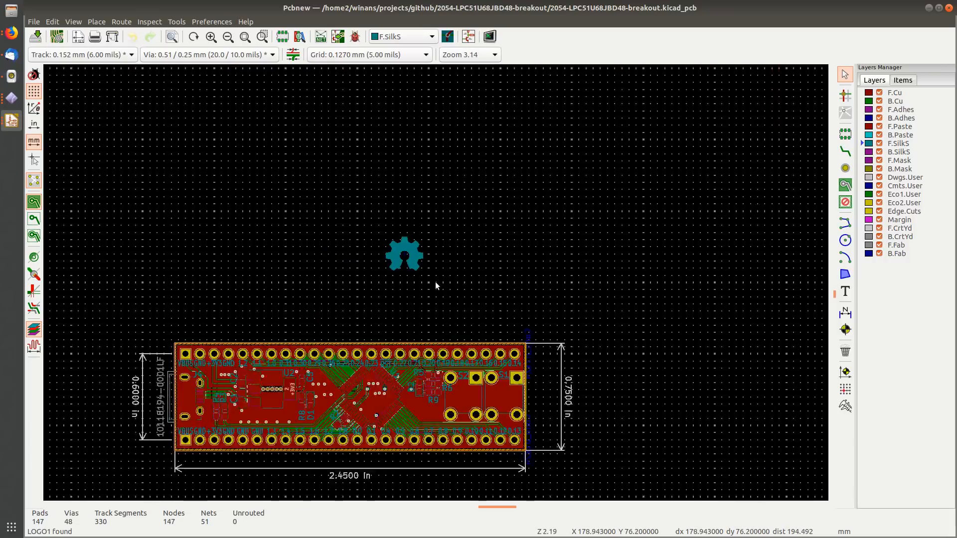
middle_click_drag(429, 300, 422, 241)
left_click(403, 197)
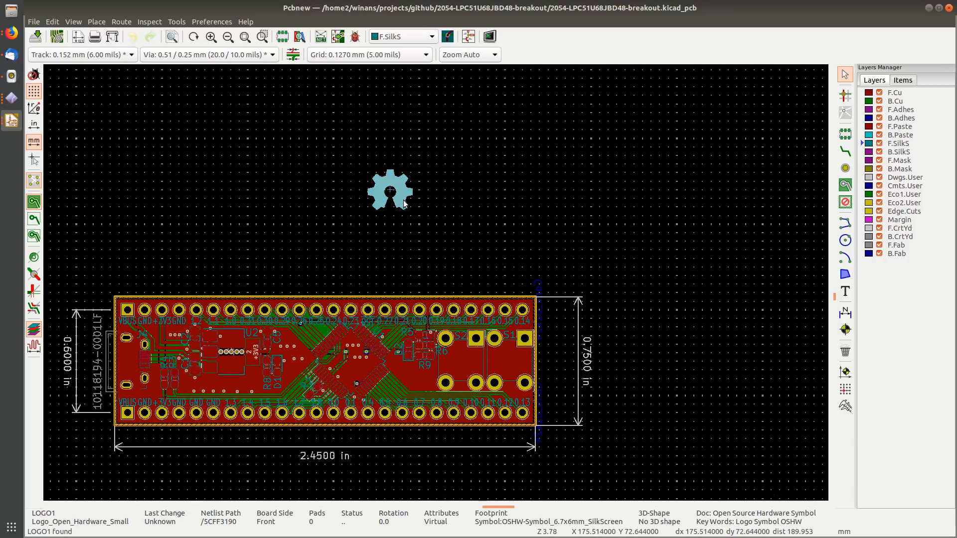
key("m")
scroll(424, 340, "up", 3)
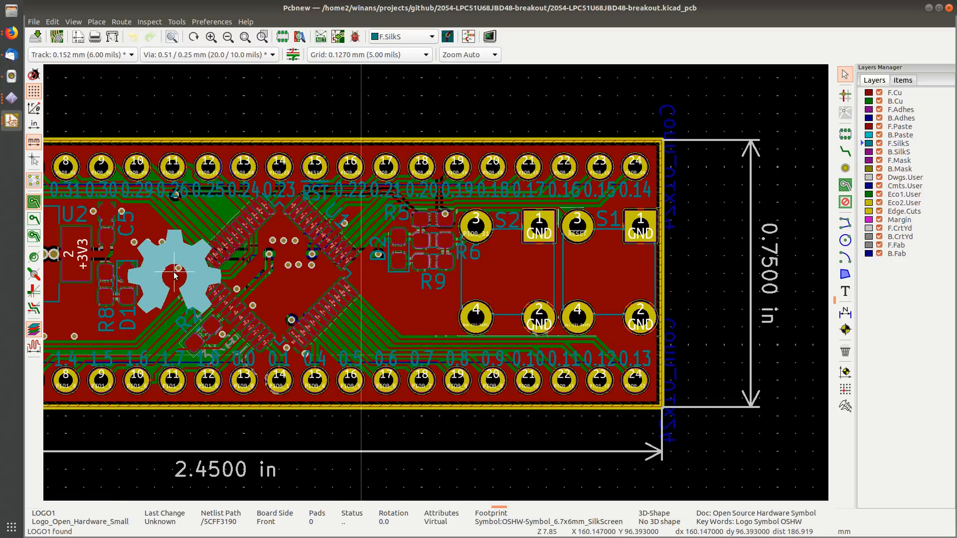
middle_click_drag(403, 295, 630, 274)
middle_click_drag(277, 275, 165, 281)
middle_click_drag(559, 122, 488, 234)
left_click(483, 172)
key("f")
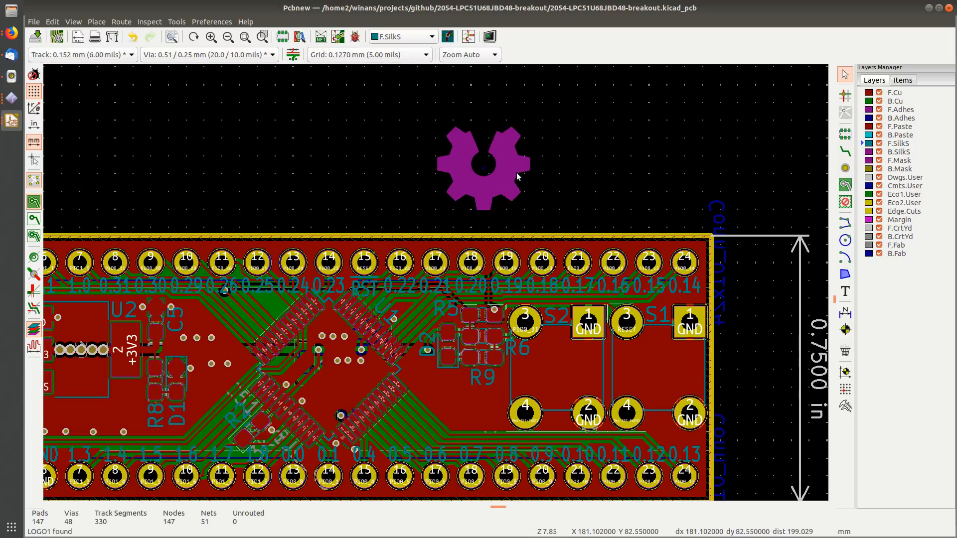
Step: Move the flipped gear symbol onto the board, over the area around the lower part of U2
scroll(517, 173, "down", 3)
middle_click_drag(440, 317, 466, 219)
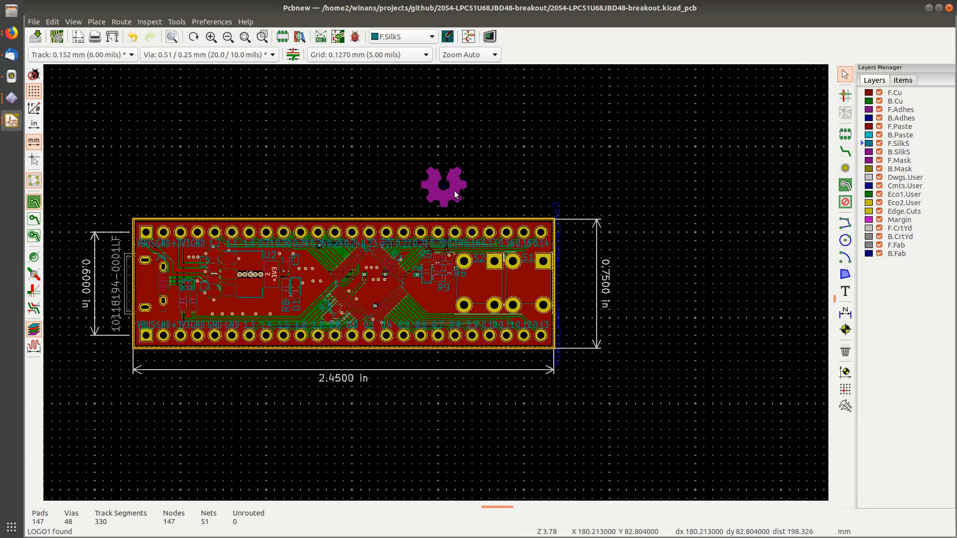
key("m")
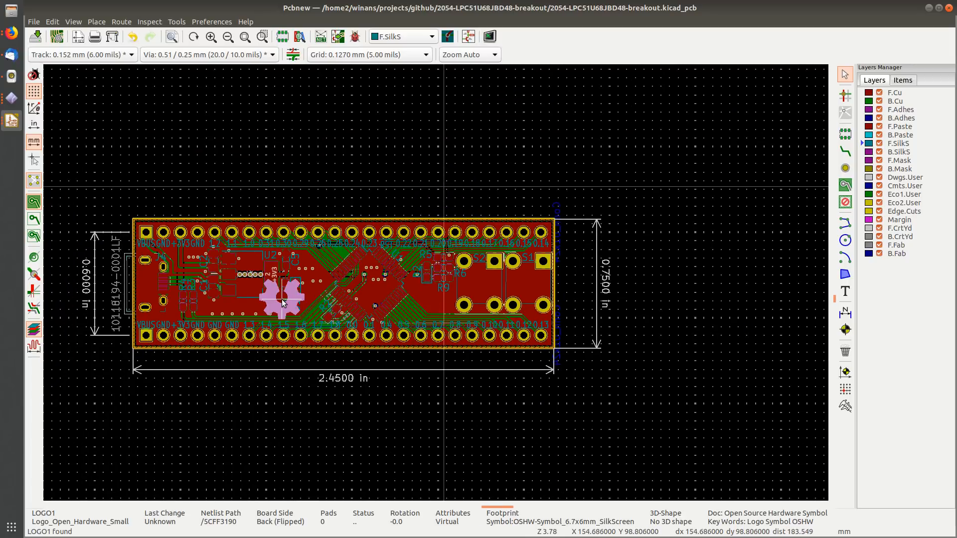
left_click(226, 287)
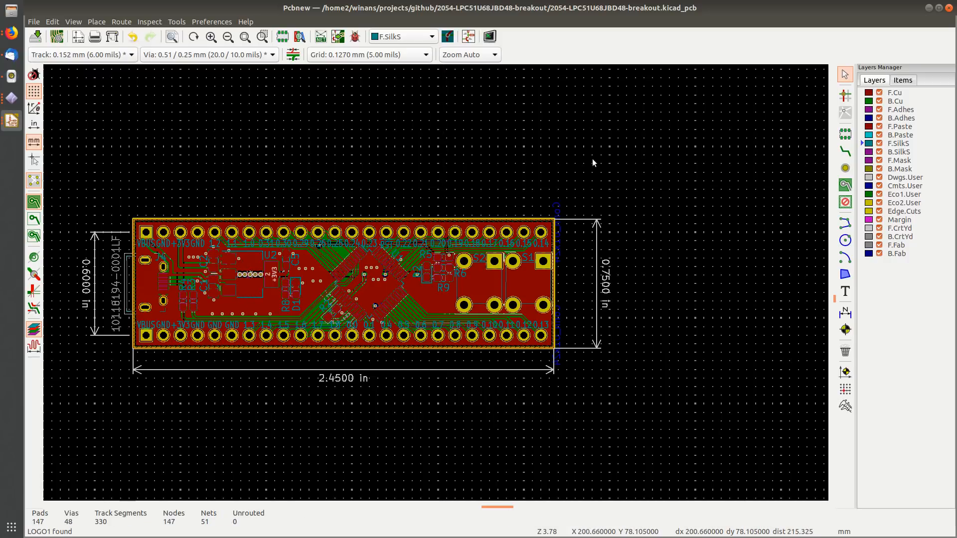
Step: Flip the board view to see the back side and make B.SilkS the active layer
left_click(897, 100)
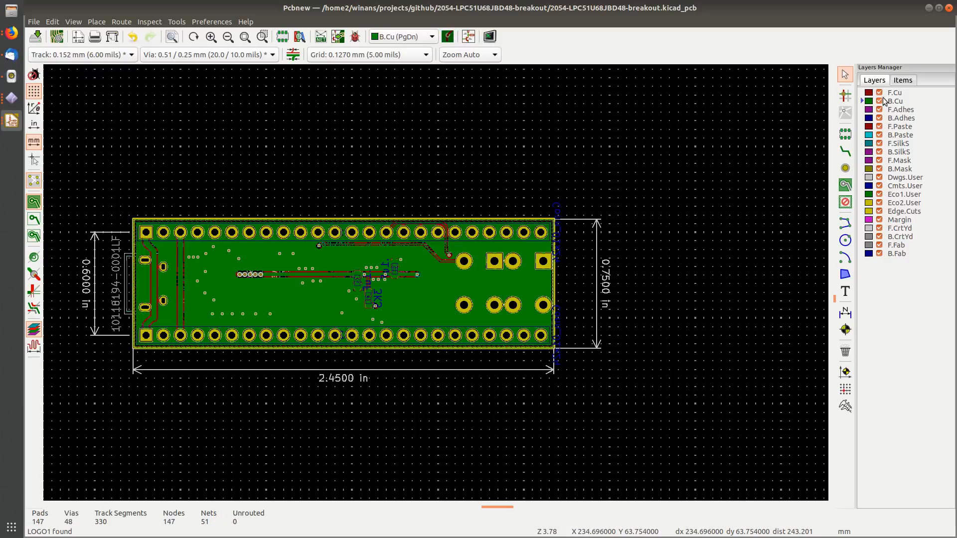
left_click(53, 23)
mouse_move(73, 22)
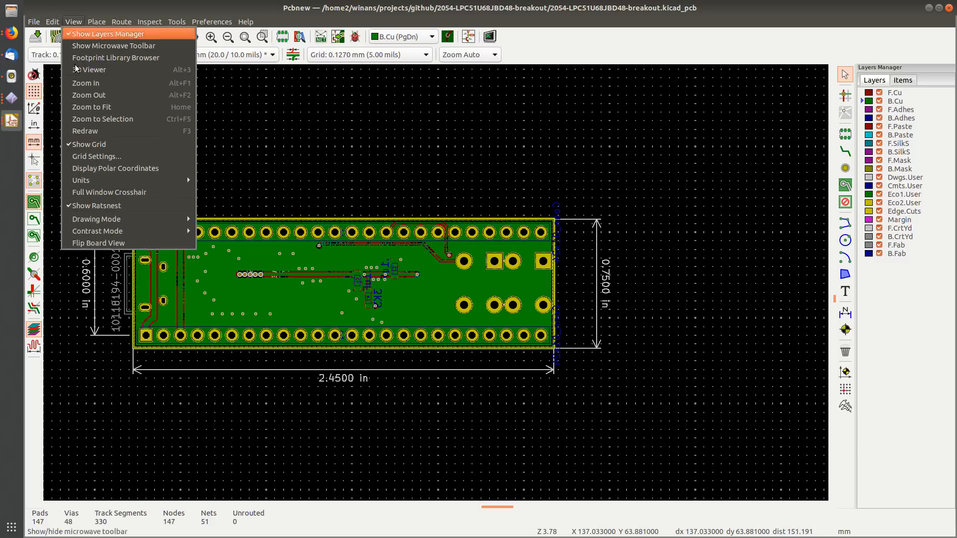
left_click(90, 247)
scroll(475, 311, "up", 3)
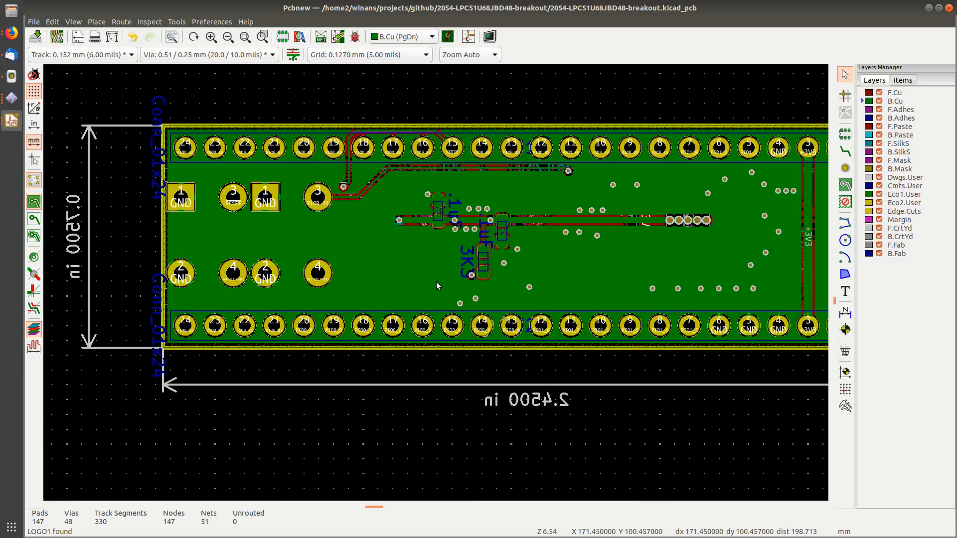
scroll(436, 282, "down", 2)
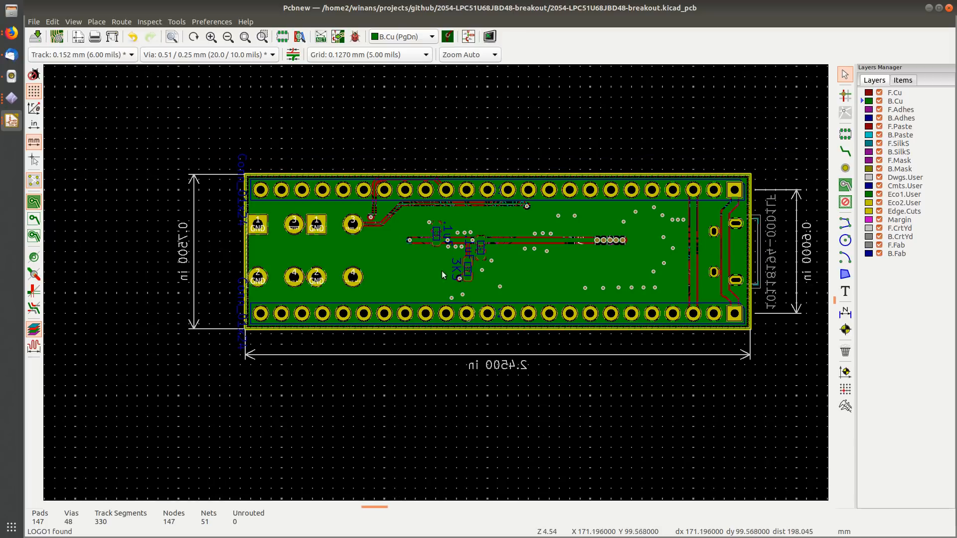
left_click(889, 152)
scroll(633, 244, "up", 1)
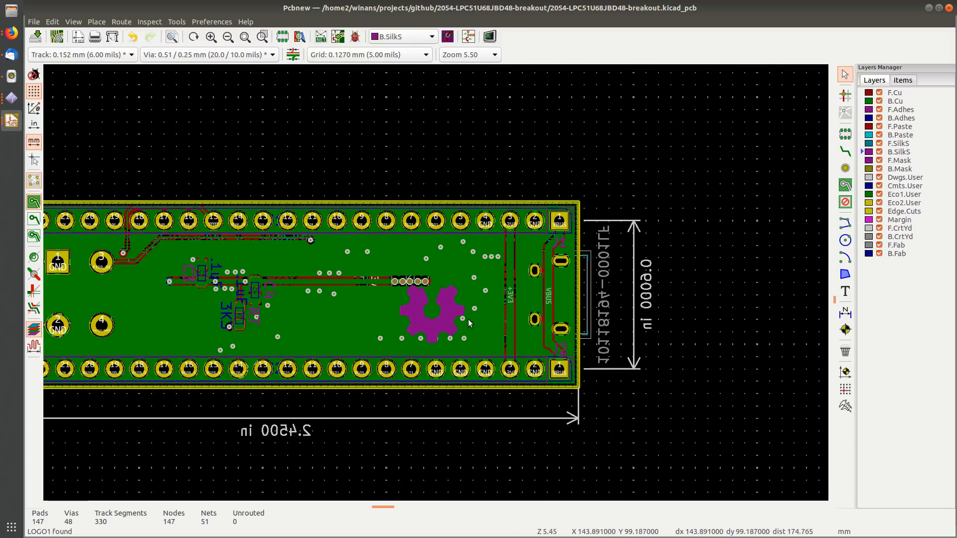
Step: Rotate the gear symbol on the back silkscreen to 180°
scroll(468, 319, "up", 1)
scroll(435, 273, "down", 3)
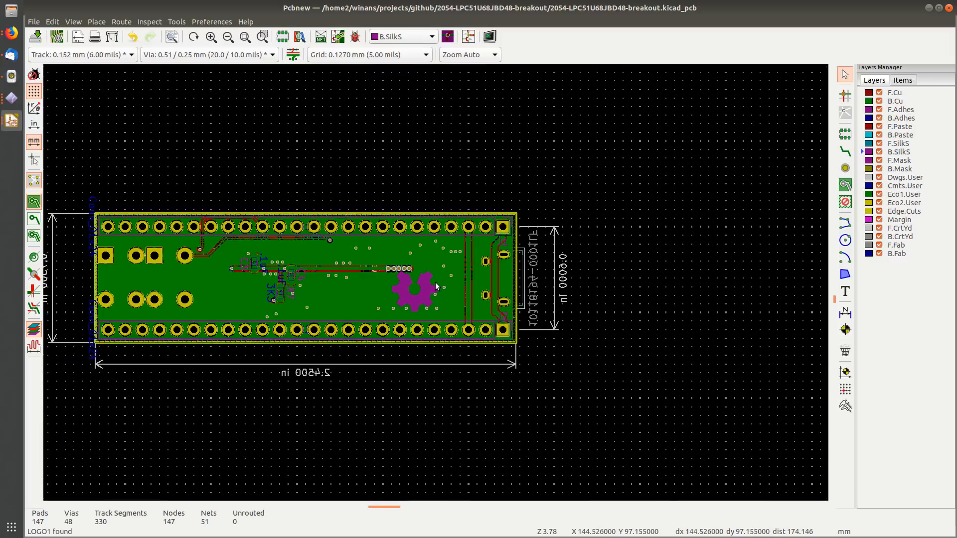
middle_click_drag(291, 298, 375, 296)
scroll(375, 296, "down", 1)
scroll(480, 289, "up", 4)
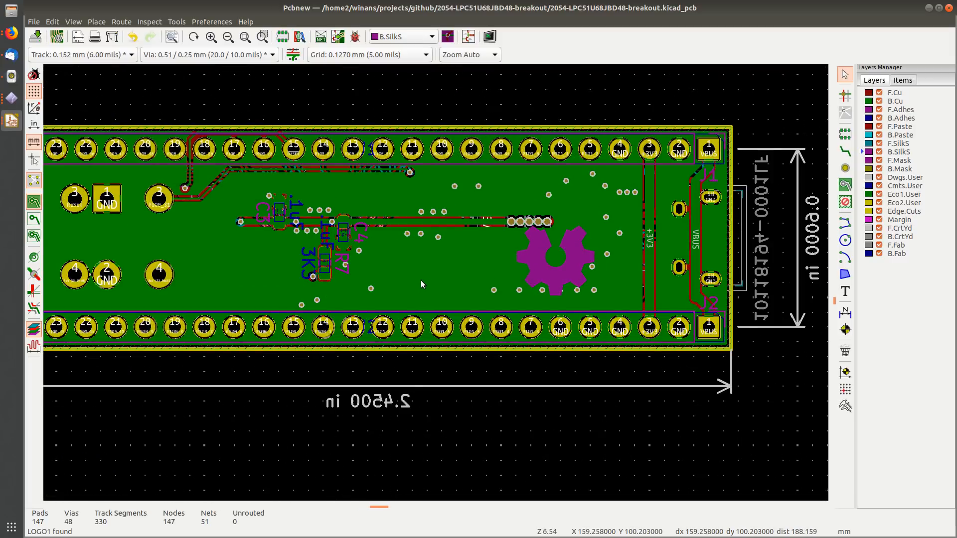
scroll(421, 280, "down", 1)
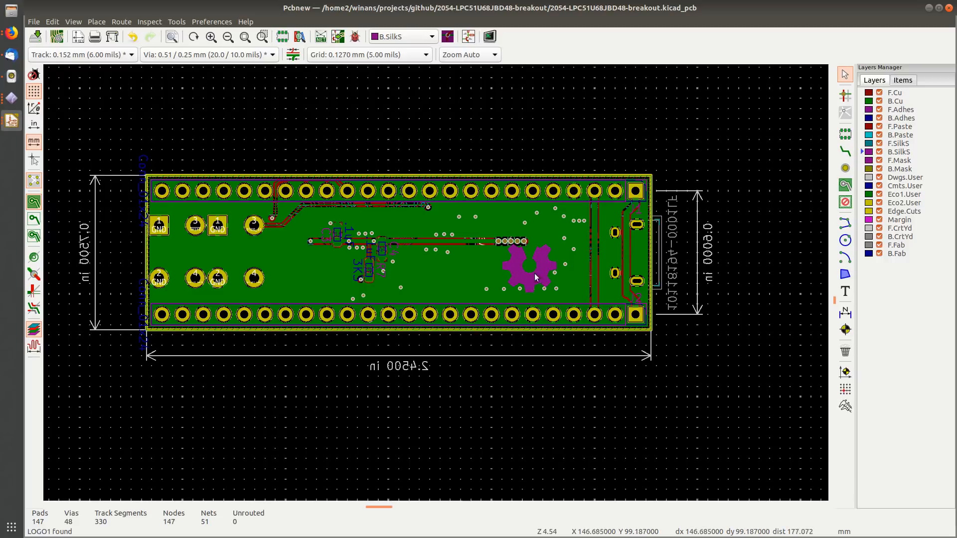
scroll(437, 283, "up", 3)
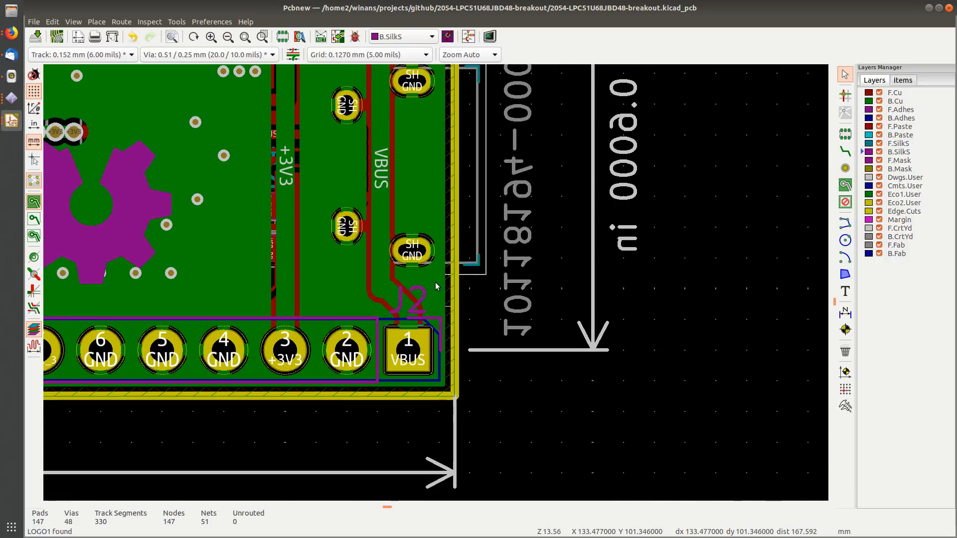
scroll(426, 277, "down", 2)
middle_click_drag(425, 275, 521, 258)
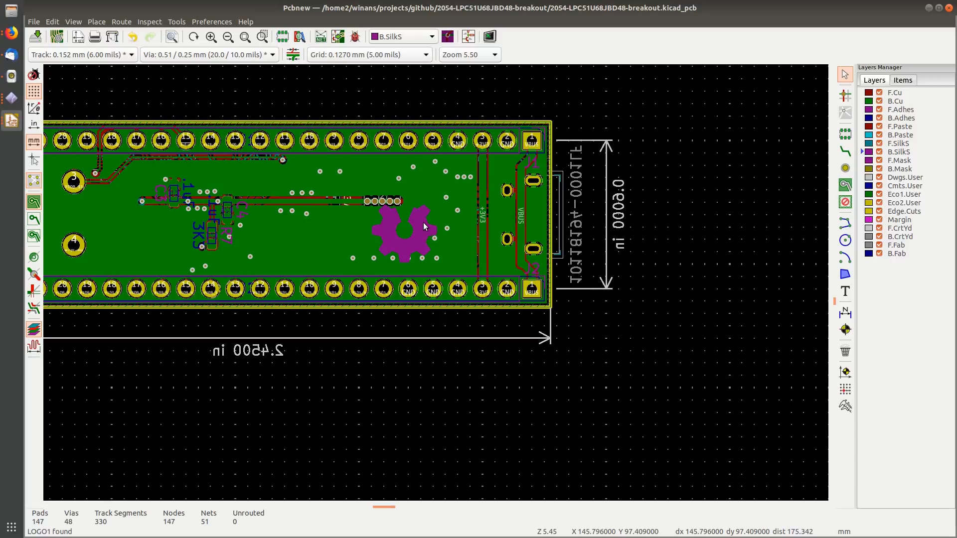
left_click(423, 222)
left_click(420, 251)
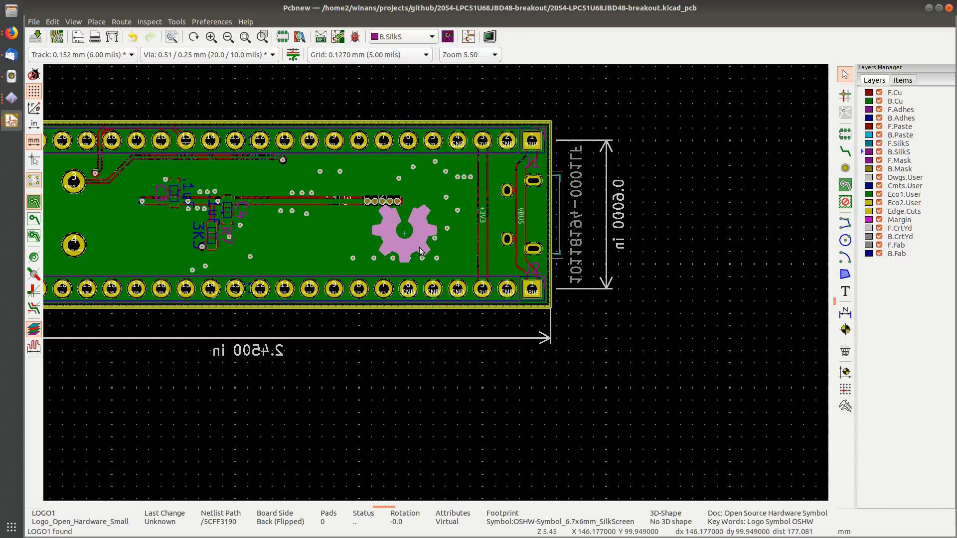
key("r")
key("r")
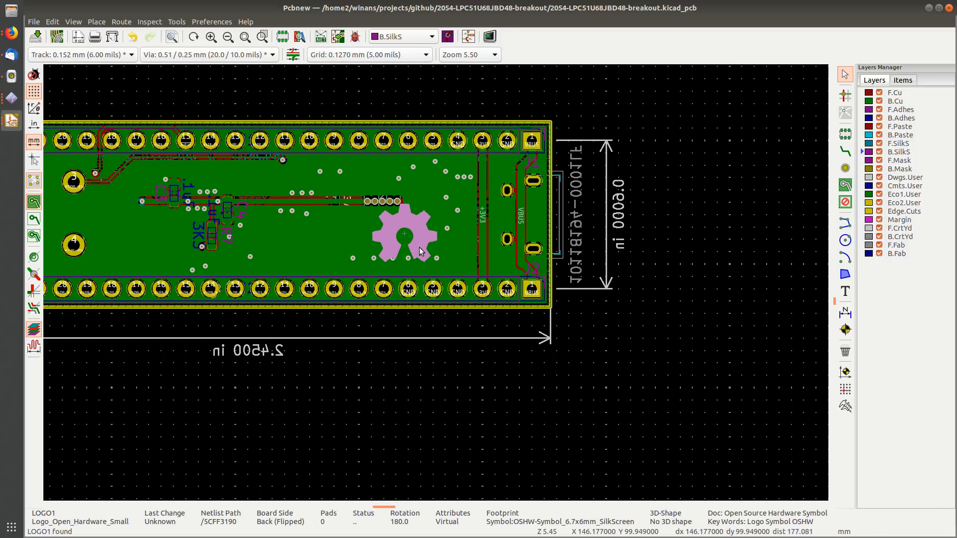
Step: Move the gear symbol up beside the +3V3 track, just below the upper header's GND pins
key("m")
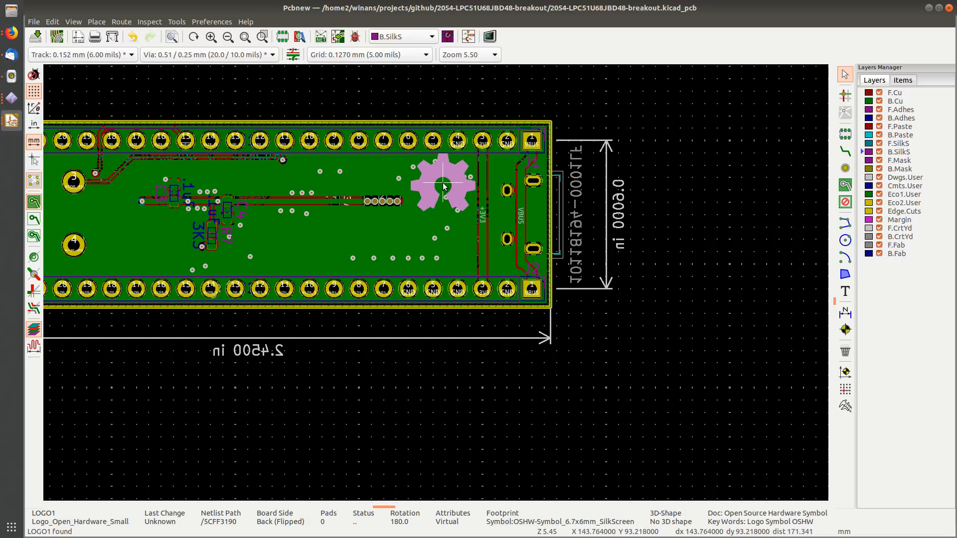
left_click(440, 188)
middle_click_drag(344, 261, 494, 236)
key("Escape")
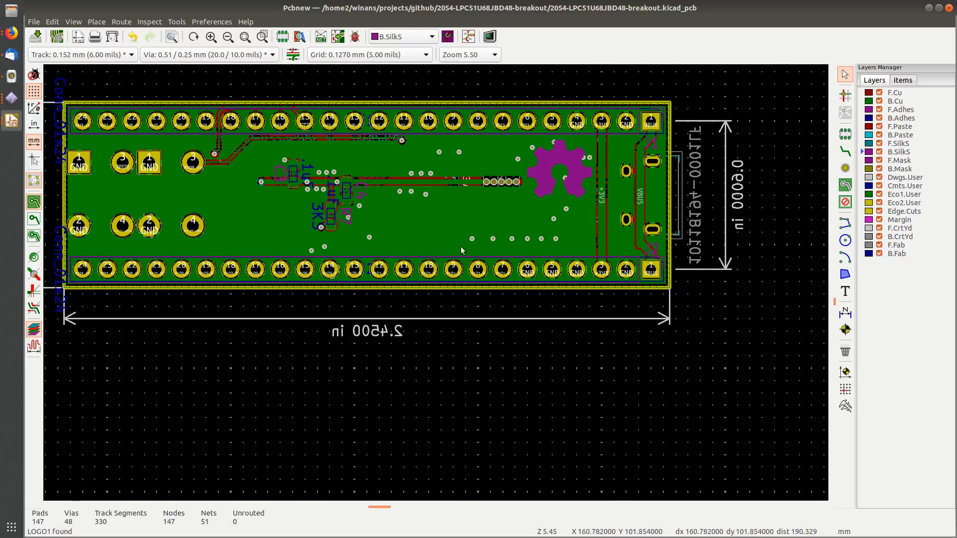
Step: Start a new B.SilkS text below the switch pads and resistors on the board's back, beginning with "Copyright"
left_click(850, 295)
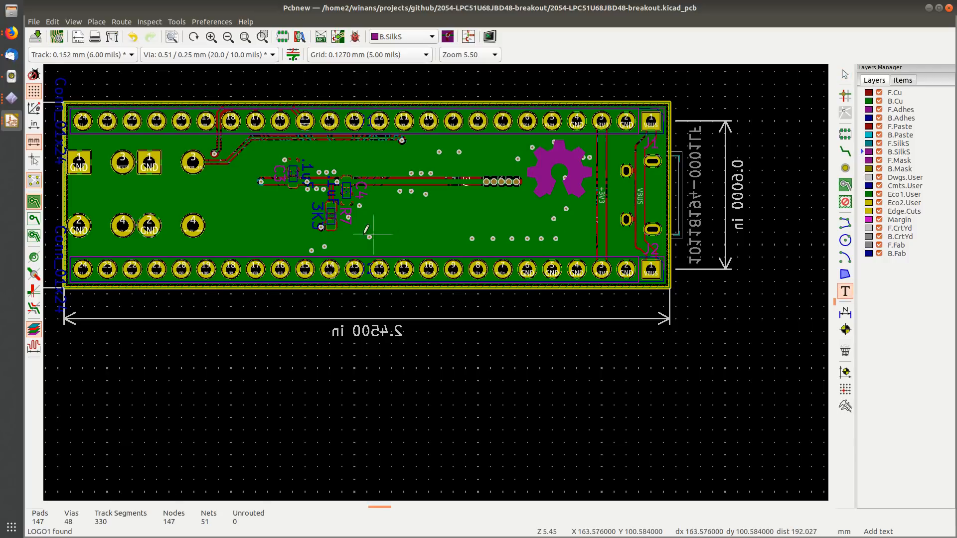
left_click(268, 244)
type("Copyright")
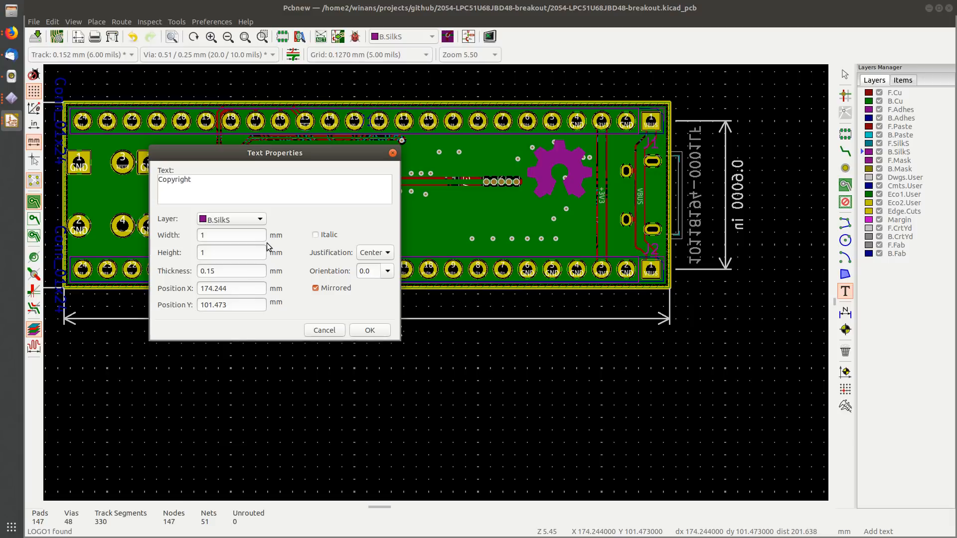
Step: Switch to Firefox and search the web for "copyright unicode symbol"
left_click(11, 33)
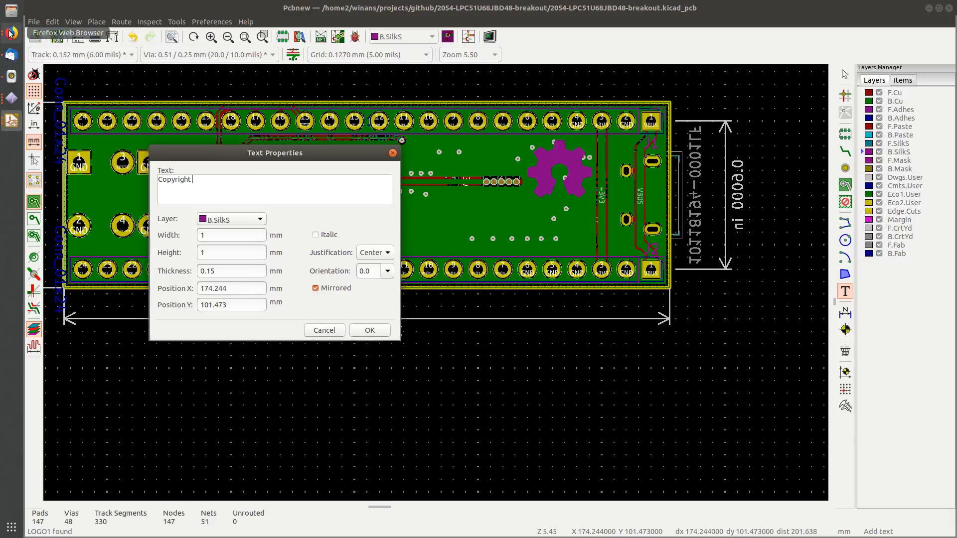
left_click(313, 100)
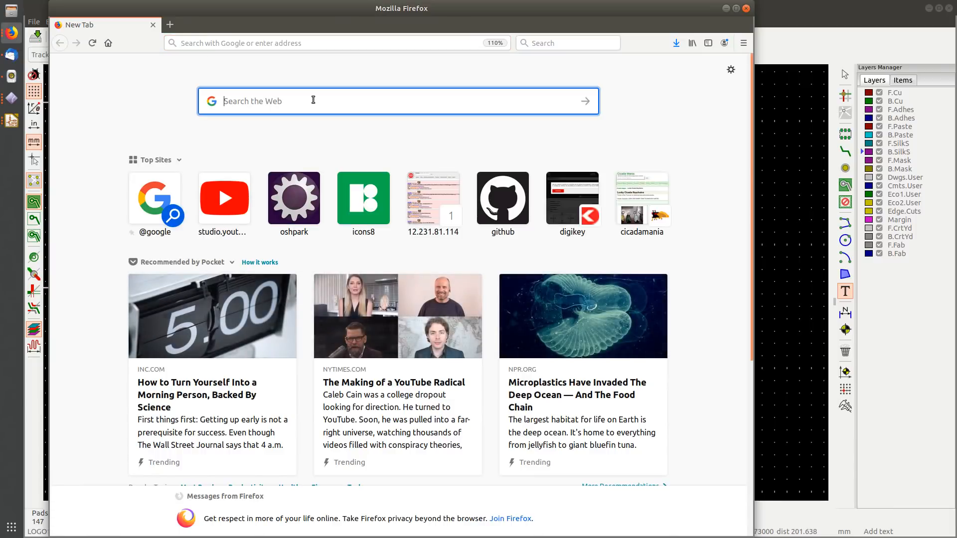
type("copy")
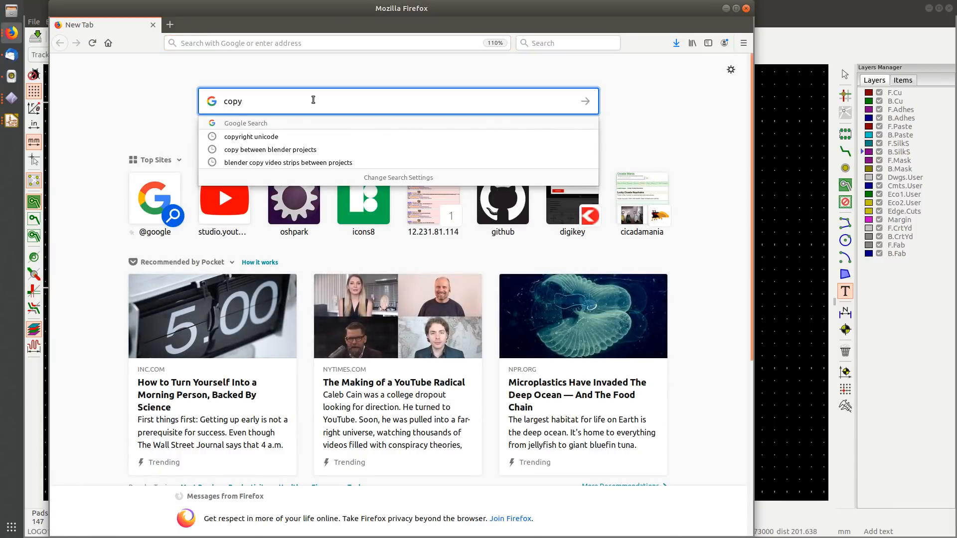
type("right unicode")
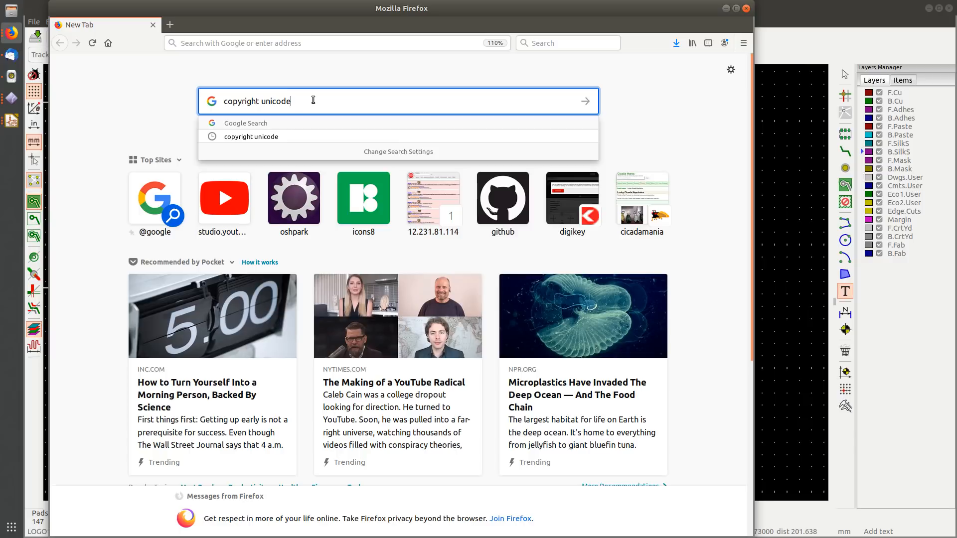
type(" symbol")
key("Return")
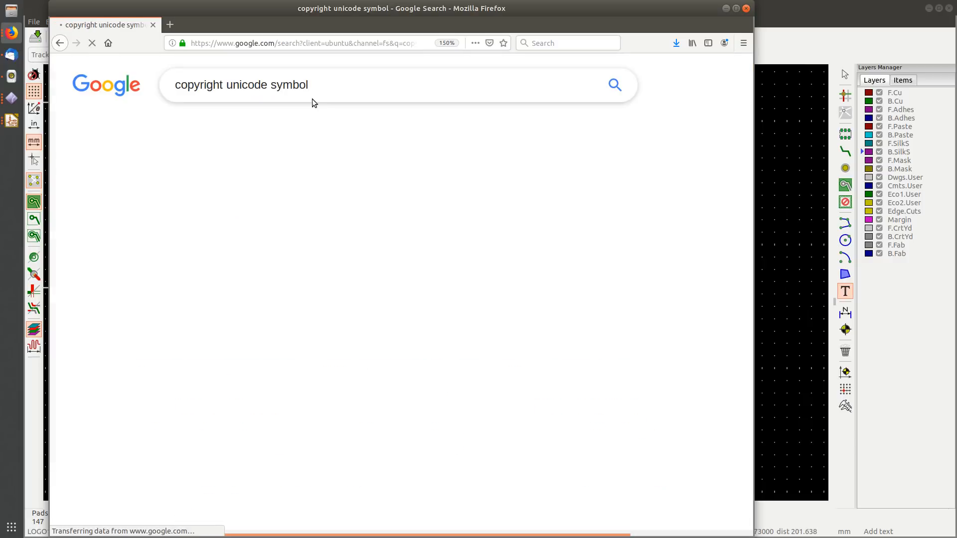
Step: Copy the © sign from the search results and insert it after "Copyright" in the board's new silkscreen text
scroll(294, 273, "down", 3)
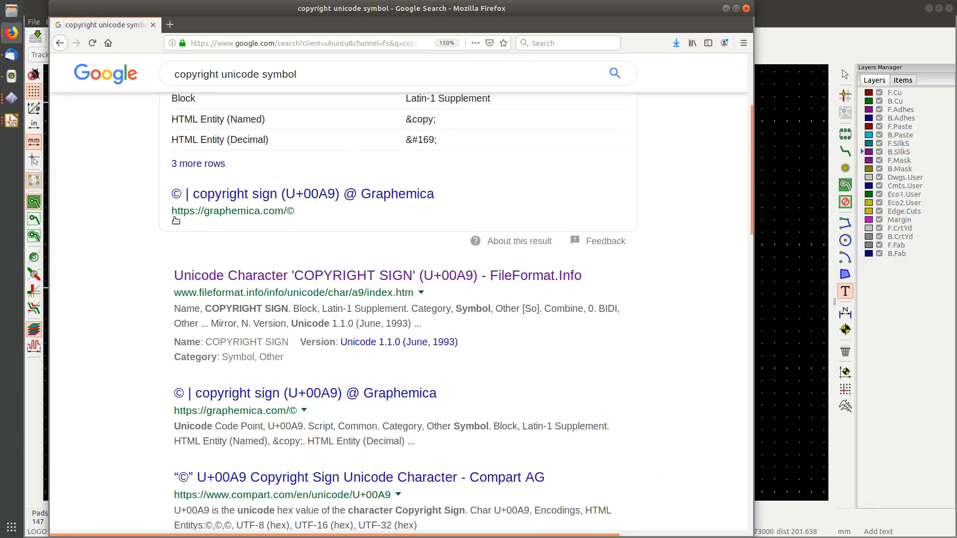
left_click_drag(172, 198, 181, 199)
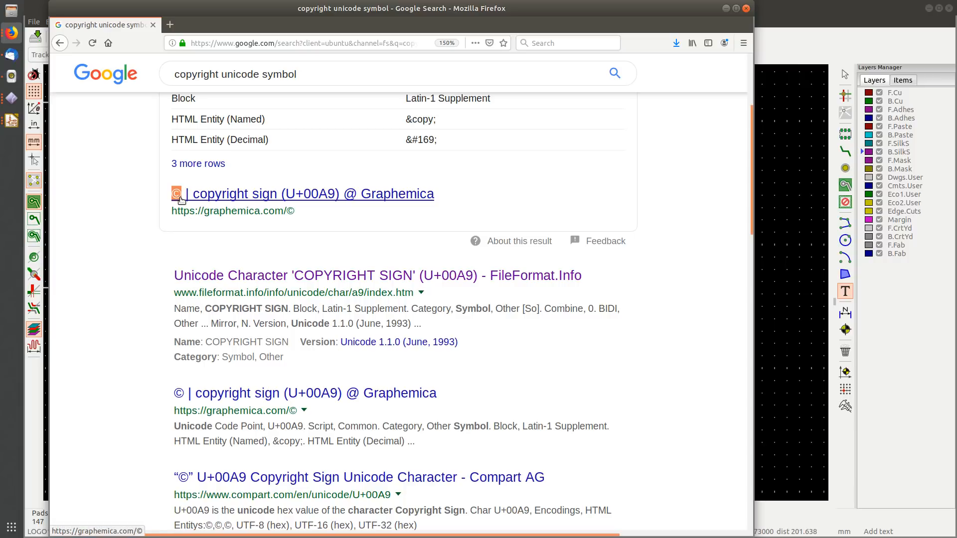
key("alt+Tab")
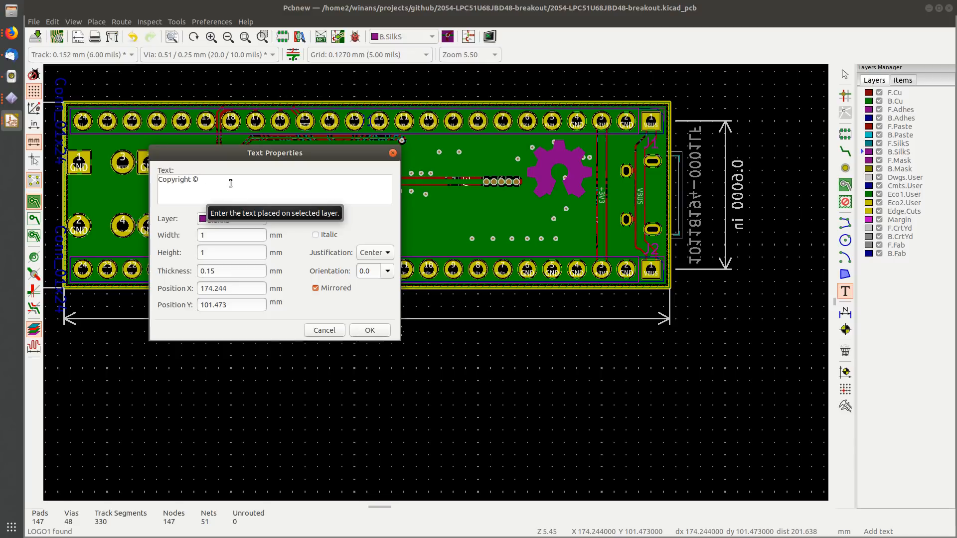
Step: Complete the copyright text with the year 2018 and the copyright holder's full name
type("2018 JO")
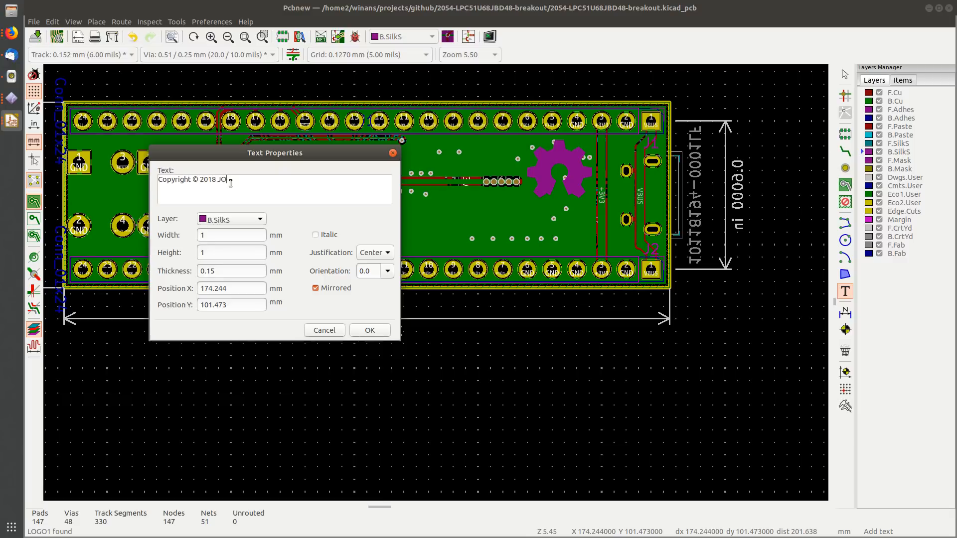
type("hn Winans")
key("BackSpace")
key("BackSpace")
key("BackSpace")
key("BackSpace")
key("BackSpace")
key("BackSpace")
key("BackSpace")
key("BackSpace")
key("BackSpace")
key("BackSpace")
type("ohn Winans")
Step: Set the copyright text to 1.5 mm wide and 2 mm high and place it just above the lower header pins
type("5")
type("2")
key("shift+Tab")
type("1.5")
left_click(370, 330)
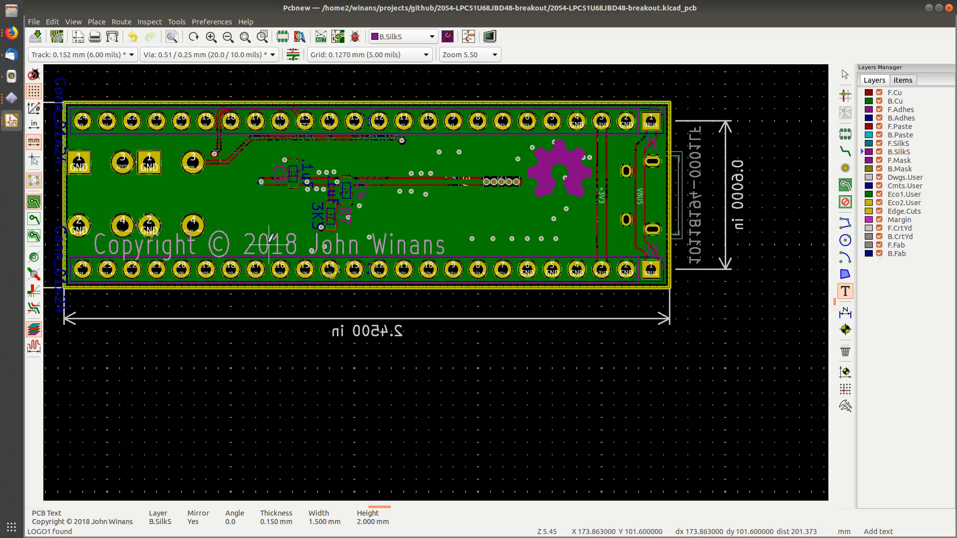
left_click(270, 241)
key("Escape")
scroll(432, 278, "up", 3)
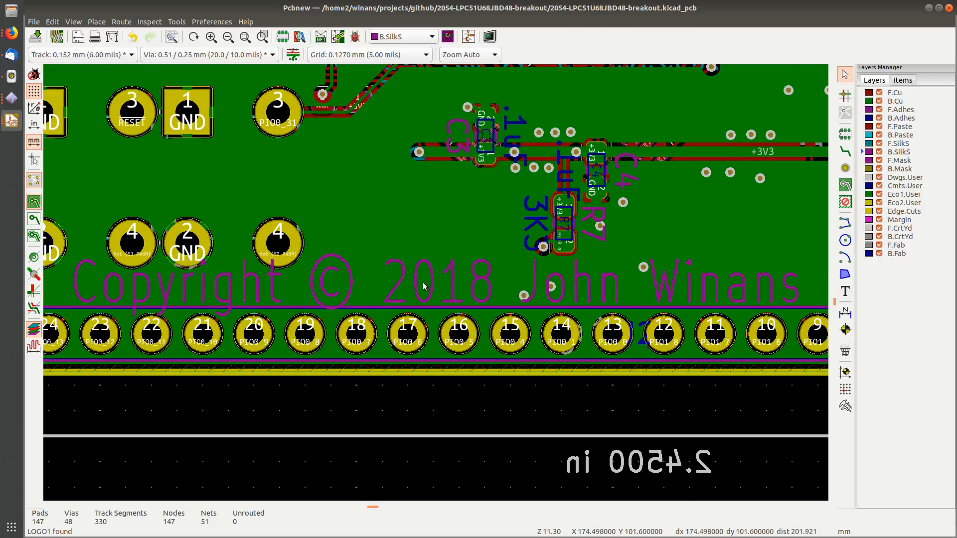
Step: Reduce the copyright text's size to a width of 1 mm and a height of 1.5 mm
left_click(431, 278)
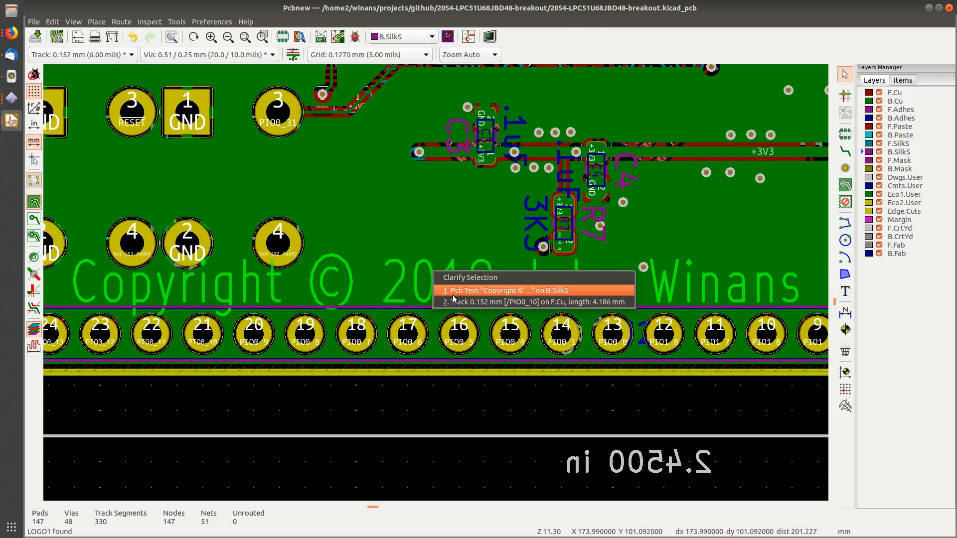
left_click(443, 287)
double_click(380, 262)
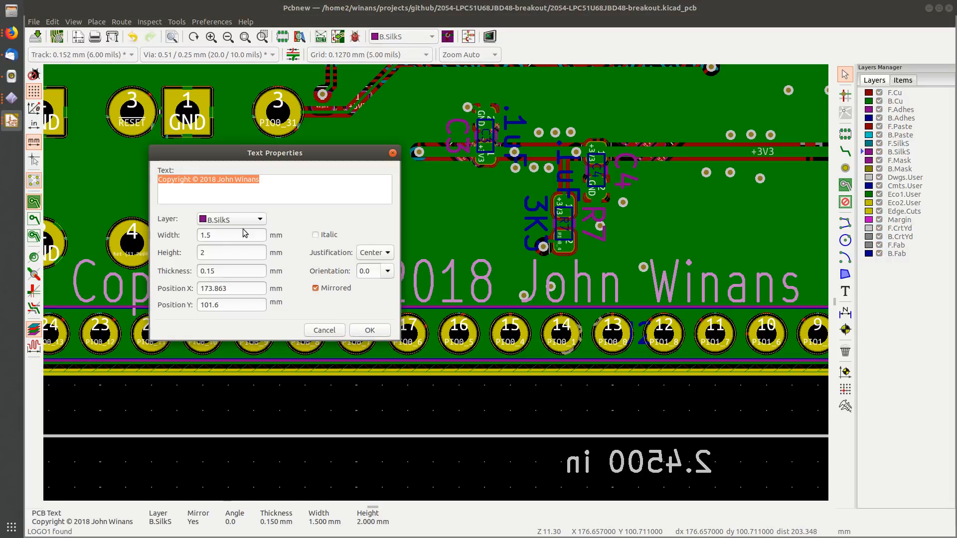
left_click(221, 237)
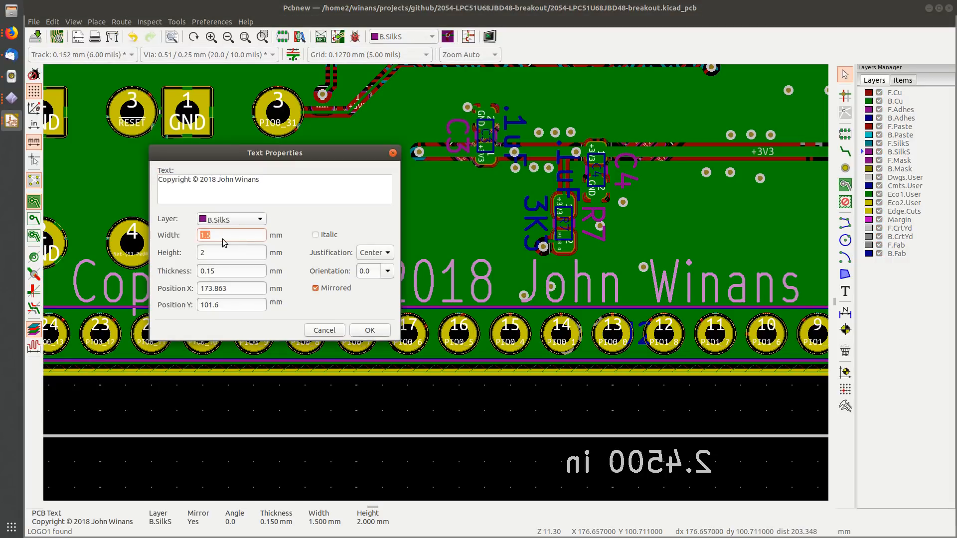
key("Tab")
type("1.5")
left_click(369, 330)
scroll(370, 330, "down", 1)
middle_click_drag(467, 300, 387, 303)
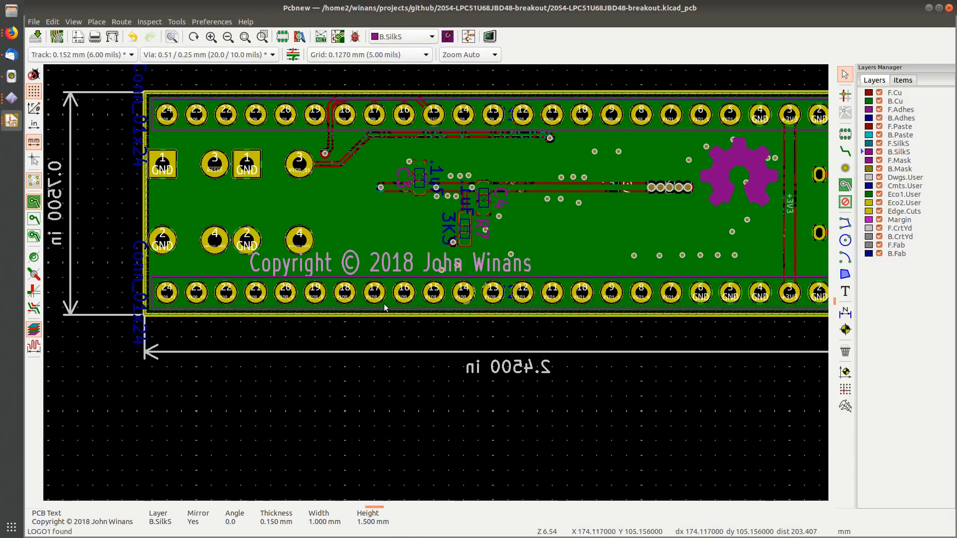
Step: Move the copyright text to the board end with the switch pads, between those pads and the lower header row
left_click_drag(391, 267, 579, 255)
middle_click_drag(579, 252, 414, 250)
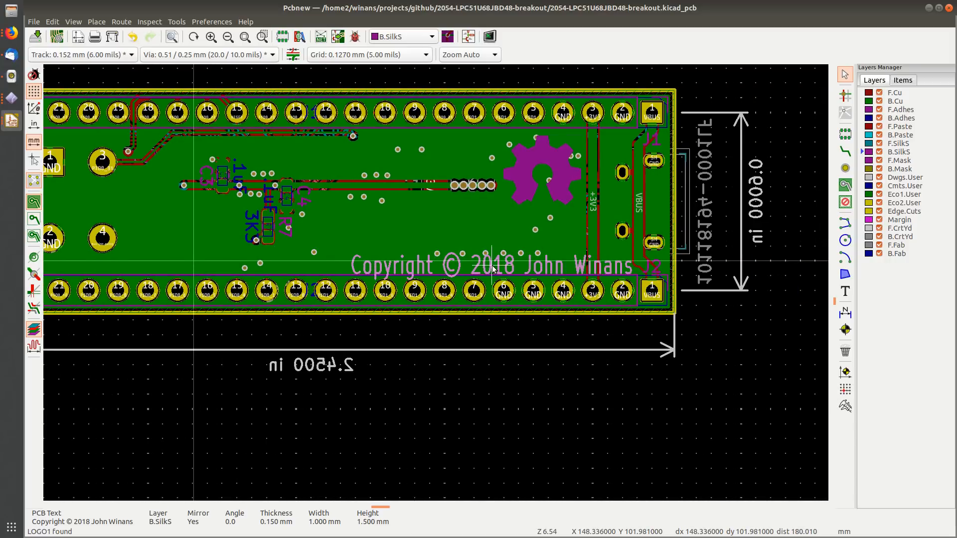
middle_click_drag(264, 265, 423, 258)
left_click_drag(423, 259, 258, 258)
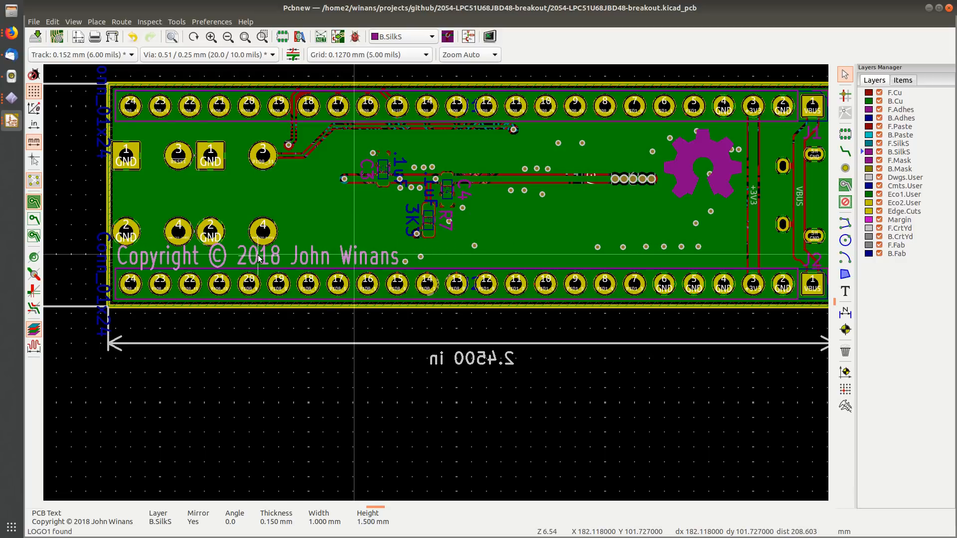
left_click(257, 256)
middle_click_drag(534, 263, 494, 253)
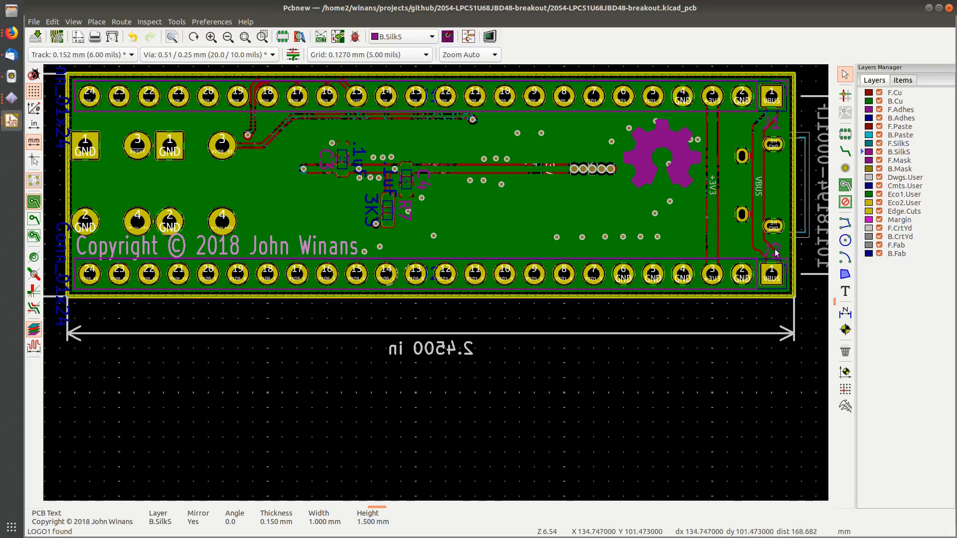
left_click(845, 291)
left_click(463, 252)
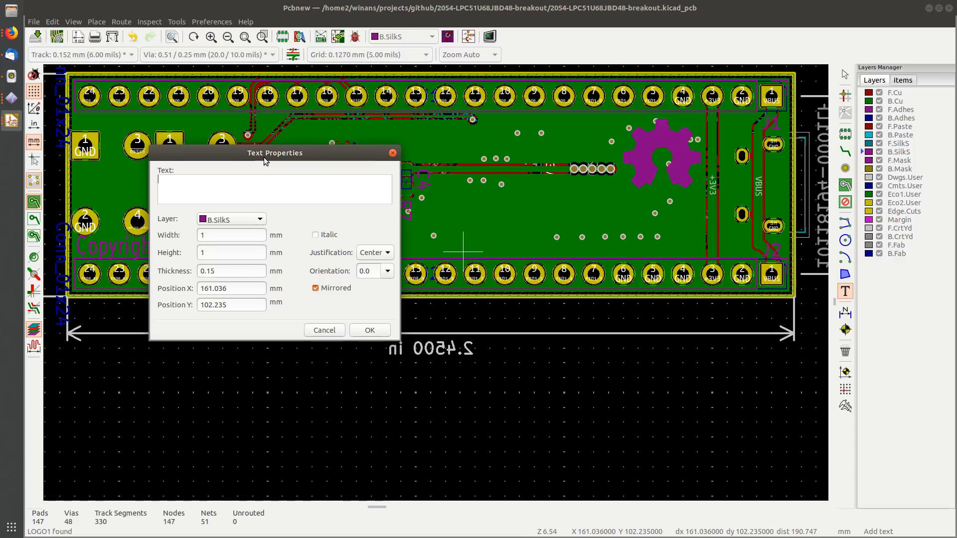
key("Escape")
key("Escape")
Step: Check the copyright text's width and height in its properties without changing them
left_click(269, 249)
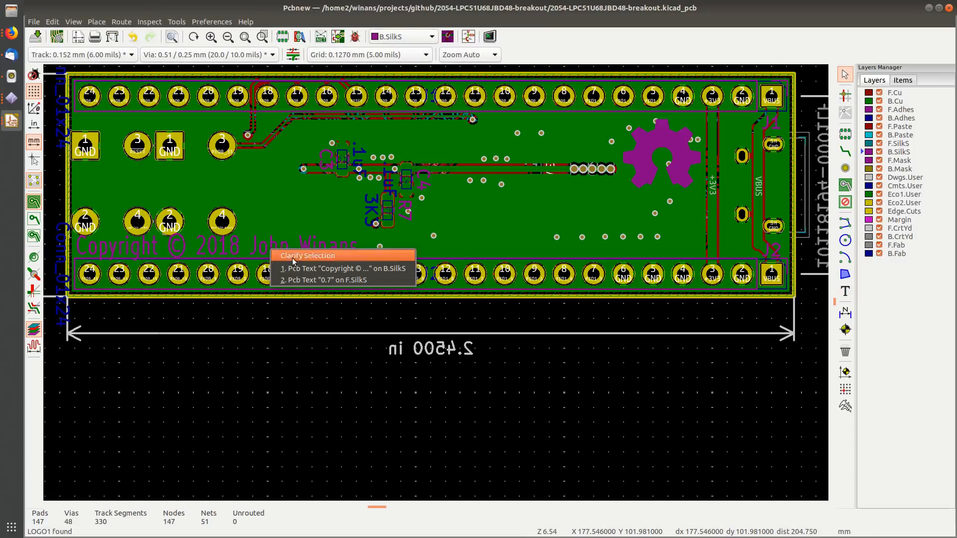
left_click(306, 266)
double_click(307, 243)
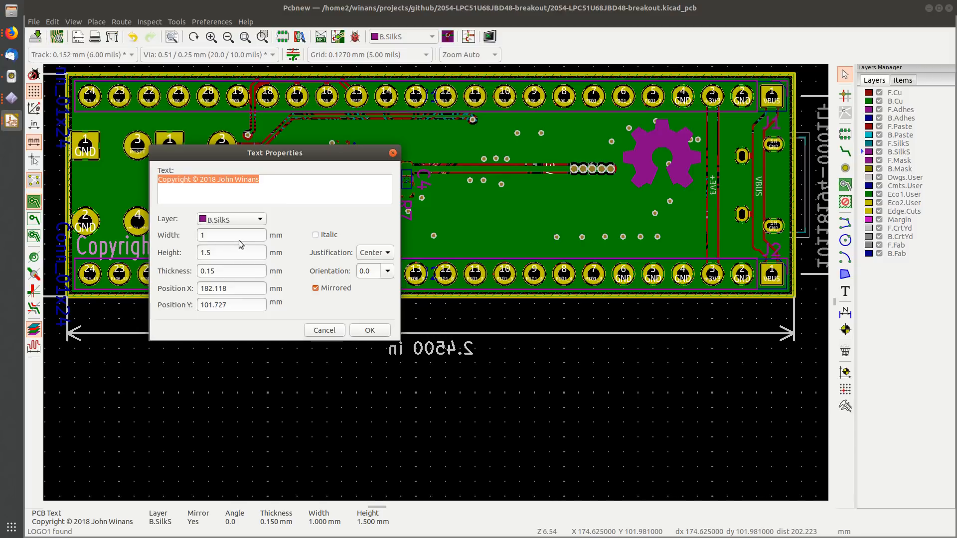
key("Escape")
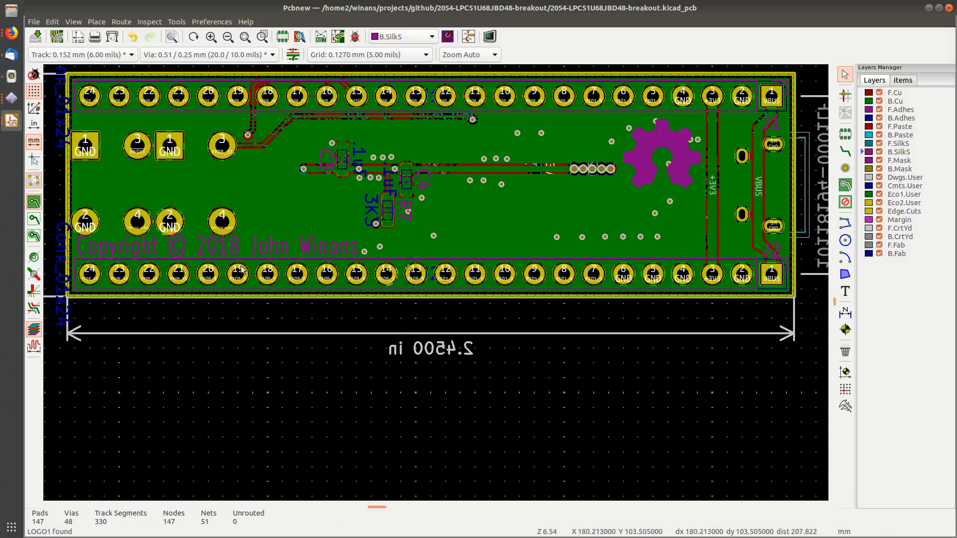
left_click(845, 291)
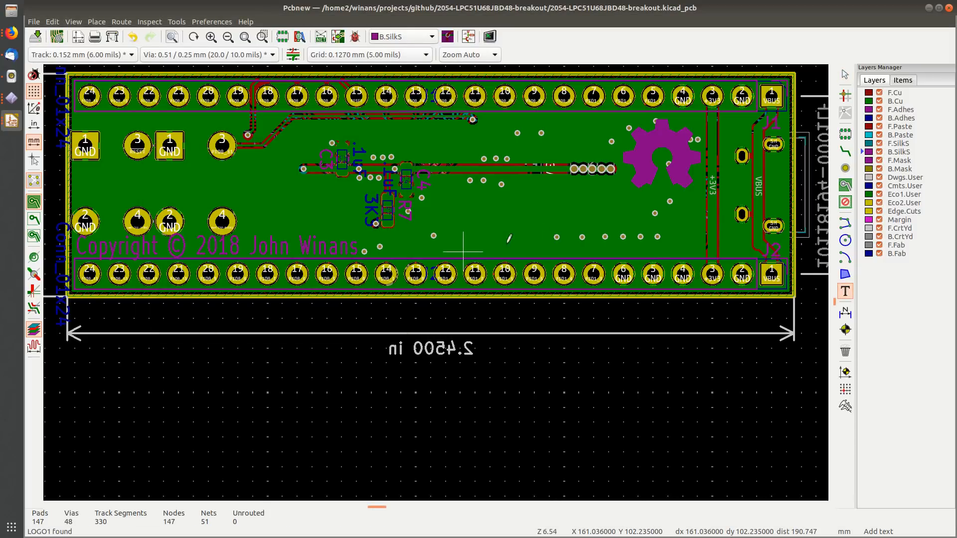
left_click(463, 250)
left_click(214, 255)
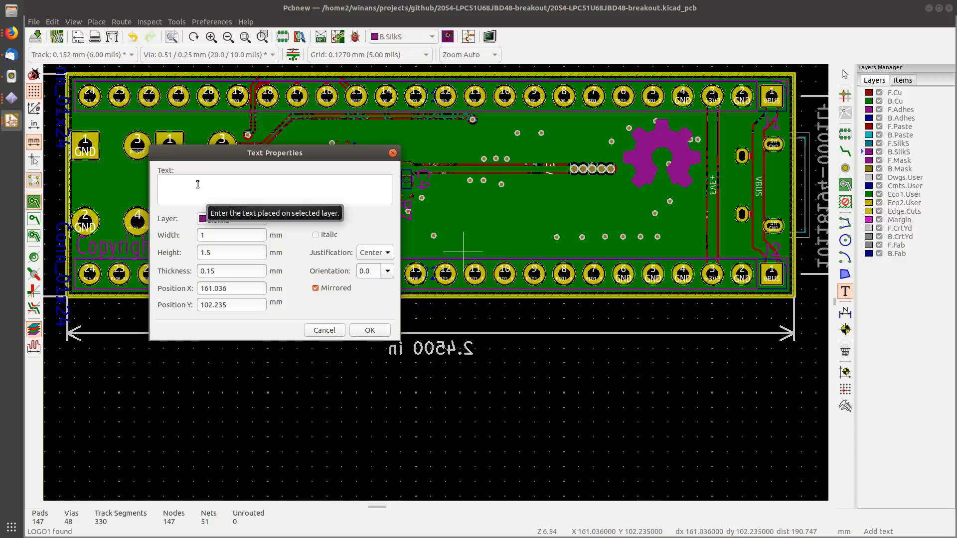
key("Escape")
key("Escape")
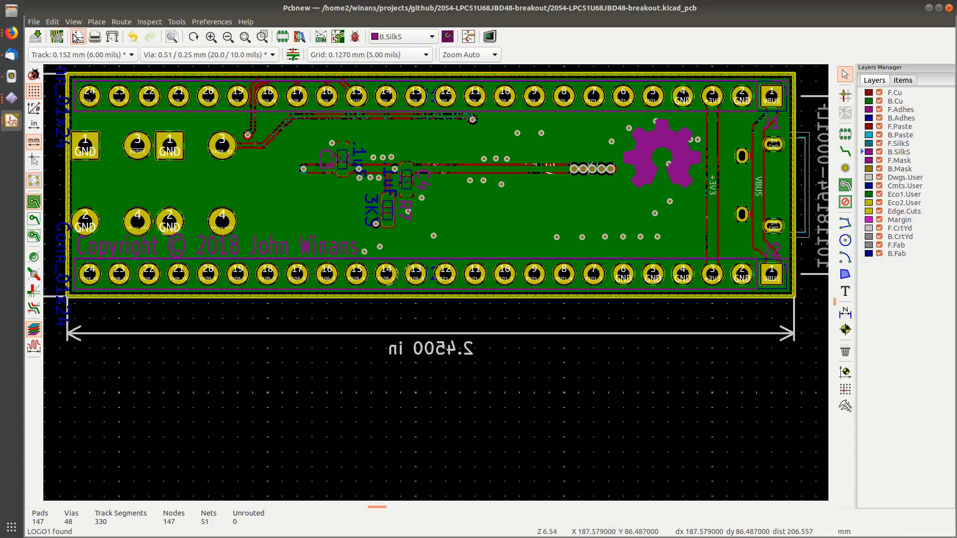
Step: Examine the title block of the board layout's drawing sheet
scroll(615, 407, "down", 3)
middle_click_drag(444, 295, 276, 132)
middle_click_drag(600, 333, 452, 180)
middle_click_drag(547, 315, 495, 211)
scroll(440, 276, "up", 4)
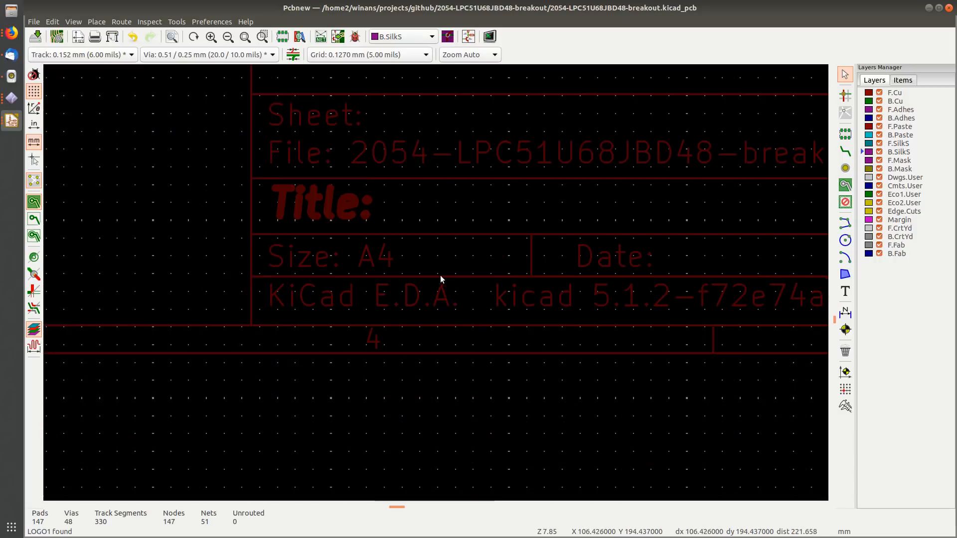
scroll(435, 282, "down", 5)
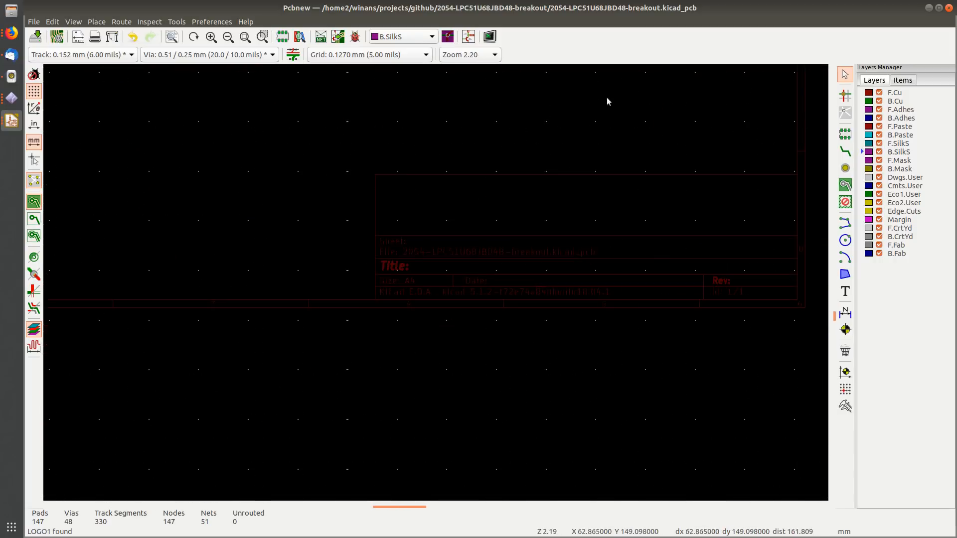
Step: Switch to the schematic in Eeschema and copy the title "LPC51U68JBD48 Breakout" from its page settings
middle_click(650, 10)
left_click(785, 157)
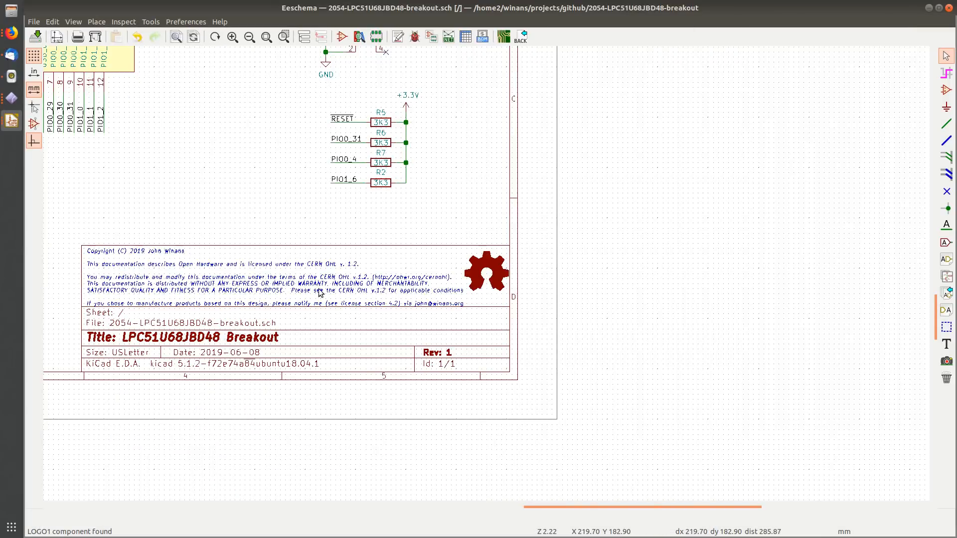
middle_click_drag(275, 249, 475, 257)
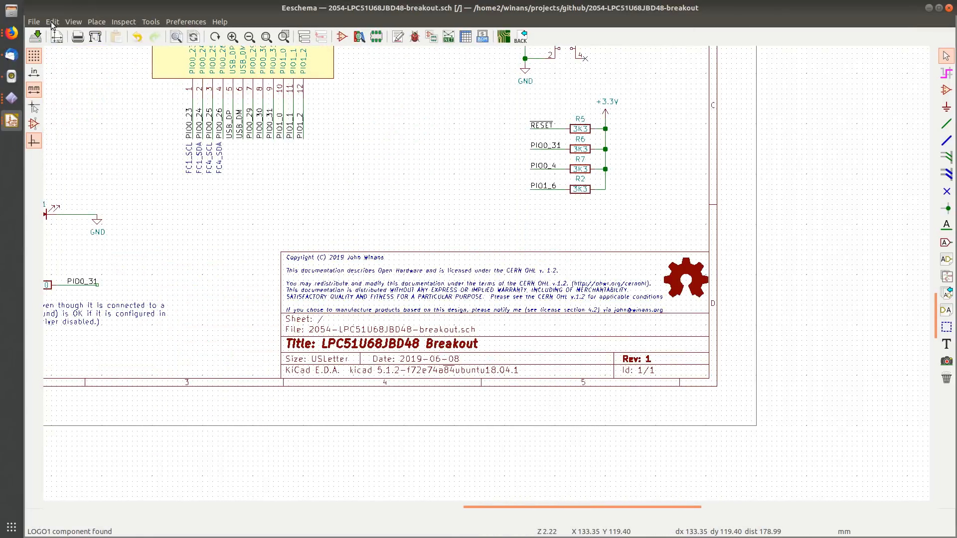
left_click(56, 36)
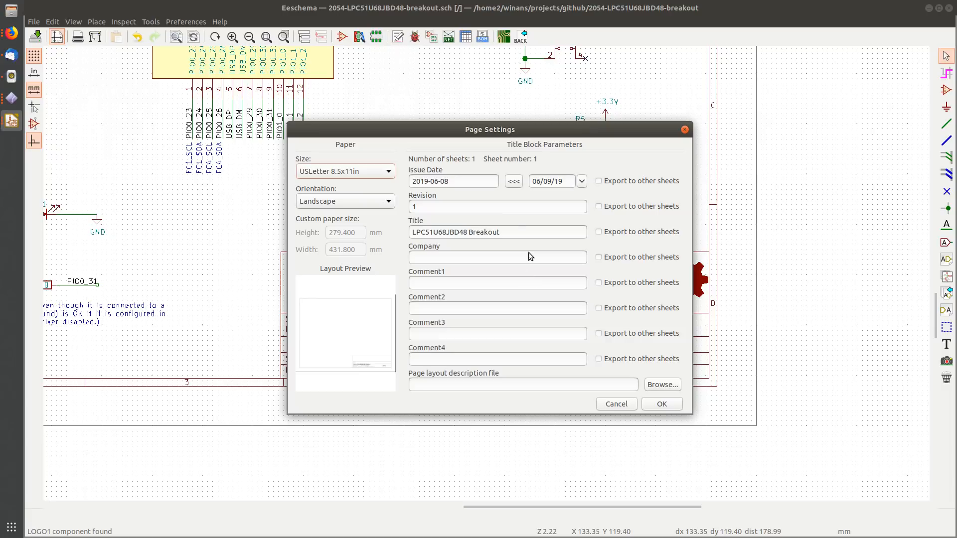
left_click_drag(504, 233, 402, 230)
key("ctrl+c")
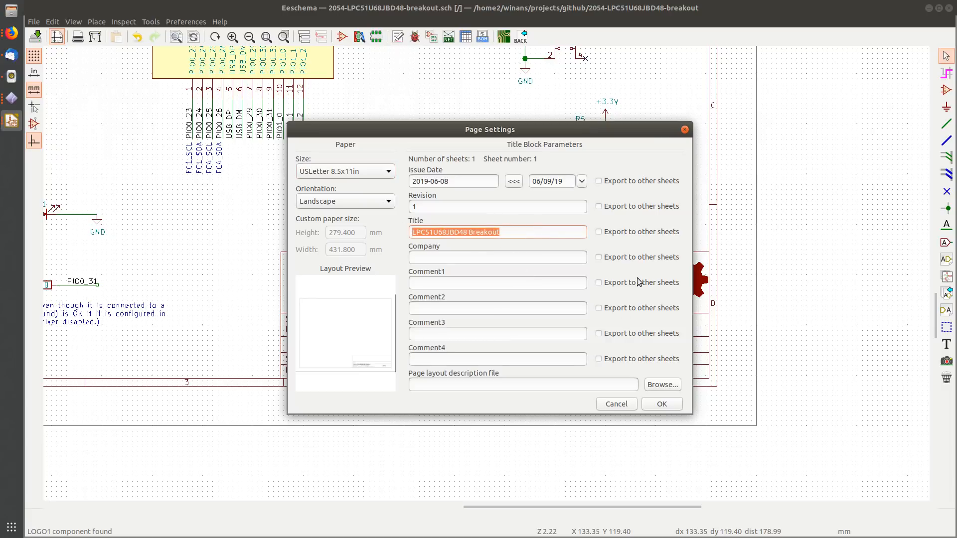
left_click(616, 403)
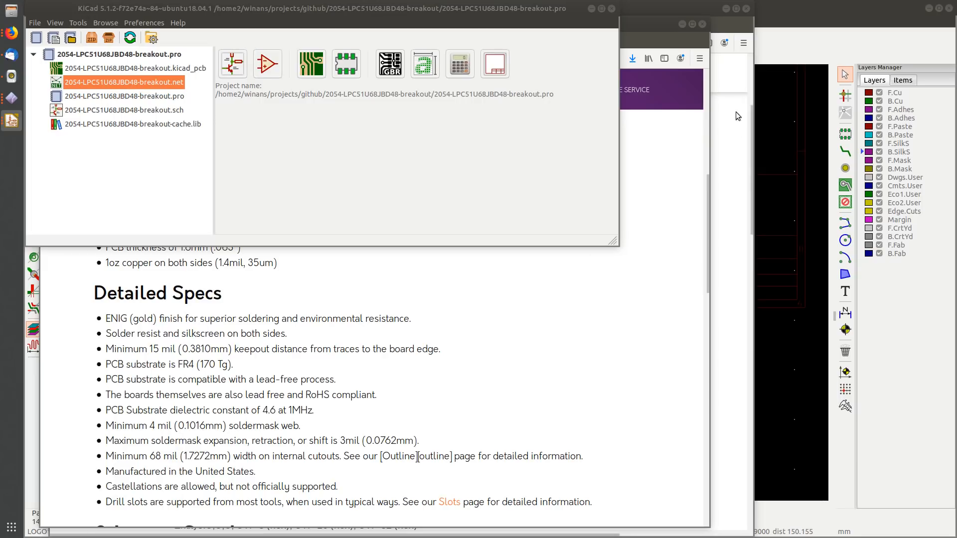
Step: Return to Pcbnew and start a new B.SilkS text on the board's back containing the copied schematic title
left_click(800, 46)
scroll(310, 200, "down", 2)
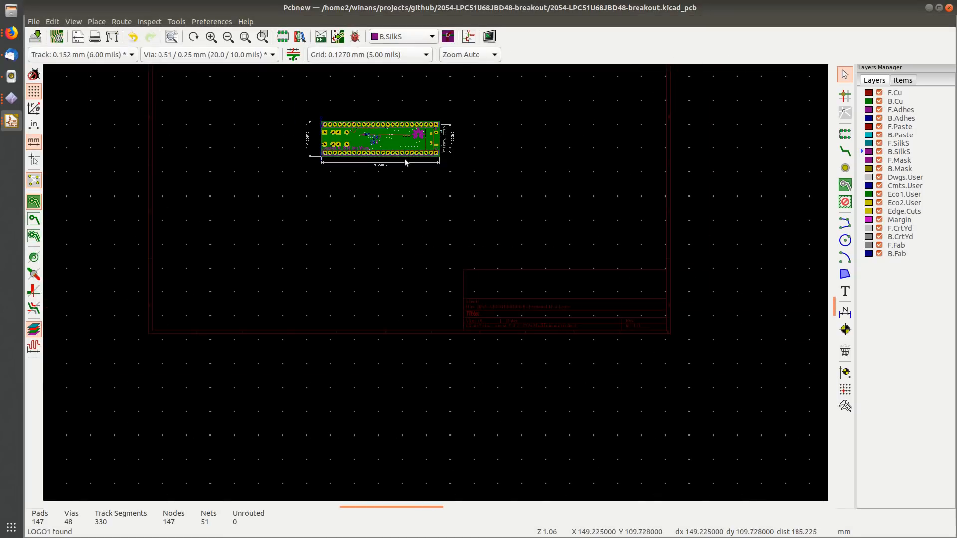
scroll(404, 159, "up", 3)
left_click(845, 291)
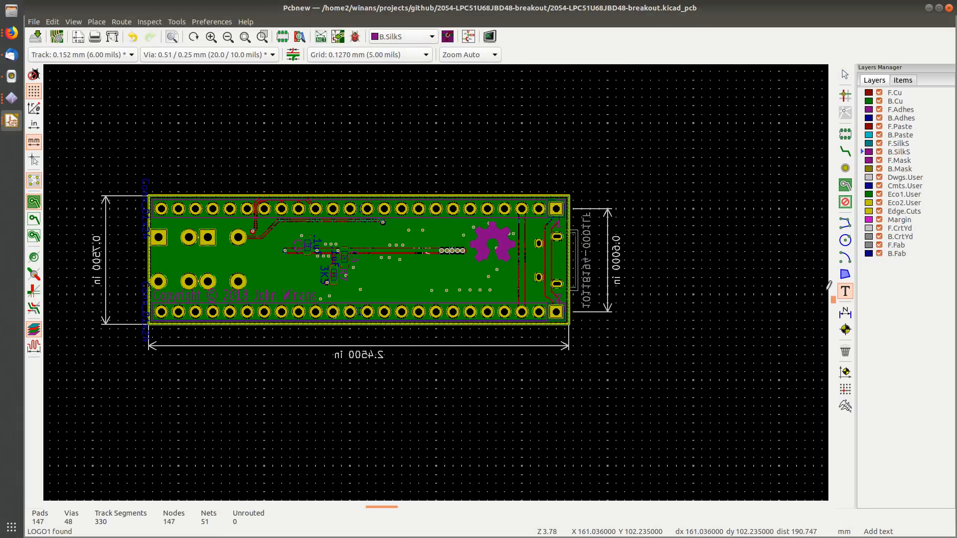
left_click(388, 282)
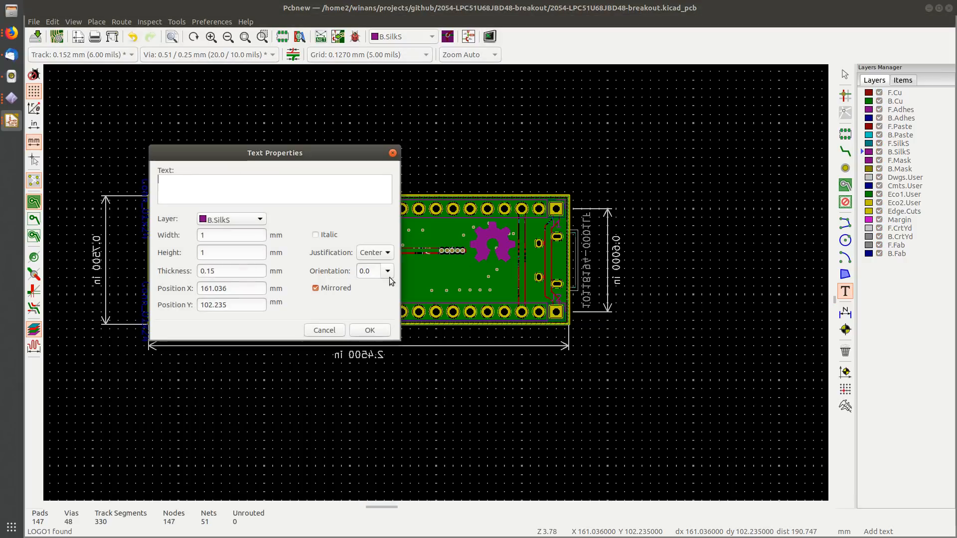
key("ctrl+v")
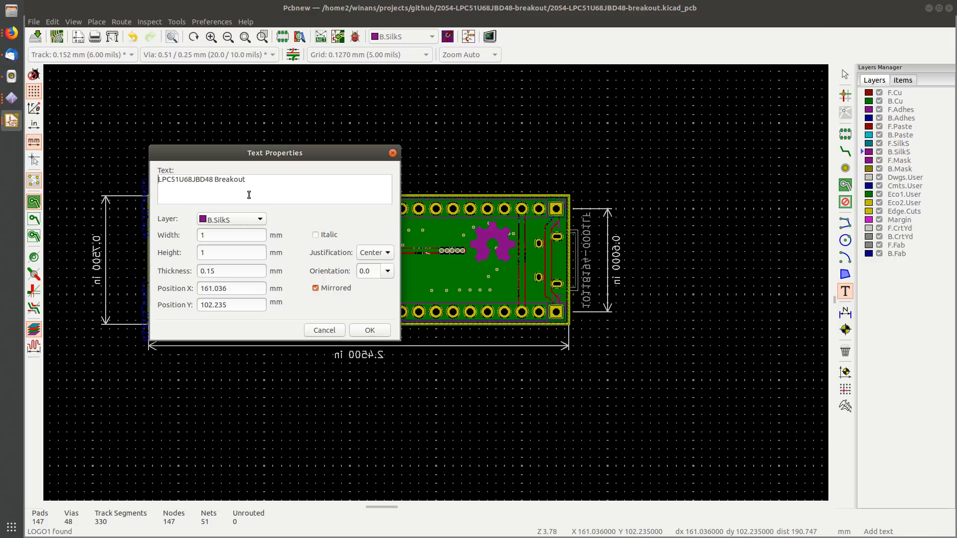
Step: Edit the new text to read "2054-LPC51U68JBD48-breakout" and create it 1 mm wide and 1.5 mm high
type("2054-")
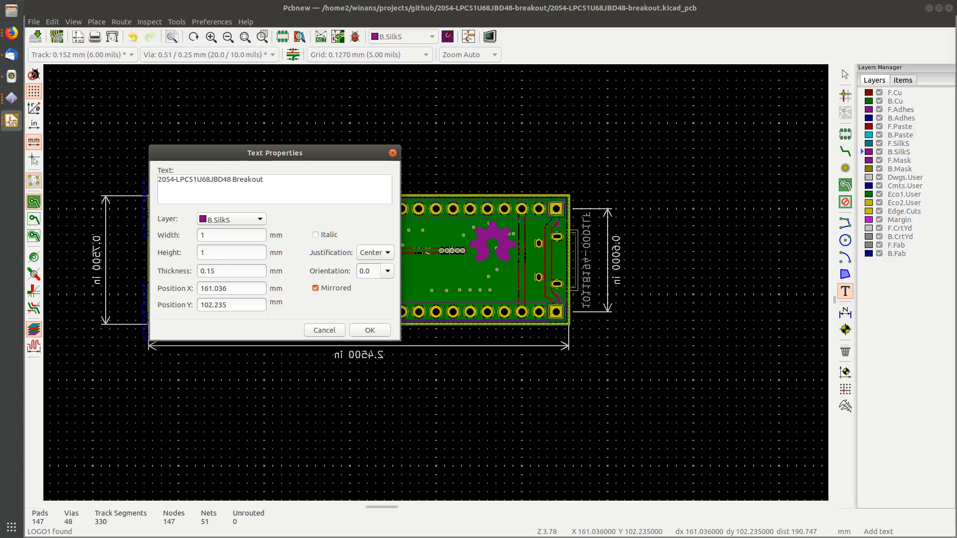
key("BackSpace")
type("-")
key("Delete")
type("b")
left_click(370, 331)
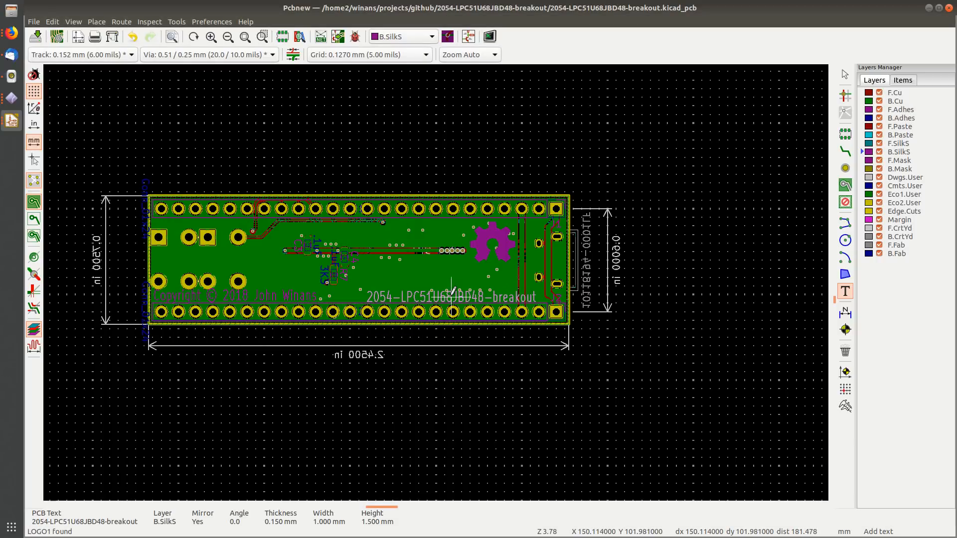
Step: Place the 2054-LPC51U68JBD48-breakout text on the board's back just below the upper header row and save the board
scroll(400, 283, "up", 1)
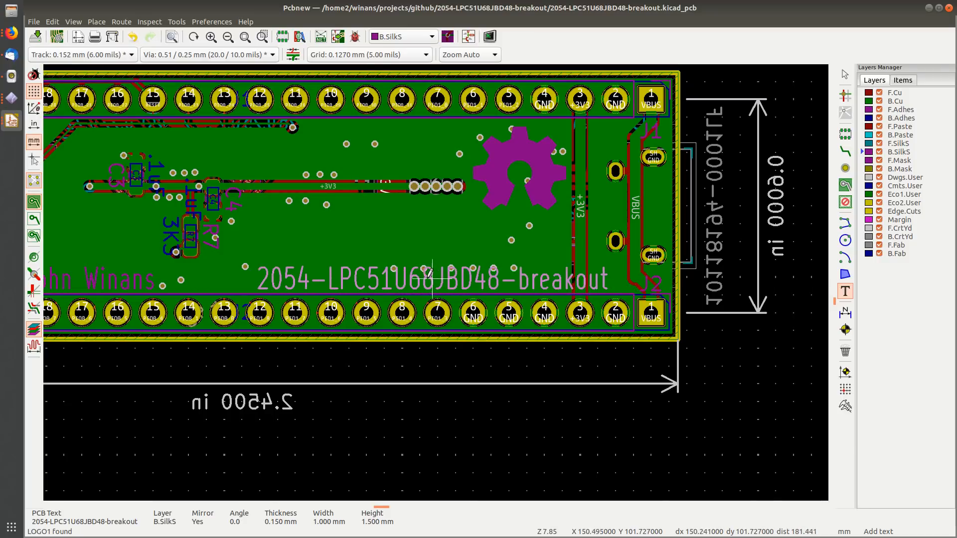
middle_click_drag(404, 269, 570, 301)
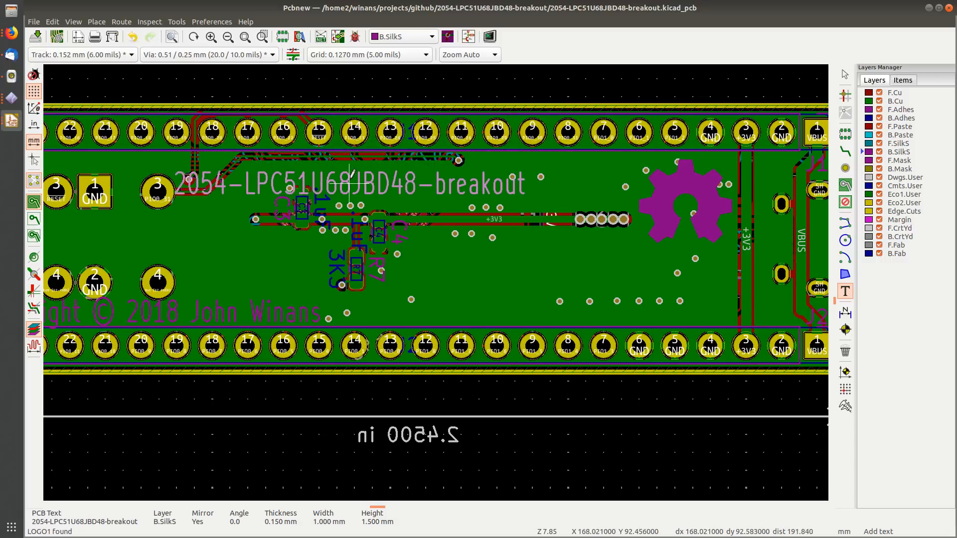
middle_click_drag(350, 174, 433, 186)
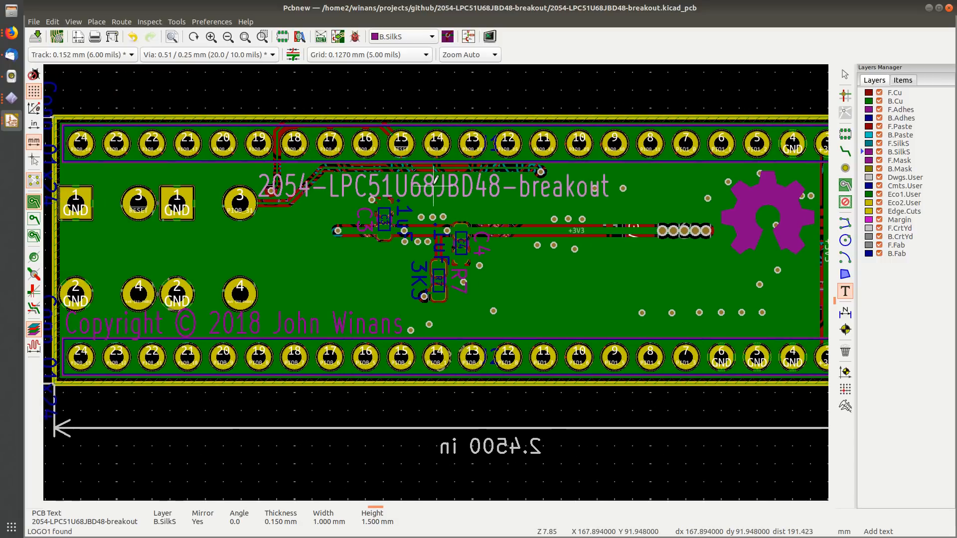
left_click(487, 180)
key("Escape")
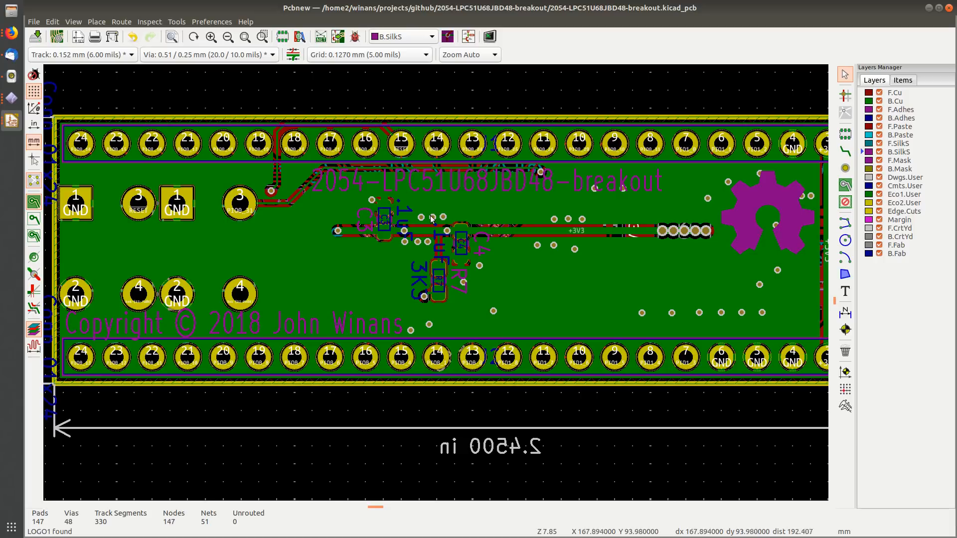
middle_click_drag(495, 268, 432, 218)
key("ctrl+s")
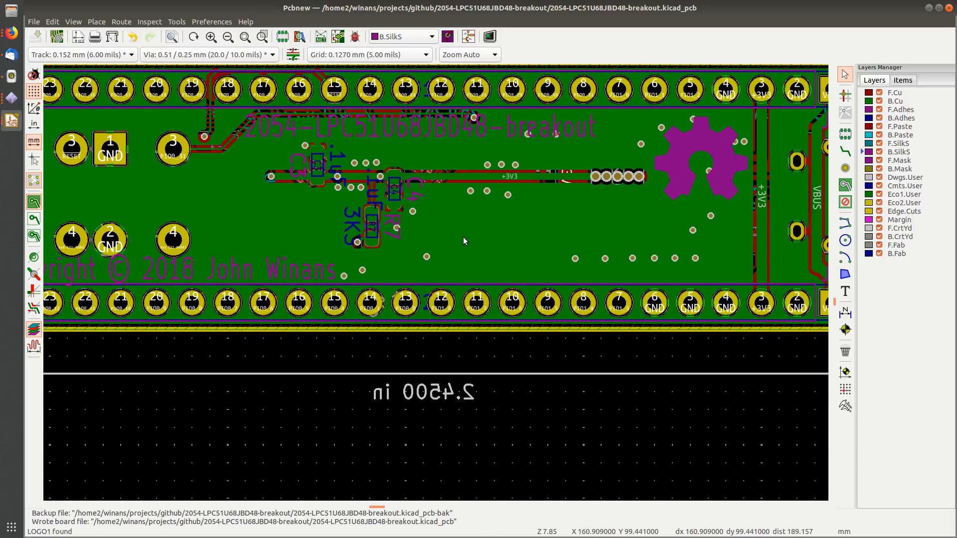
Step: Open the 3D view and turn the board over to examine the back silkscreen from several angles
key("alt+3")
scroll(510, 283, "up", 5)
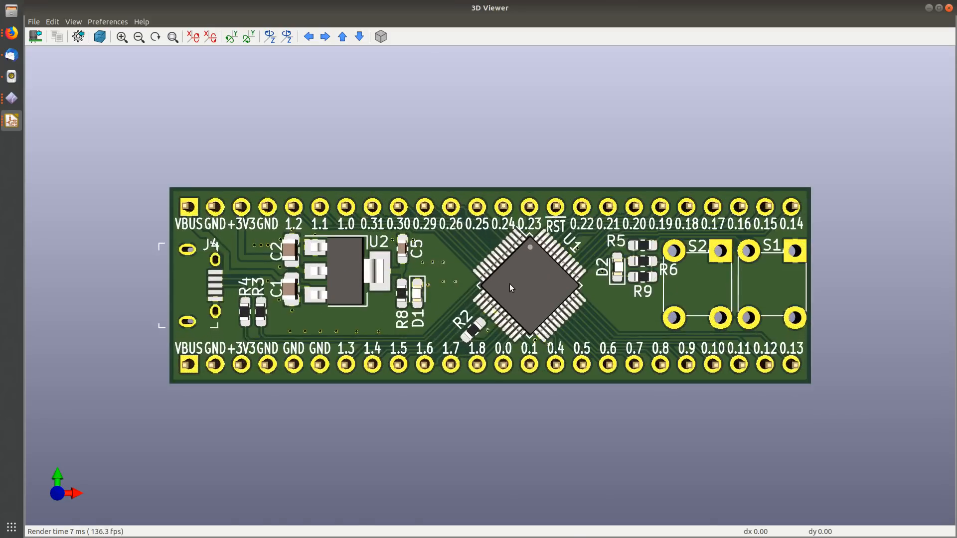
left_click_drag(492, 334, 429, 194)
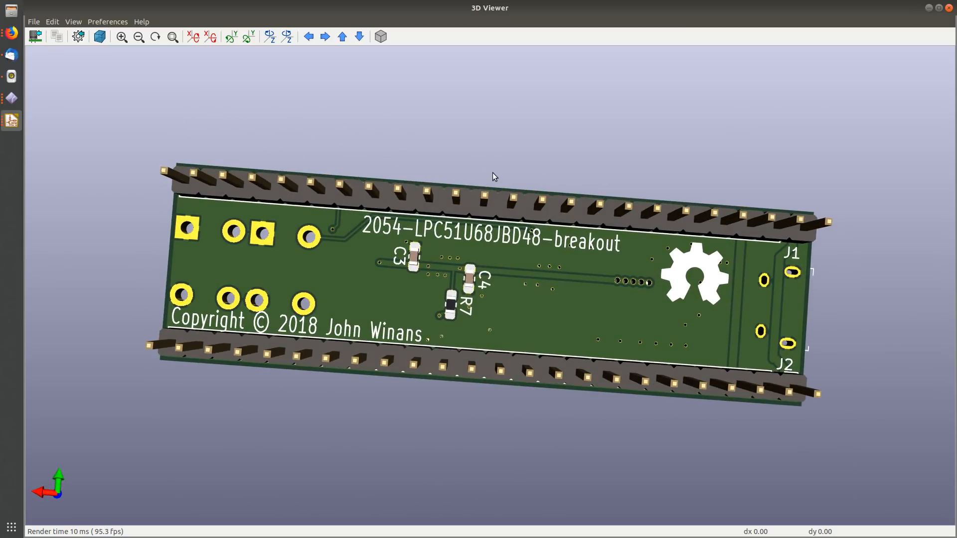
left_click_drag(492, 173, 455, 197)
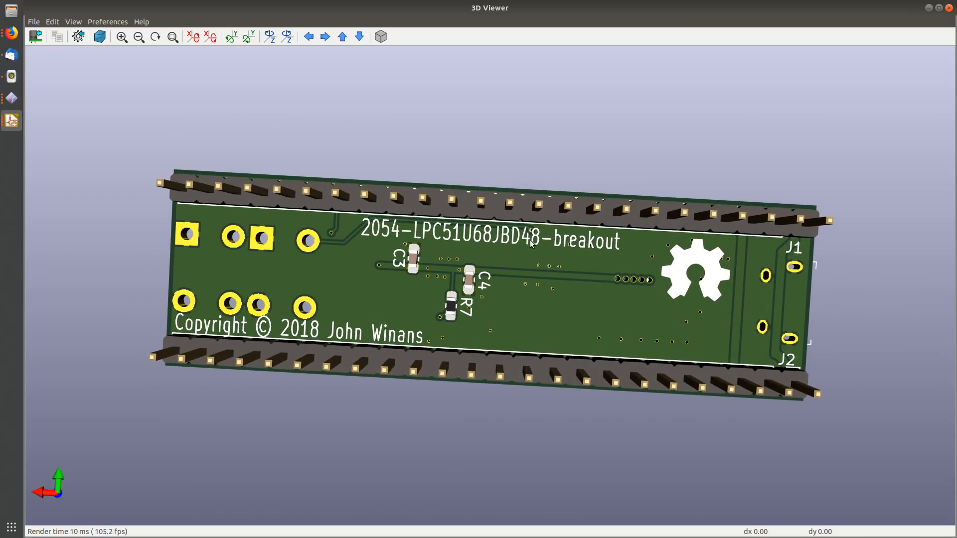
left_click_drag(576, 221, 530, 216)
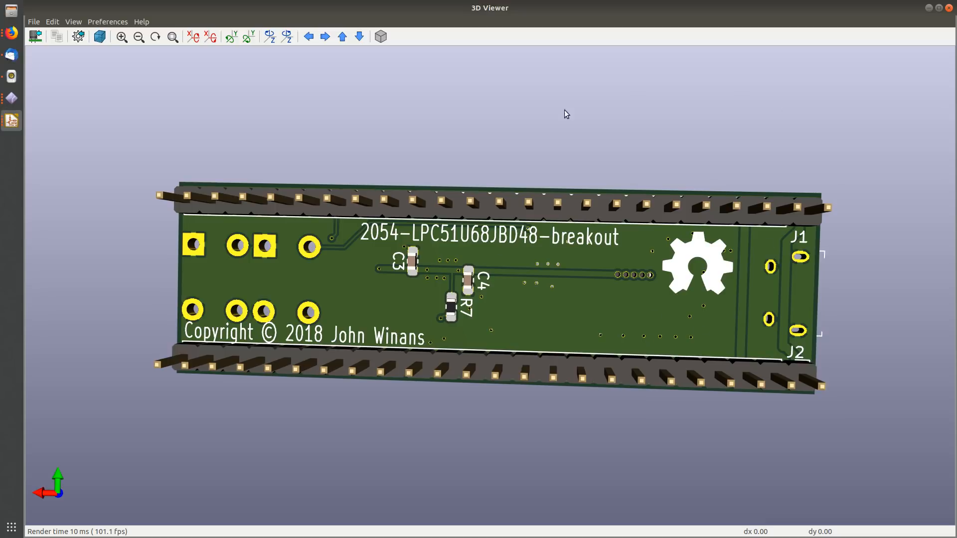
Step: Return to the Pcbnew layout and move the back-side open source hardware symbol slightly closer to the upper header row
key("alt+Tab")
scroll(411, 183, "down", 3)
middle_click_drag(544, 300, 413, 259)
scroll(500, 236, "up", 2)
left_click(432, 265)
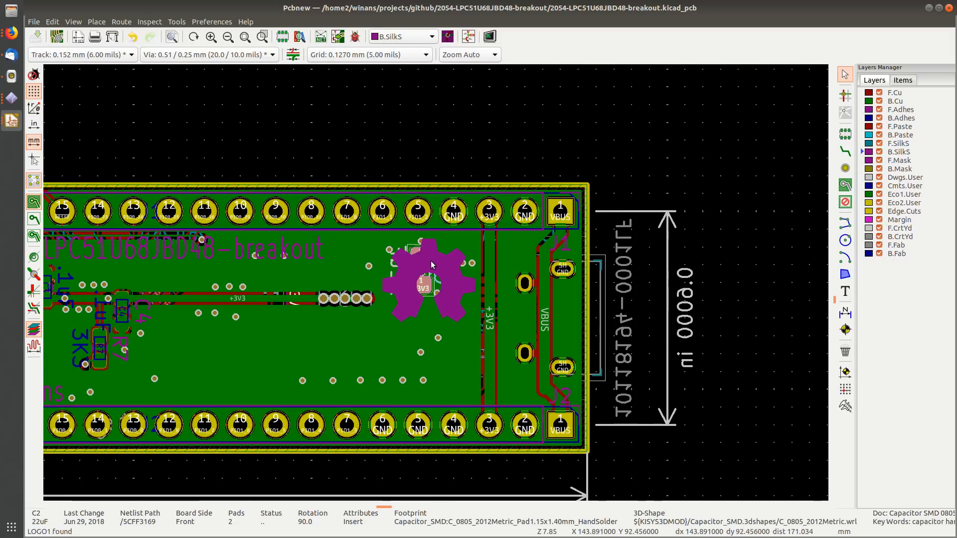
left_click(461, 298)
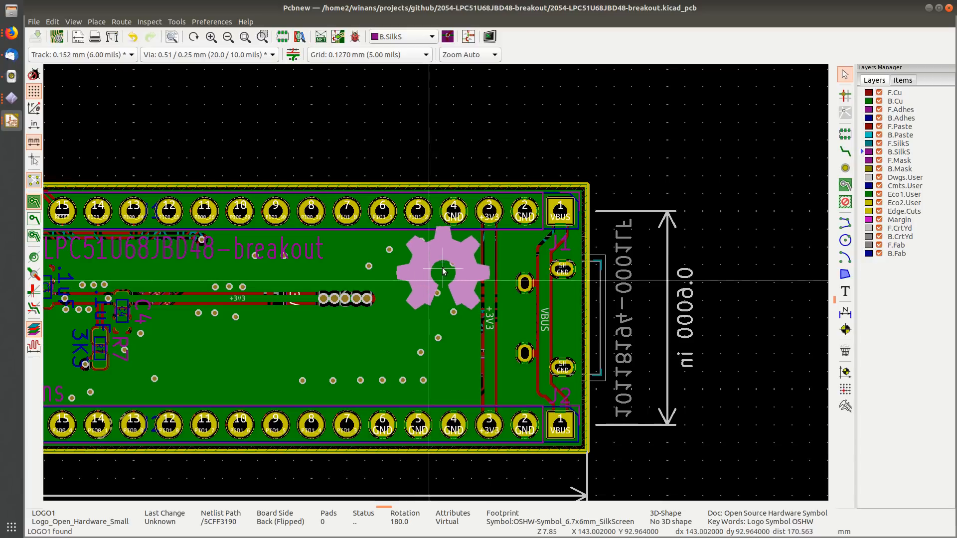
middle_click_drag(258, 279, 401, 244)
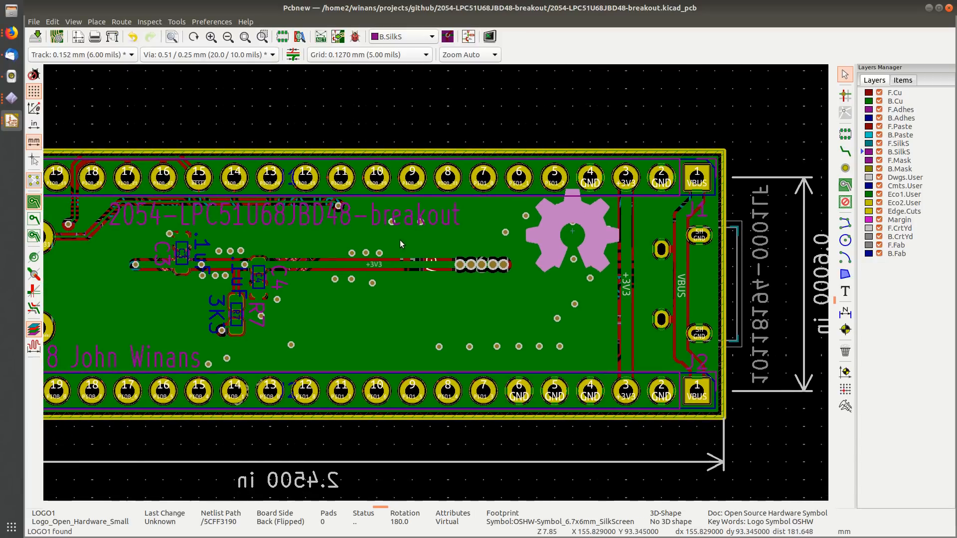
Step: Move the copyright text on B.SilkS to the open area below the hardware symbol
left_click(149, 360)
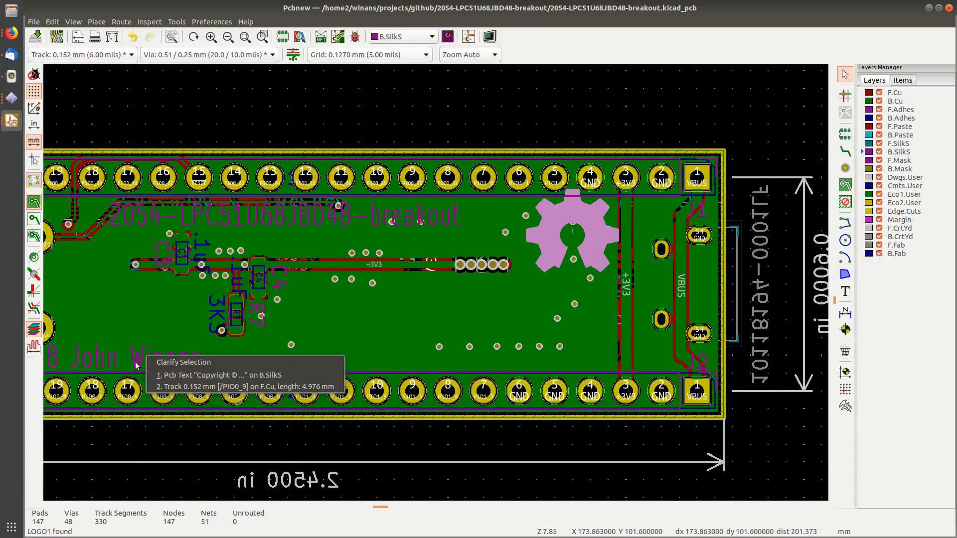
left_click(200, 375)
key("m")
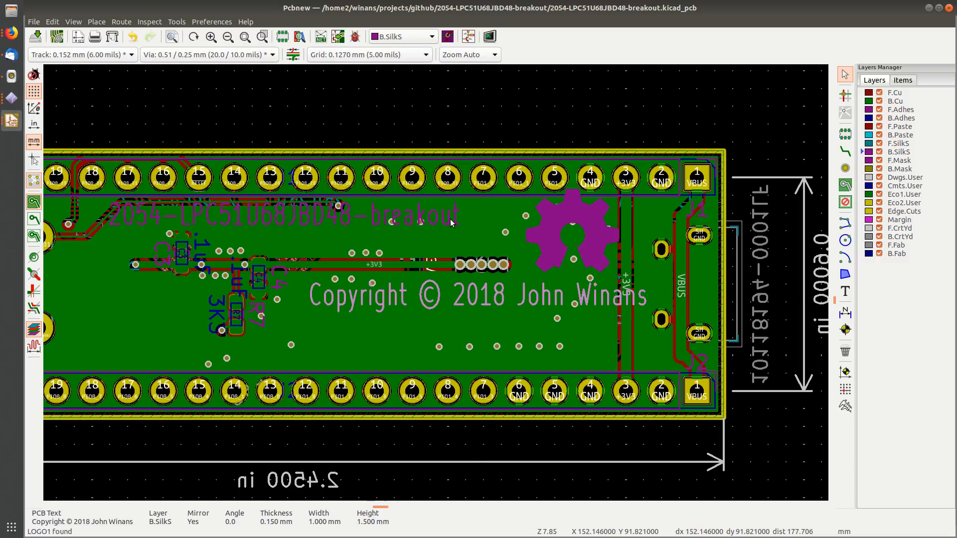
left_click(479, 296)
Step: Move the board name text on B.SilkS to just above the lower header row and readjust the copyright text above it
left_click(457, 220)
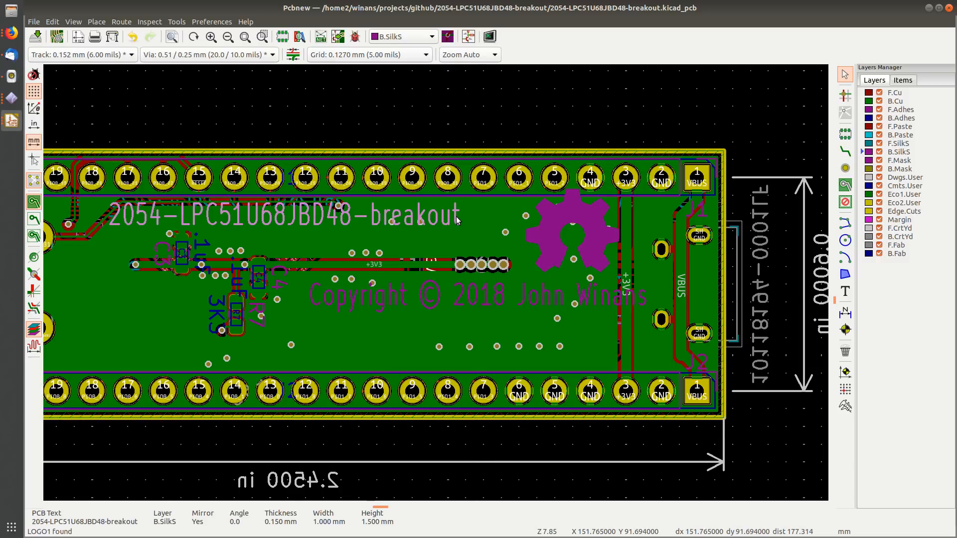
key("m")
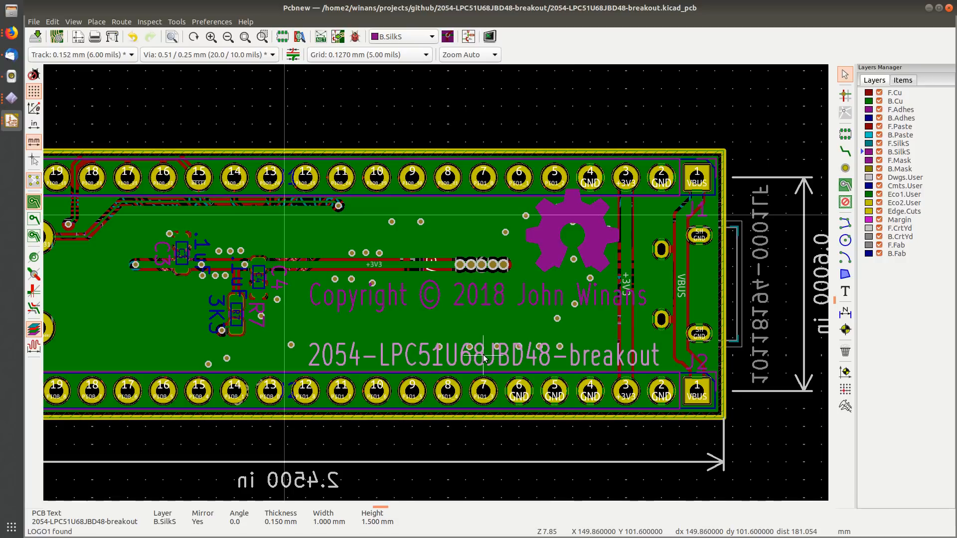
left_click(469, 299)
left_click(518, 315)
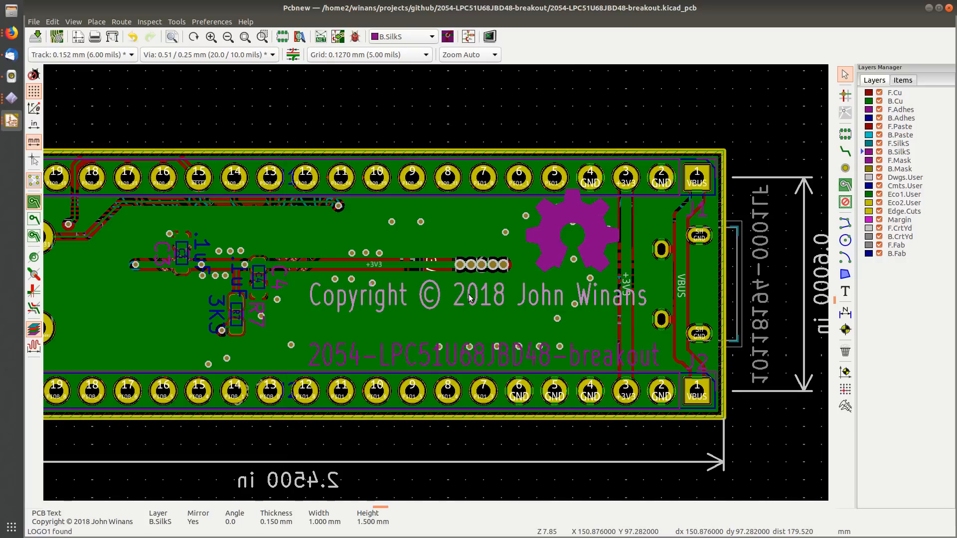
key("m")
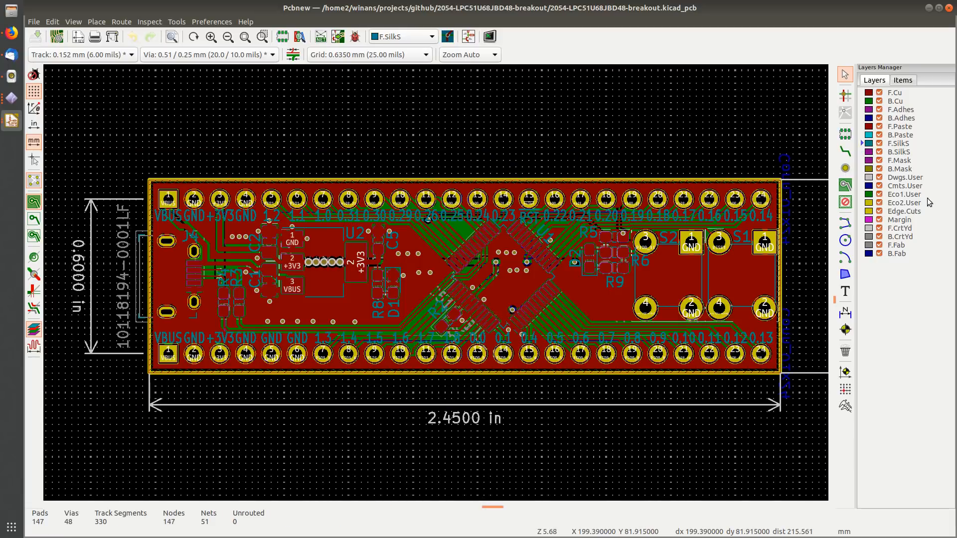
Step: Find the OSHW-Logo_5.7x6mm_SilkScreen footprint by searching for "oshw", add it to the board's front, and open it in the Footprint Editor
scroll(288, 233, "up", 5)
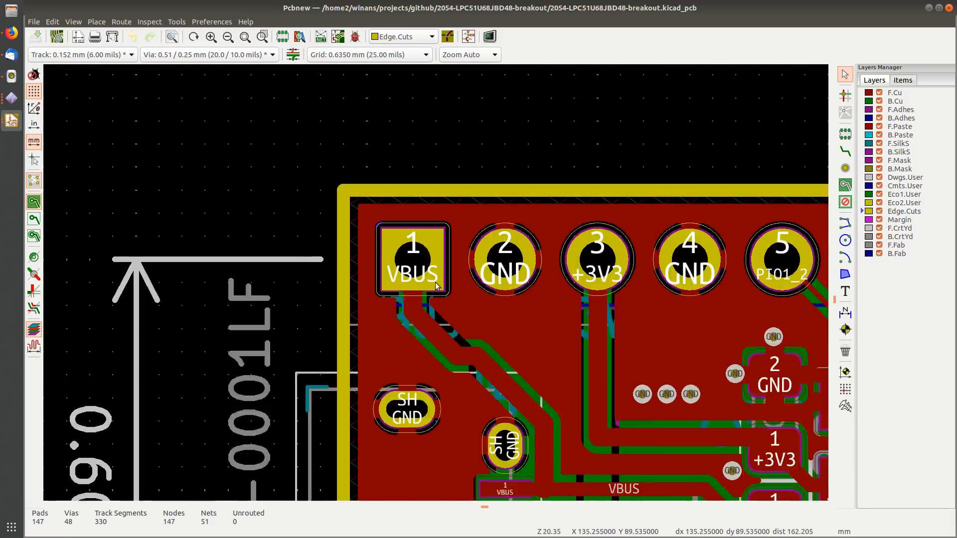
key("ctrl+shift+a")
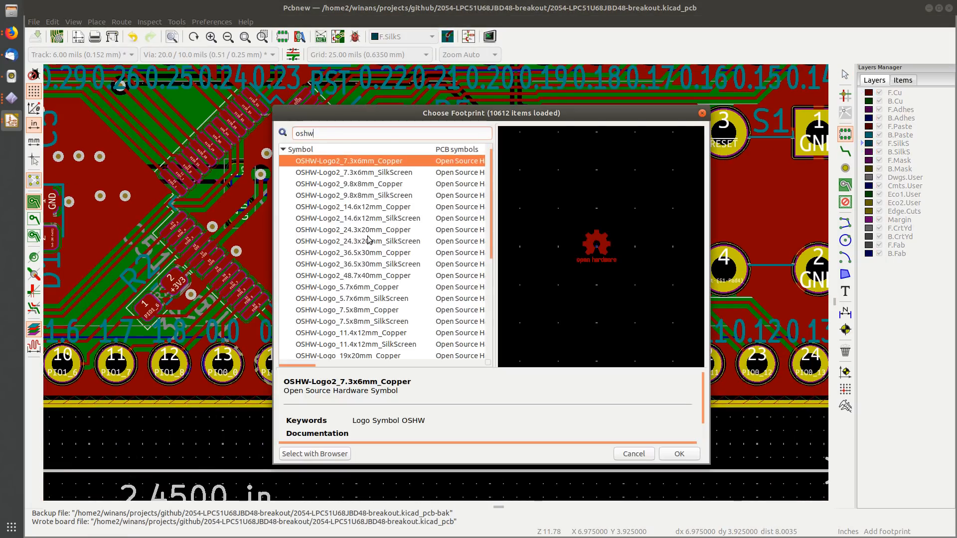
scroll(392, 246, "down", 5)
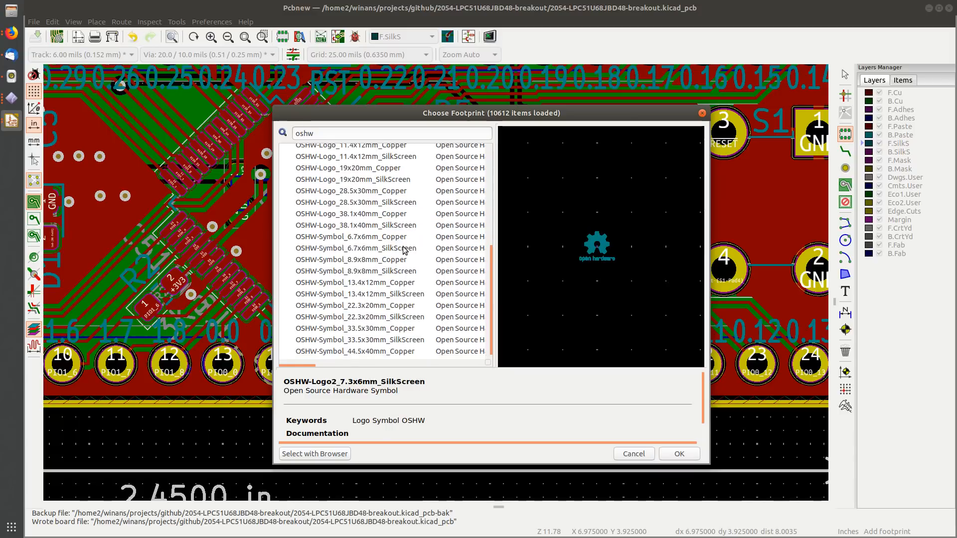
left_click(397, 241)
scroll(397, 243, "up", 5)
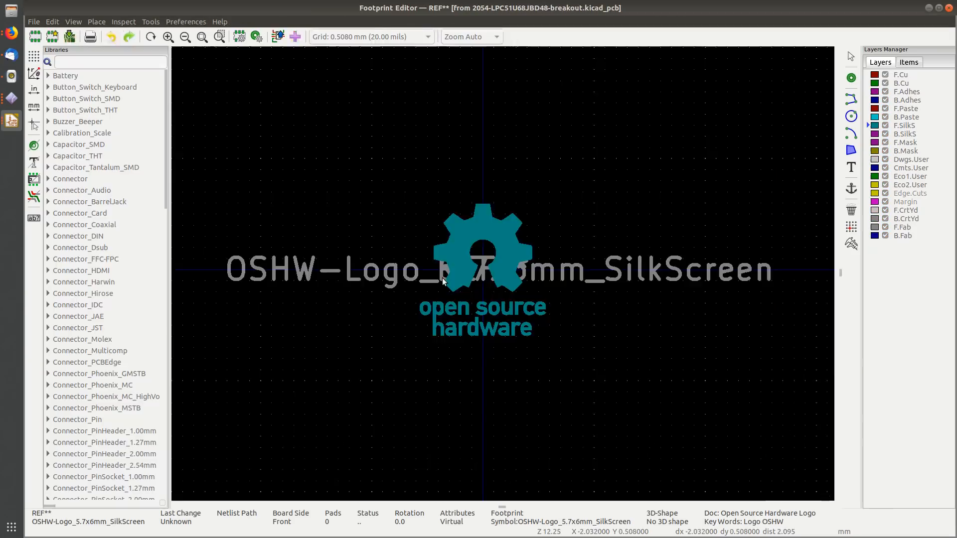
right_click(502, 276)
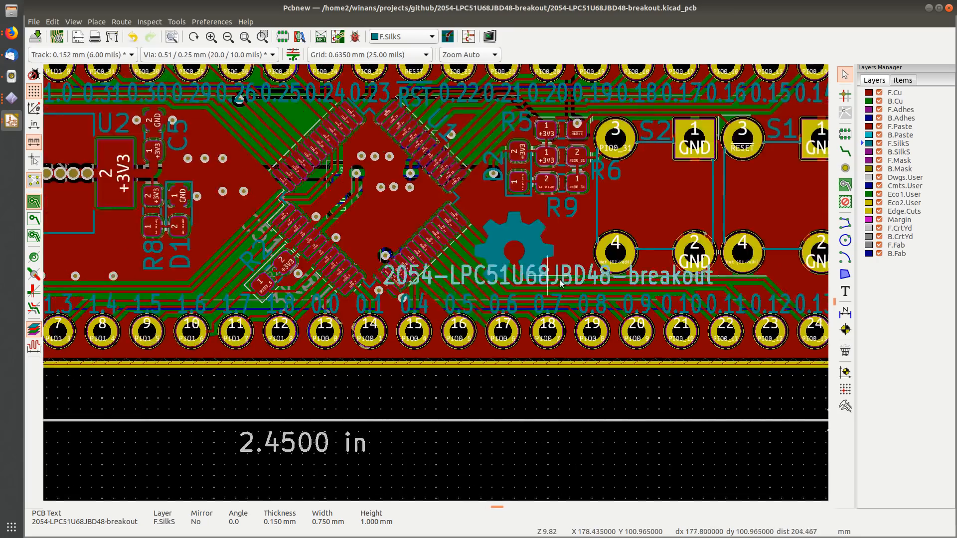
Step: Place the 0.75 mm wide, 1 mm high board name text on F.SilkS above the lower header's VBUS-to-1.3 labels and view it in 3D
right_click(139, 286)
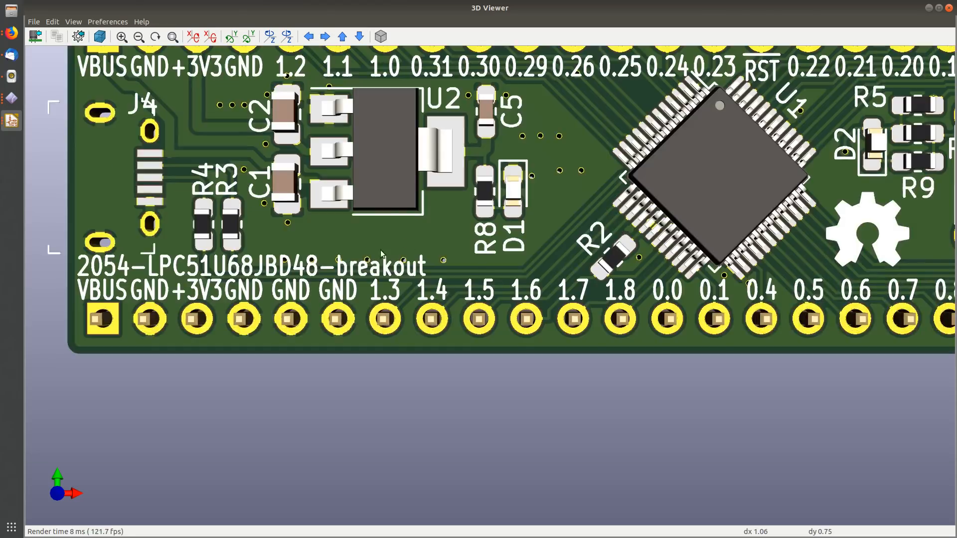